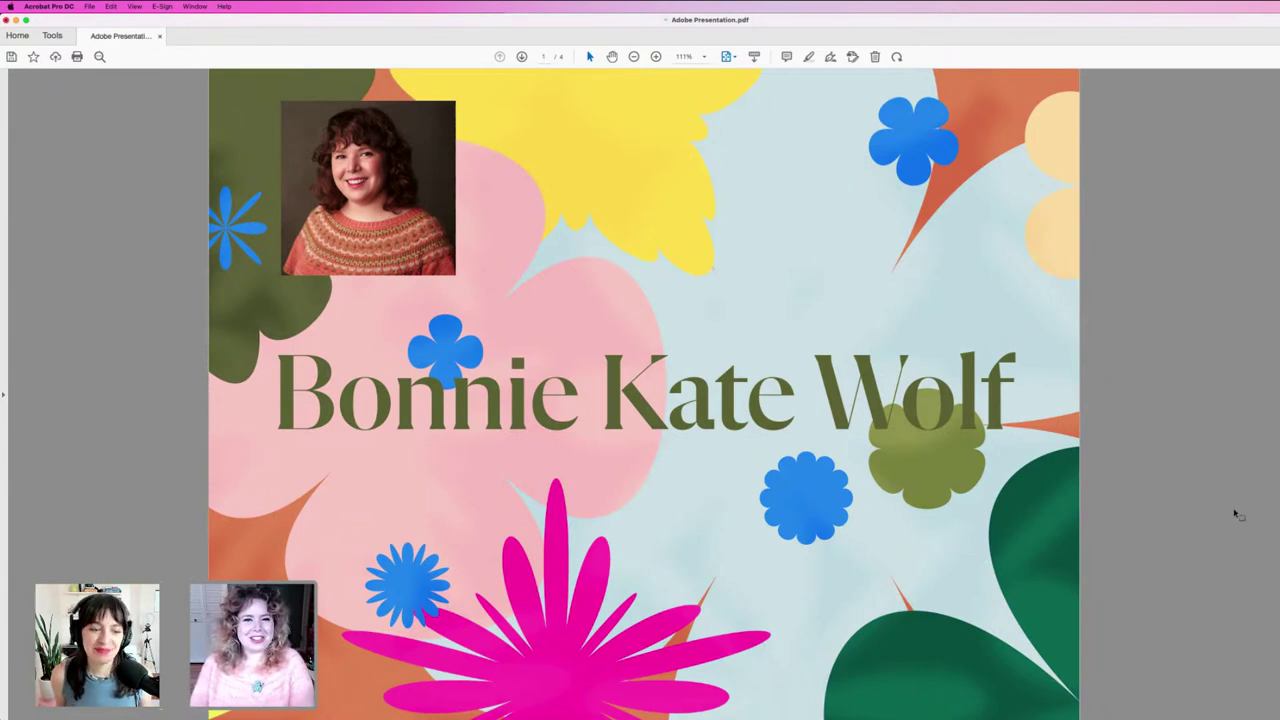
Step: Advance the presentation two pages to page 3, showing the icon and illustration panels
{"action": "key", "text": "Right"}
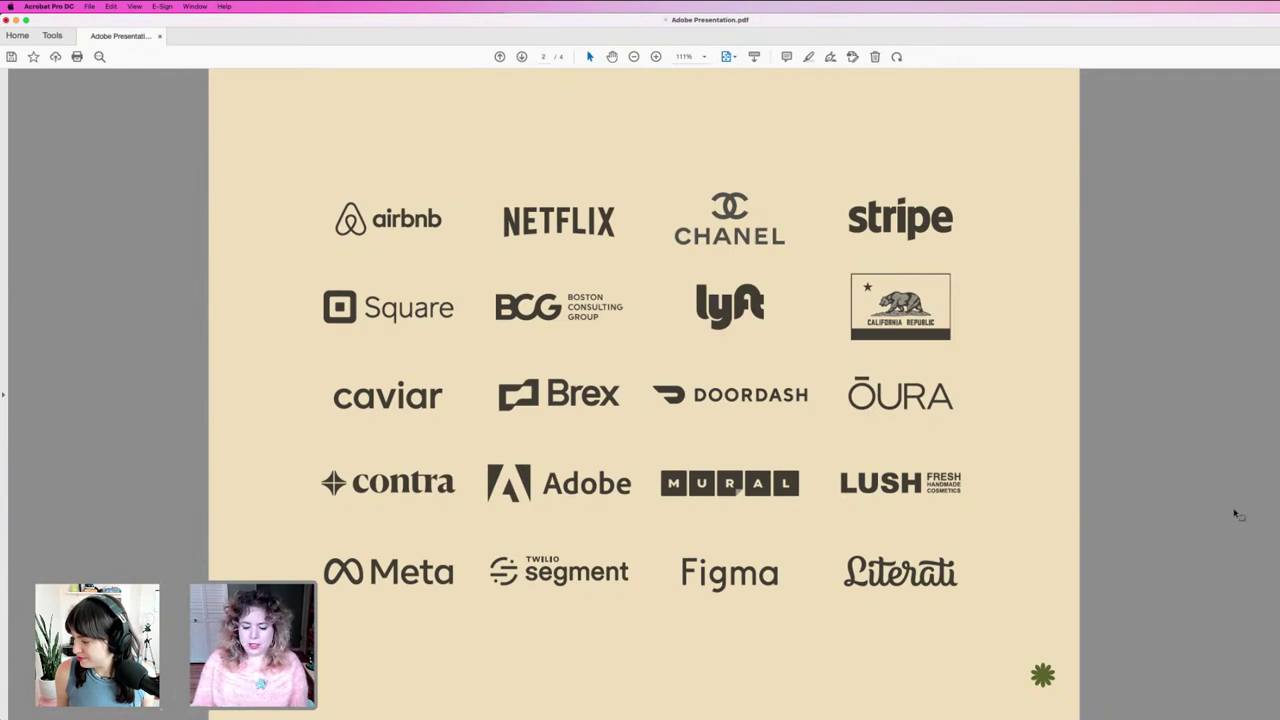
{"action": "key", "text": "Right"}
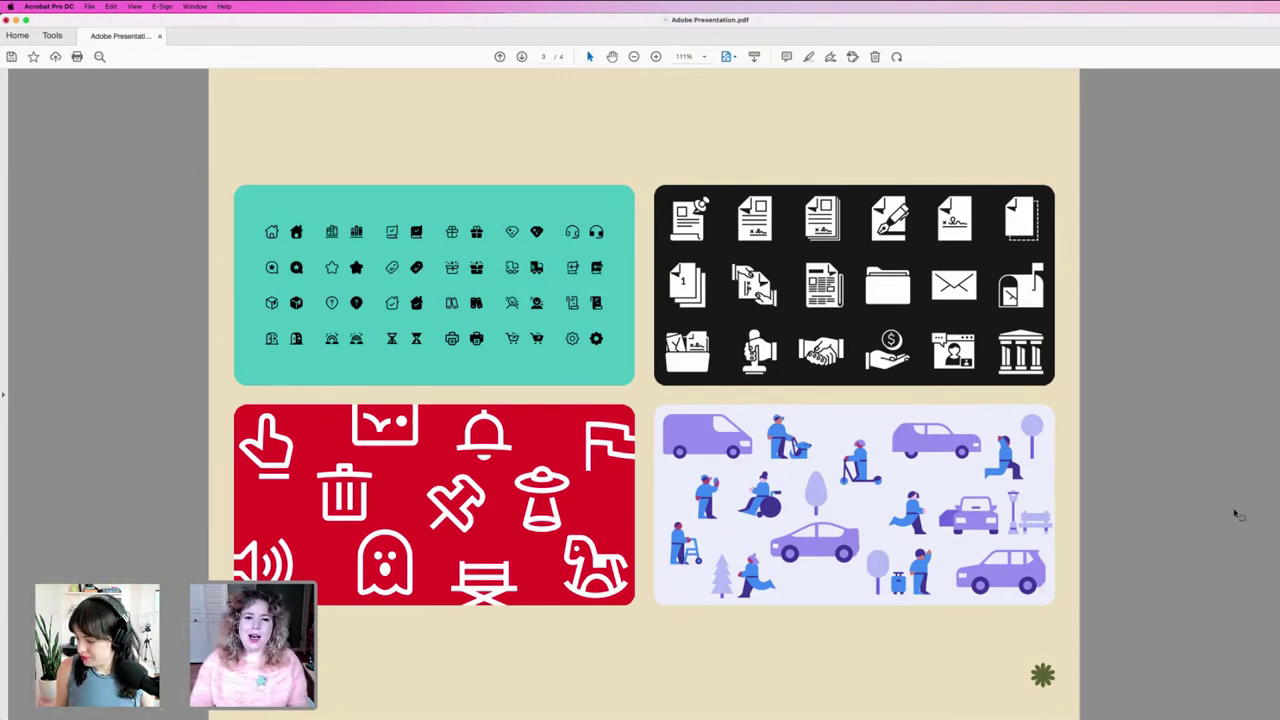
Step: Advance to page 4, then close the presentation without saving
{"action": "key", "text": "Right"}
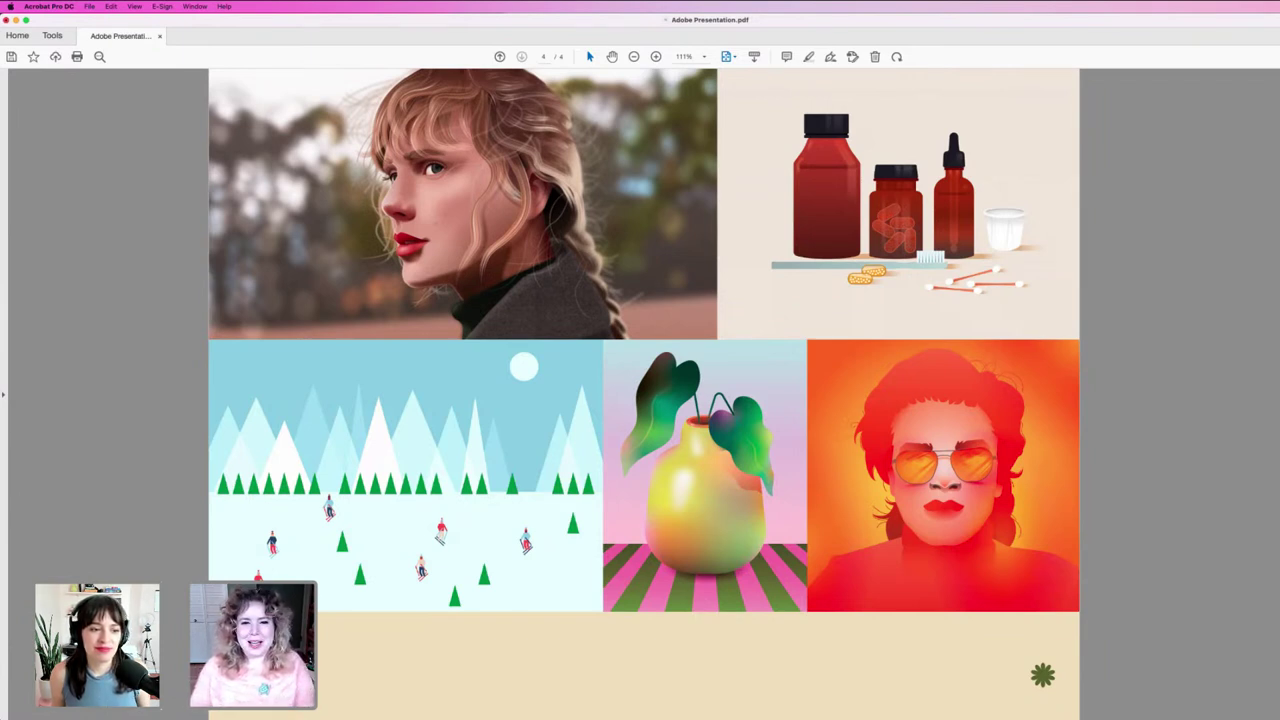
{"action": "left_click", "coordinate": [8, 20]}
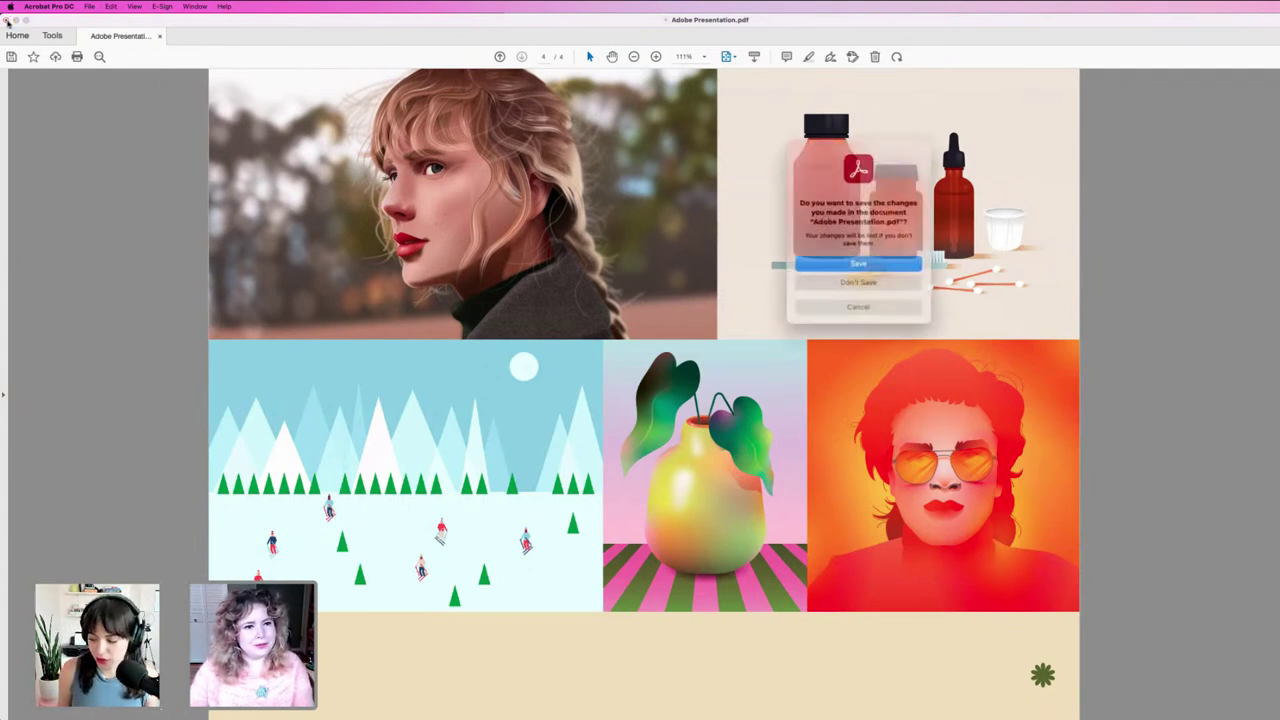
{"action": "left_click", "coordinate": [860, 279]}
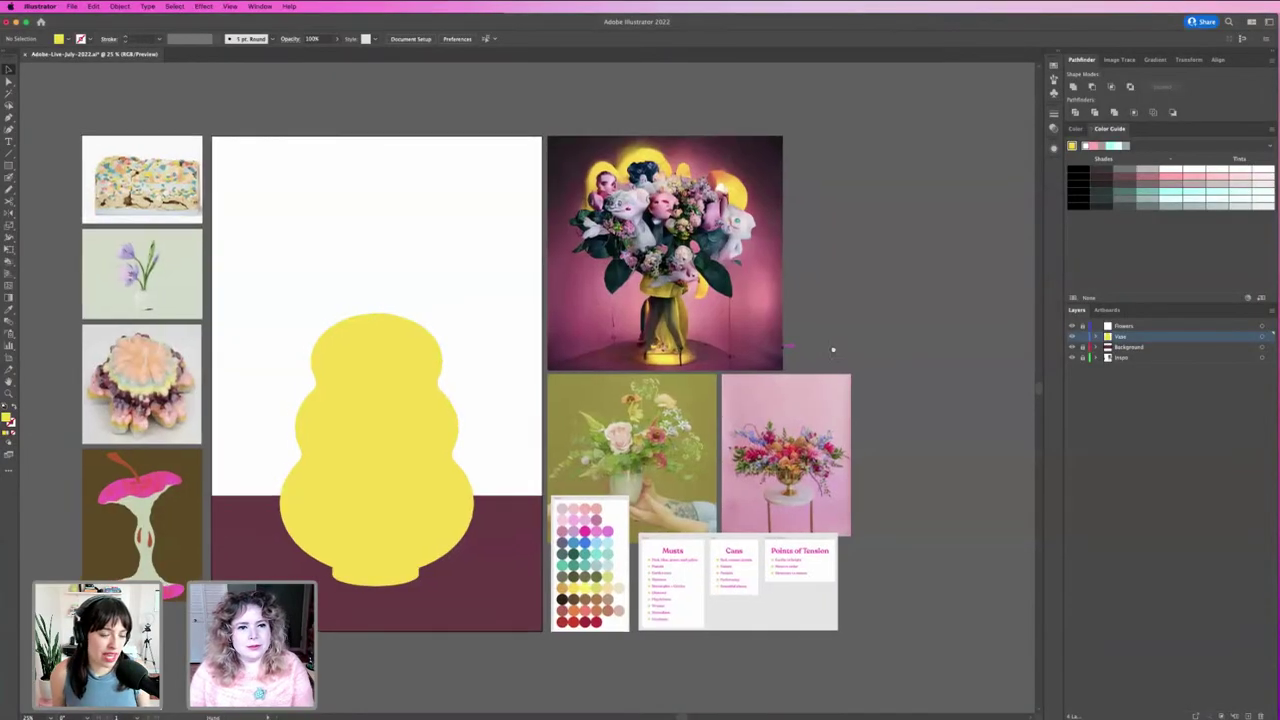
{"action": "scroll", "coordinate": [834, 349], "scroll_direction": "left", "scroll_amount": 3}
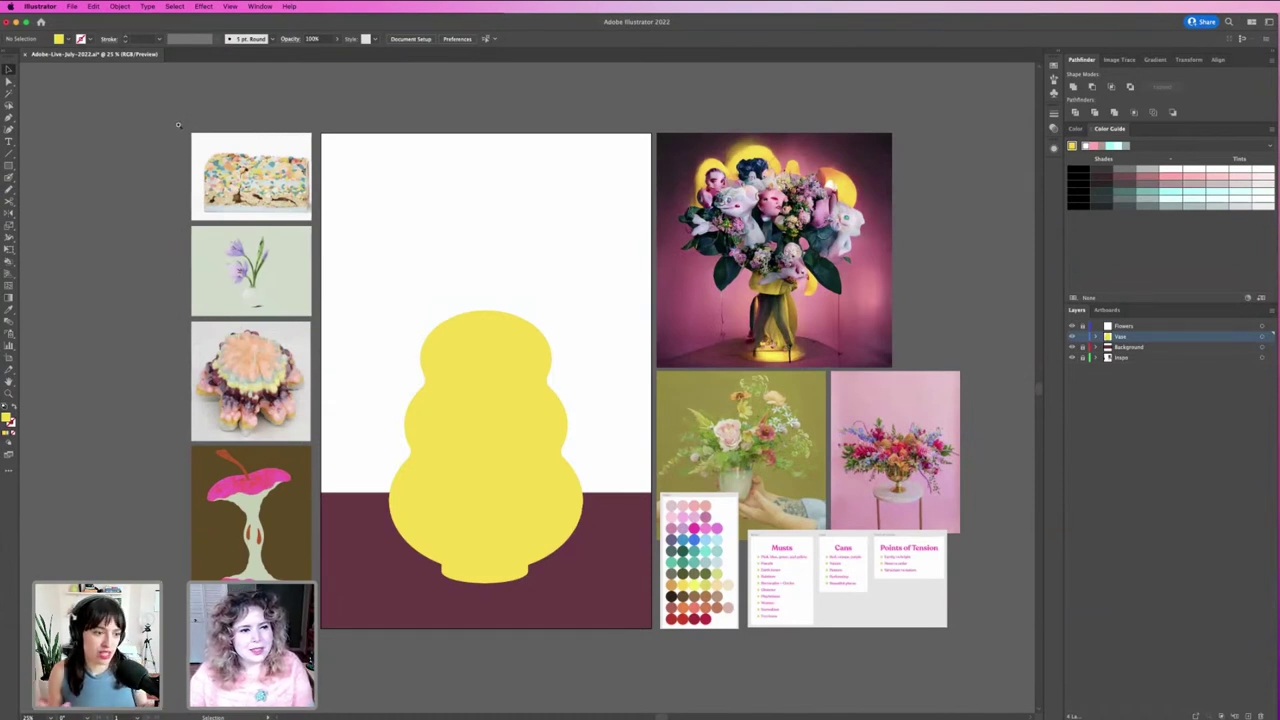
{"action": "key", "text": "z"}
{"action": "left_click_drag", "start_coordinate": [179, 128], "coordinate": [244, 174]}
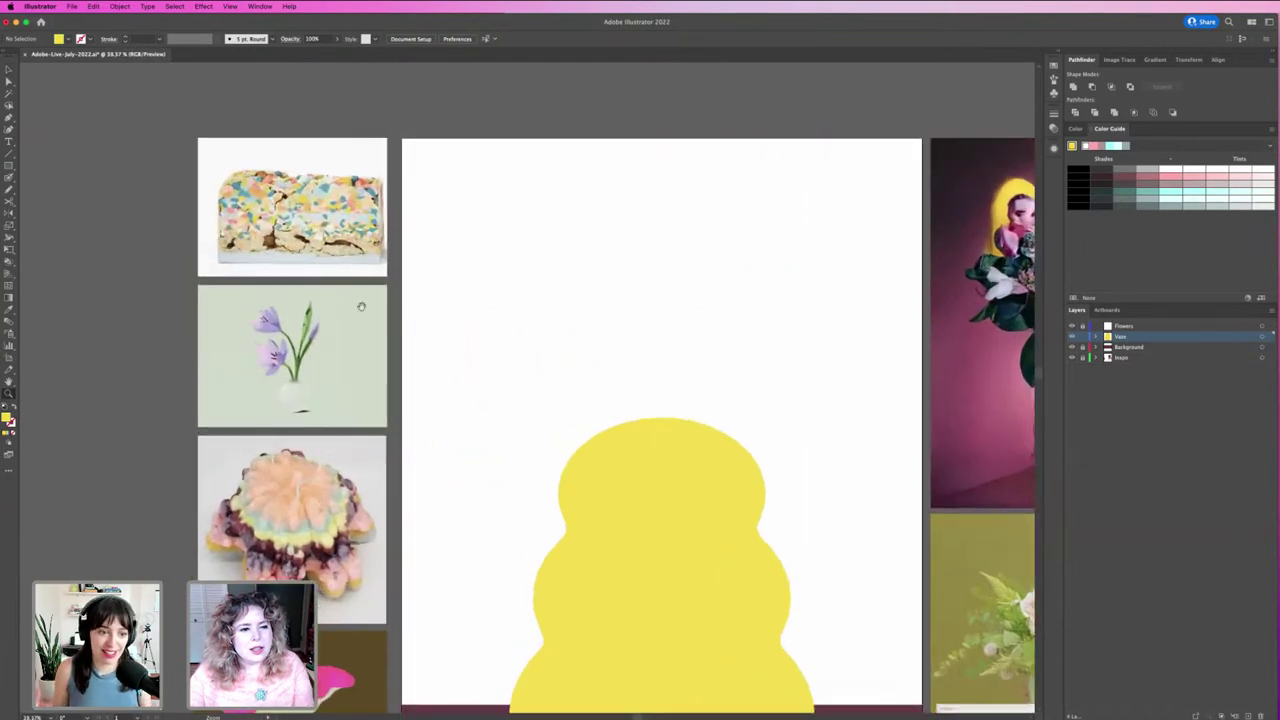
{"action": "scroll", "coordinate": [215, 231], "scroll_direction": "down", "scroll_amount": 3}
{"action": "scroll", "coordinate": [215, 231], "scroll_direction": "right", "scroll_amount": 3}
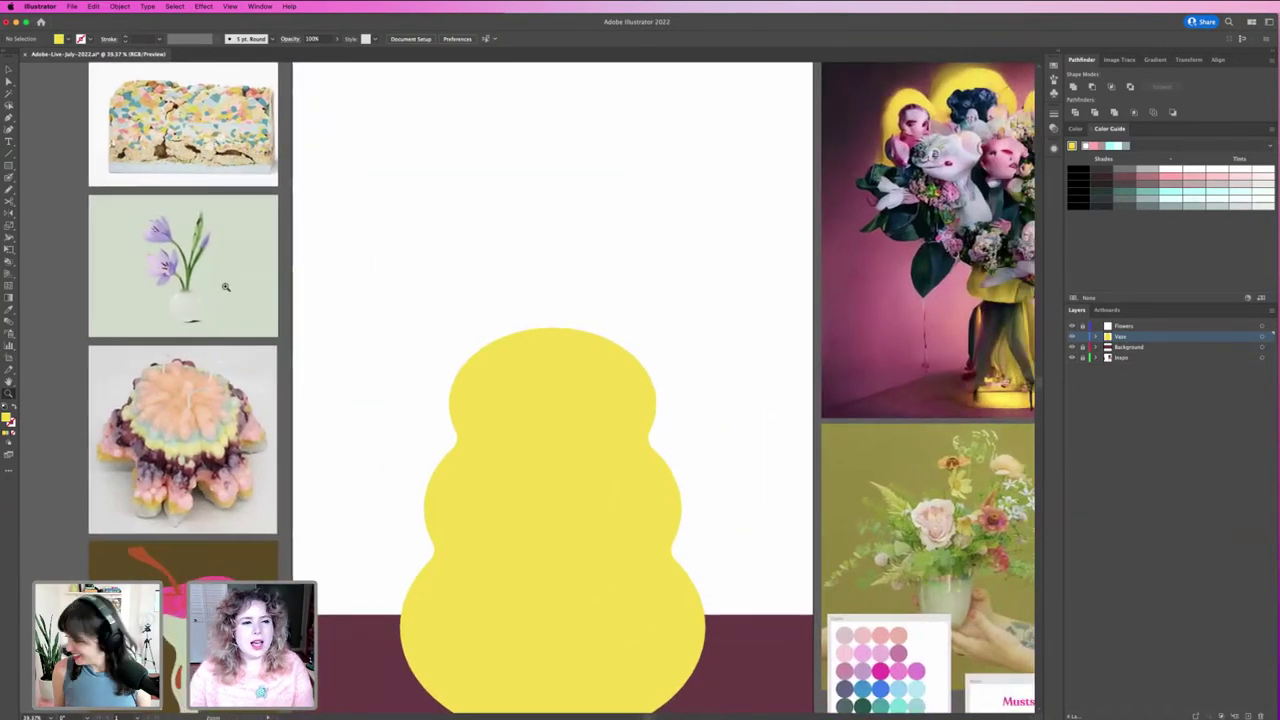
{"action": "key", "text": "v"}
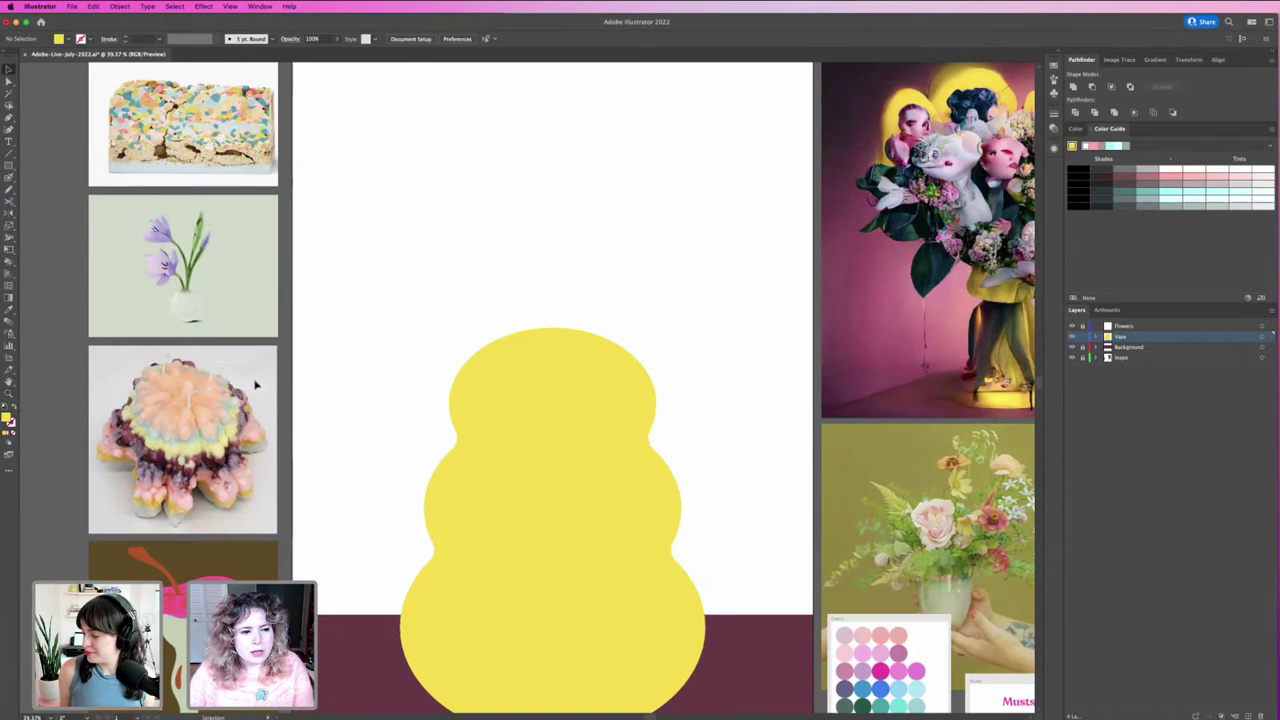
{"action": "left_click", "coordinate": [462, 392]}
{"action": "scroll", "coordinate": [470, 420], "scroll_direction": "right", "scroll_amount": 3}
{"action": "left_click", "coordinate": [702, 404]}
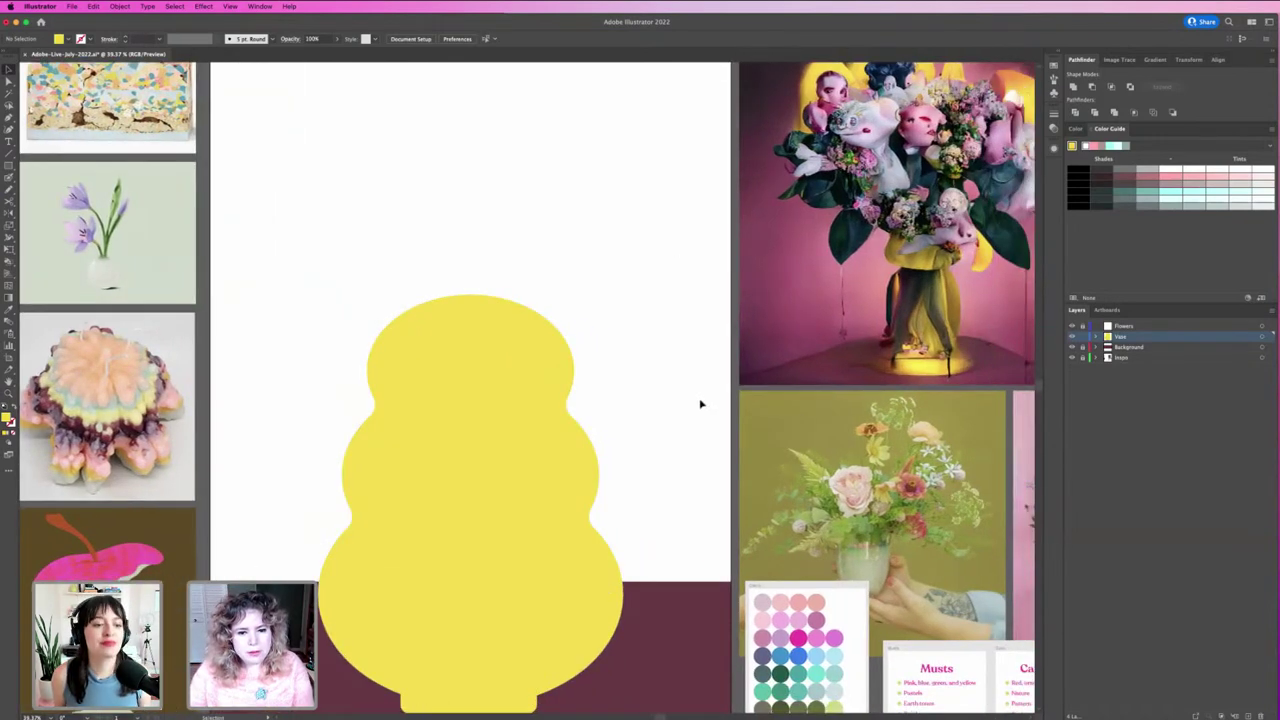
{"action": "scroll", "coordinate": [702, 404], "scroll_direction": "down", "scroll_amount": 1}
{"action": "scroll", "coordinate": [702, 404], "scroll_direction": "down", "scroll_amount": 1}
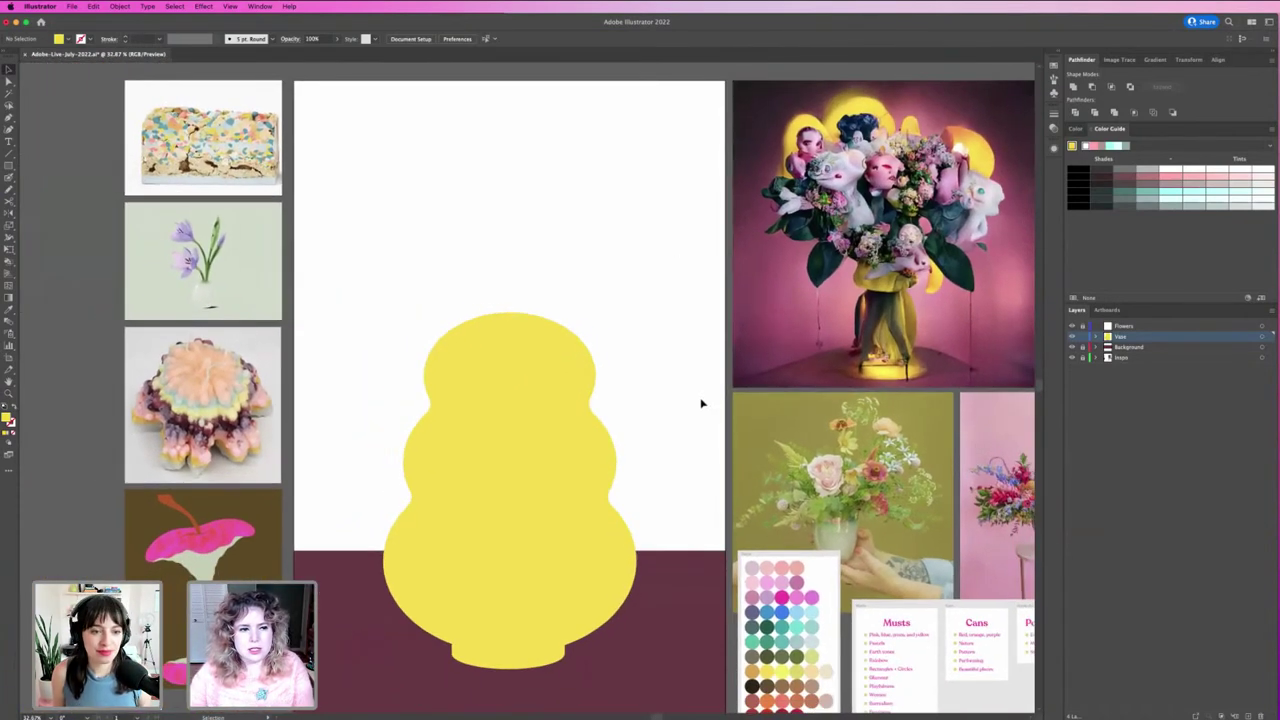
{"action": "left_click_drag", "start_coordinate": [702, 404], "coordinate": [632, 407]}
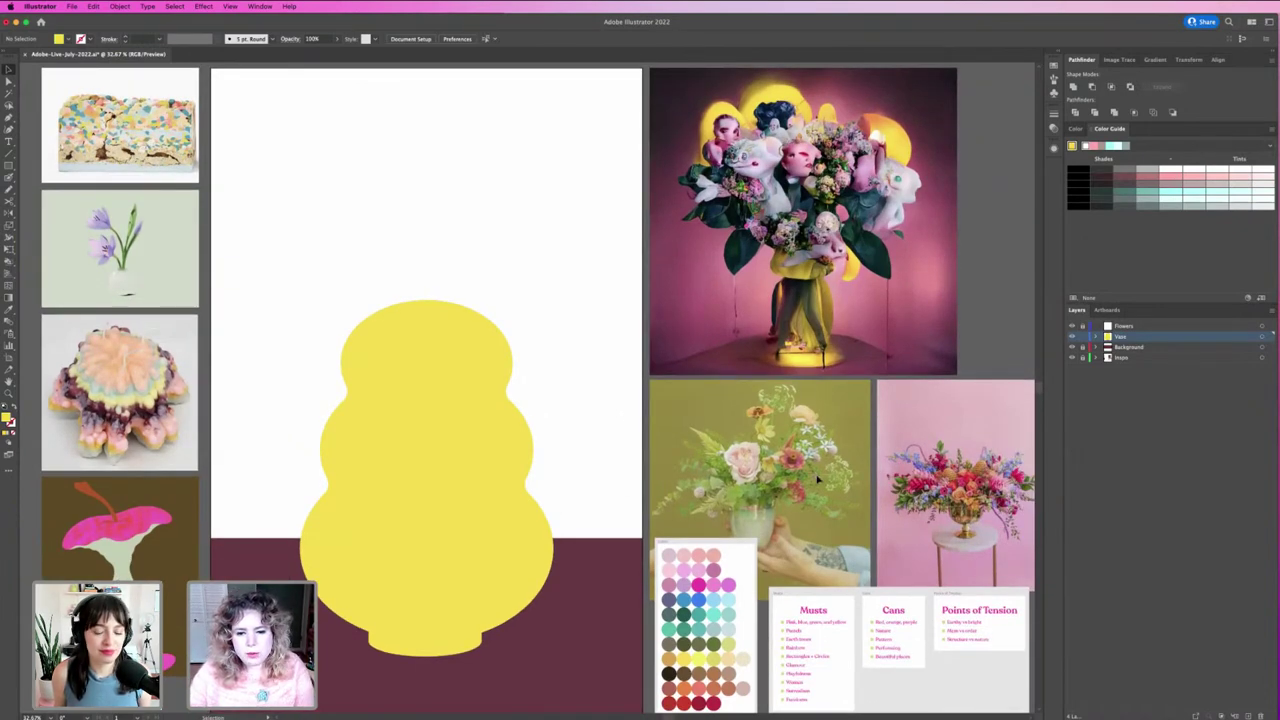
{"action": "scroll", "coordinate": [800, 478], "scroll_direction": "up", "scroll_amount": 1}
{"action": "scroll", "coordinate": [800, 478], "scroll_direction": "up", "scroll_amount": 2}
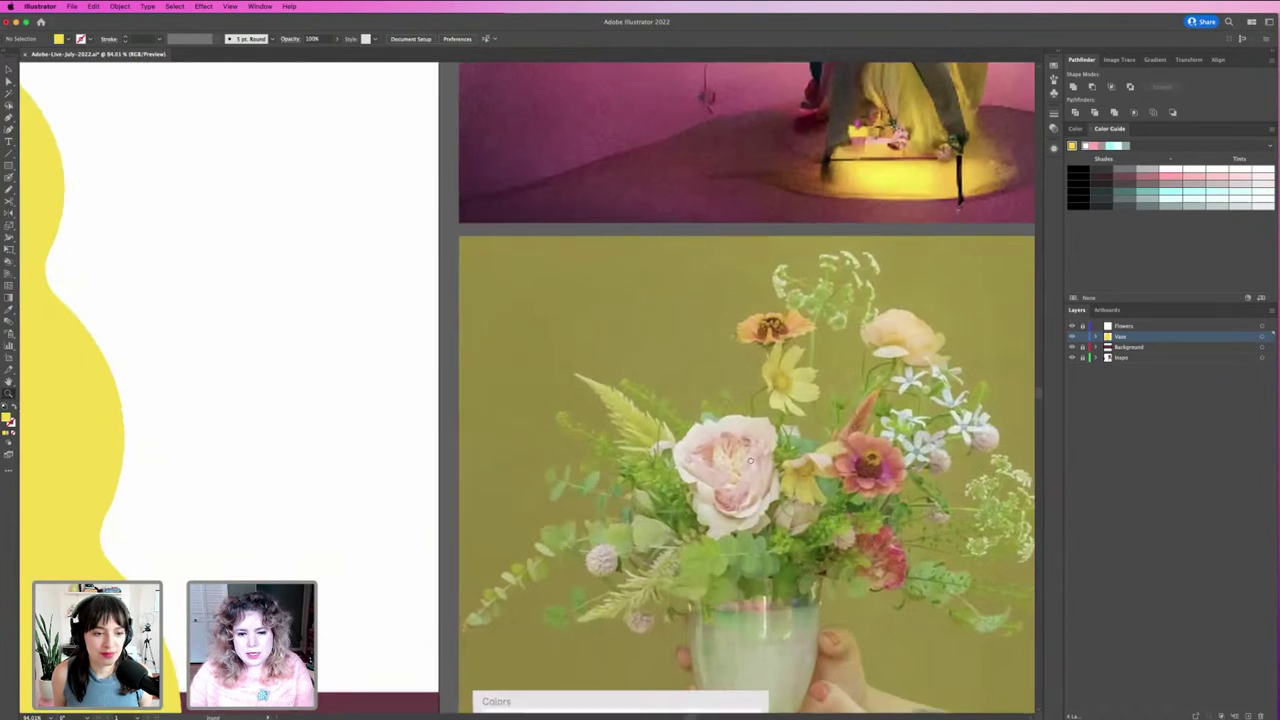
{"action": "scroll", "coordinate": [760, 400], "scroll_direction": "up", "scroll_amount": 1}
{"action": "scroll", "coordinate": [738, 355], "scroll_direction": "up", "scroll_amount": 1}
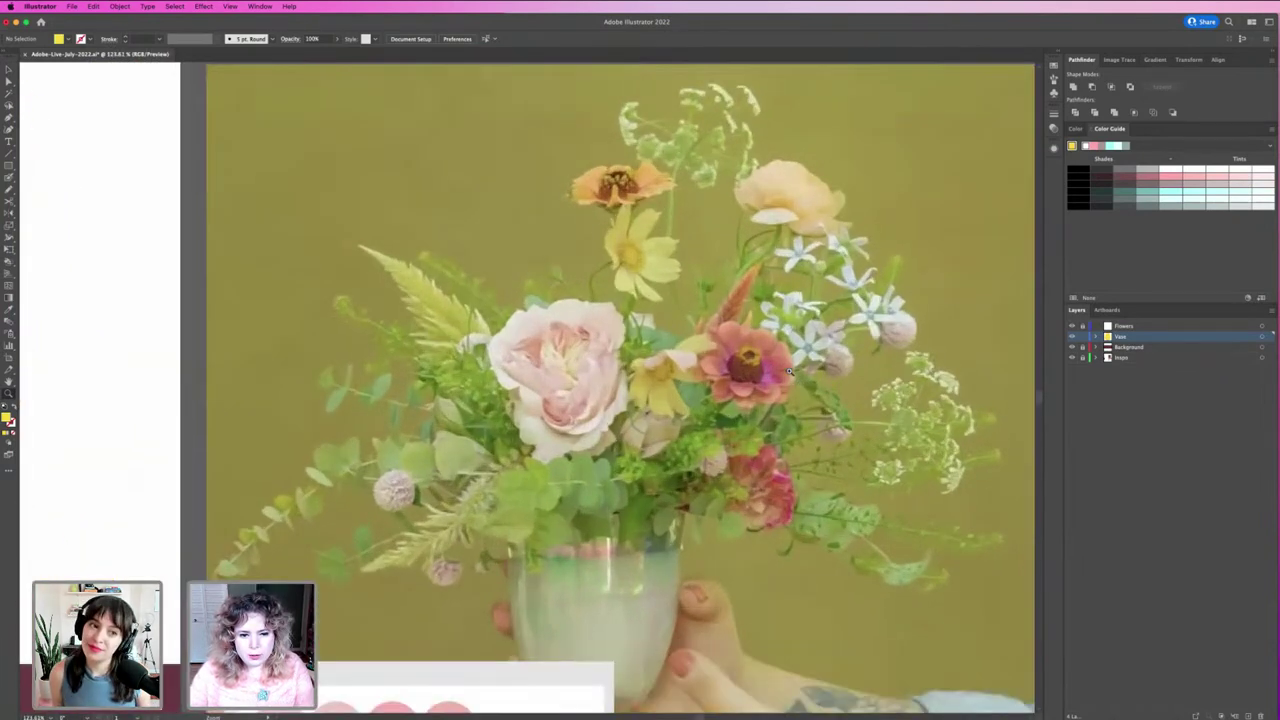
{"action": "scroll", "coordinate": [737, 362], "scroll_direction": "up", "scroll_amount": 1}
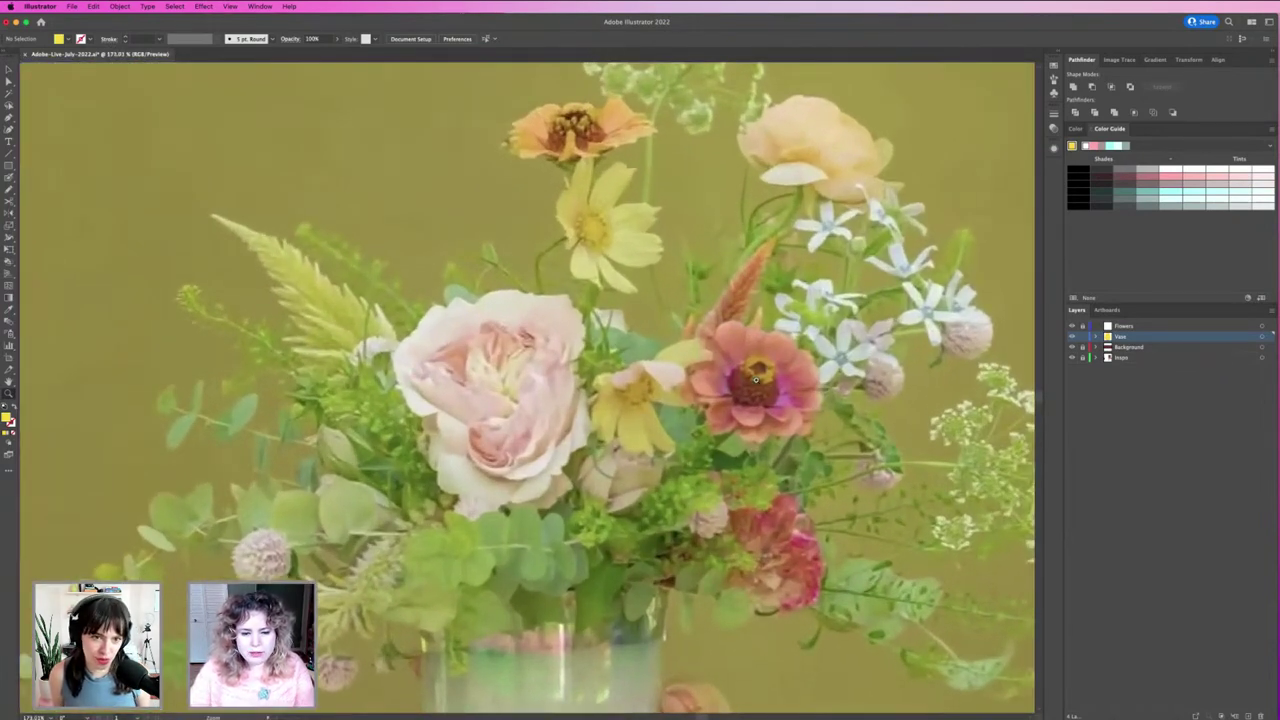
{"action": "scroll", "coordinate": [756, 378], "scroll_direction": "down", "scroll_amount": 2}
{"action": "scroll", "coordinate": [756, 378], "scroll_direction": "down", "scroll_amount": 1}
{"action": "scroll", "coordinate": [756, 378], "scroll_direction": "down", "scroll_amount": 1}
{"action": "scroll", "coordinate": [756, 378], "scroll_direction": "down", "scroll_amount": 1}
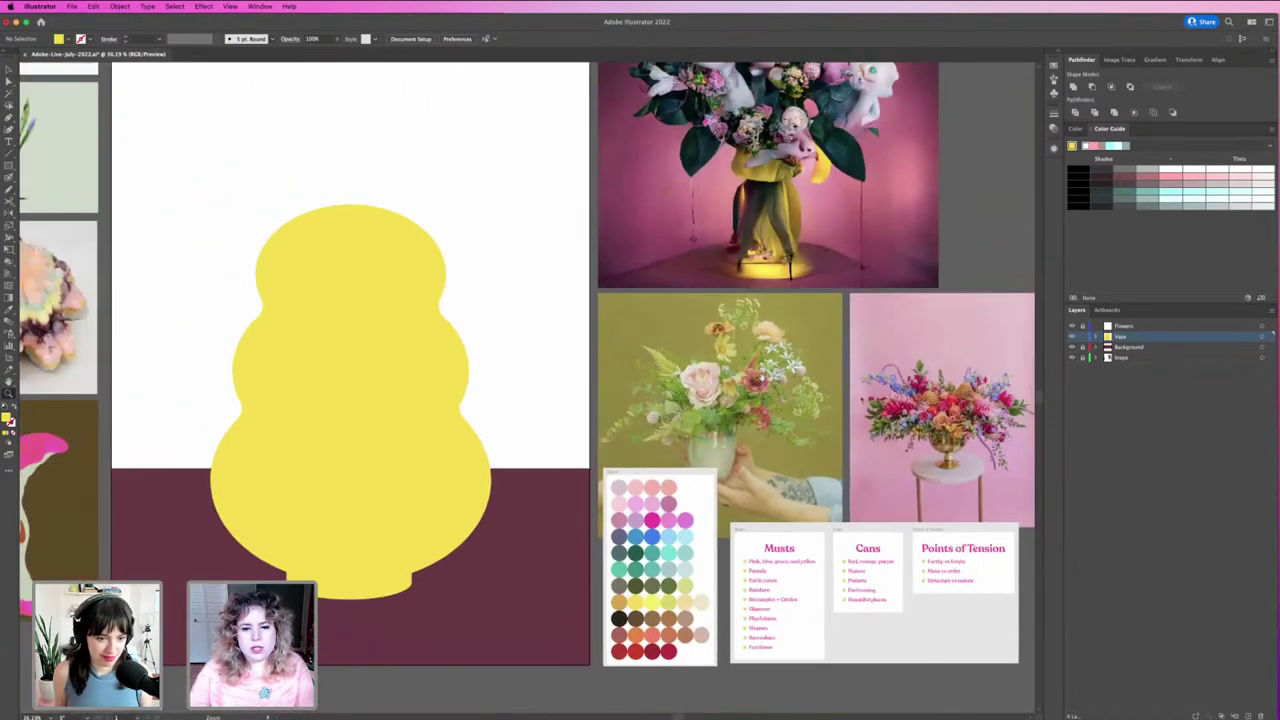
{"action": "scroll", "coordinate": [762, 377], "scroll_direction": "up", "scroll_amount": 3}
{"action": "scroll", "coordinate": [762, 377], "scroll_direction": "right", "scroll_amount": 3}
{"action": "scroll", "coordinate": [576, 361], "scroll_direction": "left", "scroll_amount": 10}
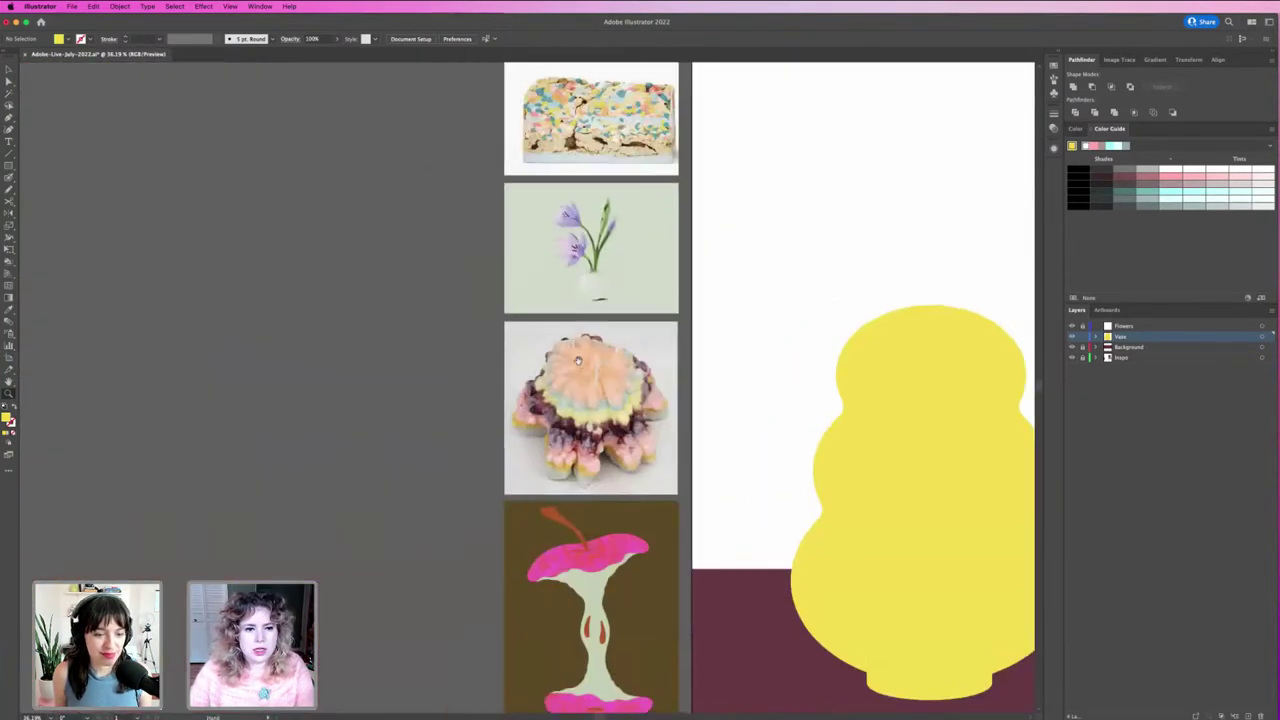
{"action": "scroll", "coordinate": [576, 361], "scroll_direction": "right", "scroll_amount": 1}
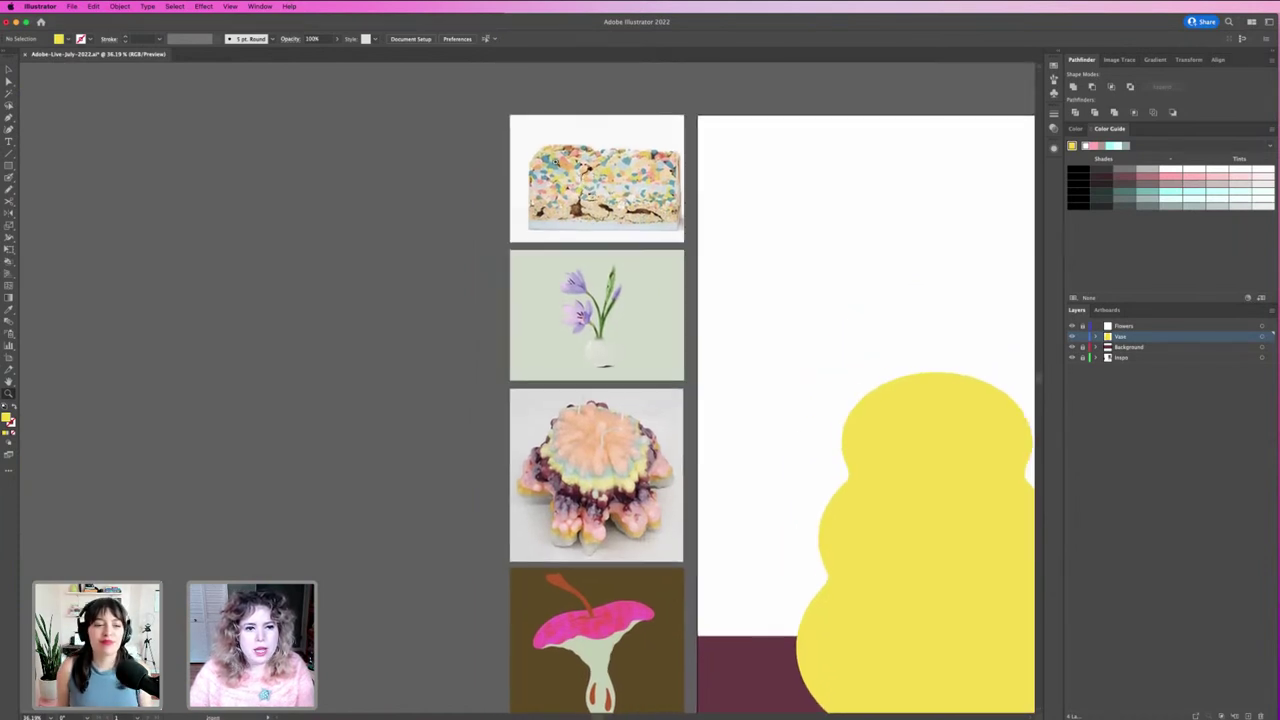
{"action": "left_click_drag", "start_coordinate": [566, 115], "coordinate": [661, 221]}
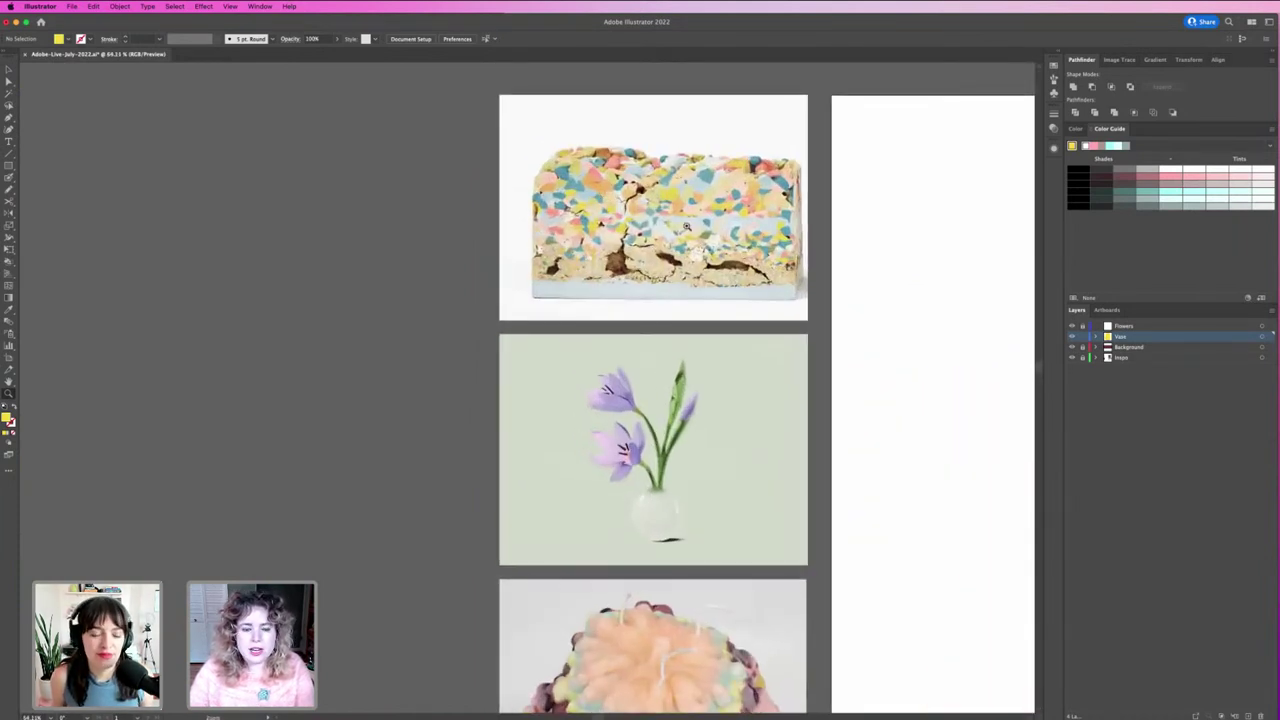
{"action": "scroll", "coordinate": [748, 228], "scroll_direction": "down", "scroll_amount": 2}
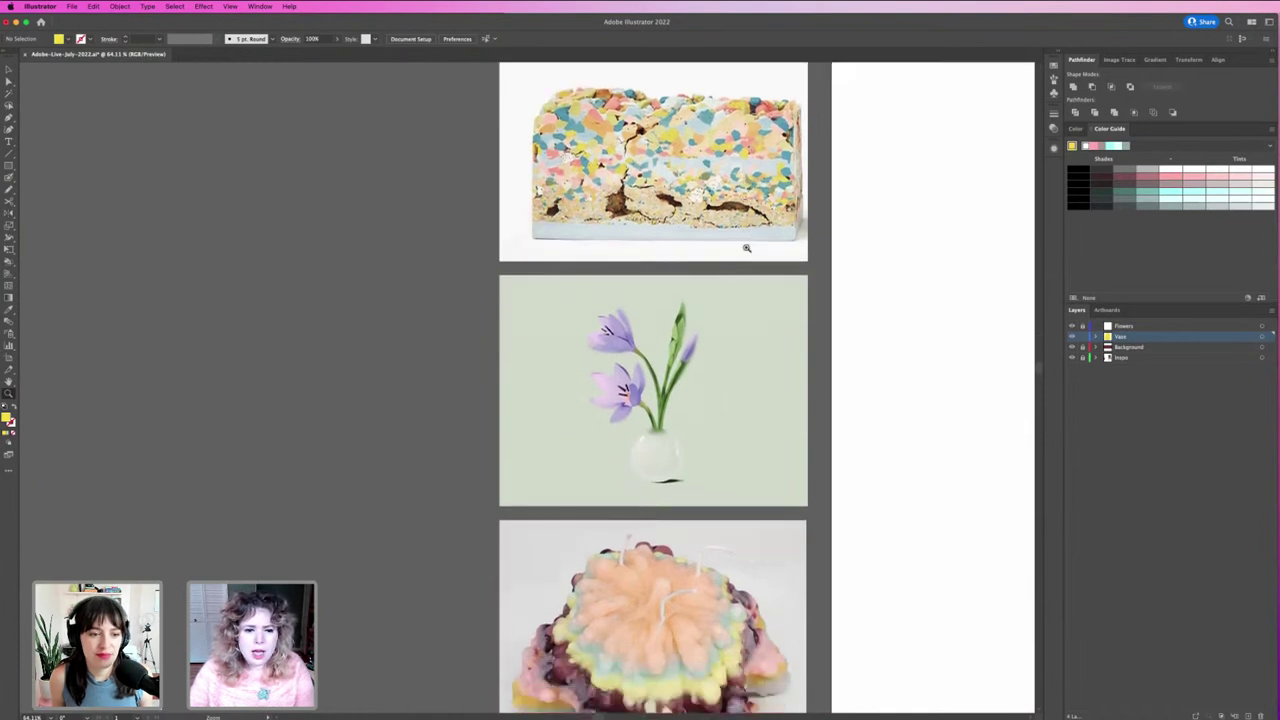
{"action": "scroll", "coordinate": [748, 248], "scroll_direction": "down", "scroll_amount": 3}
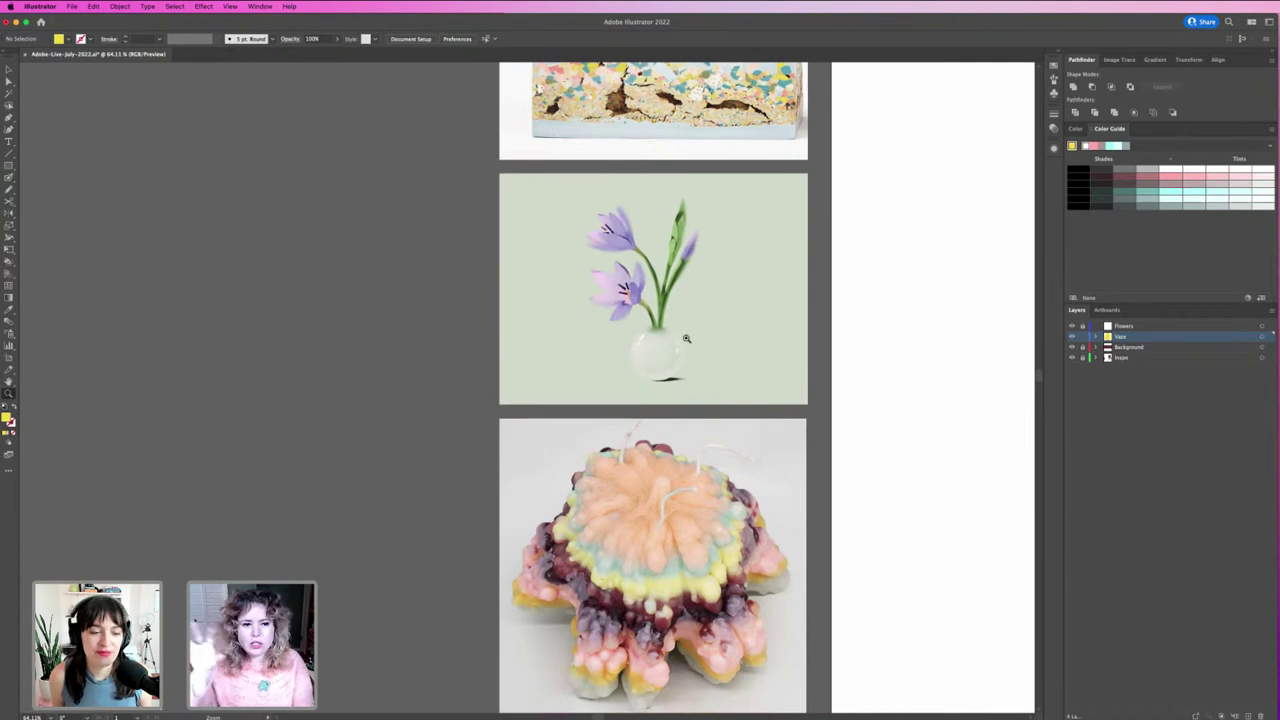
{"action": "scroll", "coordinate": [700, 452], "scroll_direction": "down", "scroll_amount": 1}
{"action": "scroll", "coordinate": [568, 346], "scroll_direction": "down", "scroll_amount": 4}
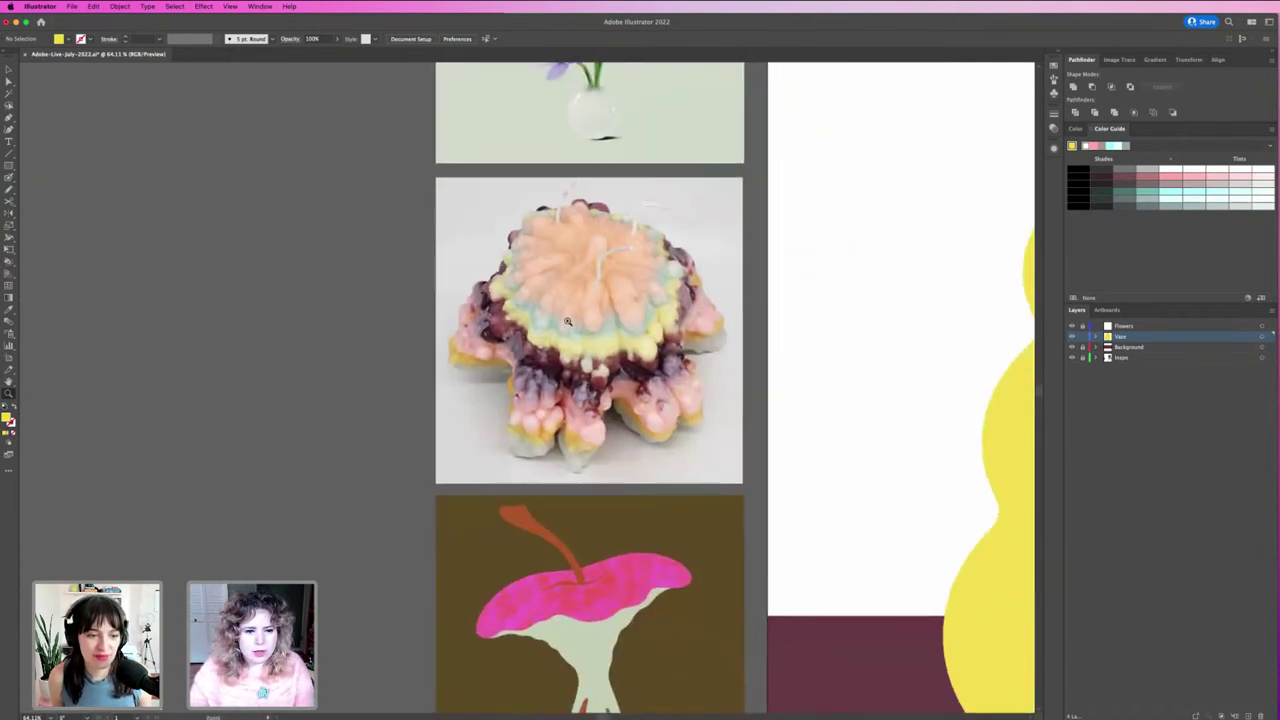
{"action": "scroll", "coordinate": [620, 504], "scroll_direction": "down", "scroll_amount": 5}
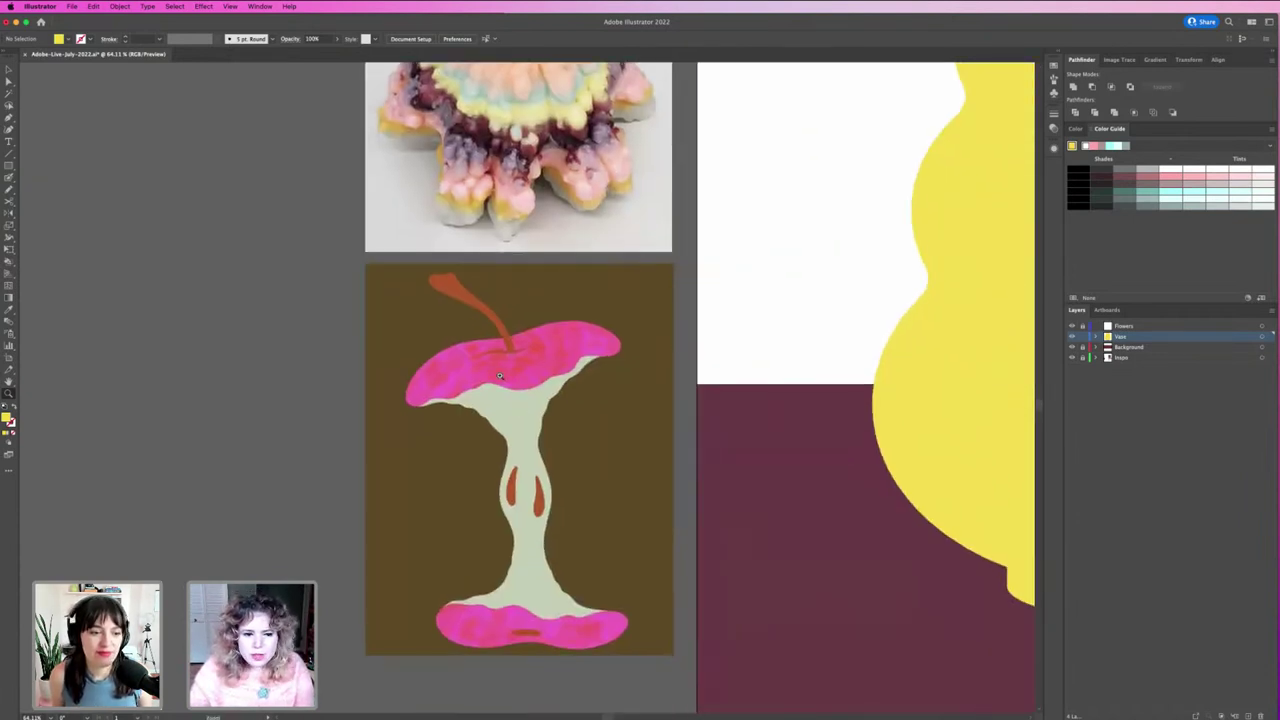
{"action": "scroll", "coordinate": [639, 476], "scroll_direction": "down", "scroll_amount": 3}
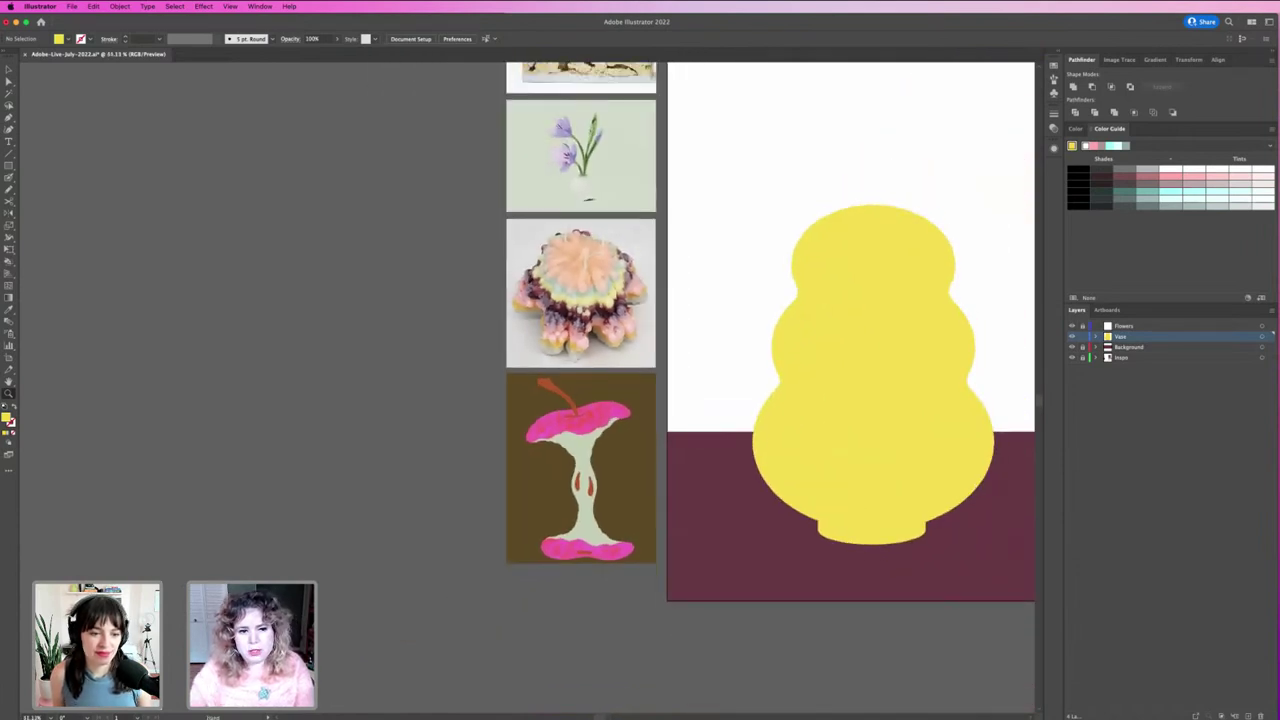
{"action": "scroll", "coordinate": [700, 463], "scroll_direction": "right", "scroll_amount": 5}
{"action": "scroll", "coordinate": [509, 434], "scroll_direction": "right", "scroll_amount": 5}
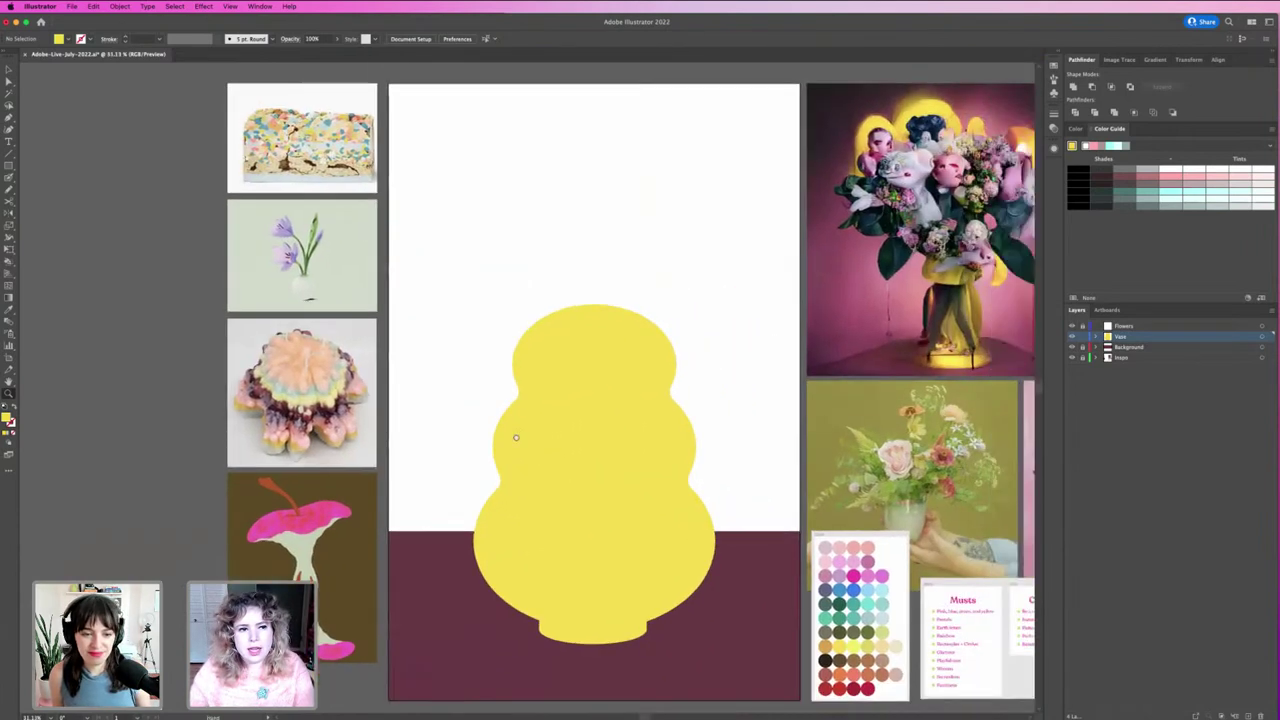
{"action": "scroll", "coordinate": [486, 366], "scroll_direction": "right", "scroll_amount": 3}
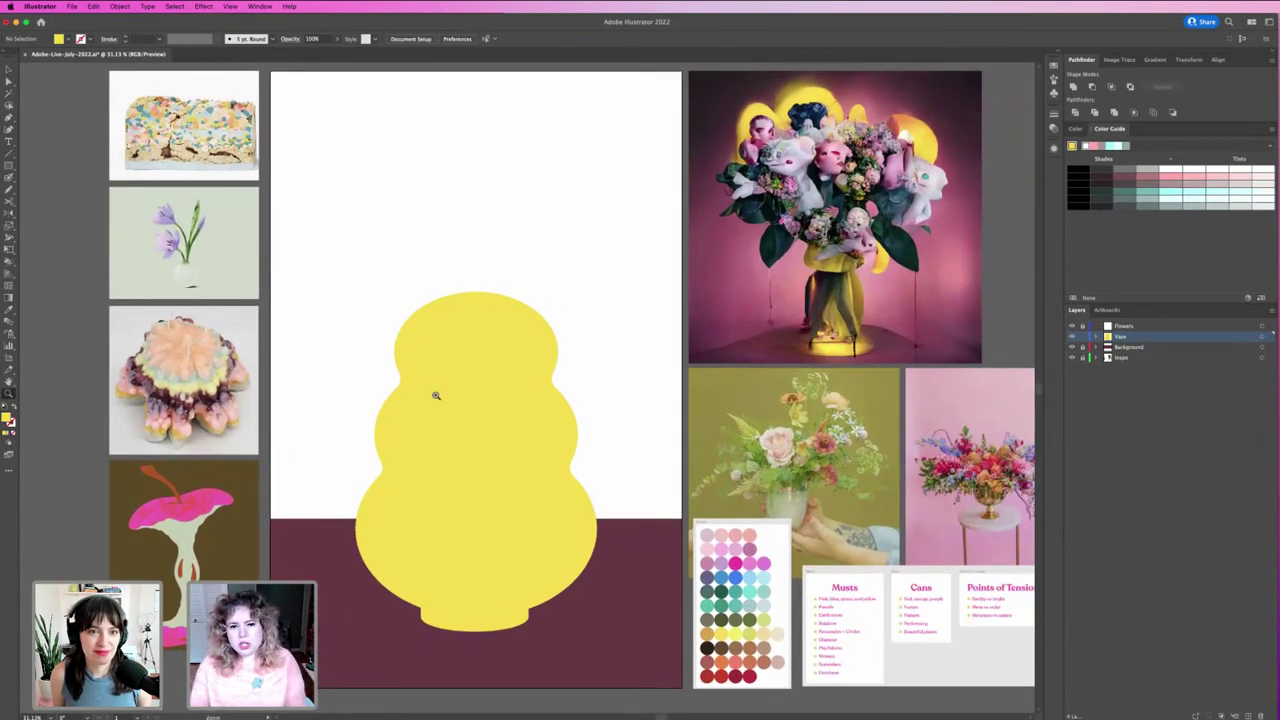
{"action": "scroll", "coordinate": [436, 395], "scroll_direction": "right", "scroll_amount": 3}
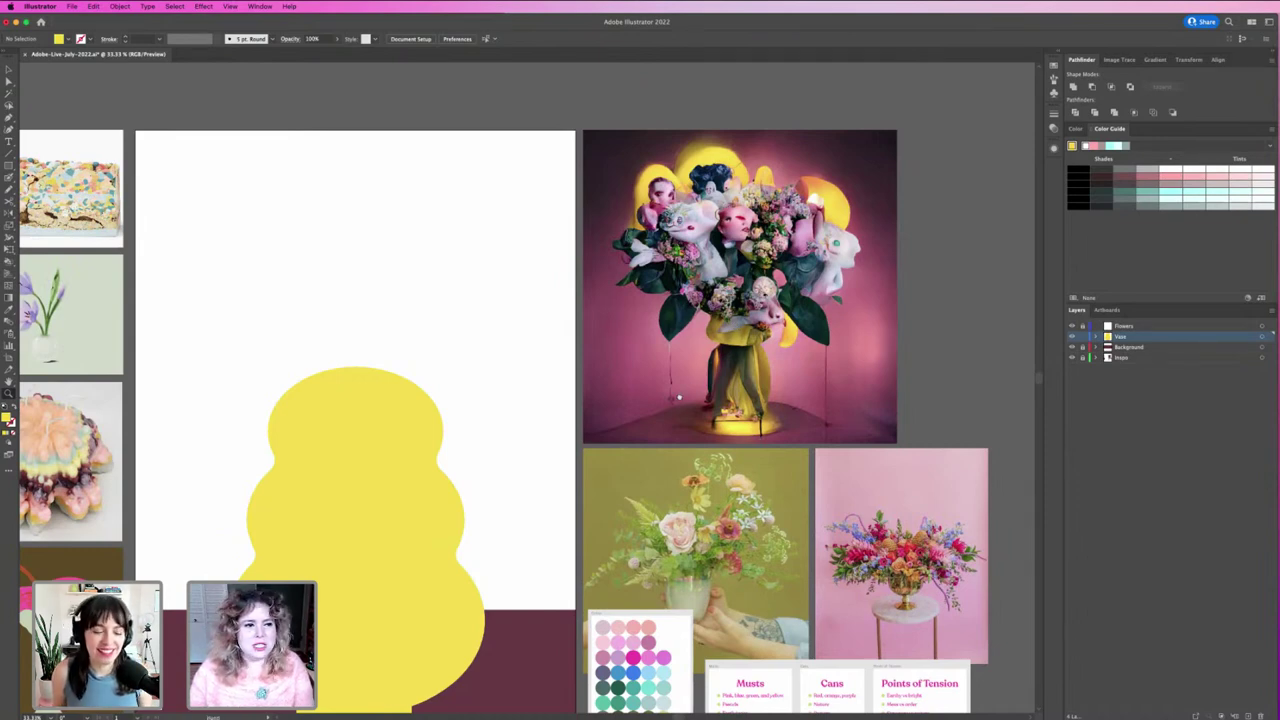
{"action": "left_click_drag", "start_coordinate": [687, 379], "coordinate": [771, 329]}
{"action": "scroll", "coordinate": [771, 329], "scroll_direction": "down", "scroll_amount": 2}
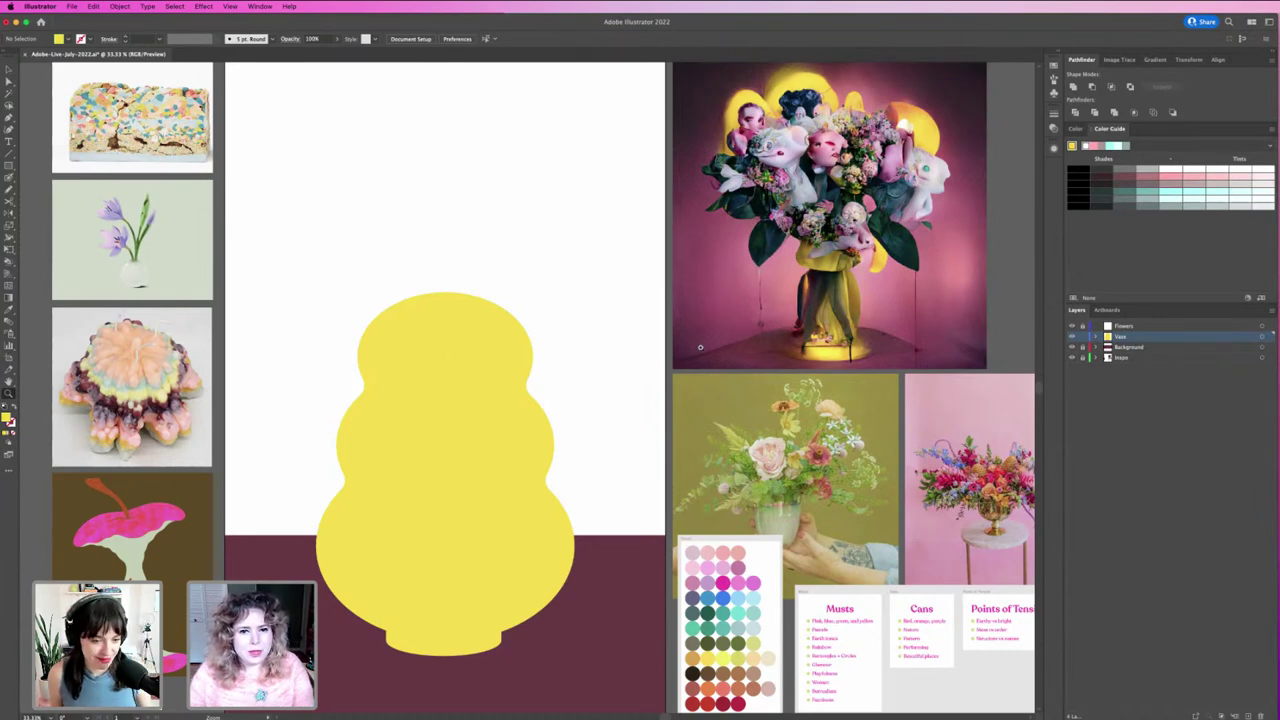
{"action": "key", "text": "v"}
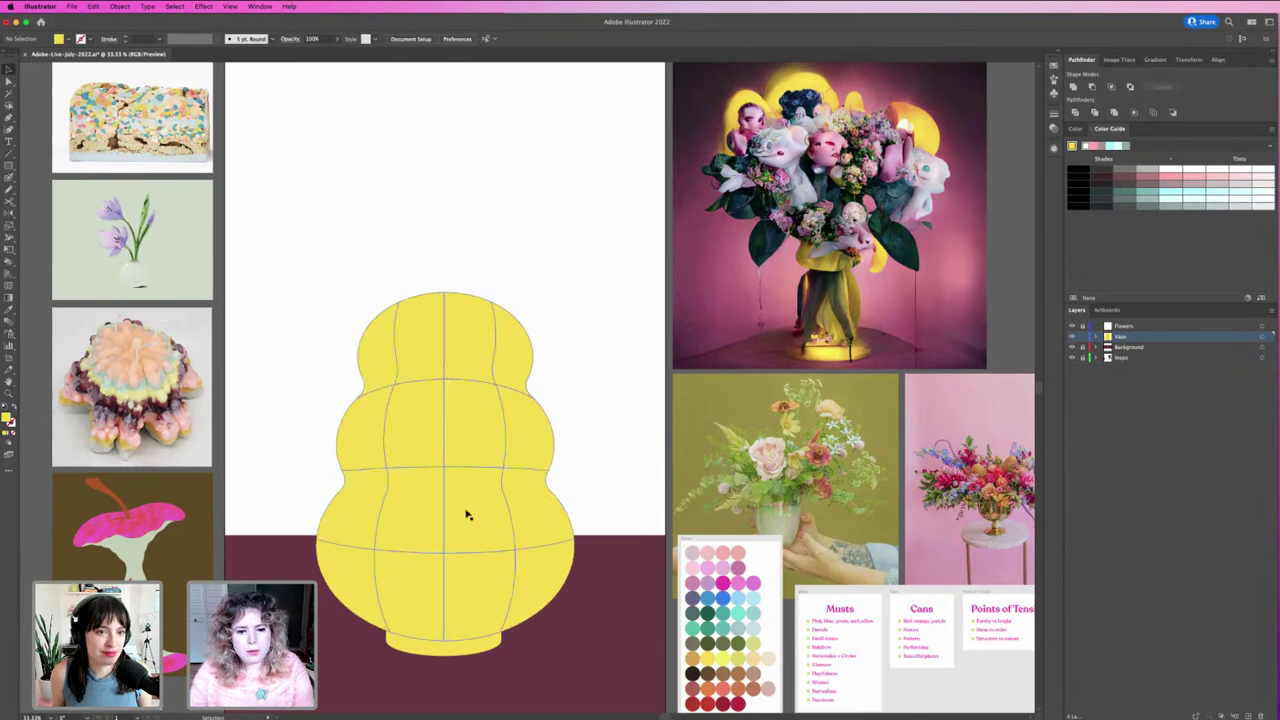
{"action": "left_click", "coordinate": [469, 410]}
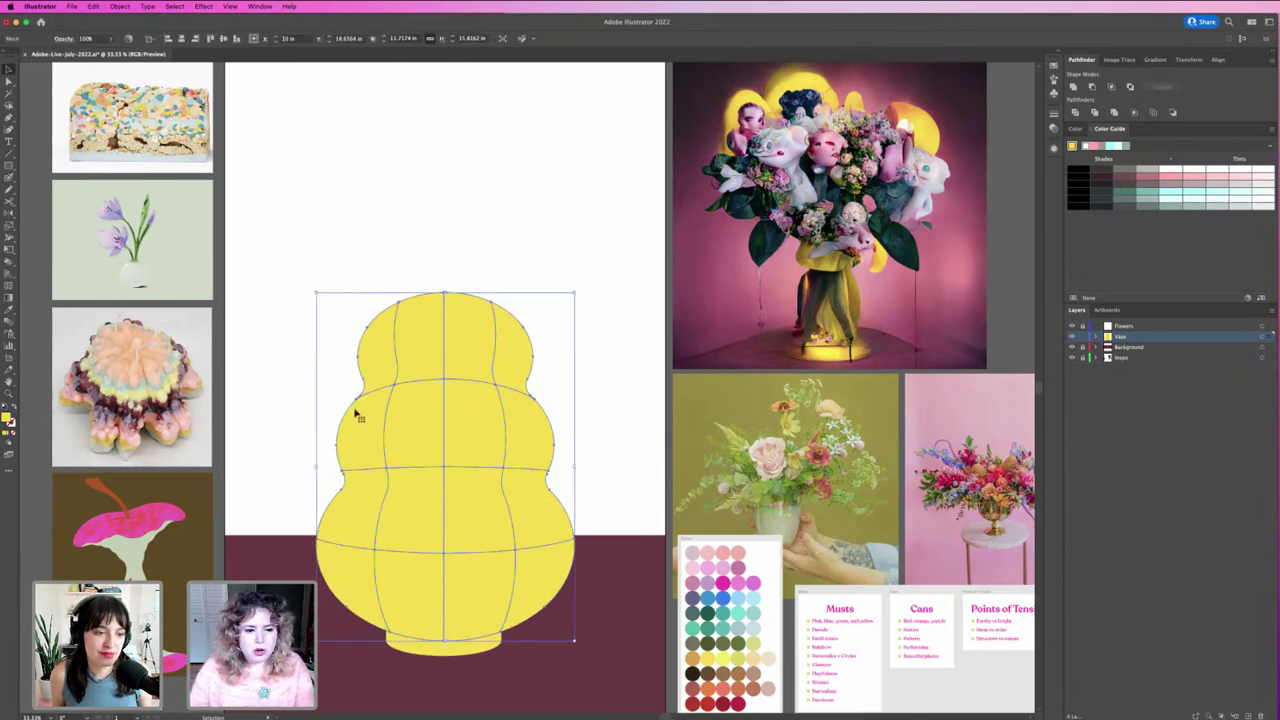
{"action": "left_click", "coordinate": [40, 128]}
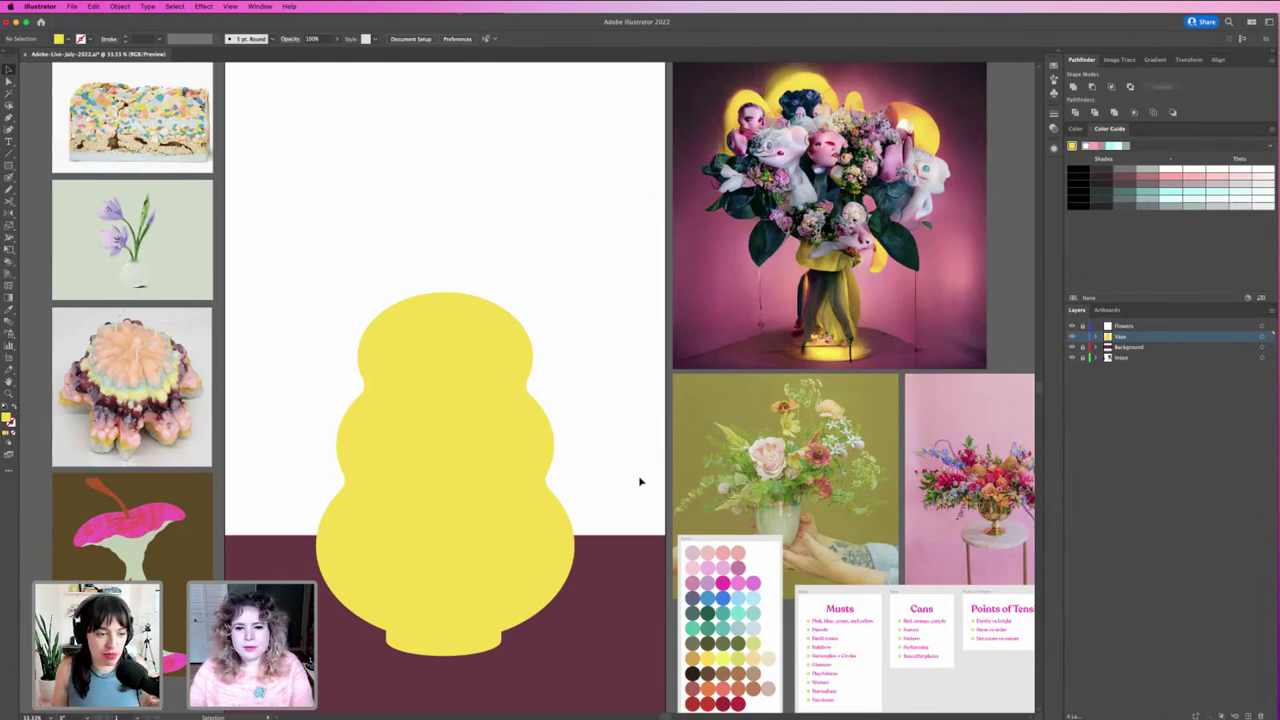
{"action": "scroll", "coordinate": [640, 482], "scroll_direction": "right", "scroll_amount": 1}
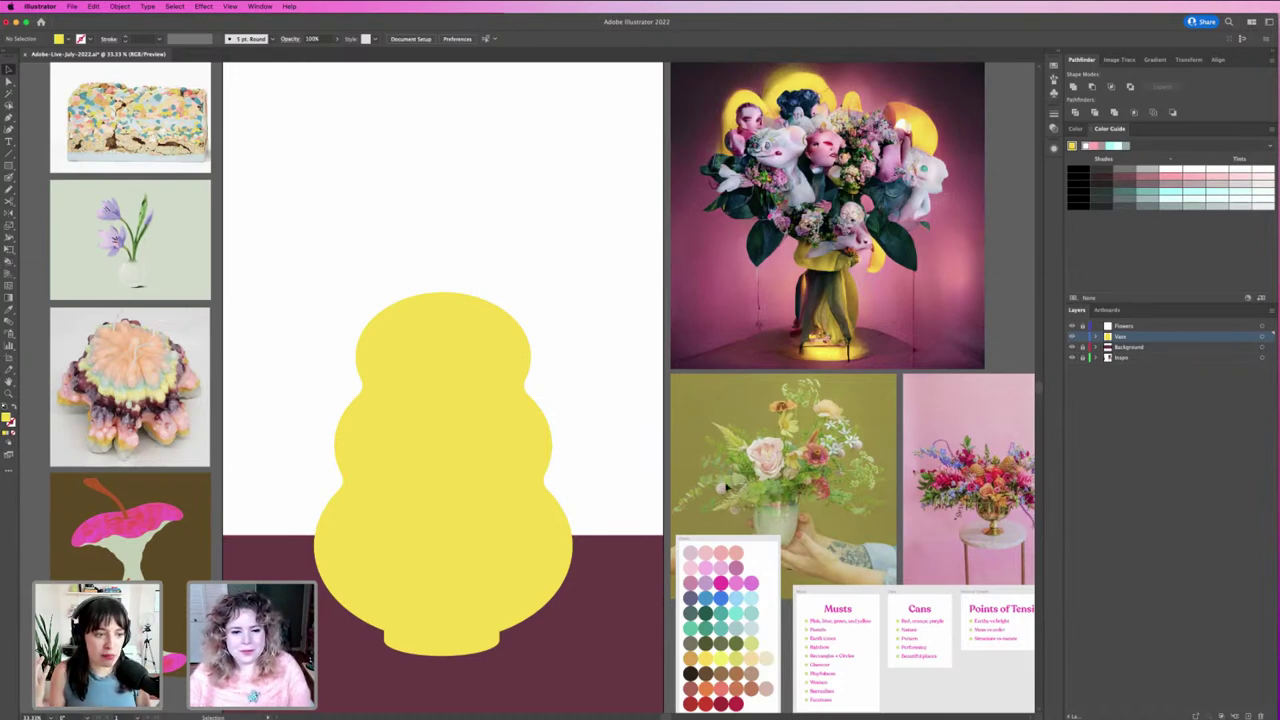
{"action": "left_click", "coordinate": [389, 500]}
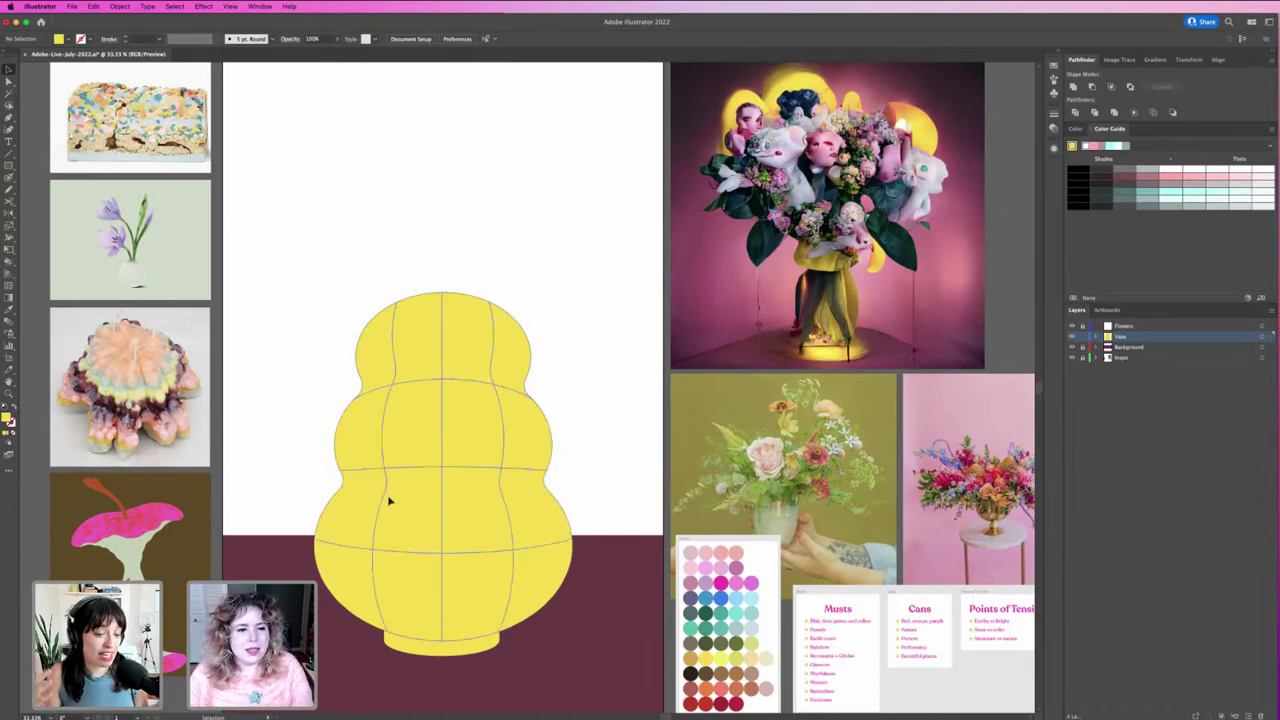
{"action": "mouse_move", "coordinate": [400, 520]}
{"action": "left_mouse_down"}
{"action": "mouse_move", "coordinate": [709, 541]}
{"action": "mouse_move", "coordinate": [586, 480]}
{"action": "left_mouse_up"}
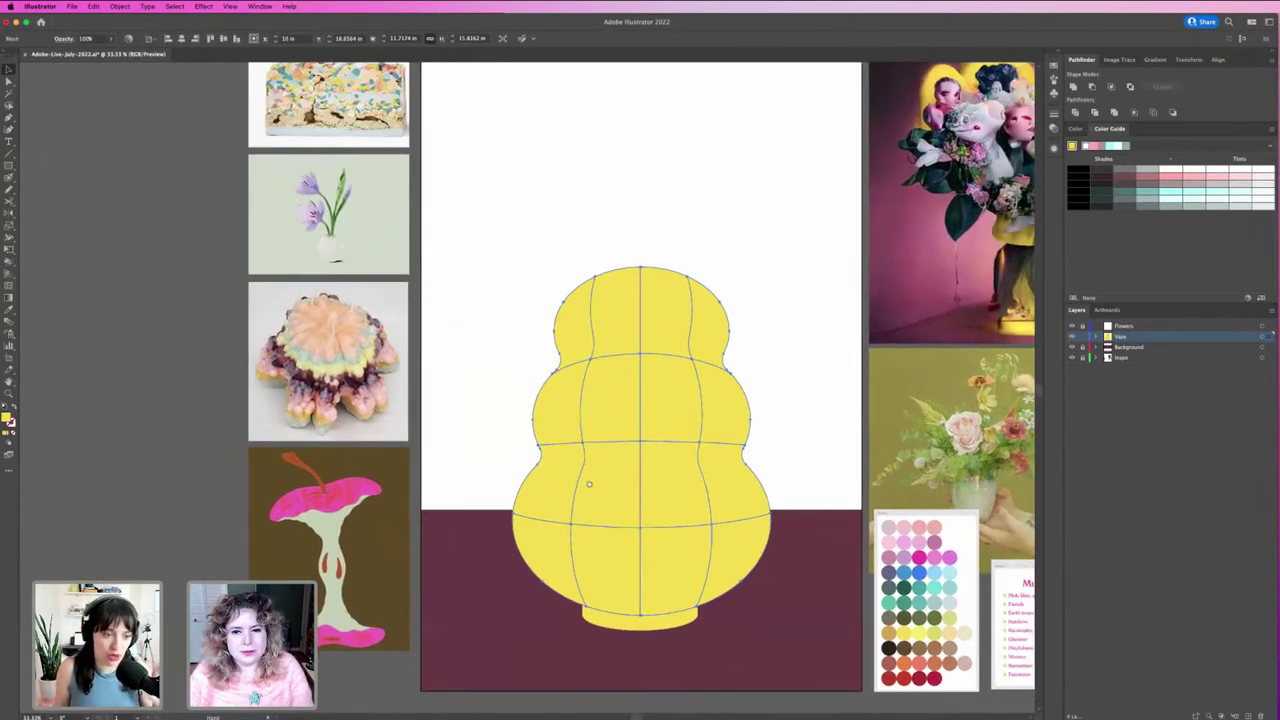
{"action": "left_click_drag", "start_coordinate": [991, 599], "coordinate": [806, 587]}
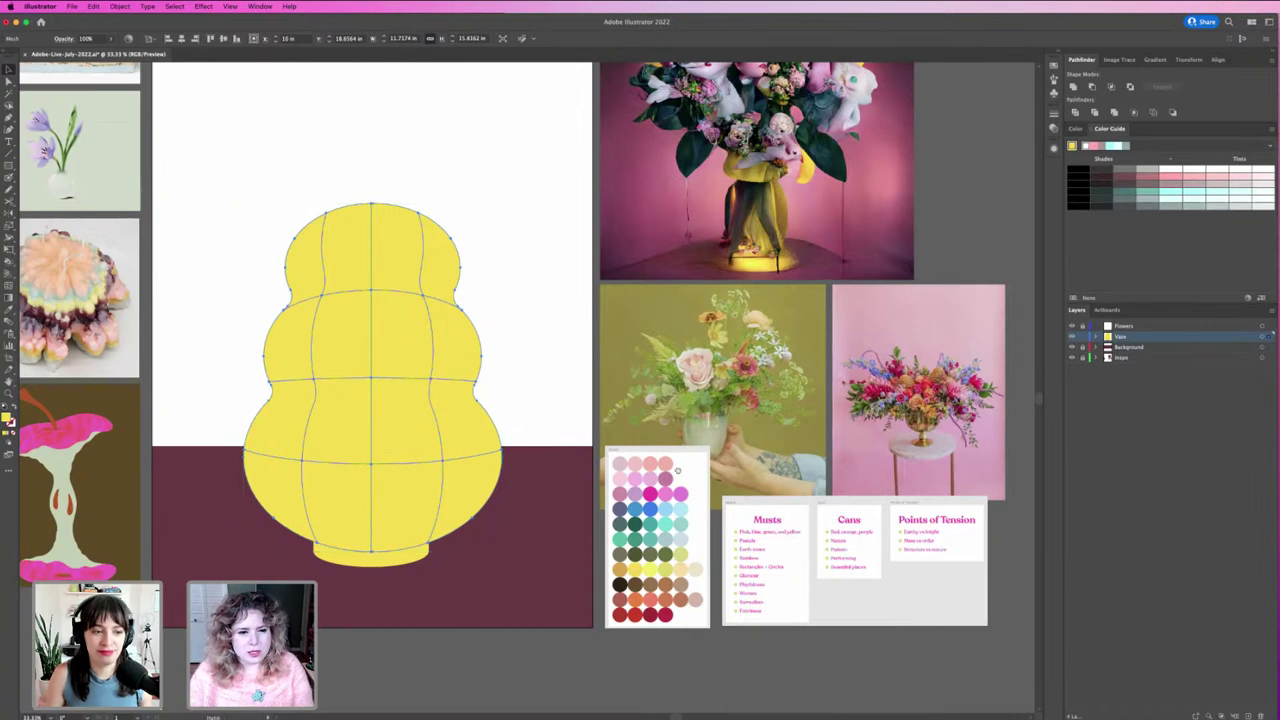
{"action": "left_click_drag", "start_coordinate": [411, 300], "coordinate": [513, 306]}
{"action": "left_click", "coordinate": [660, 421]}
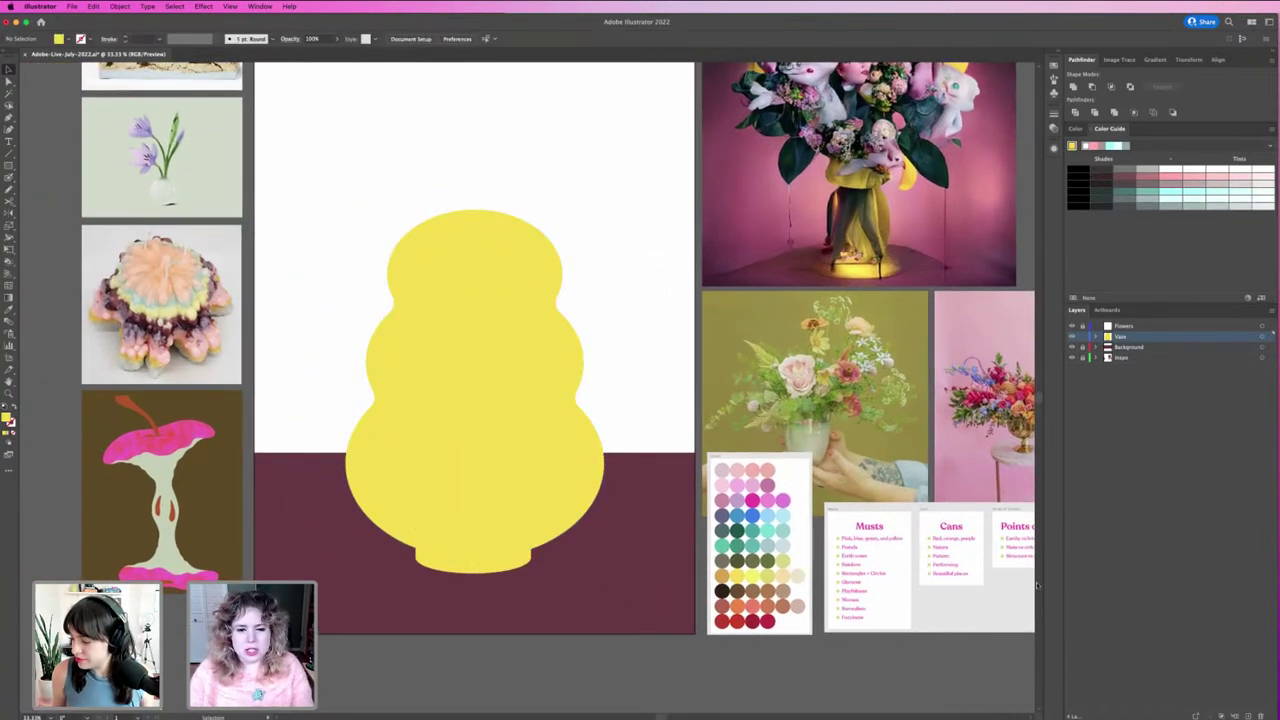
{"action": "scroll", "coordinate": [904, 559], "scroll_direction": "right", "scroll_amount": 5}
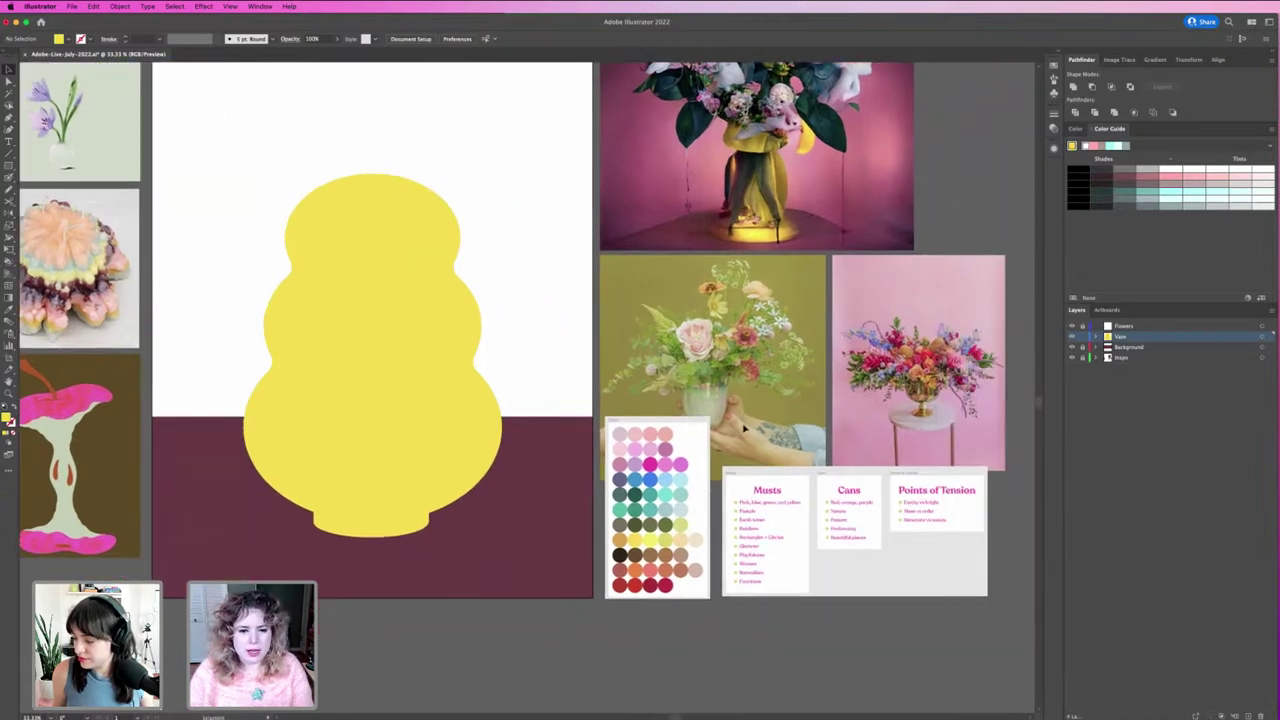
{"action": "scroll", "coordinate": [745, 427], "scroll_direction": "up", "scroll_amount": 5}
{"action": "scroll", "coordinate": [745, 427], "scroll_direction": "left", "scroll_amount": 5}
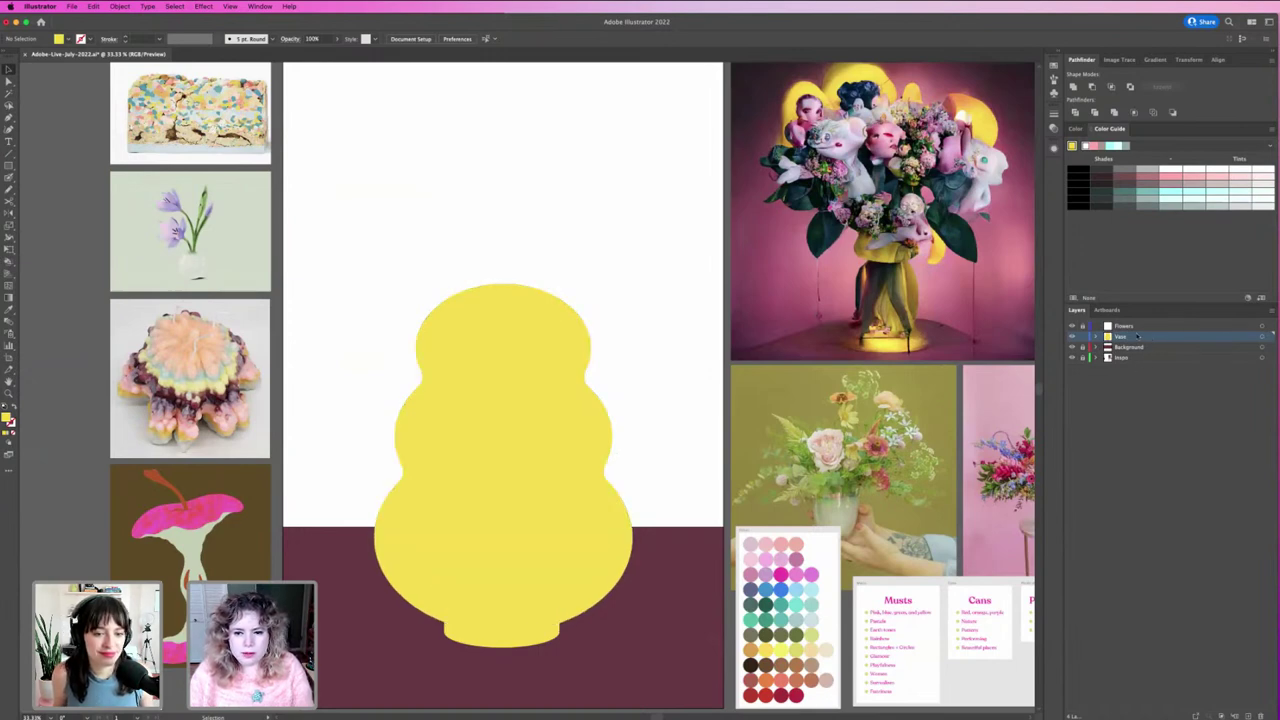
Step: Toggle the Inspo reference layer's visibility and select the vase mesh object
{"action": "left_click", "coordinate": [1071, 357]}
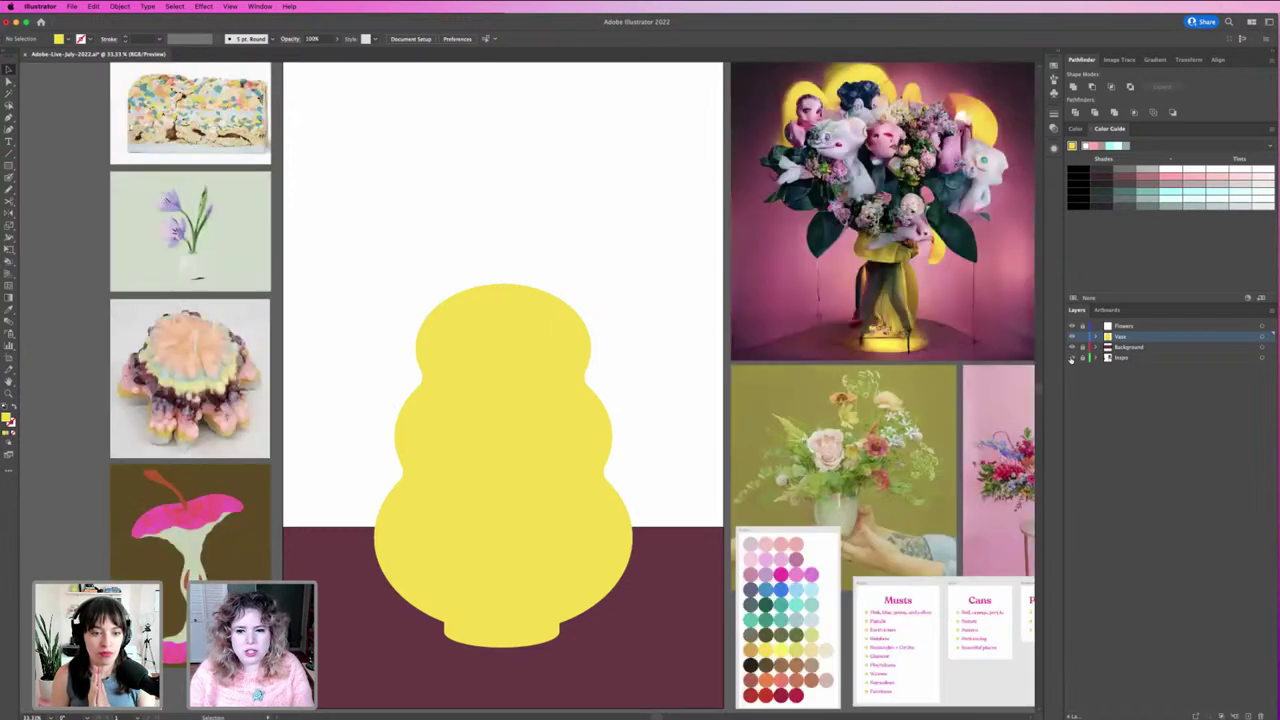
{"action": "left_click", "coordinate": [1071, 357]}
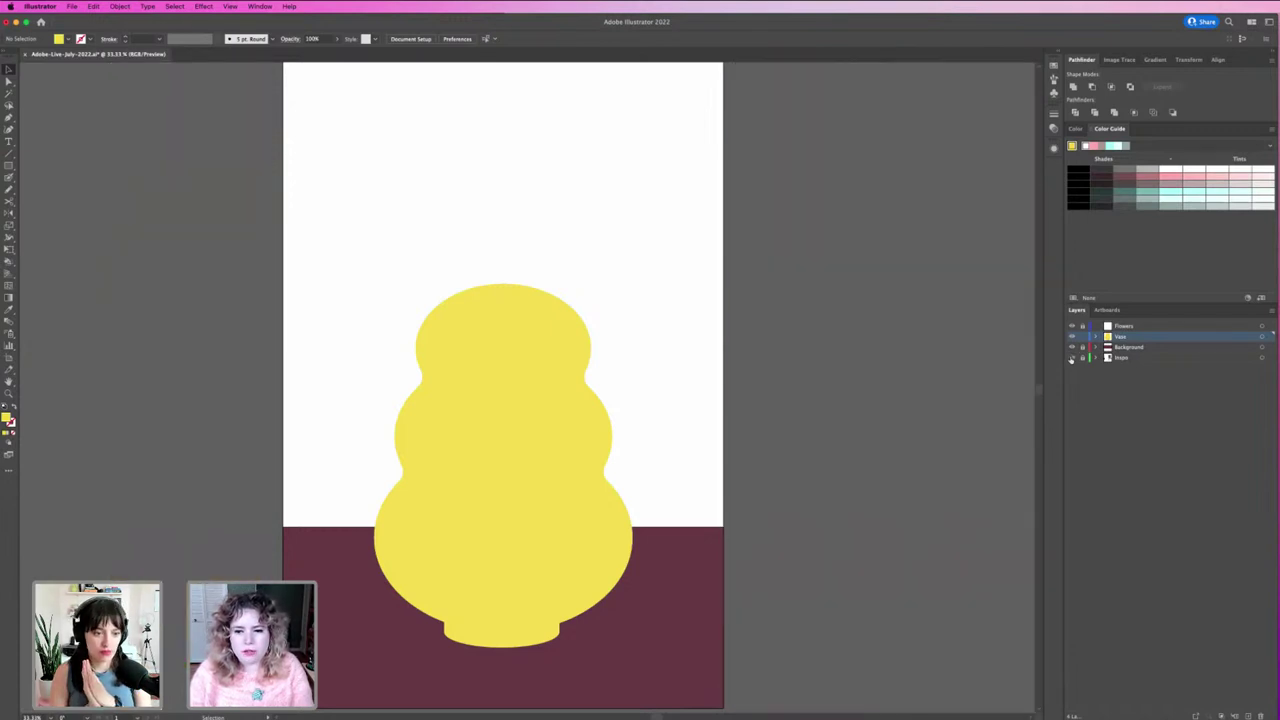
{"action": "left_click", "coordinate": [1071, 358]}
{"action": "left_click", "coordinate": [1071, 347]}
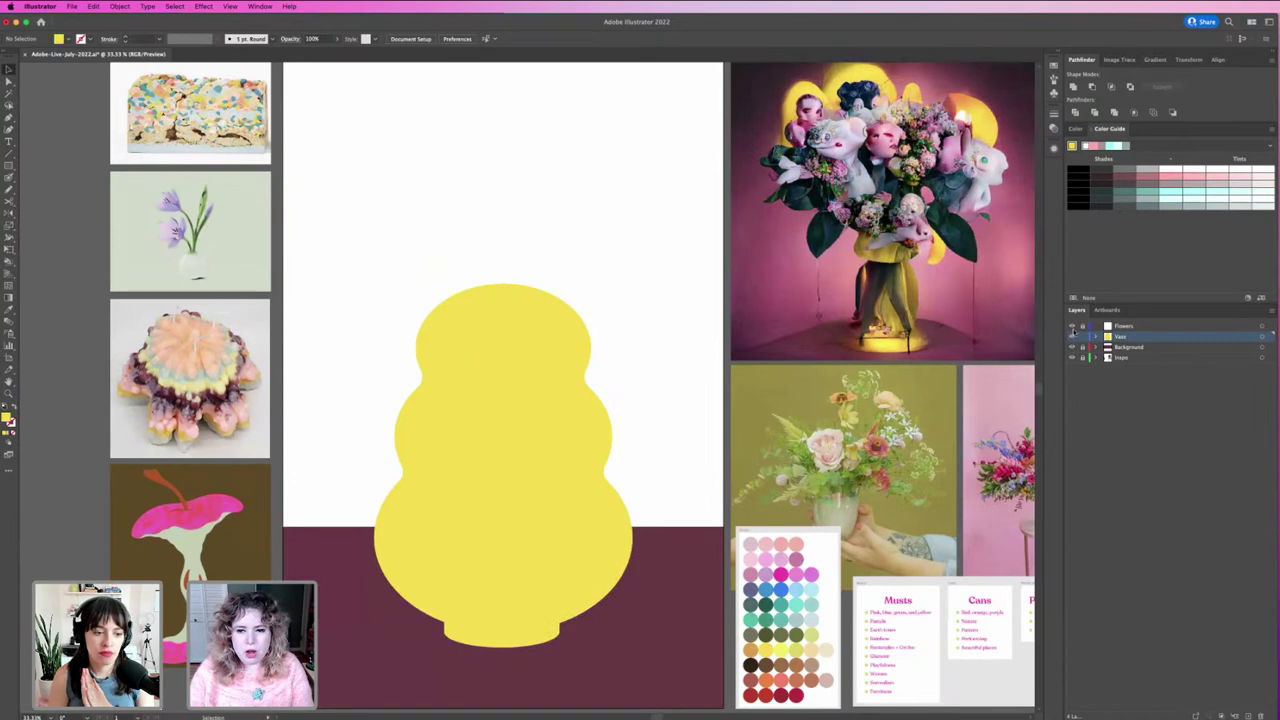
{"action": "left_click", "coordinate": [1262, 326]}
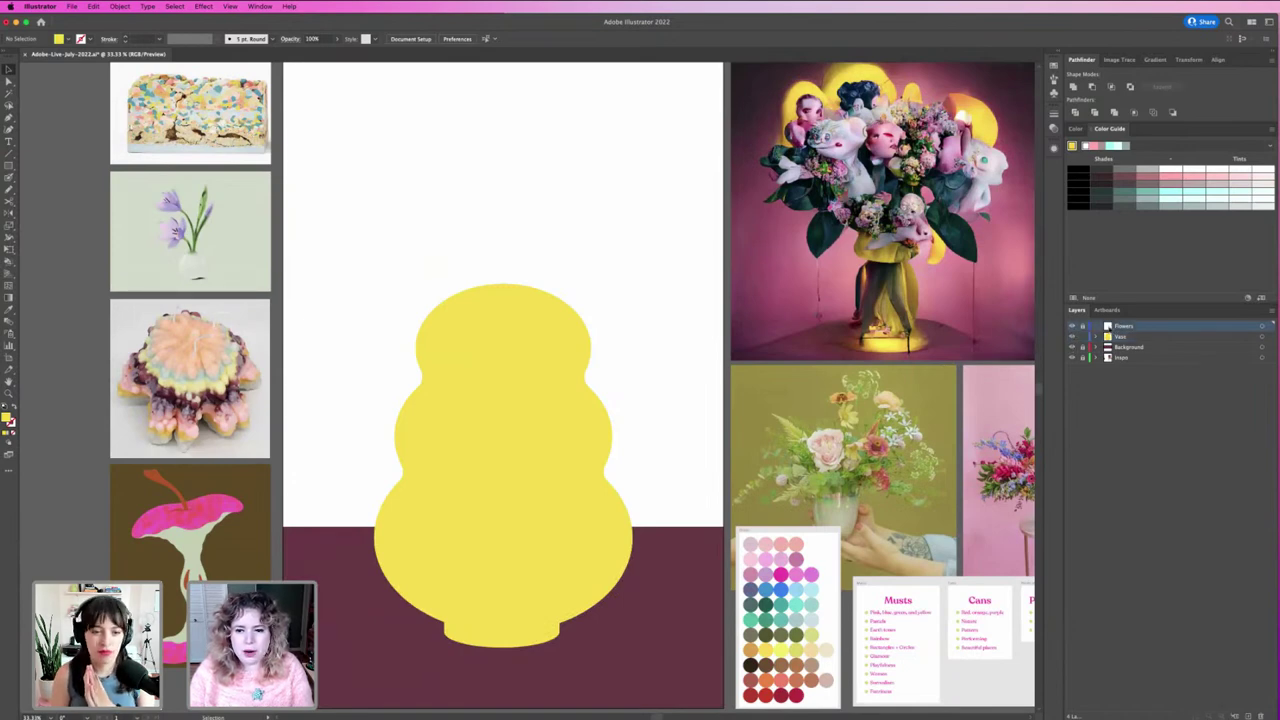
{"action": "left_click", "coordinate": [608, 463]}
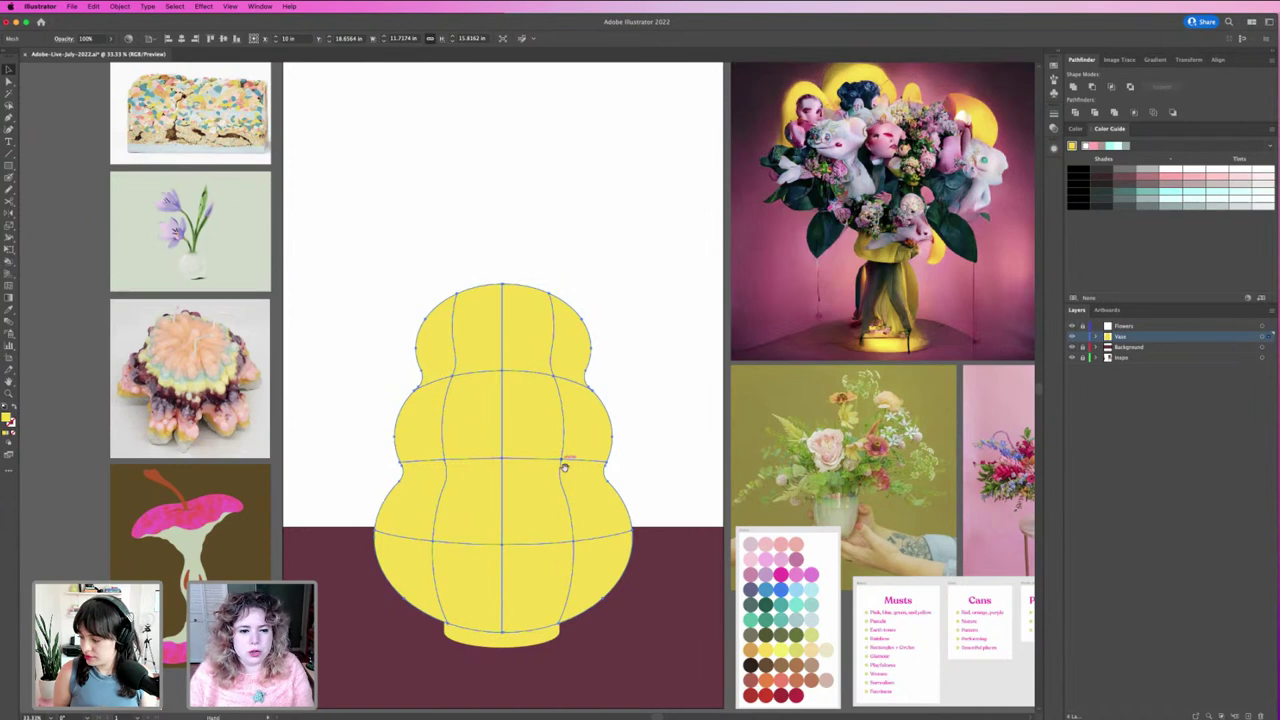
{"action": "scroll", "coordinate": [563, 460], "scroll_direction": "left", "scroll_amount": 5}
{"action": "scroll", "coordinate": [729, 437], "scroll_direction": "left", "scroll_amount": 1}
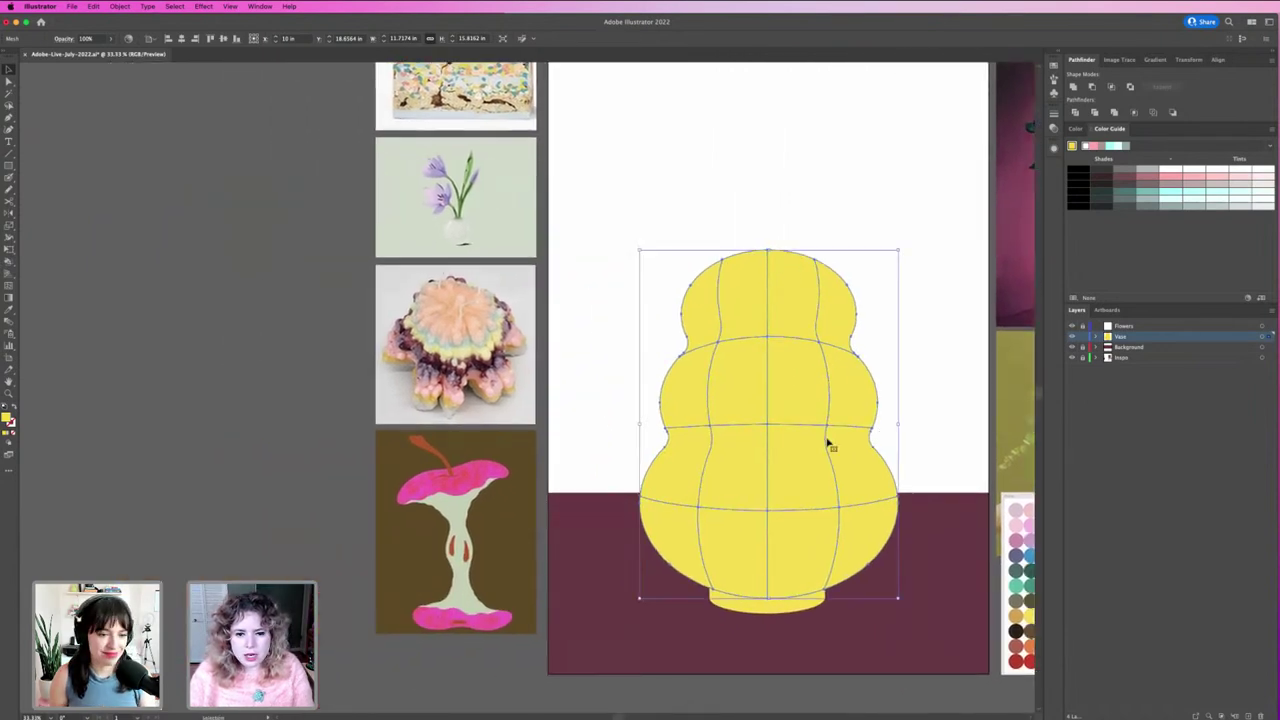
Step: Draw an ellipse over the top bulb of the vase
{"action": "left_click", "coordinate": [586, 262]}
{"action": "key", "text": "m"}
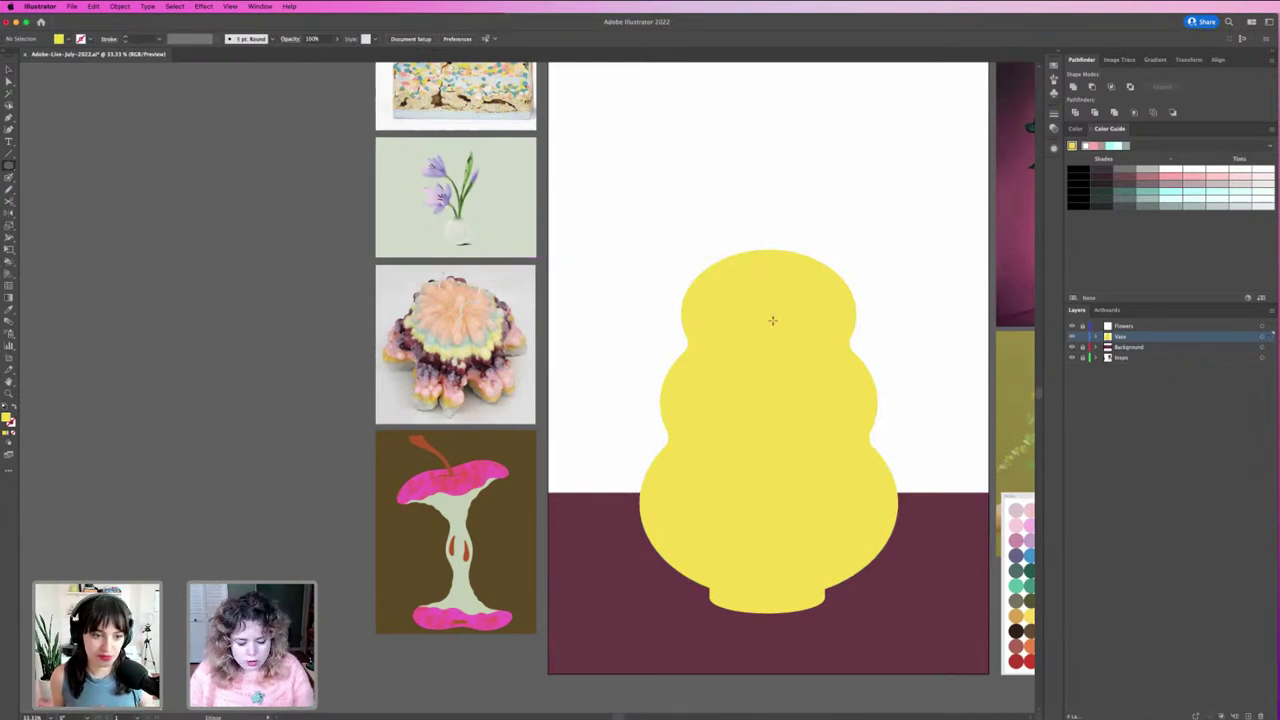
{"action": "left_click_drag", "start_coordinate": [774, 318], "coordinate": [673, 250]}
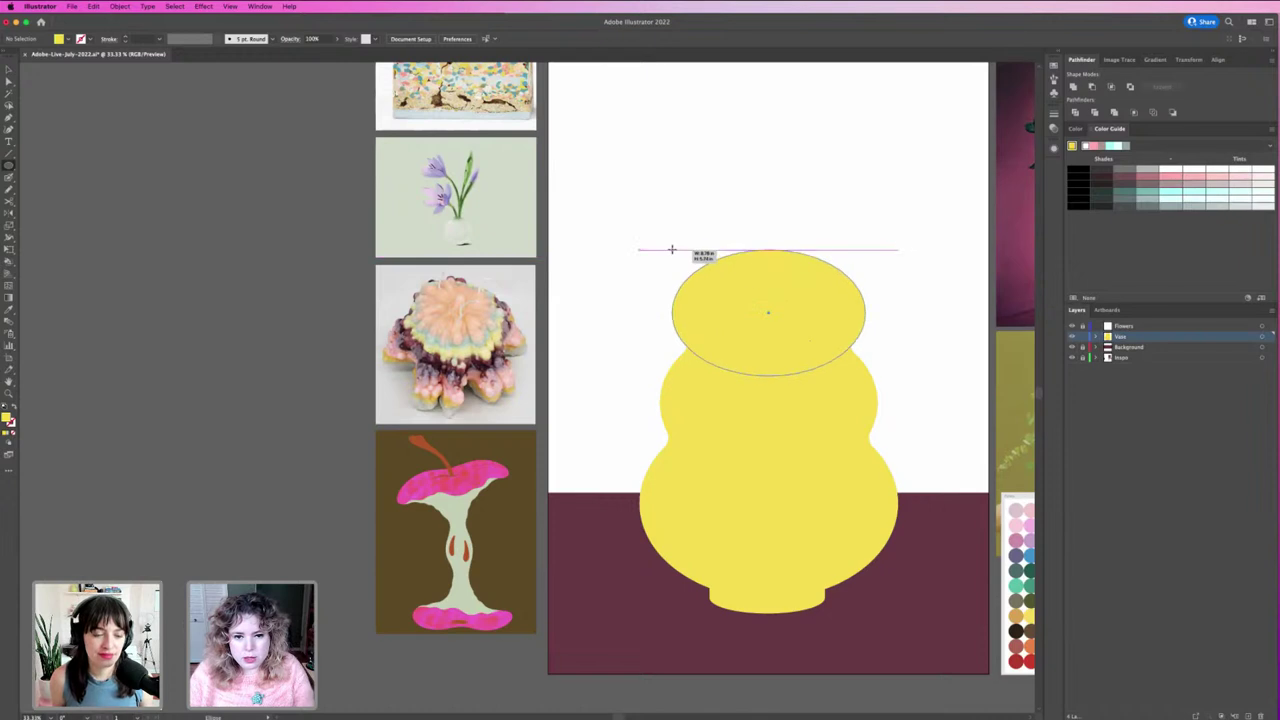
Step: Copy the ellipse down onto the vase's middle and widen it to fit
{"action": "key", "text": "v"}
{"action": "mouse_move", "coordinate": [771, 345]}
{"action": "left_mouse_down"}
{"action": "mouse_move", "coordinate": [775, 321]}
{"action": "mouse_move", "coordinate": [777, 388]}
{"action": "left_mouse_up"}
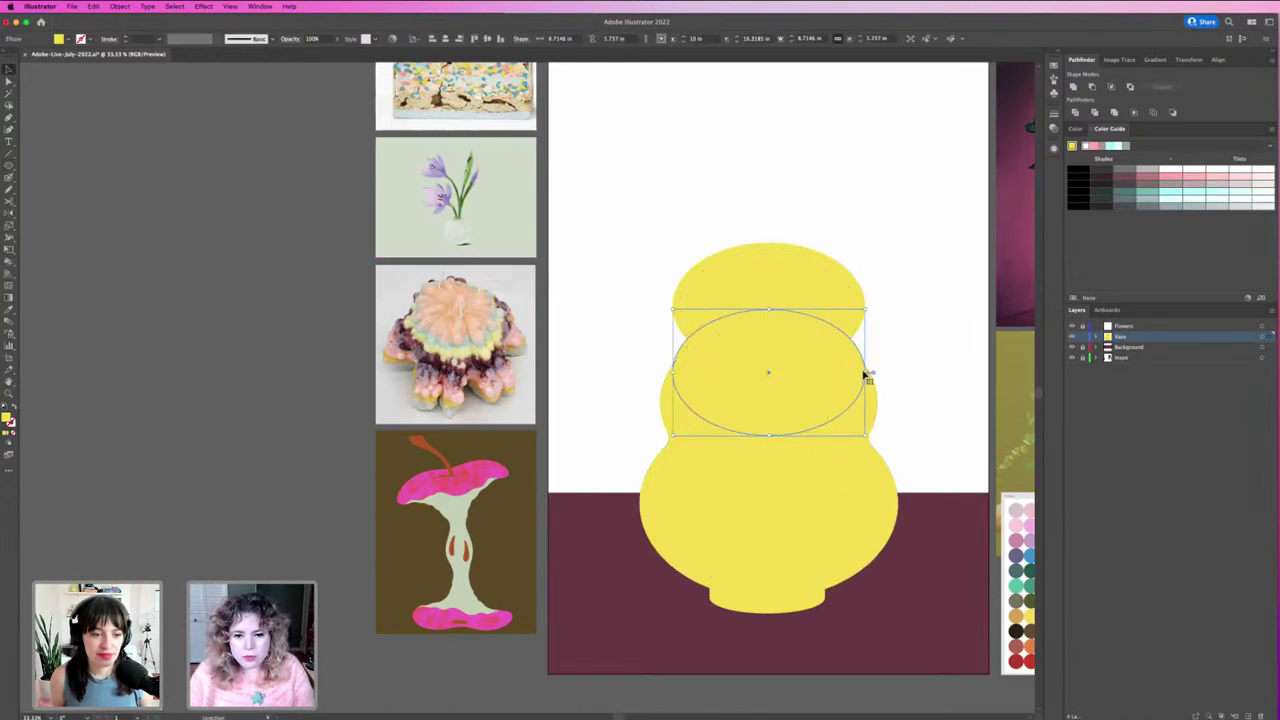
{"action": "left_click_drag", "start_coordinate": [868, 372], "coordinate": [880, 371]}
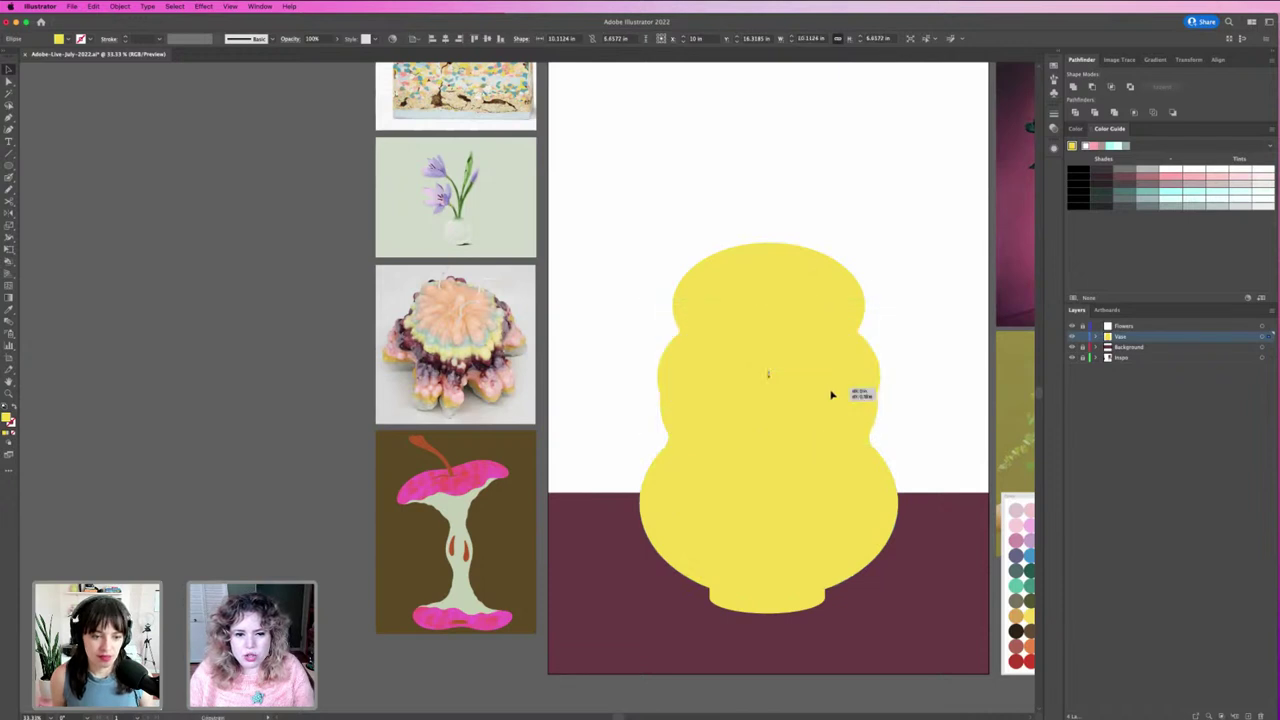
Step: Set the mesh vase's opacity to 30% in Transparency
{"action": "key", "text": "ctrl+a"}
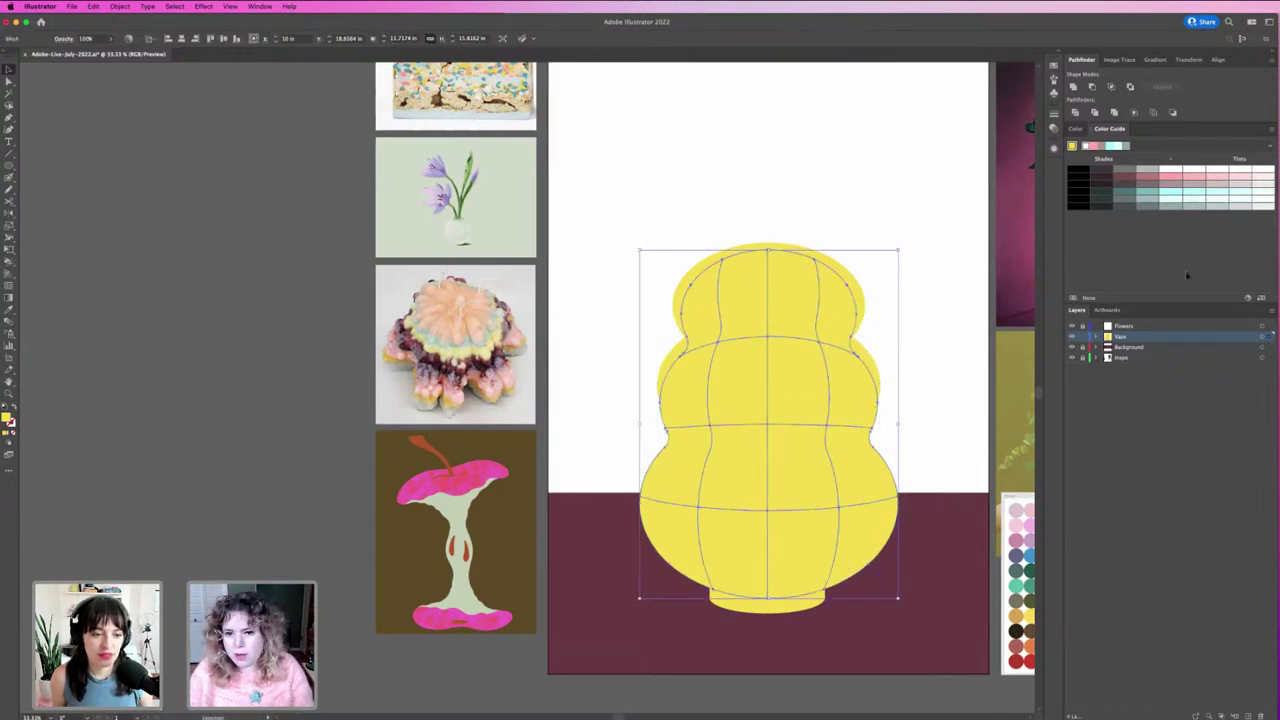
{"action": "left_click", "coordinate": [1053, 148]}
{"action": "left_click", "coordinate": [1055, 128]}
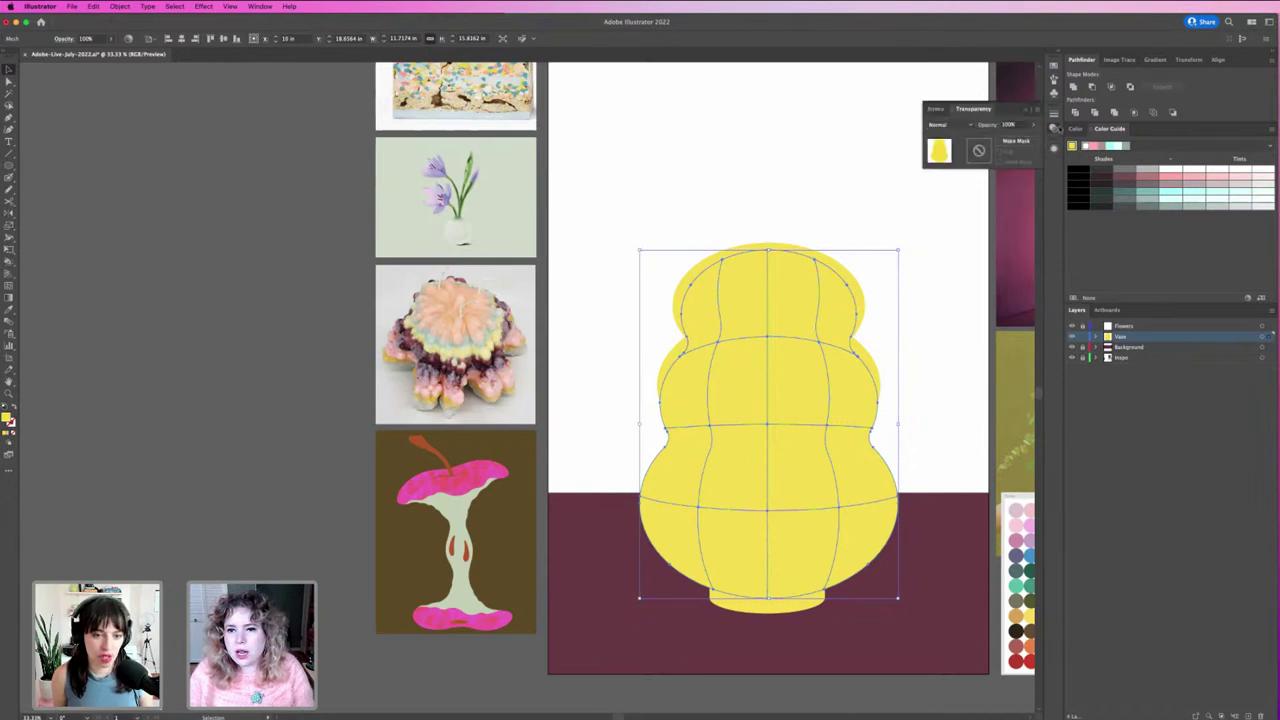
{"action": "left_click", "coordinate": [1008, 124]}
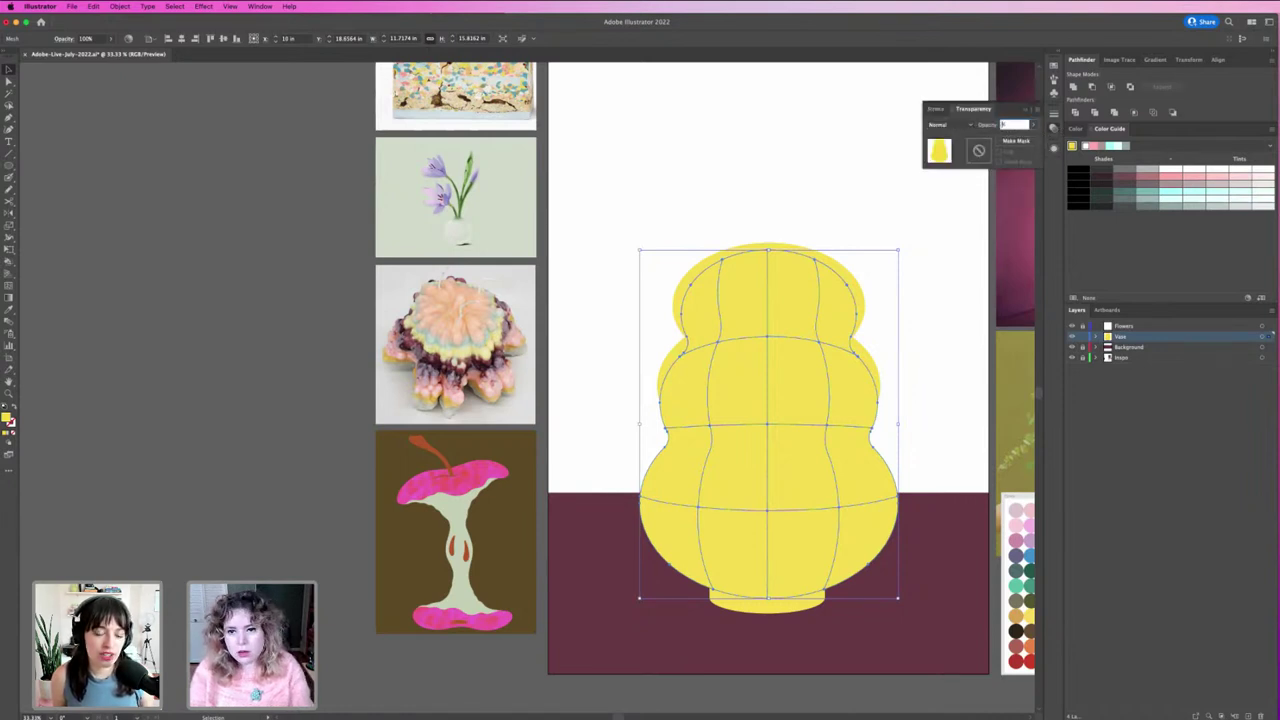
{"action": "key", "text": "Return"}
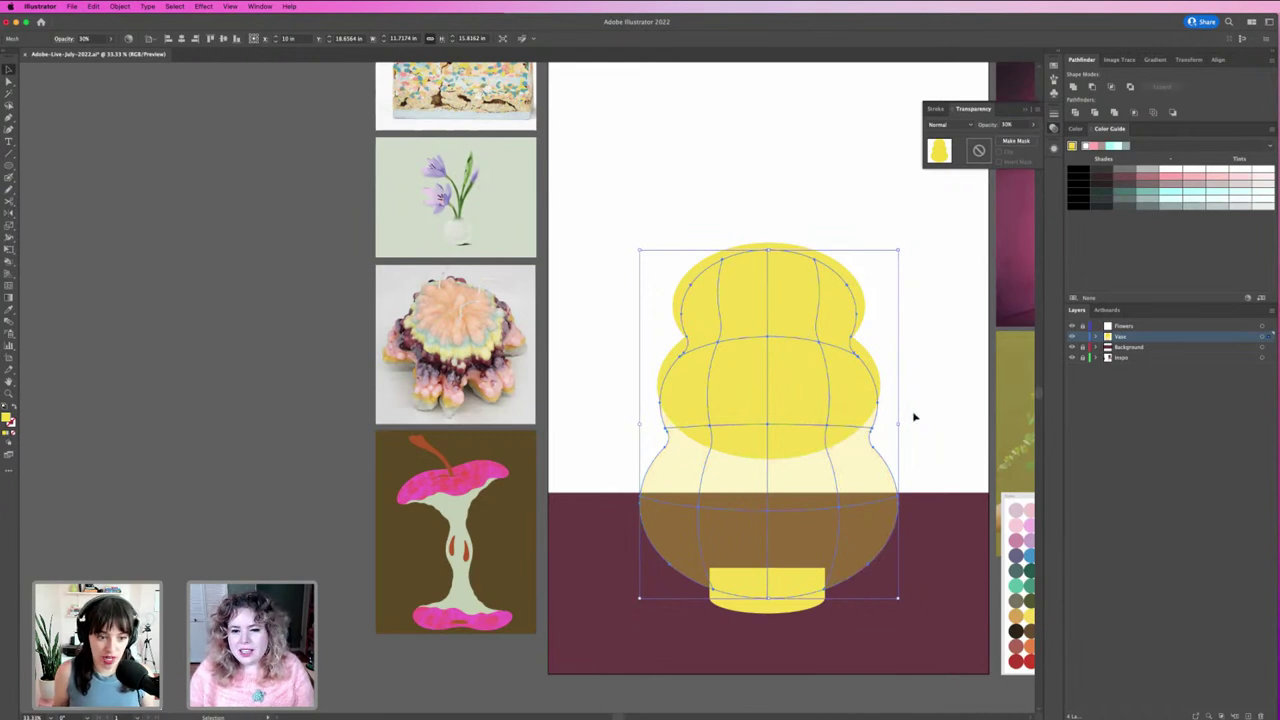
Step: Copy an enlarged ellipse to the vase's base and unite all three ellipses with Pathfinder
{"action": "left_click", "coordinate": [913, 417]}
{"action": "left_click", "coordinate": [808, 411]}
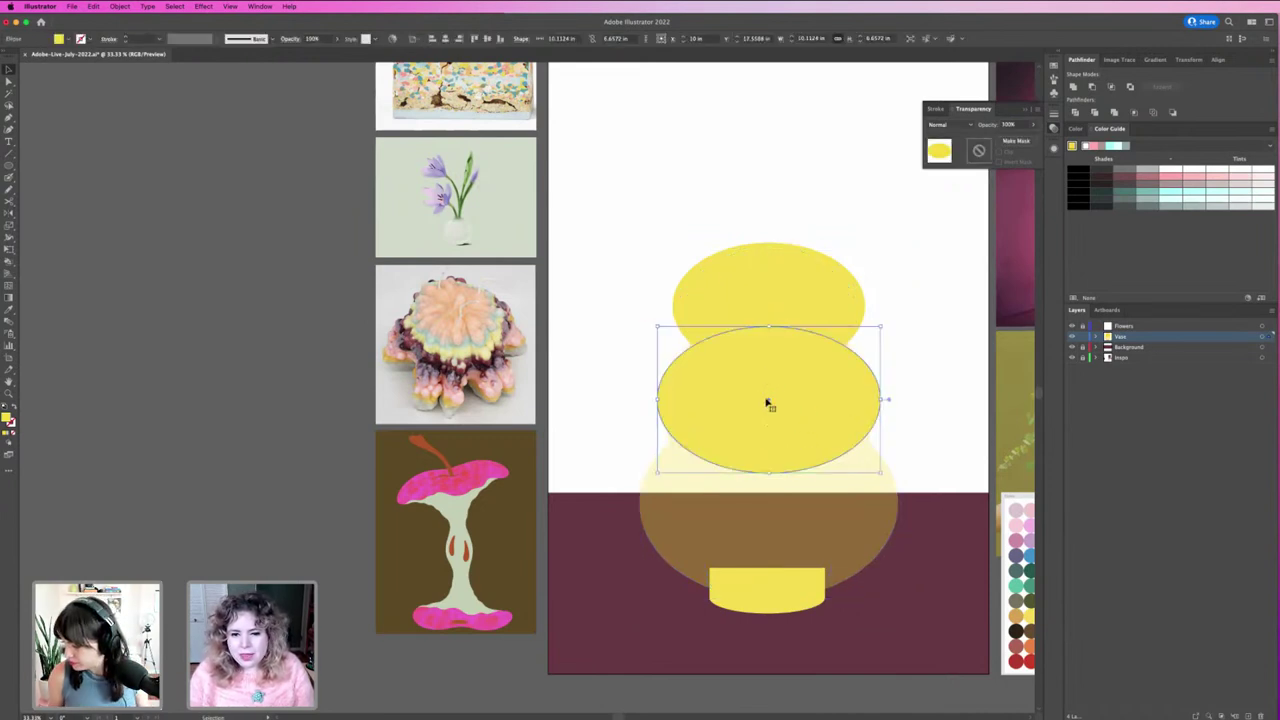
{"action": "left_click_drag", "start_coordinate": [767, 403], "coordinate": [768, 508]}
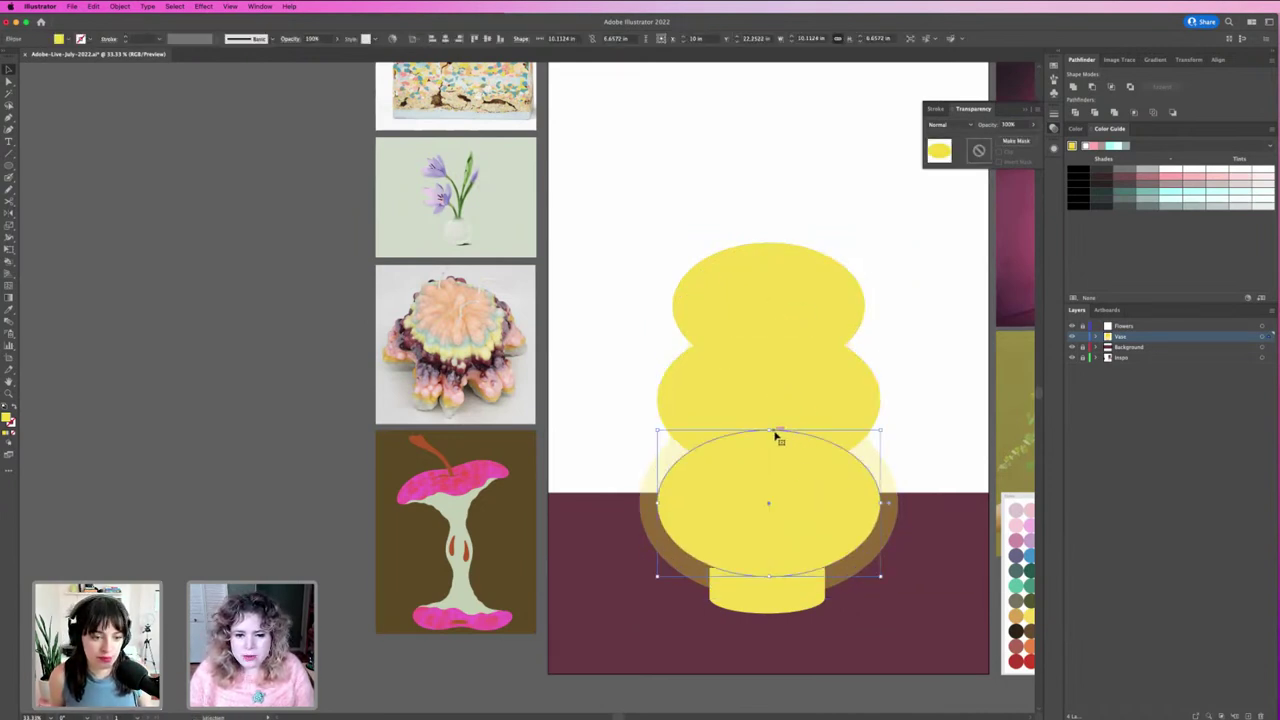
{"action": "left_click_drag", "start_coordinate": [768, 430], "coordinate": [767, 413]}
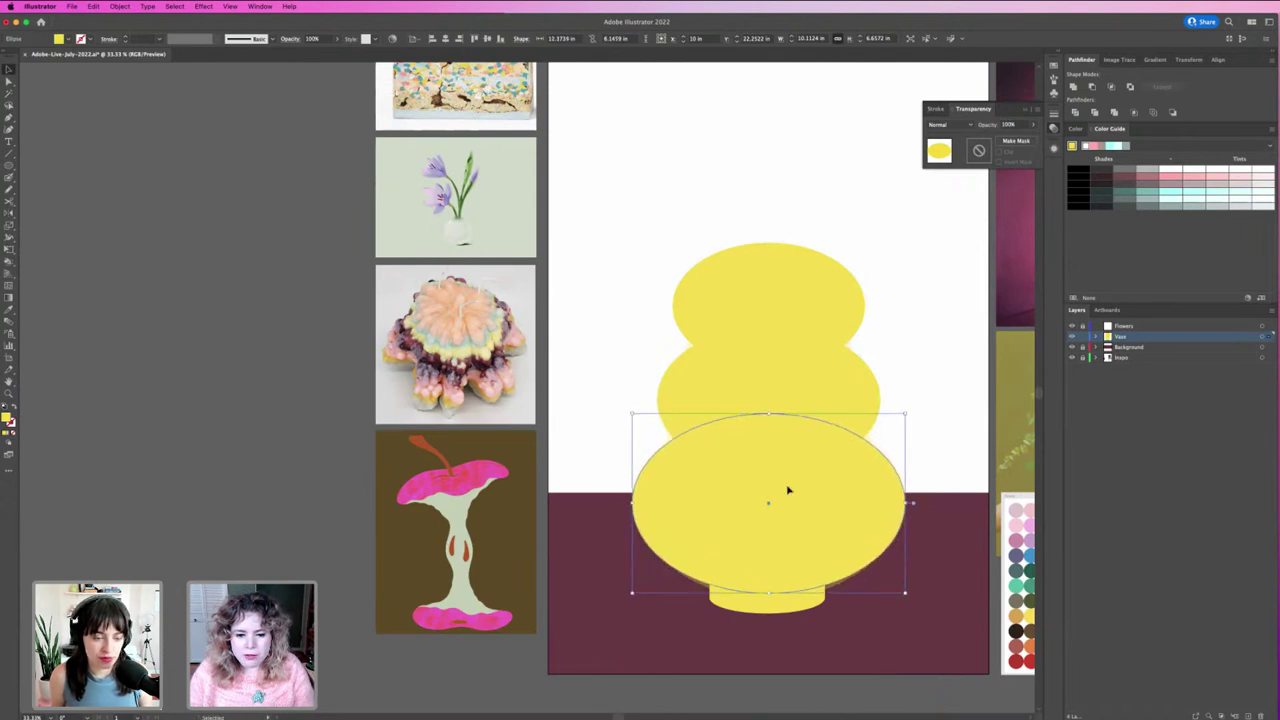
{"action": "left_click", "coordinate": [770, 386], "text": "shift"}
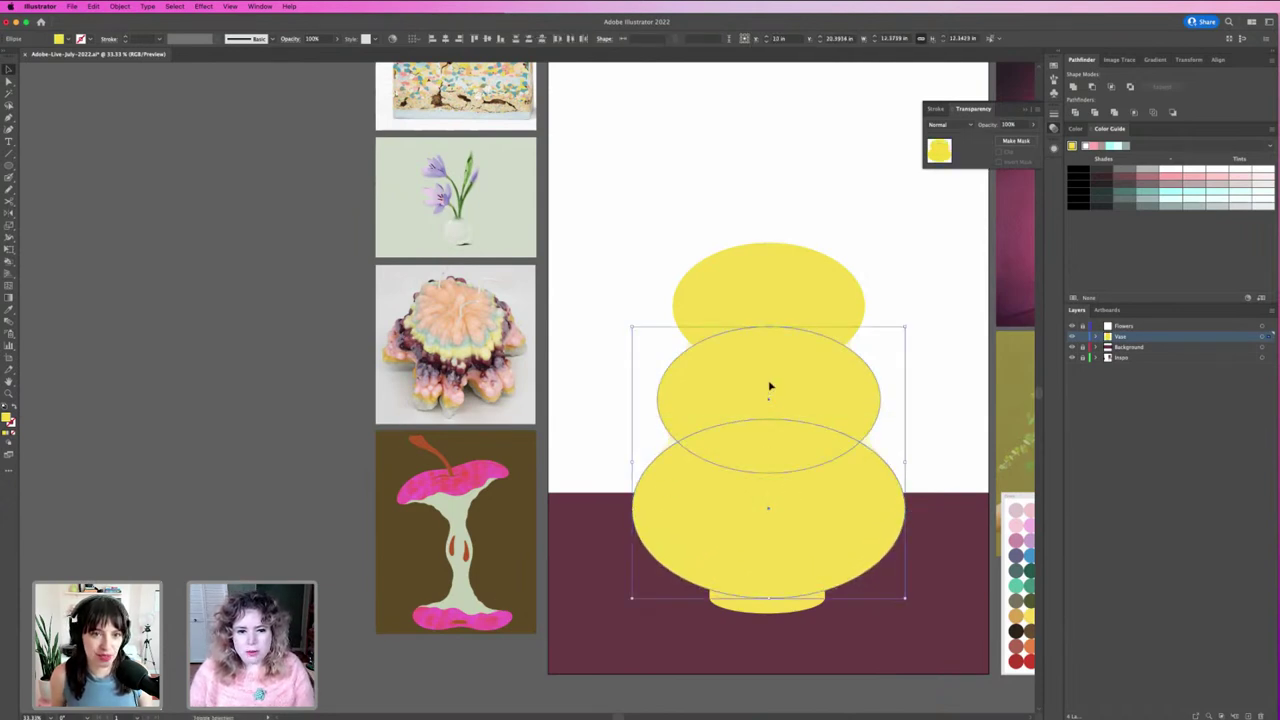
{"action": "left_click", "coordinate": [785, 318], "text": "shift"}
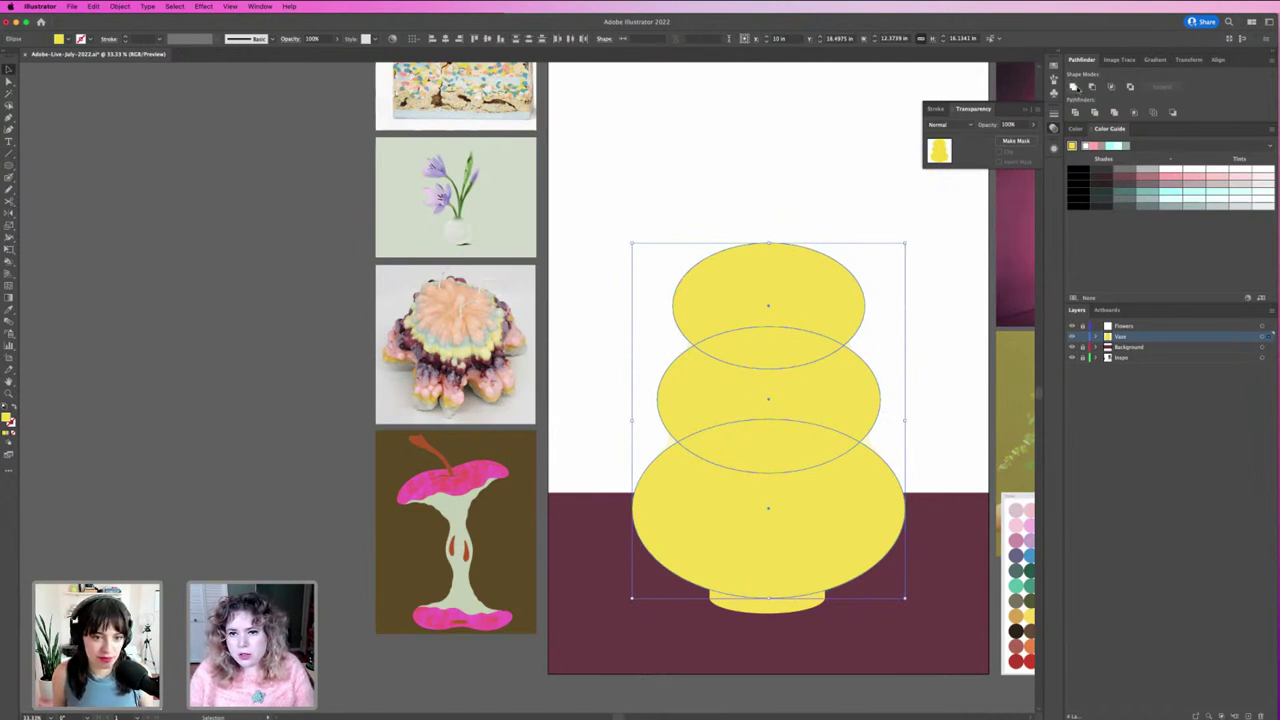
{"action": "left_click", "coordinate": [1074, 87]}
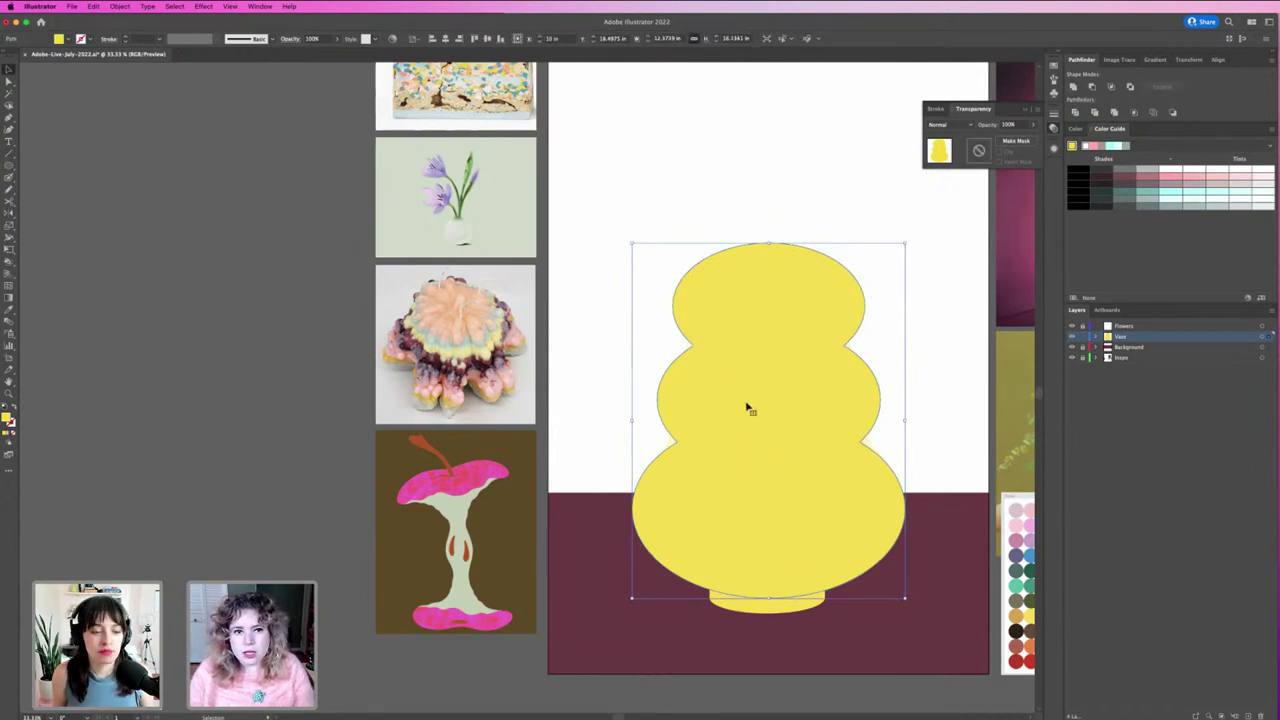
Step: Round the corners at the vase silhouette's pinched waists with the Direct Selection tool
{"action": "key", "text": "a"}
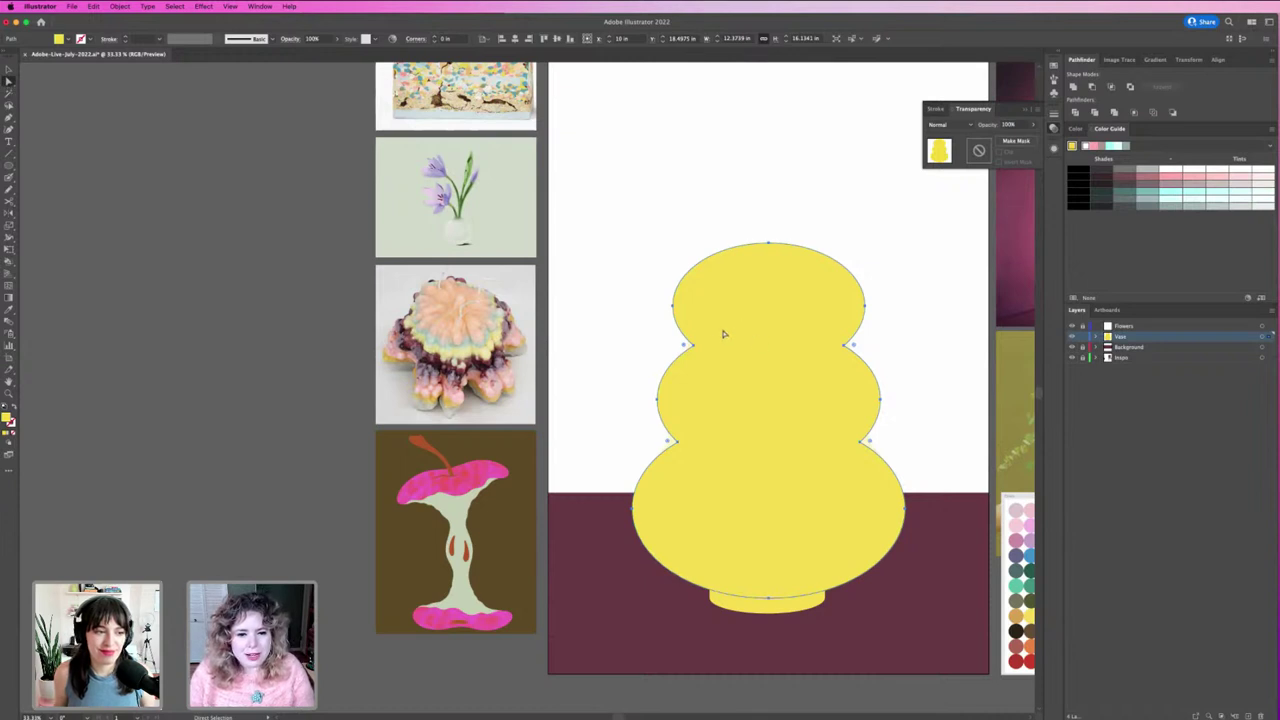
{"action": "left_click", "coordinate": [687, 346]}
{"action": "left_click_drag", "start_coordinate": [688, 347], "coordinate": [660, 344]}
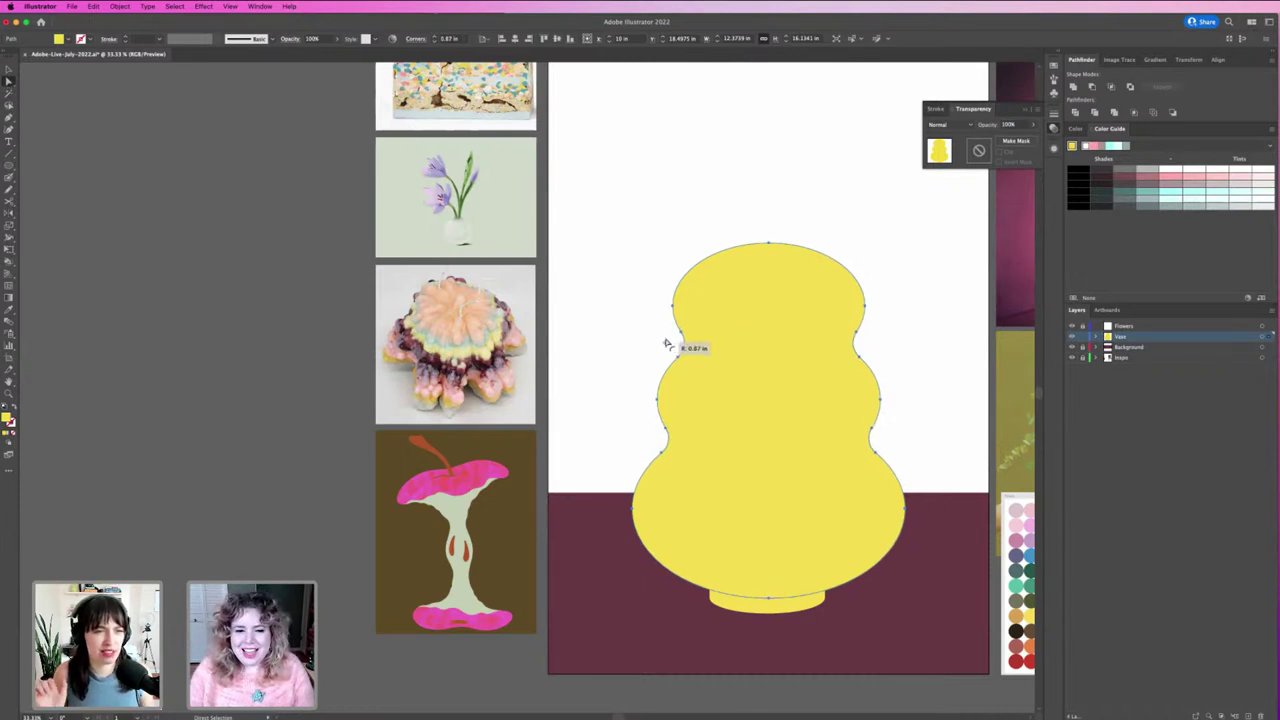
{"action": "left_click_drag", "start_coordinate": [660, 344], "coordinate": [662, 344]}
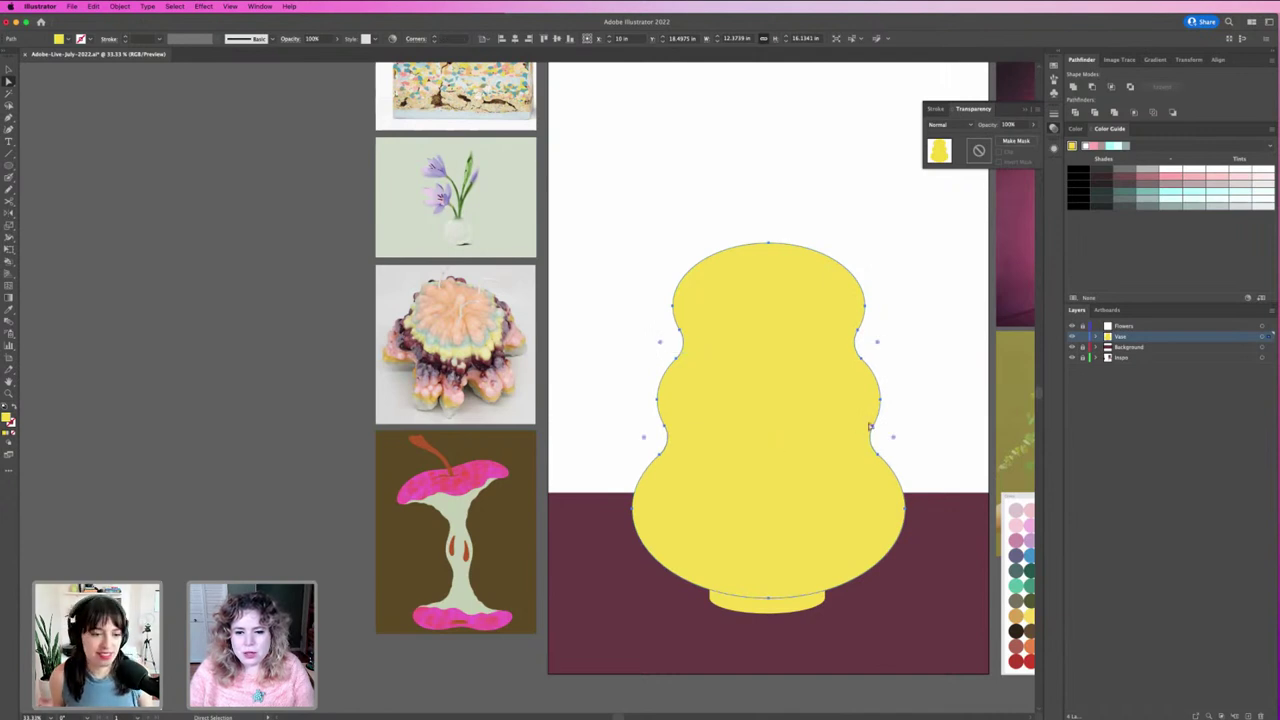
Step: Shift the solid yellow vase left, revealing its faded copy behind
{"action": "left_click_drag", "start_coordinate": [781, 446], "coordinate": [645, 440]}
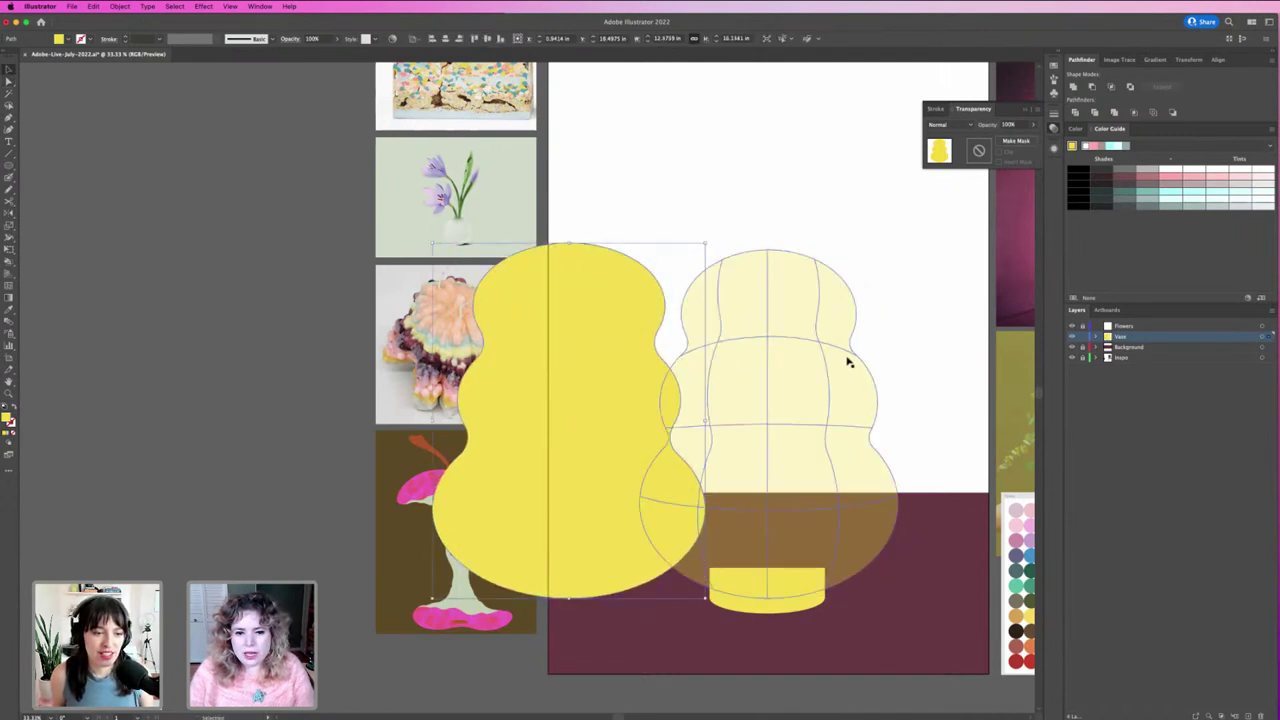
{"action": "key", "text": "ctrl+z"}
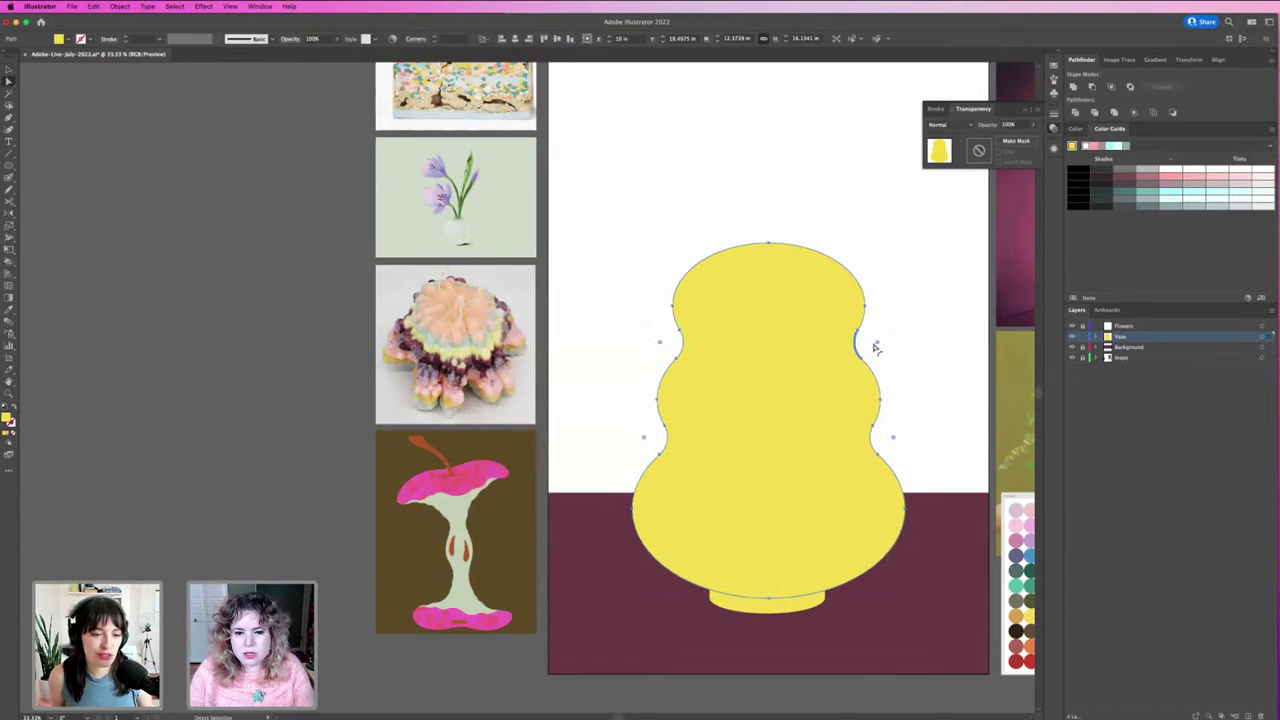
{"action": "left_click", "coordinate": [914, 352]}
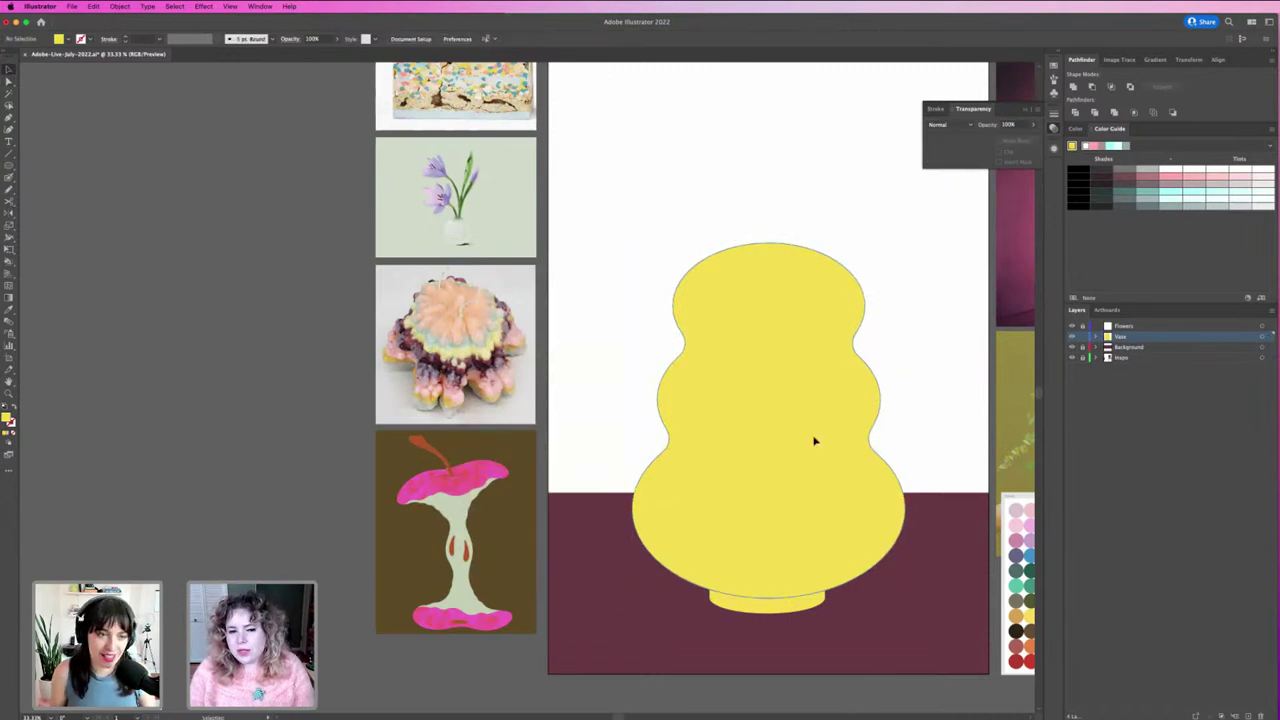
{"action": "left_click_drag", "start_coordinate": [814, 437], "coordinate": [750, 437]}
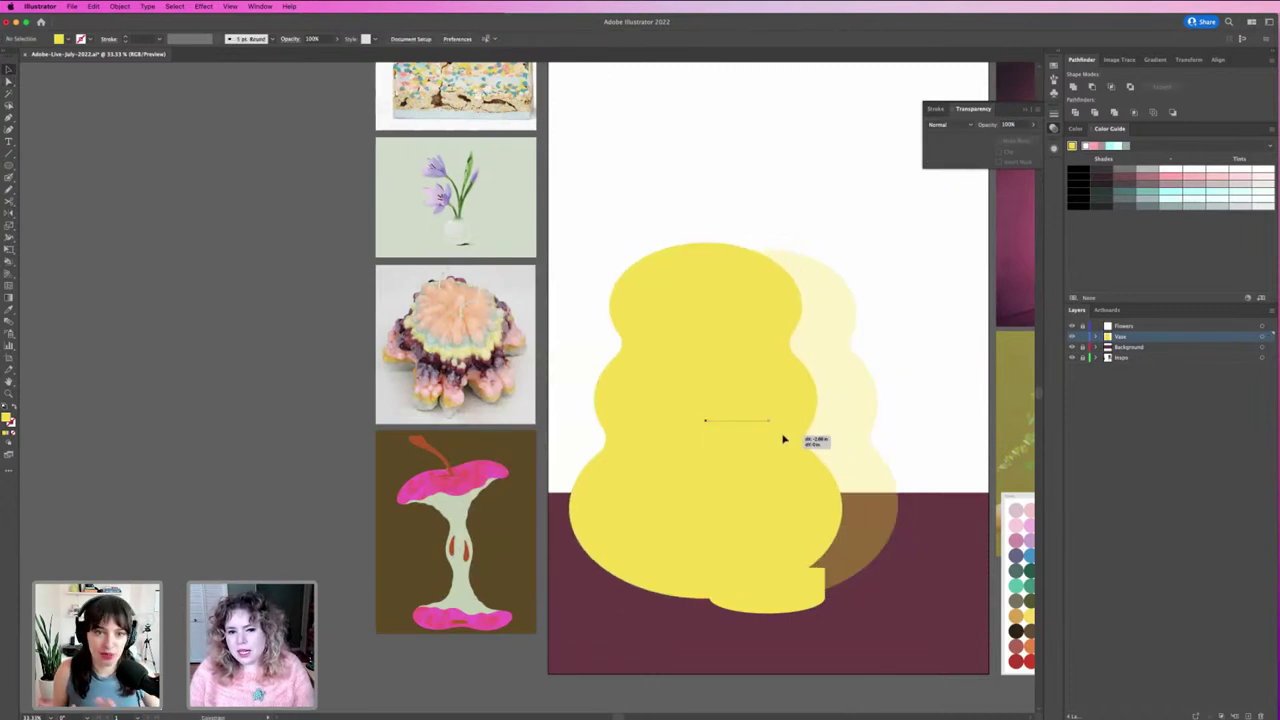
Step: Centre the yellow vase horizontally on the artboard with Align
{"action": "left_click", "coordinate": [911, 444]}
{"action": "left_click", "coordinate": [730, 550]}
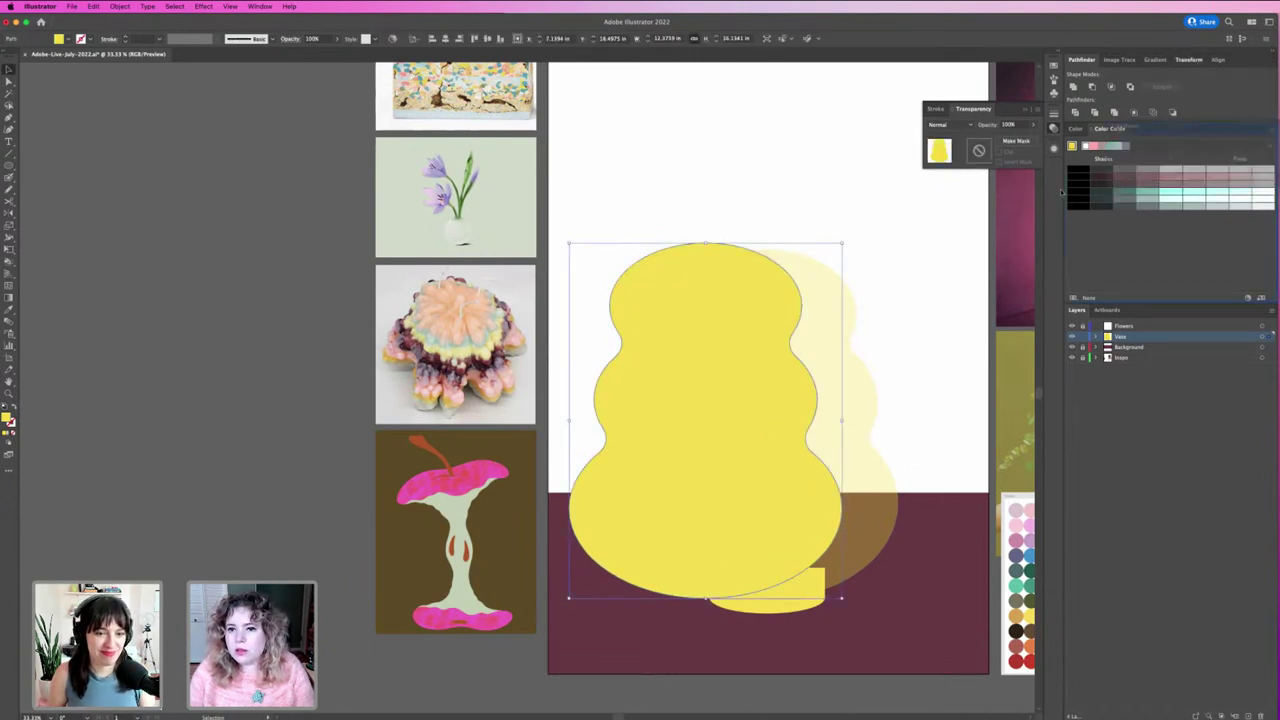
{"action": "left_click_drag", "start_coordinate": [1193, 60], "coordinate": [908, 232]}
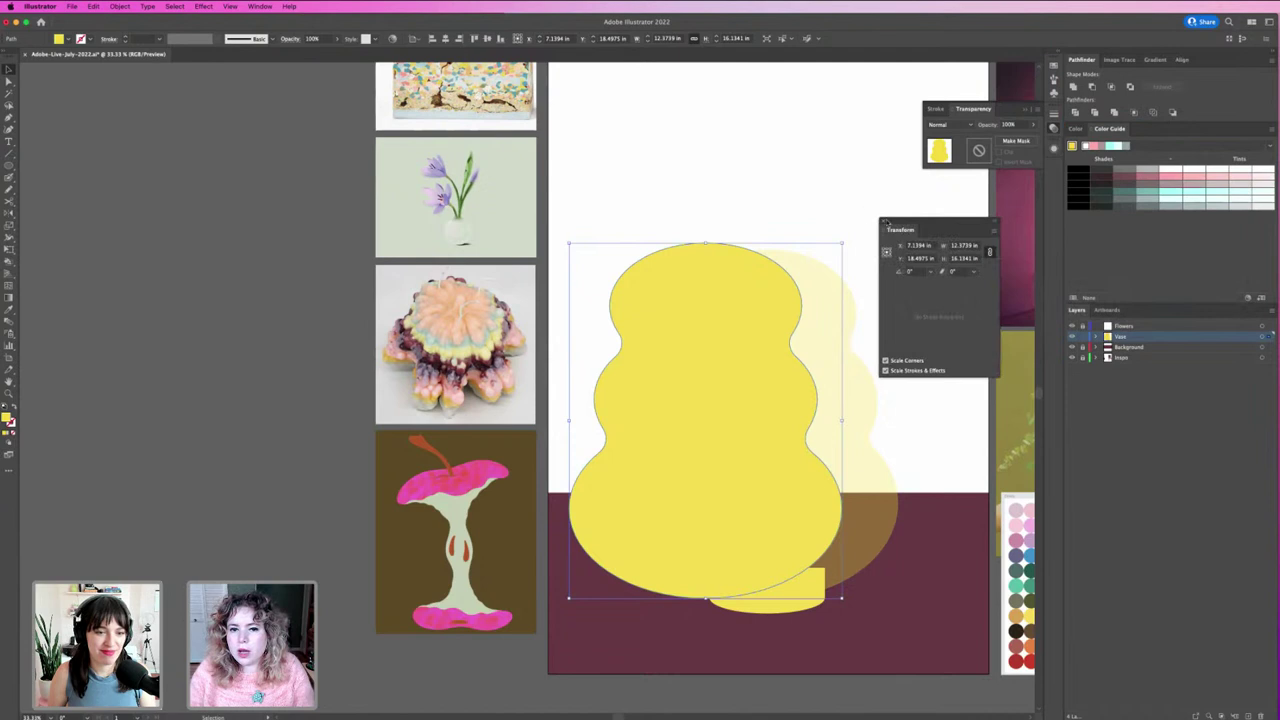
{"action": "left_click", "coordinate": [885, 222]}
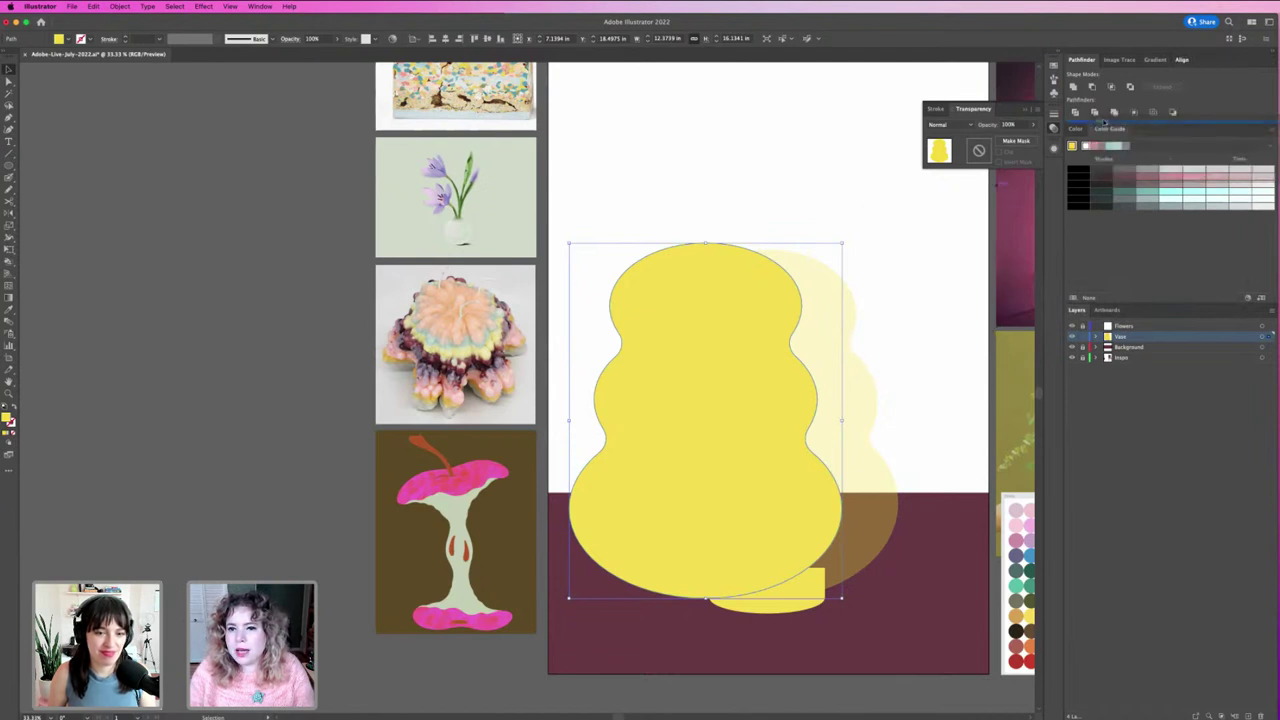
{"action": "left_click_drag", "start_coordinate": [1182, 60], "coordinate": [1133, 170]}
{"action": "left_click", "coordinate": [1092, 156]}
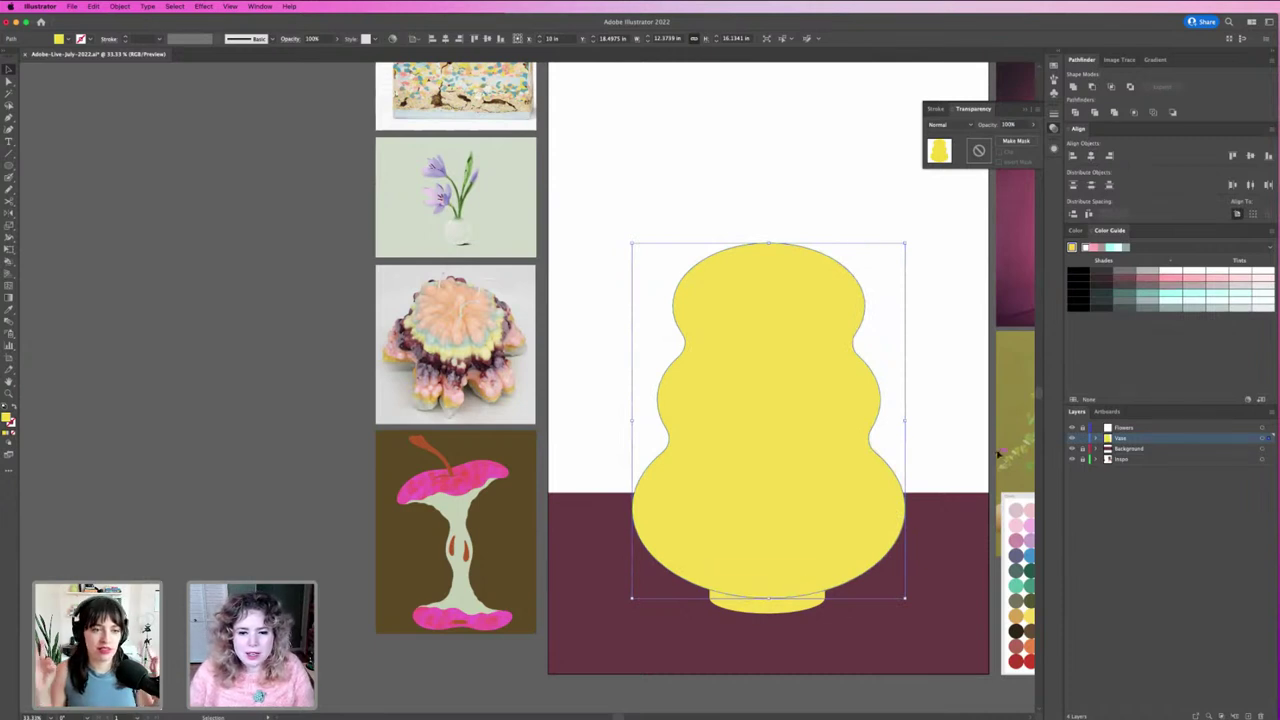
Step: Delete the faded mesh copy from the expanded Vase layer
{"action": "left_click", "coordinate": [1099, 438]}
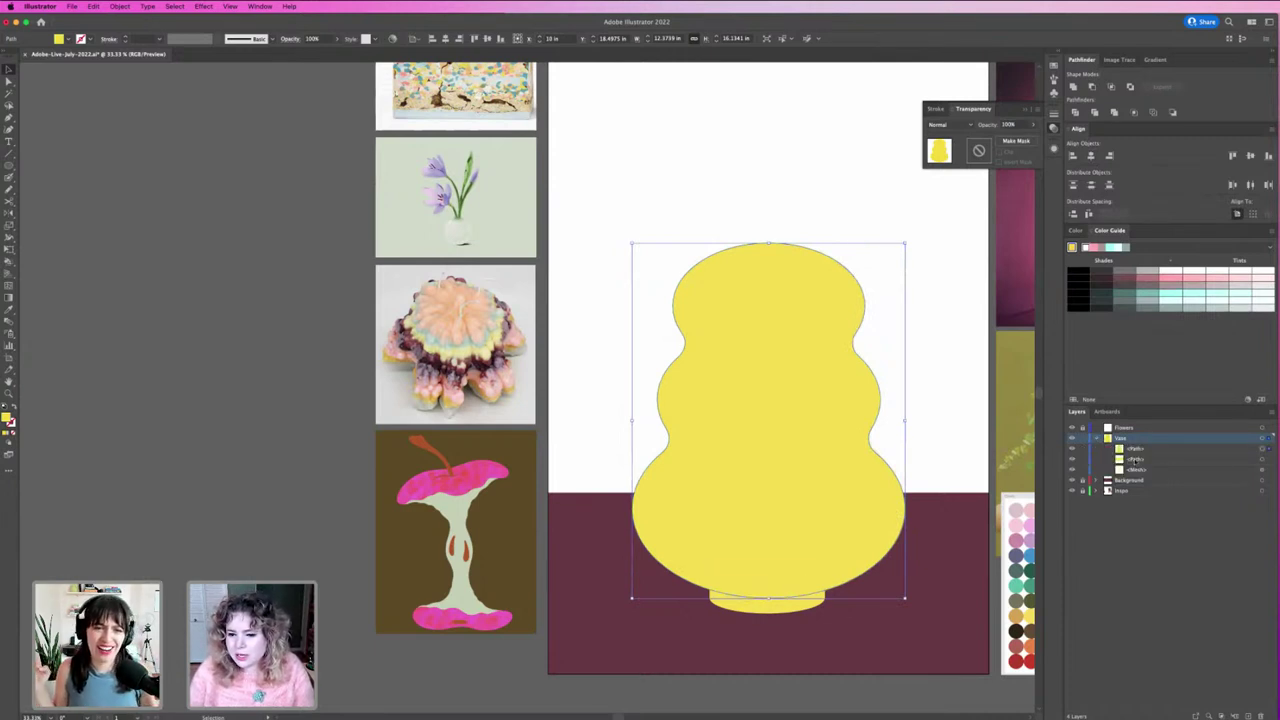
{"action": "left_click", "coordinate": [1260, 470]}
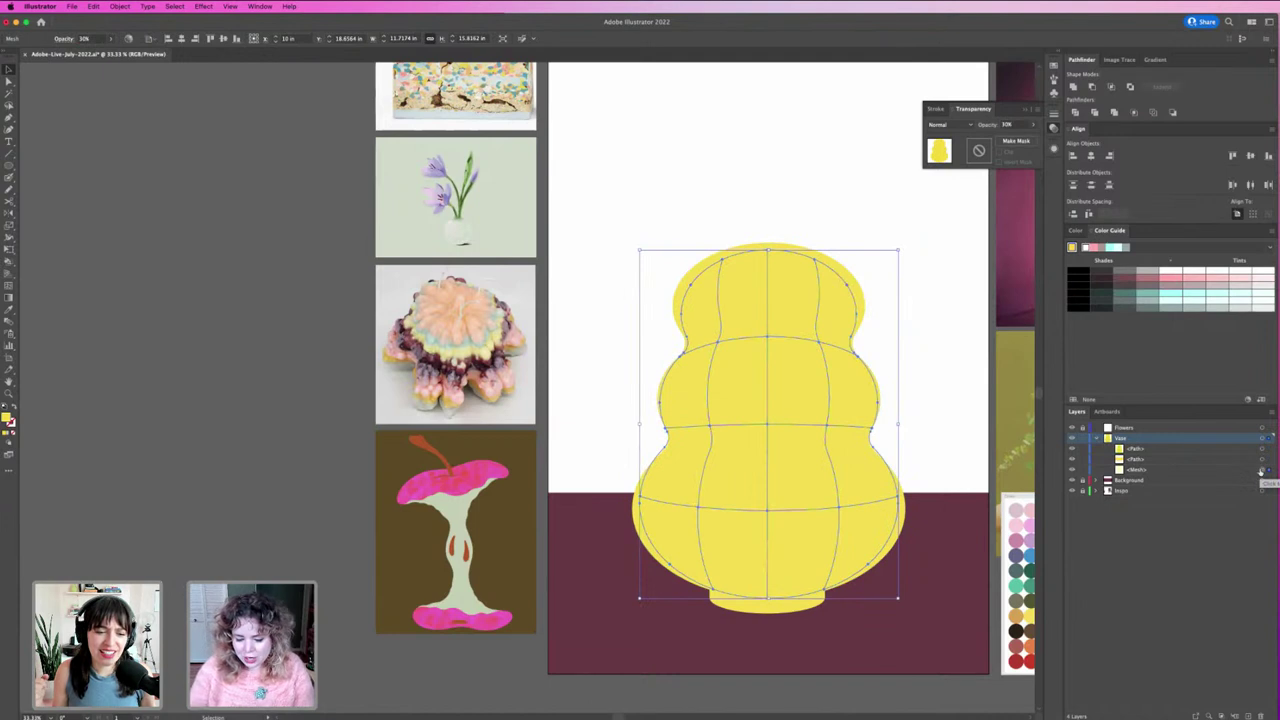
{"action": "key", "text": "Delete"}
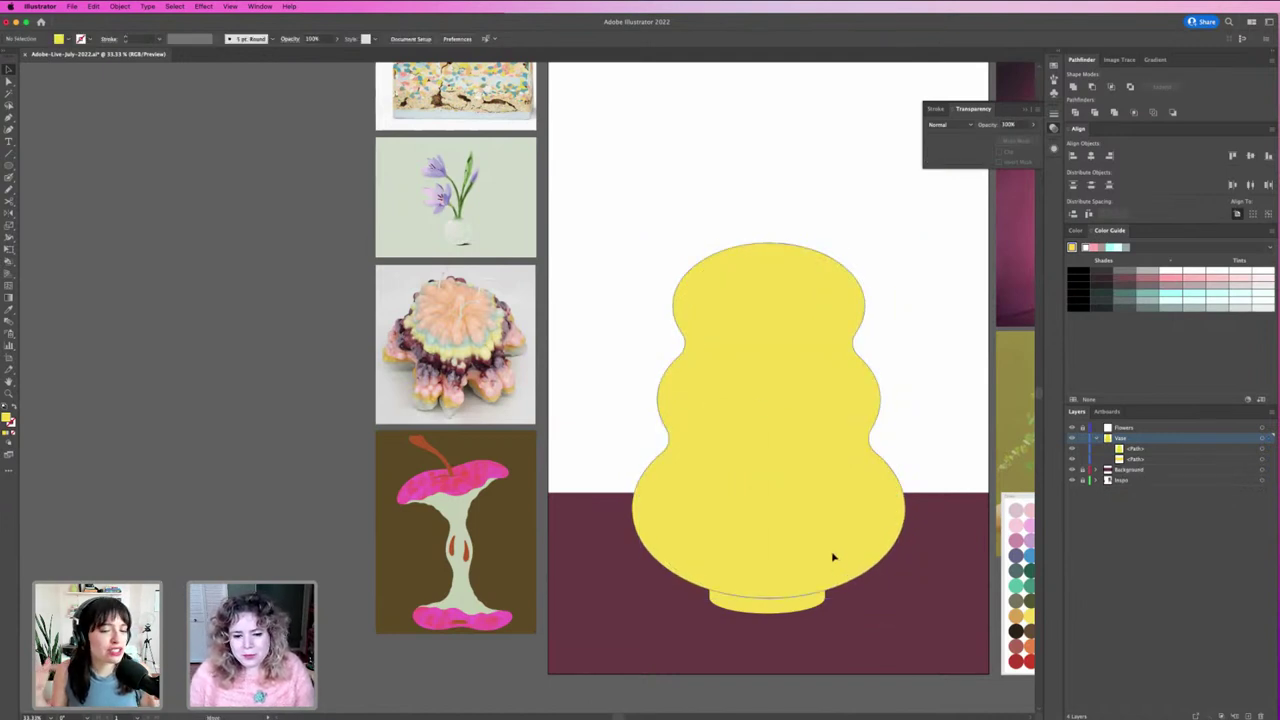
Step: Mirror a copy of the vase body with the Reflect tool to make it symmetric
{"action": "left_click", "coordinate": [834, 557]}
{"action": "key", "text": "ctrl+shift+a"}
{"action": "key", "text": "b"}
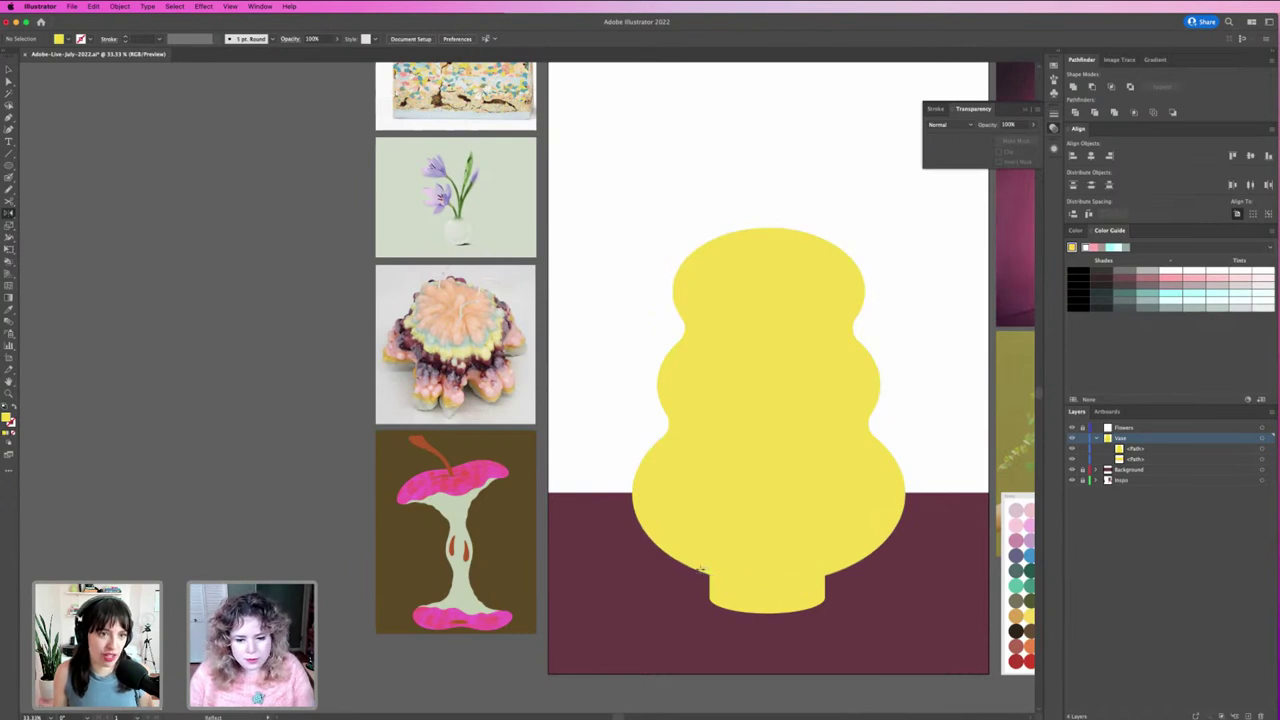
{"action": "left_click", "coordinate": [697, 567], "text": "alt"}
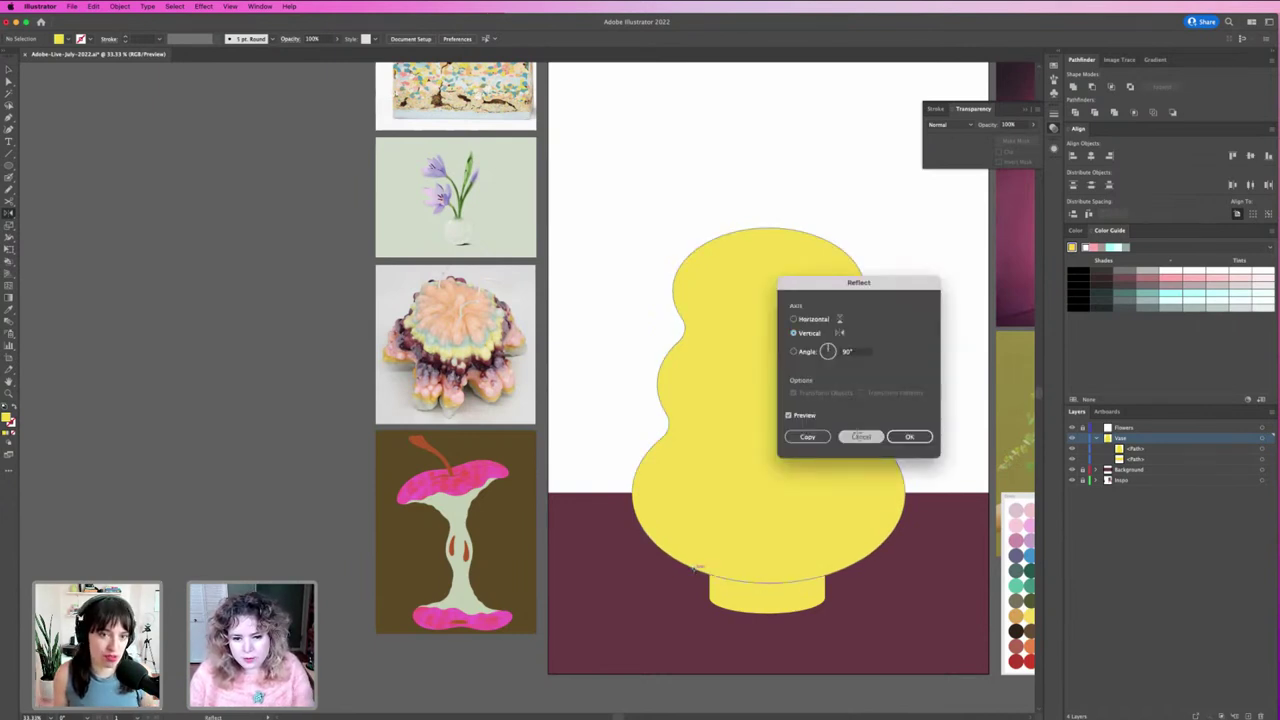
{"action": "left_click", "coordinate": [807, 436]}
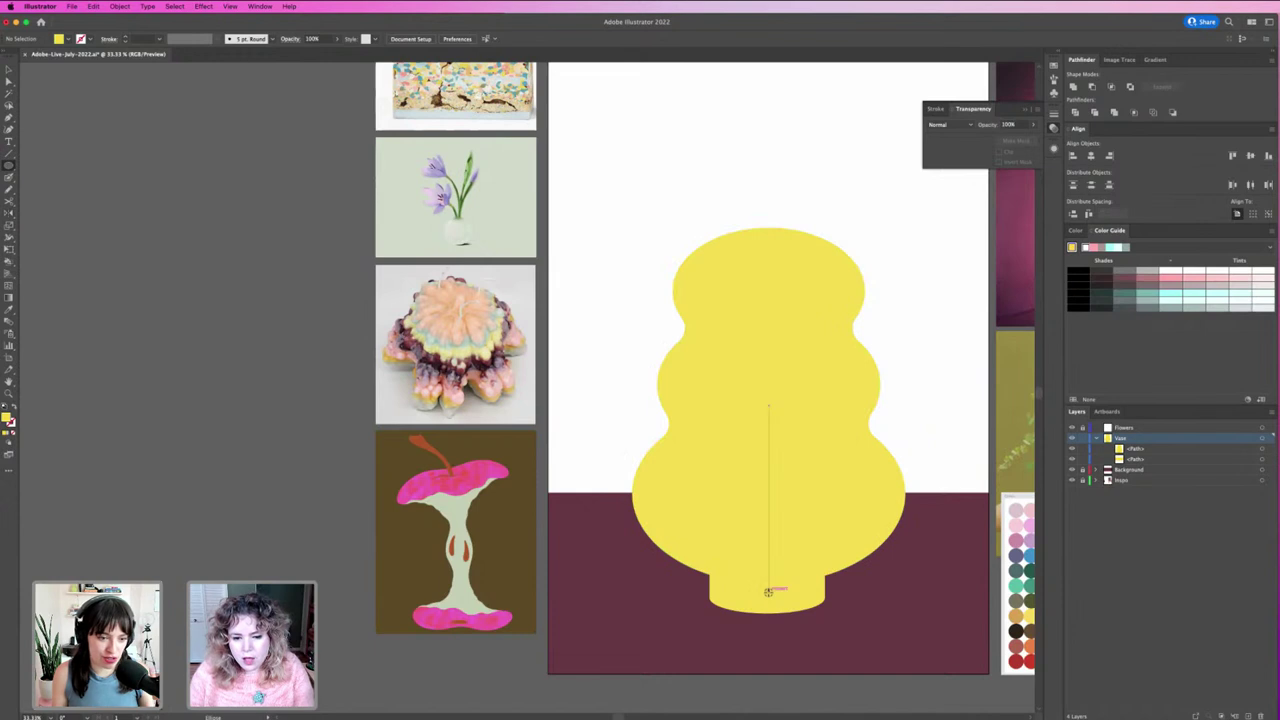
Step: Draw a pink-filled ellipse across the vase's foot
{"action": "mouse_move", "coordinate": [768, 590]}
{"action": "left_mouse_down"}
{"action": "mouse_move", "coordinate": [714, 577]}
{"action": "mouse_move", "coordinate": [755, 613]}
{"action": "left_mouse_up"}
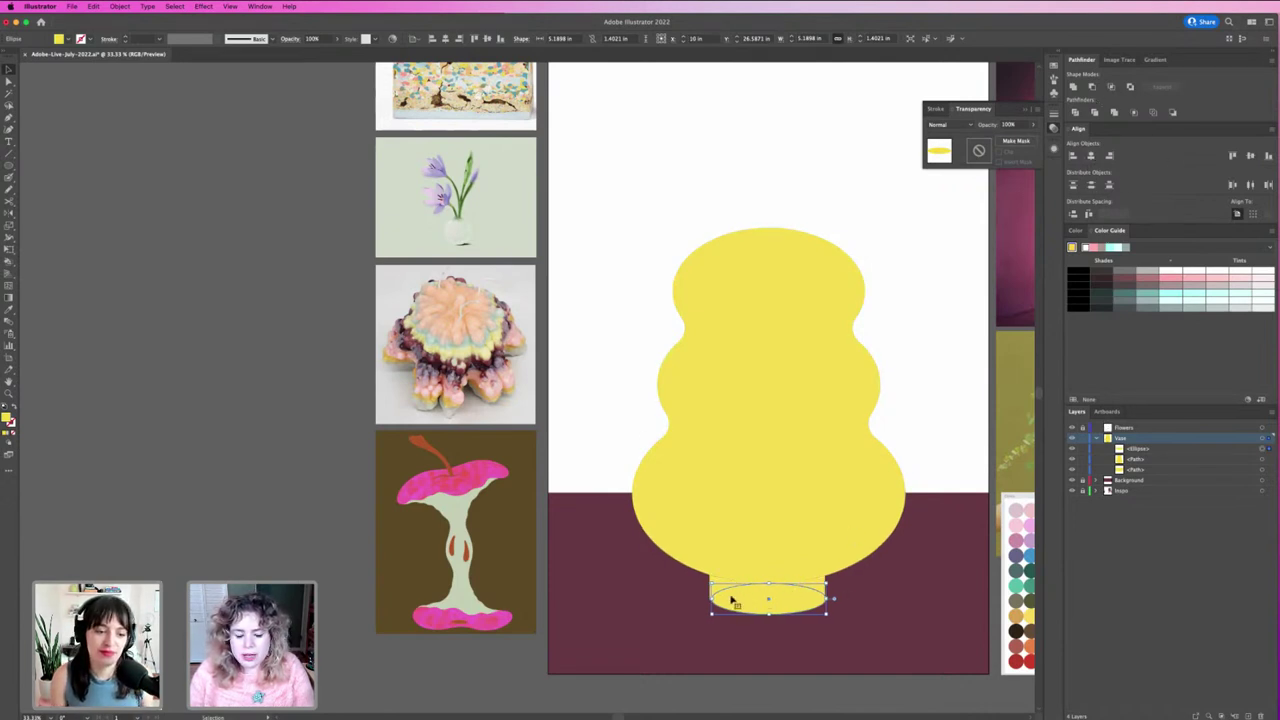
{"action": "mouse_move", "coordinate": [779, 578]}
{"action": "left_mouse_down"}
{"action": "mouse_move", "coordinate": [793, 512]}
{"action": "mouse_move", "coordinate": [880, 540]}
{"action": "mouse_move", "coordinate": [658, 461]}
{"action": "left_mouse_up"}
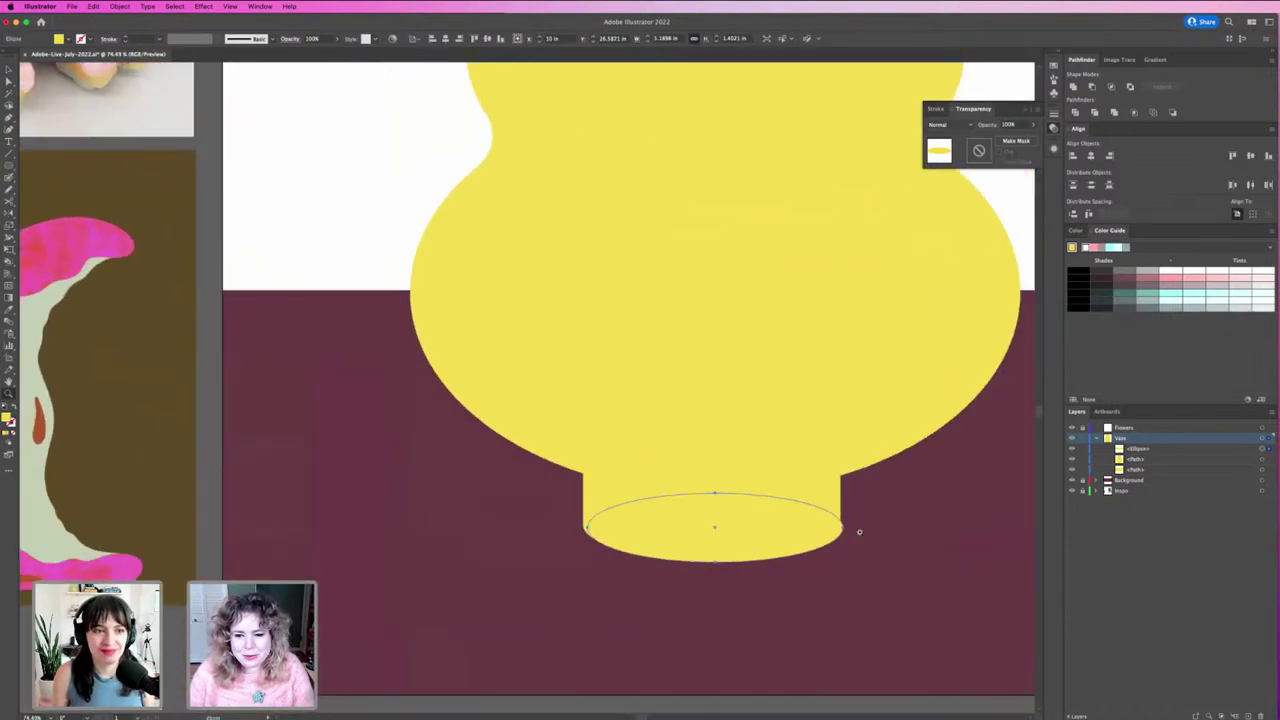
{"action": "left_click", "coordinate": [1092, 247]}
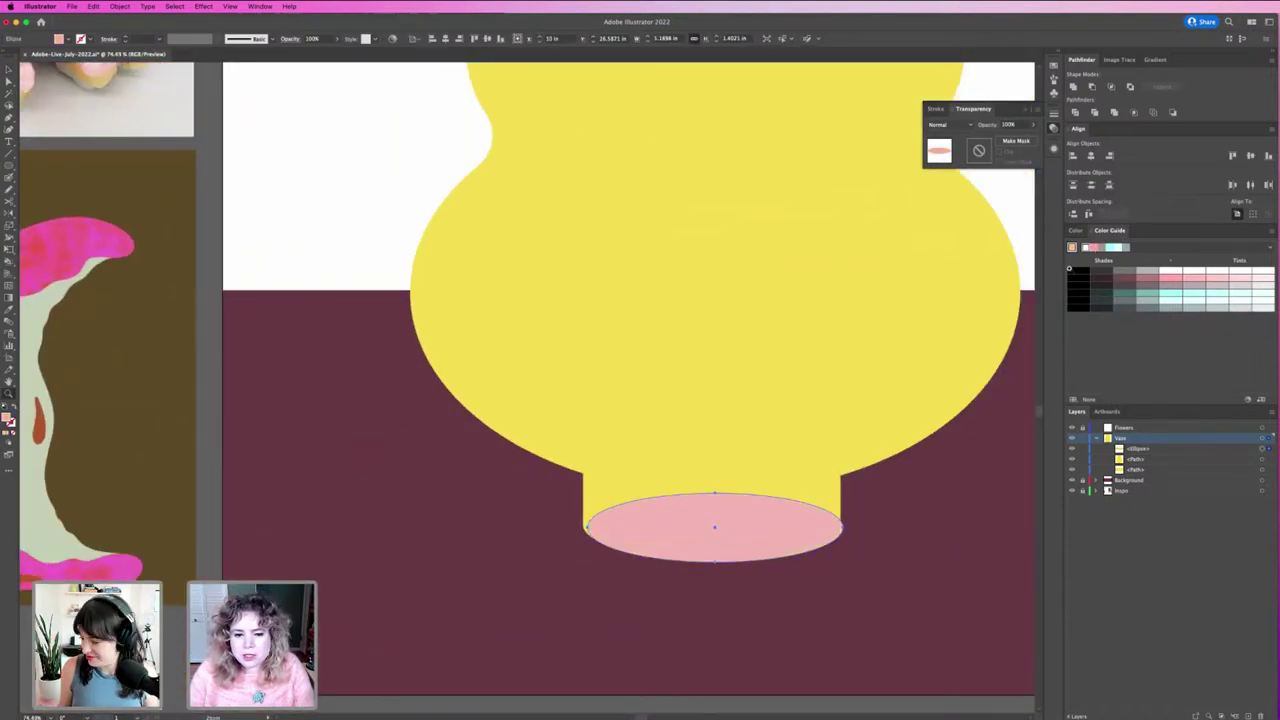
{"action": "left_click", "coordinate": [829, 544]}
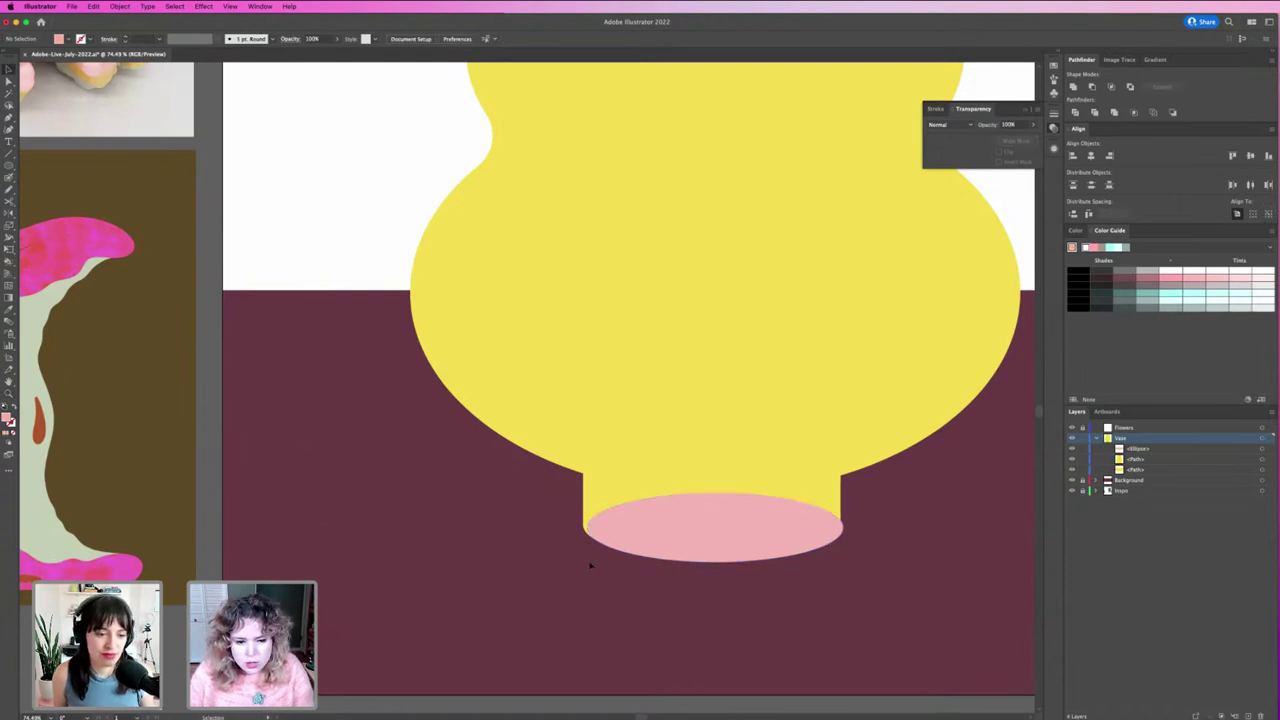
Step: Move the yellow foot aside and draw a pink rectangle up from the ellipse
{"action": "left_click_drag", "start_coordinate": [594, 503], "coordinate": [207, 445]}
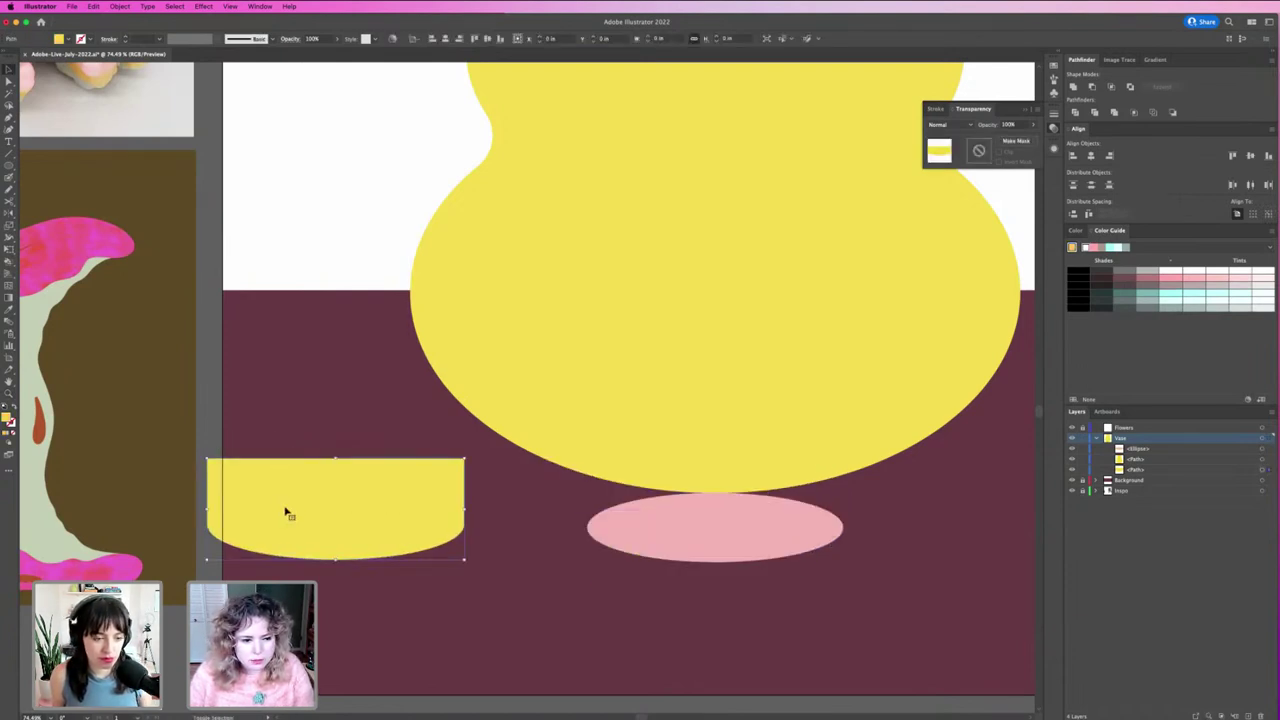
{"action": "left_click", "coordinate": [623, 523]}
{"action": "left_click", "coordinate": [587, 573]}
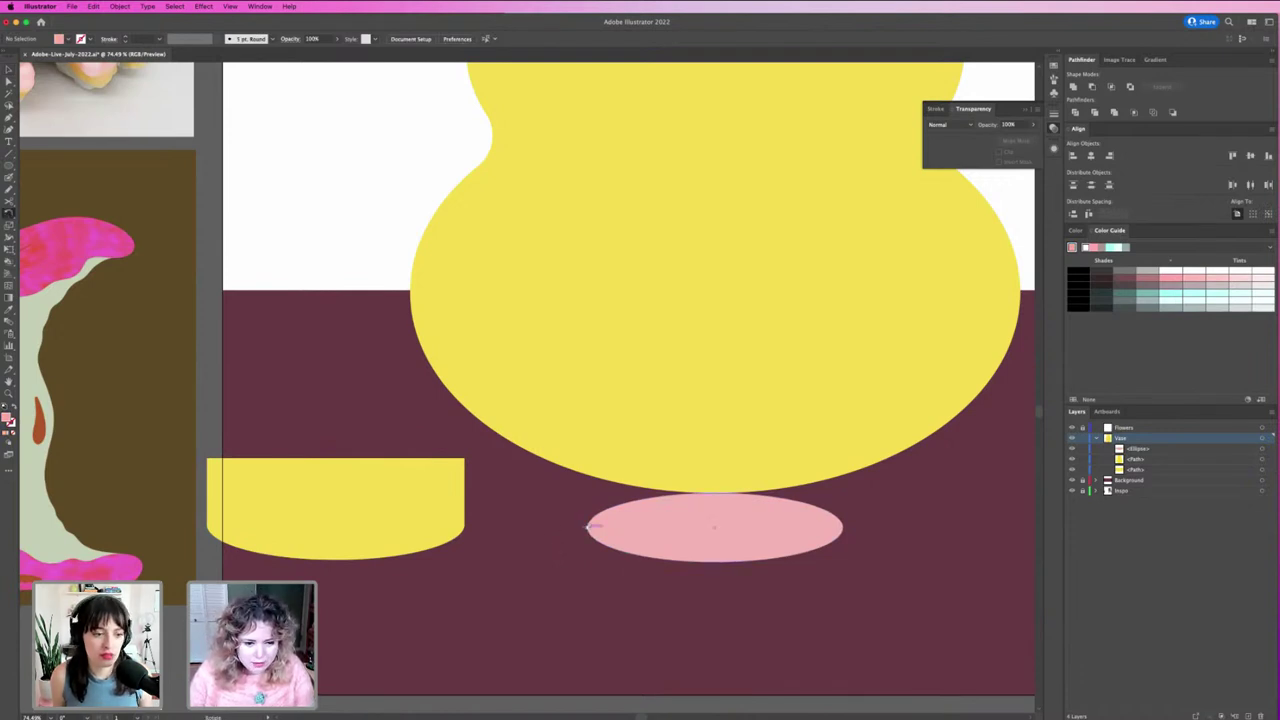
{"action": "key", "text": "m"}
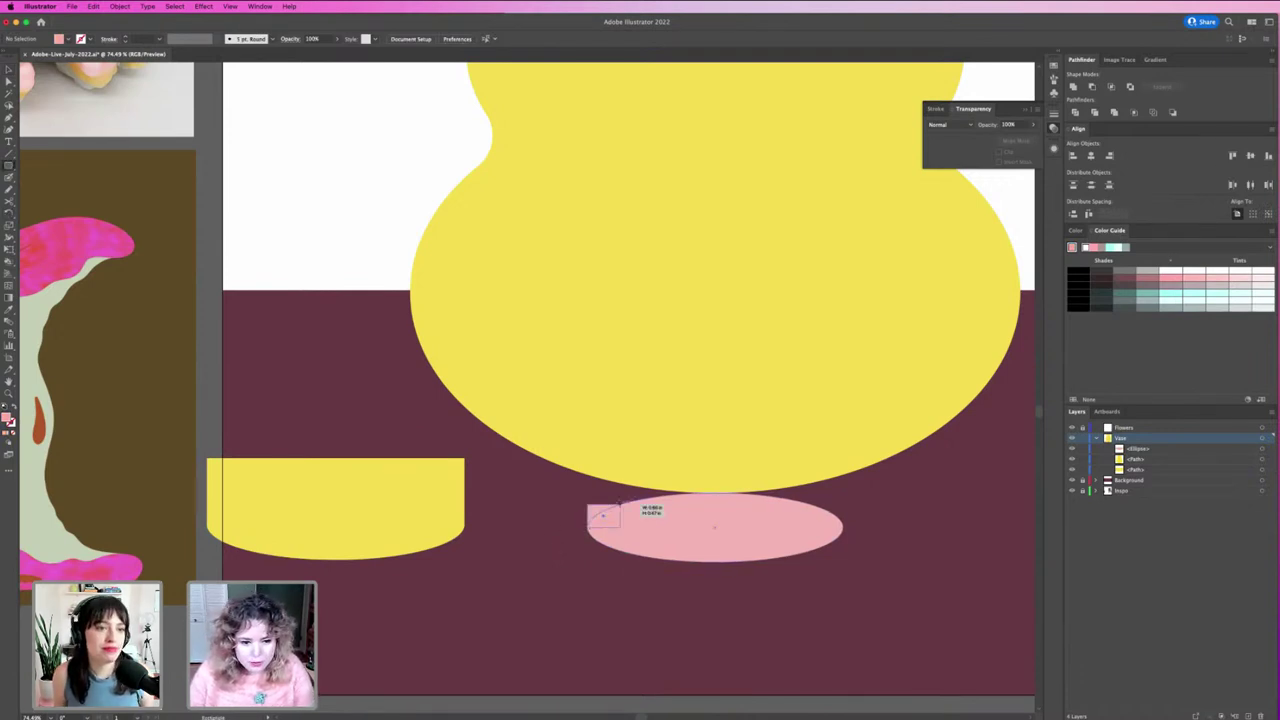
{"action": "left_click_drag", "start_coordinate": [587, 527], "coordinate": [843, 472]}
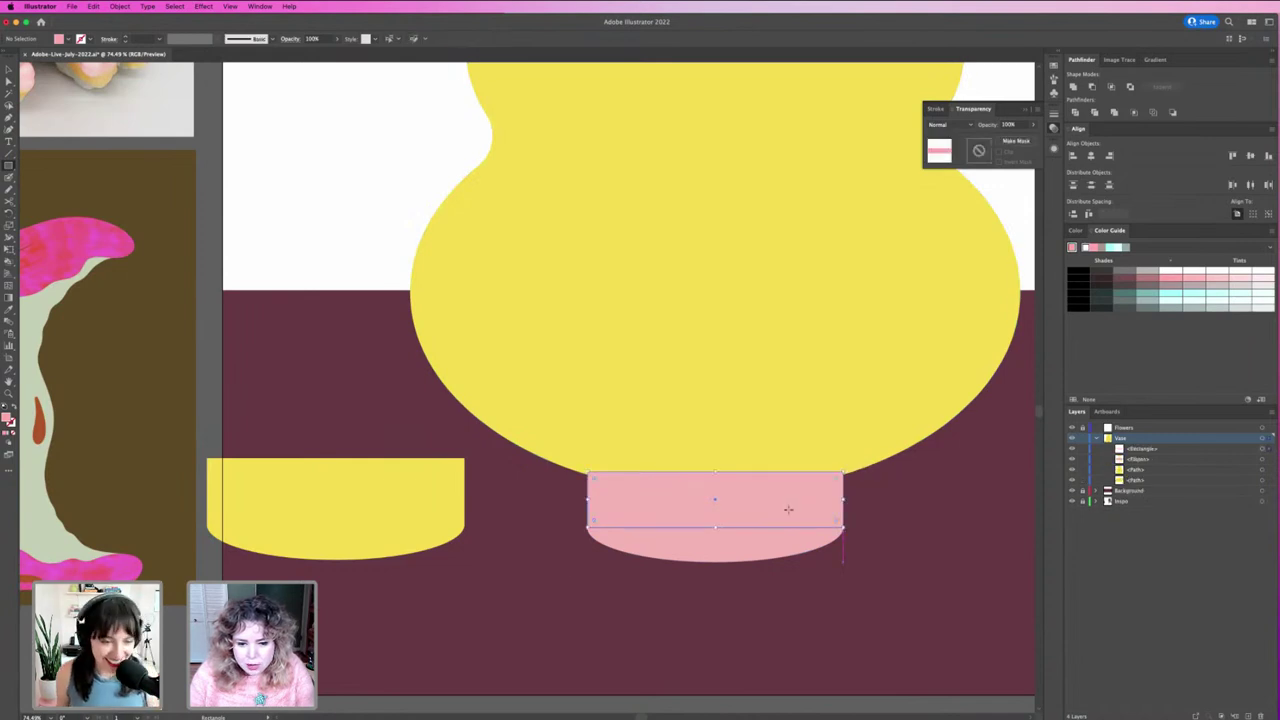
{"action": "left_click_drag", "start_coordinate": [590, 498], "coordinate": [598, 498]}
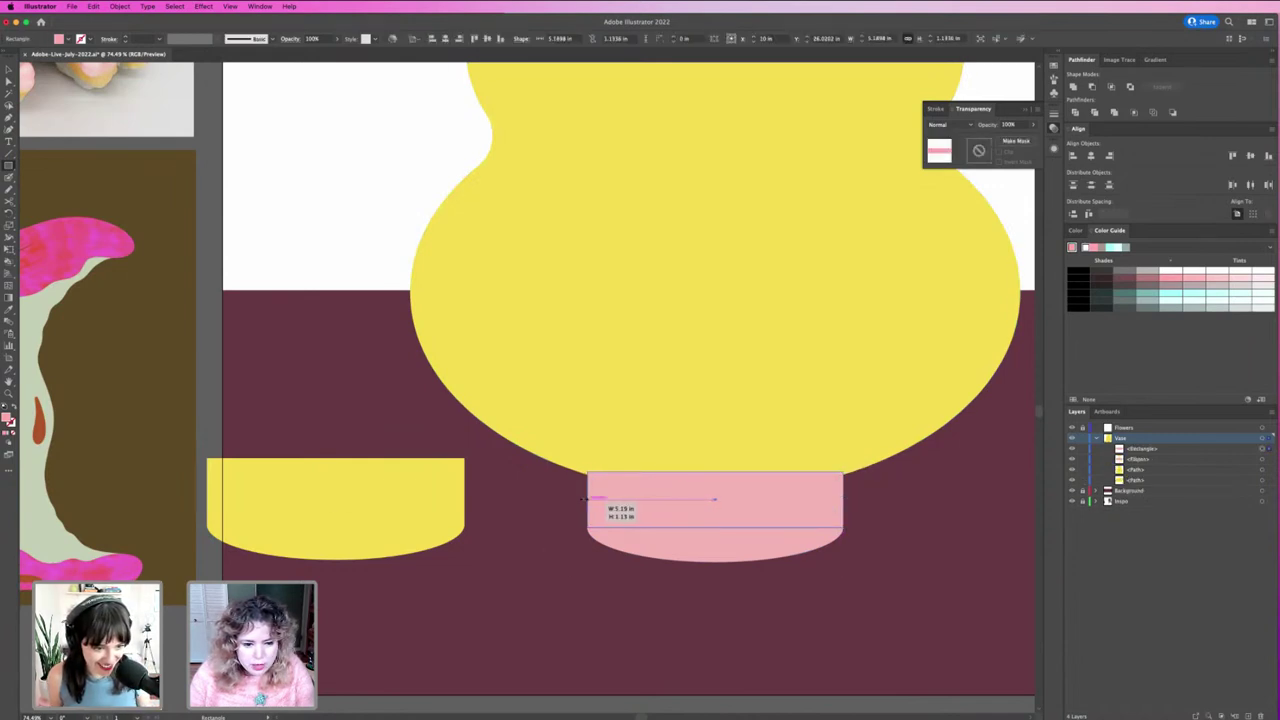
Step: Unite the pink rectangle and ellipse into one foot shape
{"action": "left_click", "coordinate": [608, 542]}
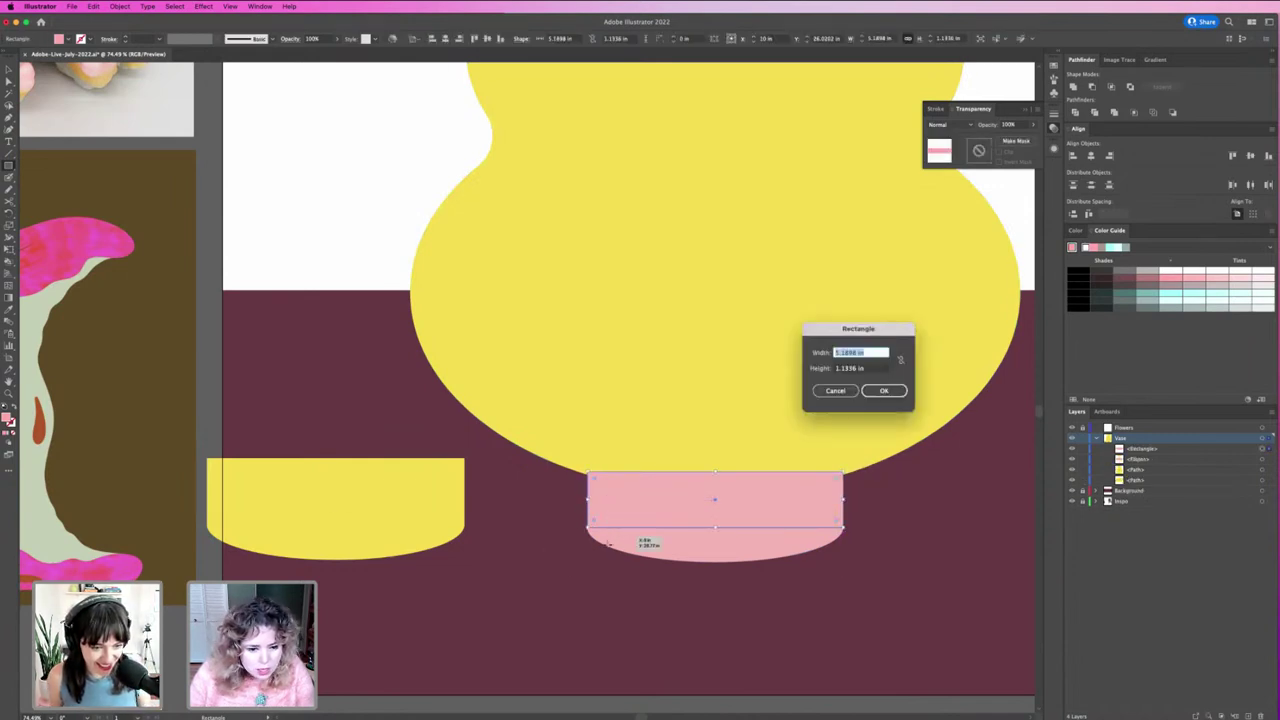
{"action": "key", "text": "Escape"}
{"action": "left_click", "coordinate": [714, 551]}
{"action": "left_click", "coordinate": [646, 606]}
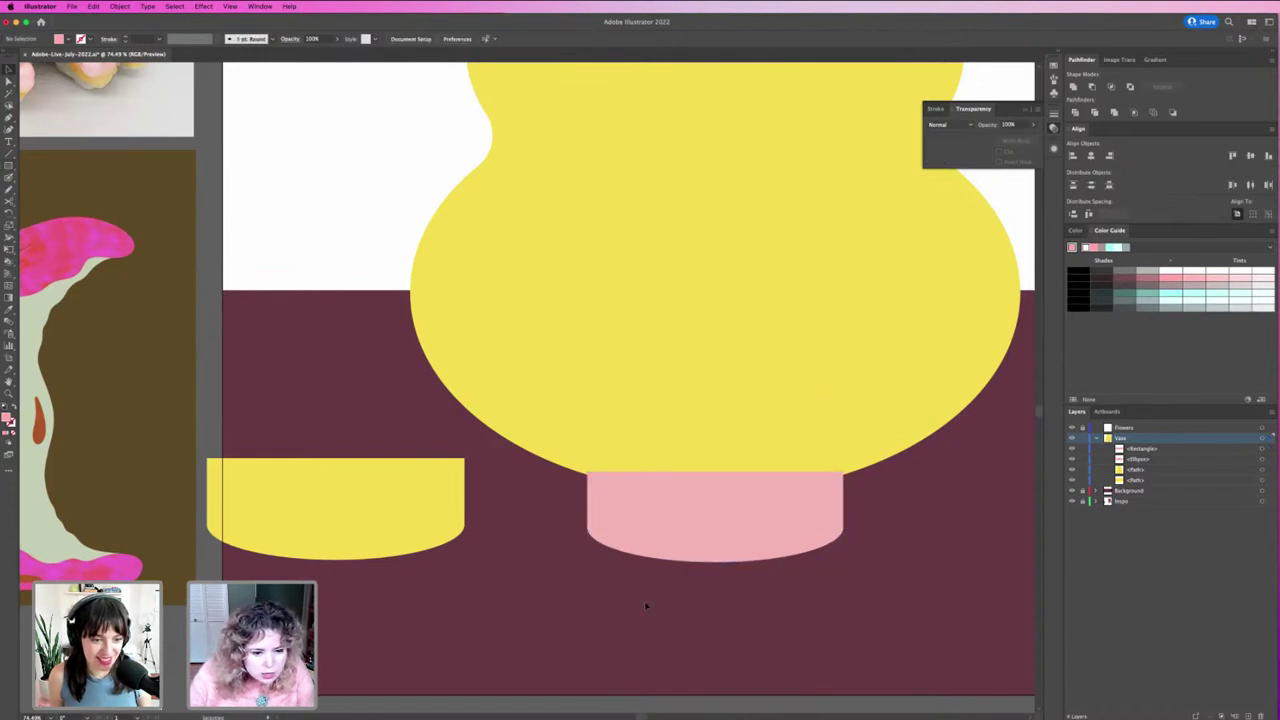
{"action": "scroll", "coordinate": [600, 530], "scroll_direction": "up", "scroll_amount": 2}
{"action": "left_click", "coordinate": [632, 507]}
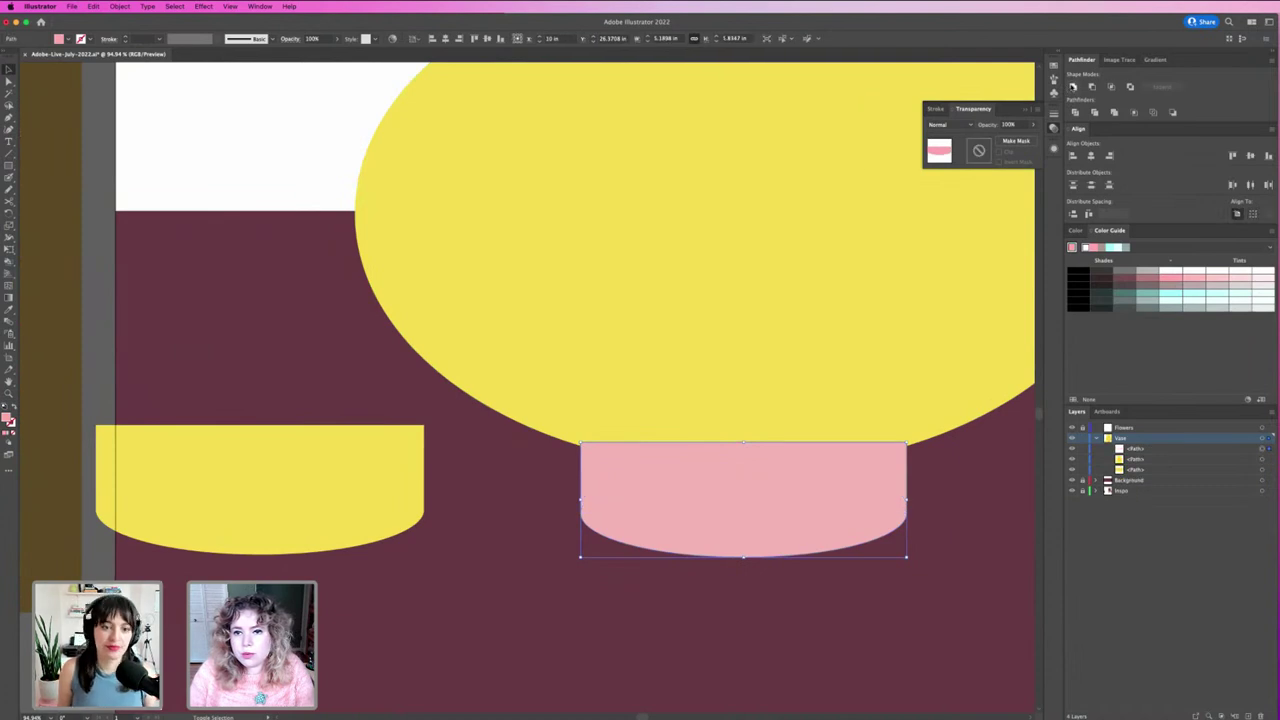
{"action": "left_click", "coordinate": [685, 527]}
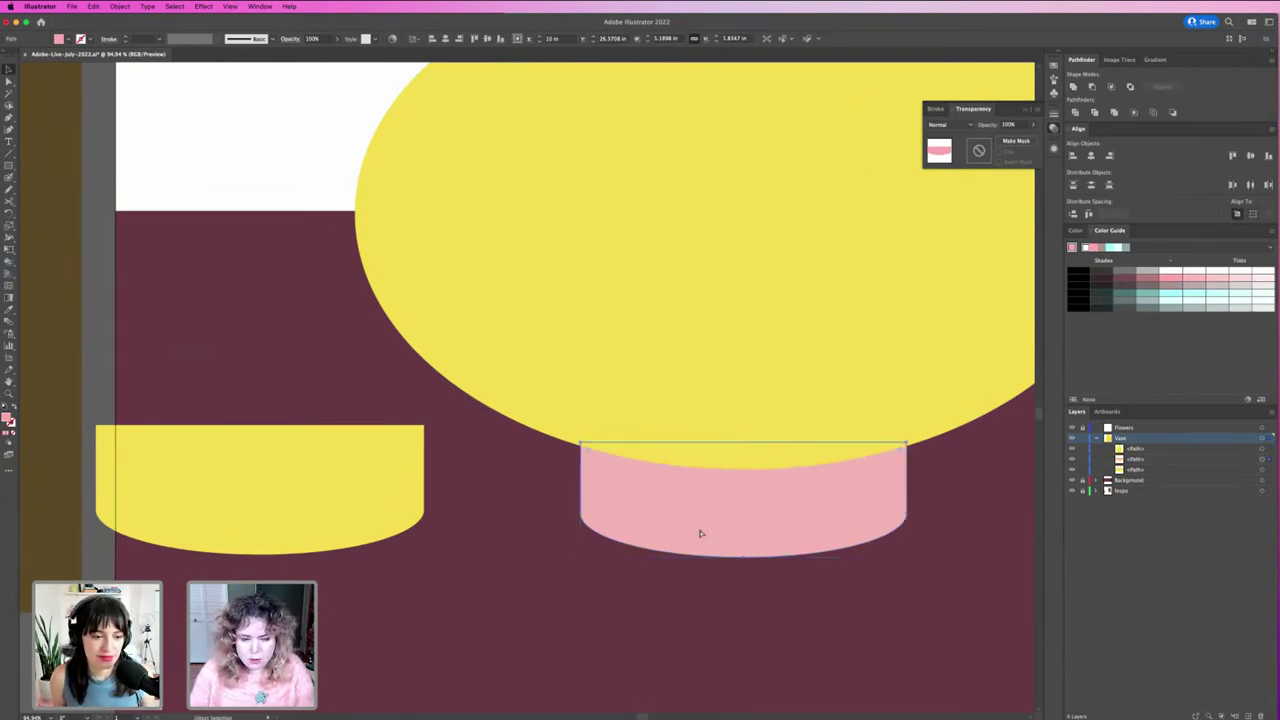
Step: Delete the leftover yellow foot and move the pink foot up under the vase body
{"action": "key", "text": "super+minus"}
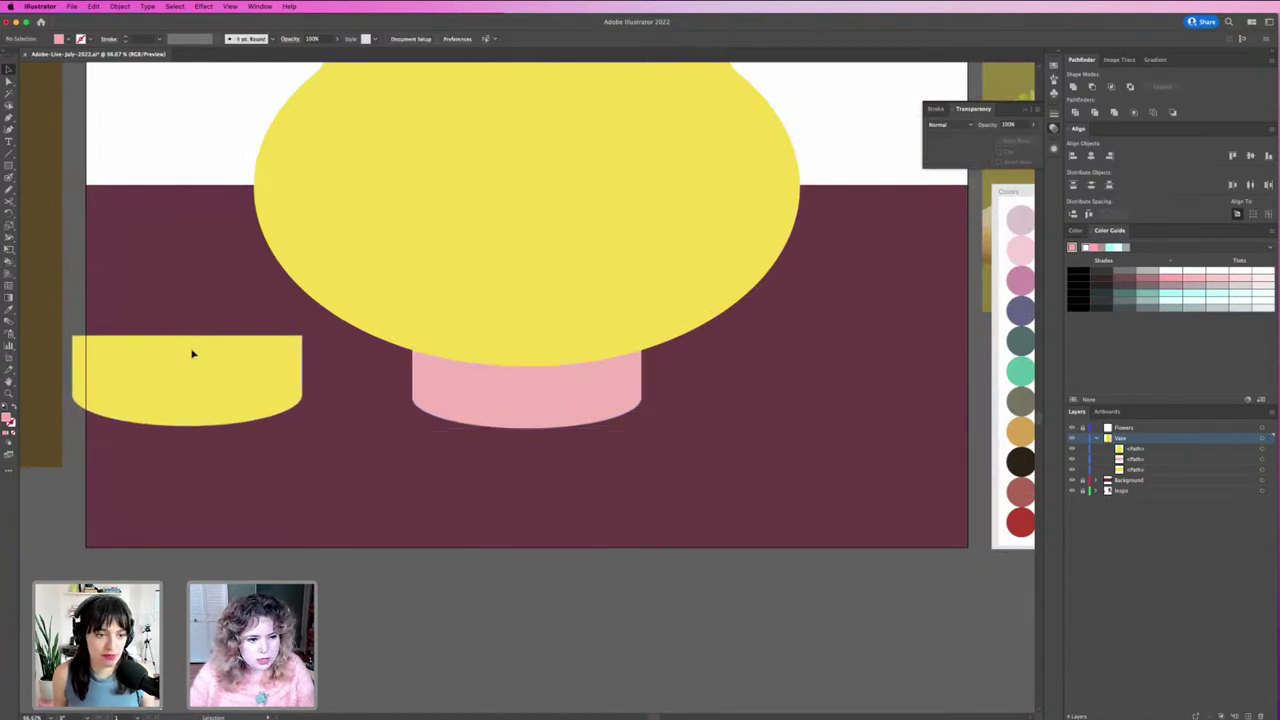
{"action": "left_click", "coordinate": [195, 352]}
{"action": "key", "text": "Delete"}
{"action": "left_click_drag", "start_coordinate": [468, 418], "coordinate": [483, 398]}
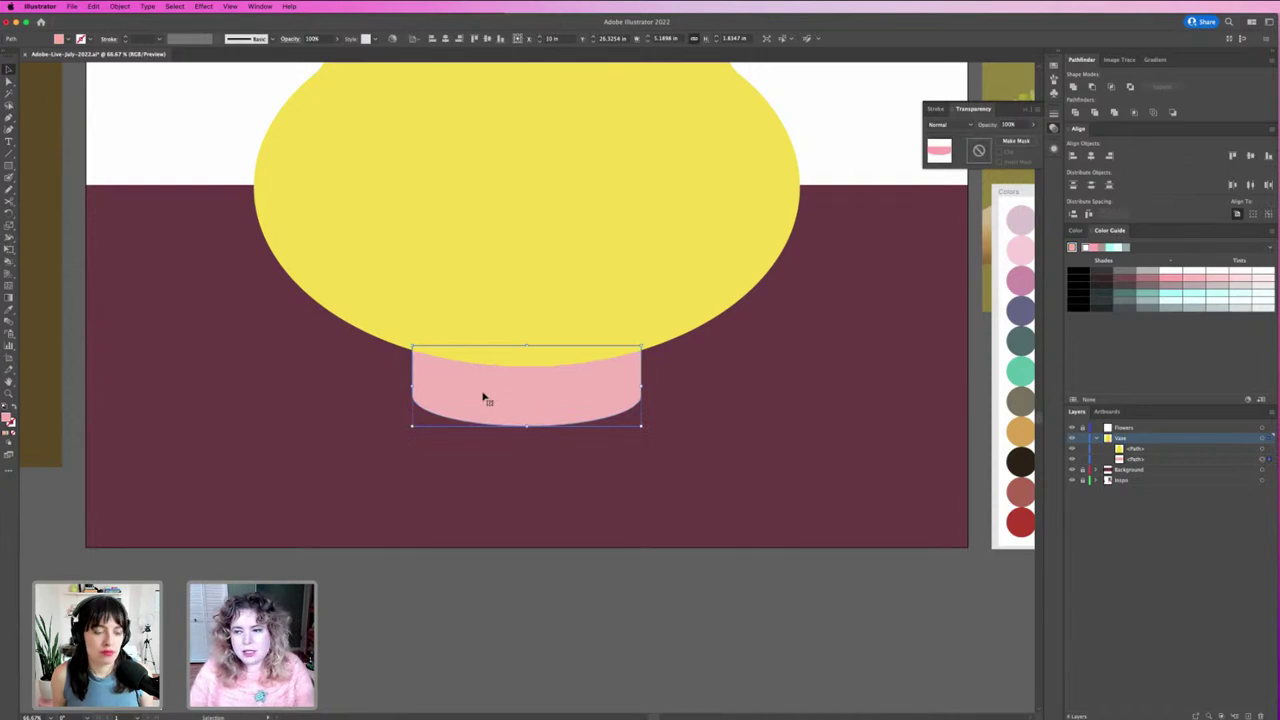
{"action": "left_click_drag", "start_coordinate": [476, 410], "coordinate": [475, 406]}
{"action": "left_click", "coordinate": [538, 545]}
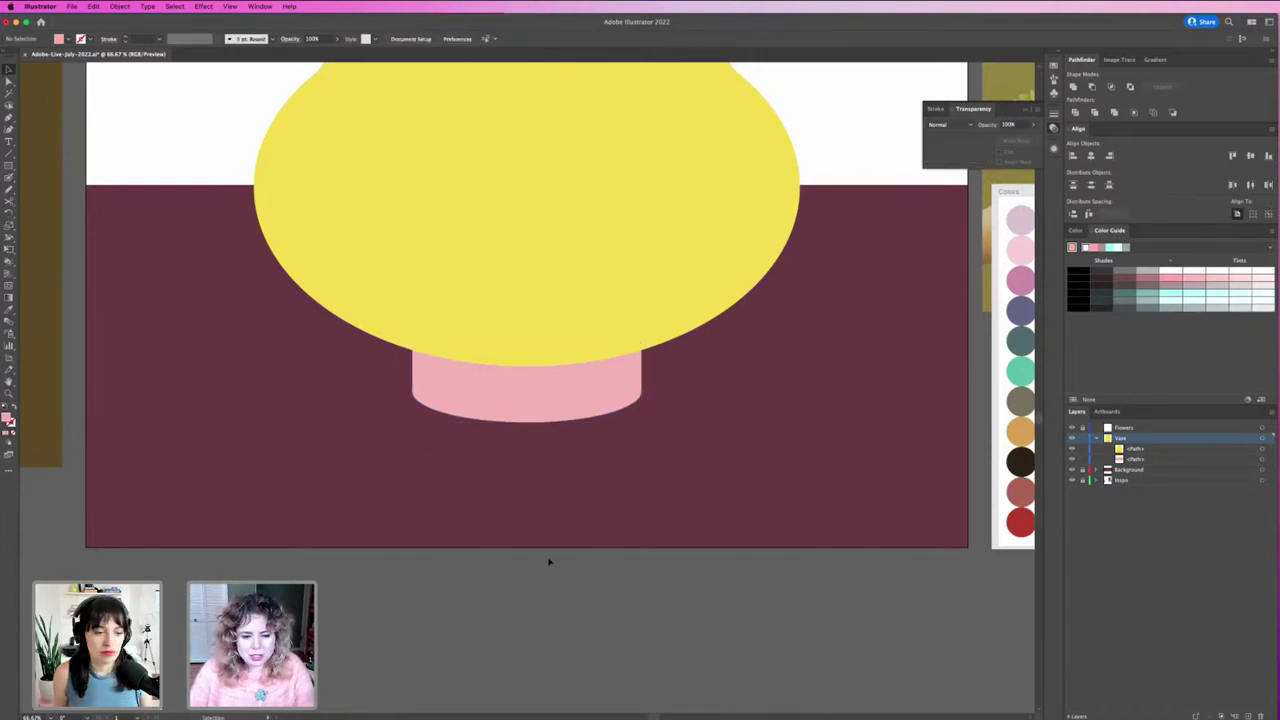
{"action": "scroll", "coordinate": [549, 557], "scroll_direction": "down", "scroll_amount": 3}
{"action": "scroll", "coordinate": [617, 427], "scroll_direction": "up", "scroll_amount": 2}
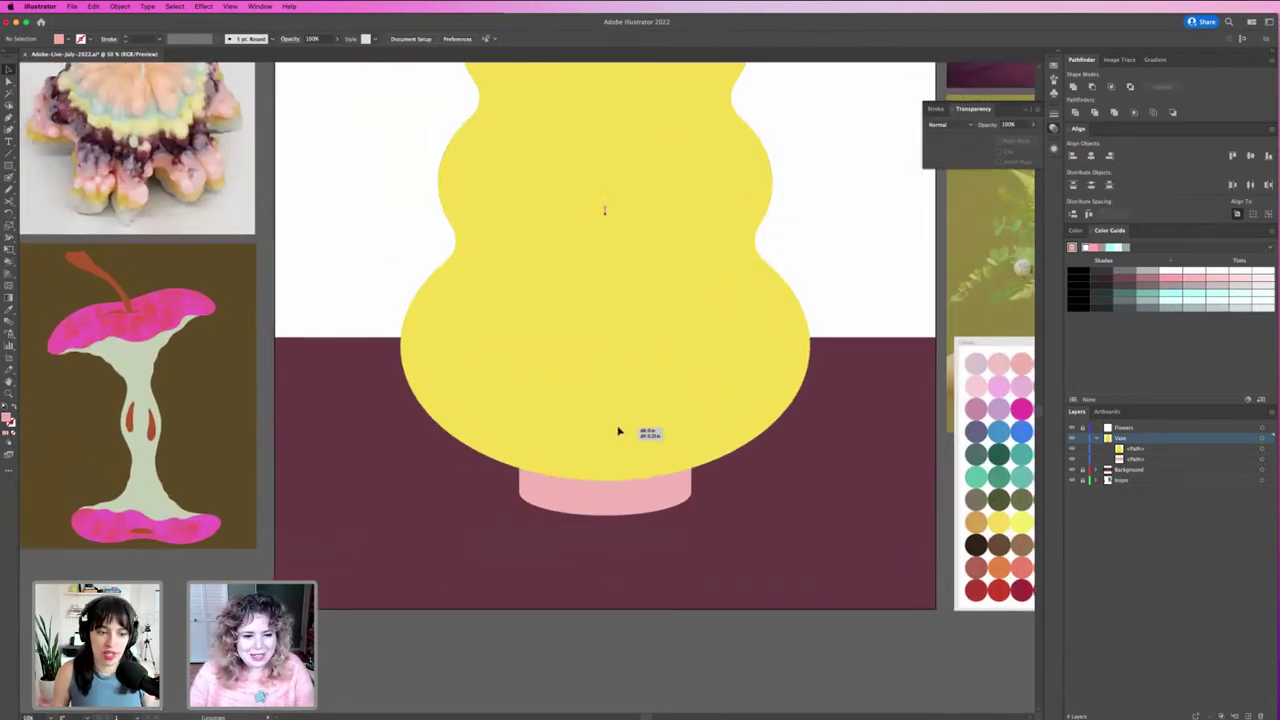
Step: Select the yellow vase body and open Object > Create Gradient Mesh with preview
{"action": "left_click", "coordinate": [617, 427]}
{"action": "scroll", "coordinate": [737, 580], "scroll_direction": "down", "scroll_amount": 2}
{"action": "scroll", "coordinate": [737, 580], "scroll_direction": "up", "scroll_amount": 1}
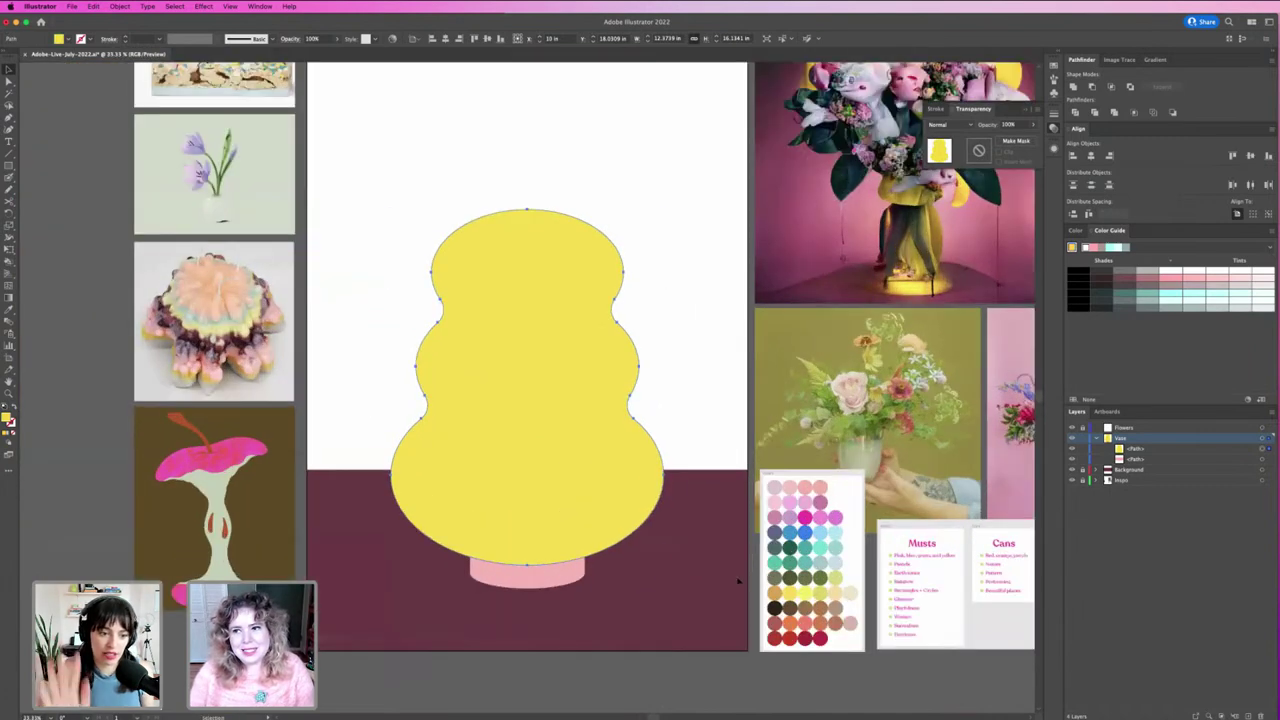
{"action": "scroll", "coordinate": [763, 503], "scroll_direction": "up", "scroll_amount": 1}
{"action": "scroll", "coordinate": [752, 551], "scroll_direction": "up", "scroll_amount": 1}
{"action": "key", "text": "v"}
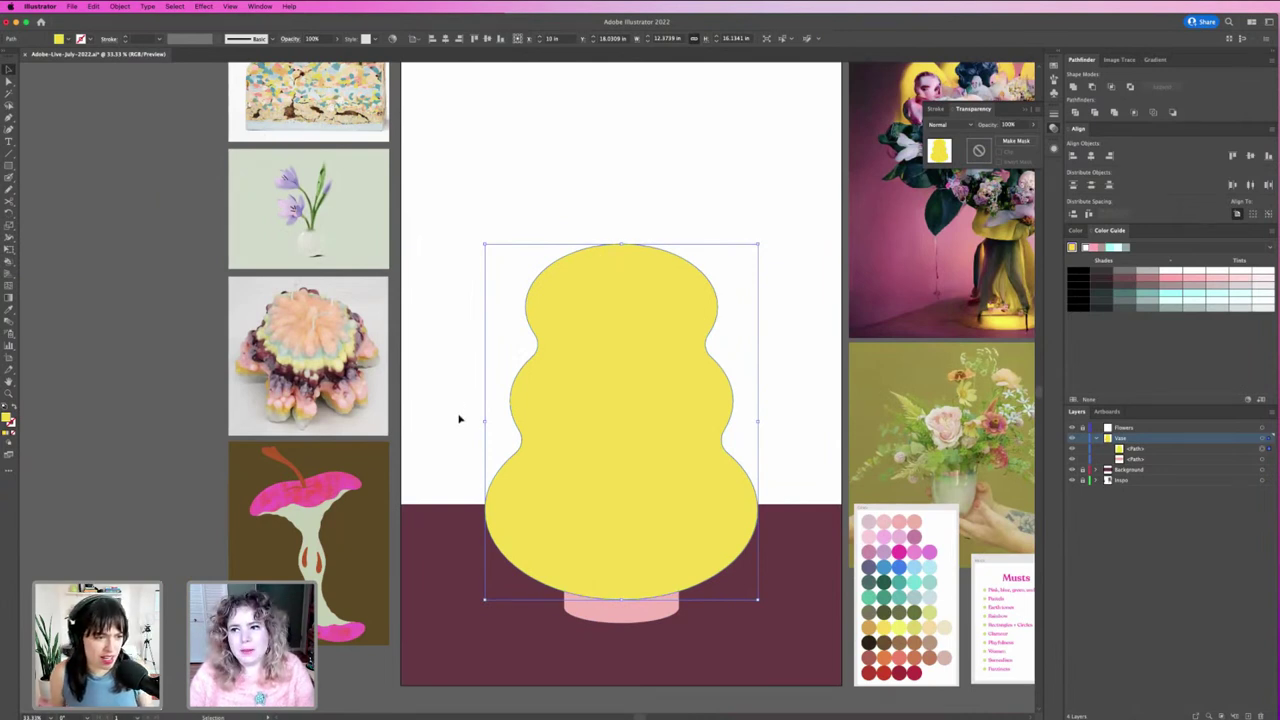
{"action": "left_click", "coordinate": [588, 604]}
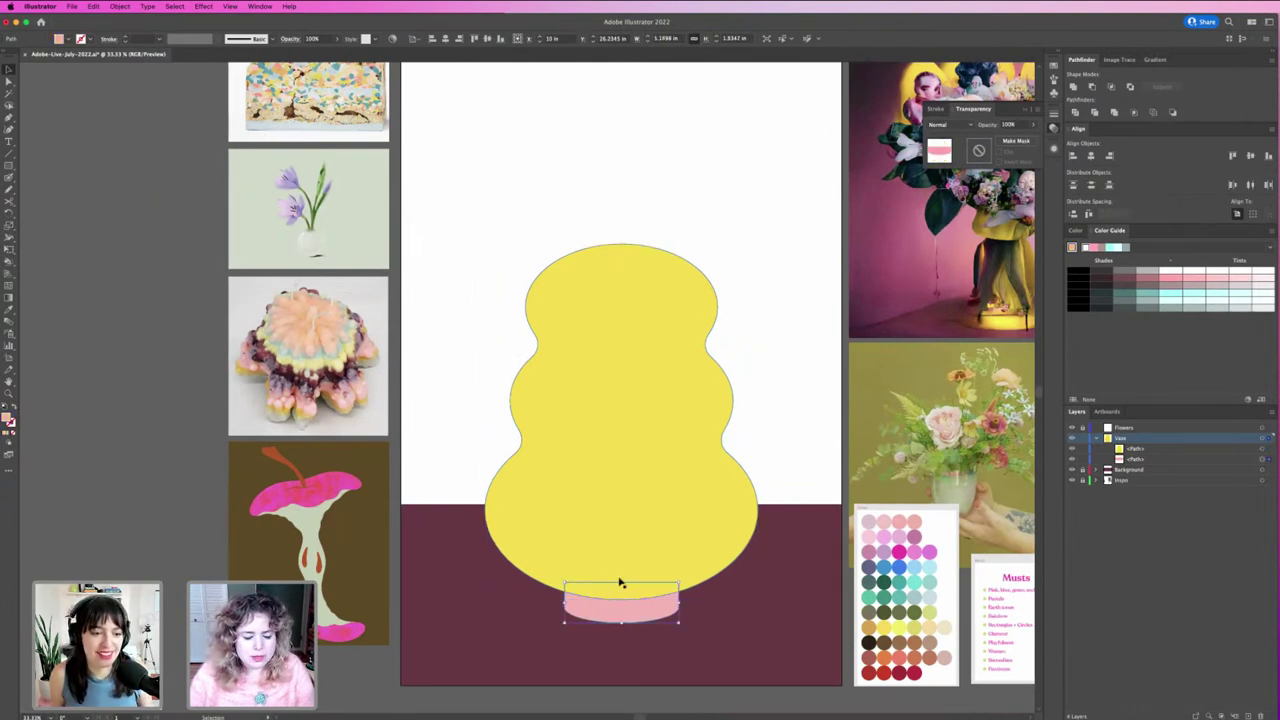
{"action": "left_click", "coordinate": [636, 421]}
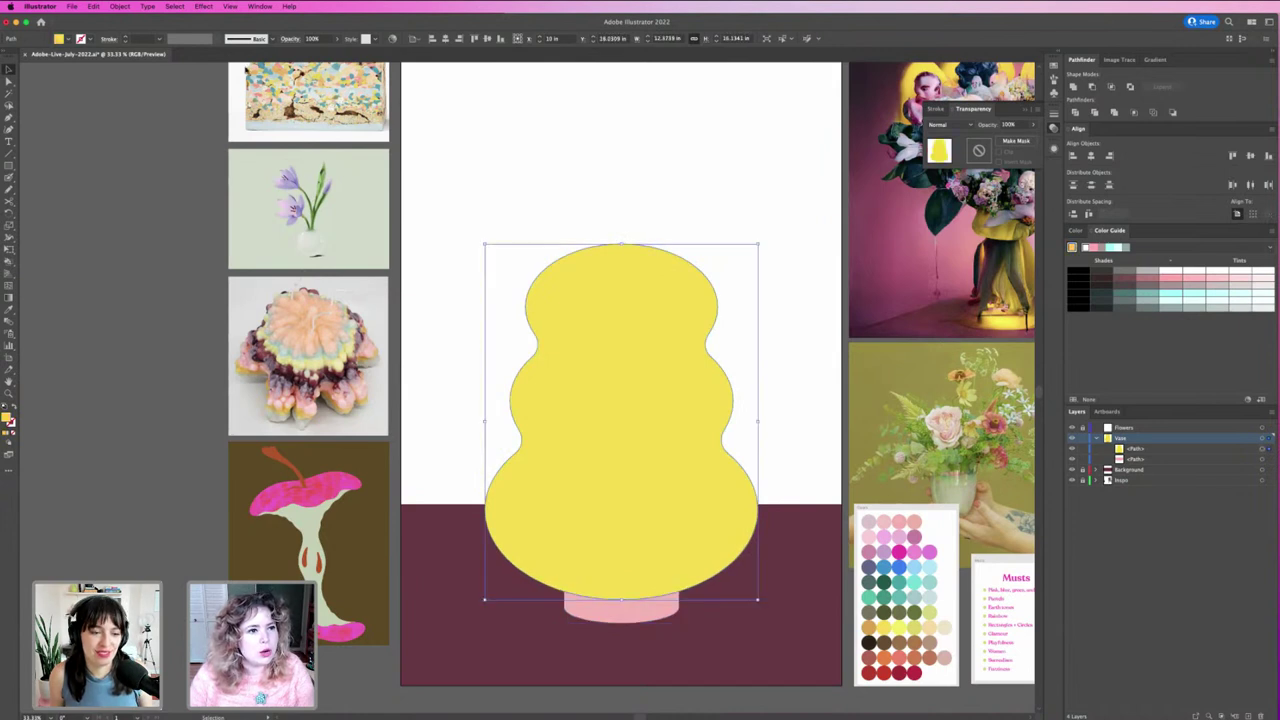
{"action": "left_click", "coordinate": [119, 6]}
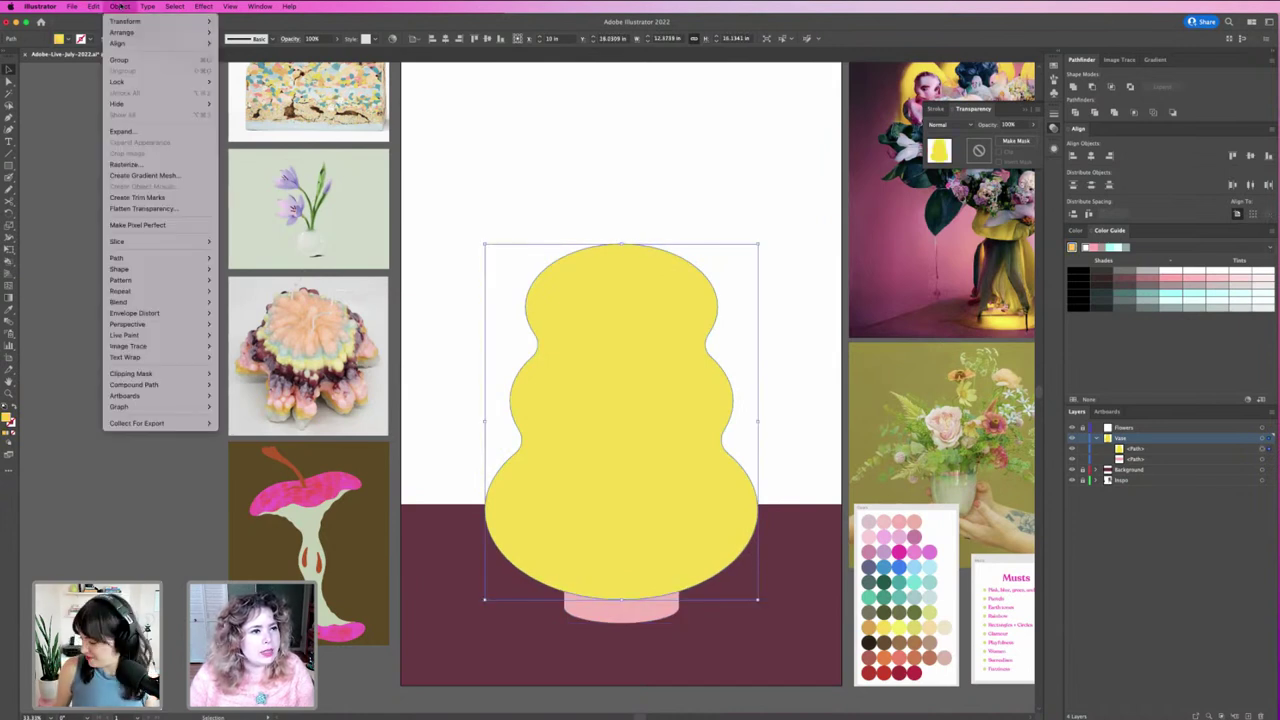
{"action": "left_click", "coordinate": [175, 175]}
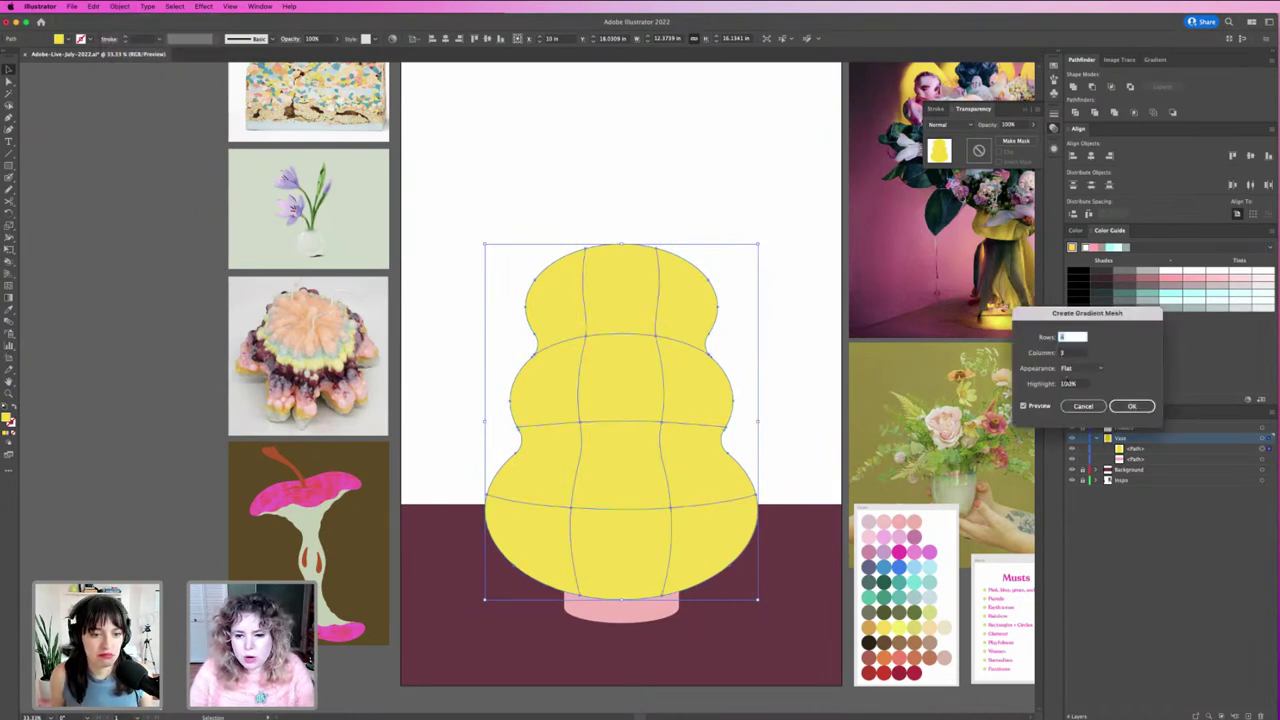
Step: Set mesh Appearance to To Center and raise Rows toward 10
{"action": "left_click", "coordinate": [1088, 375]}
{"action": "left_click", "coordinate": [1084, 372]}
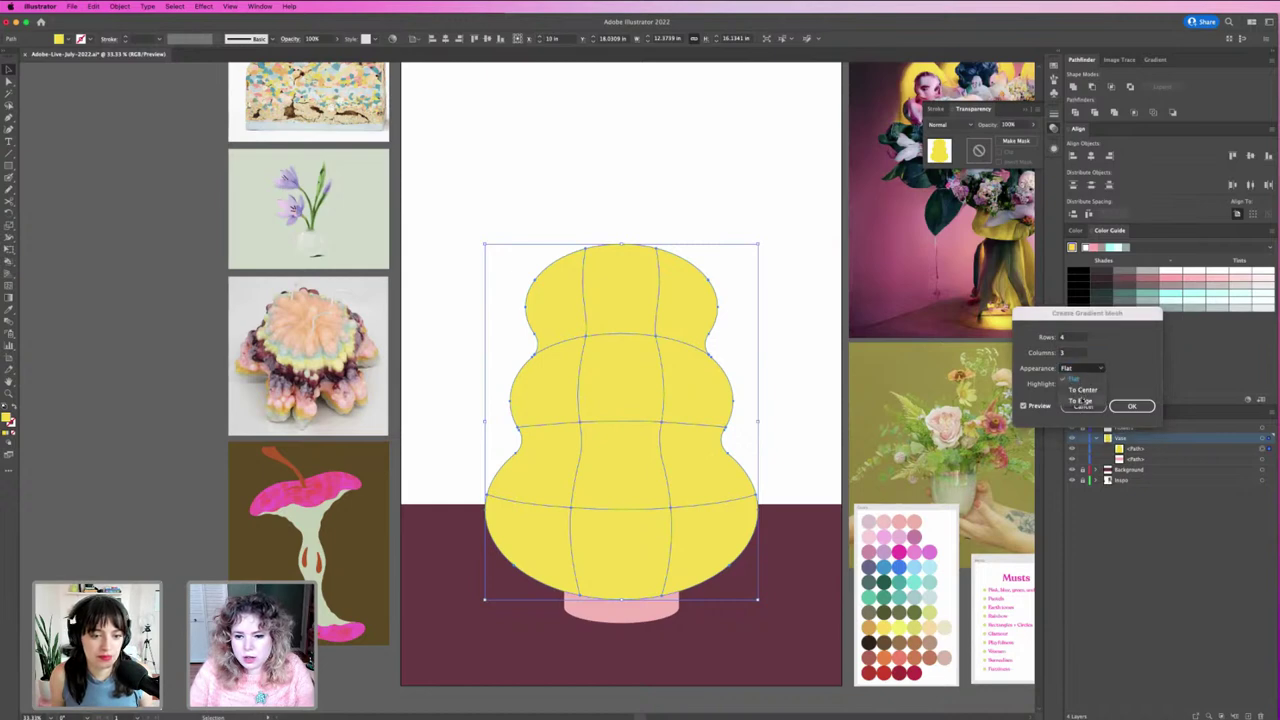
{"action": "left_click", "coordinate": [1083, 390]}
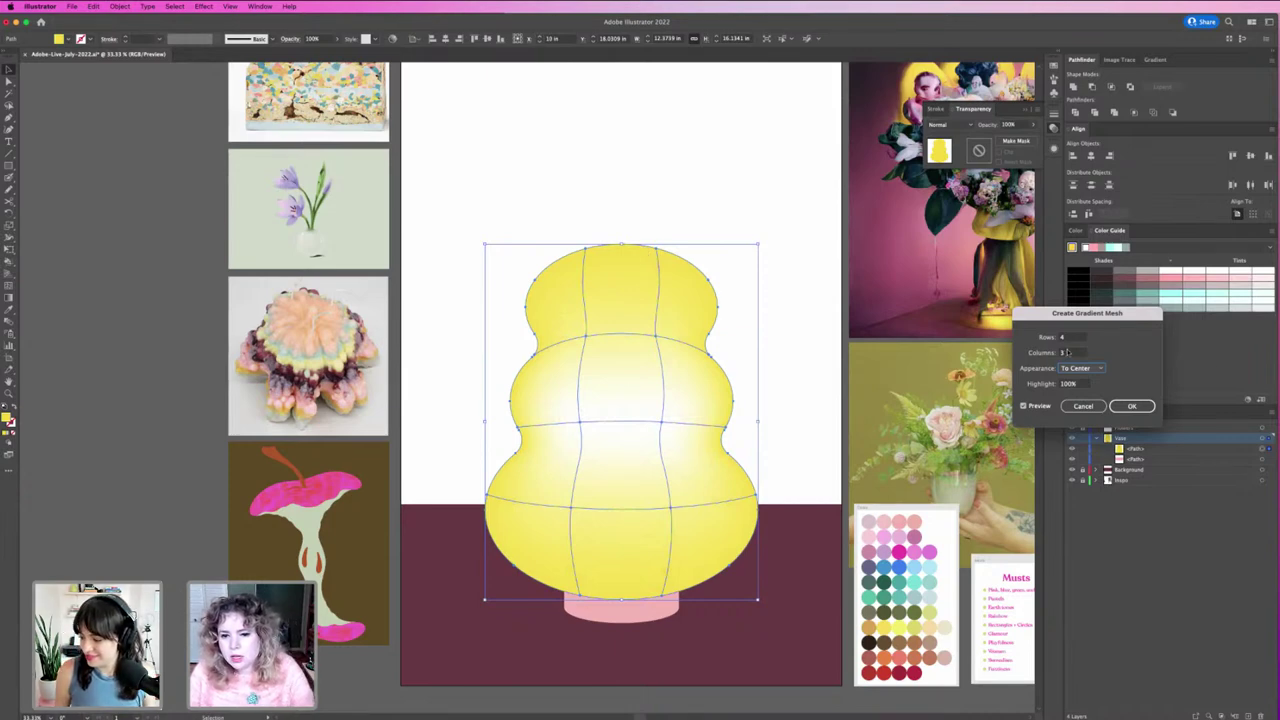
{"action": "double_click", "coordinate": [1072, 337]}
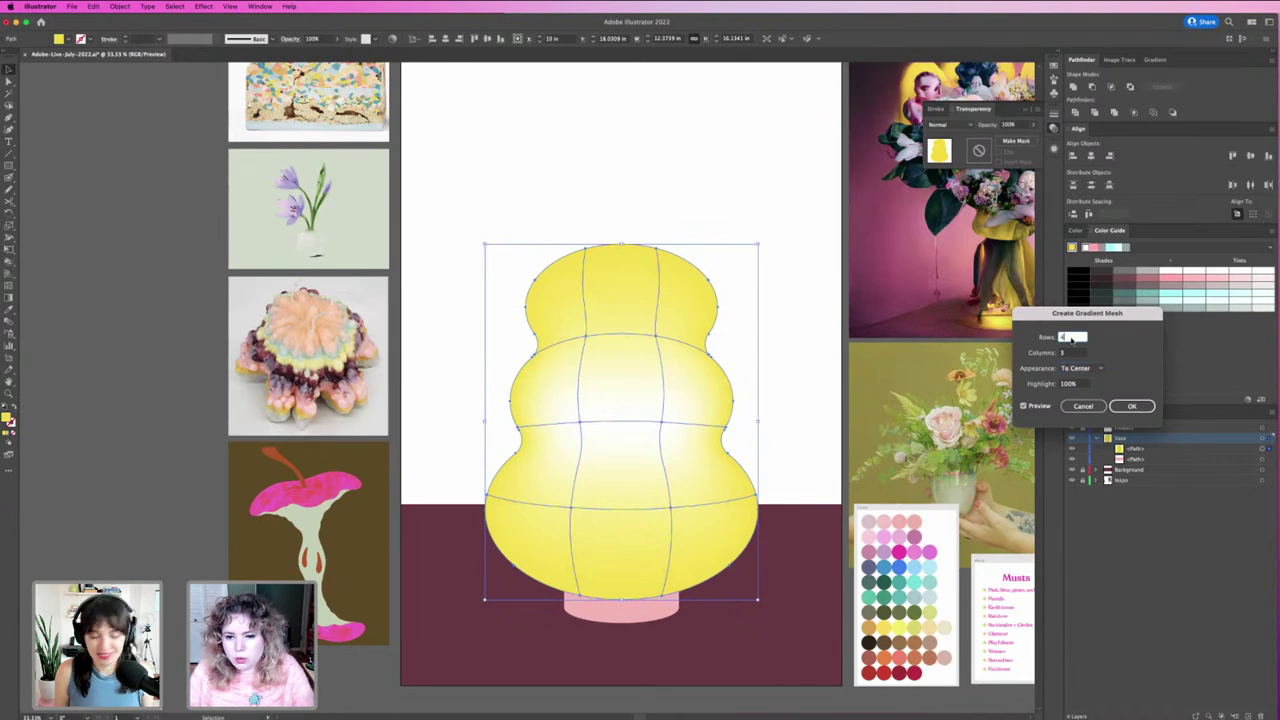
{"action": "key", "text": "Up"}
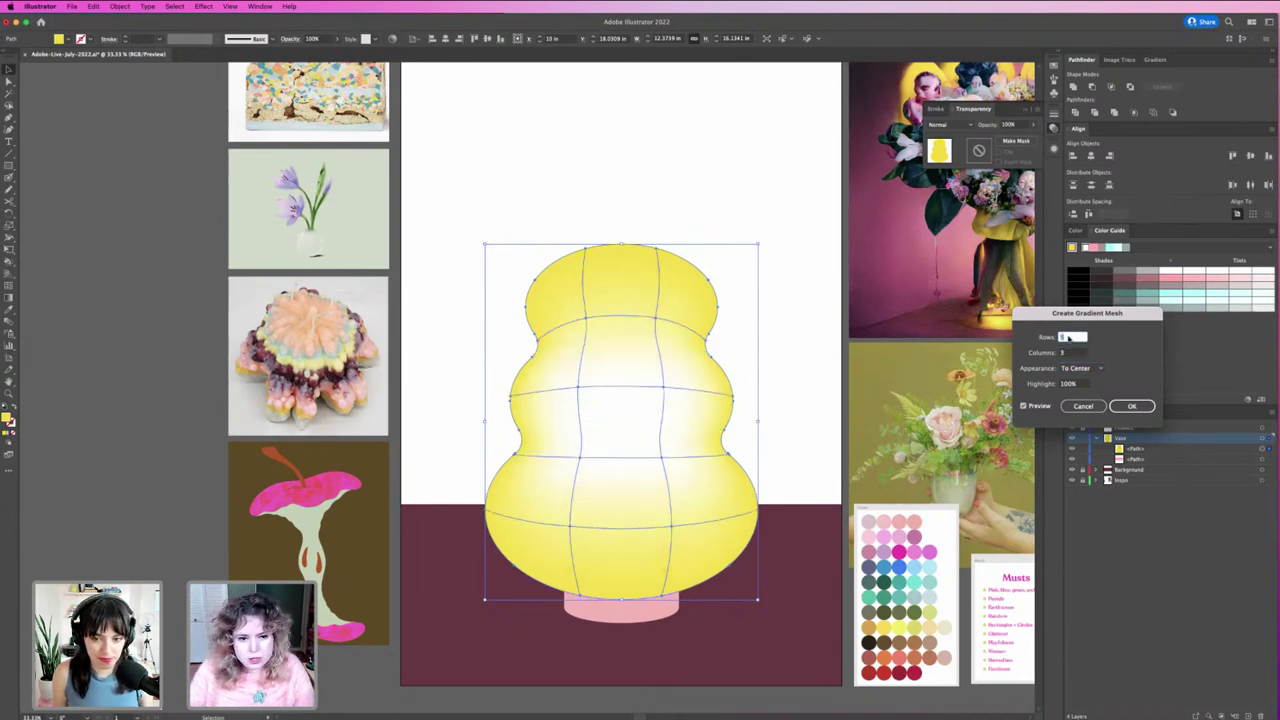
{"action": "key", "text": "Up"}
{"action": "key", "text": "Up"}
{"action": "key", "text": "Up"}
{"action": "key", "text": "Up"}
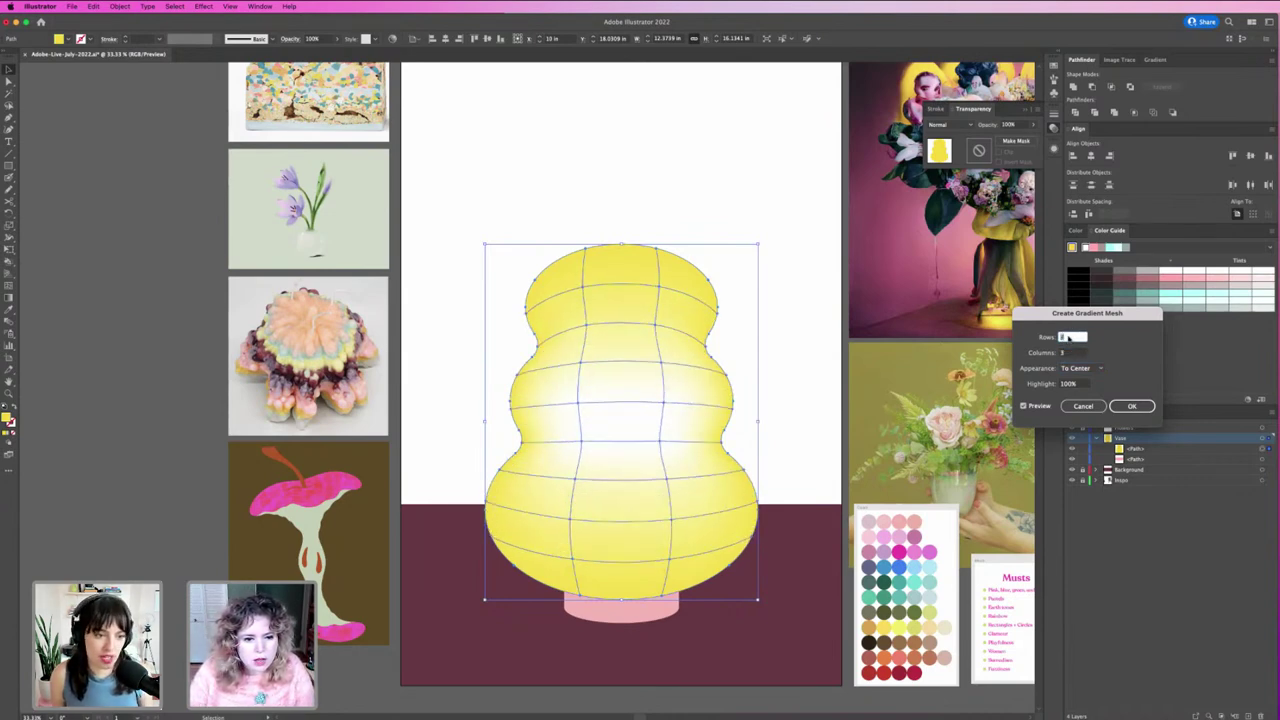
{"action": "key", "text": "Up"}
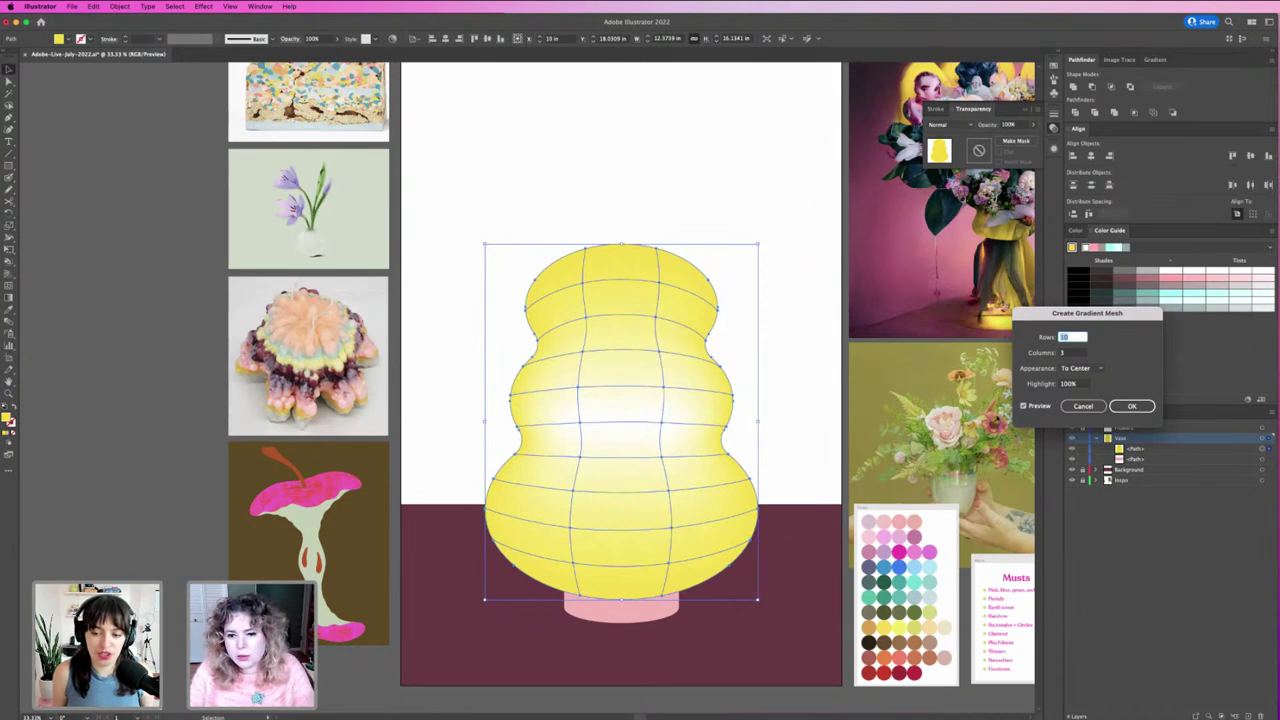
Step: Apply an 8-row, 4-column To Center gradient mesh to the yellow vase, then deselect it
{"action": "key", "text": "Tab"}
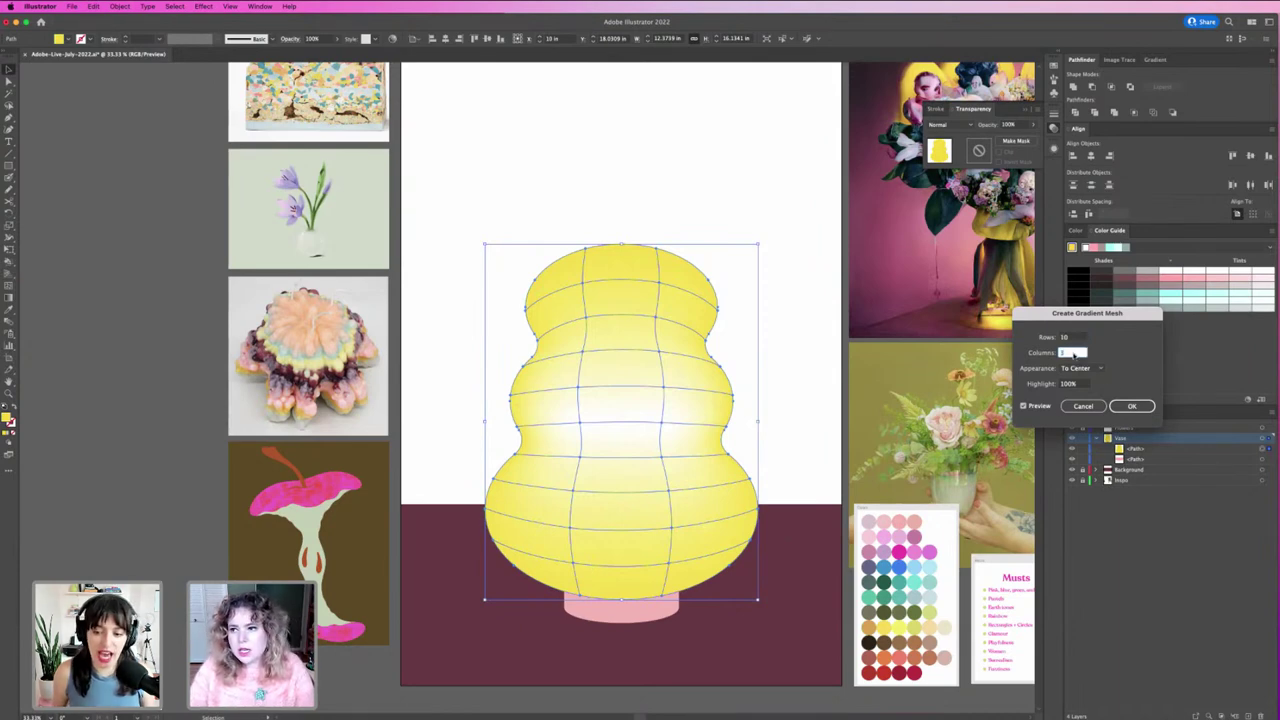
{"action": "type", "text": "8"}
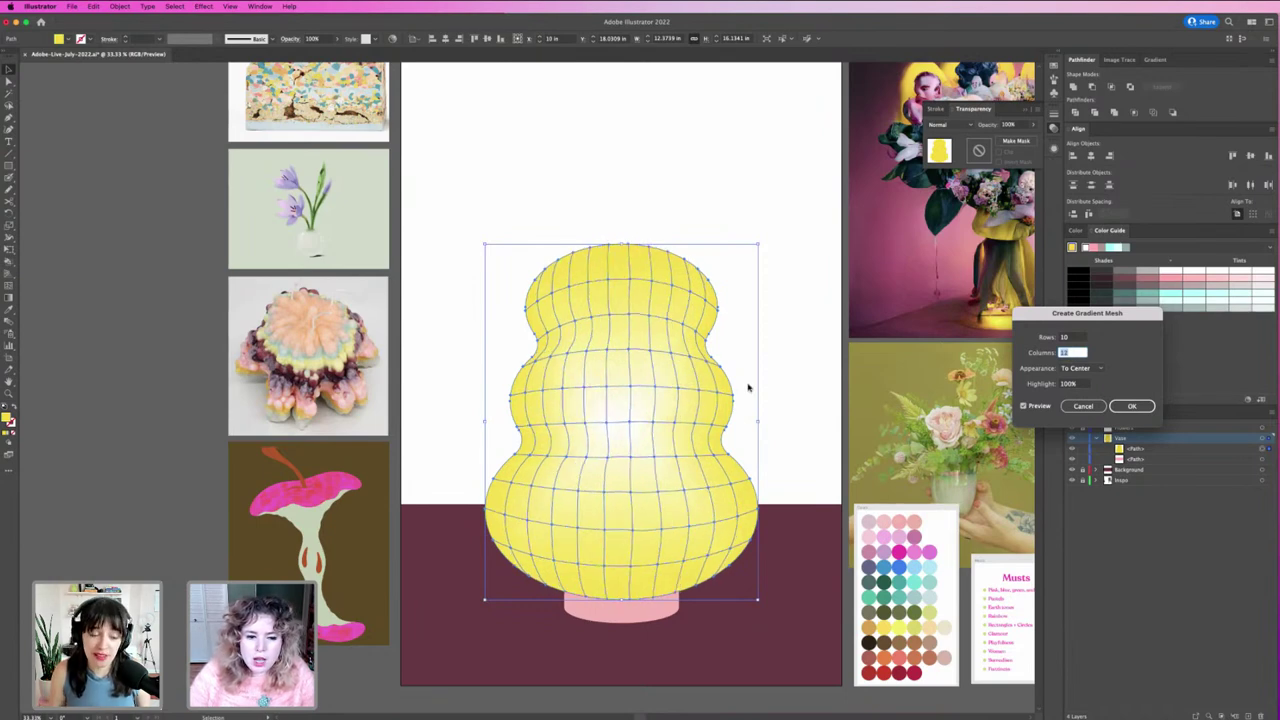
{"action": "key", "text": "Up"}
{"action": "key", "text": "Down"}
{"action": "key", "text": "Down"}
{"action": "key", "text": "Down"}
{"action": "key", "text": "Down"}
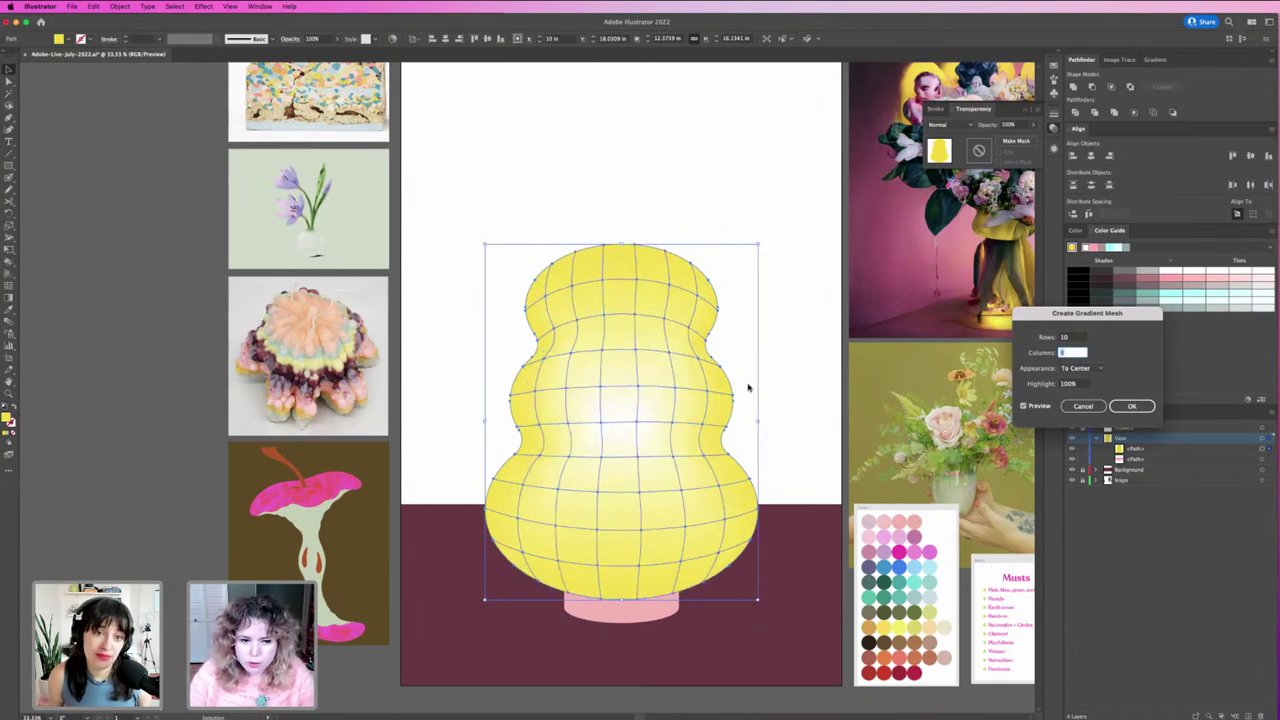
{"action": "key", "text": "Down"}
{"action": "key", "text": "Down"}
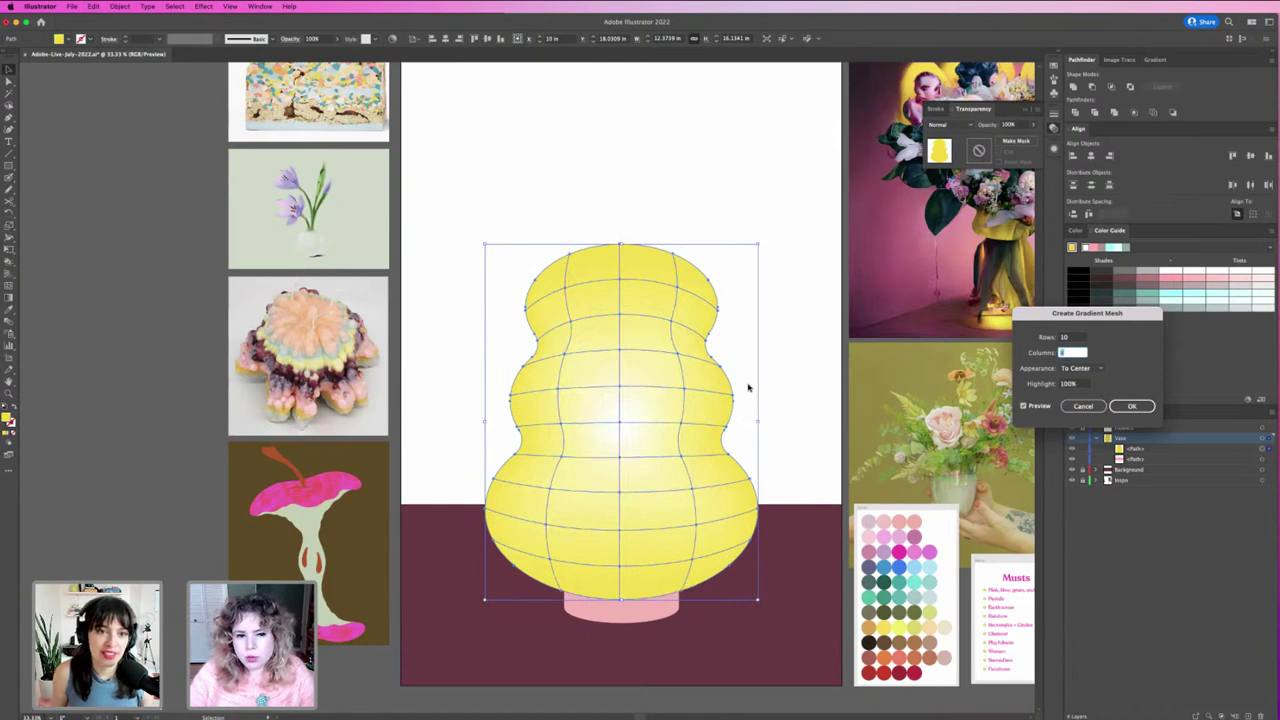
{"action": "key", "text": "Down"}
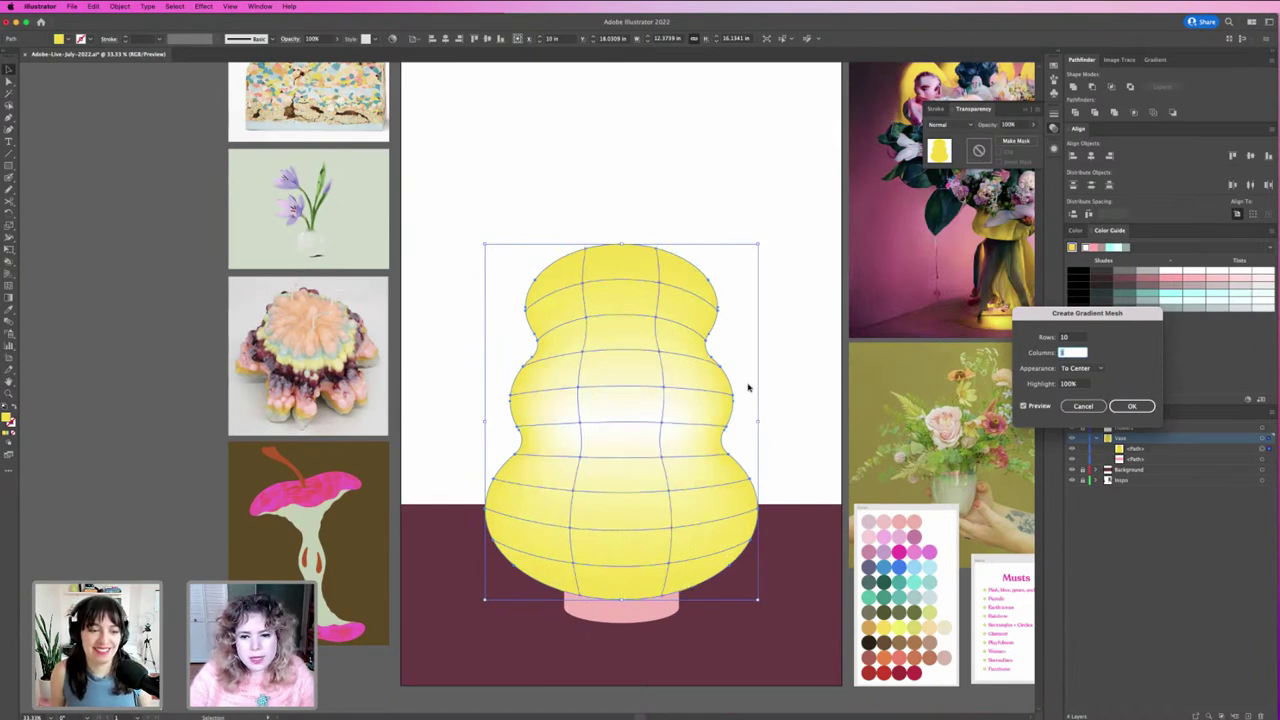
{"action": "key", "text": "Up"}
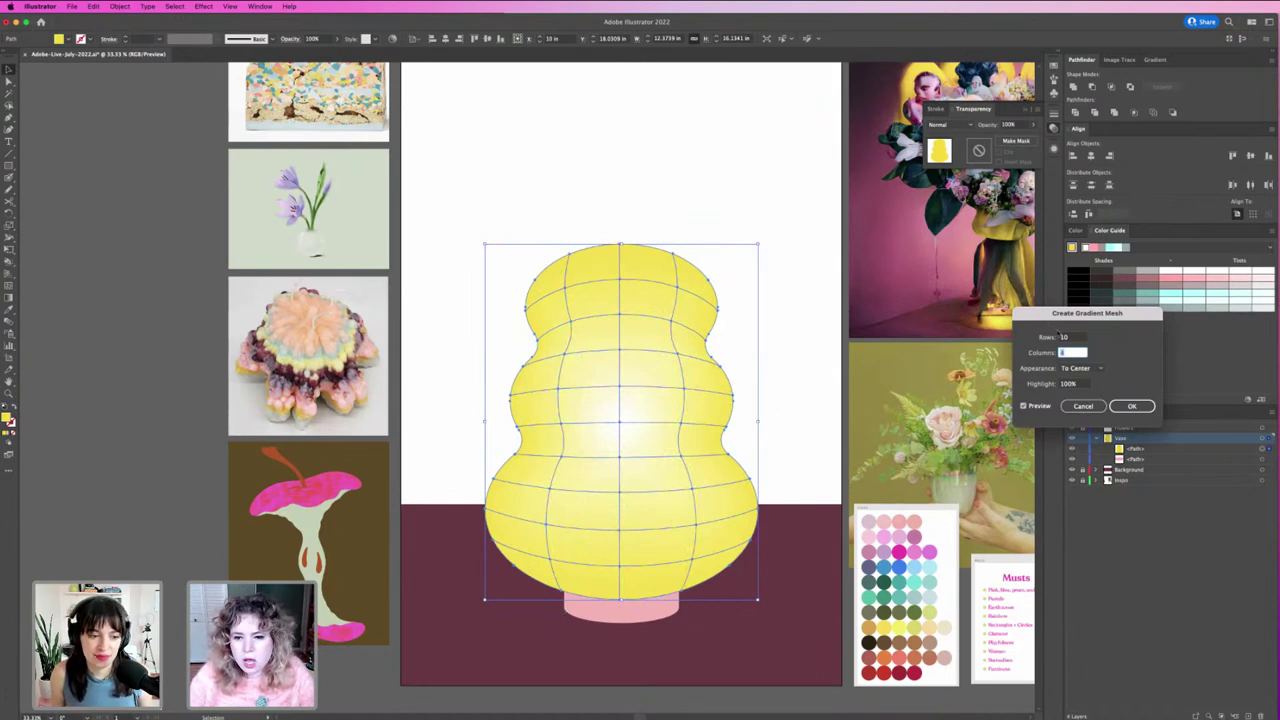
{"action": "double_click", "coordinate": [1066, 338]}
{"action": "key", "text": "Down"}
{"action": "key", "text": "Down"}
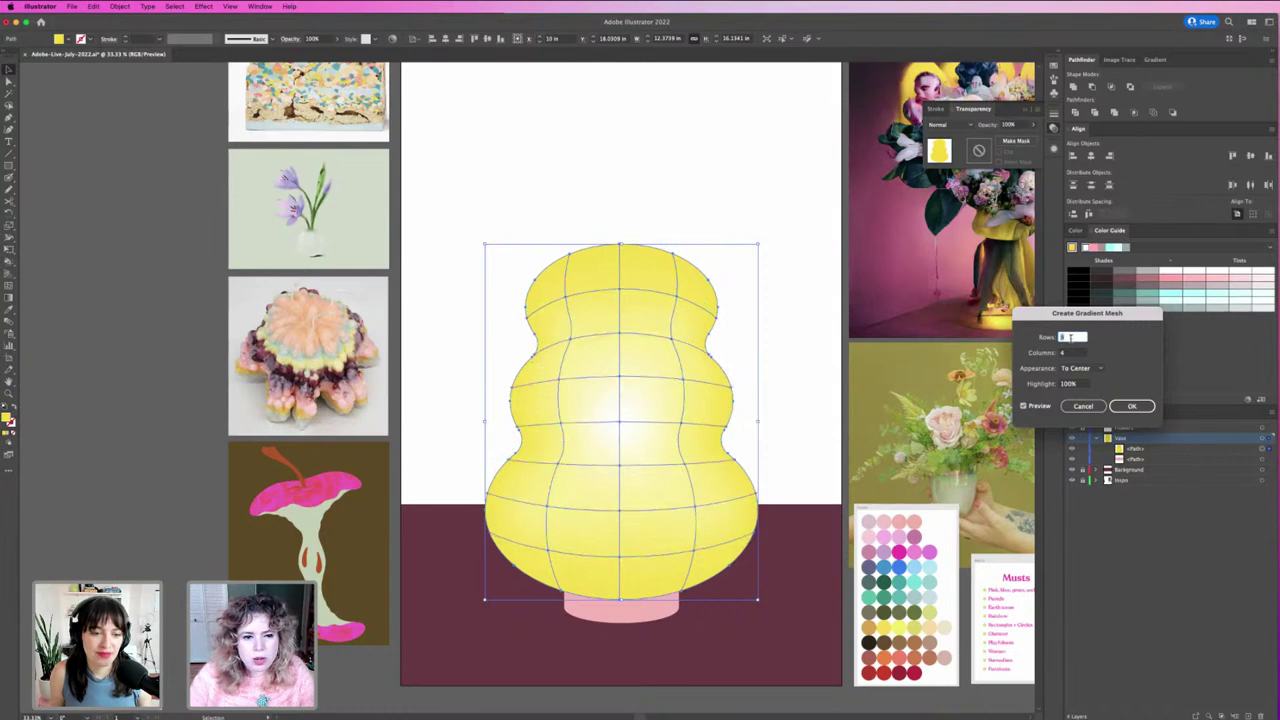
{"action": "key", "text": "Down"}
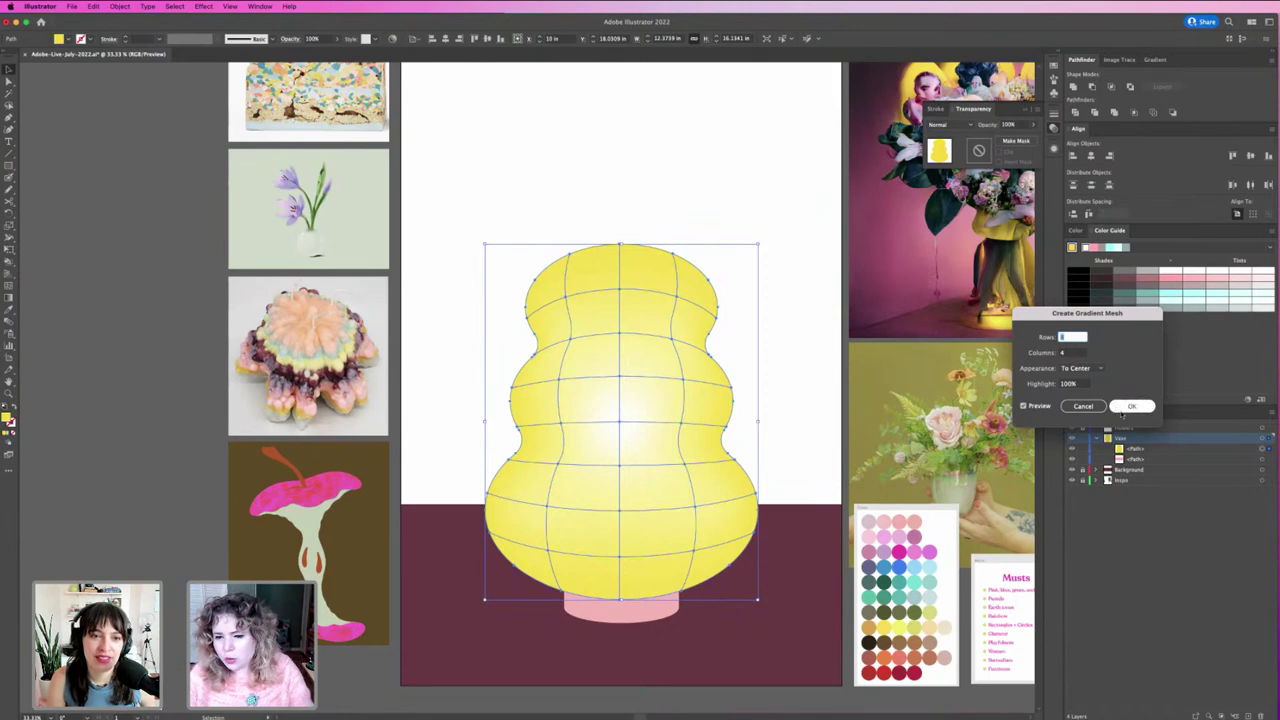
{"action": "left_click", "coordinate": [1126, 407]}
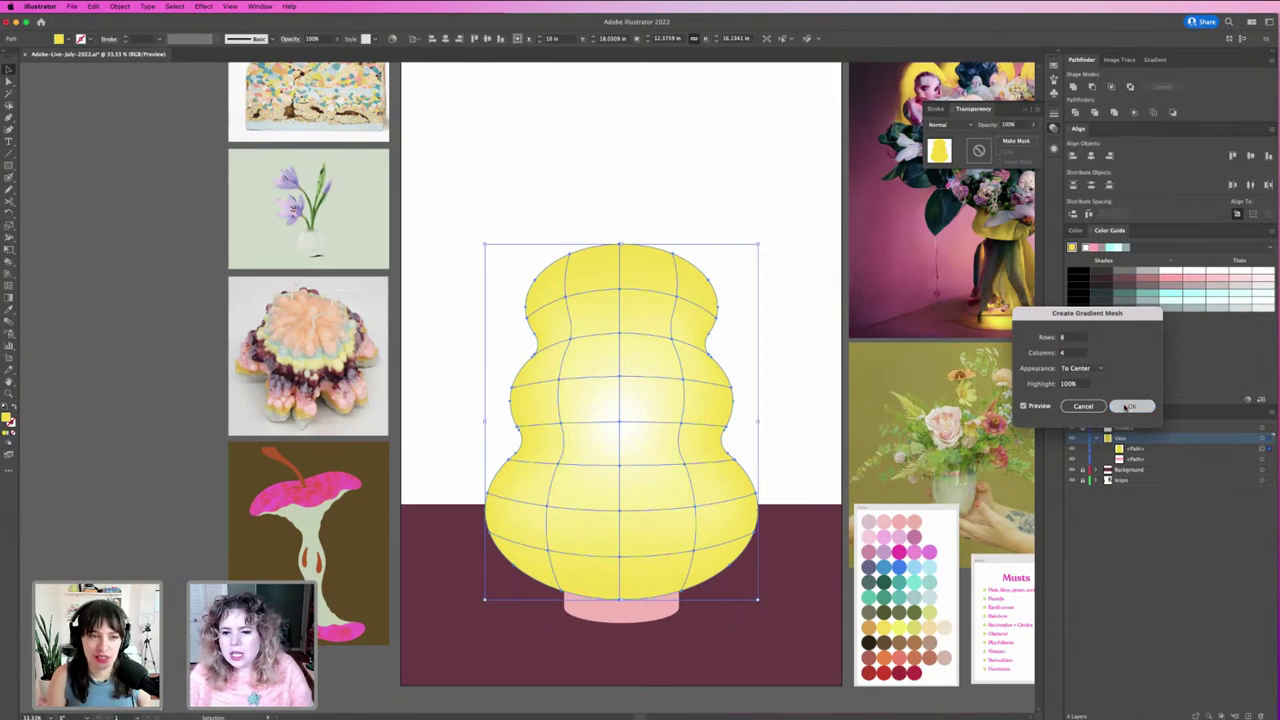
{"action": "left_click", "coordinate": [828, 360]}
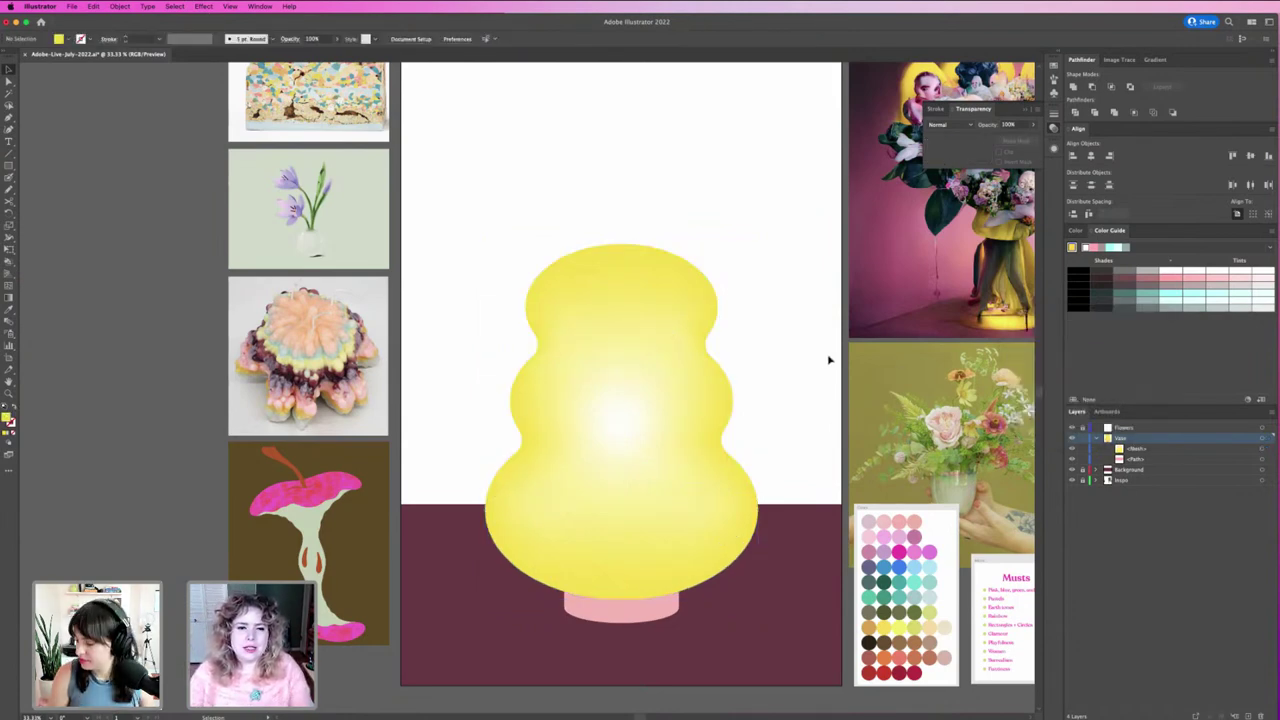
Step: Colour mesh points on the vase's upper left pink and purple from the swatch card
{"action": "left_click", "coordinate": [697, 390]}
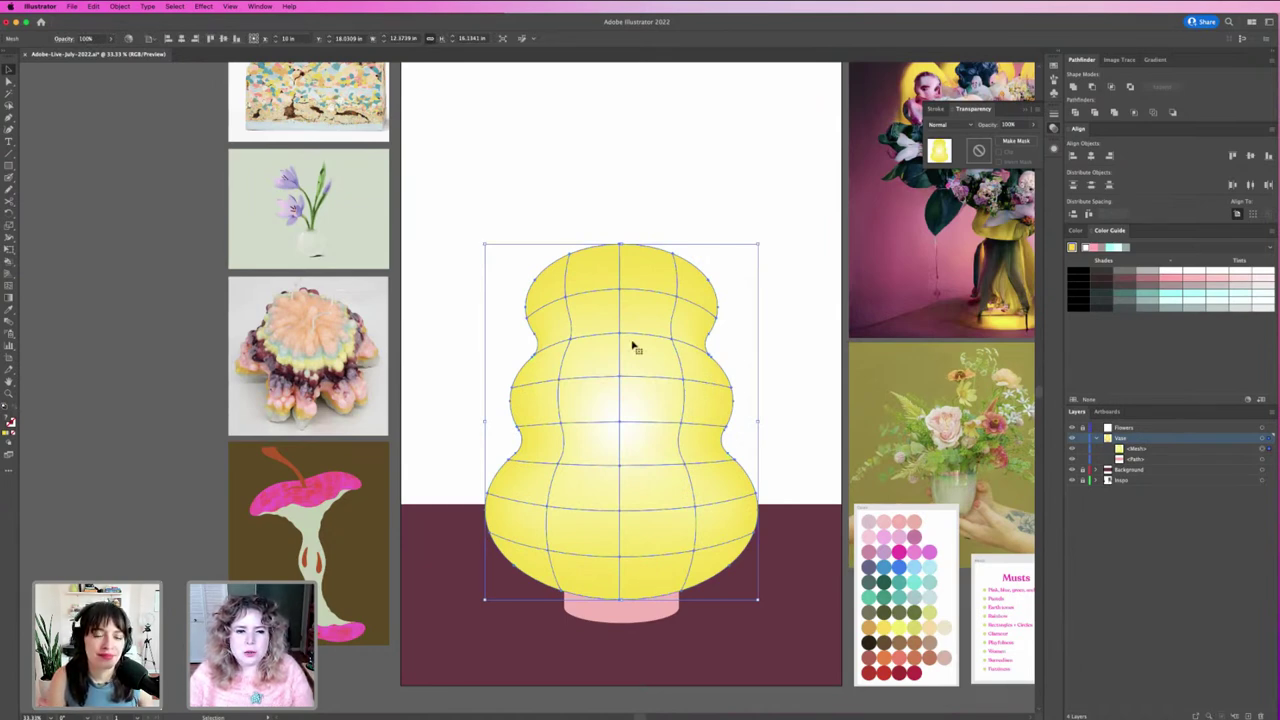
{"action": "key", "text": "a"}
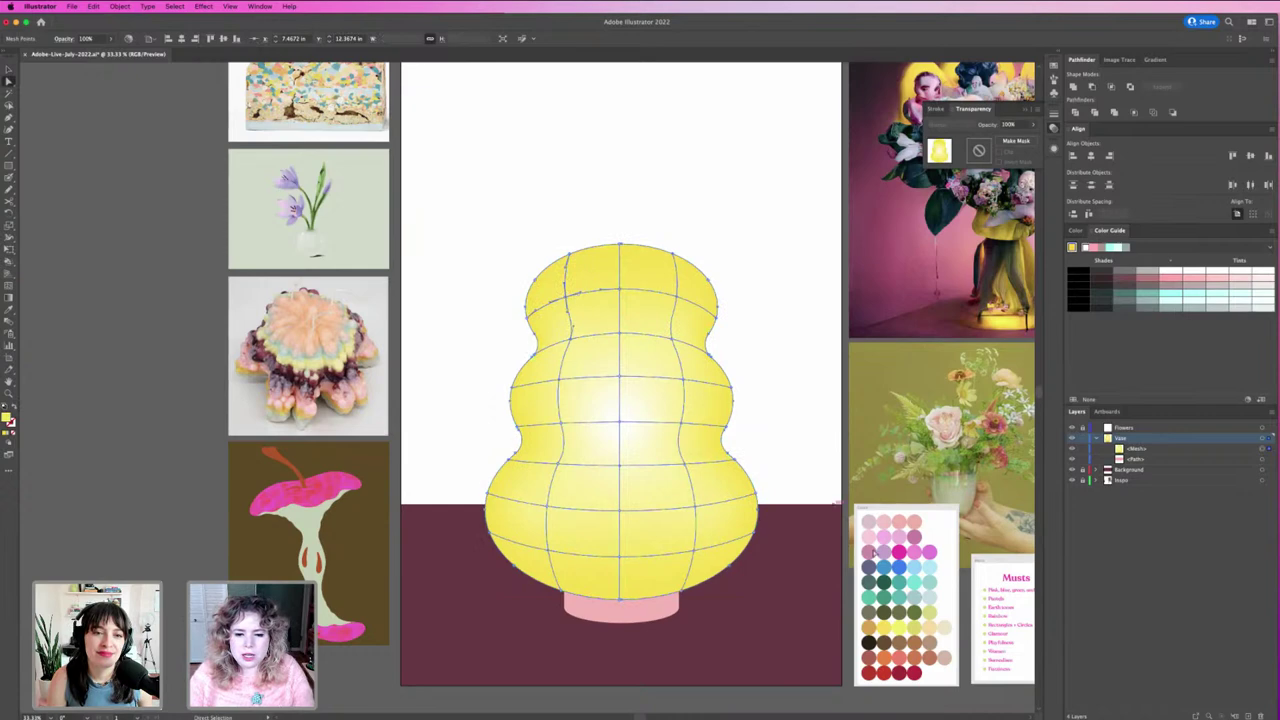
{"action": "key", "text": "i"}
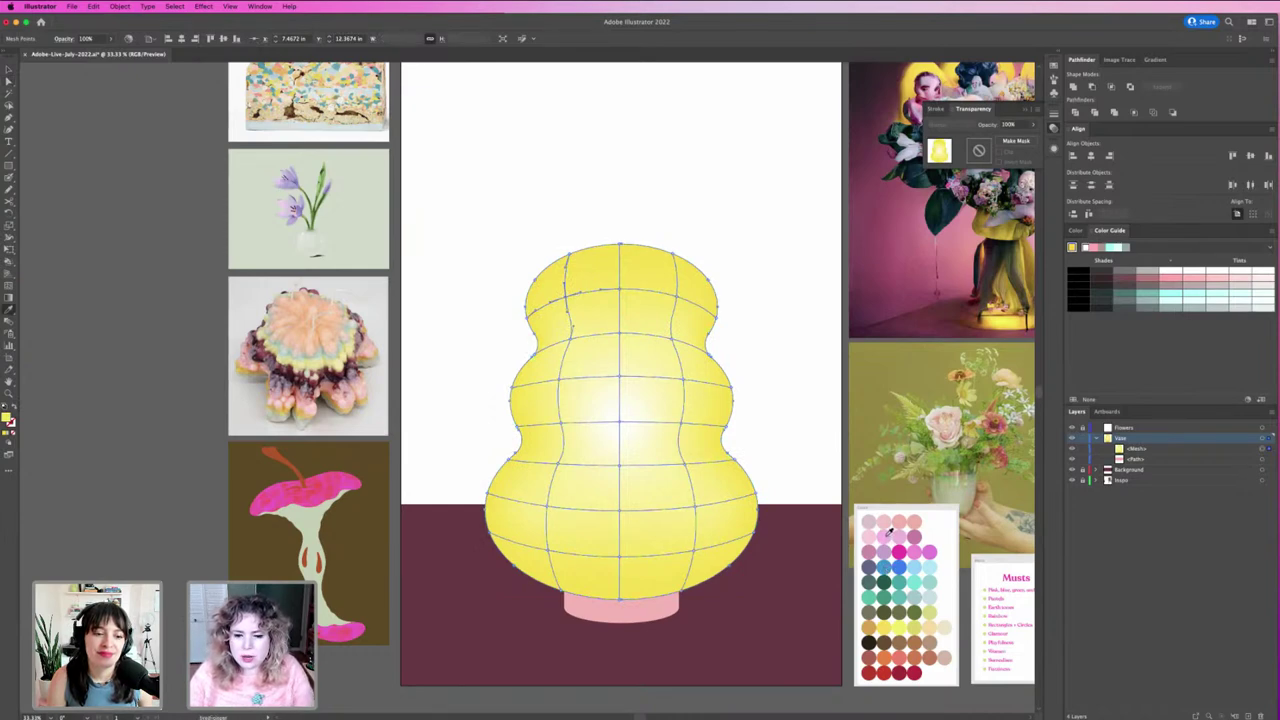
{"action": "left_click", "coordinate": [886, 533]}
{"action": "key", "text": "a"}
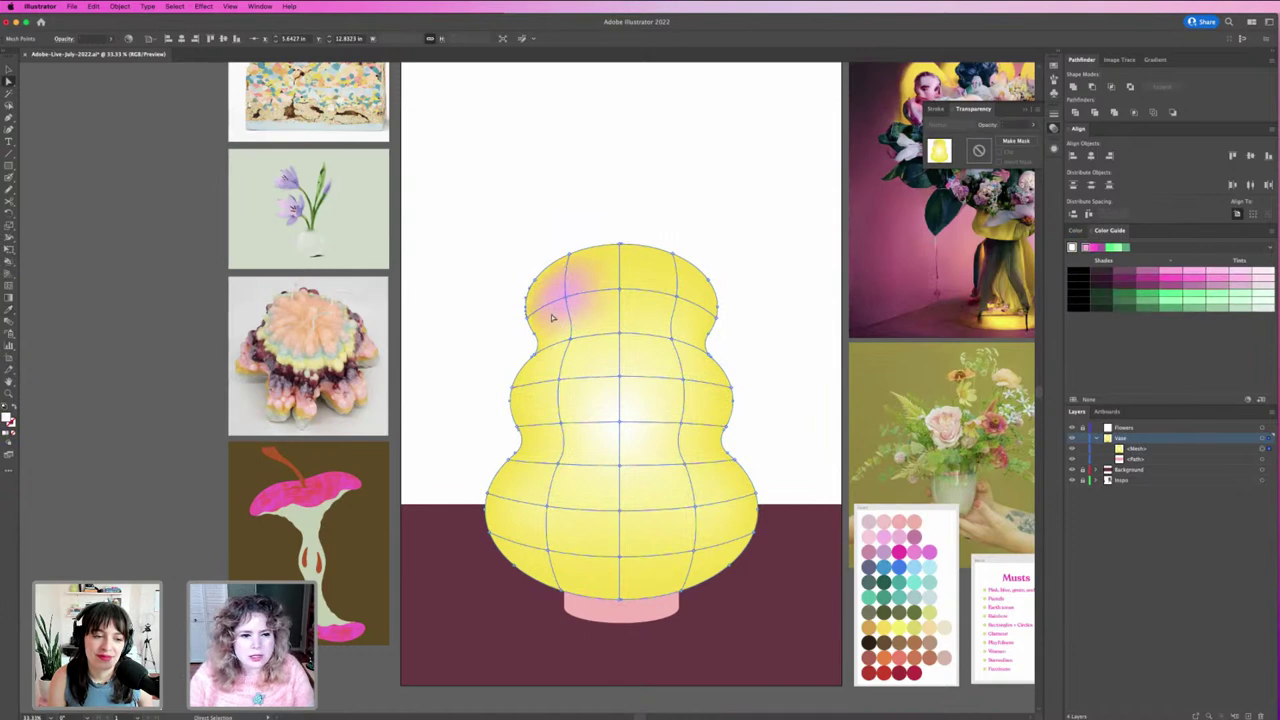
{"action": "left_click", "coordinate": [528, 318]}
{"action": "key", "text": "i"}
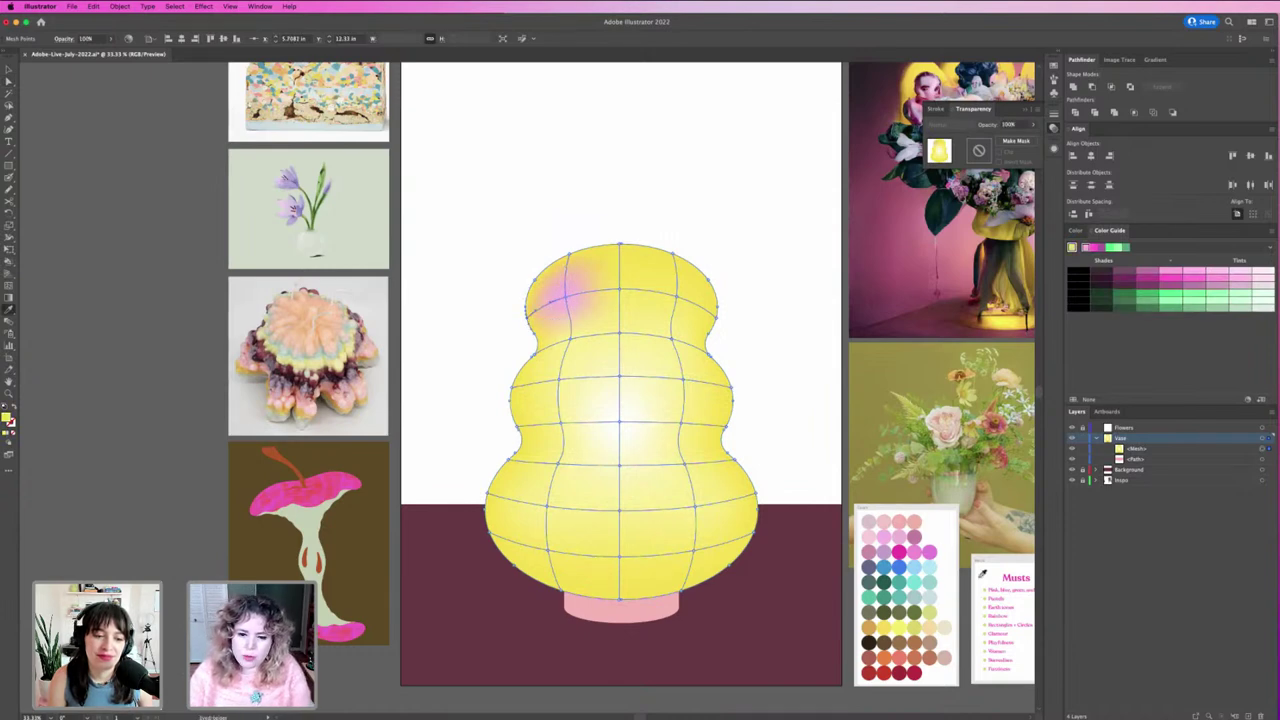
{"action": "left_click", "coordinate": [872, 565]}
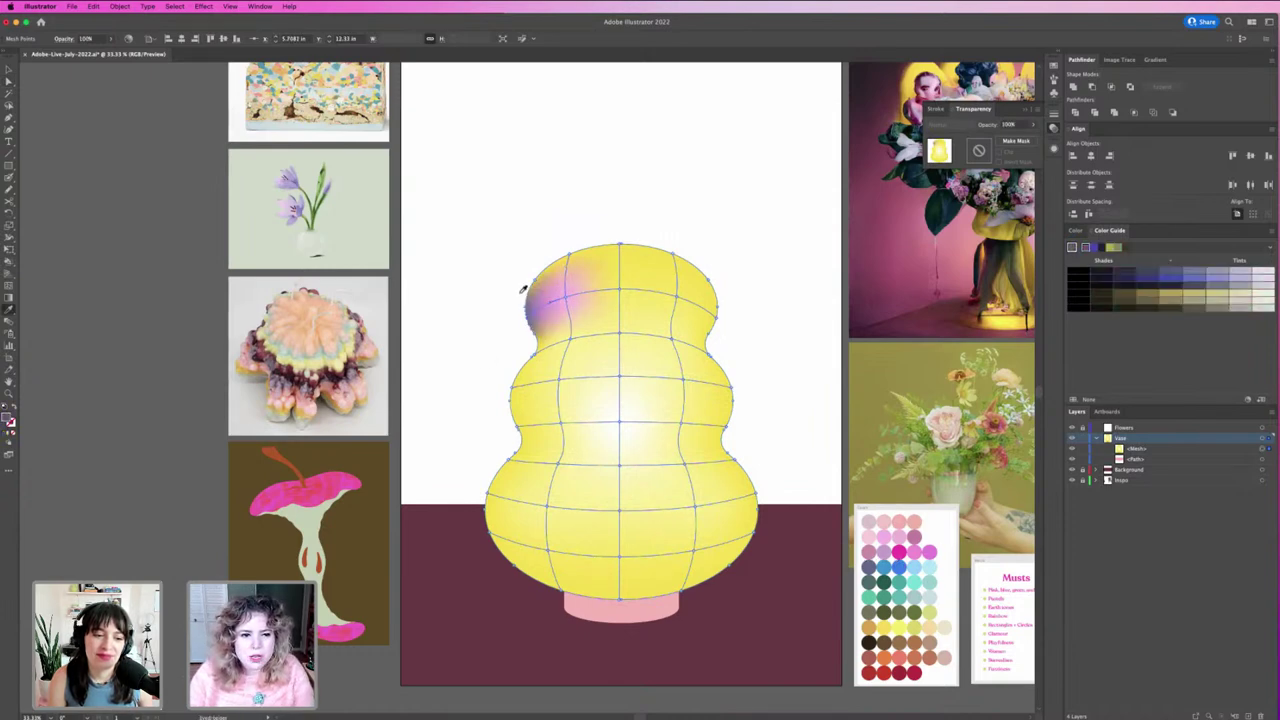
Step: Colour a top-edge mesh point teal and another vase mesh point pink
{"action": "key", "text": "a"}
{"action": "left_click", "coordinate": [570, 251]}
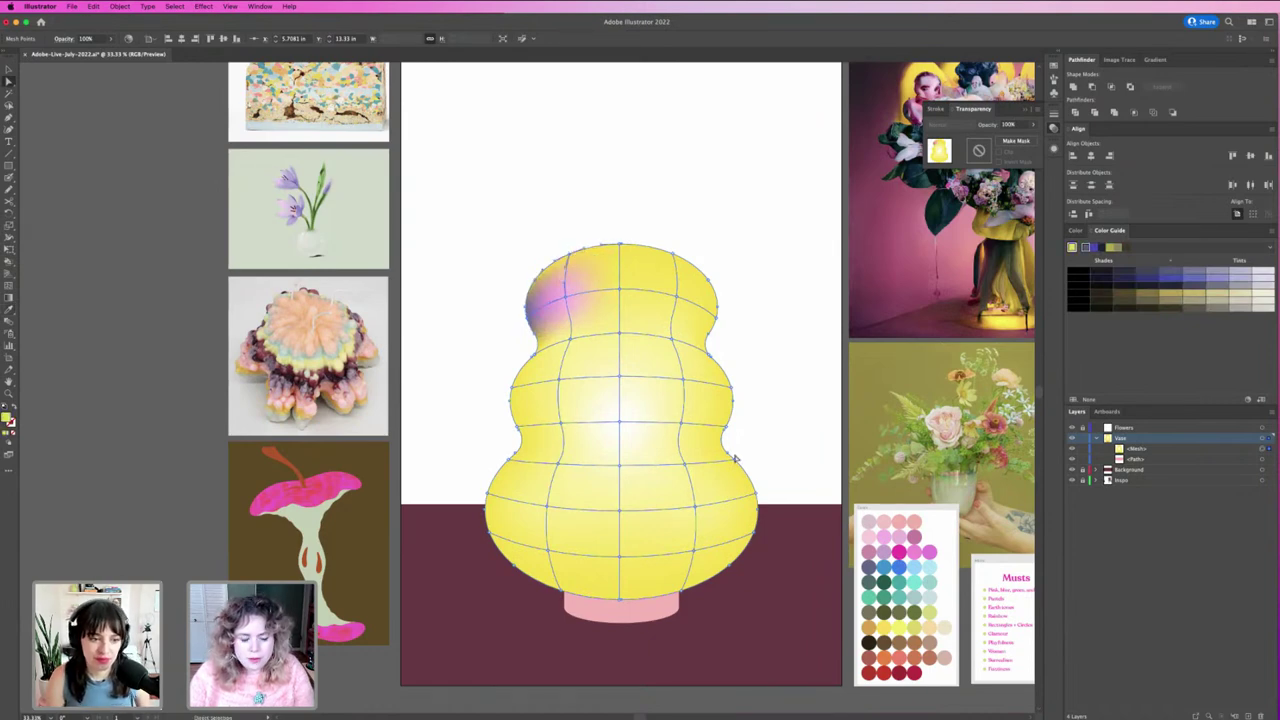
{"action": "key", "text": "i"}
{"action": "left_click", "coordinate": [882, 583]}
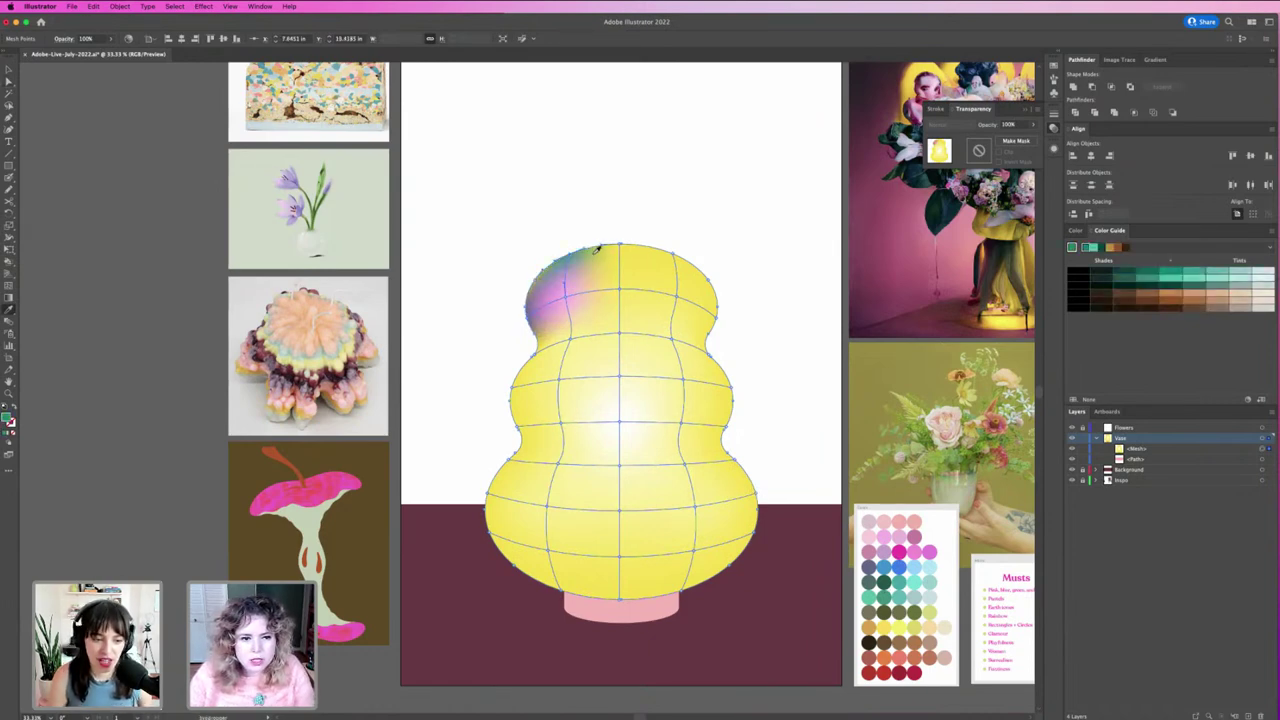
{"action": "key", "text": "a"}
{"action": "left_click", "coordinate": [566, 289]}
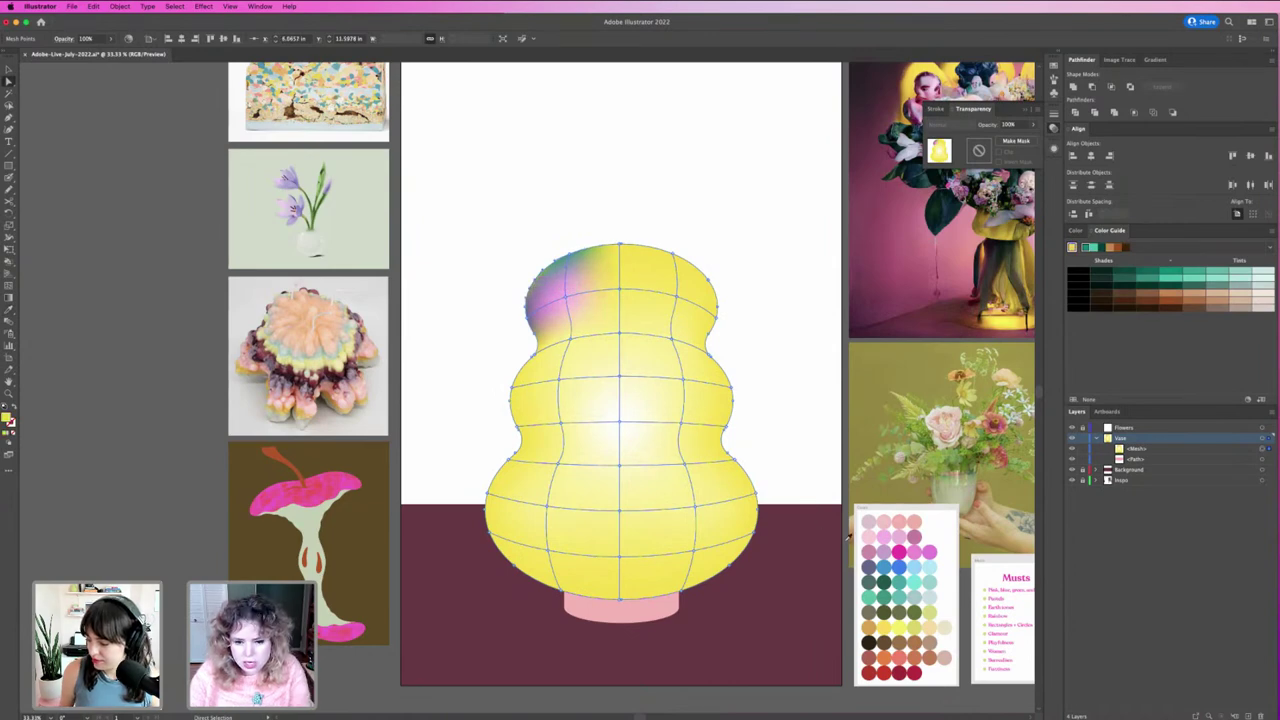
{"action": "key", "text": "i"}
{"action": "left_click", "coordinate": [899, 551]}
Step: Deselect the mesh, zoom in on the vase, then zoom back out to the moodboard
{"action": "key", "text": "super+shift+a"}
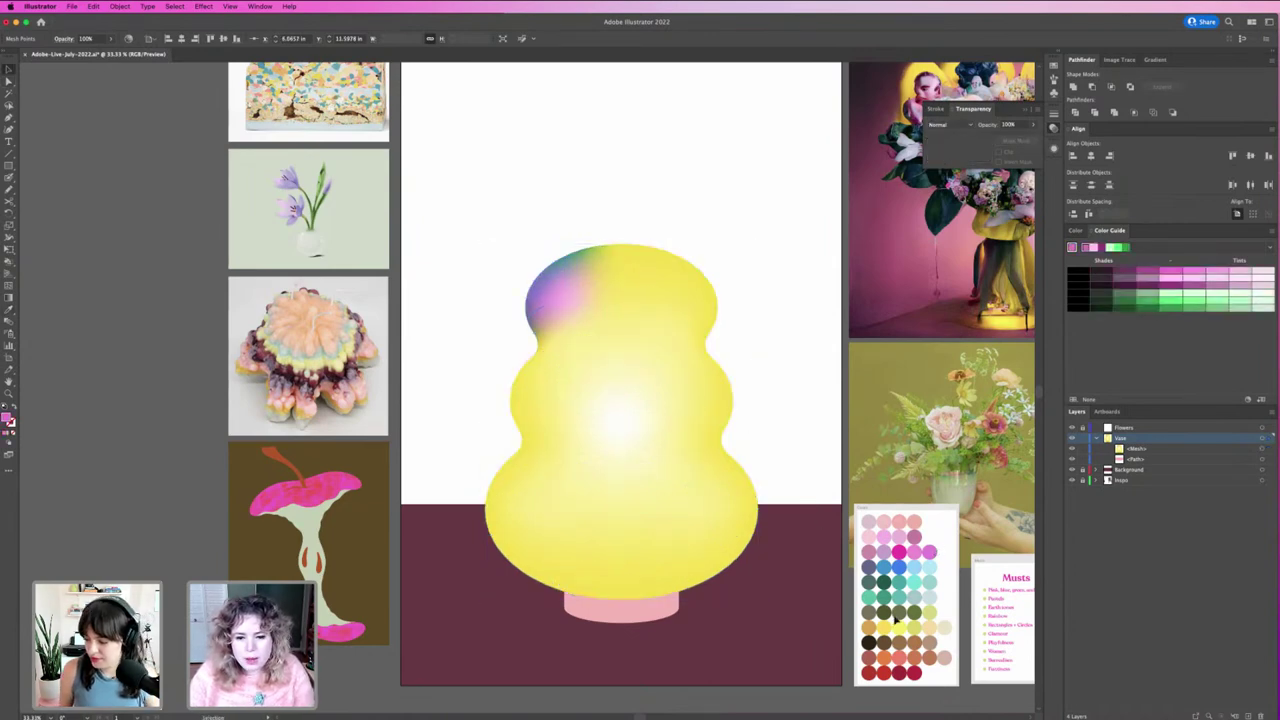
{"action": "key", "text": "z"}
{"action": "scroll", "coordinate": [394, 157], "scroll_direction": "down", "scroll_amount": 2}
{"action": "left_click", "coordinate": [487, 223]}
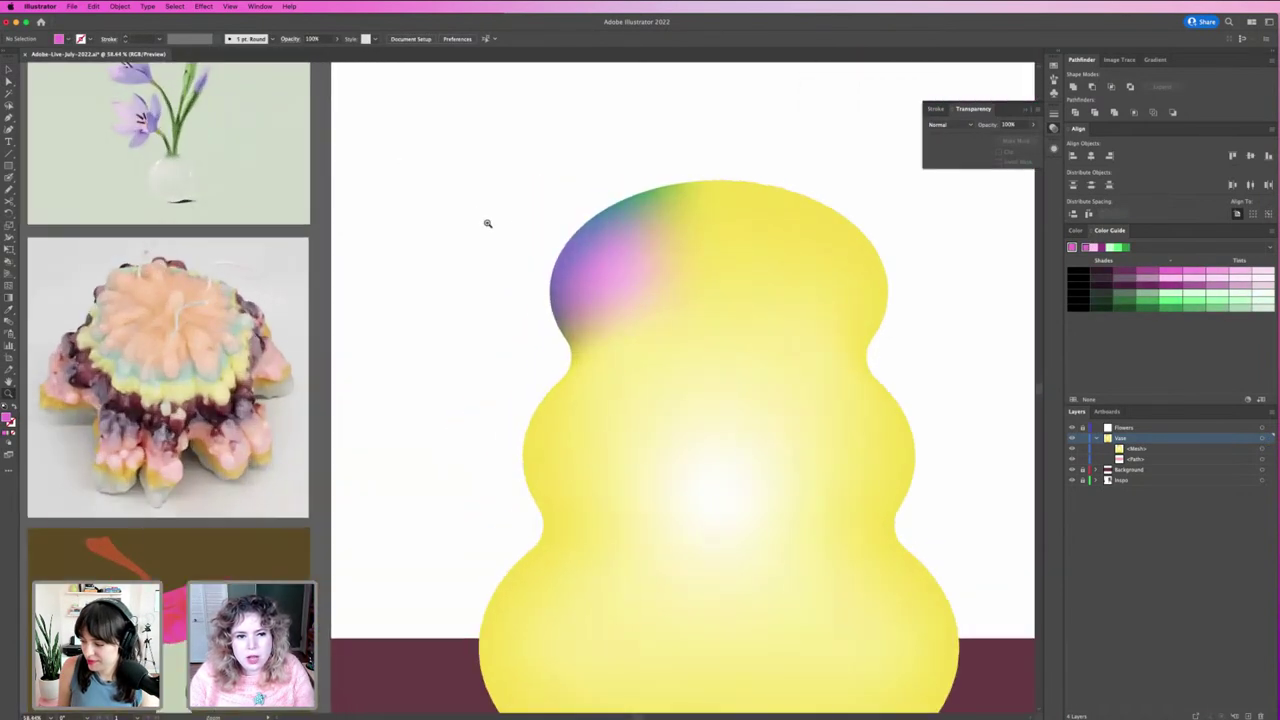
{"action": "key", "text": "super+minus"}
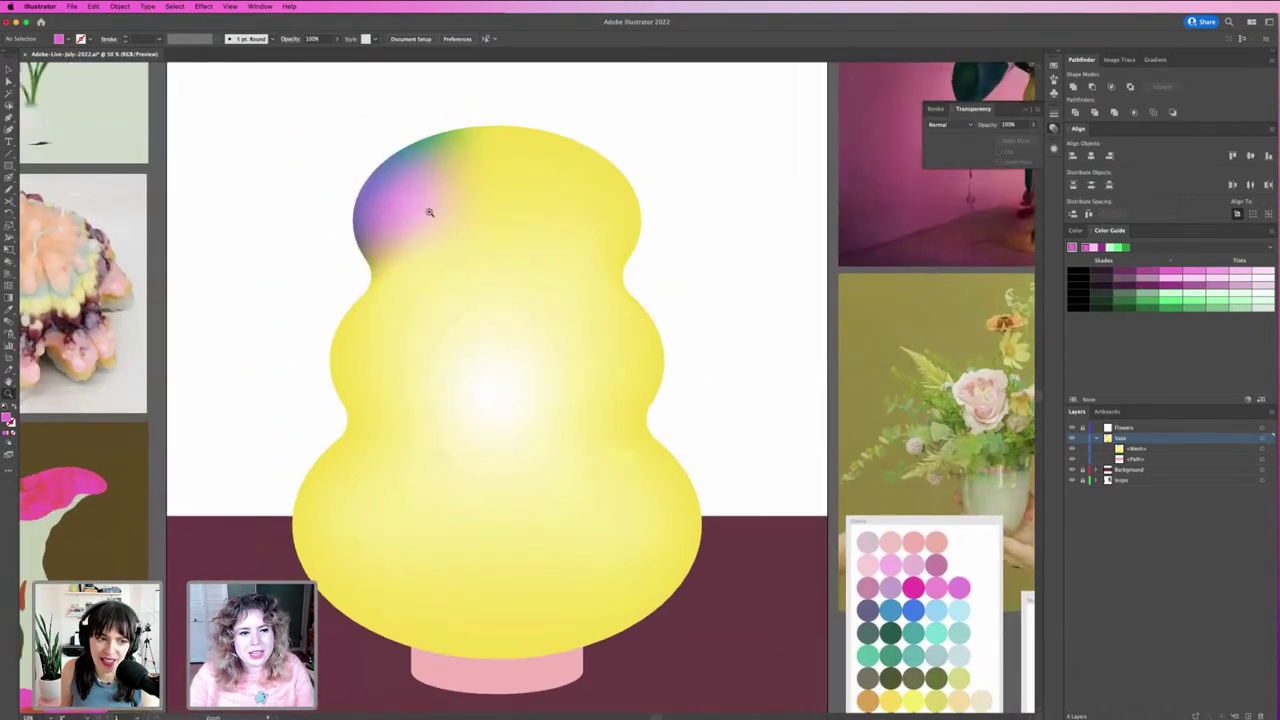
{"action": "key", "text": "super+minus"}
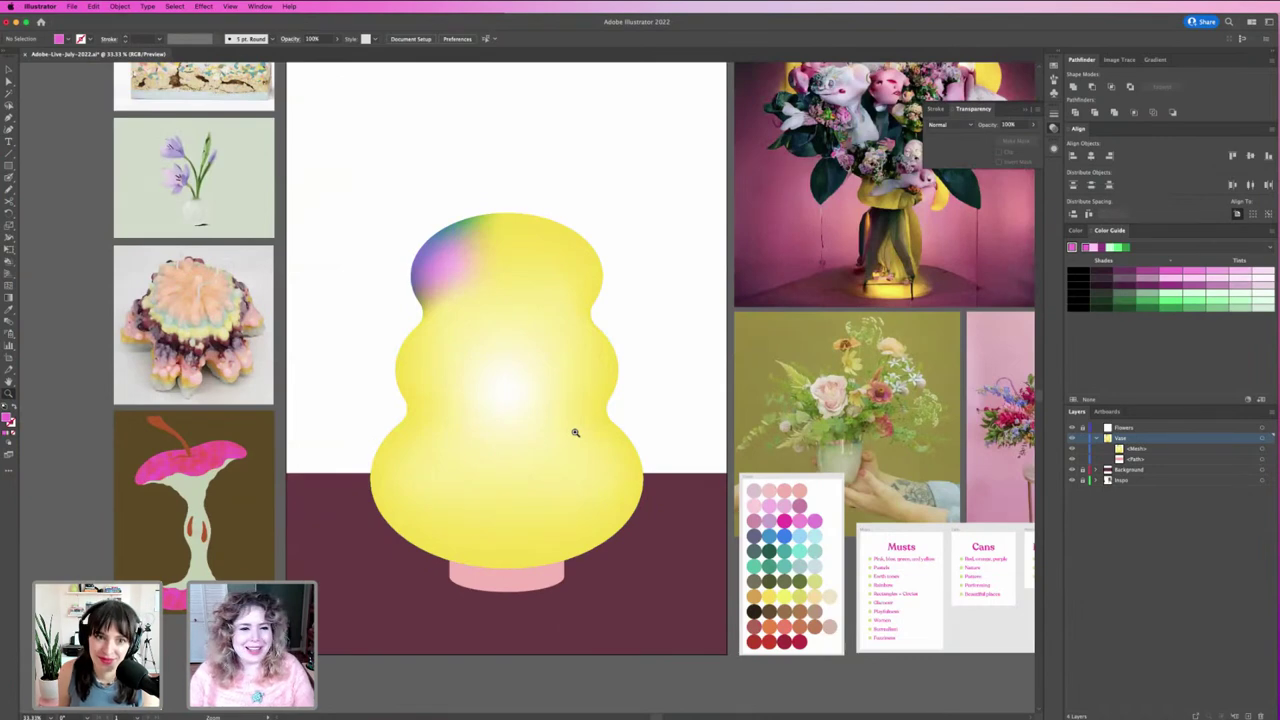
Step: Tint two vase mesh points with pink and another palette colour
{"action": "left_click", "coordinate": [551, 280]}
{"action": "left_click", "coordinate": [516, 359]}
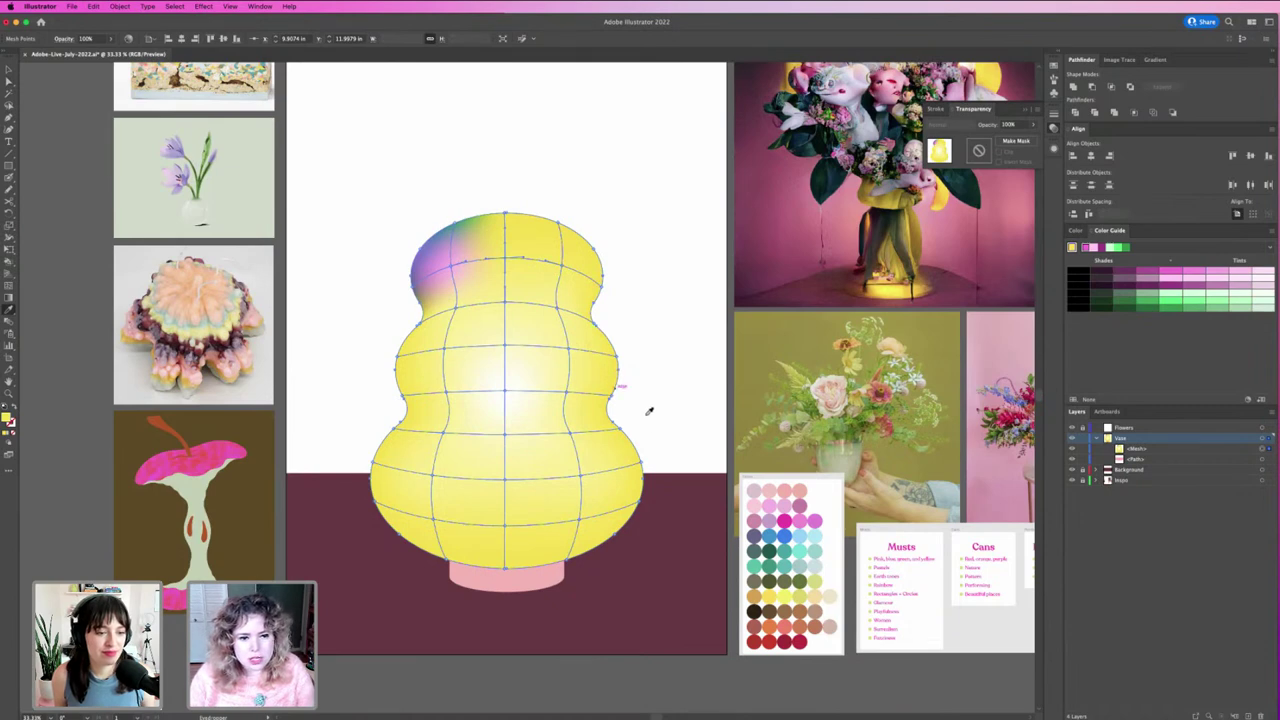
{"action": "key", "text": "i"}
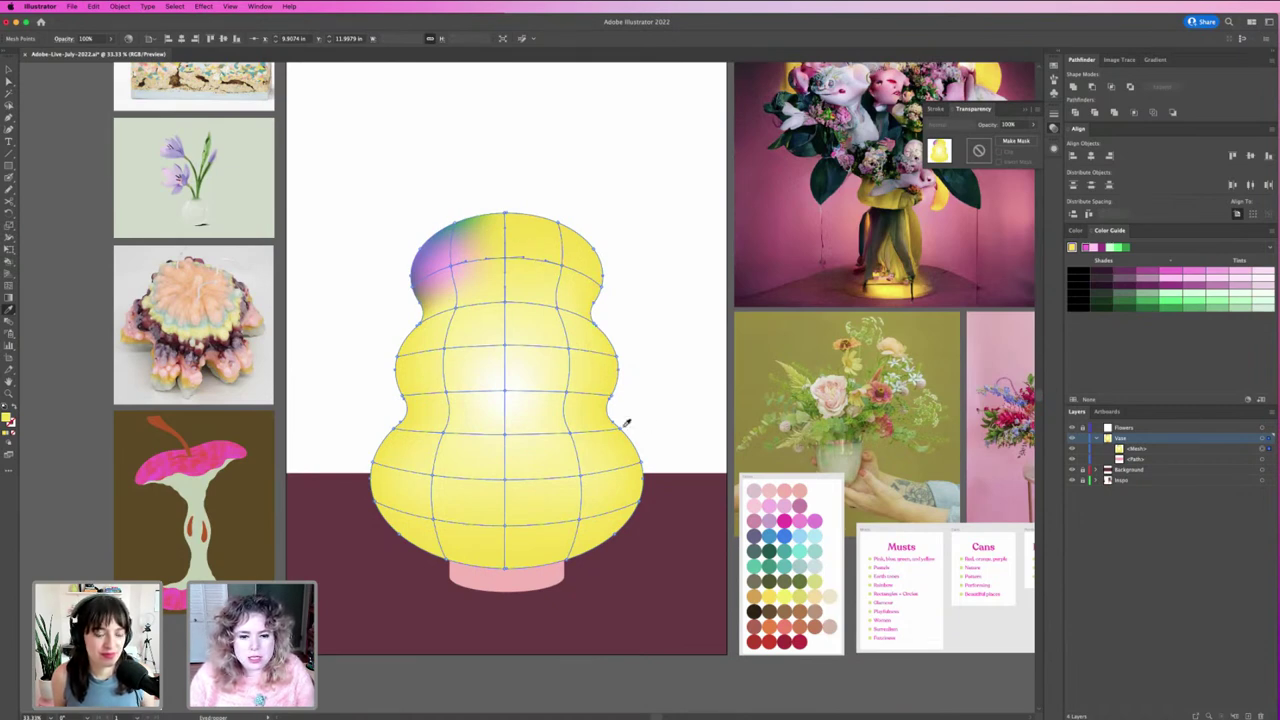
{"action": "left_click", "coordinate": [762, 503]}
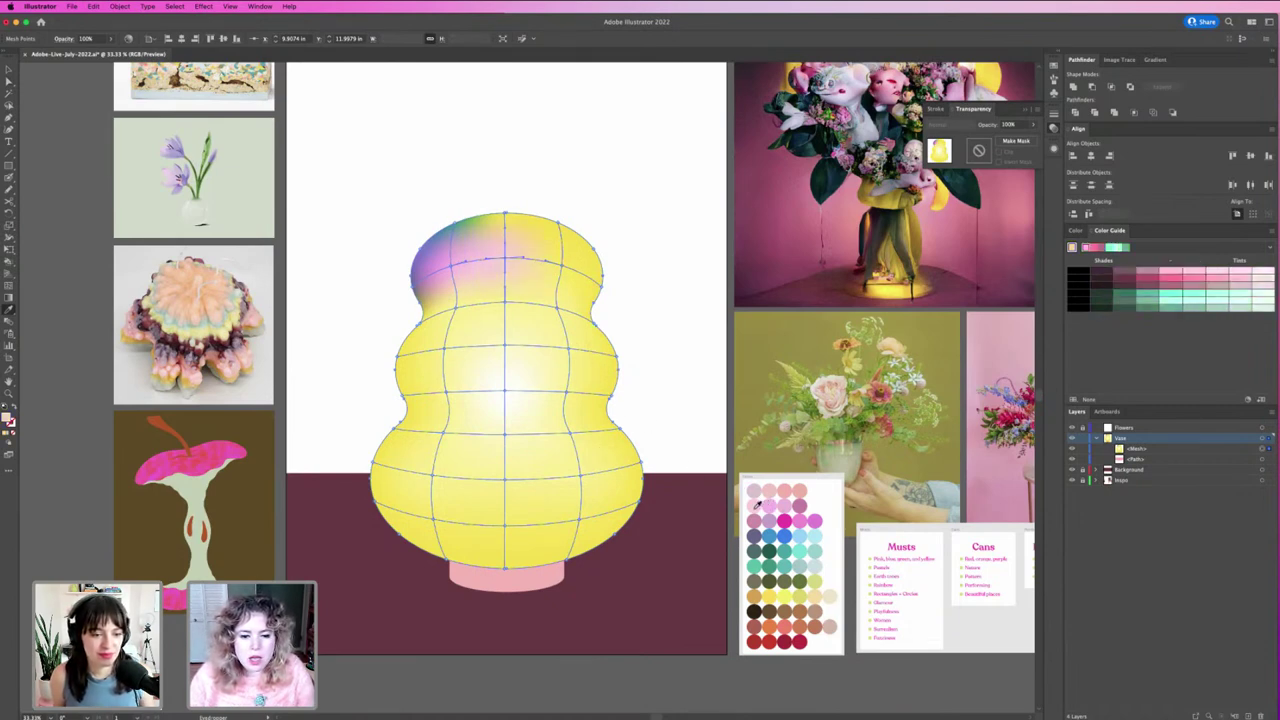
{"action": "key", "text": "a"}
{"action": "left_click", "coordinate": [563, 270]}
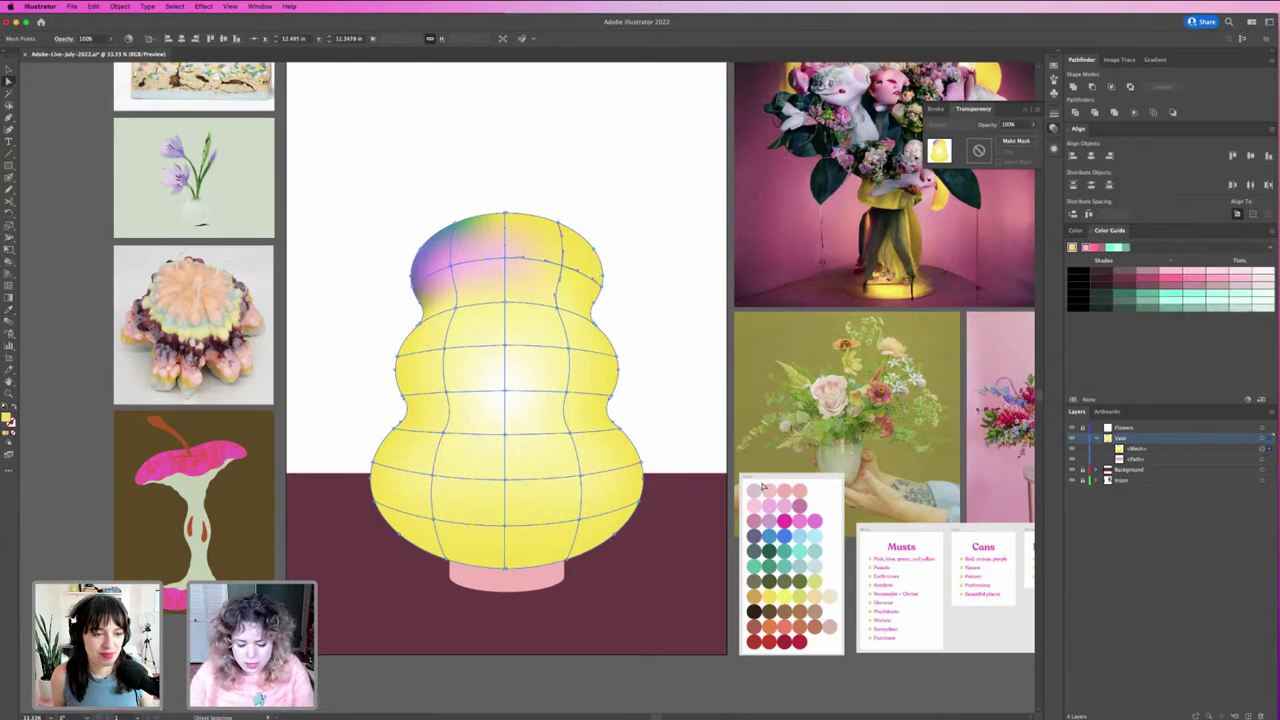
{"action": "key", "text": "i"}
{"action": "left_click", "coordinate": [821, 592]}
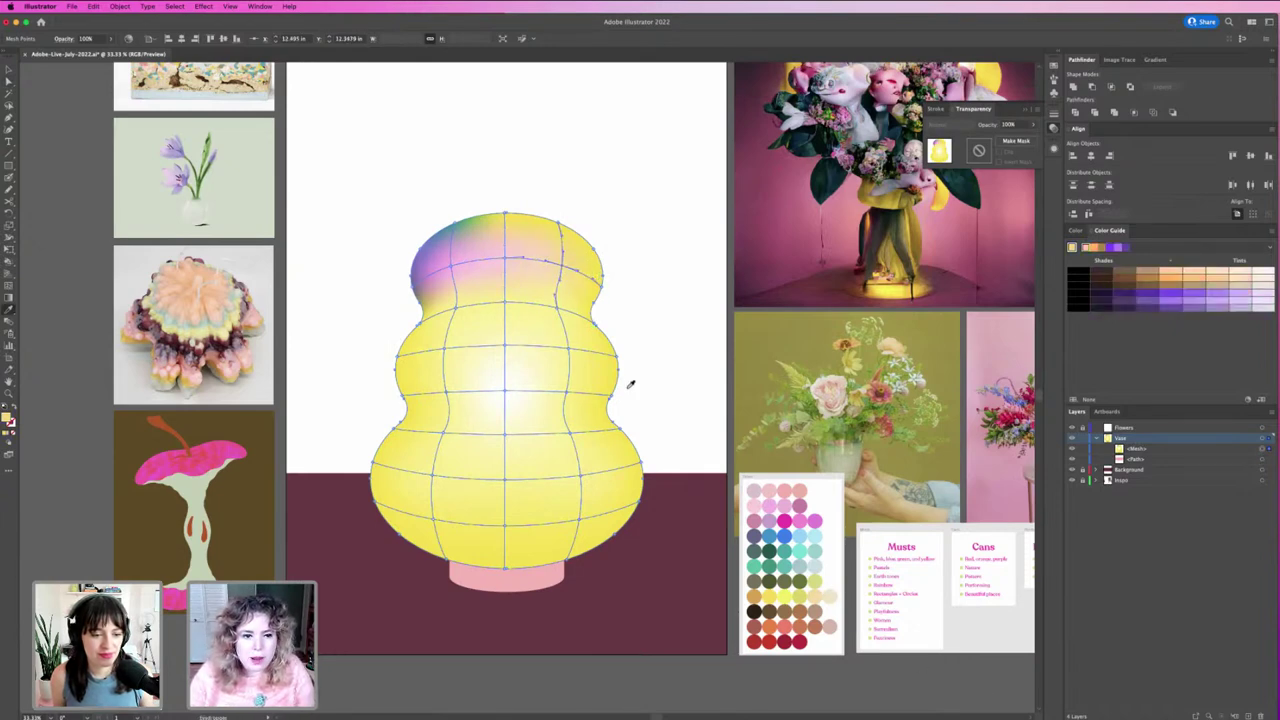
Step: Move the colour palette reference image up beside the top of the vase
{"action": "key", "text": "a"}
{"action": "left_click", "coordinate": [507, 213]}
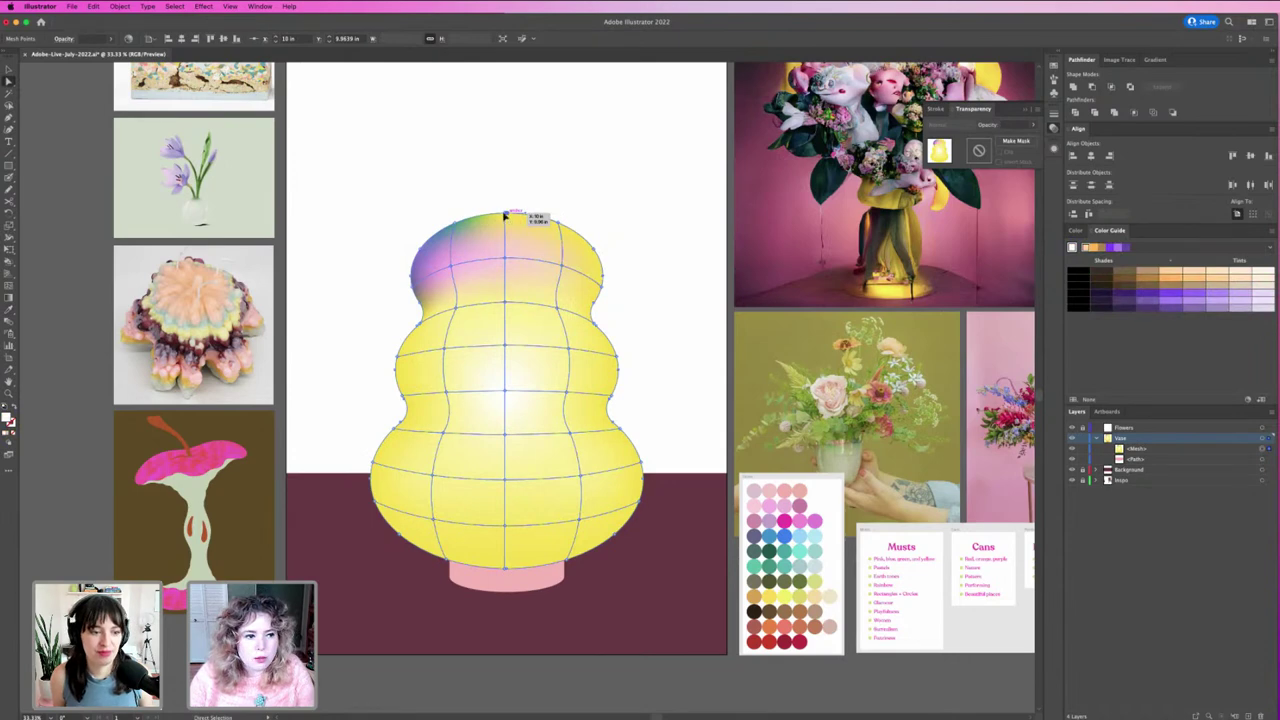
{"action": "scroll", "coordinate": [505, 215], "scroll_direction": "up", "scroll_amount": 3}
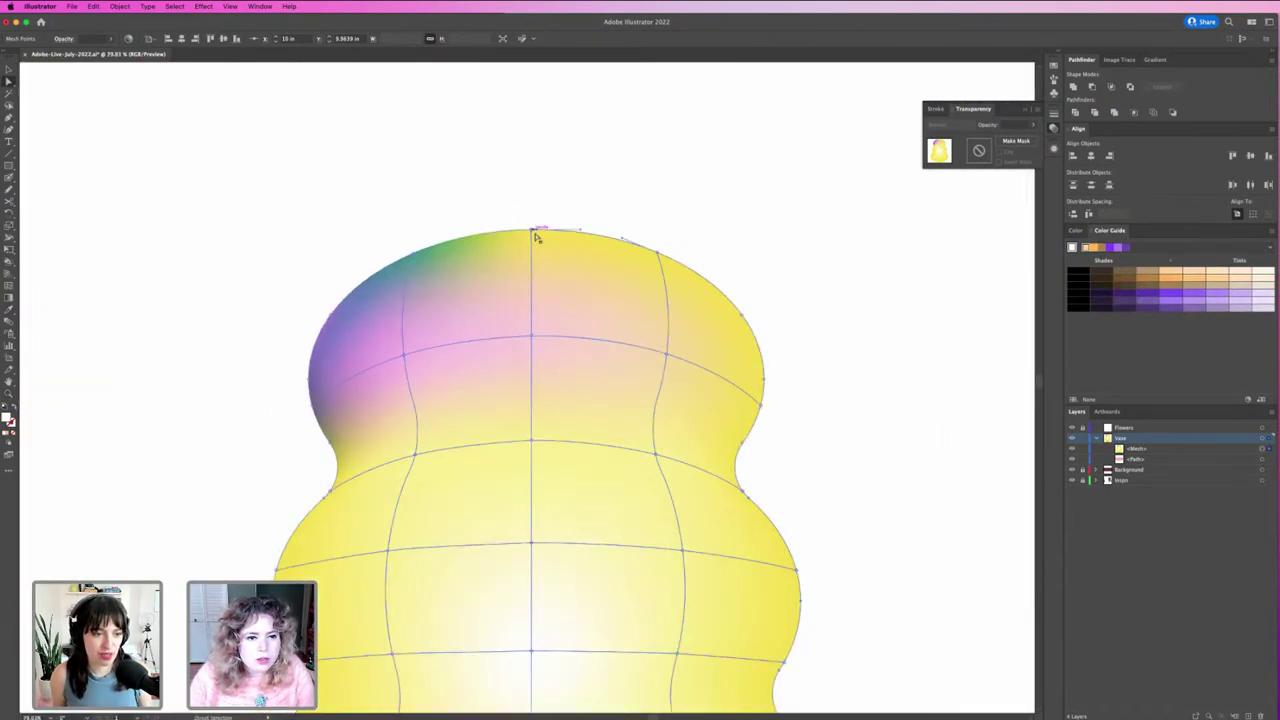
{"action": "scroll", "coordinate": [634, 337], "scroll_direction": "down", "scroll_amount": 2}
{"action": "scroll", "coordinate": [634, 337], "scroll_direction": "down", "scroll_amount": 1}
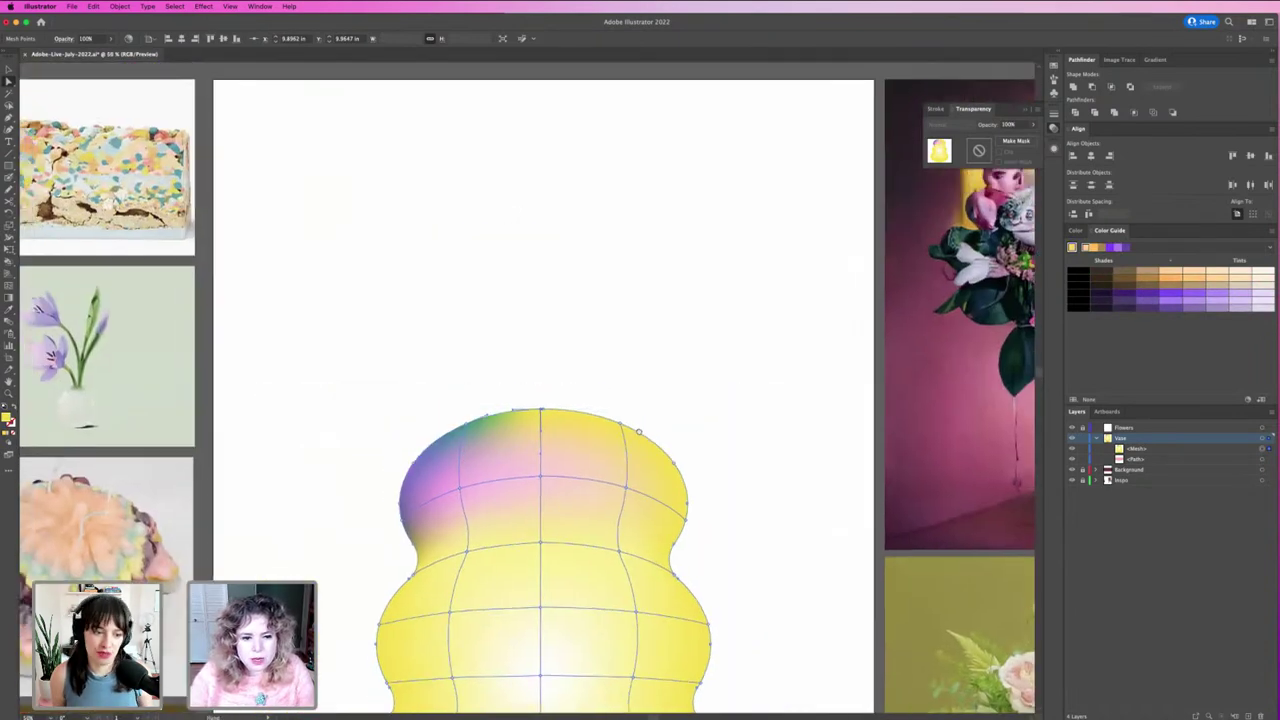
{"action": "left_click_drag", "start_coordinate": [638, 432], "coordinate": [463, 80]}
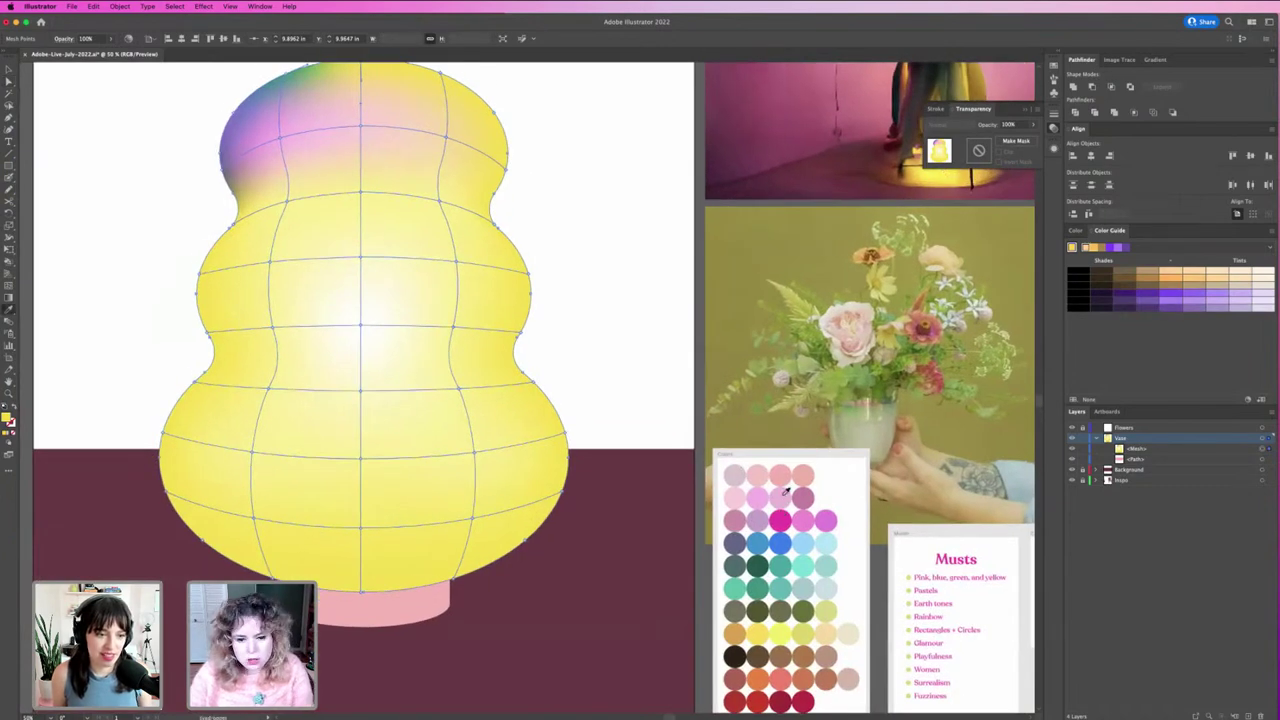
{"action": "left_click", "coordinate": [778, 488]}
{"action": "left_click_drag", "start_coordinate": [586, 289], "coordinate": [634, 337]}
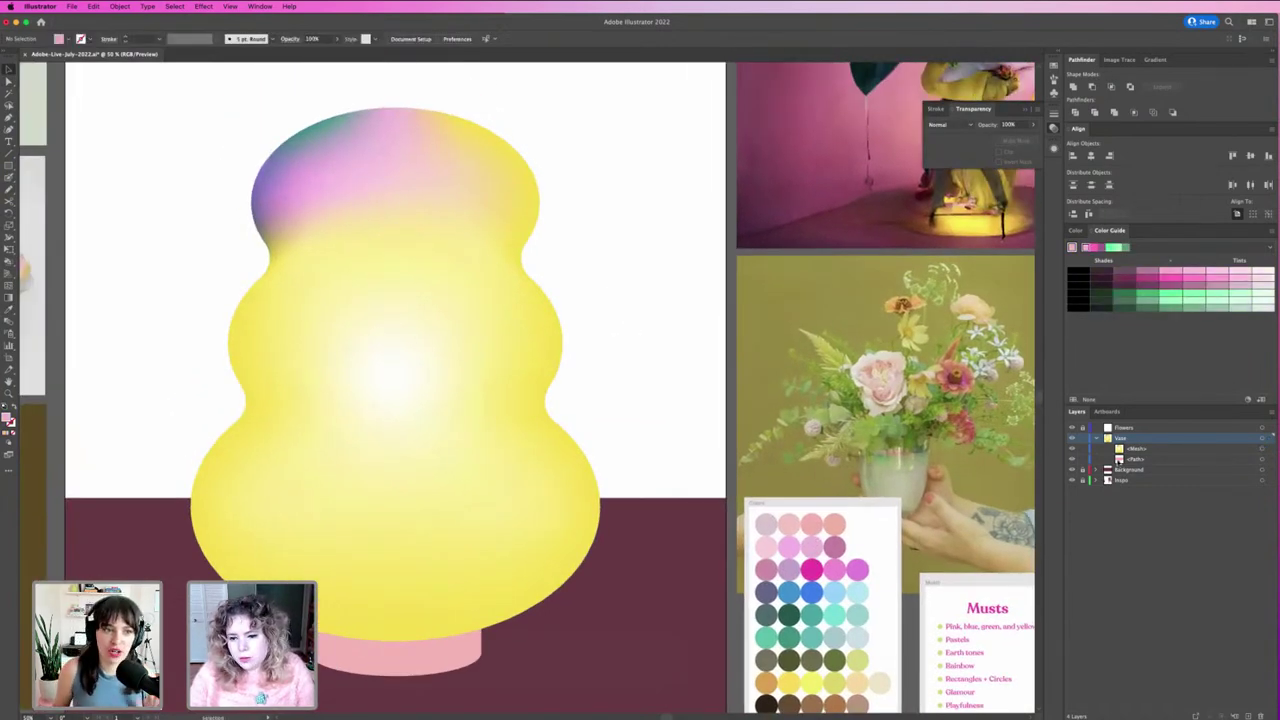
{"action": "left_click", "coordinate": [1120, 480]}
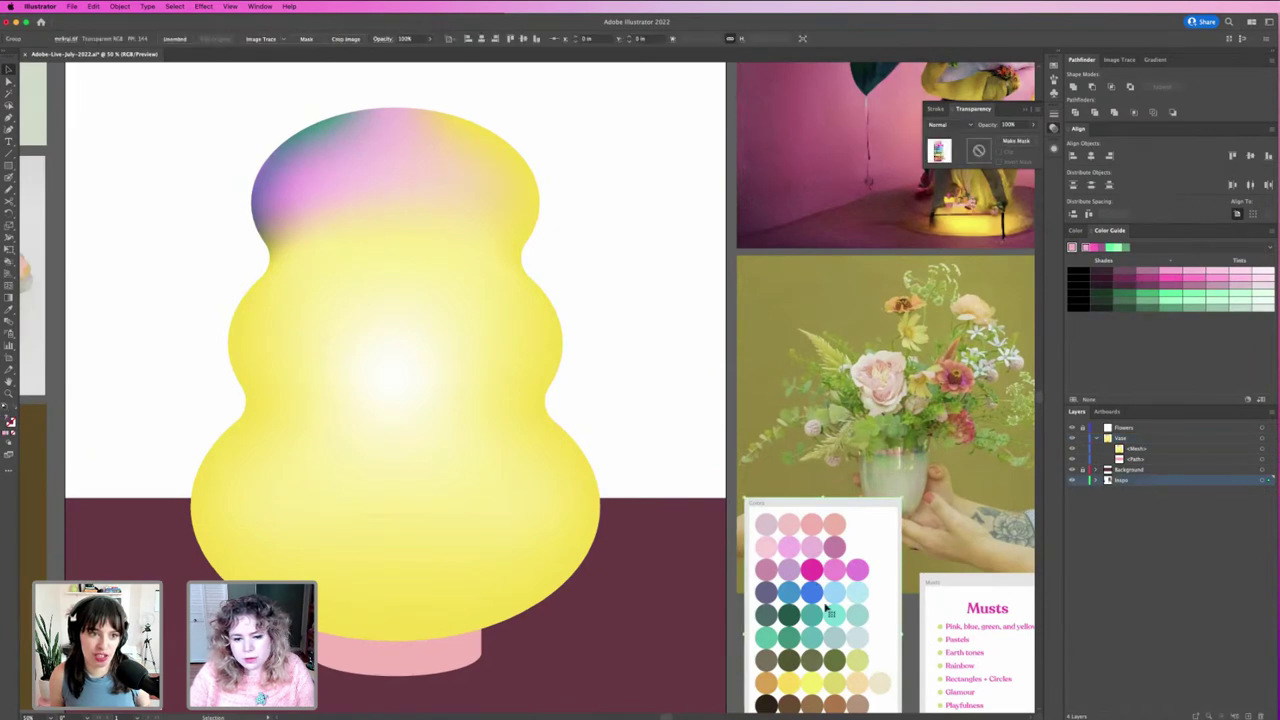
{"action": "mouse_move", "coordinate": [828, 613]}
{"action": "left_mouse_down"}
{"action": "mouse_move", "coordinate": [760, 329]}
{"action": "mouse_move", "coordinate": [651, 203]}
{"action": "left_mouse_up"}
{"action": "scroll", "coordinate": [651, 203], "scroll_direction": "left", "scroll_amount": 6}
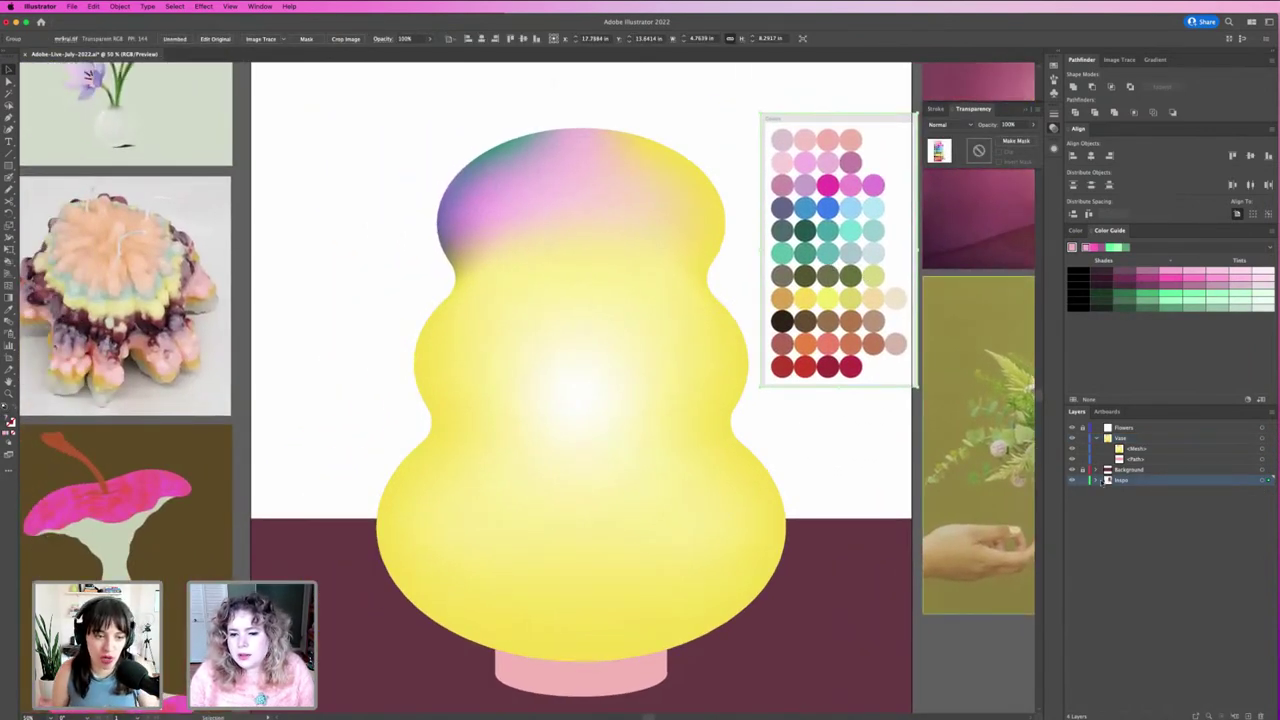
Step: Colour the vase's upper-right mesh points light cyan, pink and teal, nudging the top-right point
{"action": "left_click", "coordinate": [600, 243]}
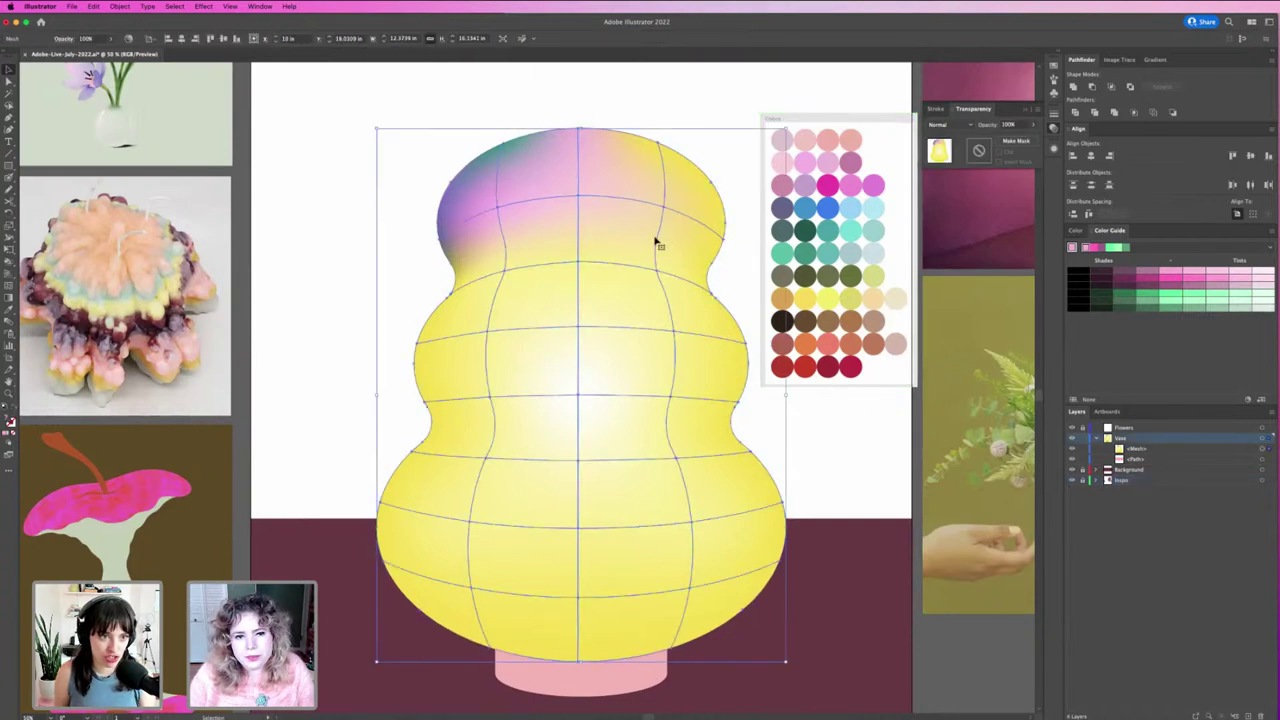
{"action": "scroll", "coordinate": [680, 206], "scroll_direction": "left", "scroll_amount": 2}
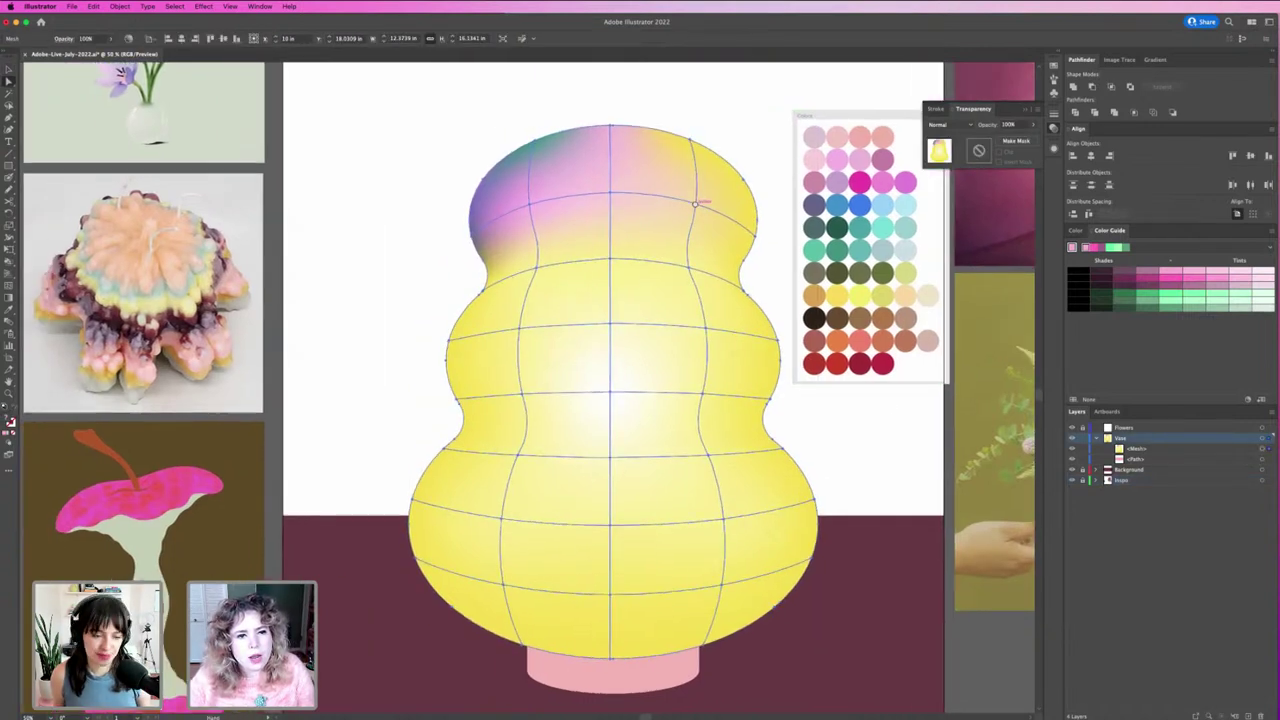
{"action": "key", "text": "a"}
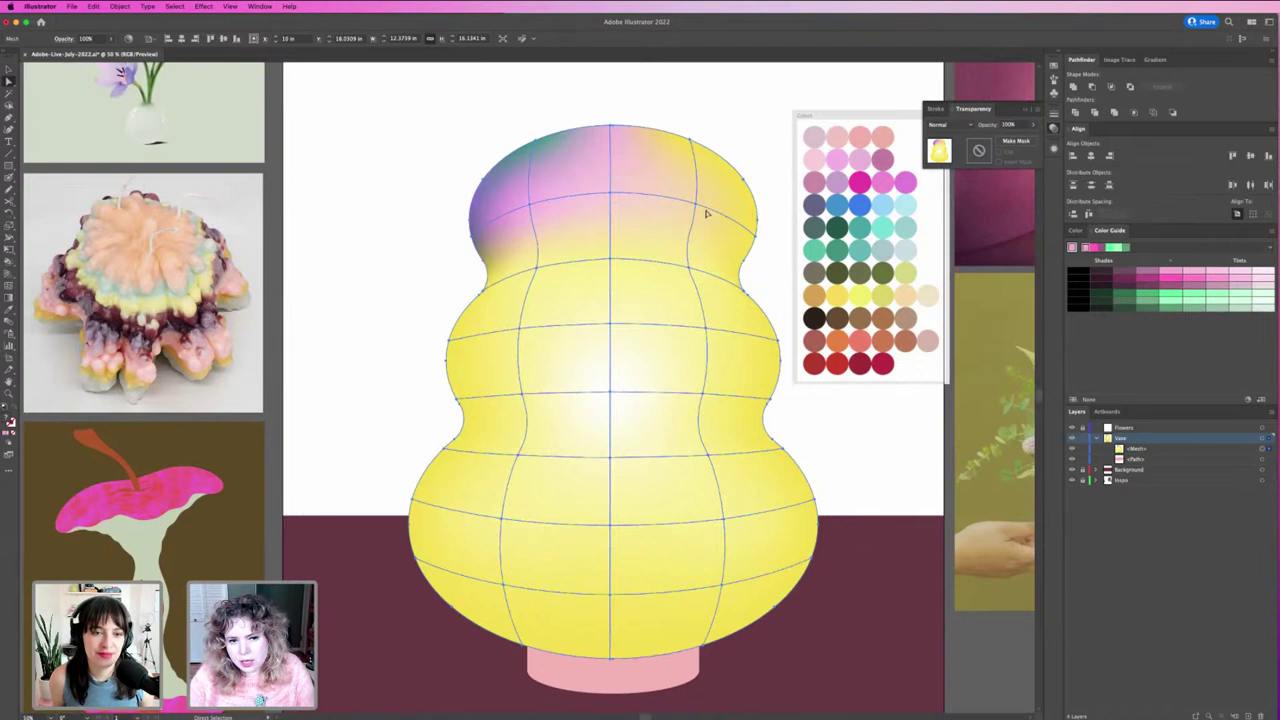
{"action": "left_click", "coordinate": [697, 206]}
{"action": "key", "text": "i"}
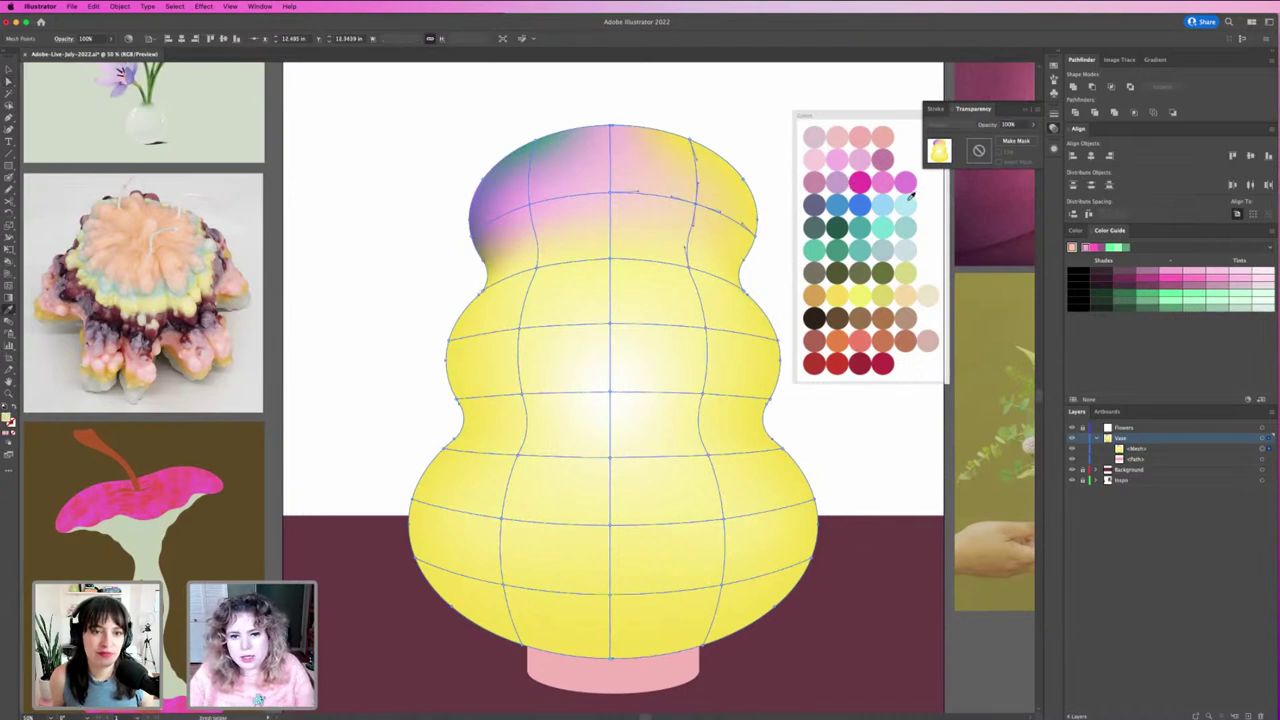
{"action": "left_click", "coordinate": [880, 204]}
{"action": "left_click_drag", "start_coordinate": [690, 152], "coordinate": [700, 136]}
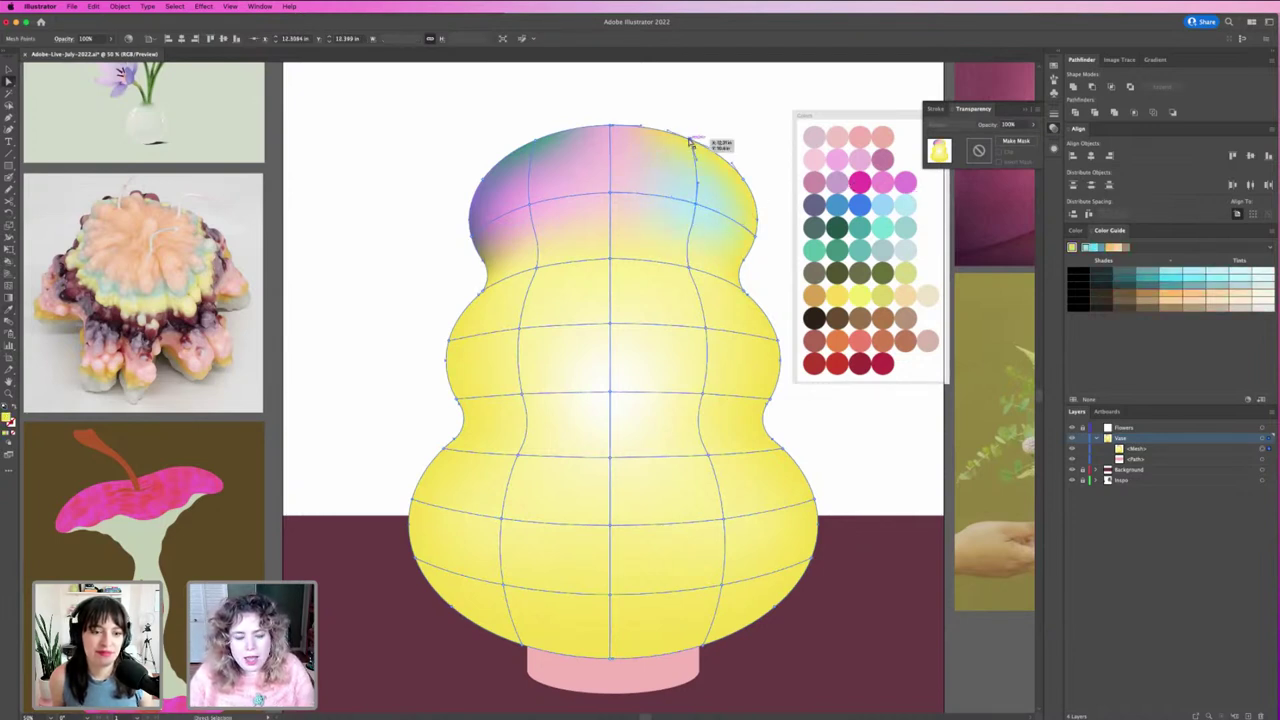
{"action": "left_click", "coordinate": [886, 180]}
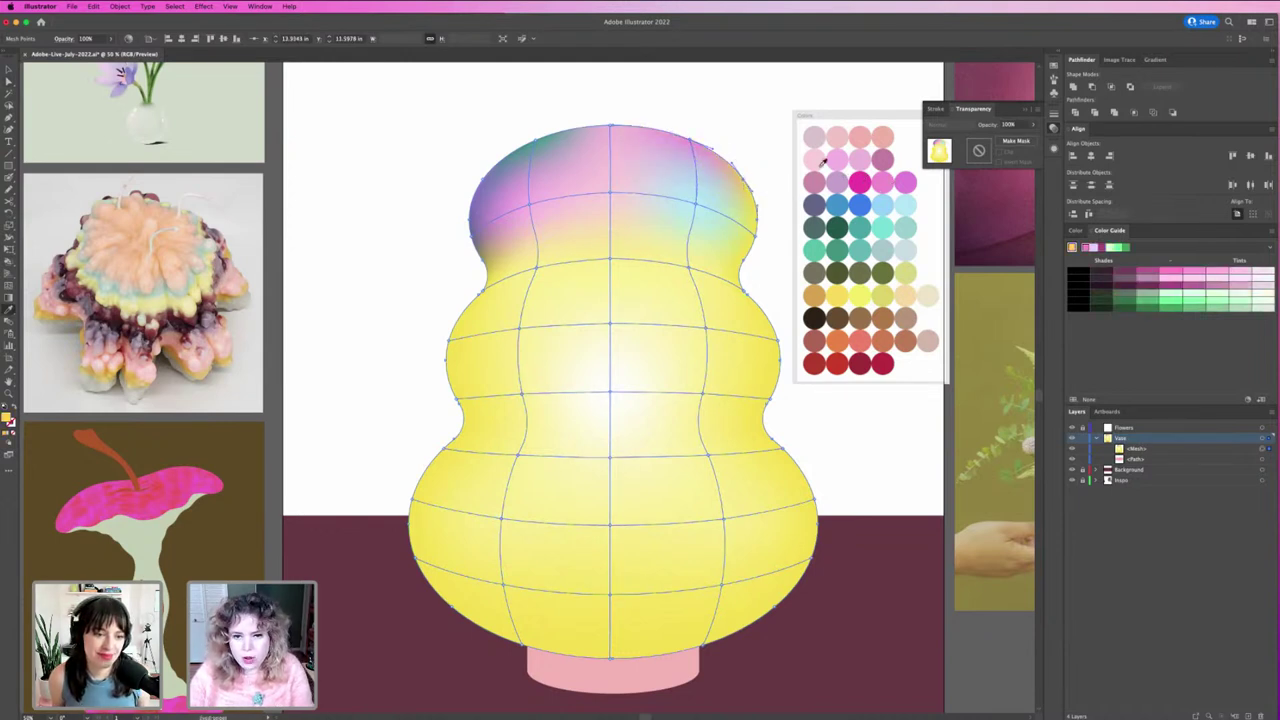
{"action": "left_click", "coordinate": [816, 294]}
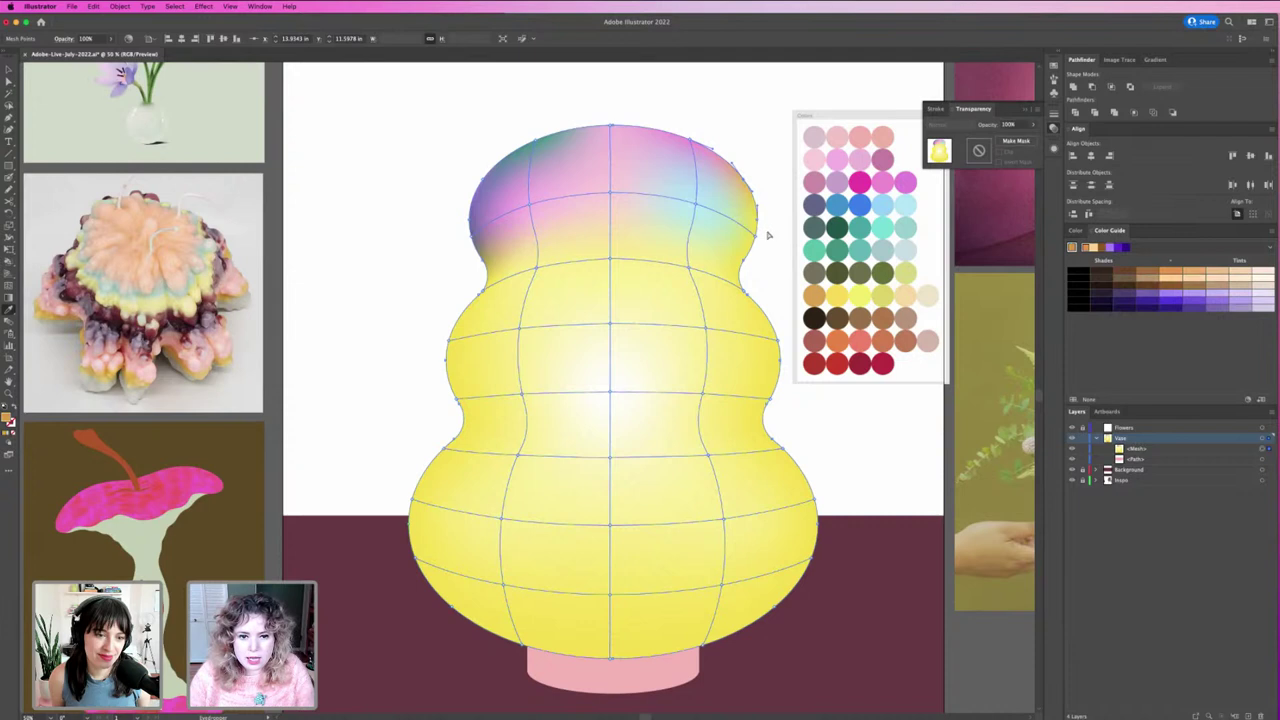
{"action": "key", "text": "i"}
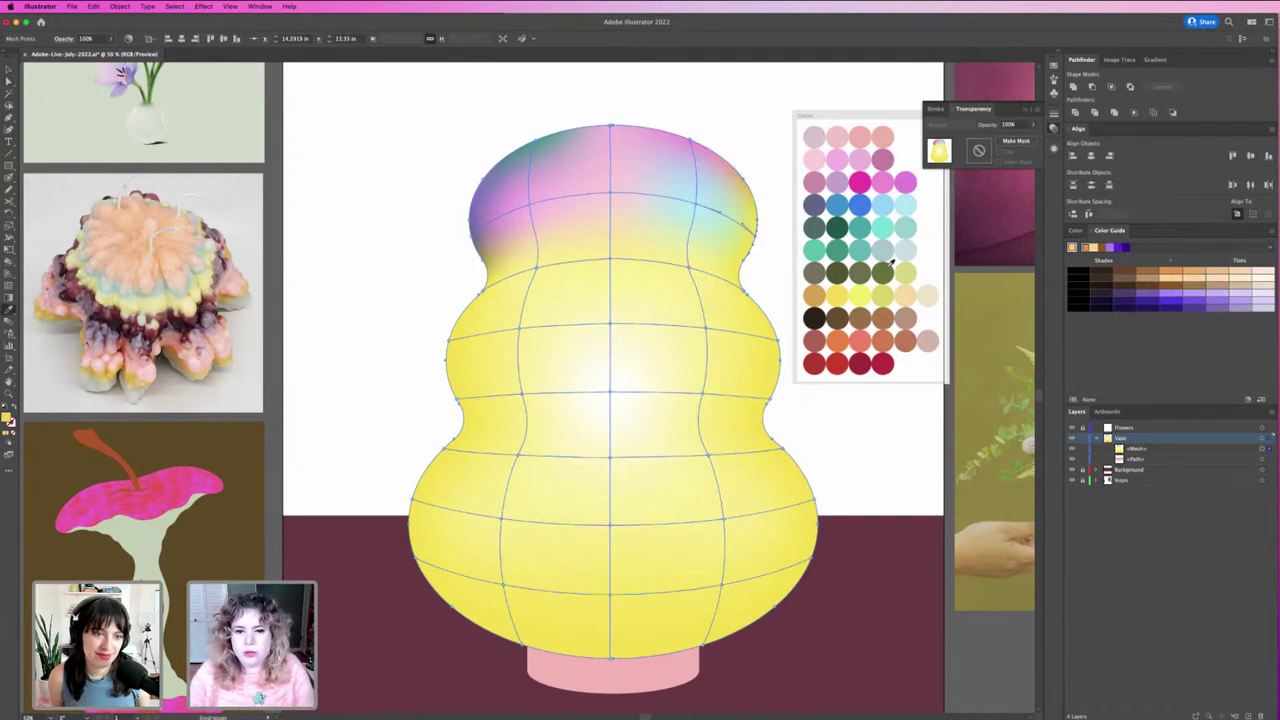
{"action": "left_click", "coordinate": [878, 228]}
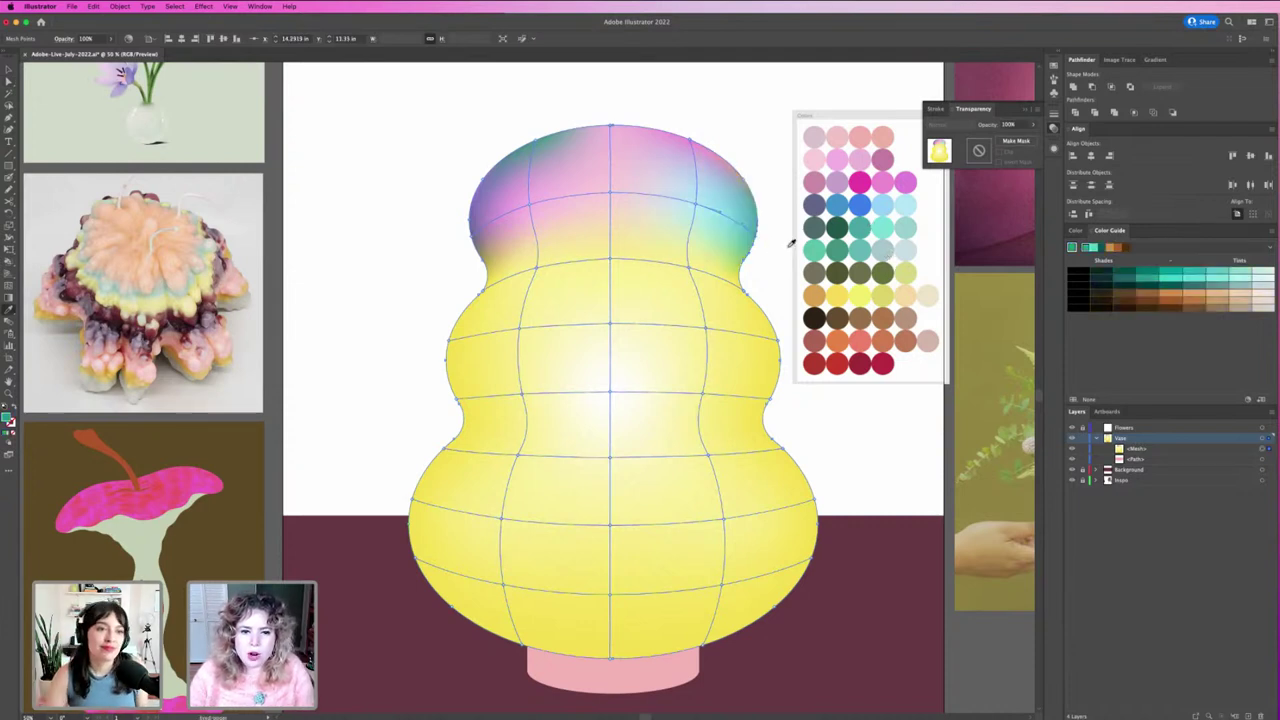
Step: Tint mesh points along the vase's right edge salmon, orange, red and mint teal
{"action": "key", "text": "a"}
{"action": "left_click", "coordinate": [746, 293]}
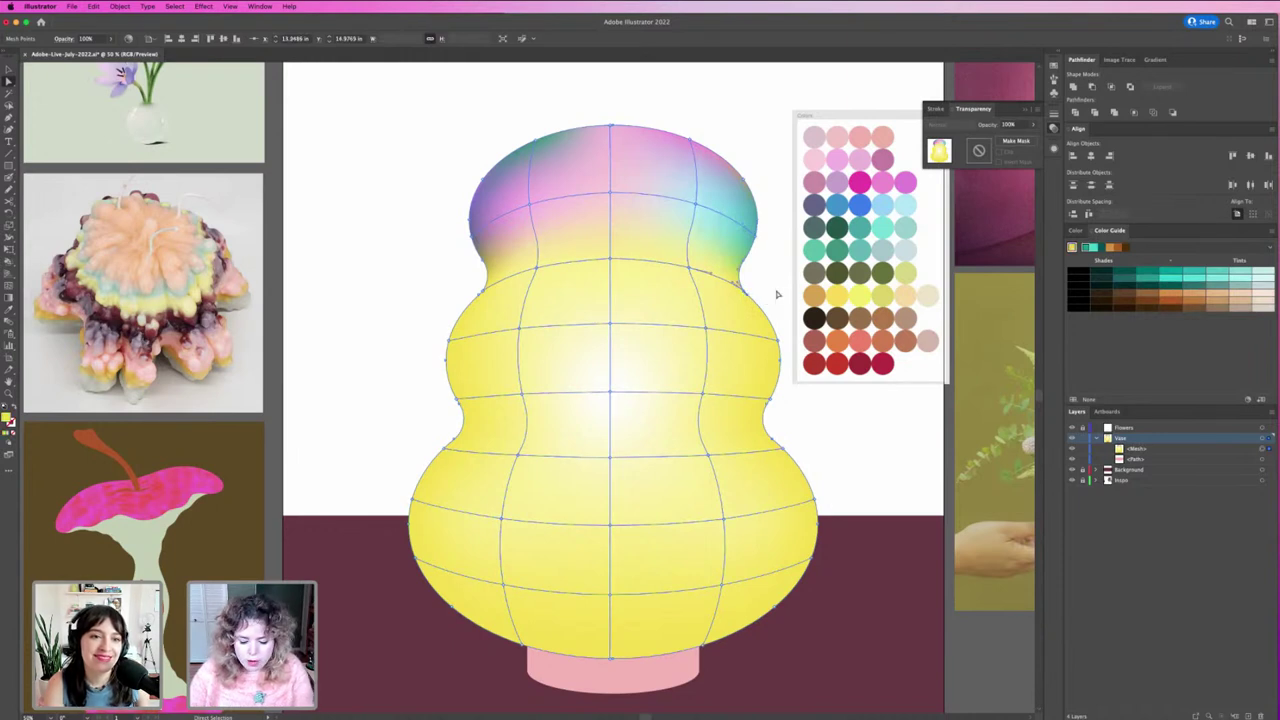
{"action": "key", "text": "i"}
{"action": "left_click", "coordinate": [860, 337]}
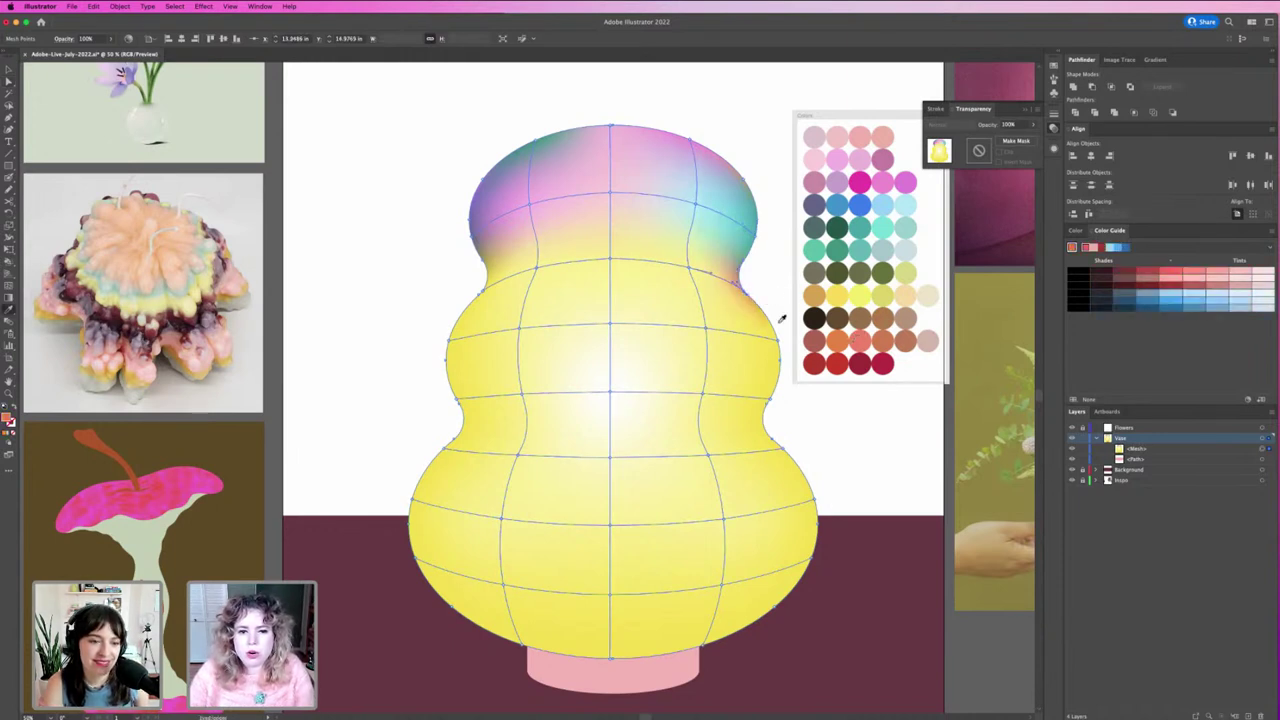
{"action": "key", "text": "a"}
{"action": "left_click", "coordinate": [780, 345]}
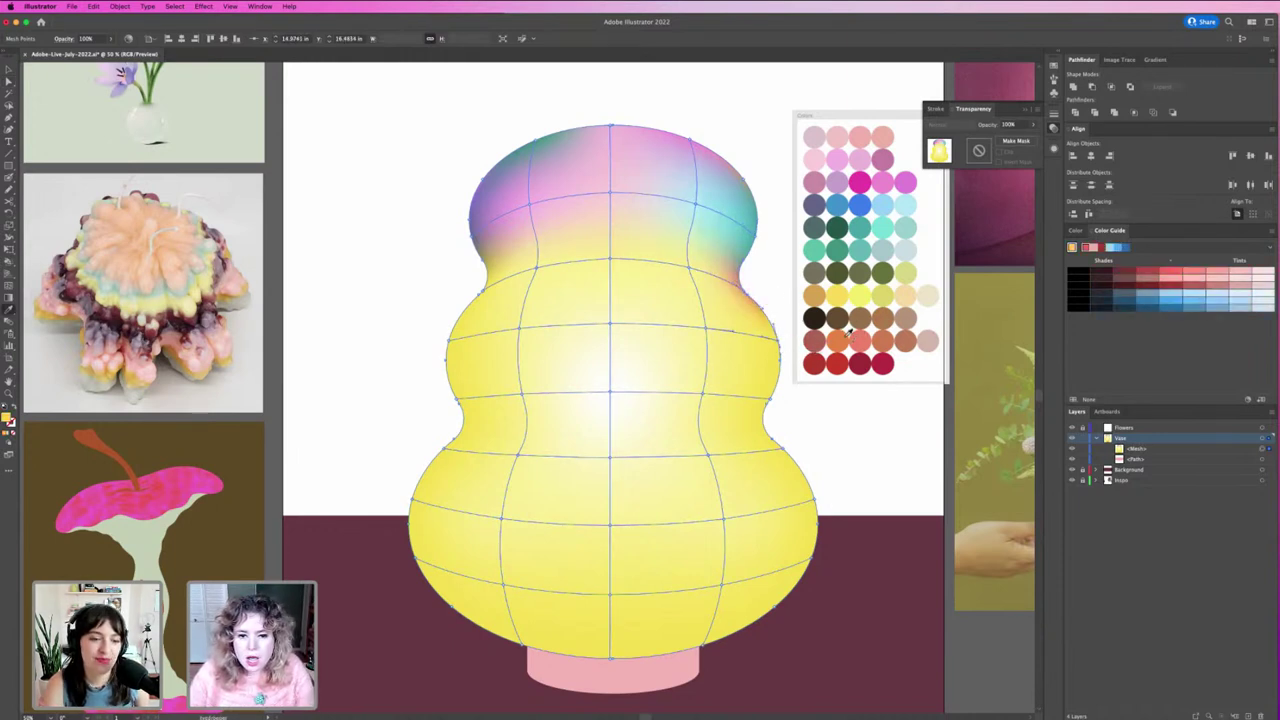
{"action": "left_click", "coordinate": [833, 340]}
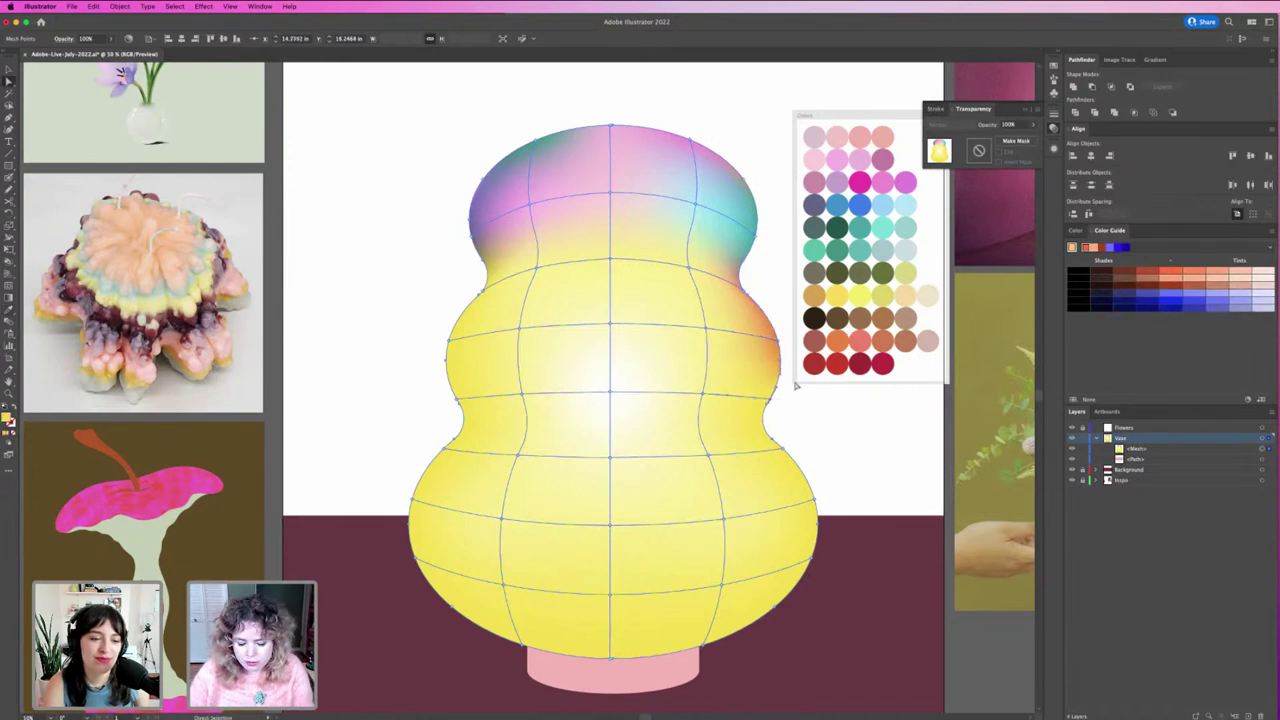
{"action": "left_click", "coordinate": [838, 362]}
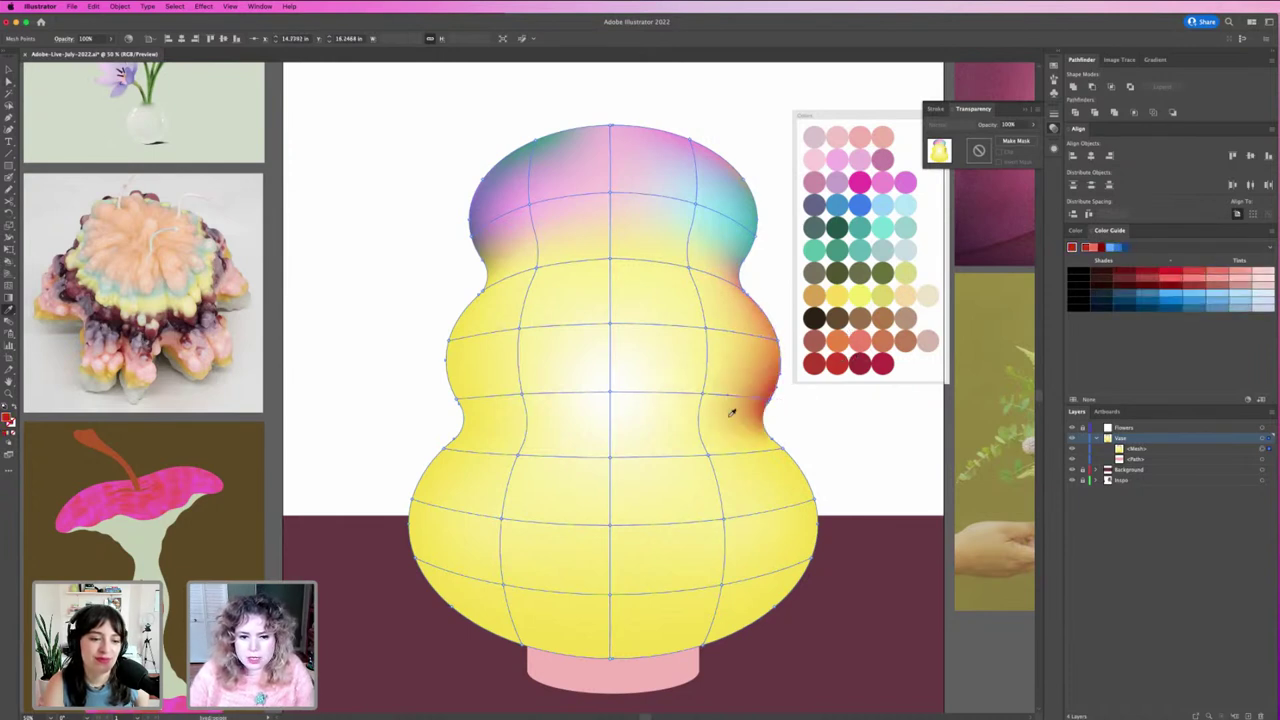
{"action": "left_click", "coordinate": [781, 448]}
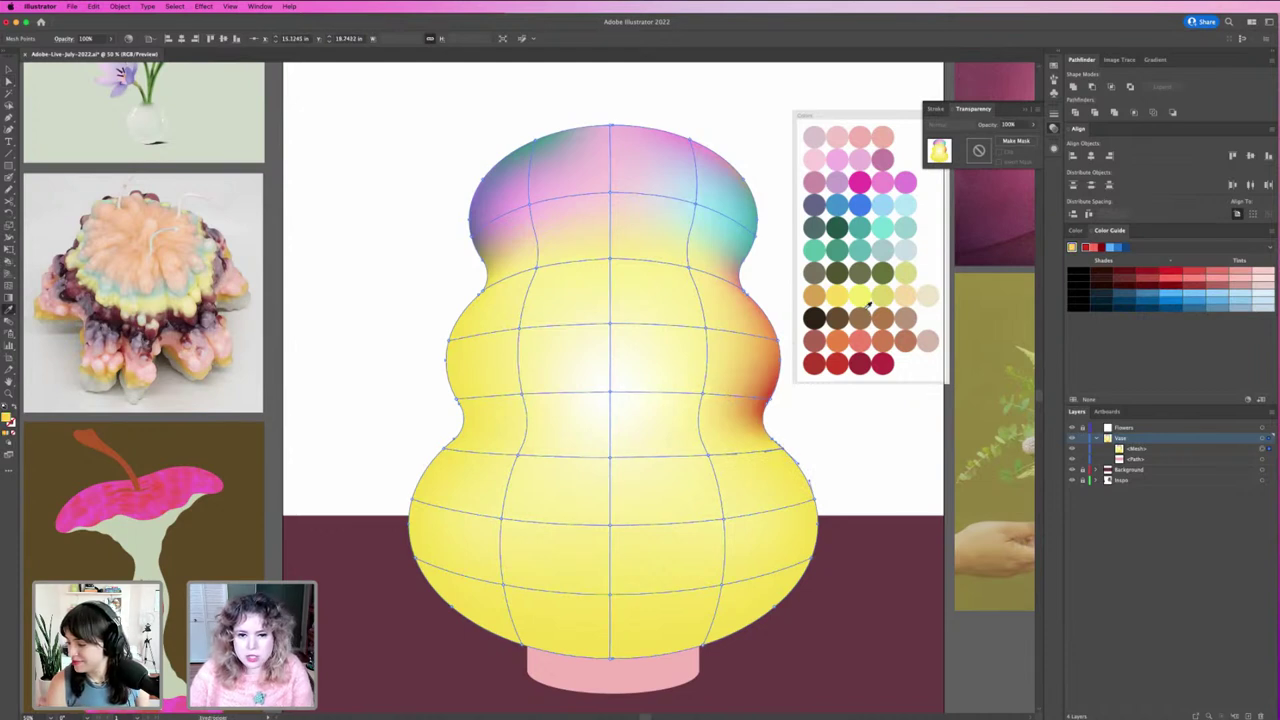
{"action": "left_click", "coordinate": [816, 247]}
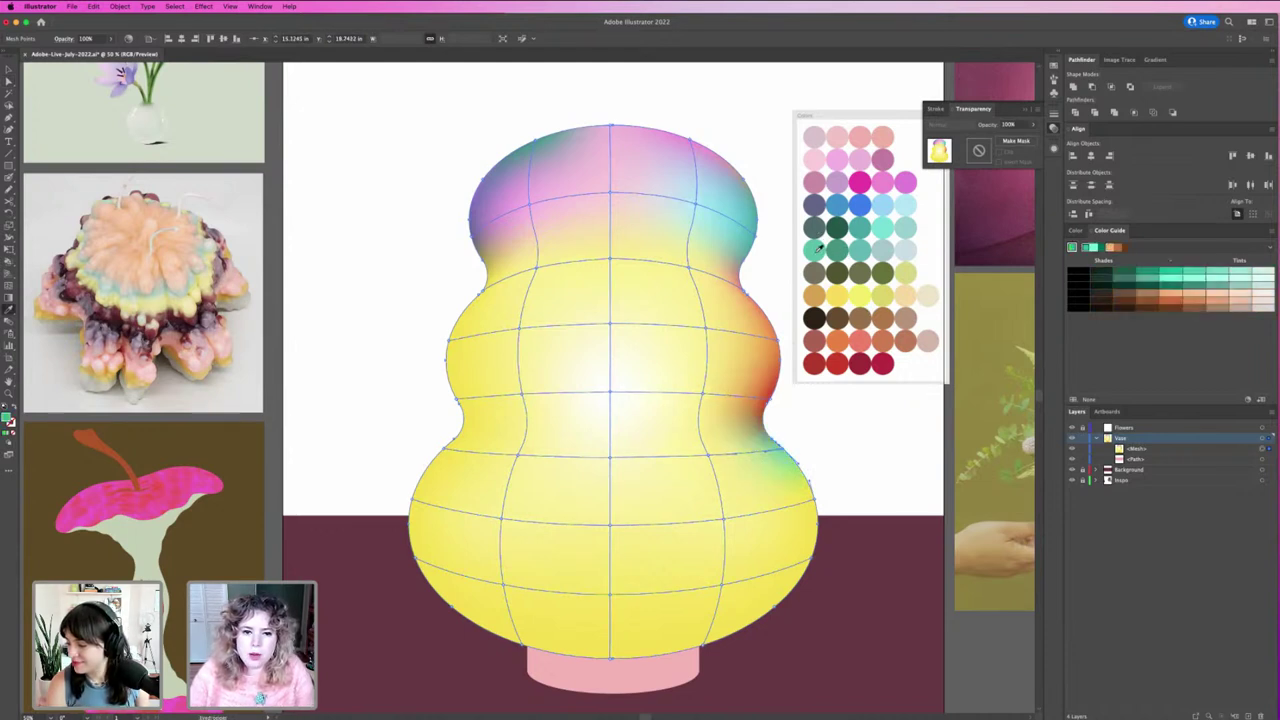
{"action": "left_click", "coordinate": [860, 340]}
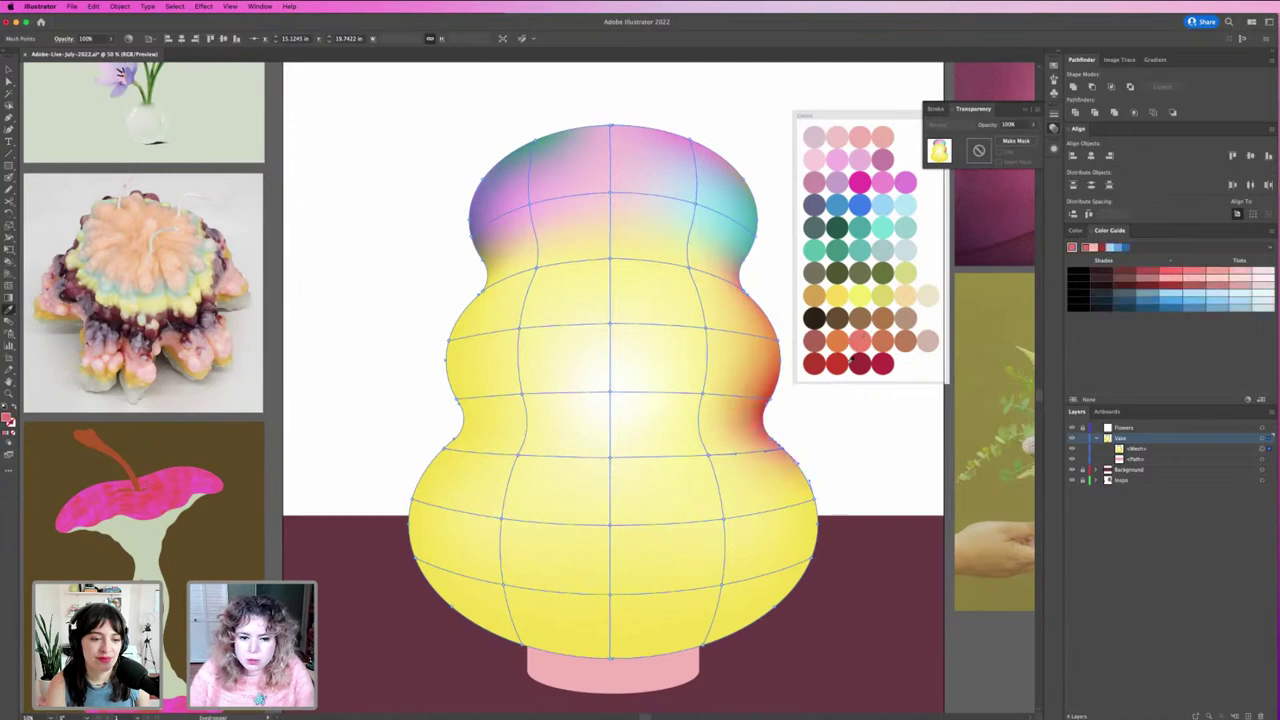
{"action": "left_click", "coordinate": [818, 500]}
Step: Colour the selected mesh point teal and a lower mesh point with a palette swatch
{"action": "scroll", "coordinate": [232, 320], "scroll_direction": "up", "scroll_amount": 2}
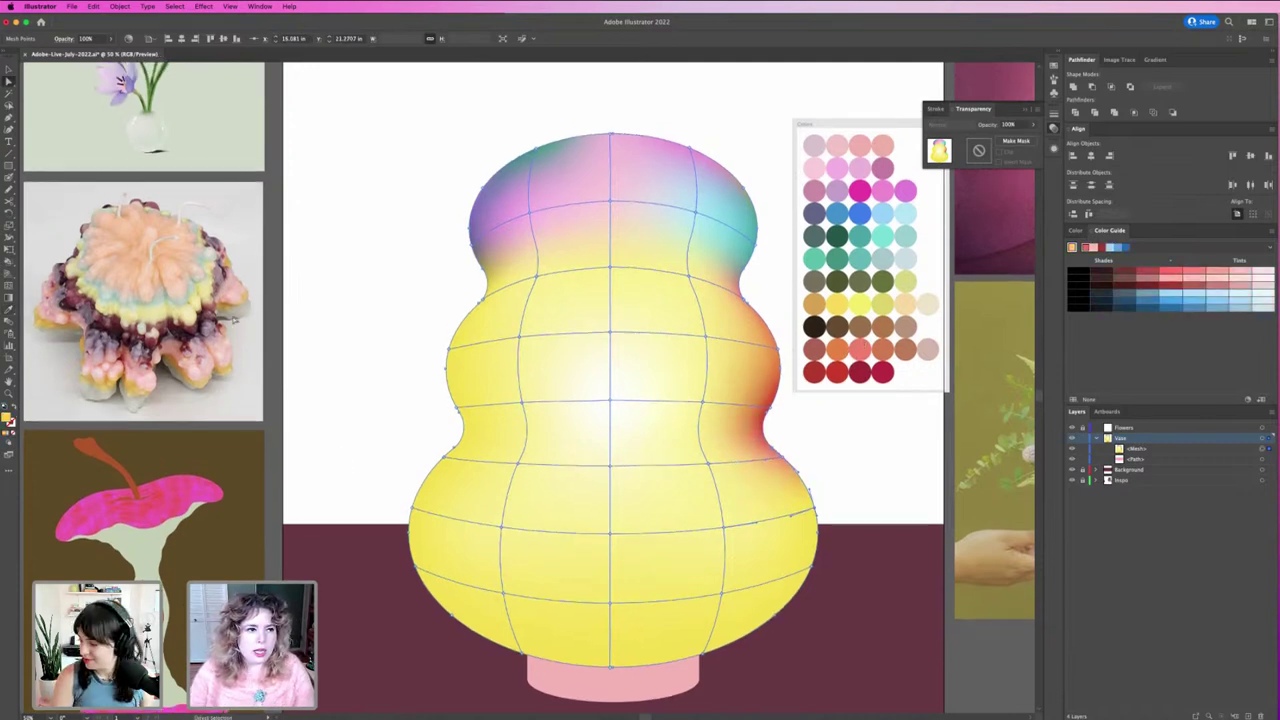
{"action": "scroll", "coordinate": [232, 320], "scroll_direction": "up", "scroll_amount": 2}
{"action": "scroll", "coordinate": [150, 250], "scroll_direction": "up", "scroll_amount": 3}
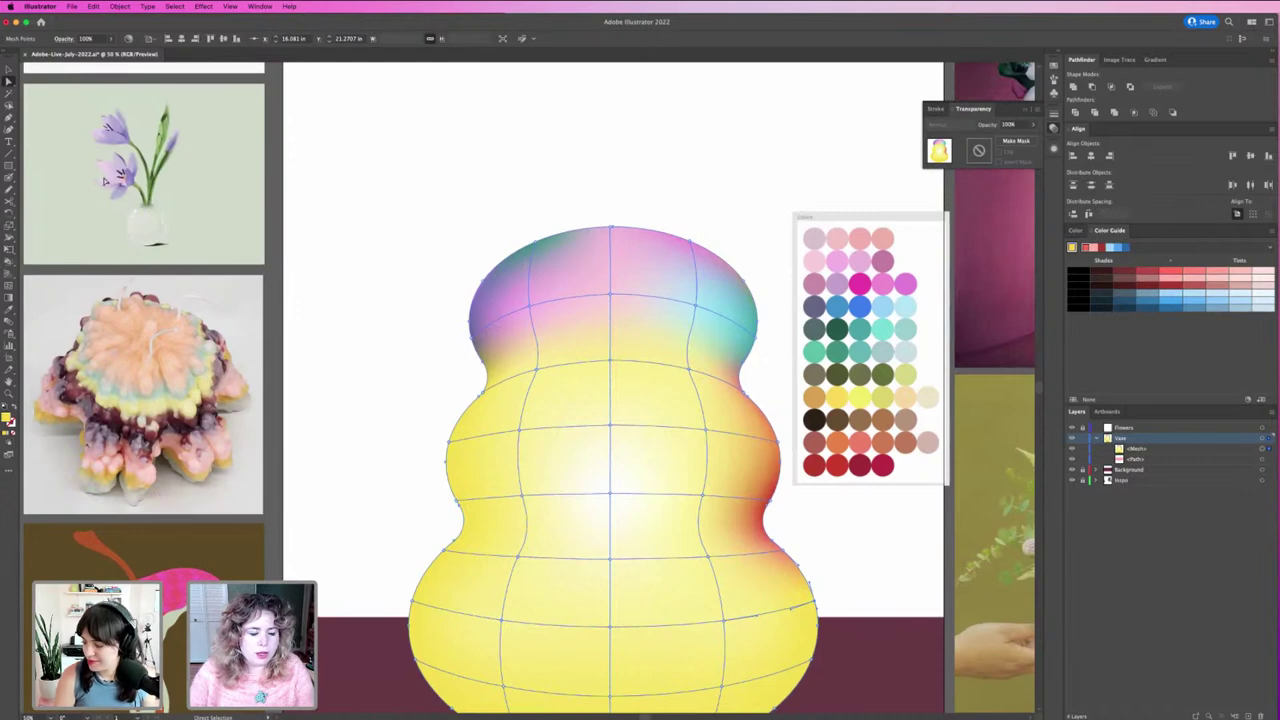
{"action": "scroll", "coordinate": [548, 394], "scroll_direction": "down", "scroll_amount": 3}
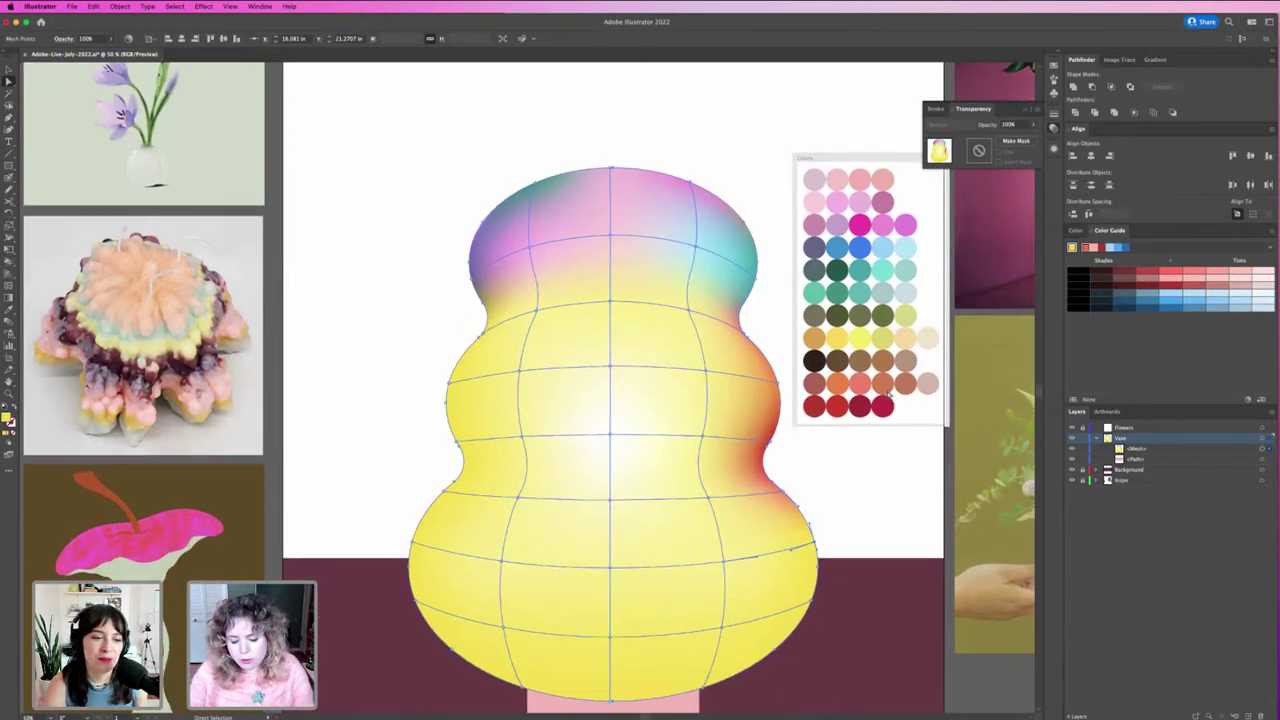
{"action": "key", "text": "i"}
{"action": "left_click", "coordinate": [892, 266]}
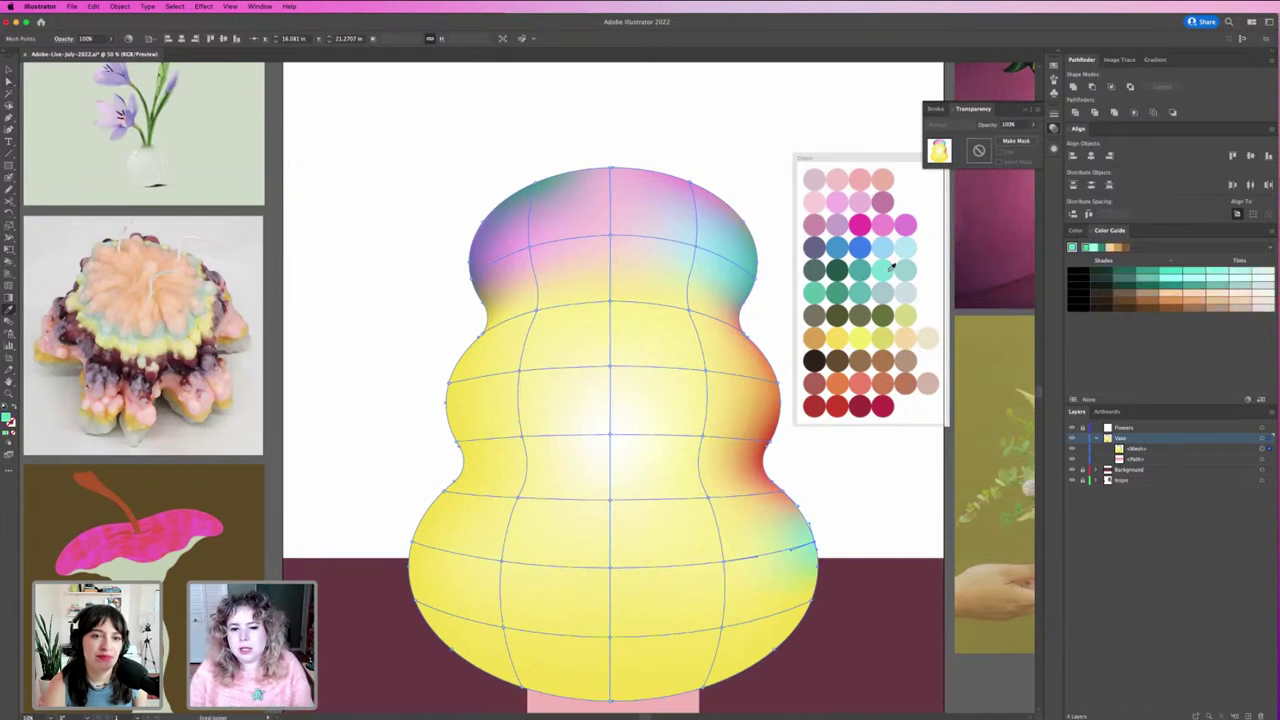
{"action": "key", "text": "a"}
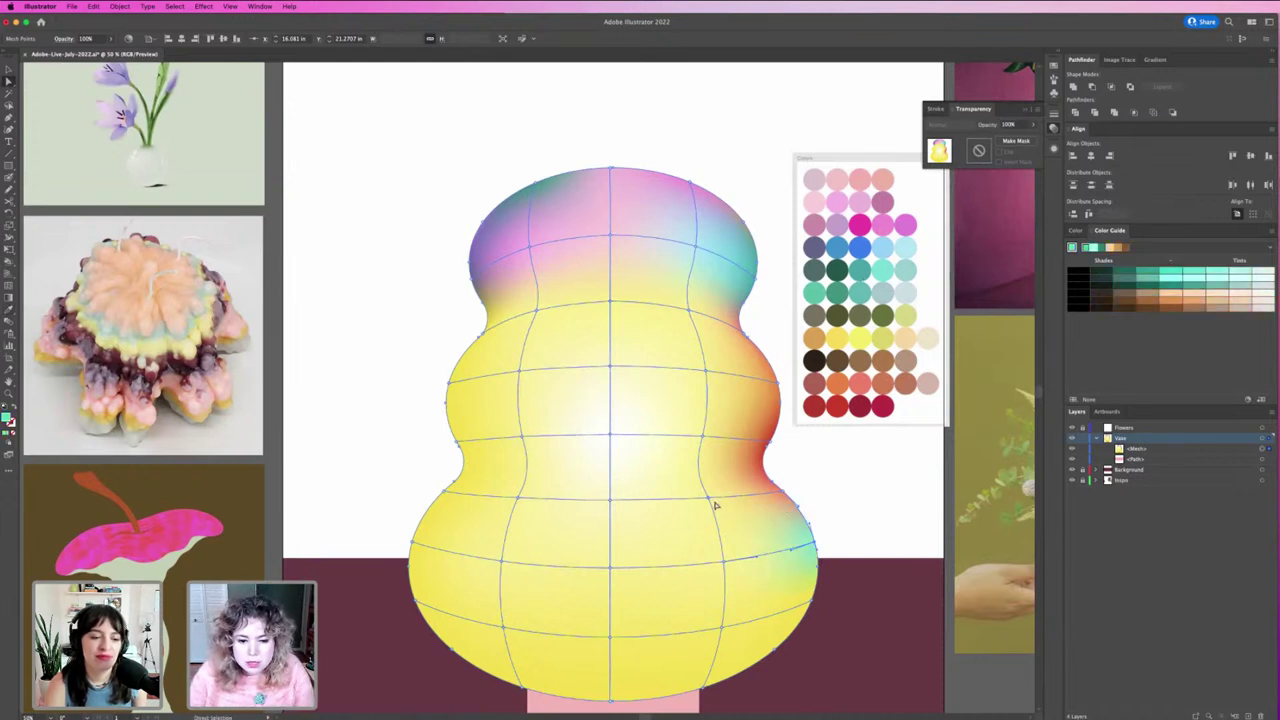
{"action": "left_click", "coordinate": [712, 500]}
{"action": "key", "text": "i"}
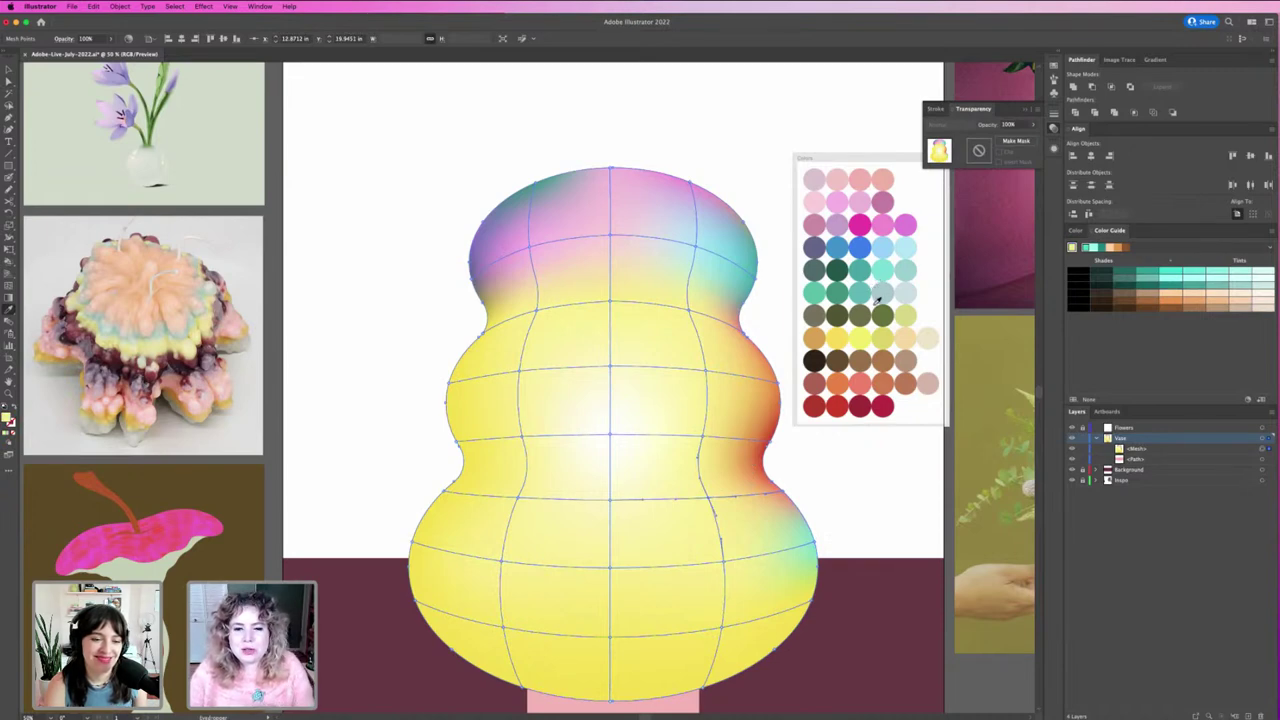
{"action": "left_click", "coordinate": [882, 333]}
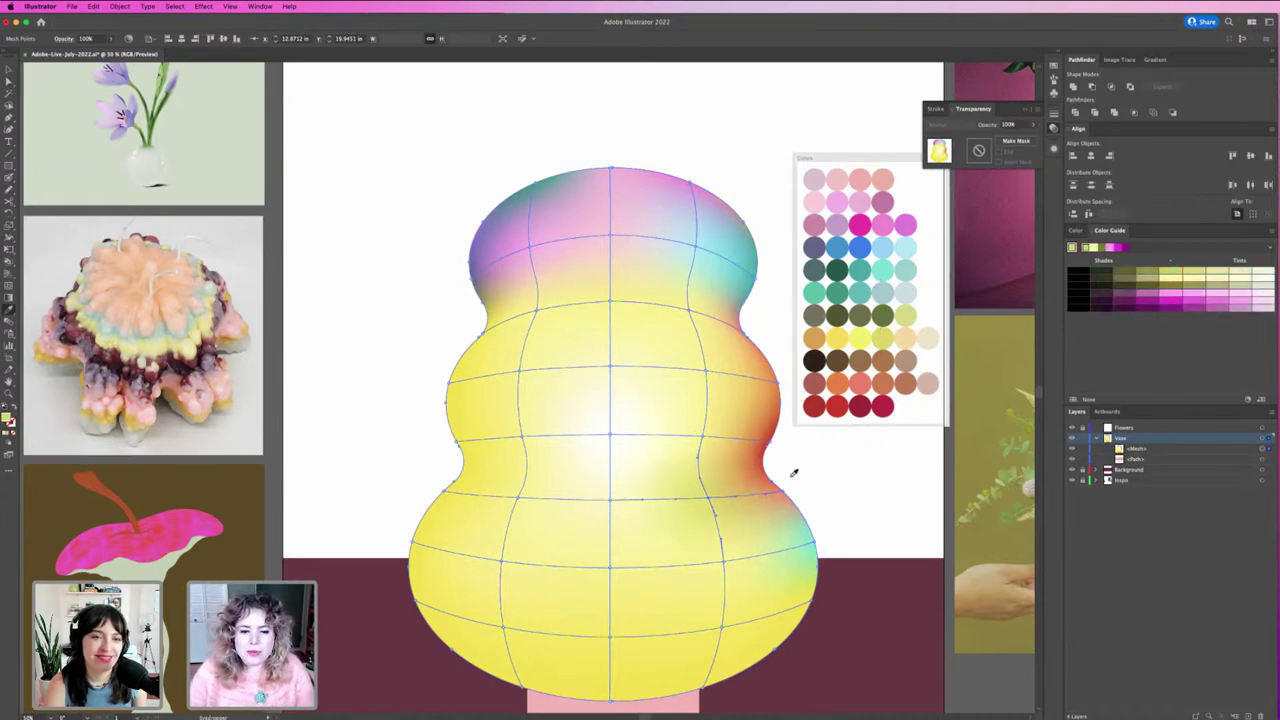
Step: Tint the mesh points right of the vase's centre light blue
{"action": "key", "text": "a"}
{"action": "key", "text": "i"}
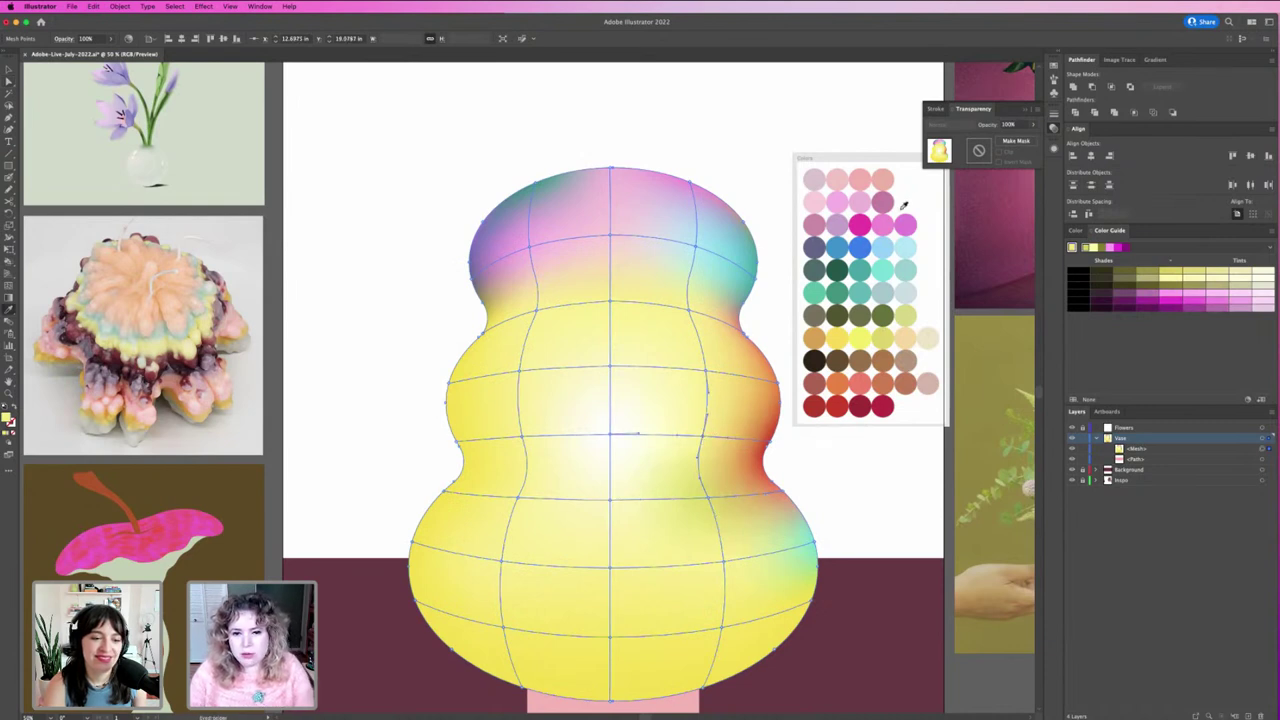
{"action": "left_click", "coordinate": [884, 246]}
{"action": "key", "text": "a"}
{"action": "left_click", "coordinate": [708, 372]}
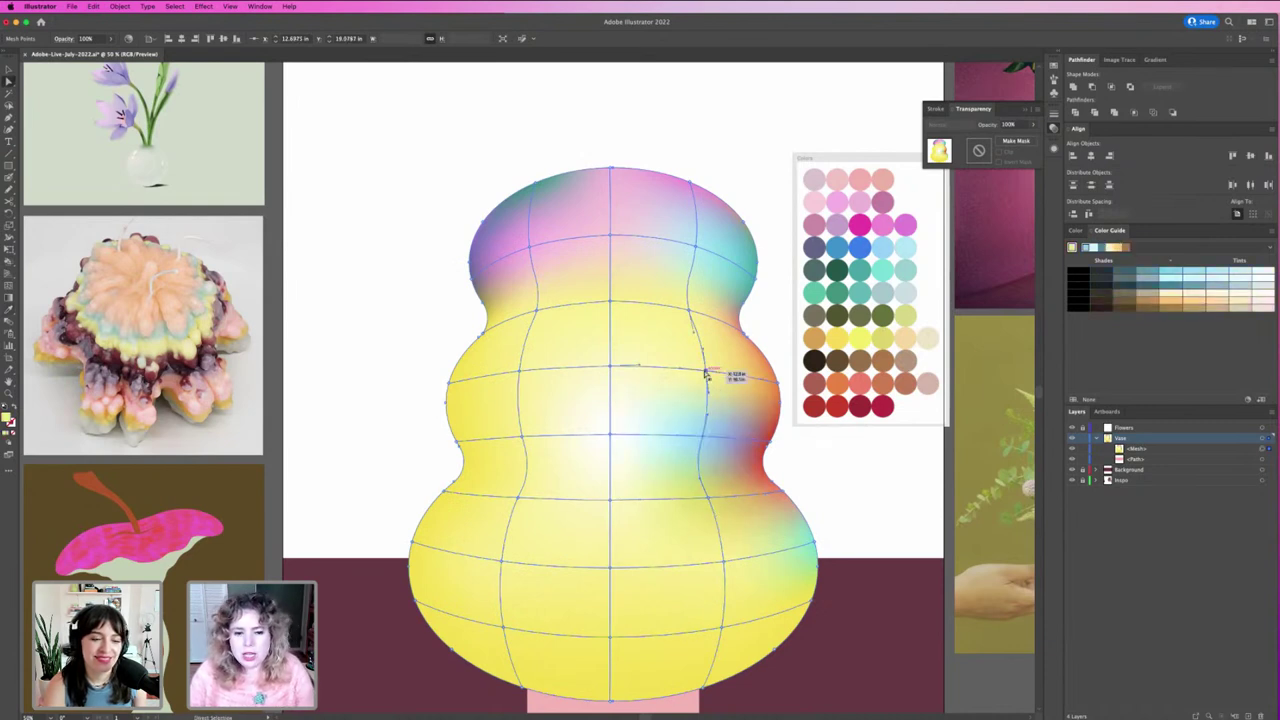
{"action": "key", "text": "i"}
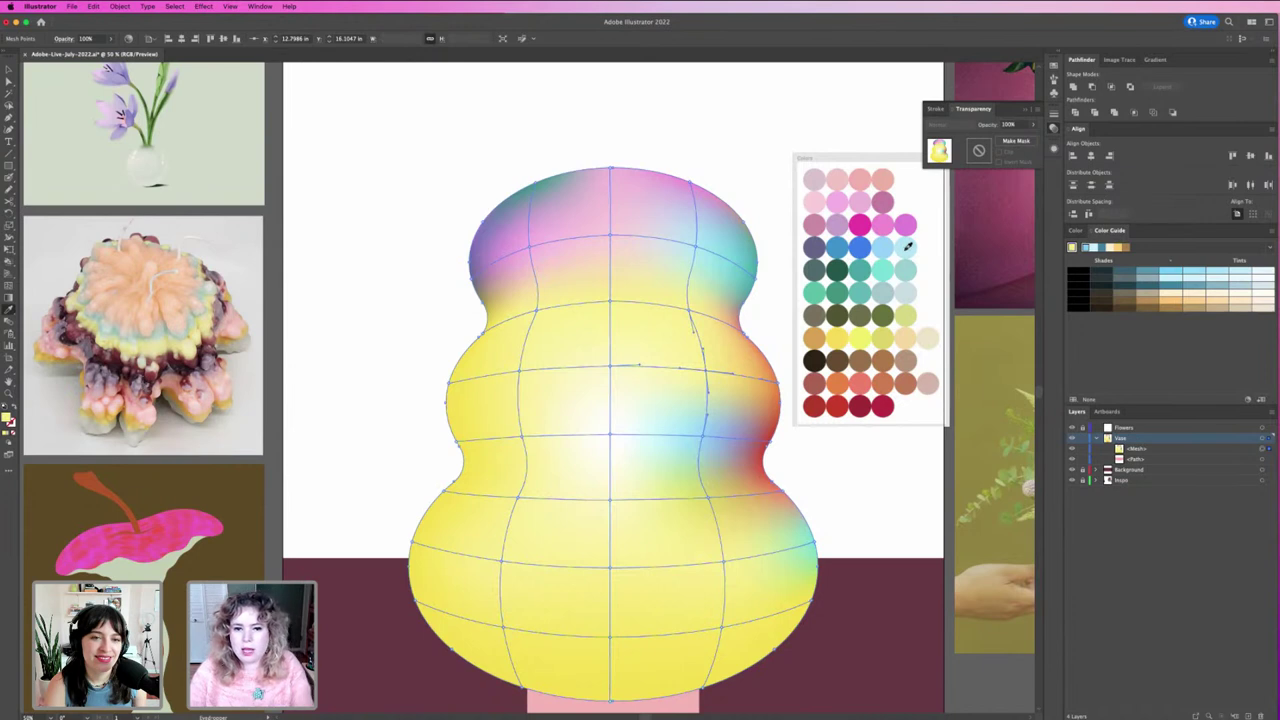
{"action": "left_click", "coordinate": [906, 246]}
Step: Give an upper-right mesh point a light purple tint, then pick a point near the top centre
{"action": "key", "text": "a"}
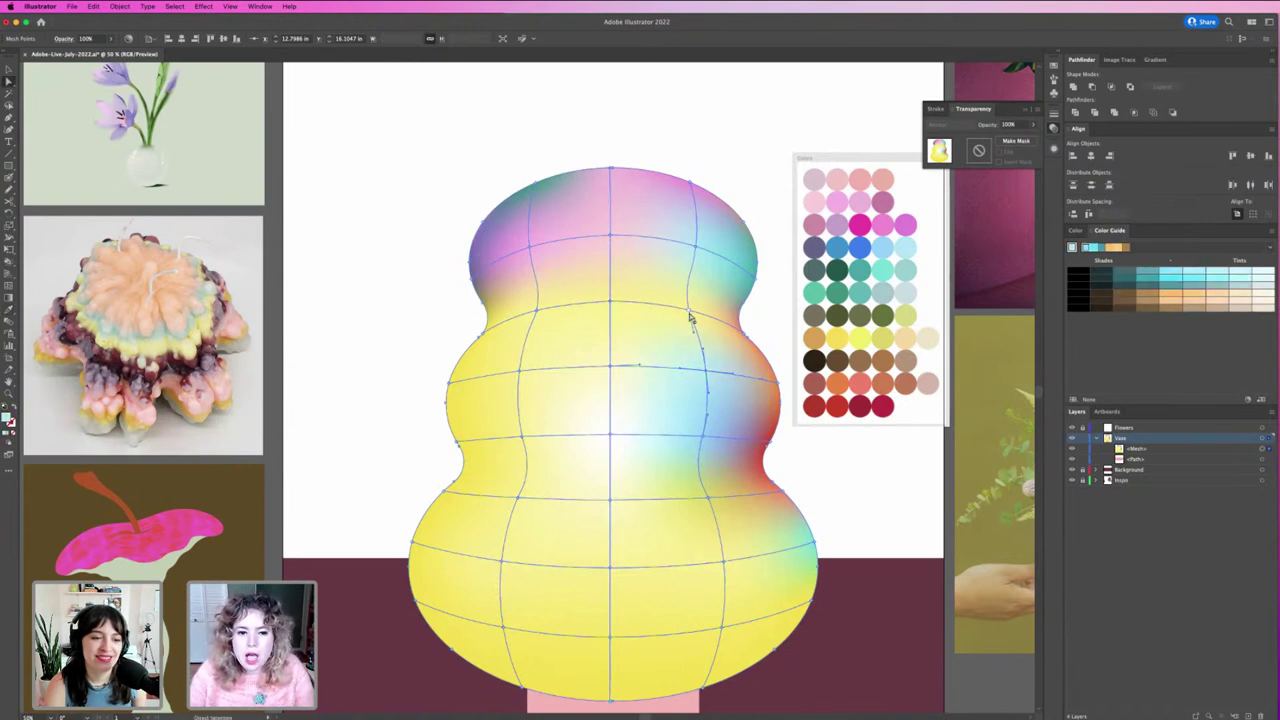
{"action": "left_click", "coordinate": [690, 318]}
{"action": "key", "text": "i"}
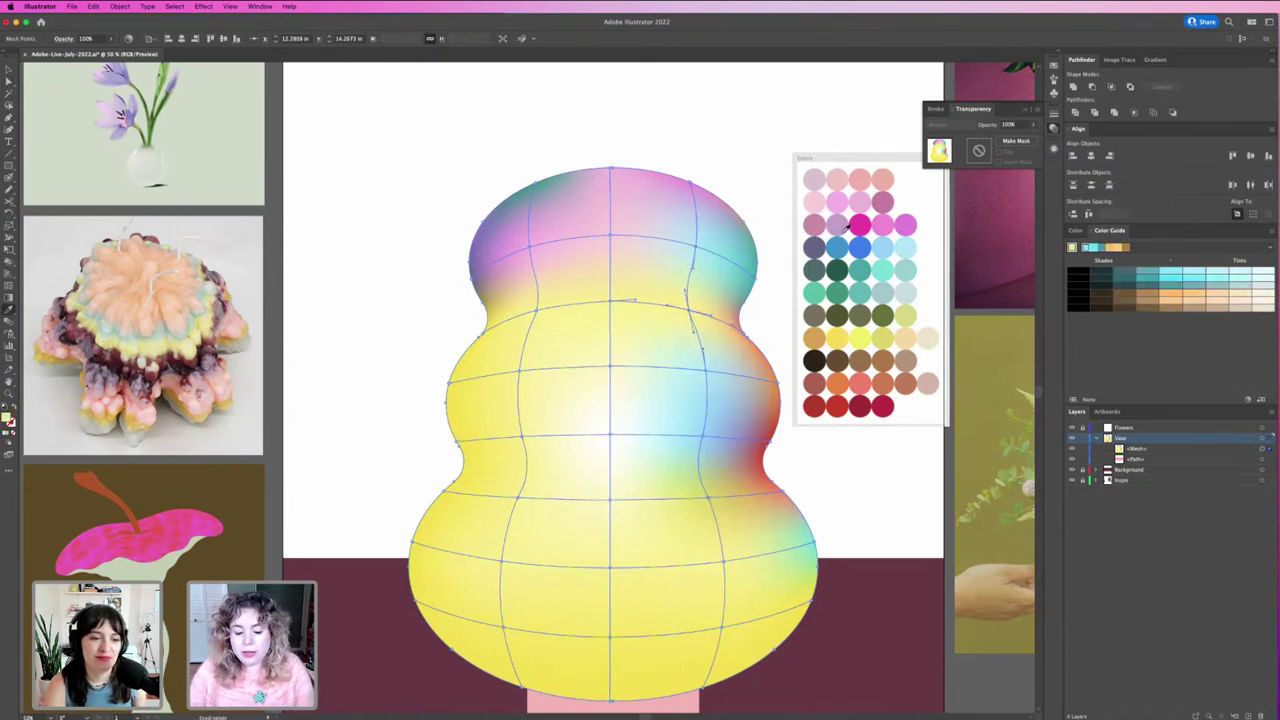
{"action": "left_click", "coordinate": [838, 226]}
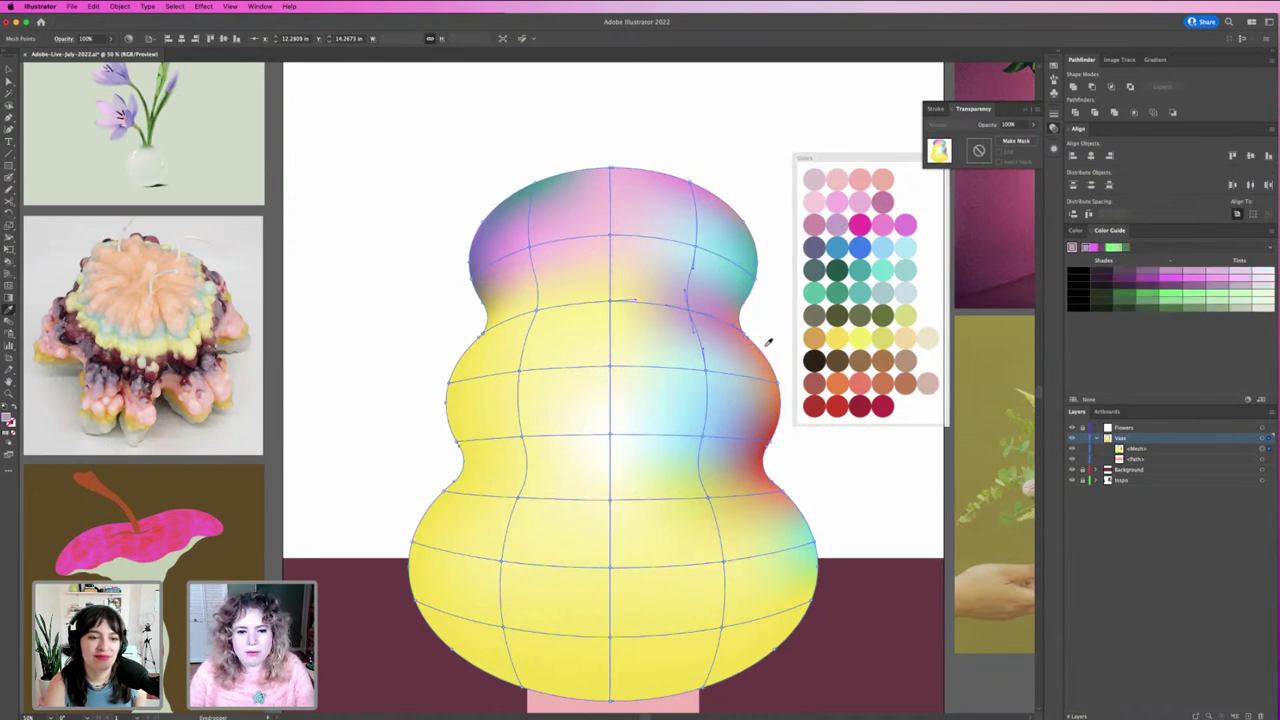
{"action": "key", "text": "a"}
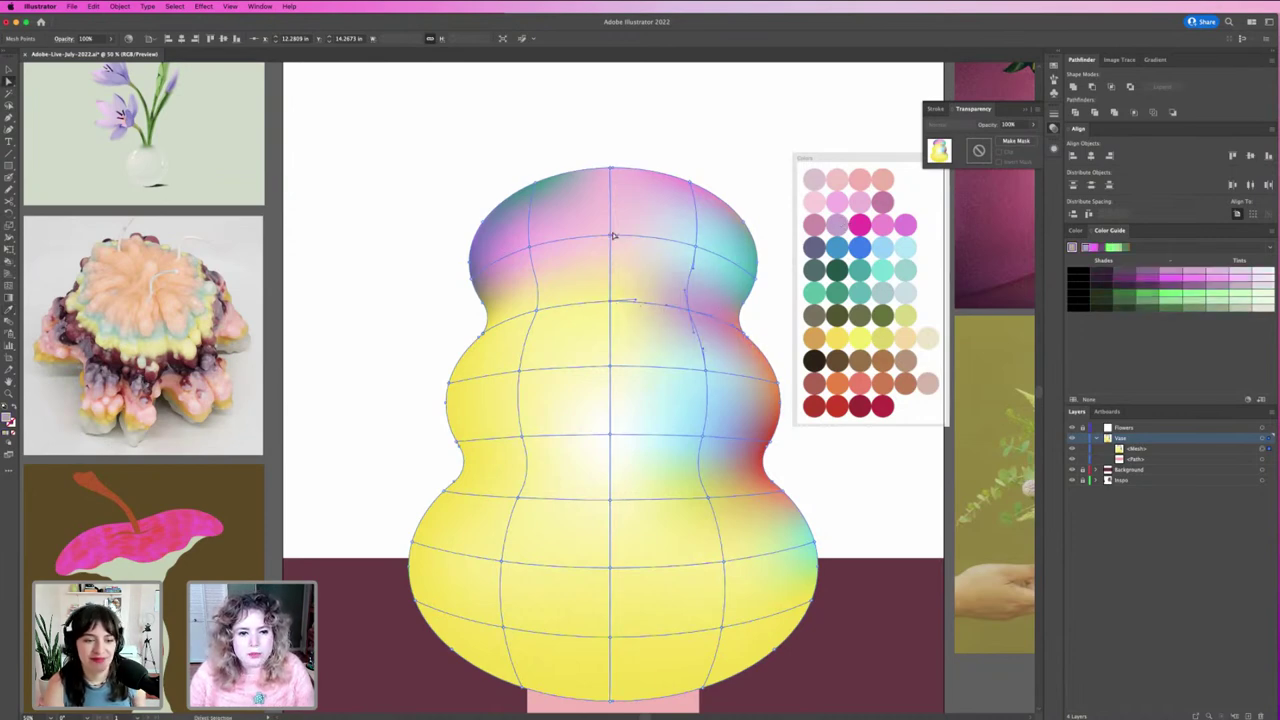
{"action": "left_click", "coordinate": [614, 236]}
Step: Tint the top mesh area of the vase a light pale pink
{"action": "key", "text": "i"}
{"action": "left_click", "coordinate": [831, 229]}
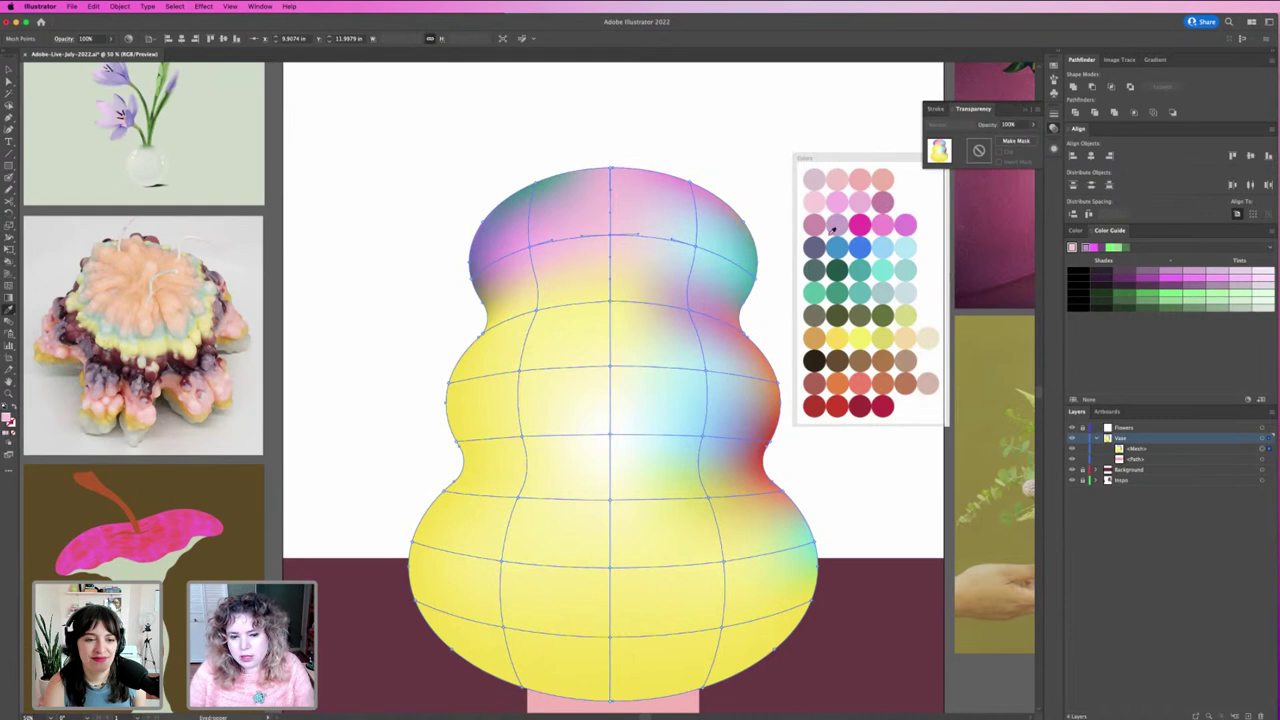
{"action": "left_click", "coordinate": [815, 200]}
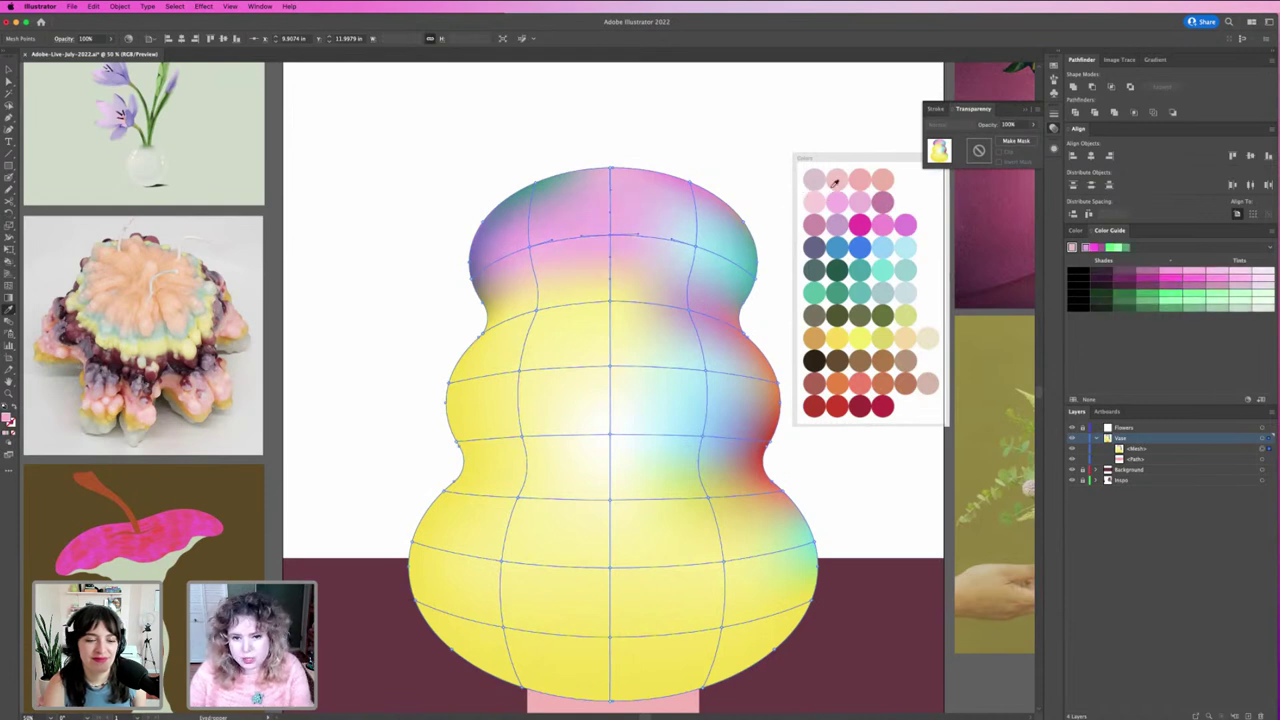
{"action": "left_click", "coordinate": [836, 180]}
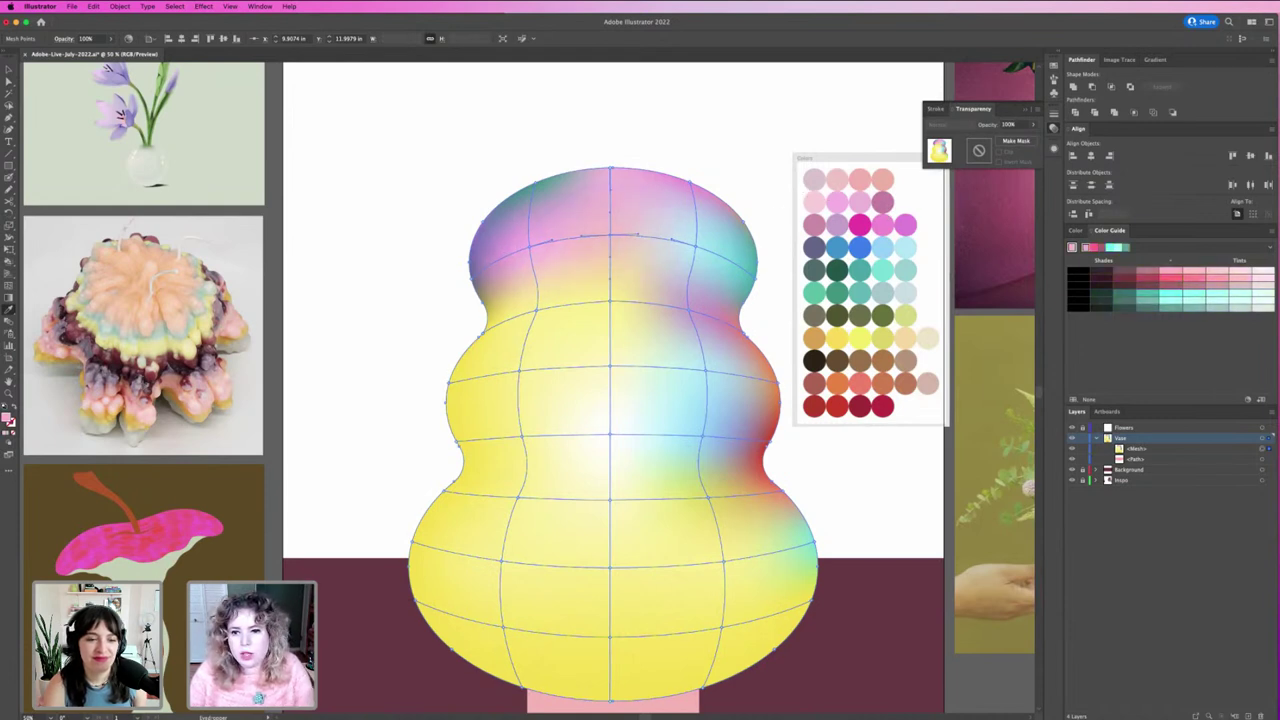
{"action": "left_click", "coordinate": [1195, 272]}
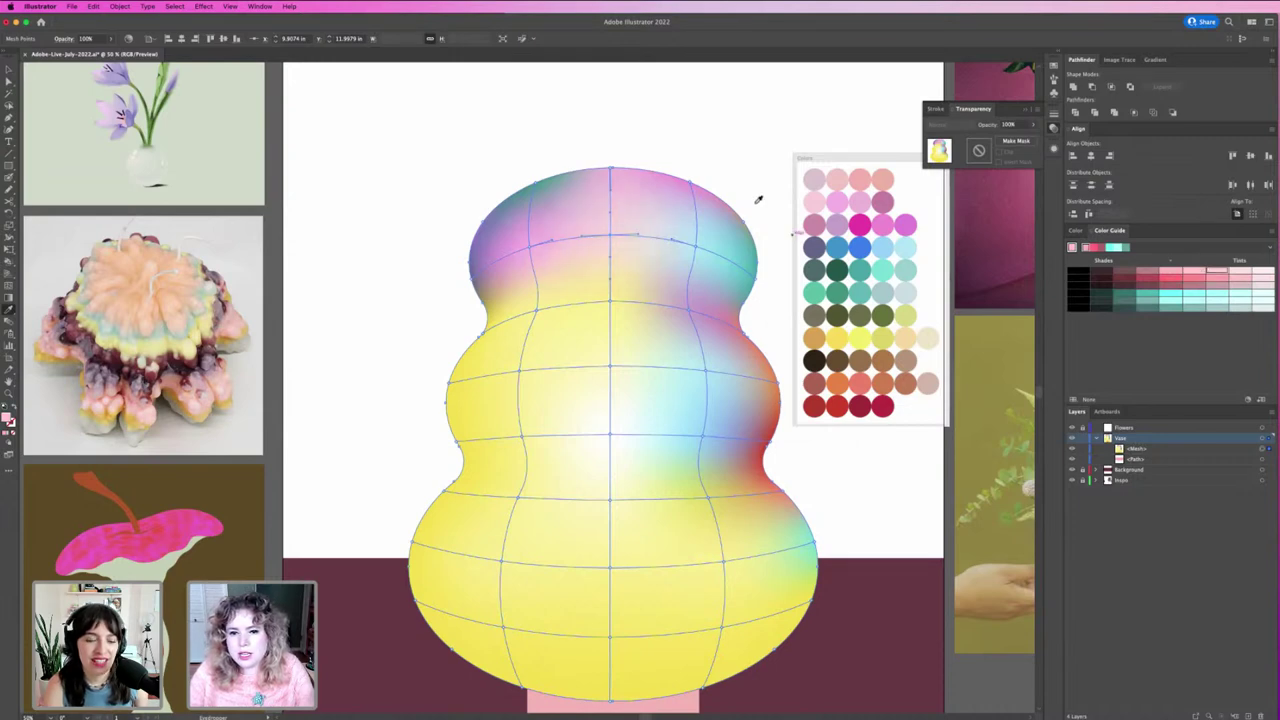
Step: Colour a mesh point on the vase's right side peach
{"action": "key", "text": "a"}
{"action": "left_click", "coordinate": [537, 250]}
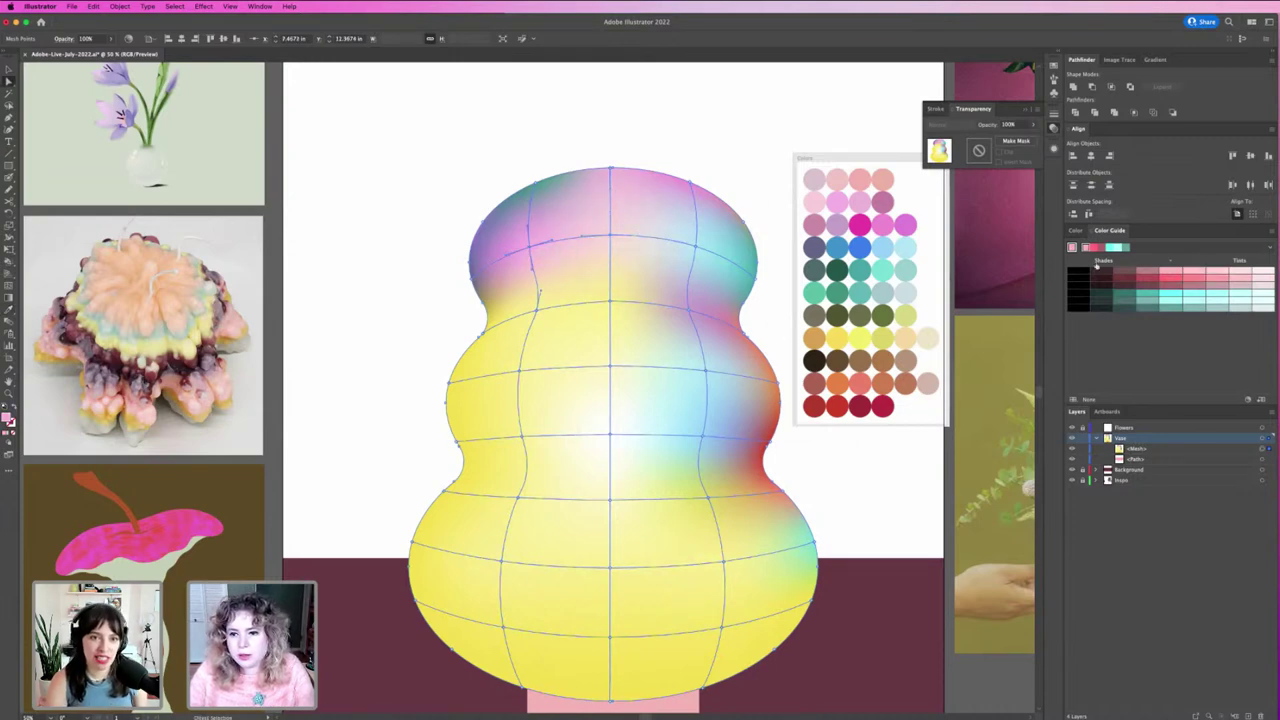
{"action": "left_click", "coordinate": [1074, 250]}
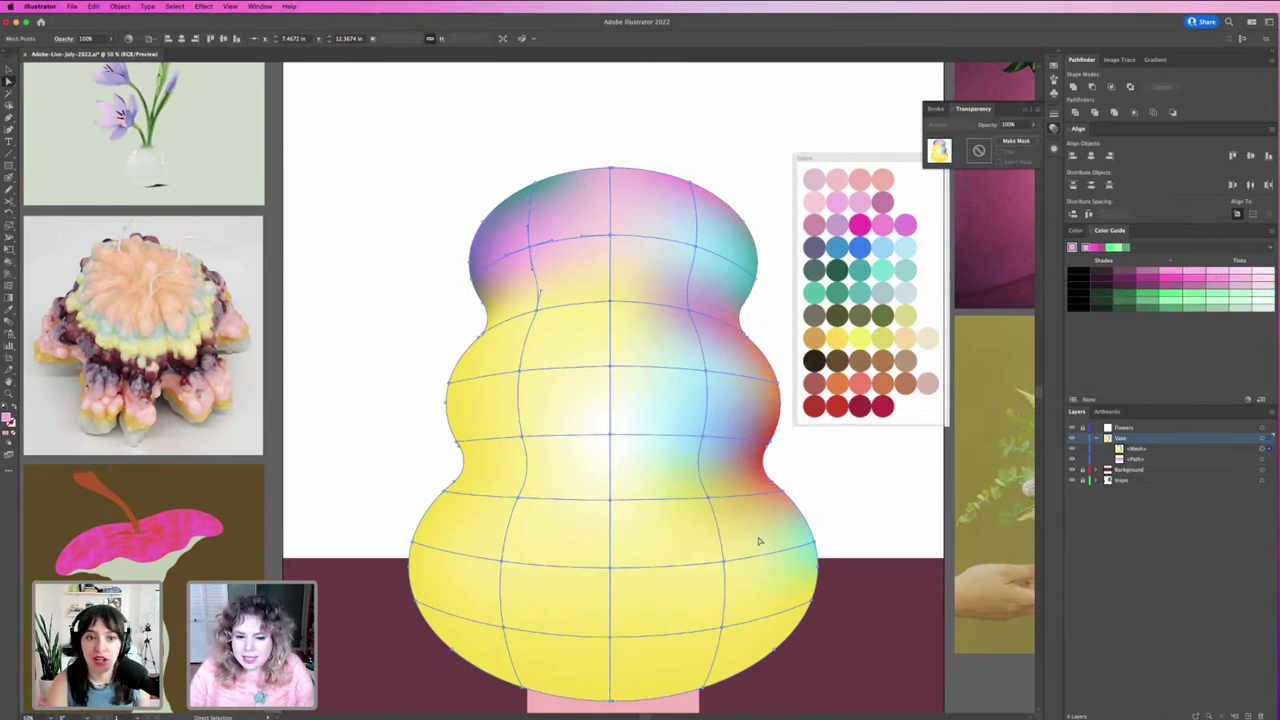
{"action": "left_click", "coordinate": [610, 367]}
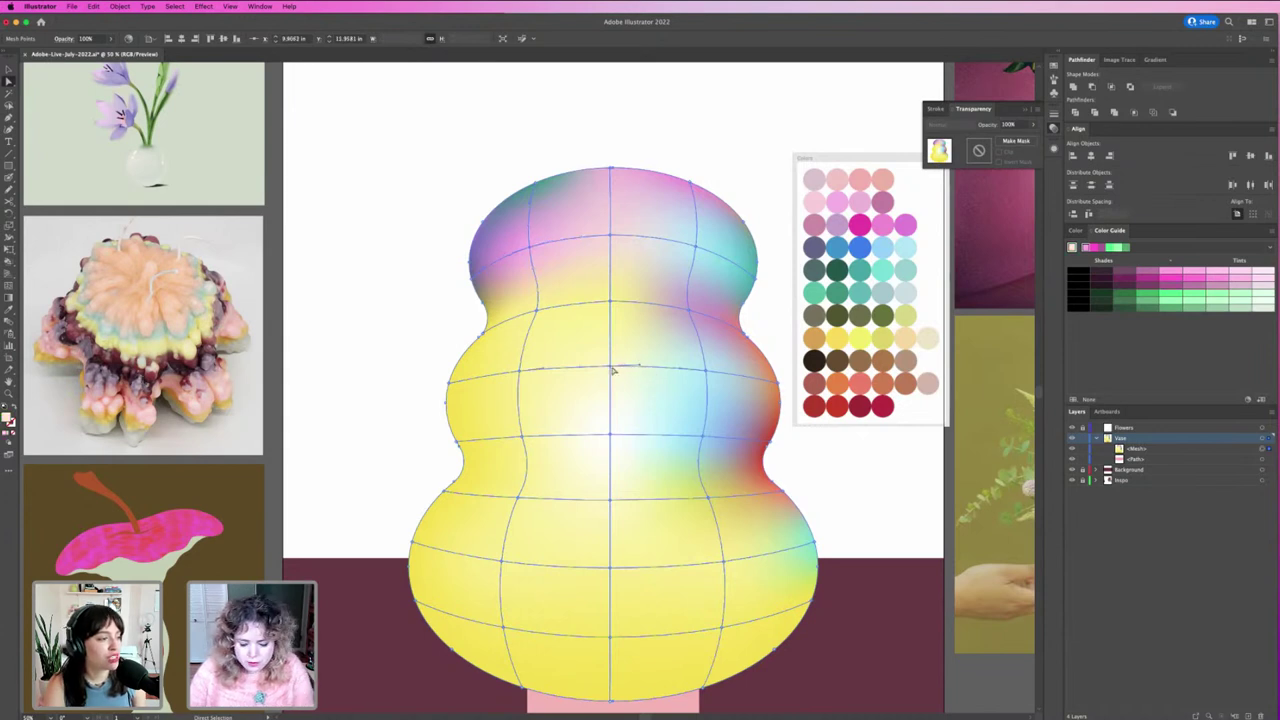
{"action": "left_click", "coordinate": [903, 336]}
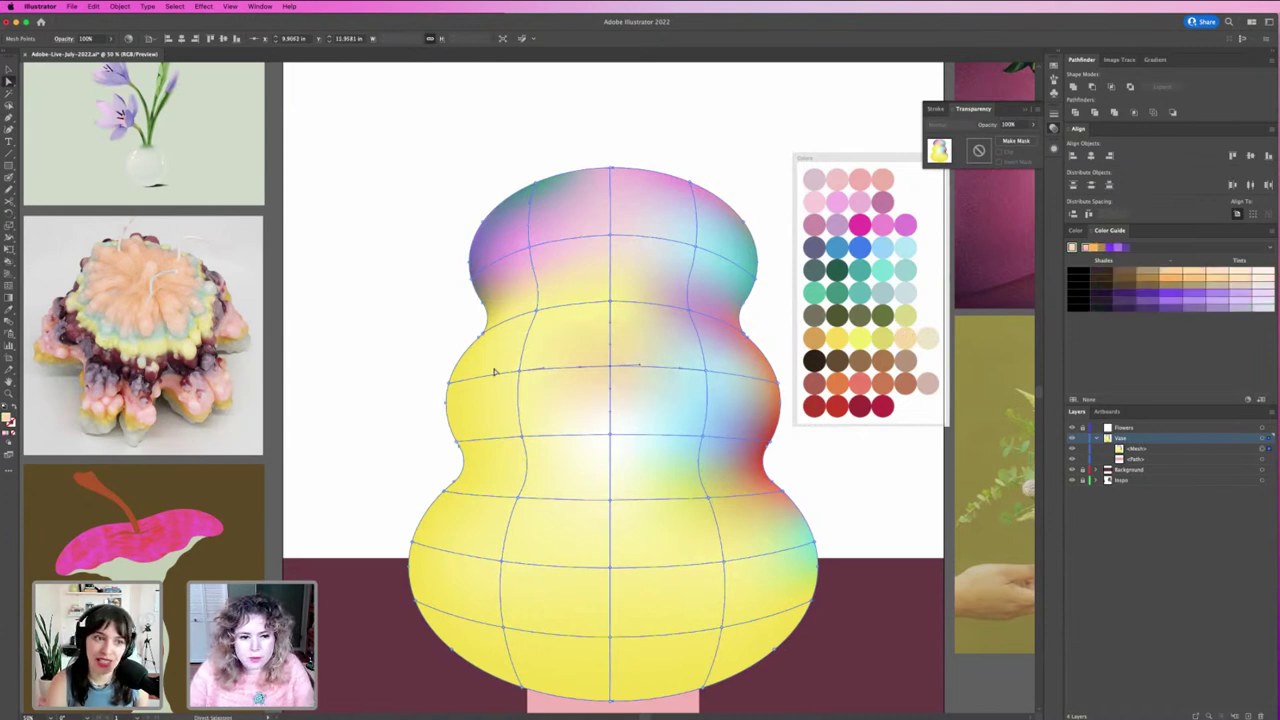
Step: Colour two mesh points left of centre cream and orange-red
{"action": "left_click", "coordinate": [519, 368]}
{"action": "key", "text": "i"}
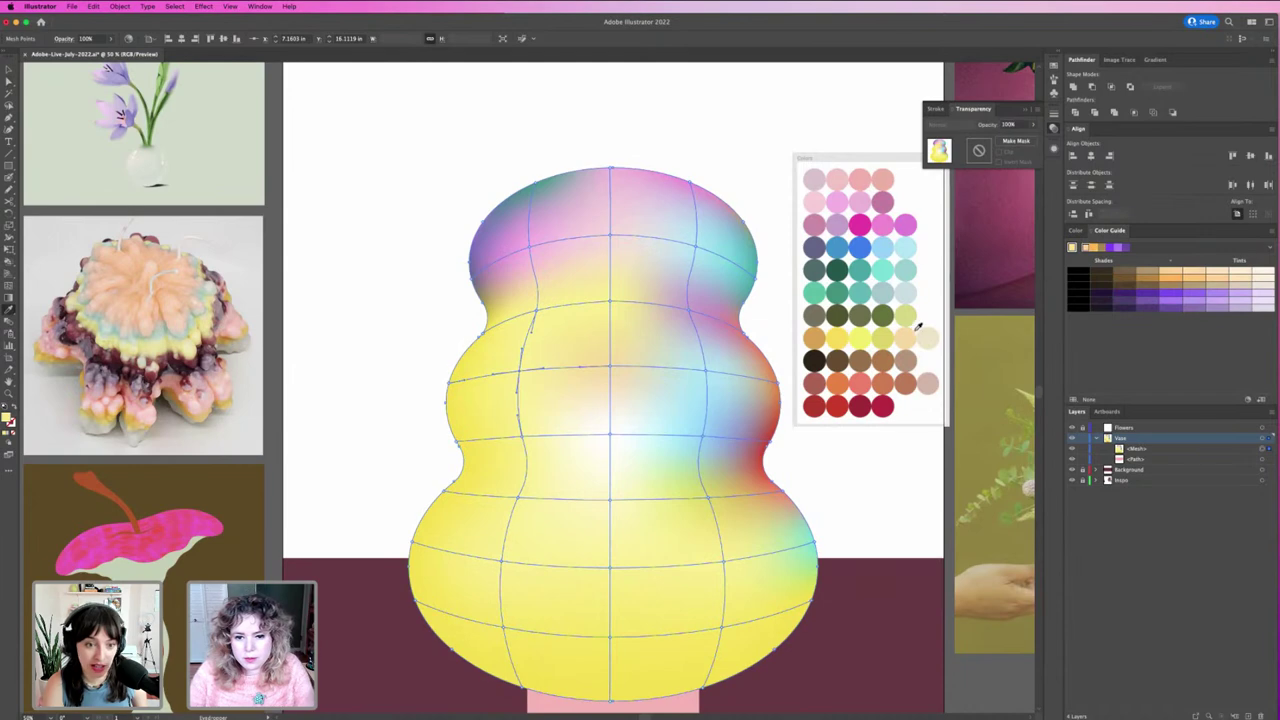
{"action": "left_click", "coordinate": [923, 332]}
{"action": "key", "text": "a"}
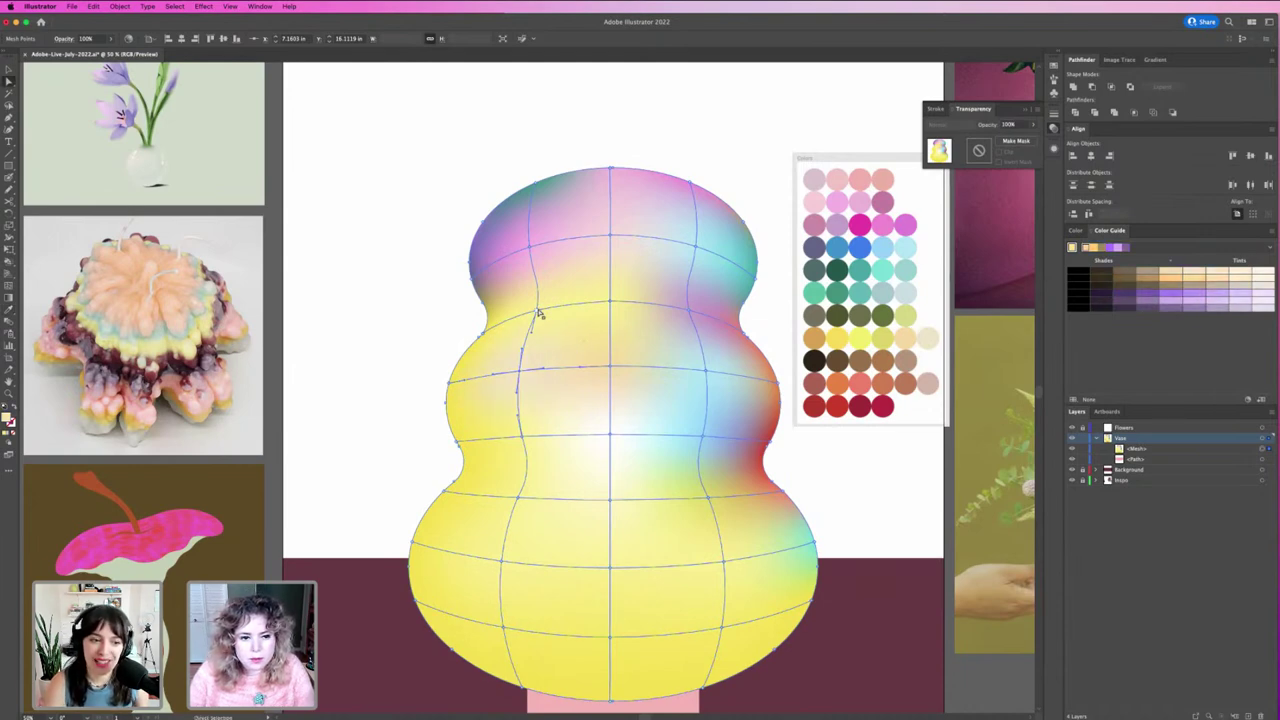
{"action": "left_click", "coordinate": [538, 314]}
{"action": "key", "text": "i"}
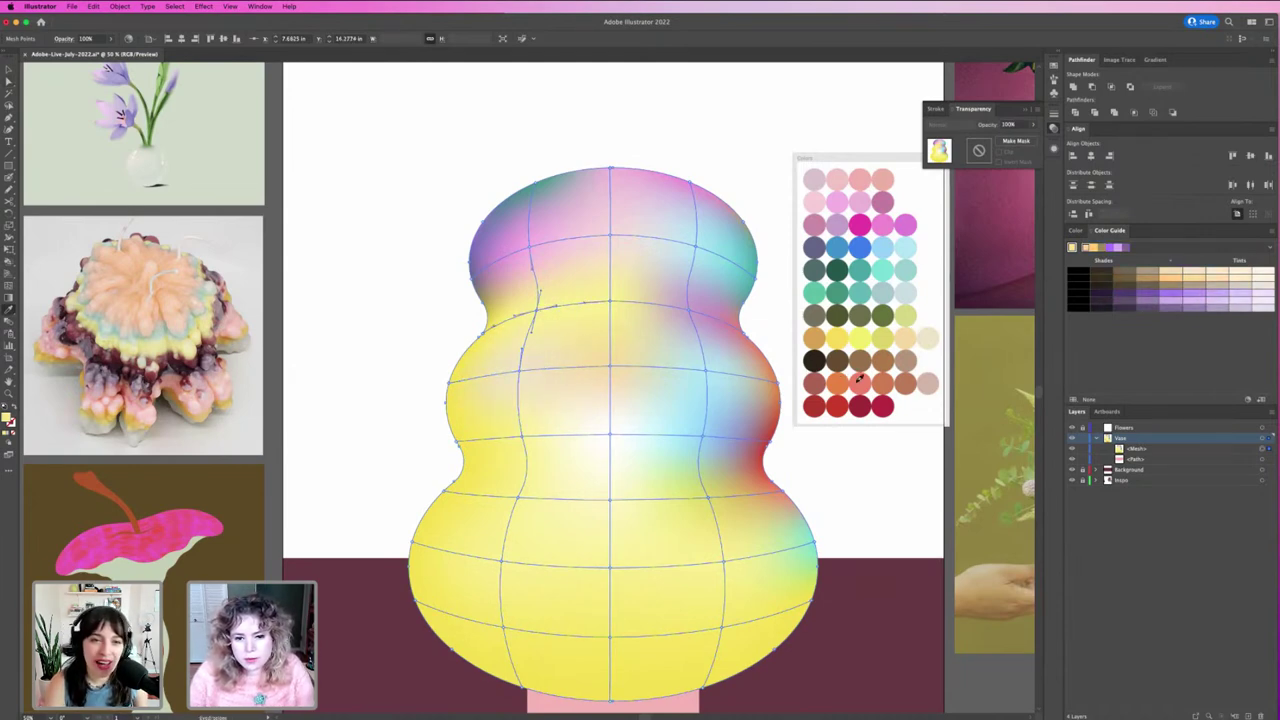
{"action": "left_click", "coordinate": [858, 380]}
Step: Tint another mesh point on the vase pink
{"action": "key", "text": "a"}
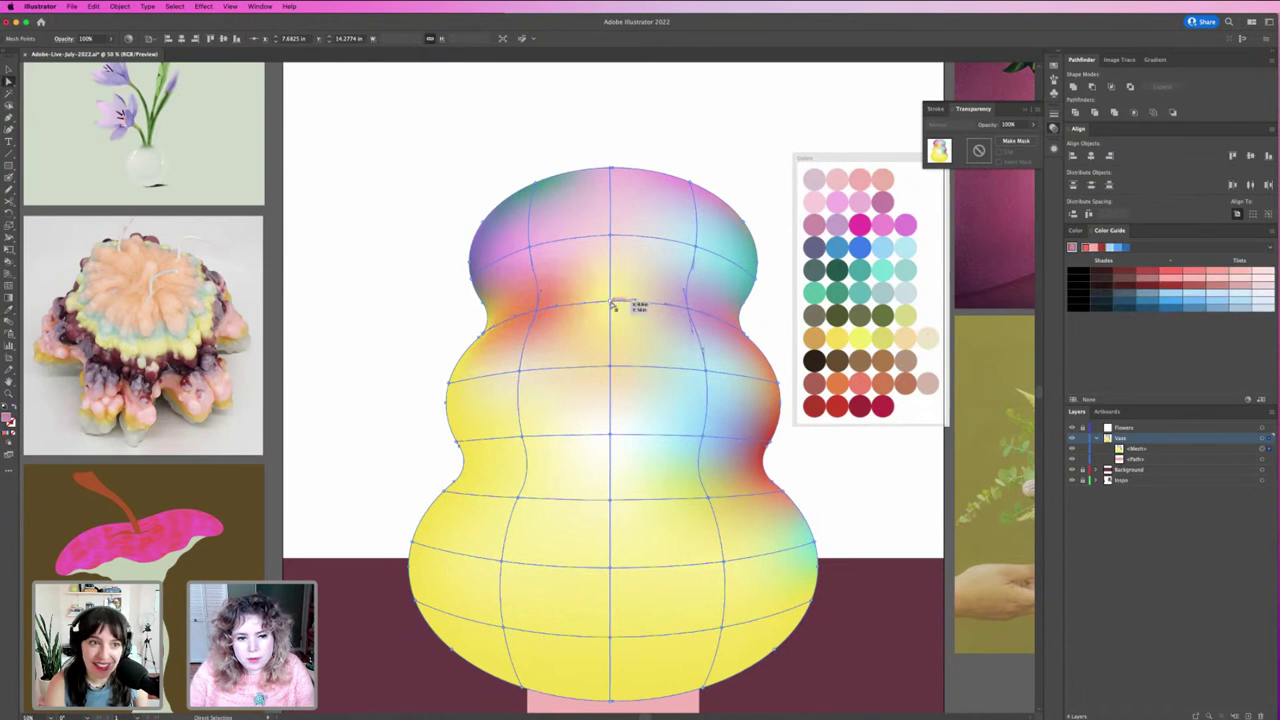
{"action": "left_click", "coordinate": [630, 300]}
{"action": "key", "text": "i"}
{"action": "left_click", "coordinate": [898, 201]}
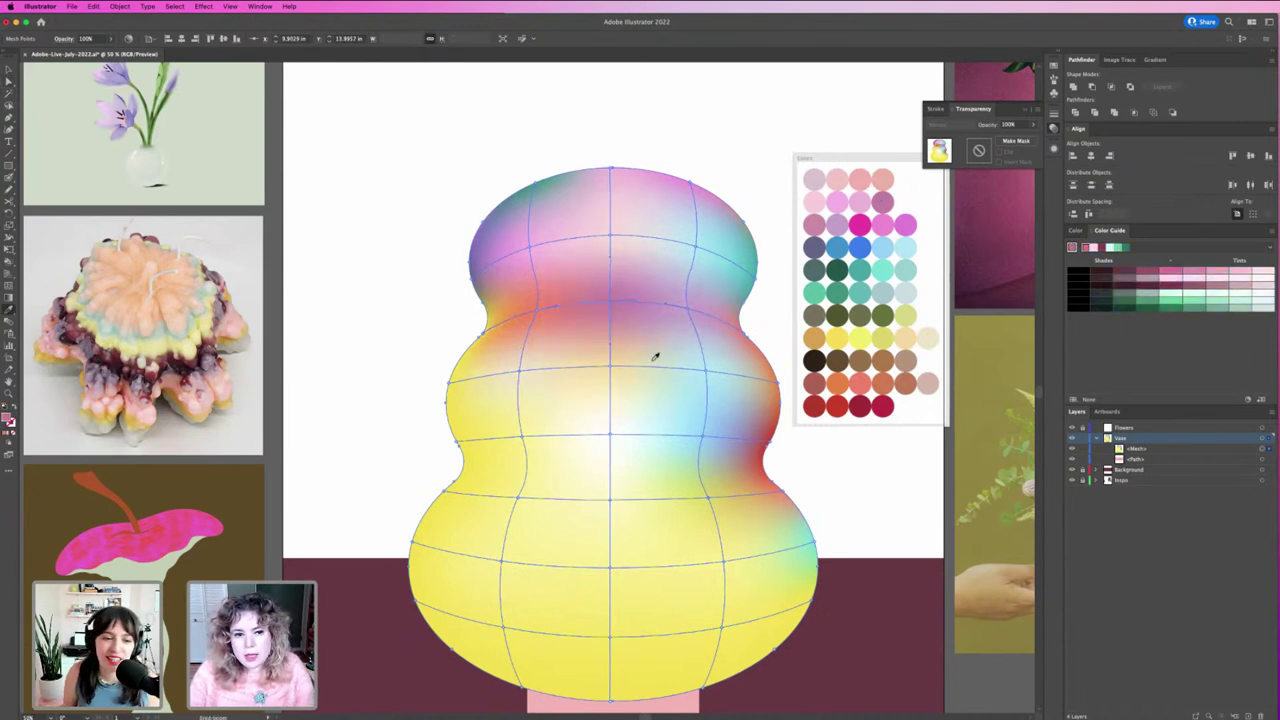
Step: Try a dark colour on a vase mesh point, then undo it
{"action": "key", "text": "a"}
{"action": "left_click", "coordinate": [686, 306]}
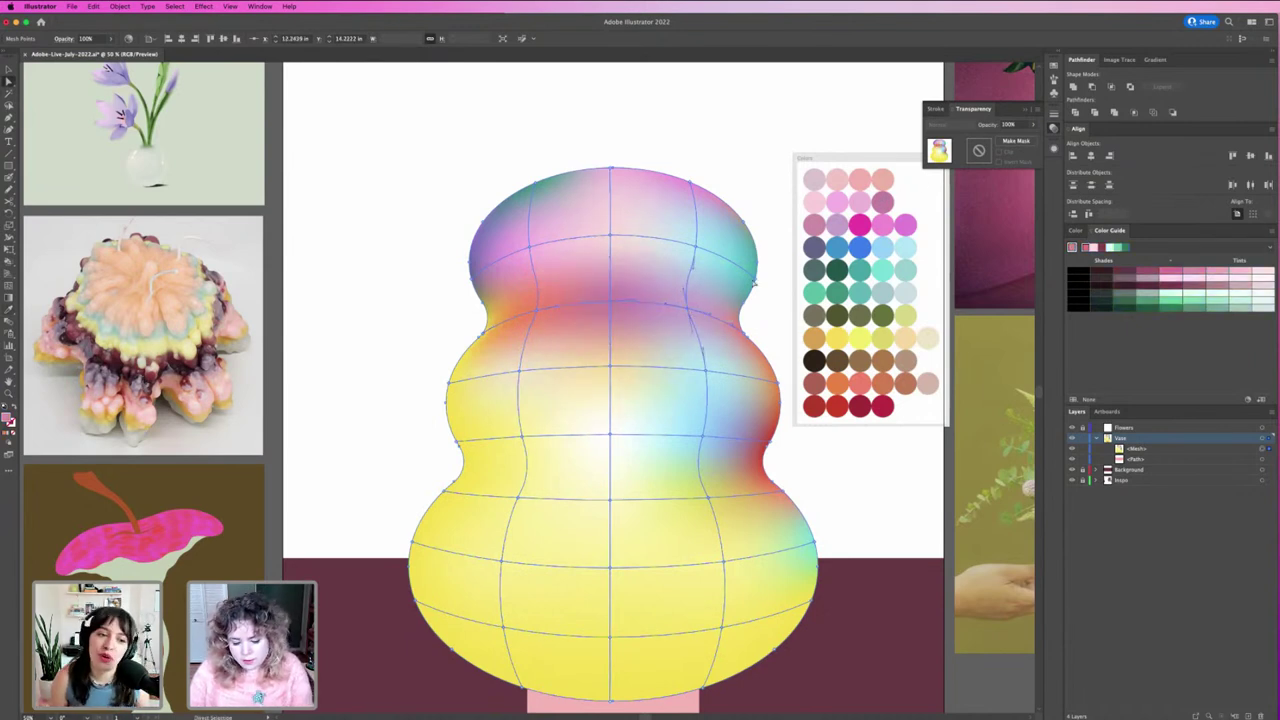
{"action": "key", "text": "i"}
{"action": "left_click", "coordinate": [818, 245]}
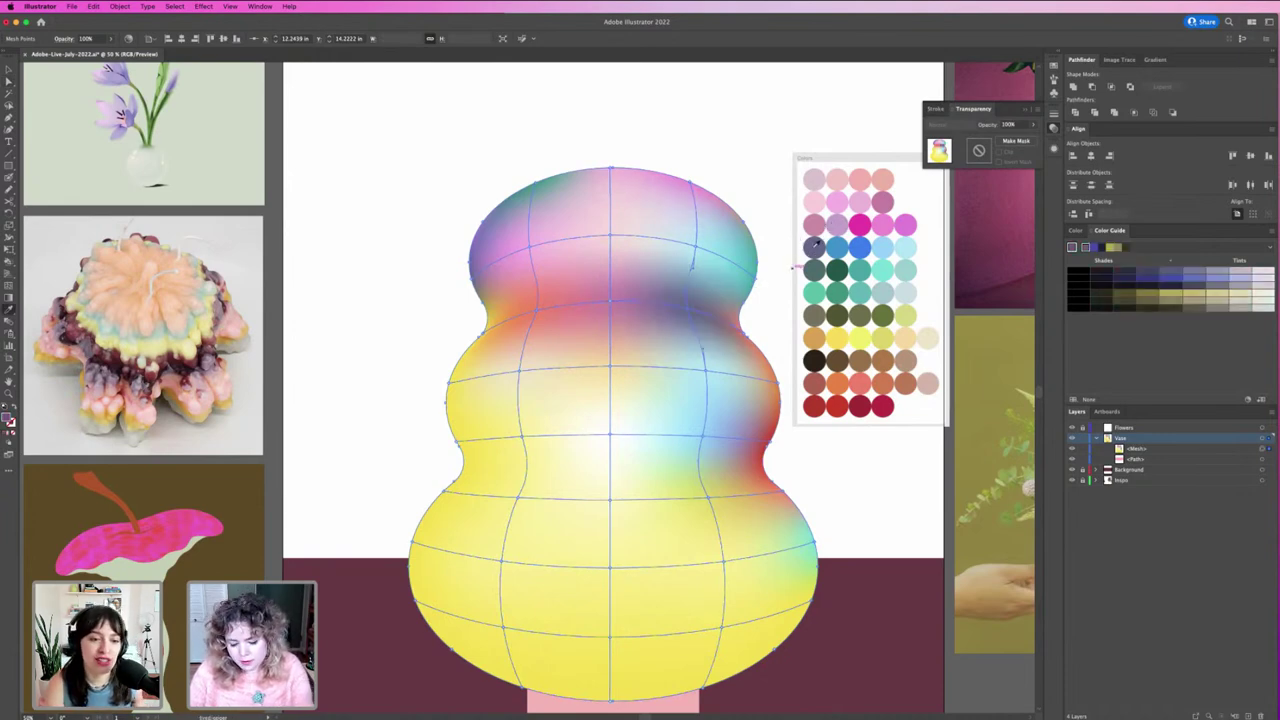
{"action": "key", "text": "ctrl+z"}
Step: Colour two left-edge mesh points yellow and light yellow-green
{"action": "key", "text": "a"}
{"action": "left_click", "coordinate": [488, 338]}
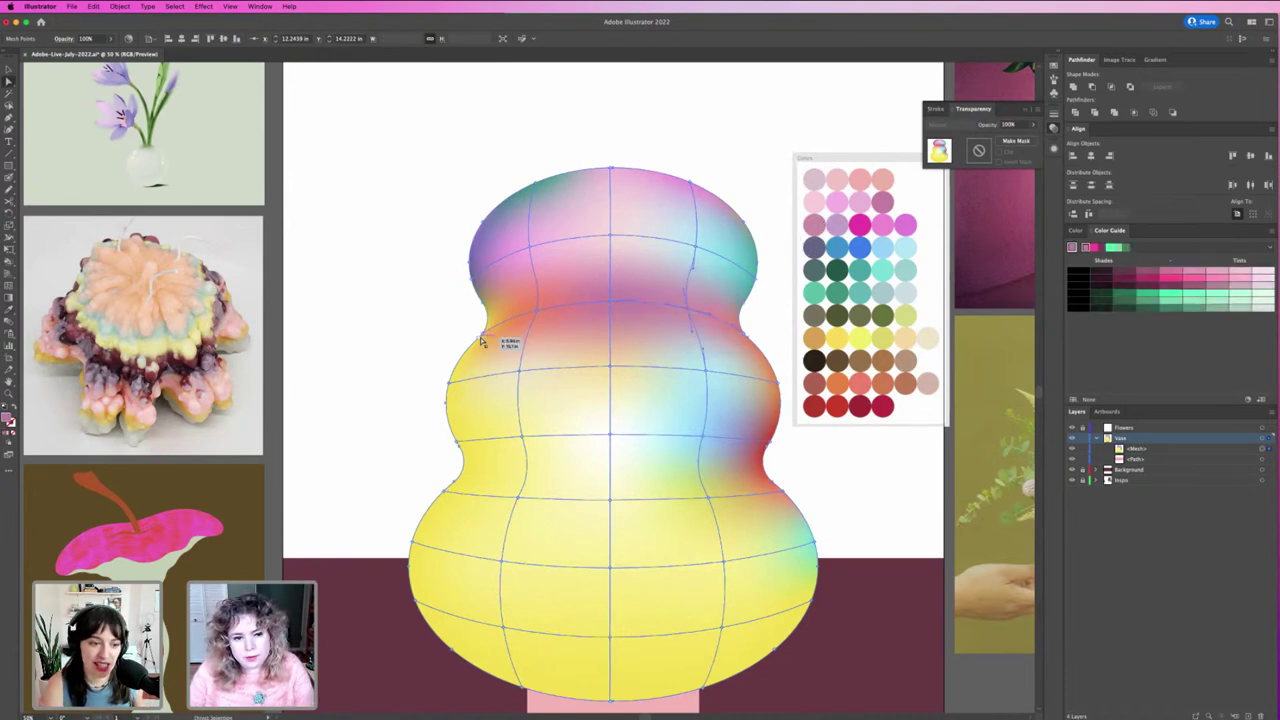
{"action": "key", "text": "i"}
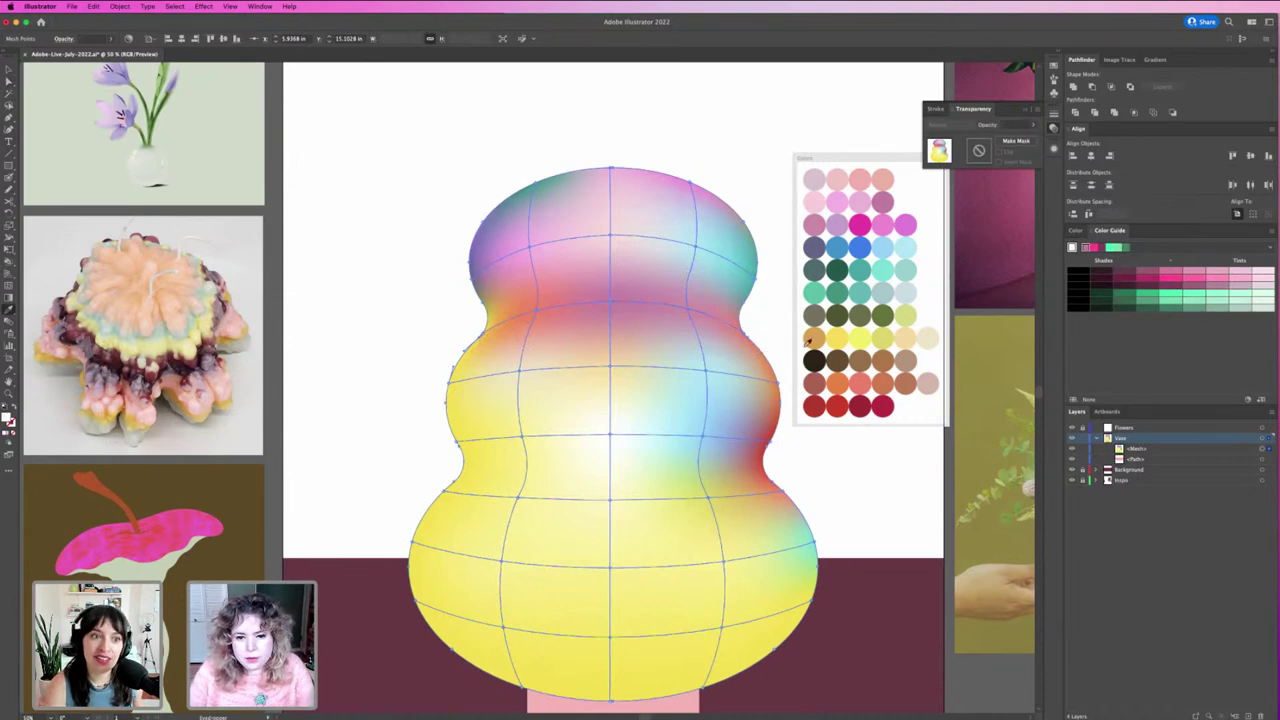
{"action": "left_click", "coordinate": [864, 337]}
{"action": "key", "text": "a"}
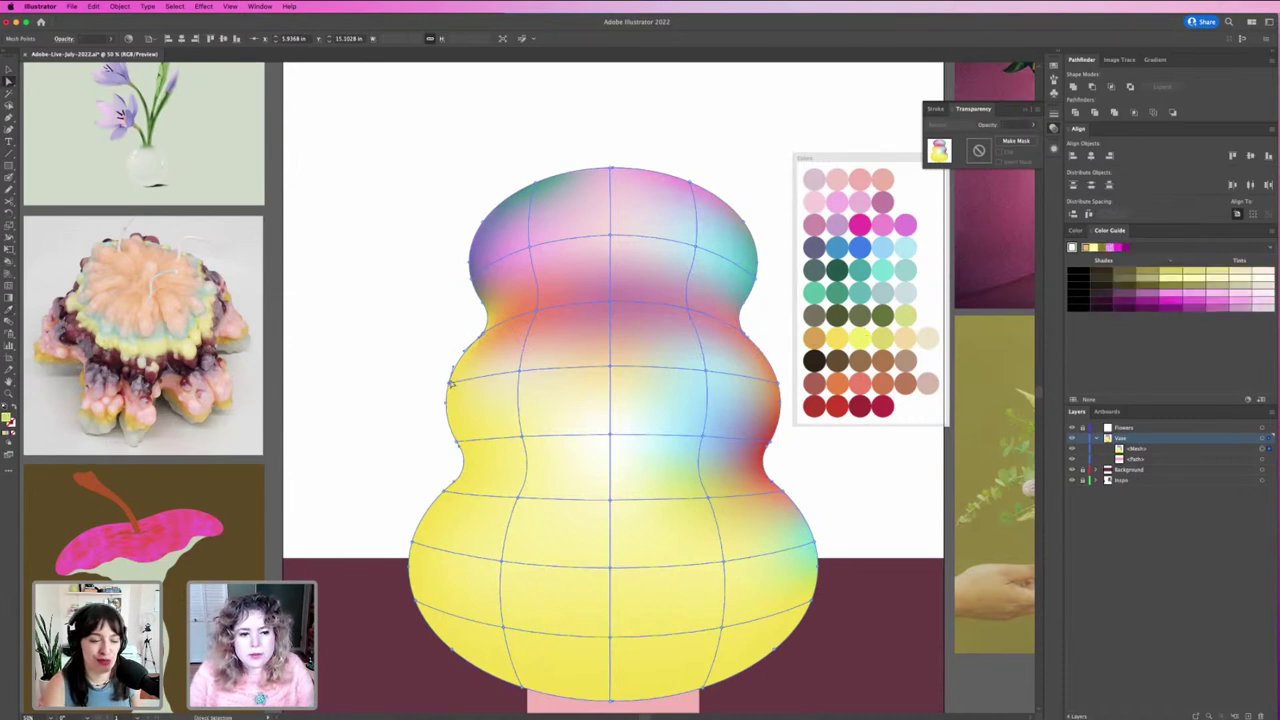
{"action": "left_click", "coordinate": [450, 387]}
{"action": "key", "text": "i"}
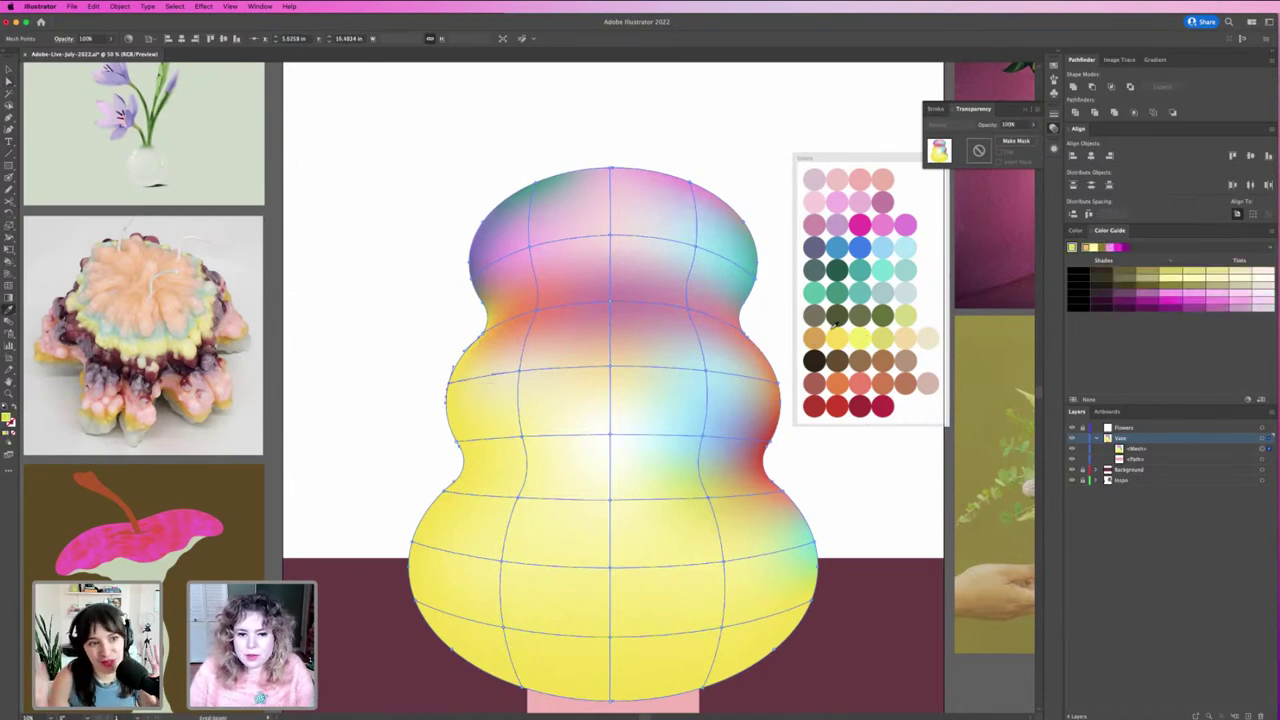
{"action": "left_click", "coordinate": [838, 333]}
{"action": "left_click", "coordinate": [836, 334]}
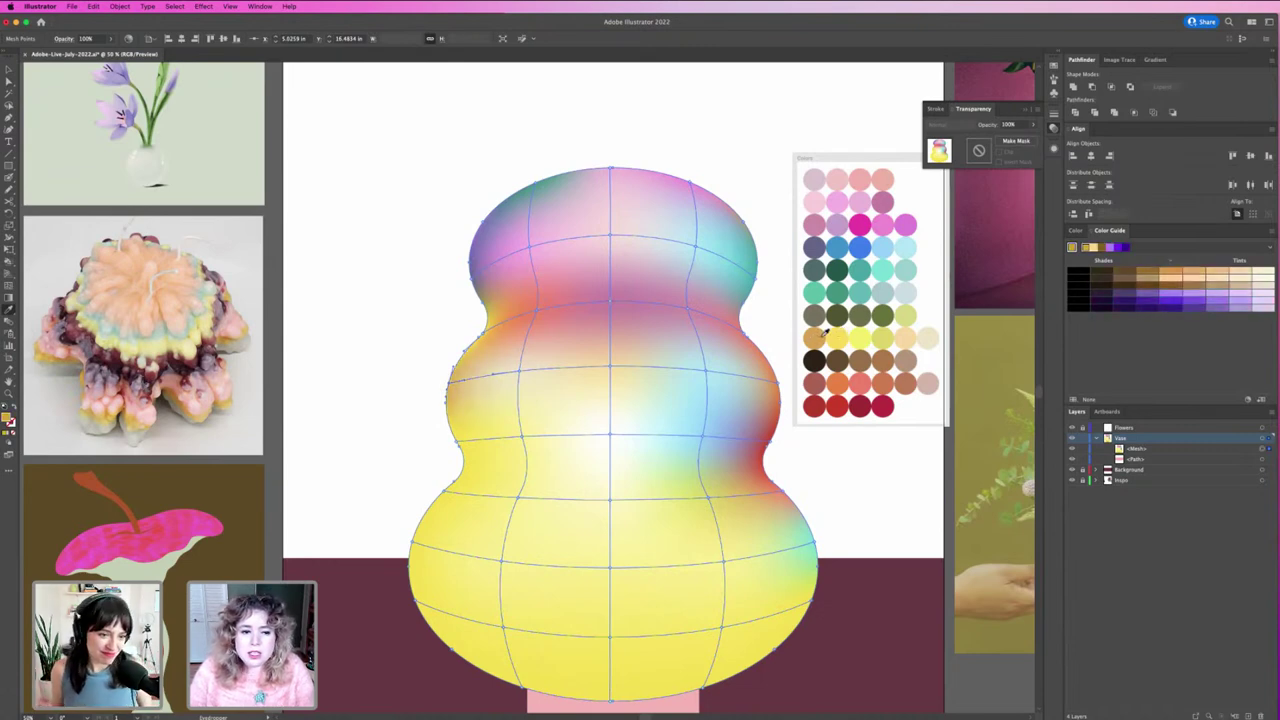
{"action": "left_click", "coordinate": [880, 334]}
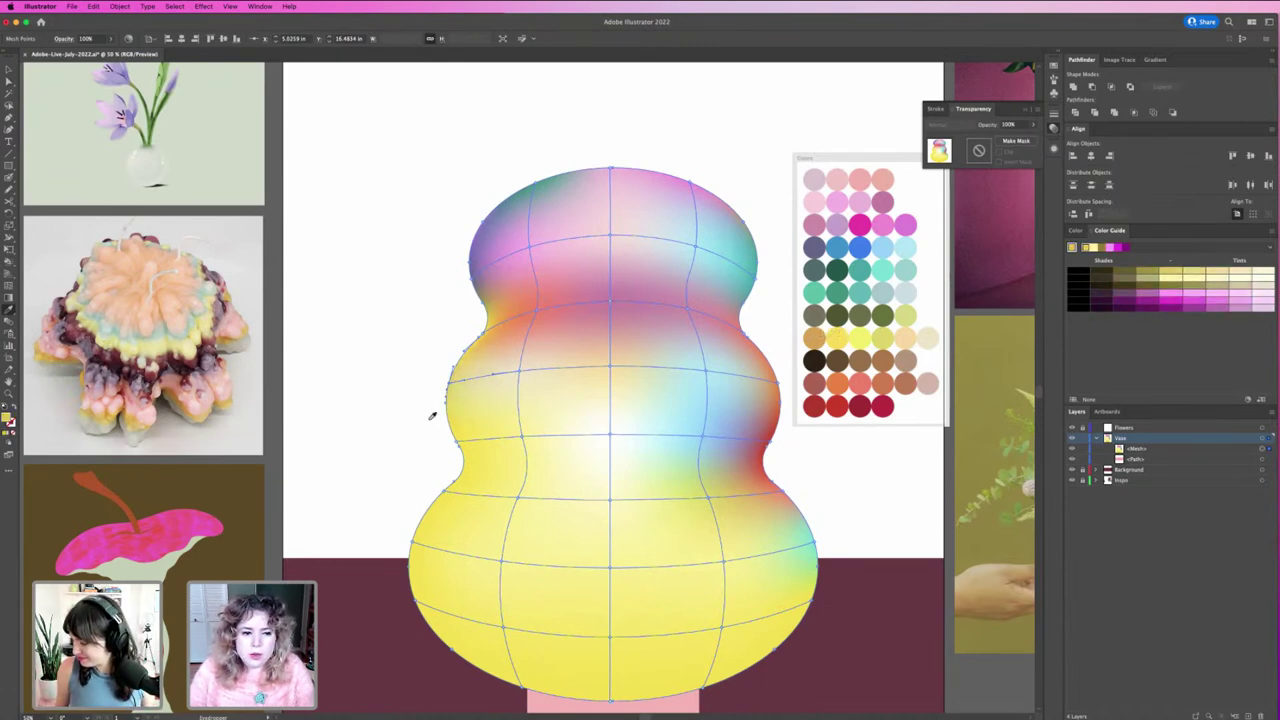
Step: Colour the next two left-edge mesh points peach and light cyan
{"action": "key", "text": "a"}
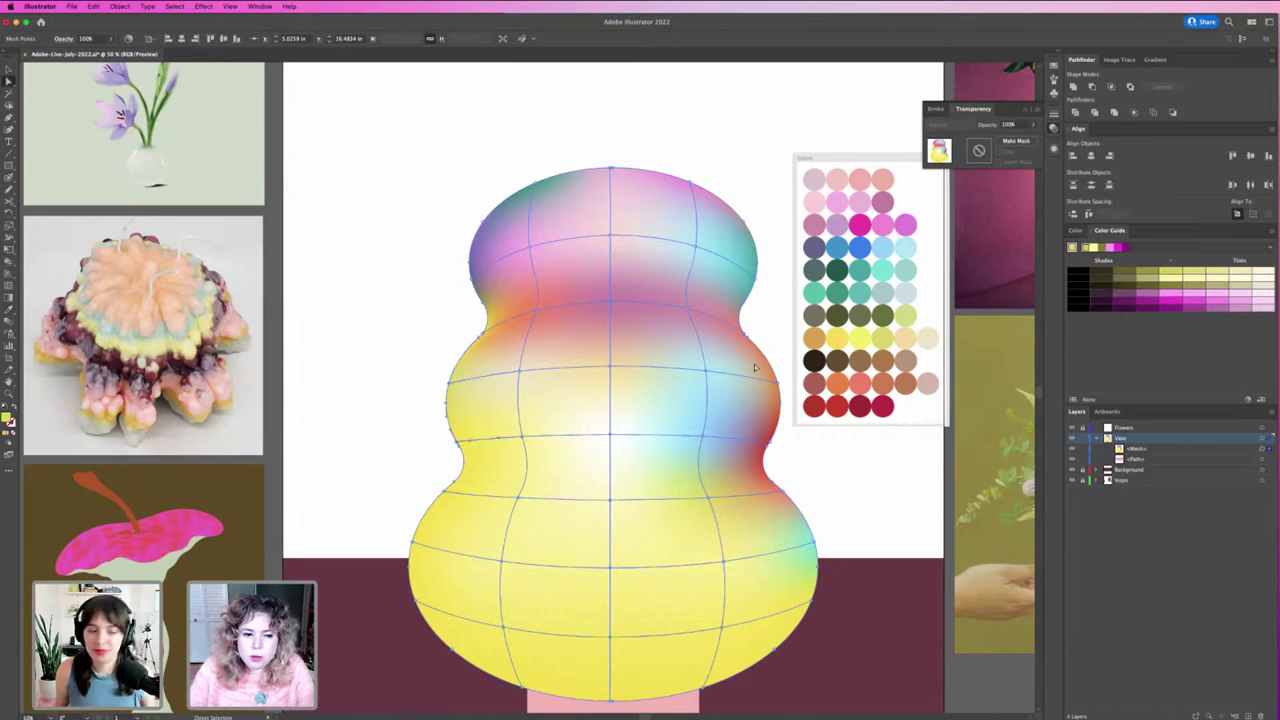
{"action": "left_click", "coordinate": [488, 448]}
{"action": "key", "text": "i"}
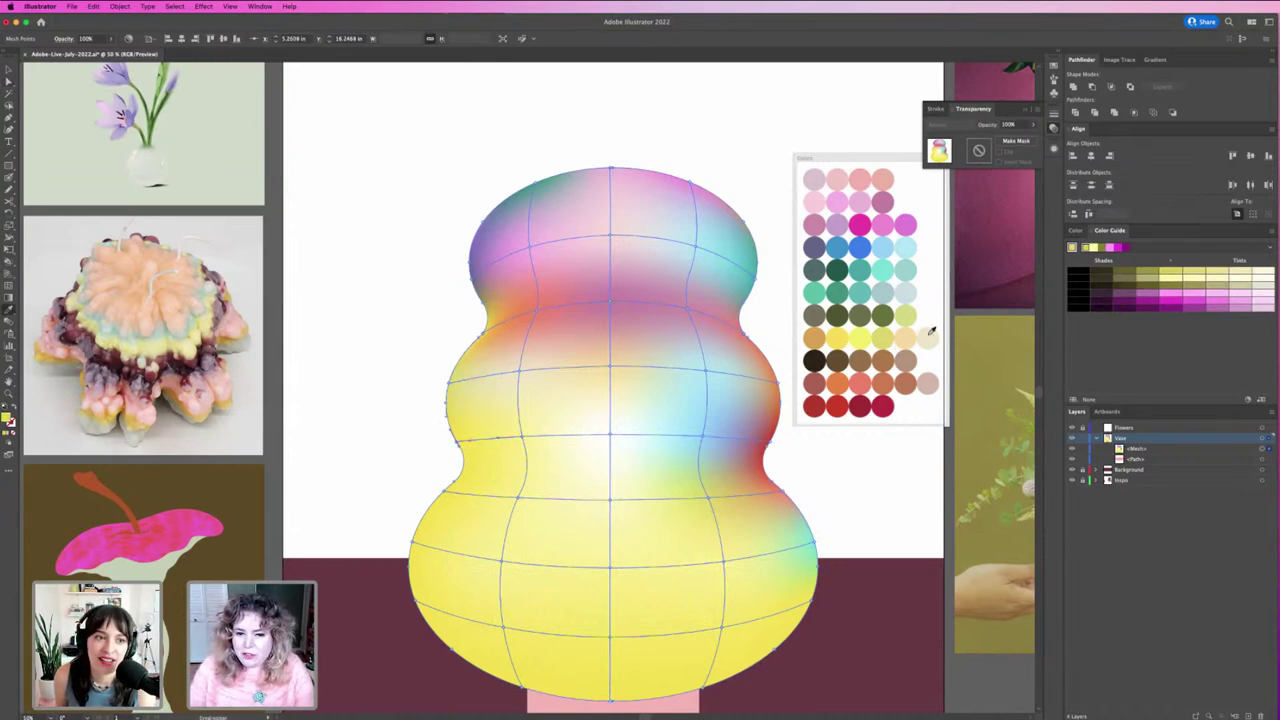
{"action": "left_click", "coordinate": [925, 374]}
{"action": "key", "text": "a"}
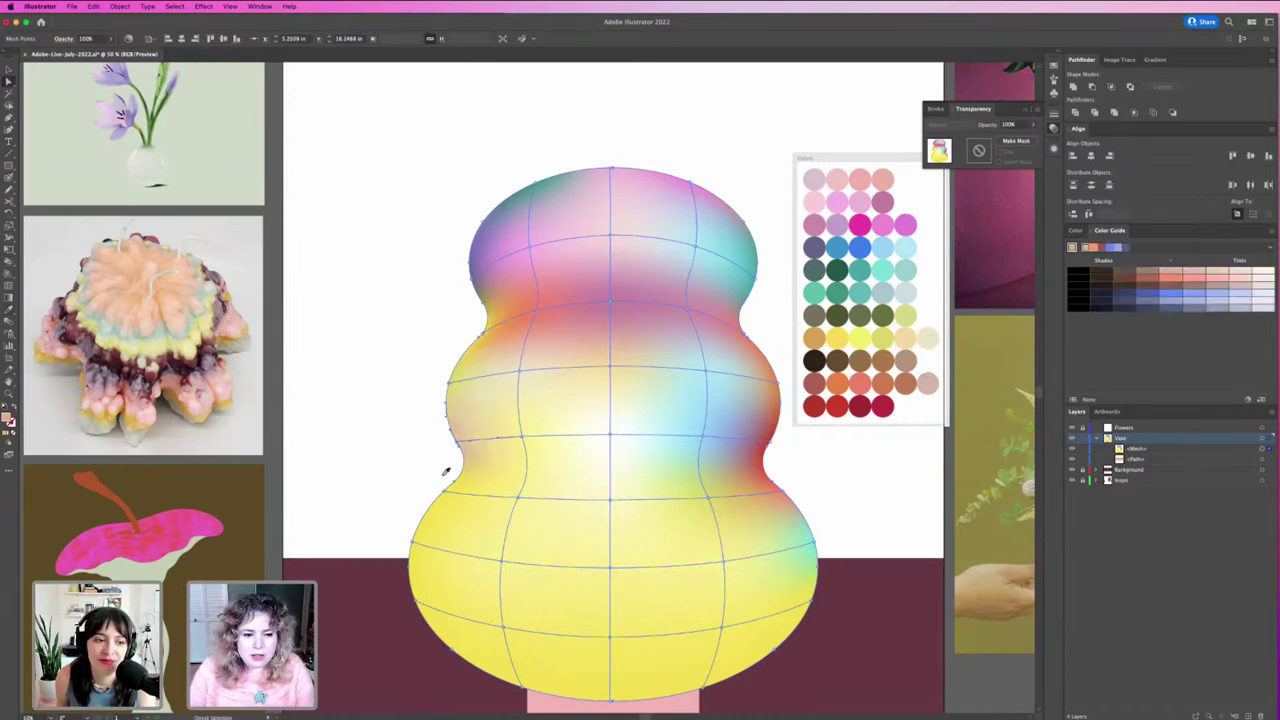
{"action": "left_click", "coordinate": [457, 490]}
{"action": "key", "text": "i"}
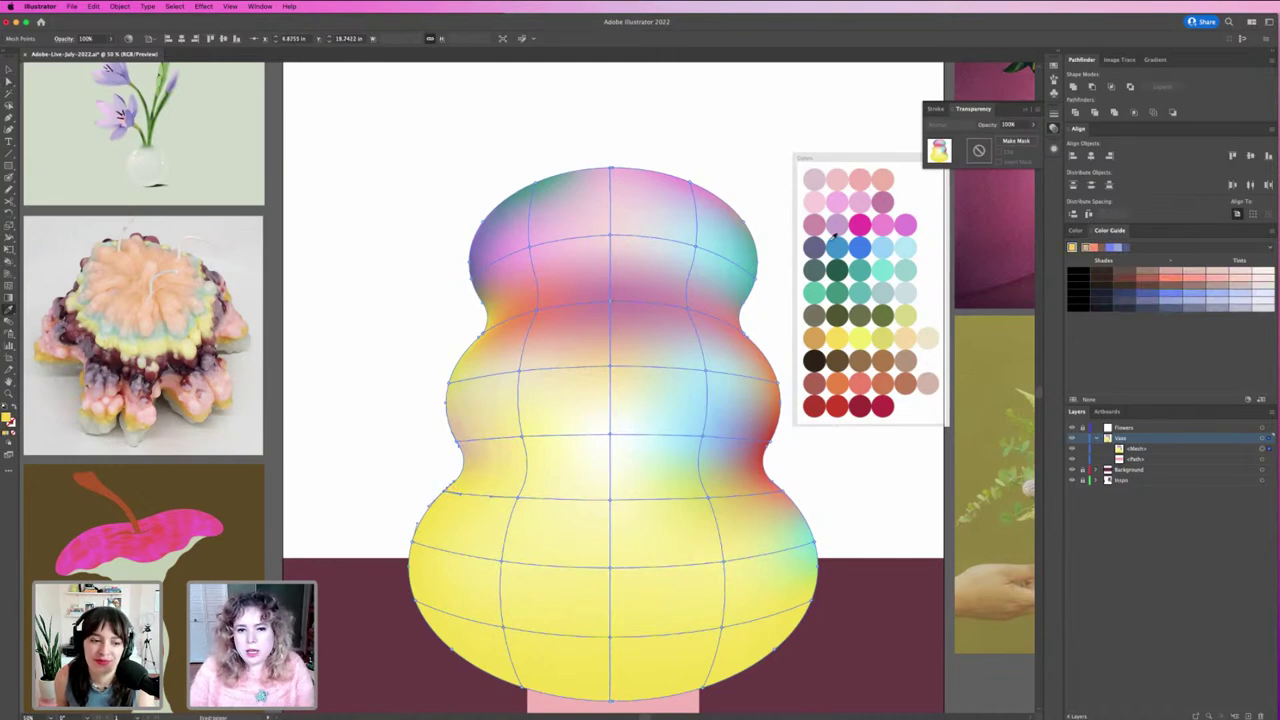
{"action": "left_click", "coordinate": [904, 245]}
Step: Colour two lower-left mesh points cream and another swatch tone
{"action": "key", "text": "a"}
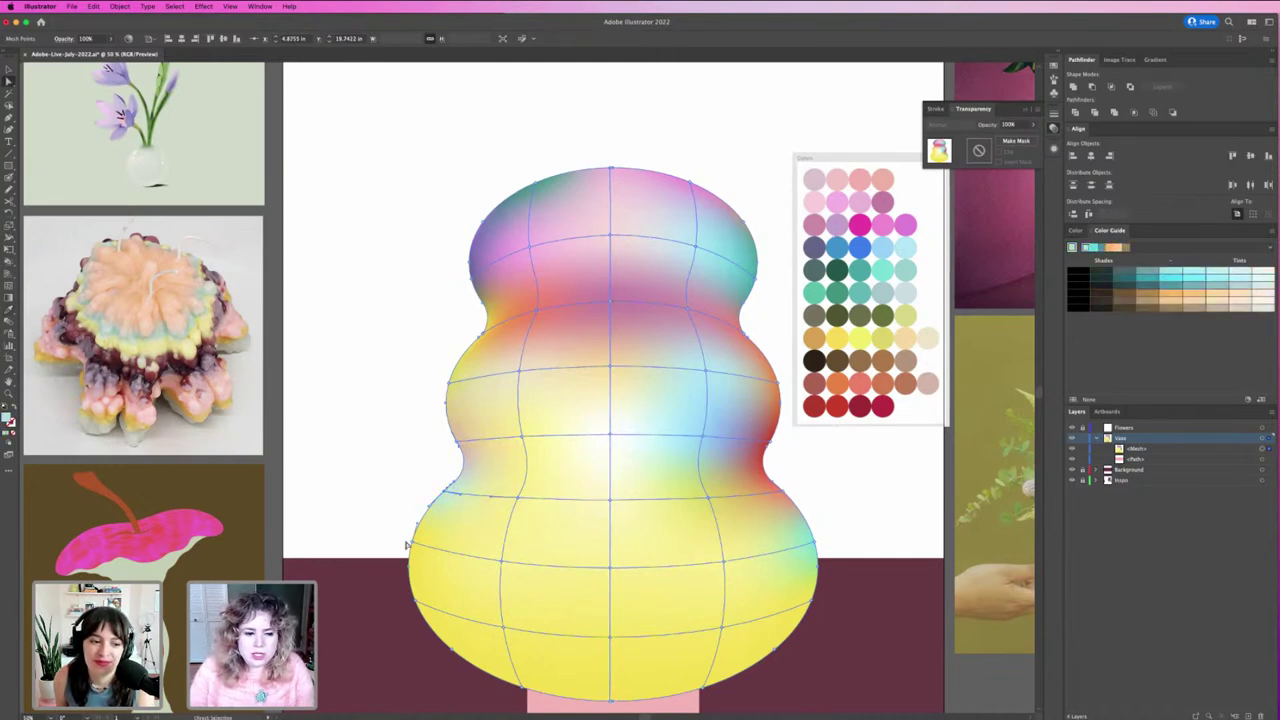
{"action": "left_click", "coordinate": [412, 548]}
{"action": "key", "text": "i"}
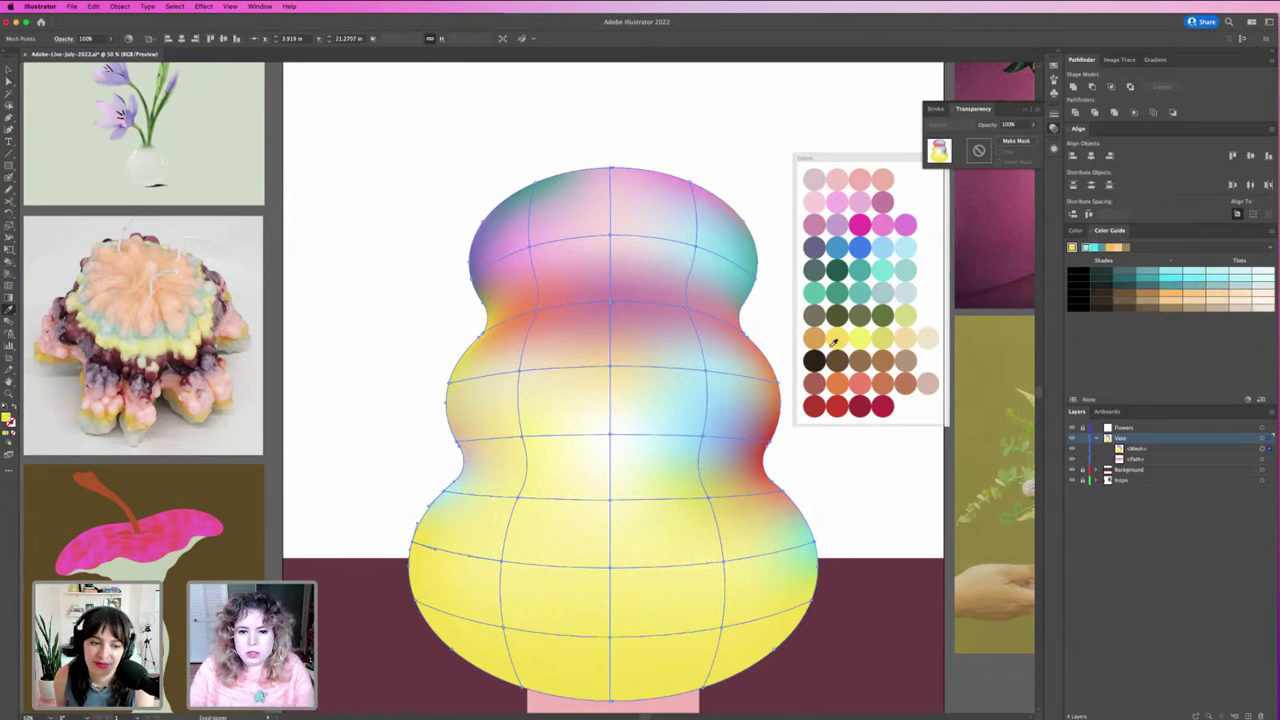
{"action": "left_click", "coordinate": [927, 337]}
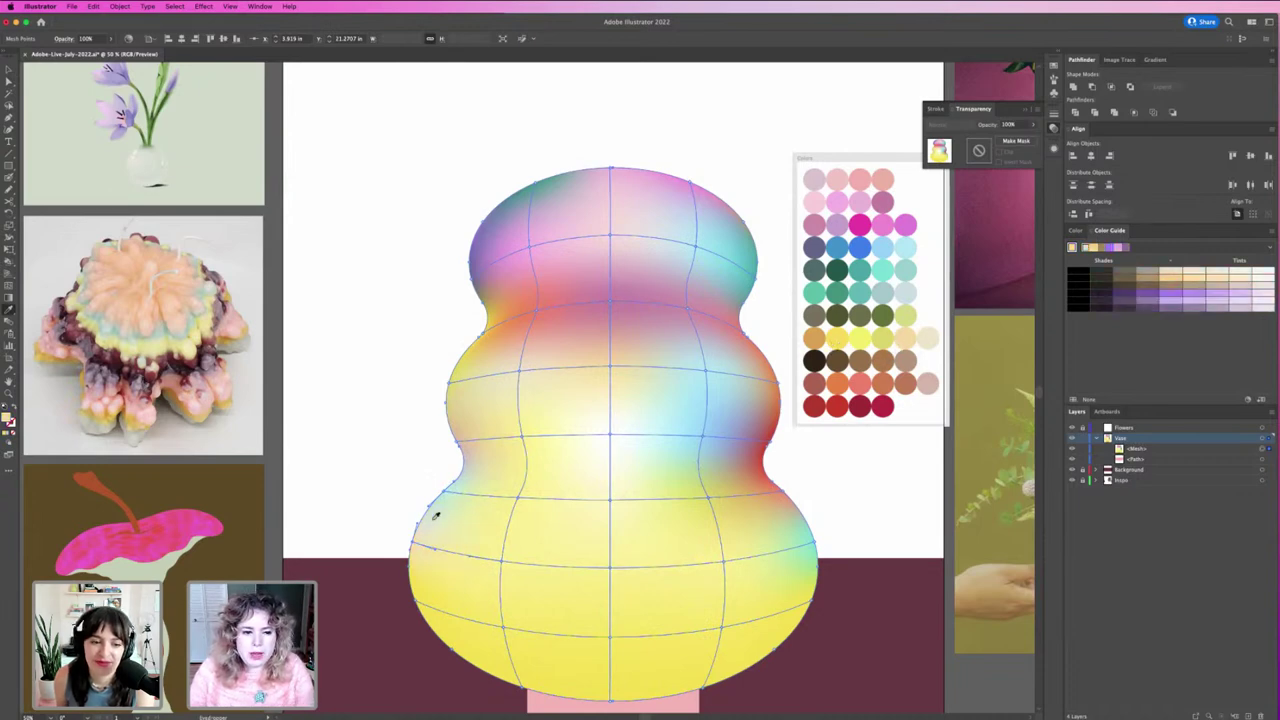
{"action": "key", "text": "a"}
{"action": "left_click", "coordinate": [443, 604]}
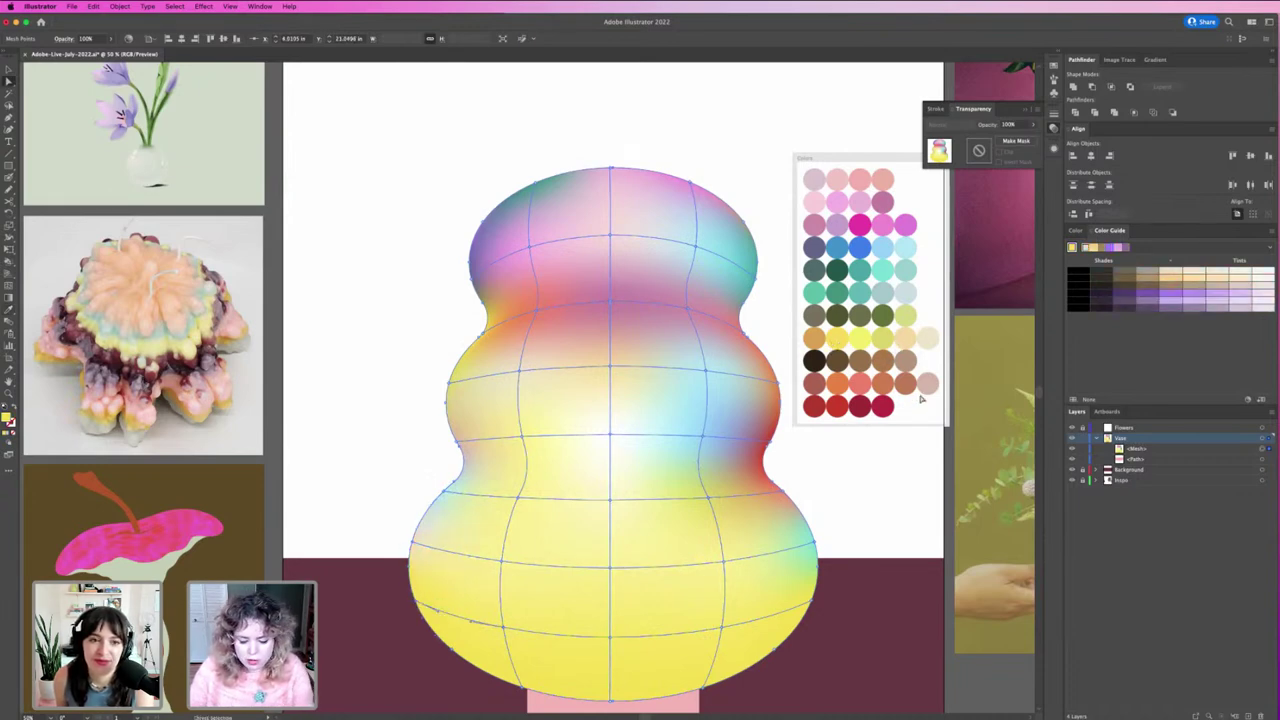
{"action": "key", "text": "i"}
{"action": "left_click", "coordinate": [912, 332]}
{"action": "key", "text": "a"}
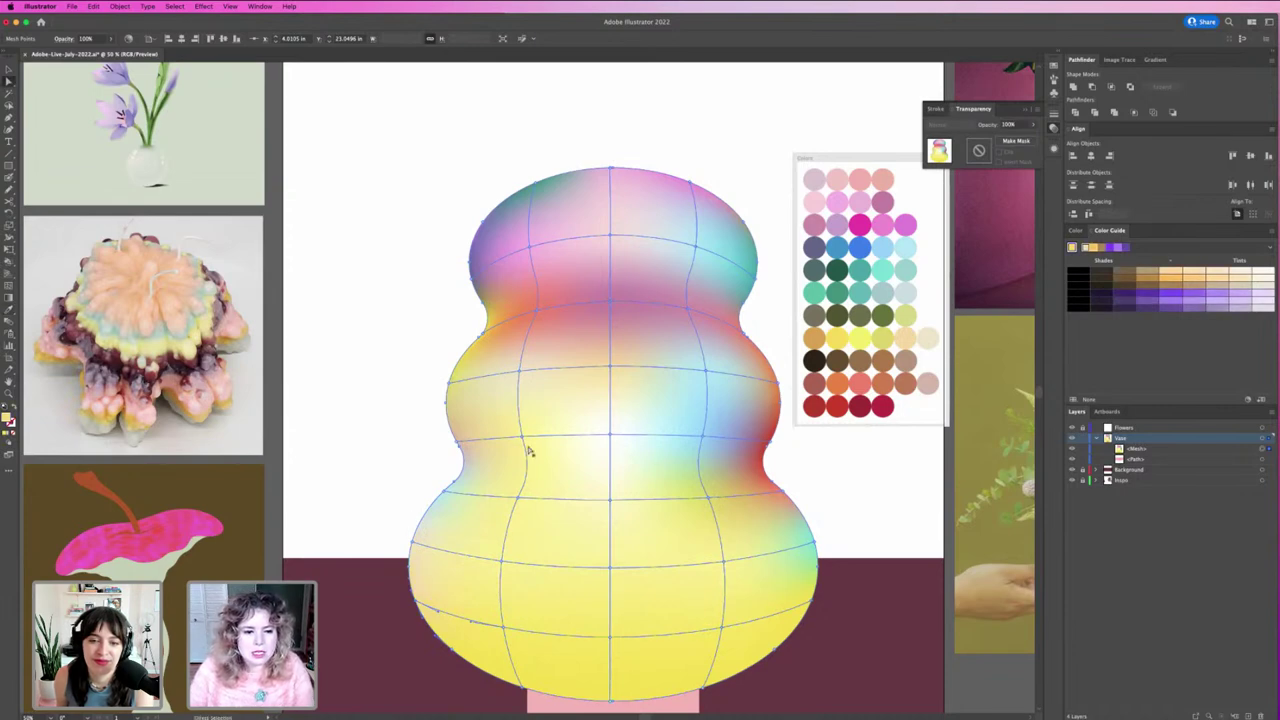
{"action": "left_click", "coordinate": [521, 495]}
Step: Colour the lower-left waist point teal, undoing an accidental magenta fill of the whole vase
{"action": "key", "text": "i"}
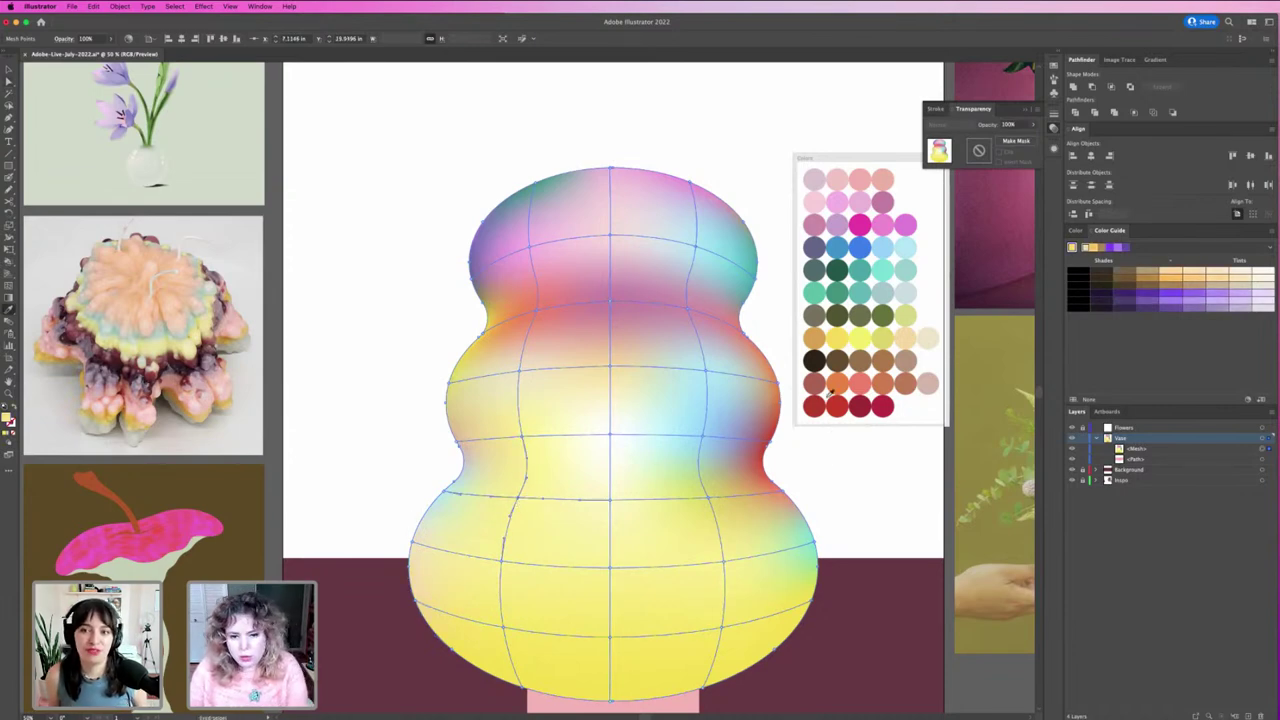
{"action": "left_click", "coordinate": [836, 292]}
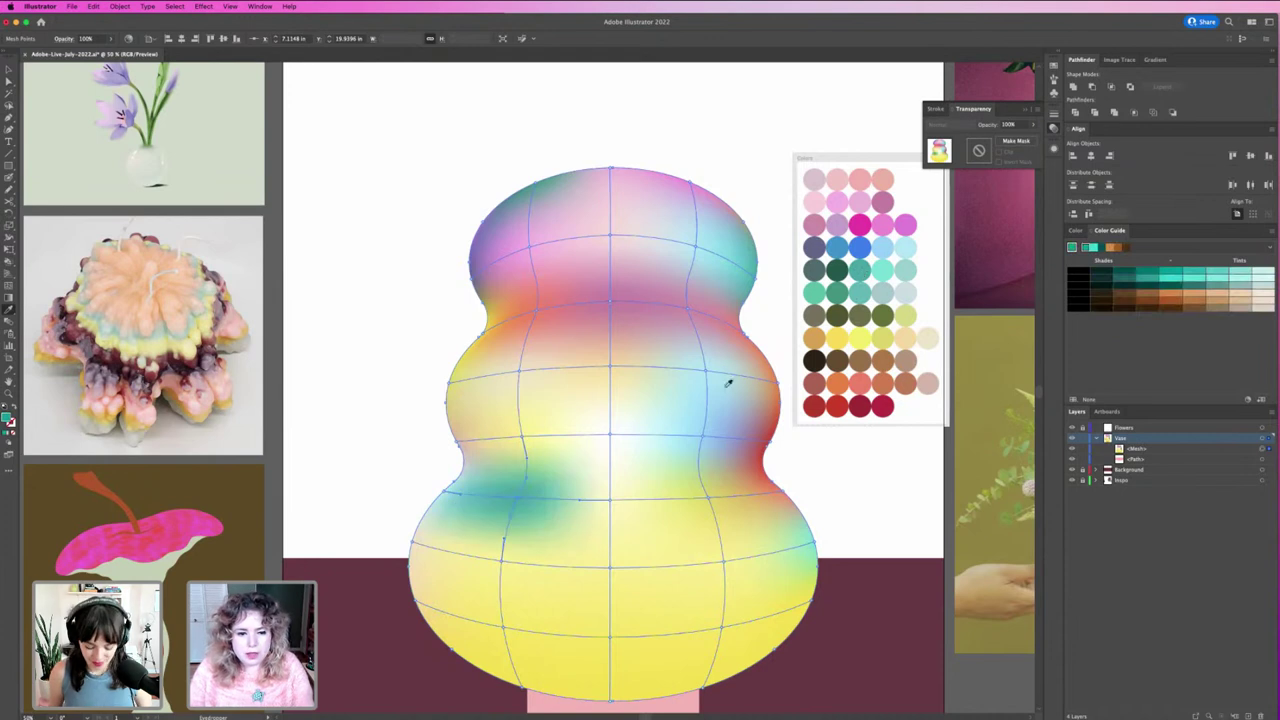
{"action": "key", "text": "v"}
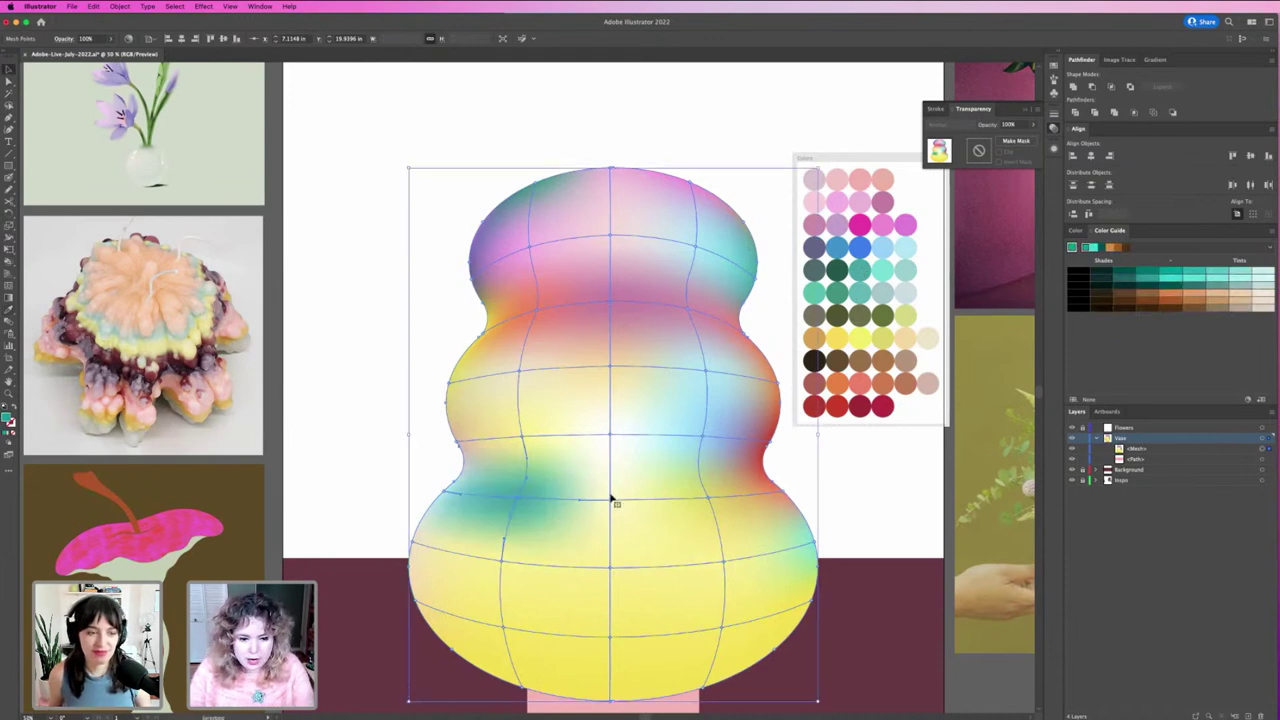
{"action": "key", "text": "a"}
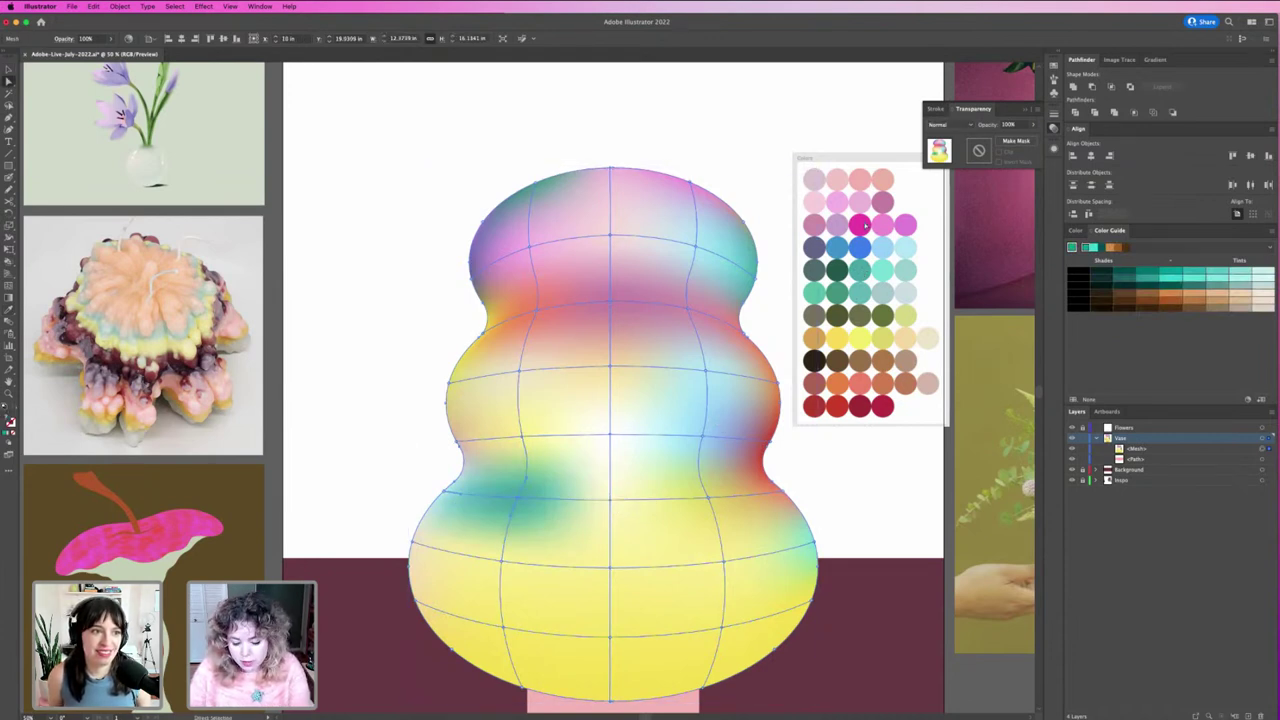
{"action": "left_click", "coordinate": [858, 224]}
{"action": "key", "text": "ctrl+z"}
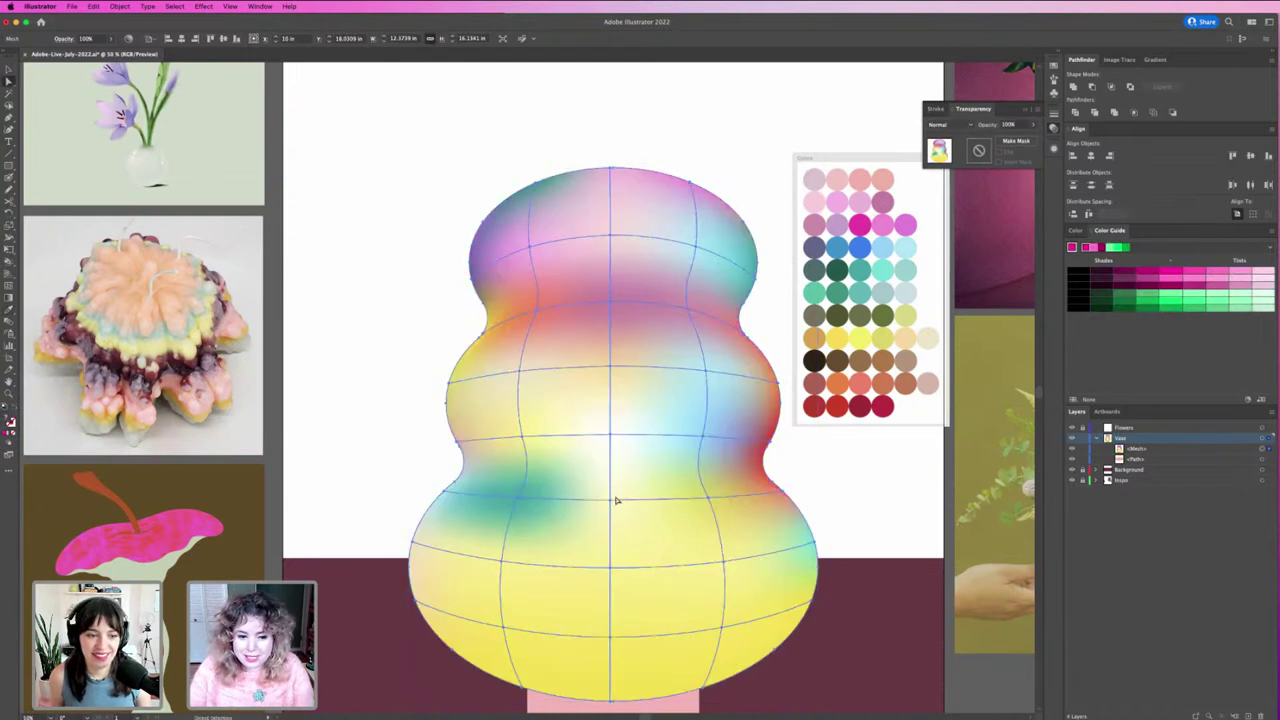
Step: Colour the centre waist point magenta and the right waist point blue
{"action": "left_click", "coordinate": [612, 499]}
{"action": "key", "text": "i"}
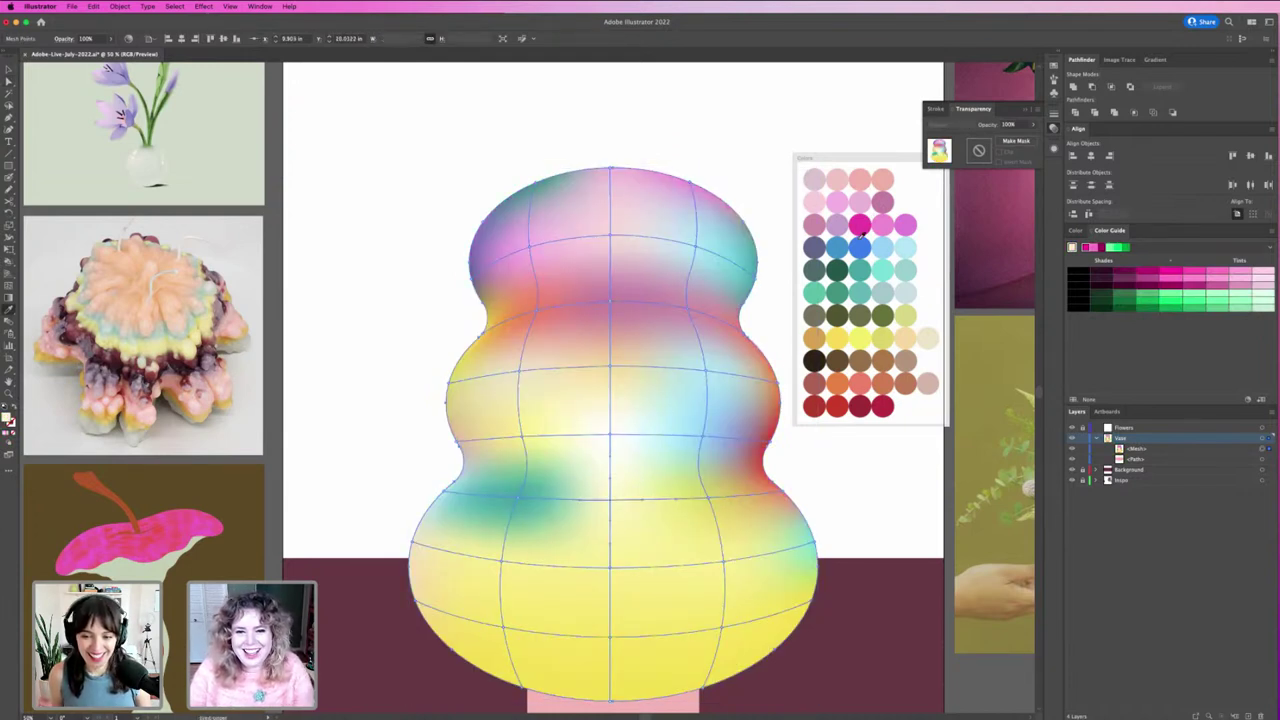
{"action": "left_click", "coordinate": [863, 227]}
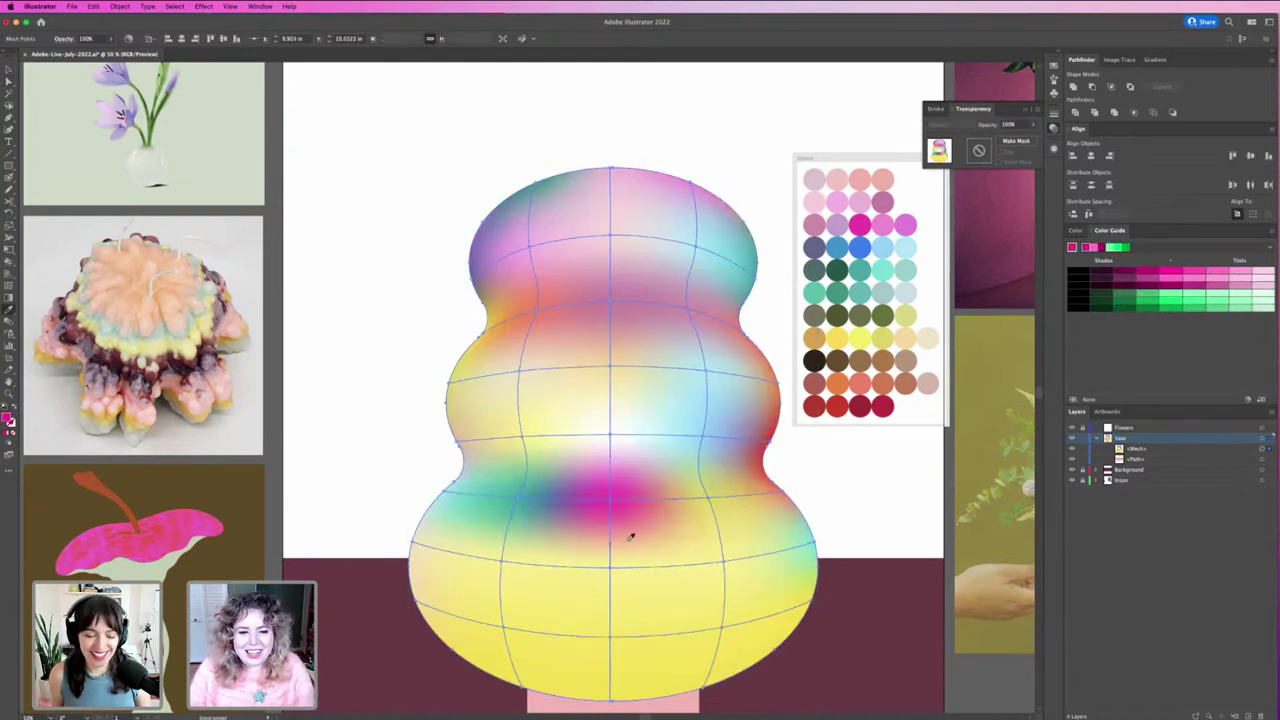
{"action": "left_click", "coordinate": [716, 496], "text": "ctrl"}
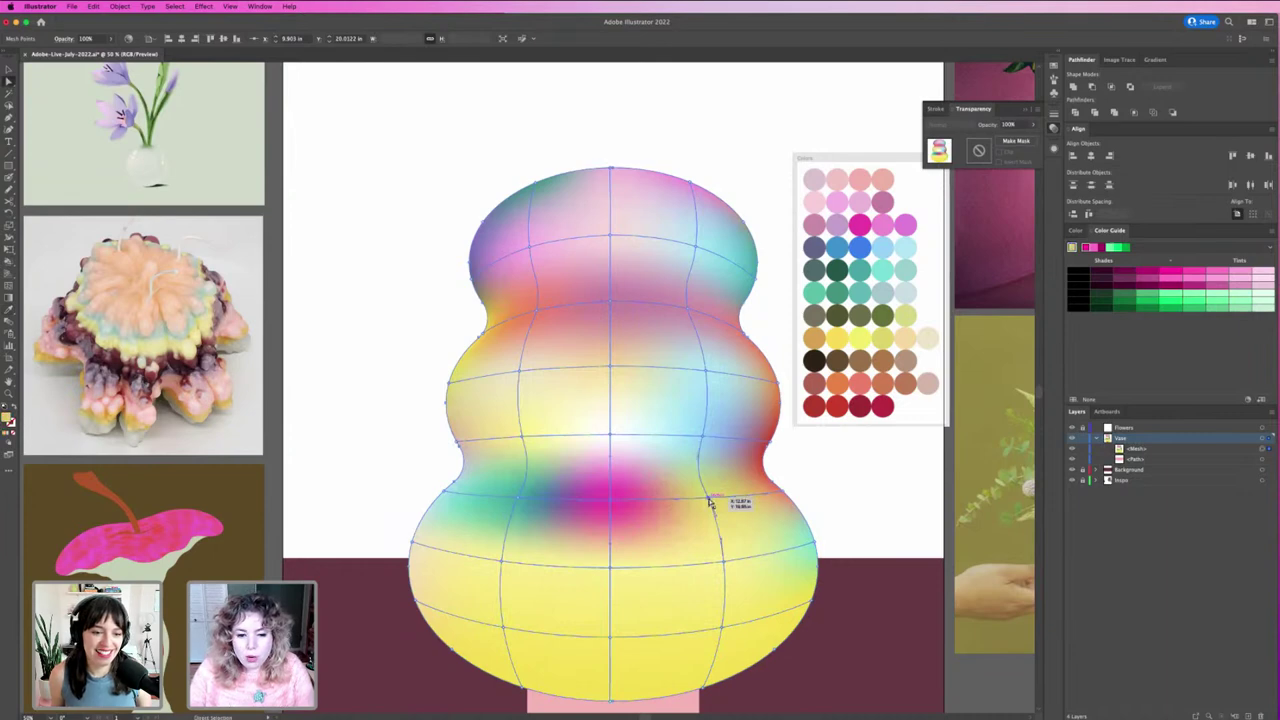
{"action": "left_click", "coordinate": [853, 242]}
Step: Try a solid teal fill on the whole vase mesh and undo it
{"action": "key", "text": "v"}
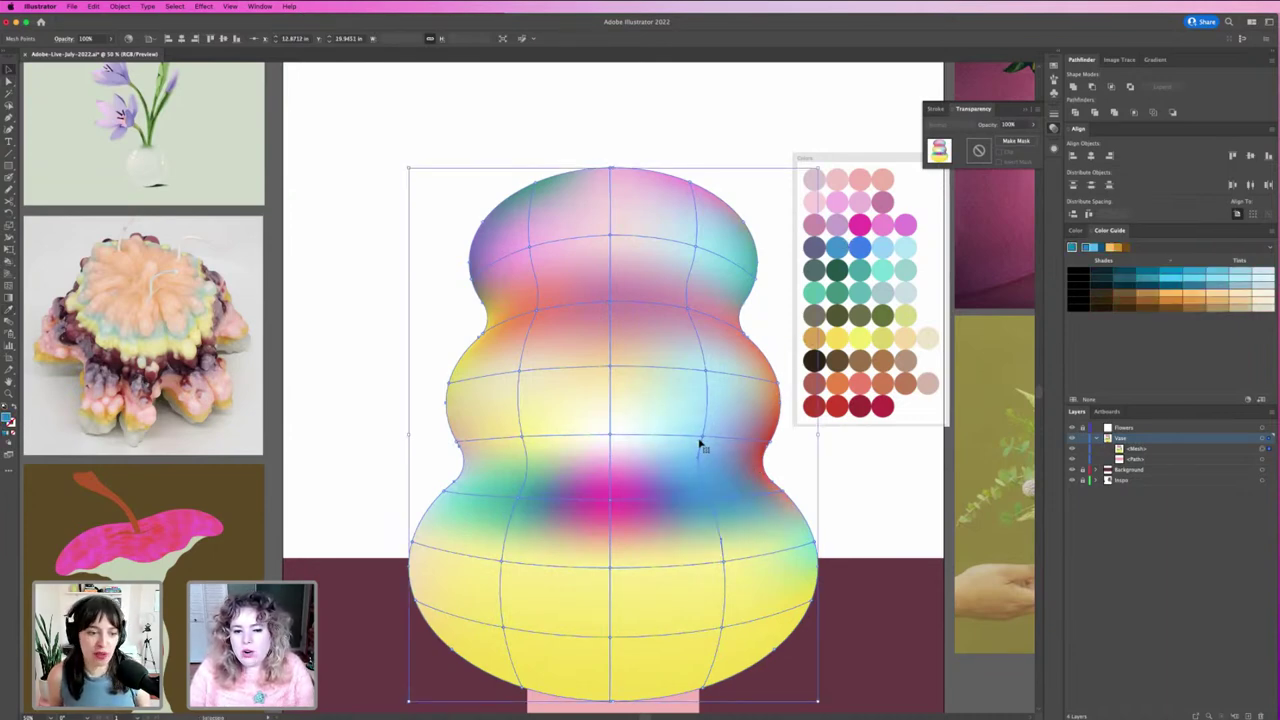
{"action": "left_click", "coordinate": [613, 436]}
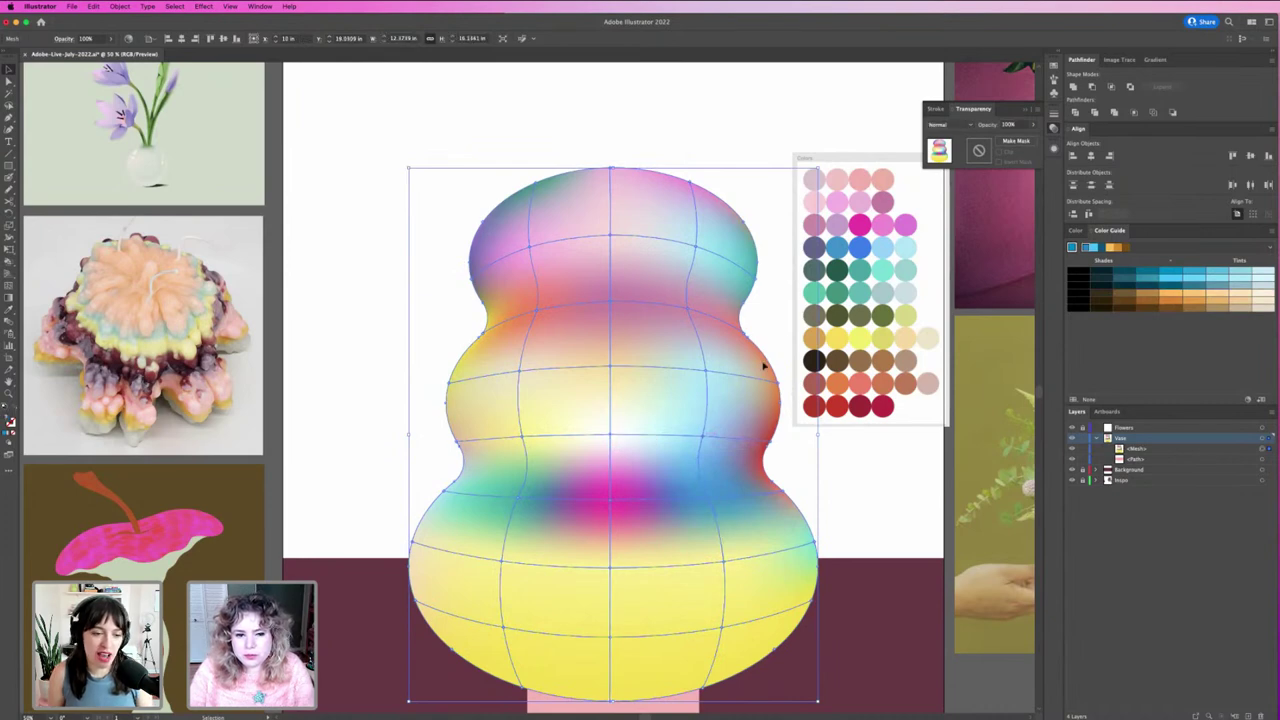
{"action": "key", "text": "i"}
{"action": "left_click", "coordinate": [893, 265]}
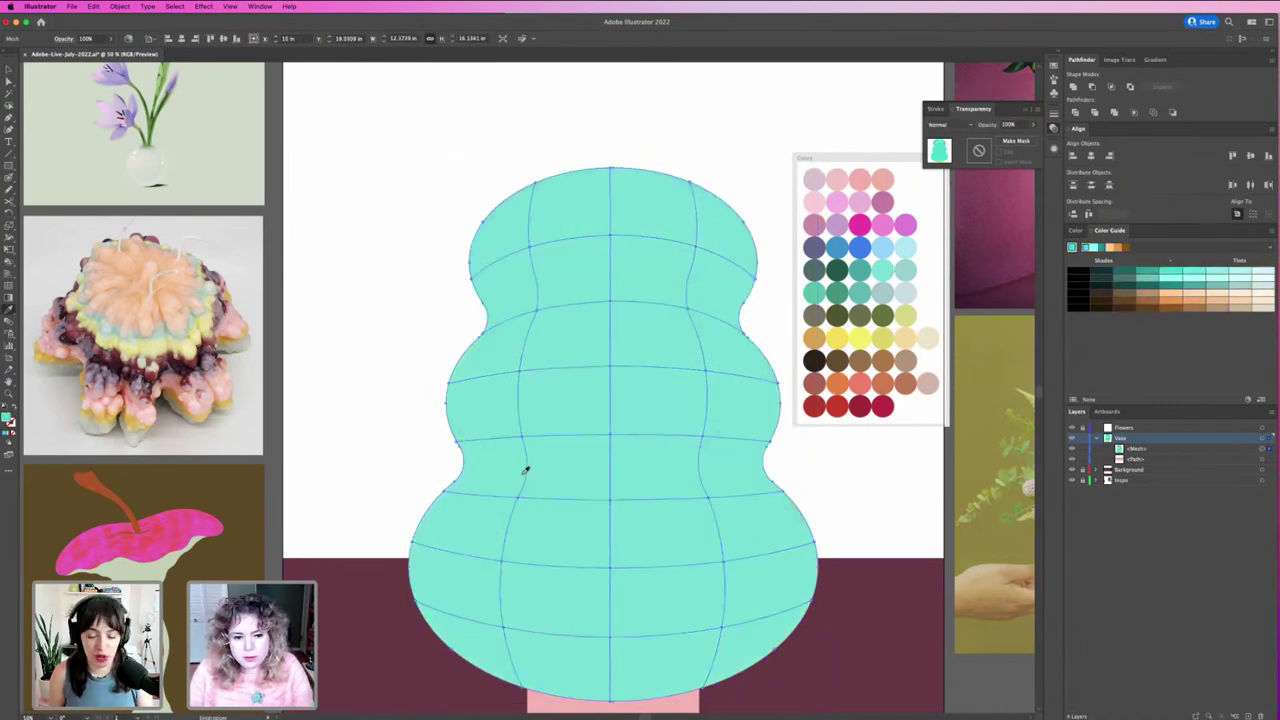
{"action": "key", "text": "ctrl+z"}
Step: Pick a left-side waist mesh point and apply a swatch colour to it
{"action": "key", "text": "a"}
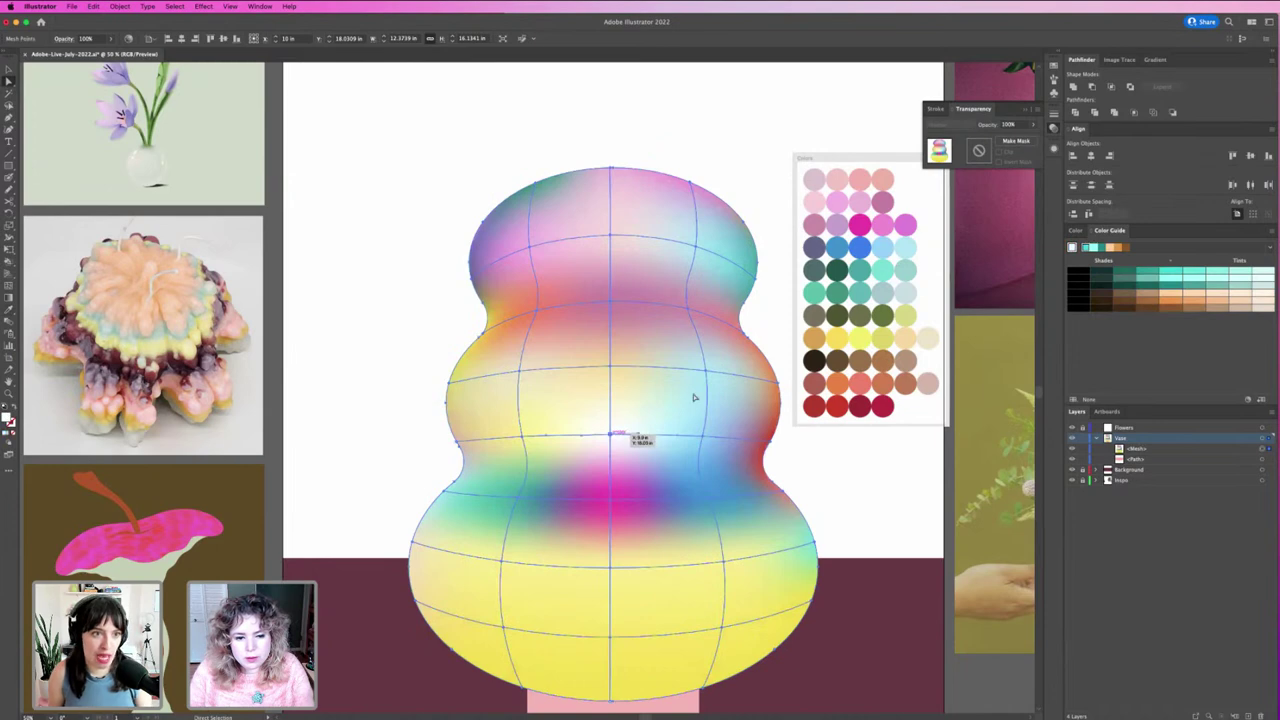
{"action": "left_click", "coordinate": [620, 410]}
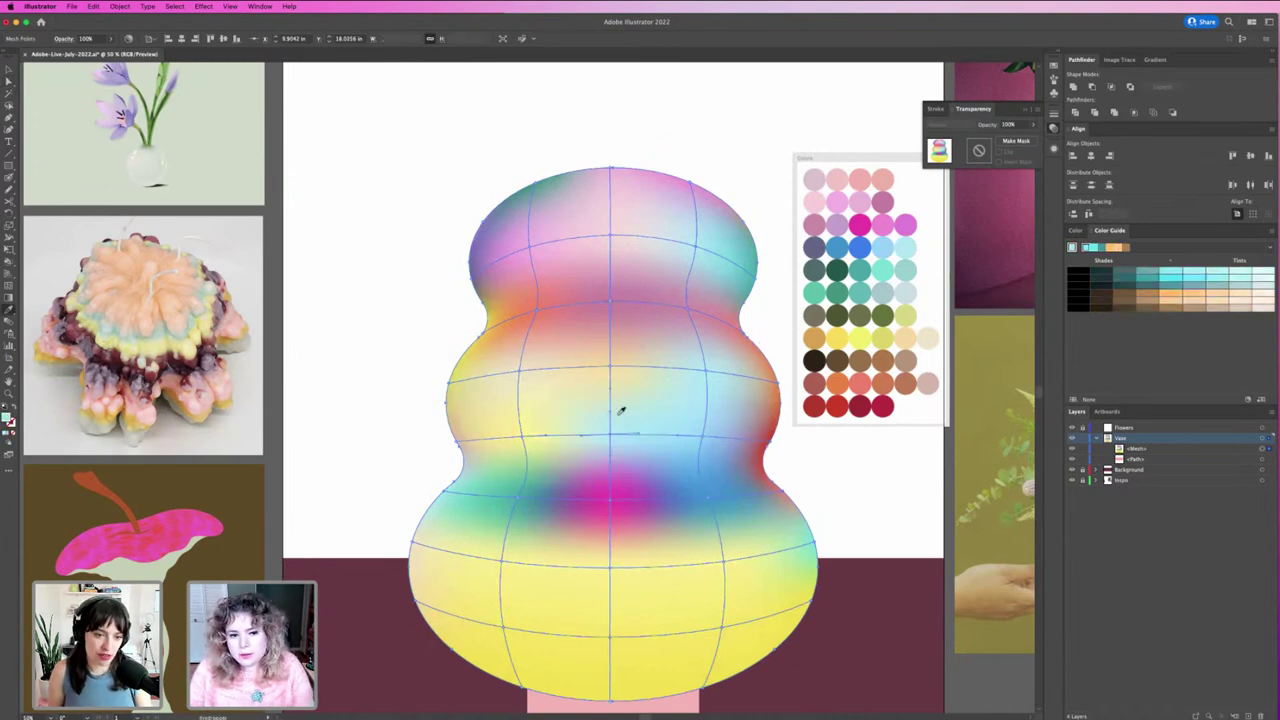
{"action": "left_click", "coordinate": [520, 435]}
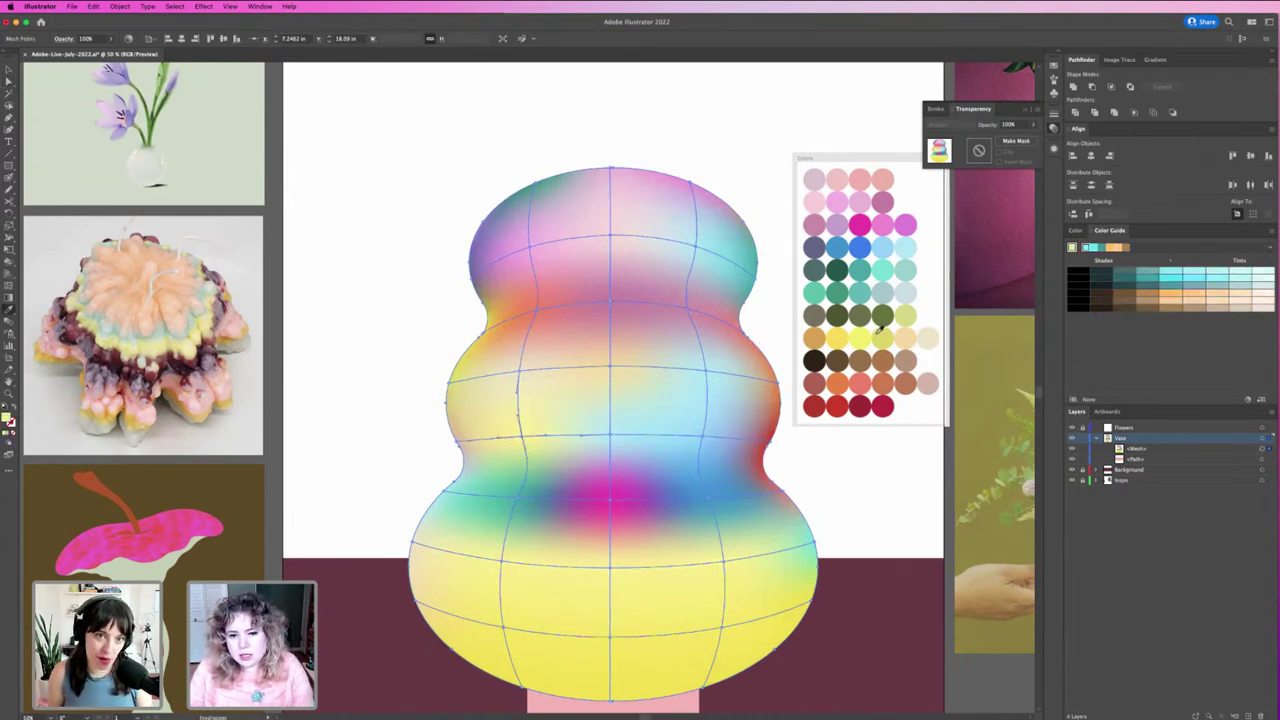
{"action": "key", "text": "a"}
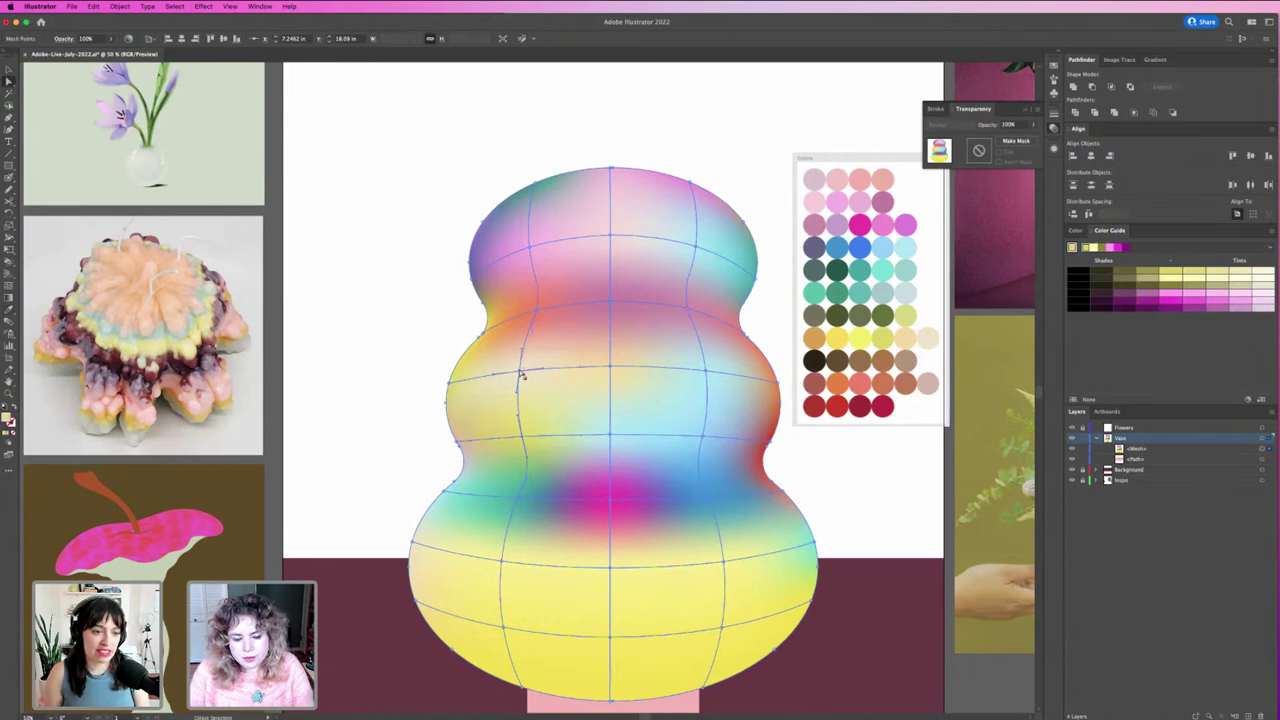
{"action": "key", "text": "i"}
{"action": "left_click", "coordinate": [903, 338]}
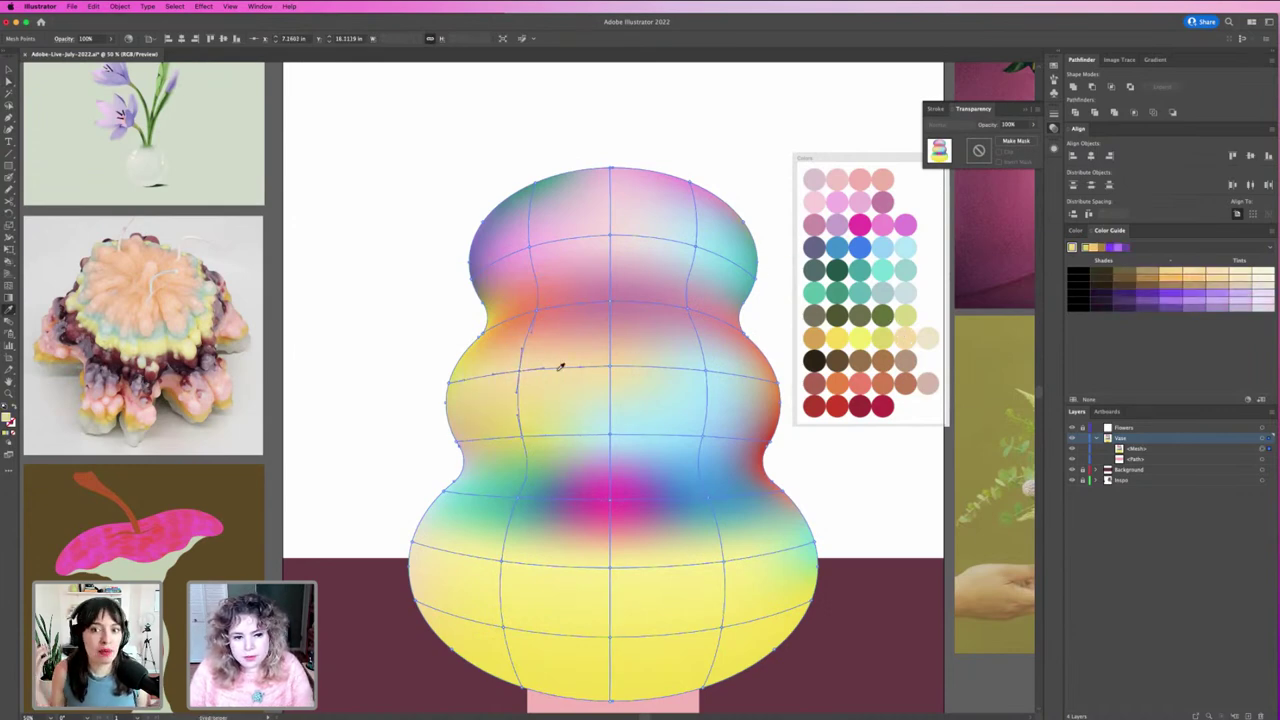
Step: Deselect the vase and zoom out then back in to review it
{"action": "key", "text": "v"}
{"action": "left_click", "coordinate": [347, 411]}
{"action": "key", "text": "ctrl+minus"}
{"action": "key", "text": "ctrl+minus"}
{"action": "key", "text": "ctrl+minus"}
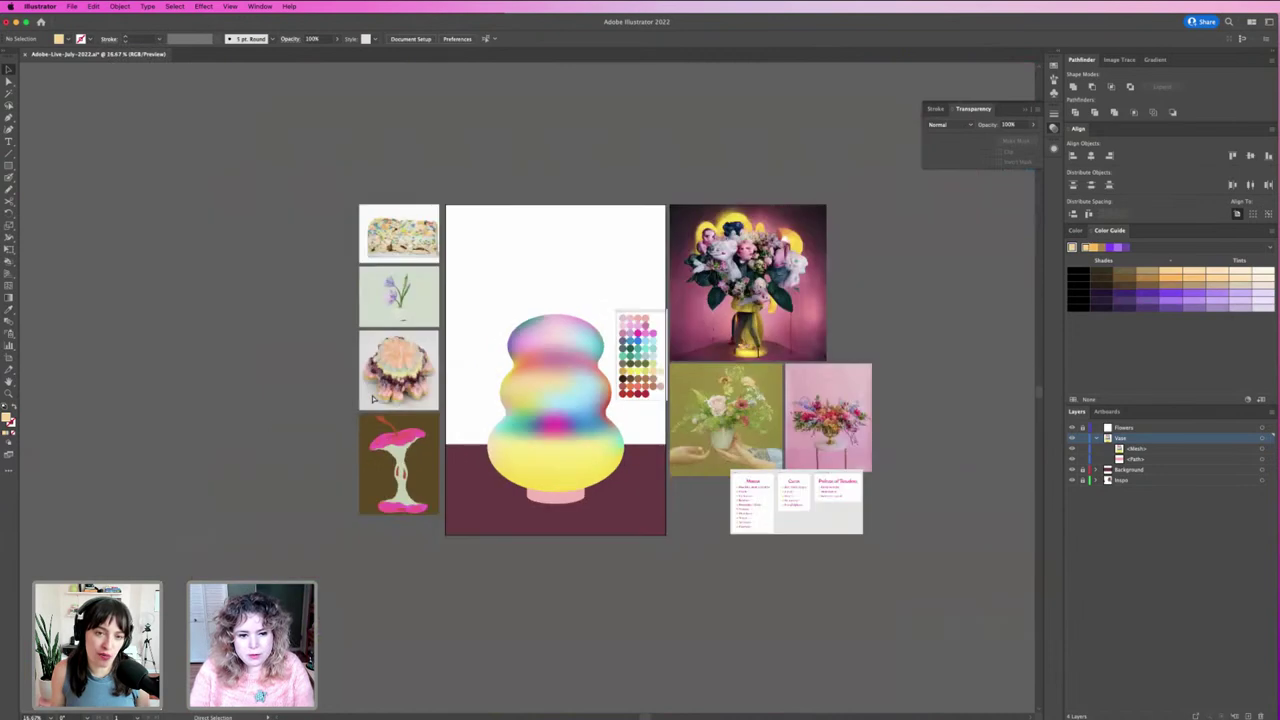
{"action": "key", "text": "ctrl+minus"}
{"action": "key", "text": "ctrl+plus"}
{"action": "key", "text": "ctrl+plus"}
{"action": "key", "text": "ctrl+plus"}
{"action": "key", "text": "ctrl+plus"}
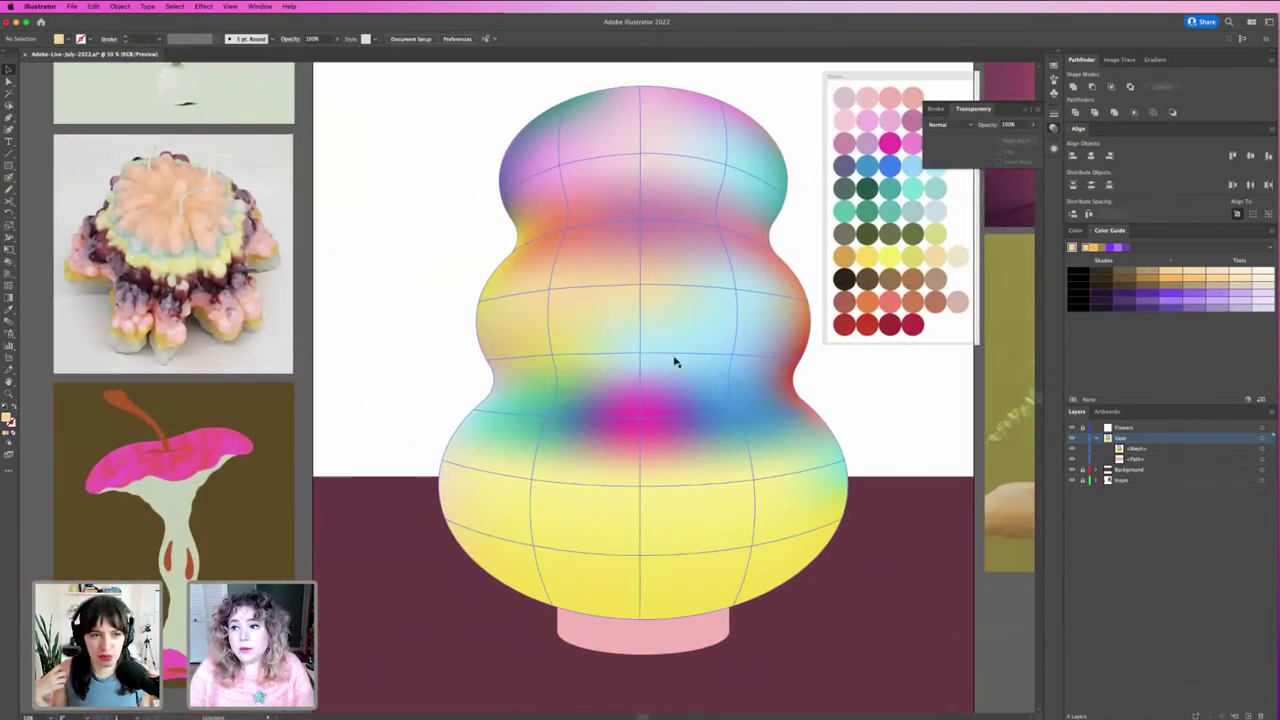
Step: Try slate blue on the point below the magenta spot, then undo it
{"action": "key", "text": "a"}
{"action": "left_click", "coordinate": [637, 521]}
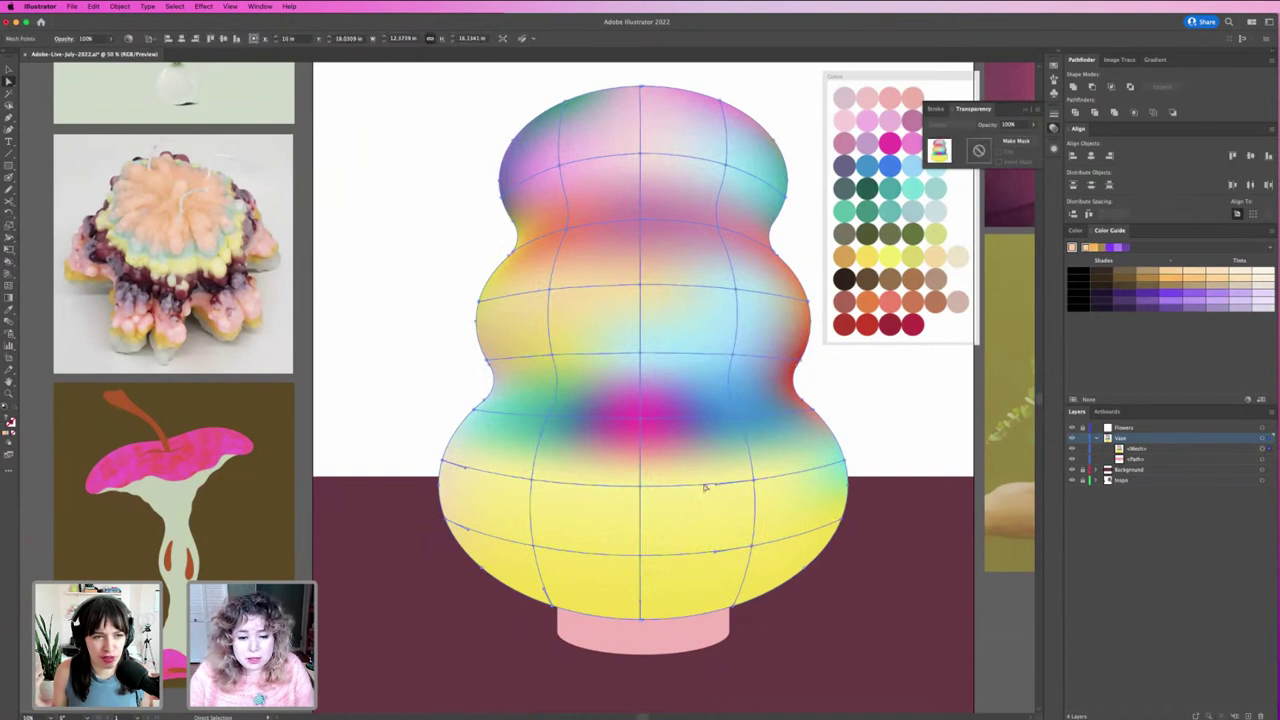
{"action": "left_click", "coordinate": [641, 488]}
{"action": "key", "text": "i"}
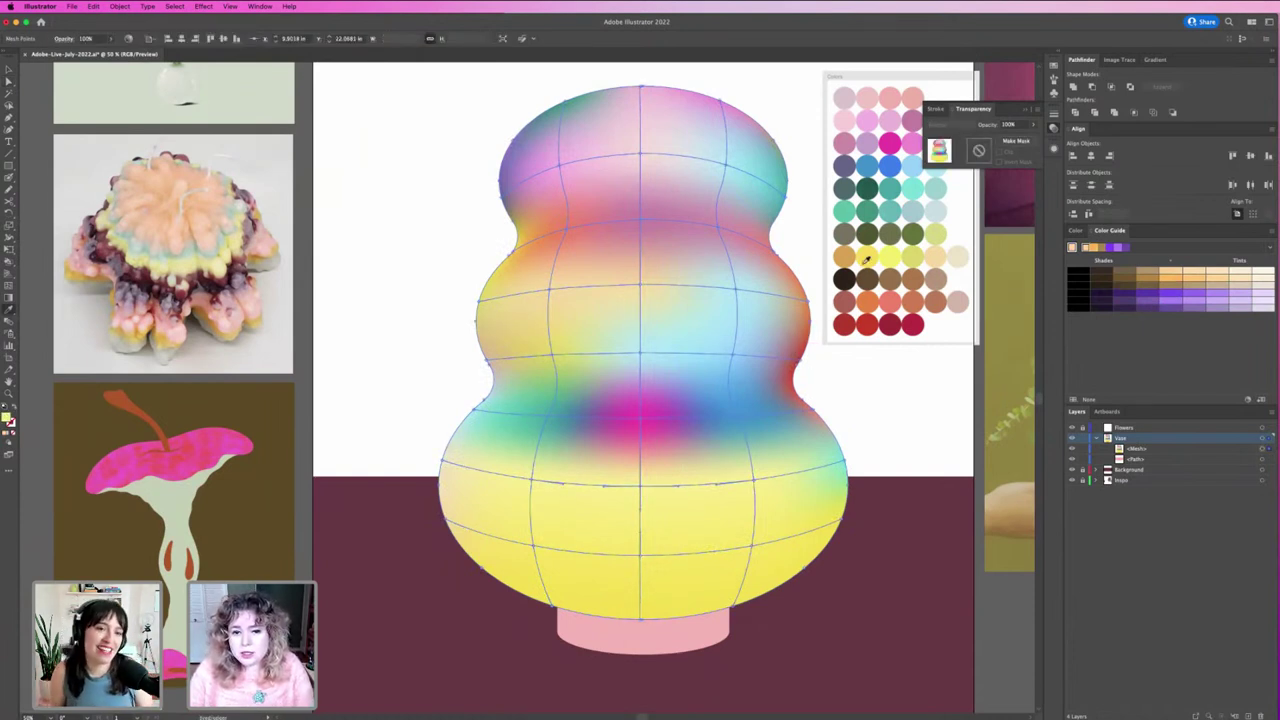
{"action": "left_click", "coordinate": [850, 167]}
{"action": "key", "text": "ctrl+z"}
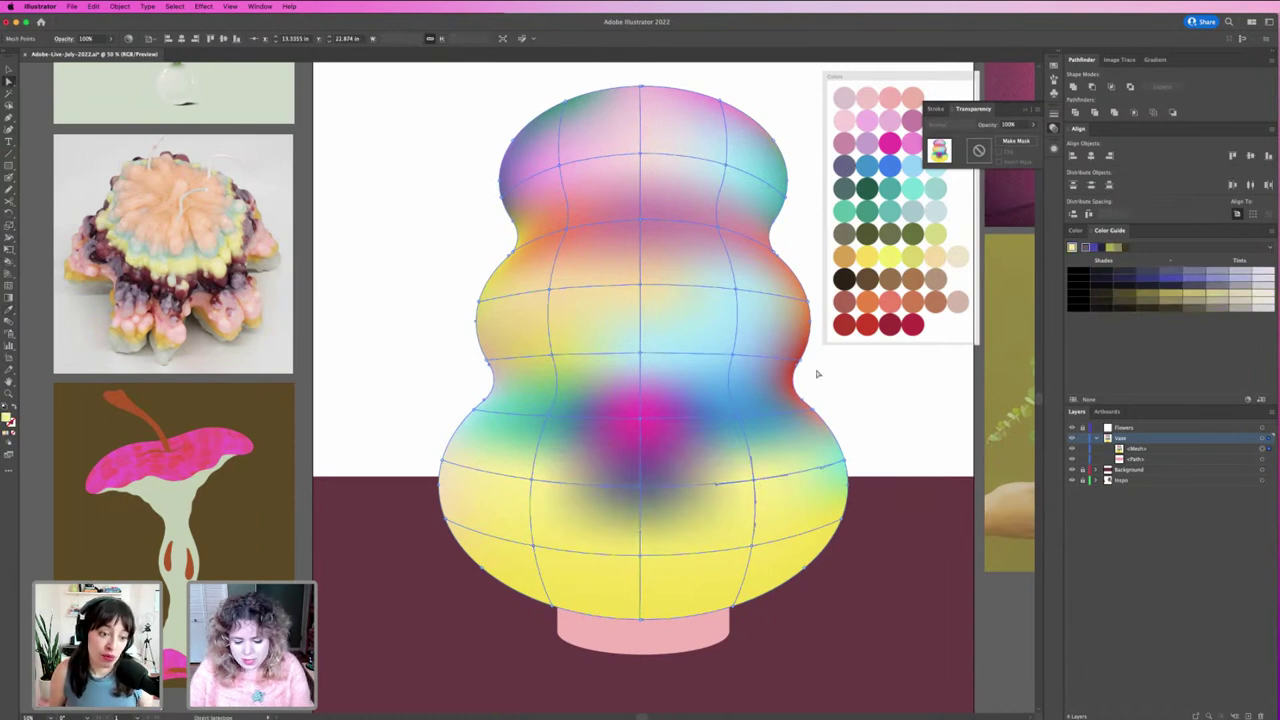
Step: Recolour the right-of-centre area olive-yellow and the lower-right area blue
{"action": "left_click", "coordinate": [890, 190]}
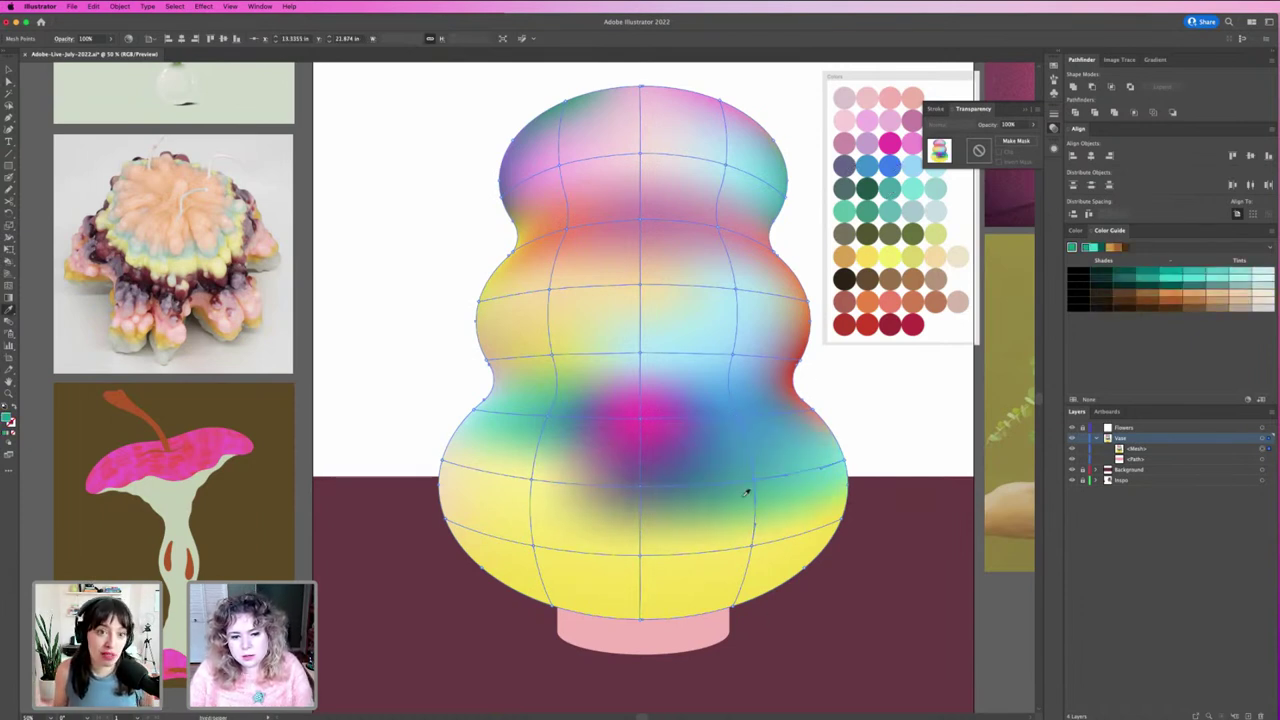
{"action": "left_click", "coordinate": [872, 209]}
{"action": "left_click", "coordinate": [881, 229]}
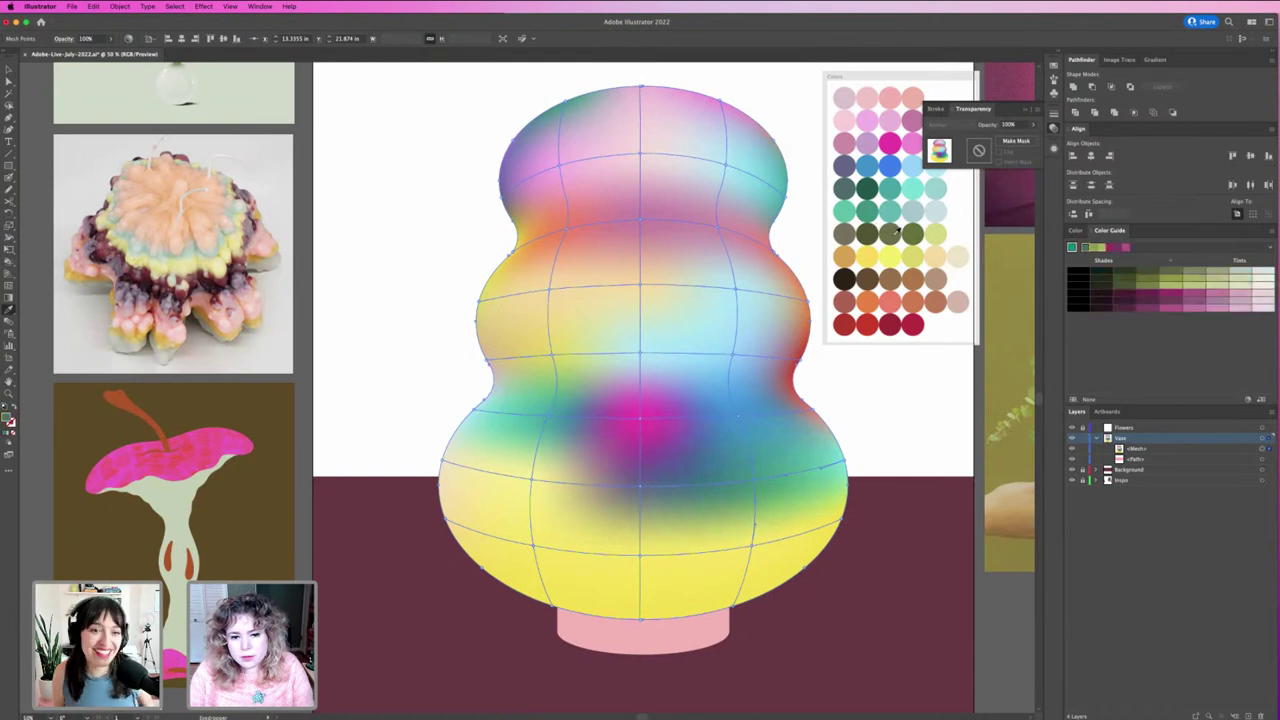
{"action": "left_click", "coordinate": [755, 541]}
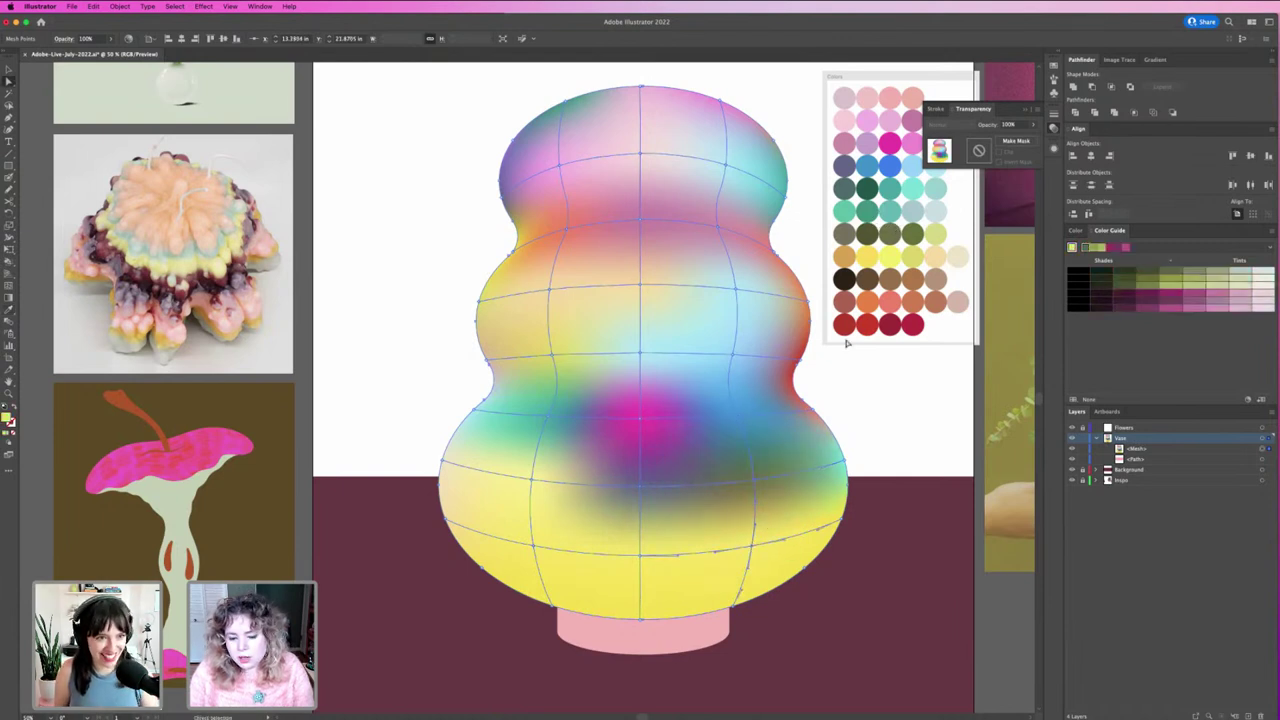
{"action": "left_click", "coordinate": [889, 165]}
Step: Try a solid lilac fill on the whole vase mesh and undo it
{"action": "left_click", "coordinate": [840, 535]}
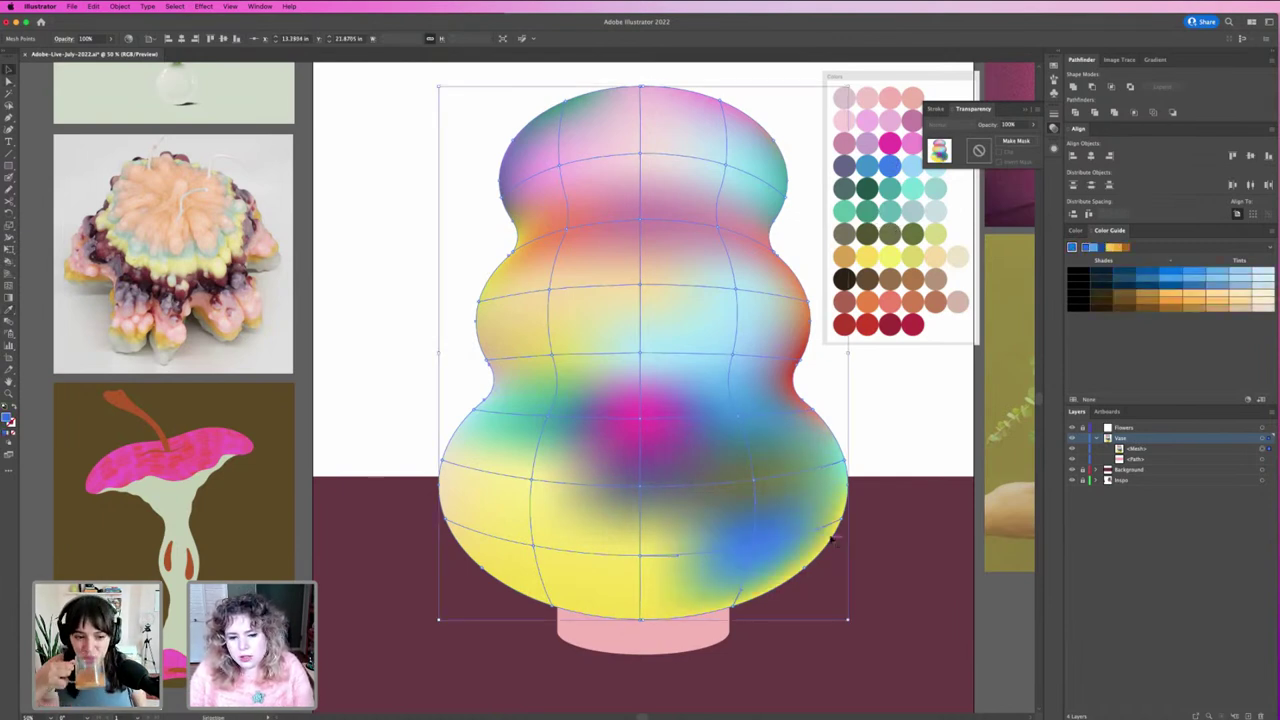
{"action": "left_click", "coordinate": [840, 521]}
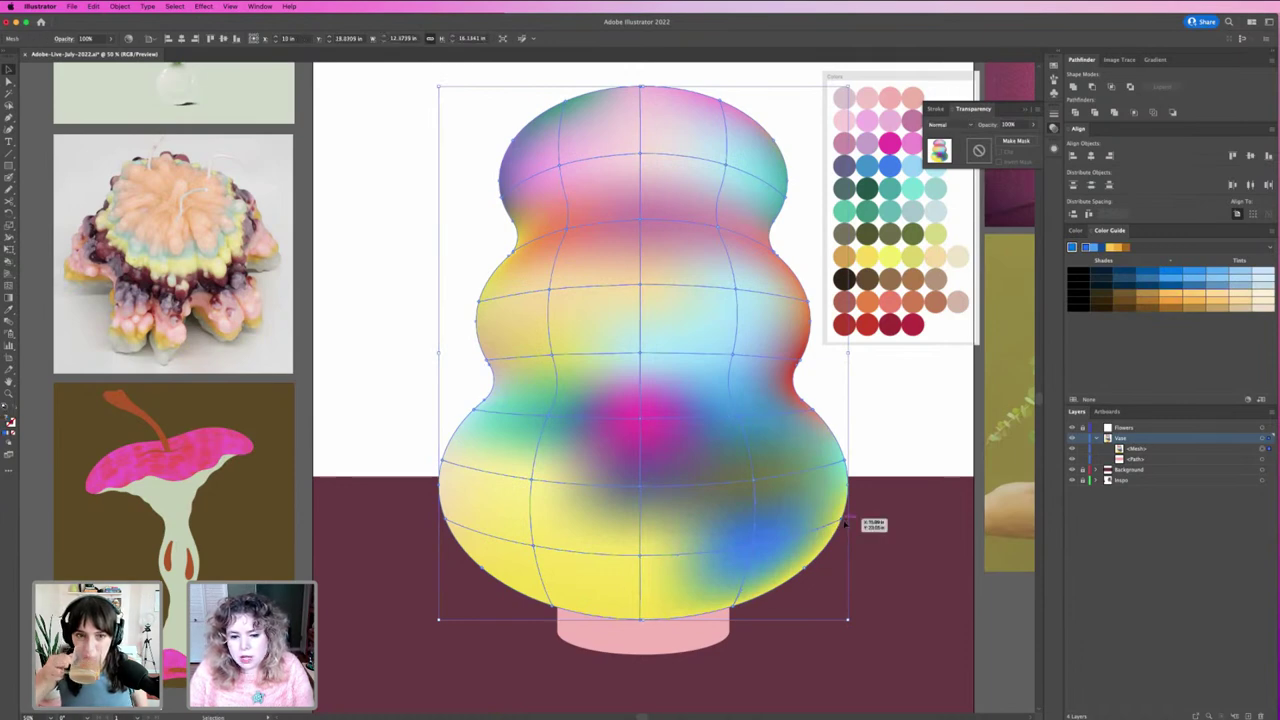
{"action": "scroll", "coordinate": [843, 522], "scroll_direction": "up", "scroll_amount": 2}
{"action": "scroll", "coordinate": [843, 522], "scroll_direction": "right", "scroll_amount": 2}
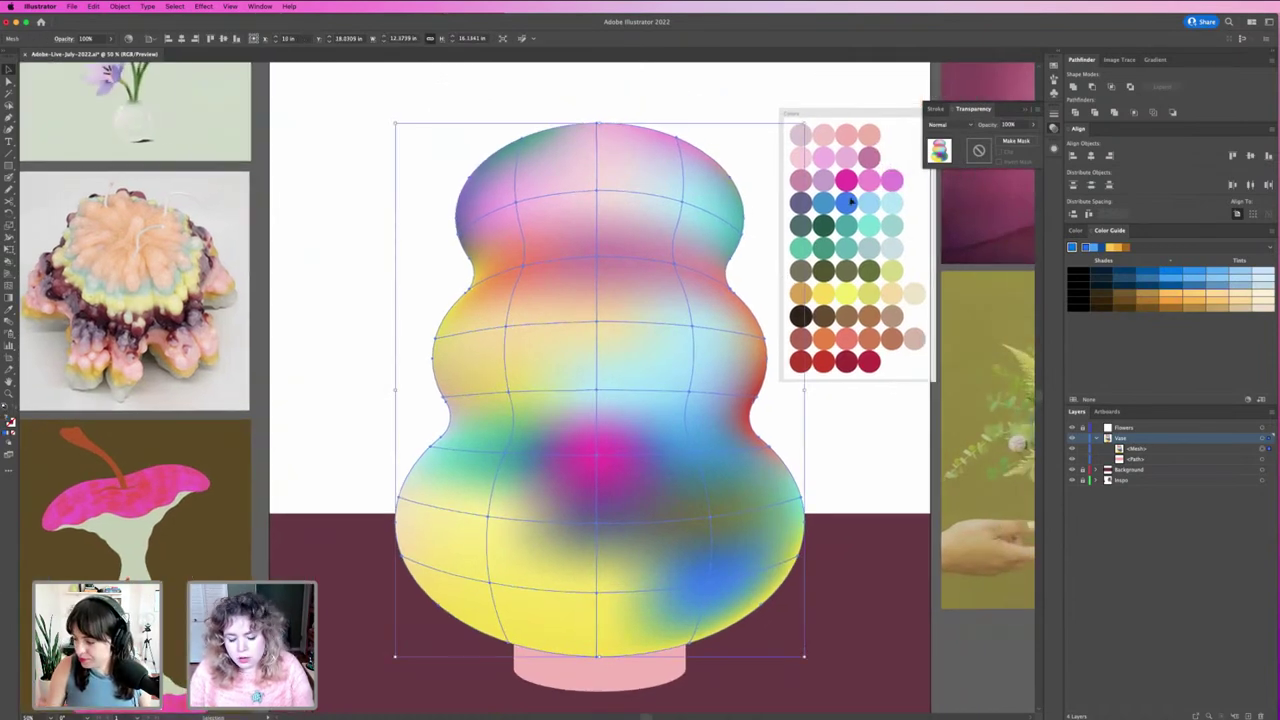
{"action": "left_click", "coordinate": [891, 180]}
{"action": "key", "text": "ctrl+z"}
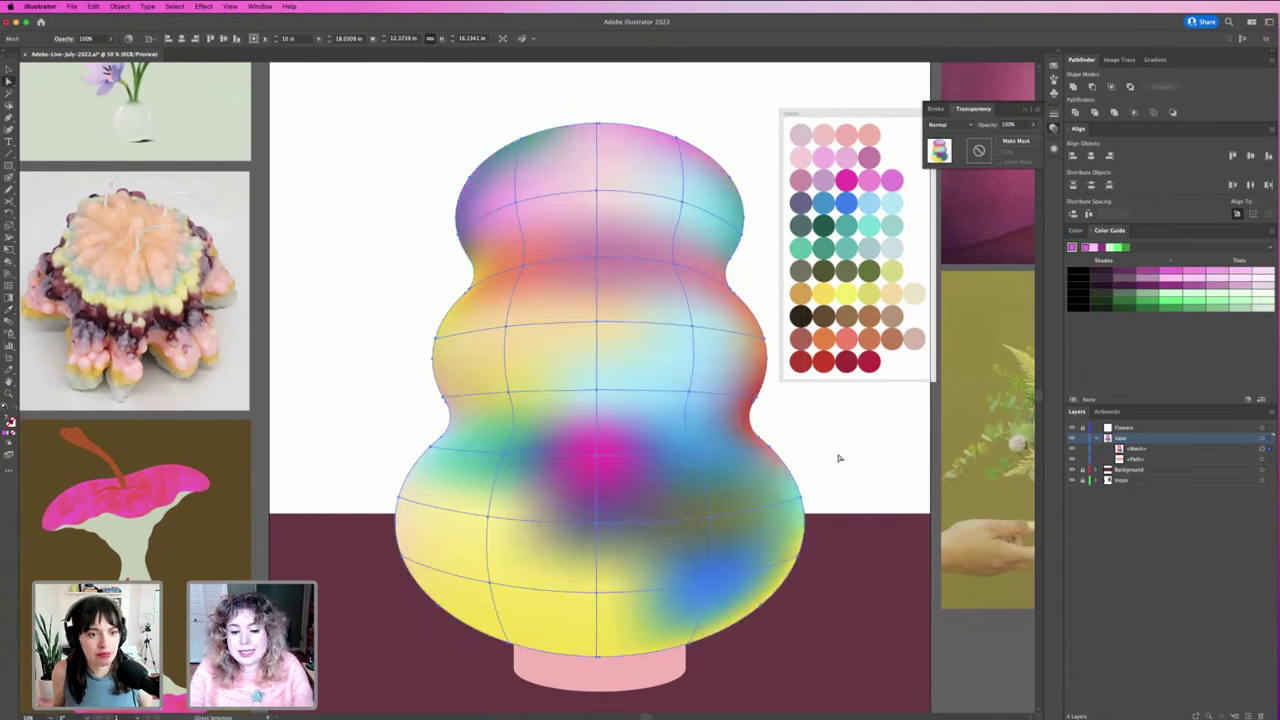
Step: Colour a lower-right mesh point mint teal after undoing a pink trial
{"action": "left_click", "coordinate": [804, 558]}
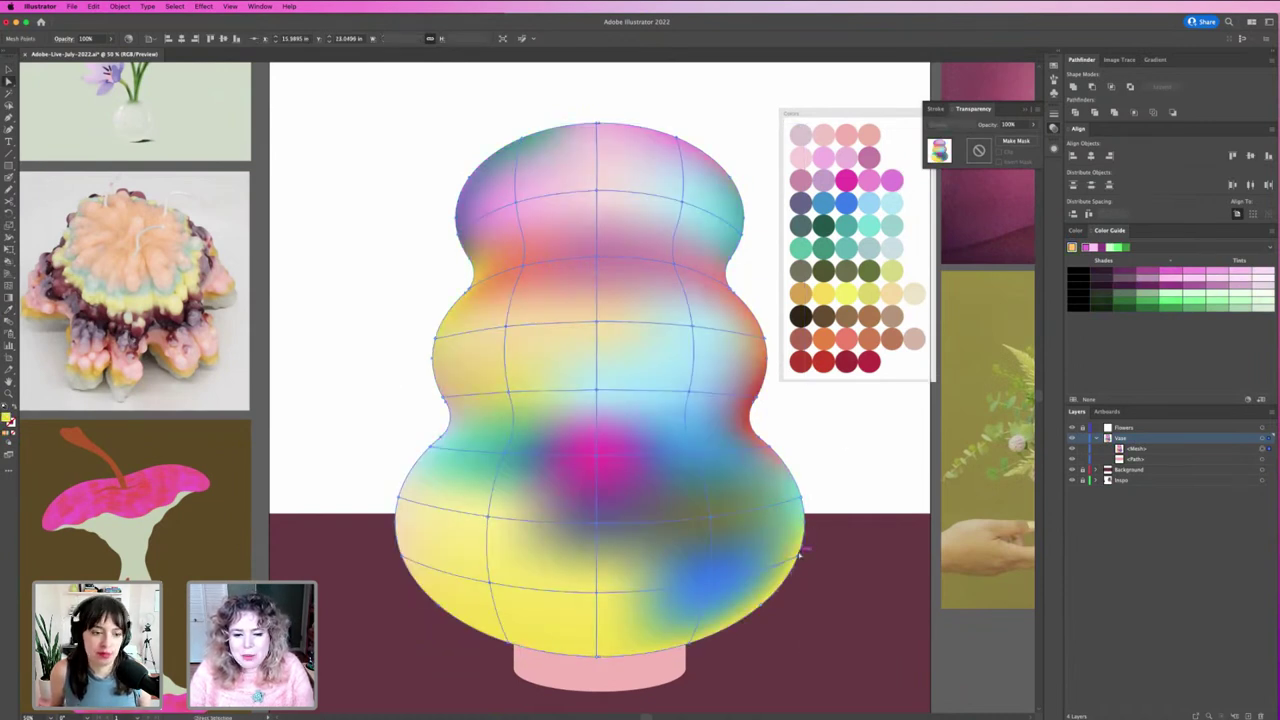
{"action": "left_click", "coordinate": [891, 180]}
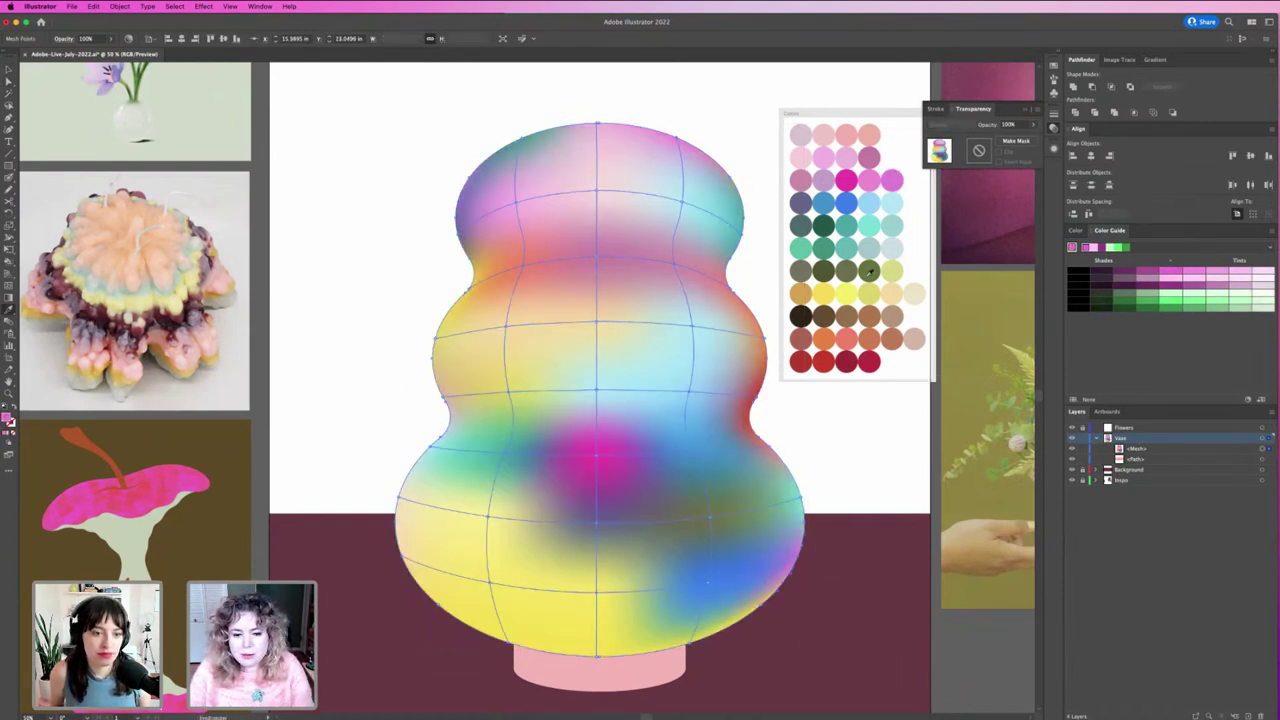
{"action": "key", "text": "ctrl+z"}
{"action": "left_click", "coordinate": [801, 492]}
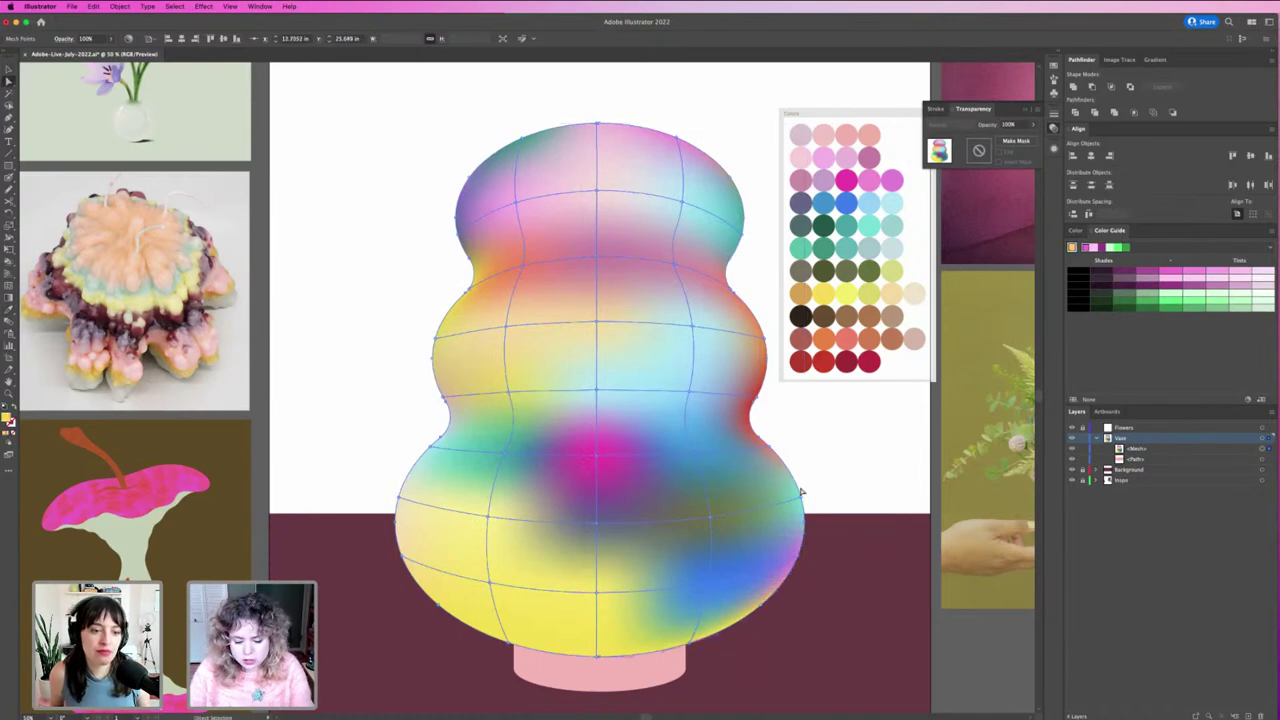
{"action": "key", "text": "i"}
{"action": "left_click", "coordinate": [855, 226]}
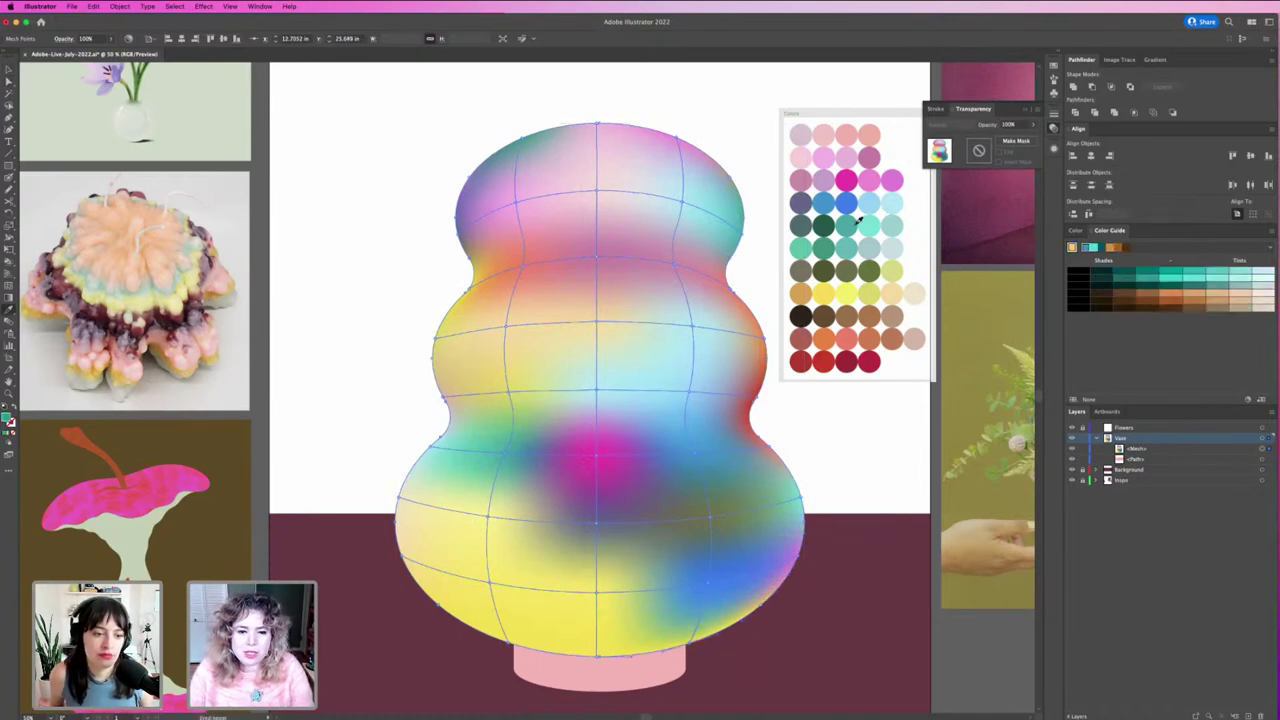
{"action": "left_click", "coordinate": [870, 222]}
Step: Select a lower mesh point, then deselect to preview the blended vase
{"action": "key", "text": "a"}
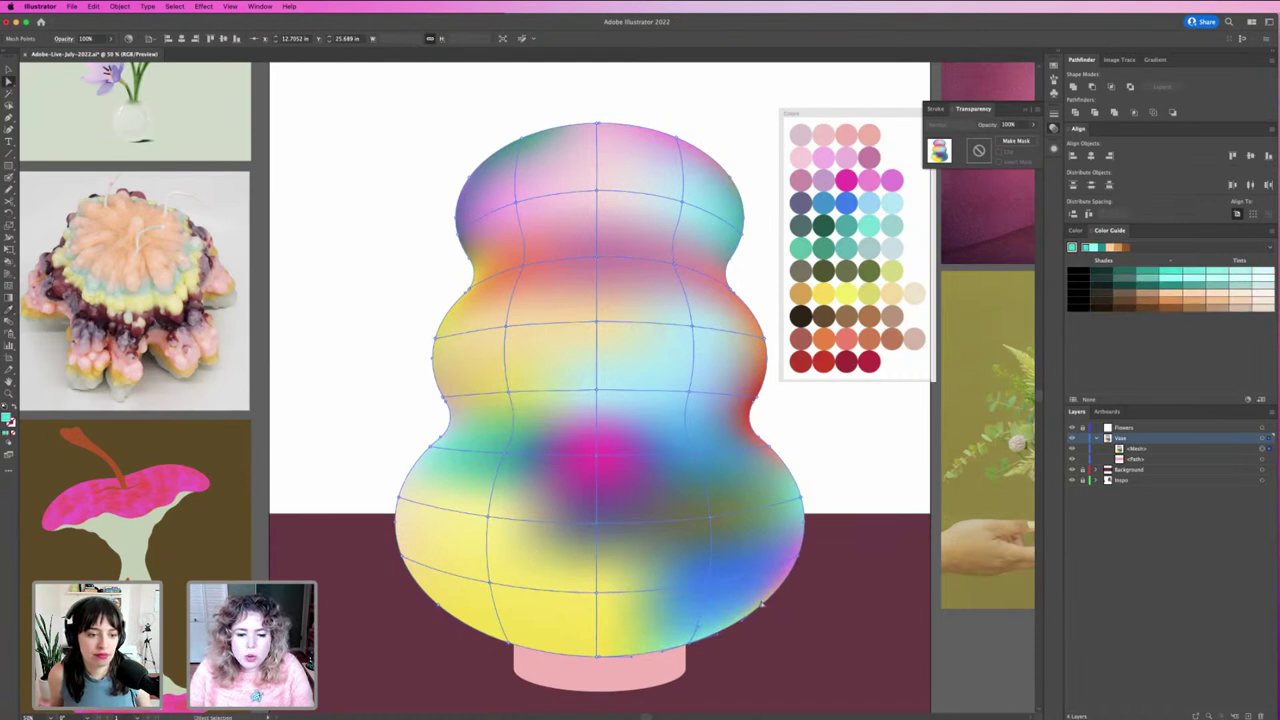
{"action": "left_click", "coordinate": [766, 607]}
{"action": "key", "text": "i"}
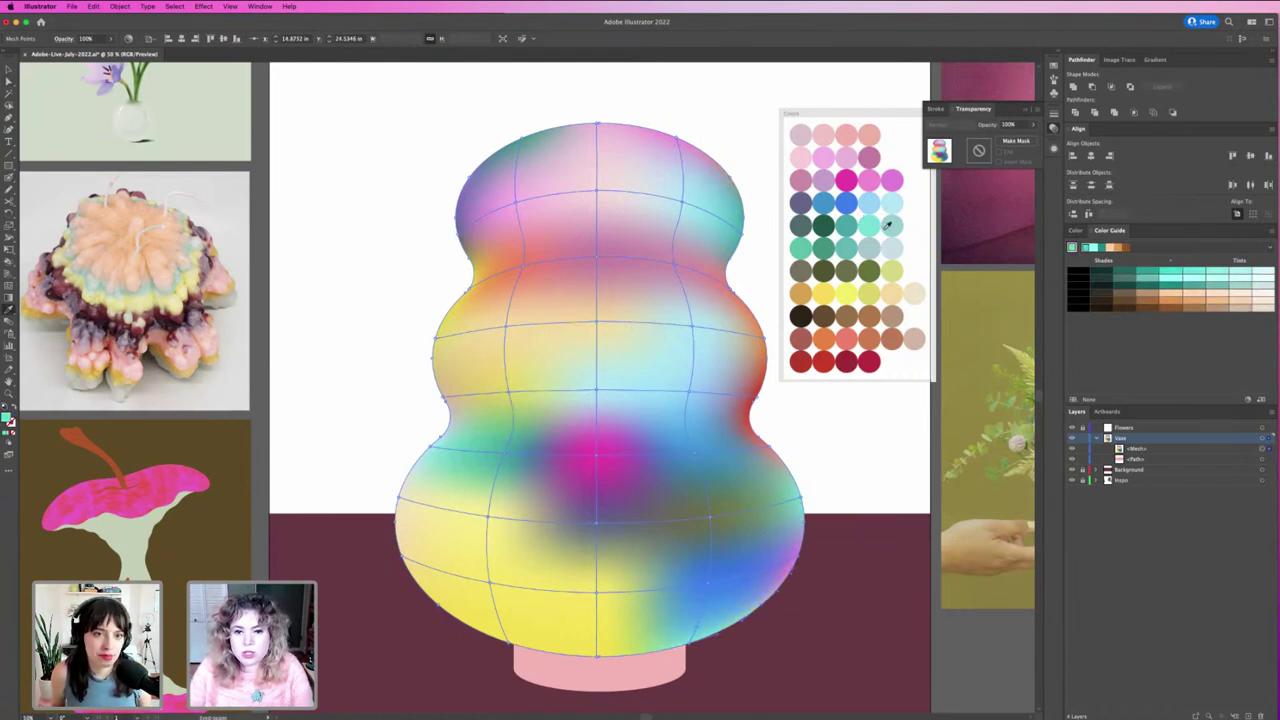
{"action": "key", "text": "v"}
{"action": "left_click", "coordinate": [809, 606]}
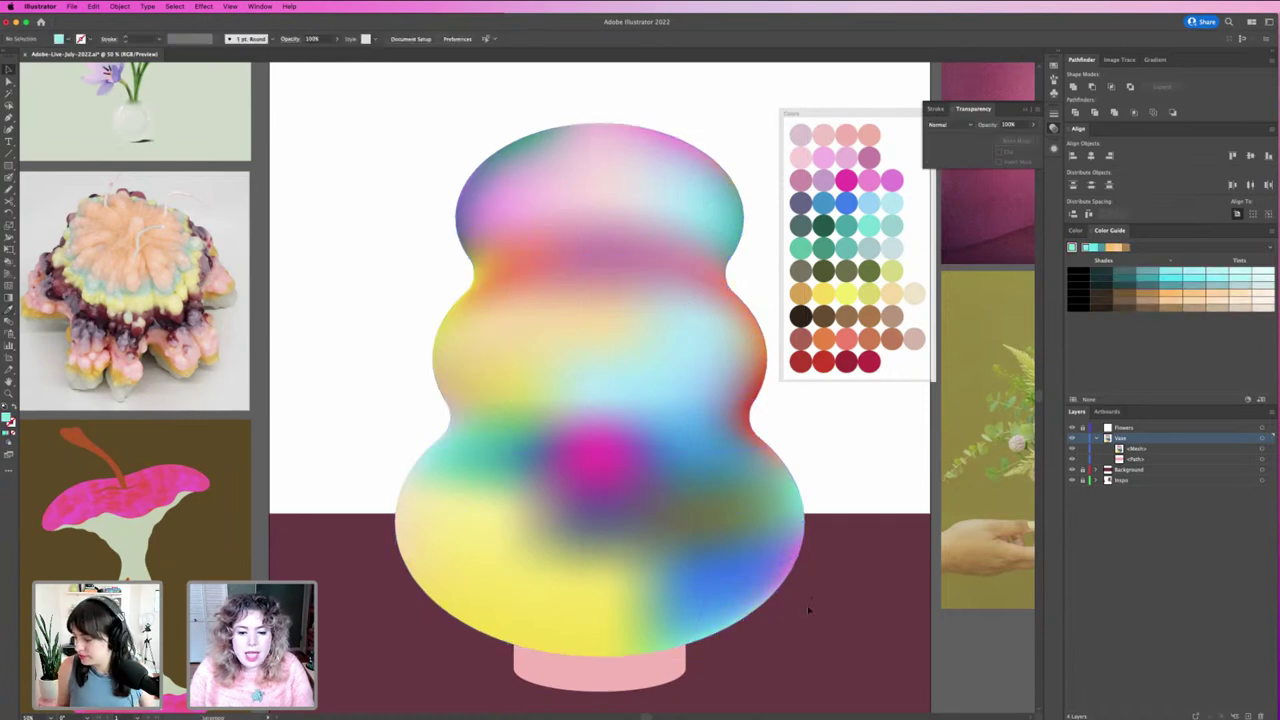
Step: Colour a bottom mesh point pink and a bottom-left point bright yellow
{"action": "left_click", "coordinate": [600, 655]}
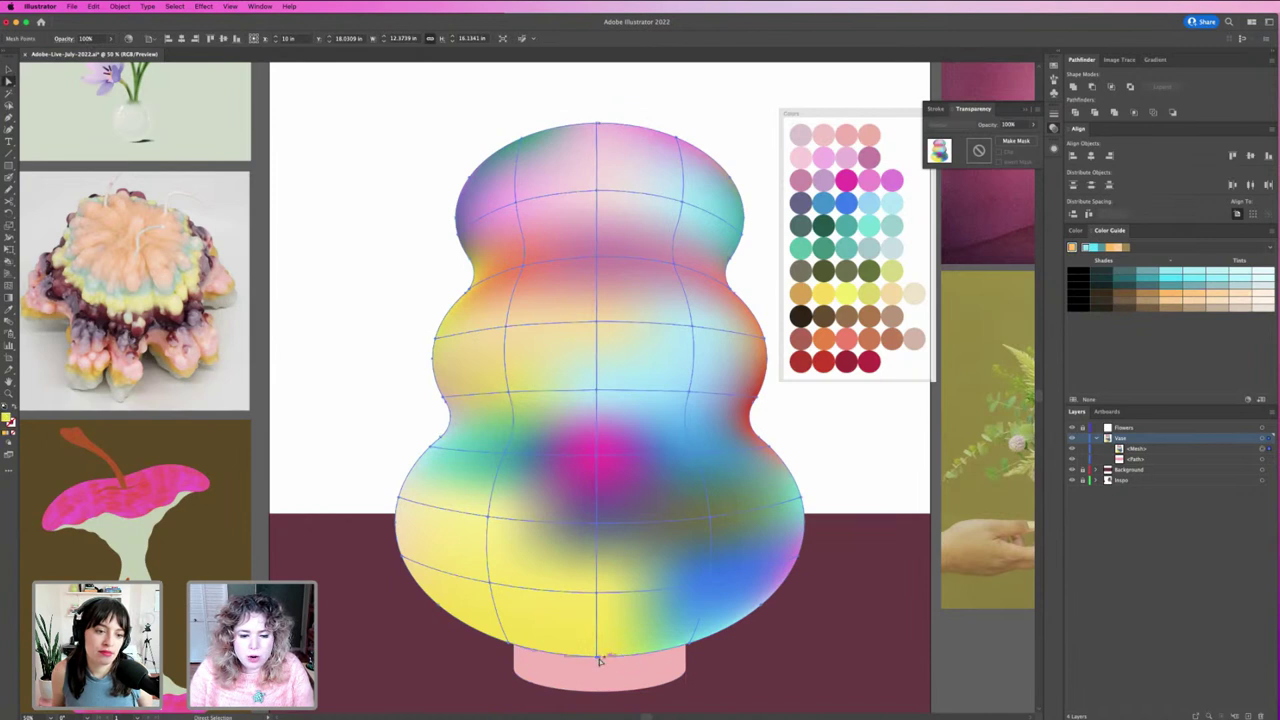
{"action": "left_click", "coordinate": [598, 658]}
{"action": "key", "text": "i"}
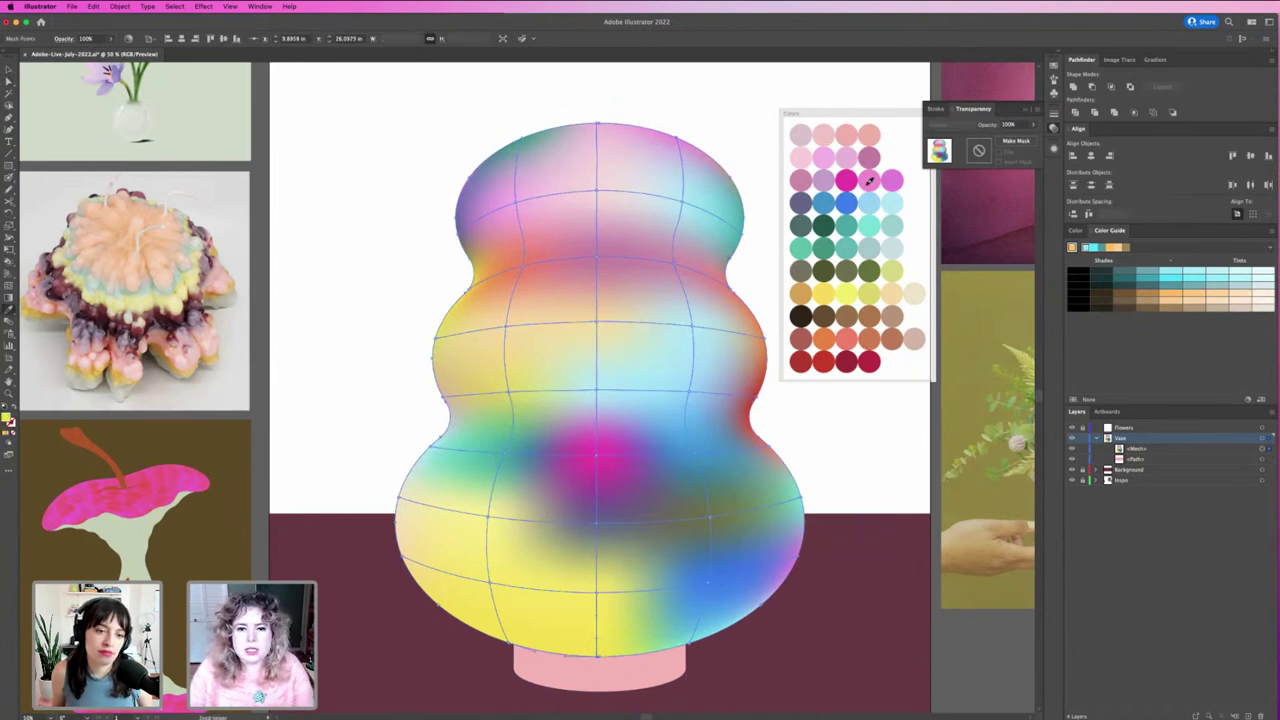
{"action": "left_click", "coordinate": [867, 183]}
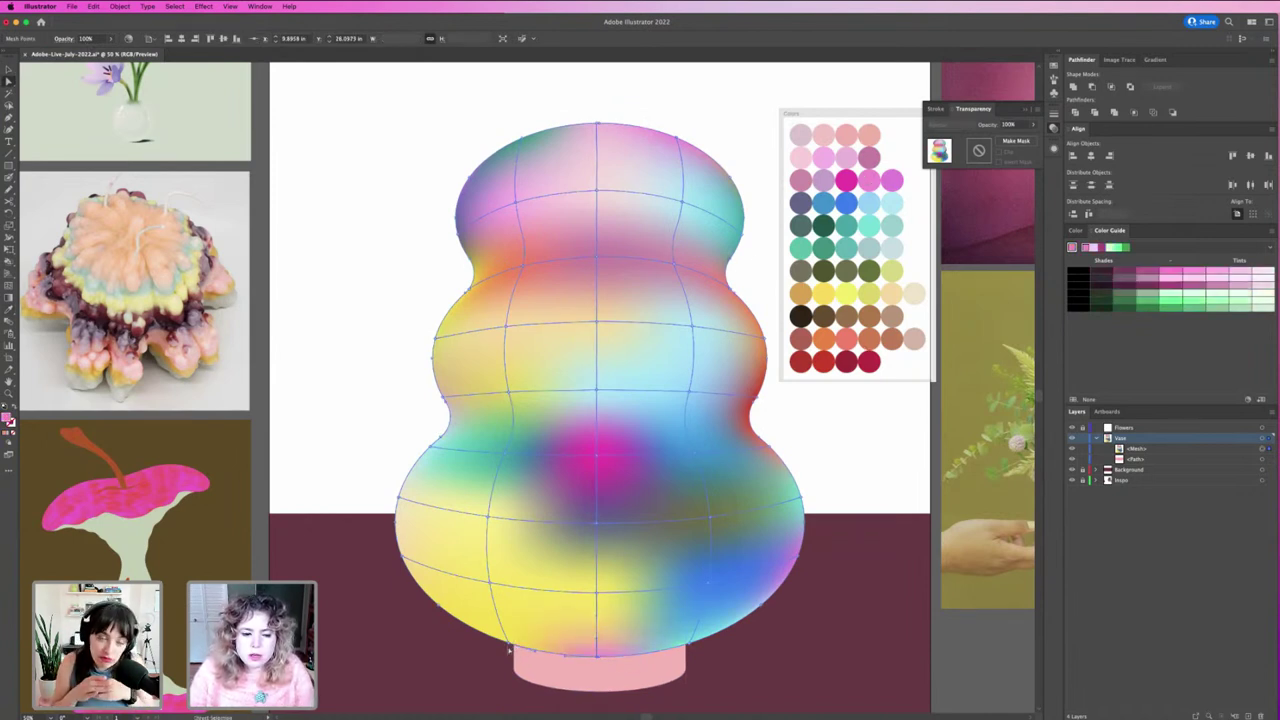
{"action": "key", "text": "a"}
{"action": "left_click", "coordinate": [540, 650]}
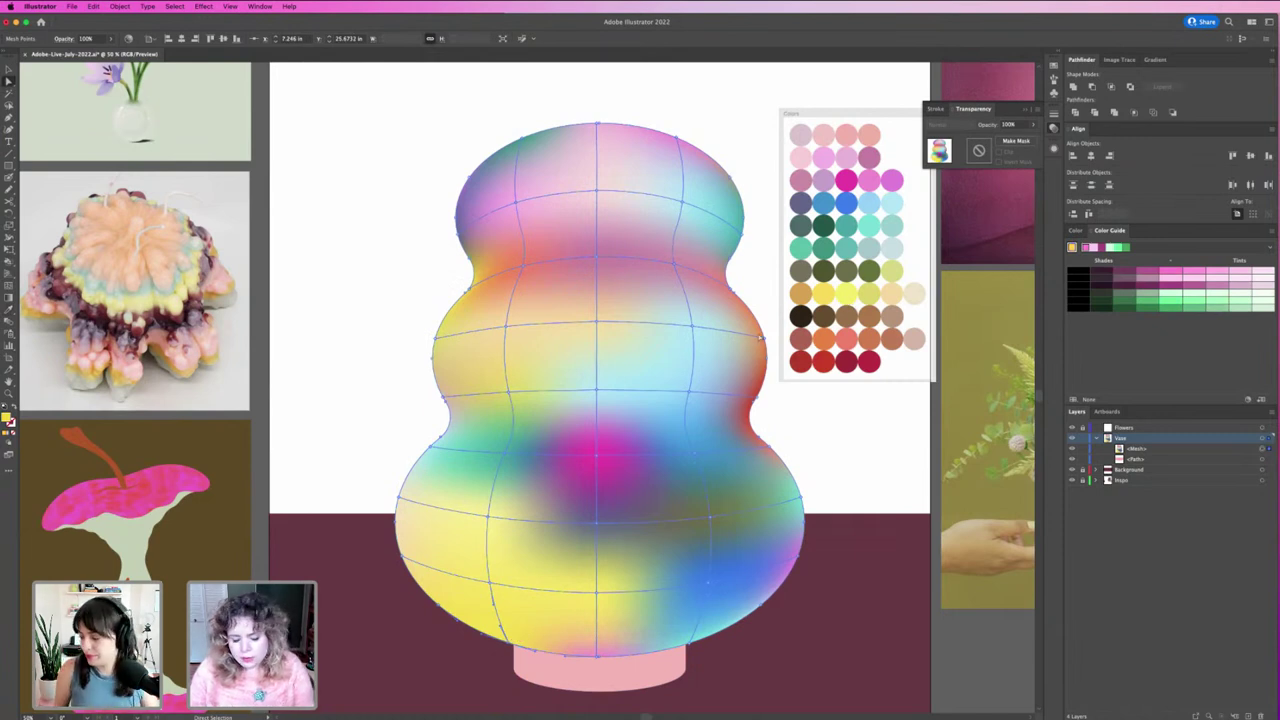
{"action": "key", "text": "i"}
{"action": "left_click", "coordinate": [825, 292]}
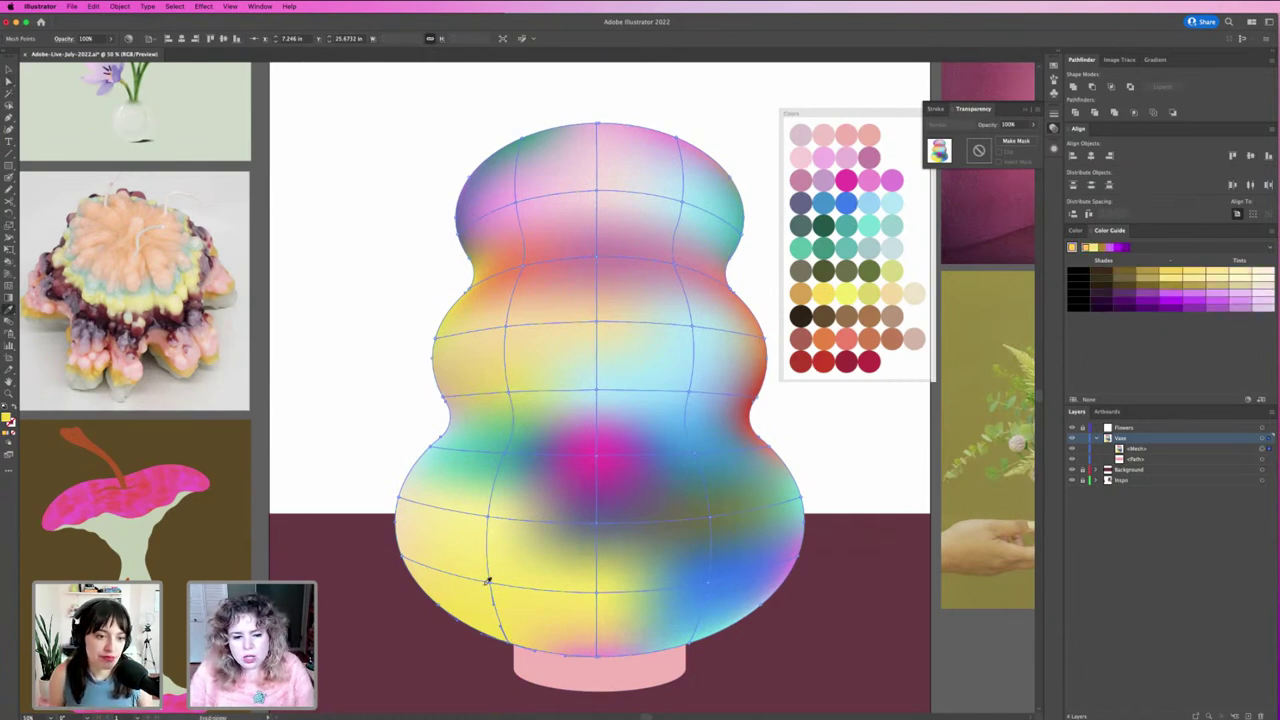
{"action": "left_click", "coordinate": [860, 288]}
Step: Recolour a lower-left curve point and the lower band area pale cyan
{"action": "left_click", "coordinate": [492, 587]}
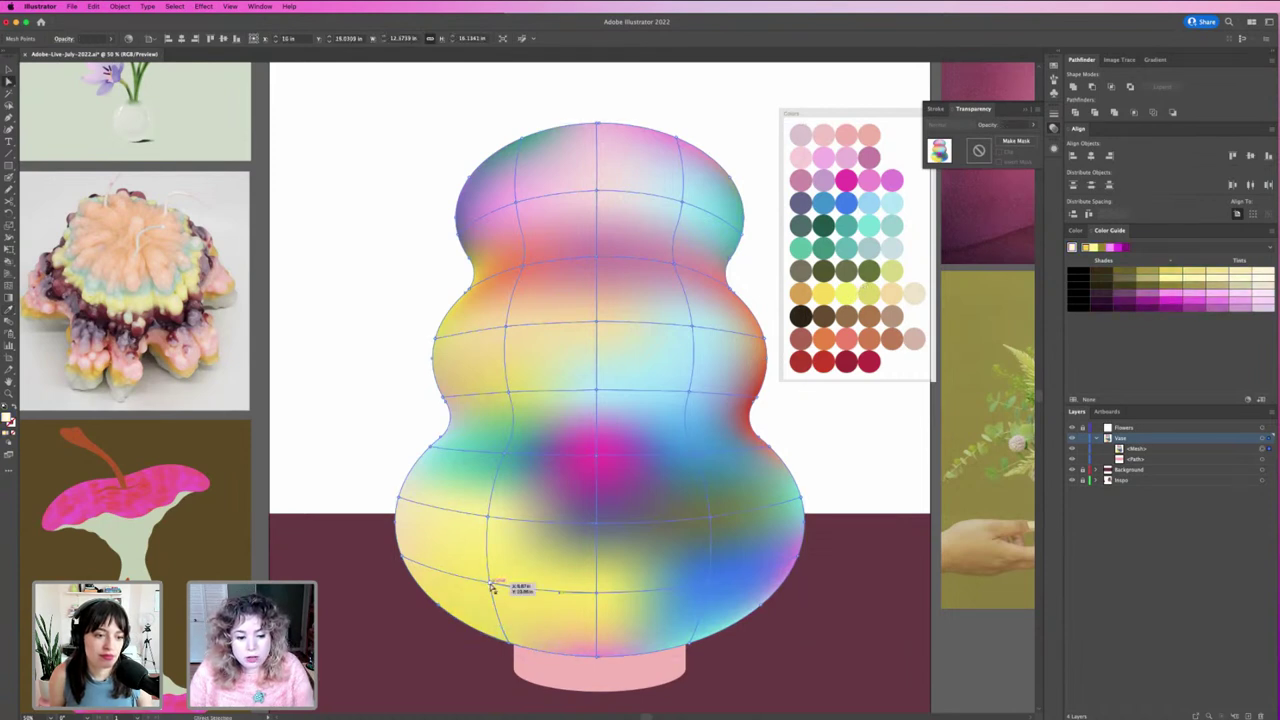
{"action": "key", "text": "i"}
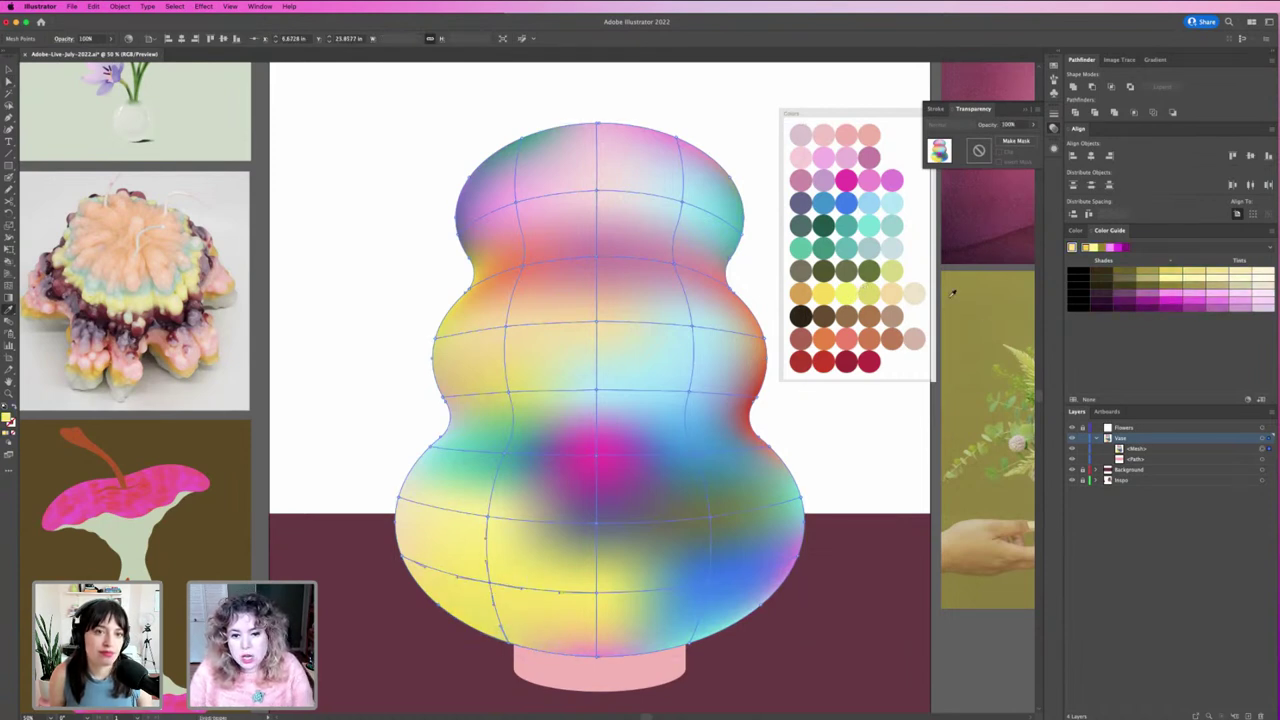
{"action": "left_click", "coordinate": [893, 270]}
{"action": "key", "text": "a"}
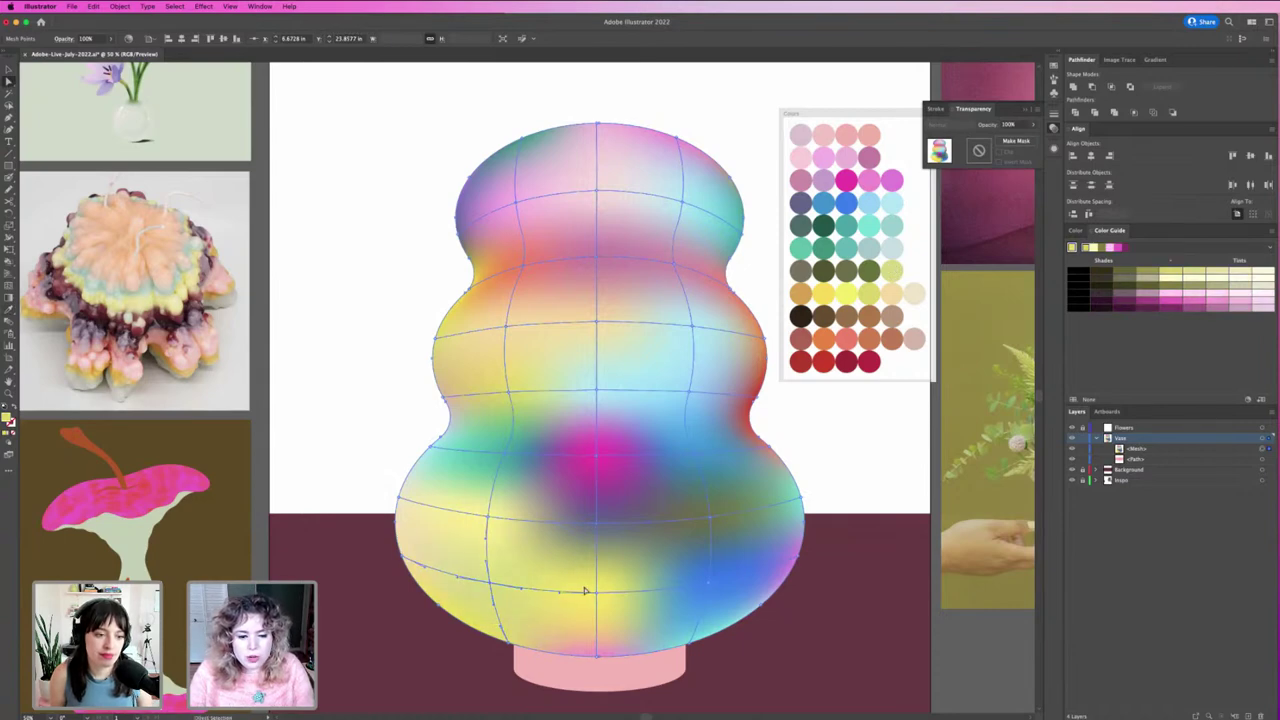
{"action": "left_click", "coordinate": [596, 592]}
{"action": "key", "text": "i"}
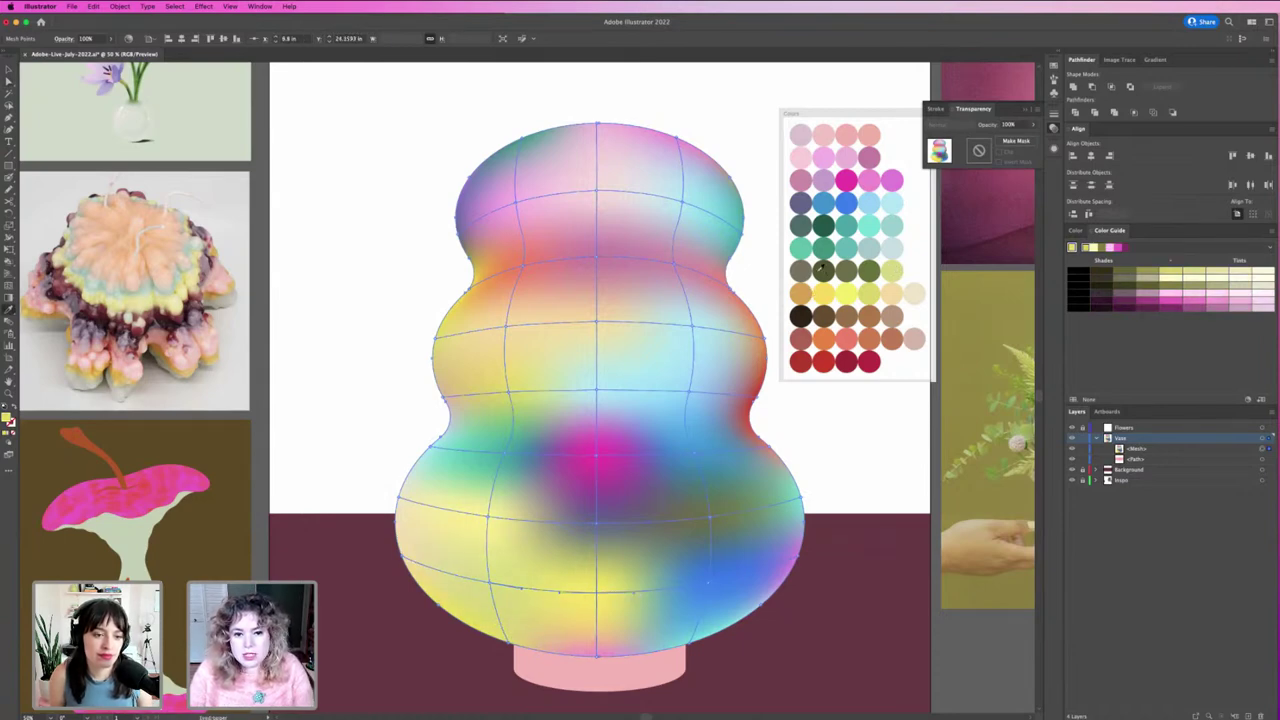
{"action": "left_click", "coordinate": [806, 246]}
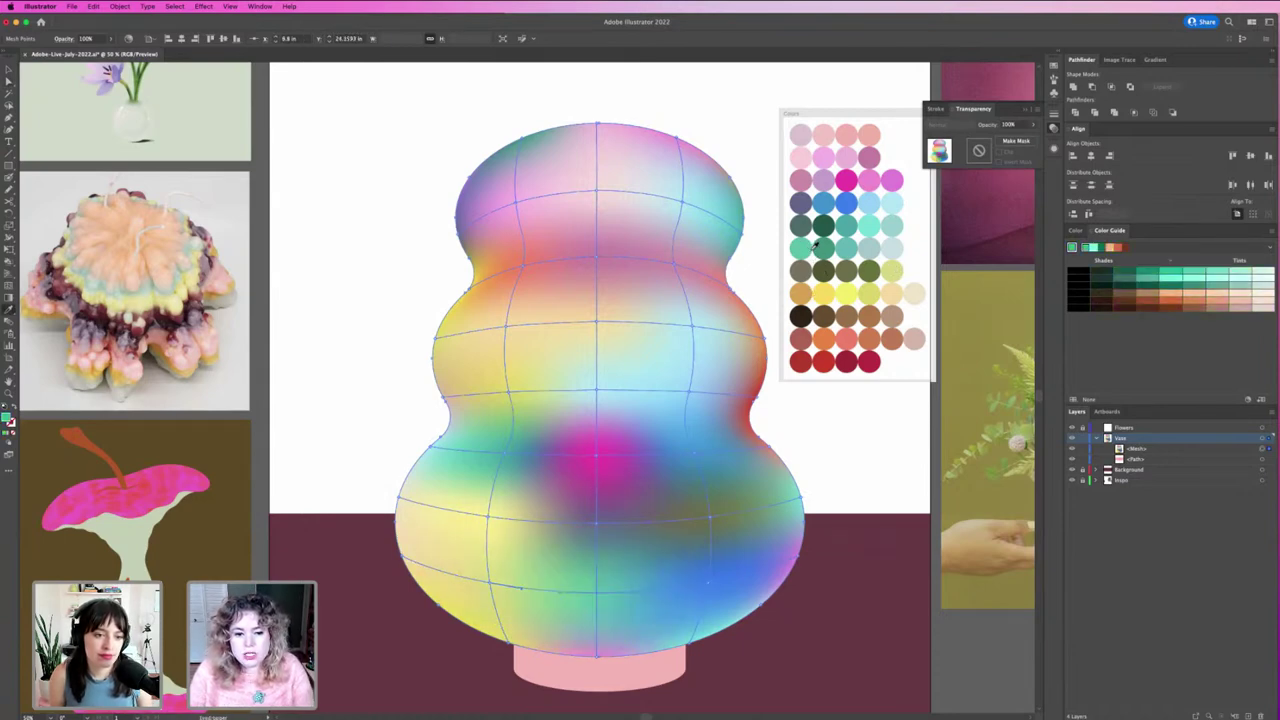
{"action": "left_click", "coordinate": [873, 222]}
Step: Turn a yellow lower-left mesh point teal, then deselect it
{"action": "key", "text": "a"}
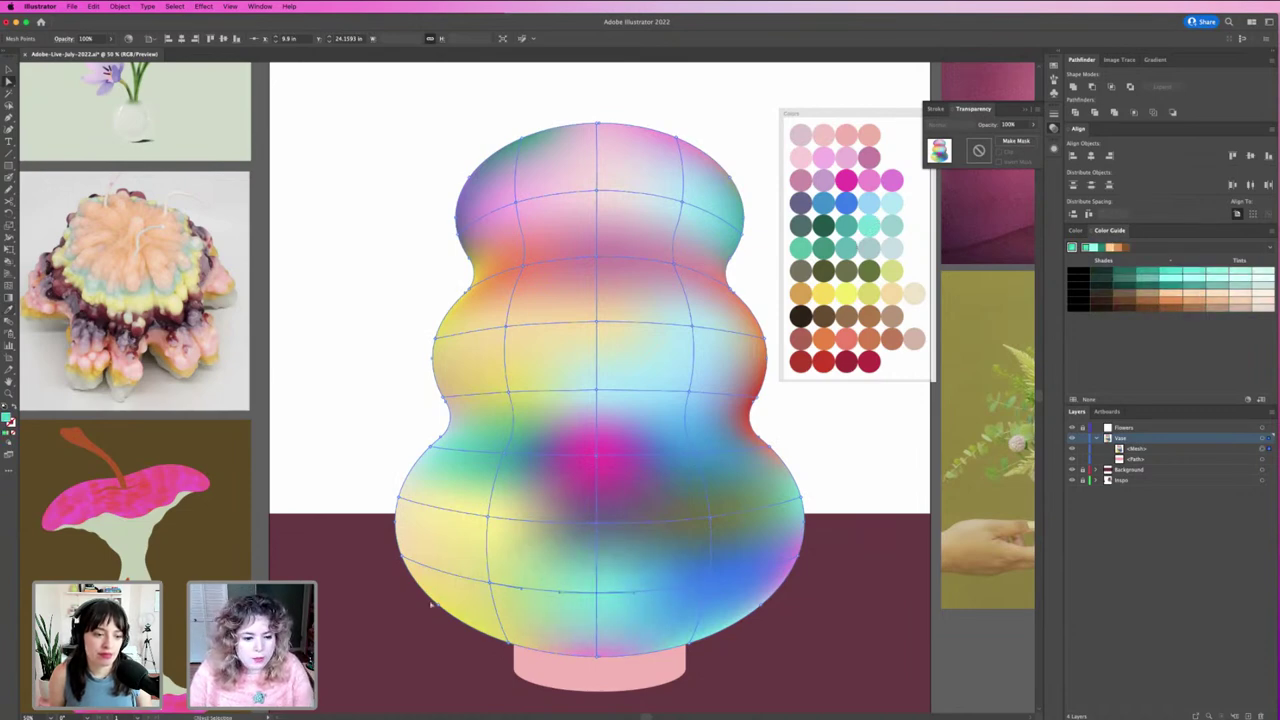
{"action": "left_click", "coordinate": [436, 606]}
{"action": "key", "text": "i"}
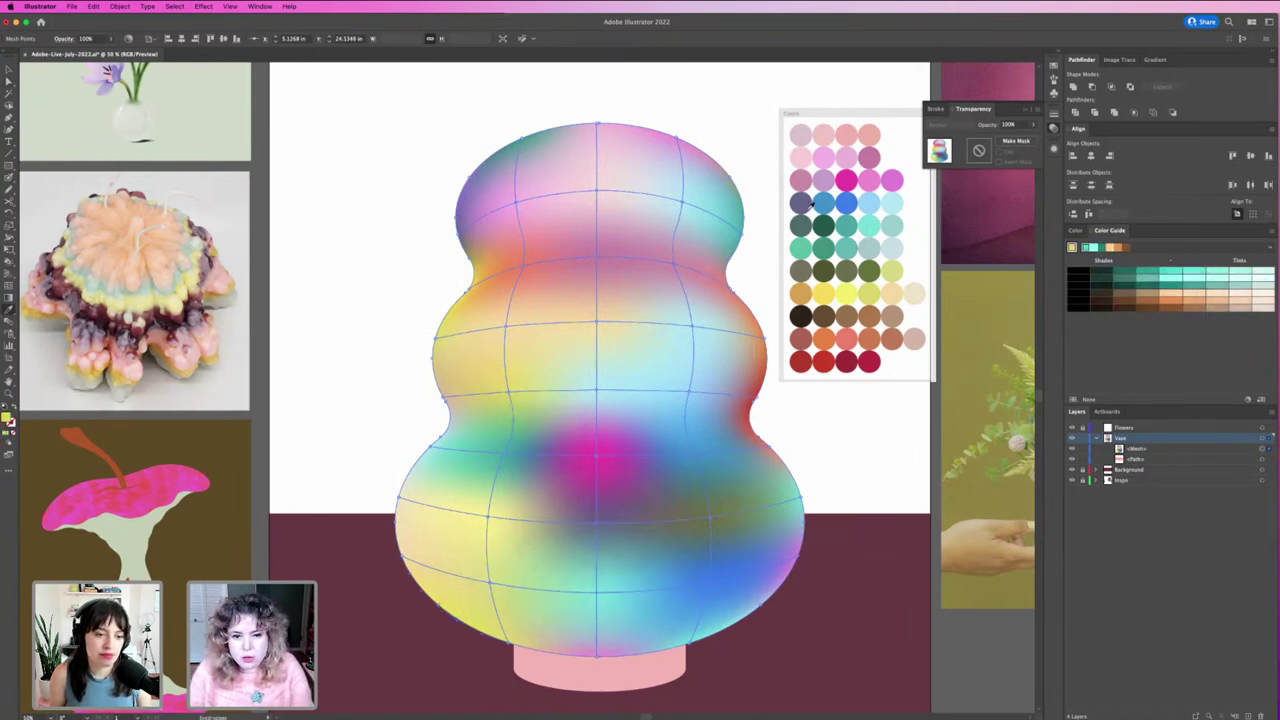
{"action": "left_click", "coordinate": [803, 244]}
{"action": "key", "text": "a"}
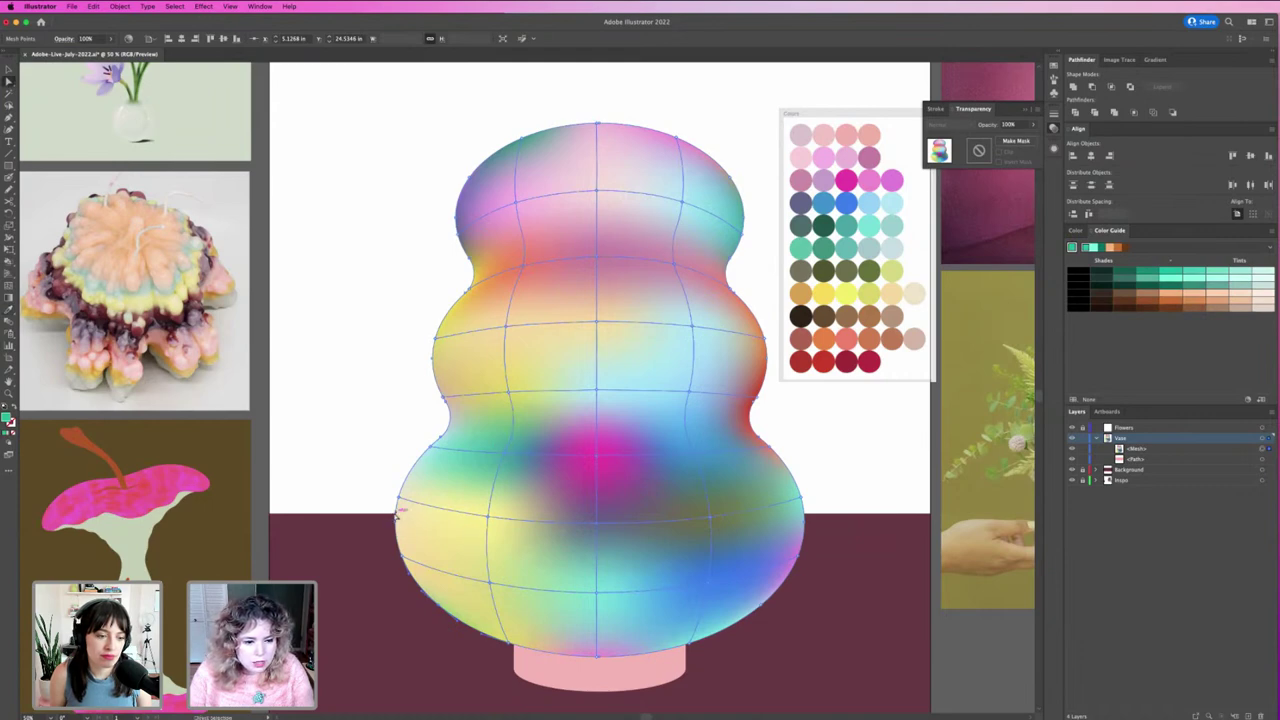
{"action": "left_click", "coordinate": [555, 473]}
Step: Recolour two lower-left mesh points of the vase with pink swatch tones
{"action": "key", "text": "i"}
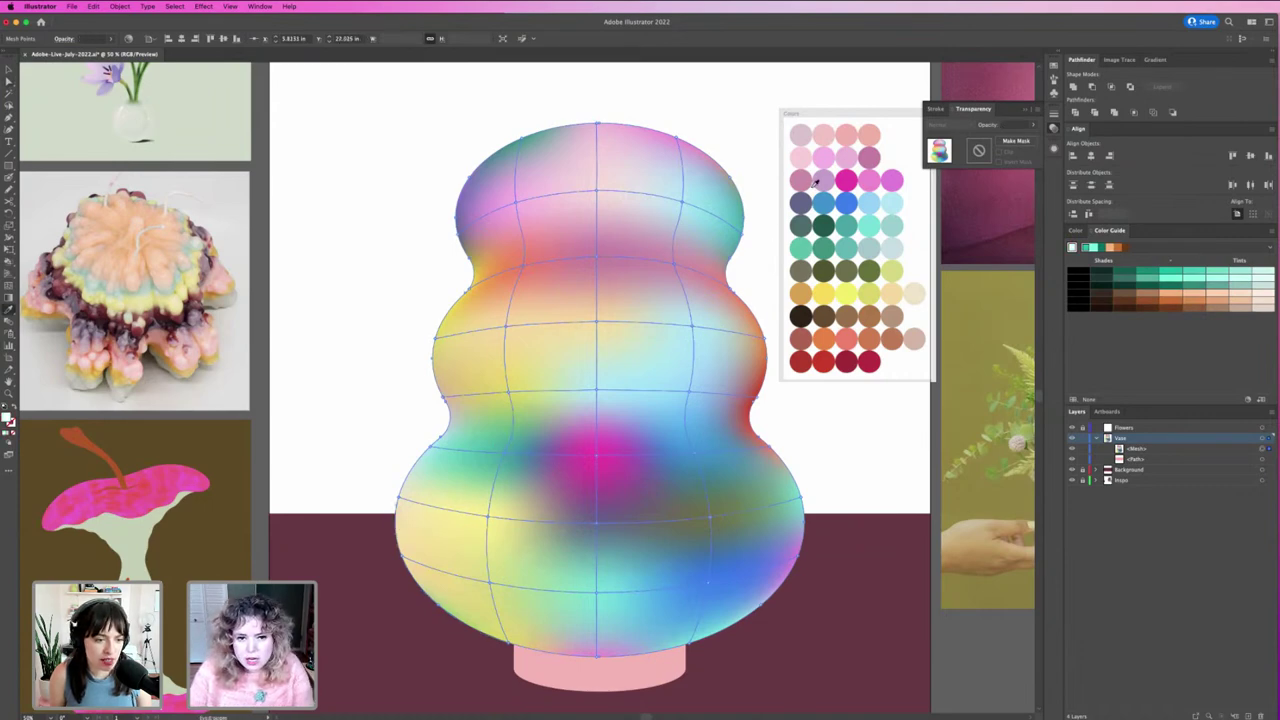
{"action": "left_click", "coordinate": [810, 180]}
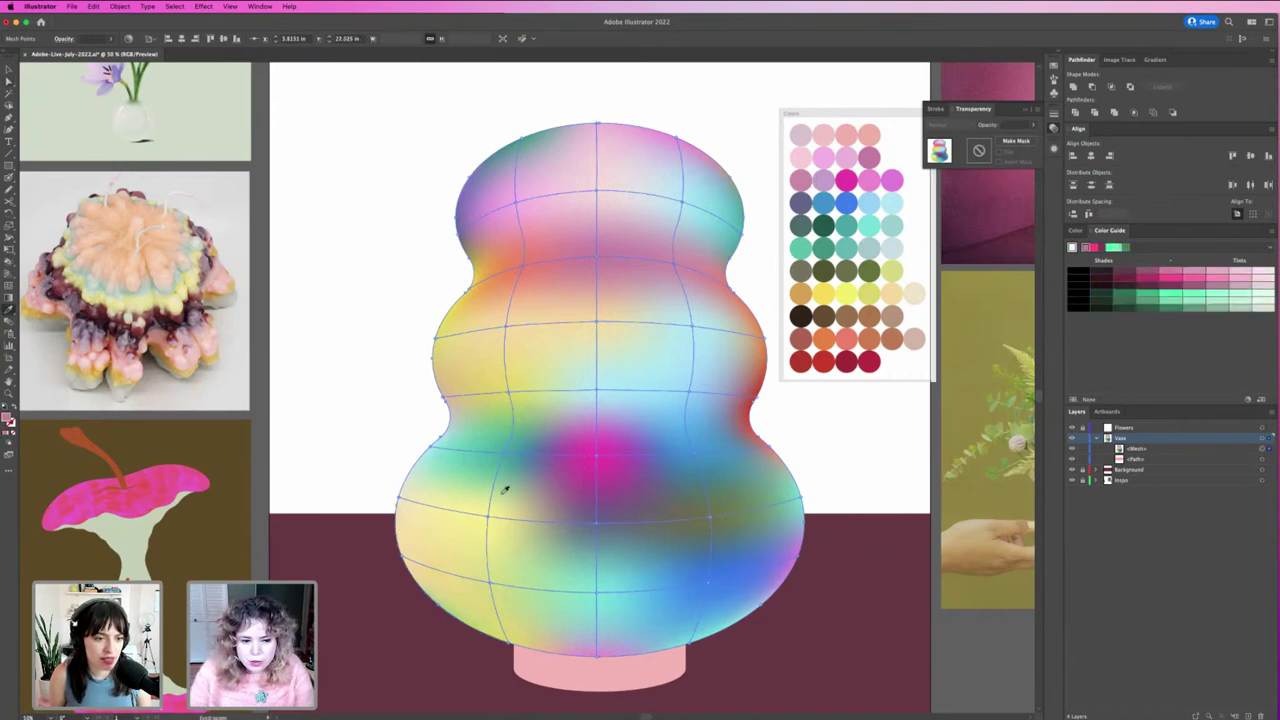
{"action": "key", "text": "a"}
{"action": "left_click", "coordinate": [407, 553]}
{"action": "key", "text": "i"}
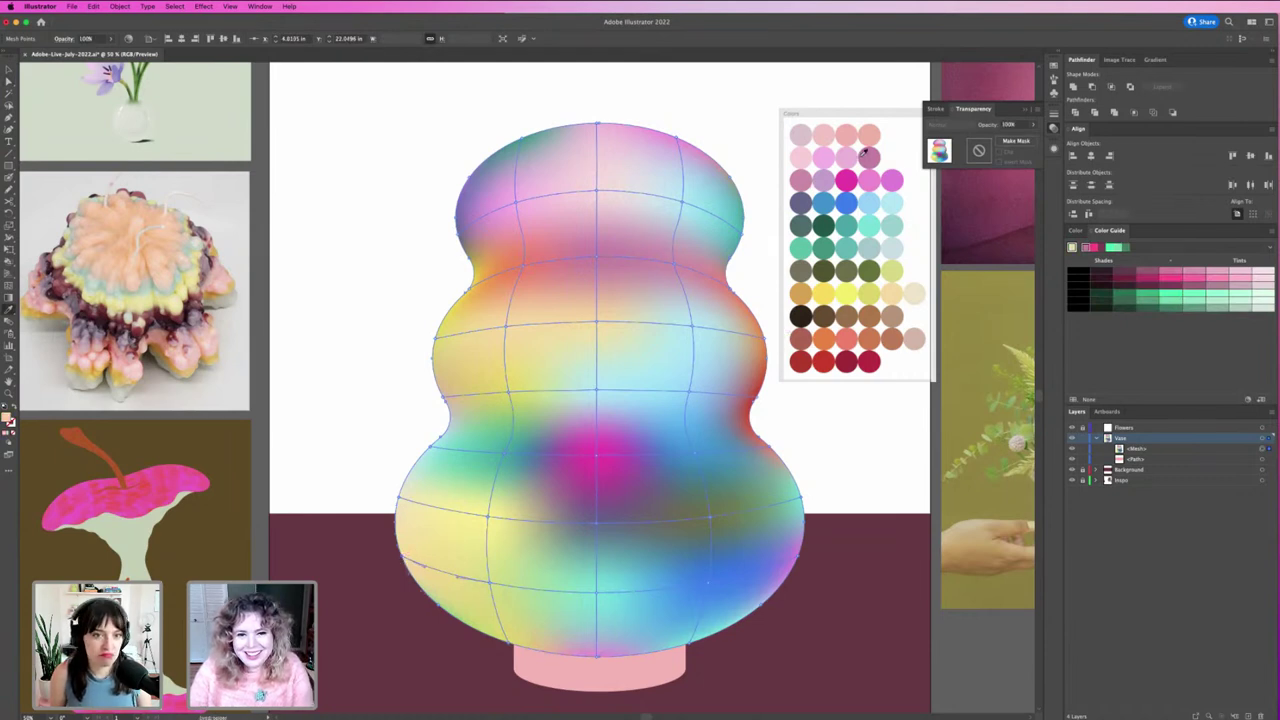
{"action": "left_click", "coordinate": [845, 157]}
{"action": "key", "text": "a"}
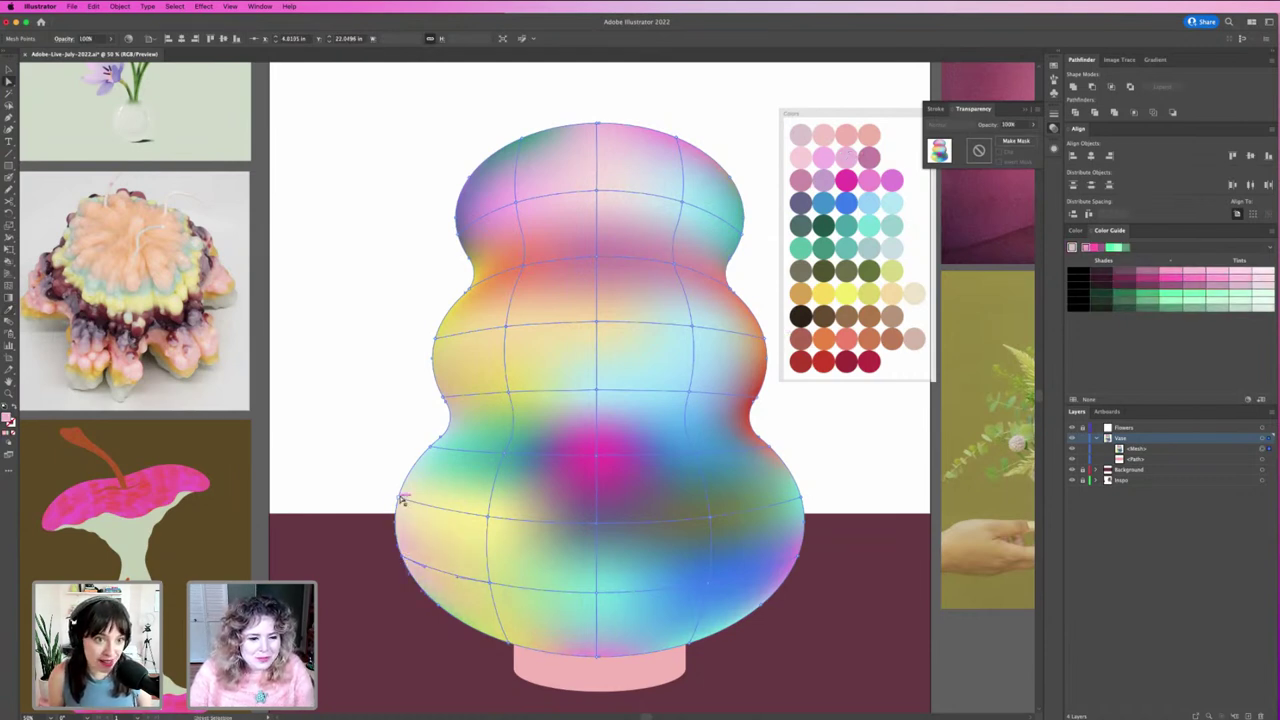
{"action": "left_click", "coordinate": [400, 505]}
{"action": "key", "text": "i"}
{"action": "left_click", "coordinate": [825, 180]}
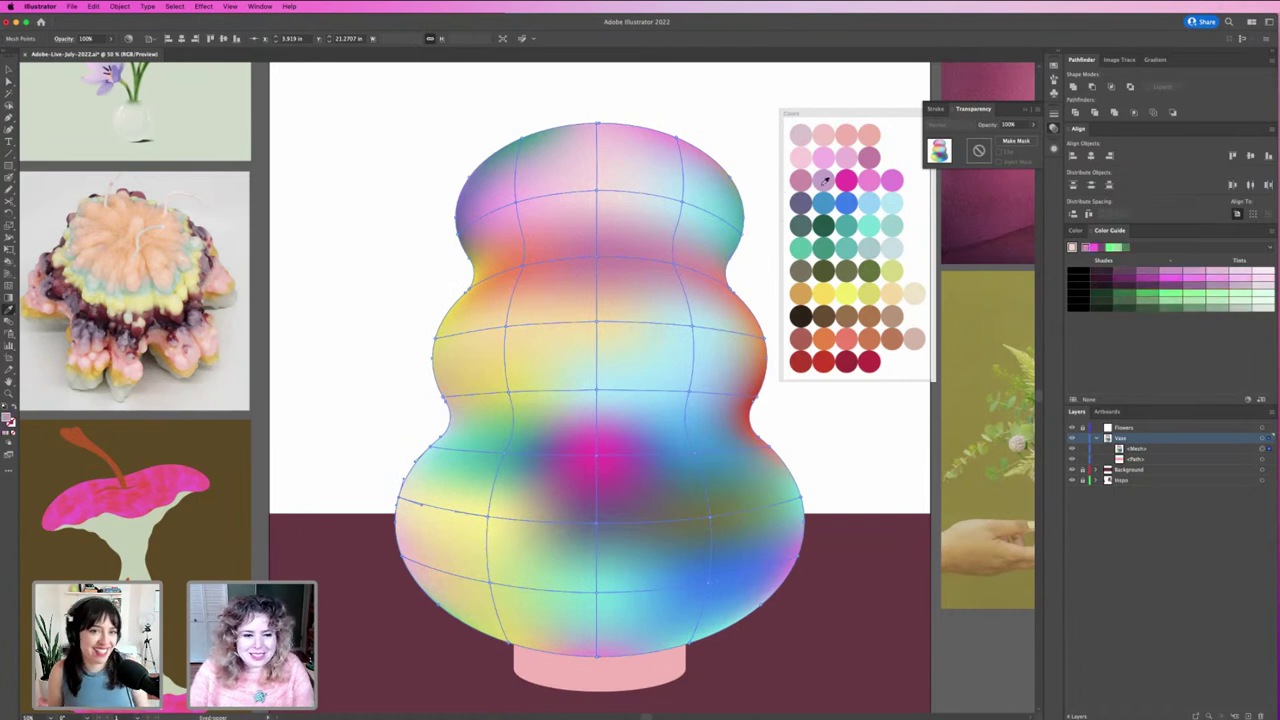
Step: Tint more lower-left mesh points pale yellow-green and light blue, ending pinkish-mauve
{"action": "key", "text": "a"}
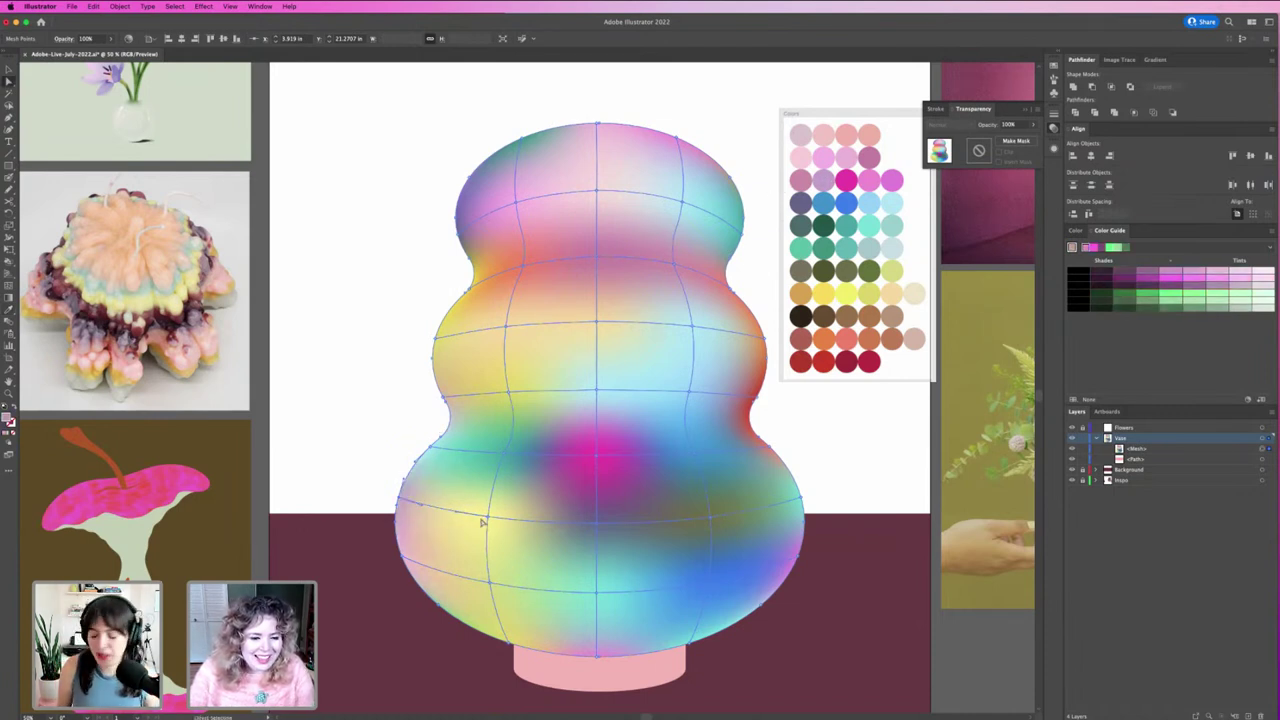
{"action": "left_click", "coordinate": [490, 519]}
{"action": "key", "text": "i"}
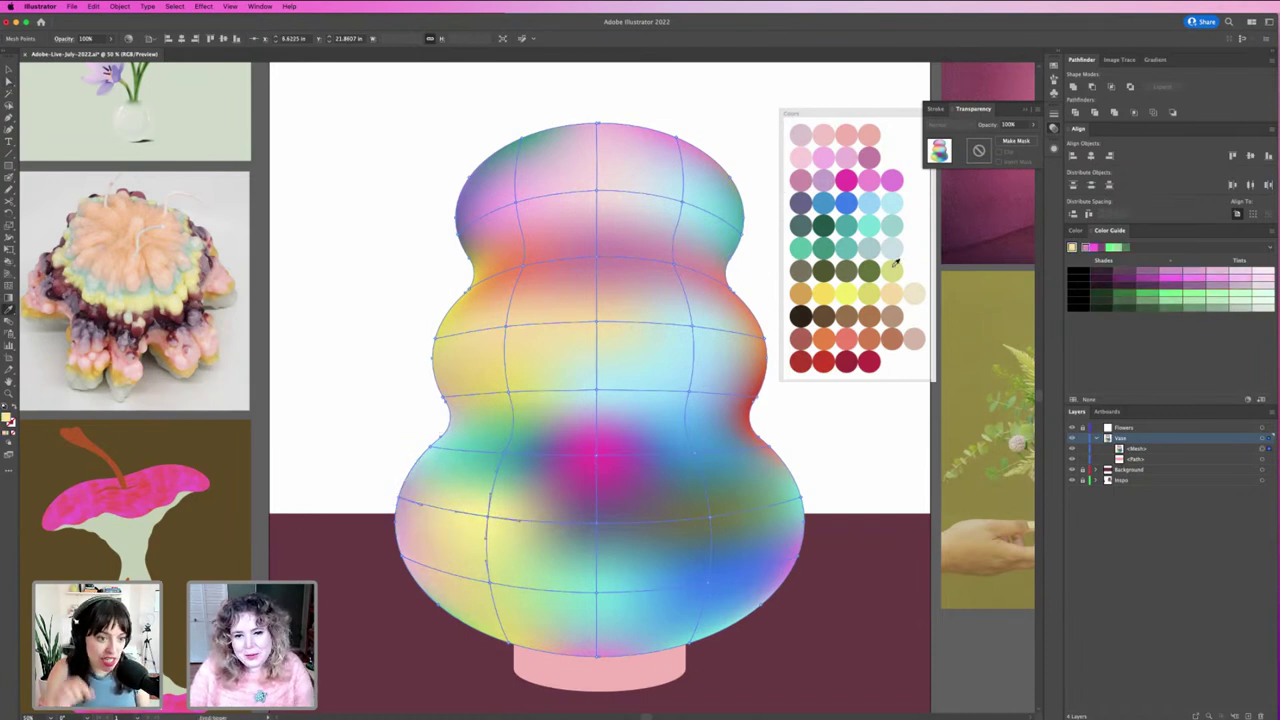
{"action": "left_click", "coordinate": [893, 266]}
{"action": "key", "text": "a"}
{"action": "left_click", "coordinate": [487, 587]}
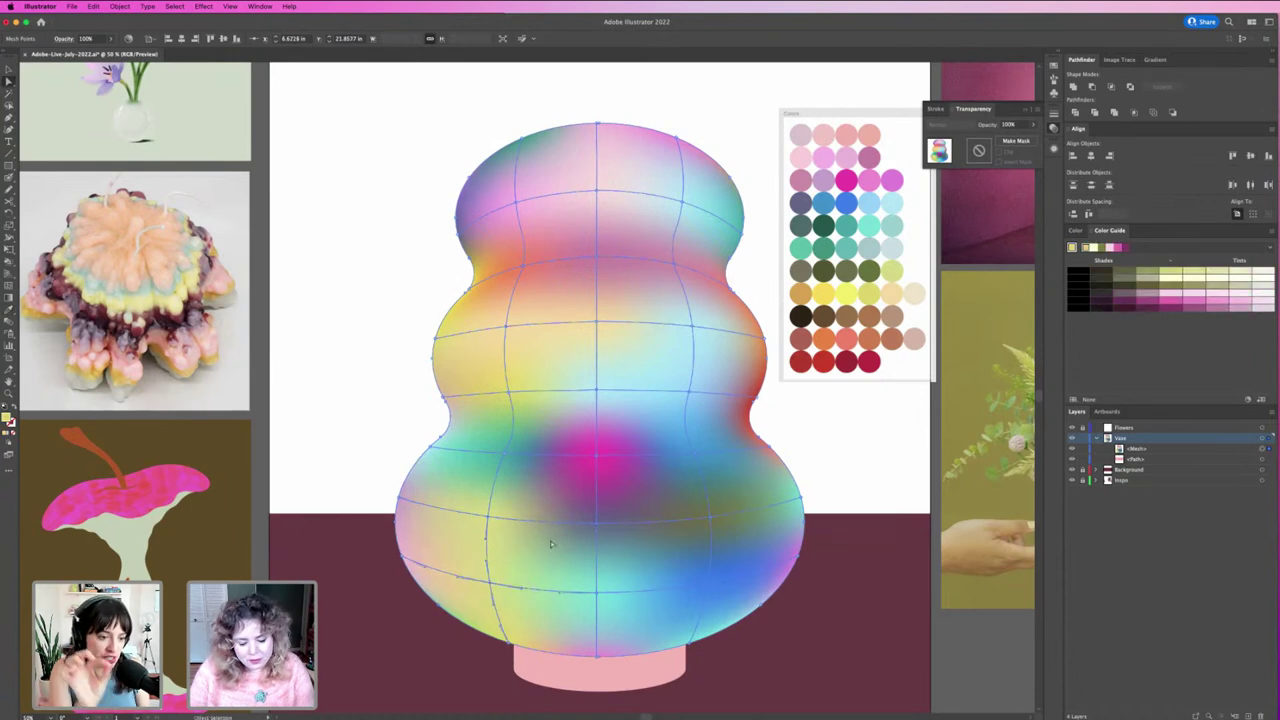
{"action": "key", "text": "i"}
{"action": "left_click", "coordinate": [866, 198]}
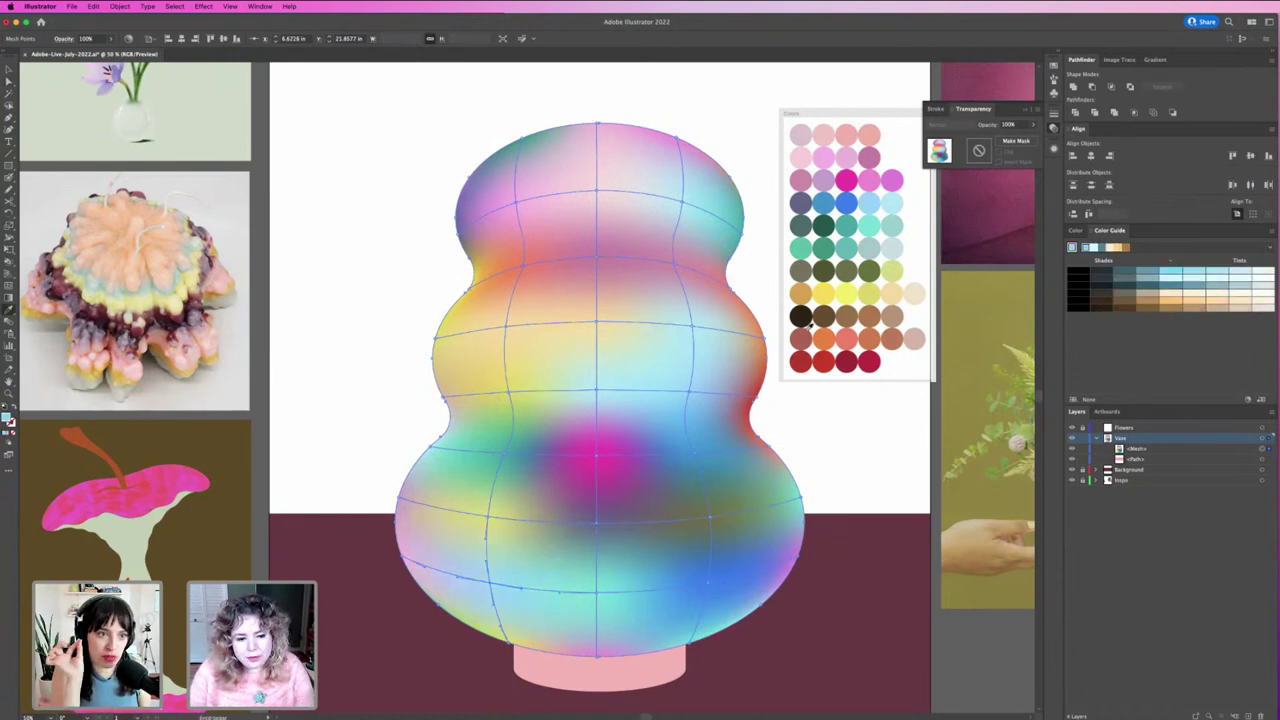
{"action": "left_click", "coordinate": [830, 181]}
{"action": "key", "text": "v"}
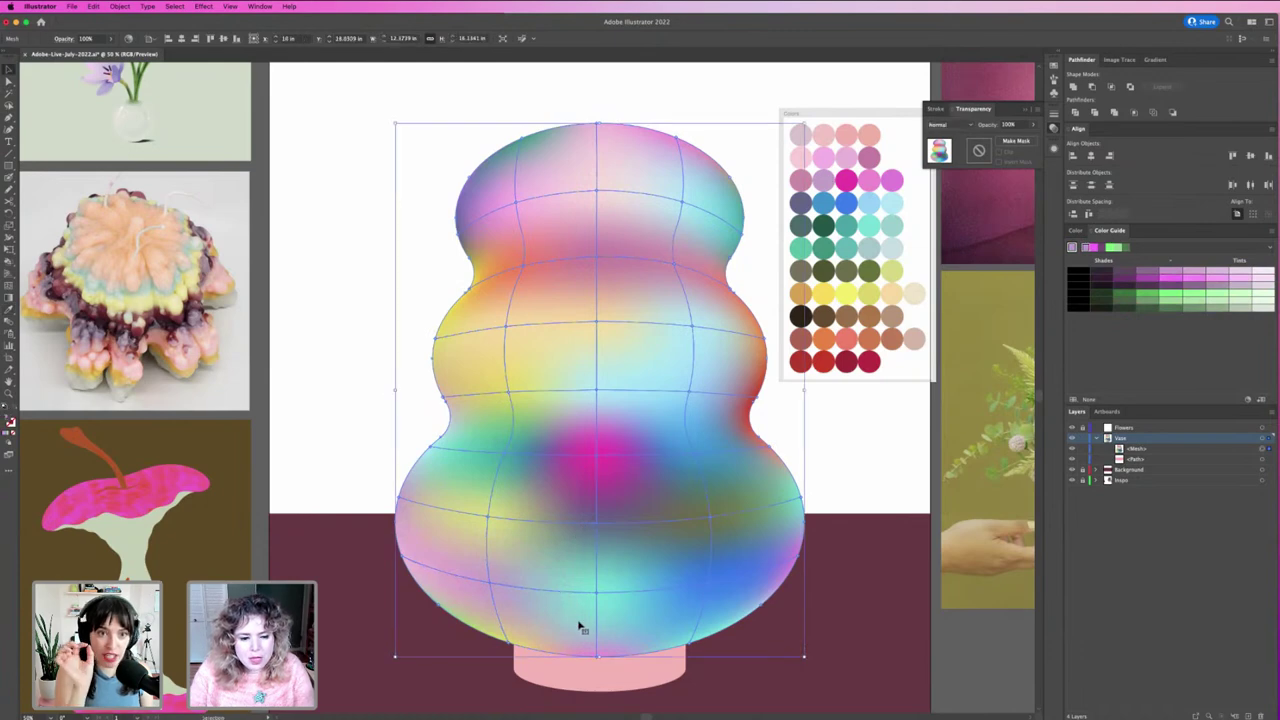
{"action": "left_click", "coordinate": [830, 433]}
{"action": "key", "text": "ctrl+minus"}
{"action": "key", "text": "ctrl+minus"}
{"action": "key", "text": "ctrl+minus"}
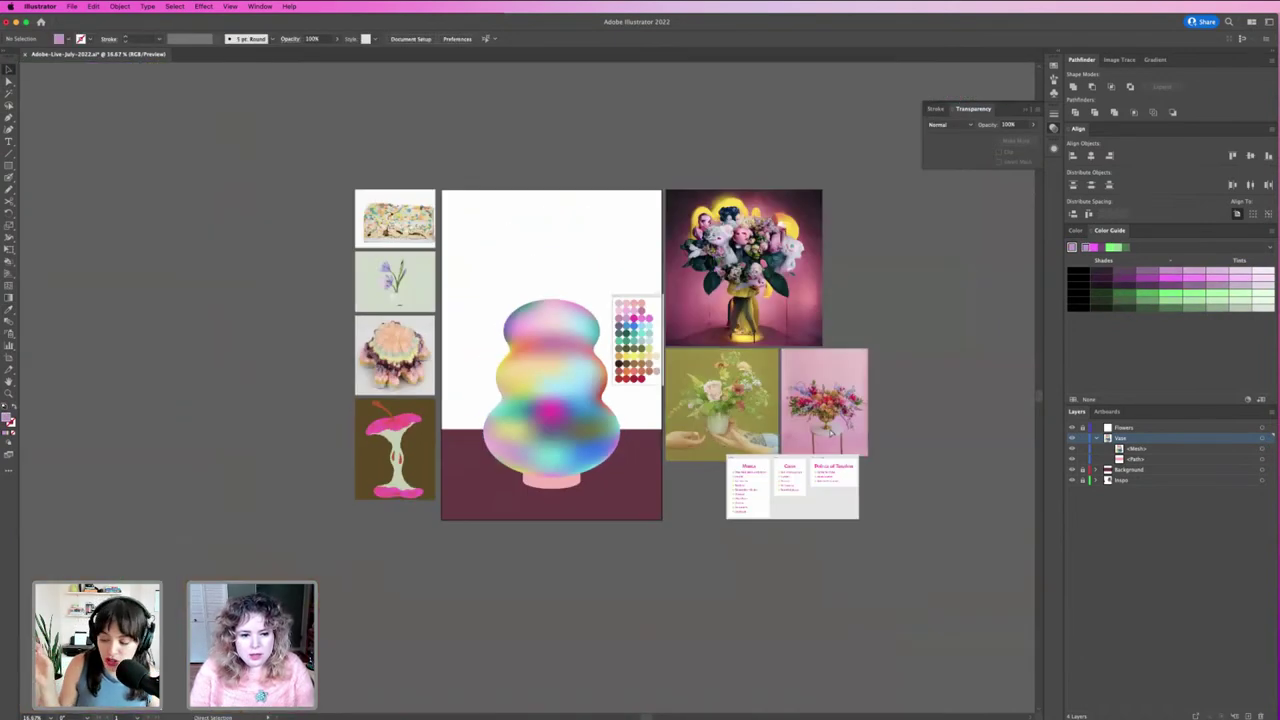
{"action": "key", "text": "ctrl+minus"}
{"action": "key", "text": "ctrl+plus"}
{"action": "key", "text": "ctrl+plus"}
{"action": "key", "text": "ctrl+plus"}
{"action": "key", "text": "ctrl+plus"}
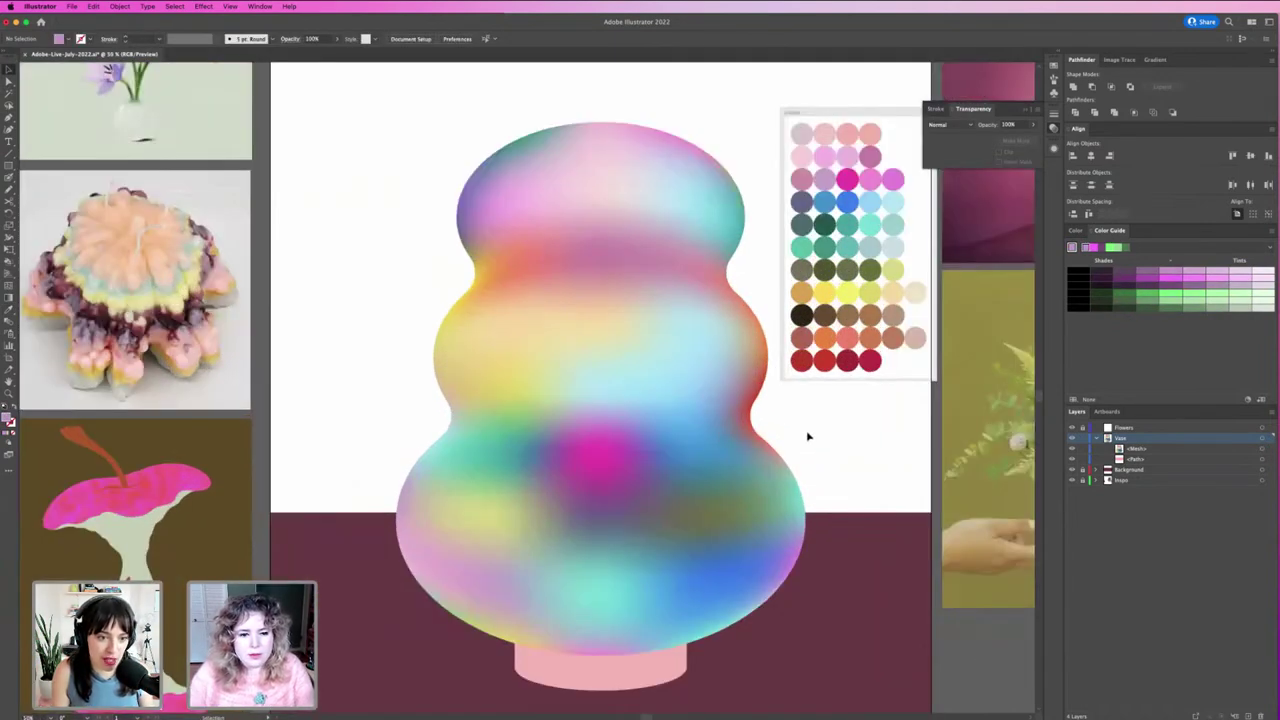
{"action": "left_click", "coordinate": [755, 445]}
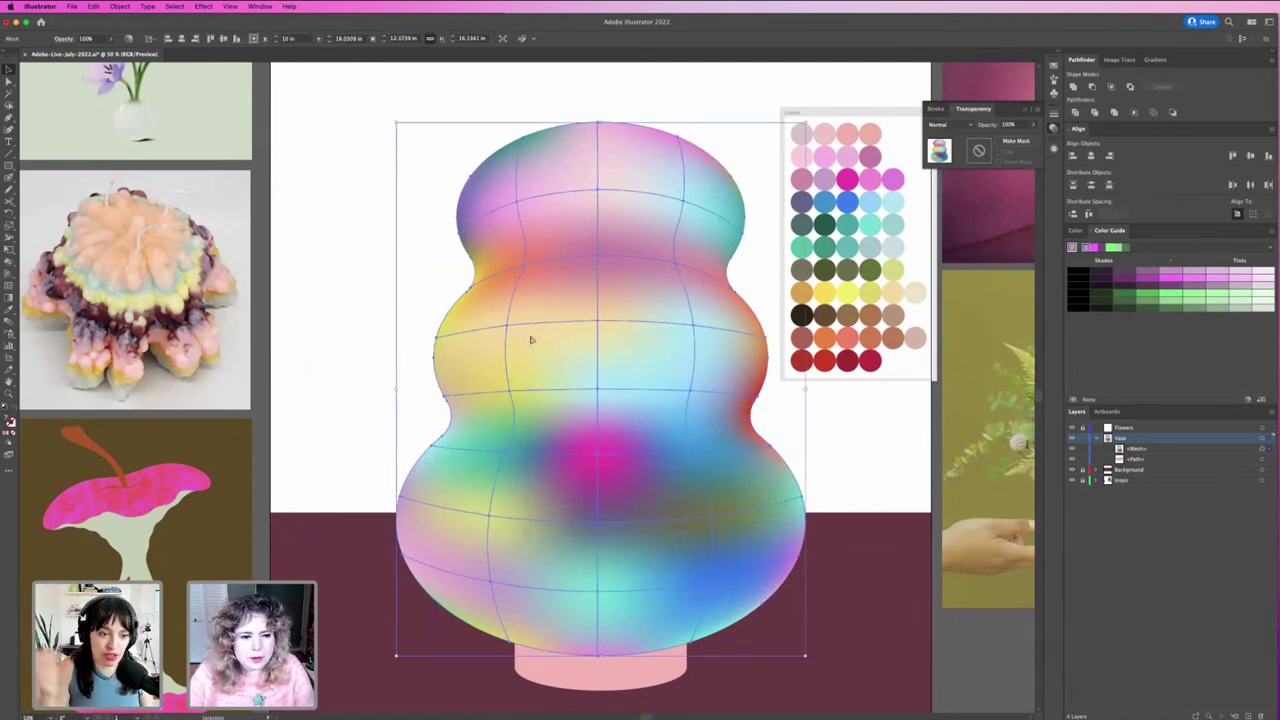
{"action": "left_click", "coordinate": [512, 392]}
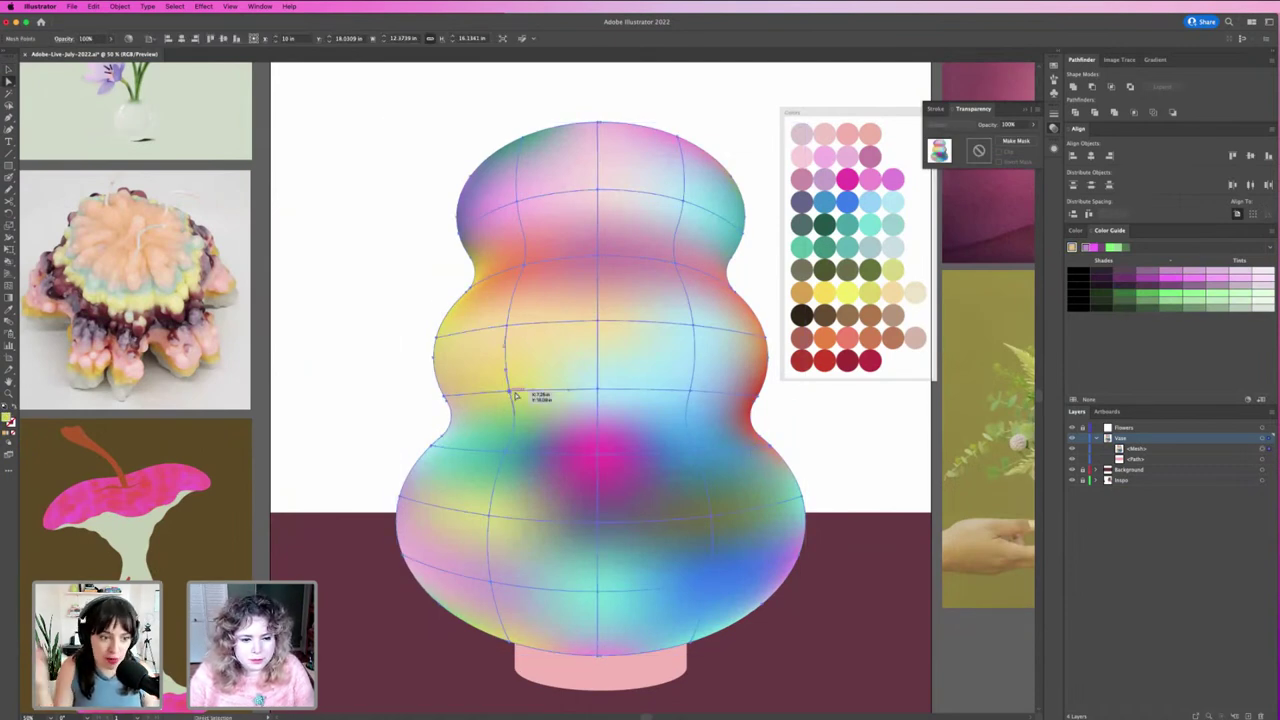
{"action": "left_click", "coordinate": [893, 269]}
{"action": "key", "text": "v"}
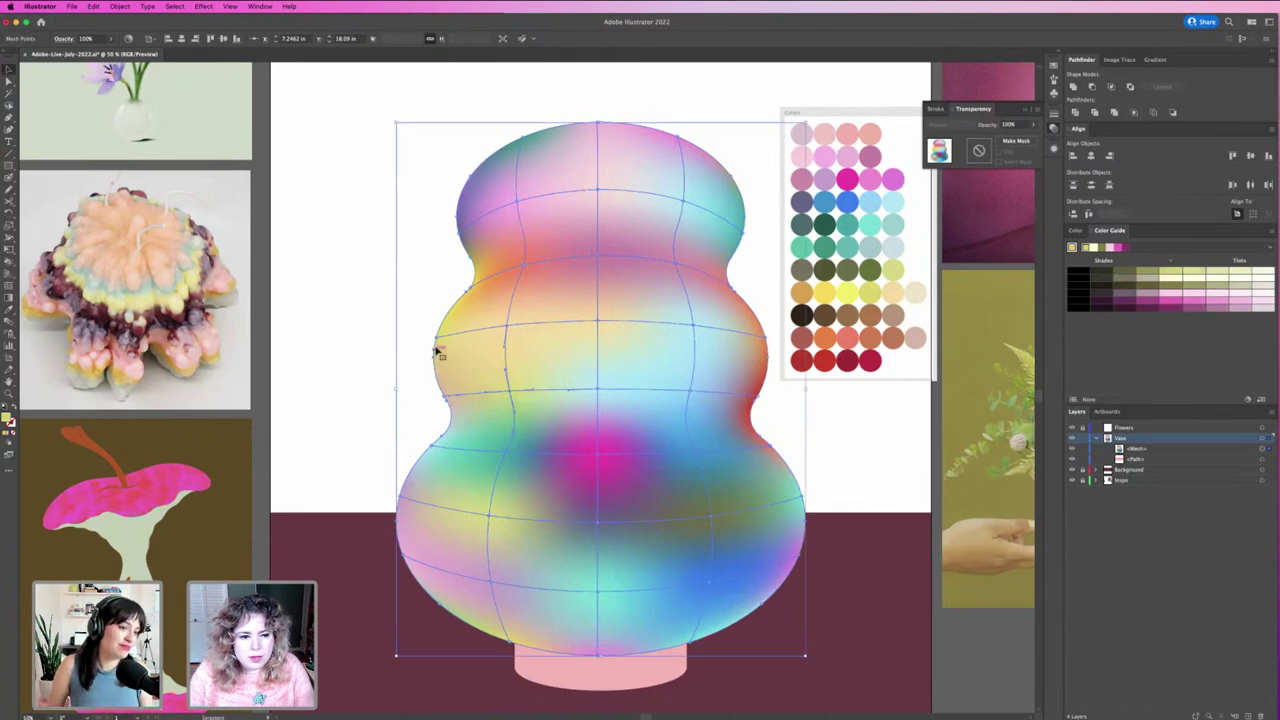
{"action": "left_click", "coordinate": [441, 345]}
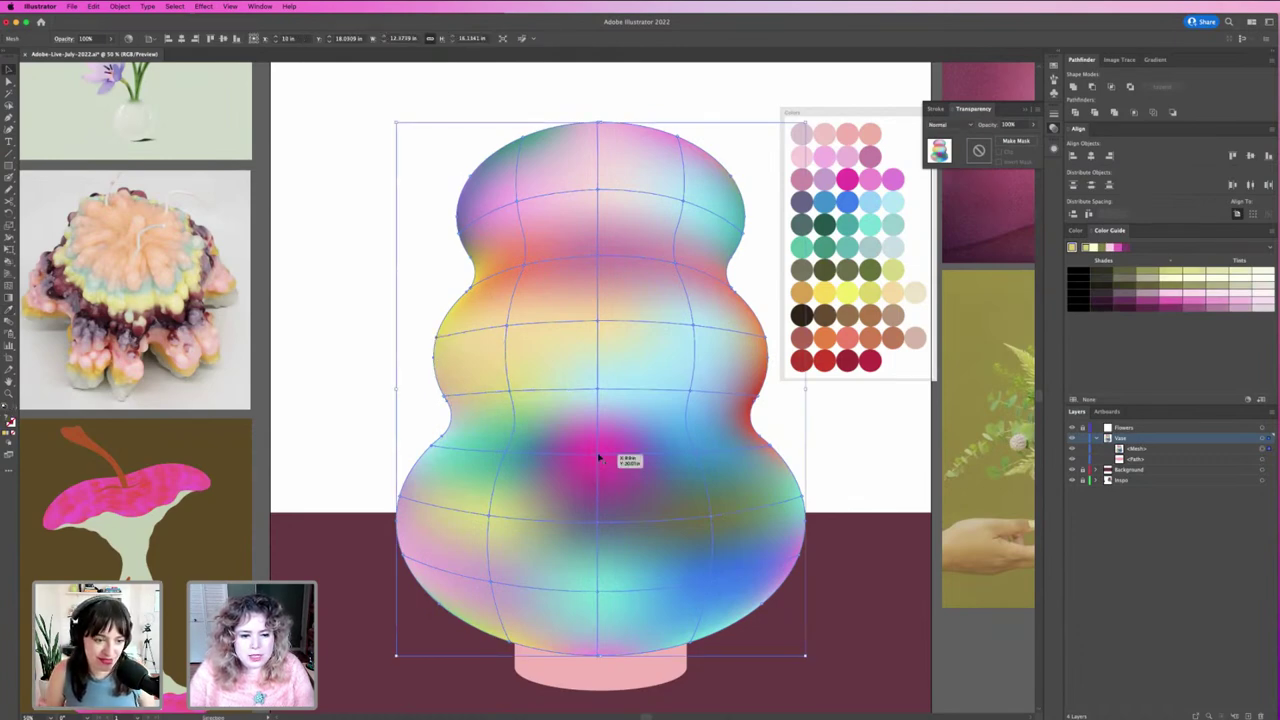
{"action": "key", "text": "ctrl+minus"}
{"action": "key", "text": "ctrl+minus"}
{"action": "key", "text": "ctrl+minus"}
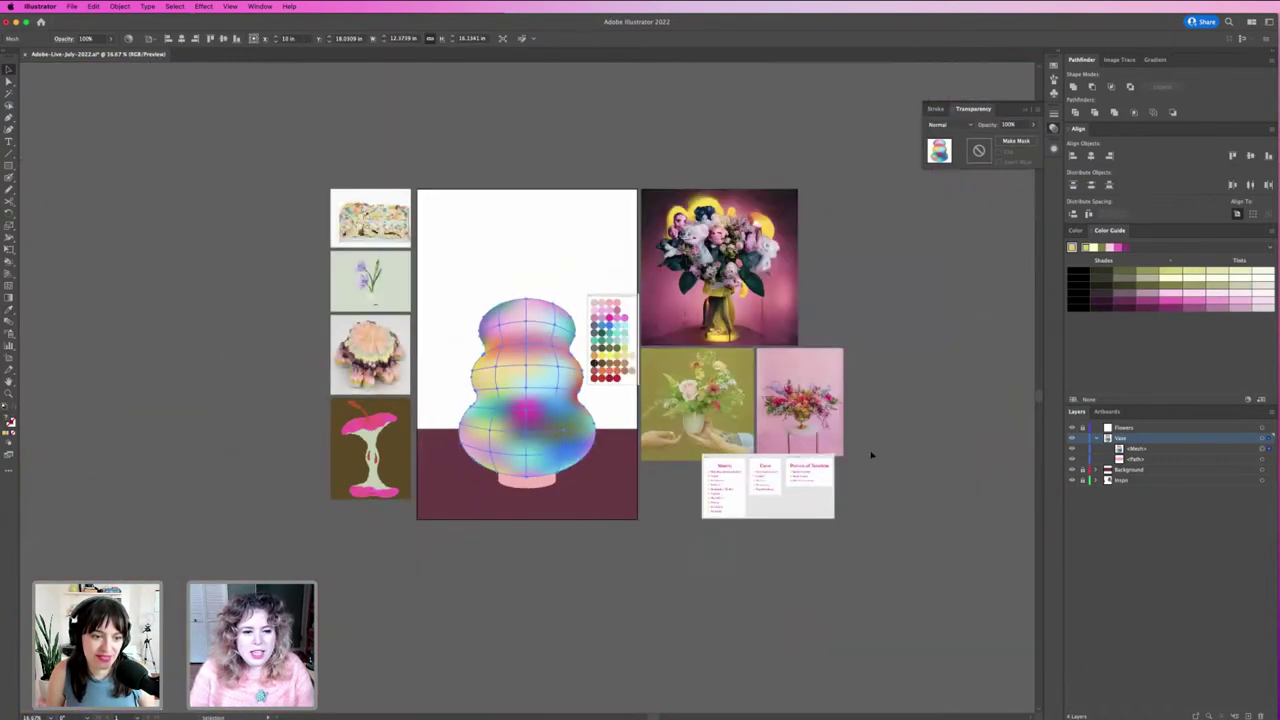
{"action": "left_click", "coordinate": [680, 557]}
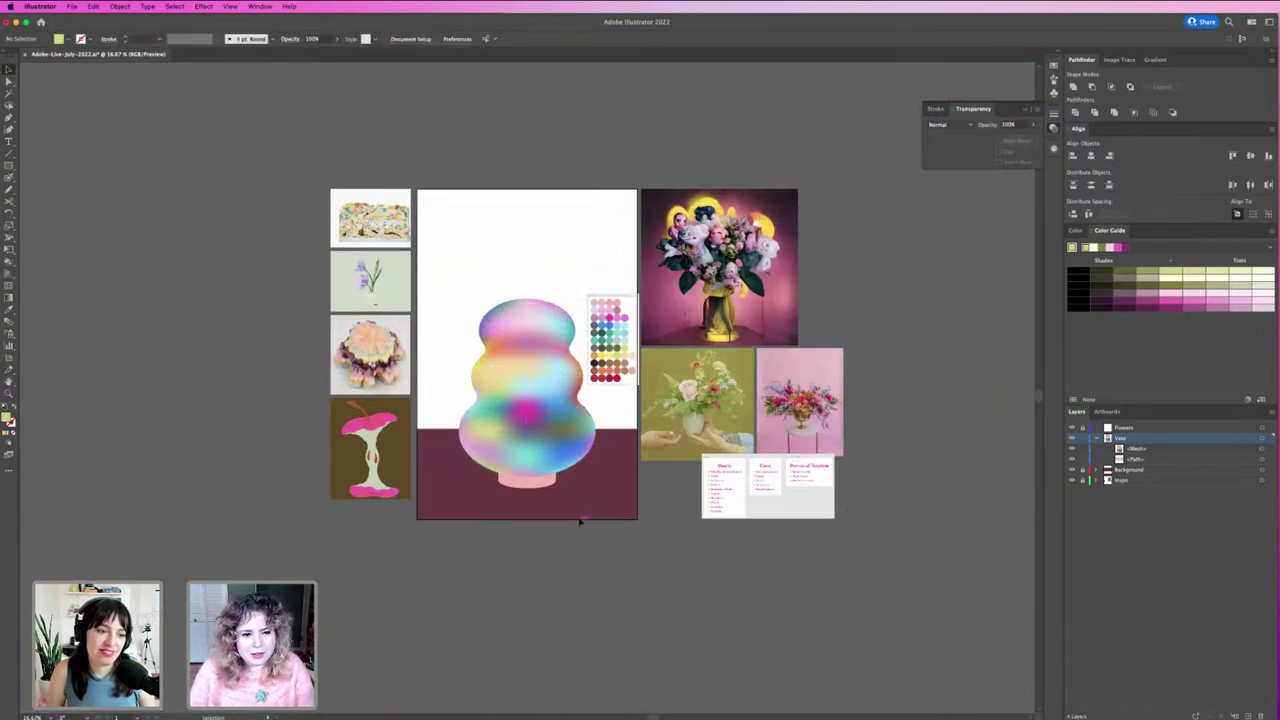
{"action": "key", "text": "z"}
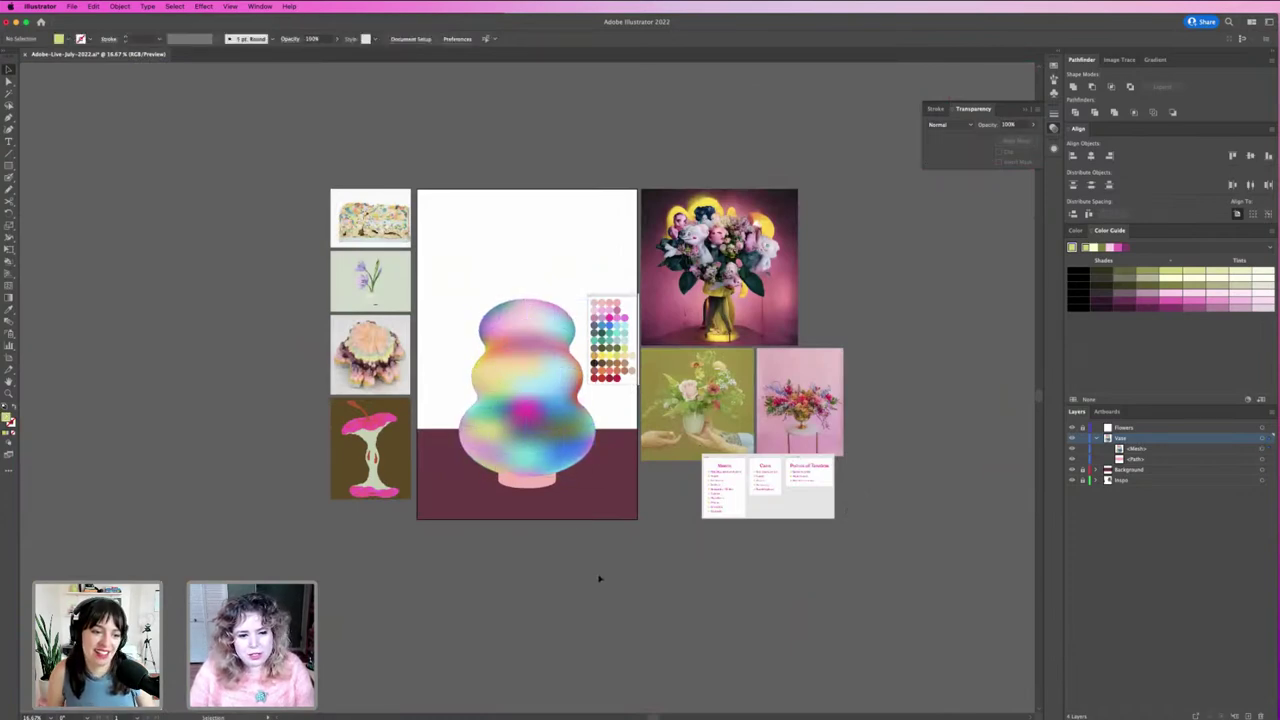
{"action": "mouse_move", "coordinate": [490, 325]}
{"action": "left_mouse_down"}
{"action": "mouse_move", "coordinate": [557, 366]}
{"action": "mouse_move", "coordinate": [576, 396]}
{"action": "left_mouse_up"}
{"action": "scroll", "coordinate": [576, 396], "scroll_direction": "up", "scroll_amount": 5}
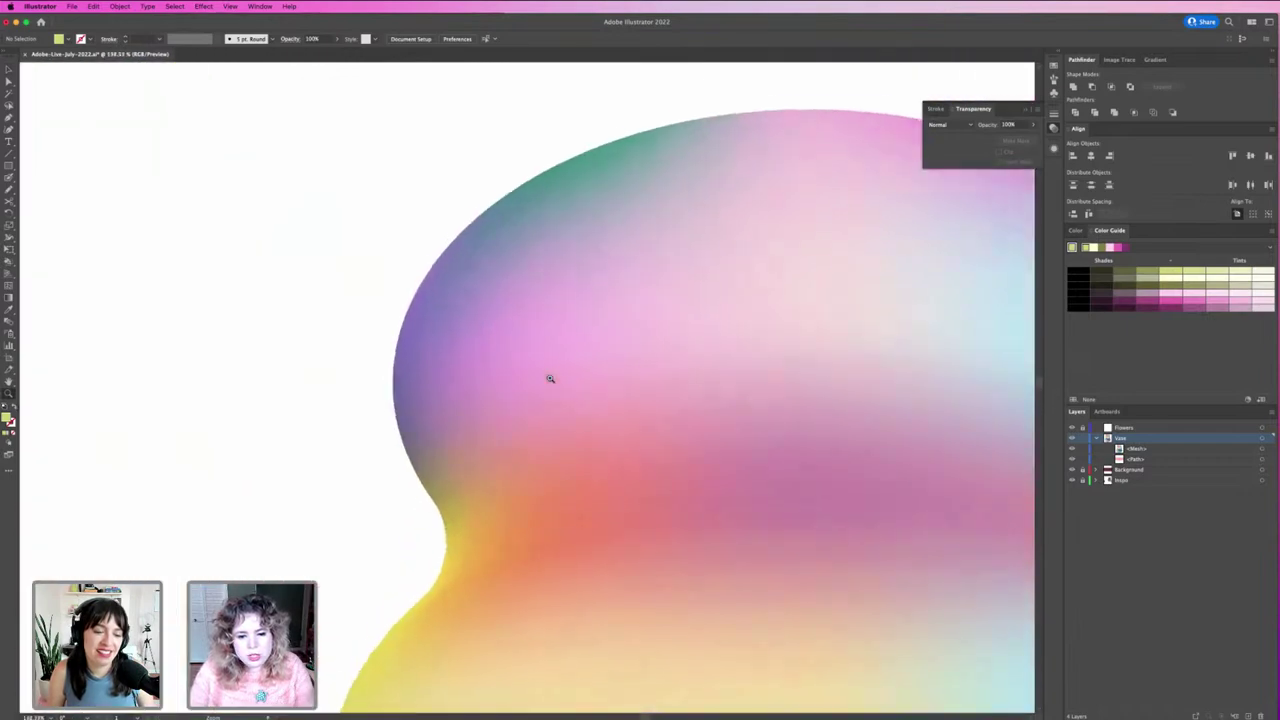
{"action": "scroll", "coordinate": [549, 374], "scroll_direction": "down", "scroll_amount": 8}
{"action": "scroll", "coordinate": [549, 377], "scroll_direction": "down", "scroll_amount": 3}
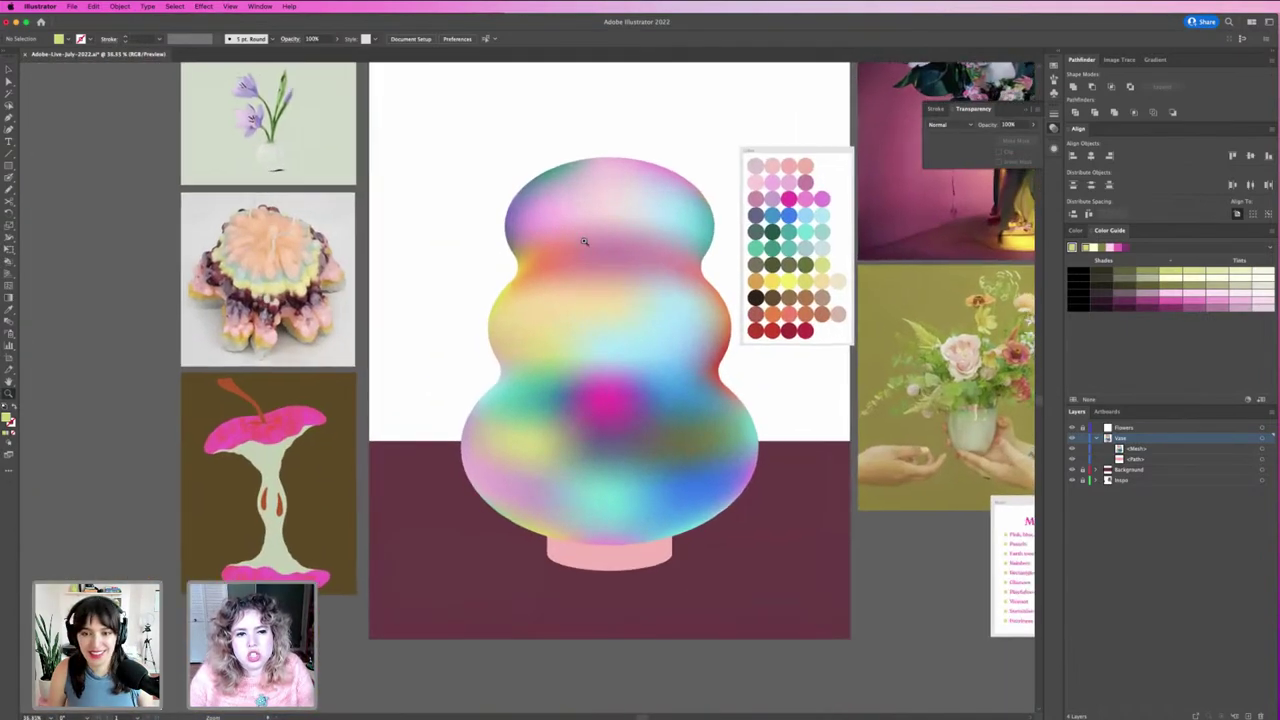
{"action": "left_click_drag", "start_coordinate": [561, 226], "coordinate": [620, 250]}
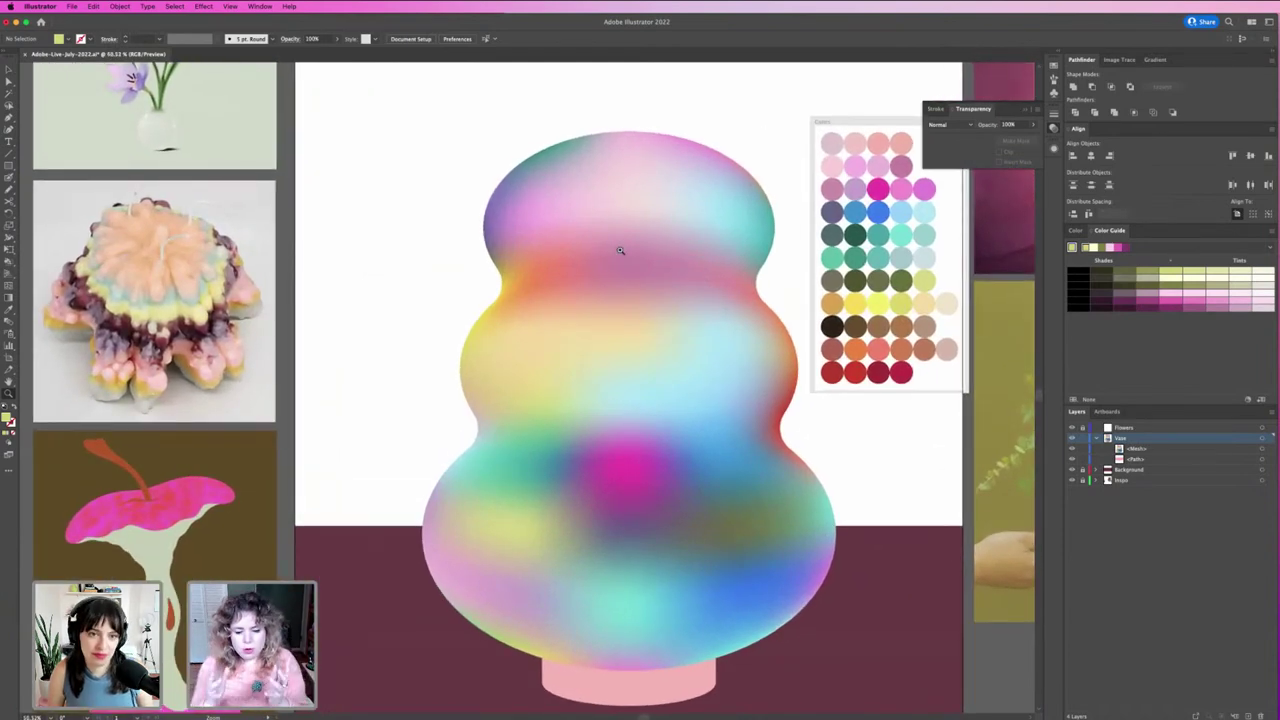
{"action": "left_click", "coordinate": [620, 250]}
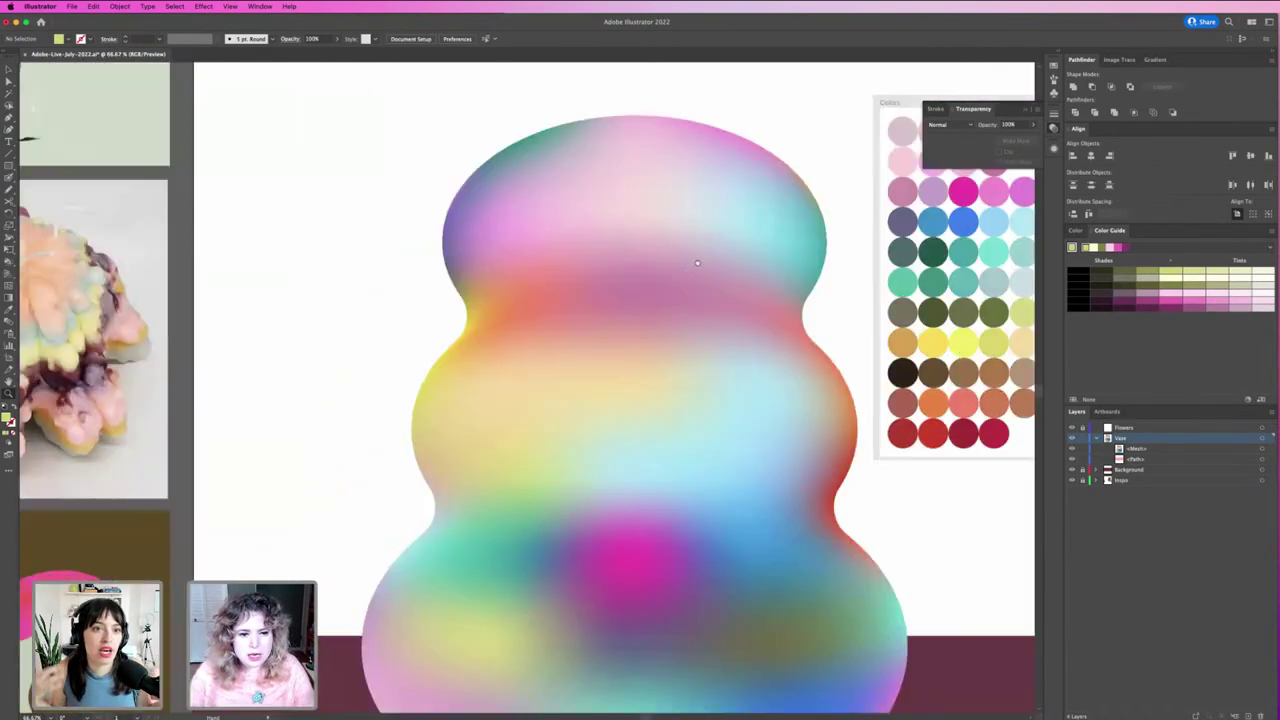
{"action": "left_click", "coordinate": [698, 265]}
{"action": "key", "text": "ctrl+minus"}
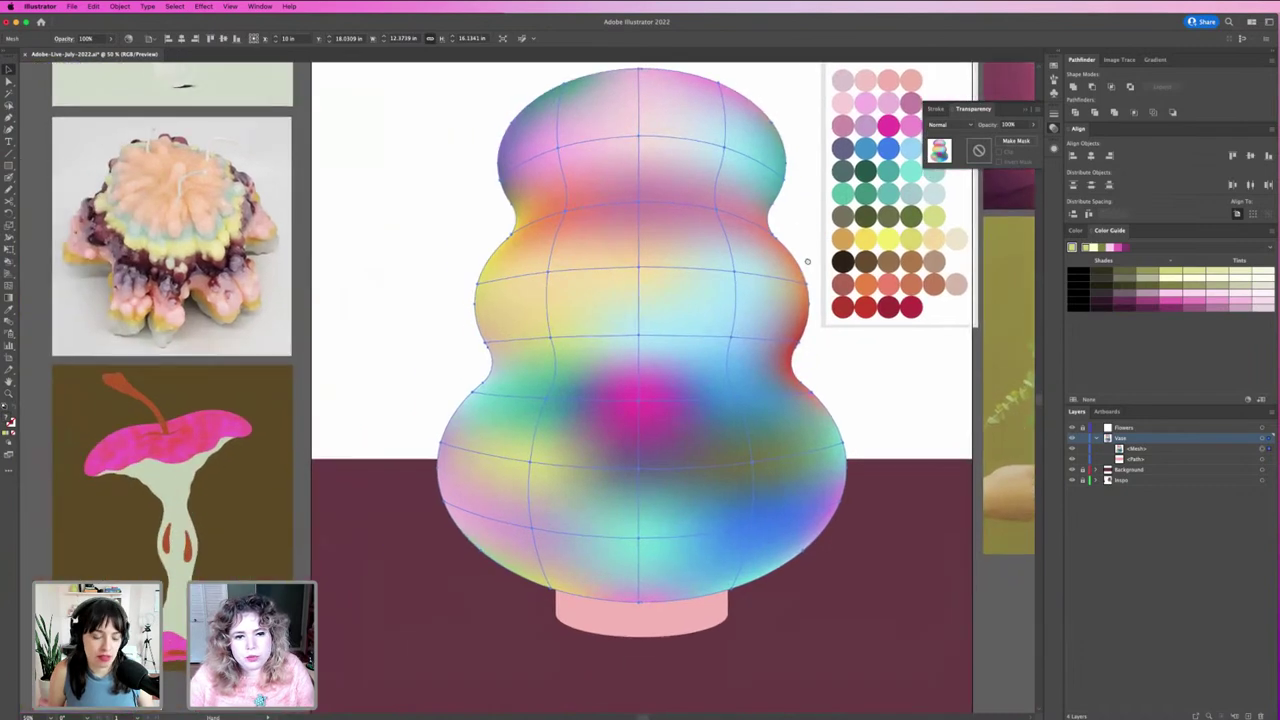
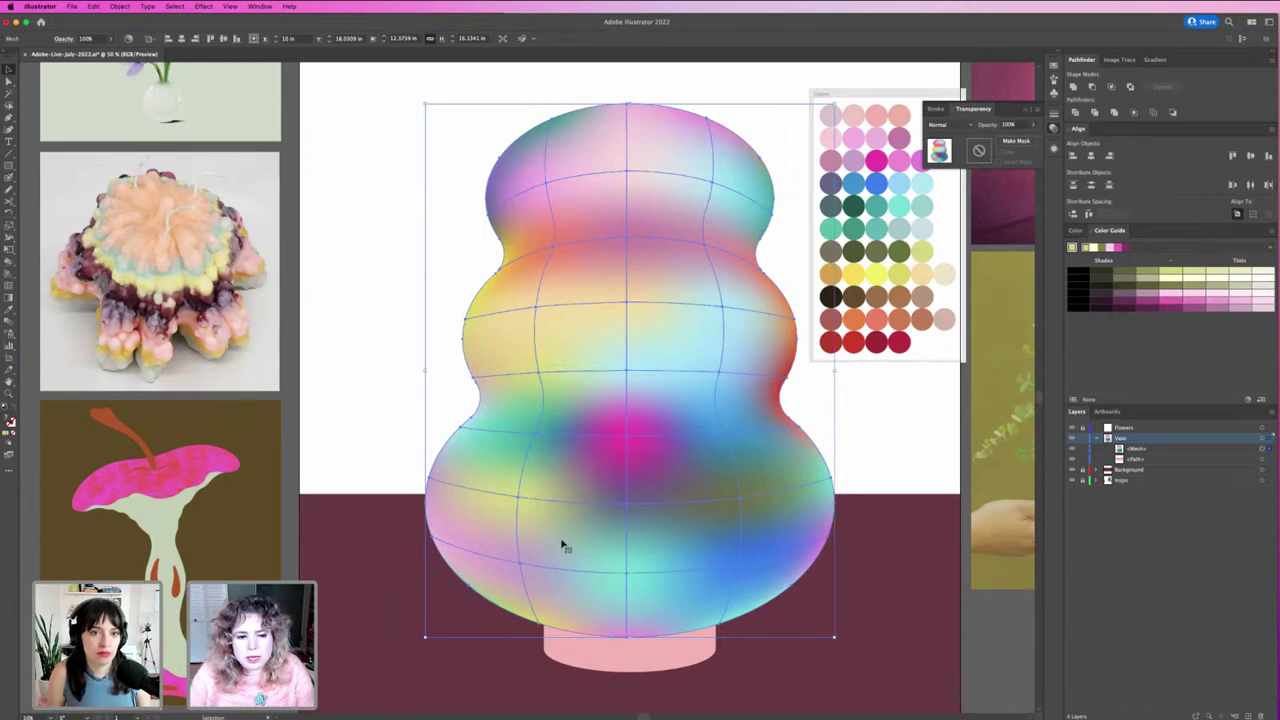
Step: Colour a mesh point on the vase's lower right teal-green from the palette
{"action": "key", "text": "a"}
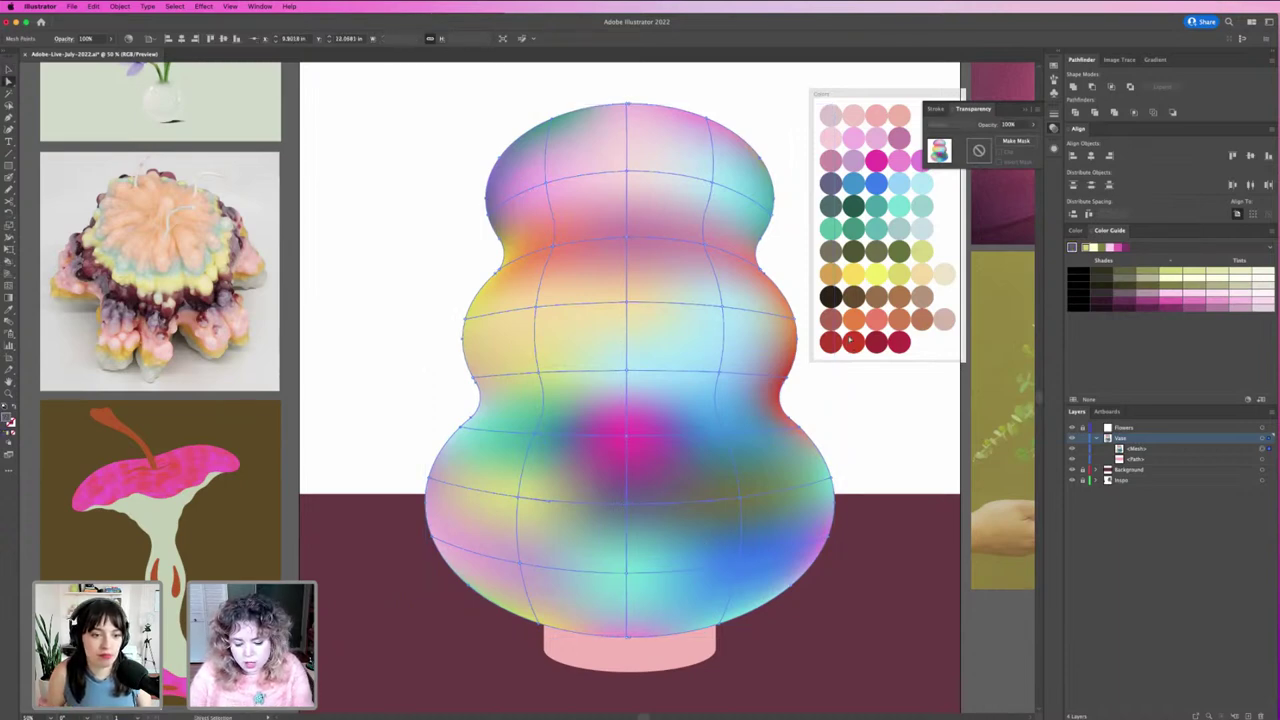
{"action": "left_click", "coordinate": [898, 248]}
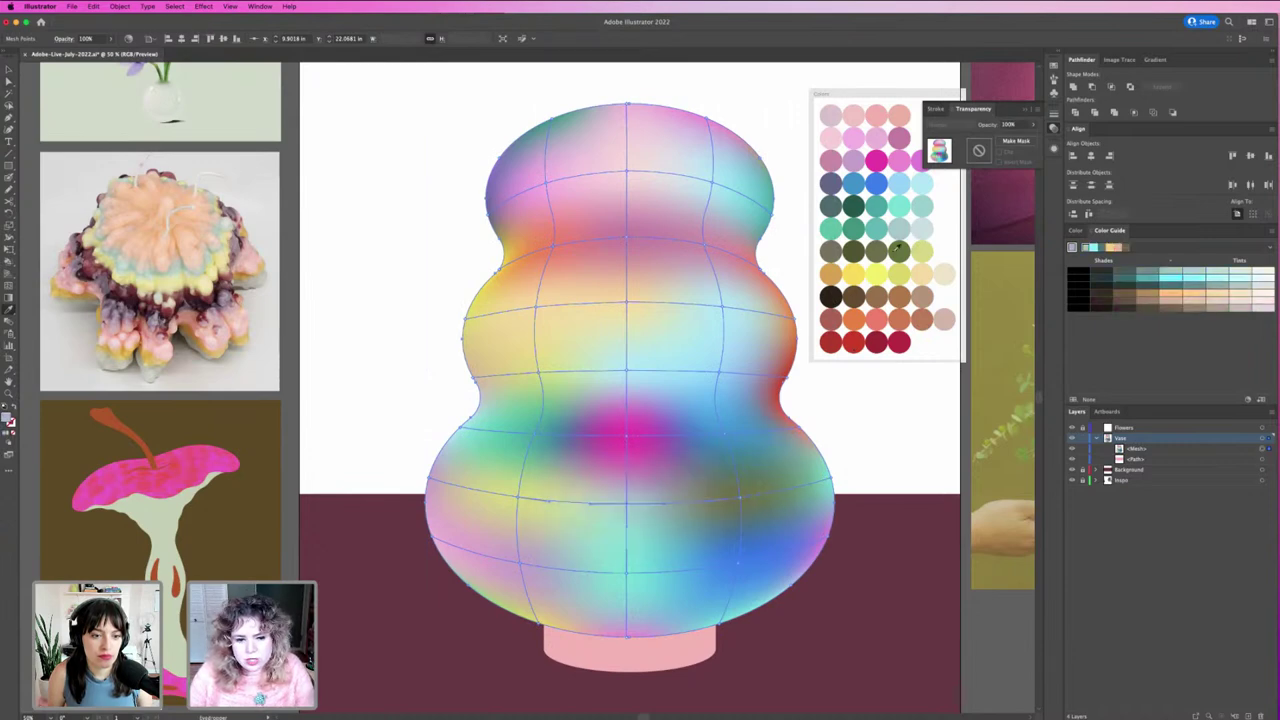
{"action": "left_click", "coordinate": [746, 486]}
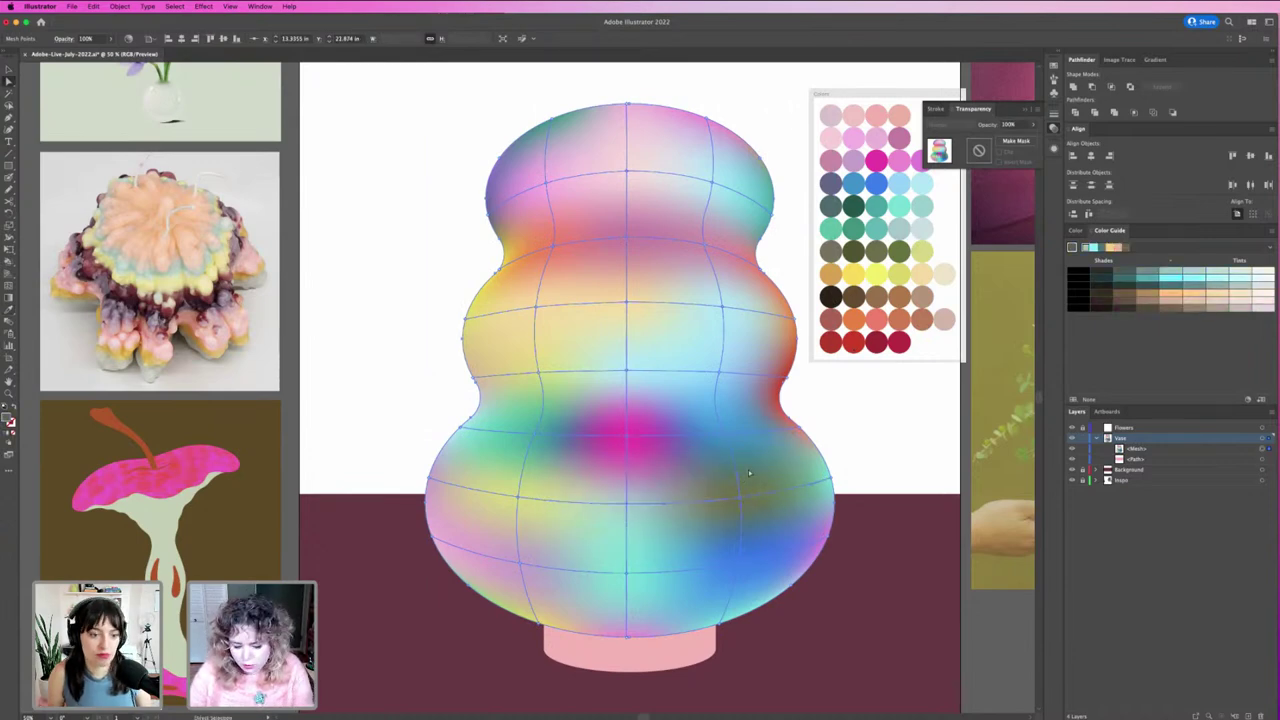
{"action": "left_click", "coordinate": [838, 225]}
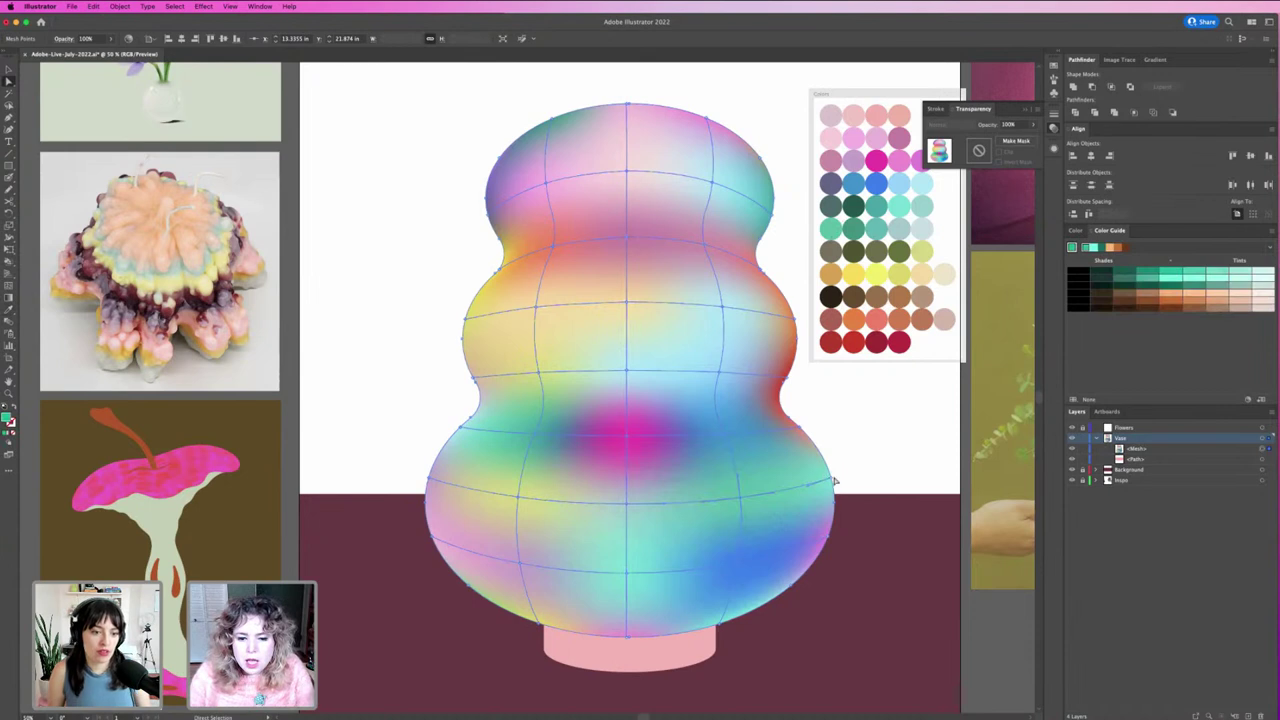
{"action": "left_click", "coordinate": [835, 482]}
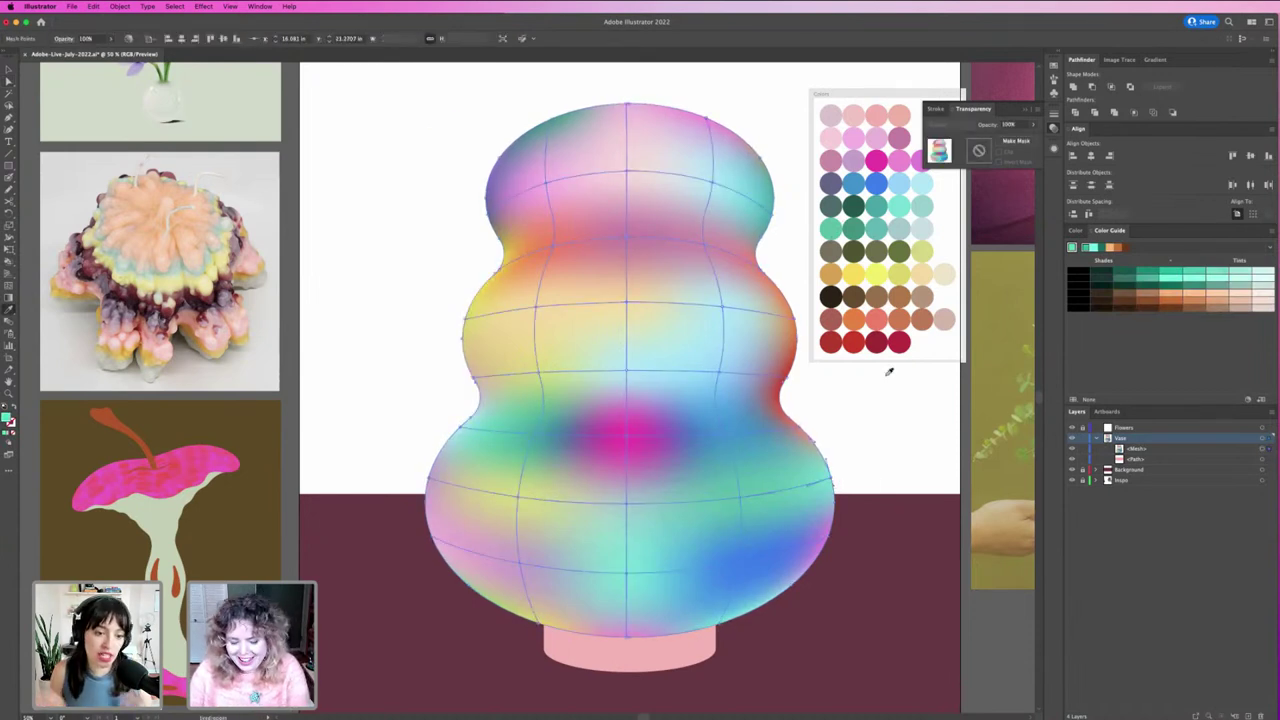
{"action": "key", "text": "v"}
{"action": "left_click", "coordinate": [853, 493]}
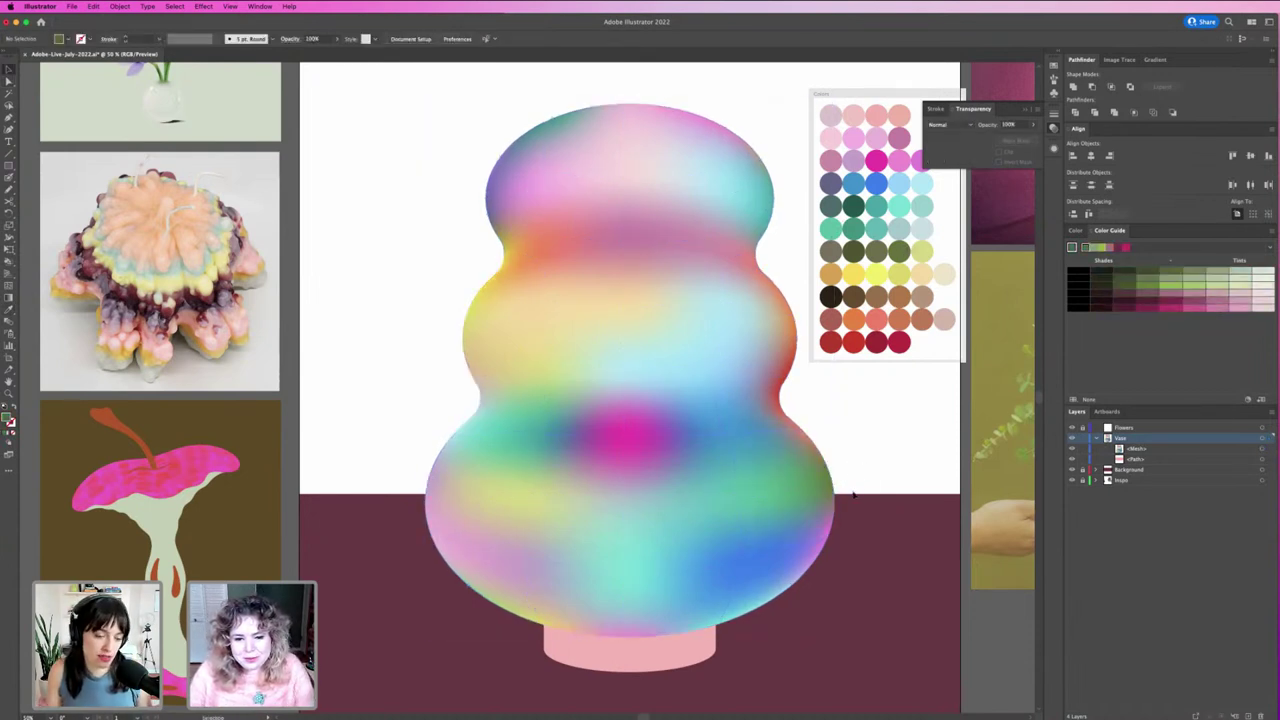
Step: Colour the mesh point at the vase's centre blue-grey from the palette
{"action": "left_click", "coordinate": [600, 428]}
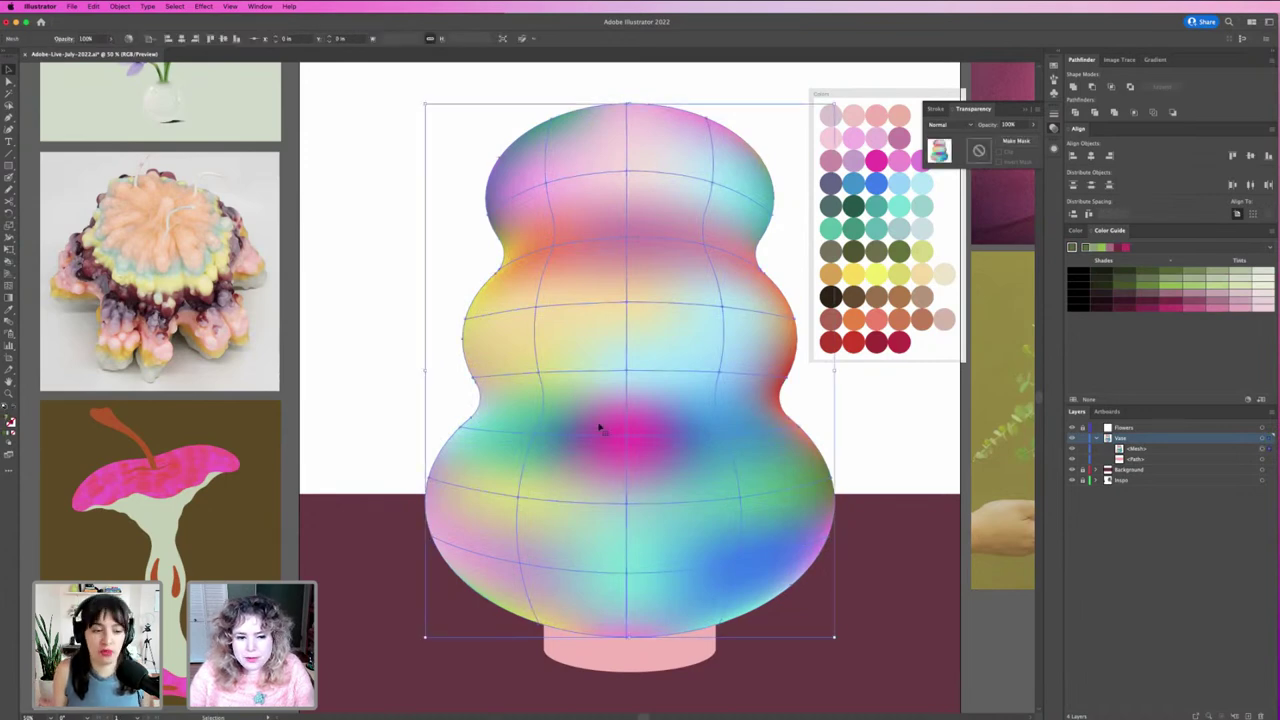
{"action": "key", "text": "a"}
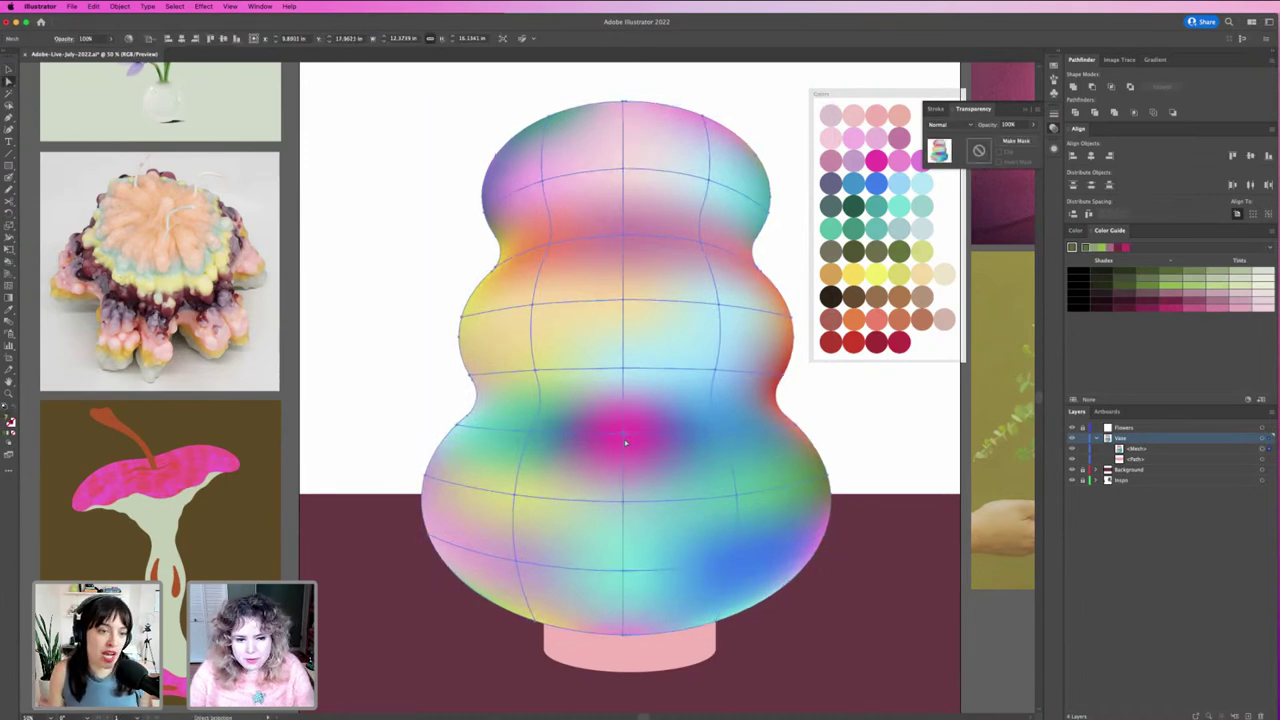
{"action": "left_click", "coordinate": [628, 439]}
{"action": "key", "text": "i"}
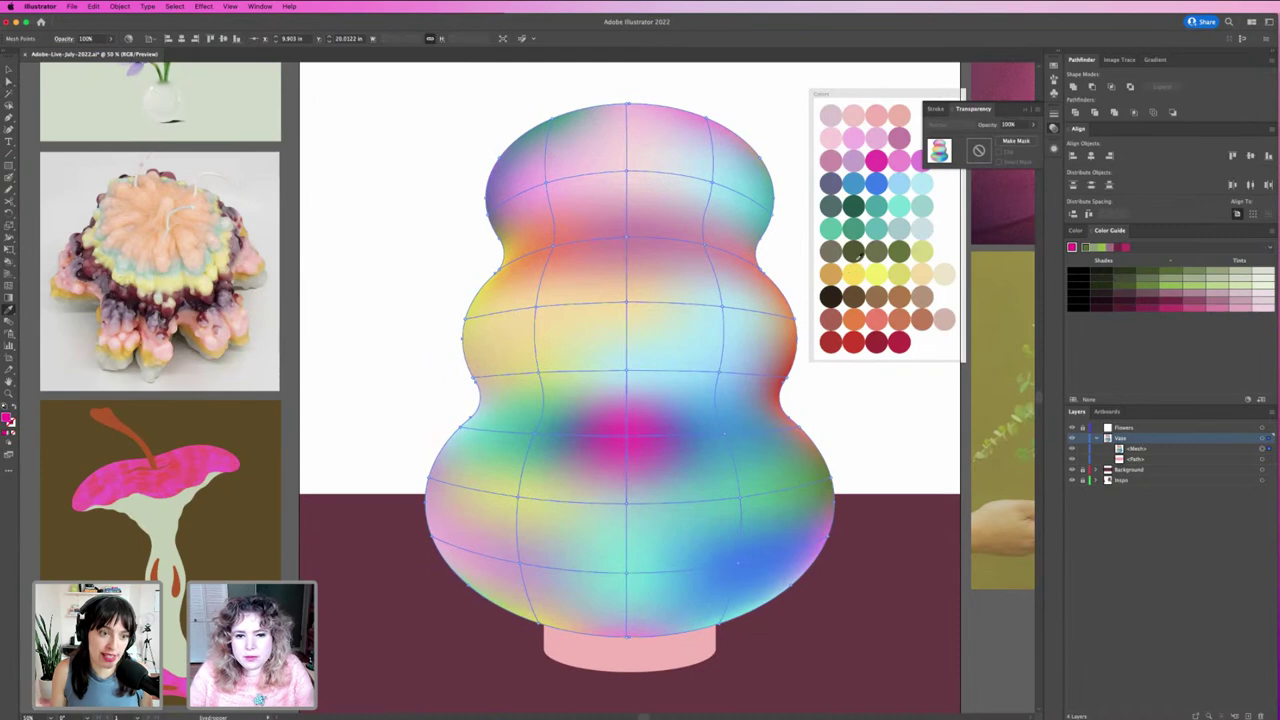
{"action": "left_click", "coordinate": [840, 181]}
{"action": "key", "text": "v"}
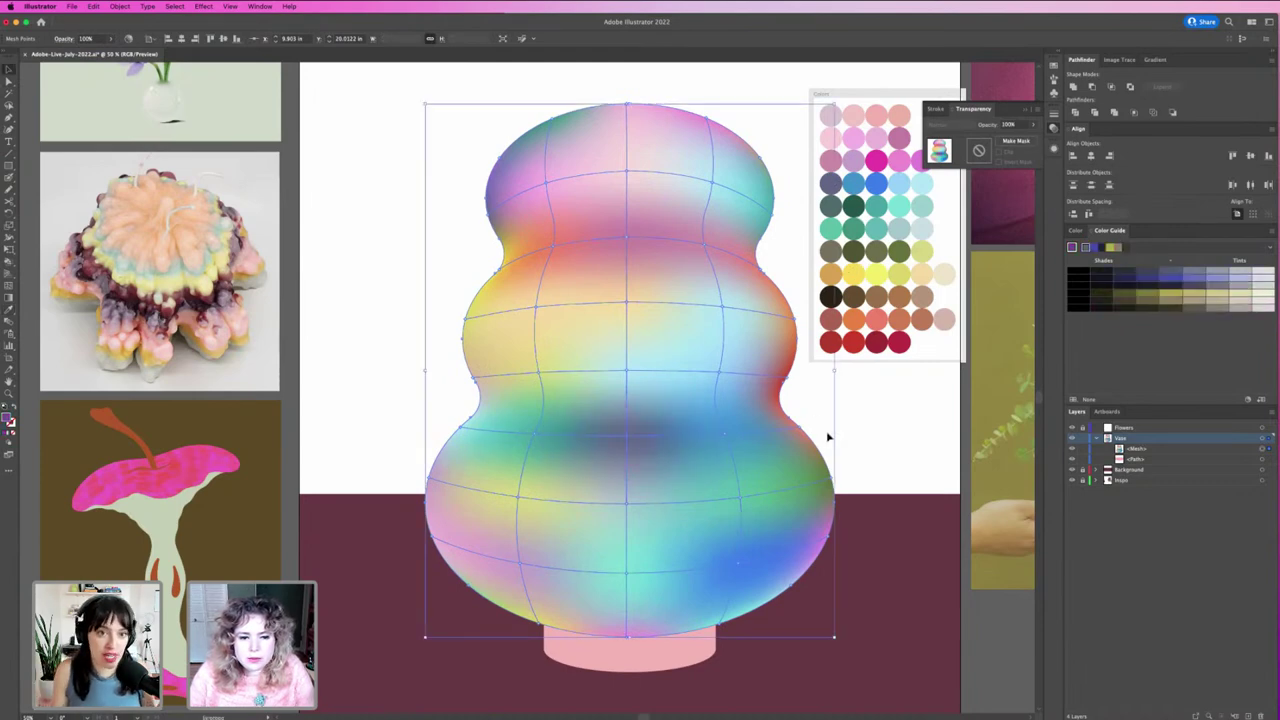
{"action": "left_click", "coordinate": [837, 429]}
Step: Colour a mesh point on the vase's right side blue from the palette
{"action": "key", "text": "ctrl+minus"}
{"action": "key", "text": "ctrl+minus"}
{"action": "key", "text": "ctrl+minus"}
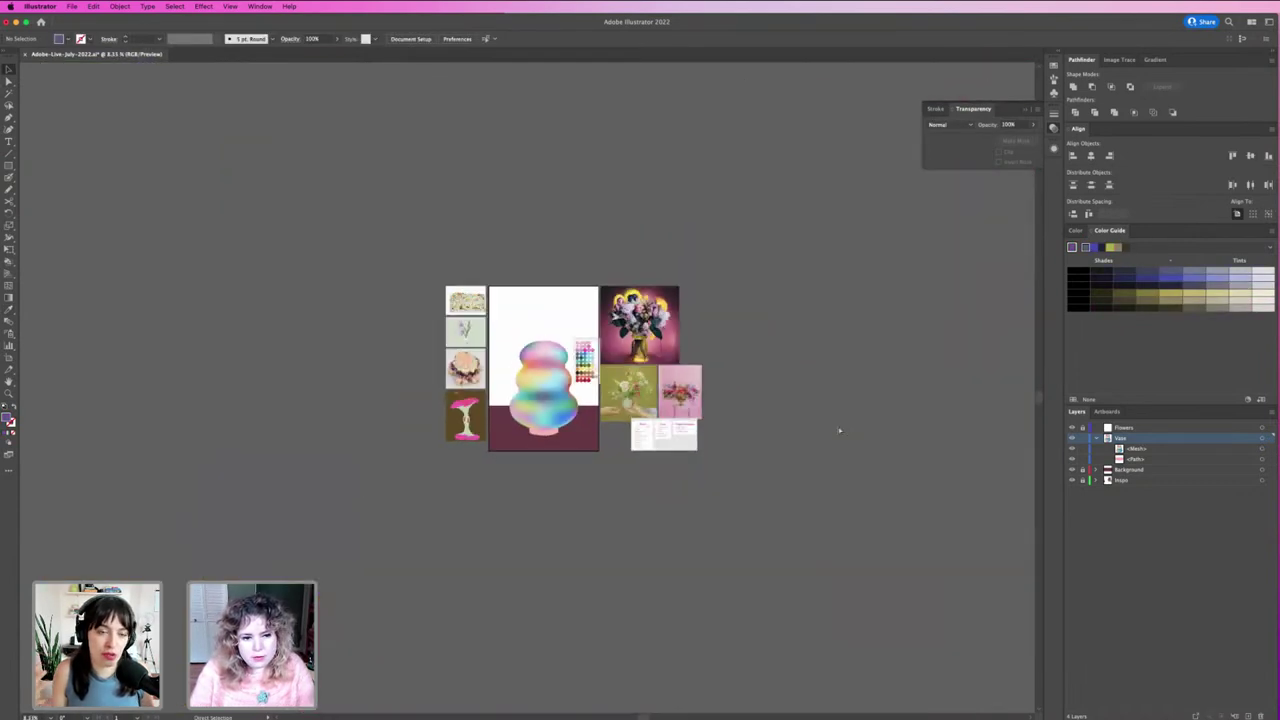
{"action": "key", "text": "ctrl+plus"}
{"action": "key", "text": "ctrl+plus"}
{"action": "key", "text": "ctrl+plus"}
{"action": "key", "text": "ctrl+plus"}
{"action": "left_click", "coordinate": [777, 457]}
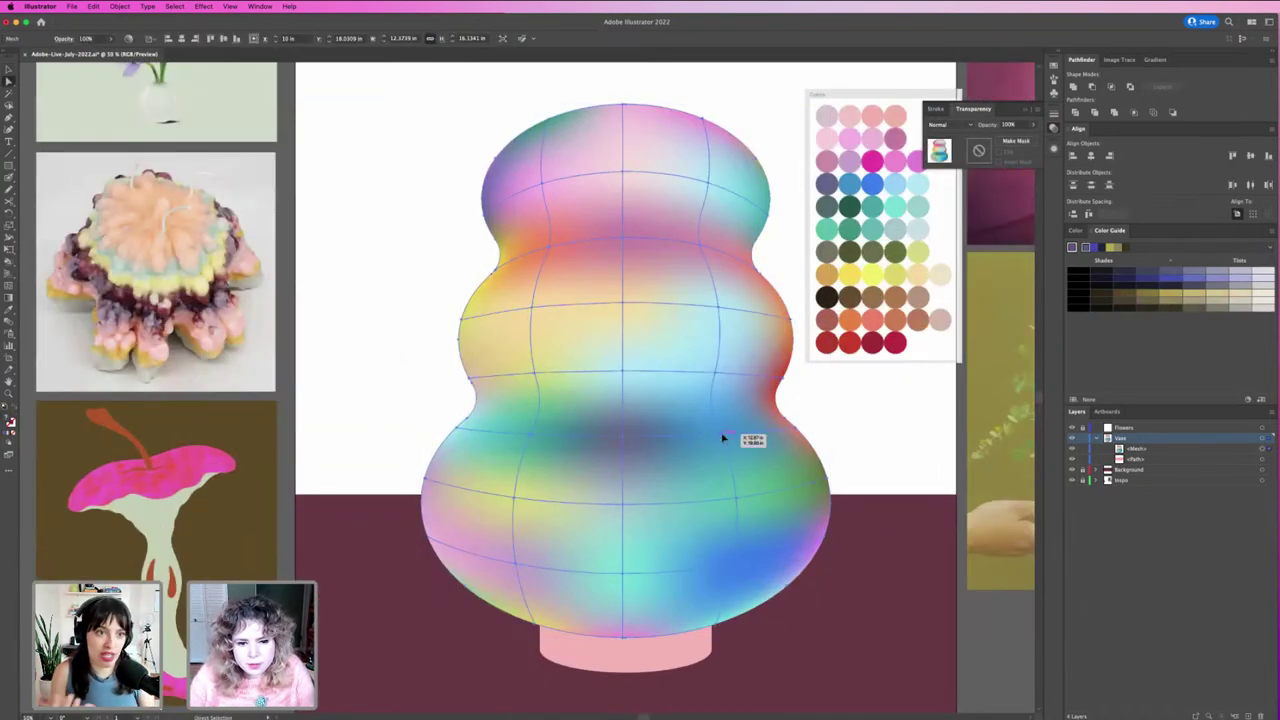
{"action": "left_click", "coordinate": [724, 438]}
{"action": "left_click", "coordinate": [875, 180]}
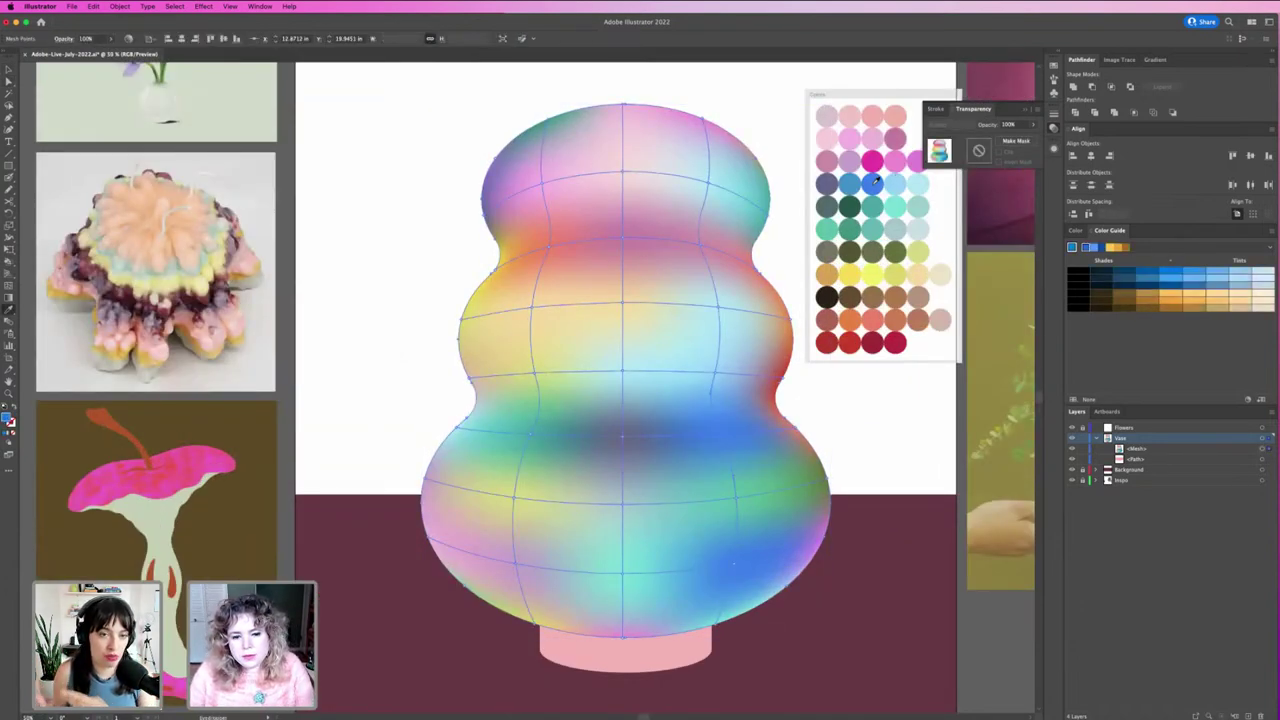
{"action": "key", "text": "v"}
{"action": "left_click", "coordinate": [855, 420]}
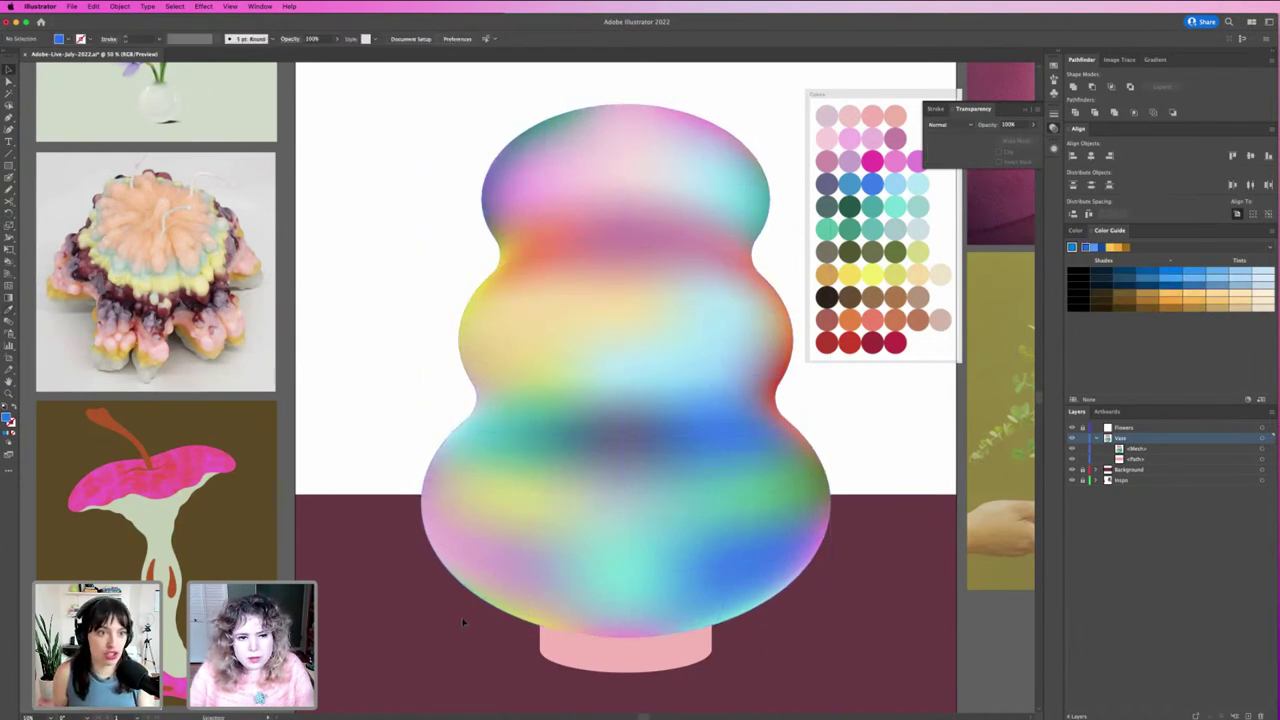
{"action": "left_click", "coordinate": [567, 619]}
{"action": "key", "text": "z"}
{"action": "left_click_drag", "start_coordinate": [567, 619], "coordinate": [566, 535]}
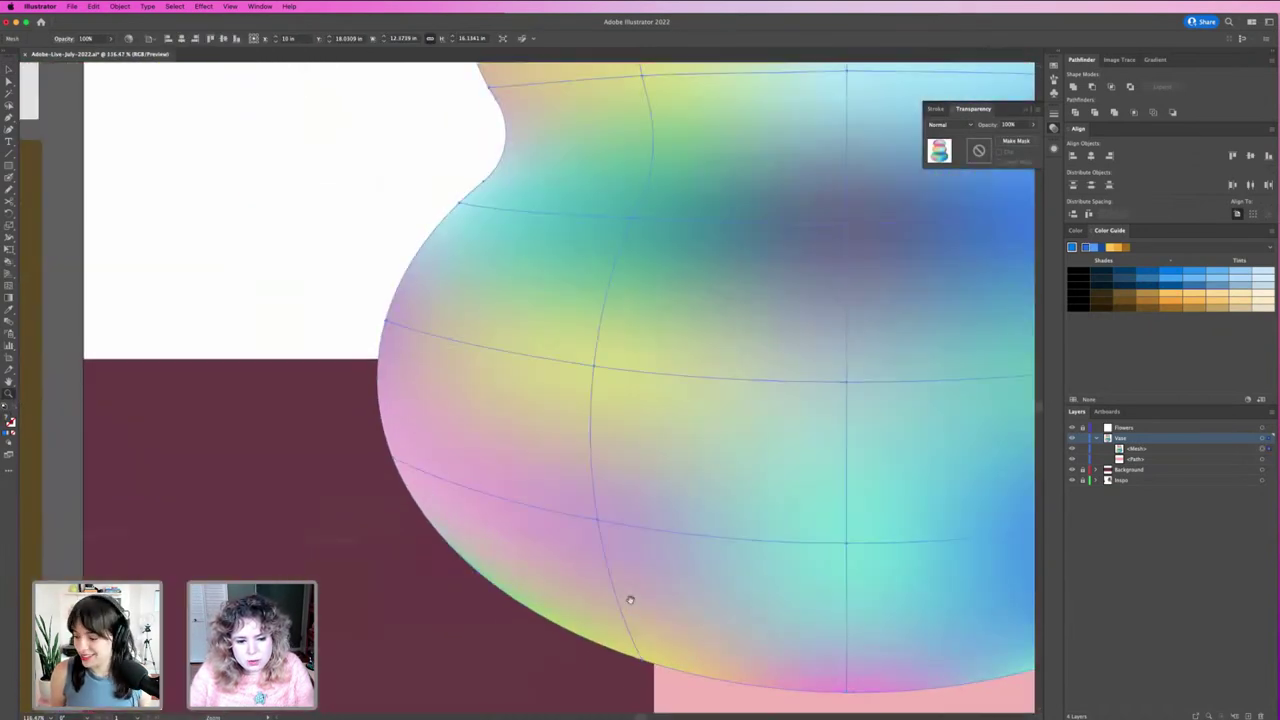
{"action": "scroll", "coordinate": [567, 535], "scroll_direction": "down", "scroll_amount": 3}
{"action": "key", "text": "ctrl+shift+a"}
{"action": "key", "text": "ctrl+equal"}
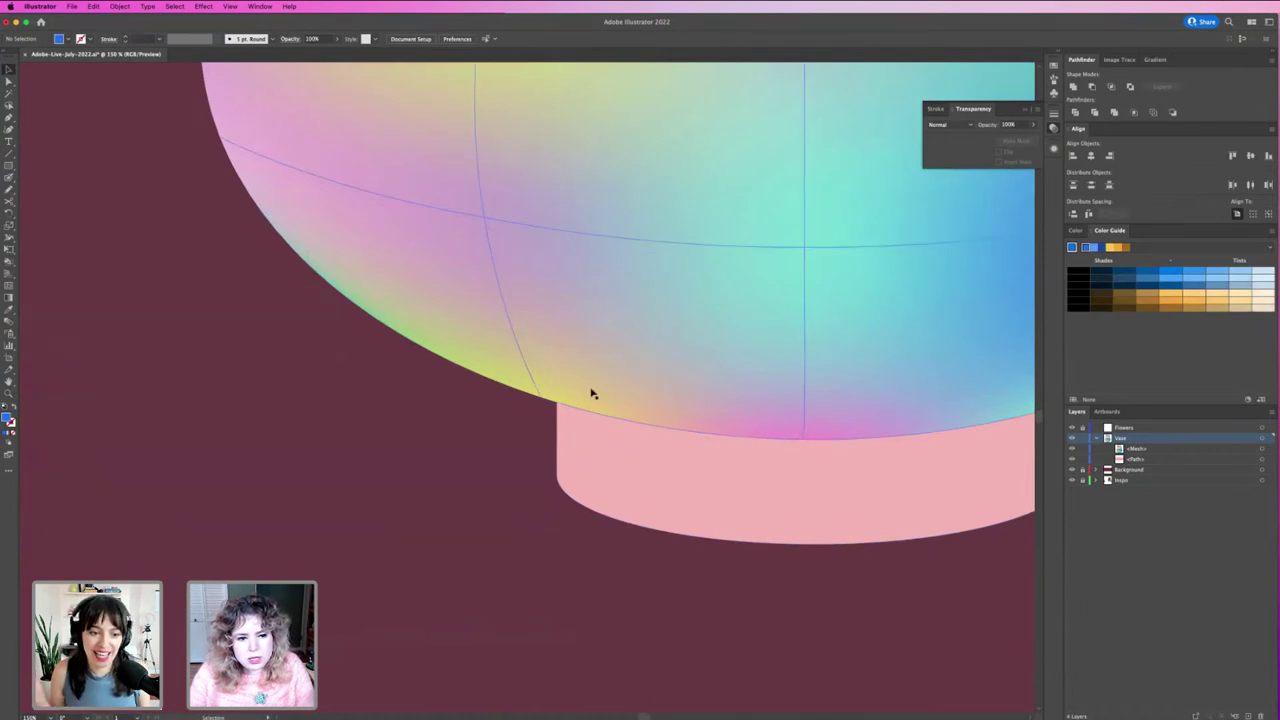
{"action": "left_click", "coordinate": [414, 332]}
{"action": "key", "text": "a"}
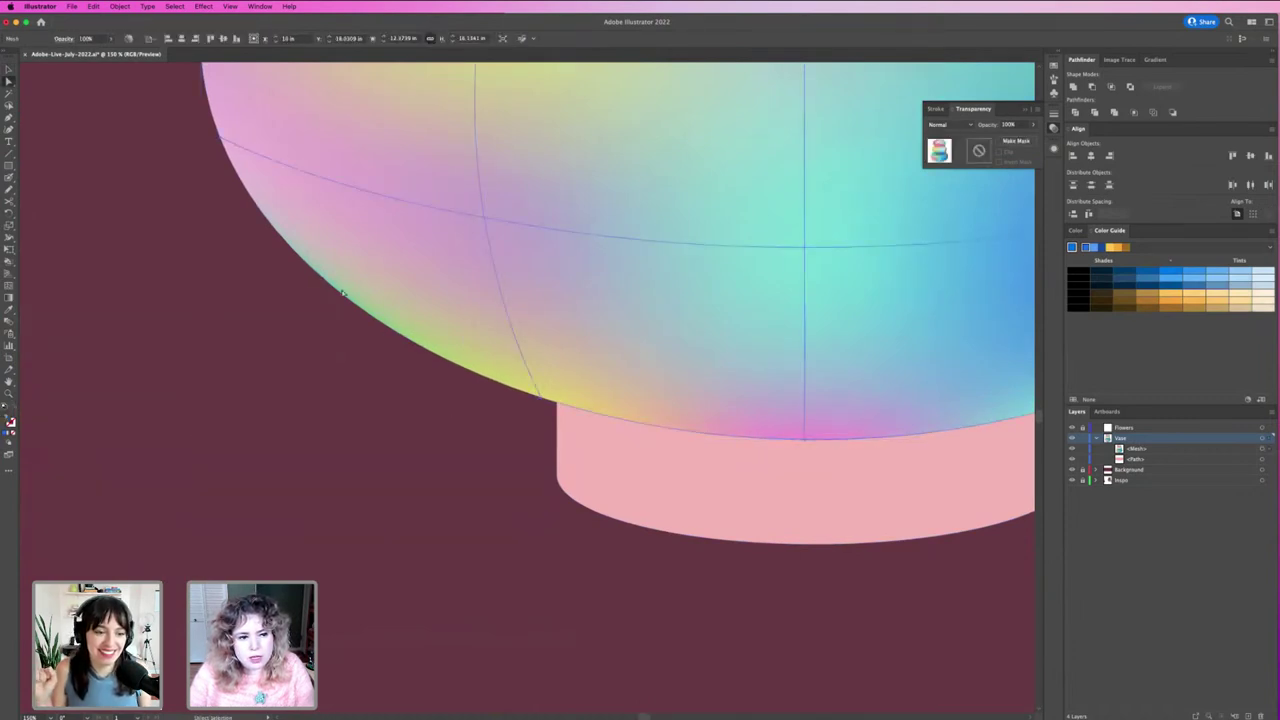
{"action": "left_click", "coordinate": [363, 286]}
{"action": "left_click_drag", "start_coordinate": [800, 362], "coordinate": [542, 398]}
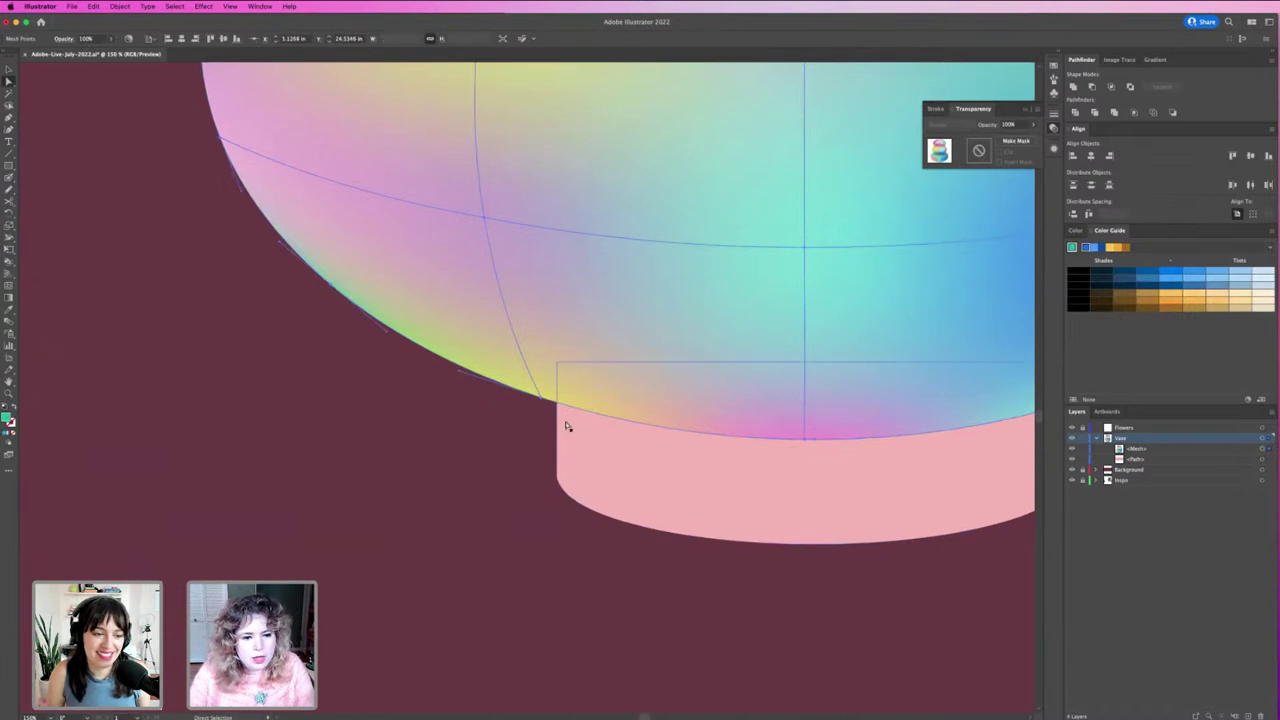
{"action": "left_click", "coordinate": [542, 398]}
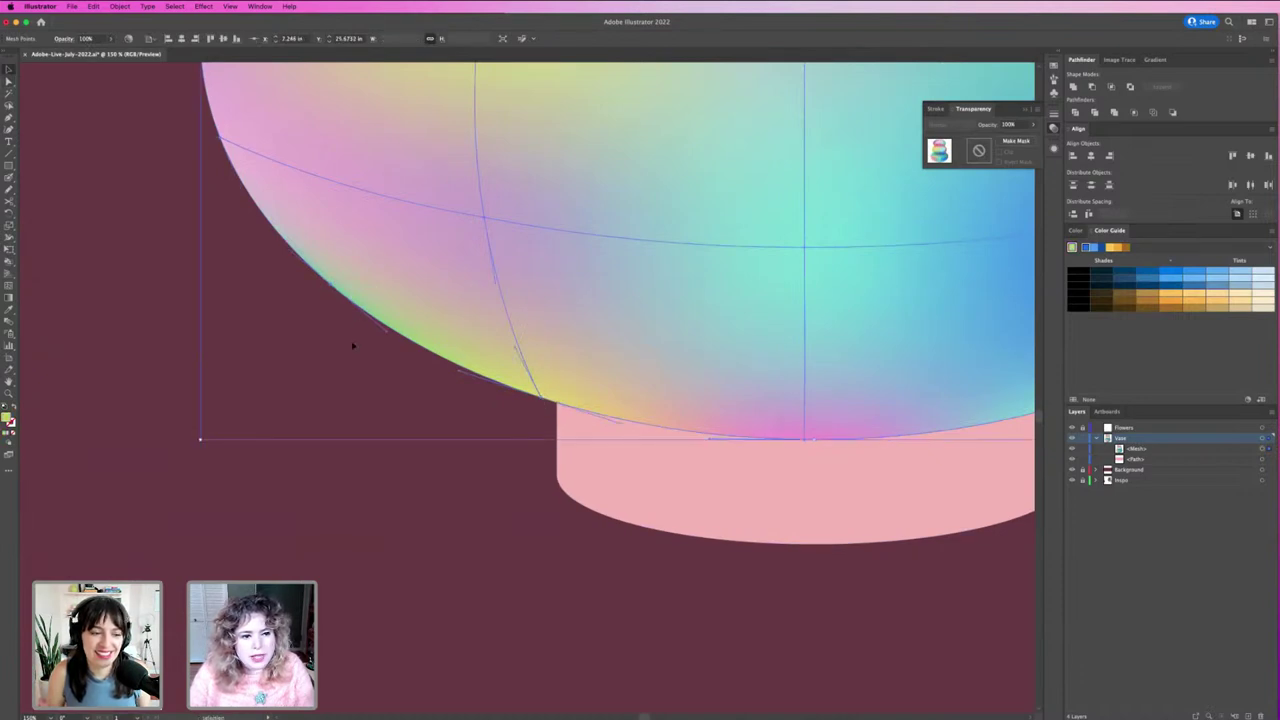
{"action": "left_click", "coordinate": [314, 277]}
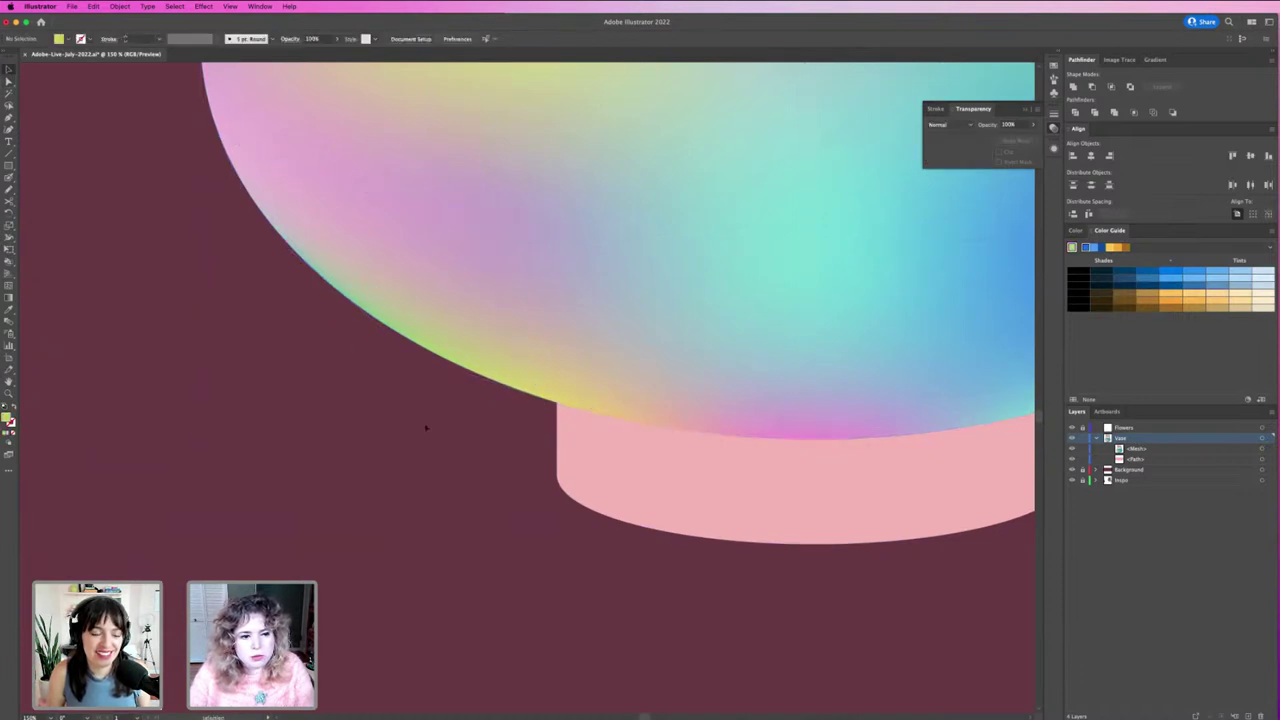
{"action": "key", "text": "ctrl+minus"}
{"action": "key", "text": "ctrl+minus"}
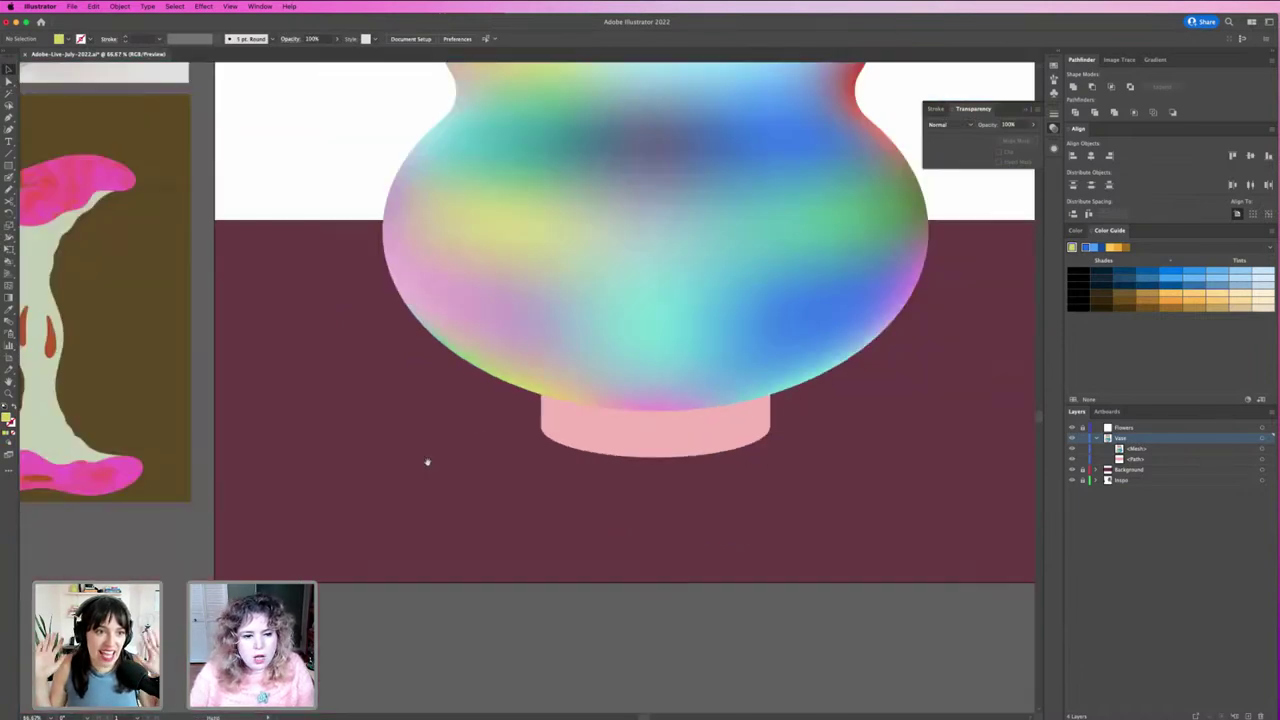
{"action": "scroll", "coordinate": [426, 463], "scroll_direction": "up", "scroll_amount": 5}
{"action": "scroll", "coordinate": [466, 540], "scroll_direction": "up", "scroll_amount": 3}
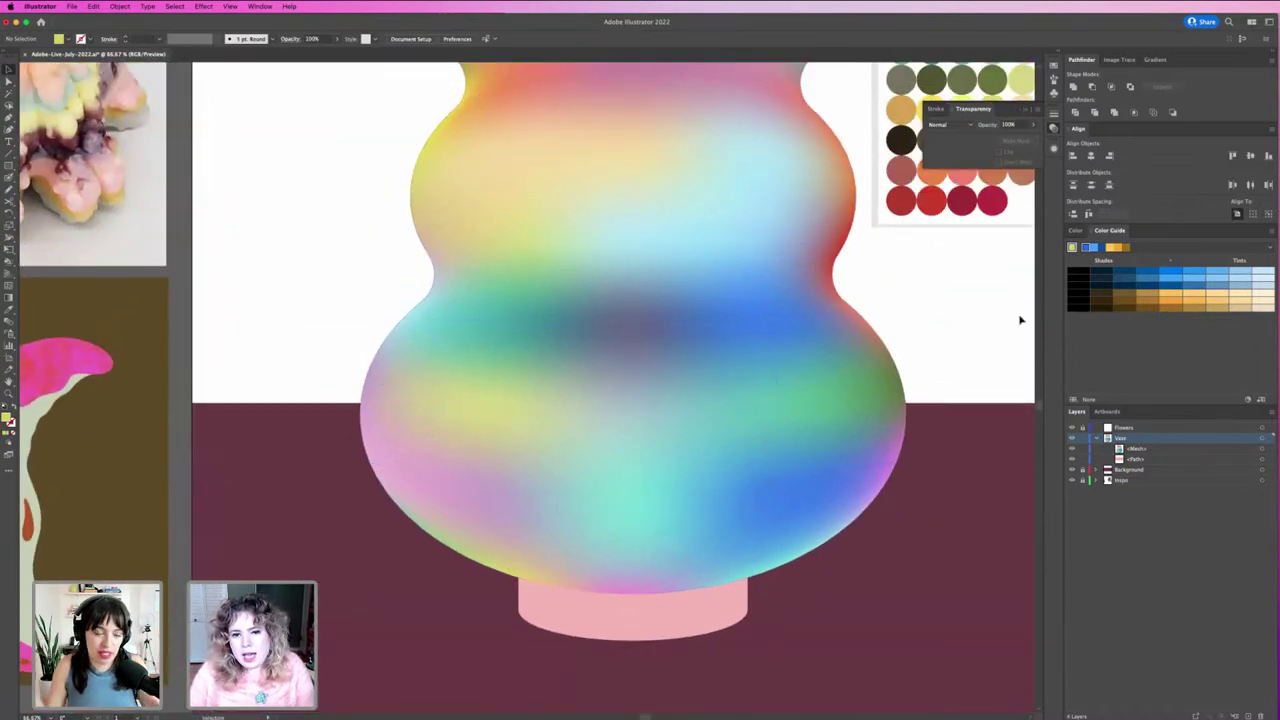
{"action": "key", "text": "ctrl+minus"}
{"action": "key", "text": "ctrl+minus"}
{"action": "scroll", "coordinate": [826, 403], "scroll_direction": "up", "scroll_amount": 2}
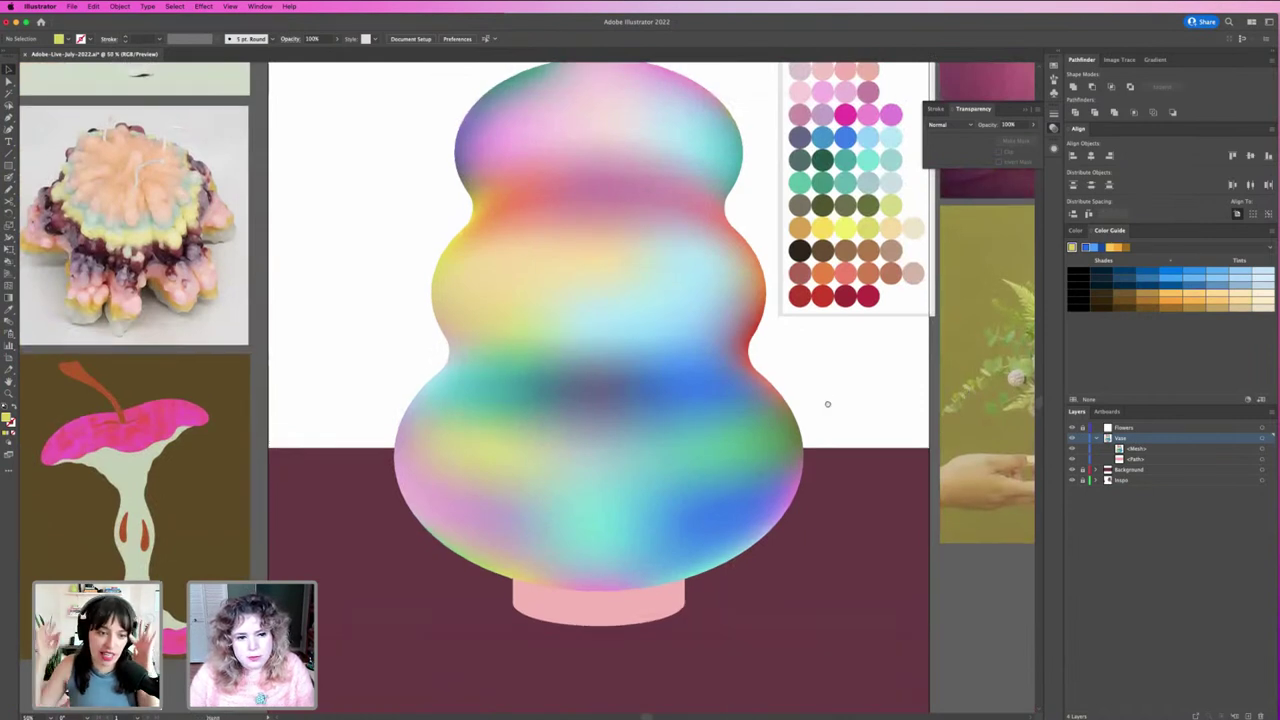
{"action": "left_click", "coordinate": [441, 344]}
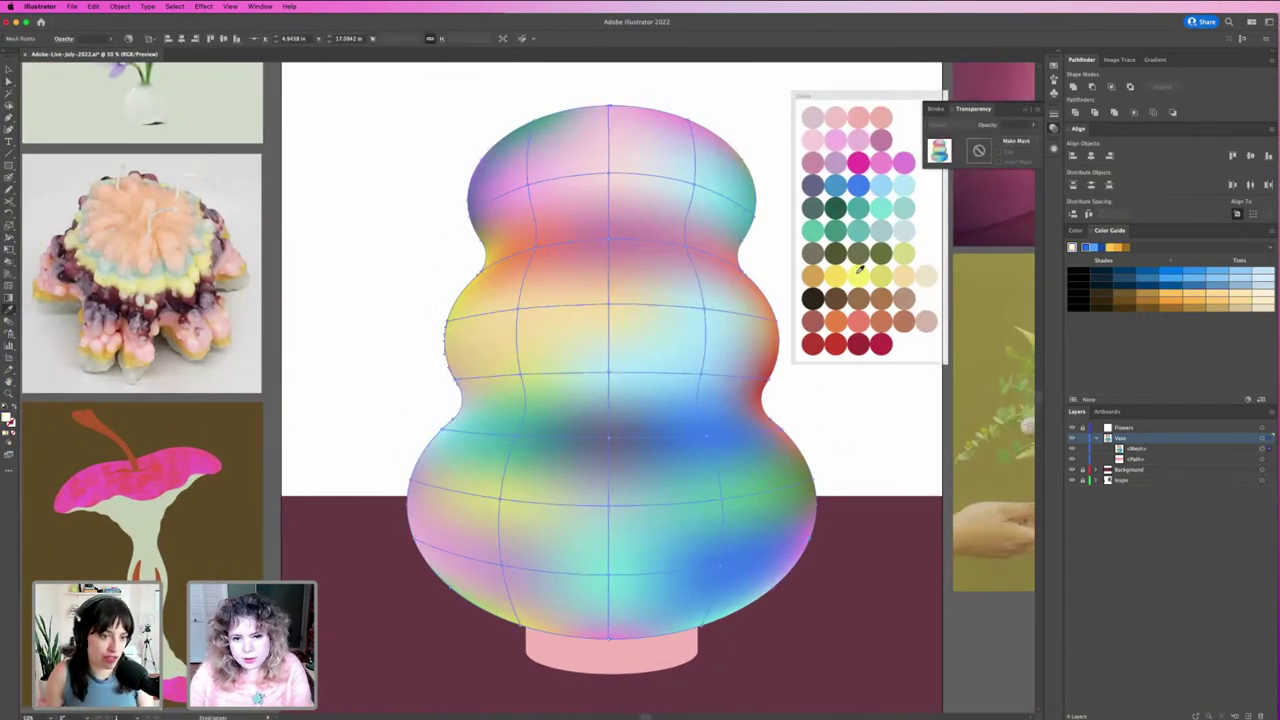
{"action": "left_click", "coordinate": [823, 443]}
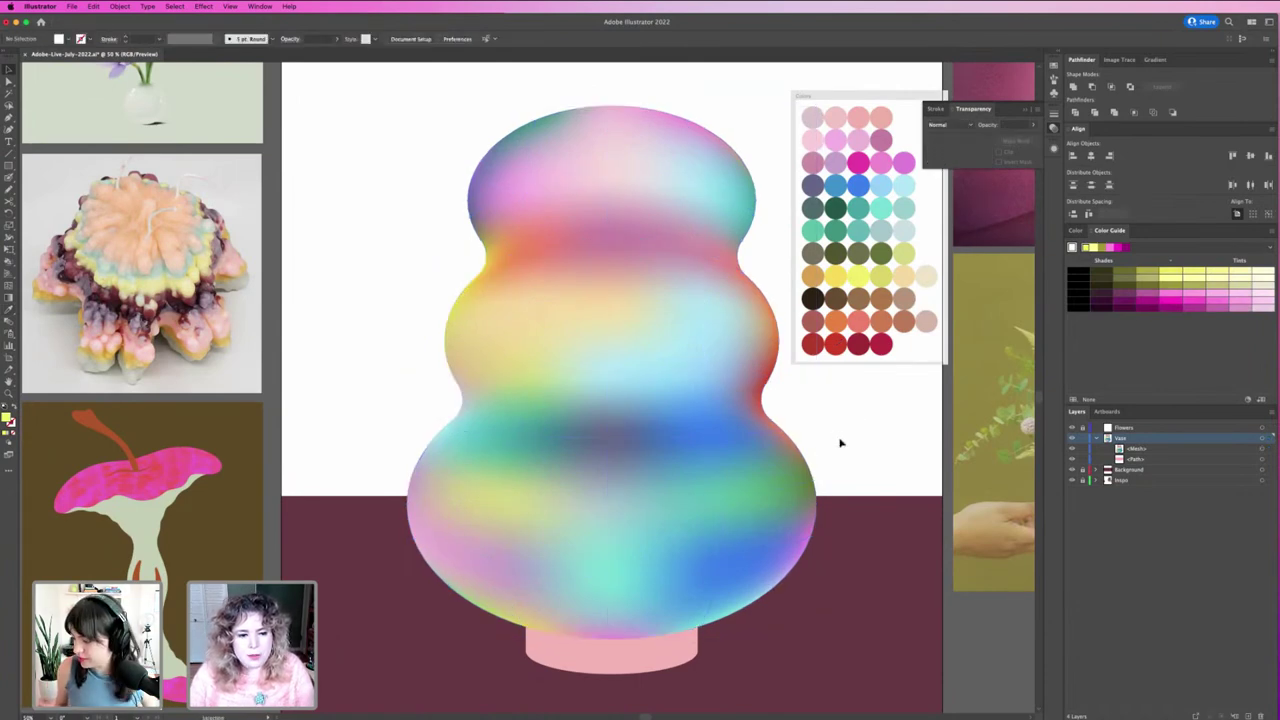
{"action": "left_click", "coordinate": [763, 580]}
{"action": "scroll", "coordinate": [808, 486], "scroll_direction": "down", "scroll_amount": 2}
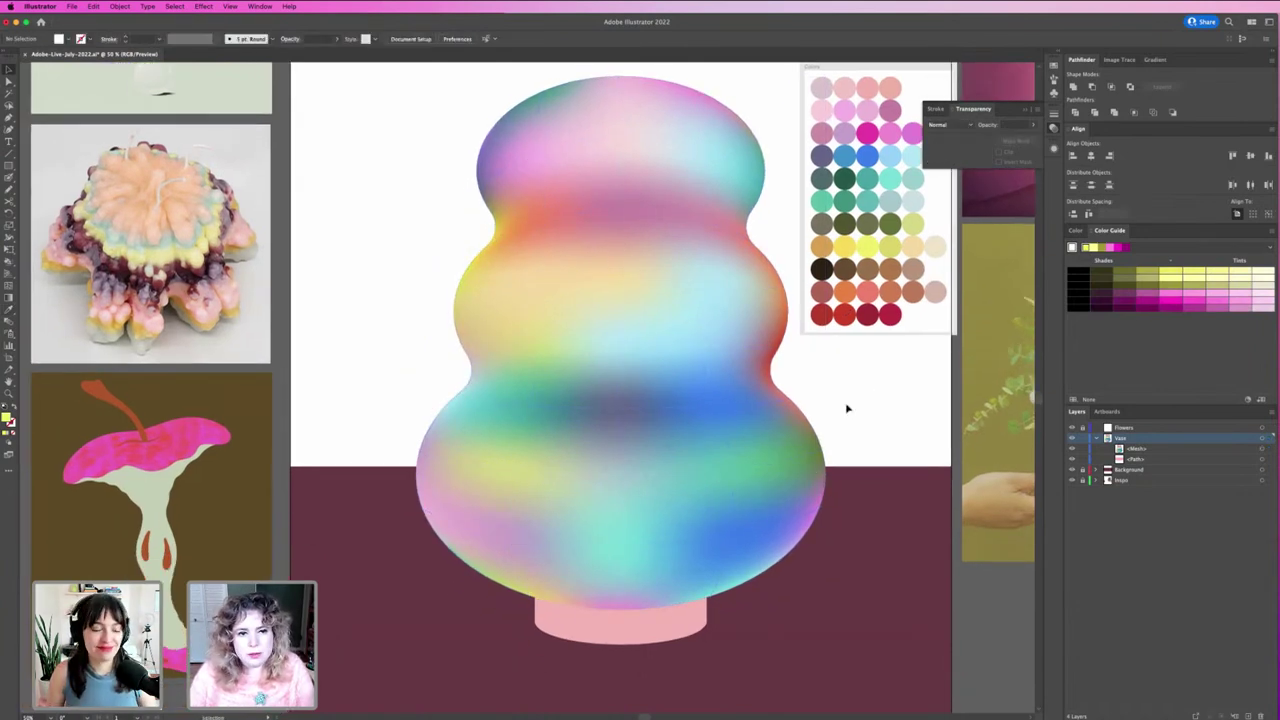
{"action": "key", "text": "a"}
{"action": "key", "text": "ctrl+minus"}
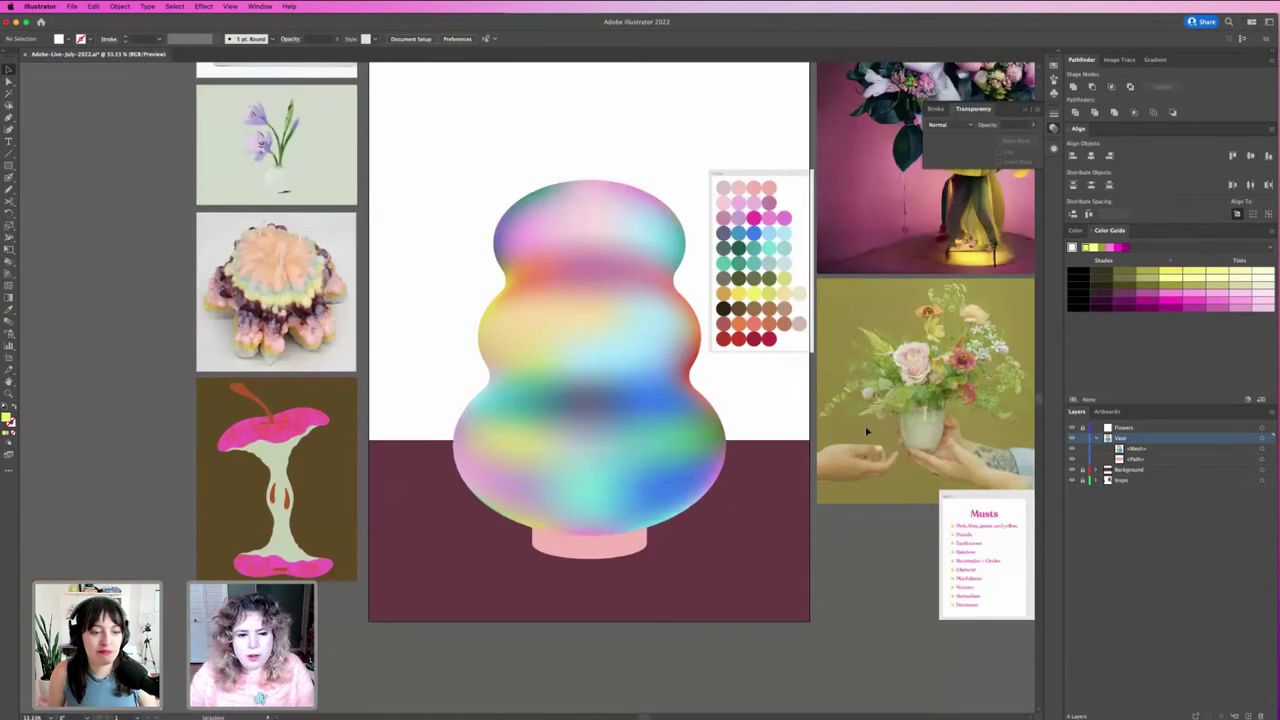
{"action": "left_click", "coordinate": [589, 406]}
{"action": "key", "text": "i"}
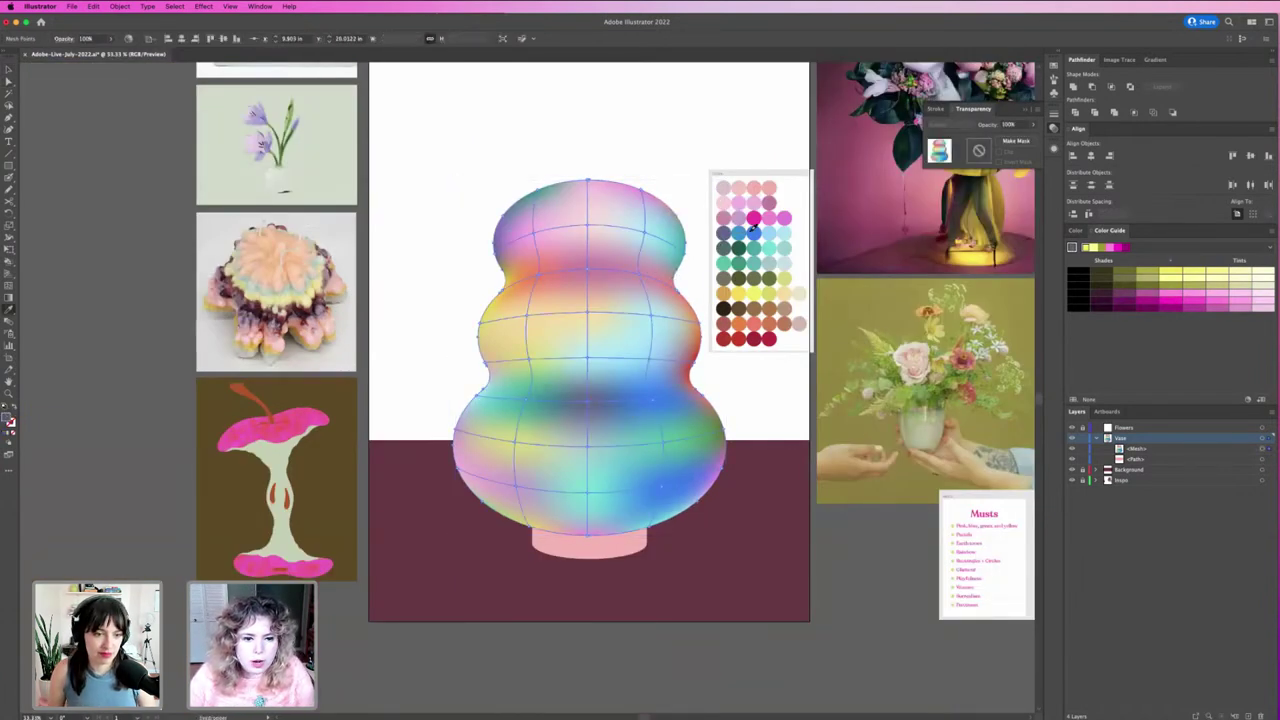
{"action": "left_click", "coordinate": [755, 231]}
{"action": "key", "text": "super+shift+a"}
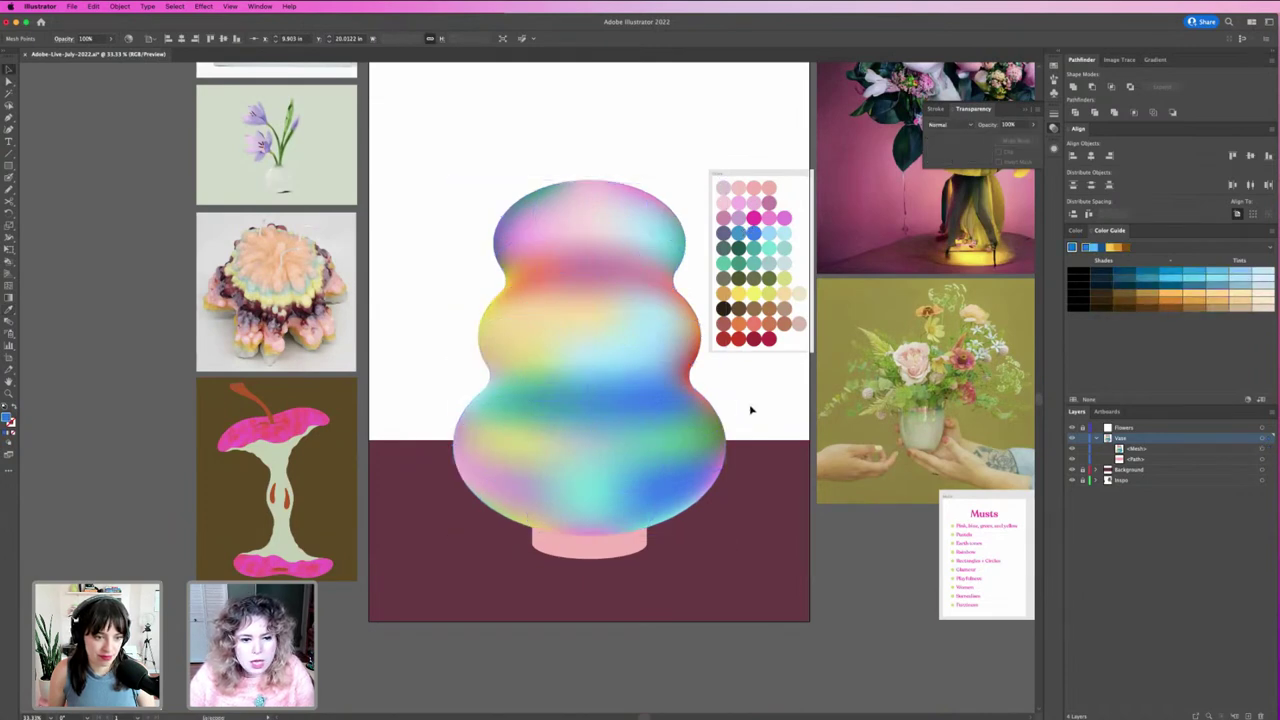
{"action": "key", "text": "super+minus"}
{"action": "key", "text": "super+minus"}
{"action": "key", "text": "super+plus"}
{"action": "key", "text": "super+plus"}
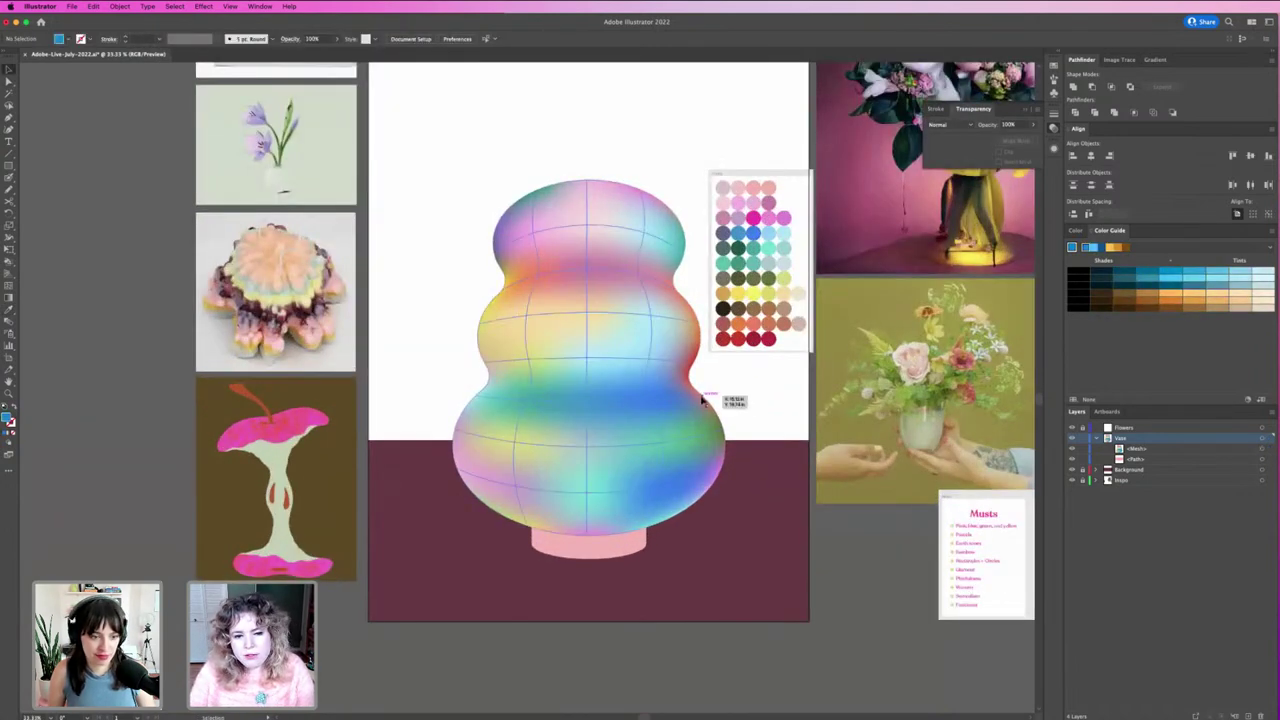
{"action": "left_click", "coordinate": [697, 402]}
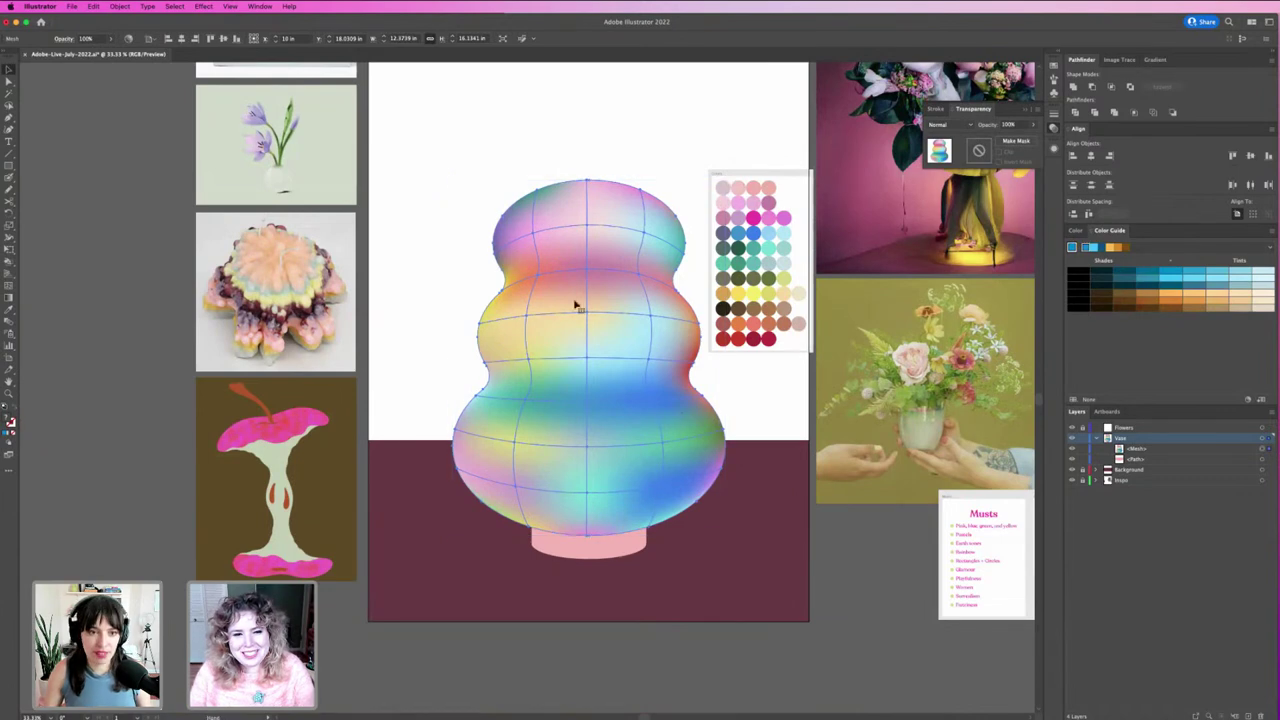
{"action": "scroll", "coordinate": [574, 297], "scroll_direction": "up", "scroll_amount": 2}
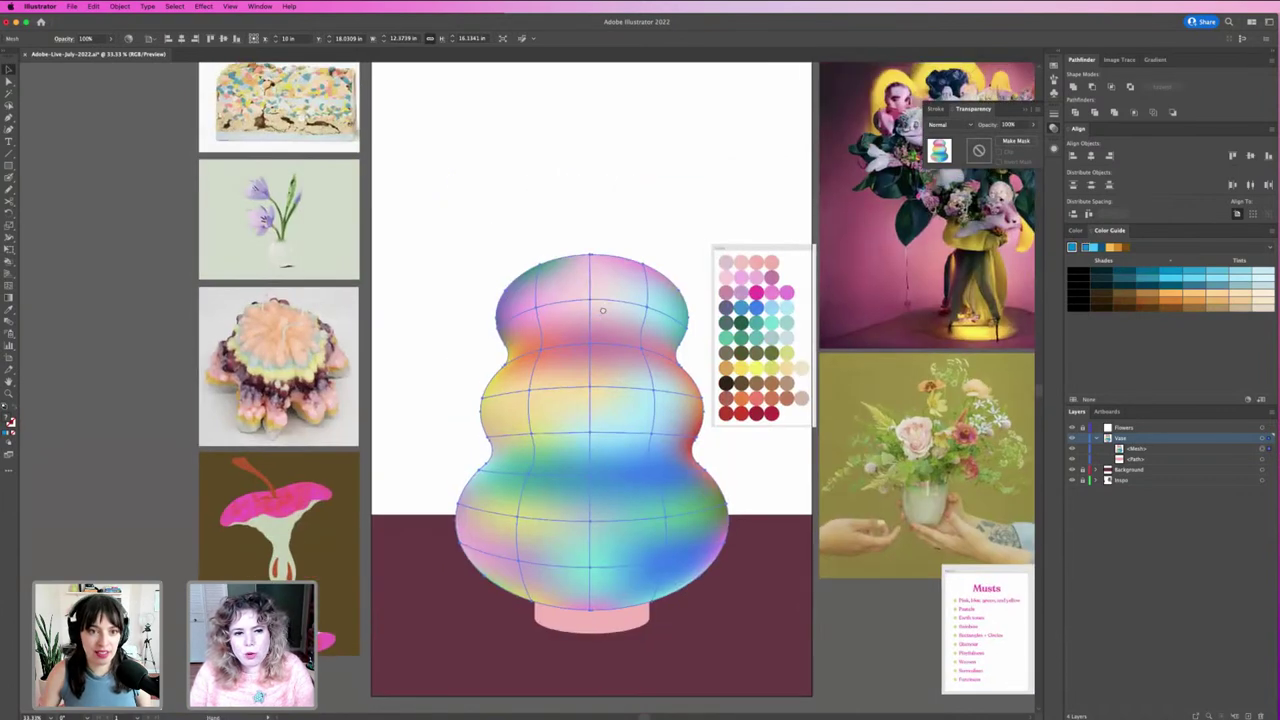
{"action": "left_click", "coordinate": [609, 233]}
{"action": "scroll", "coordinate": [626, 300], "scroll_direction": "down", "scroll_amount": 2}
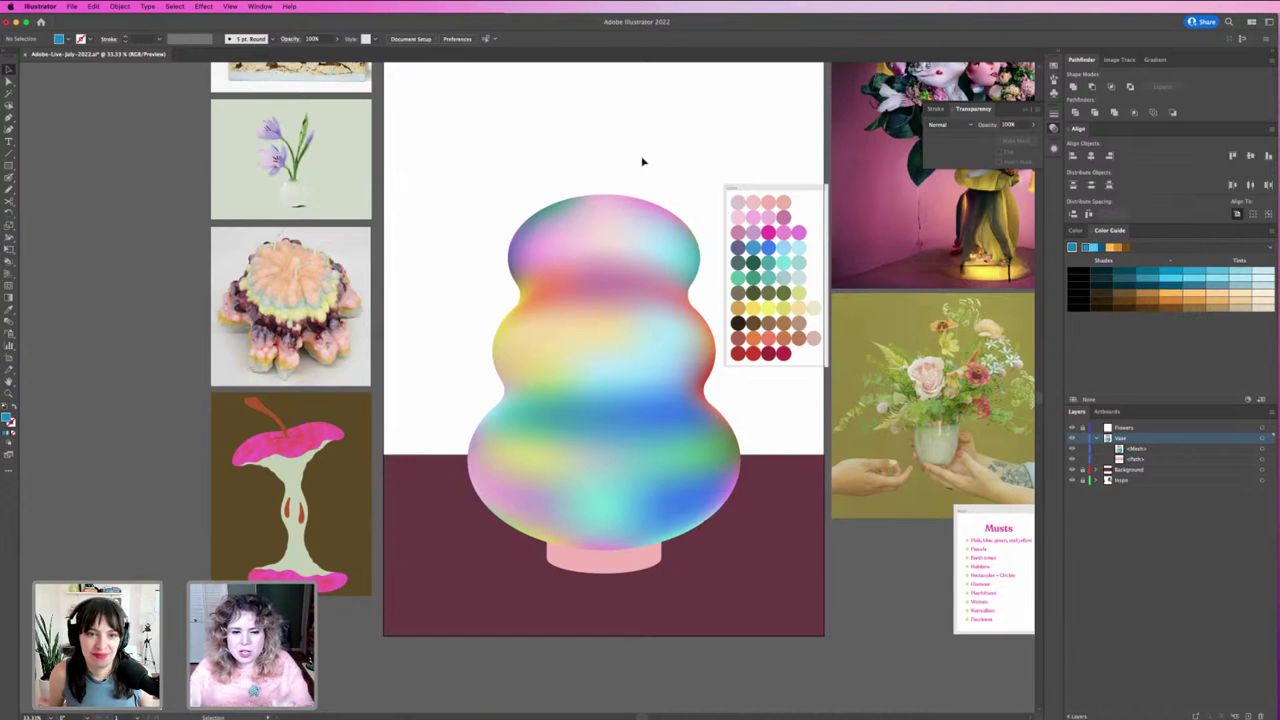
{"action": "left_click", "coordinate": [619, 312]}
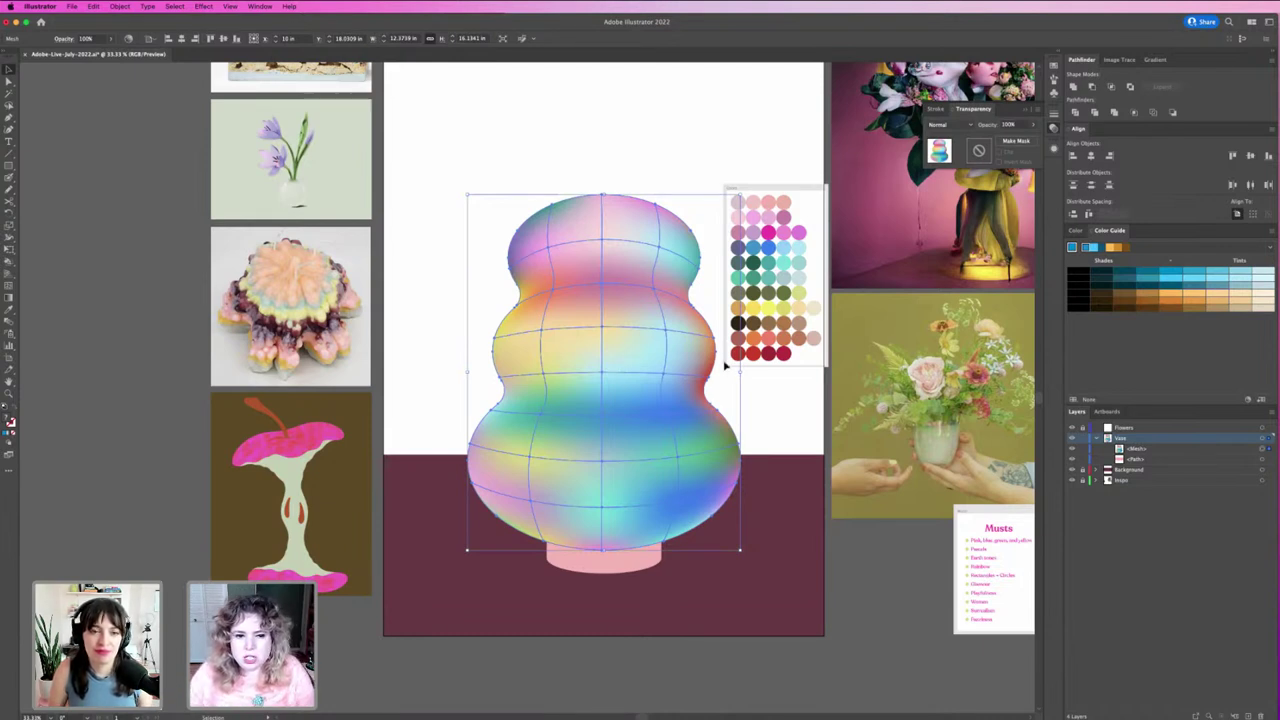
{"action": "left_click", "coordinate": [754, 417]}
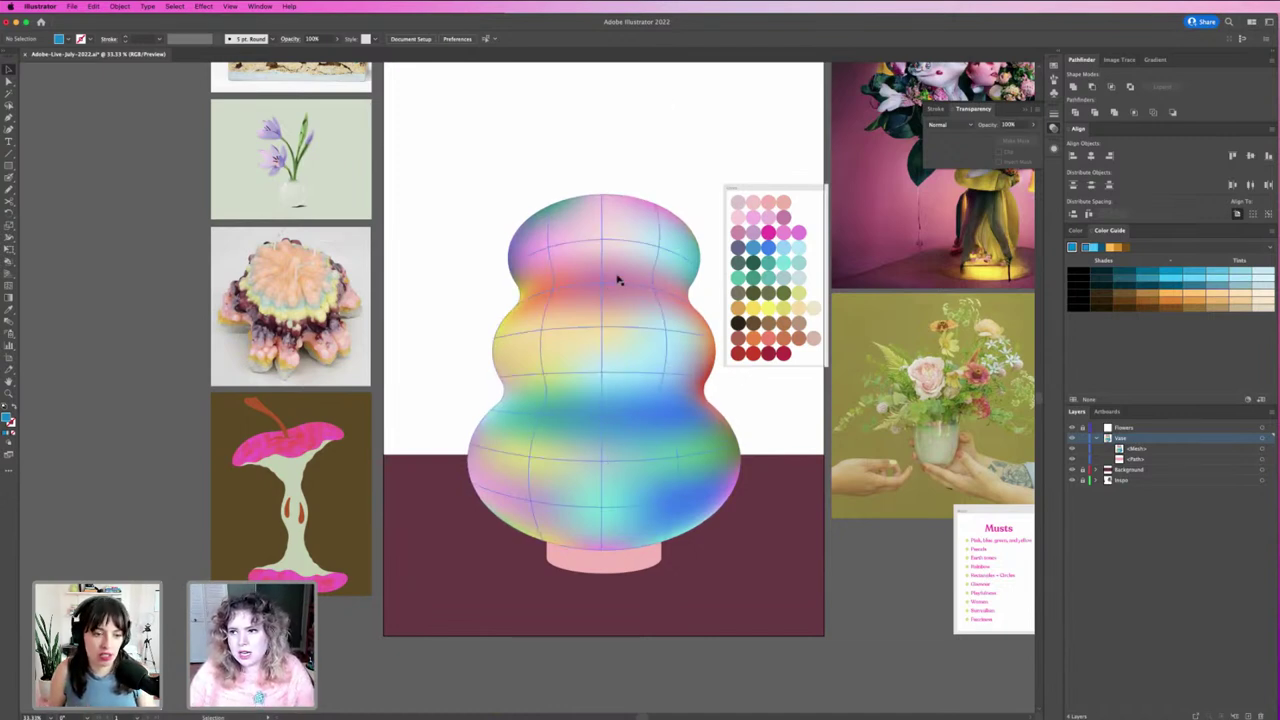
Step: Select the pink vase base and zoom in on it
{"action": "left_click", "coordinate": [612, 558]}
{"action": "key", "text": "z"}
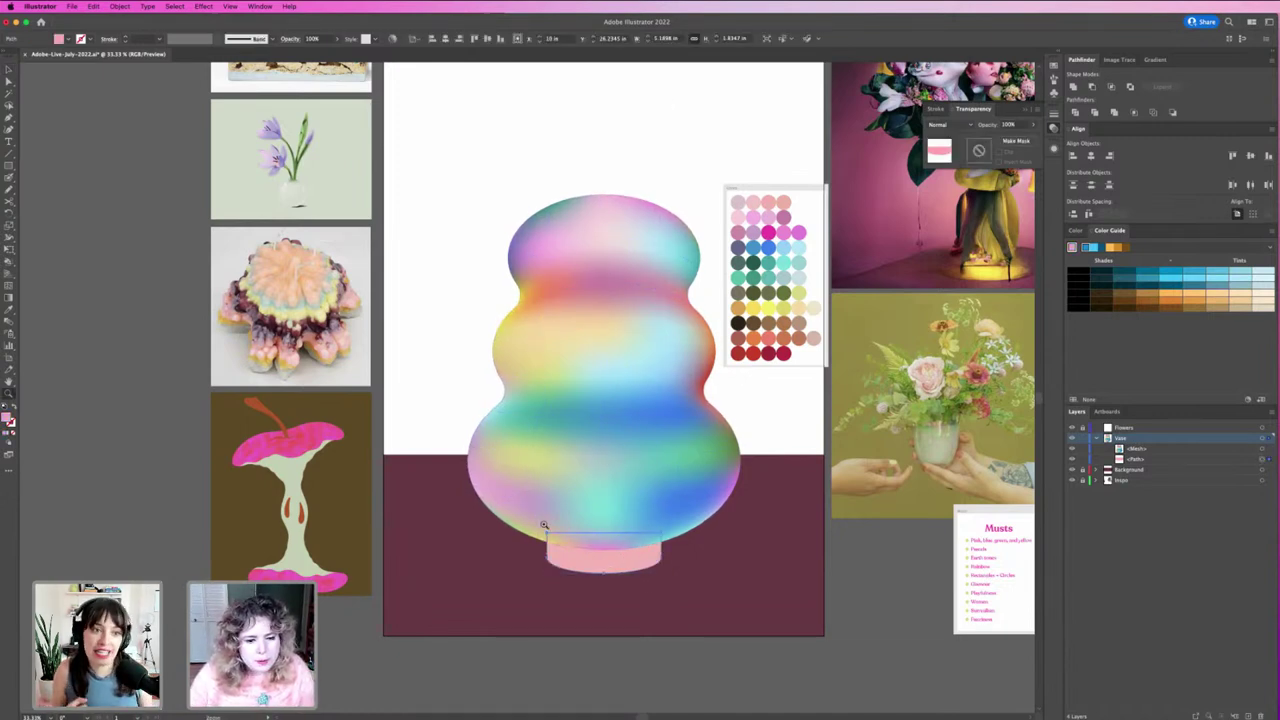
{"action": "left_click", "coordinate": [616, 564]}
Step: Create a gradient mesh on the base with 3 rows, 4 columns, To Center highlight
{"action": "left_click", "coordinate": [112, 7]}
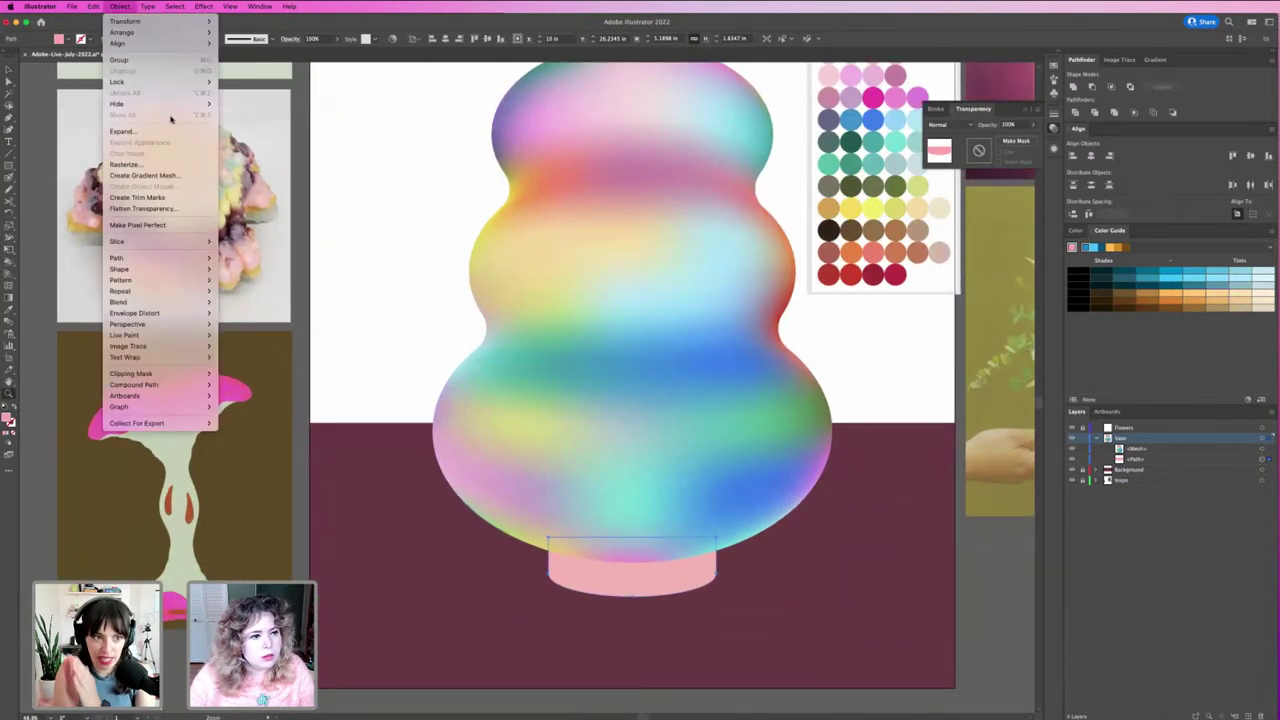
{"action": "left_click", "coordinate": [160, 174]}
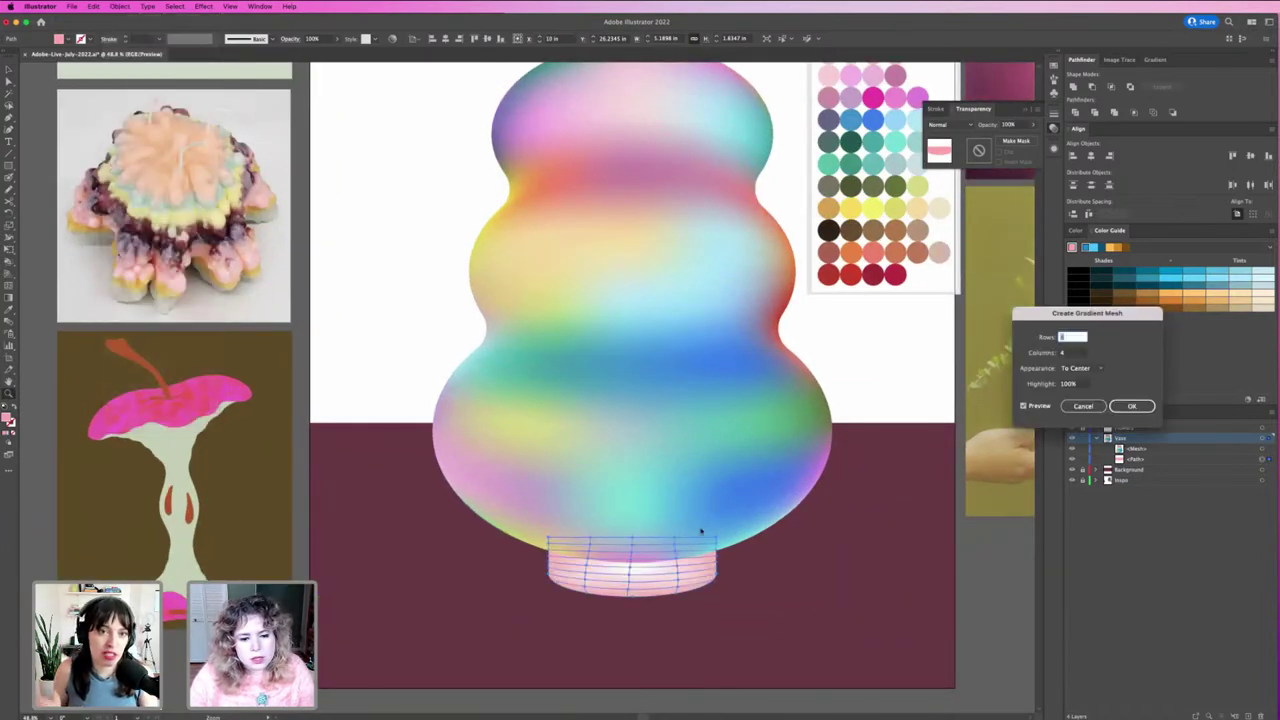
{"action": "type", "text": "2"}
{"action": "key", "text": "Tab"}
{"action": "type", "text": "2"}
{"action": "key", "text": "Tab"}
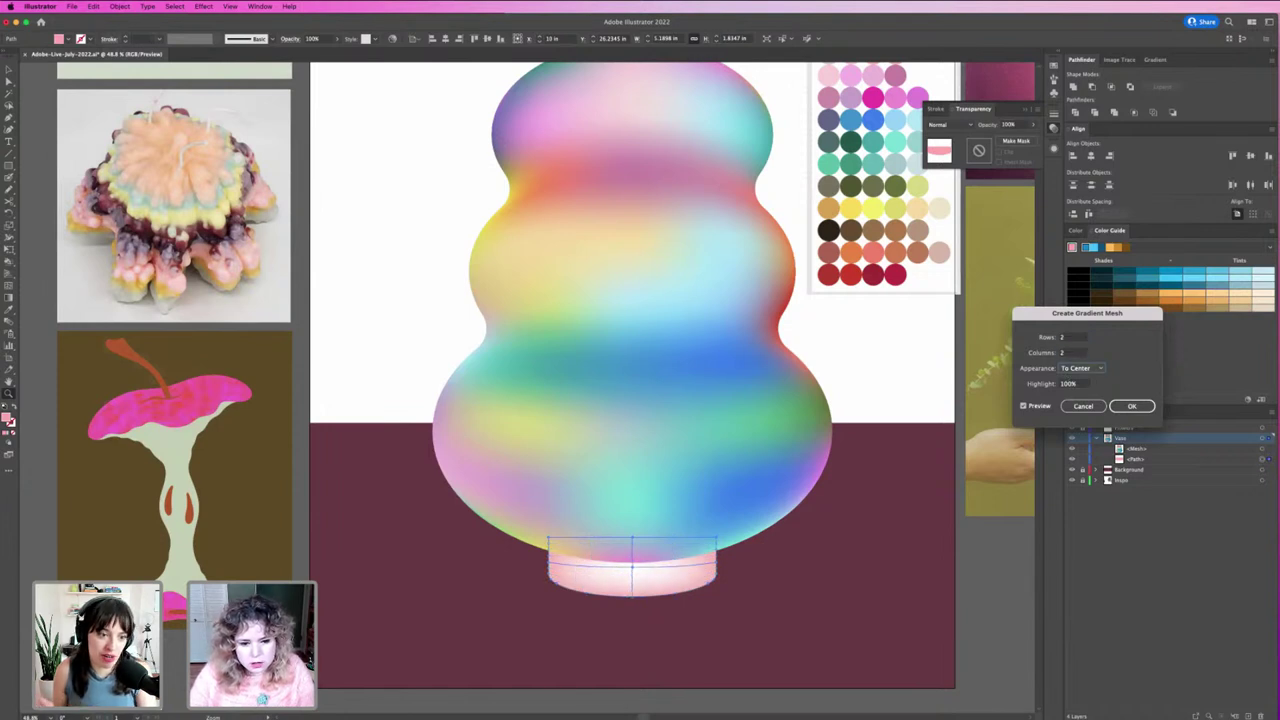
{"action": "left_click", "coordinate": [1063, 339]}
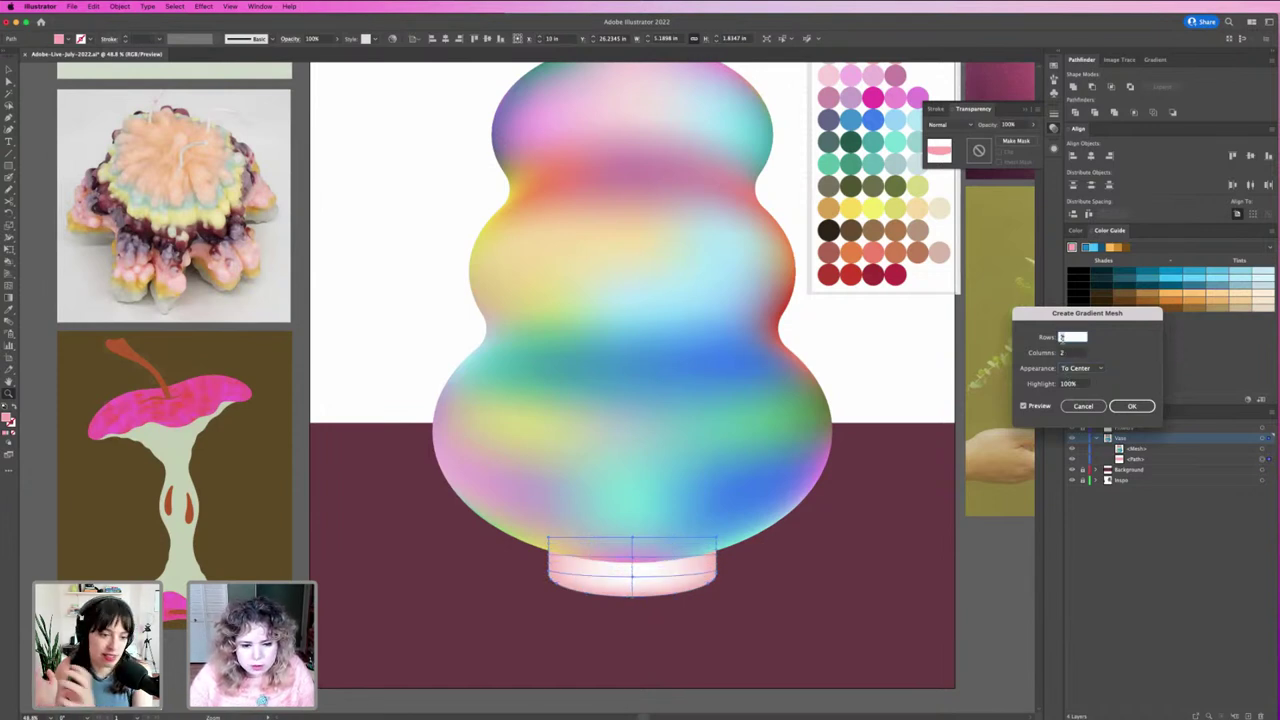
{"action": "key", "text": "Tab"}
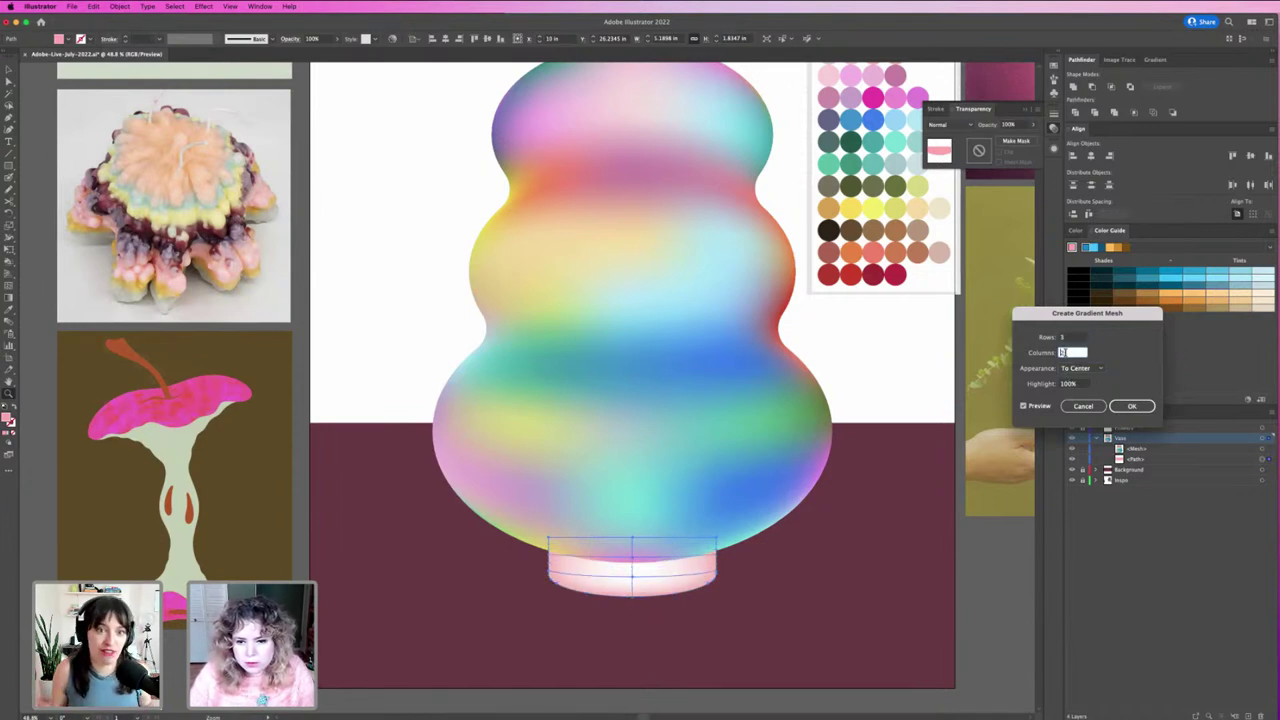
{"action": "type", "text": "4"}
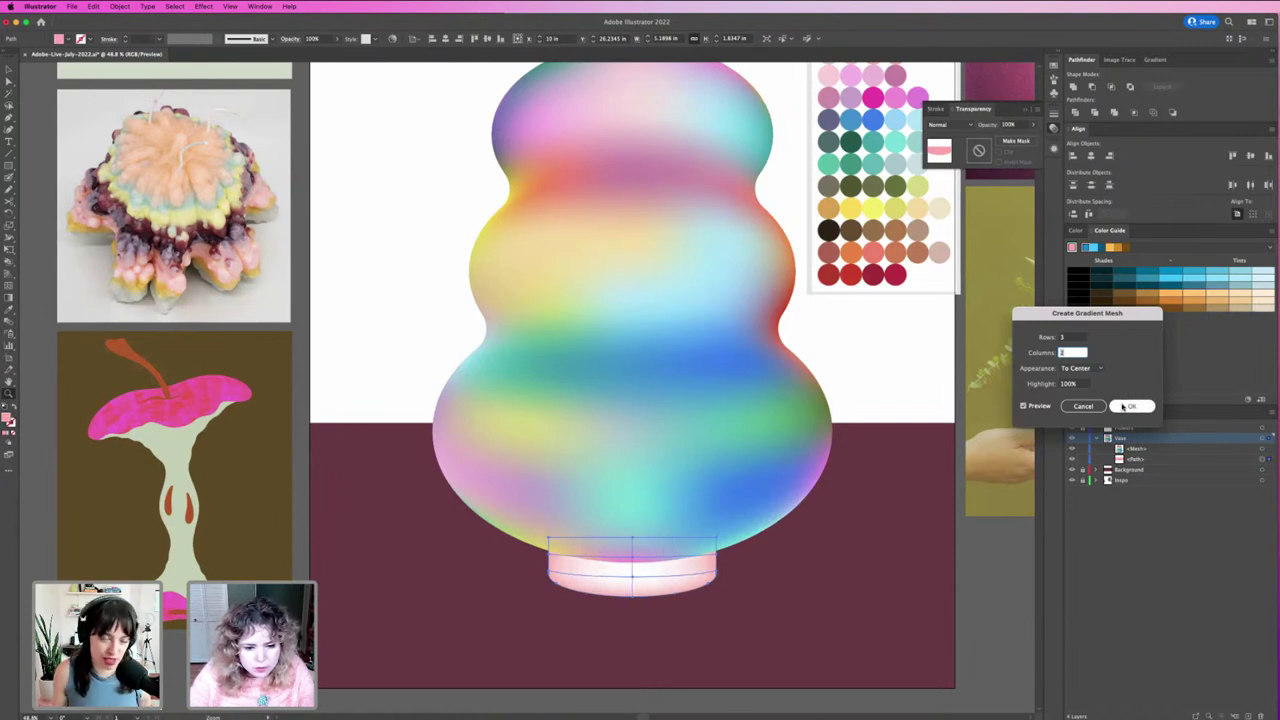
{"action": "left_click", "coordinate": [1133, 406]}
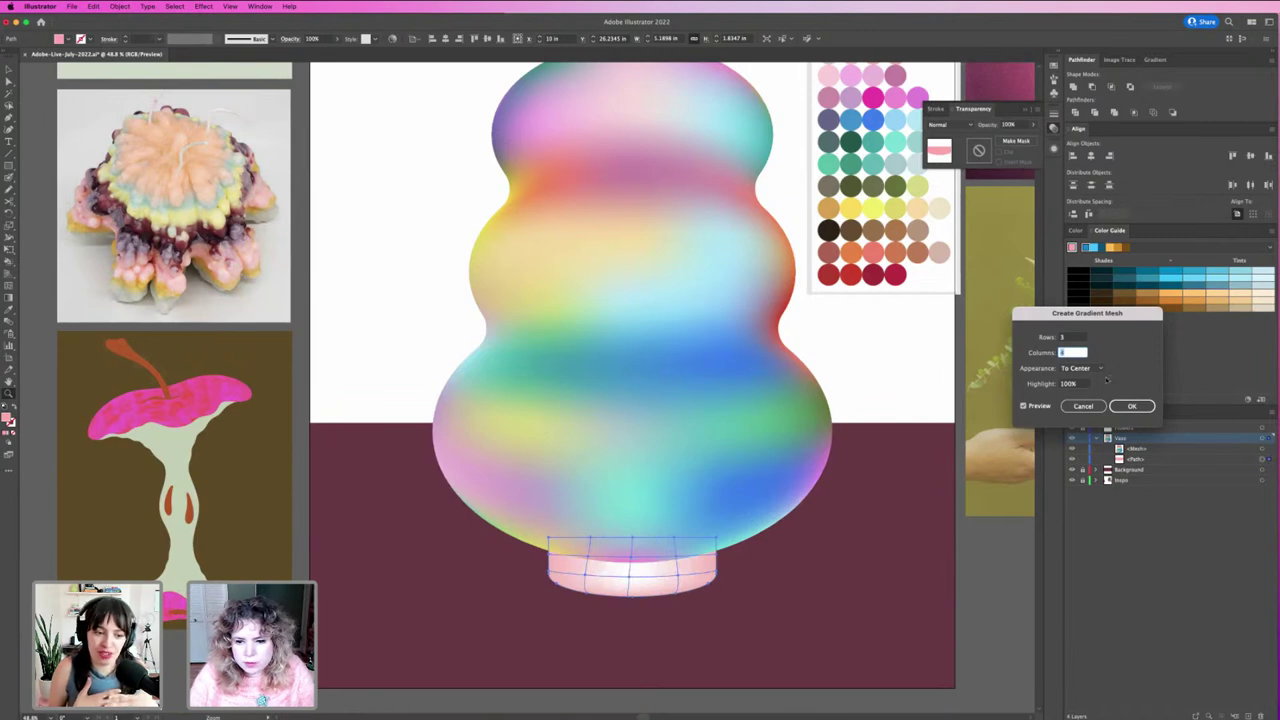
Step: Deselect and zoom in on the vase to preview the meshed base
{"action": "left_click", "coordinate": [1133, 406]}
{"action": "left_click", "coordinate": [751, 606]}
{"action": "scroll", "coordinate": [835, 477], "scroll_direction": "left", "scroll_amount": 3}
{"action": "scroll", "coordinate": [835, 477], "scroll_direction": "down", "scroll_amount": 2}
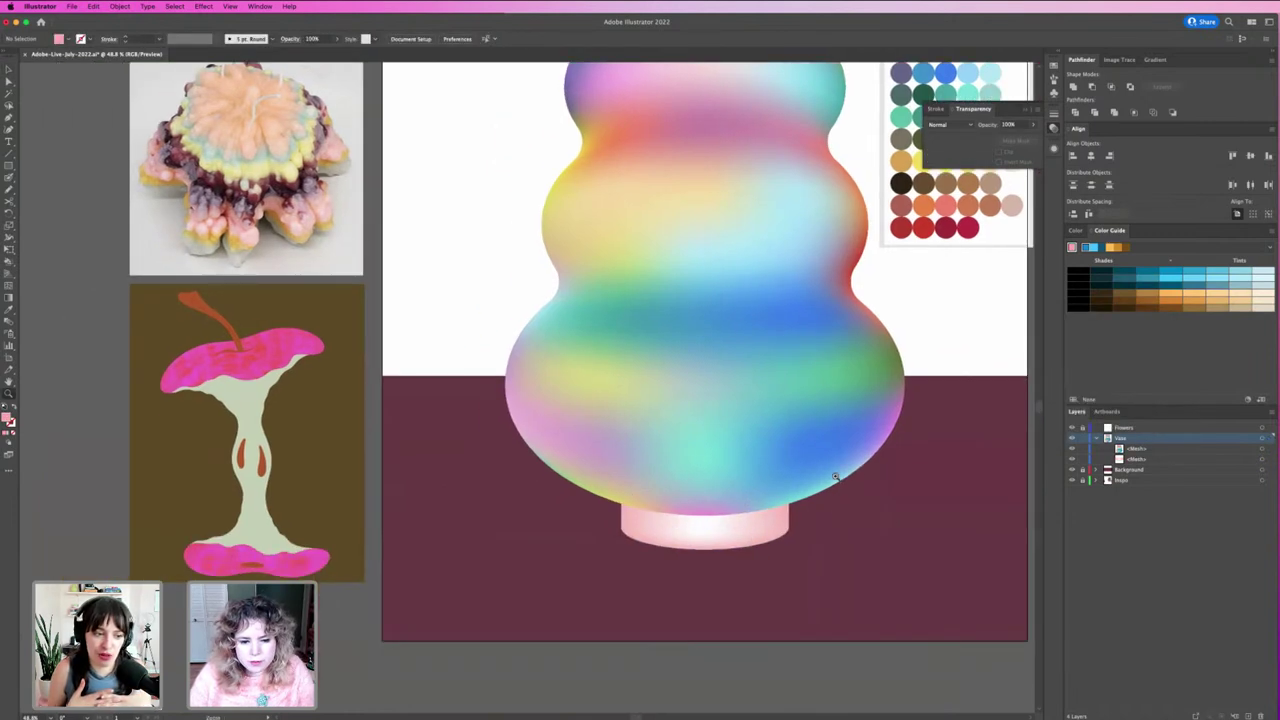
{"action": "left_click_drag", "start_coordinate": [835, 477], "coordinate": [938, 193]}
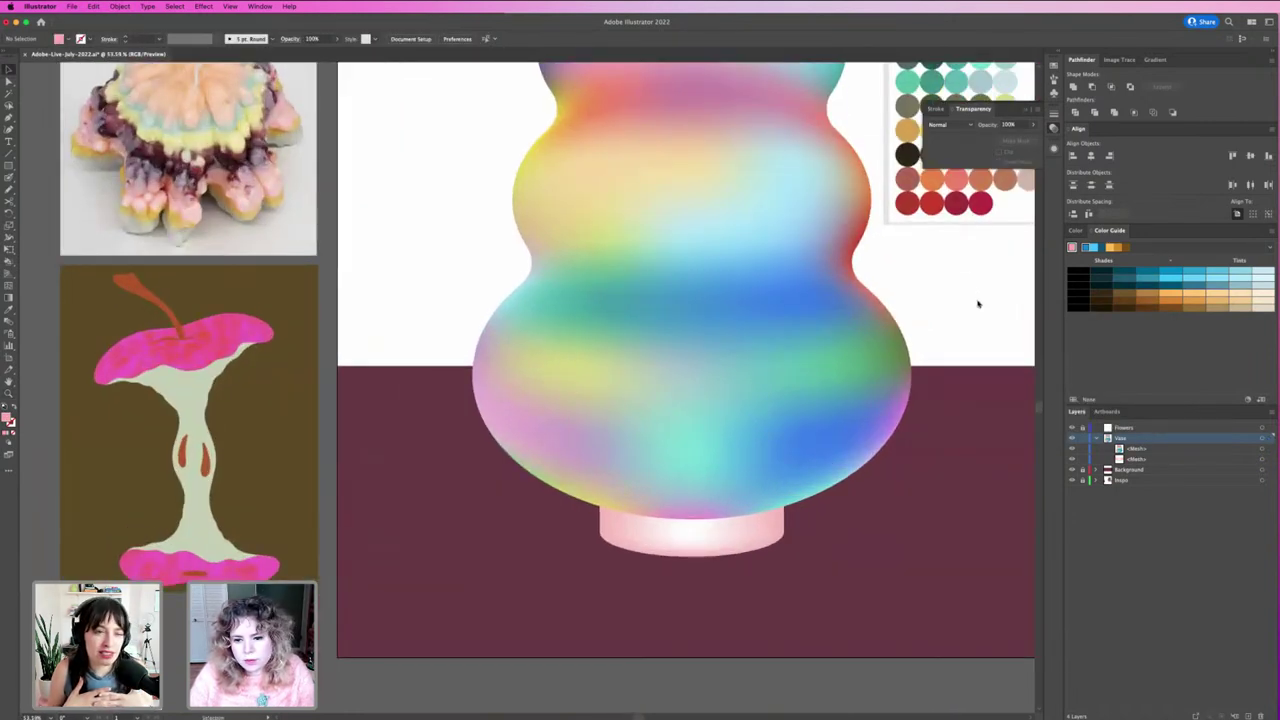
Step: Move the swatch reference beside the vase's lower right and raise its layer above Background
{"action": "left_click_drag", "start_coordinate": [960, 160], "coordinate": [852, 526]}
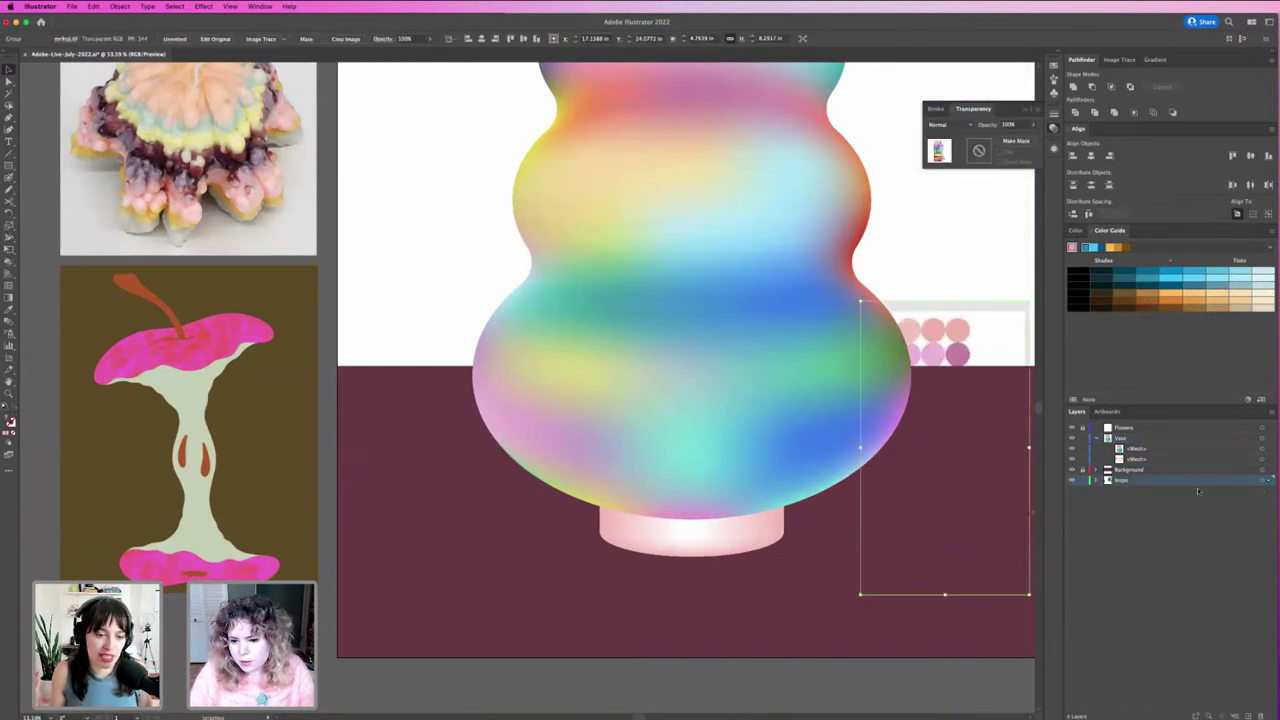
{"action": "left_click_drag", "start_coordinate": [1186, 481], "coordinate": [1186, 468]}
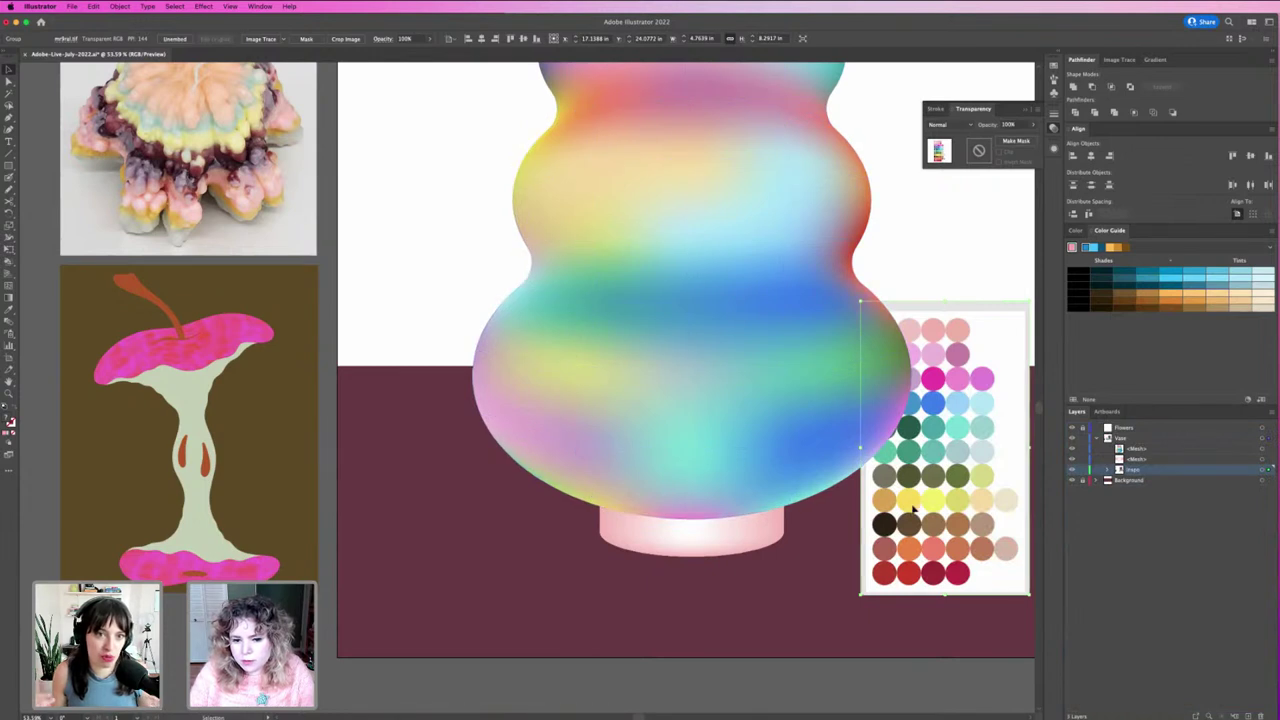
{"action": "left_click_drag", "start_coordinate": [912, 502], "coordinate": [950, 510]}
{"action": "scroll", "coordinate": [950, 510], "scroll_direction": "right", "scroll_amount": 5}
{"action": "scroll", "coordinate": [950, 510], "scroll_direction": "down", "scroll_amount": 2}
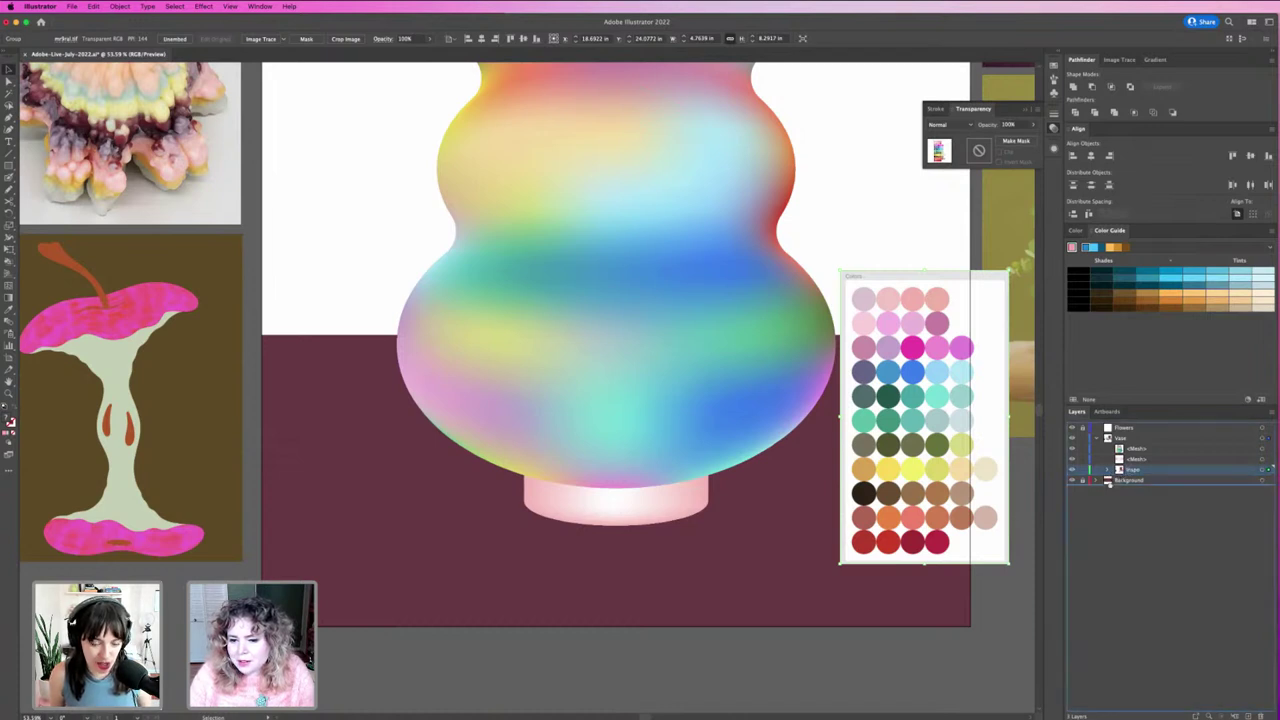
Step: Place the swatch layer just below Flowers, then select the vase base mesh
{"action": "mouse_move", "coordinate": [1118, 470]}
{"action": "left_mouse_down"}
{"action": "mouse_move", "coordinate": [1112, 488]}
{"action": "mouse_move", "coordinate": [1115, 465]}
{"action": "left_mouse_up"}
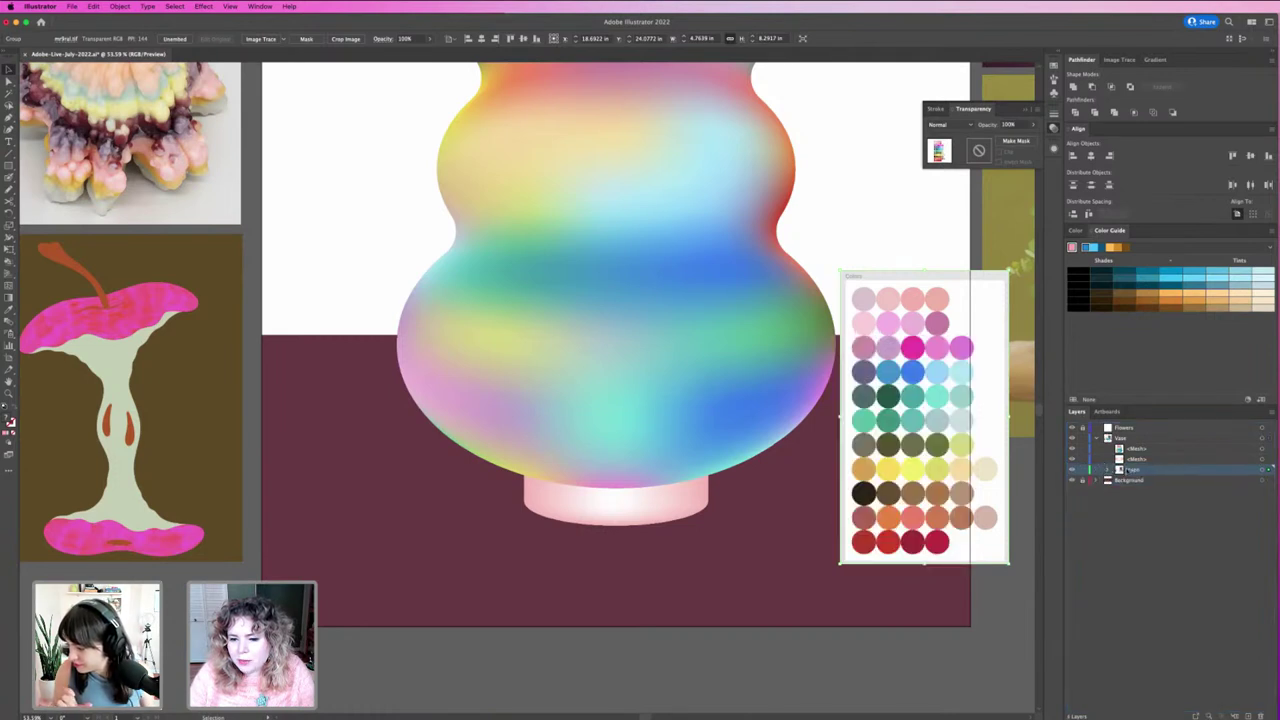
{"action": "left_click_drag", "start_coordinate": [1110, 470], "coordinate": [1110, 440]}
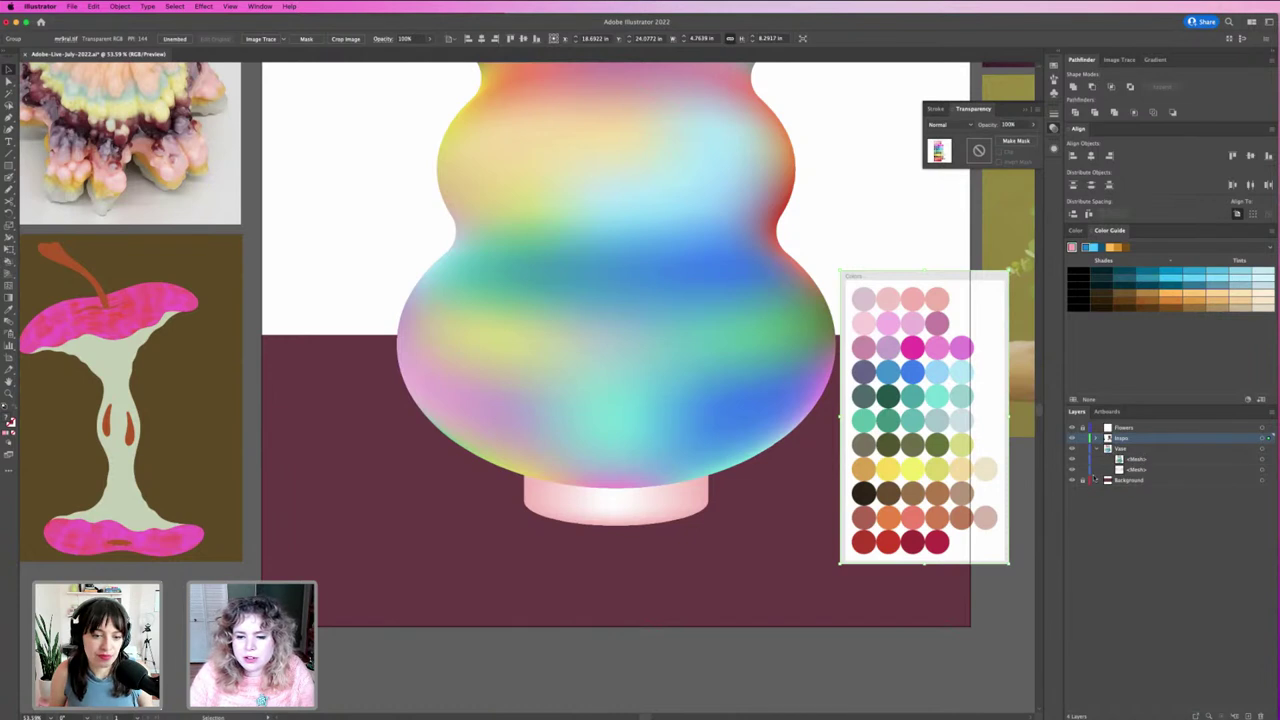
{"action": "left_click", "coordinate": [810, 437]}
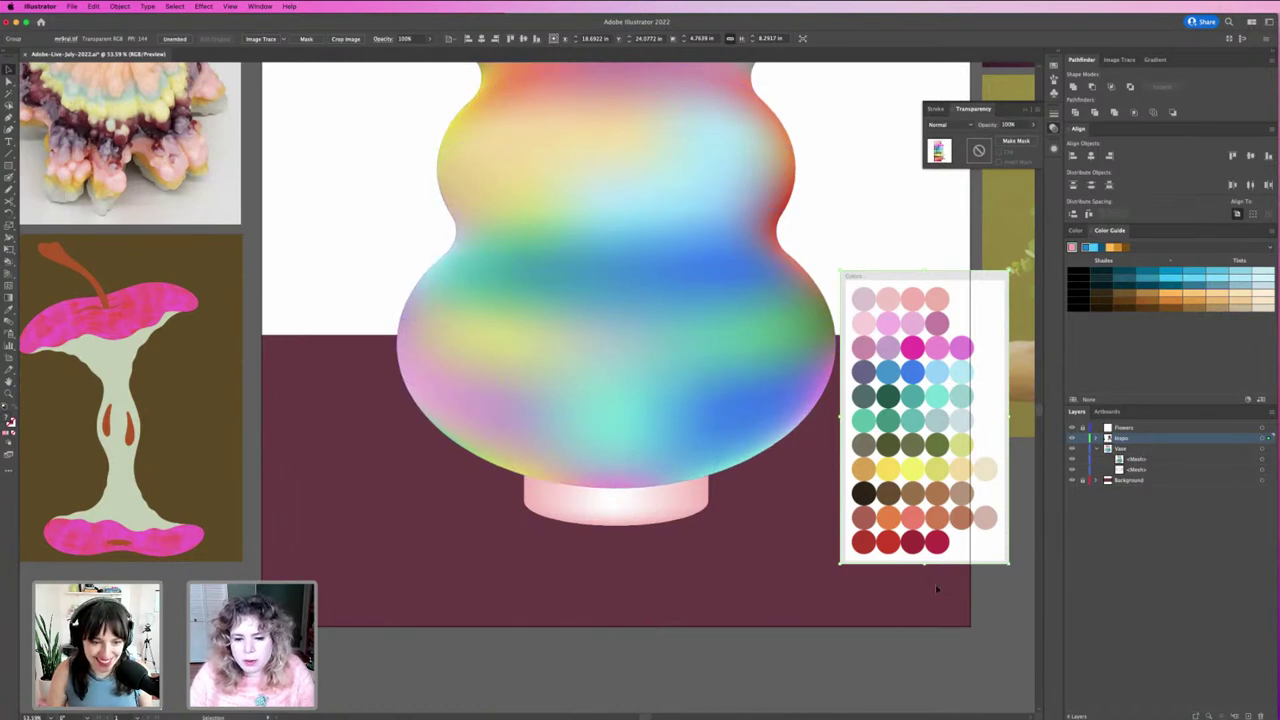
{"action": "left_click", "coordinate": [634, 512]}
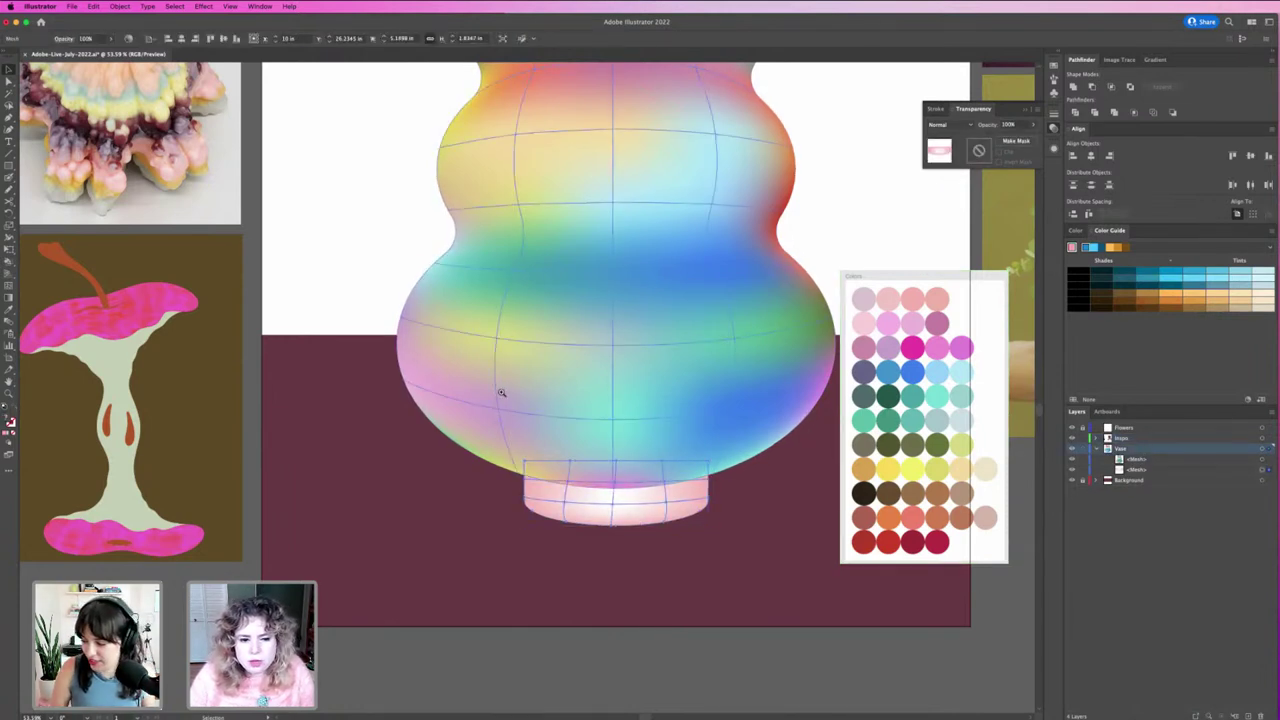
Step: Zoom in and give a base-edge mesh point a pink sampled from the swatch reference
{"action": "key", "text": "z"}
{"action": "scroll", "coordinate": [665, 415], "scroll_direction": "up", "scroll_amount": 2}
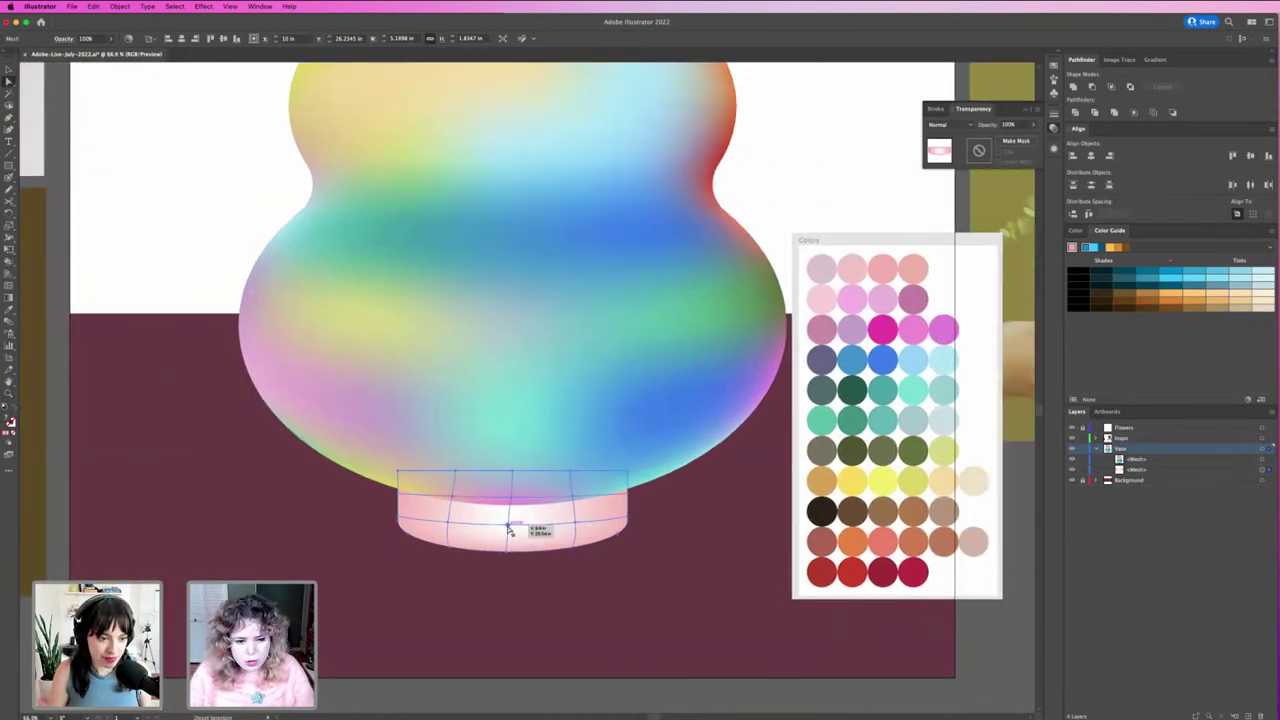
{"action": "left_click", "coordinate": [626, 518]}
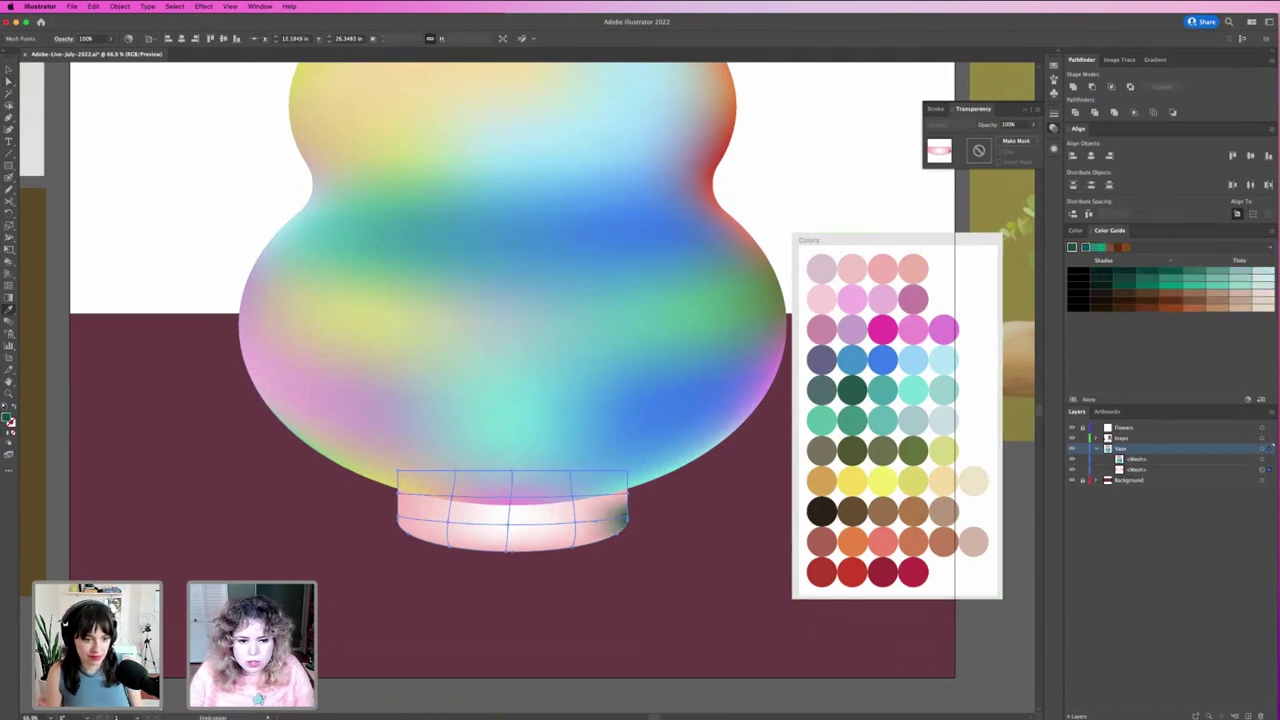
{"action": "key", "text": "a"}
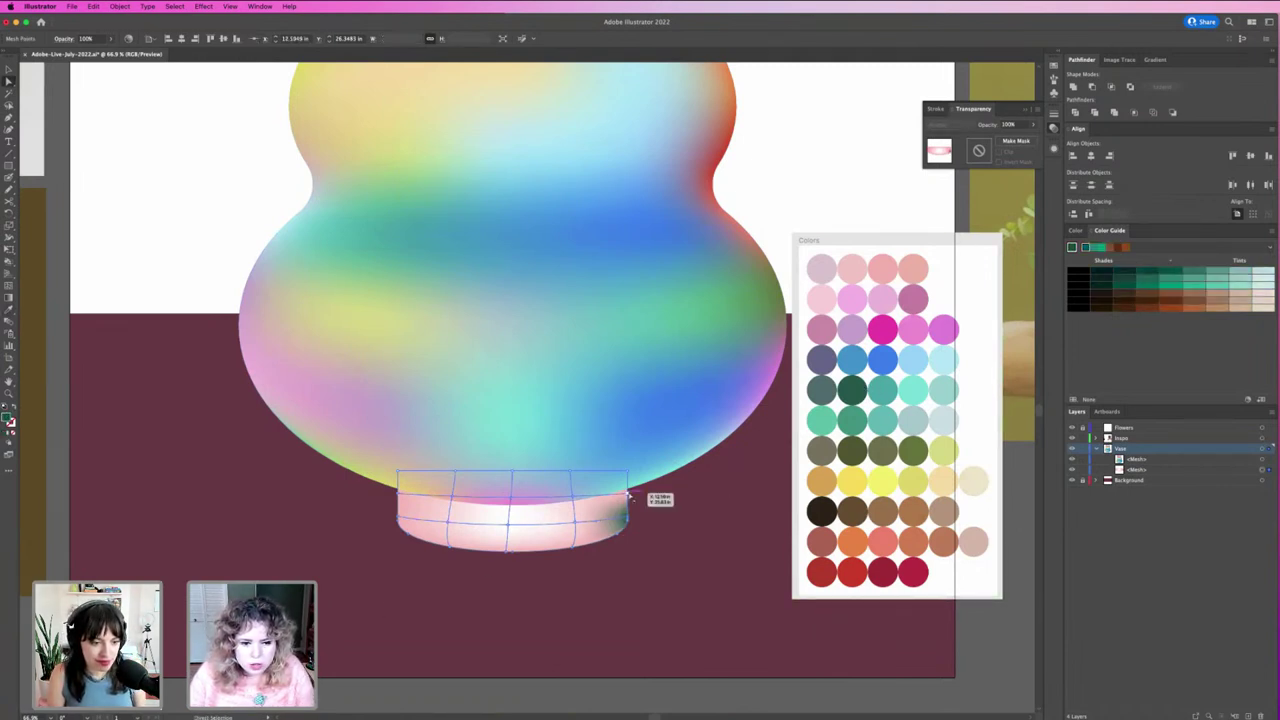
{"action": "left_click", "coordinate": [628, 495]}
{"action": "key", "text": "i"}
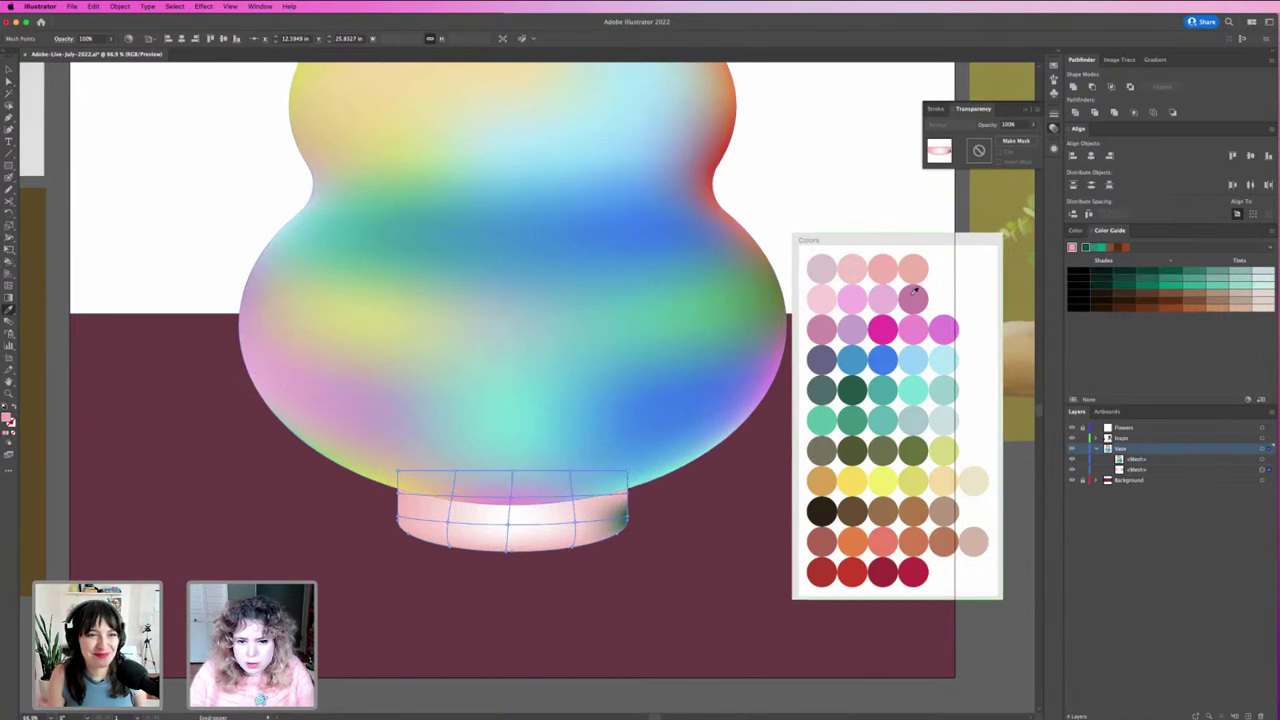
{"action": "left_click", "coordinate": [912, 295]}
{"action": "key", "text": "a"}
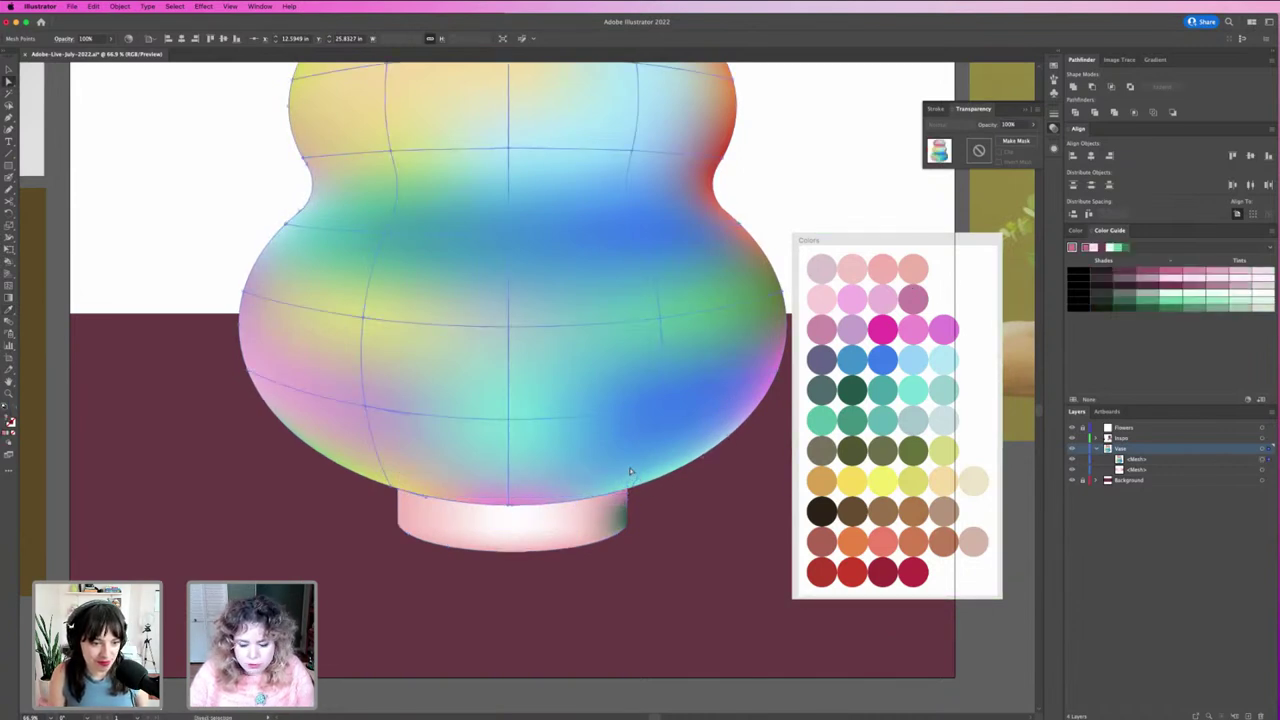
{"action": "left_click", "coordinate": [623, 520]}
Step: Move the pink base down below the vase body and sample a first colour onto it
{"action": "key", "text": "v"}
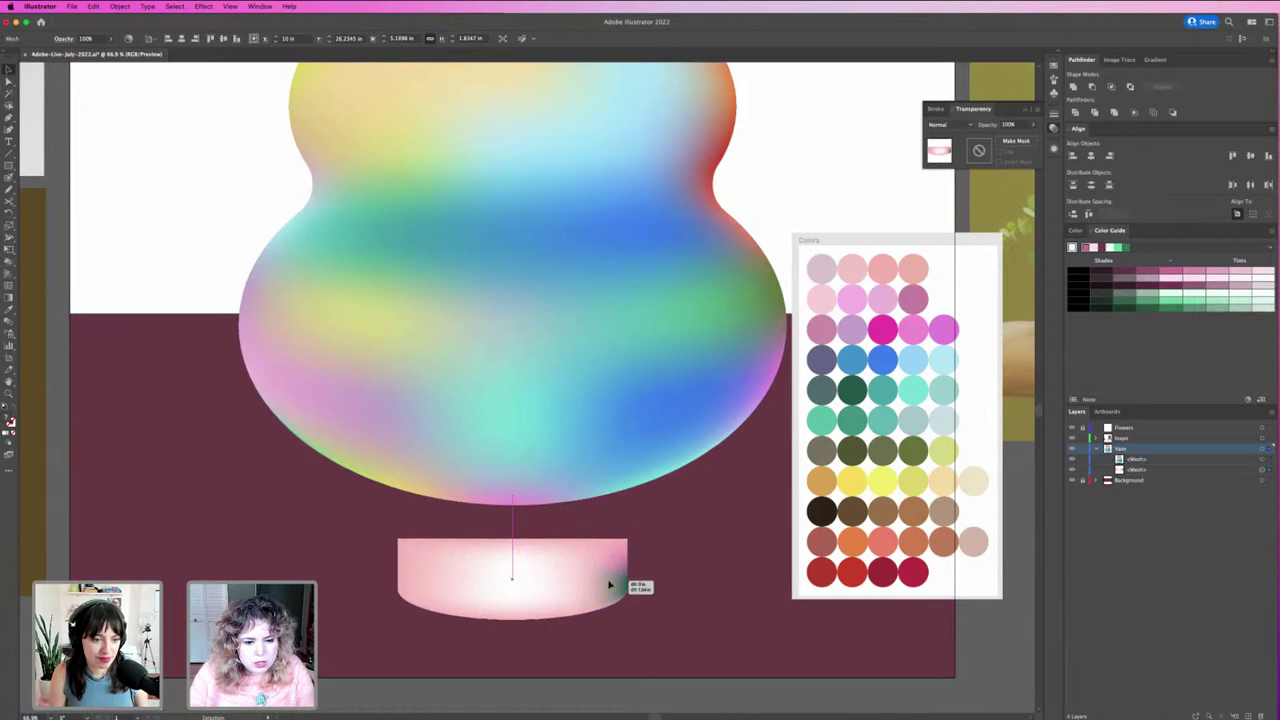
{"action": "left_click_drag", "start_coordinate": [612, 518], "coordinate": [608, 586]}
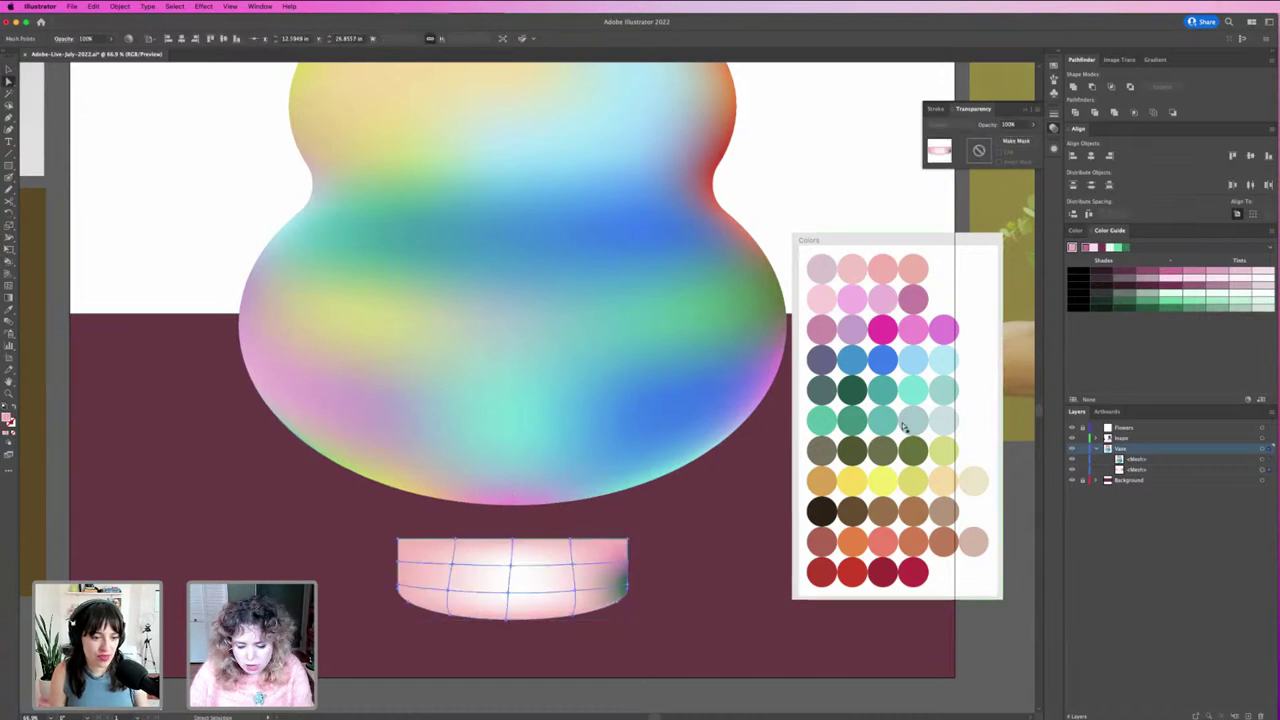
{"action": "key", "text": "i"}
{"action": "left_click", "coordinate": [640, 568]}
{"action": "key", "text": "a"}
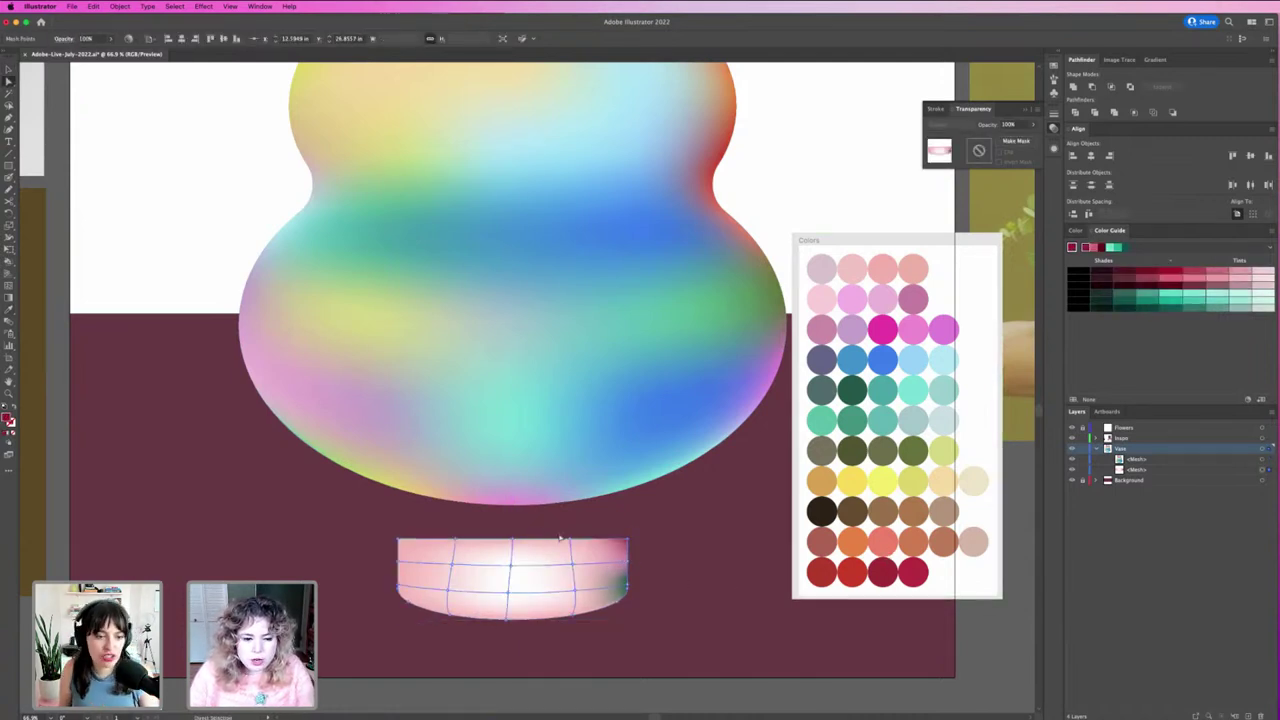
{"action": "left_click", "coordinate": [914, 540]}
Step: Colour the base's lower-left mesh point yellow, undoing a first attempt
{"action": "key", "text": "a"}
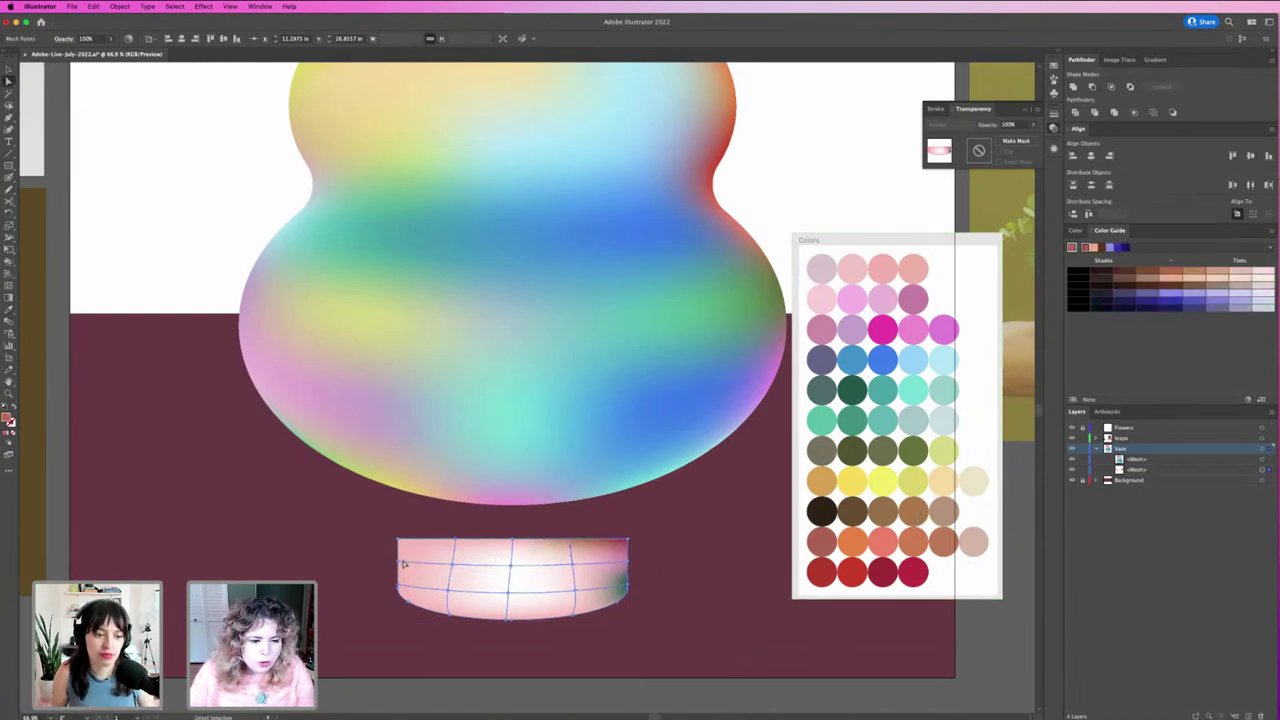
{"action": "left_click", "coordinate": [405, 607]}
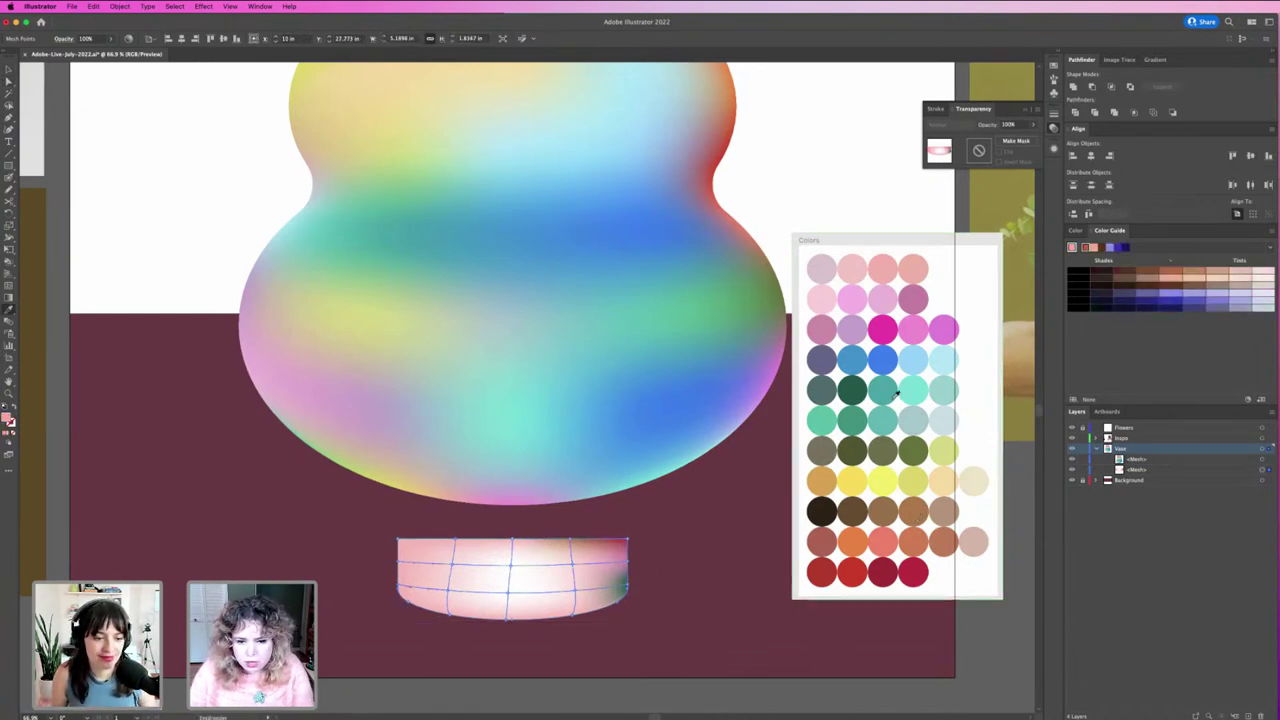
{"action": "key", "text": "i"}
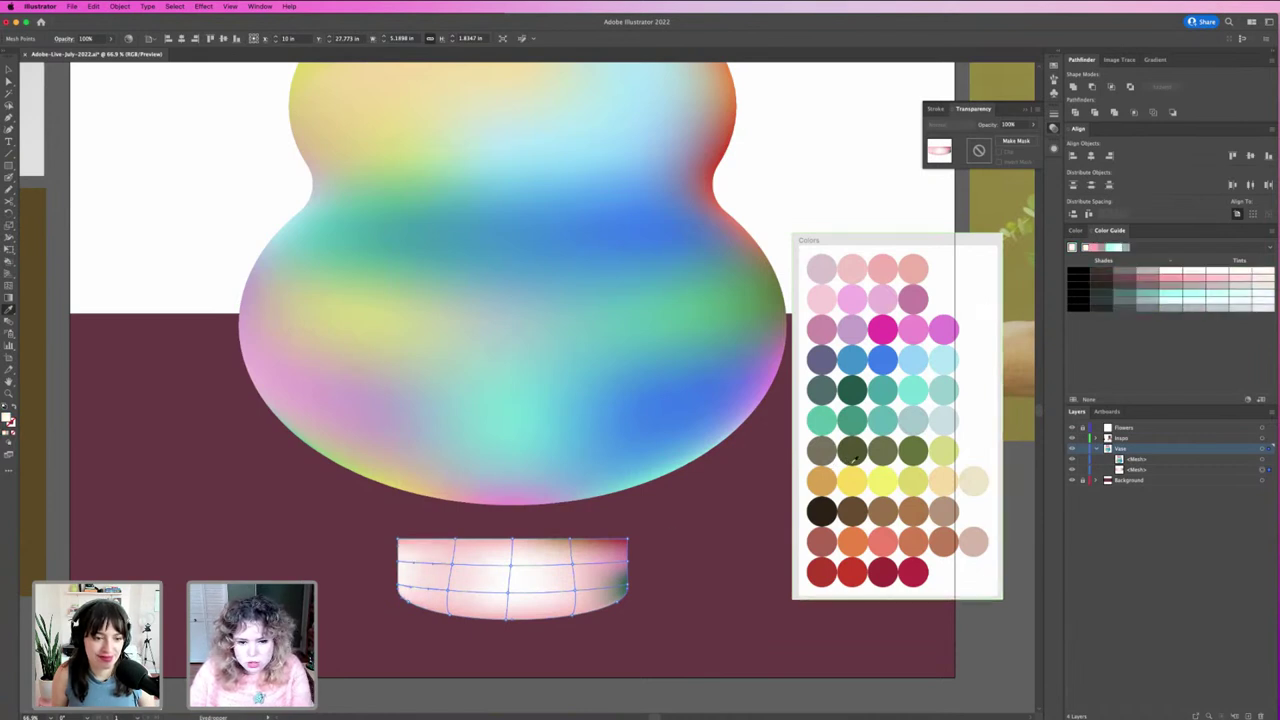
{"action": "left_click", "coordinate": [912, 450]}
{"action": "key", "text": "ctrl+z"}
{"action": "key", "text": "a"}
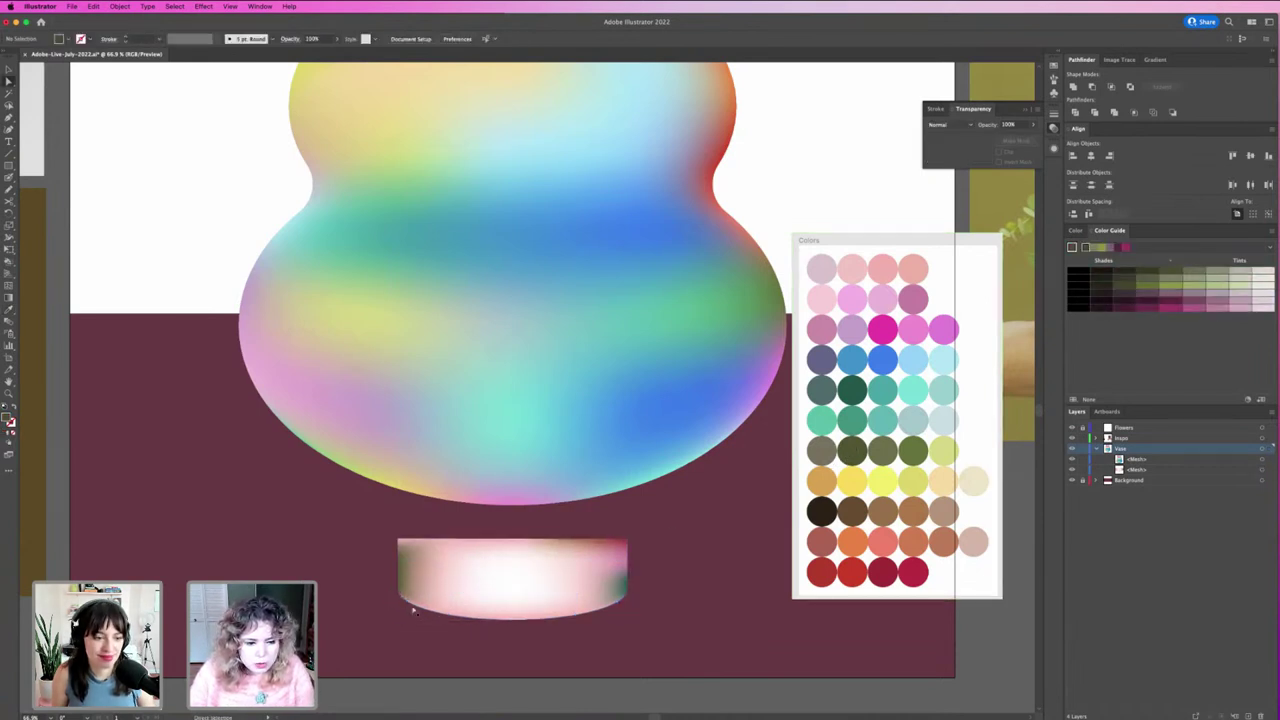
{"action": "left_click", "coordinate": [410, 607]}
{"action": "key", "text": "i"}
{"action": "left_click", "coordinate": [851, 480]}
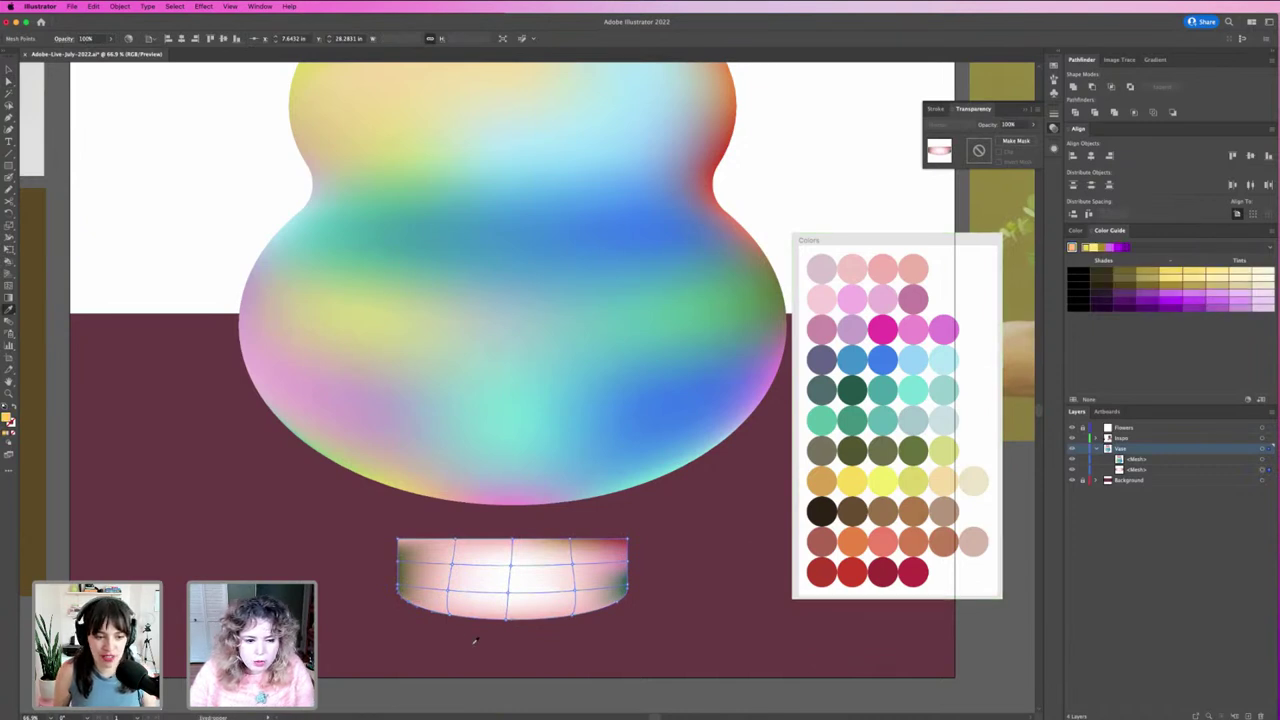
Step: Recolour another base mesh point pink, then yellow
{"action": "key", "text": "a"}
{"action": "left_click", "coordinate": [470, 618]}
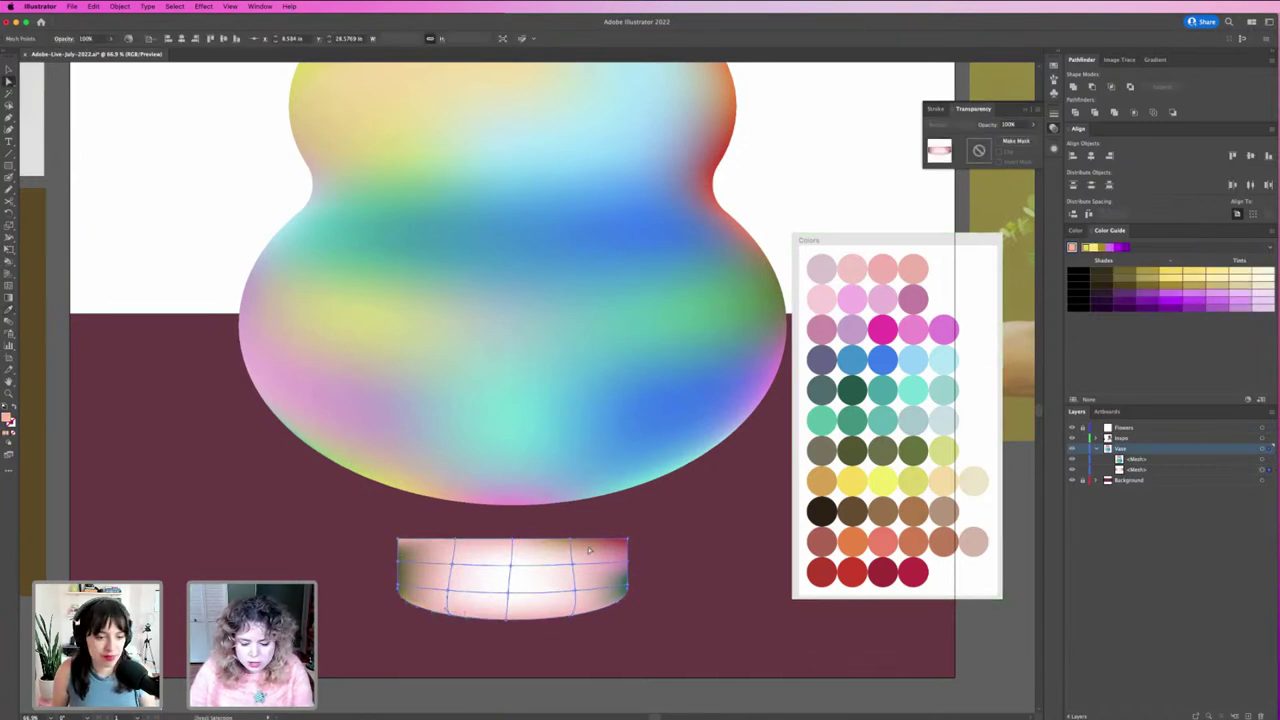
{"action": "left_click", "coordinate": [846, 292]}
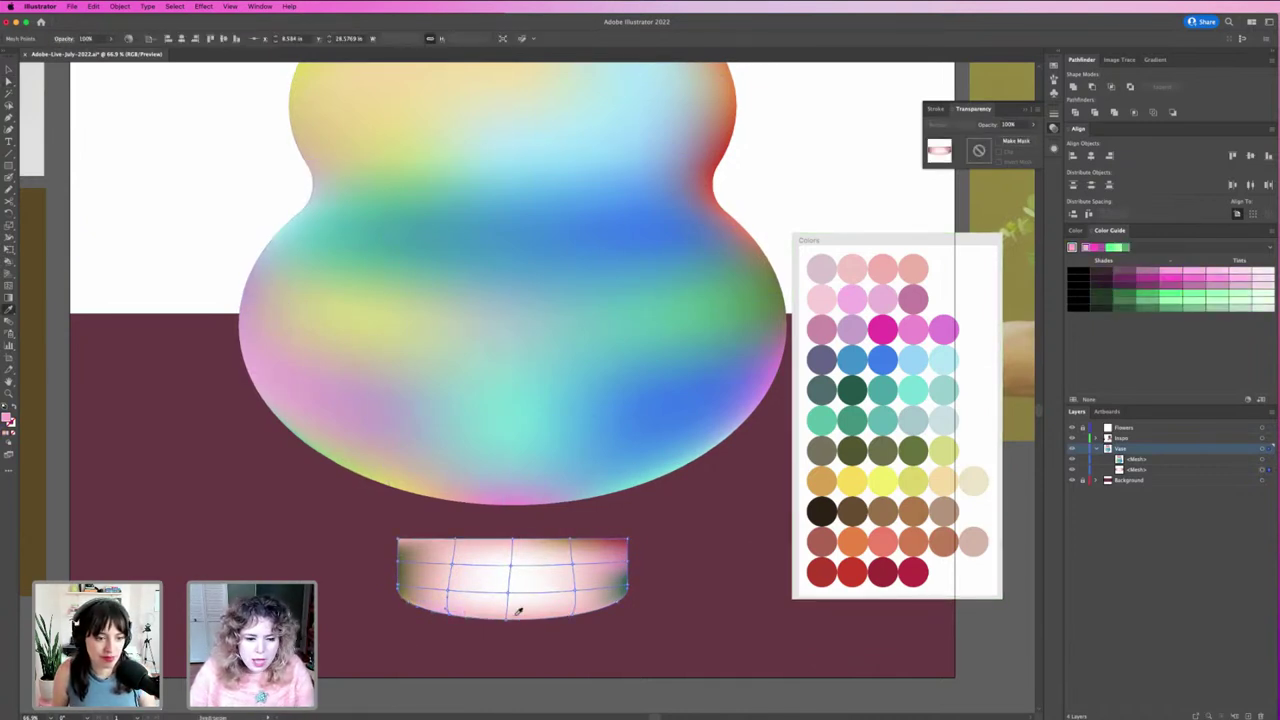
{"action": "key", "text": "a"}
{"action": "key", "text": "i"}
{"action": "left_click", "coordinate": [856, 490]}
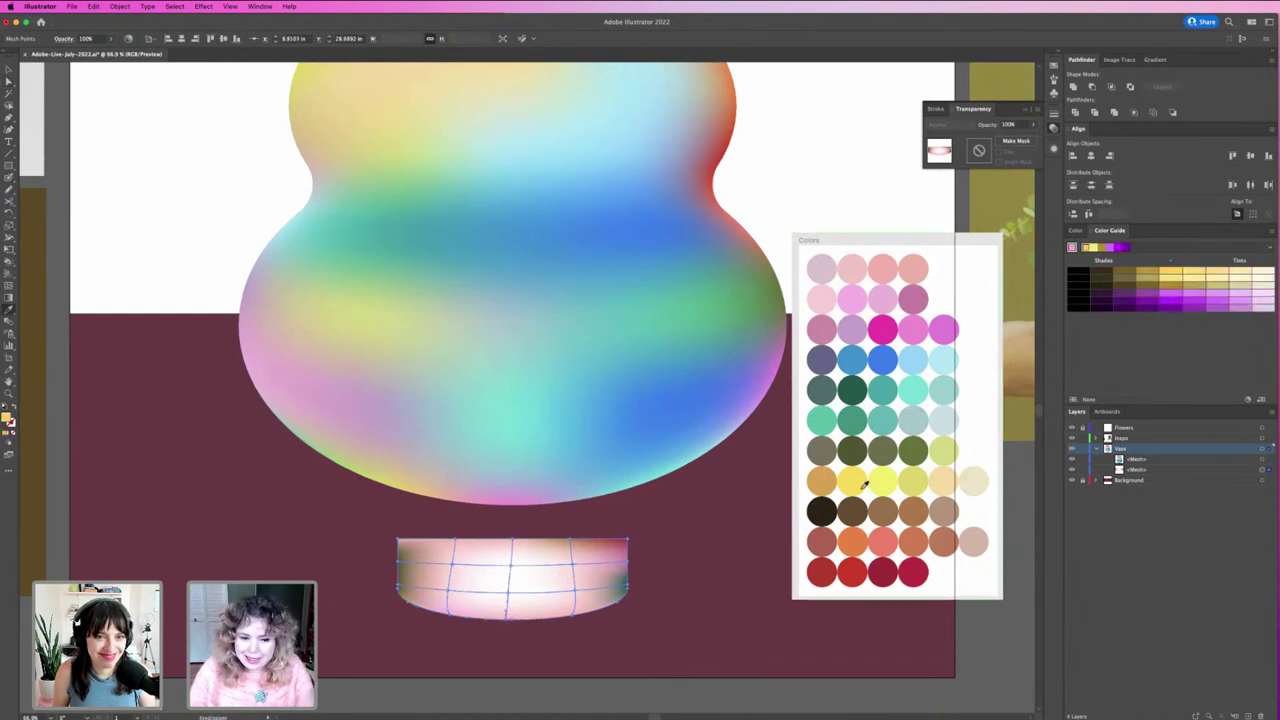
{"action": "key", "text": "a"}
Step: Give the base's bottom edge mint, its top right teal and its upper left blue
{"action": "left_click", "coordinate": [573, 612]}
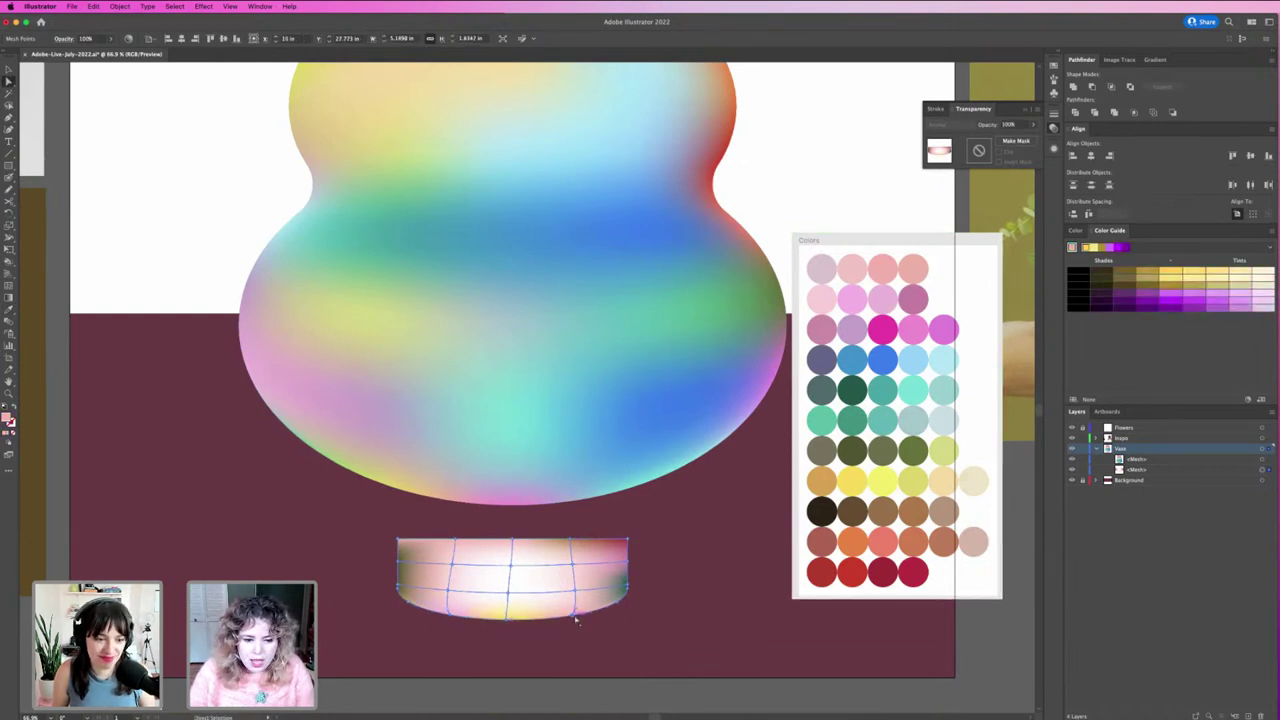
{"action": "left_click", "coordinate": [921, 389]}
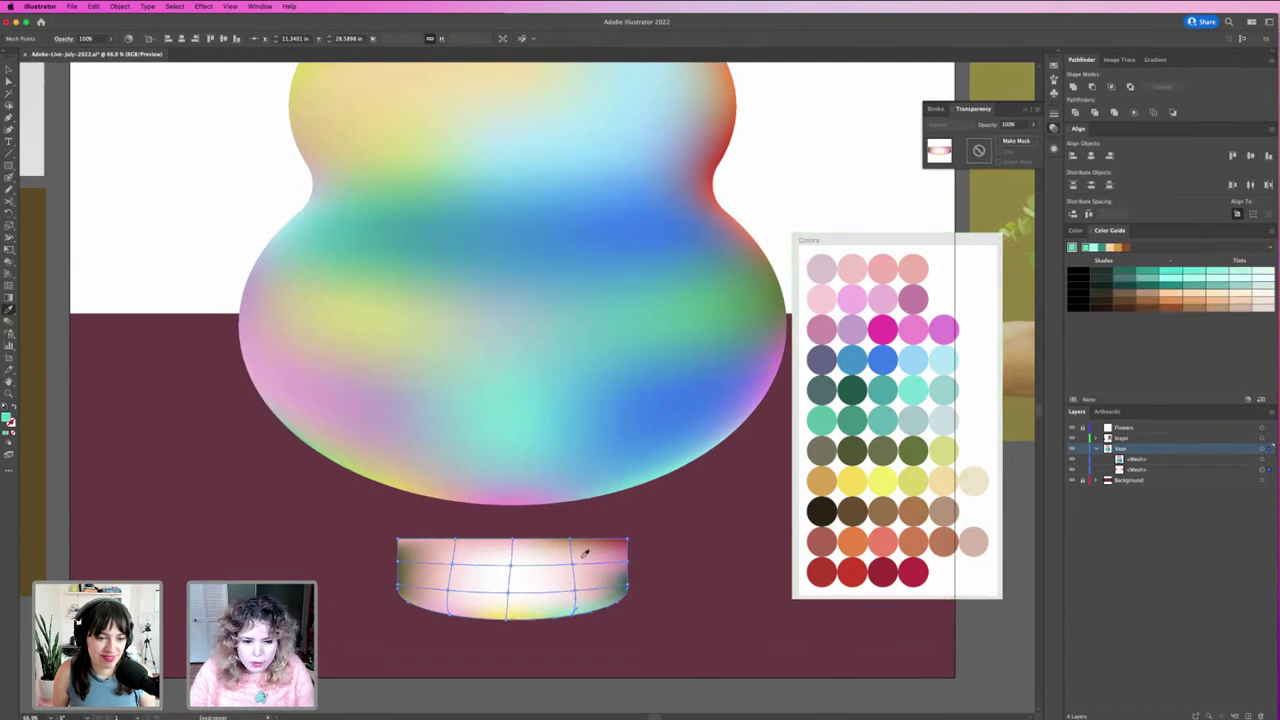
{"action": "left_click", "coordinate": [453, 588]}
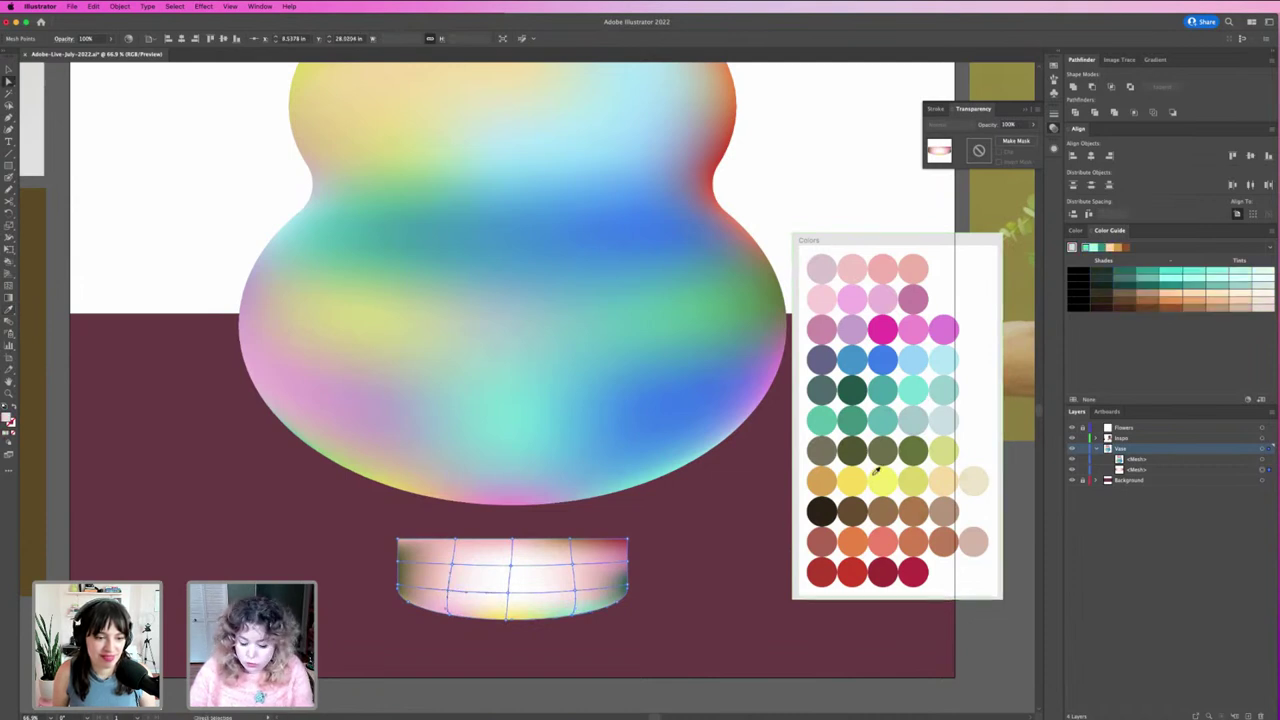
{"action": "left_click", "coordinate": [888, 418]}
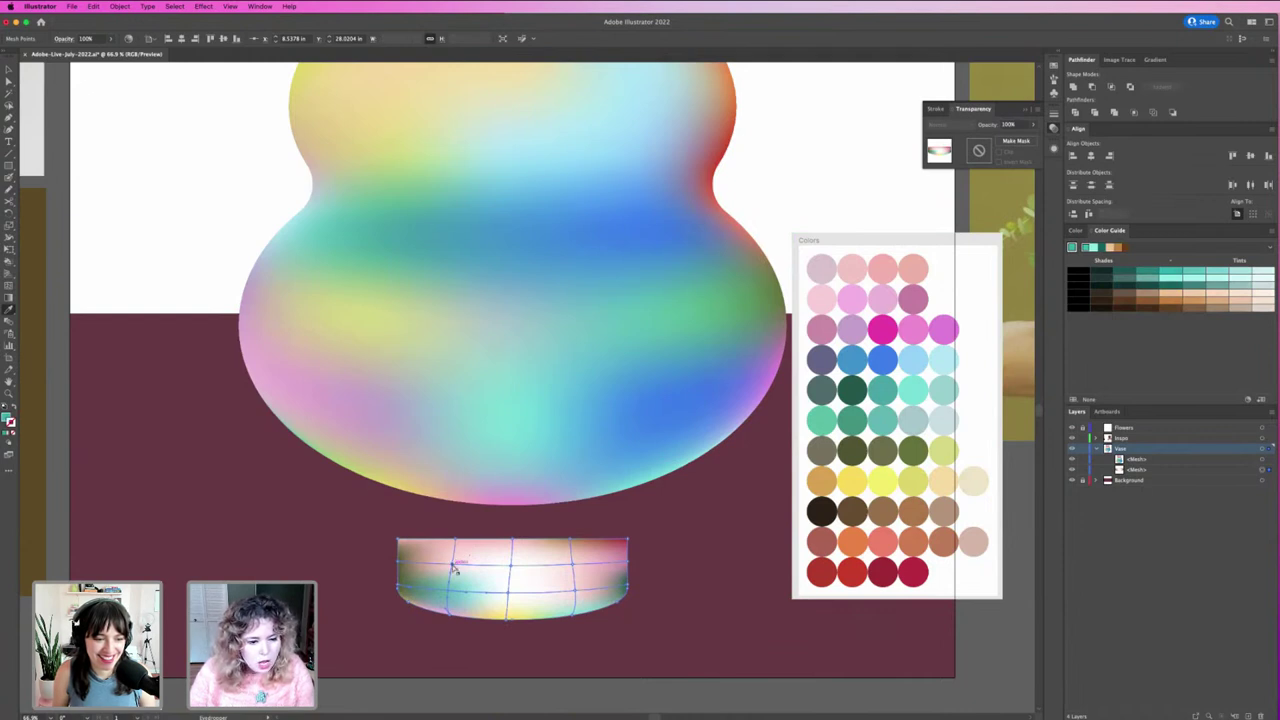
{"action": "left_click", "coordinate": [475, 566]}
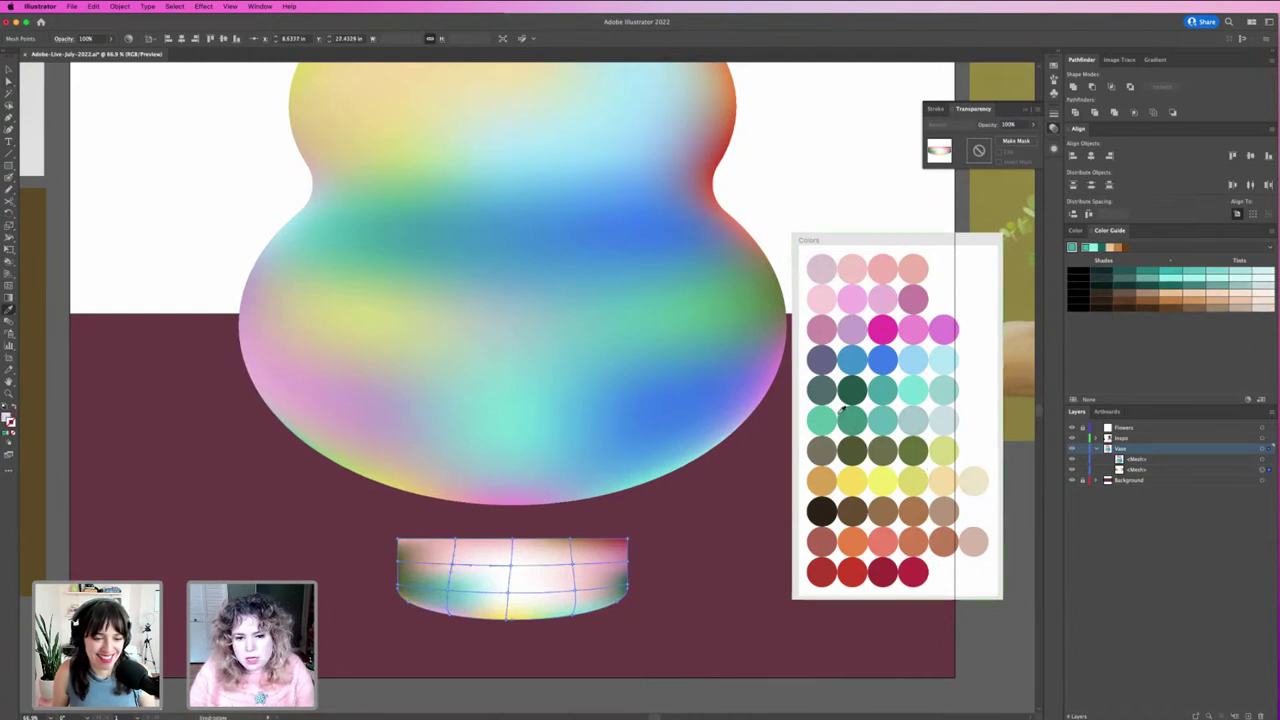
{"action": "left_click", "coordinate": [852, 357]}
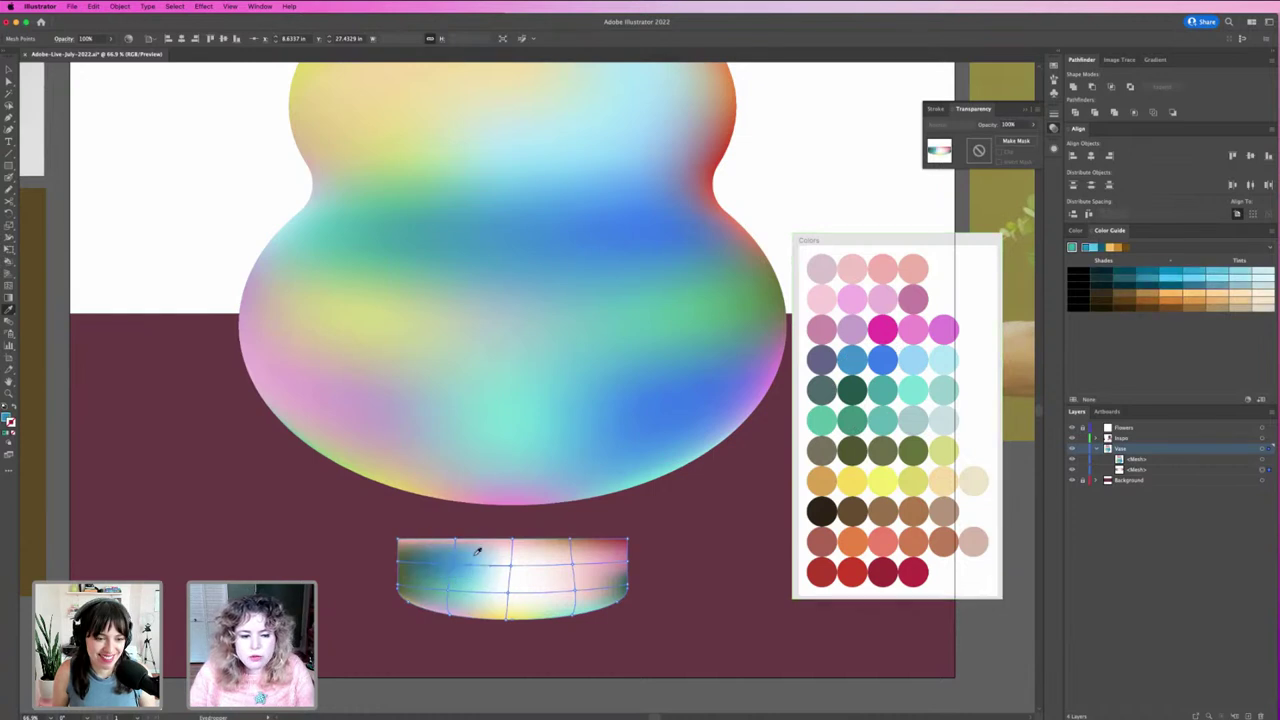
Step: Add pinkish, light pink and orange tints to further base mesh points
{"action": "key", "text": "u"}
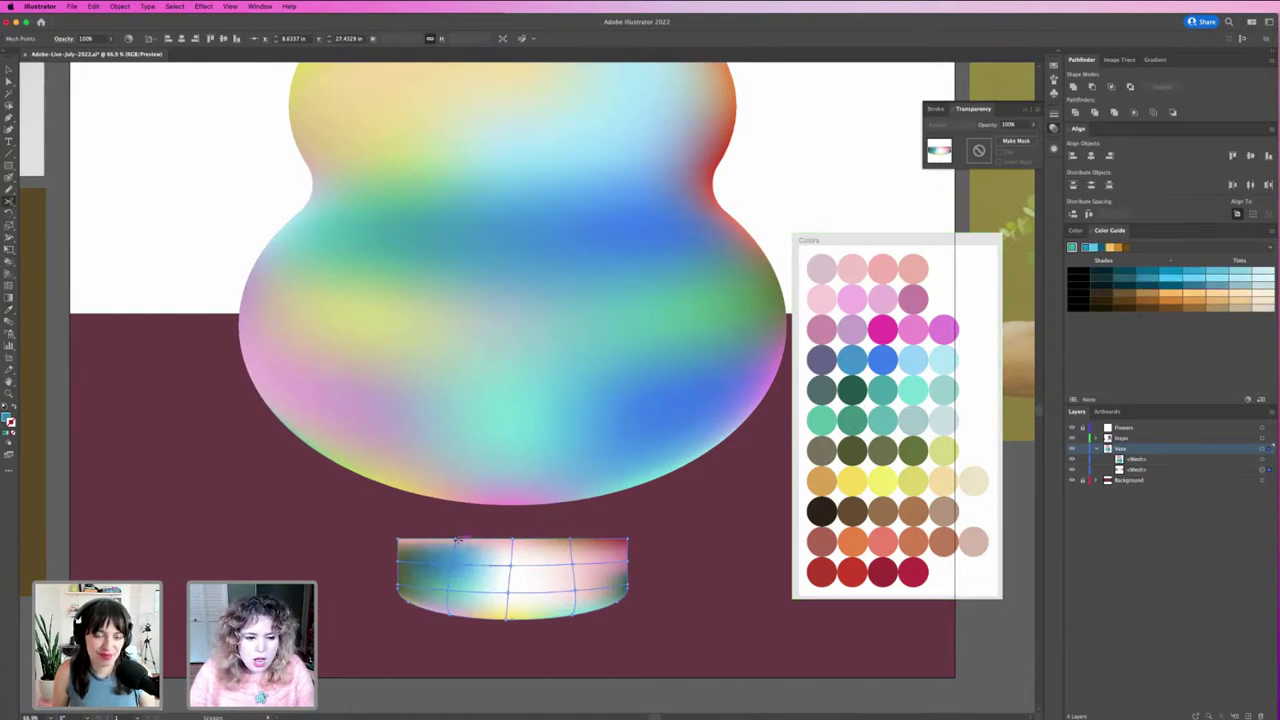
{"action": "key", "text": "a"}
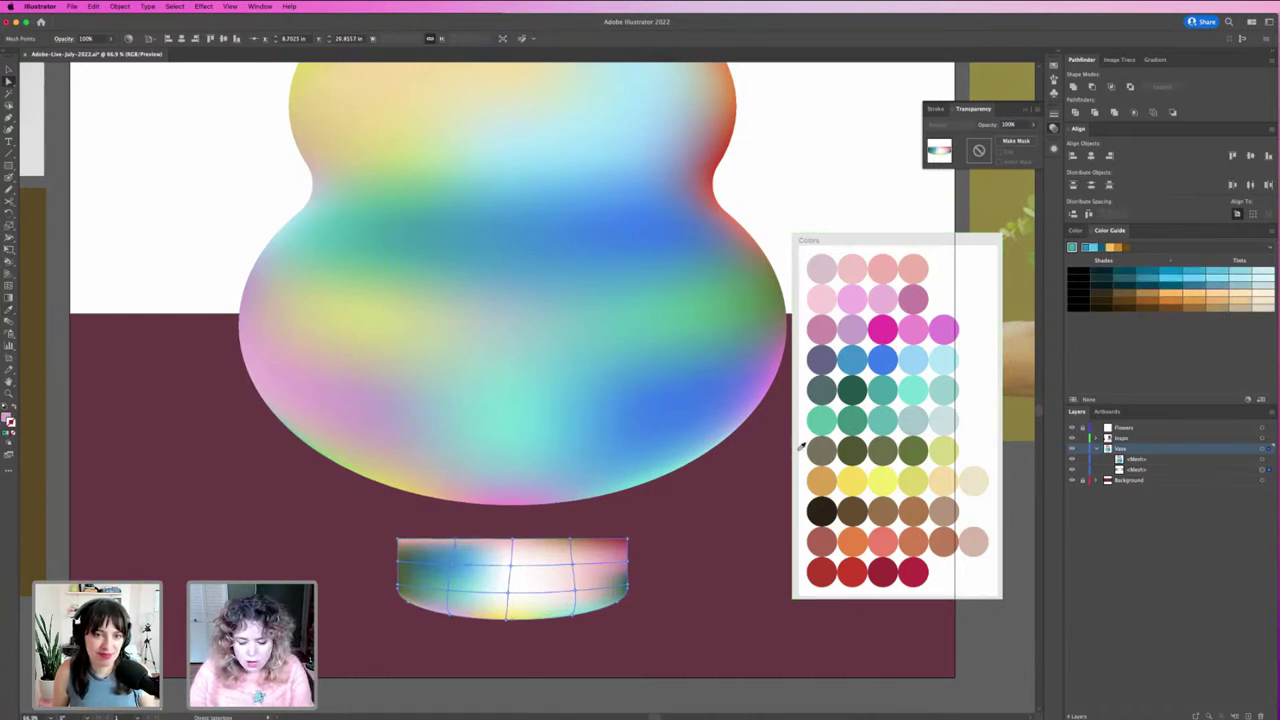
{"action": "left_click", "coordinate": [943, 329]}
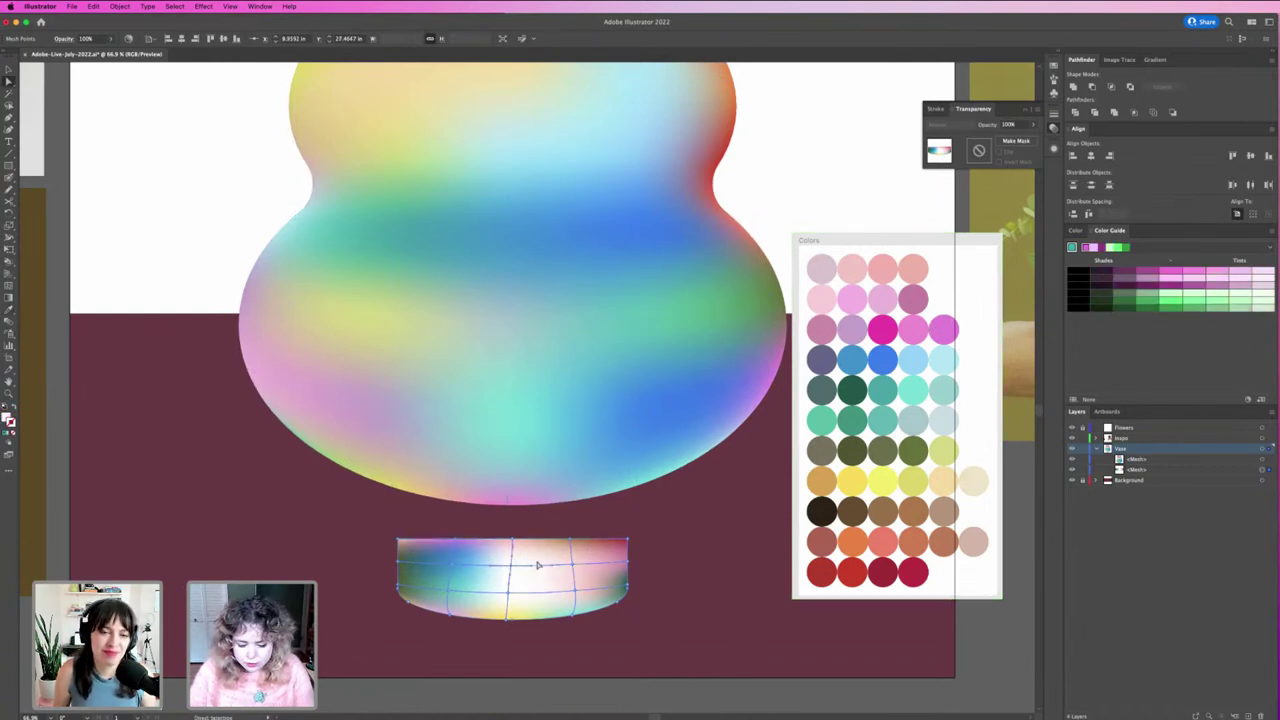
{"action": "left_click", "coordinate": [884, 327]}
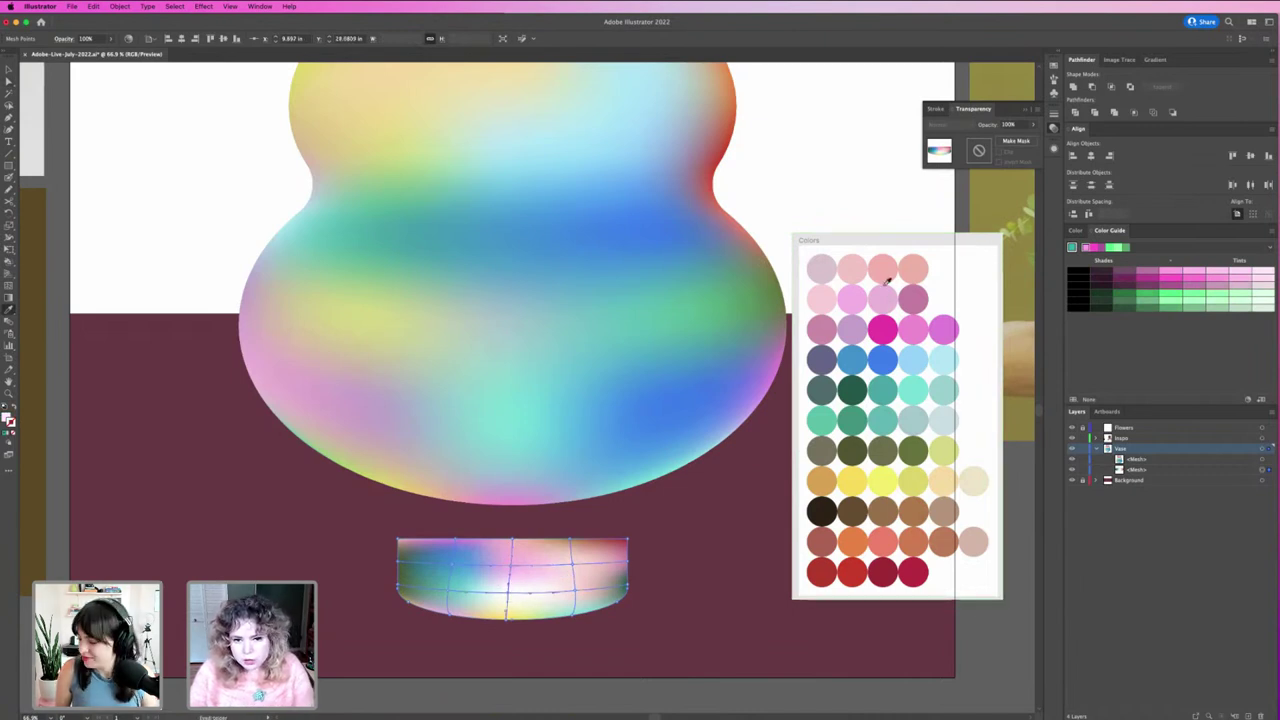
{"action": "left_click", "coordinate": [852, 268]}
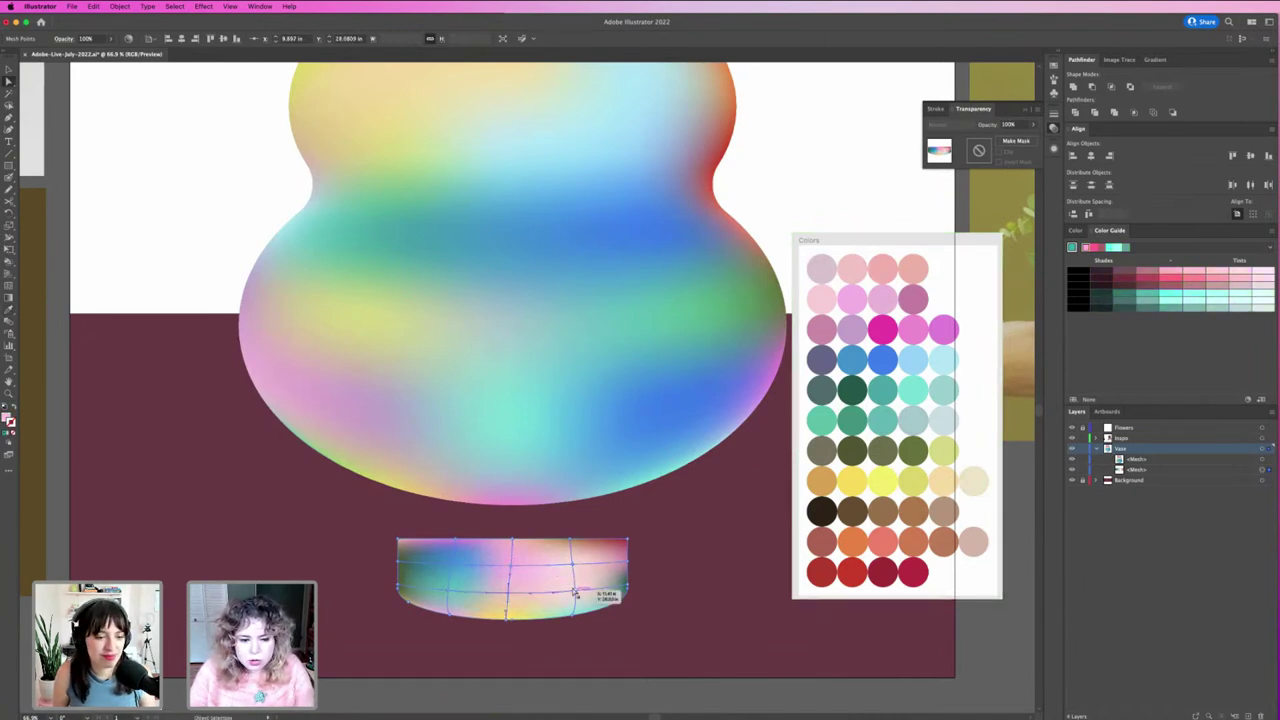
{"action": "left_click", "coordinate": [596, 580]}
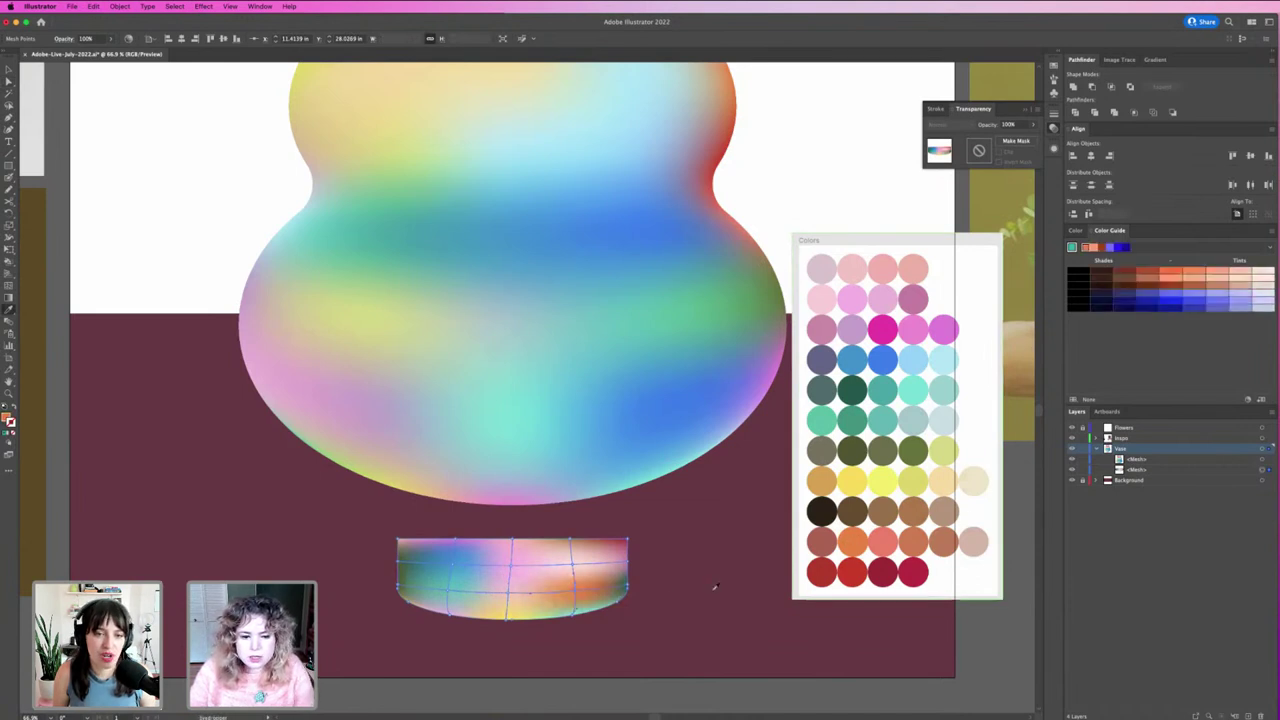
Step: Sample more swatch colours, including light yellow-green, onto the base, then deselect
{"action": "key", "text": "i"}
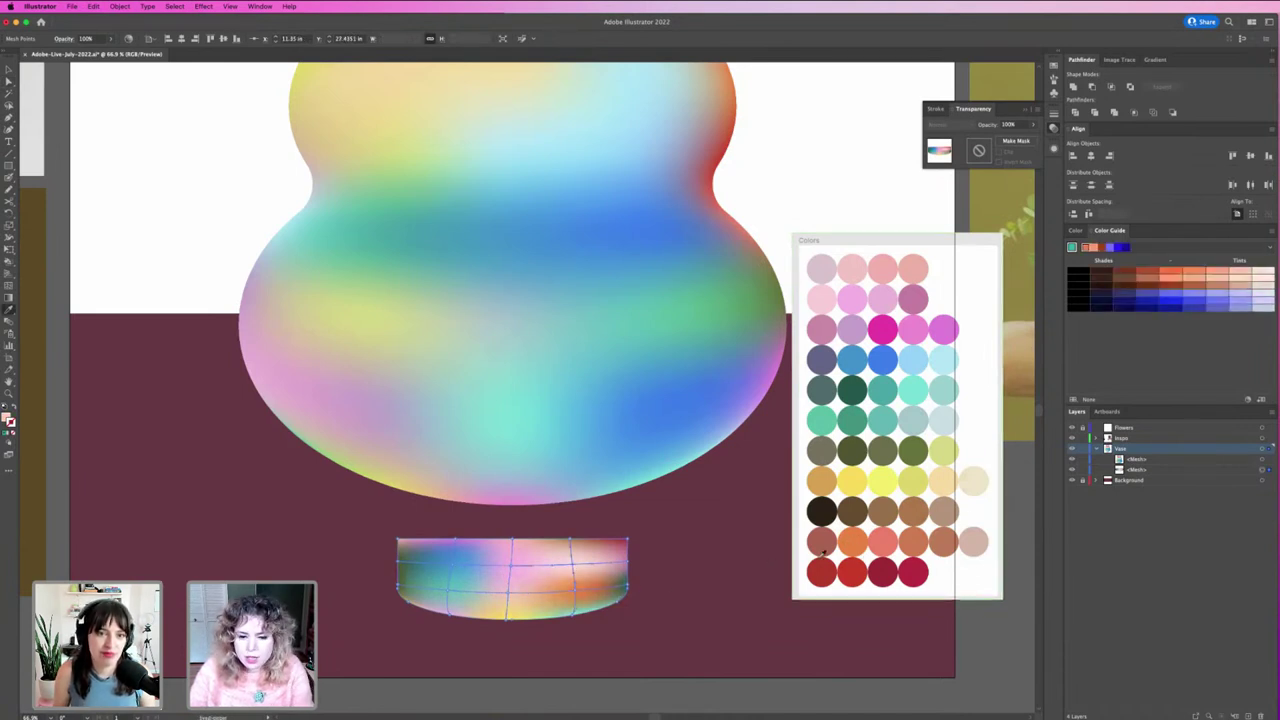
{"action": "left_click", "coordinate": [910, 537]}
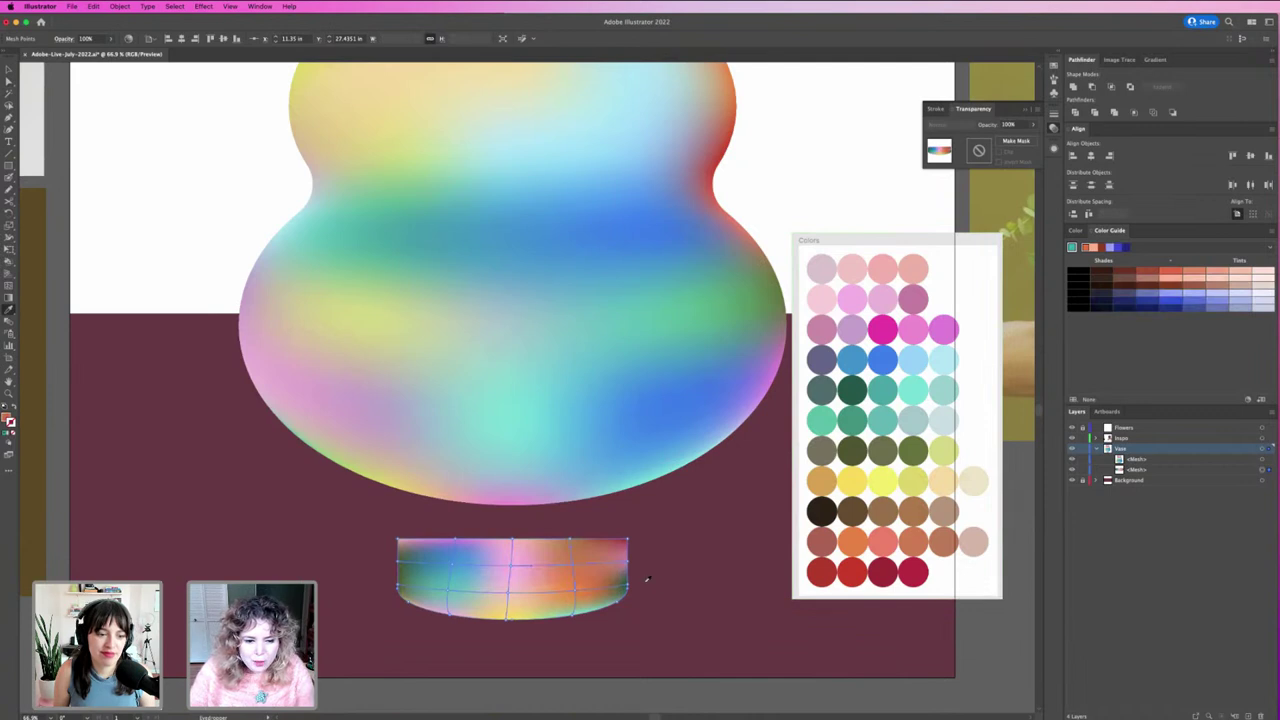
{"action": "key", "text": "a"}
{"action": "key", "text": "i"}
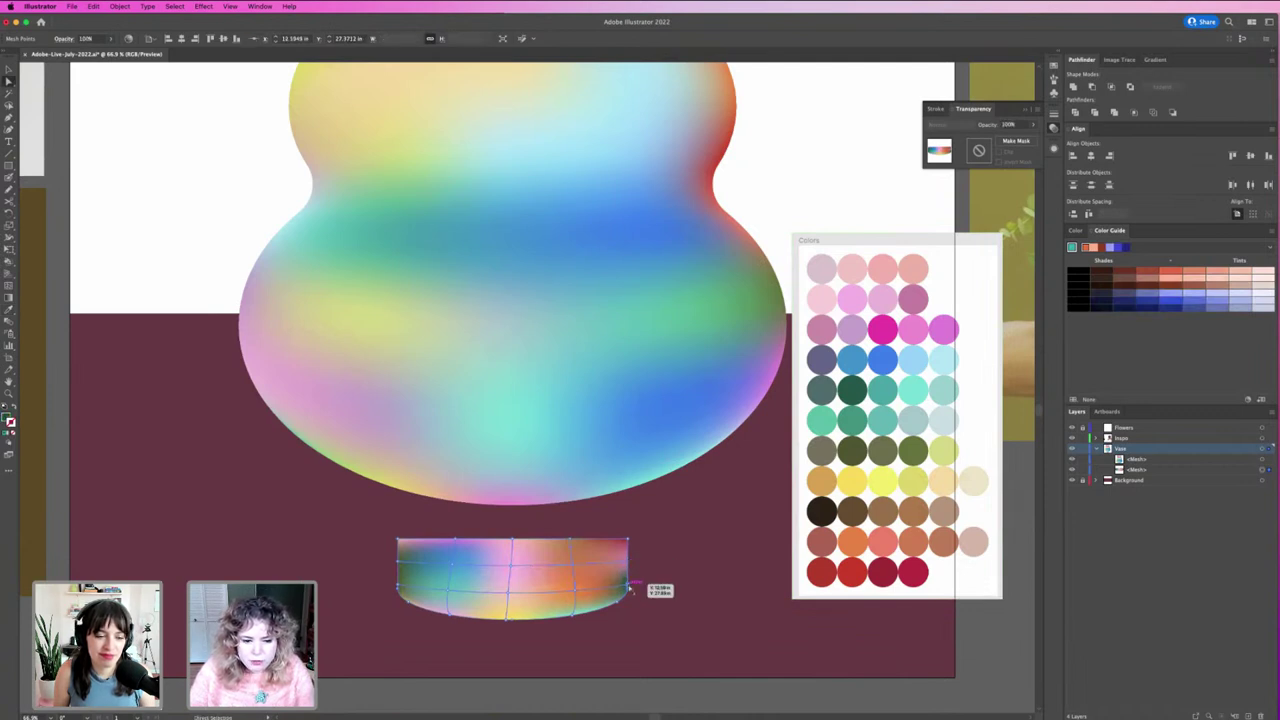
{"action": "left_click", "coordinate": [946, 448]}
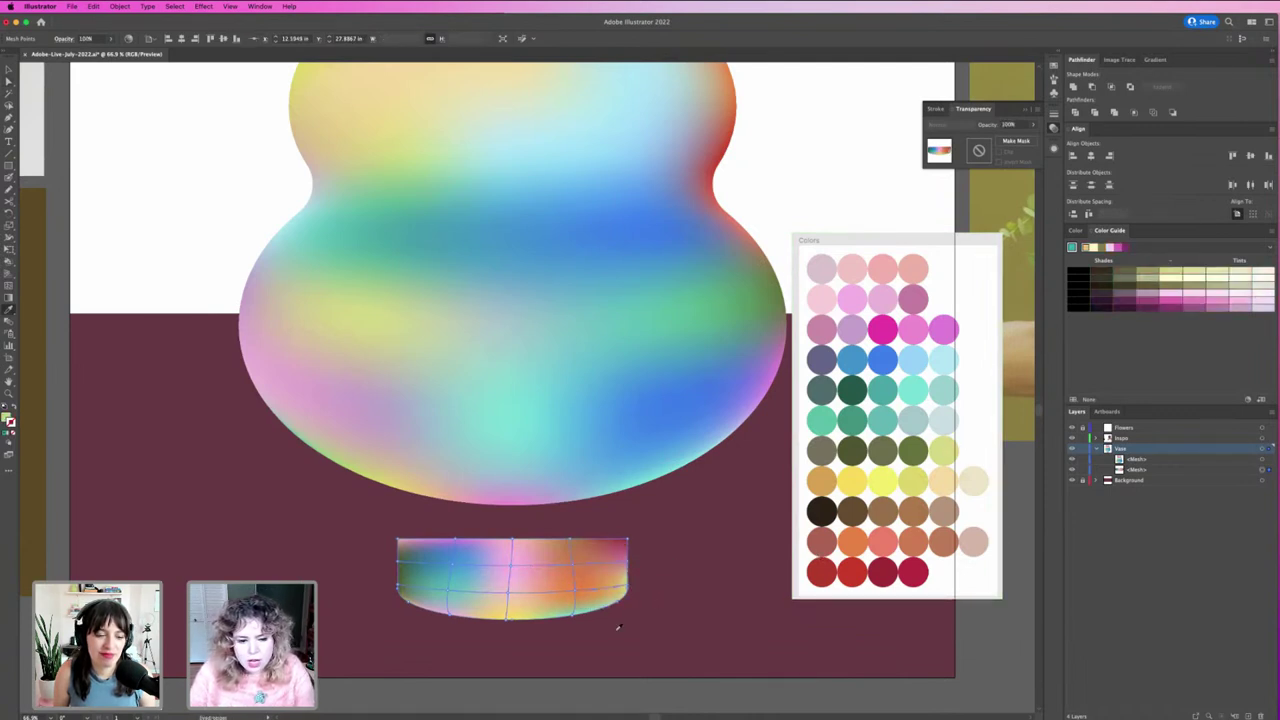
{"action": "key", "text": "v"}
{"action": "left_click", "coordinate": [575, 641]}
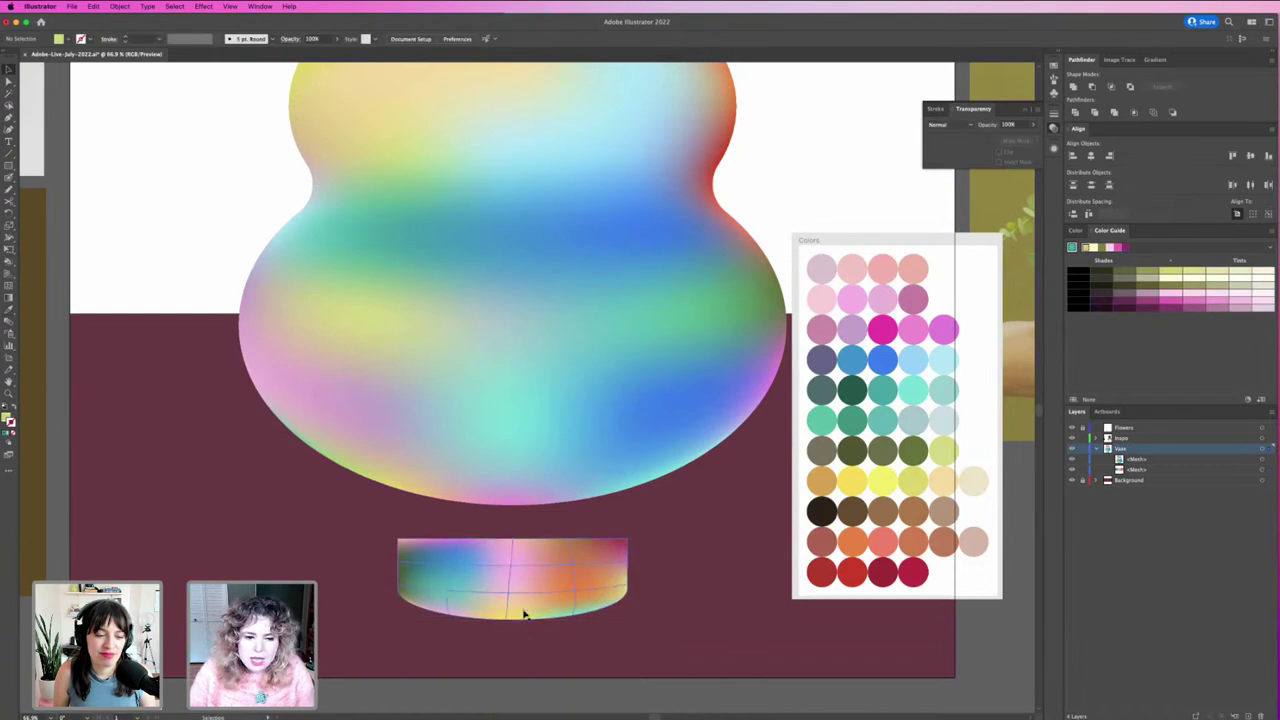
Step: Tuck the base up under the vase and raise its bottom edge slightly
{"action": "left_click_drag", "start_coordinate": [523, 609], "coordinate": [520, 531]}
{"action": "key", "text": "a"}
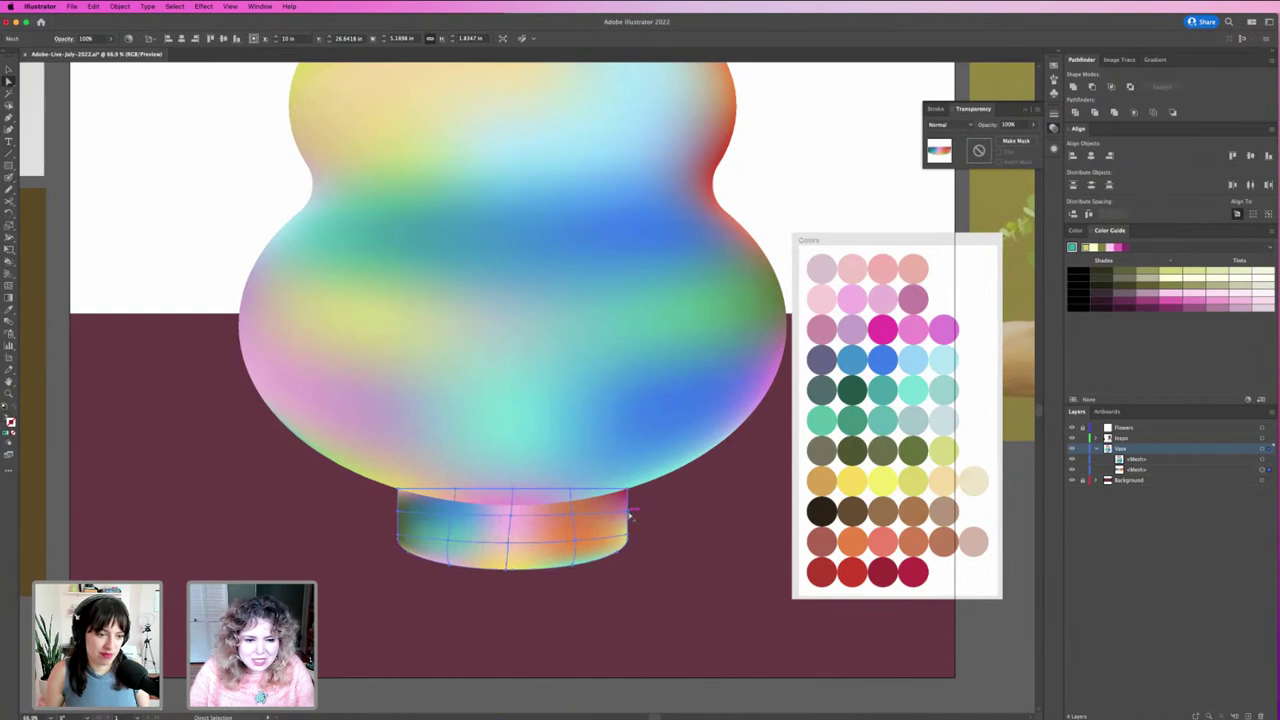
{"action": "left_click_drag", "start_coordinate": [532, 566], "coordinate": [534, 537]}
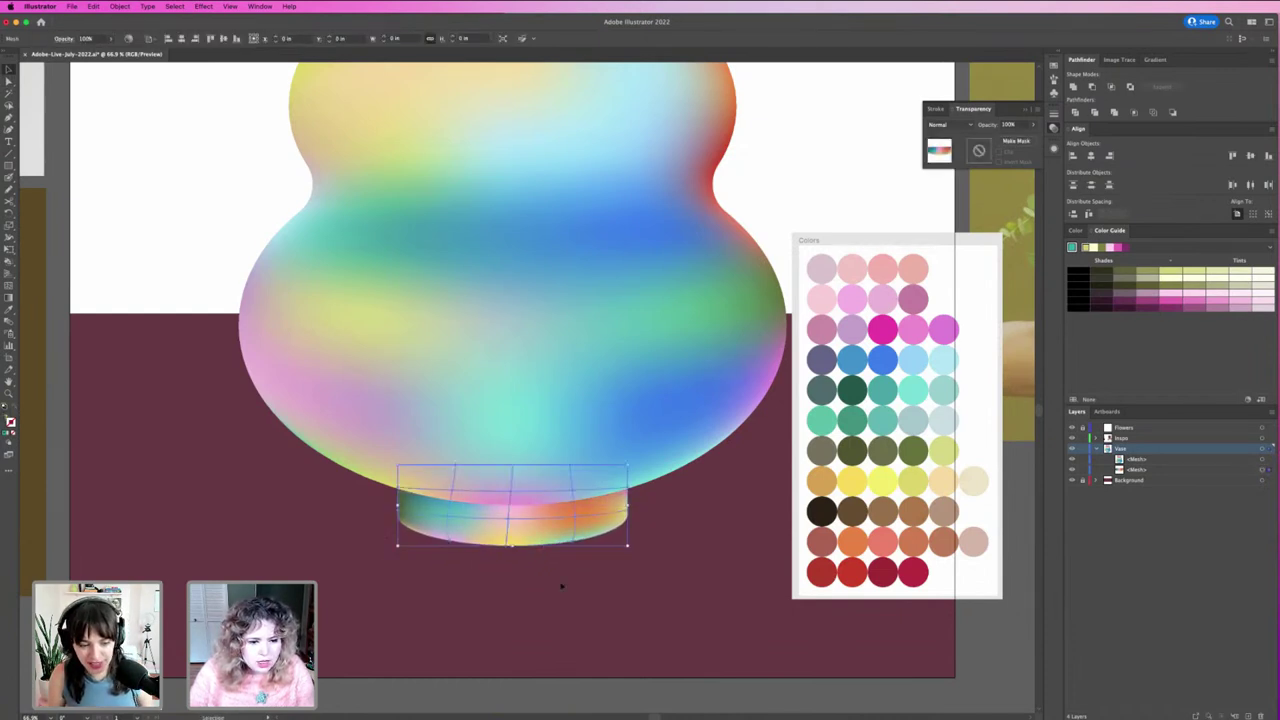
Step: Zoom out to show the artboard and mood-board images, then zoom in slightly
{"action": "key", "text": "ctrl+minus"}
{"action": "key", "text": "ctrl+minus"}
{"action": "key", "text": "ctrl+minus"}
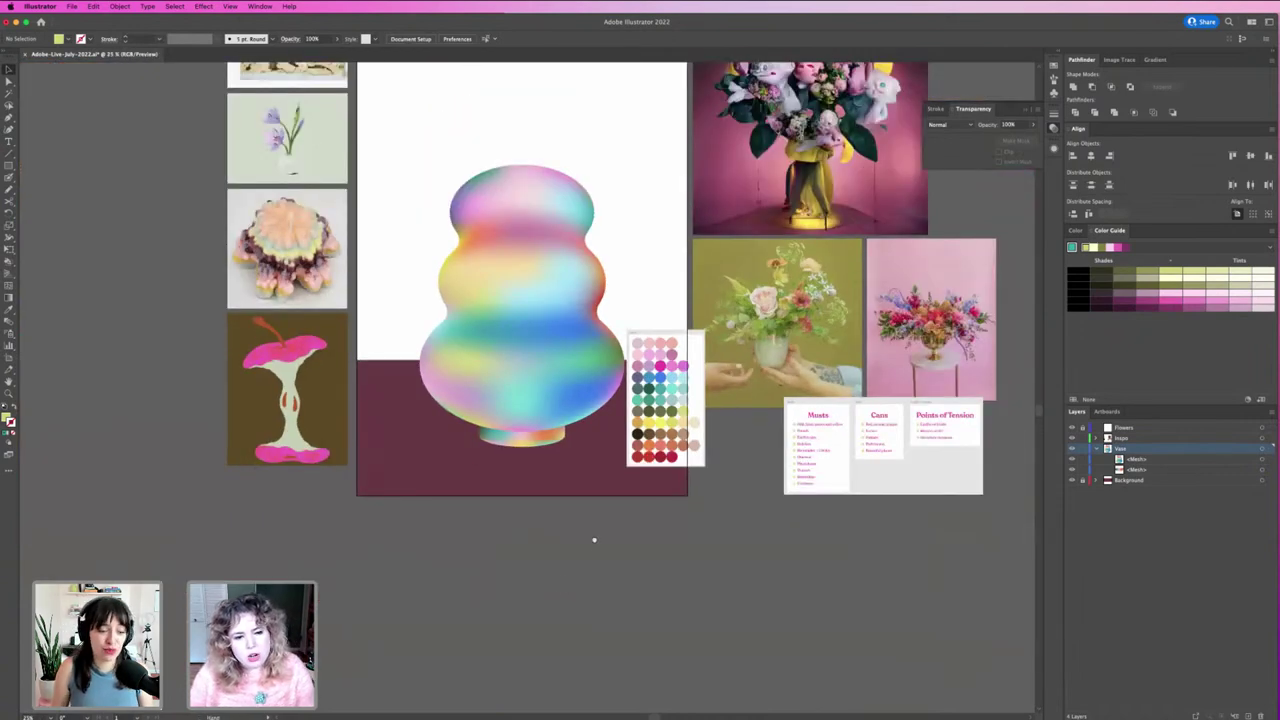
{"action": "scroll", "coordinate": [594, 540], "scroll_direction": "up", "scroll_amount": 2}
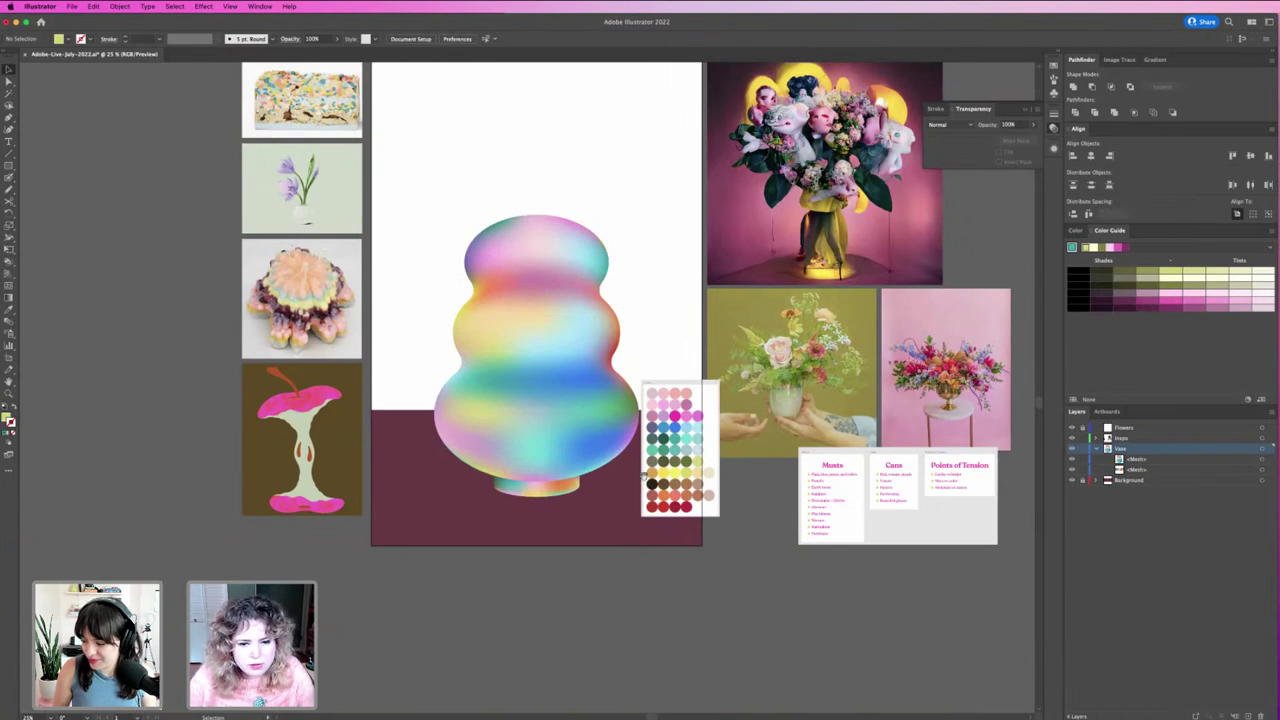
{"action": "scroll", "coordinate": [643, 476], "scroll_direction": "up", "scroll_amount": 2}
{"action": "scroll", "coordinate": [643, 476], "scroll_direction": "up", "scroll_amount": 1}
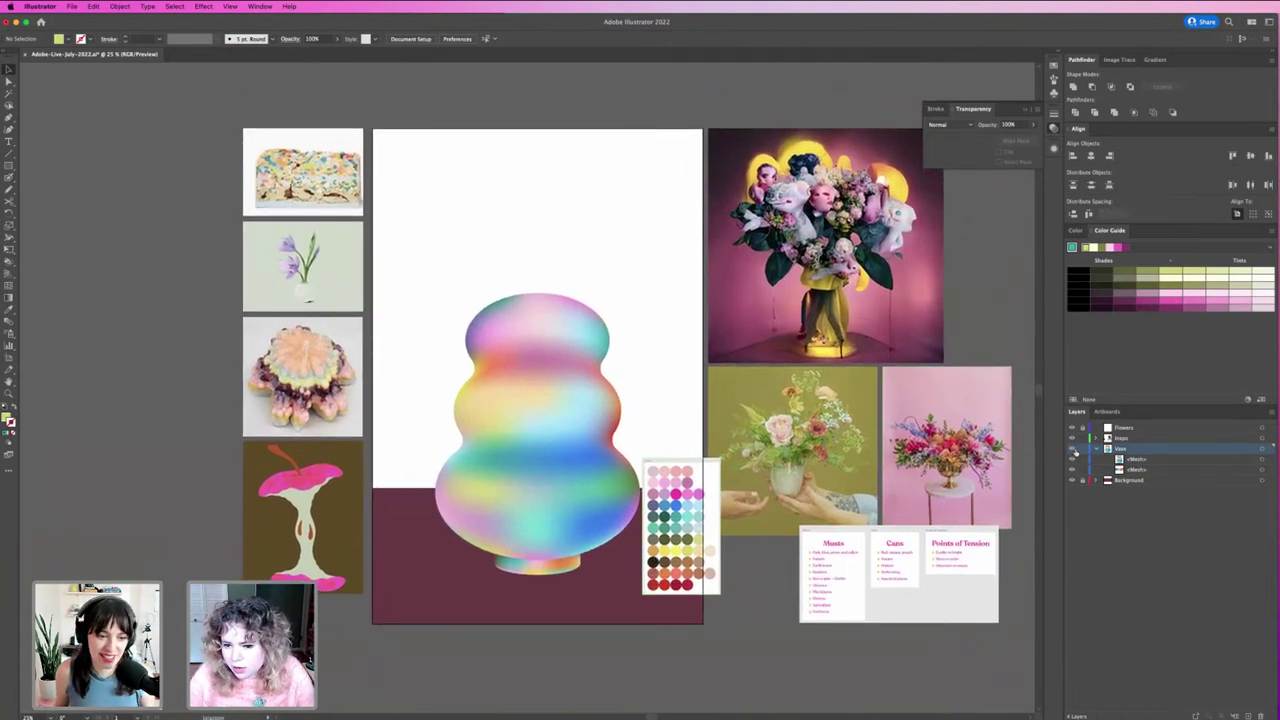
{"action": "key", "text": "z"}
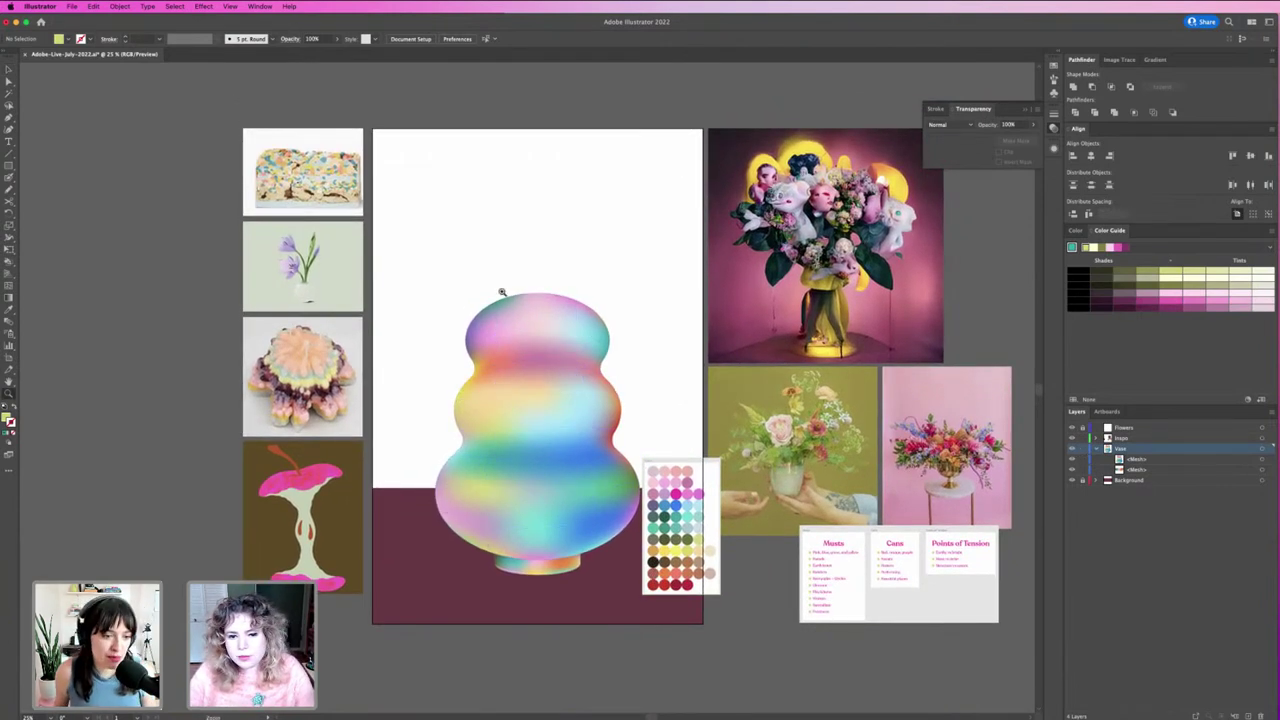
{"action": "left_click_drag", "start_coordinate": [502, 292], "coordinate": [514, 300]}
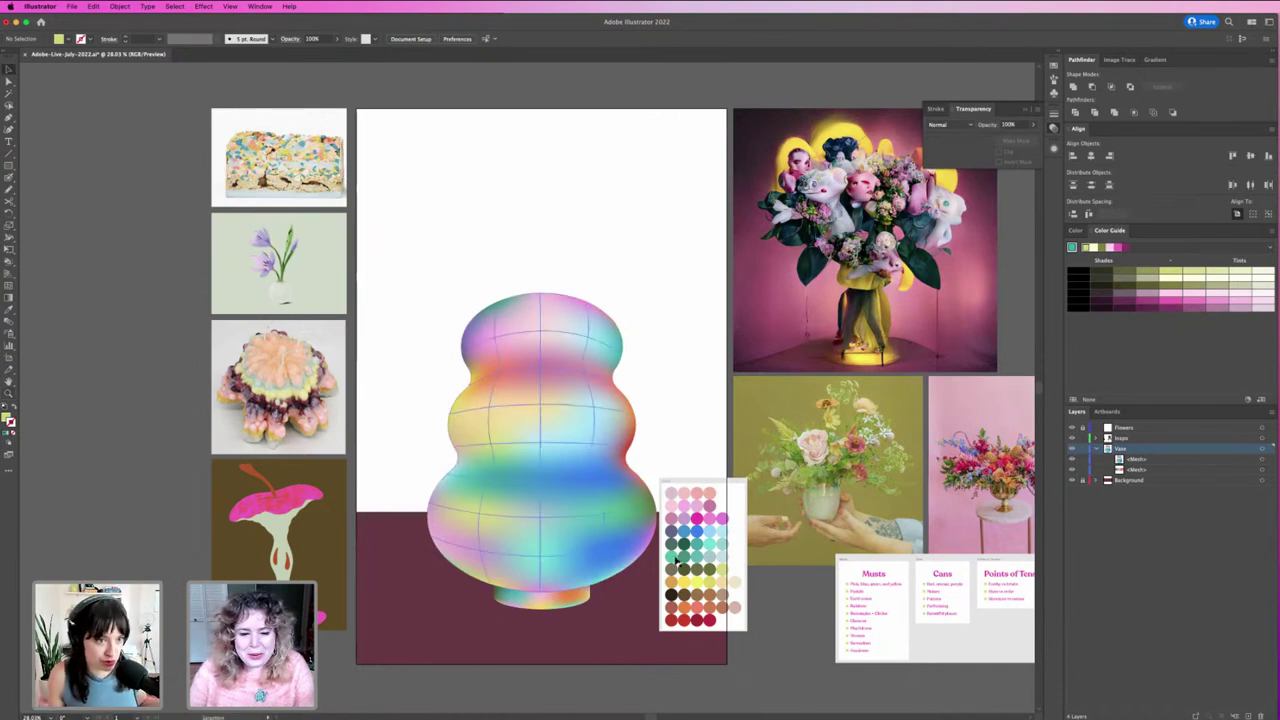
Step: Move the colour-swatch image onto the lower-left of the bouquet photo and deselect
{"action": "left_click_drag", "start_coordinate": [690, 565], "coordinate": [786, 305]}
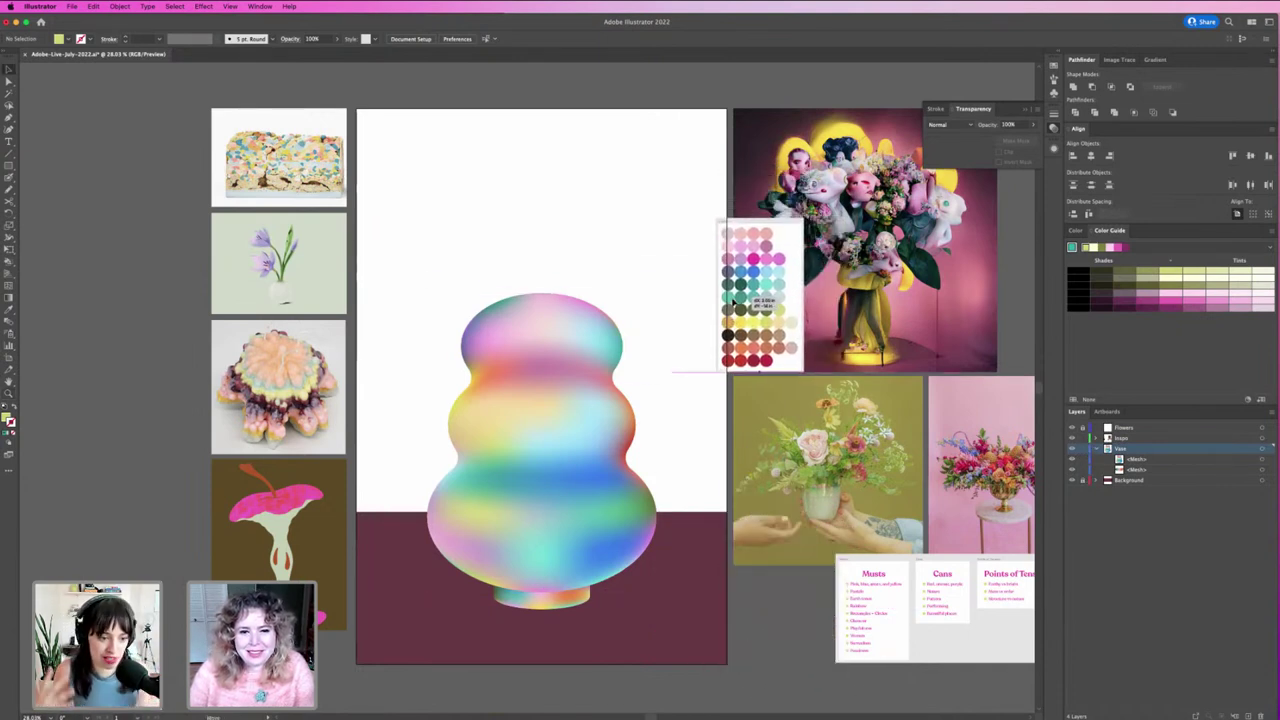
{"action": "left_click_drag", "start_coordinate": [739, 245], "coordinate": [719, 256]}
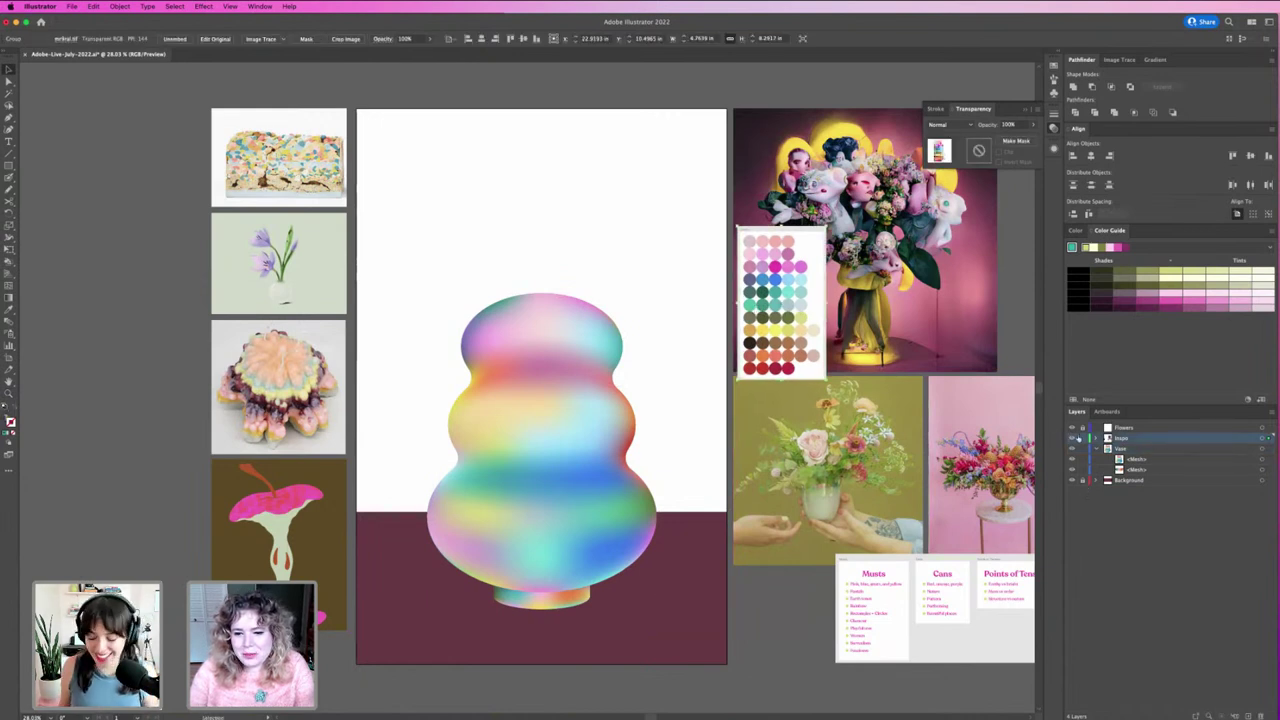
{"action": "key", "text": "super+shift+a"}
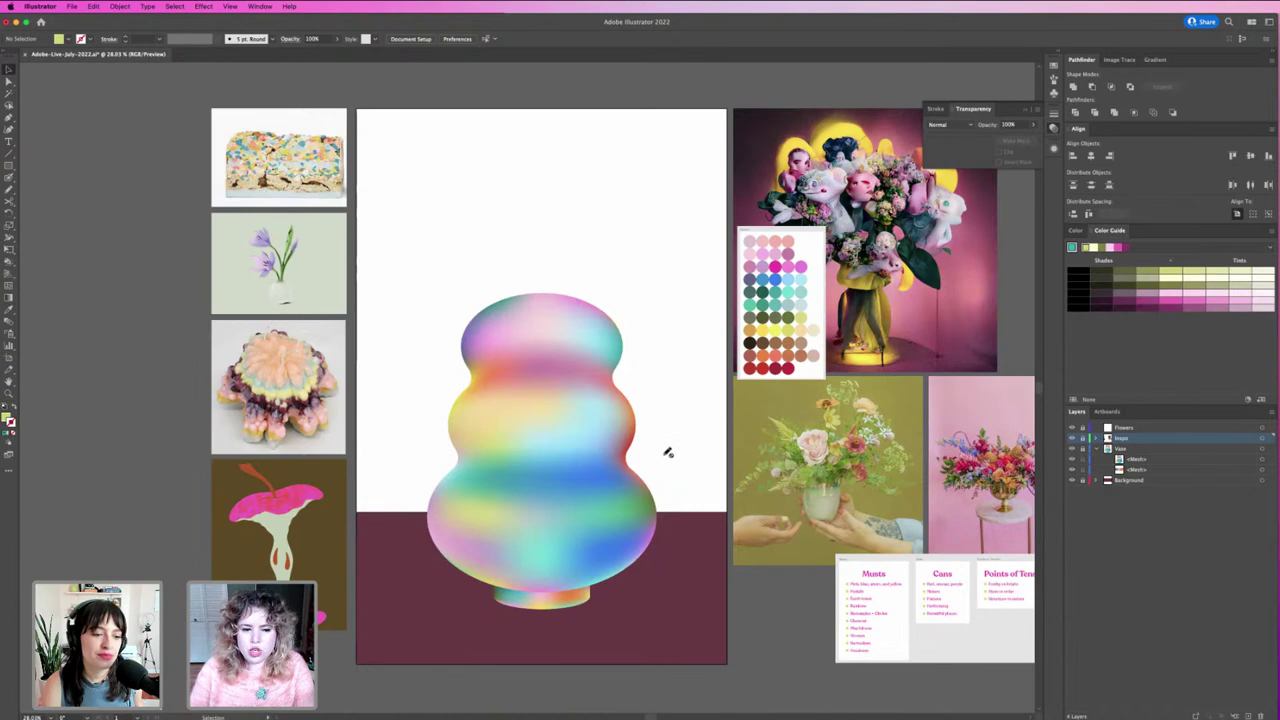
Step: Zoom into the bouquet-in-hands photo, then back out and centre the vase
{"action": "key", "text": "z"}
{"action": "left_click_drag", "start_coordinate": [858, 431], "coordinate": [852, 437]}
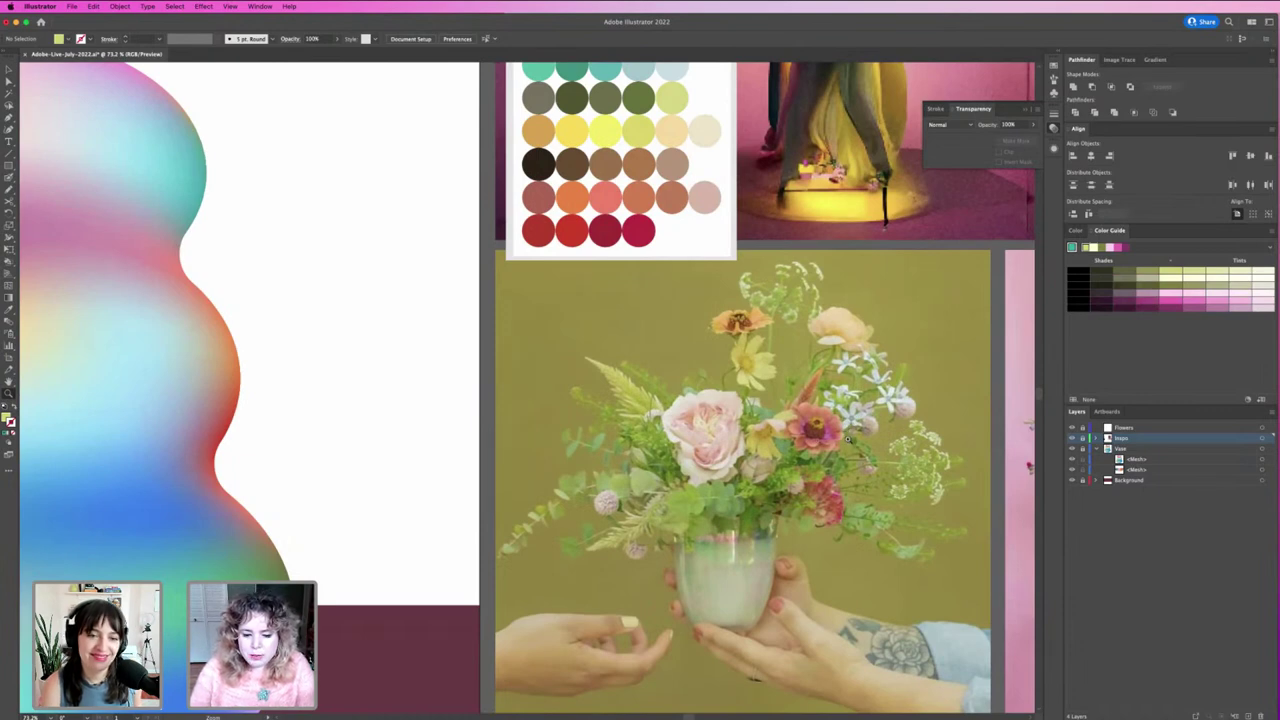
{"action": "left_click", "coordinate": [857, 437], "text": "alt"}
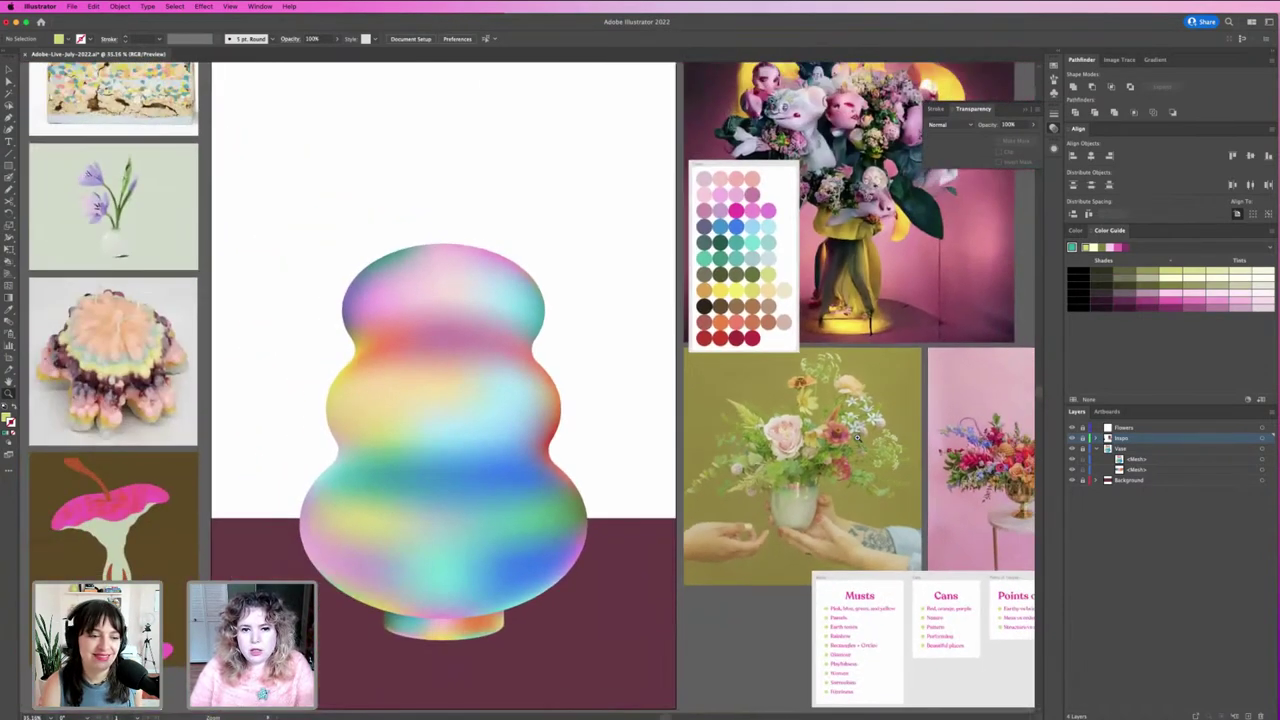
{"action": "left_click_drag", "start_coordinate": [851, 443], "coordinate": [827, 485]}
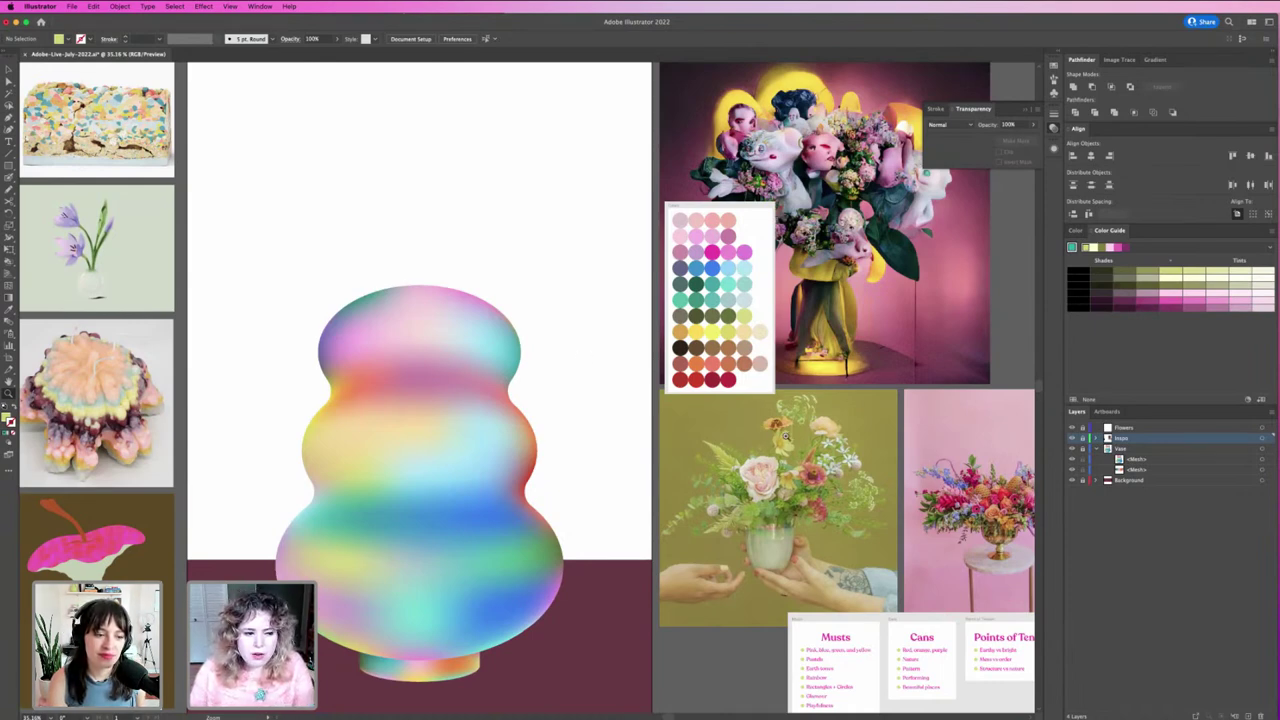
Step: Make Flowers the active layer in the Layers panel
{"action": "key", "text": "v"}
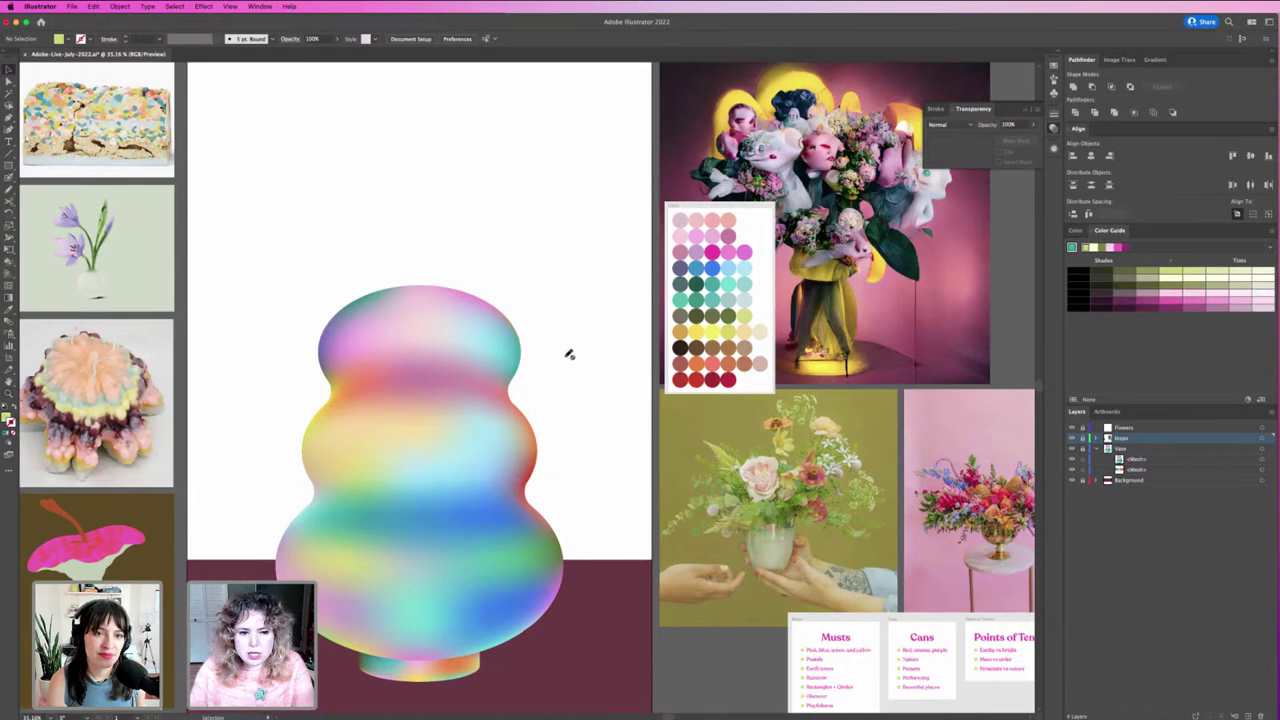
{"action": "left_click", "coordinate": [1133, 428]}
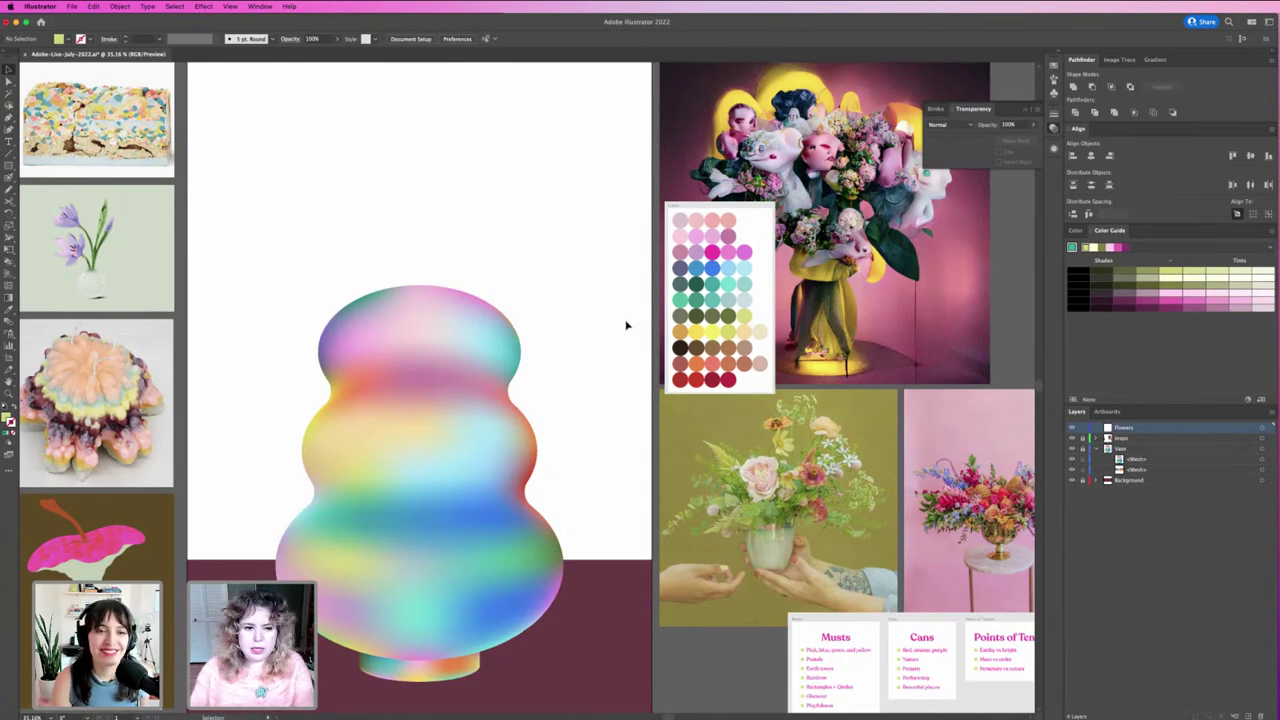
{"action": "scroll", "coordinate": [614, 329], "scroll_direction": "left", "scroll_amount": 3}
{"action": "scroll", "coordinate": [614, 329], "scroll_direction": "up", "scroll_amount": 1}
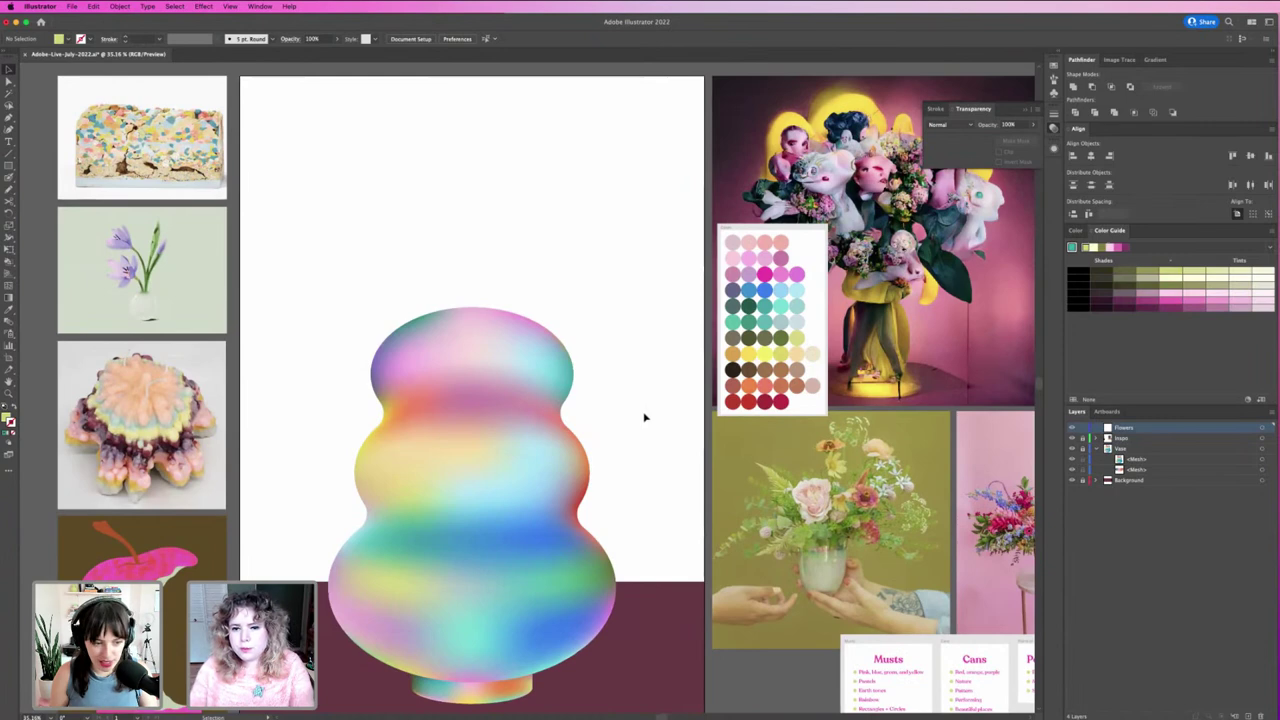
{"action": "scroll", "coordinate": [662, 430], "scroll_direction": "right", "scroll_amount": 2}
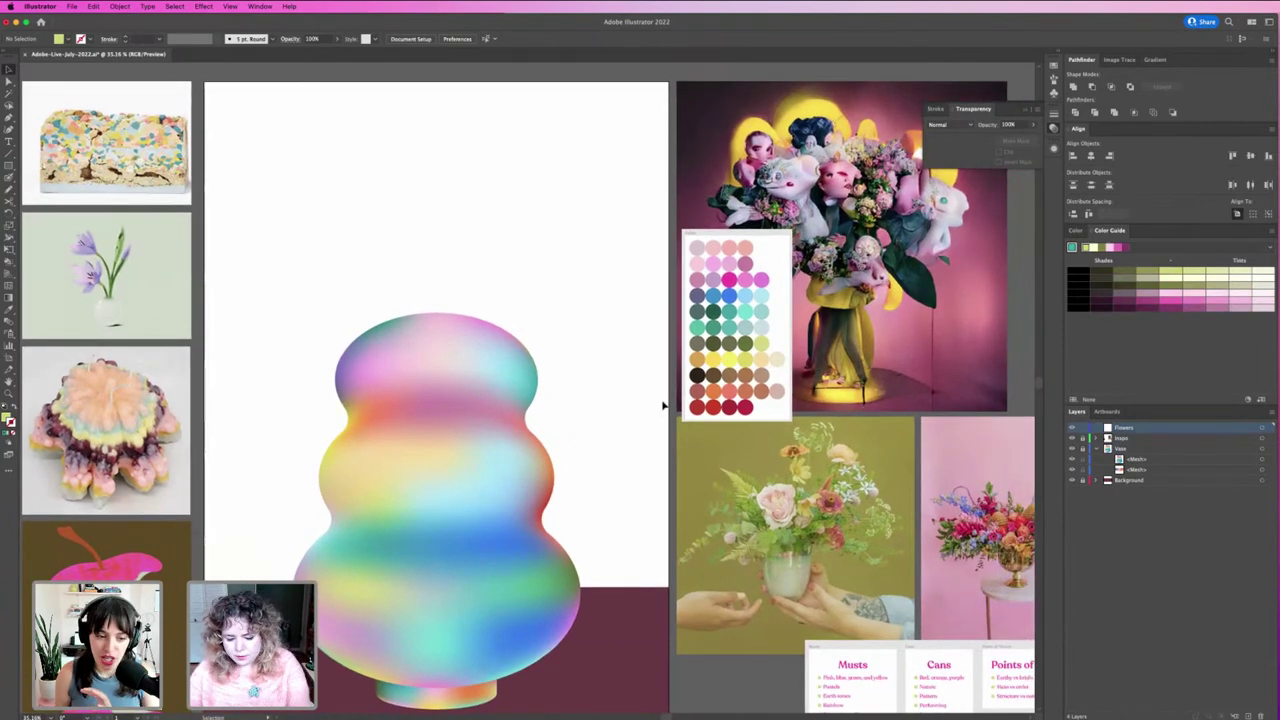
Step: Draw a heart-shaped leaf outline with the Pen tool above the vase
{"action": "mouse_move", "coordinate": [513, 262]}
{"action": "left_mouse_down"}
{"action": "mouse_move", "coordinate": [571, 261]}
{"action": "mouse_move", "coordinate": [571, 237]}
{"action": "left_mouse_up"}
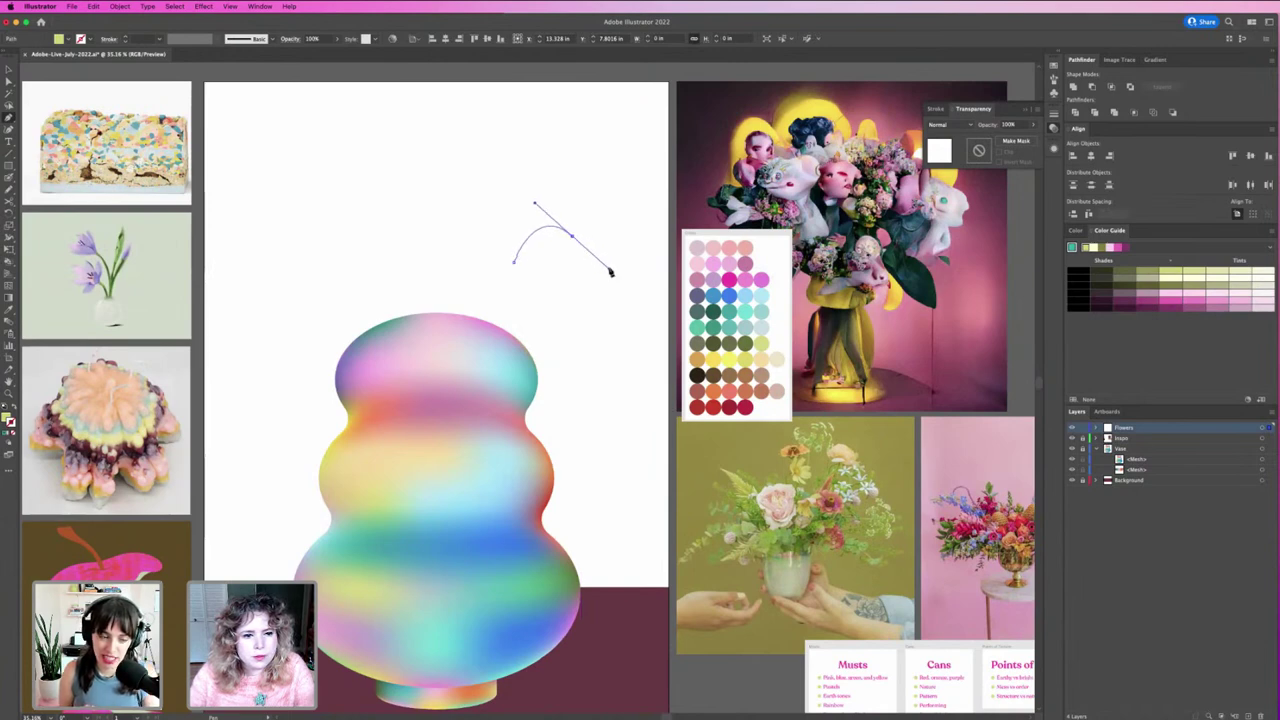
{"action": "mouse_move", "coordinate": [600, 512]}
{"action": "left_mouse_down"}
{"action": "mouse_move", "coordinate": [463, 303]}
{"action": "mouse_move", "coordinate": [437, 285]}
{"action": "mouse_move", "coordinate": [424, 244]}
{"action": "left_mouse_up"}
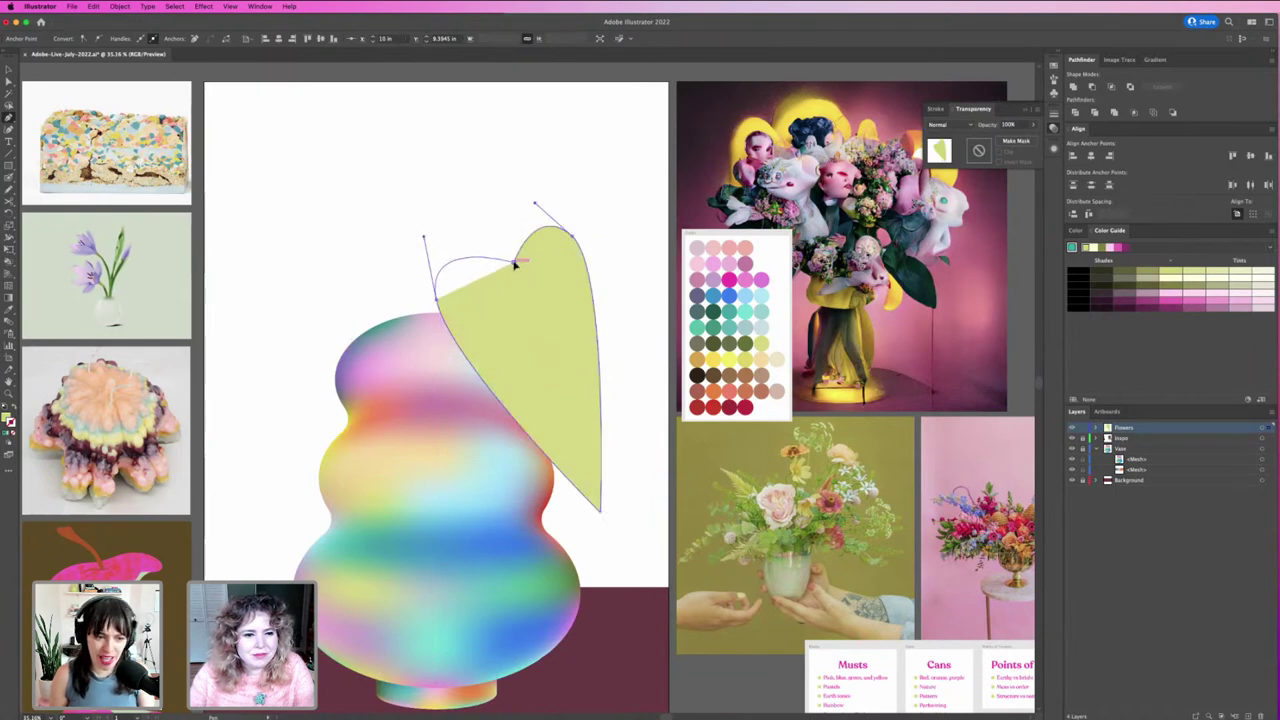
{"action": "left_click_drag", "start_coordinate": [515, 263], "coordinate": [535, 289]}
{"action": "key", "text": "v"}
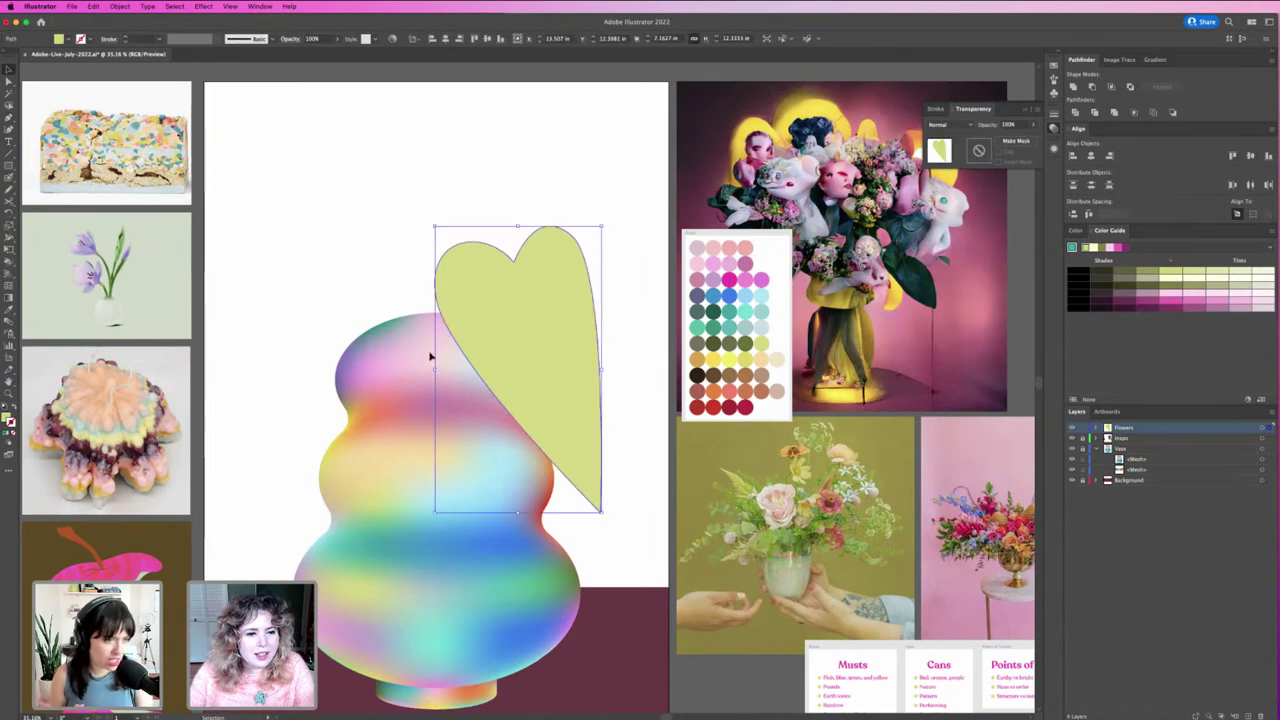
Step: Narrow the leaf, reshape its right lobe and move it up and right behind the vase
{"action": "left_click_drag", "start_coordinate": [435, 370], "coordinate": [464, 363]}
{"action": "key", "text": "a"}
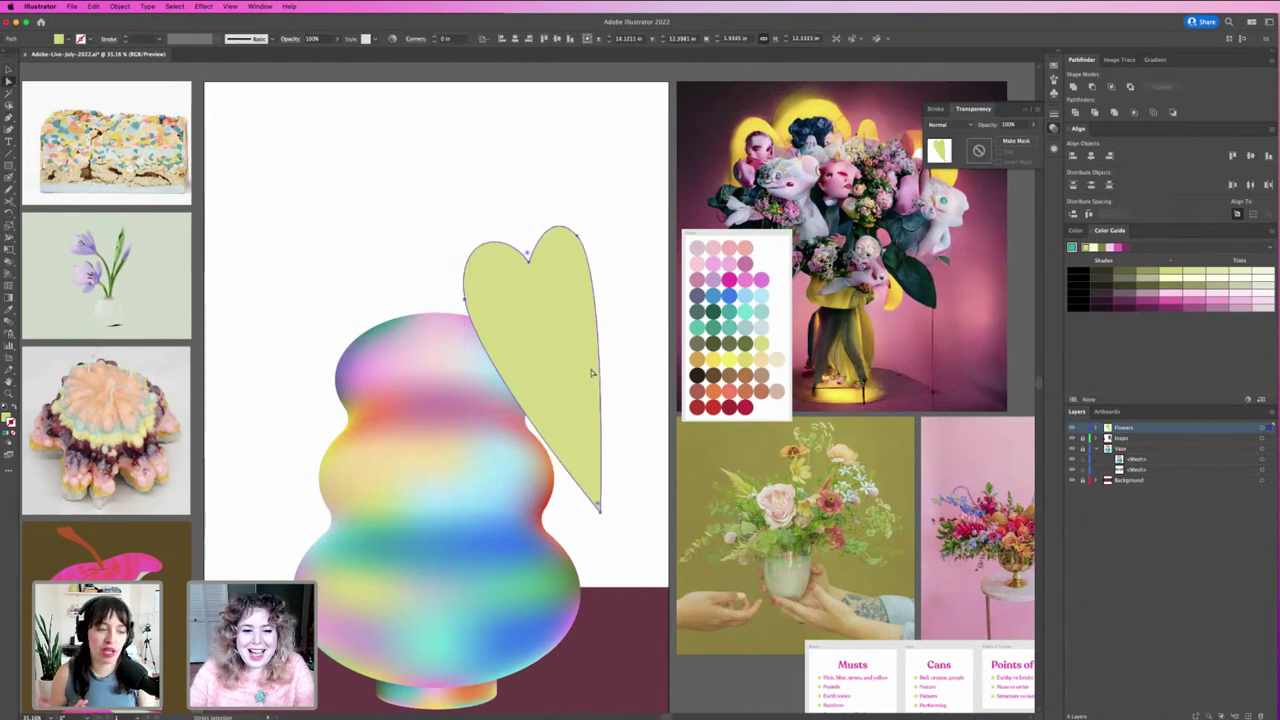
{"action": "left_click", "coordinate": [577, 234]}
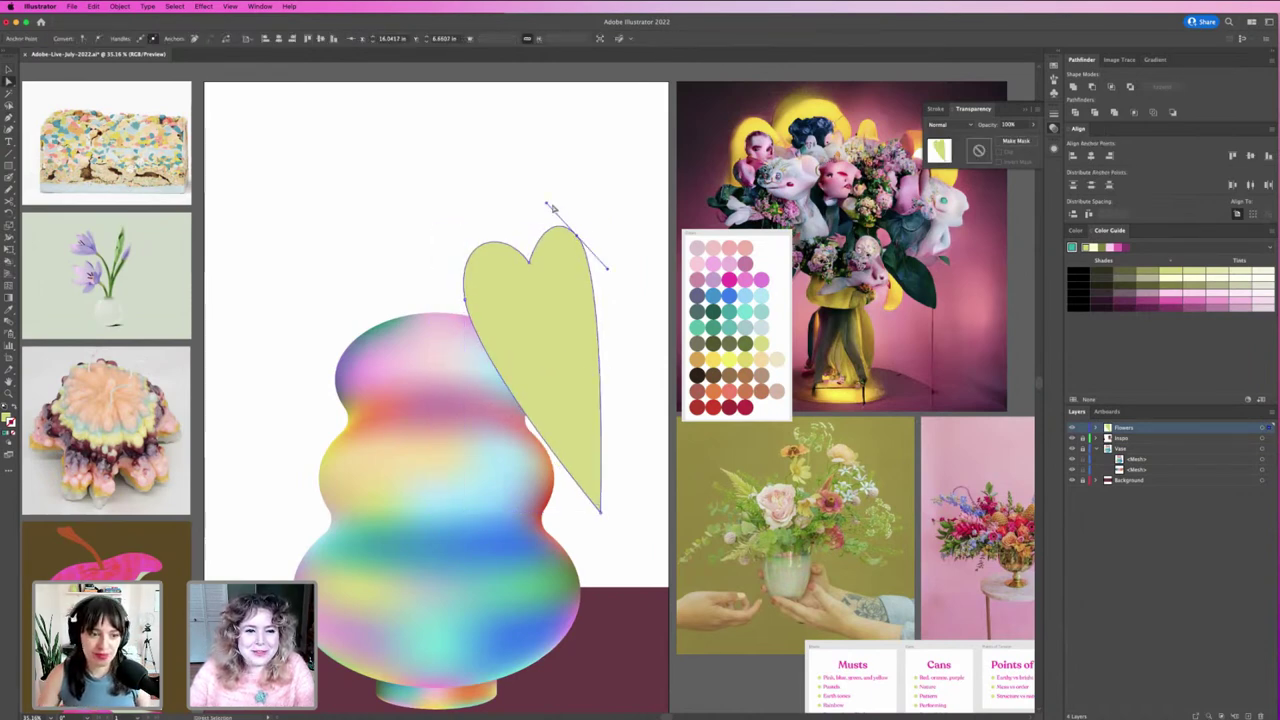
{"action": "left_click_drag", "start_coordinate": [548, 204], "coordinate": [537, 220]}
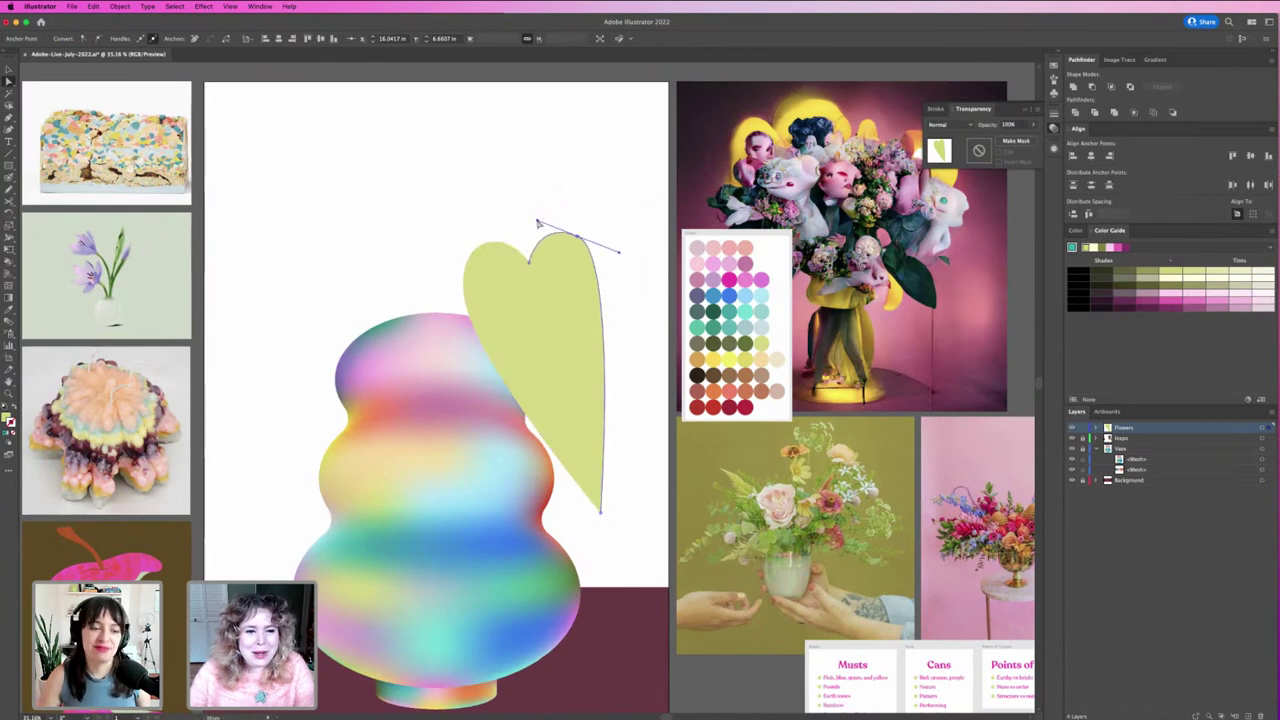
{"action": "left_click", "coordinate": [632, 385]}
{"action": "left_click_drag", "start_coordinate": [596, 410], "coordinate": [607, 382]}
{"action": "left_click", "coordinate": [628, 436]}
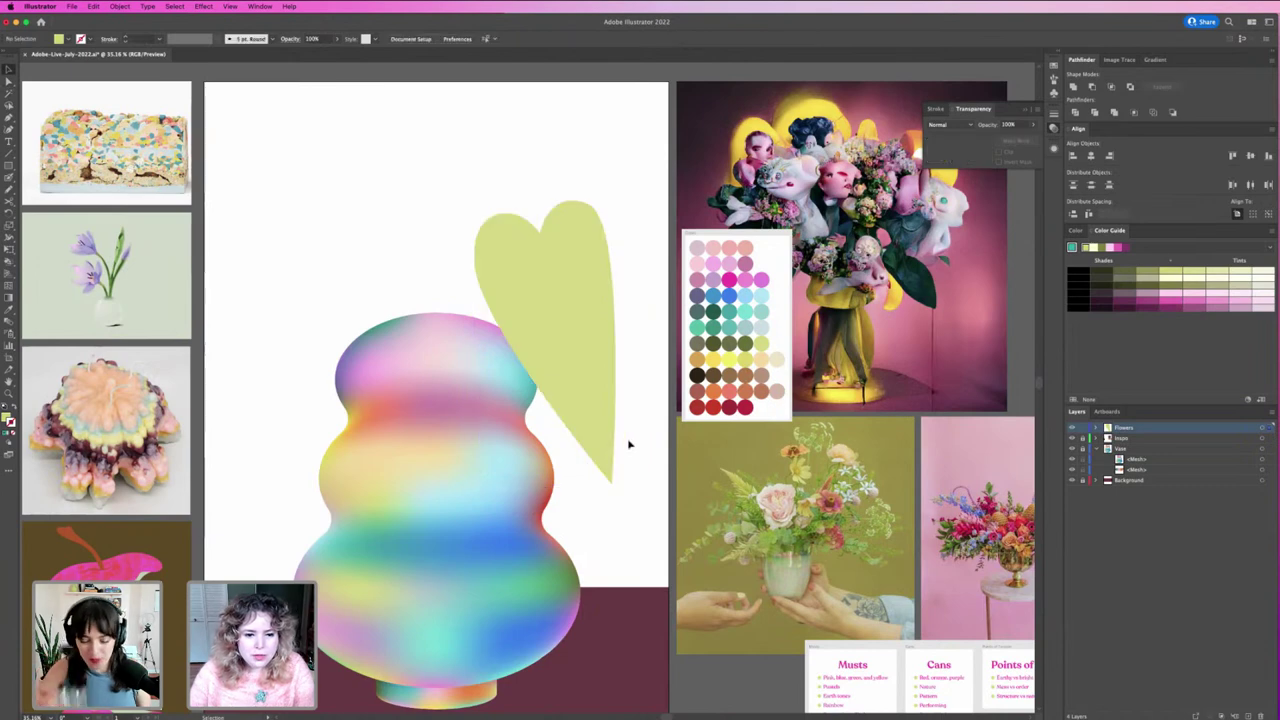
Step: Pan across the reference photos and briefly reselect the leaf to check it
{"action": "left_click_drag", "start_coordinate": [714, 515], "coordinate": [641, 500]}
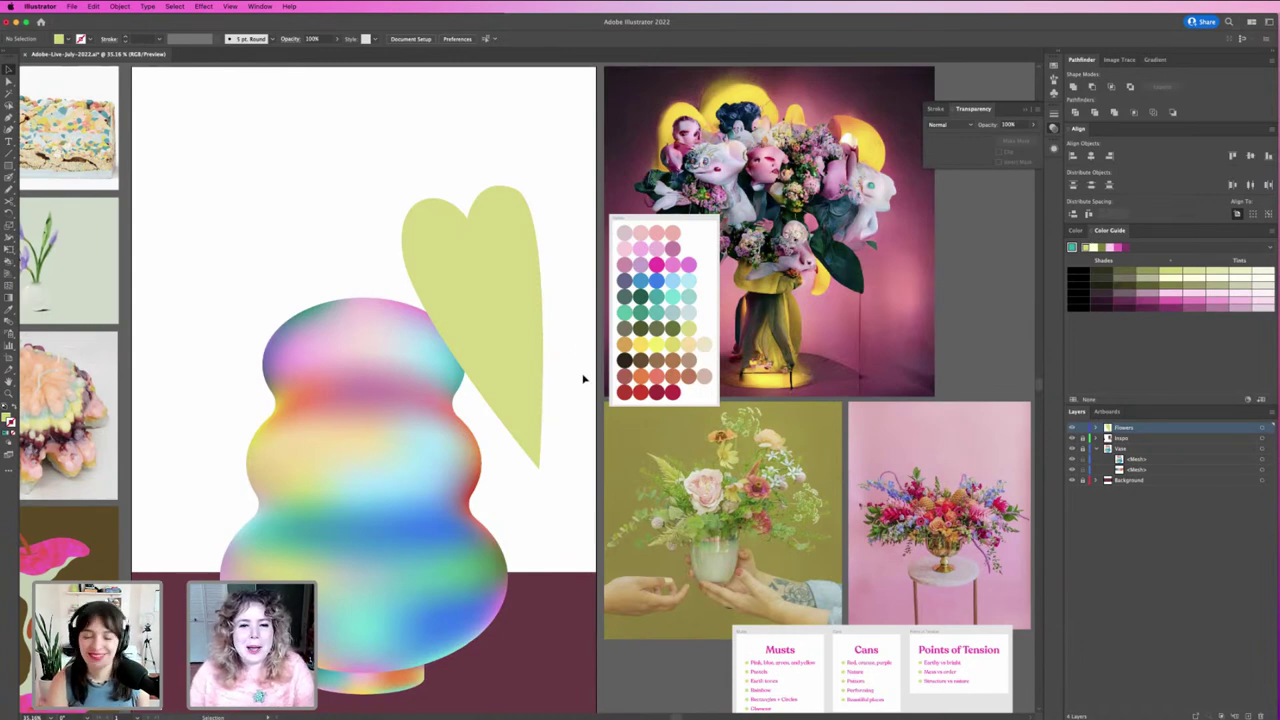
{"action": "left_click", "coordinate": [494, 289]}
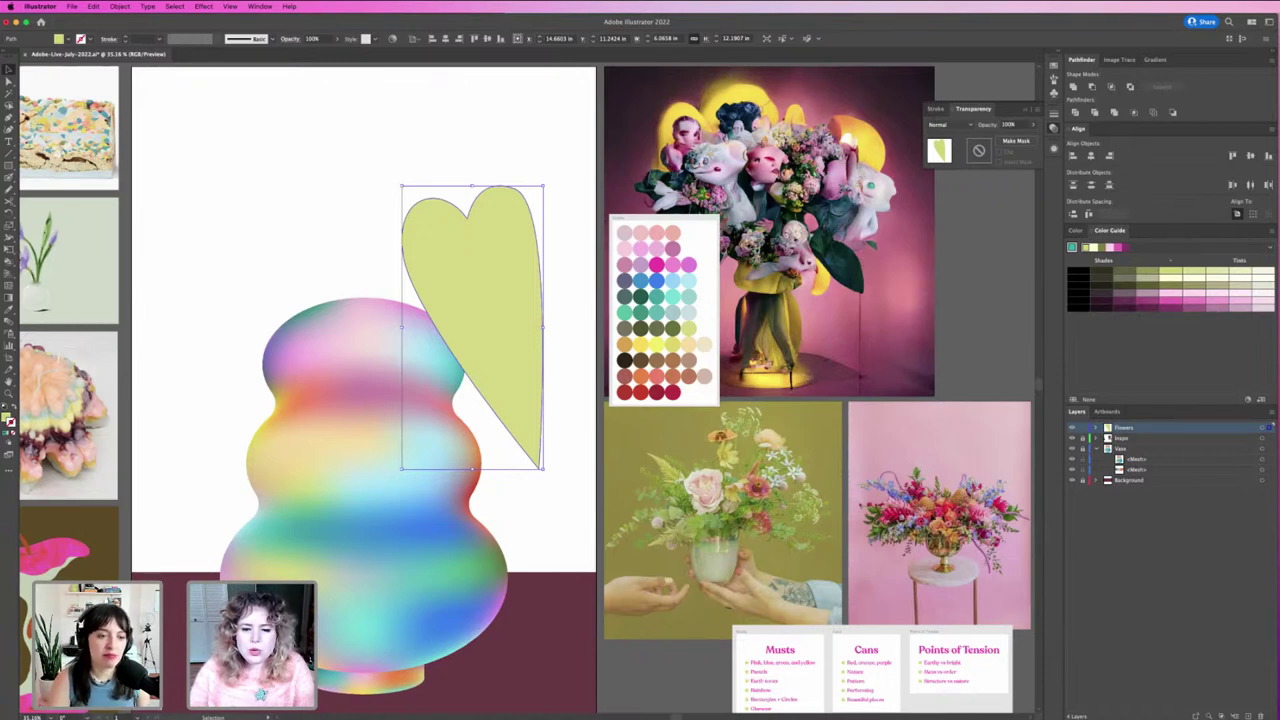
{"action": "left_click_drag", "start_coordinate": [500, 366], "coordinate": [634, 382]}
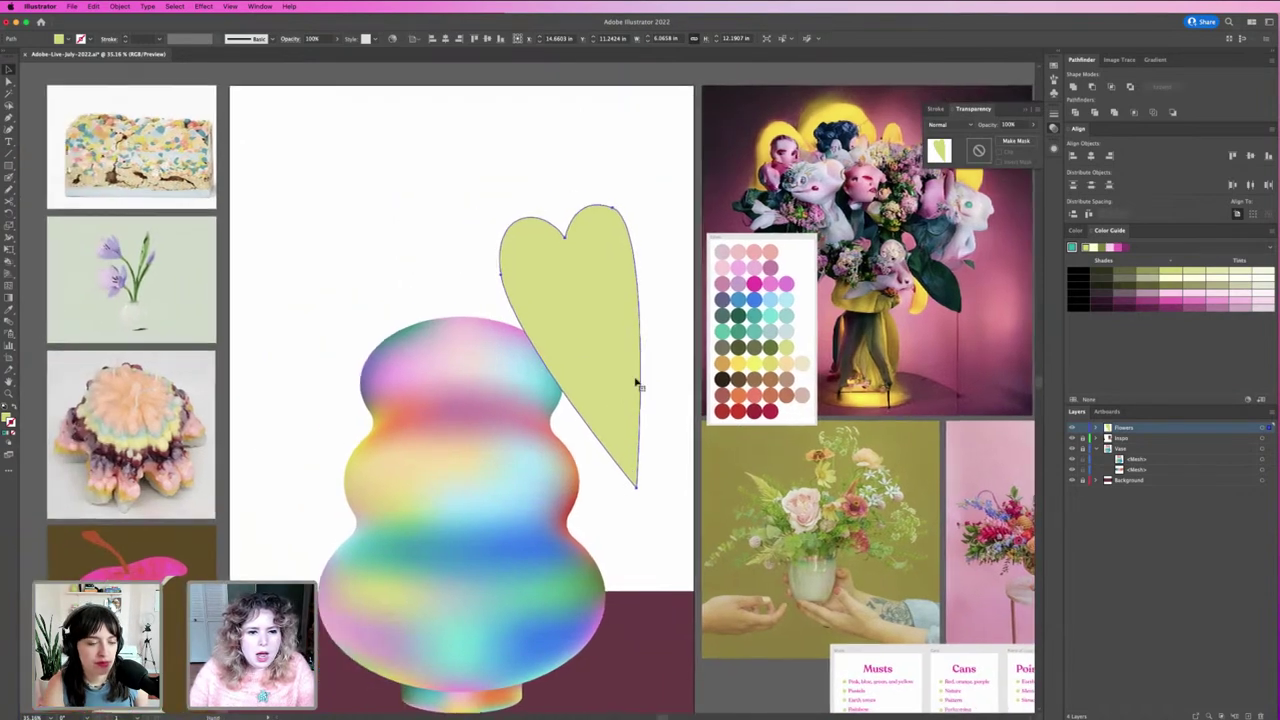
{"action": "left_click", "coordinate": [668, 398]}
Step: Draw a second heart-shaped leaf outline with the Pen tool
{"action": "key", "text": "p"}
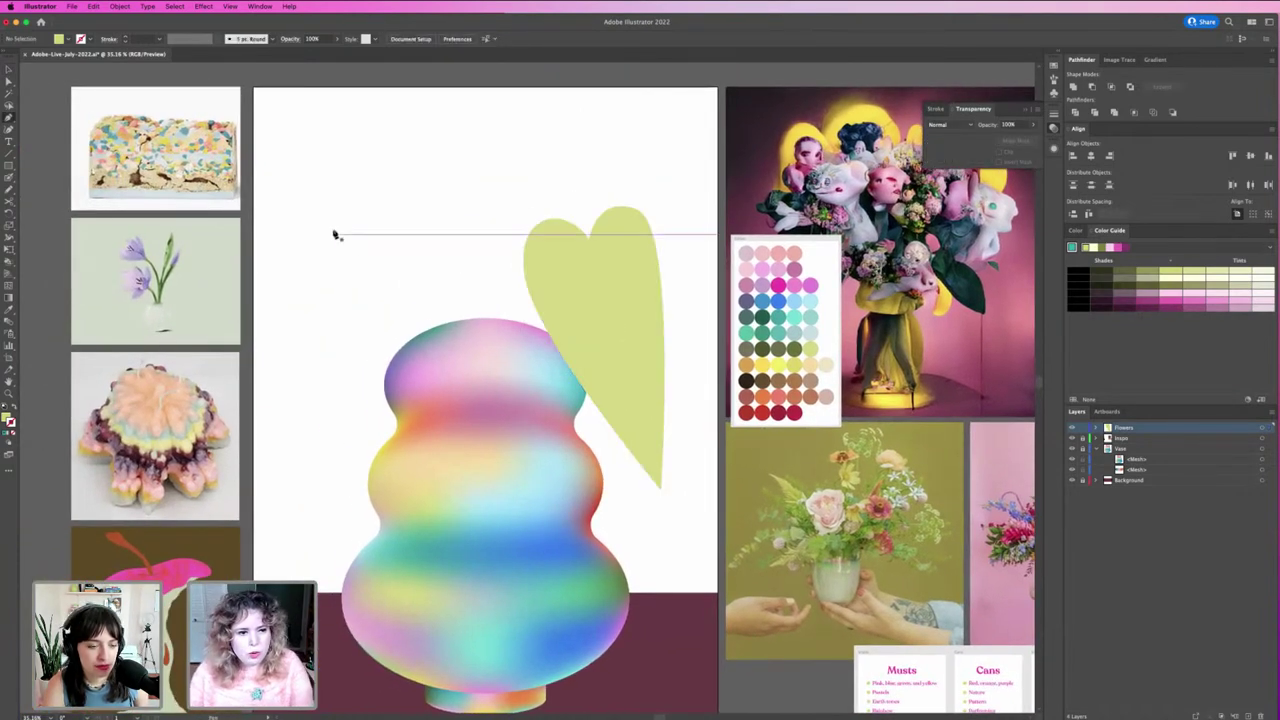
{"action": "left_click", "coordinate": [355, 257]}
{"action": "left_click_drag", "start_coordinate": [276, 260], "coordinate": [255, 331]}
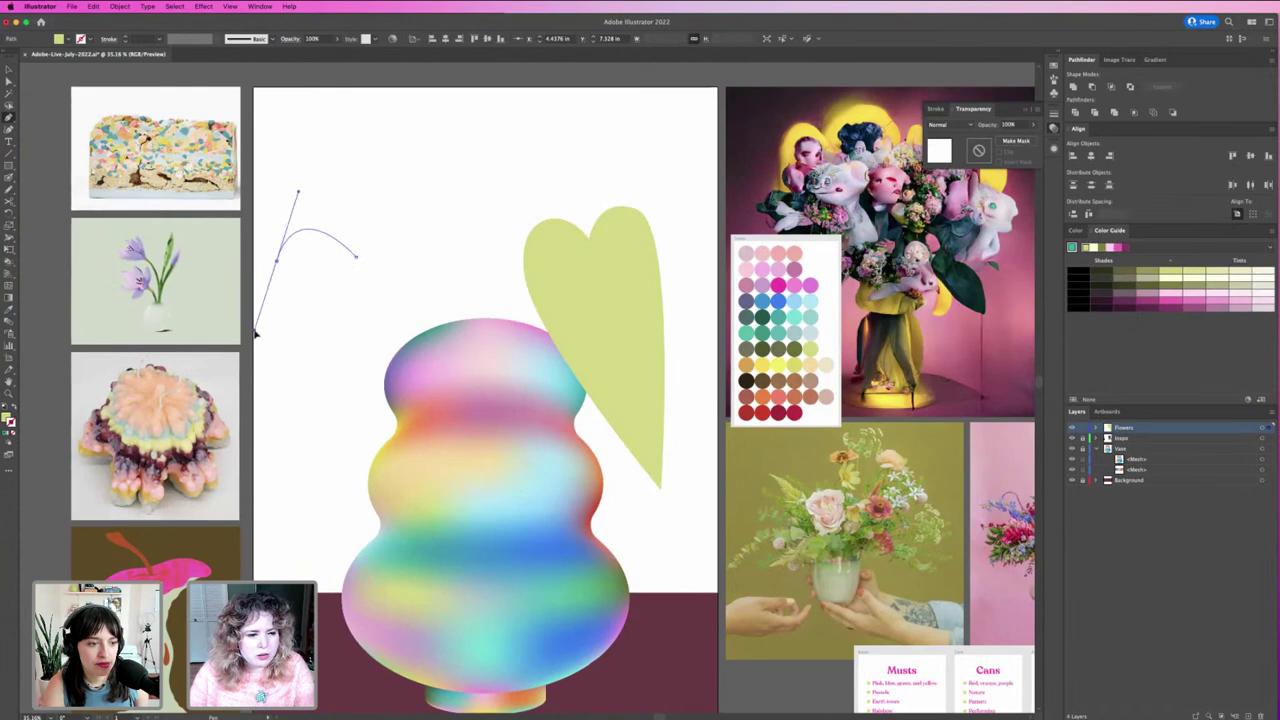
{"action": "left_click", "coordinate": [295, 515]}
{"action": "left_click_drag", "start_coordinate": [425, 258], "coordinate": [390, 188]}
{"action": "left_click", "coordinate": [355, 250]}
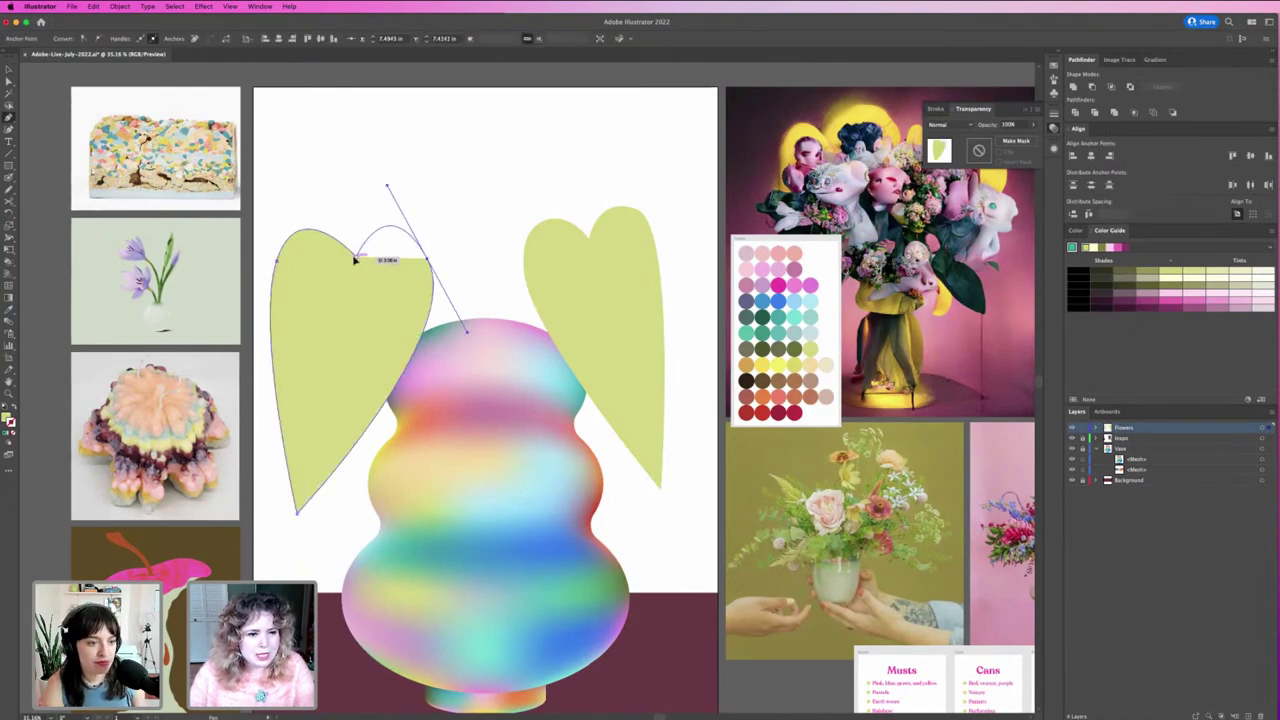
Step: Reshape the heart's right lobe, top notch dip and right shoulder by dragging anchors and handles
{"action": "left_click", "coordinate": [430, 262]}
{"action": "left_click_drag", "start_coordinate": [389, 188], "coordinate": [399, 217]}
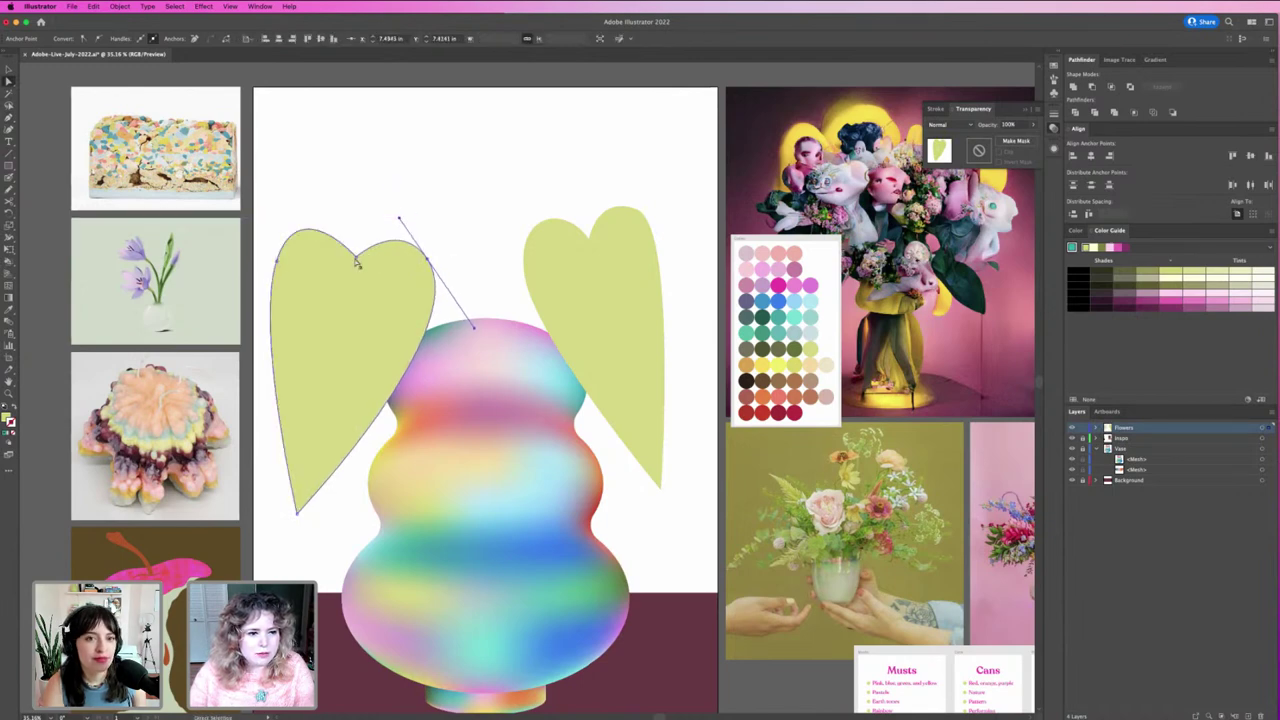
{"action": "left_click_drag", "start_coordinate": [357, 262], "coordinate": [343, 251]}
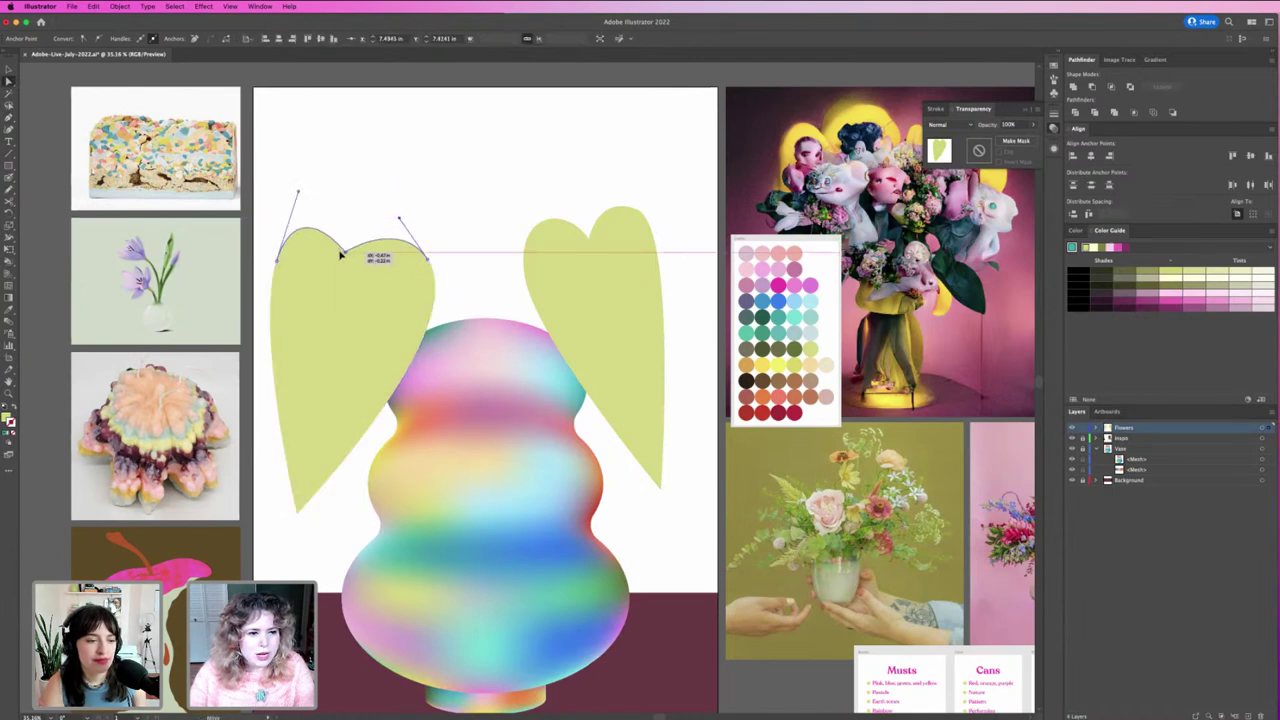
{"action": "left_click_drag", "start_coordinate": [430, 262], "coordinate": [418, 262]}
Step: Switch the selection between the left and right hearts, ending on the right heart's top anchor
{"action": "left_click", "coordinate": [420, 263]}
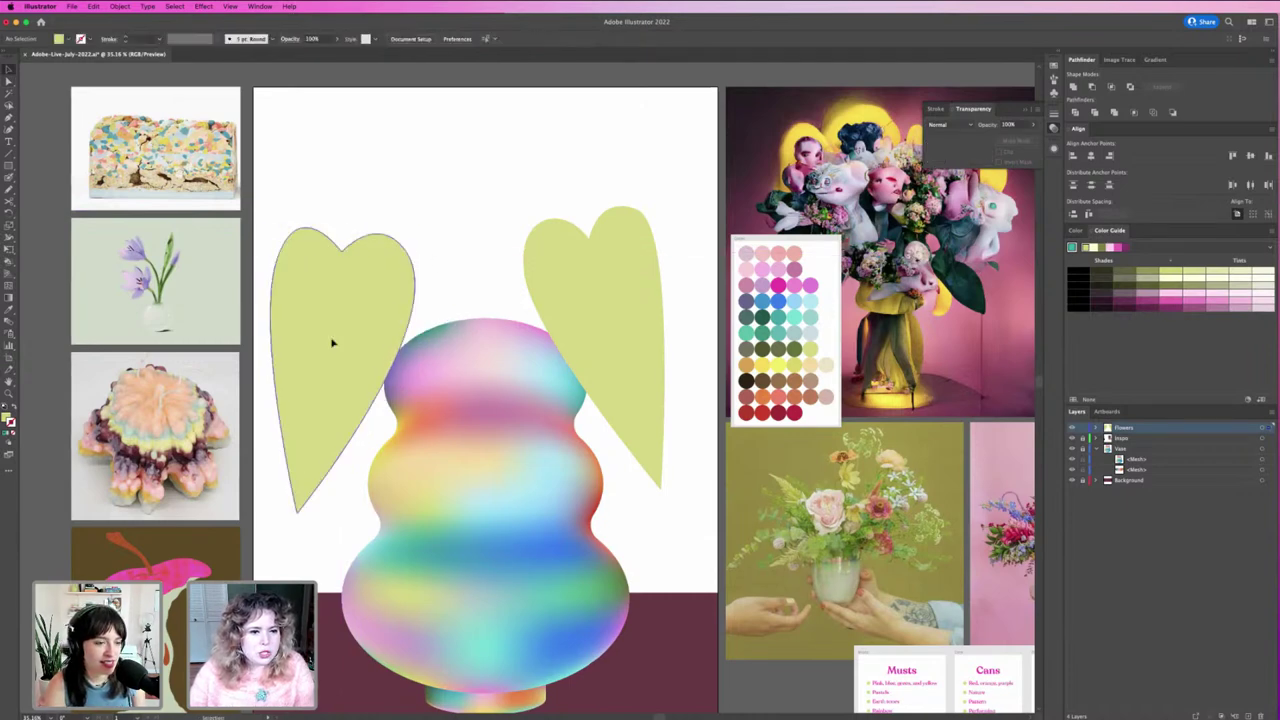
{"action": "left_click", "coordinate": [340, 338]}
{"action": "left_click", "coordinate": [591, 294]}
{"action": "scroll", "coordinate": [526, 443], "scroll_direction": "down", "scroll_amount": 2}
{"action": "scroll", "coordinate": [526, 443], "scroll_direction": "left", "scroll_amount": 2}
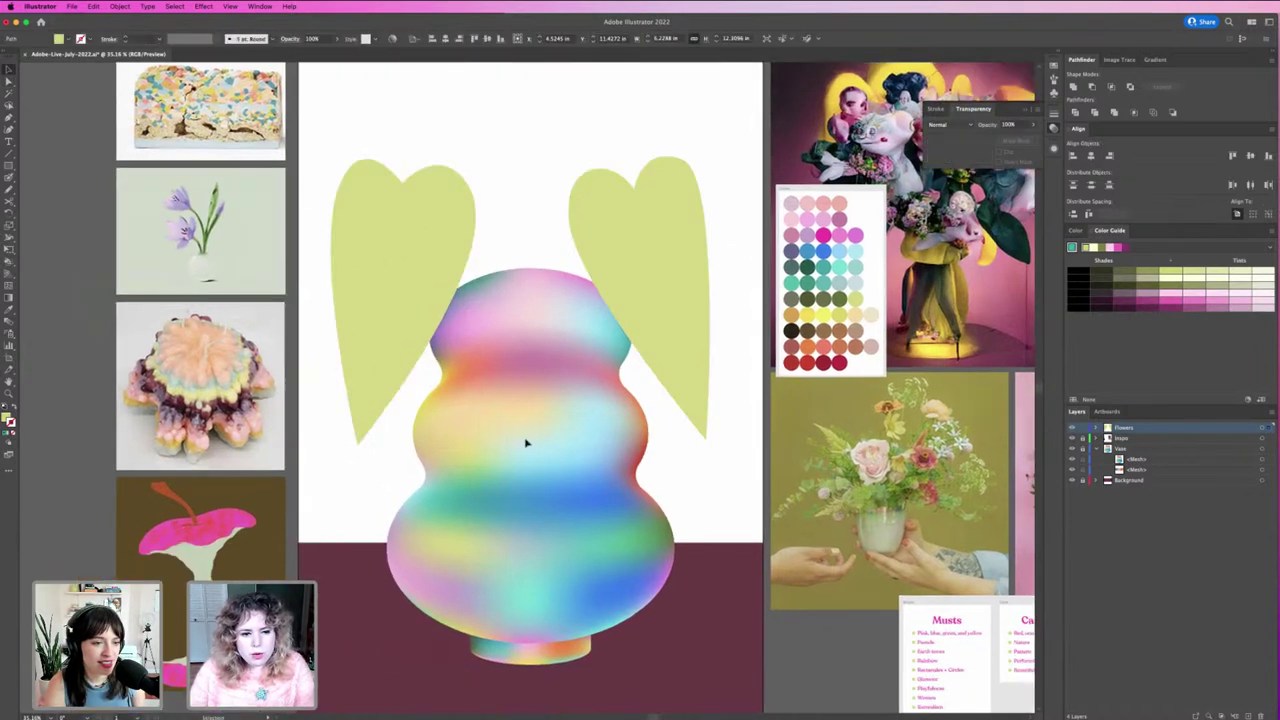
{"action": "left_click", "coordinate": [526, 443]}
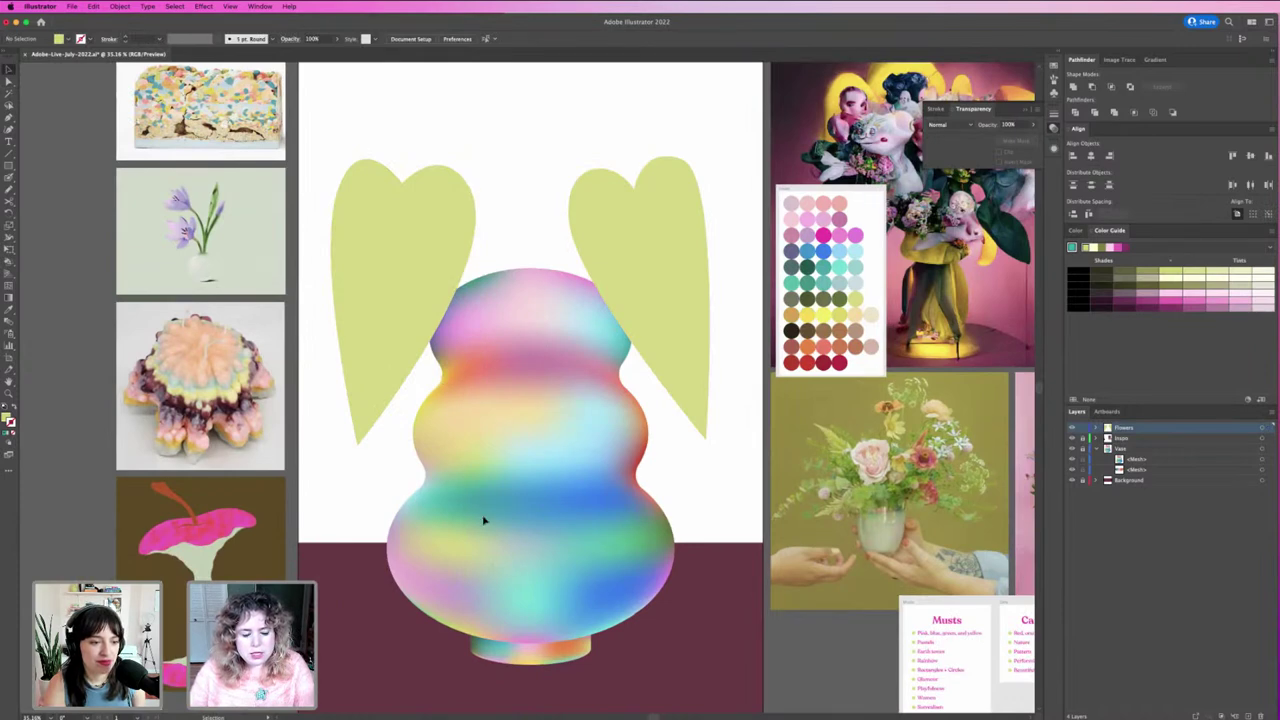
{"action": "left_click", "coordinate": [457, 286]}
{"action": "left_click", "coordinate": [640, 210]}
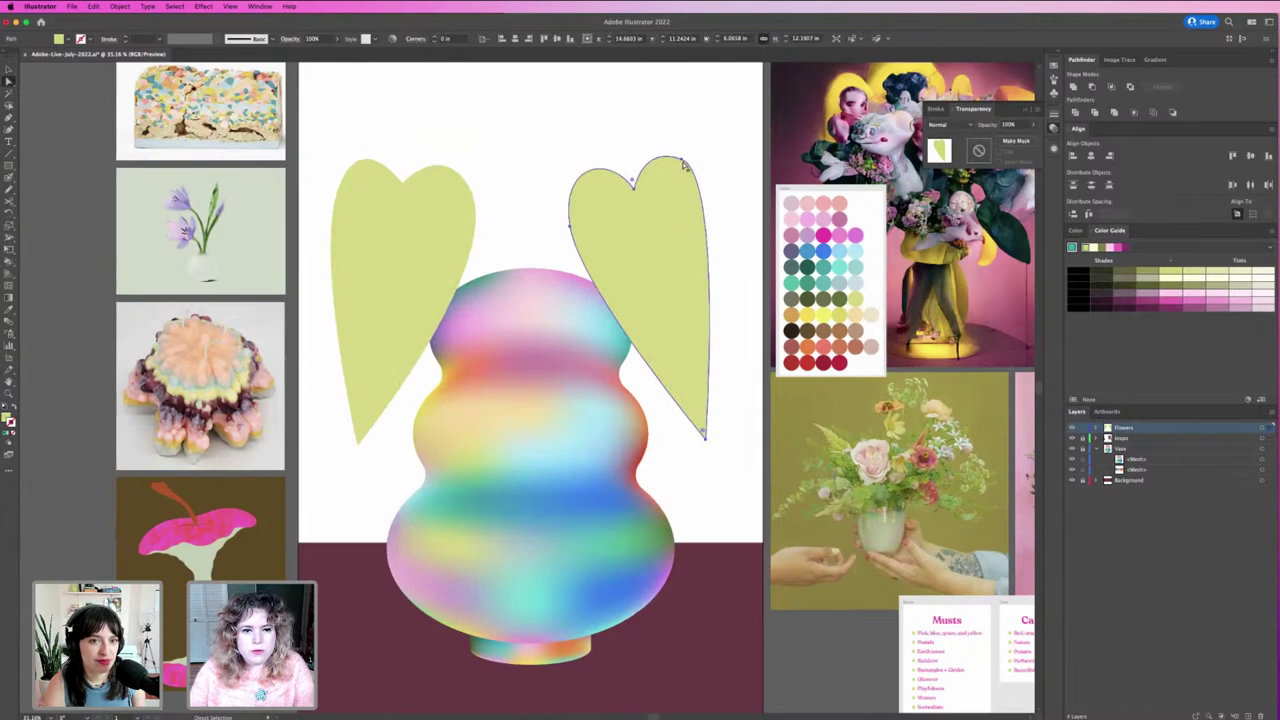
{"action": "left_click", "coordinate": [684, 164]}
Step: Reselect the whole hearts with the Selection tool, ending on the left heart, and open All Tools
{"action": "key", "text": "v"}
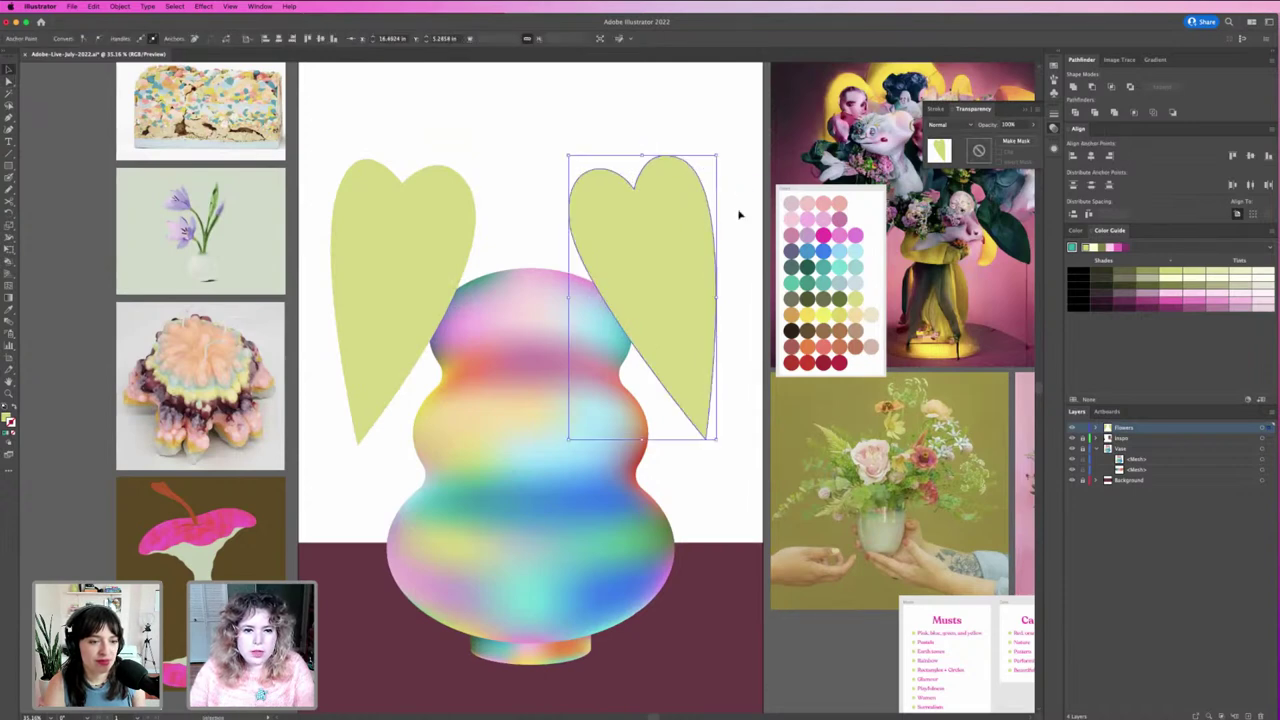
{"action": "left_click", "coordinate": [737, 211]}
{"action": "left_click", "coordinate": [704, 252]}
{"action": "left_click", "coordinate": [495, 202]}
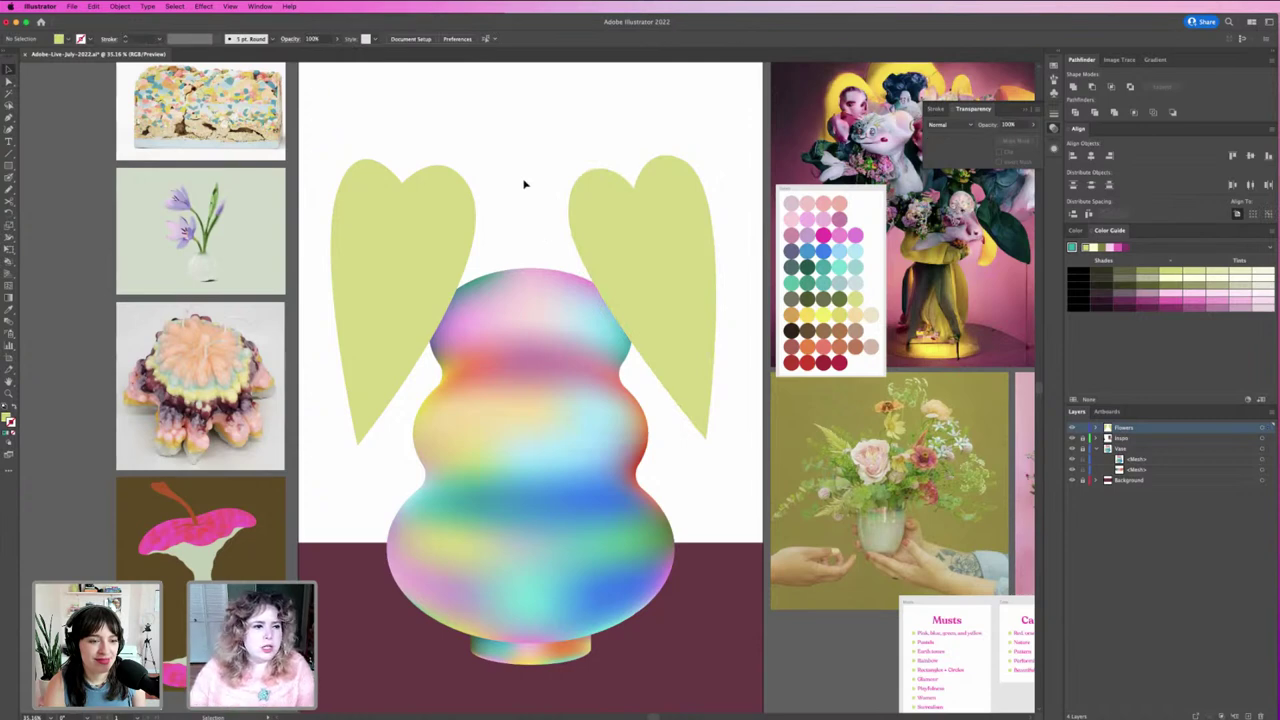
{"action": "left_click", "coordinate": [457, 220]}
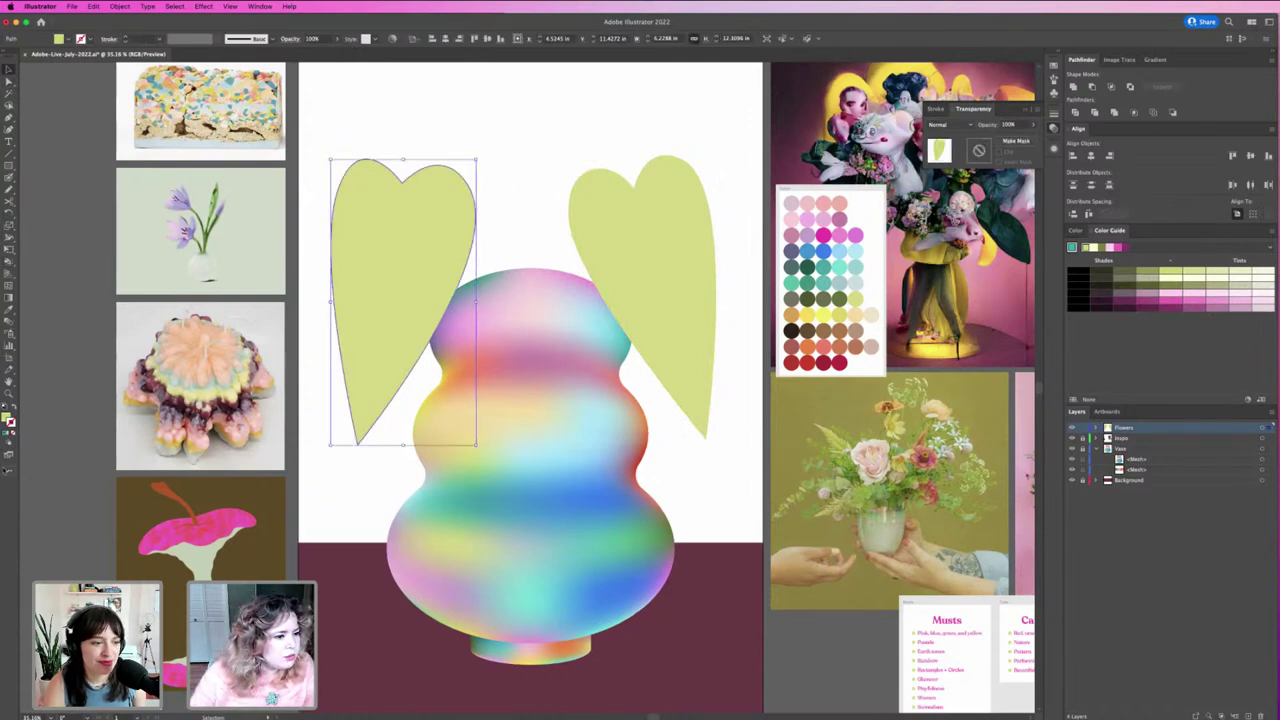
{"action": "left_click", "coordinate": [7, 466]}
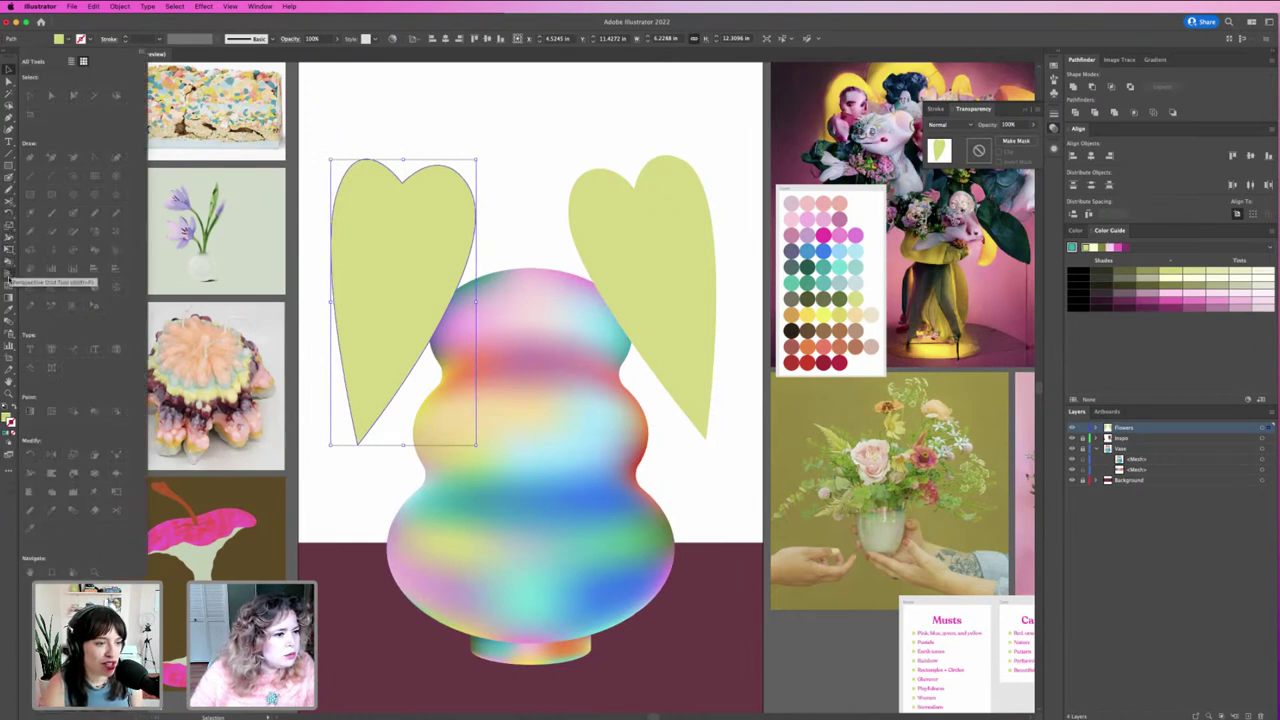
Step: Browse the perspective tools in the named tool list, then hide the perspective grid
{"action": "left_click", "coordinate": [8, 272]}
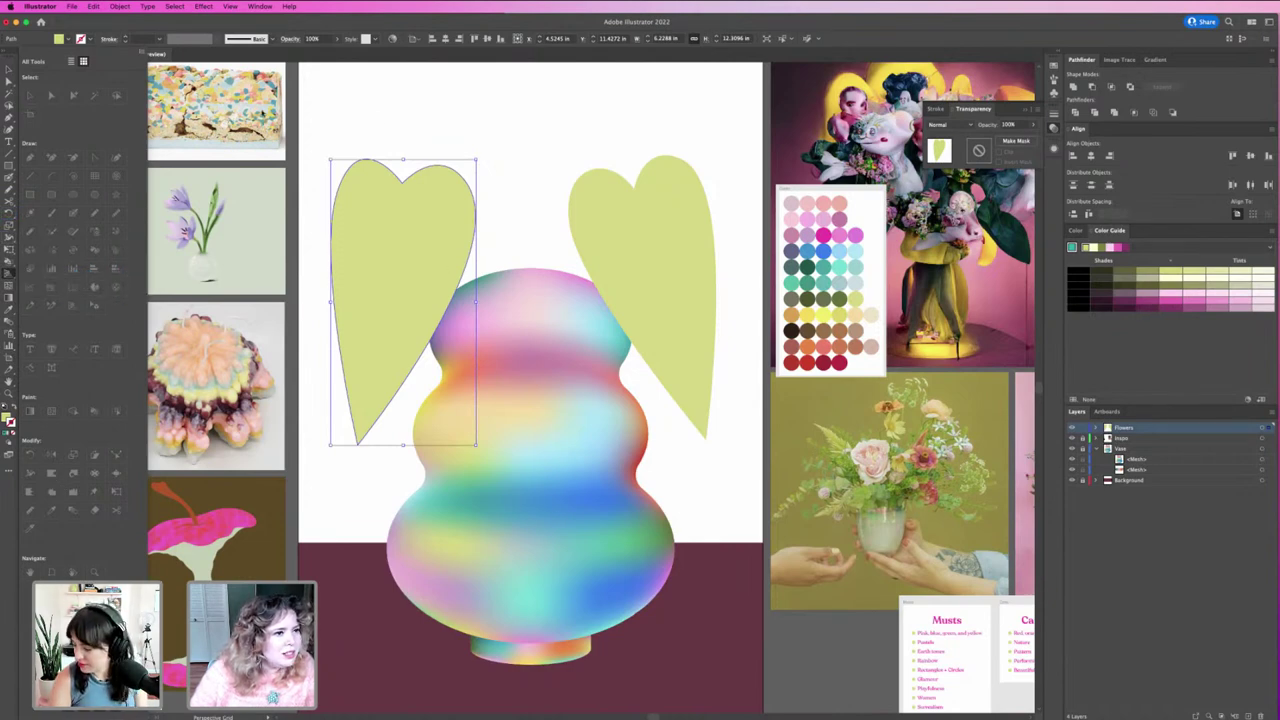
{"action": "left_click", "coordinate": [70, 61]}
{"action": "scroll", "coordinate": [58, 384], "scroll_direction": "down", "scroll_amount": 5}
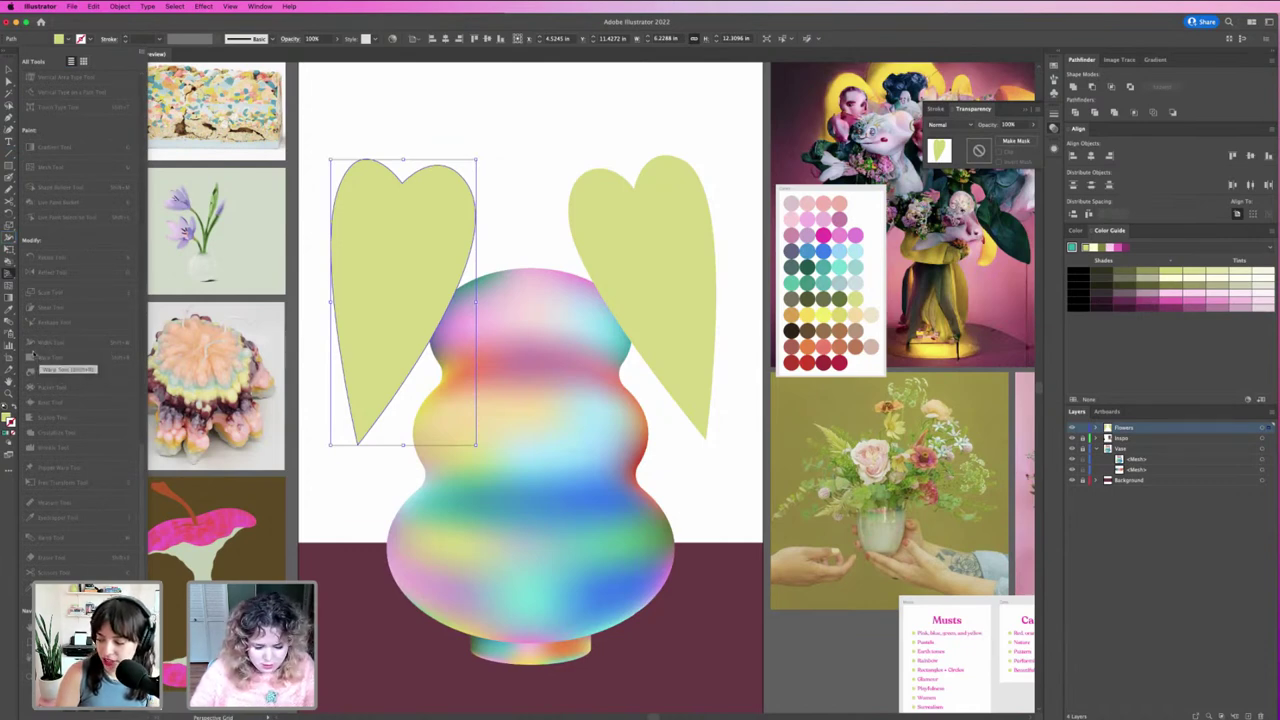
{"action": "left_click", "coordinate": [210, 264]}
{"action": "key", "text": "shift+v"}
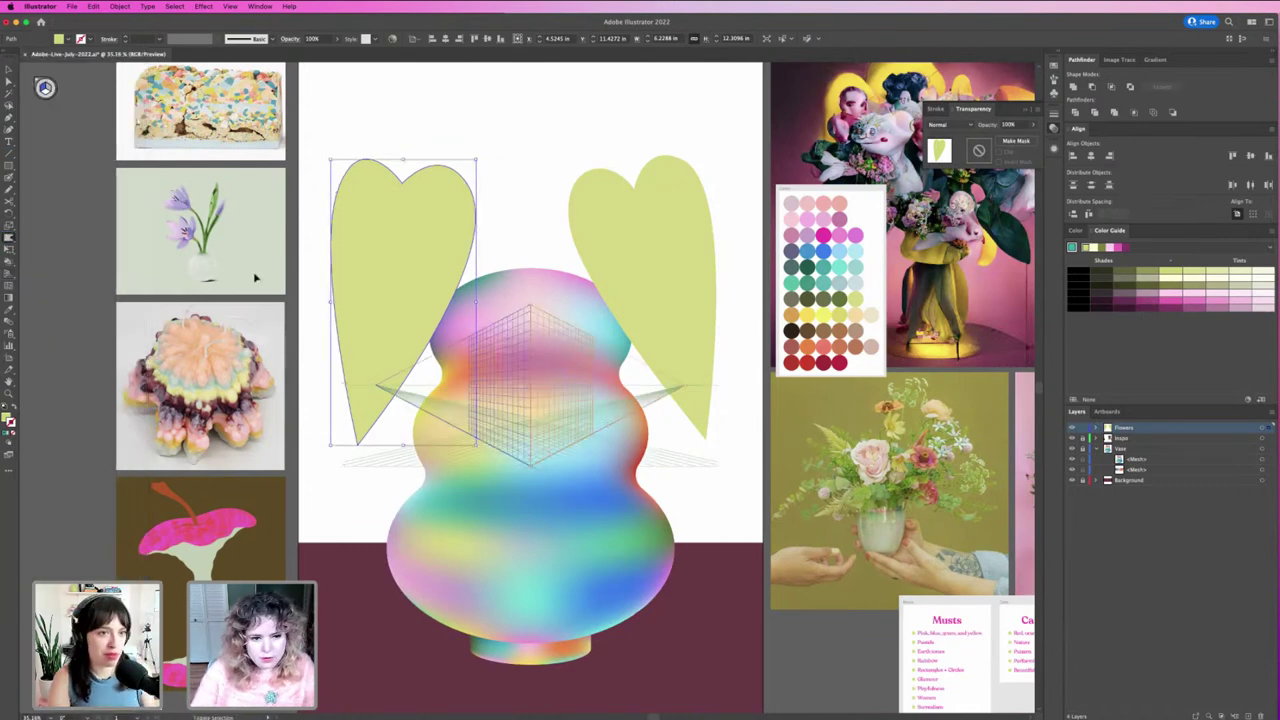
{"action": "key", "text": "shift+r"}
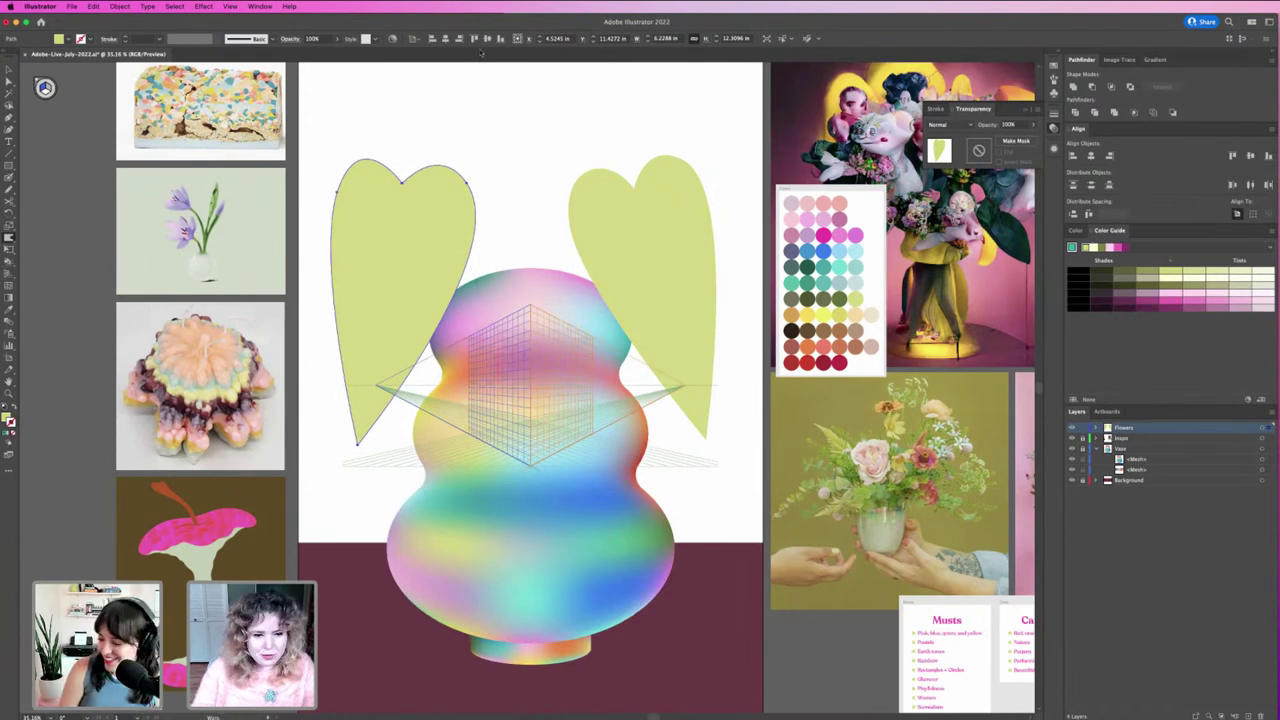
{"action": "key", "text": "ctrl+shift+i"}
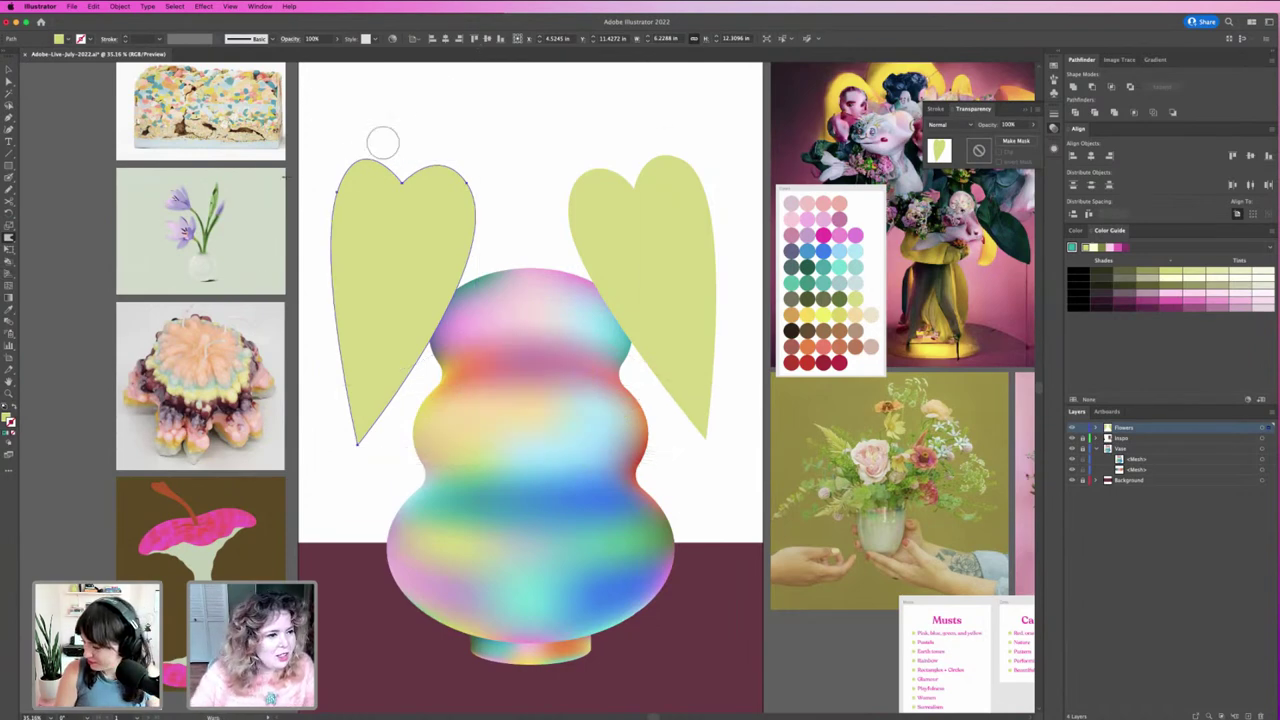
Step: Choose the Warp tool and set its brush size to 2 in
{"action": "left_click", "coordinate": [9, 238]}
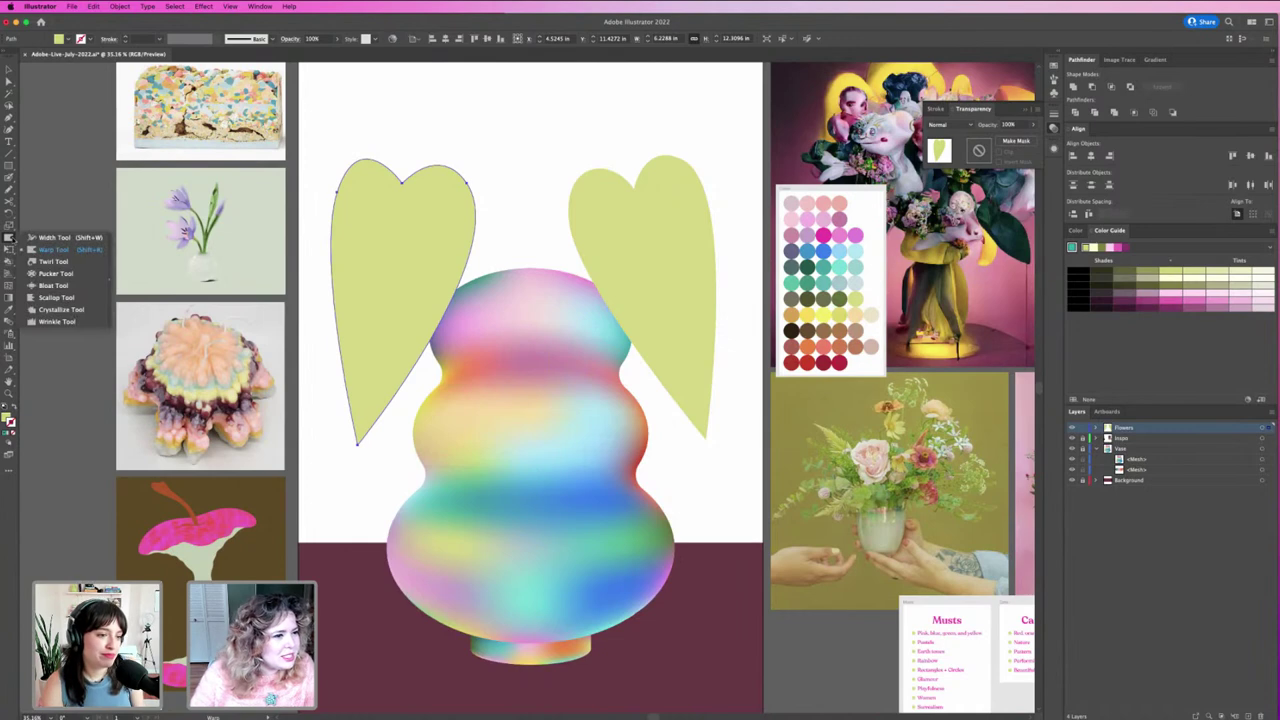
{"action": "left_click", "coordinate": [53, 249]}
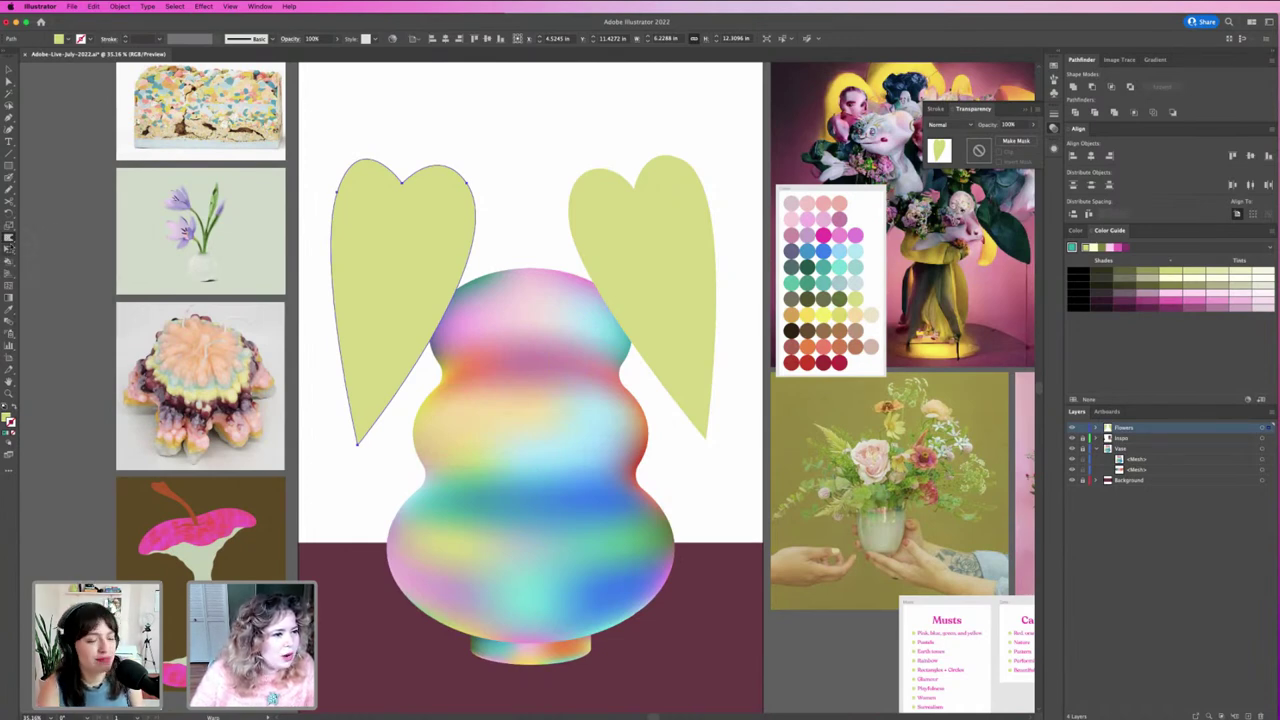
{"action": "left_click", "coordinate": [10, 242]}
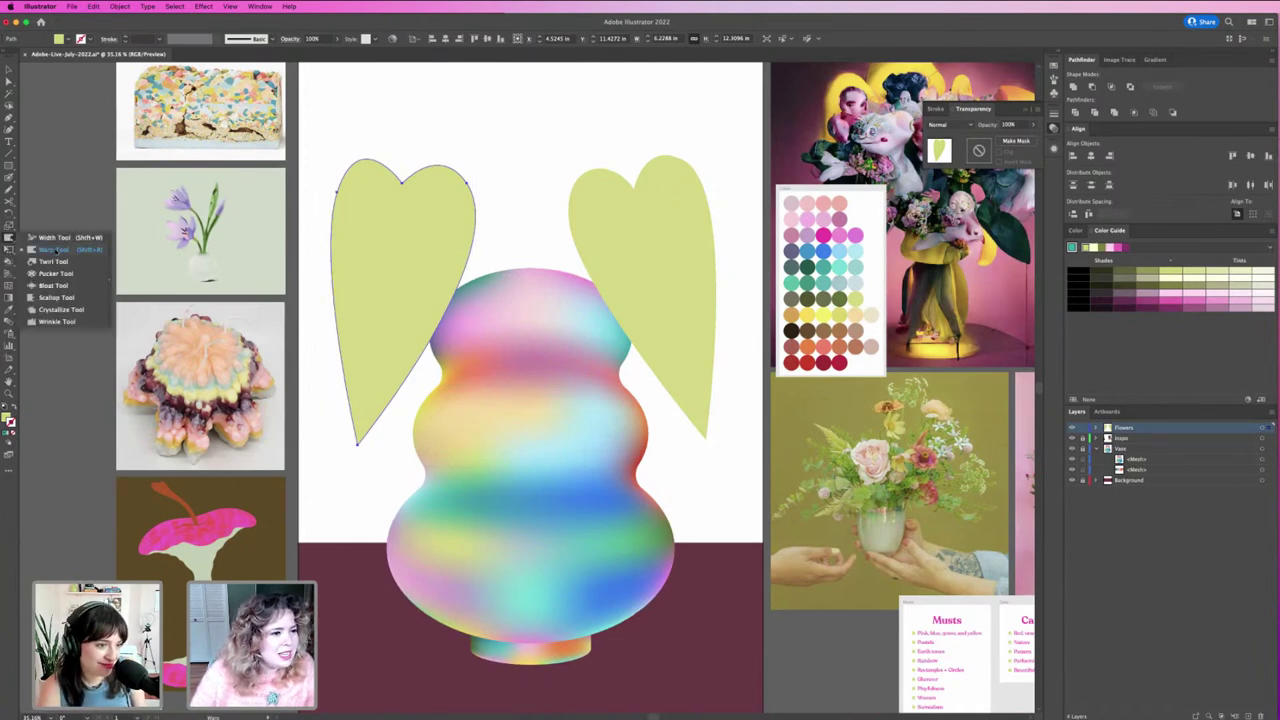
{"action": "left_click", "coordinate": [127, 270]}
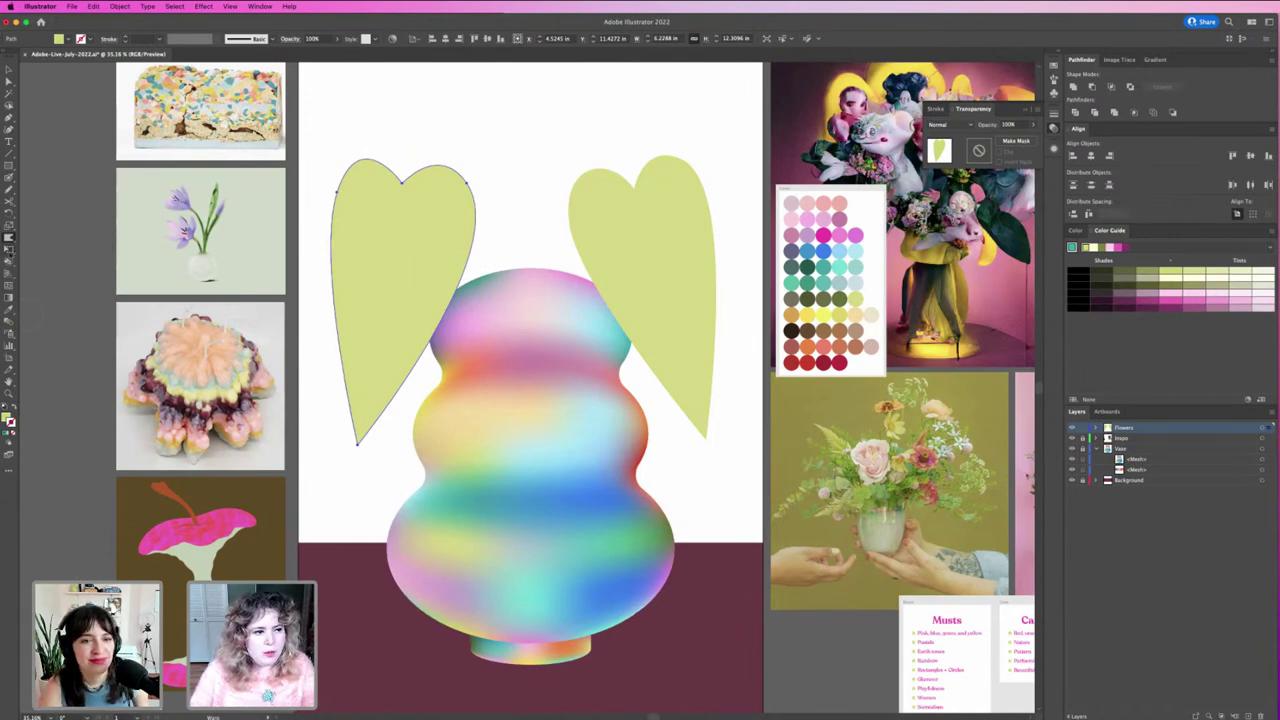
{"action": "double_click", "coordinate": [9, 242]}
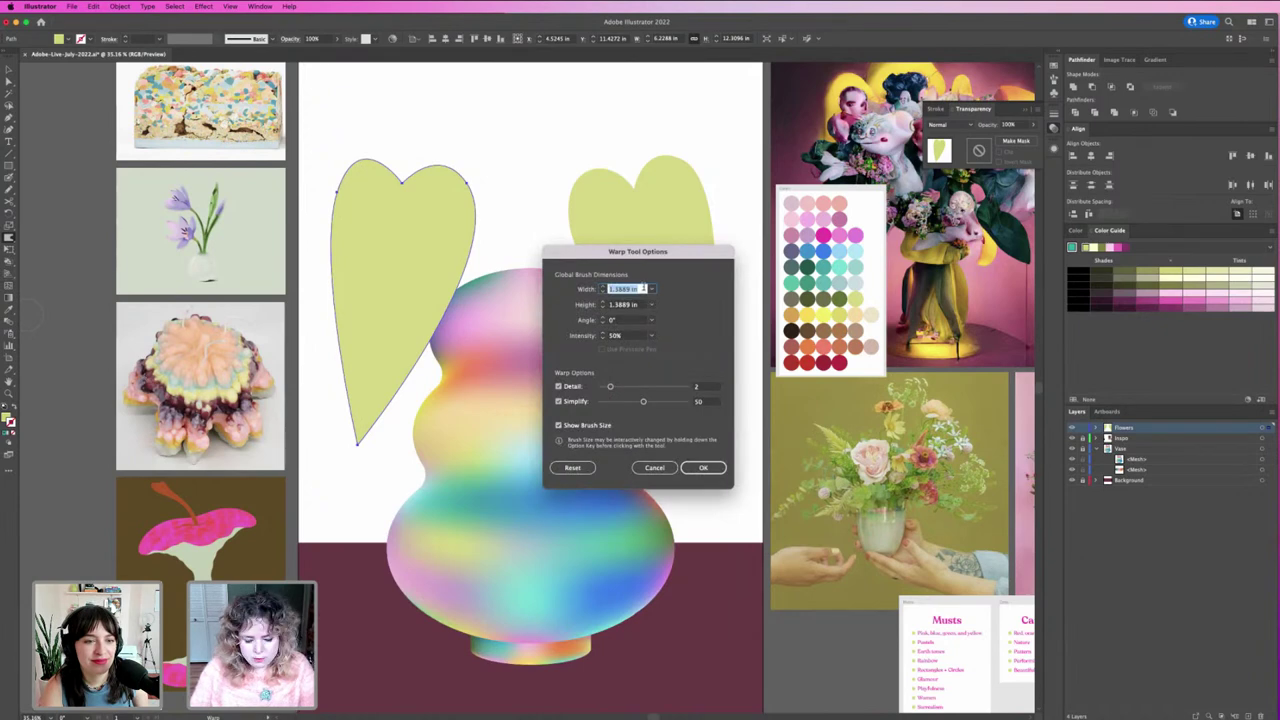
{"action": "key", "text": "Tab"}
{"action": "type", "text": "2"}
{"action": "key", "text": "Return"}
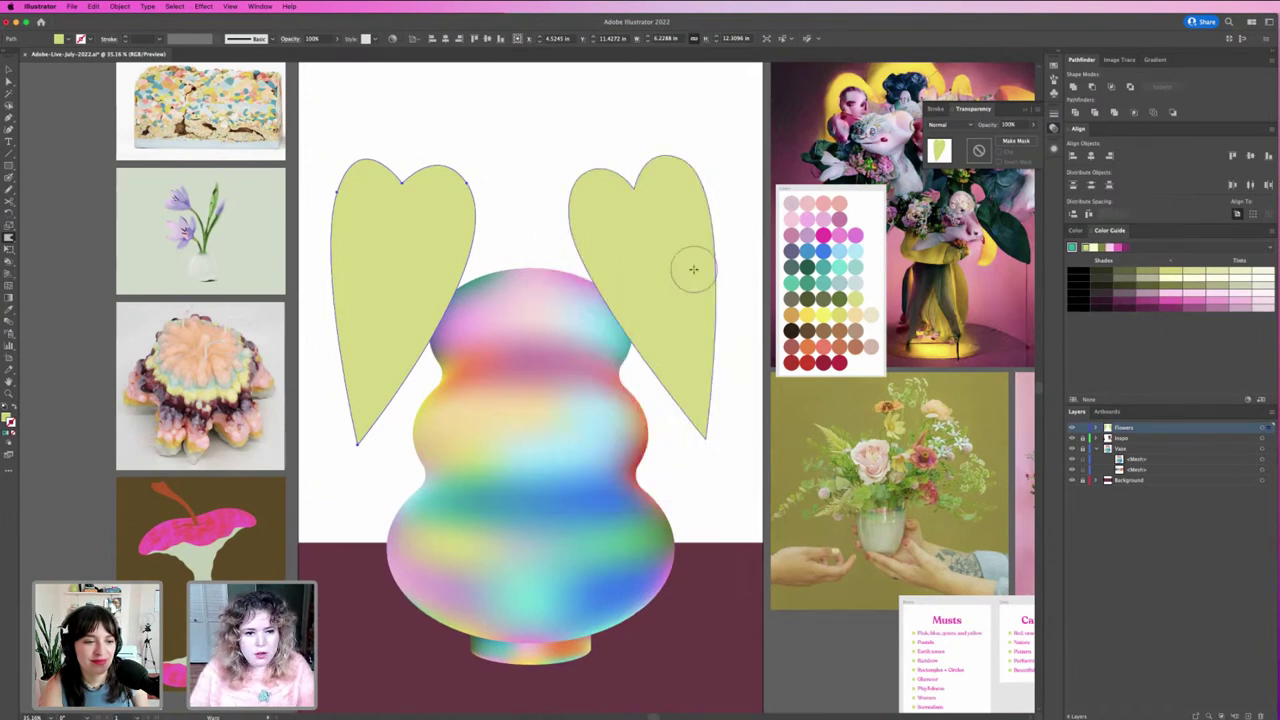
{"action": "double_click", "coordinate": [9, 240]}
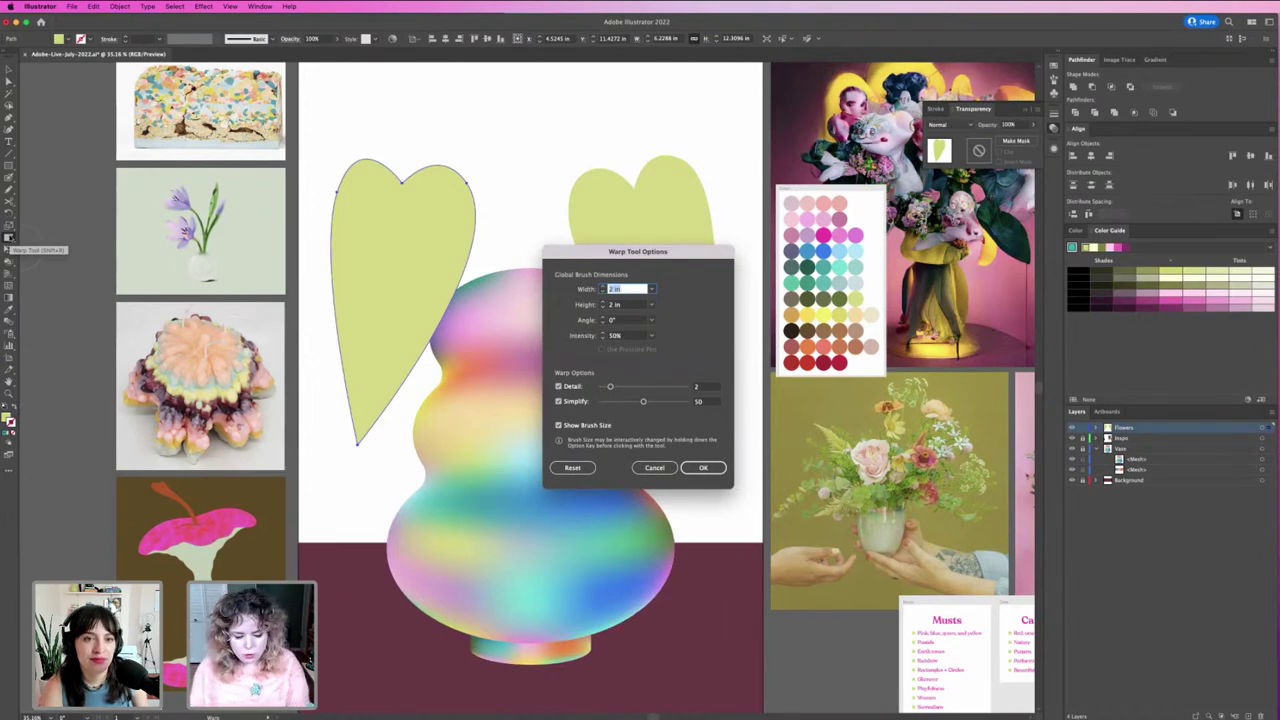
{"action": "key", "text": "Return"}
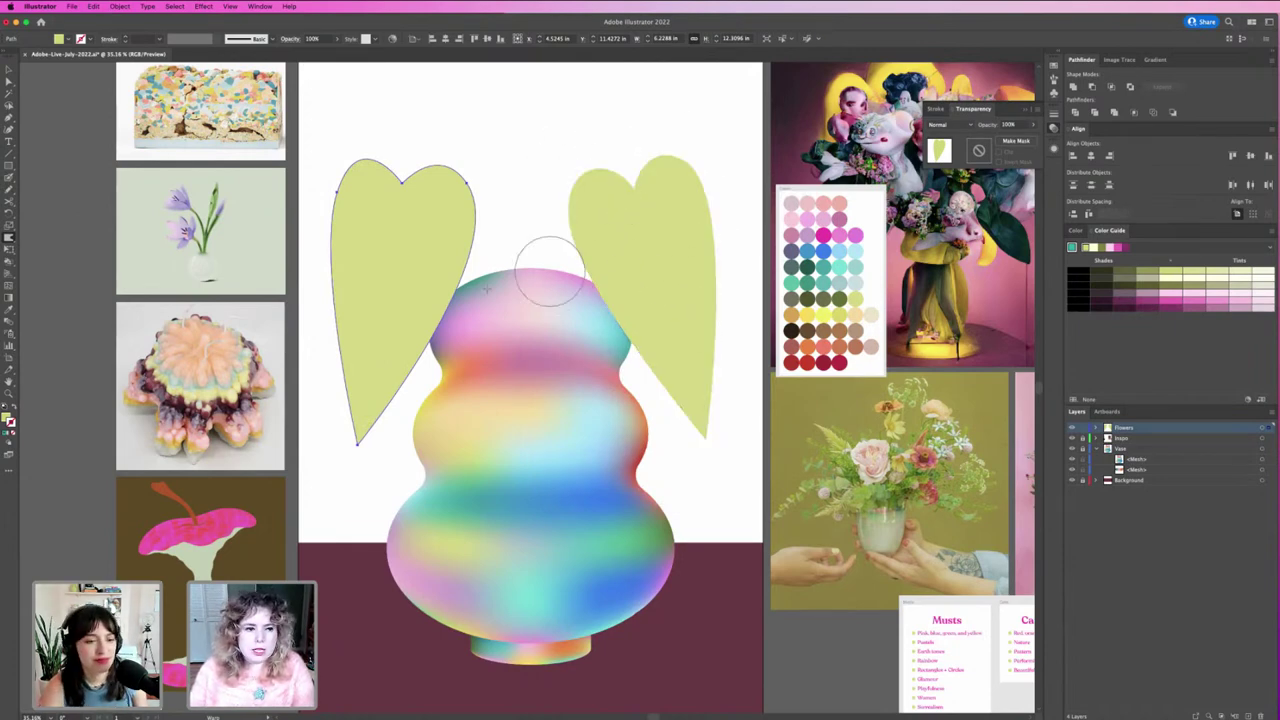
Step: Select both hearts and scale them down about their centre
{"action": "key", "text": "v"}
{"action": "left_click_drag", "start_coordinate": [290, 240], "coordinate": [492, 252]}
{"action": "left_click", "coordinate": [636, 161], "text": "shift"}
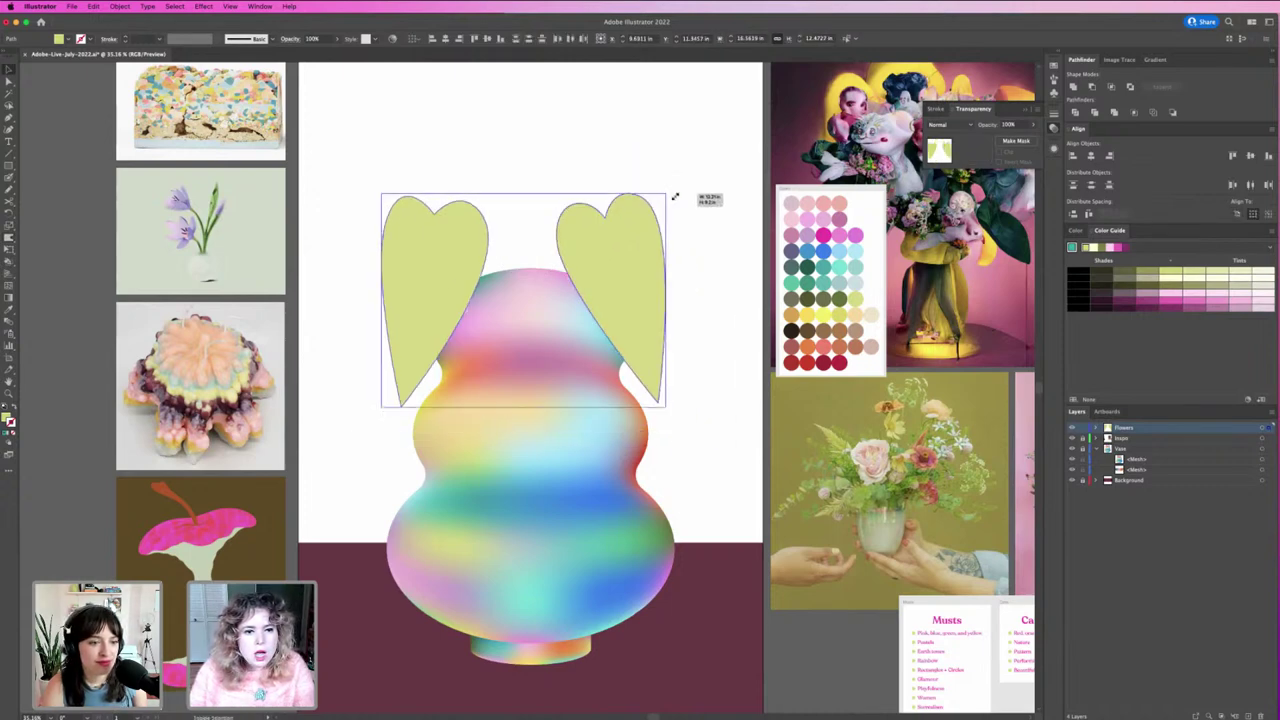
{"action": "left_click_drag", "start_coordinate": [718, 157], "coordinate": [654, 189]}
{"action": "left_click", "coordinate": [291, 345]}
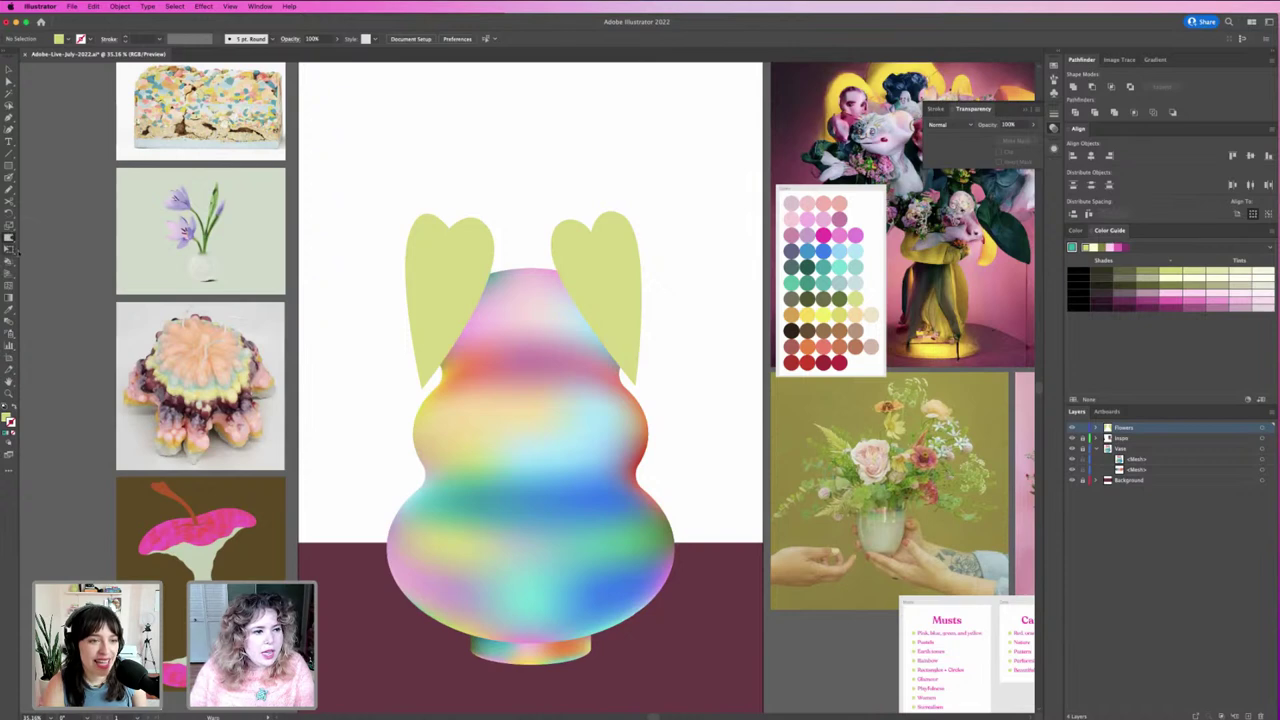
Step: Warp the left heart's edges, top lobe and lower tip, then move it up and left
{"action": "key", "text": "shift+r"}
{"action": "mouse_move", "coordinate": [429, 286]}
{"action": "left_mouse_down"}
{"action": "mouse_move", "coordinate": [450, 310]}
{"action": "mouse_move", "coordinate": [400, 337]}
{"action": "left_mouse_up"}
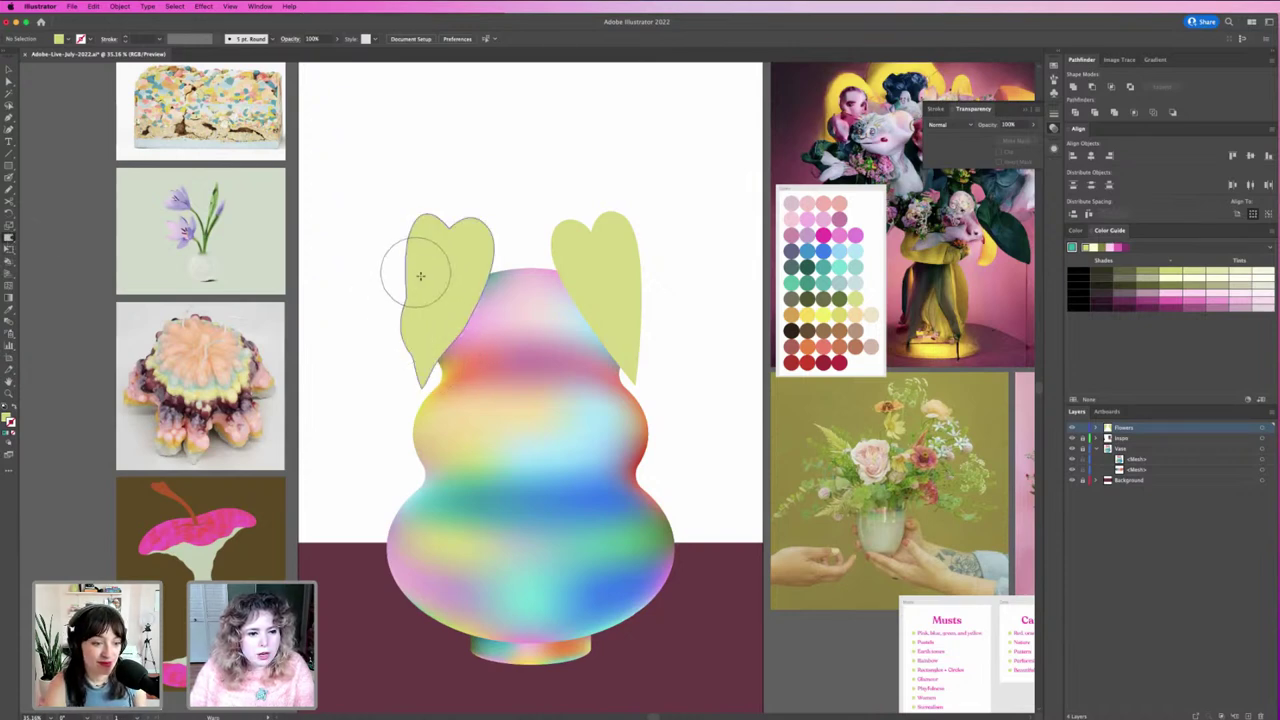
{"action": "mouse_move", "coordinate": [408, 286]}
{"action": "left_mouse_down"}
{"action": "mouse_move", "coordinate": [417, 300]}
{"action": "mouse_move", "coordinate": [486, 286]}
{"action": "left_mouse_up"}
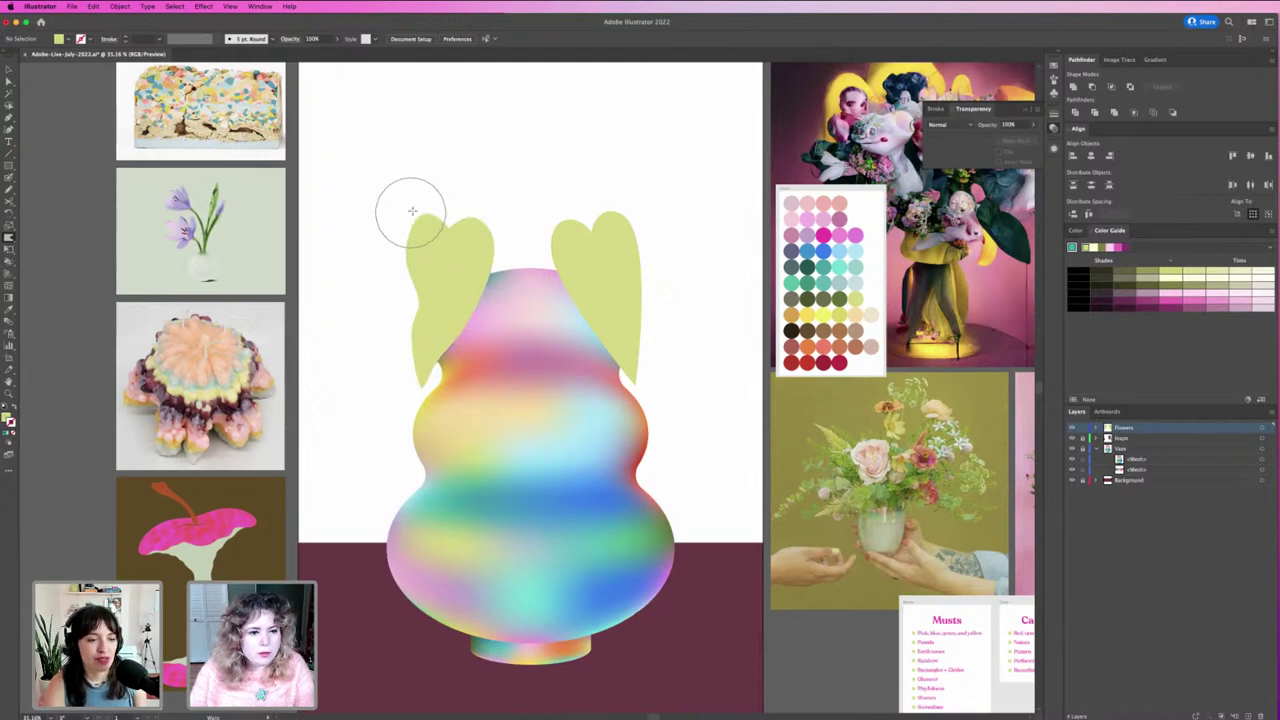
{"action": "left_click_drag", "start_coordinate": [411, 210], "coordinate": [411, 242]}
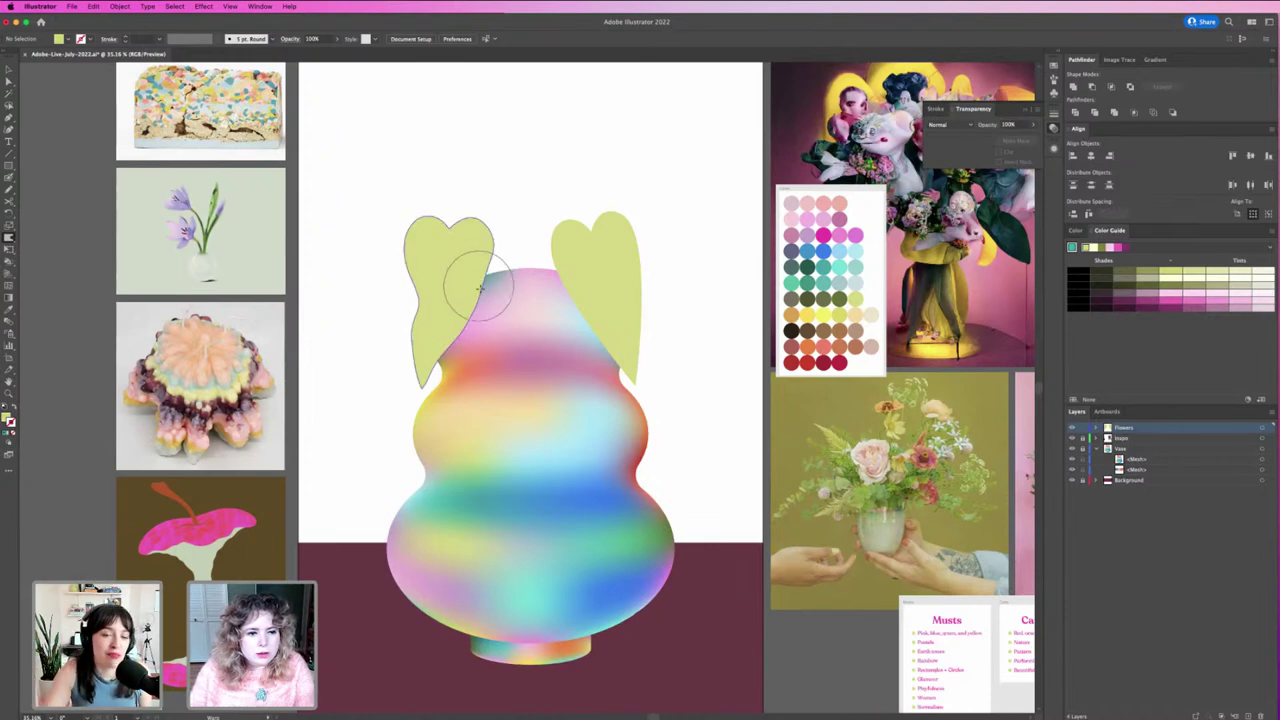
{"action": "left_click_drag", "start_coordinate": [475, 280], "coordinate": [490, 325]}
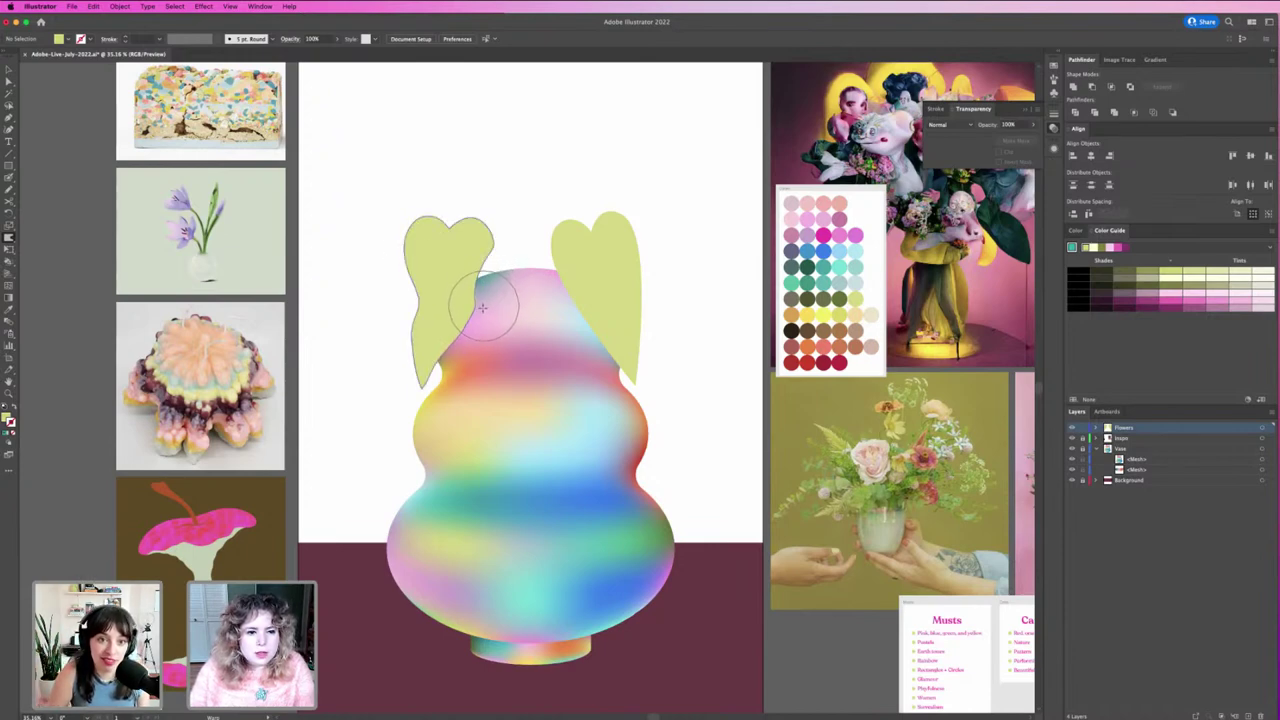
{"action": "mouse_move", "coordinate": [508, 251]}
{"action": "left_mouse_down"}
{"action": "mouse_move", "coordinate": [520, 222]}
{"action": "mouse_move", "coordinate": [485, 232]}
{"action": "left_mouse_up"}
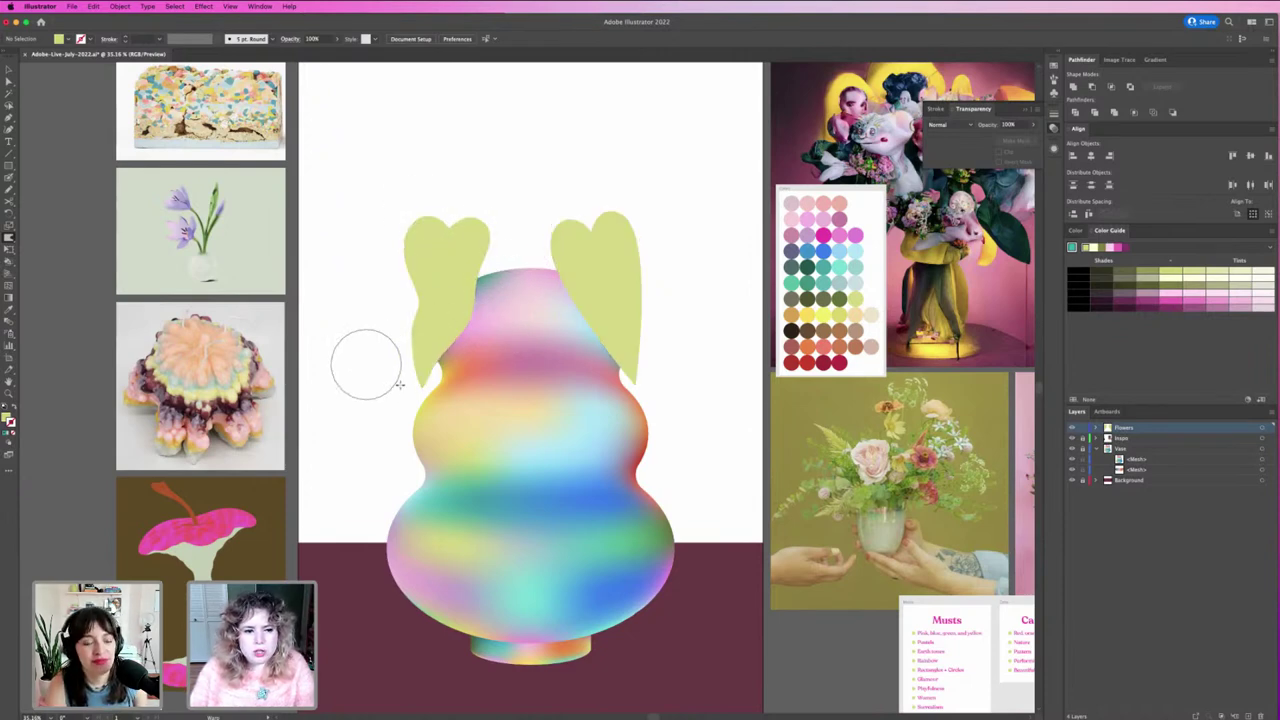
{"action": "mouse_move", "coordinate": [442, 368]}
{"action": "left_mouse_down"}
{"action": "mouse_move", "coordinate": [434, 388]}
{"action": "mouse_move", "coordinate": [484, 445]}
{"action": "mouse_move", "coordinate": [429, 406]}
{"action": "left_mouse_up"}
{"action": "mouse_move", "coordinate": [408, 357]}
{"action": "left_mouse_down"}
{"action": "mouse_move", "coordinate": [397, 334]}
{"action": "mouse_move", "coordinate": [399, 377]}
{"action": "left_mouse_up"}
{"action": "key", "text": "v"}
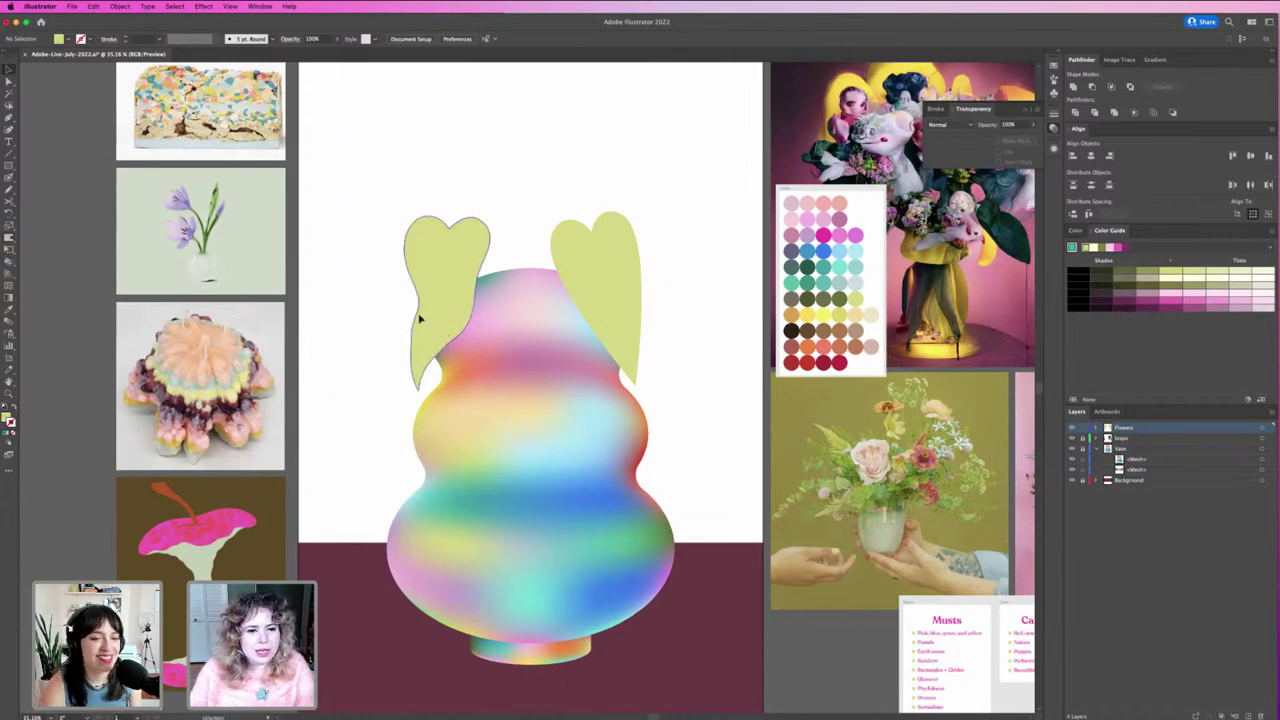
{"action": "left_click_drag", "start_coordinate": [430, 300], "coordinate": [395, 228]}
Step: Move the right heart leaf higher above the vase and reselect it
{"action": "left_click_drag", "start_coordinate": [563, 250], "coordinate": [588, 147]}
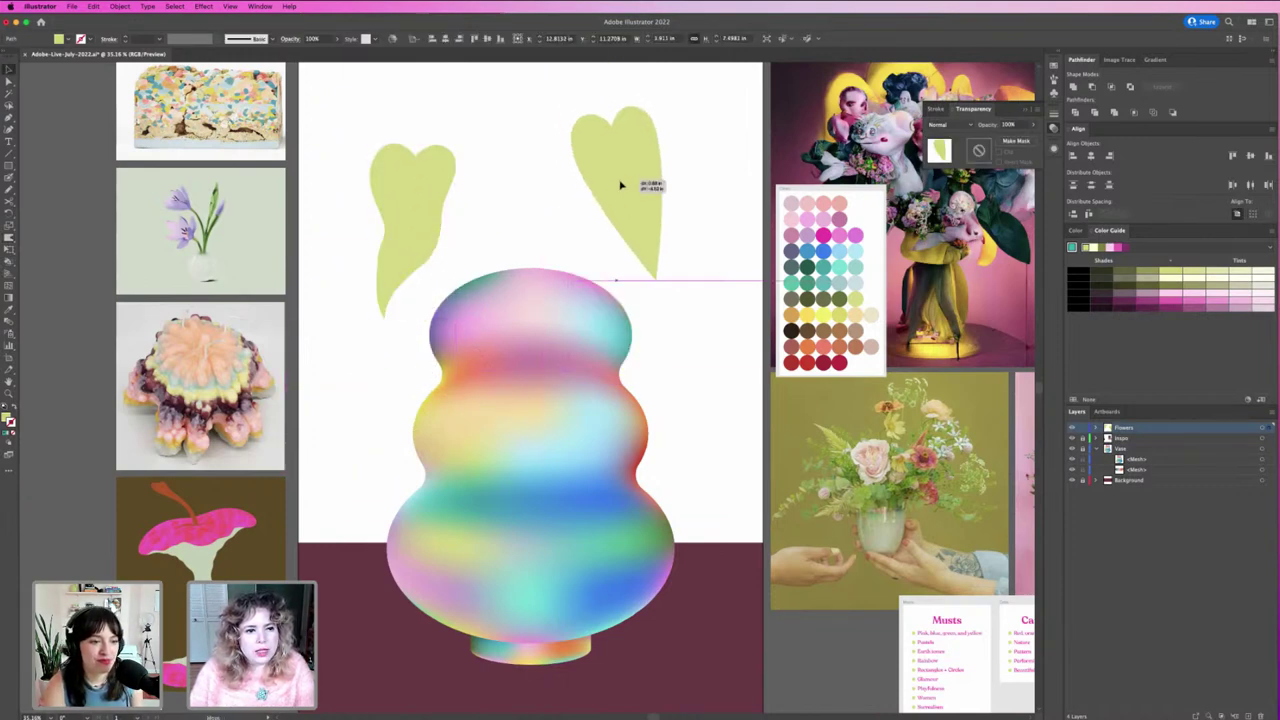
{"action": "left_click", "coordinate": [433, 153]}
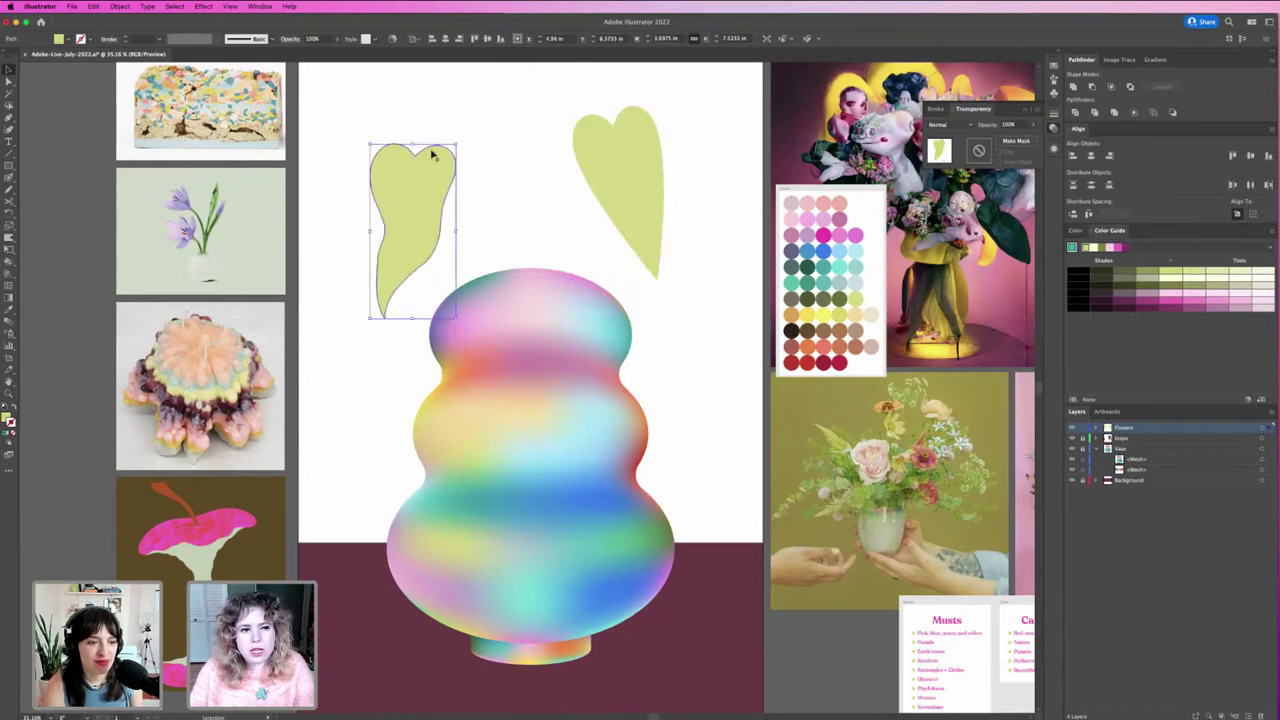
{"action": "left_click", "coordinate": [470, 215]}
{"action": "left_click", "coordinate": [634, 186]}
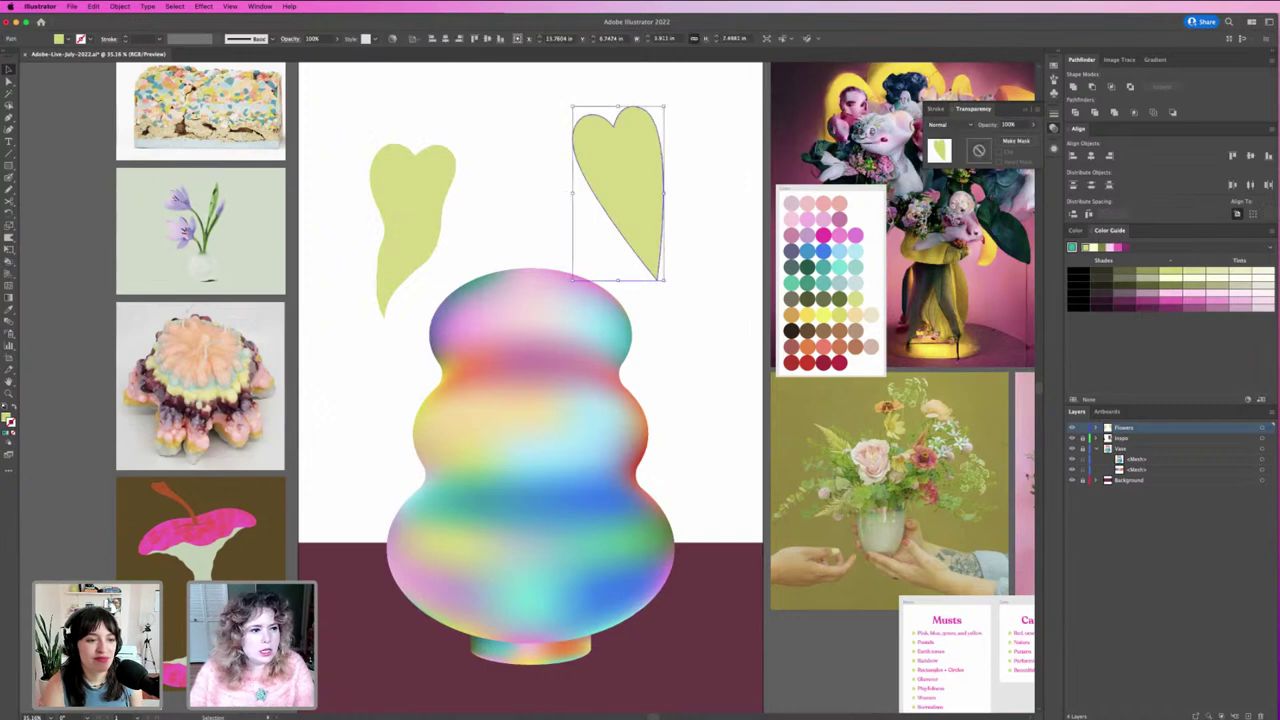
Step: Erase a notch into the right leaf's top and trim its right and lower-left edges
{"action": "key", "text": "shift+e"}
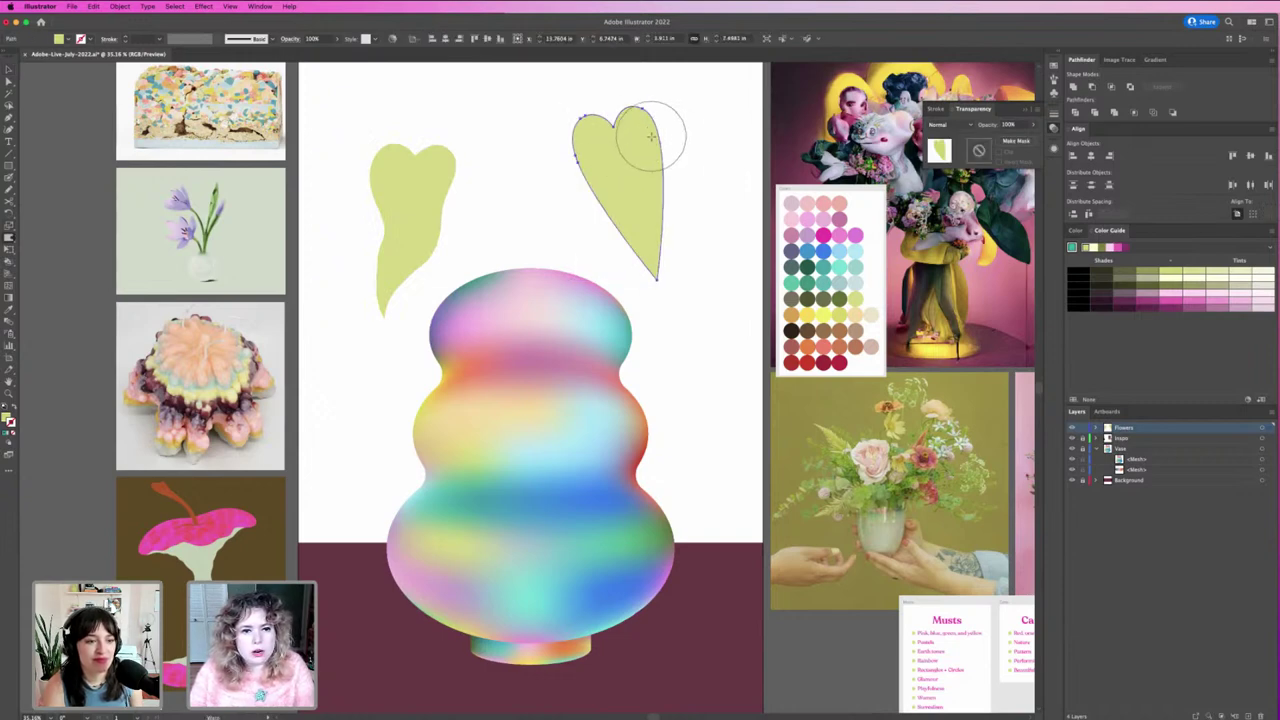
{"action": "left_click_drag", "start_coordinate": [657, 137], "coordinate": [580, 149]}
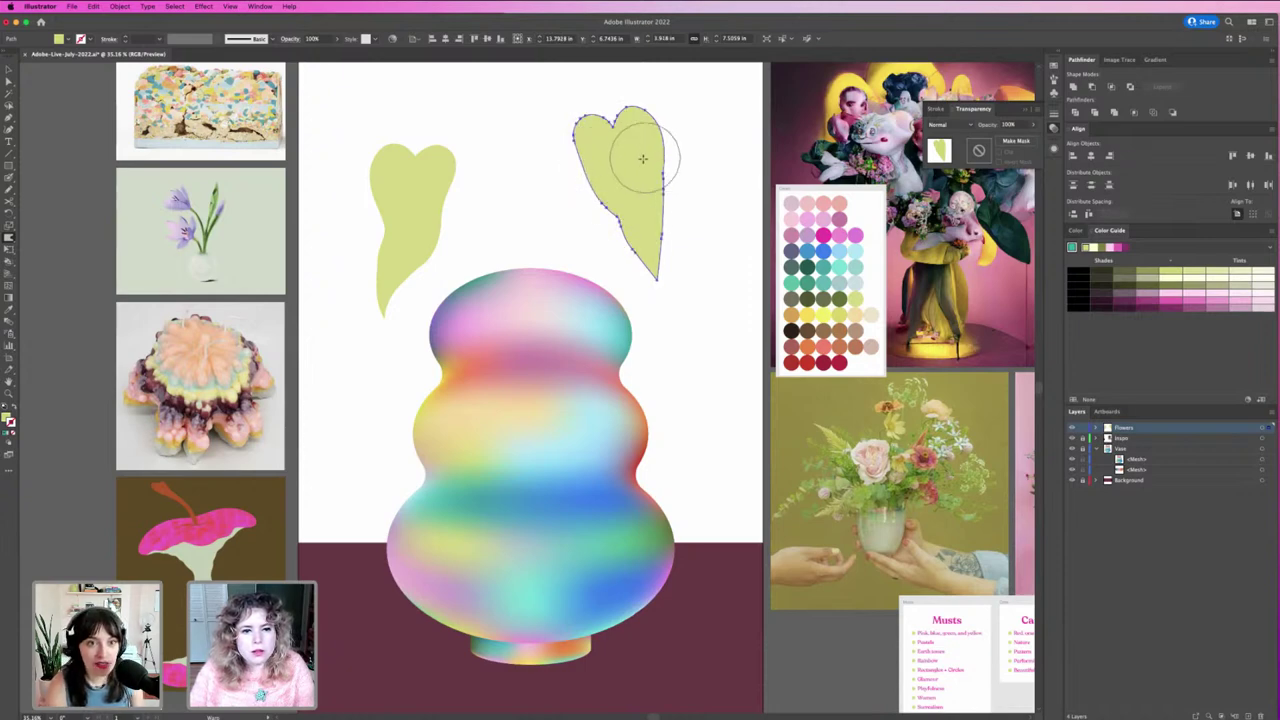
{"action": "left_click_drag", "start_coordinate": [665, 171], "coordinate": [694, 143]}
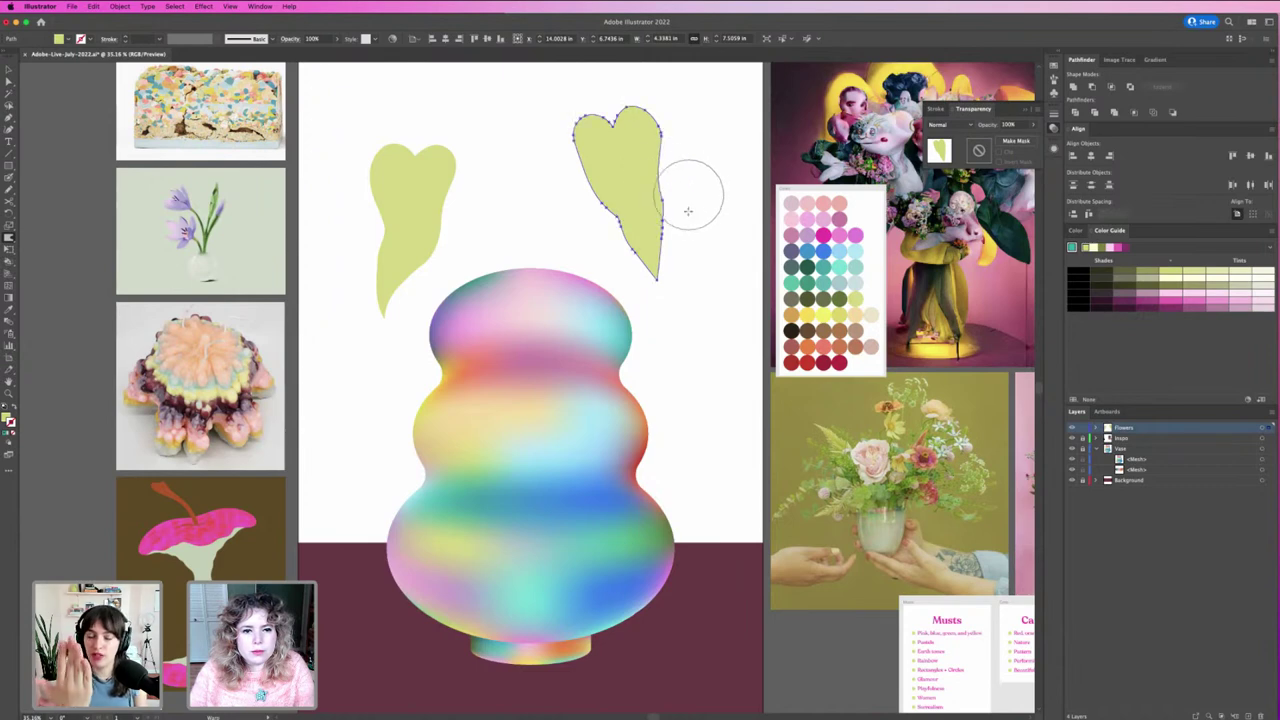
{"action": "mouse_move", "coordinate": [677, 257]}
{"action": "left_mouse_down"}
{"action": "mouse_move", "coordinate": [616, 254]}
{"action": "mouse_move", "coordinate": [691, 222]}
{"action": "left_mouse_up"}
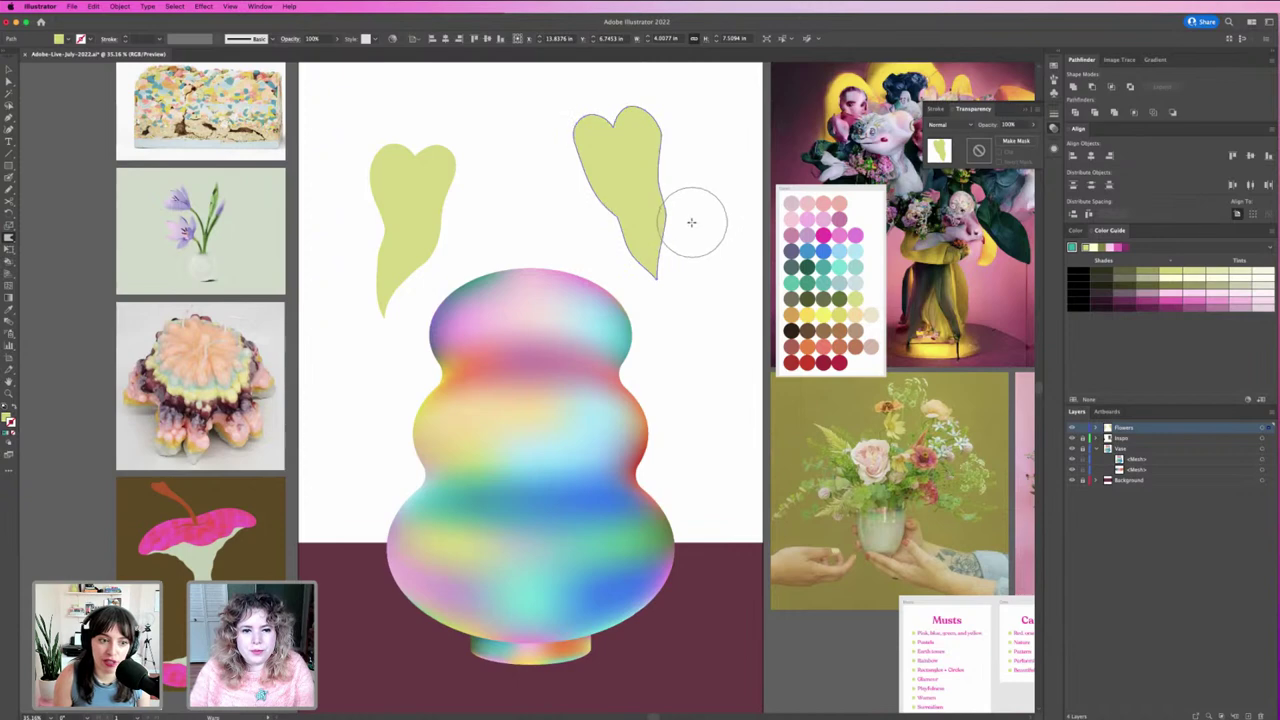
{"action": "left_click", "coordinate": [694, 297]}
{"action": "left_click", "coordinate": [655, 262]}
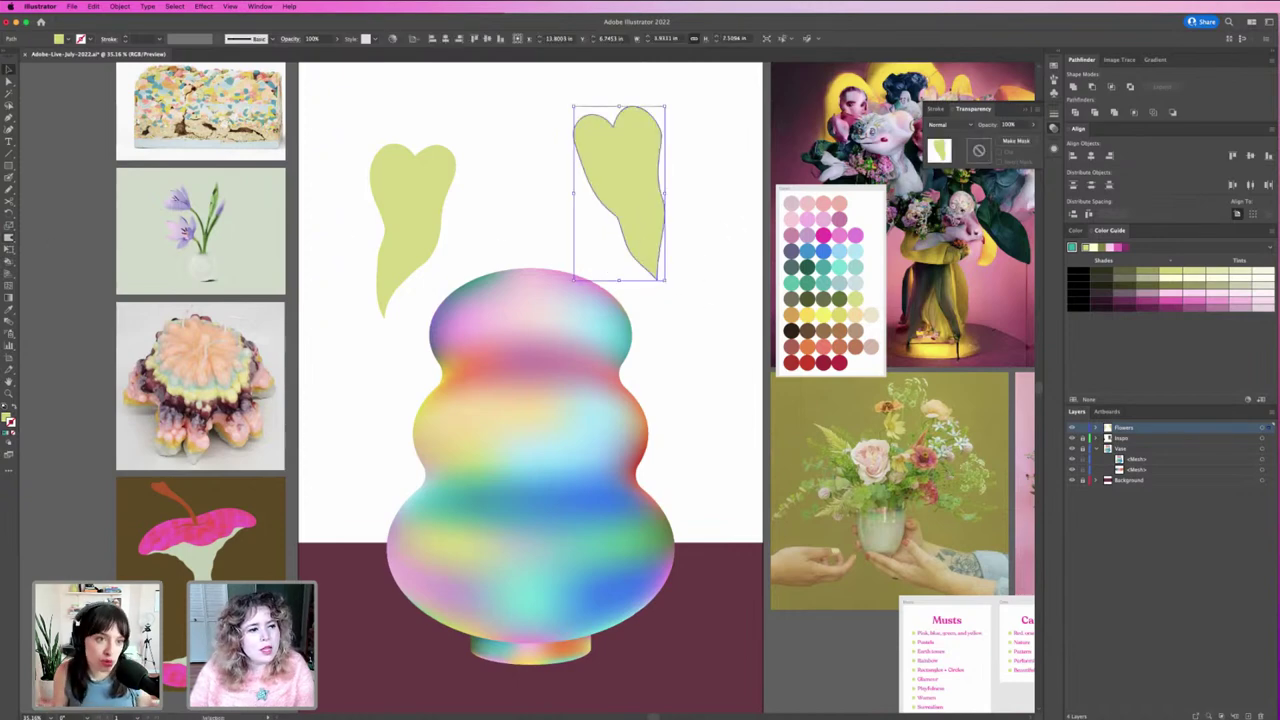
{"action": "key", "text": "shift+e"}
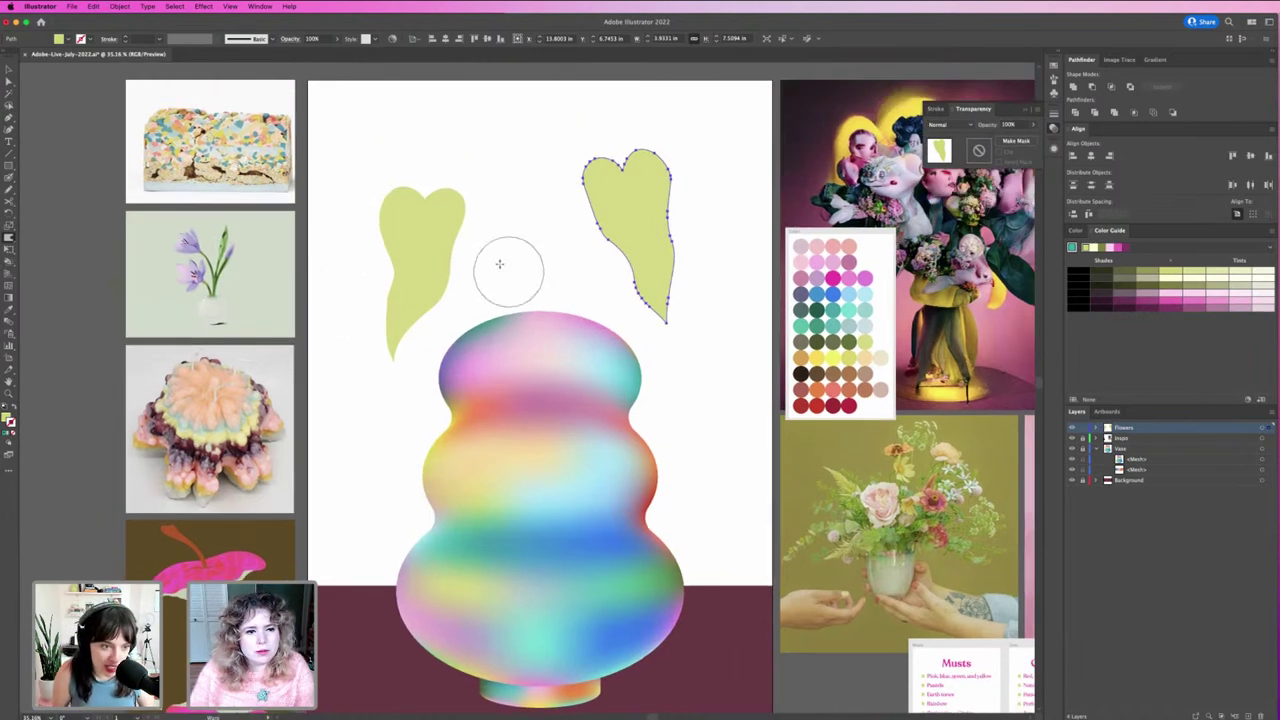
{"action": "key", "text": "z"}
{"action": "left_click_drag", "start_coordinate": [423, 200], "coordinate": [456, 220]}
{"action": "mouse_move", "coordinate": [492, 253]}
{"action": "left_mouse_down"}
{"action": "mouse_move", "coordinate": [569, 269]}
{"action": "mouse_move", "coordinate": [474, 308]}
{"action": "left_mouse_up"}
Step: Move the right leaf left to sit above the vase, then select both leaves
{"action": "key", "text": "v"}
{"action": "scroll", "coordinate": [731, 365], "scroll_direction": "up", "scroll_amount": 1}
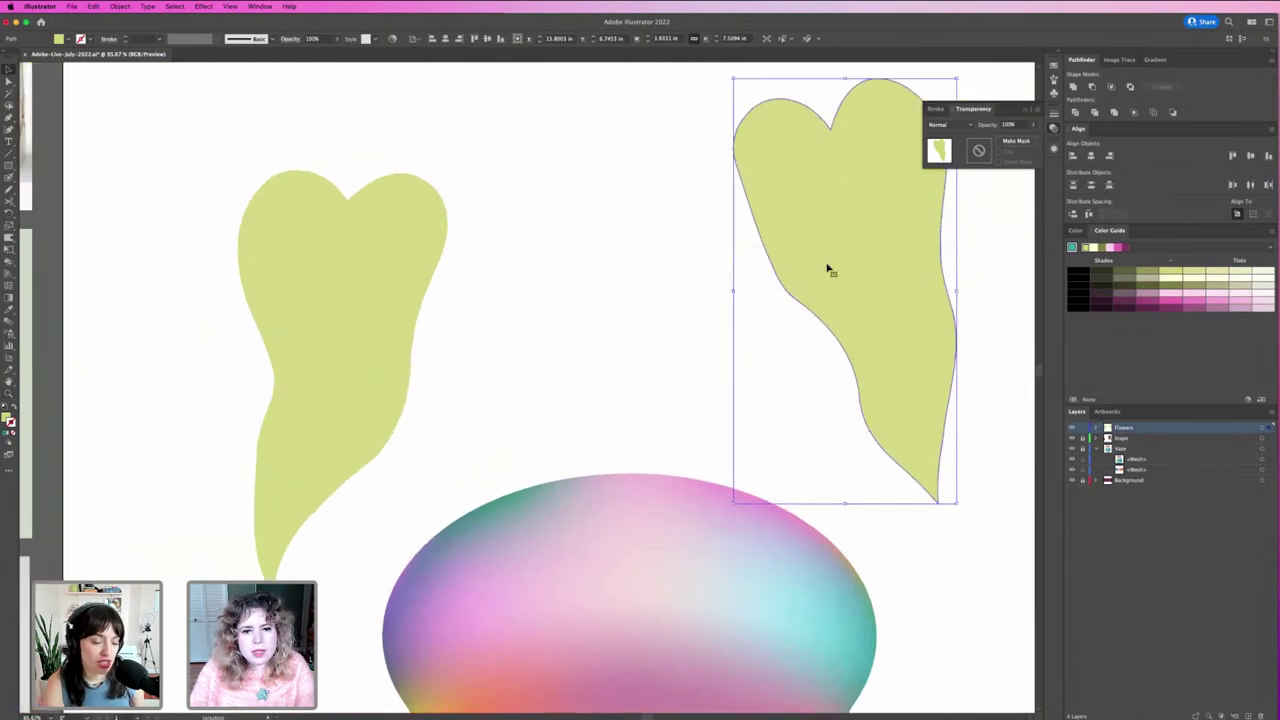
{"action": "left_click_drag", "start_coordinate": [829, 266], "coordinate": [584, 294]}
{"action": "left_click", "coordinate": [818, 299]}
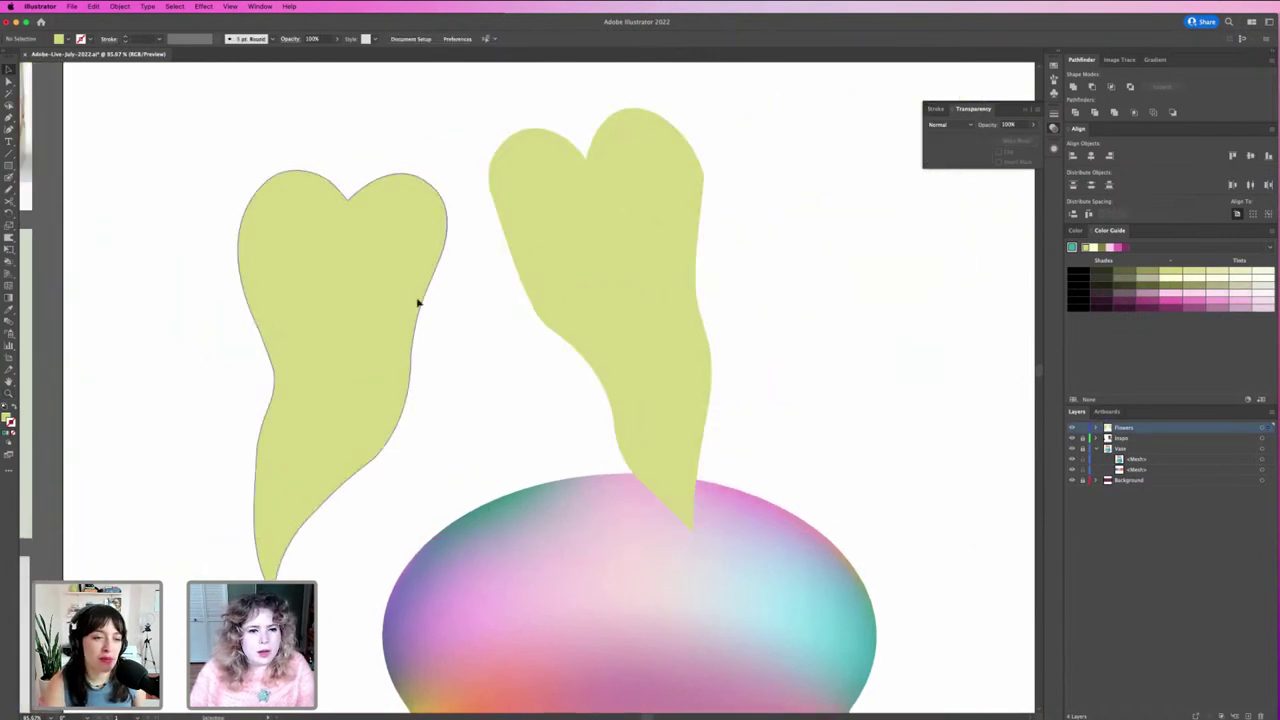
{"action": "left_click_drag", "start_coordinate": [203, 225], "coordinate": [694, 295]}
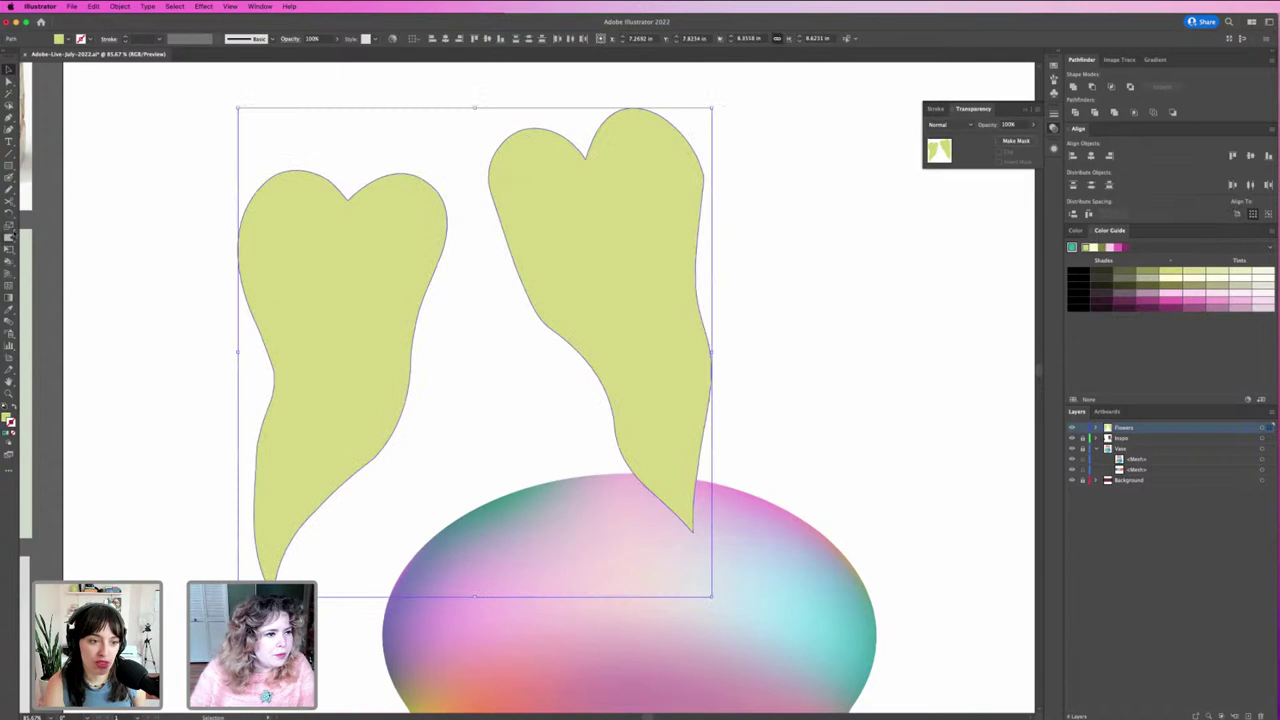
Step: Smooth the left leaf's lower-left, lower-right, right and top-lobe edges with the Smooth tool
{"action": "left_click", "coordinate": [11, 189]}
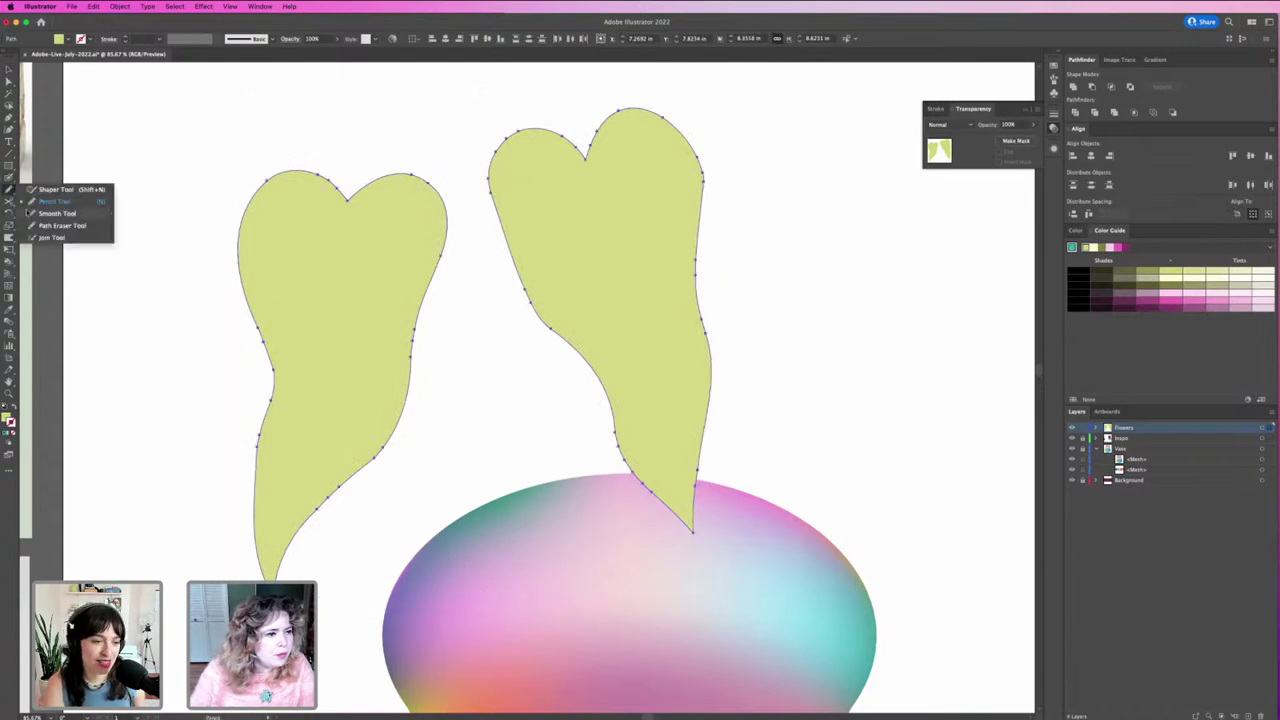
{"action": "left_click", "coordinate": [31, 214]}
{"action": "left_click_drag", "start_coordinate": [269, 366], "coordinate": [259, 421]}
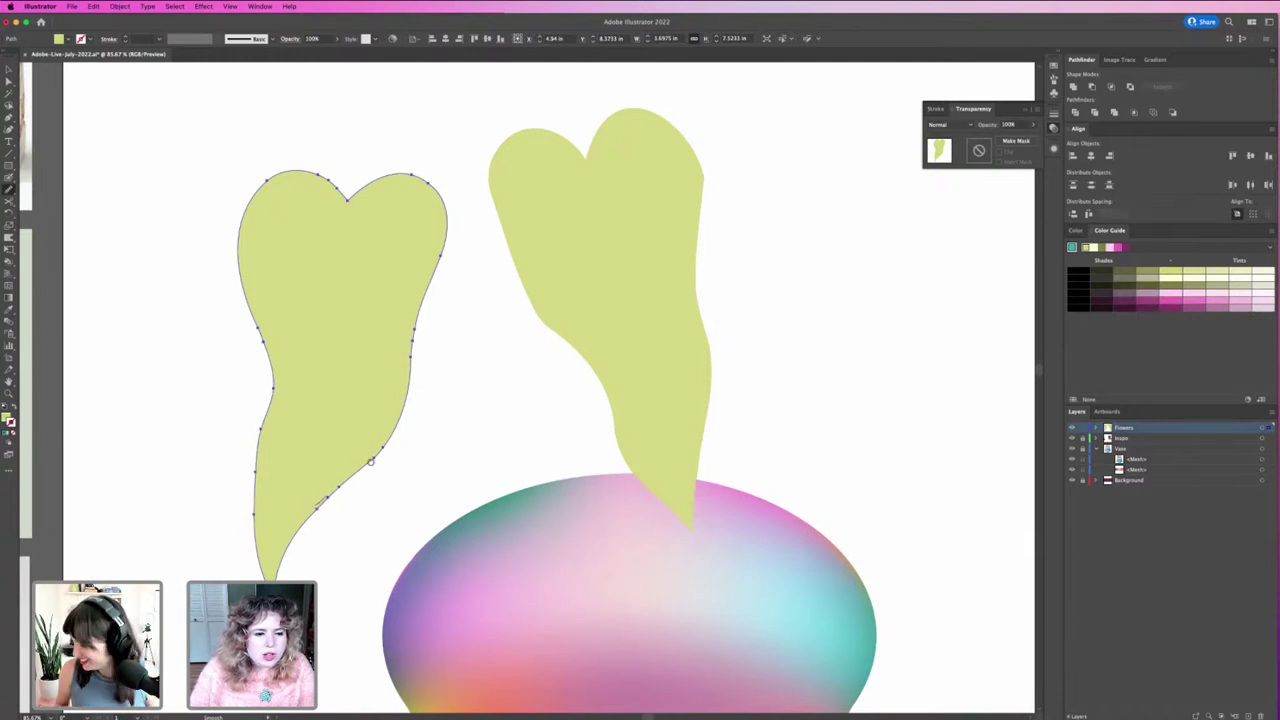
{"action": "left_click_drag", "start_coordinate": [313, 493], "coordinate": [380, 449]}
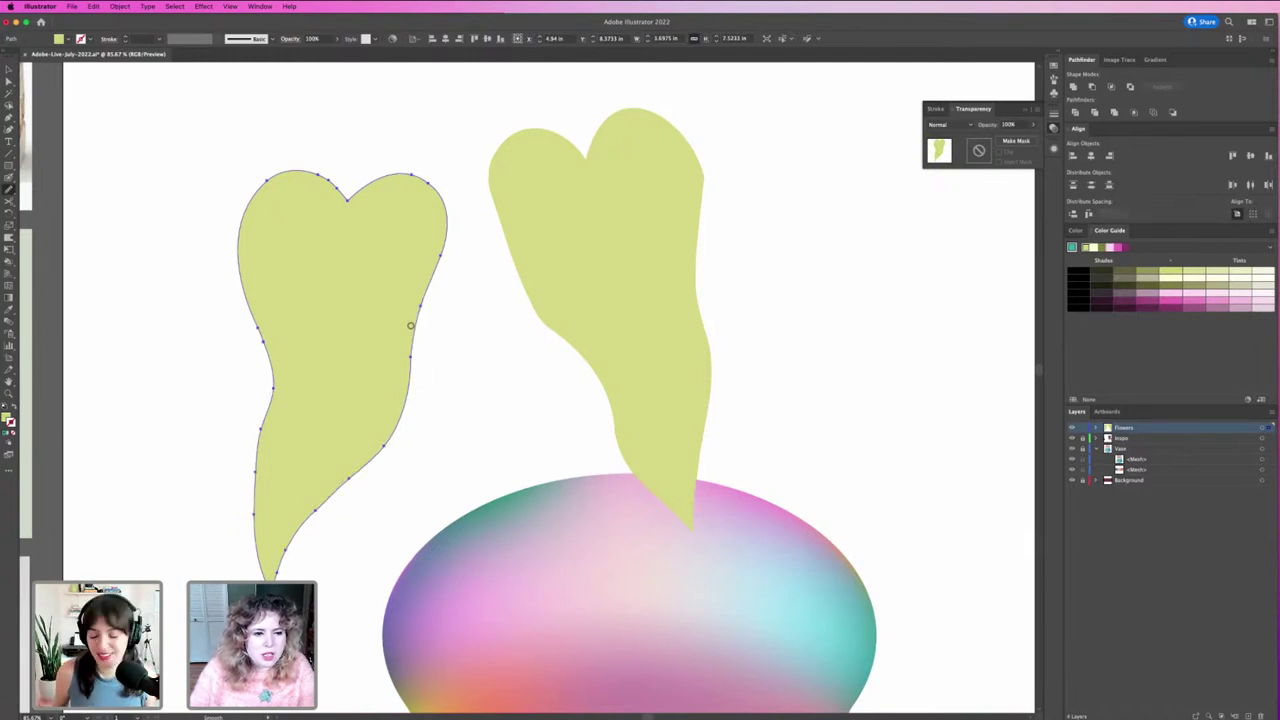
{"action": "left_click_drag", "start_coordinate": [421, 304], "coordinate": [405, 376]}
{"action": "left_click_drag", "start_coordinate": [299, 174], "coordinate": [272, 179]}
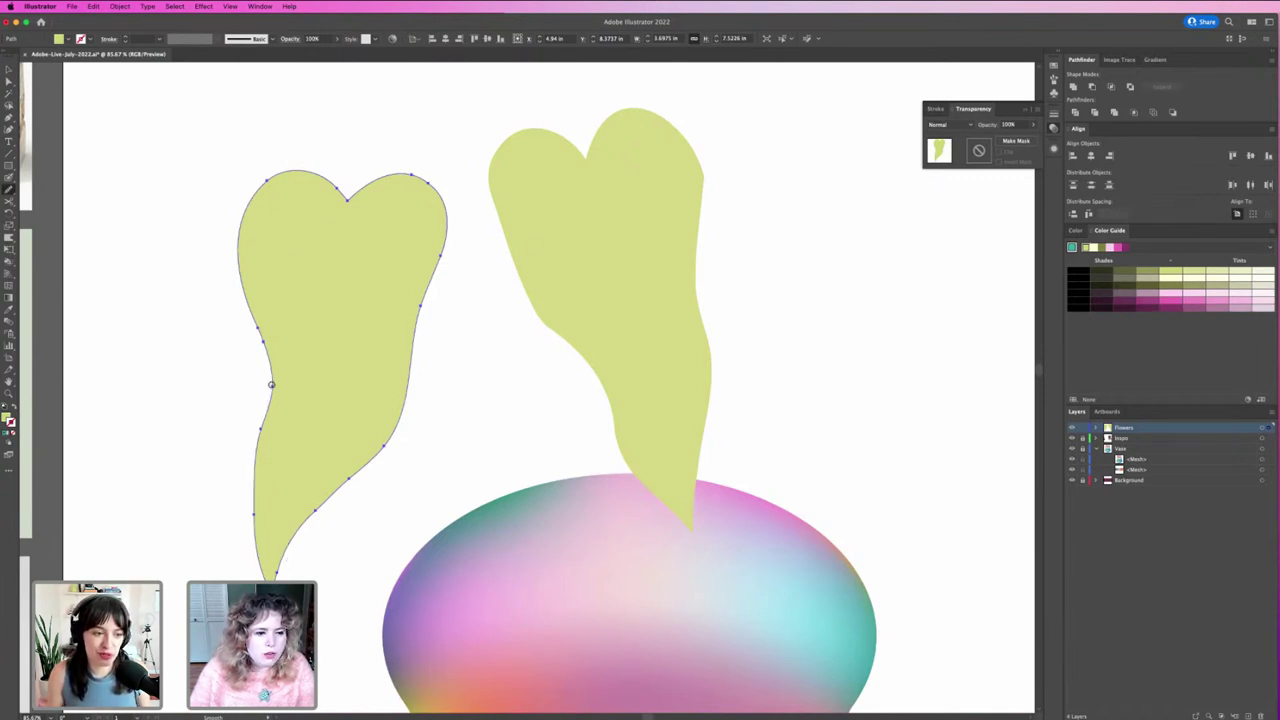
{"action": "left_click_drag", "start_coordinate": [258, 455], "coordinate": [272, 425]}
Step: Smooth the right leaf's lower-left and right edges and remove a kink
{"action": "key", "text": "v"}
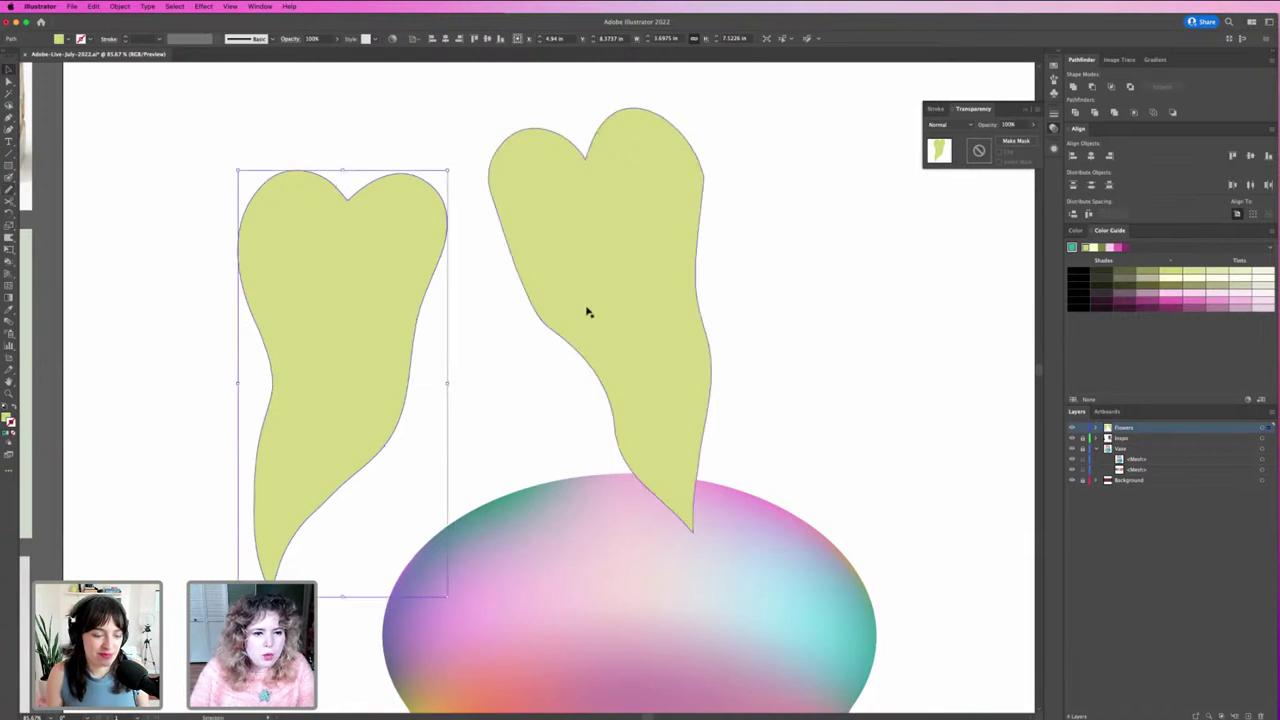
{"action": "left_click", "coordinate": [586, 309]}
{"action": "left_click", "coordinate": [14, 187]}
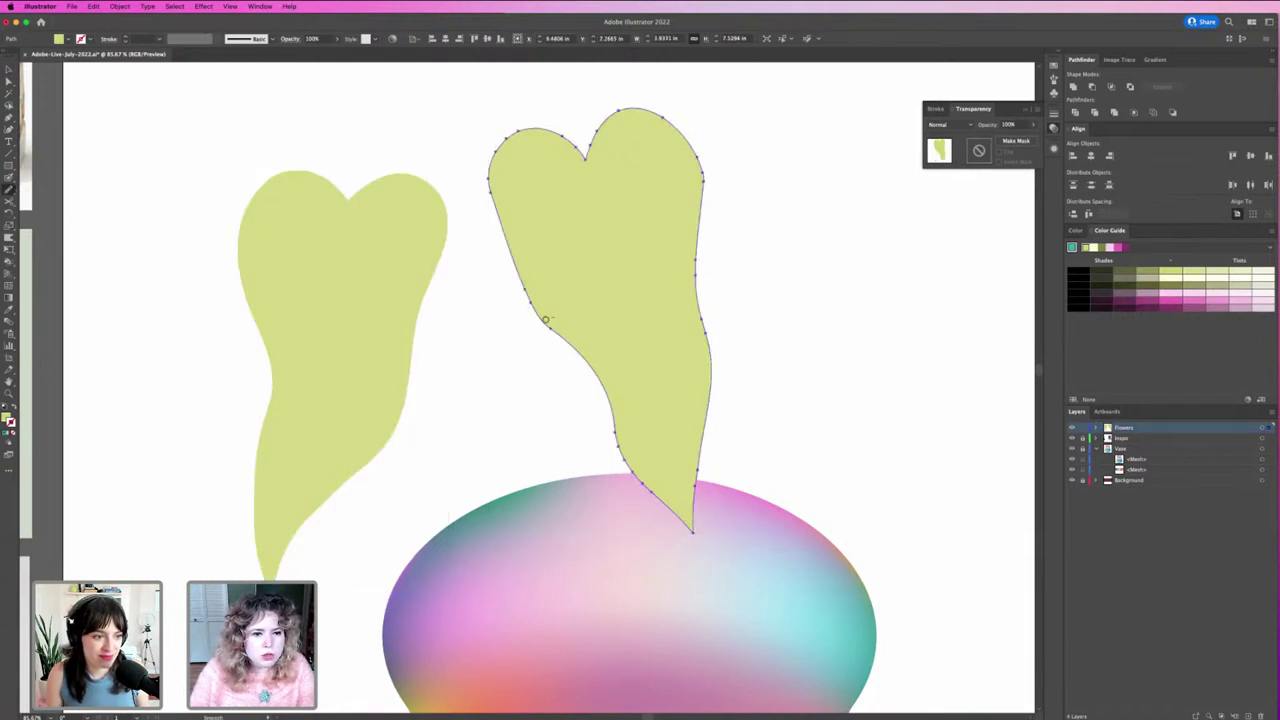
{"action": "mouse_move", "coordinate": [546, 320]}
{"action": "left_mouse_down"}
{"action": "mouse_move", "coordinate": [526, 286]}
{"action": "mouse_move", "coordinate": [597, 372]}
{"action": "left_mouse_up"}
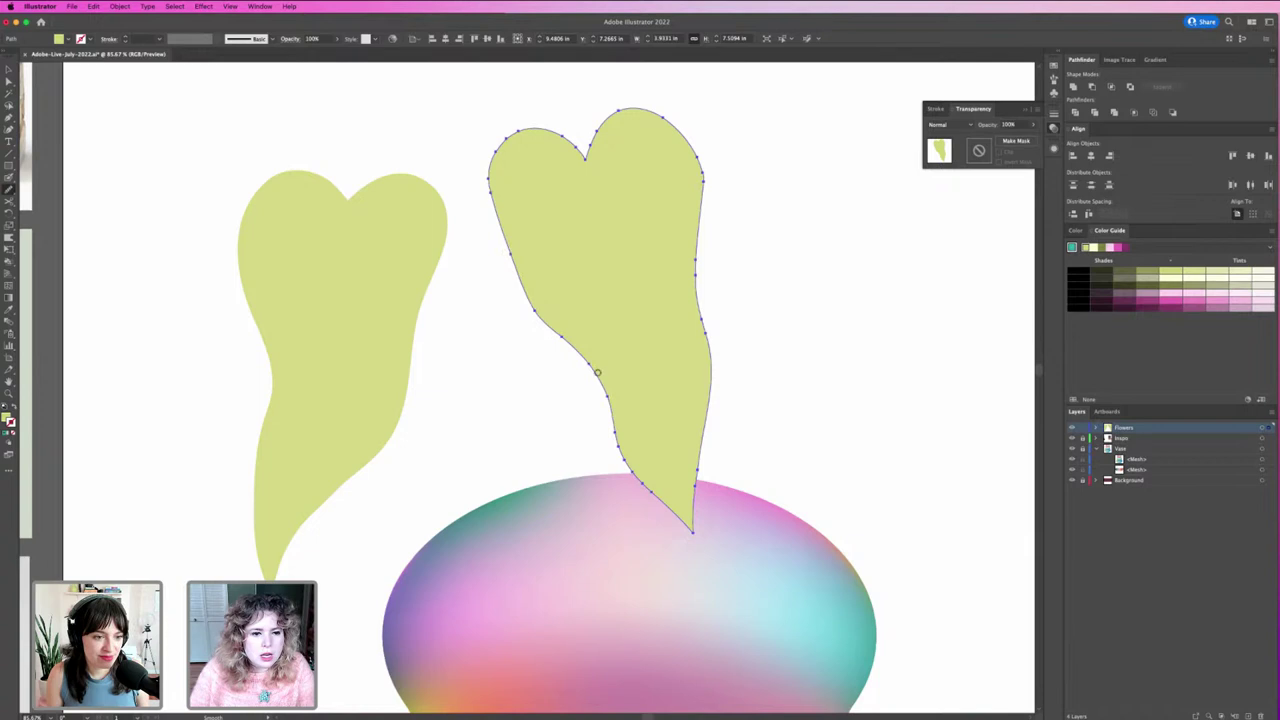
{"action": "left_click_drag", "start_coordinate": [703, 312], "coordinate": [699, 236]}
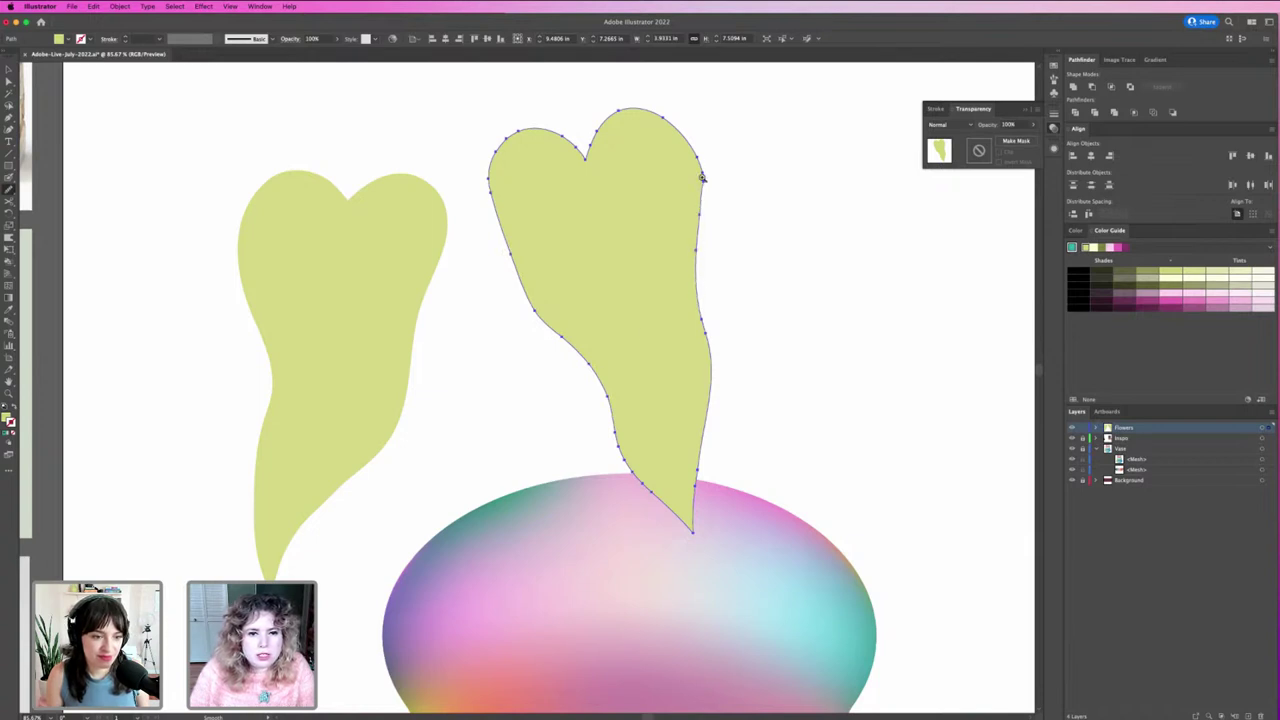
{"action": "scroll", "coordinate": [702, 177], "scroll_direction": "up", "scroll_amount": 5}
{"action": "scroll", "coordinate": [731, 211], "scroll_direction": "up", "scroll_amount": 5}
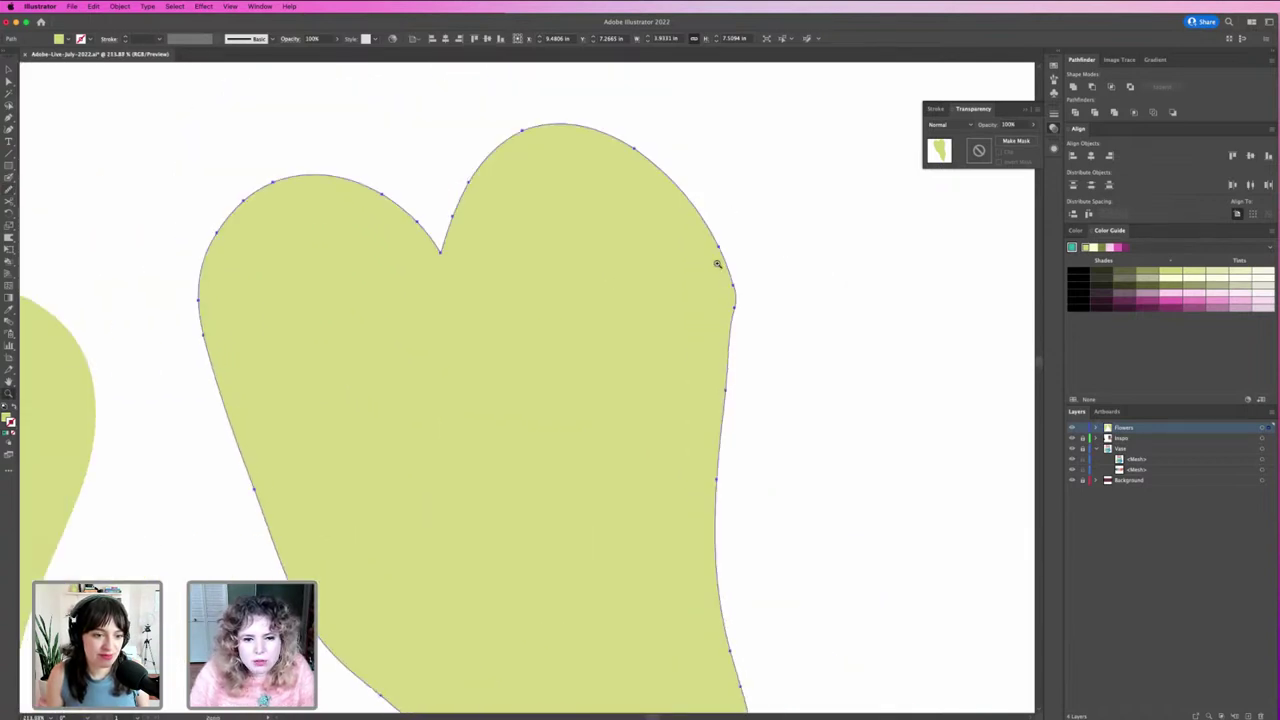
{"action": "scroll", "coordinate": [742, 310], "scroll_direction": "up", "scroll_amount": 2}
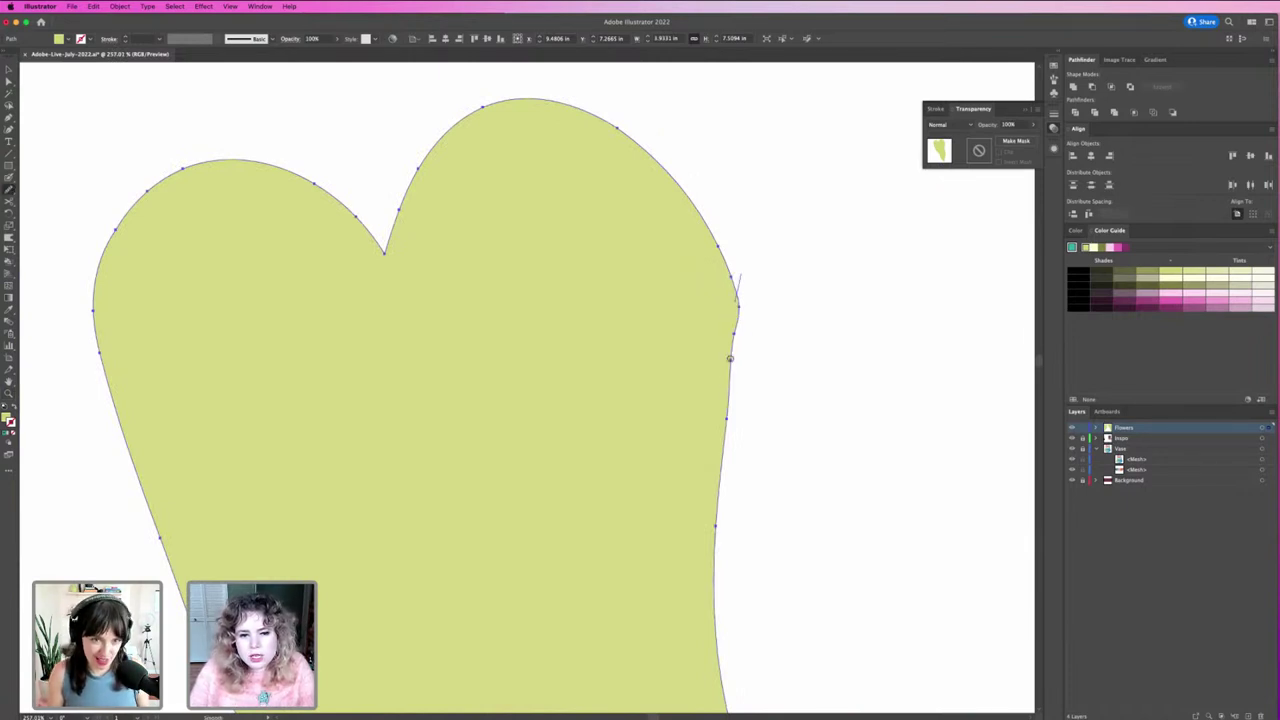
{"action": "left_click_drag", "start_coordinate": [730, 358], "coordinate": [748, 249]}
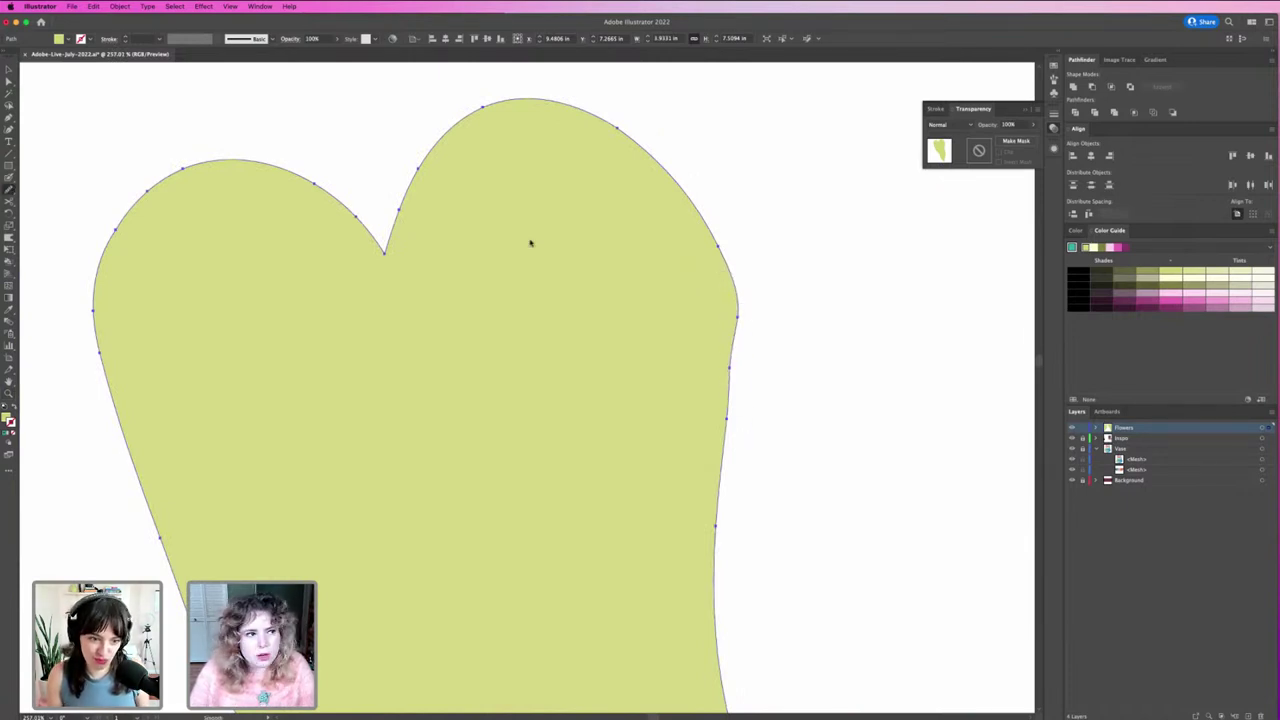
Step: Delete an extra anchor on the right leaf's edge and smooth its upper and lobe edges
{"action": "key", "text": "shift+grave"}
{"action": "left_click", "coordinate": [9, 117]}
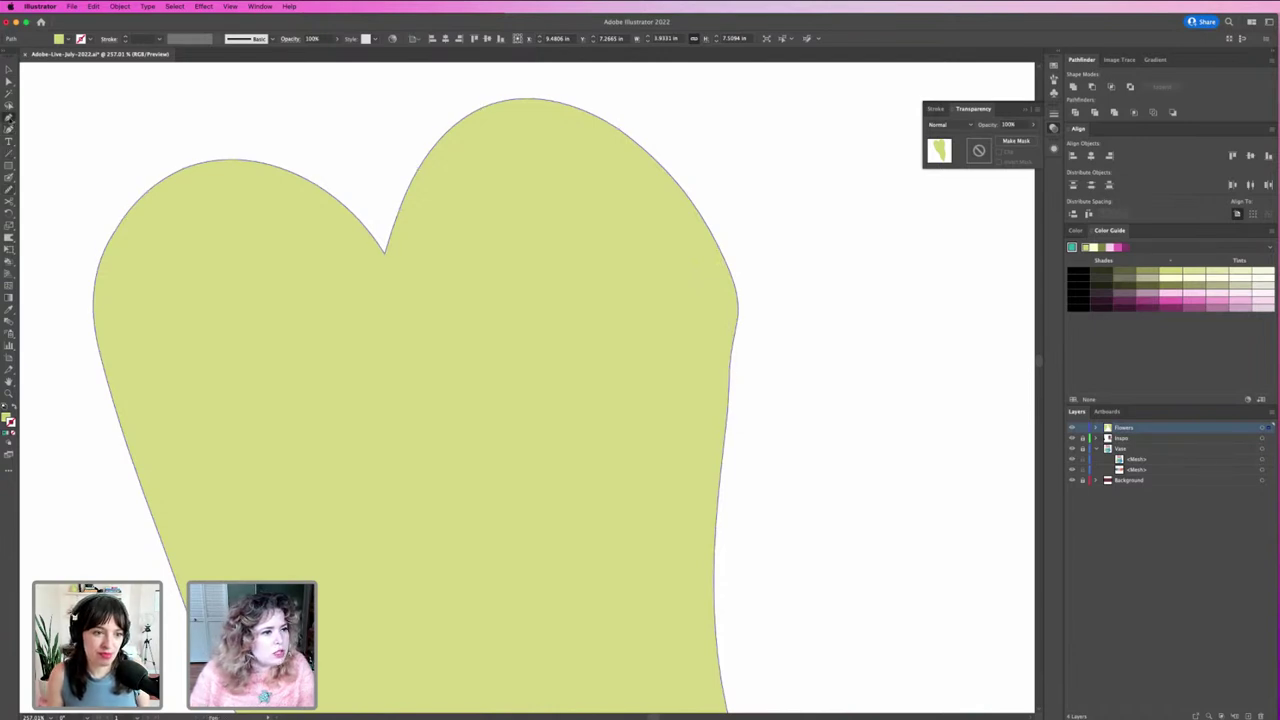
{"action": "left_click", "coordinate": [70, 141]}
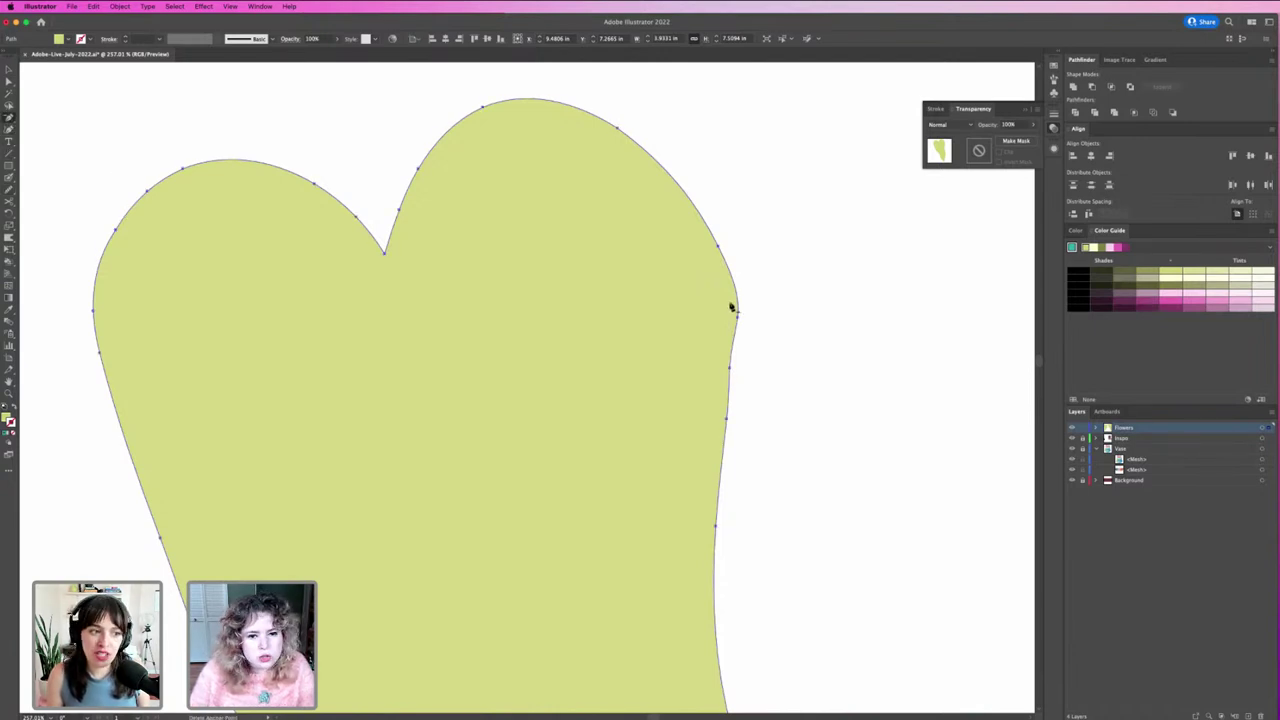
{"action": "left_click", "coordinate": [737, 317]}
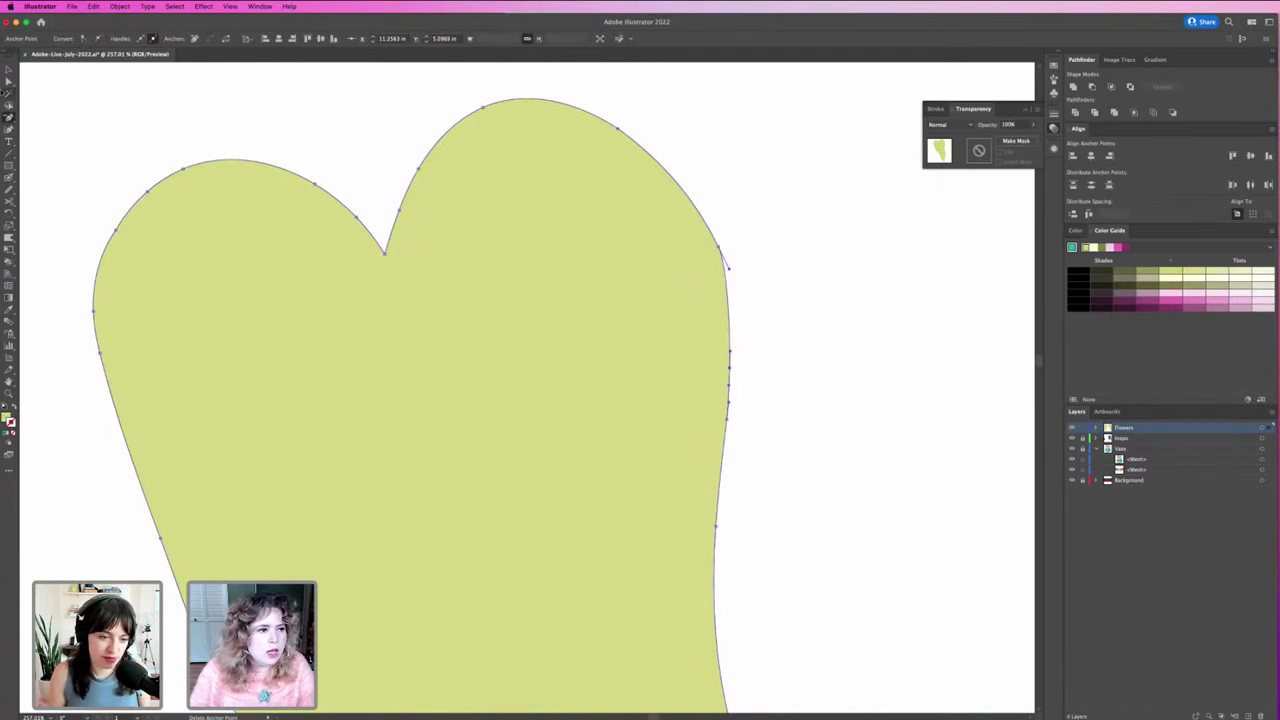
{"action": "left_click", "coordinate": [9, 190]}
{"action": "mouse_move", "coordinate": [447, 148]}
{"action": "left_mouse_down"}
{"action": "mouse_move", "coordinate": [412, 208]}
{"action": "mouse_move", "coordinate": [371, 233]}
{"action": "left_mouse_up"}
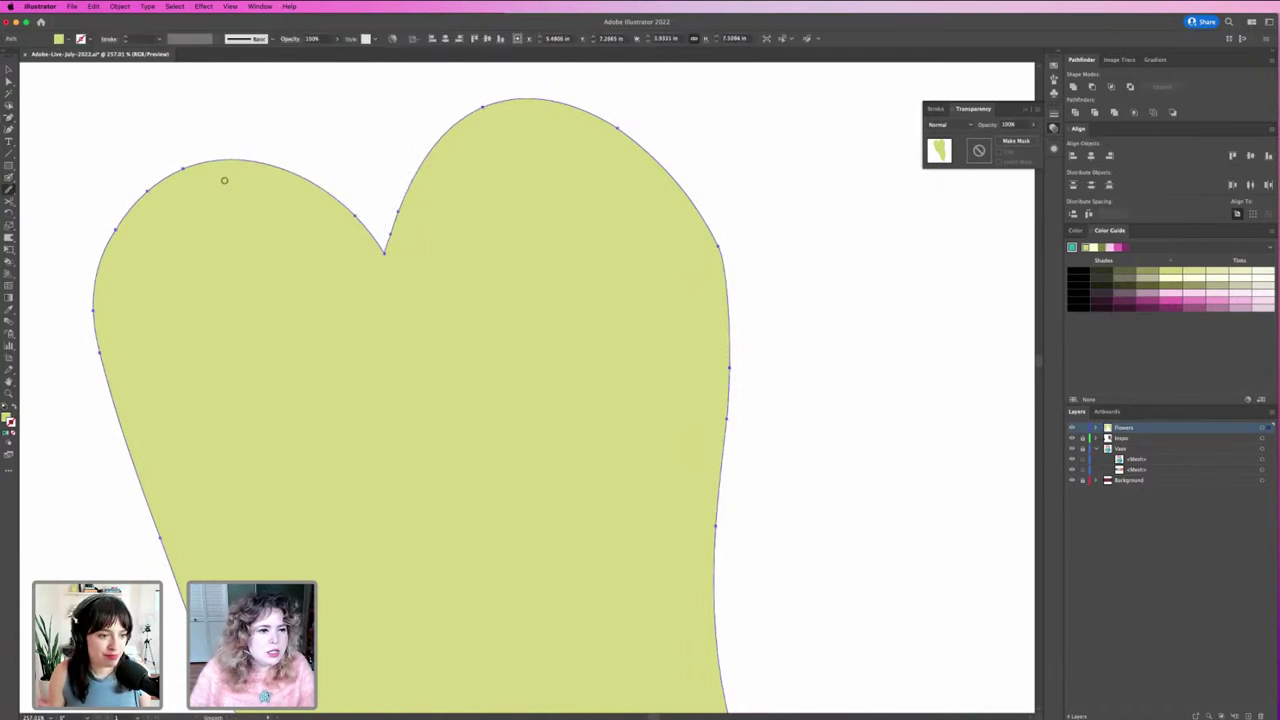
{"action": "left_click_drag", "start_coordinate": [125, 176], "coordinate": [79, 407]}
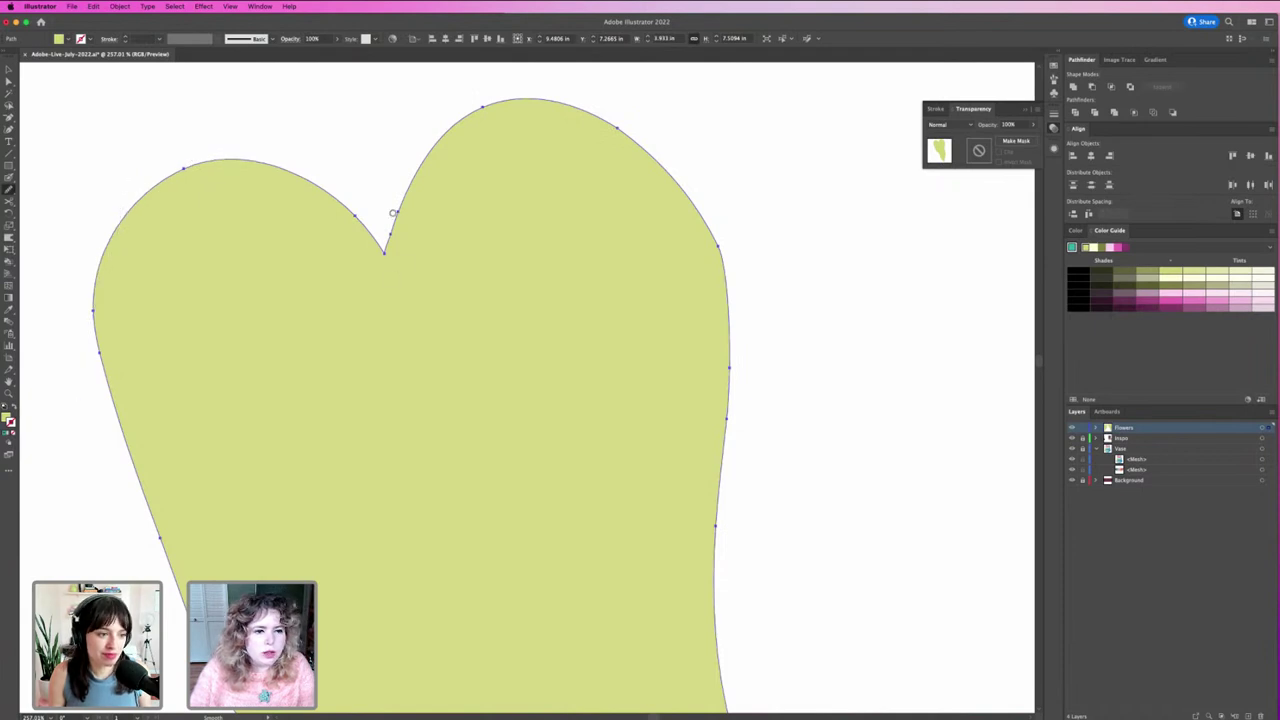
{"action": "scroll", "coordinate": [600, 140], "scroll_direction": "down", "scroll_amount": 5}
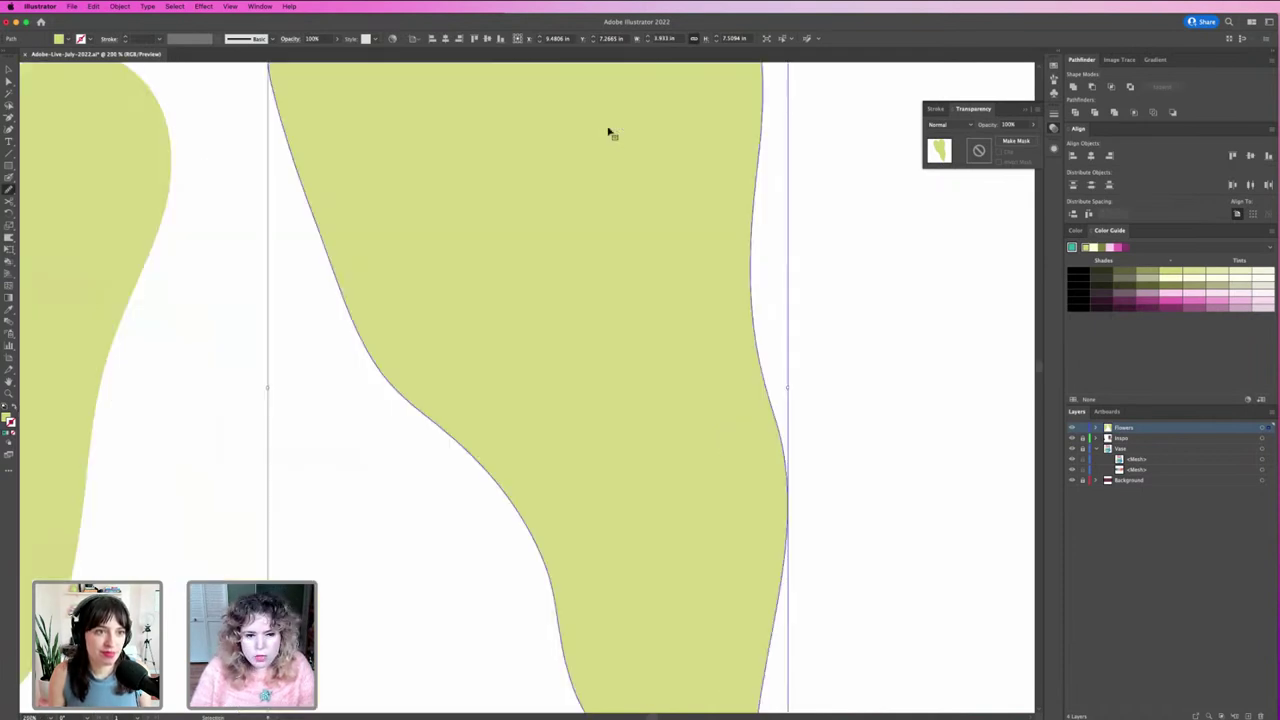
{"action": "scroll", "coordinate": [655, 572], "scroll_direction": "down", "scroll_amount": 2}
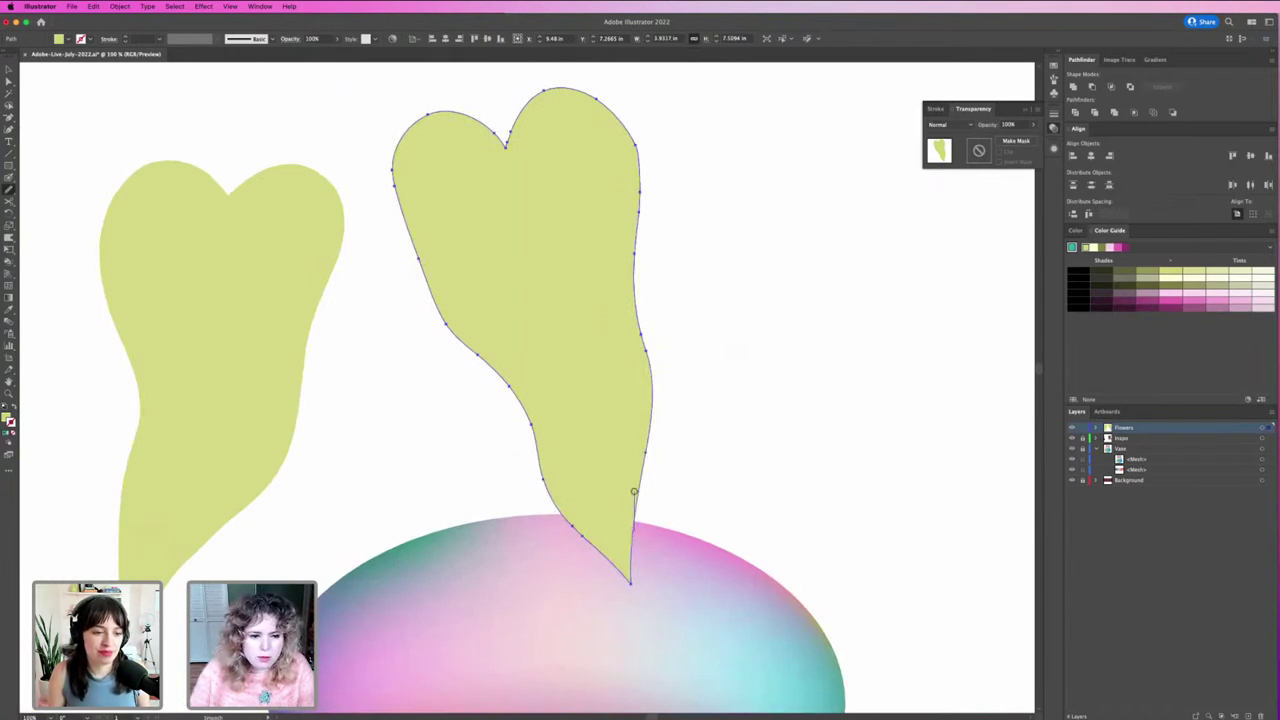
Step: Lower the right leaf over the vase top and tilt it slightly
{"action": "key", "text": "v"}
{"action": "left_click", "coordinate": [491, 430]}
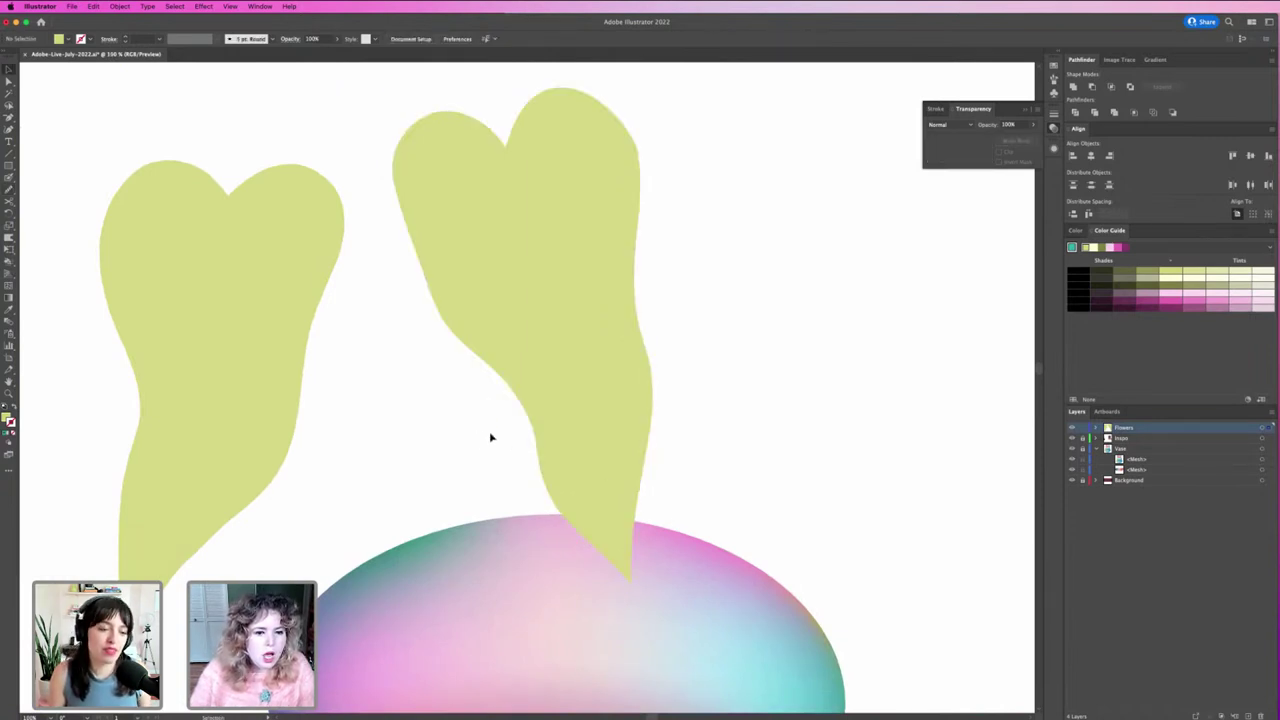
{"action": "key", "text": "super+minus"}
{"action": "left_click_drag", "start_coordinate": [509, 318], "coordinate": [714, 423]}
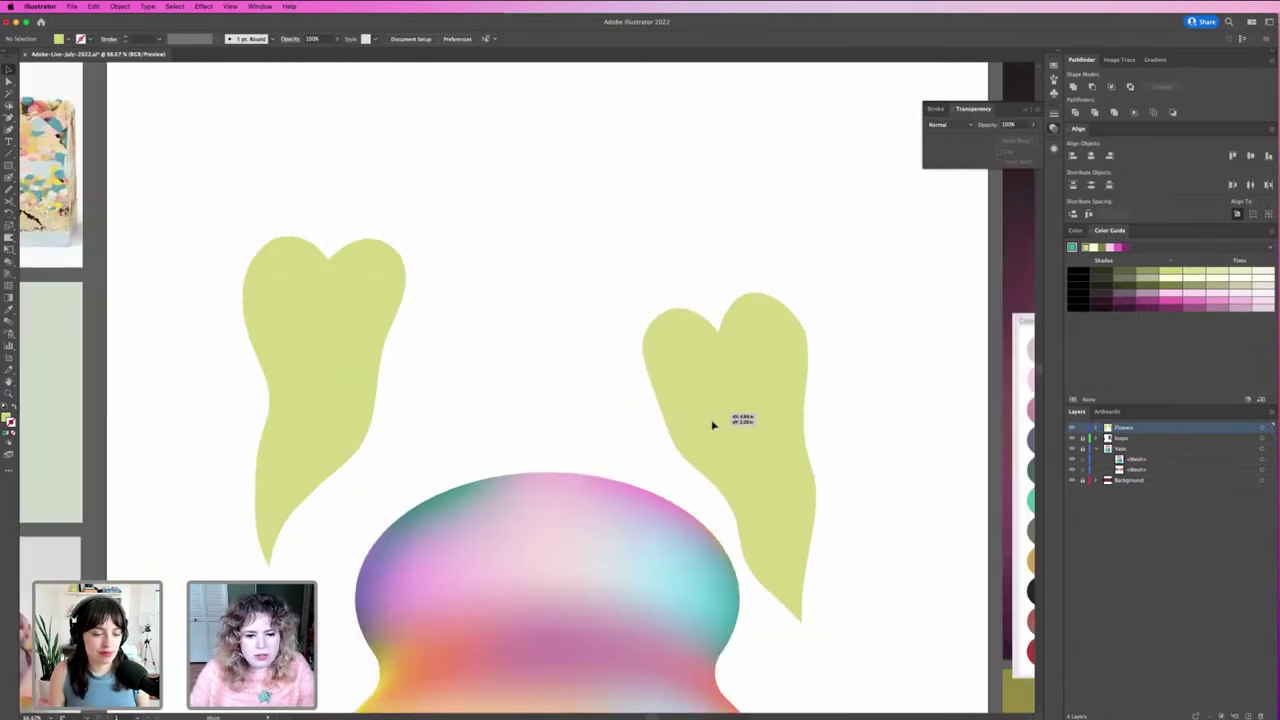
{"action": "scroll", "coordinate": [717, 286], "scroll_direction": "down", "scroll_amount": 3}
{"action": "key", "text": "super+minus"}
{"action": "key", "text": "super+minus"}
{"action": "key", "text": "super+equal"}
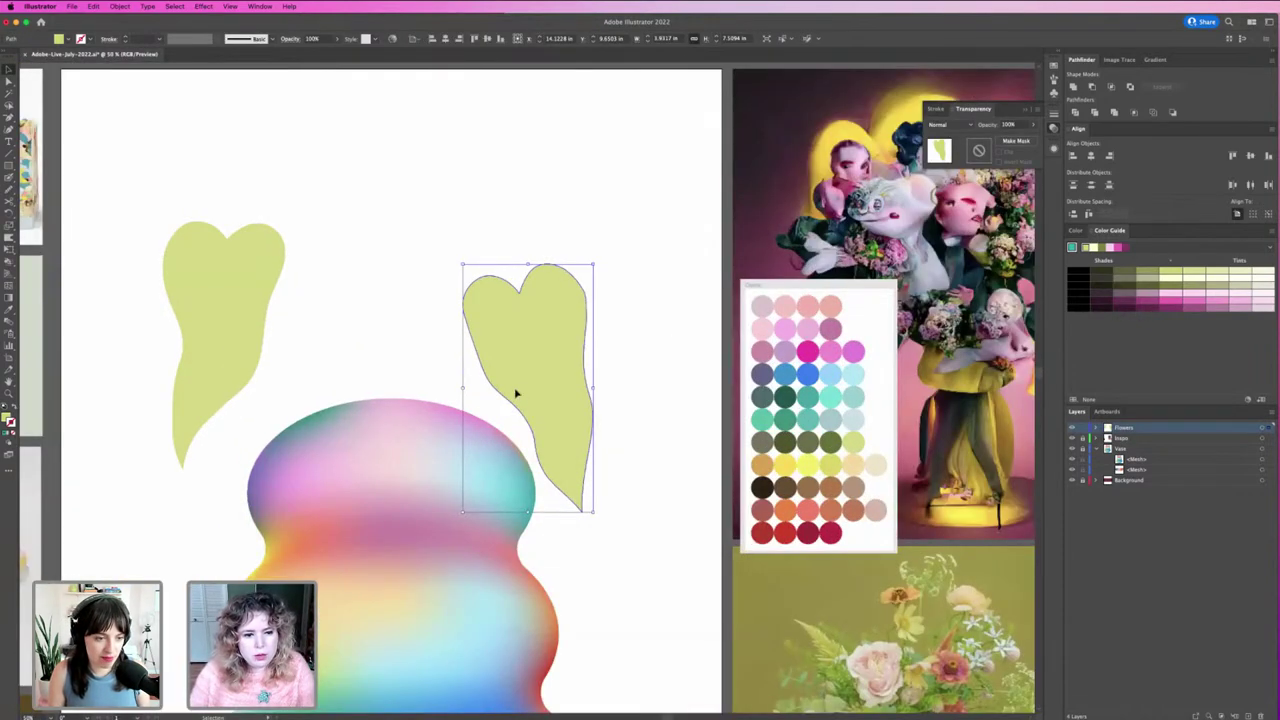
{"action": "left_click_drag", "start_coordinate": [516, 393], "coordinate": [511, 446]}
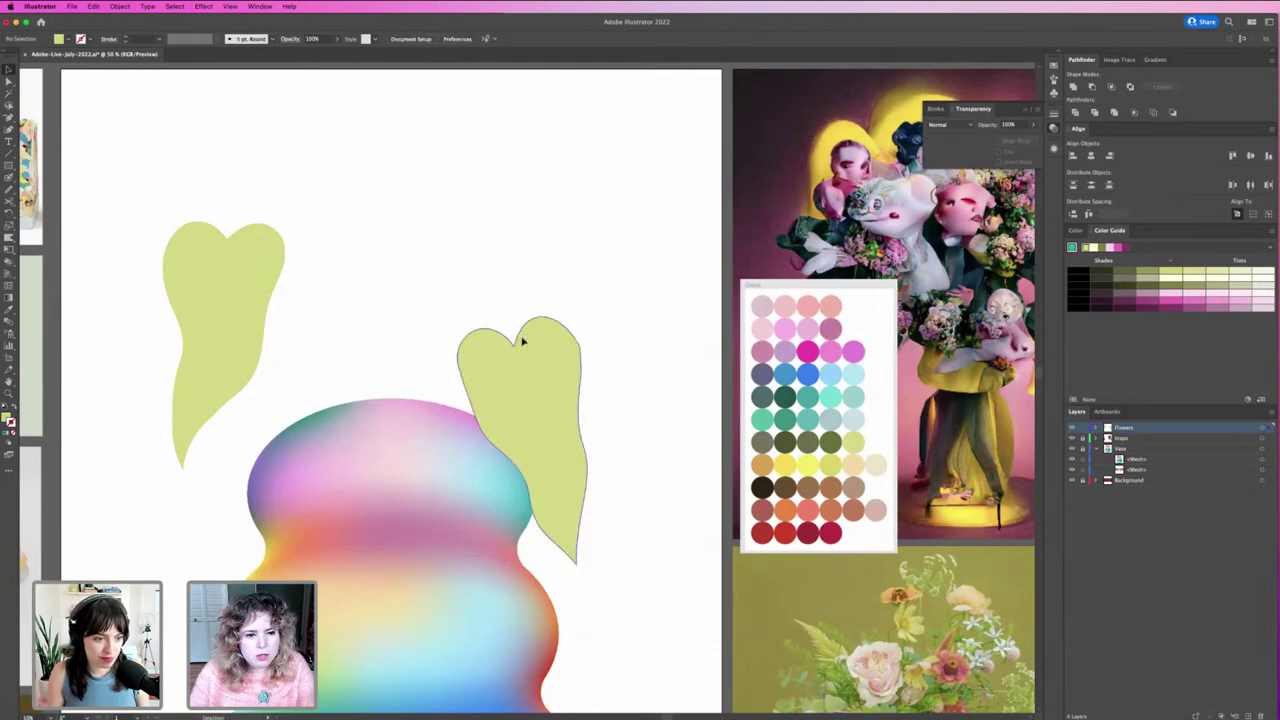
{"action": "mouse_move", "coordinate": [522, 317]}
{"action": "left_mouse_down"}
{"action": "mouse_move", "coordinate": [535, 312]}
{"action": "mouse_move", "coordinate": [540, 358]}
{"action": "left_mouse_up"}
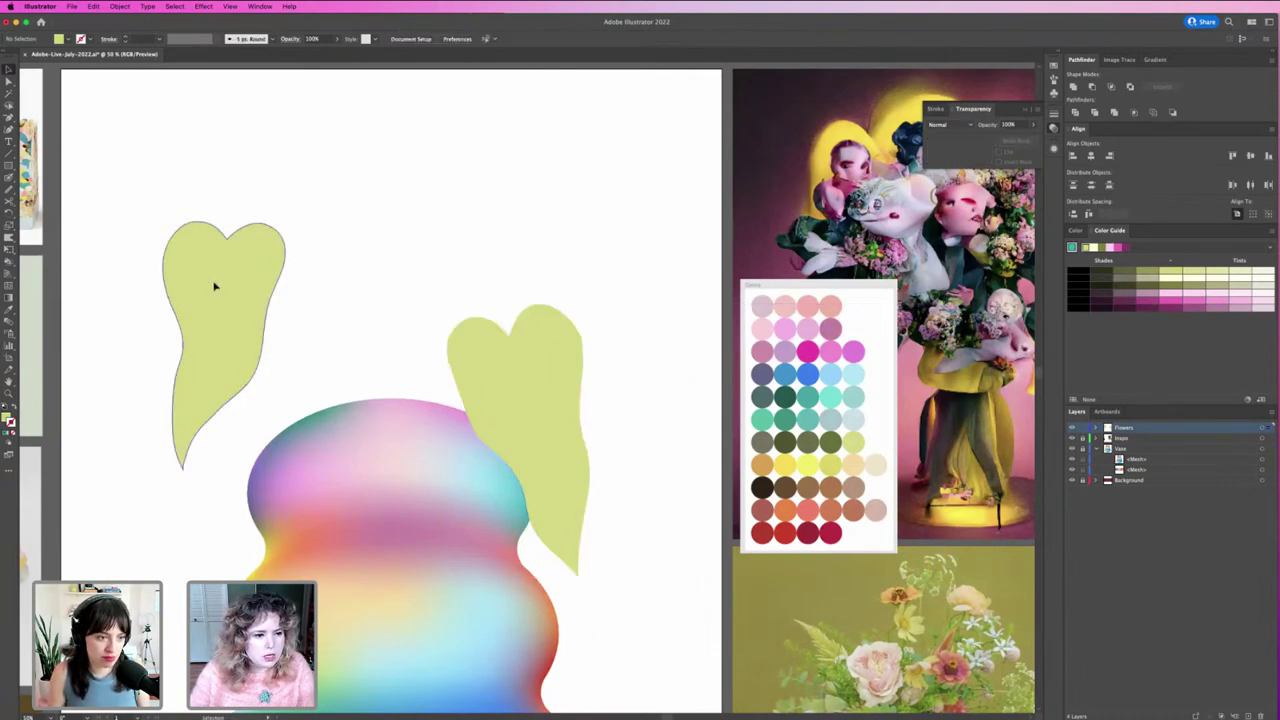
Step: Lower the left leaf behind the vase and rotate it clockwise
{"action": "left_click_drag", "start_coordinate": [214, 283], "coordinate": [243, 402]}
{"action": "left_click_drag", "start_coordinate": [310, 341], "coordinate": [297, 394]}
{"action": "scroll", "coordinate": [497, 271], "scroll_direction": "down", "scroll_amount": 3}
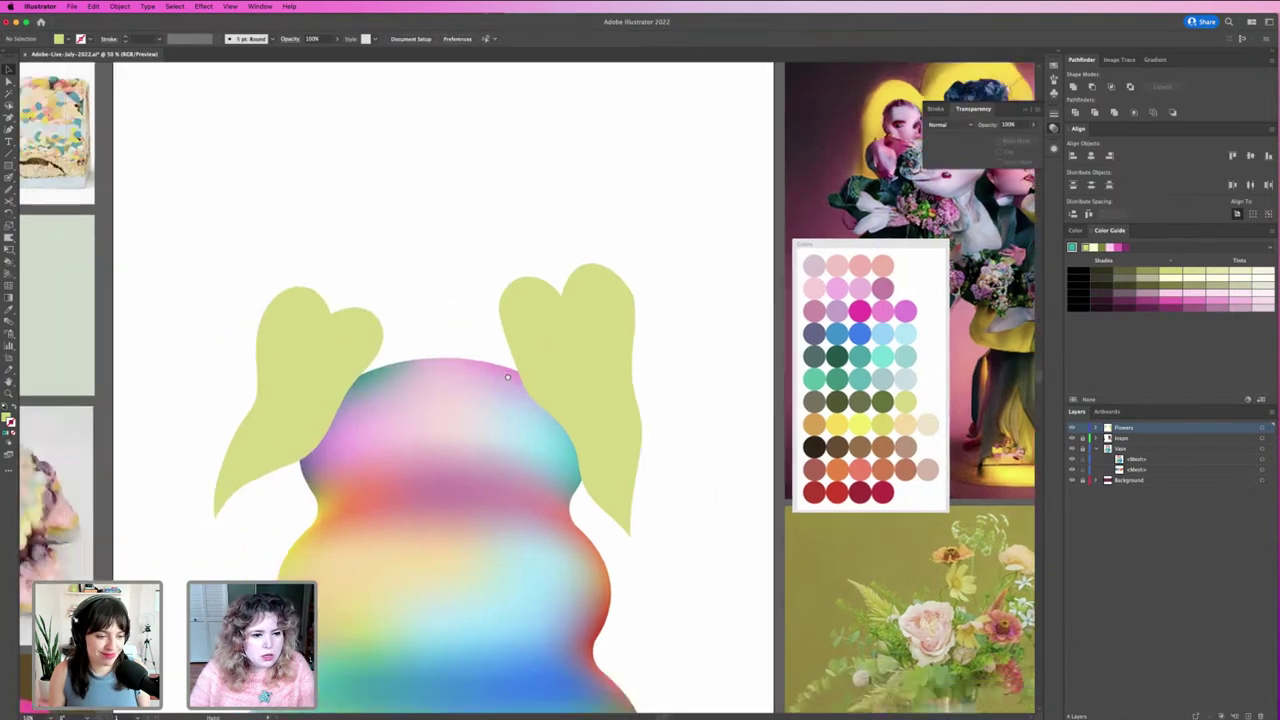
{"action": "key", "text": "space"}
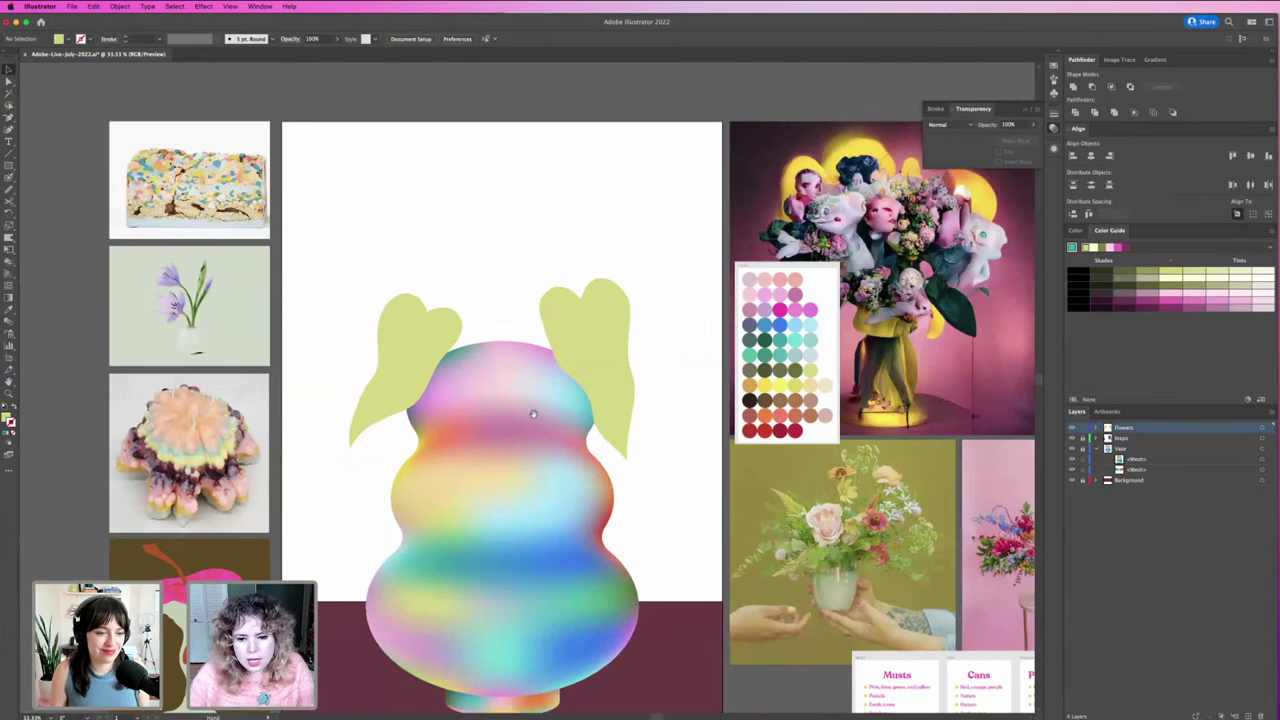
{"action": "scroll", "coordinate": [460, 308], "scroll_direction": "up", "scroll_amount": 5}
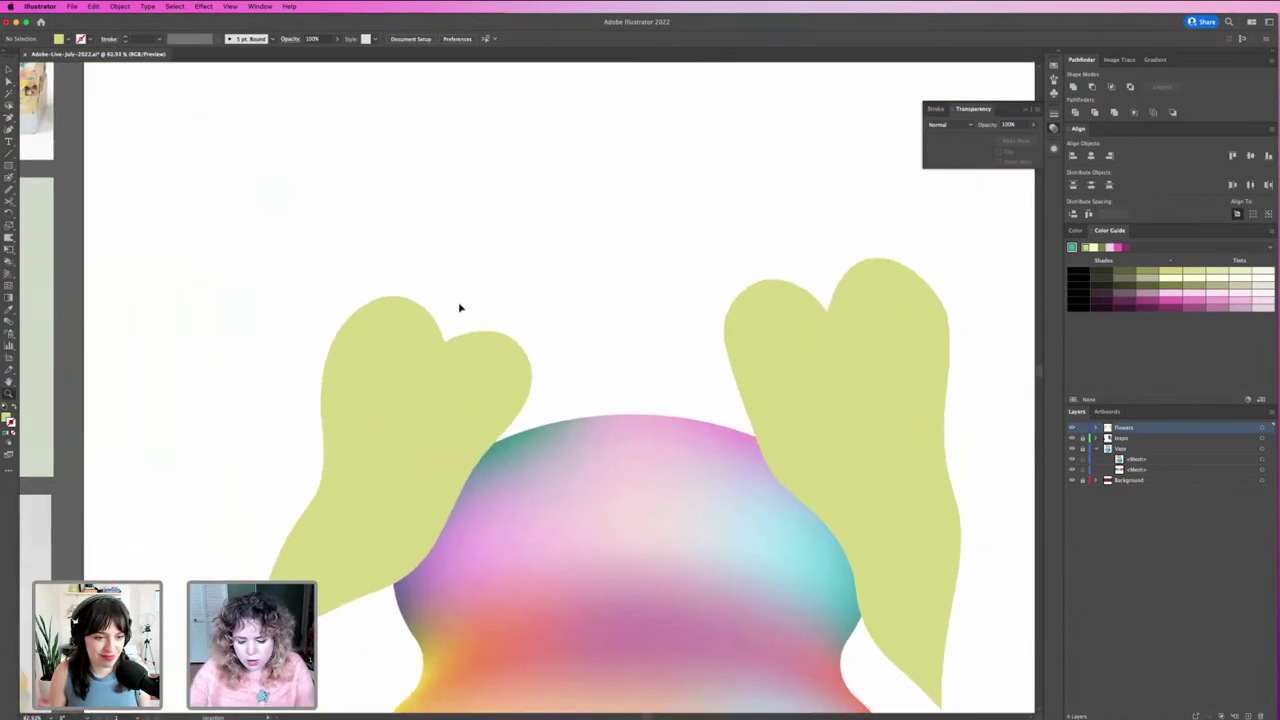
{"action": "scroll", "coordinate": [460, 308], "scroll_direction": "down", "scroll_amount": 2}
{"action": "scroll", "coordinate": [354, 323], "scroll_direction": "right", "scroll_amount": 5}
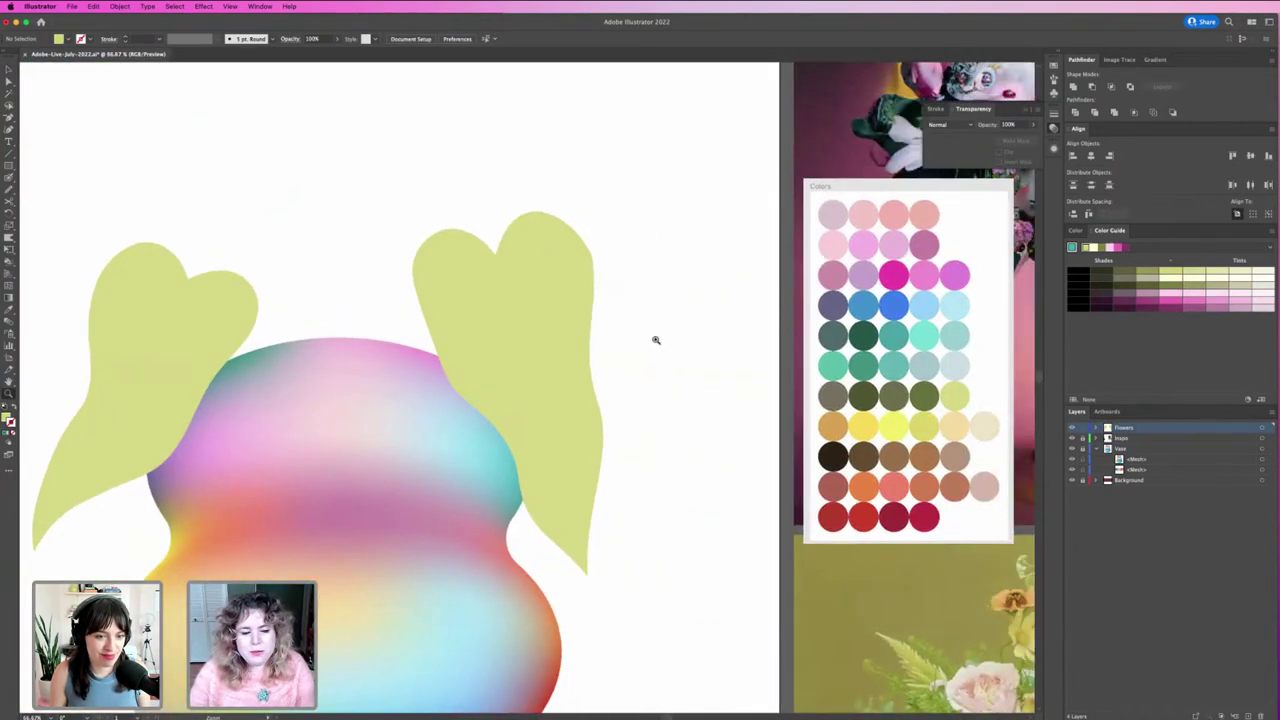
{"action": "scroll", "coordinate": [791, 316], "scroll_direction": "left", "scroll_amount": 2}
{"action": "scroll", "coordinate": [828, 327], "scroll_direction": "left", "scroll_amount": 3}
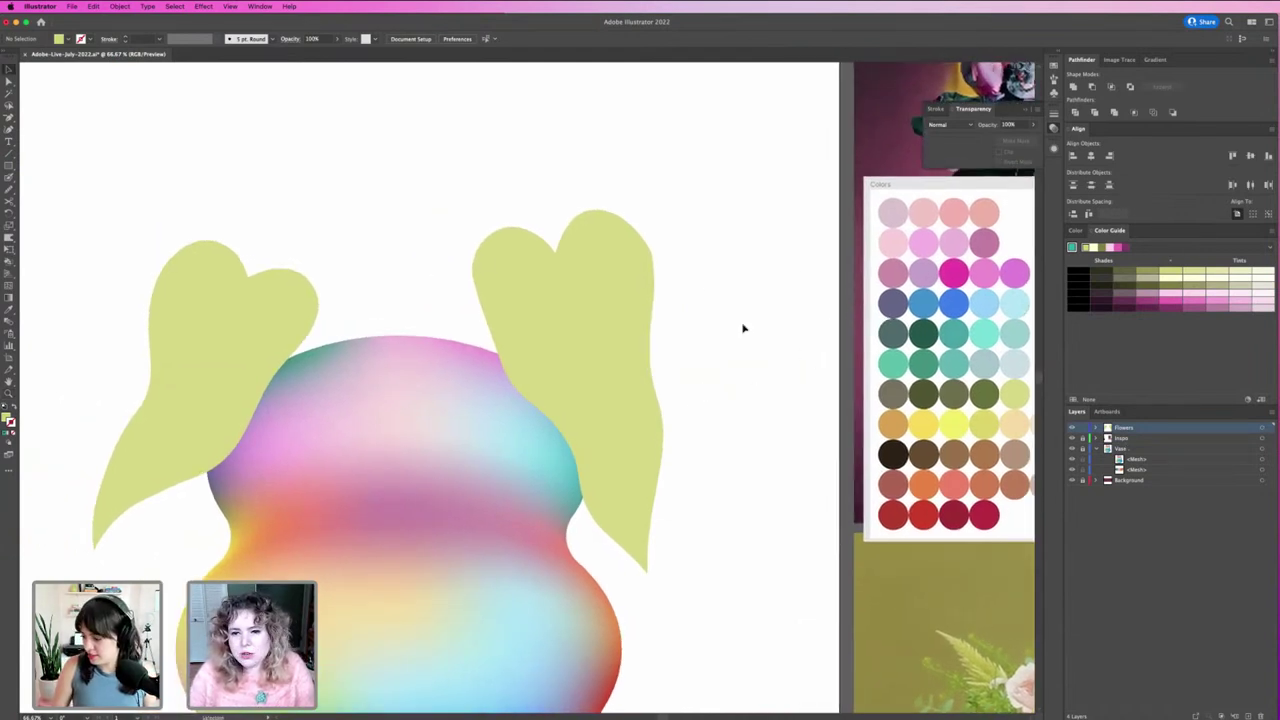
{"action": "left_click", "coordinate": [646, 298]}
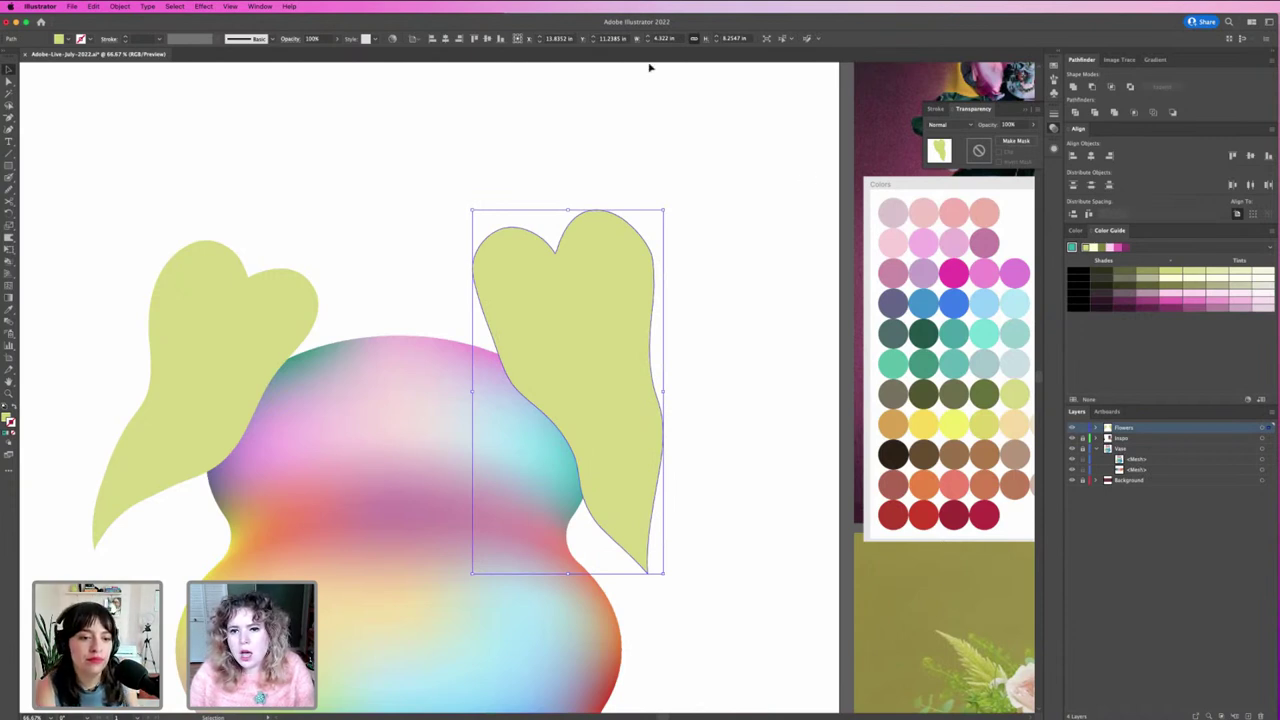
Step: Open the Gradient panel, set the Color panel to RGB sliders, then deselect and pick the Pencil tool
{"action": "left_click", "coordinate": [257, 6]}
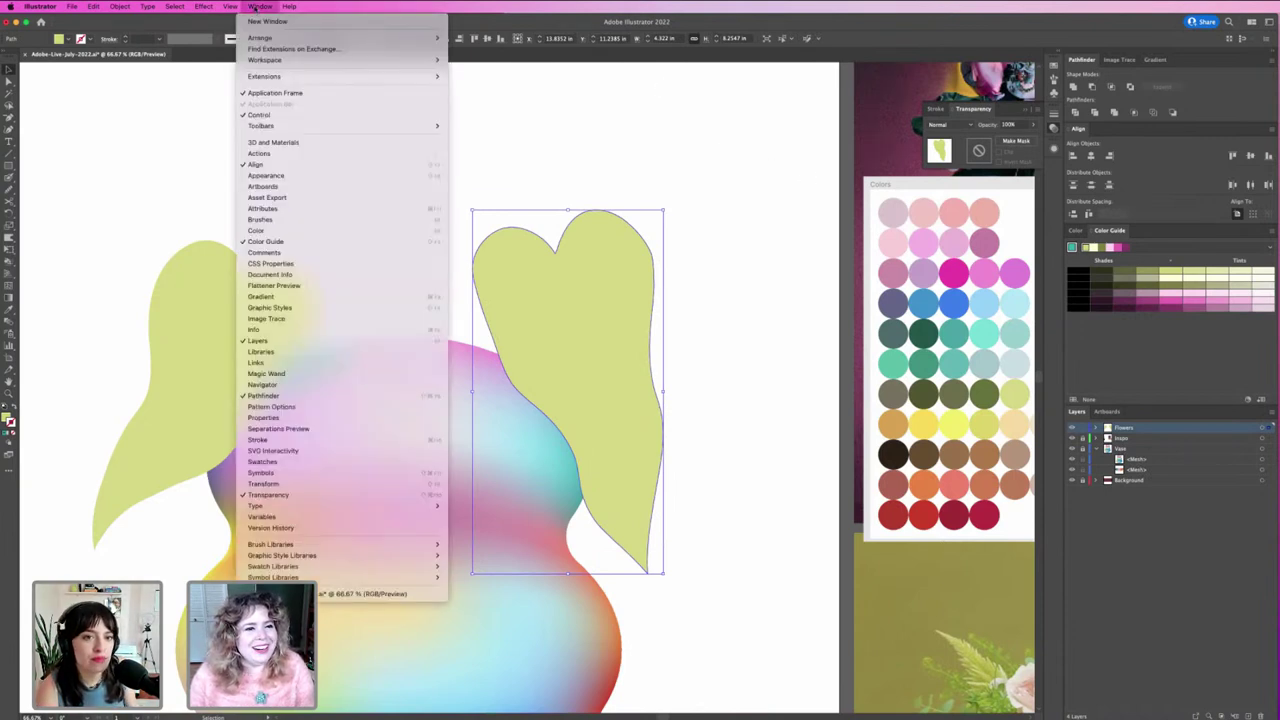
{"action": "left_click", "coordinate": [262, 296]}
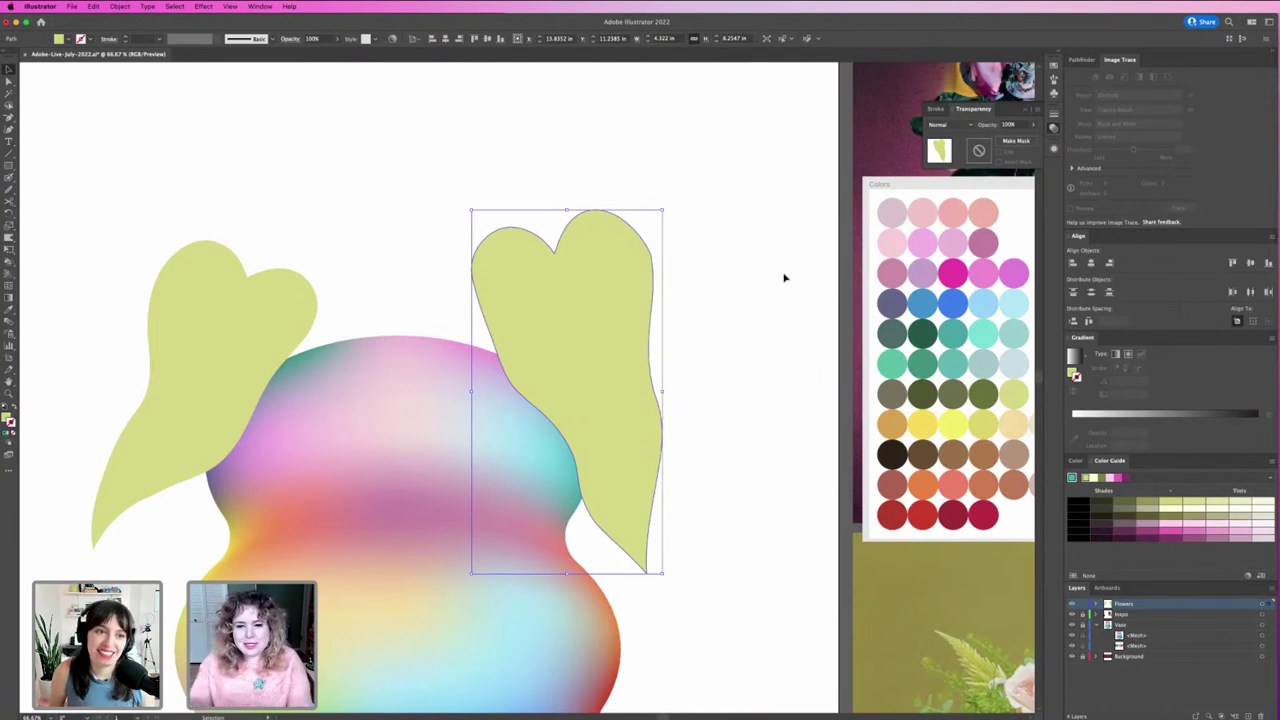
{"action": "left_click", "coordinate": [1077, 461]}
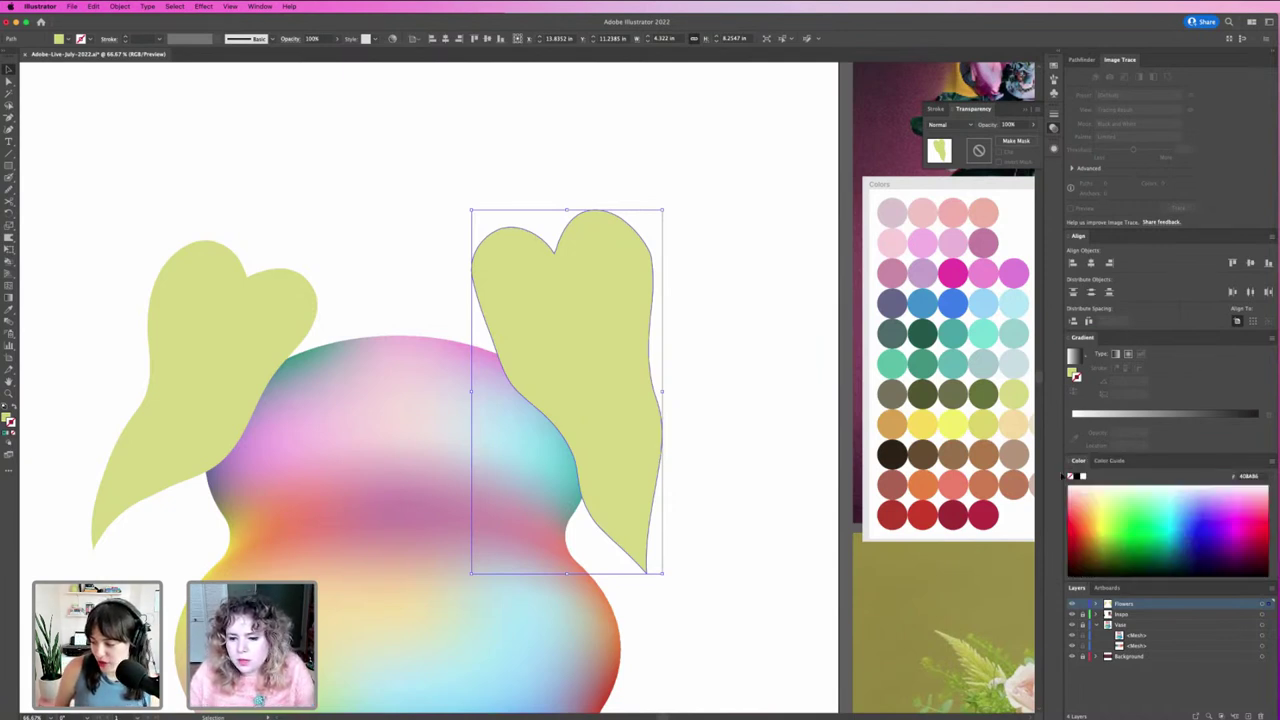
{"action": "left_click", "coordinate": [1276, 461]}
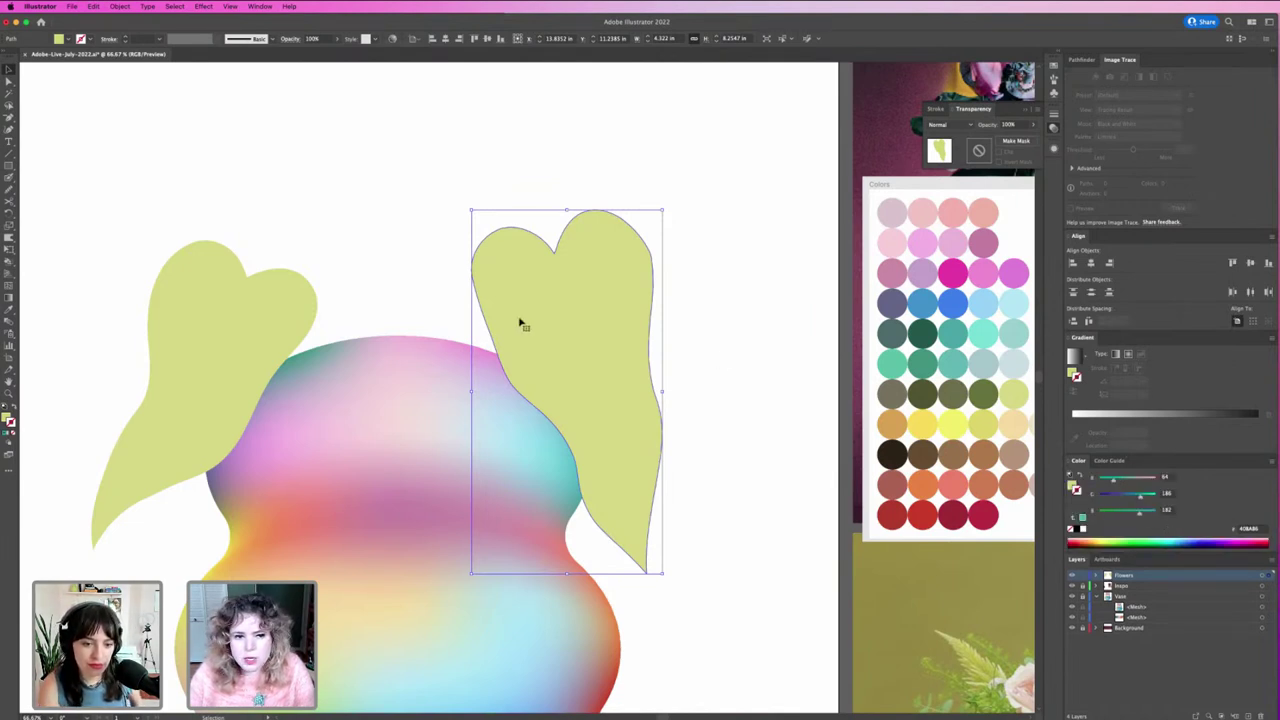
{"action": "left_click", "coordinate": [769, 380]}
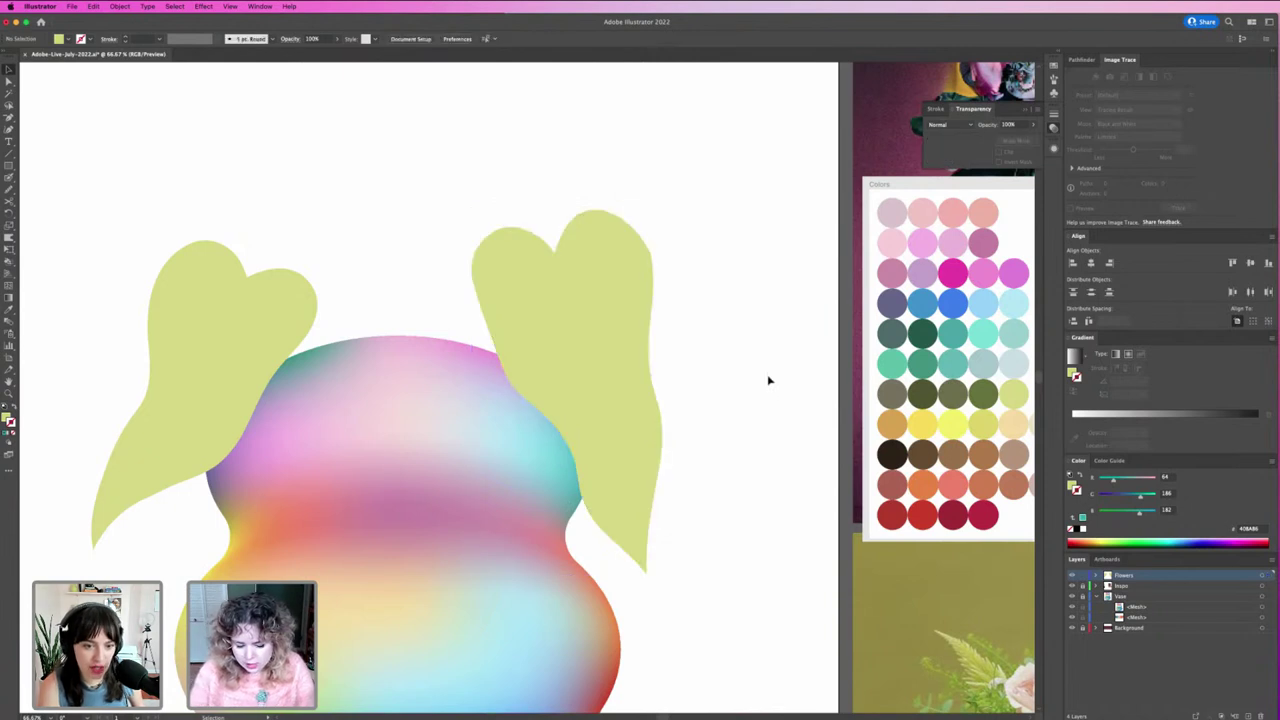
{"action": "key", "text": "b"}
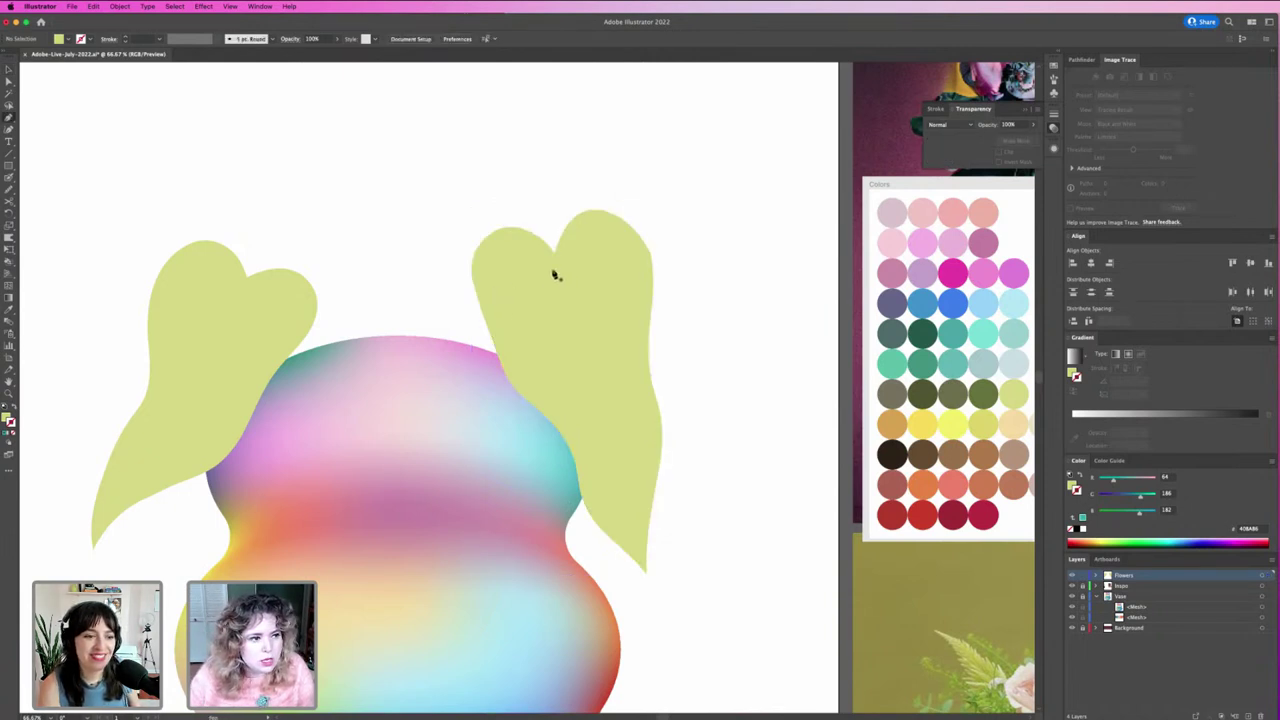
{"action": "key", "text": "n"}
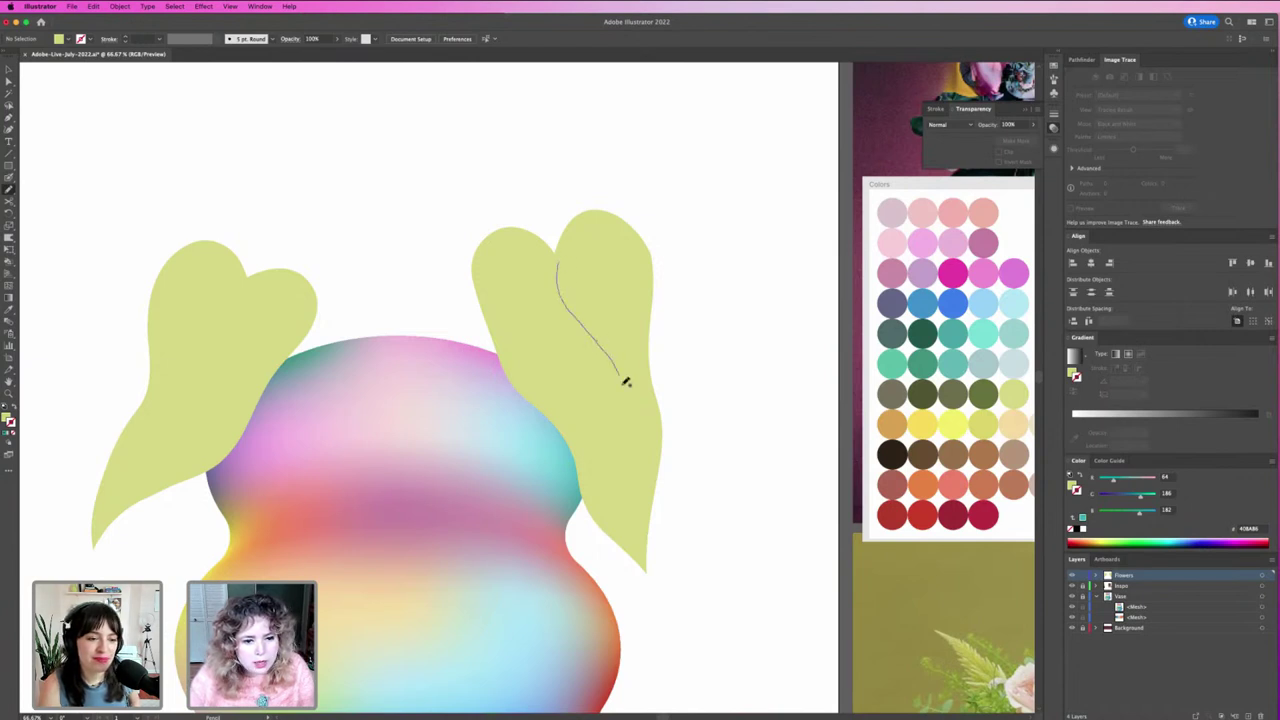
Step: Draw a vein down the right leaf and make it a thin dark-green stroke
{"action": "left_click_drag", "start_coordinate": [626, 381], "coordinate": [640, 551]}
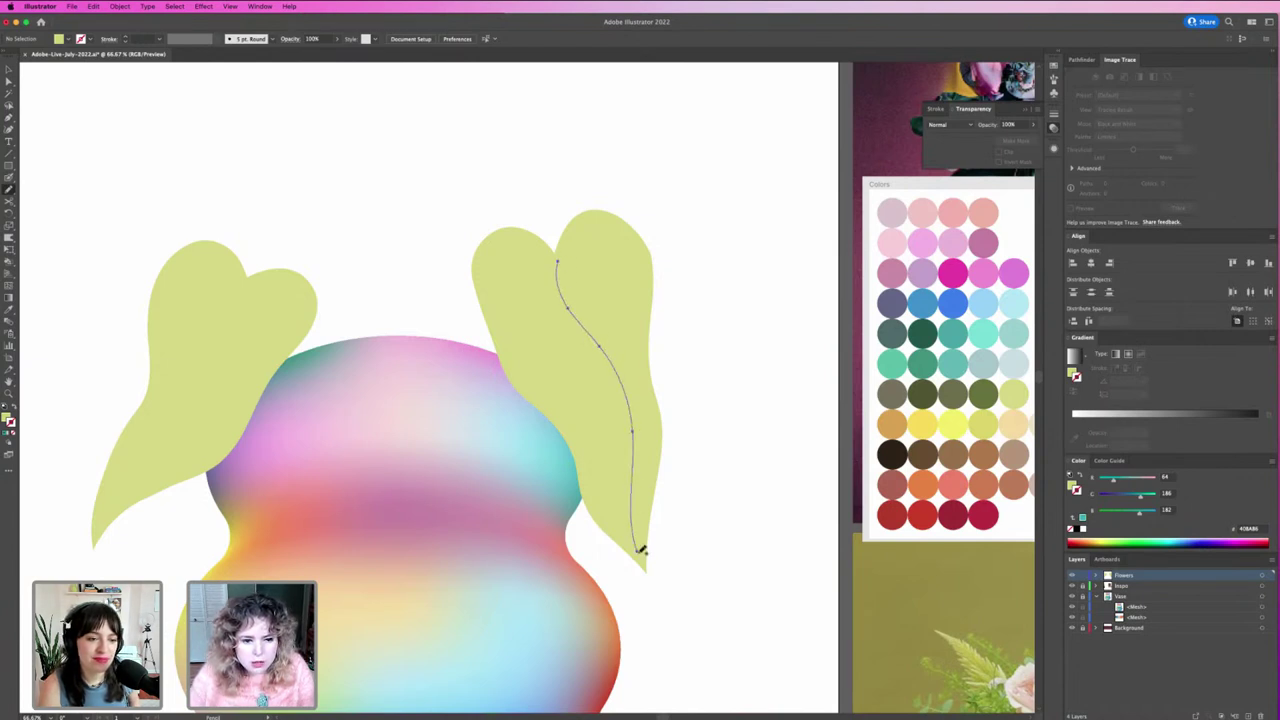
{"action": "left_click", "coordinate": [672, 395]}
{"action": "left_click", "coordinate": [633, 409]}
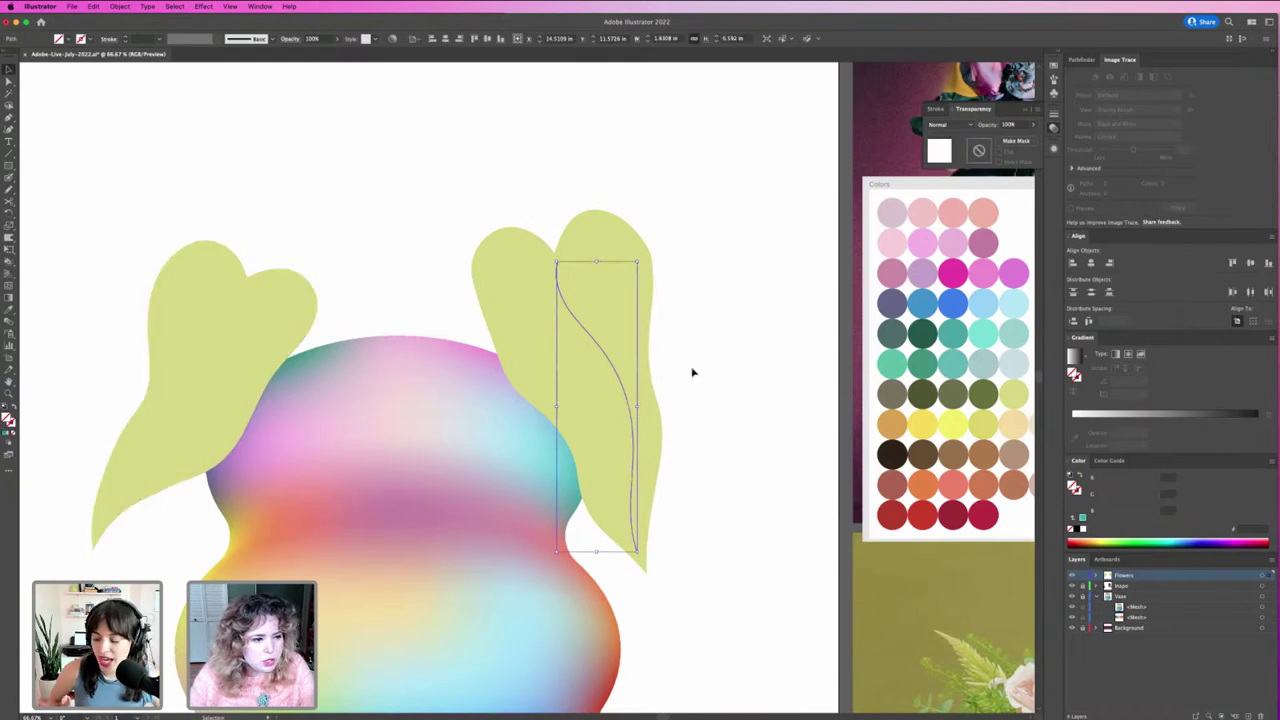
{"action": "key", "text": "shift+x"}
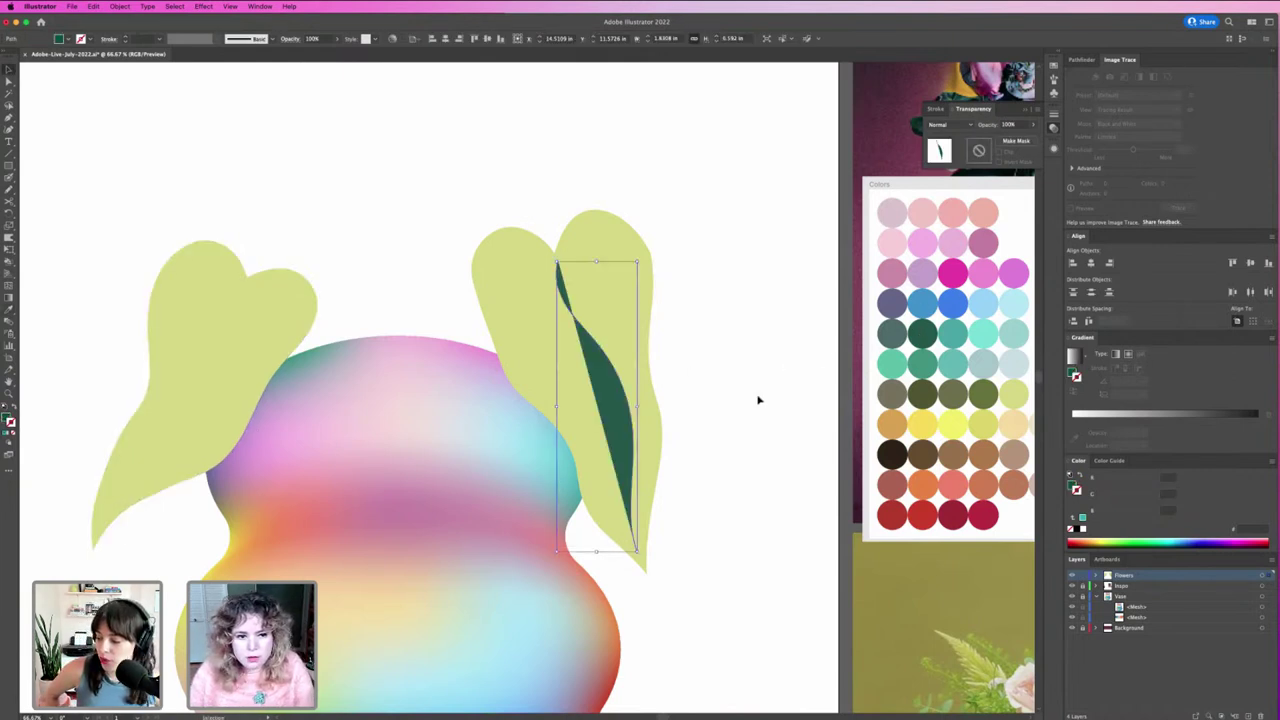
{"action": "key", "text": "shift+x"}
{"action": "left_click", "coordinate": [271, 251]}
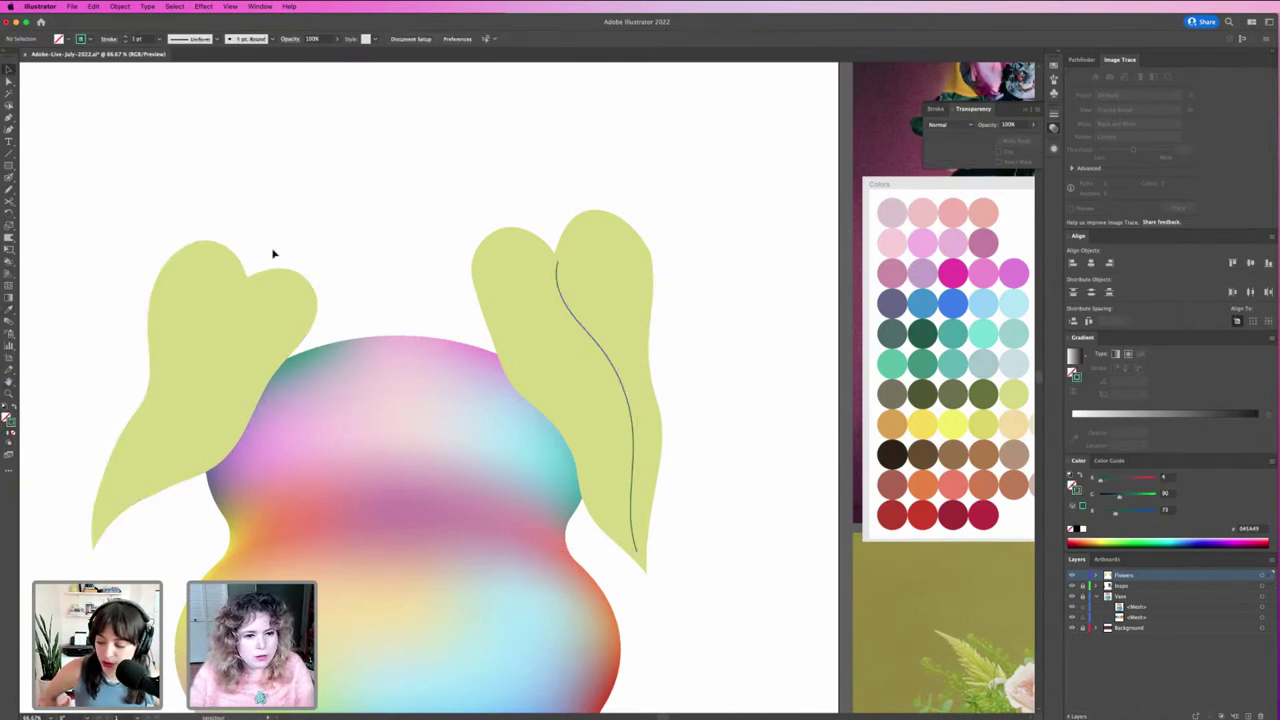
Step: Adjust the vein's top anchor with Direct Selection, then select the left leaf
{"action": "key", "text": "p"}
{"action": "key", "text": "a"}
{"action": "left_click_drag", "start_coordinate": [557, 262], "coordinate": [553, 262]}
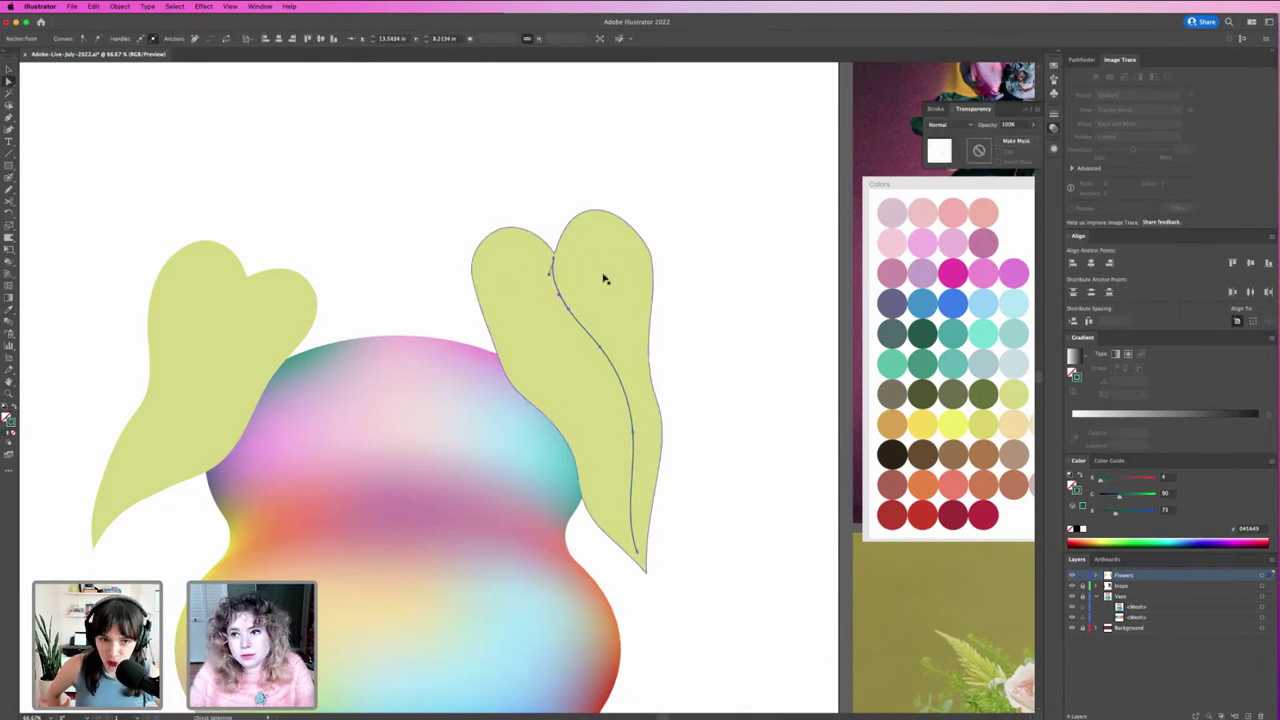
{"action": "left_click", "coordinate": [714, 356]}
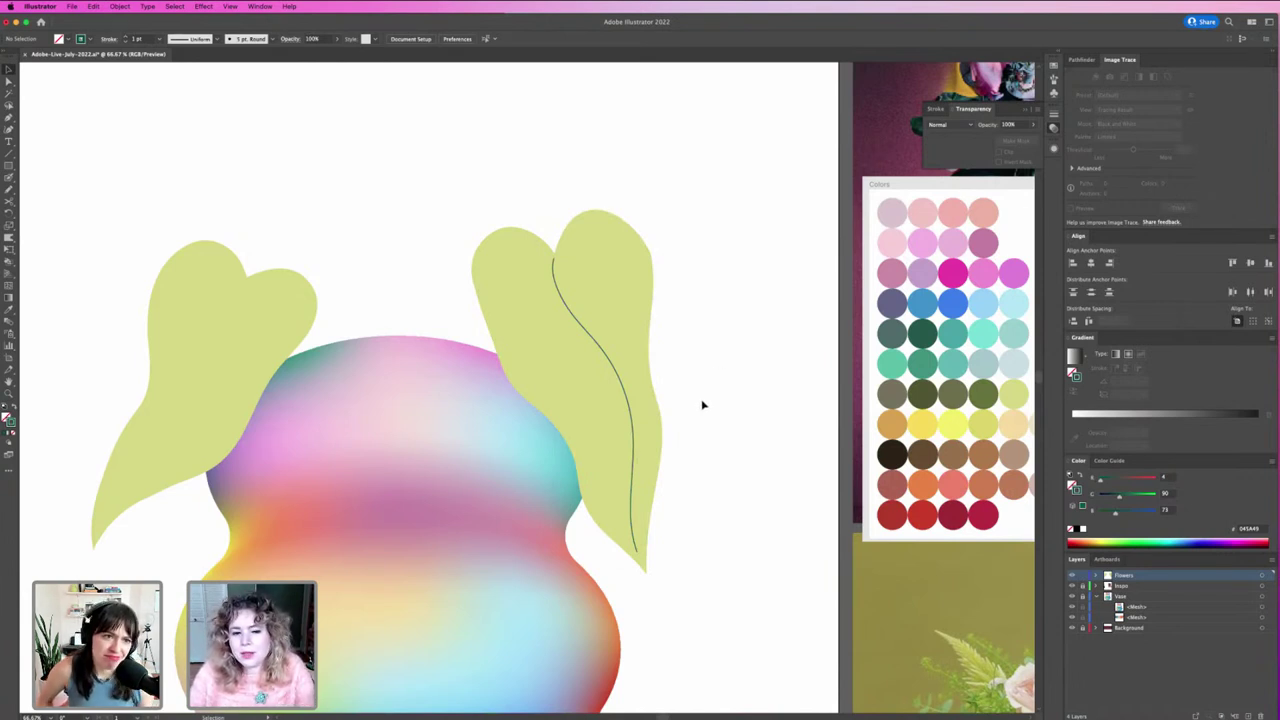
{"action": "left_click", "coordinate": [168, 343]}
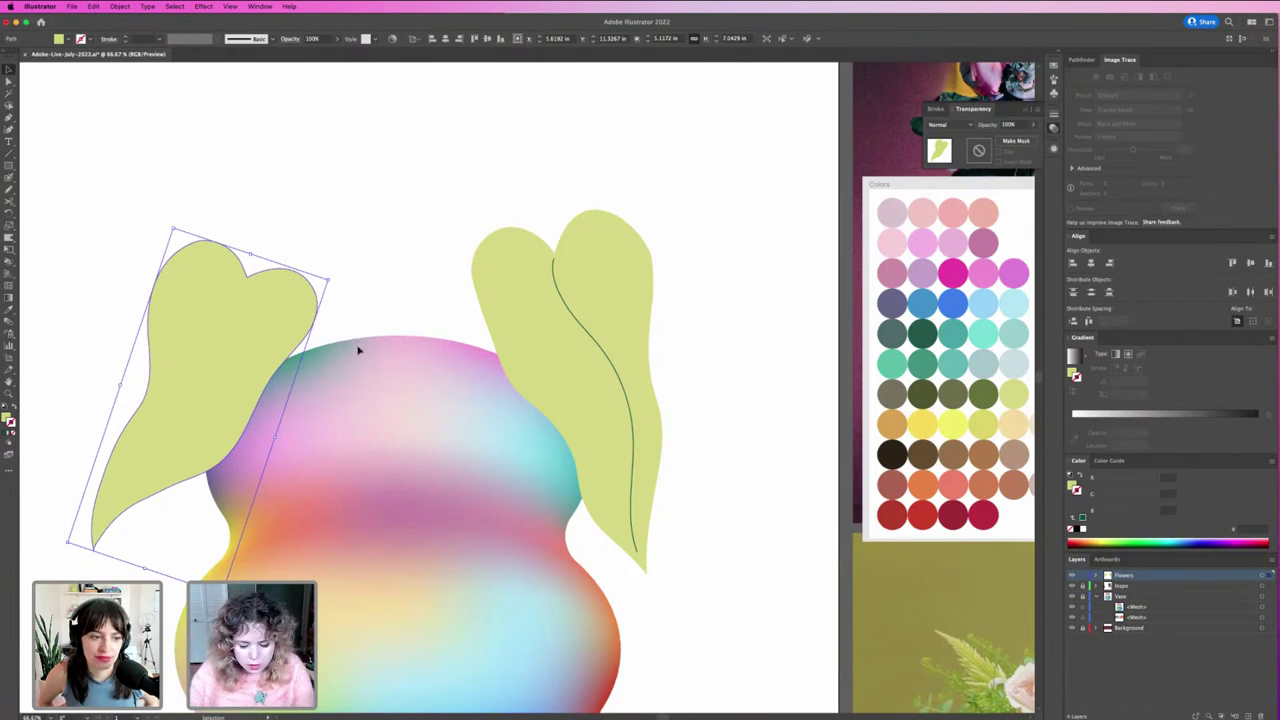
Step: Draw a freehand vein line down the left leaf and keep it unfilled
{"action": "key", "text": "n"}
{"action": "mouse_move", "coordinate": [241, 289]}
{"action": "left_mouse_down"}
{"action": "mouse_move", "coordinate": [216, 320]}
{"action": "mouse_move", "coordinate": [197, 437]}
{"action": "left_mouse_up"}
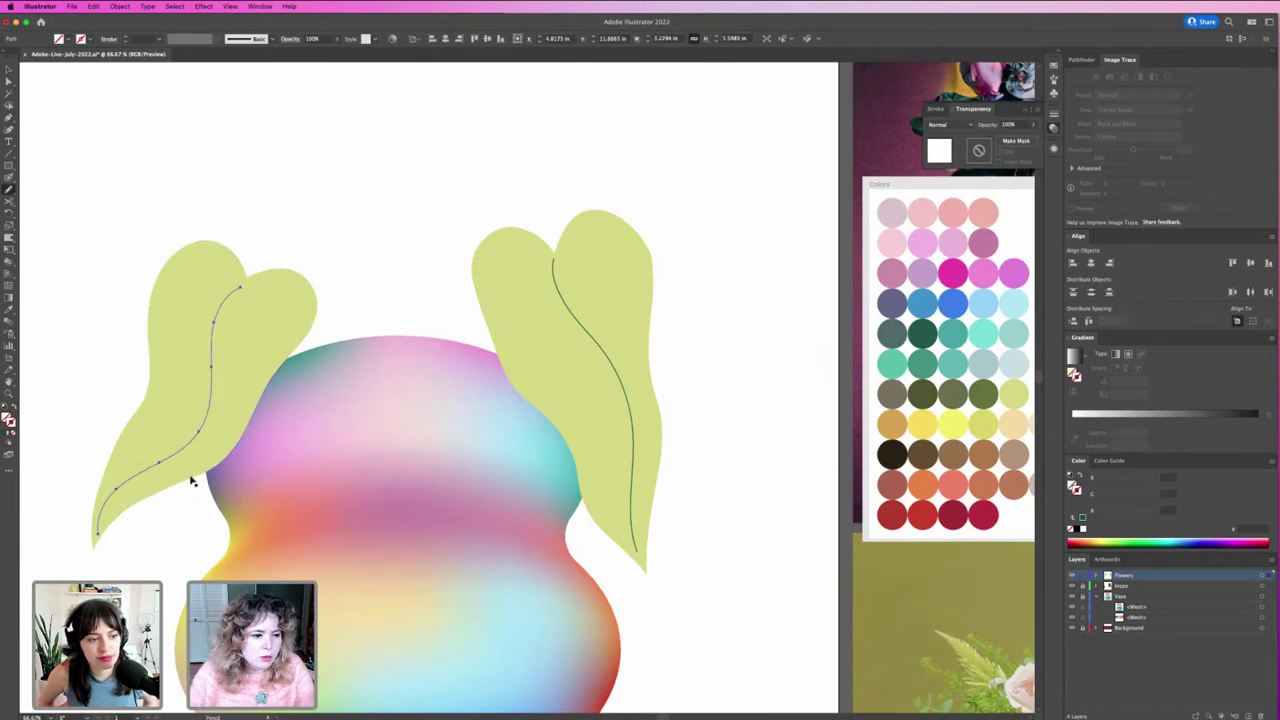
{"action": "key", "text": "v"}
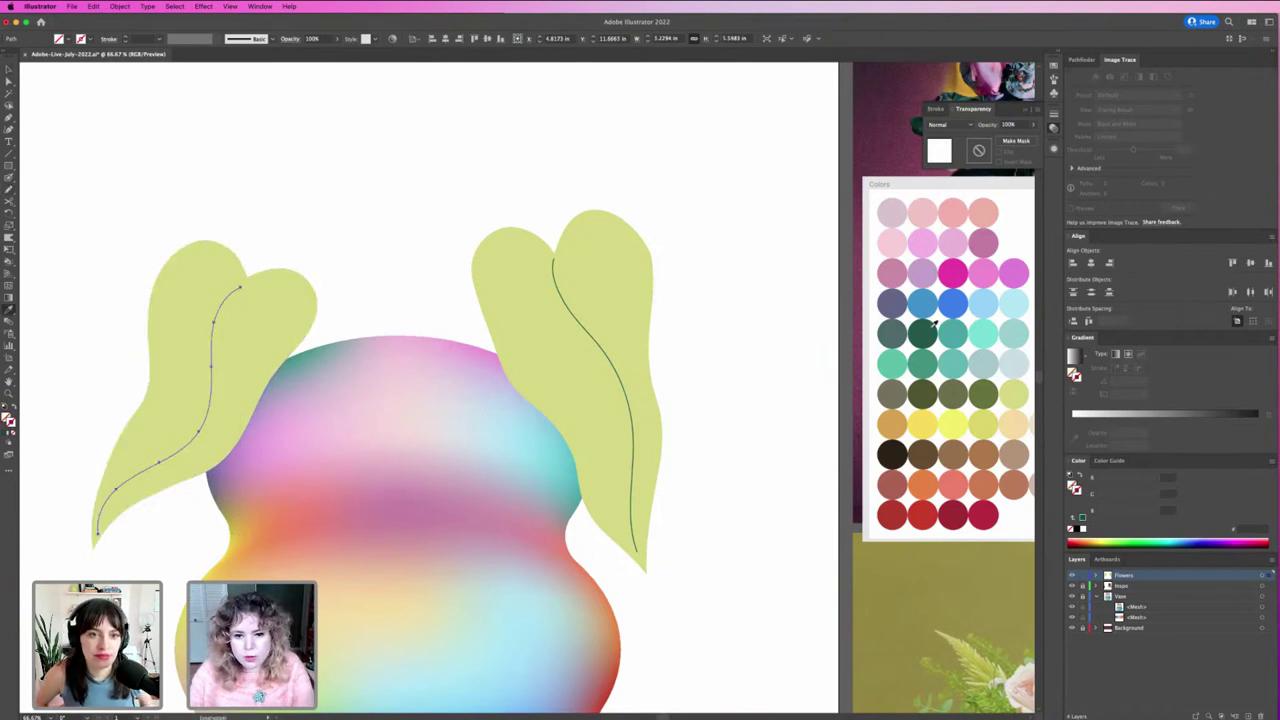
{"action": "left_click", "coordinate": [925, 362]}
{"action": "key", "text": "ctrl+z"}
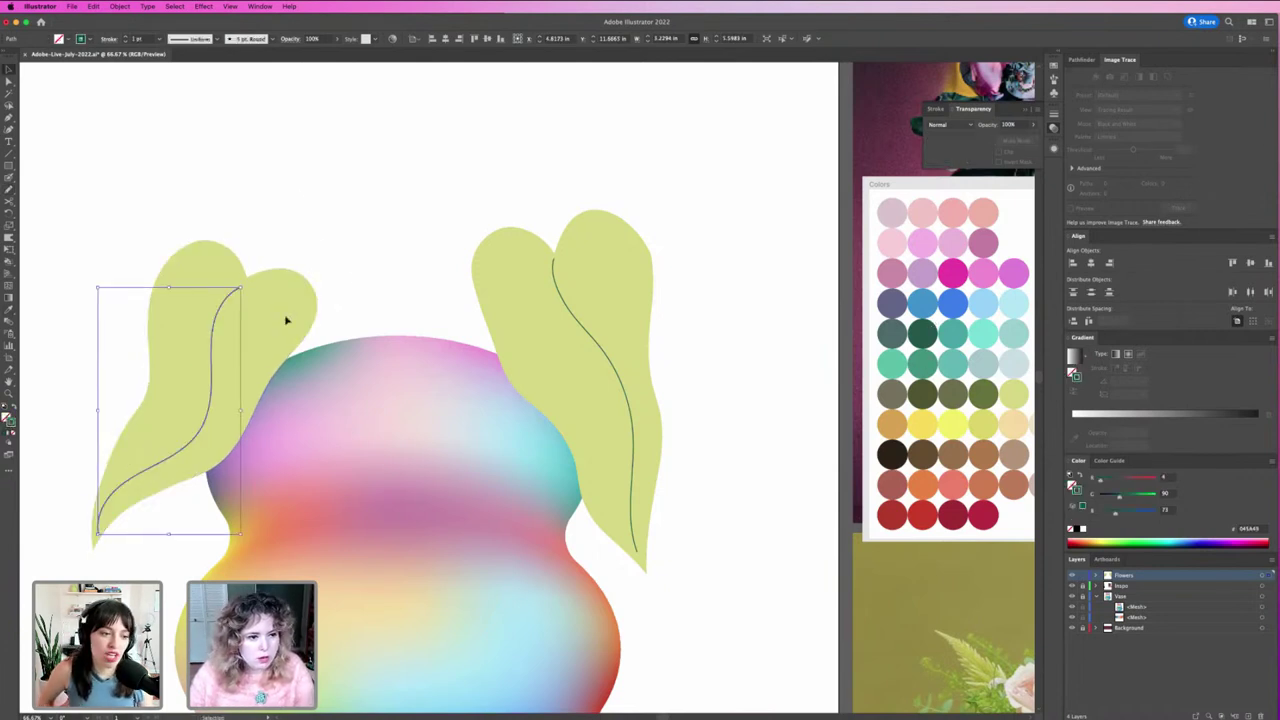
{"action": "left_click", "coordinate": [206, 414]}
Step: Reshape the left leaf's vein line along its lower part and centre
{"action": "key", "text": "a"}
{"action": "left_click", "coordinate": [205, 425]}
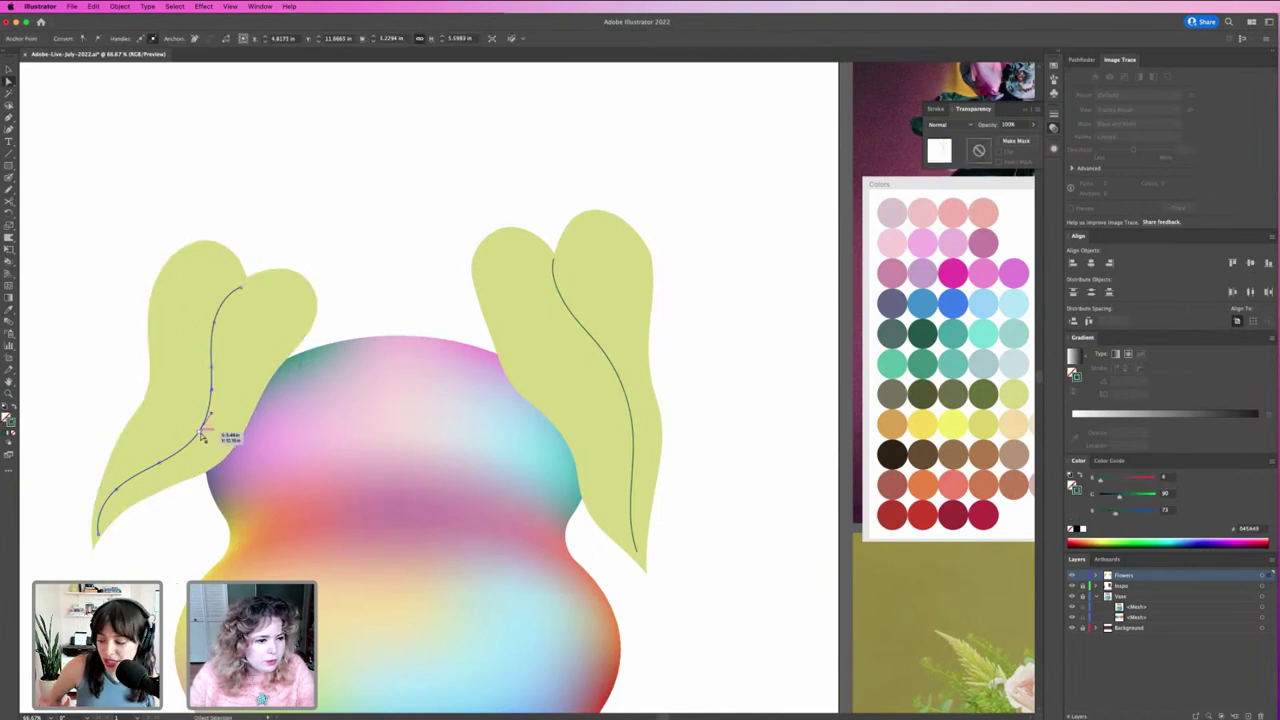
{"action": "left_click", "coordinate": [183, 538]}
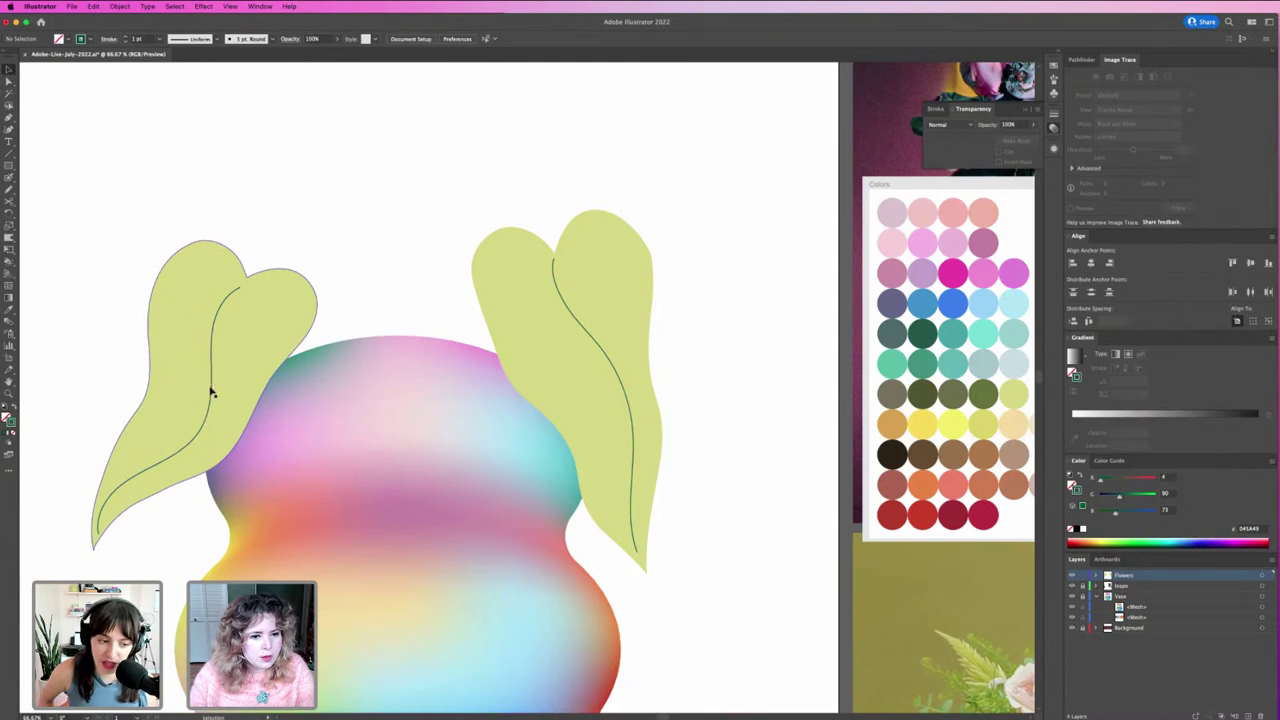
{"action": "left_click", "coordinate": [211, 392]}
{"action": "key", "text": "shift+e"}
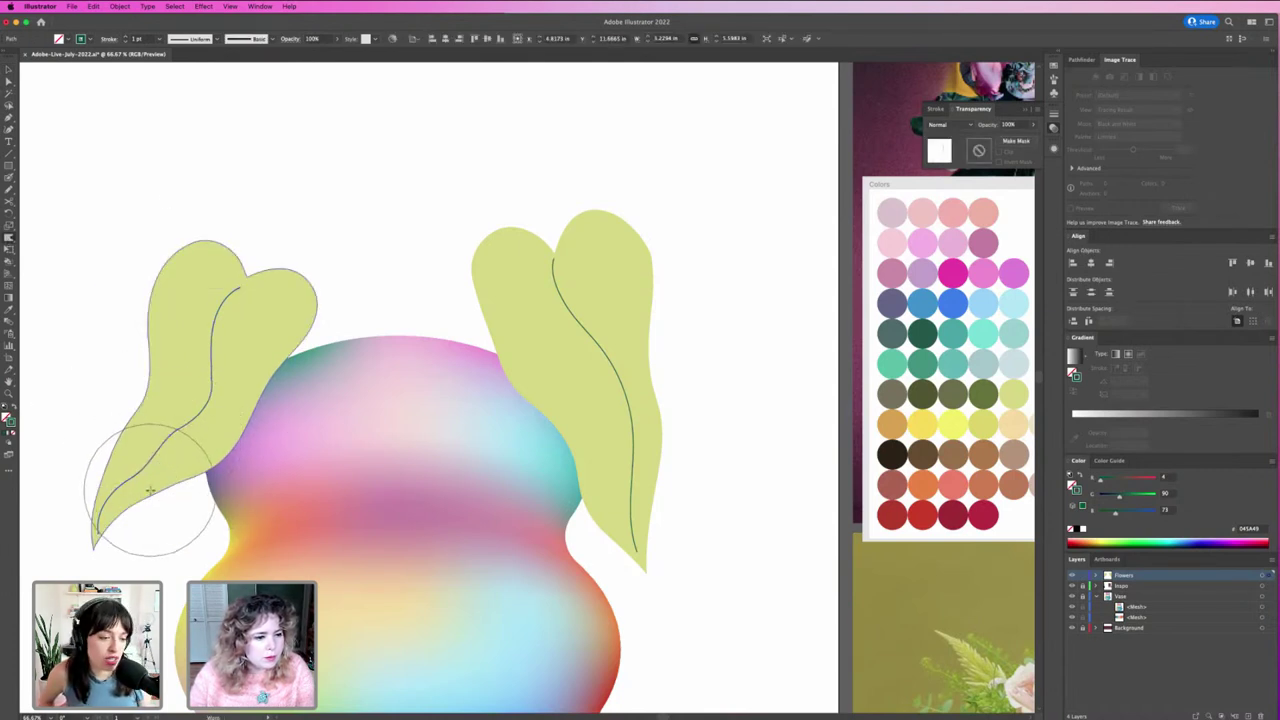
{"action": "left_click_drag", "start_coordinate": [114, 471], "coordinate": [166, 500]}
{"action": "left_click_drag", "start_coordinate": [224, 445], "coordinate": [71, 325]}
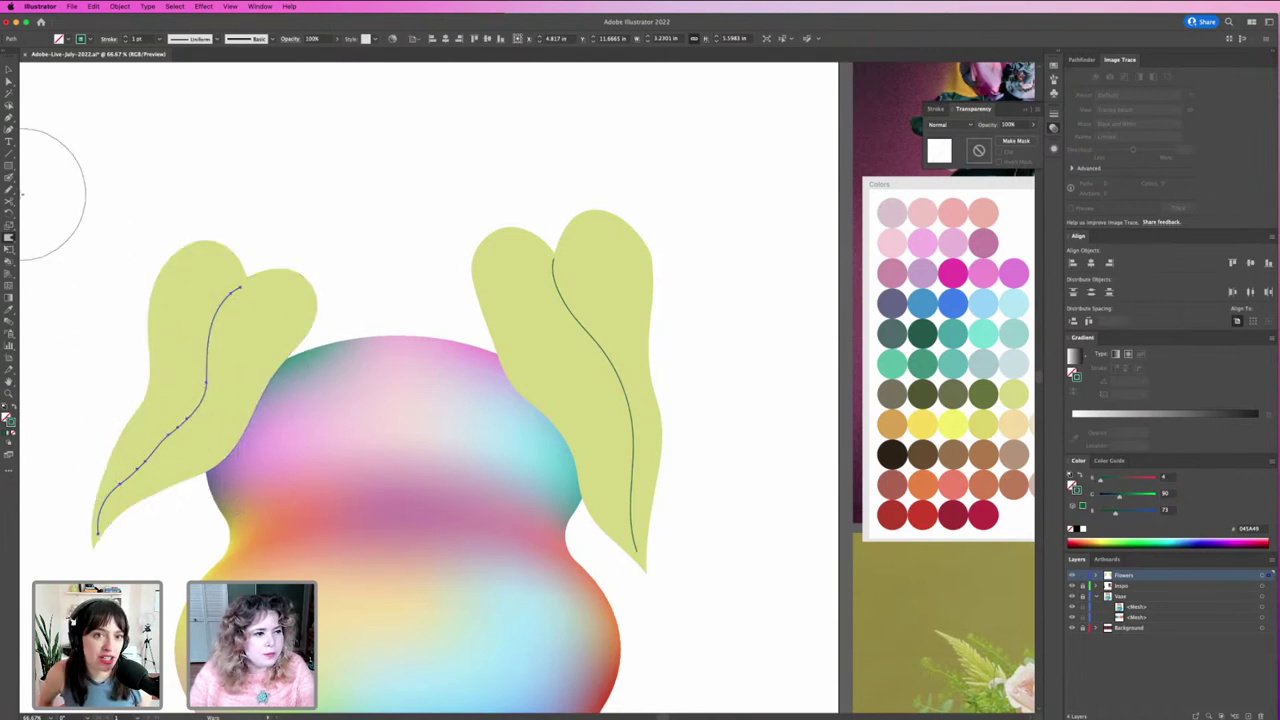
Step: Smooth the lower and upper parts of the vein line with the Smooth tool
{"action": "left_click", "coordinate": [9, 189]}
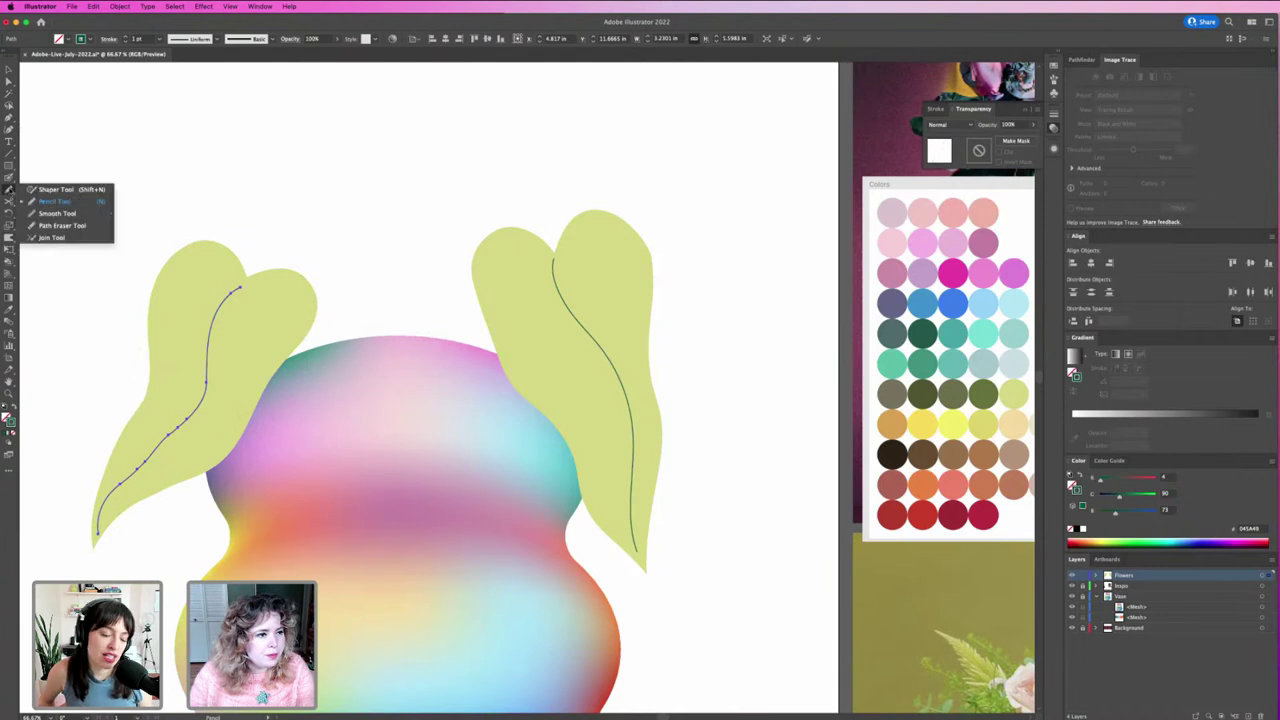
{"action": "left_click", "coordinate": [57, 213]}
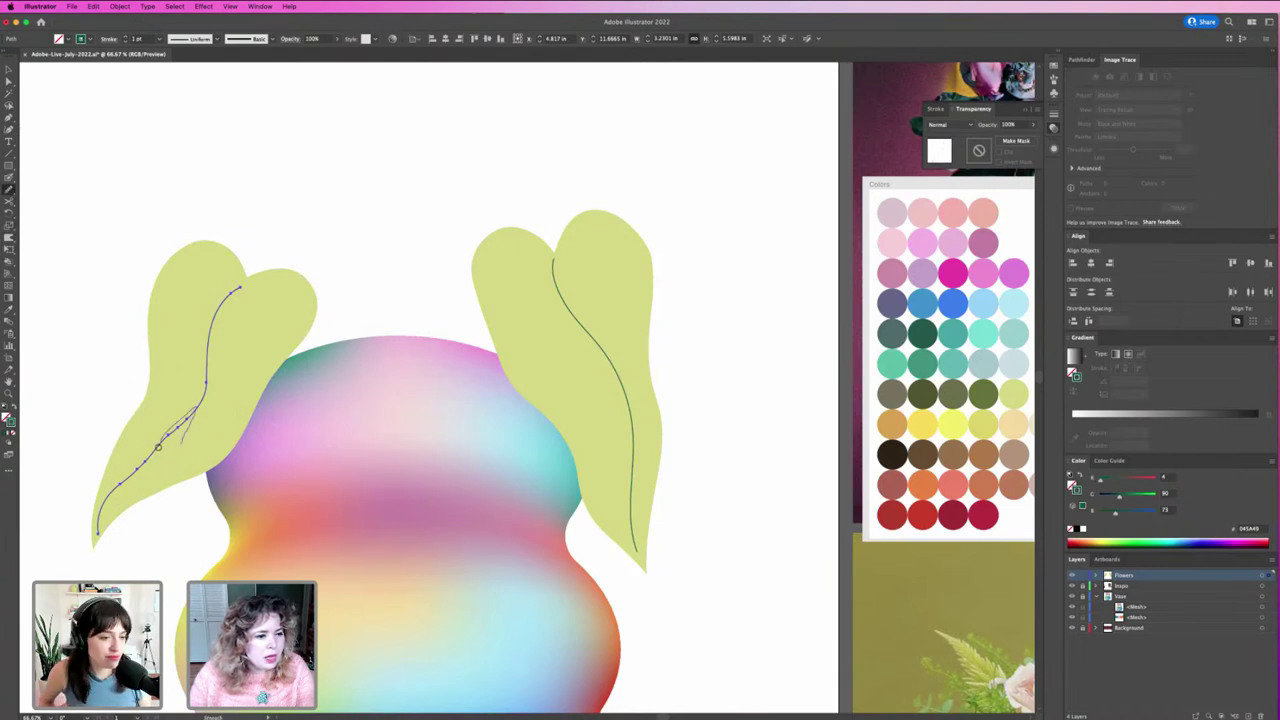
{"action": "left_click_drag", "start_coordinate": [138, 464], "coordinate": [174, 434]}
{"action": "left_click_drag", "start_coordinate": [118, 486], "coordinate": [204, 374]}
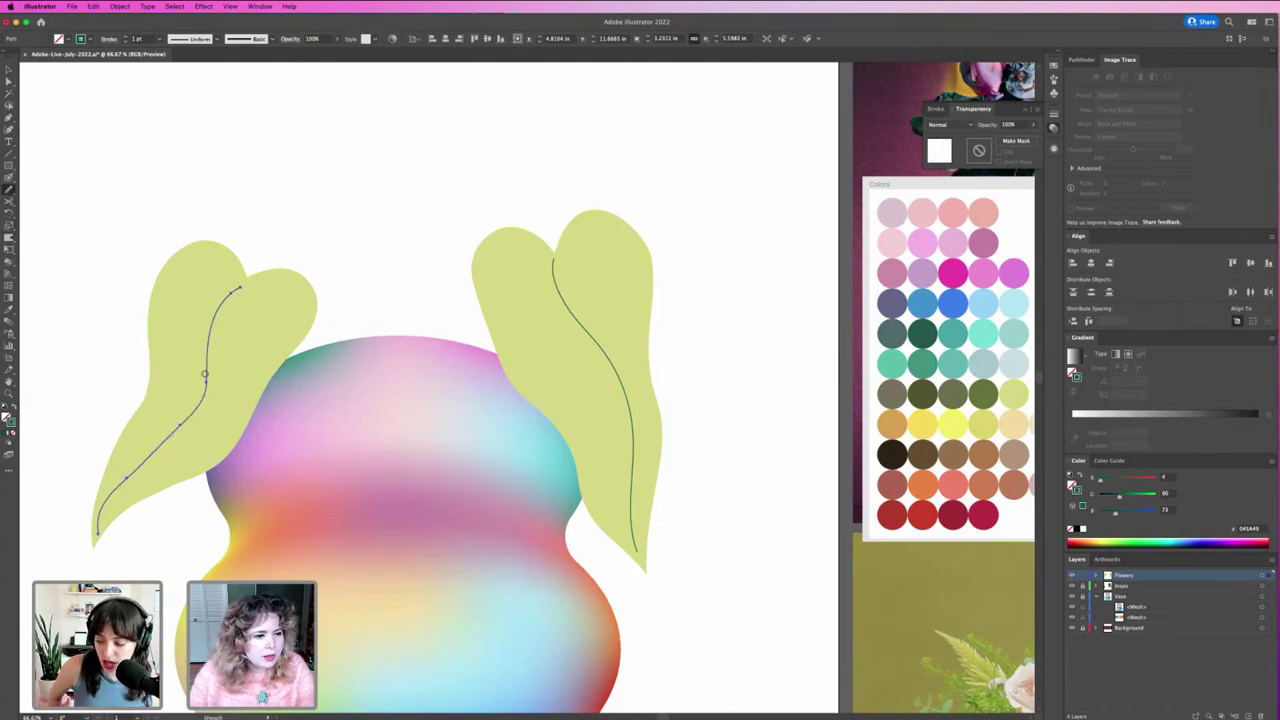
{"action": "key", "text": "v"}
{"action": "left_click", "coordinate": [130, 329]}
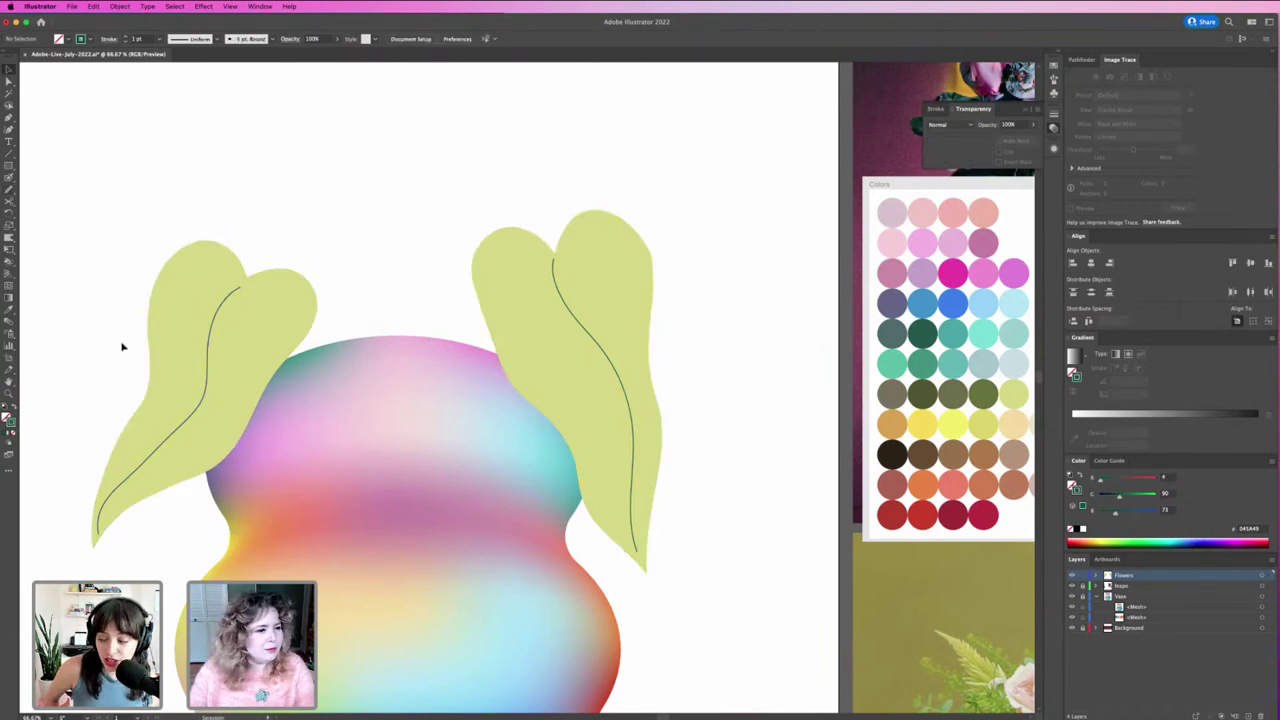
Step: Warp the left vein into a gentler curve, then deselect it
{"action": "left_click", "coordinate": [199, 404]}
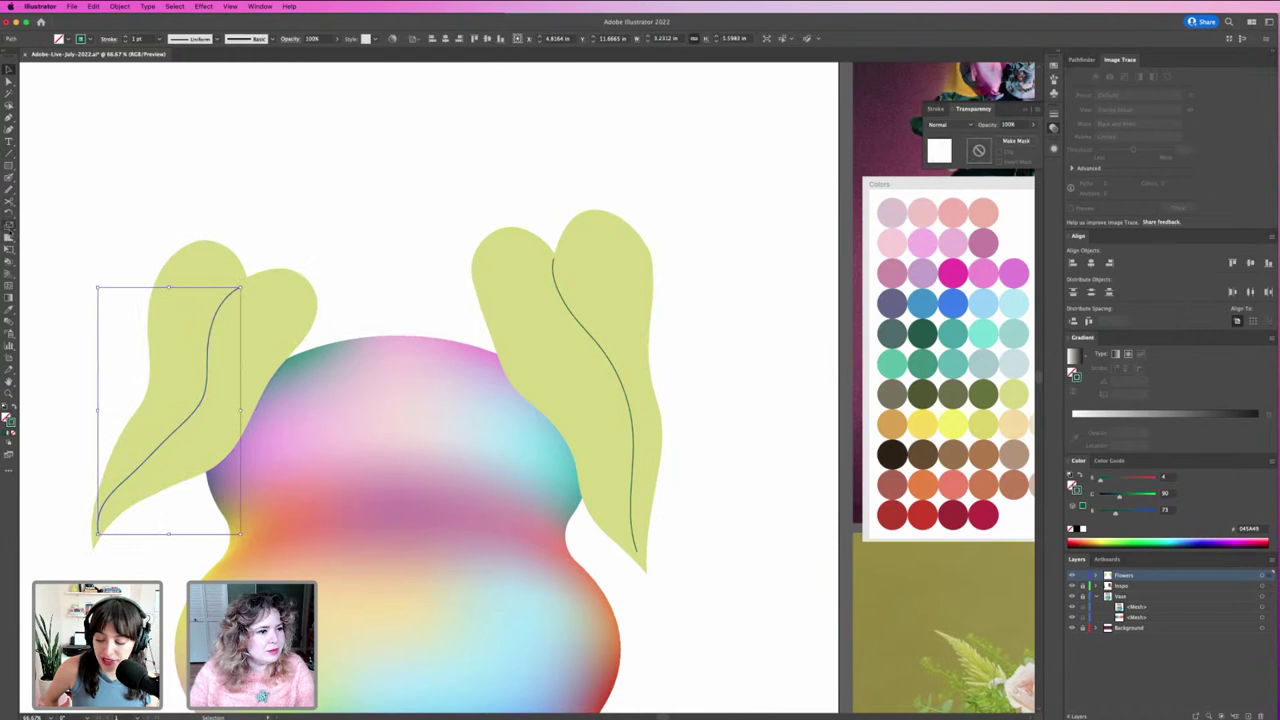
{"action": "left_click", "coordinate": [9, 232]}
{"action": "left_click_drag", "start_coordinate": [115, 380], "coordinate": [140, 391]}
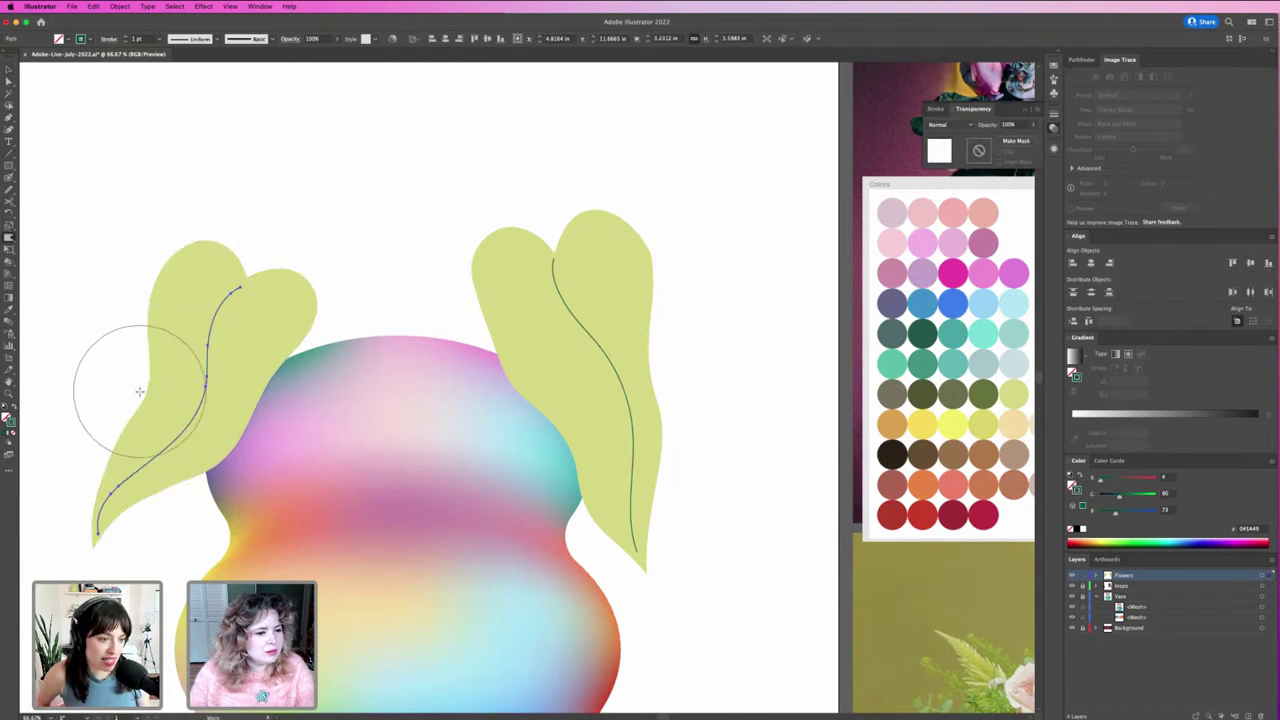
{"action": "key", "text": "v"}
{"action": "left_click", "coordinate": [63, 326]}
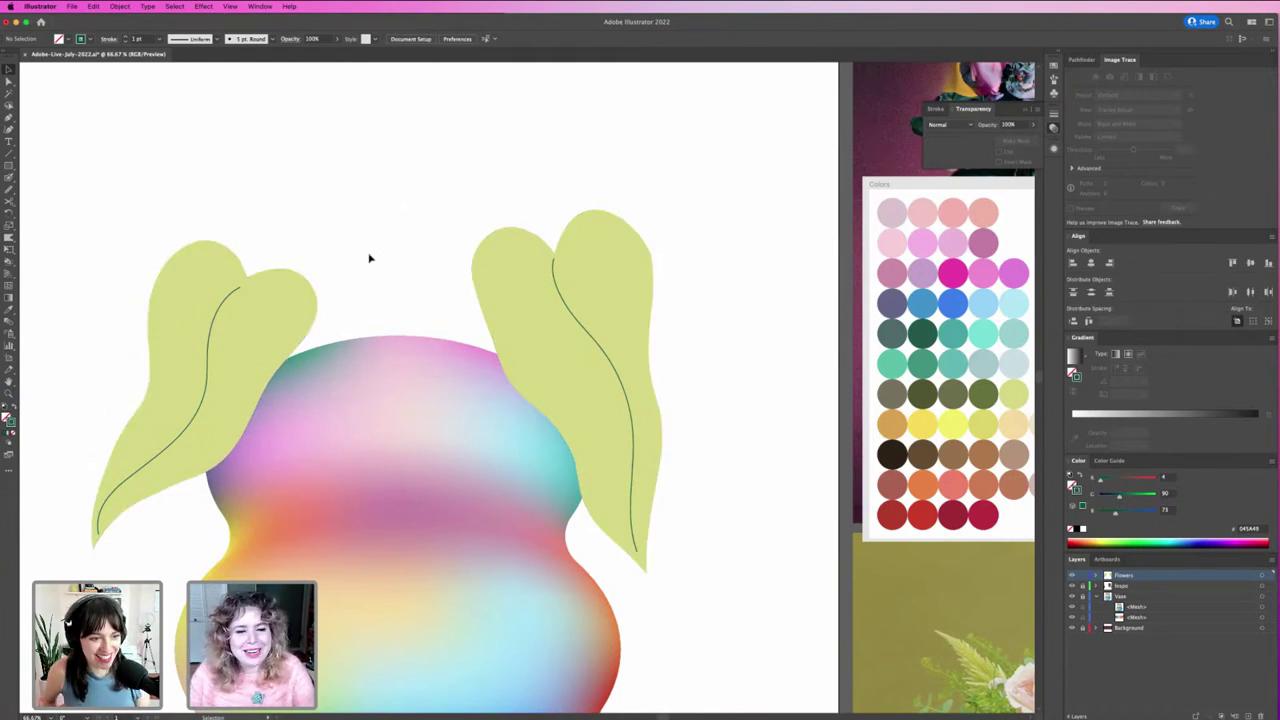
{"action": "left_click", "coordinate": [492, 325]}
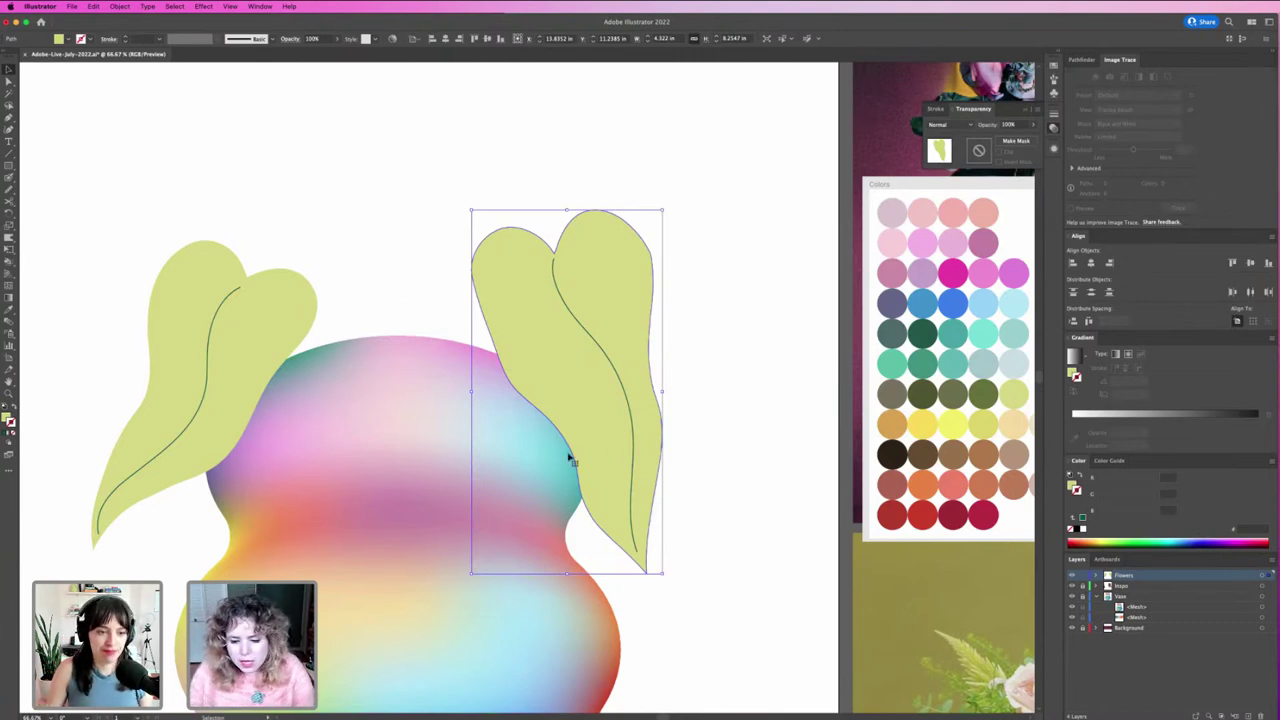
Step: Zoom out to show the whole artboard and deselect the right leaf
{"action": "scroll", "coordinate": [441, 460], "scroll_direction": "down", "scroll_amount": 1}
{"action": "scroll", "coordinate": [500, 360], "scroll_direction": "down", "scroll_amount": 3}
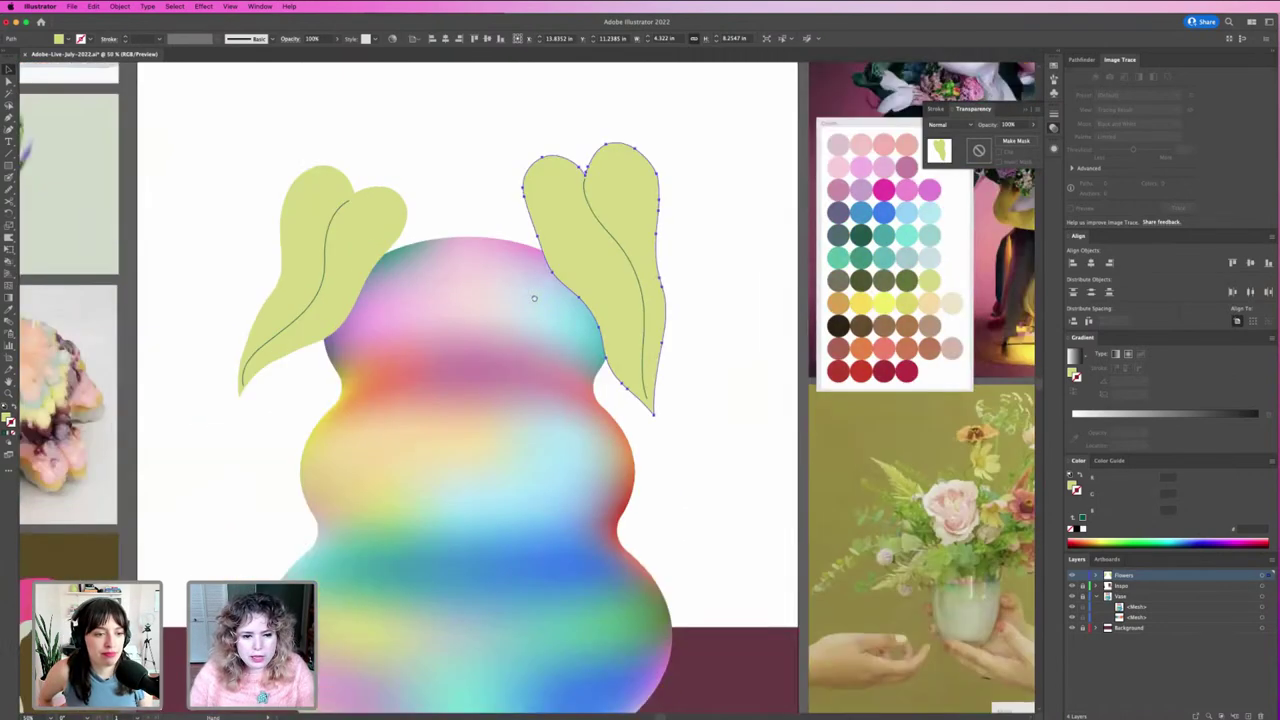
{"action": "scroll", "coordinate": [532, 315], "scroll_direction": "down", "scroll_amount": 2}
{"action": "scroll", "coordinate": [534, 336], "scroll_direction": "up", "scroll_amount": 2}
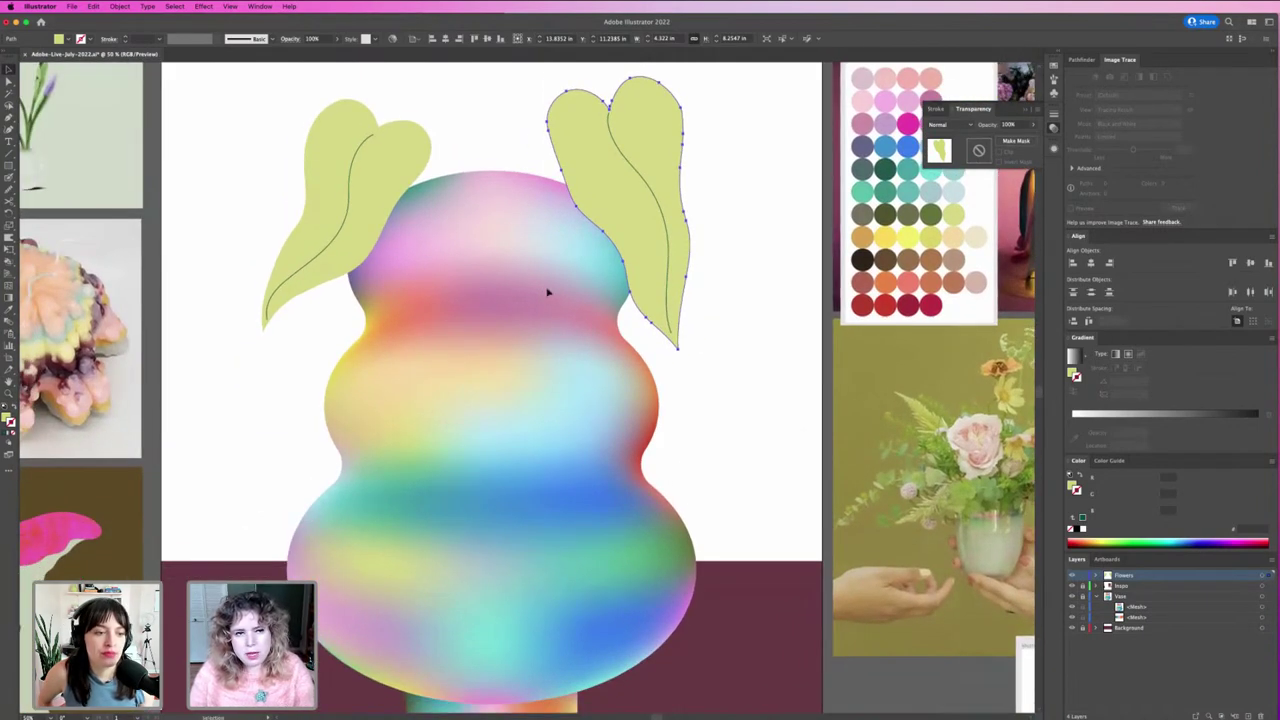
{"action": "scroll", "coordinate": [548, 292], "scroll_direction": "up", "scroll_amount": 1}
{"action": "key", "text": "ctrl+minus"}
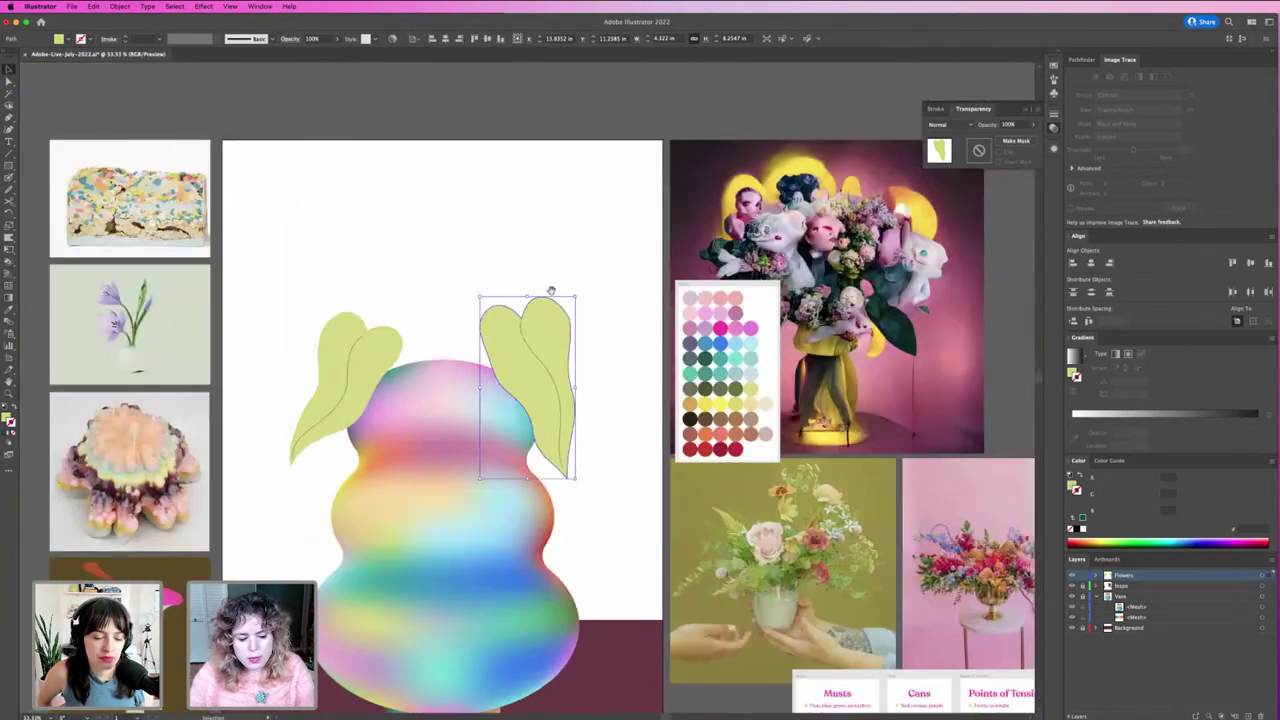
{"action": "scroll", "coordinate": [531, 357], "scroll_direction": "left", "scroll_amount": 3}
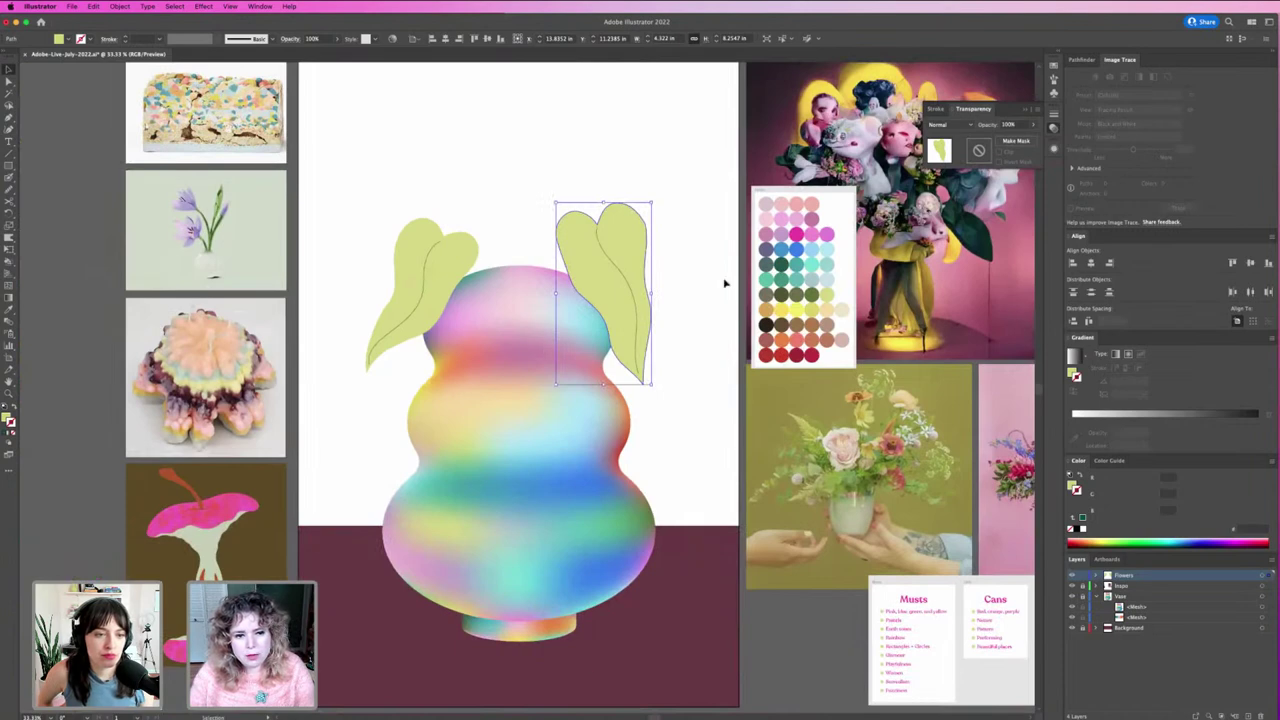
{"action": "left_click", "coordinate": [543, 271]}
{"action": "scroll", "coordinate": [543, 271], "scroll_direction": "left", "scroll_amount": 3}
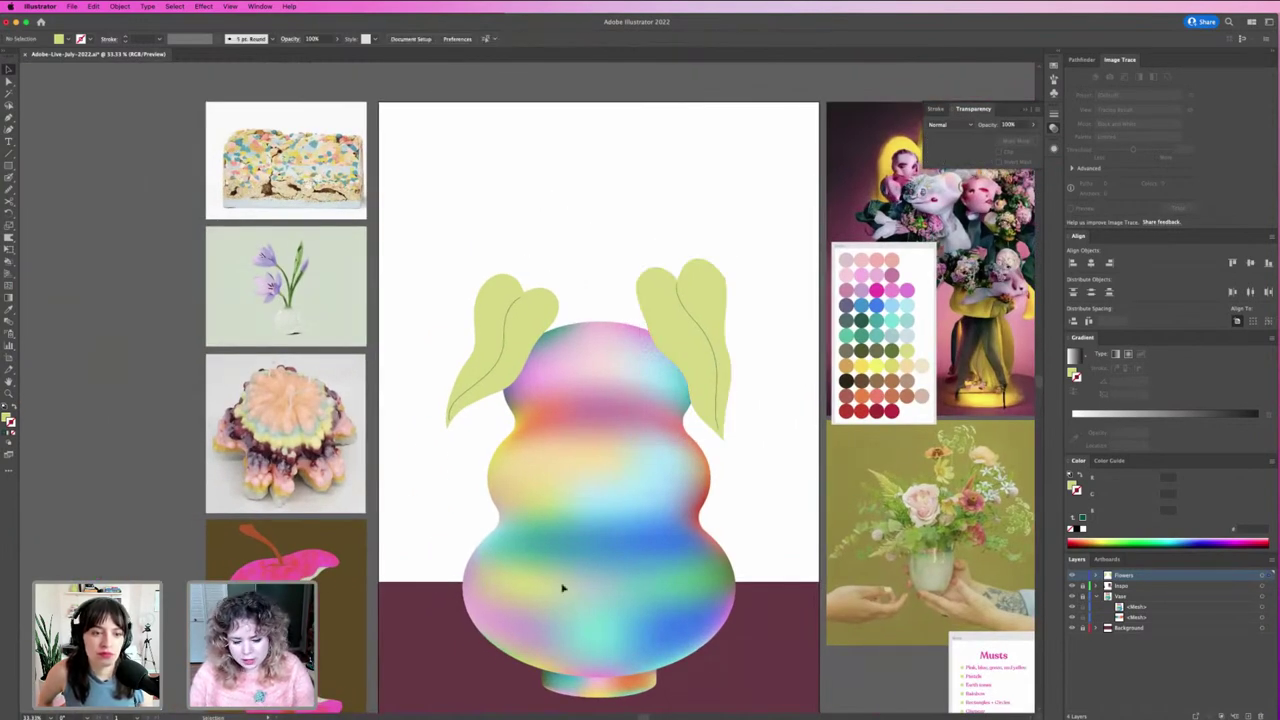
Step: Draw a small triangular path with the Pen tool at the artboard's upper left
{"action": "key", "text": "p"}
{"action": "left_click", "coordinate": [406, 195]}
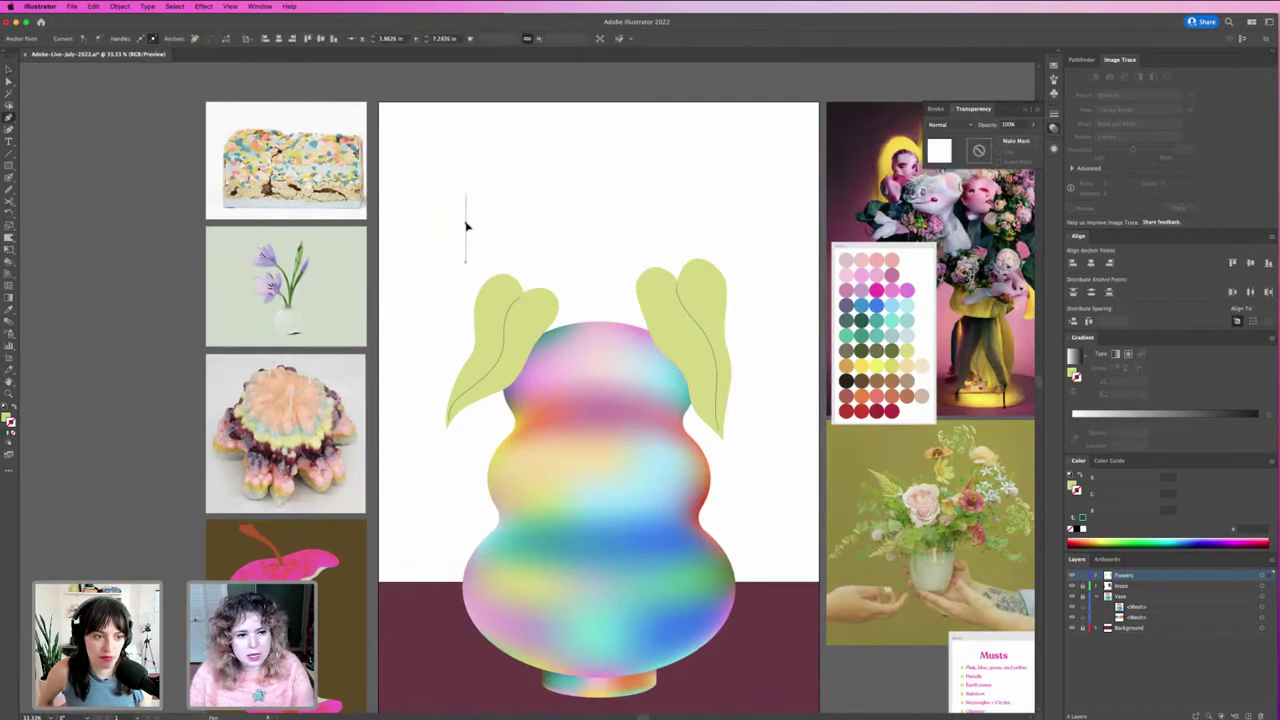
{"action": "left_click", "coordinate": [466, 227]}
{"action": "key", "text": "v"}
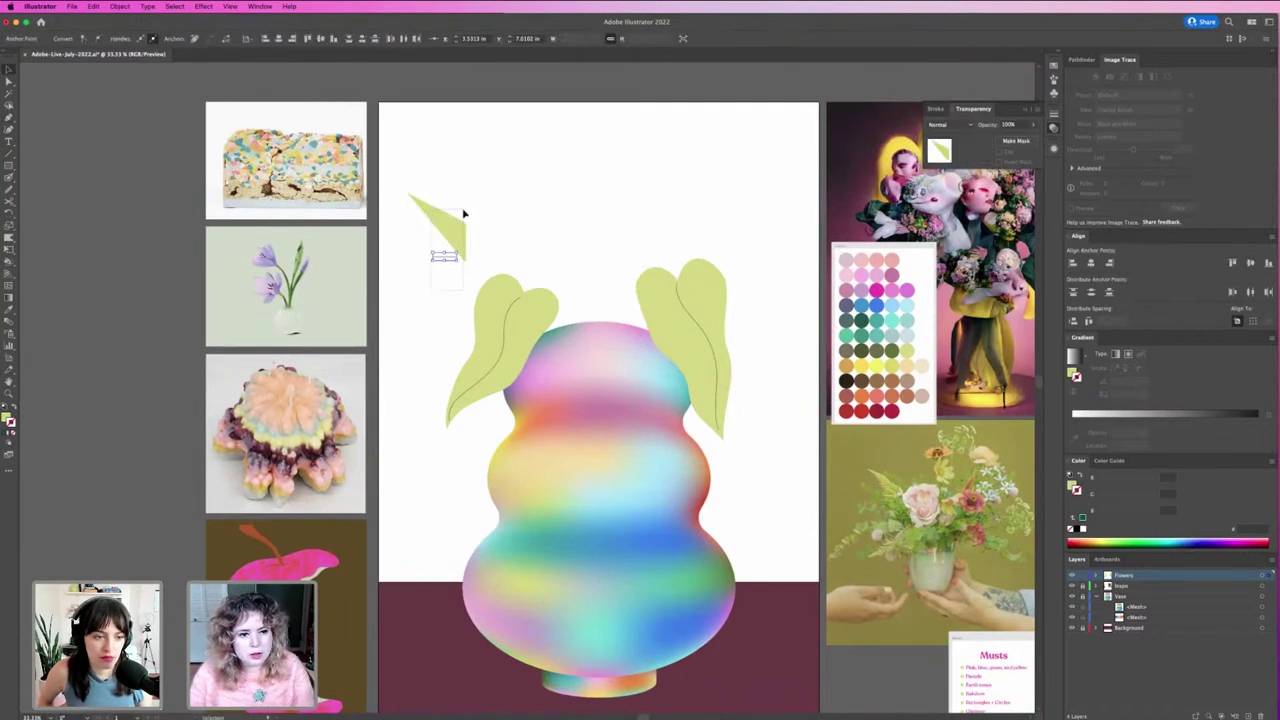
{"action": "key", "text": "shift+x"}
{"action": "left_click", "coordinate": [511, 229]}
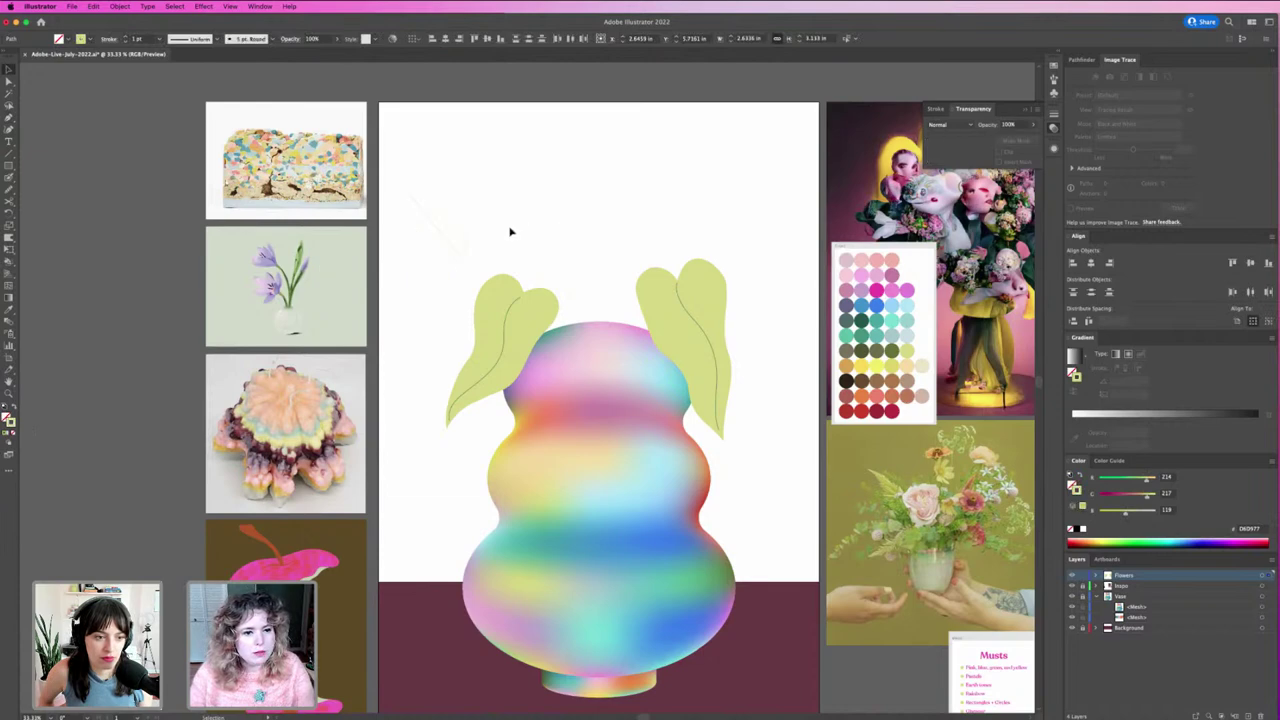
{"action": "left_click_drag", "start_coordinate": [497, 234], "coordinate": [425, 266]}
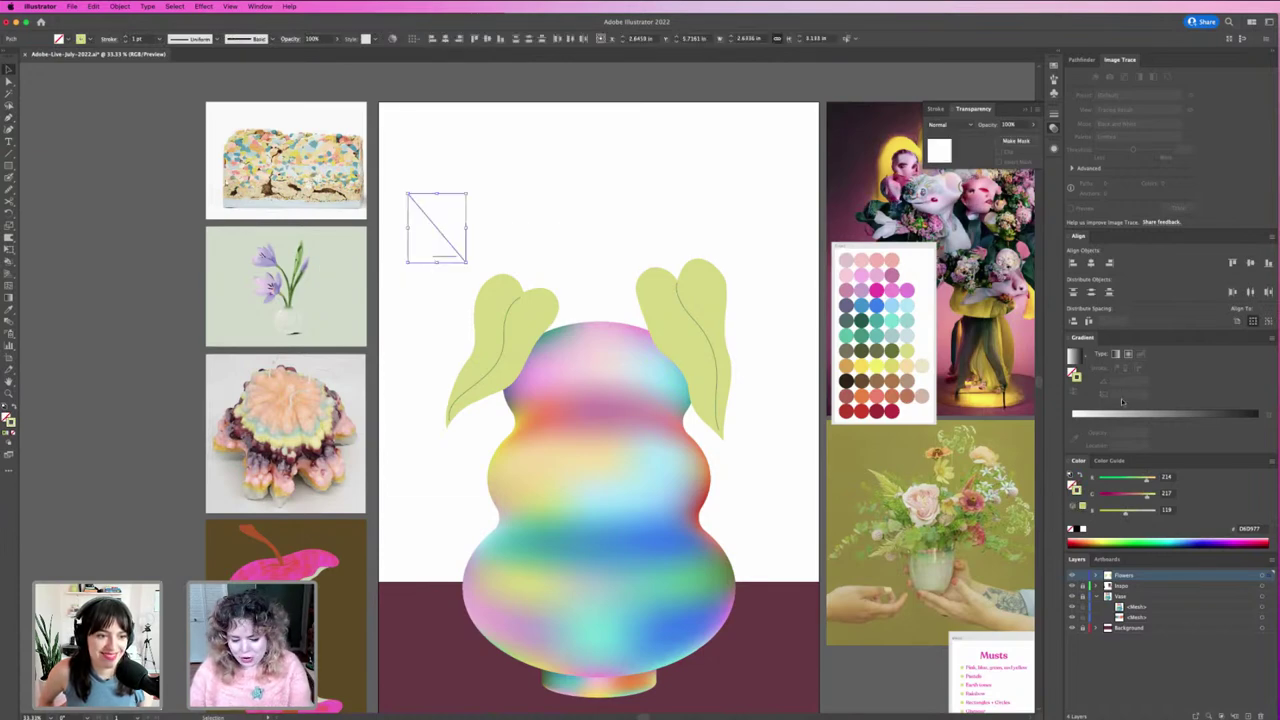
Step: Try a dark red fill on the triangle, undo it, and deselect
{"action": "key", "text": "i"}
{"action": "left_click", "coordinate": [876, 405]}
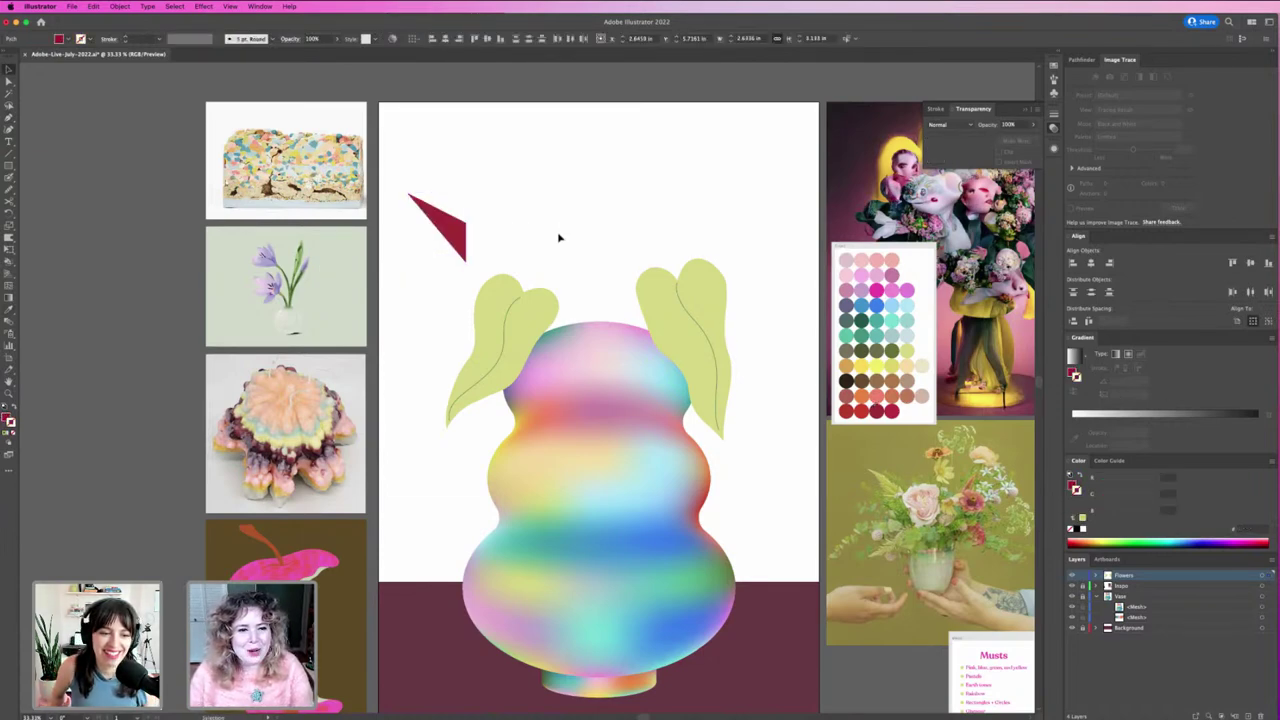
{"action": "key", "text": "v"}
{"action": "key", "text": "ctrl+z"}
{"action": "left_click", "coordinate": [505, 247]}
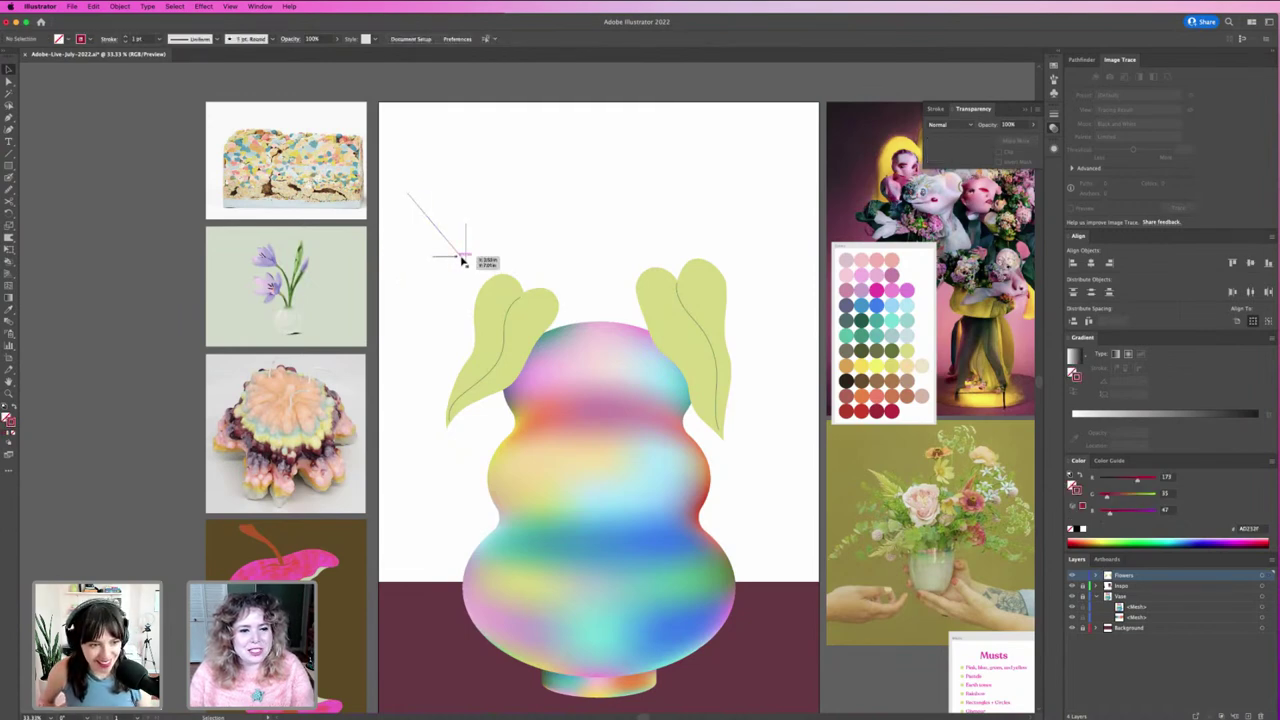
{"action": "left_click", "coordinate": [462, 259]}
{"action": "left_click", "coordinate": [563, 236]}
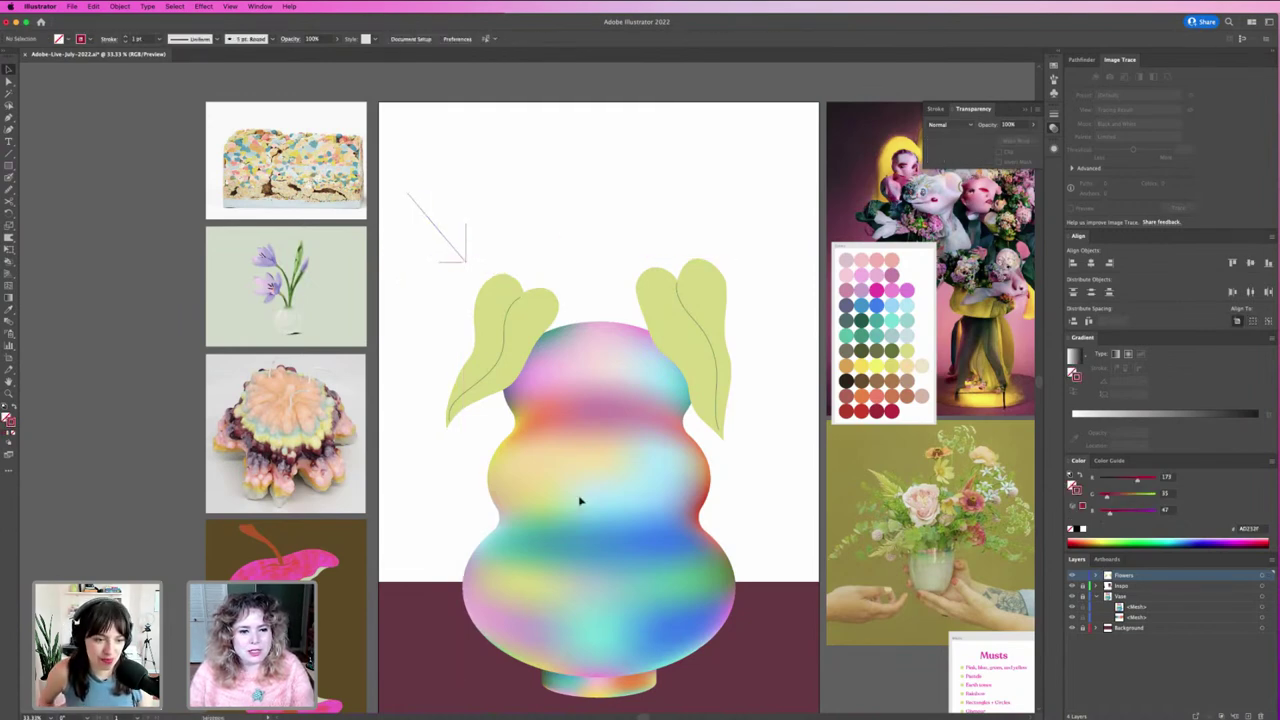
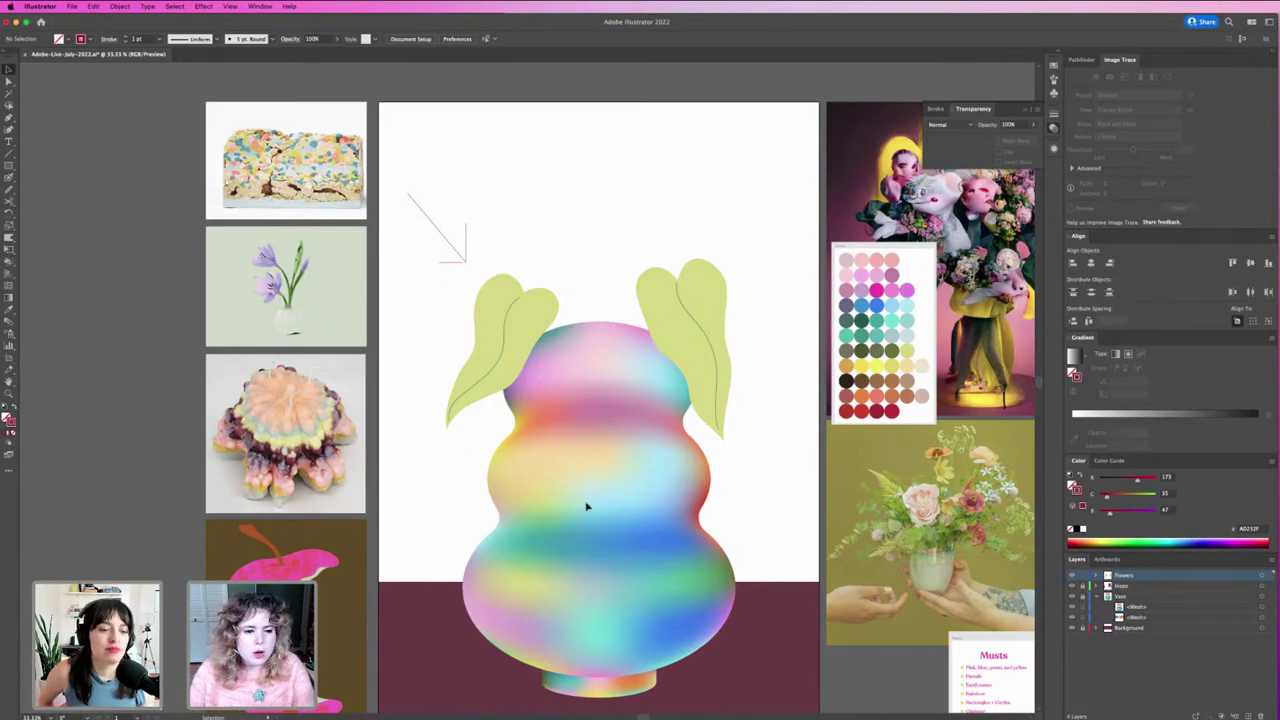
Step: Select and then deselect the left leaf, and scroll the view to the palette image
{"action": "left_click", "coordinate": [488, 296]}
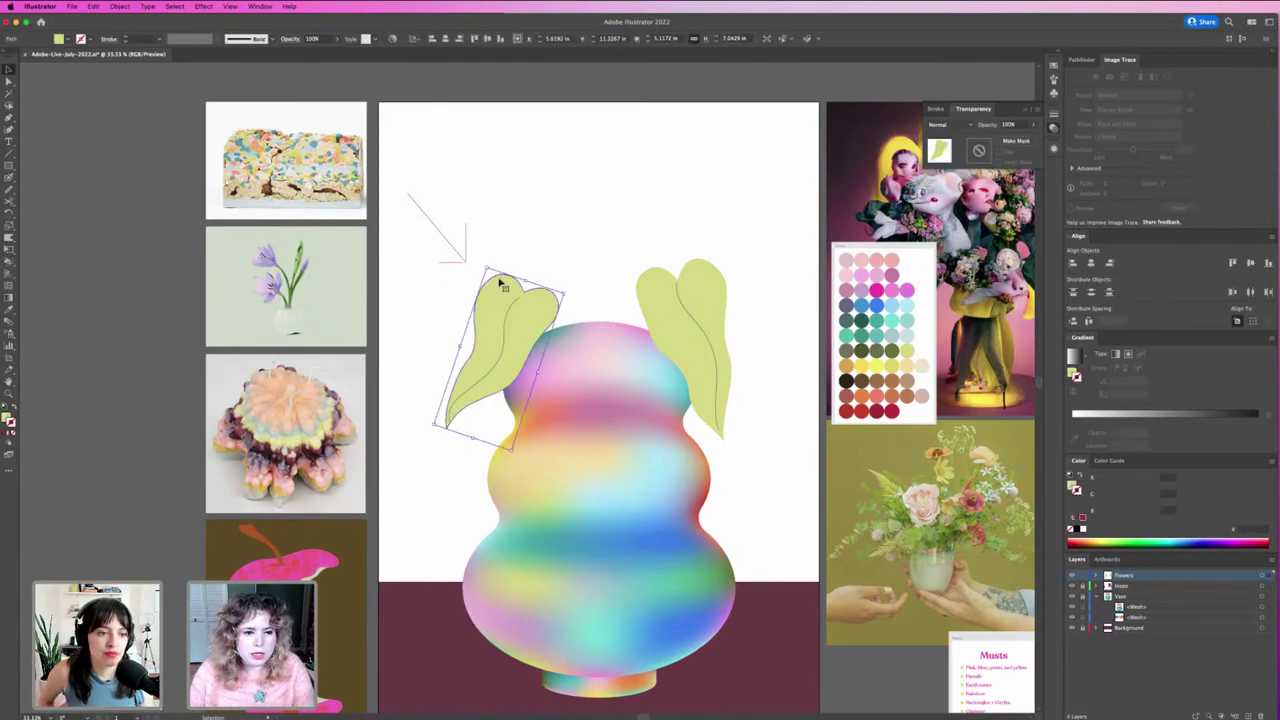
{"action": "left_click", "coordinate": [717, 294]}
{"action": "left_click", "coordinate": [518, 318]}
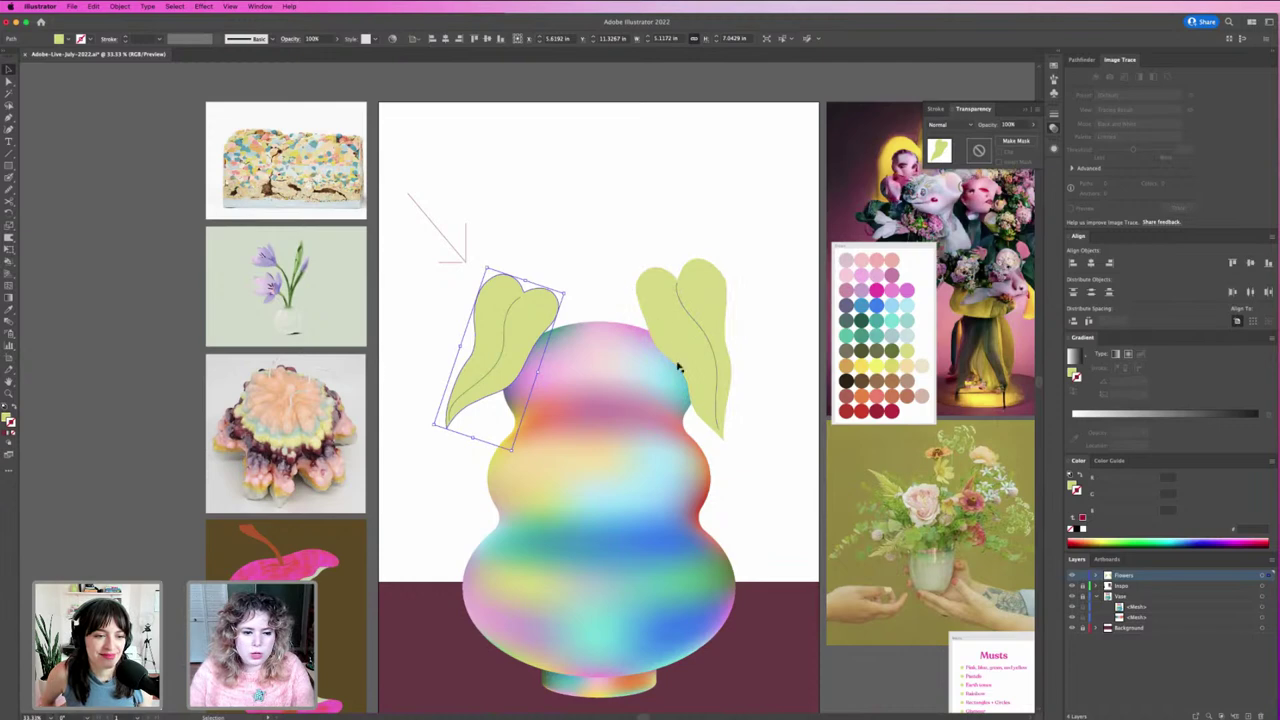
{"action": "left_click", "coordinate": [504, 243]}
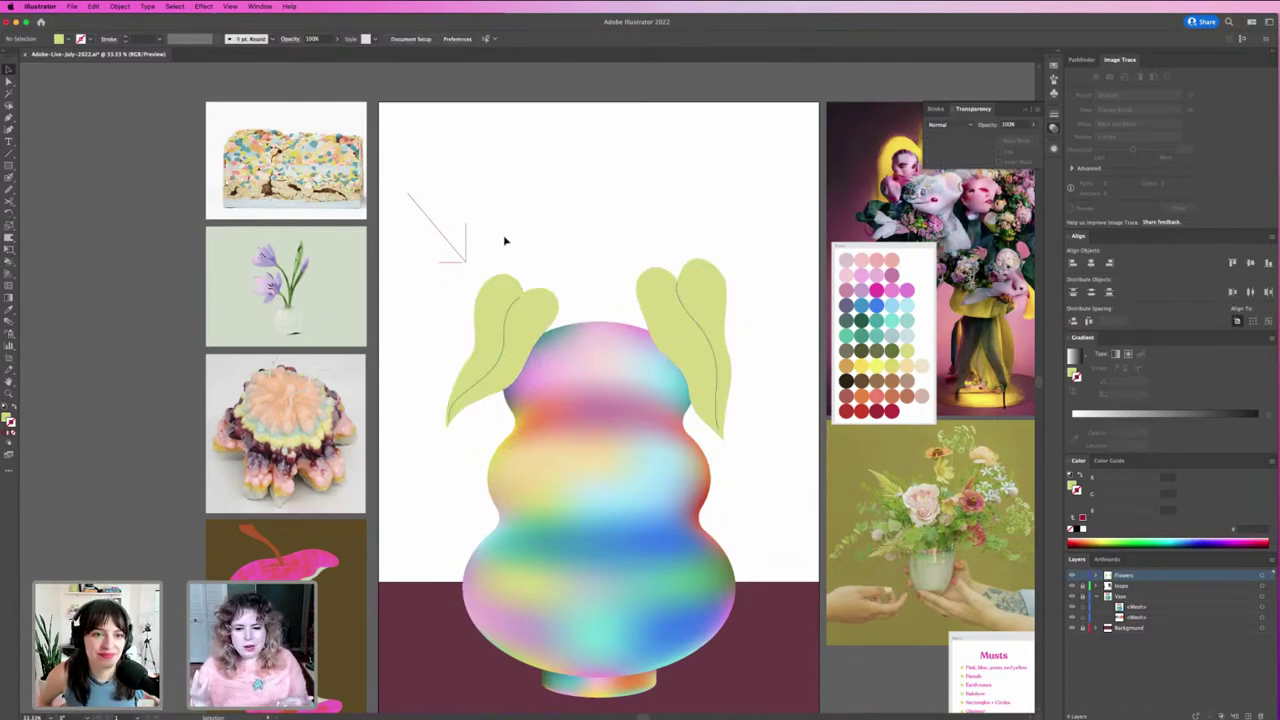
{"action": "scroll", "coordinate": [346, 600], "scroll_direction": "down", "scroll_amount": 2}
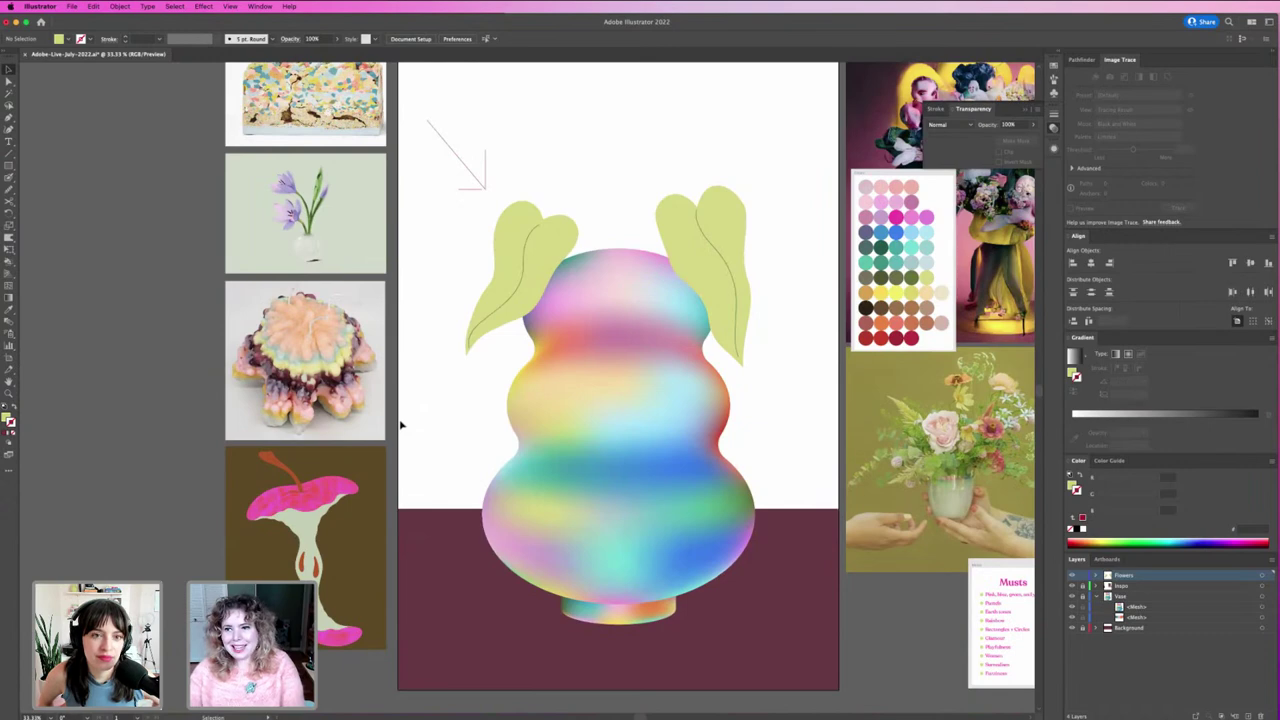
{"action": "scroll", "coordinate": [393, 335], "scroll_direction": "up", "scroll_amount": 2}
{"action": "scroll", "coordinate": [393, 335], "scroll_direction": "up", "scroll_amount": 4}
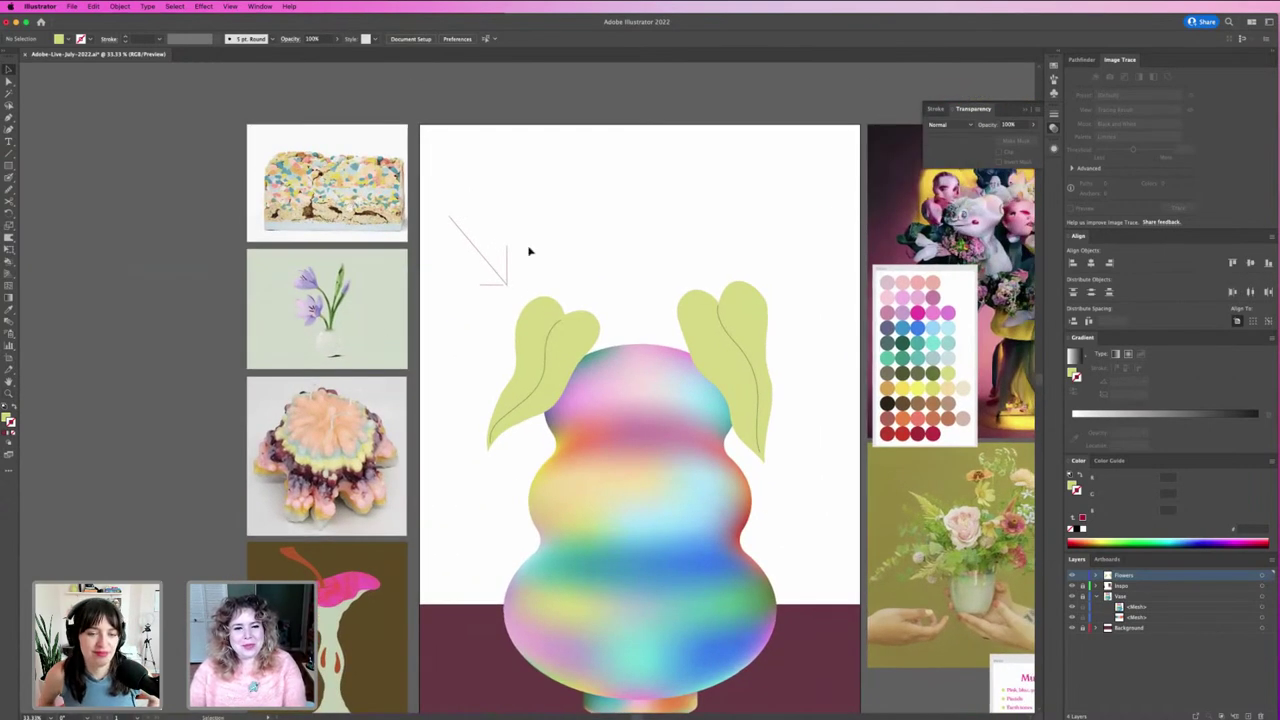
{"action": "scroll", "coordinate": [512, 291], "scroll_direction": "right", "scroll_amount": 2}
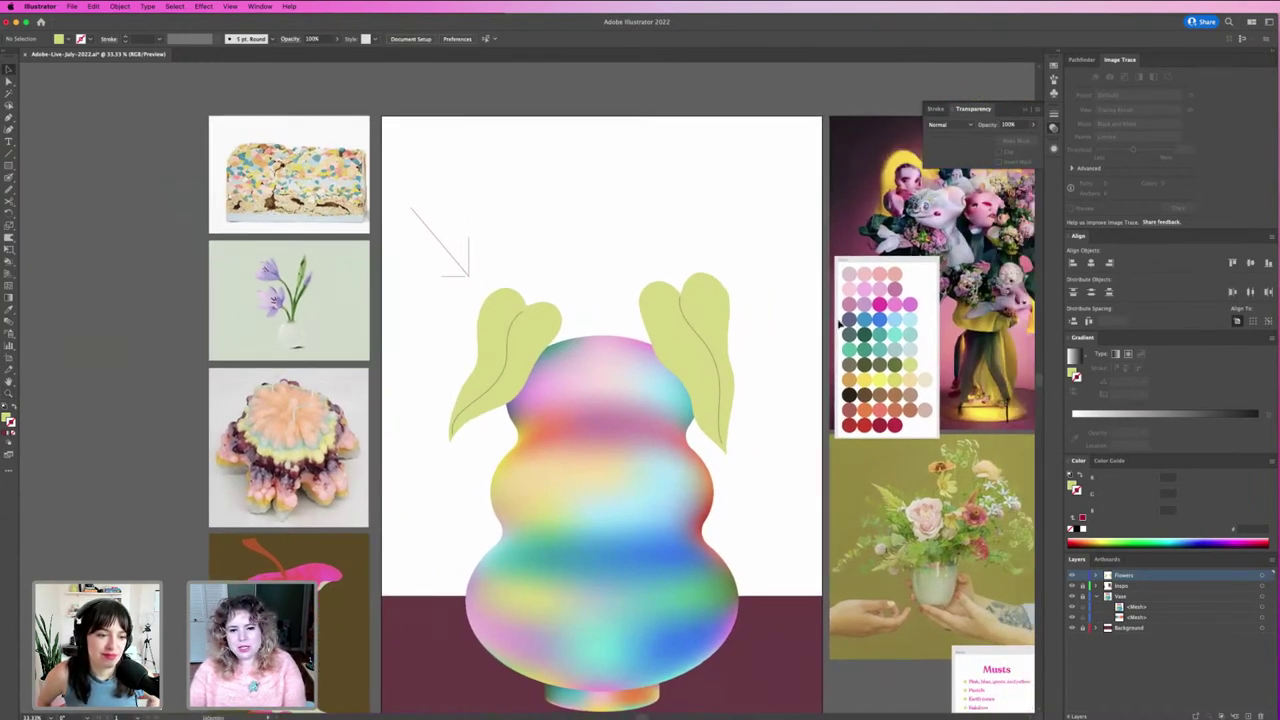
Step: Move the colour-swatch palette image to the top of the artboard and zoom in there
{"action": "left_click", "coordinate": [1085, 587]}
{"action": "left_click_drag", "start_coordinate": [885, 345], "coordinate": [595, 214]}
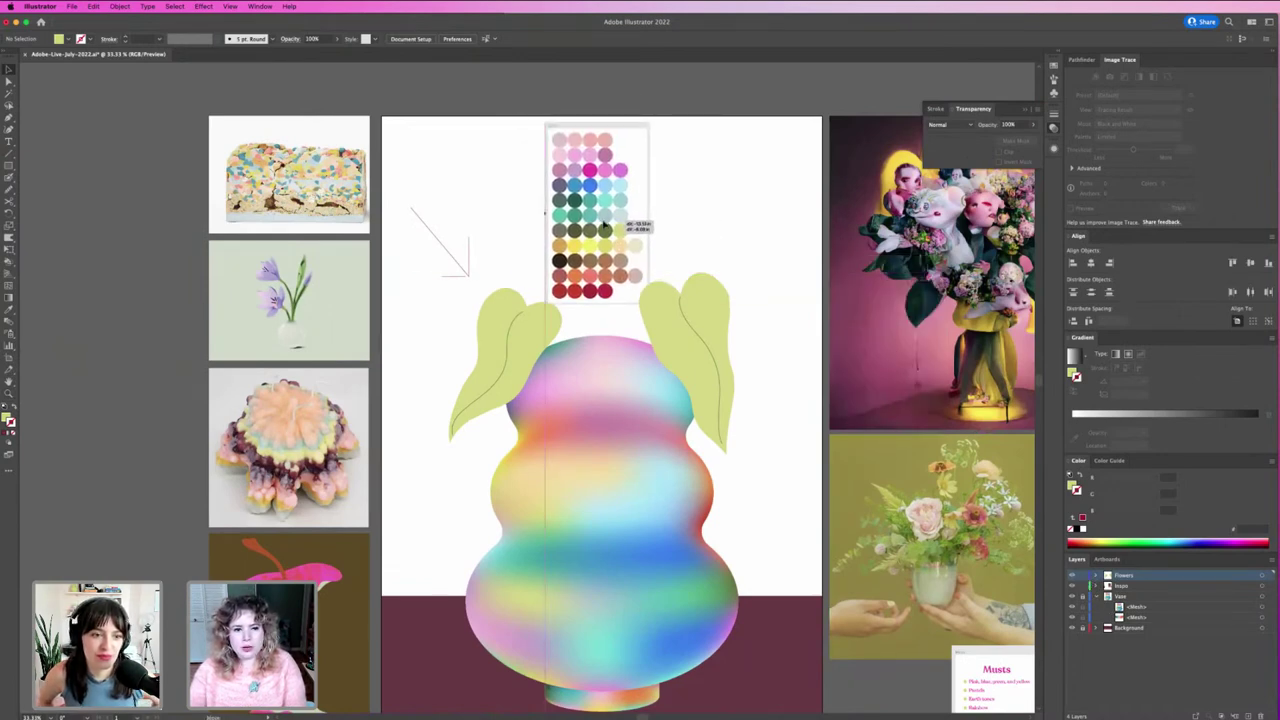
{"action": "left_click_drag", "start_coordinate": [442, 176], "coordinate": [640, 309]}
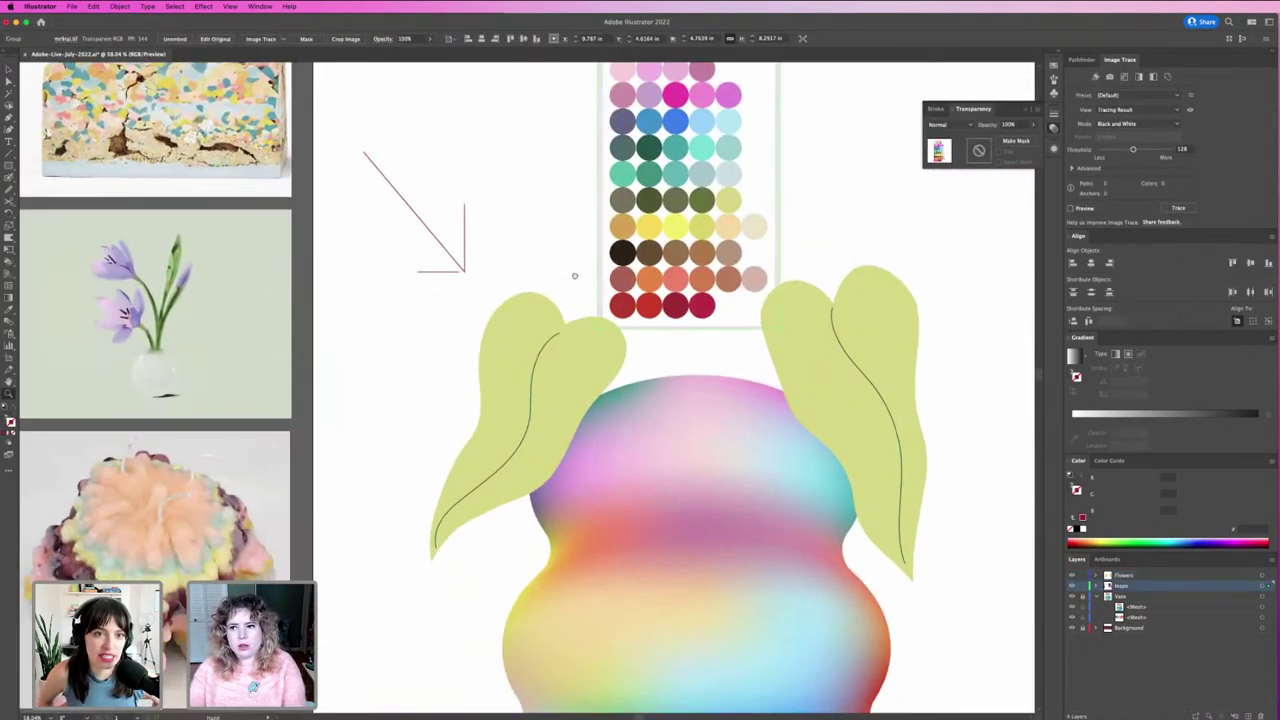
{"action": "left_click", "coordinate": [980, 330]}
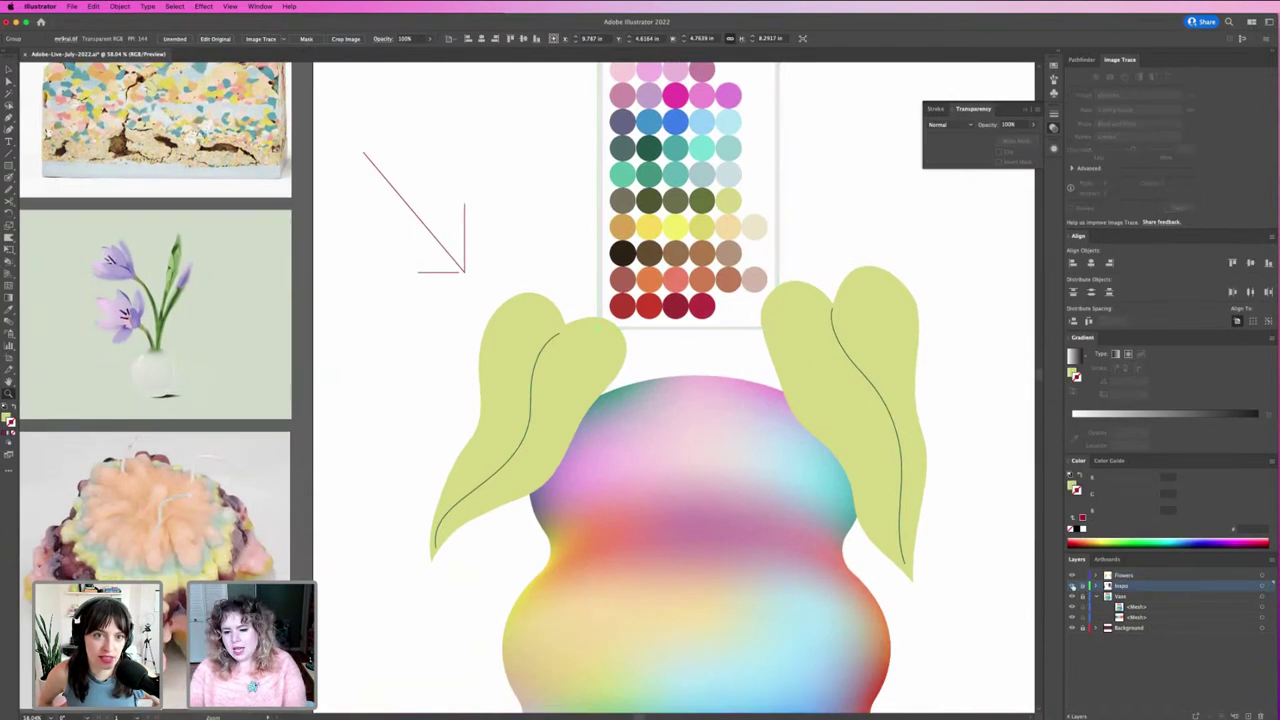
{"action": "scroll", "coordinate": [753, 380], "scroll_direction": "up", "scroll_amount": 1}
{"action": "left_click", "coordinate": [545, 420]}
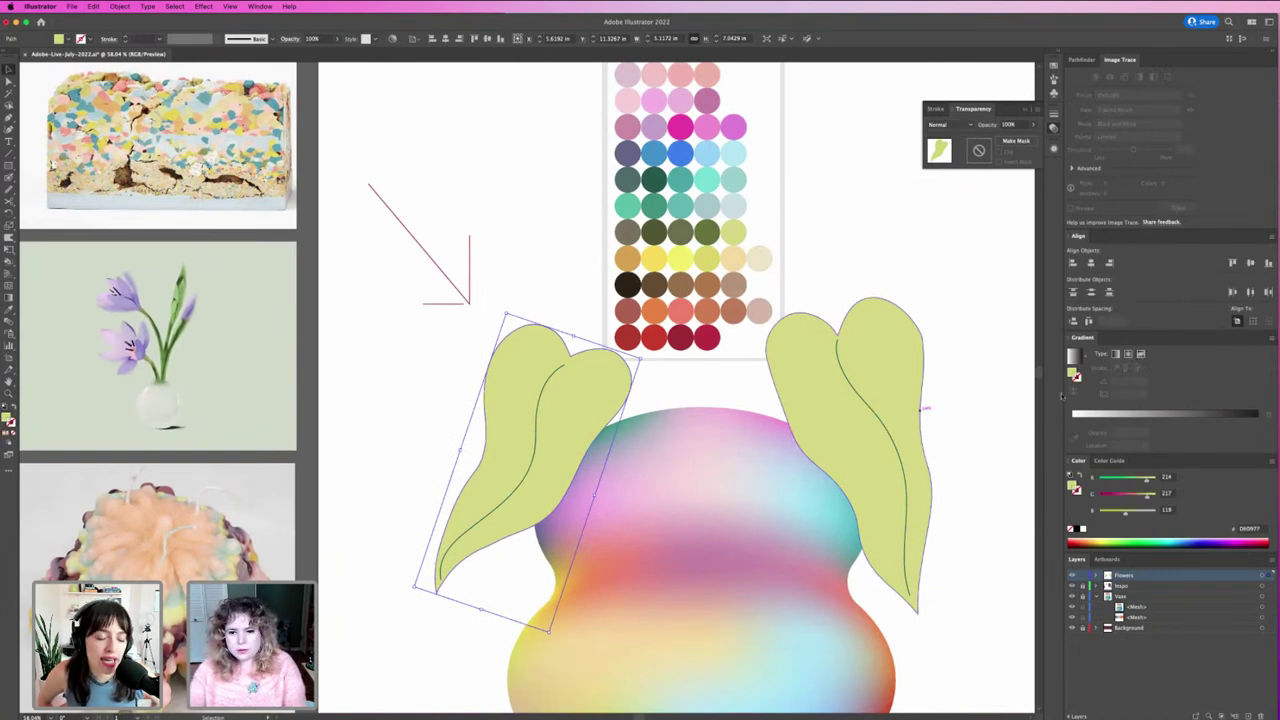
Step: Give the left leaf a freeform gradient fill, undoing an accidental palette recolour
{"action": "left_click", "coordinate": [1141, 354]}
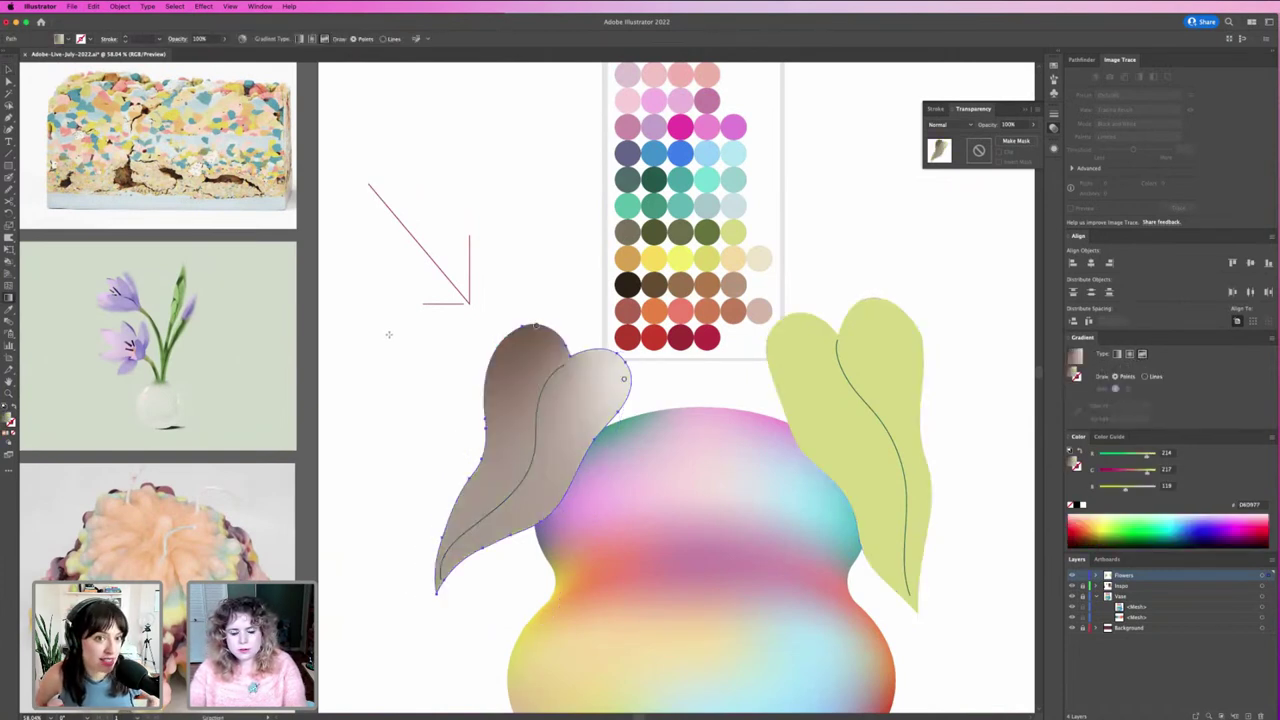
{"action": "key", "text": "v"}
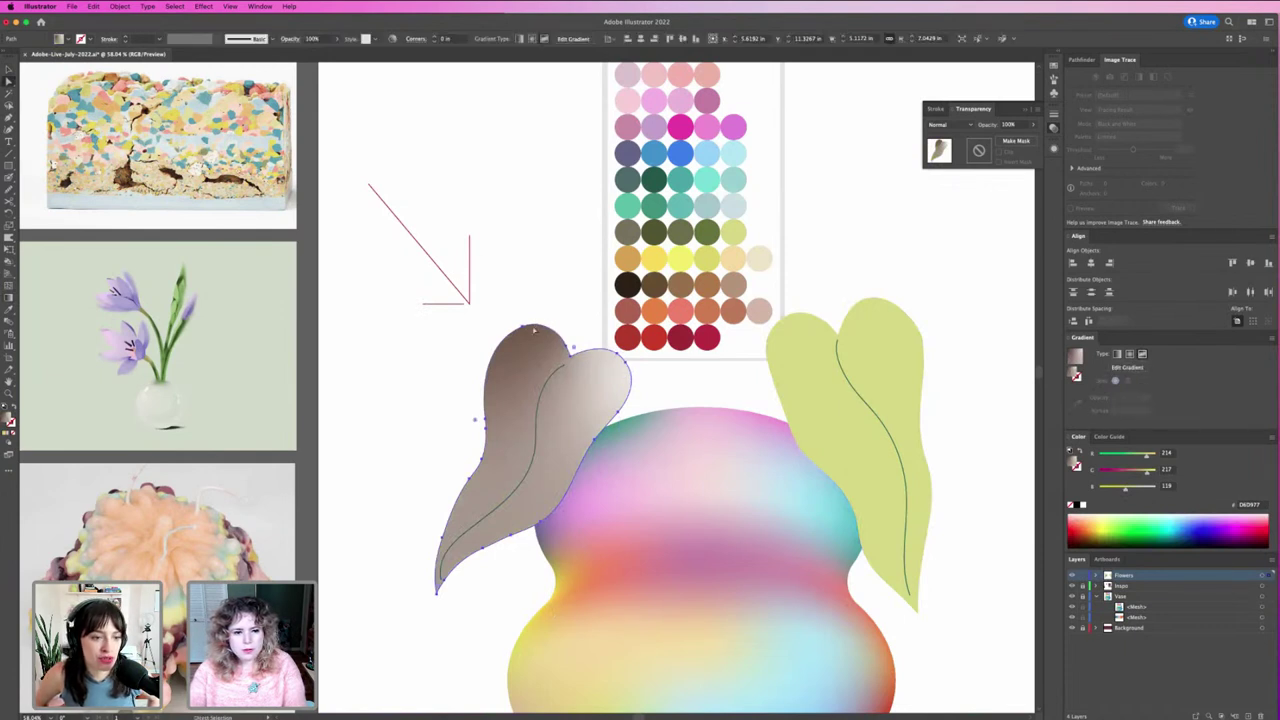
{"action": "left_click", "coordinate": [1118, 368]}
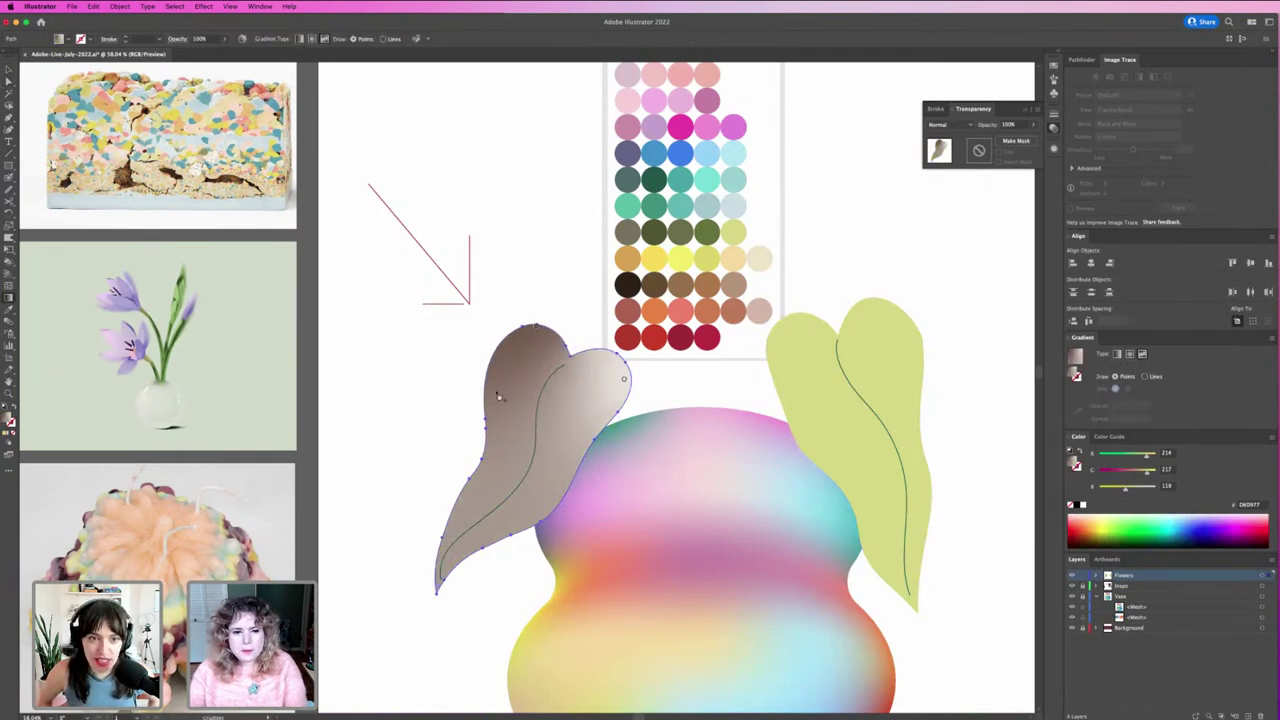
{"action": "key", "text": "v"}
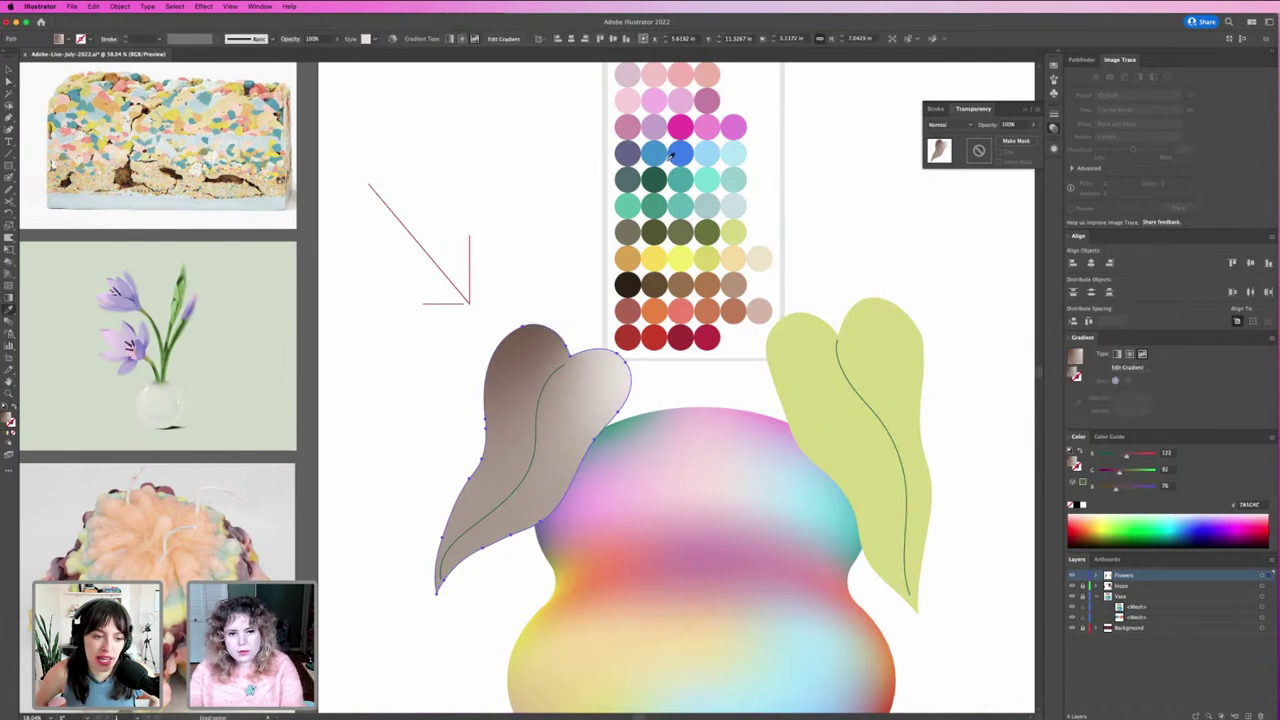
{"action": "left_click", "coordinate": [699, 175]}
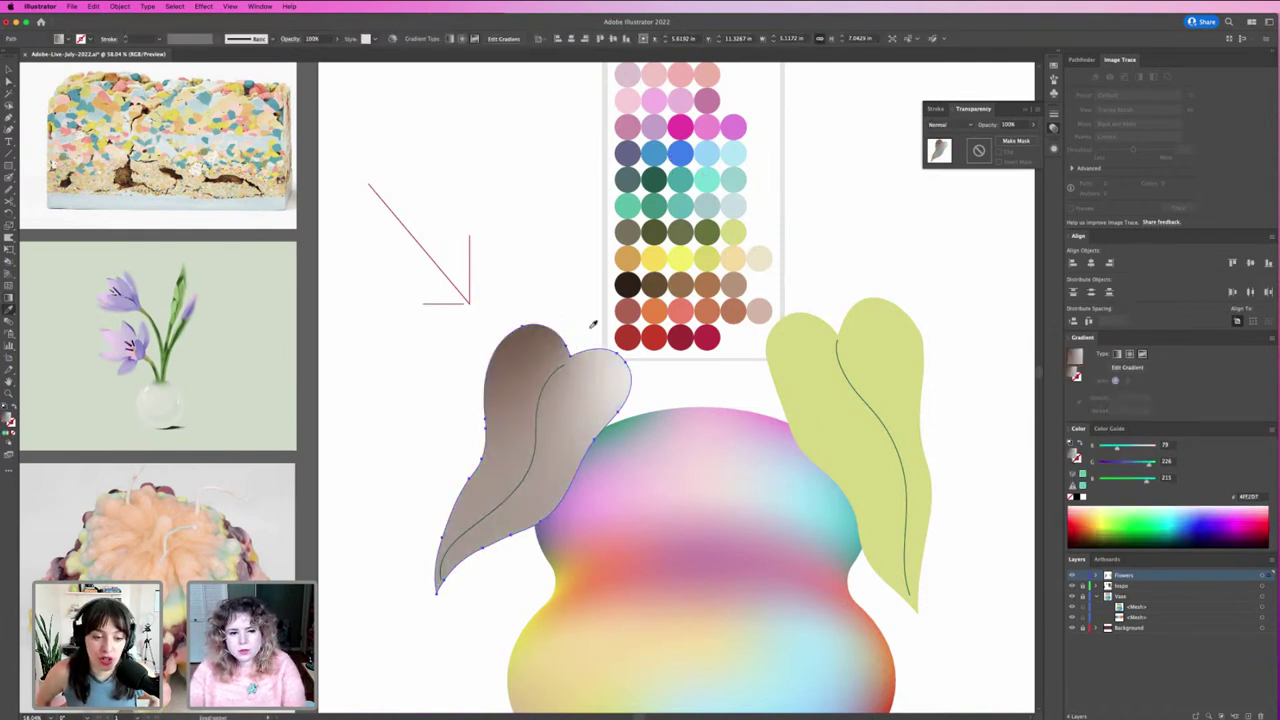
{"action": "key", "text": "ctrl+z"}
{"action": "left_click_drag", "start_coordinate": [535, 349], "coordinate": [533, 349]}
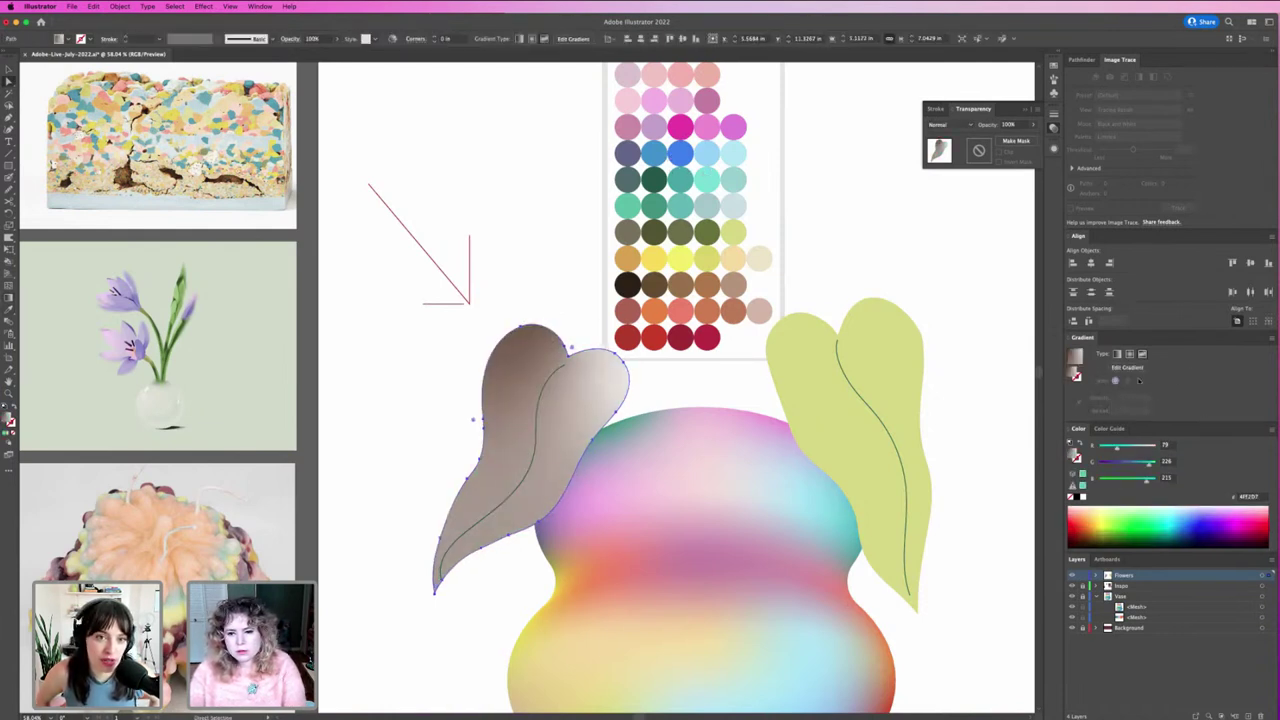
{"action": "left_click", "coordinate": [1128, 367]}
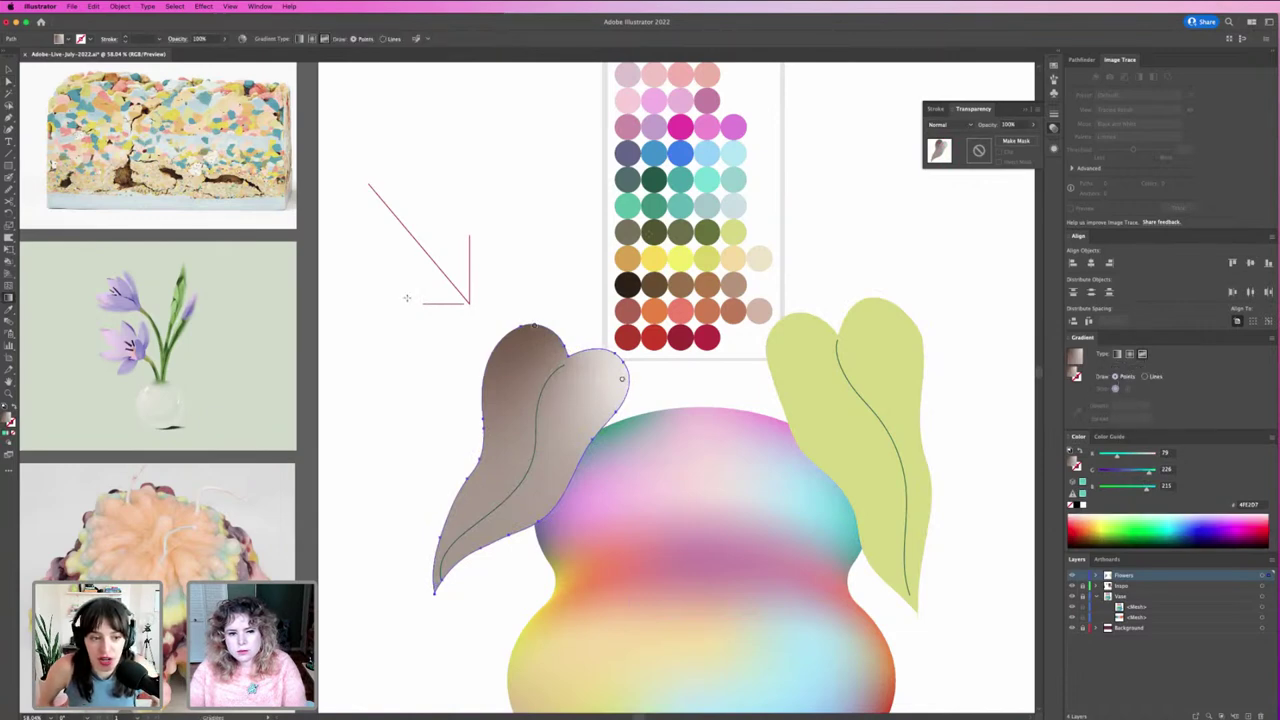
Step: Colour the leaf's top gradient point light yellow-green and its right-lobe point olive green
{"action": "left_click", "coordinate": [533, 326]}
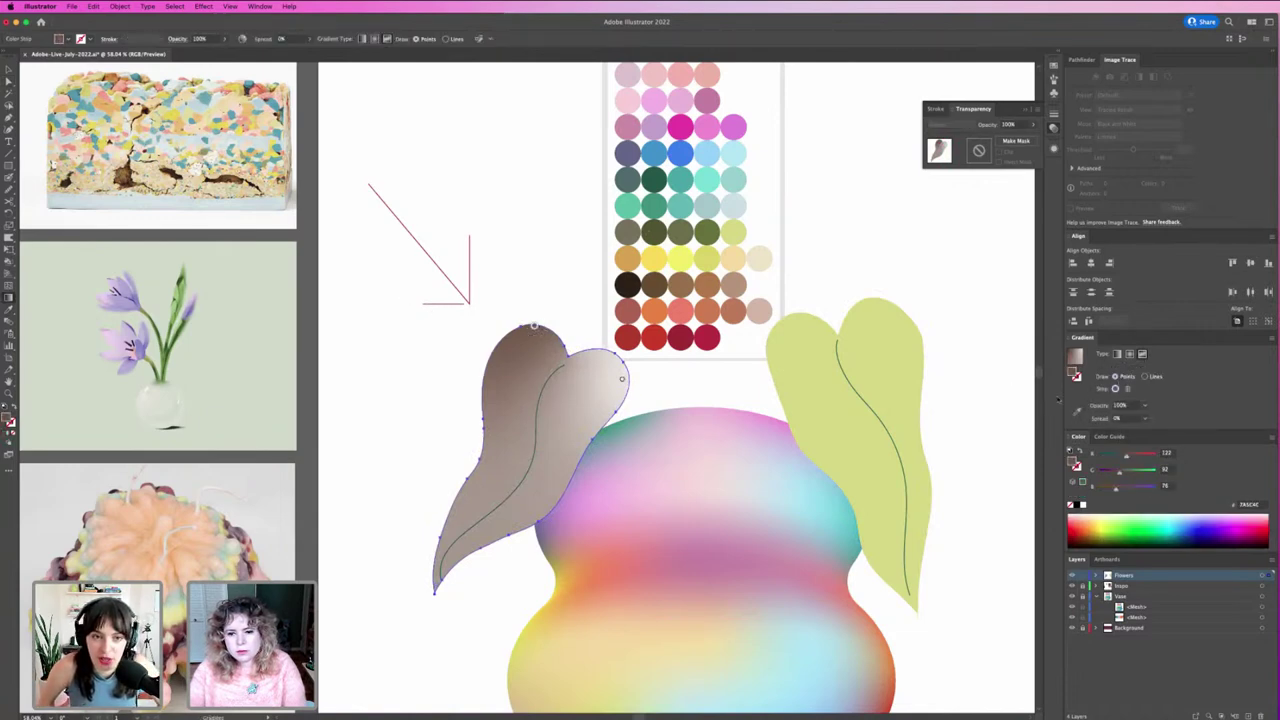
{"action": "left_click", "coordinate": [1077, 410]}
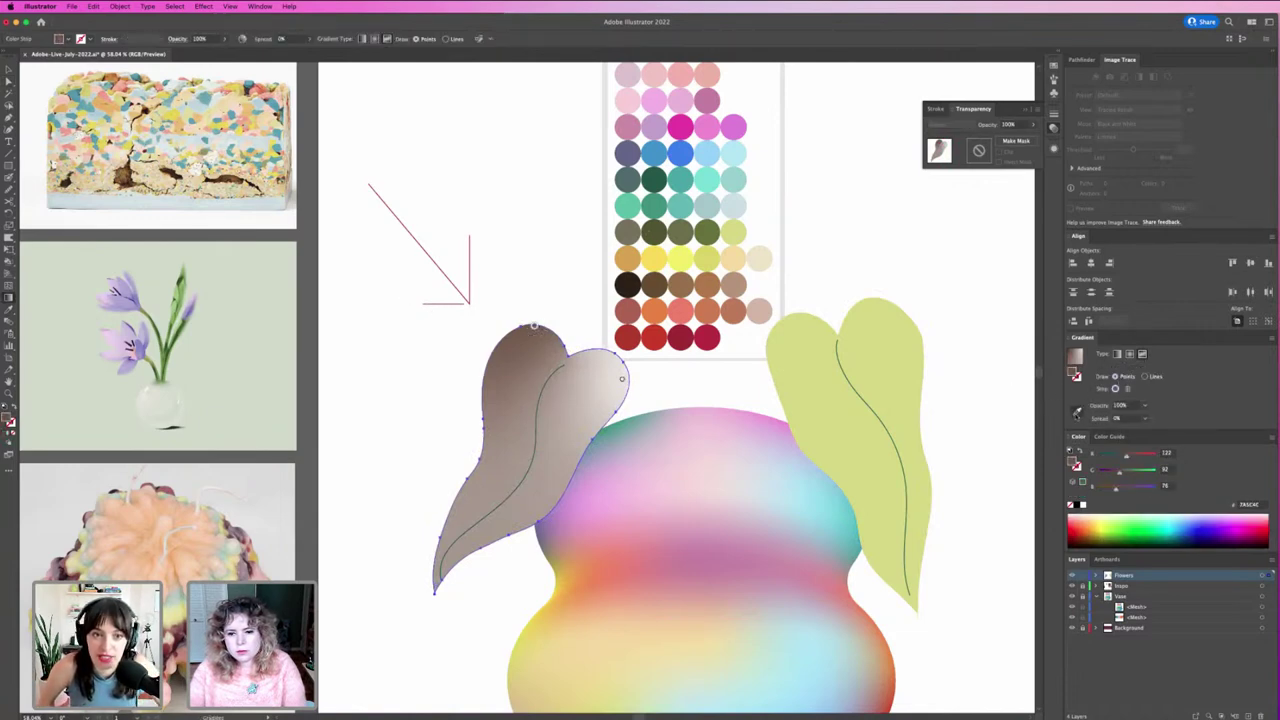
{"action": "left_click", "coordinate": [734, 177]}
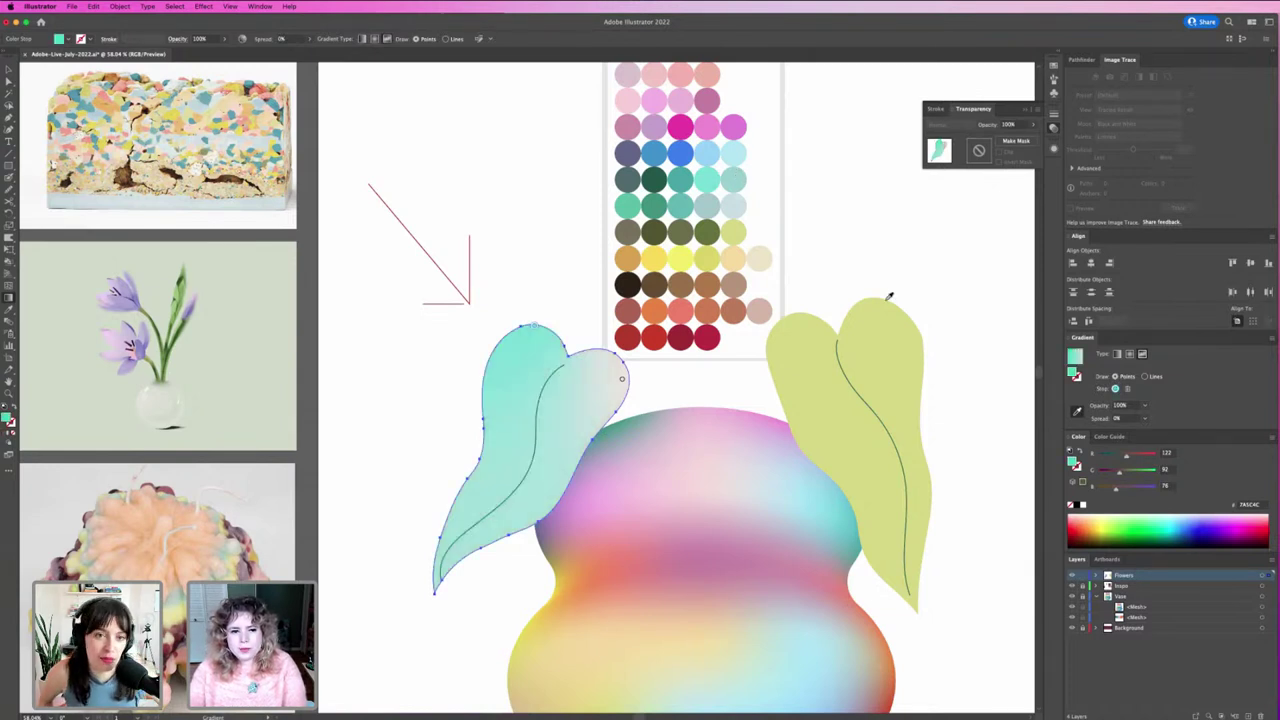
{"action": "left_click", "coordinate": [683, 204]}
{"action": "left_click", "coordinate": [731, 233]}
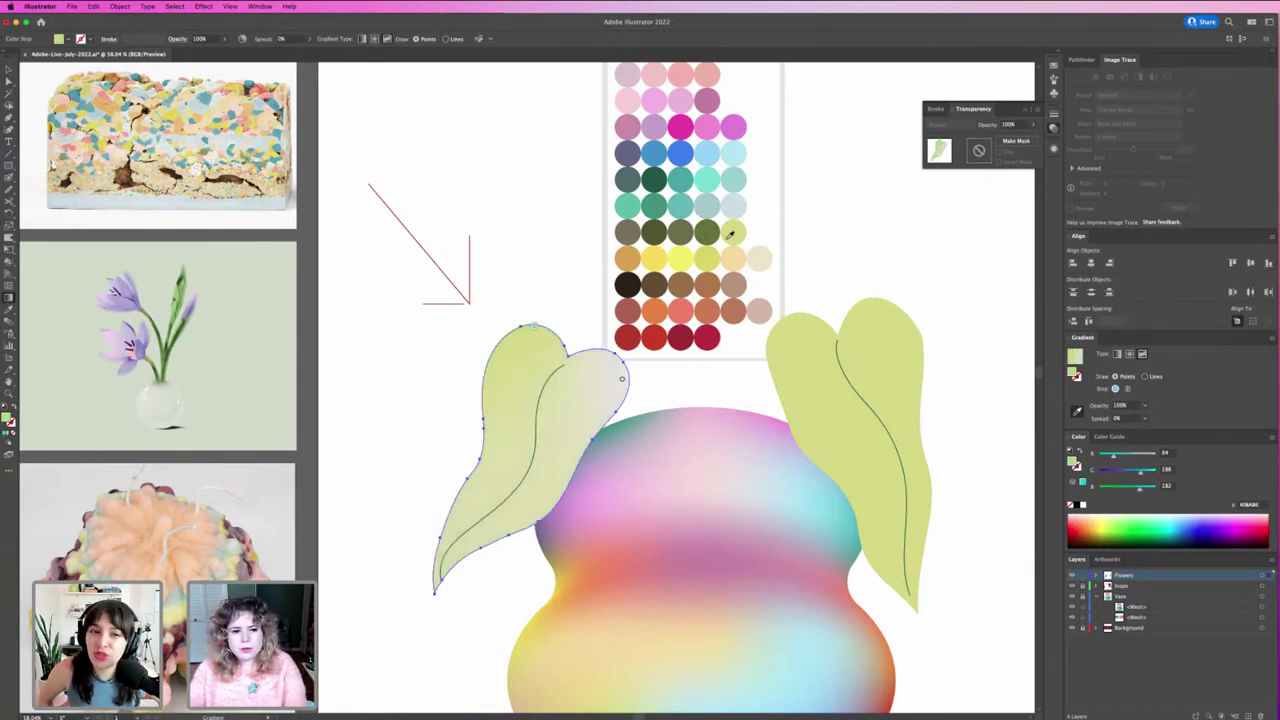
{"action": "left_click", "coordinate": [621, 378]}
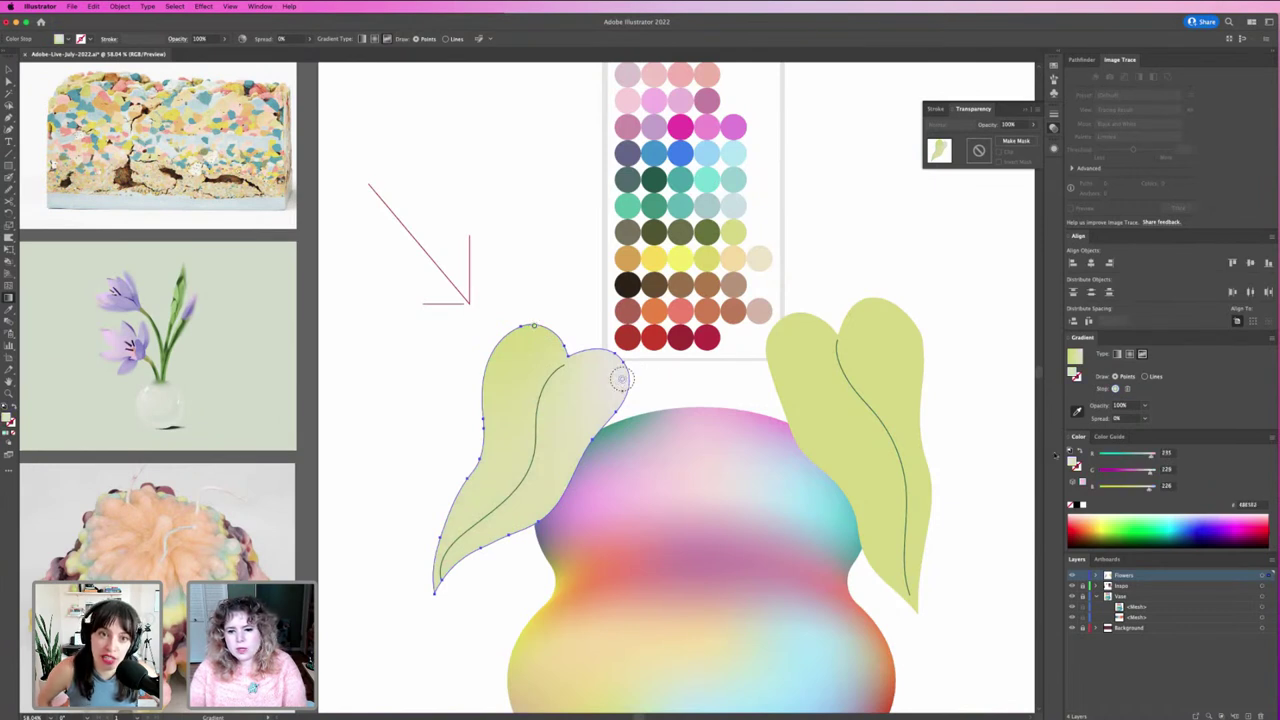
{"action": "left_click", "coordinate": [706, 231]}
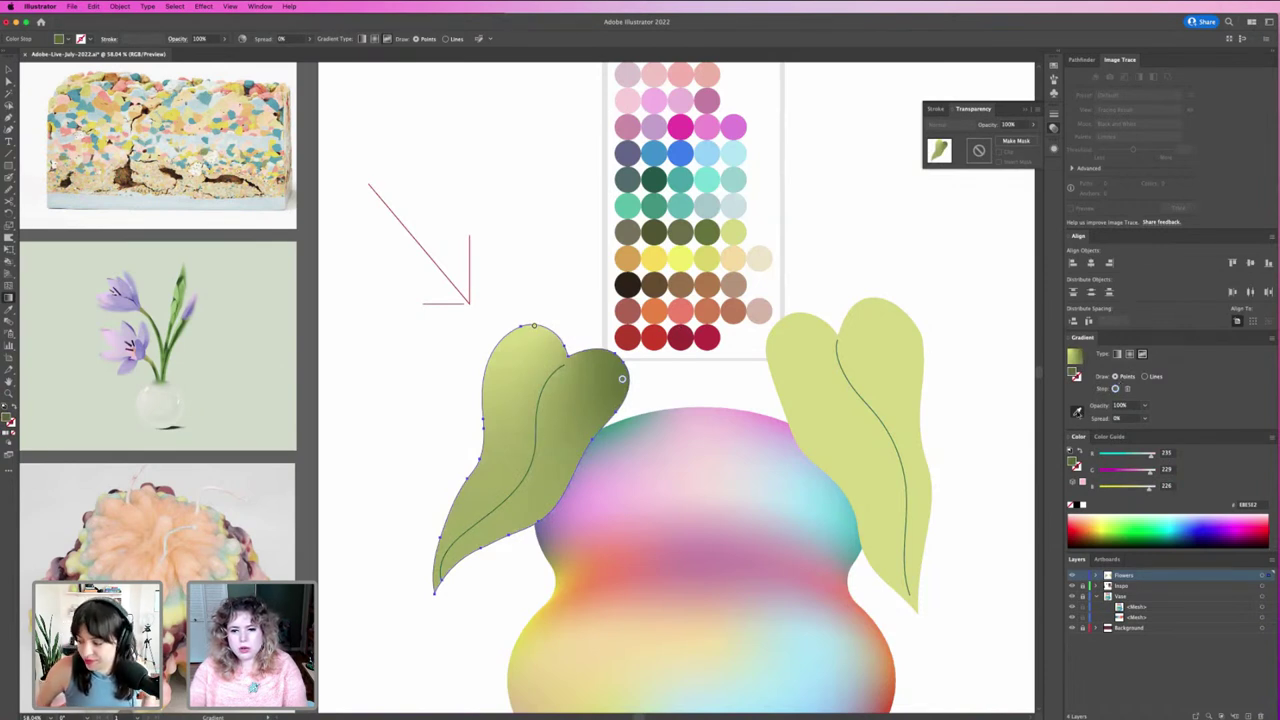
Step: Add a dark green colour point lower on the leaf, plus points mid-leaf and at the tip
{"action": "left_click", "coordinate": [482, 458]}
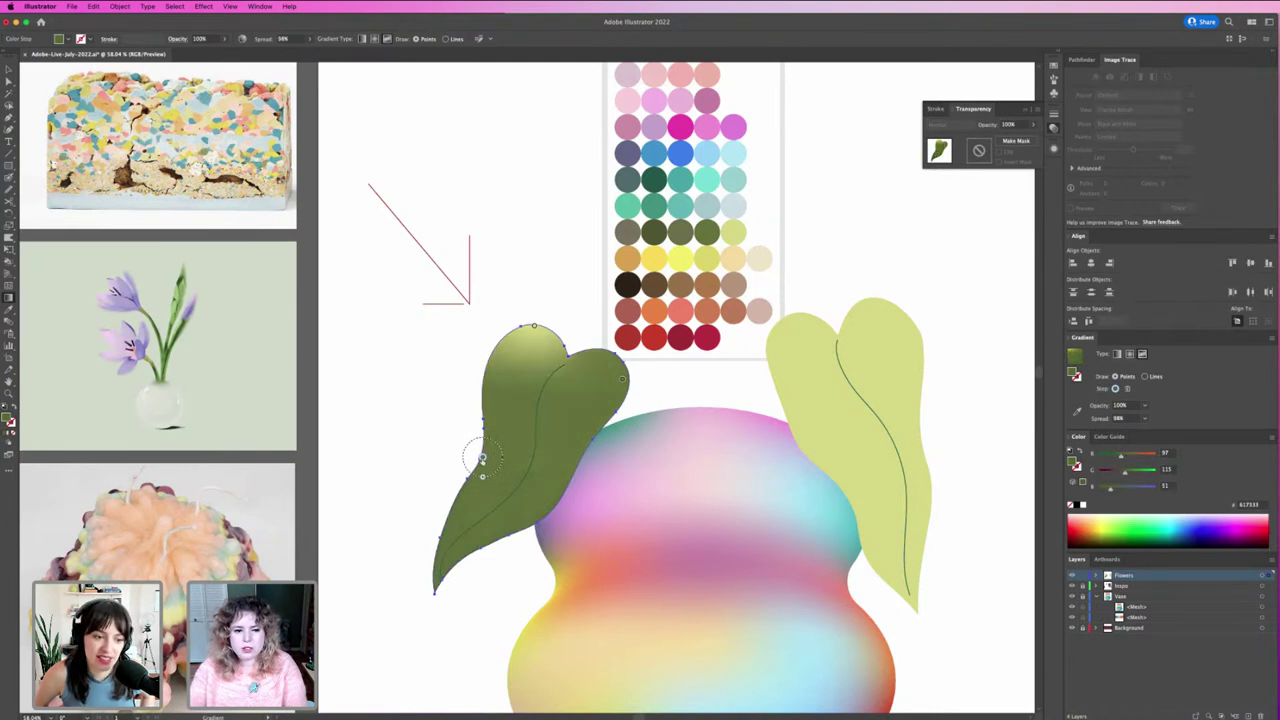
{"action": "left_click_drag", "start_coordinate": [482, 458], "coordinate": [484, 468]}
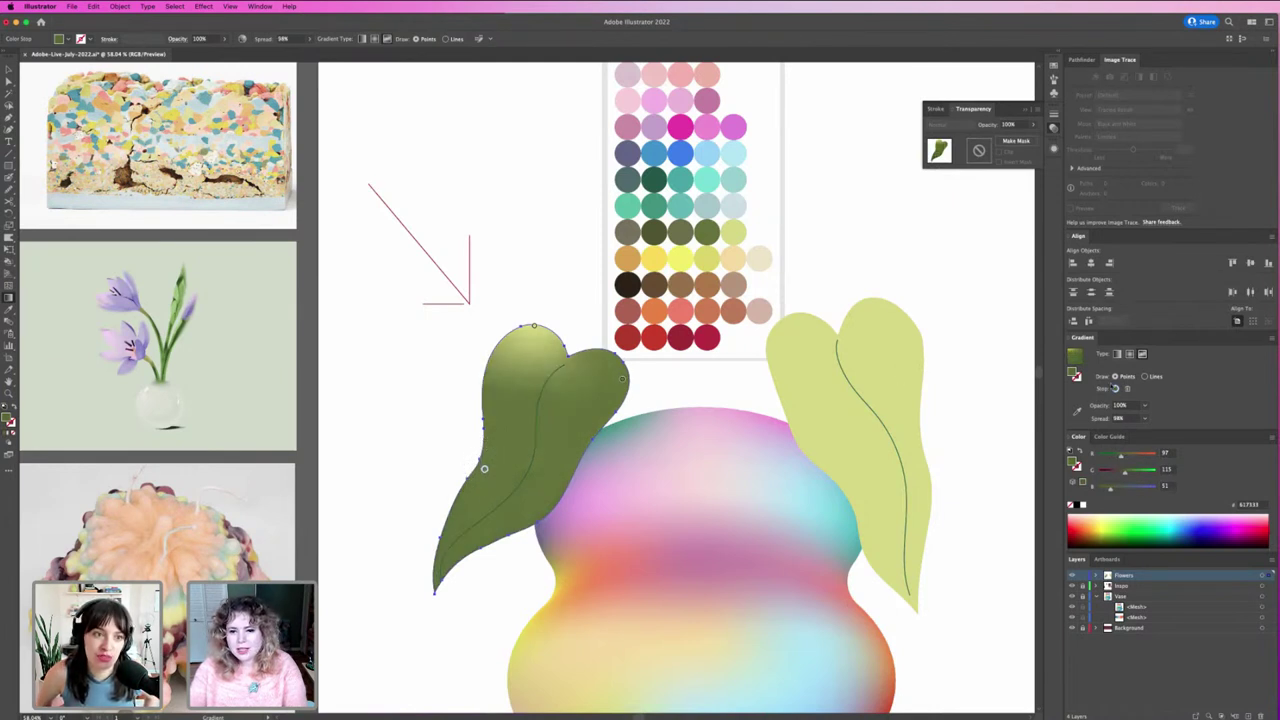
{"action": "left_click", "coordinate": [1078, 410]}
{"action": "left_click", "coordinate": [655, 182]}
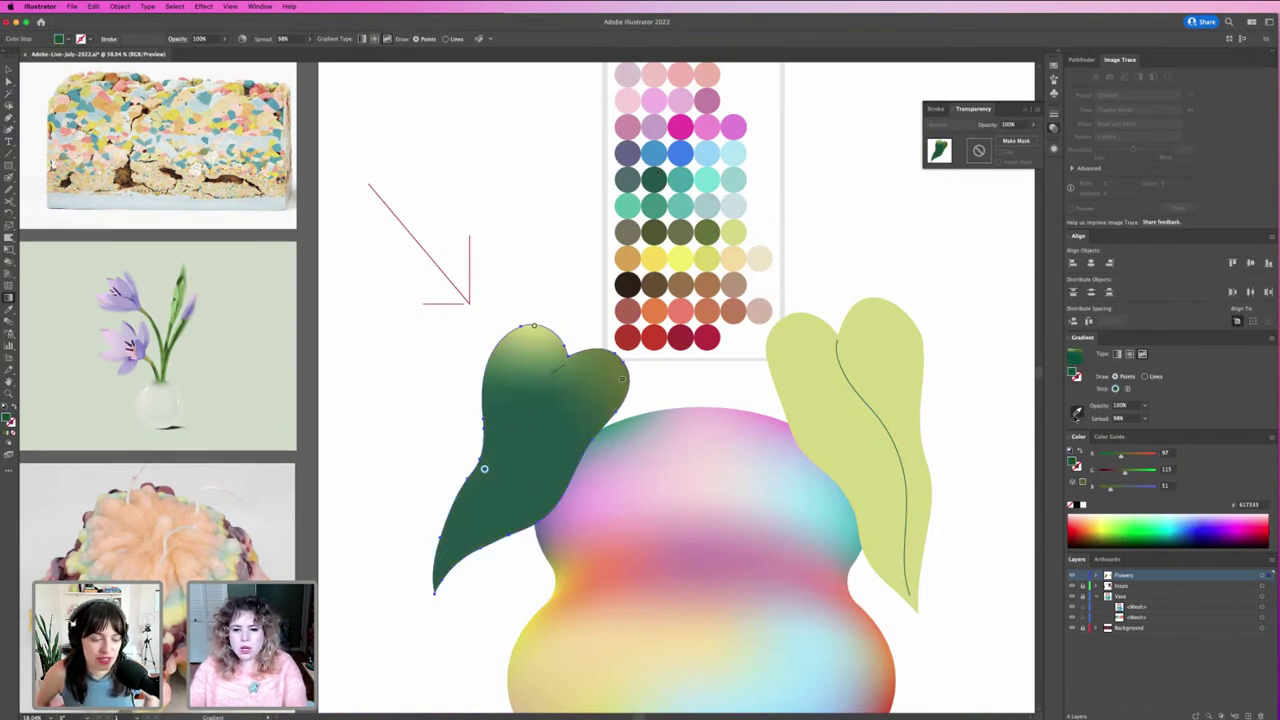
{"action": "left_click", "coordinate": [546, 489]}
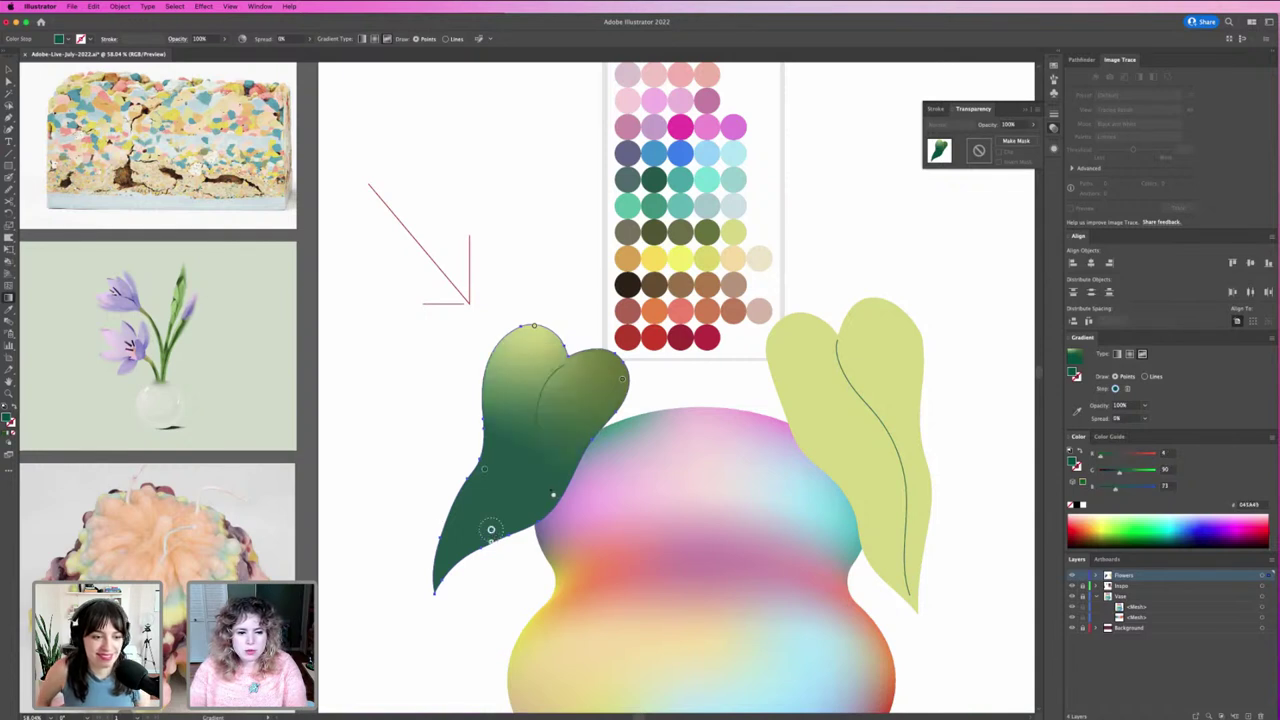
{"action": "left_click", "coordinate": [492, 529]}
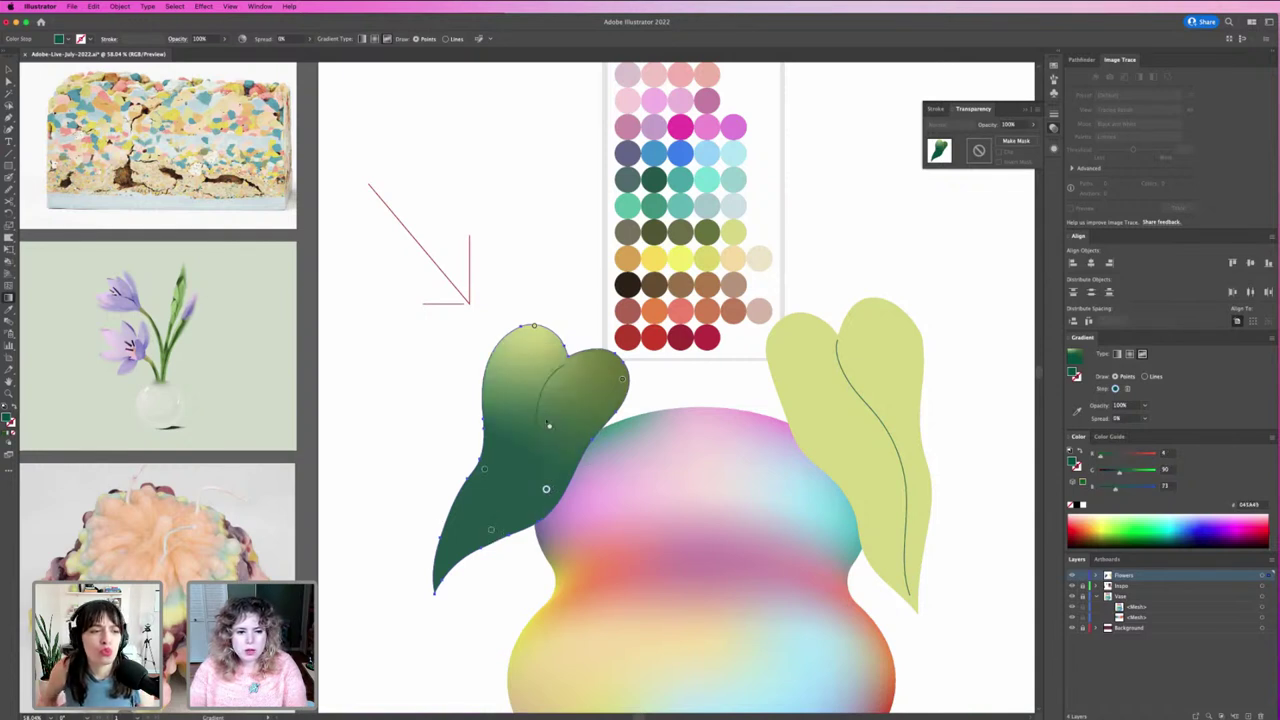
{"action": "left_click", "coordinate": [546, 403]}
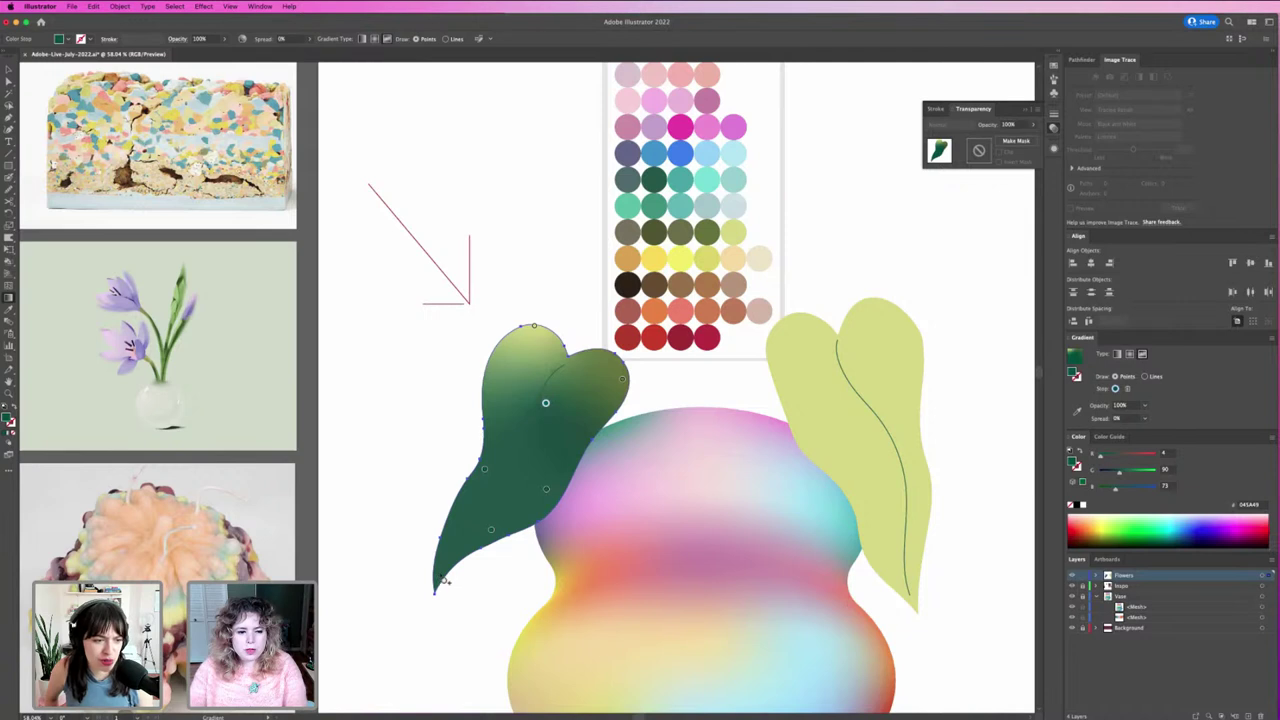
{"action": "left_click", "coordinate": [441, 575]}
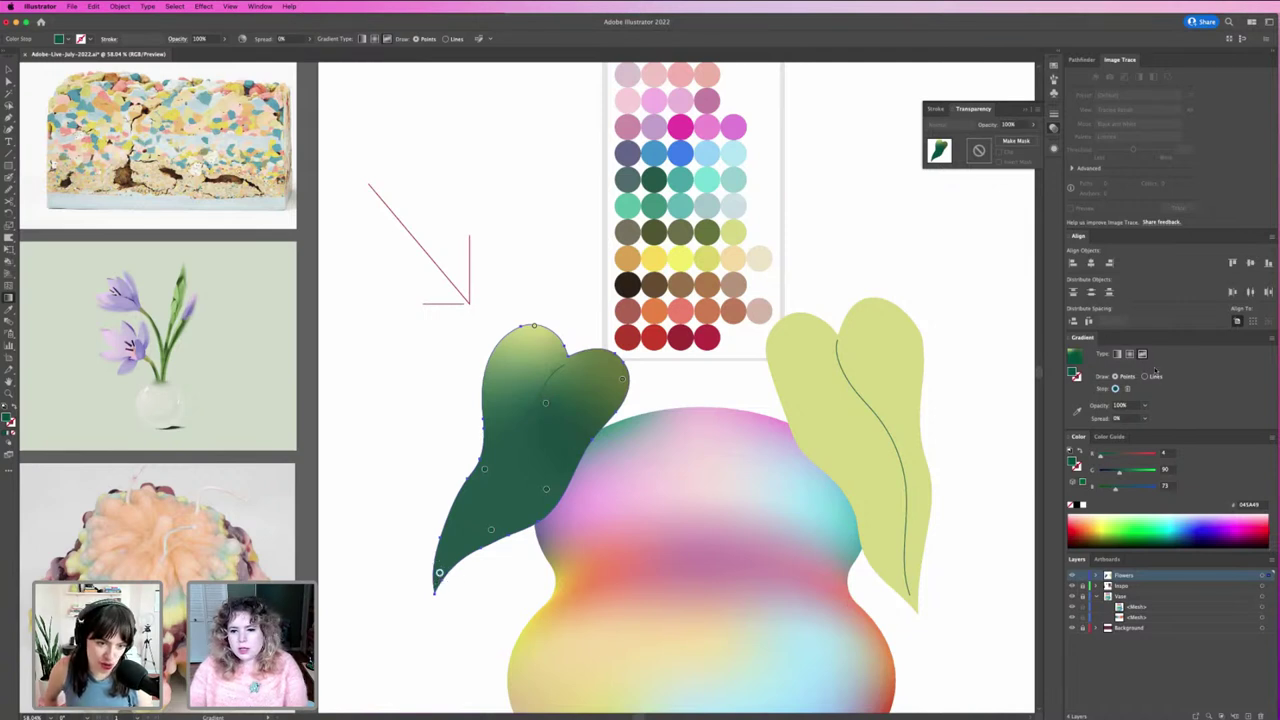
{"action": "left_click", "coordinate": [1146, 376]}
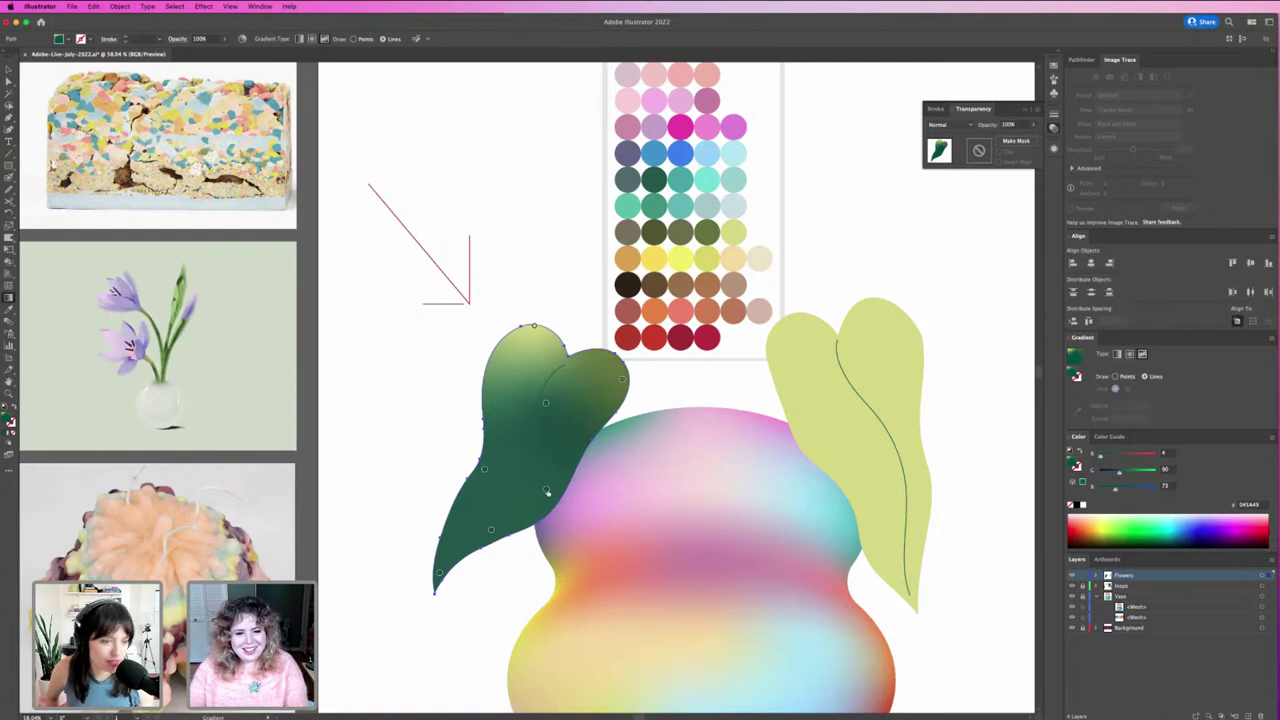
Step: Draw a curved gradient line linking three colour stops along the leaf
{"action": "left_click", "coordinate": [547, 490]}
{"action": "left_click", "coordinate": [546, 403]}
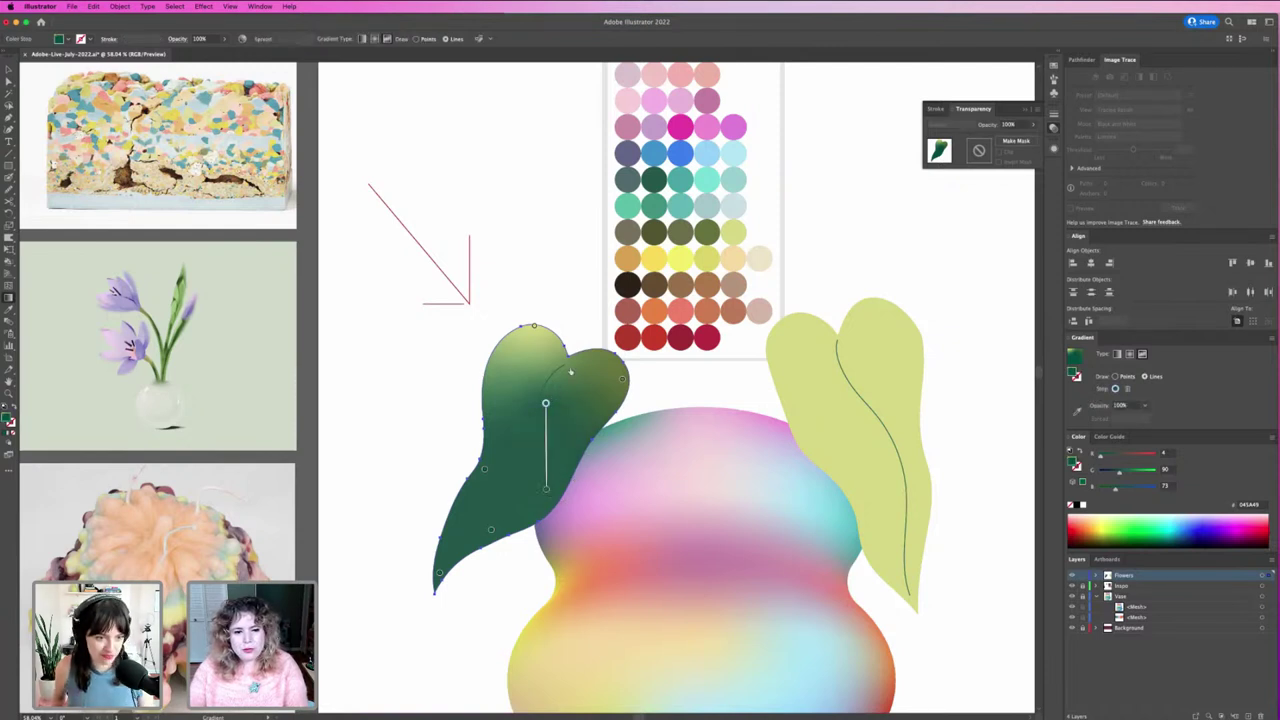
{"action": "left_click", "coordinate": [583, 358]}
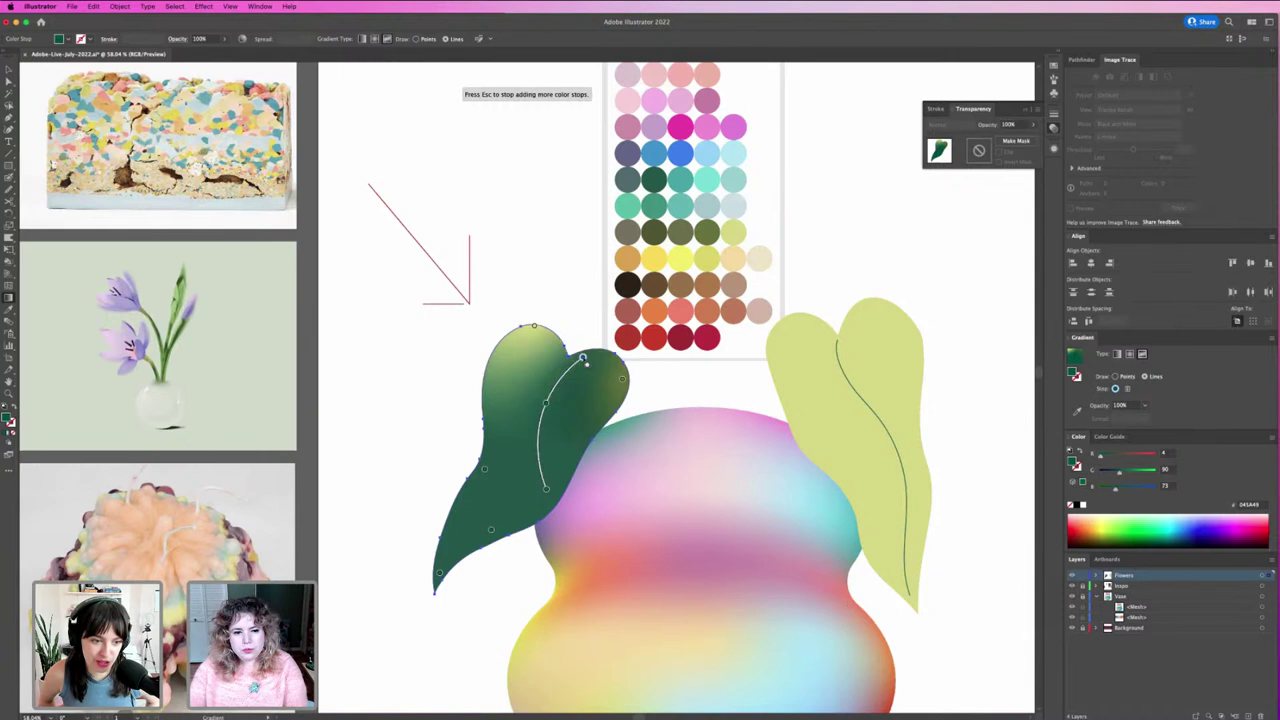
{"action": "key", "text": "Escape"}
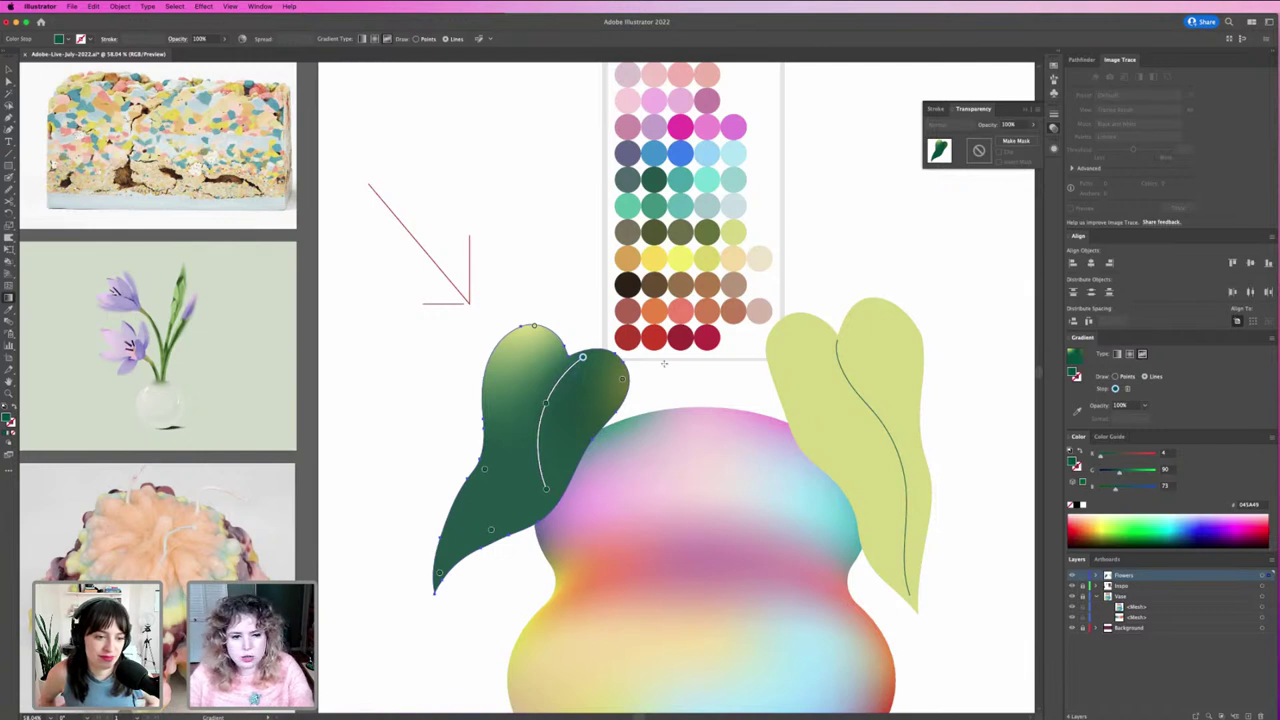
{"action": "left_click", "coordinate": [1077, 410]}
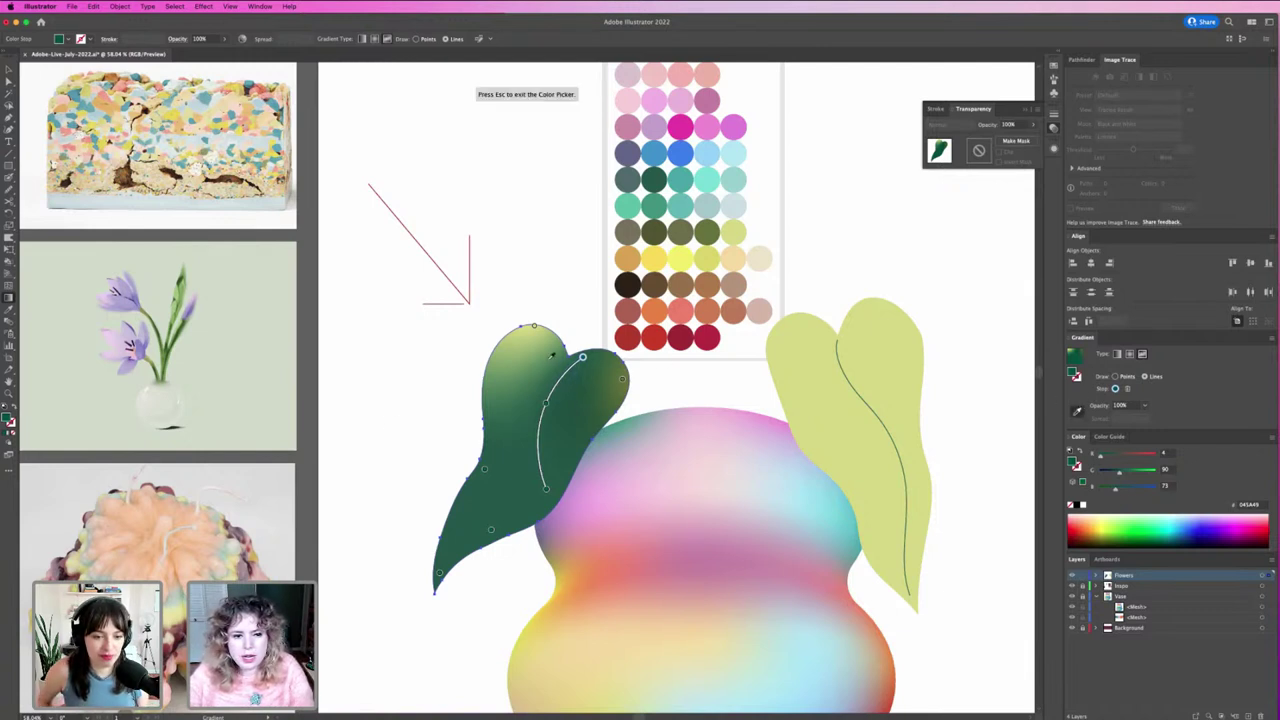
{"action": "key", "text": "Escape"}
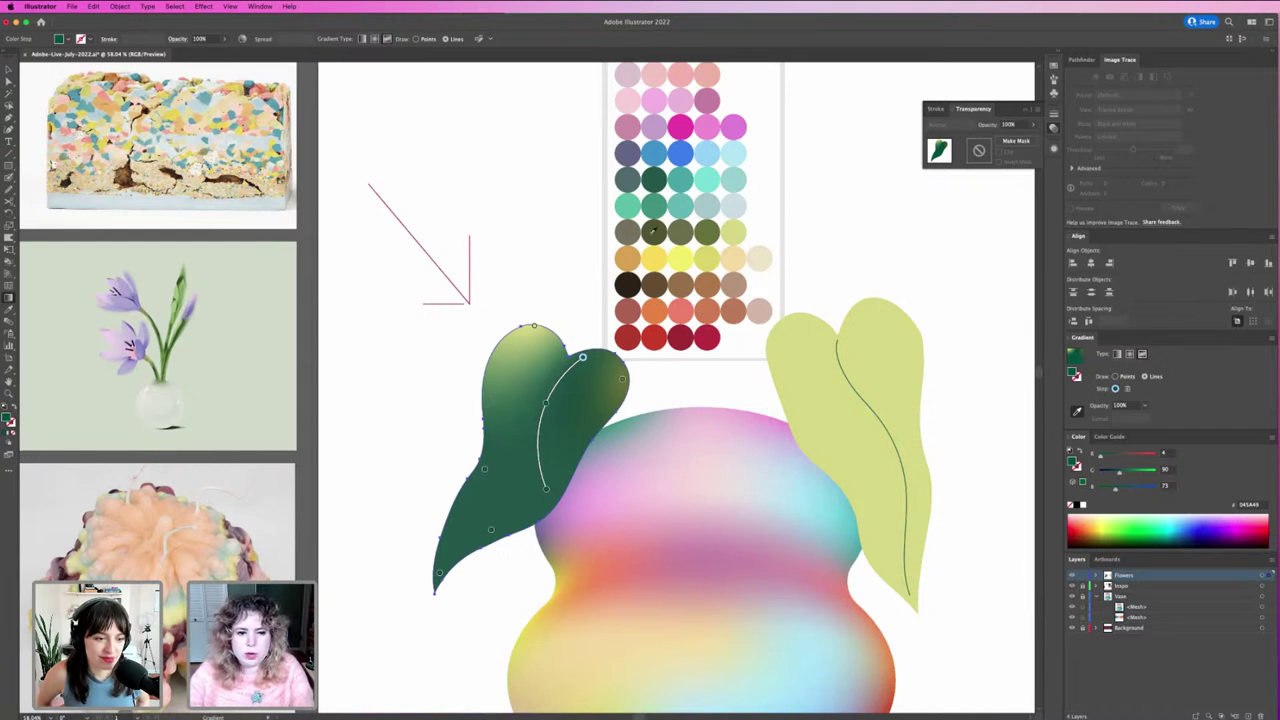
Step: Recolour the line's stops light blue-teal, teal-green and olive green from the palette
{"action": "left_click", "coordinate": [699, 177]}
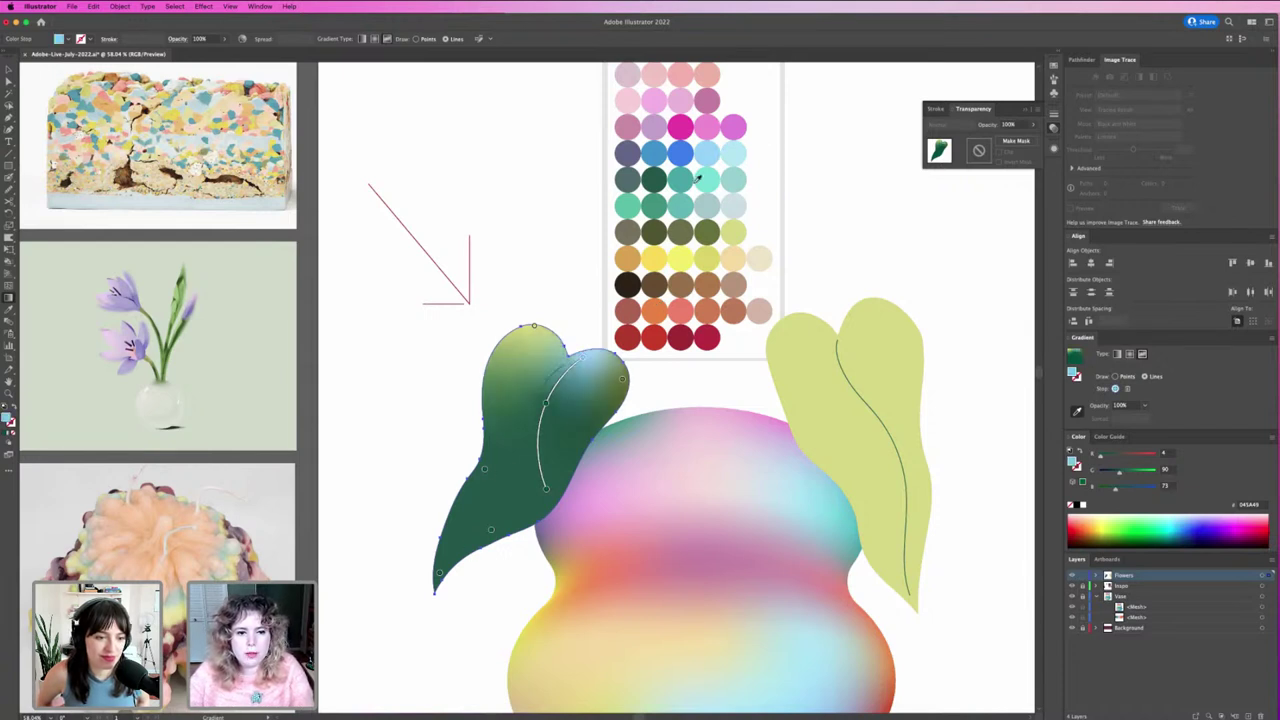
{"action": "left_click", "coordinate": [545, 404]}
{"action": "left_click", "coordinate": [644, 201]}
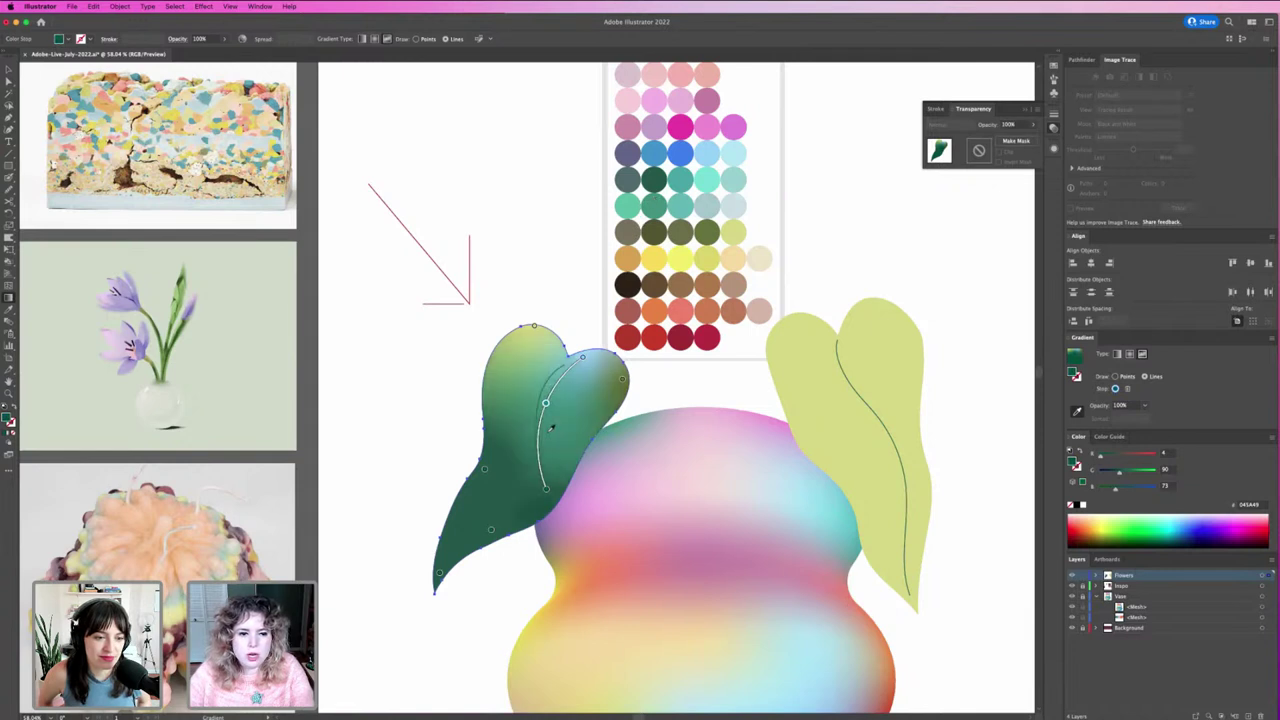
{"action": "left_click", "coordinate": [621, 380]}
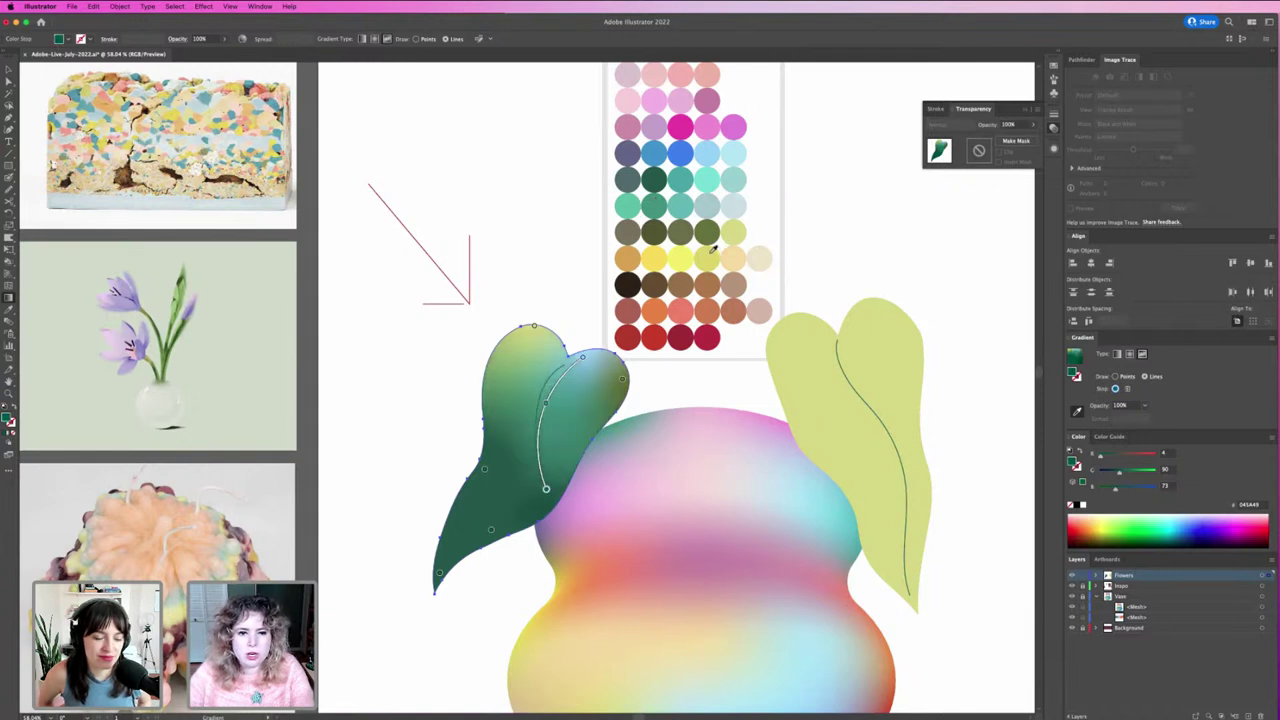
{"action": "left_click", "coordinate": [704, 231]}
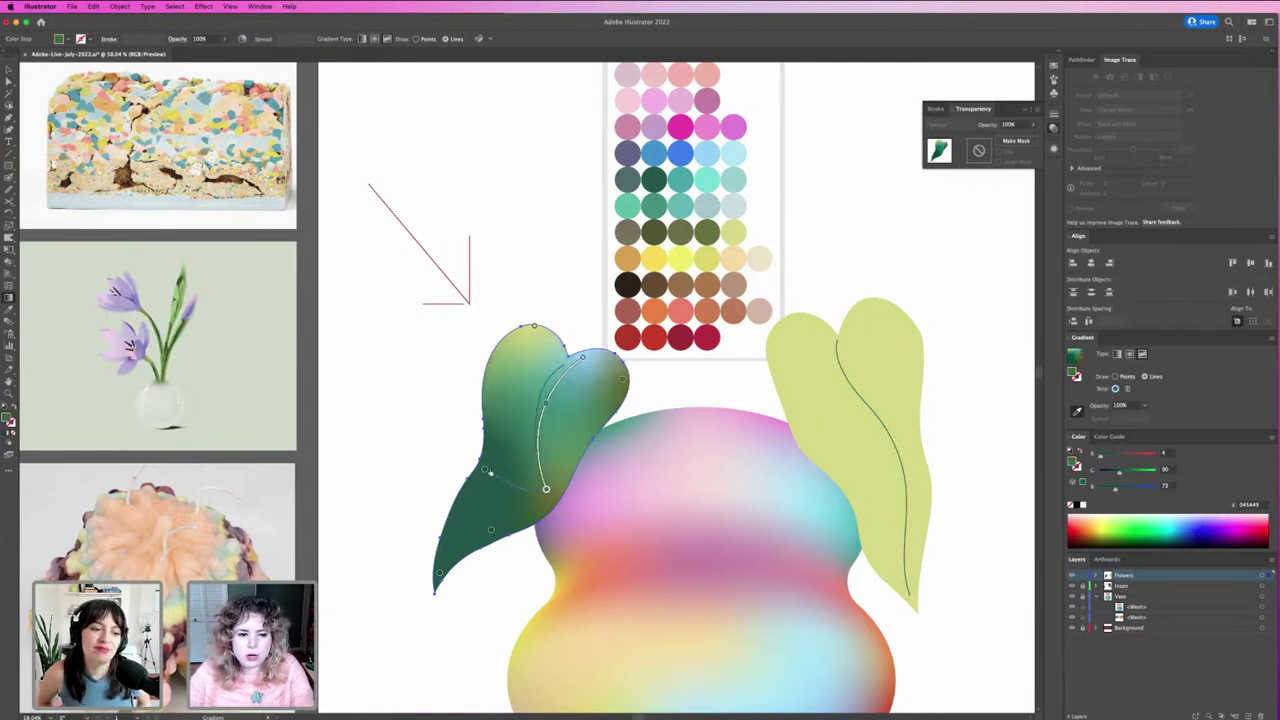
{"action": "left_click", "coordinate": [486, 466]}
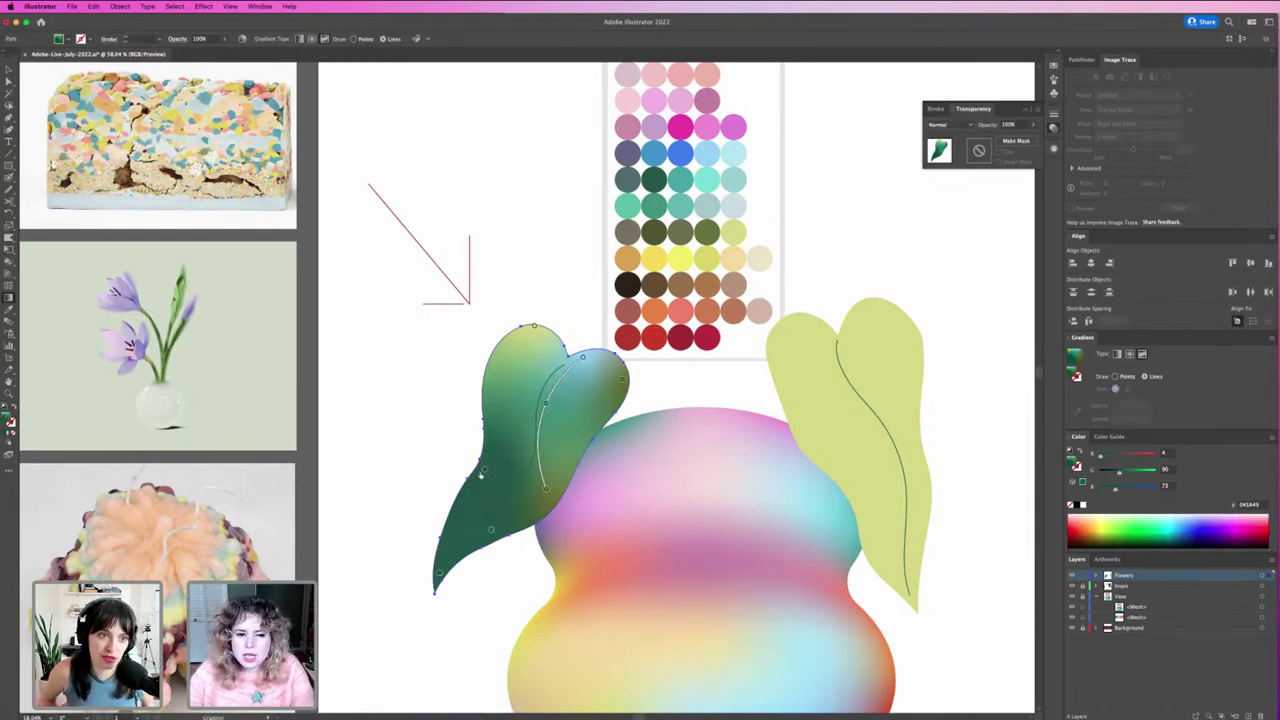
Step: Switch the gradient back to Points and turn a stop in the leaf's lower part blue
{"action": "left_click", "coordinate": [1115, 376]}
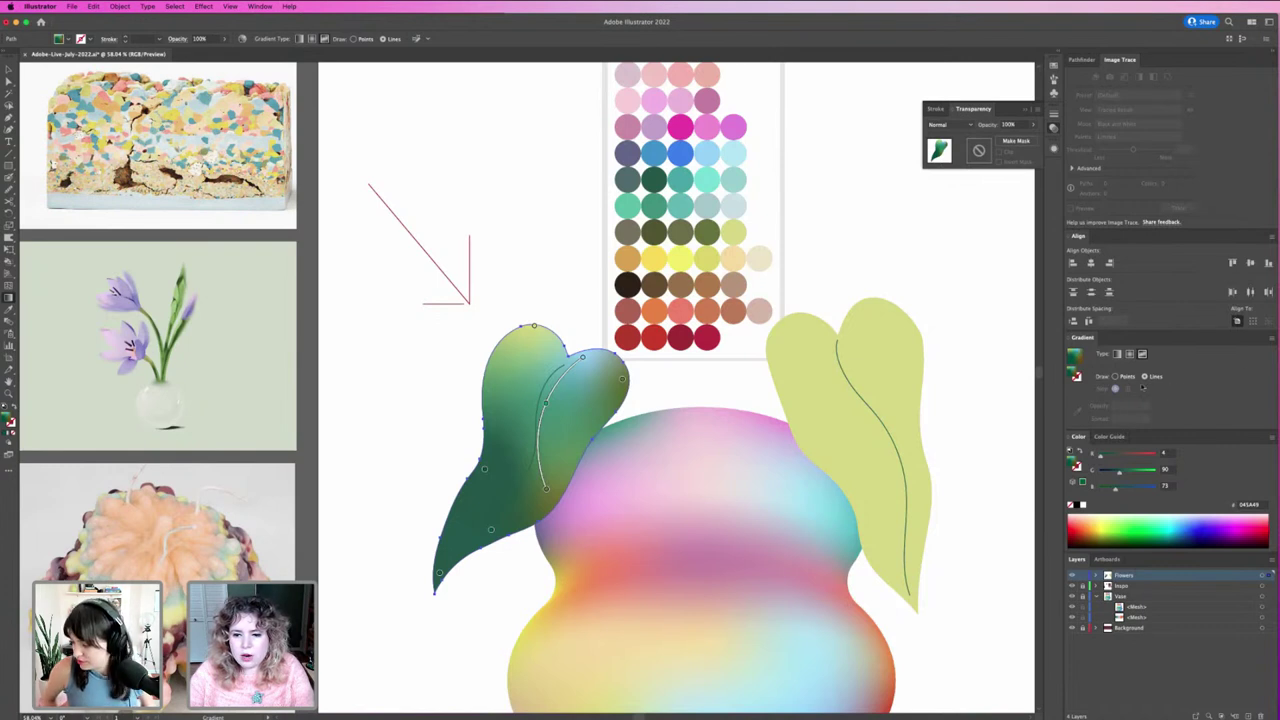
{"action": "left_click", "coordinate": [484, 468]}
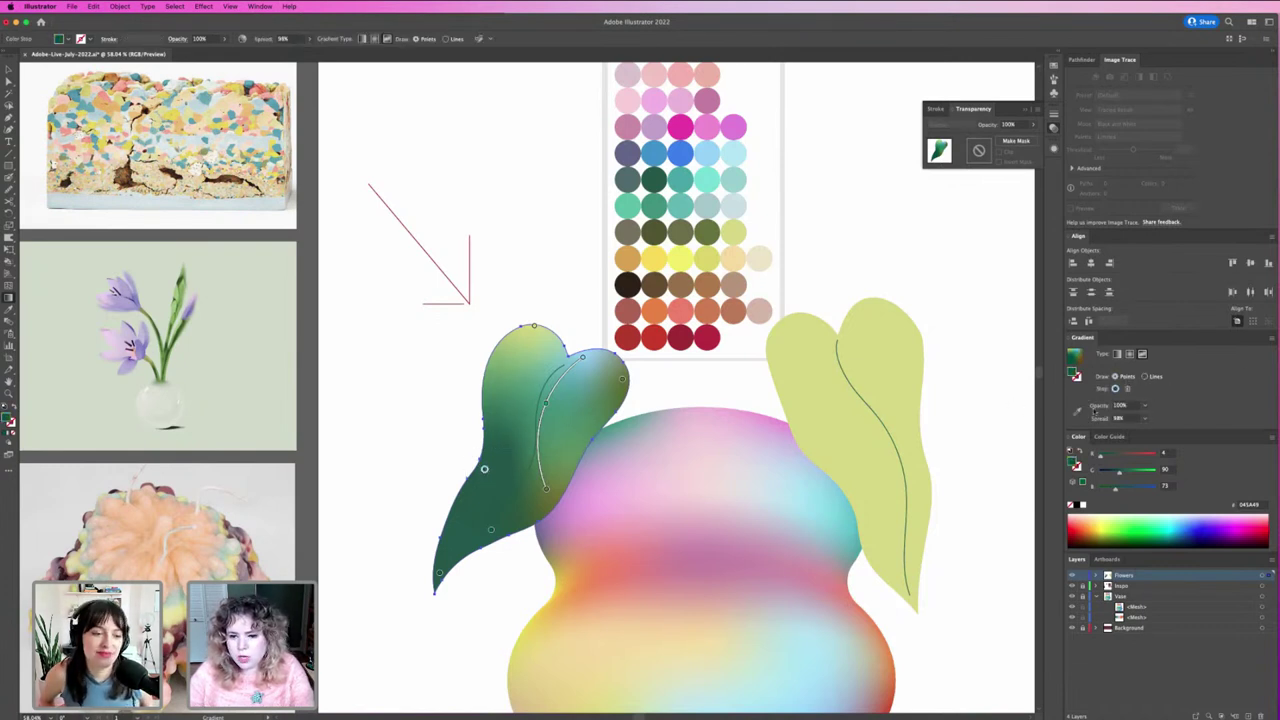
{"action": "left_click", "coordinate": [1078, 411]}
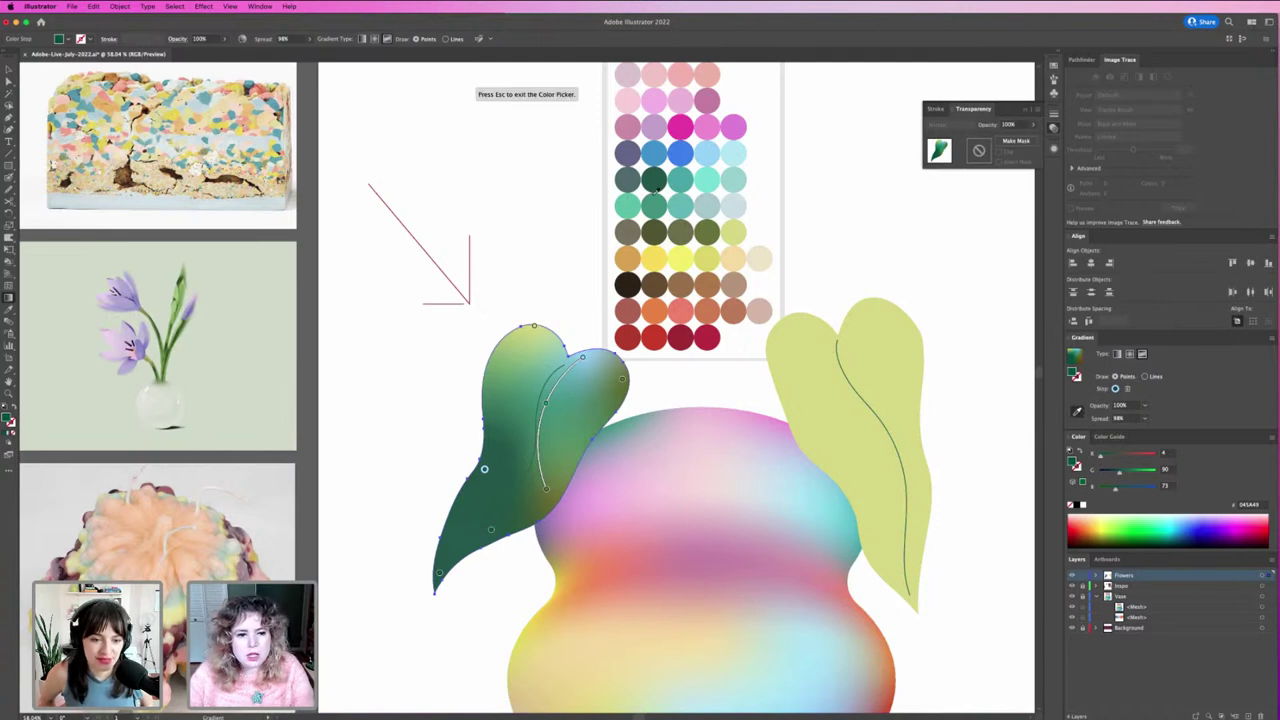
{"action": "left_click", "coordinate": [660, 150]}
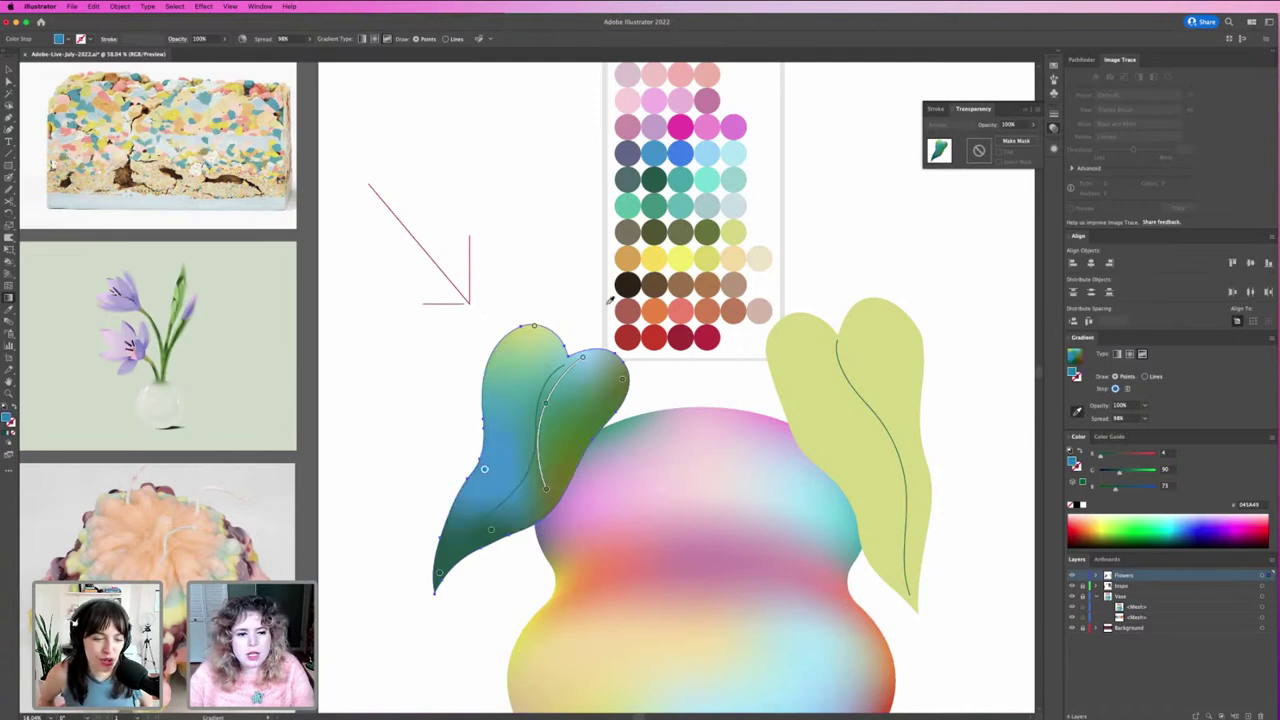
Step: After trying several swatches, make the lower stop a deeper pink-mauve
{"action": "left_click", "coordinate": [490, 530]}
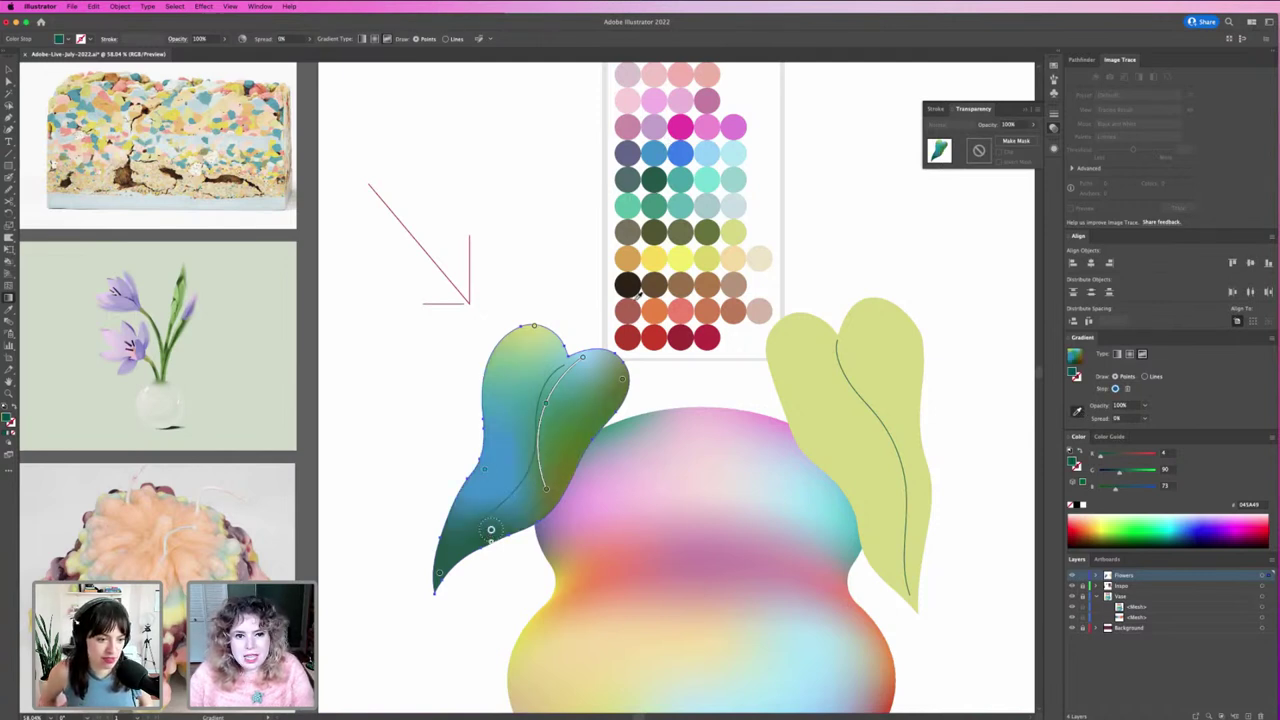
{"action": "left_click", "coordinate": [713, 253]}
{"action": "left_click", "coordinate": [661, 153]}
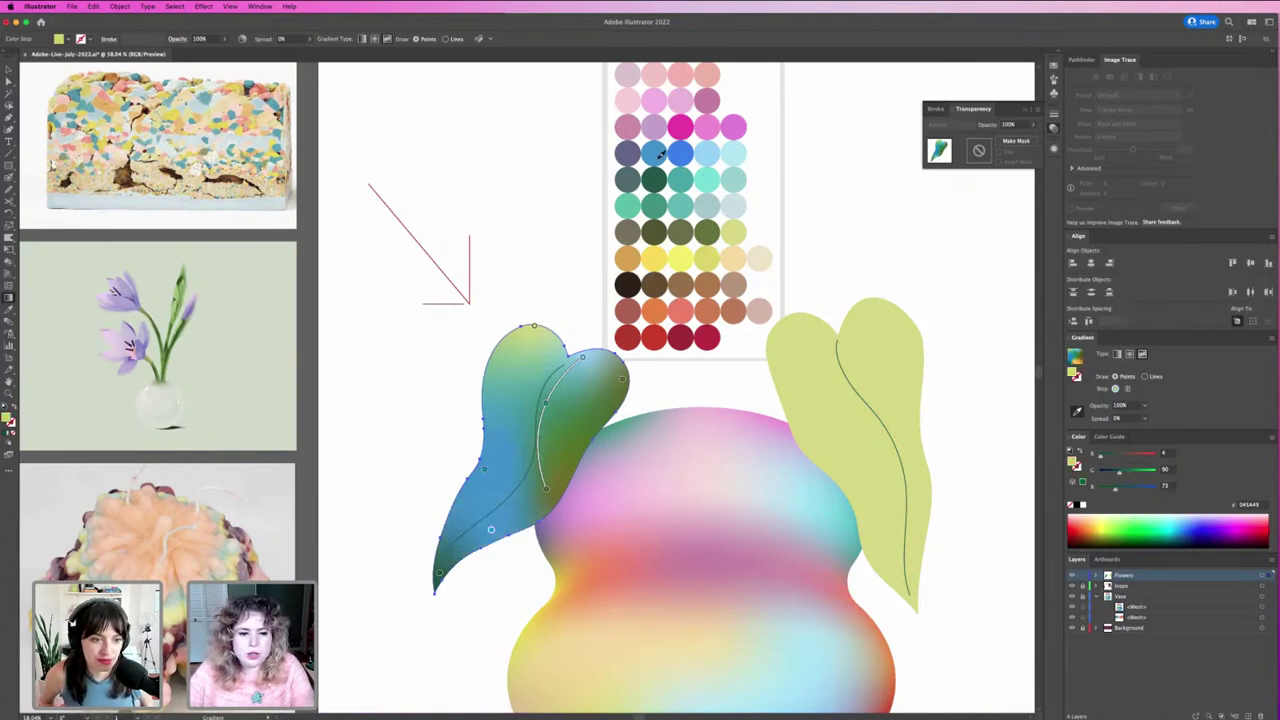
{"action": "left_click", "coordinate": [660, 128]}
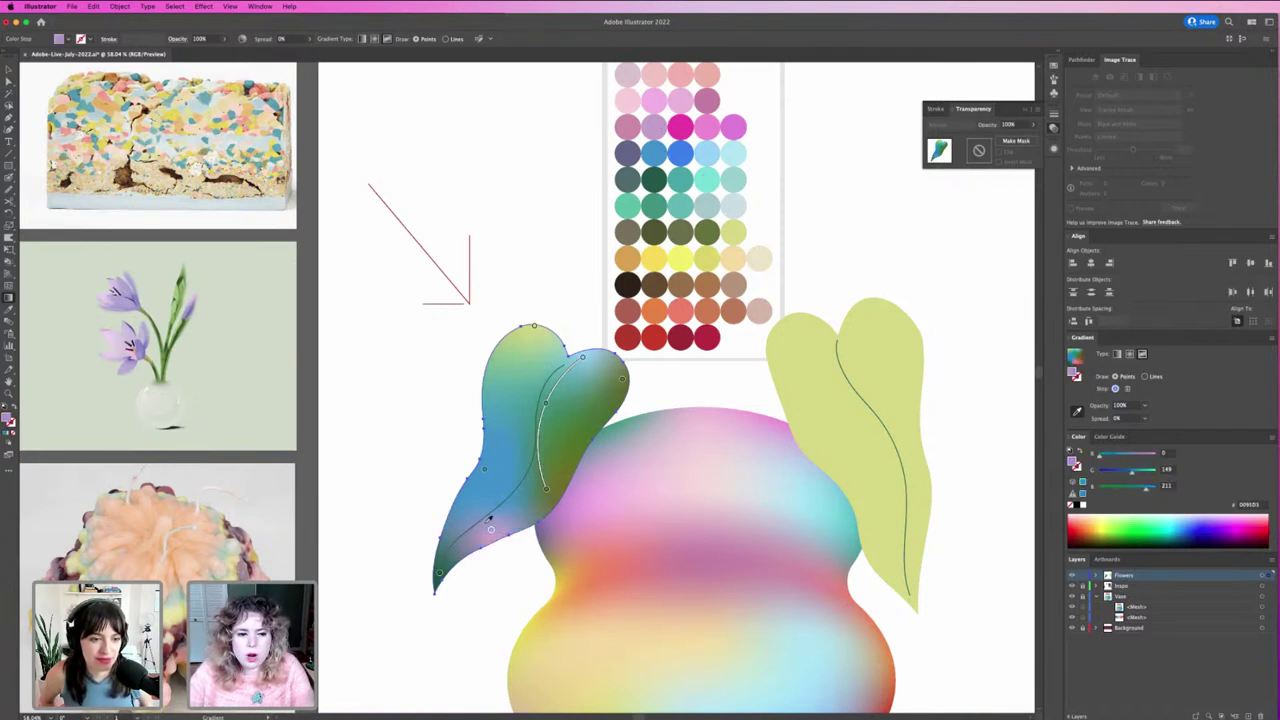
{"action": "left_click", "coordinate": [712, 96]}
{"action": "left_click", "coordinate": [654, 130]}
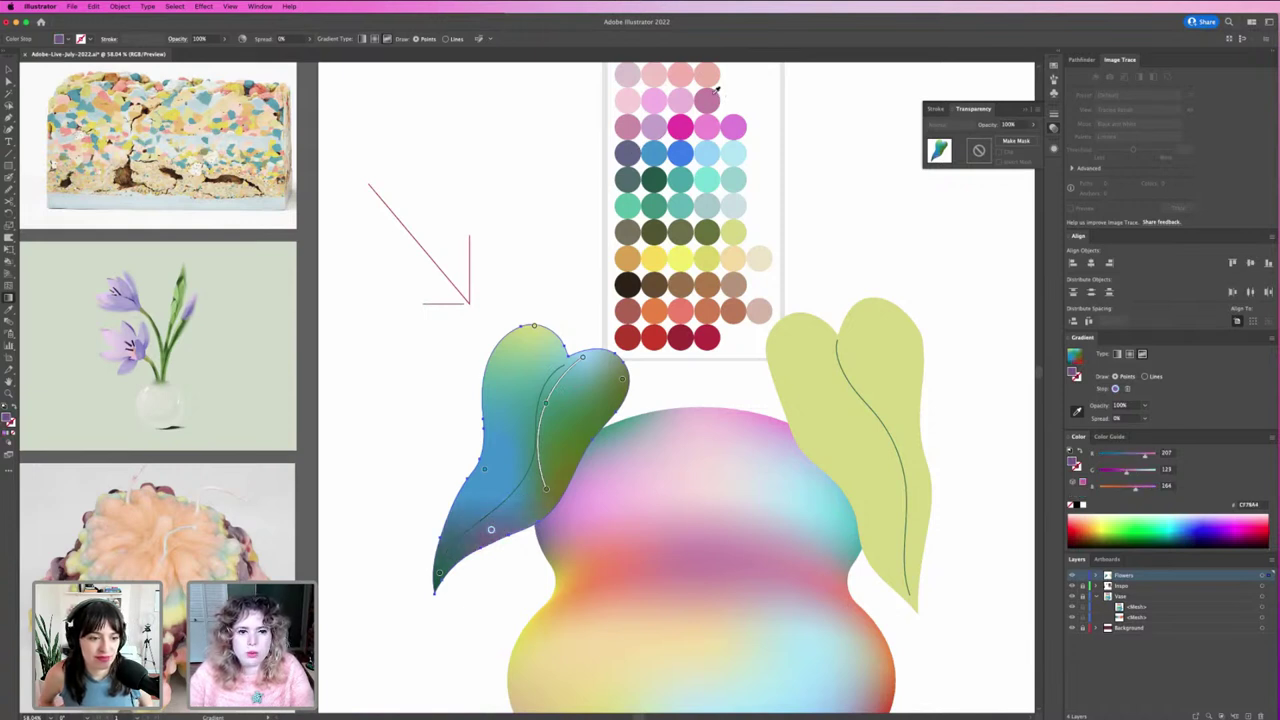
Step: Make the tip stop light teal-green at 60% opacity with wider spread, and add a pink point
{"action": "left_click", "coordinate": [440, 572]}
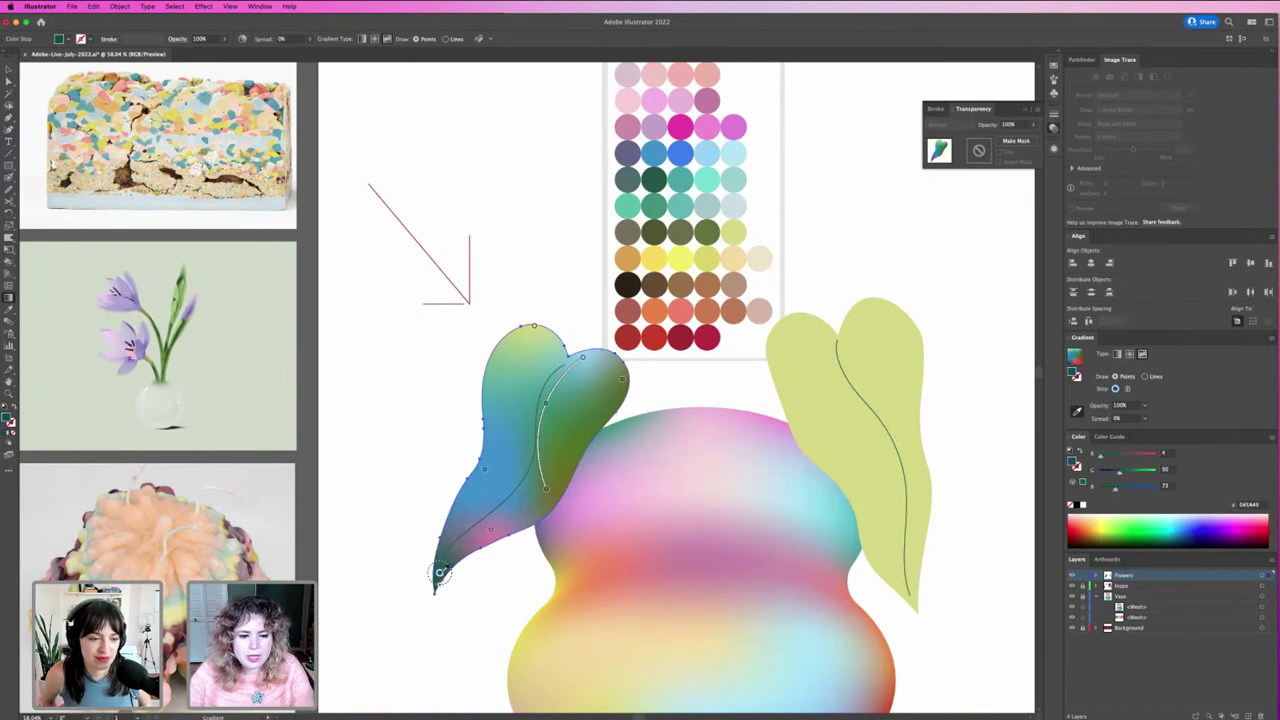
{"action": "left_click", "coordinate": [660, 203]}
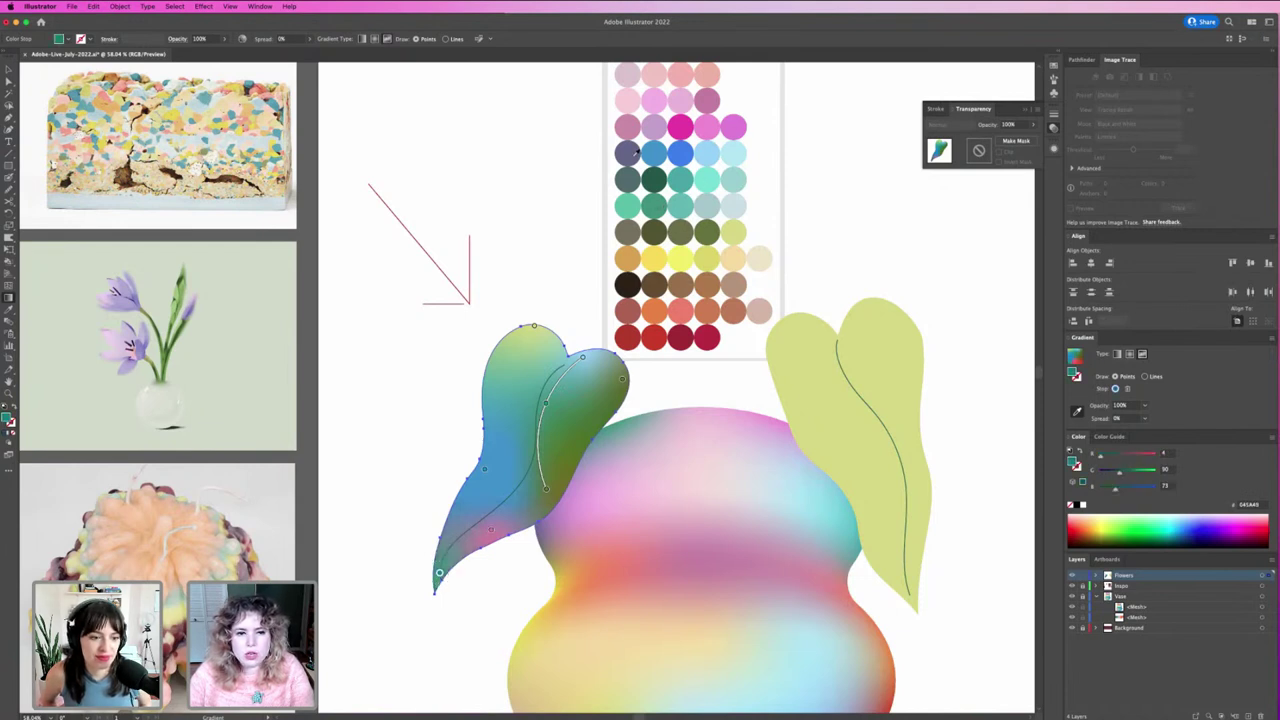
{"action": "left_click", "coordinate": [636, 203]}
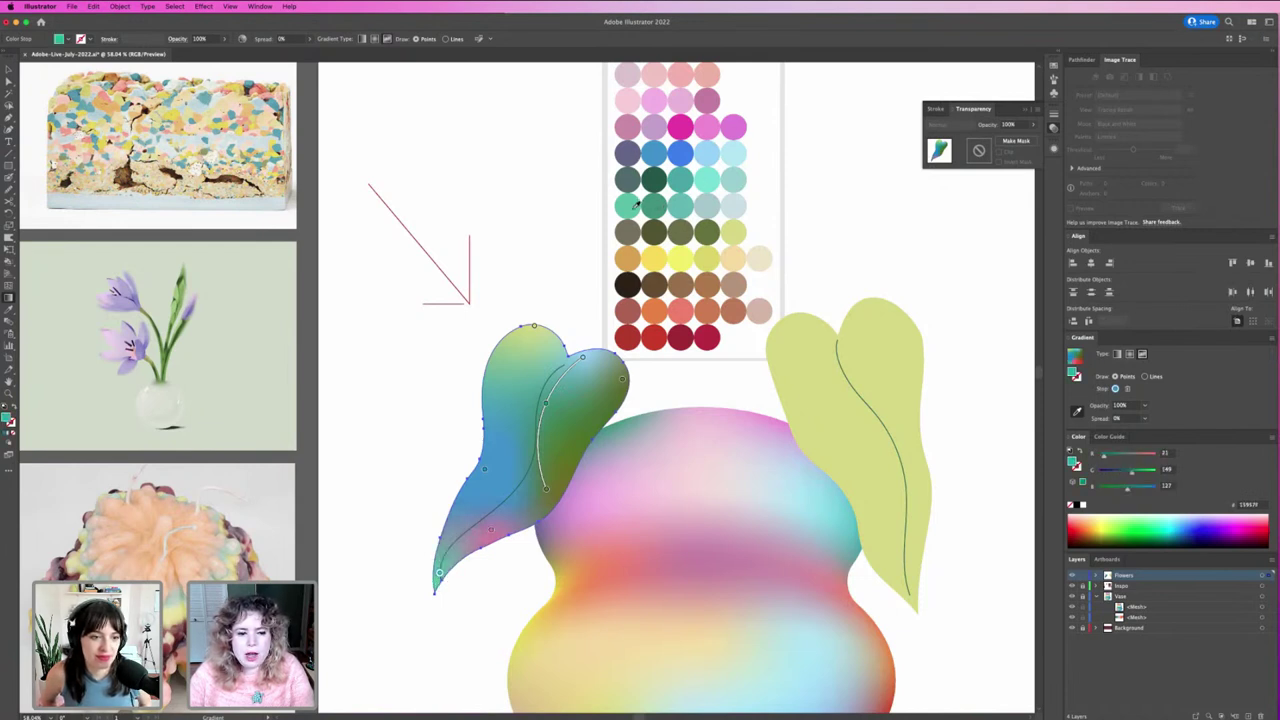
{"action": "left_click", "coordinate": [1120, 405]}
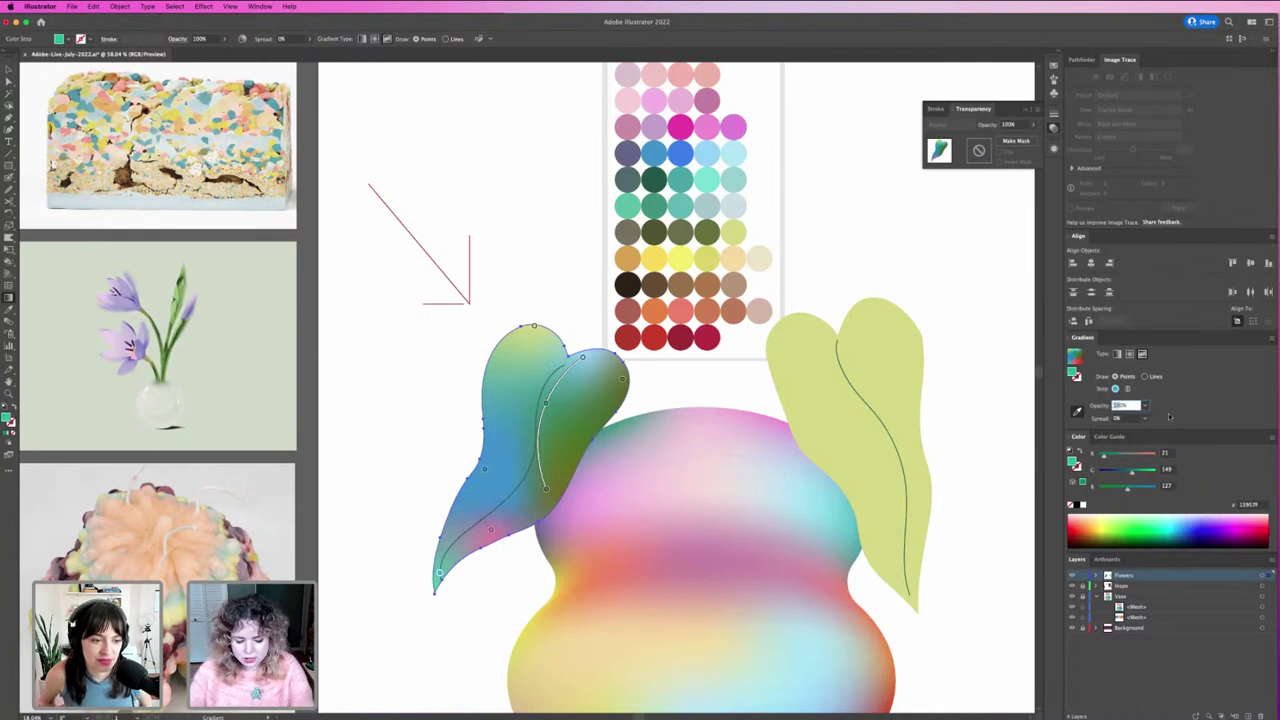
{"action": "type", "text": "60"}
{"action": "key", "text": "Return"}
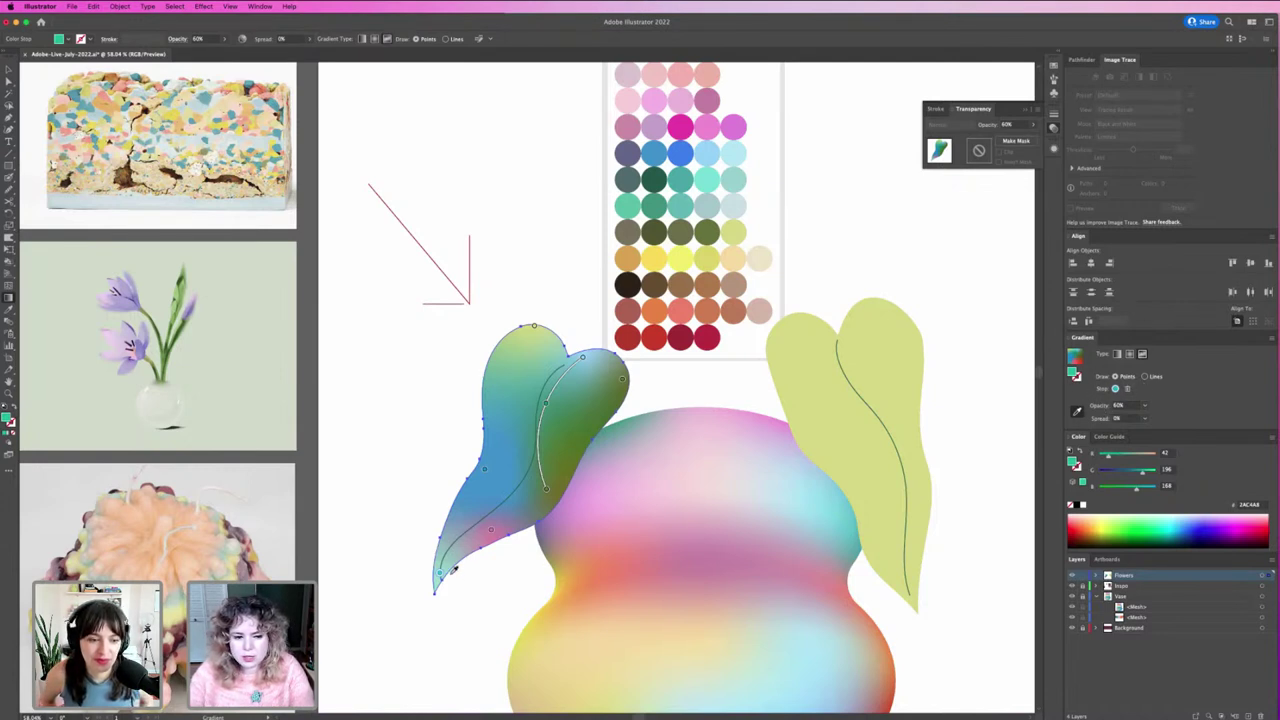
{"action": "left_click_drag", "start_coordinate": [438, 590], "coordinate": [444, 610]}
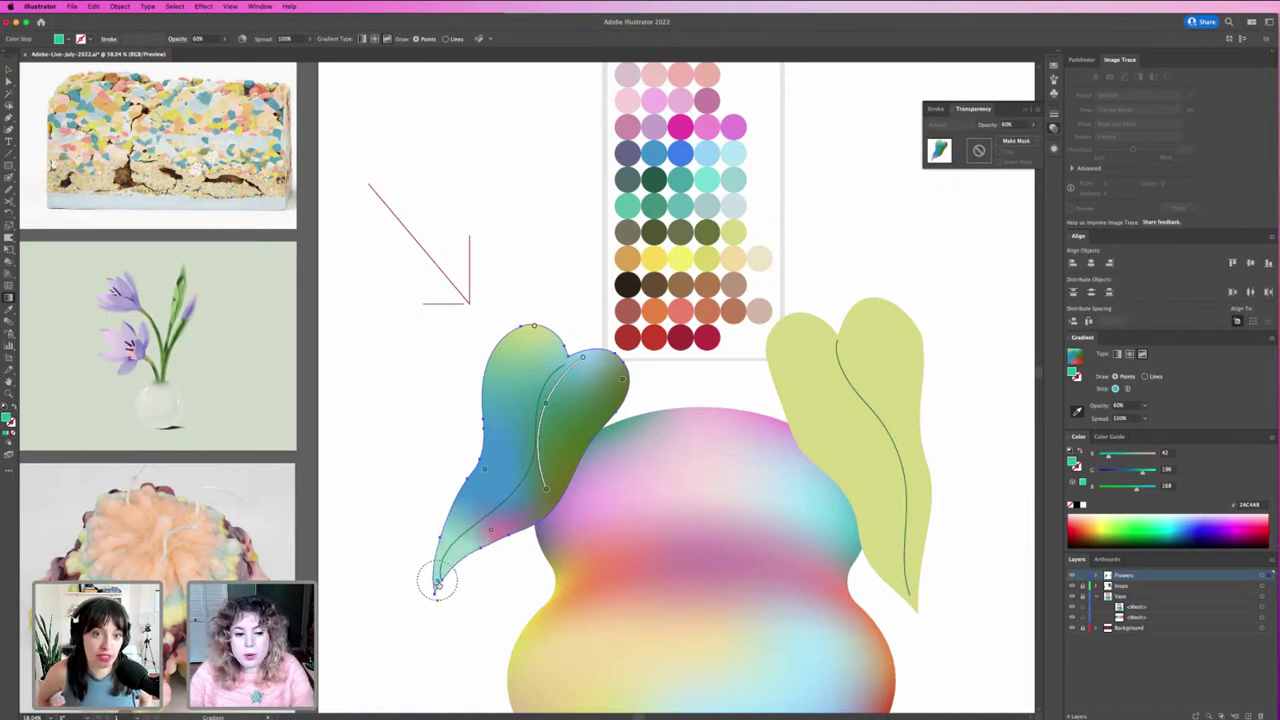
{"action": "left_click", "coordinate": [510, 516]}
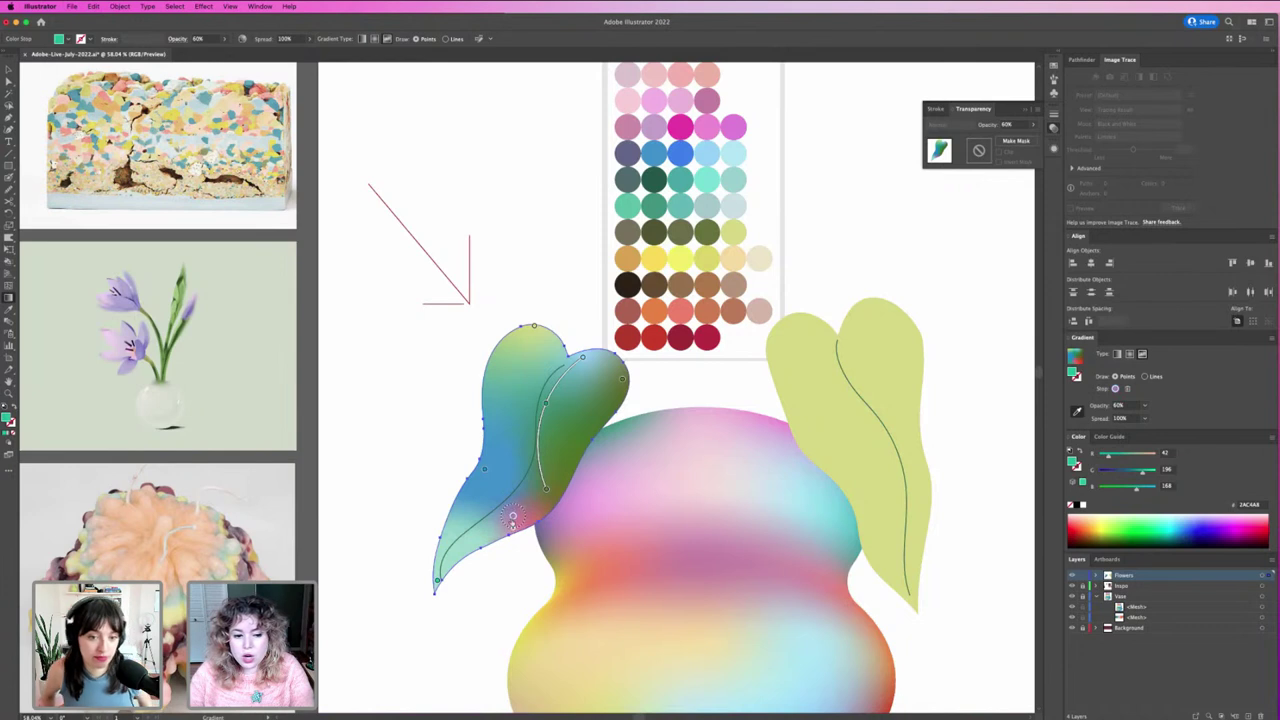
{"action": "left_click_drag", "start_coordinate": [512, 517], "coordinate": [528, 524]}
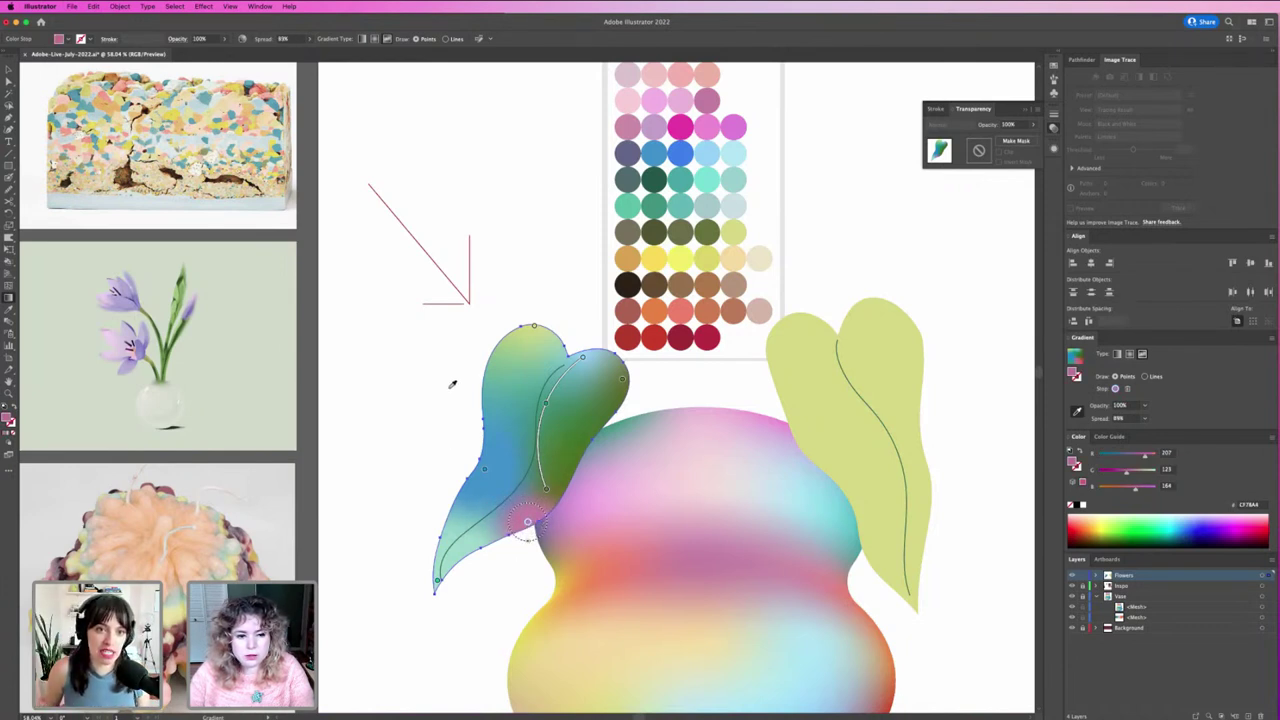
Step: Move the pink colour point down toward the leaf's lower edge
{"action": "key", "text": "v"}
{"action": "scroll", "coordinate": [443, 369], "scroll_direction": "up", "scroll_amount": 3}
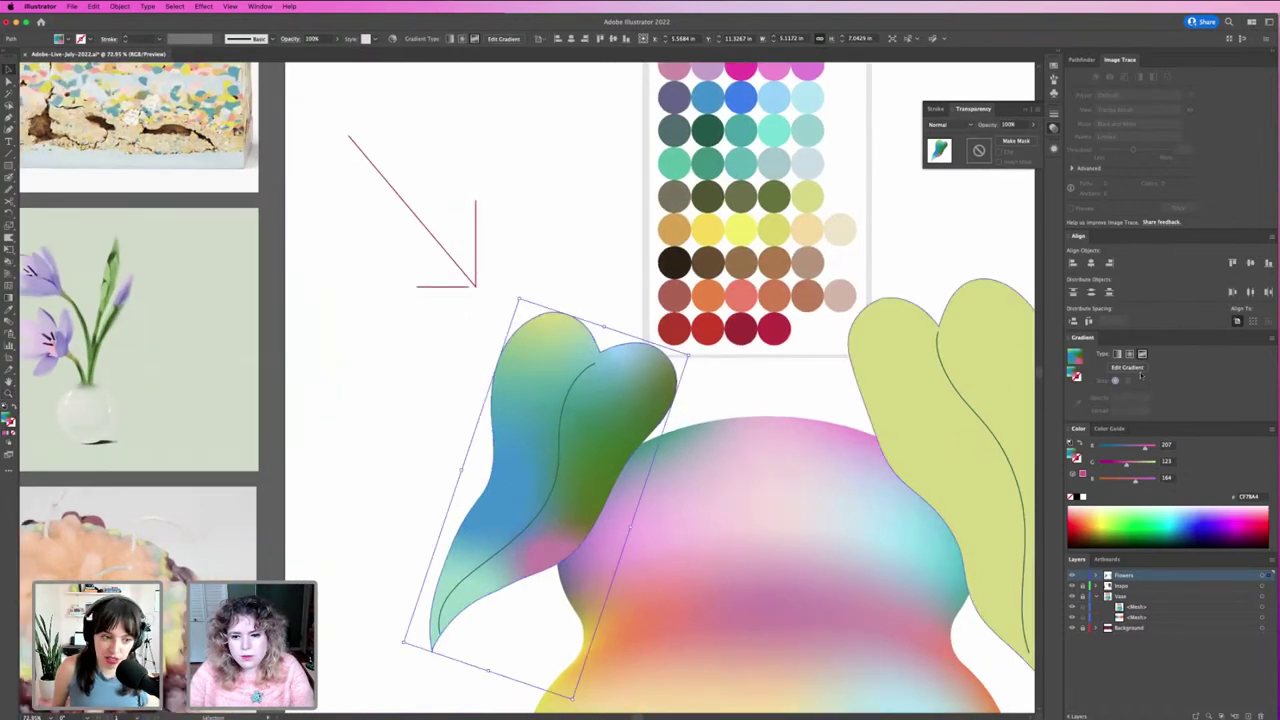
{"action": "left_click", "coordinate": [1141, 374]}
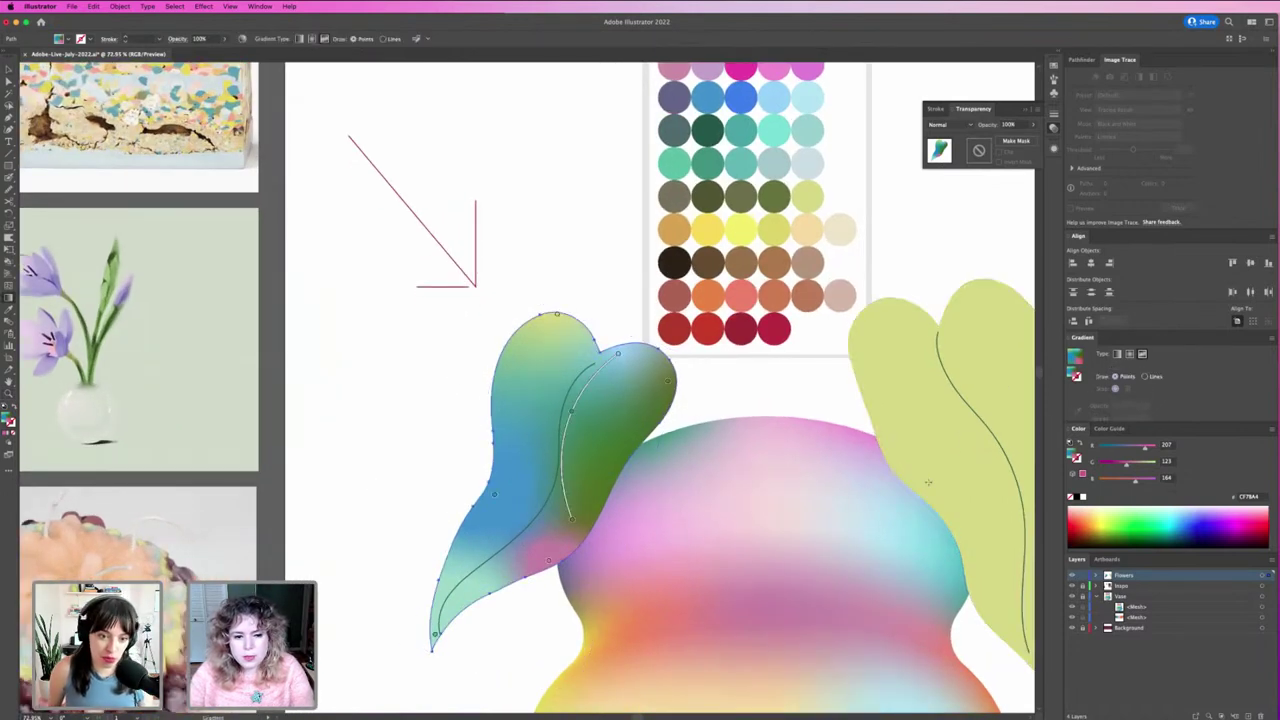
{"action": "left_click", "coordinate": [548, 563]}
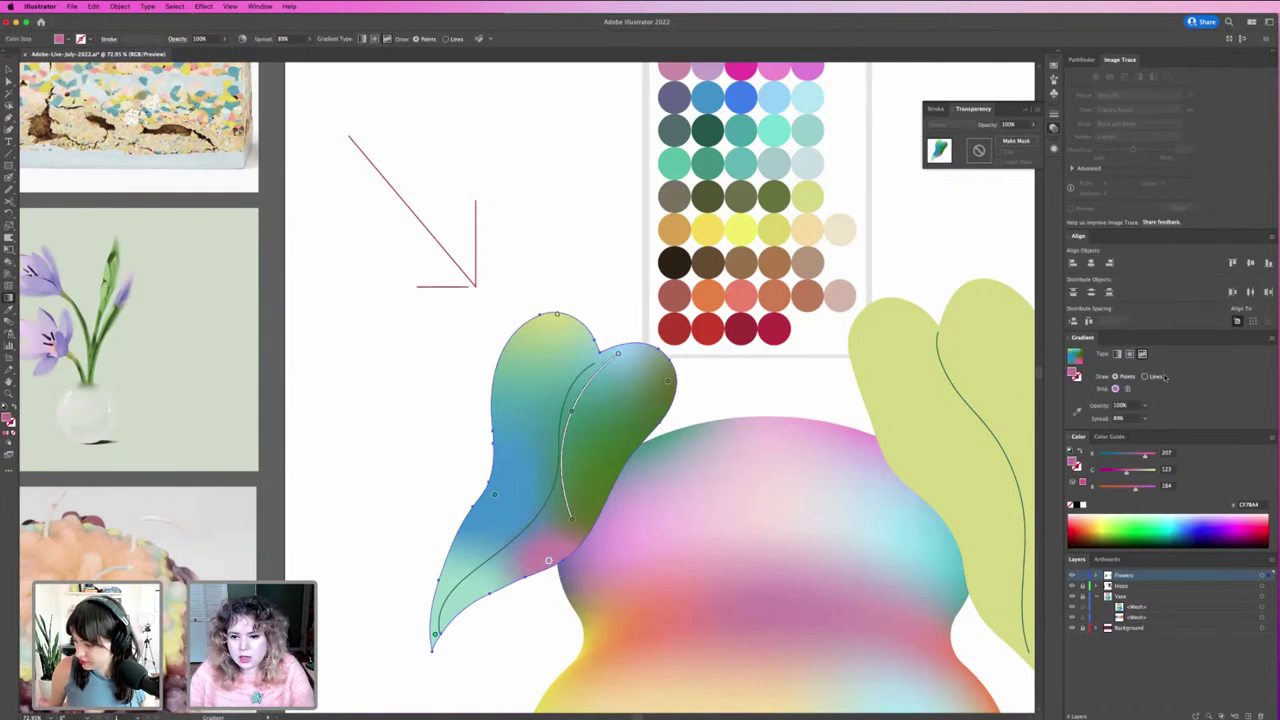
{"action": "left_click", "coordinate": [560, 566]}
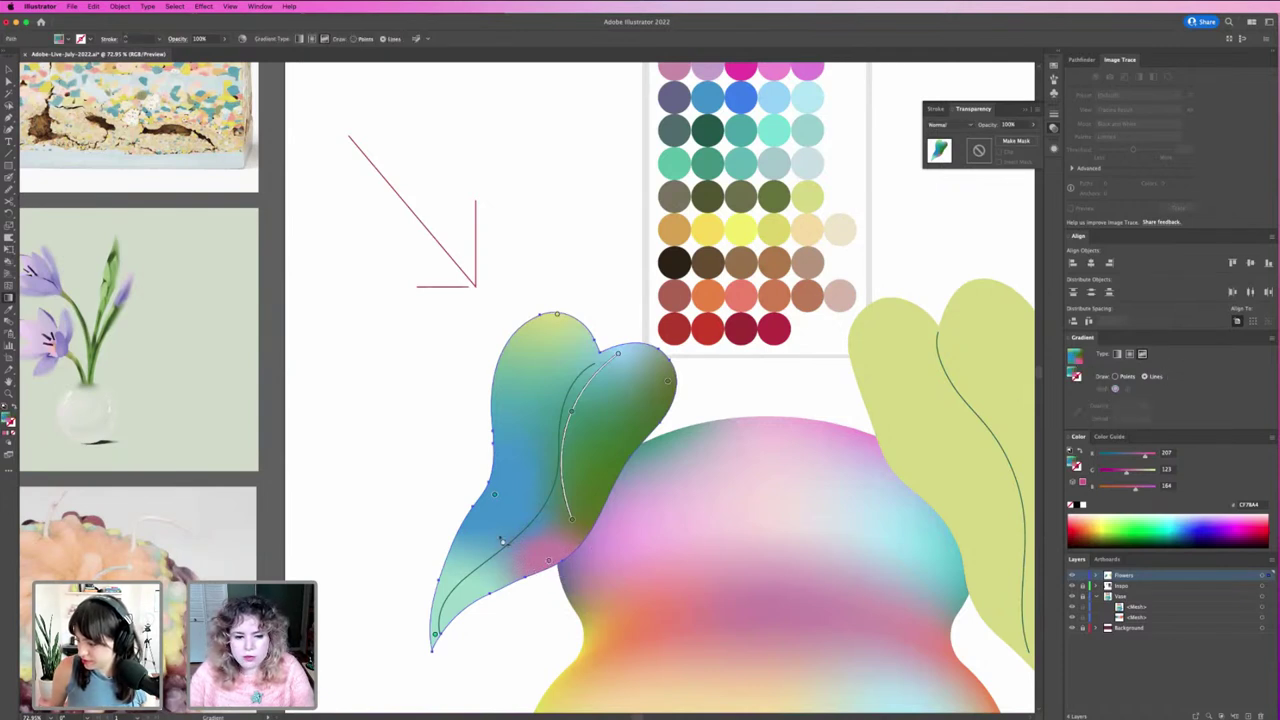
{"action": "left_click", "coordinate": [549, 563]}
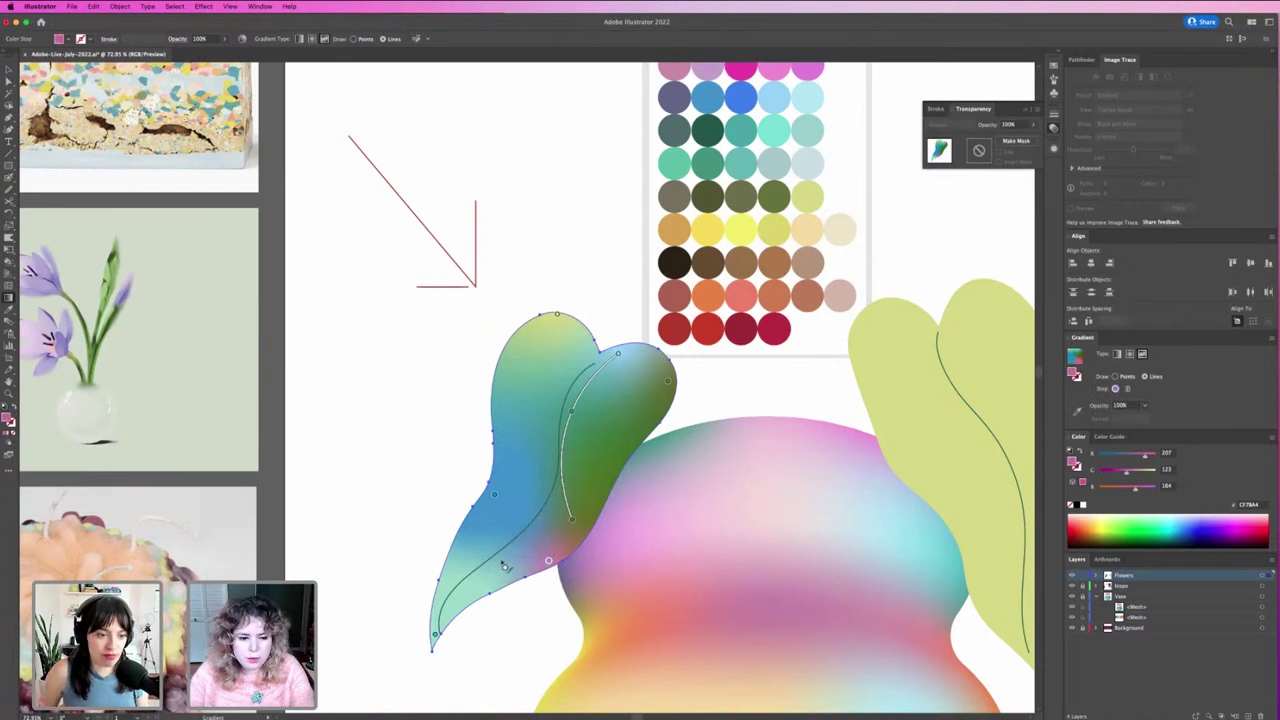
{"action": "left_click_drag", "start_coordinate": [548, 561], "coordinate": [473, 596]}
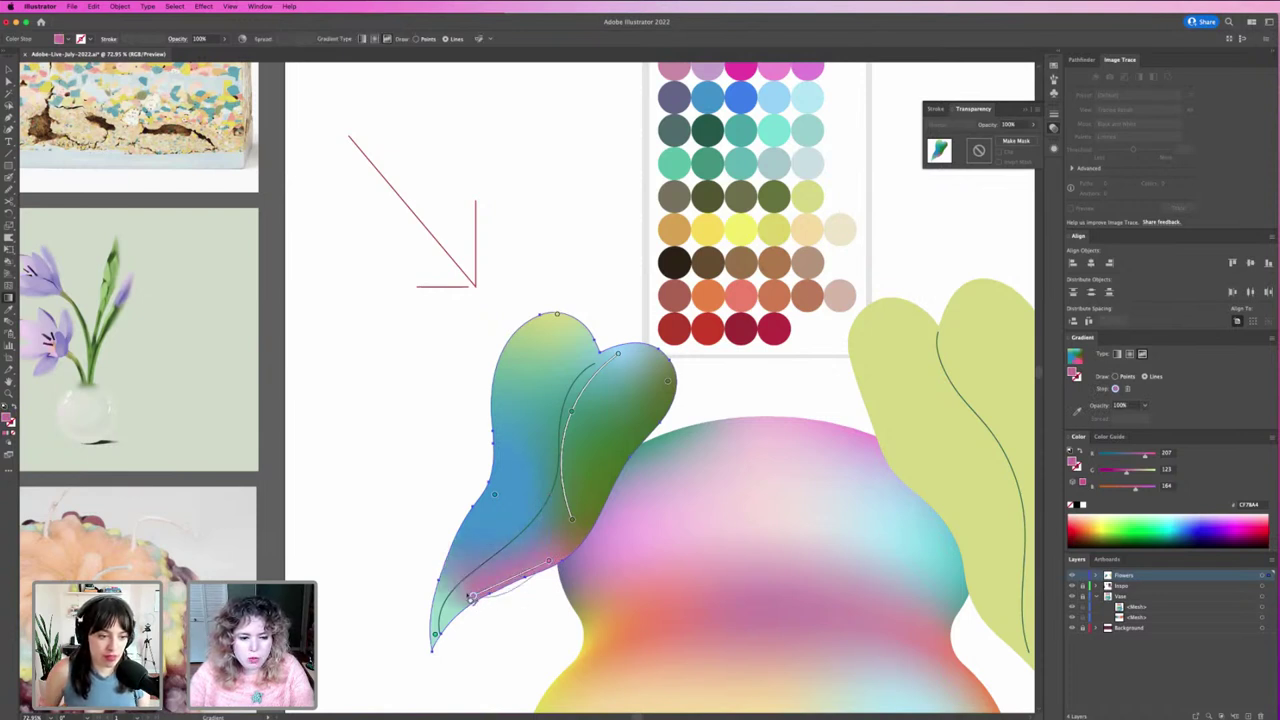
Step: Add a pink colour point at the leaf tip and zoom in on the leaf
{"action": "left_click", "coordinate": [446, 622]}
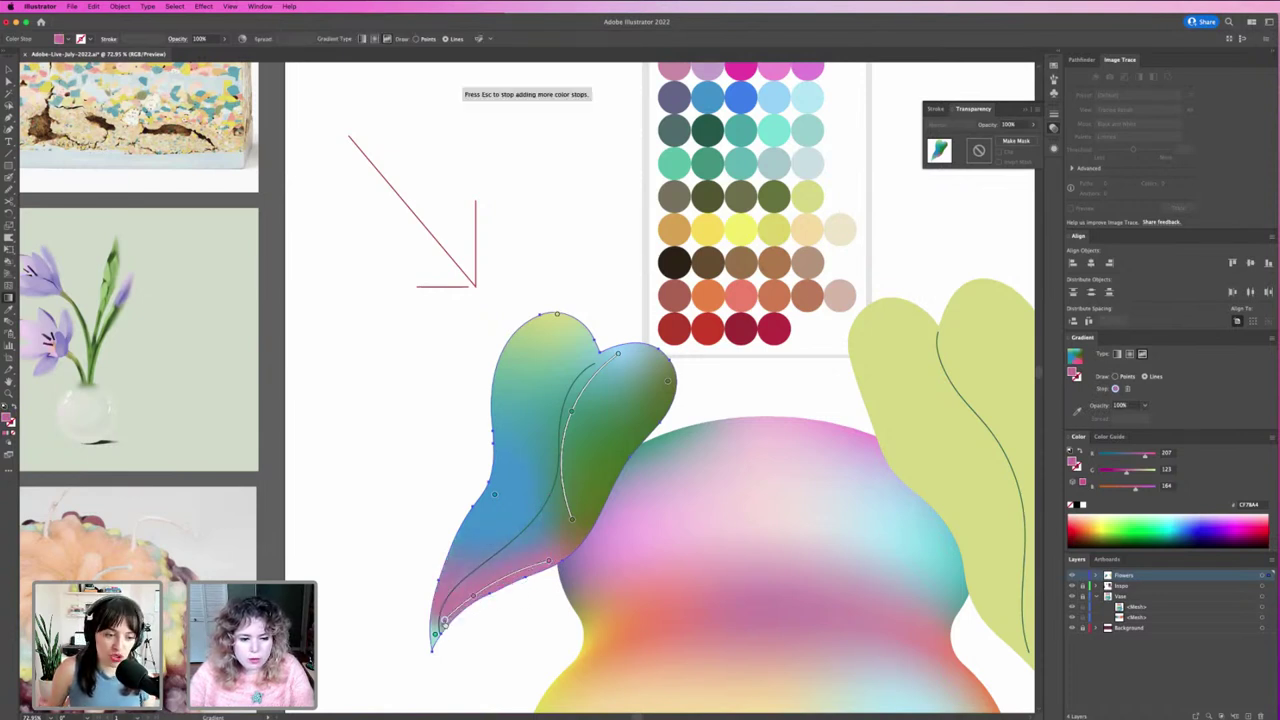
{"action": "key", "text": "z"}
{"action": "left_click", "coordinate": [490, 550]}
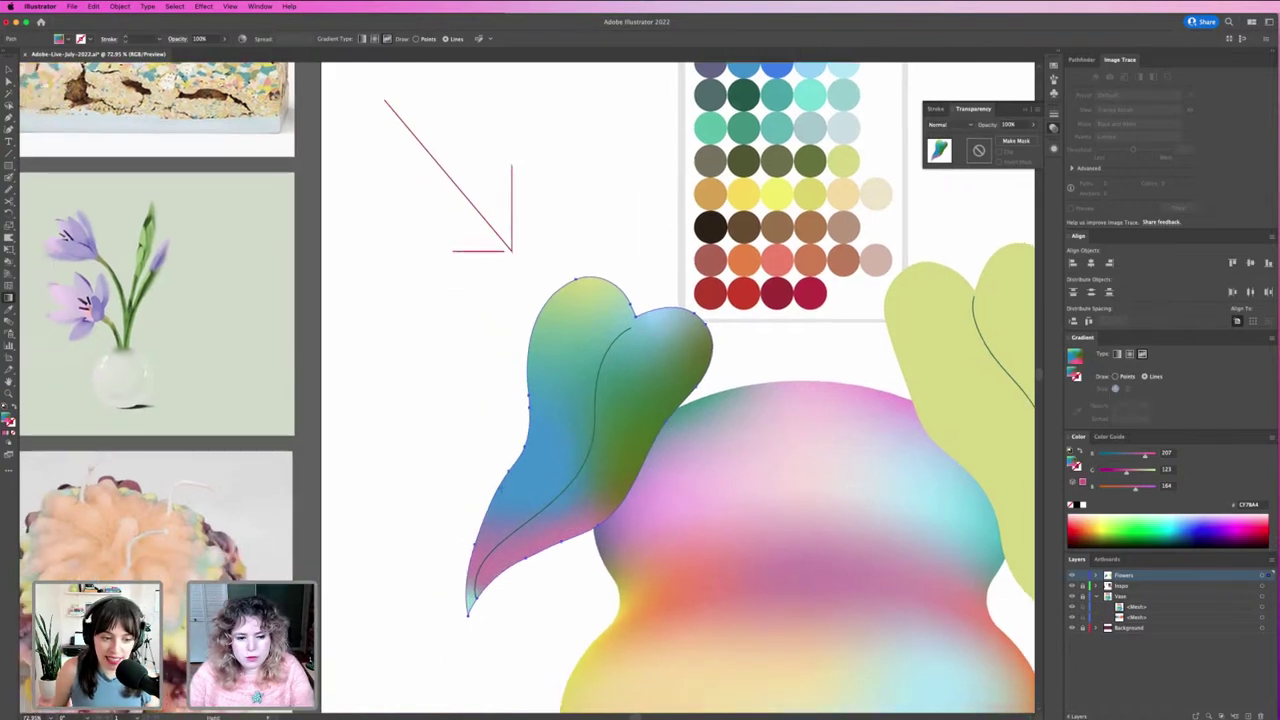
{"action": "left_click", "coordinate": [579, 524]}
Step: Add two blue freeform colour points inside the leaf's left side
{"action": "scroll", "coordinate": [580, 450], "scroll_direction": "down", "scroll_amount": 2}
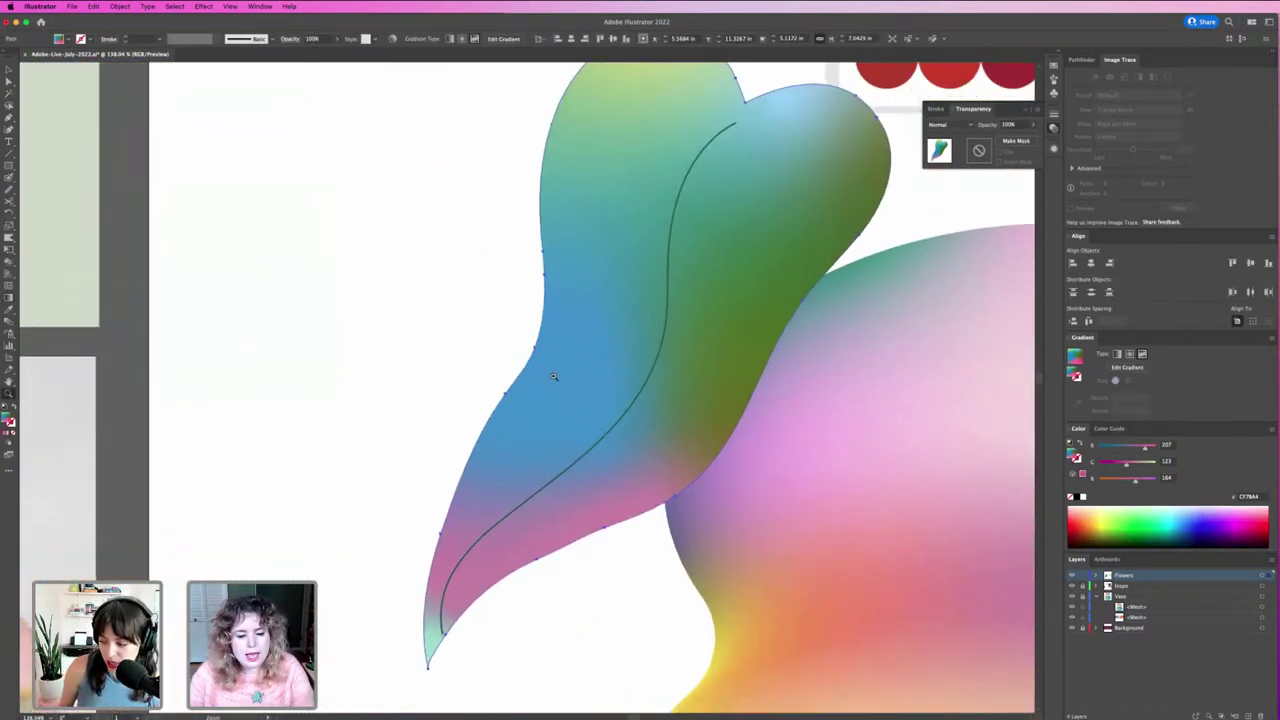
{"action": "key", "text": "v"}
{"action": "left_click", "coordinate": [551, 374]}
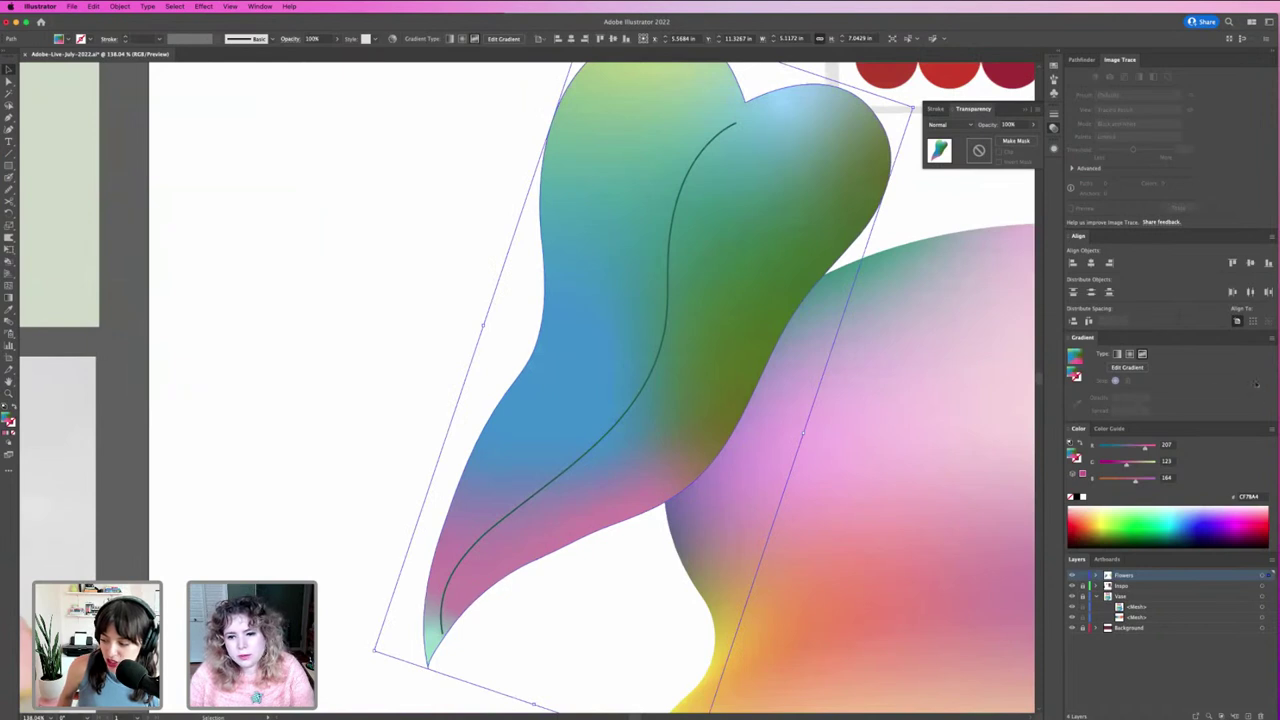
{"action": "left_click", "coordinate": [1126, 367]}
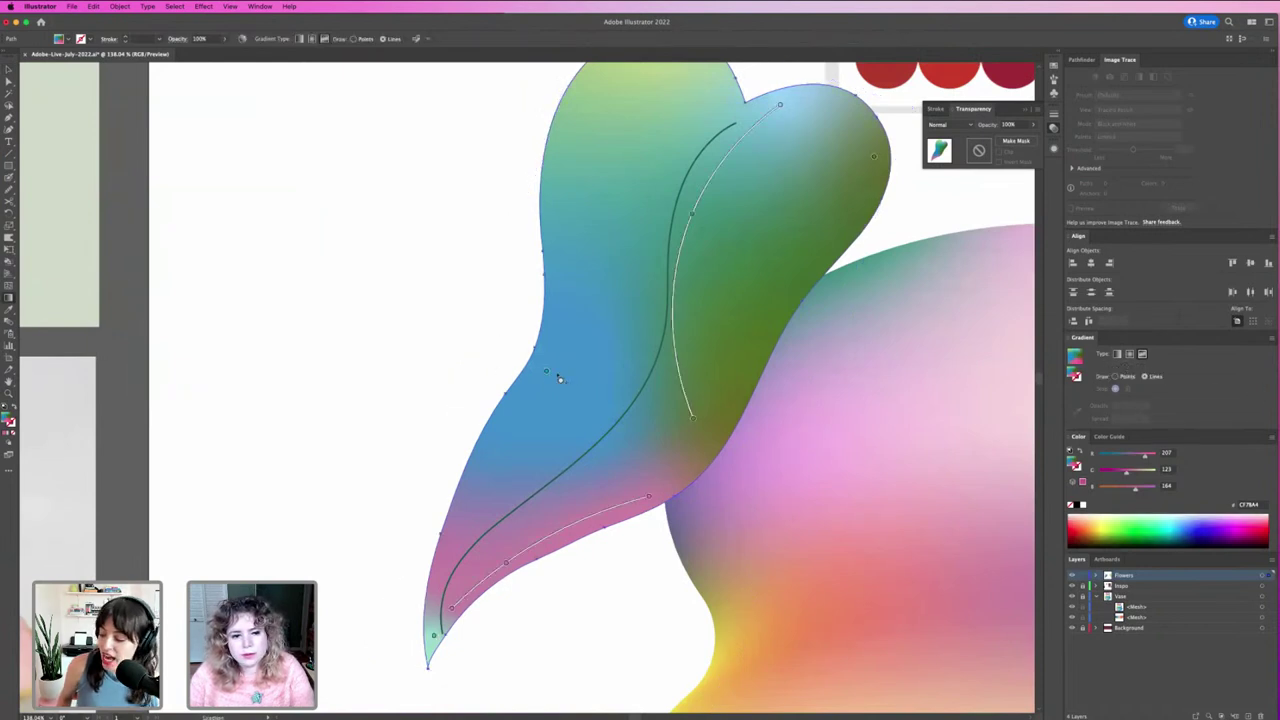
{"action": "left_click", "coordinate": [545, 373]}
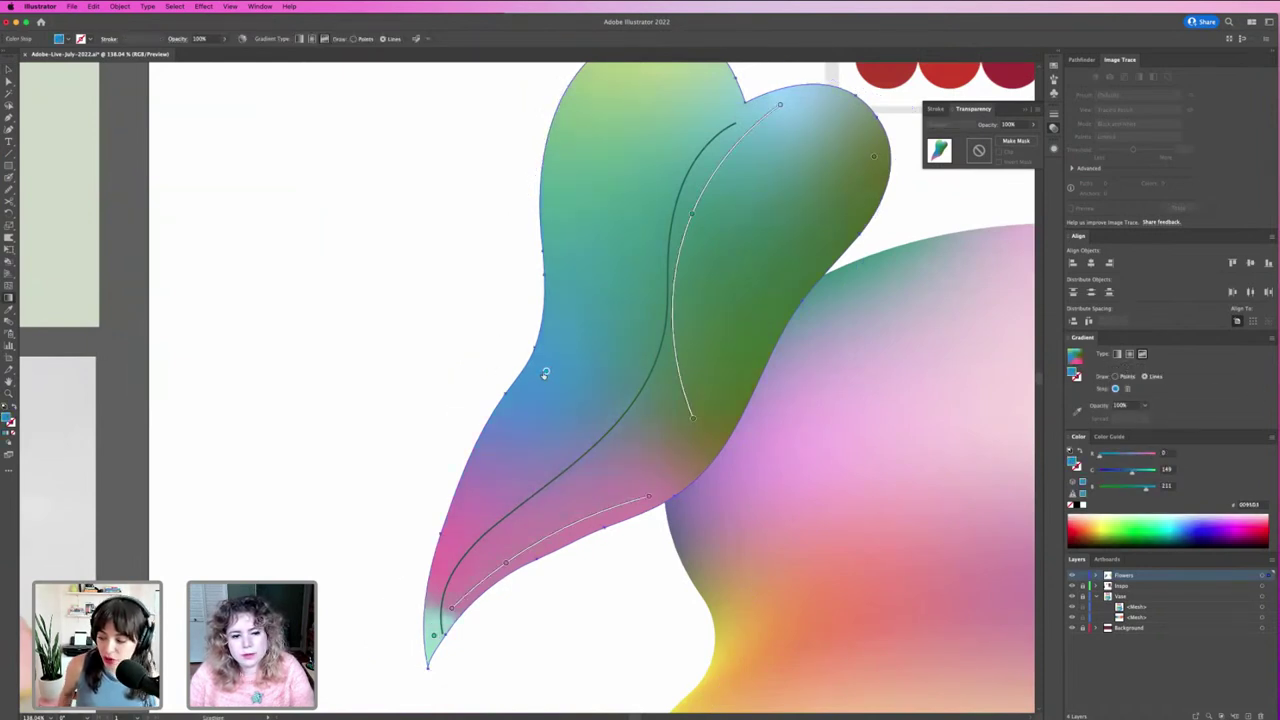
{"action": "left_click_drag", "start_coordinate": [545, 372], "coordinate": [528, 376]}
{"action": "scroll", "coordinate": [540, 414], "scroll_direction": "up", "scroll_amount": 2}
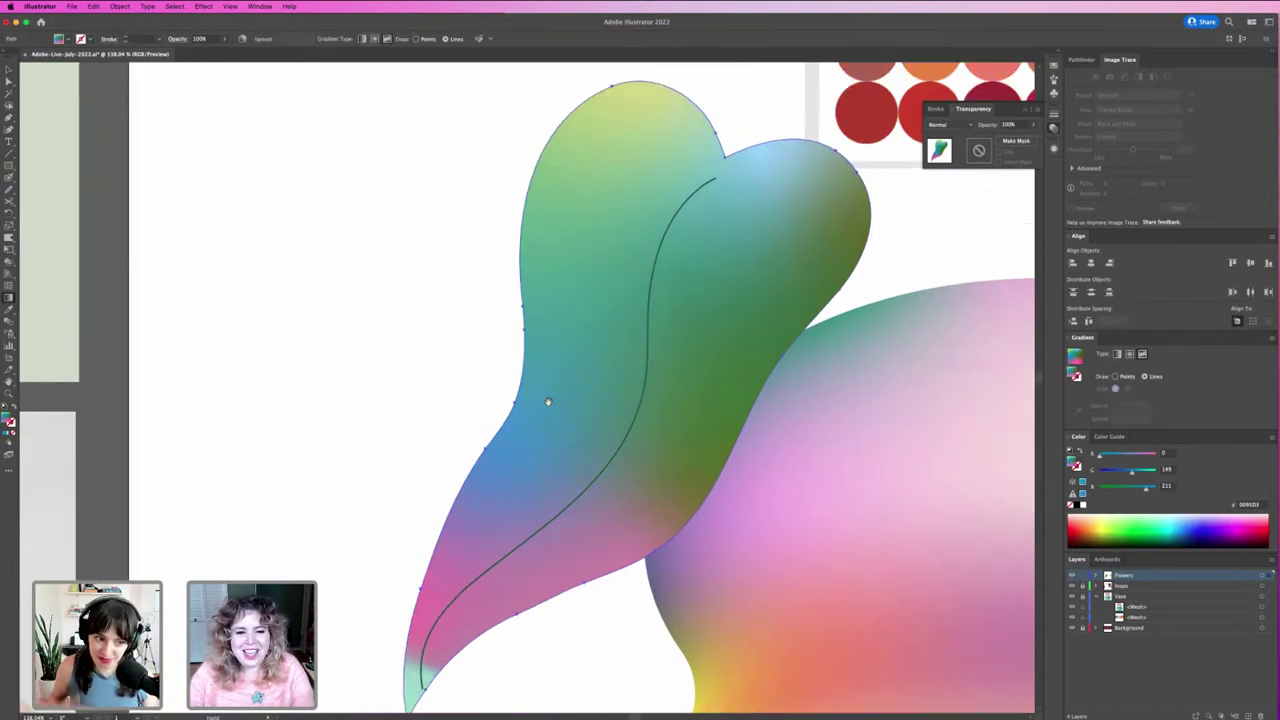
{"action": "left_click", "coordinate": [508, 432]}
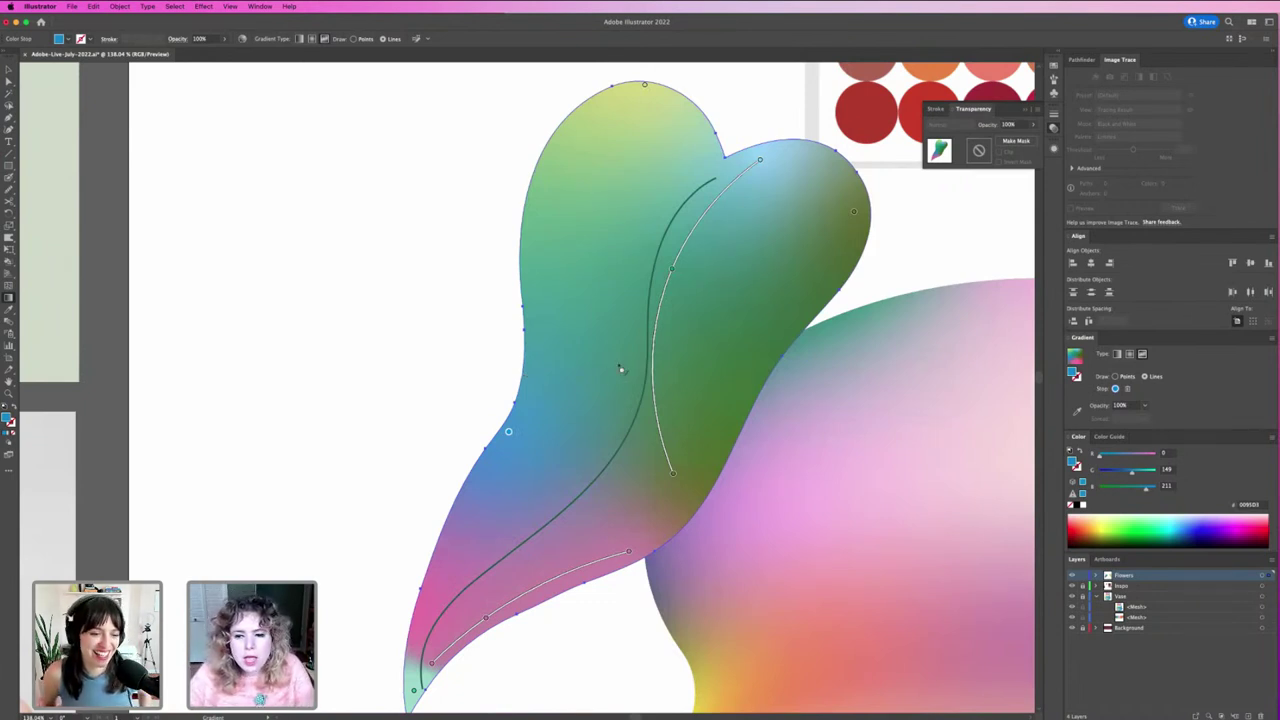
{"action": "left_click", "coordinate": [1115, 376]}
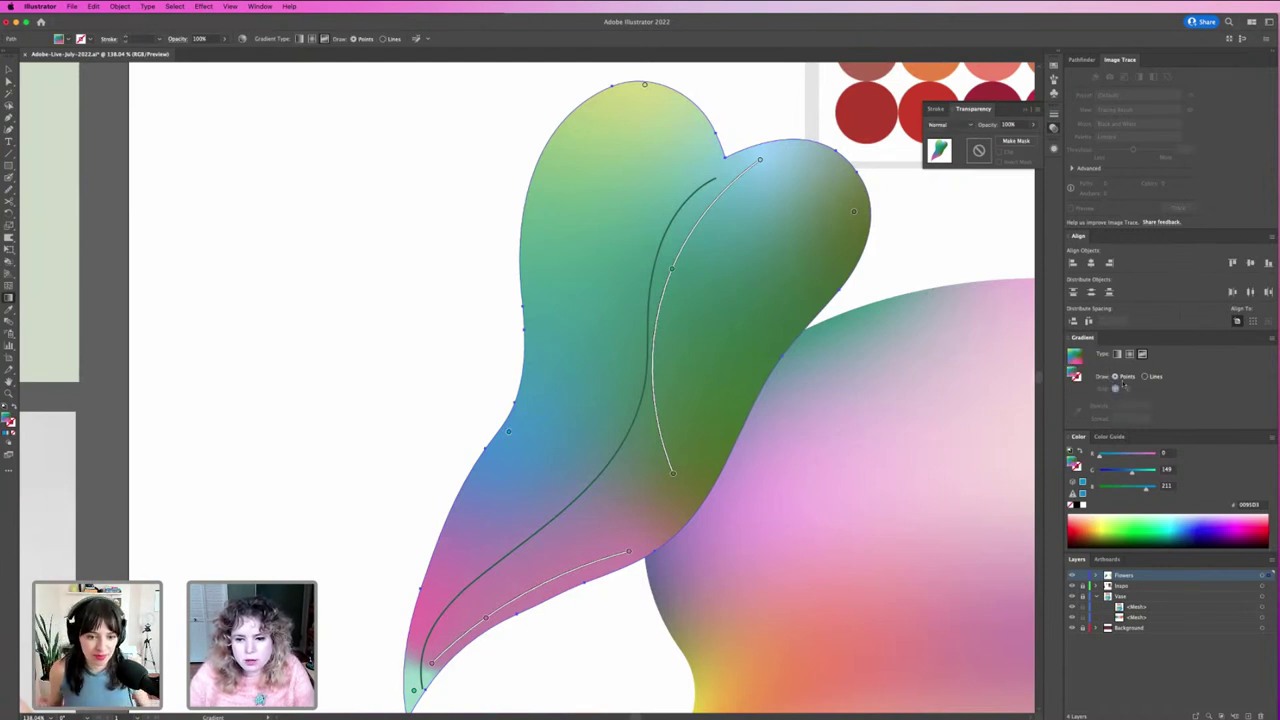
Step: Switch Draw to Lines and start a gradient line along the leaf's left edge
{"action": "left_click", "coordinate": [1145, 376]}
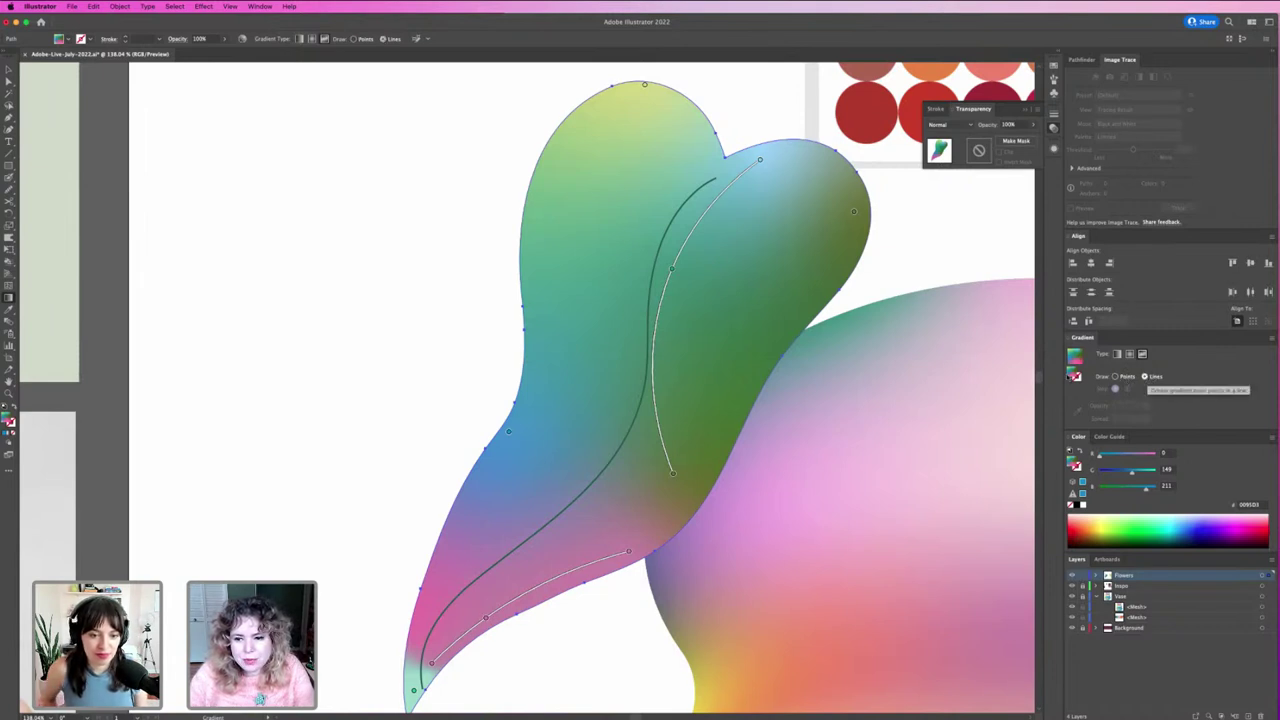
{"action": "left_click", "coordinate": [508, 433]}
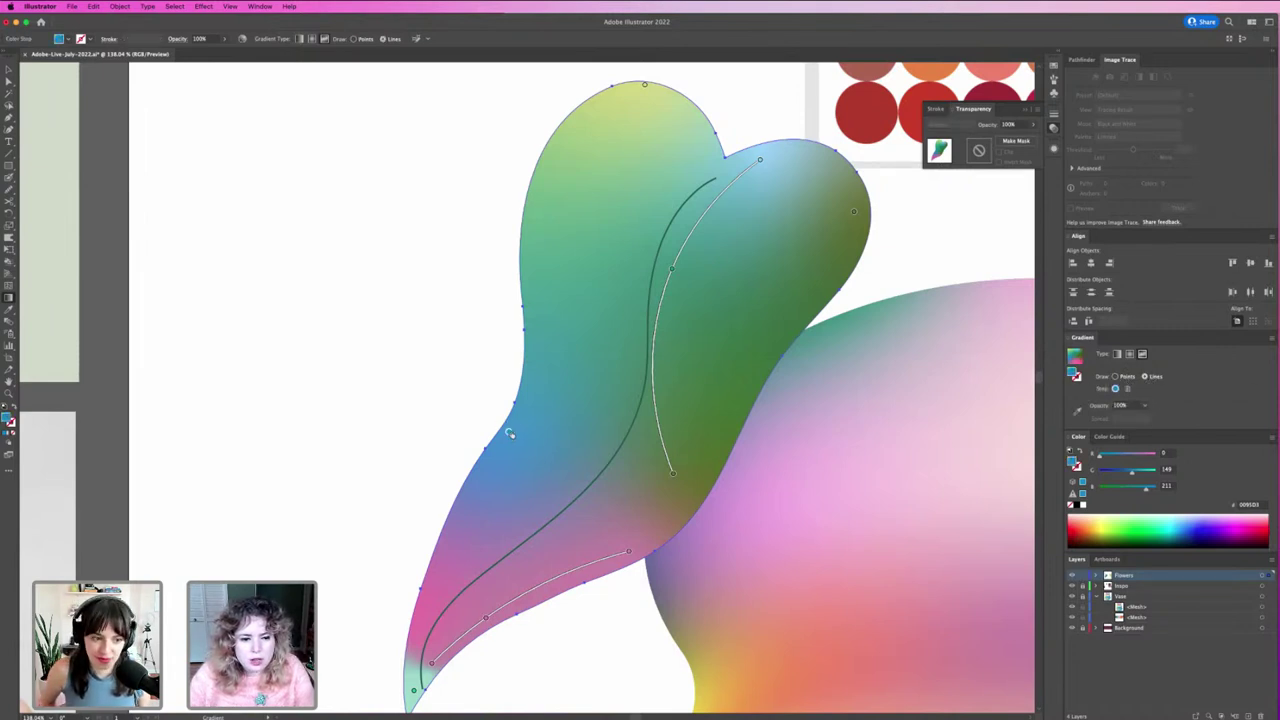
{"action": "left_click", "coordinate": [545, 359]}
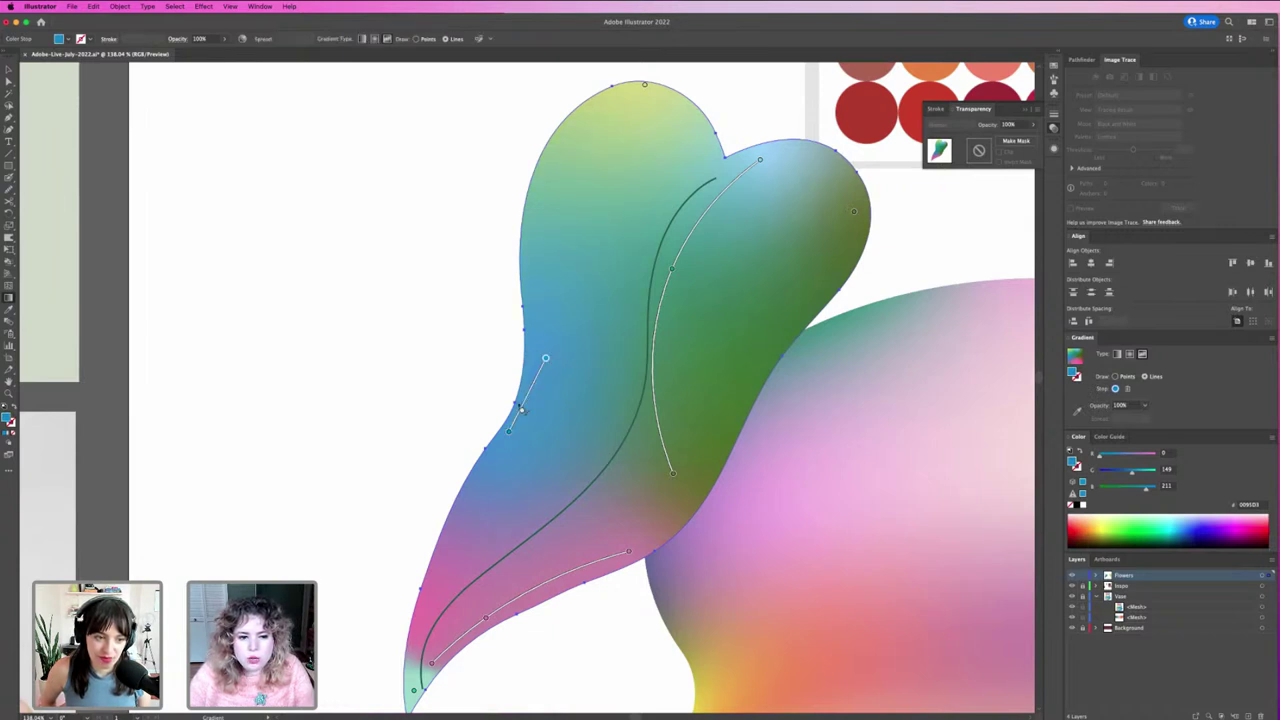
Step: Extend the blue gradient line up the leaf and drag its stops to curve it
{"action": "left_click", "coordinate": [527, 241]}
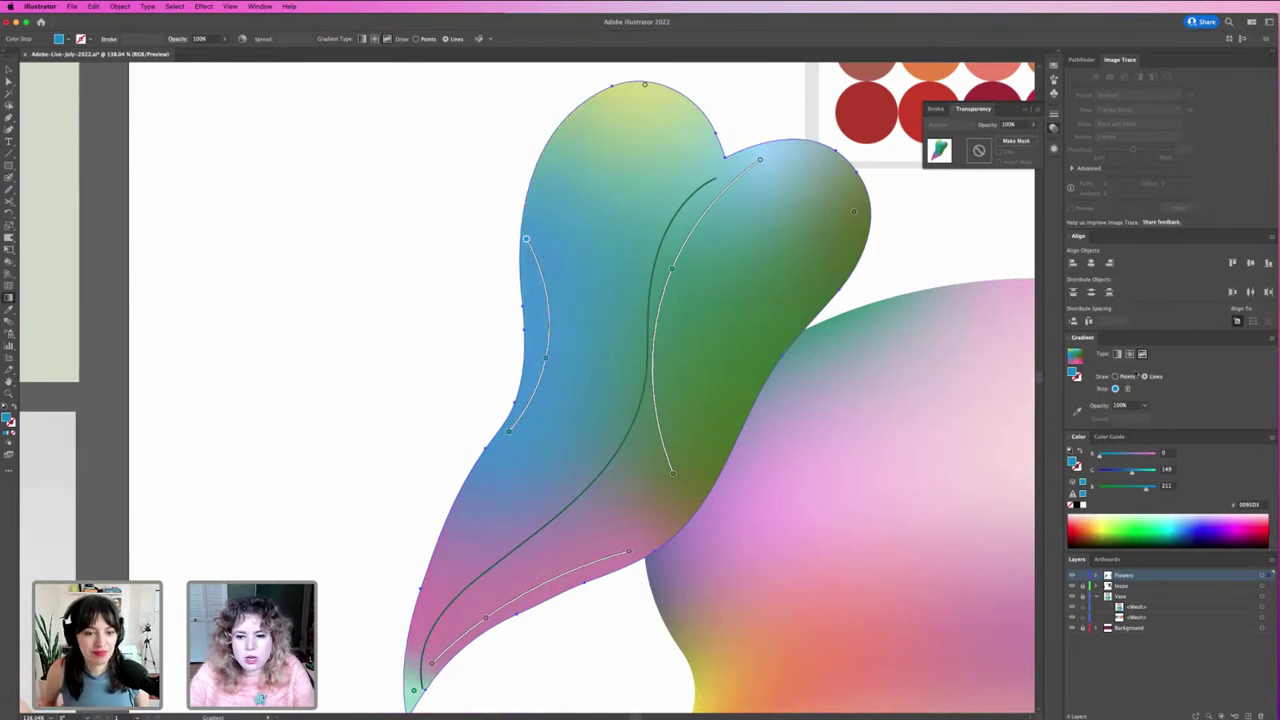
{"action": "key", "text": "Escape"}
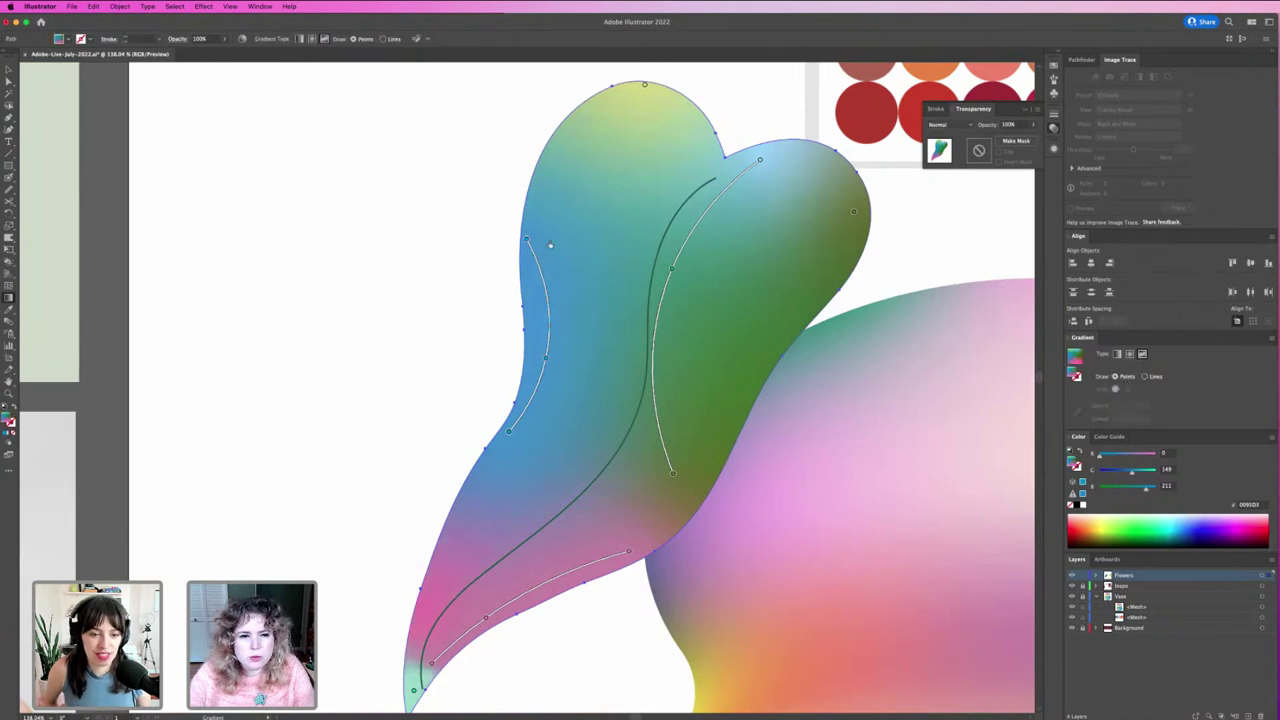
{"action": "left_click_drag", "start_coordinate": [527, 241], "coordinate": [531, 293]}
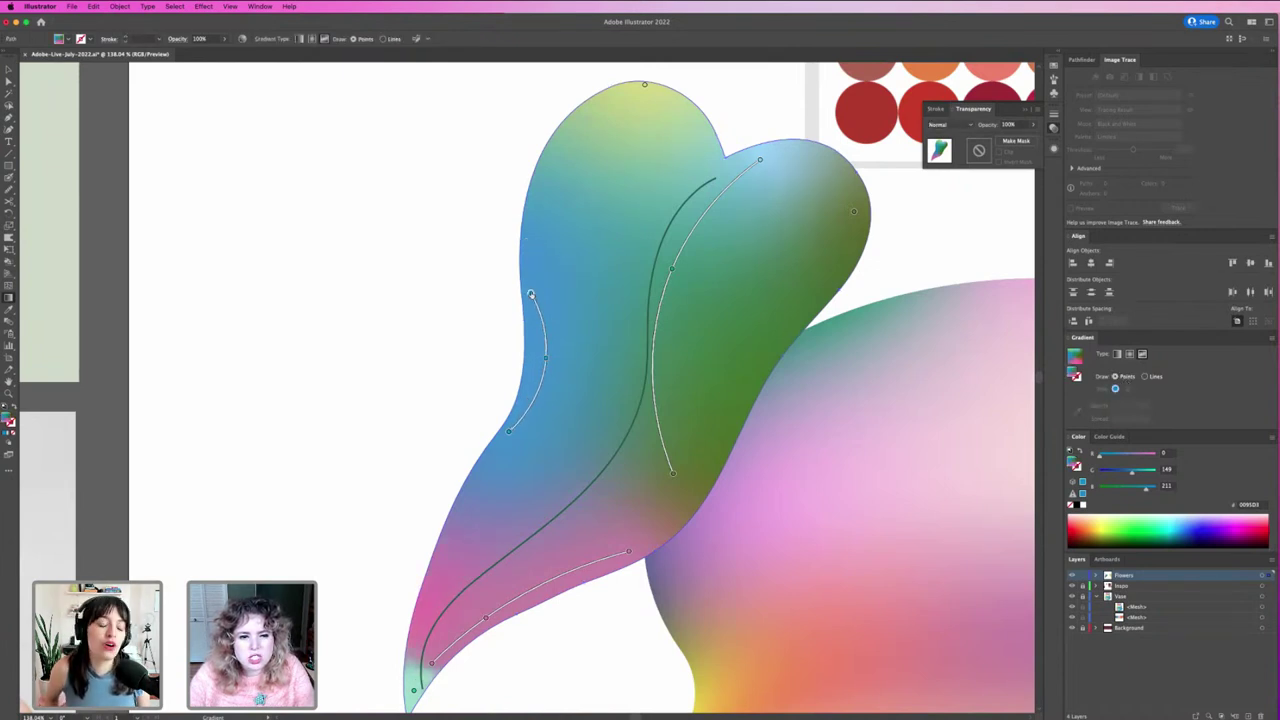
{"action": "left_click_drag", "start_coordinate": [546, 360], "coordinate": [538, 367]}
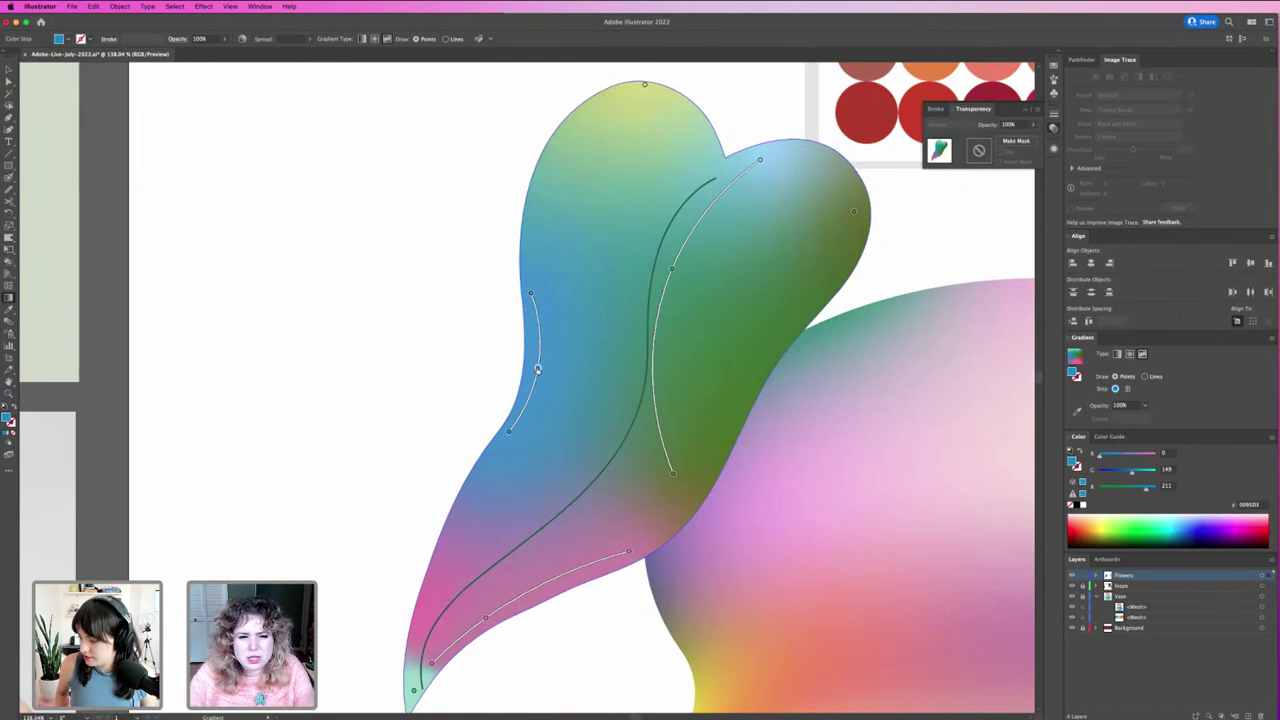
{"action": "left_click_drag", "start_coordinate": [509, 434], "coordinate": [481, 474]}
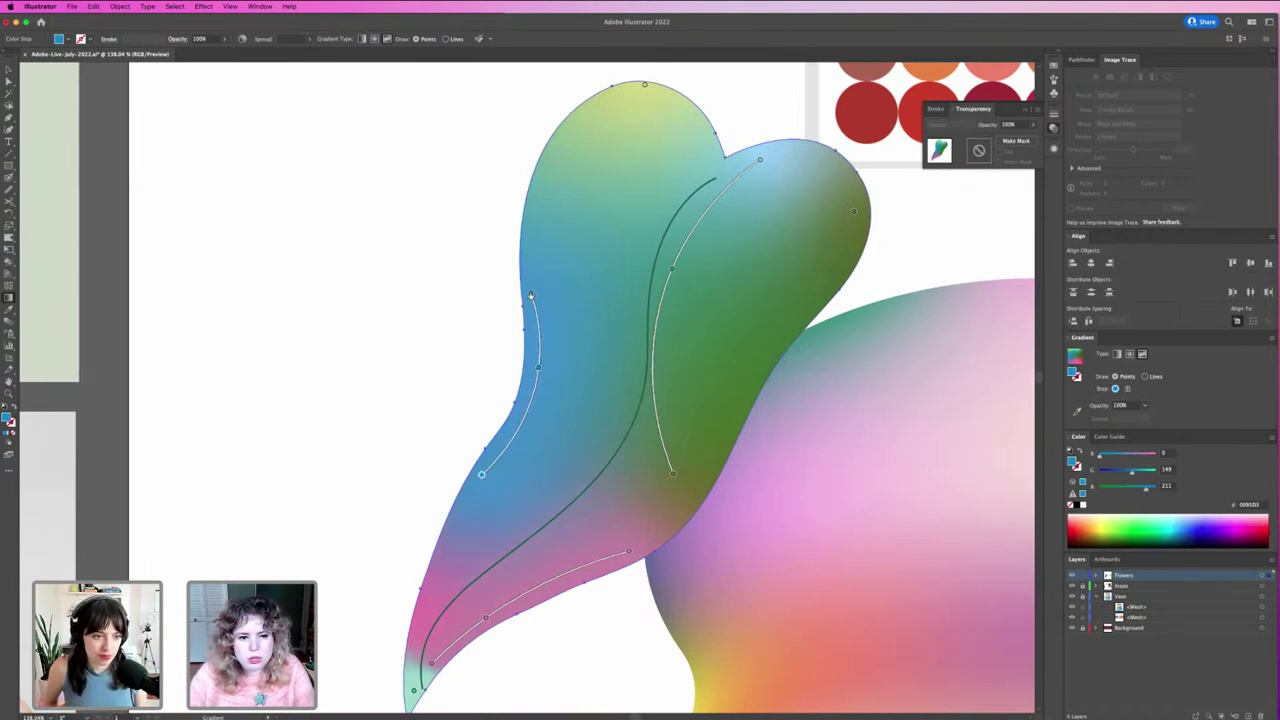
{"action": "left_click_drag", "start_coordinate": [531, 295], "coordinate": [531, 260]}
{"action": "left_click_drag", "start_coordinate": [537, 370], "coordinate": [535, 397]}
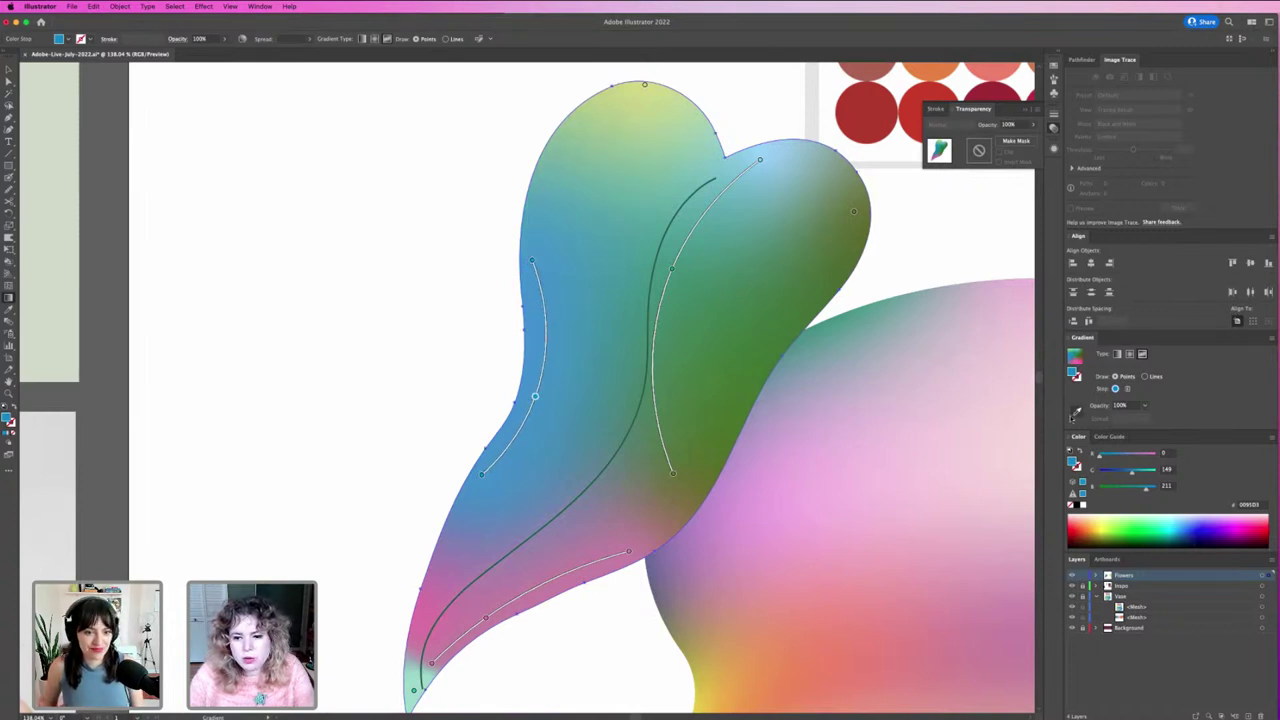
Step: Begin sampling a stop colour and zoom out to bring the palette swatches into view
{"action": "left_click", "coordinate": [1077, 410]}
{"action": "key", "text": "super+minus"}
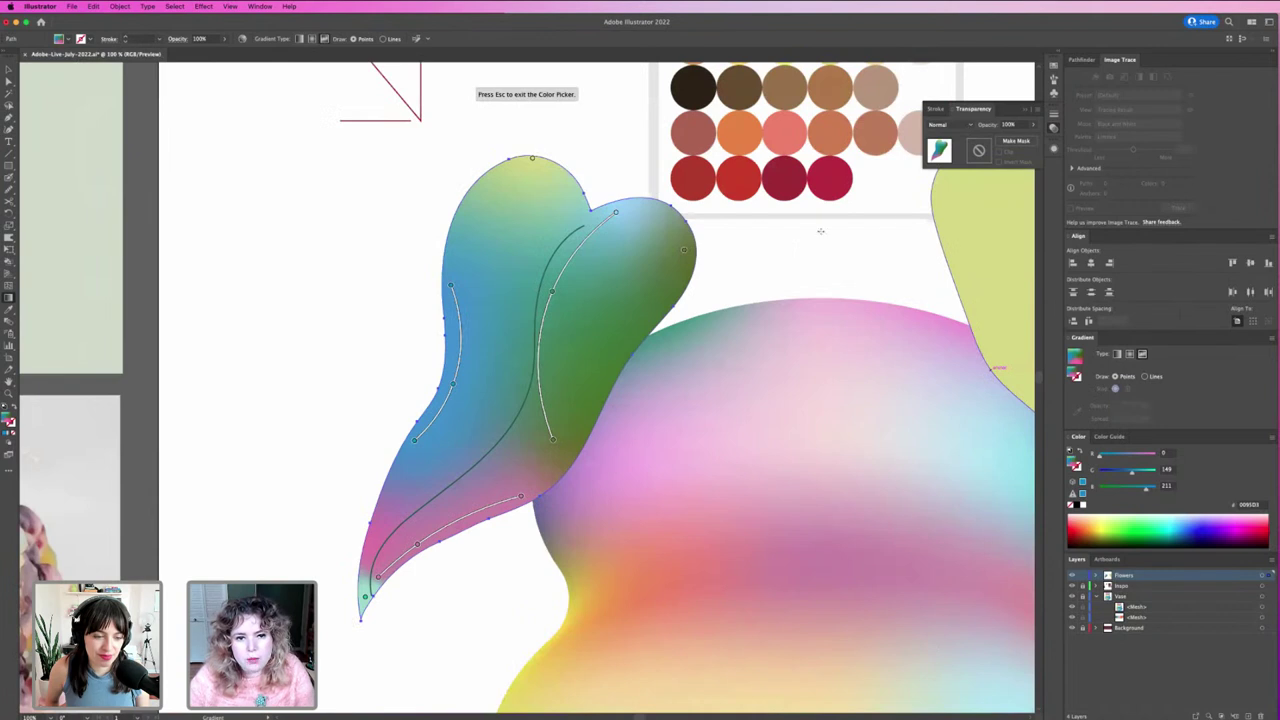
{"action": "scroll", "coordinate": [736, 198], "scroll_direction": "up", "scroll_amount": 2}
{"action": "scroll", "coordinate": [736, 198], "scroll_direction": "up", "scroll_amount": 2}
{"action": "scroll", "coordinate": [736, 198], "scroll_direction": "up", "scroll_amount": 1}
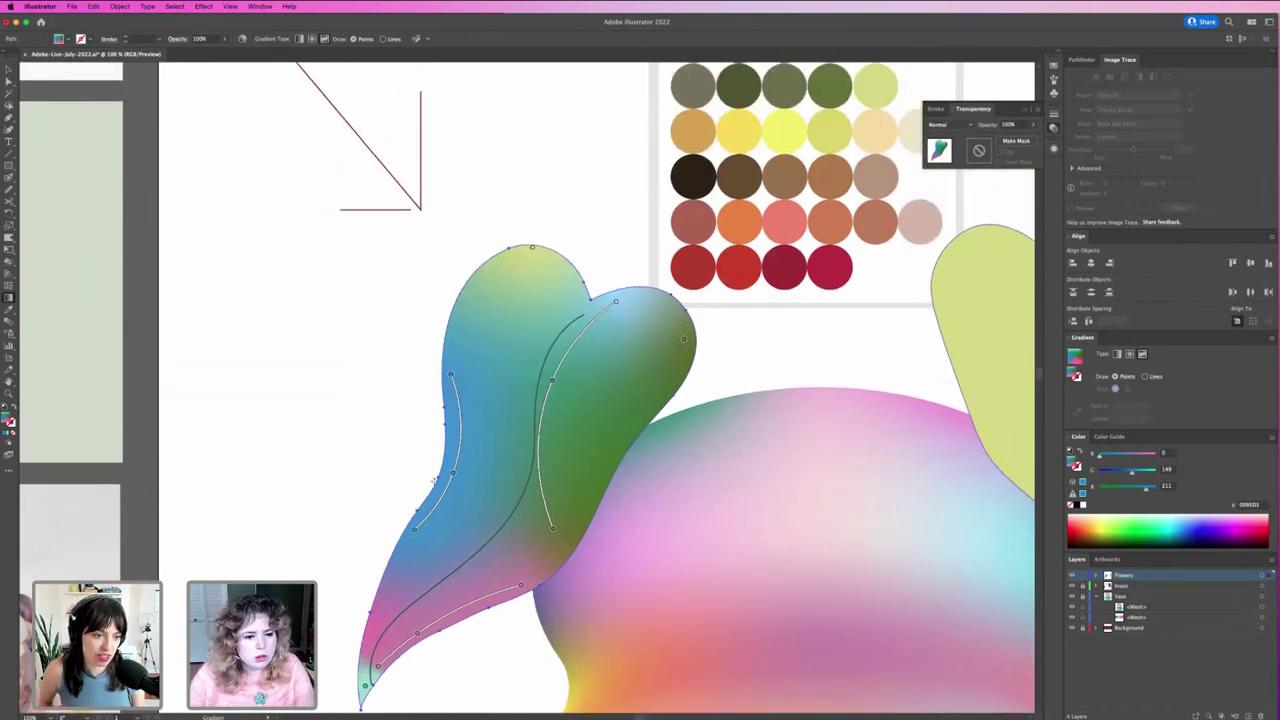
Step: Colour a left-side gradient point yellow-green from a palette swatch
{"action": "key", "text": "v"}
{"action": "left_click", "coordinate": [1136, 370]}
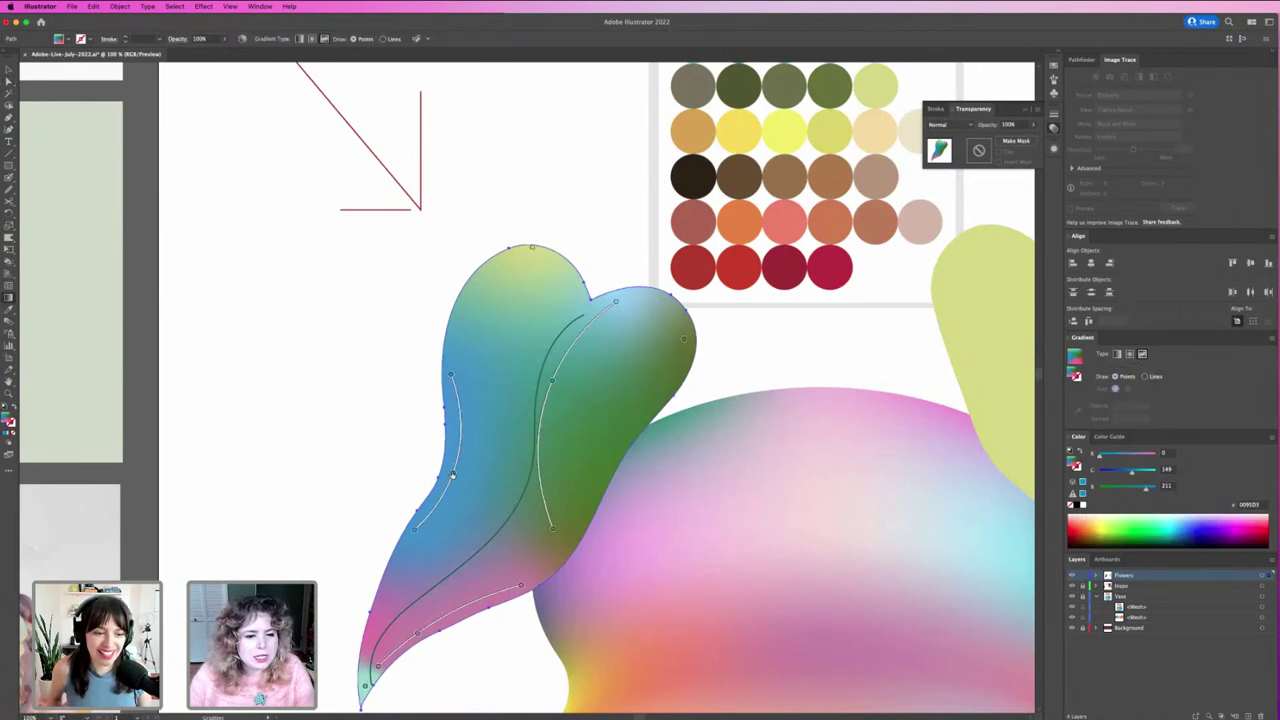
{"action": "left_click", "coordinate": [452, 476]}
{"action": "left_click", "coordinate": [1076, 410]}
{"action": "scroll", "coordinate": [816, 118], "scroll_direction": "up", "scroll_amount": 1}
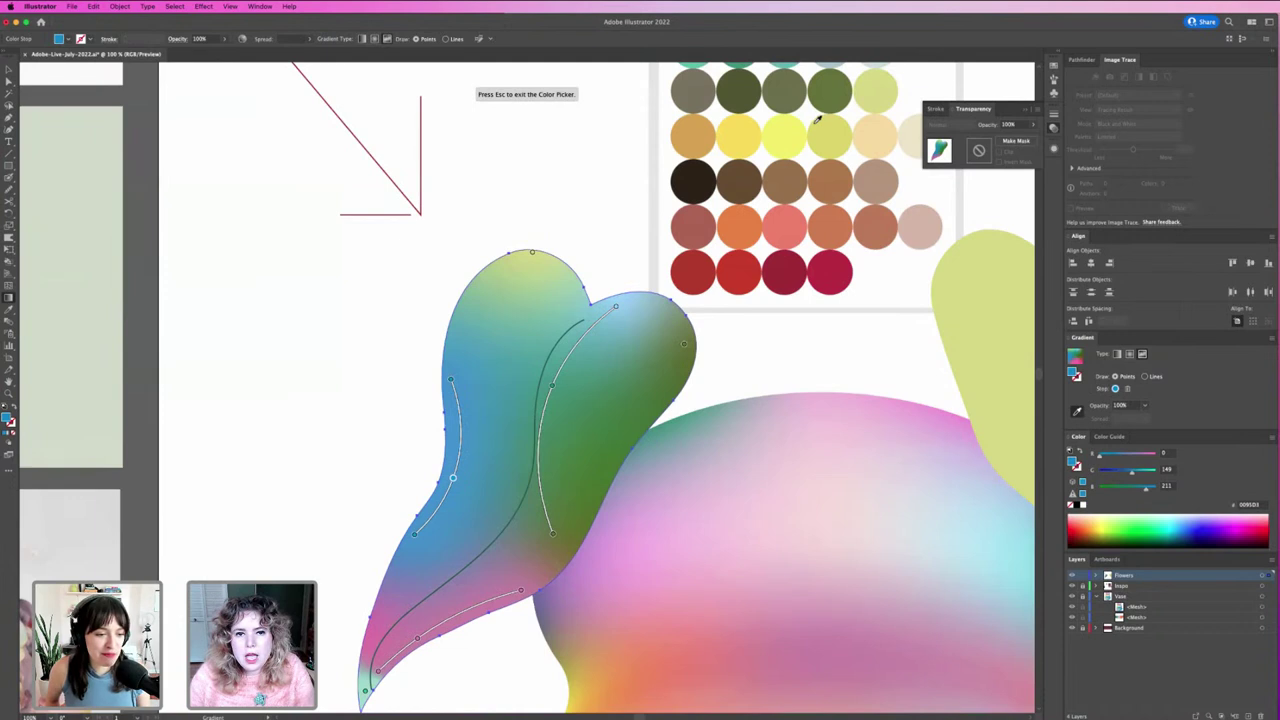
{"action": "left_click", "coordinate": [818, 122]}
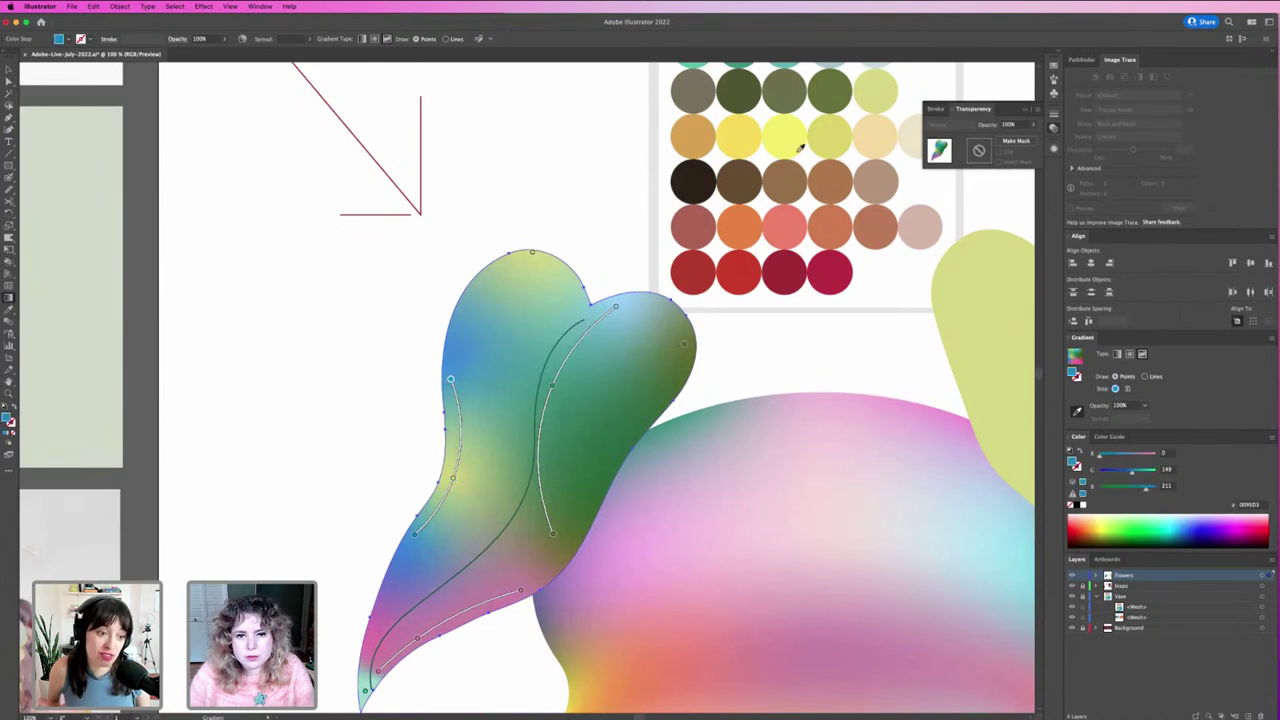
{"action": "scroll", "coordinate": [801, 150], "scroll_direction": "up", "scroll_amount": 1}
{"action": "left_click", "coordinate": [885, 115]}
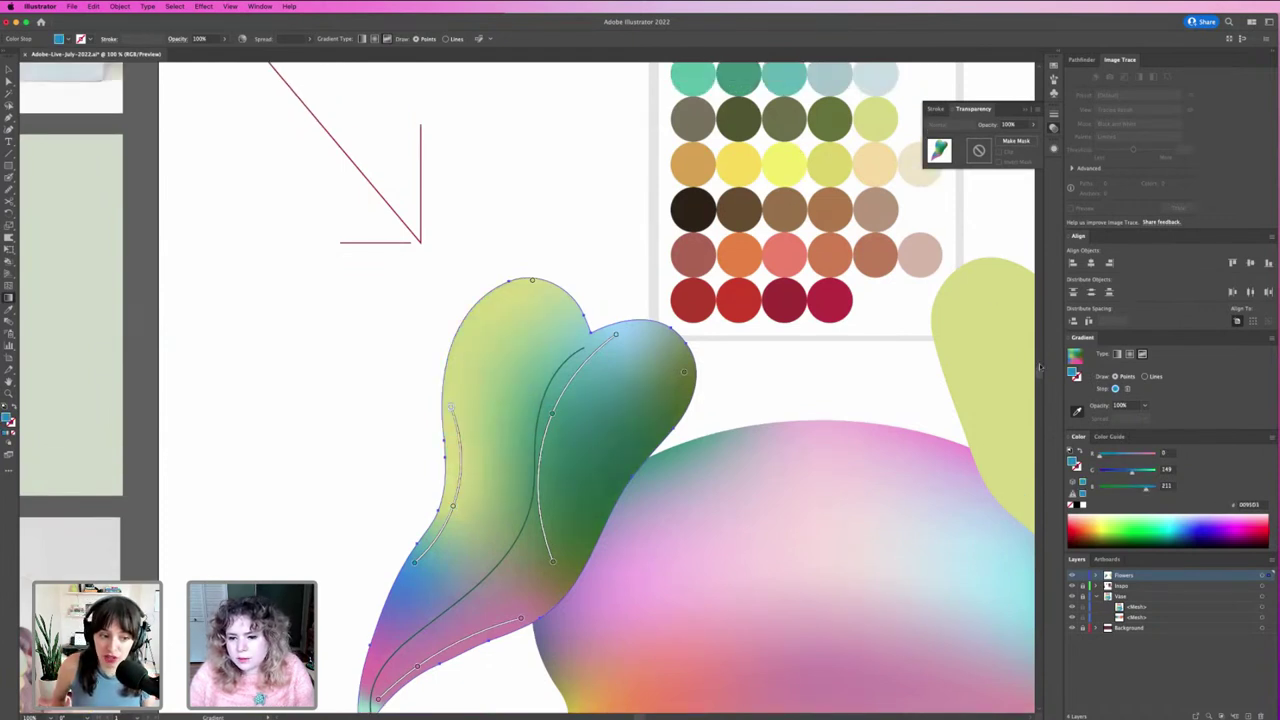
Step: Adjust that point's RGB sliders, adding blue and red, toward a pale pink
{"action": "left_click", "coordinate": [1140, 470]}
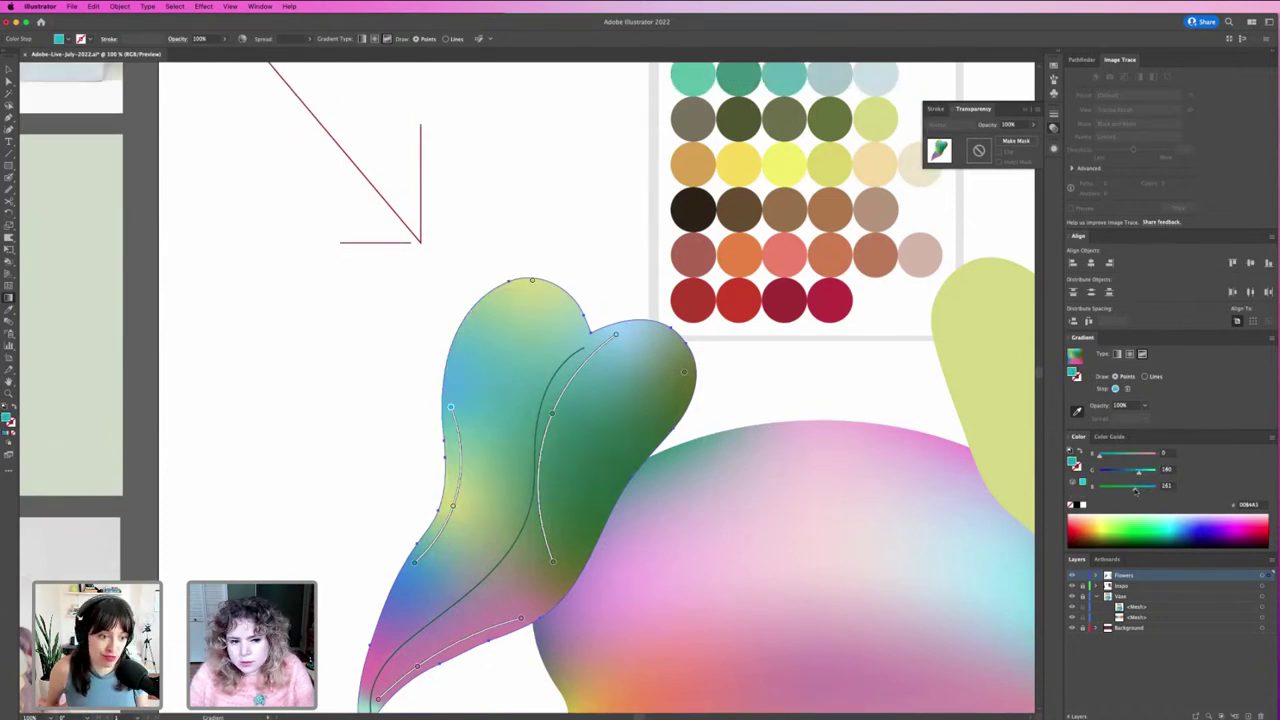
{"action": "left_click_drag", "start_coordinate": [1133, 488], "coordinate": [1137, 487]}
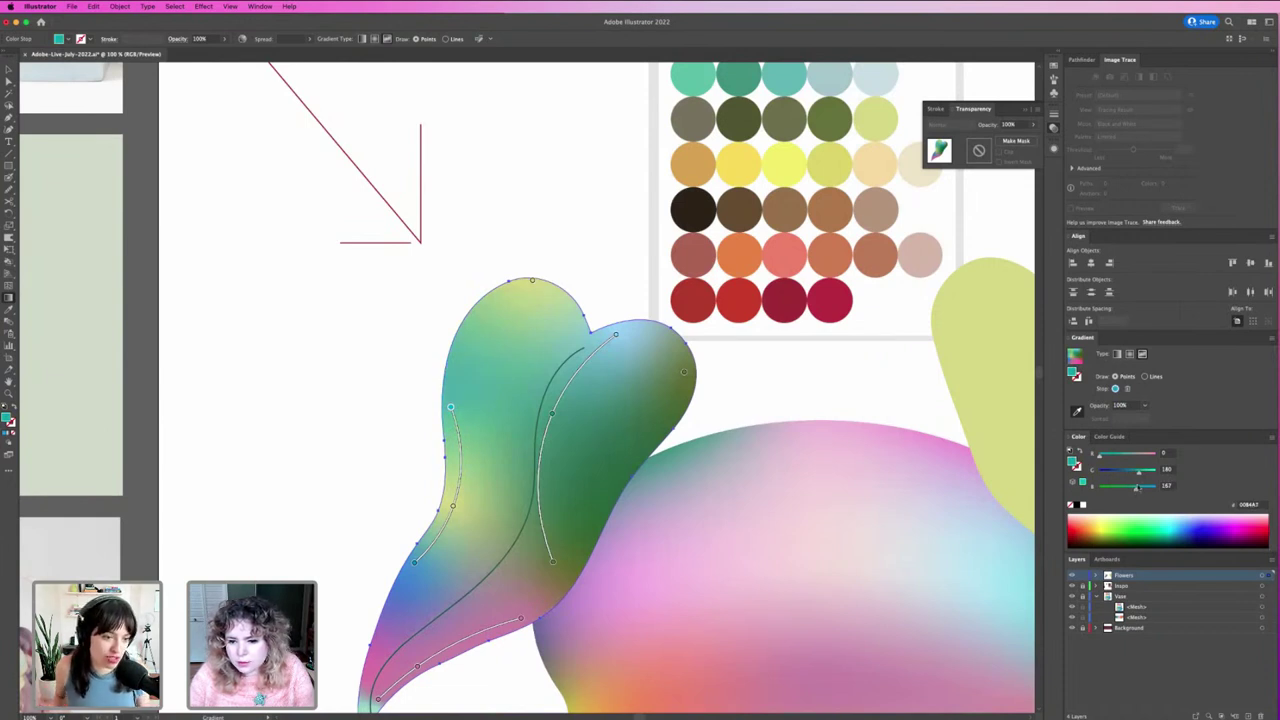
{"action": "left_click", "coordinate": [1143, 455]}
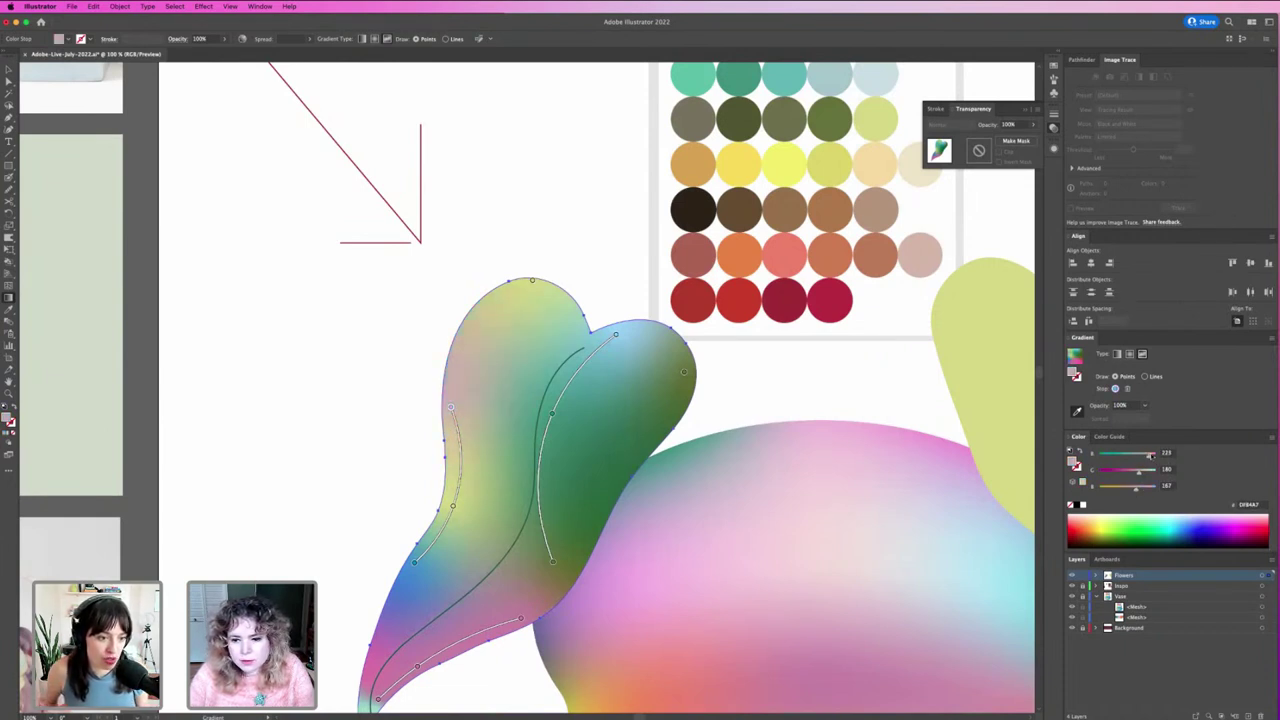
{"action": "left_click_drag", "start_coordinate": [1135, 488], "coordinate": [1141, 490]}
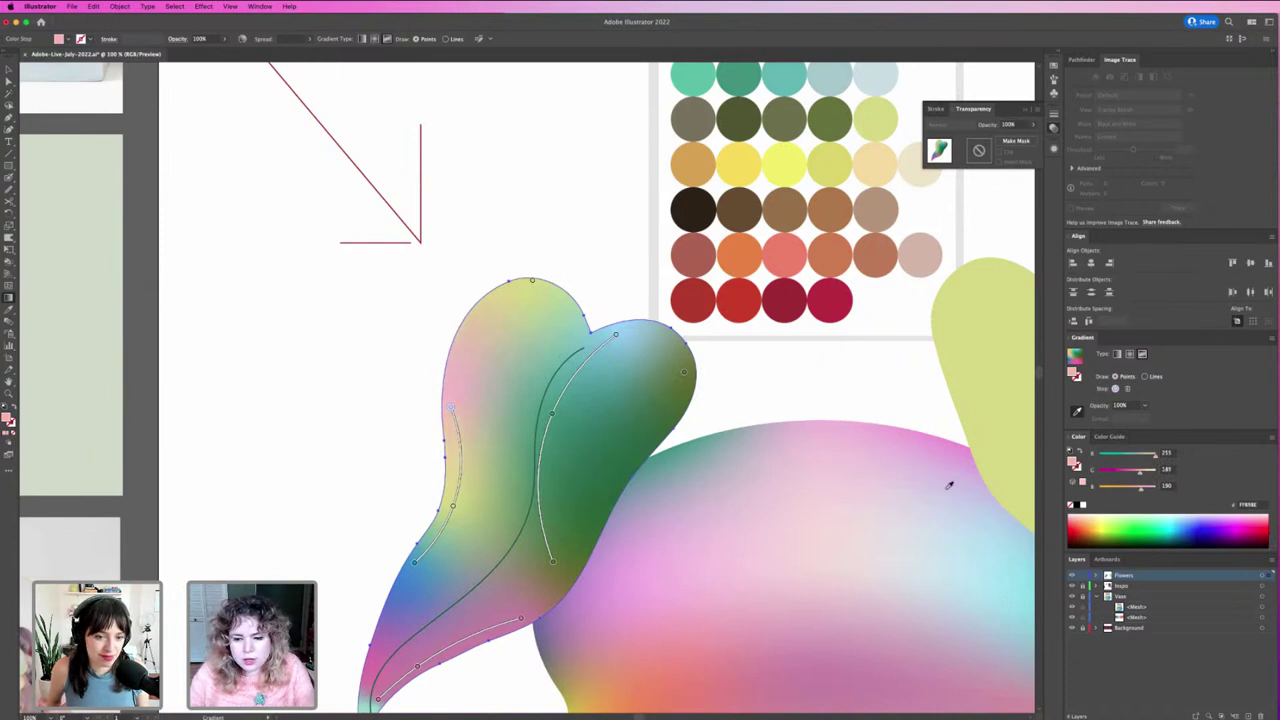
{"action": "scroll", "coordinate": [949, 485], "scroll_direction": "down", "scroll_amount": 1}
Step: Colour the lower-left gradient point yellow-green from a swatch
{"action": "left_click", "coordinate": [417, 560]}
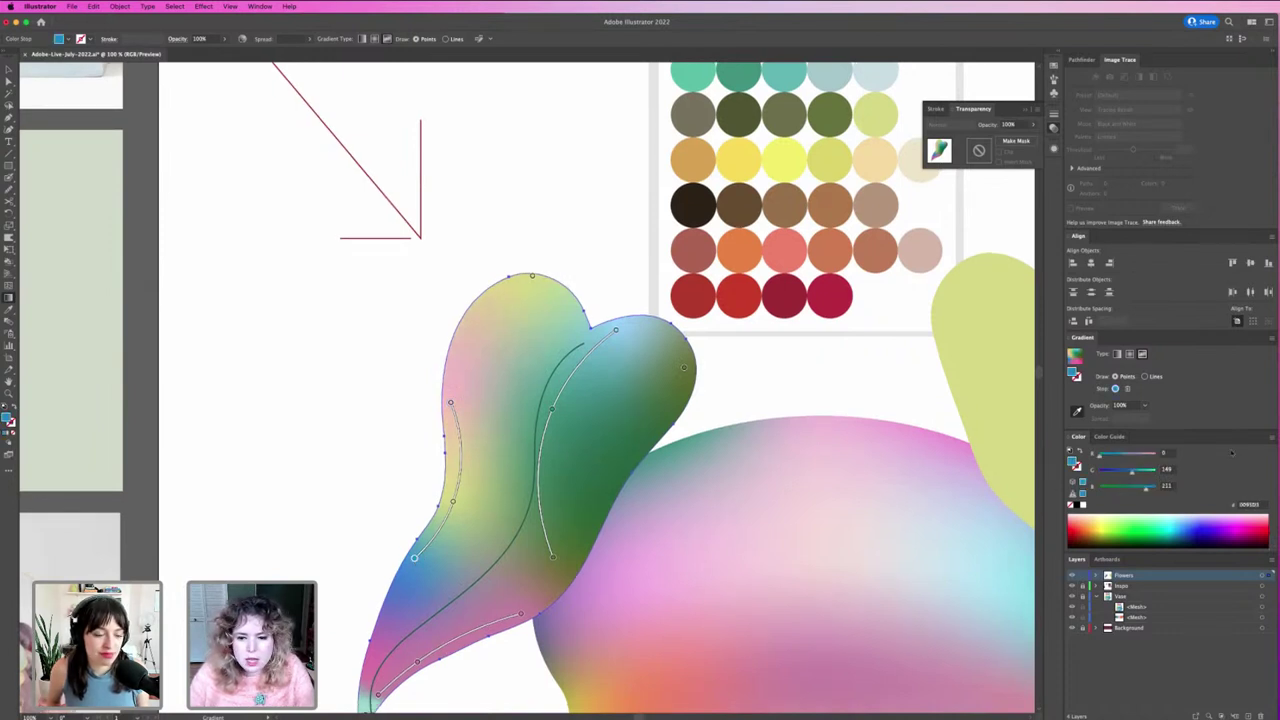
{"action": "scroll", "coordinate": [810, 170], "scroll_direction": "up", "scroll_amount": 2}
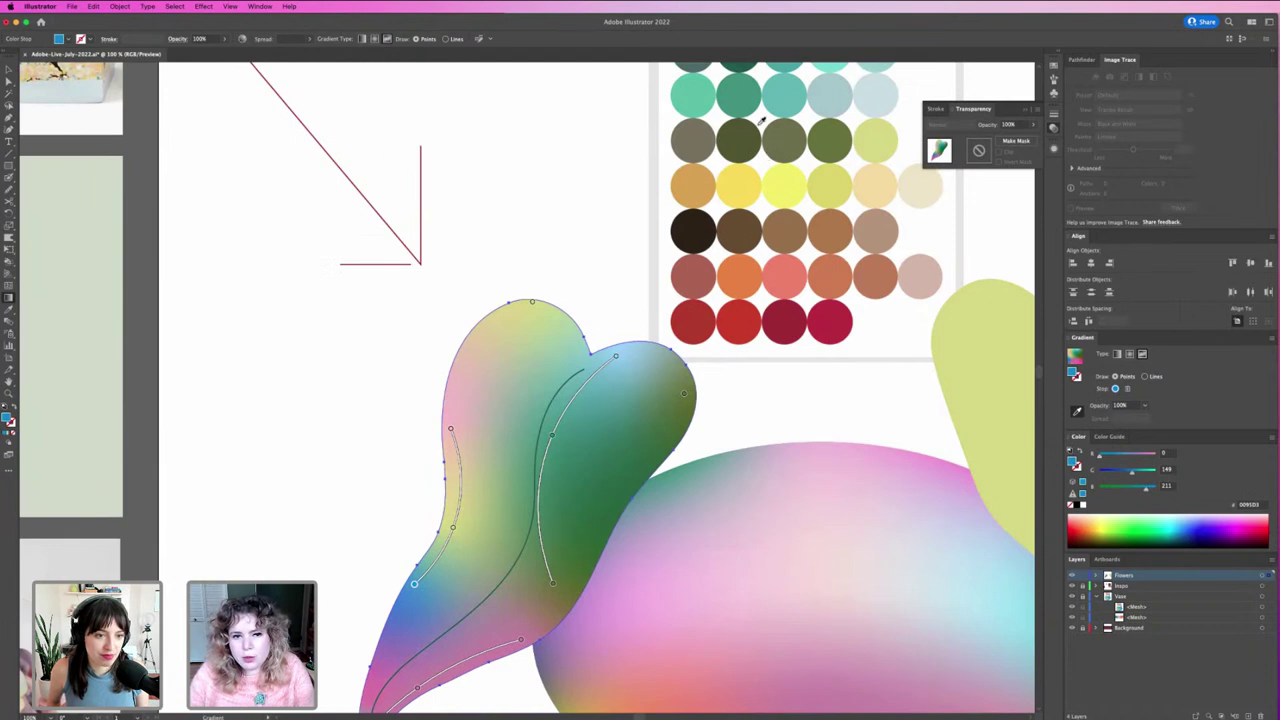
{"action": "scroll", "coordinate": [762, 120], "scroll_direction": "up", "scroll_amount": 2}
{"action": "left_click", "coordinate": [771, 214]}
{"action": "scroll", "coordinate": [790, 218], "scroll_direction": "up", "scroll_amount": 1}
{"action": "scroll", "coordinate": [808, 222], "scroll_direction": "up", "scroll_amount": 1}
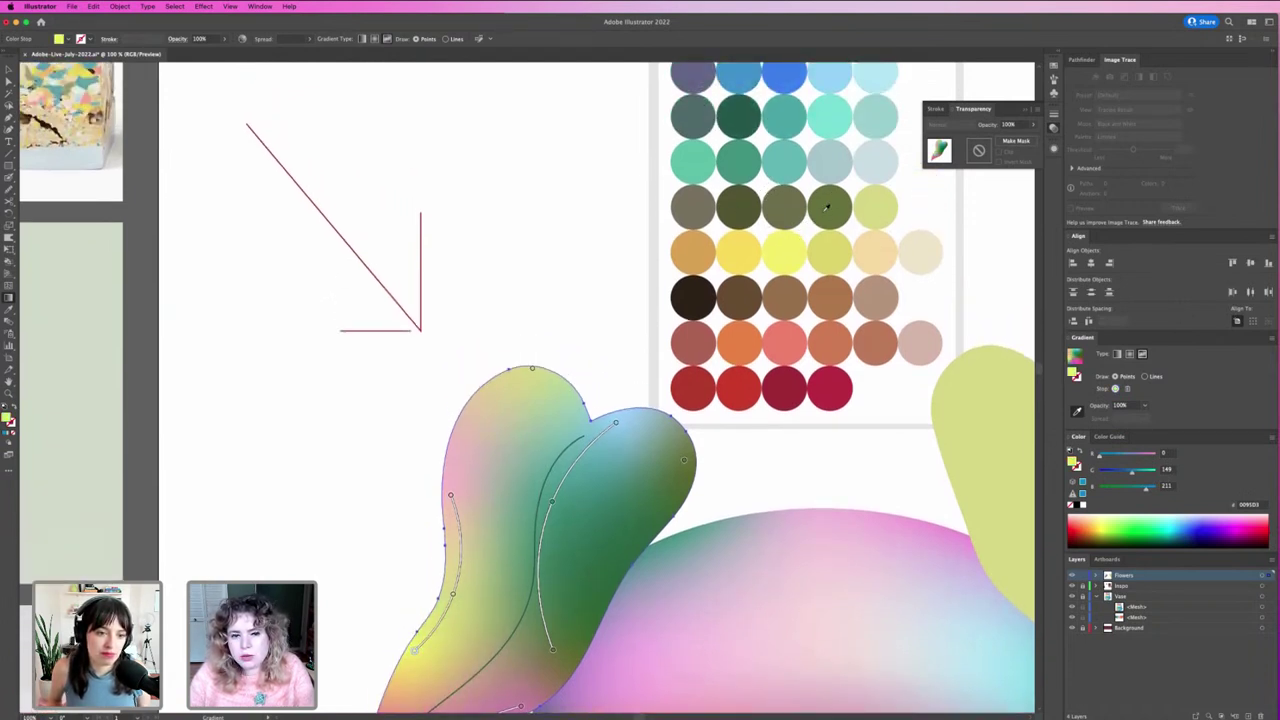
{"action": "scroll", "coordinate": [827, 207], "scroll_direction": "up", "scroll_amount": 2}
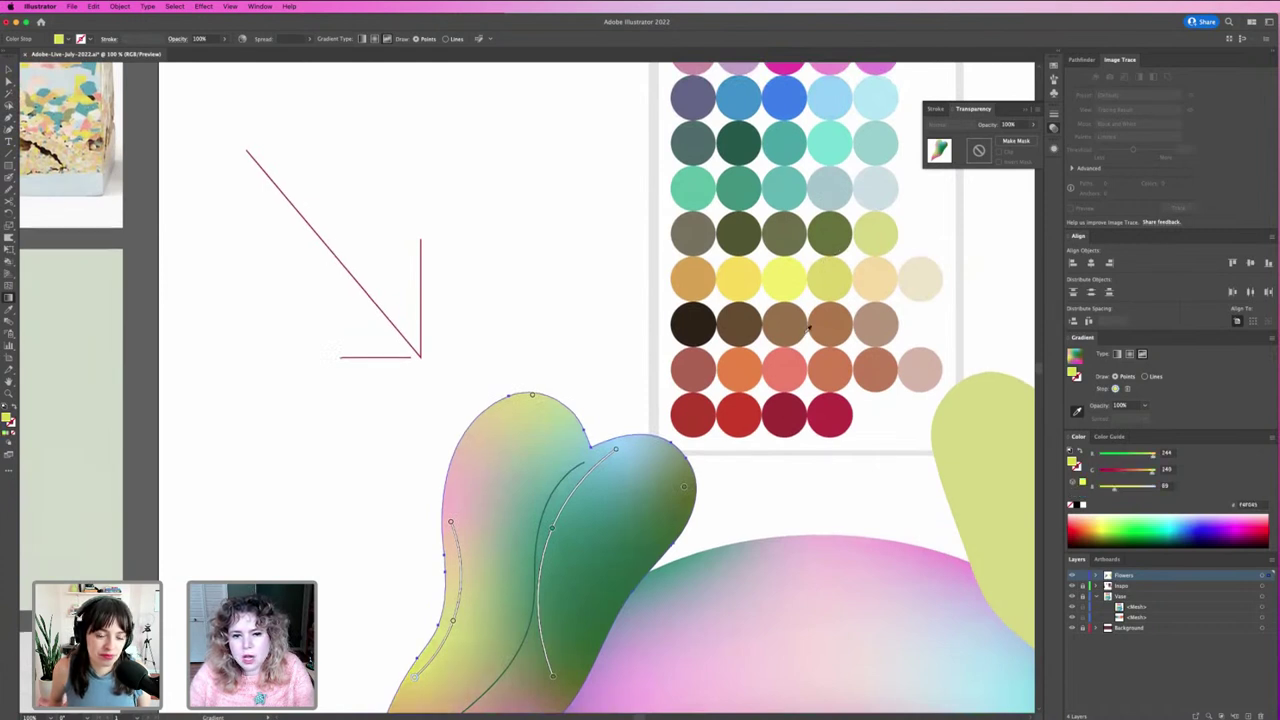
{"action": "scroll", "coordinate": [800, 300], "scroll_direction": "down", "scroll_amount": 5}
{"action": "scroll", "coordinate": [800, 300], "scroll_direction": "down", "scroll_amount": 8}
Step: Make one leaf-tip point yellow-green and another a lighter pink, then deselect
{"action": "left_click_drag", "start_coordinate": [1150, 456], "coordinate": [1128, 456]}
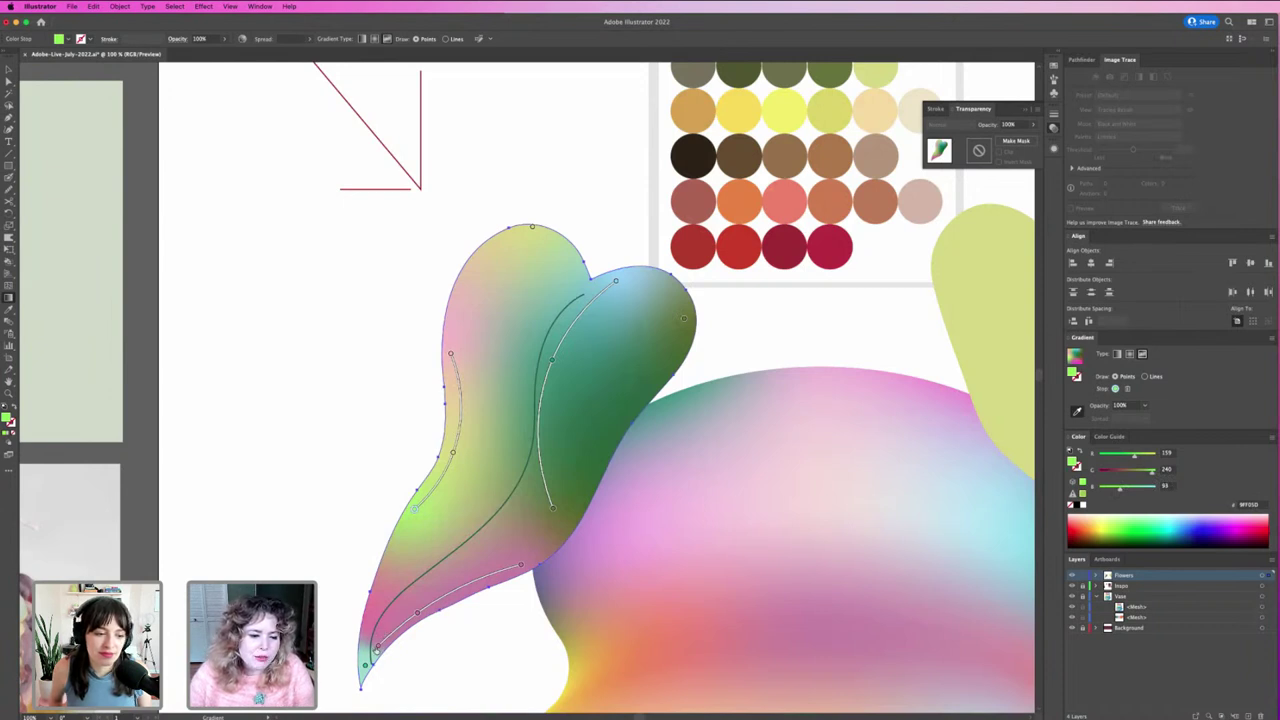
{"action": "left_click", "coordinate": [380, 644]}
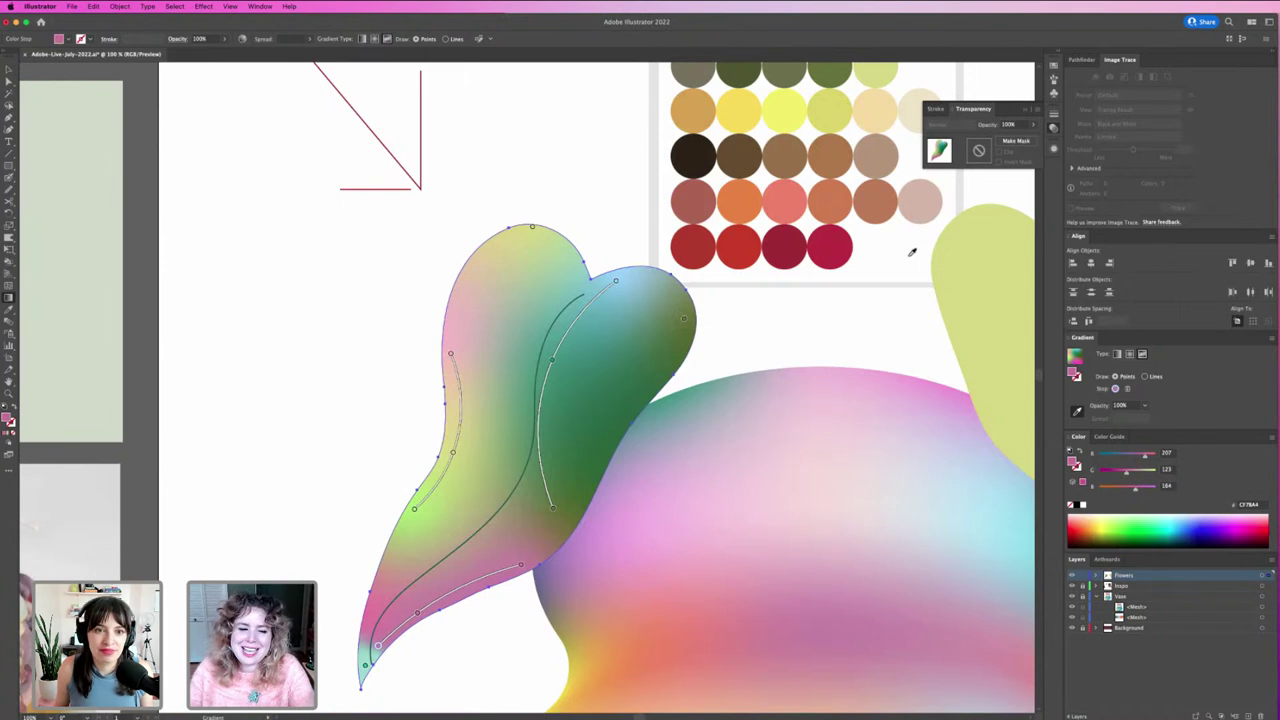
{"action": "left_click", "coordinate": [831, 123]}
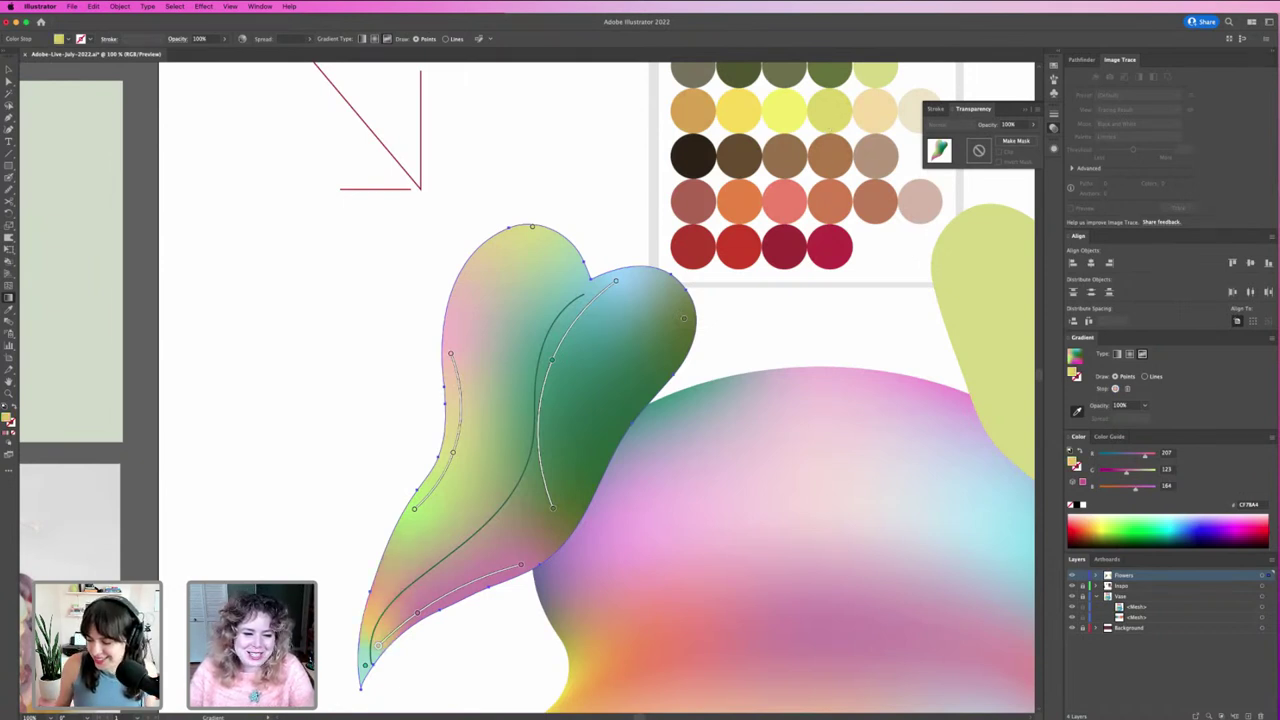
{"action": "left_click", "coordinate": [417, 612]}
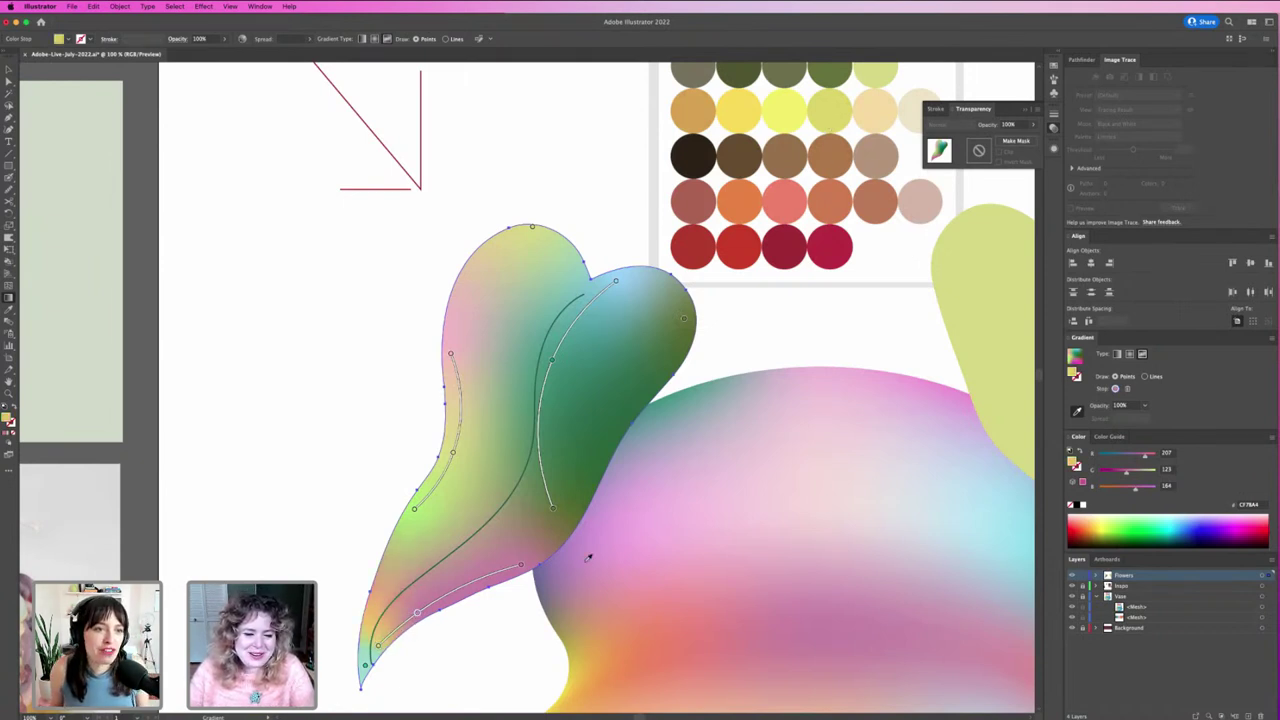
{"action": "left_click_drag", "start_coordinate": [1126, 470], "coordinate": [1143, 489]}
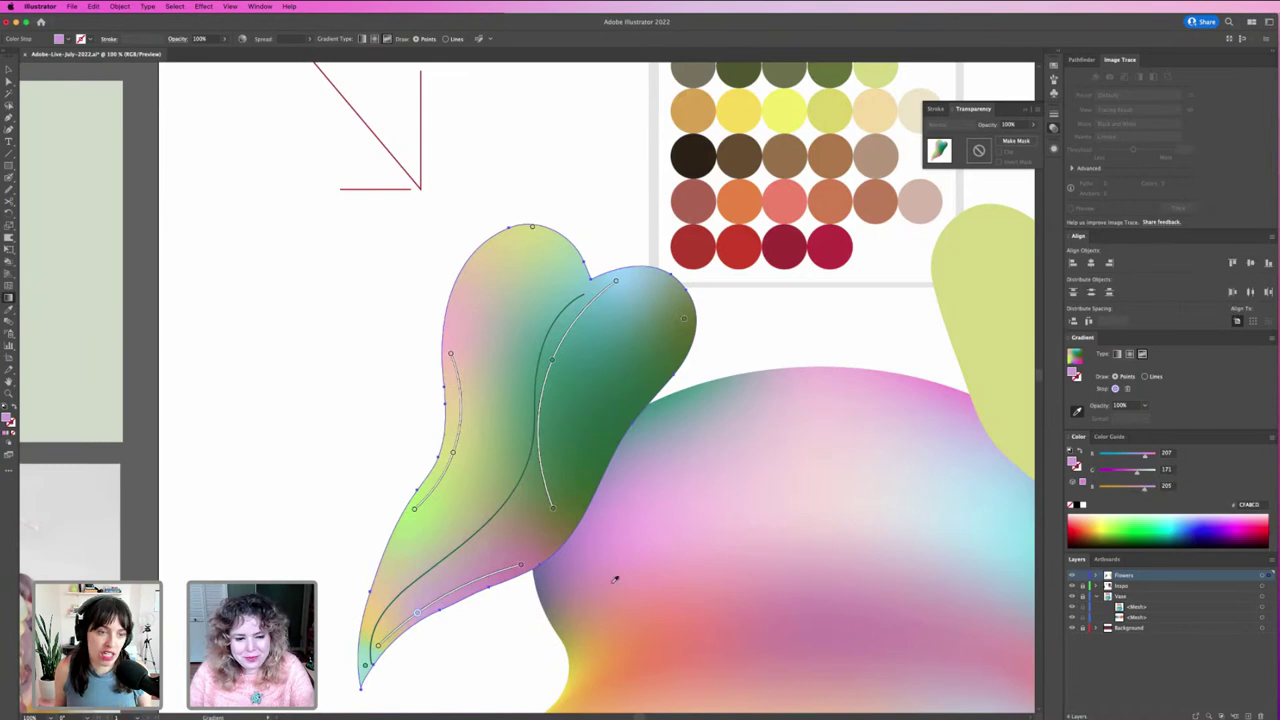
{"action": "left_click", "coordinate": [458, 648]}
Step: Brighten the dark green point in the left leaf's freeform gradient by raising G to 165
{"action": "key", "text": "ctrl+minus"}
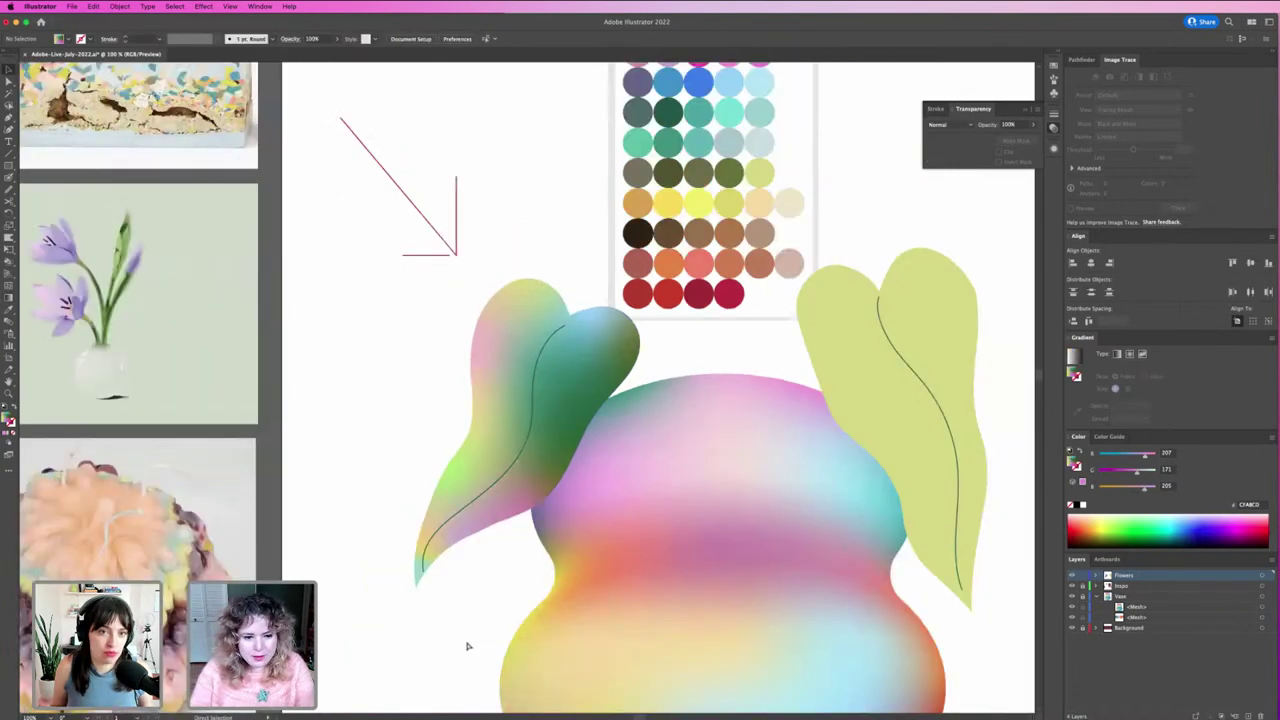
{"action": "key", "text": "ctrl+minus"}
{"action": "key", "text": "ctrl+minus"}
{"action": "key", "text": "ctrl+plus"}
{"action": "key", "text": "ctrl+plus"}
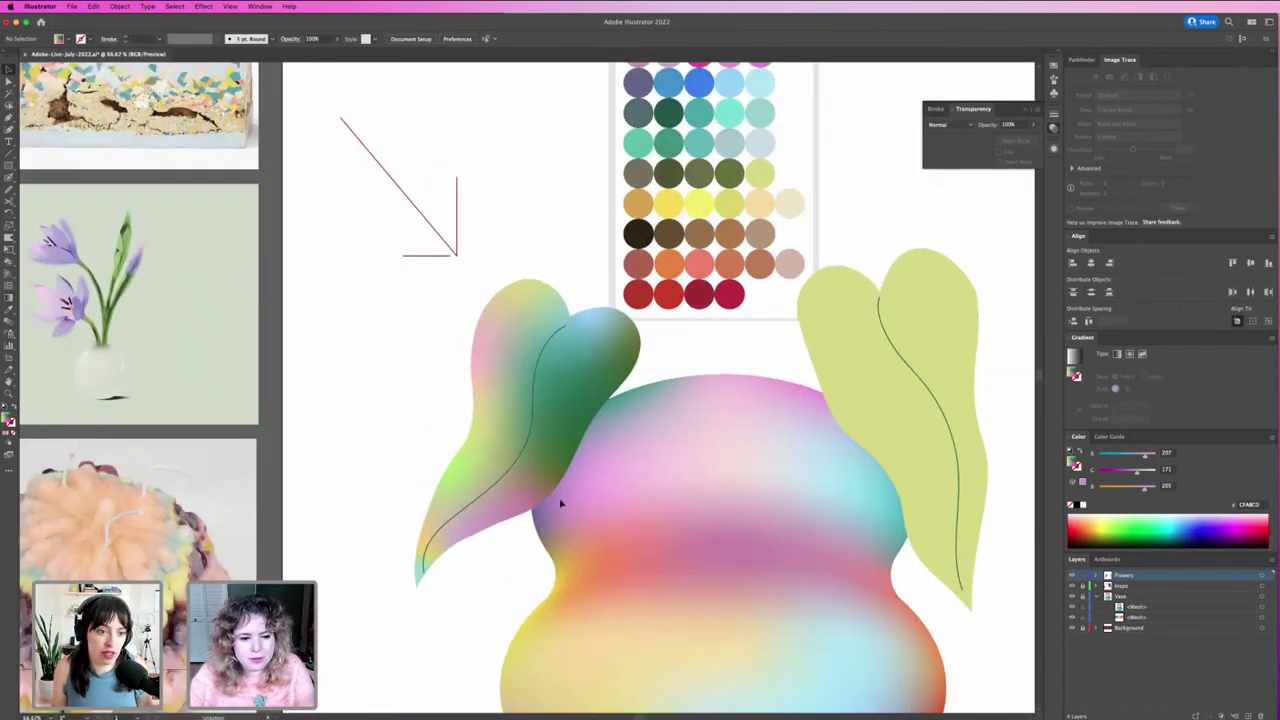
{"action": "left_click", "coordinate": [548, 480]}
{"action": "key", "text": "a"}
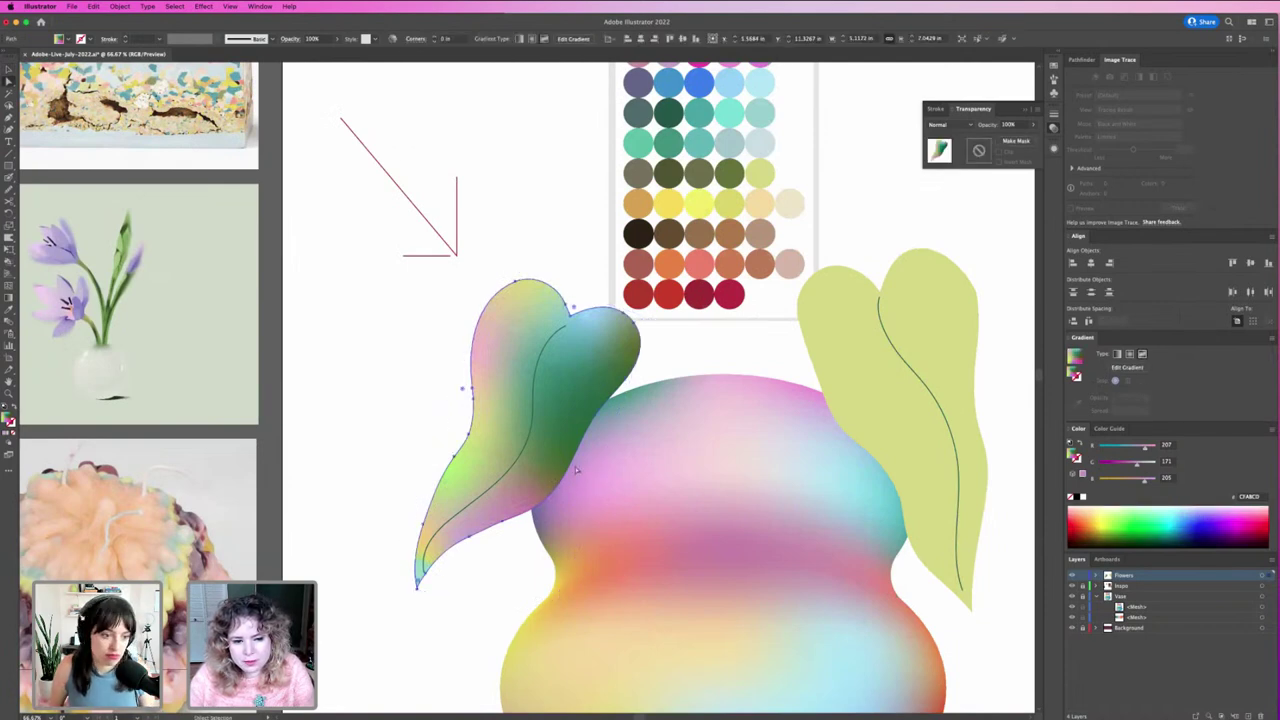
{"action": "left_click", "coordinate": [1125, 367]}
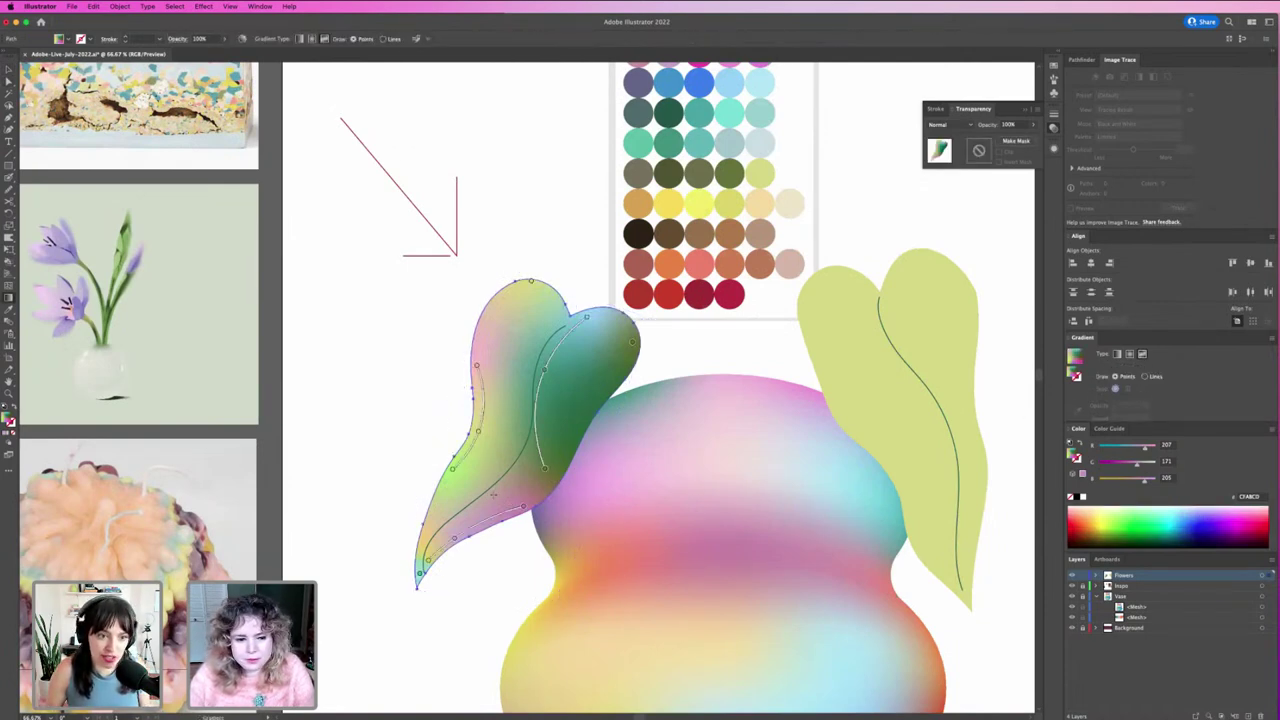
{"action": "left_click", "coordinate": [544, 472]}
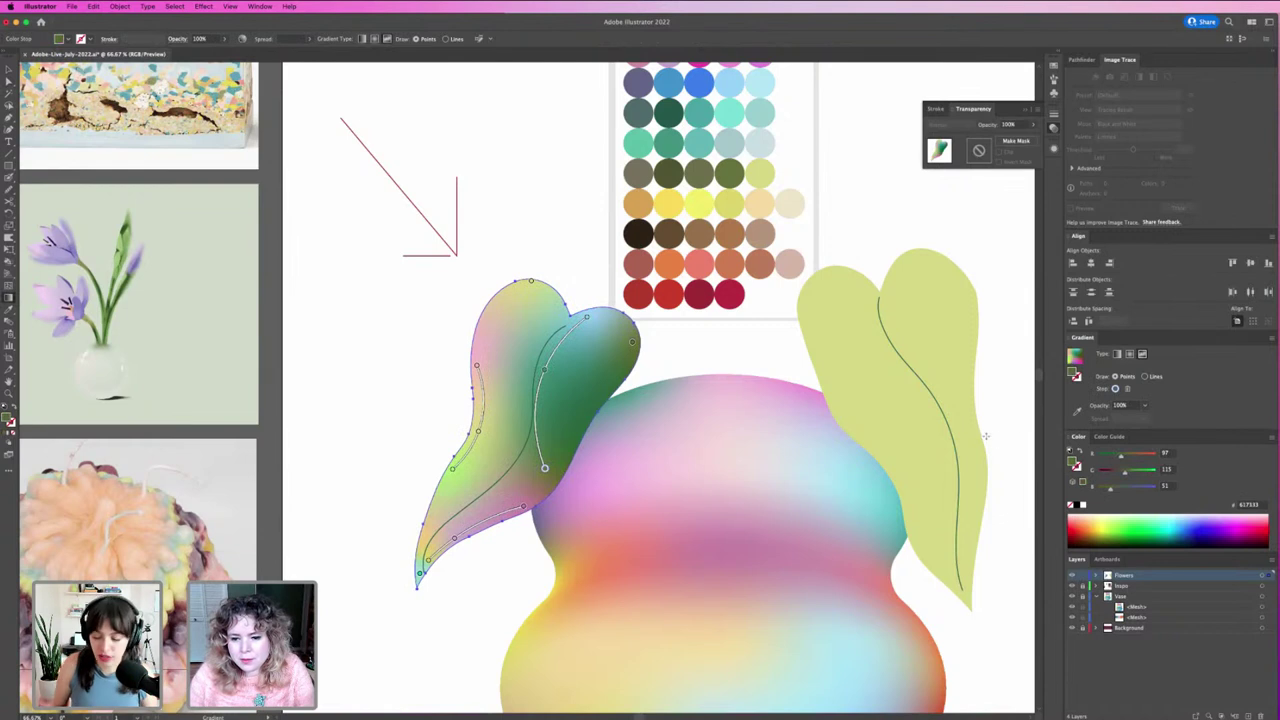
{"action": "scroll", "coordinate": [544, 472], "scroll_direction": "up", "scroll_amount": 3}
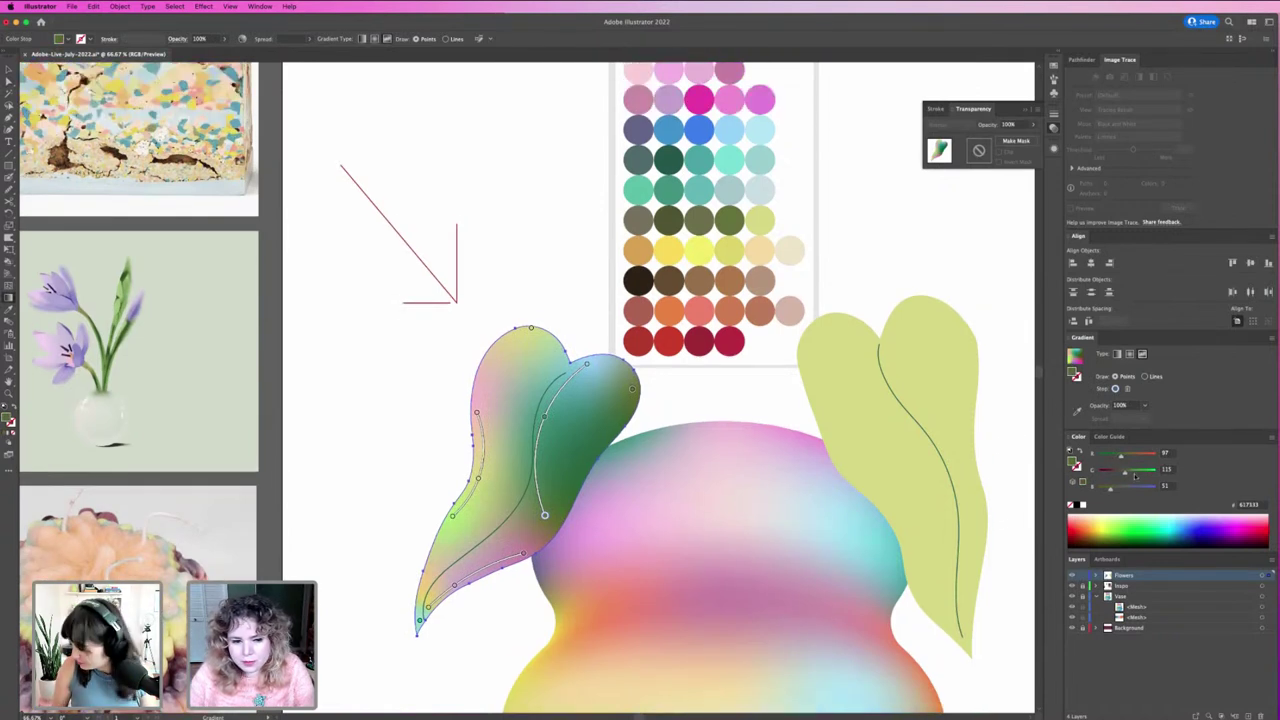
{"action": "mouse_move", "coordinate": [1125, 470]}
{"action": "left_mouse_down"}
{"action": "mouse_move", "coordinate": [1136, 470]}
{"action": "mouse_move", "coordinate": [1105, 491]}
{"action": "mouse_move", "coordinate": [1116, 491]}
{"action": "left_mouse_up"}
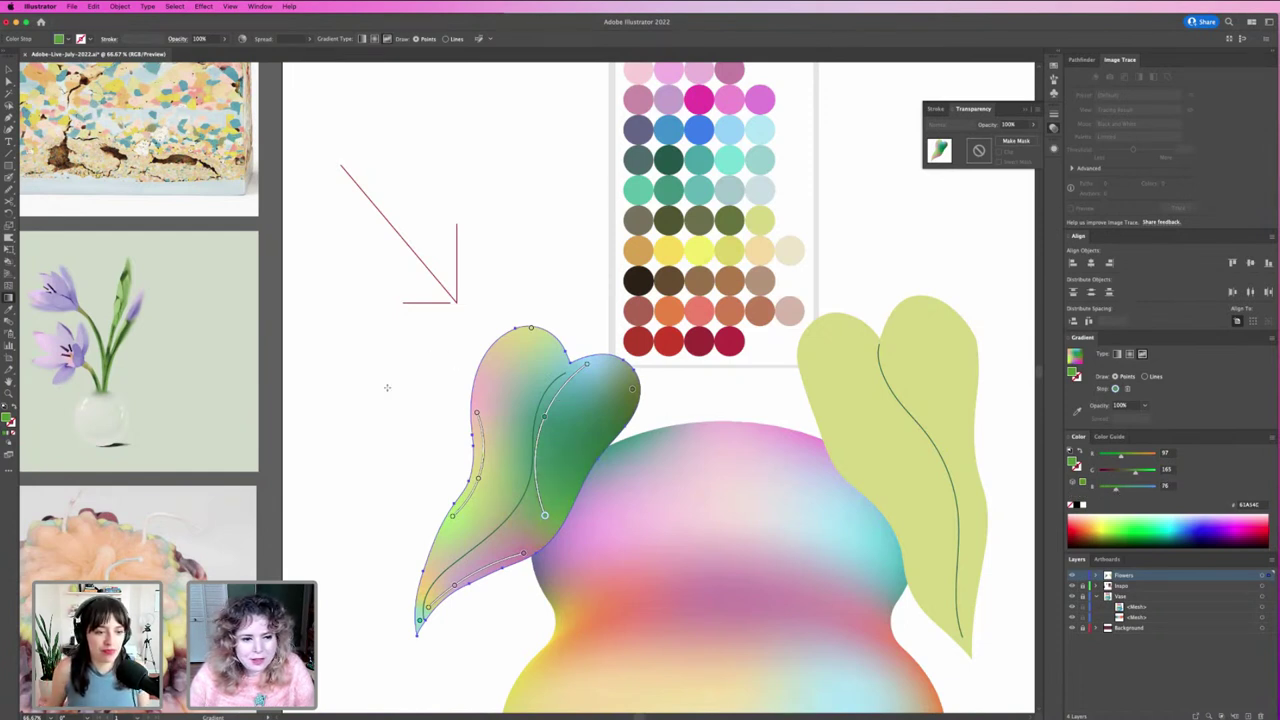
{"action": "key", "text": "v"}
{"action": "left_click", "coordinate": [433, 440]}
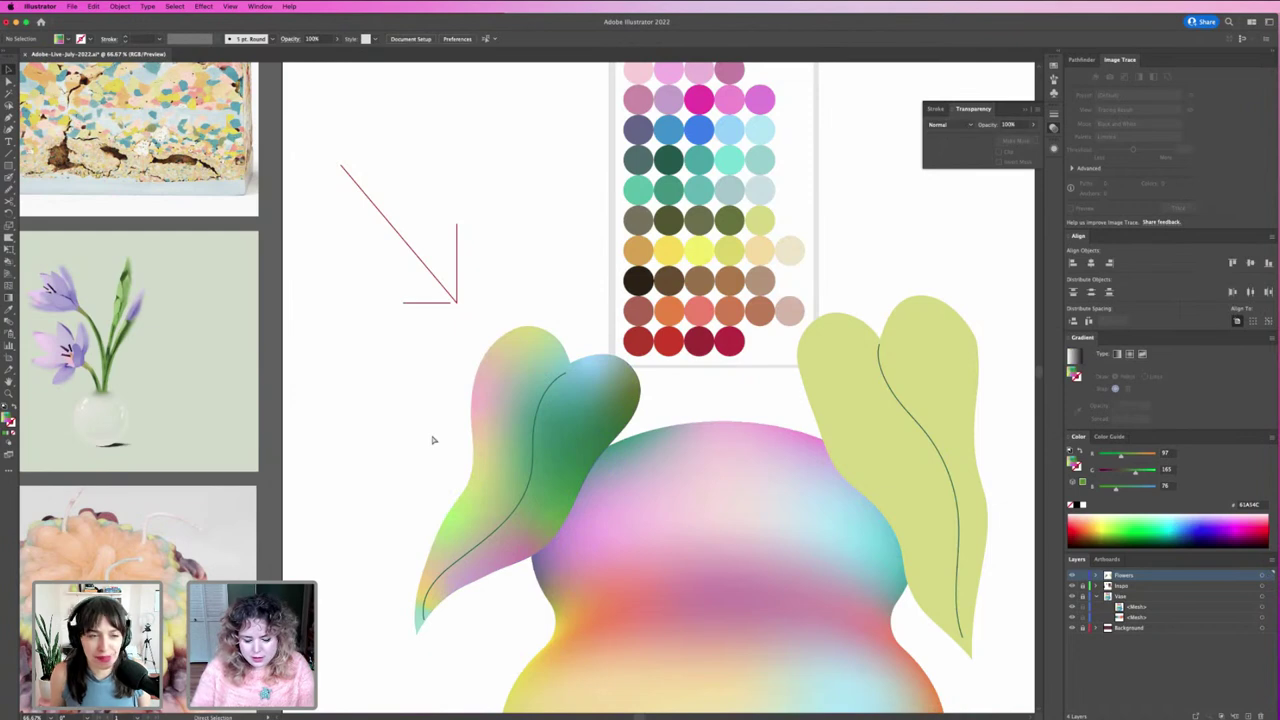
{"action": "key", "text": "ctrl+minus"}
{"action": "key", "text": "ctrl+plus"}
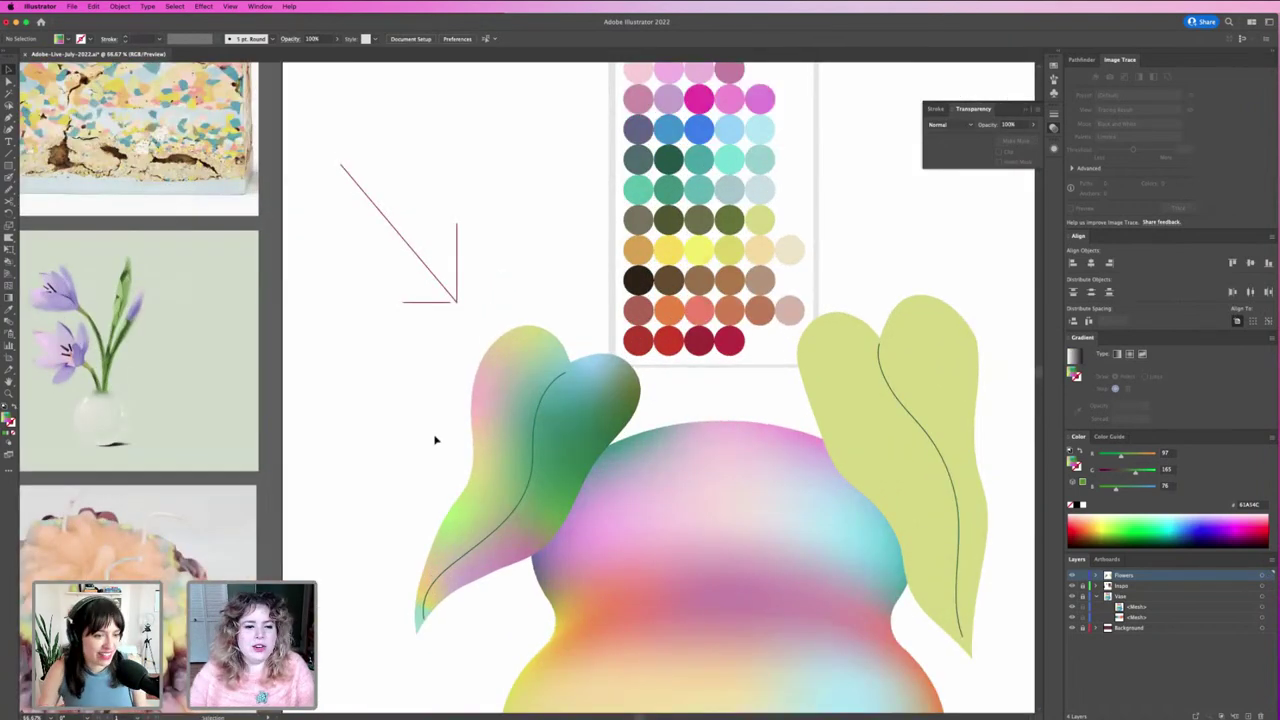
Step: Apply a gradient to the left leaf vein's stroke instead of its fill
{"action": "left_click", "coordinate": [491, 429]}
{"action": "left_click", "coordinate": [440, 475]}
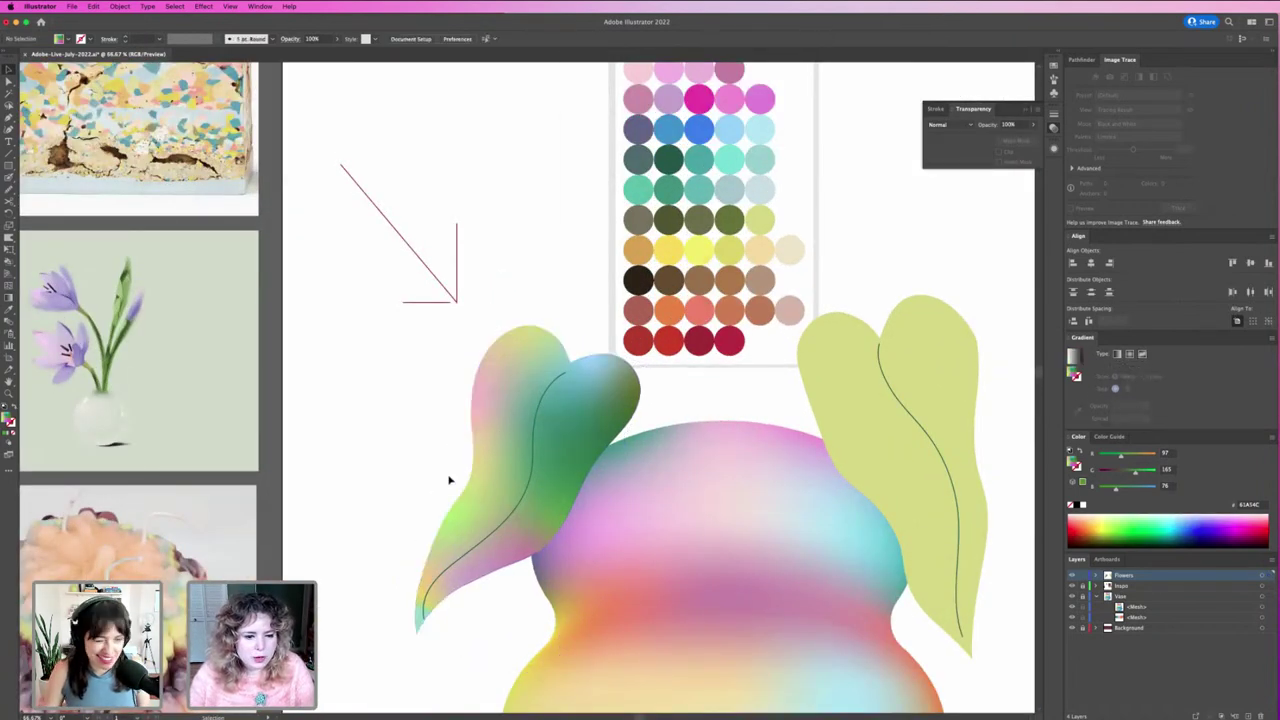
{"action": "left_click", "coordinate": [534, 429]}
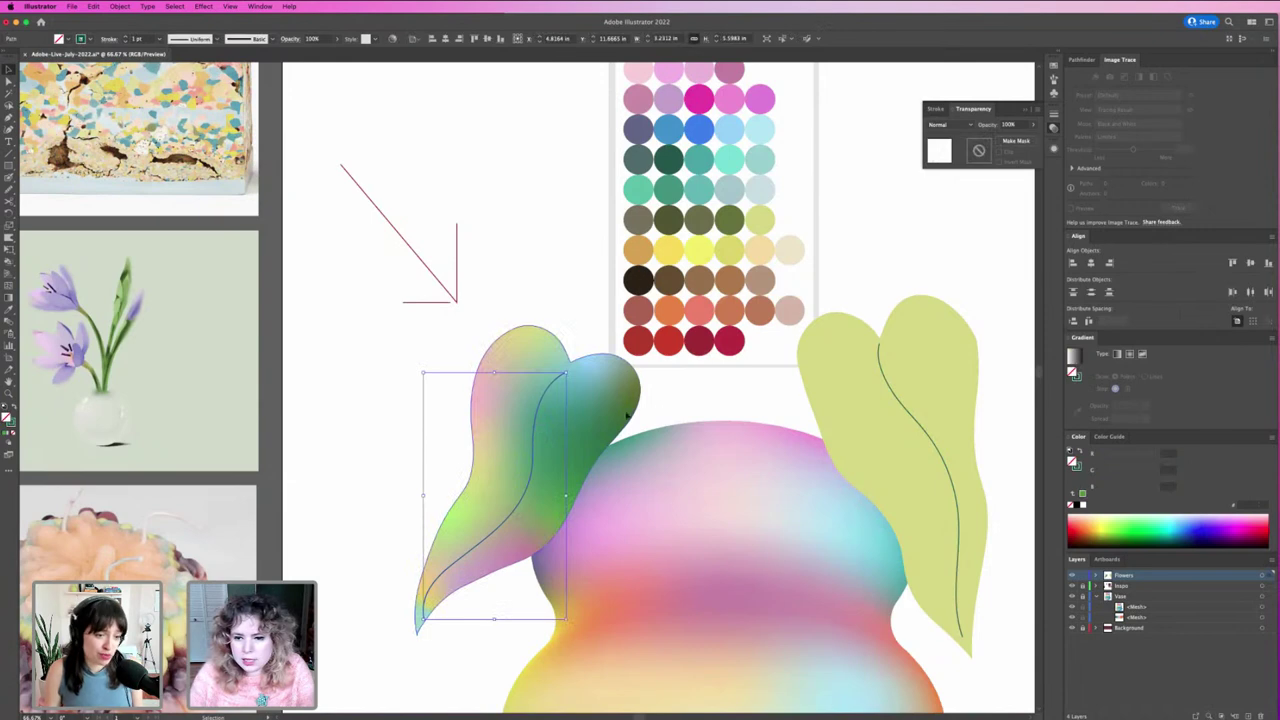
{"action": "left_click", "coordinate": [1117, 355]}
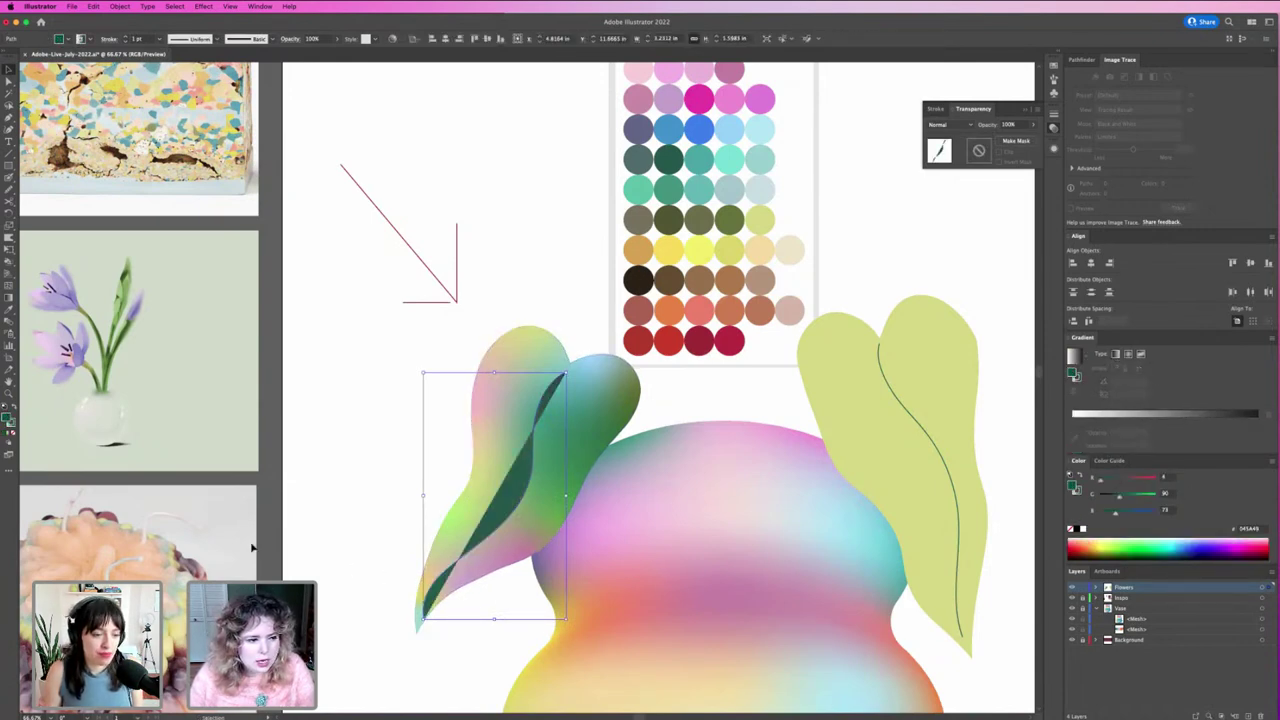
{"action": "key", "text": "slash"}
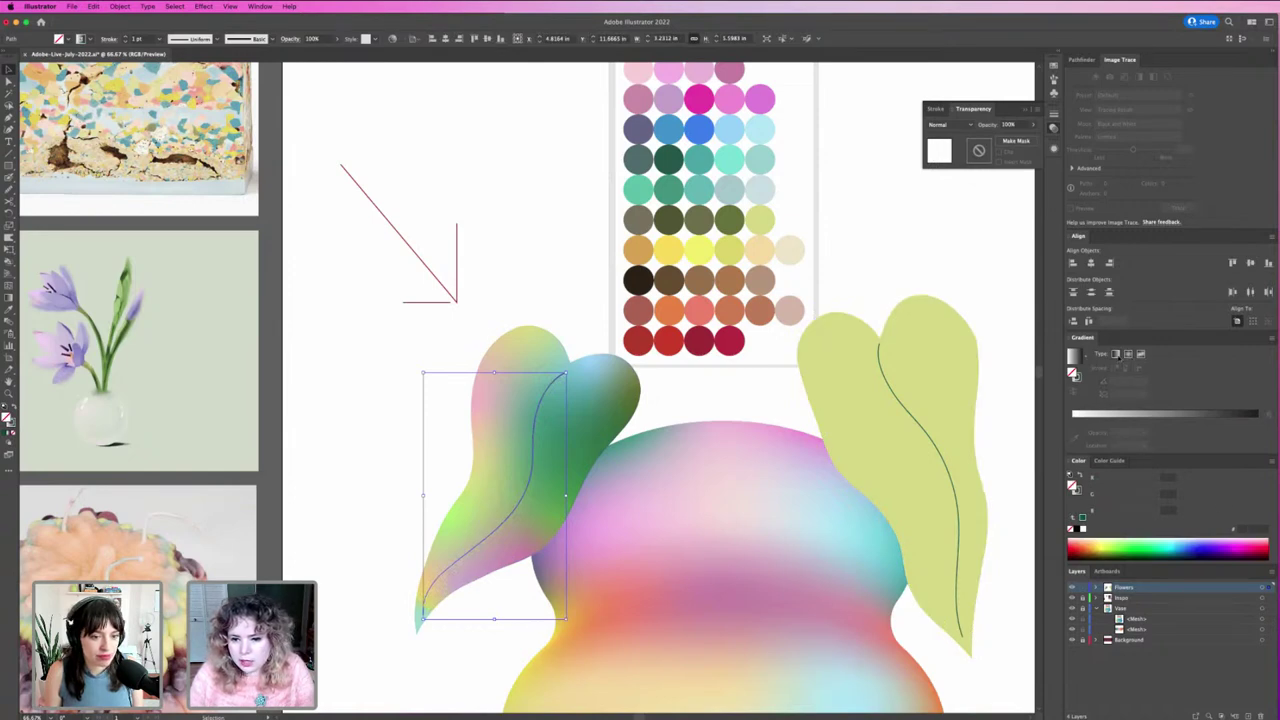
{"action": "left_click", "coordinate": [1116, 354]}
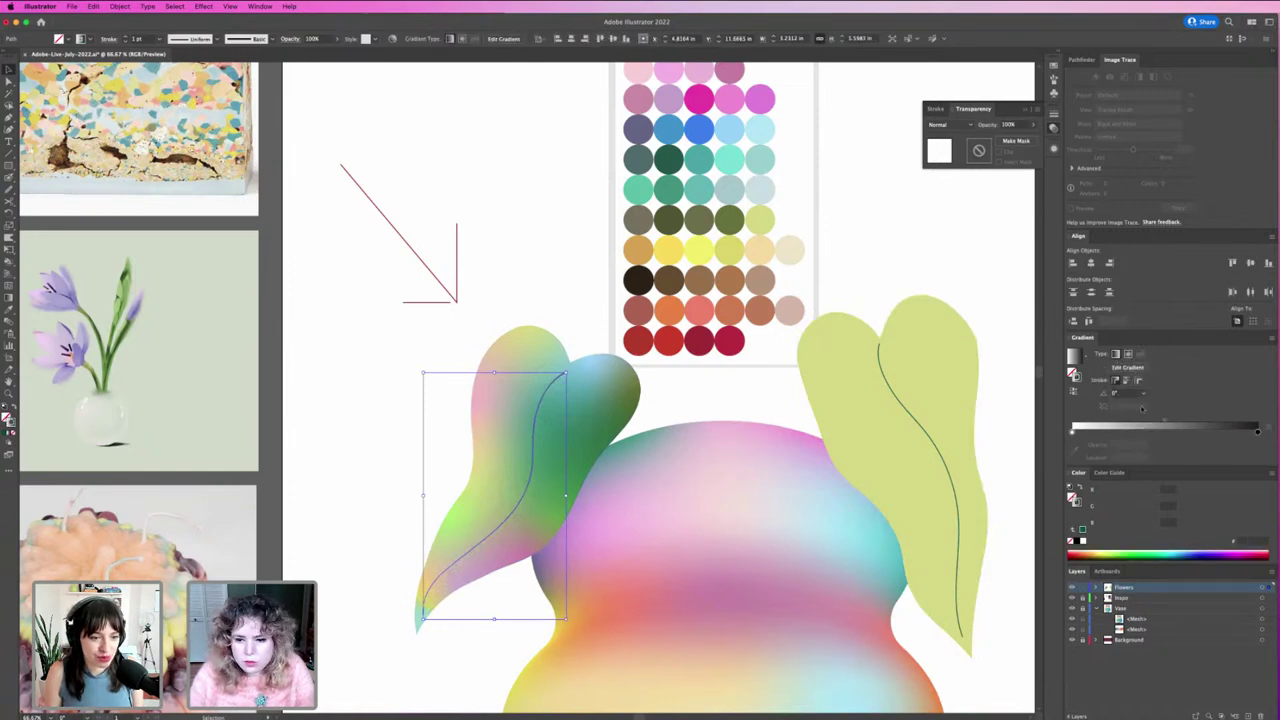
{"action": "key", "text": "g"}
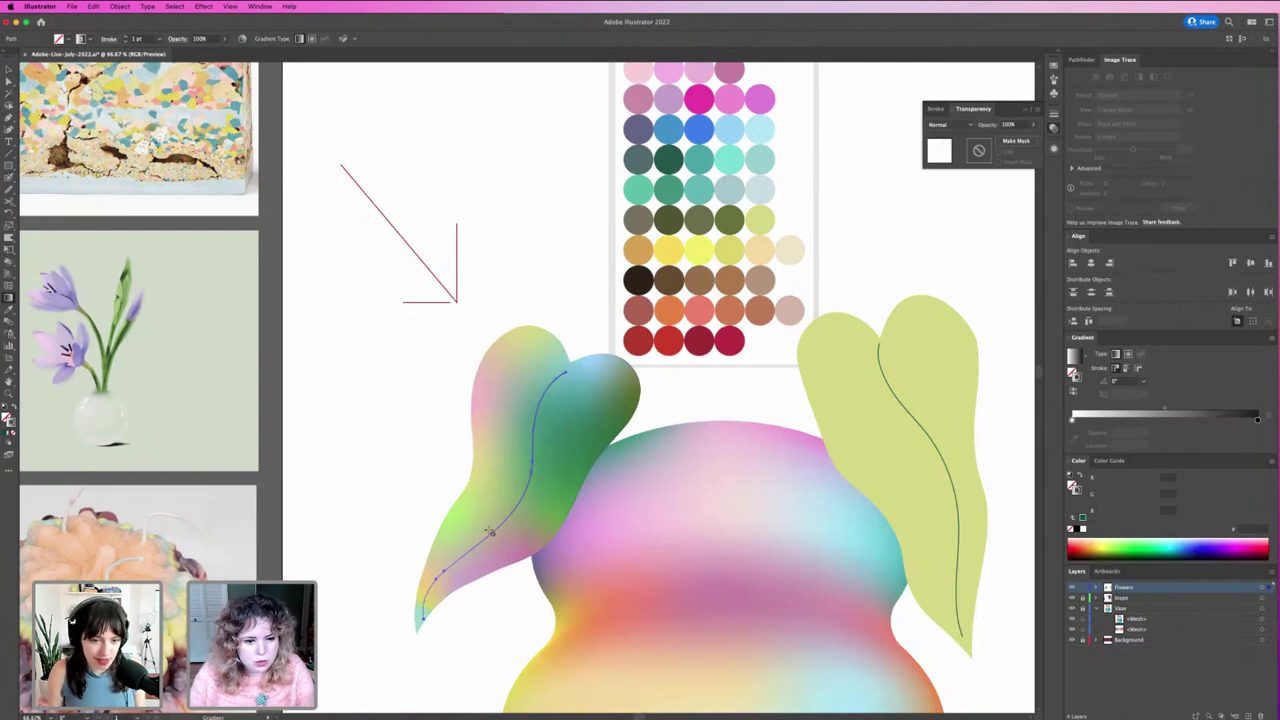
{"action": "left_click", "coordinate": [474, 508]}
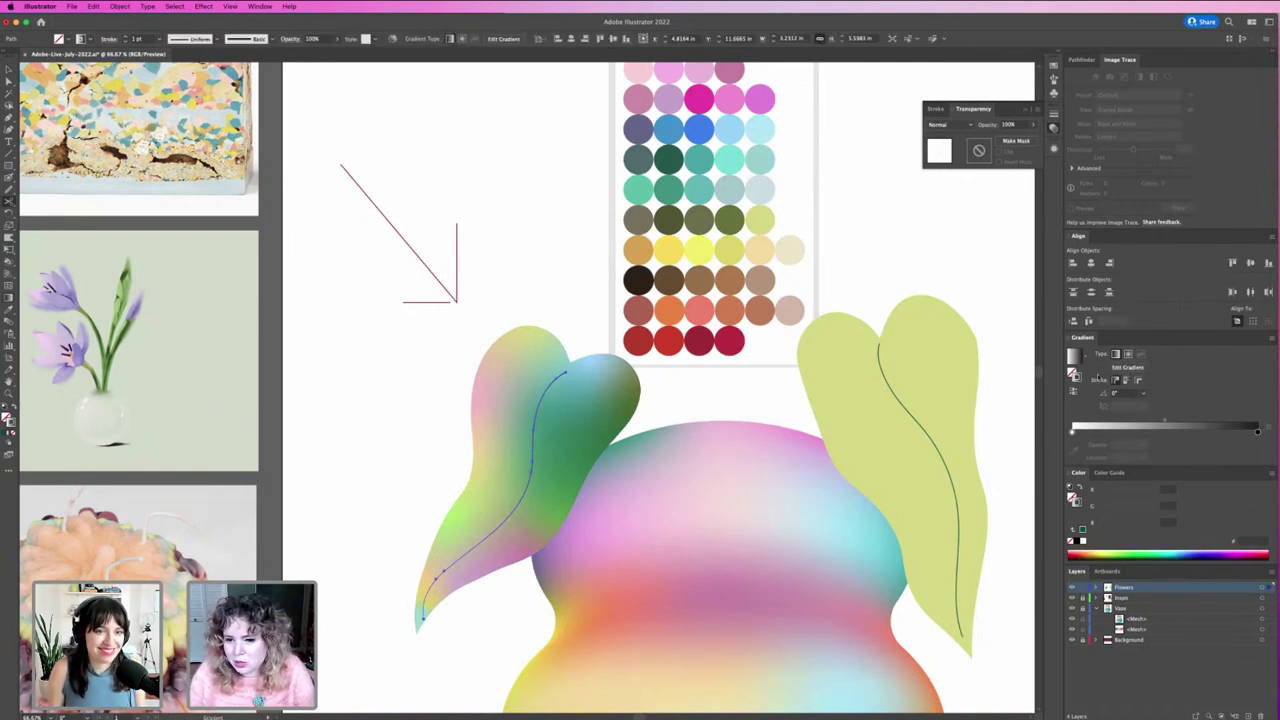
Step: Set the vein gradient stops to yellow-green, olive in the middle, and light blue from the palette
{"action": "left_click", "coordinate": [1075, 432]}
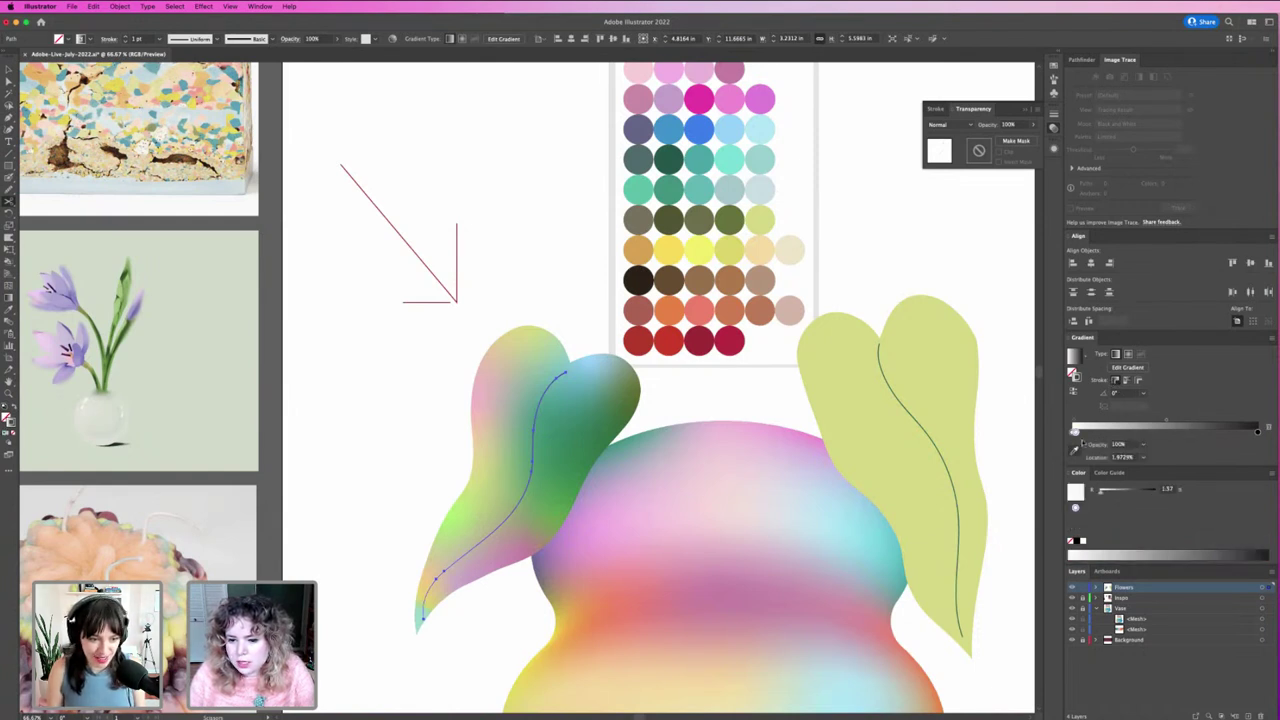
{"action": "left_click", "coordinate": [1075, 444]}
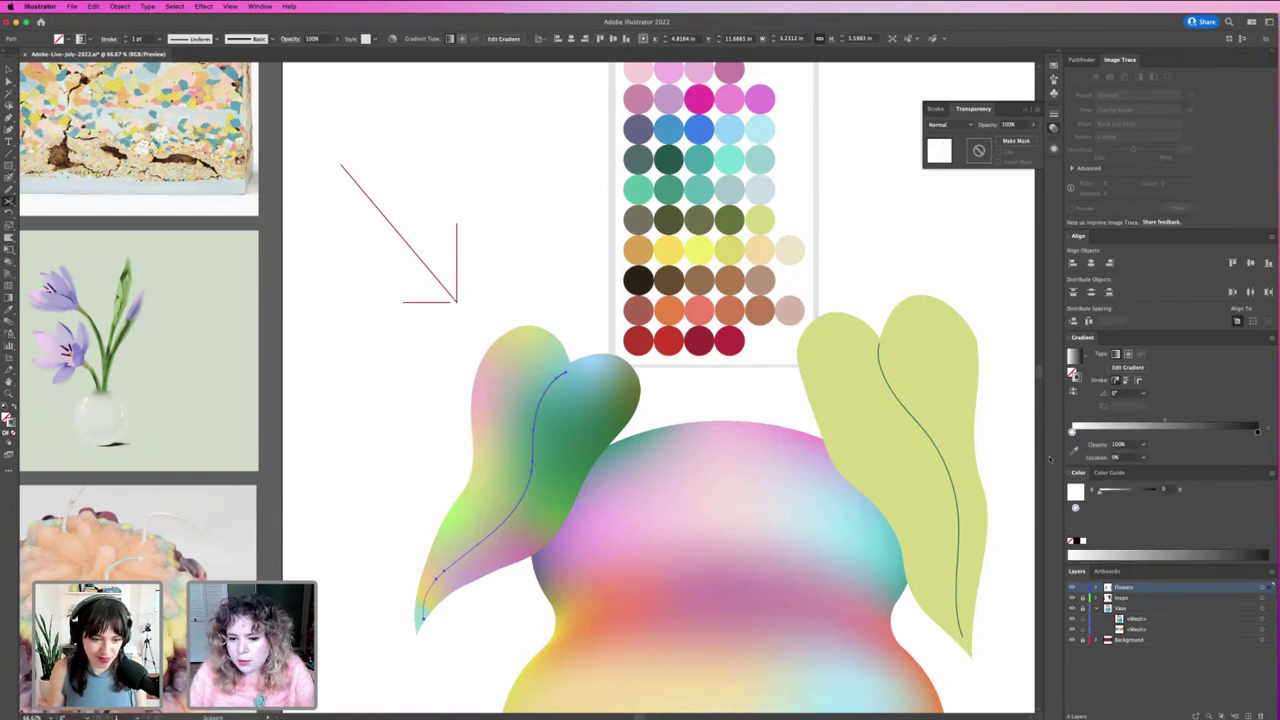
{"action": "left_click", "coordinate": [1075, 446]}
{"action": "left_click", "coordinate": [763, 219]}
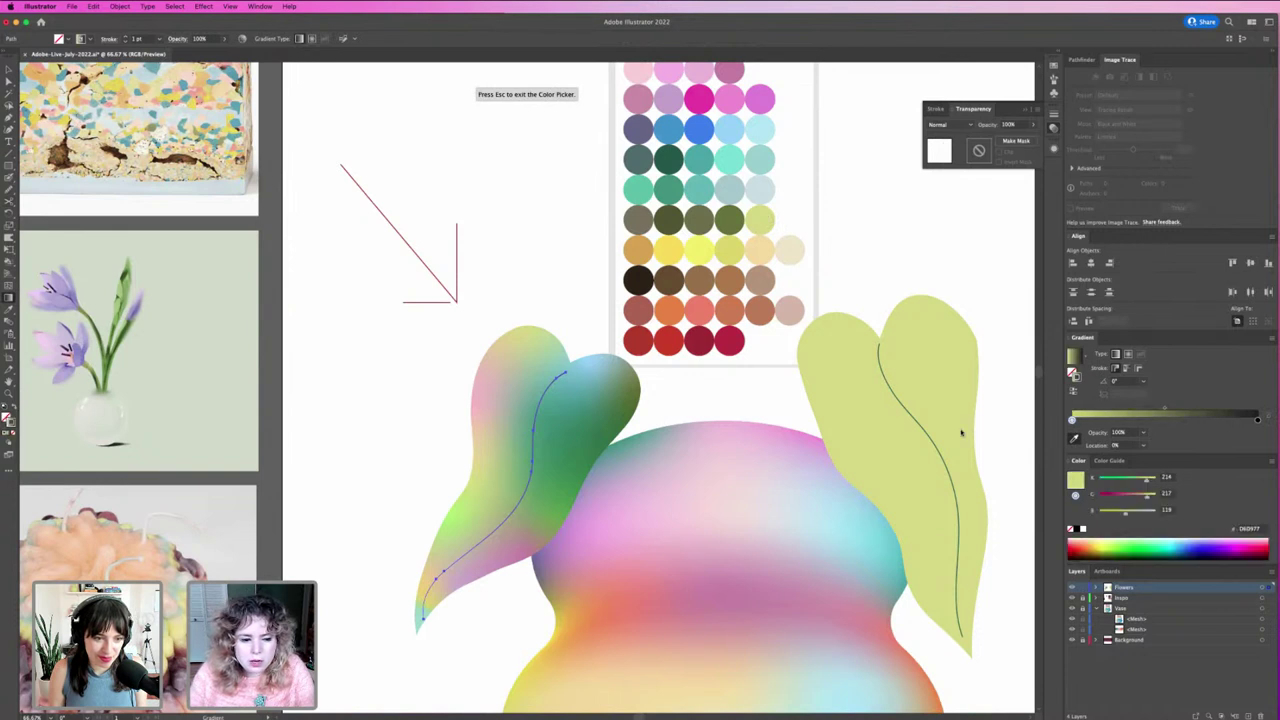
{"action": "left_click", "coordinate": [1257, 420]}
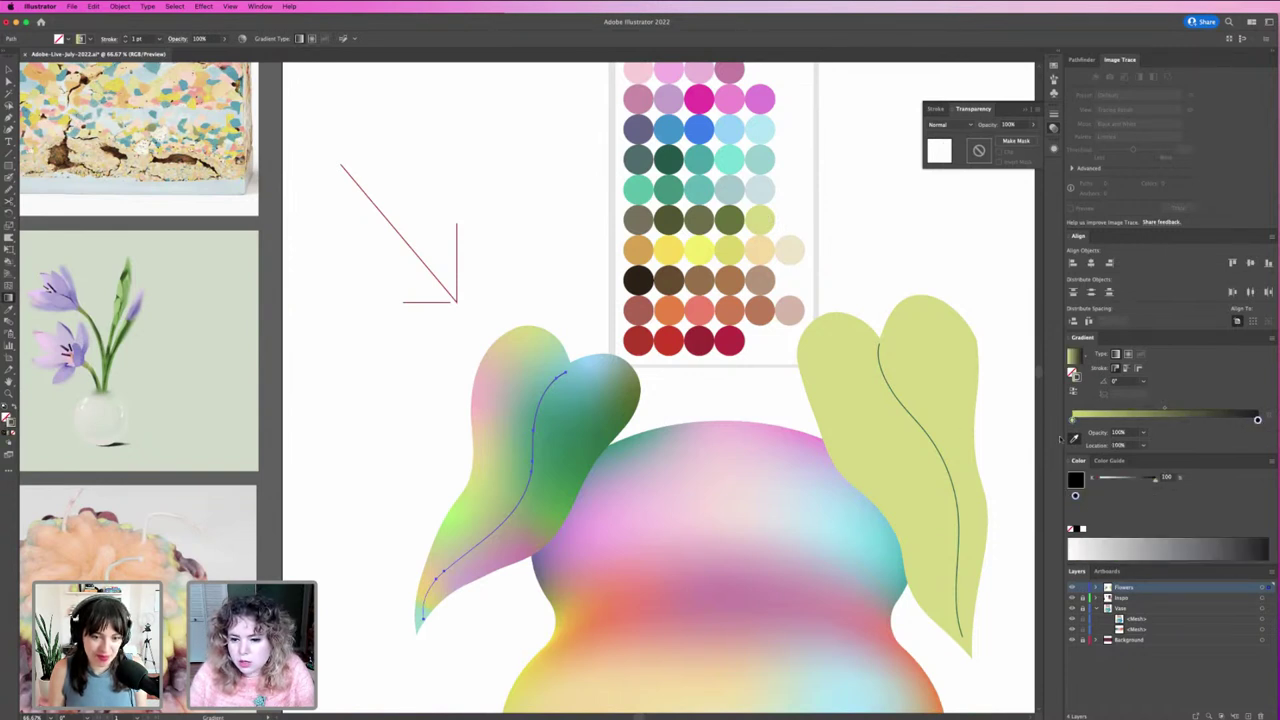
{"action": "left_click", "coordinate": [730, 130]}
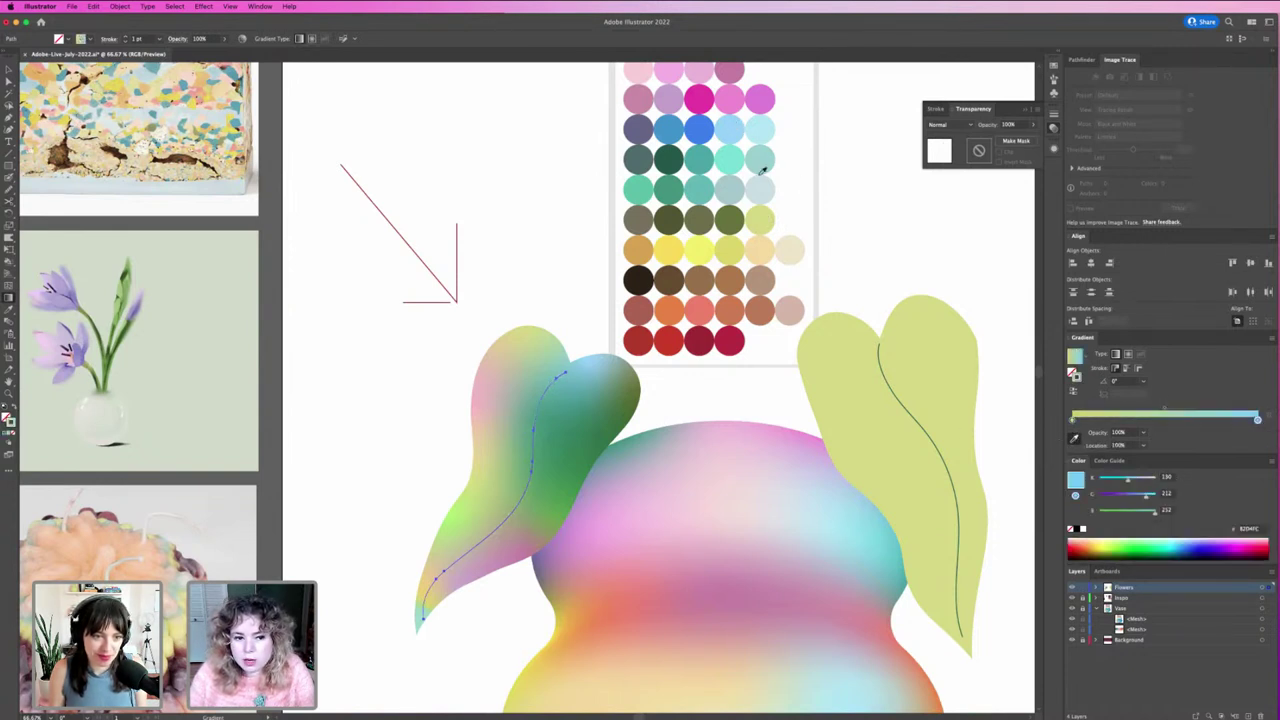
{"action": "left_click", "coordinate": [1159, 422]}
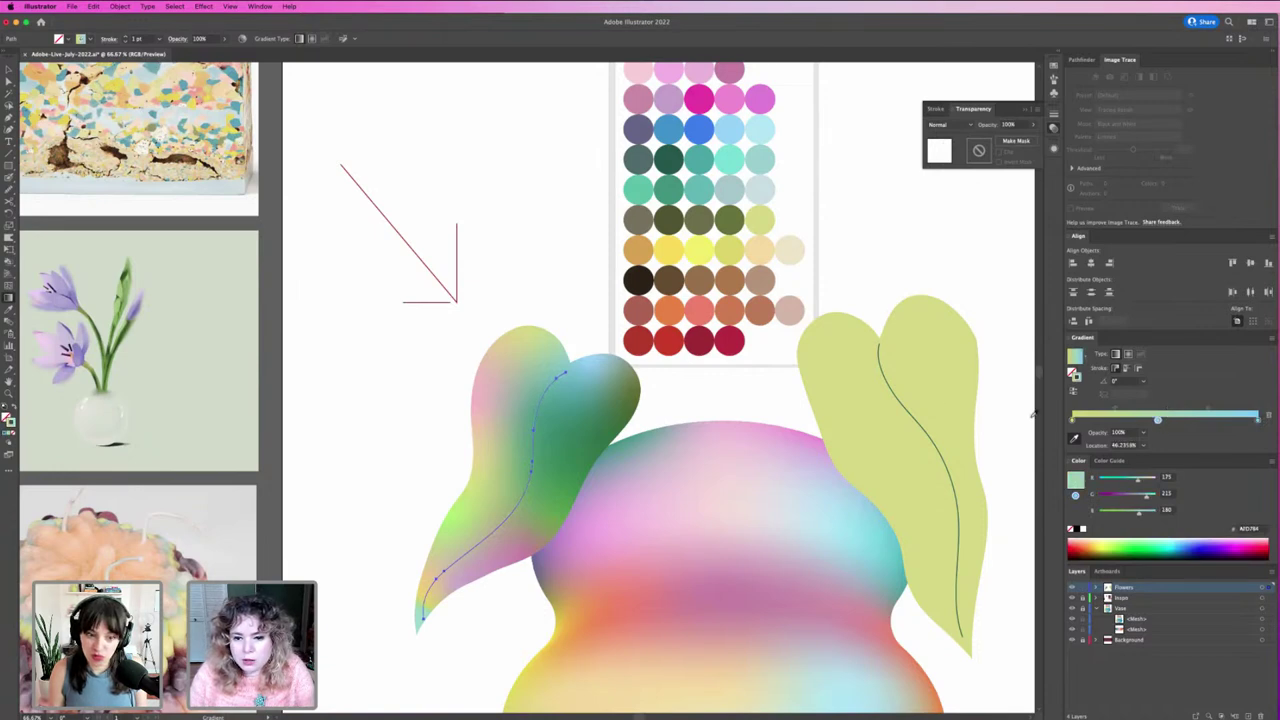
{"action": "left_click", "coordinate": [712, 222]}
{"action": "key", "text": "v"}
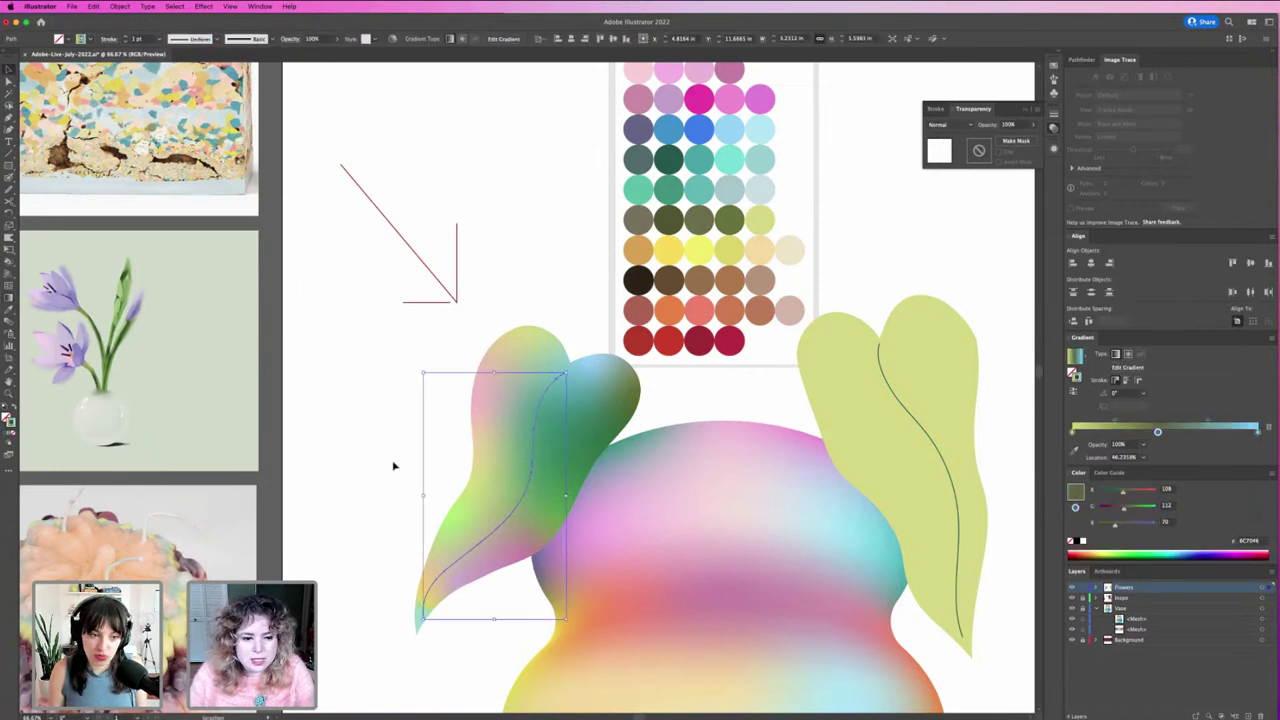
{"action": "left_click", "coordinate": [428, 470]}
Step: Thicken the left leaf's gradient vein to a 4 pt stroke
{"action": "scroll", "coordinate": [453, 462], "scroll_direction": "up", "scroll_amount": 1}
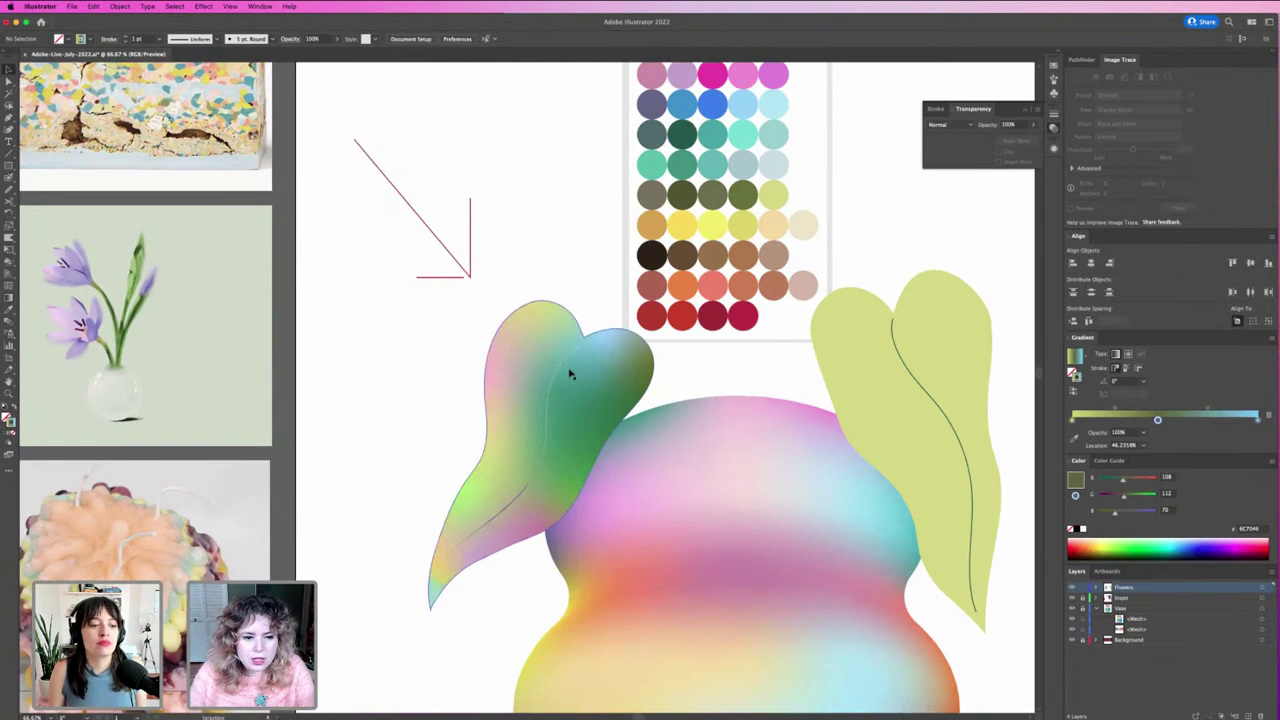
{"action": "left_click", "coordinate": [538, 457]}
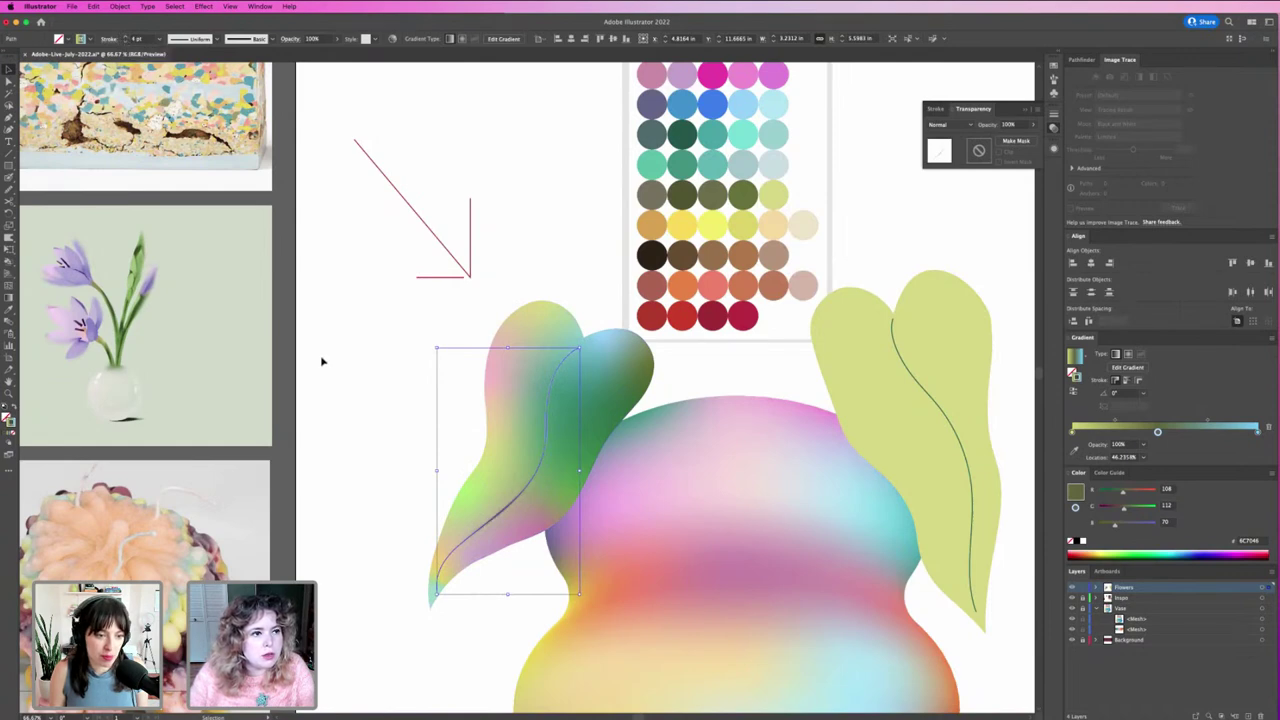
{"action": "left_click", "coordinate": [340, 378]}
Step: Sample a light teal into the left leaf's end stop and pink into its first stop
{"action": "key", "text": "ctrl+minus"}
{"action": "key", "text": "ctrl+minus"}
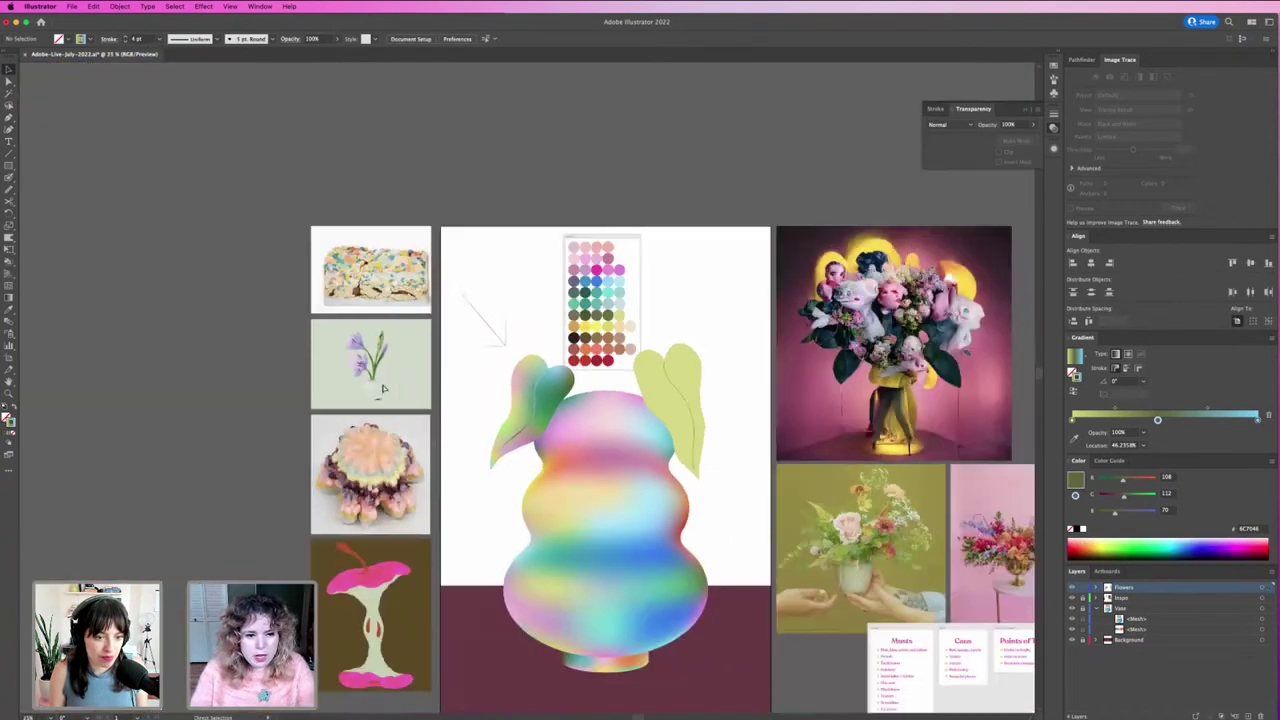
{"action": "key", "text": "ctrl+plus"}
{"action": "key", "text": "ctrl+plus"}
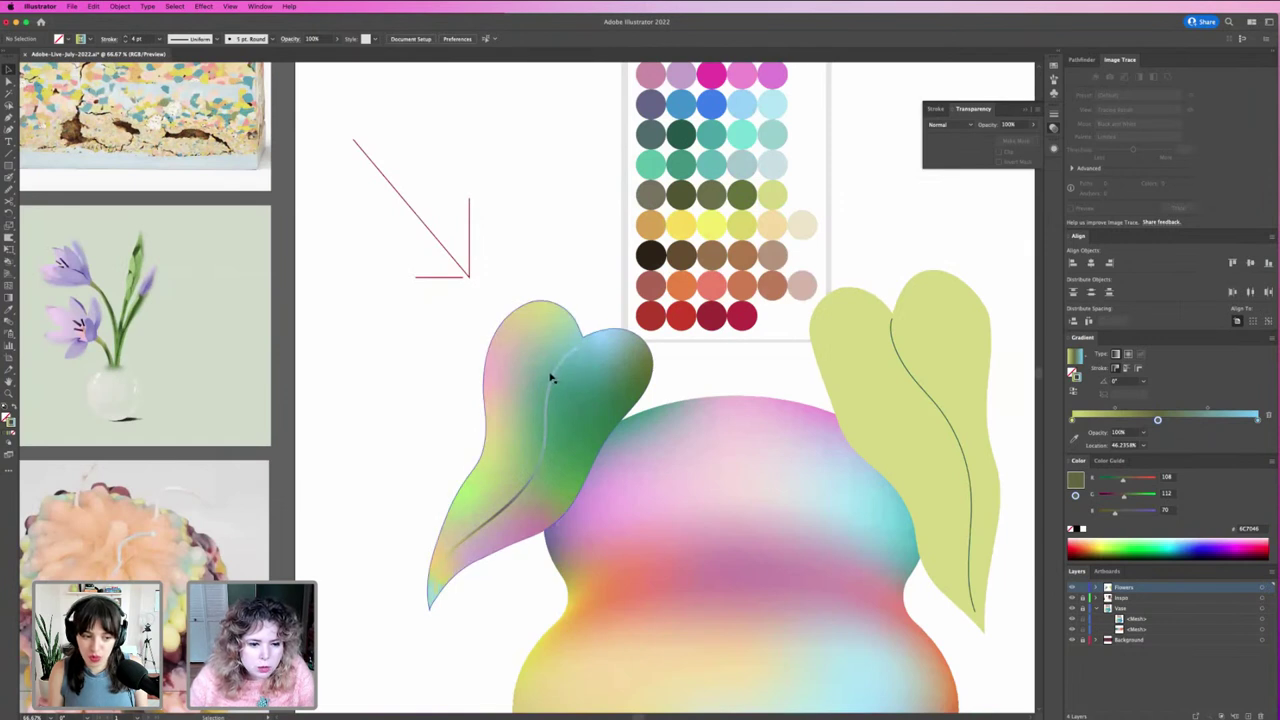
{"action": "left_click", "coordinate": [554, 372]}
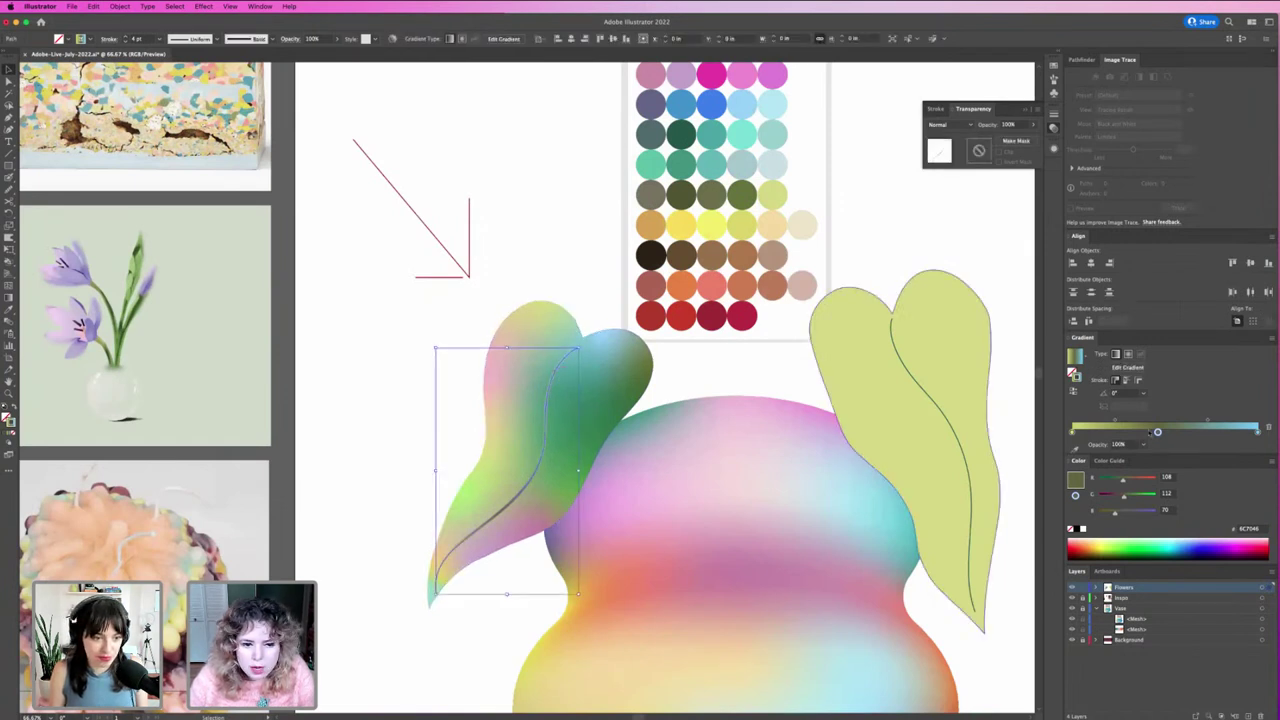
{"action": "left_click", "coordinate": [1256, 432]}
{"action": "scroll", "coordinate": [571, 391], "scroll_direction": "up", "scroll_amount": 1}
{"action": "key", "text": "g"}
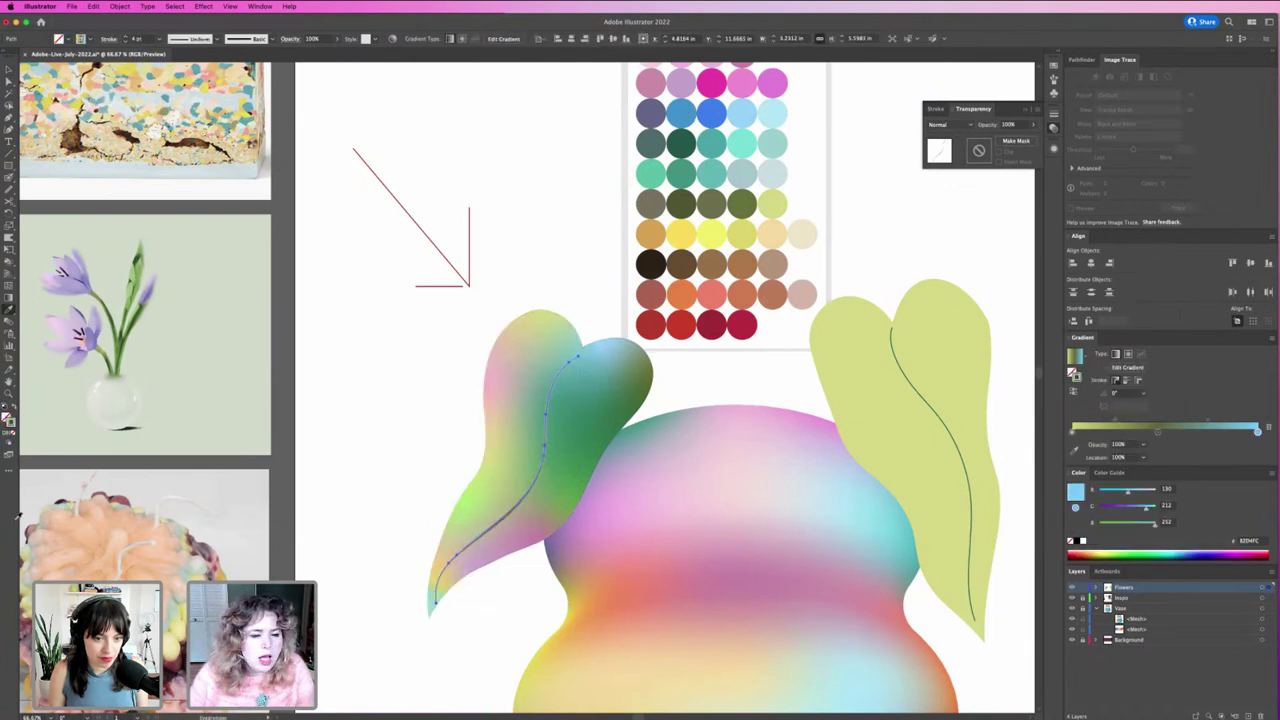
{"action": "left_click", "coordinate": [1075, 450]}
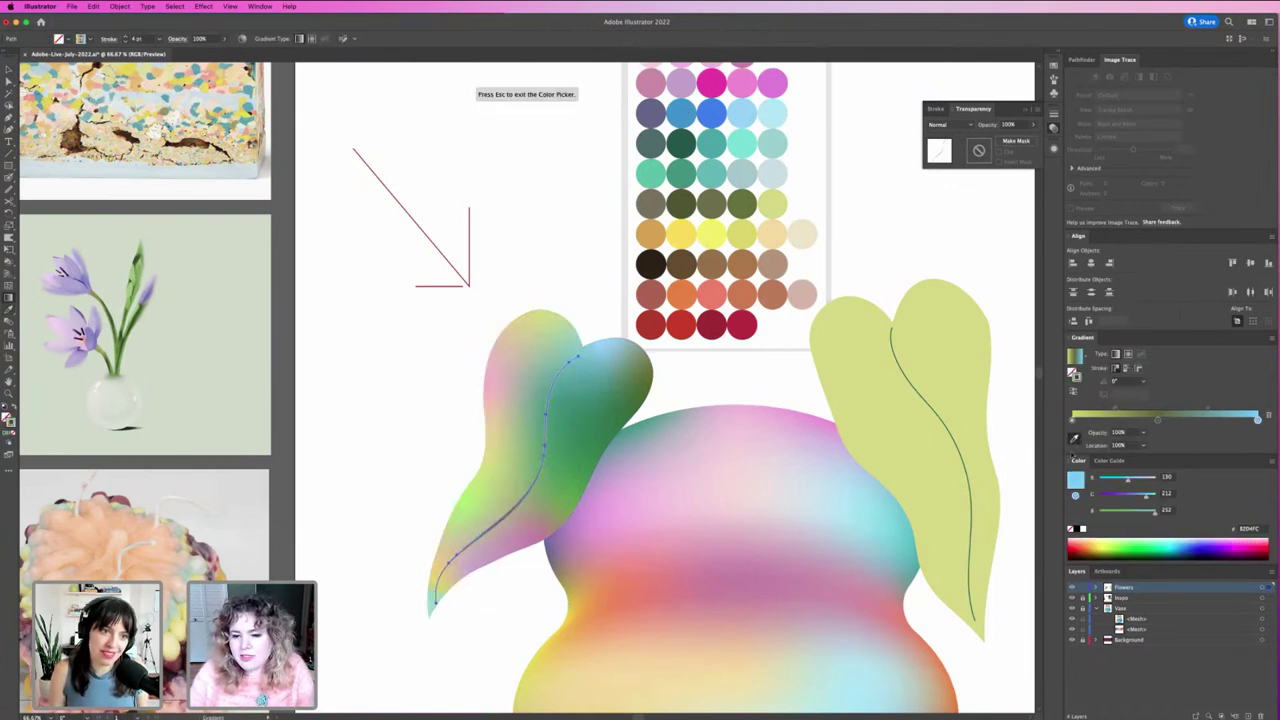
{"action": "left_click", "coordinate": [680, 171]}
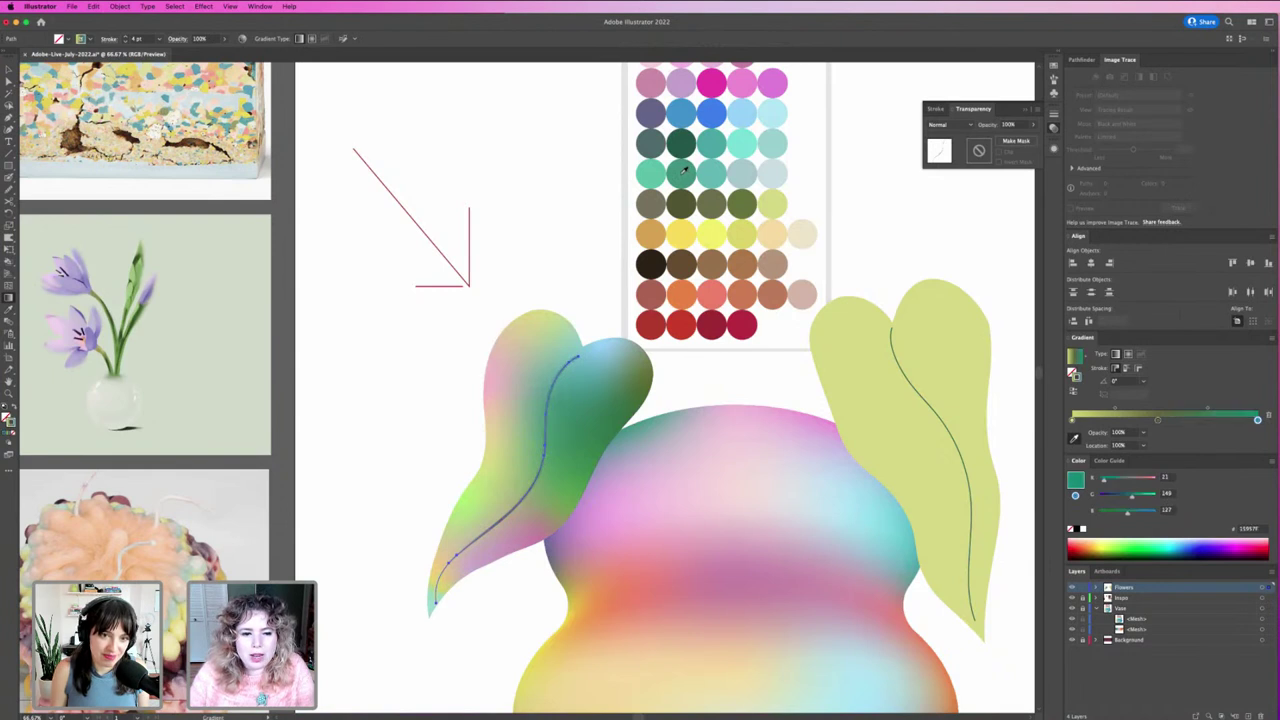
{"action": "left_click", "coordinate": [653, 172]}
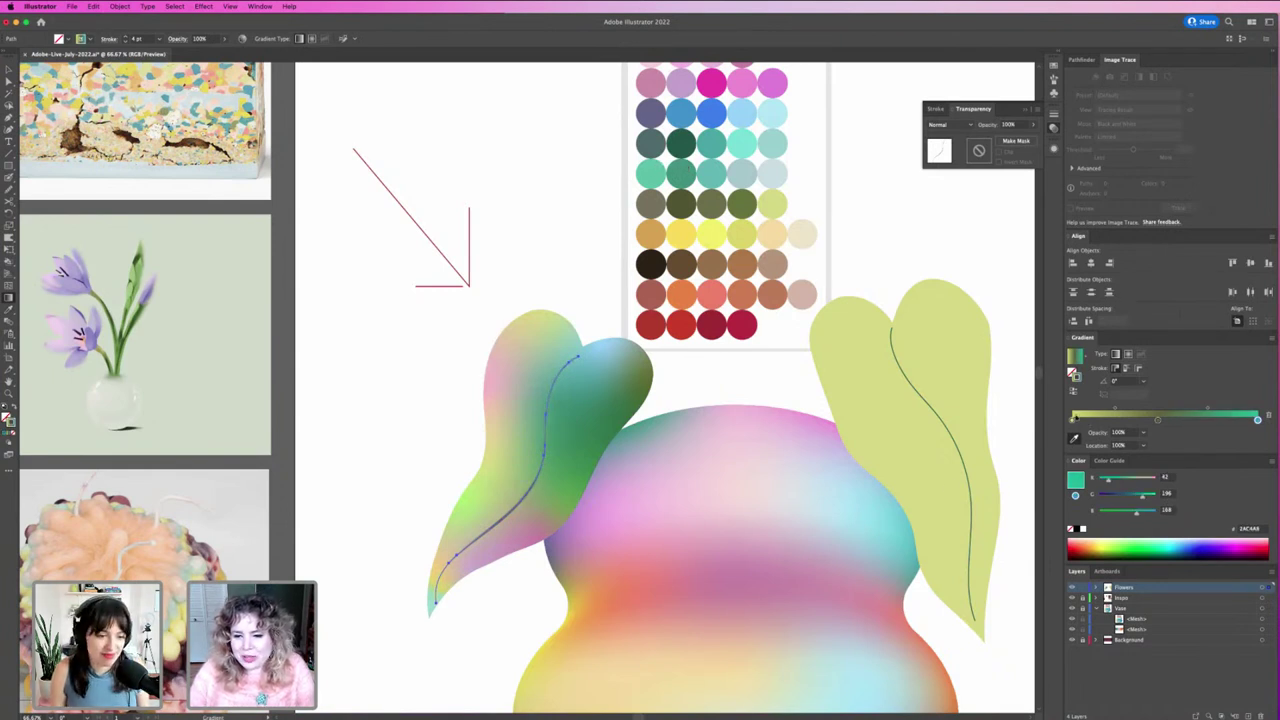
{"action": "left_click", "coordinate": [432, 617]}
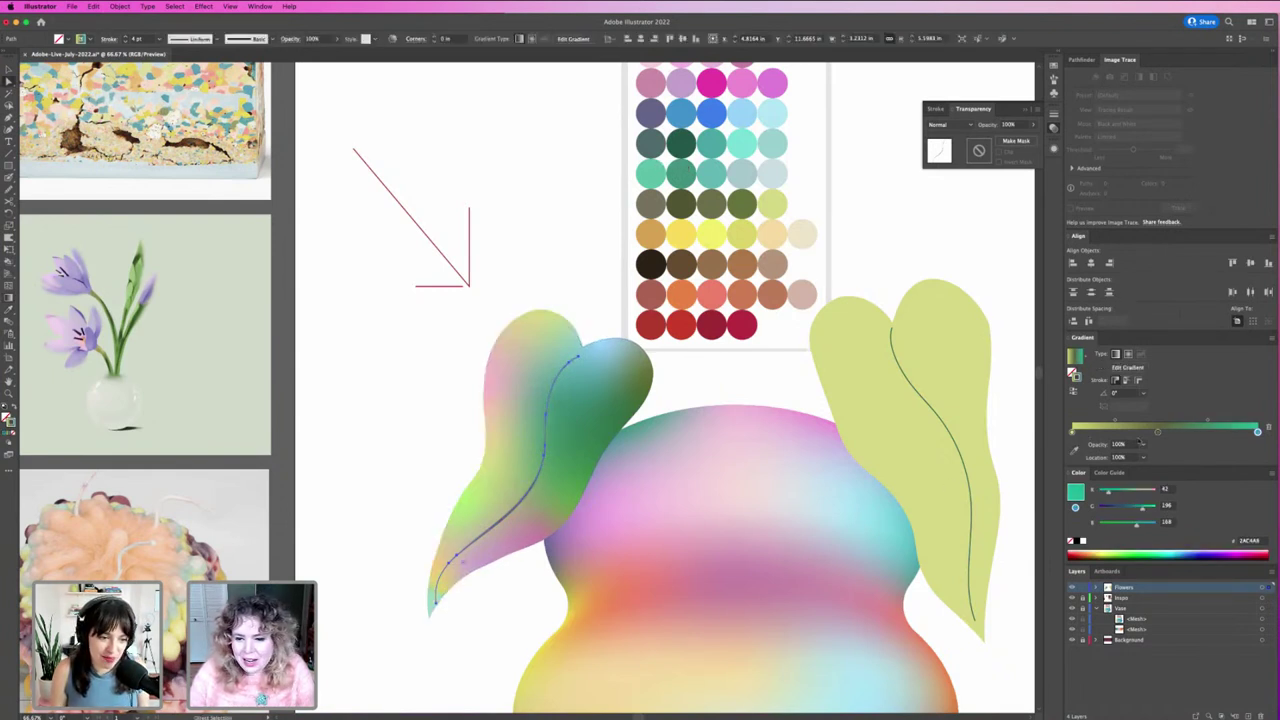
{"action": "left_click", "coordinate": [1074, 448]}
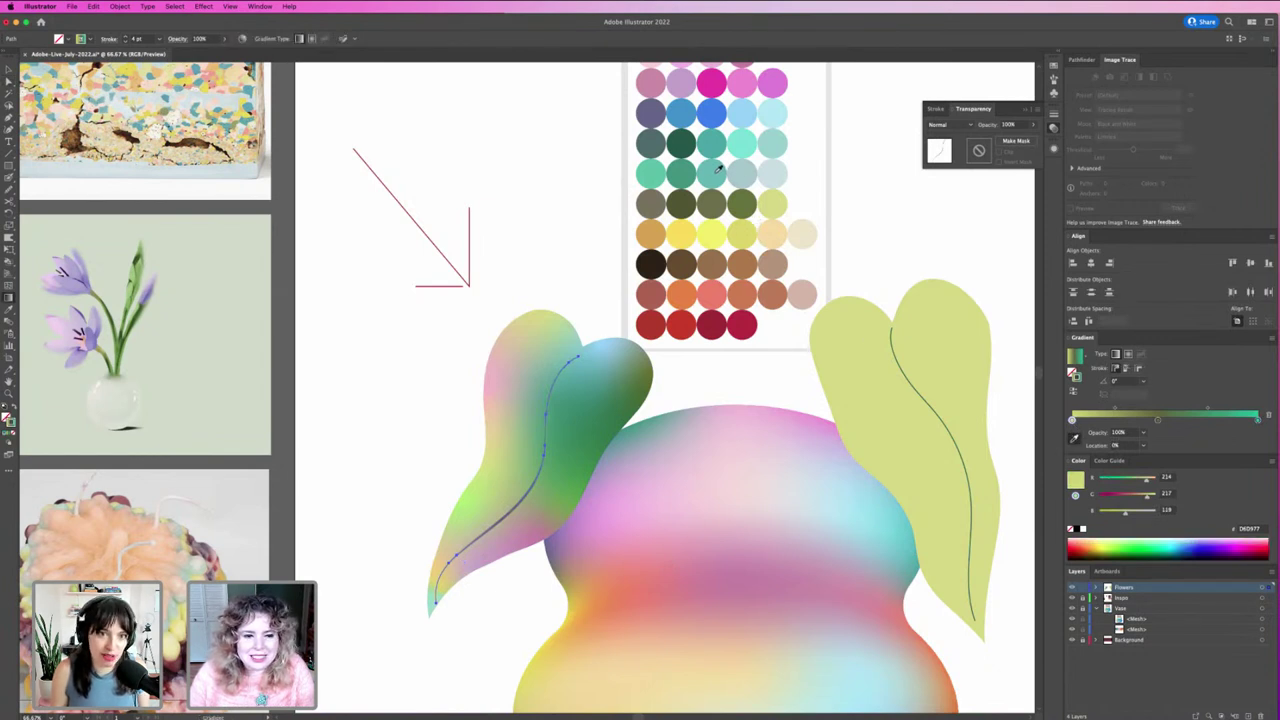
{"action": "left_click", "coordinate": [745, 78]}
{"action": "left_click", "coordinate": [405, 376]}
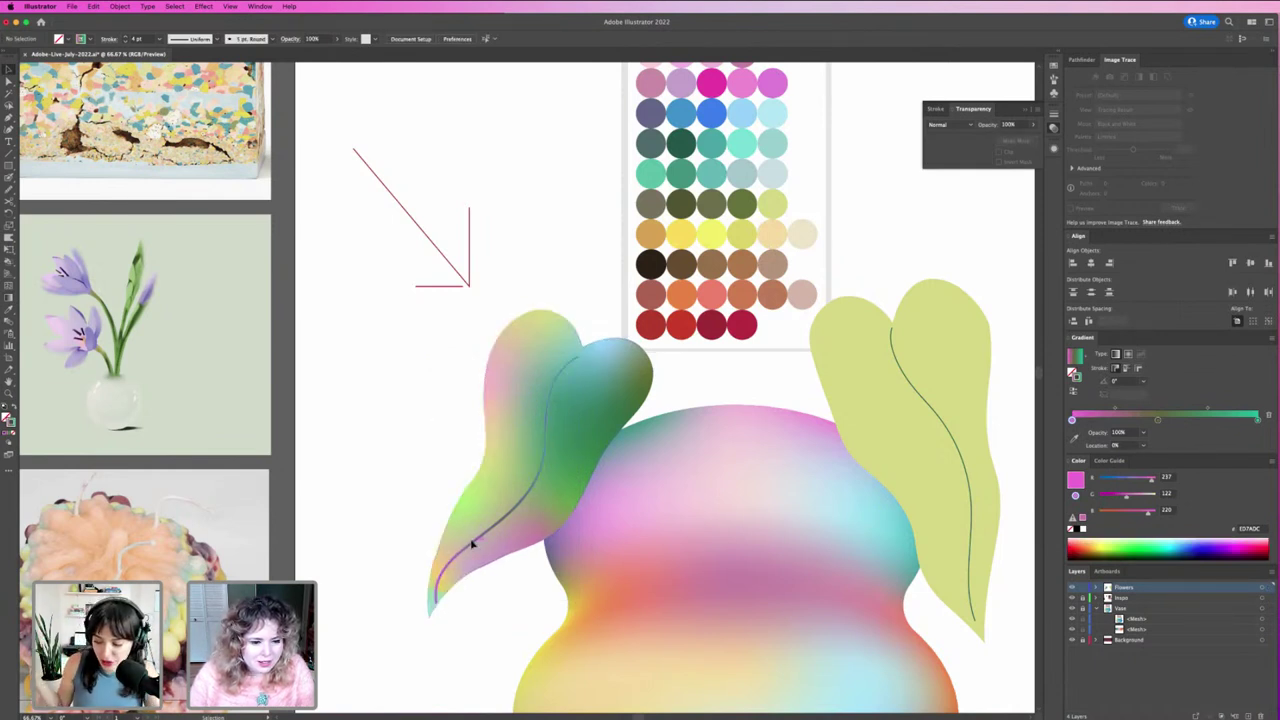
Step: Nudge the pink stop inward and set its opacity to 40%
{"action": "left_click_drag", "start_coordinate": [472, 540], "coordinate": [471, 543]}
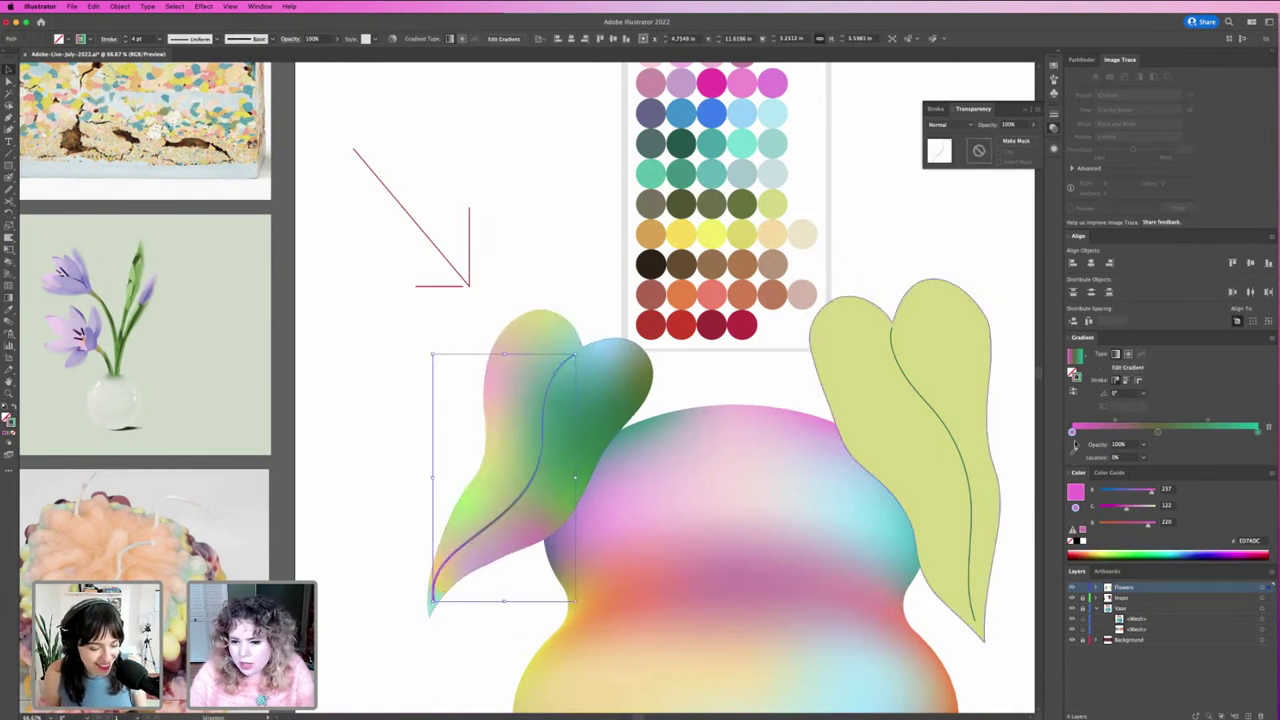
{"action": "left_click_drag", "start_coordinate": [1072, 432], "coordinate": [1072, 432]}
{"action": "double_click", "coordinate": [1118, 444]}
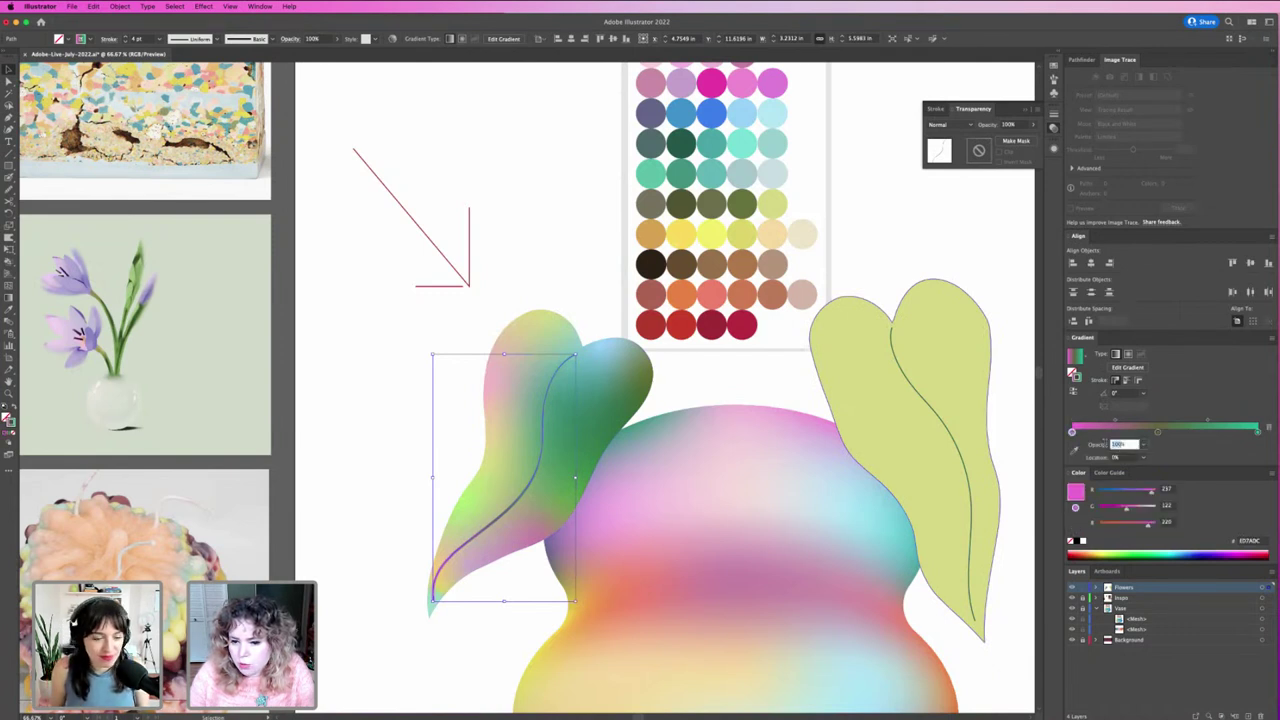
{"action": "type", "text": "40"}
{"action": "key", "text": "Return"}
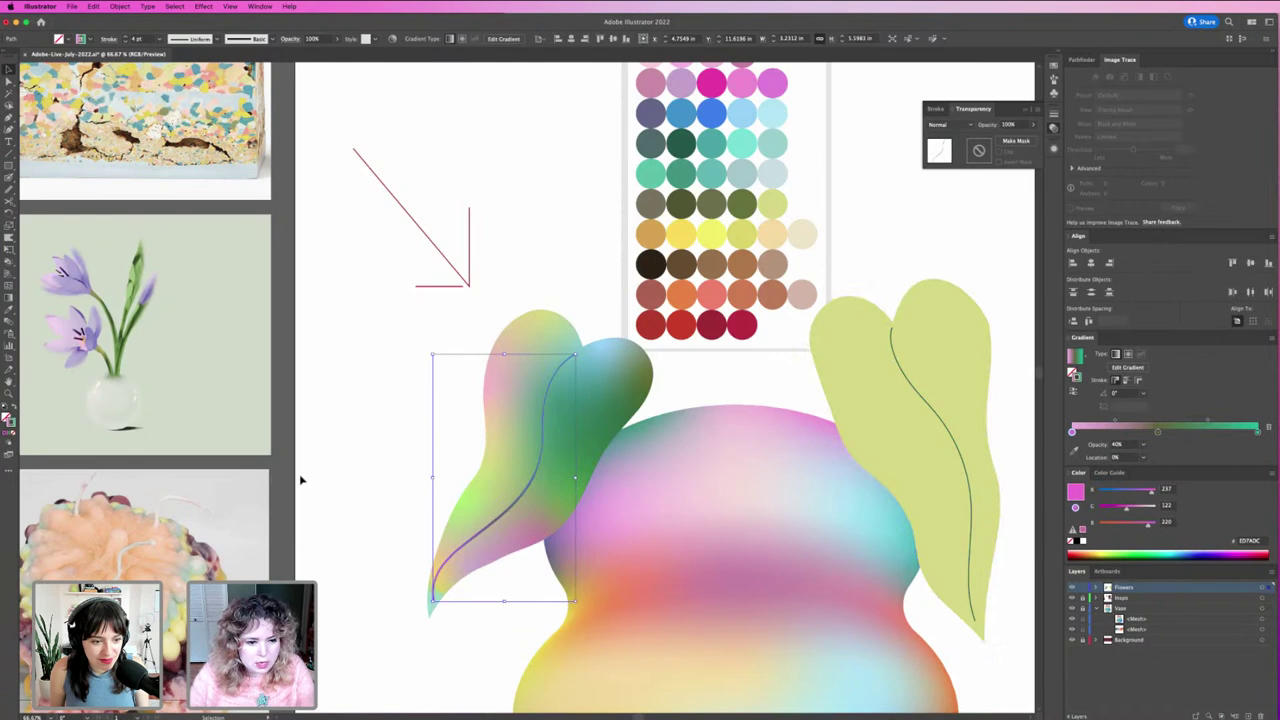
{"action": "left_click", "coordinate": [333, 487]}
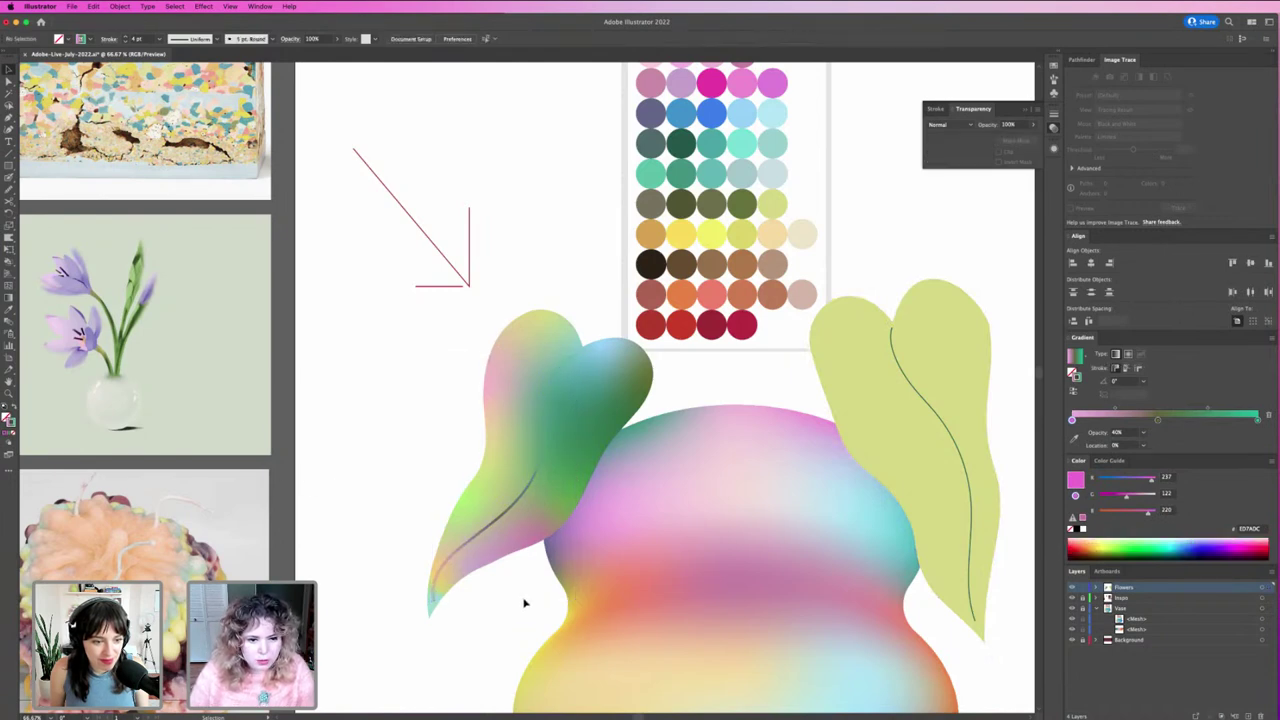
Step: Darken the middle olive stop of the left leaf's gradient to a deep green
{"action": "left_click", "coordinate": [545, 427]}
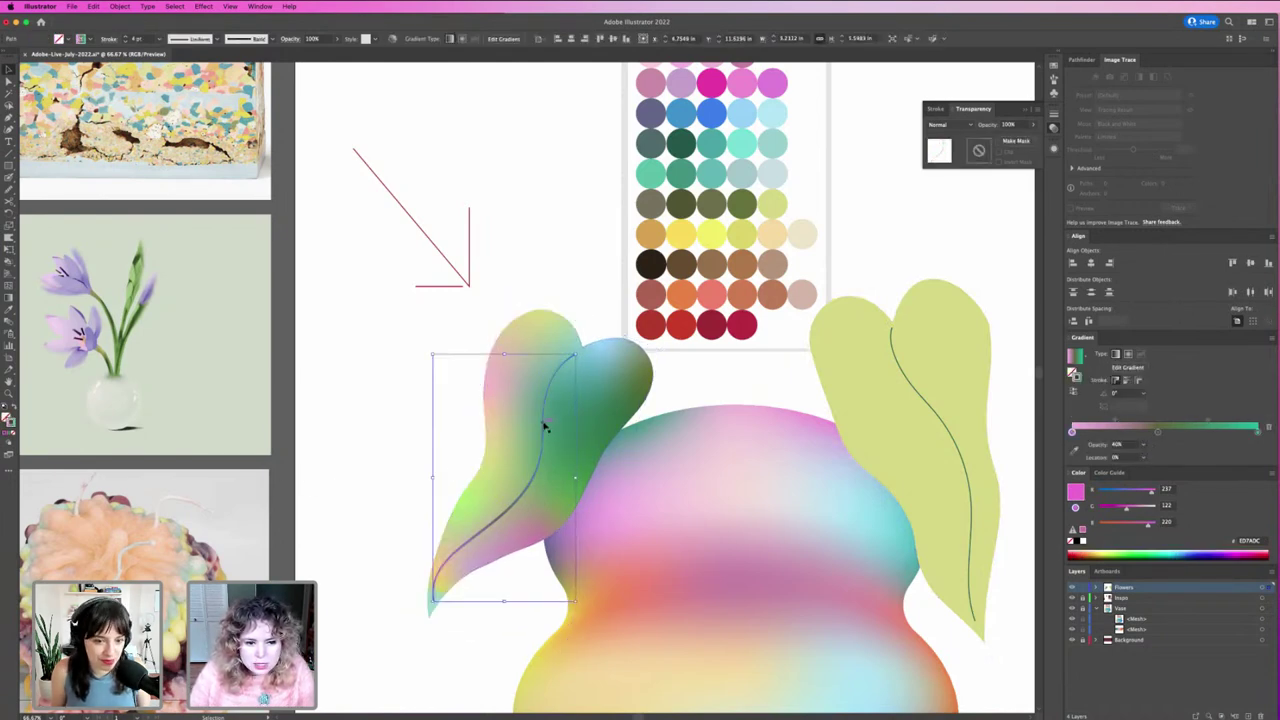
{"action": "left_click", "coordinate": [1157, 433]}
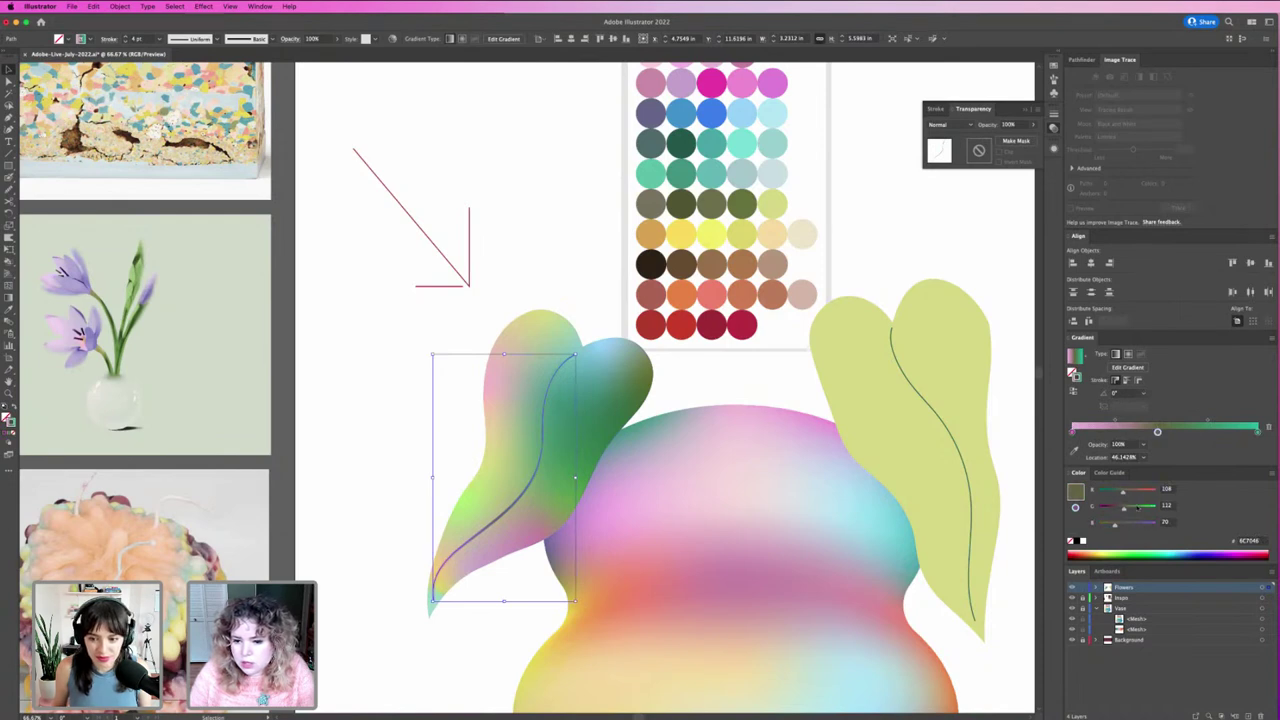
{"action": "left_click_drag", "start_coordinate": [1121, 509], "coordinate": [1116, 508]}
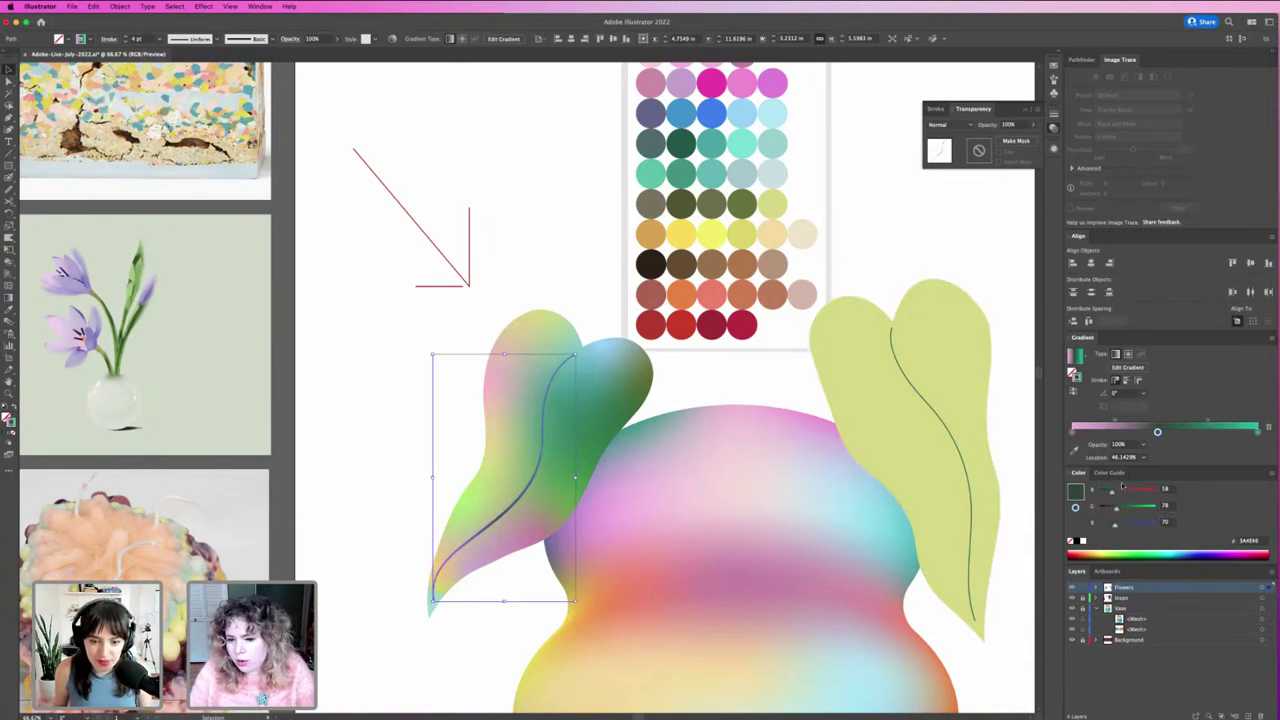
{"action": "left_click", "coordinate": [405, 484]}
{"action": "key", "text": "ctrl+minus"}
{"action": "key", "text": "ctrl+minus"}
{"action": "key", "text": "ctrl+minus"}
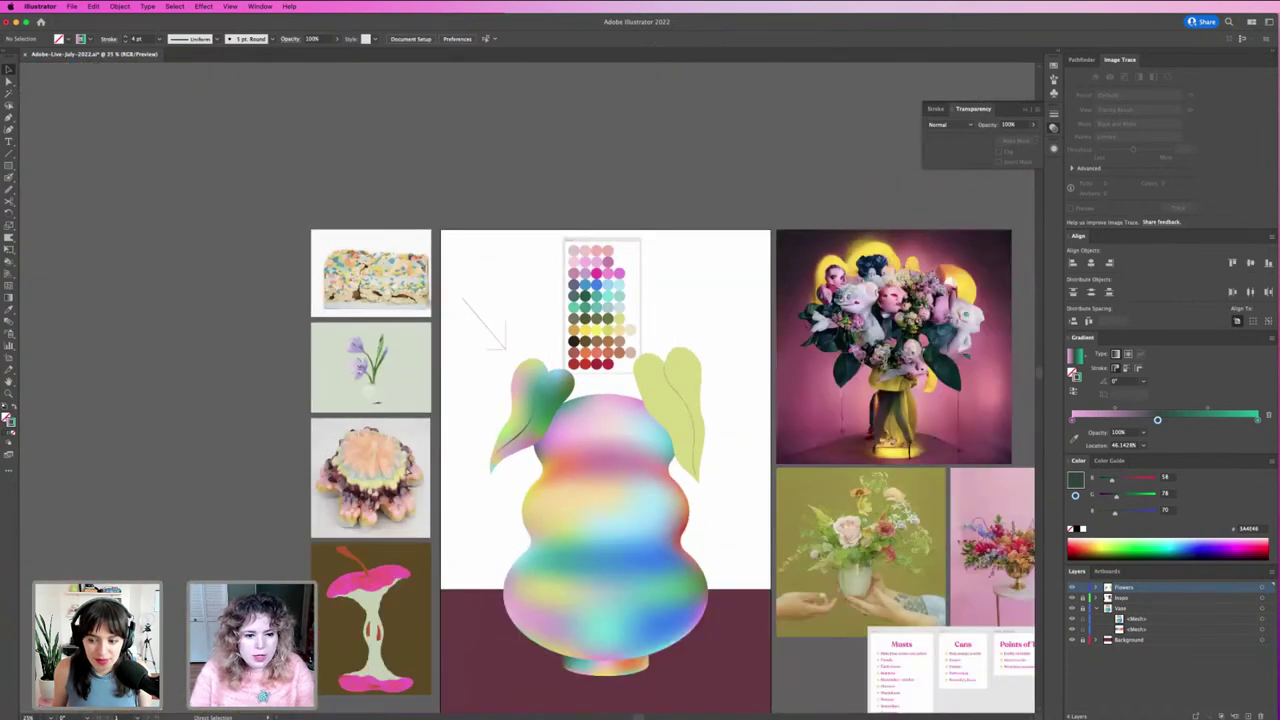
Step: Copy the left vein's gradient stroke onto the right leaf's vein with the Eyedropper
{"action": "scroll", "coordinate": [406, 471], "scroll_direction": "up", "scroll_amount": 5}
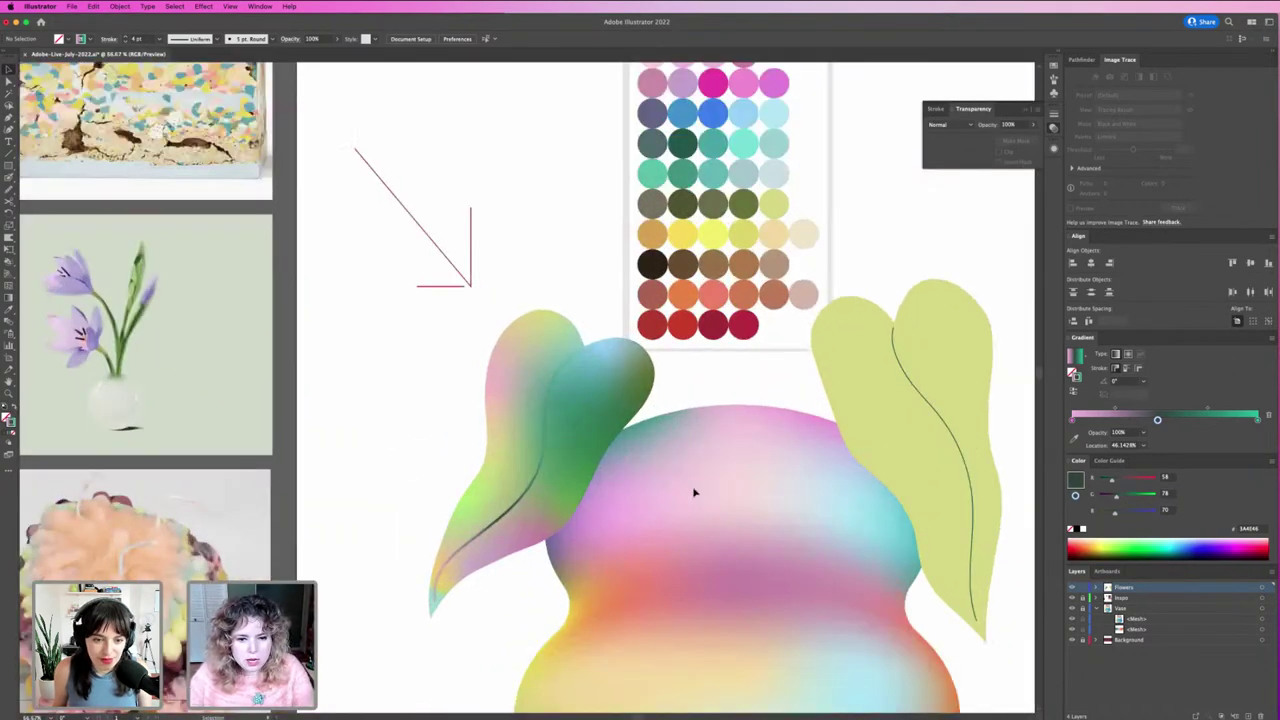
{"action": "left_click", "coordinate": [950, 433]}
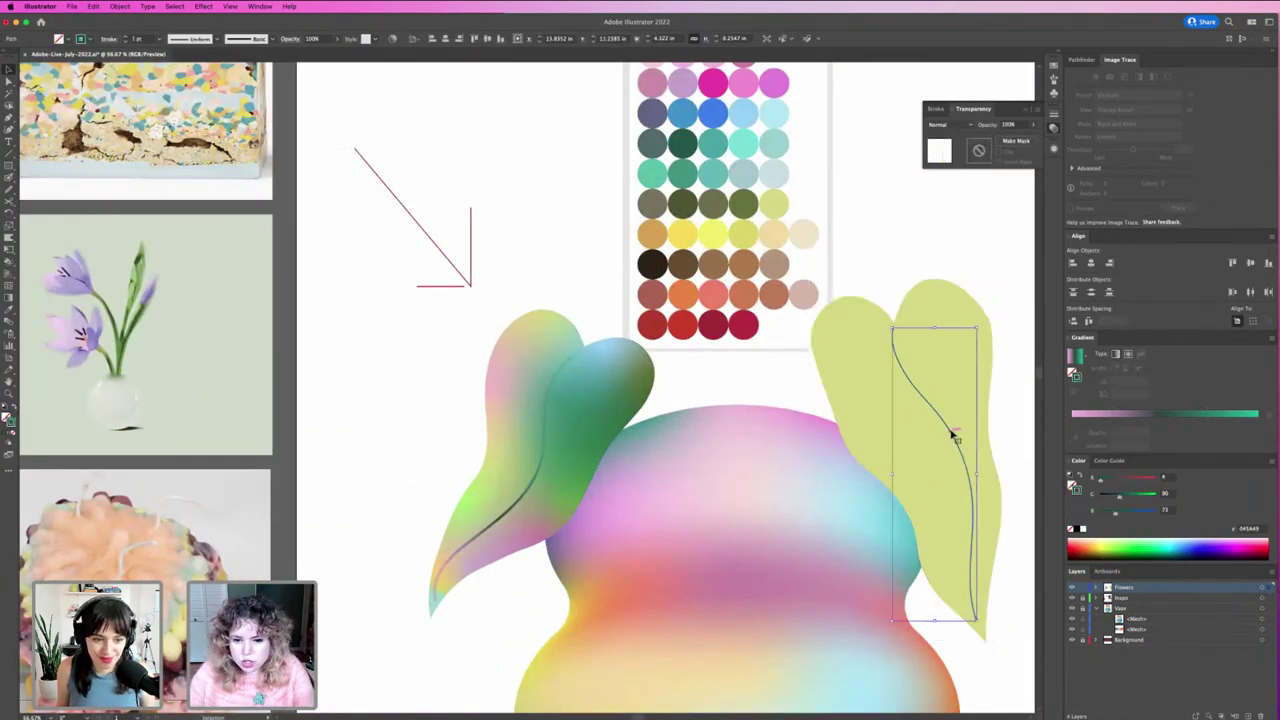
{"action": "left_click", "coordinate": [545, 451]}
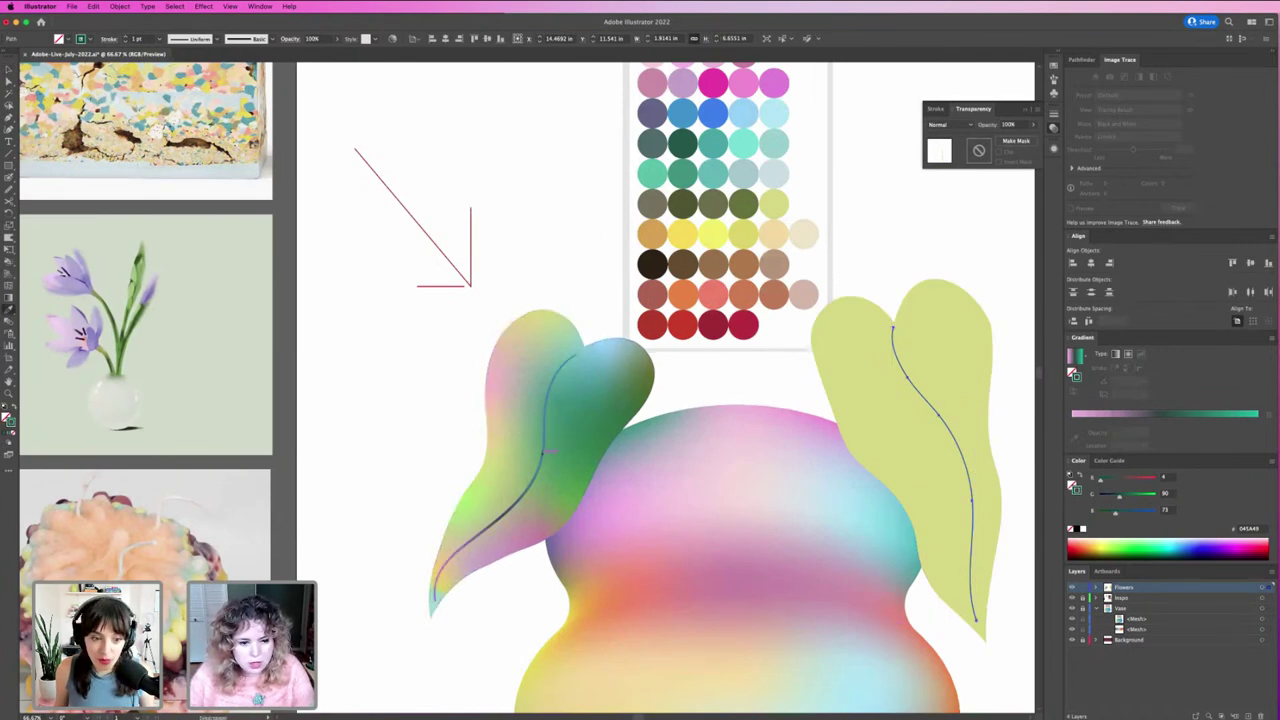
{"action": "left_click", "coordinate": [960, 437]}
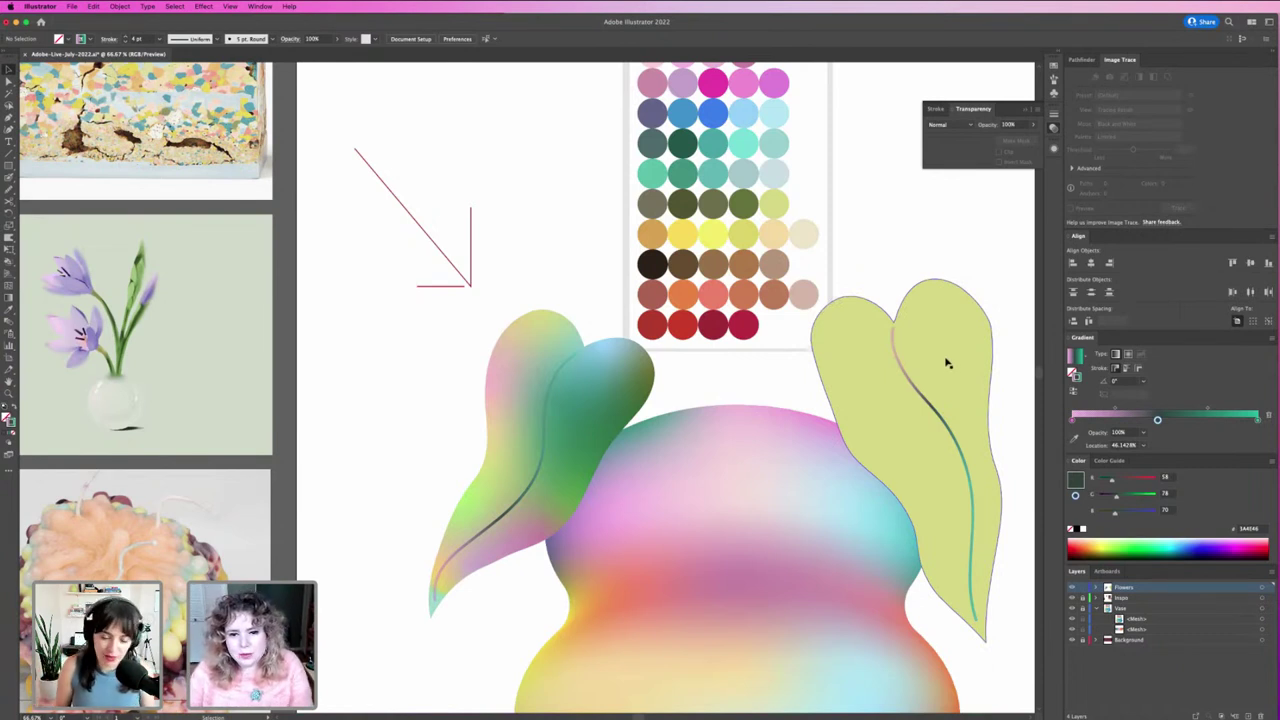
{"action": "left_click", "coordinate": [948, 363]}
Step: Copy the left leaf's freeform gradient fill onto the right leaf with the Eyedropper
{"action": "key", "text": "i"}
{"action": "left_click", "coordinate": [643, 377]}
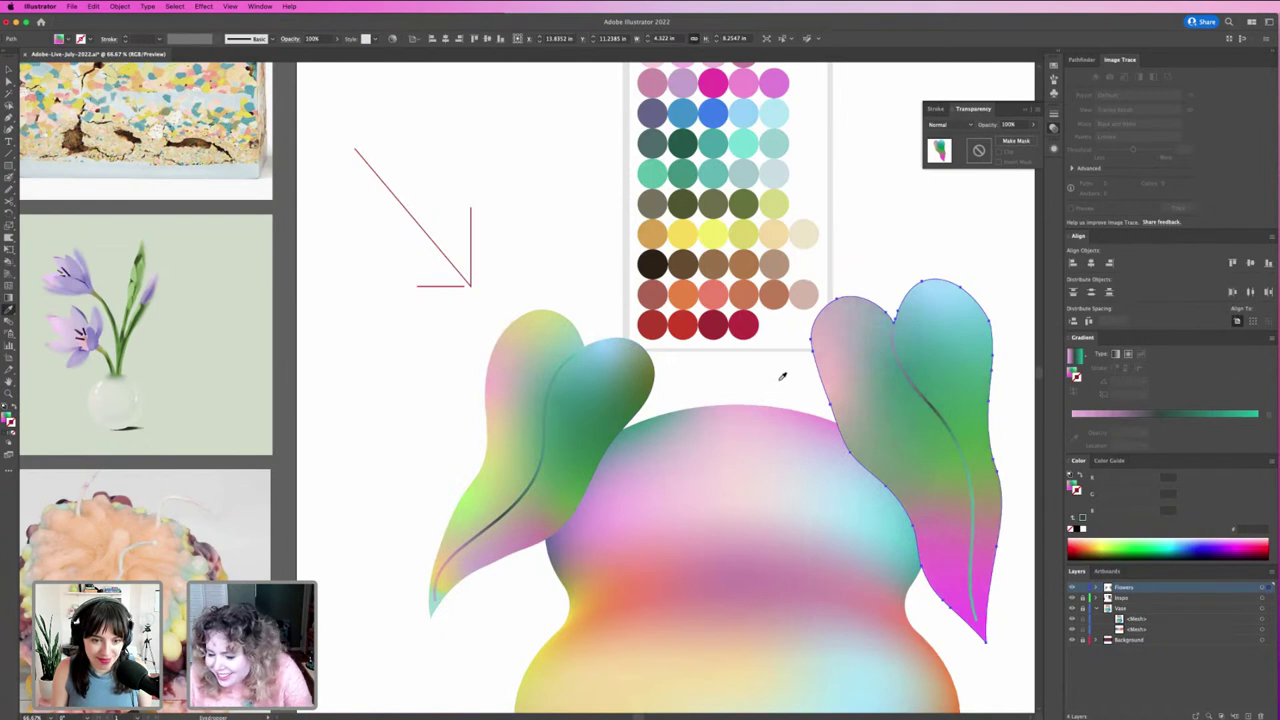
{"action": "key", "text": "v"}
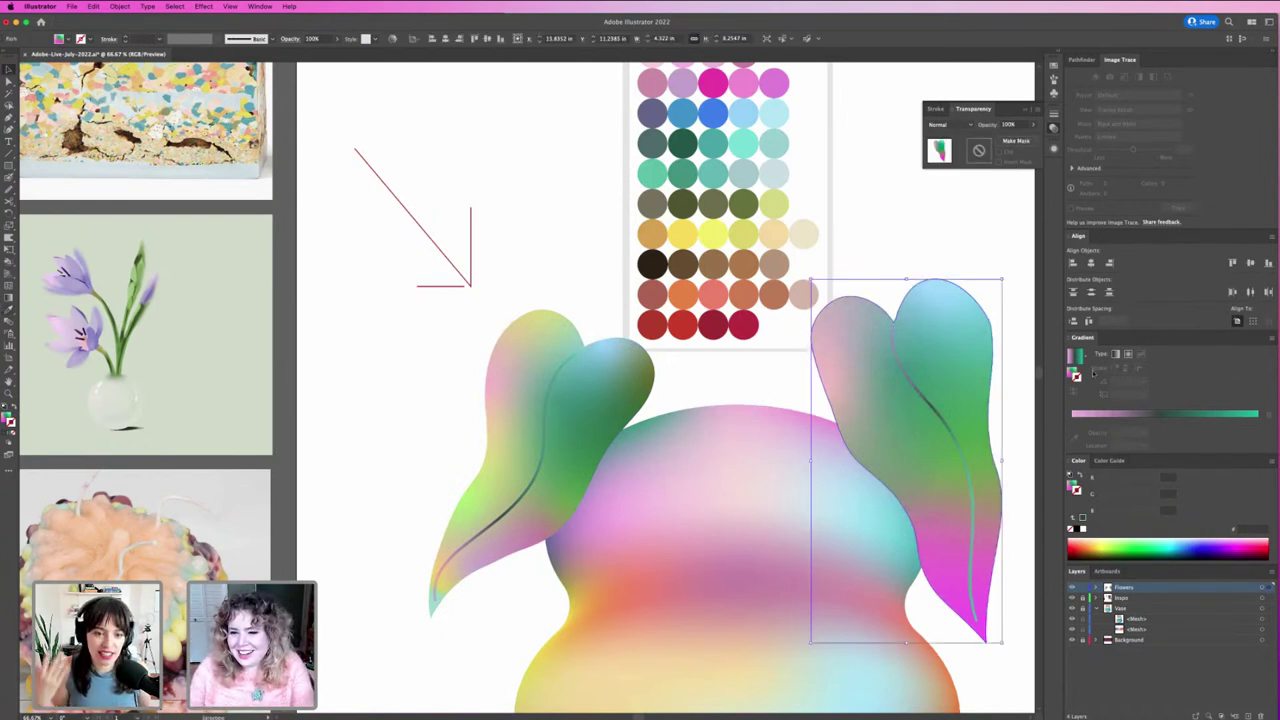
Step: Turn the right leaf's tip point olive, rearrange its gradient points, and add one lower left
{"action": "left_click", "coordinate": [935, 457]}
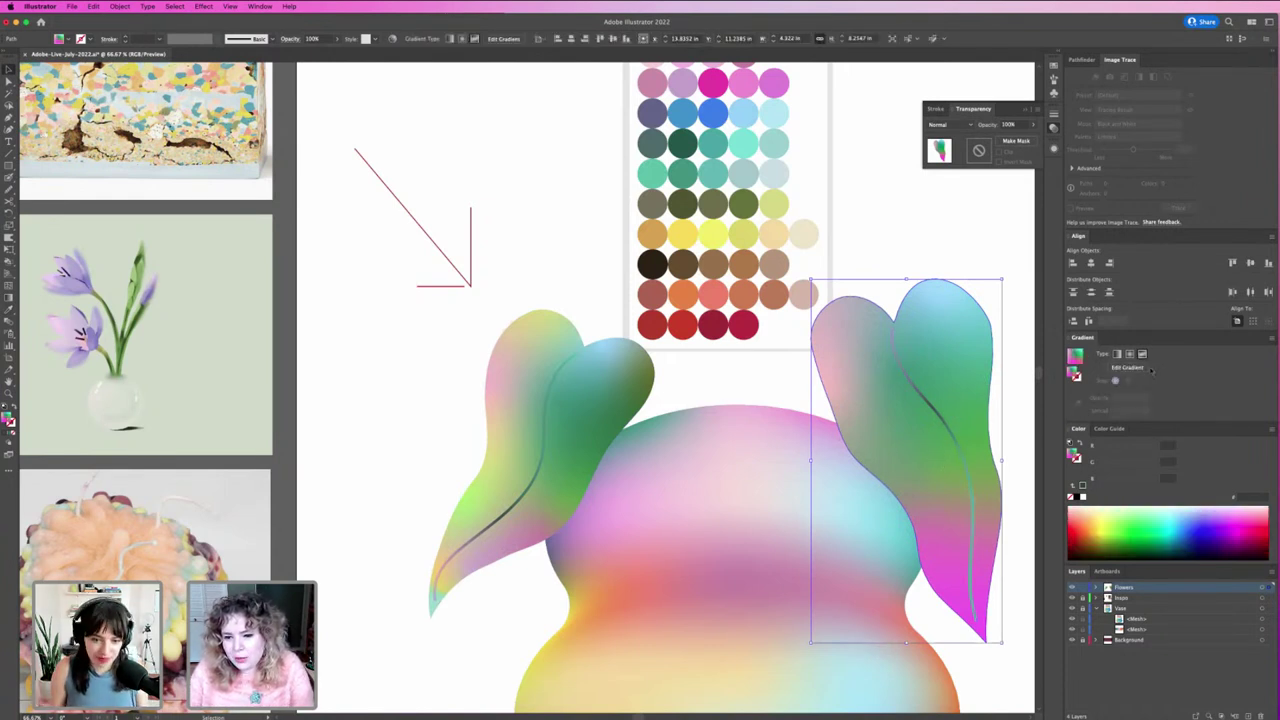
{"action": "left_click", "coordinate": [1140, 368]}
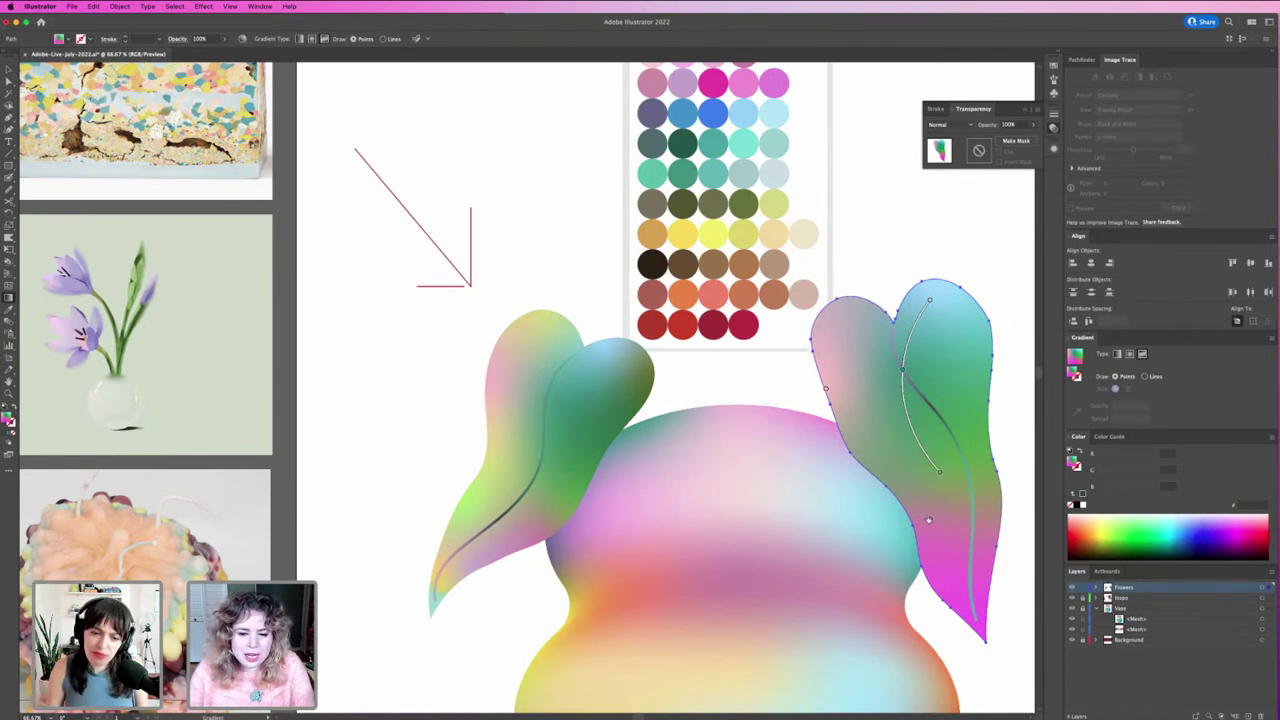
{"action": "left_click", "coordinate": [969, 614]}
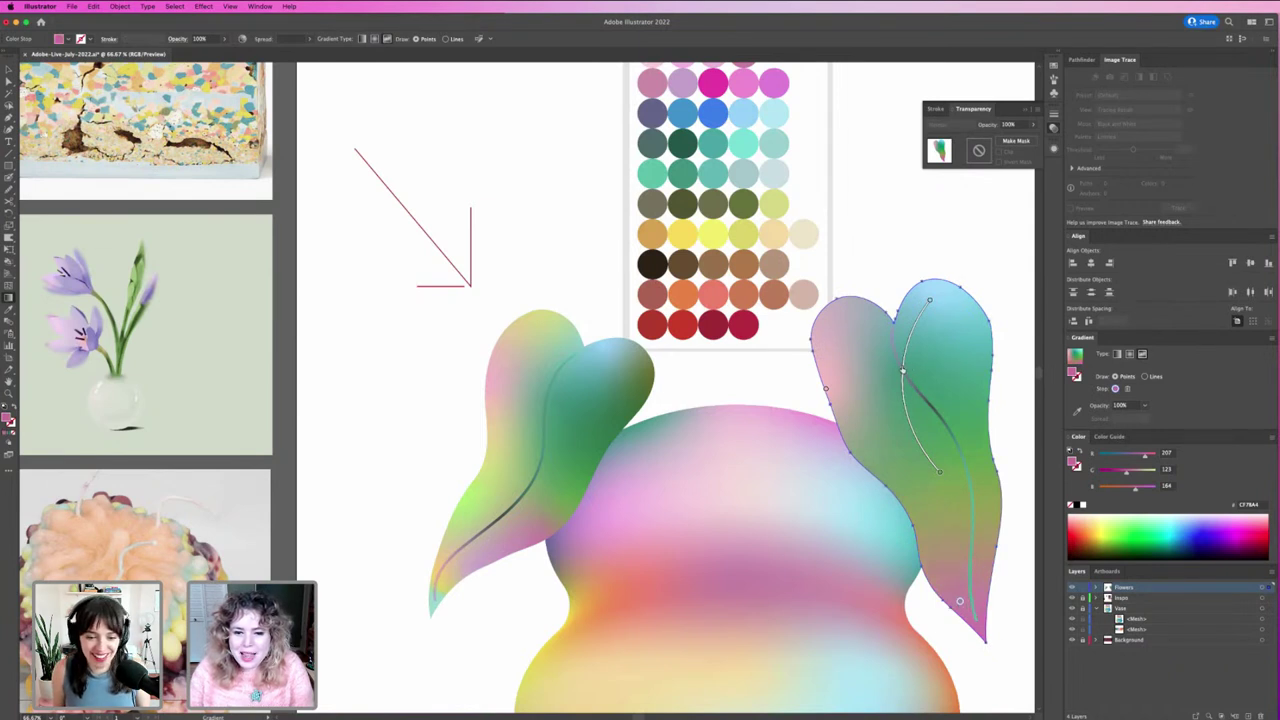
{"action": "left_click_drag", "start_coordinate": [902, 371], "coordinate": [960, 426]}
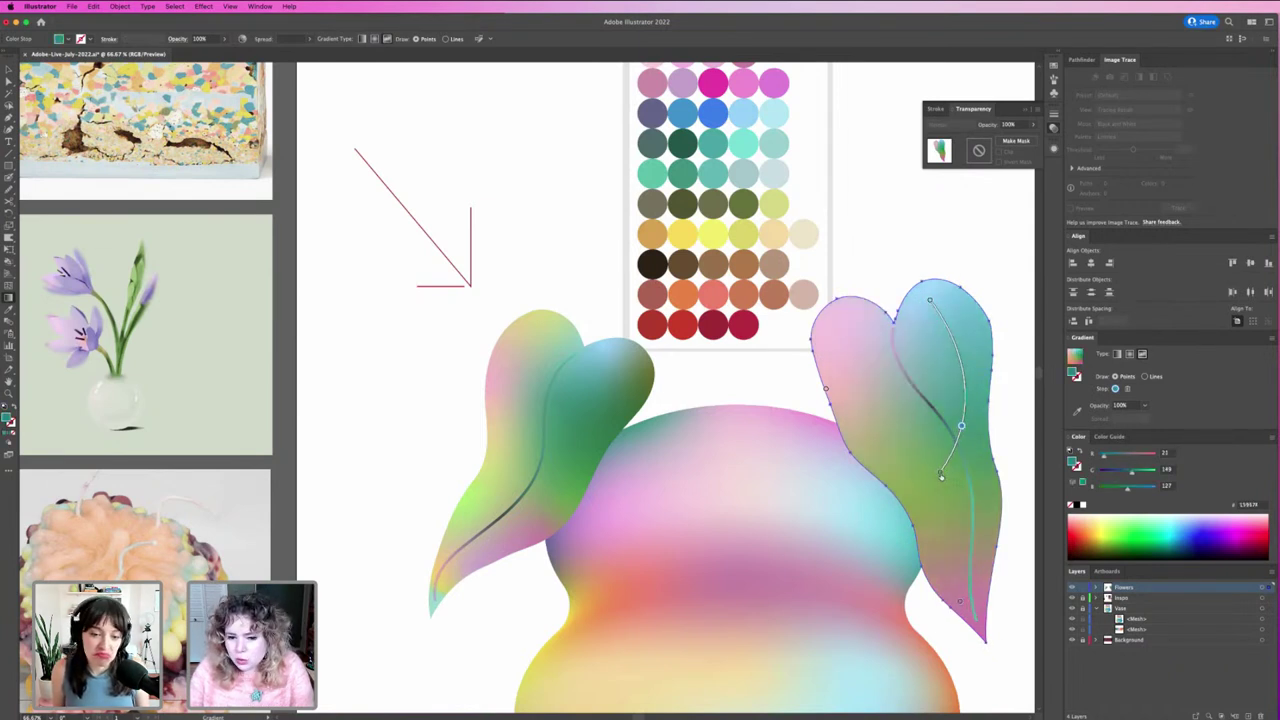
{"action": "left_click_drag", "start_coordinate": [941, 477], "coordinate": [975, 500]}
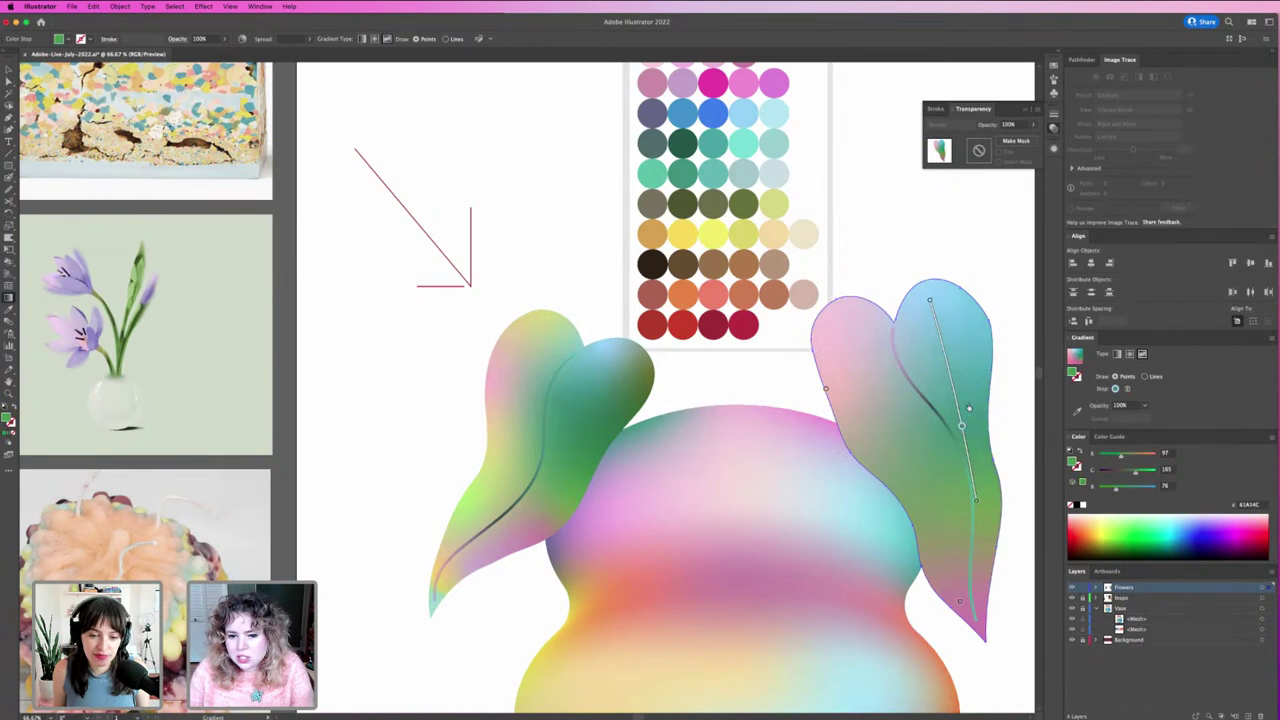
{"action": "left_click_drag", "start_coordinate": [961, 426], "coordinate": [971, 399]}
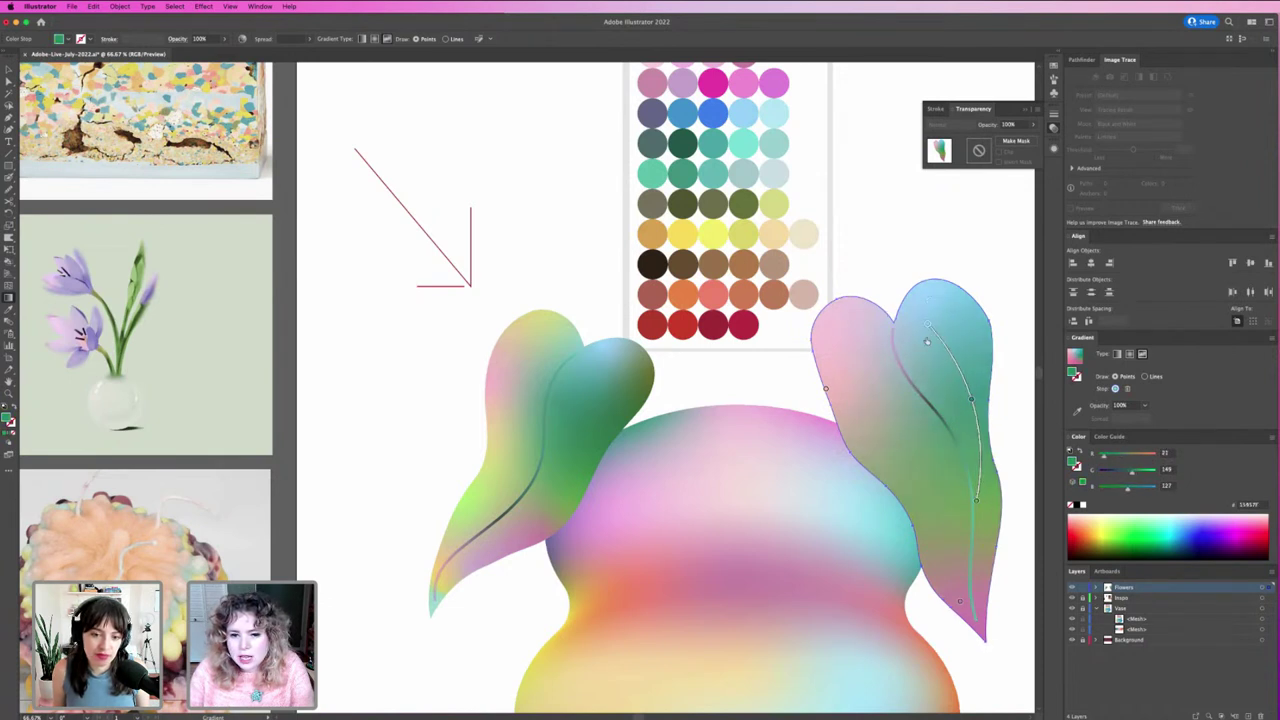
{"action": "mouse_move", "coordinate": [929, 302]}
{"action": "left_mouse_down"}
{"action": "mouse_move", "coordinate": [909, 350]}
{"action": "mouse_move", "coordinate": [902, 320]}
{"action": "left_mouse_up"}
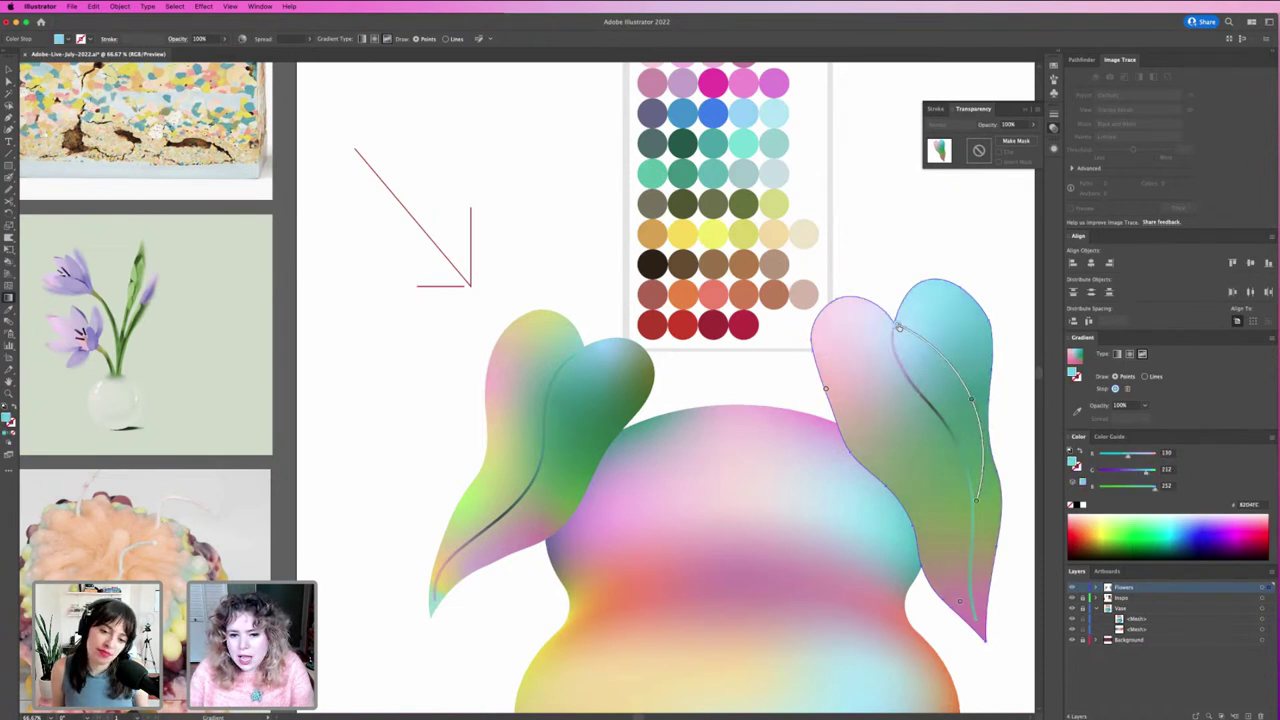
{"action": "left_click_drag", "start_coordinate": [972, 400], "coordinate": [960, 405]}
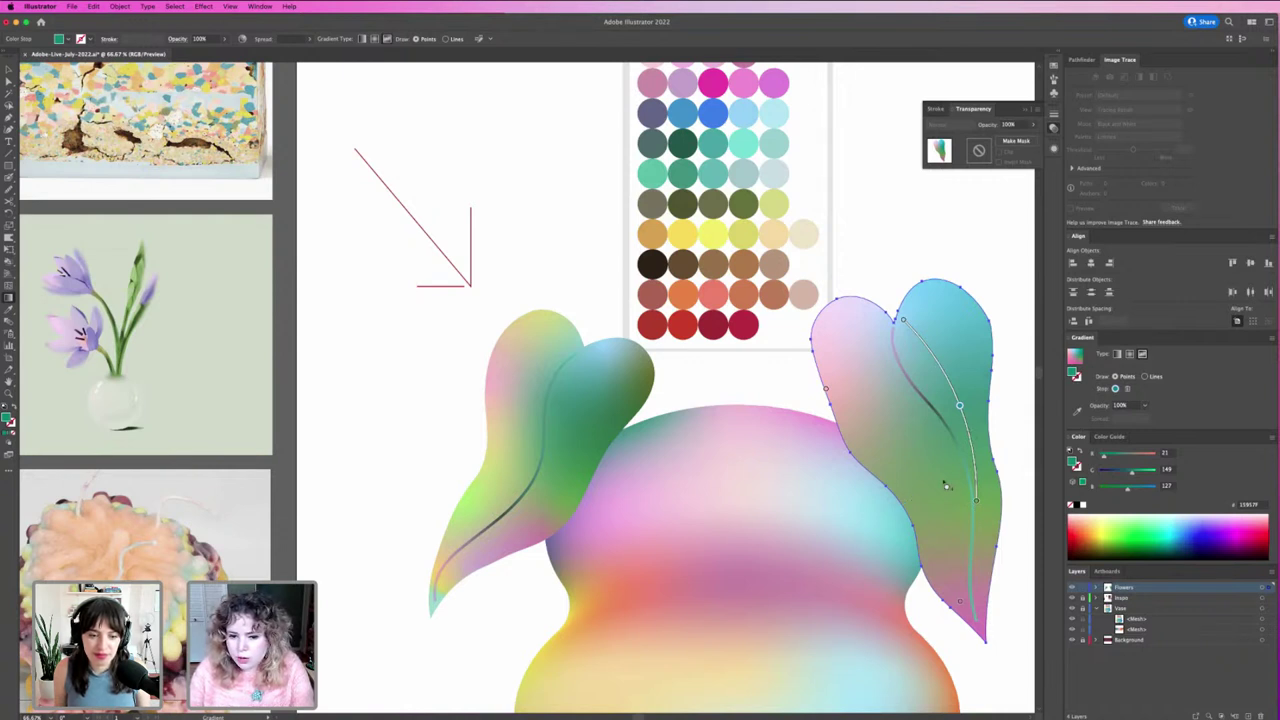
{"action": "left_click", "coordinate": [886, 478]}
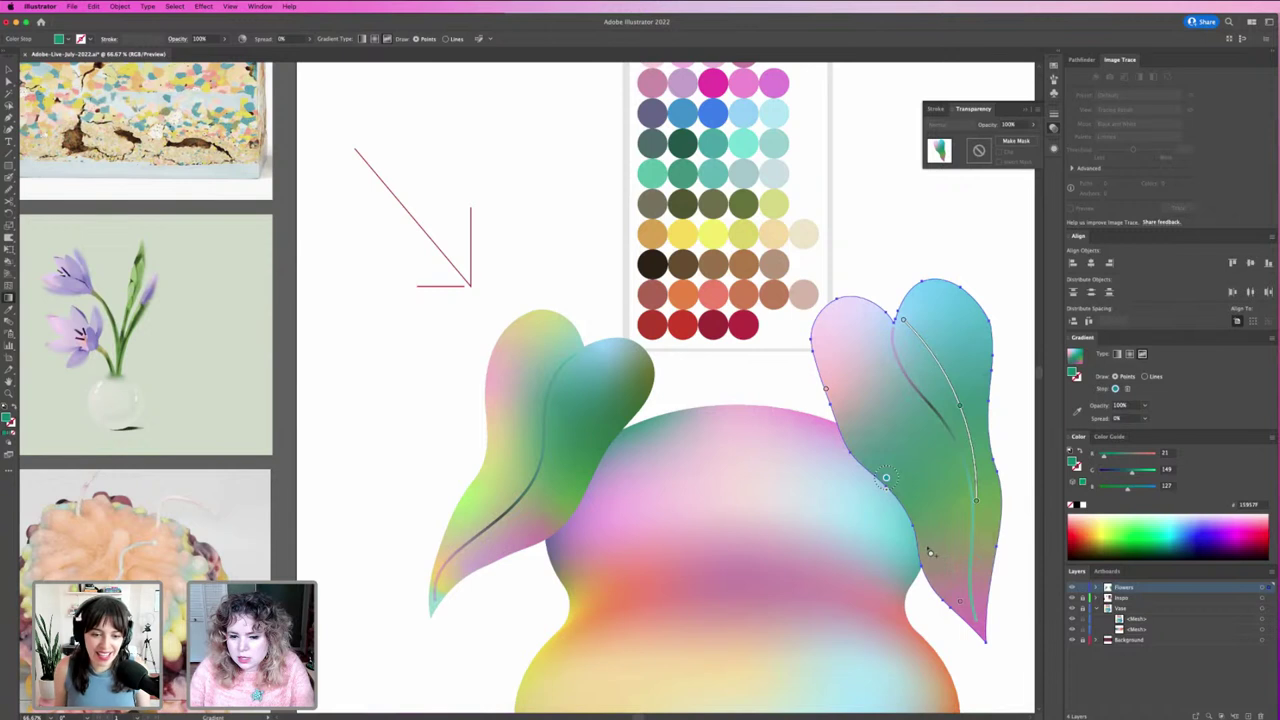
Step: Add a line of three gradient stops along the right leaf's inner edge
{"action": "left_click", "coordinate": [1152, 376]}
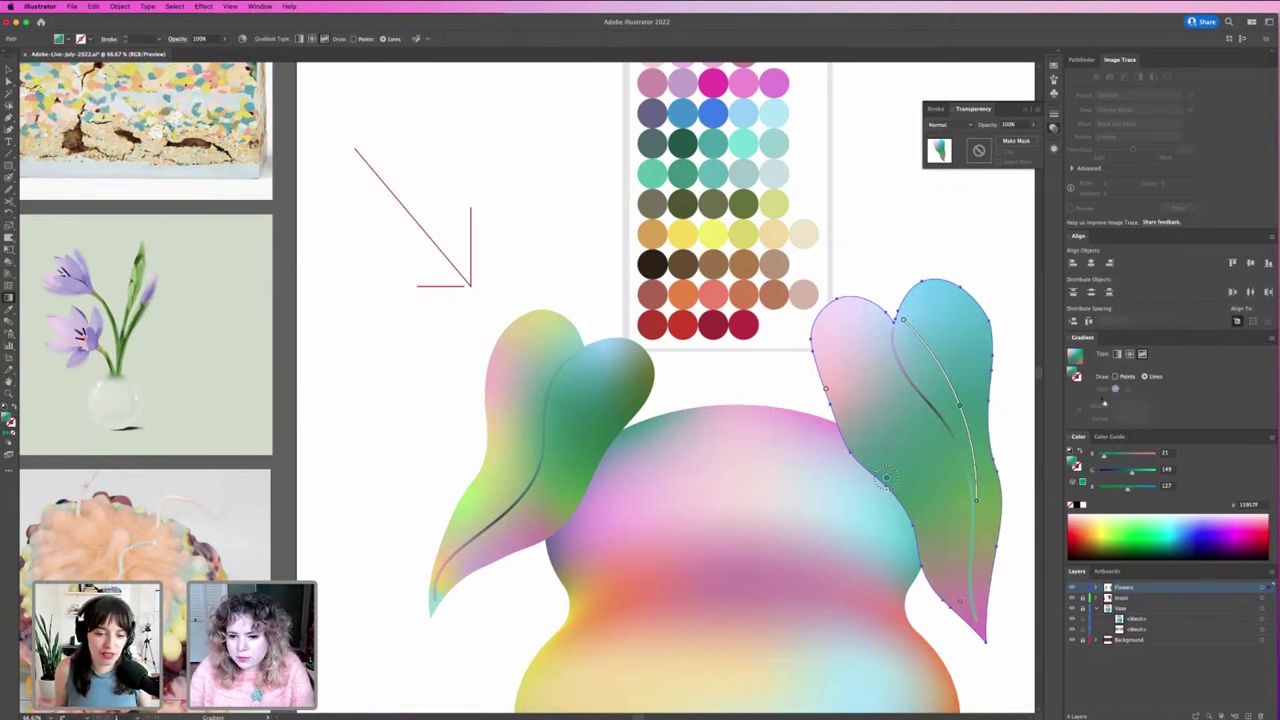
{"action": "left_click", "coordinate": [886, 479]}
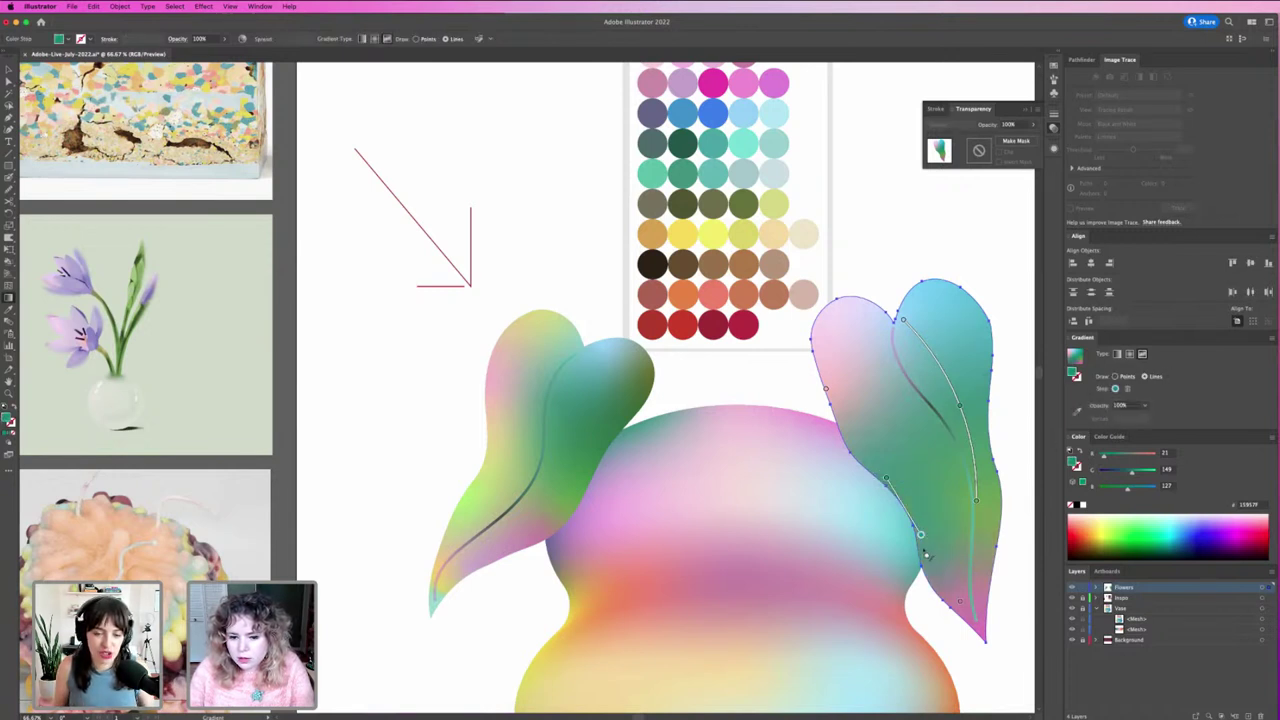
{"action": "left_click", "coordinate": [926, 543]}
{"action": "left_click", "coordinate": [928, 575]}
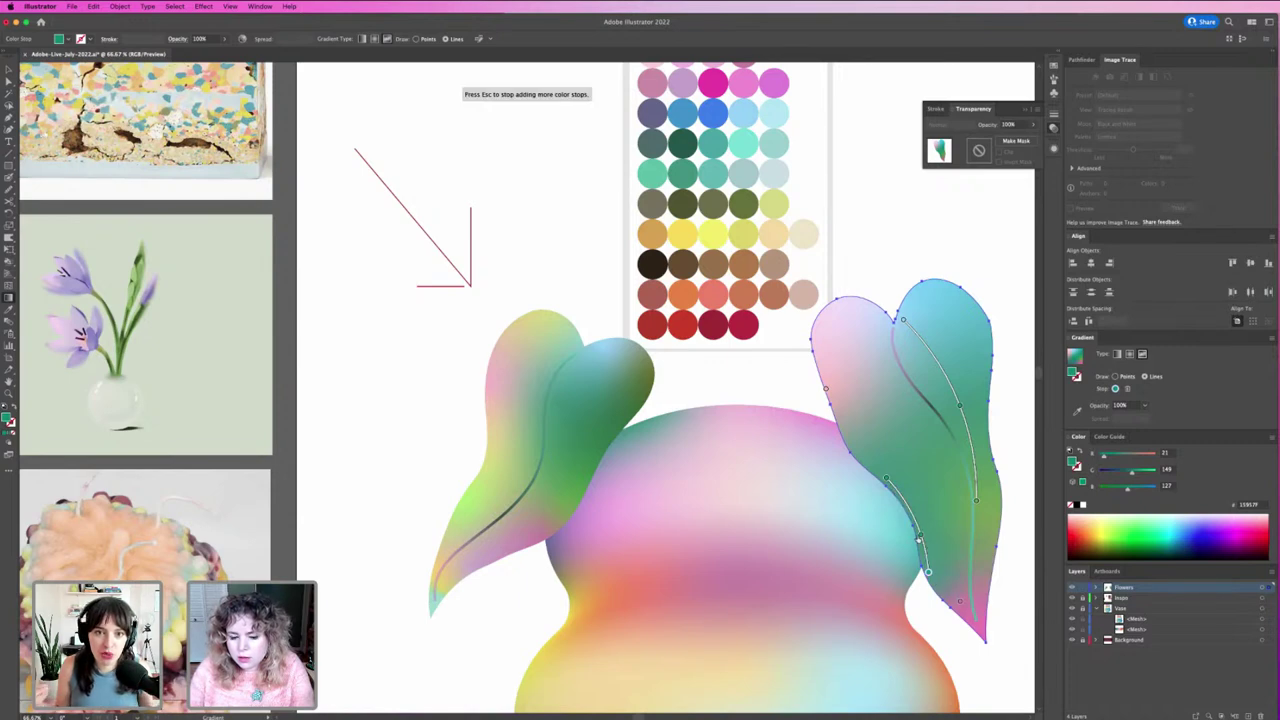
{"action": "key", "text": "Escape"}
Step: Recolour the new edge stops with sampled yellow-green, a darker green, and more red
{"action": "left_click", "coordinate": [1076, 411]}
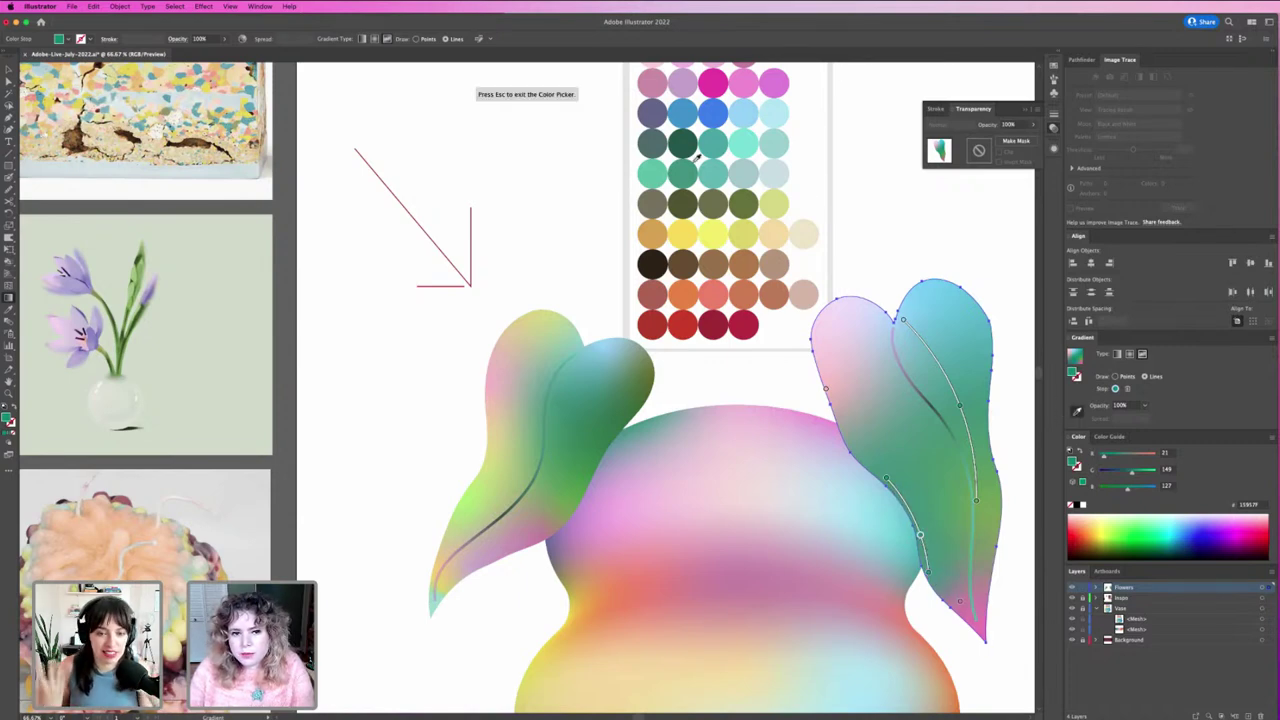
{"action": "left_click", "coordinate": [740, 208]}
{"action": "key", "text": "Escape"}
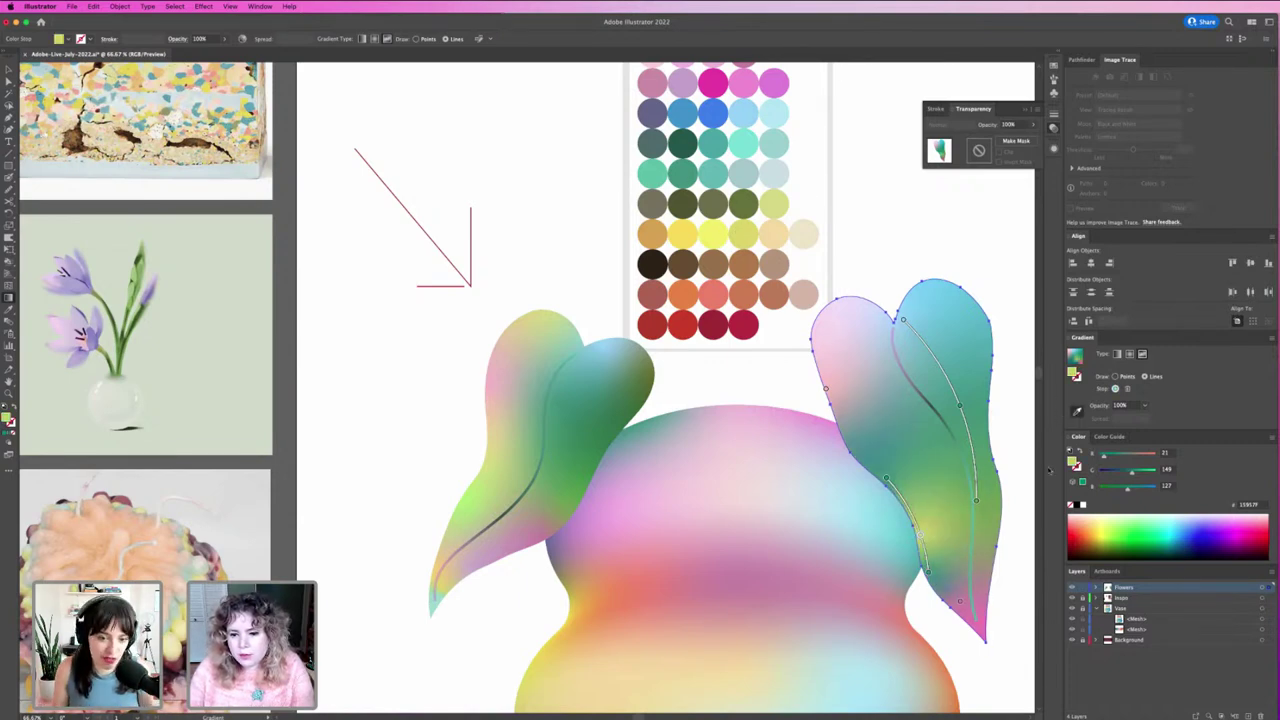
{"action": "mouse_move", "coordinate": [1127, 487]}
{"action": "left_mouse_down"}
{"action": "mouse_move", "coordinate": [1119, 470]}
{"action": "mouse_move", "coordinate": [1141, 473]}
{"action": "left_mouse_up"}
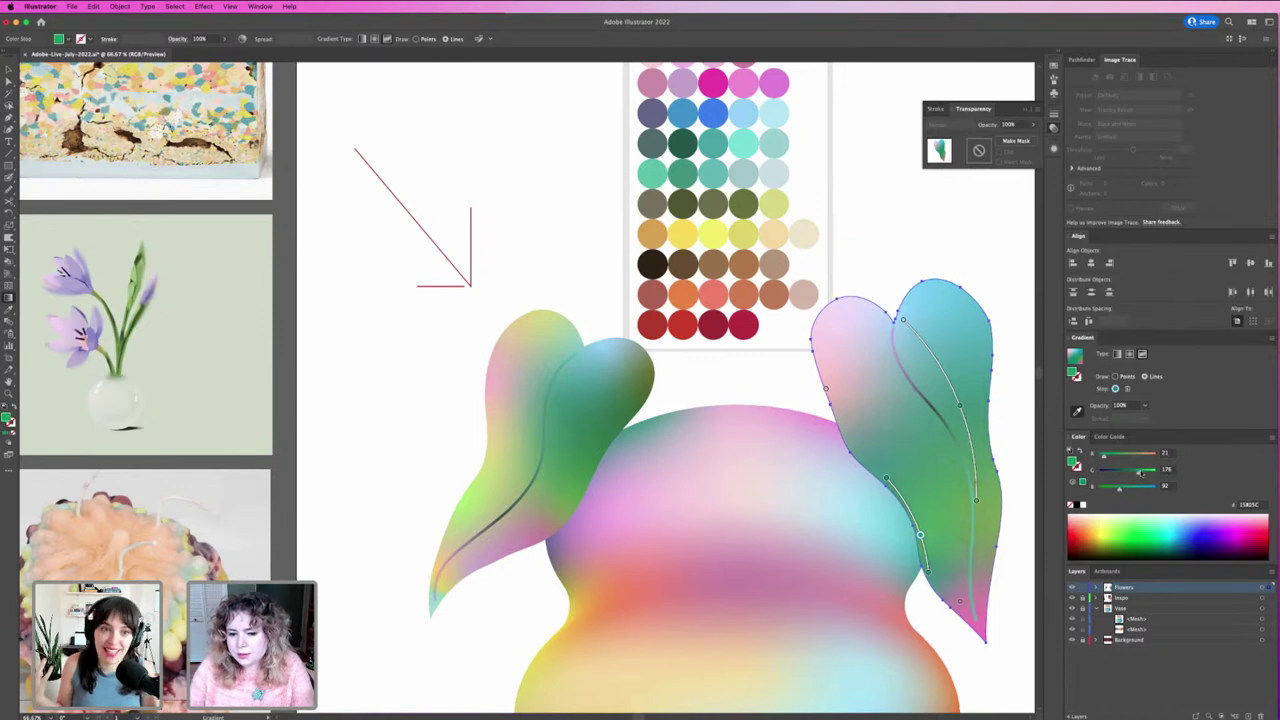
{"action": "left_click", "coordinate": [887, 479]}
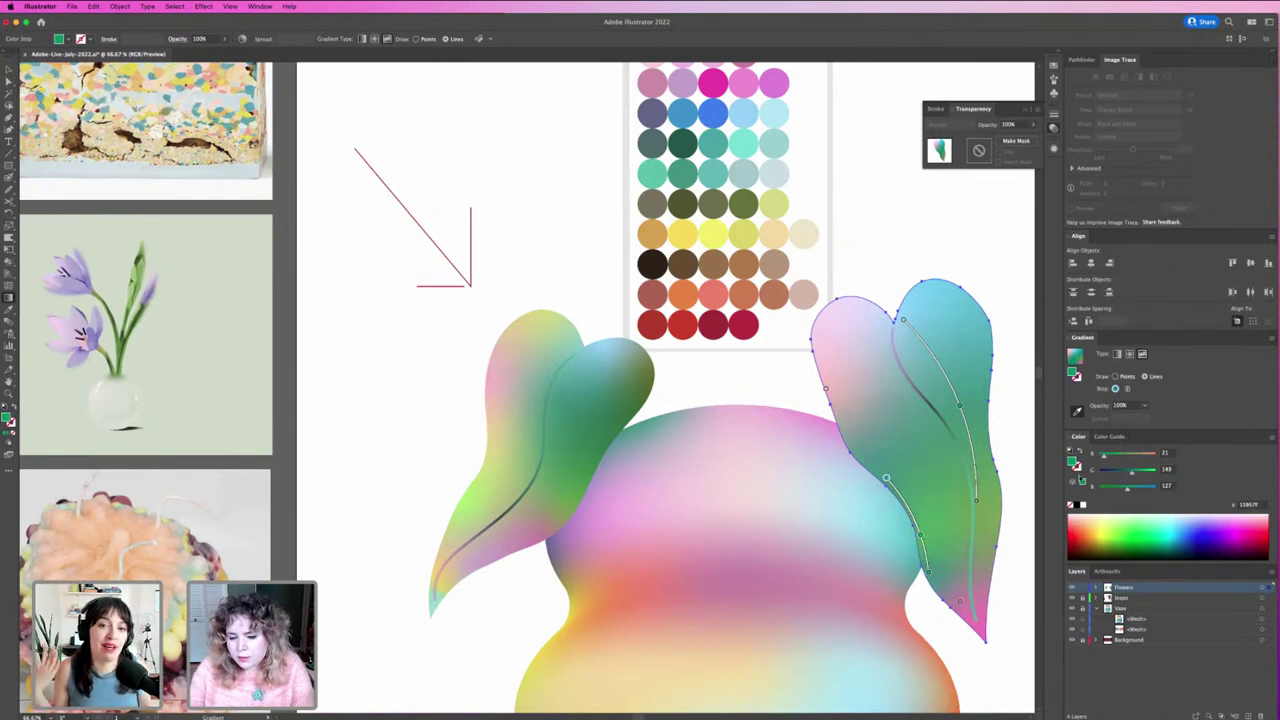
{"action": "left_click_drag", "start_coordinate": [1115, 456], "coordinate": [1121, 456]}
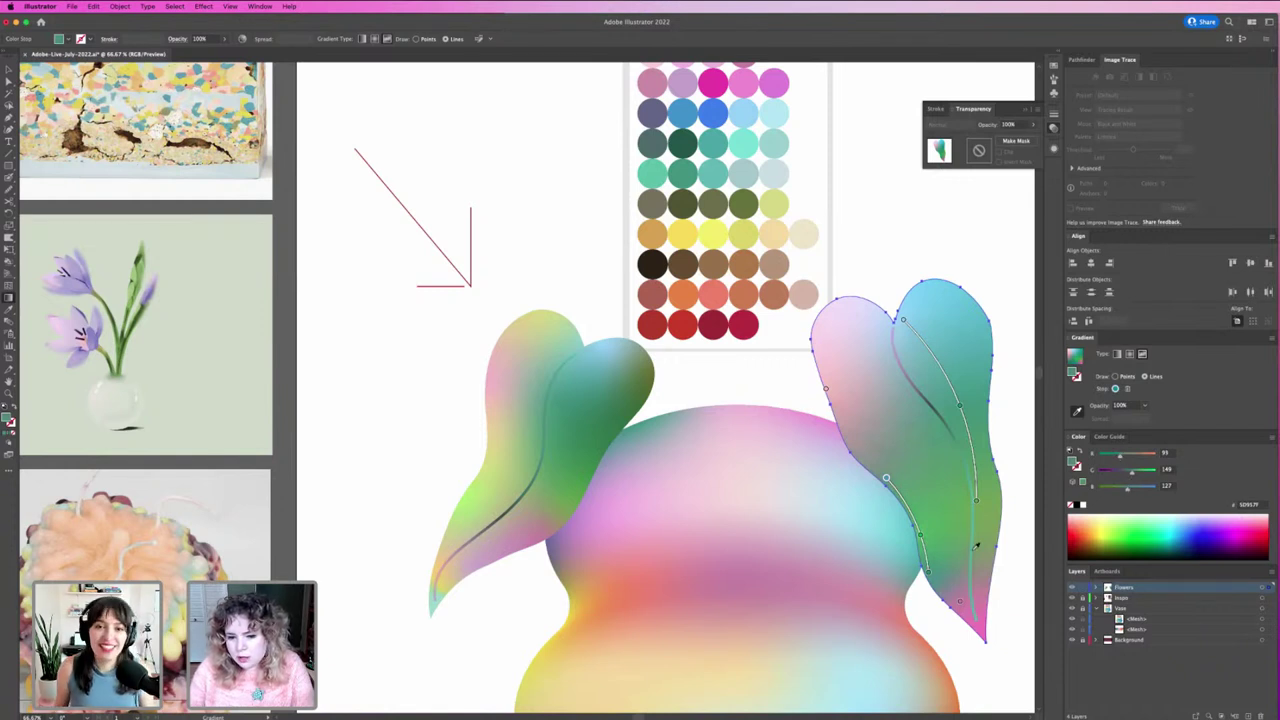
{"action": "left_click", "coordinate": [930, 578]}
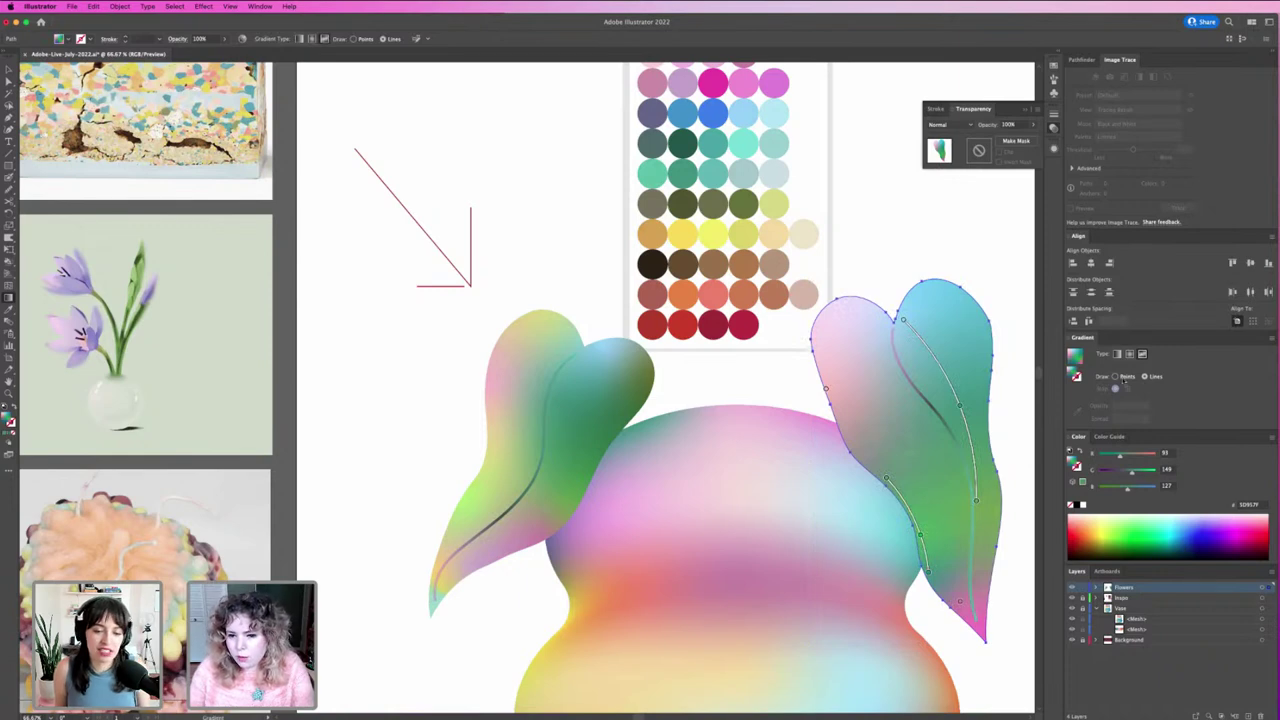
Step: Set the pink tip stop of the right leaf's gradient to 60% opacity
{"action": "left_click", "coordinate": [1125, 376]}
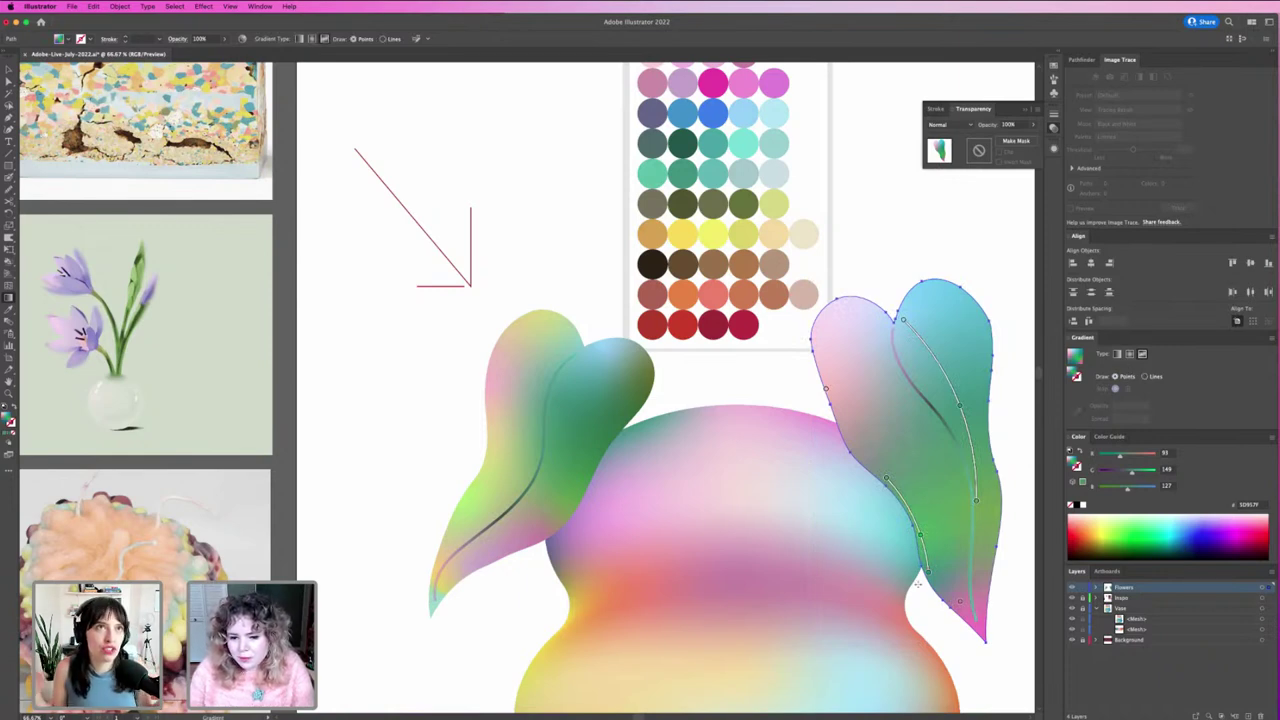
{"action": "left_click", "coordinate": [926, 576]}
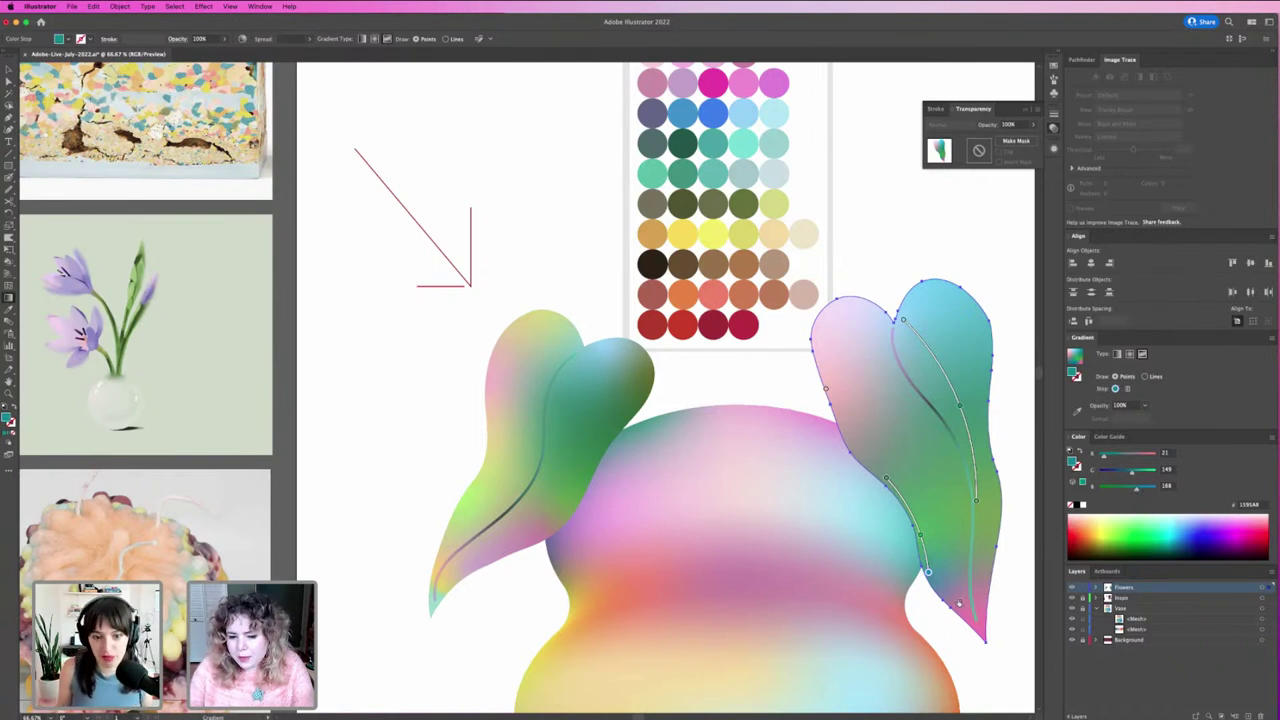
{"action": "left_click", "coordinate": [965, 612]}
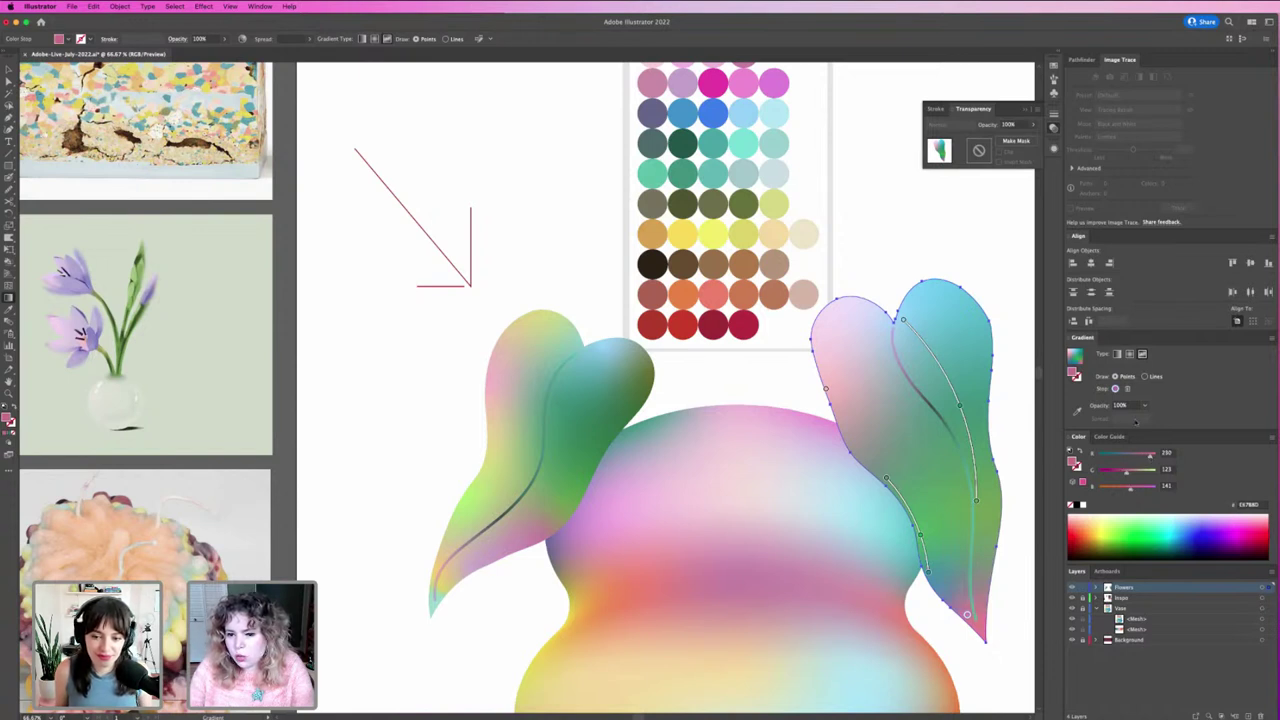
{"action": "type", "text": "60"}
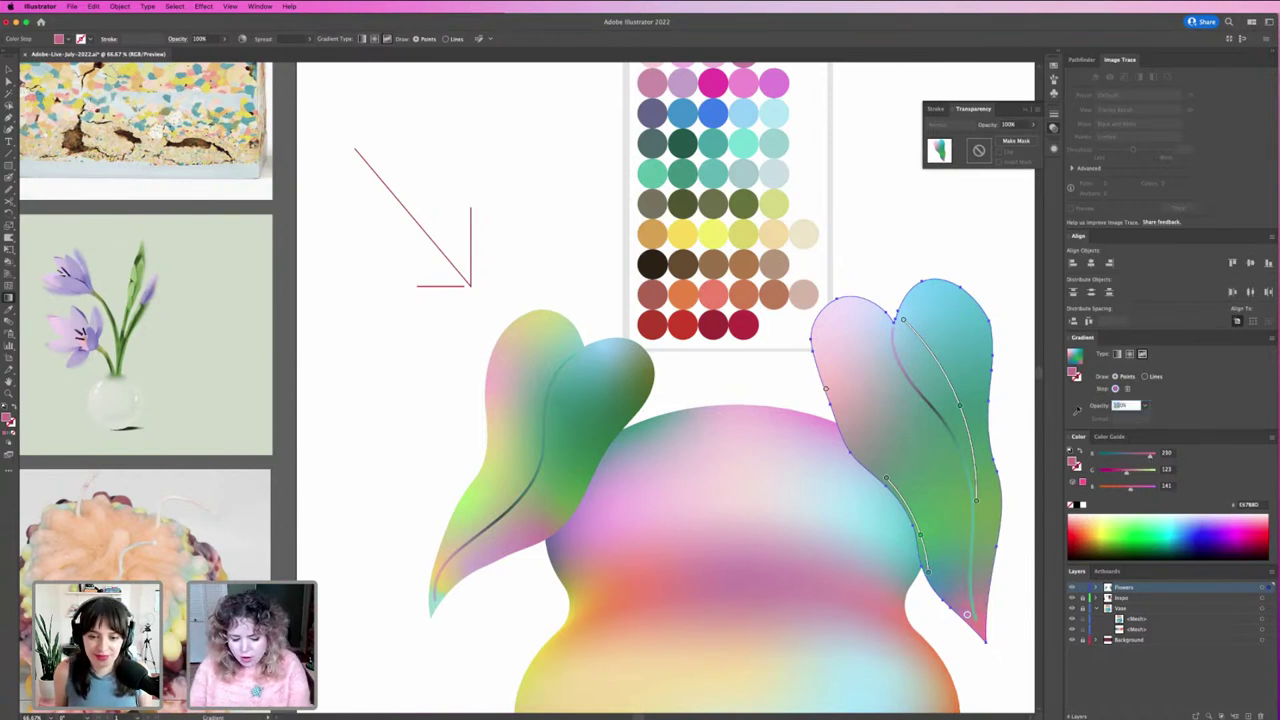
{"action": "key", "text": "Return"}
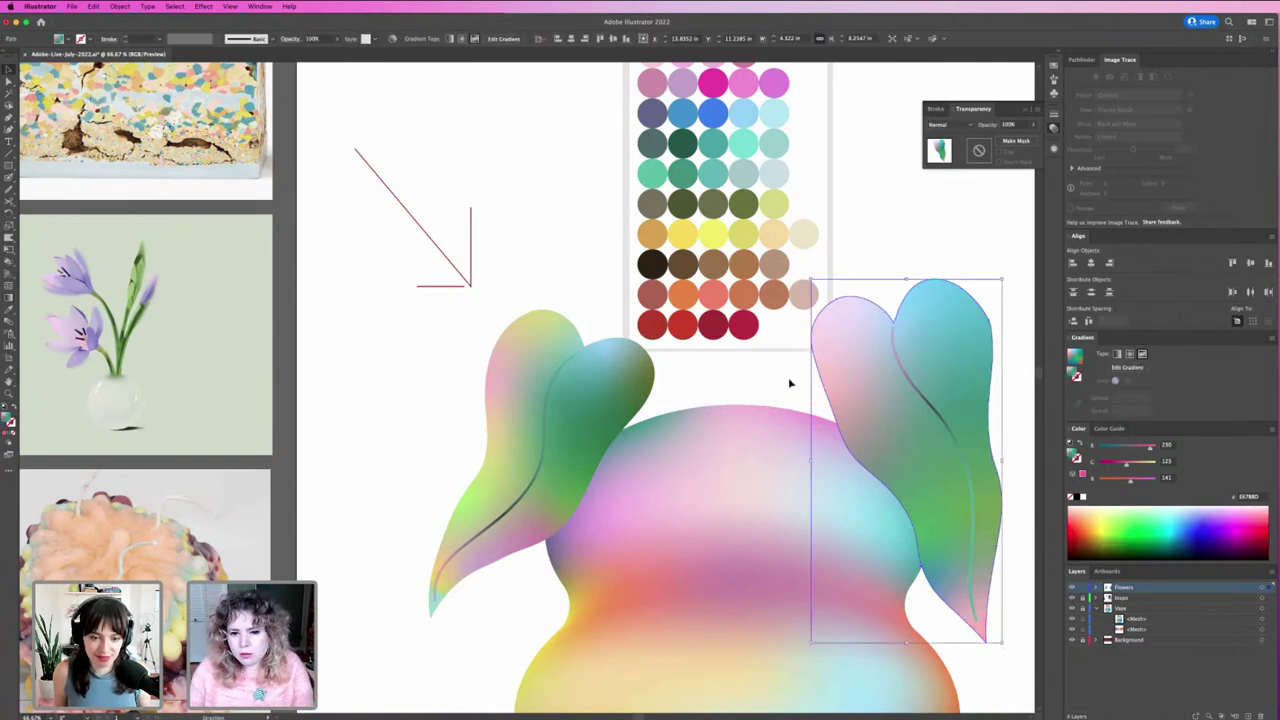
Step: Apply a green-to-pink gradient to the right leaf's vein stroke
{"action": "left_click", "coordinate": [791, 380], "text": "ctrl"}
{"action": "left_click", "coordinate": [906, 370]}
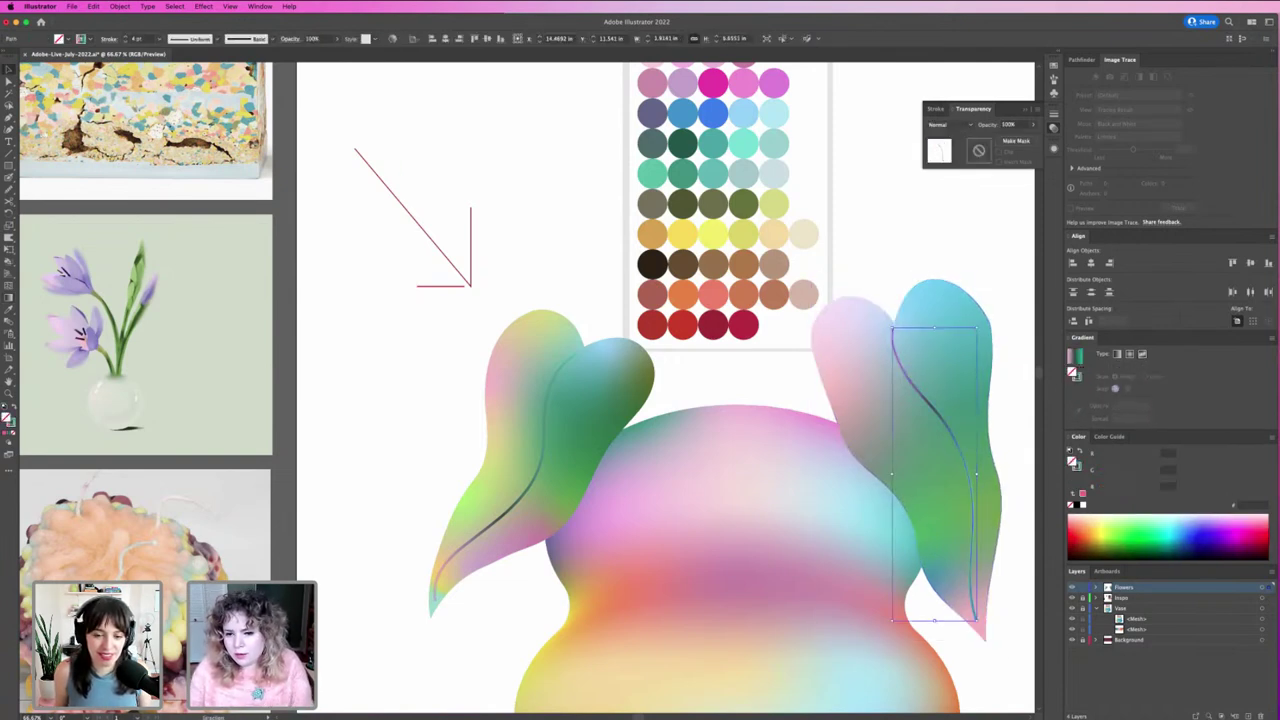
{"action": "left_click", "coordinate": [1117, 354]}
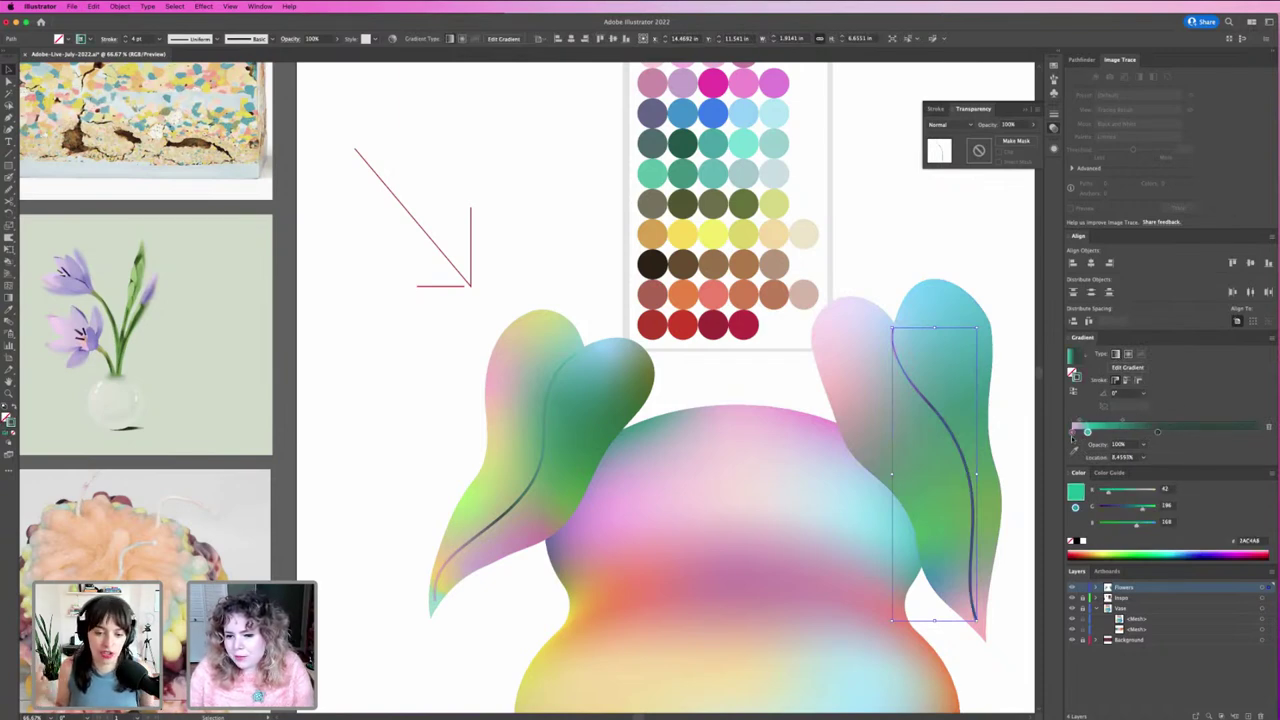
{"action": "left_click", "coordinate": [1257, 431]}
{"action": "left_click", "coordinate": [1072, 431]}
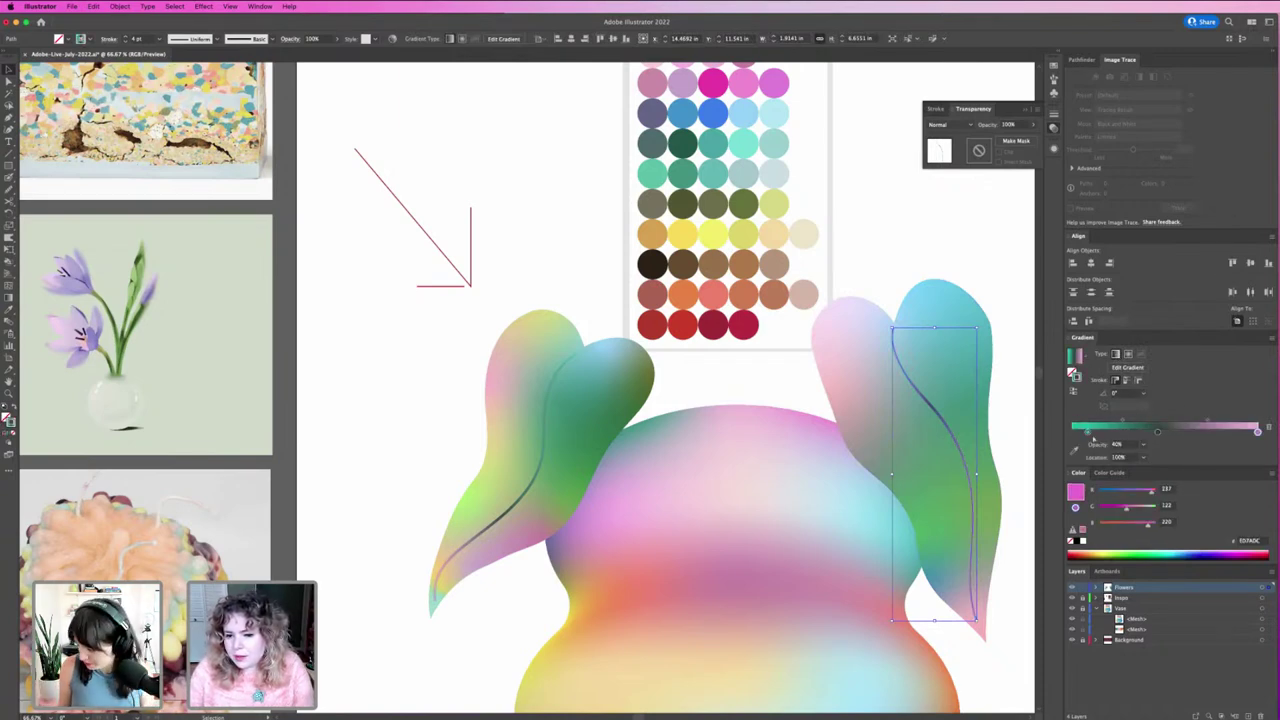
{"action": "left_click", "coordinate": [908, 222]}
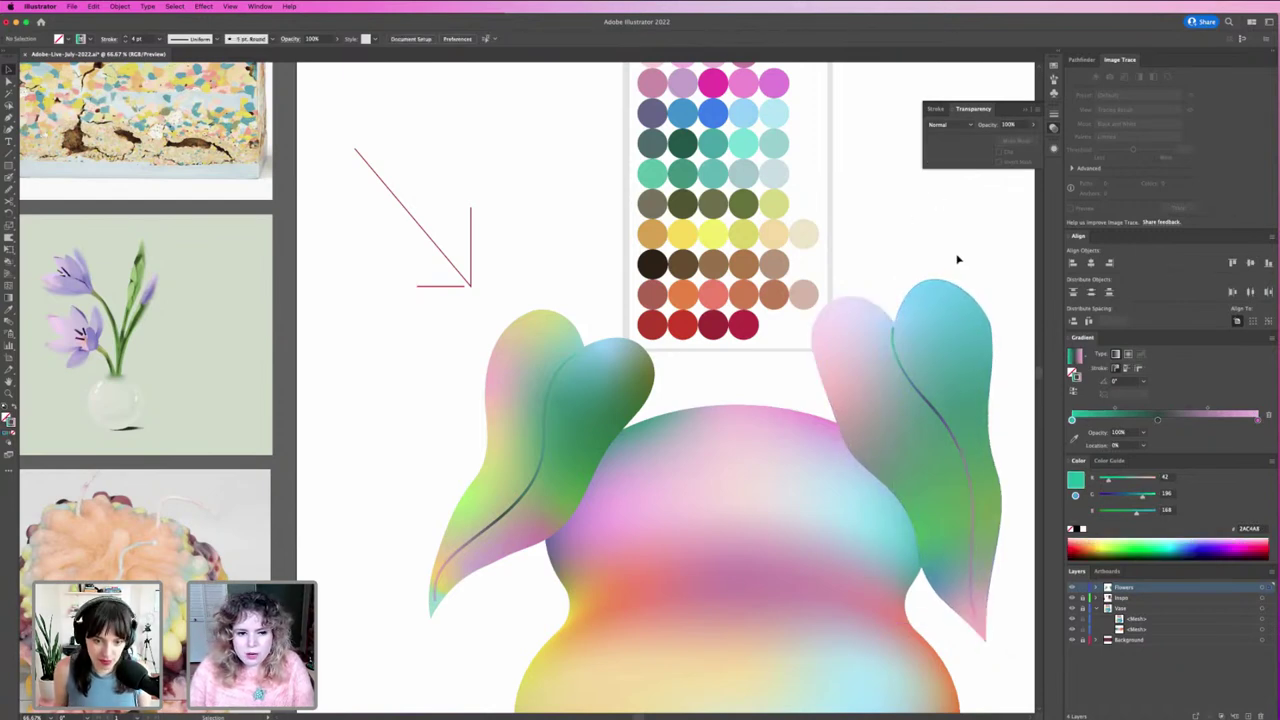
Step: Reselect the right vein and try reshaping it with the Warp tool
{"action": "key", "text": "ctrl+minus"}
{"action": "key", "text": "ctrl+minus"}
{"action": "key", "text": "ctrl+minus"}
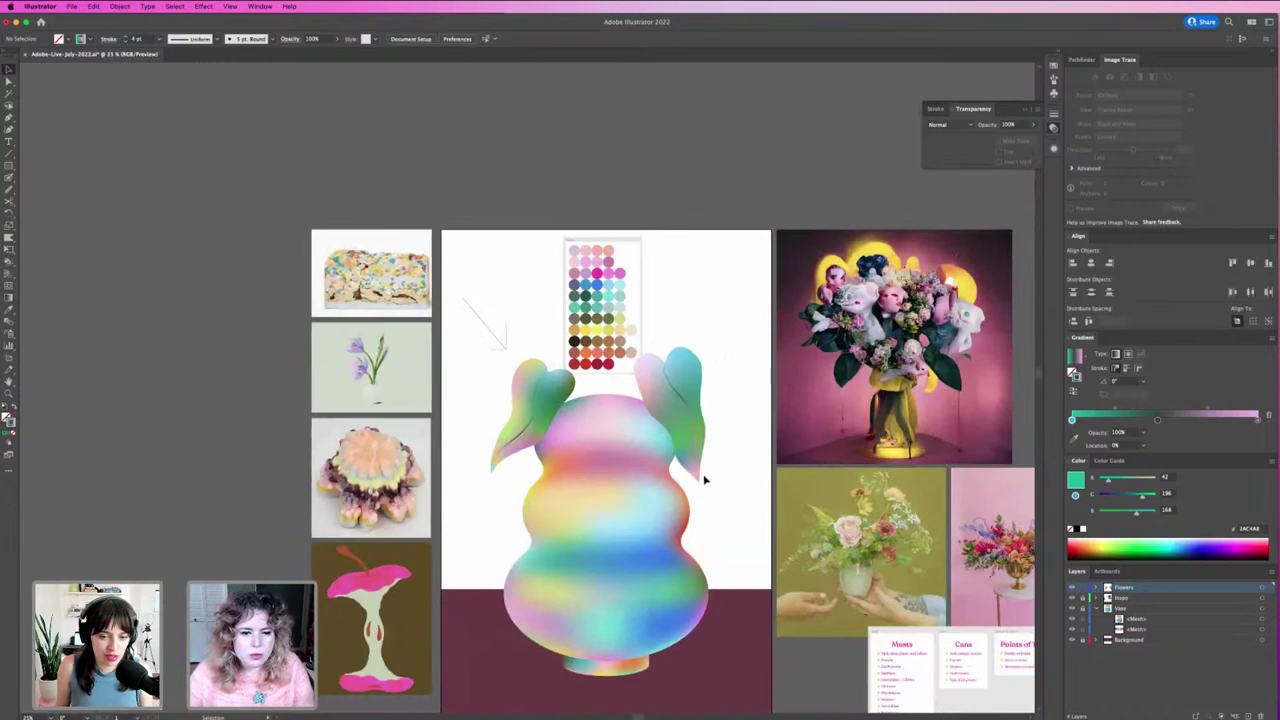
{"action": "left_click_drag", "start_coordinate": [714, 474], "coordinate": [803, 486]}
{"action": "left_click", "coordinate": [777, 447]}
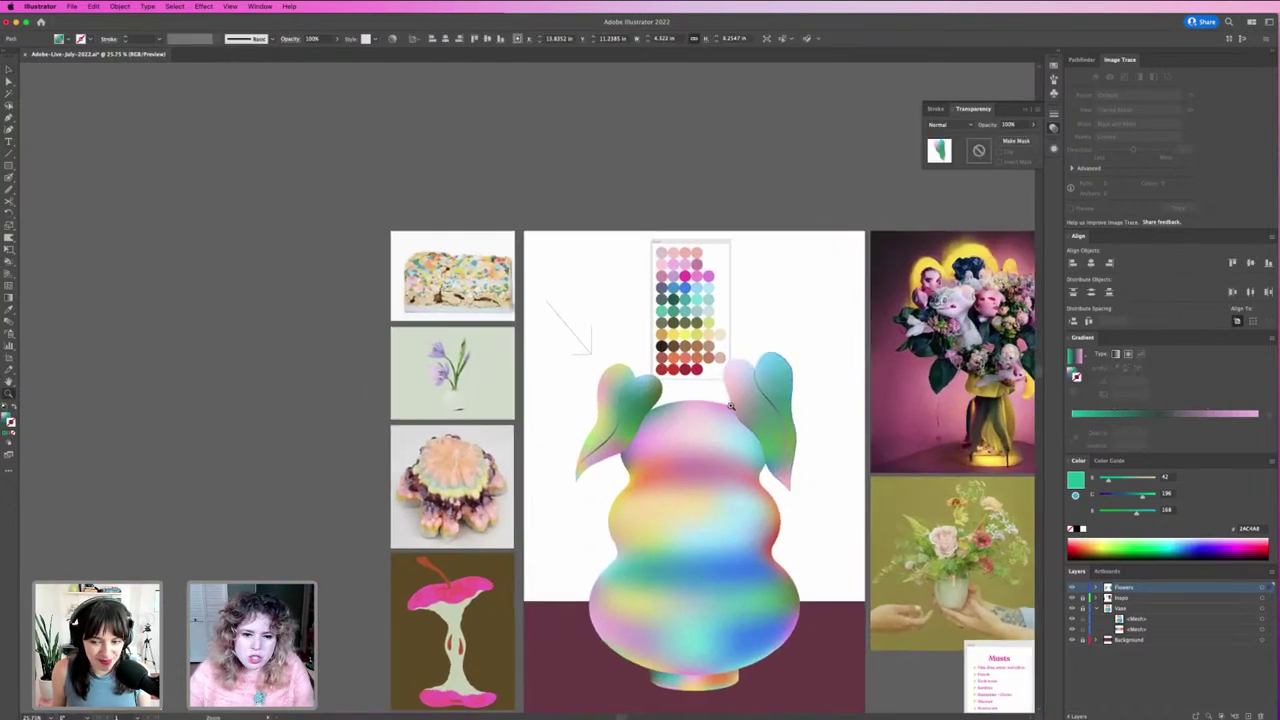
{"action": "scroll", "coordinate": [775, 440], "scroll_direction": "up", "scroll_amount": 5}
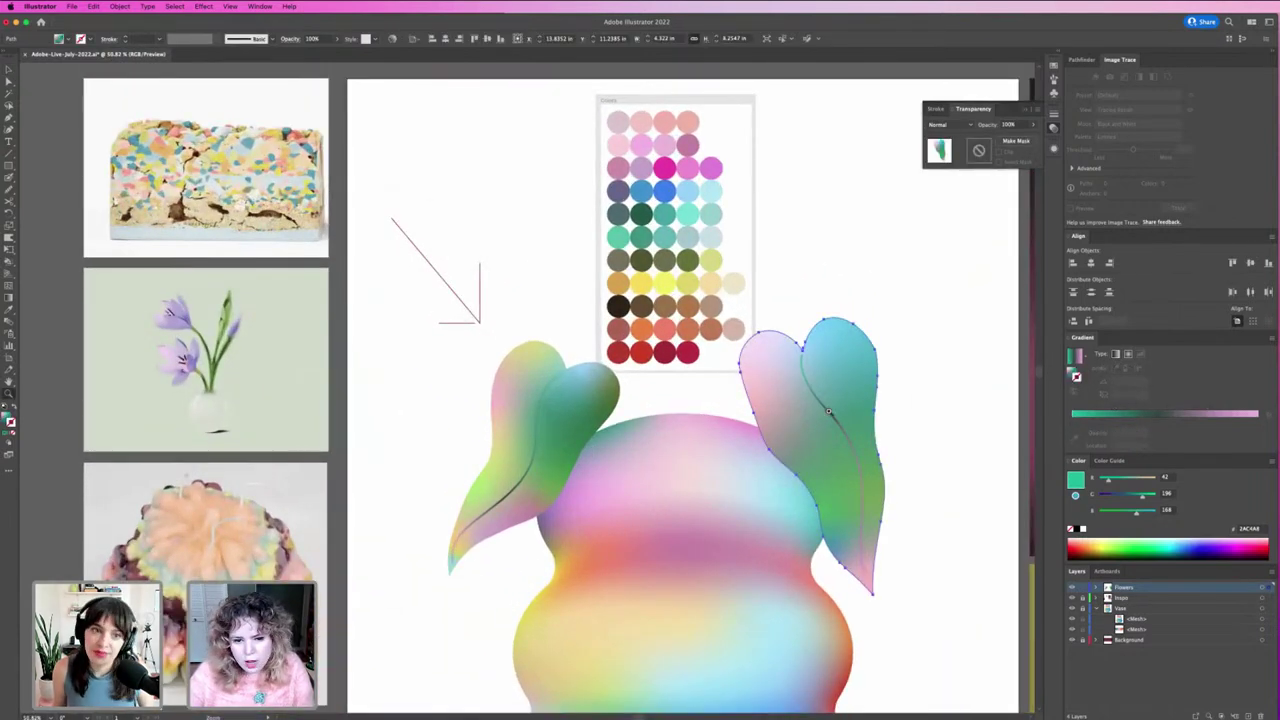
{"action": "left_click", "coordinate": [826, 413]}
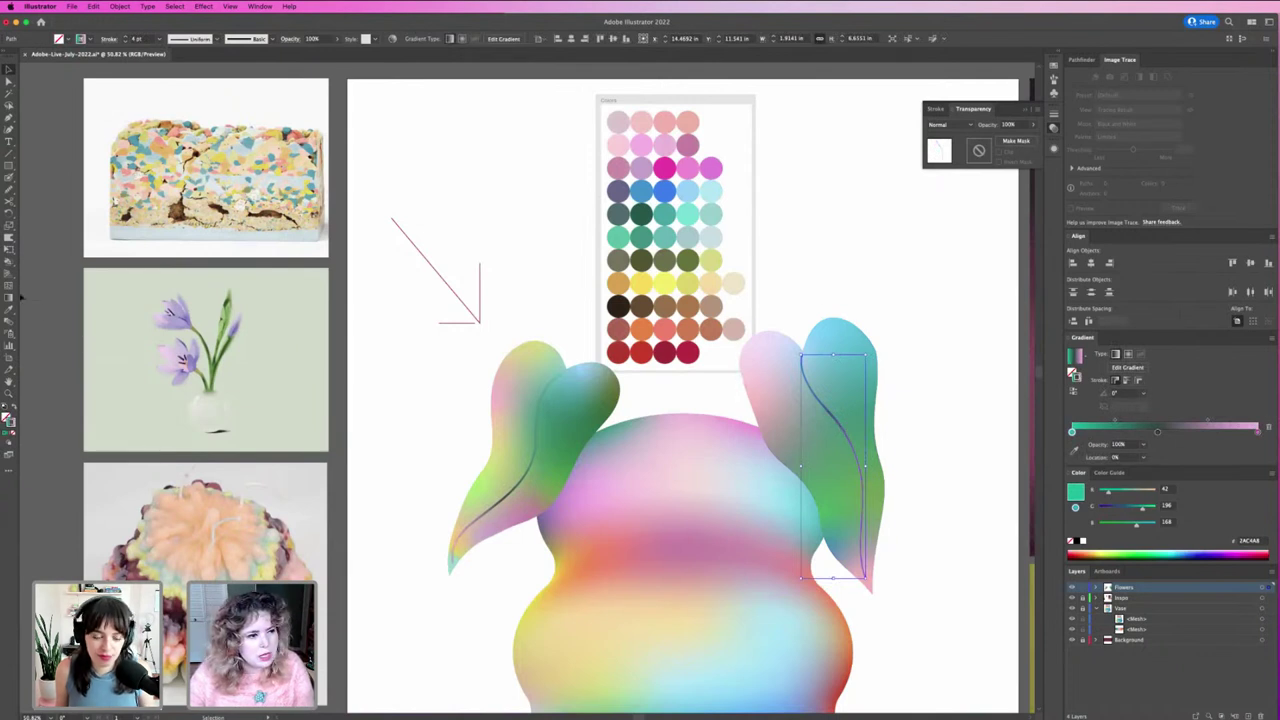
{"action": "left_click", "coordinate": [8, 250]}
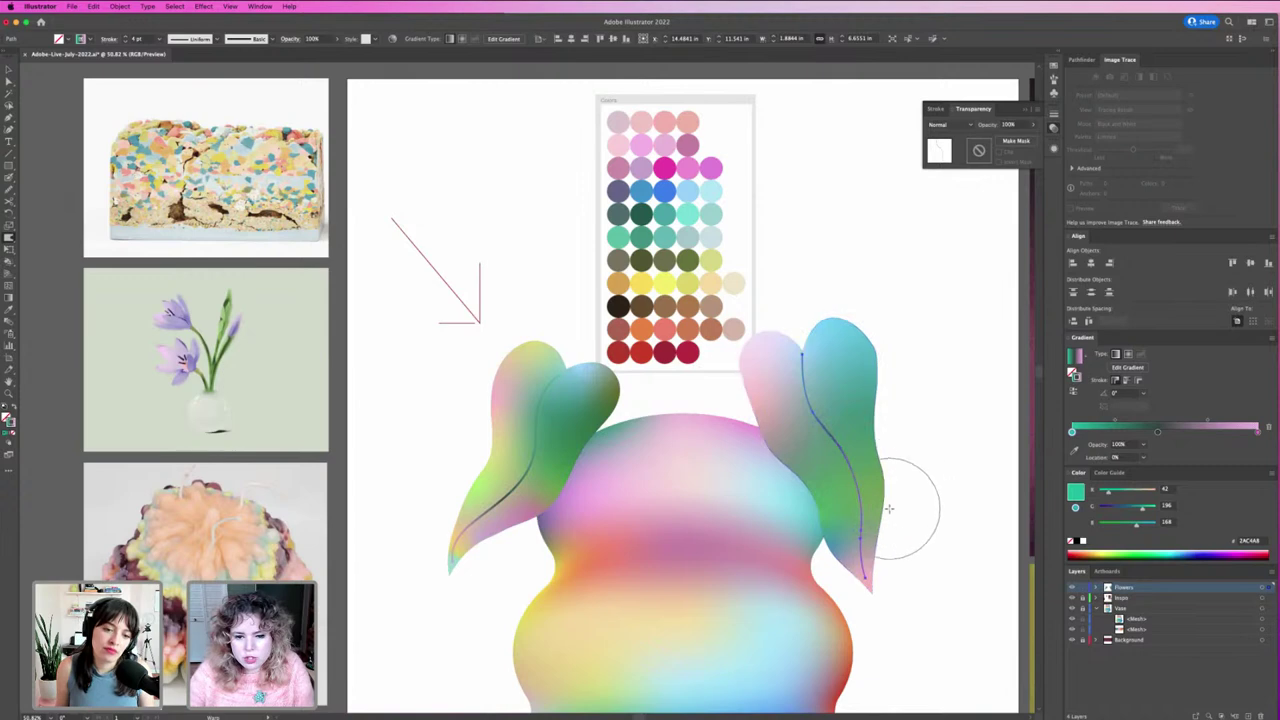
{"action": "key", "text": "v"}
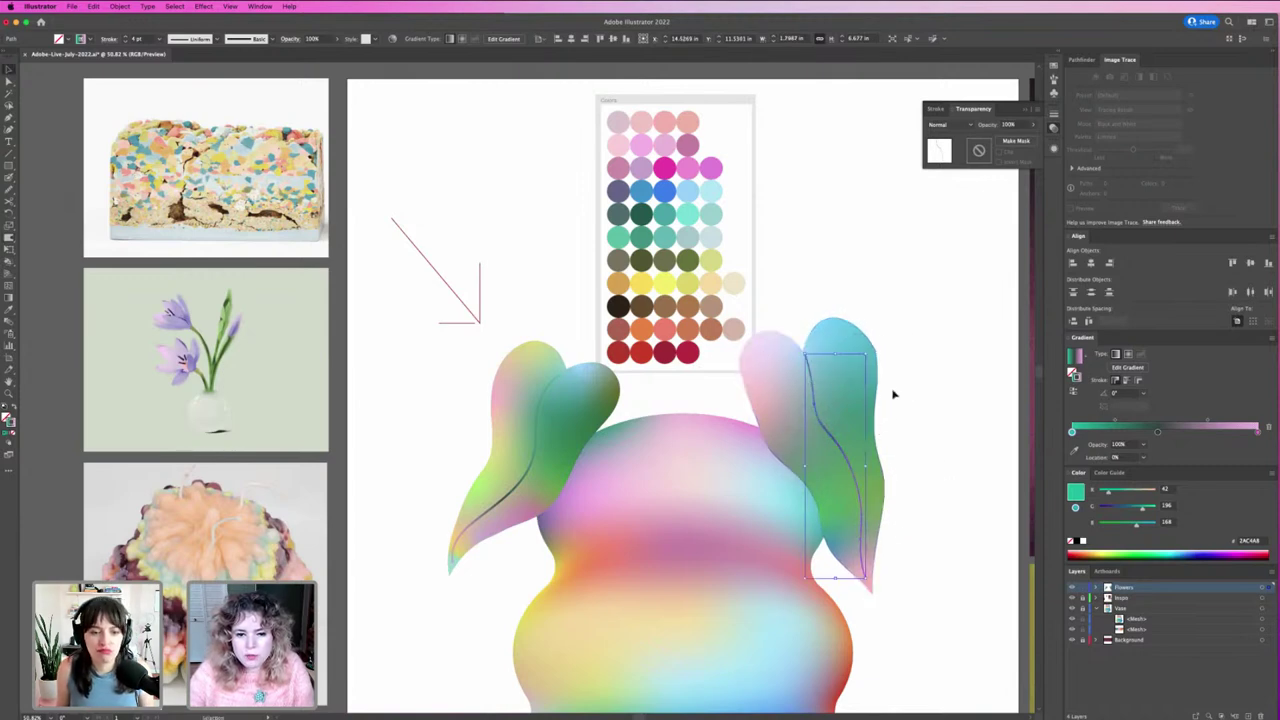
{"action": "left_click", "coordinate": [983, 449]}
Step: Try warping the right vein again with Shift+R, then zoom out to the whole artboard
{"action": "key", "text": "ctrl+minus"}
{"action": "key", "text": "ctrl+minus"}
{"action": "key", "text": "ctrl+minus"}
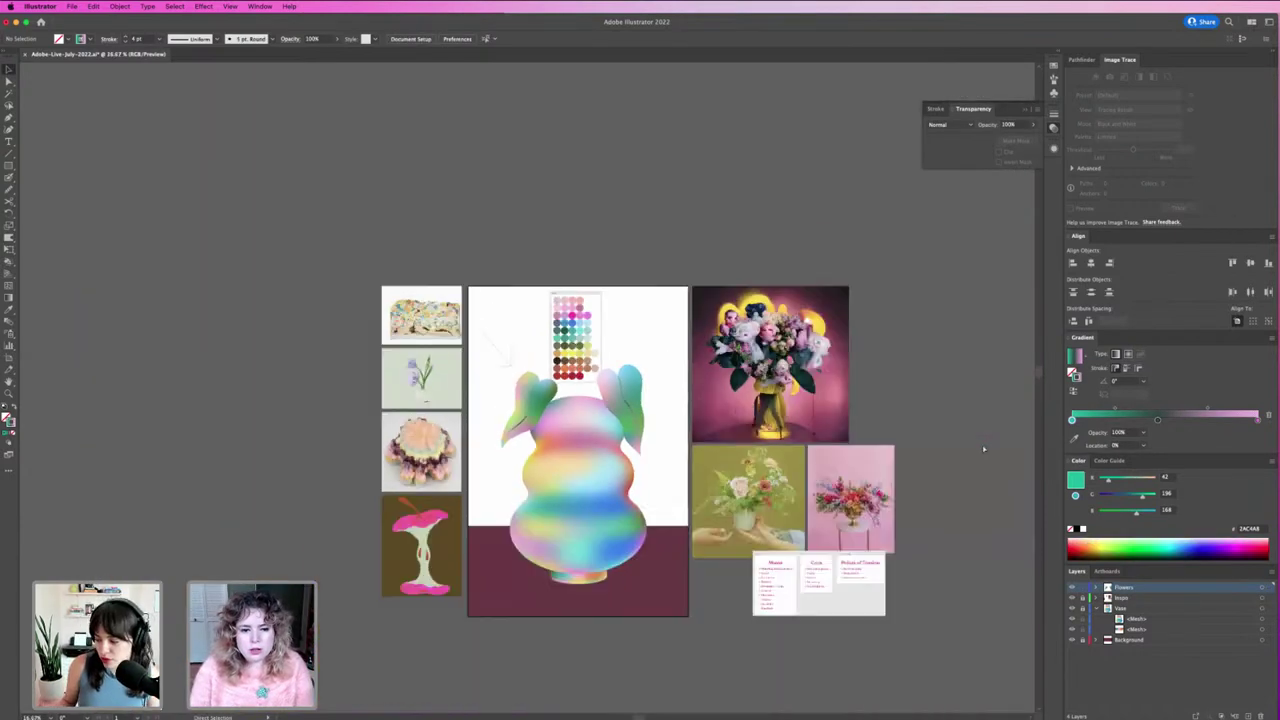
{"action": "key", "text": "ctrl+plus"}
{"action": "key", "text": "ctrl+plus"}
{"action": "key", "text": "ctrl+plus"}
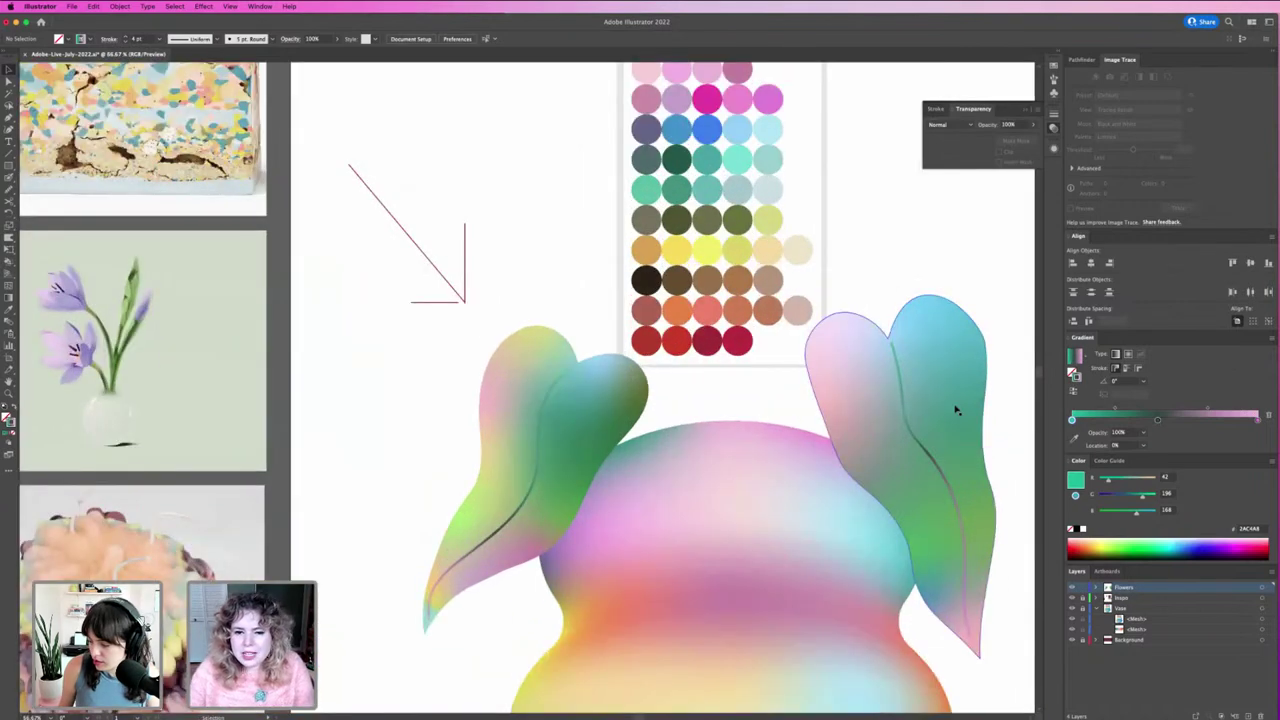
{"action": "left_click", "coordinate": [907, 415]}
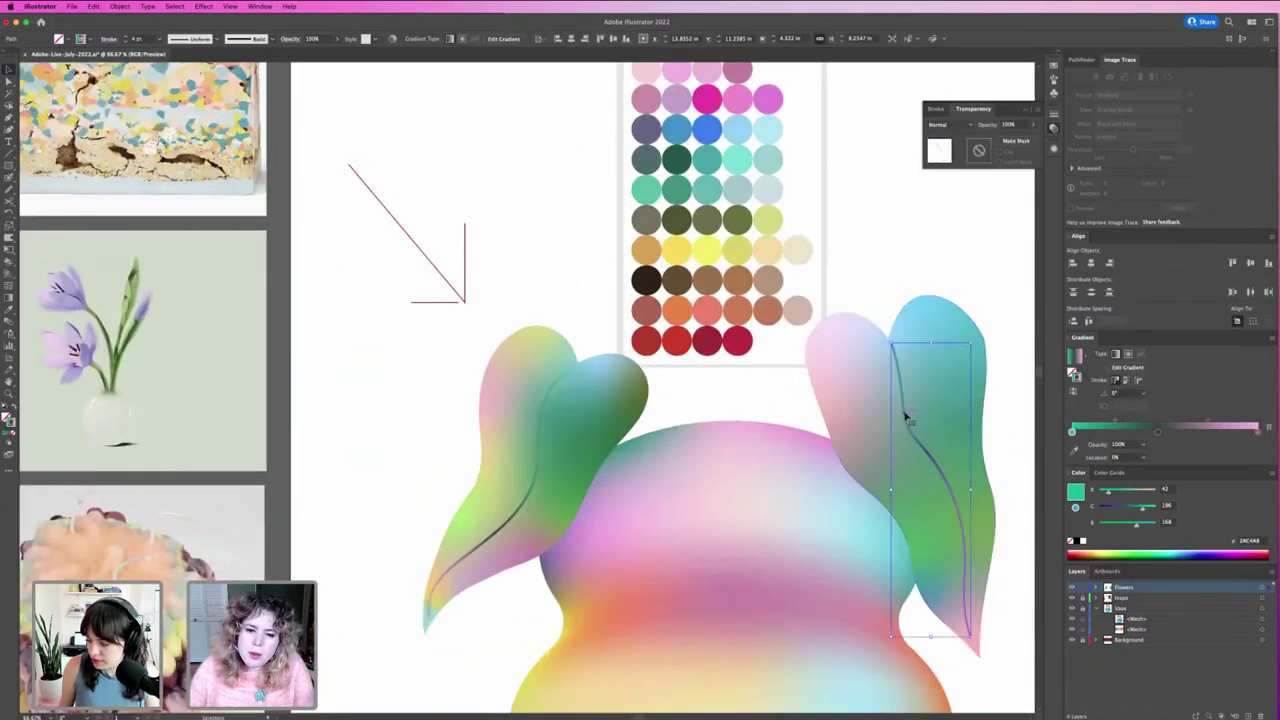
{"action": "key", "text": "shift+r"}
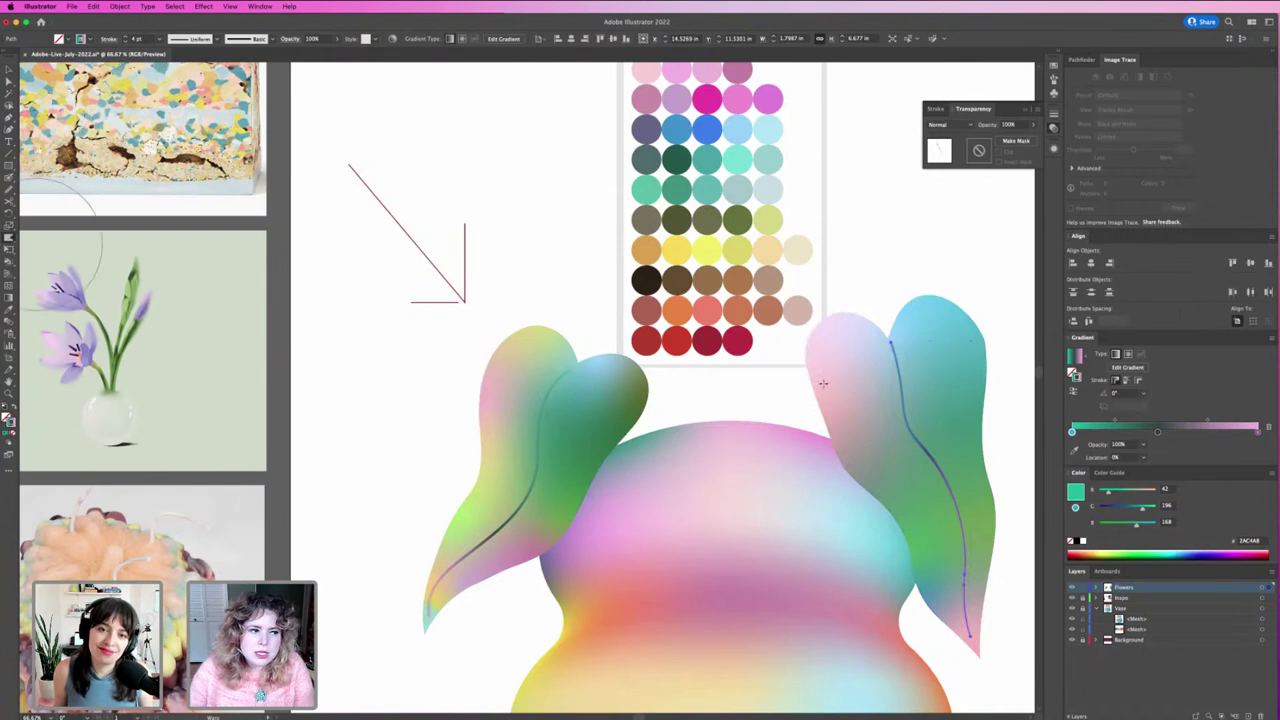
{"action": "key", "text": "v"}
{"action": "left_click", "coordinate": [895, 281]}
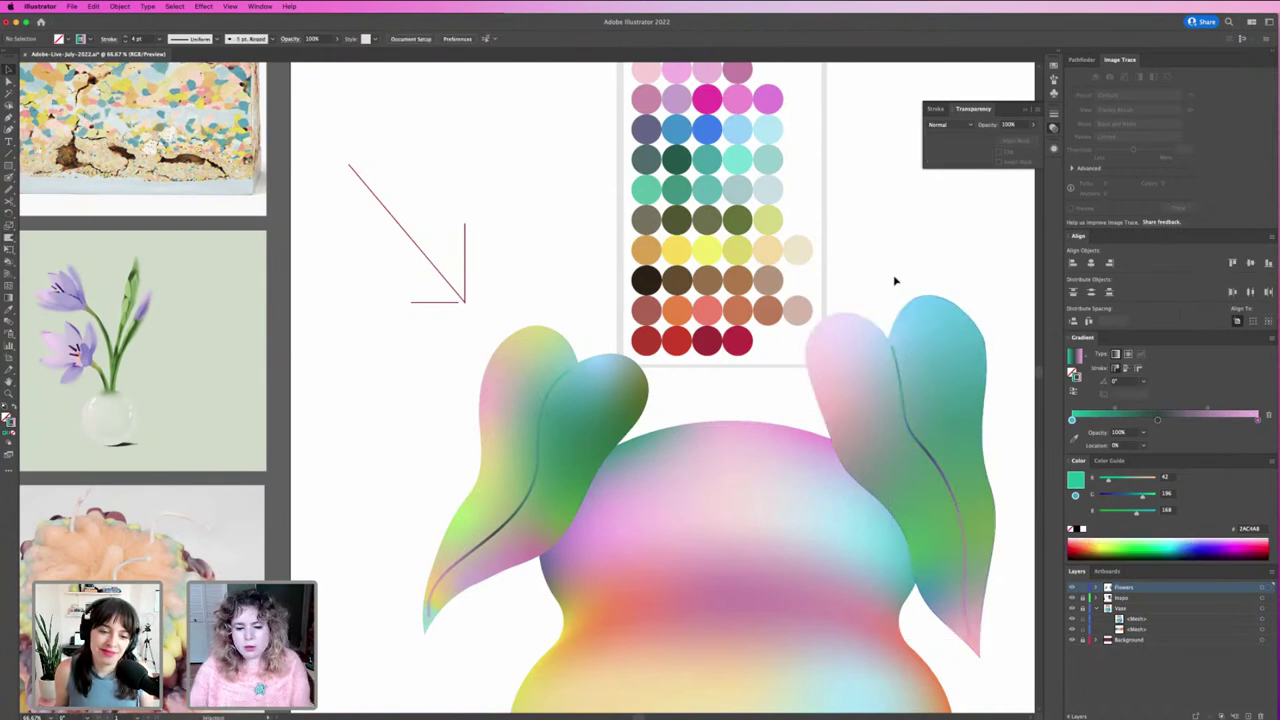
{"action": "left_click", "coordinate": [908, 396]}
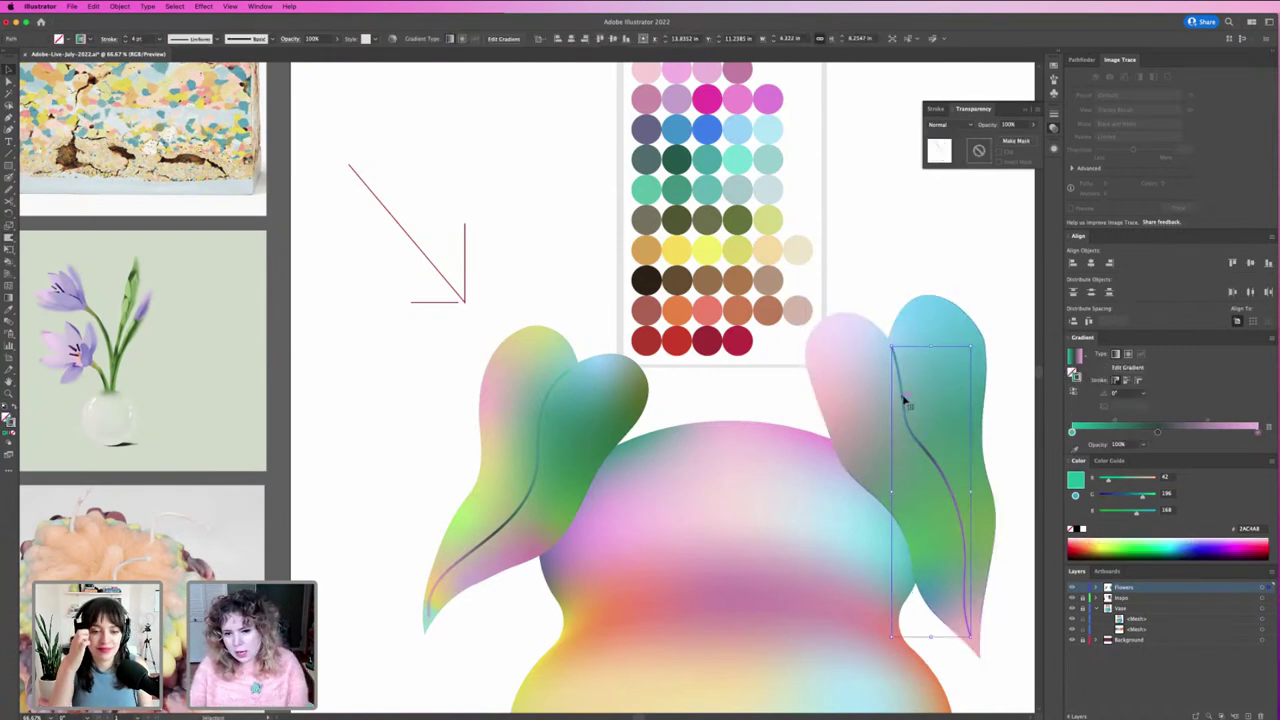
{"action": "left_click", "coordinate": [906, 295]}
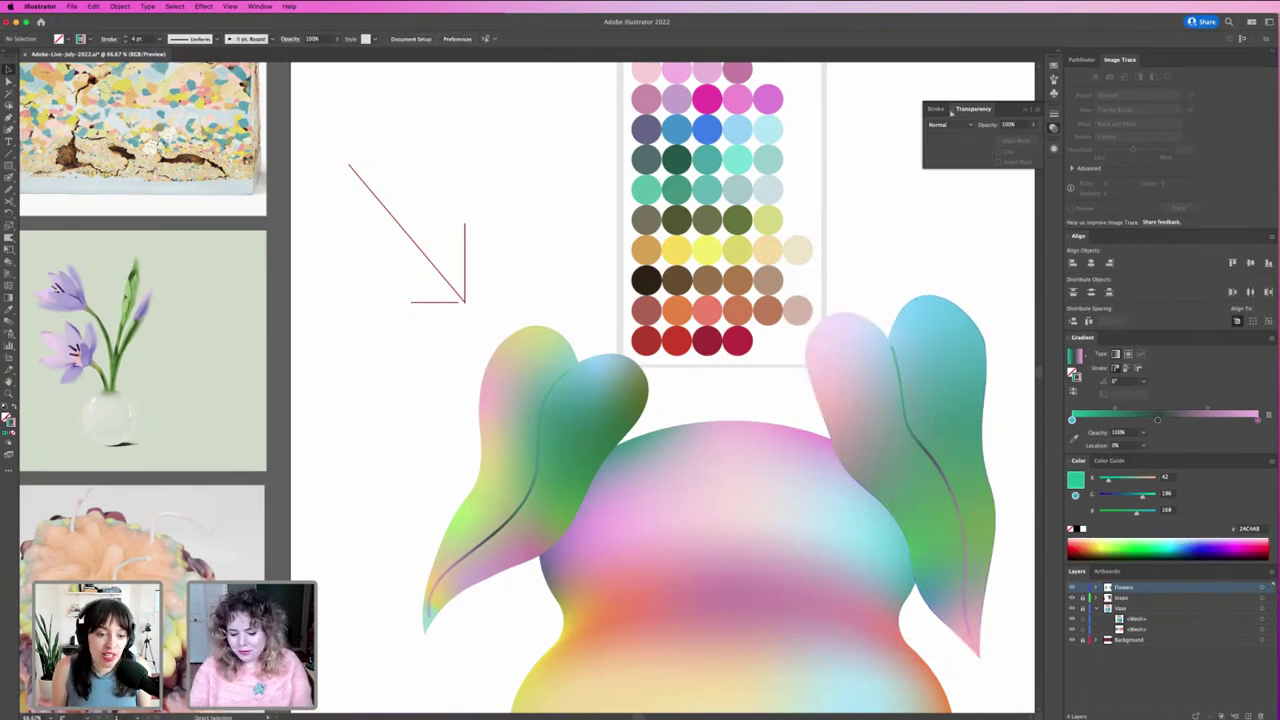
{"action": "key", "text": "ctrl+minus"}
{"action": "key", "text": "ctrl+minus"}
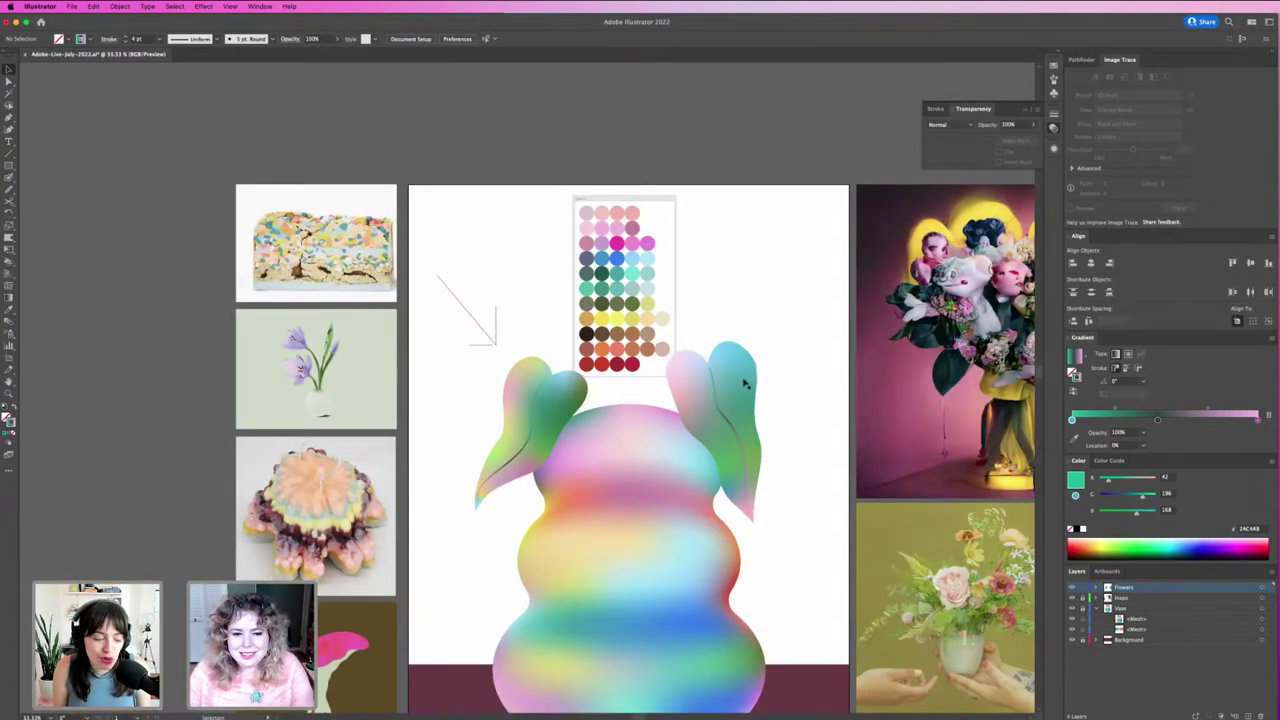
Step: Move the colour palette image off the artboard and lock the reference images layer
{"action": "scroll", "coordinate": [801, 401], "scroll_direction": "down", "scroll_amount": 2}
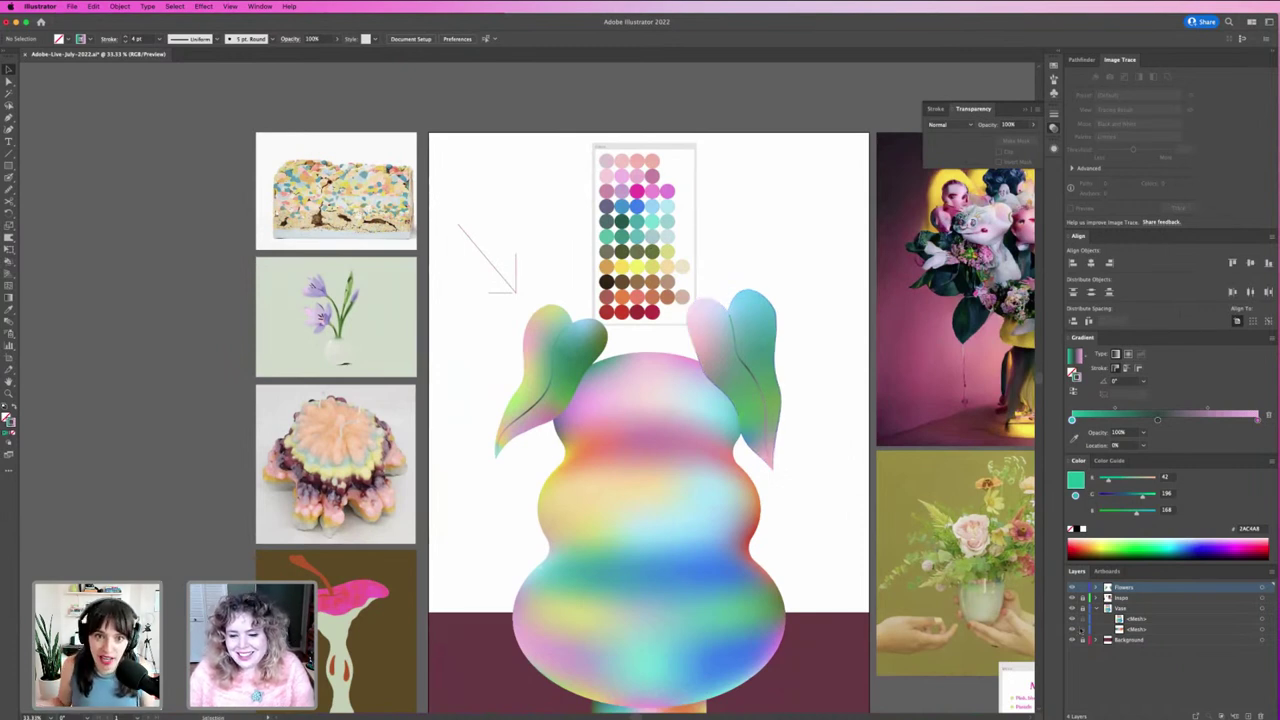
{"action": "left_click_drag", "start_coordinate": [690, 300], "coordinate": [241, 427]}
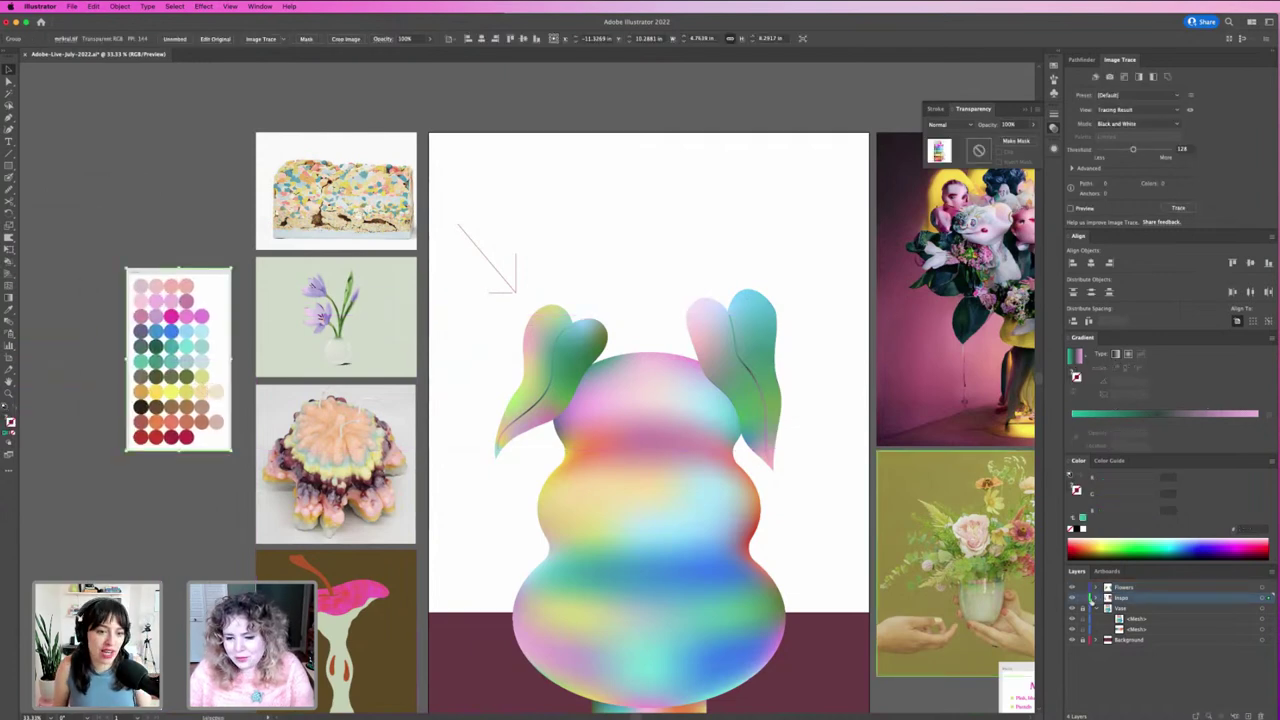
{"action": "left_click", "coordinate": [1082, 597]}
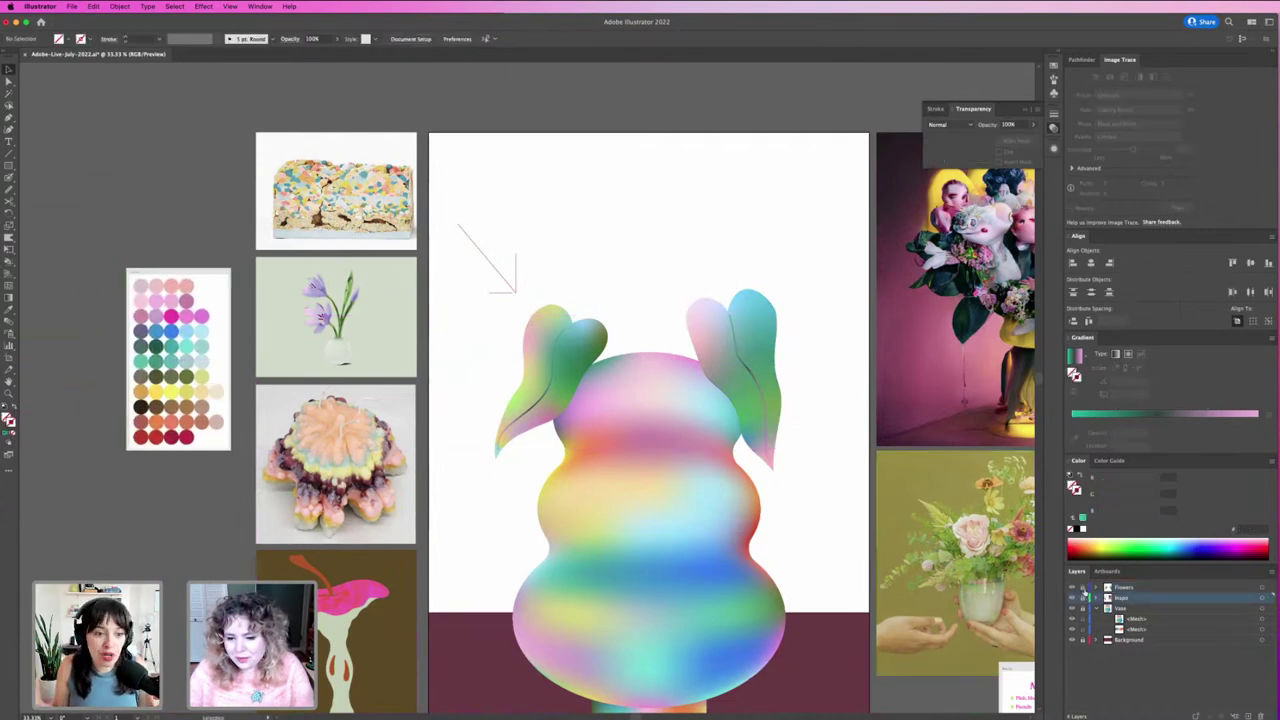
{"action": "left_click_drag", "start_coordinate": [826, 586], "coordinate": [826, 526]}
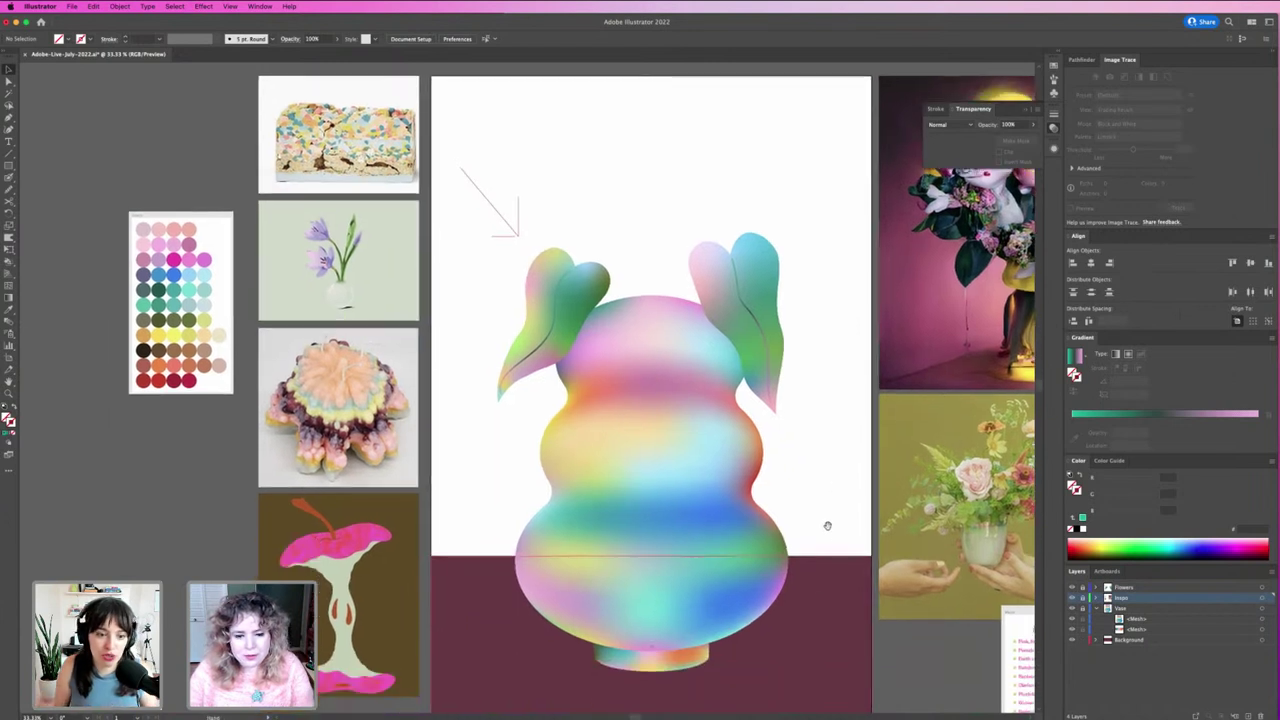
{"action": "left_click", "coordinate": [823, 585]}
{"action": "left_click_drag", "start_coordinate": [823, 591], "coordinate": [798, 584]}
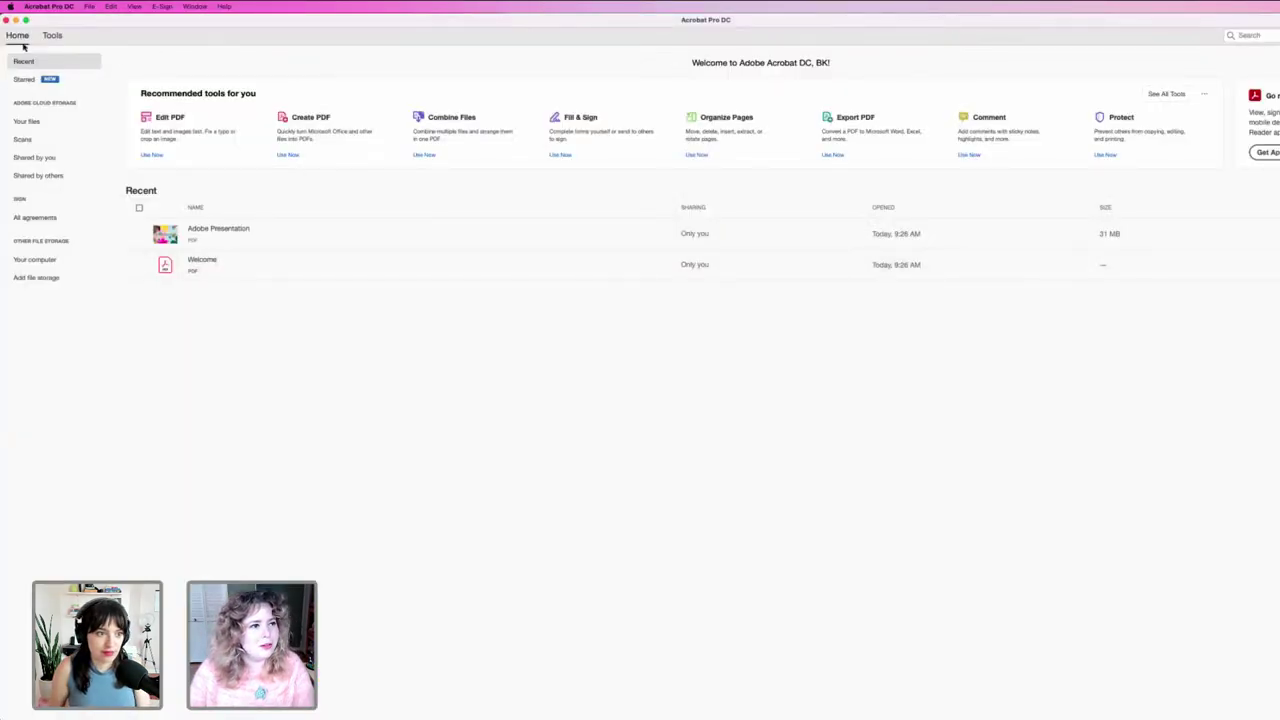
Step: Open the Adobe Presentation PDF from Recent and page through to page 4
{"action": "left_click", "coordinate": [222, 231]}
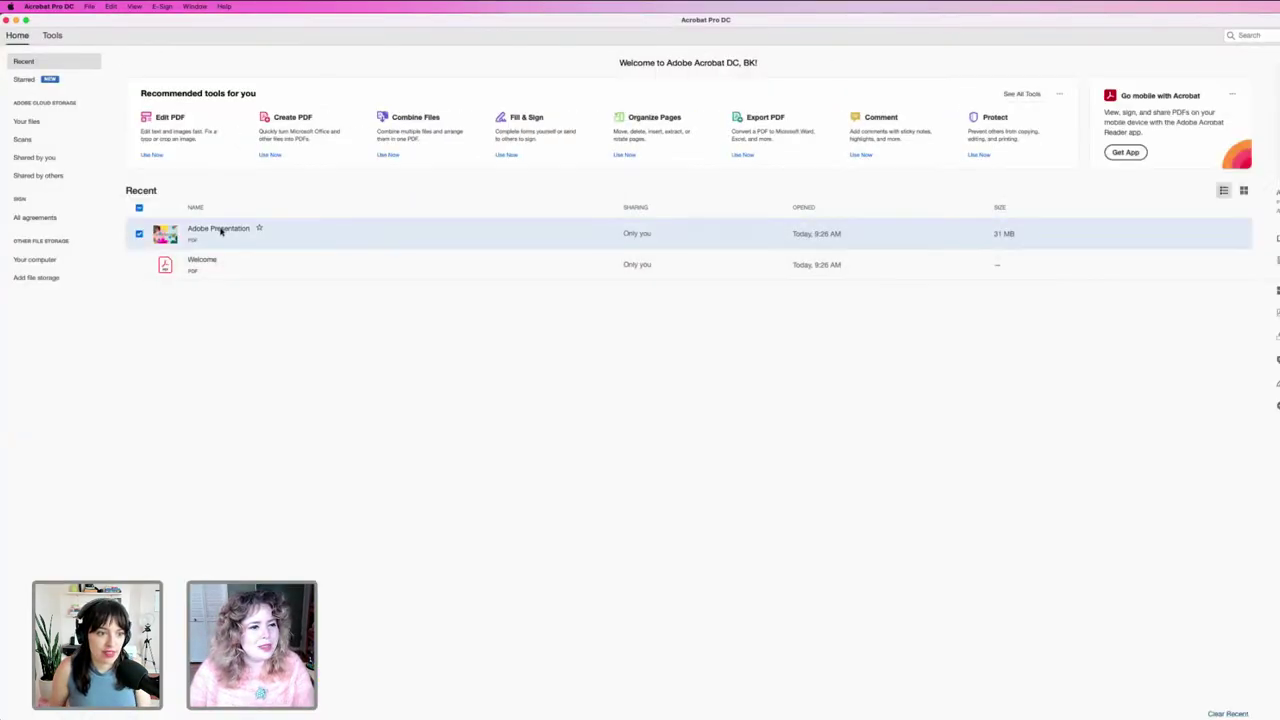
{"action": "double_click", "coordinate": [222, 231]}
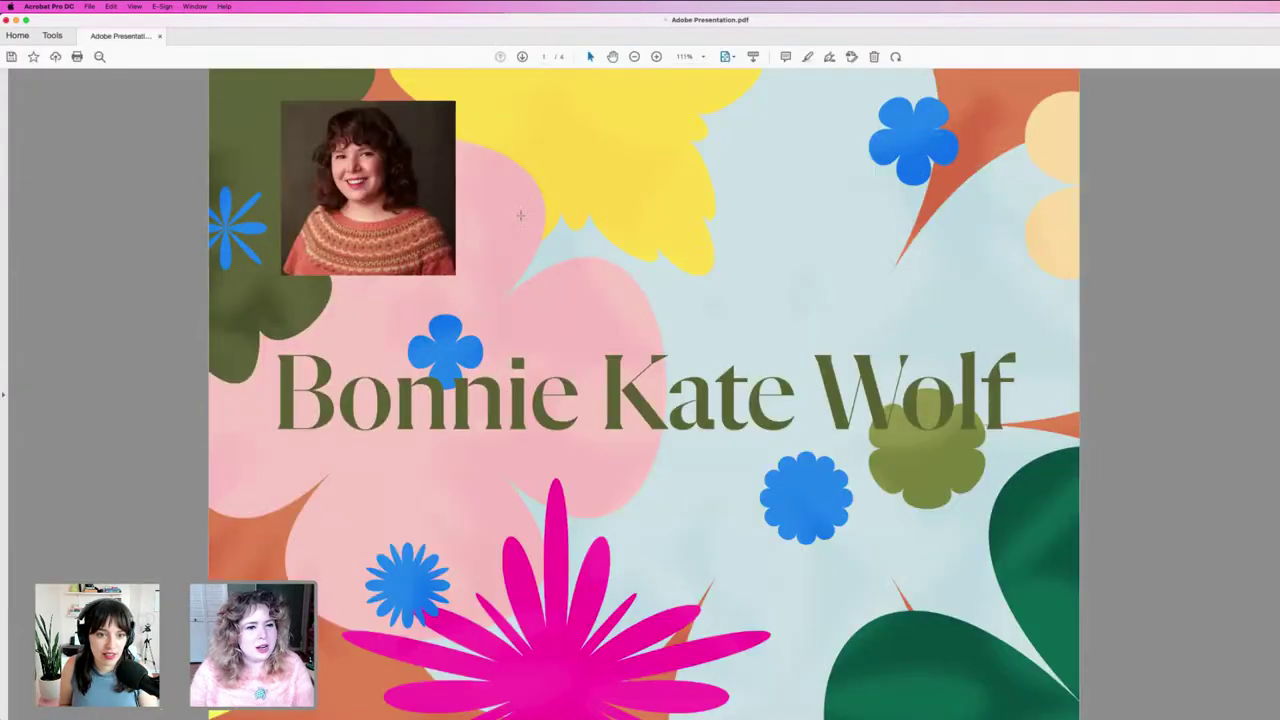
{"action": "key", "text": "Right"}
{"action": "key", "text": "Right"}
{"action": "key", "text": "Right"}
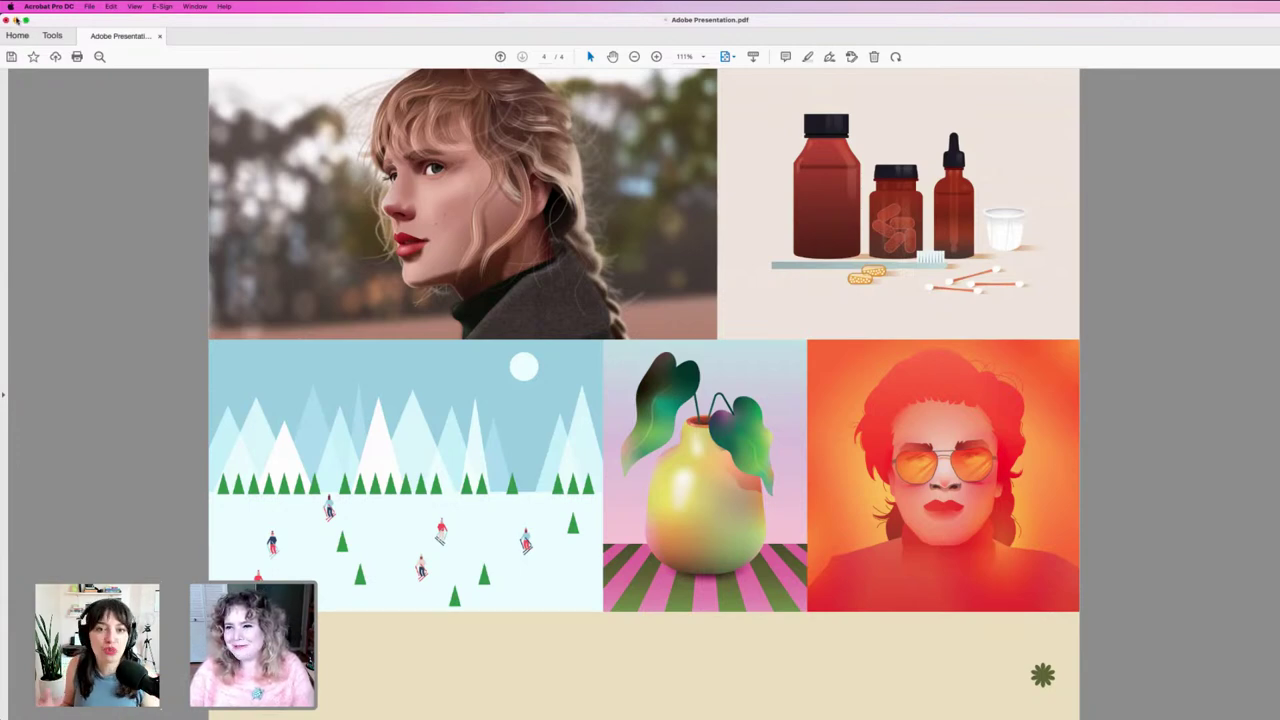
Step: Return from Acrobat to Illustrator and reframe the artboard
{"action": "left_click", "coordinate": [16, 19]}
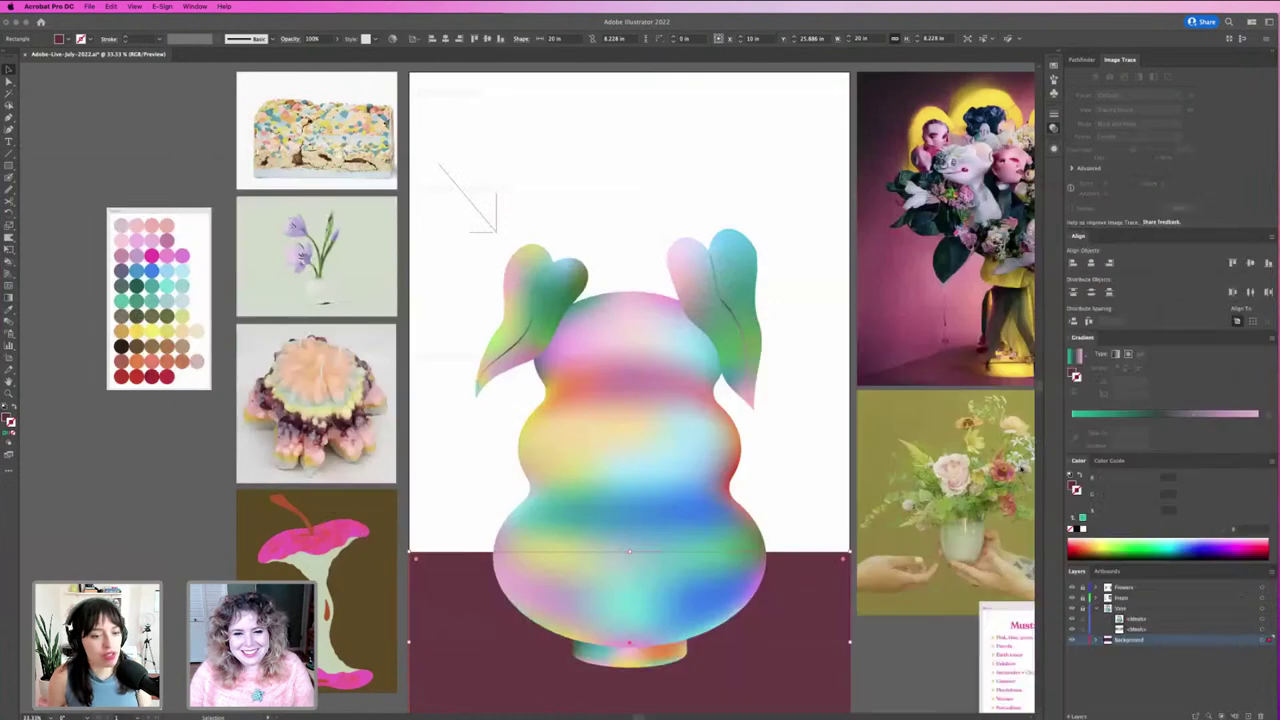
{"action": "left_click", "coordinate": [800, 428]}
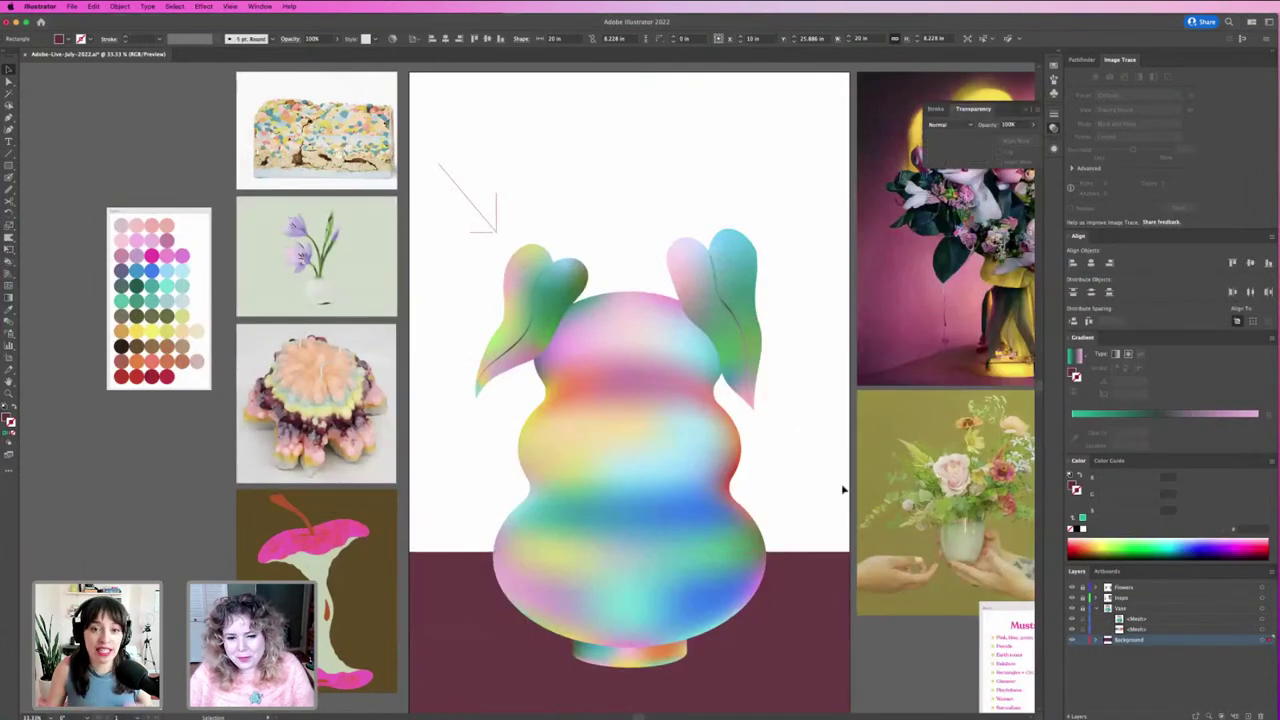
{"action": "left_click_drag", "start_coordinate": [843, 486], "coordinate": [930, 385]}
Step: Trim the maroon background rectangle's top, then narrow it into a thin strip at the lower left
{"action": "left_click", "coordinate": [733, 422]}
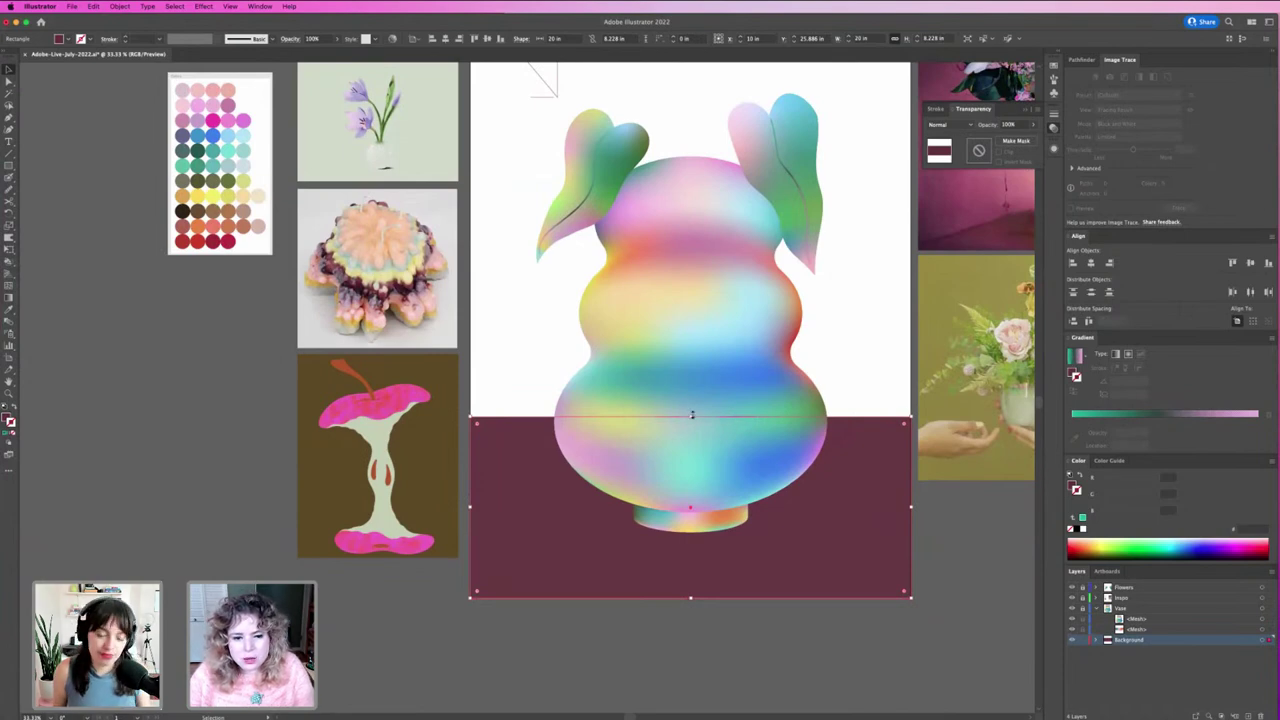
{"action": "left_click_drag", "start_coordinate": [690, 417], "coordinate": [690, 428]}
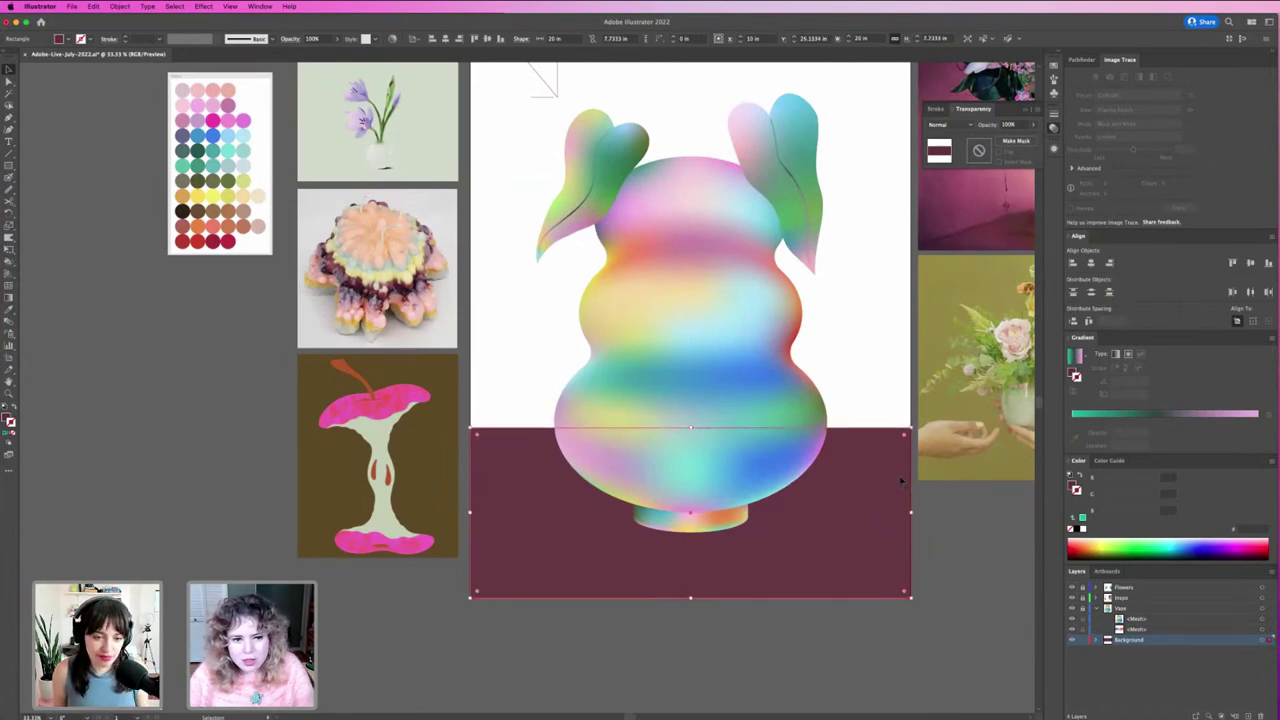
{"action": "scroll", "coordinate": [895, 490], "scroll_direction": "up", "scroll_amount": 2}
{"action": "scroll", "coordinate": [863, 563], "scroll_direction": "up", "scroll_amount": 3}
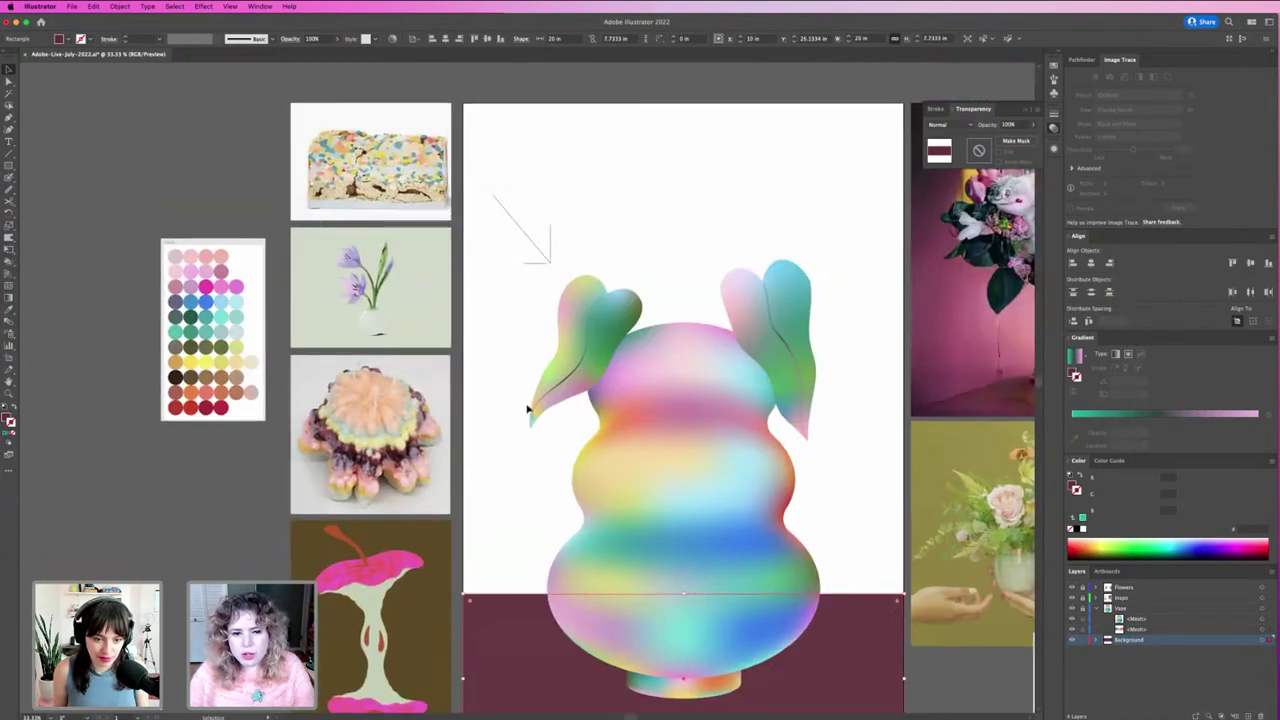
{"action": "scroll", "coordinate": [826, 409], "scroll_direction": "down", "scroll_amount": 5}
{"action": "scroll", "coordinate": [826, 409], "scroll_direction": "right", "scroll_amount": 1}
{"action": "left_click", "coordinate": [840, 560]}
{"action": "mouse_move", "coordinate": [863, 515]}
{"action": "left_mouse_down"}
{"action": "mouse_move", "coordinate": [438, 540]}
{"action": "mouse_move", "coordinate": [467, 545]}
{"action": "left_mouse_up"}
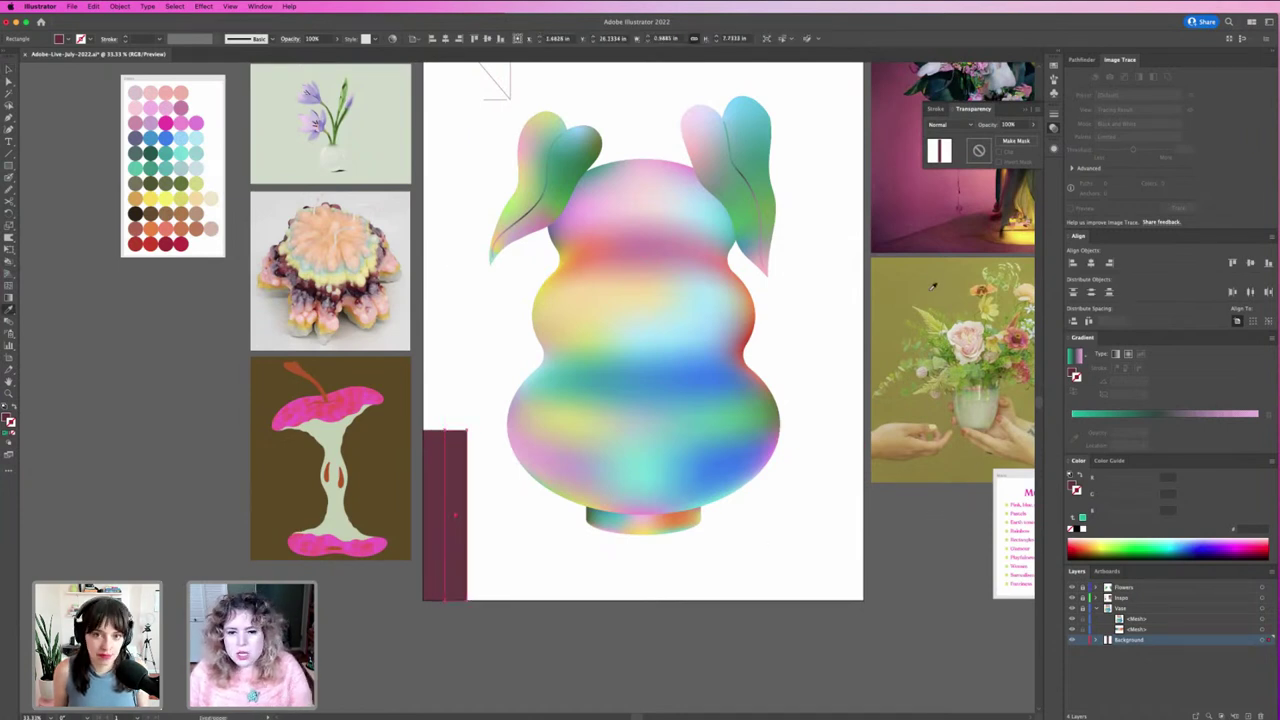
Step: Build alternating sage and maroon stripes and duplicate the stripe pair to the right
{"action": "left_click", "coordinate": [534, 569]}
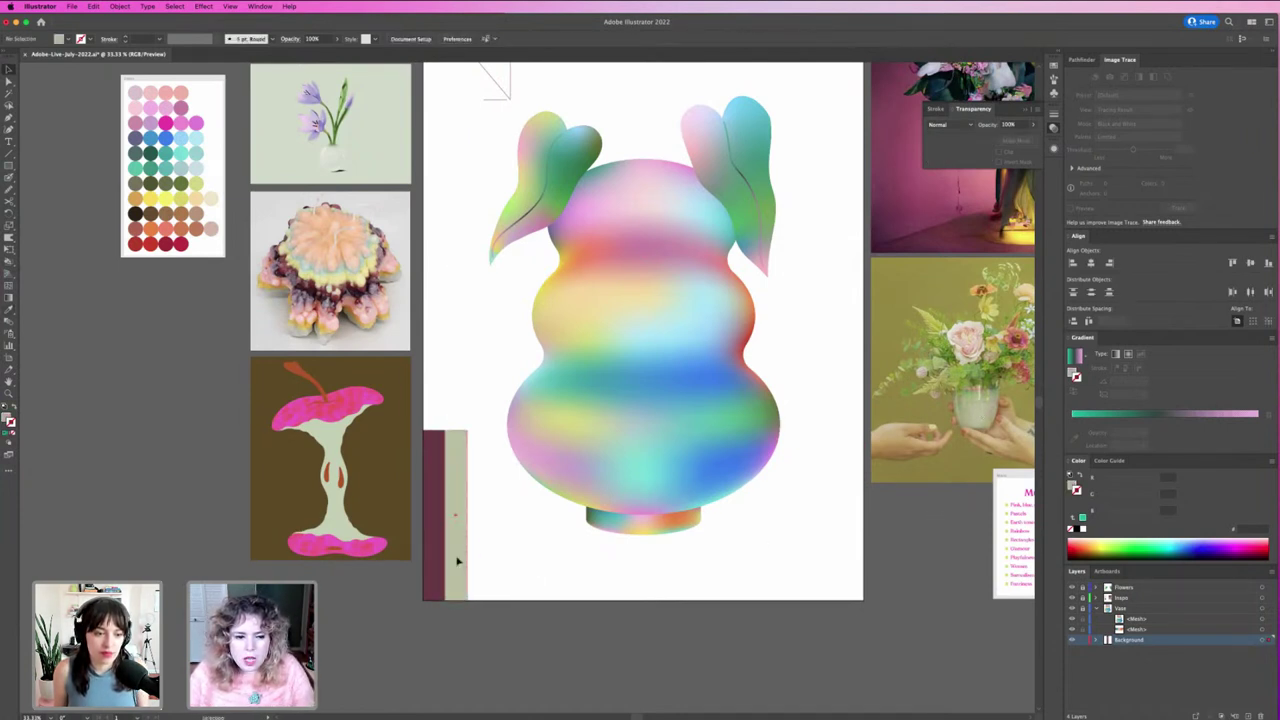
{"action": "left_click_drag", "start_coordinate": [466, 556], "coordinate": [488, 560]}
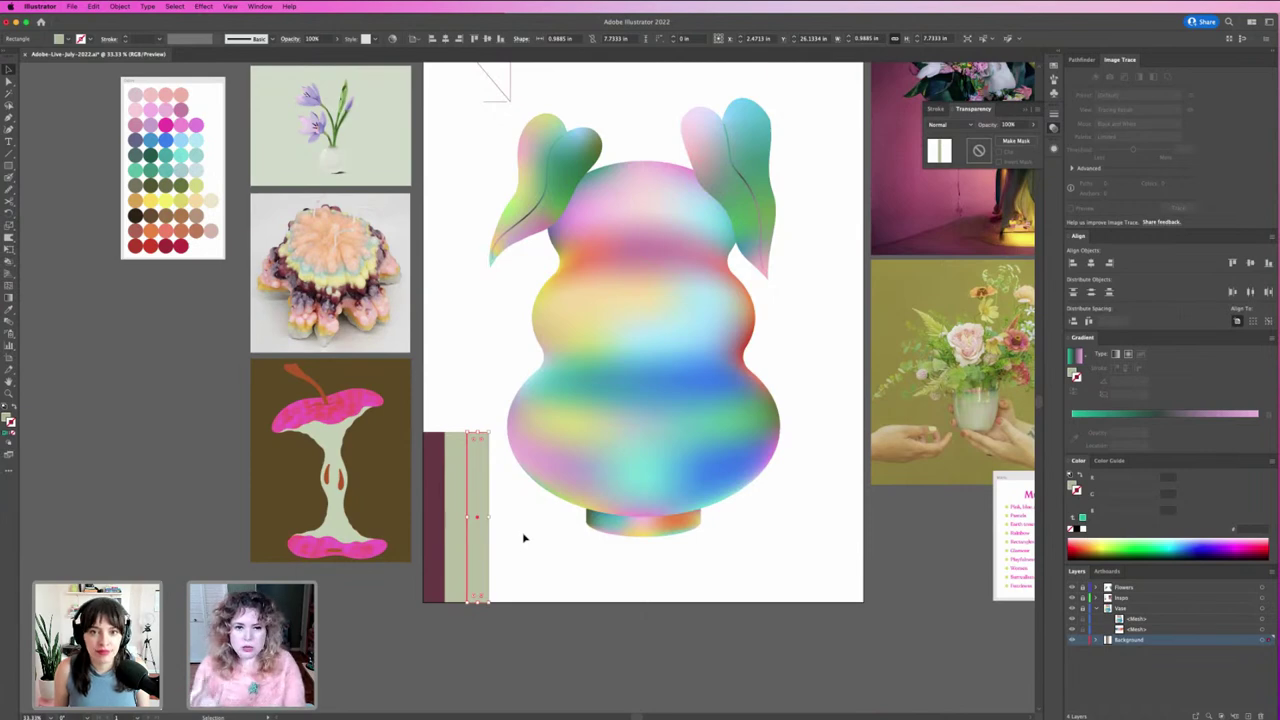
{"action": "scroll", "coordinate": [611, 406], "scroll_direction": "up", "scroll_amount": 3}
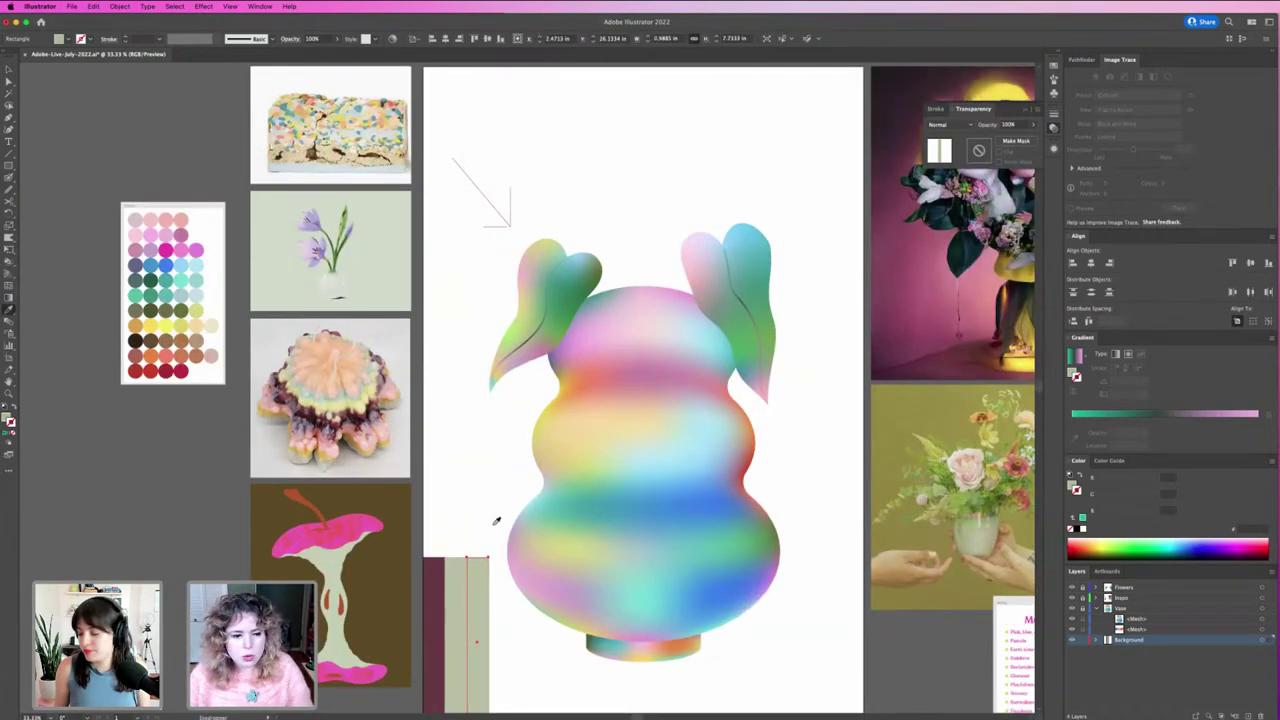
{"action": "left_click", "coordinate": [438, 590]}
{"action": "left_click_drag", "start_coordinate": [463, 580], "coordinate": [503, 584]}
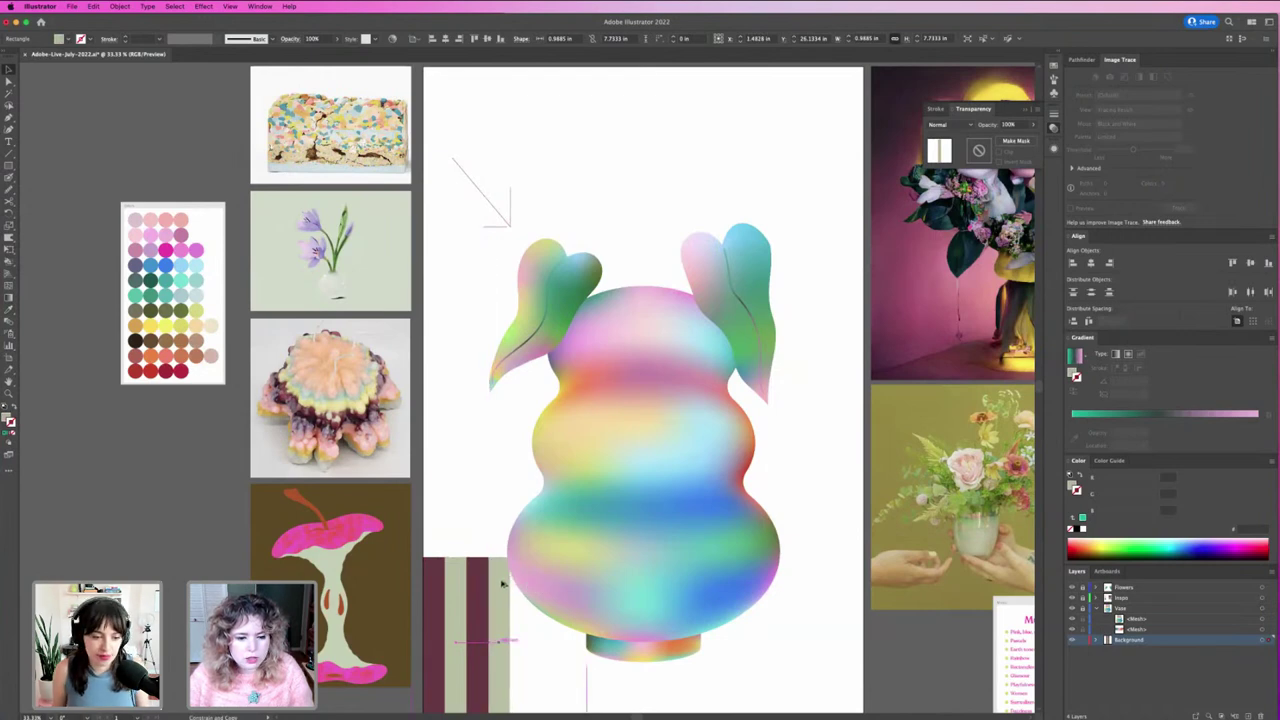
{"action": "scroll", "coordinate": [511, 548], "scroll_direction": "down", "scroll_amount": 3}
{"action": "scroll", "coordinate": [510, 548], "scroll_direction": "up", "scroll_amount": 3}
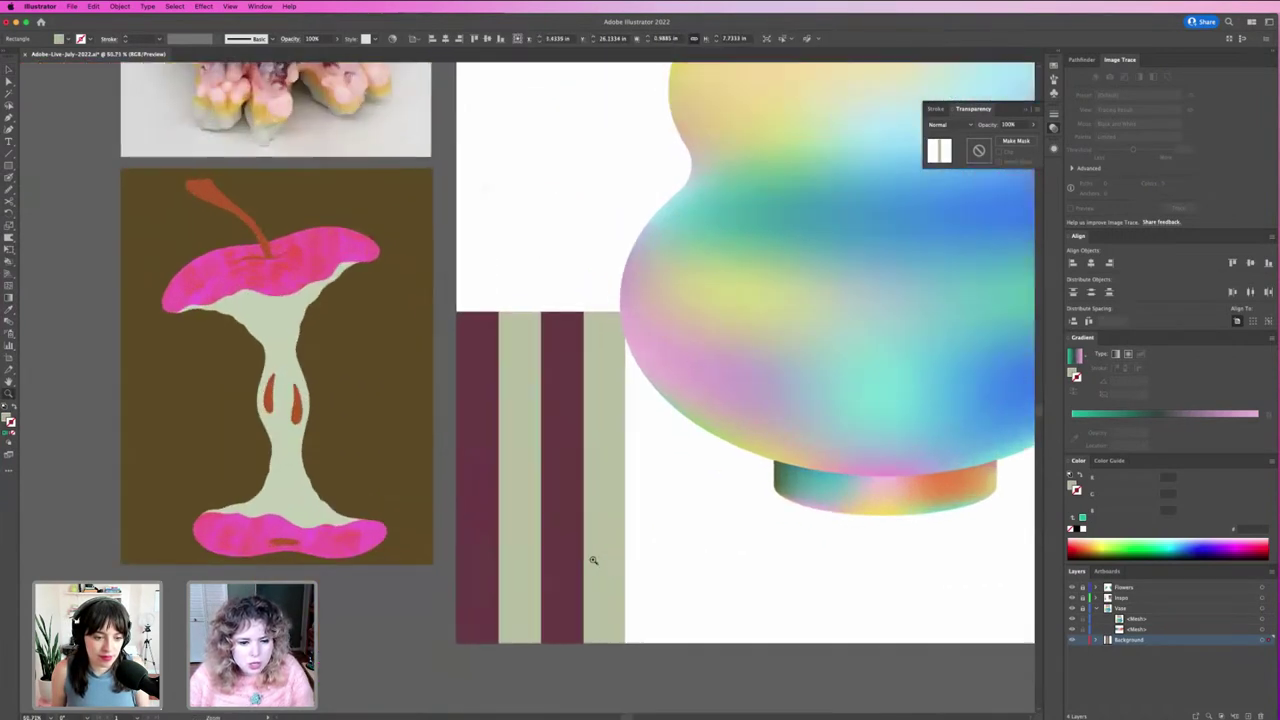
{"action": "left_click_drag", "start_coordinate": [608, 551], "coordinate": [614, 554]}
{"action": "left_click", "coordinate": [680, 557]}
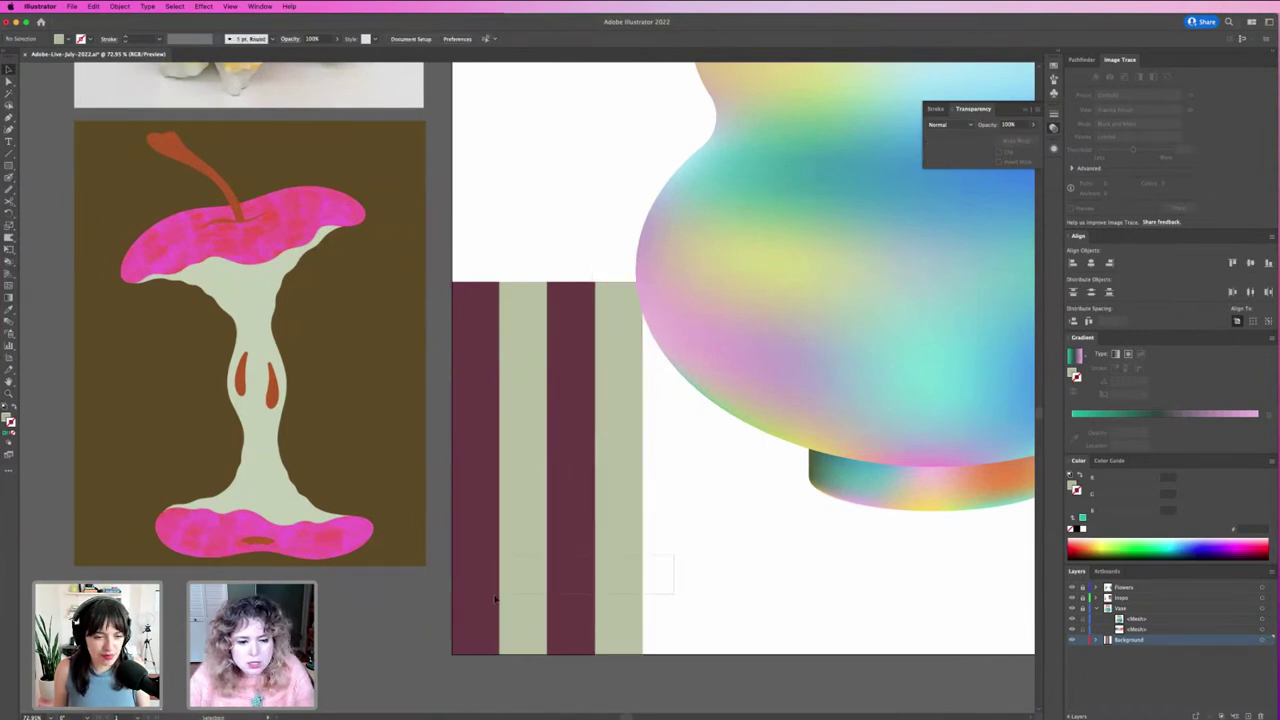
{"action": "left_click_drag", "start_coordinate": [495, 598], "coordinate": [675, 613]}
Step: Repeat the stripe copy twice with Ctrl+D and stretch all stripes to the artboard's right edge
{"action": "key", "text": "ctrl+minus"}
{"action": "key", "text": "ctrl+d"}
{"action": "key", "text": "ctrl+d"}
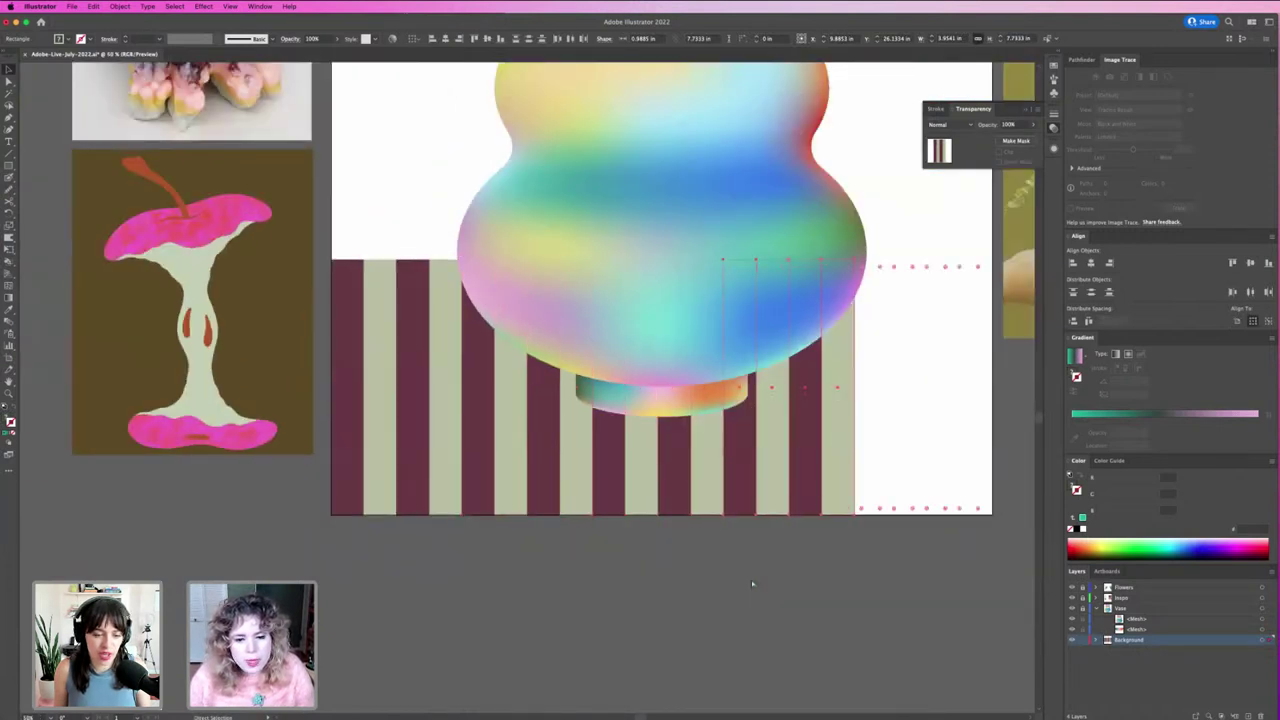
{"action": "key", "text": "ctrl+d"}
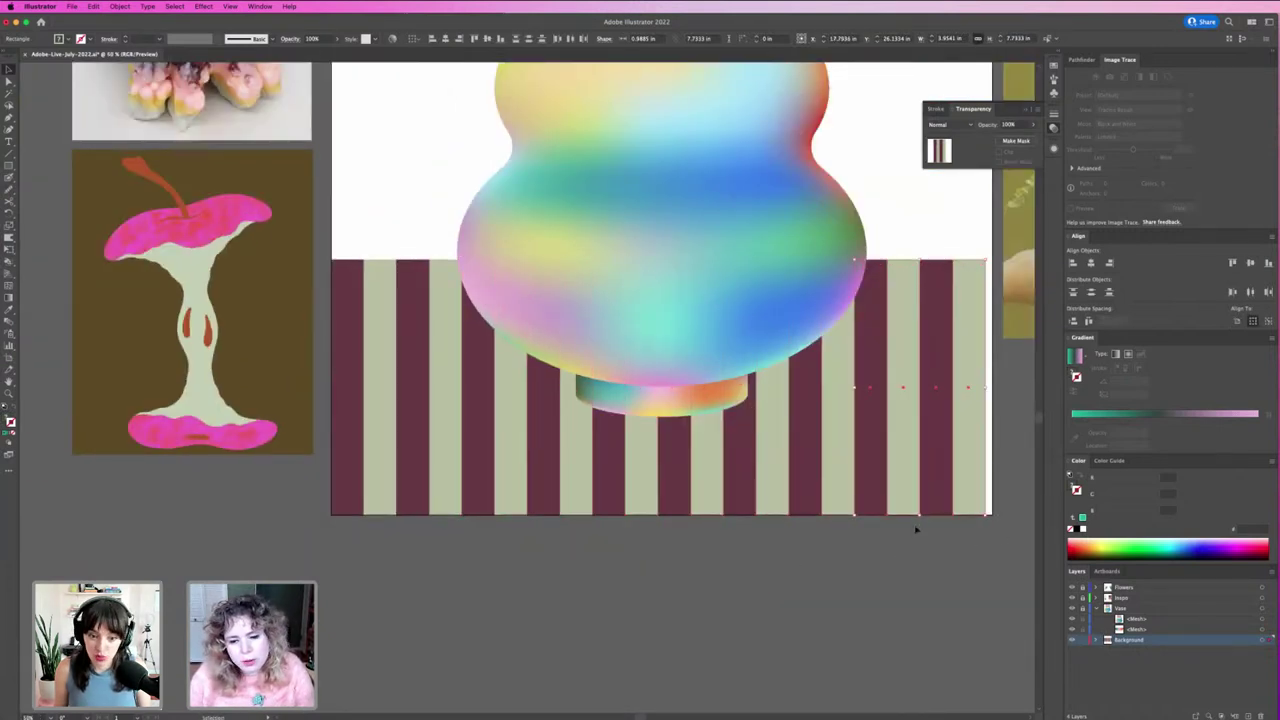
{"action": "key", "text": "ctrl+a"}
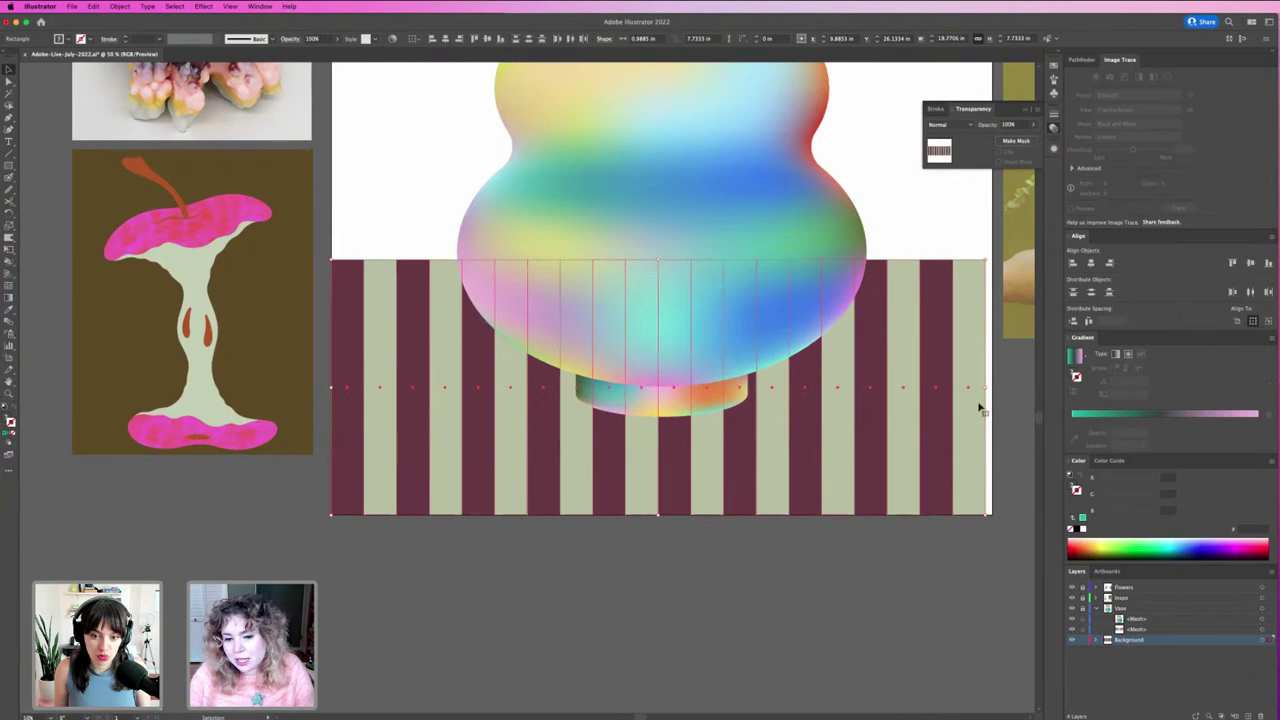
{"action": "left_click_drag", "start_coordinate": [986, 388], "coordinate": [992, 388]}
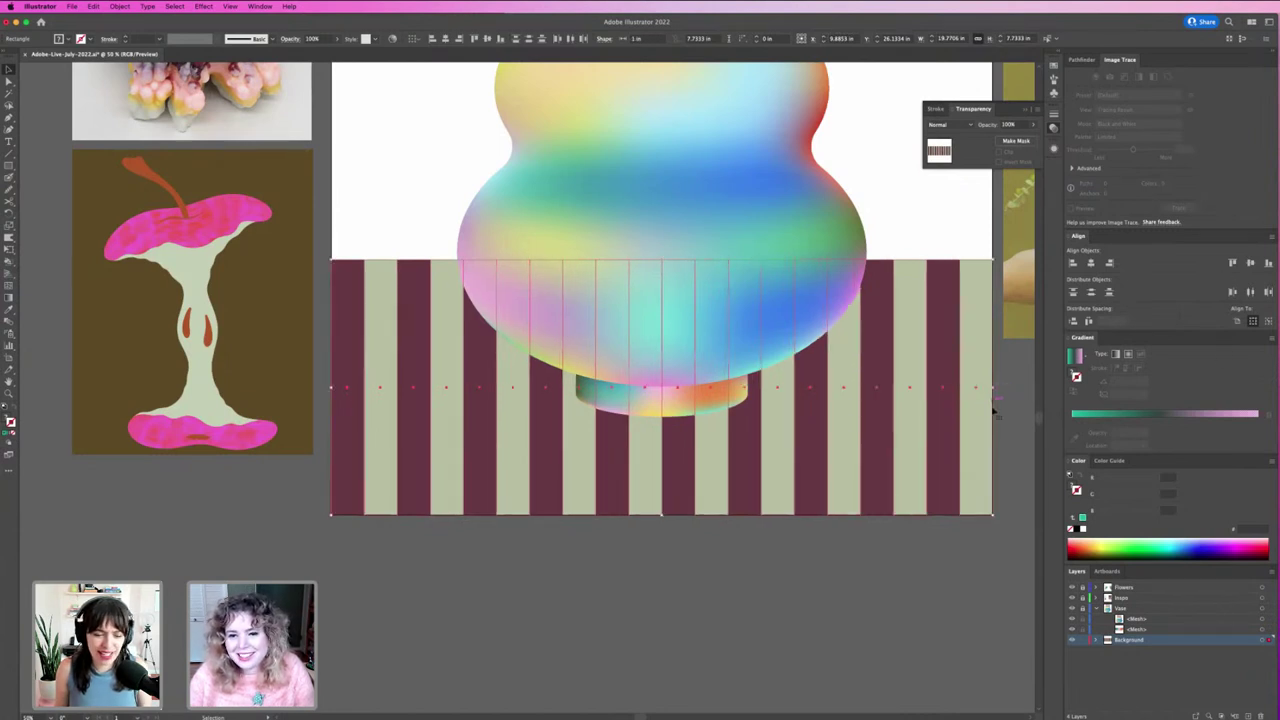
{"action": "left_click_drag", "start_coordinate": [656, 512], "coordinate": [680, 586]}
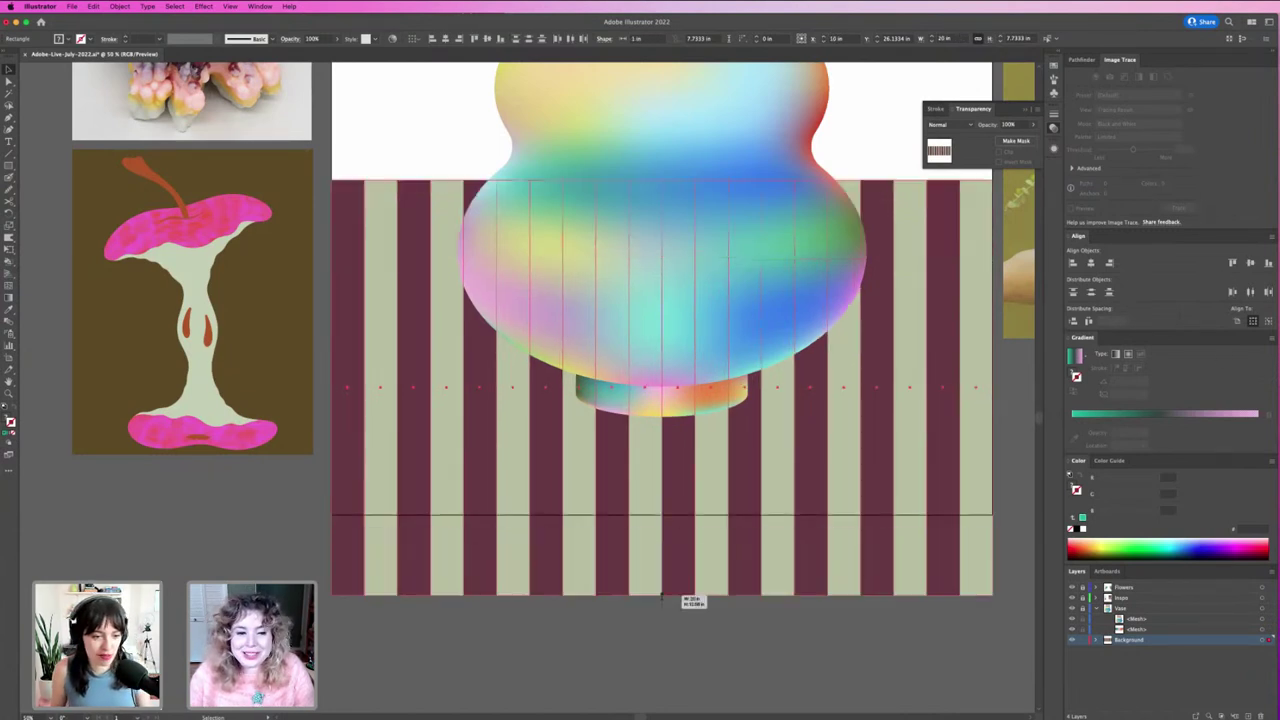
{"action": "scroll", "coordinate": [690, 590], "scroll_direction": "down", "scroll_amount": 3}
{"action": "key", "text": "ctrl+minus"}
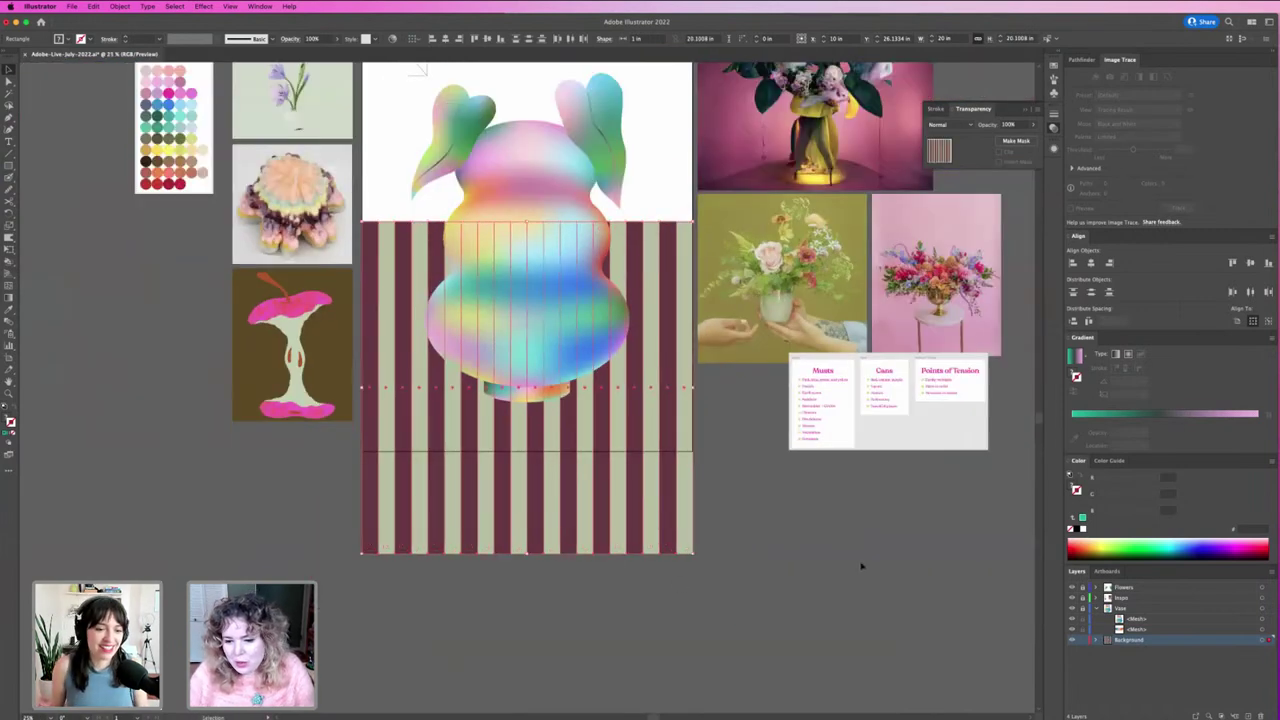
Step: Select the sage stripes and recolor them dark teal from the palette
{"action": "mouse_move", "coordinate": [640, 451]}
{"action": "left_mouse_down"}
{"action": "mouse_move", "coordinate": [731, 437]}
{"action": "mouse_move", "coordinate": [840, 509]}
{"action": "left_mouse_up"}
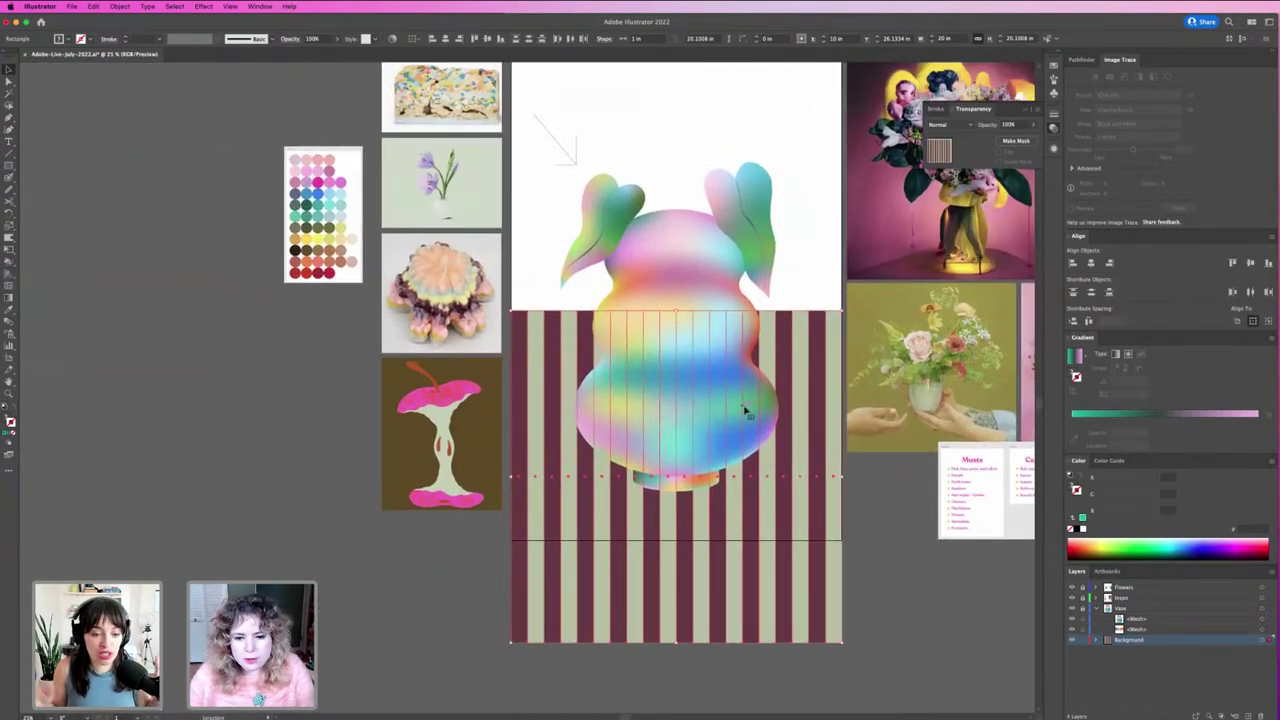
{"action": "left_click", "coordinate": [826, 654]}
{"action": "left_click", "coordinate": [830, 634]}
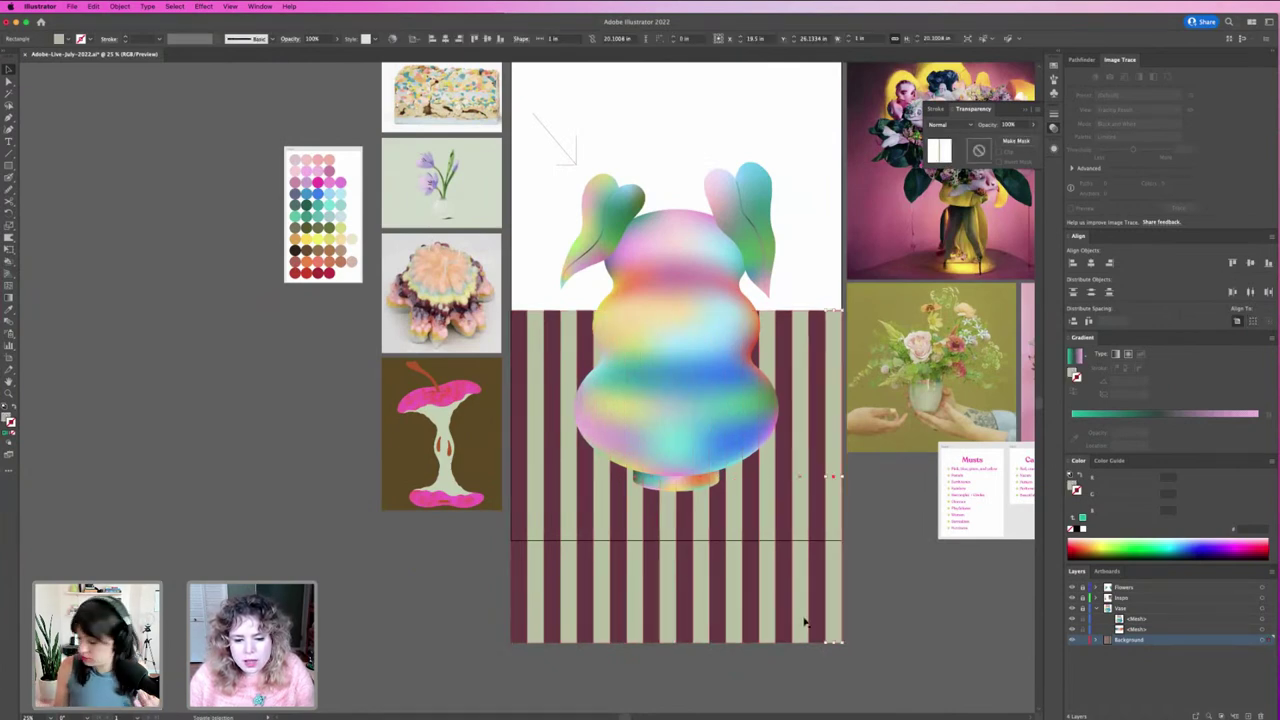
{"action": "left_click", "coordinate": [735, 632], "text": "shift"}
{"action": "left_click", "coordinate": [718, 632], "text": "shift"}
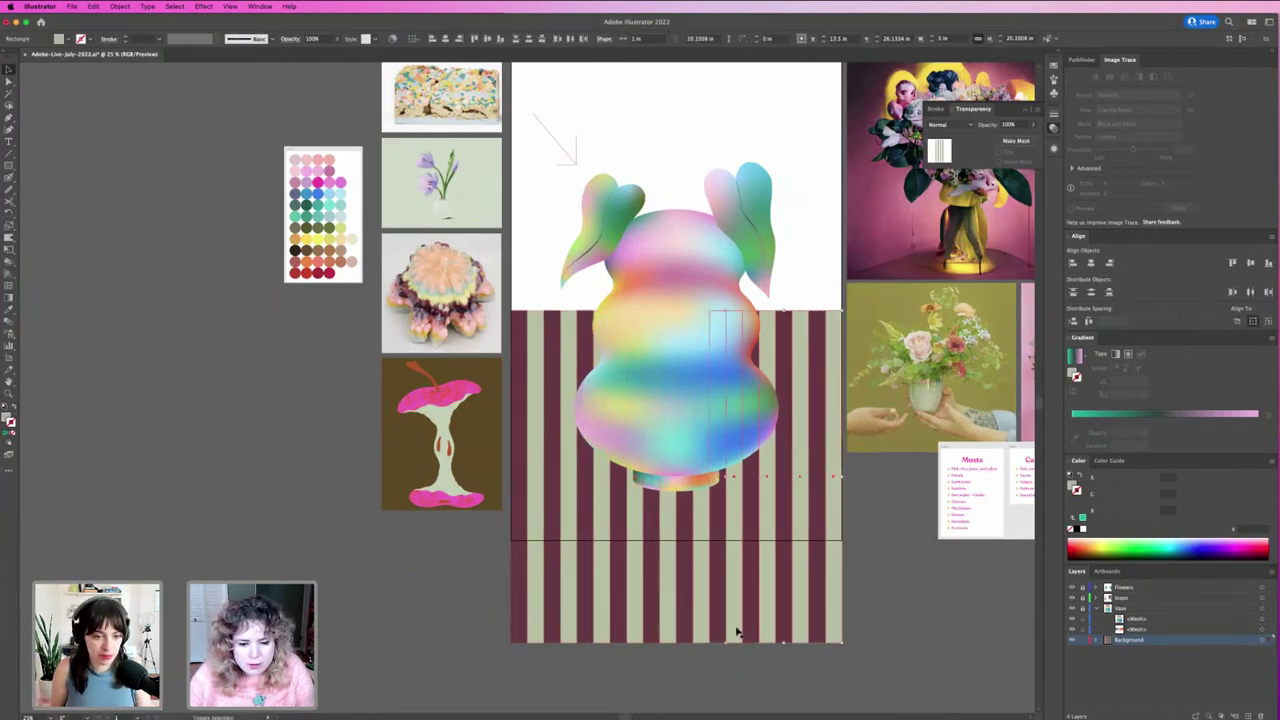
{"action": "left_click", "coordinate": [671, 634], "text": "shift"}
{"action": "left_click", "coordinate": [603, 630], "text": "shift"}
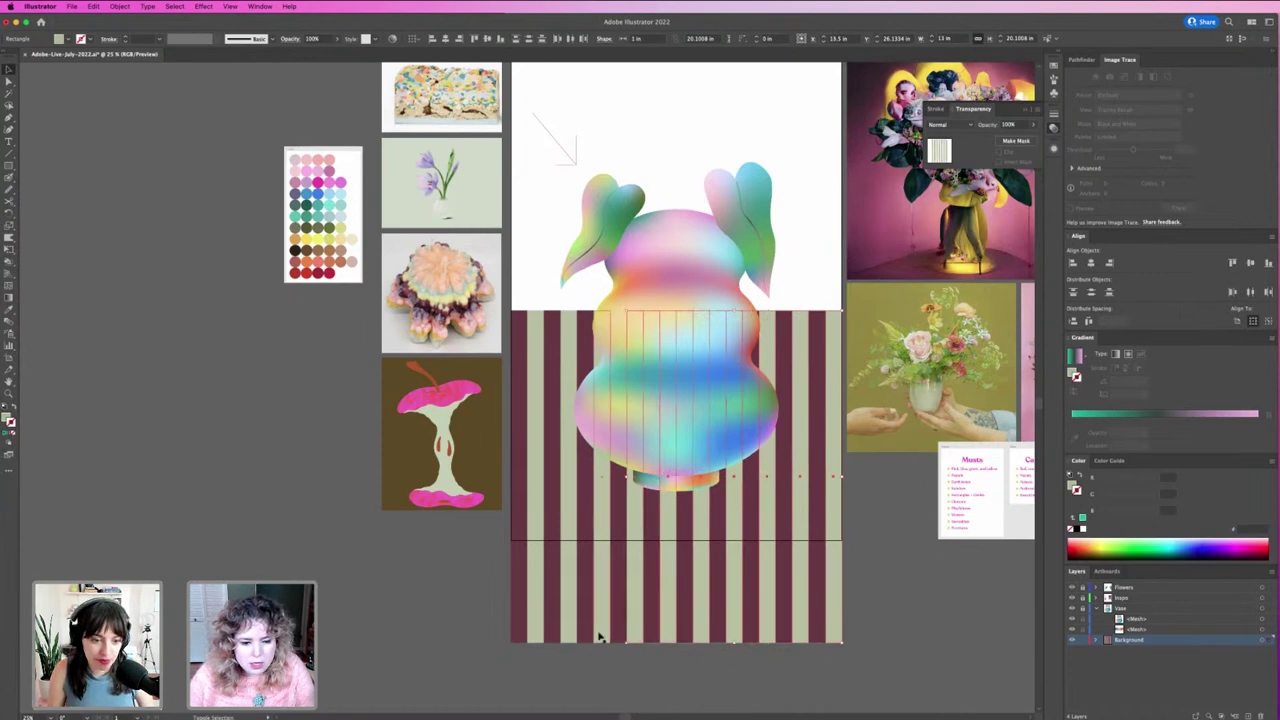
{"action": "left_click", "coordinate": [547, 630], "text": "shift"}
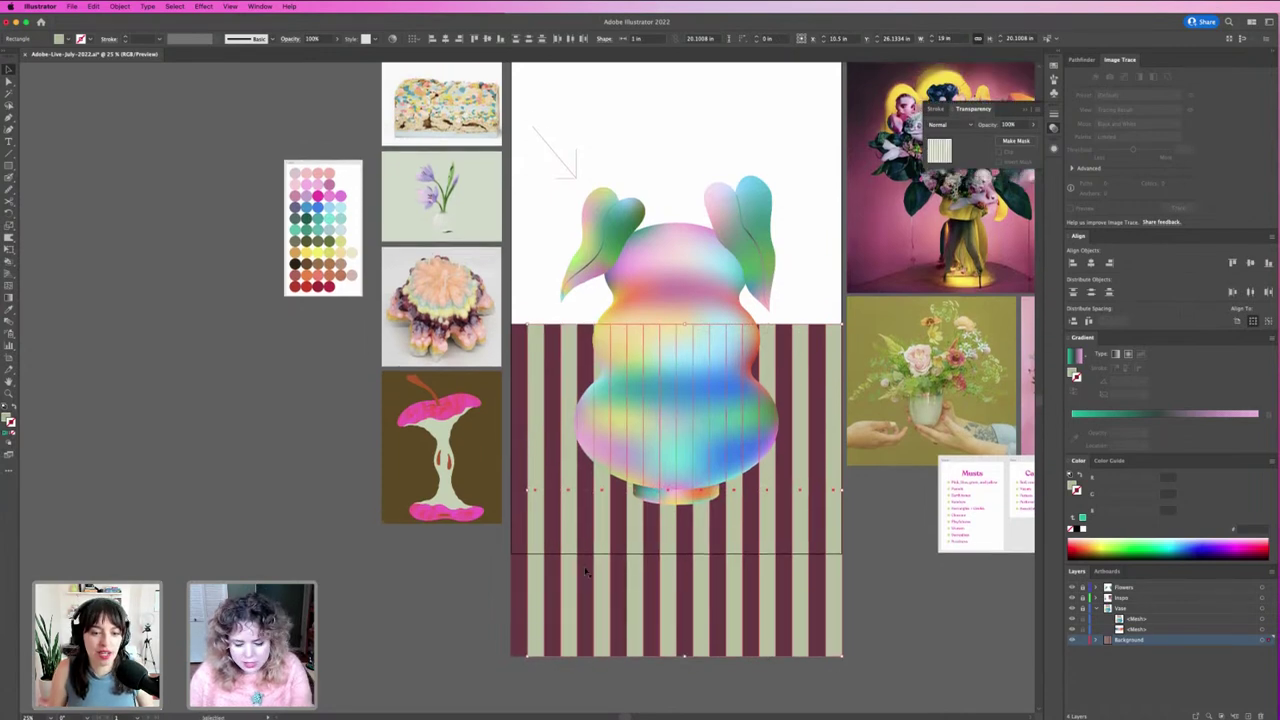
{"action": "scroll", "coordinate": [700, 480], "scroll_direction": "up", "scroll_amount": 1}
{"action": "scroll", "coordinate": [718, 453], "scroll_direction": "up", "scroll_amount": 1}
{"action": "scroll", "coordinate": [718, 453], "scroll_direction": "up", "scroll_amount": 2}
{"action": "scroll", "coordinate": [714, 443], "scroll_direction": "down", "scroll_amount": 3}
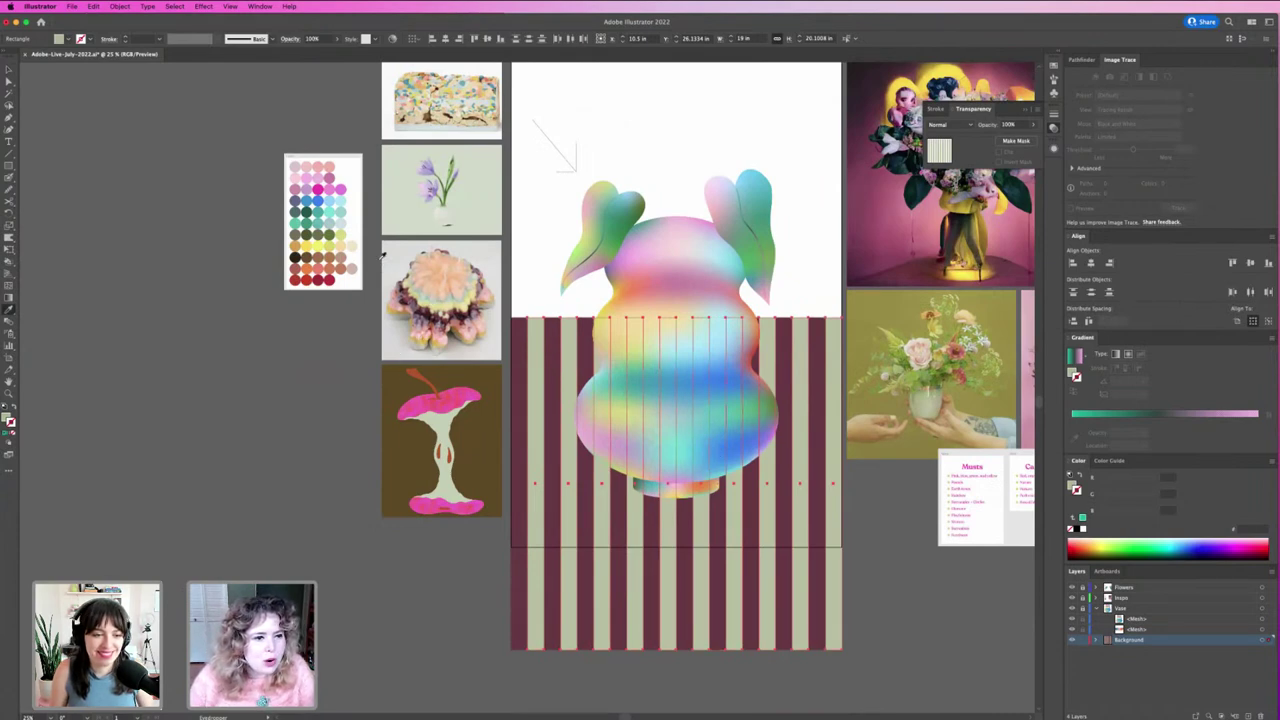
{"action": "left_click", "coordinate": [297, 208]}
{"action": "left_click", "coordinate": [457, 577]}
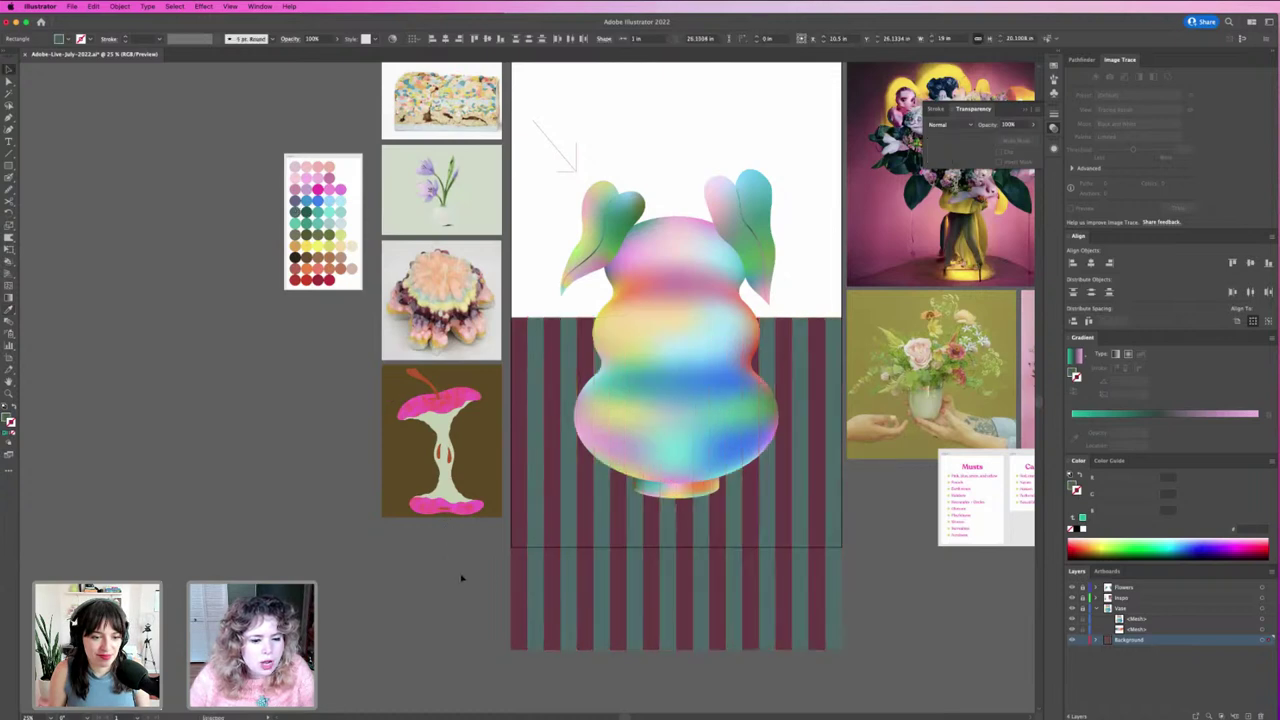
Step: Select the alternate maroon stripes and eyedropper palette colors until they are bright pink
{"action": "left_click", "coordinate": [520, 577]}
{"action": "left_click", "coordinate": [551, 586], "text": "shift"}
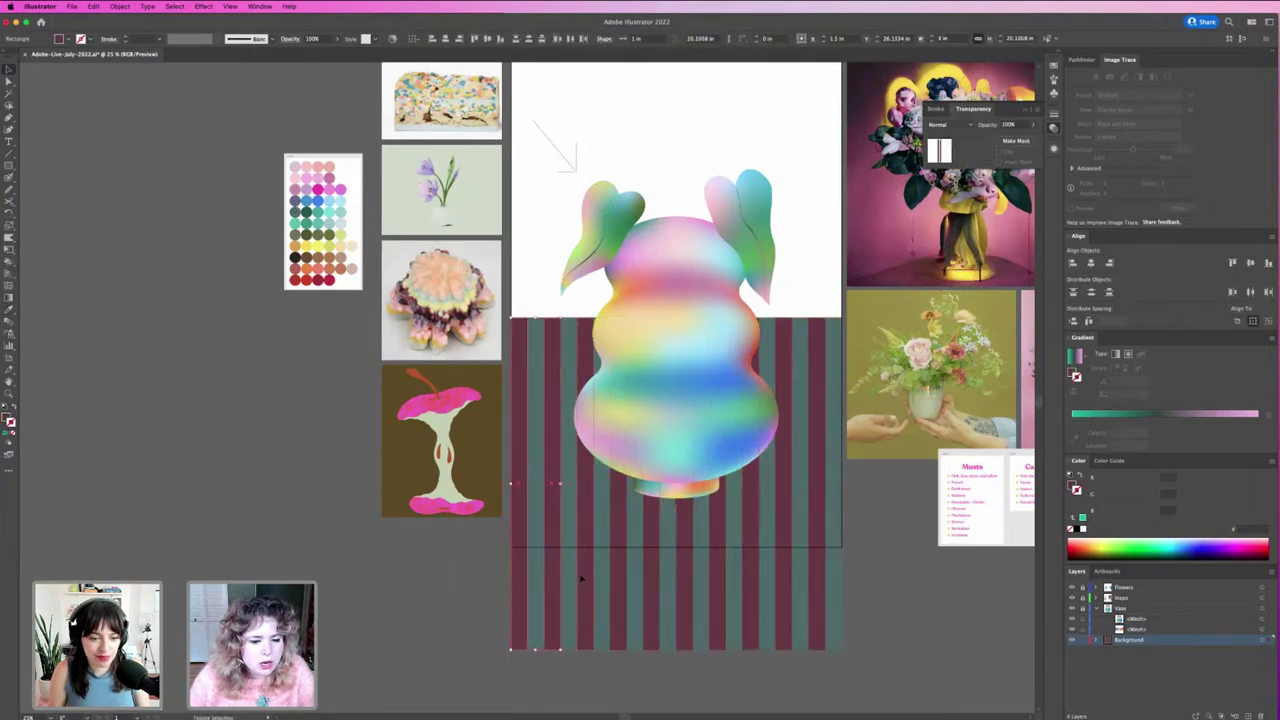
{"action": "left_click", "coordinate": [605, 574], "text": "shift"}
{"action": "left_click", "coordinate": [660, 572], "text": "shift"}
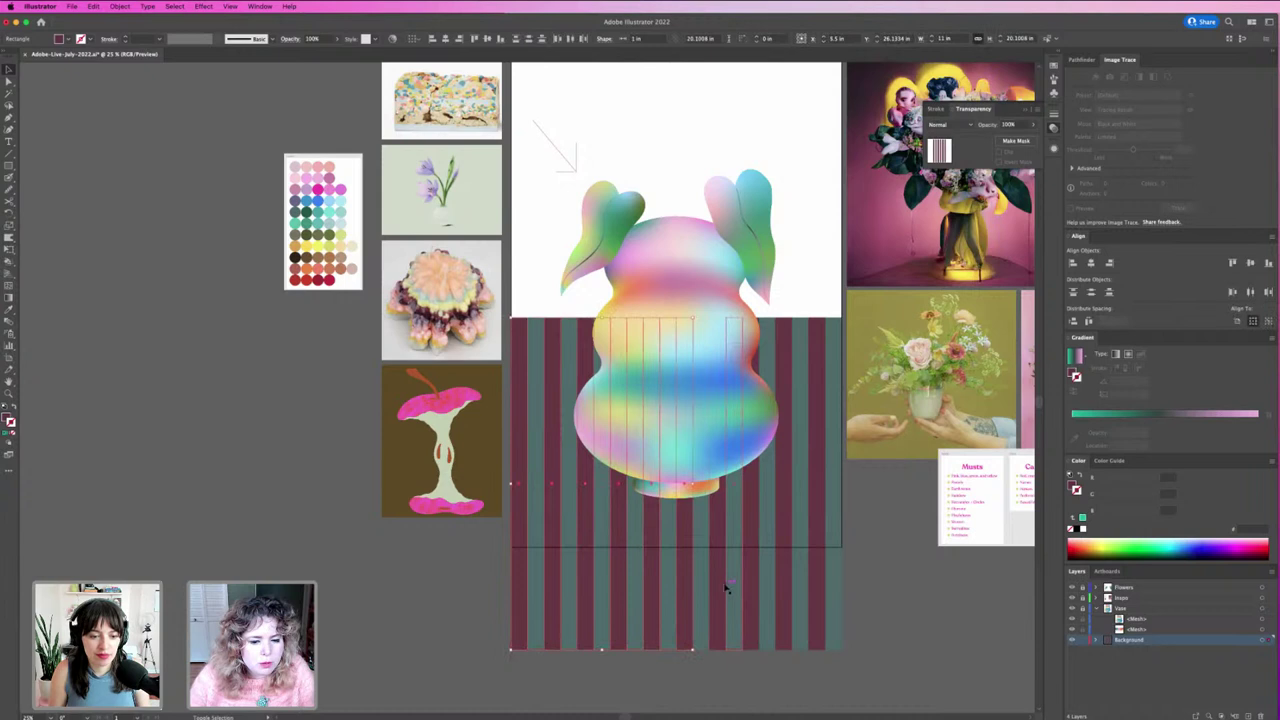
{"action": "left_click", "coordinate": [726, 588], "text": "shift"}
{"action": "left_click", "coordinate": [785, 591], "text": "shift"}
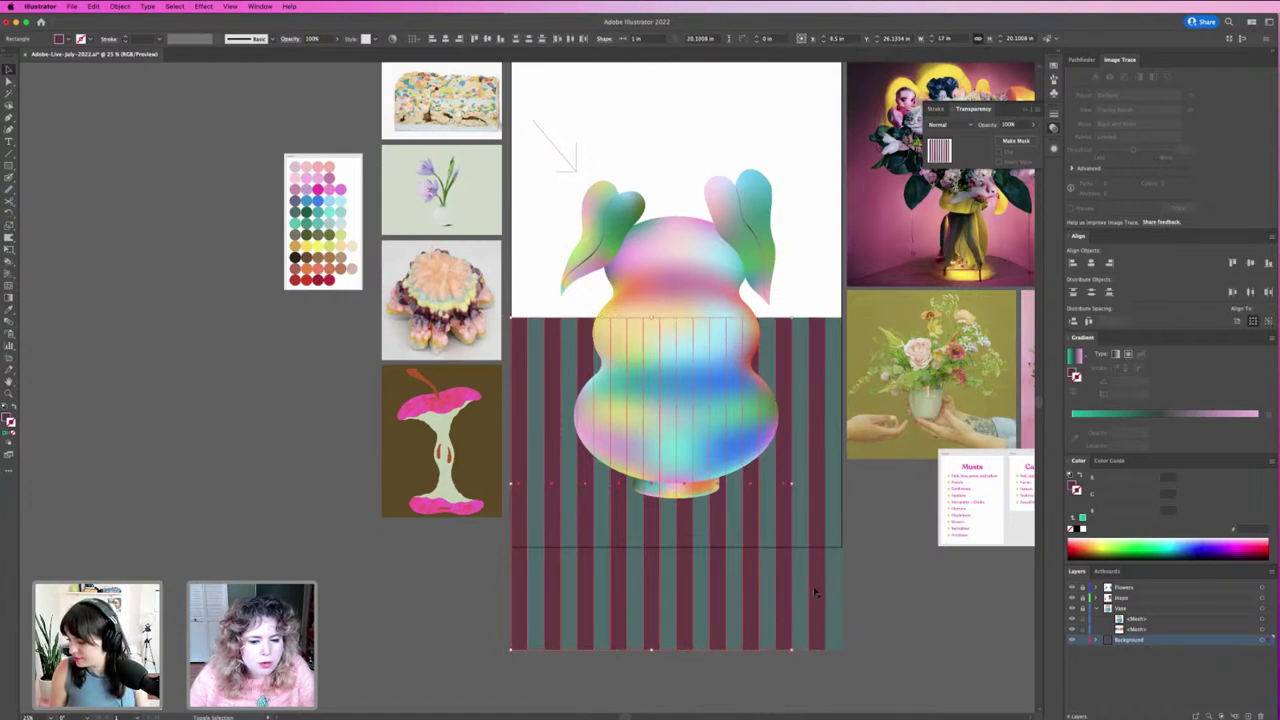
{"action": "key", "text": "i"}
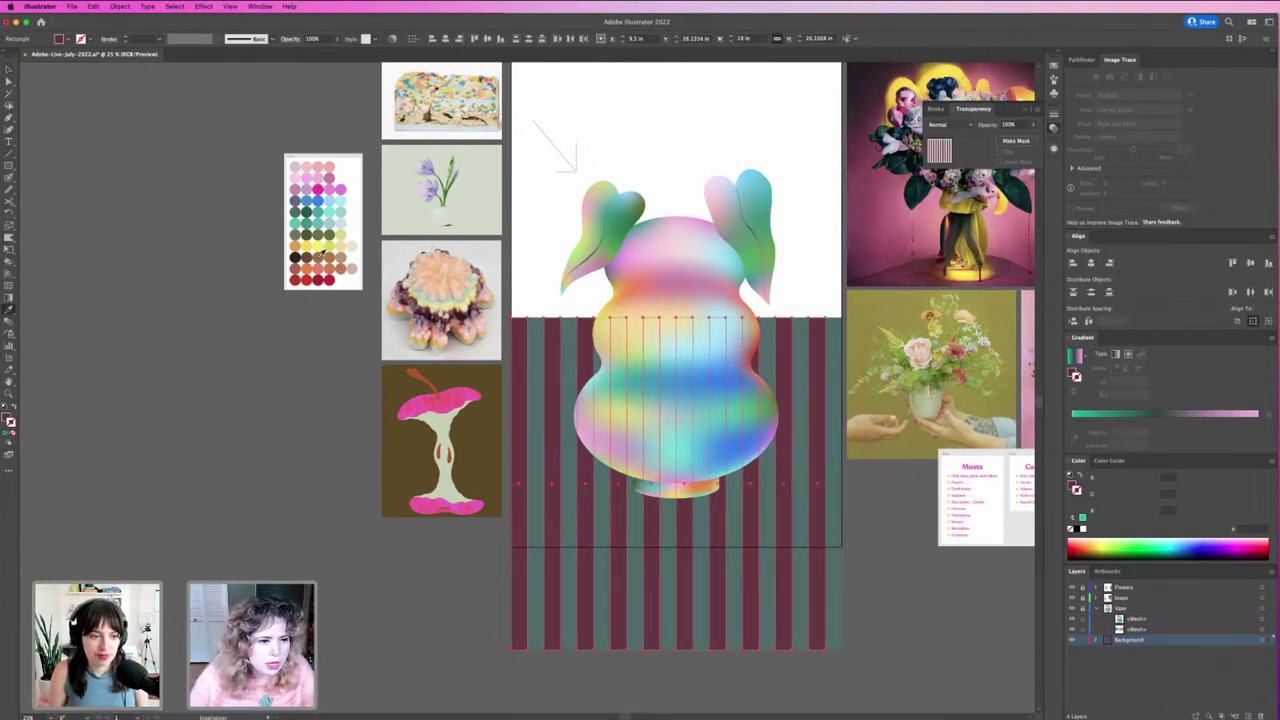
{"action": "left_click", "coordinate": [336, 255]}
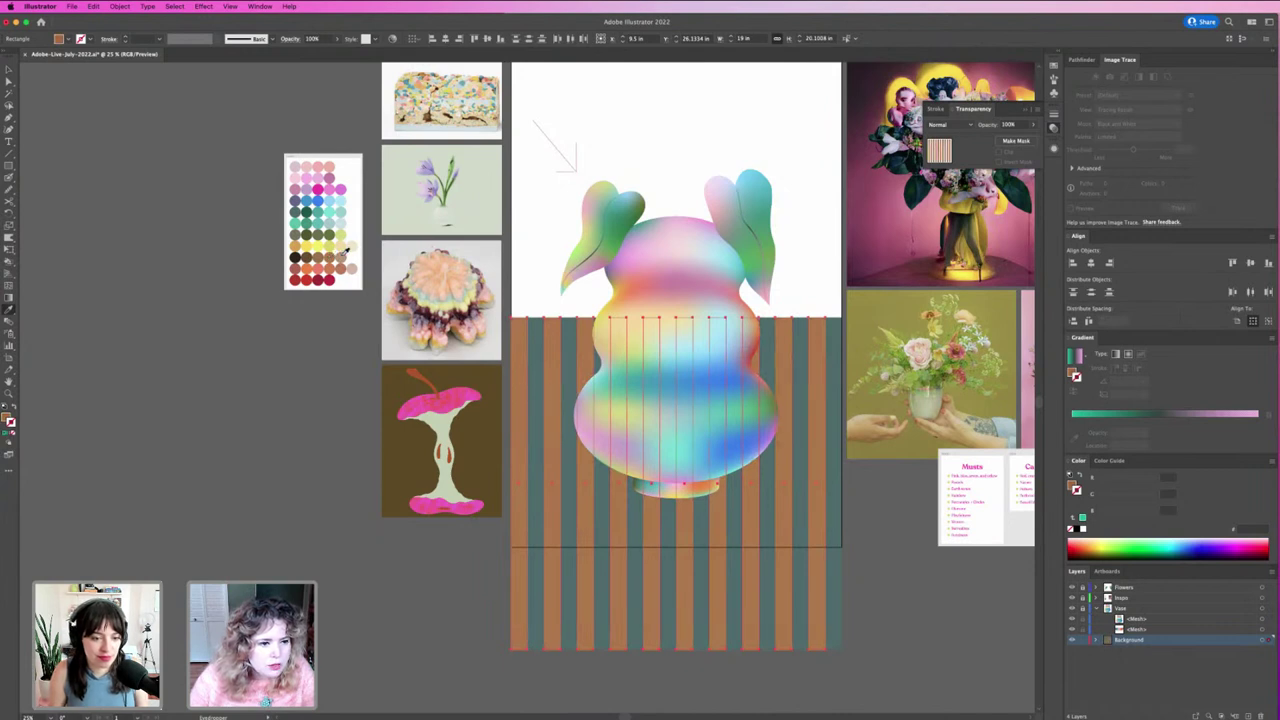
{"action": "left_click", "coordinate": [346, 250]}
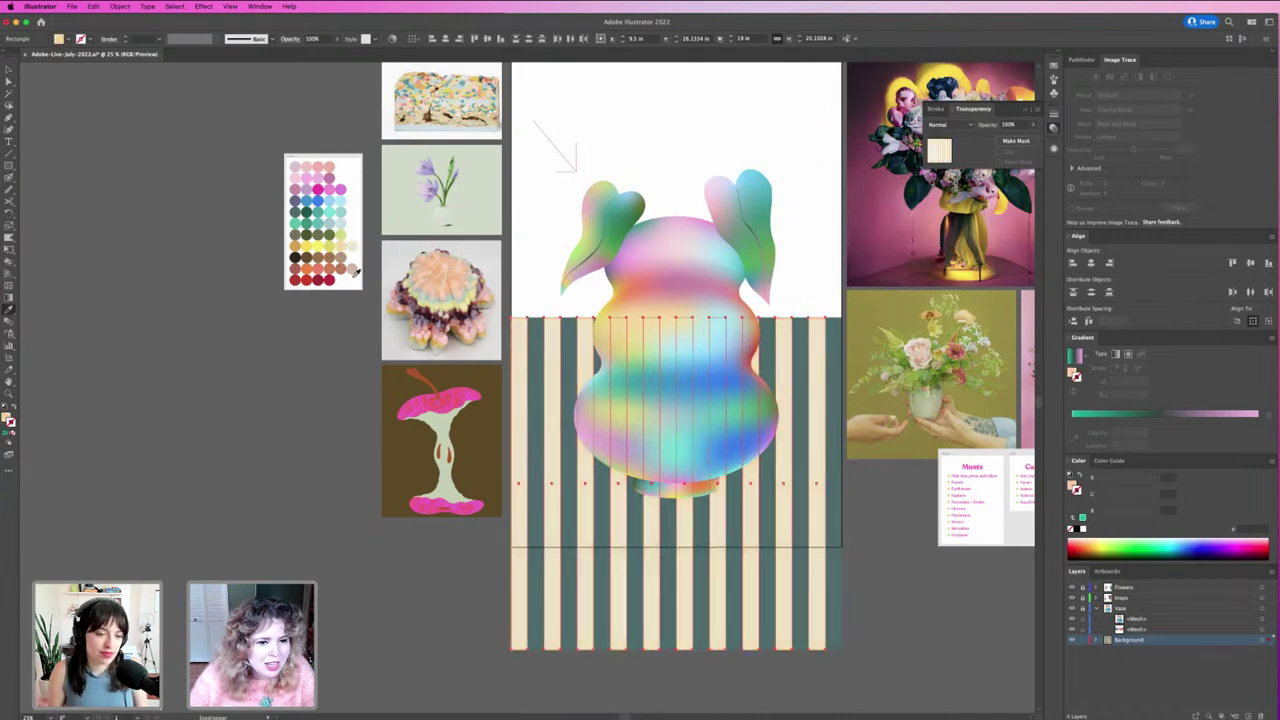
{"action": "left_click", "coordinate": [330, 216]}
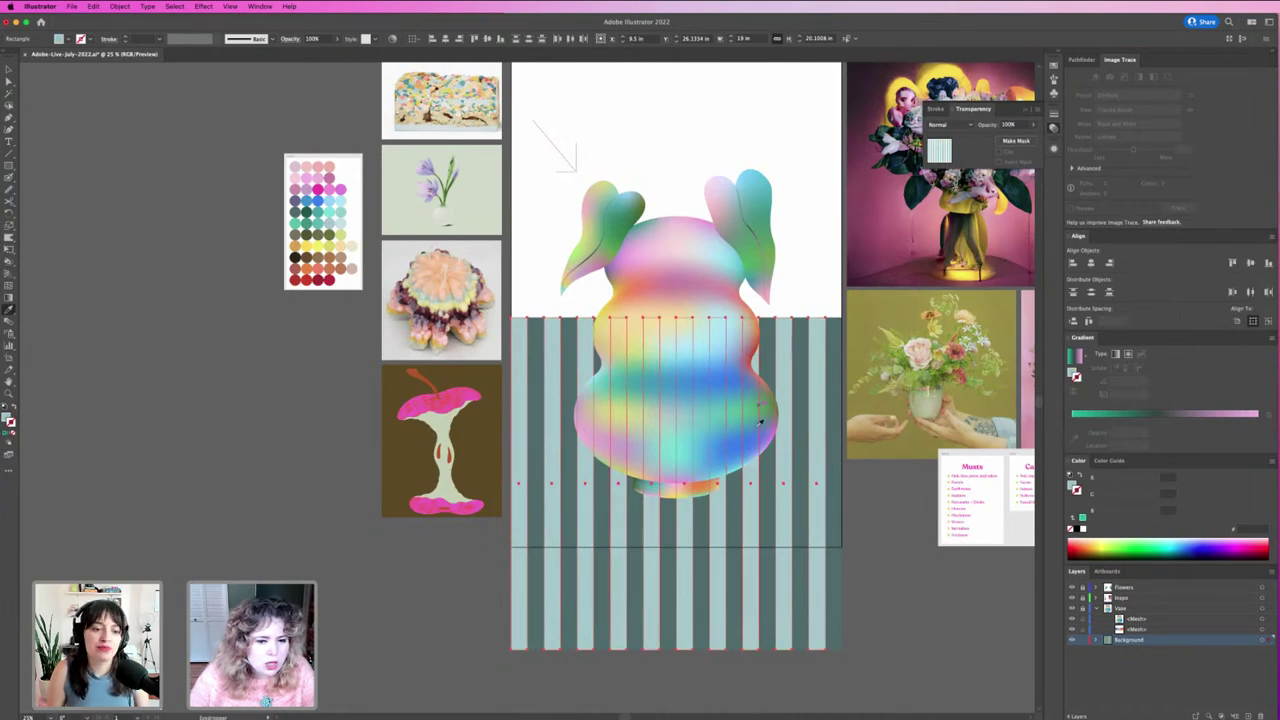
{"action": "left_click", "coordinate": [330, 163]}
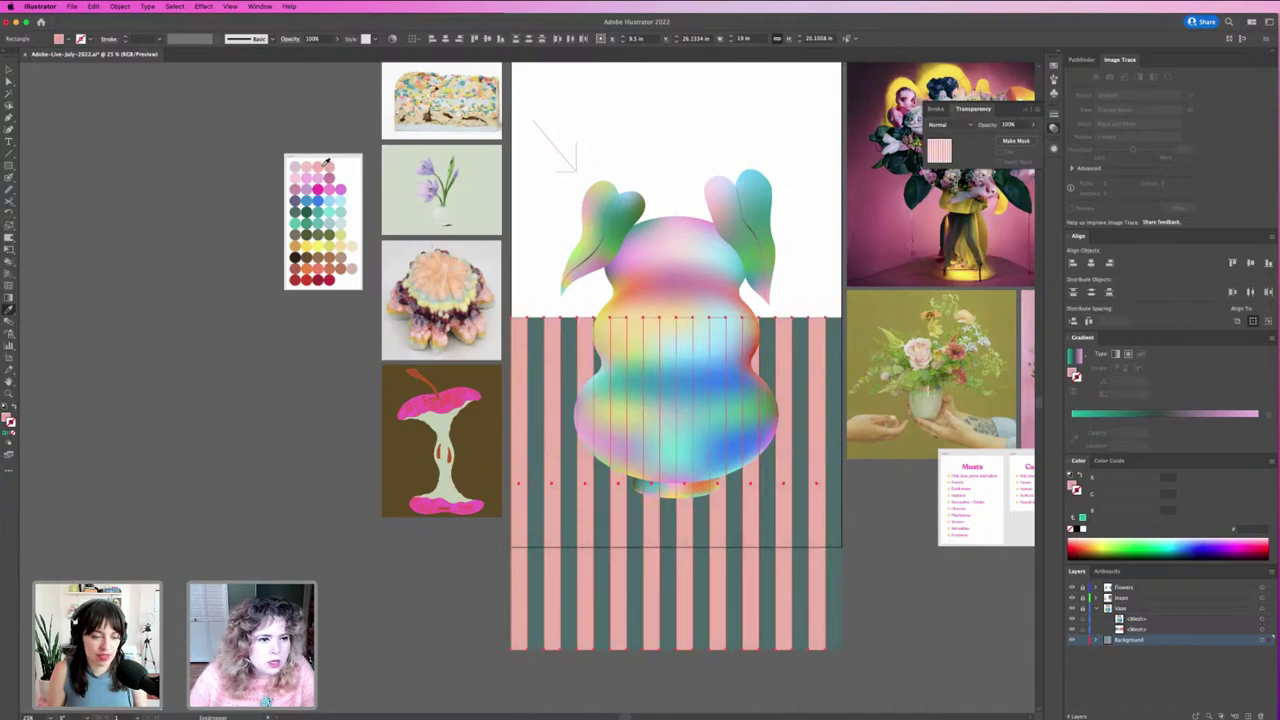
{"action": "left_click", "coordinate": [317, 189]}
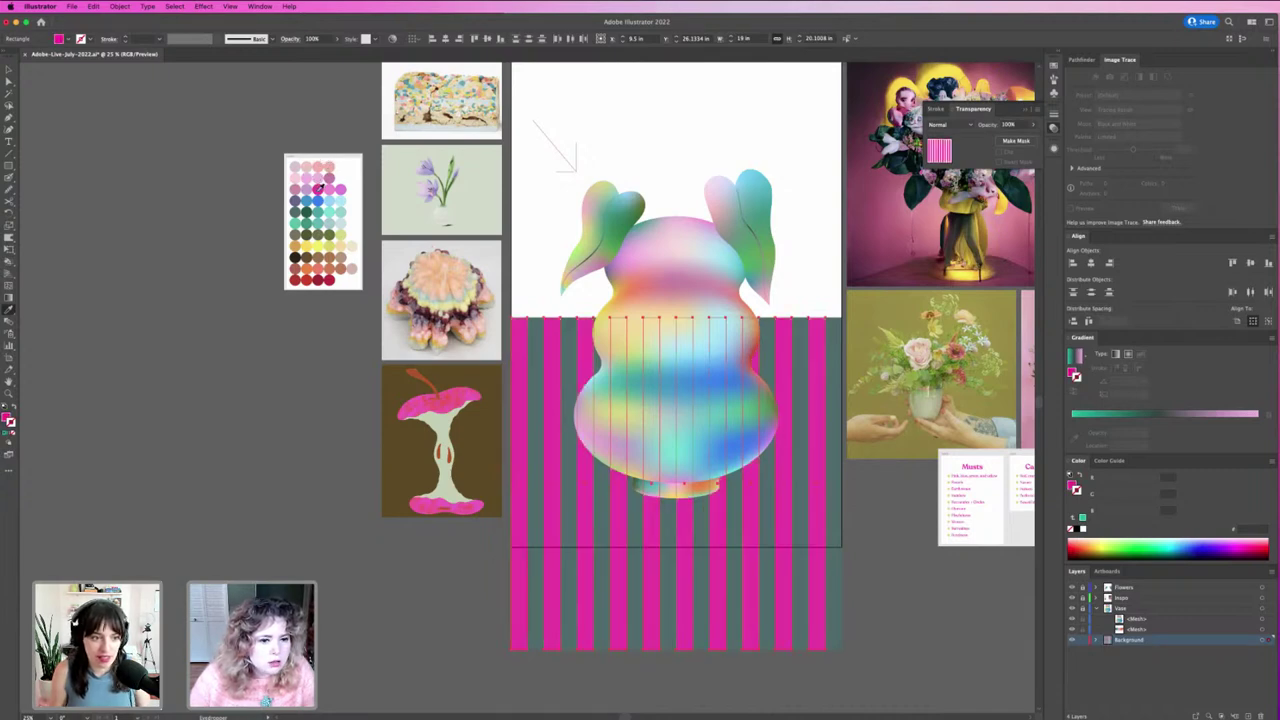
{"action": "left_click", "coordinate": [306, 177]}
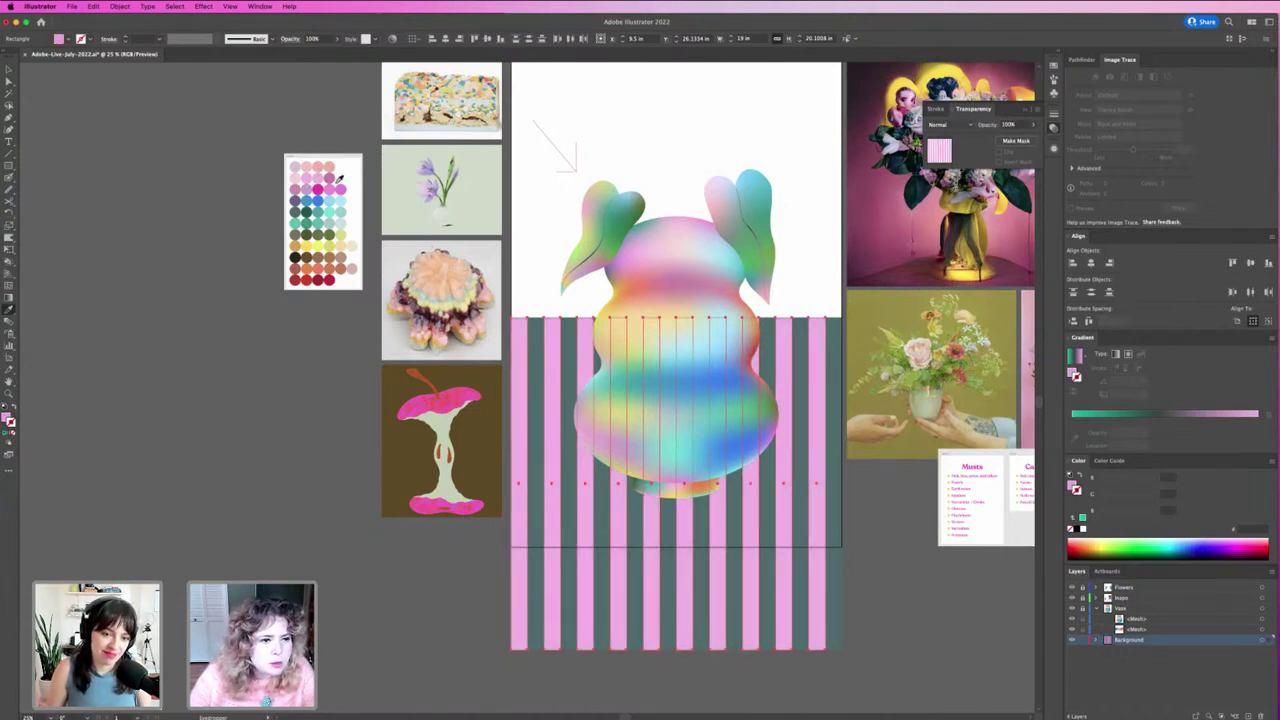
{"action": "left_click", "coordinate": [339, 188]}
Step: Move the whole striped background rectangle down and slightly right
{"action": "left_click", "coordinate": [480, 617]}
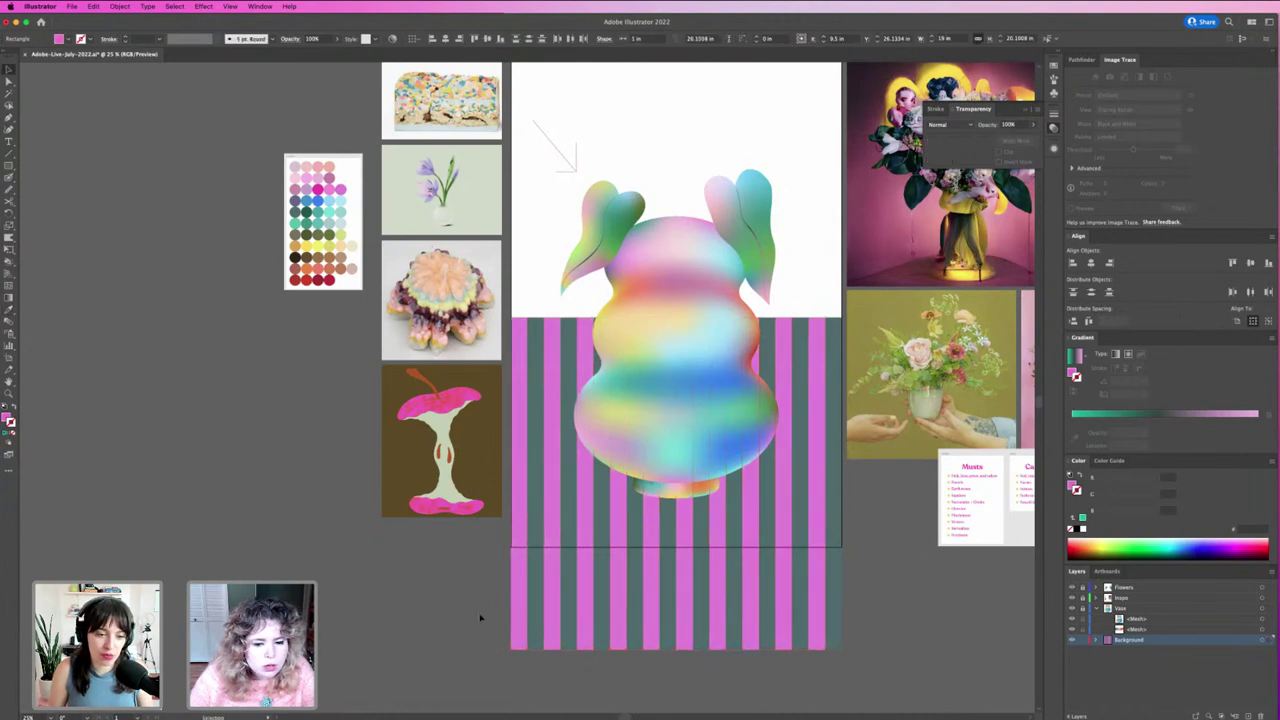
{"action": "scroll", "coordinate": [1033, 630], "scroll_direction": "right", "scroll_amount": 2}
{"action": "left_click", "coordinate": [772, 618]}
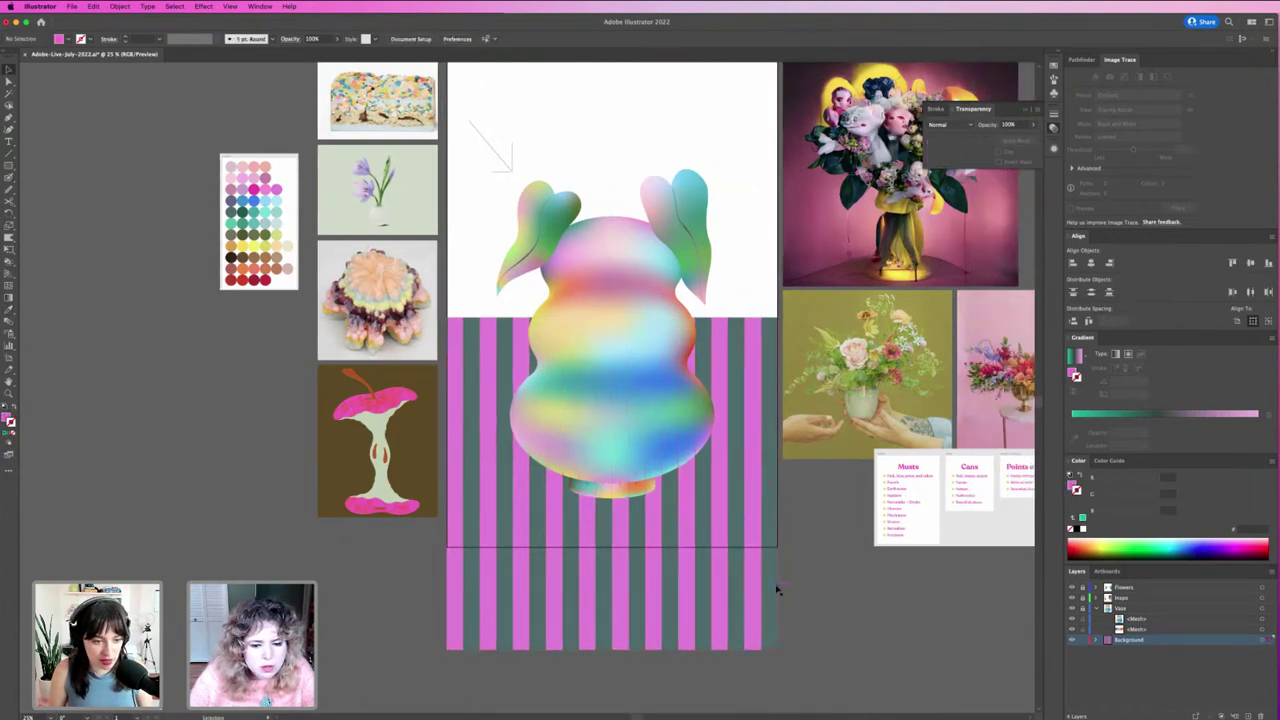
{"action": "mouse_move", "coordinate": [440, 568]}
{"action": "left_mouse_down"}
{"action": "mouse_move", "coordinate": [457, 581]}
{"action": "mouse_move", "coordinate": [445, 590]}
{"action": "left_mouse_up"}
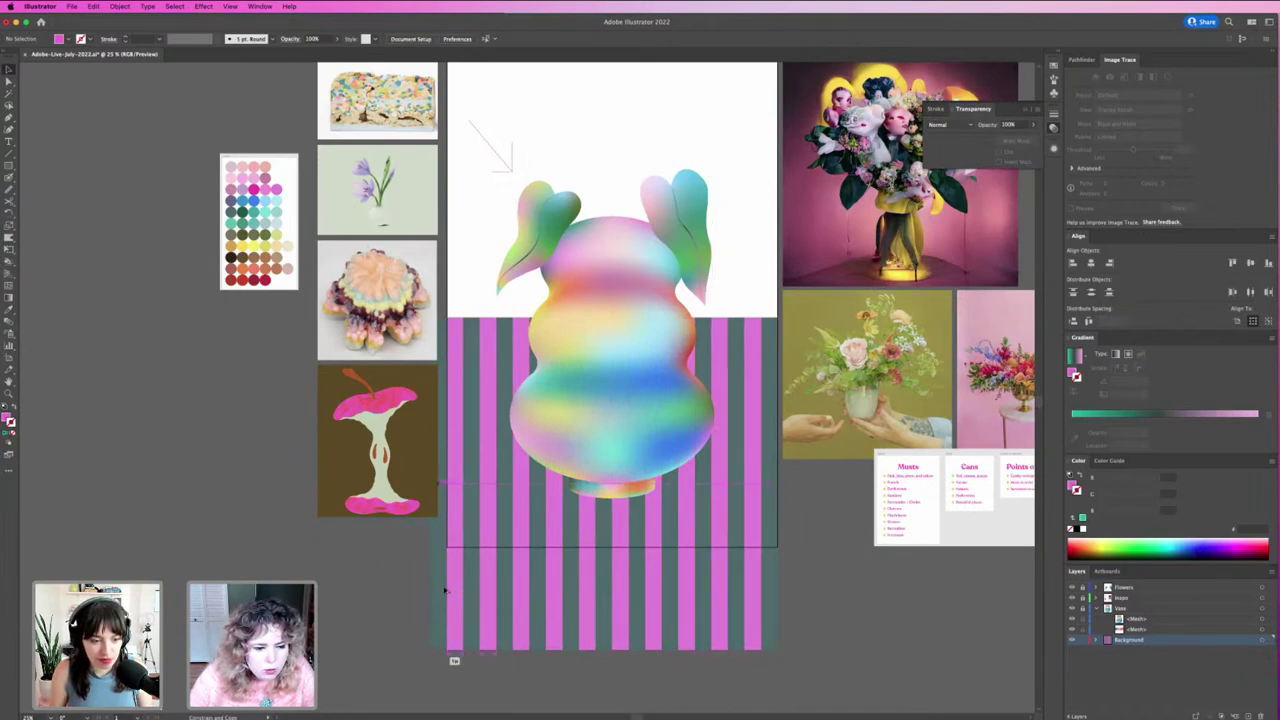
{"action": "left_click_drag", "start_coordinate": [642, 604], "coordinate": [653, 610]}
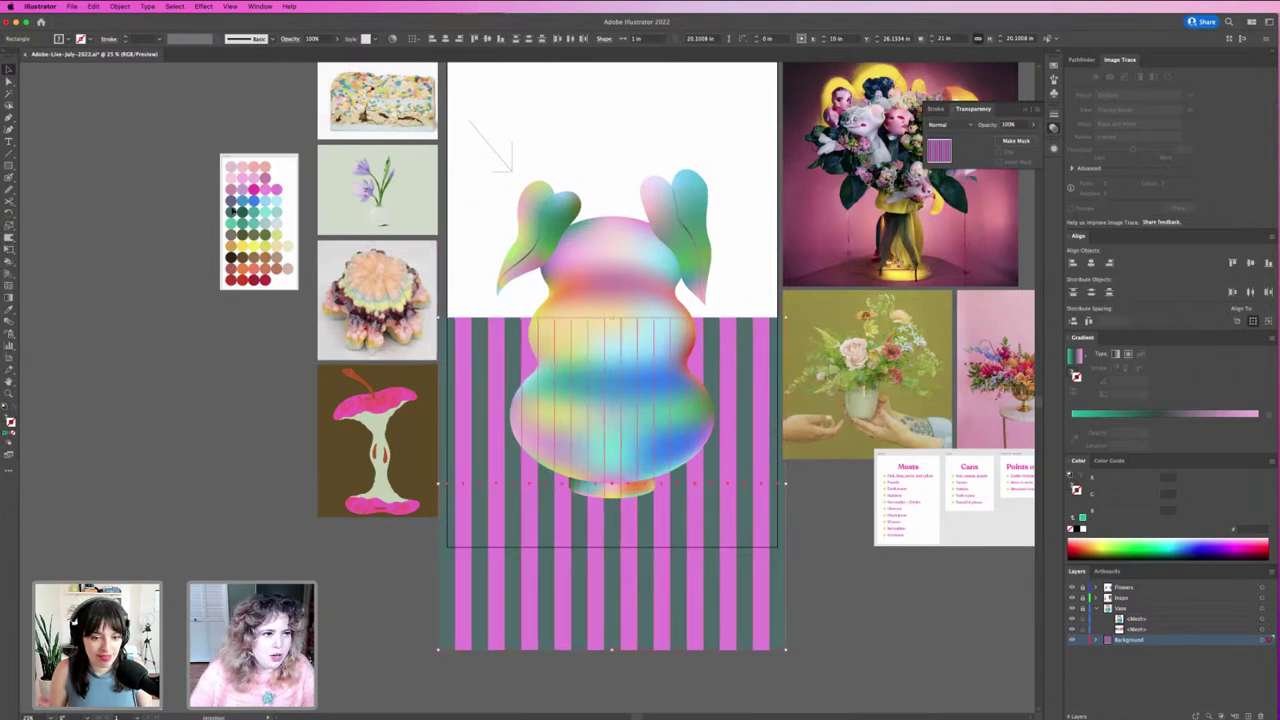
Step: Apply Envelope Distort > Make with Warp and preview the Wave and Flag styles
{"action": "left_click", "coordinate": [119, 6]}
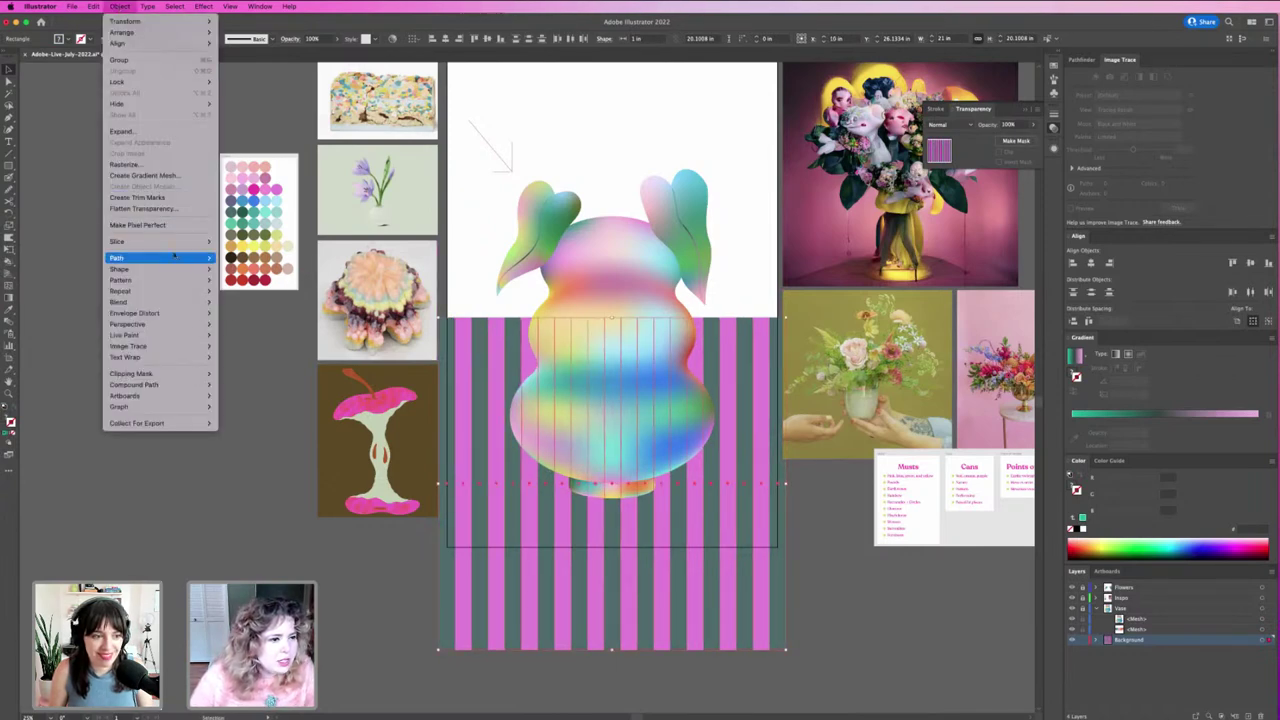
{"action": "mouse_move", "coordinate": [134, 313]}
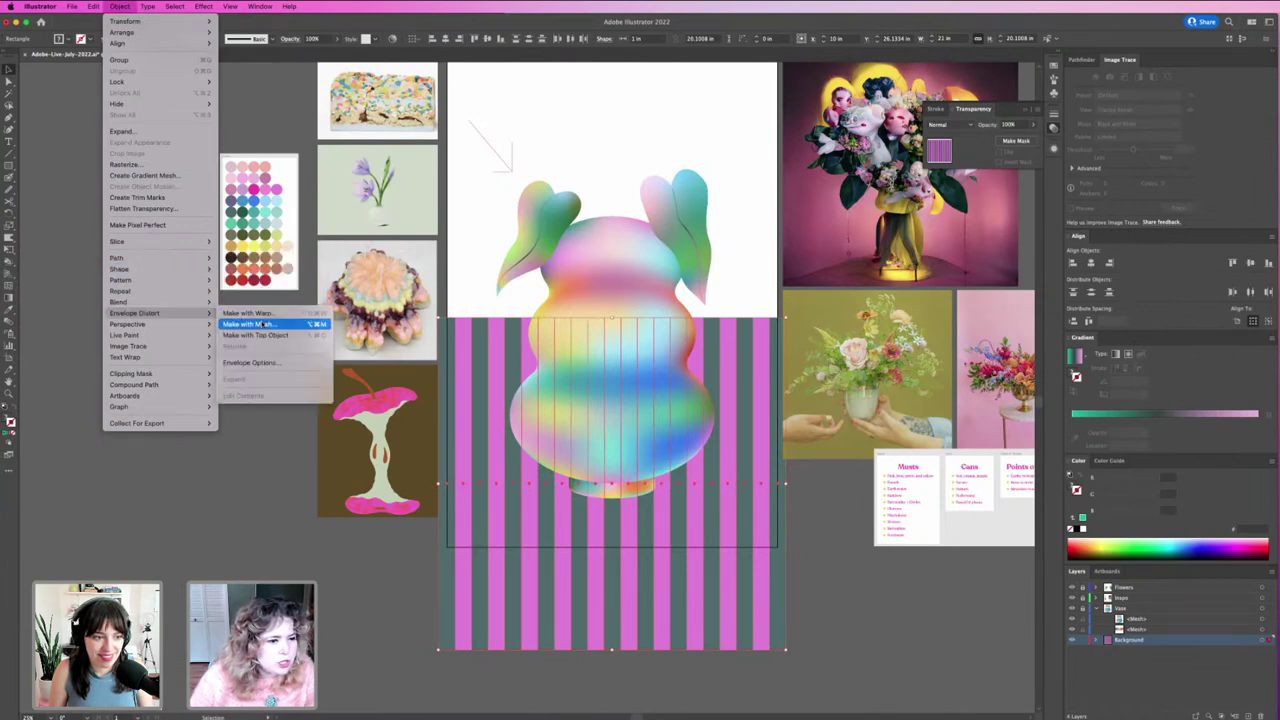
{"action": "left_click", "coordinate": [279, 316]}
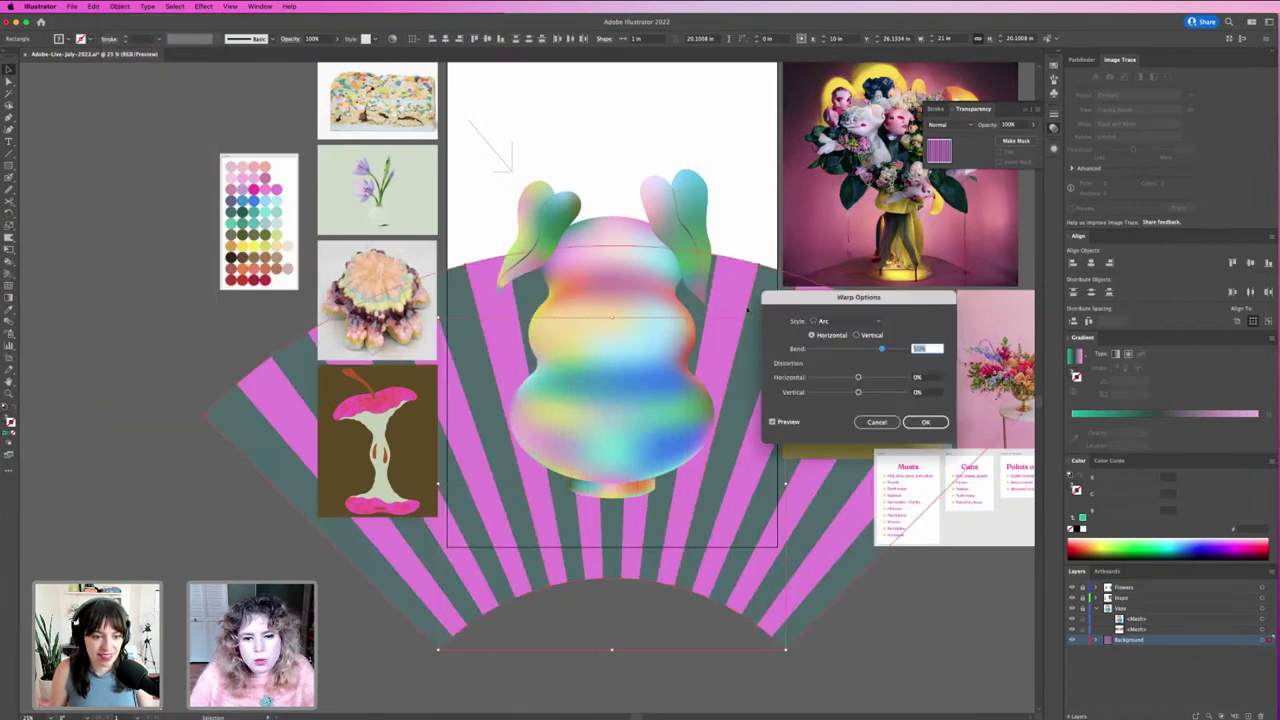
{"action": "left_click_drag", "start_coordinate": [825, 297], "coordinate": [849, 100]}
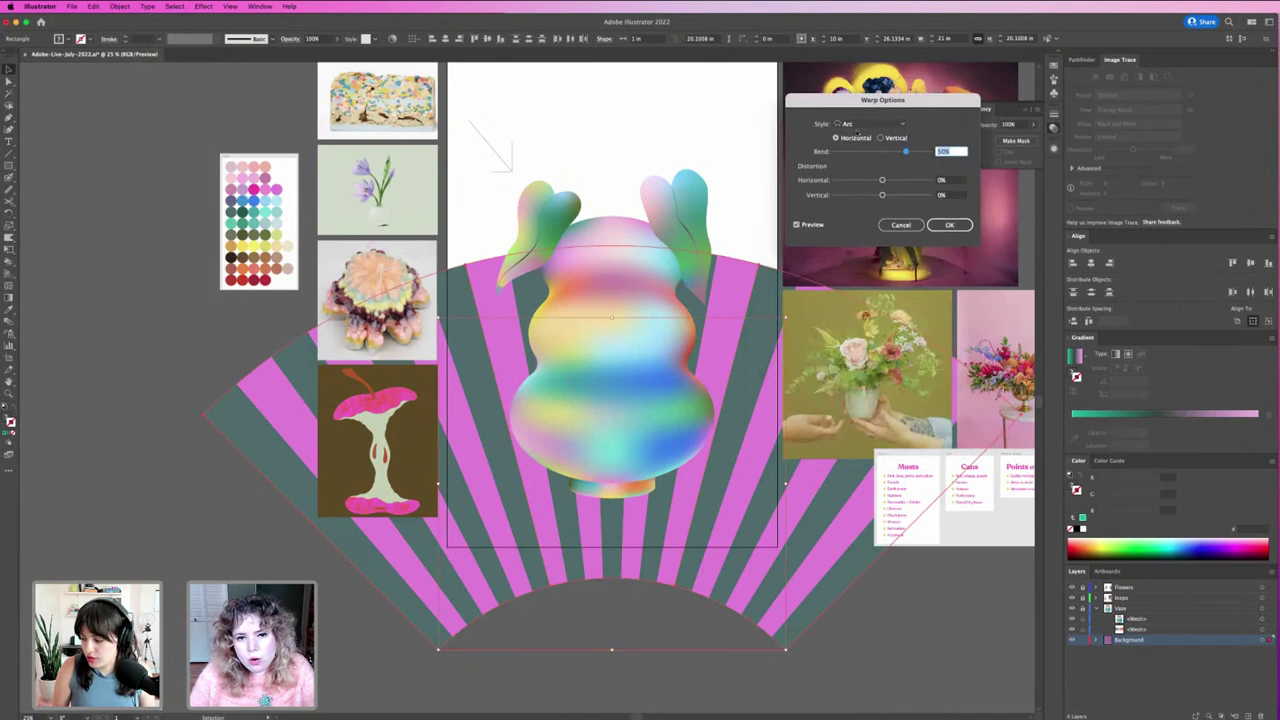
{"action": "left_click", "coordinate": [870, 123]}
{"action": "left_click", "coordinate": [858, 228]}
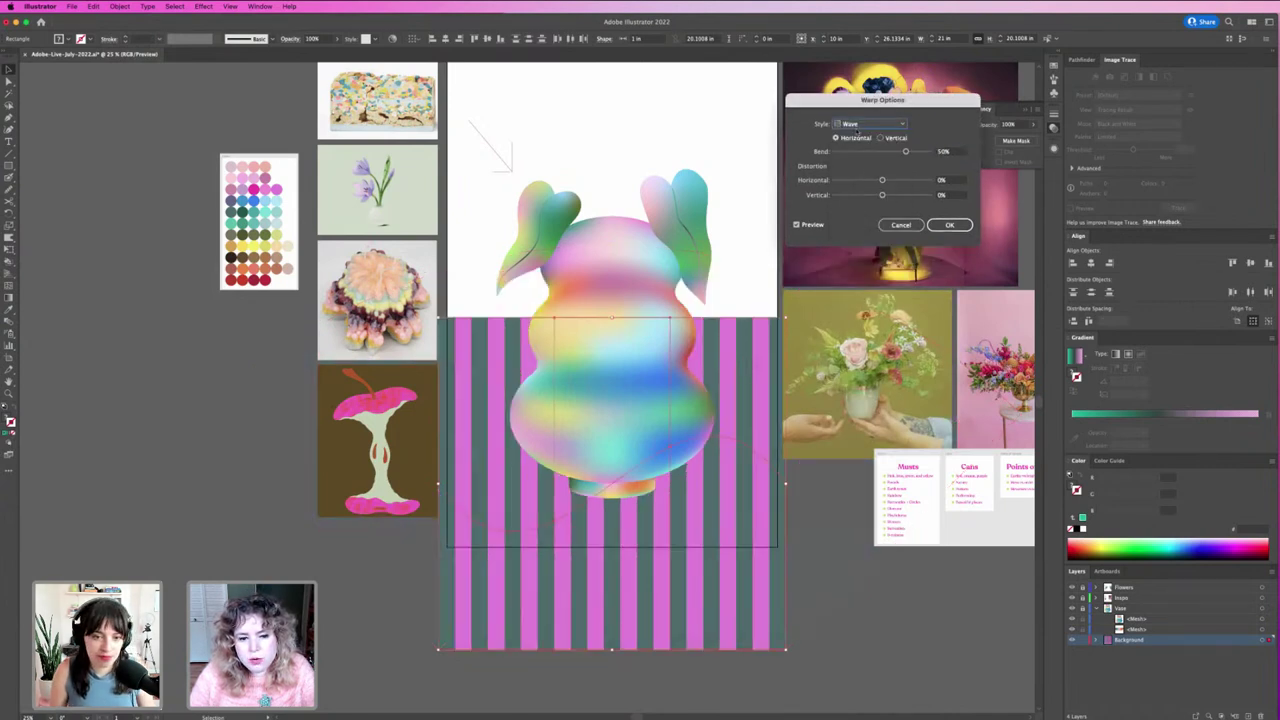
{"action": "left_click", "coordinate": [858, 124]}
{"action": "left_click", "coordinate": [857, 216]}
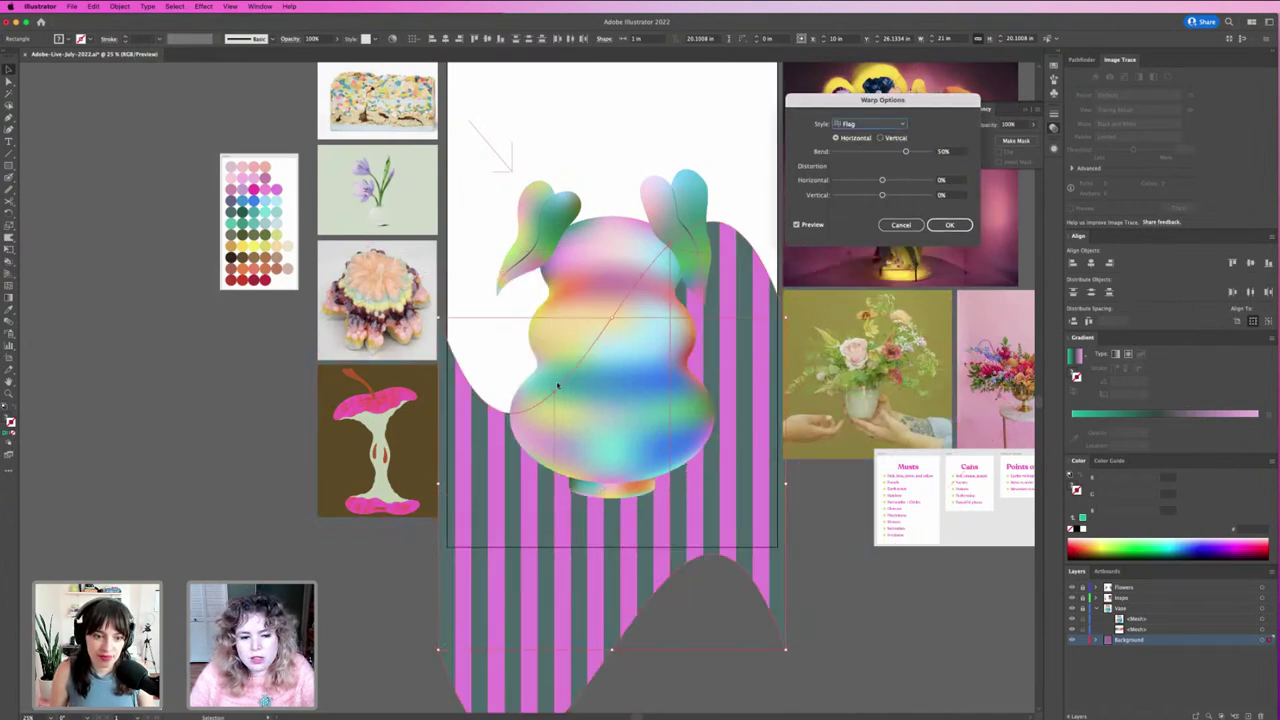
Step: Compare Arc Lower, Bulge and Inflate, then use Arc with 0% bend and increased vertical distortion
{"action": "left_click", "coordinate": [872, 123]}
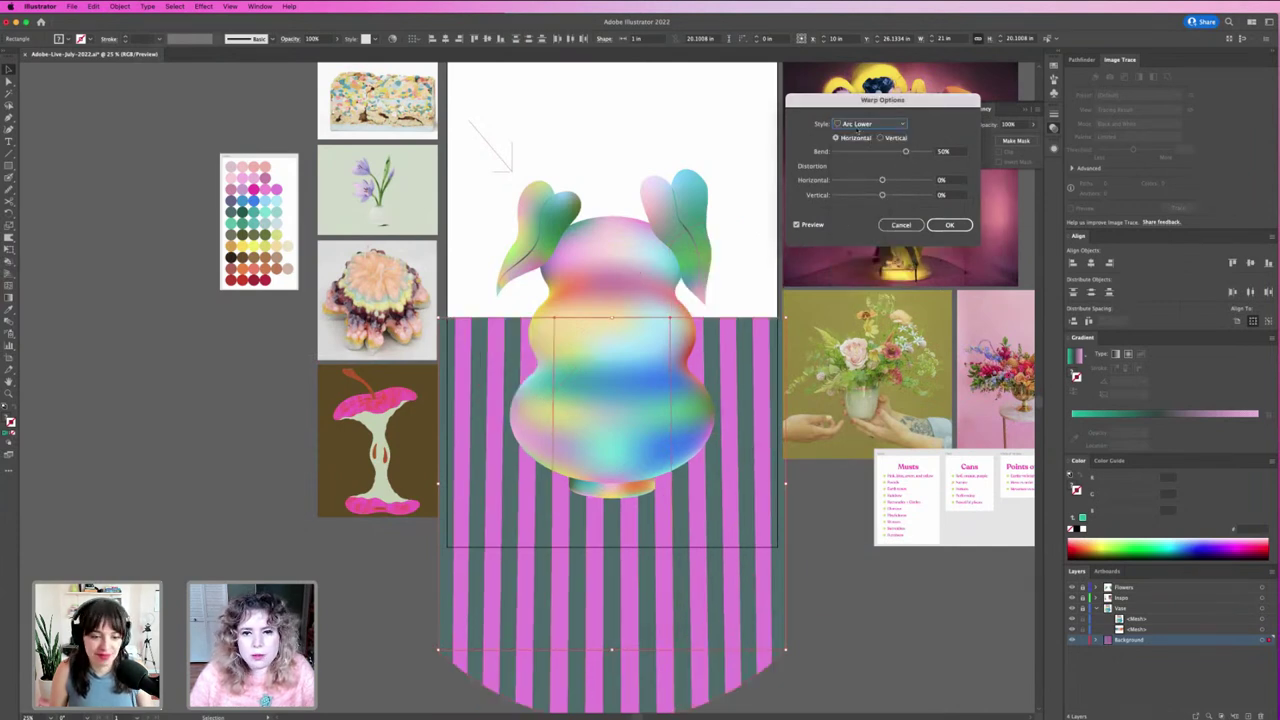
{"action": "left_click", "coordinate": [870, 123]}
{"action": "left_click", "coordinate": [869, 181]}
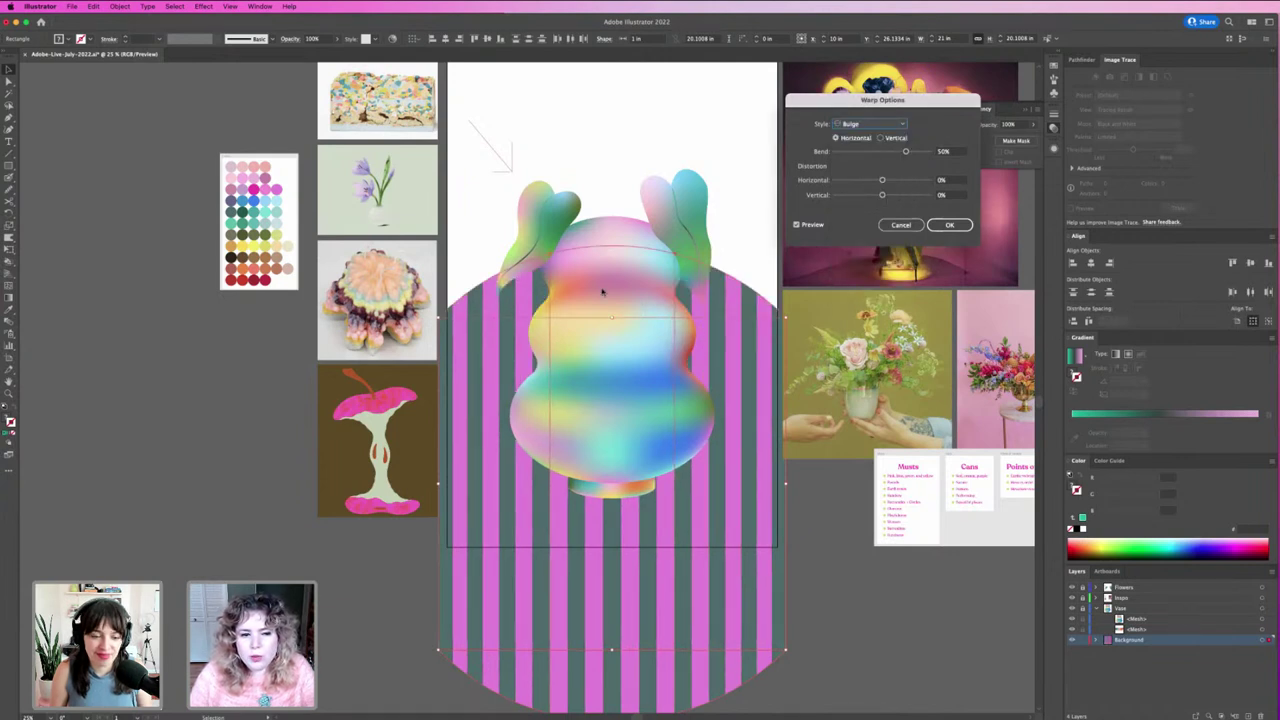
{"action": "left_click", "coordinate": [868, 123]}
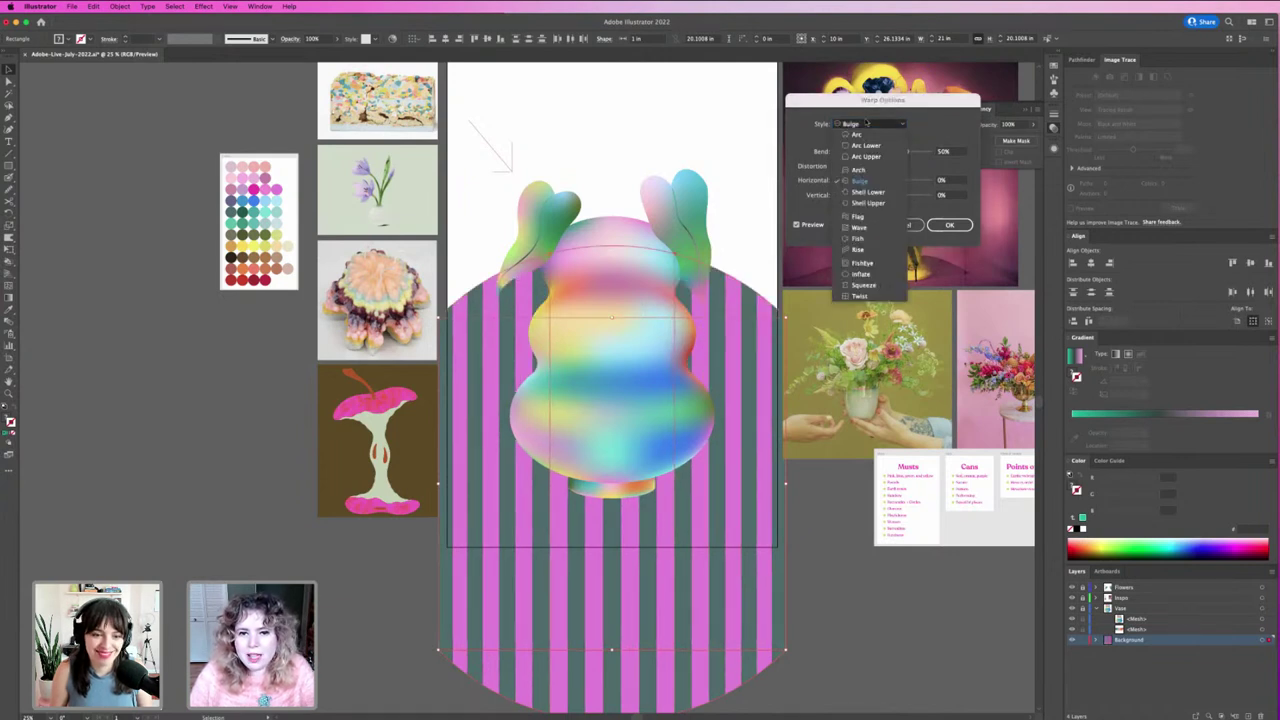
{"action": "left_click", "coordinate": [862, 273]}
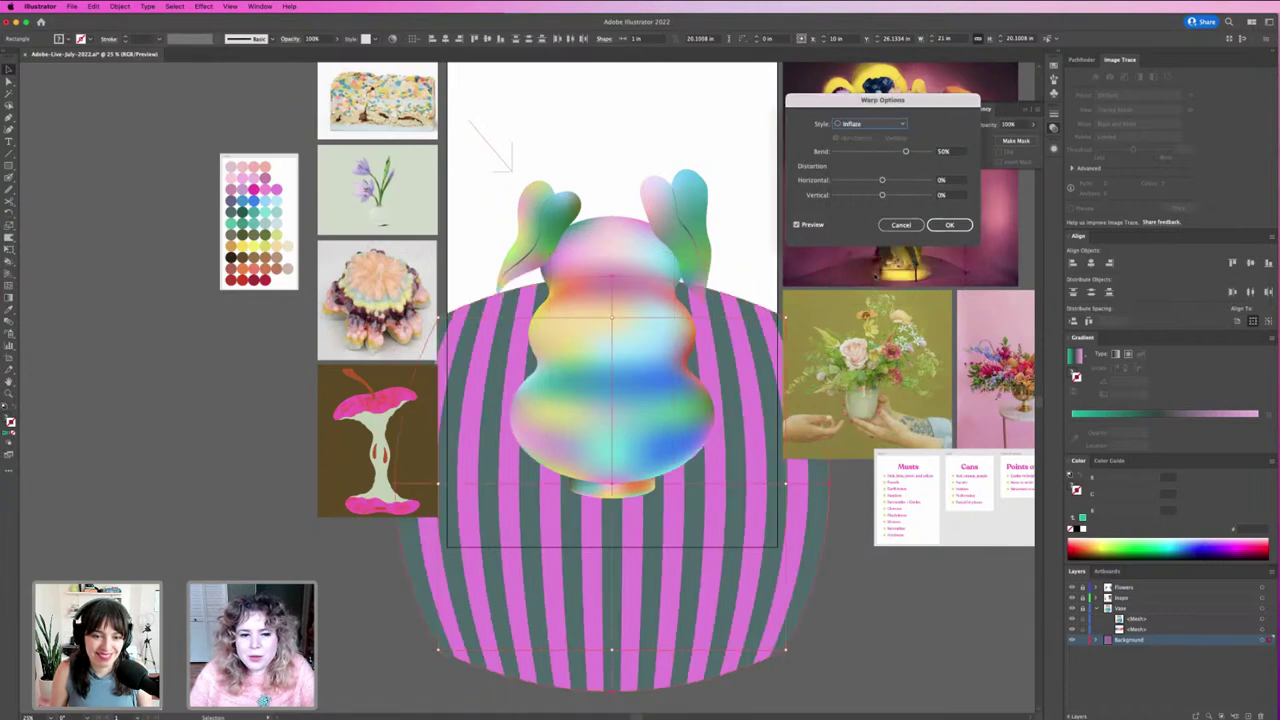
{"action": "left_click", "coordinate": [856, 124]}
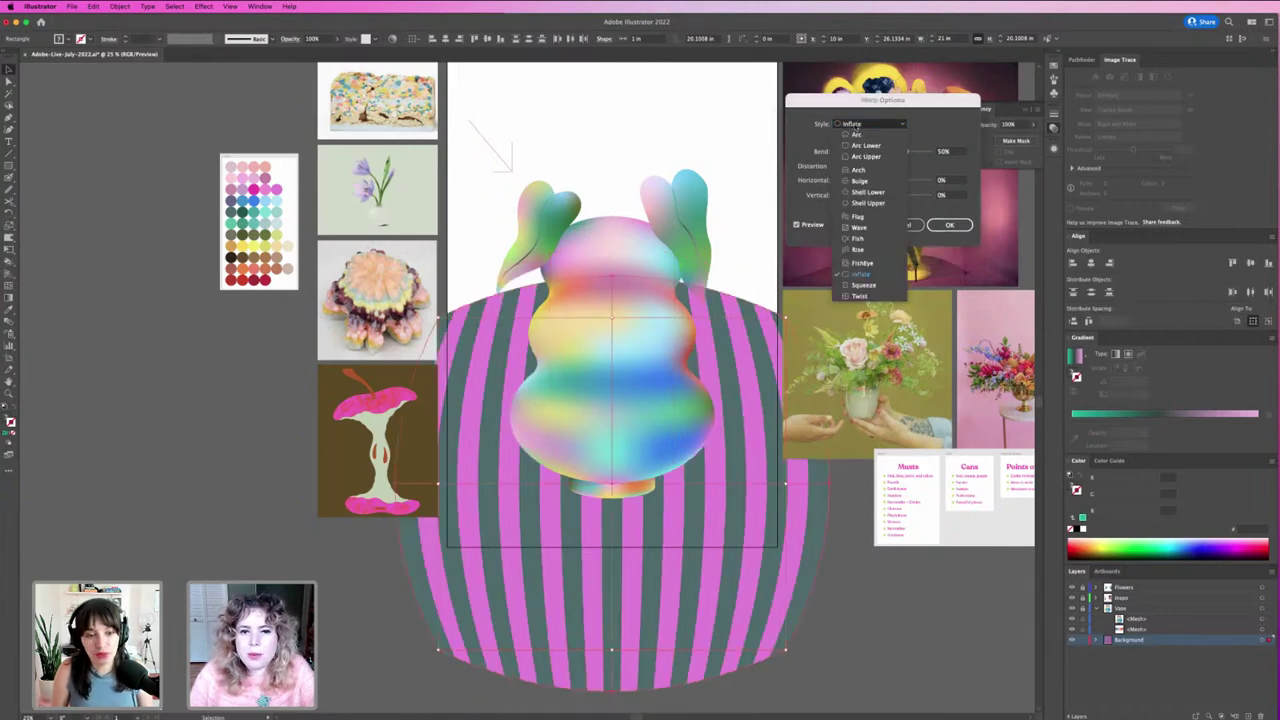
{"action": "left_click", "coordinate": [886, 134]}
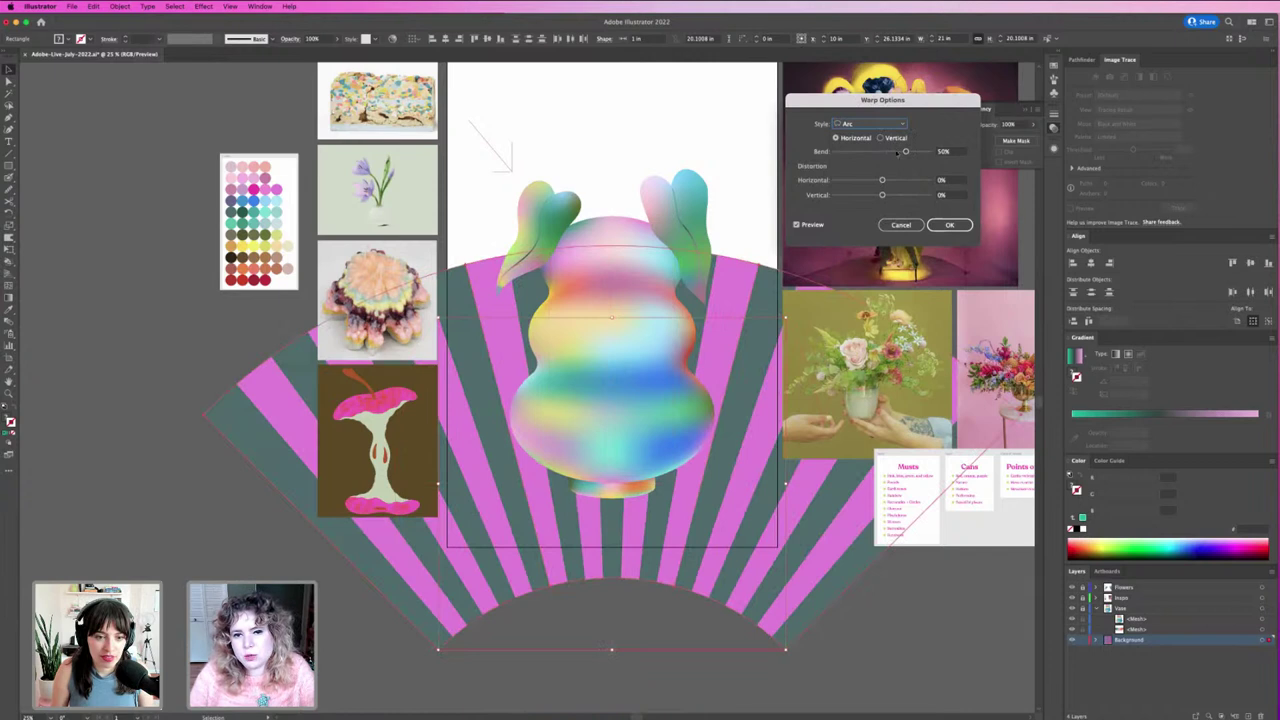
{"action": "left_click", "coordinate": [882, 151]}
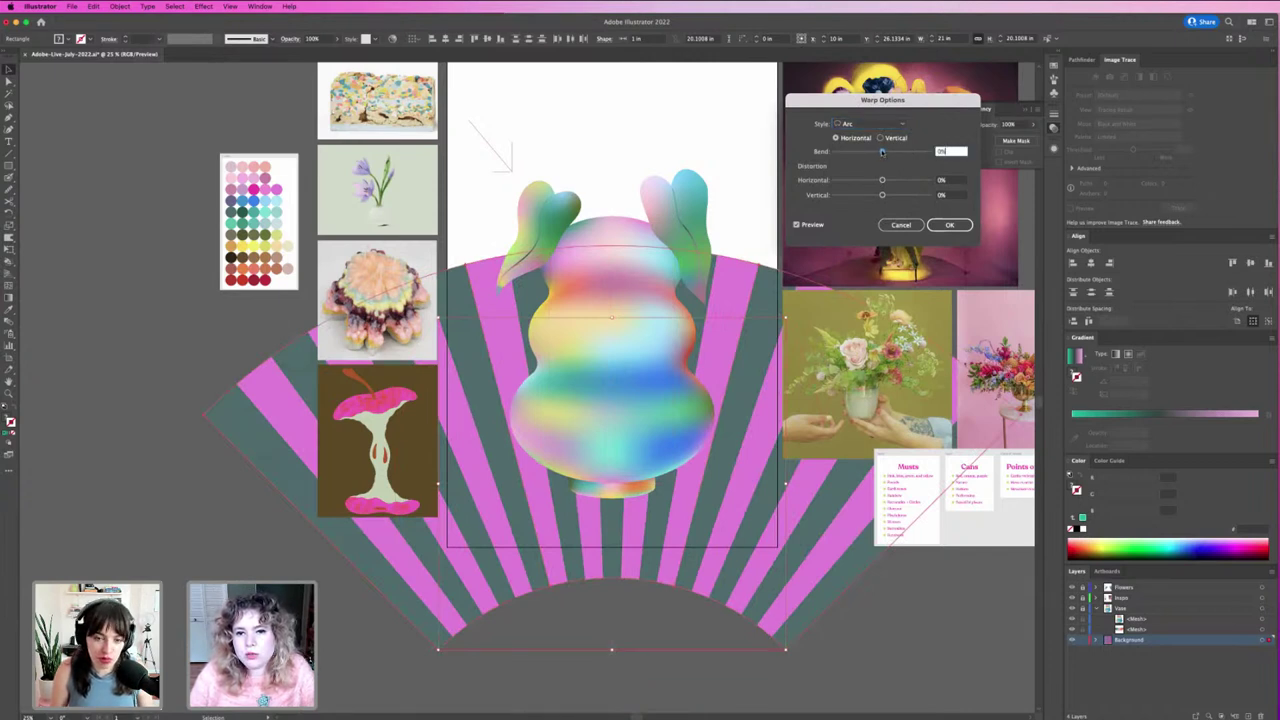
{"action": "left_click_drag", "start_coordinate": [883, 196], "coordinate": [922, 195]}
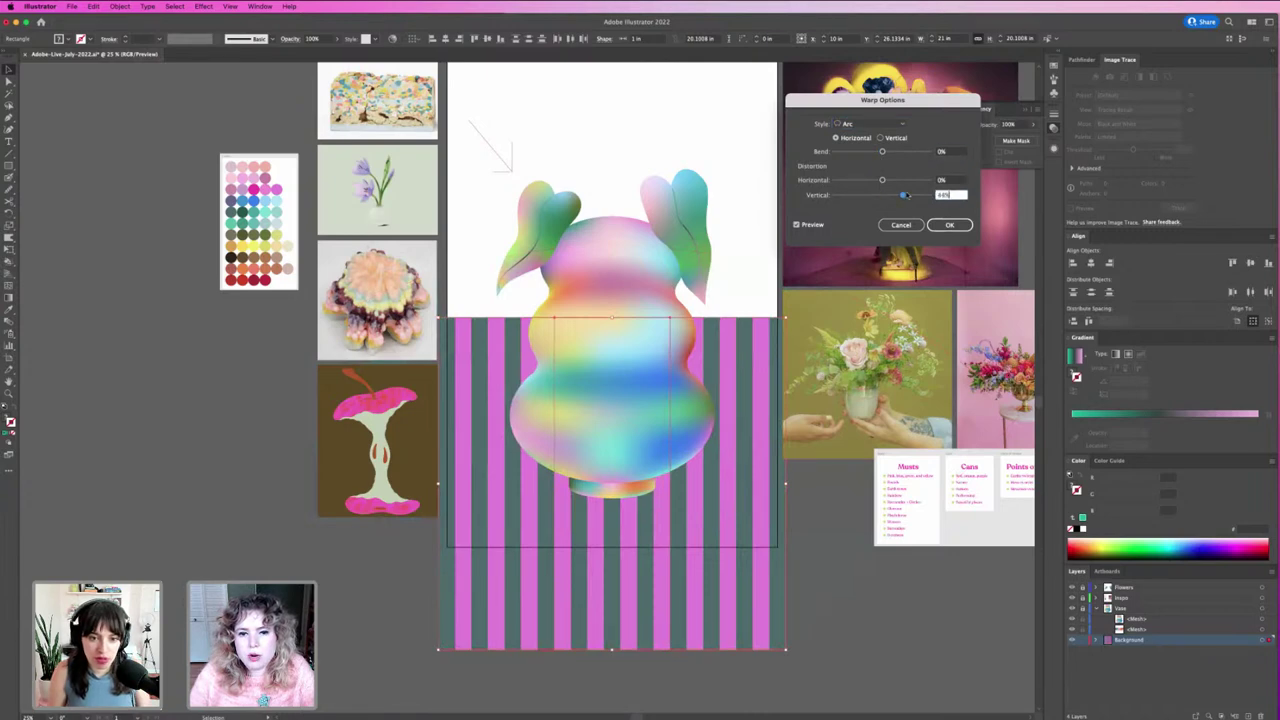
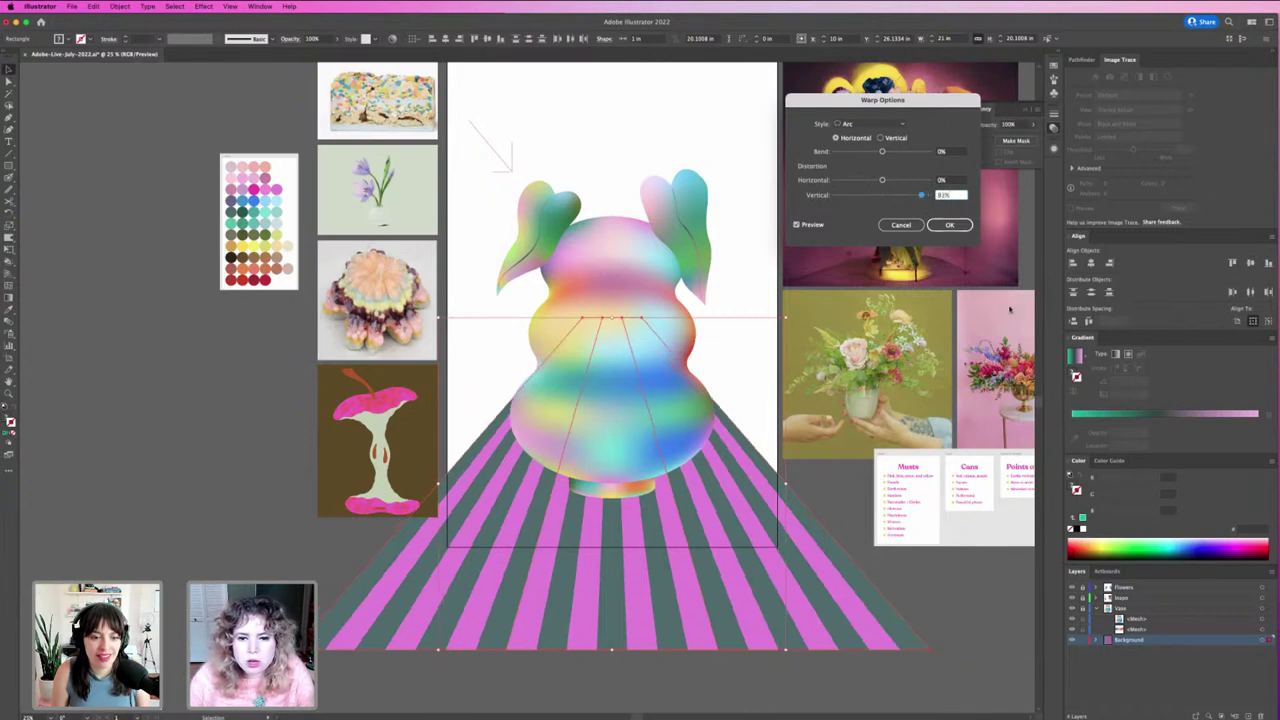
Step: Confirm the arc warp on the striped floor and move the floor higher behind the vase
{"action": "left_click", "coordinate": [949, 224]}
{"action": "left_click_drag", "start_coordinate": [730, 570], "coordinate": [732, 483]}
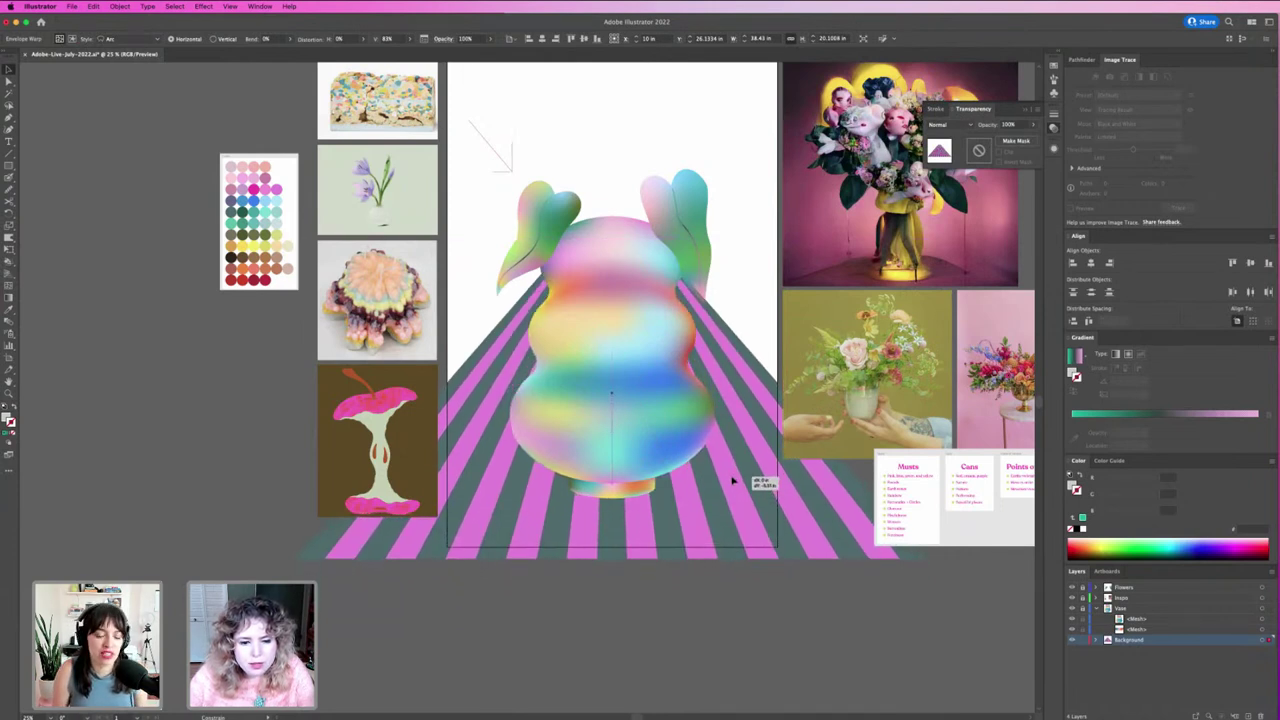
{"action": "left_click", "coordinate": [745, 585]}
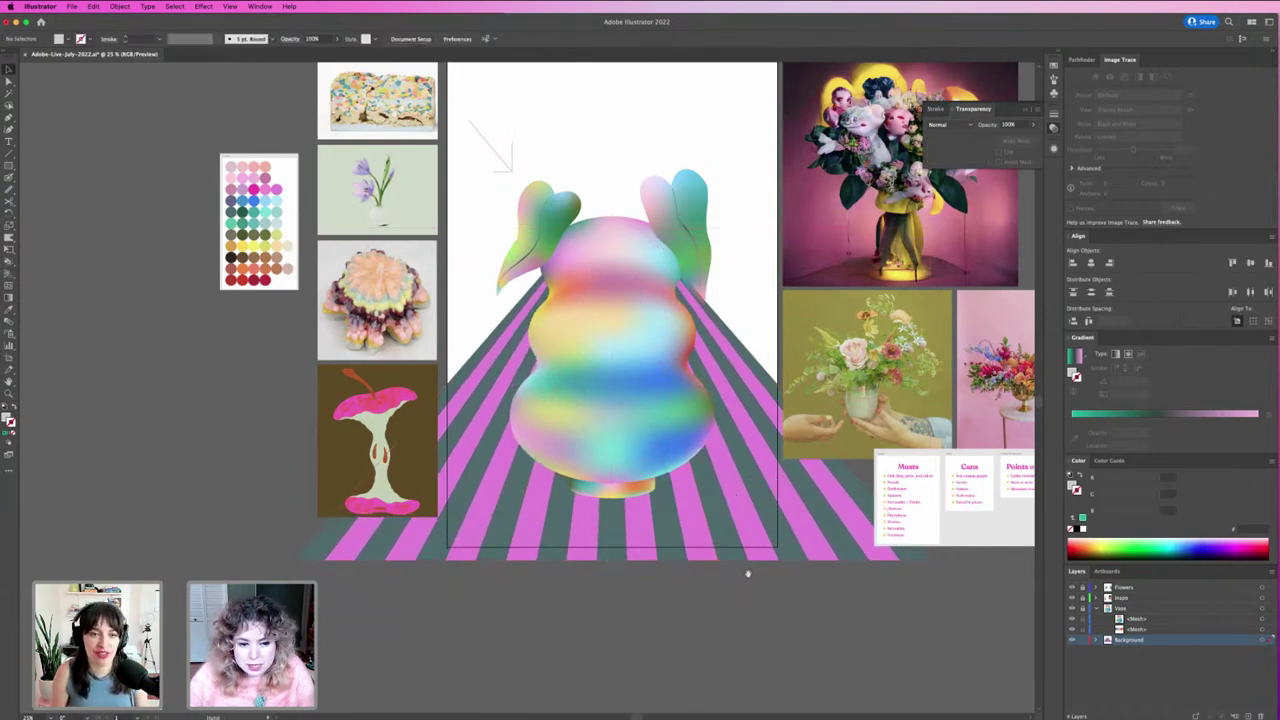
{"action": "scroll", "coordinate": [780, 580], "scroll_direction": "left", "scroll_amount": 3}
Step: Draw a rectangle over the artboard's lower part, snapping its corner to the artboard corner
{"action": "key", "text": "m"}
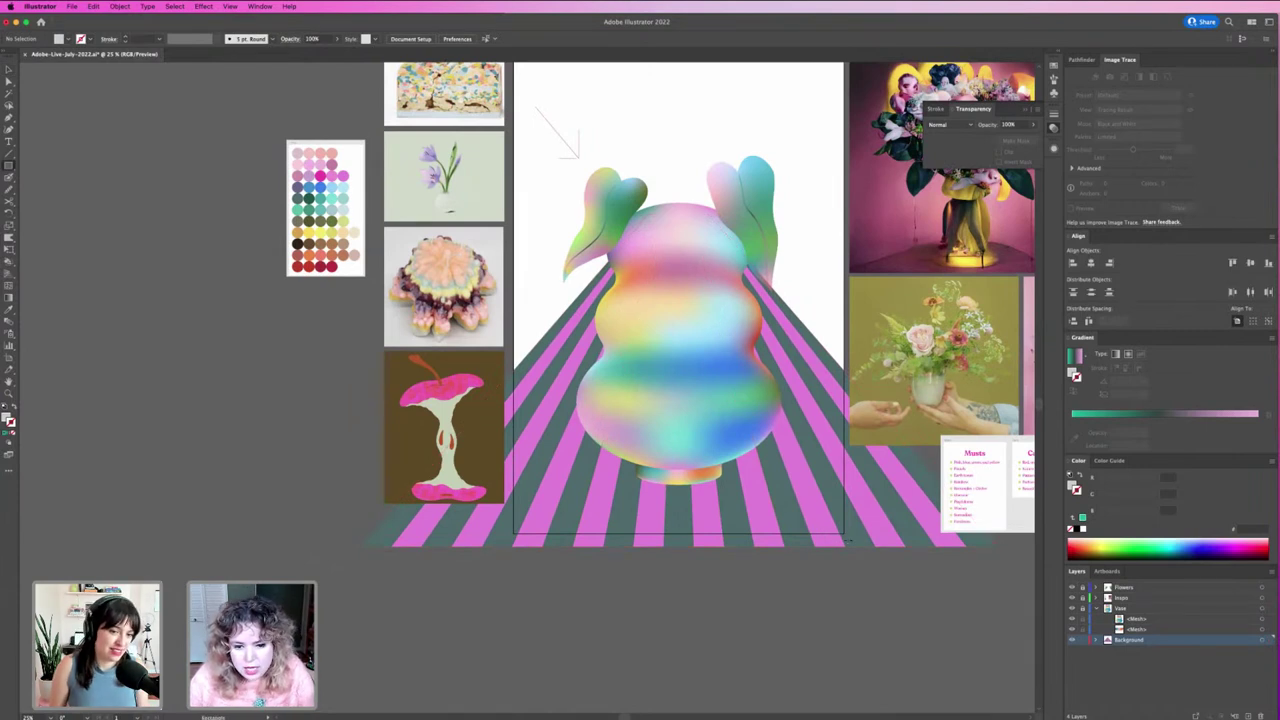
{"action": "left_click_drag", "start_coordinate": [845, 532], "coordinate": [514, 388]}
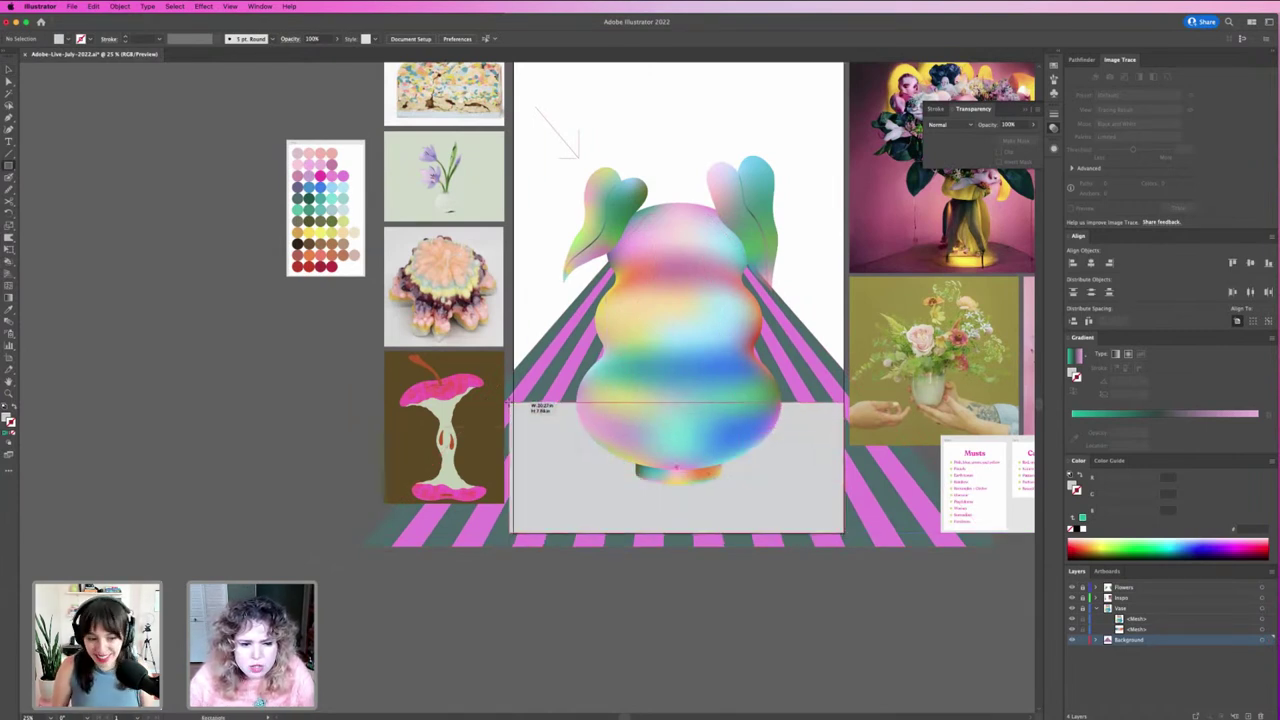
{"action": "key", "text": "z"}
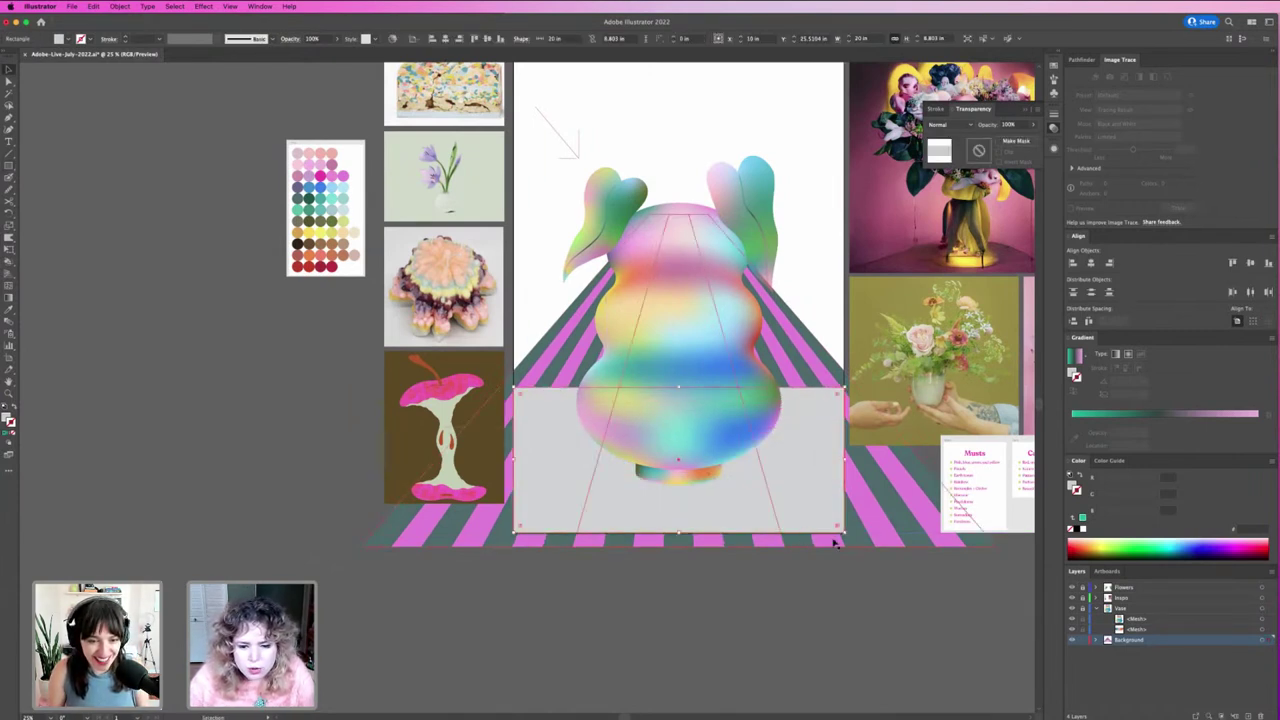
{"action": "mouse_move", "coordinate": [841, 512]}
{"action": "left_mouse_down"}
{"action": "mouse_move", "coordinate": [929, 572]}
{"action": "mouse_move", "coordinate": [858, 562]}
{"action": "left_mouse_up"}
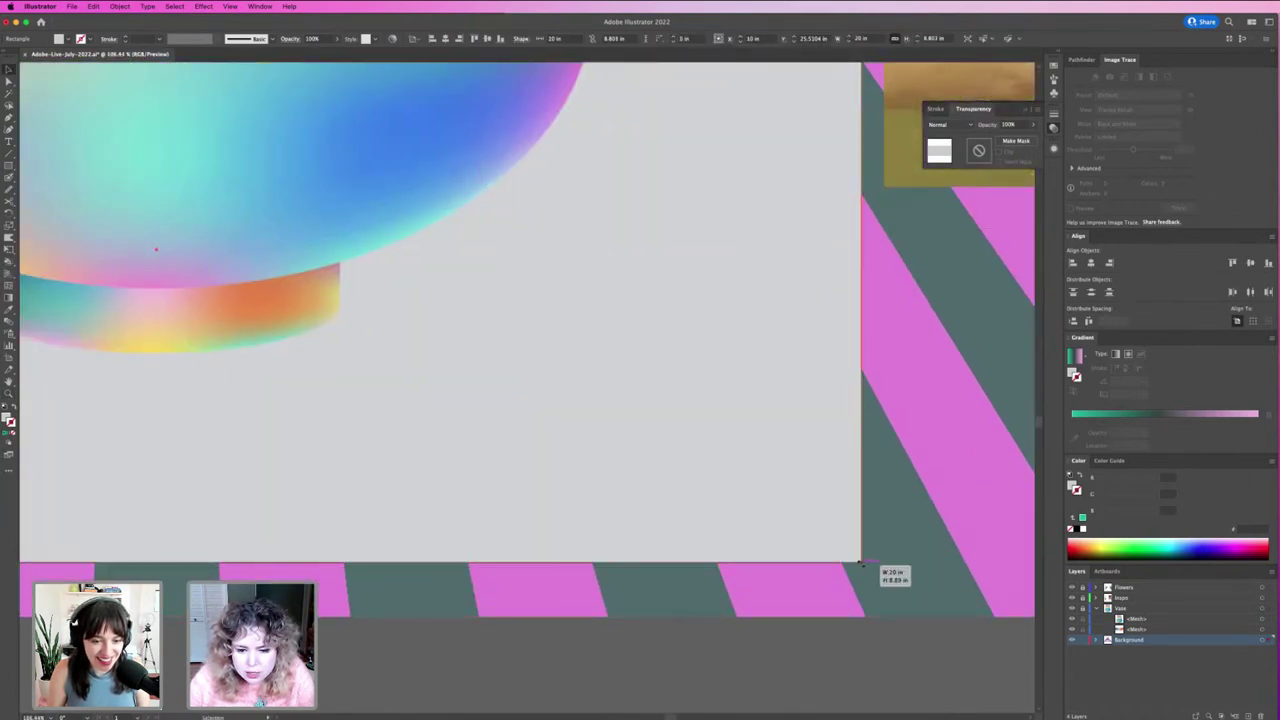
{"action": "key", "text": "ctrl+minus"}
{"action": "key", "text": "ctrl+minus"}
{"action": "key", "text": "ctrl+minus"}
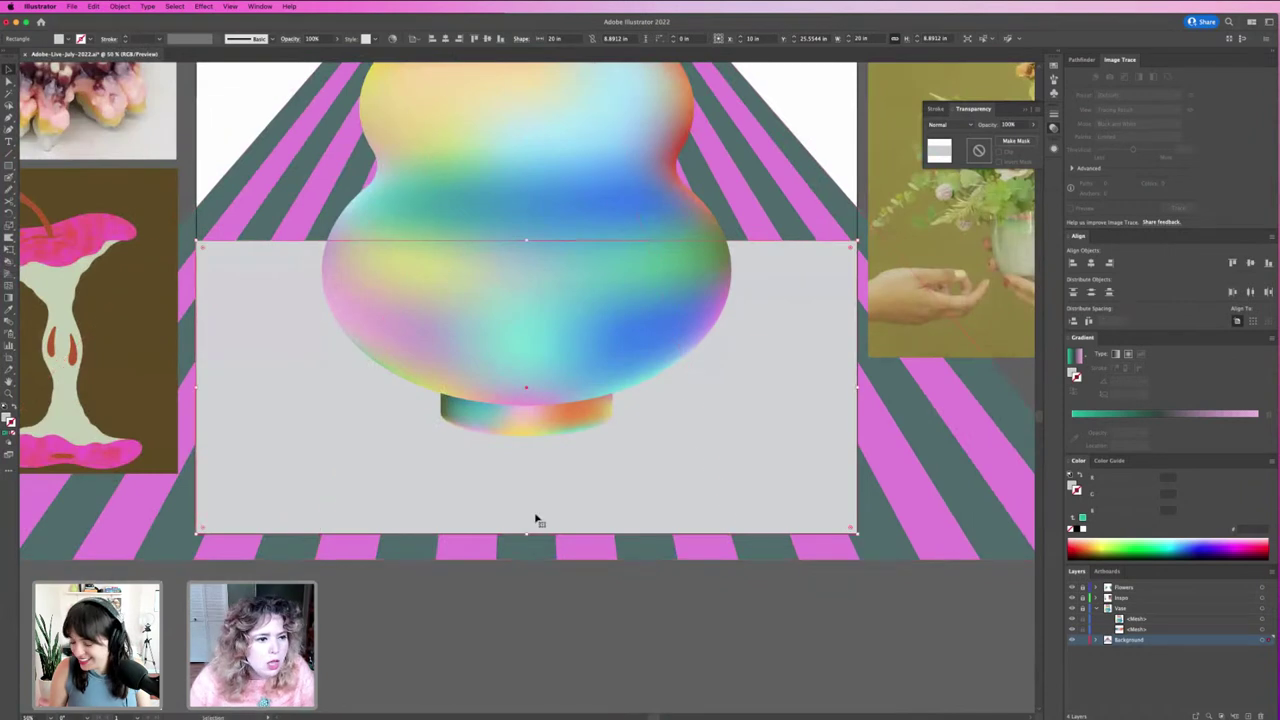
{"action": "scroll", "coordinate": [498, 599], "scroll_direction": "left", "scroll_amount": 5}
Step: Clip the striped floor to the new rectangle with Make Clipping Mask
{"action": "left_click", "coordinate": [474, 472]}
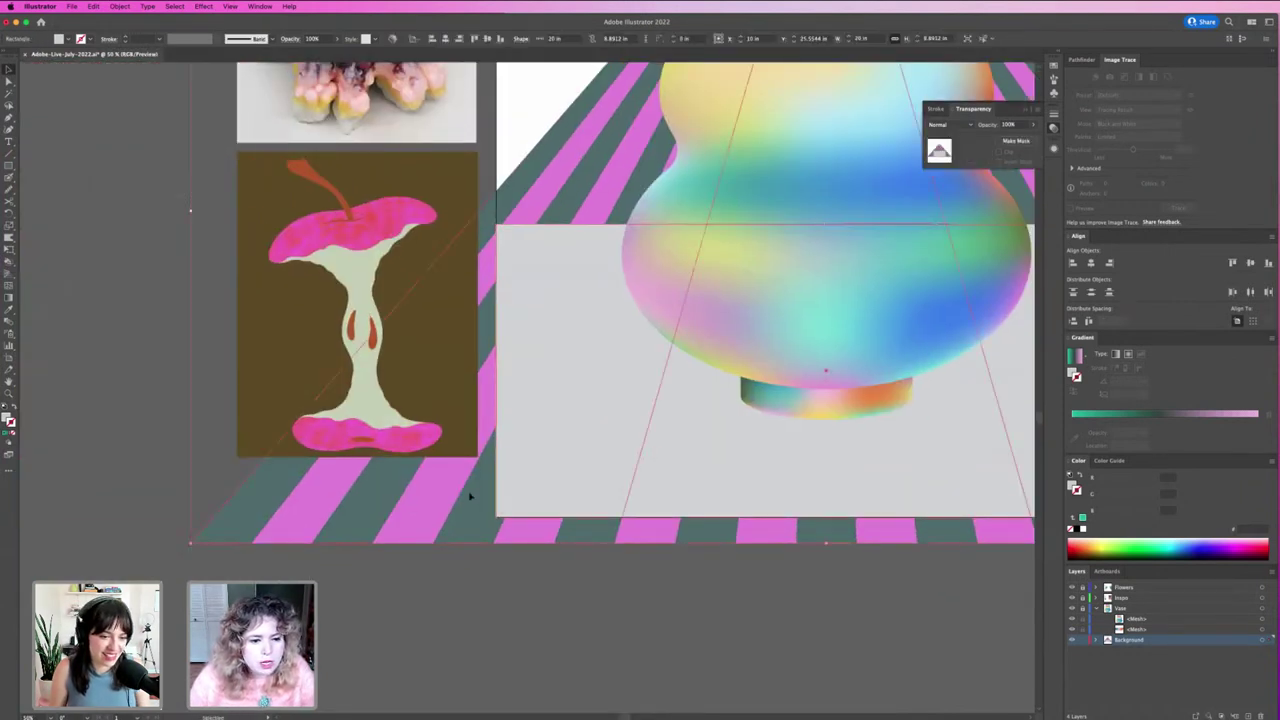
{"action": "right_click", "coordinate": [470, 496]}
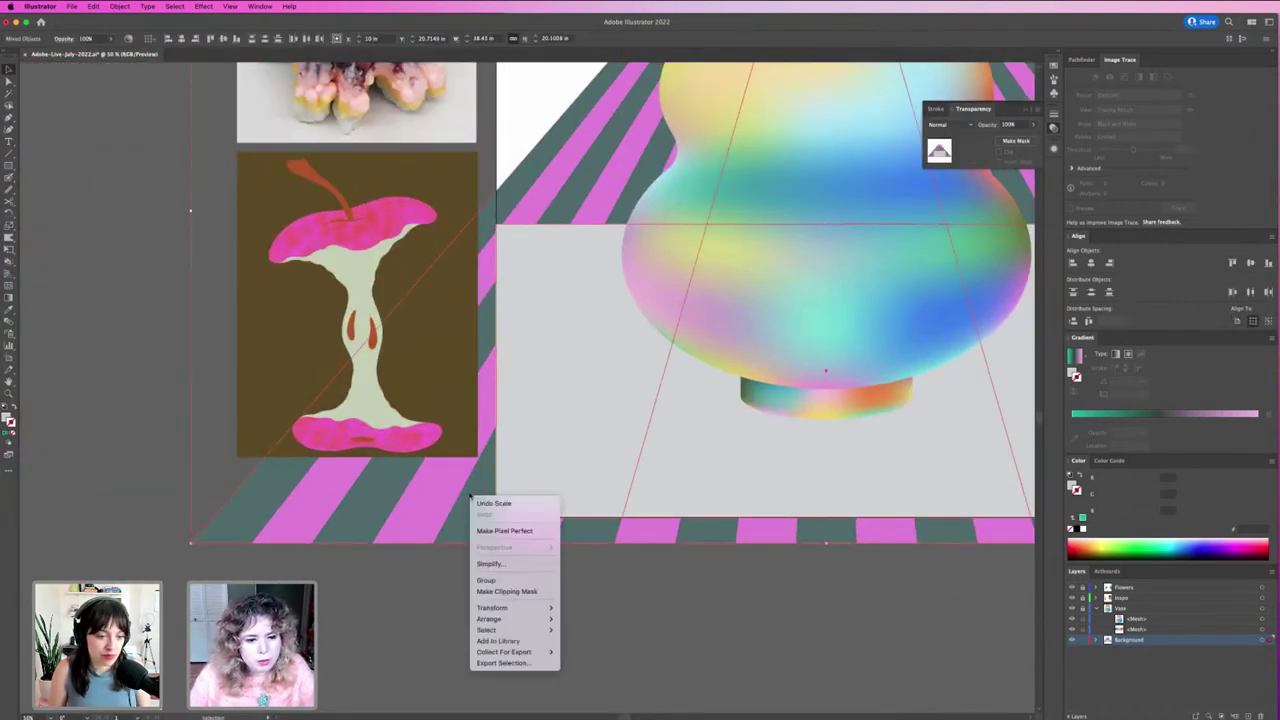
{"action": "left_click", "coordinate": [521, 591]}
{"action": "left_click", "coordinate": [763, 580]}
Step: Isolate the clipped floor group and enlarge the warped floor well beyond the artboard
{"action": "key", "text": "ctrl+minus"}
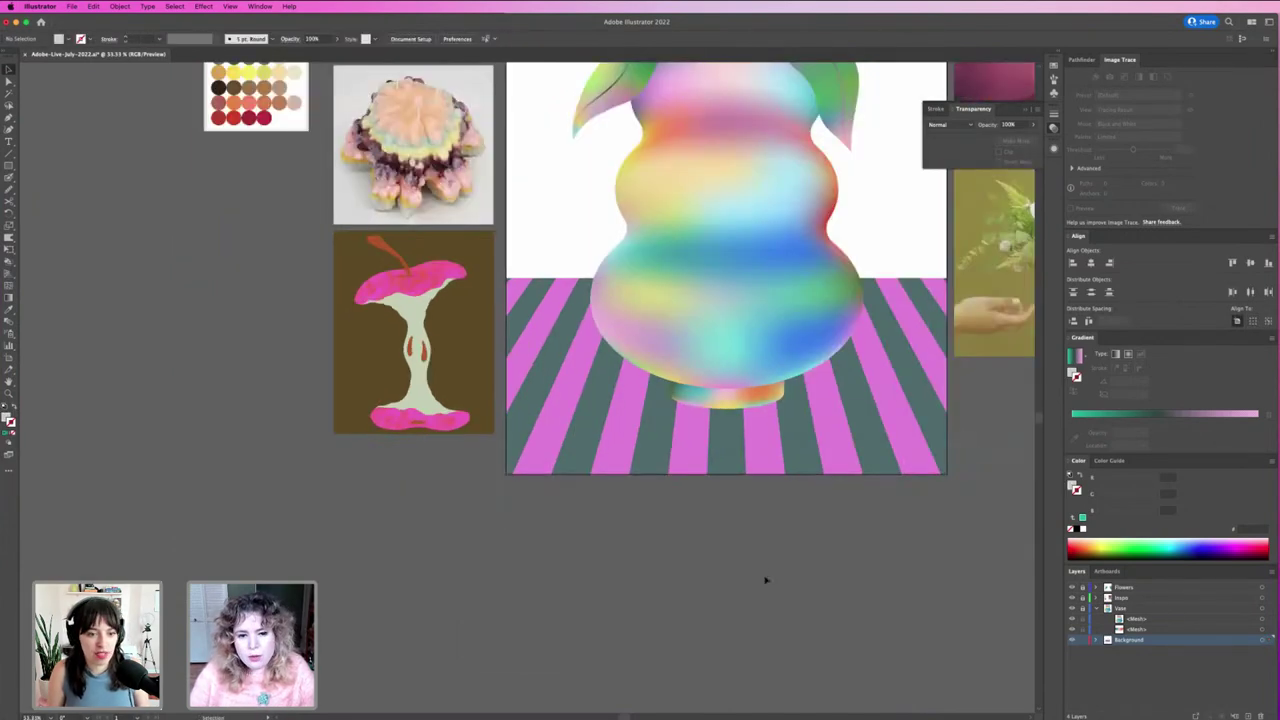
{"action": "key", "text": "ctrl+minus"}
{"action": "double_click", "coordinate": [727, 622]}
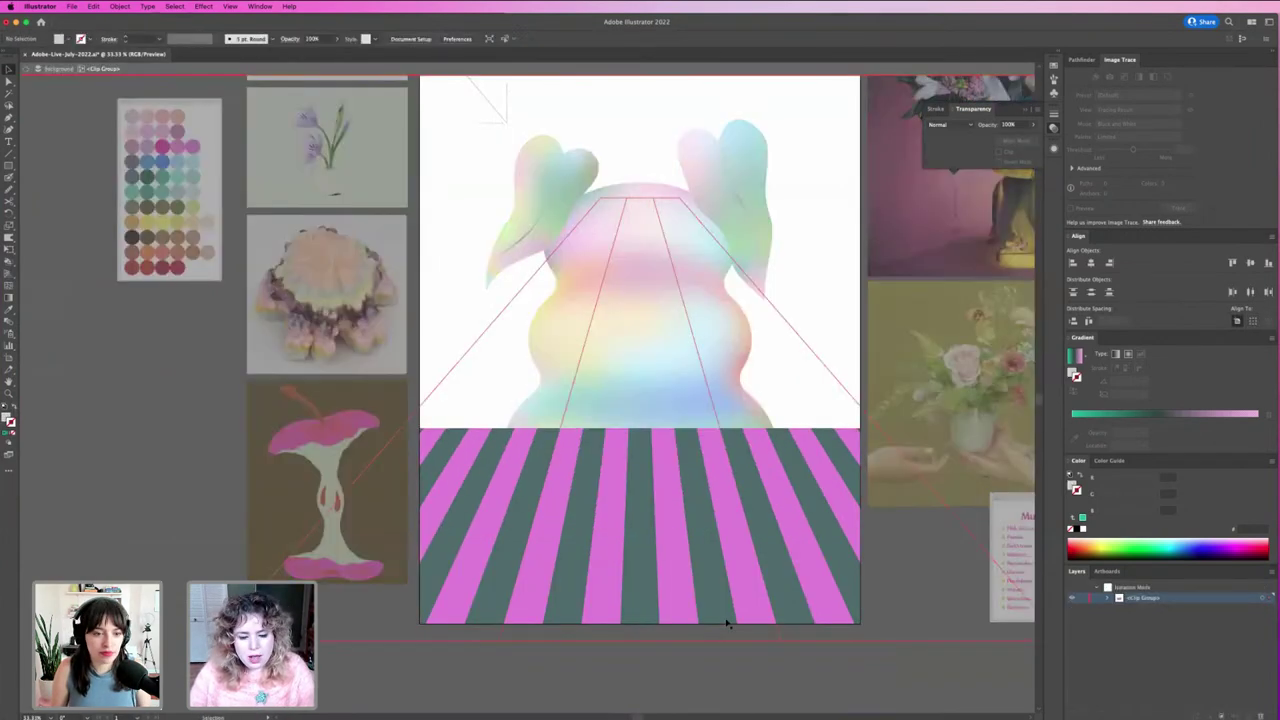
{"action": "key", "text": "ctrl+minus"}
{"action": "key", "text": "ctrl+minus"}
{"action": "left_click", "coordinate": [628, 283]}
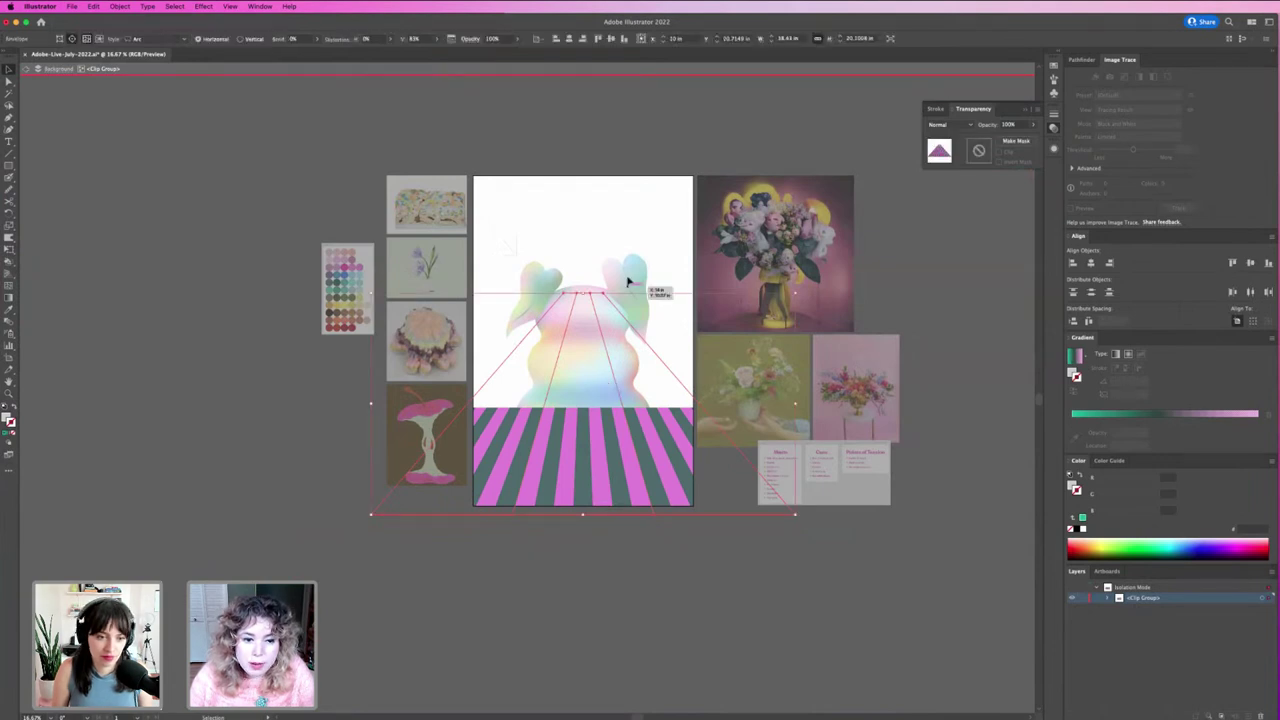
{"action": "mouse_move", "coordinate": [796, 294]}
{"action": "left_mouse_down"}
{"action": "mouse_move", "coordinate": [924, 222]}
{"action": "mouse_move", "coordinate": [640, 472]}
{"action": "mouse_move", "coordinate": [642, 428]}
{"action": "left_mouse_up"}
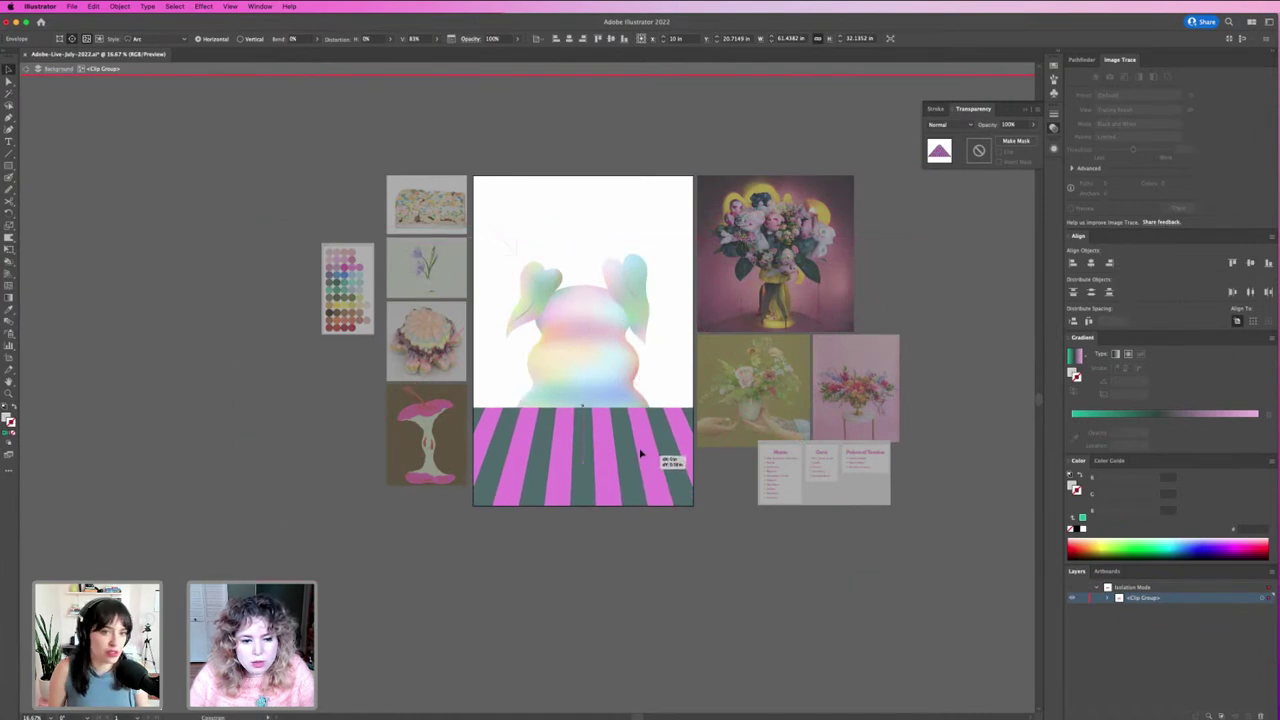
{"action": "double_click", "coordinate": [649, 583]}
Step: Flatten the warped floor's perspective by dragging its top-middle handle down
{"action": "scroll", "coordinate": [670, 575], "scroll_direction": "left", "scroll_amount": 2}
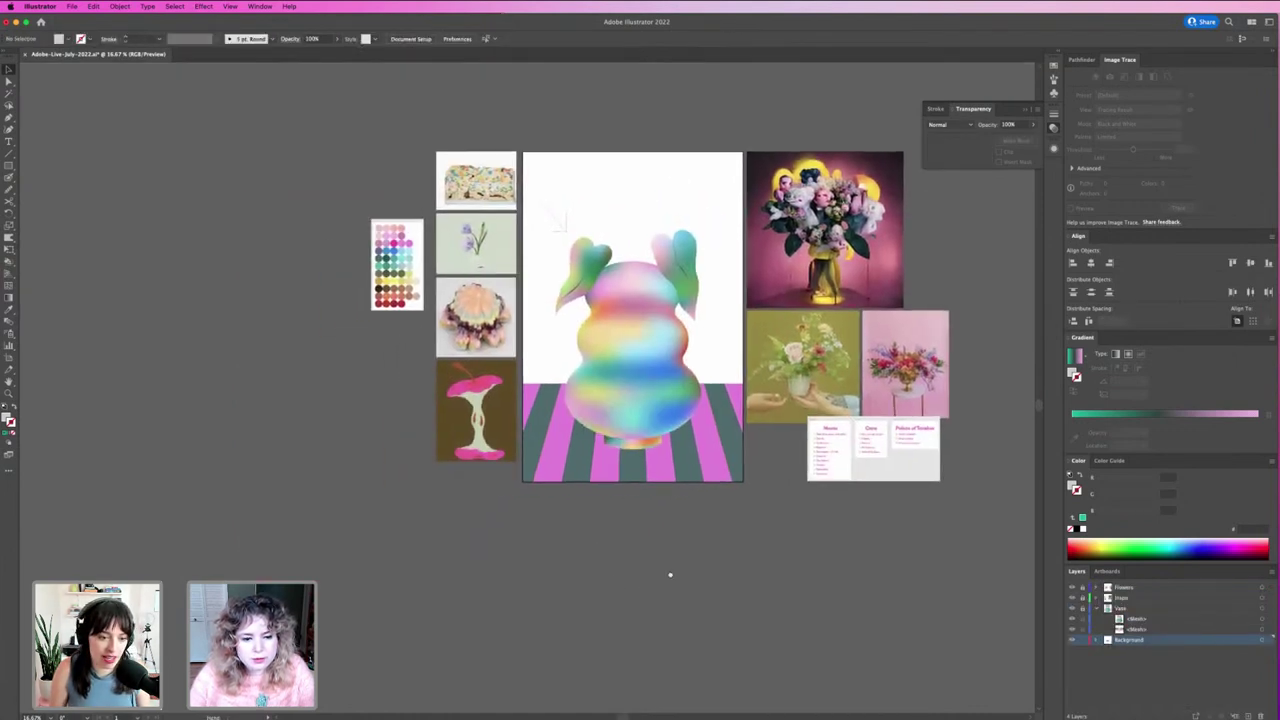
{"action": "double_click", "coordinate": [568, 466]}
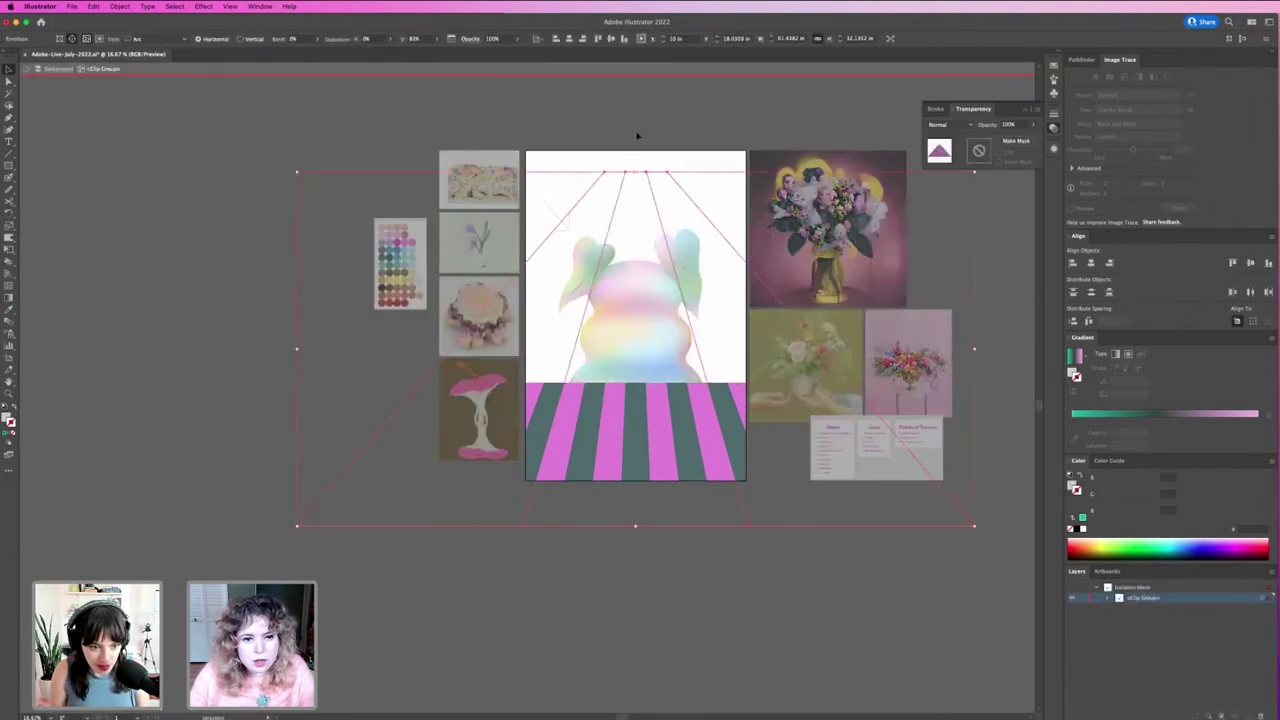
{"action": "mouse_move", "coordinate": [636, 176]}
{"action": "left_mouse_down"}
{"action": "mouse_move", "coordinate": [640, 301]}
{"action": "mouse_move", "coordinate": [652, 290]}
{"action": "left_mouse_up"}
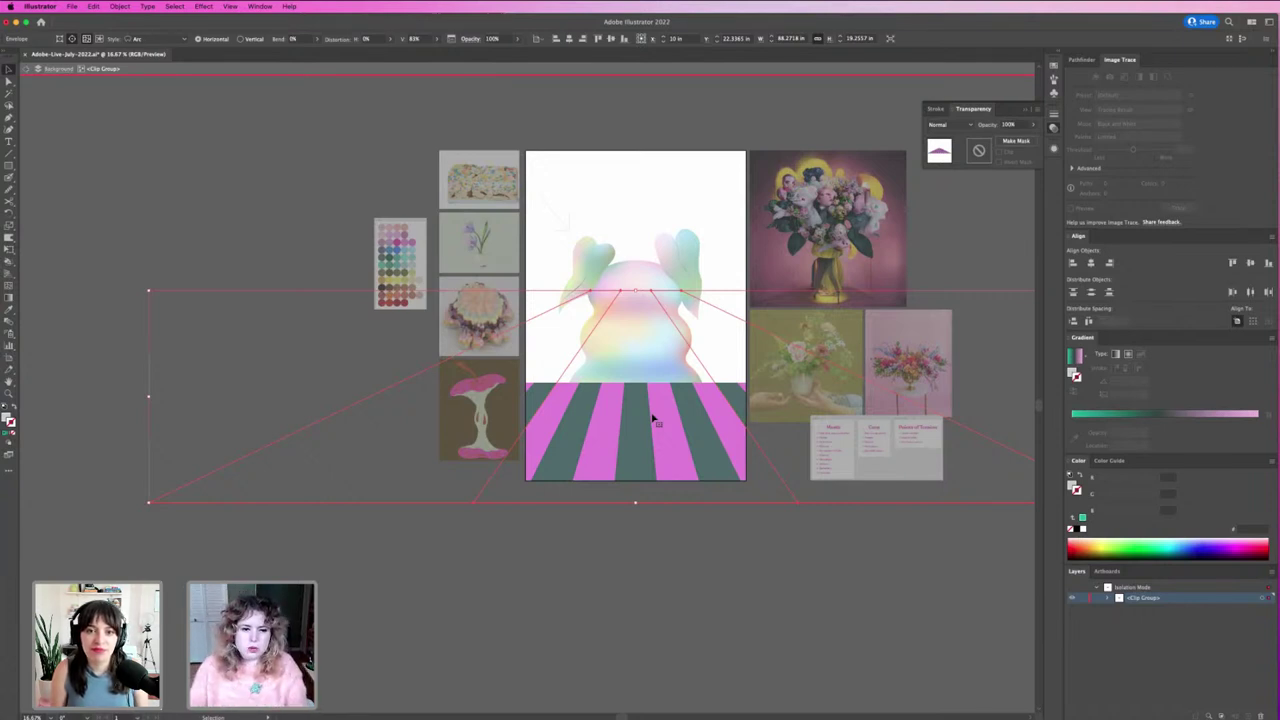
{"action": "right_click", "coordinate": [148, 396]}
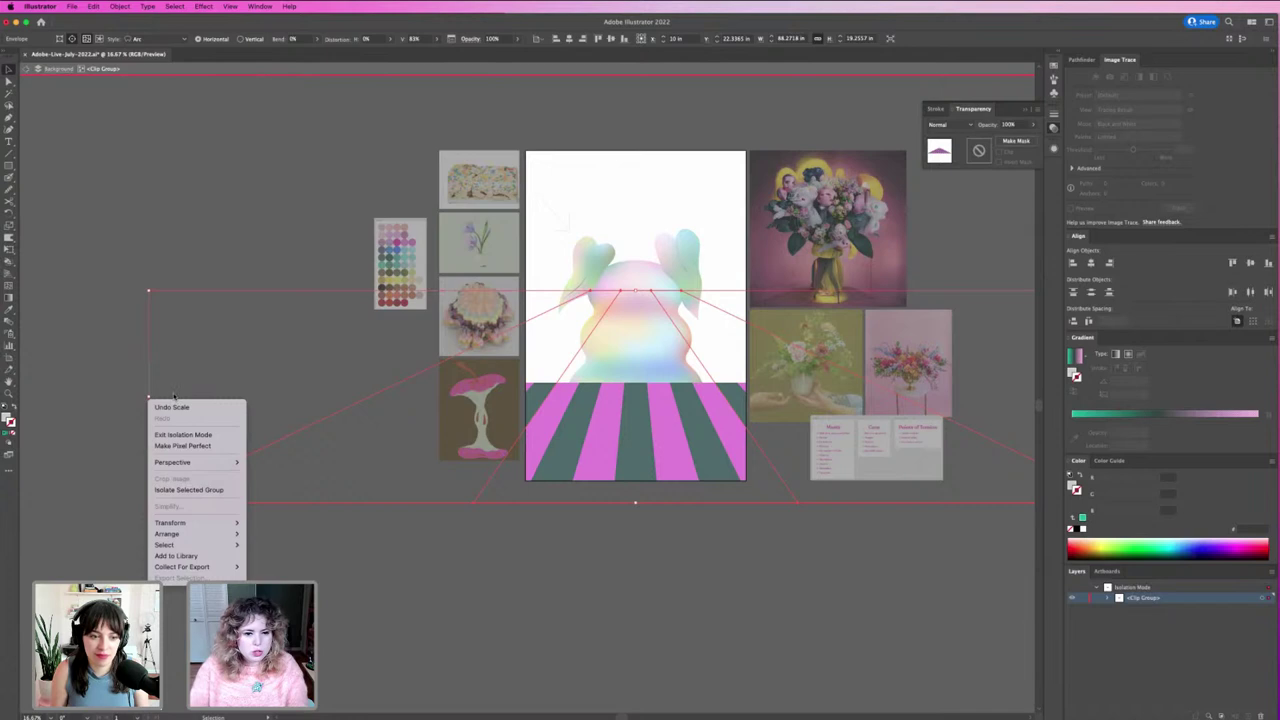
{"action": "key", "text": "Escape"}
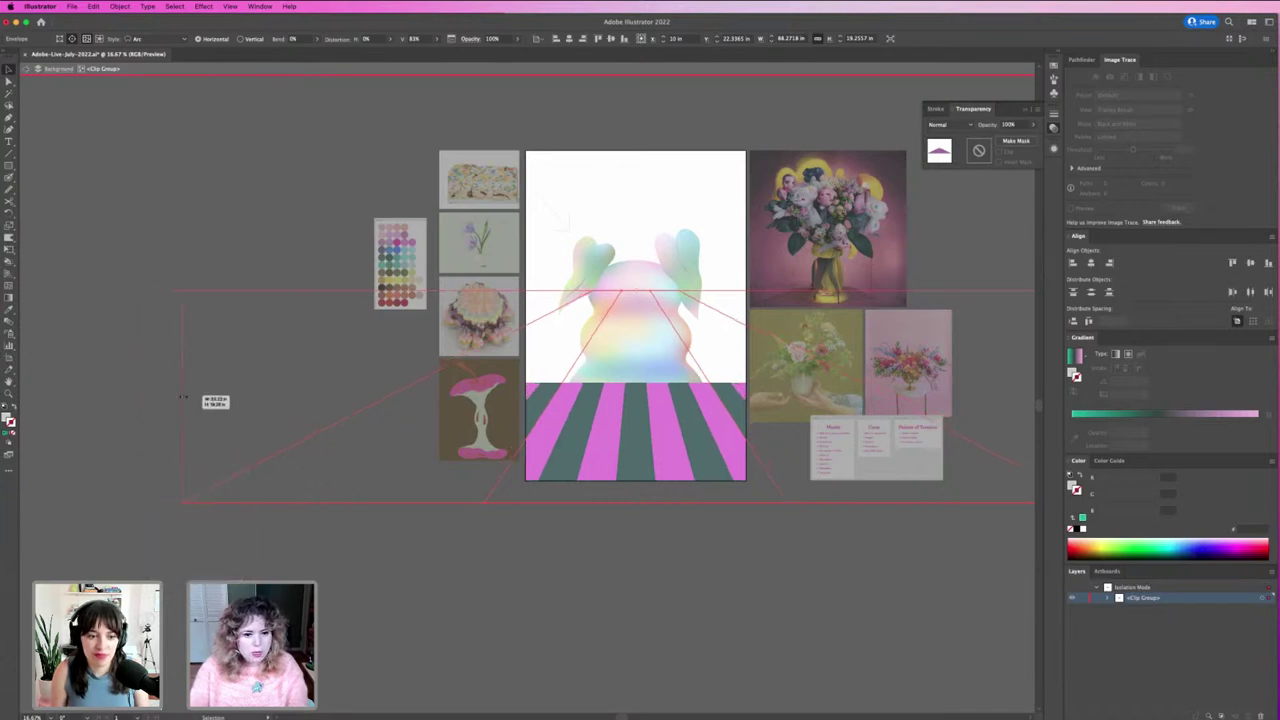
{"action": "double_click", "coordinate": [688, 575]}
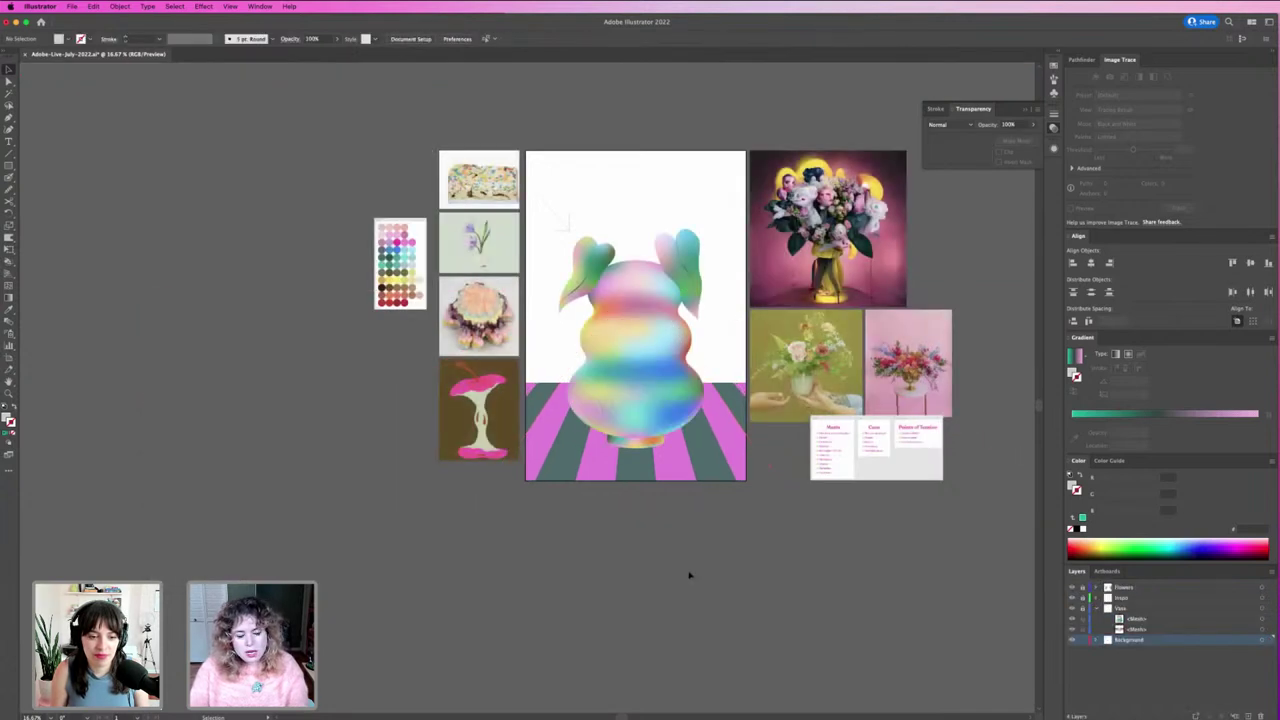
{"action": "double_click", "coordinate": [731, 392]}
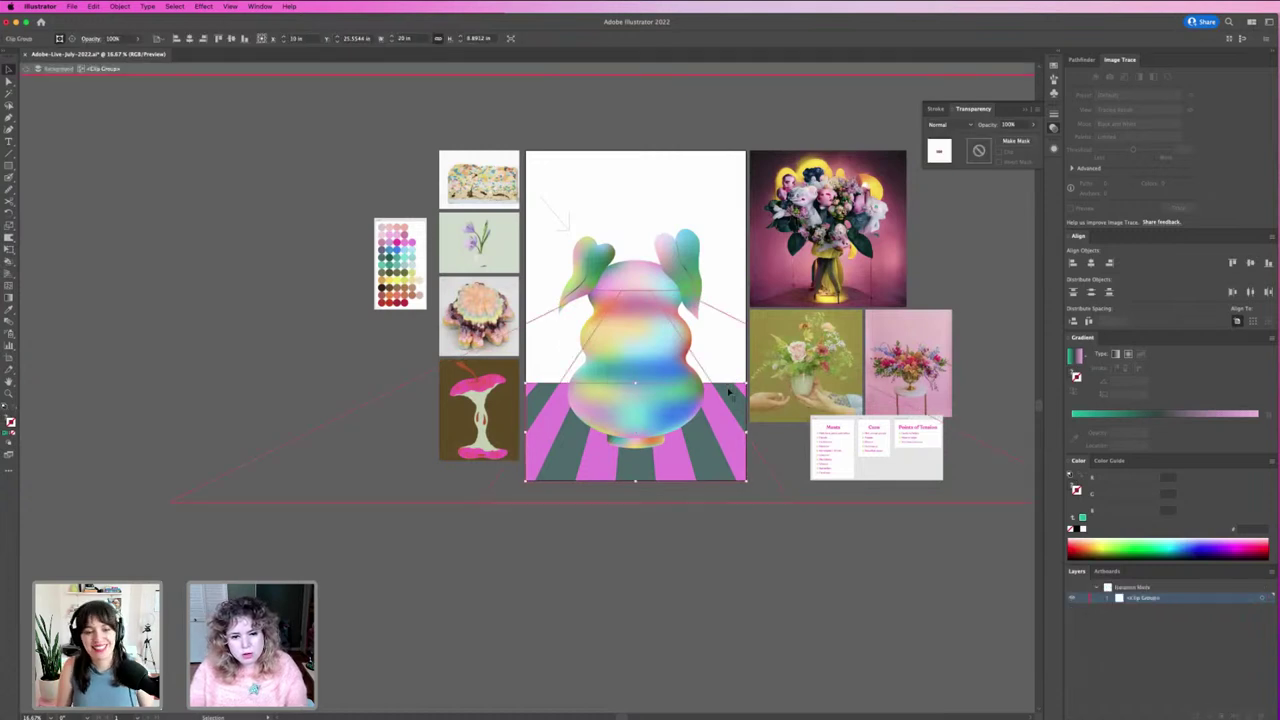
Step: Drag the floor clipping rectangle's top edge lower, then exit isolation mode
{"action": "left_click", "coordinate": [1114, 598]}
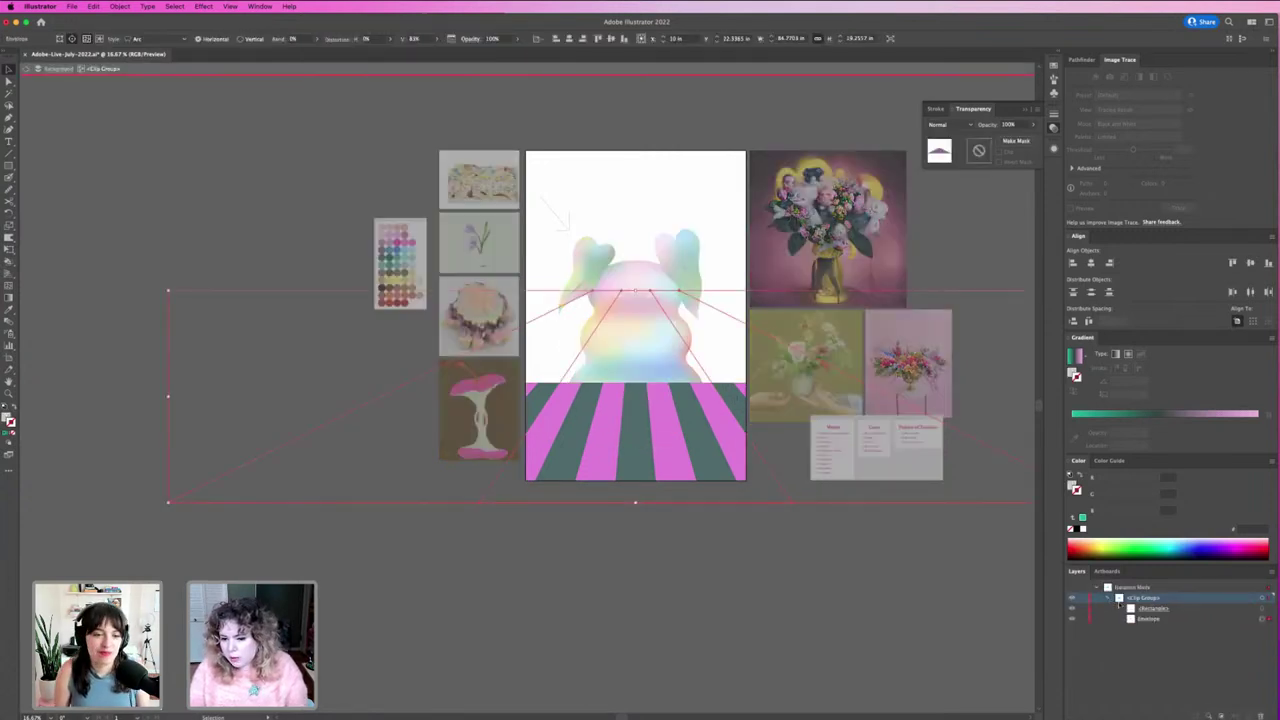
{"action": "left_click", "coordinate": [1263, 609]}
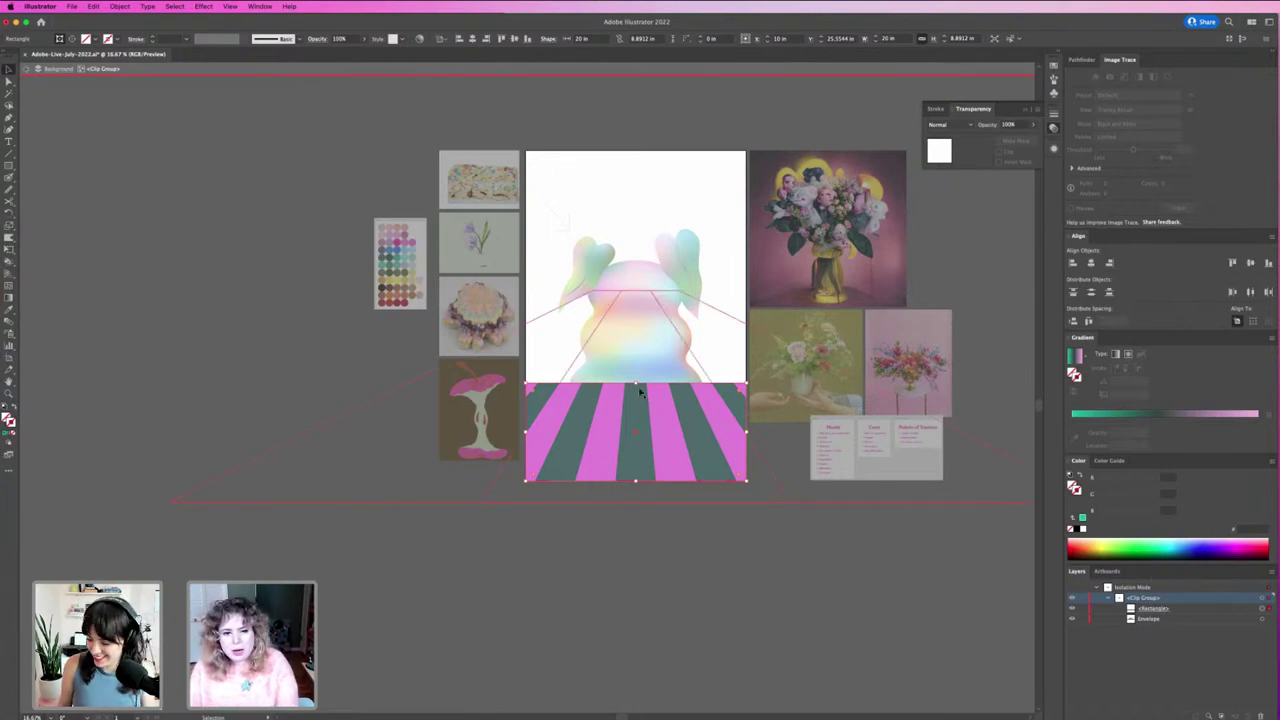
{"action": "left_click_drag", "start_coordinate": [636, 384], "coordinate": [628, 407]}
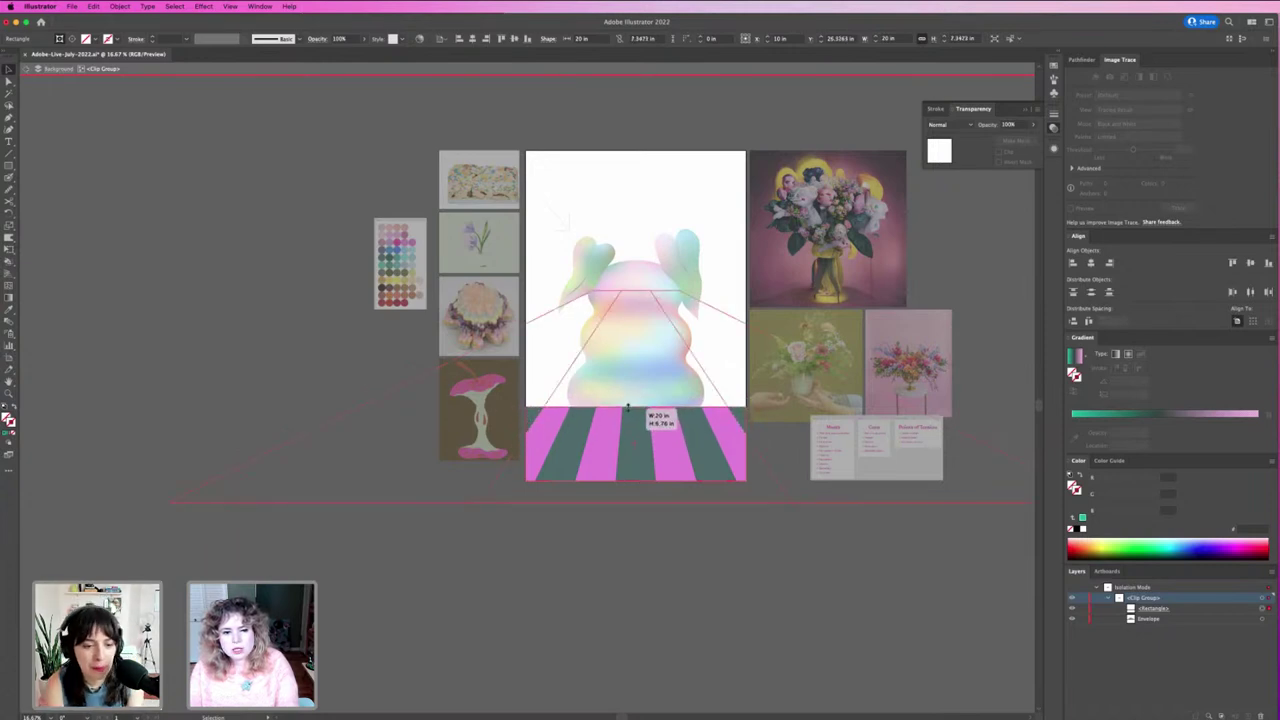
{"action": "left_click_drag", "start_coordinate": [628, 407], "coordinate": [629, 407]}
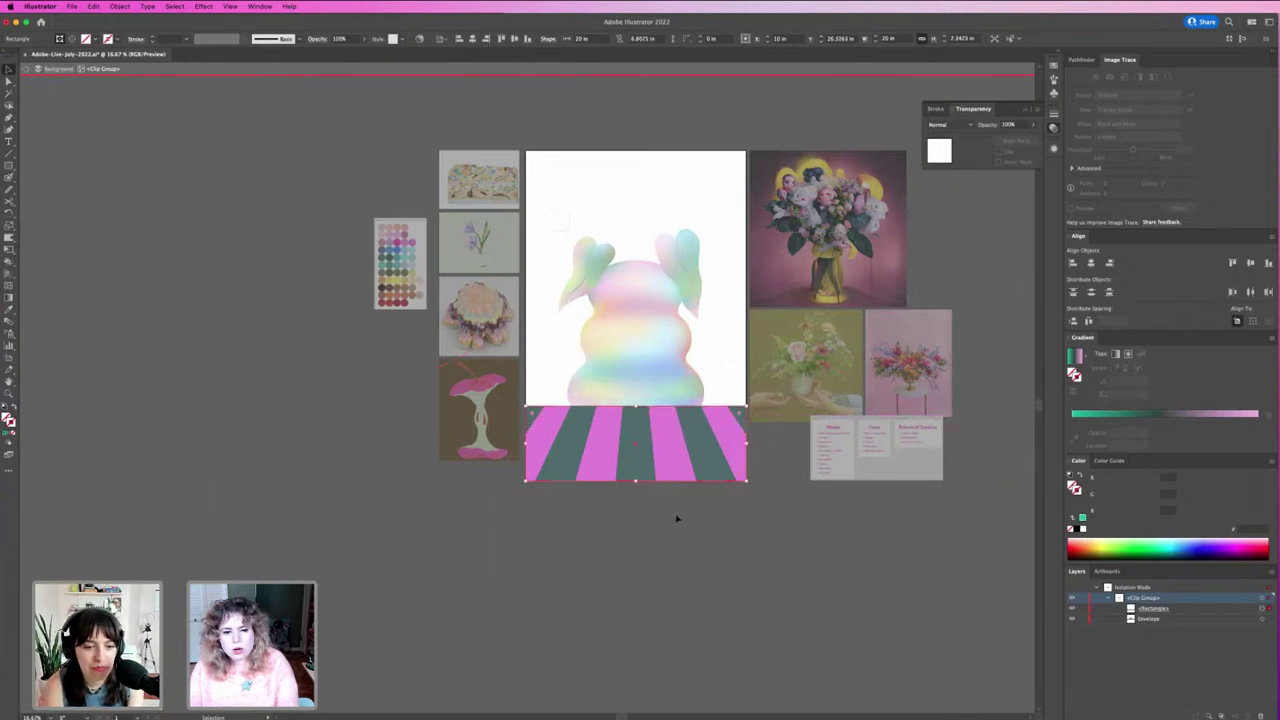
{"action": "left_click", "coordinate": [1263, 619]}
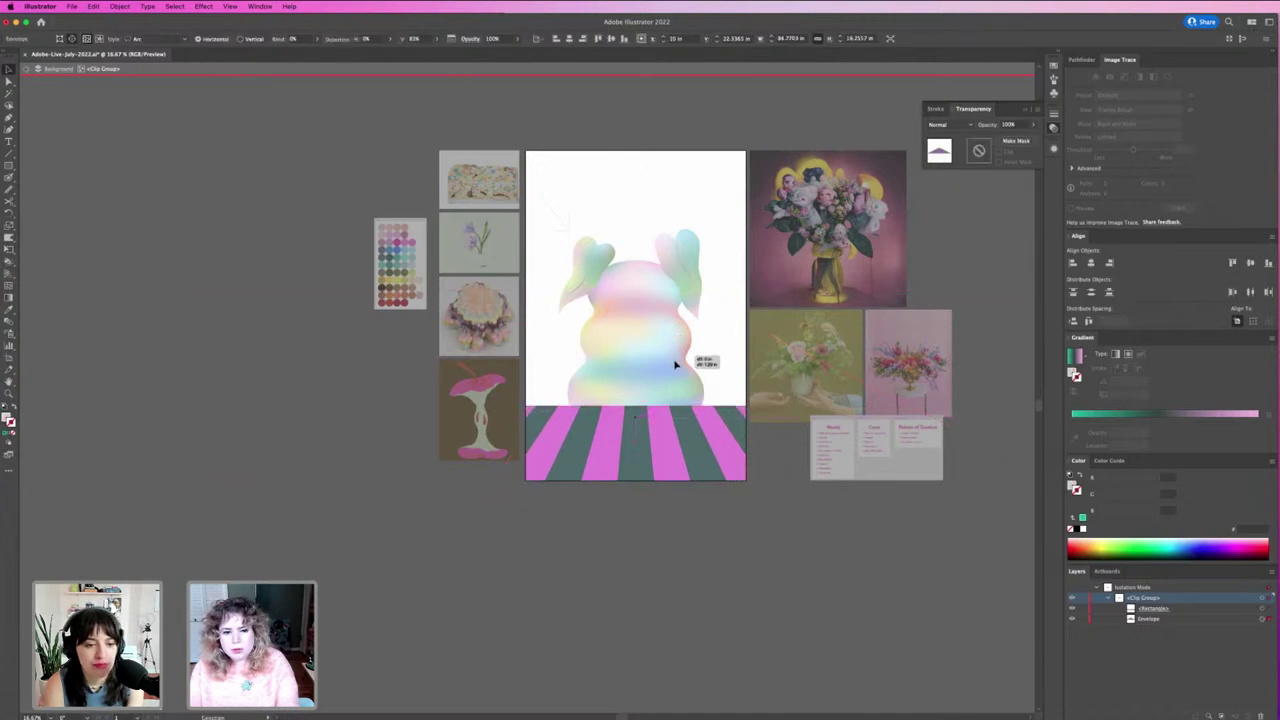
{"action": "double_click", "coordinate": [748, 545]}
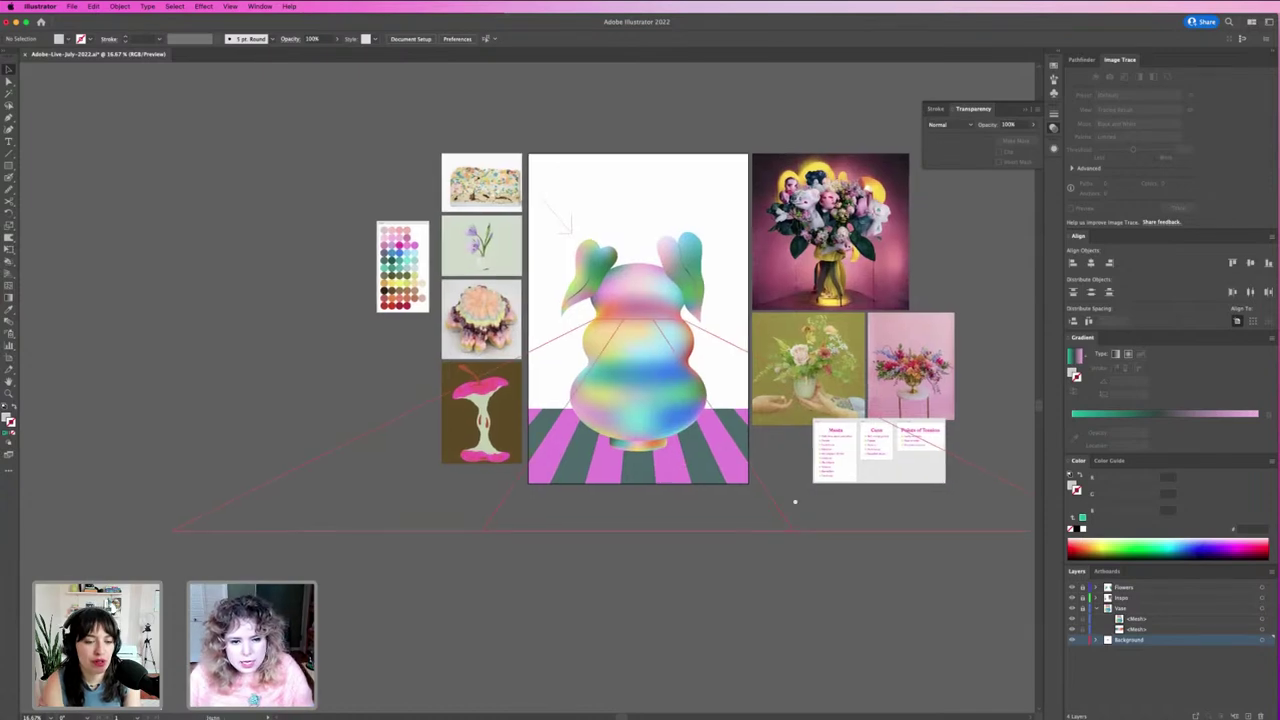
Step: Draw a light grey ellipse and move it up beneath the vase base
{"action": "scroll", "coordinate": [794, 503], "scroll_direction": "up", "scroll_amount": 2}
{"action": "scroll", "coordinate": [860, 550], "scroll_direction": "up", "scroll_amount": 3}
{"action": "scroll", "coordinate": [929, 593], "scroll_direction": "up", "scroll_amount": 3}
{"action": "scroll", "coordinate": [929, 593], "scroll_direction": "down", "scroll_amount": 1}
{"action": "scroll", "coordinate": [929, 593], "scroll_direction": "right", "scroll_amount": 1}
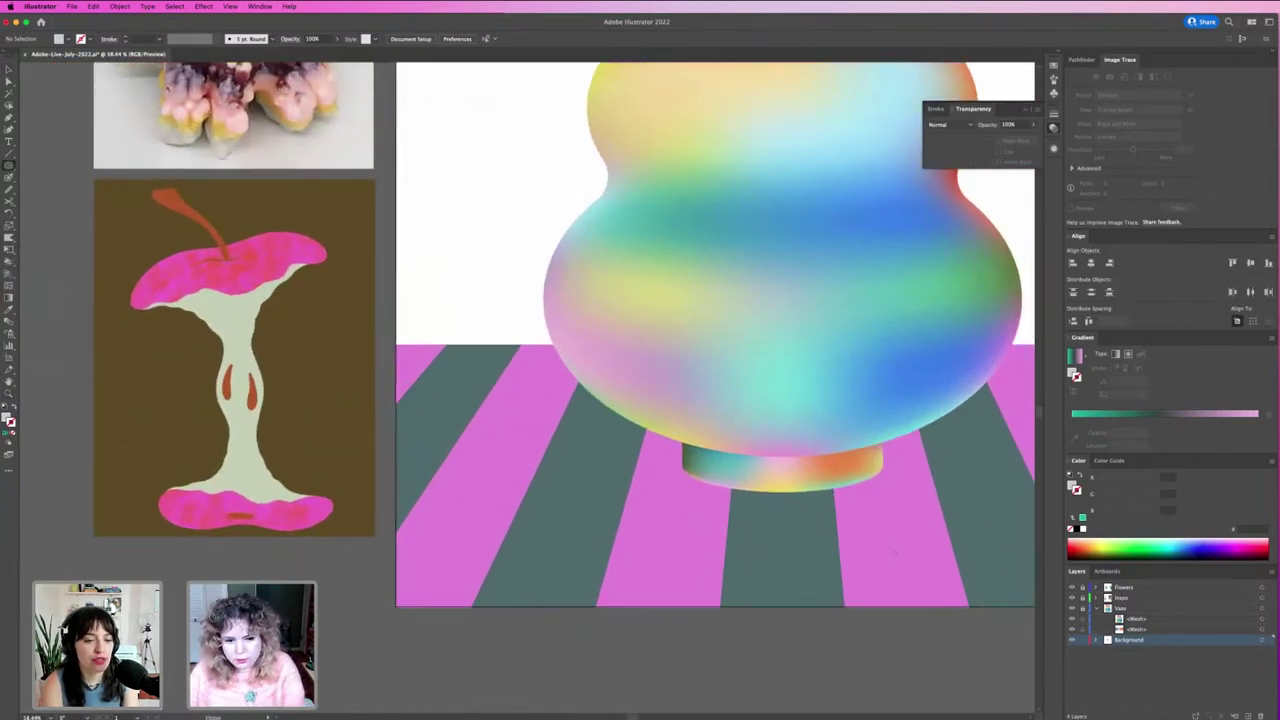
{"action": "left_click_drag", "start_coordinate": [783, 489], "coordinate": [568, 433]}
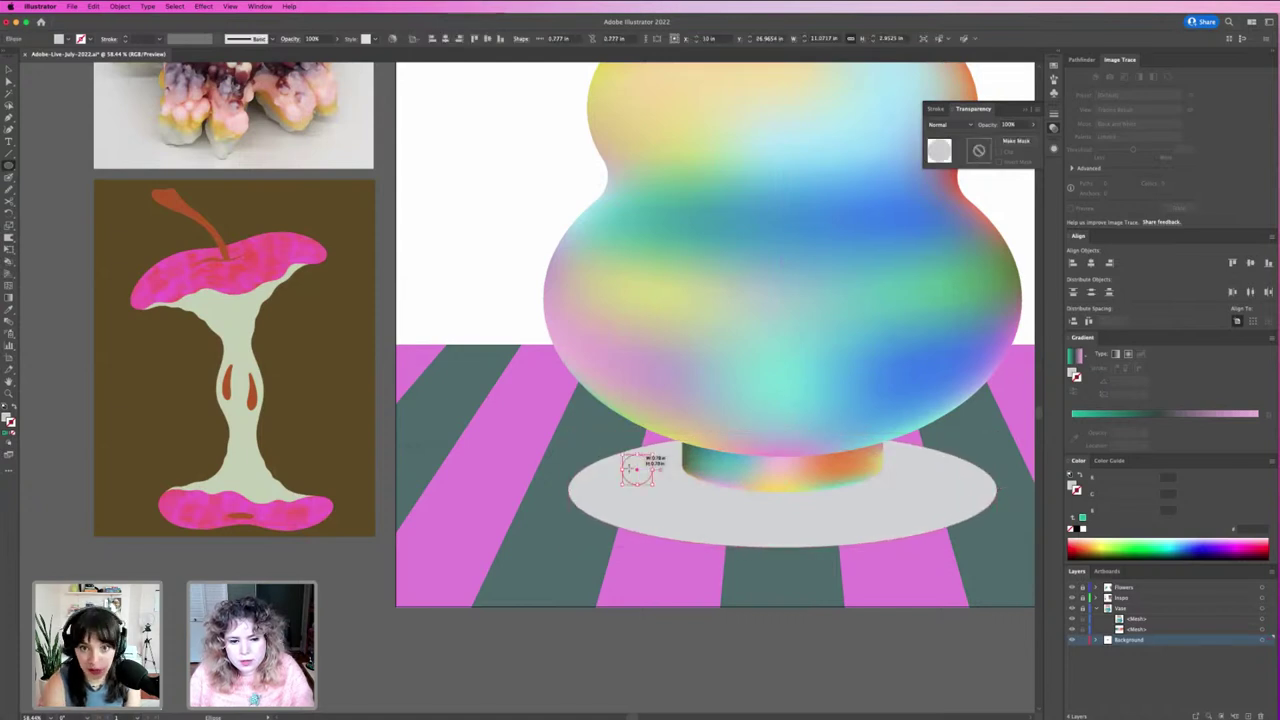
{"action": "key", "text": "v"}
{"action": "left_click_drag", "start_coordinate": [674, 517], "coordinate": [666, 474]}
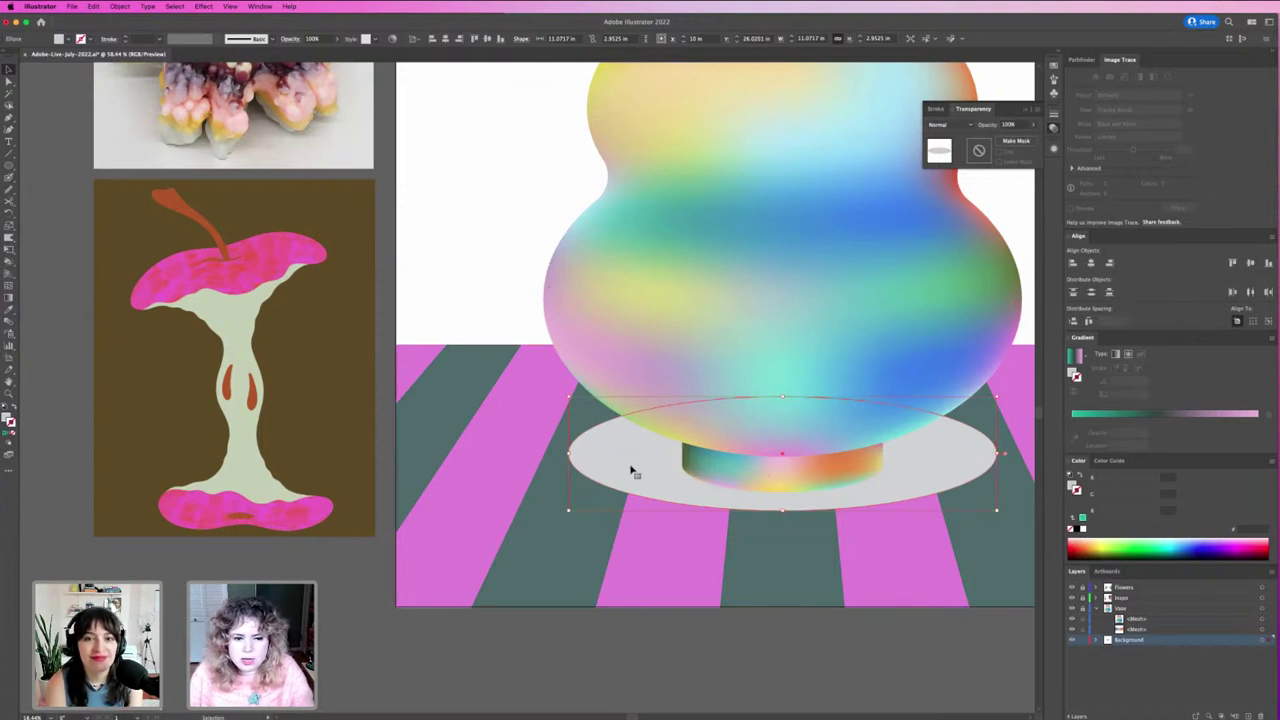
Step: Narrow the grey ellipse from 11.07 in to about 9.46 in wide
{"action": "left_click_drag", "start_coordinate": [569, 456], "coordinate": [587, 462]}
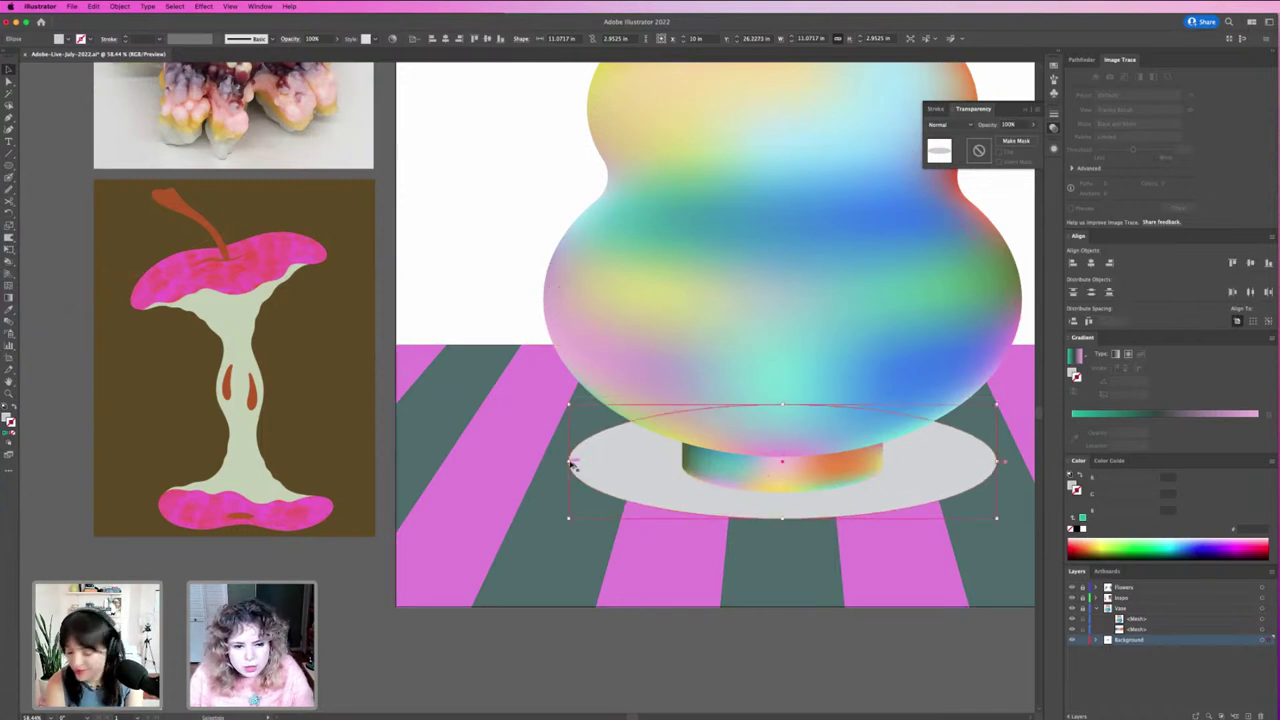
{"action": "left_click_drag", "start_coordinate": [587, 462], "coordinate": [643, 475]}
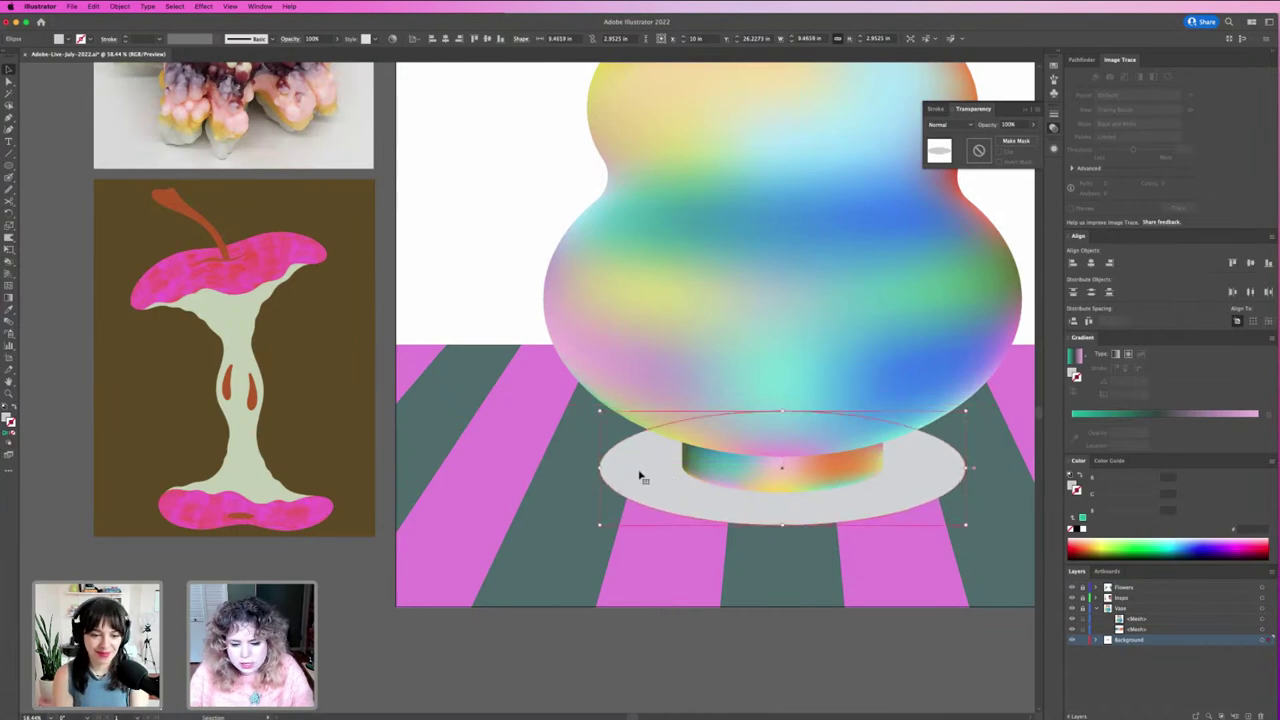
{"action": "scroll", "coordinate": [641, 477], "scroll_direction": "down", "scroll_amount": 2}
{"action": "scroll", "coordinate": [641, 477], "scroll_direction": "down", "scroll_amount": 2}
{"action": "scroll", "coordinate": [660, 480], "scroll_direction": "up", "scroll_amount": 2}
{"action": "scroll", "coordinate": [700, 490], "scroll_direction": "up", "scroll_amount": 2}
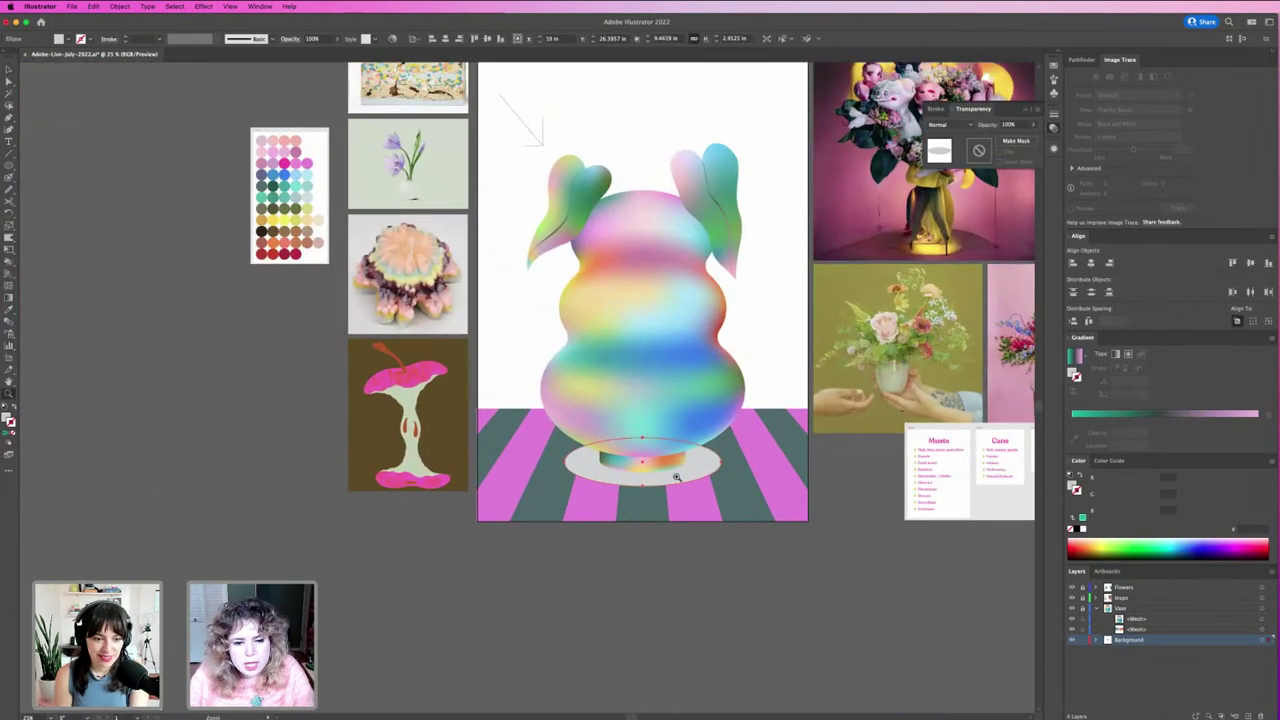
{"action": "scroll", "coordinate": [704, 486], "scroll_direction": "up", "scroll_amount": 3}
{"action": "scroll", "coordinate": [704, 486], "scroll_direction": "up", "scroll_amount": 2}
{"action": "scroll", "coordinate": [662, 466], "scroll_direction": "down", "scroll_amount": 3}
{"action": "scroll", "coordinate": [663, 471], "scroll_direction": "down", "scroll_amount": 3}
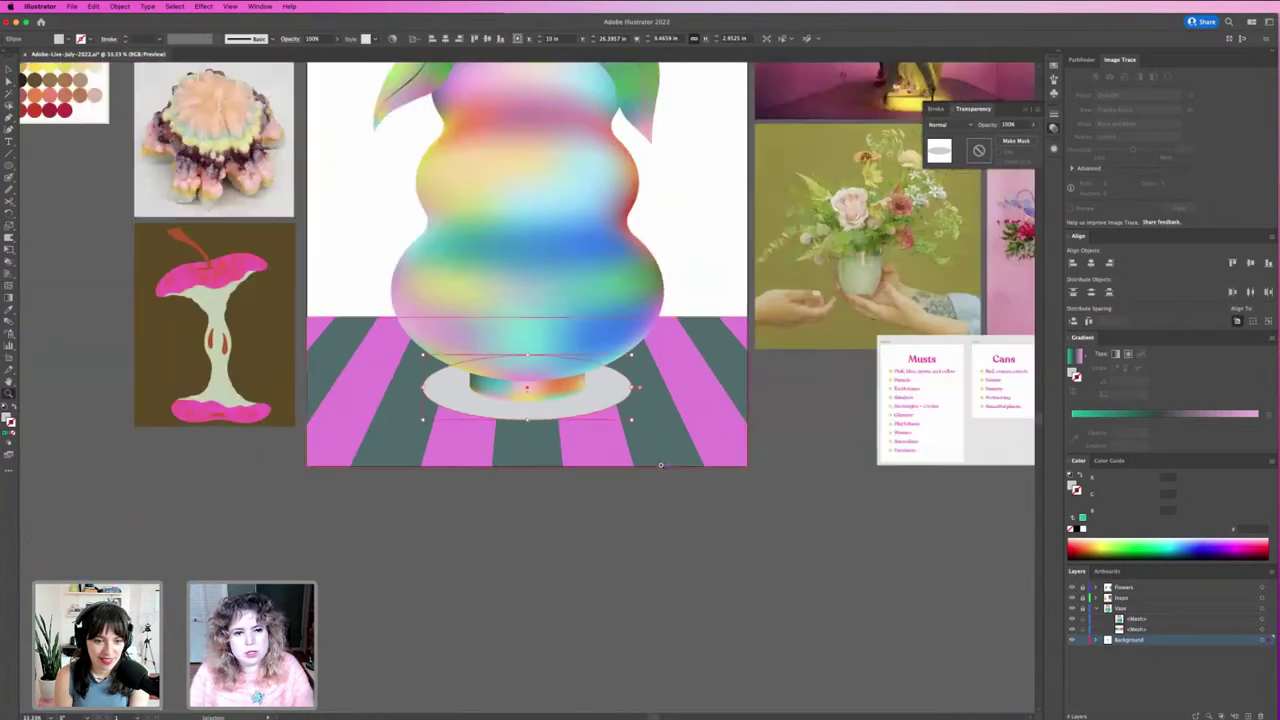
{"action": "scroll", "coordinate": [706, 484], "scroll_direction": "up", "scroll_amount": 1}
{"action": "scroll", "coordinate": [640, 470], "scroll_direction": "up", "scroll_amount": 1}
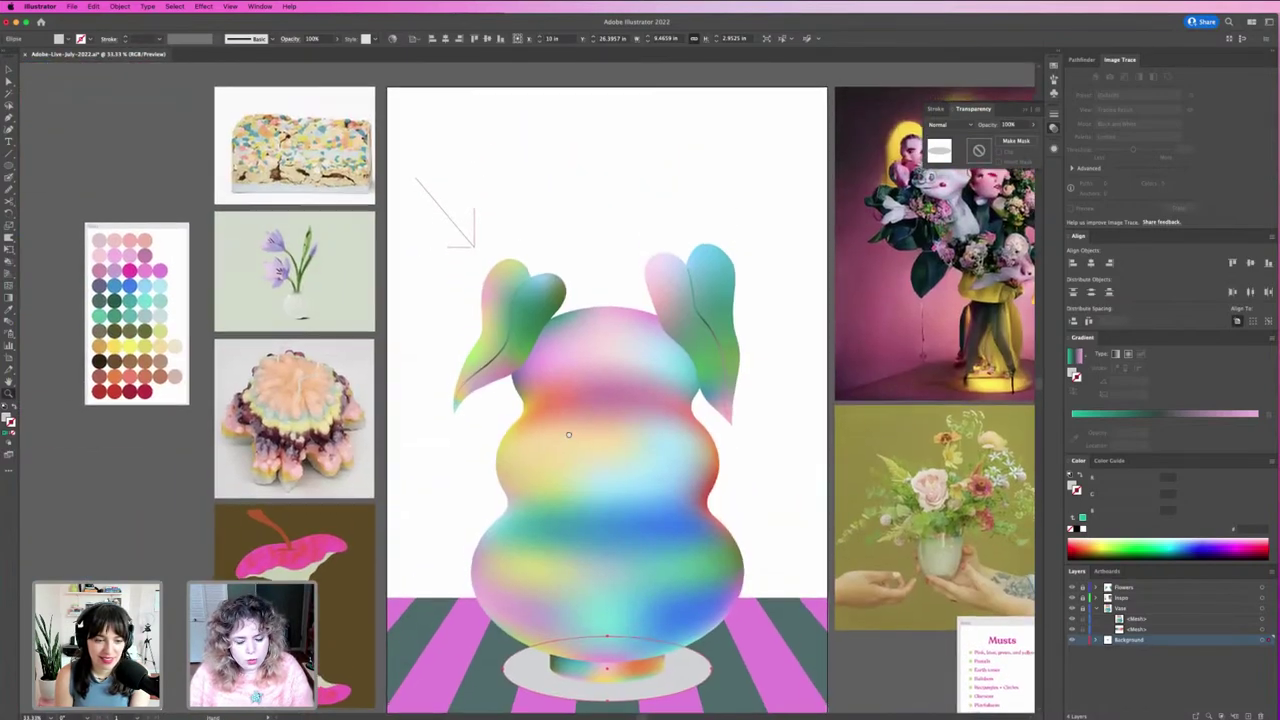
{"action": "scroll", "coordinate": [620, 450], "scroll_direction": "up", "scroll_amount": 1}
{"action": "scroll", "coordinate": [160, 287], "scroll_direction": "down", "scroll_amount": 1}
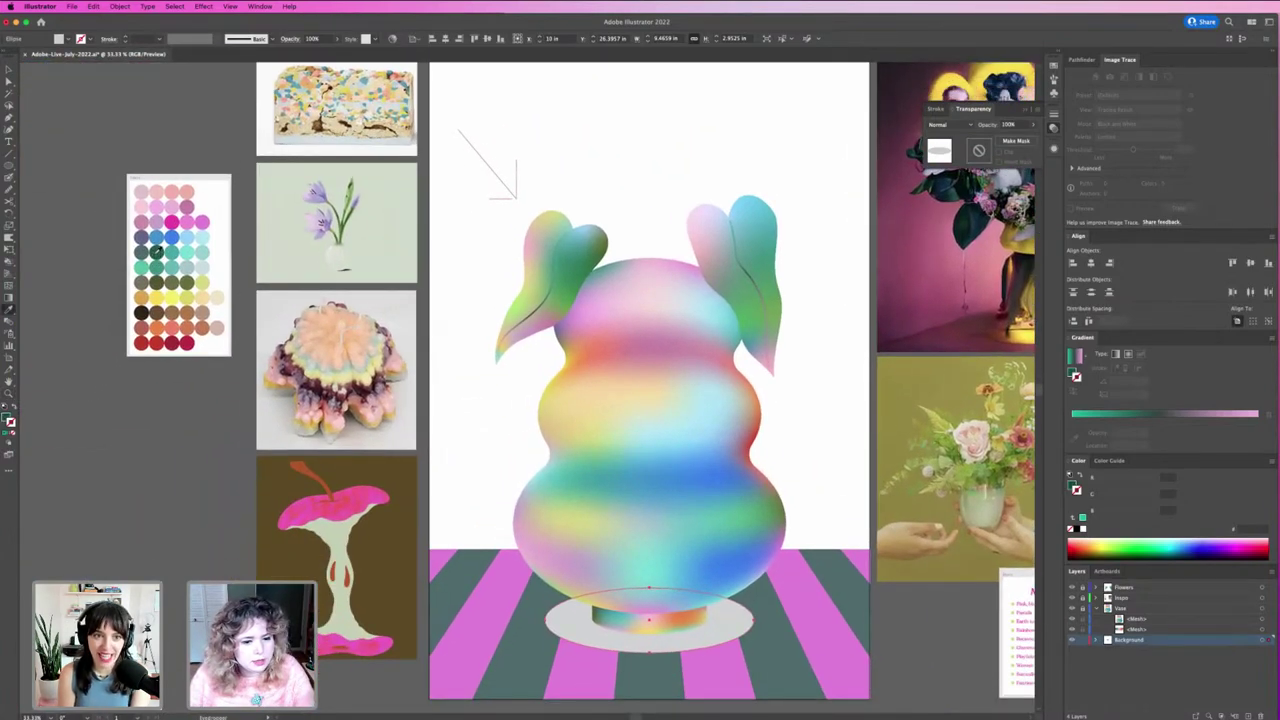
Step: Colour the shadow ellipse dark green and give it a radial gradient fill
{"action": "left_click", "coordinate": [240, 466]}
{"action": "scroll", "coordinate": [348, 452], "scroll_direction": "down", "scroll_amount": 4}
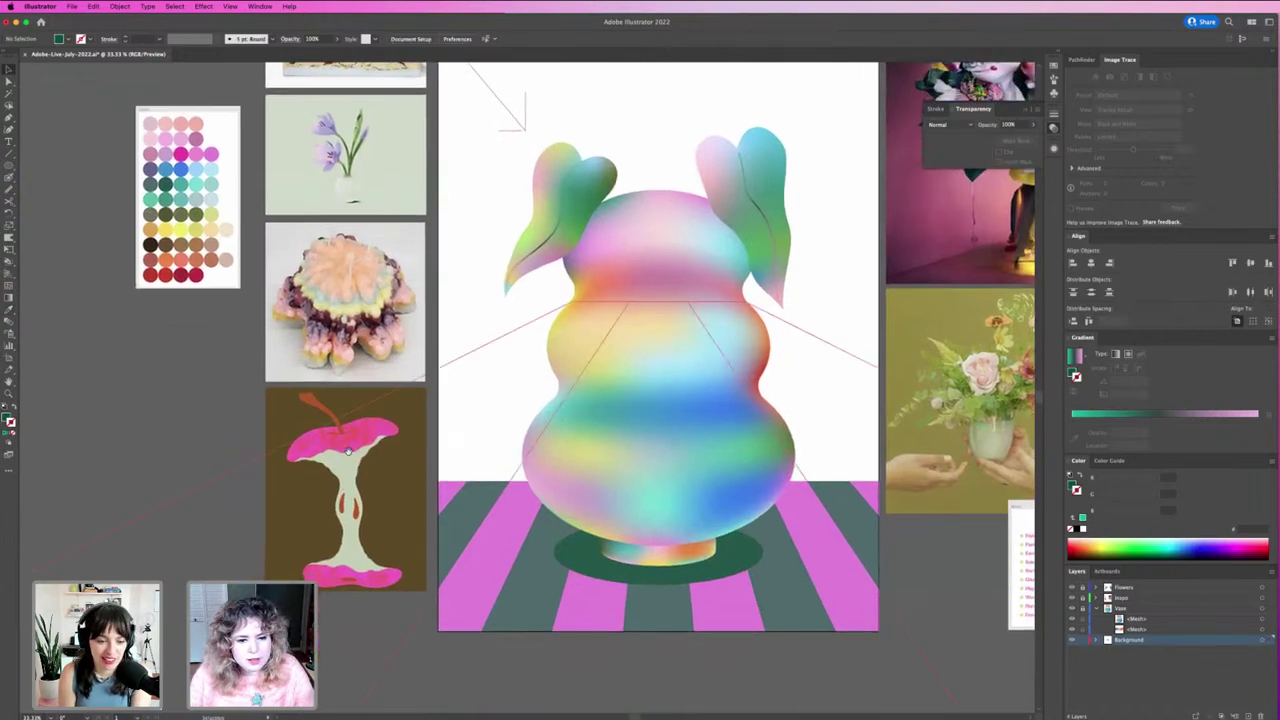
{"action": "scroll", "coordinate": [657, 534], "scroll_direction": "up", "scroll_amount": 3}
{"action": "scroll", "coordinate": [757, 576], "scroll_direction": "up", "scroll_amount": 2}
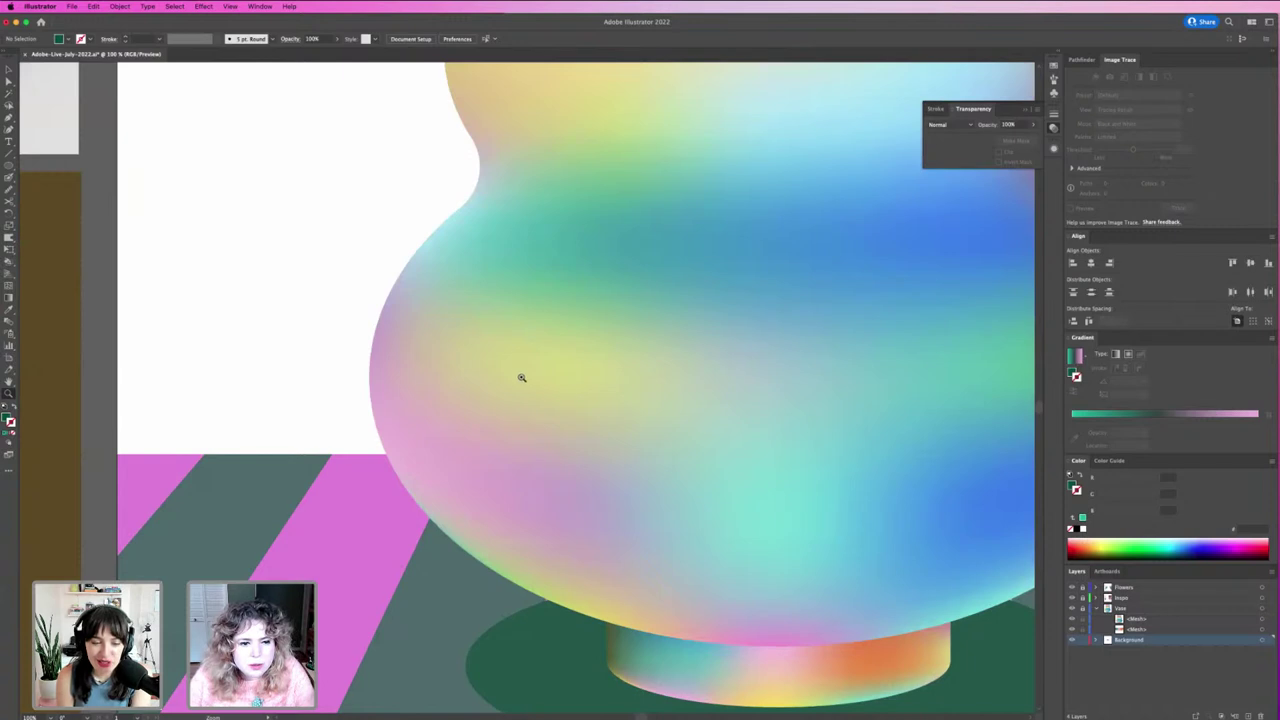
{"action": "scroll", "coordinate": [571, 402], "scroll_direction": "down", "scroll_amount": 3}
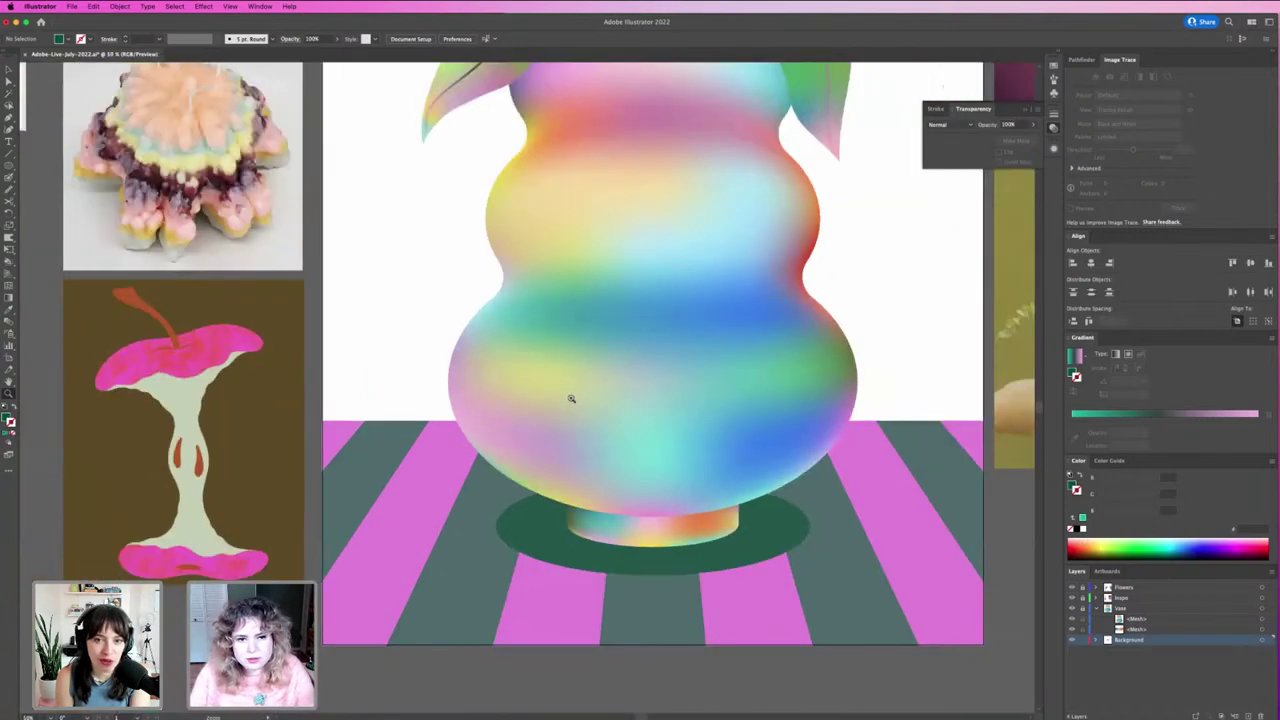
{"action": "scroll", "coordinate": [574, 421], "scroll_direction": "down", "scroll_amount": 1}
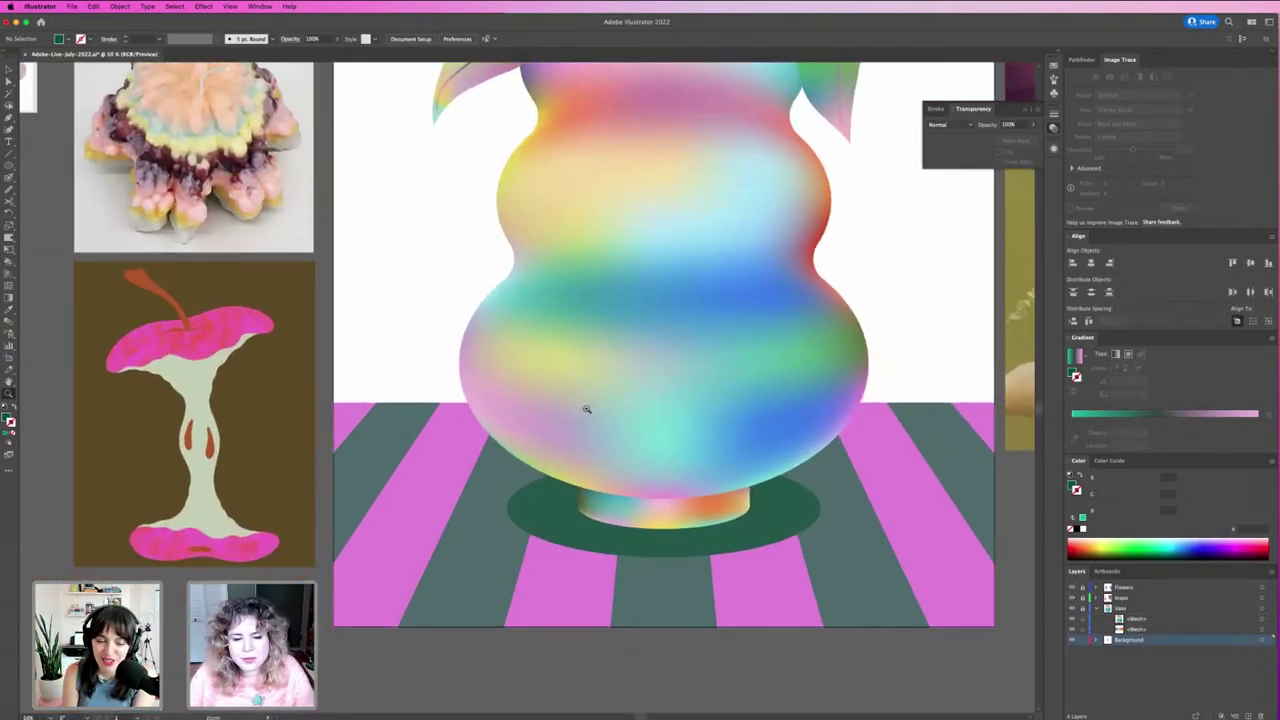
{"action": "left_click", "coordinate": [790, 535]}
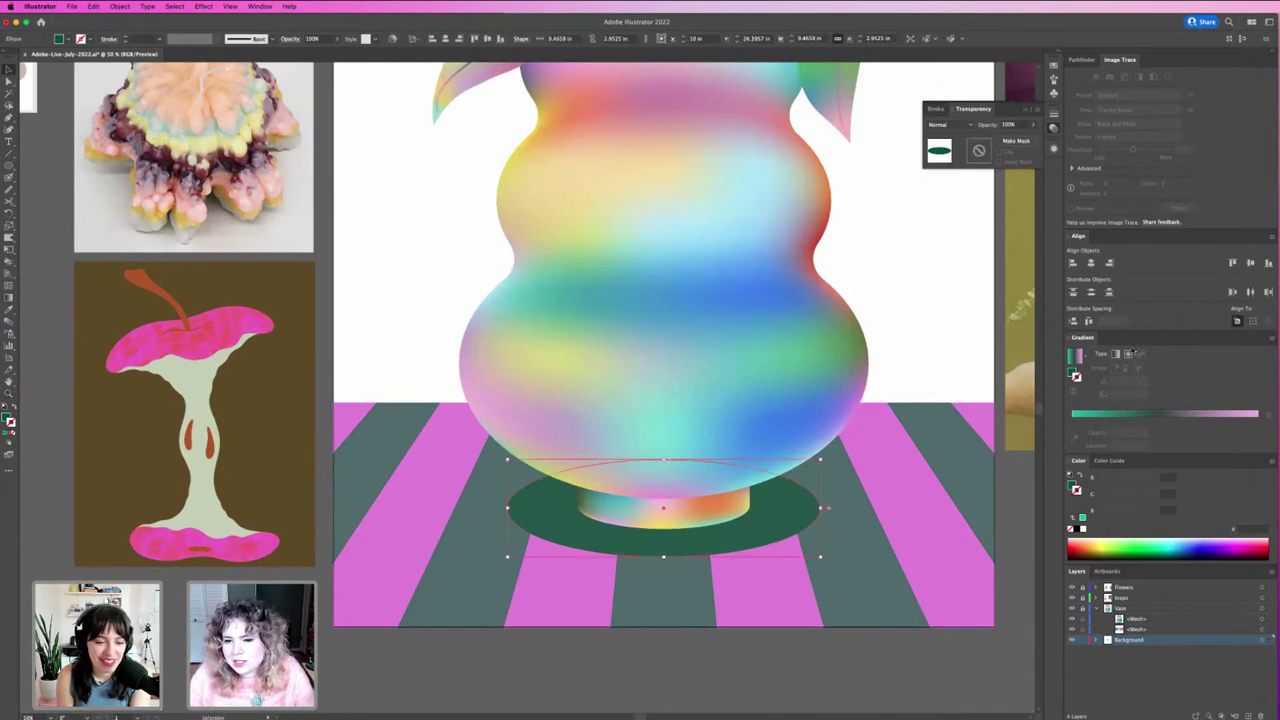
{"action": "left_click", "coordinate": [1131, 354]}
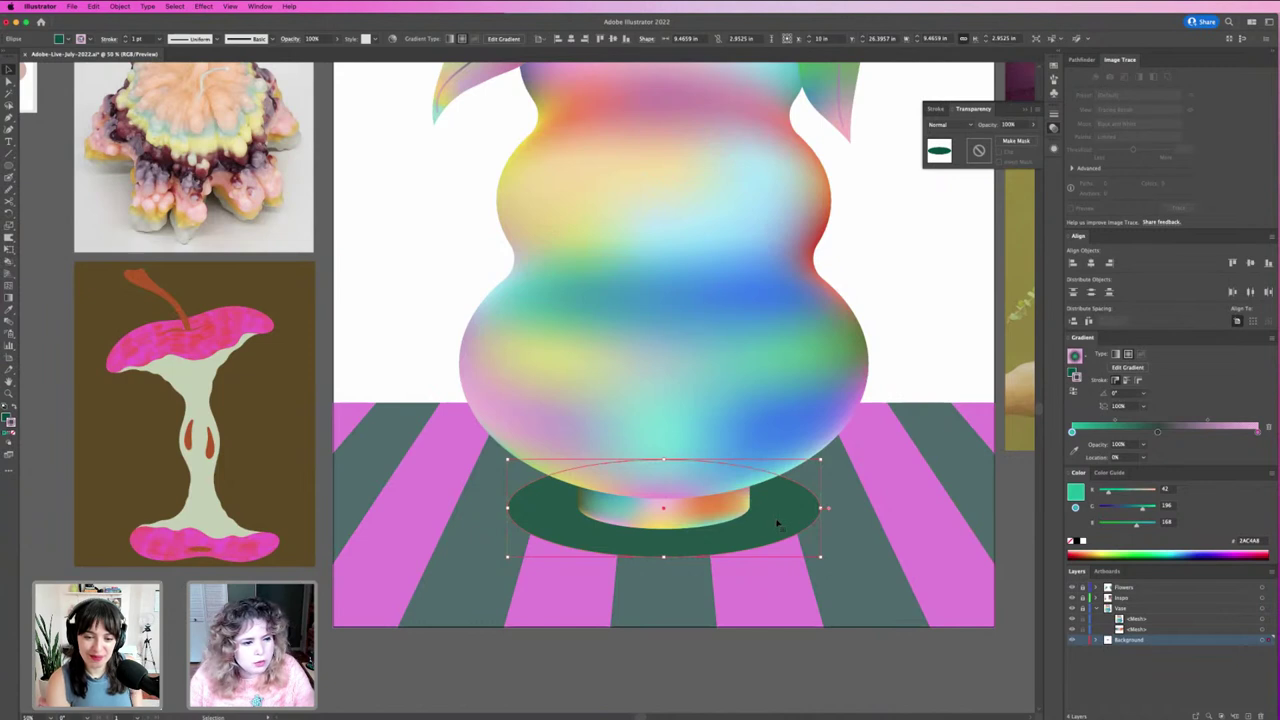
{"action": "left_click", "coordinate": [16, 432]}
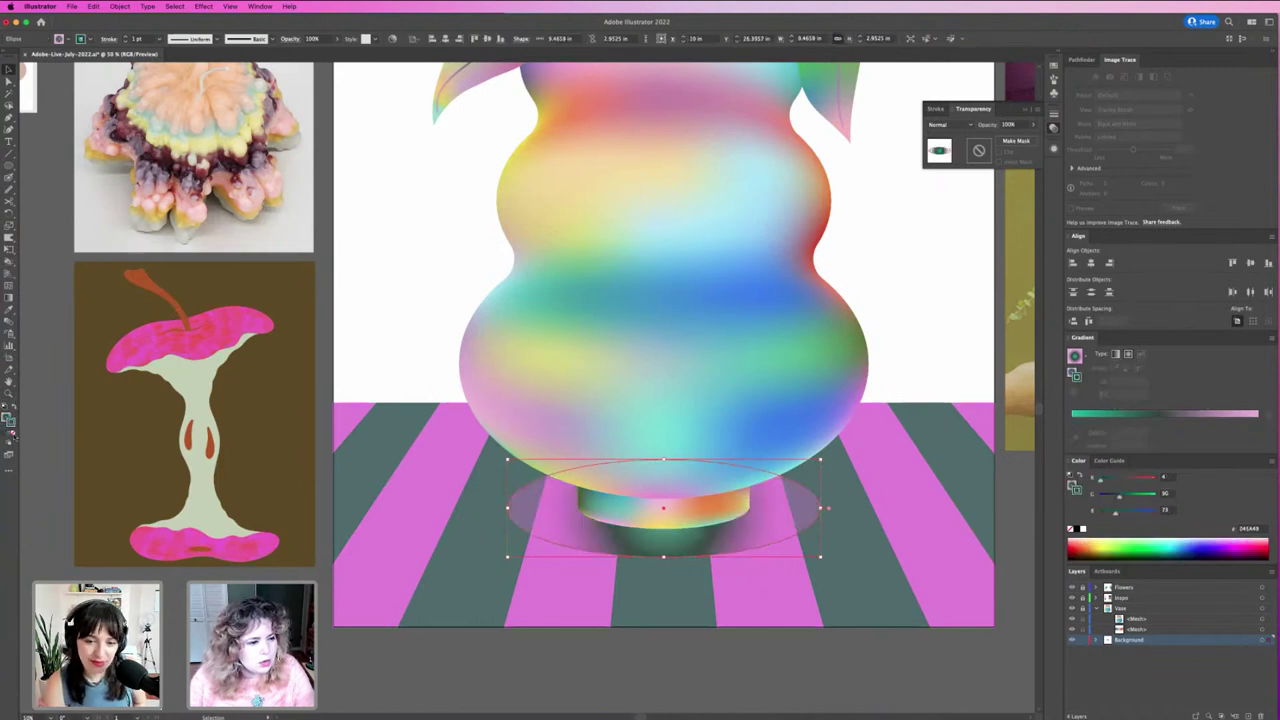
Step: Squash and widen the radial gradient into a flat ellipse fitting the shadow
{"action": "key", "text": "g"}
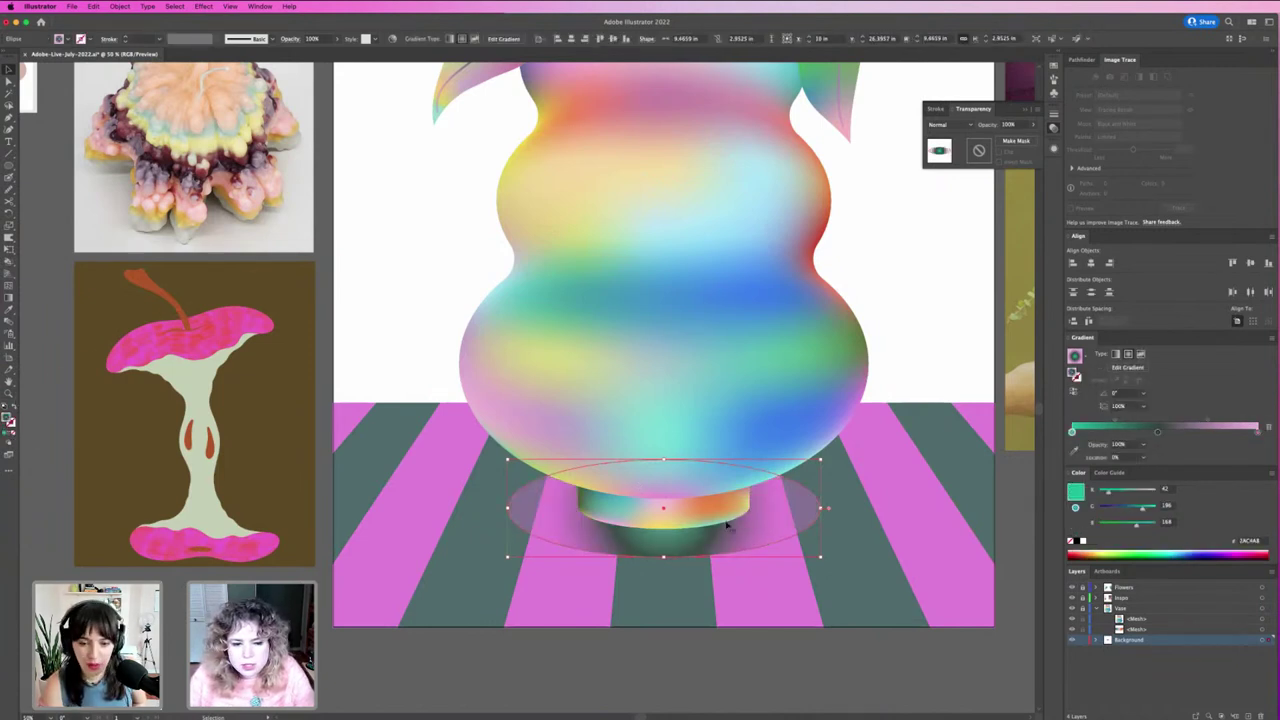
{"action": "left_click", "coordinate": [655, 526]}
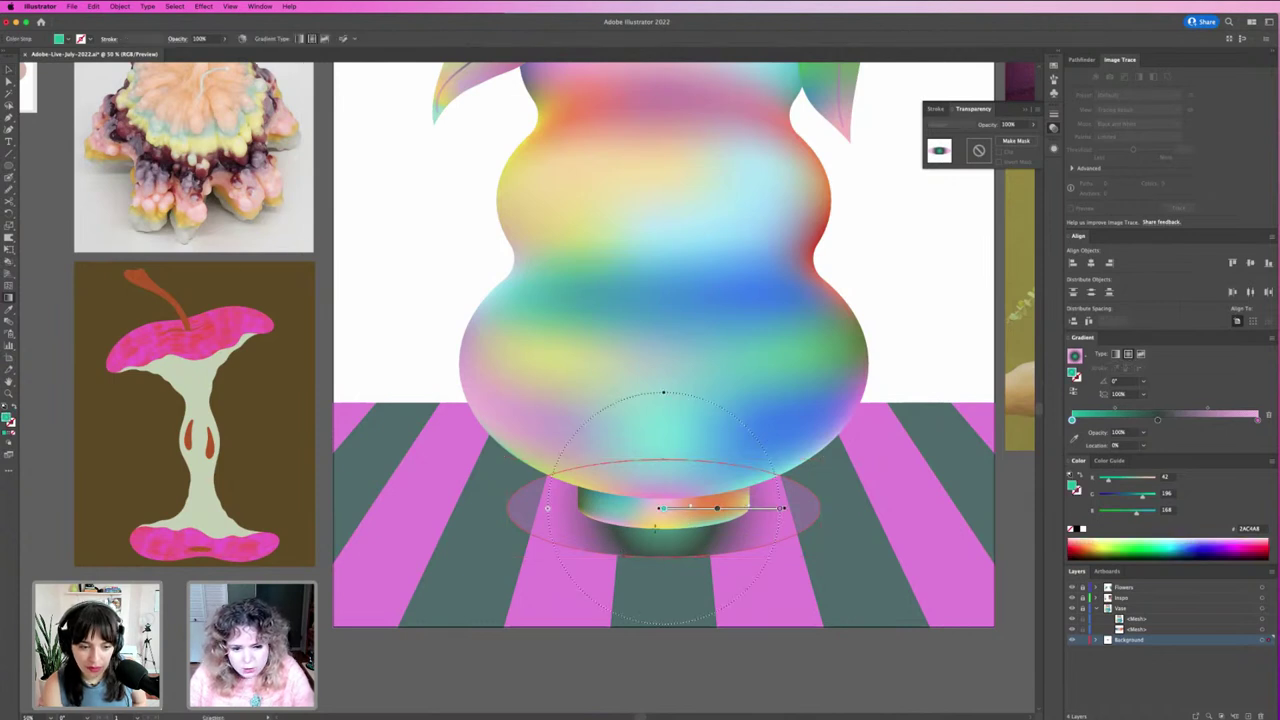
{"action": "left_click_drag", "start_coordinate": [663, 397], "coordinate": [663, 462]}
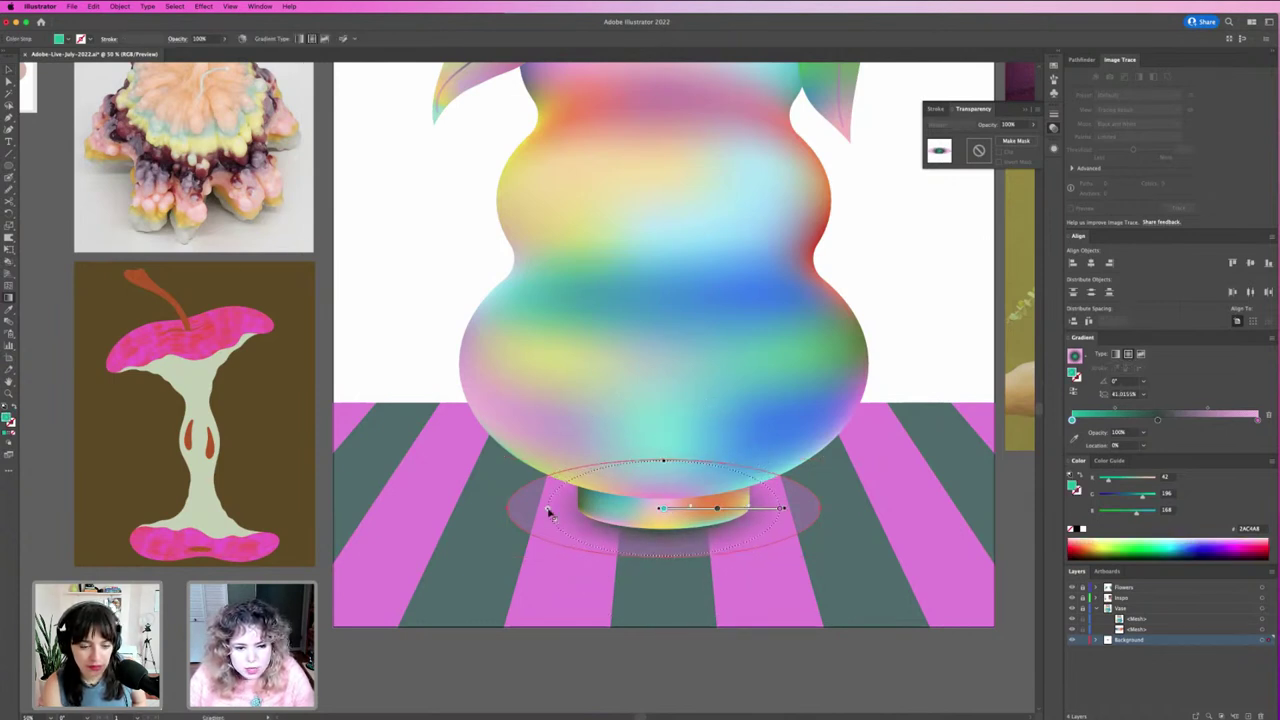
{"action": "left_click_drag", "start_coordinate": [548, 512], "coordinate": [510, 508]}
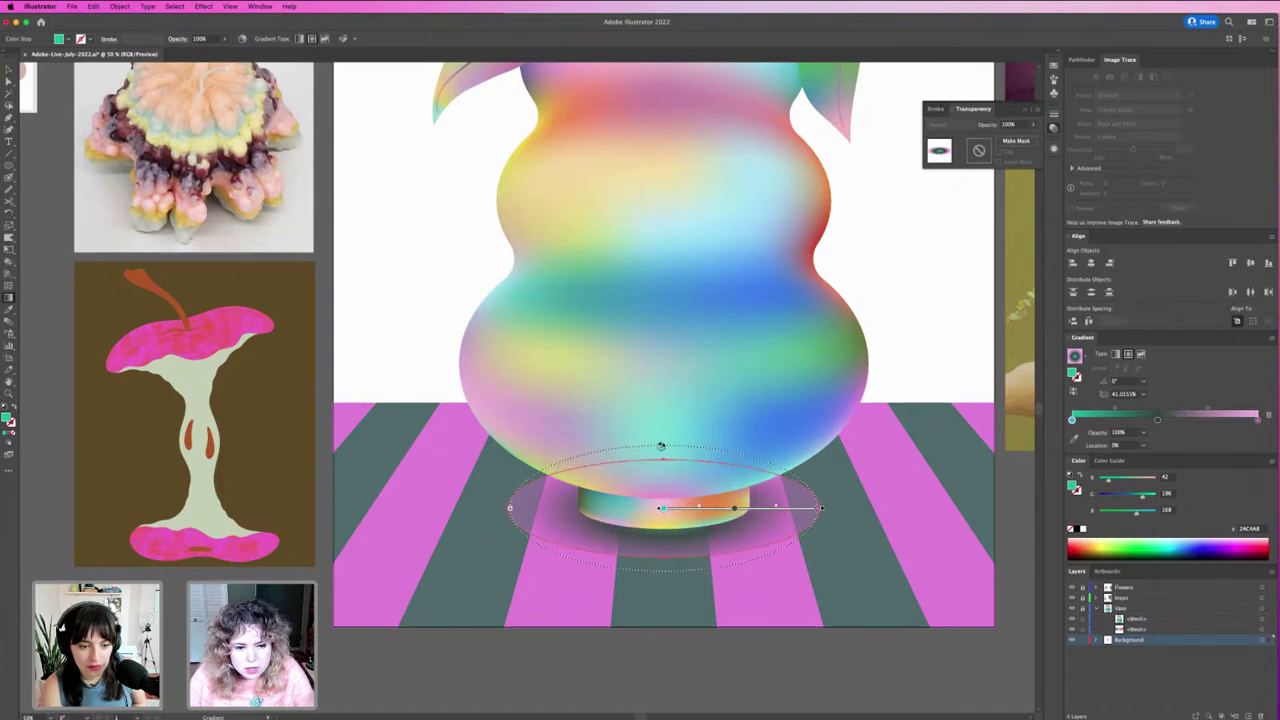
{"action": "left_click_drag", "start_coordinate": [665, 450], "coordinate": [664, 462]}
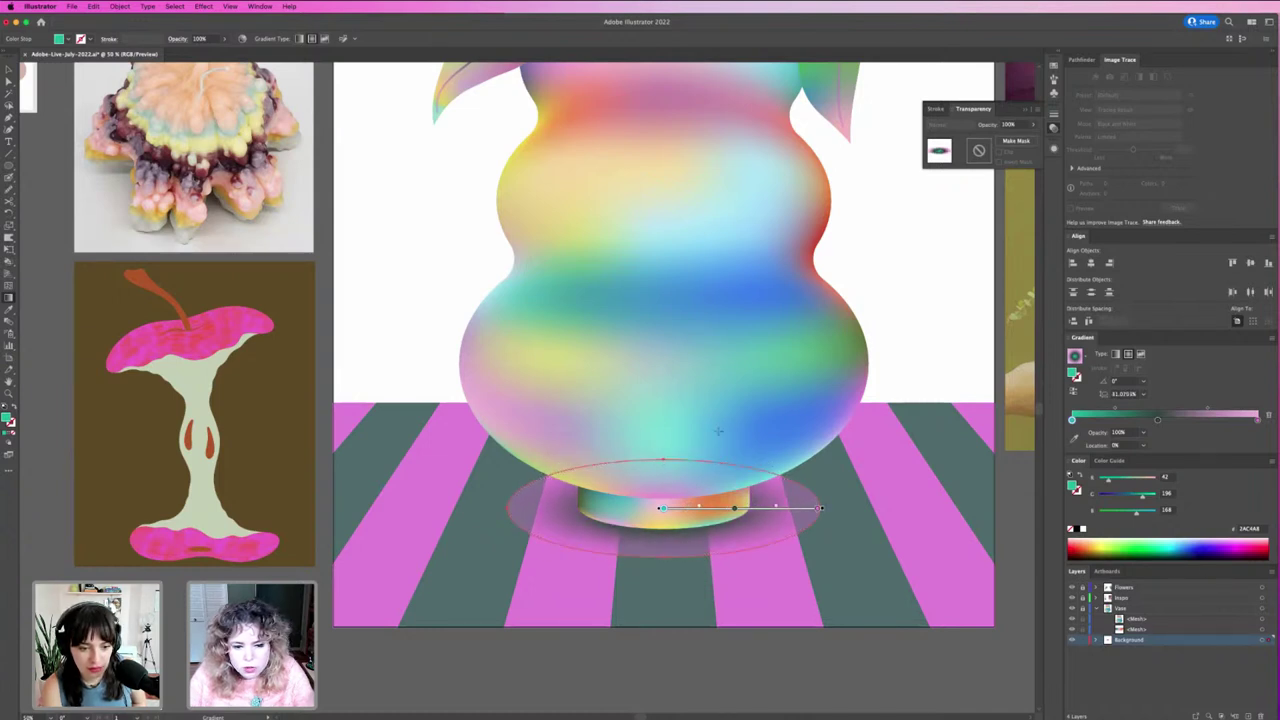
{"action": "left_click_drag", "start_coordinate": [734, 509], "coordinate": [757, 509]}
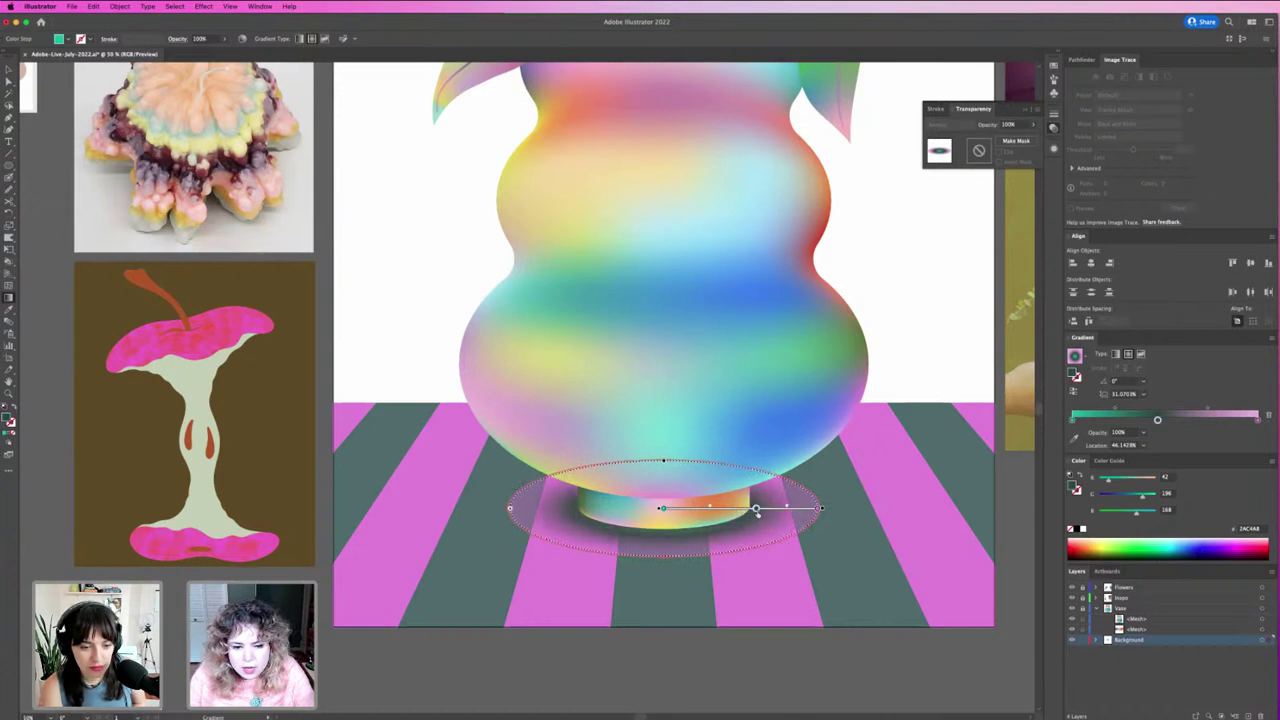
Step: Move the darker middle gradient stop toward the centre and make the outer pink stop more magenta
{"action": "left_click", "coordinate": [660, 509]}
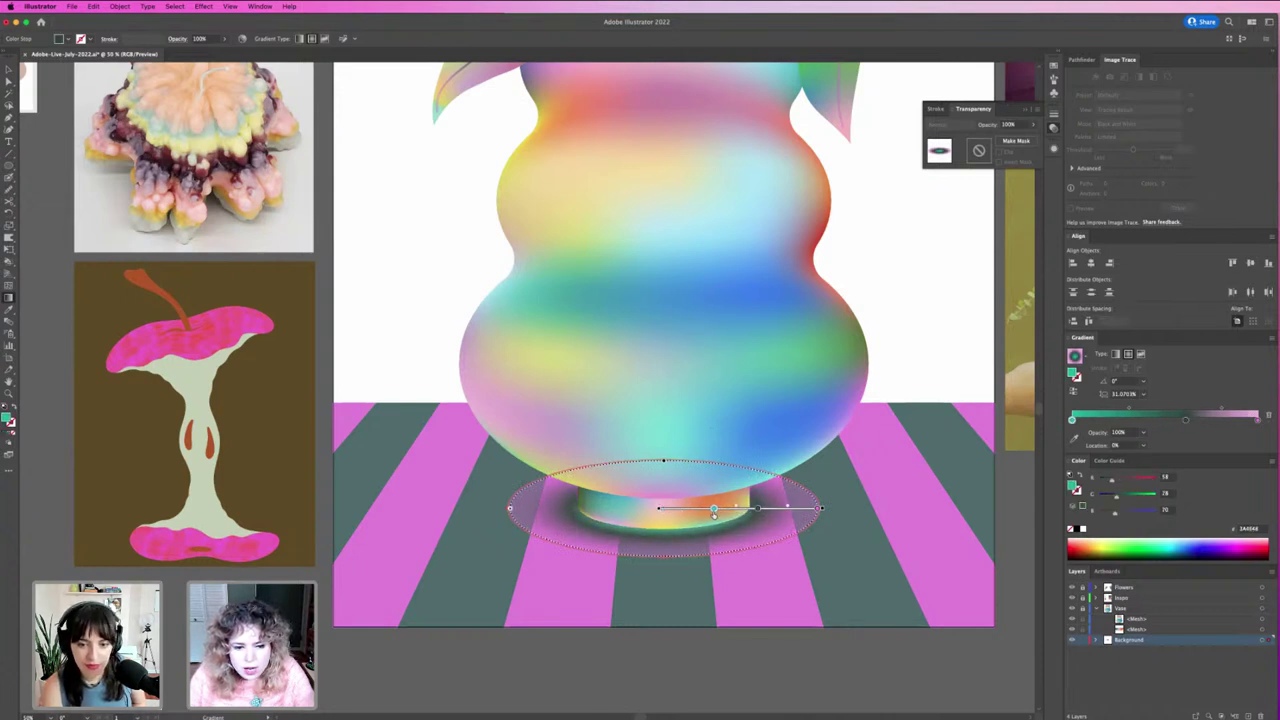
{"action": "left_click", "coordinate": [712, 510]}
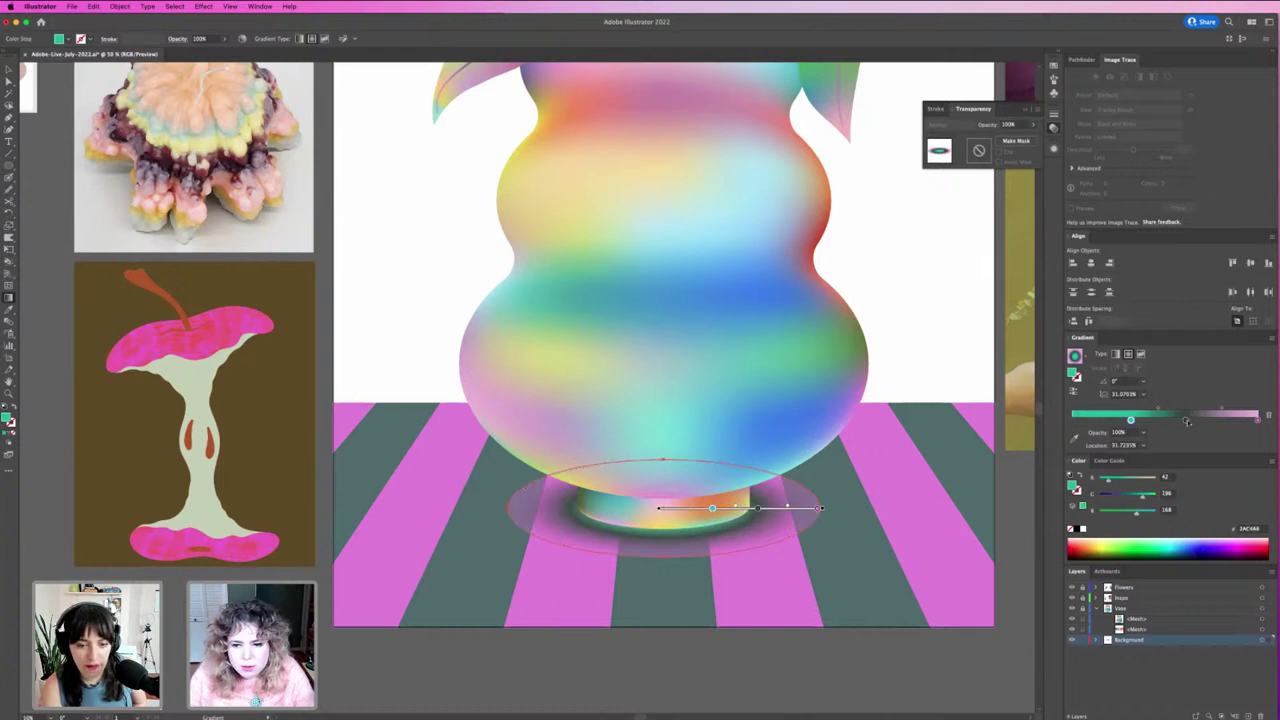
{"action": "mouse_move", "coordinate": [1187, 421]}
{"action": "left_mouse_down"}
{"action": "mouse_move", "coordinate": [1198, 421]}
{"action": "mouse_move", "coordinate": [1186, 420]}
{"action": "left_mouse_up"}
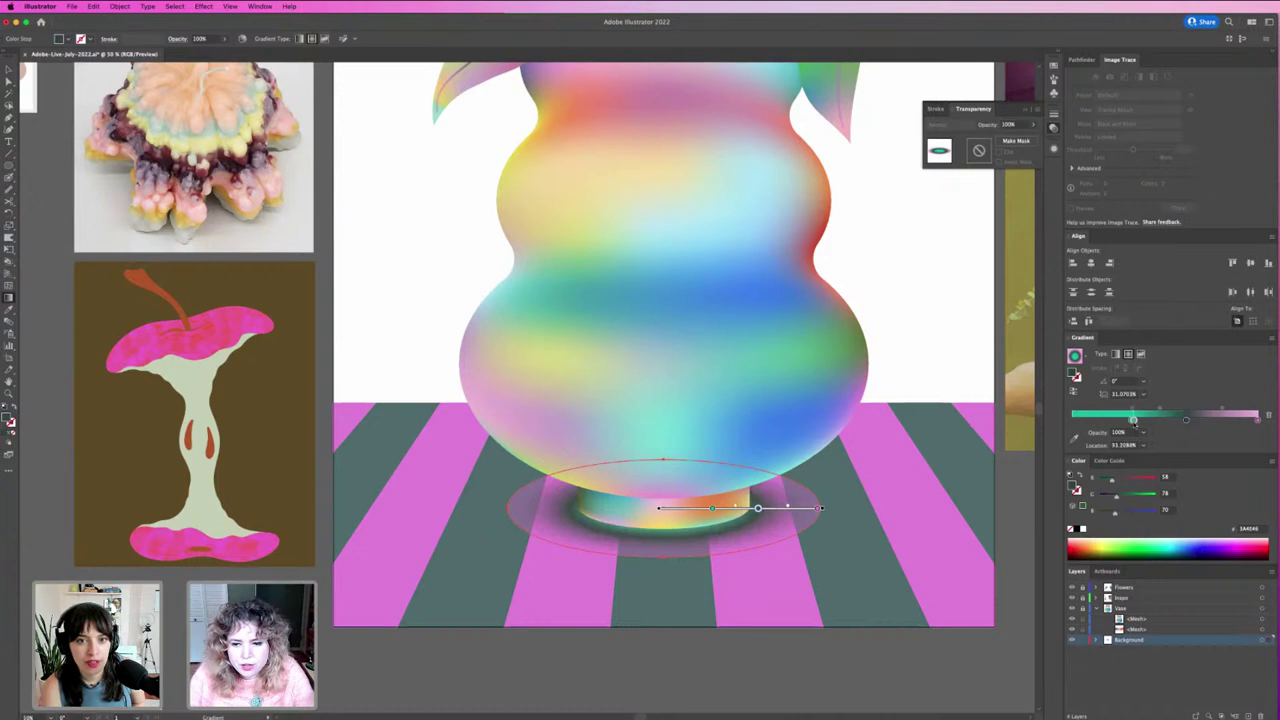
{"action": "left_click_drag", "start_coordinate": [1133, 420], "coordinate": [1113, 420]}
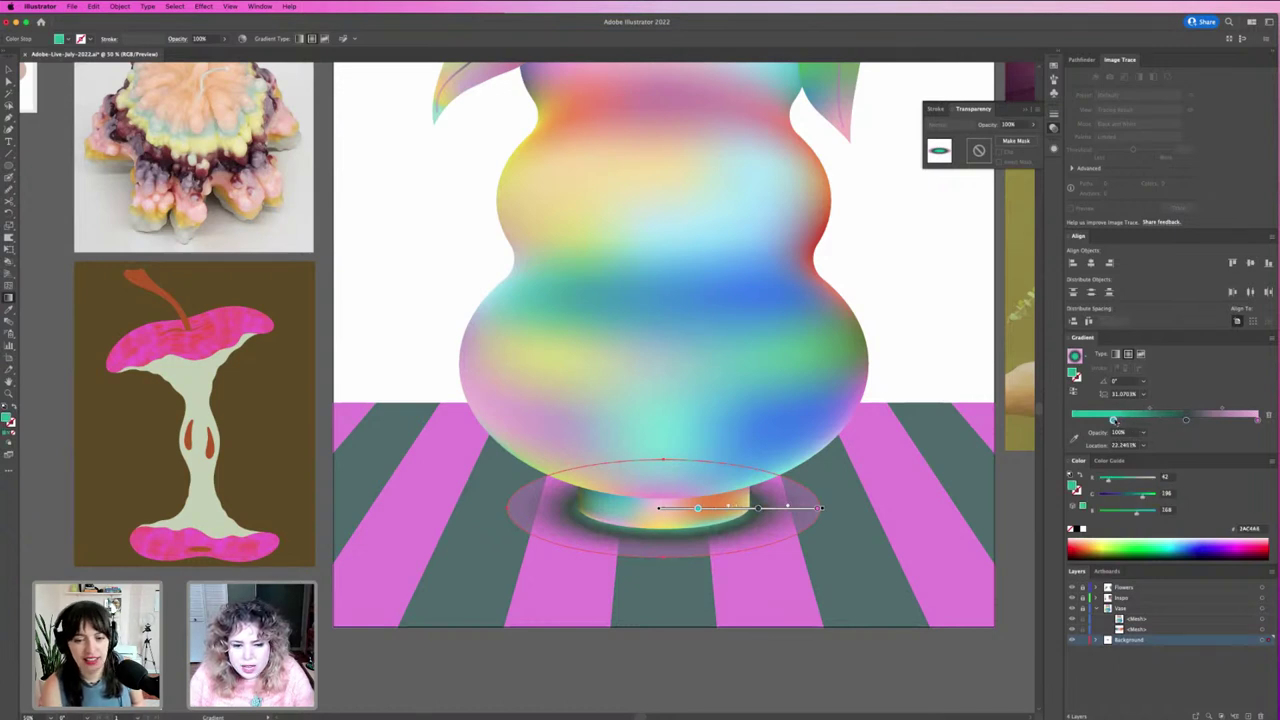
{"action": "scroll", "coordinate": [981, 549], "scroll_direction": "up", "scroll_amount": 2}
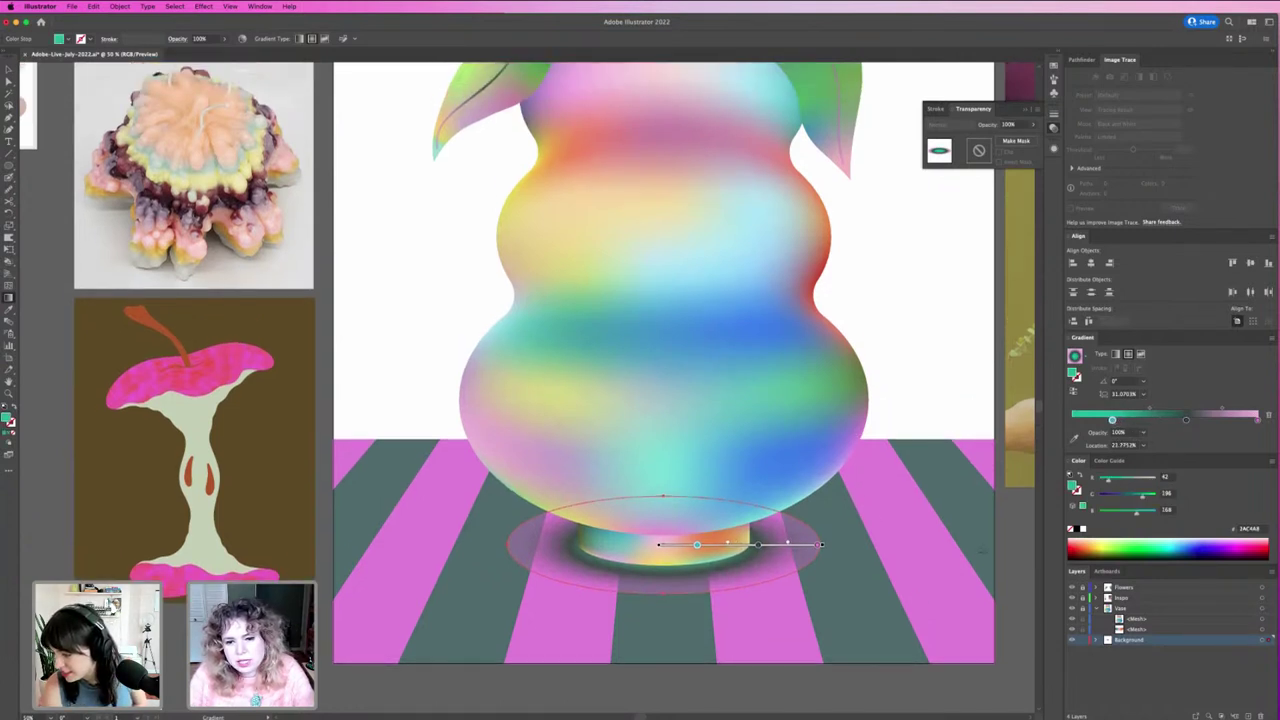
{"action": "scroll", "coordinate": [984, 530], "scroll_direction": "down", "scroll_amount": 5}
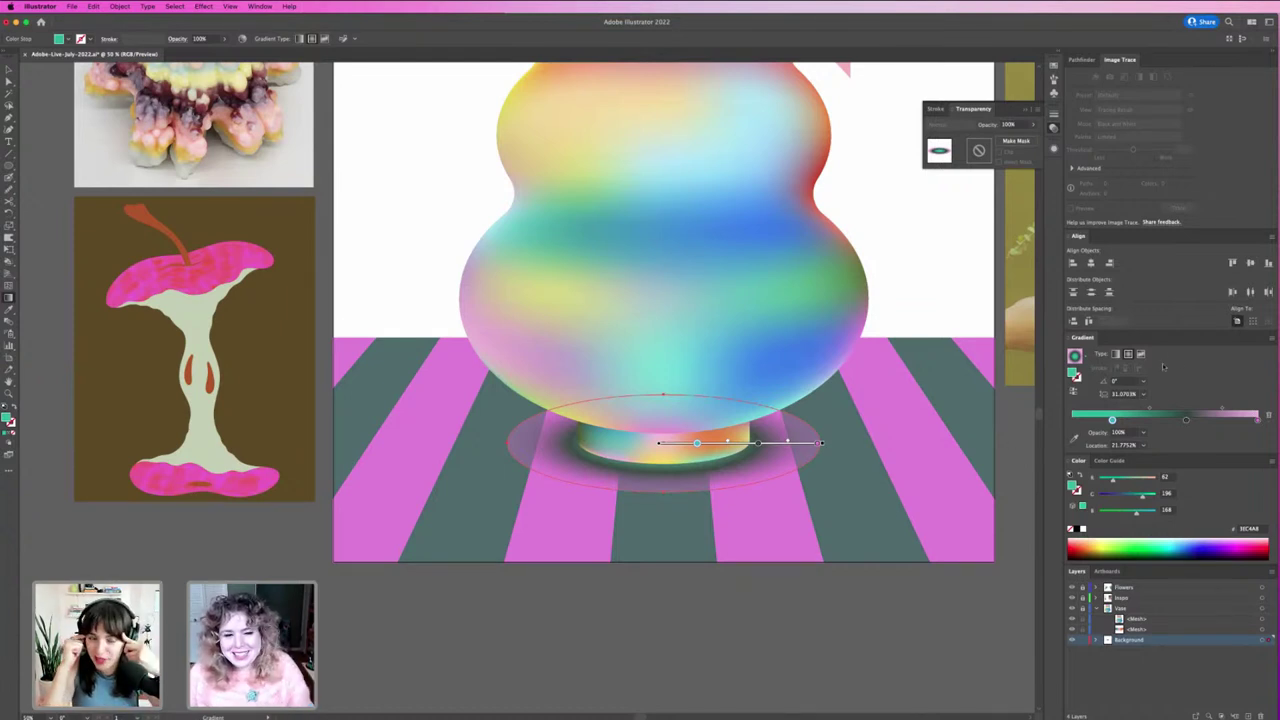
{"action": "left_click", "coordinate": [1257, 419]}
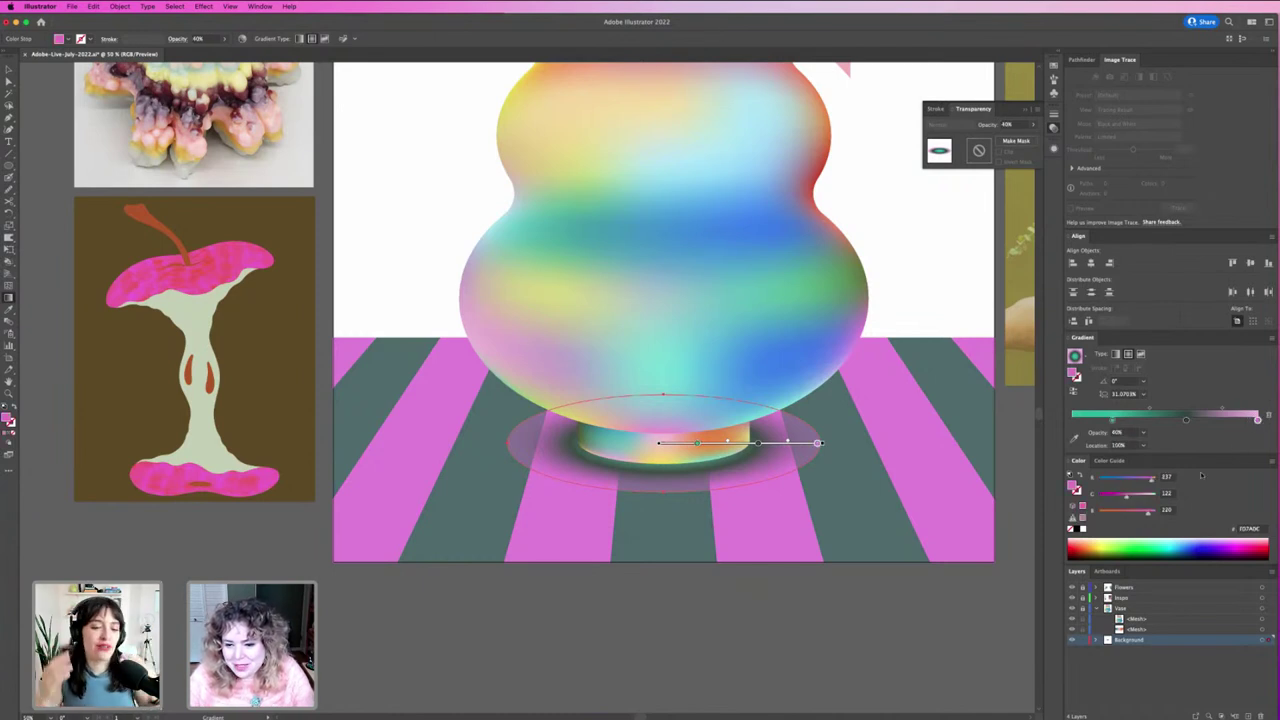
{"action": "left_click", "coordinate": [1113, 497]}
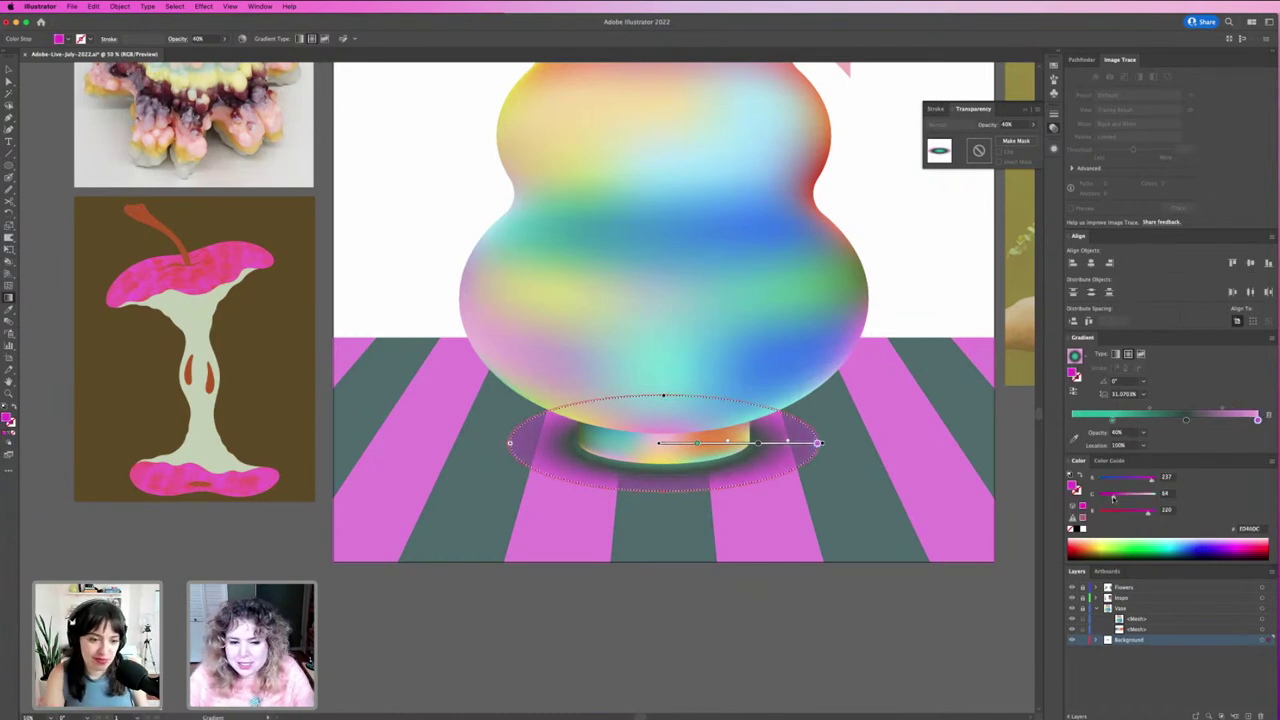
{"action": "scroll", "coordinate": [648, 456], "scroll_direction": "up", "scroll_amount": 3}
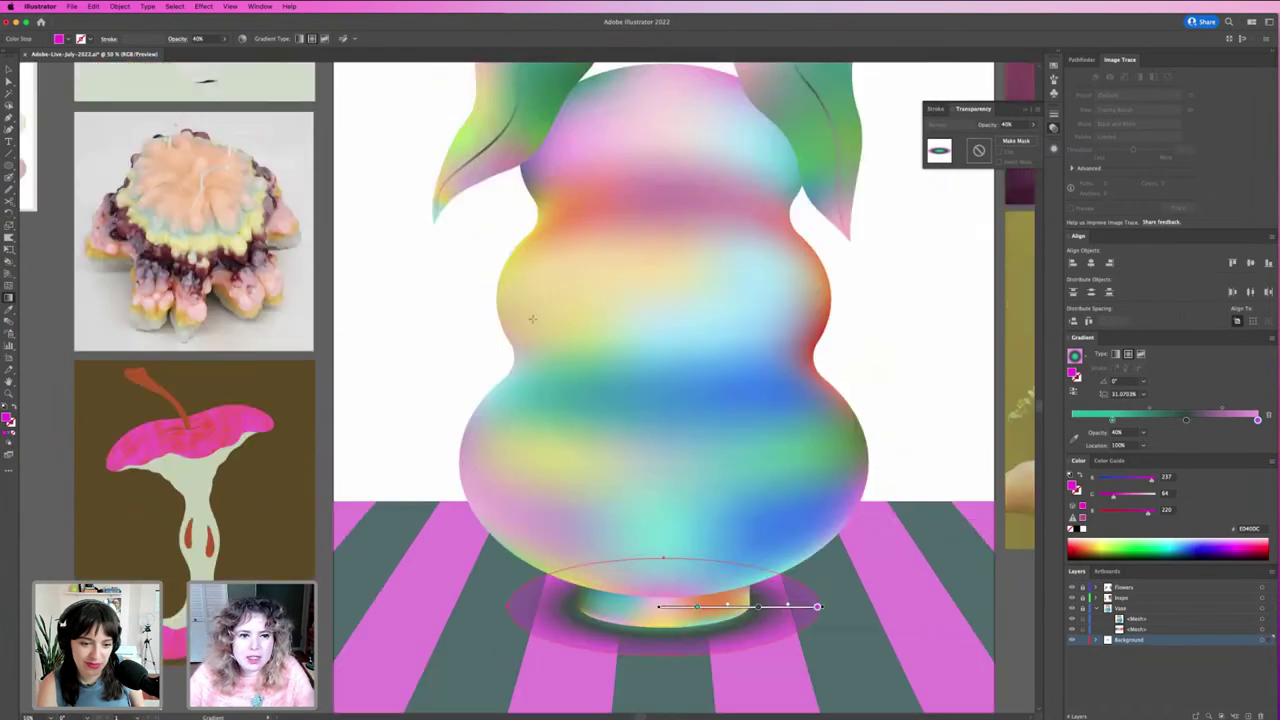
{"action": "scroll", "coordinate": [560, 300], "scroll_direction": "up", "scroll_amount": 4}
{"action": "scroll", "coordinate": [451, 352], "scroll_direction": "down", "scroll_amount": 3}
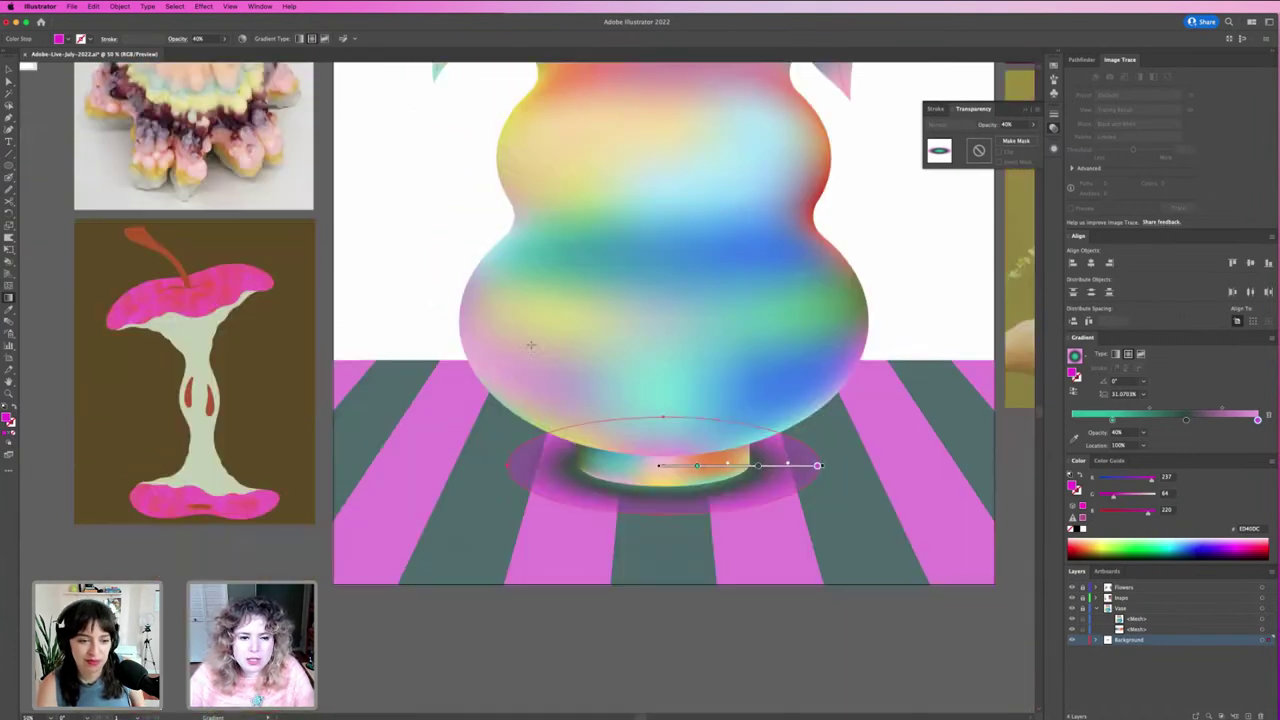
{"action": "scroll", "coordinate": [450, 340], "scroll_direction": "down", "scroll_amount": 1}
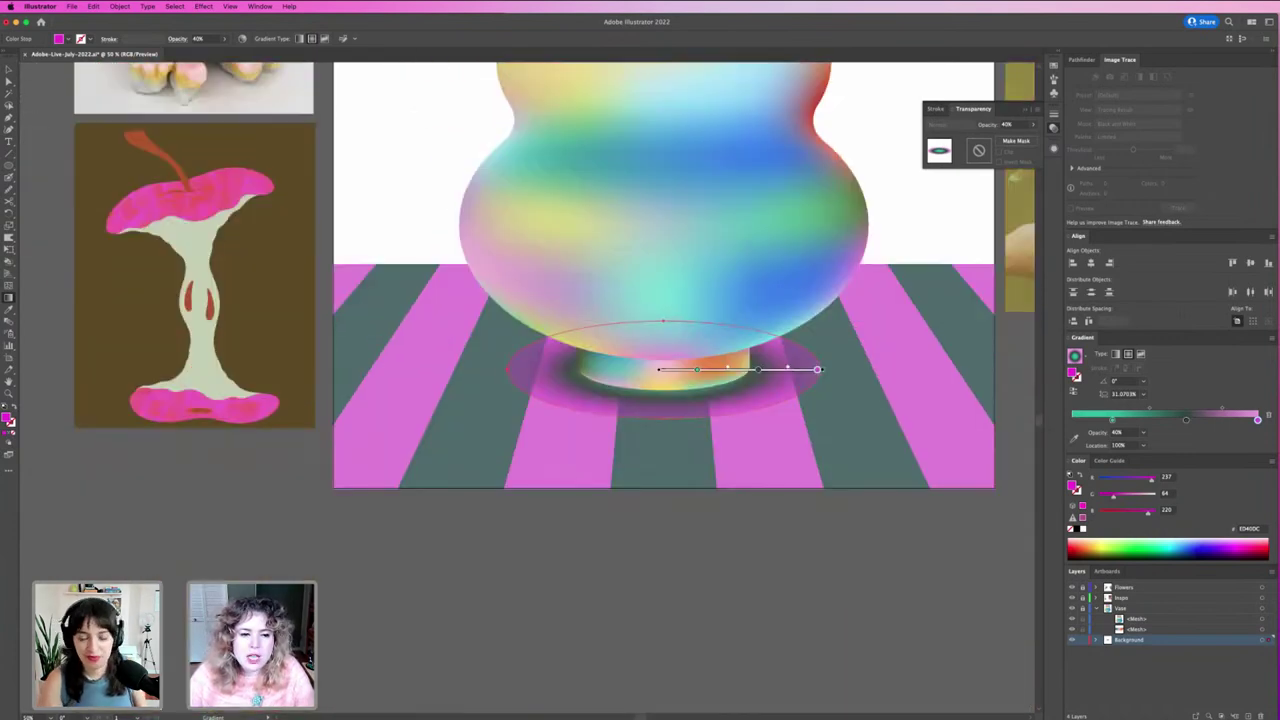
Step: Exit gradient editing, zoom out to about 33%, and select the shadow ellipse
{"action": "key", "text": "v"}
{"action": "left_click", "coordinate": [748, 503]}
{"action": "key", "text": "ctrl+minus"}
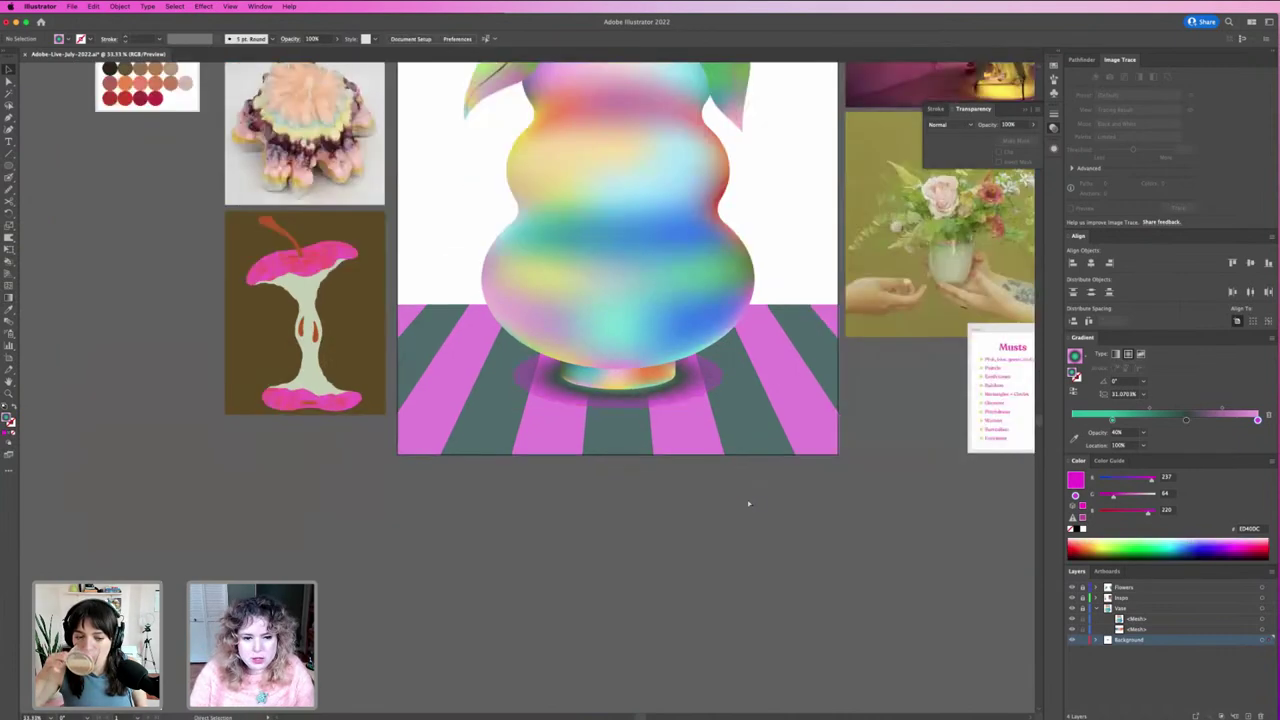
{"action": "key", "text": "ctrl+minus"}
{"action": "key", "text": "ctrl+equal"}
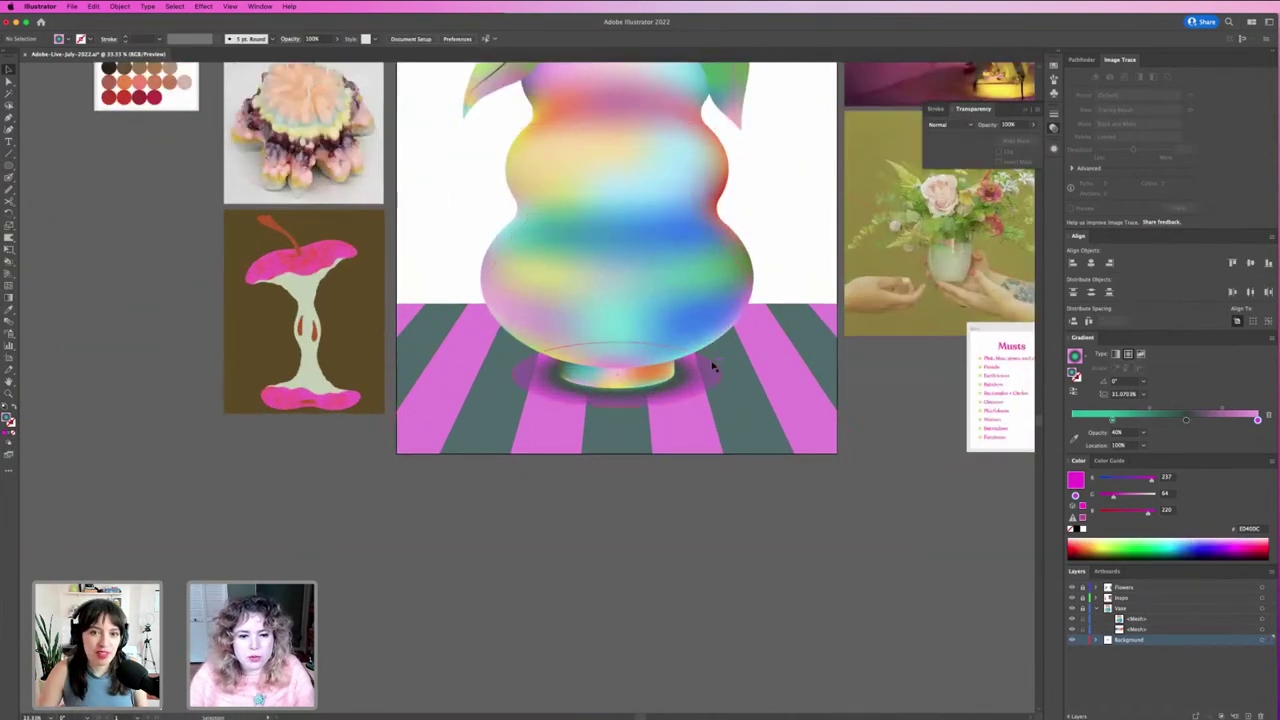
{"action": "left_click", "coordinate": [700, 380]}
{"action": "scroll", "coordinate": [450, 200], "scroll_direction": "up", "scroll_amount": 3}
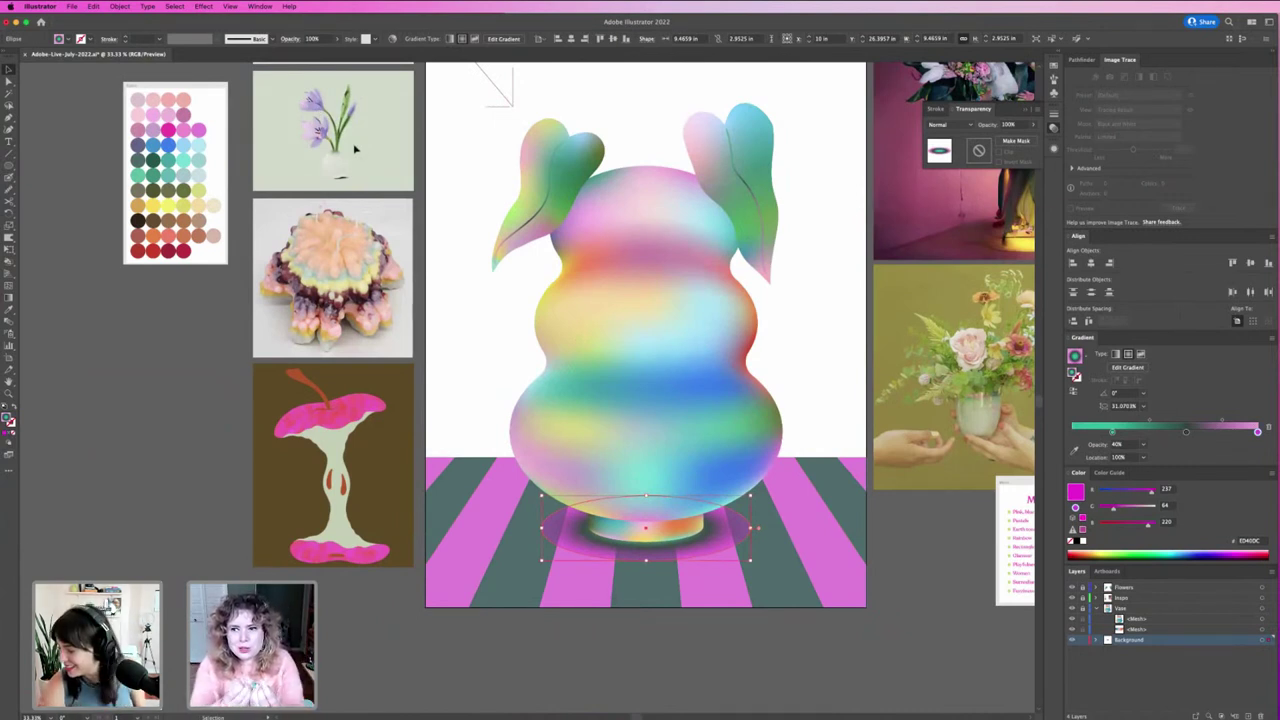
Step: Apply Effect > Blur > Gaussian Blur at about 76 pixels to the shadow
{"action": "left_click", "coordinate": [203, 6]}
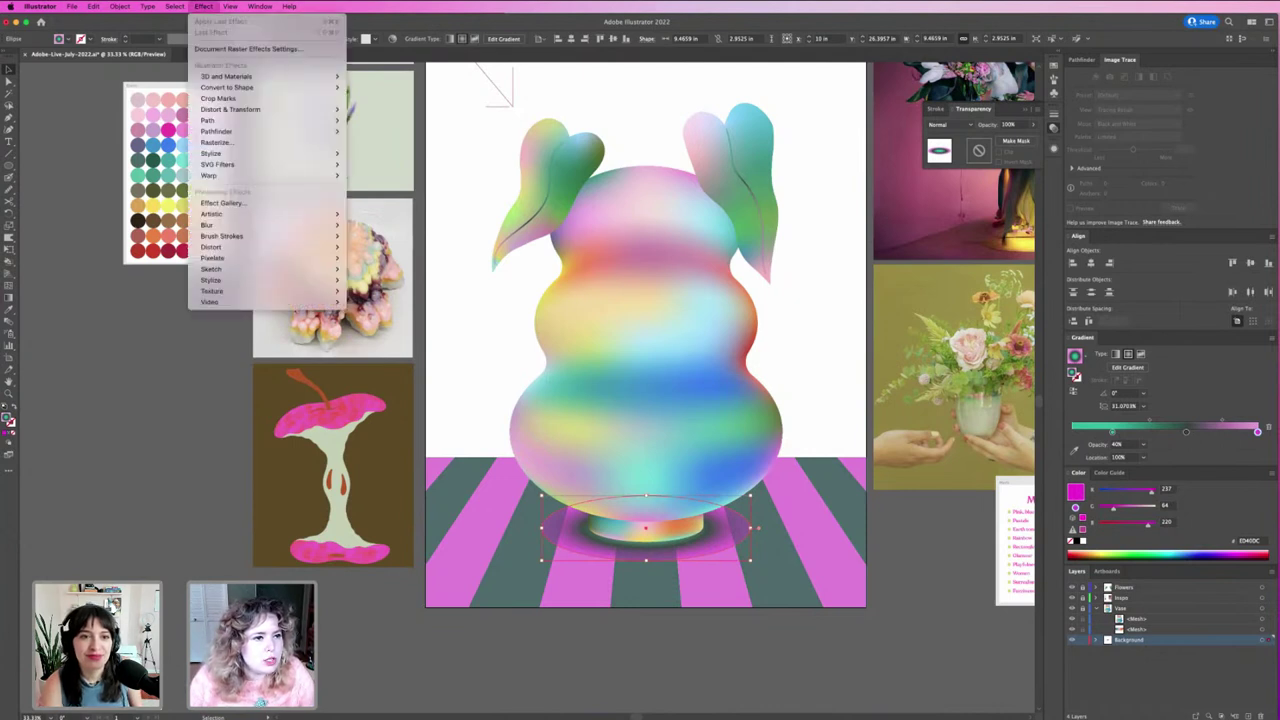
{"action": "mouse_move", "coordinate": [207, 225]}
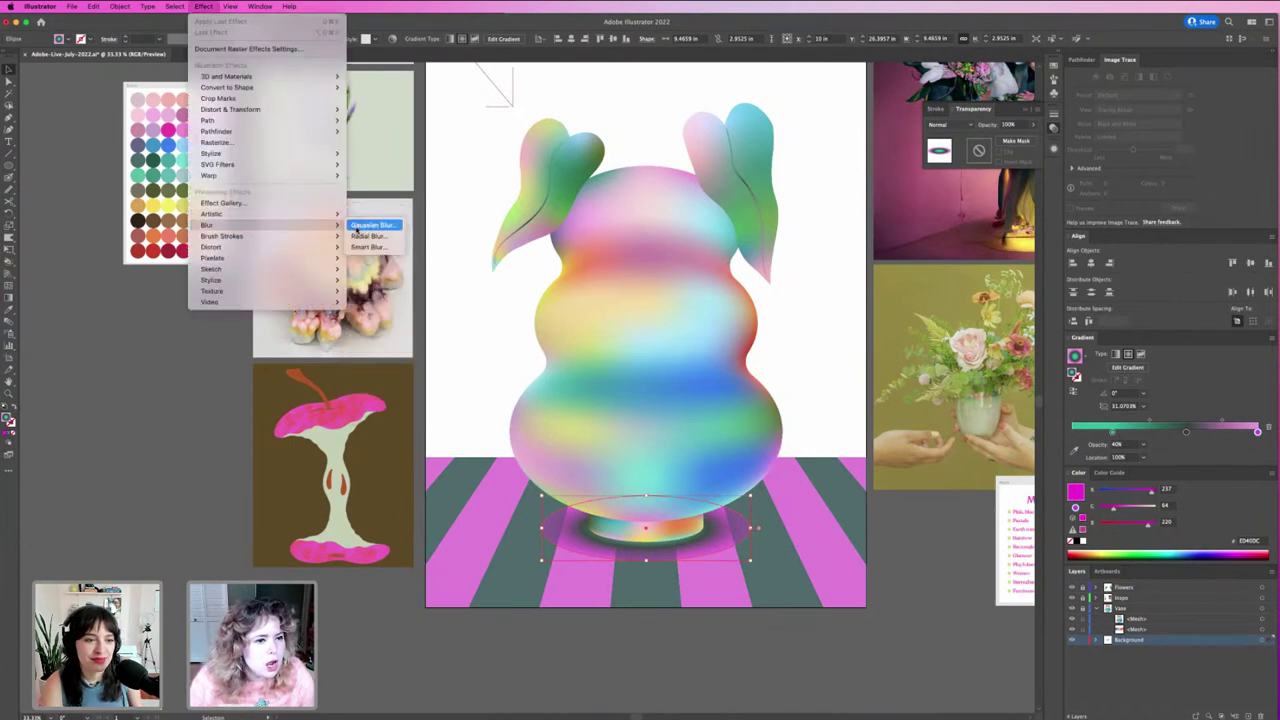
{"action": "left_click", "coordinate": [375, 225]}
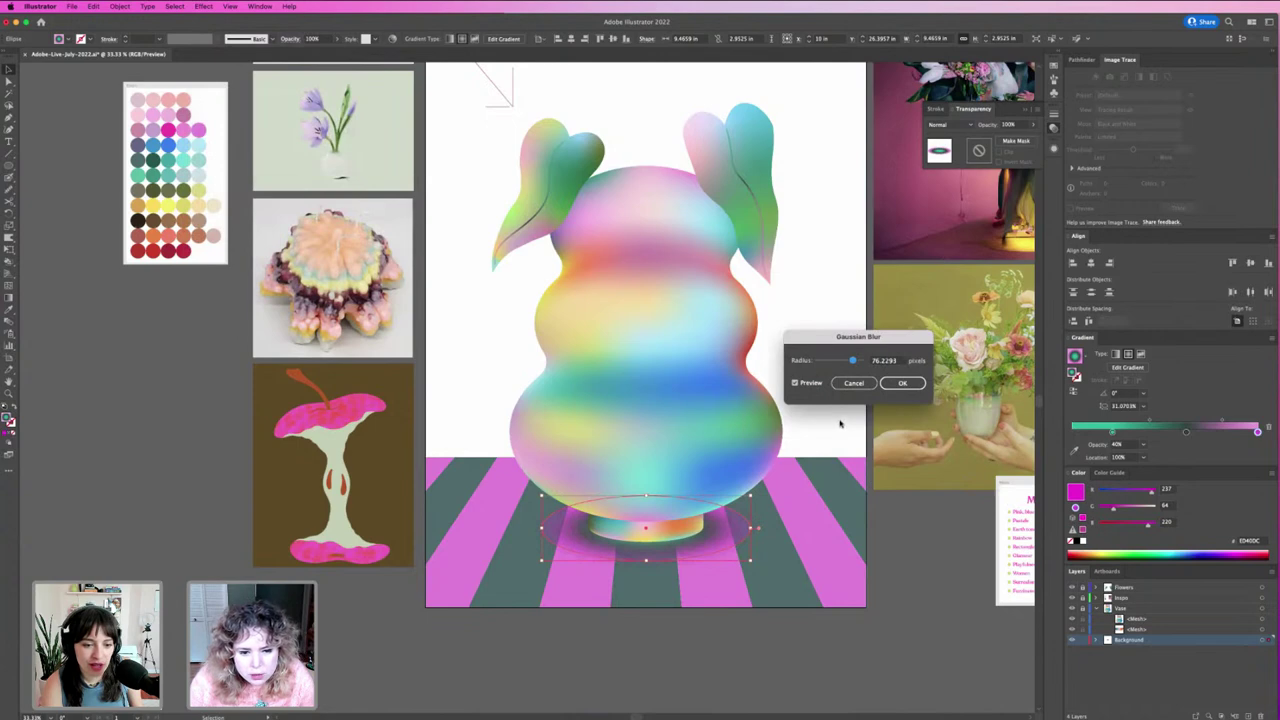
{"action": "left_click", "coordinate": [897, 387]}
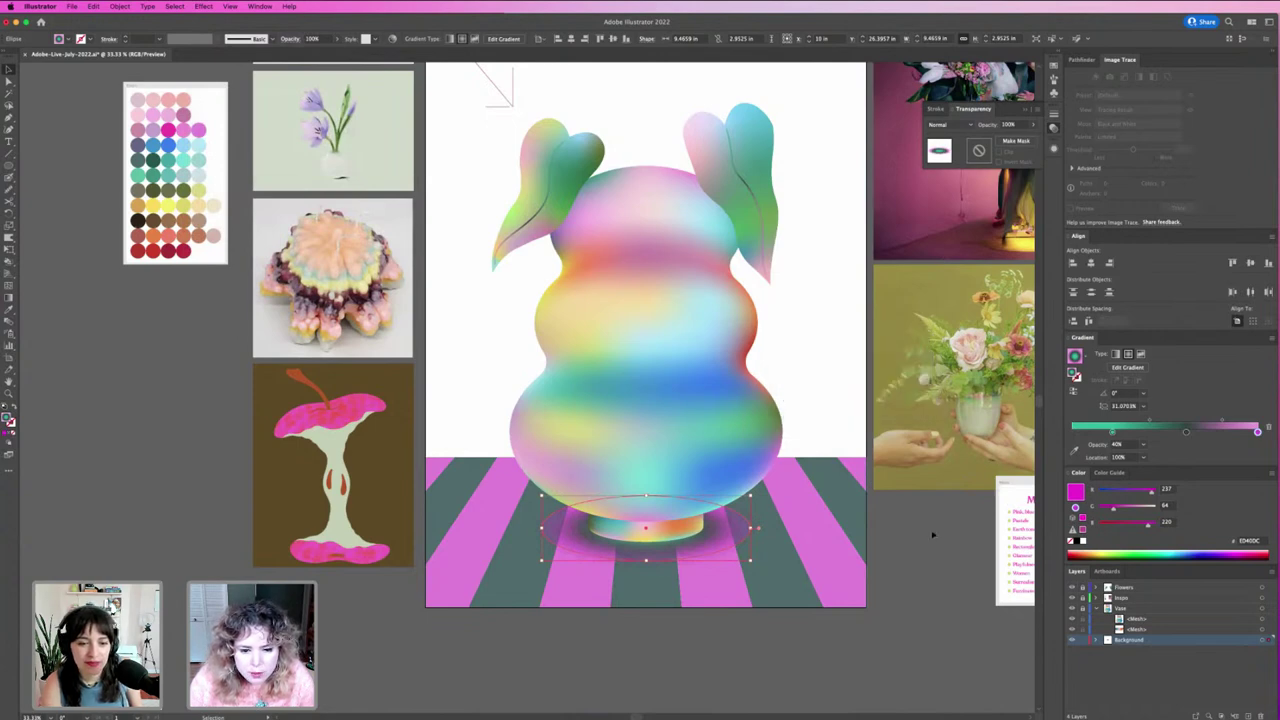
{"action": "left_click", "coordinate": [916, 552]}
Step: Reselect the blurred shadow and inspect its Transparency blend mode options
{"action": "scroll", "coordinate": [916, 552], "scroll_direction": "down", "scroll_amount": 5}
{"action": "scroll", "coordinate": [916, 552], "scroll_direction": "up", "scroll_amount": 3}
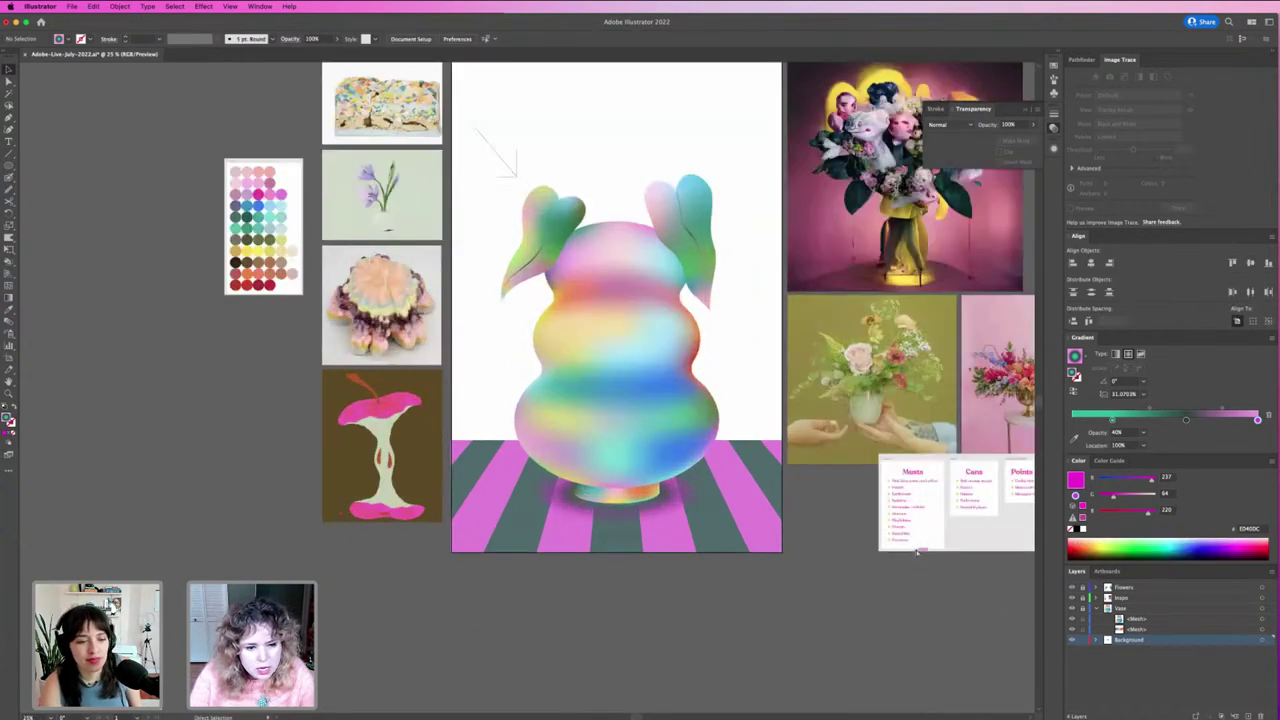
{"action": "scroll", "coordinate": [916, 552], "scroll_direction": "up", "scroll_amount": 2}
{"action": "left_click", "coordinate": [704, 512]}
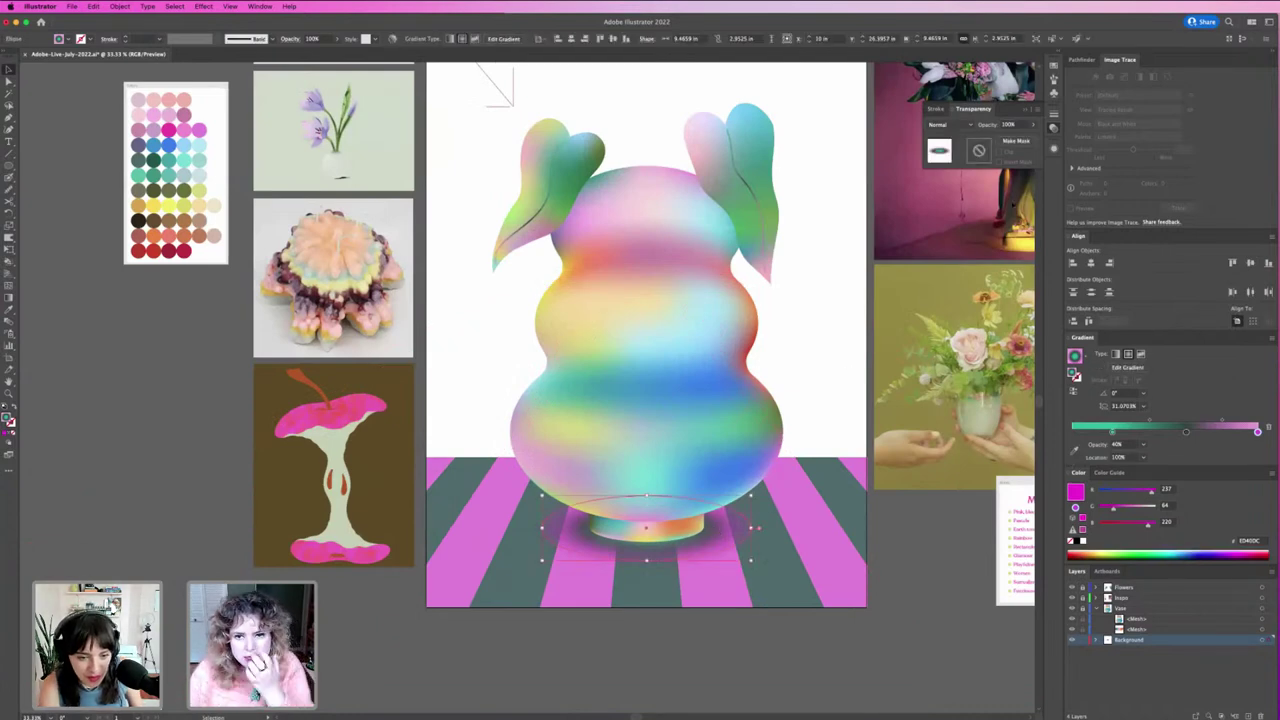
{"action": "left_click", "coordinate": [937, 124]}
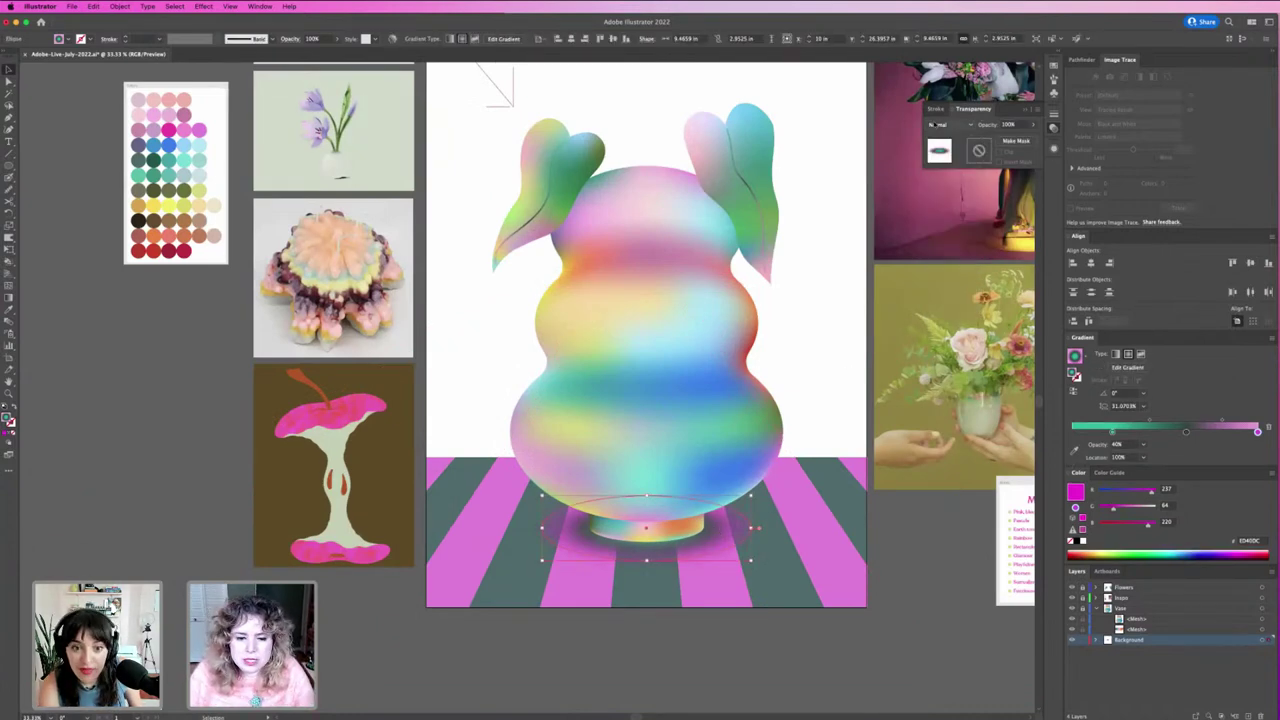
{"action": "left_click", "coordinate": [916, 614]}
{"action": "scroll", "coordinate": [723, 557], "scroll_direction": "up", "scroll_amount": 3}
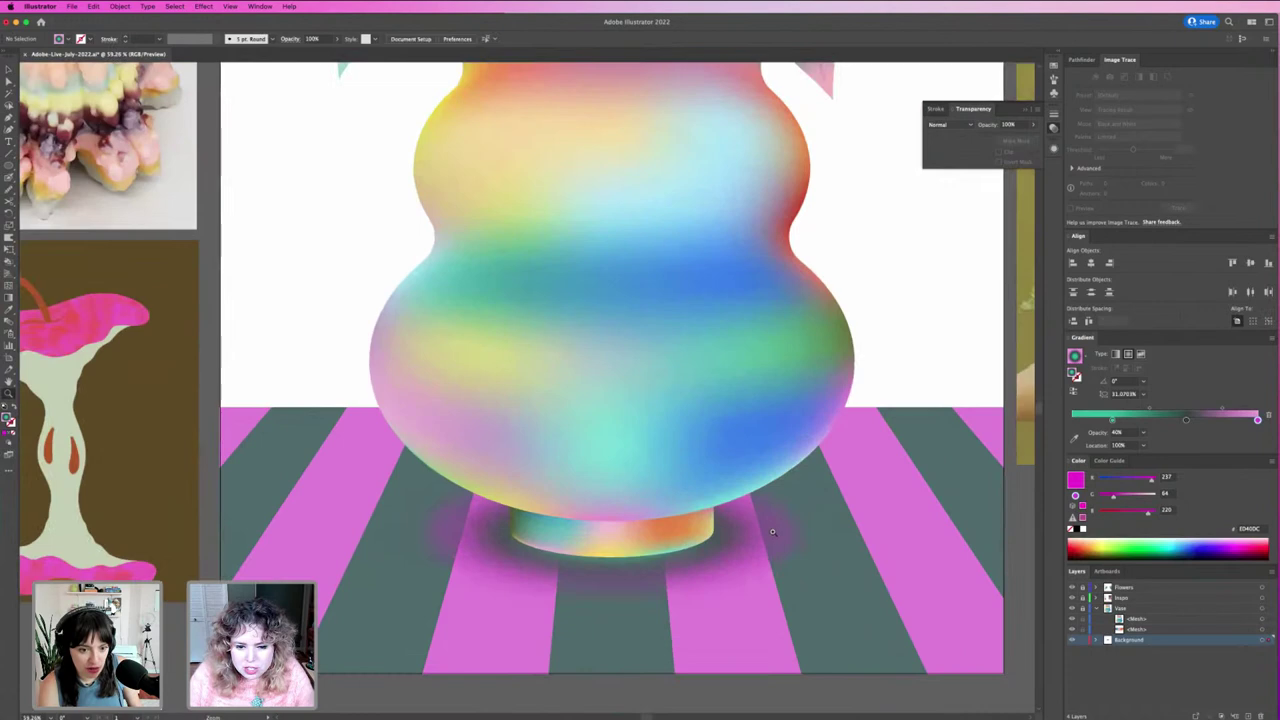
{"action": "left_click", "coordinate": [773, 523]}
{"action": "scroll", "coordinate": [771, 523], "scroll_direction": "down", "scroll_amount": 3}
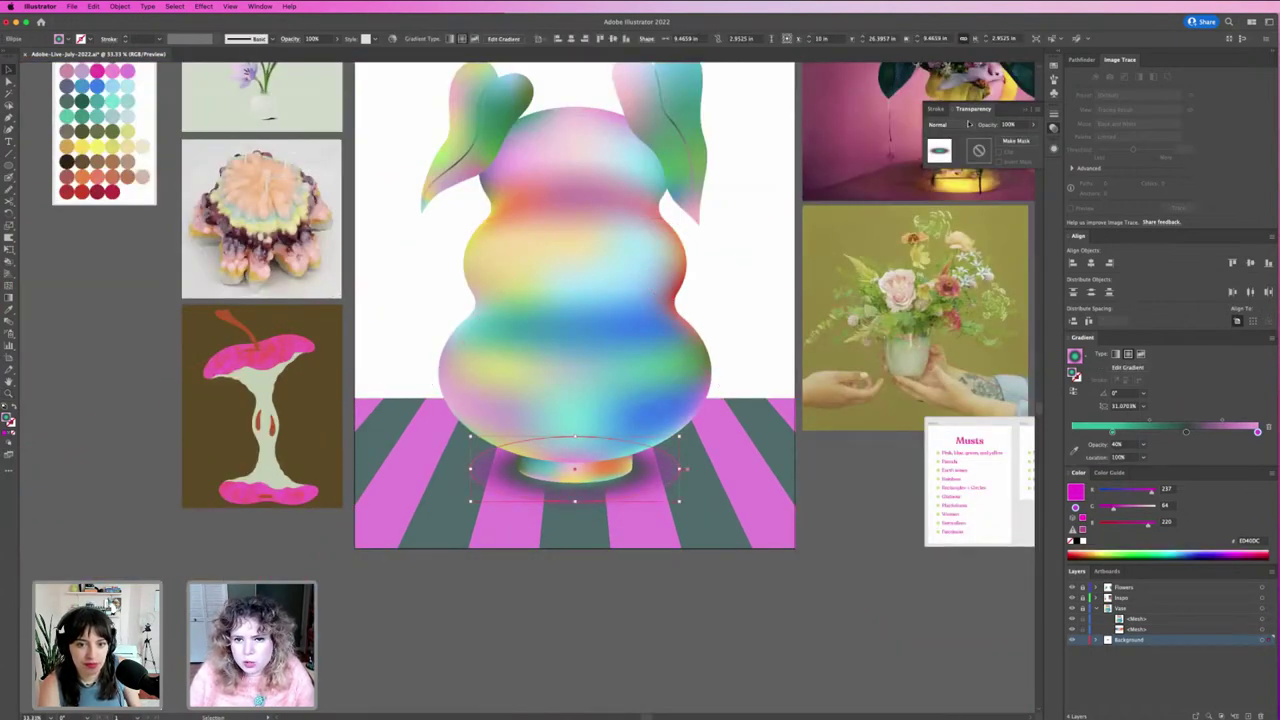
Step: Set the shadow ellipse's blend mode to Multiply
{"action": "left_click", "coordinate": [955, 124]}
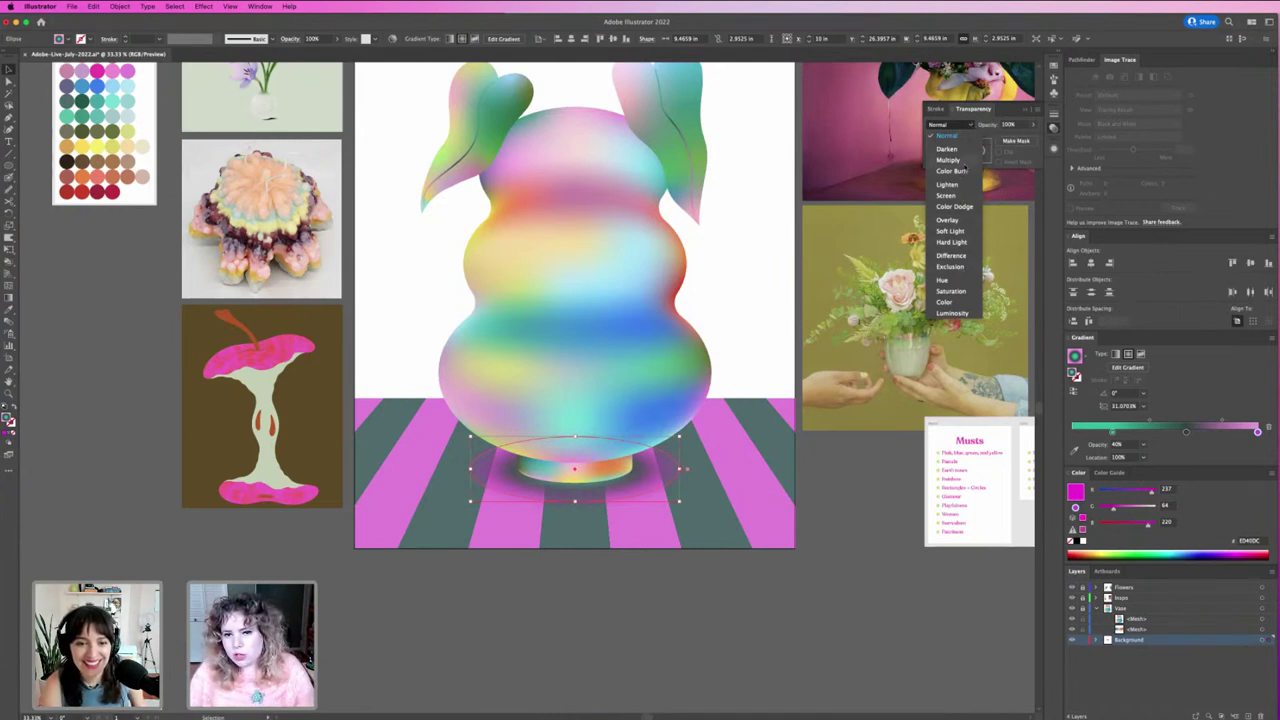
{"action": "left_click", "coordinate": [963, 161]}
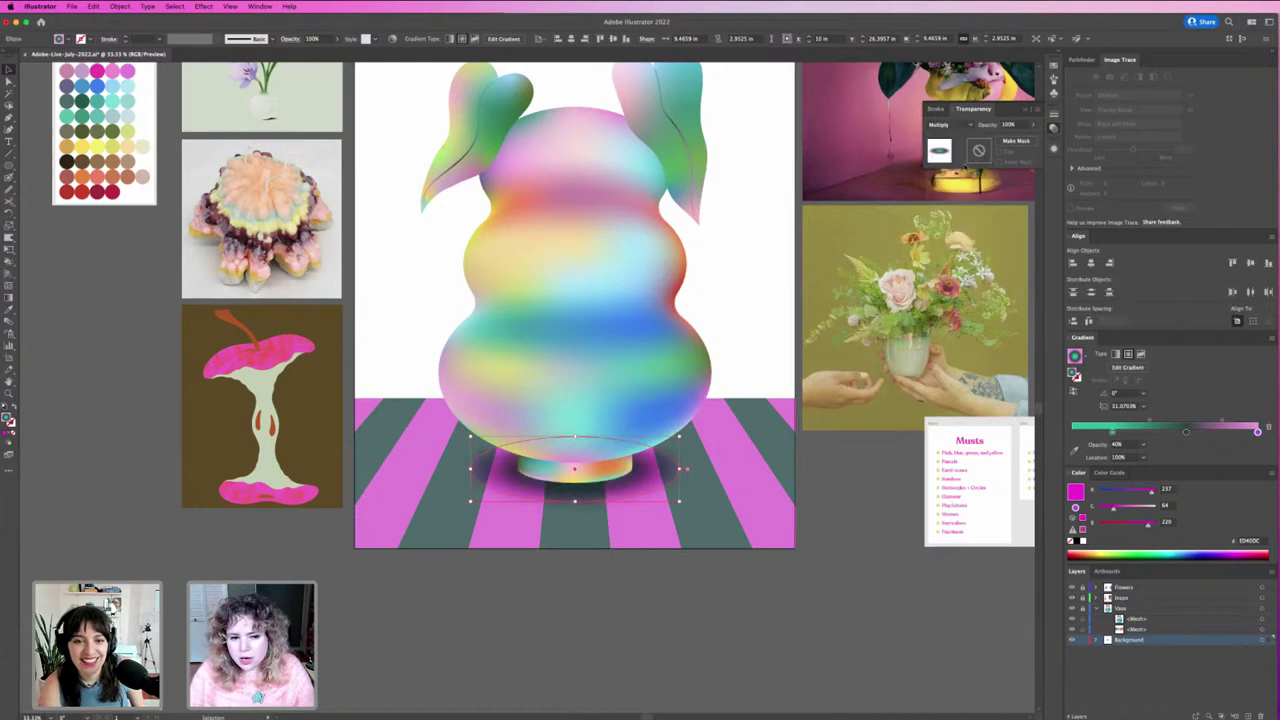
{"action": "left_click", "coordinate": [865, 453]}
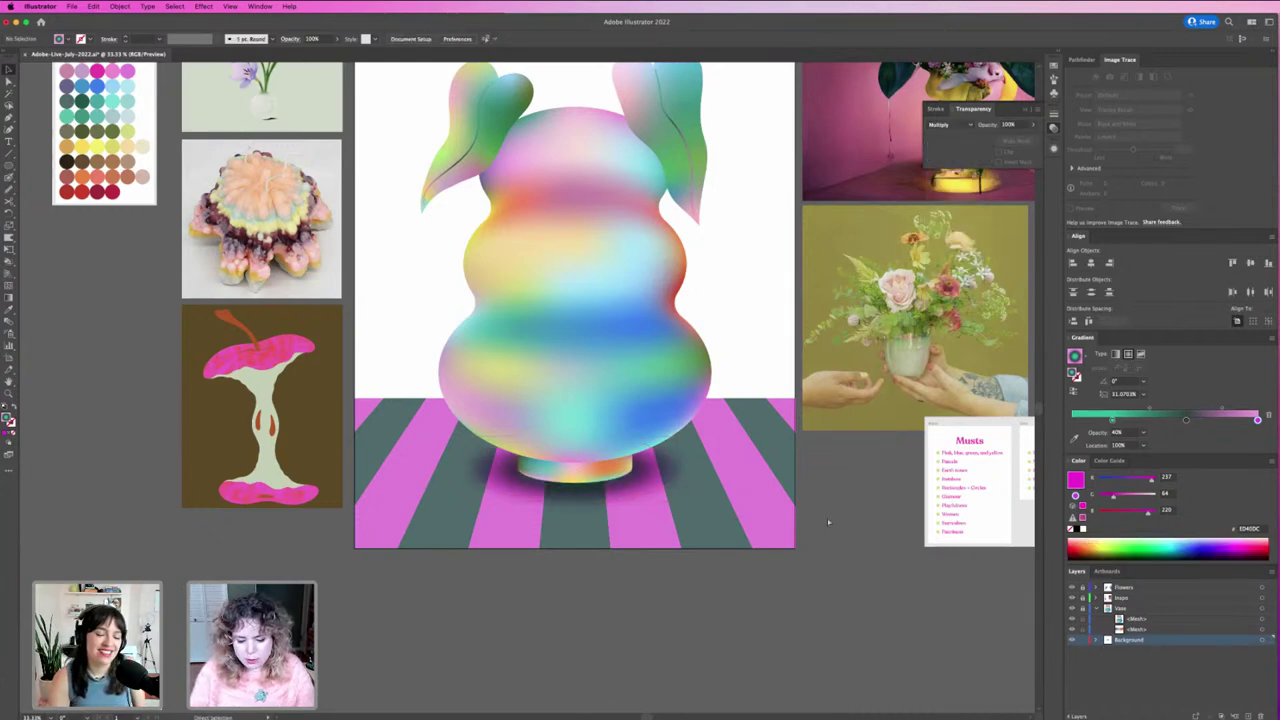
{"action": "key", "text": "ctrl+minus"}
Step: Set the shadow gradient's end stop opacity to 15%
{"action": "left_click", "coordinate": [576, 476]}
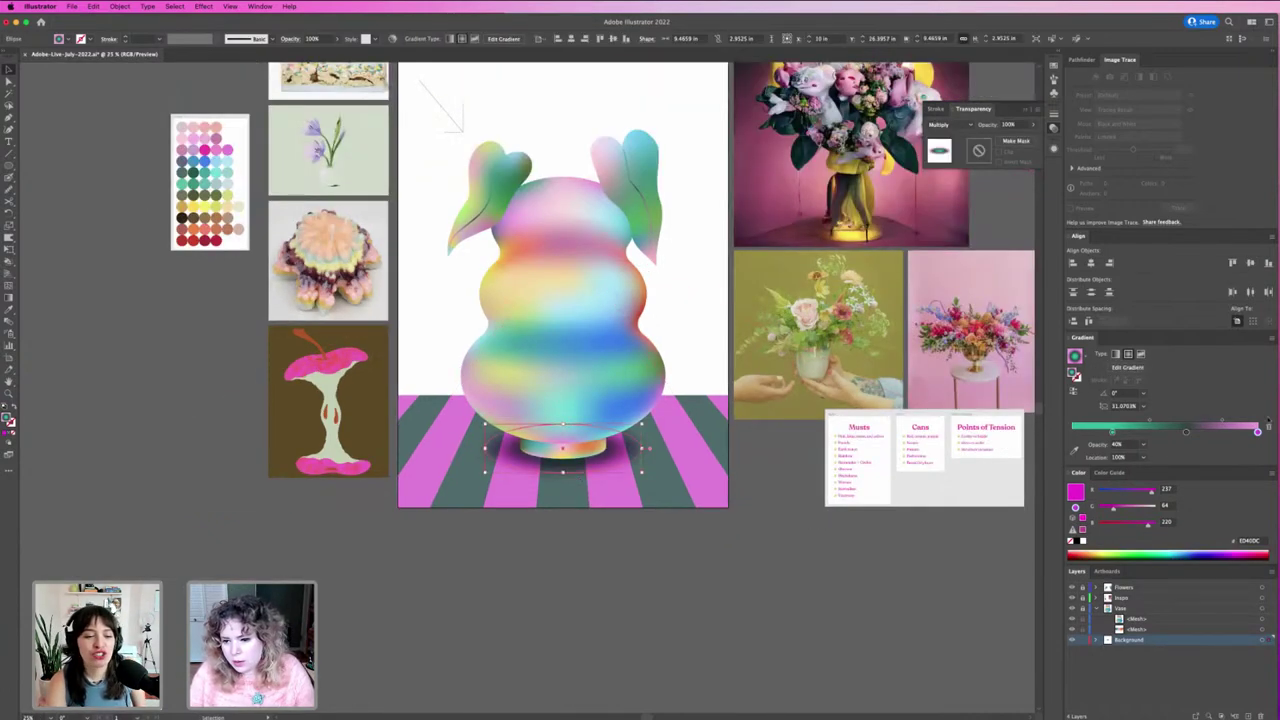
{"action": "left_click", "coordinate": [1122, 444]}
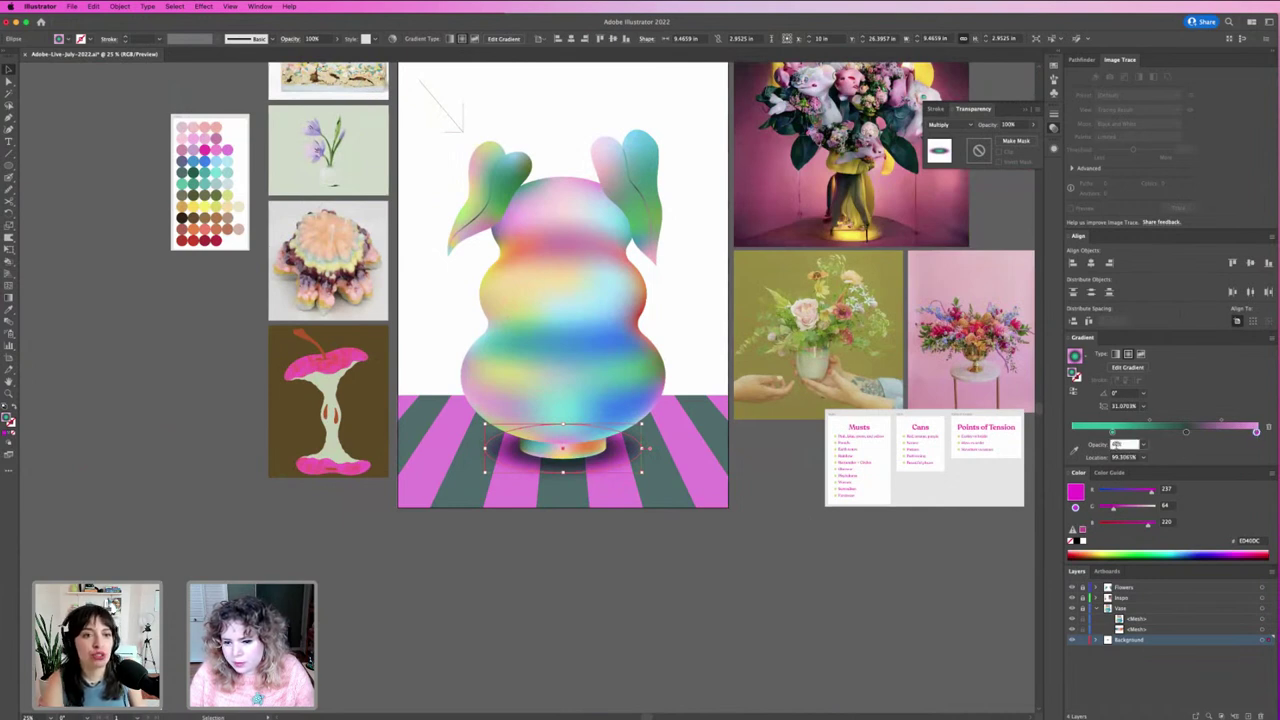
{"action": "type", "text": "15"}
{"action": "key", "text": "Return"}
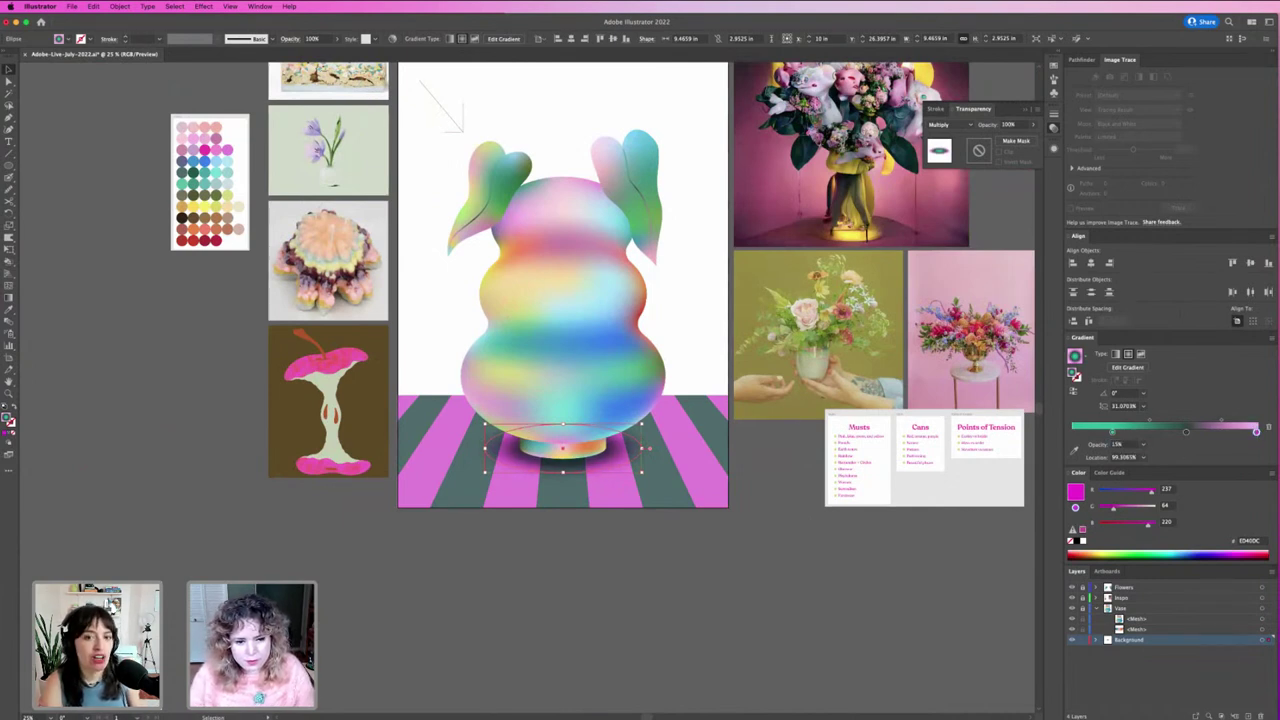
{"action": "left_click", "coordinate": [710, 595]}
{"action": "scroll", "coordinate": [703, 577], "scroll_direction": "up", "scroll_amount": 3}
{"action": "scroll", "coordinate": [703, 577], "scroll_direction": "left", "scroll_amount": 3}
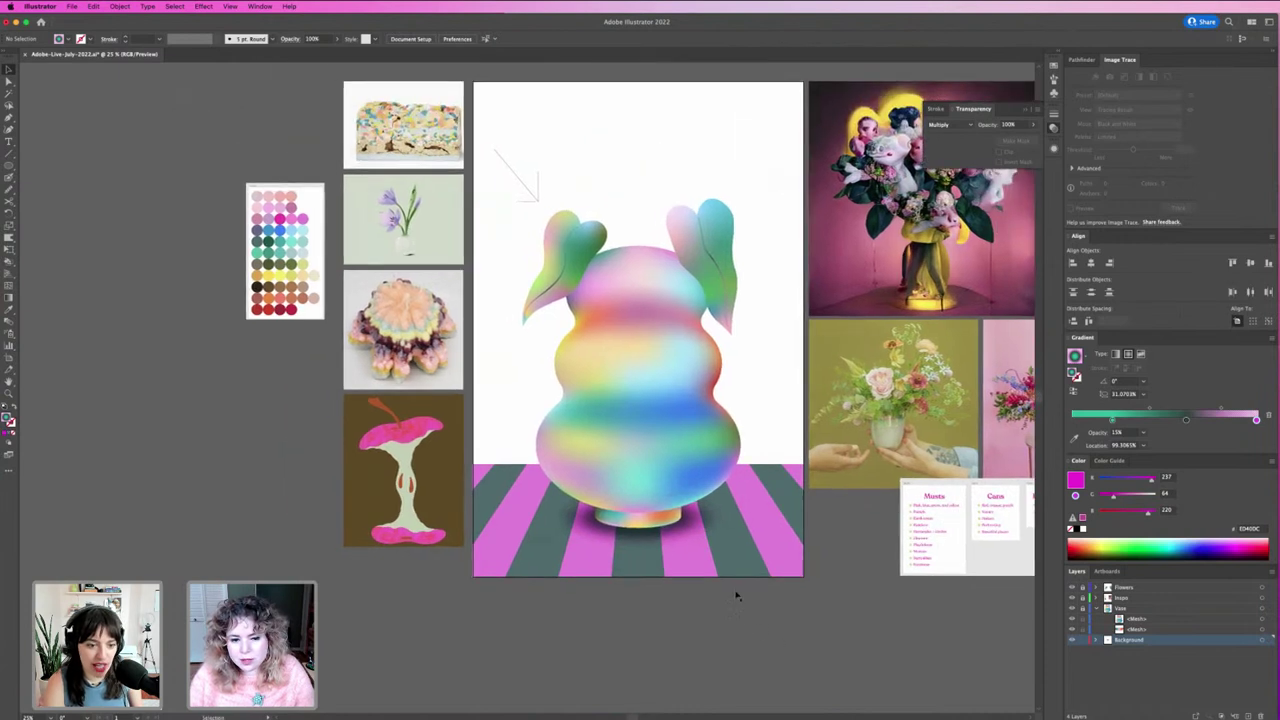
{"action": "left_click", "coordinate": [706, 525]}
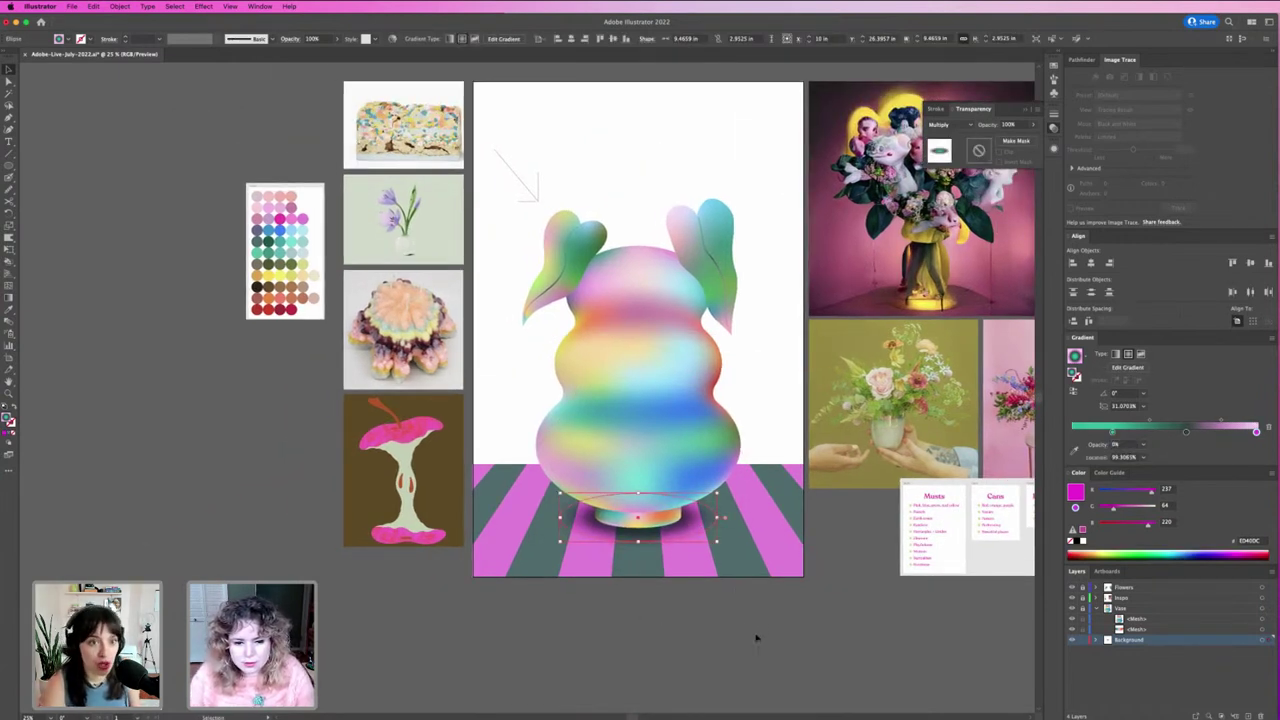
{"action": "scroll", "coordinate": [737, 606], "scroll_direction": "left", "scroll_amount": 2}
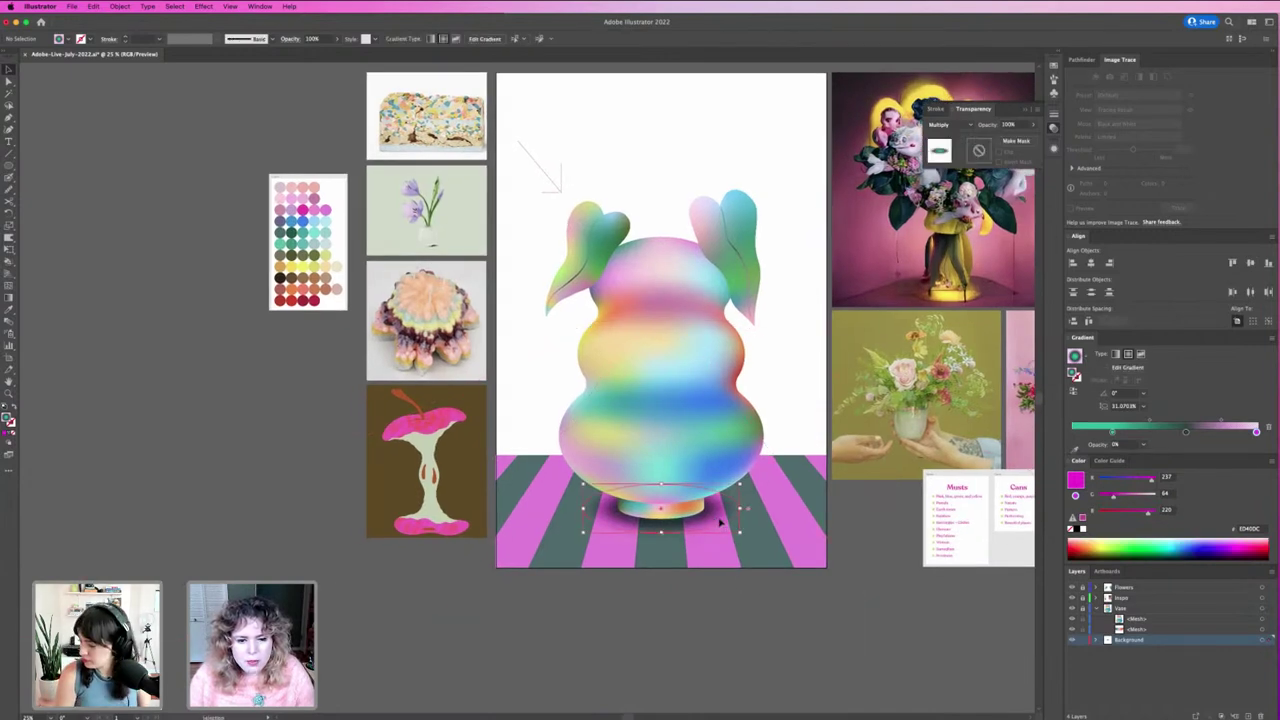
Step: Reopen the shadow's Gaussian Blur from the Appearance panel and set its radius to about 45.6 px
{"action": "left_click_drag", "start_coordinate": [680, 514], "coordinate": [828, 550]}
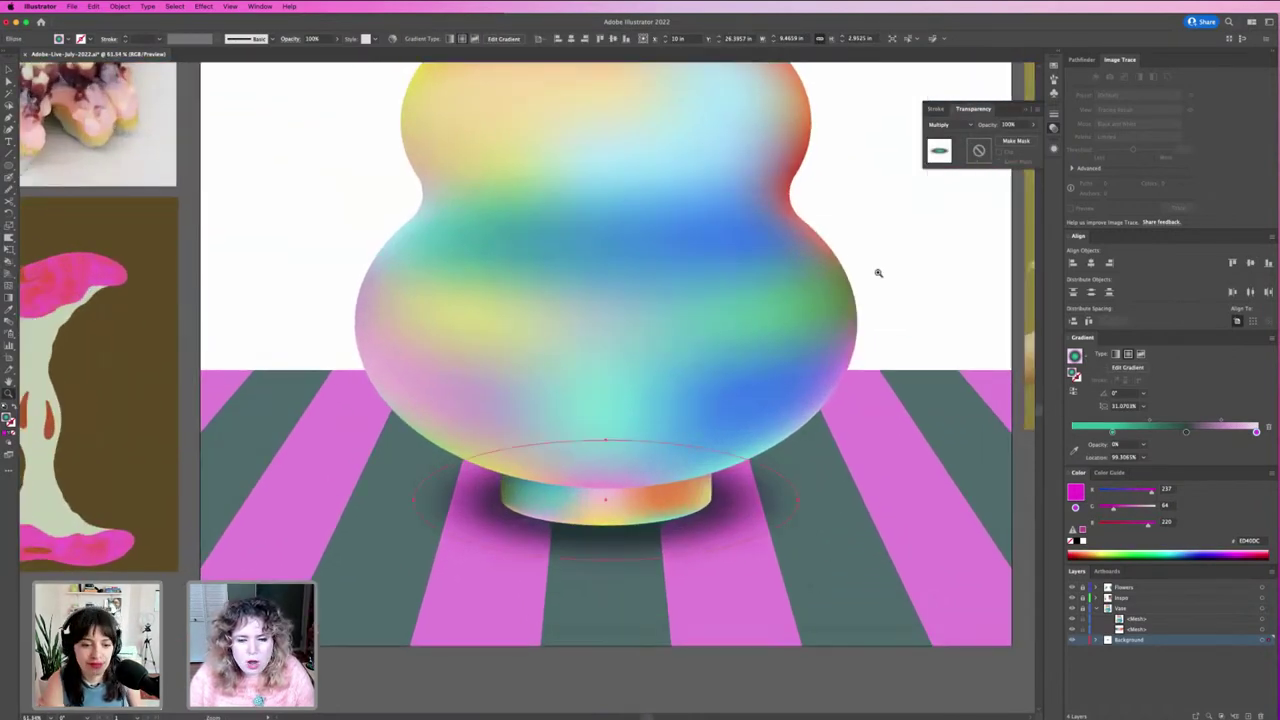
{"action": "key", "text": "shift+F6"}
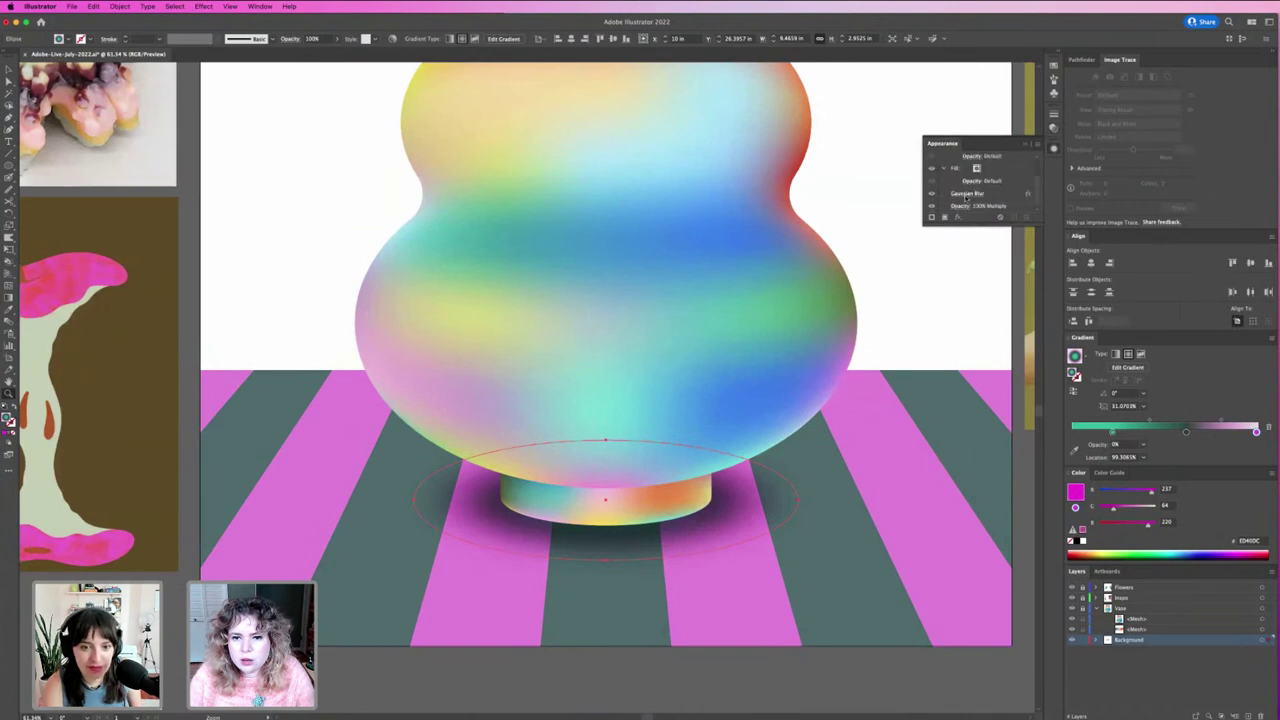
{"action": "left_click", "coordinate": [970, 193]}
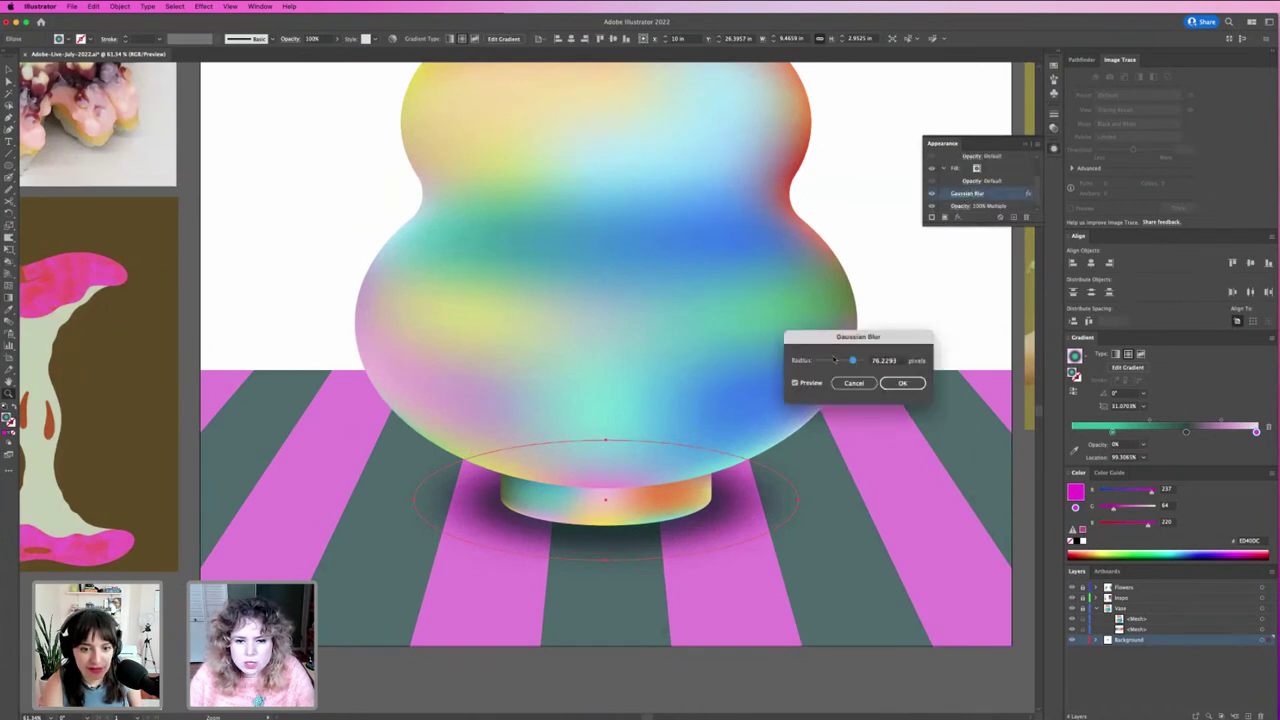
{"action": "left_click", "coordinate": [834, 360]}
{"action": "mouse_move", "coordinate": [834, 360]}
{"action": "left_mouse_down"}
{"action": "mouse_move", "coordinate": [857, 361]}
{"action": "mouse_move", "coordinate": [836, 360]}
{"action": "left_mouse_up"}
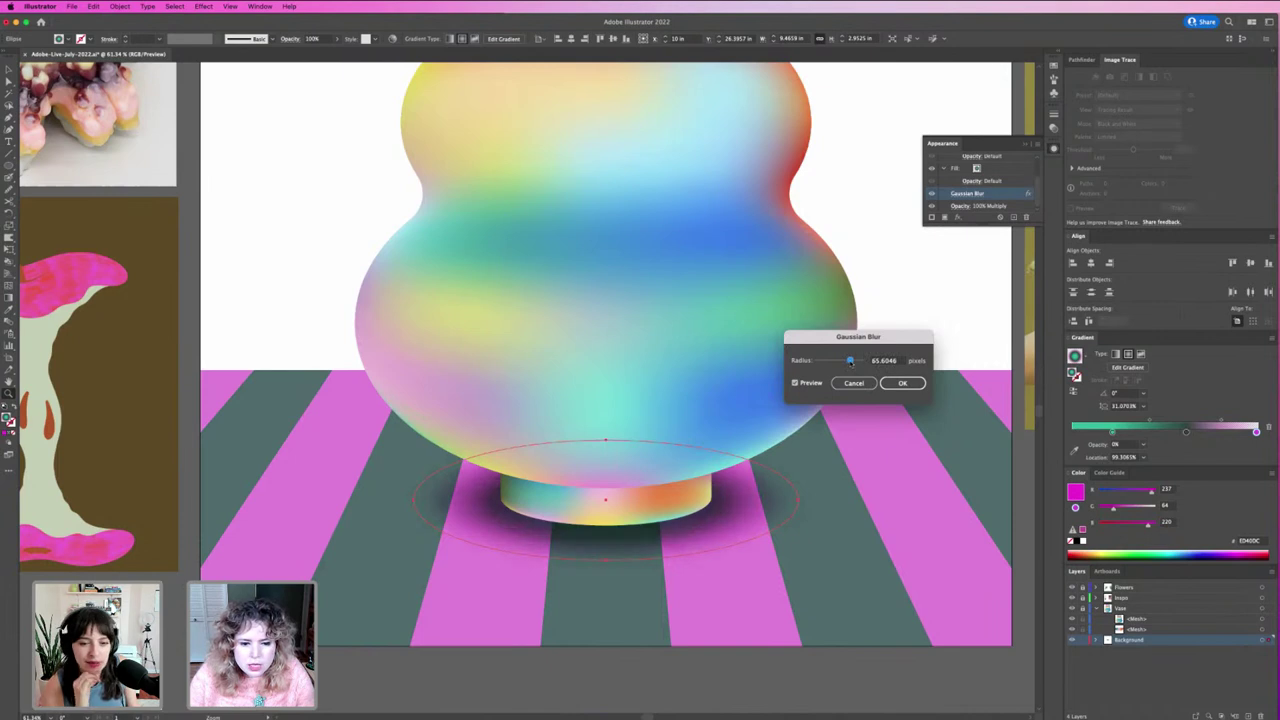
{"action": "left_click_drag", "start_coordinate": [850, 361], "coordinate": [846, 361]}
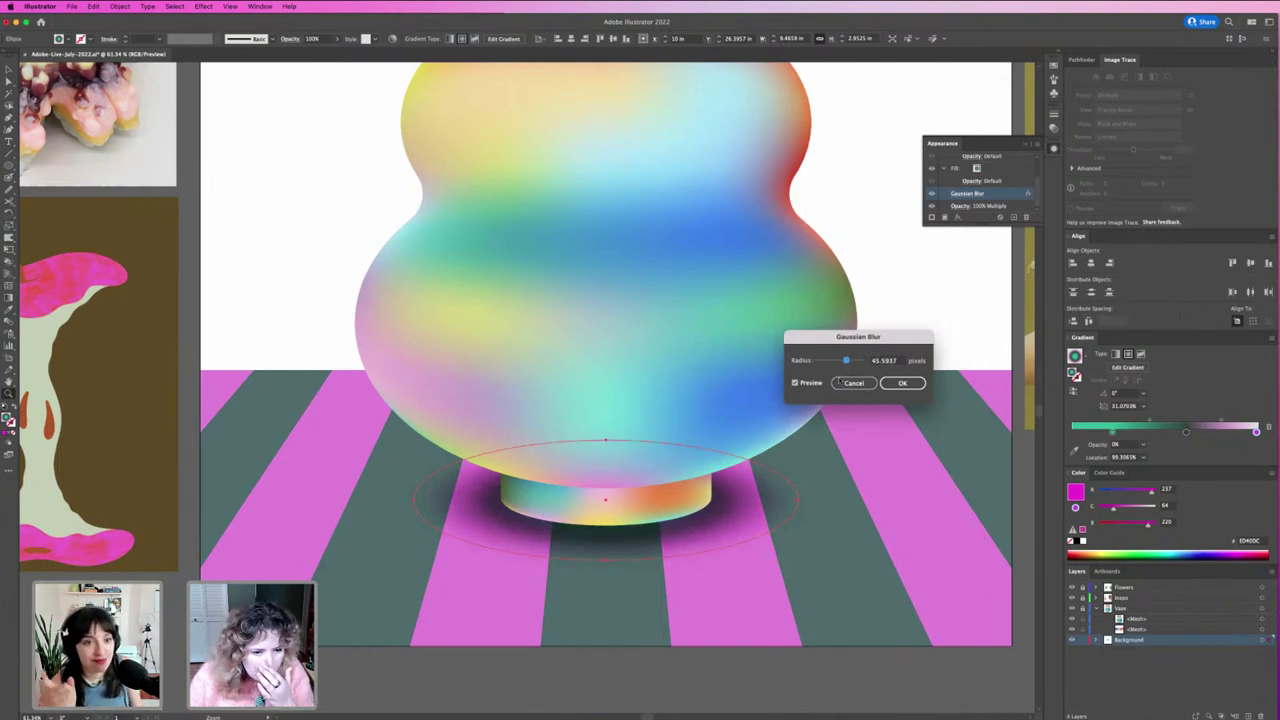
{"action": "left_click", "coordinate": [895, 388]}
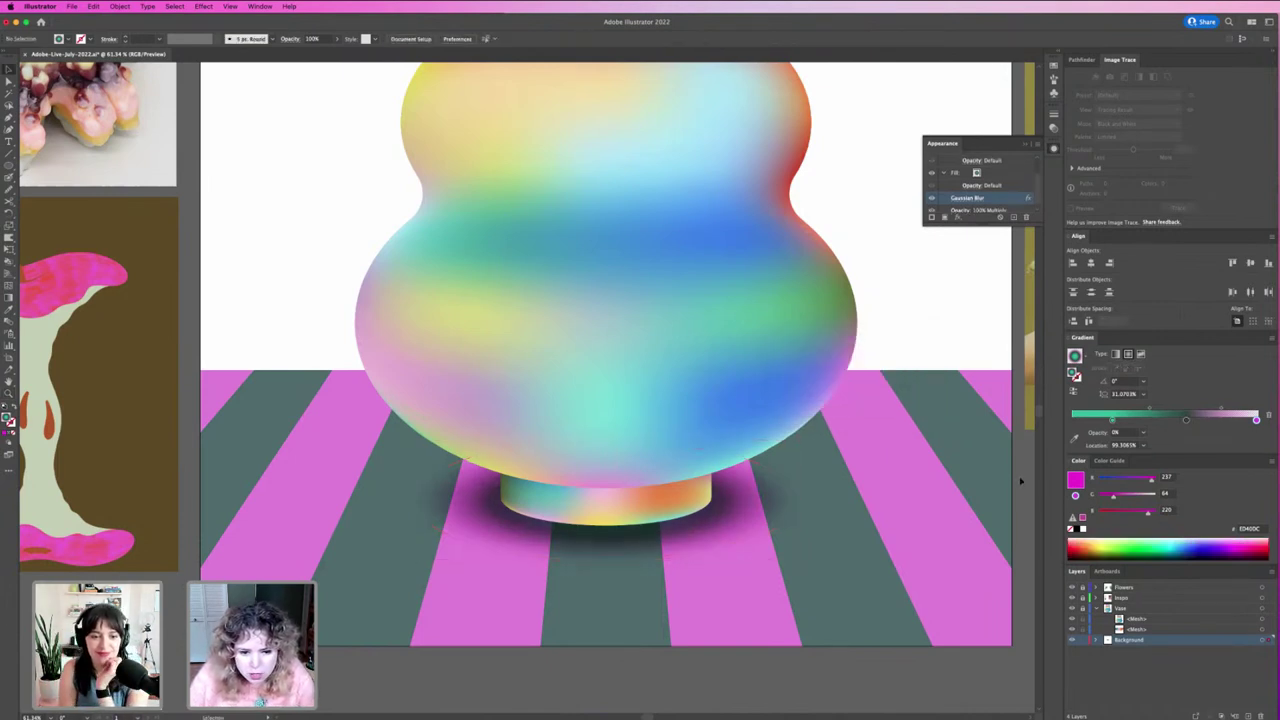
{"action": "key", "text": "ctrl+alt+0"}
{"action": "key", "text": "ctrl+plus"}
{"action": "key", "text": "ctrl+plus"}
{"action": "key", "text": "ctrl+plus"}
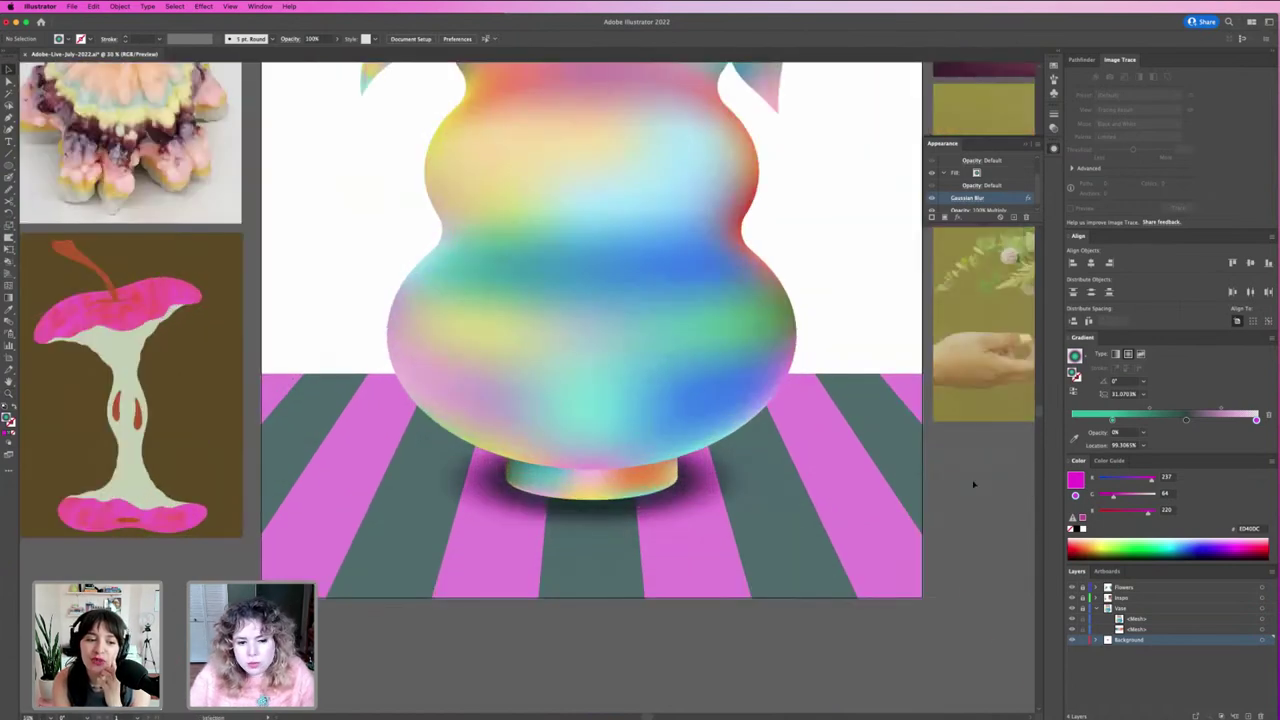
Step: Flatten and narrow the shadow ellipse under the vase and set its opacity to 60%
{"action": "left_click", "coordinate": [624, 455]}
{"action": "left_click_drag", "start_coordinate": [591, 430], "coordinate": [592, 443]}
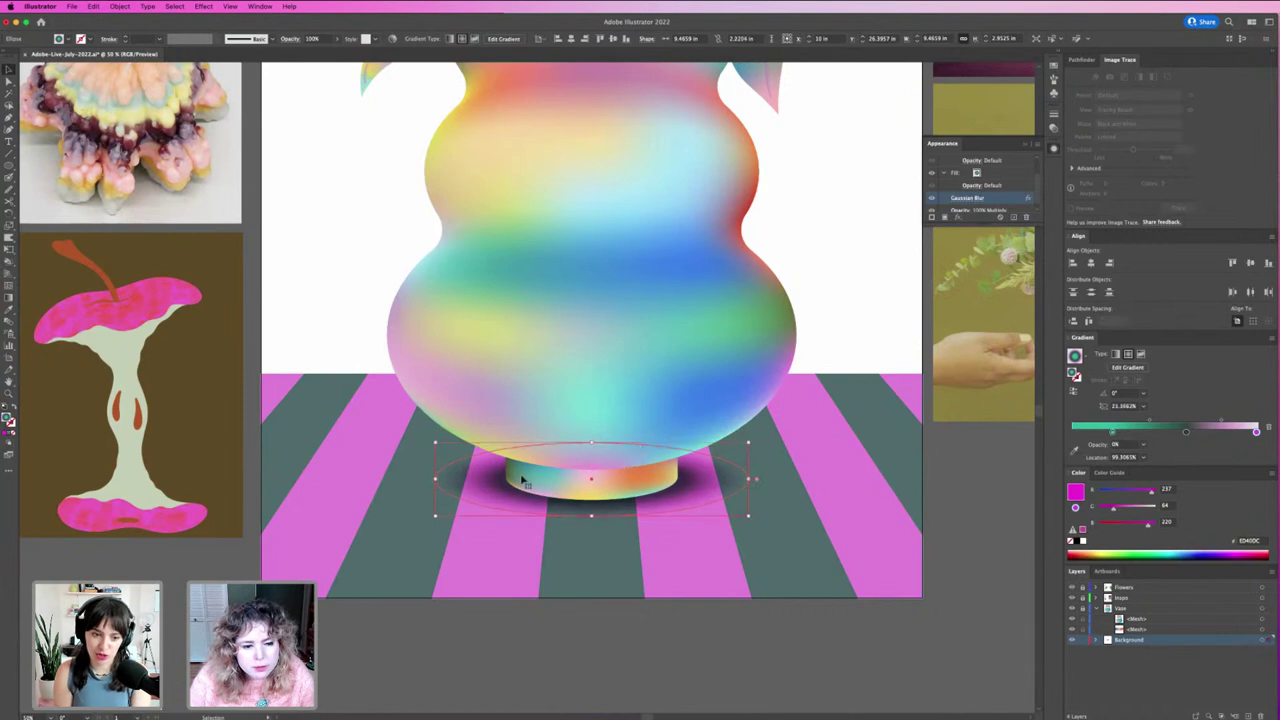
{"action": "left_click_drag", "start_coordinate": [436, 478], "coordinate": [466, 480]}
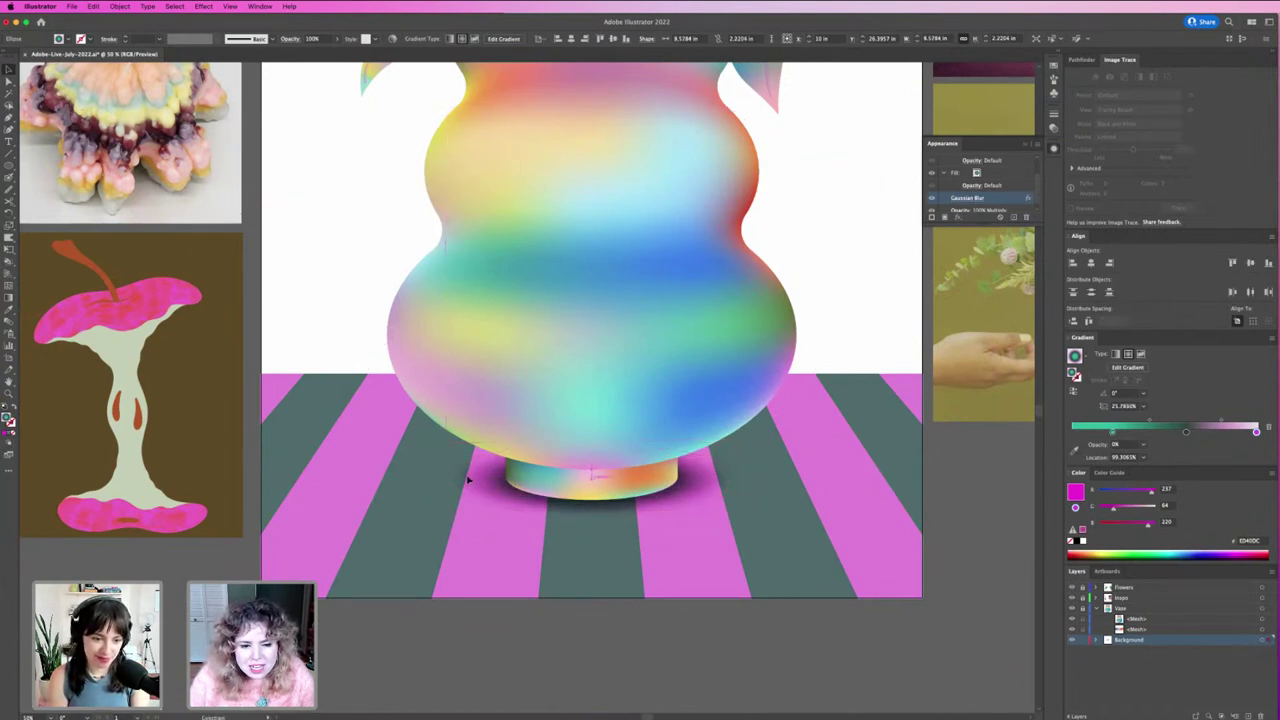
{"action": "scroll", "coordinate": [981, 204], "scroll_direction": "up", "scroll_amount": 2}
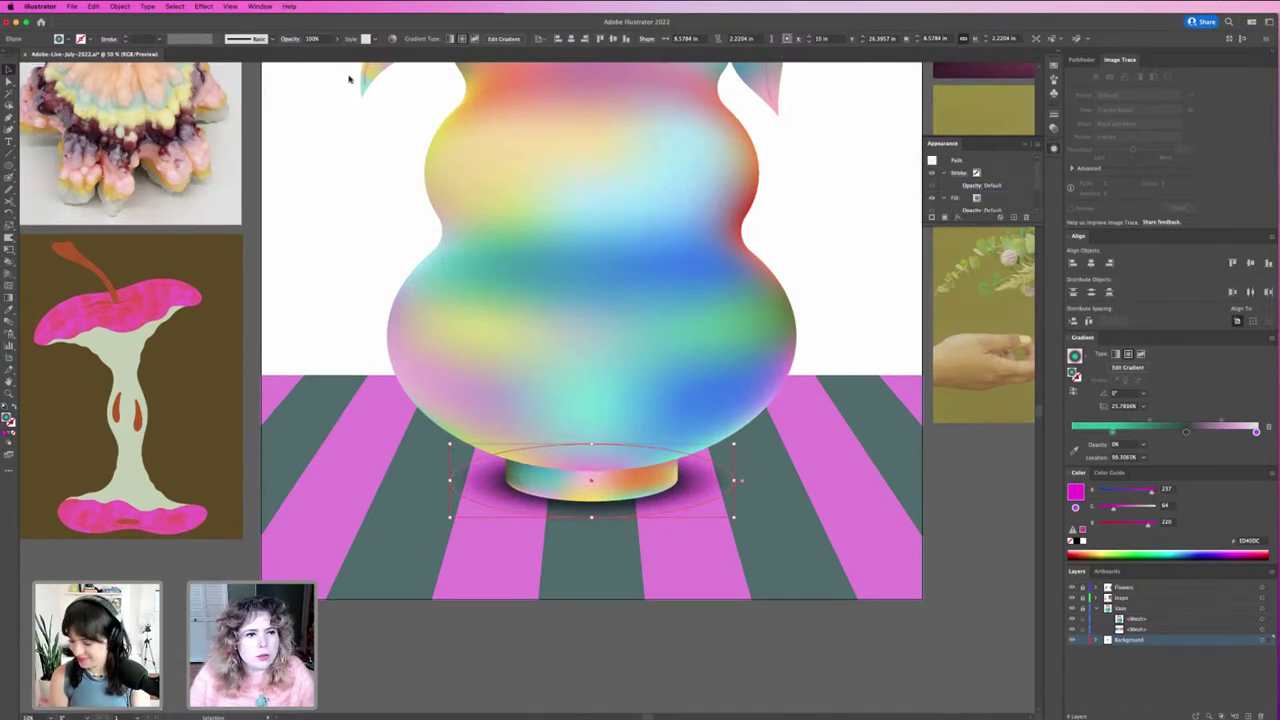
{"action": "left_click", "coordinate": [312, 38]}
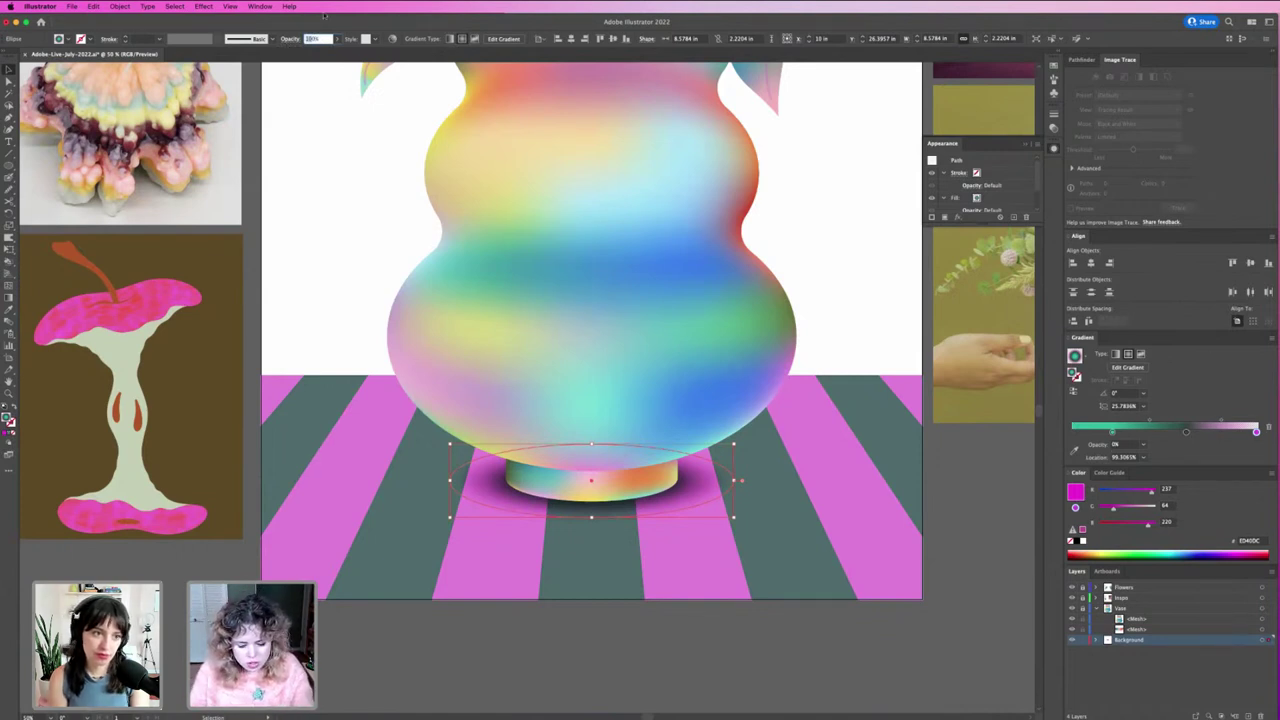
{"action": "type", "text": "60"}
{"action": "key", "text": "Return"}
Step: Check the composition and readjust the shadow ellipse's height
{"action": "left_click", "coordinate": [600, 607]}
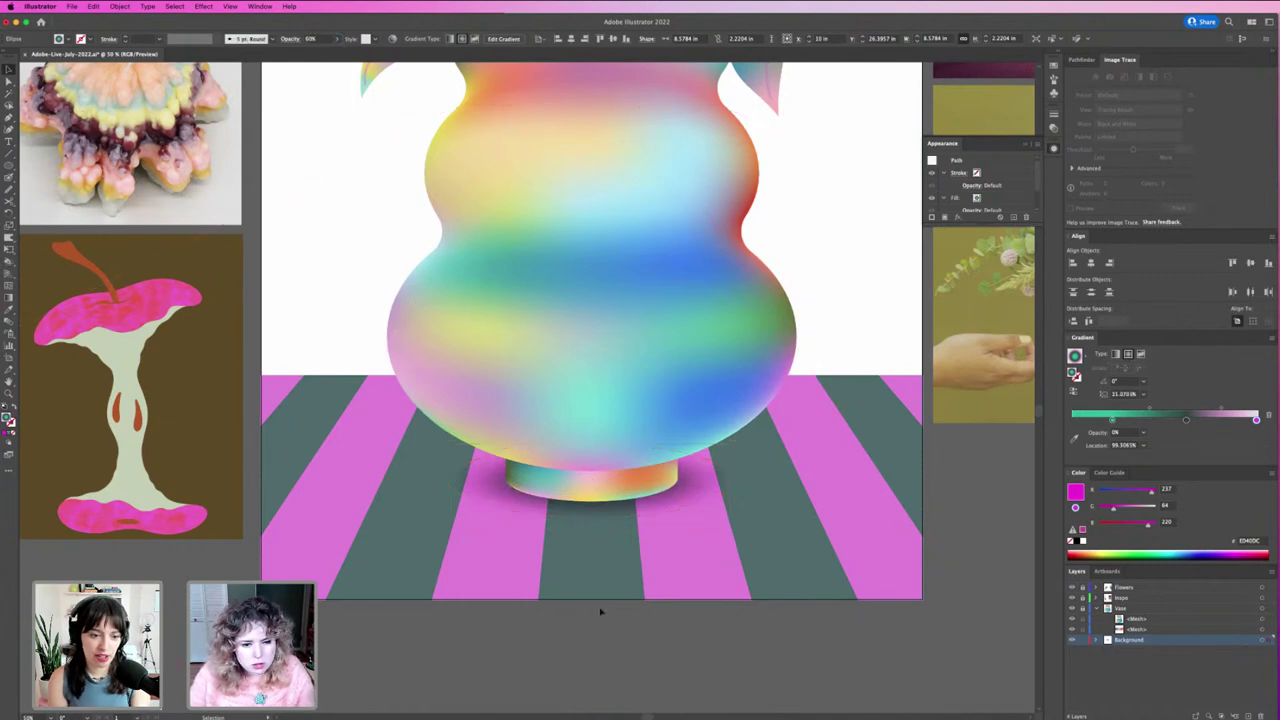
{"action": "key", "text": "ctrl+minus"}
{"action": "key", "text": "ctrl+minus"}
{"action": "key", "text": "ctrl+minus"}
{"action": "key", "text": "ctrl+plus"}
{"action": "key", "text": "ctrl+plus"}
{"action": "key", "text": "ctrl+plus"}
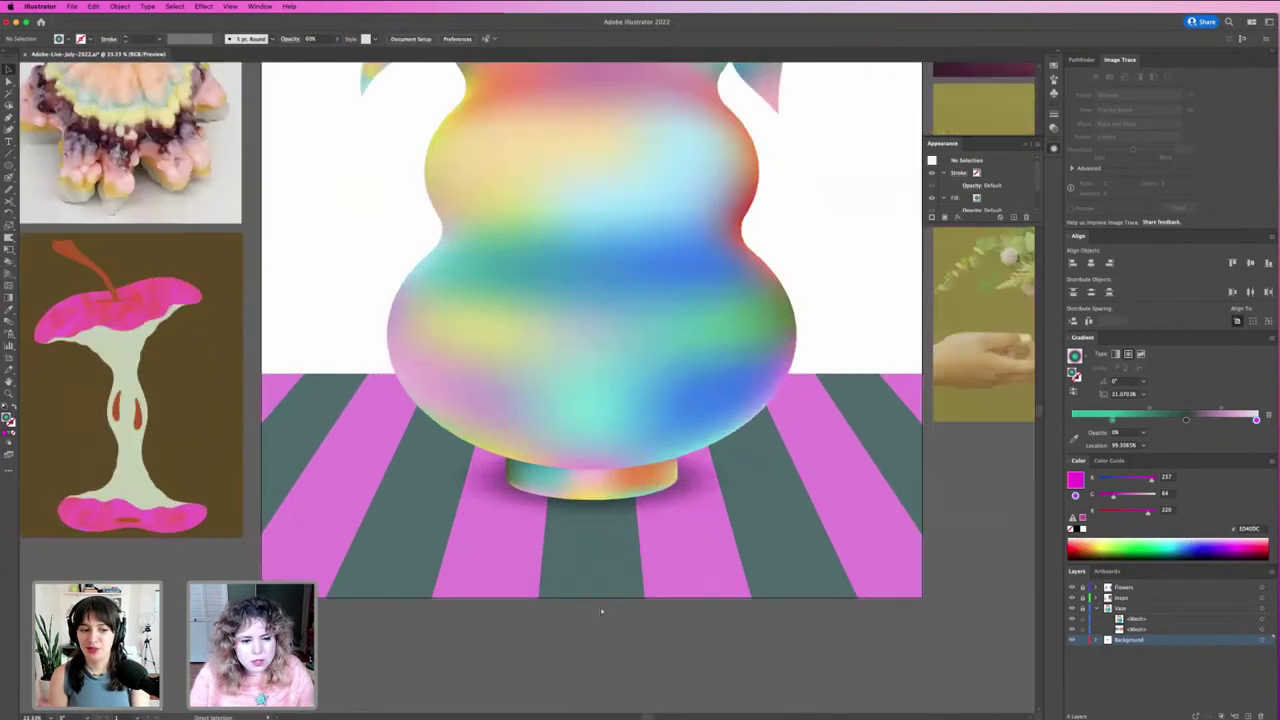
{"action": "left_click", "coordinate": [675, 498]}
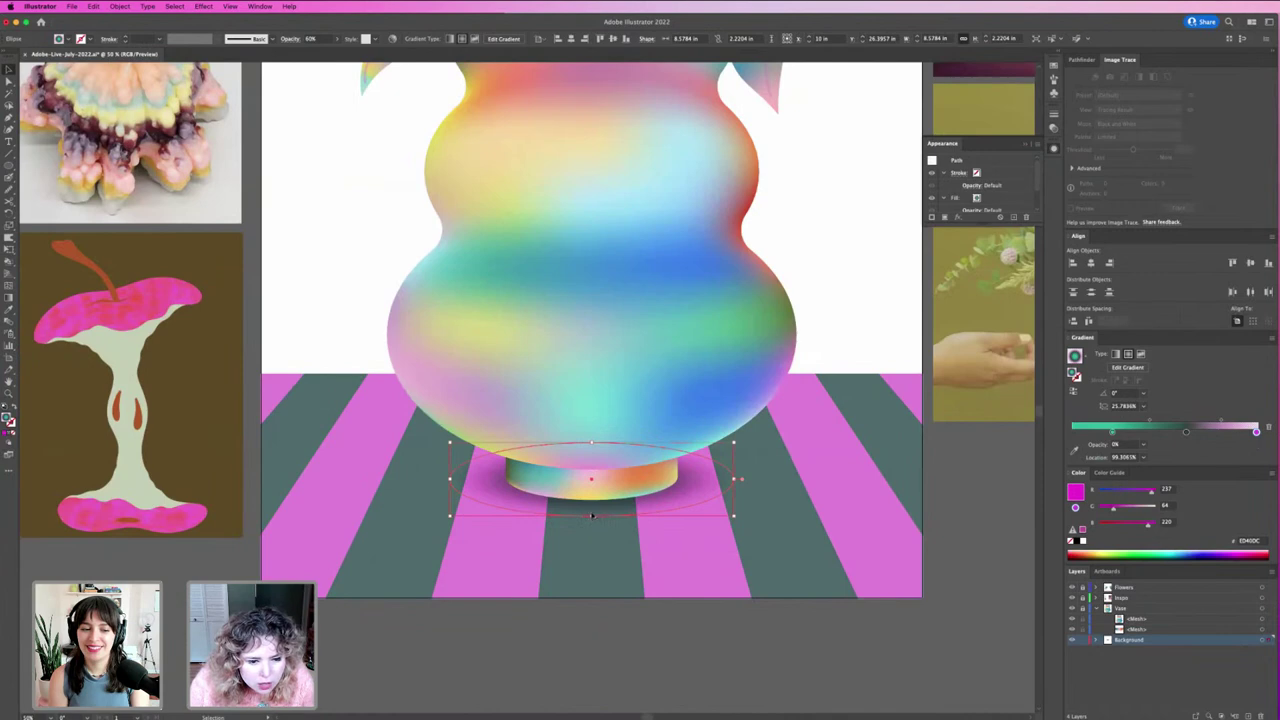
{"action": "left_click_drag", "start_coordinate": [591, 514], "coordinate": [744, 522]}
Step: Look around the vase base and widen the shadow ellipse slightly
{"action": "key", "text": "z"}
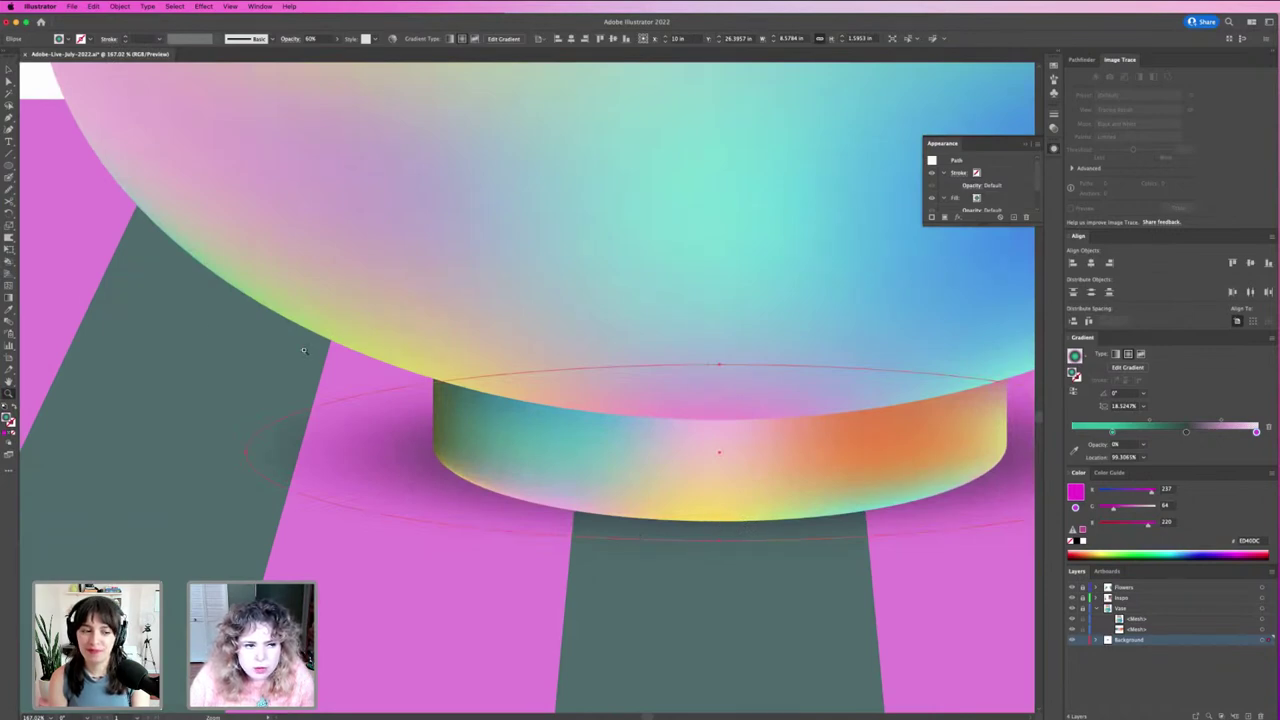
{"action": "key", "text": "ctrl+0"}
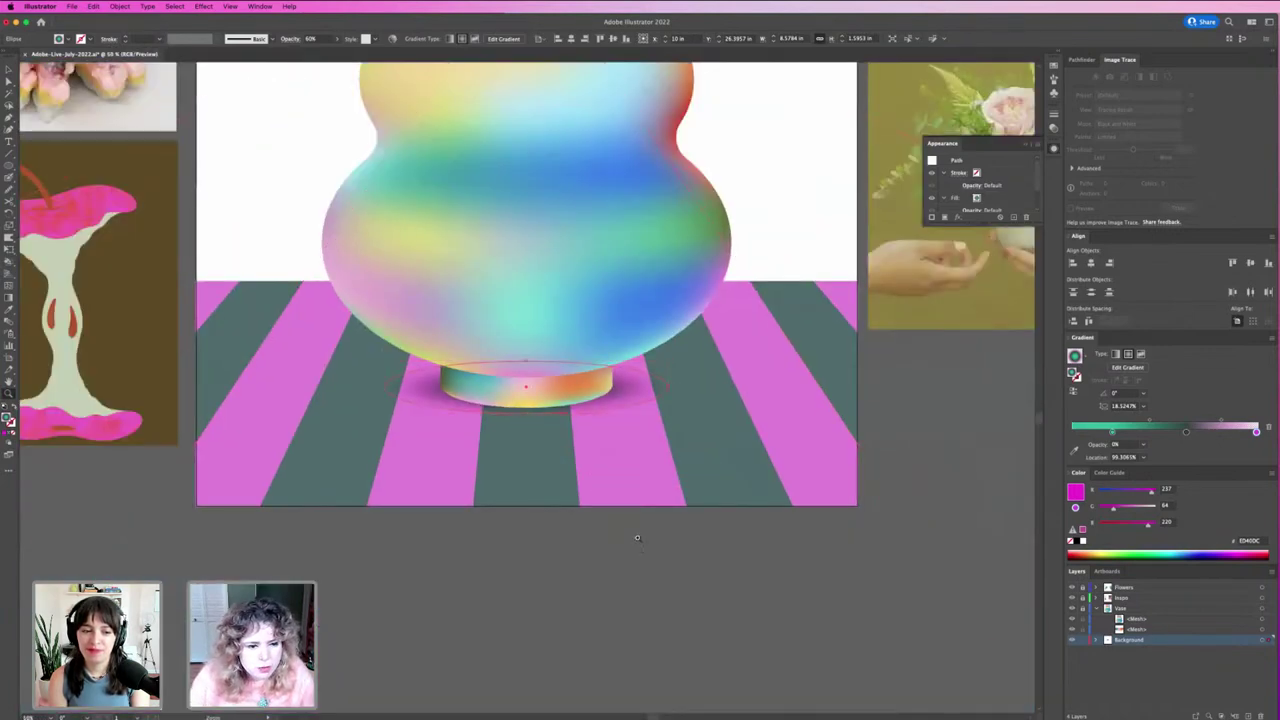
{"action": "left_click", "coordinate": [601, 500]}
{"action": "scroll", "coordinate": [517, 431], "scroll_direction": "up", "scroll_amount": 3}
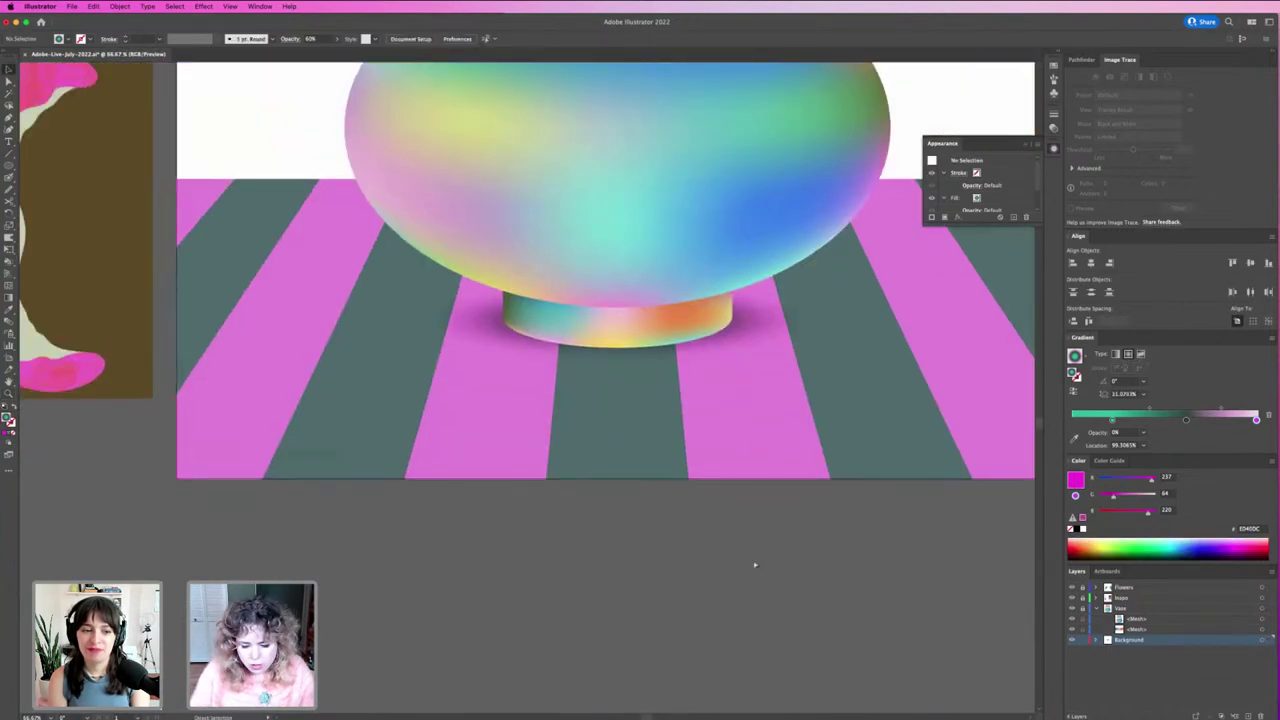
{"action": "key", "text": "ctrl+0"}
{"action": "scroll", "coordinate": [755, 565], "scroll_direction": "down", "scroll_amount": 2}
{"action": "scroll", "coordinate": [751, 563], "scroll_direction": "up", "scroll_amount": 2}
{"action": "scroll", "coordinate": [788, 560], "scroll_direction": "up", "scroll_amount": 2}
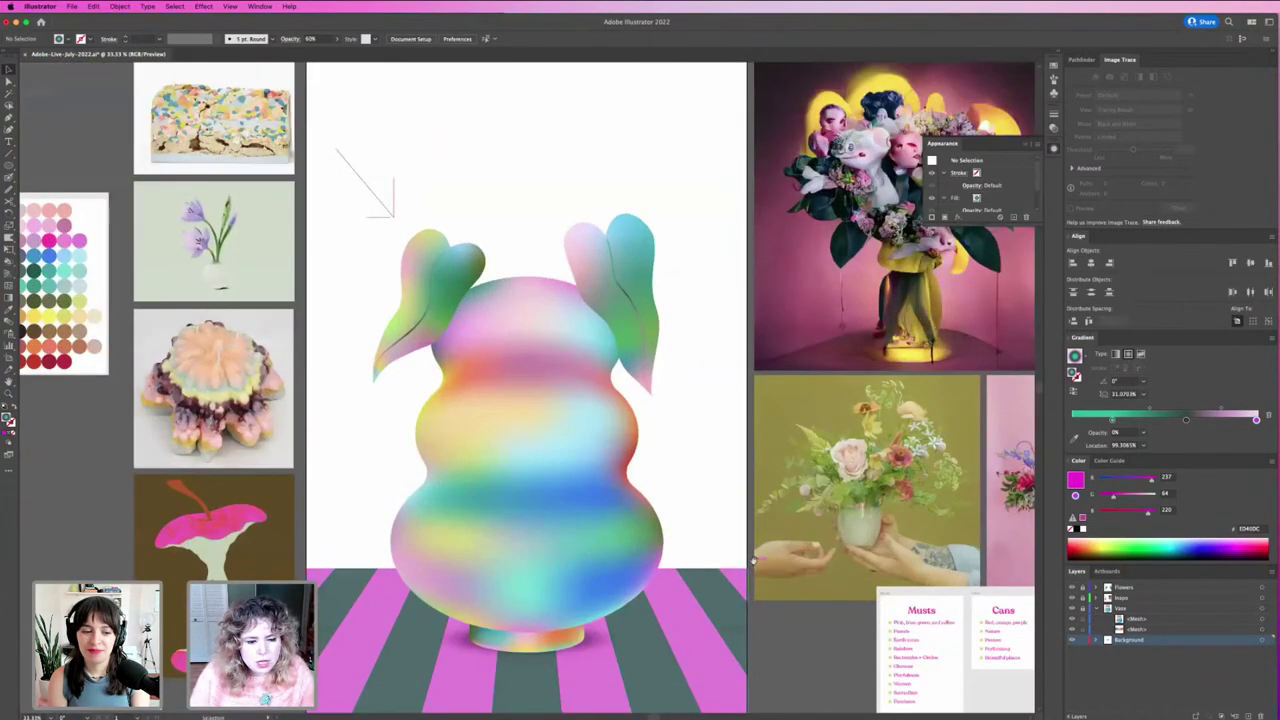
{"action": "scroll", "coordinate": [784, 482], "scroll_direction": "down", "scroll_amount": 2}
{"action": "left_click", "coordinate": [670, 572]}
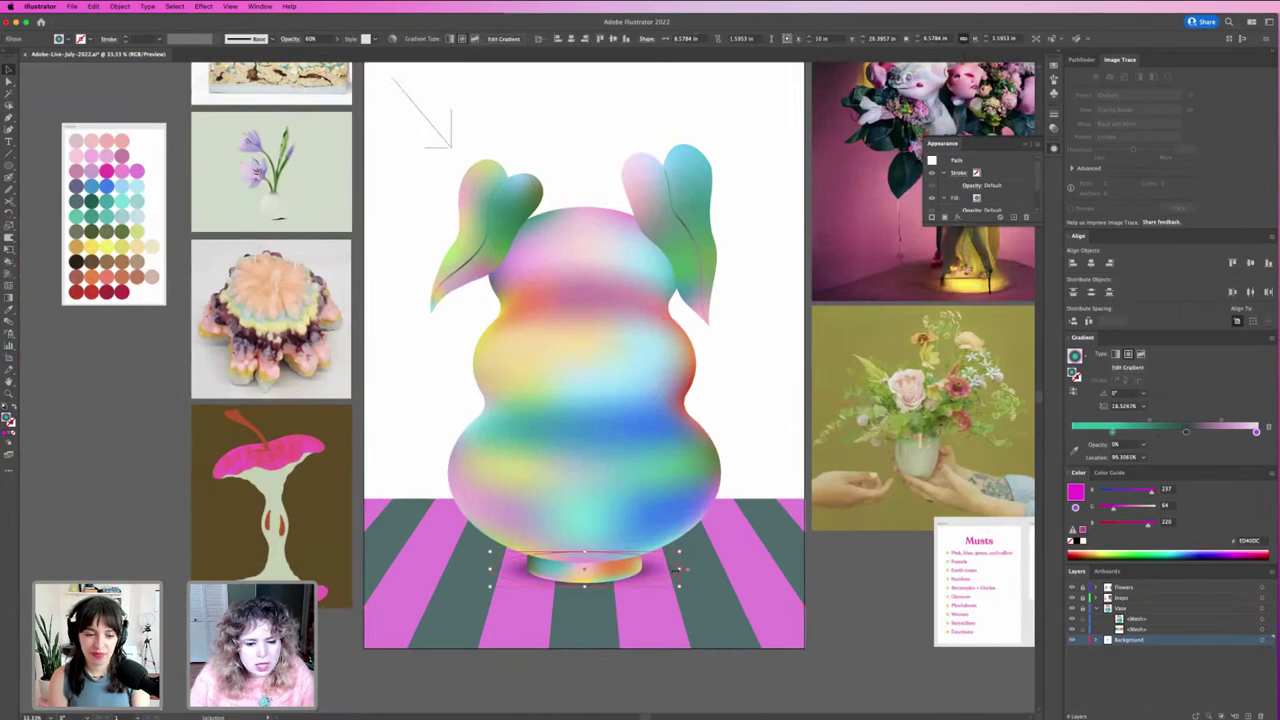
{"action": "left_click_drag", "start_coordinate": [679, 568], "coordinate": [694, 568]}
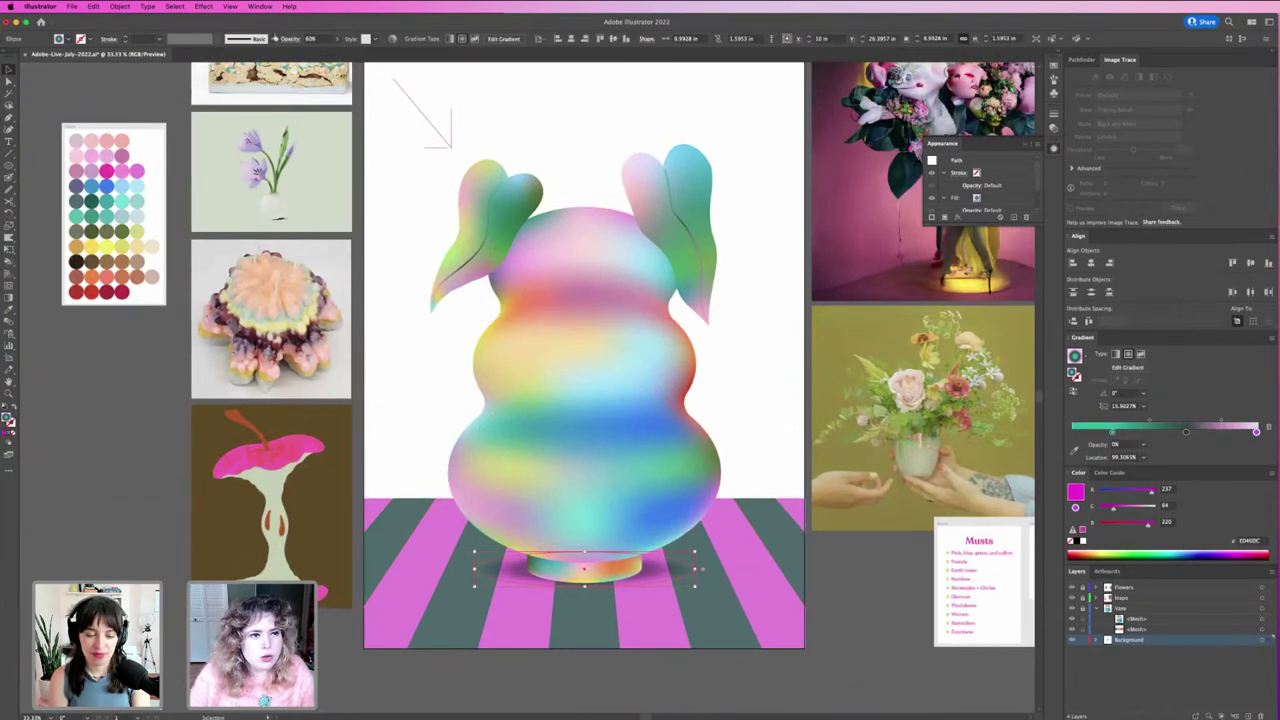
Step: Lower the shadow ellipse's opacity to 50%
{"action": "left_click", "coordinate": [310, 38]}
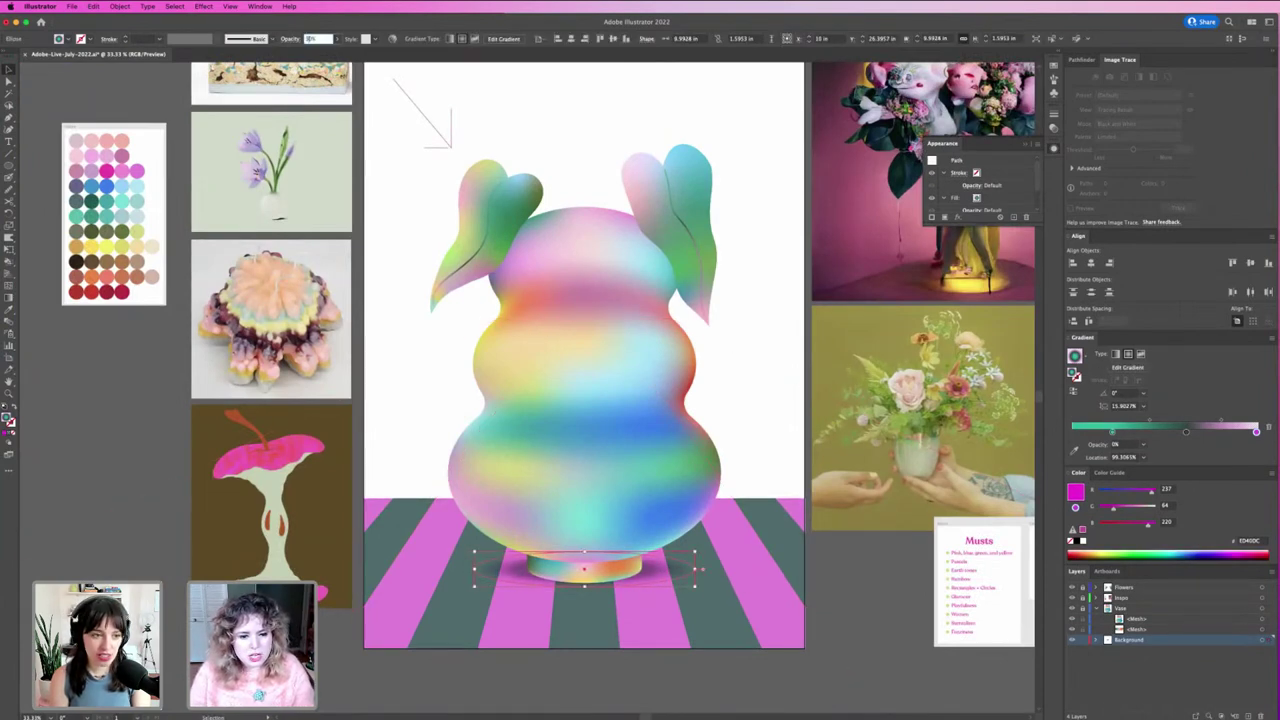
{"action": "type", "text": "30"}
{"action": "left_click", "coordinate": [814, 577]}
{"action": "key", "text": "ctrl+minus"}
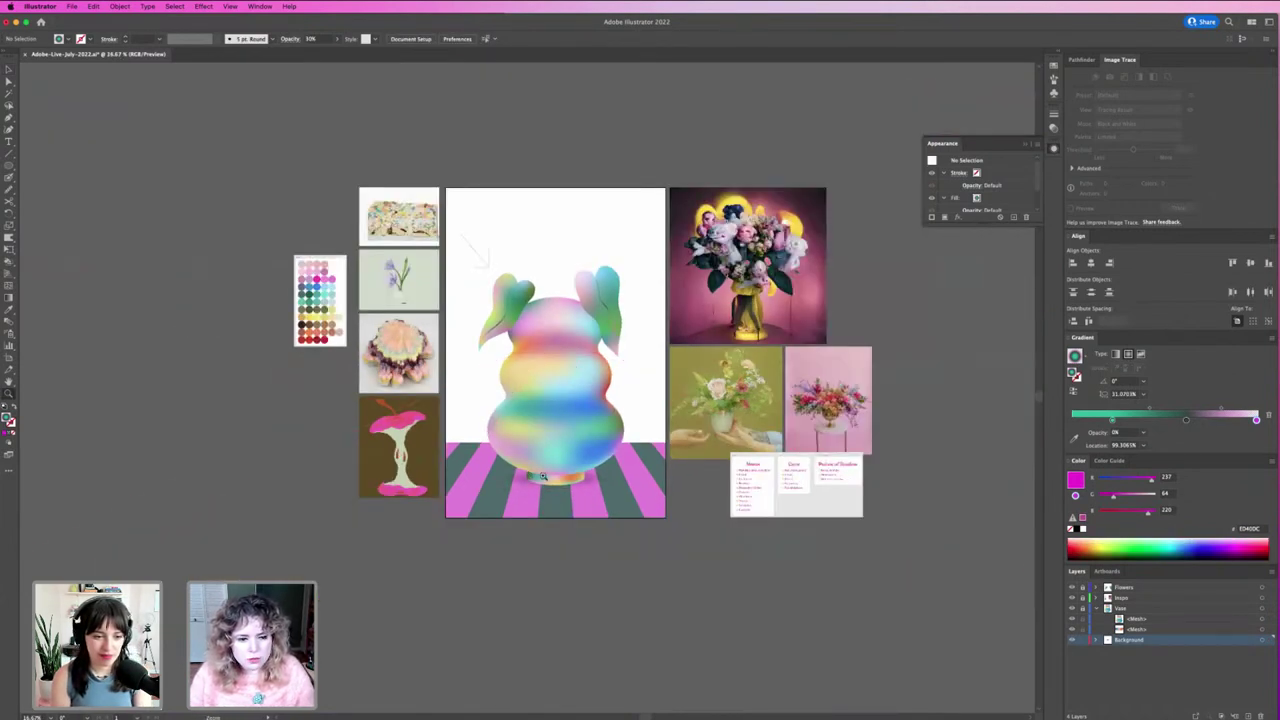
{"action": "scroll", "coordinate": [520, 475], "scroll_direction": "up", "scroll_amount": 2}
{"action": "left_click", "coordinate": [500, 480]}
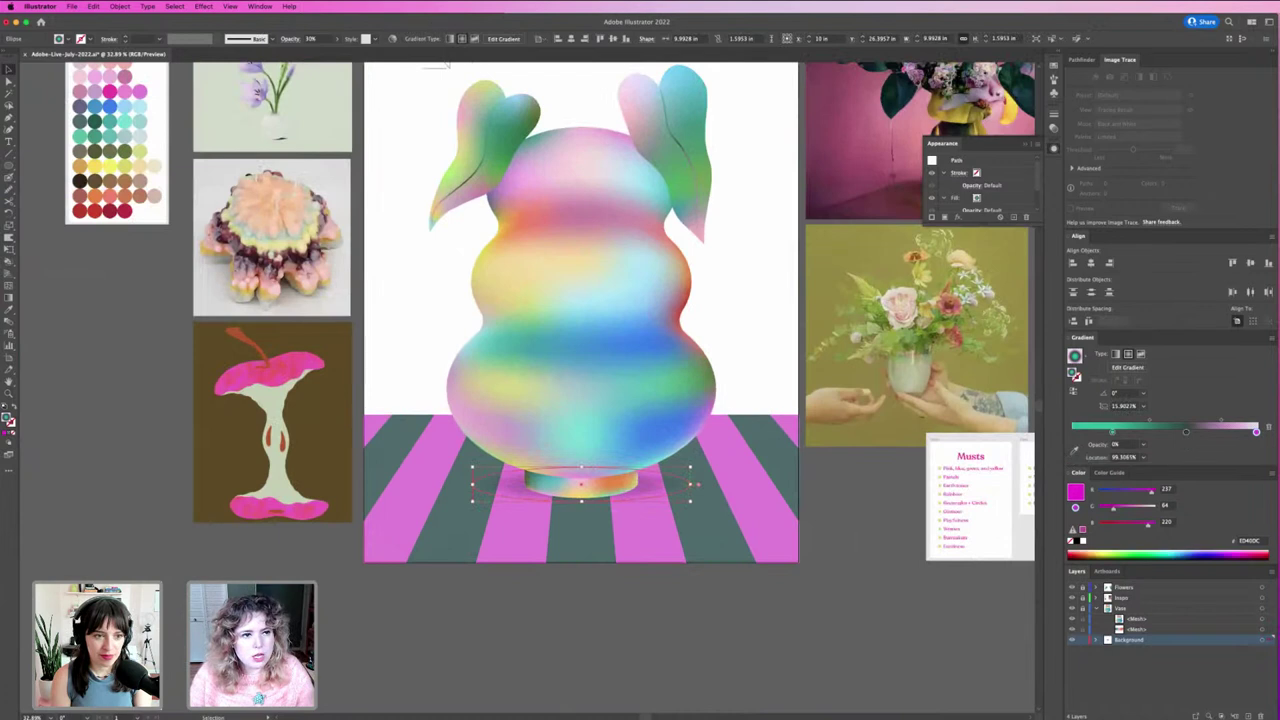
{"action": "left_click", "coordinate": [305, 39]}
{"action": "type", "text": "50"}
{"action": "key", "text": "Return"}
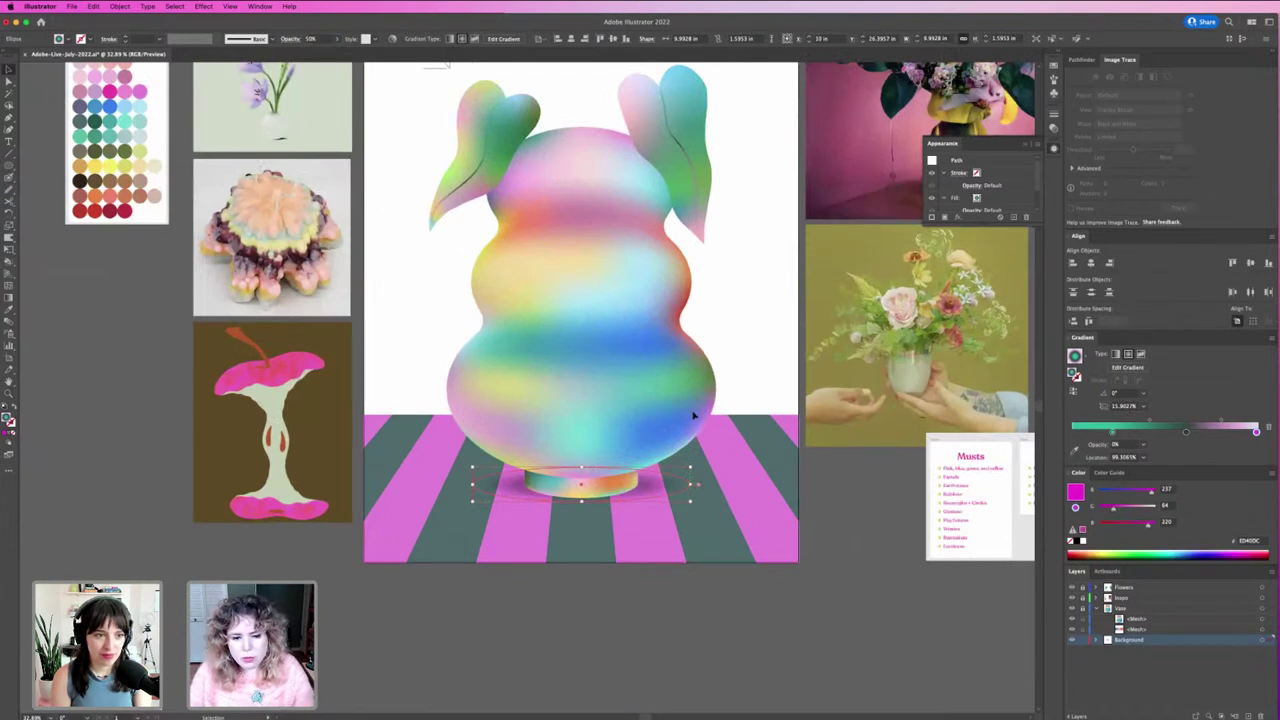
{"action": "left_click", "coordinate": [844, 548]}
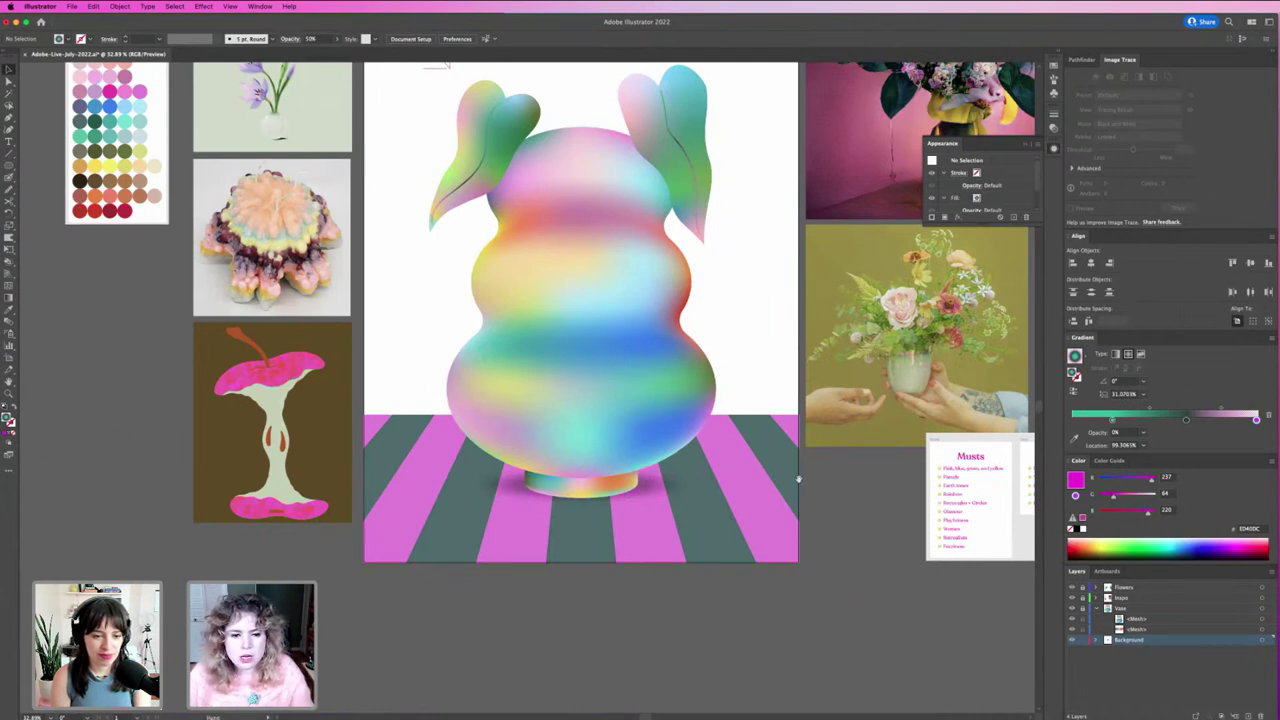
Step: Review the faint shadow against the striped floor
{"action": "scroll", "coordinate": [798, 480], "scroll_direction": "up", "scroll_amount": 2}
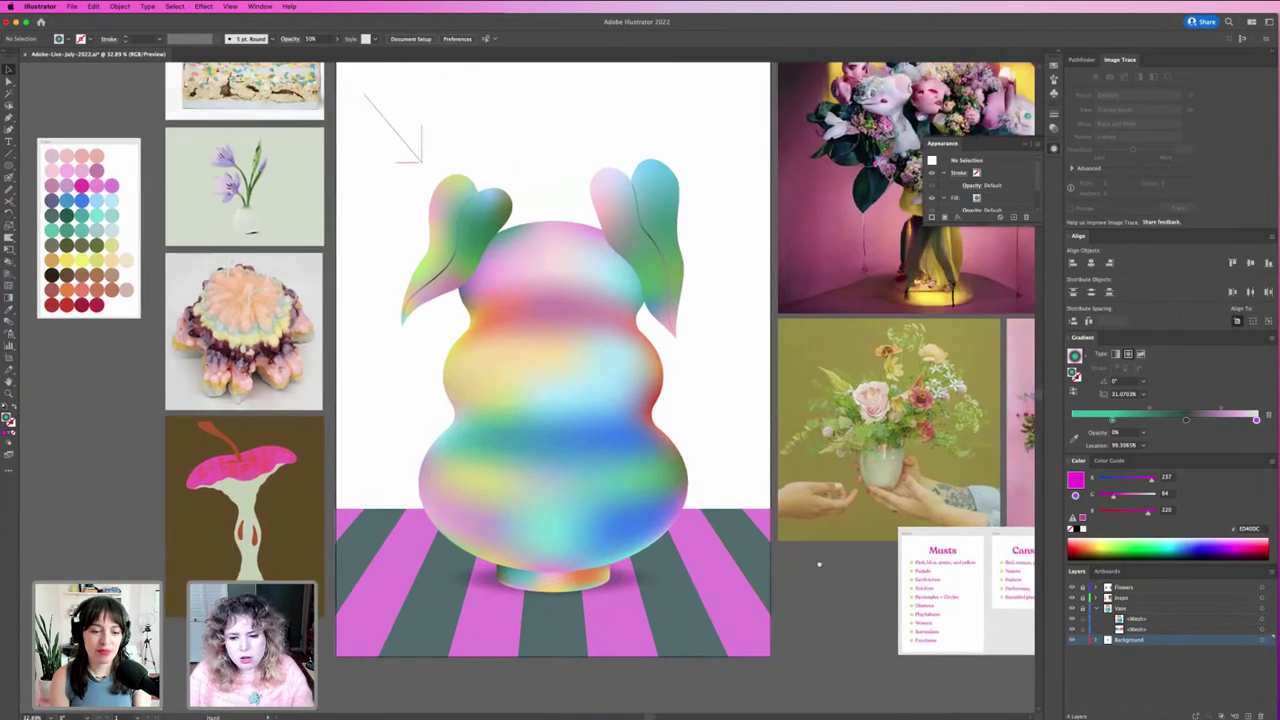
{"action": "left_click", "coordinate": [766, 602]}
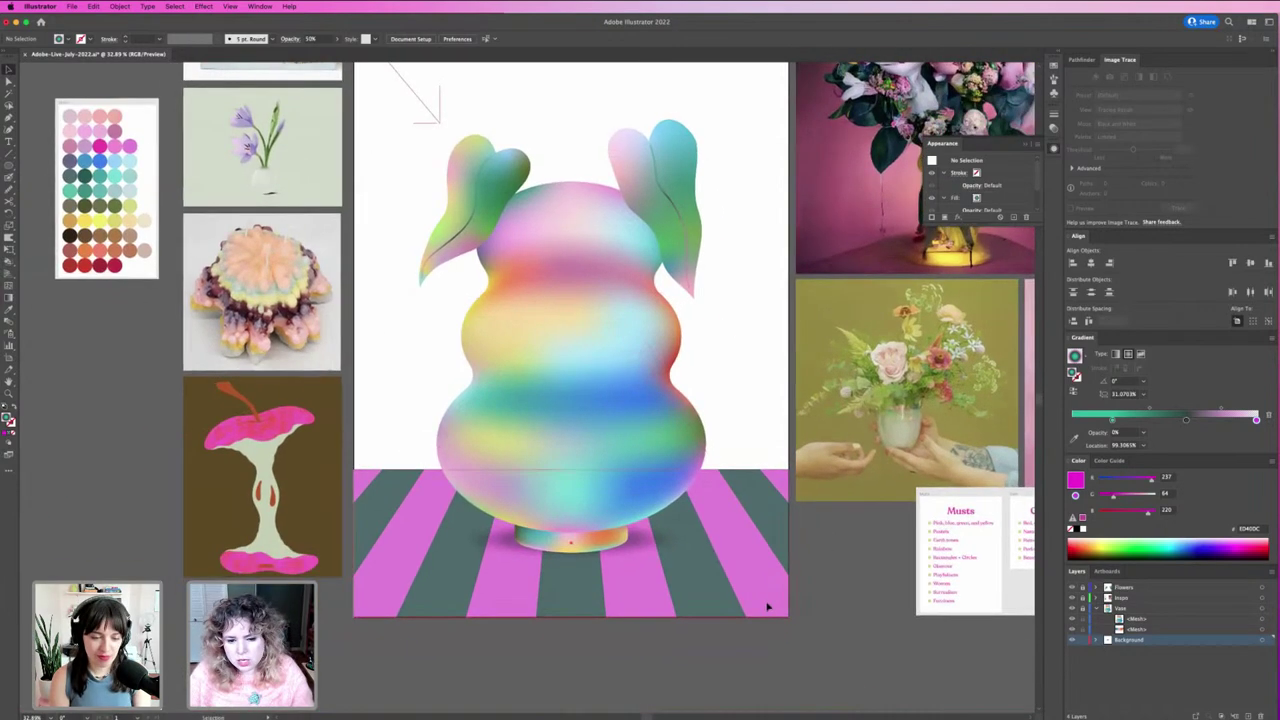
{"action": "left_click", "coordinate": [902, 612]}
{"action": "scroll", "coordinate": [902, 612], "scroll_direction": "up", "scroll_amount": 1}
{"action": "scroll", "coordinate": [800, 140], "scroll_direction": "up", "scroll_amount": 2}
{"action": "scroll", "coordinate": [826, 162], "scroll_direction": "up", "scroll_amount": 2}
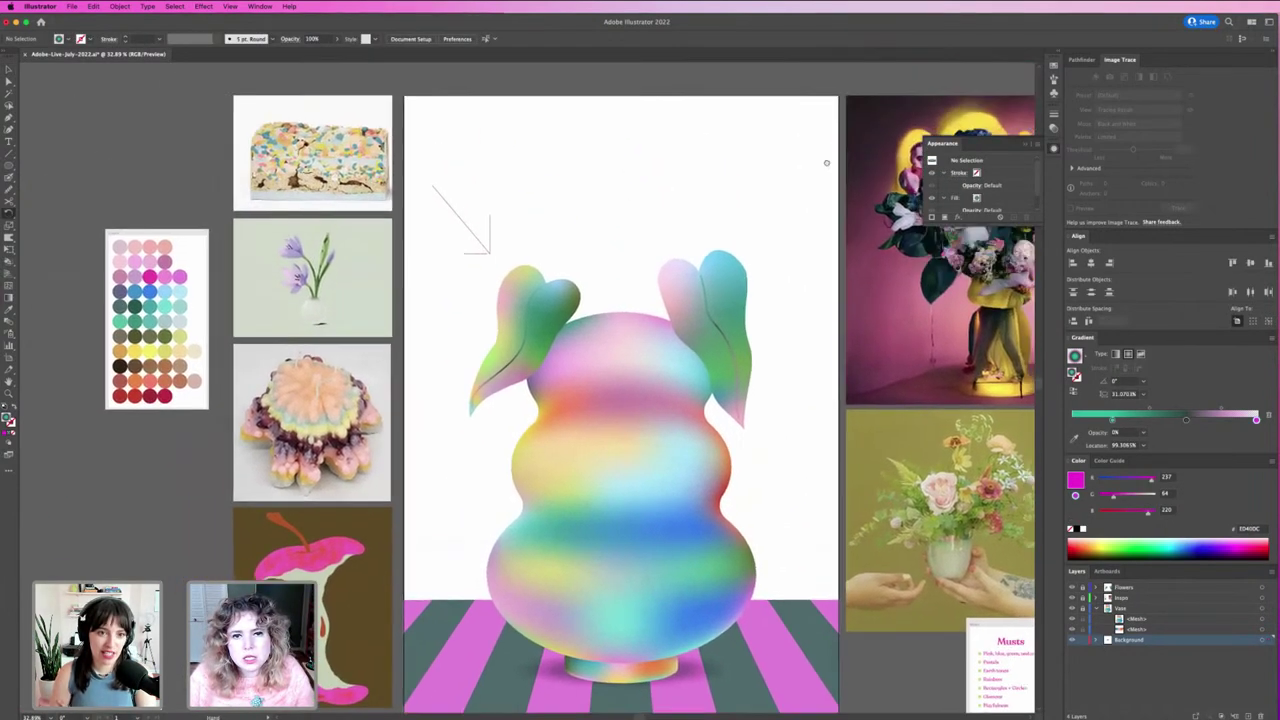
{"action": "scroll", "coordinate": [826, 162], "scroll_direction": "up", "scroll_amount": 1}
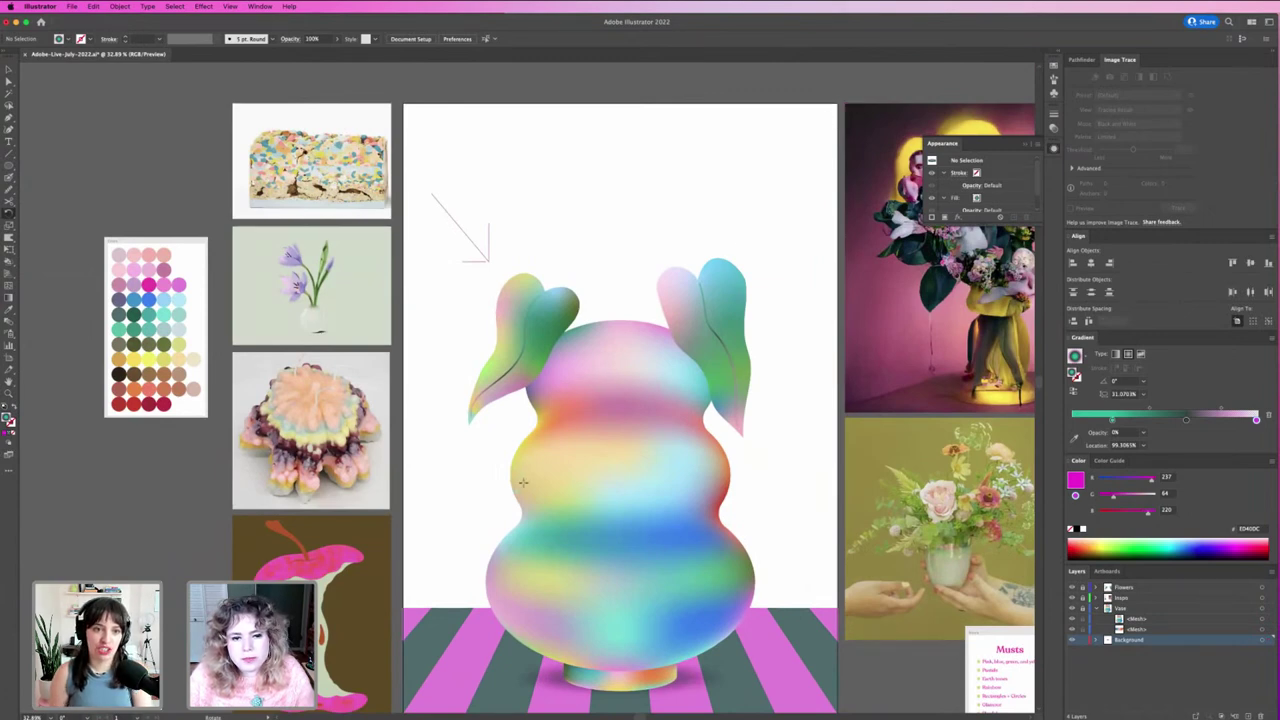
Step: Draw a backdrop rectangle across the artboard and fill it light blue (R130 G212 B252)
{"action": "key", "text": "m"}
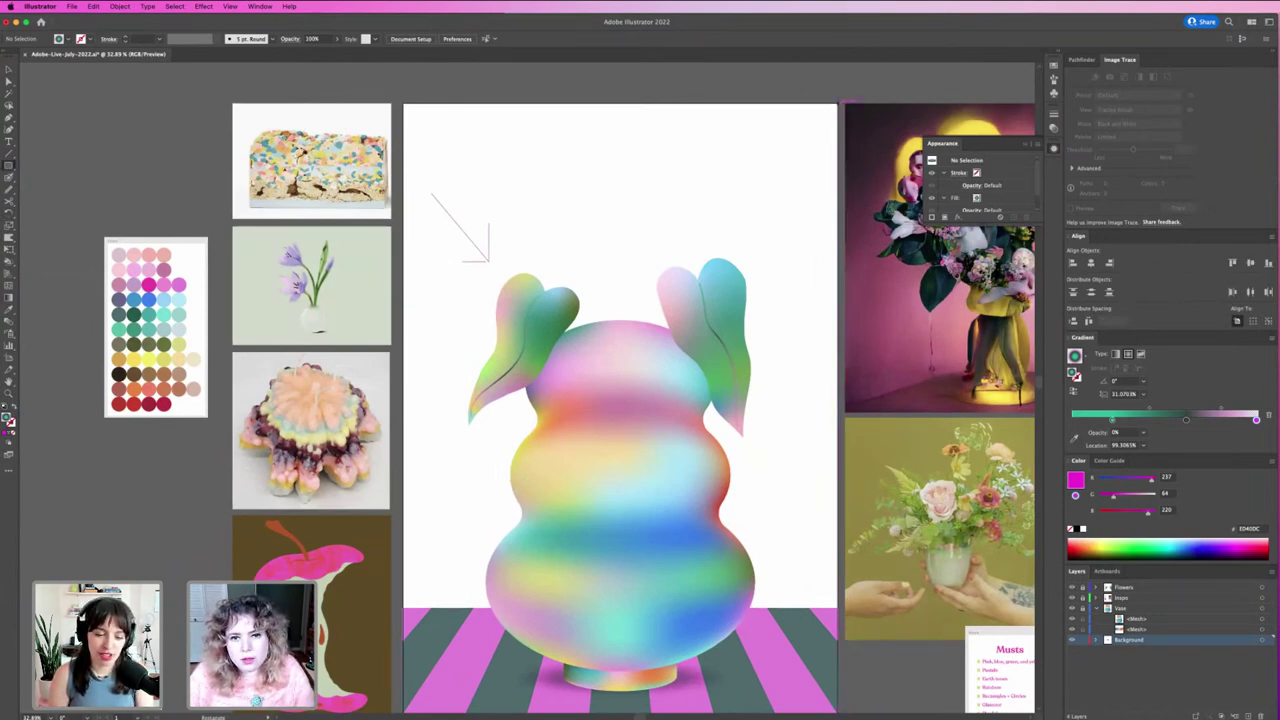
{"action": "mouse_move", "coordinate": [826, 114]}
{"action": "left_mouse_down"}
{"action": "mouse_move", "coordinate": [426, 614]}
{"action": "mouse_move", "coordinate": [406, 605]}
{"action": "left_mouse_up"}
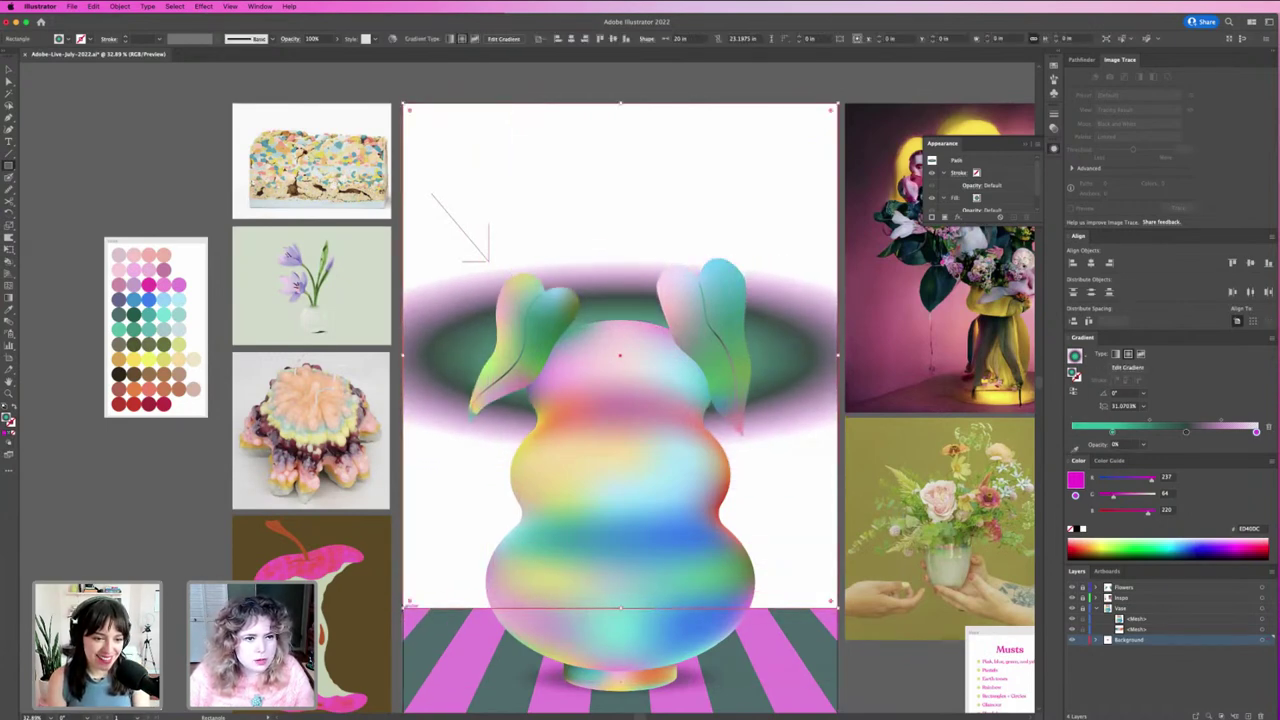
{"action": "left_click", "coordinate": [171, 293]}
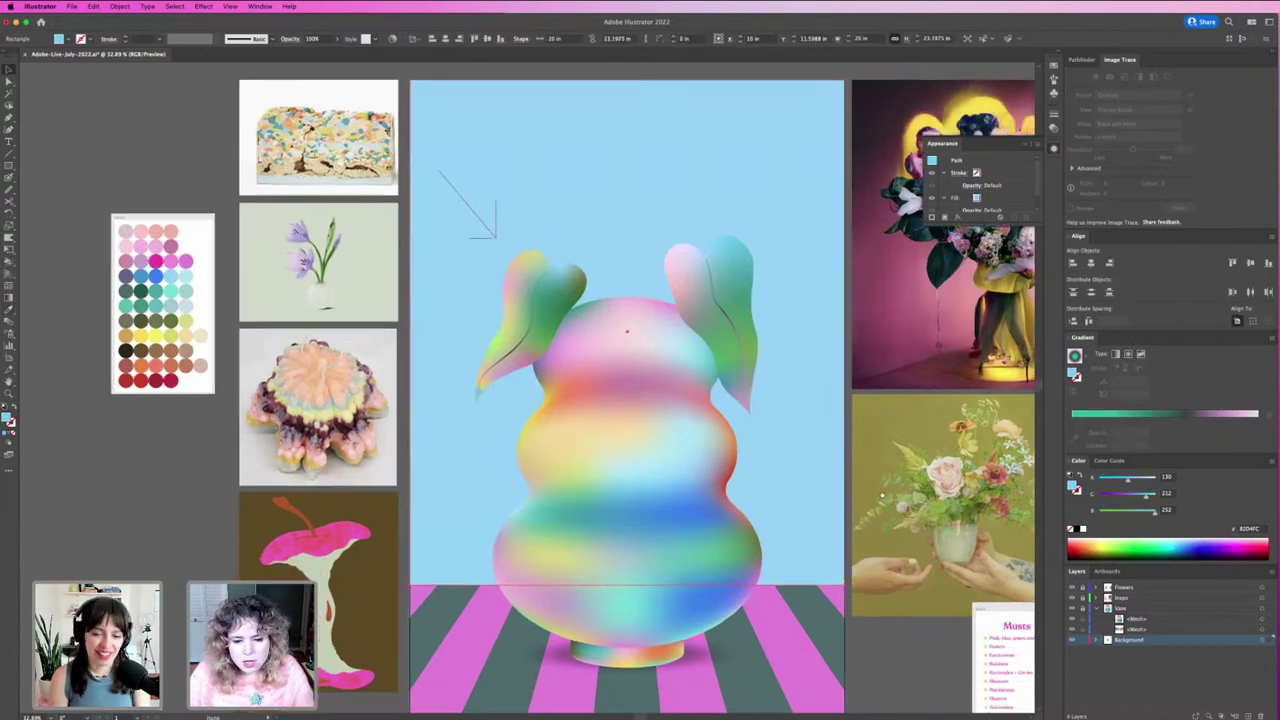
{"action": "scroll", "coordinate": [907, 592], "scroll_direction": "down", "scroll_amount": 5}
{"action": "left_click", "coordinate": [907, 592]}
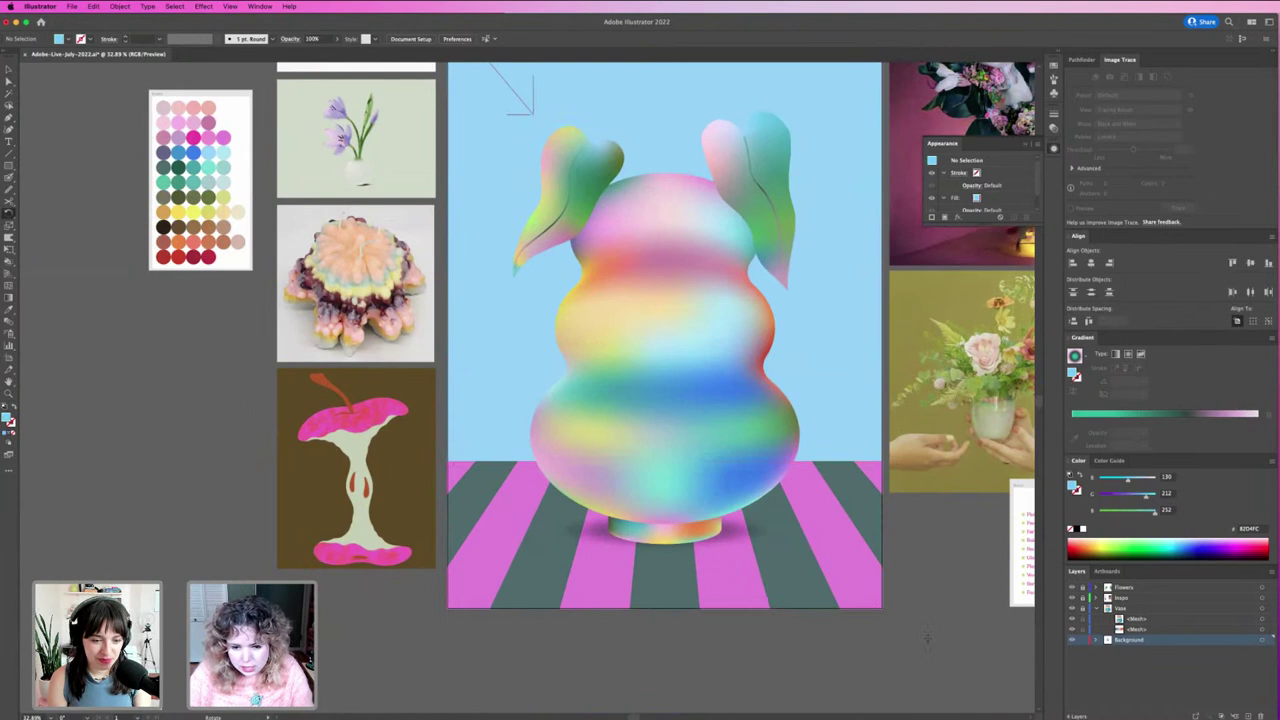
Step: Draw a rectangle over the striped floor, sample a pale grey-blue, and apply a gradient fill
{"action": "key", "text": "m"}
{"action": "left_click_drag", "start_coordinate": [884, 610], "coordinate": [470, 453]}
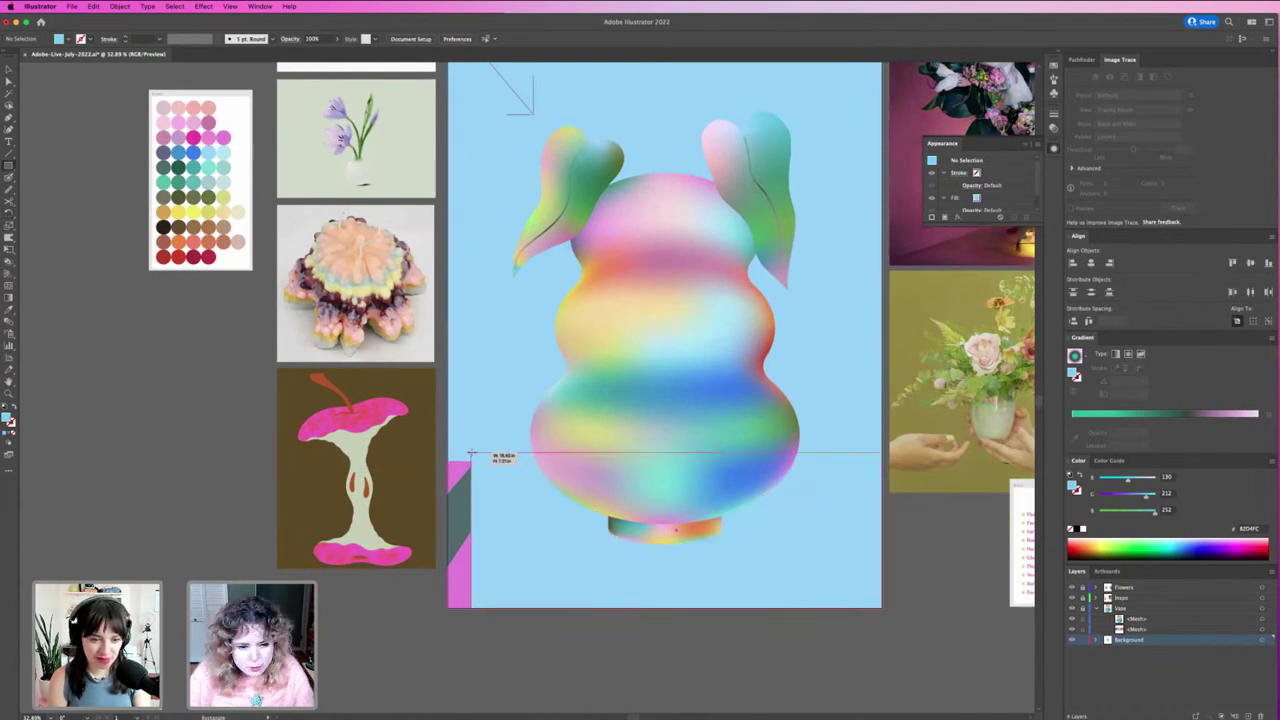
{"action": "left_click_drag", "start_coordinate": [470, 453], "coordinate": [472, 463]}
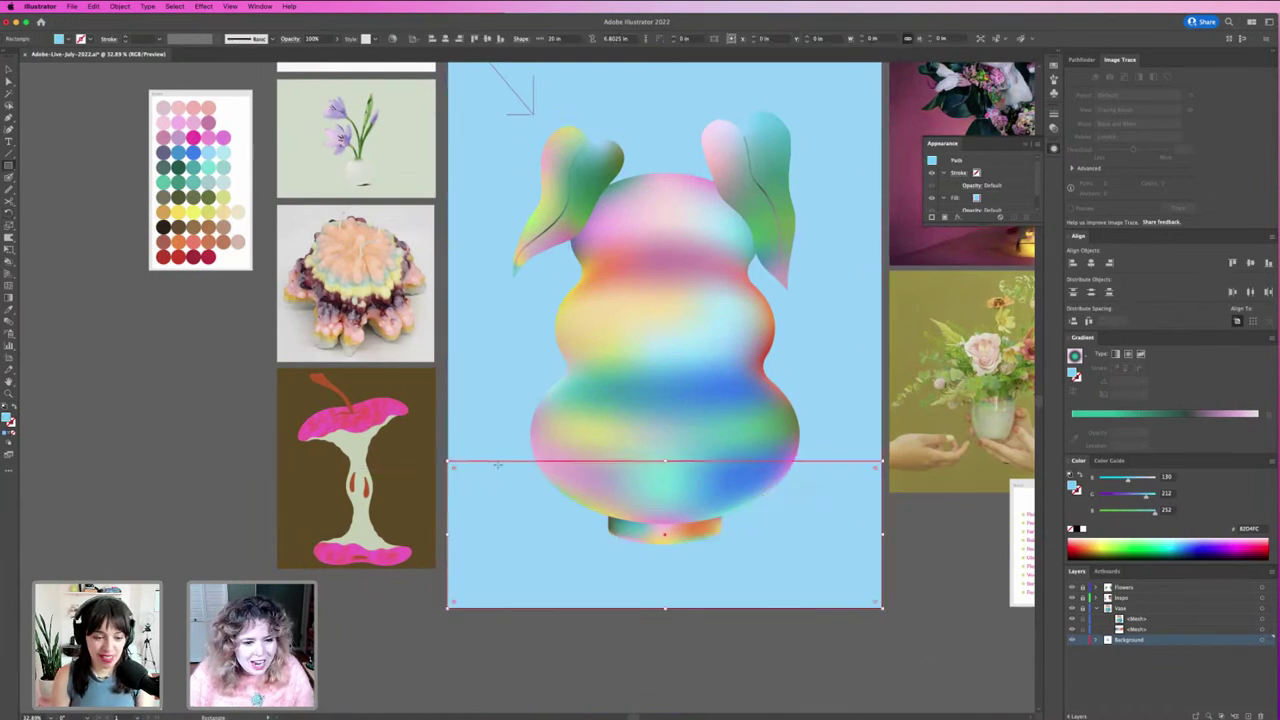
{"action": "key", "text": "i"}
{"action": "left_click", "coordinate": [922, 450]}
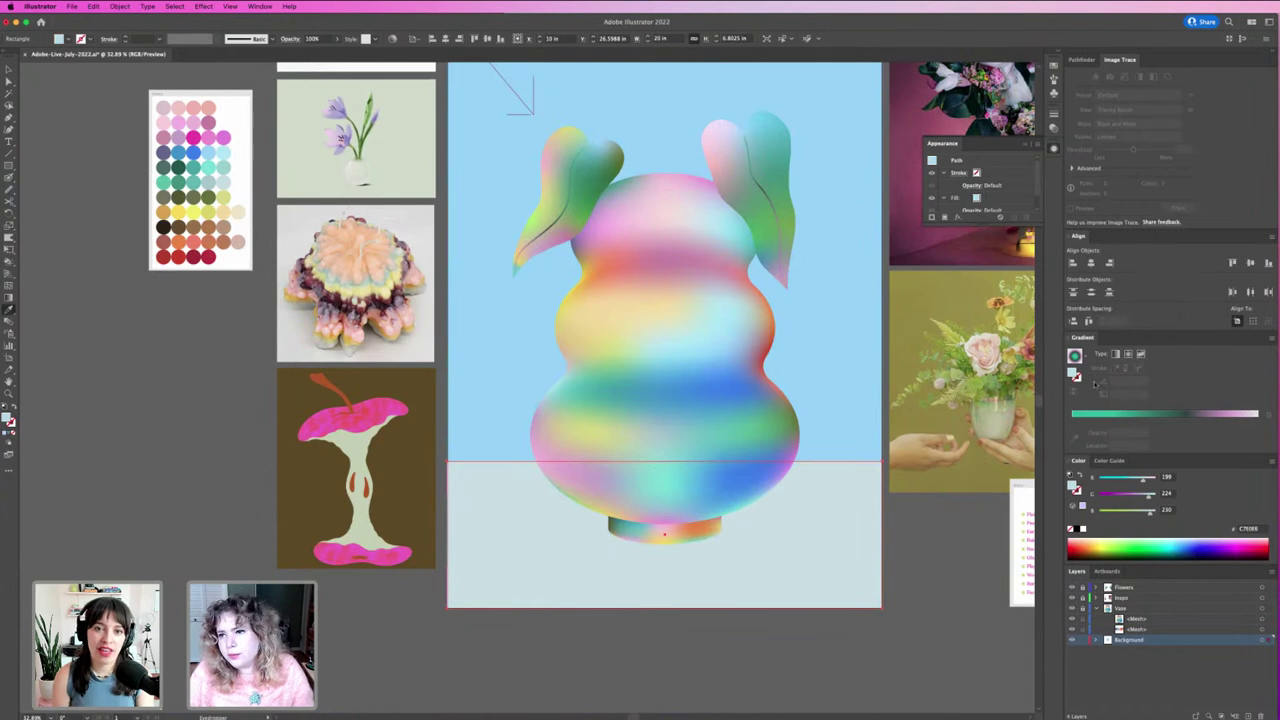
{"action": "left_click", "coordinate": [1115, 355]}
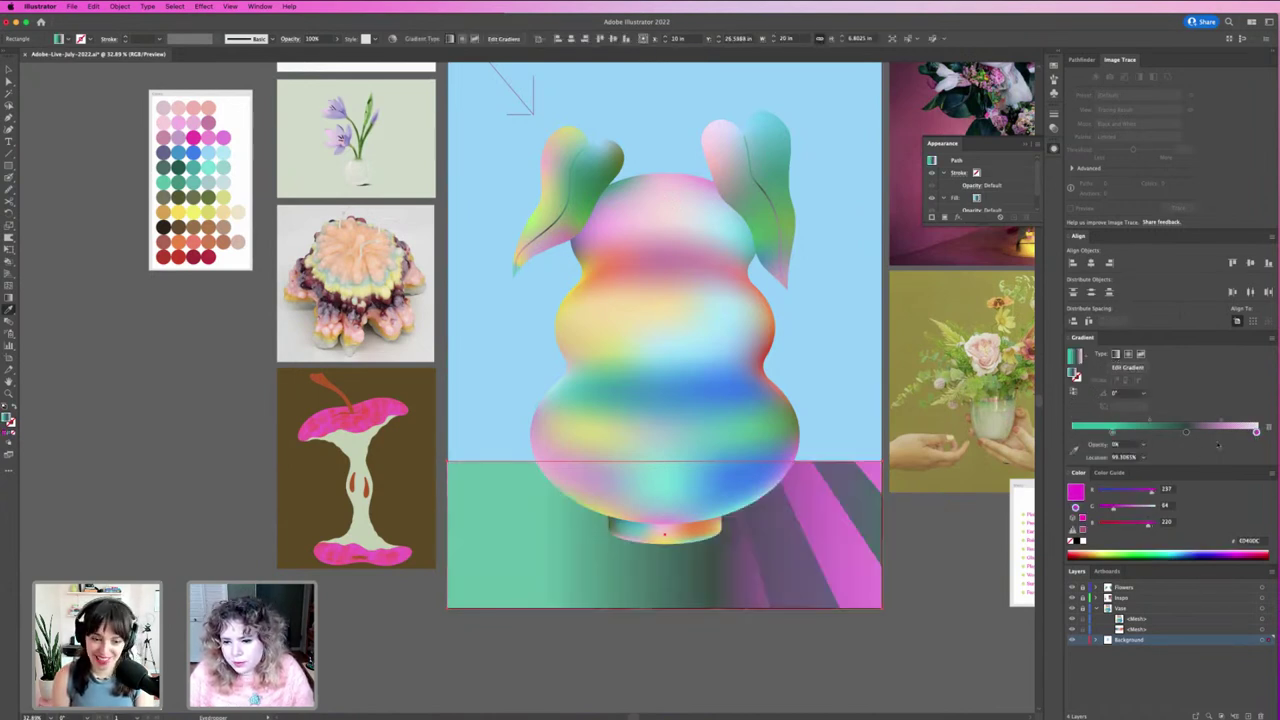
Step: Recolour the gradient from teal-green to light cyan, remove the dark stop, and run it vertically at -90°
{"action": "left_click", "coordinate": [1075, 450]}
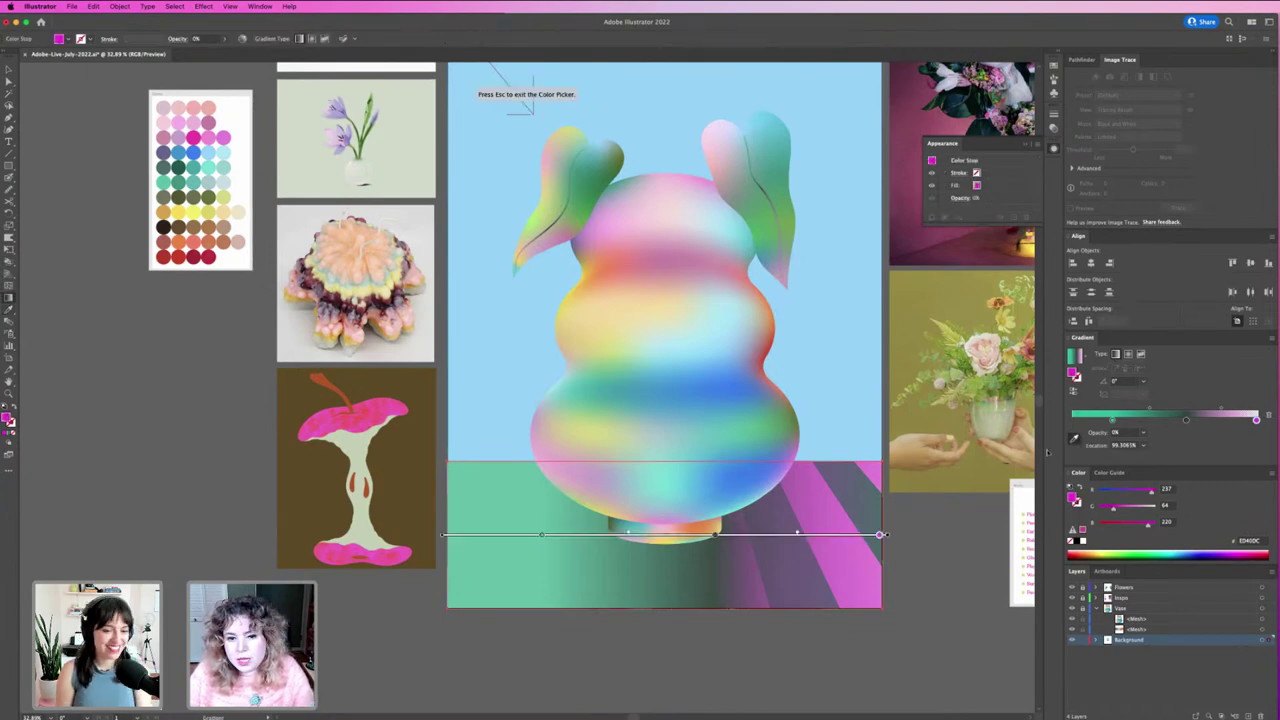
{"action": "scroll", "coordinate": [668, 314], "scroll_direction": "up", "scroll_amount": 2}
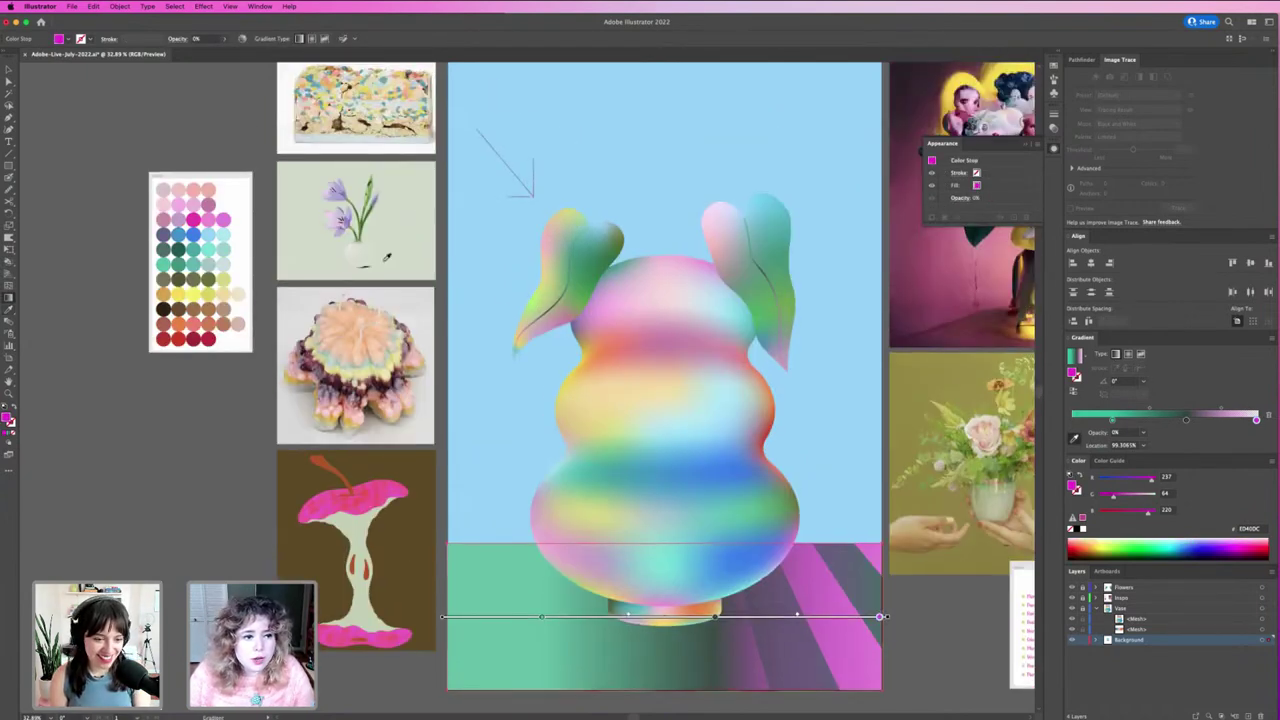
{"action": "left_click", "coordinate": [843, 437]}
{"action": "scroll", "coordinate": [967, 462], "scroll_direction": "down", "scroll_amount": 2}
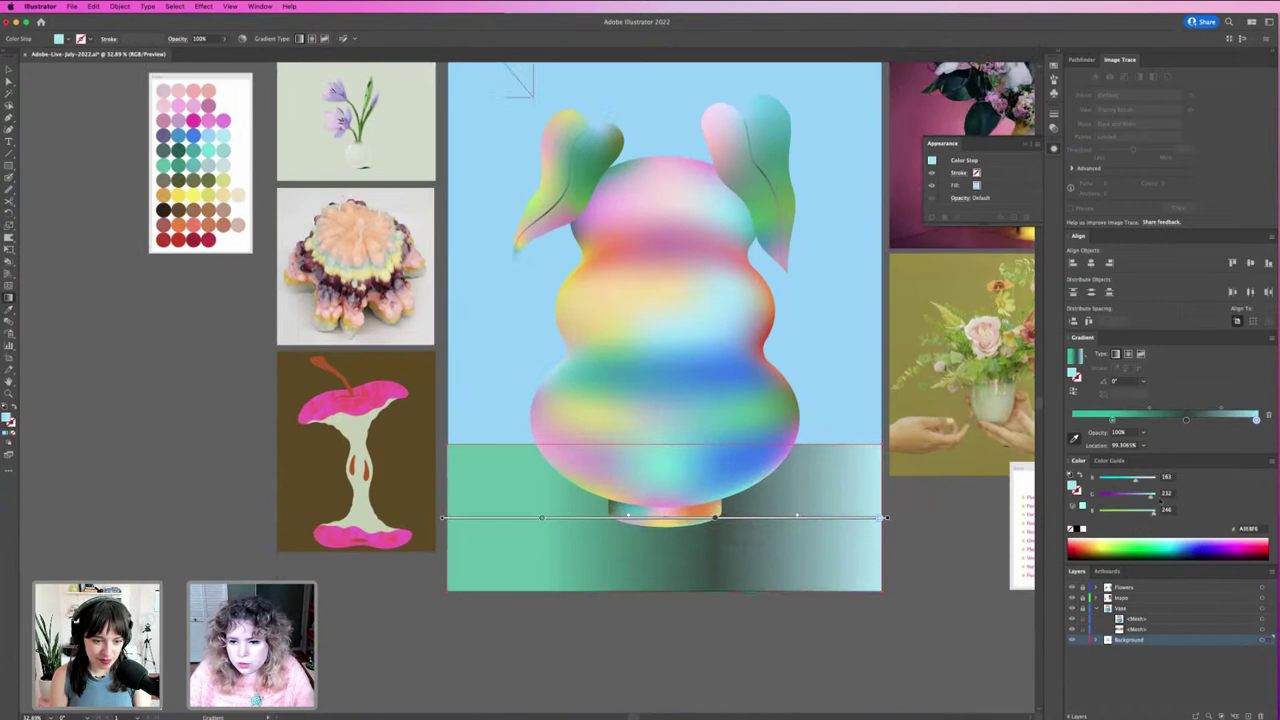
{"action": "left_click_drag", "start_coordinate": [1186, 420], "coordinate": [1159, 434]}
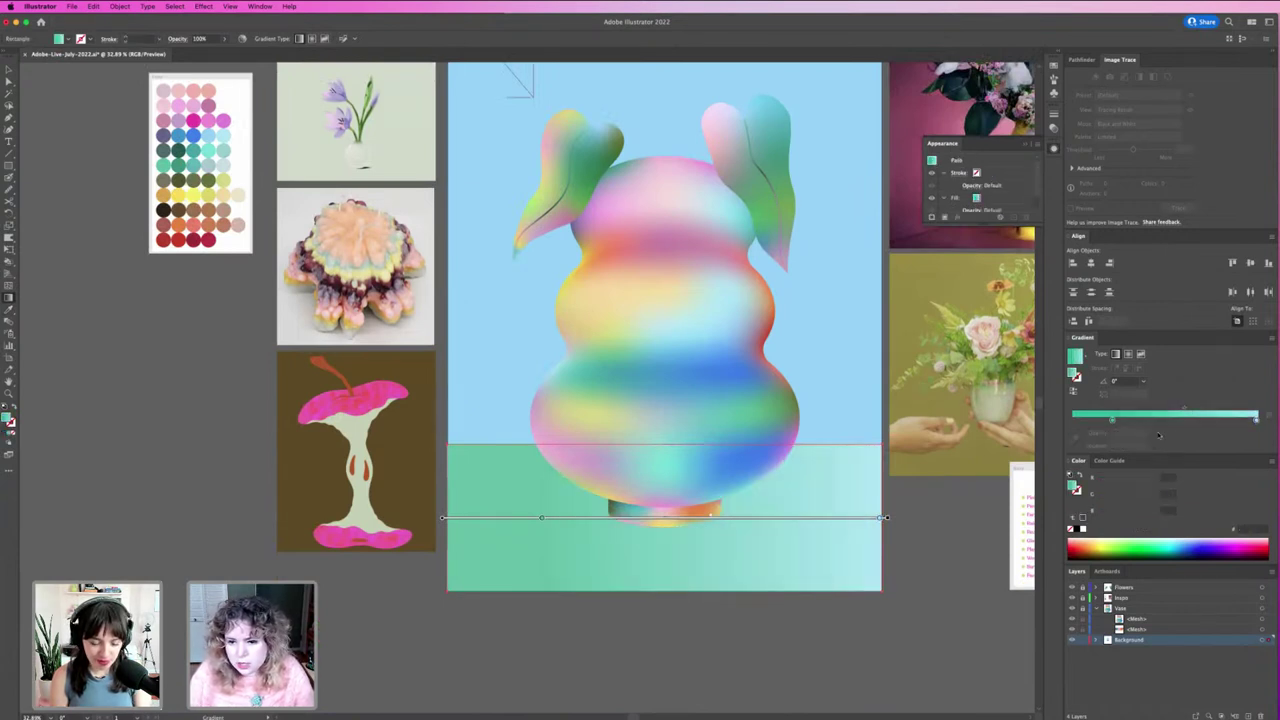
{"action": "left_click", "coordinate": [1072, 419]}
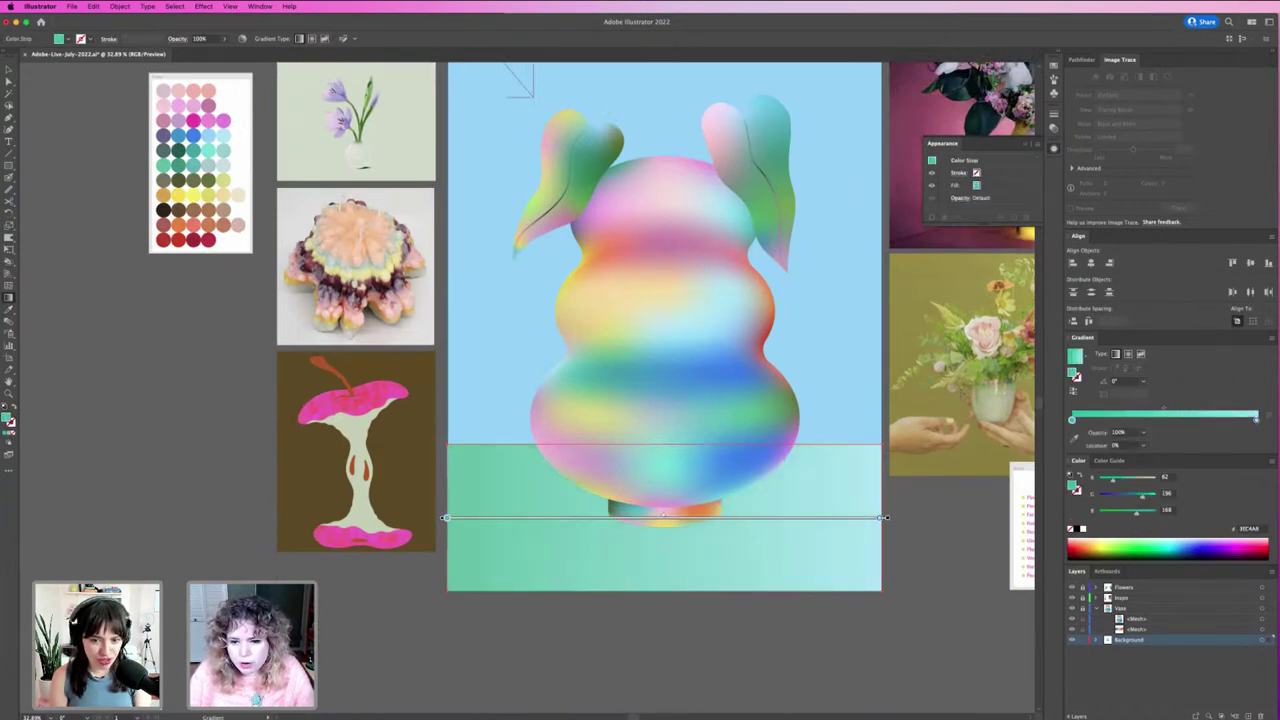
{"action": "left_click", "coordinate": [1074, 437]}
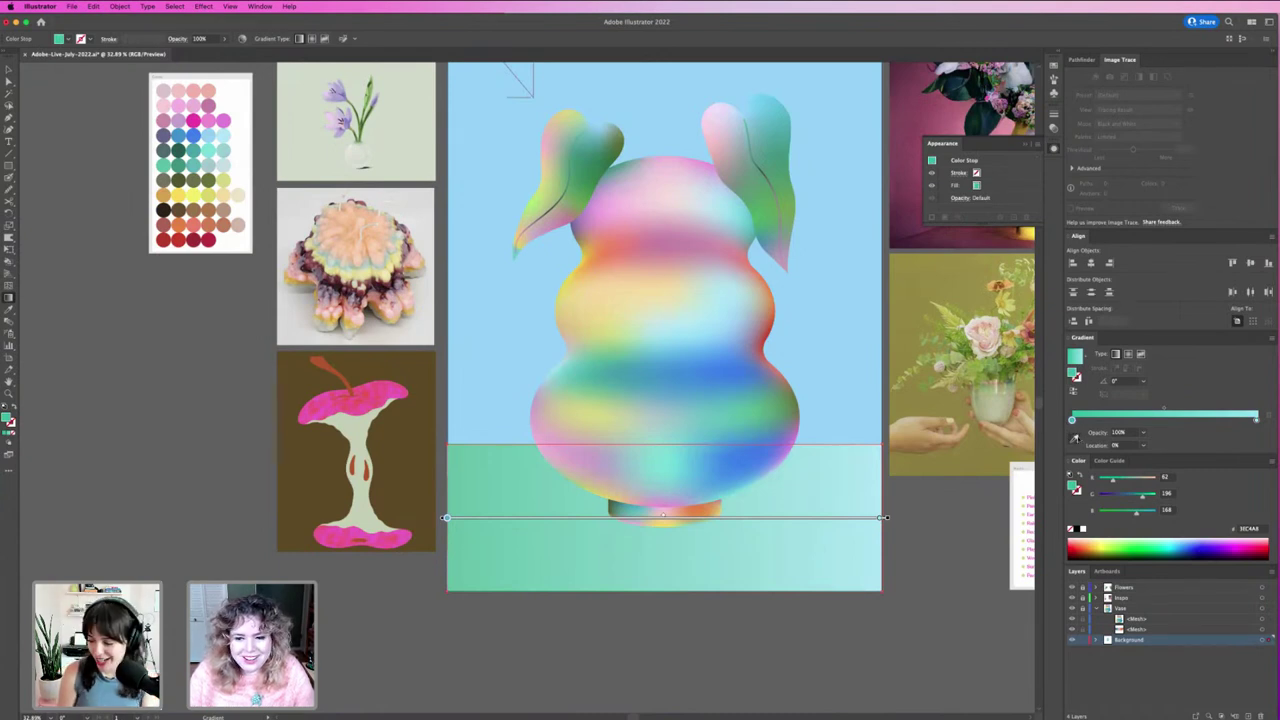
{"action": "left_click", "coordinate": [194, 162]}
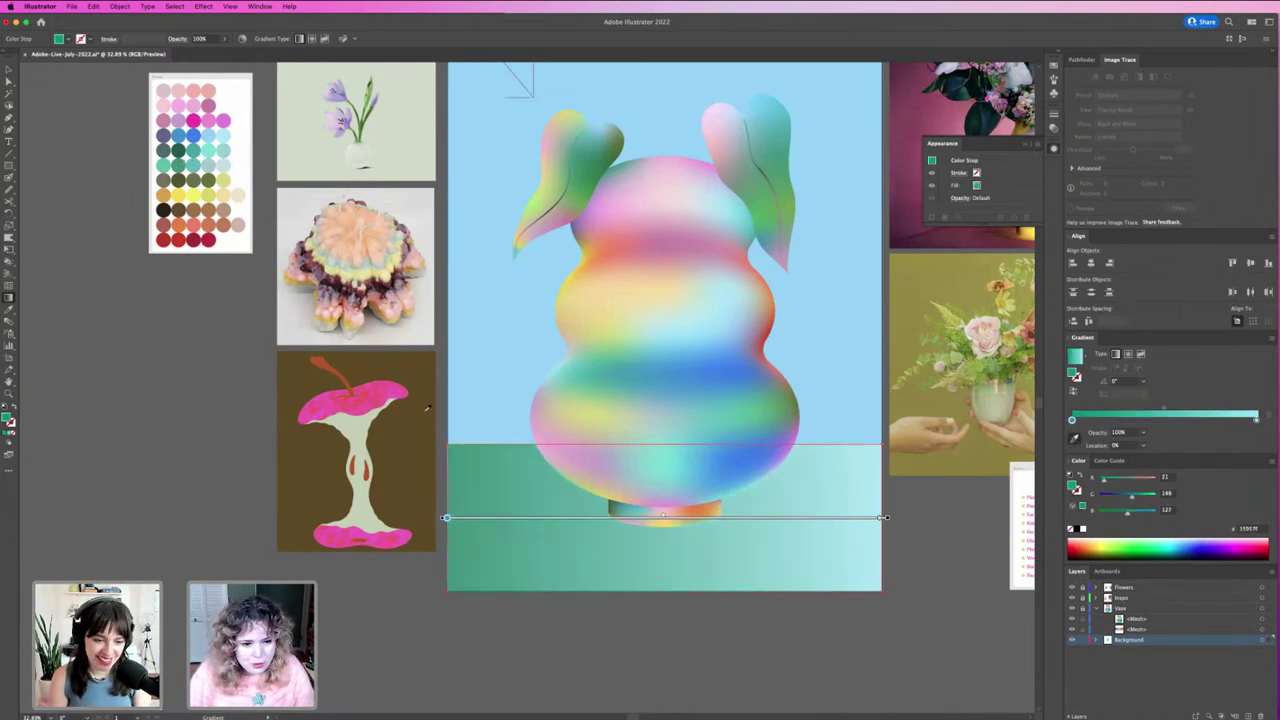
{"action": "key", "text": "v"}
{"action": "key", "text": "g"}
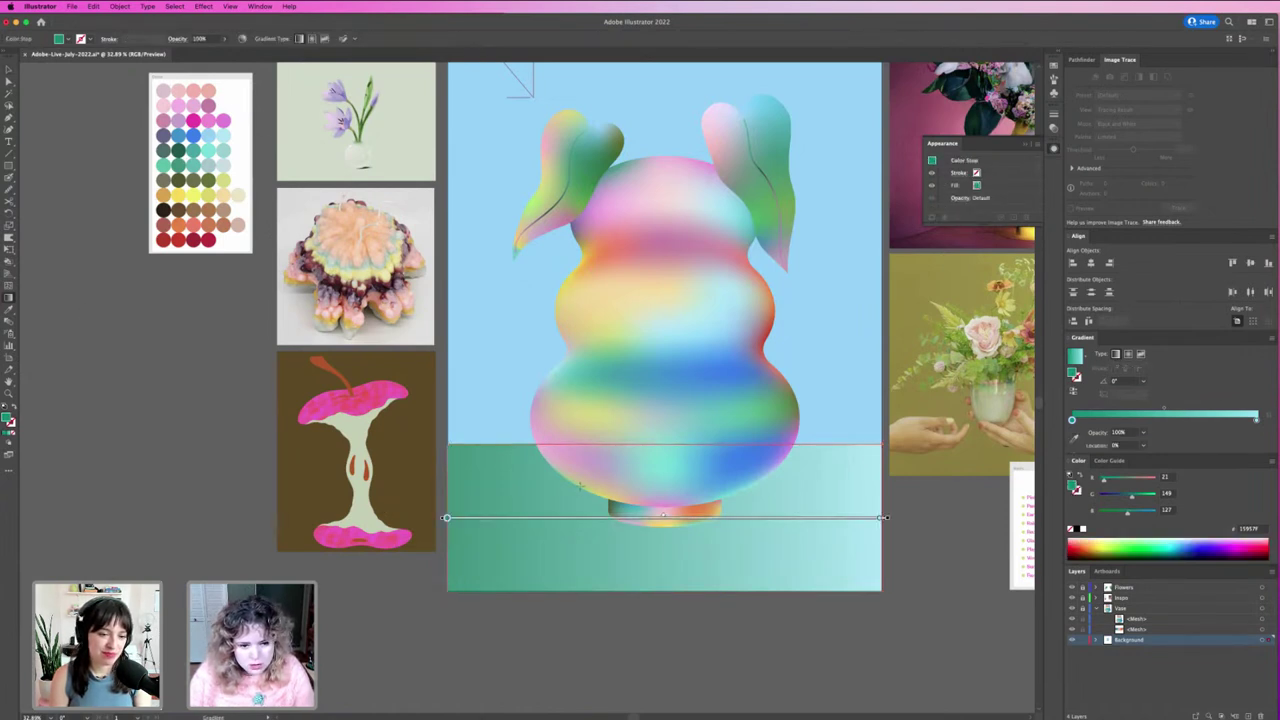
{"action": "left_click_drag", "start_coordinate": [561, 445], "coordinate": [562, 592]}
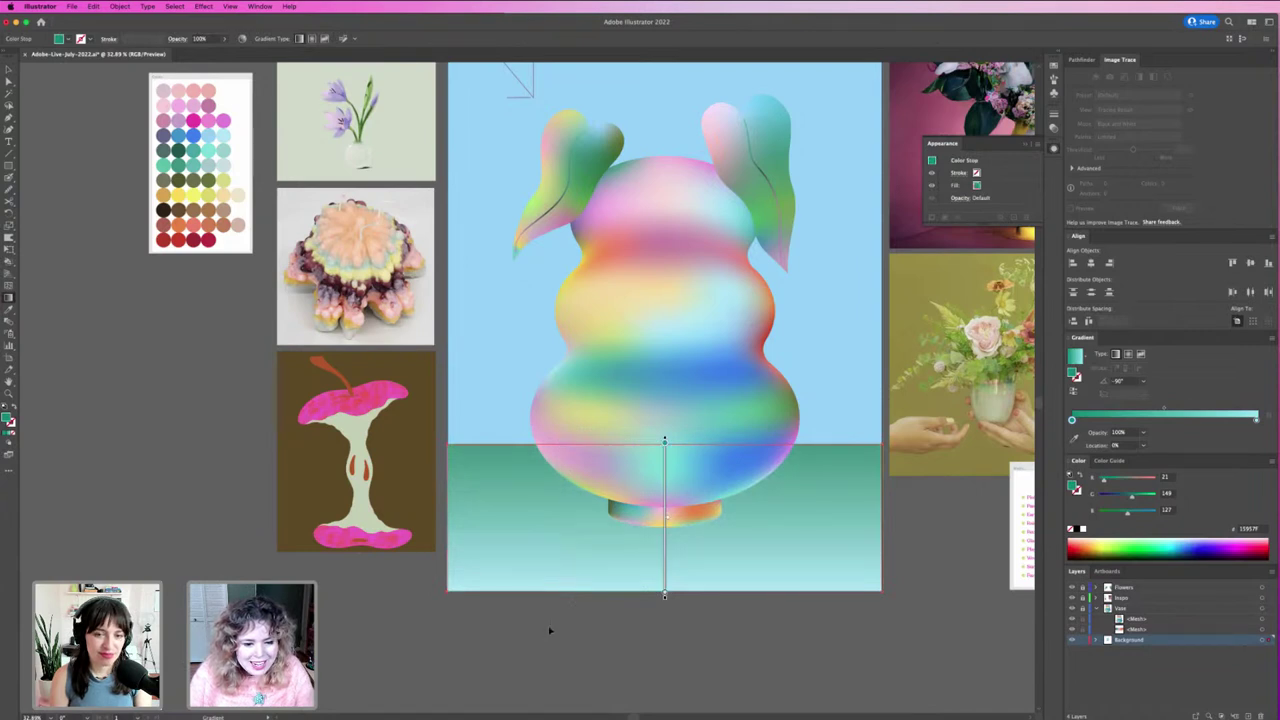
Step: Set the floor gradient's left teal stop to 0% opacity
{"action": "key", "text": "v"}
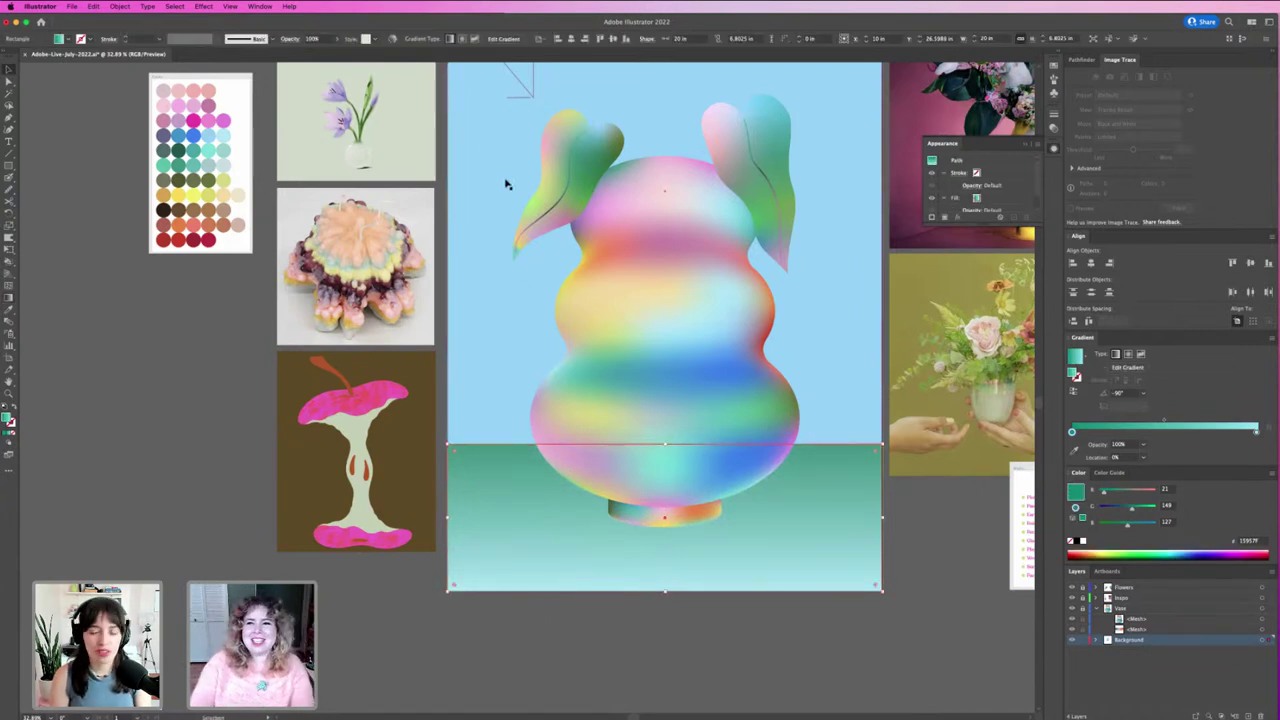
{"action": "scroll", "coordinate": [512, 200], "scroll_direction": "up", "scroll_amount": 1}
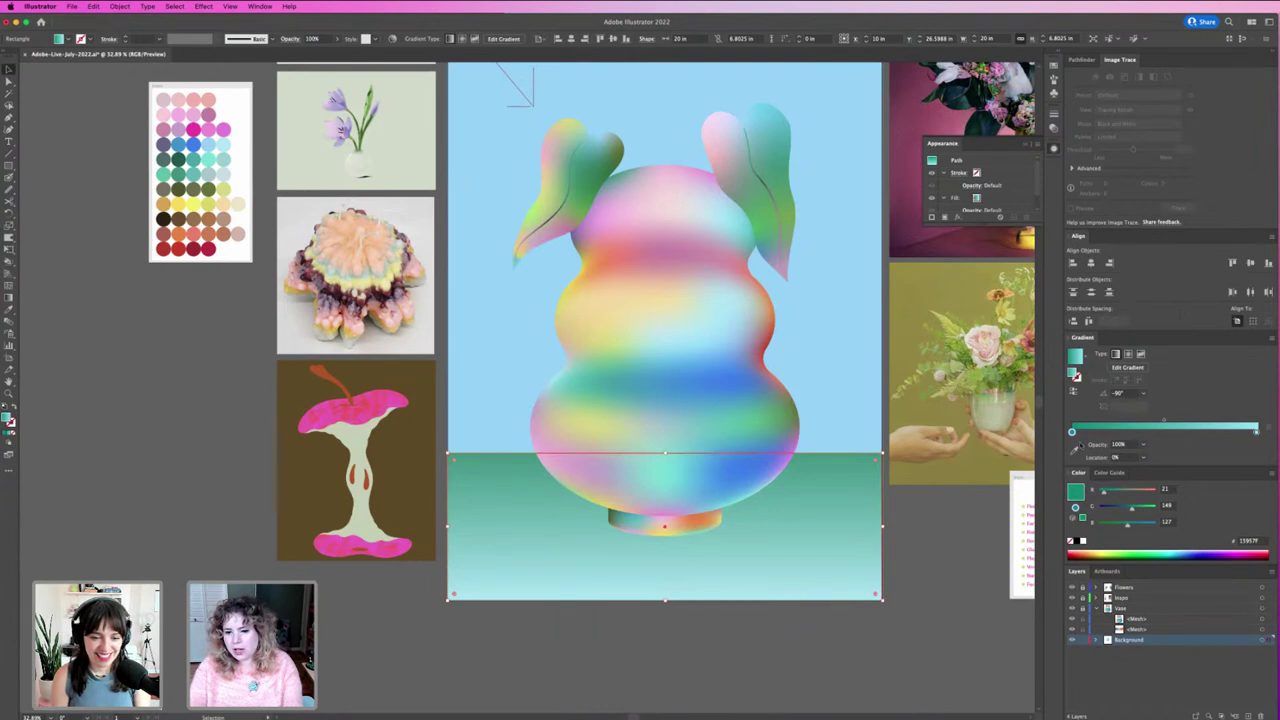
{"action": "left_click", "coordinate": [1124, 445]}
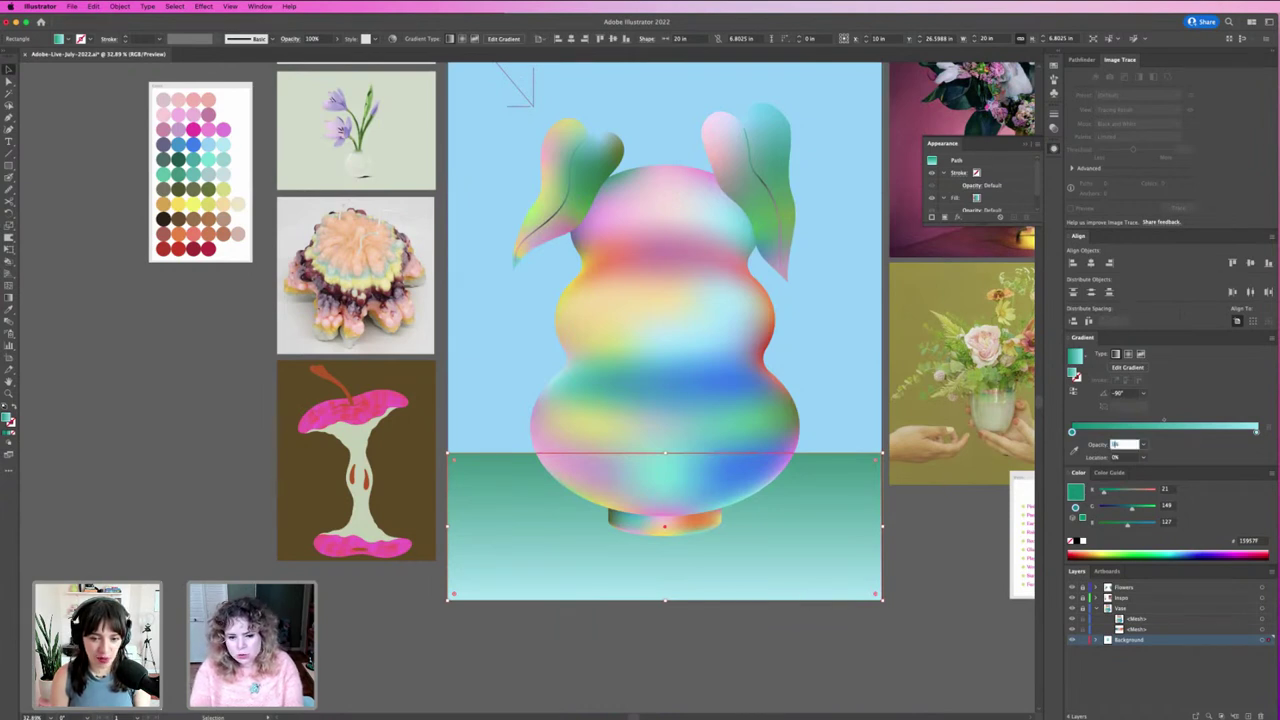
{"action": "type", "text": "0"}
{"action": "key", "text": "Return"}
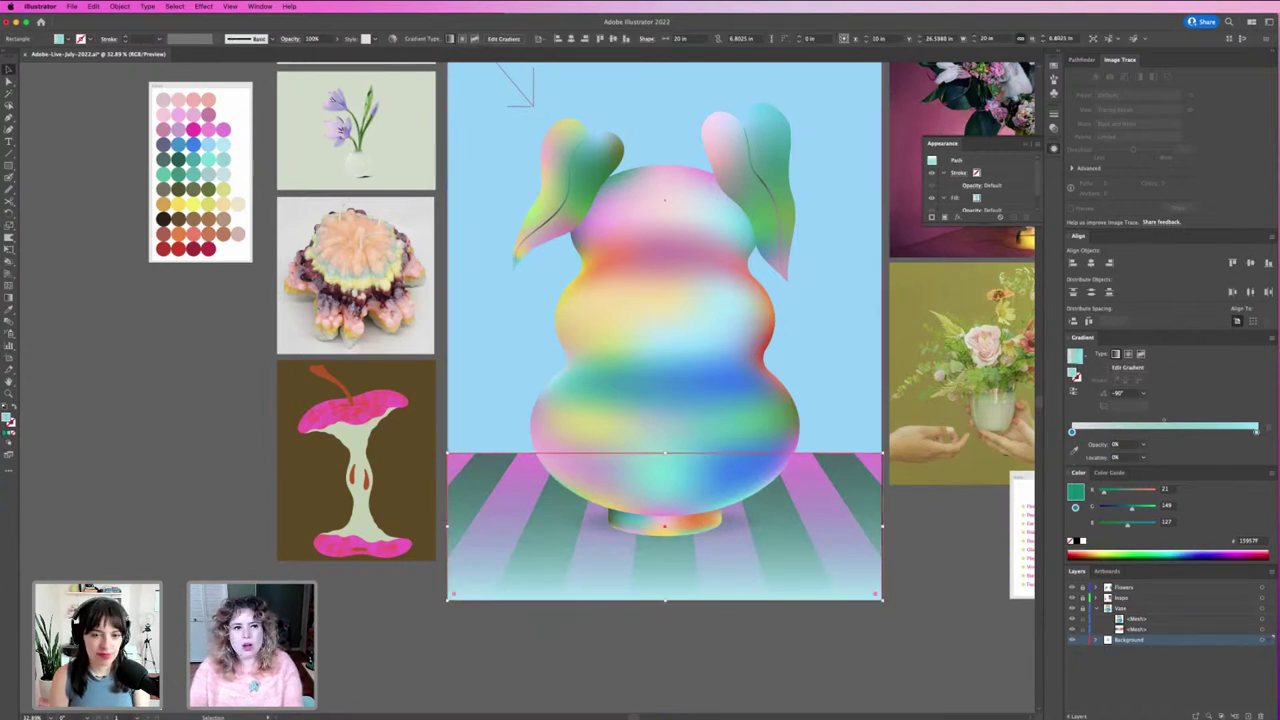
Step: Try Soft Light, Screen, Lighten, Hard Light and Overlay blend modes on the floor, settling on Soft Light
{"action": "left_click", "coordinate": [292, 39]}
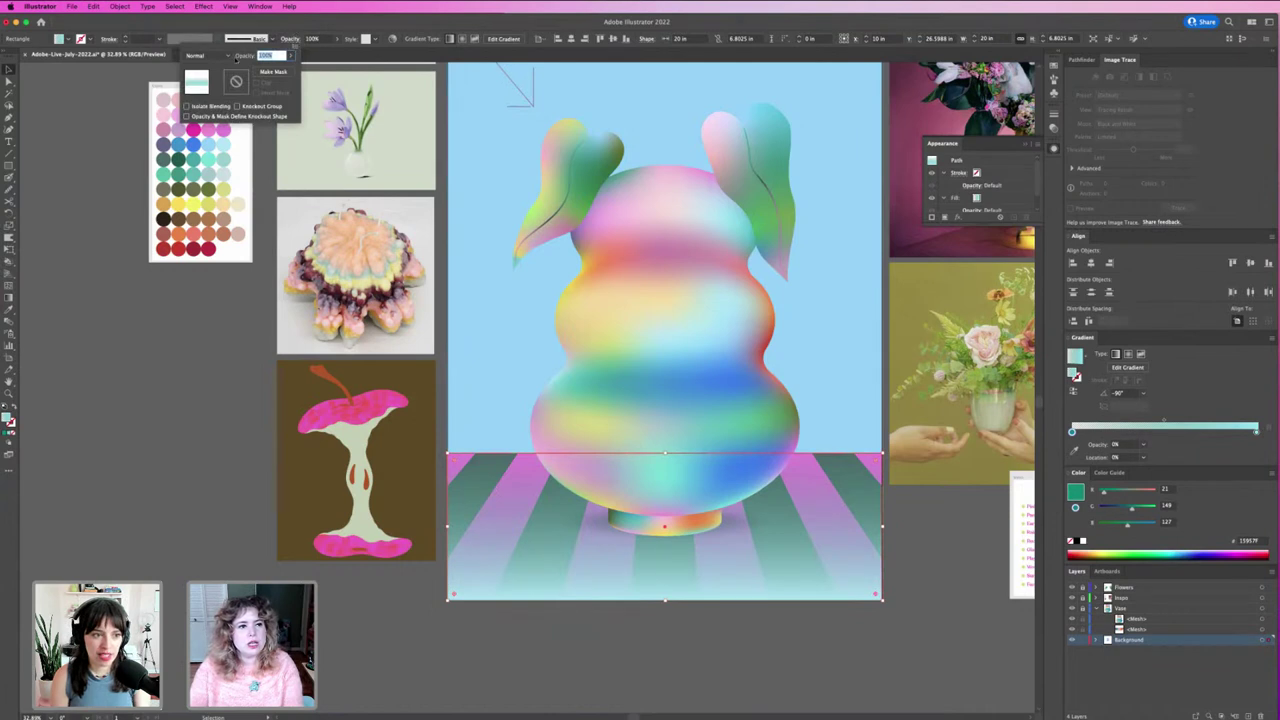
{"action": "left_click", "coordinate": [234, 57]}
{"action": "left_click", "coordinate": [228, 160]}
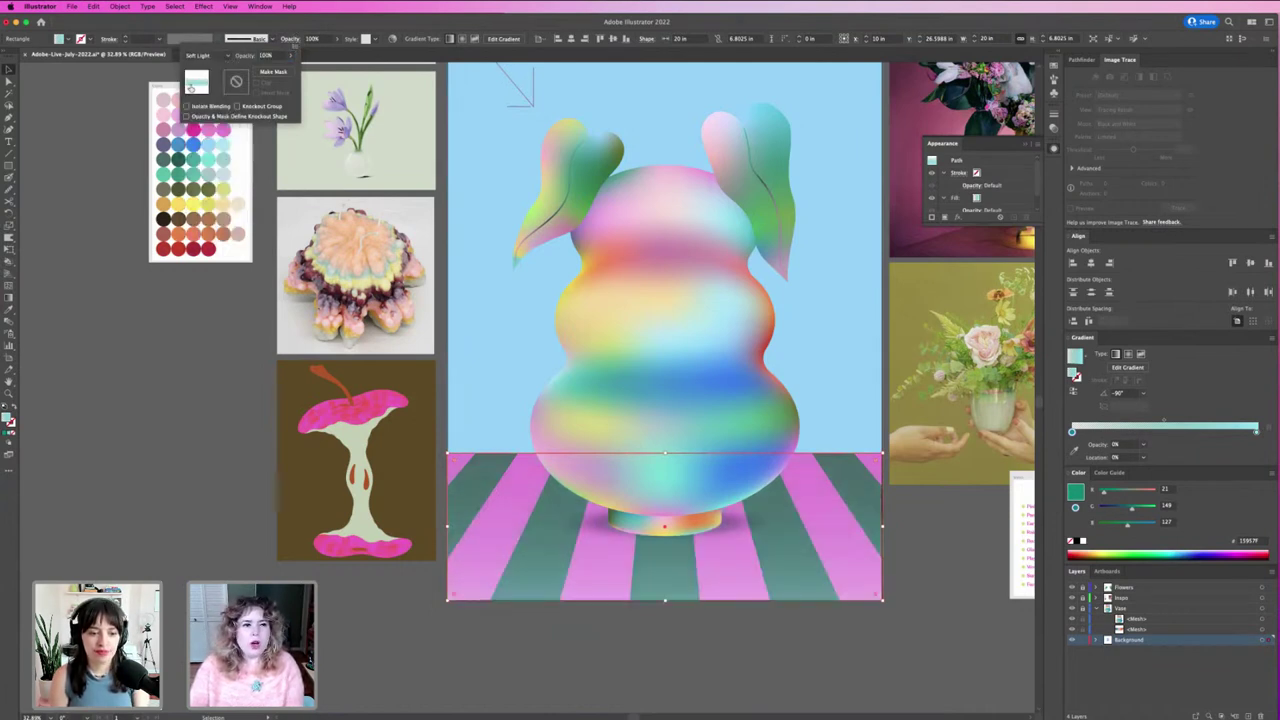
{"action": "left_click", "coordinate": [207, 55]}
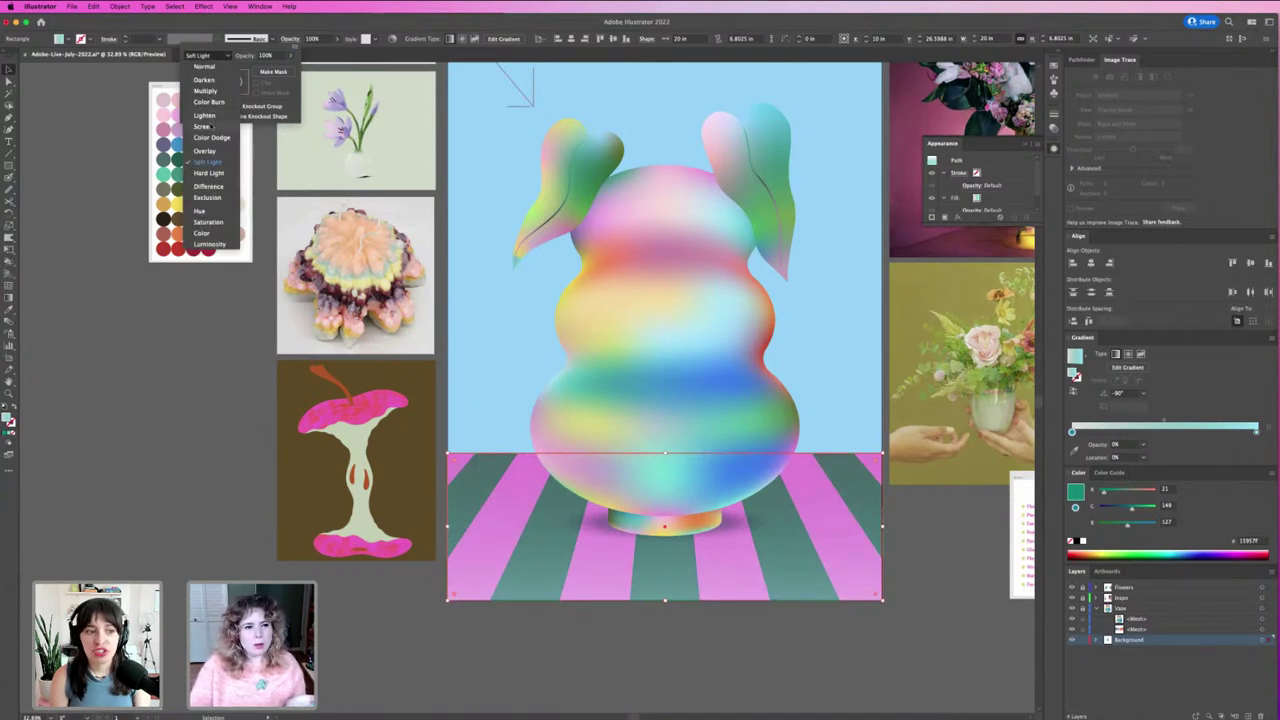
{"action": "left_click", "coordinate": [204, 126]}
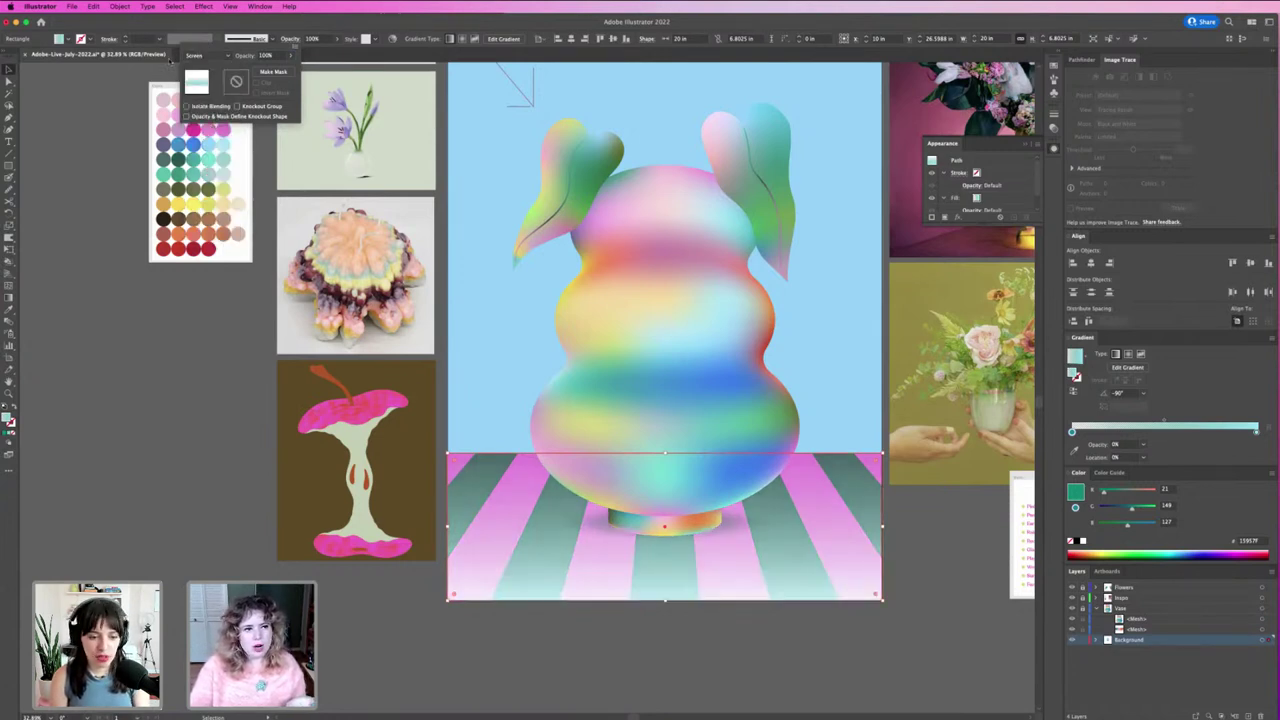
{"action": "left_click", "coordinate": [206, 55]}
{"action": "left_click", "coordinate": [205, 115]}
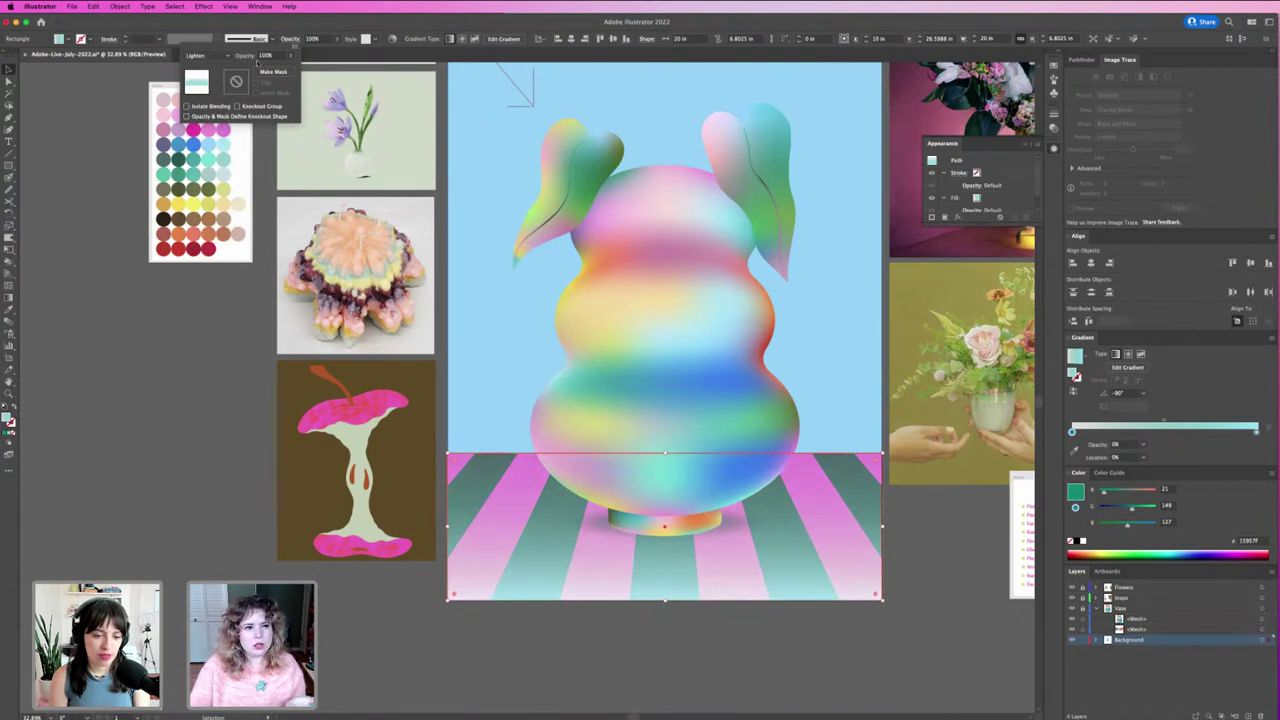
{"action": "left_click", "coordinate": [206, 55]}
{"action": "left_click", "coordinate": [218, 173]}
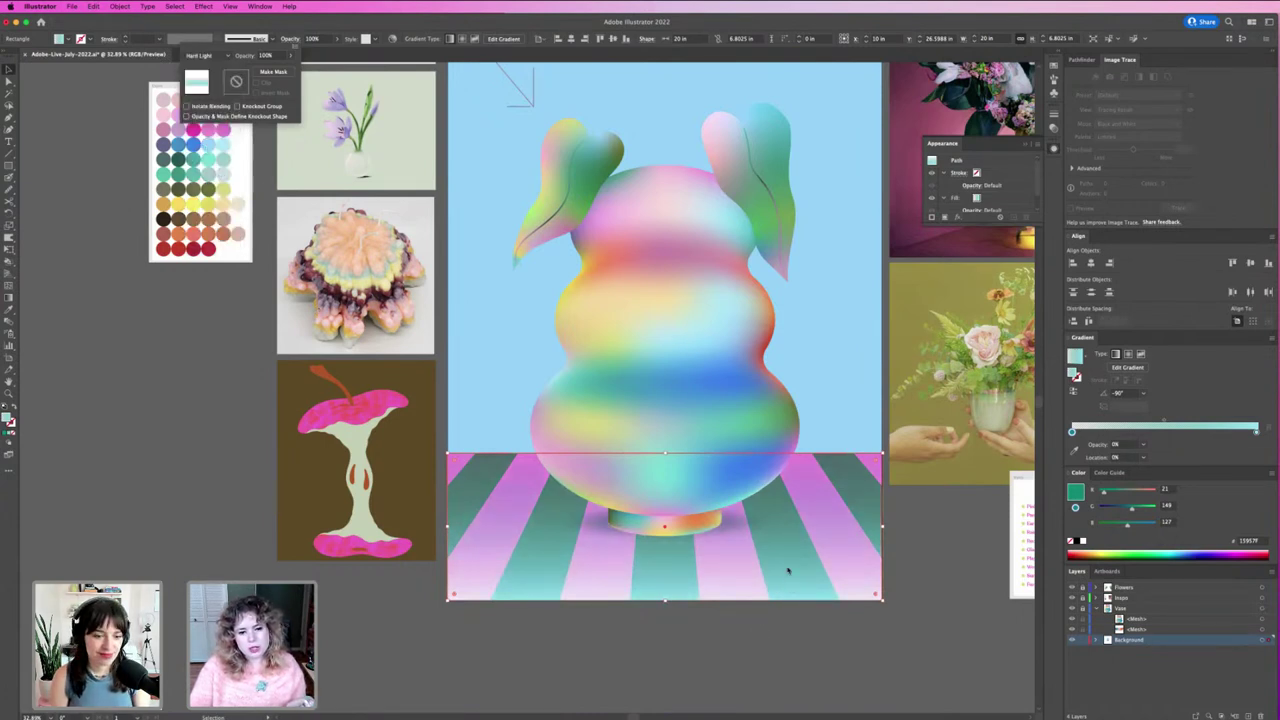
{"action": "left_click", "coordinate": [196, 60]}
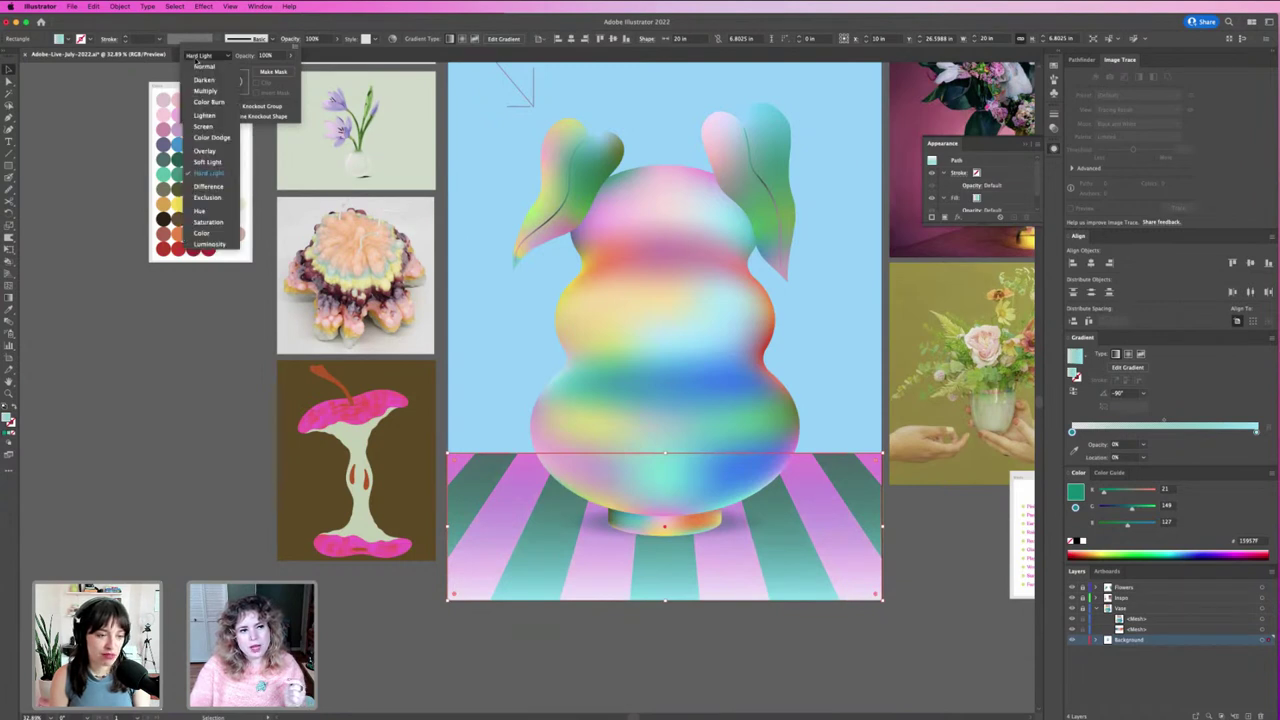
{"action": "left_click", "coordinate": [215, 157]}
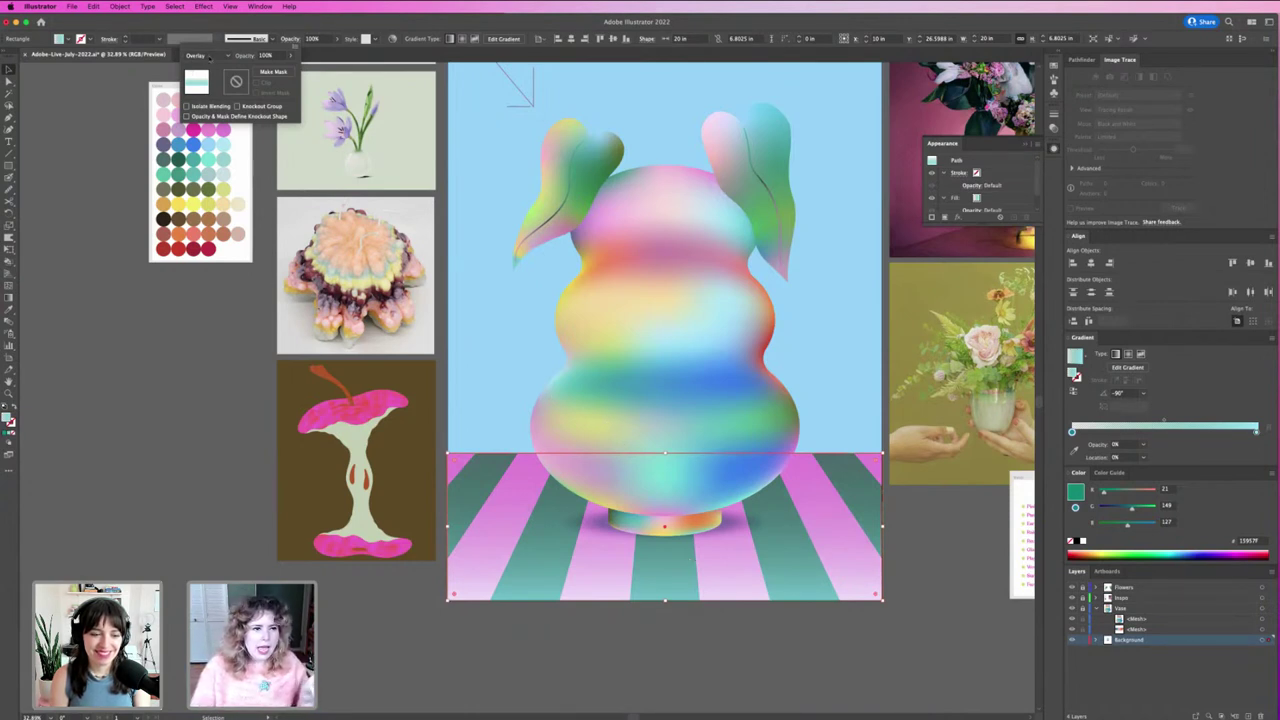
{"action": "left_click", "coordinate": [205, 56]}
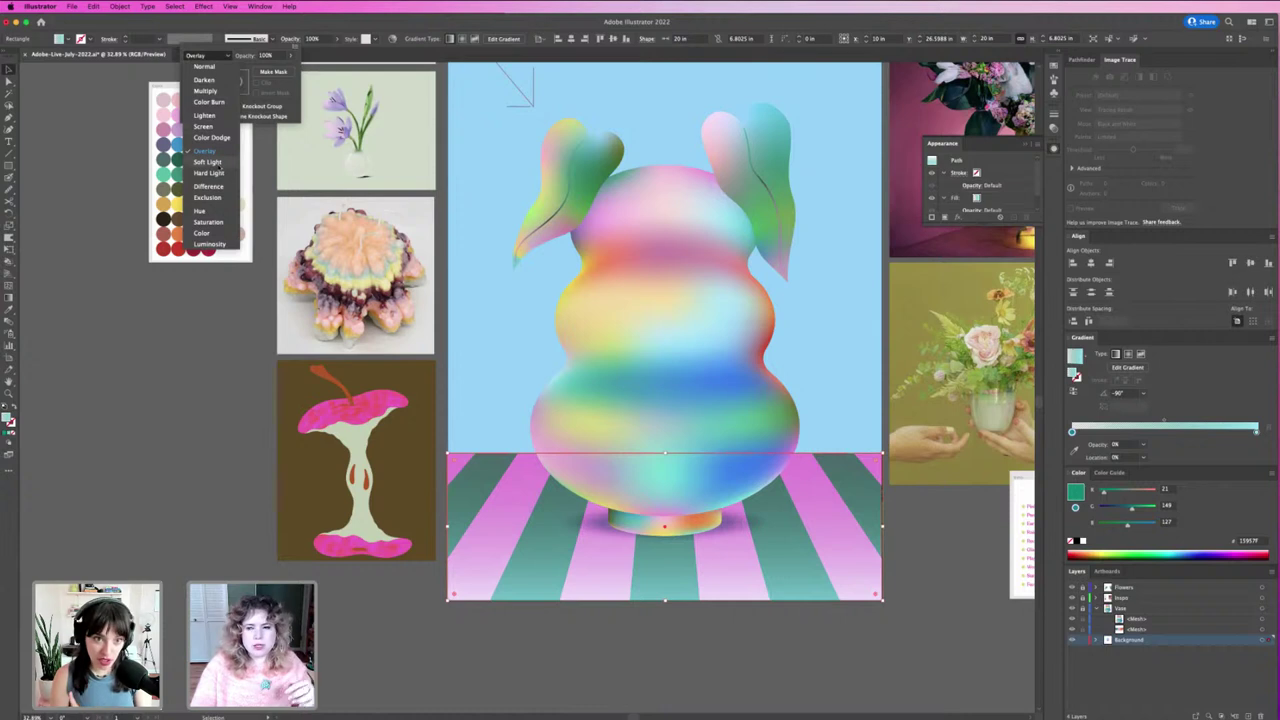
{"action": "left_click", "coordinate": [209, 162]}
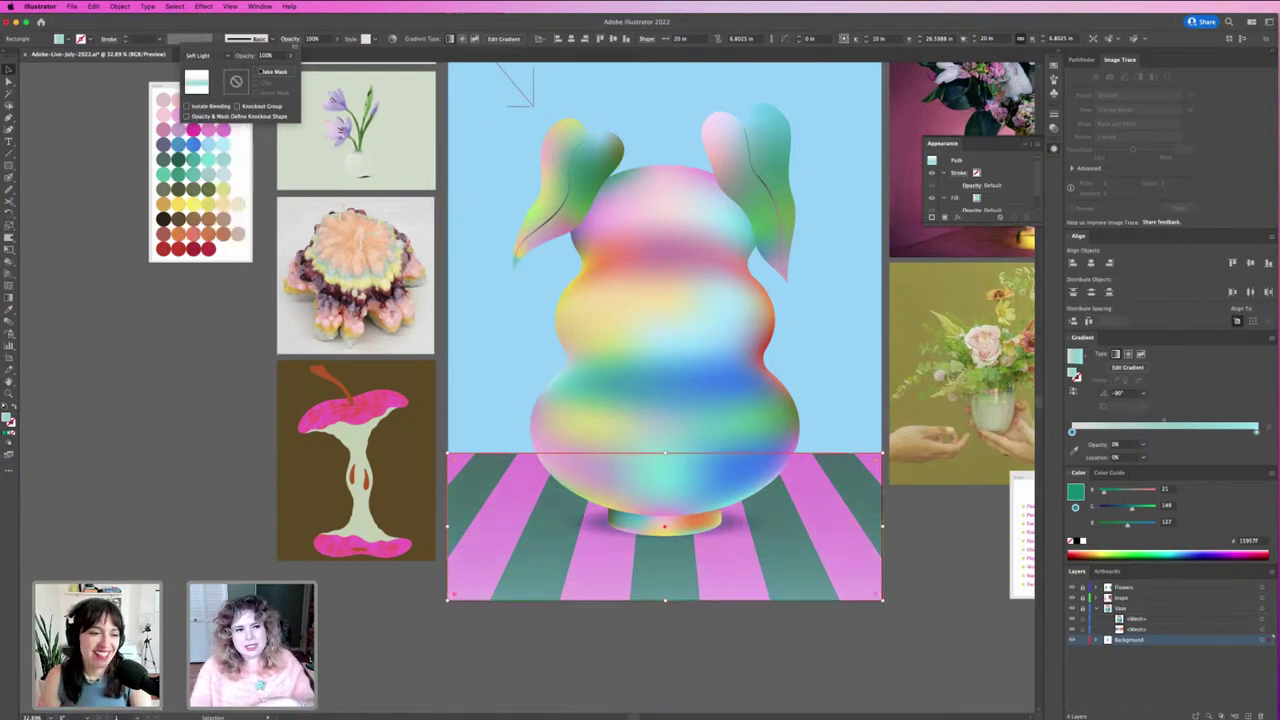
Step: Lighten the gradient's right stop by raising its R slider
{"action": "left_click", "coordinate": [1256, 431]}
{"action": "left_click_drag", "start_coordinate": [1147, 491], "coordinate": [1151, 491]}
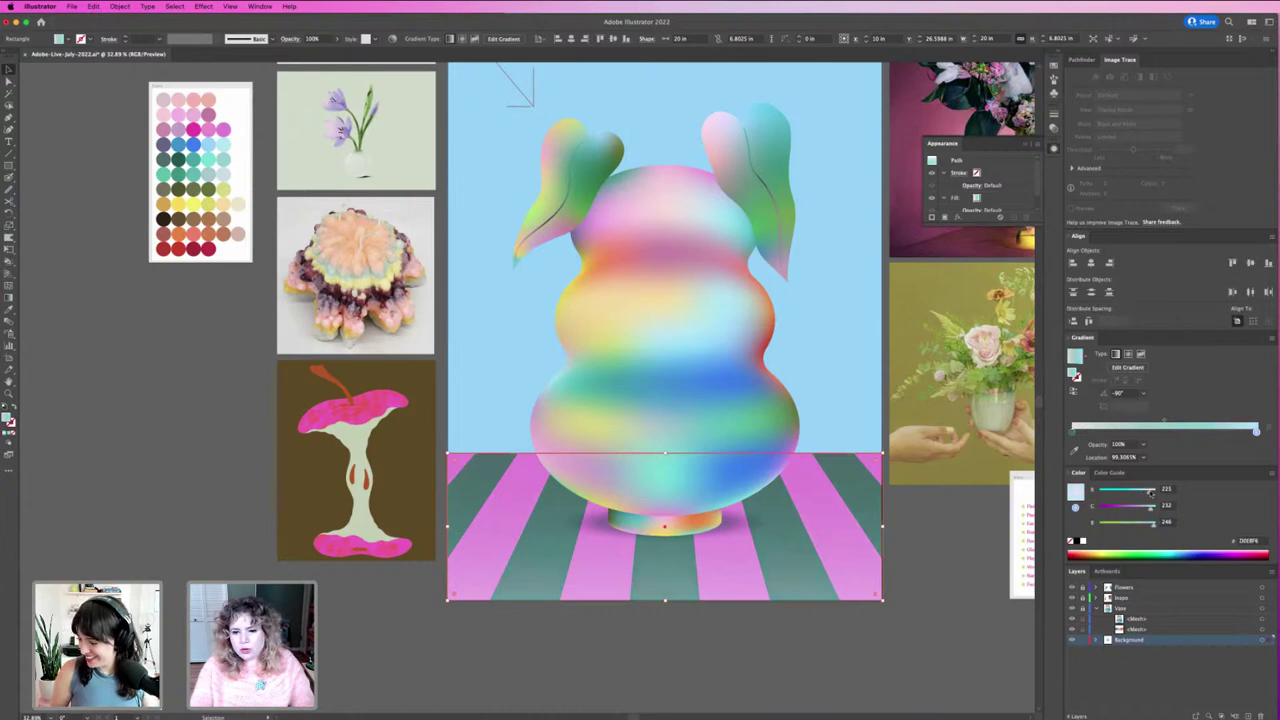
{"action": "left_click", "coordinate": [956, 556]}
{"action": "key", "text": "ctrl+minus"}
{"action": "key", "text": "ctrl+minus"}
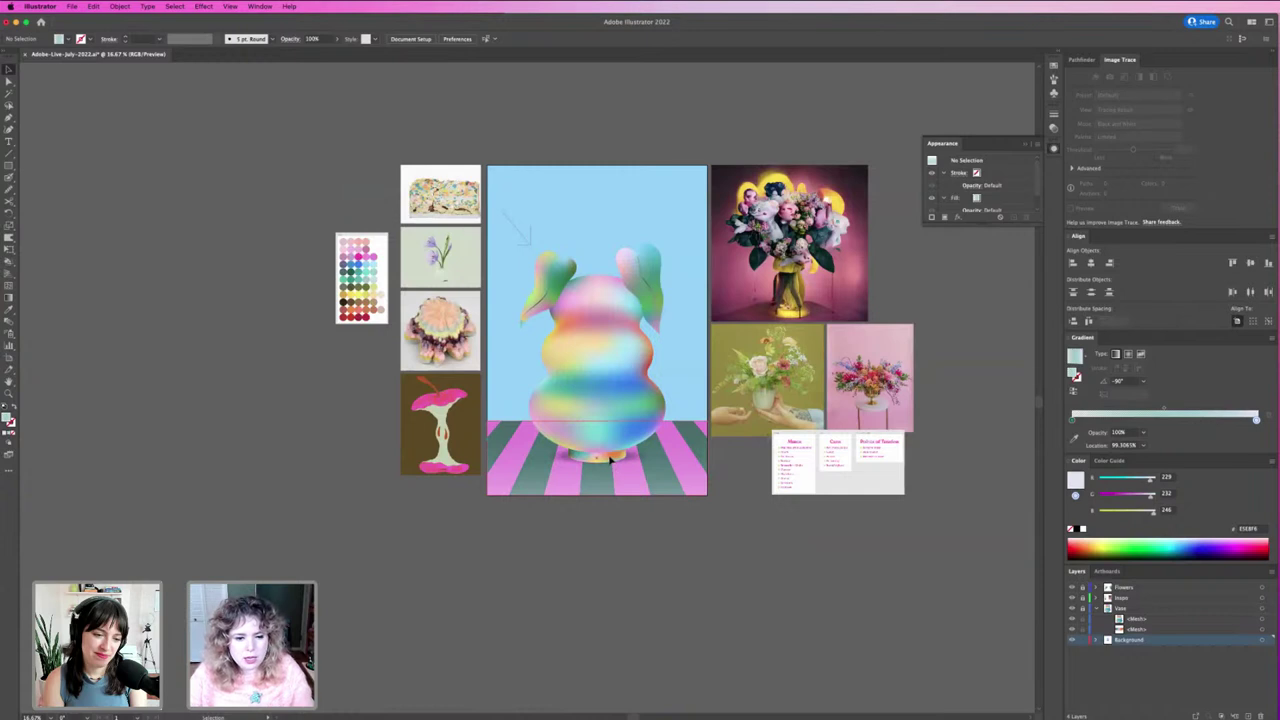
Step: Send the floor rectangle backward behind the shadow ellipse
{"action": "left_click", "coordinate": [641, 484]}
{"action": "key", "text": "a"}
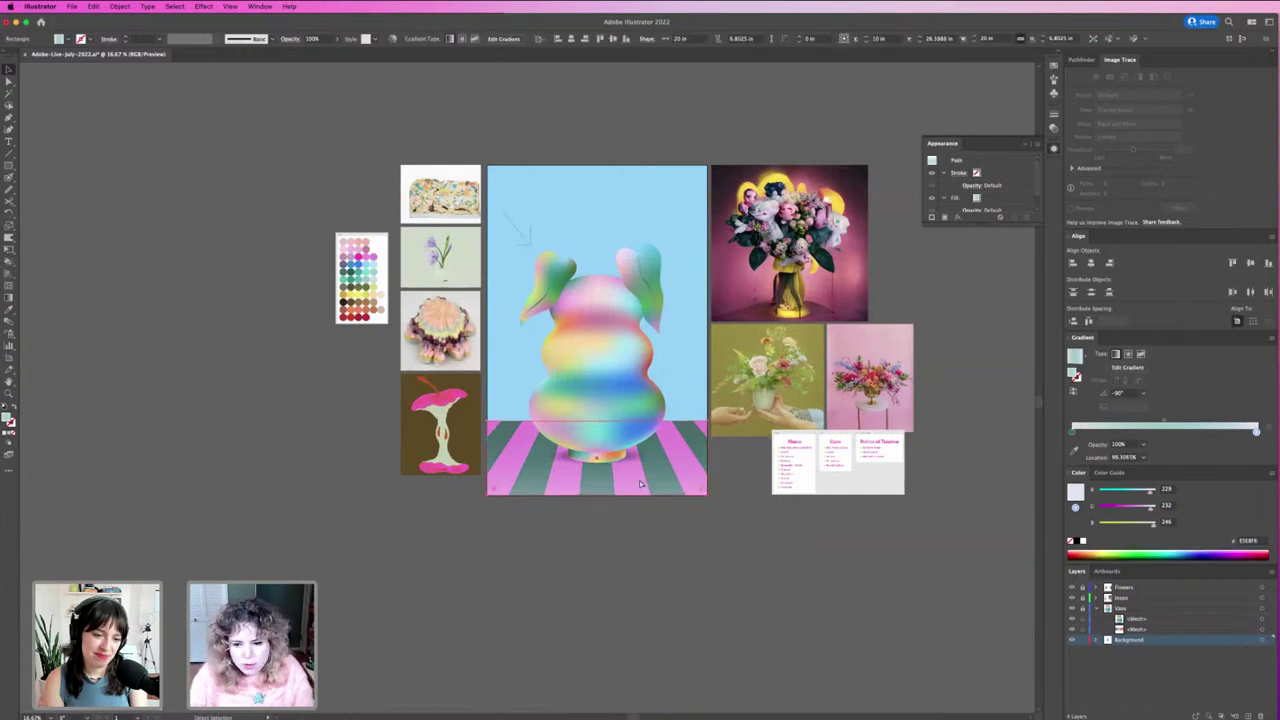
{"action": "key", "text": "ctrl+plus"}
{"action": "left_click", "coordinate": [1095, 639]}
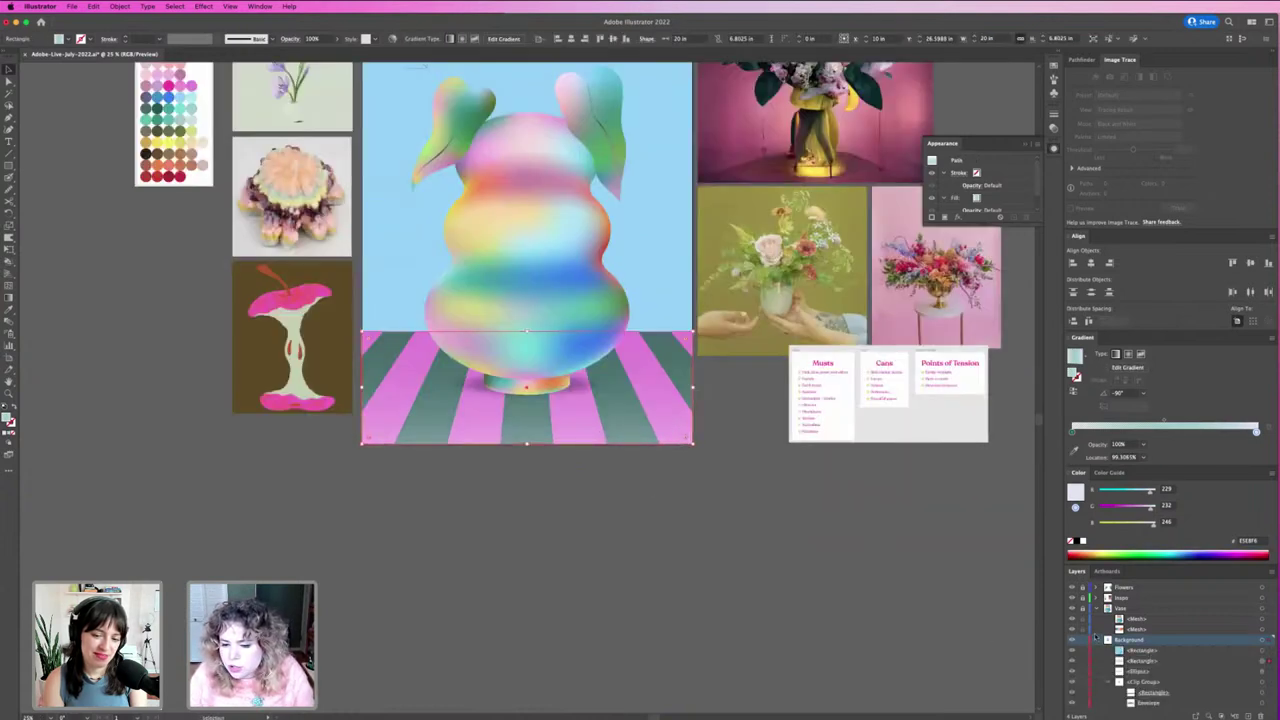
{"action": "left_click", "coordinate": [1152, 650]}
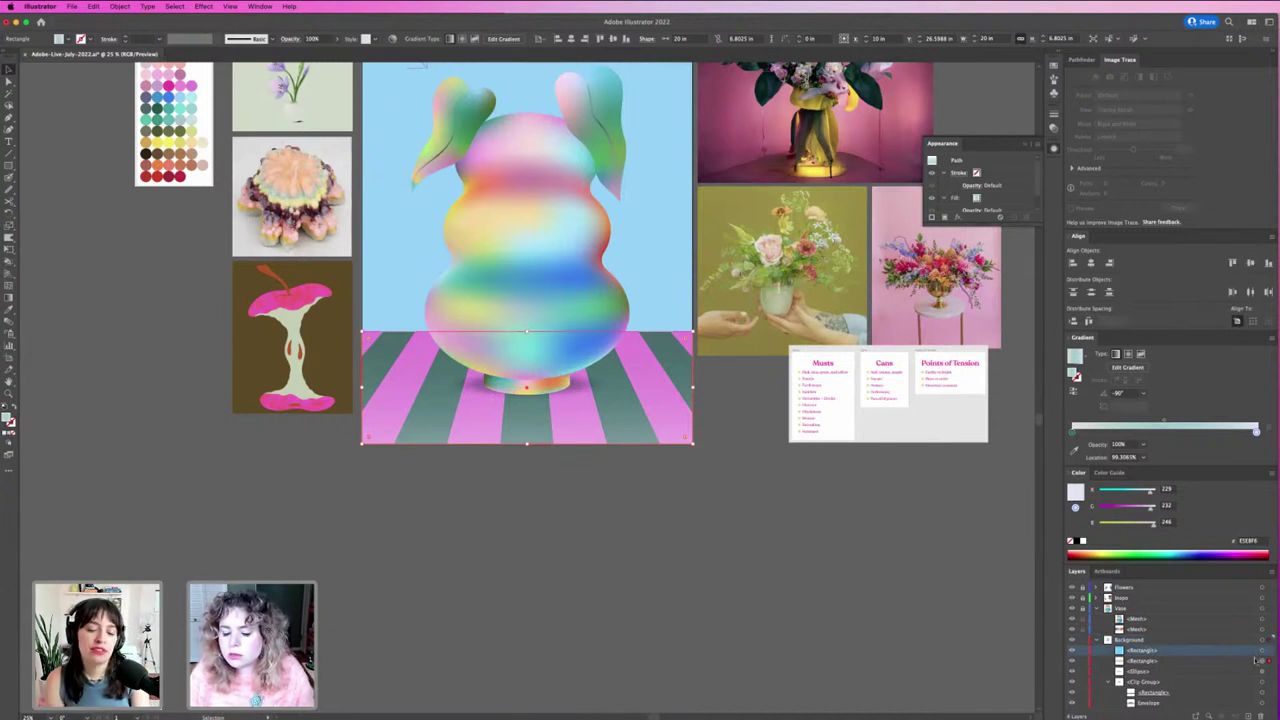
{"action": "key", "text": "ctrl+bracketleft"}
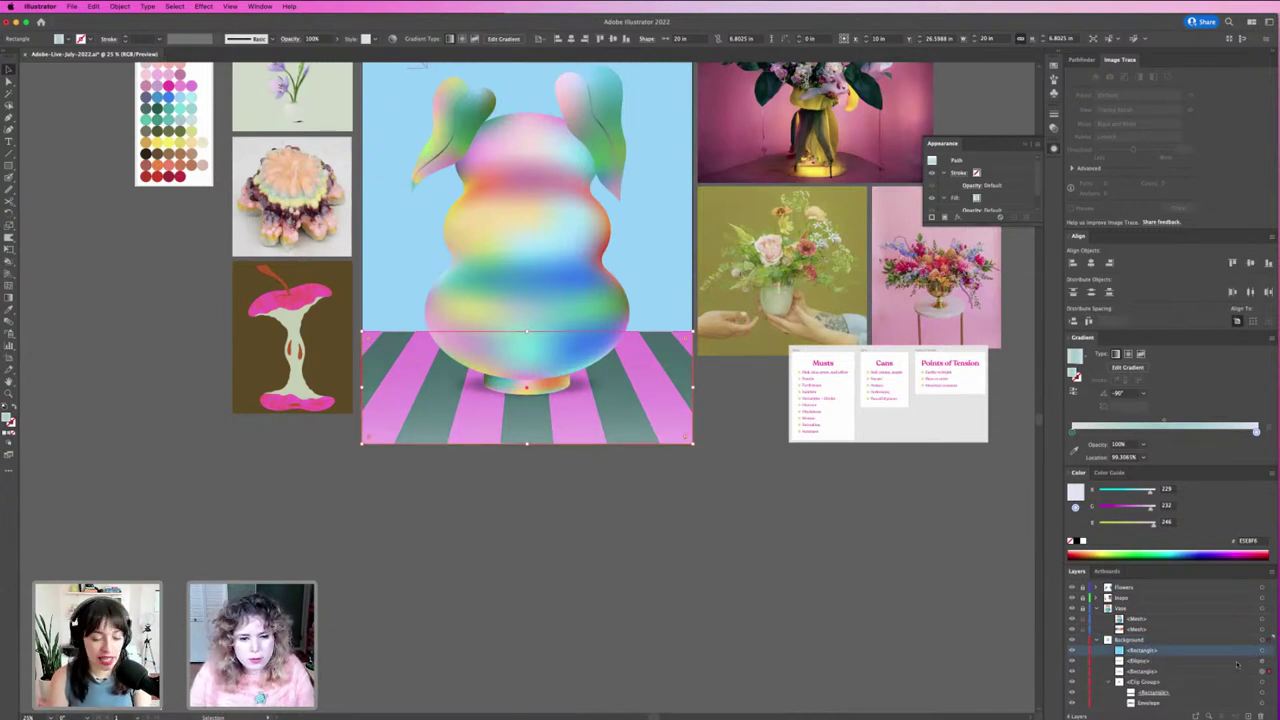
{"action": "left_click", "coordinate": [668, 520]}
Step: Zoom onto the vase, collapse the Background layer, and select the light-blue sky rectangle
{"action": "scroll", "coordinate": [829, 634], "scroll_direction": "left", "scroll_amount": 5}
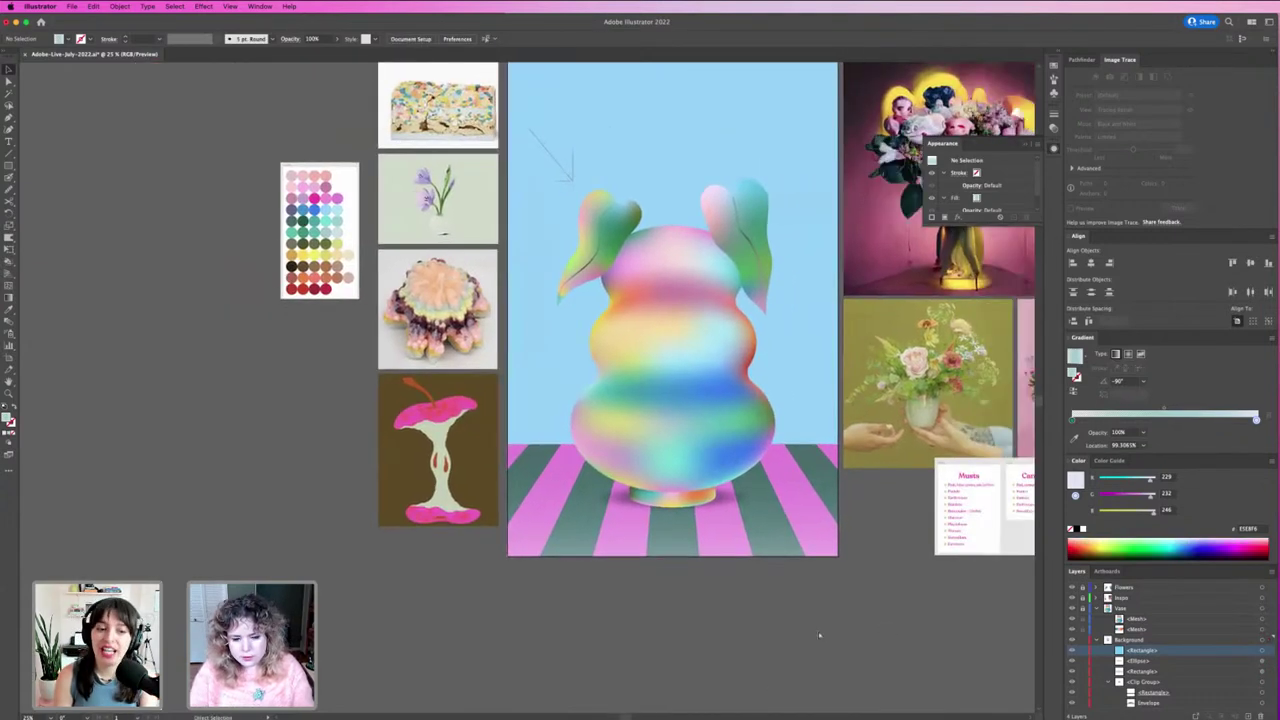
{"action": "scroll", "coordinate": [783, 528], "scroll_direction": "down", "scroll_amount": 3}
{"action": "left_click_drag", "start_coordinate": [531, 234], "coordinate": [582, 257]}
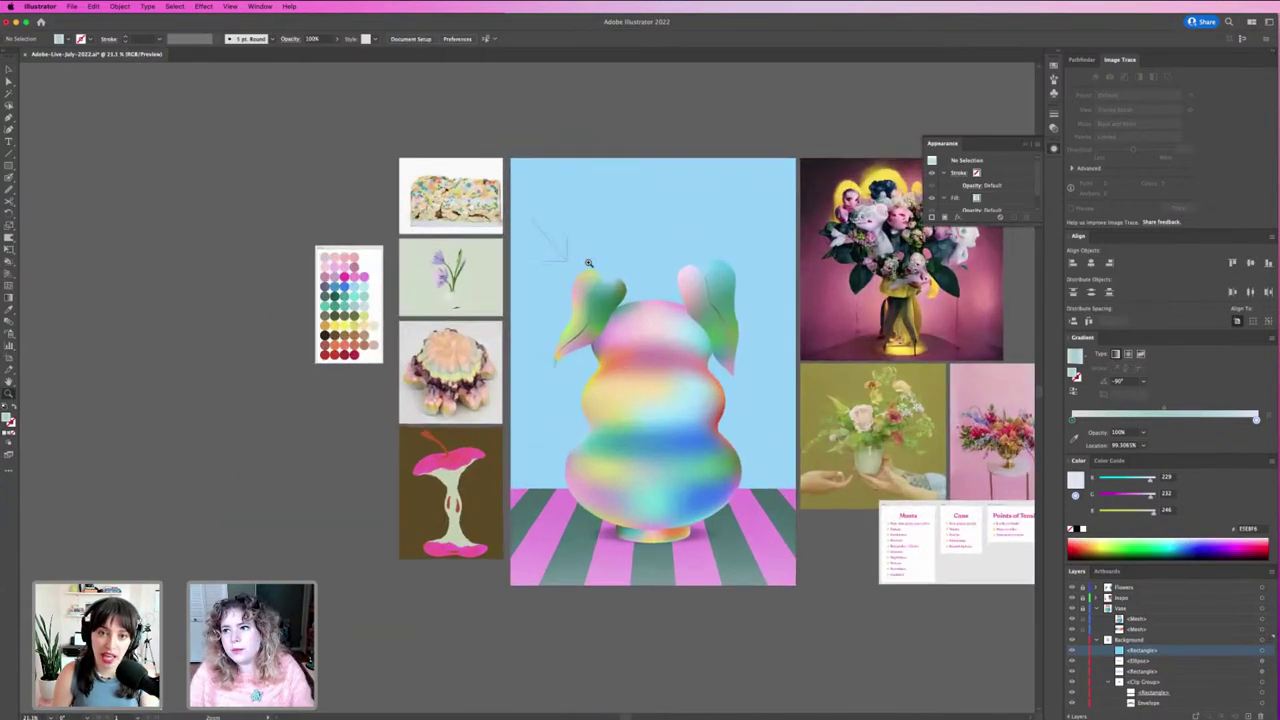
{"action": "key", "text": "v"}
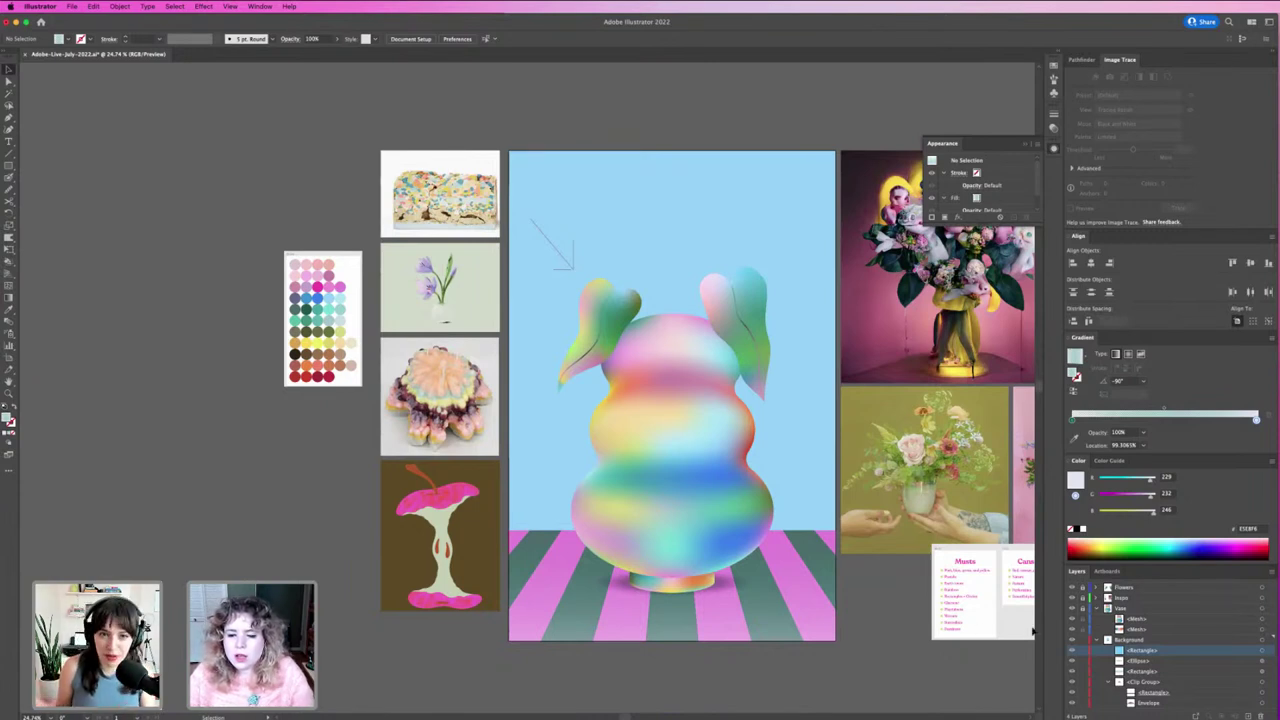
{"action": "left_click", "coordinate": [1097, 640]}
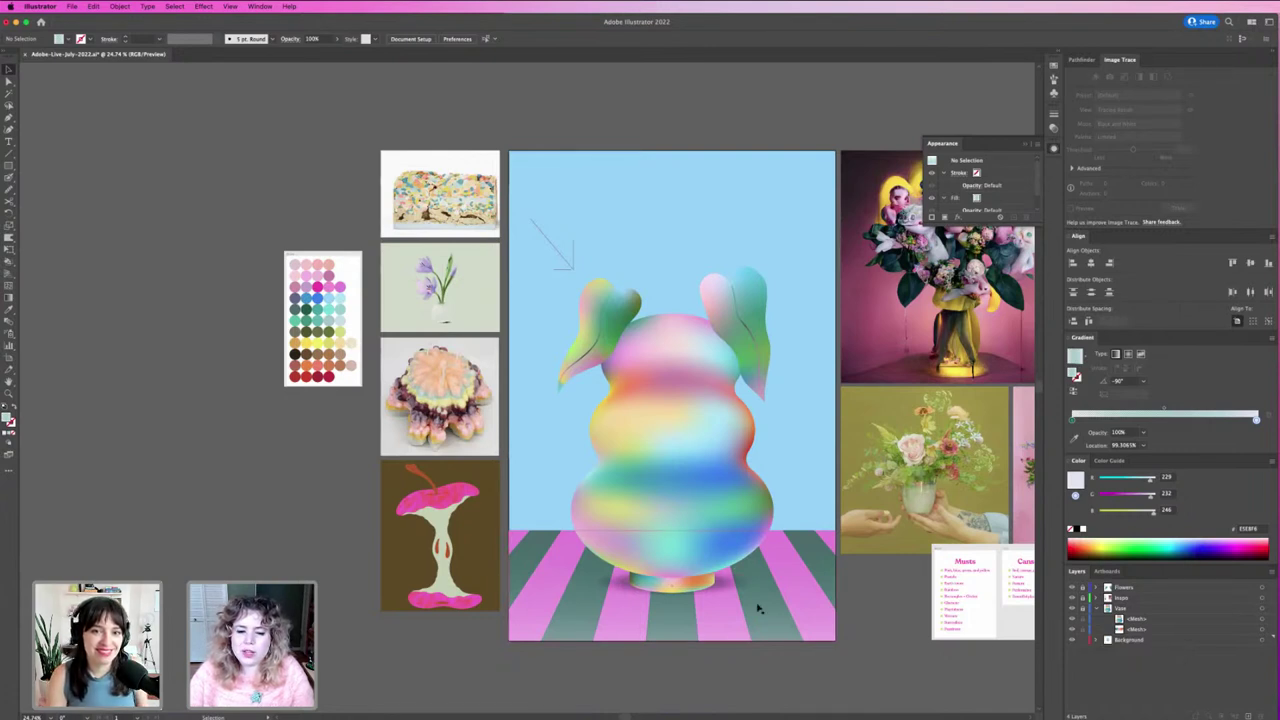
{"action": "left_click_drag", "start_coordinate": [757, 588], "coordinate": [268, 536]}
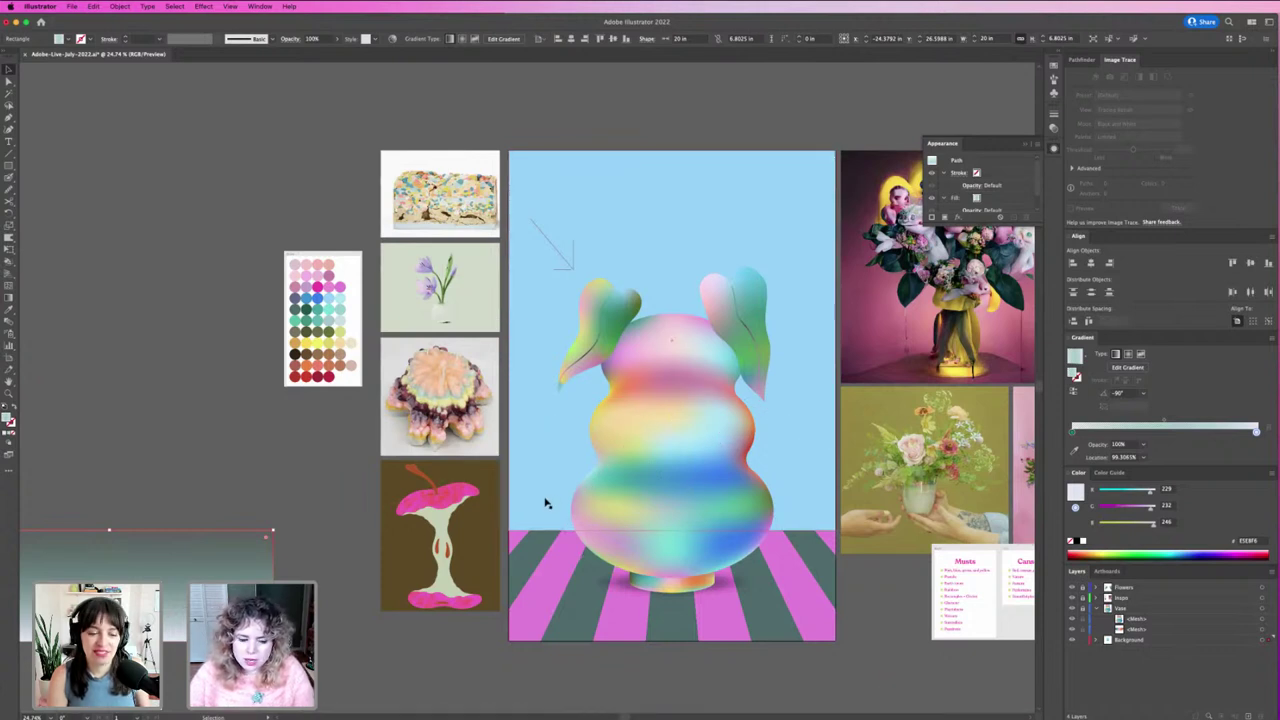
{"action": "left_click", "coordinate": [378, 478]}
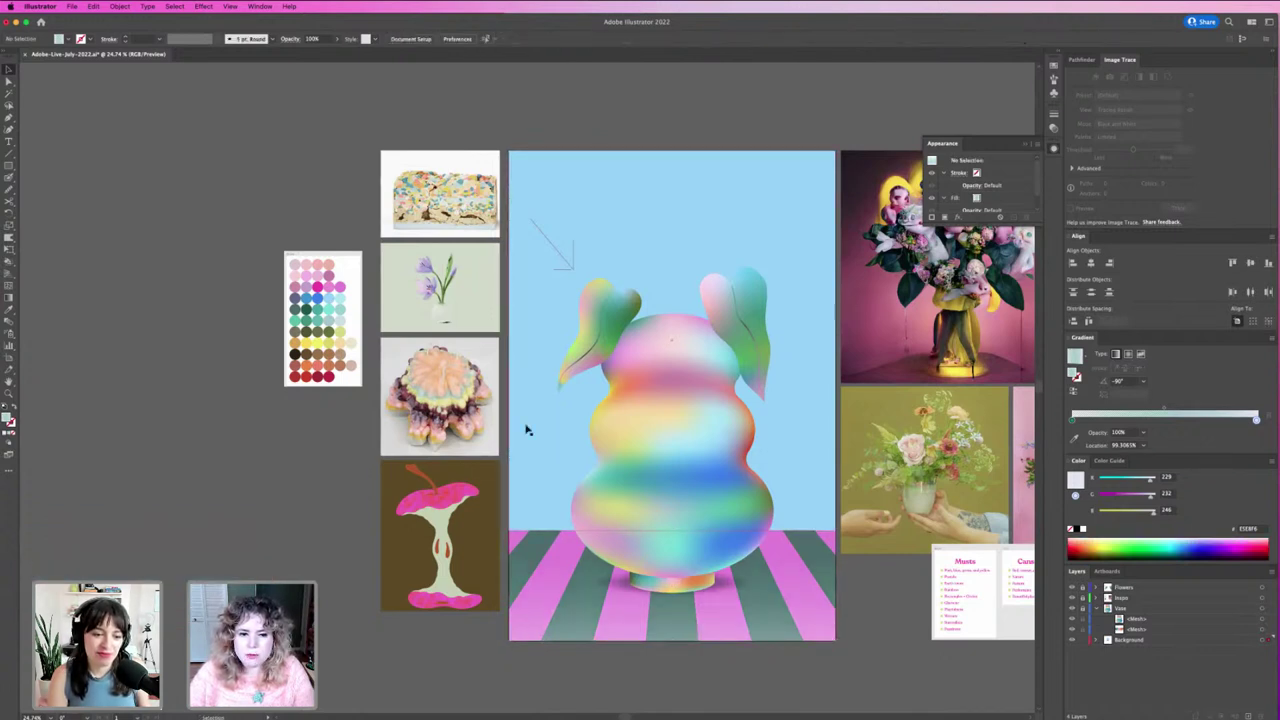
{"action": "left_click", "coordinate": [525, 236]}
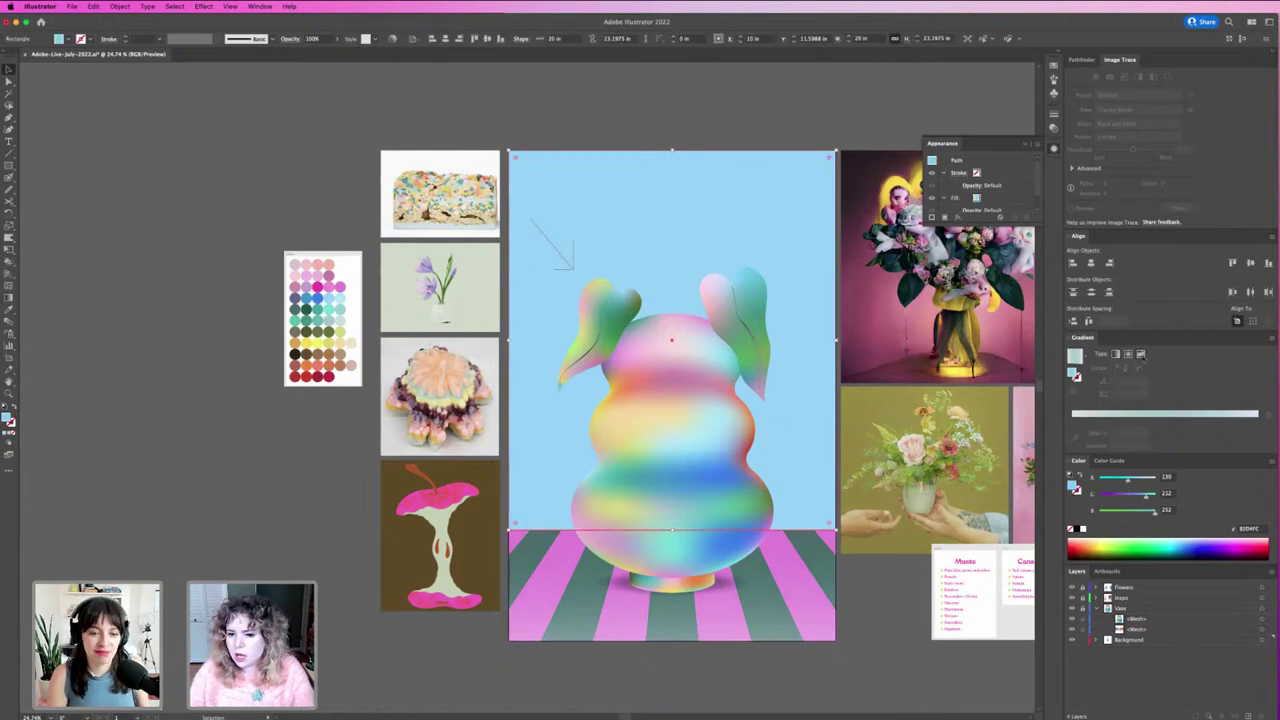
Step: Give the sky a freeform gradient and colour its lower-left point light pink
{"action": "key", "text": "g"}
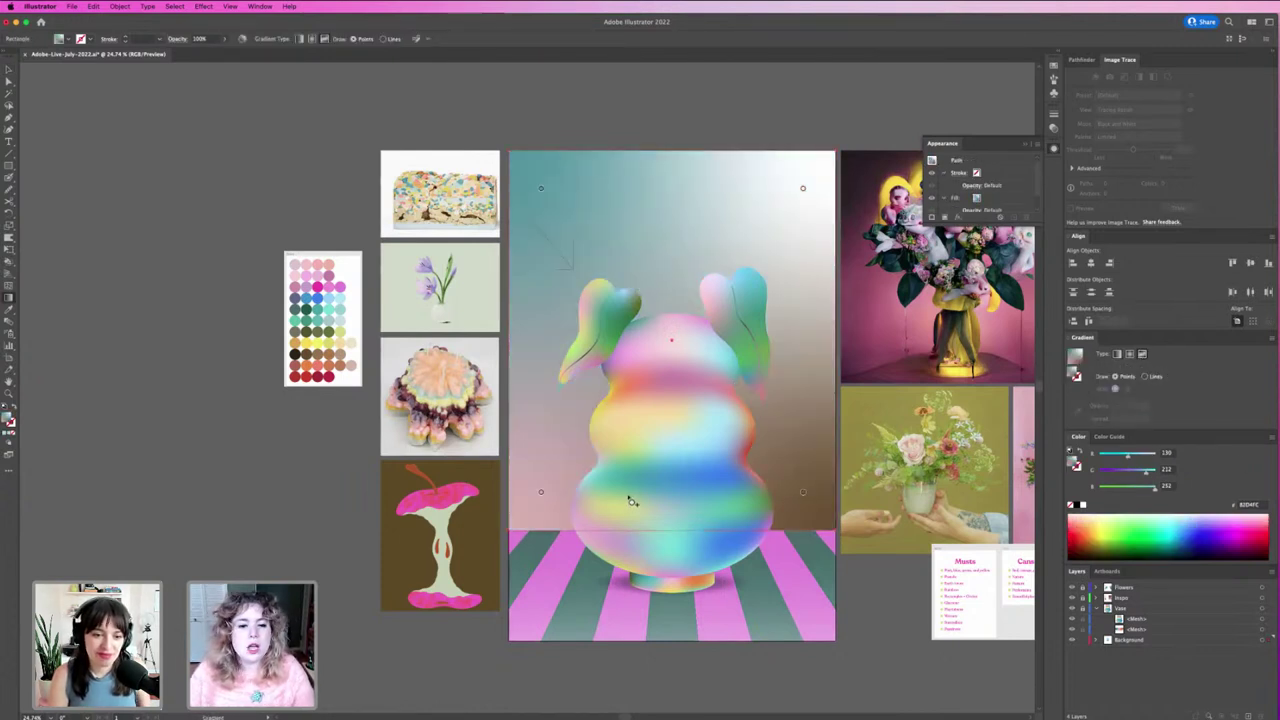
{"action": "left_click", "coordinate": [540, 491]}
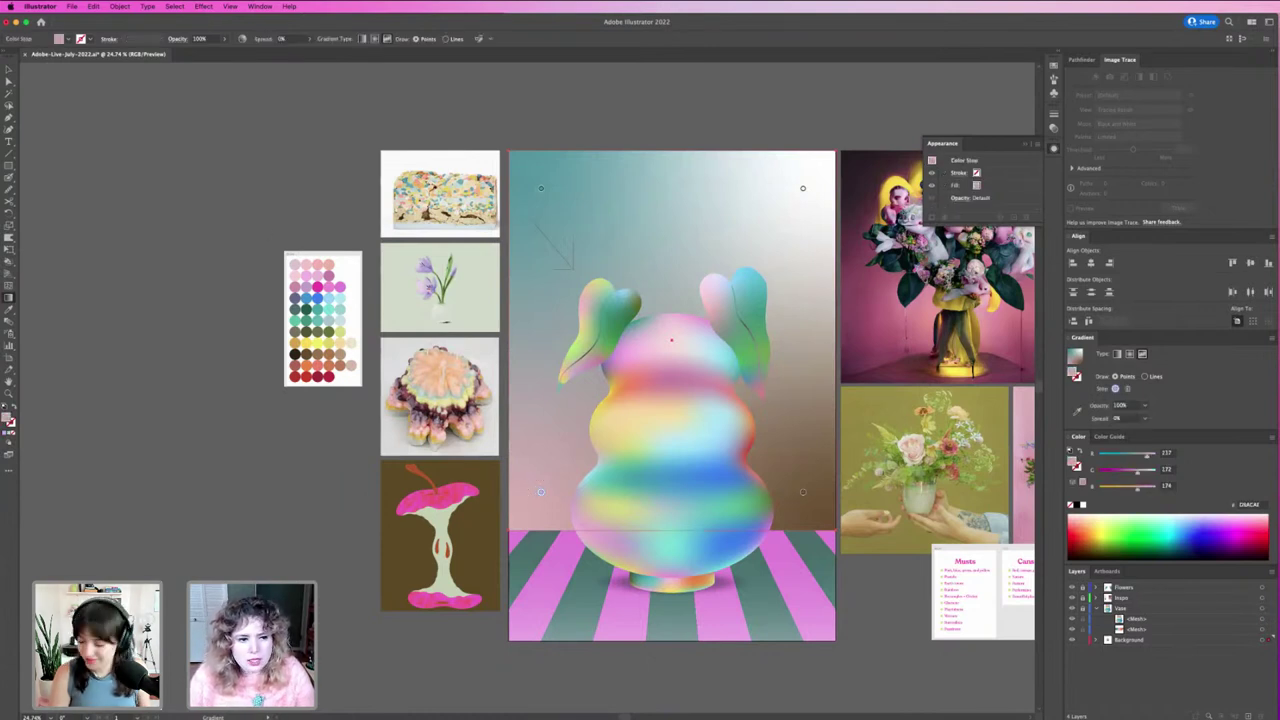
{"action": "key", "text": "i"}
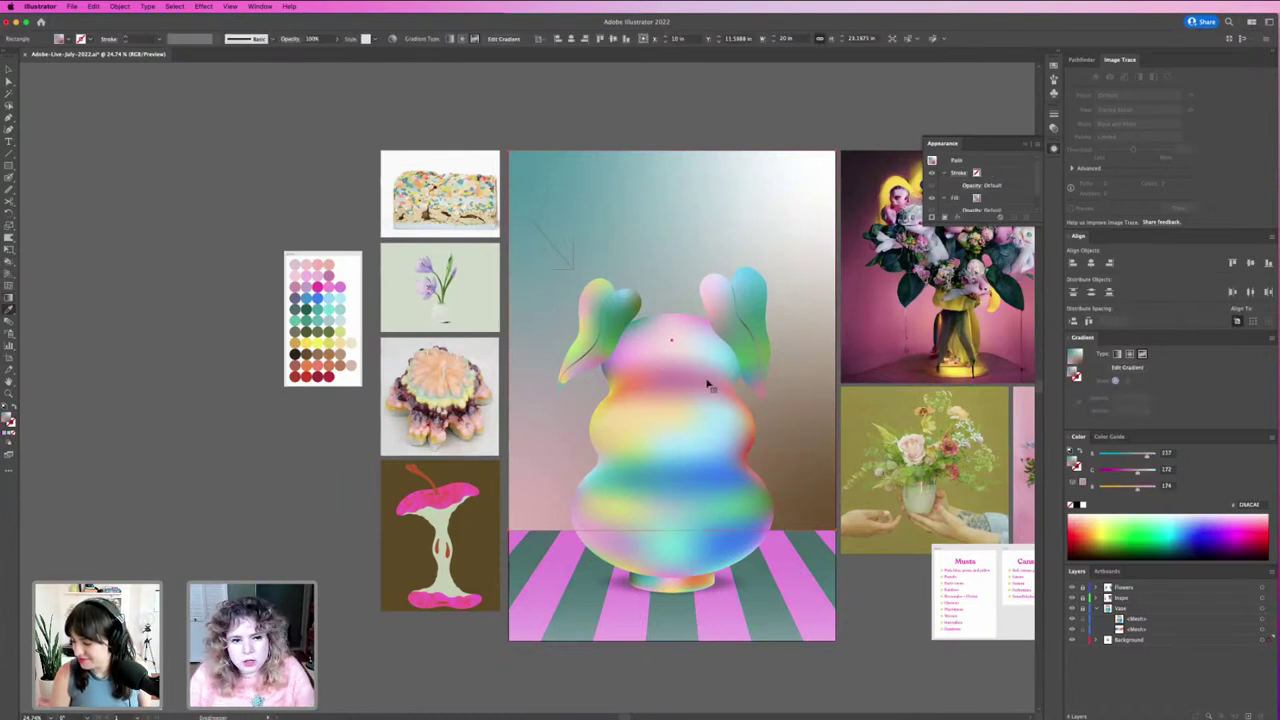
{"action": "key", "text": "v"}
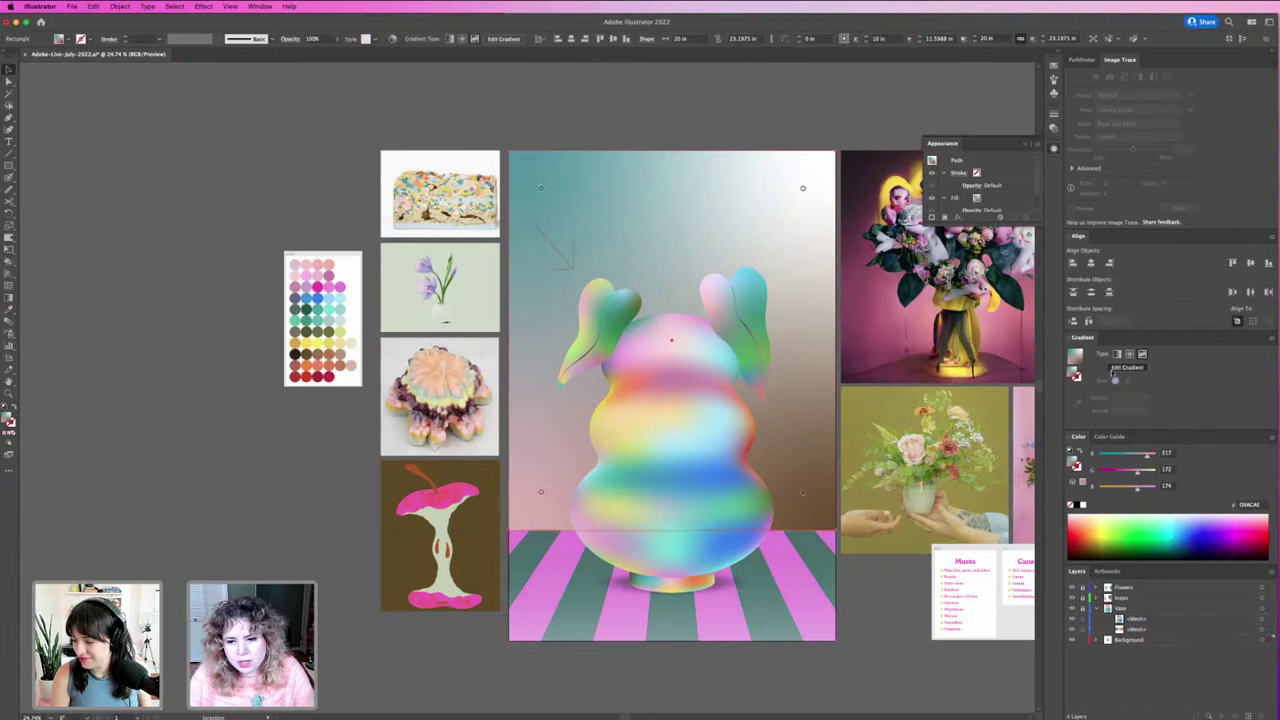
{"action": "left_click", "coordinate": [1127, 367]}
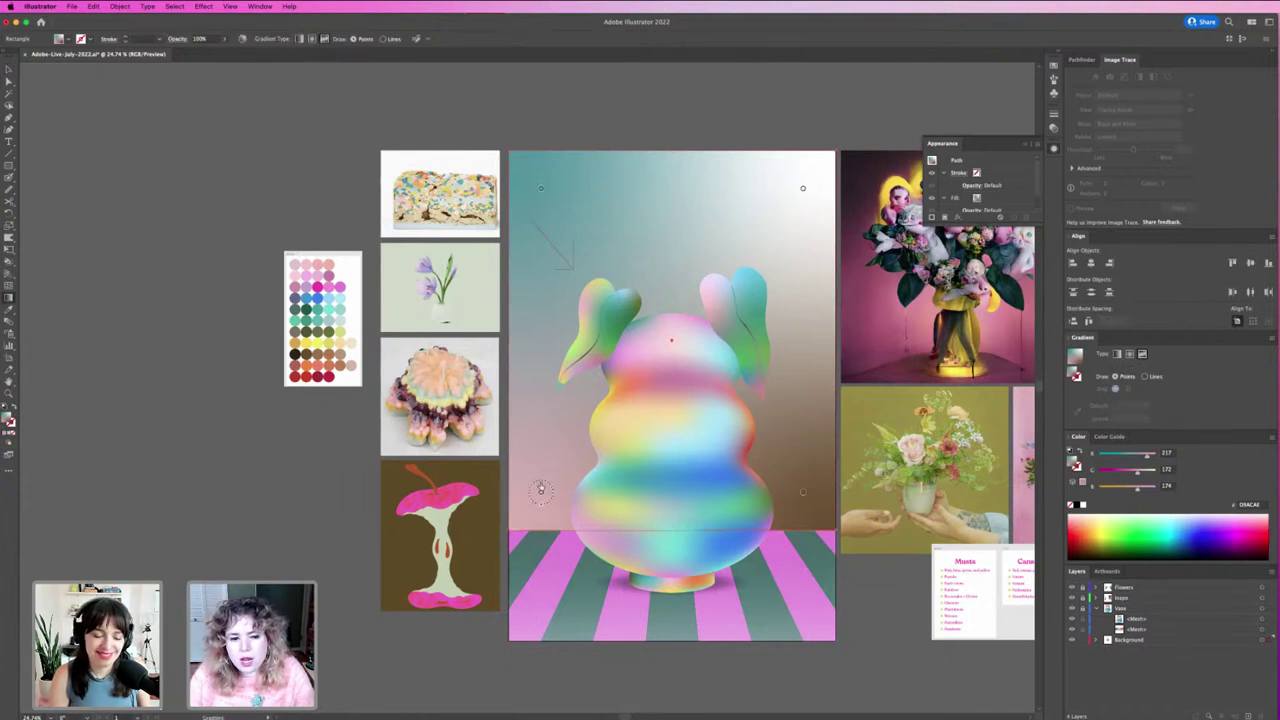
{"action": "left_click", "coordinate": [540, 492]}
{"action": "left_click", "coordinate": [1077, 411]}
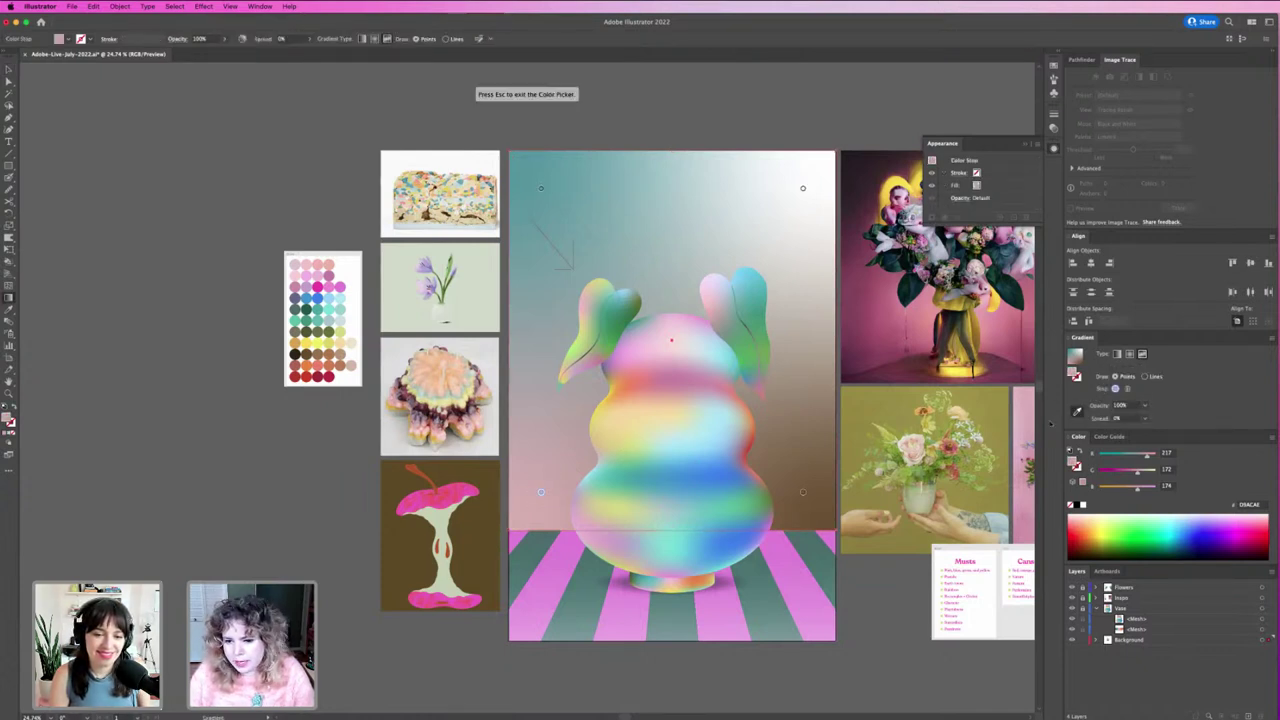
{"action": "left_click", "coordinate": [337, 298]}
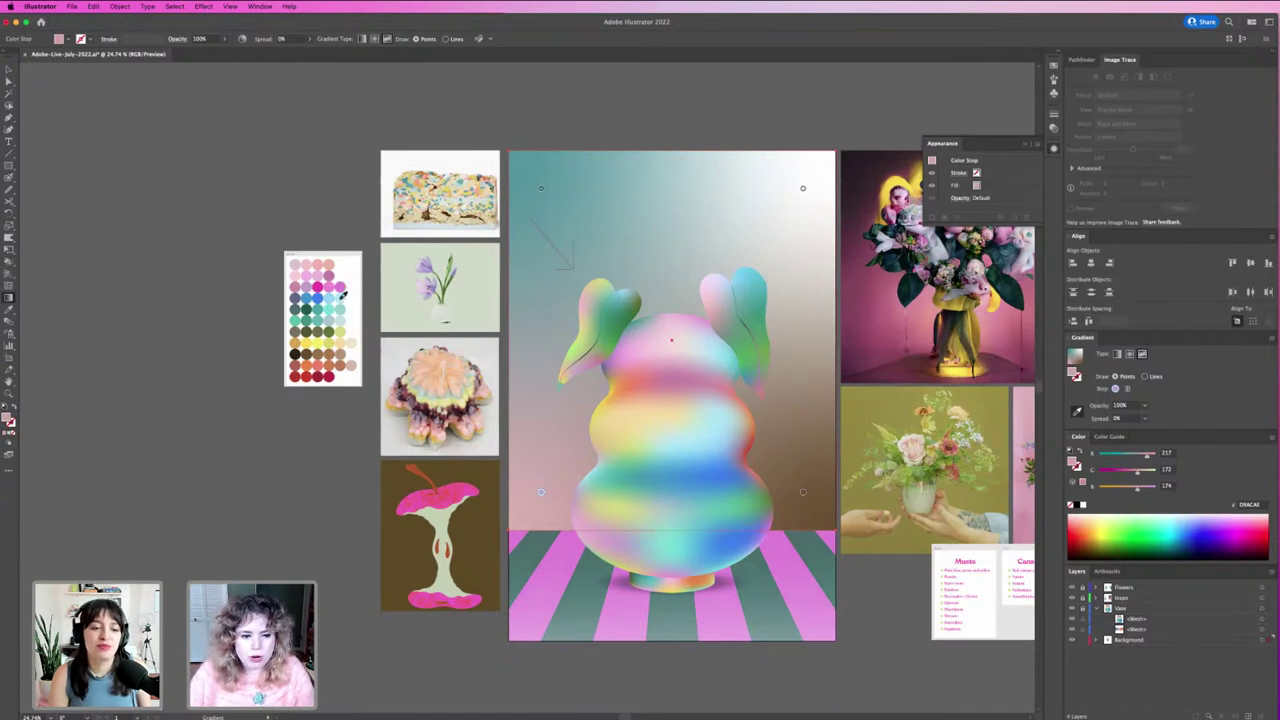
{"action": "left_click", "coordinate": [313, 261]}
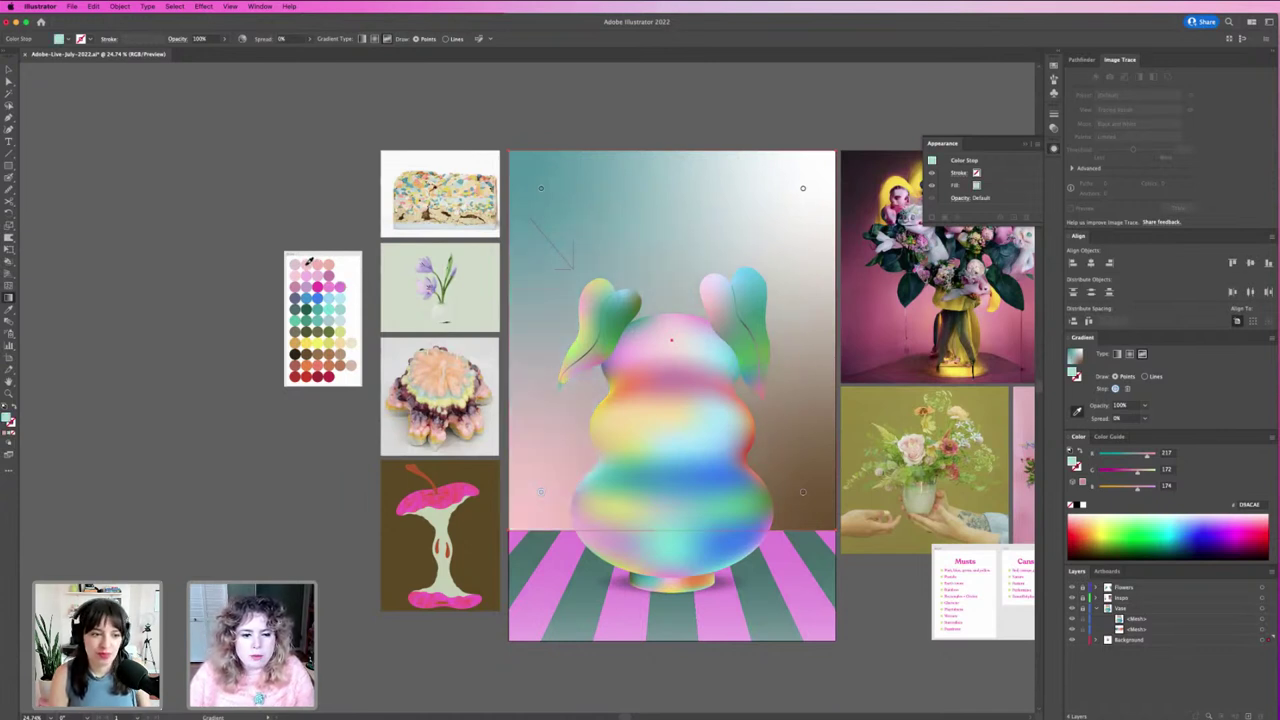
Step: Colour the lower-right point near-white, the upper-right pink and the upper-left yellow
{"action": "left_click", "coordinate": [803, 495]}
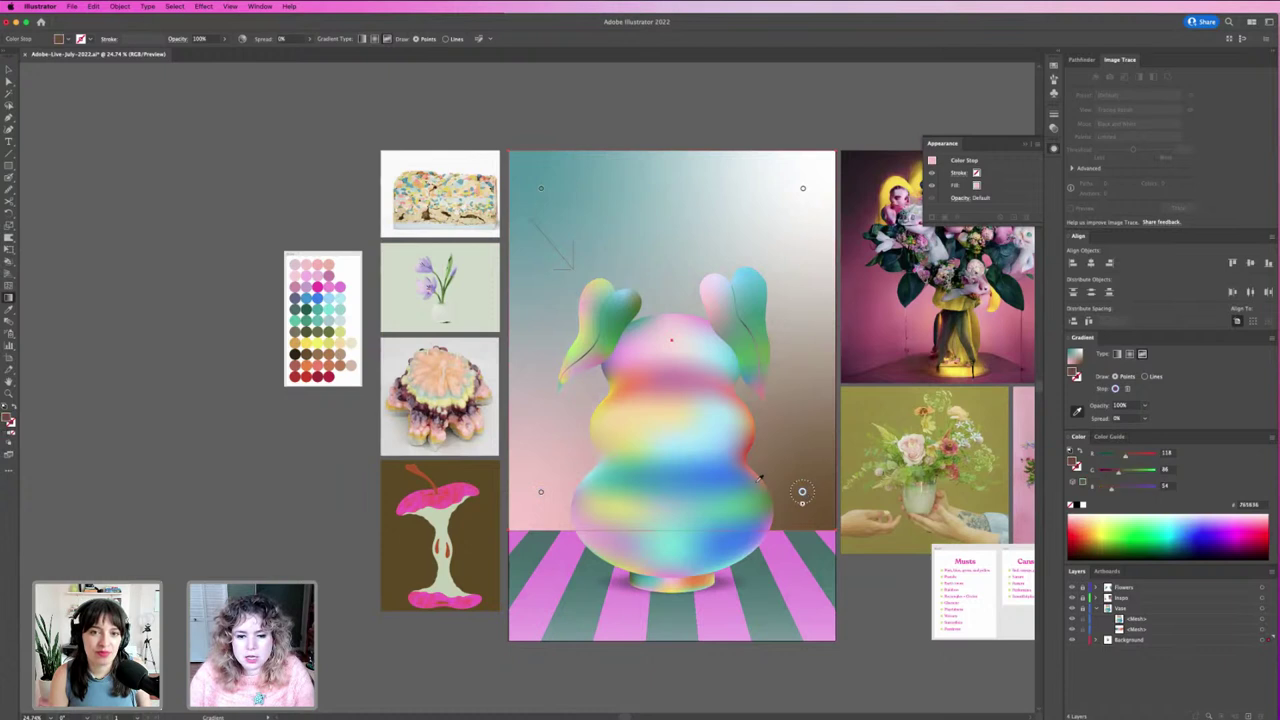
{"action": "left_click", "coordinate": [341, 317]}
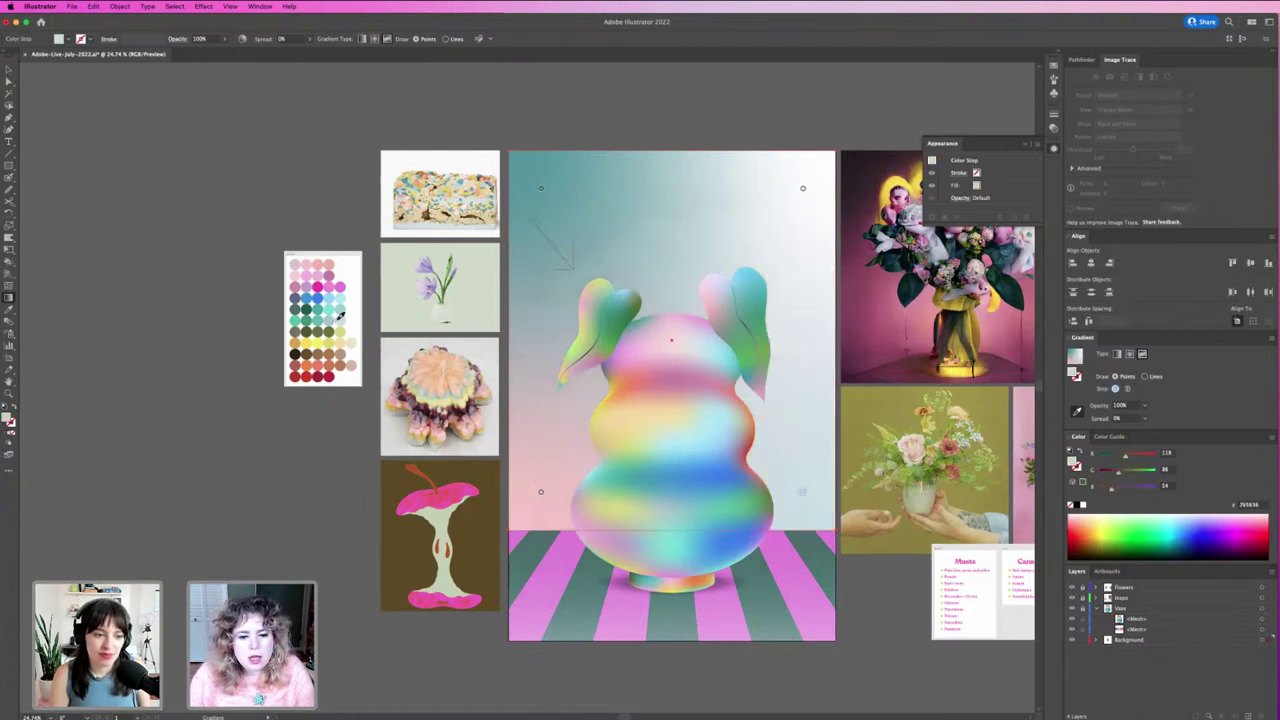
{"action": "left_click", "coordinate": [803, 190]}
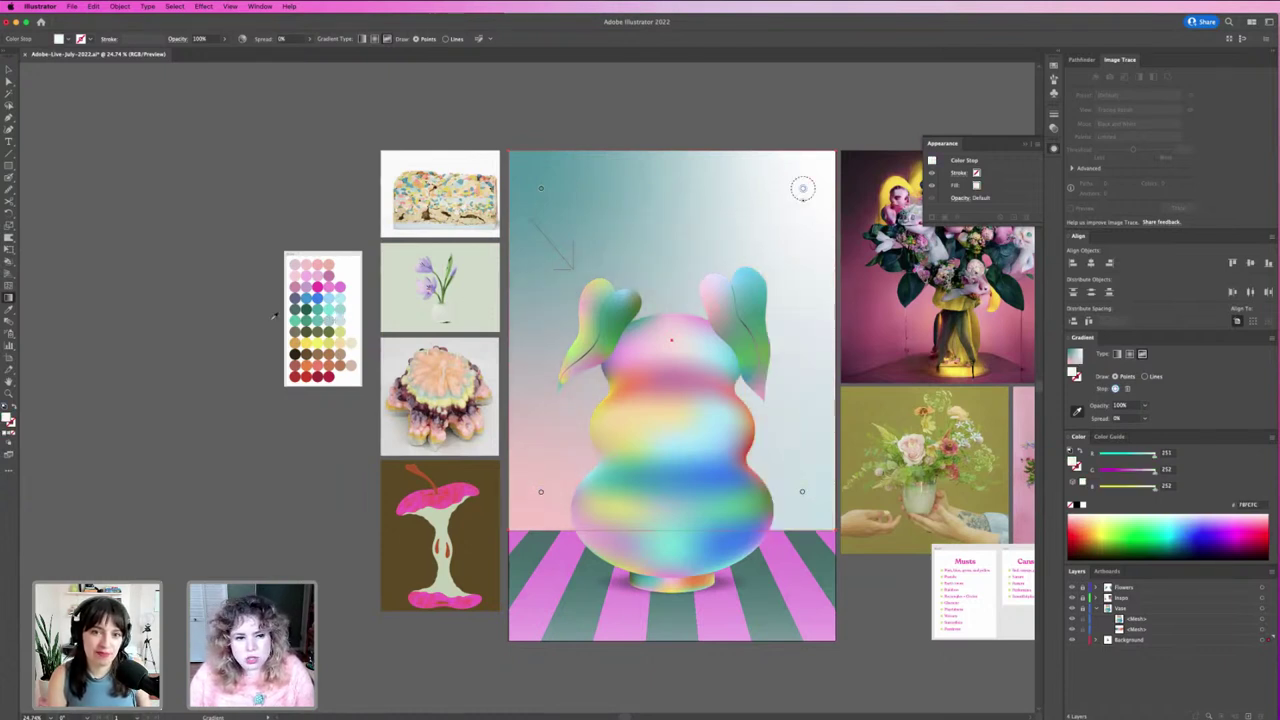
{"action": "left_click", "coordinate": [338, 286]}
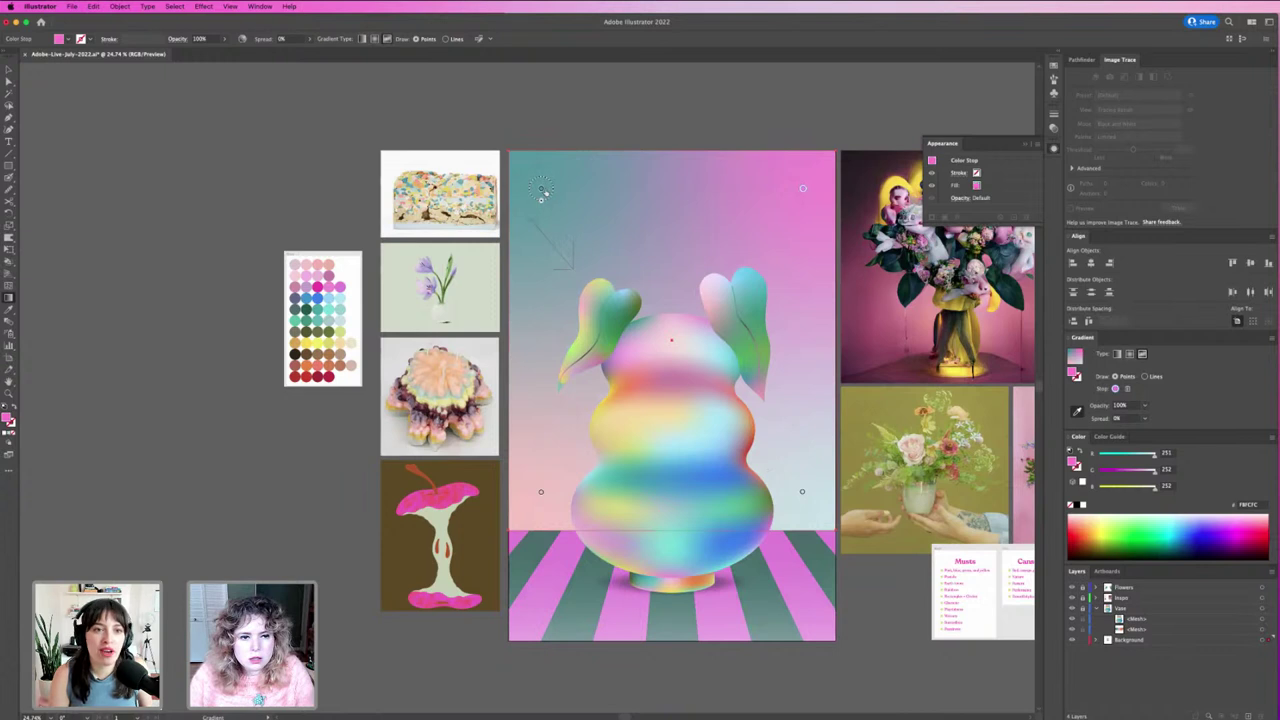
{"action": "left_click", "coordinate": [541, 189]}
{"action": "left_click", "coordinate": [325, 341]}
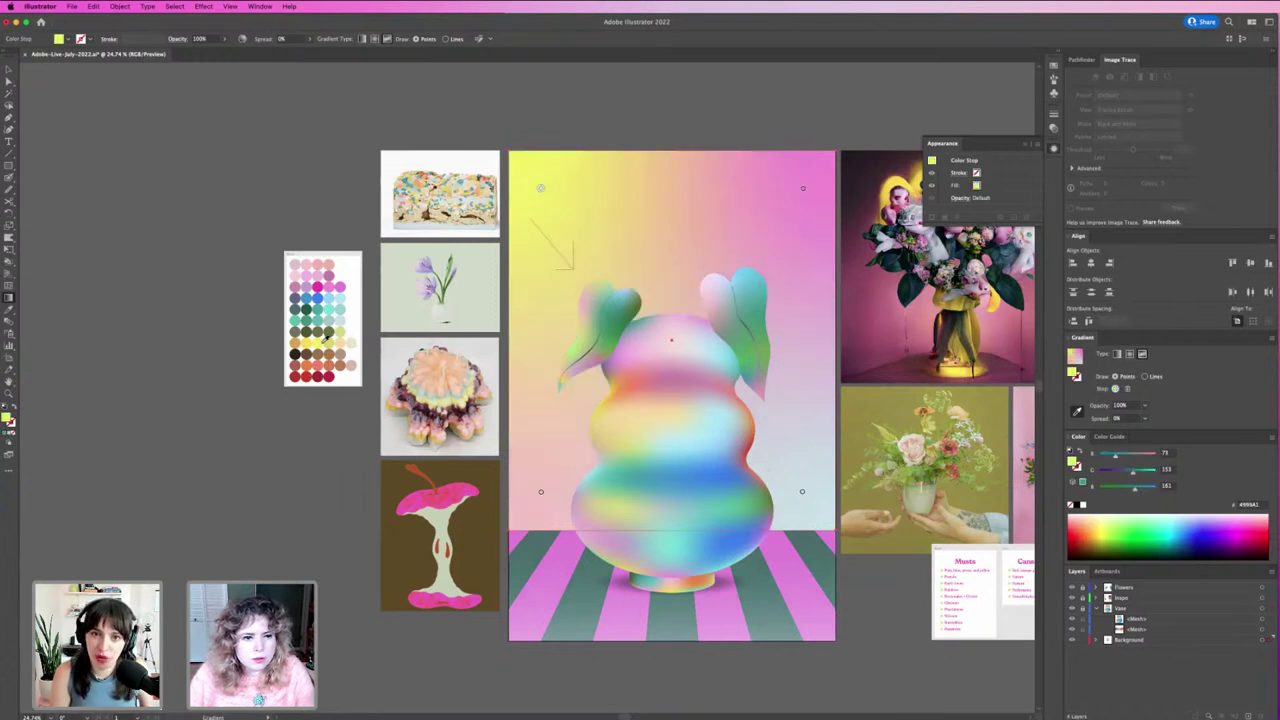
{"action": "left_click", "coordinate": [325, 341]}
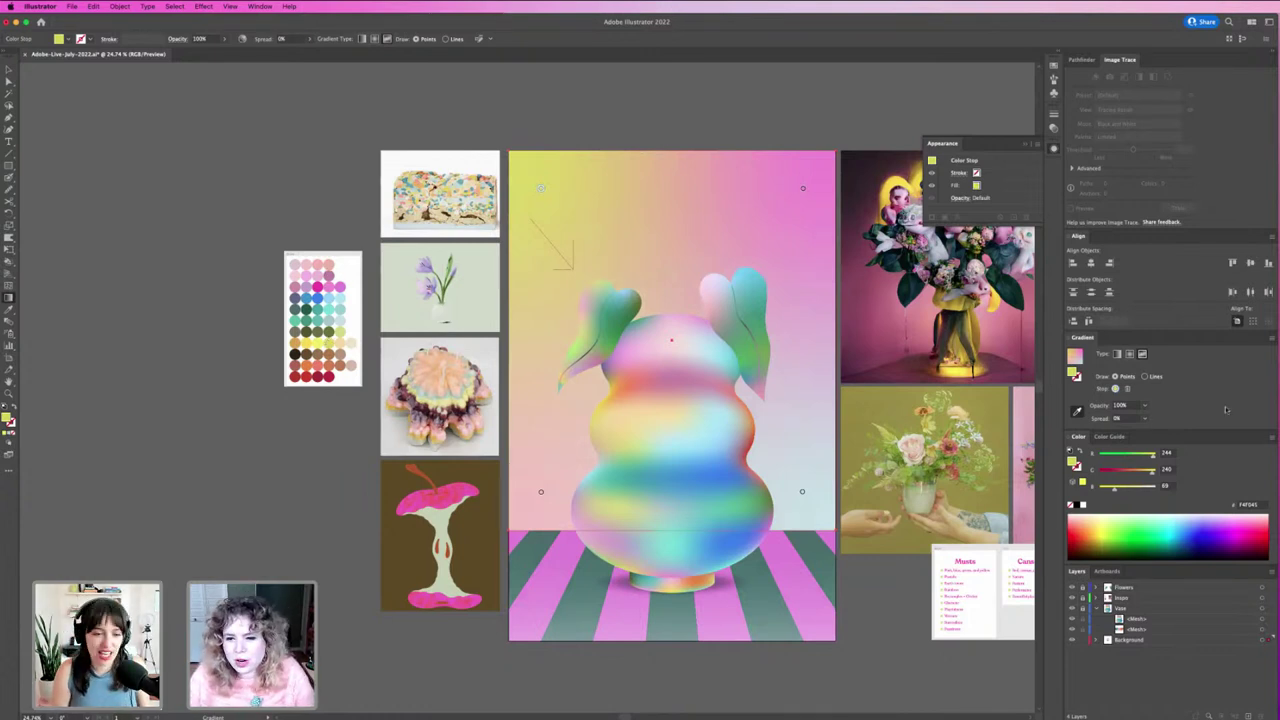
Step: Lighten the top-left yellow, fine-tune the top-right pink, and lighten the bottom-left pink
{"action": "left_click_drag", "start_coordinate": [1130, 490], "coordinate": [1143, 490]}
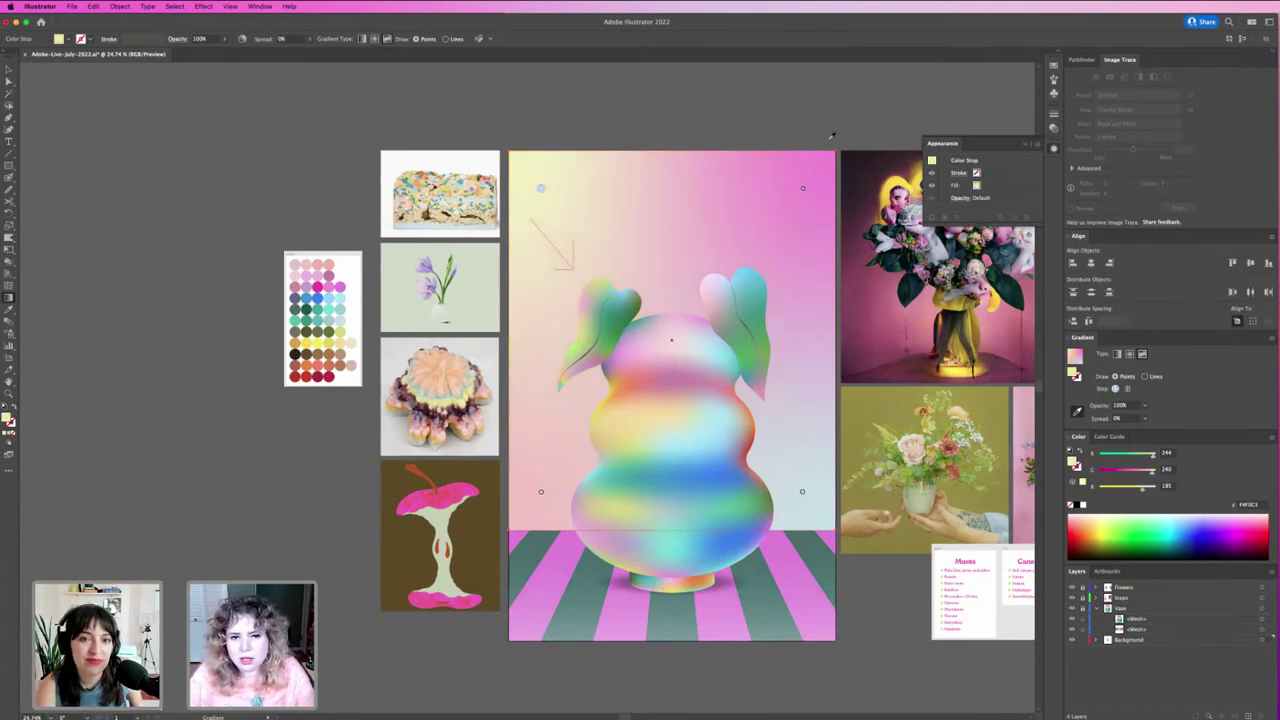
{"action": "left_click", "coordinate": [802, 190]}
{"action": "left_click", "coordinate": [1141, 469]}
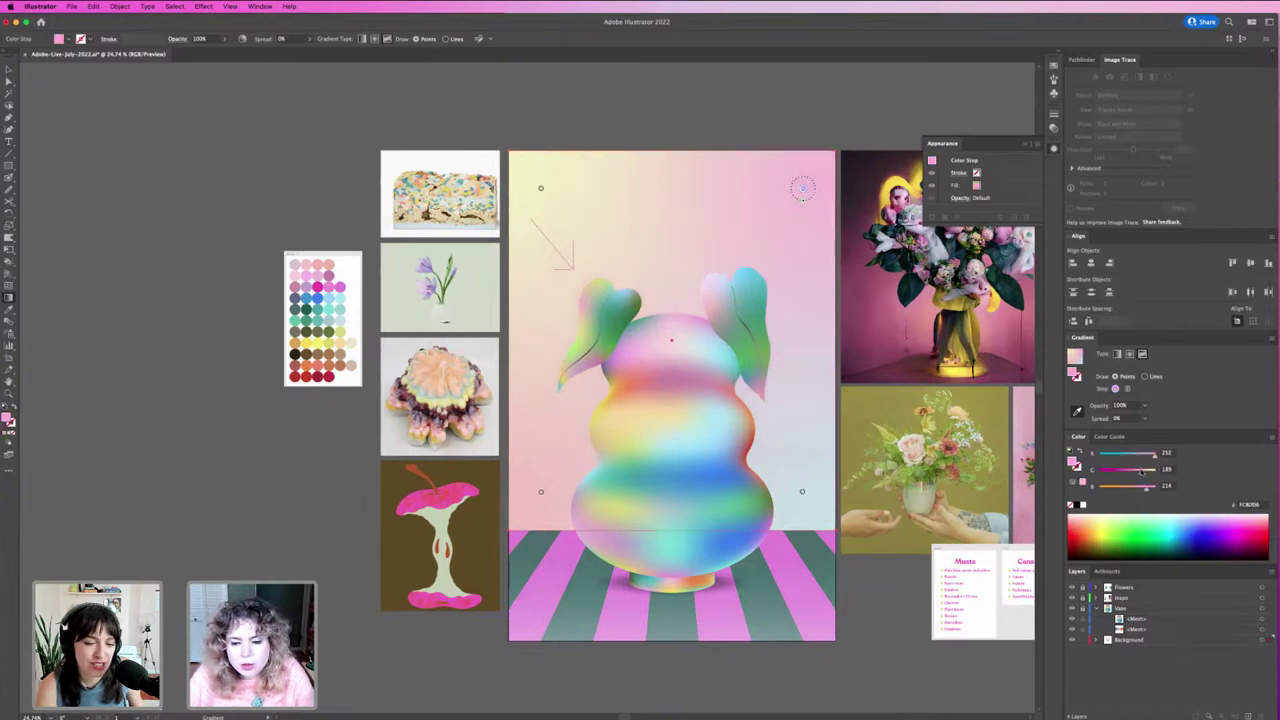
{"action": "left_click", "coordinate": [1139, 469]}
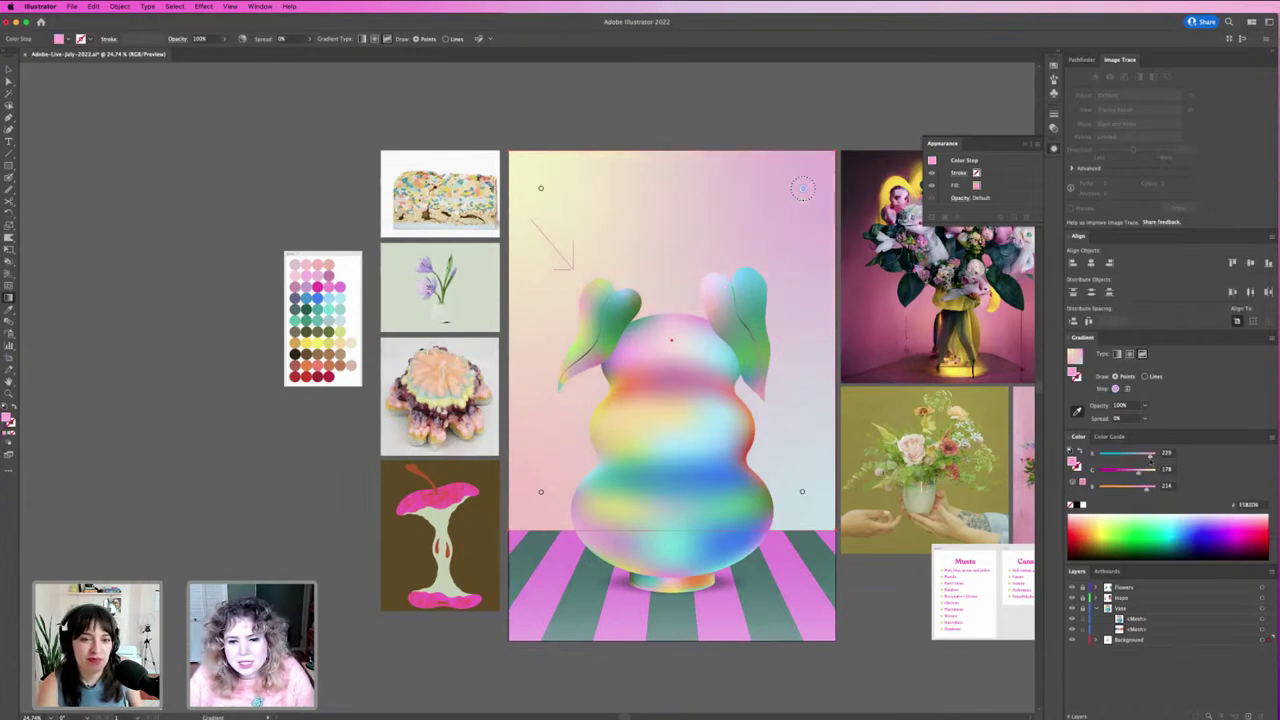
{"action": "left_click", "coordinate": [541, 492]}
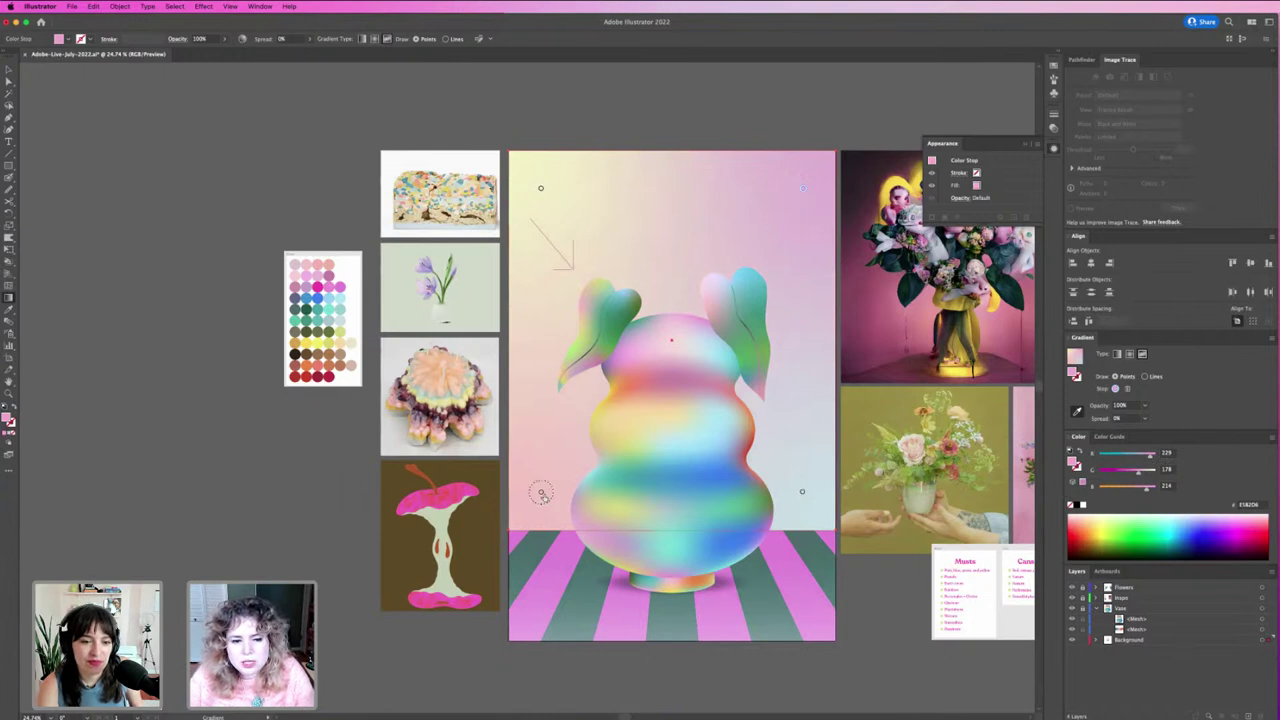
{"action": "left_click", "coordinate": [541, 493]}
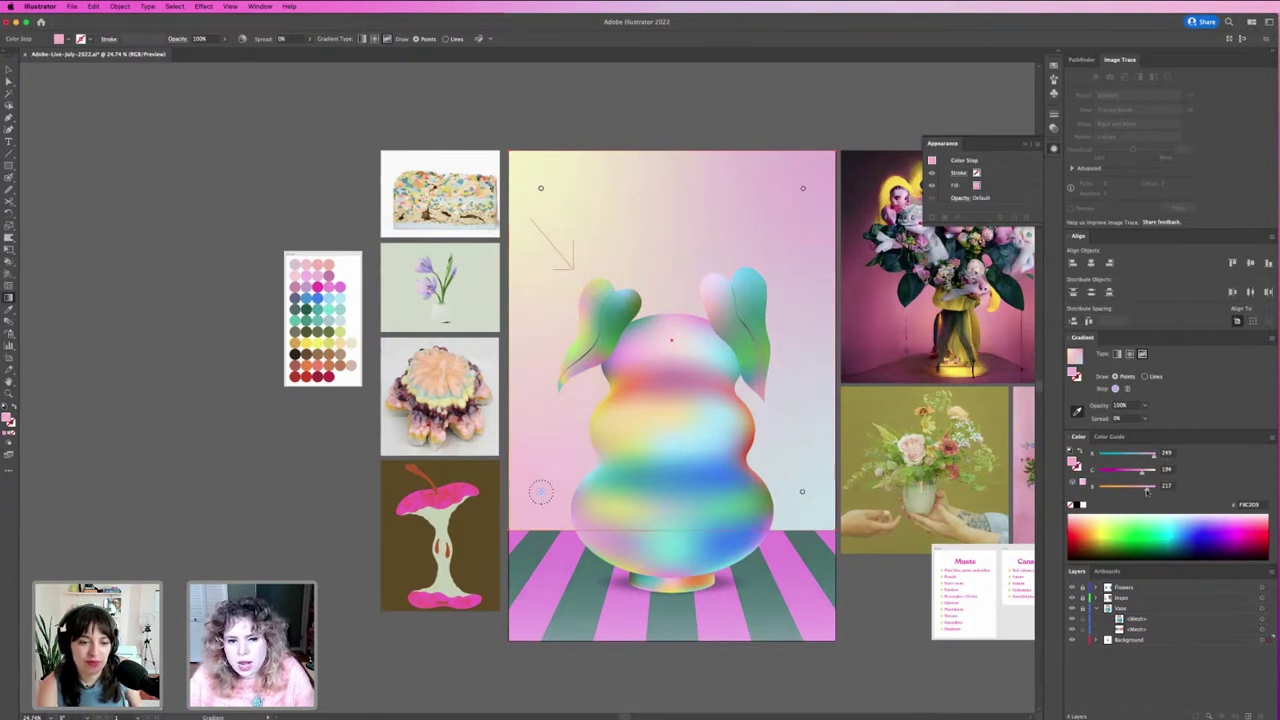
{"action": "left_click_drag", "start_coordinate": [1146, 470], "coordinate": [1149, 474]}
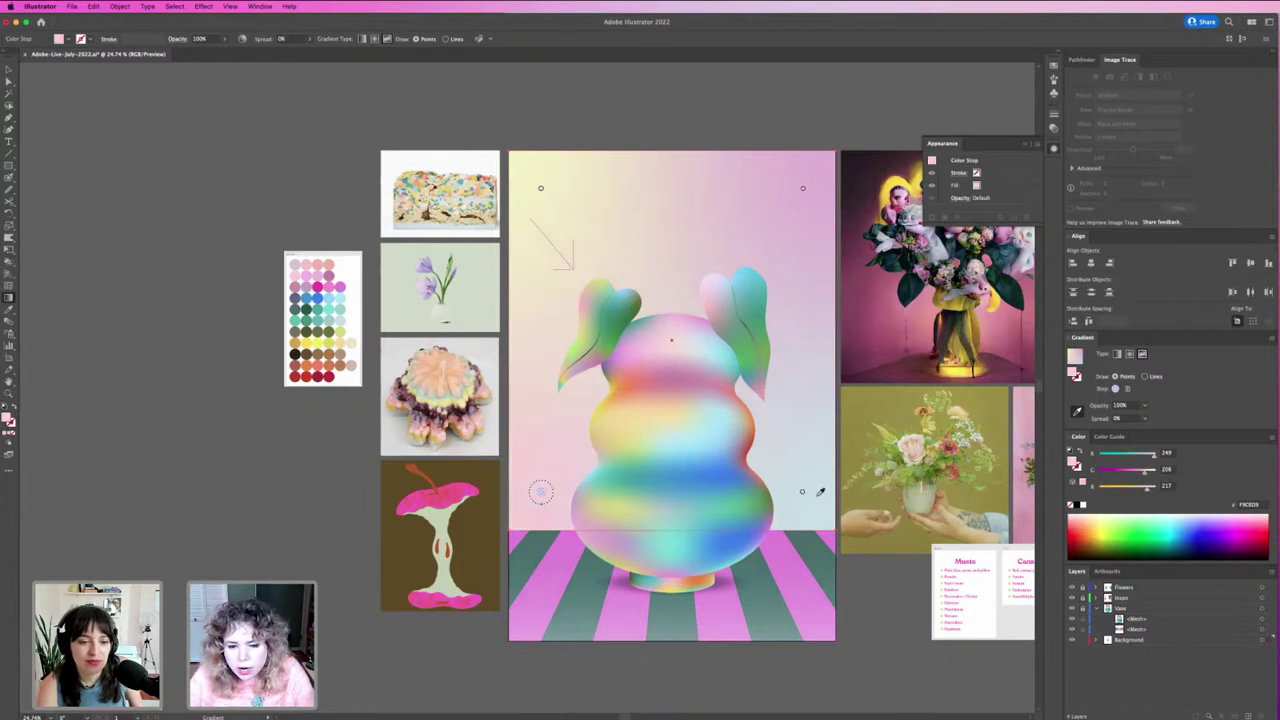
Step: Step through the mint bottom-right and the other gradient points to compare colours
{"action": "left_click", "coordinate": [802, 492]}
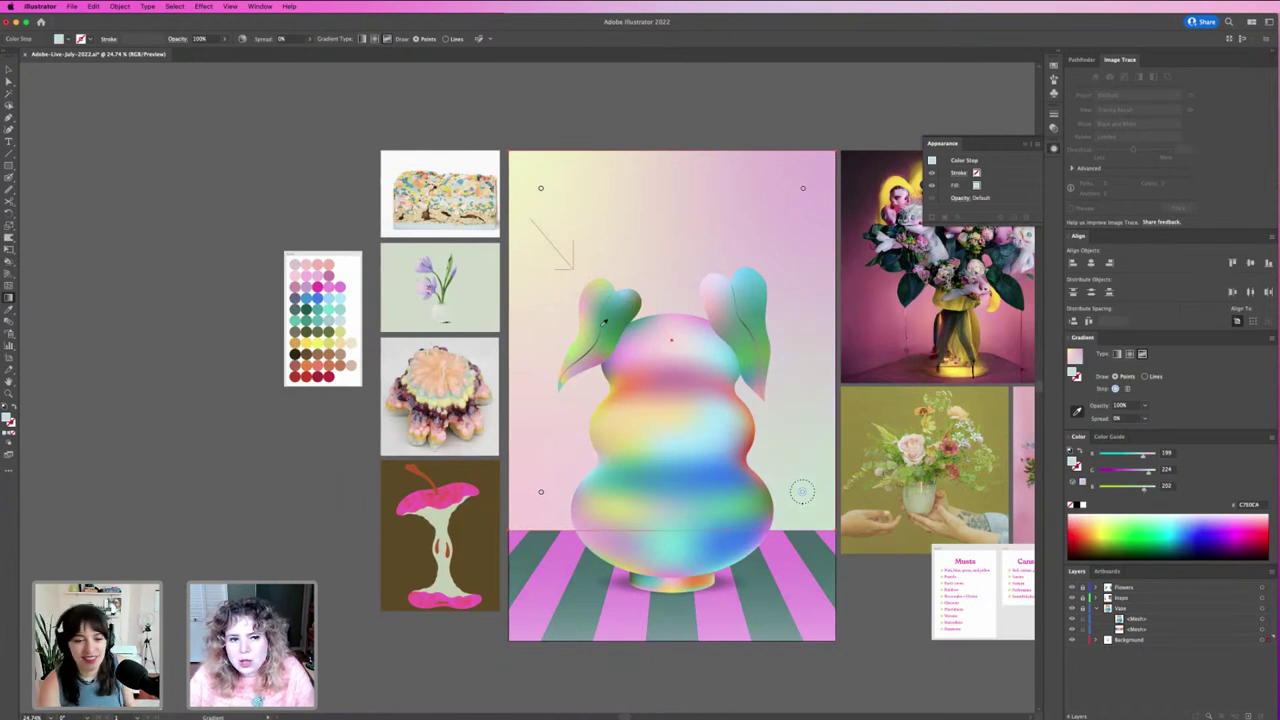
{"action": "left_click", "coordinate": [541, 189]}
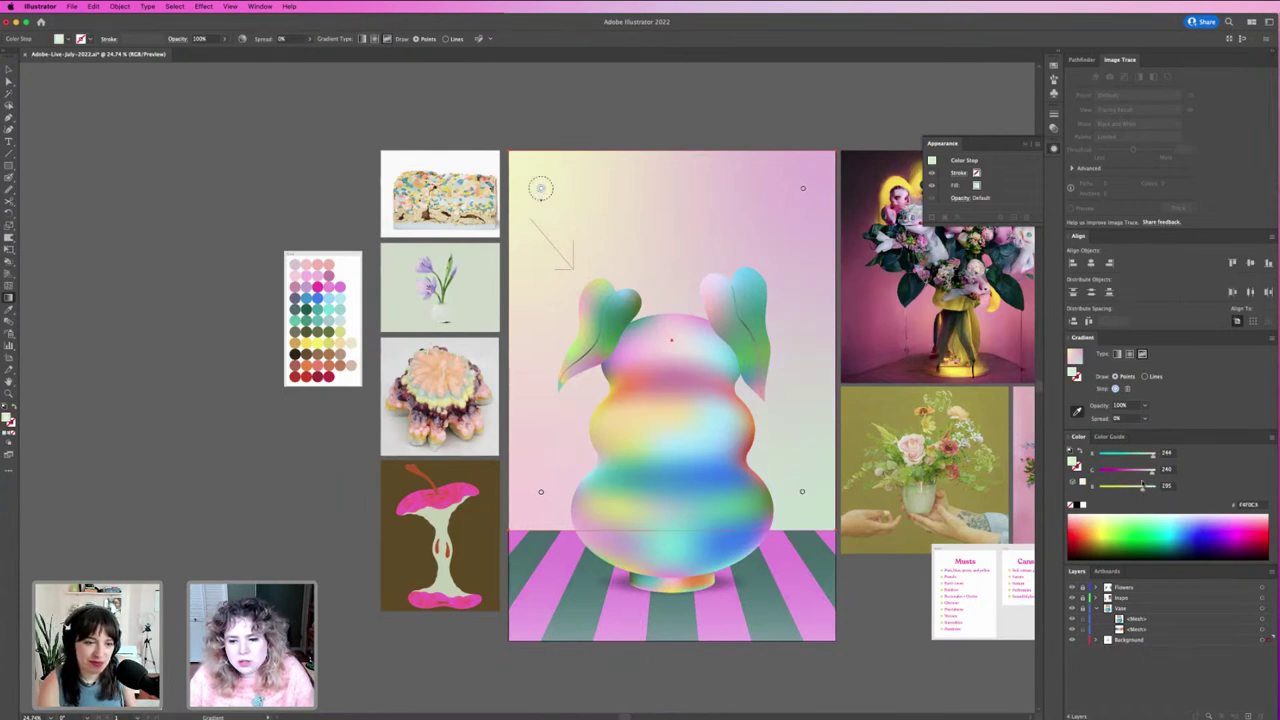
{"action": "left_click", "coordinate": [540, 491]}
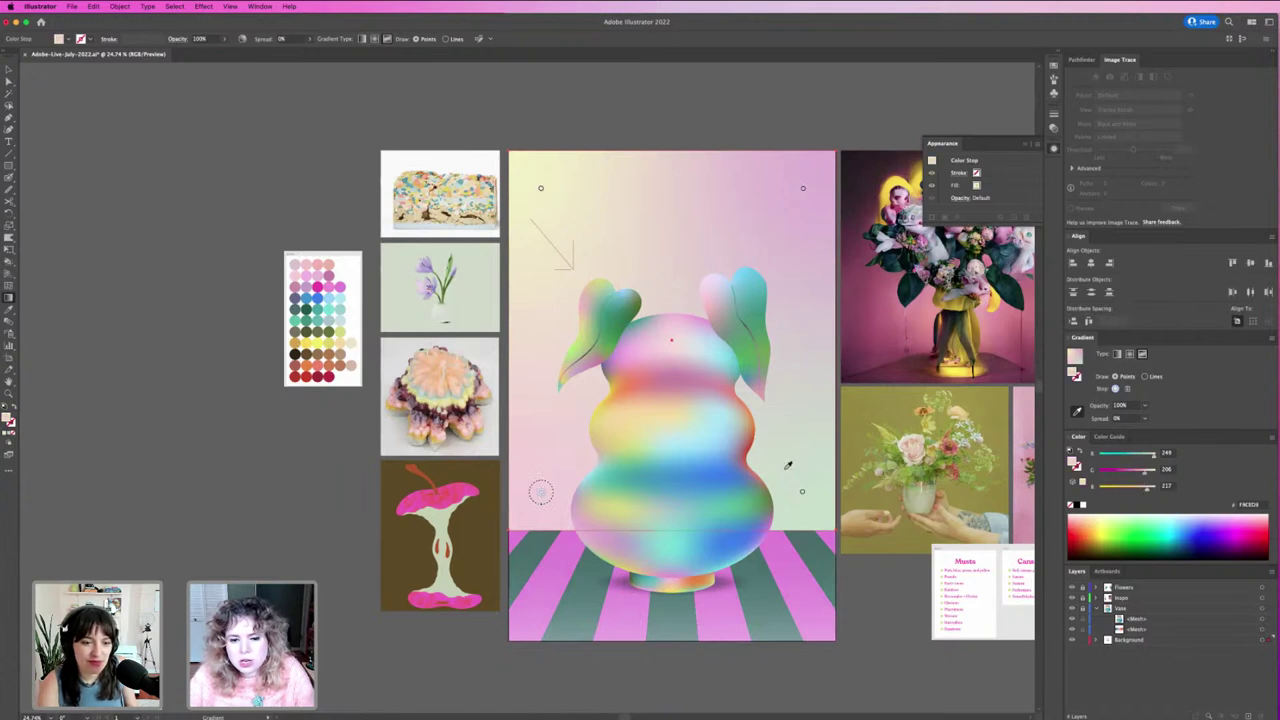
{"action": "left_click", "coordinate": [802, 492]}
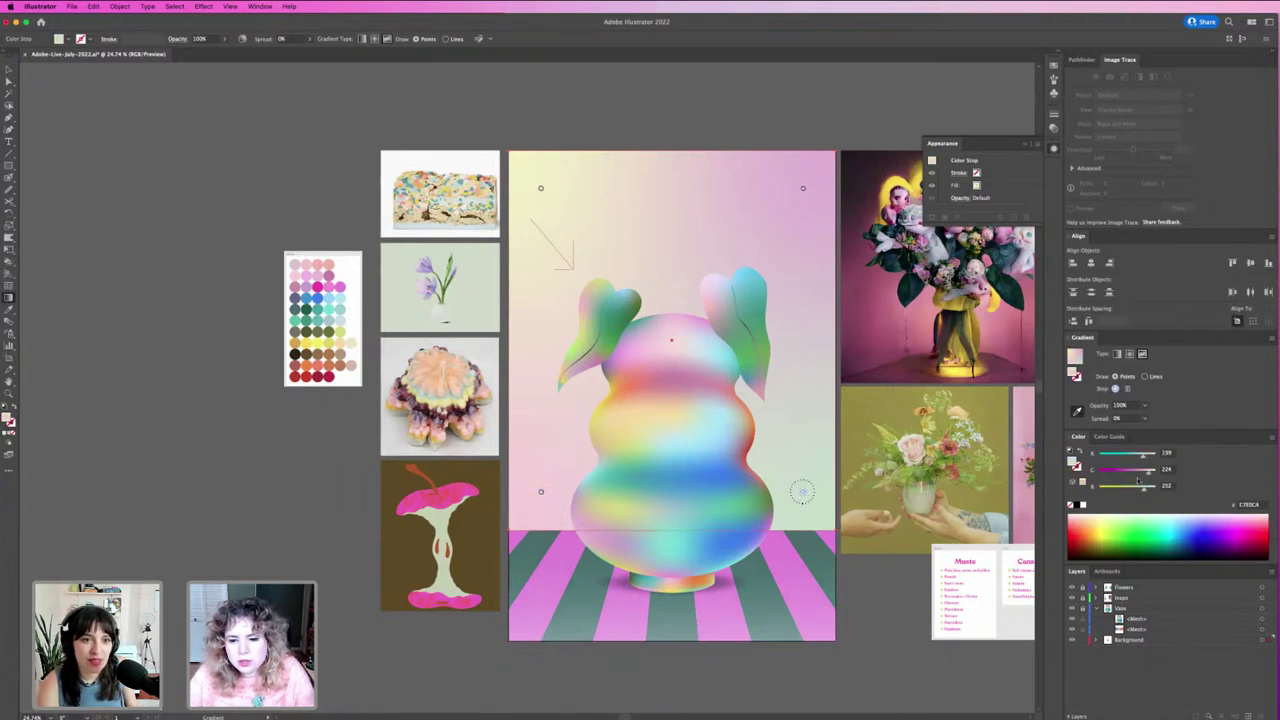
{"action": "left_click", "coordinate": [803, 190]}
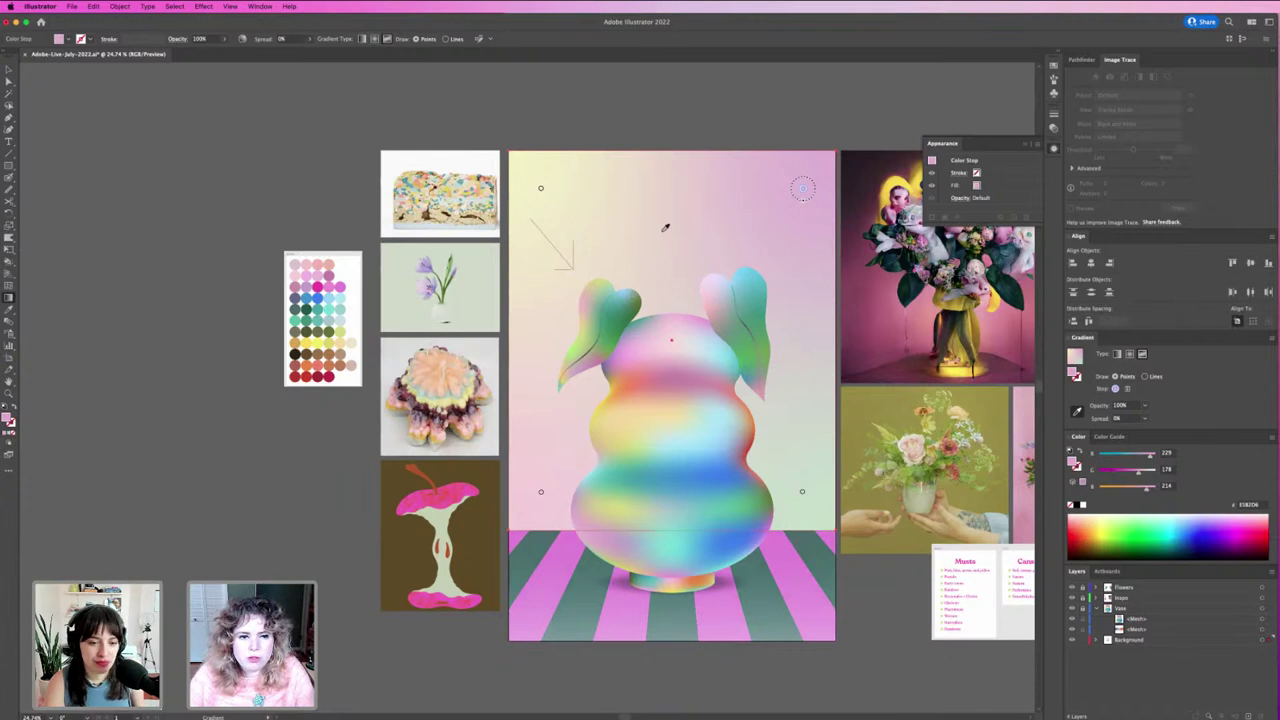
Step: Drag the gradient backdrop off the artboard and beside the reference images
{"action": "key", "text": "v"}
{"action": "left_click_drag", "start_coordinate": [664, 227], "coordinate": [195, 227]}
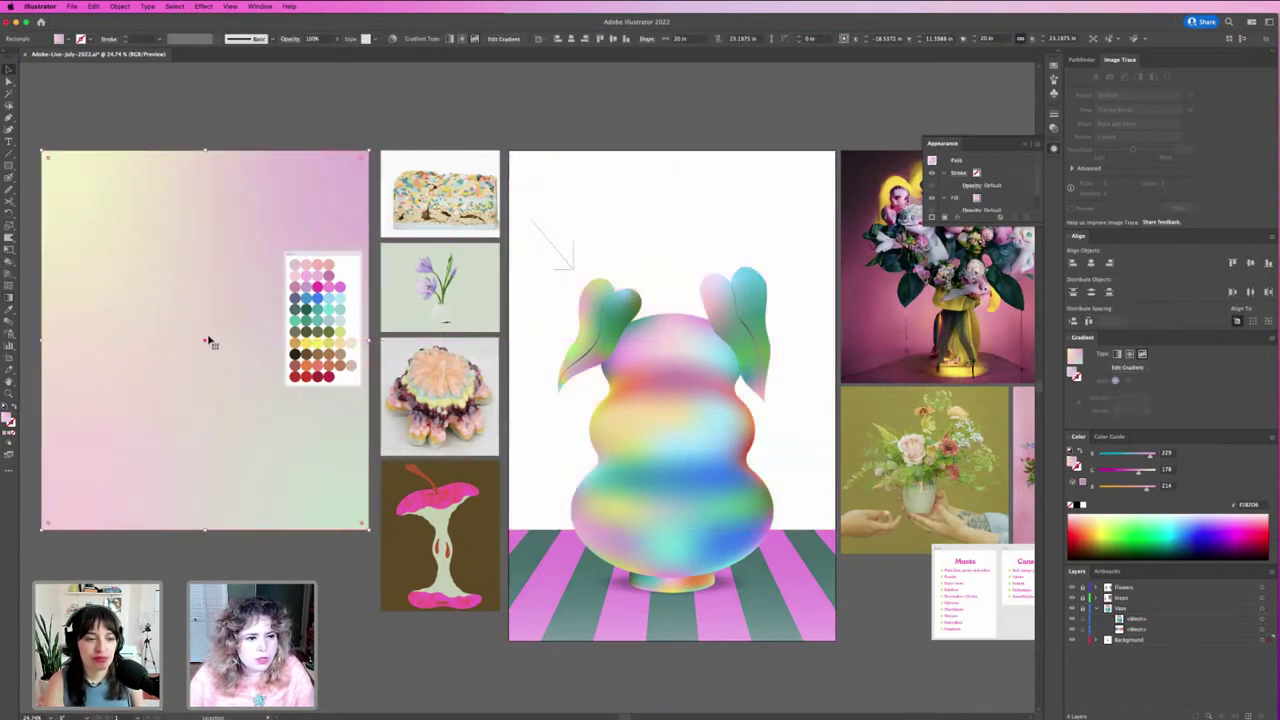
{"action": "key", "text": "ctrl+z"}
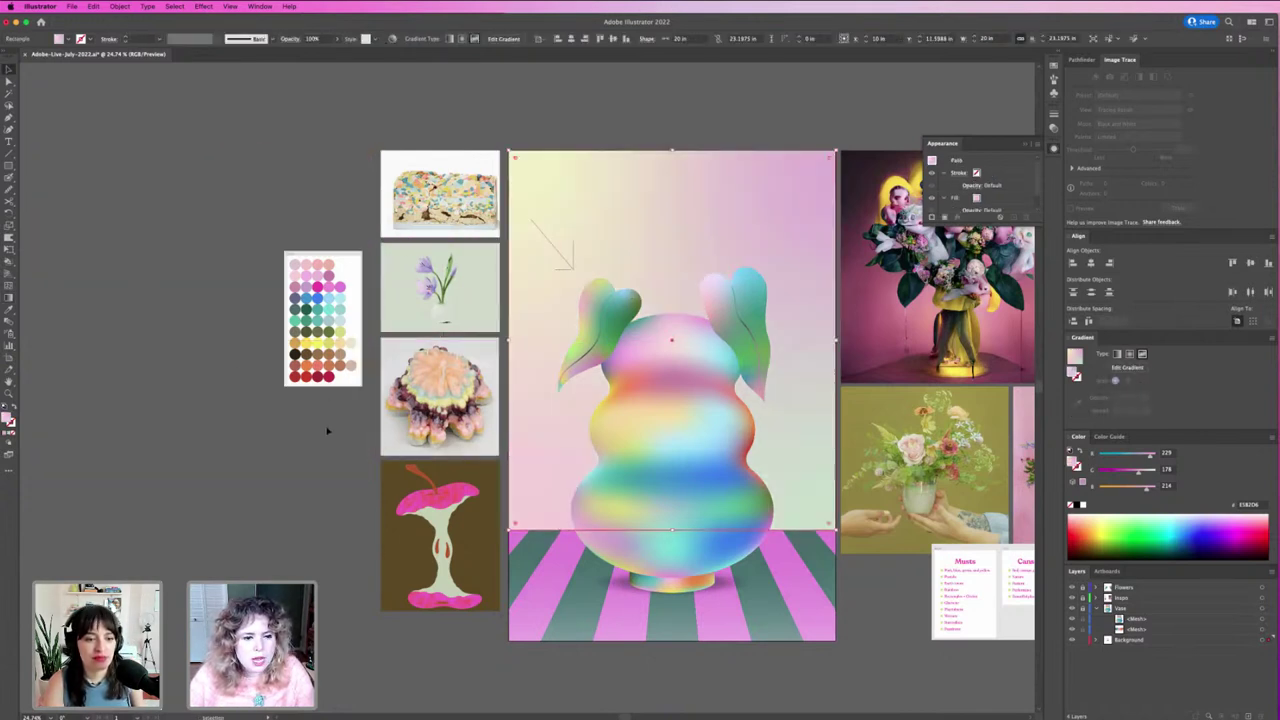
{"action": "left_click_drag", "start_coordinate": [563, 423], "coordinate": [133, 428]}
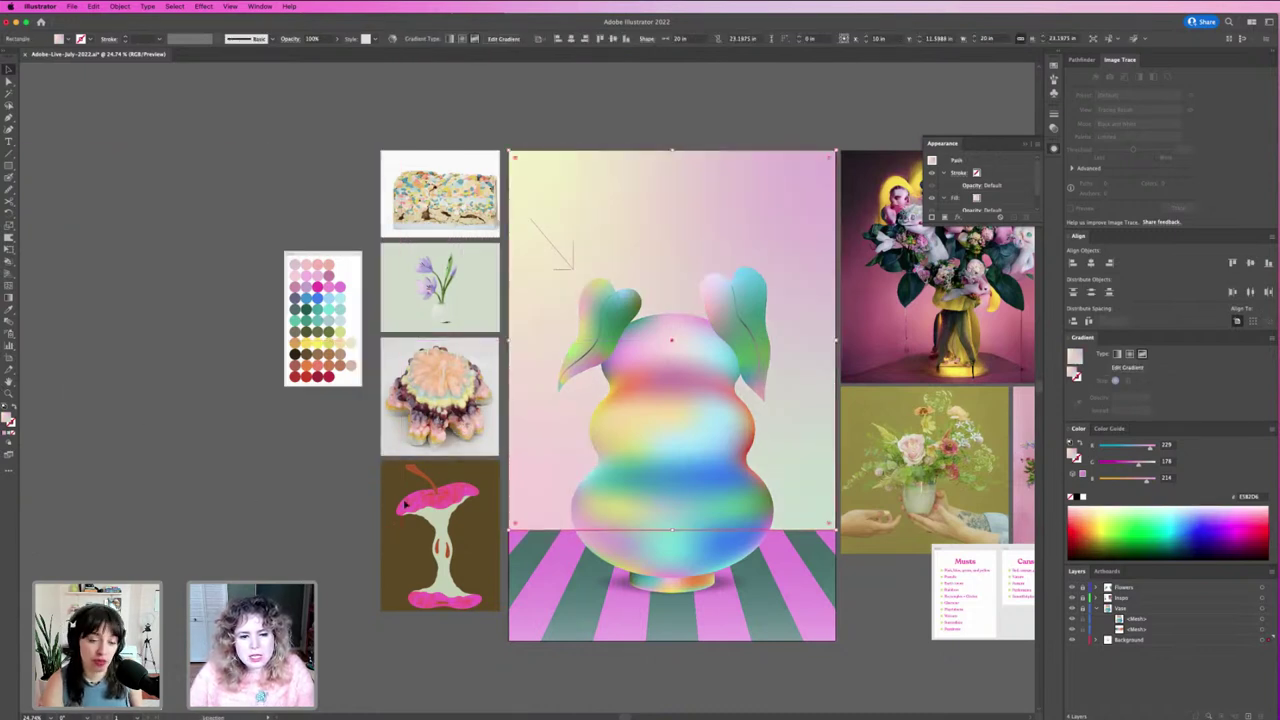
{"action": "mouse_move", "coordinate": [822, 470]}
{"action": "left_mouse_down"}
{"action": "mouse_move", "coordinate": [597, 405]}
{"action": "mouse_move", "coordinate": [634, 391]}
{"action": "mouse_move", "coordinate": [623, 414]}
{"action": "mouse_move", "coordinate": [635, 422]}
{"action": "left_mouse_up"}
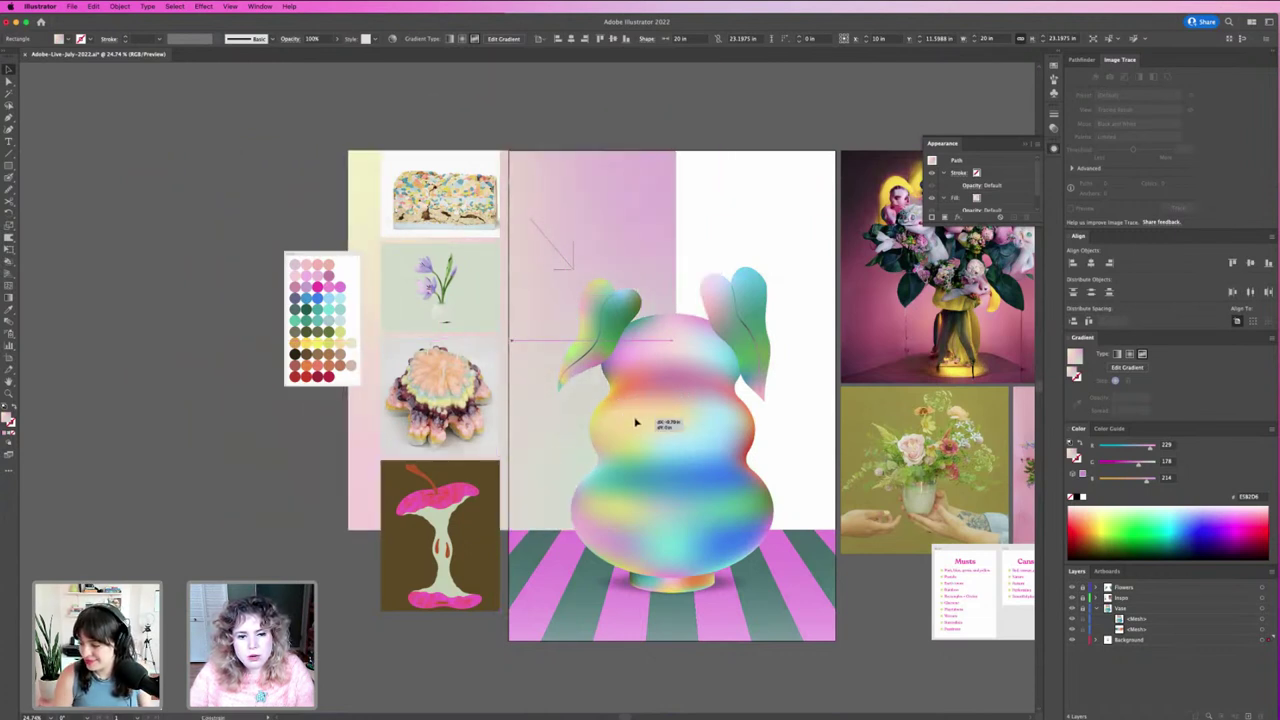
{"action": "left_click", "coordinate": [785, 458]}
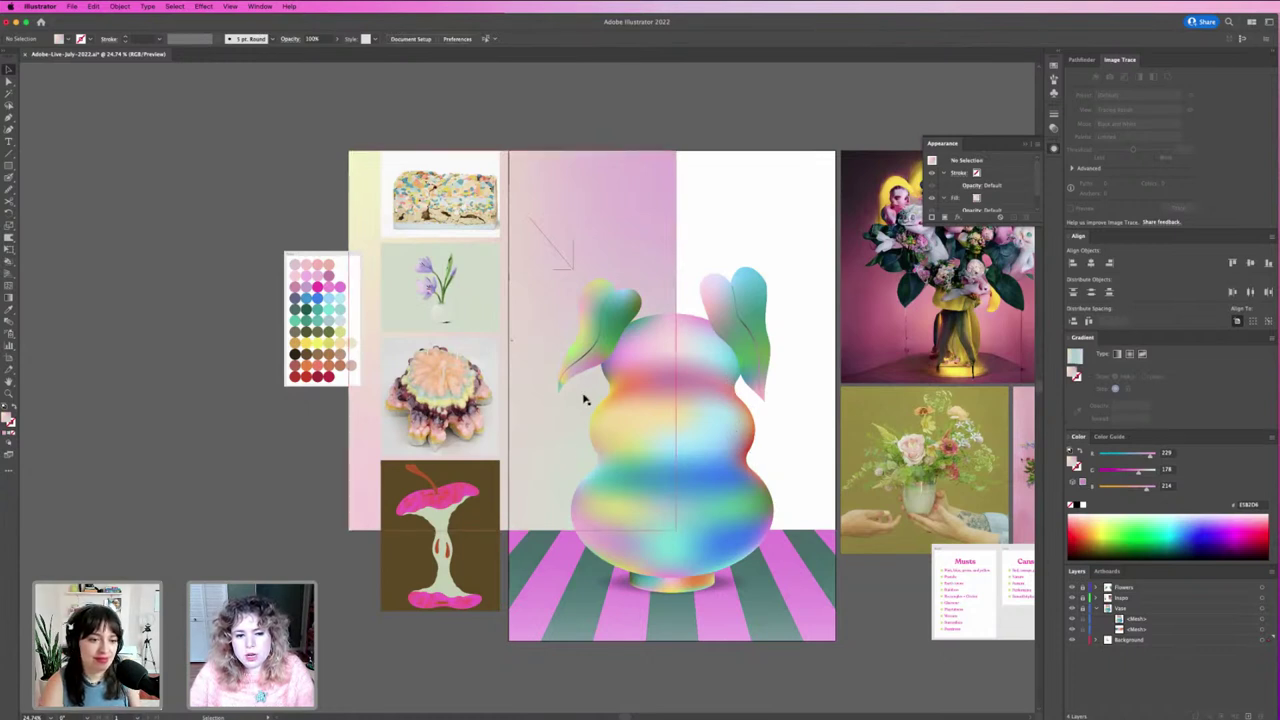
Step: Align the backdrop on the artboard above the striped floor and lock the Background layer
{"action": "left_click_drag", "start_coordinate": [610, 414], "coordinate": [752, 412]}
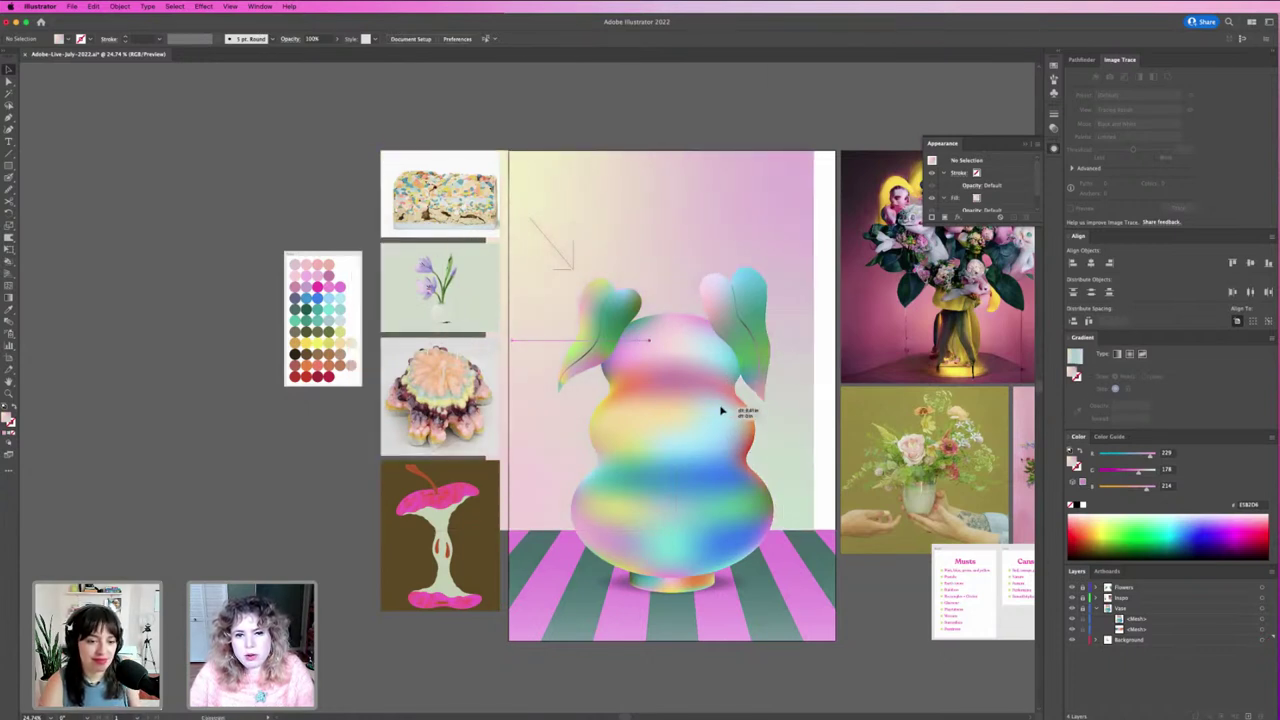
{"action": "left_click", "coordinate": [1091, 263]}
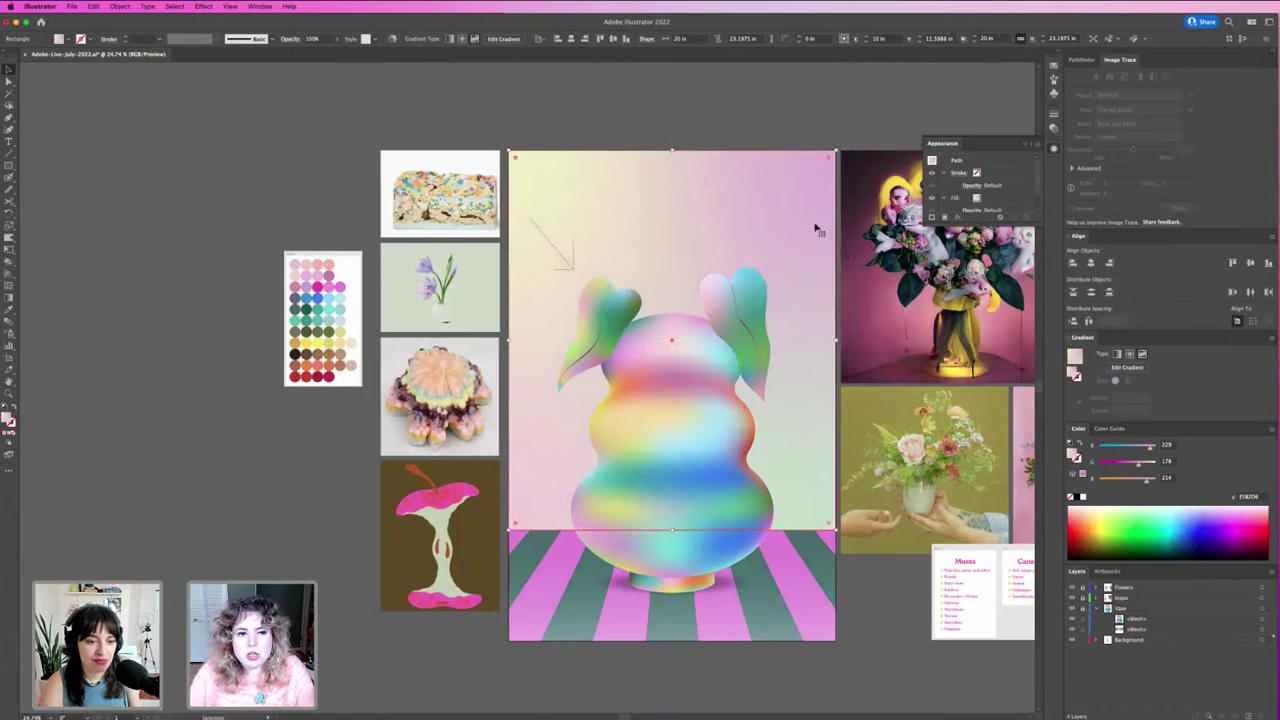
{"action": "left_click", "coordinate": [708, 148]}
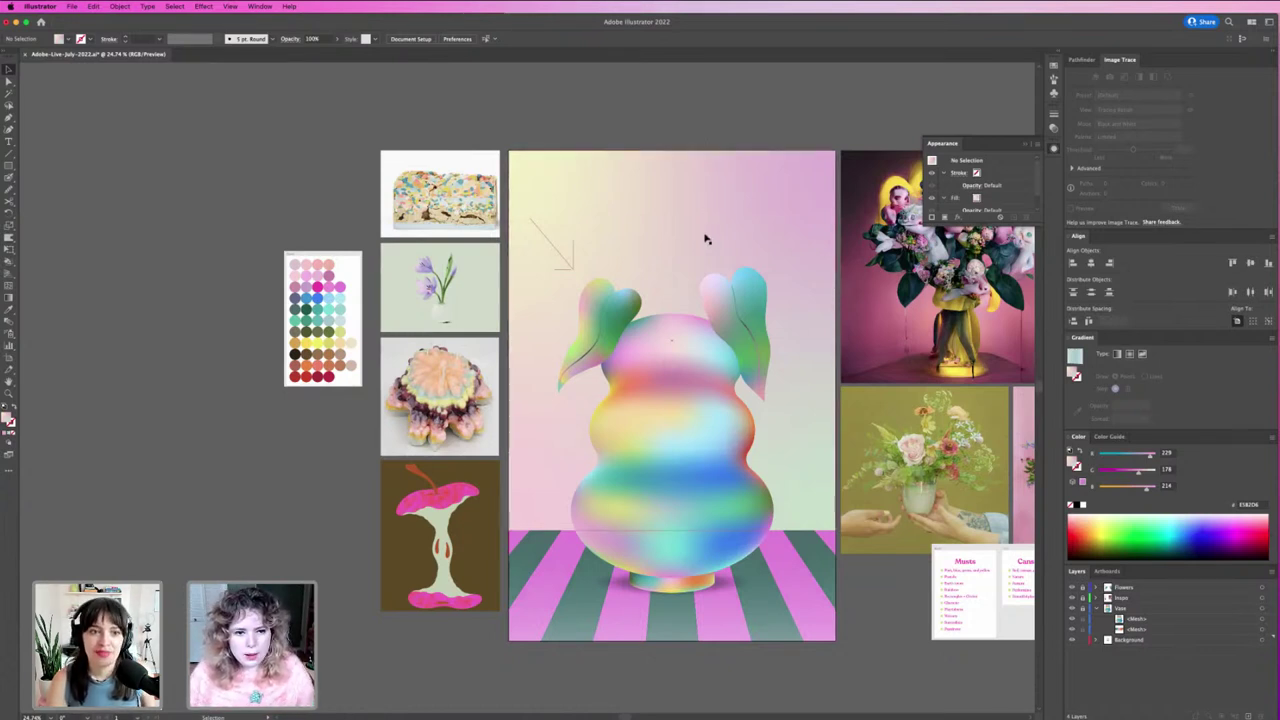
{"action": "left_click", "coordinate": [555, 247]}
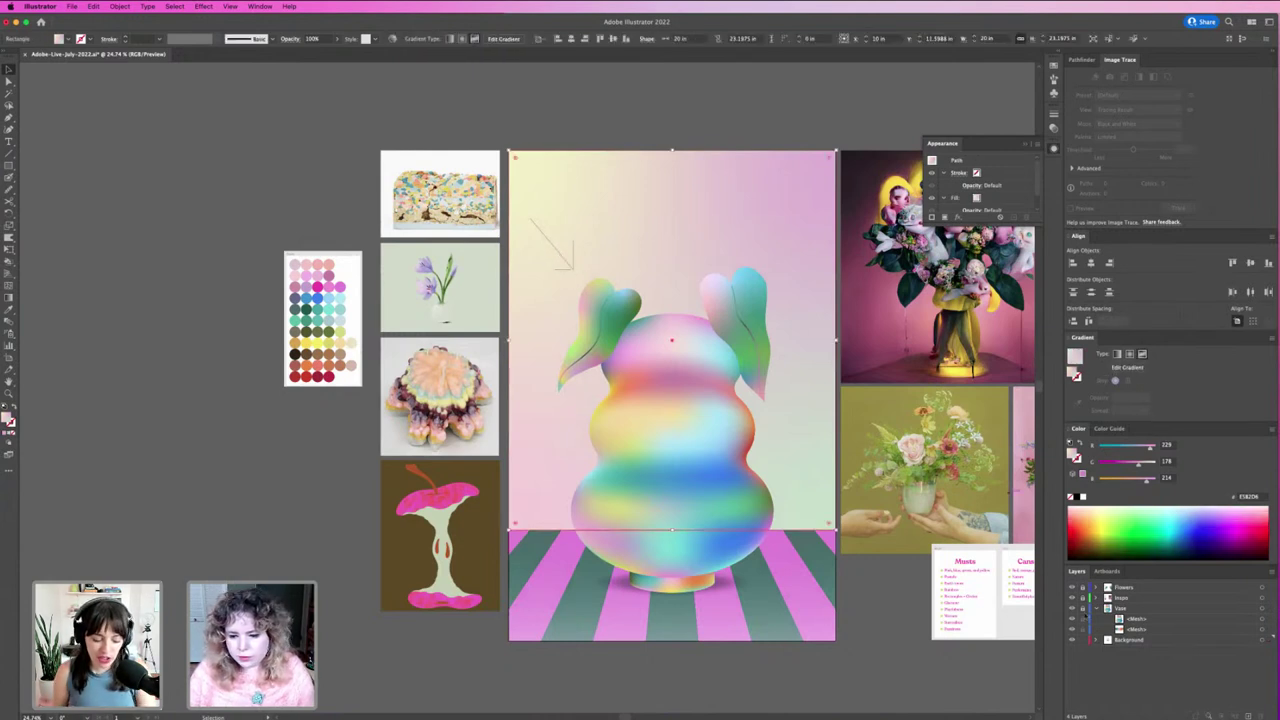
{"action": "left_click", "coordinate": [1083, 641]}
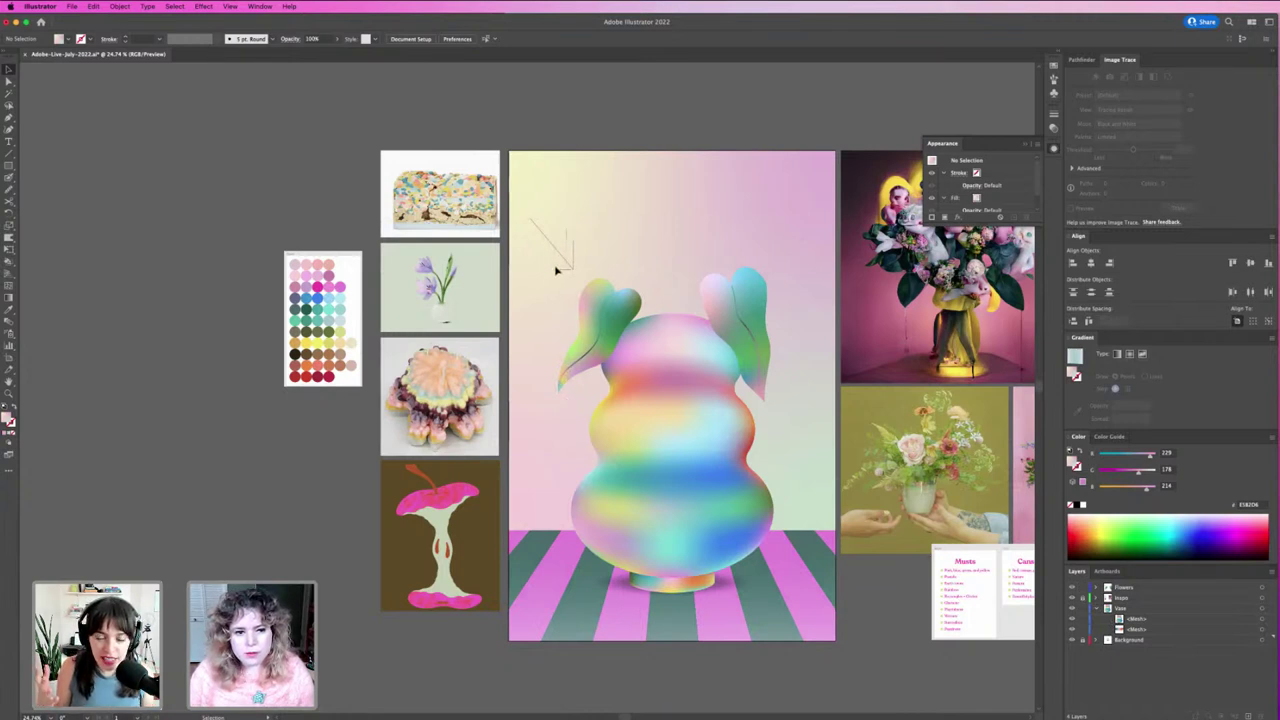
Step: Delete the arrow sketch from the top-left of the backdrop
{"action": "left_click_drag", "start_coordinate": [556, 270], "coordinate": [557, 279]}
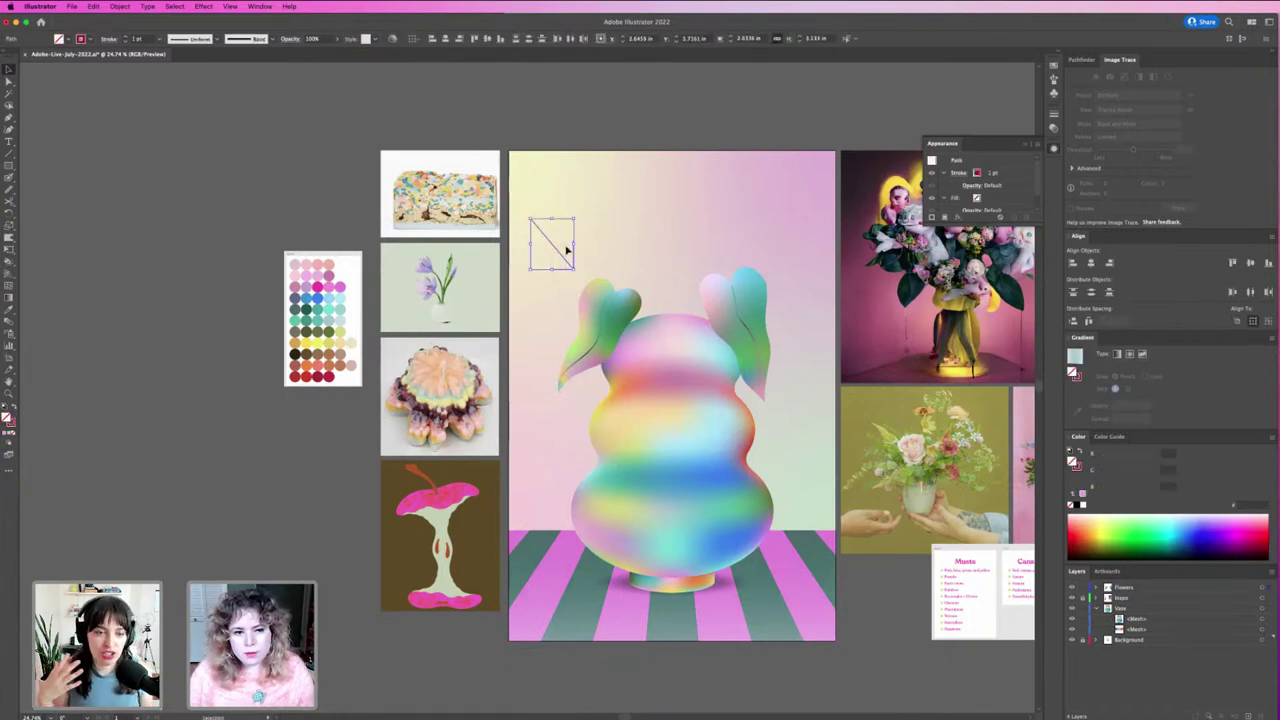
{"action": "key", "text": "Delete"}
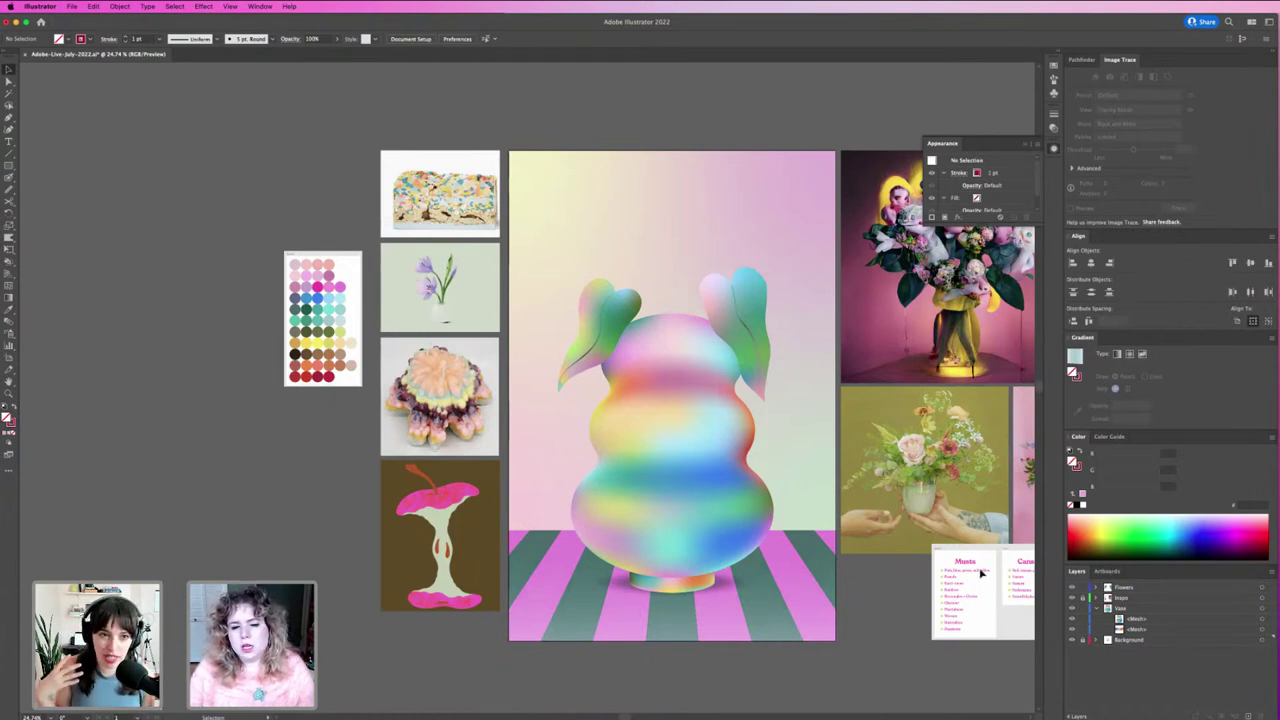
{"action": "key", "text": "r"}
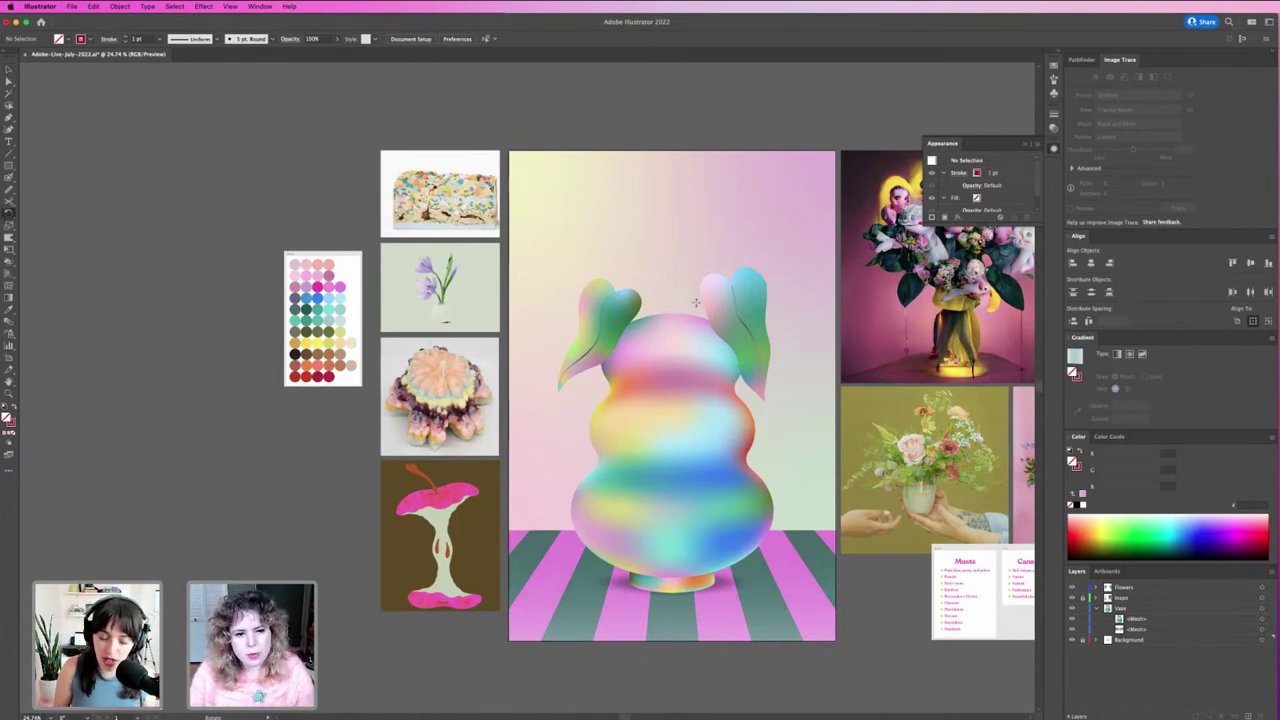
Step: Draw a rectangle covering the whole artboard on the Flowers layer
{"action": "left_click", "coordinate": [1140, 587]}
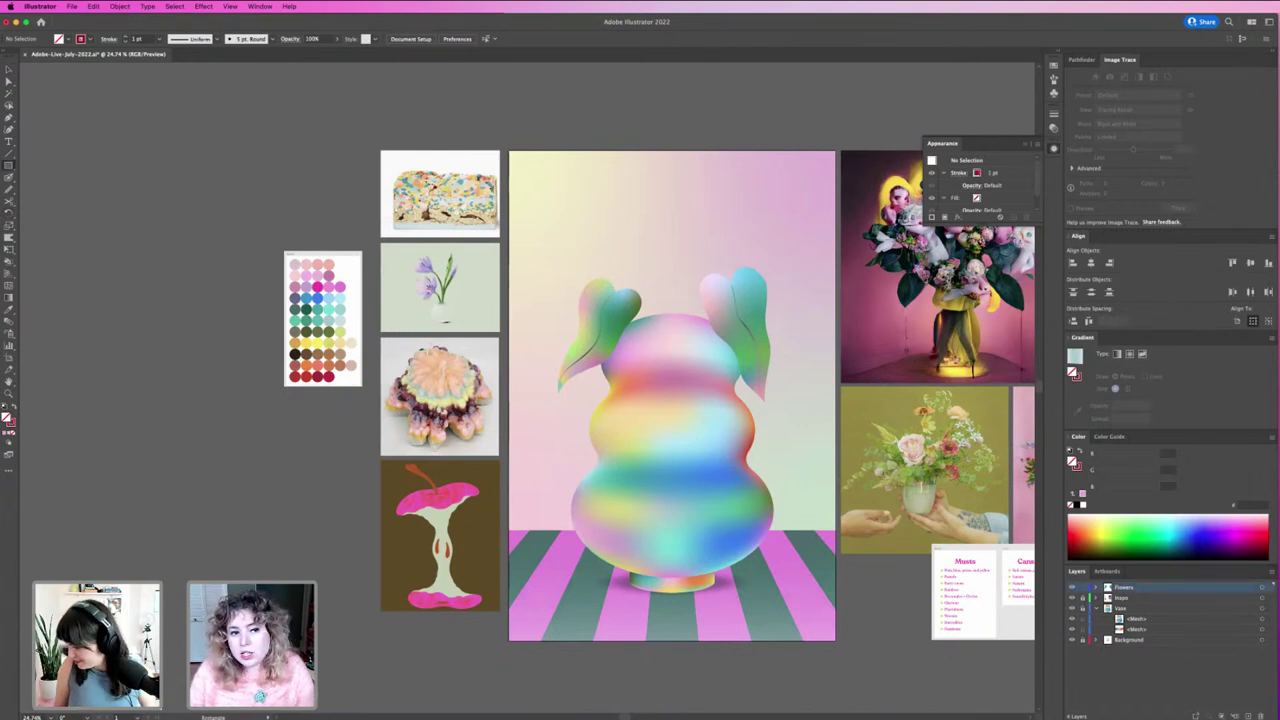
{"action": "key", "text": "m"}
{"action": "mouse_move", "coordinate": [508, 151]}
{"action": "left_mouse_down"}
{"action": "mouse_move", "coordinate": [799, 540]}
{"action": "mouse_move", "coordinate": [836, 640]}
{"action": "left_mouse_up"}
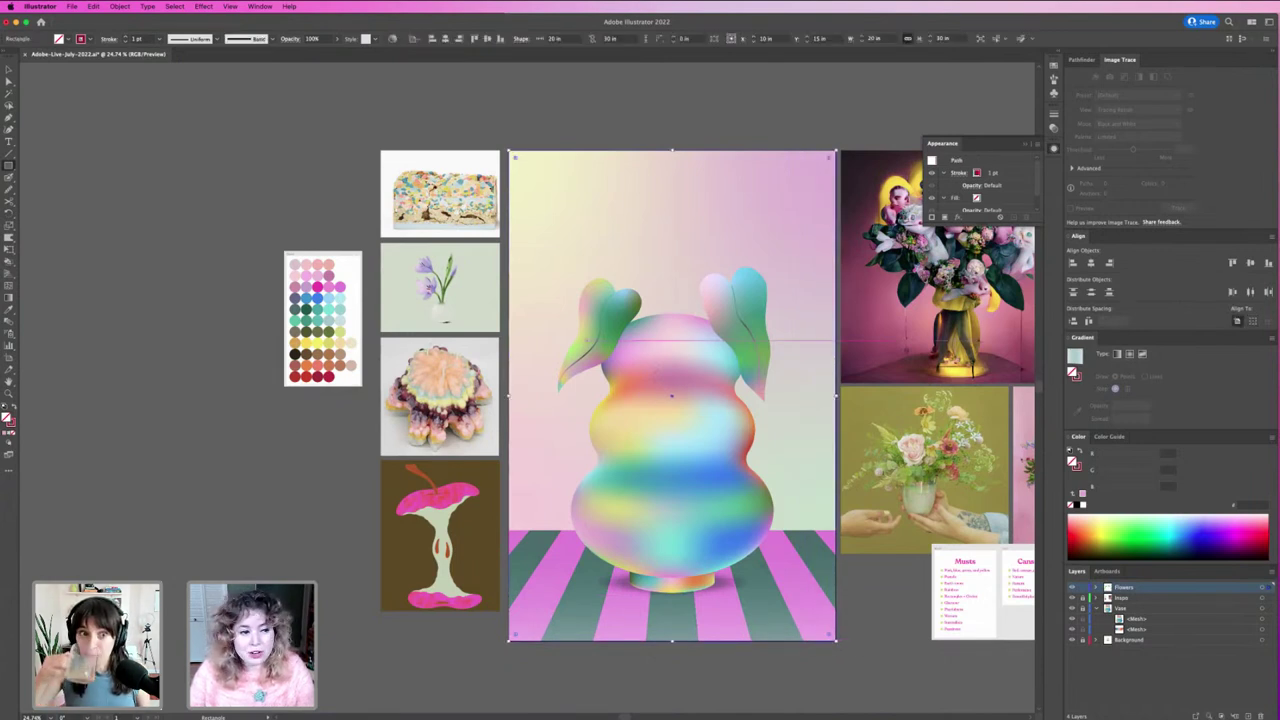
Step: Fill the artboard rectangle with black and set its blend mode to Hue
{"action": "left_click", "coordinate": [14, 414]}
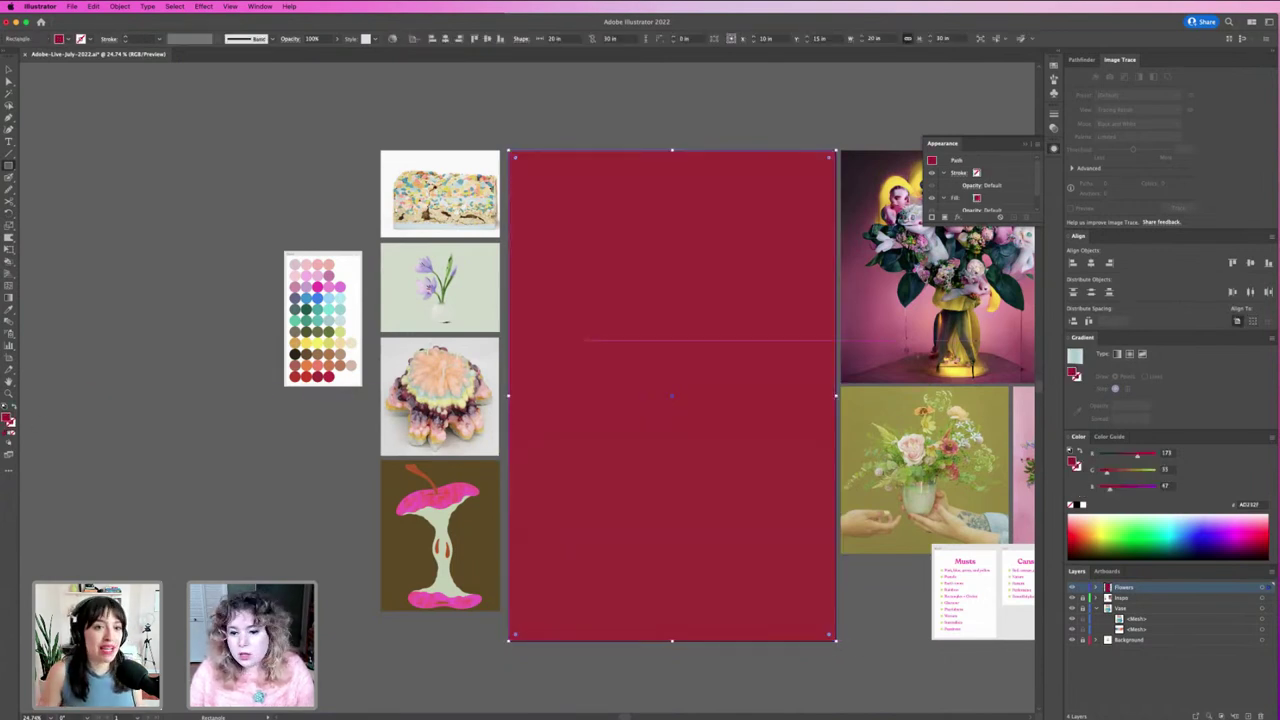
{"action": "left_click", "coordinate": [1080, 506]}
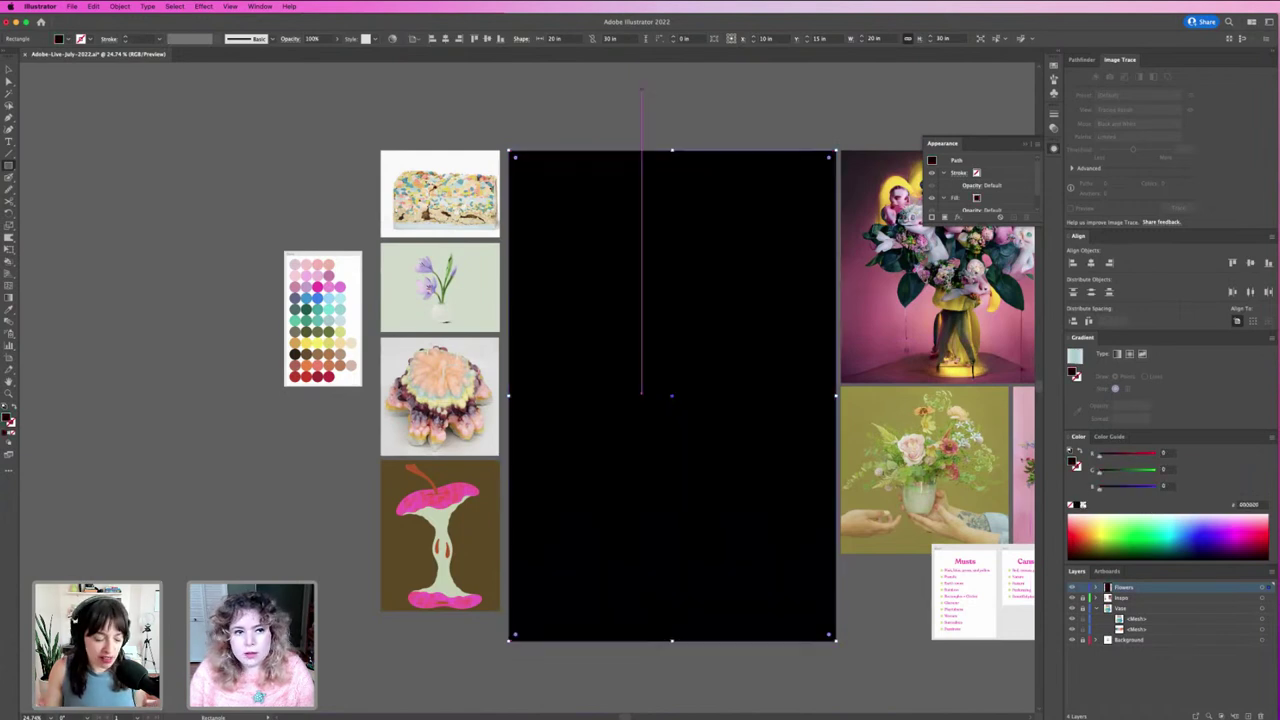
{"action": "left_click", "coordinate": [289, 40]}
{"action": "left_click", "coordinate": [228, 55]}
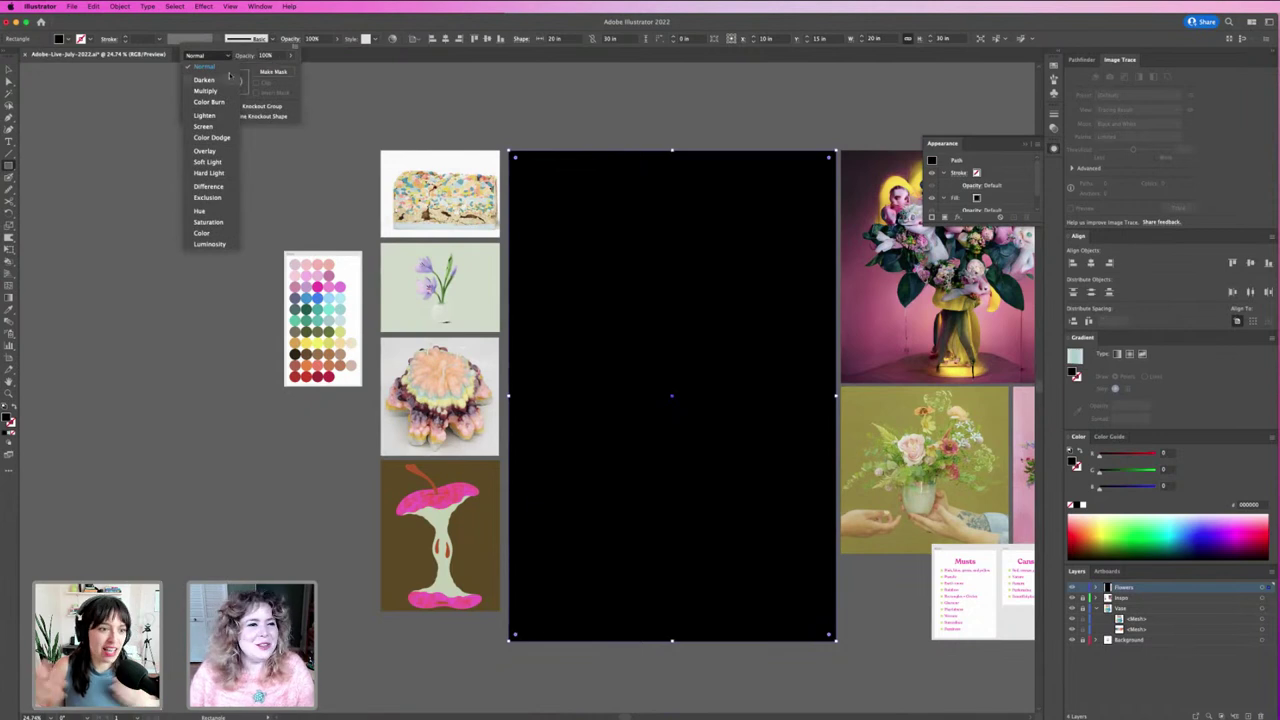
{"action": "left_click", "coordinate": [228, 211]}
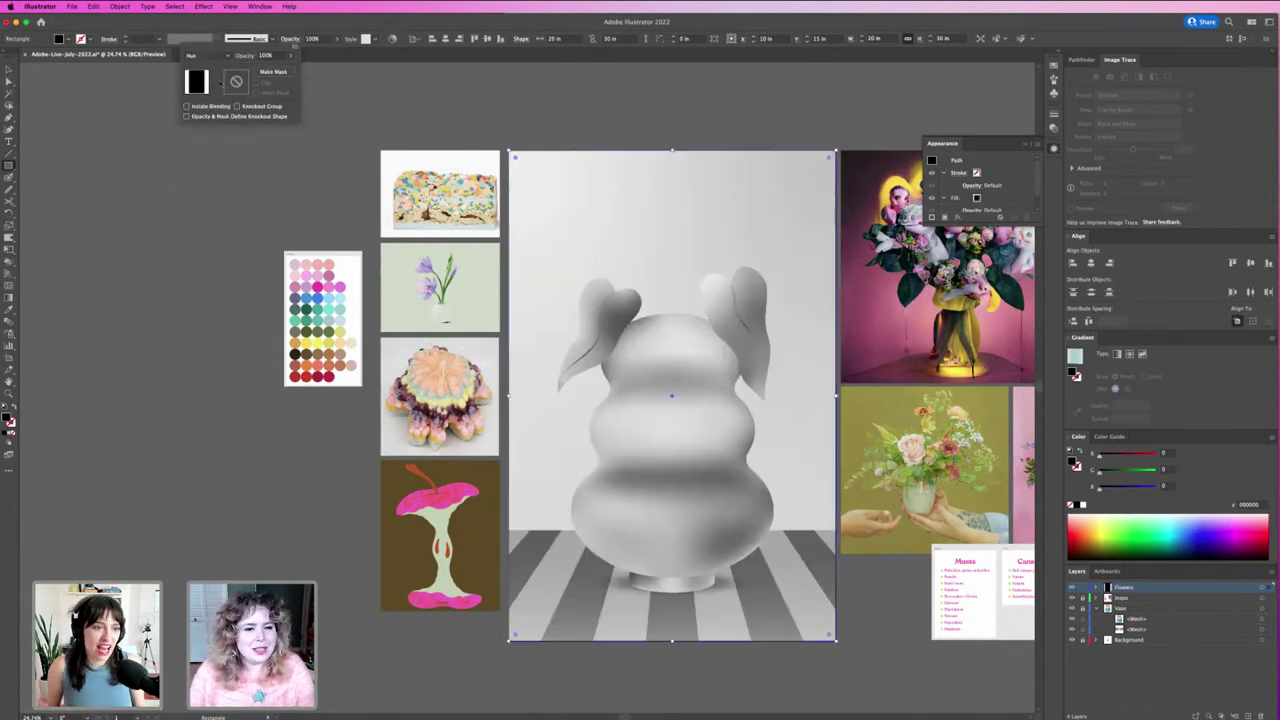
{"action": "key", "text": "Escape"}
Step: Undo the Hue blend, confirm the black fill, then reapply Hue blend mode to the overlay
{"action": "left_click", "coordinate": [610, 120]}
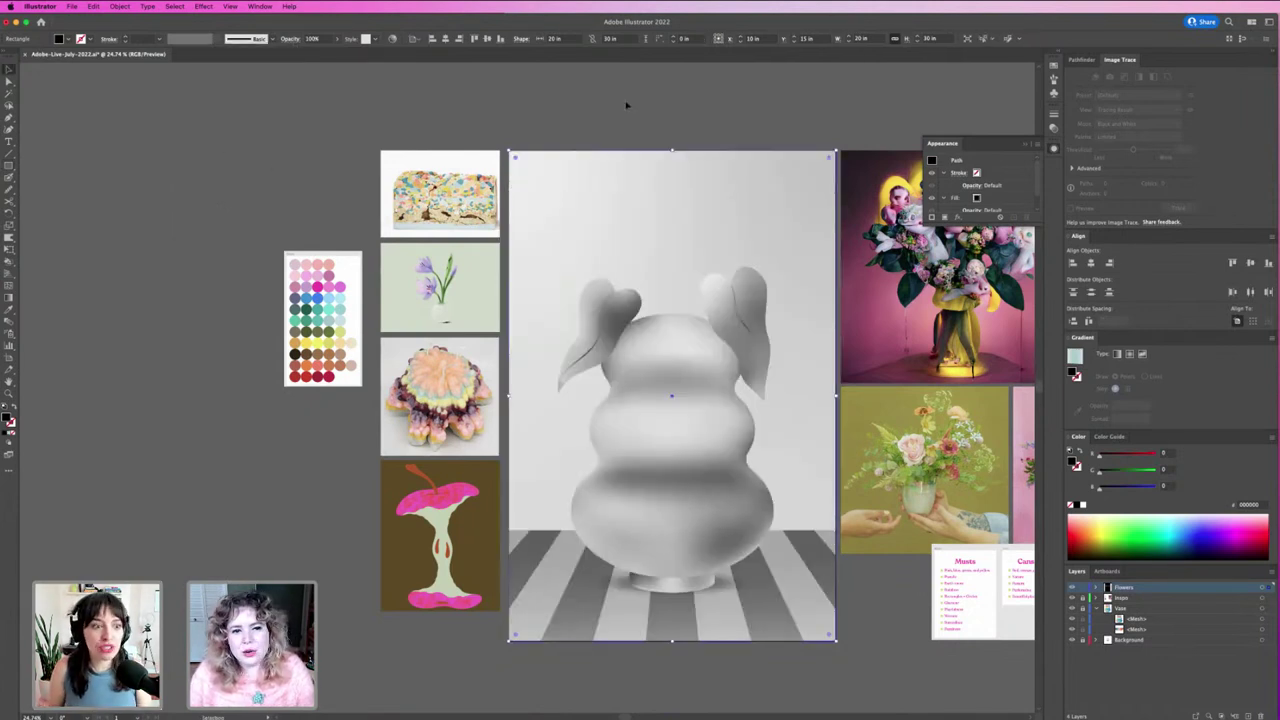
{"action": "left_click", "coordinate": [680, 179]}
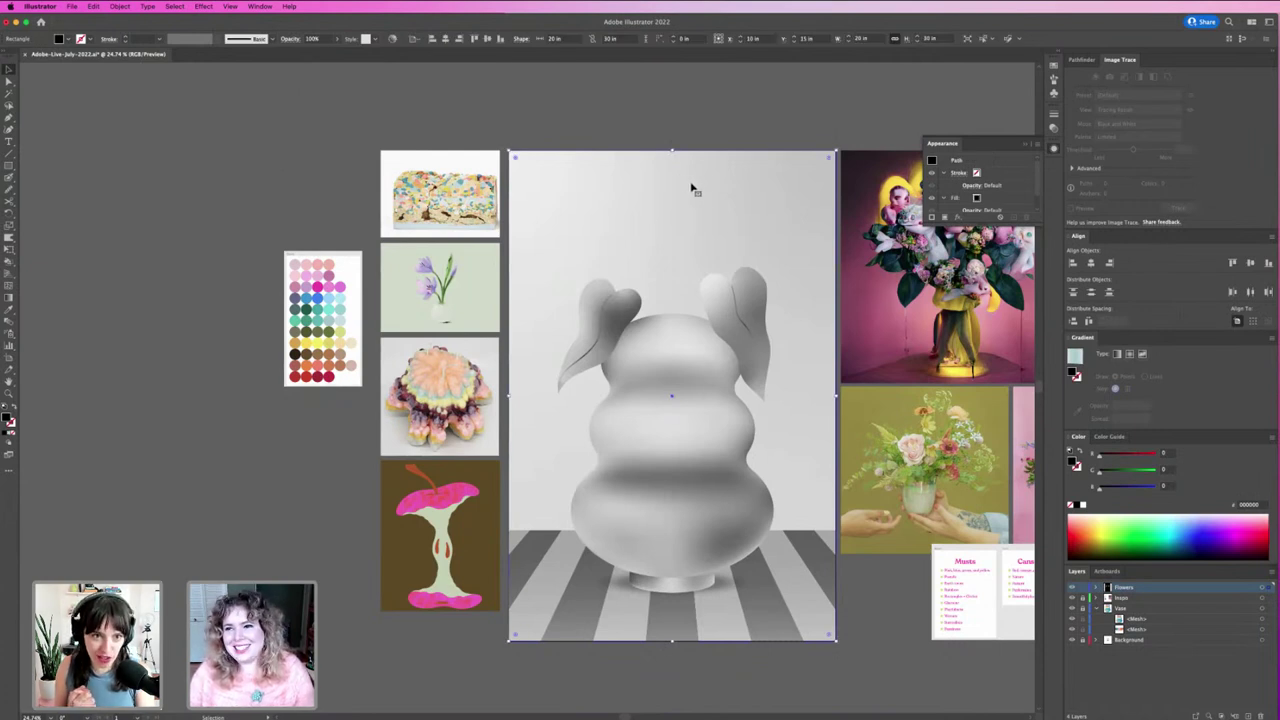
{"action": "key", "text": "ctrl+z"}
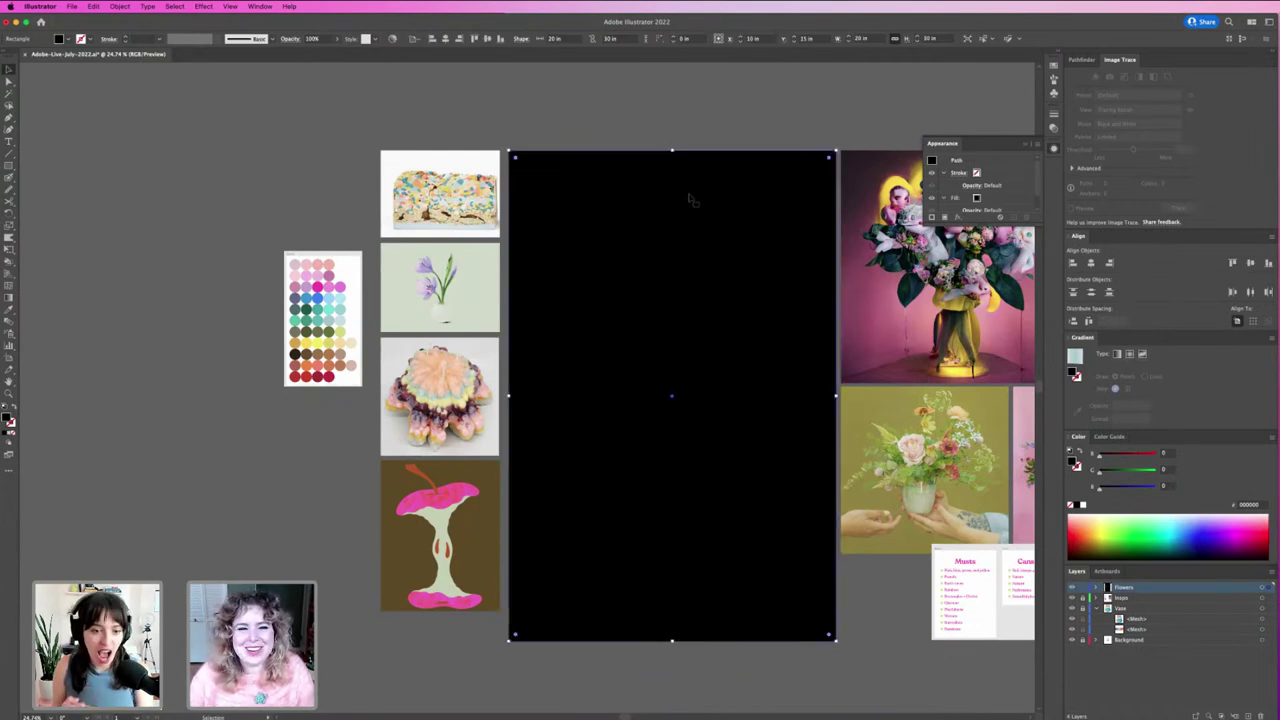
{"action": "left_click", "coordinate": [1081, 505]}
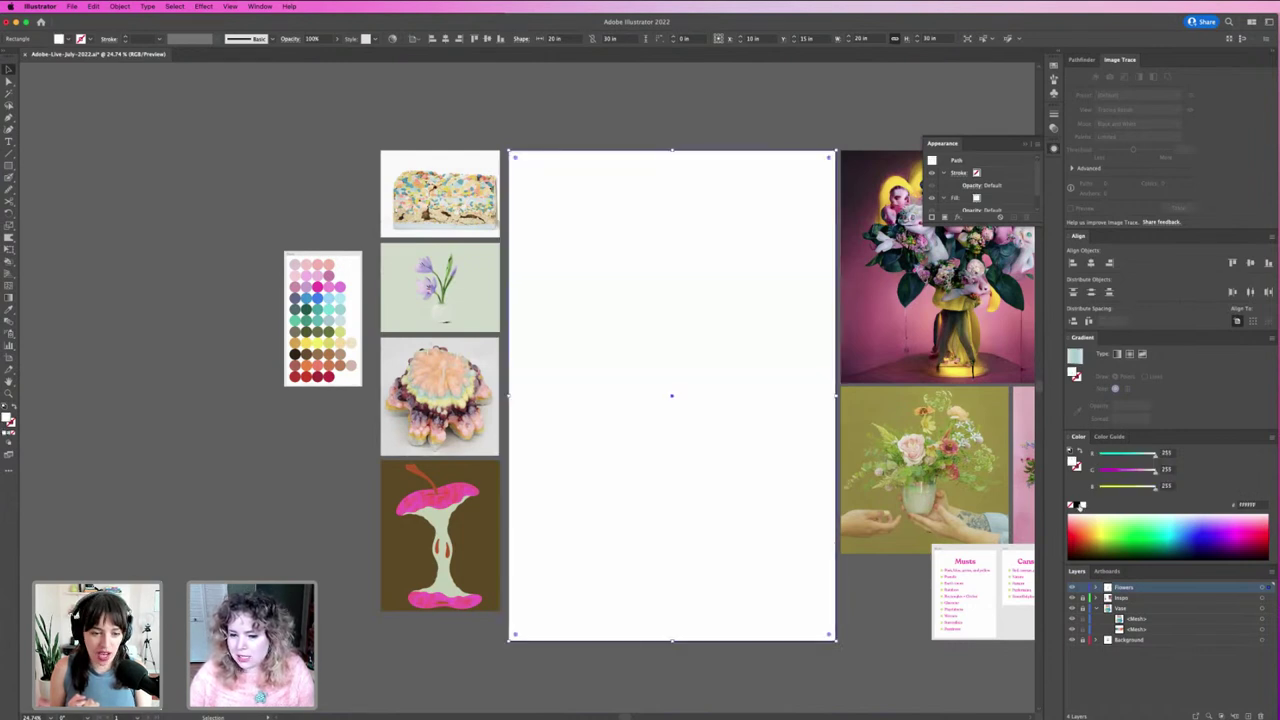
{"action": "left_click", "coordinate": [1082, 509]}
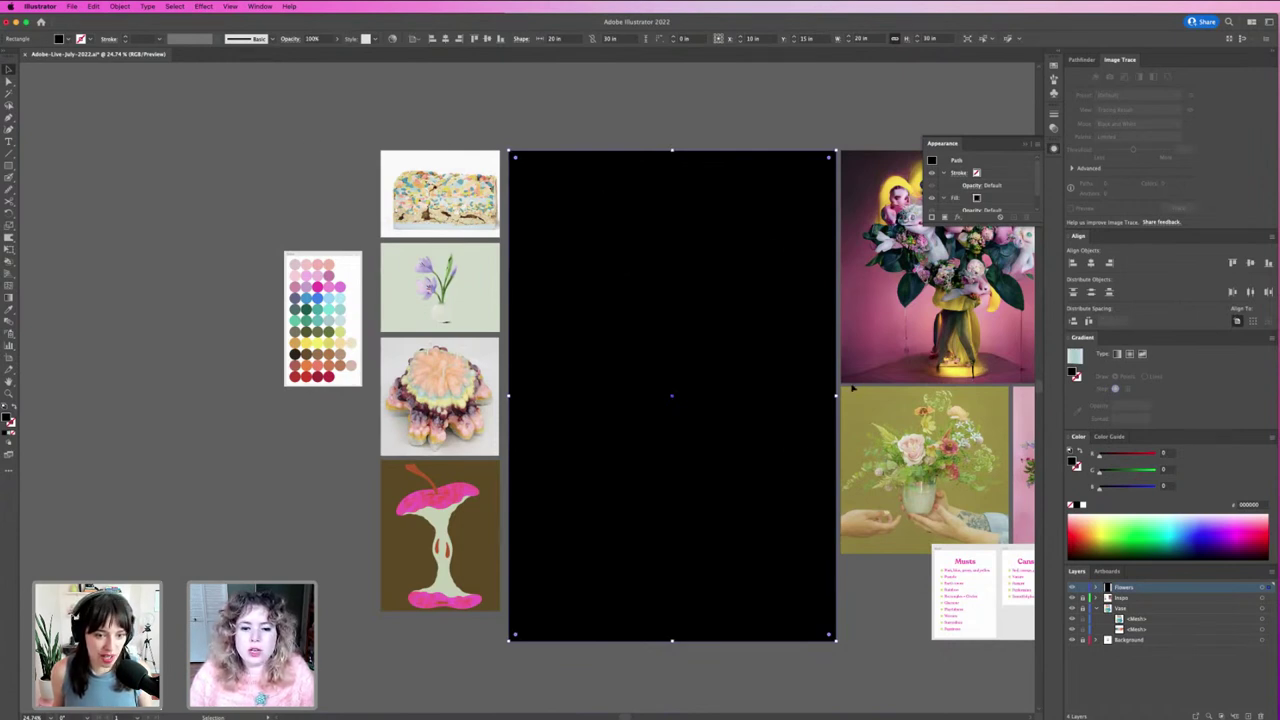
{"action": "left_click", "coordinate": [295, 40]}
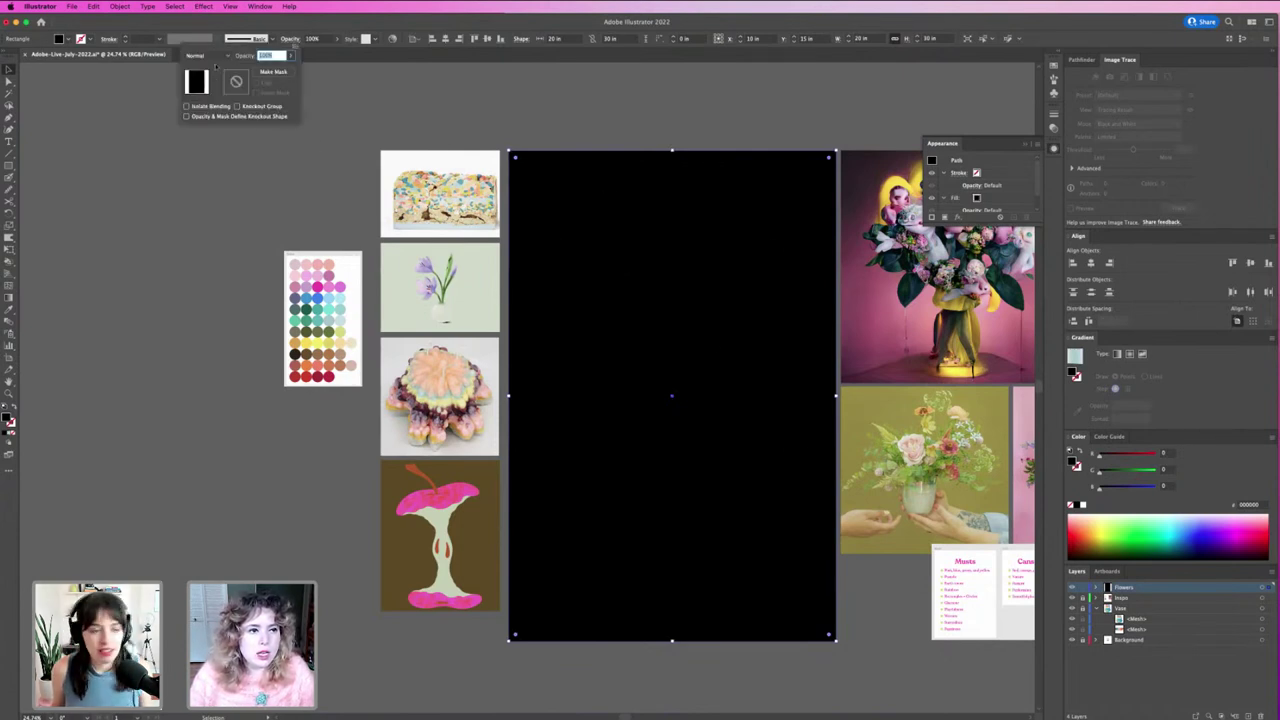
{"action": "left_click", "coordinate": [218, 57]}
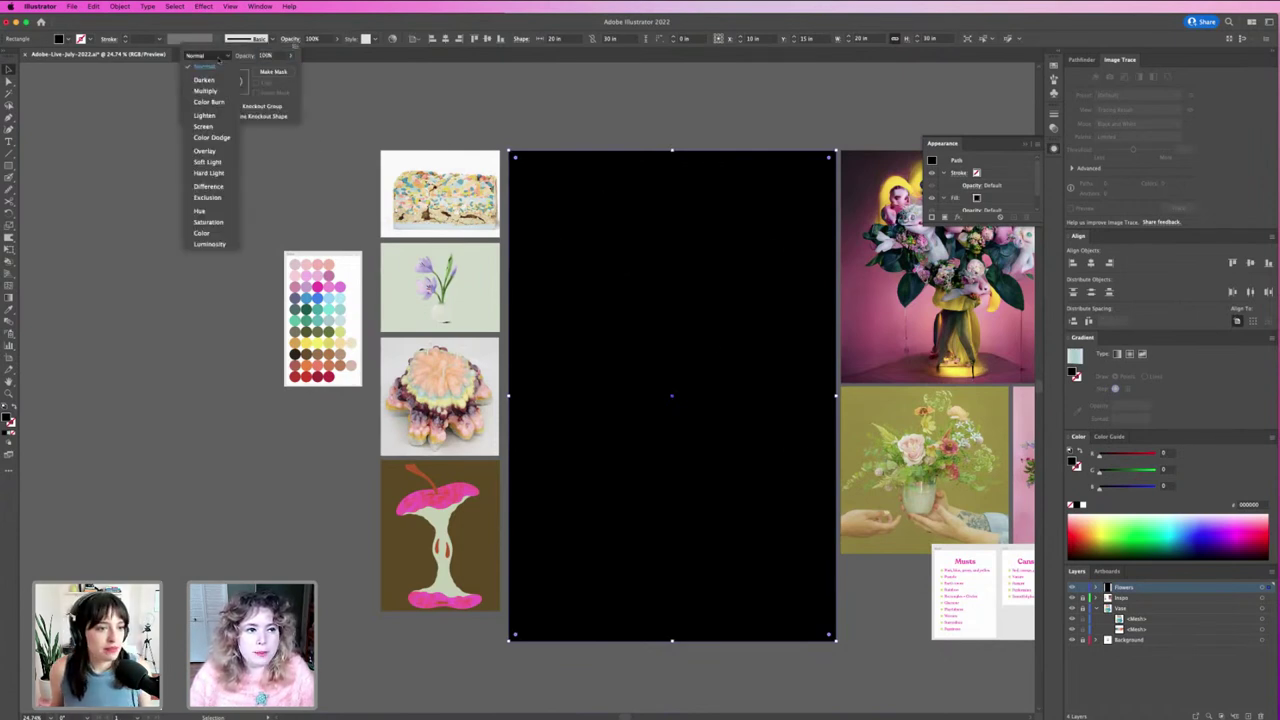
{"action": "left_click", "coordinate": [201, 211]}
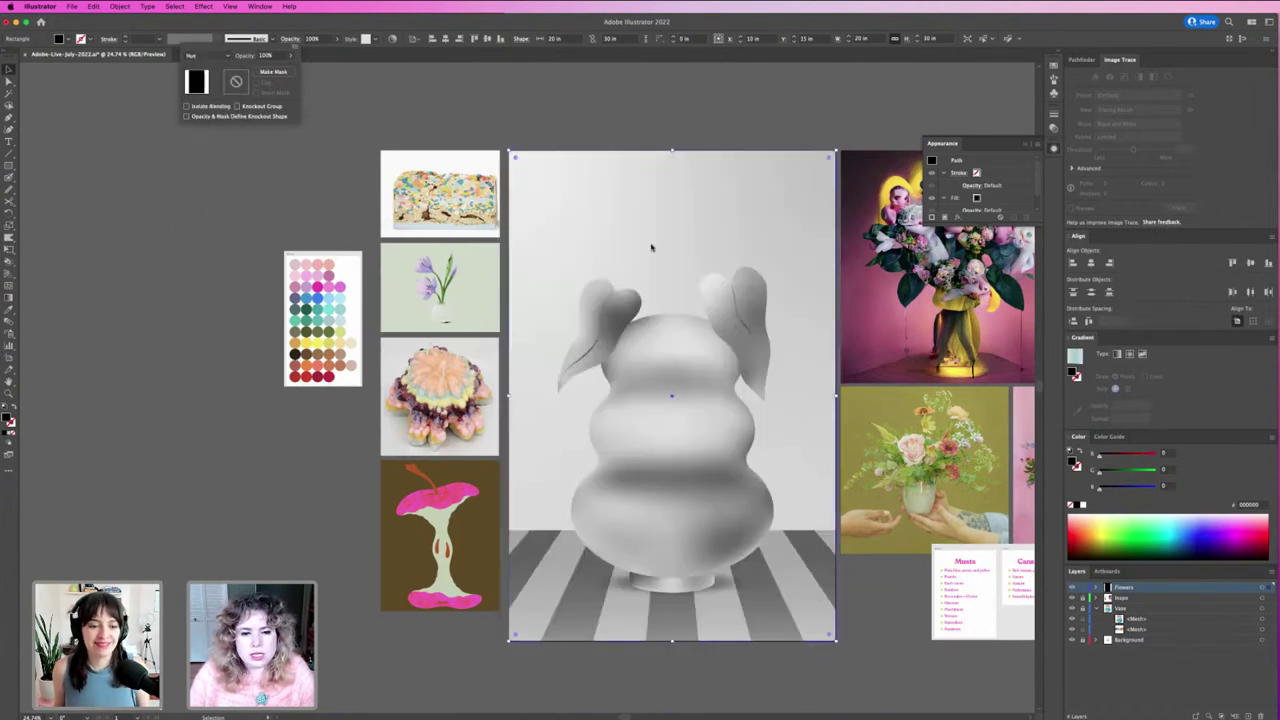
{"action": "left_click", "coordinate": [566, 87]}
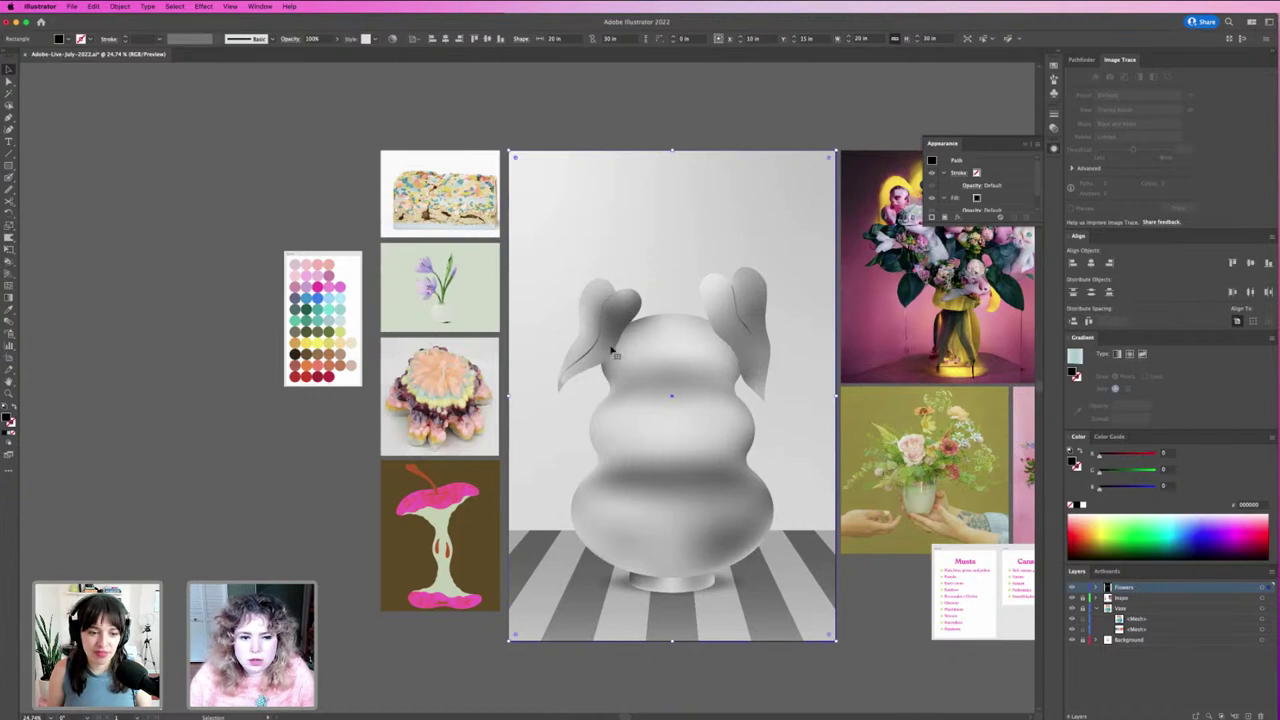
Step: Move the black Hue overlay left, fully off the vase and artboard, then deselect it
{"action": "left_click_drag", "start_coordinate": [688, 404], "coordinate": [528, 403]}
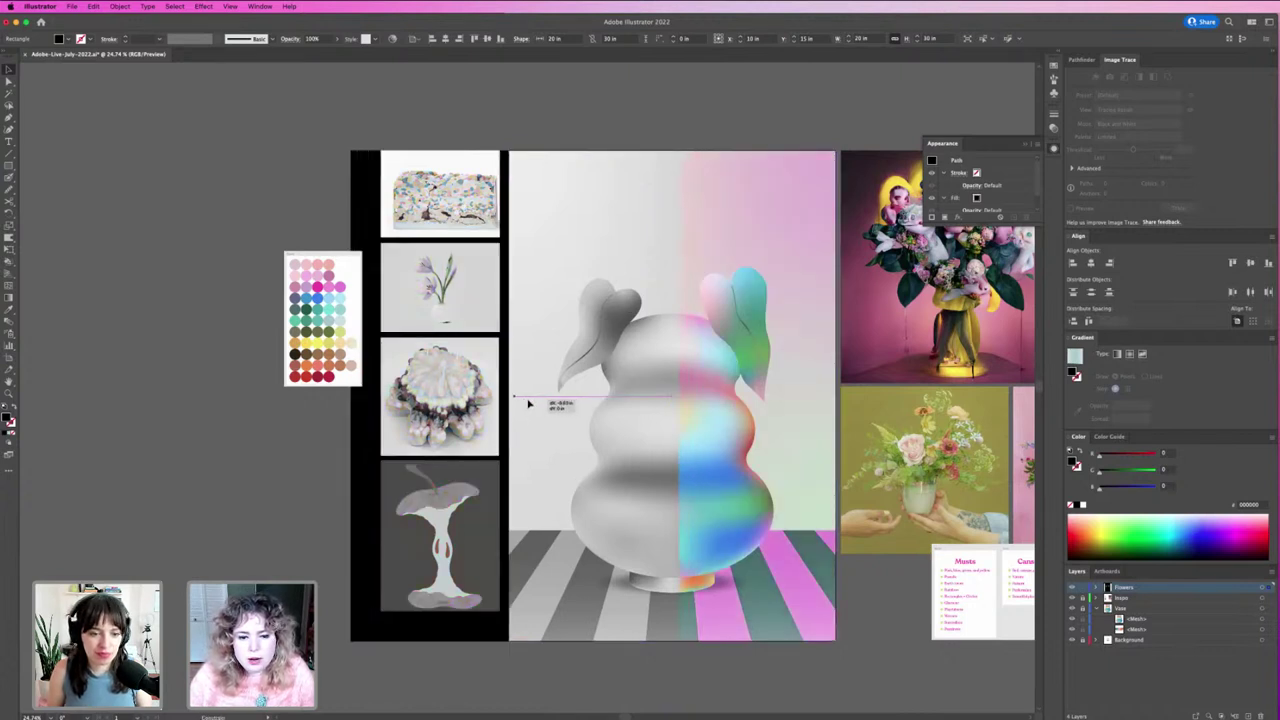
{"action": "left_click", "coordinate": [775, 92]}
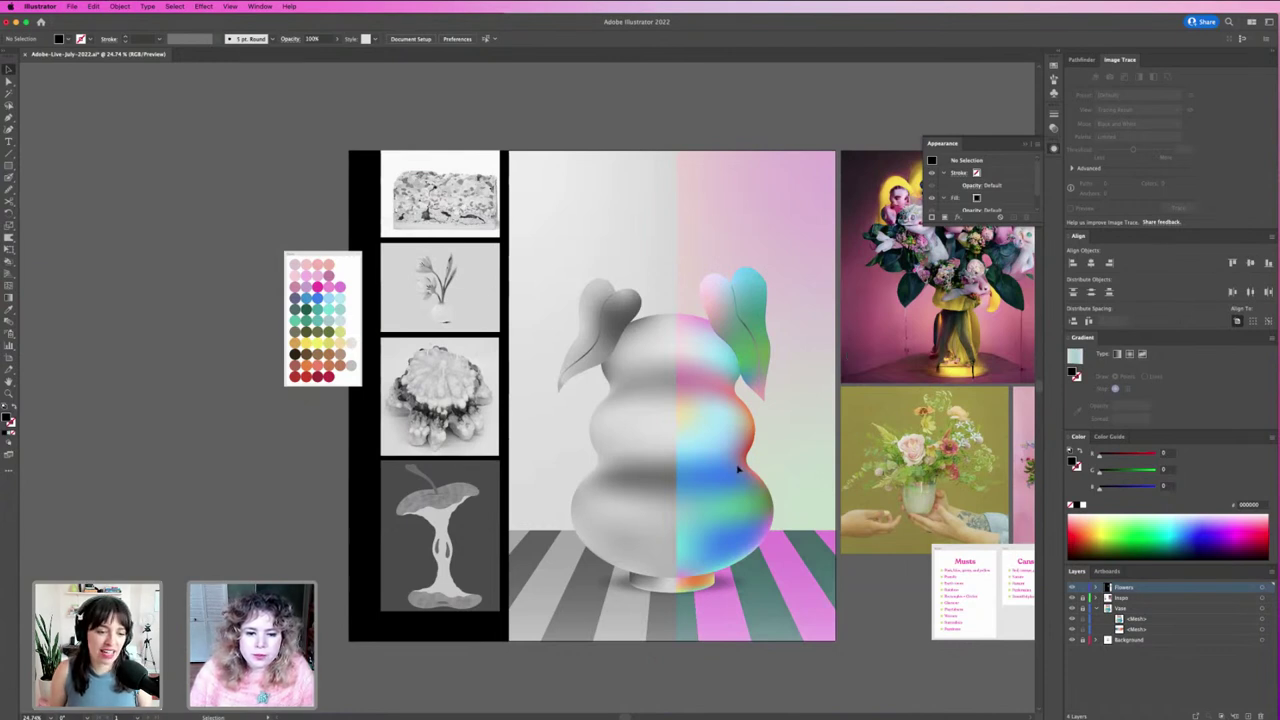
{"action": "mouse_move", "coordinate": [645, 521]}
{"action": "left_mouse_down"}
{"action": "mouse_move", "coordinate": [294, 531]}
{"action": "mouse_move", "coordinate": [463, 538]}
{"action": "mouse_move", "coordinate": [222, 488]}
{"action": "mouse_move", "coordinate": [400, 507]}
{"action": "mouse_move", "coordinate": [207, 527]}
{"action": "left_mouse_up"}
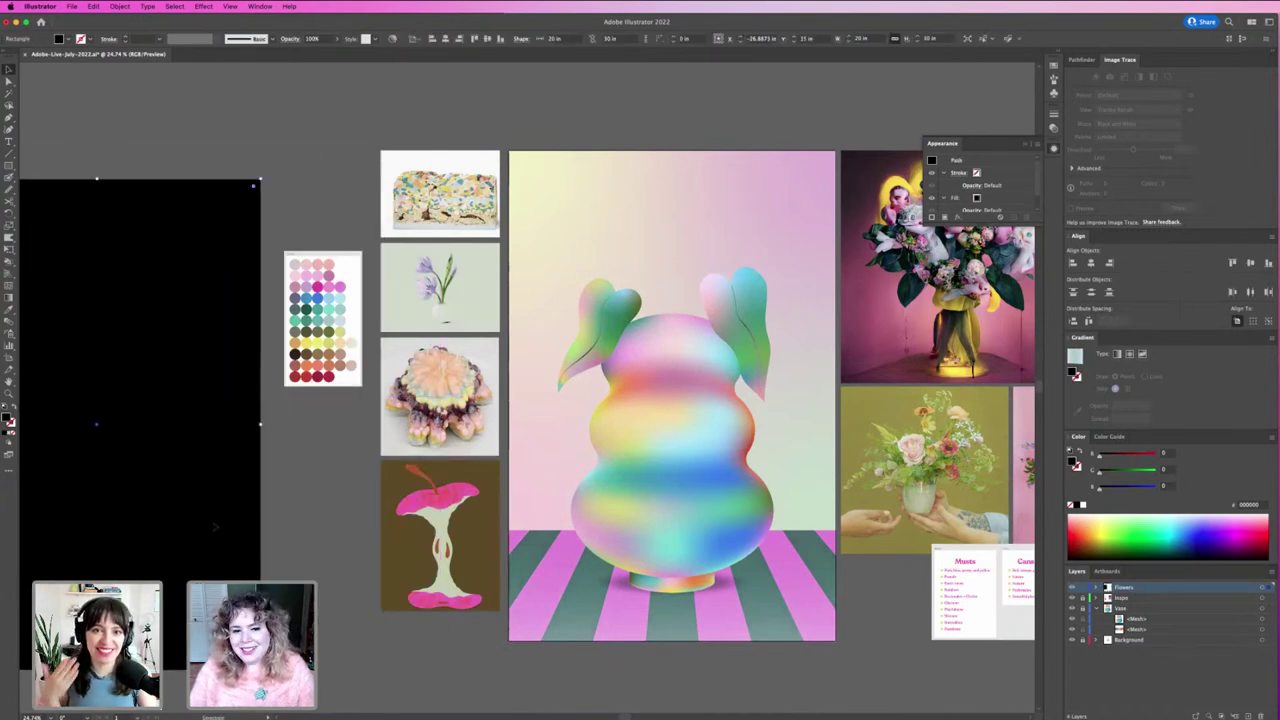
{"action": "left_click", "coordinate": [276, 544]}
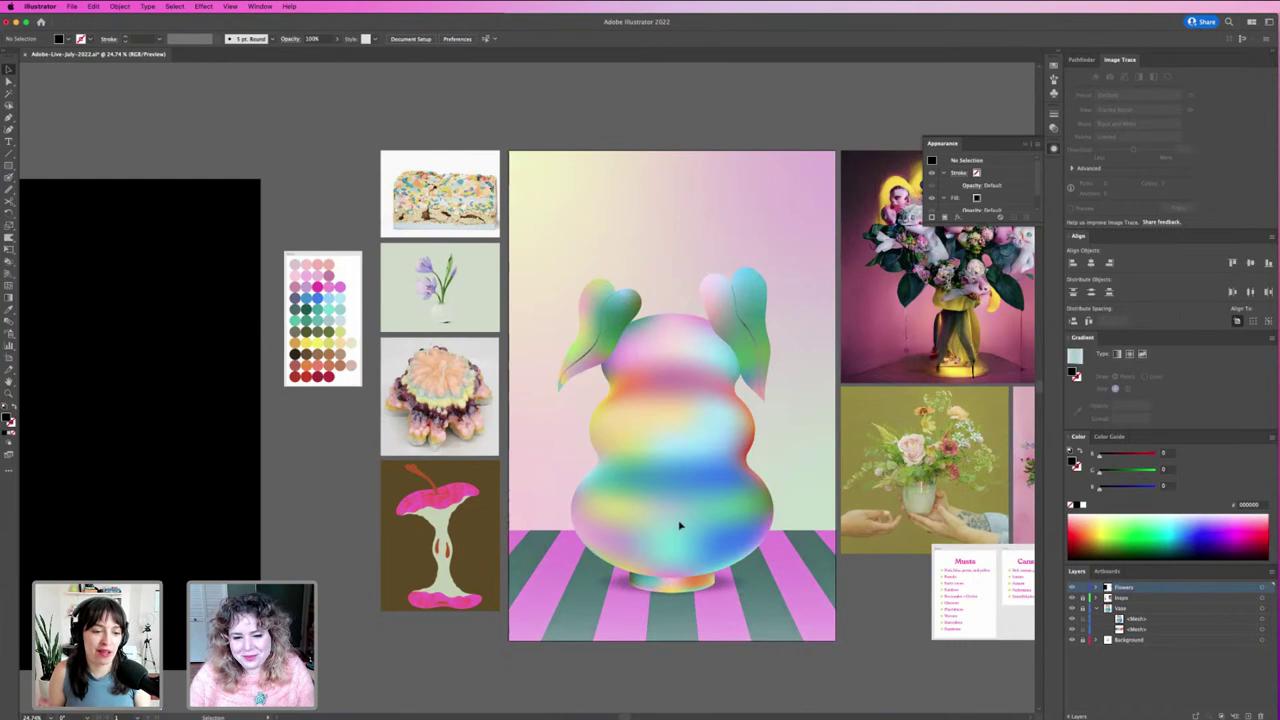
Step: Give a vase mesh point a teal colour sampled from the swatch chart
{"action": "left_click", "coordinate": [717, 489]}
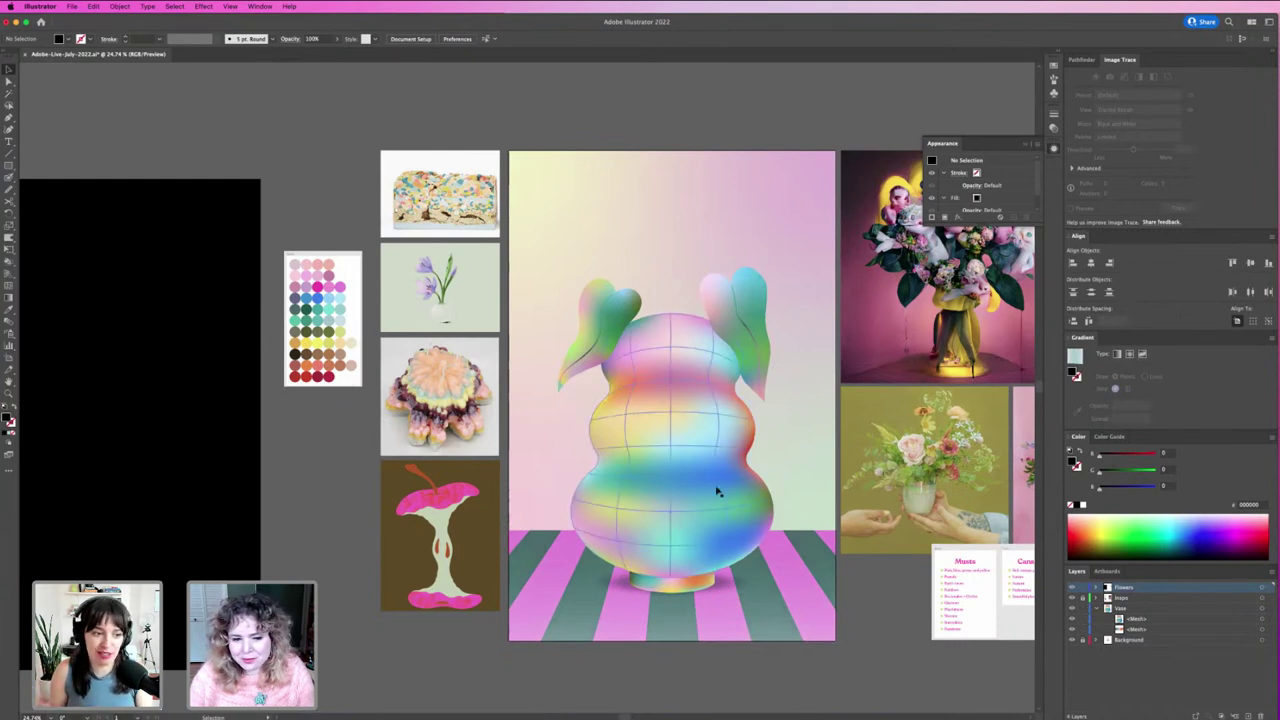
{"action": "key", "text": "a"}
{"action": "left_click", "coordinate": [728, 546]}
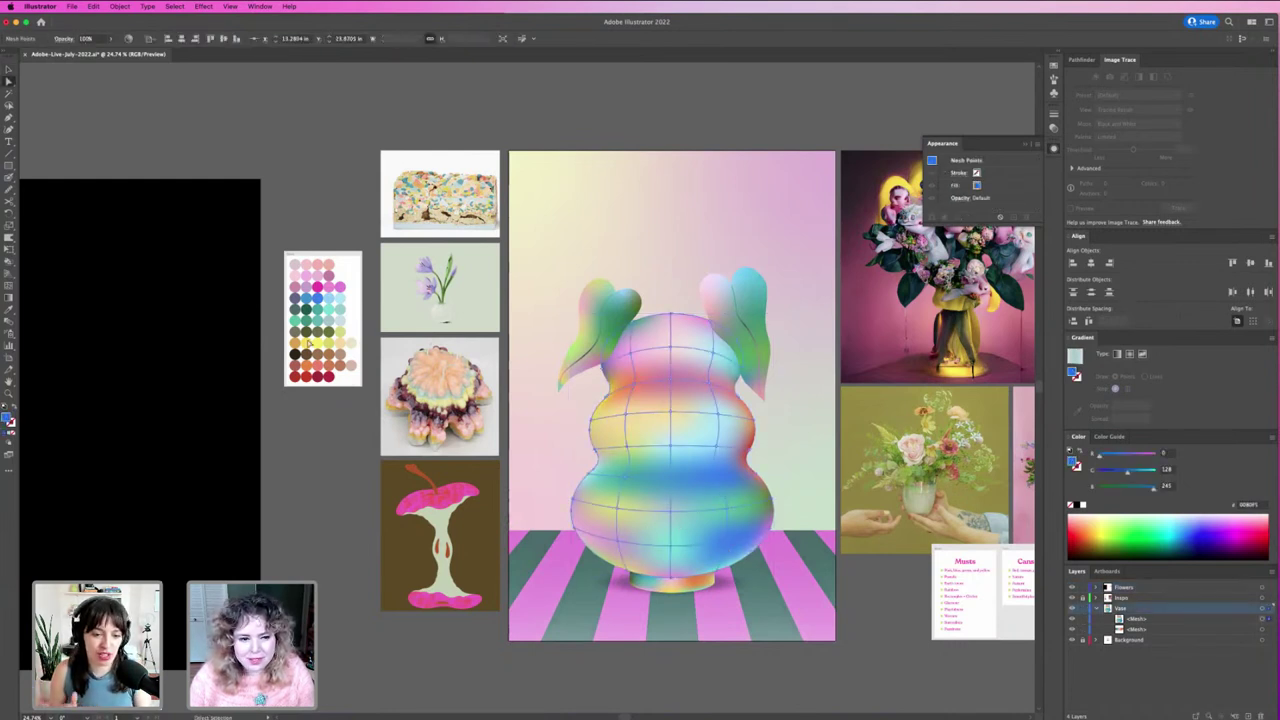
{"action": "key", "text": "i"}
{"action": "left_click", "coordinate": [302, 314]}
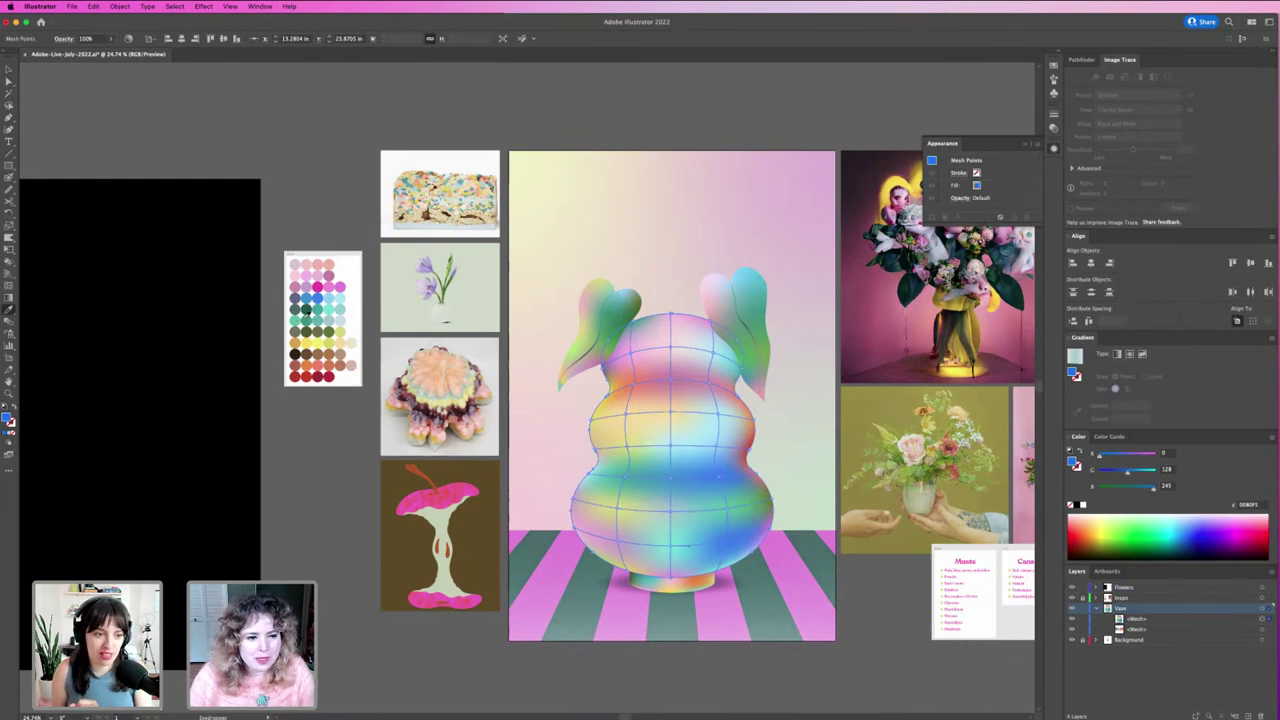
{"action": "left_click", "coordinate": [302, 318]}
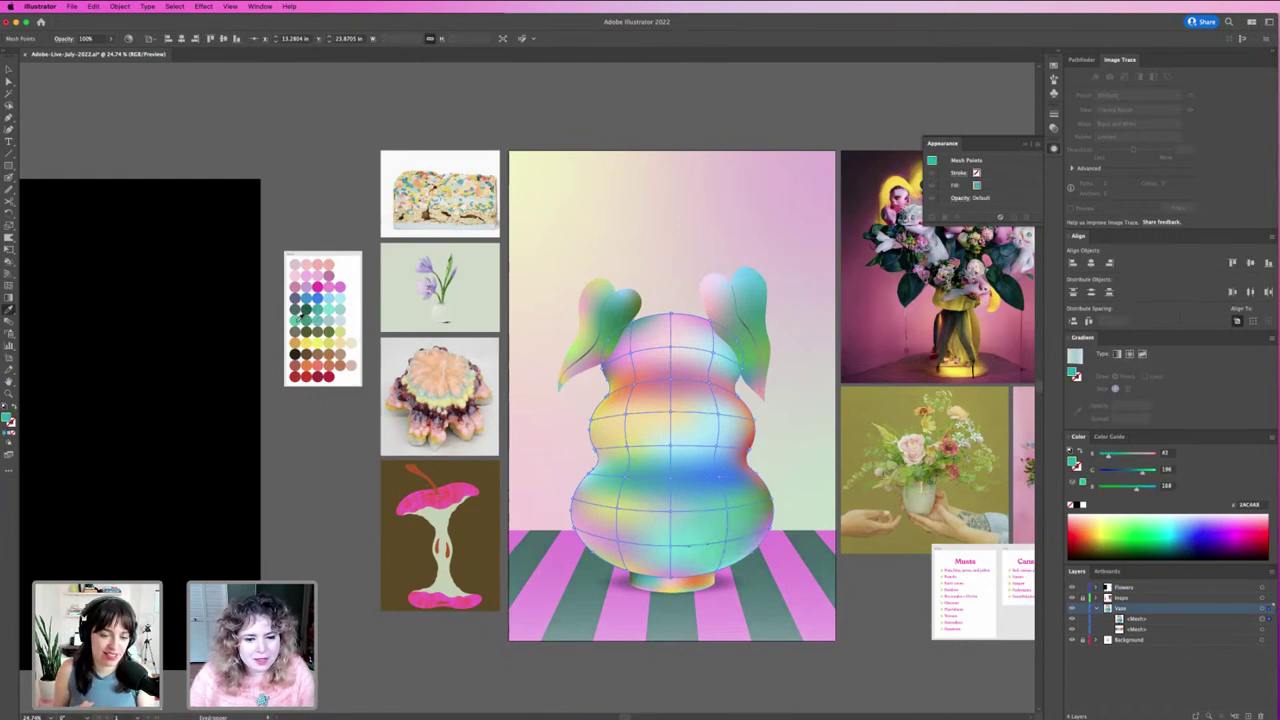
{"action": "left_click", "coordinate": [323, 327]}
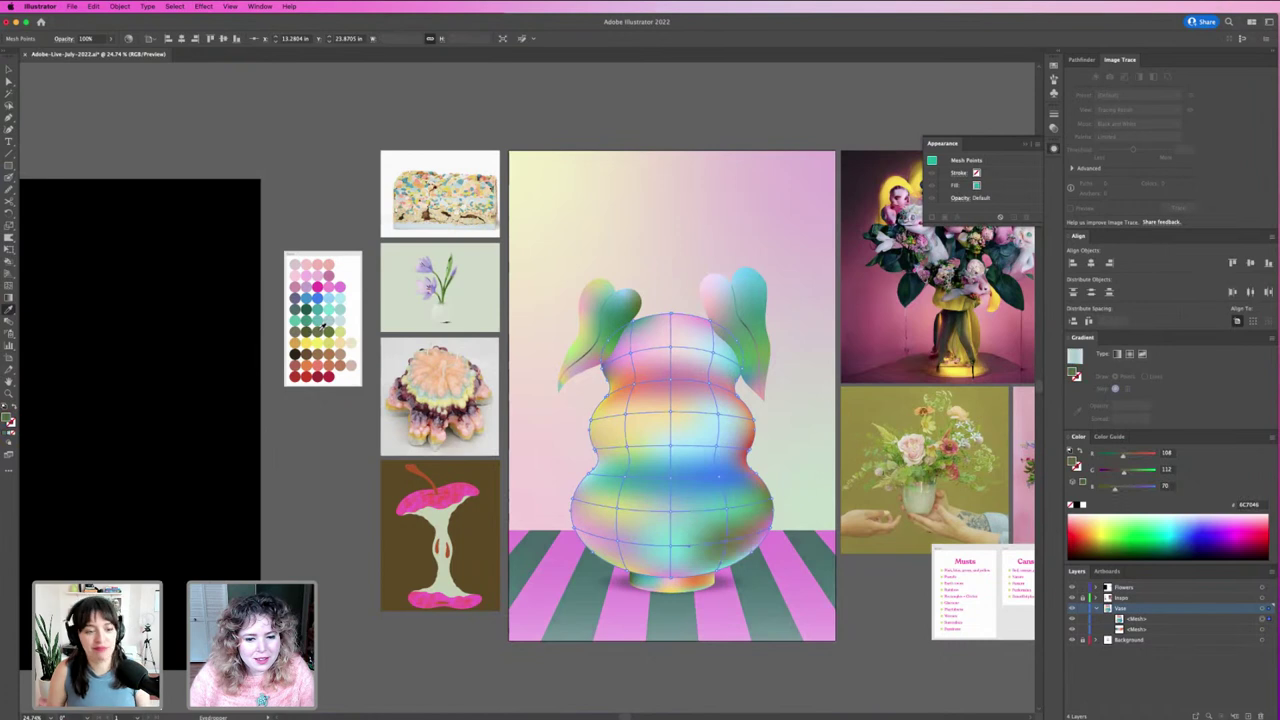
{"action": "left_click", "coordinate": [310, 312]}
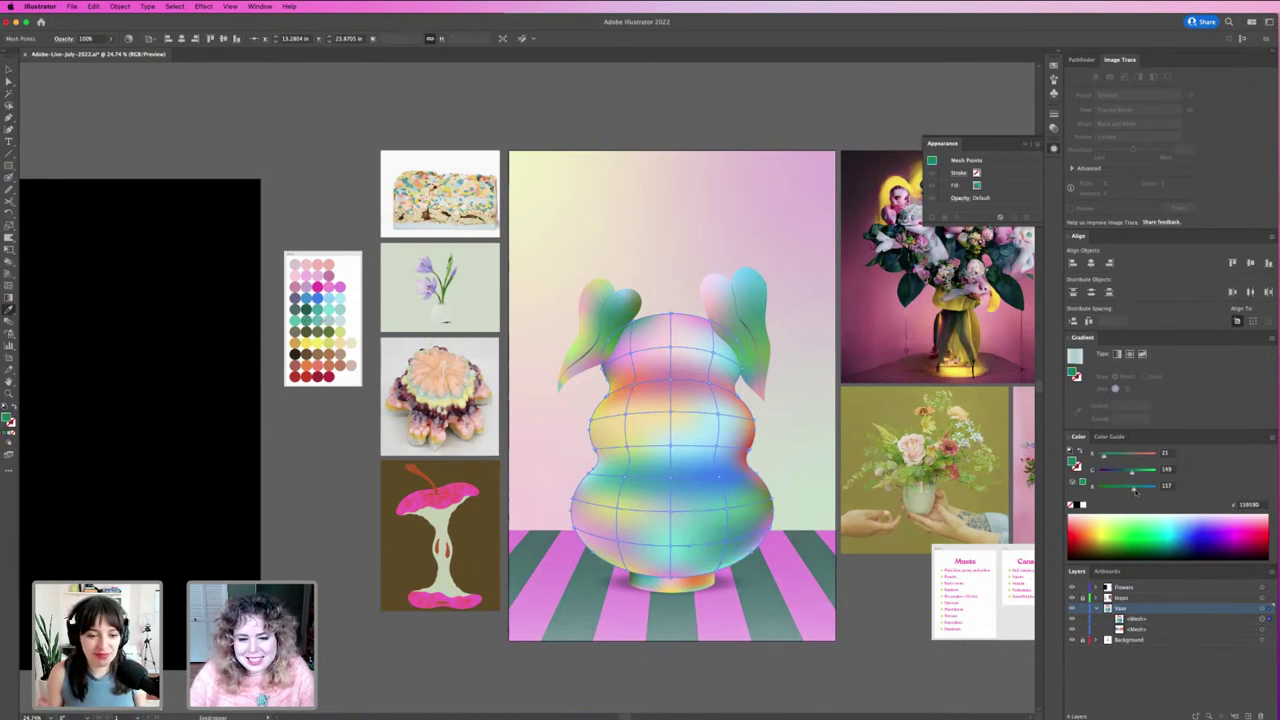
Step: Make another mesh point in the blue band bluer by raising red and lowering green
{"action": "key", "text": "a"}
{"action": "left_click", "coordinate": [675, 484]}
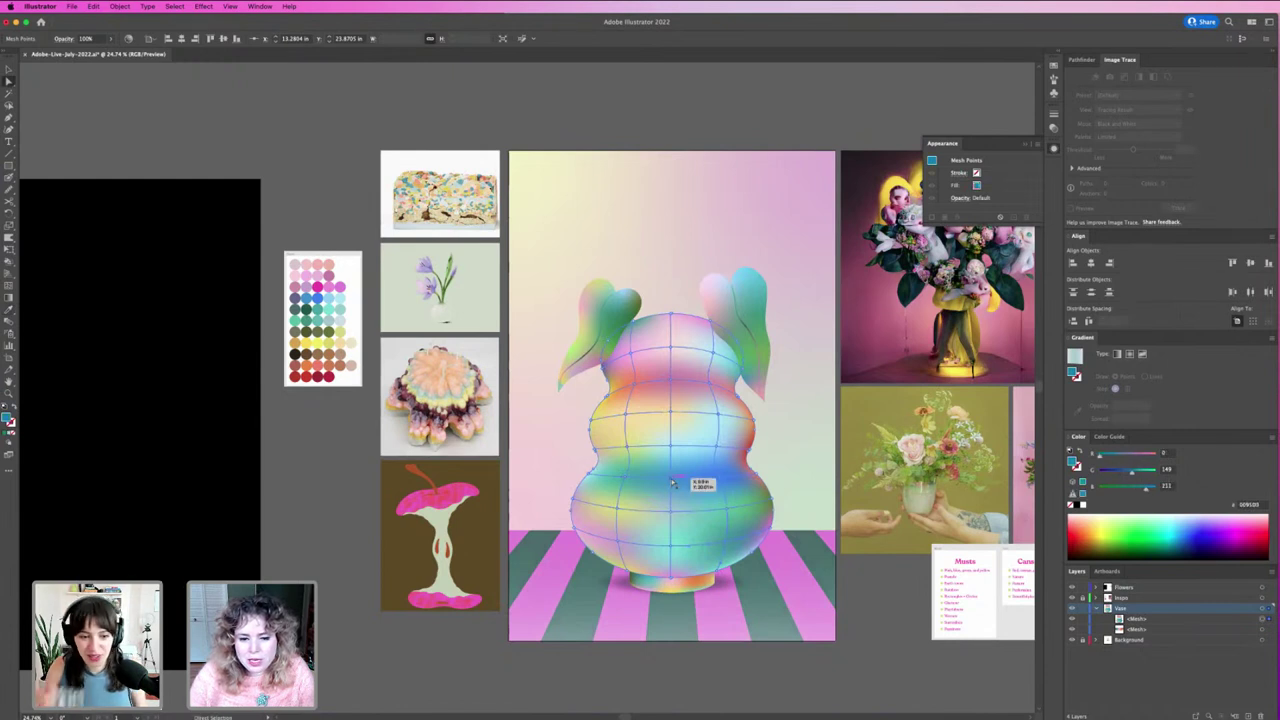
{"action": "left_click_drag", "start_coordinate": [1110, 458], "coordinate": [1118, 458]}
{"action": "left_click", "coordinate": [1122, 472]}
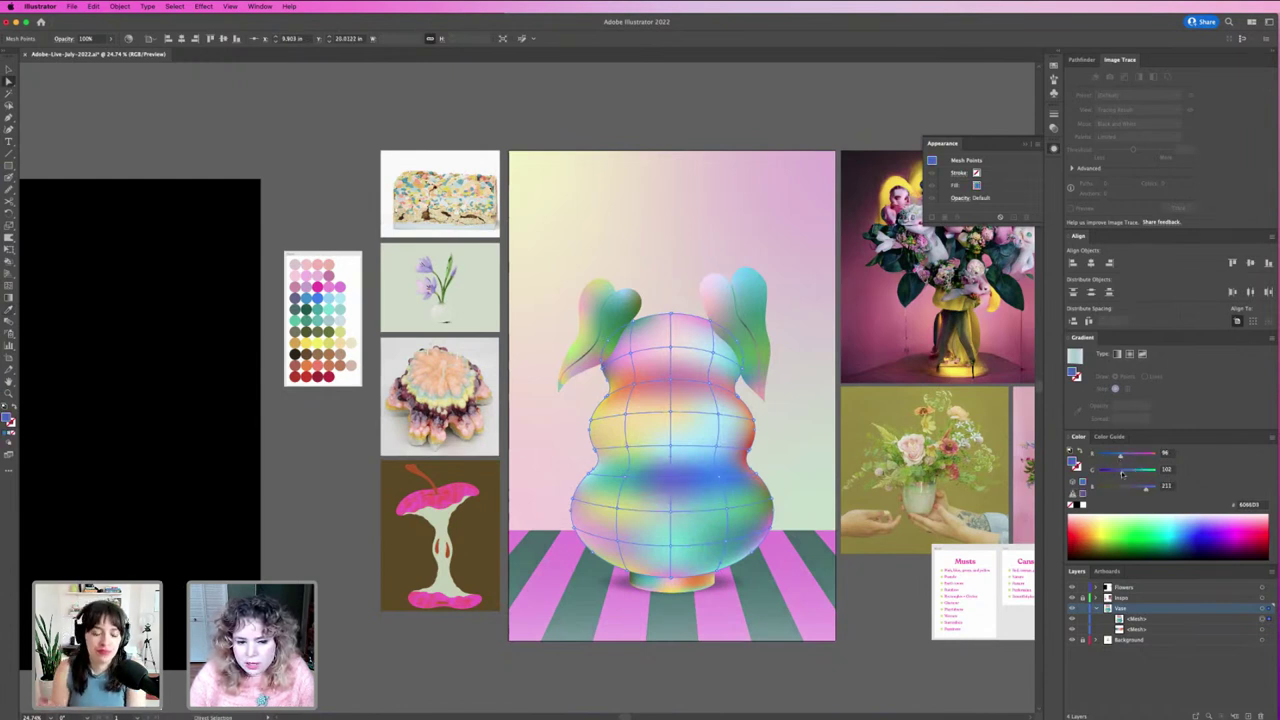
{"action": "left_click_drag", "start_coordinate": [1132, 457], "coordinate": [1134, 457]}
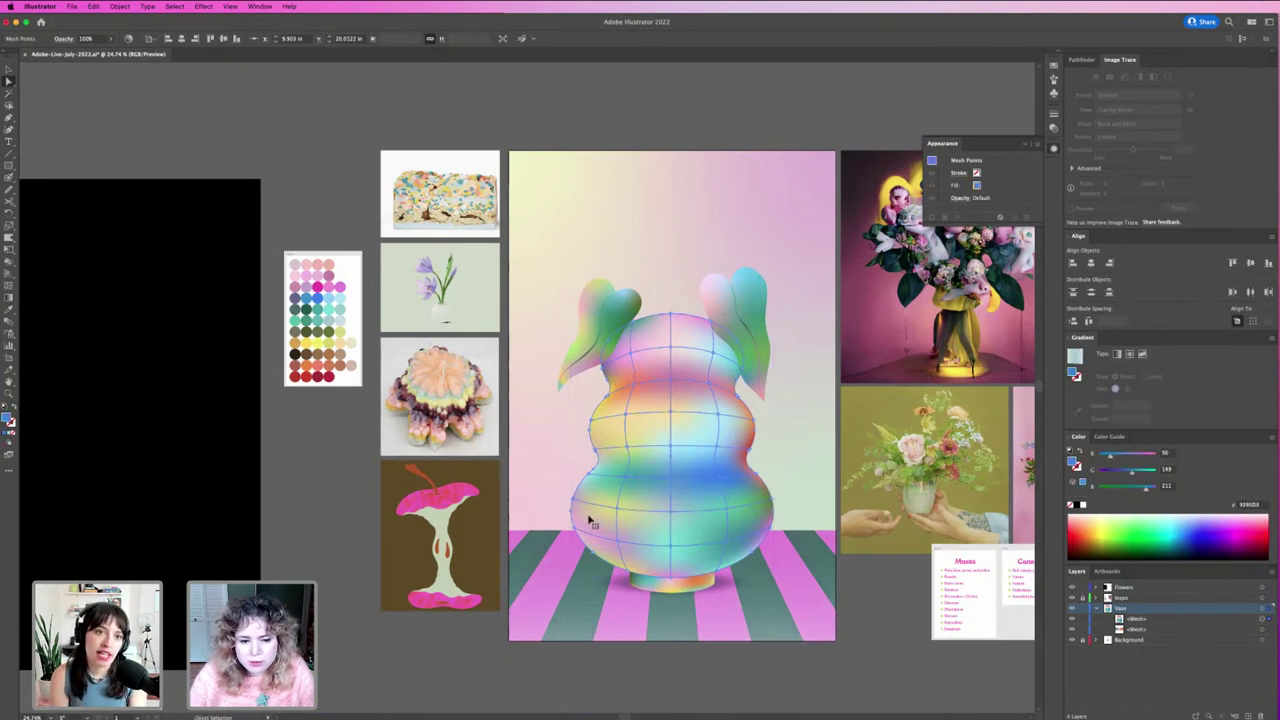
{"action": "key", "text": "v"}
{"action": "left_click", "coordinate": [365, 533]}
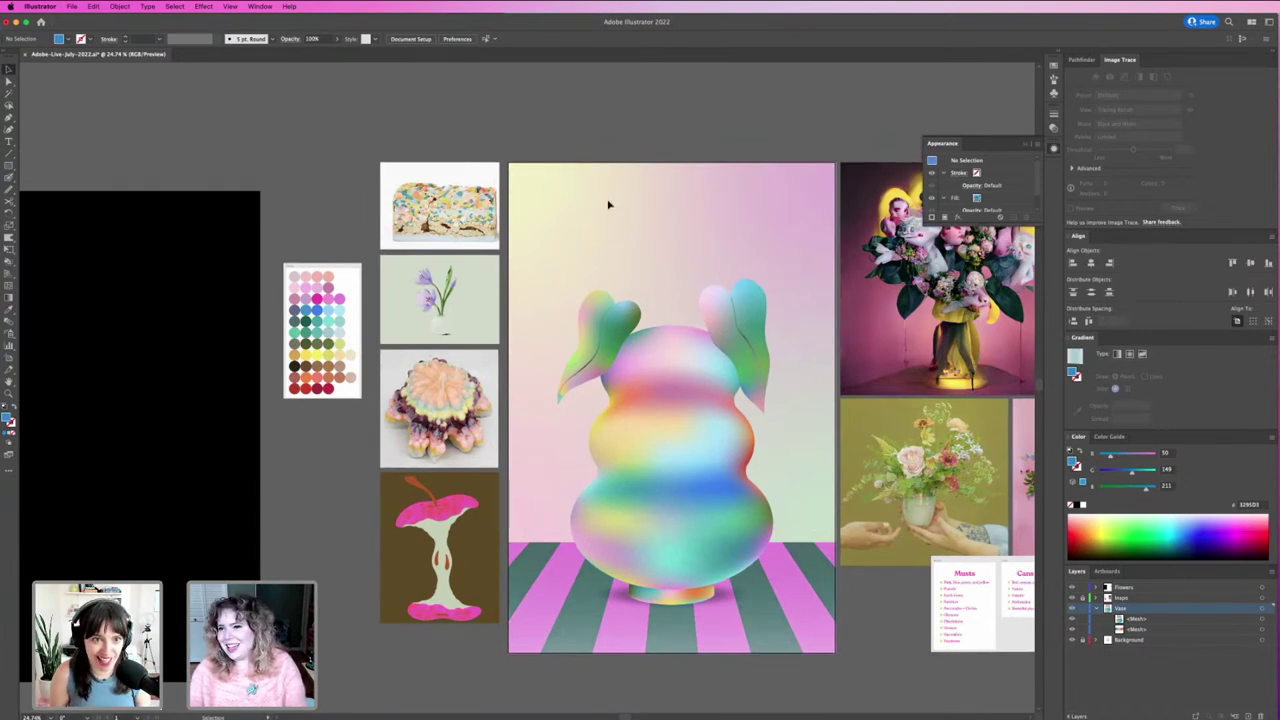
Step: Pan across the canvas, select the Flowers layer and zoom into the bouquet reference photo
{"action": "scroll", "coordinate": [560, 280], "scroll_direction": "right", "scroll_amount": 5}
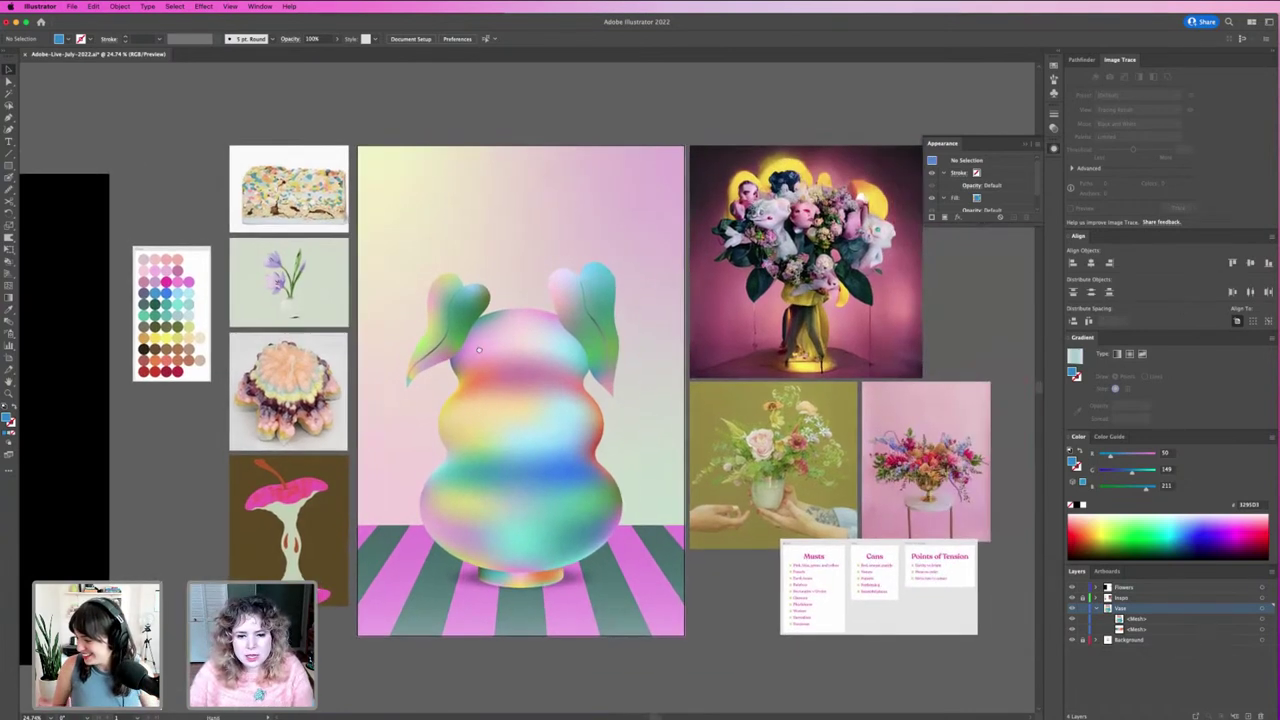
{"action": "left_click", "coordinate": [487, 352]}
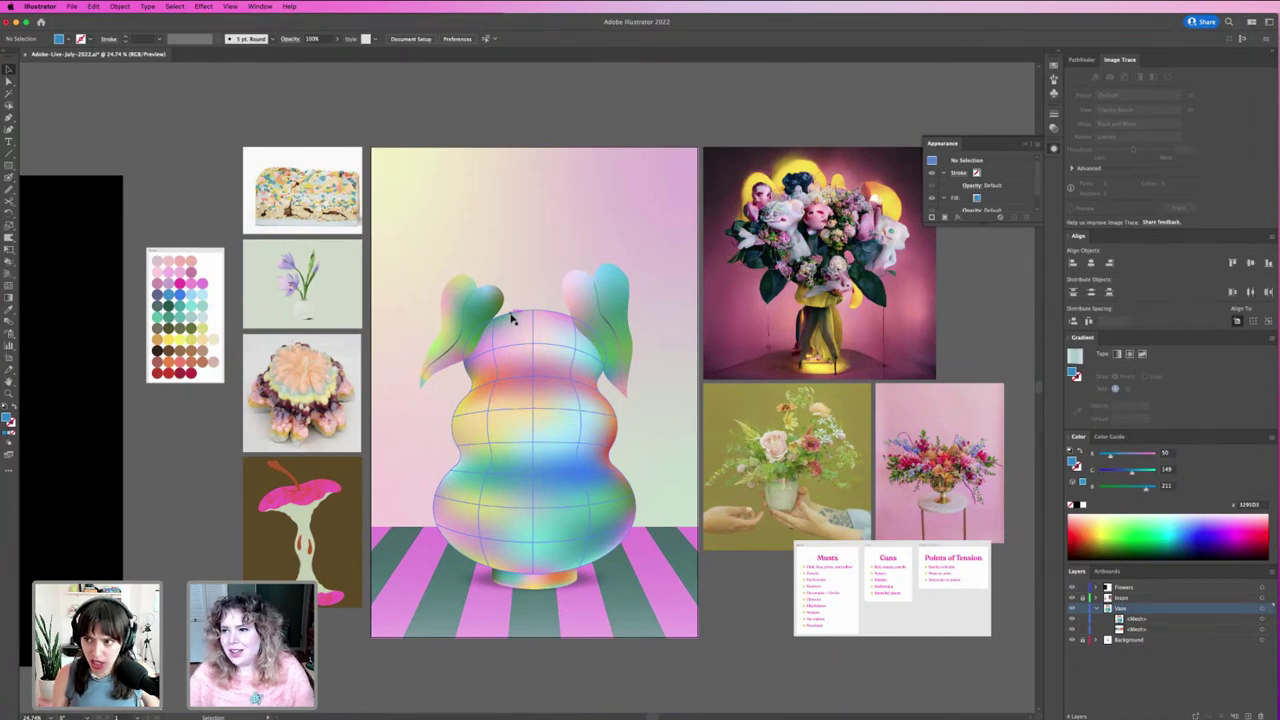
{"action": "scroll", "coordinate": [512, 318], "scroll_direction": "up", "scroll_amount": 2}
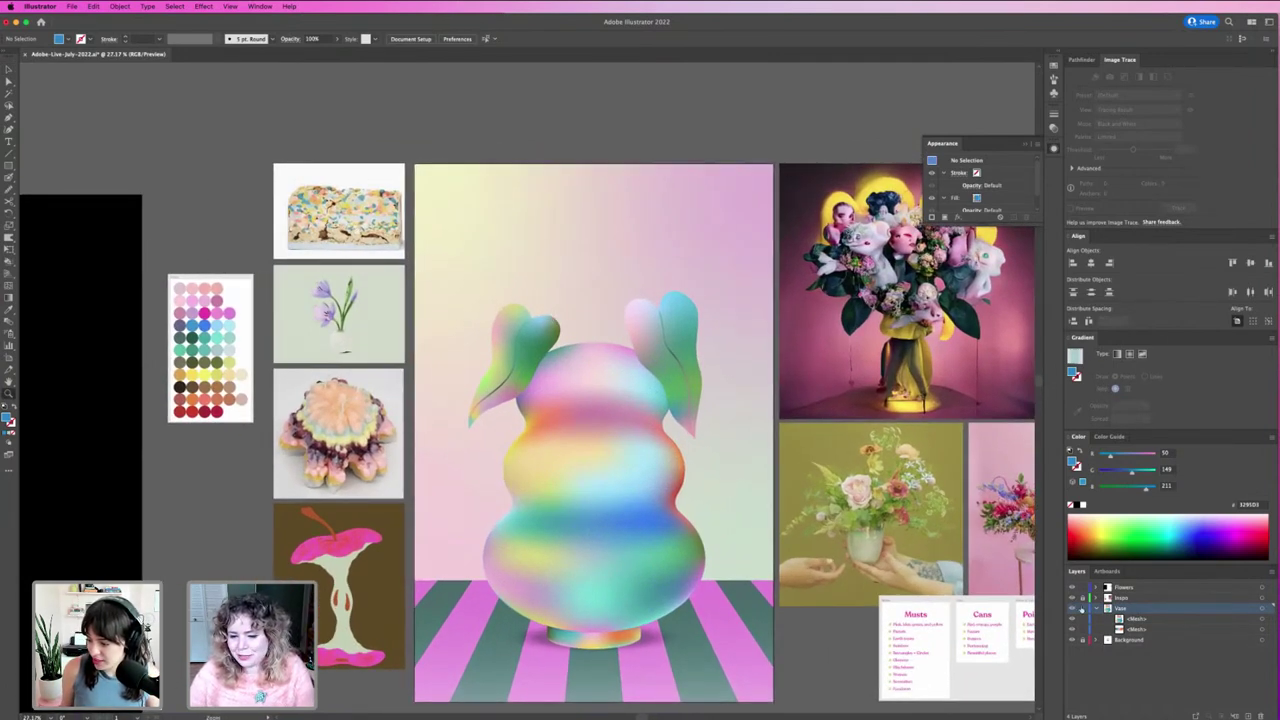
{"action": "left_click", "coordinate": [1122, 588]}
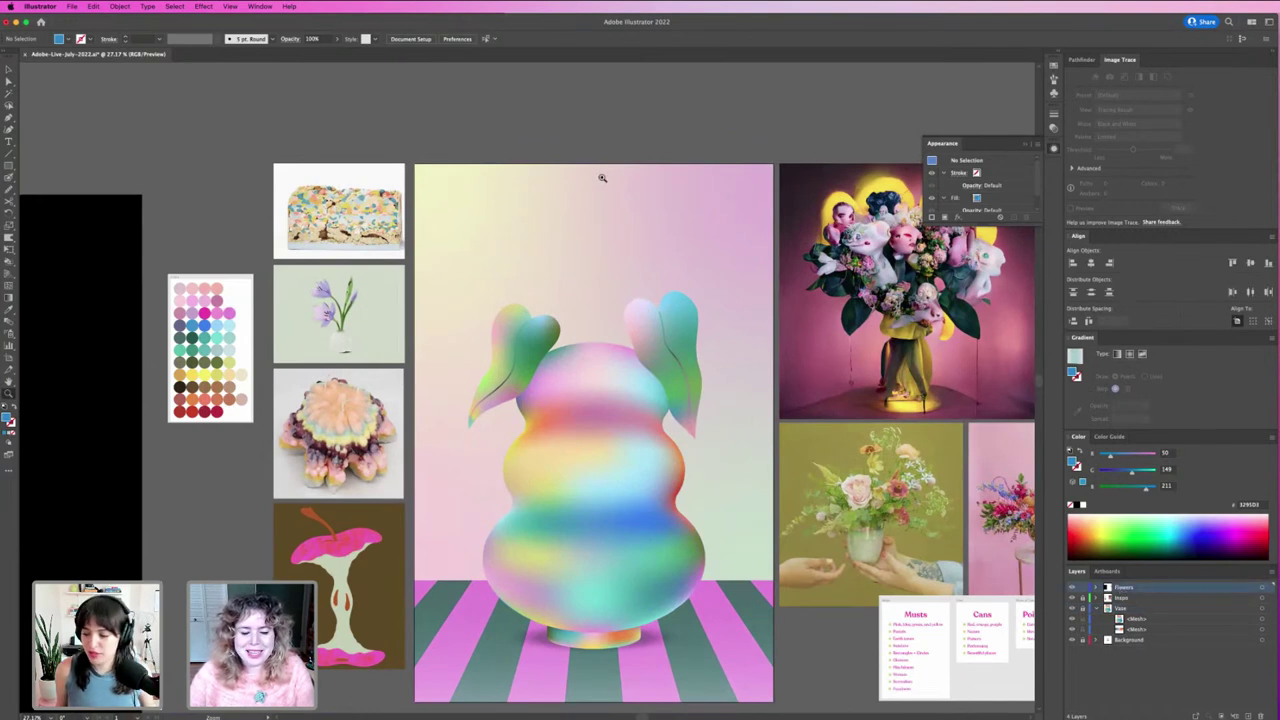
{"action": "key", "text": "v"}
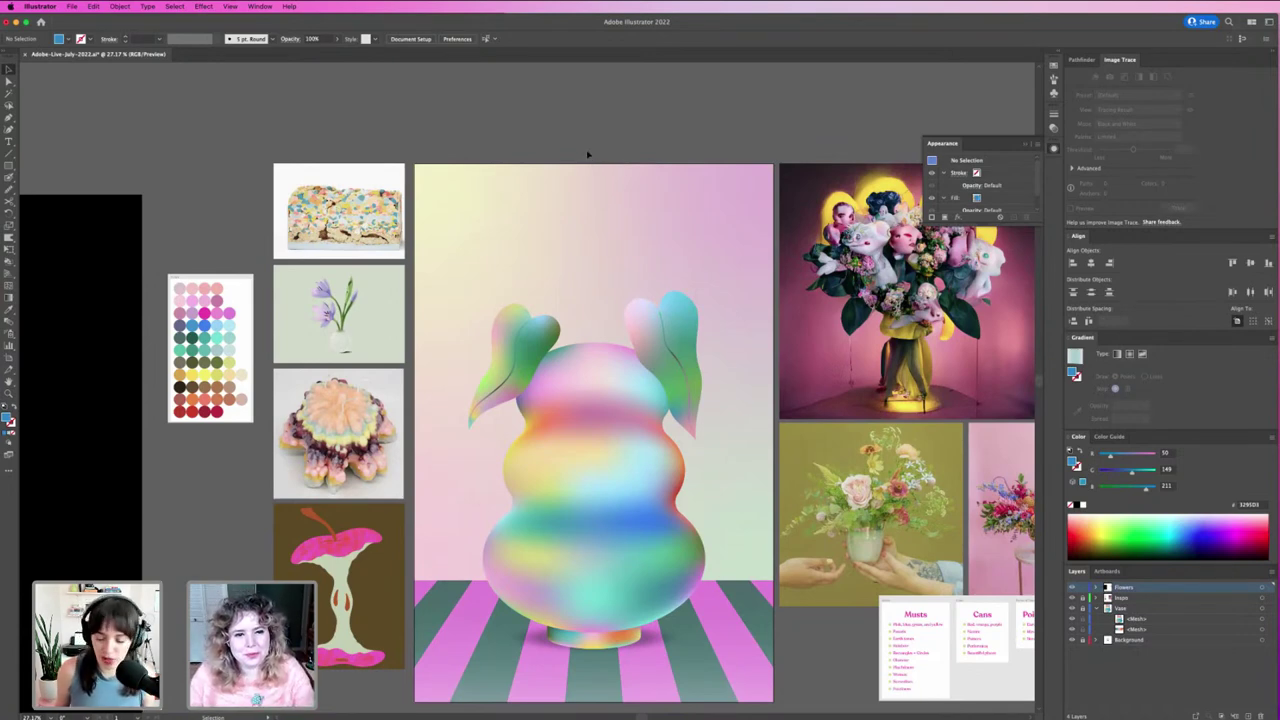
{"action": "key", "text": "z"}
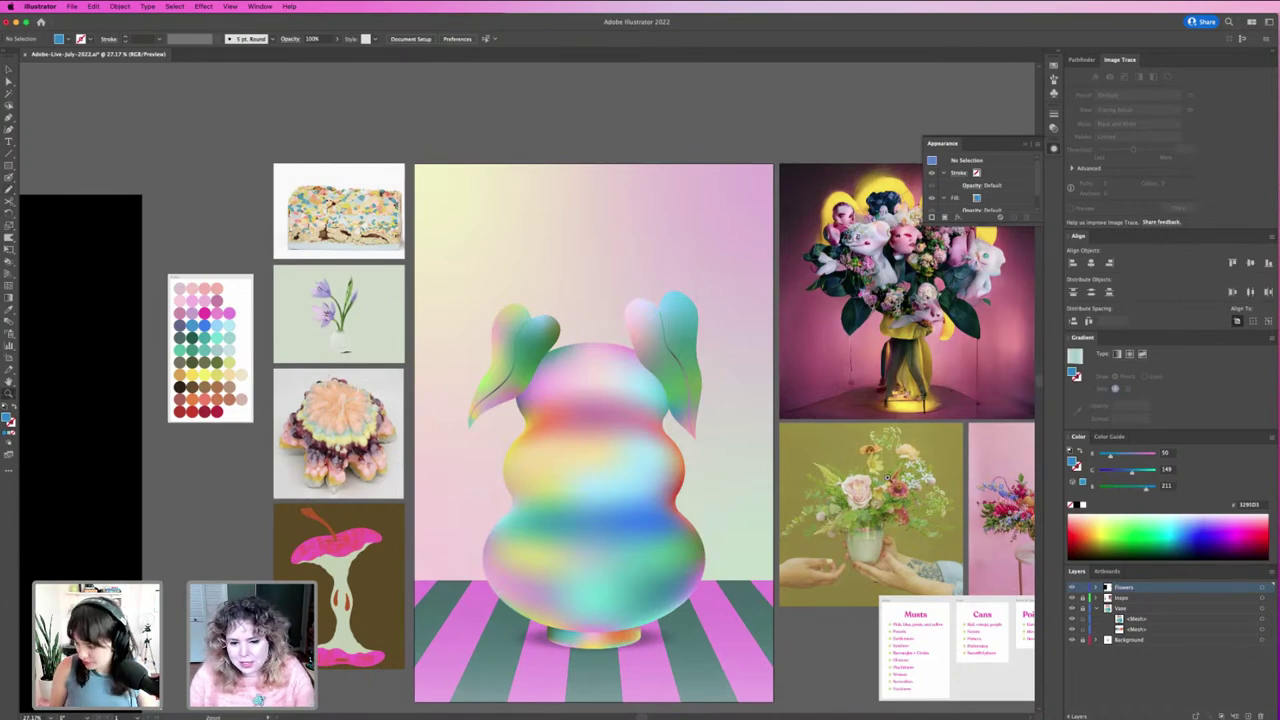
{"action": "mouse_move", "coordinate": [888, 478]}
{"action": "left_mouse_down"}
{"action": "mouse_move", "coordinate": [912, 546]}
{"action": "mouse_move", "coordinate": [833, 478]}
{"action": "mouse_move", "coordinate": [721, 423]}
{"action": "mouse_move", "coordinate": [772, 448]}
{"action": "left_mouse_up"}
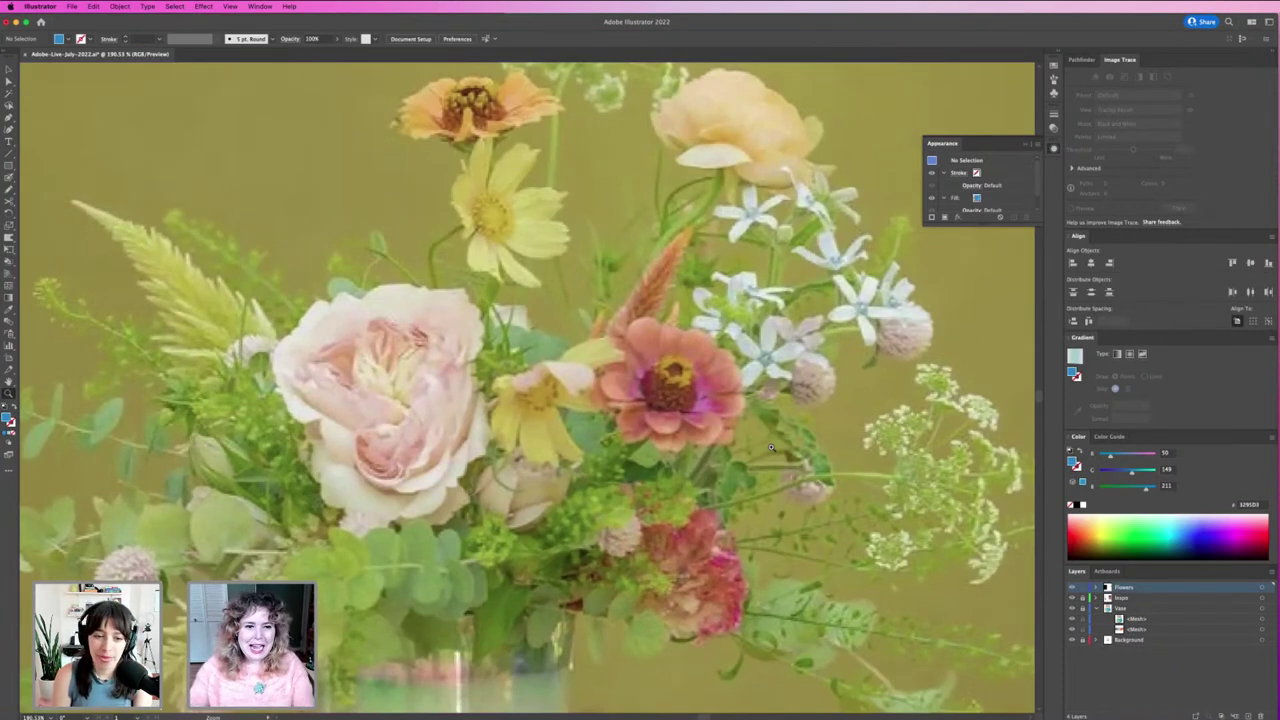
{"action": "scroll", "coordinate": [773, 413], "scroll_direction": "up", "scroll_amount": 2}
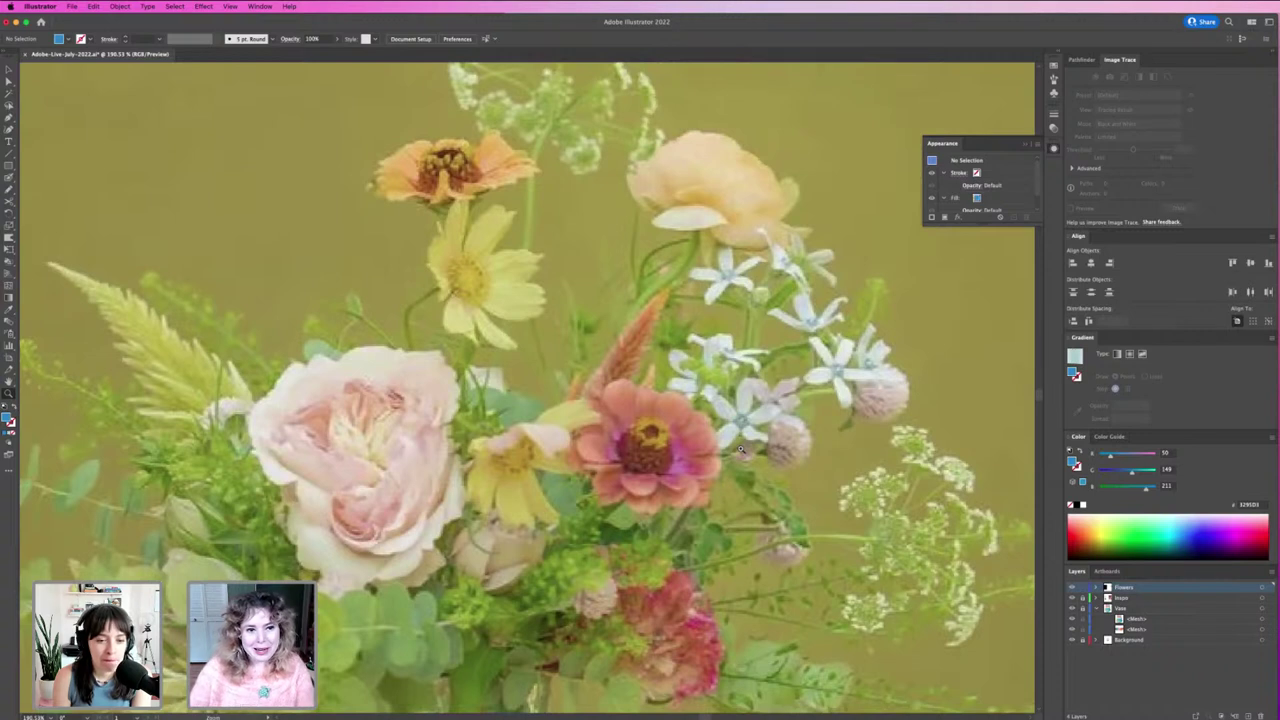
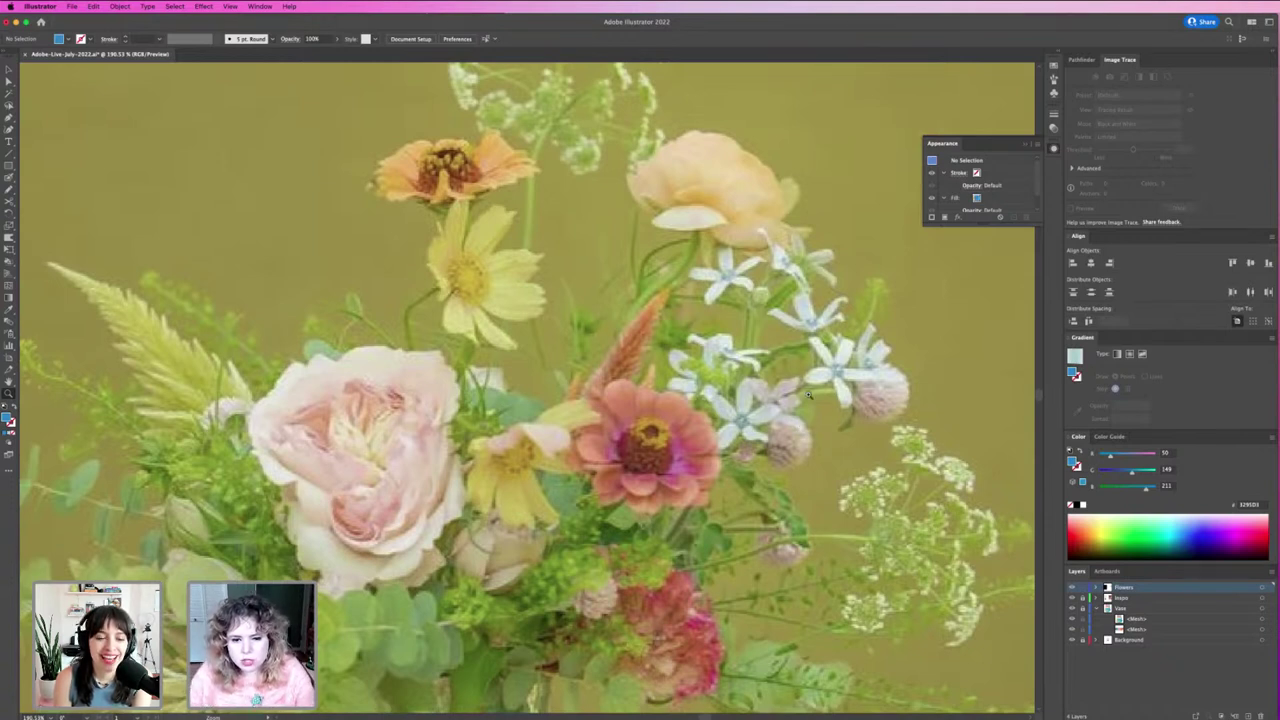
Step: Draw a 0.4409 in circle beside the clover bloom with a 1 pt stroke and no fill
{"action": "key", "text": "v"}
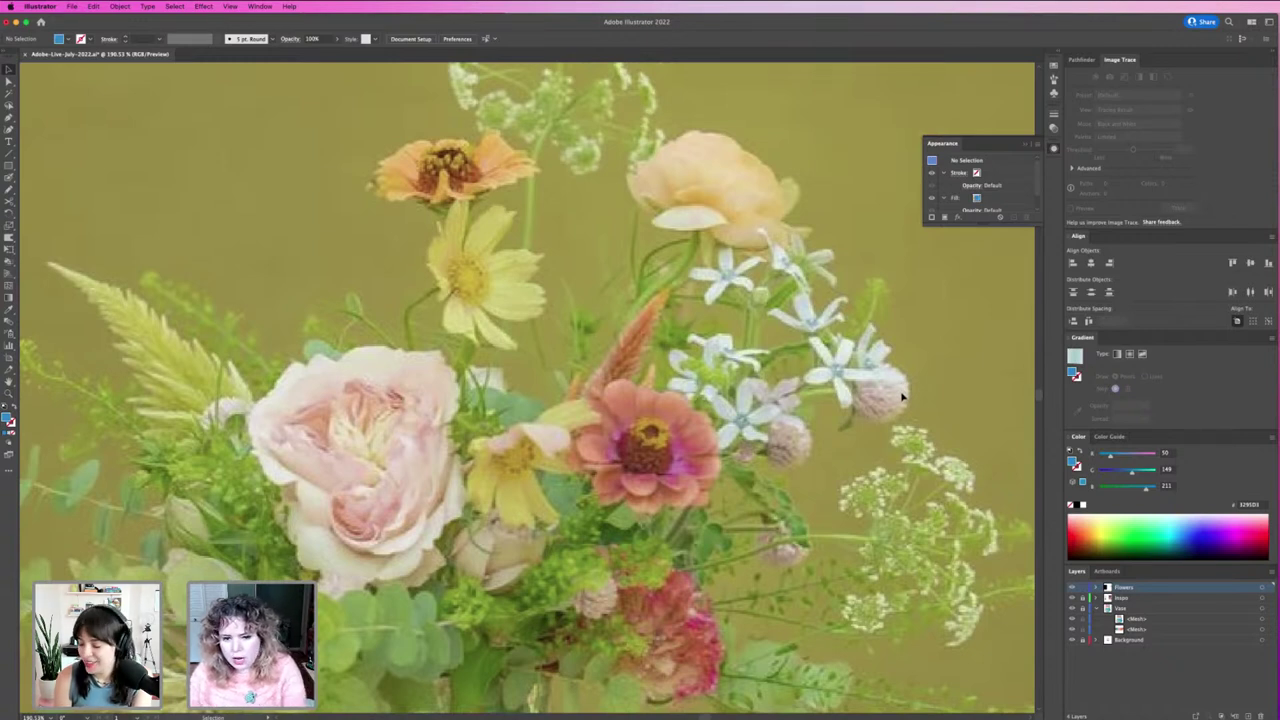
{"action": "key", "text": "shift+e"}
{"action": "key", "text": "l"}
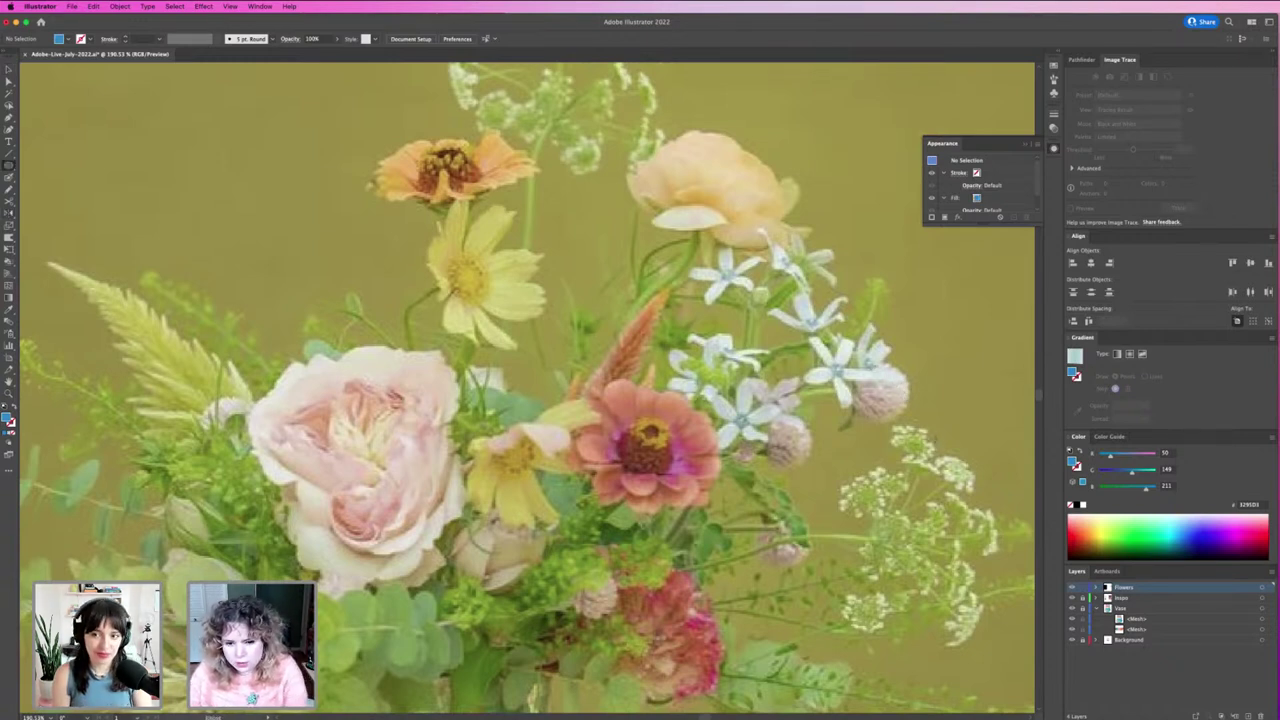
{"action": "left_click_drag", "start_coordinate": [932, 437], "coordinate": [915, 385]}
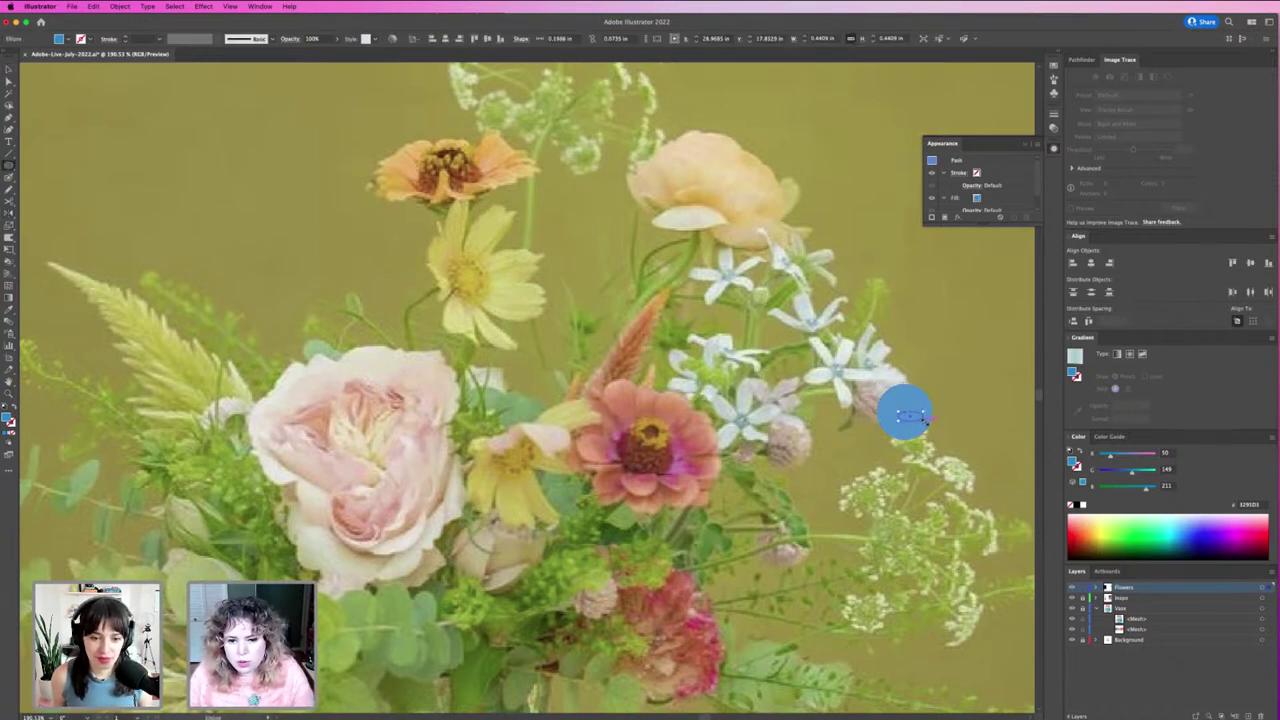
{"action": "left_click_drag", "start_coordinate": [932, 386], "coordinate": [978, 344]}
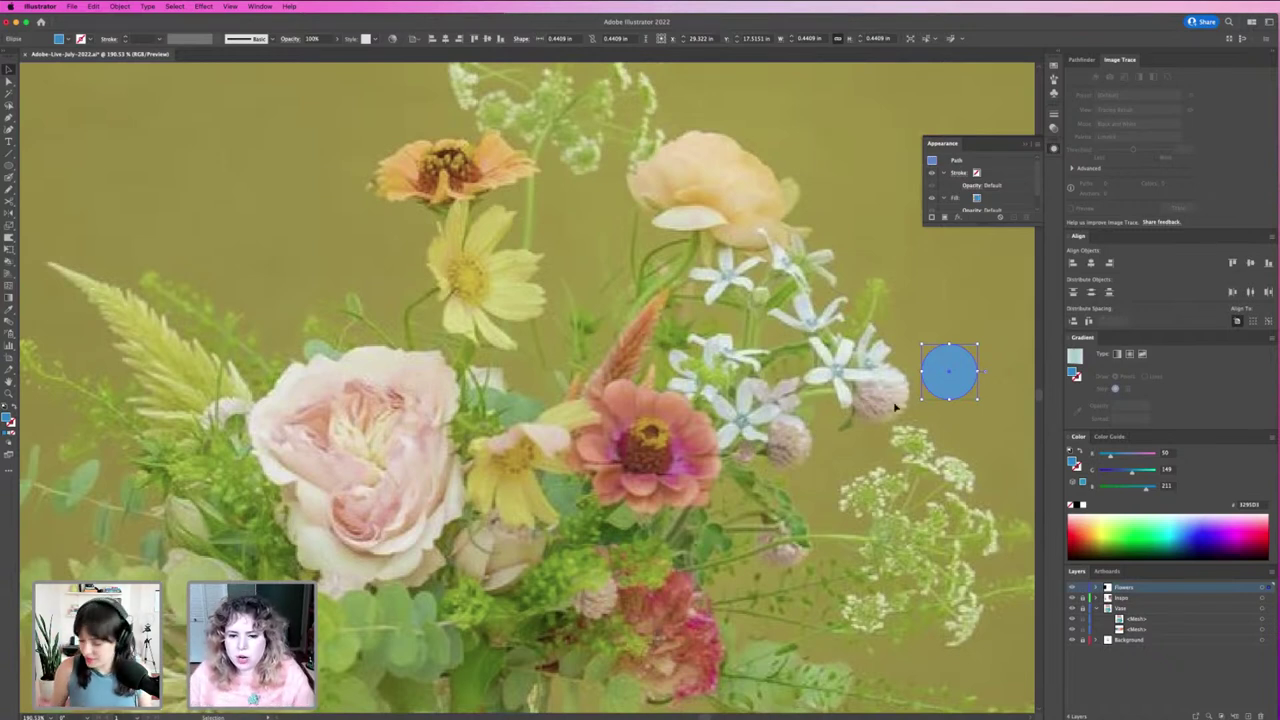
{"action": "key", "text": "shift+x"}
Step: Zoom in on the circle and delete its right anchor to leave a half-arc
{"action": "key", "text": "z"}
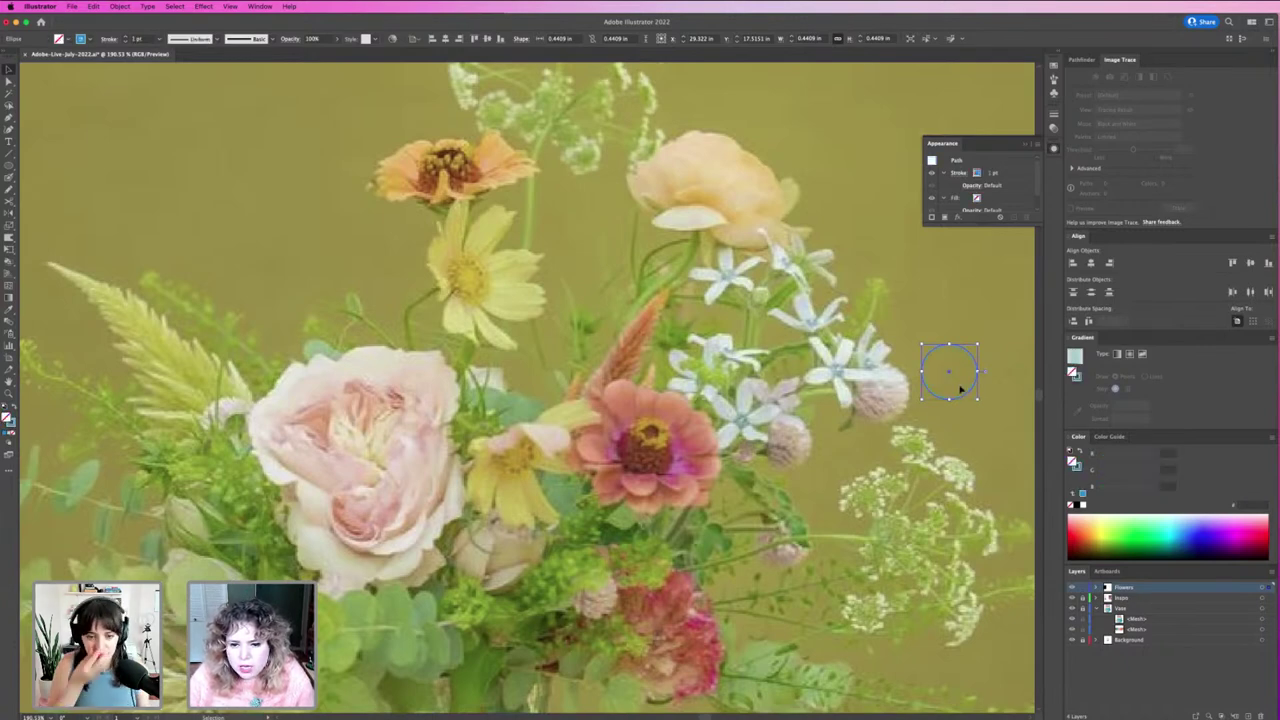
{"action": "left_click_drag", "start_coordinate": [955, 380], "coordinate": [793, 366]}
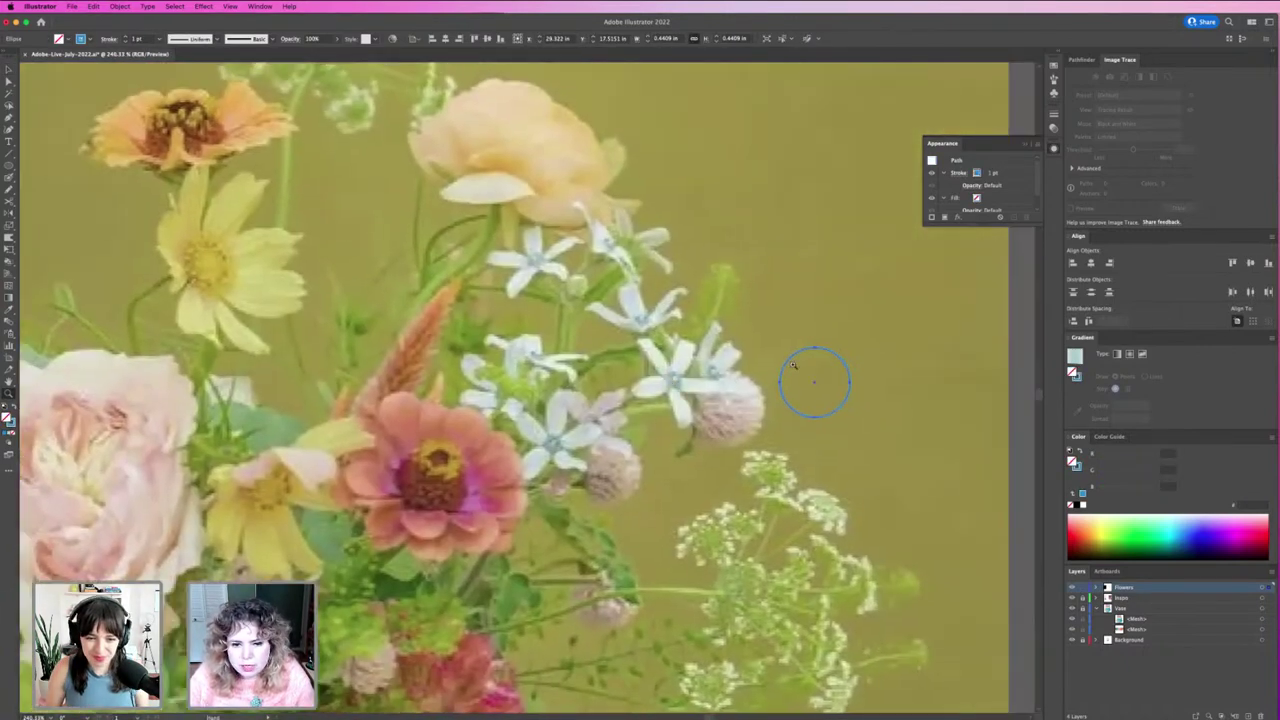
{"action": "scroll", "coordinate": [814, 352], "scroll_direction": "up", "scroll_amount": 3}
{"action": "key", "text": "a"}
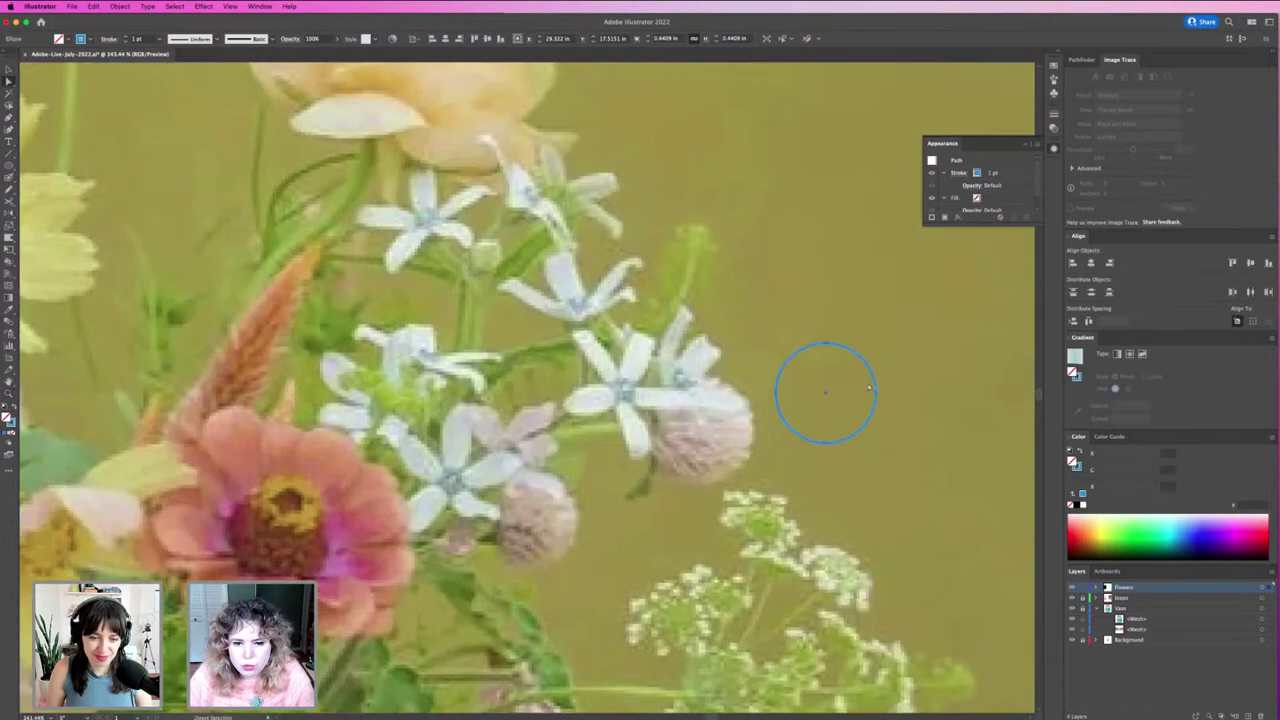
{"action": "left_click", "coordinate": [876, 395]}
{"action": "key", "text": "Delete"}
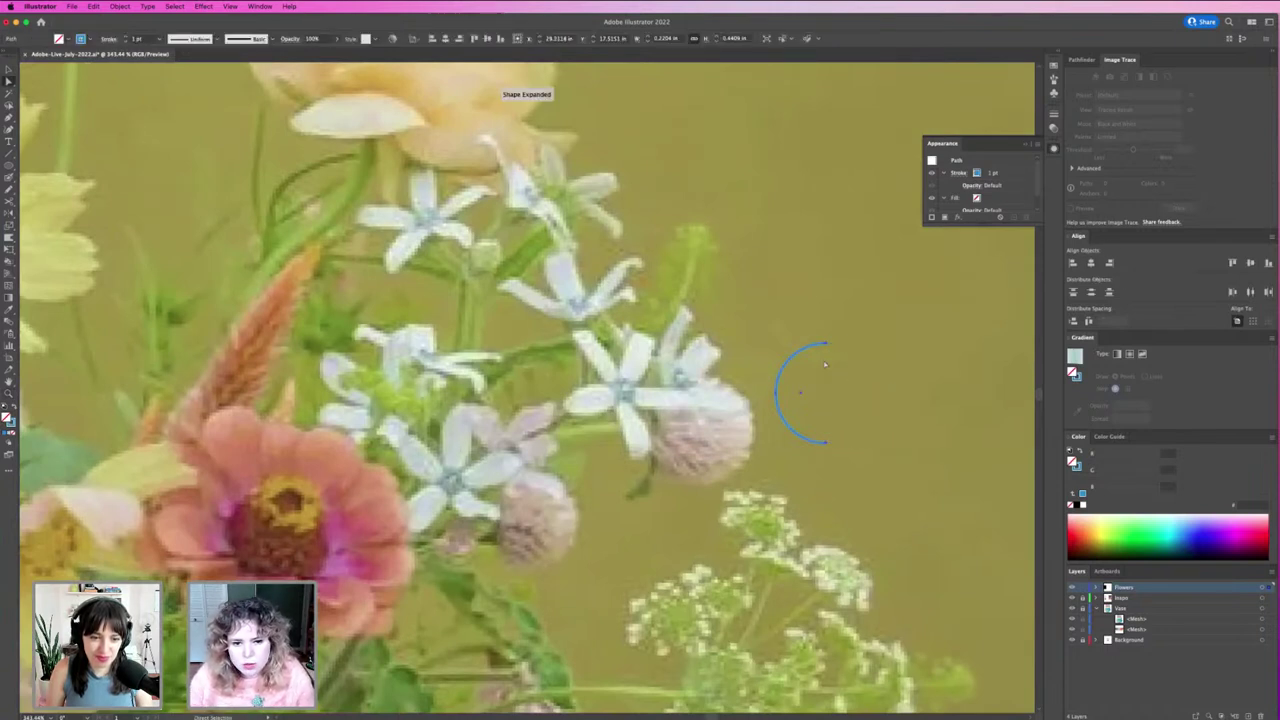
Step: Duplicate the half-arc toward the right and select both halves together
{"action": "left_click", "coordinate": [828, 370]}
{"action": "mouse_move", "coordinate": [800, 356]}
{"action": "left_mouse_down"}
{"action": "mouse_move", "coordinate": [851, 358]}
{"action": "mouse_move", "coordinate": [825, 398]}
{"action": "left_mouse_up"}
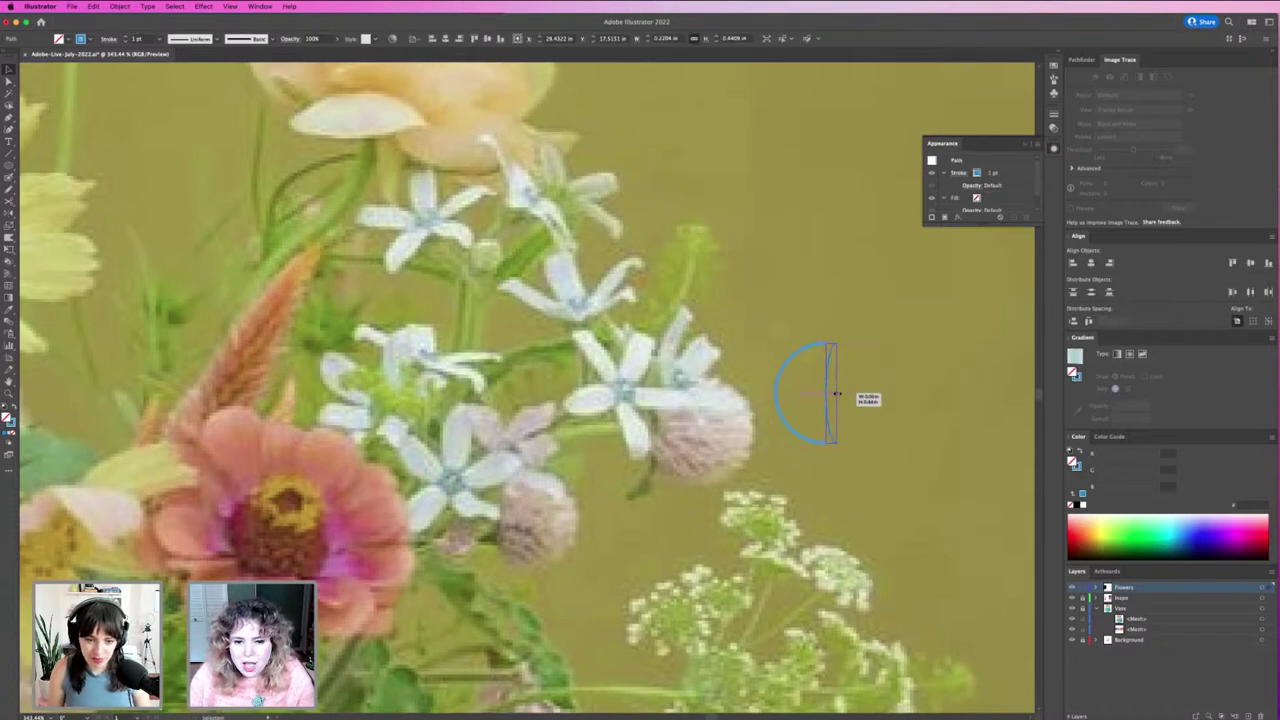
{"action": "key", "text": "ctrl+a"}
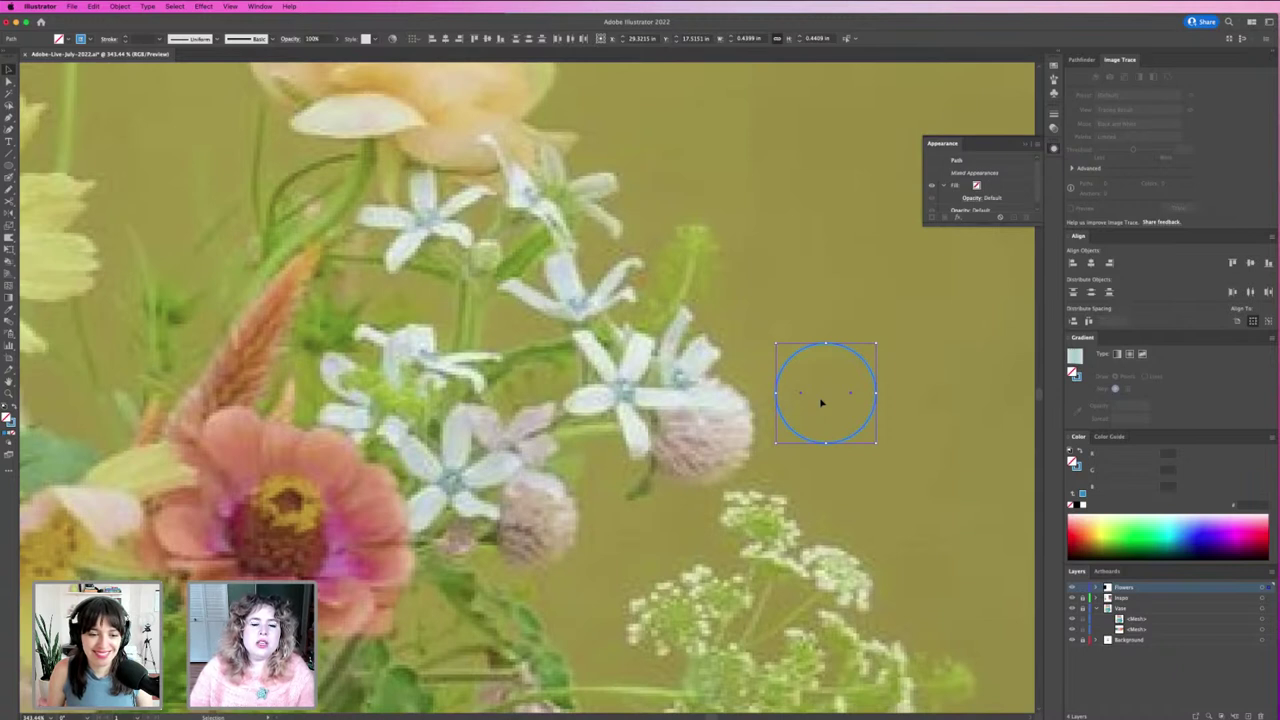
{"action": "left_click", "coordinate": [120, 7]}
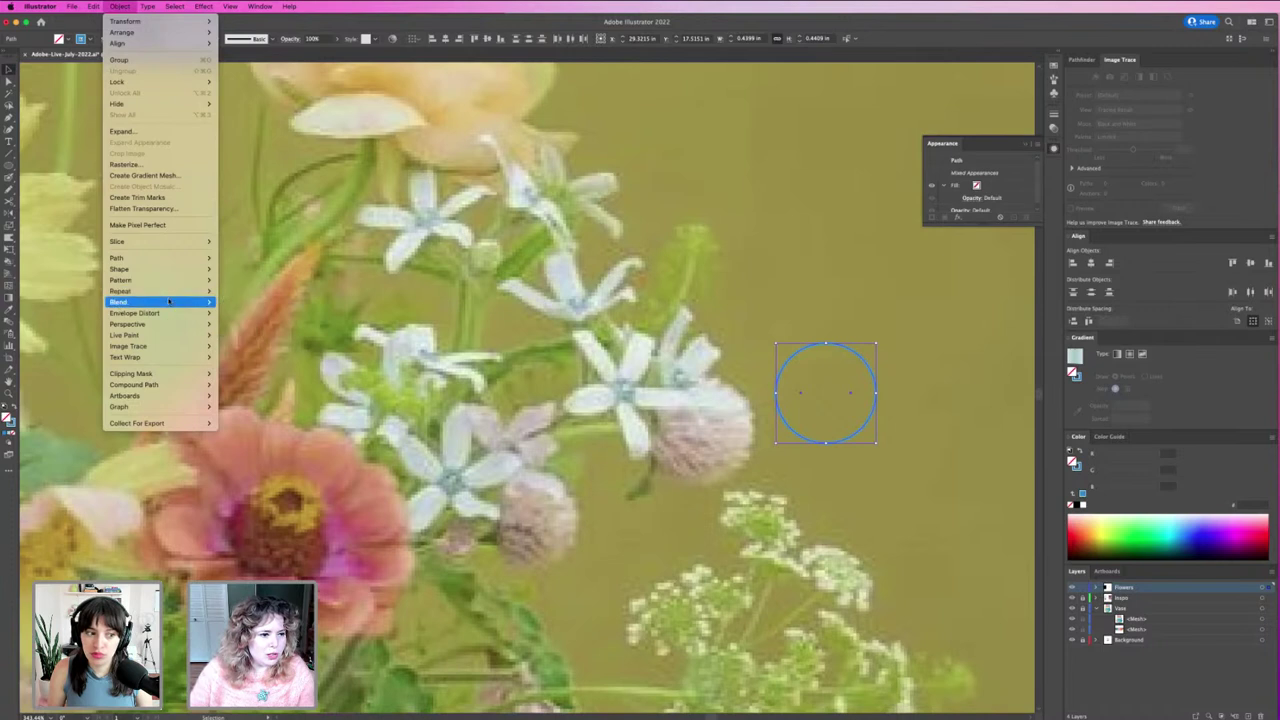
Step: Set Blend Options to 18 specified steps and make the blend from the two half-arcs
{"action": "mouse_move", "coordinate": [120, 302]}
{"action": "left_click", "coordinate": [256, 330]}
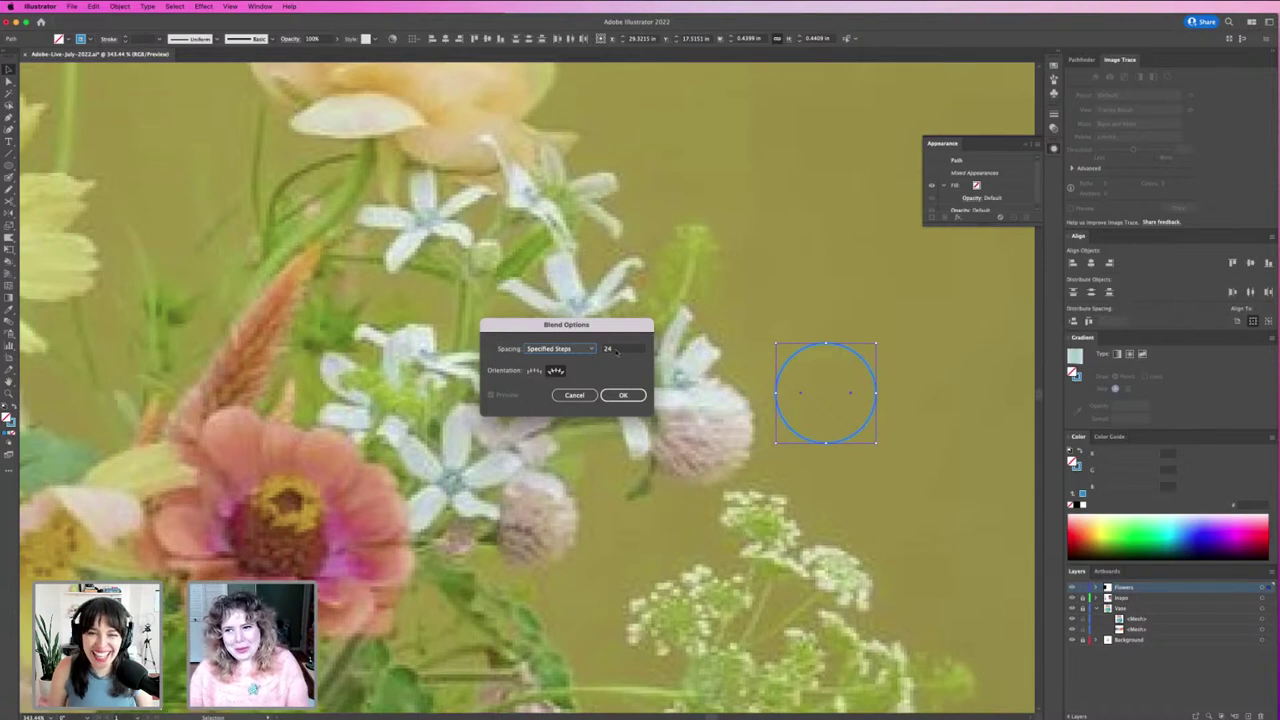
{"action": "left_click", "coordinate": [616, 349]}
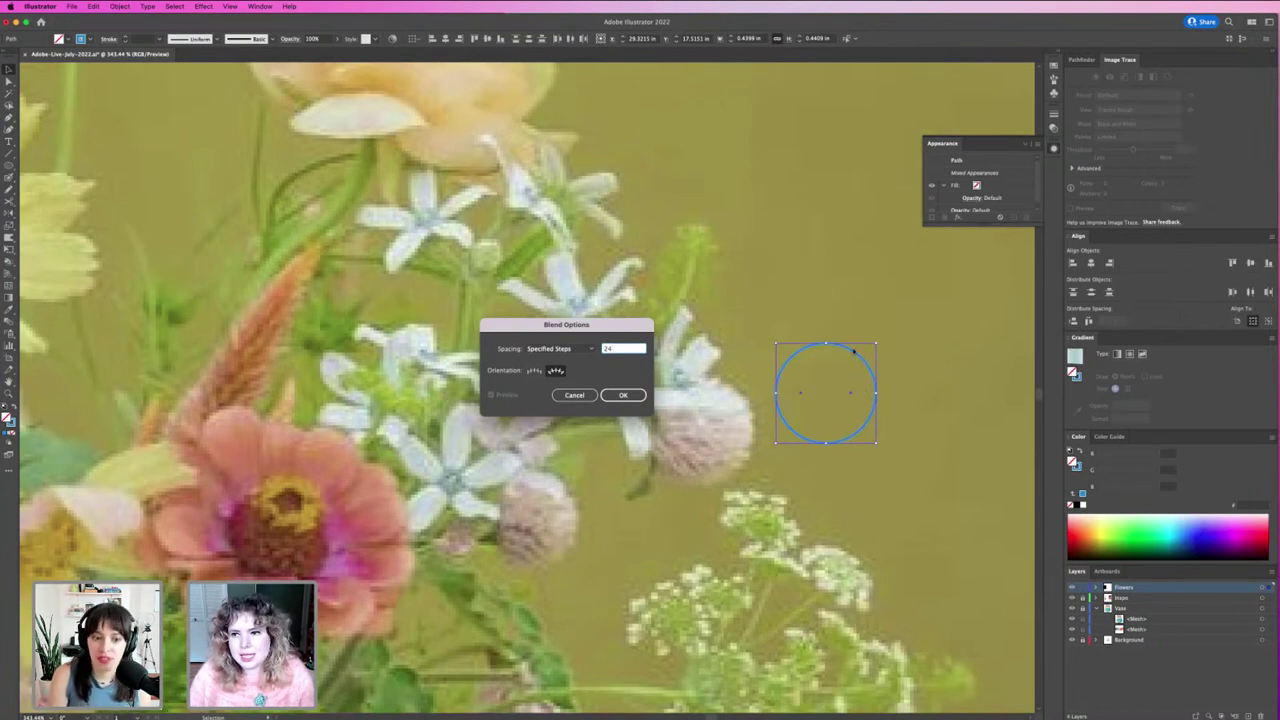
{"action": "key", "text": "BackSpace"}
{"action": "type", "text": "18"}
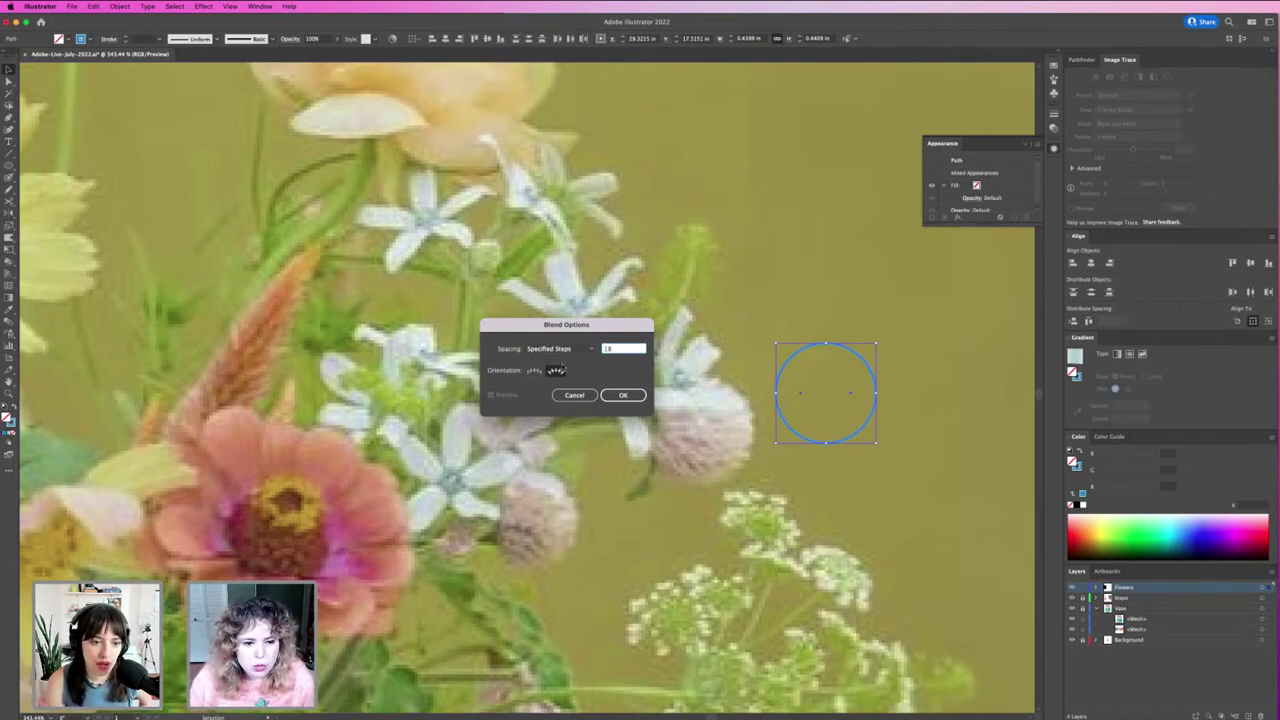
{"action": "left_click", "coordinate": [620, 396]}
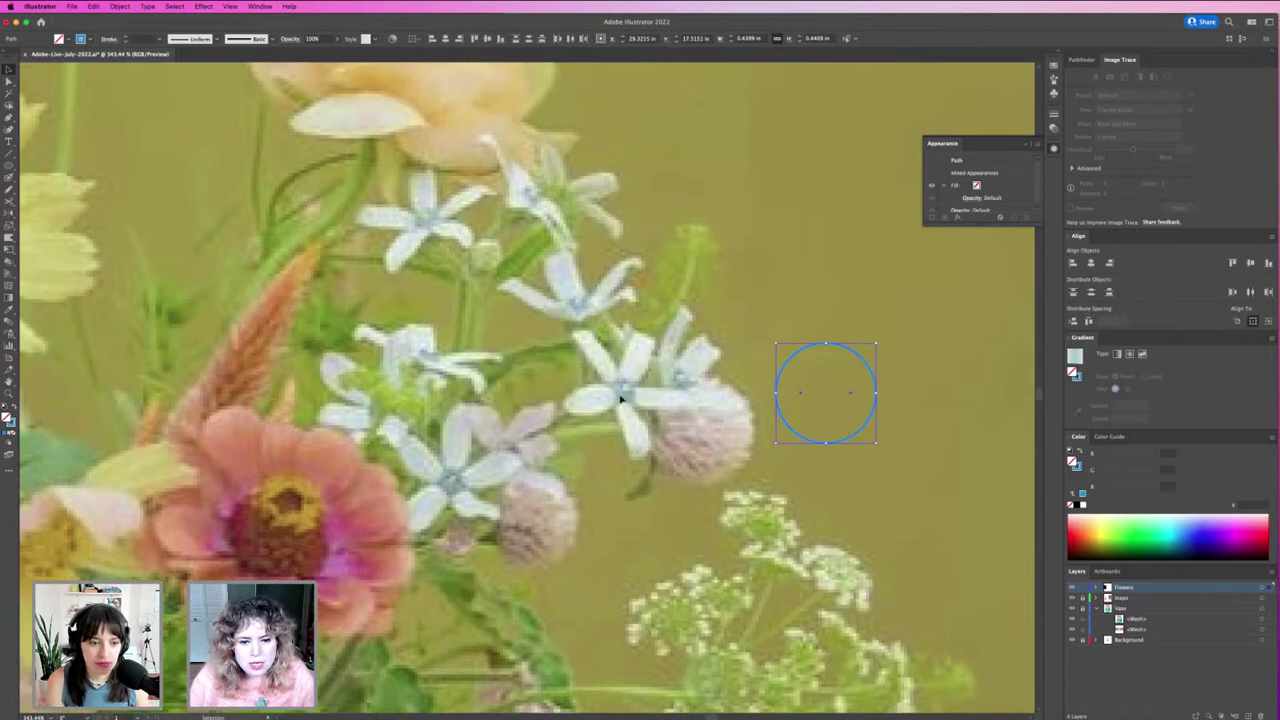
{"action": "left_click", "coordinate": [120, 6]}
{"action": "mouse_move", "coordinate": [118, 302]}
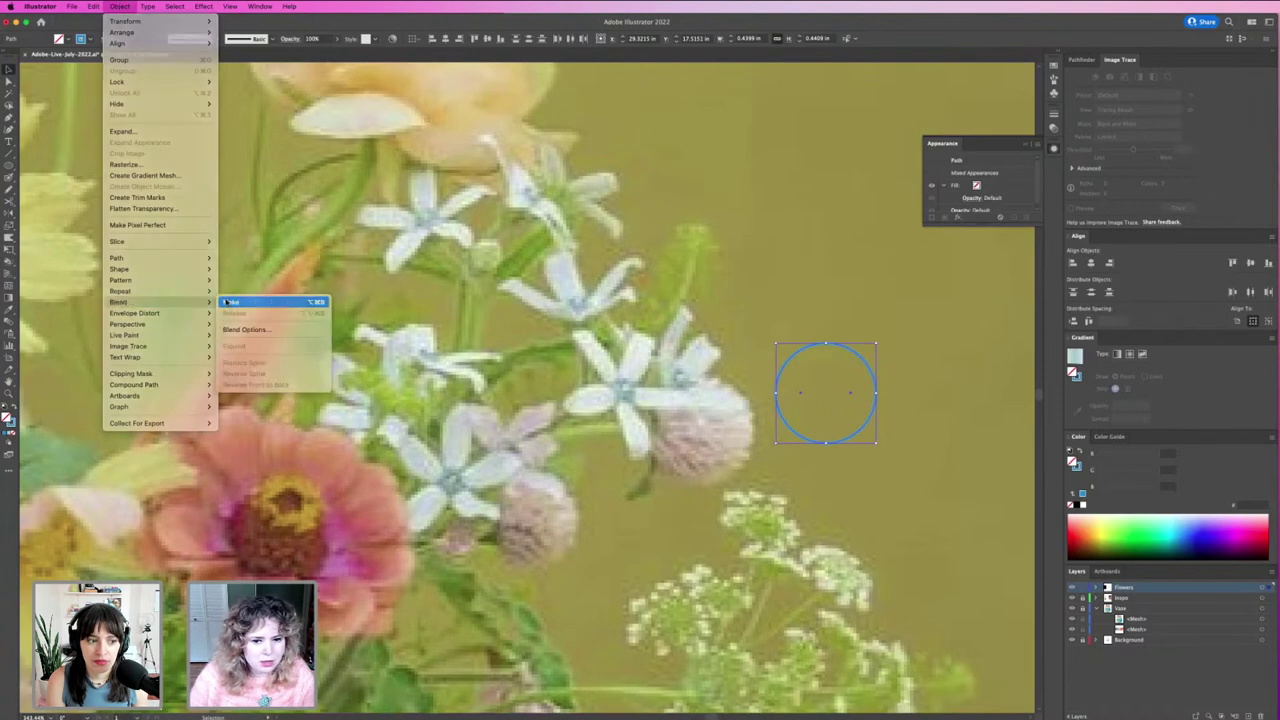
{"action": "left_click", "coordinate": [231, 291]}
{"action": "left_click", "coordinate": [861, 476]}
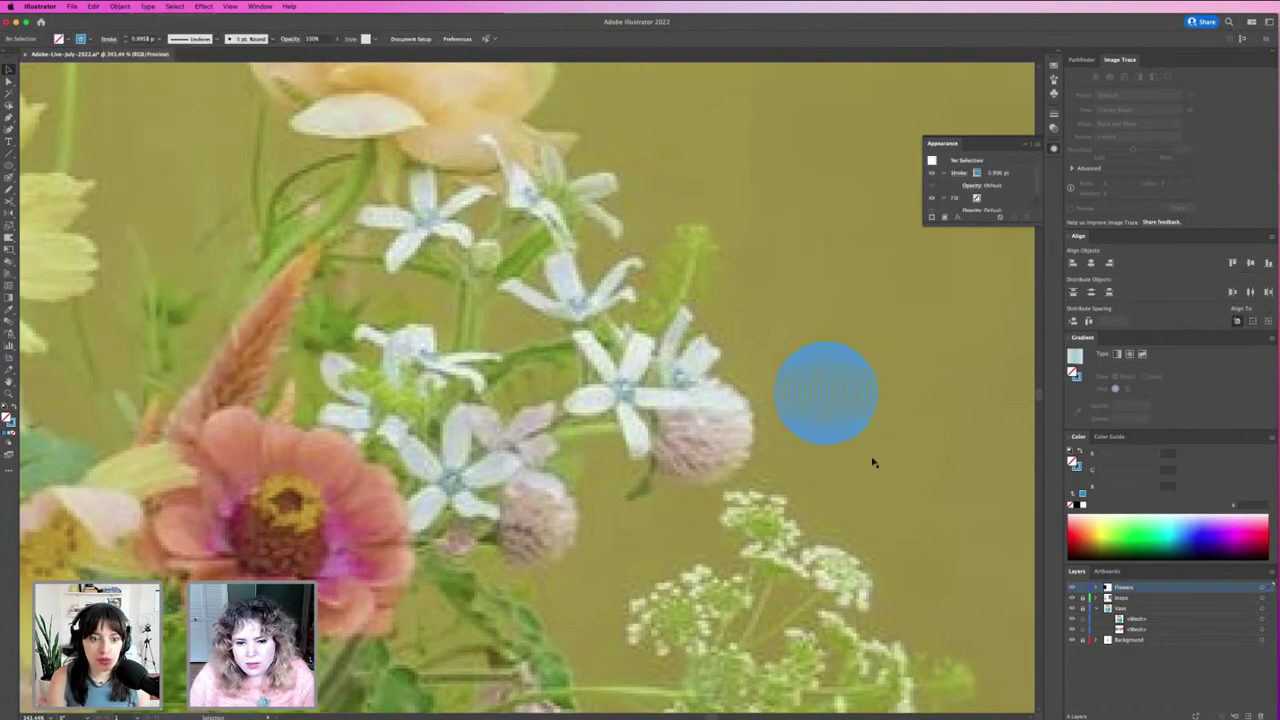
Step: Move the striped sphere onto the left artboard, keeping its original 0.44 in size
{"action": "left_click", "coordinate": [832, 438]}
{"action": "key", "text": "ctrl+minus"}
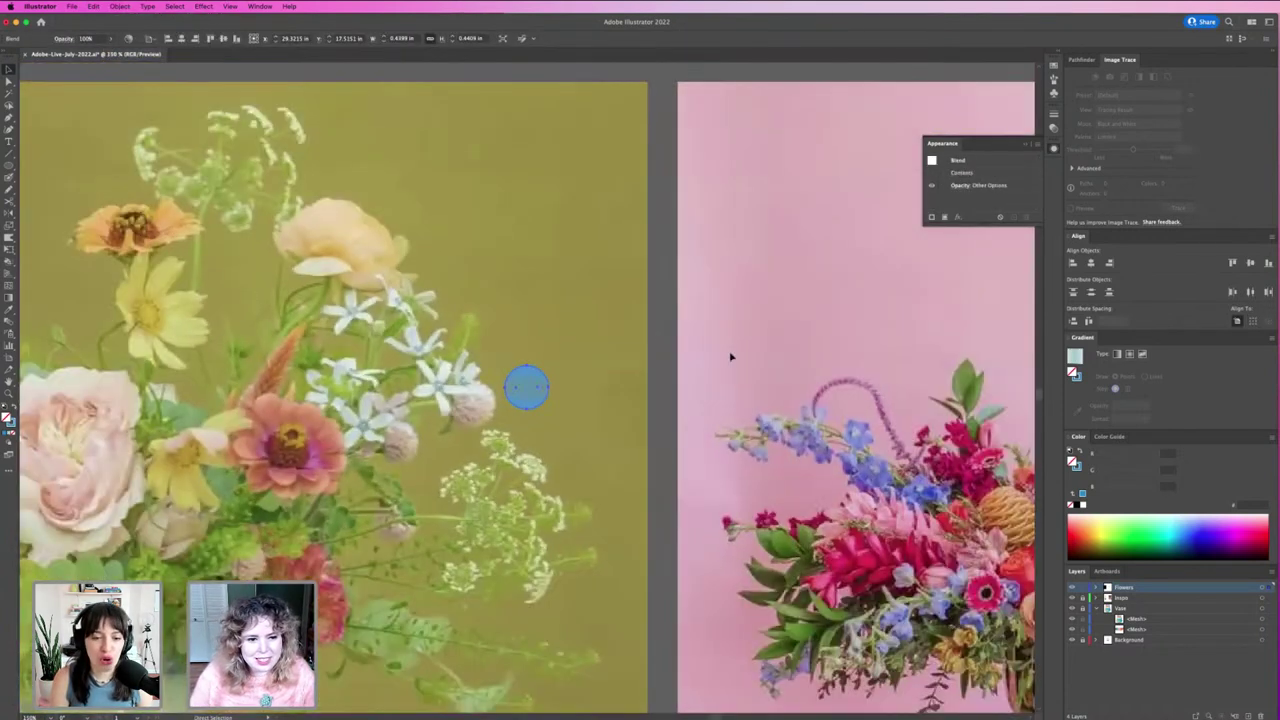
{"action": "mouse_move", "coordinate": [523, 385]}
{"action": "left_mouse_down"}
{"action": "mouse_move", "coordinate": [520, 82]}
{"action": "mouse_move", "coordinate": [143, 343]}
{"action": "left_mouse_up"}
{"action": "key", "text": "ctrl+minus"}
{"action": "key", "text": "ctrl+minus"}
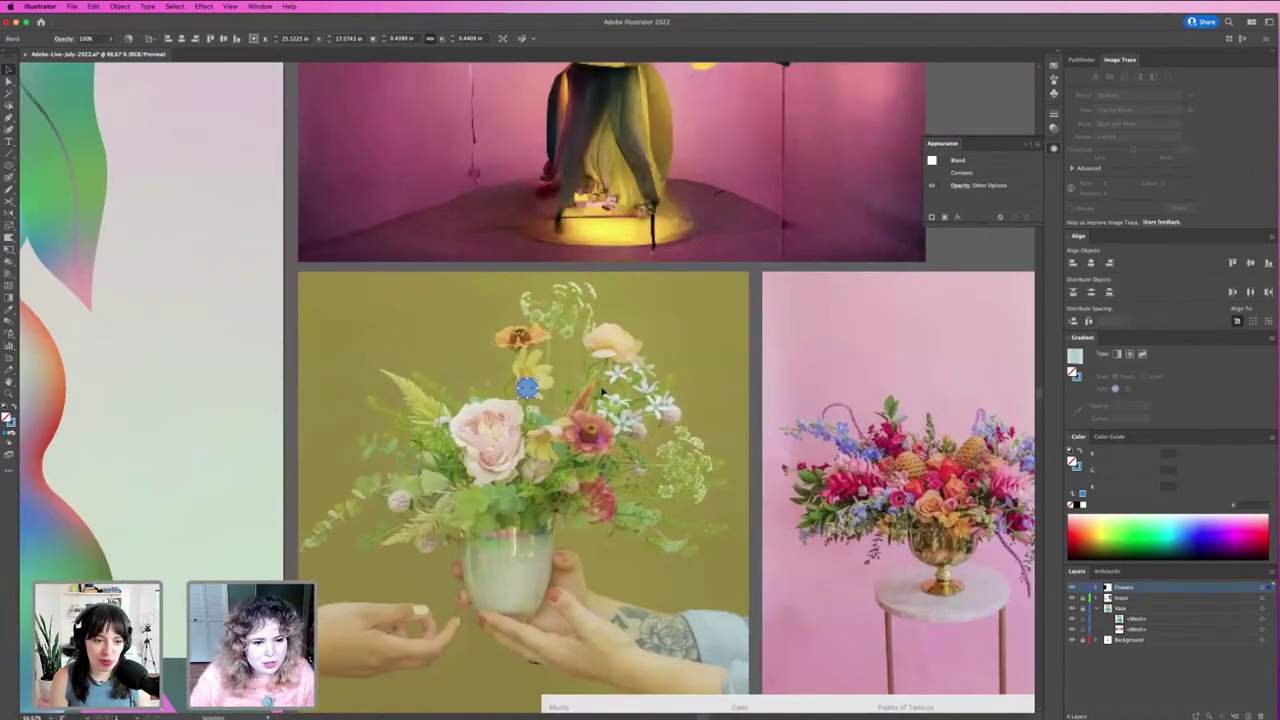
{"action": "mouse_move", "coordinate": [523, 386]}
{"action": "left_mouse_down"}
{"action": "mouse_move", "coordinate": [234, 378]}
{"action": "mouse_move", "coordinate": [658, 502]}
{"action": "mouse_move", "coordinate": [708, 543]}
{"action": "left_mouse_up"}
{"action": "key", "text": "z"}
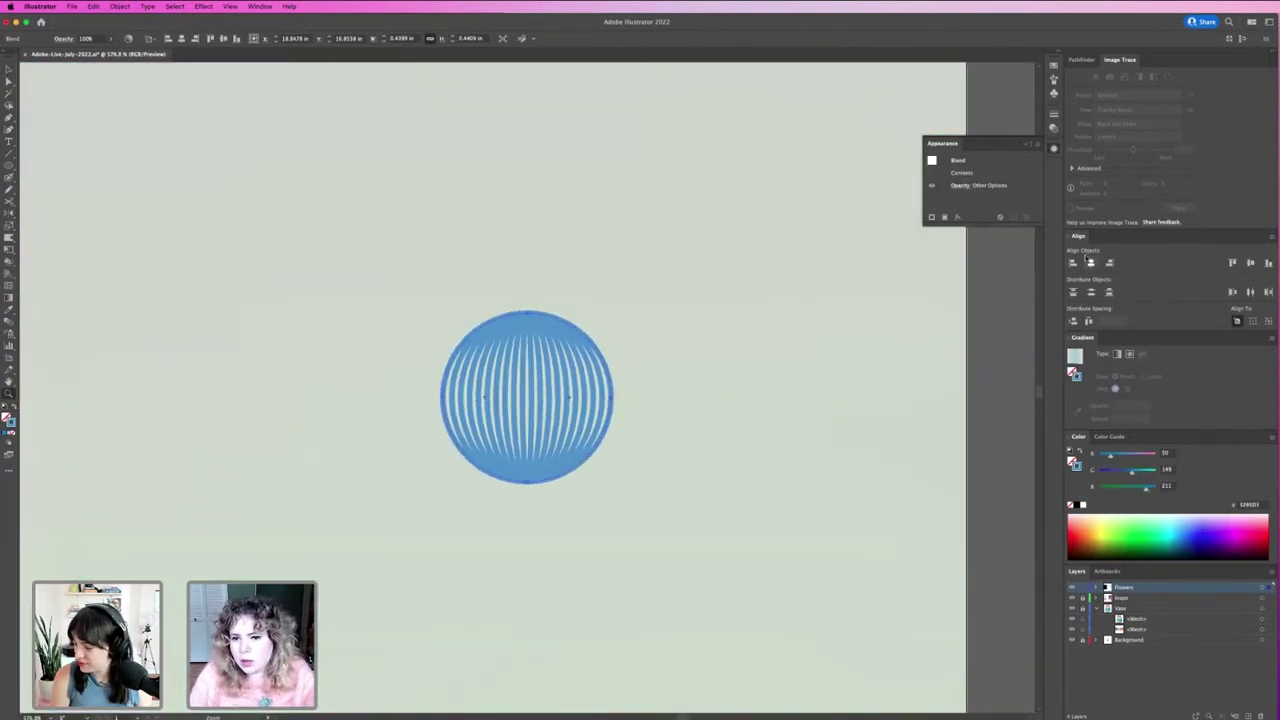
{"action": "key", "text": "v"}
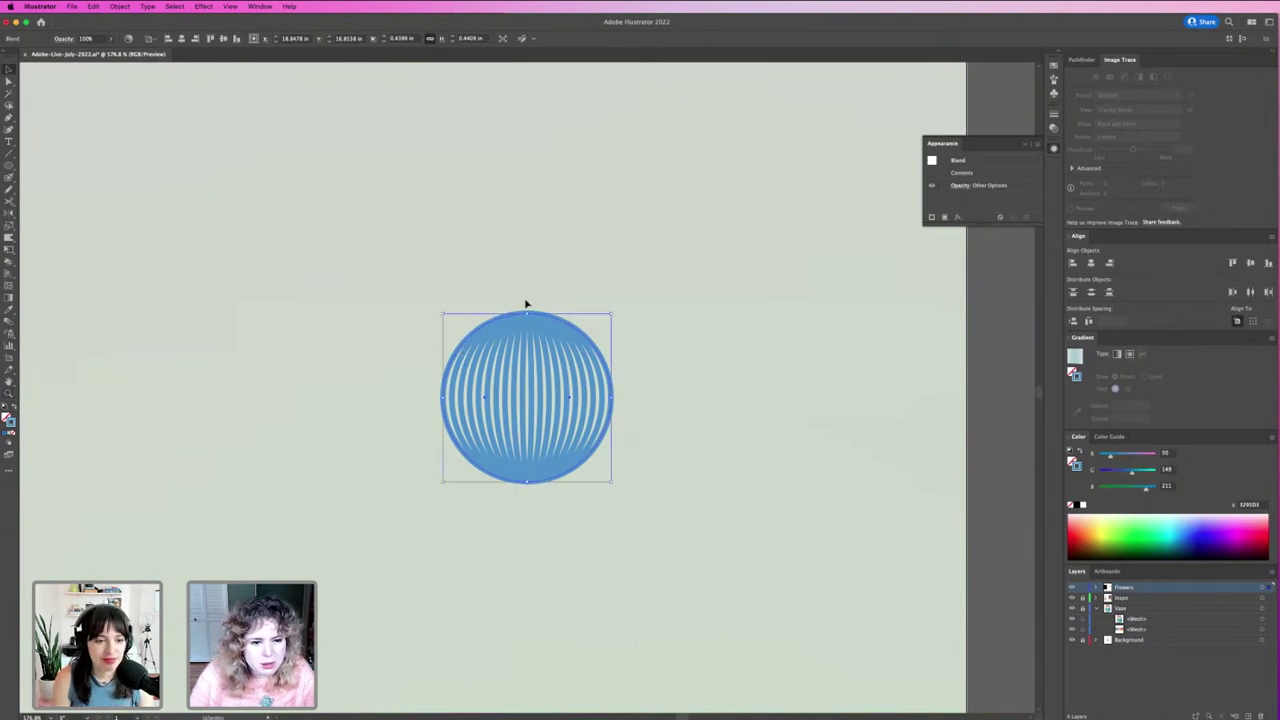
{"action": "left_click_drag", "start_coordinate": [527, 316], "coordinate": [534, 77]}
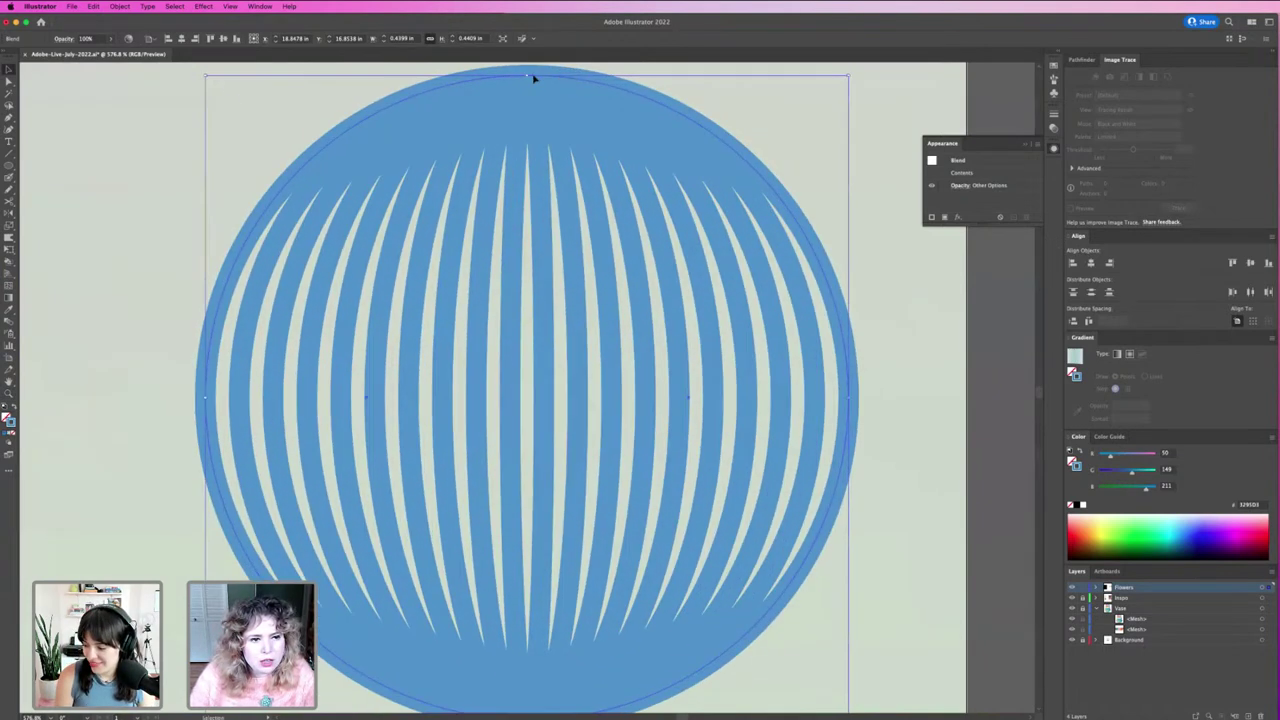
{"action": "key", "text": "ctrl+z"}
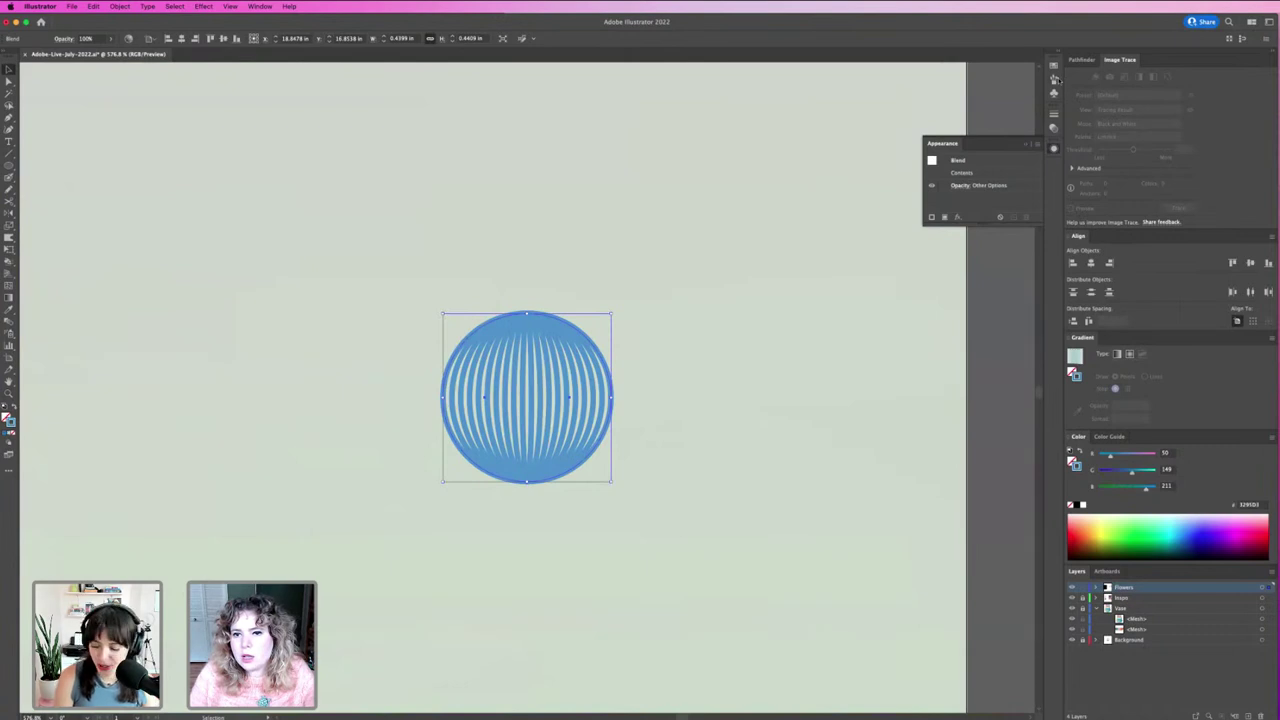
Step: Give the sphere blend a 2 pt stroke weight, restoring 2 pt after a test scale
{"action": "left_click", "coordinate": [1054, 114]}
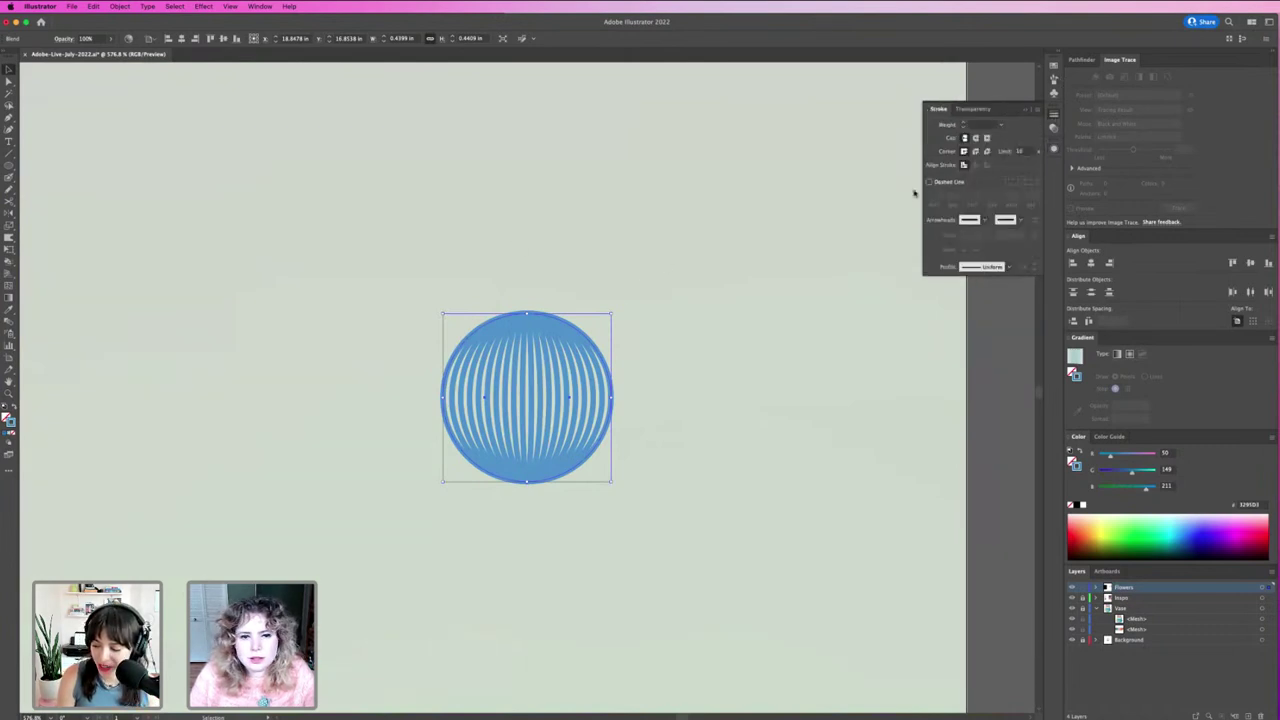
{"action": "type", "text": "2"}
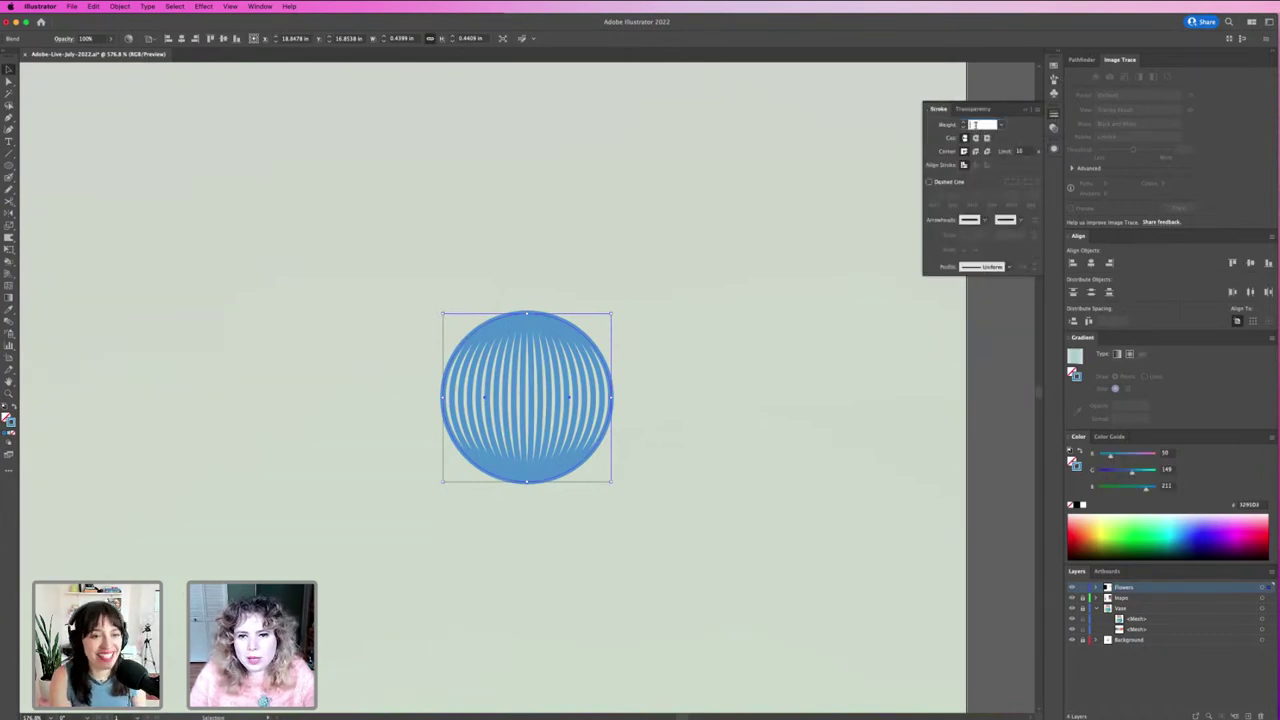
{"action": "key", "text": "Return"}
{"action": "double_click", "coordinate": [976, 125]}
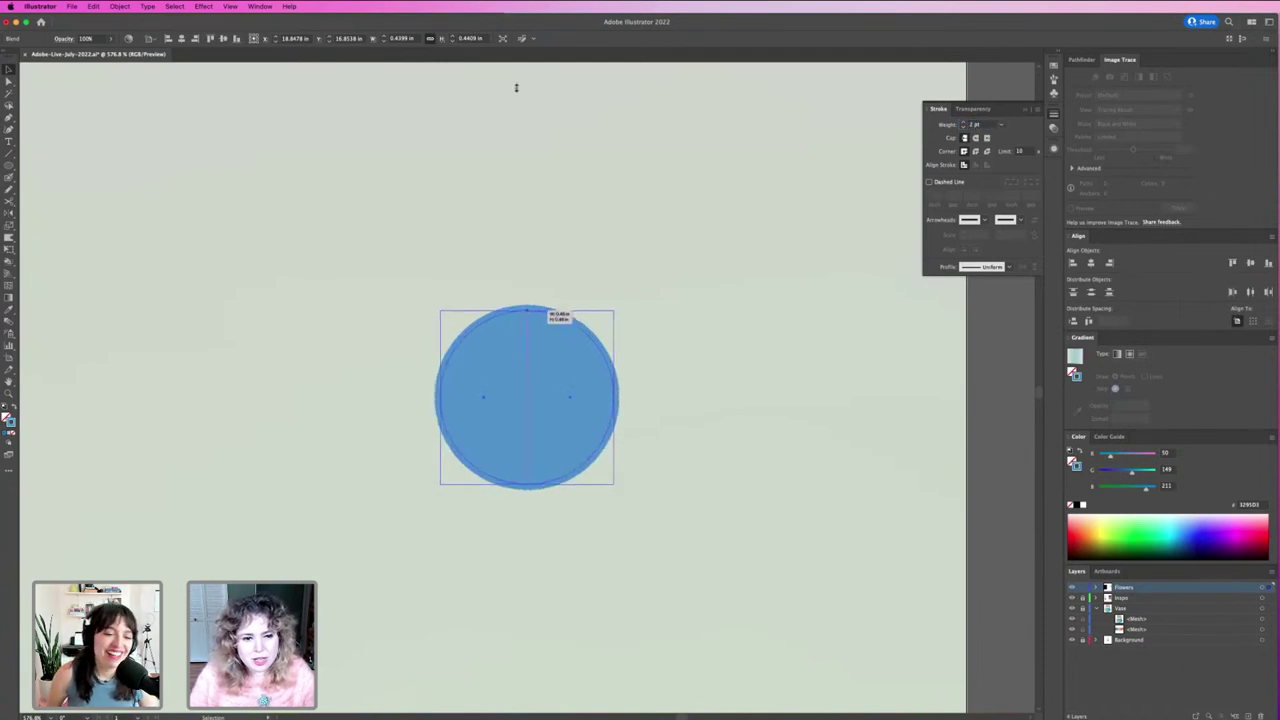
{"action": "left_click_drag", "start_coordinate": [530, 314], "coordinate": [816, 56]}
{"action": "left_click", "coordinate": [964, 122]}
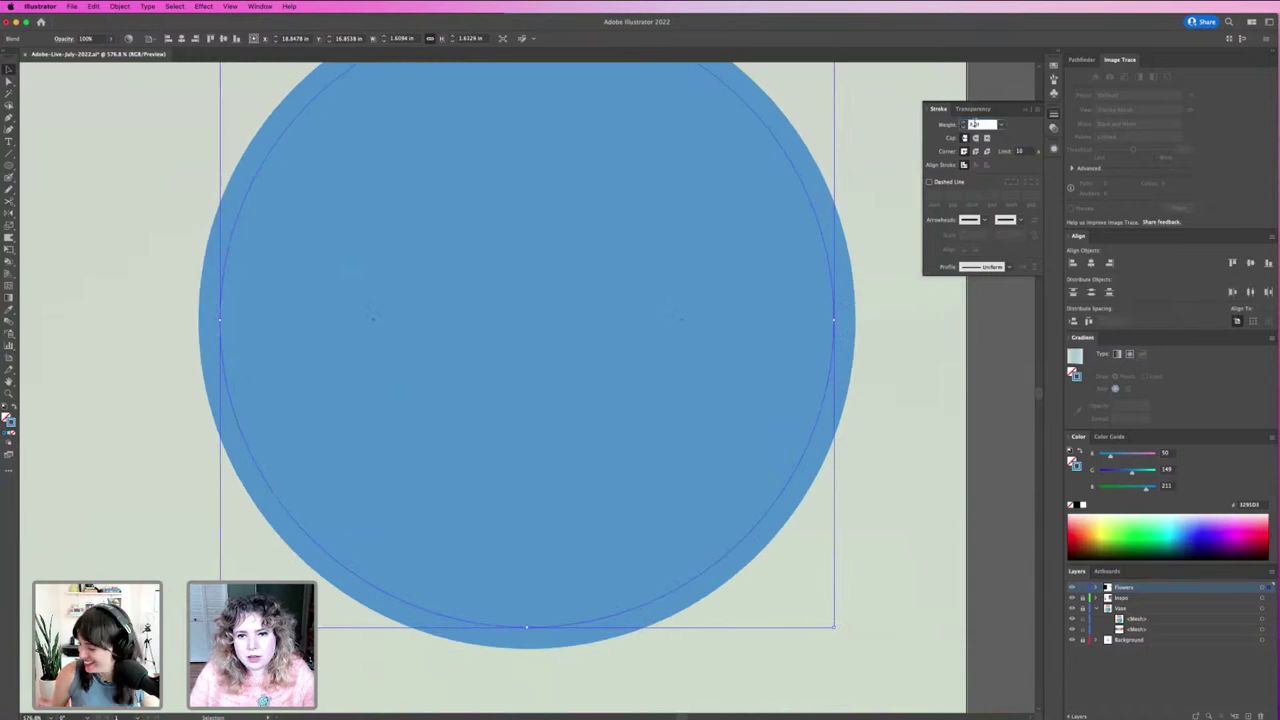
{"action": "type", "text": "2"}
{"action": "key", "text": "Return"}
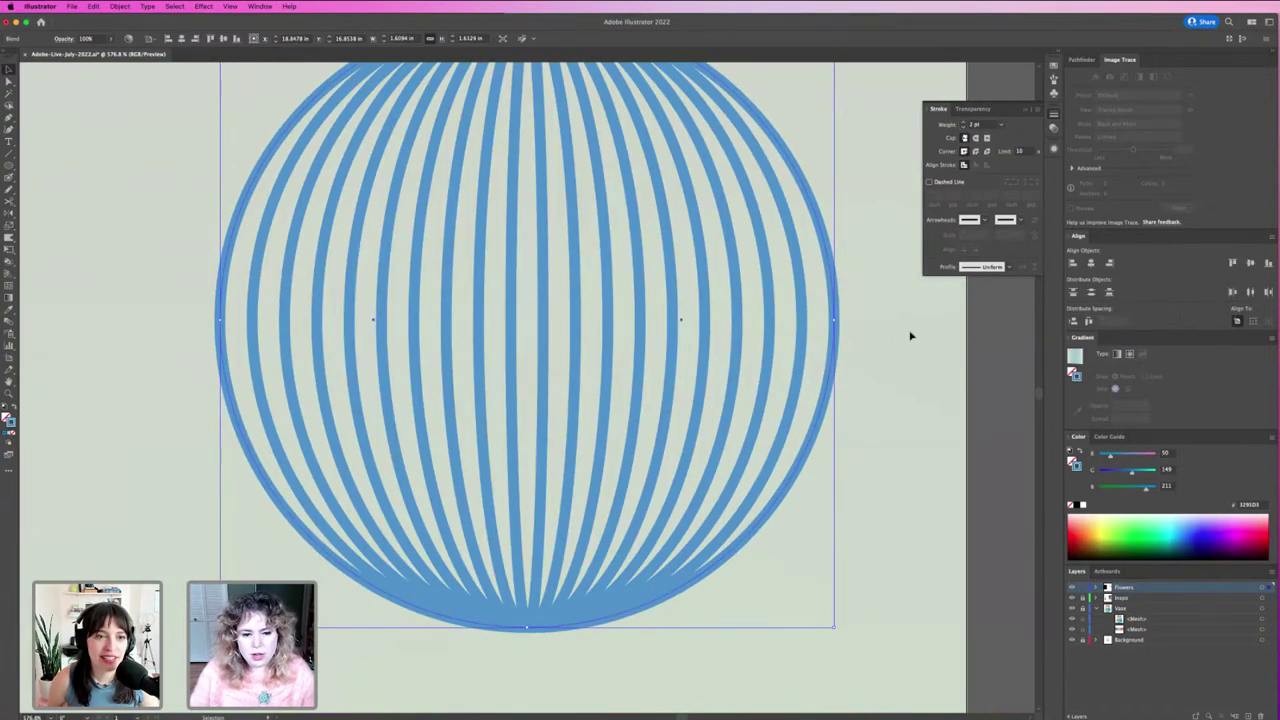
{"action": "left_click", "coordinate": [910, 336]}
Step: Select one circle of the sphere blend and fill it teal
{"action": "key", "text": "ctrl+minus"}
{"action": "key", "text": "ctrl+minus"}
{"action": "key", "text": "ctrl+minus"}
{"action": "key", "text": "ctrl+minus"}
{"action": "key", "text": "ctrl+minus"}
{"action": "key", "text": "ctrl+minus"}
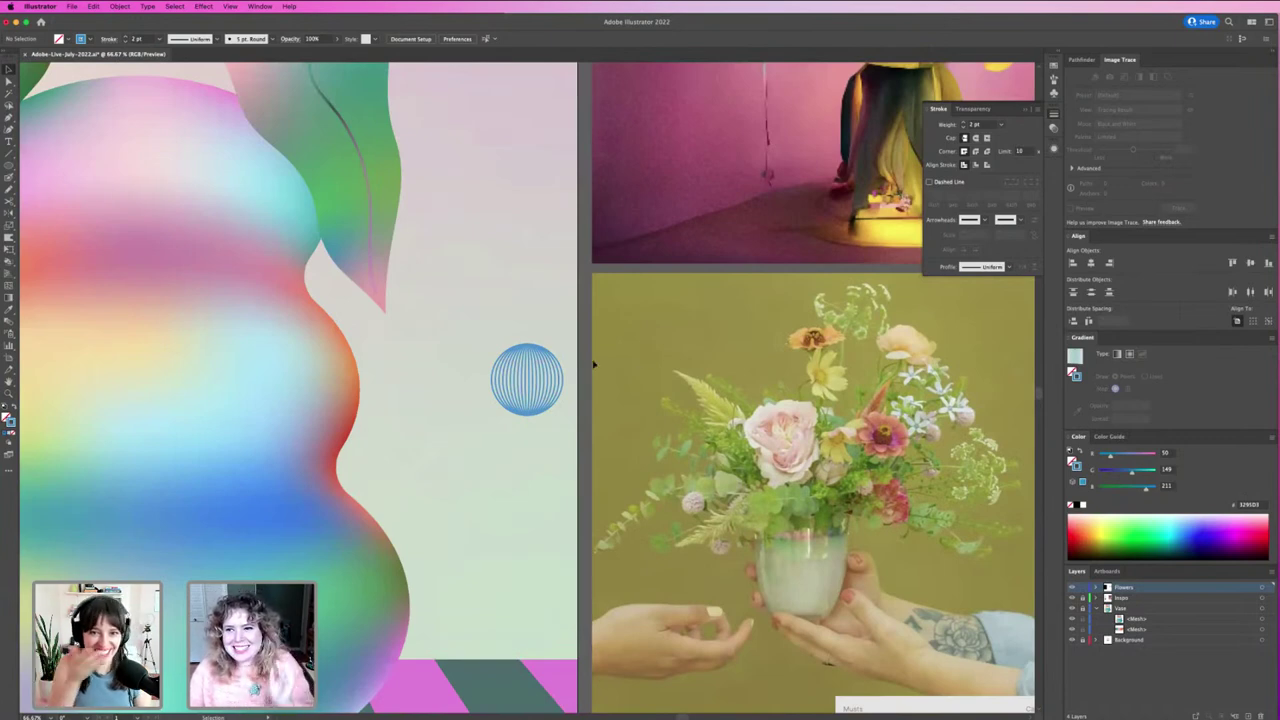
{"action": "key", "text": "z"}
{"action": "left_click_drag", "start_coordinate": [506, 434], "coordinate": [580, 357]}
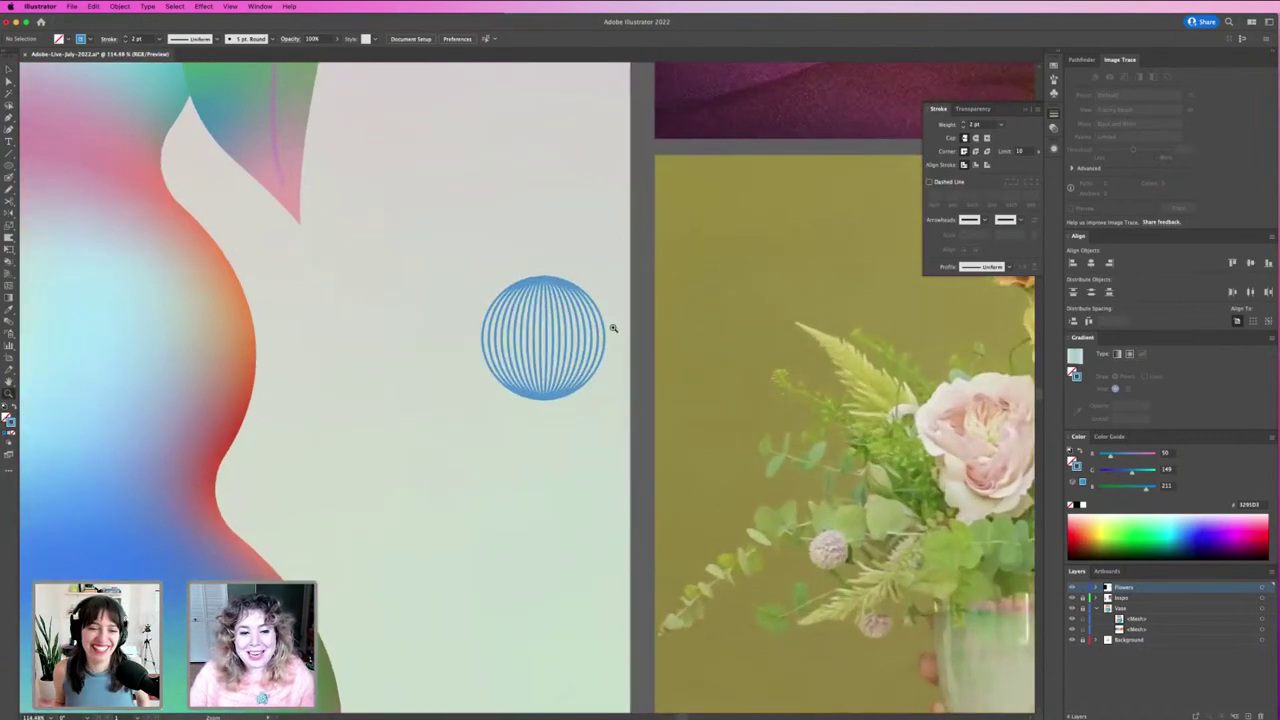
{"action": "key", "text": "v"}
{"action": "left_click", "coordinate": [600, 343]}
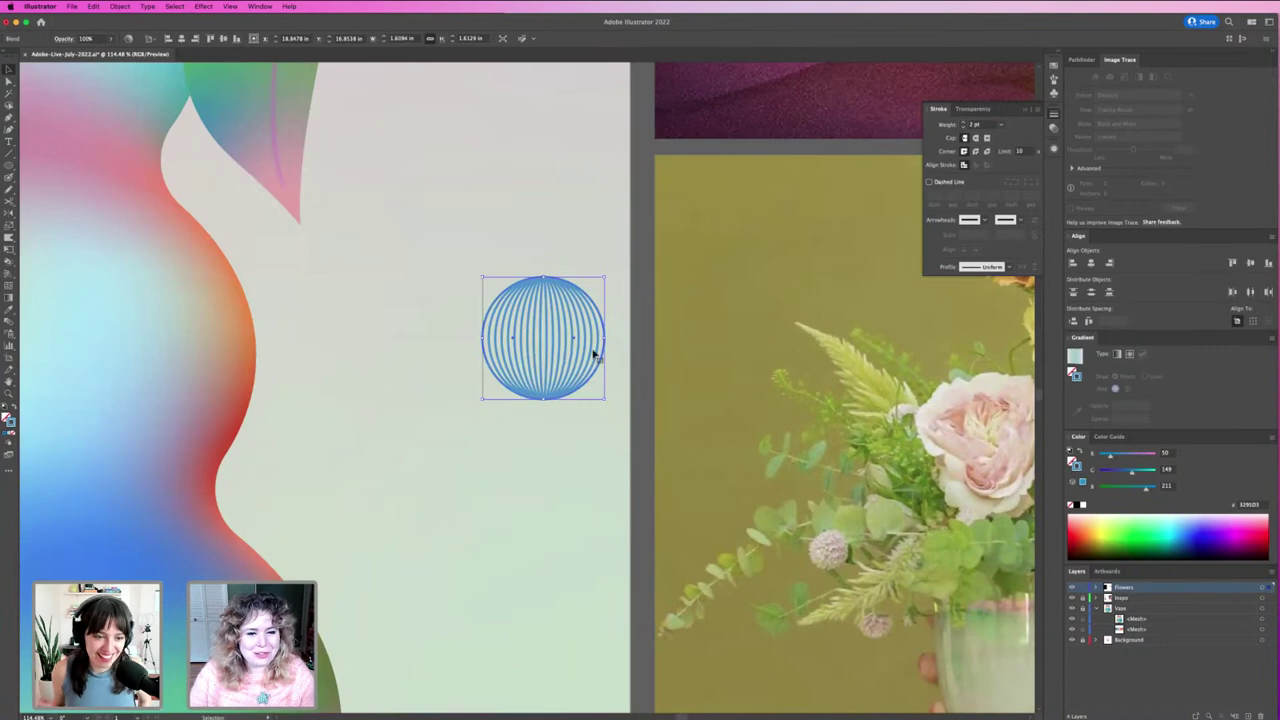
{"action": "key", "text": "a"}
{"action": "key", "text": "ctrl+minus"}
{"action": "key", "text": "ctrl+minus"}
{"action": "key", "text": "ctrl+minus"}
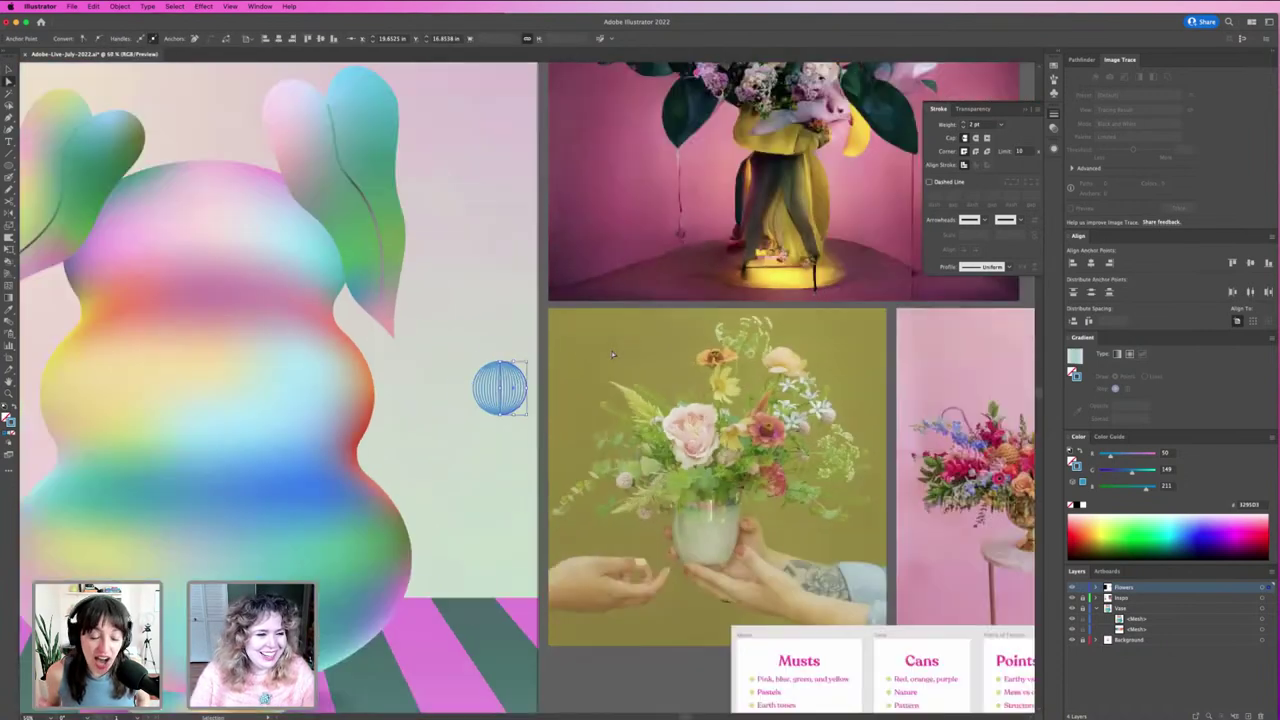
{"action": "key", "text": "ctrl+minus"}
{"action": "left_click_drag", "start_coordinate": [336, 280], "coordinate": [614, 355]}
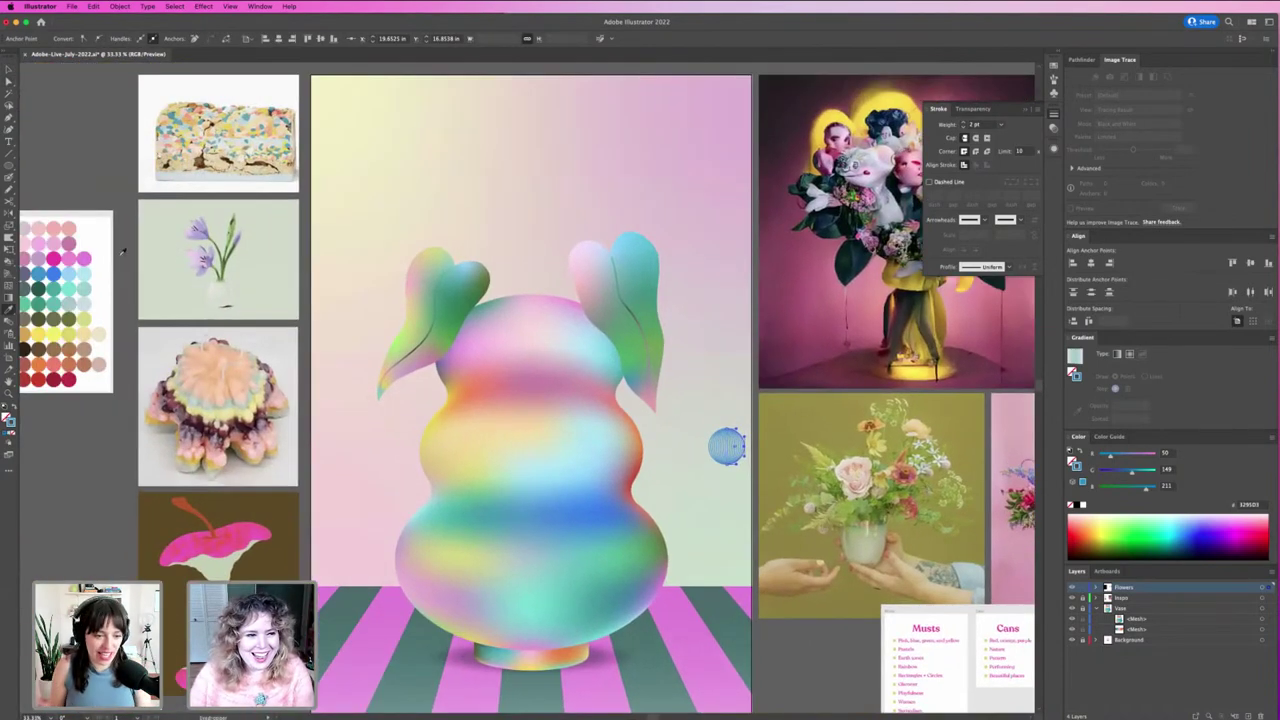
{"action": "left_click", "coordinate": [72, 288]}
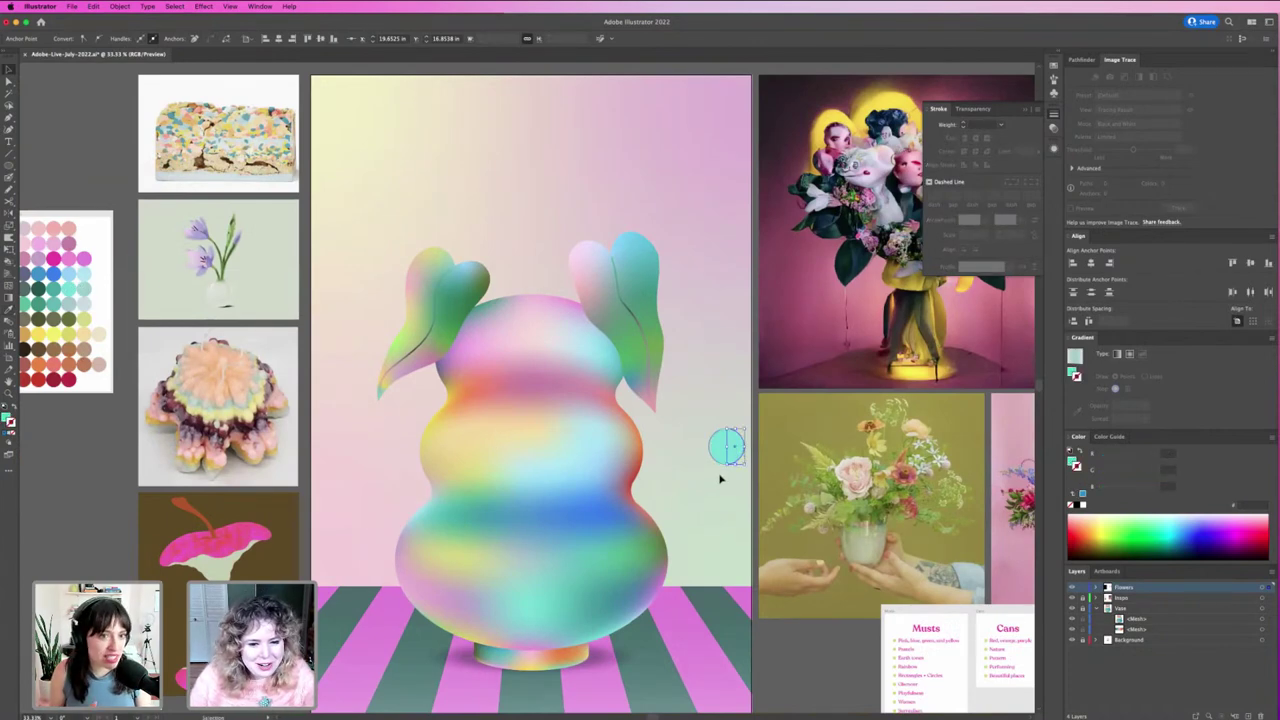
Step: In isolation mode, reposition the teal front circle so the blend forms a round blue-to-teal sphere
{"action": "key", "text": "z"}
{"action": "mouse_move", "coordinate": [715, 445]}
{"action": "left_mouse_down"}
{"action": "mouse_move", "coordinate": [866, 470]}
{"action": "mouse_move", "coordinate": [551, 414]}
{"action": "left_mouse_up"}
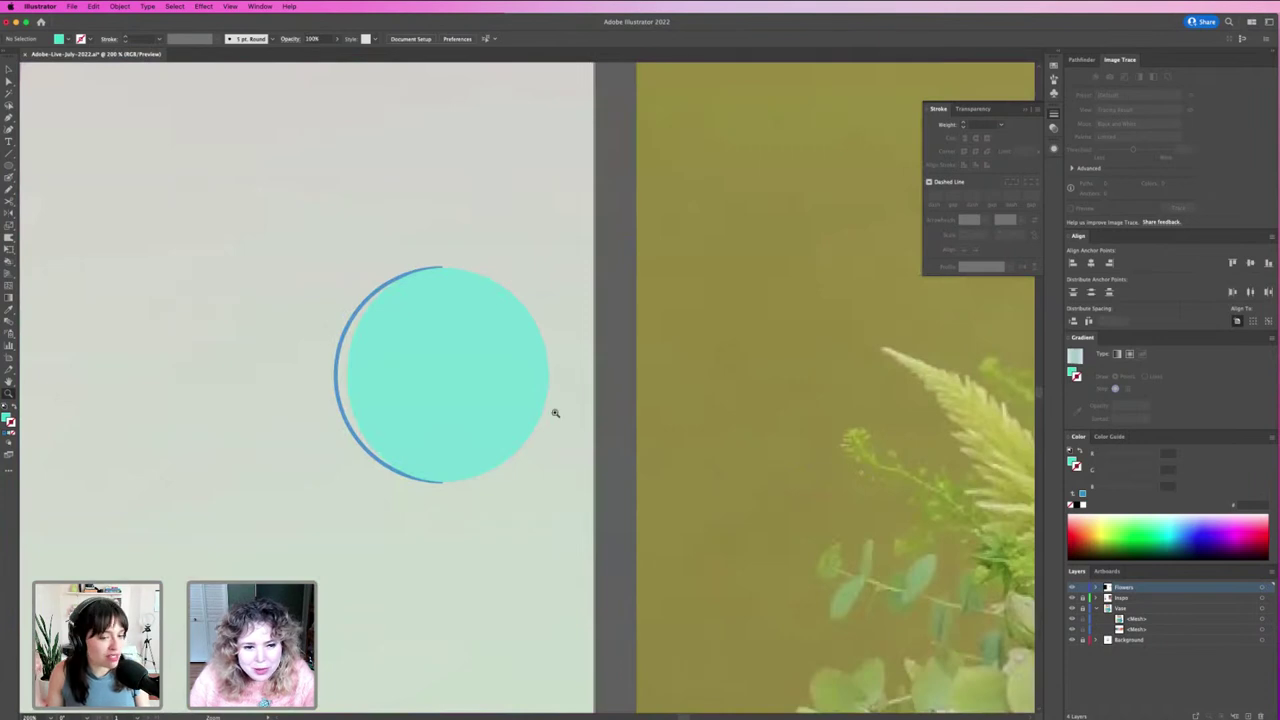
{"action": "key", "text": "v"}
{"action": "left_click", "coordinate": [408, 364]}
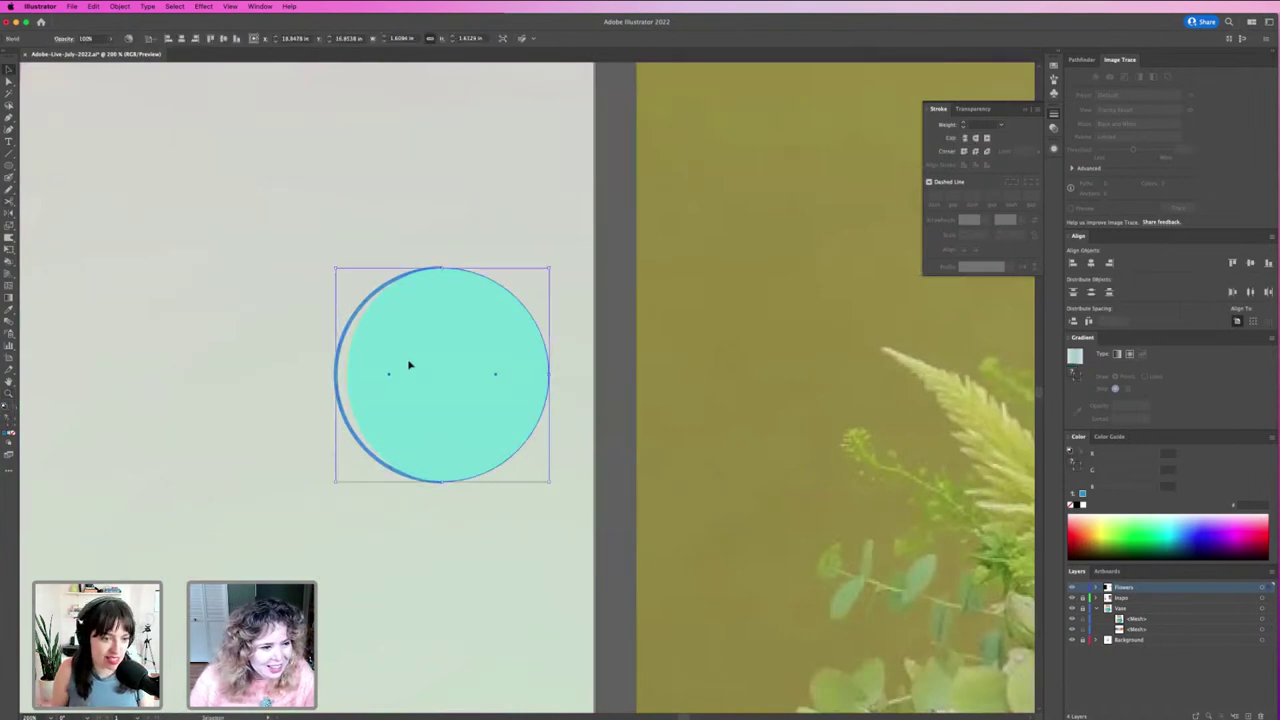
{"action": "double_click", "coordinate": [471, 391]}
{"action": "left_click_drag", "start_coordinate": [494, 423], "coordinate": [527, 366]}
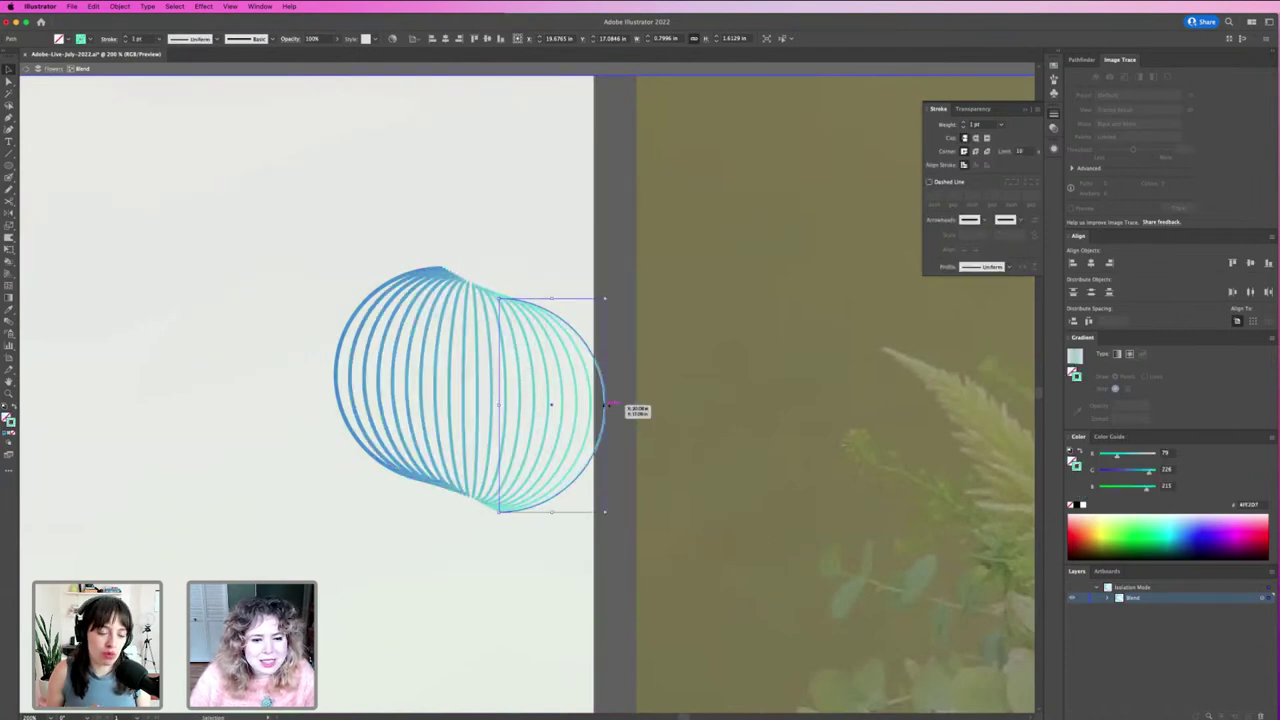
{"action": "left_click", "coordinate": [549, 403]}
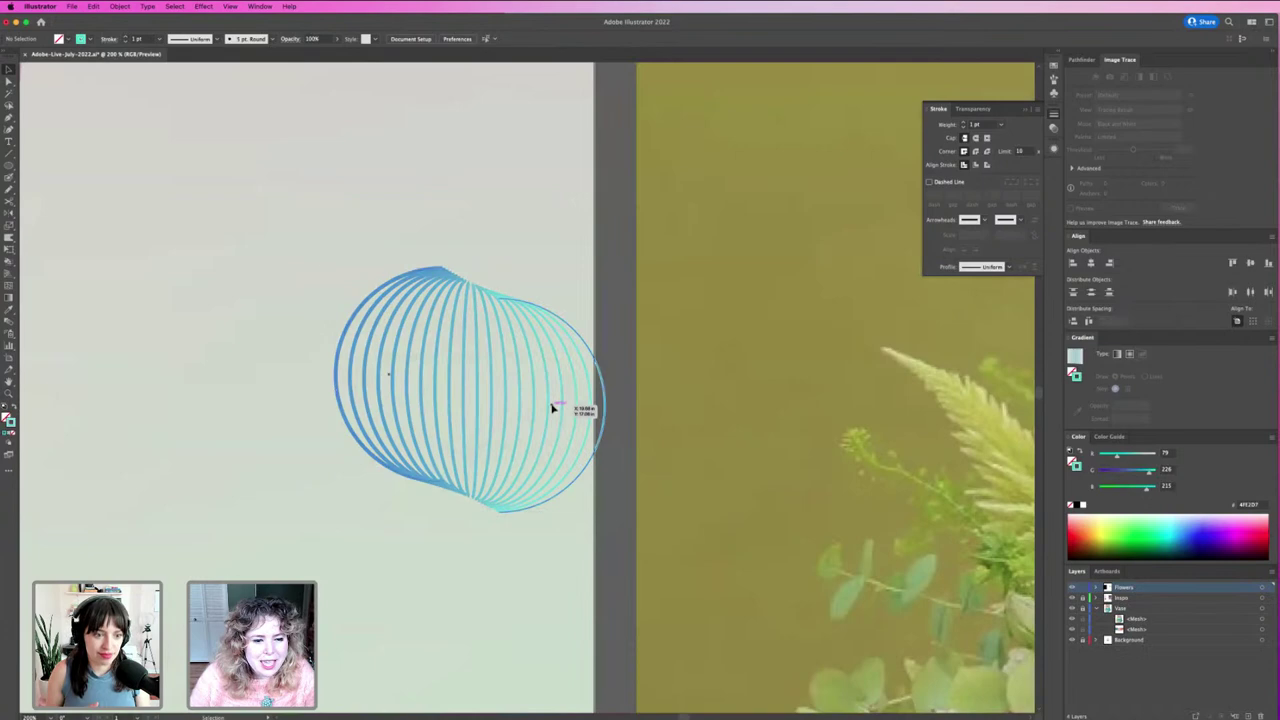
{"action": "mouse_move", "coordinate": [555, 405]}
{"action": "left_mouse_down"}
{"action": "mouse_move", "coordinate": [545, 362]}
{"action": "mouse_move", "coordinate": [392, 562]}
{"action": "mouse_move", "coordinate": [297, 323]}
{"action": "mouse_move", "coordinate": [183, 320]}
{"action": "mouse_move", "coordinate": [137, 434]}
{"action": "mouse_move", "coordinate": [646, 410]}
{"action": "mouse_move", "coordinate": [480, 349]}
{"action": "mouse_move", "coordinate": [500, 317]}
{"action": "mouse_move", "coordinate": [488, 333]}
{"action": "left_mouse_up"}
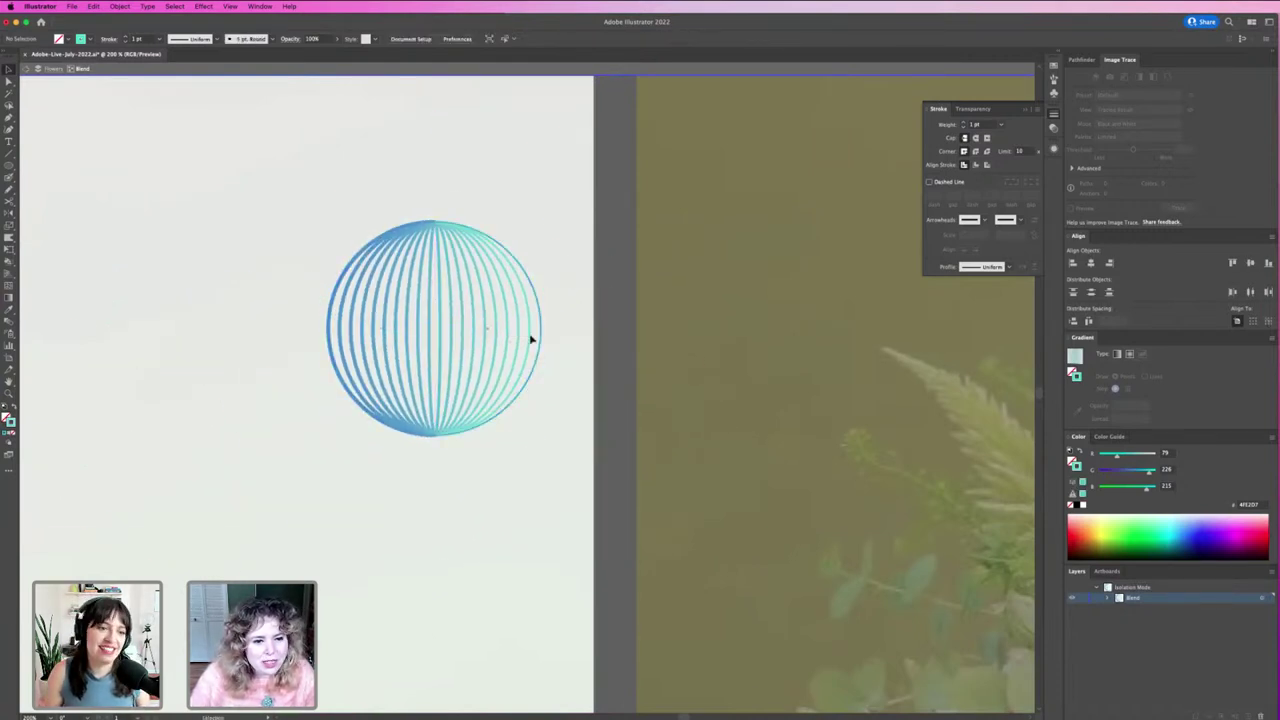
{"action": "left_click", "coordinate": [535, 333]}
{"action": "left_click", "coordinate": [545, 302]}
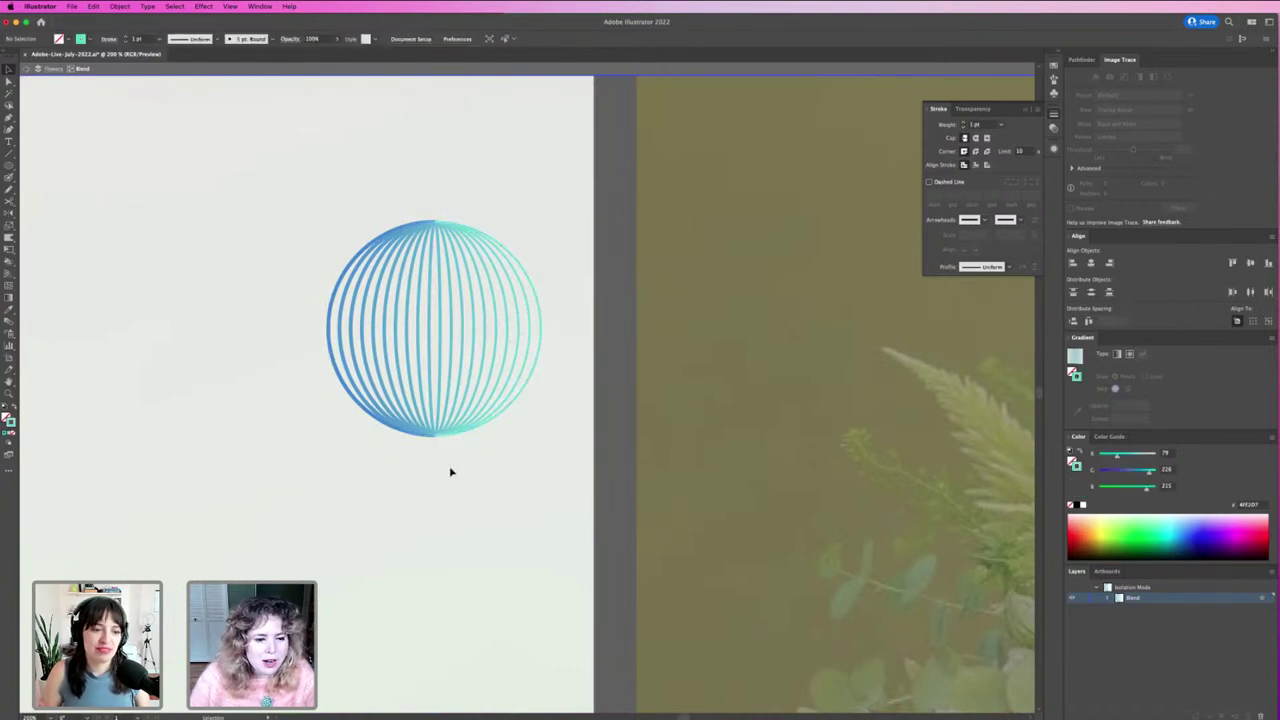
{"action": "left_click", "coordinate": [509, 363]}
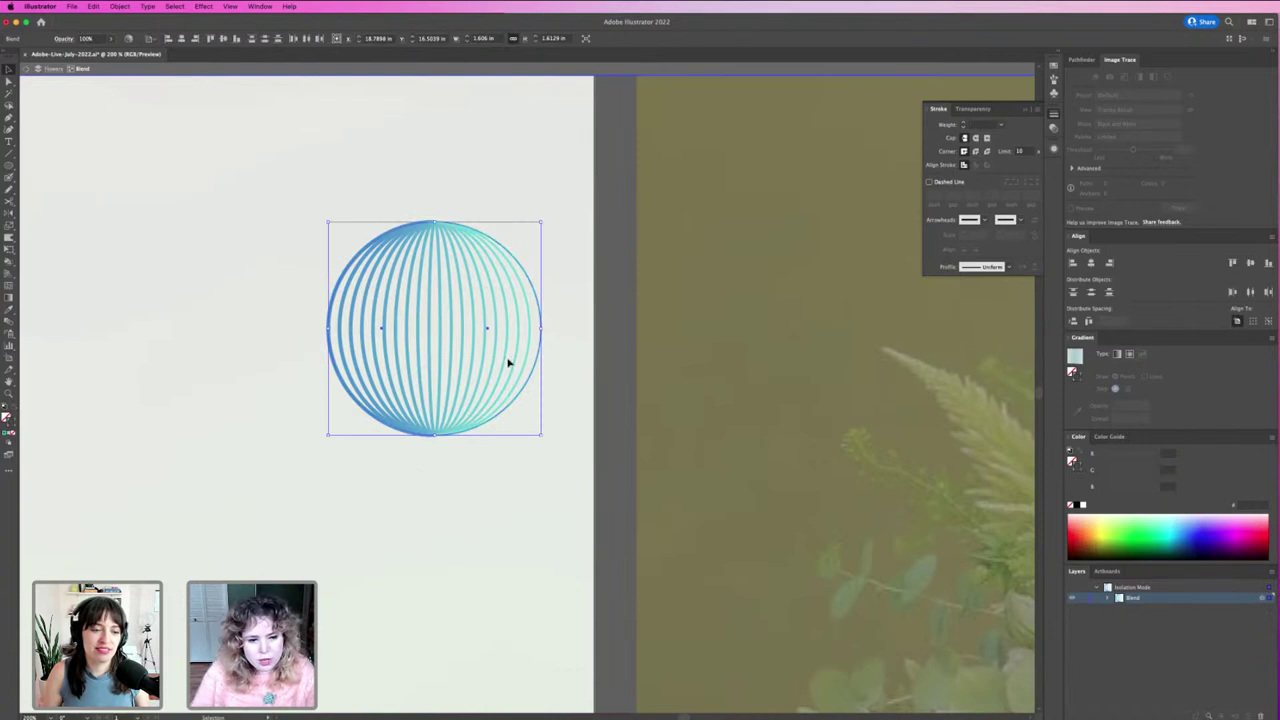
Step: Alt-drag a duplicate sphere below-left, try a blend setting change, then undo it
{"action": "left_click_drag", "start_coordinate": [452, 277], "coordinate": [331, 500]}
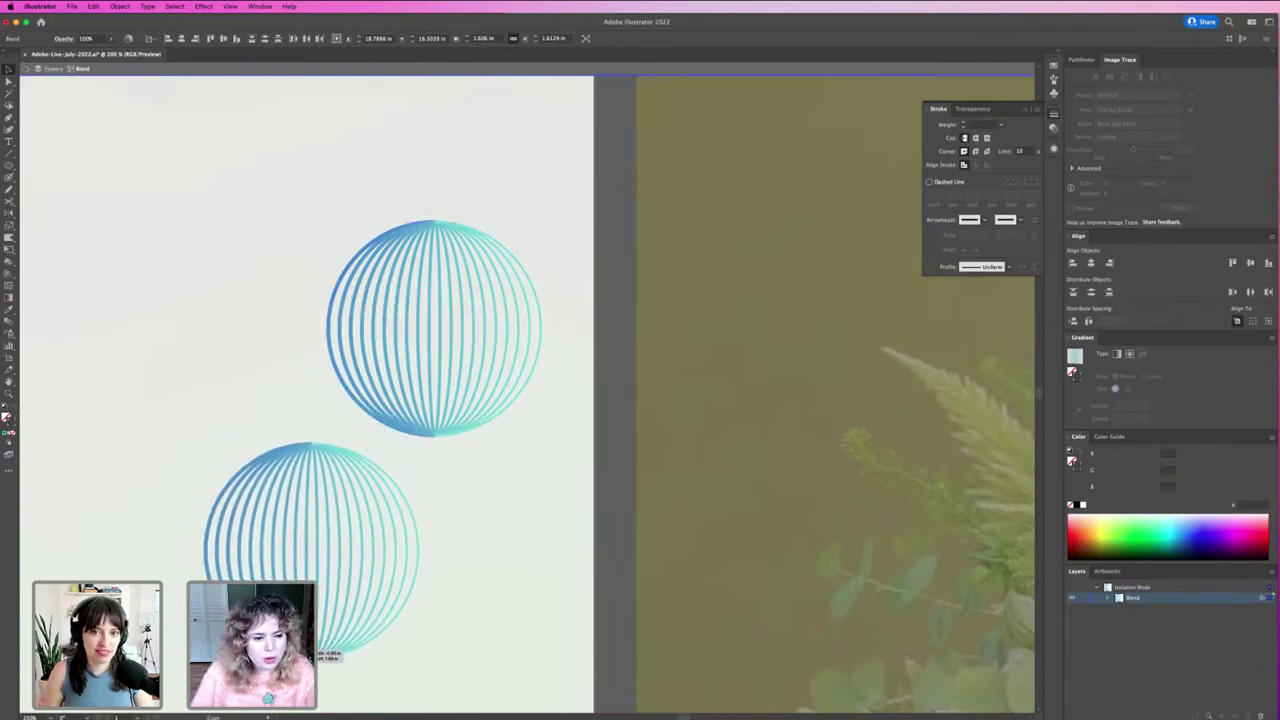
{"action": "left_click", "coordinate": [117, 7]}
{"action": "mouse_move", "coordinate": [182, 267]}
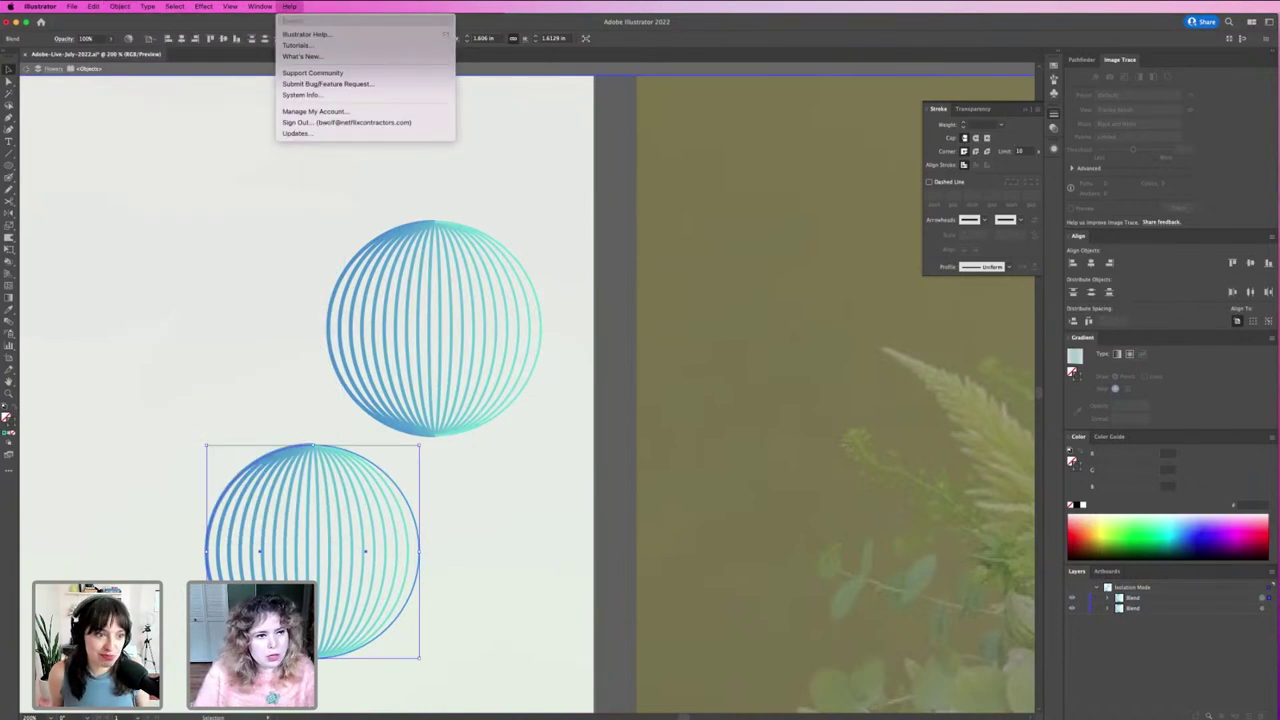
{"action": "type", "text": "outblend"}
{"action": "left_click", "coordinate": [311, 46]}
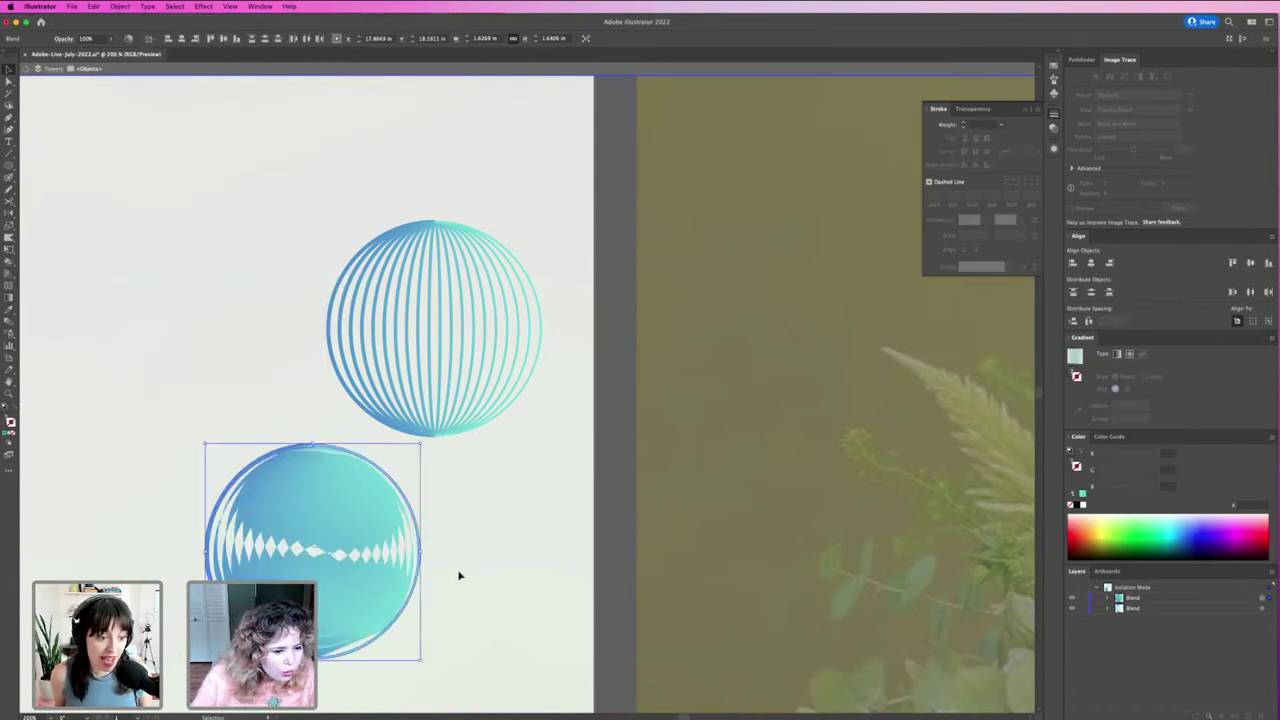
{"action": "key", "text": "cmd+z"}
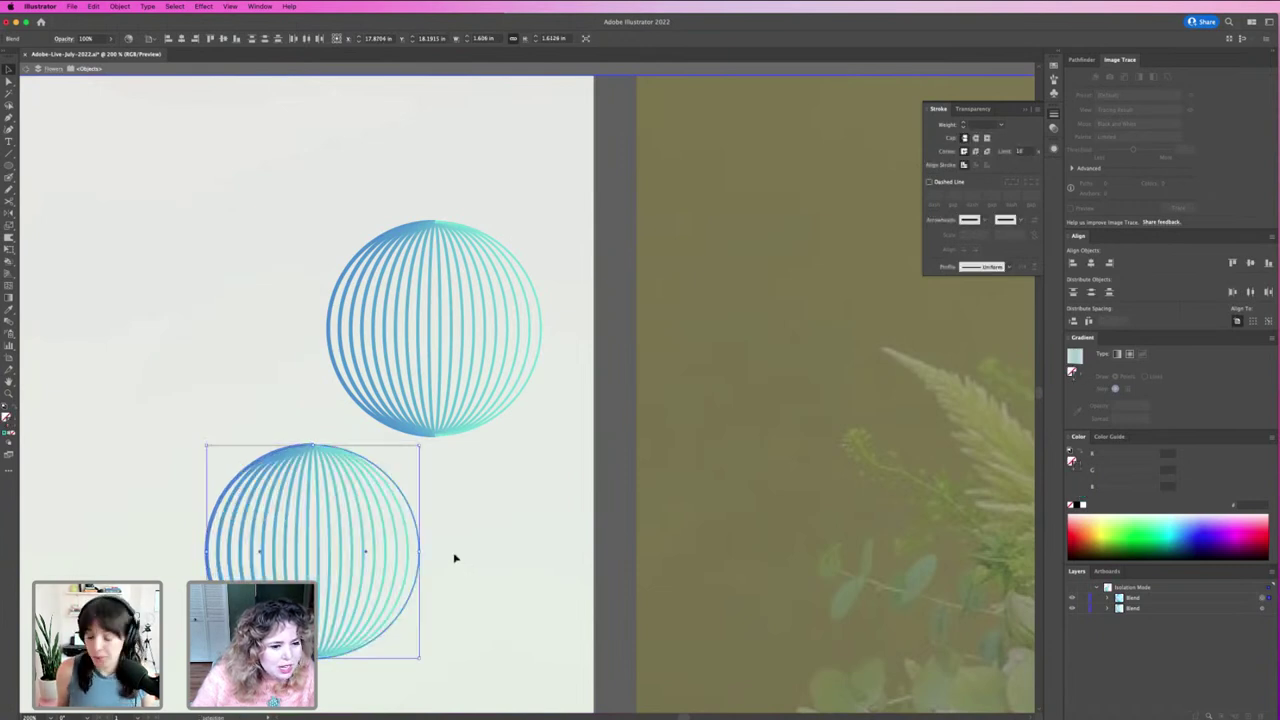
{"action": "left_click", "coordinate": [452, 527]}
{"action": "left_click_drag", "start_coordinate": [340, 585], "coordinate": [300, 557]}
Step: Delete the lower duplicate sphere, leaving a single striped sphere
{"action": "left_click", "coordinate": [384, 397]}
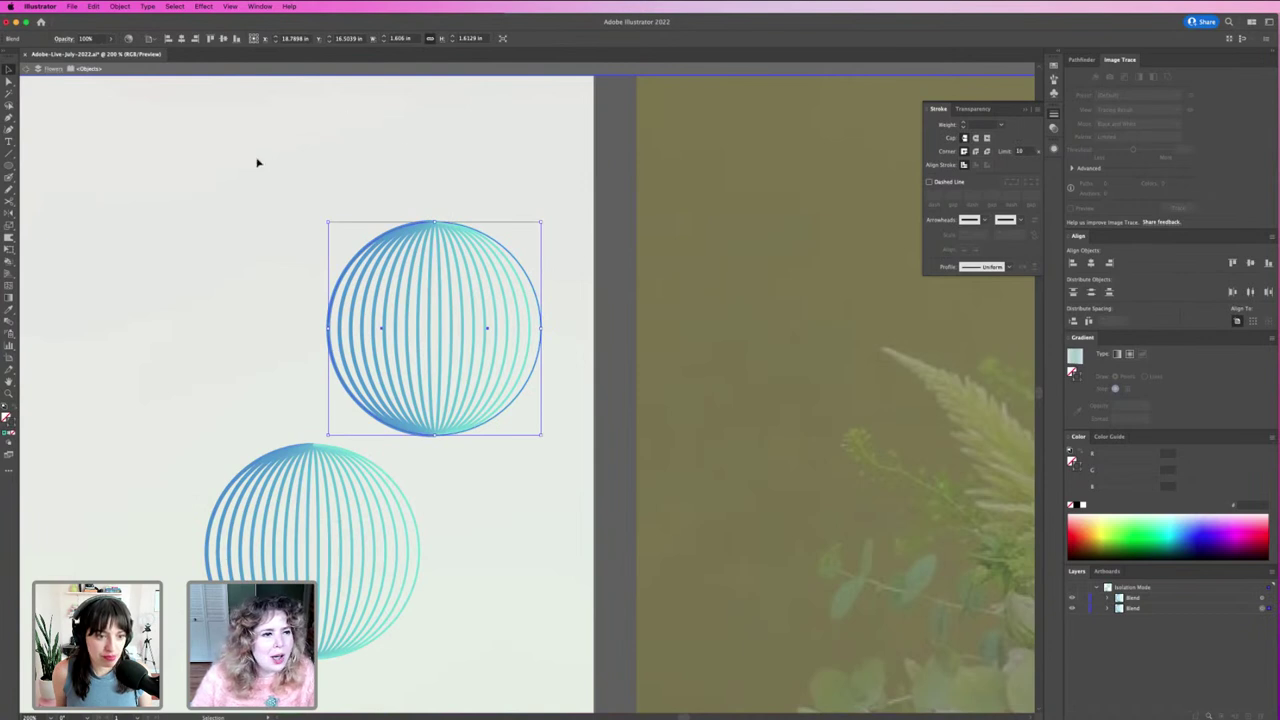
{"action": "left_click_drag", "start_coordinate": [278, 277], "coordinate": [314, 487]}
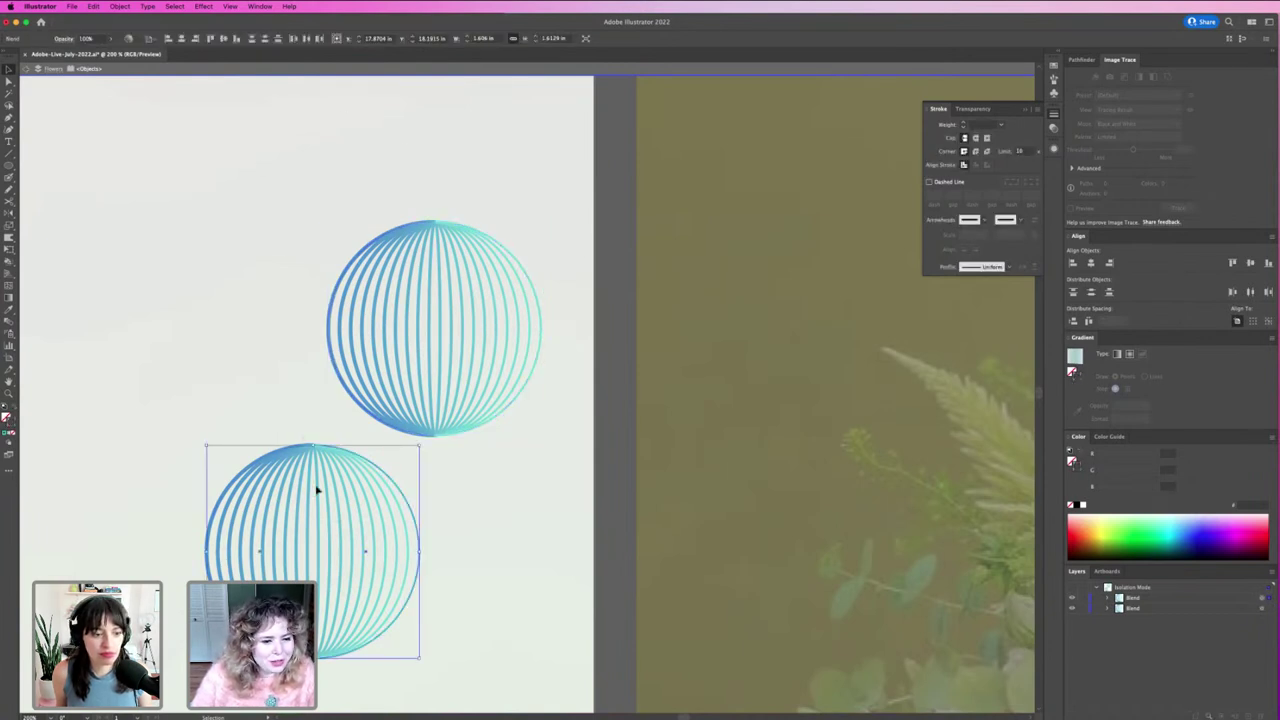
{"action": "key", "text": "Delete"}
{"action": "left_click", "coordinate": [443, 288]}
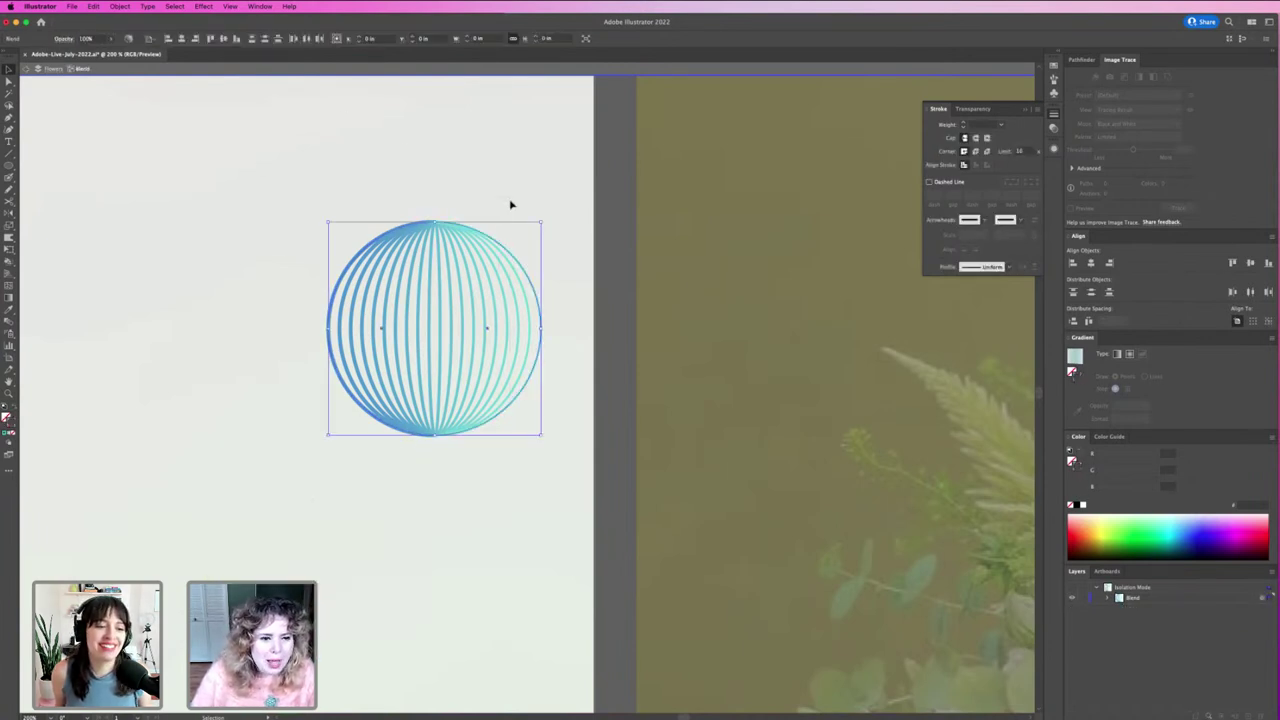
{"action": "key", "text": "cmd+minus"}
{"action": "key", "text": "cmd+minus"}
{"action": "key", "text": "cmd+minus"}
{"action": "key", "text": "cmd+minus"}
{"action": "key", "text": "cmd+minus"}
{"action": "key", "text": "cmd+minus"}
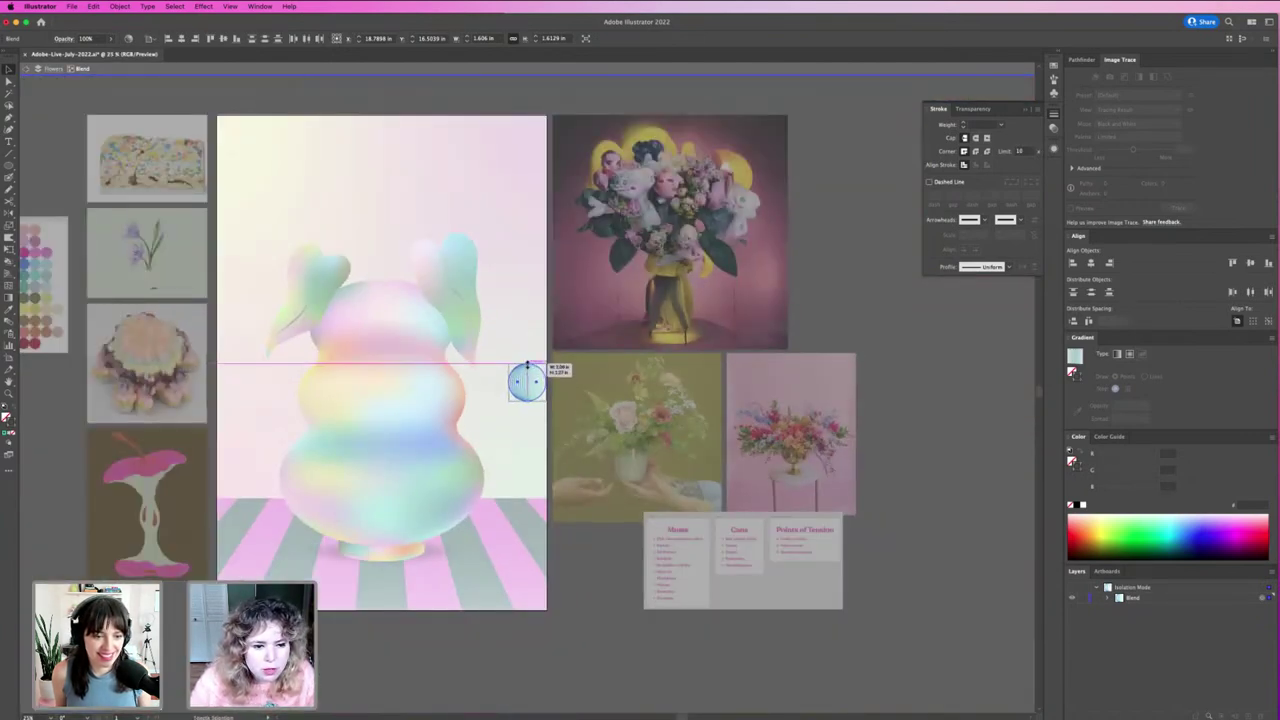
Step: Exit isolation mode and move the sphere up near the artboard top, above the vase
{"action": "double_click", "coordinate": [527, 366]}
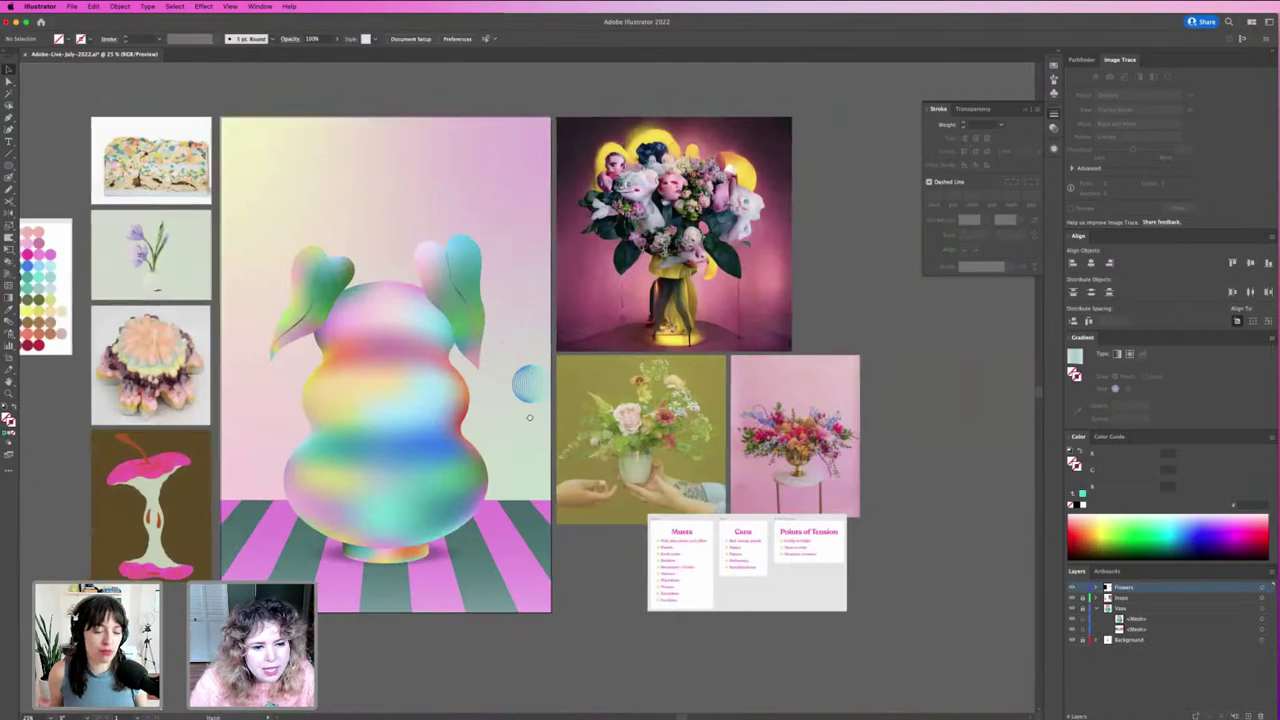
{"action": "mouse_move", "coordinate": [527, 380]}
{"action": "left_mouse_down"}
{"action": "mouse_move", "coordinate": [618, 394]}
{"action": "mouse_move", "coordinate": [532, 253]}
{"action": "mouse_move", "coordinate": [518, 178]}
{"action": "left_mouse_up"}
{"action": "scroll", "coordinate": [745, 411], "scroll_direction": "up", "scroll_amount": 2}
{"action": "scroll", "coordinate": [814, 452], "scroll_direction": "up", "scroll_amount": 3}
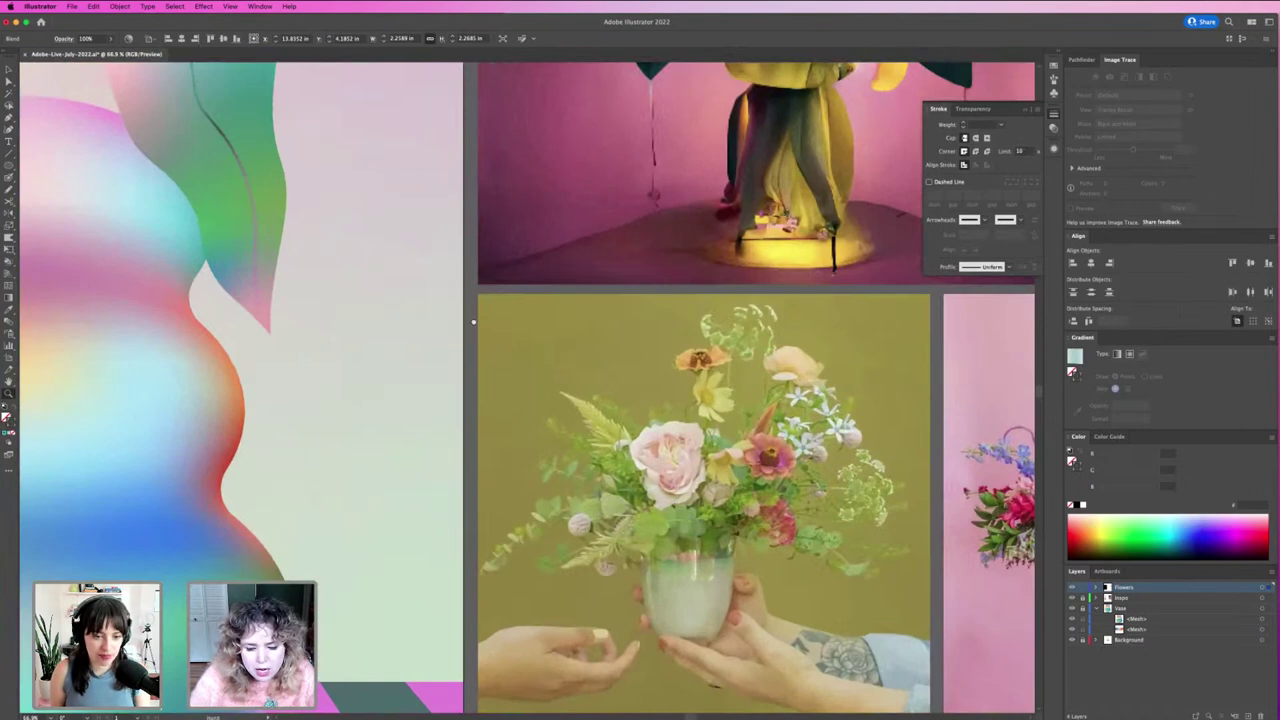
{"action": "scroll", "coordinate": [473, 322], "scroll_direction": "down", "scroll_amount": 2}
{"action": "left_click_drag", "start_coordinate": [723, 586], "coordinate": [669, 449]}
{"action": "left_click", "coordinate": [587, 300]}
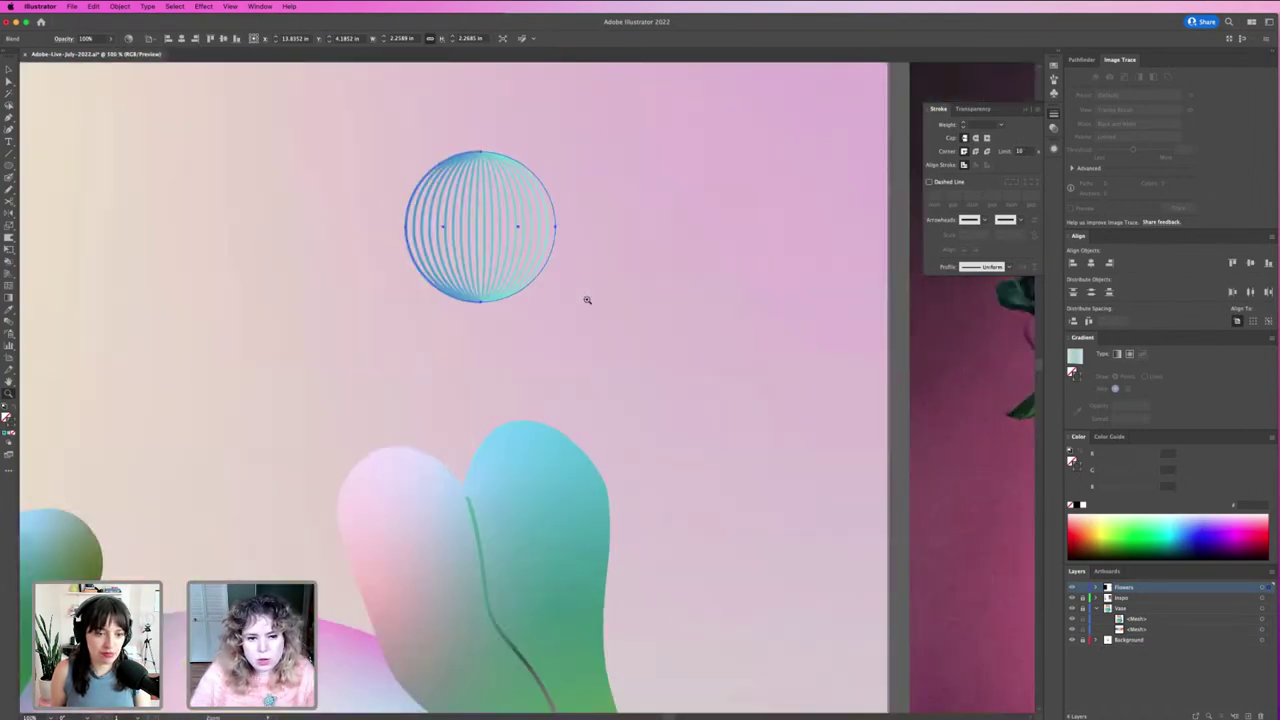
{"action": "left_click", "coordinate": [543, 301]}
{"action": "left_click_drag", "start_coordinate": [543, 300], "coordinate": [673, 323]}
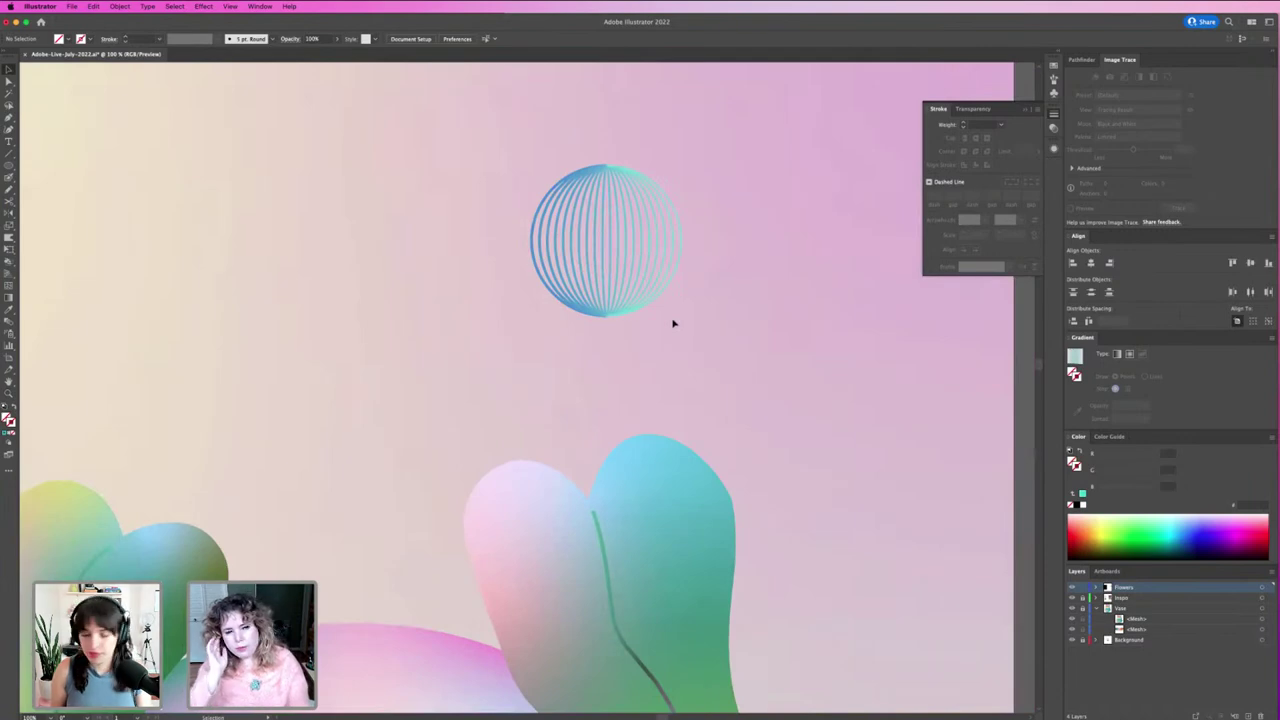
{"action": "scroll", "coordinate": [673, 323], "scroll_direction": "down", "scroll_amount": 3}
{"action": "scroll", "coordinate": [671, 320], "scroll_direction": "down", "scroll_amount": 2}
{"action": "scroll", "coordinate": [575, 364], "scroll_direction": "down", "scroll_amount": 3}
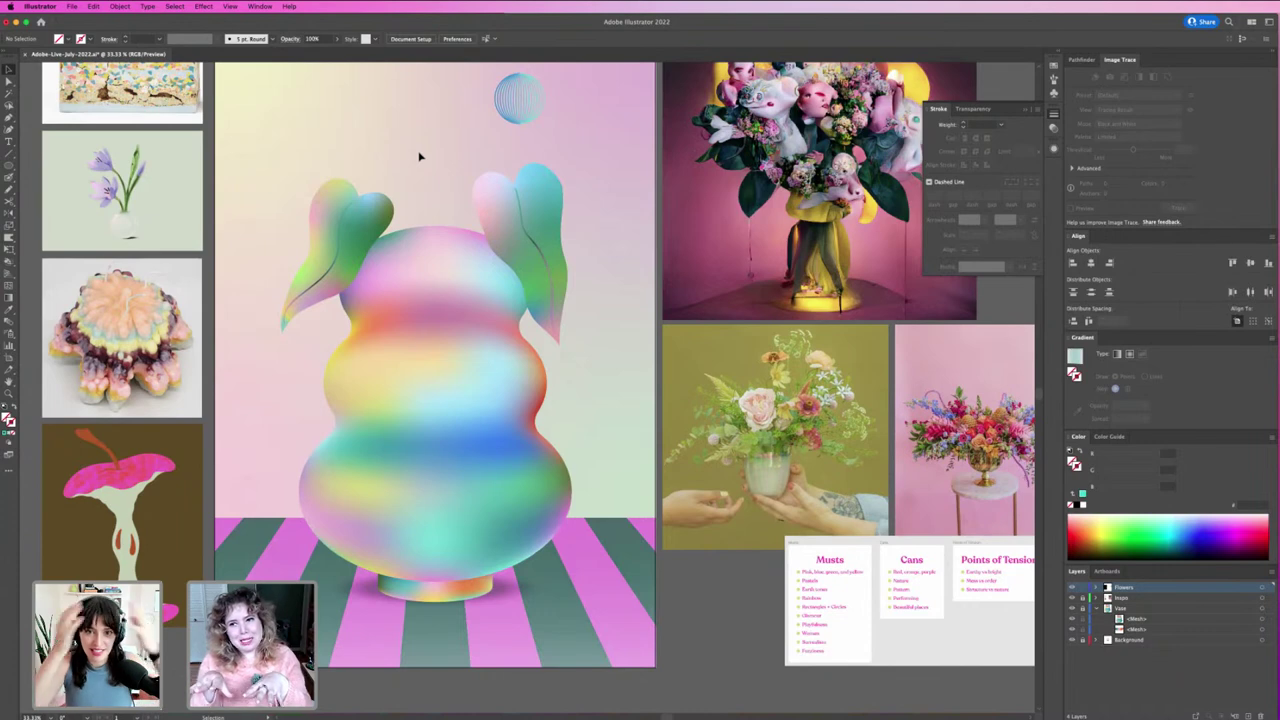
{"action": "key", "text": "space"}
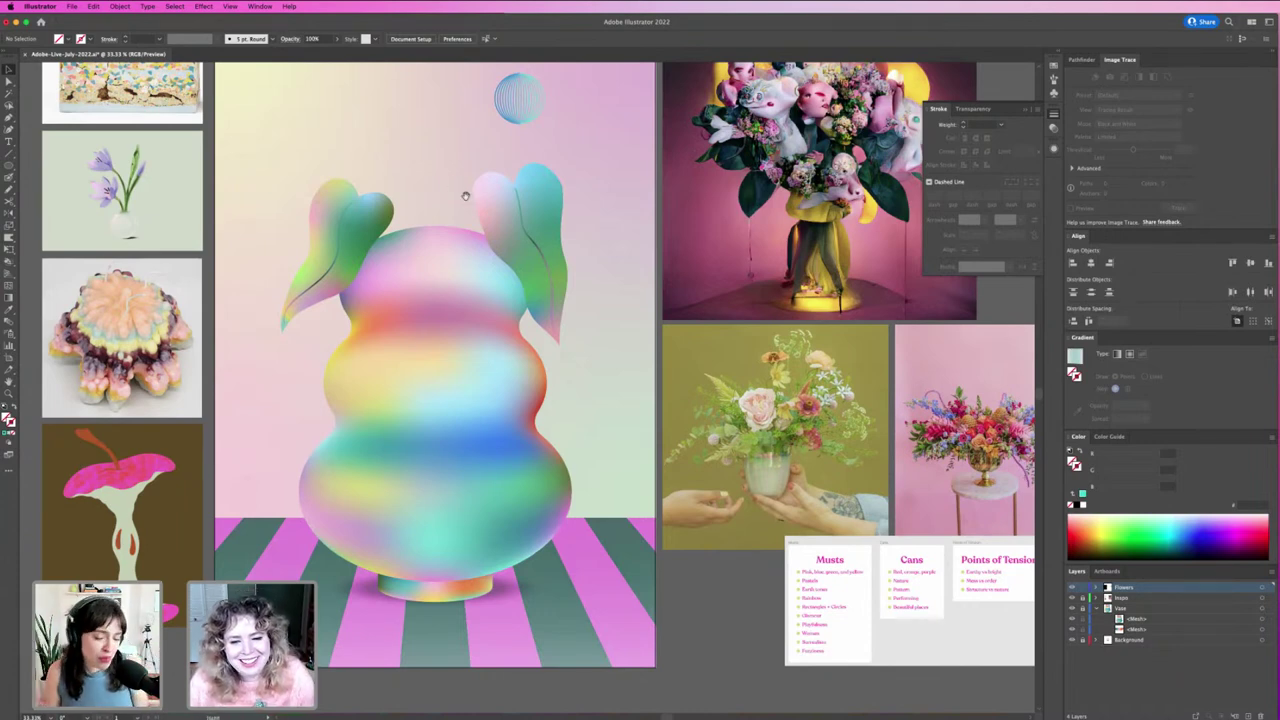
Step: Draw a pencil leaf below the sphere, fill it bright green and rotate it into place
{"action": "mouse_move", "coordinate": [465, 195]}
{"action": "left_mouse_down"}
{"action": "mouse_move", "coordinate": [528, 343]}
{"action": "mouse_move", "coordinate": [646, 320]}
{"action": "mouse_move", "coordinate": [680, 329]}
{"action": "mouse_move", "coordinate": [709, 366]}
{"action": "mouse_move", "coordinate": [664, 341]}
{"action": "left_mouse_up"}
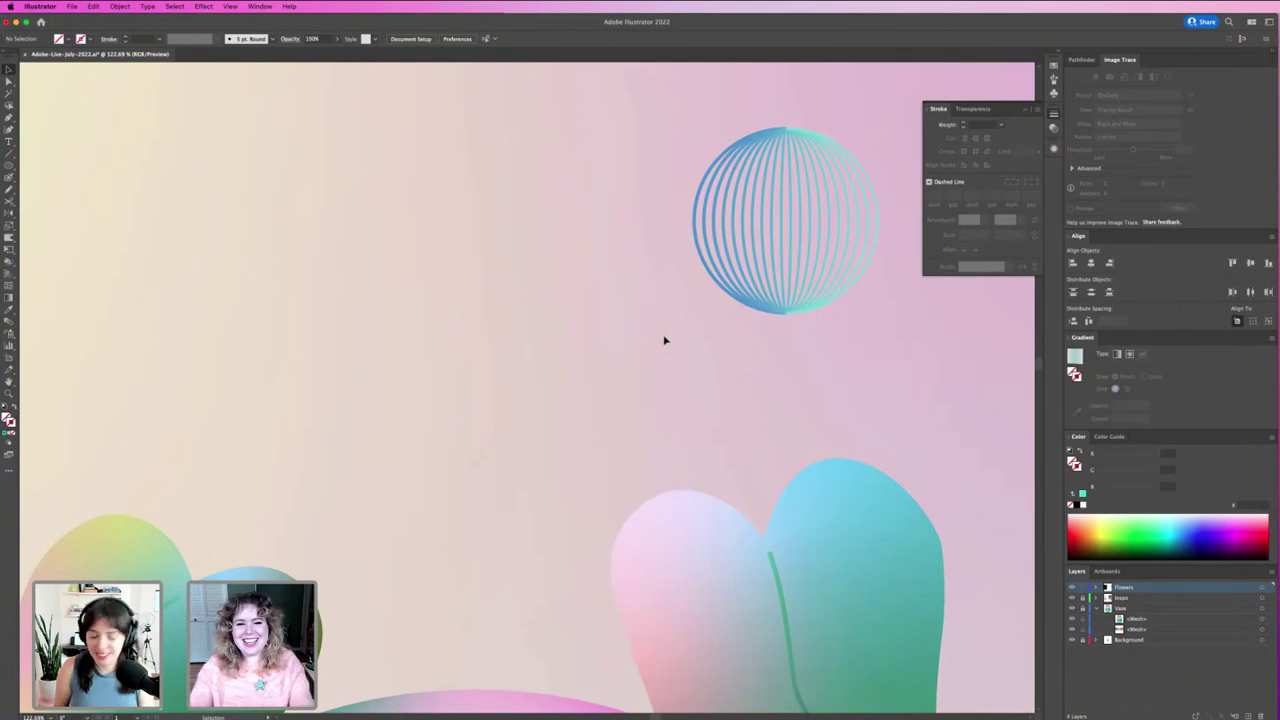
{"action": "key", "text": "n"}
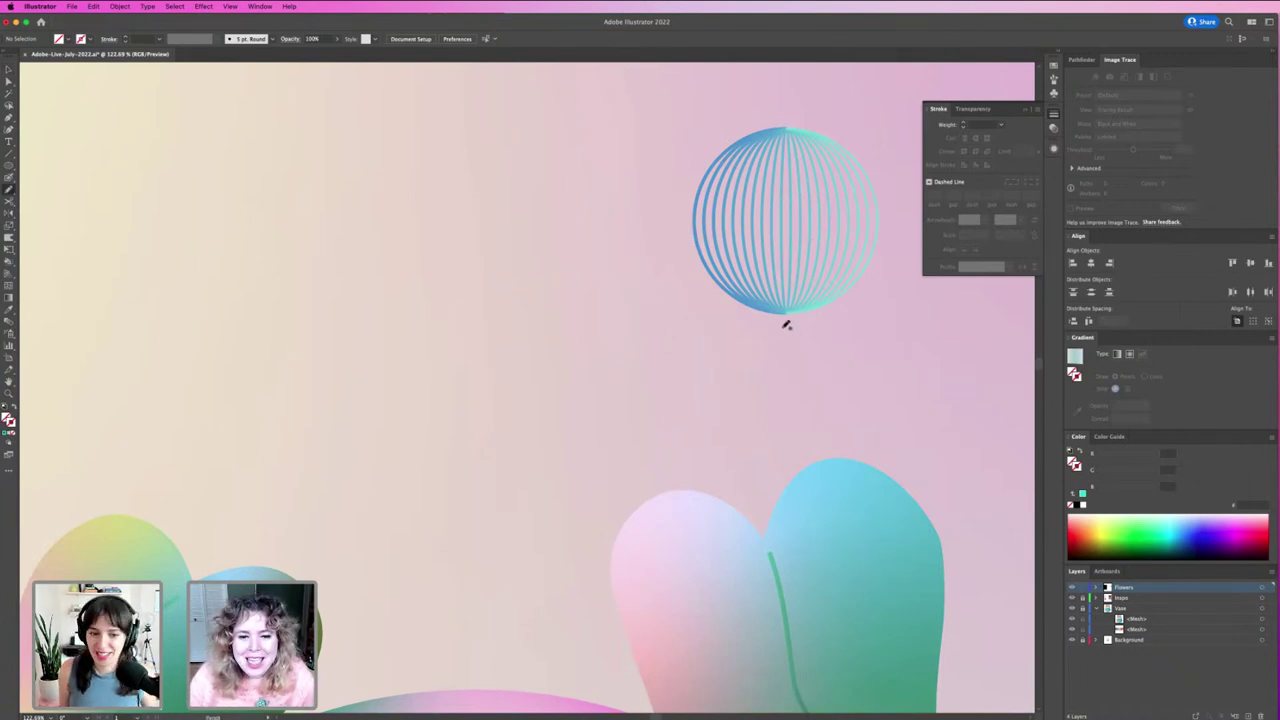
{"action": "mouse_move", "coordinate": [773, 320]}
{"action": "left_mouse_down"}
{"action": "mouse_move", "coordinate": [686, 368]}
{"action": "mouse_move", "coordinate": [762, 371]}
{"action": "left_mouse_up"}
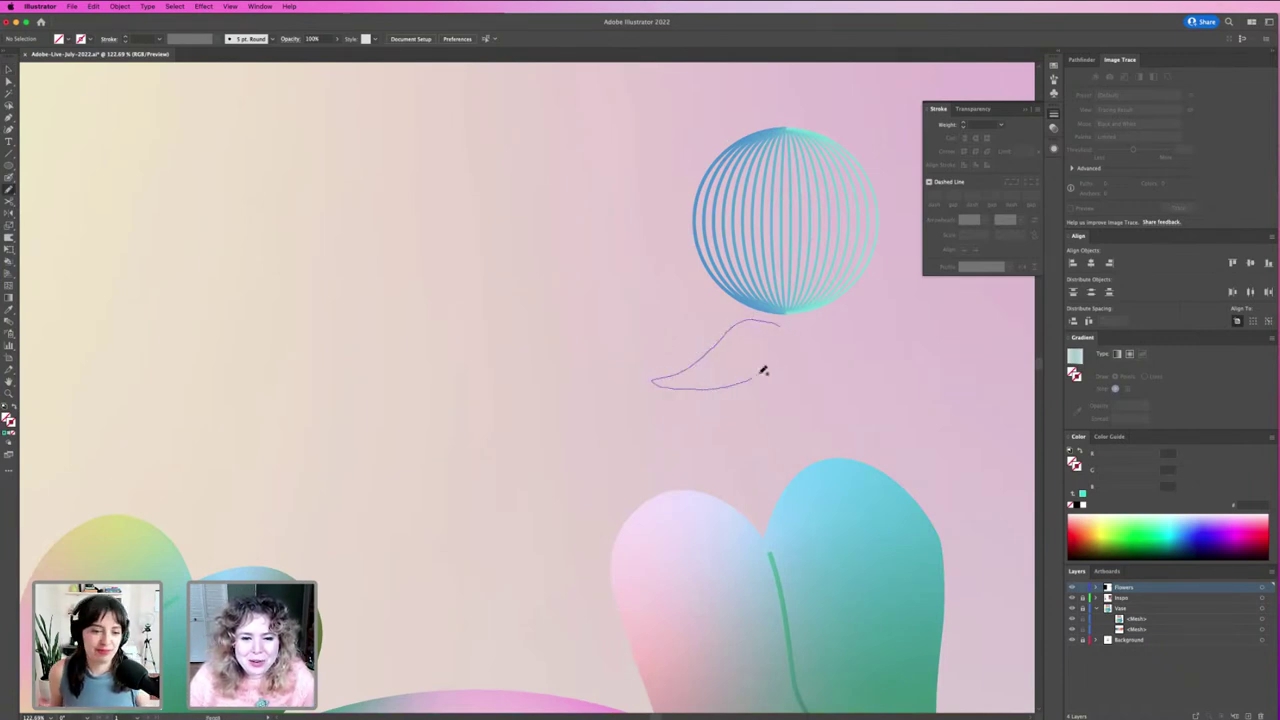
{"action": "left_click_drag", "start_coordinate": [783, 322], "coordinate": [784, 324]}
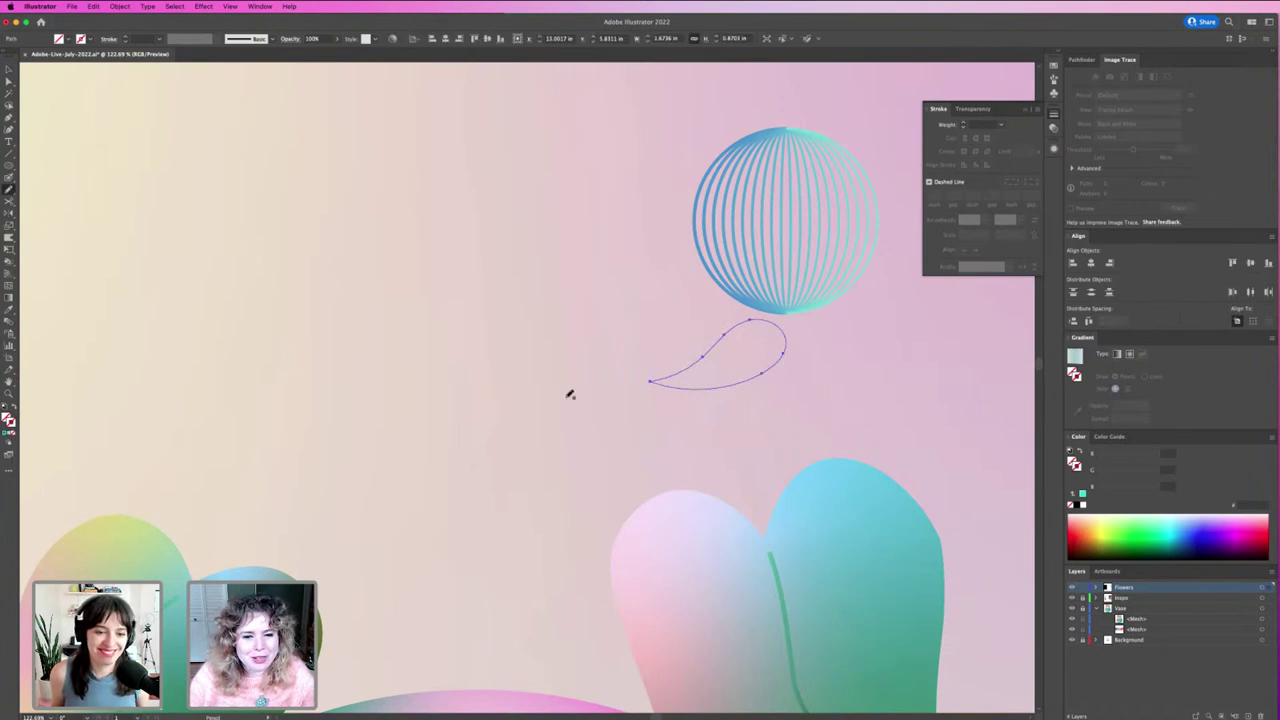
{"action": "left_click", "coordinate": [1147, 534]}
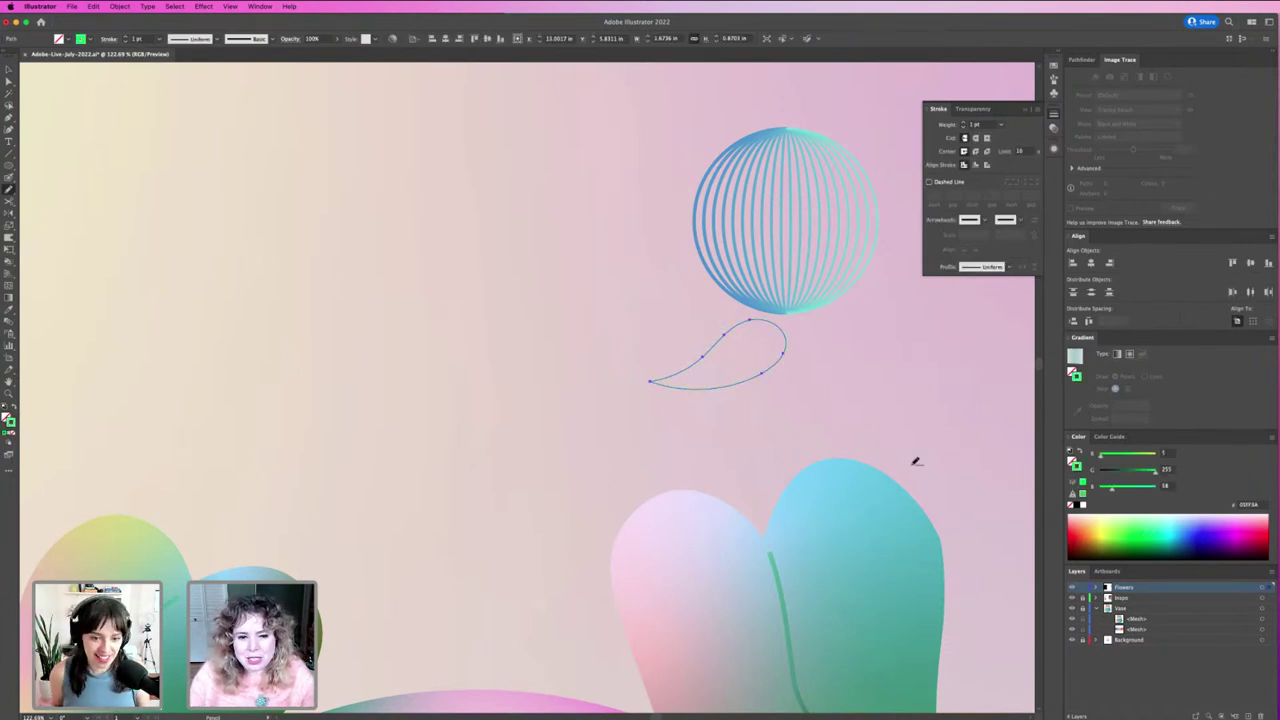
{"action": "key", "text": "v"}
{"action": "left_click_drag", "start_coordinate": [786, 381], "coordinate": [786, 351]}
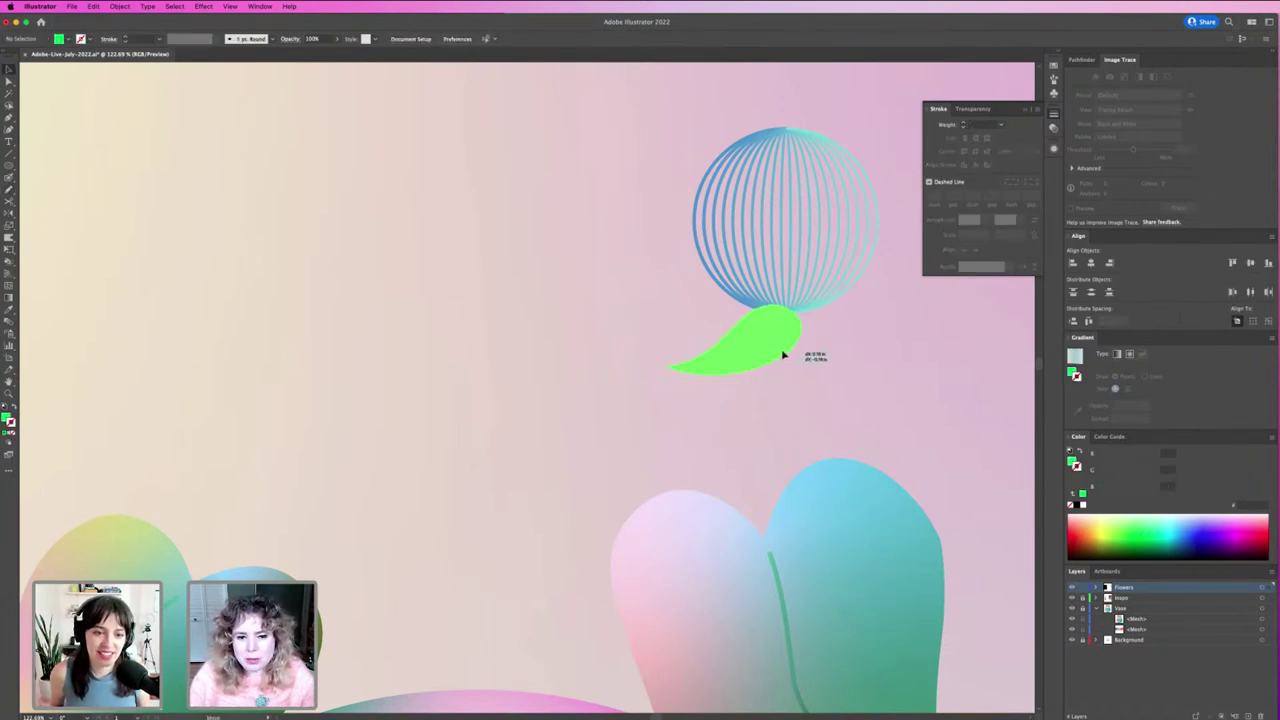
{"action": "left_click", "coordinate": [914, 434]}
Step: Zoom out to view the whole board and adjust the green leaf beneath the sphere
{"action": "key", "text": "ctrl+1"}
{"action": "key", "text": "ctrl+minus"}
{"action": "key", "text": "ctrl+minus"}
{"action": "key", "text": "ctrl+minus"}
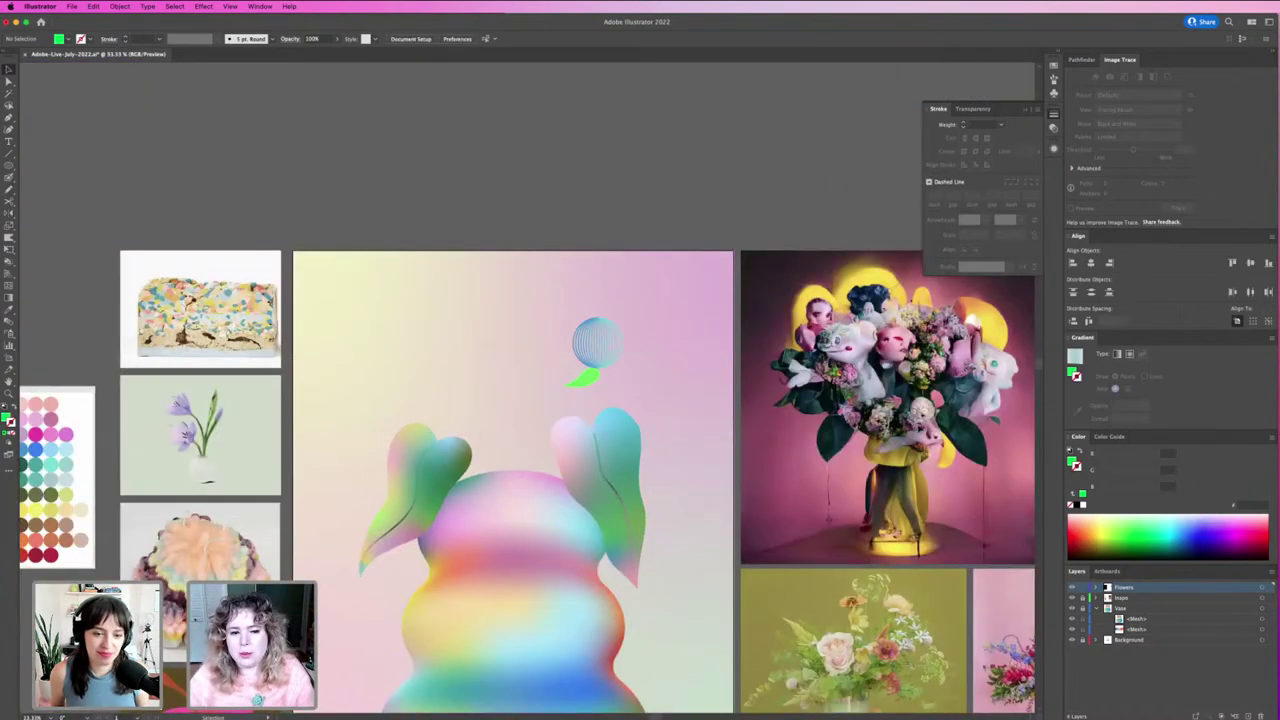
{"action": "scroll", "coordinate": [795, 430], "scroll_direction": "down", "scroll_amount": 3}
{"action": "scroll", "coordinate": [870, 430], "scroll_direction": "up", "scroll_amount": 3}
{"action": "scroll", "coordinate": [947, 428], "scroll_direction": "up", "scroll_amount": 3}
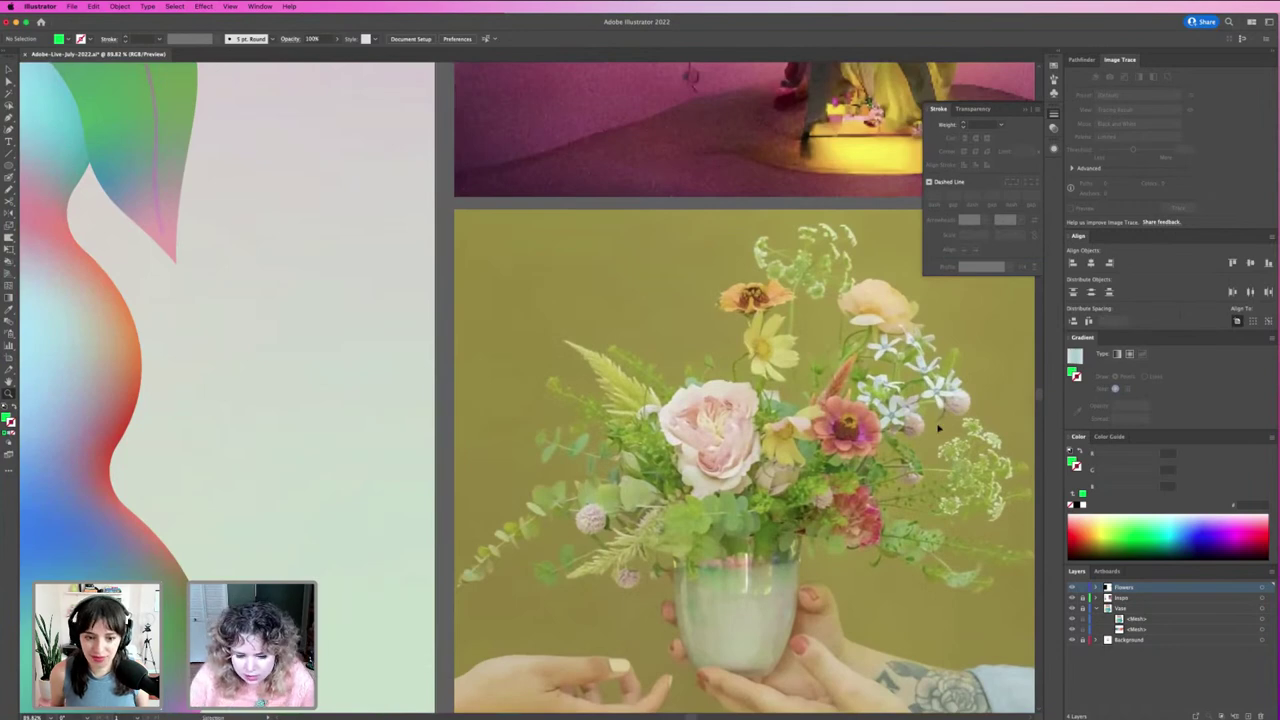
{"action": "key", "text": "ctrl+minus"}
{"action": "key", "text": "ctrl+minus"}
{"action": "key", "text": "ctrl+minus"}
{"action": "scroll", "coordinate": [507, 423], "scroll_direction": "up", "scroll_amount": 3}
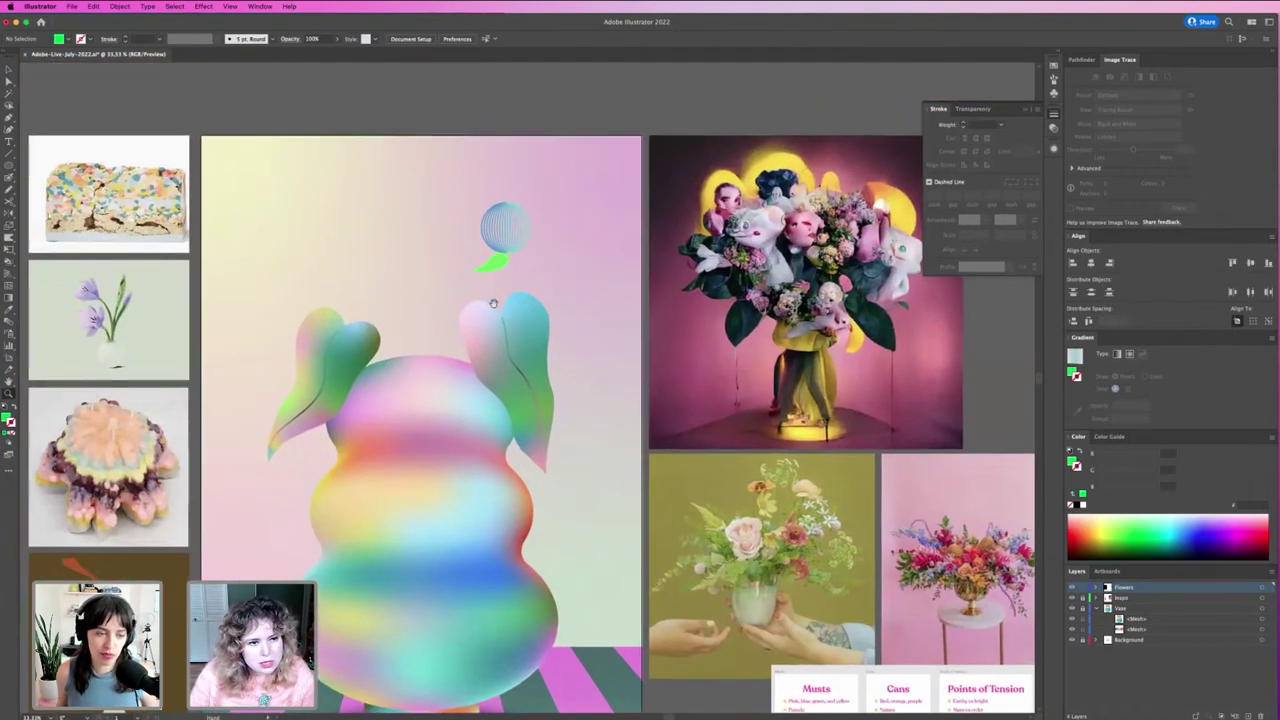
{"action": "scroll", "coordinate": [592, 308], "scroll_direction": "up", "scroll_amount": 3}
{"action": "scroll", "coordinate": [592, 308], "scroll_direction": "up", "scroll_amount": 2}
{"action": "mouse_move", "coordinate": [592, 308]}
{"action": "left_mouse_down"}
{"action": "mouse_move", "coordinate": [565, 290]}
{"action": "mouse_move", "coordinate": [654, 281]}
{"action": "left_mouse_up"}
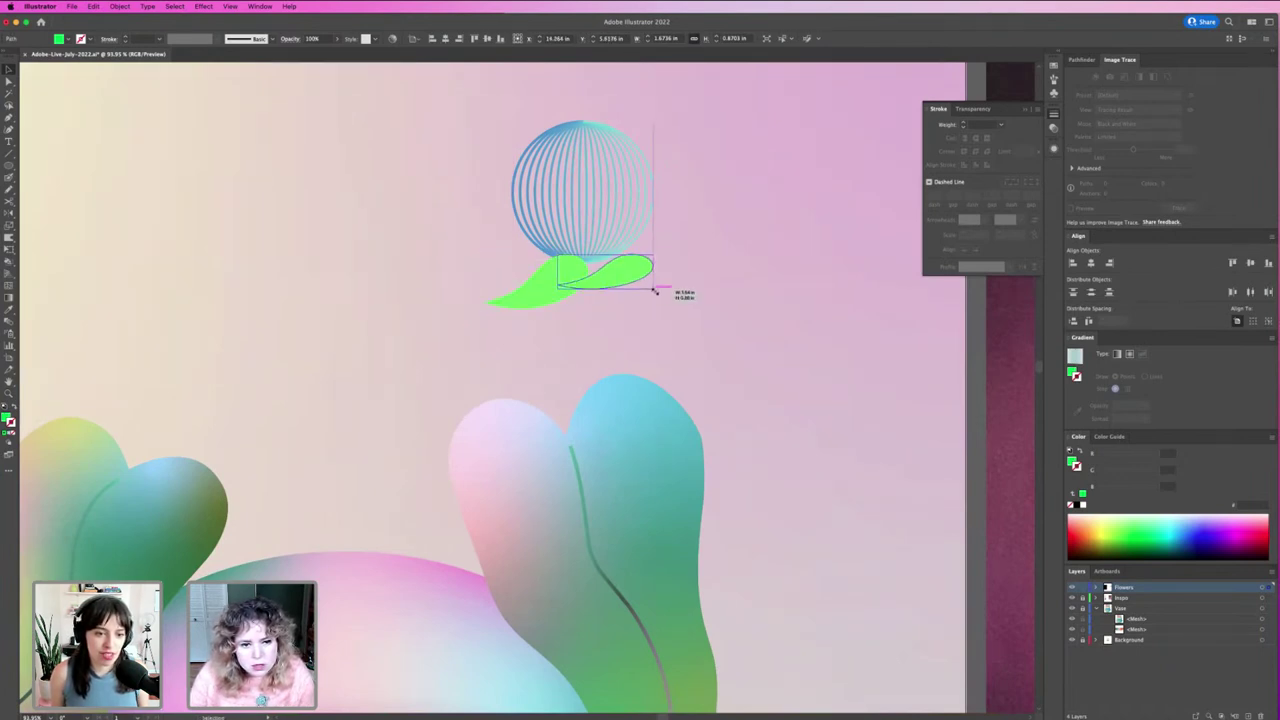
{"action": "key", "text": "Delete"}
Step: Add a second leaf with the same green fill and position it under the sphere
{"action": "key", "text": "b"}
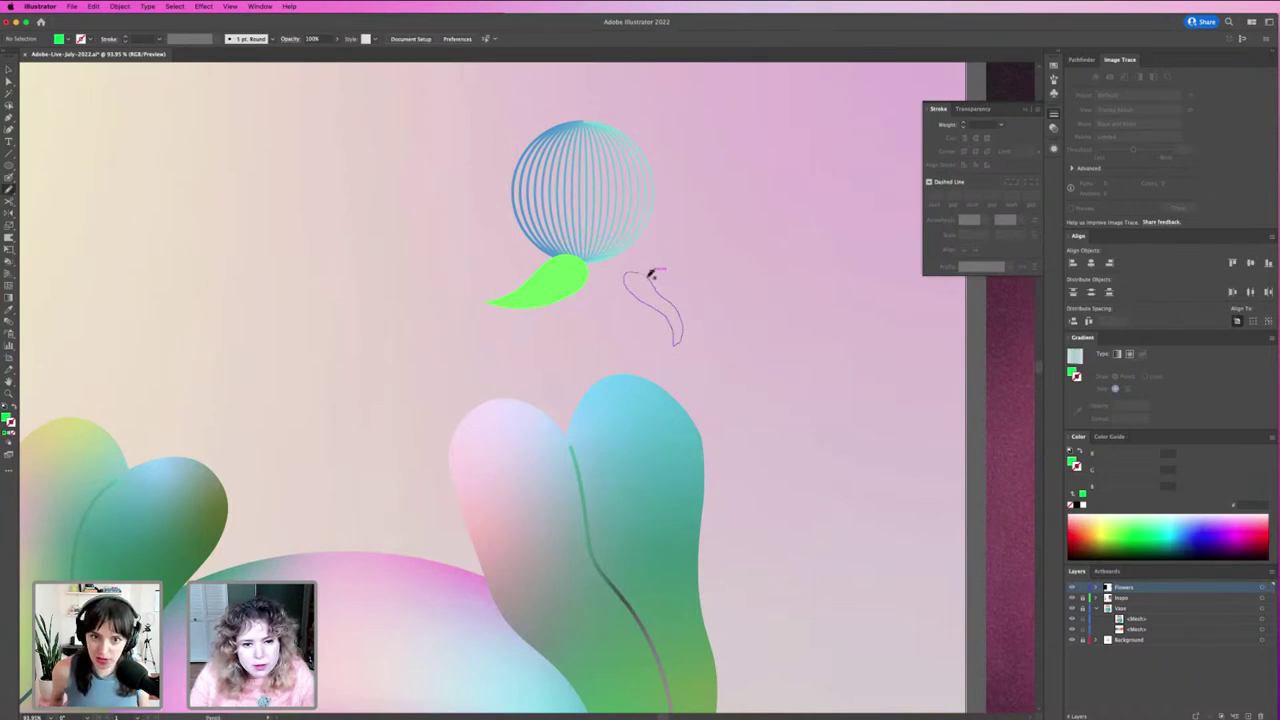
{"action": "key", "text": "i"}
{"action": "left_click", "coordinate": [560, 273]}
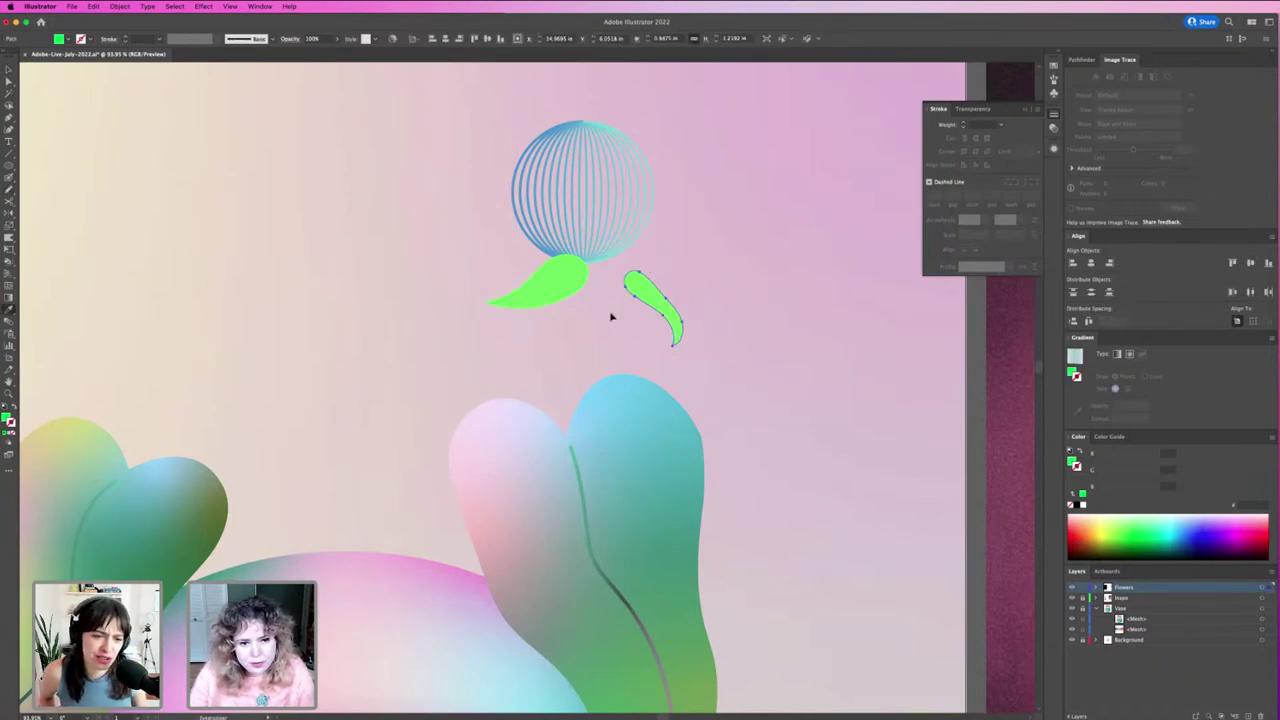
{"action": "key", "text": "v"}
{"action": "left_click_drag", "start_coordinate": [645, 302], "coordinate": [612, 289]}
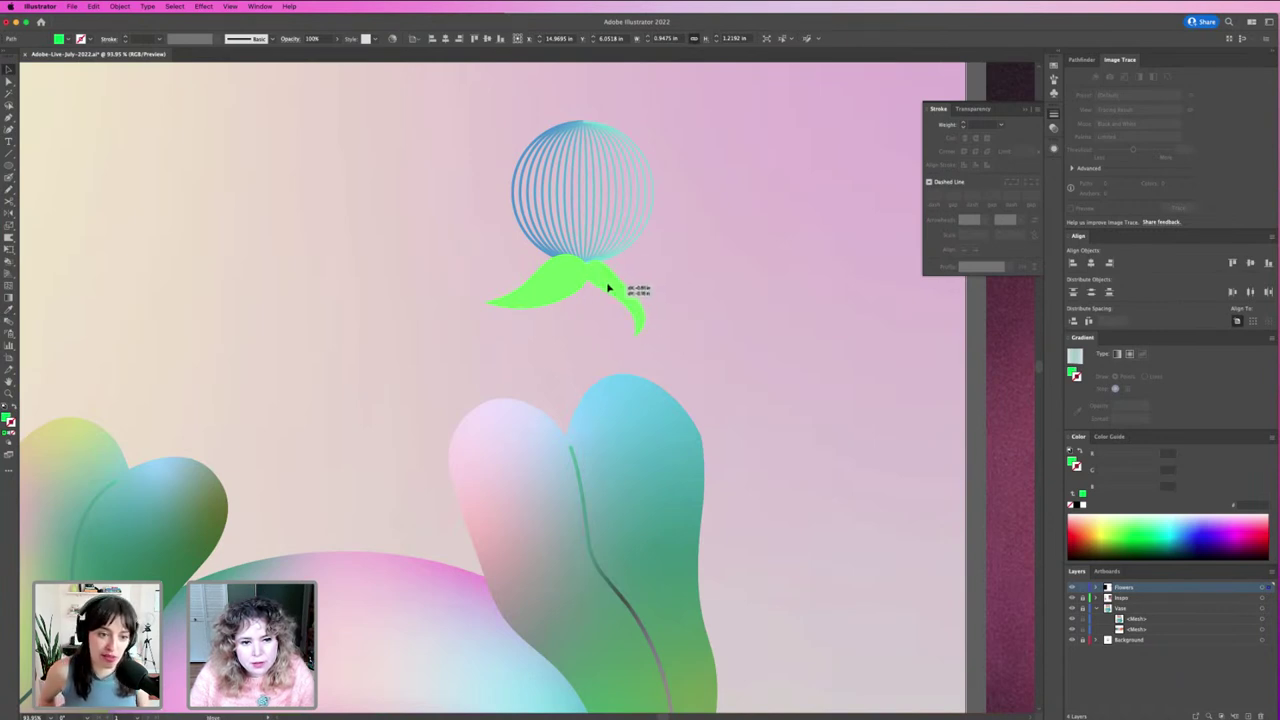
{"action": "left_click_drag", "start_coordinate": [571, 280], "coordinate": [566, 279]}
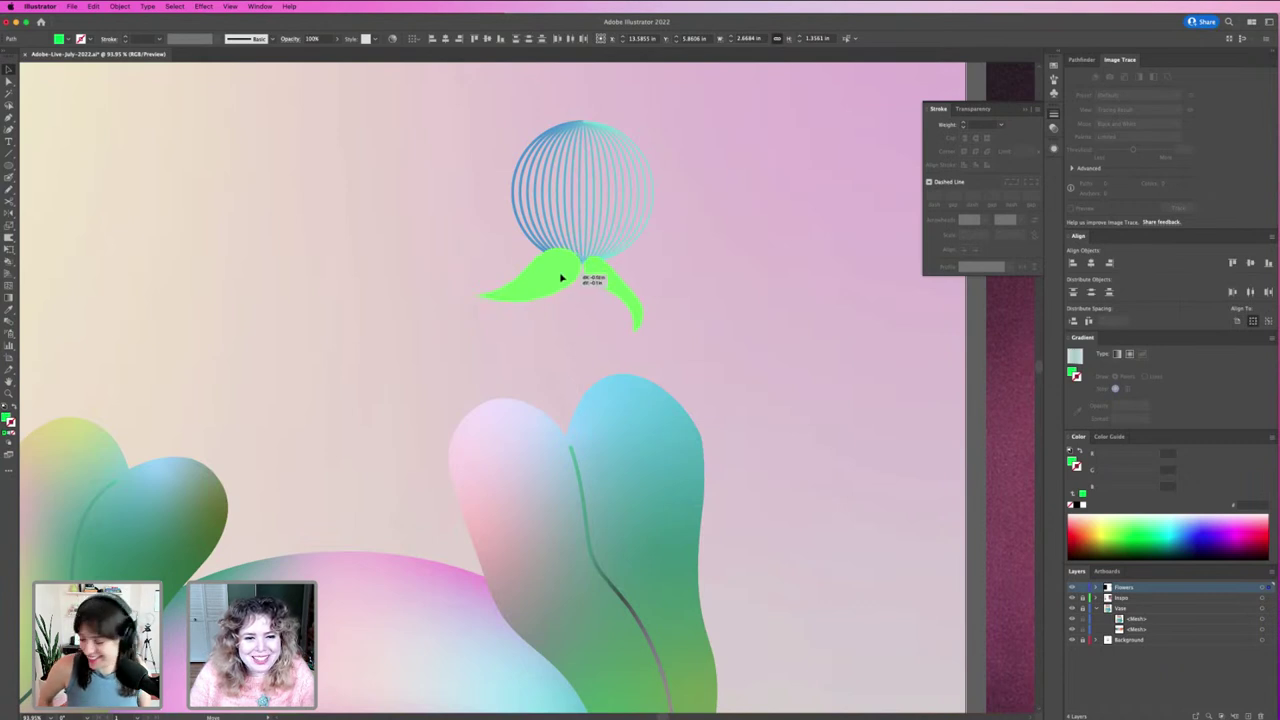
{"action": "left_click", "coordinate": [583, 289]}
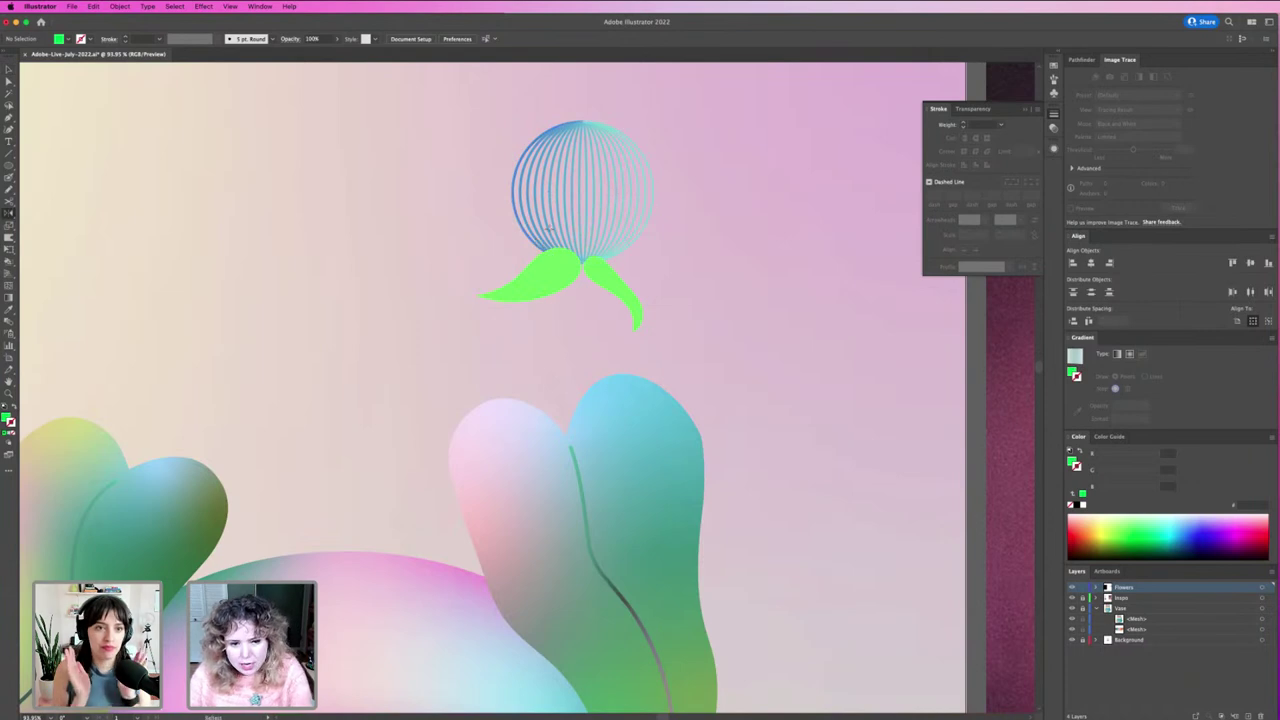
Step: Draw a tall light green ellipse petal and place a tilted copy beside it
{"action": "key", "text": "l"}
{"action": "key", "text": "l"}
{"action": "mouse_move", "coordinate": [746, 370]}
{"action": "left_mouse_down"}
{"action": "mouse_move", "coordinate": [739, 283]}
{"action": "mouse_move", "coordinate": [733, 296]}
{"action": "mouse_move", "coordinate": [783, 308]}
{"action": "mouse_move", "coordinate": [773, 347]}
{"action": "mouse_move", "coordinate": [722, 357]}
{"action": "mouse_move", "coordinate": [737, 345]}
{"action": "mouse_move", "coordinate": [645, 312]}
{"action": "left_mouse_up"}
{"action": "key", "text": "v"}
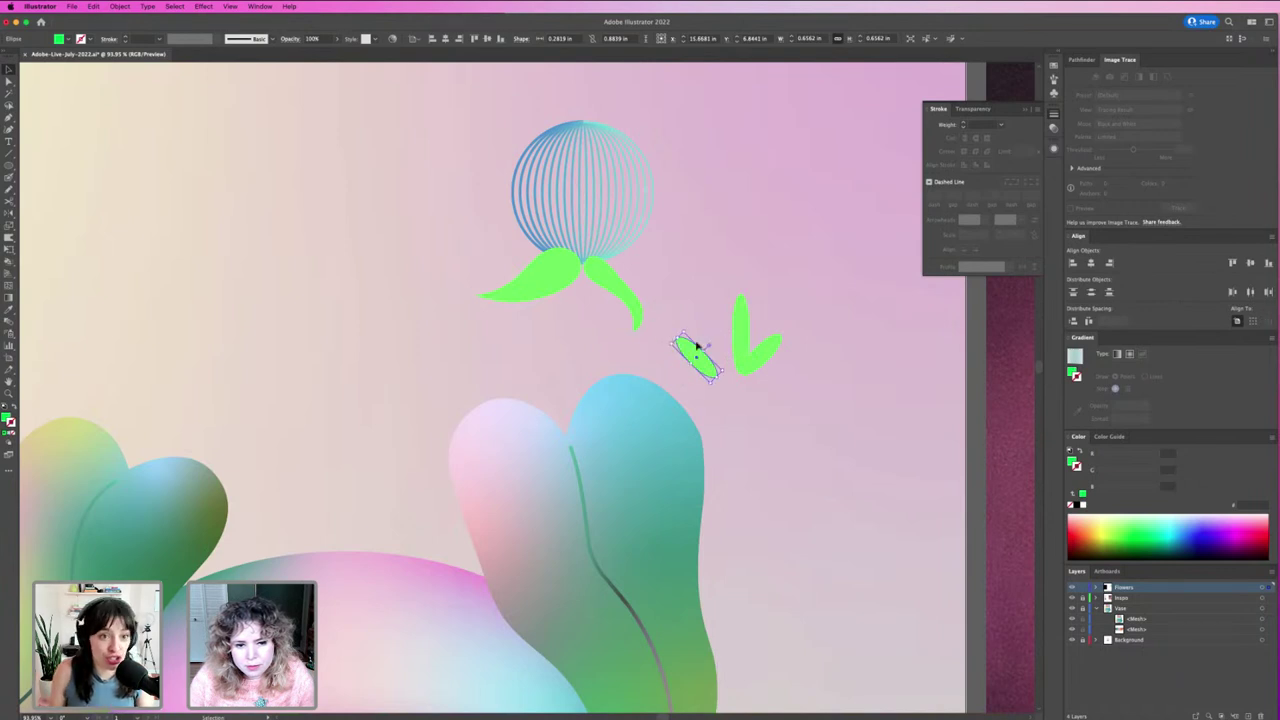
{"action": "left_click_drag", "start_coordinate": [706, 345], "coordinate": [677, 344]}
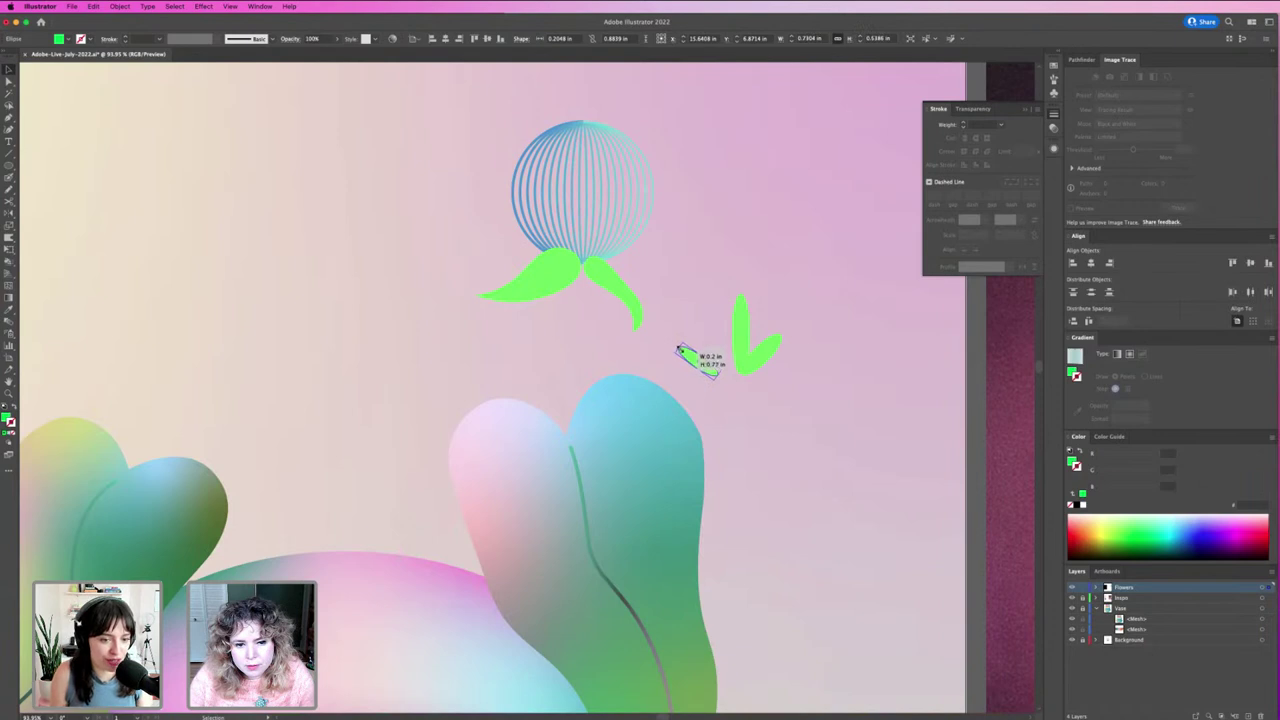
{"action": "left_click_drag", "start_coordinate": [686, 356], "coordinate": [770, 352]}
Step: Arrange the remaining petals into a five-petal star and move it onto the sphere's base
{"action": "left_click", "coordinate": [741, 322]}
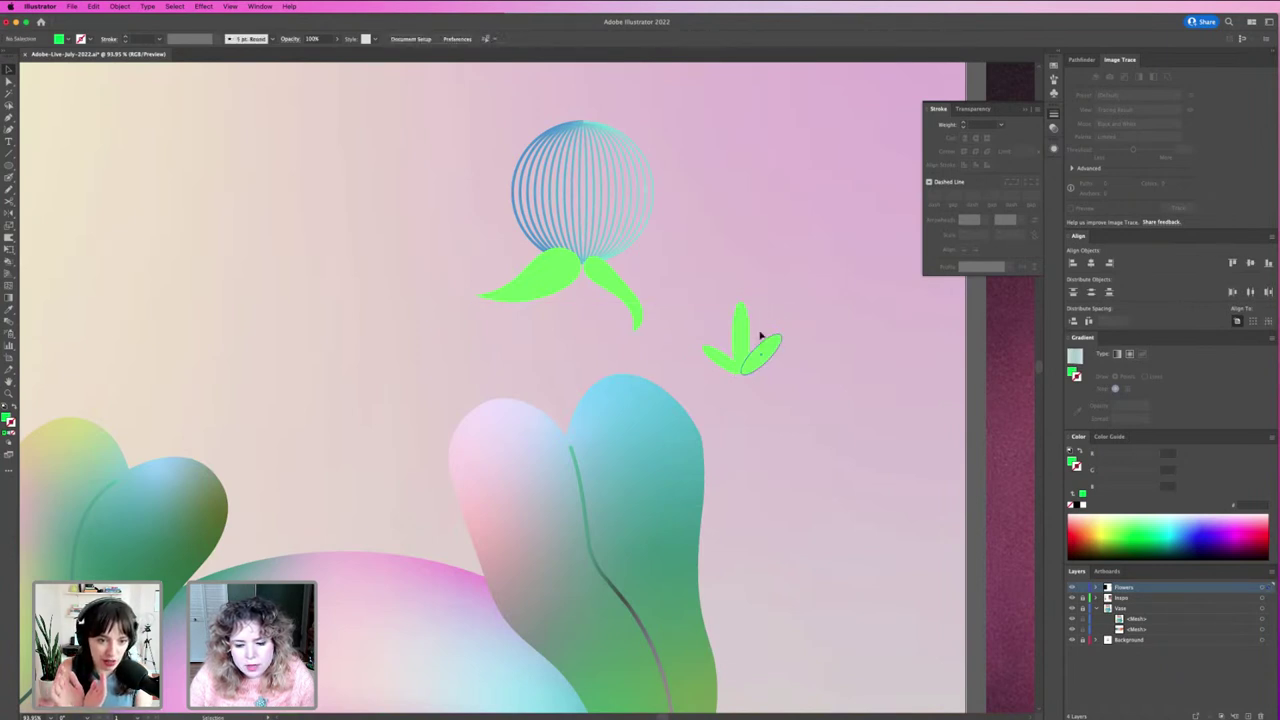
{"action": "mouse_move", "coordinate": [731, 357]}
{"action": "left_mouse_down"}
{"action": "mouse_move", "coordinate": [728, 400]}
{"action": "mouse_move", "coordinate": [733, 377]}
{"action": "mouse_move", "coordinate": [786, 374]}
{"action": "mouse_move", "coordinate": [758, 378]}
{"action": "left_mouse_up"}
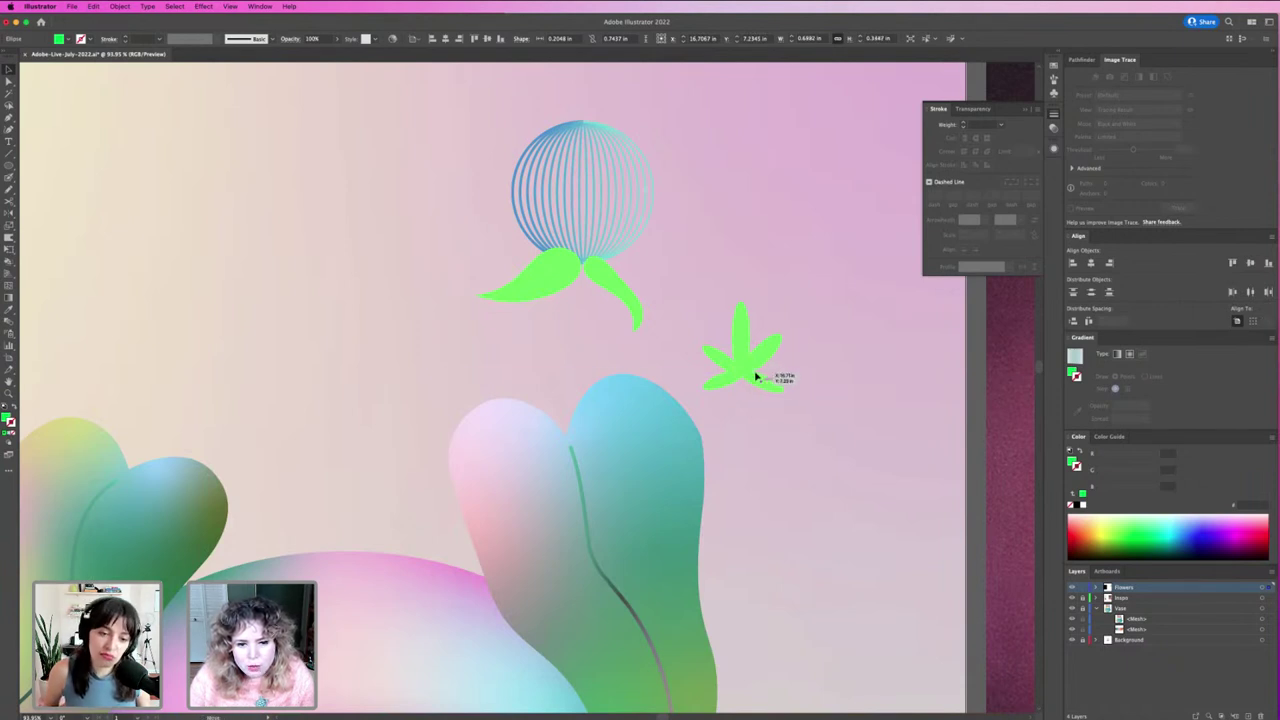
{"action": "left_click_drag", "start_coordinate": [755, 377], "coordinate": [757, 380]}
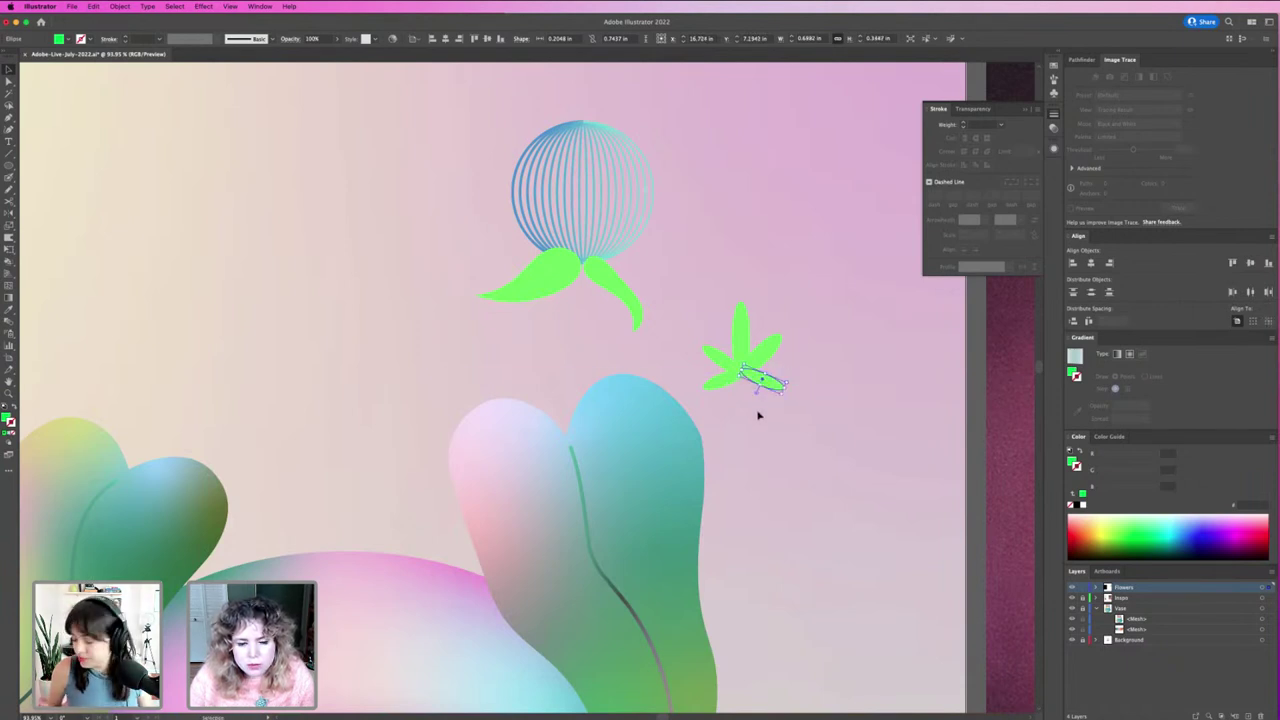
{"action": "left_click", "coordinate": [674, 321]}
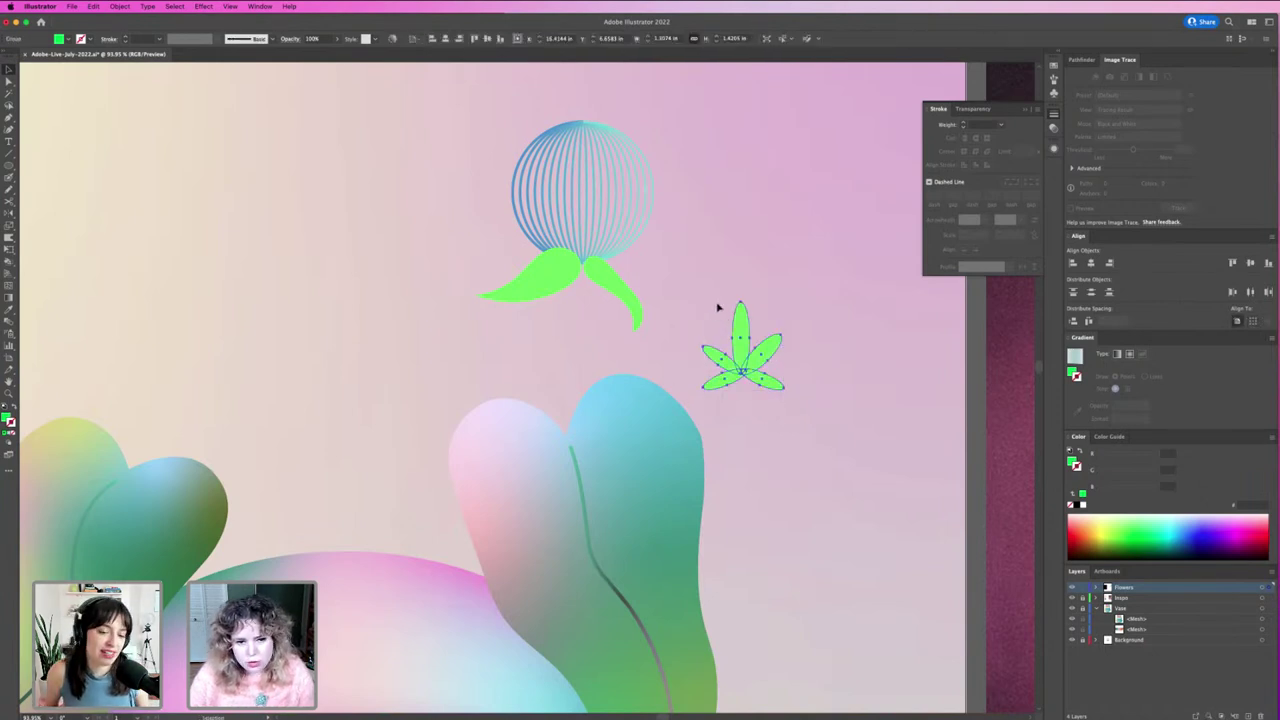
{"action": "left_click_drag", "start_coordinate": [757, 333], "coordinate": [598, 233]}
{"action": "left_click", "coordinate": [531, 289]}
Step: Move both leaves down-right, darken them to a deeper green, and turn the right leaf toward the star
{"action": "left_click", "coordinate": [613, 287], "text": "shift"}
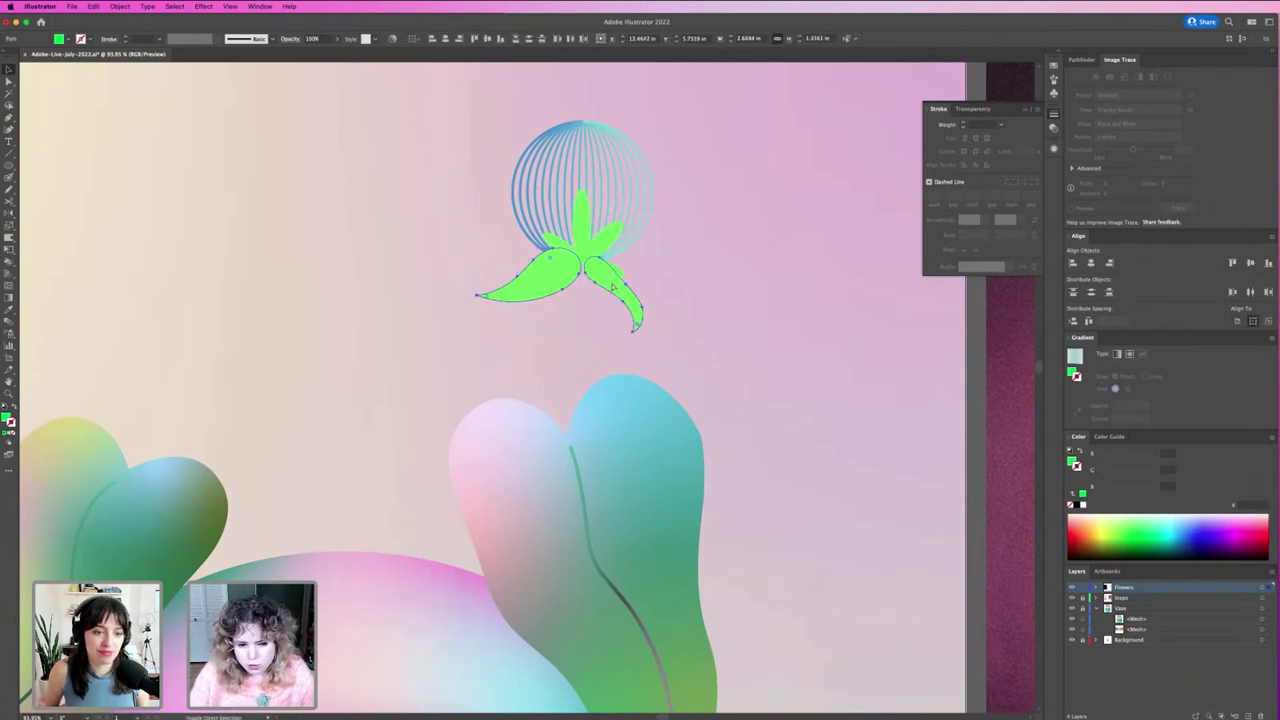
{"action": "left_click_drag", "start_coordinate": [613, 287], "coordinate": [626, 309]}
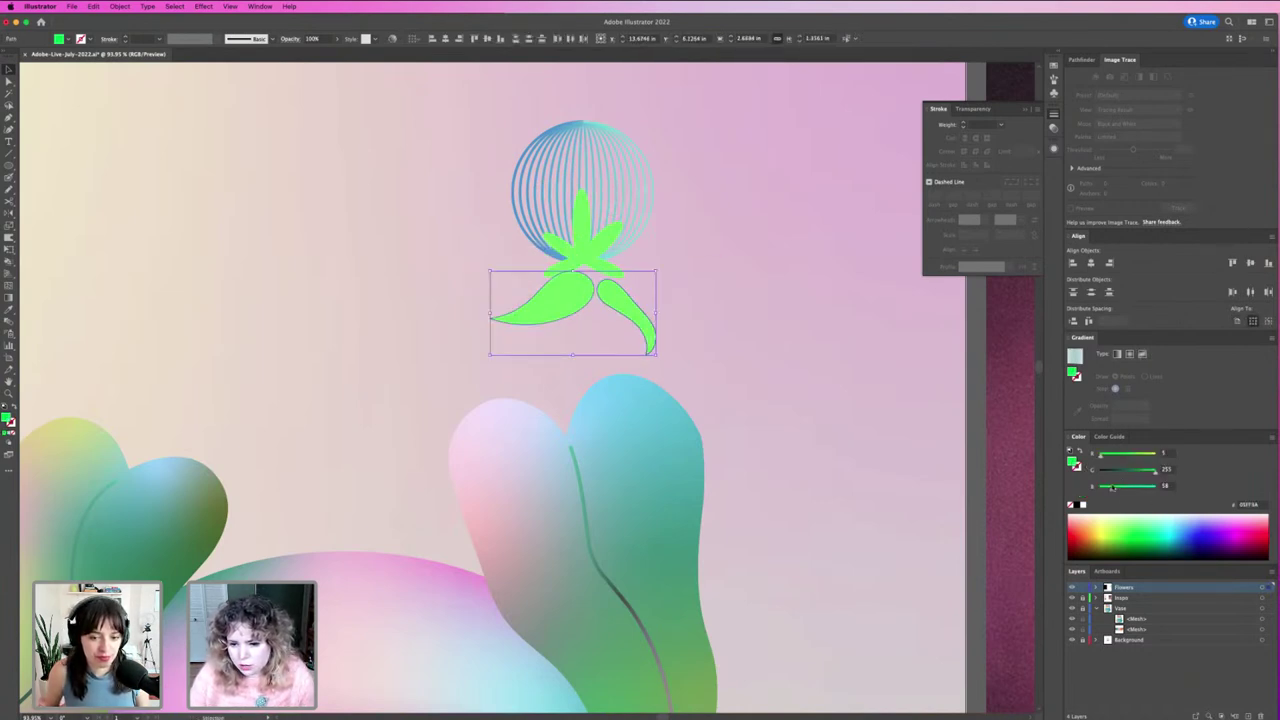
{"action": "left_click", "coordinate": [1133, 474]}
{"action": "left_click", "coordinate": [686, 349]}
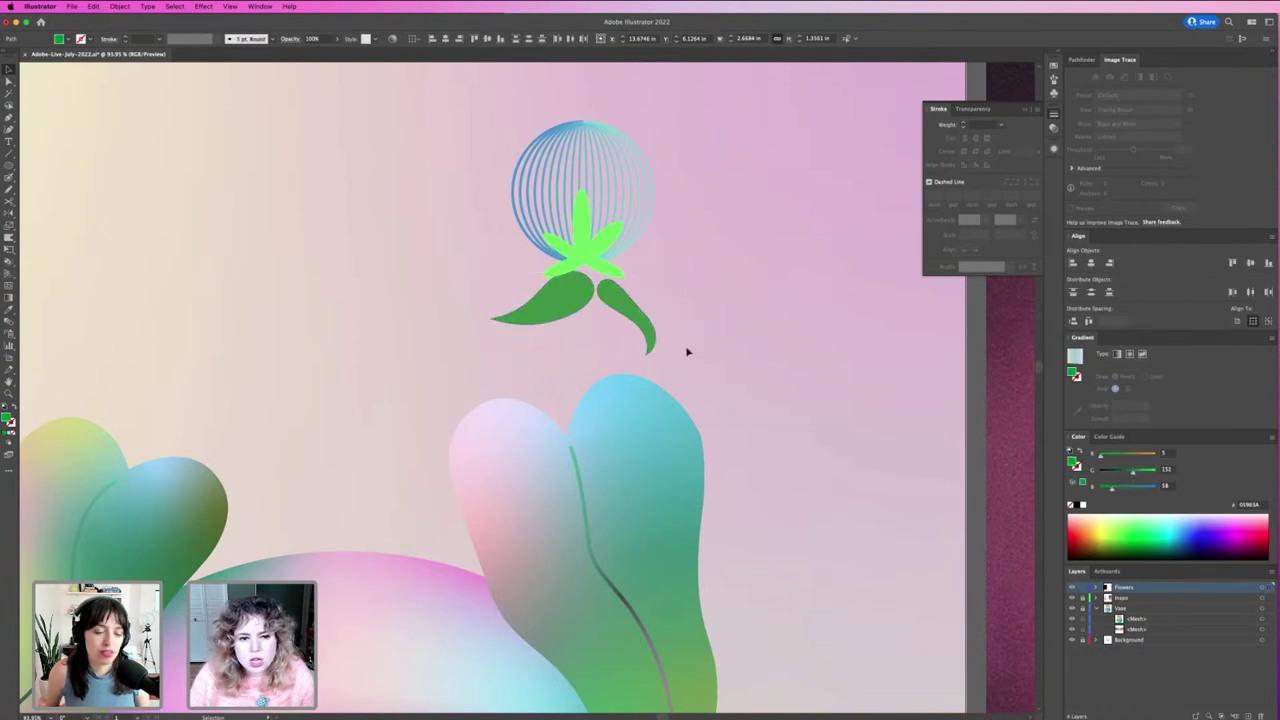
{"action": "mouse_move", "coordinate": [638, 318]}
{"action": "left_mouse_down"}
{"action": "mouse_move", "coordinate": [620, 296]}
{"action": "mouse_move", "coordinate": [670, 274]}
{"action": "mouse_move", "coordinate": [620, 278]}
{"action": "left_mouse_up"}
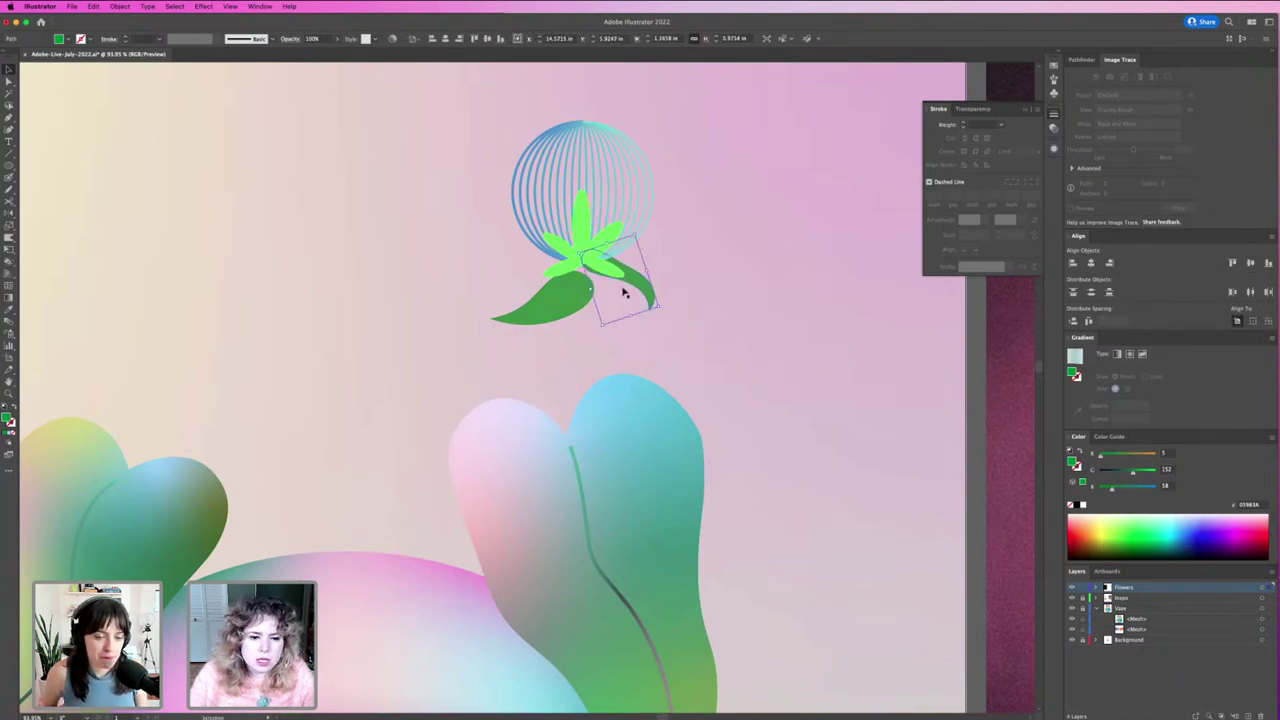
Step: Move the left leaf up toward the star and rotate the right leaf further clockwise
{"action": "left_click", "coordinate": [560, 298]}
{"action": "mouse_move", "coordinate": [560, 298]}
{"action": "left_mouse_down"}
{"action": "mouse_move", "coordinate": [562, 273]}
{"action": "mouse_move", "coordinate": [586, 277]}
{"action": "left_mouse_up"}
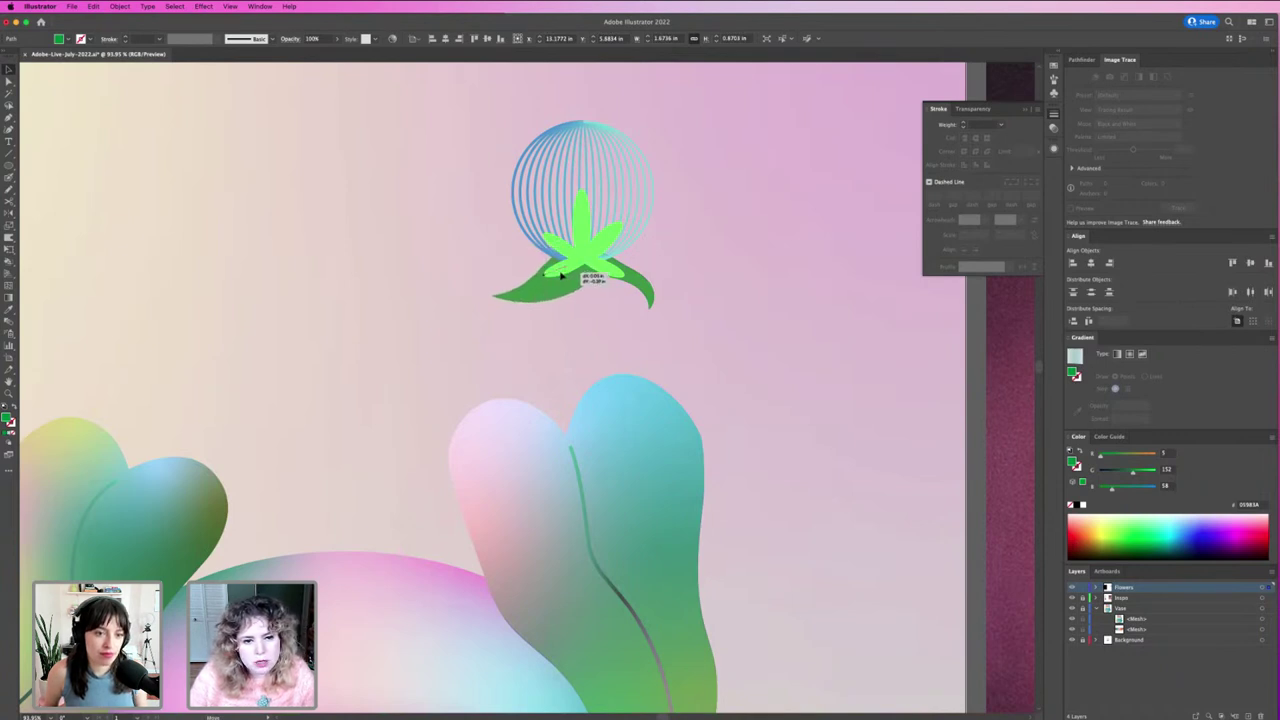
{"action": "left_click", "coordinate": [617, 296]}
{"action": "left_click", "coordinate": [646, 303]}
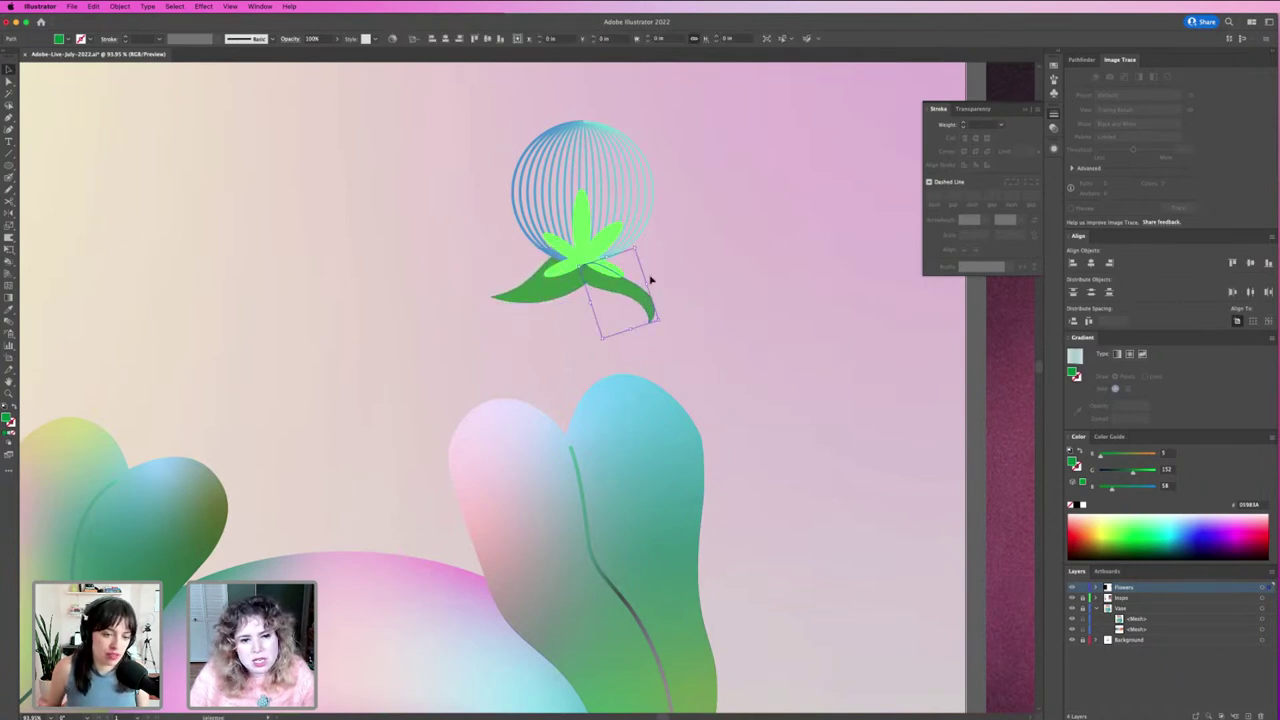
{"action": "left_click_drag", "start_coordinate": [646, 254], "coordinate": [619, 305]}
Step: Drag the leaves off the flower to the right and nudge the green star slightly down
{"action": "scroll", "coordinate": [522, 295], "scroll_direction": "down", "scroll_amount": 2}
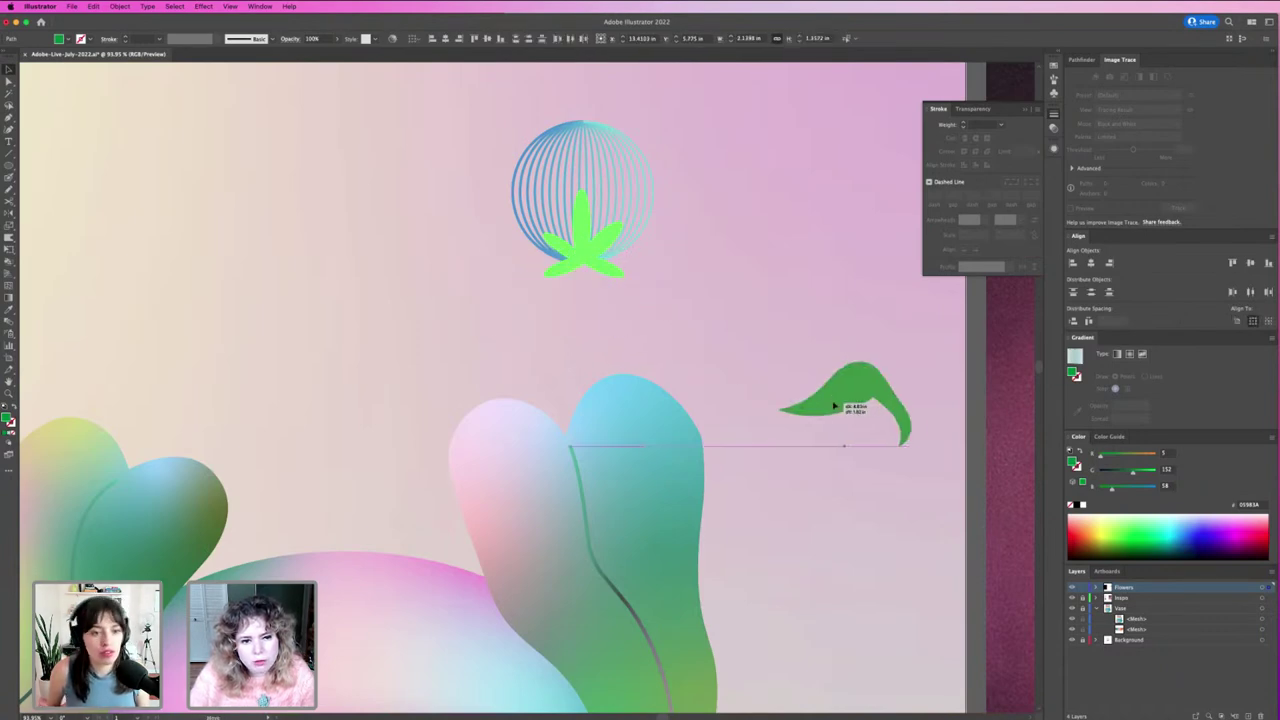
{"action": "left_click_drag", "start_coordinate": [522, 295], "coordinate": [860, 290]}
{"action": "left_click", "coordinate": [720, 363]}
{"action": "scroll", "coordinate": [718, 363], "scroll_direction": "right", "scroll_amount": 3}
{"action": "scroll", "coordinate": [718, 363], "scroll_direction": "up", "scroll_amount": 2}
{"action": "scroll", "coordinate": [718, 363], "scroll_direction": "down", "scroll_amount": 3}
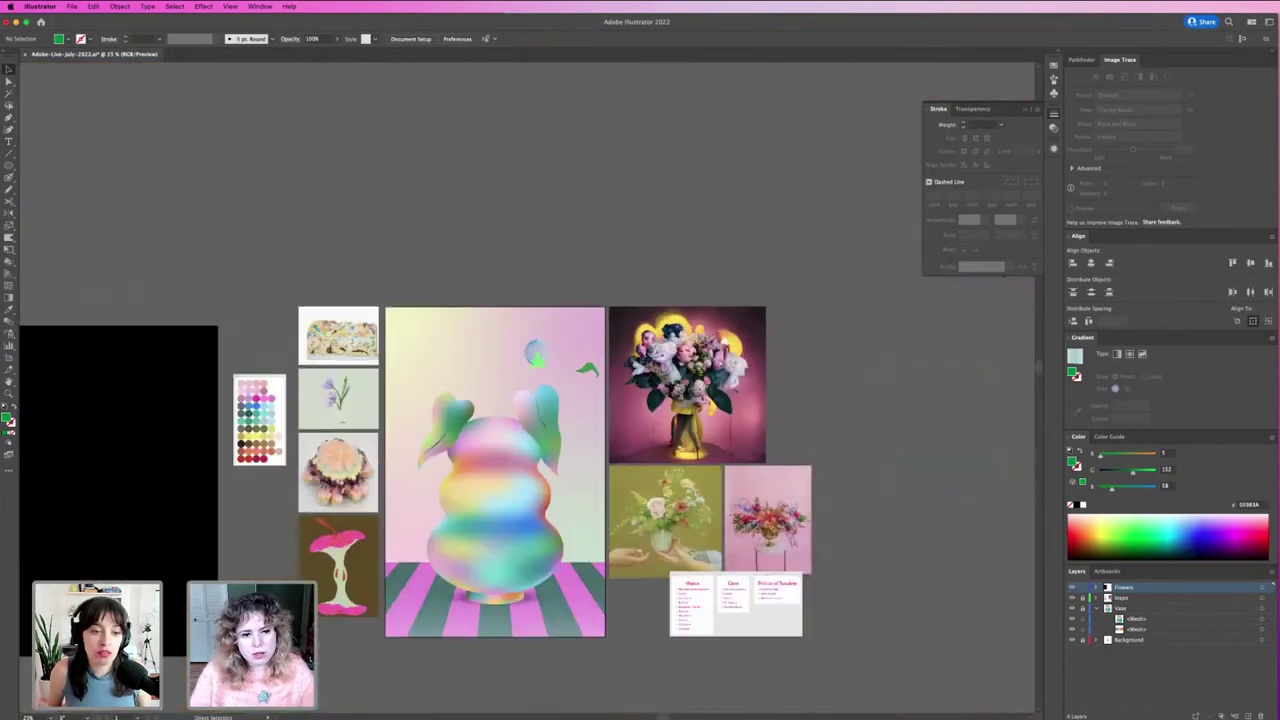
{"action": "scroll", "coordinate": [718, 363], "scroll_direction": "up", "scroll_amount": 3}
{"action": "left_click_drag", "start_coordinate": [592, 271], "coordinate": [593, 275]}
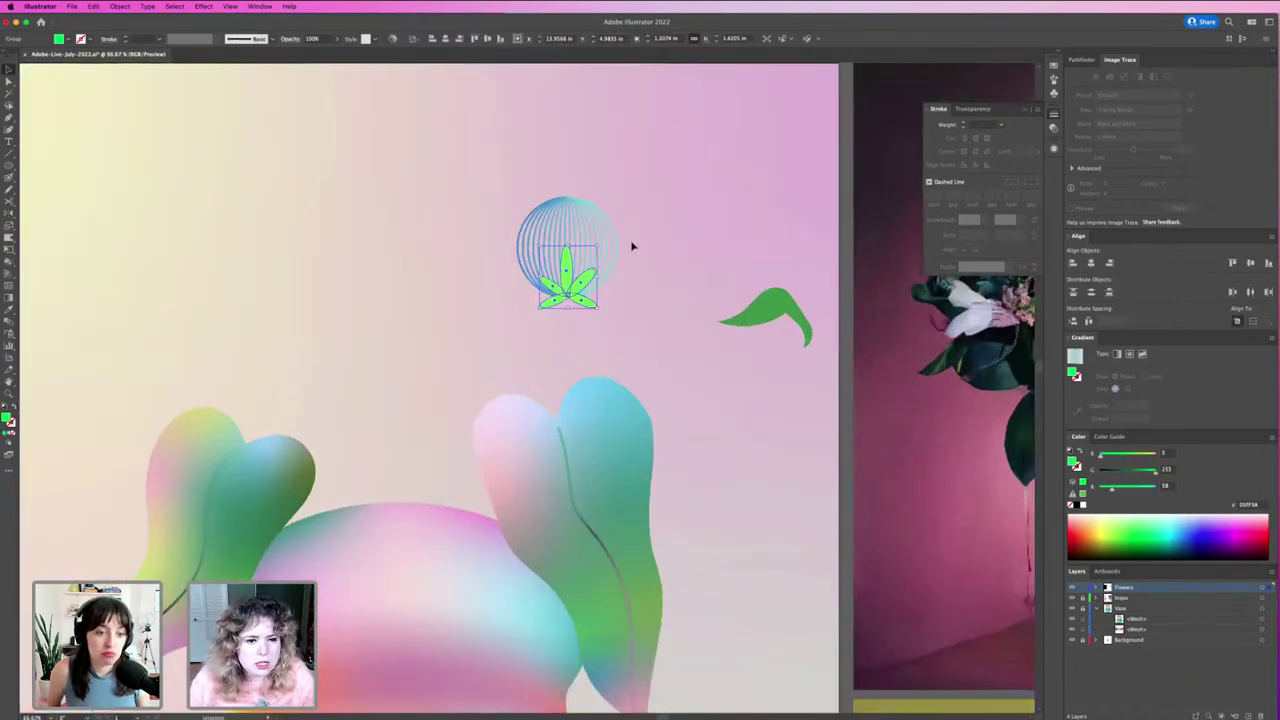
Step: Shrink the star-and-striped-sphere sprout group and zoom out to see more artboards
{"action": "left_click_drag", "start_coordinate": [527, 351], "coordinate": [663, 127]}
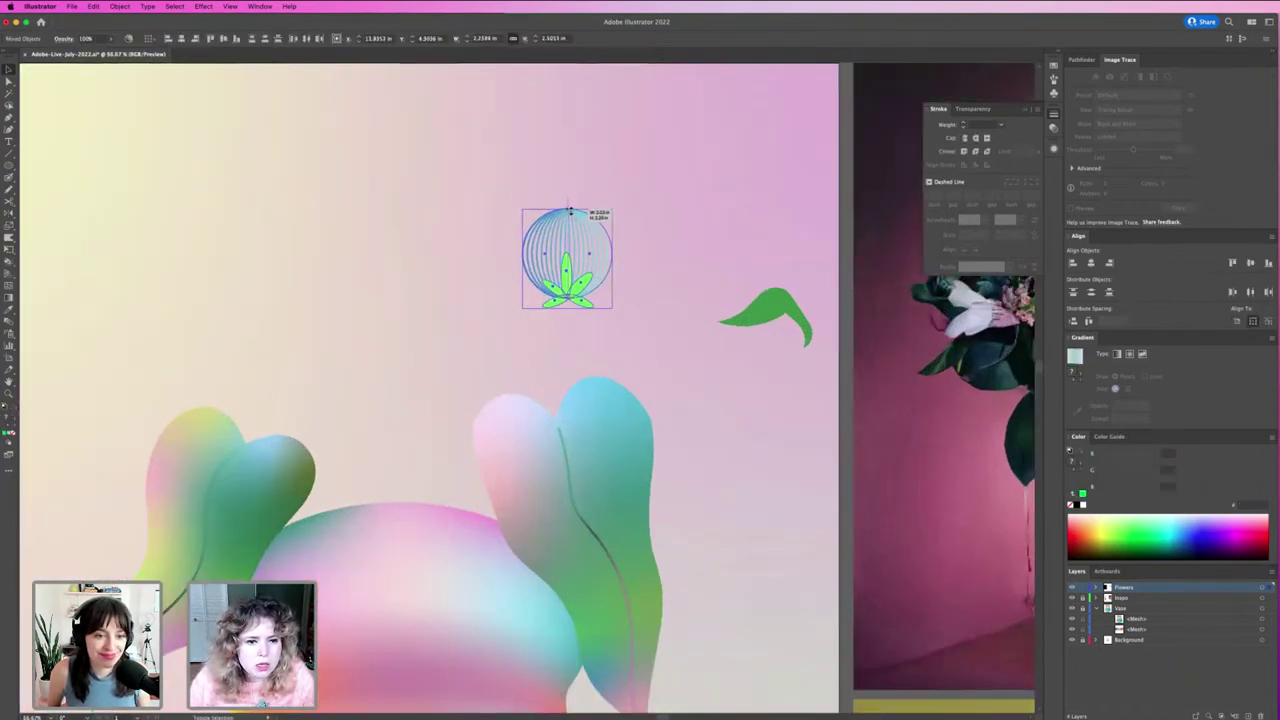
{"action": "left_click_drag", "start_coordinate": [568, 200], "coordinate": [586, 233]}
{"action": "left_click", "coordinate": [626, 266]}
{"action": "left_click", "coordinate": [604, 244]}
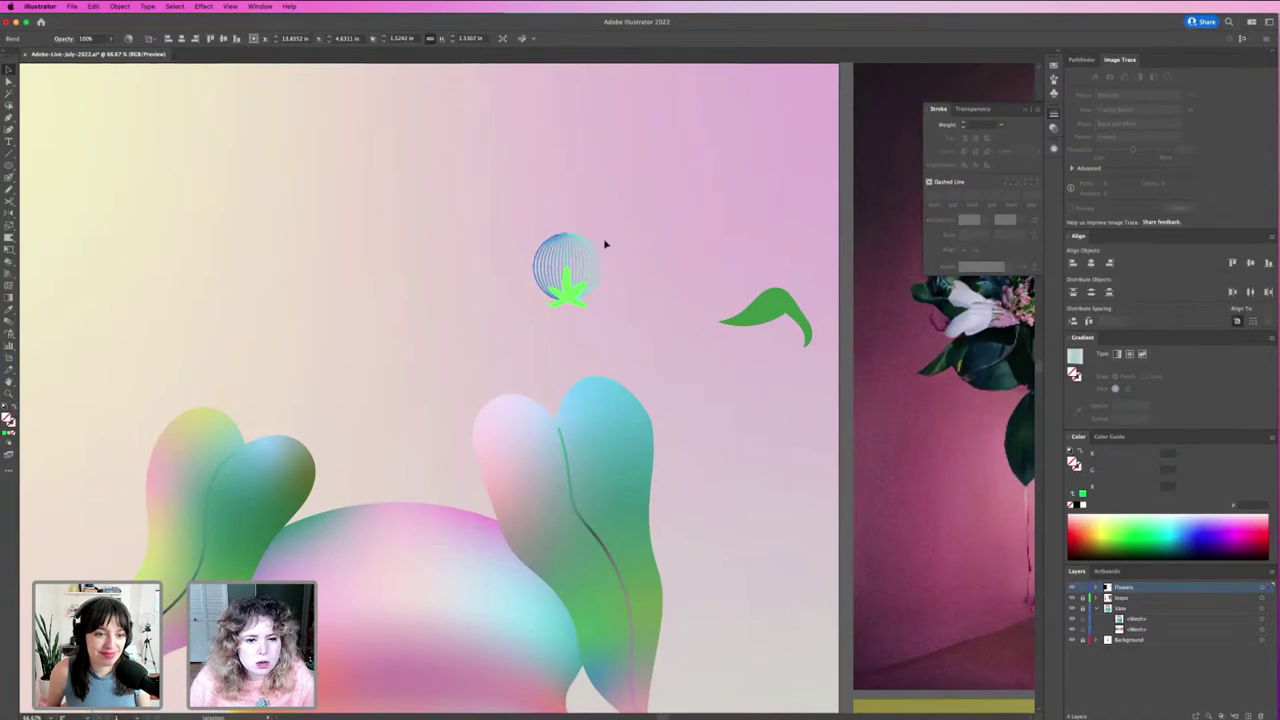
{"action": "key", "text": "ctrl+minus"}
{"action": "key", "text": "ctrl+minus"}
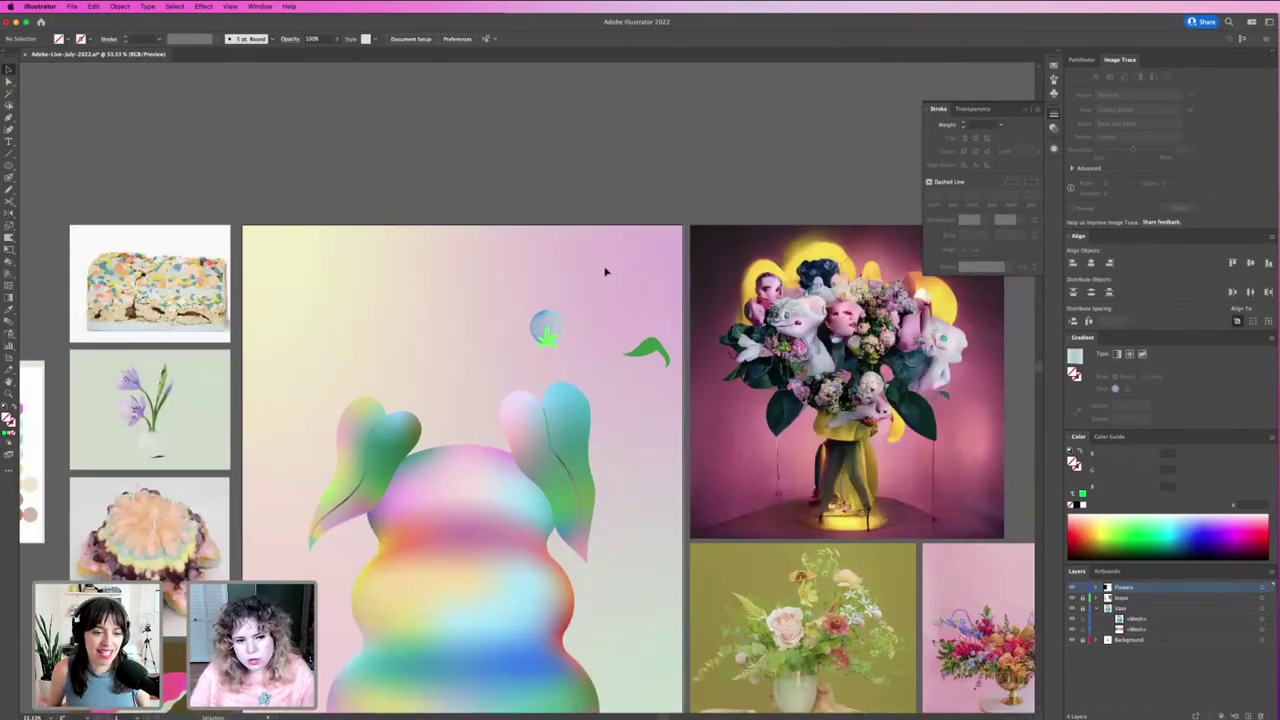
{"action": "scroll", "coordinate": [594, 337], "scroll_direction": "up", "scroll_amount": 3}
{"action": "scroll", "coordinate": [522, 376], "scroll_direction": "down", "scroll_amount": 2}
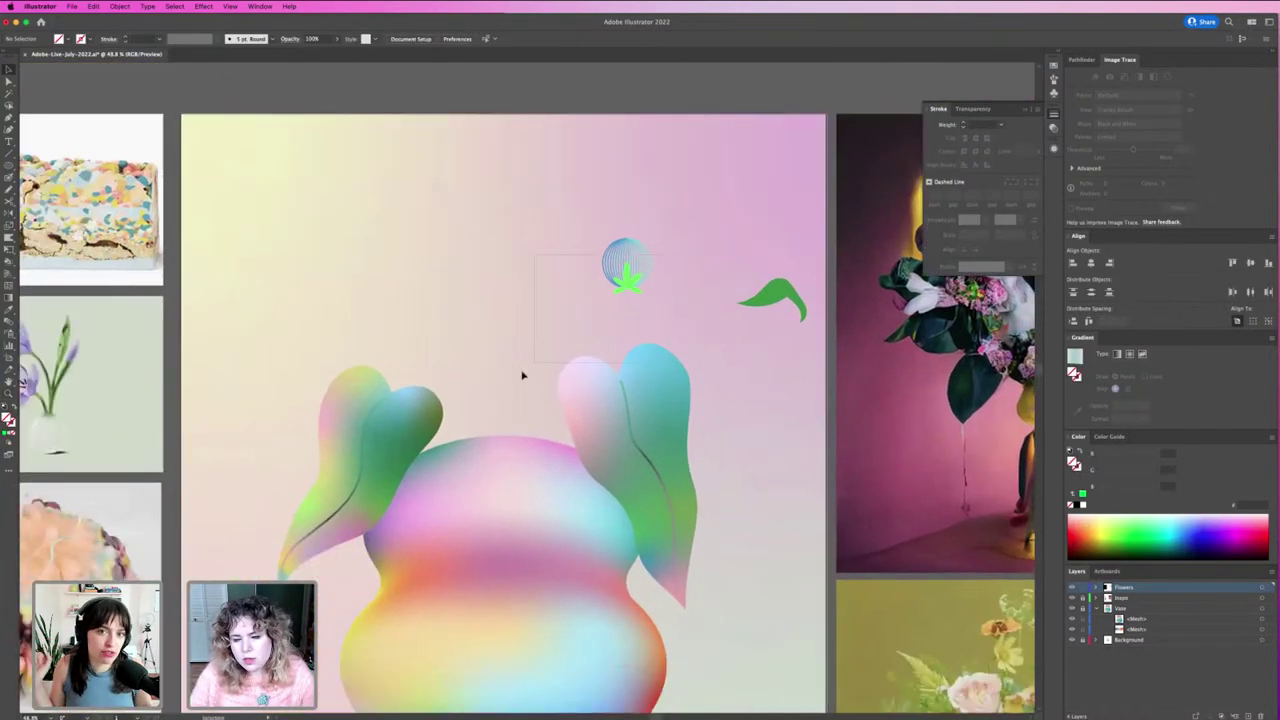
Step: Move both green leaves side by side into the artboard's top-right corner
{"action": "left_click", "coordinate": [612, 268]}
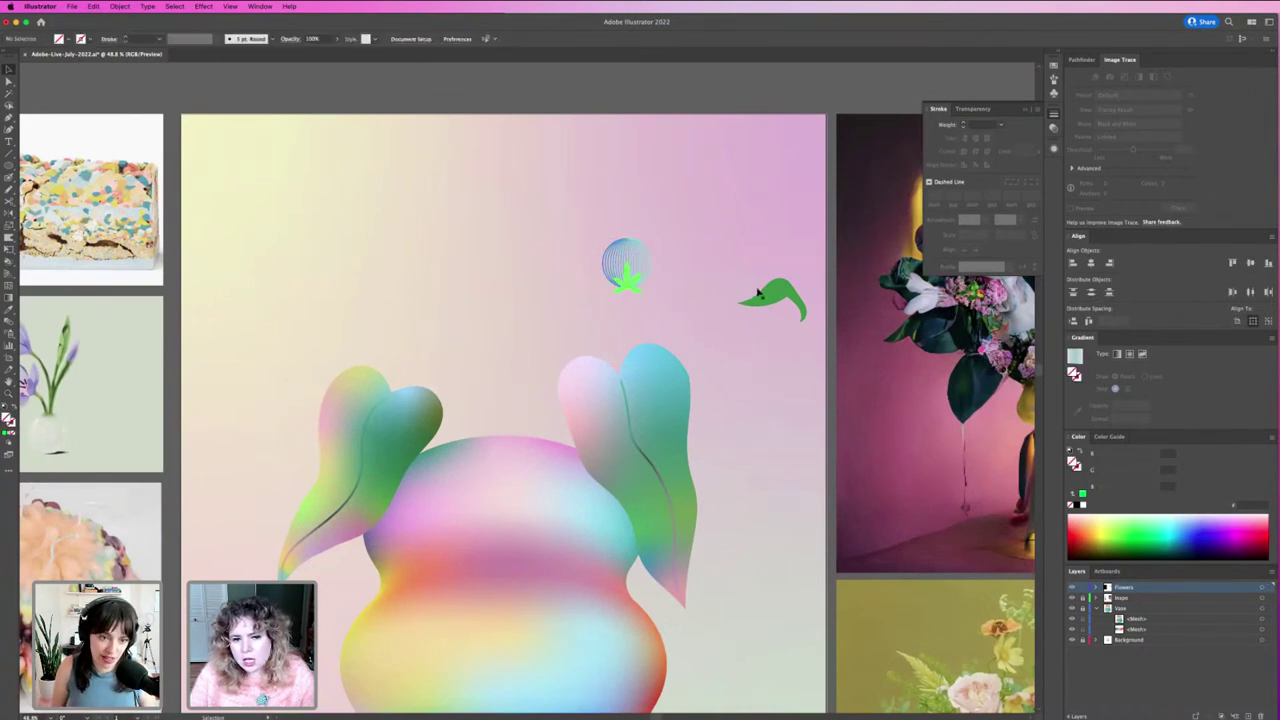
{"action": "left_click_drag", "start_coordinate": [765, 292], "coordinate": [765, 147]}
{"action": "mouse_move", "coordinate": [791, 300]}
{"action": "left_mouse_down"}
{"action": "mouse_move", "coordinate": [800, 172]}
{"action": "mouse_move", "coordinate": [822, 180]}
{"action": "left_mouse_up"}
{"action": "left_click", "coordinate": [680, 314]}
Step: Move the small sprout circle to the upper left and place a copy of it
{"action": "left_click", "coordinate": [625, 270]}
{"action": "left_click_drag", "start_coordinate": [610, 258], "coordinate": [401, 283]}
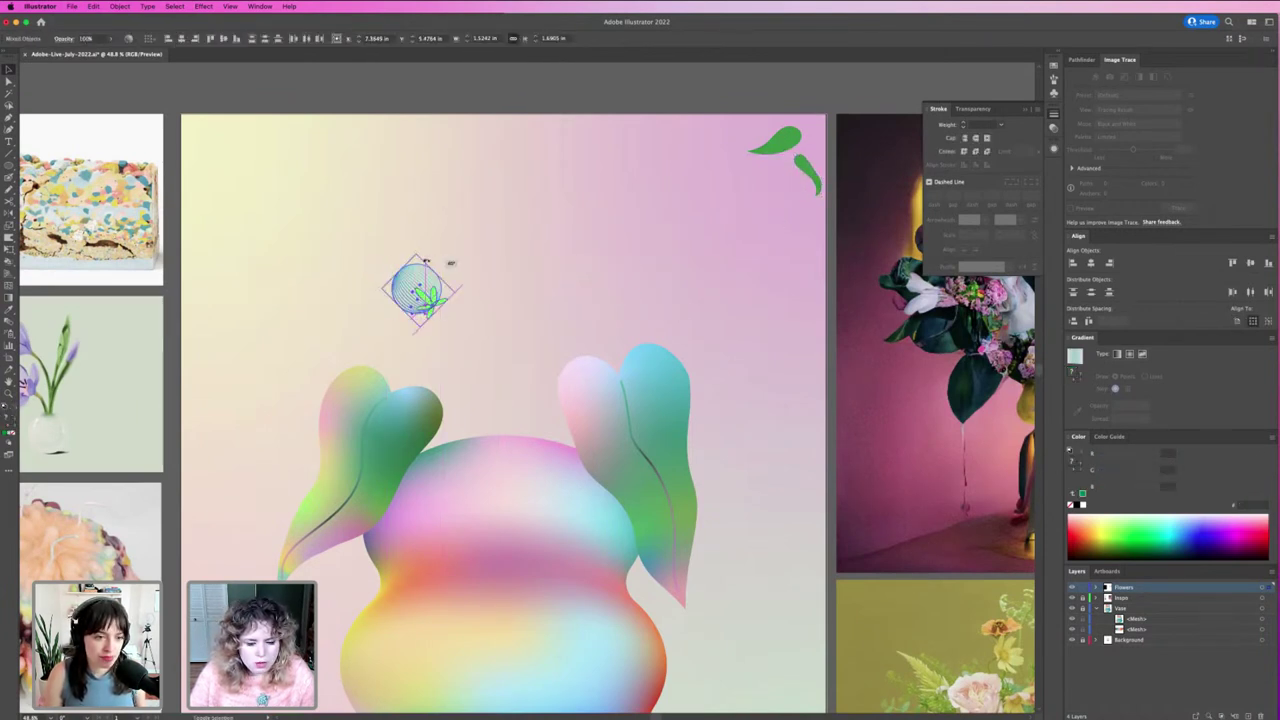
{"action": "mouse_move", "coordinate": [445, 260]}
{"action": "left_mouse_down"}
{"action": "mouse_move", "coordinate": [368, 245]}
{"action": "mouse_move", "coordinate": [388, 338]}
{"action": "mouse_move", "coordinate": [421, 298]}
{"action": "left_mouse_up"}
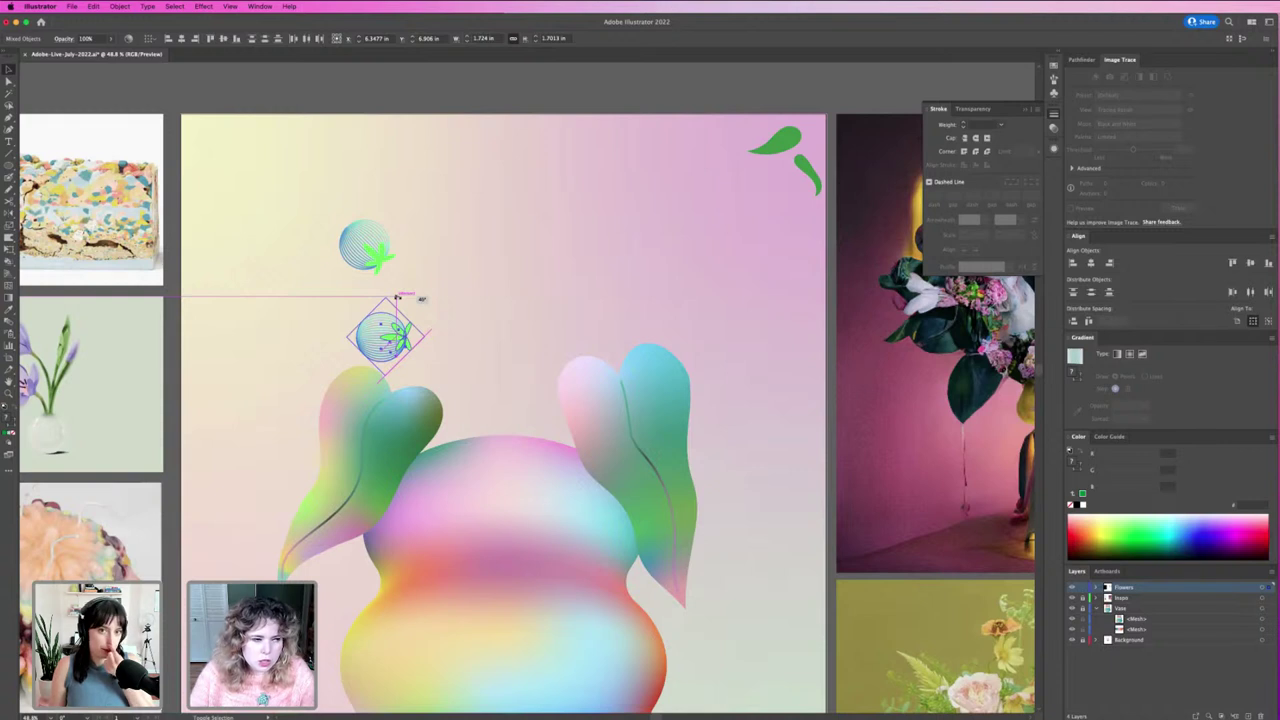
Step: Rotate the copied sprout circle, undo a misplaced copy, and add another rotated copy further right
{"action": "mouse_move", "coordinate": [397, 298]}
{"action": "left_mouse_down"}
{"action": "mouse_move", "coordinate": [466, 344]}
{"action": "mouse_move", "coordinate": [431, 334]}
{"action": "mouse_move", "coordinate": [414, 309]}
{"action": "mouse_move", "coordinate": [486, 349]}
{"action": "mouse_move", "coordinate": [410, 342]}
{"action": "mouse_move", "coordinate": [646, 212]}
{"action": "mouse_move", "coordinate": [503, 222]}
{"action": "mouse_move", "coordinate": [666, 256]}
{"action": "left_mouse_up"}
{"action": "key", "text": "ctrl+z"}
{"action": "left_click", "coordinate": [368, 246]}
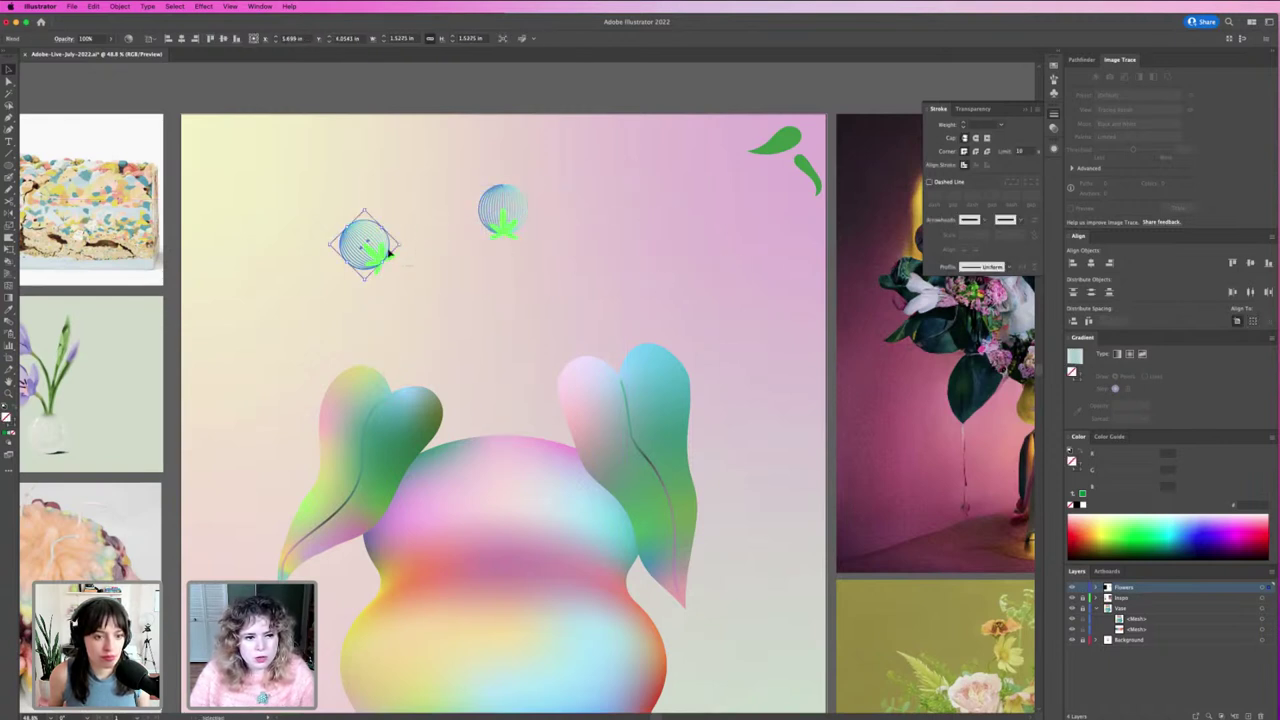
{"action": "mouse_move", "coordinate": [370, 246]}
{"action": "left_mouse_down"}
{"action": "mouse_move", "coordinate": [639, 248]}
{"action": "mouse_move", "coordinate": [709, 277]}
{"action": "left_mouse_up"}
{"action": "left_click", "coordinate": [552, 277]}
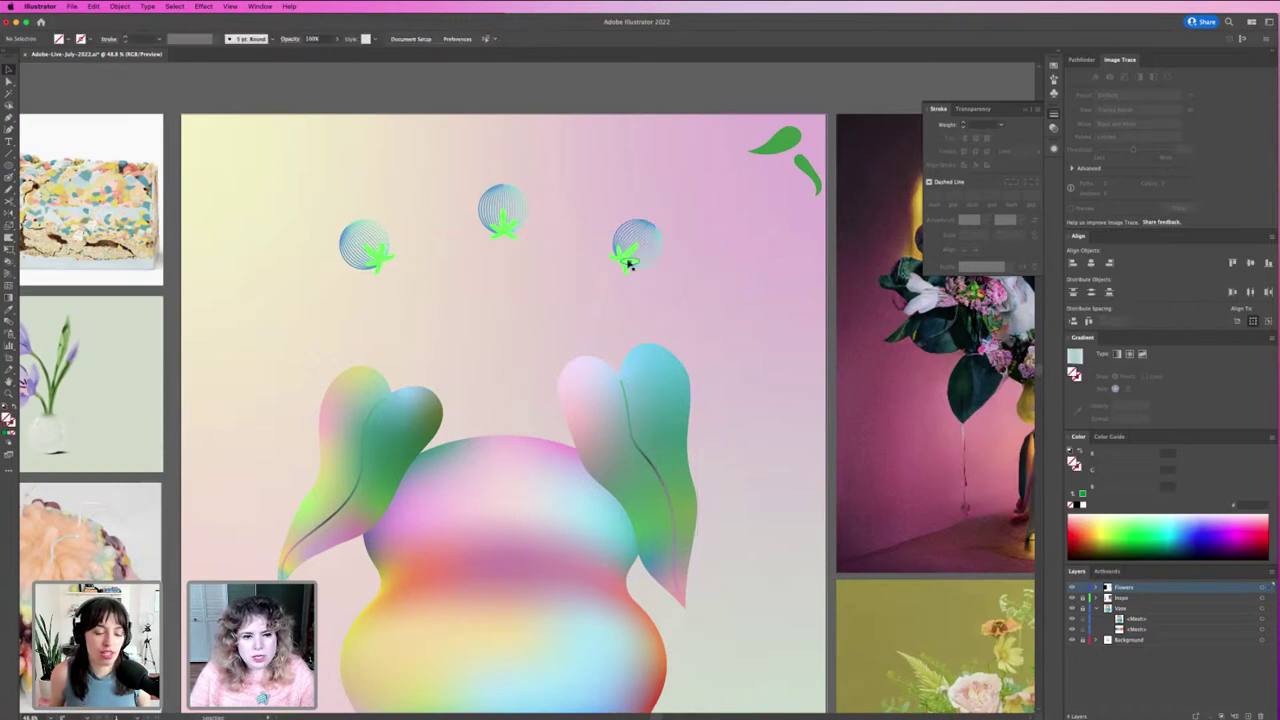
{"action": "scroll", "coordinate": [677, 290], "scroll_direction": "right", "scroll_amount": 2}
{"action": "scroll", "coordinate": [677, 290], "scroll_direction": "right", "scroll_amount": 5}
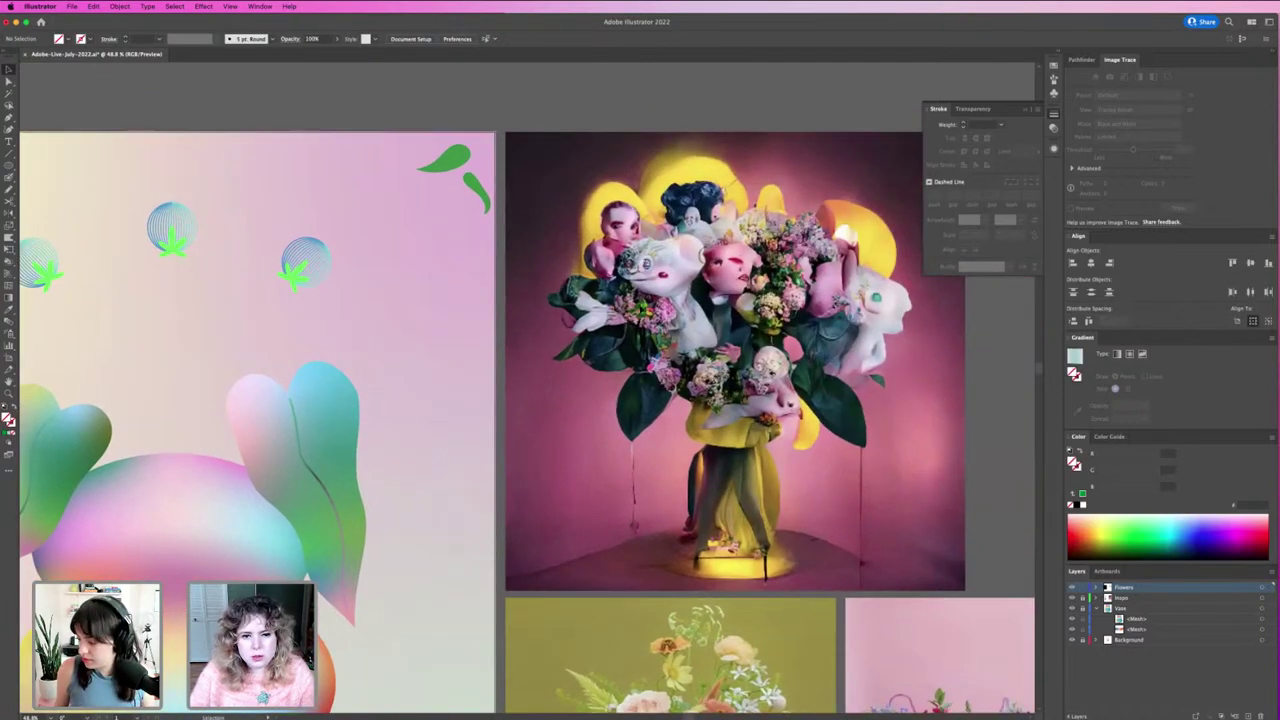
{"action": "scroll", "coordinate": [758, 408], "scroll_direction": "down", "scroll_amount": 5}
{"action": "scroll", "coordinate": [758, 408], "scroll_direction": "right", "scroll_amount": 1}
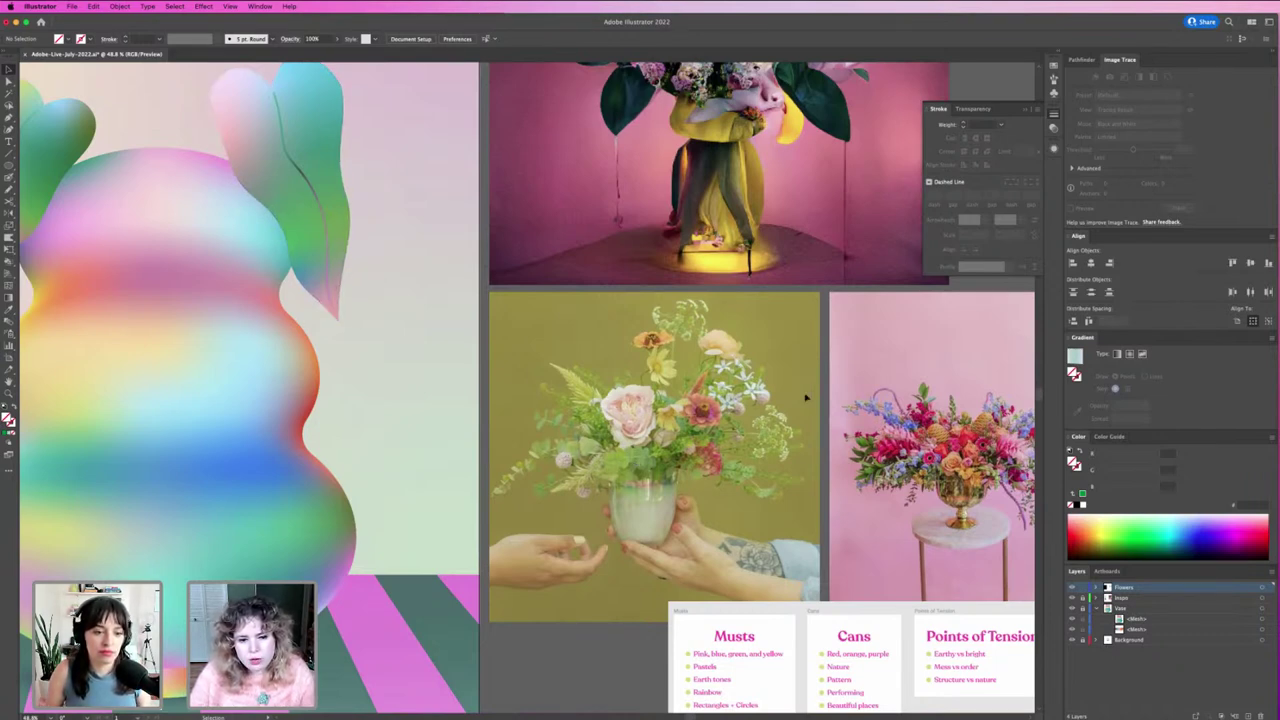
Step: Move the left sprout circle below the right one, then shift the top circle left
{"action": "scroll", "coordinate": [371, 306], "scroll_direction": "up", "scroll_amount": 3}
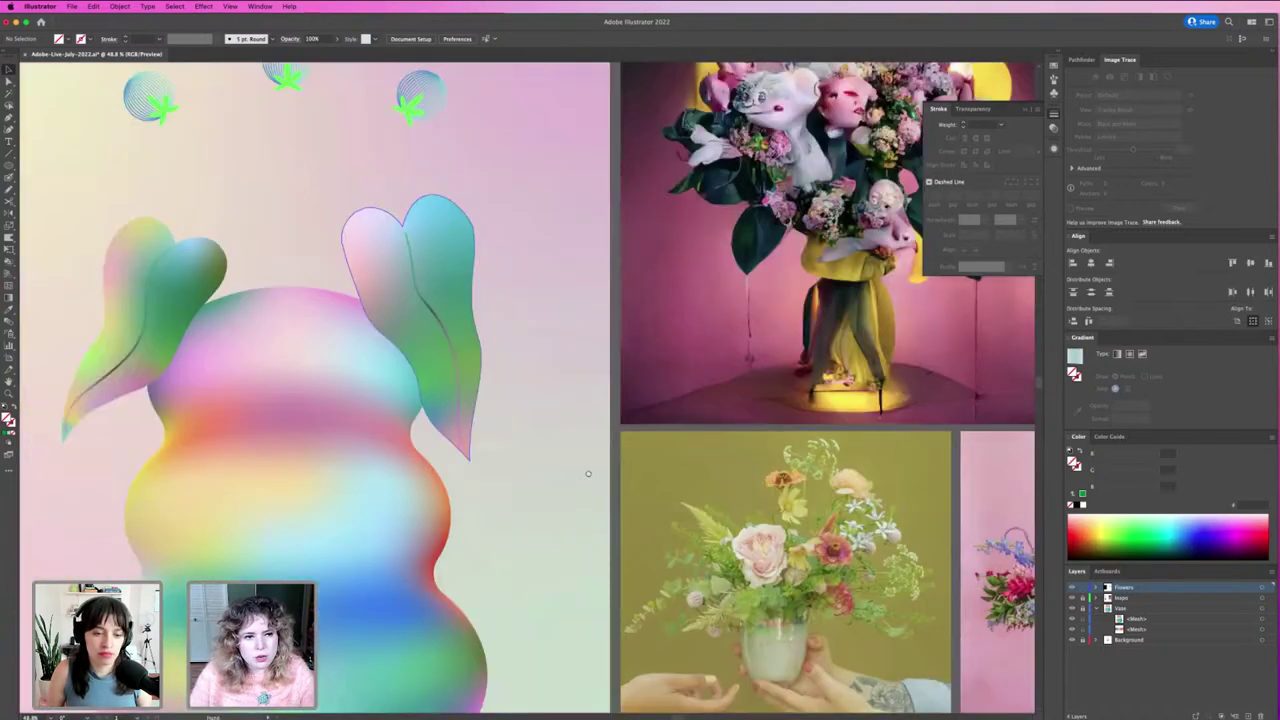
{"action": "scroll", "coordinate": [334, 206], "scroll_direction": "up", "scroll_amount": 2}
{"action": "left_click", "coordinate": [289, 190]}
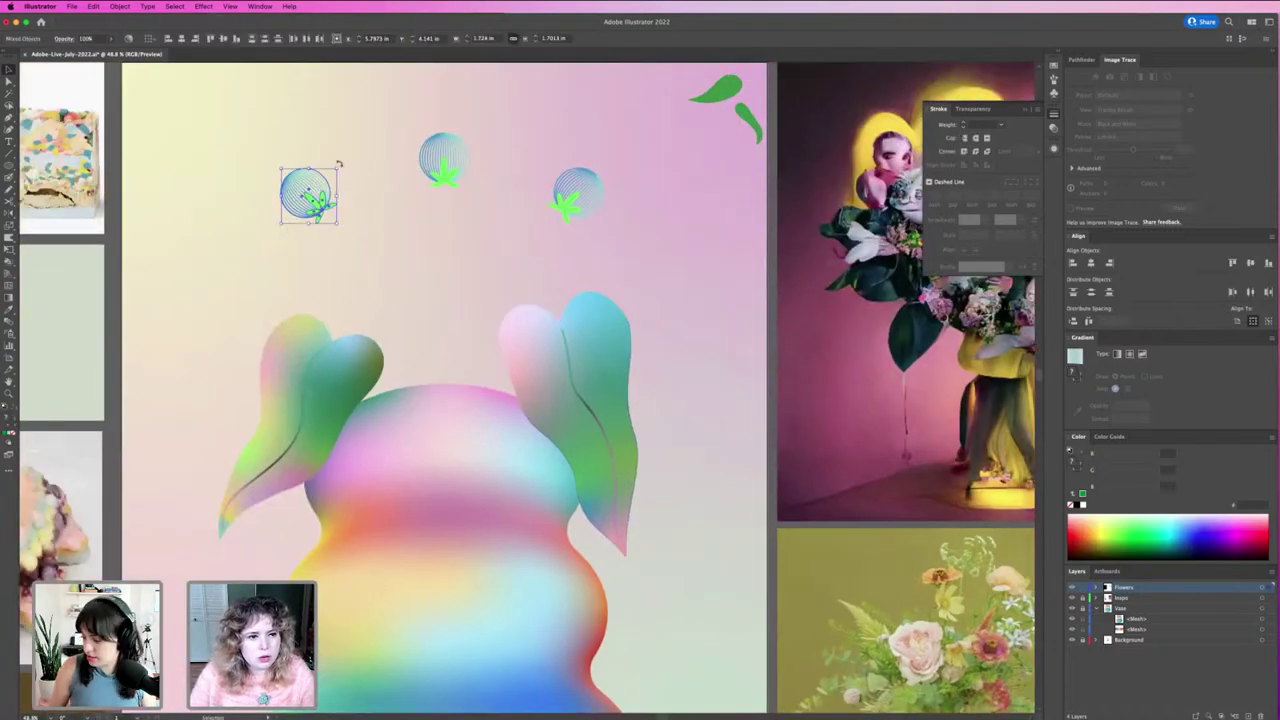
{"action": "mouse_move", "coordinate": [316, 203]}
{"action": "left_mouse_down"}
{"action": "mouse_move", "coordinate": [620, 255]}
{"action": "mouse_move", "coordinate": [662, 237]}
{"action": "mouse_move", "coordinate": [640, 212]}
{"action": "mouse_move", "coordinate": [588, 247]}
{"action": "mouse_move", "coordinate": [651, 249]}
{"action": "left_mouse_up"}
{"action": "left_click_drag", "start_coordinate": [602, 432], "coordinate": [423, 294]}
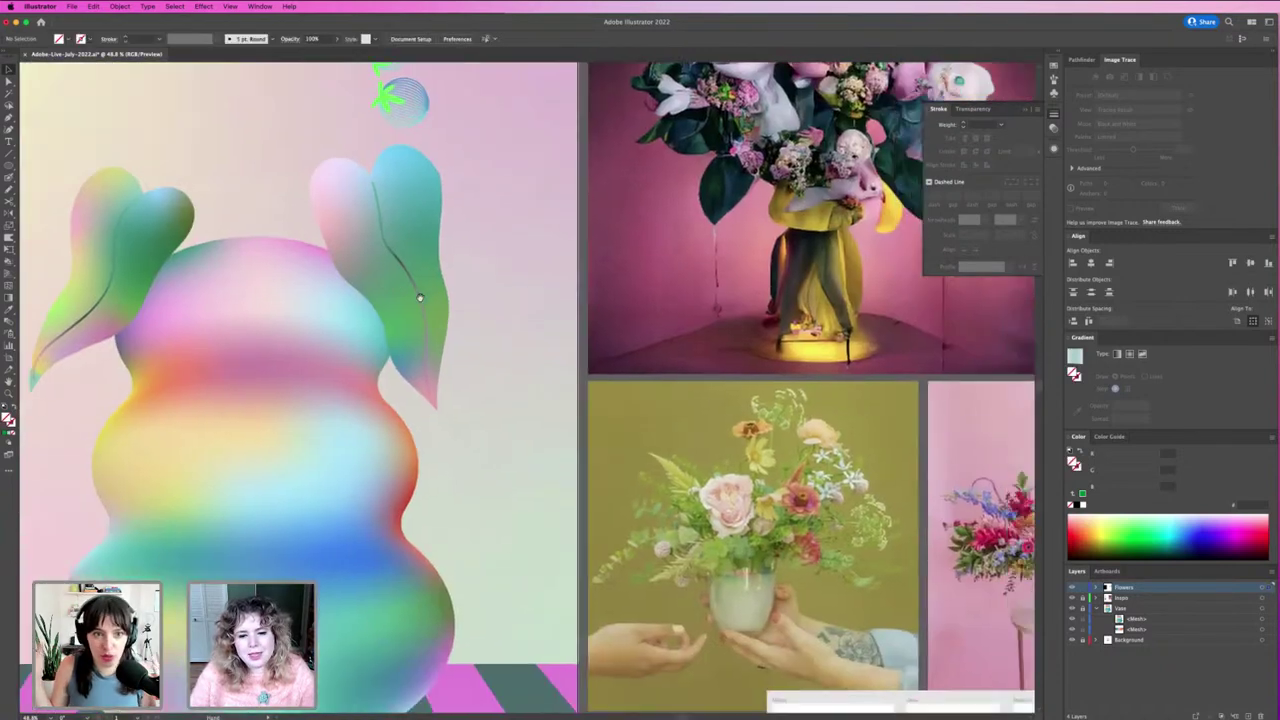
{"action": "scroll", "coordinate": [750, 409], "scroll_direction": "up", "scroll_amount": 5}
{"action": "scroll", "coordinate": [750, 409], "scroll_direction": "left", "scroll_amount": 5}
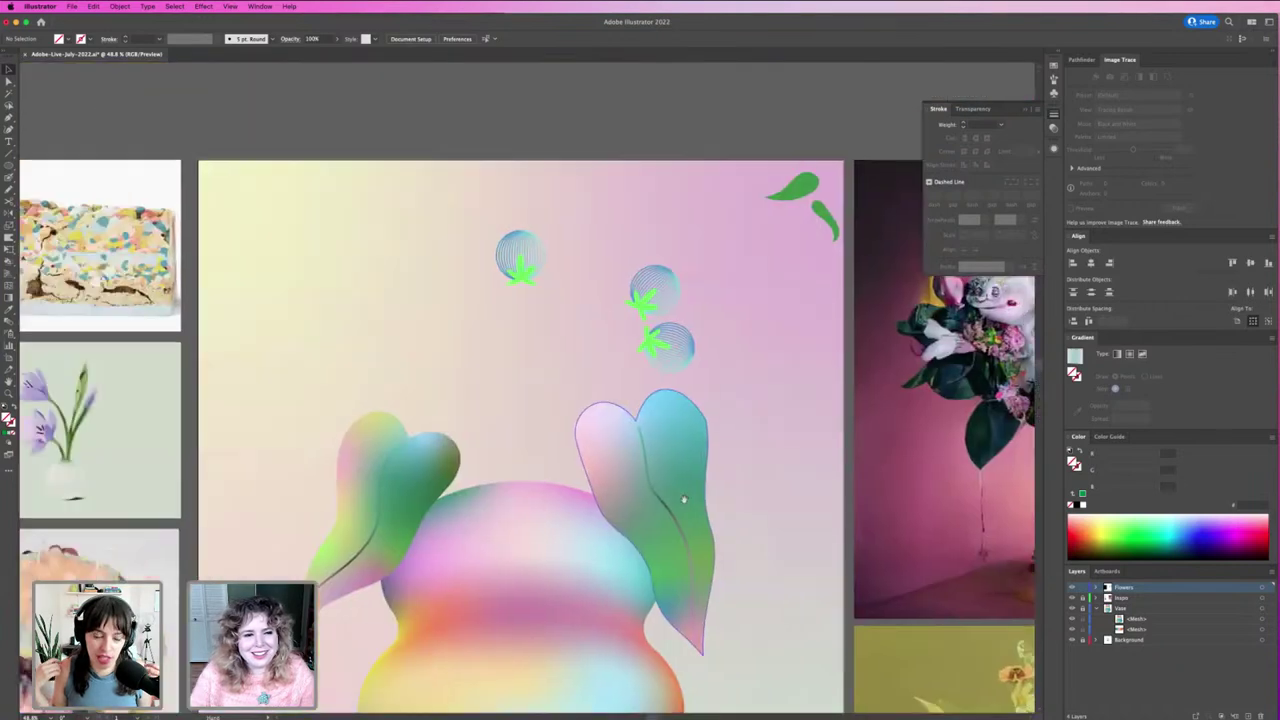
{"action": "left_click", "coordinate": [565, 258]}
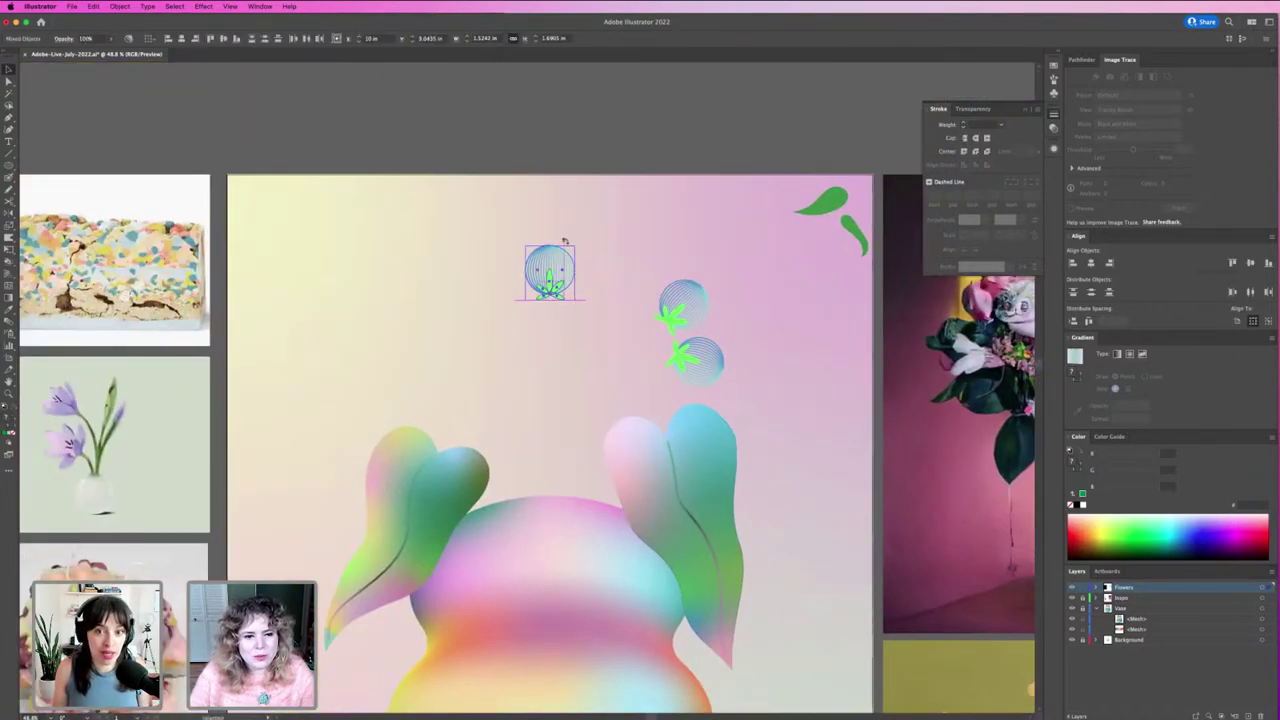
{"action": "left_click_drag", "start_coordinate": [551, 272], "coordinate": [438, 272]}
{"action": "left_click", "coordinate": [540, 356]}
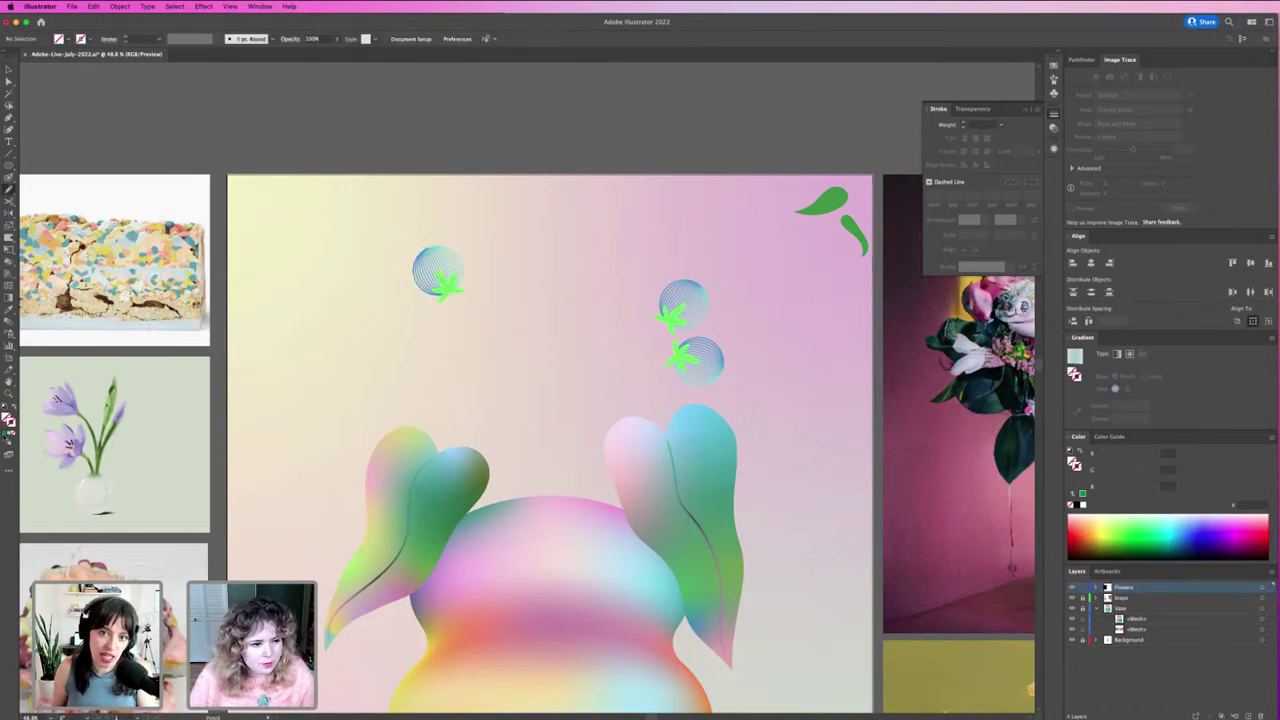
Step: Draw stems from the vase up to the flowers with the Pencil and reshape the lower stem's curve
{"action": "key", "text": "p"}
{"action": "mouse_move", "coordinate": [447, 285]}
{"action": "left_mouse_down"}
{"action": "mouse_move", "coordinate": [527, 530]}
{"action": "mouse_move", "coordinate": [670, 318]}
{"action": "left_mouse_up"}
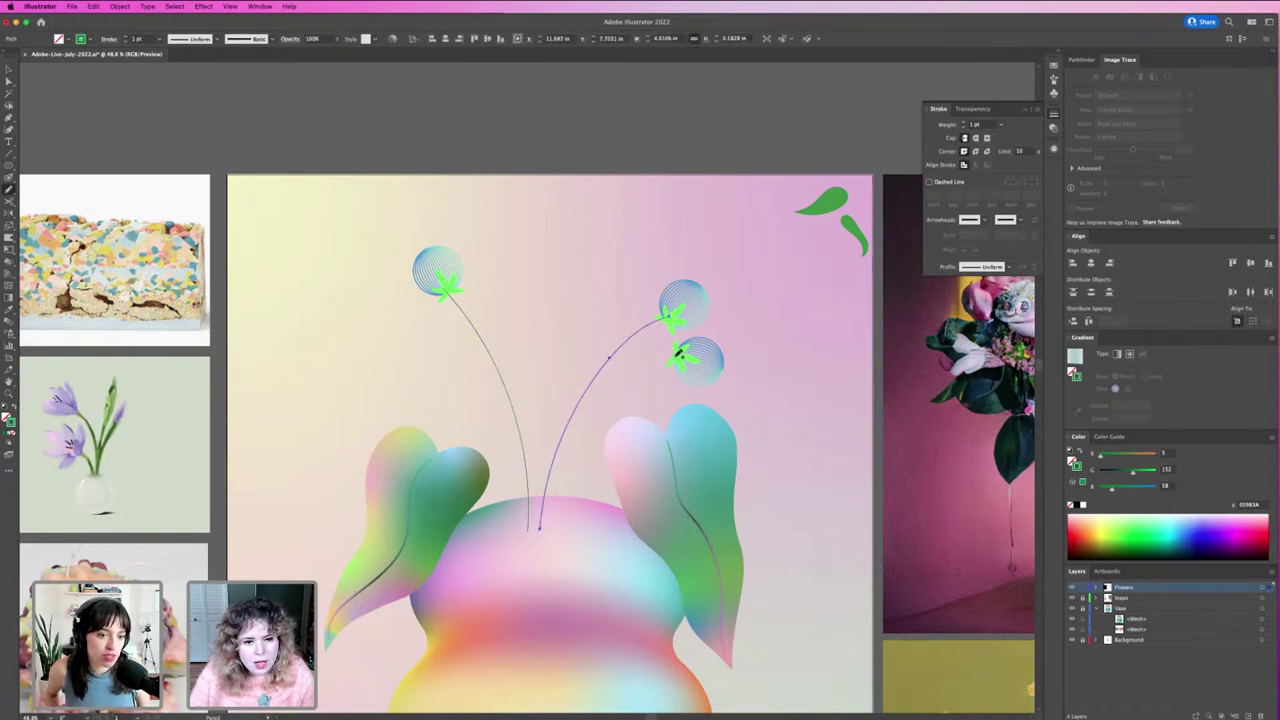
{"action": "left_click_drag", "start_coordinate": [610, 357], "coordinate": [678, 356]}
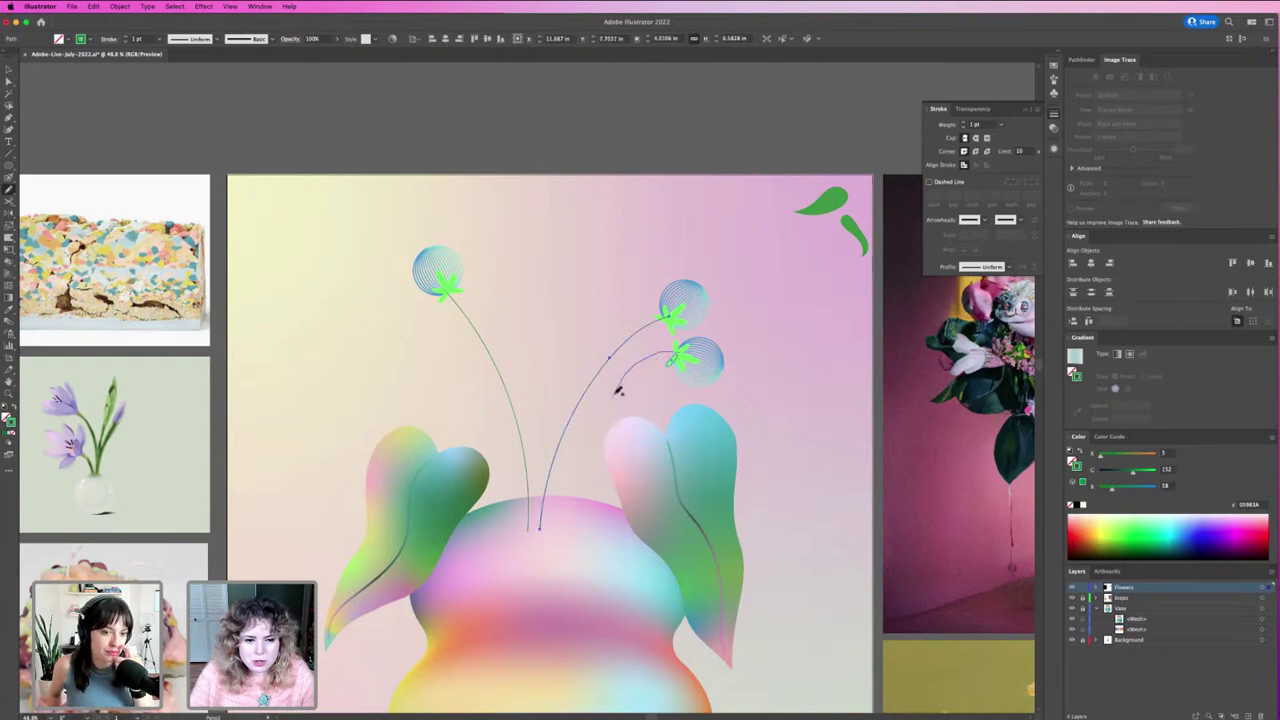
{"action": "left_click_drag", "start_coordinate": [618, 391], "coordinate": [594, 517]}
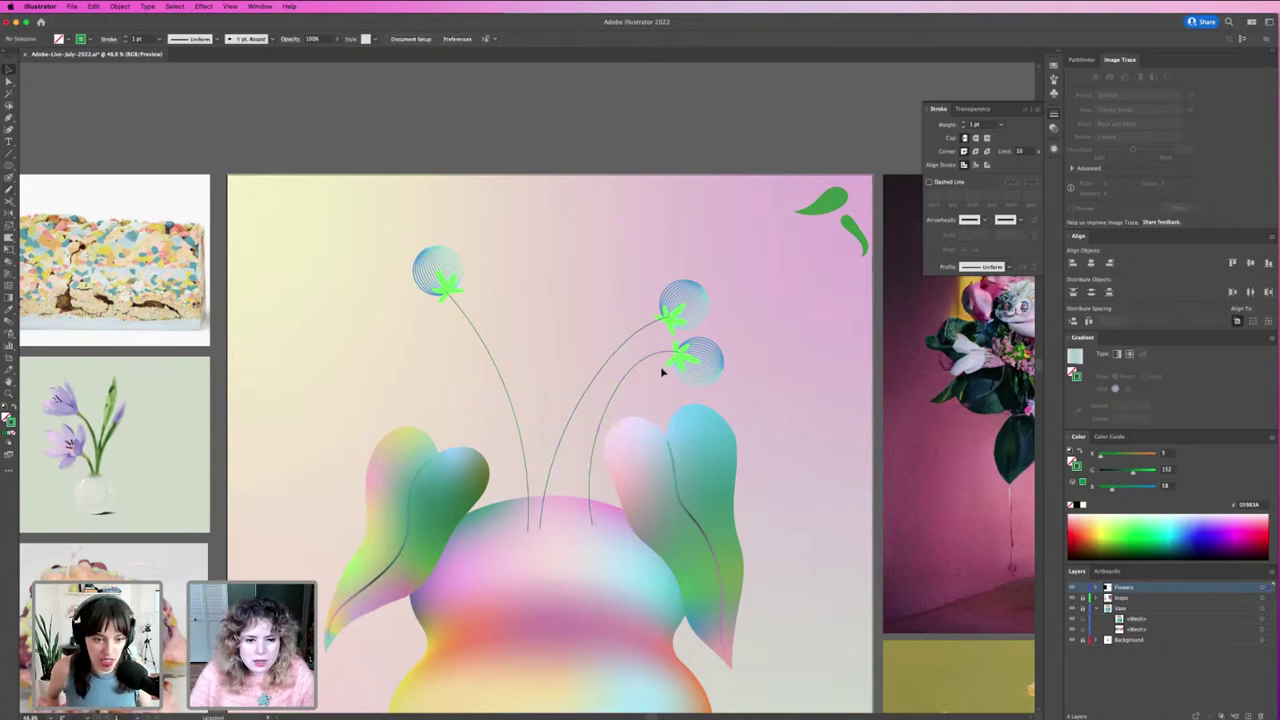
{"action": "mouse_move", "coordinate": [656, 364]}
{"action": "left_mouse_down"}
{"action": "mouse_move", "coordinate": [648, 334]}
{"action": "mouse_move", "coordinate": [711, 311]}
{"action": "left_mouse_up"}
Step: Nudge the left striped flower with its star onto its stem
{"action": "left_click", "coordinate": [684, 292]}
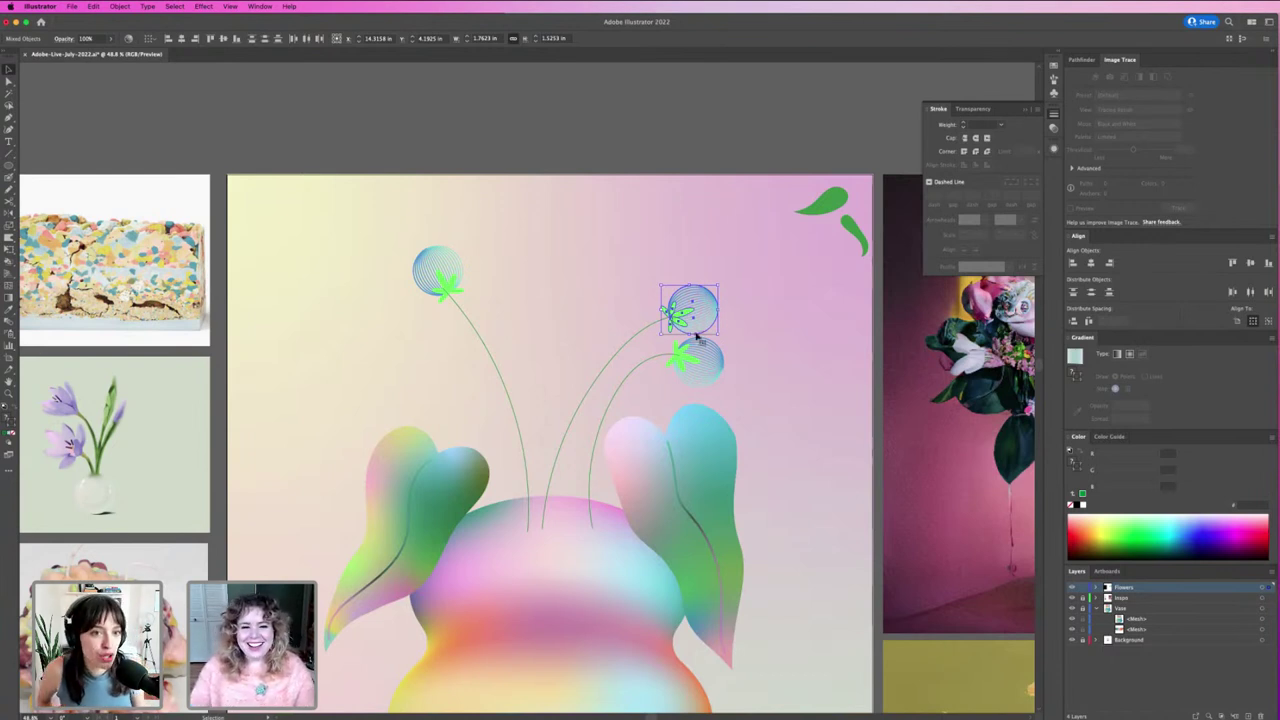
{"action": "left_click", "coordinate": [480, 255]}
{"action": "left_click", "coordinate": [445, 285]}
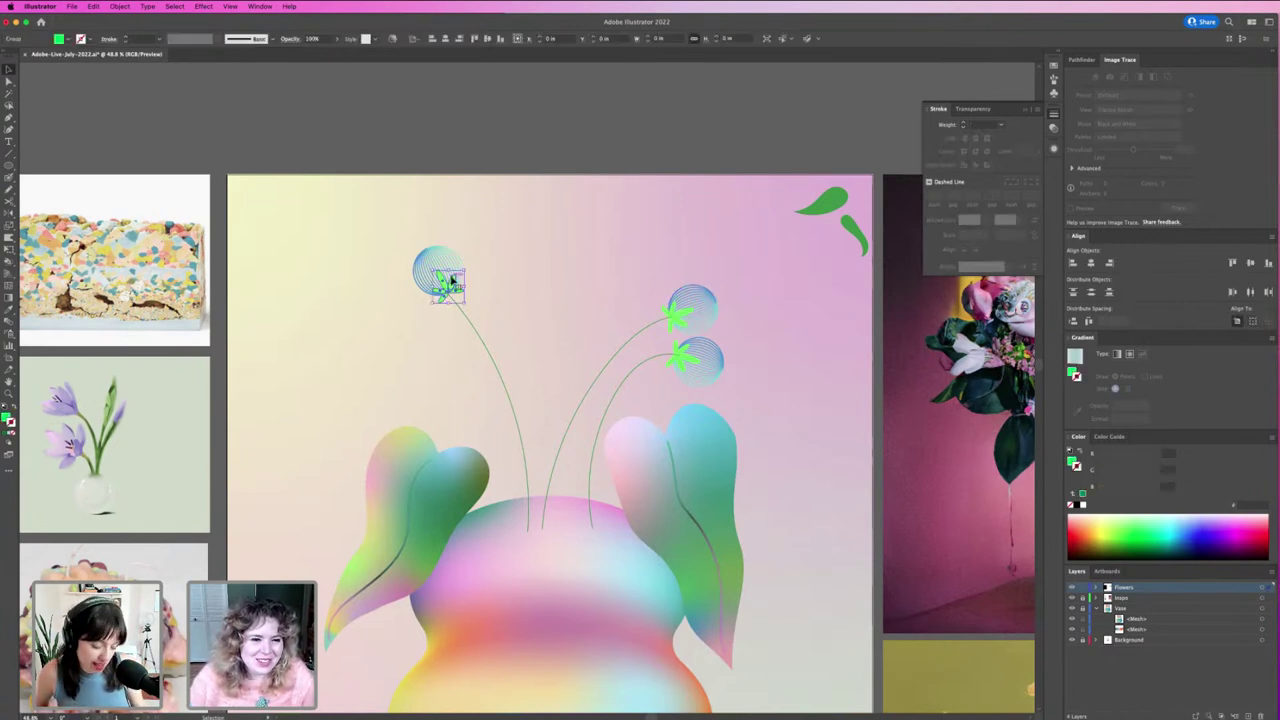
{"action": "left_click", "coordinate": [455, 250], "text": "shift"}
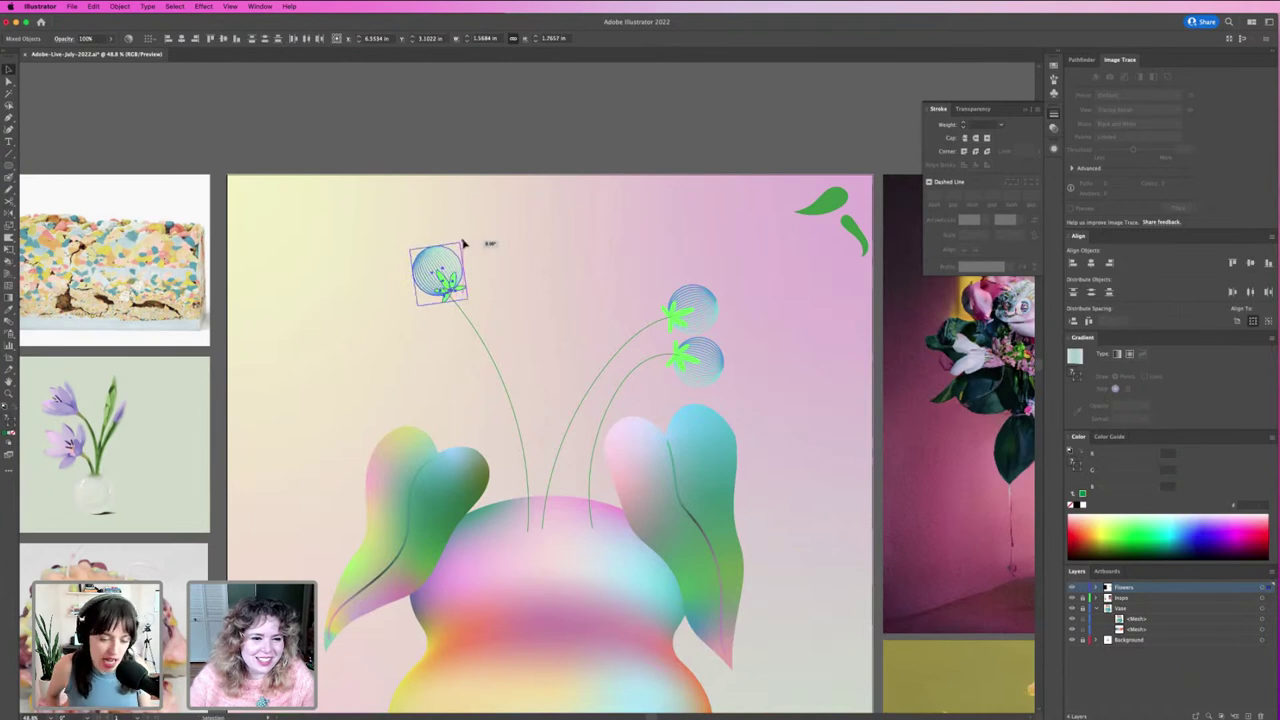
{"action": "left_click_drag", "start_coordinate": [445, 262], "coordinate": [432, 265]}
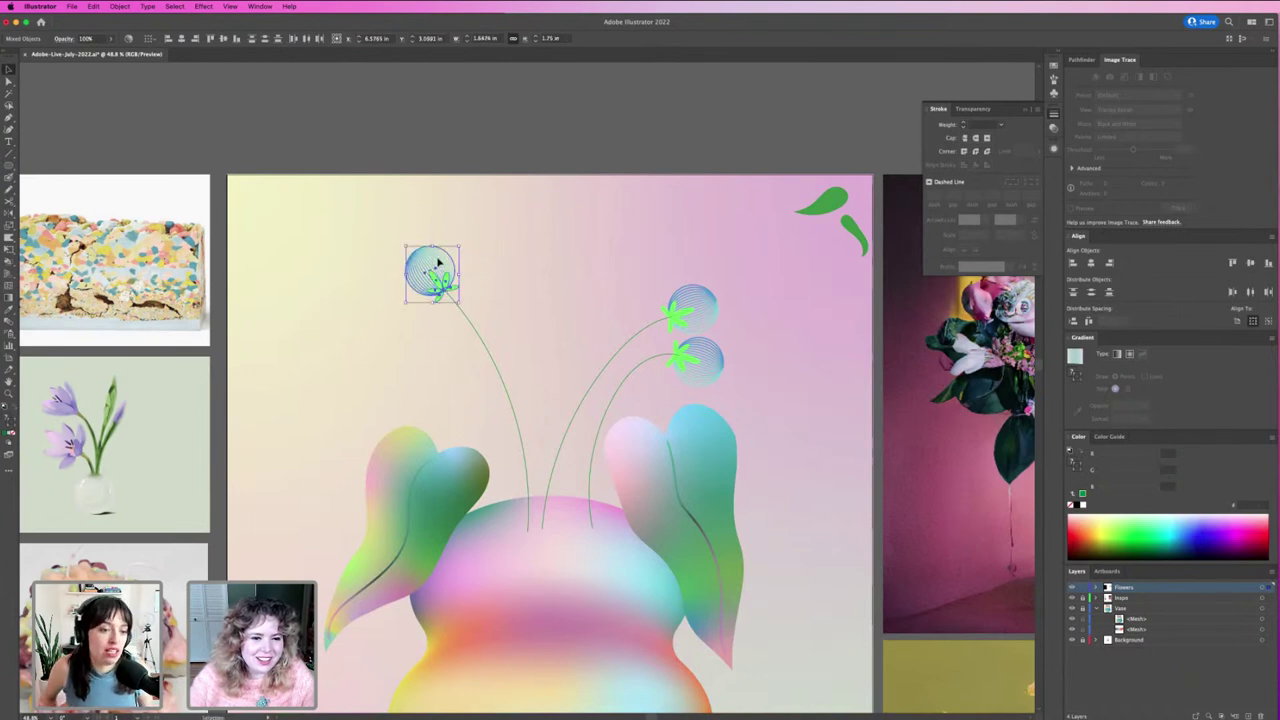
{"action": "left_click", "coordinate": [546, 410]}
Step: Set the stroke weight of all three stems to 4 pt
{"action": "left_click_drag", "start_coordinate": [457, 371], "coordinate": [648, 377]}
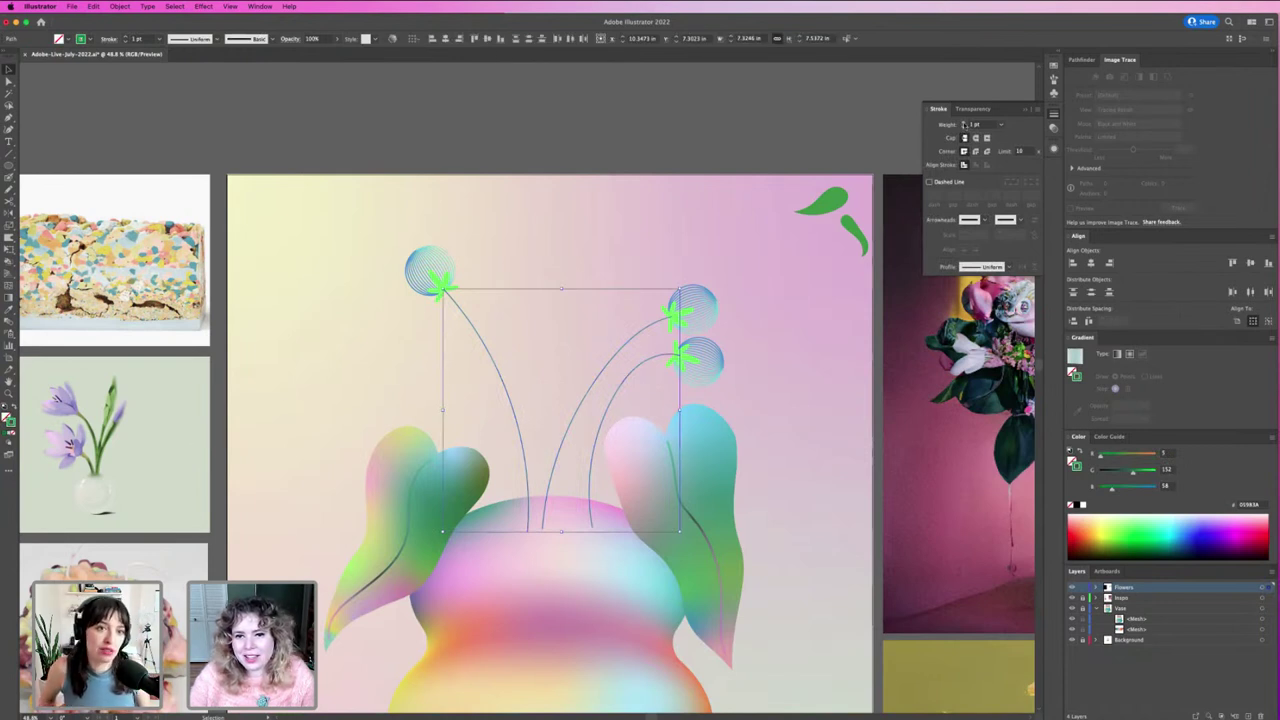
{"action": "left_click", "coordinate": [964, 122]}
{"action": "left_click", "coordinate": [964, 122]}
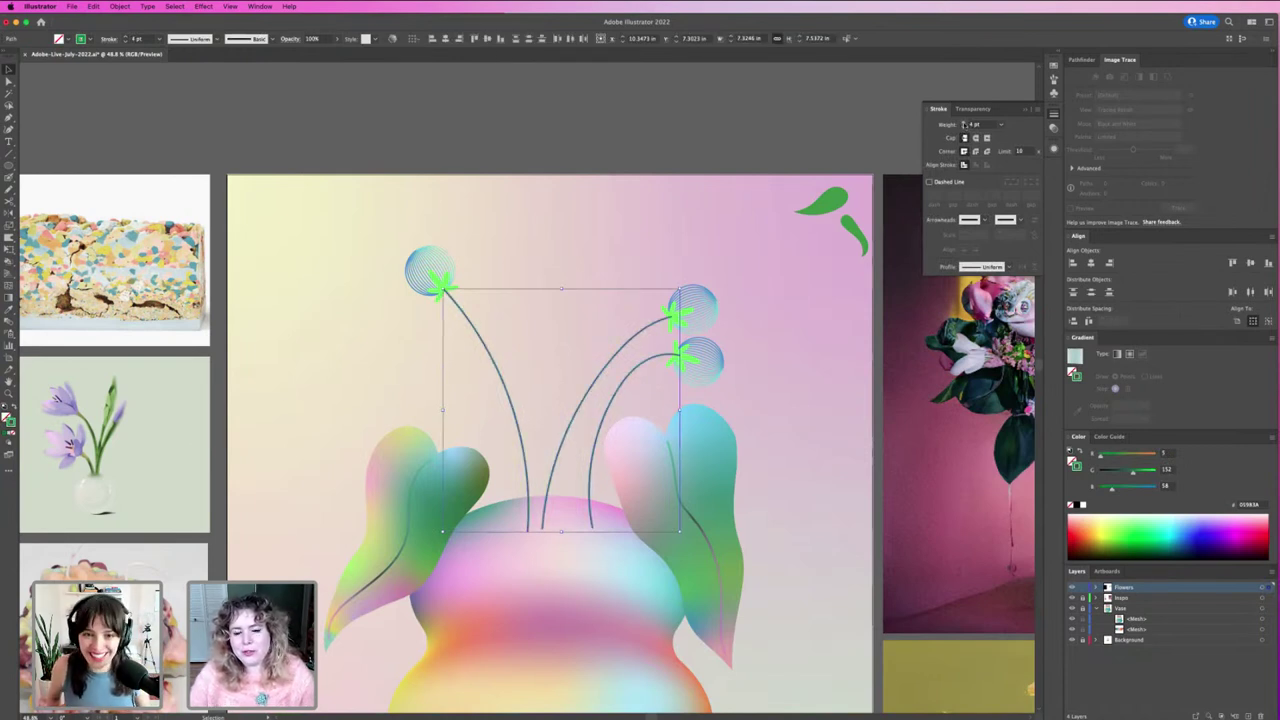
{"action": "left_click", "coordinate": [763, 163]}
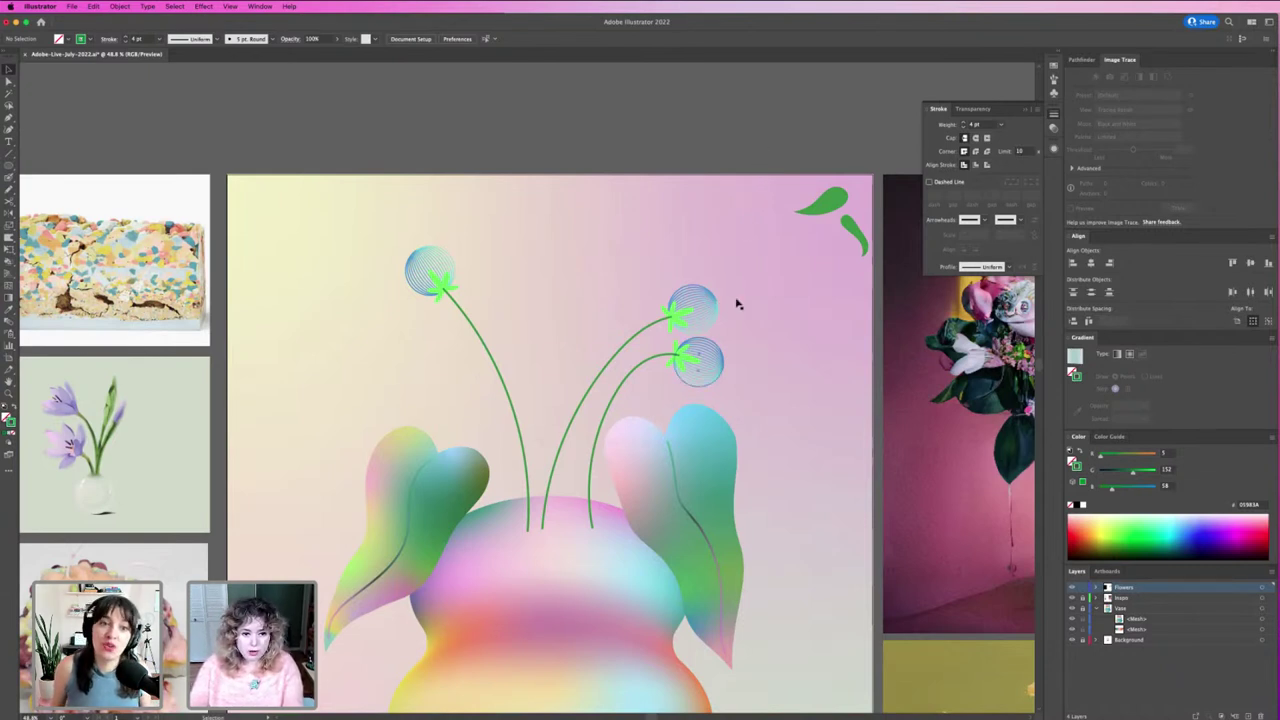
Step: Zoom out and scroll to see the vase with three stemmed sprouts beside the reference photos
{"action": "key", "text": "ctrl+minus"}
{"action": "key", "text": "ctrl+minus"}
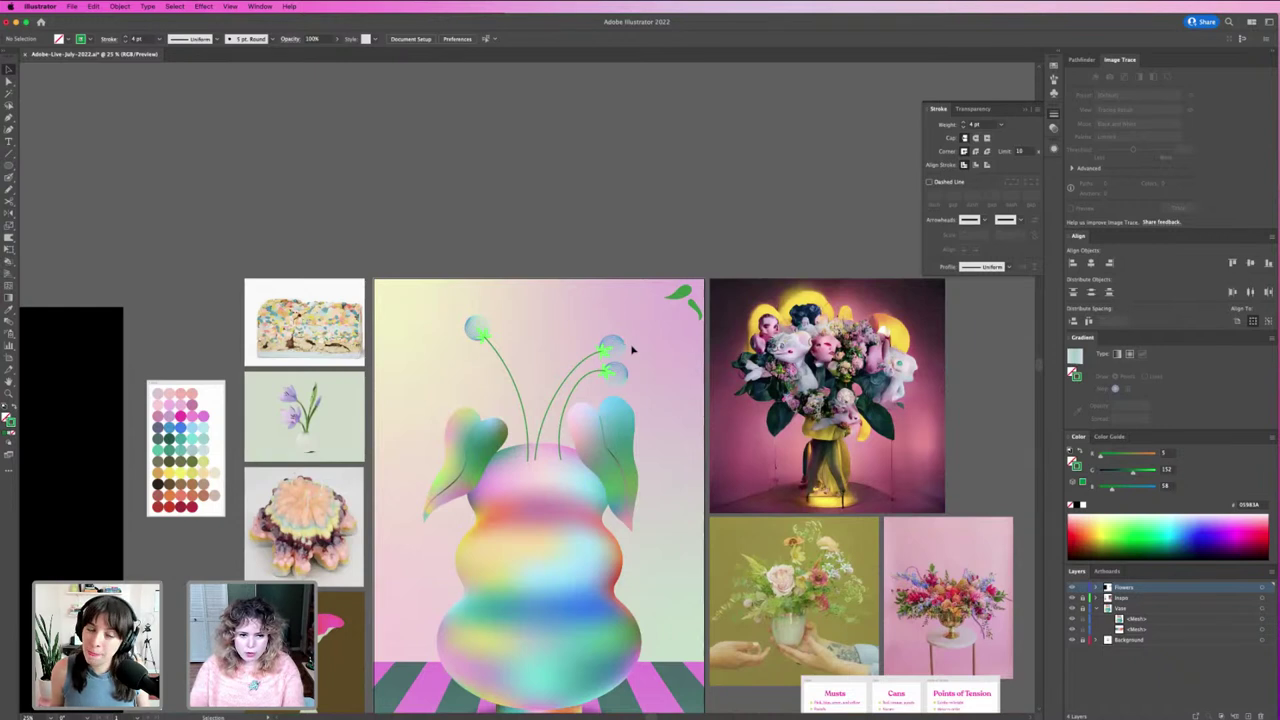
{"action": "scroll", "coordinate": [612, 315], "scroll_direction": "down", "scroll_amount": 5}
{"action": "scroll", "coordinate": [612, 315], "scroll_direction": "right", "scroll_amount": 3}
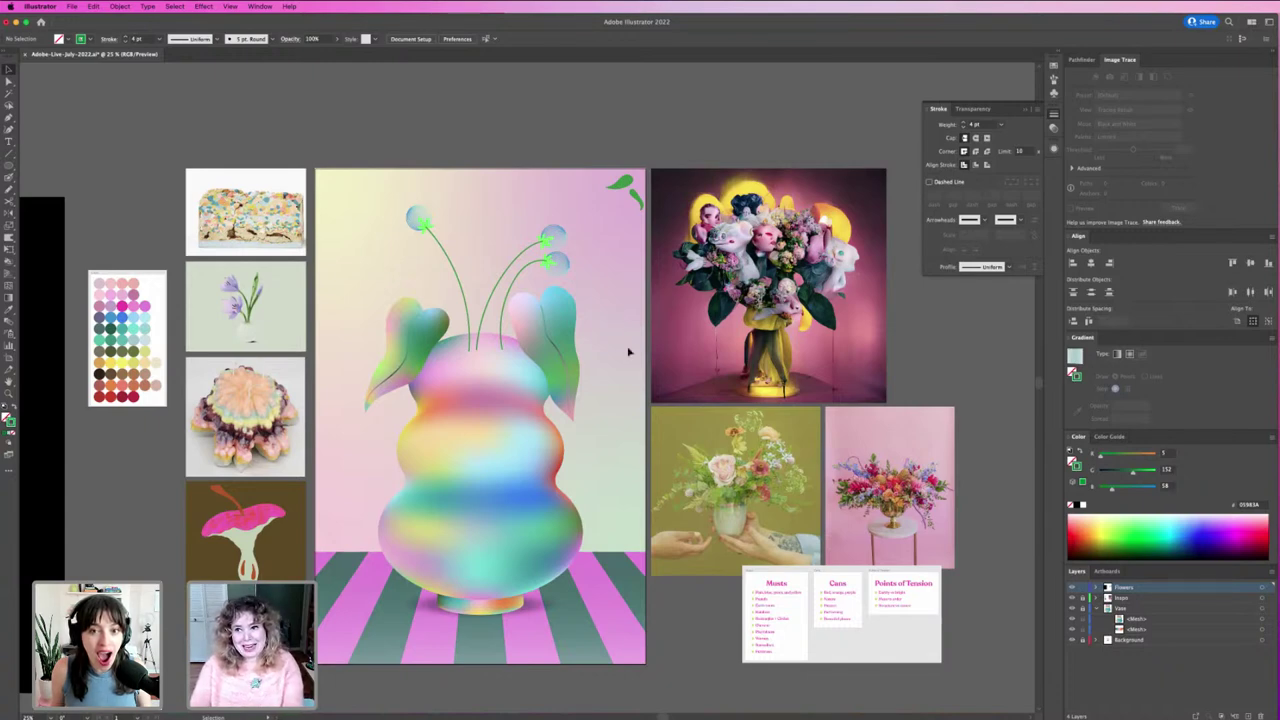
{"action": "scroll", "coordinate": [641, 393], "scroll_direction": "down", "scroll_amount": 3}
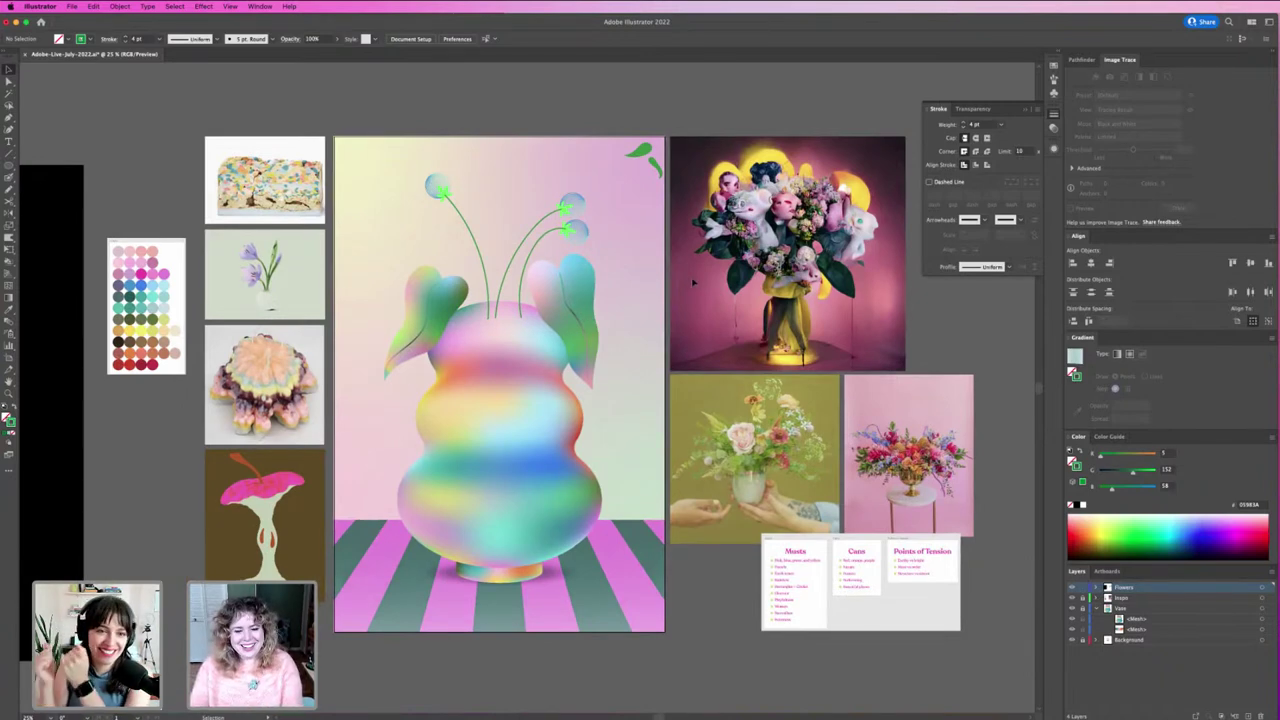
Step: Zoom in on the flower bouquet photo
{"action": "key", "text": "z"}
{"action": "left_click_drag", "start_coordinate": [767, 410], "coordinate": [652, 402]}
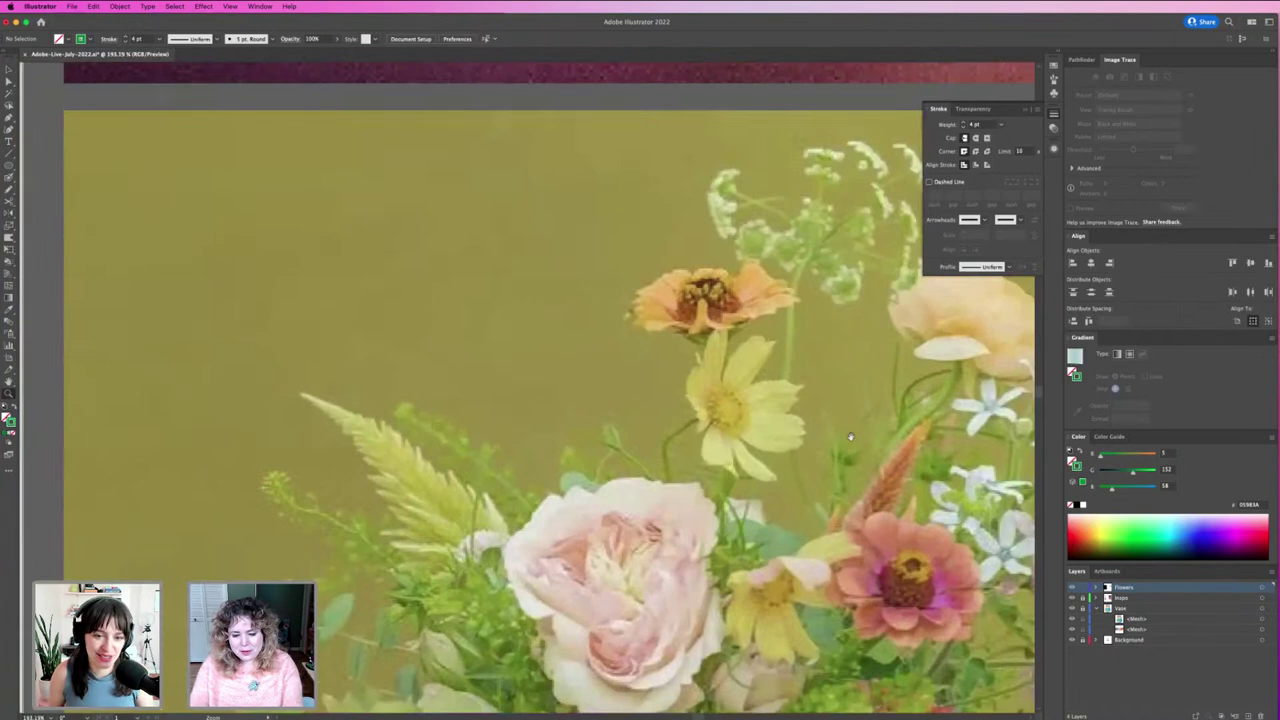
{"action": "scroll", "coordinate": [652, 402], "scroll_direction": "down", "scroll_amount": 3}
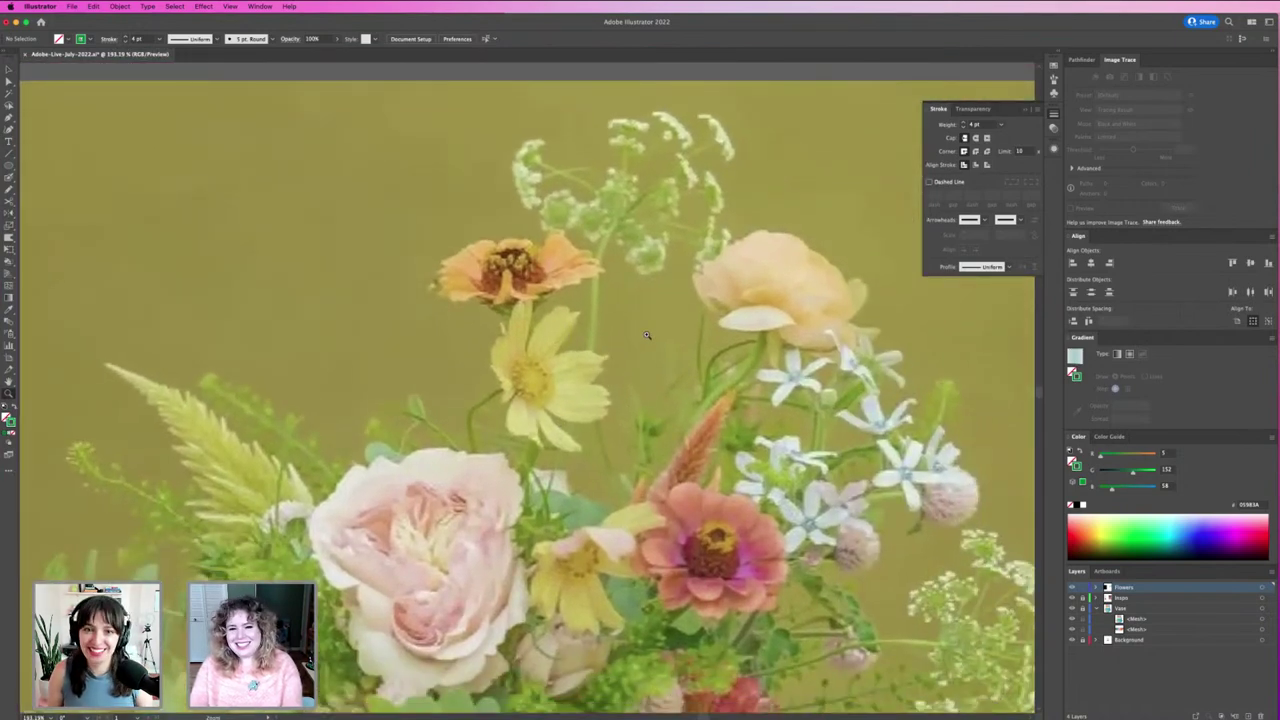
{"action": "scroll", "coordinate": [684, 349], "scroll_direction": "right", "scroll_amount": 2}
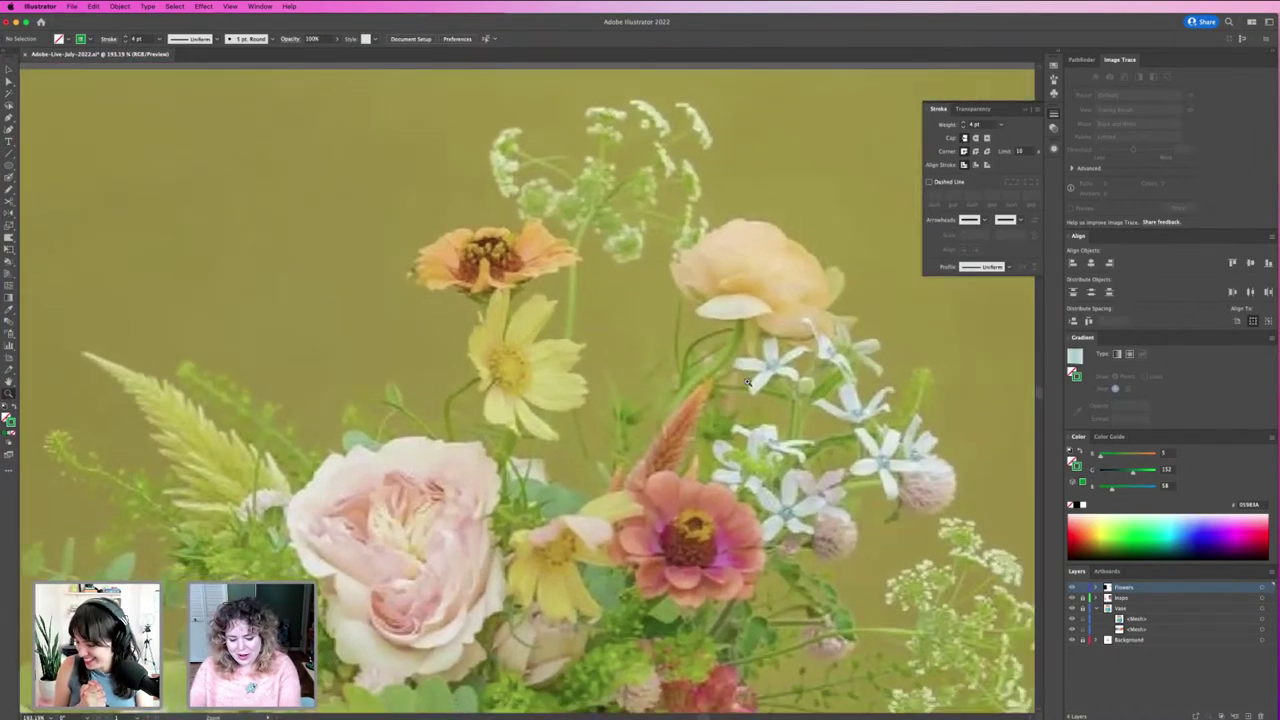
Step: Draw a first petal over the peach flower and fill it with the sampled peach colour
{"action": "key", "text": "b"}
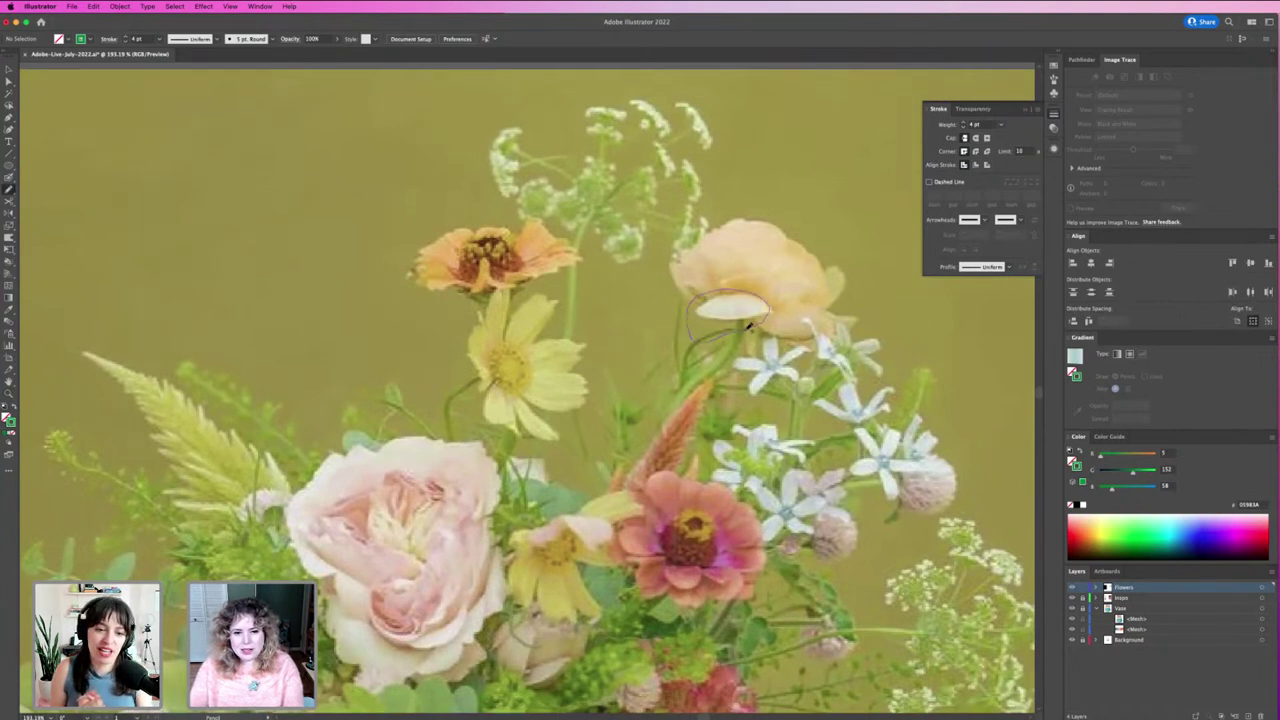
{"action": "left_click_drag", "start_coordinate": [748, 326], "coordinate": [750, 330]}
{"action": "key", "text": "shift+x"}
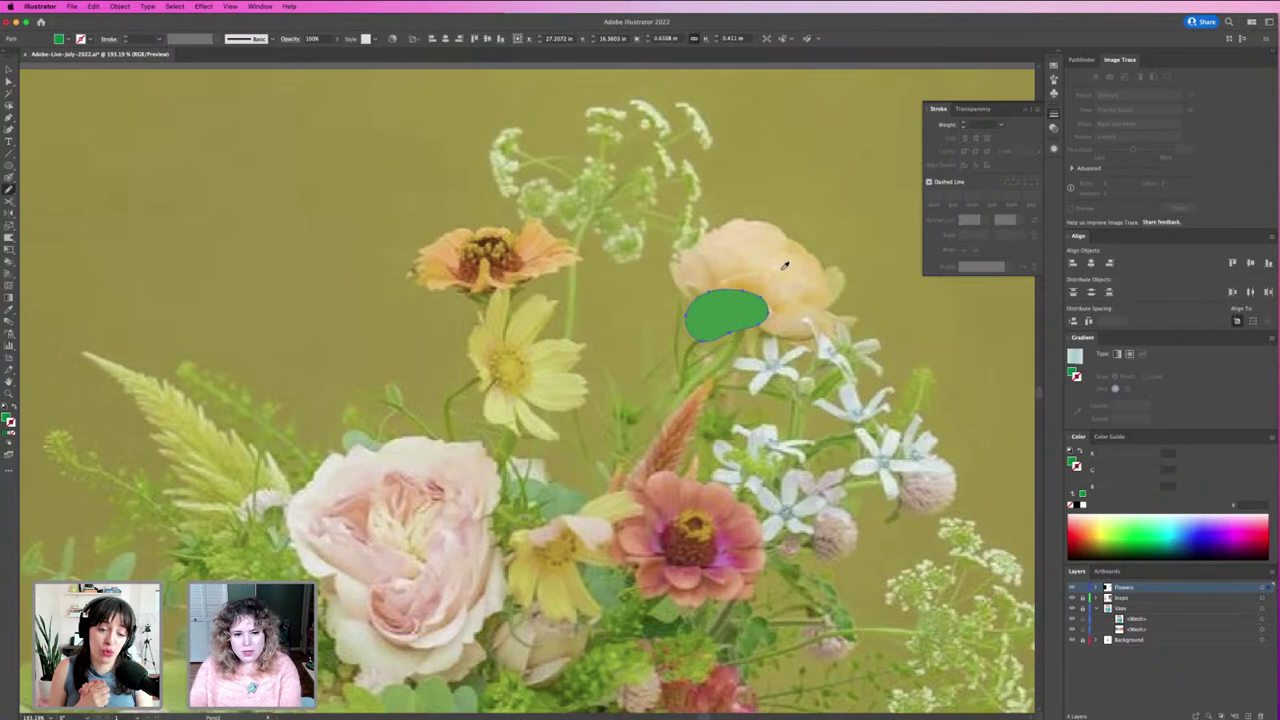
{"action": "key", "text": "i"}
{"action": "left_click", "coordinate": [823, 313]}
{"action": "key", "text": "v"}
{"action": "key", "text": "ctrl+shift+a"}
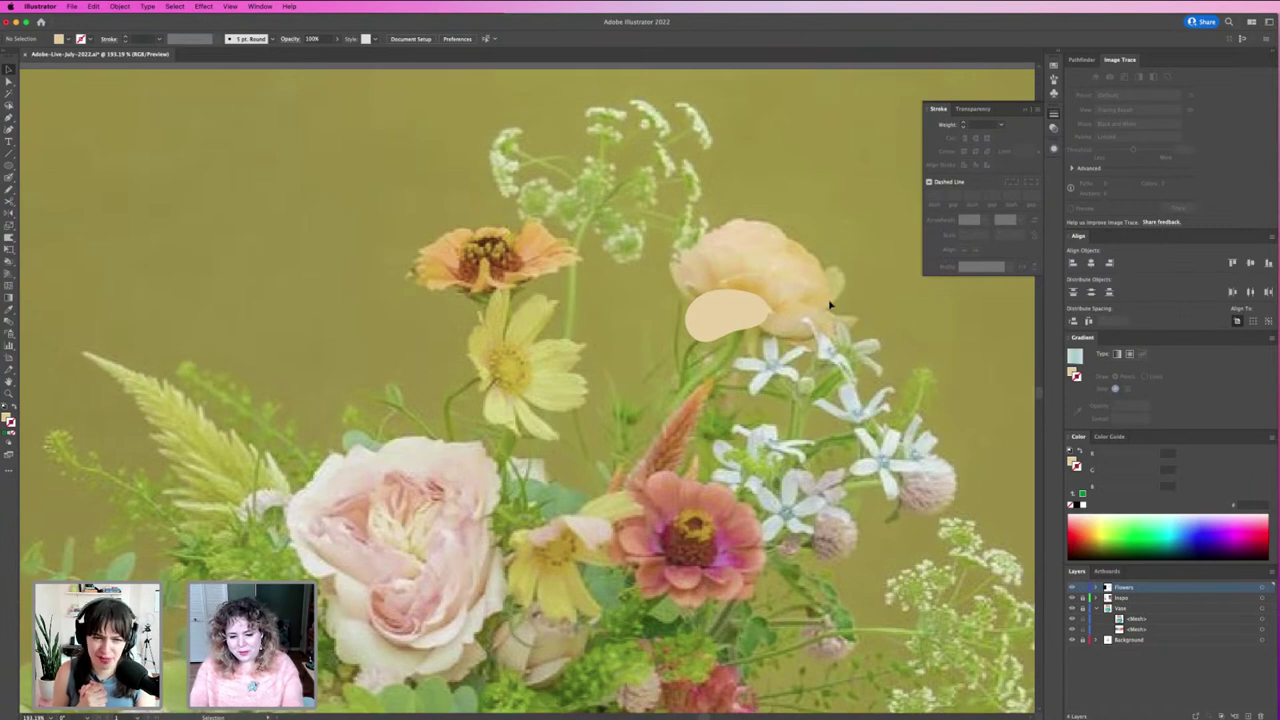
Step: Draw a second looped petal beside the first and give it the same peach fill
{"action": "key", "text": "n"}
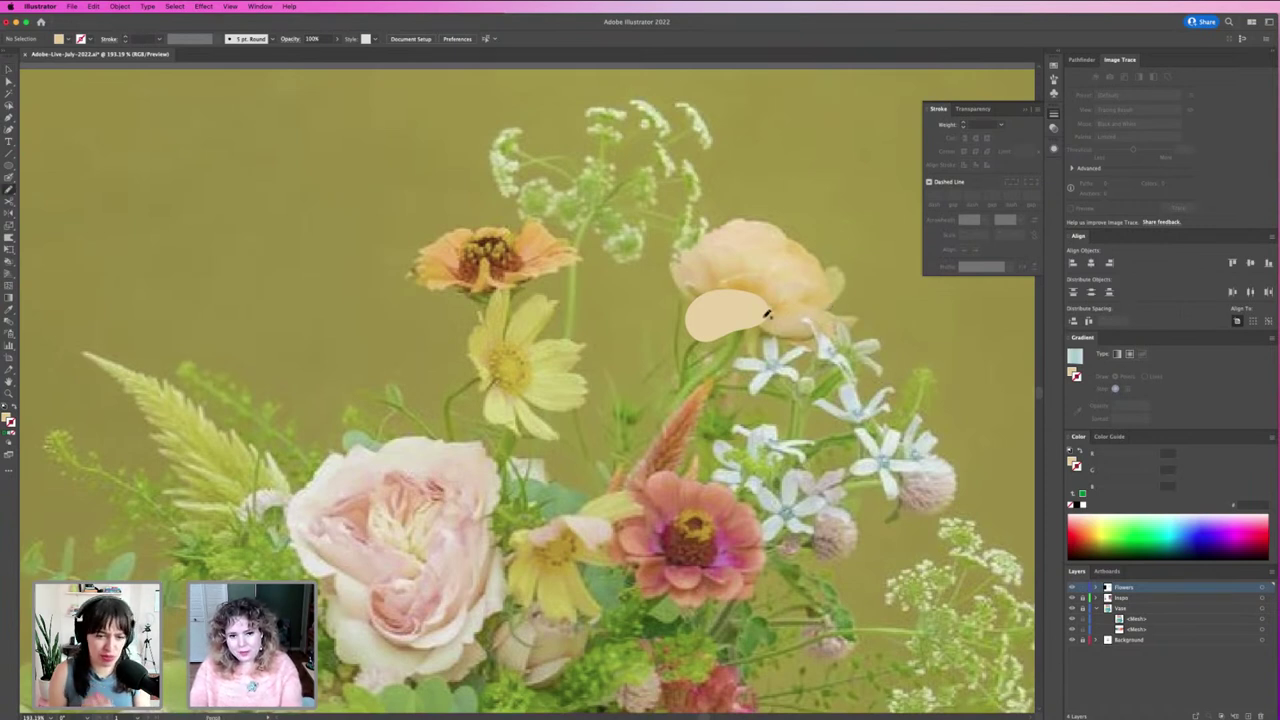
{"action": "left_click_drag", "start_coordinate": [772, 325], "coordinate": [815, 302]}
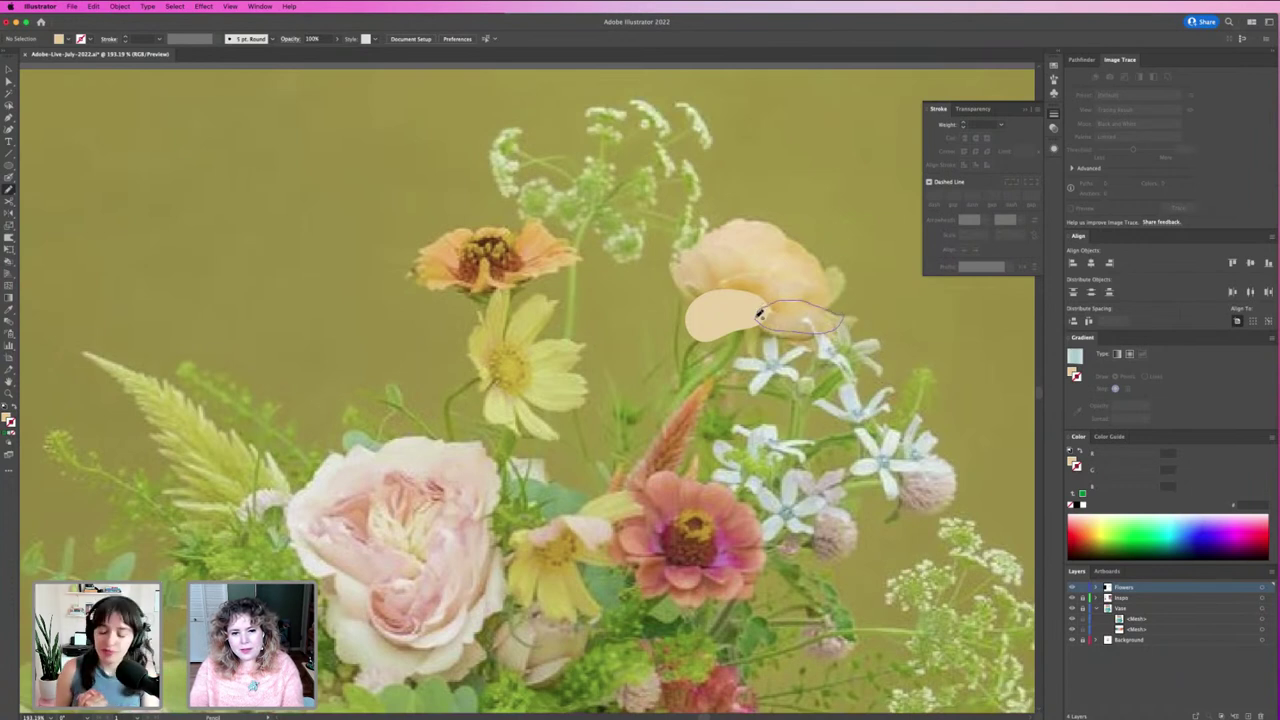
{"action": "left_click_drag", "start_coordinate": [815, 302], "coordinate": [765, 315]}
{"action": "key", "text": "i"}
{"action": "left_click", "coordinate": [765, 315]}
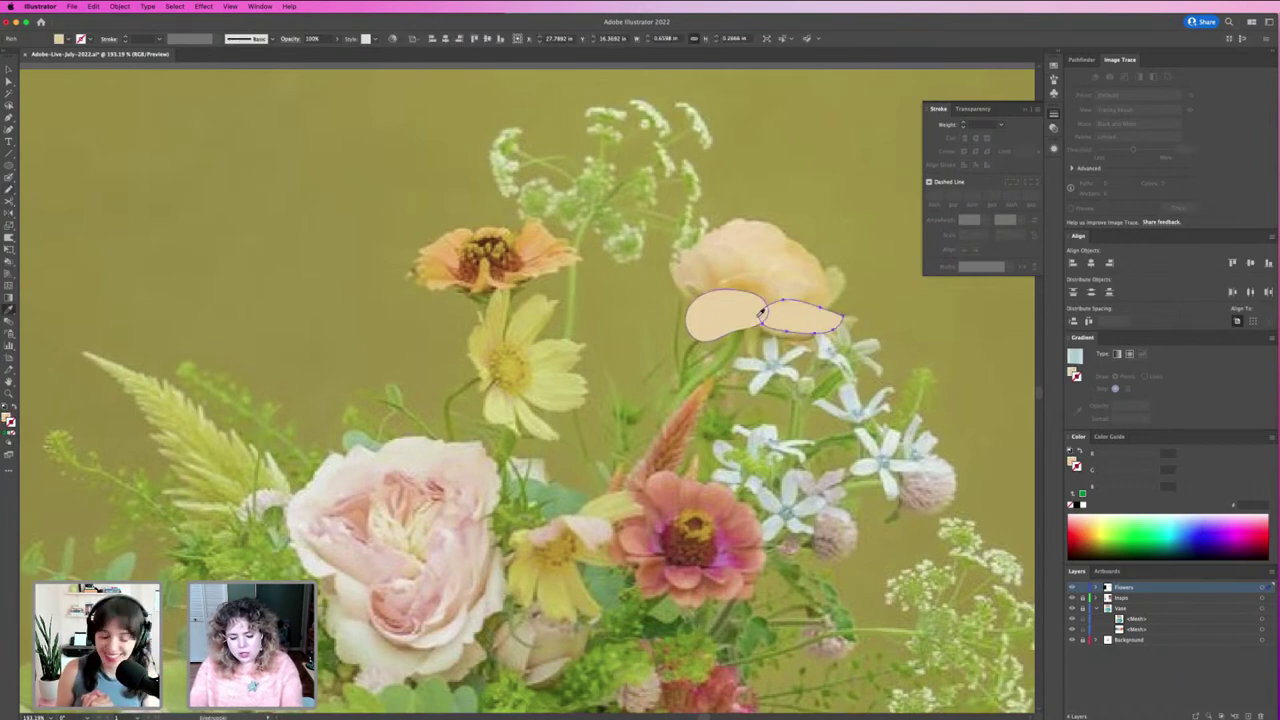
Step: Draw more peach petals over the flower's centre, lower right, left side and top
{"action": "key", "text": "n"}
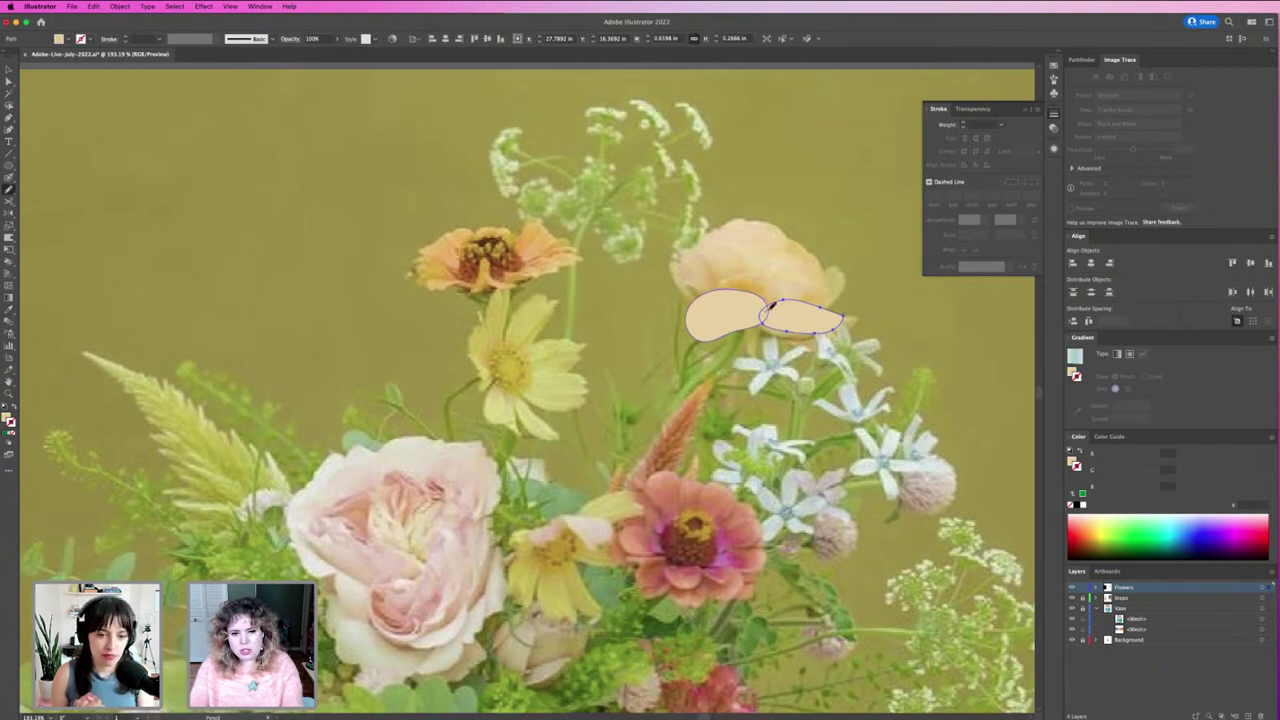
{"action": "mouse_move", "coordinate": [770, 276]}
{"action": "left_mouse_down"}
{"action": "mouse_move", "coordinate": [752, 308]}
{"action": "mouse_move", "coordinate": [778, 300]}
{"action": "left_mouse_up"}
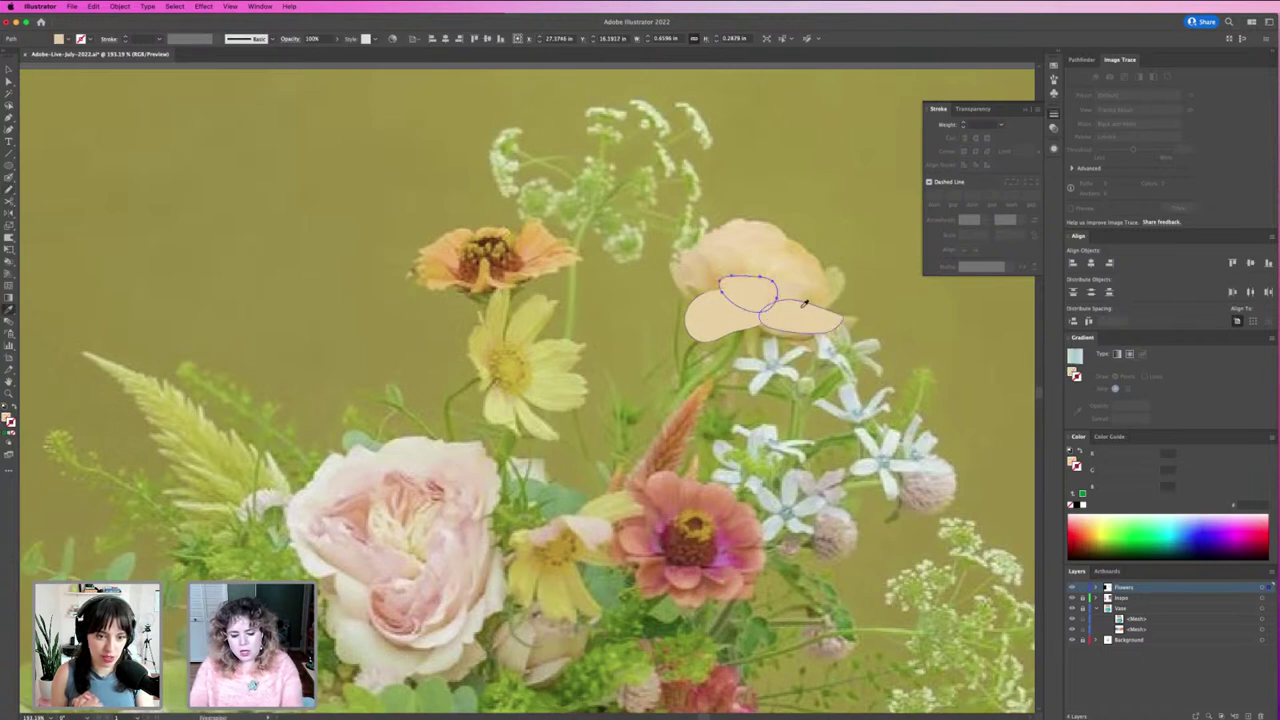
{"action": "key", "text": "n"}
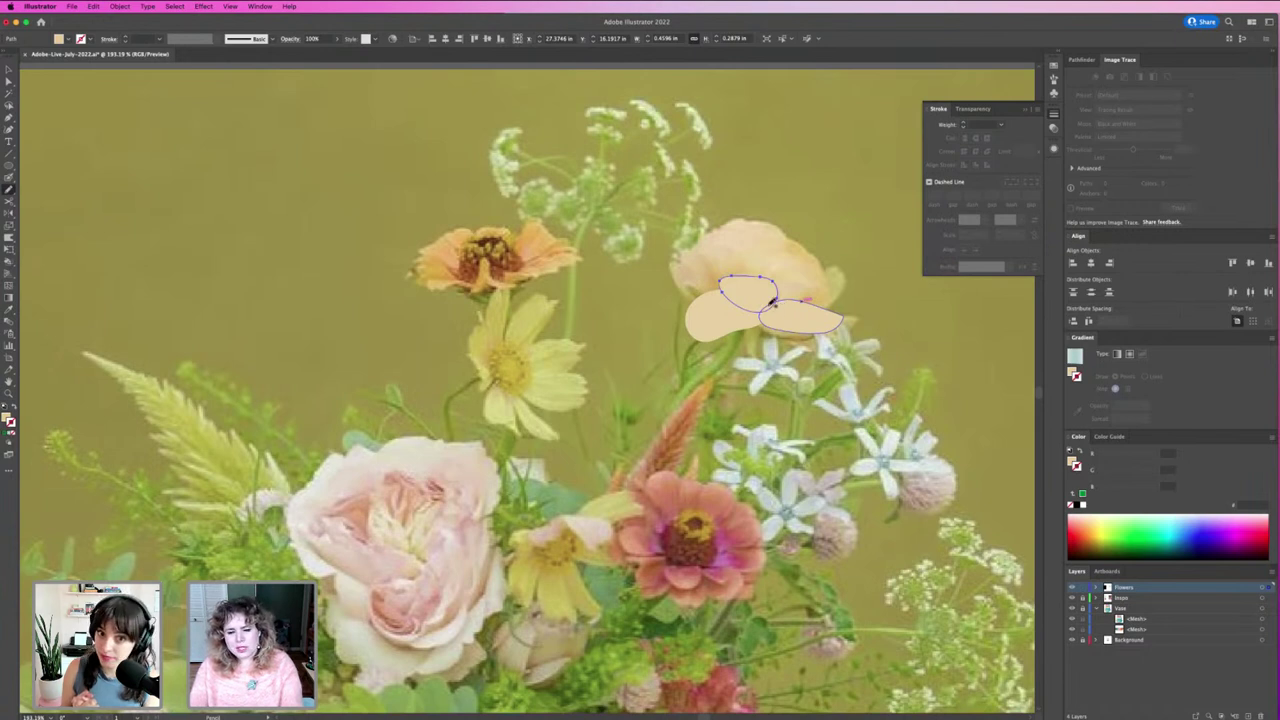
{"action": "mouse_move", "coordinate": [769, 307]}
{"action": "left_mouse_down"}
{"action": "mouse_move", "coordinate": [822, 314]}
{"action": "mouse_move", "coordinate": [836, 288]}
{"action": "mouse_move", "coordinate": [793, 277]}
{"action": "mouse_move", "coordinate": [762, 300]}
{"action": "mouse_move", "coordinate": [790, 294]}
{"action": "left_mouse_up"}
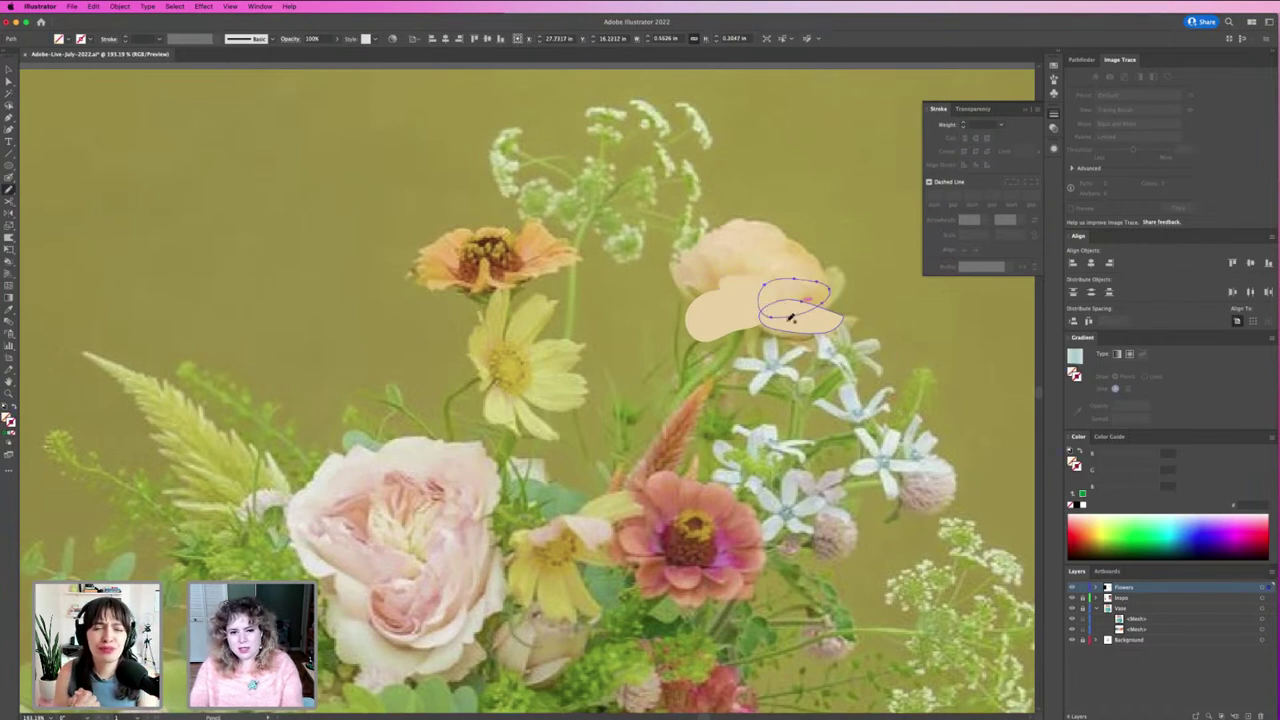
{"action": "key", "text": "n"}
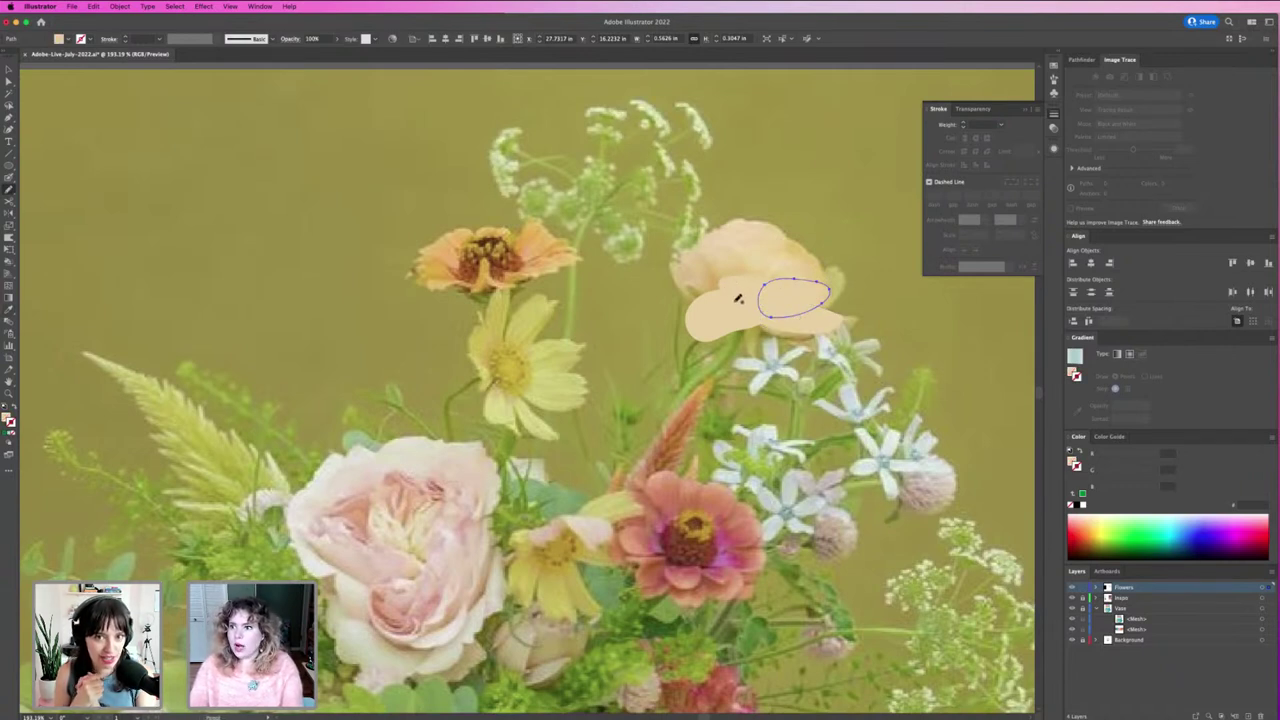
{"action": "mouse_move", "coordinate": [737, 299]}
{"action": "left_mouse_down"}
{"action": "mouse_move", "coordinate": [687, 262]}
{"action": "mouse_move", "coordinate": [707, 302]}
{"action": "mouse_move", "coordinate": [731, 291]}
{"action": "left_mouse_up"}
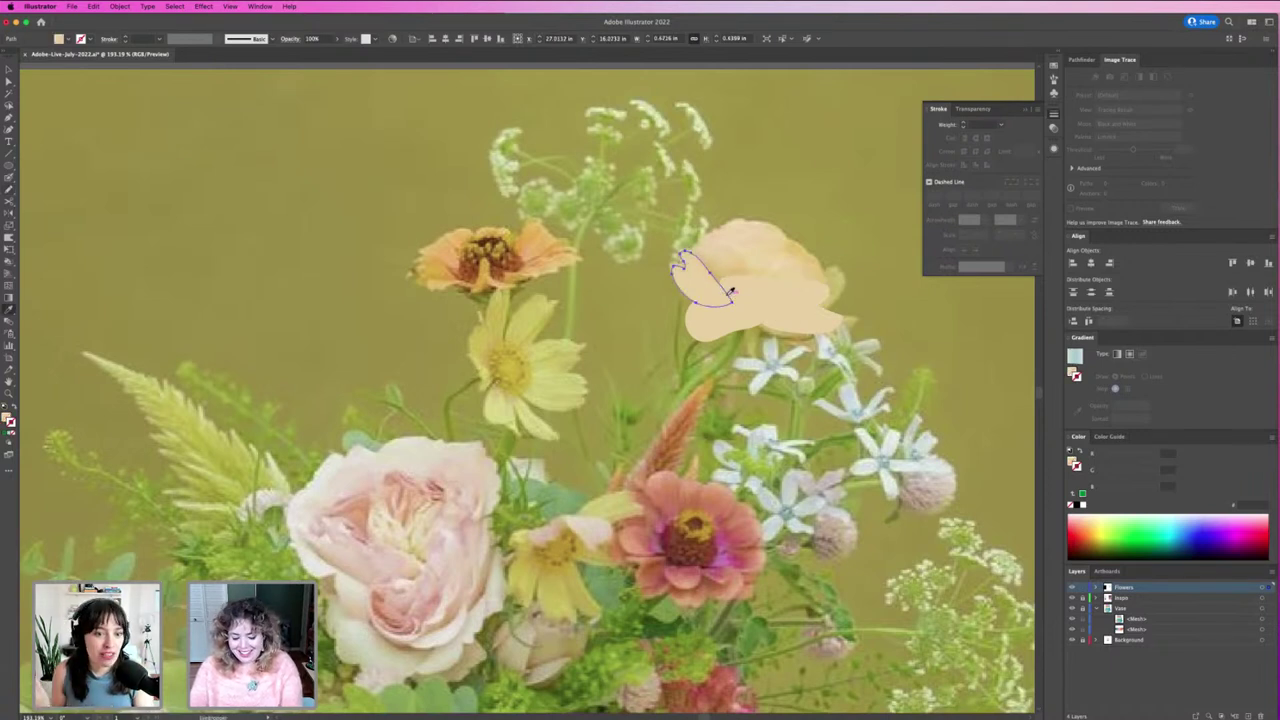
{"action": "key", "text": "n"}
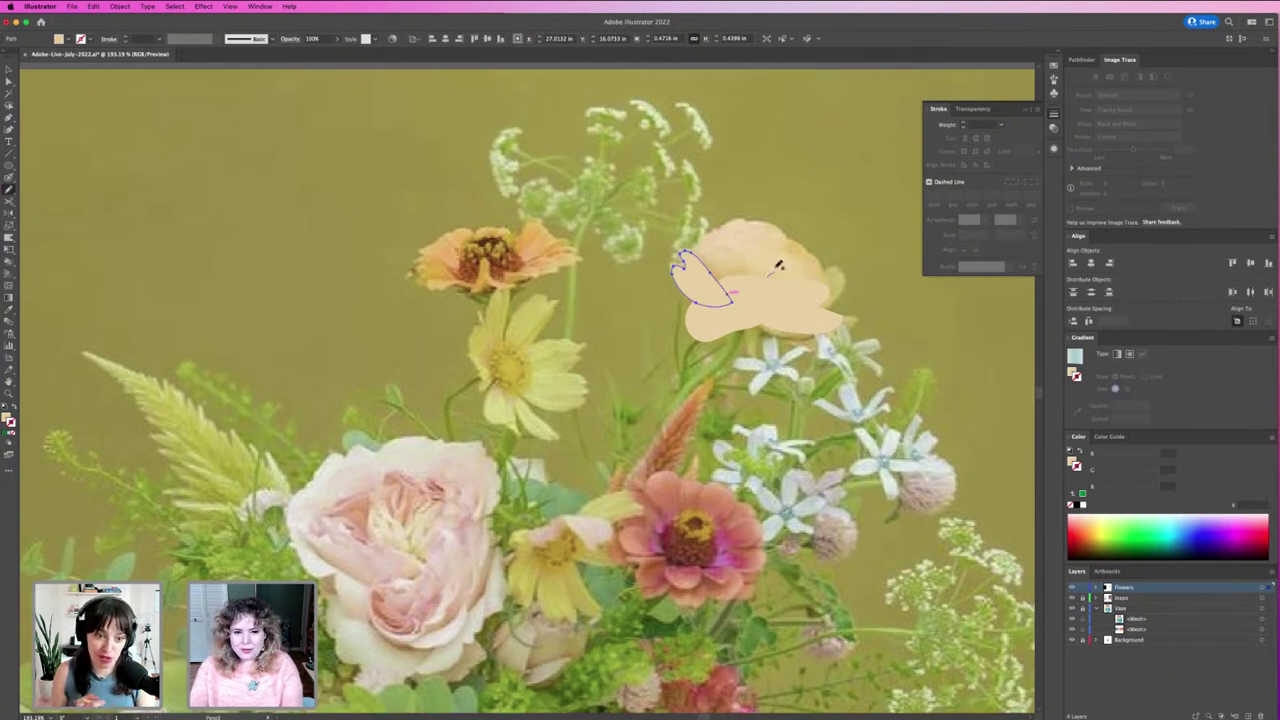
{"action": "mouse_move", "coordinate": [772, 272]}
{"action": "left_mouse_down"}
{"action": "mouse_move", "coordinate": [782, 231]}
{"action": "mouse_move", "coordinate": [722, 258]}
{"action": "mouse_move", "coordinate": [756, 286]}
{"action": "mouse_move", "coordinate": [771, 274]}
{"action": "left_mouse_up"}
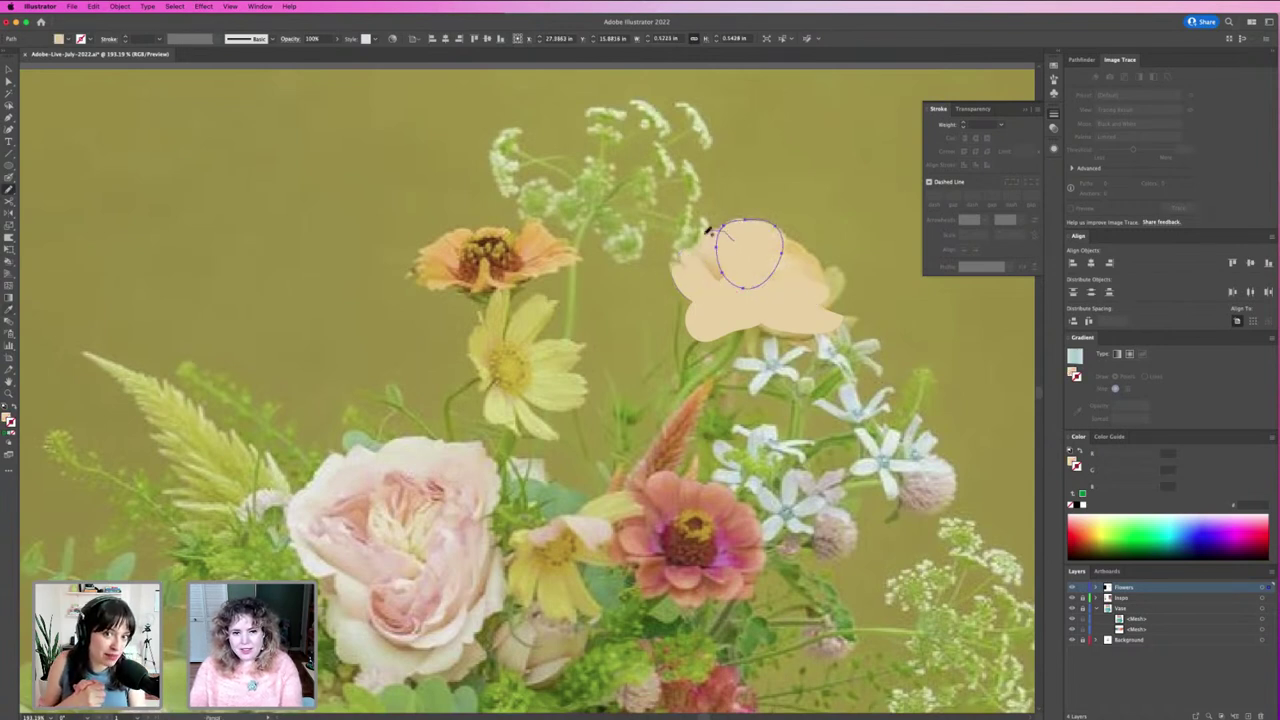
Step: Add petals at the flower's top-left and arcing over its right side, then select the right-hand petal
{"action": "mouse_move", "coordinate": [707, 231]}
{"action": "left_mouse_down"}
{"action": "mouse_move", "coordinate": [730, 288]}
{"action": "mouse_move", "coordinate": [760, 276]}
{"action": "mouse_move", "coordinate": [739, 238]}
{"action": "mouse_move", "coordinate": [737, 286]}
{"action": "mouse_move", "coordinate": [704, 296]}
{"action": "left_mouse_up"}
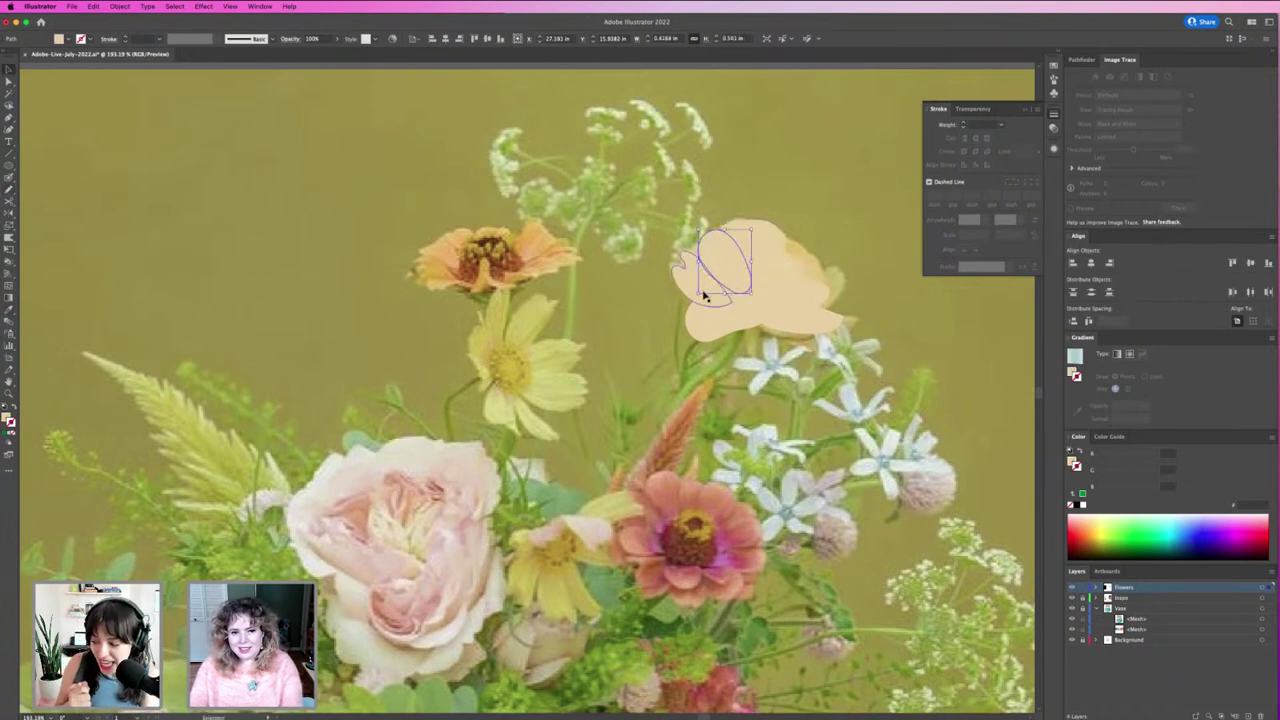
{"action": "mouse_move", "coordinate": [722, 232]}
{"action": "left_mouse_down"}
{"action": "mouse_move", "coordinate": [770, 283]}
{"action": "mouse_move", "coordinate": [814, 286]}
{"action": "mouse_move", "coordinate": [812, 250]}
{"action": "mouse_move", "coordinate": [766, 251]}
{"action": "mouse_move", "coordinate": [777, 286]}
{"action": "mouse_move", "coordinate": [815, 291]}
{"action": "mouse_move", "coordinate": [823, 311]}
{"action": "left_mouse_up"}
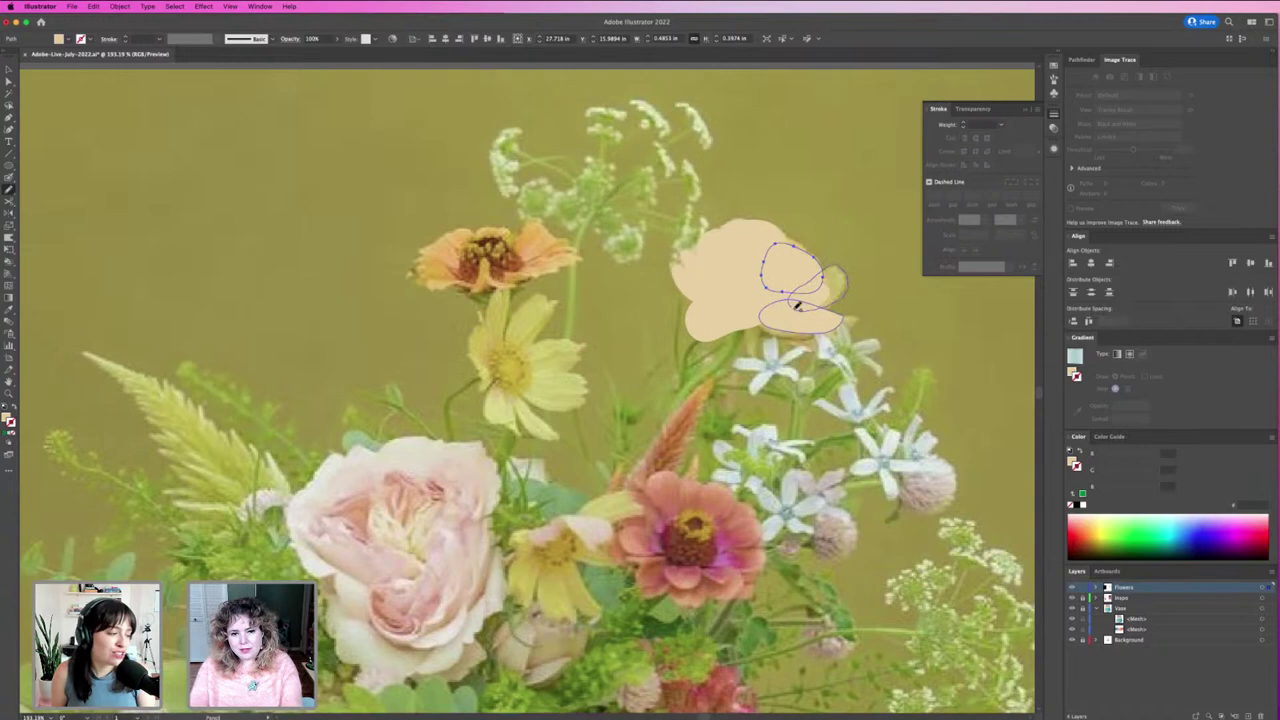
{"action": "key", "text": "v"}
{"action": "left_click", "coordinate": [846, 293]}
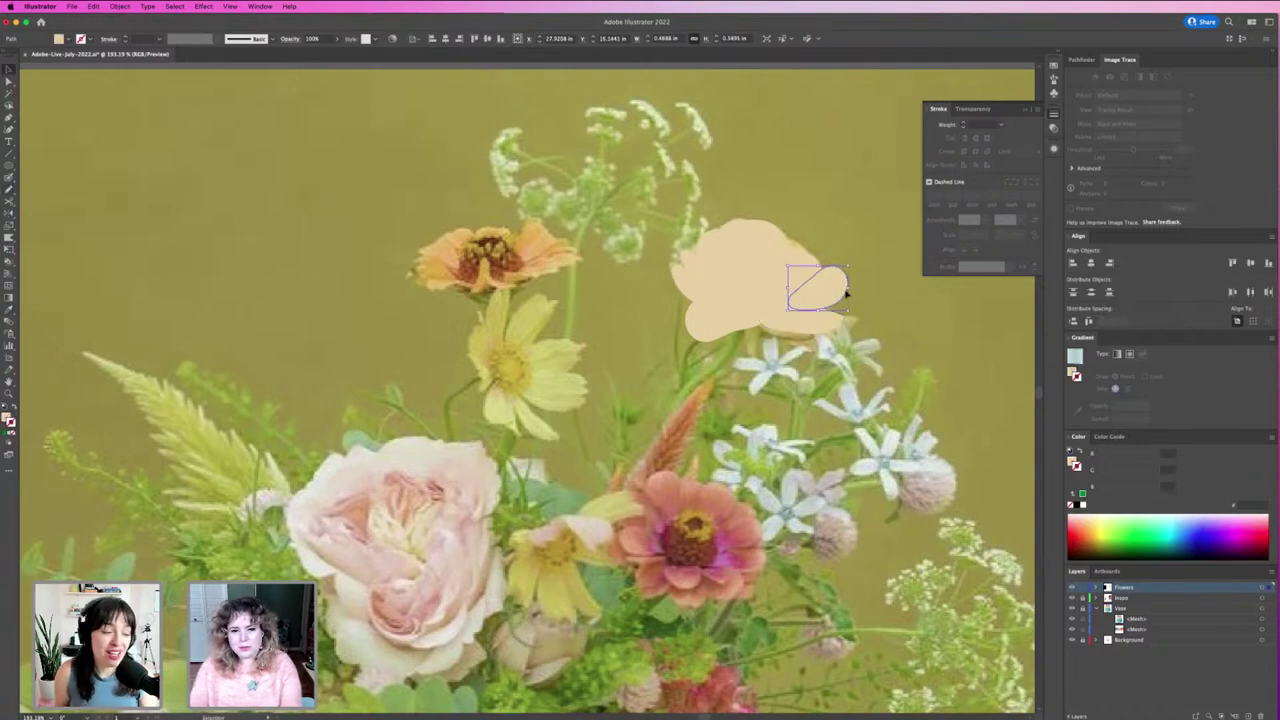
Step: Move the petal flower up and give it a linear gradient with an orange left stop at 100% opacity
{"action": "left_click_drag", "start_coordinate": [846, 293], "coordinate": [688, 248]}
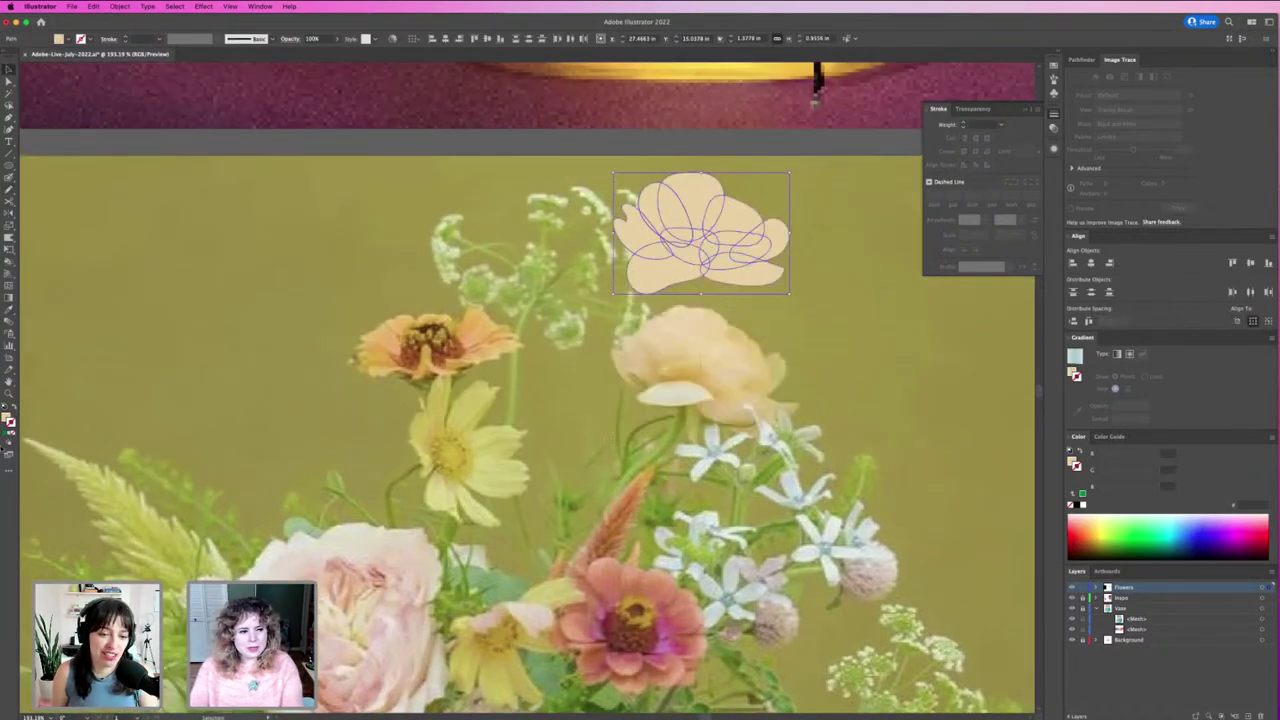
{"action": "left_click", "coordinate": [1115, 354]}
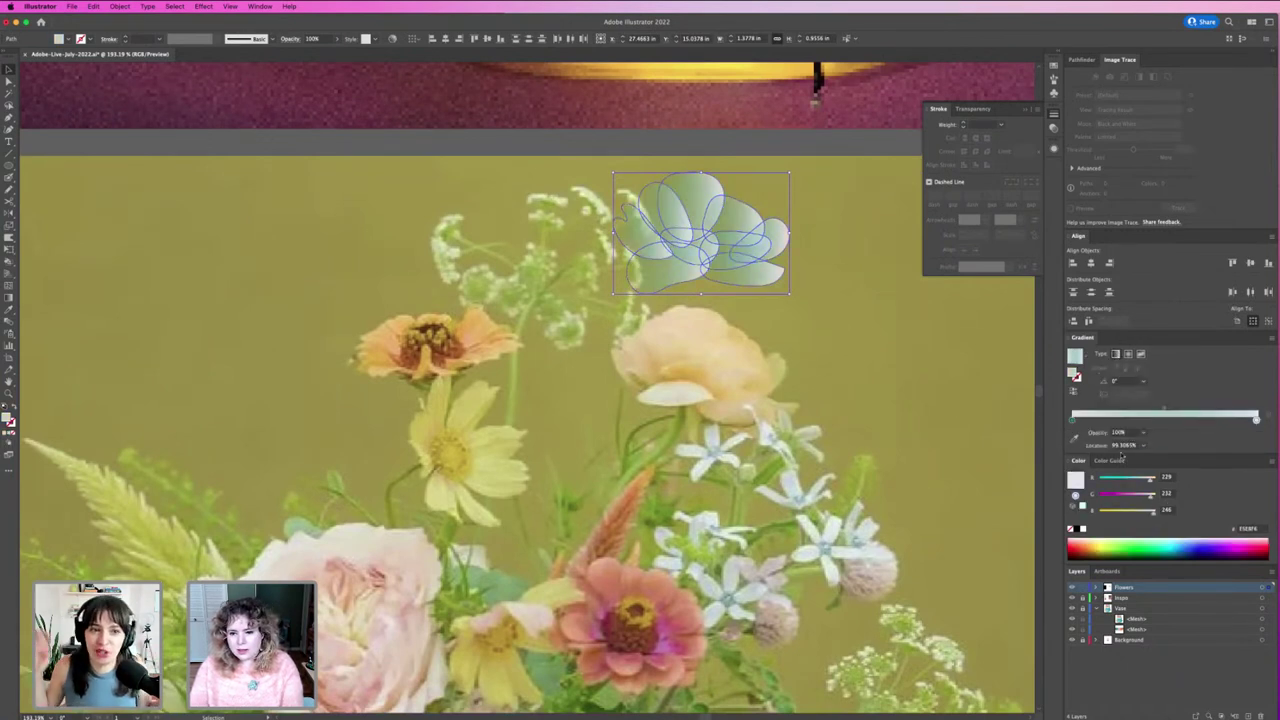
{"action": "left_click", "coordinate": [1072, 420]}
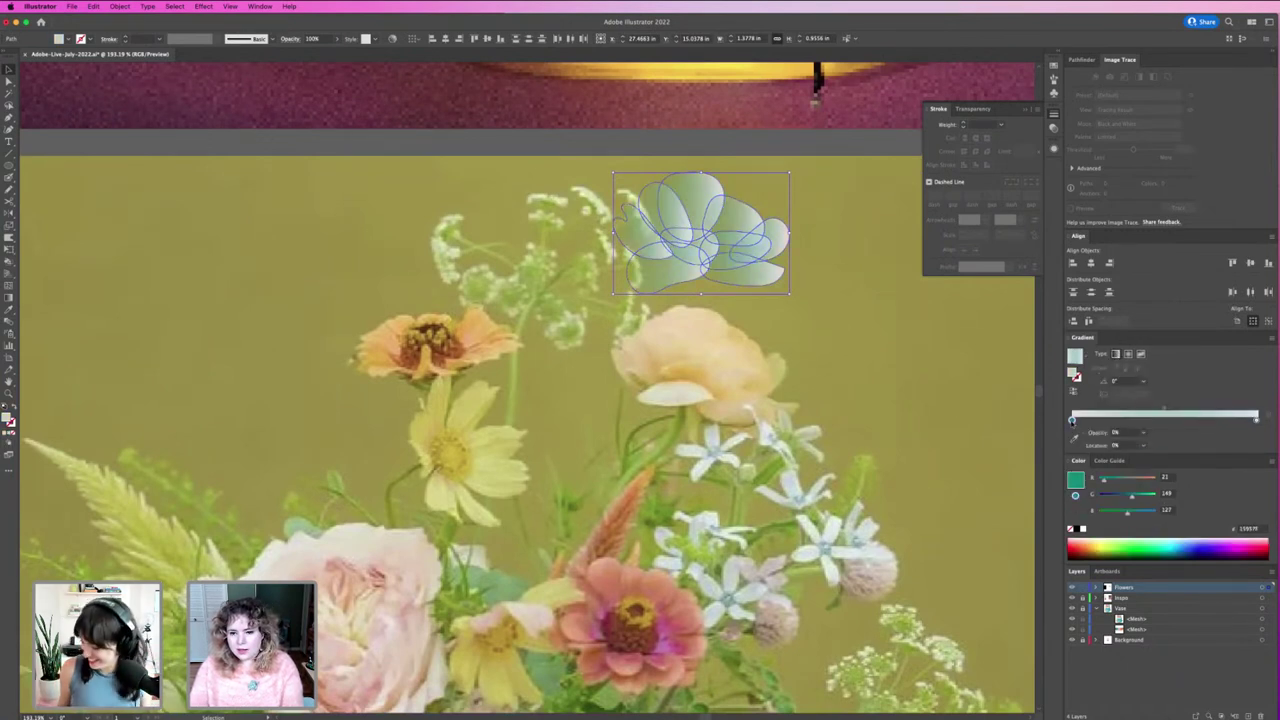
{"action": "left_click", "coordinate": [1096, 545]}
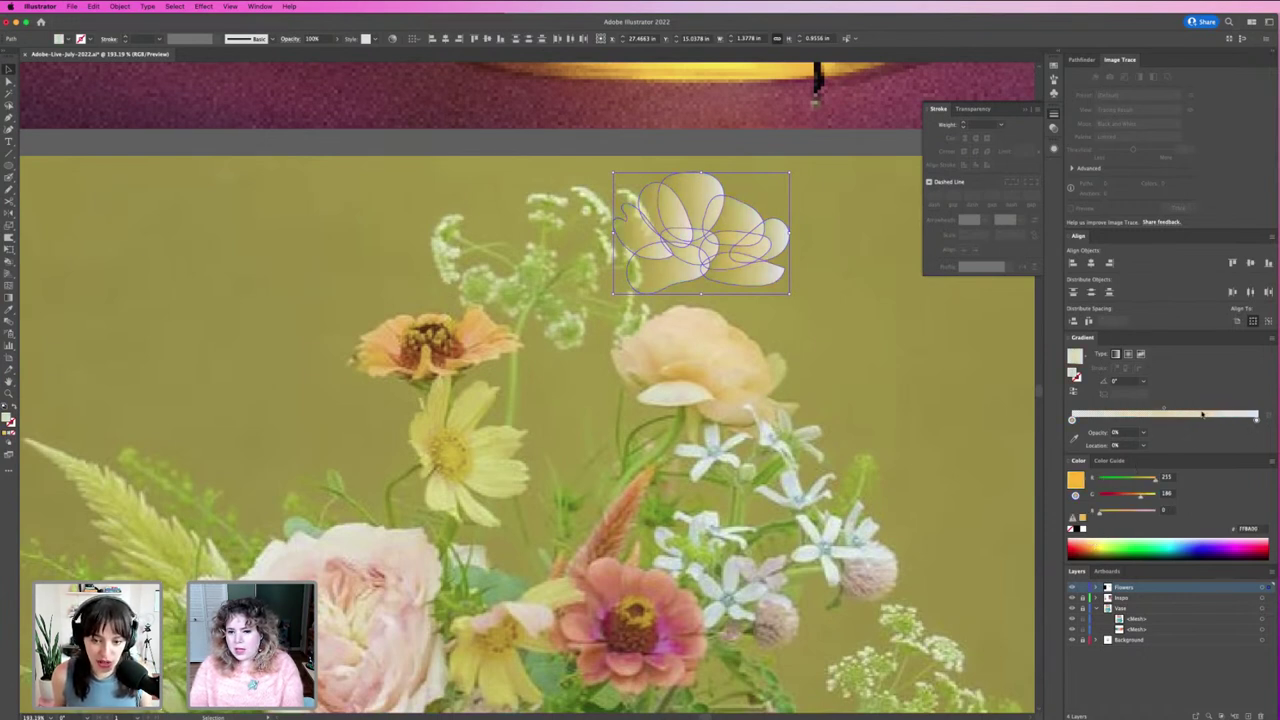
{"action": "left_click", "coordinate": [1115, 433]}
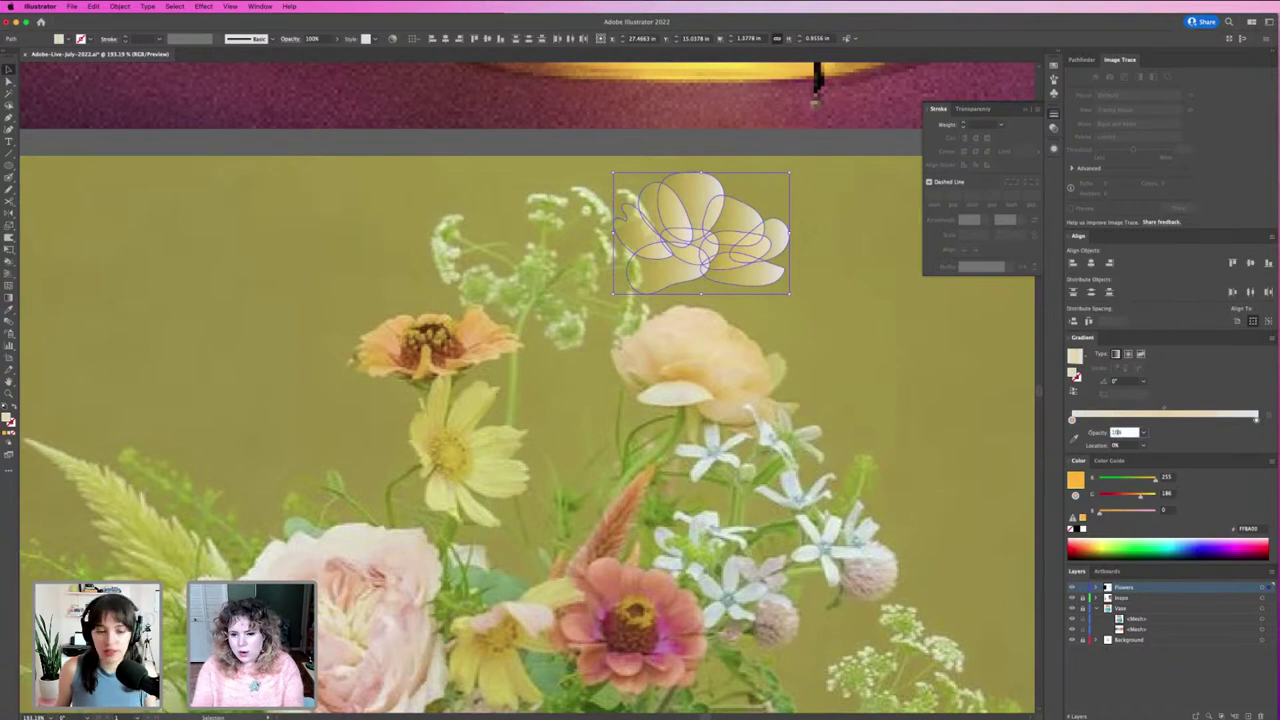
{"action": "type", "text": "100"}
{"action": "key", "text": "Return"}
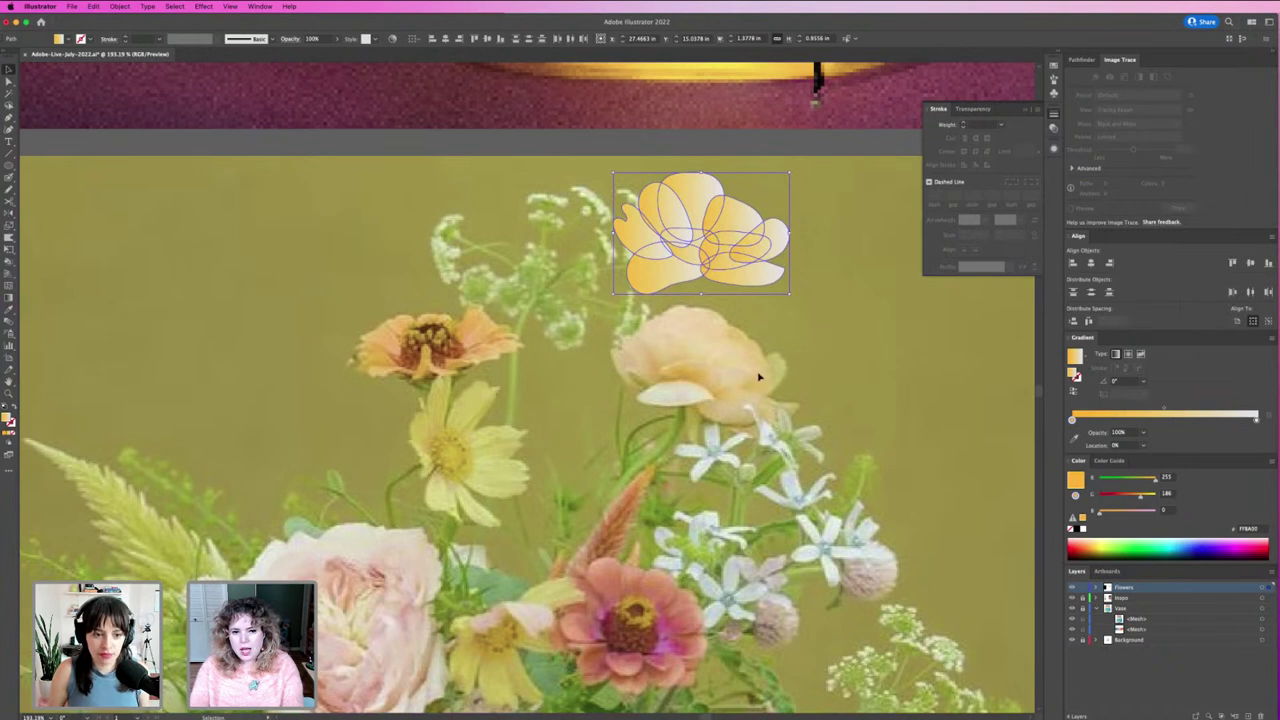
Step: Check individual petals, then reselect the whole flower
{"action": "left_click", "coordinate": [810, 326]}
{"action": "scroll", "coordinate": [810, 326], "scroll_direction": "down", "scroll_amount": 3}
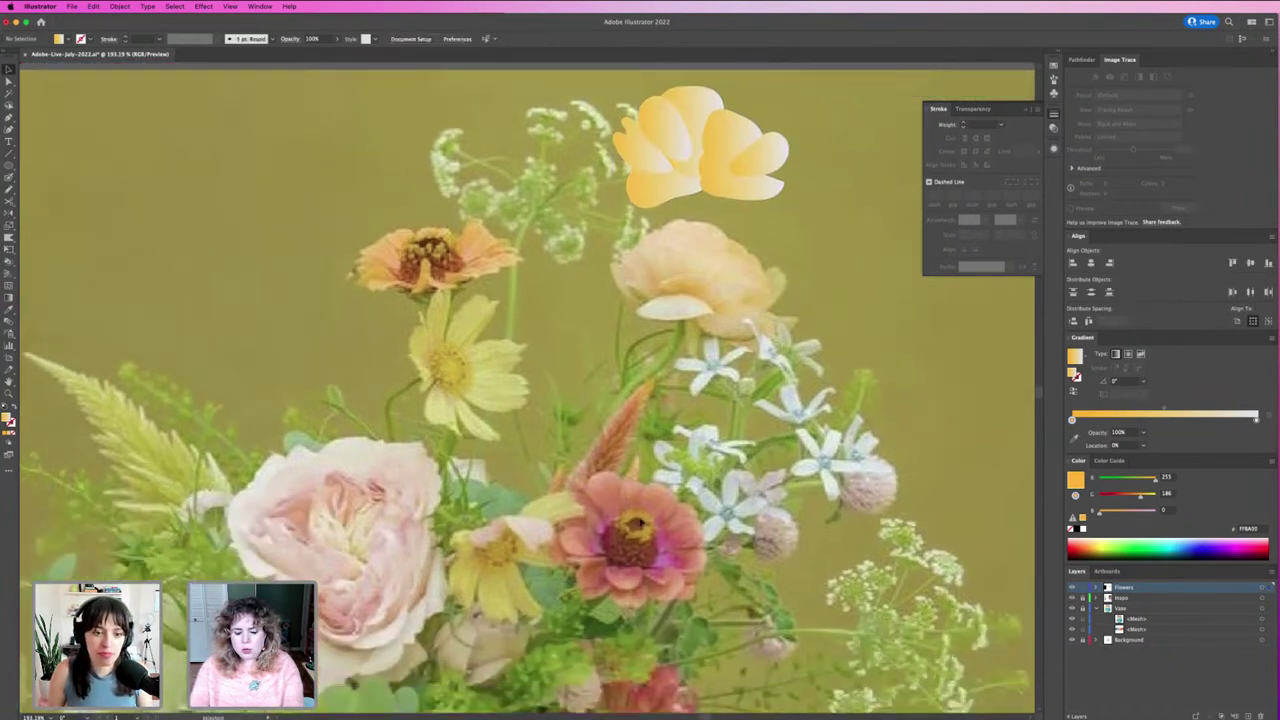
{"action": "scroll", "coordinate": [645, 393], "scroll_direction": "up", "scroll_amount": 3}
{"action": "left_click", "coordinate": [652, 343]}
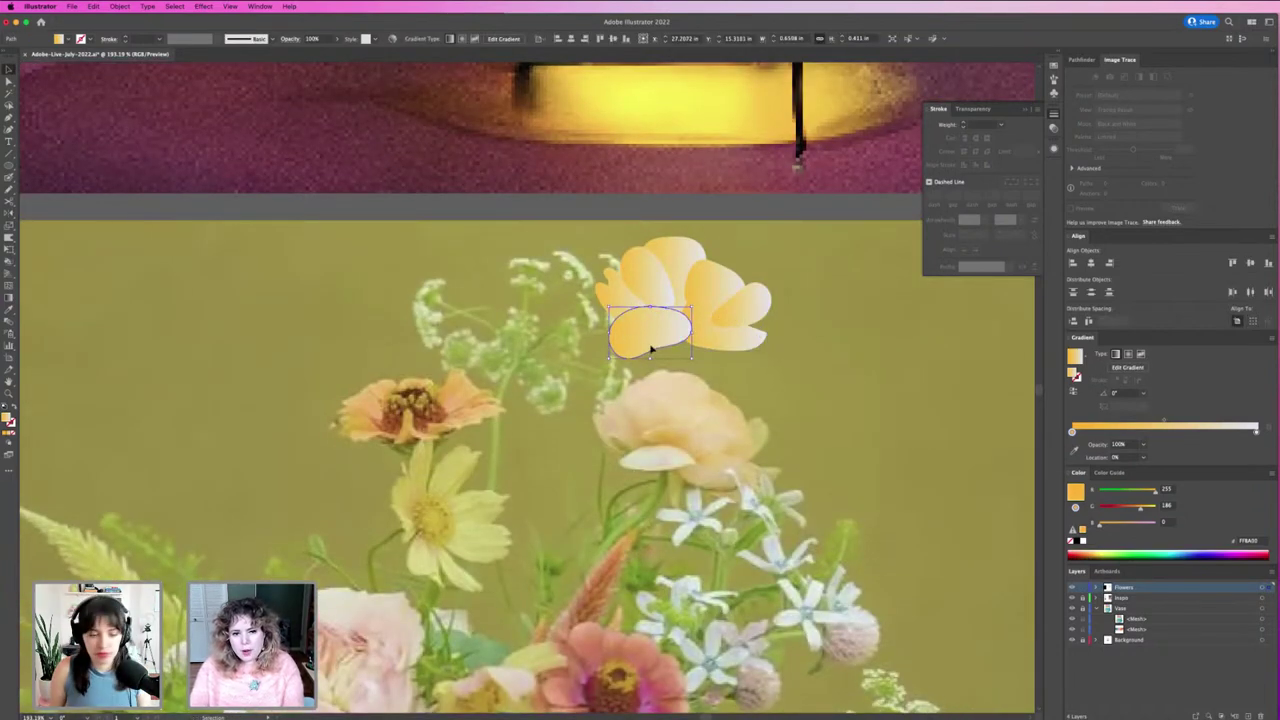
{"action": "left_click", "coordinate": [665, 370]}
{"action": "left_click", "coordinate": [762, 320]}
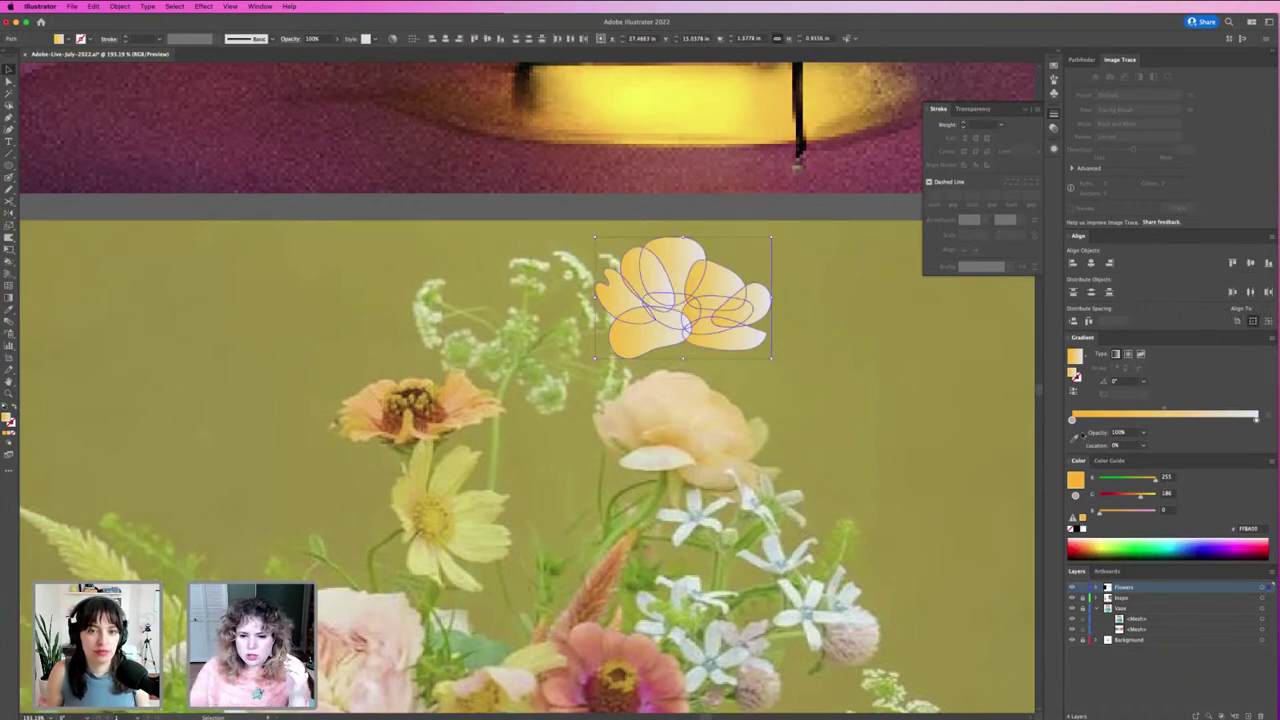
Step: Raise the B slider to turn the flower's gradient from orange to pink, then zoom out
{"action": "left_click_drag", "start_coordinate": [1122, 498], "coordinate": [1130, 498]}
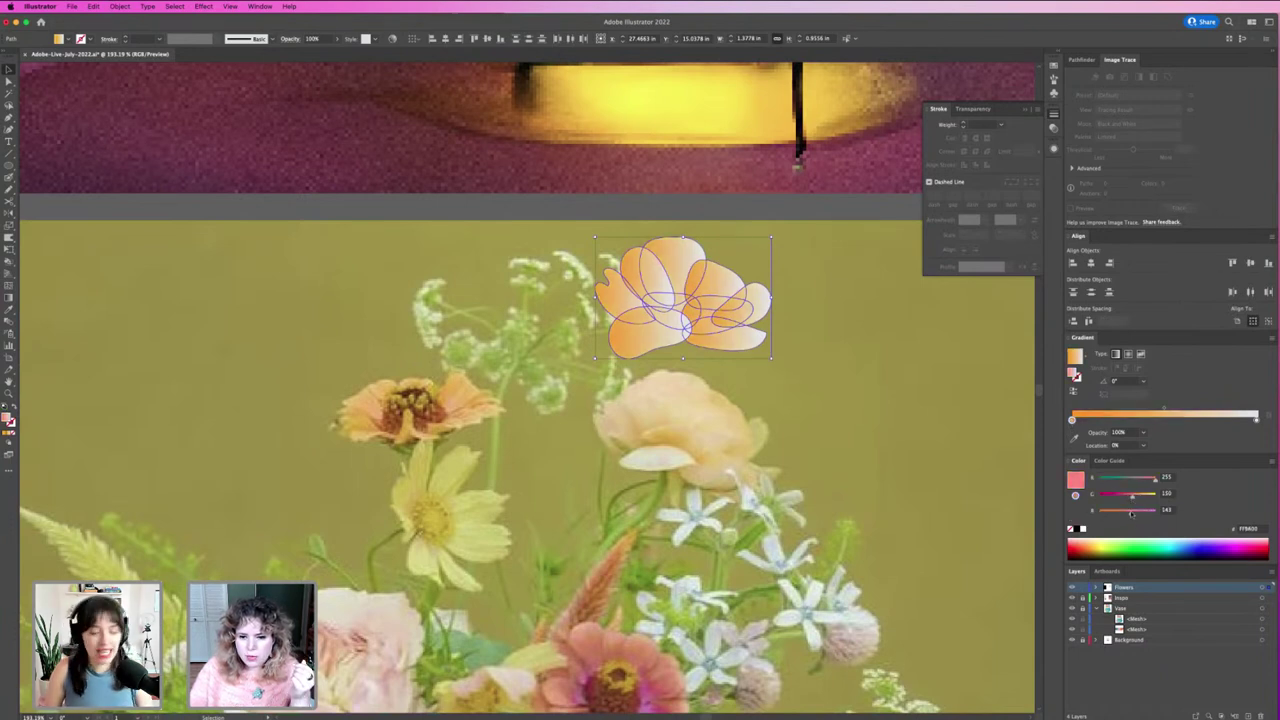
{"action": "left_click", "coordinate": [1128, 511]}
{"action": "left_click_drag", "start_coordinate": [1128, 511], "coordinate": [1126, 511]}
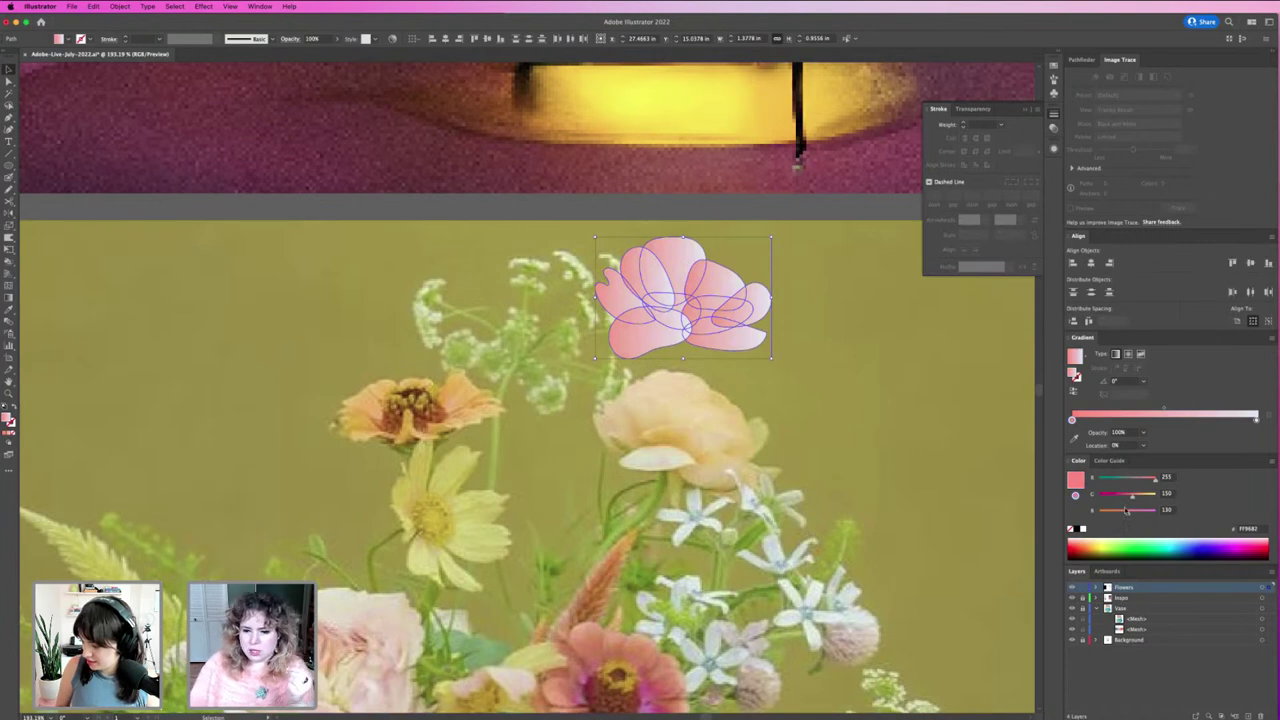
{"action": "left_click", "coordinate": [931, 448]}
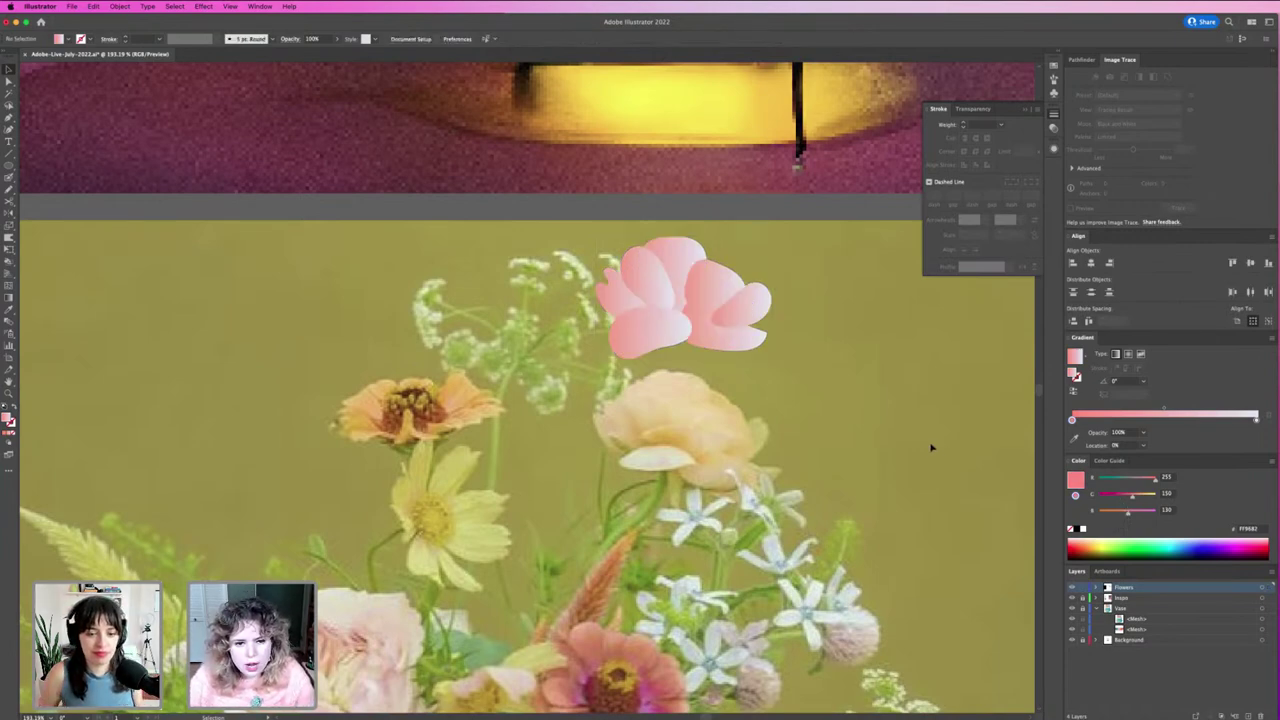
{"action": "left_click", "coordinate": [720, 320]}
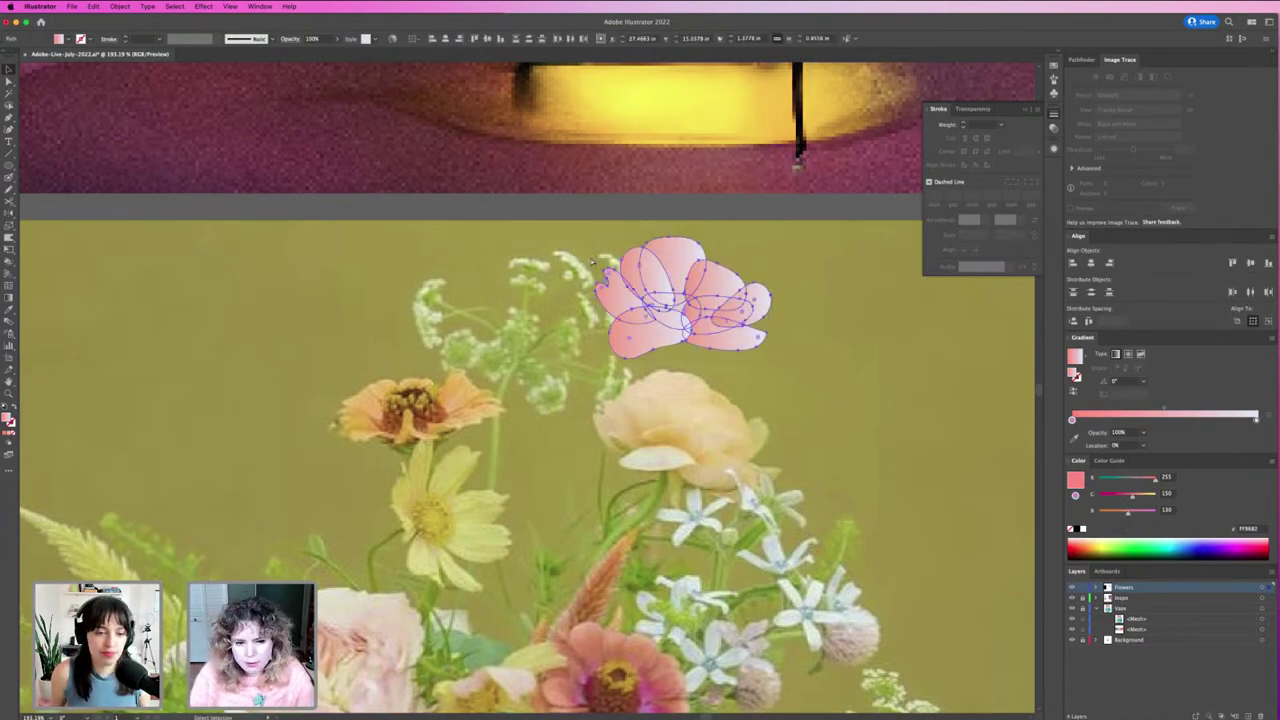
{"action": "key", "text": "super+minus"}
{"action": "key", "text": "super+minus"}
{"action": "key", "text": "super+minus"}
{"action": "key", "text": "super+minus"}
{"action": "key", "text": "super+minus"}
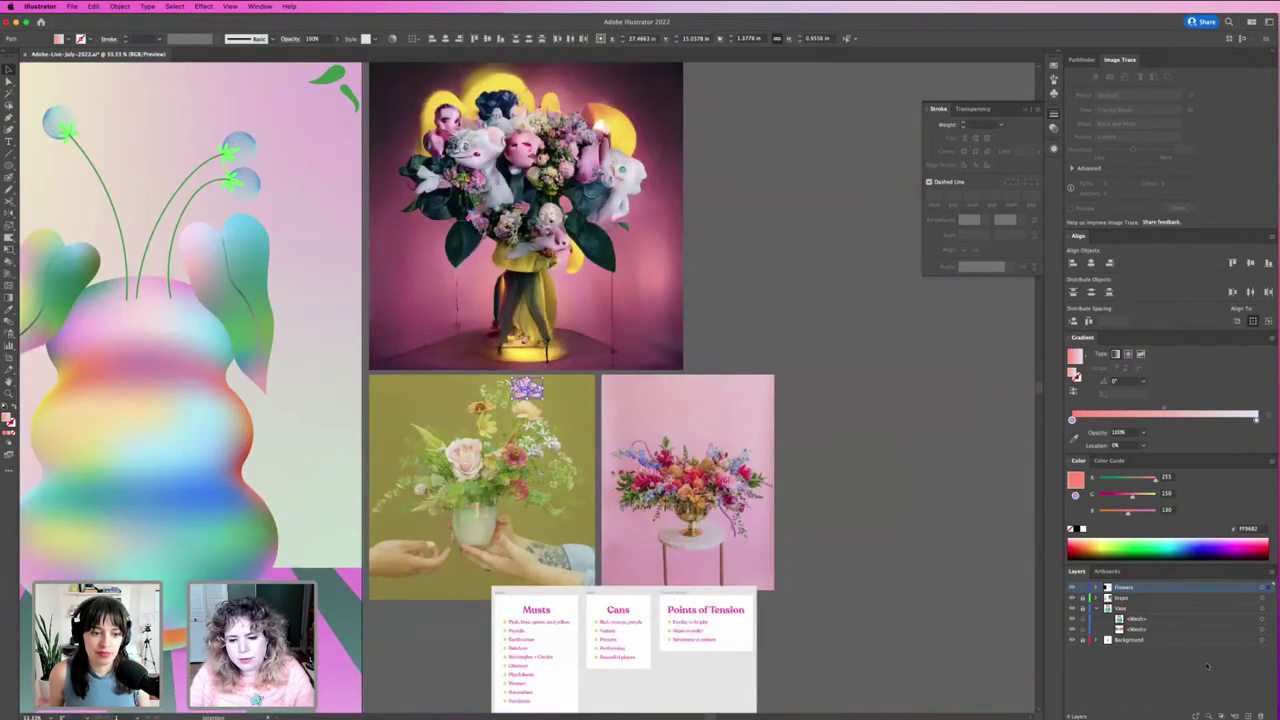
Step: Drag the colour-palette reference image onto the flower photo
{"action": "scroll", "coordinate": [102, 297], "scroll_direction": "left", "scroll_amount": 10}
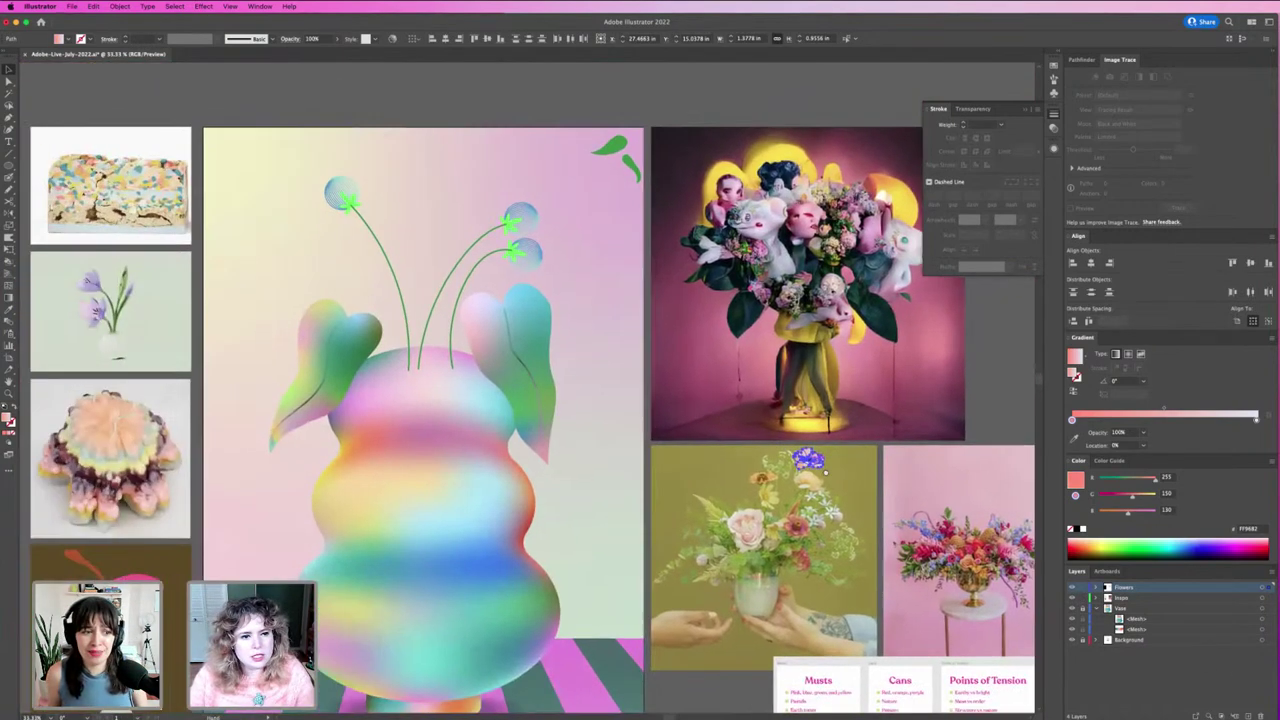
{"action": "scroll", "coordinate": [102, 297], "scroll_direction": "left", "scroll_amount": 3}
{"action": "scroll", "coordinate": [102, 297], "scroll_direction": "left", "scroll_amount": 2}
{"action": "mouse_move", "coordinate": [102, 297]}
{"action": "left_mouse_down"}
{"action": "mouse_move", "coordinate": [970, 541]}
{"action": "mouse_move", "coordinate": [908, 517]}
{"action": "left_mouse_up"}
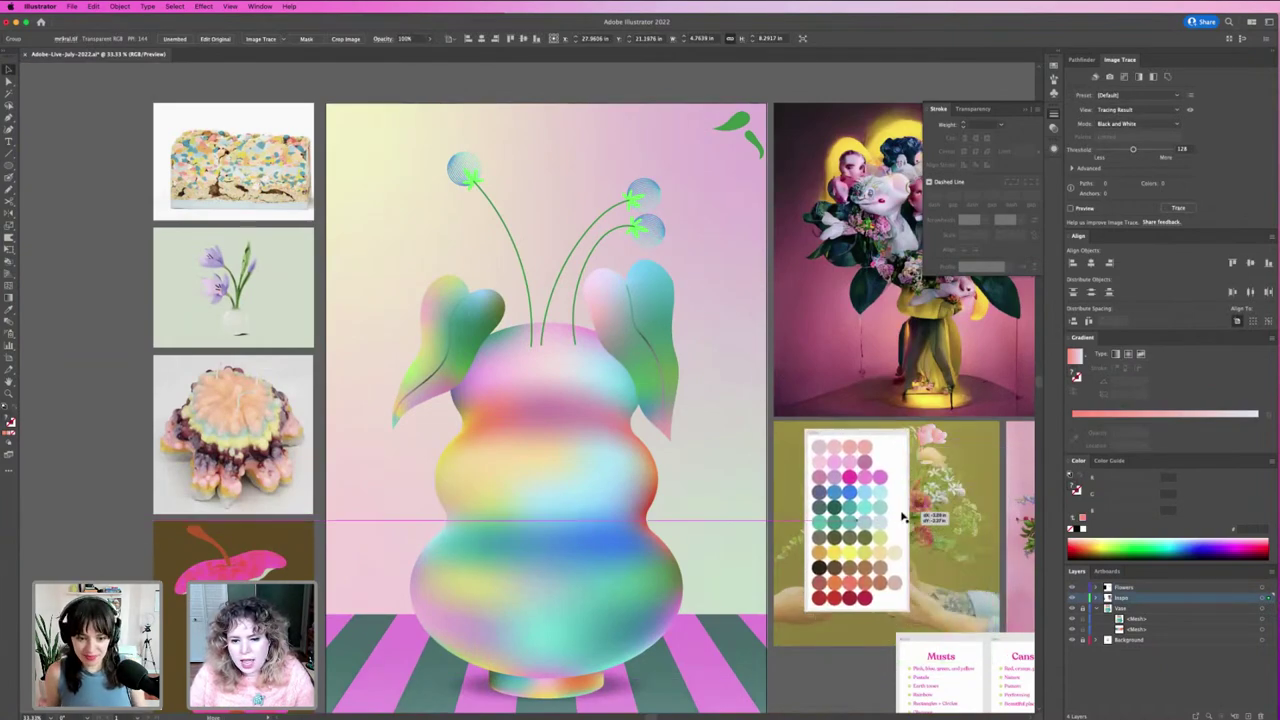
Step: Bring the full palette into view and select the pink flower artwork
{"action": "scroll", "coordinate": [957, 426], "scroll_direction": "down", "scroll_amount": 1}
{"action": "scroll", "coordinate": [857, 481], "scroll_direction": "up", "scroll_amount": 3}
{"action": "scroll", "coordinate": [857, 481], "scroll_direction": "up", "scroll_amount": 3}
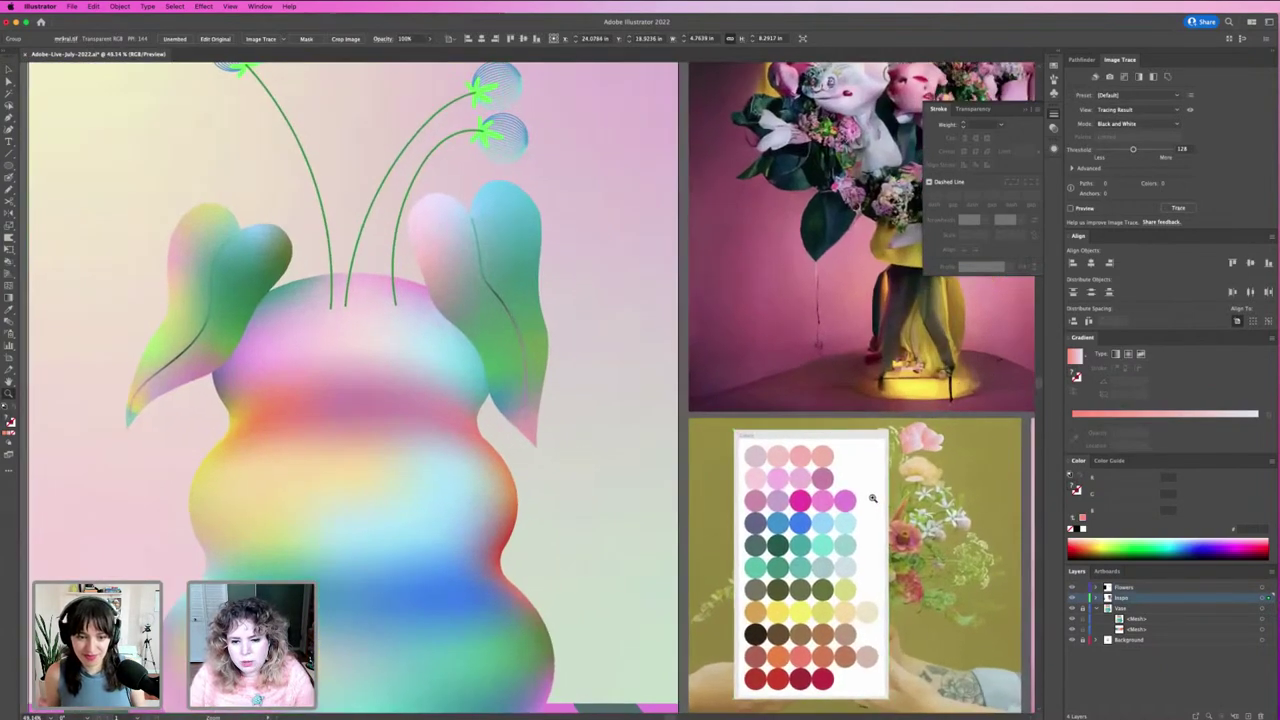
{"action": "scroll", "coordinate": [830, 450], "scroll_direction": "up", "scroll_amount": 3}
{"action": "scroll", "coordinate": [798, 413], "scroll_direction": "up", "scroll_amount": 1}
{"action": "scroll", "coordinate": [798, 413], "scroll_direction": "right", "scroll_amount": 1}
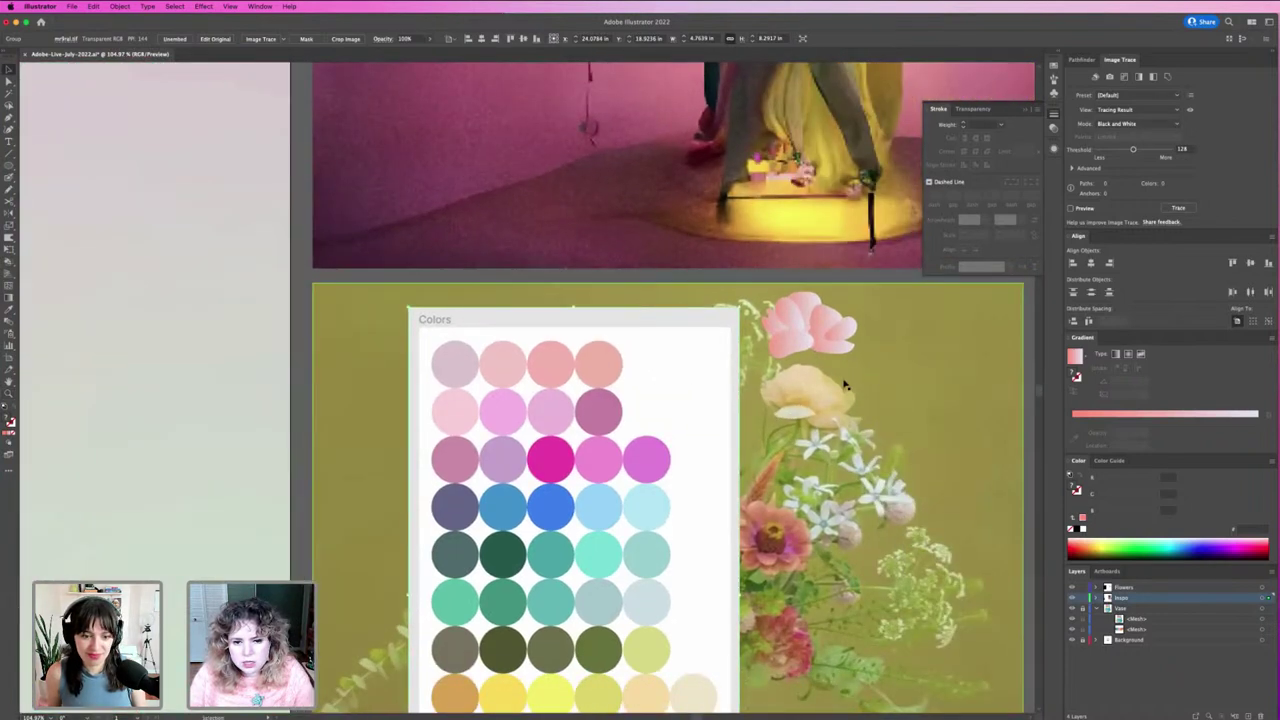
{"action": "left_click", "coordinate": [934, 376]}
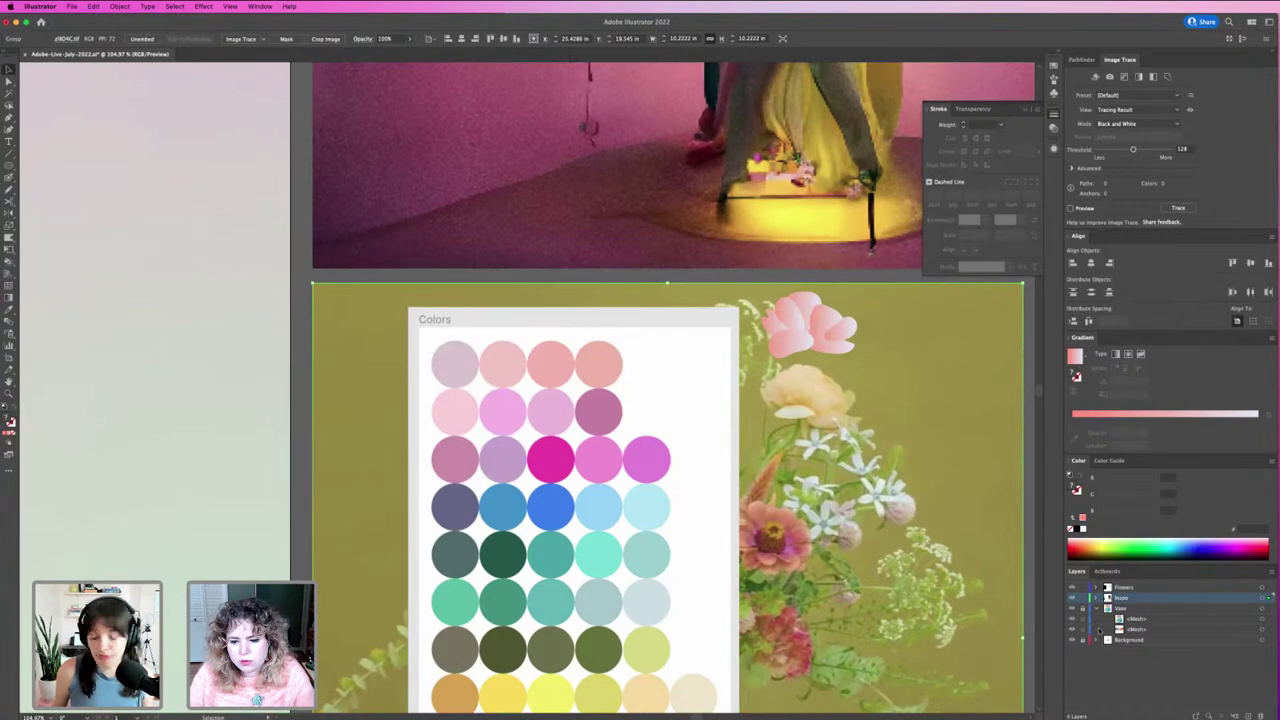
{"action": "key", "text": "ctrl+shift+a"}
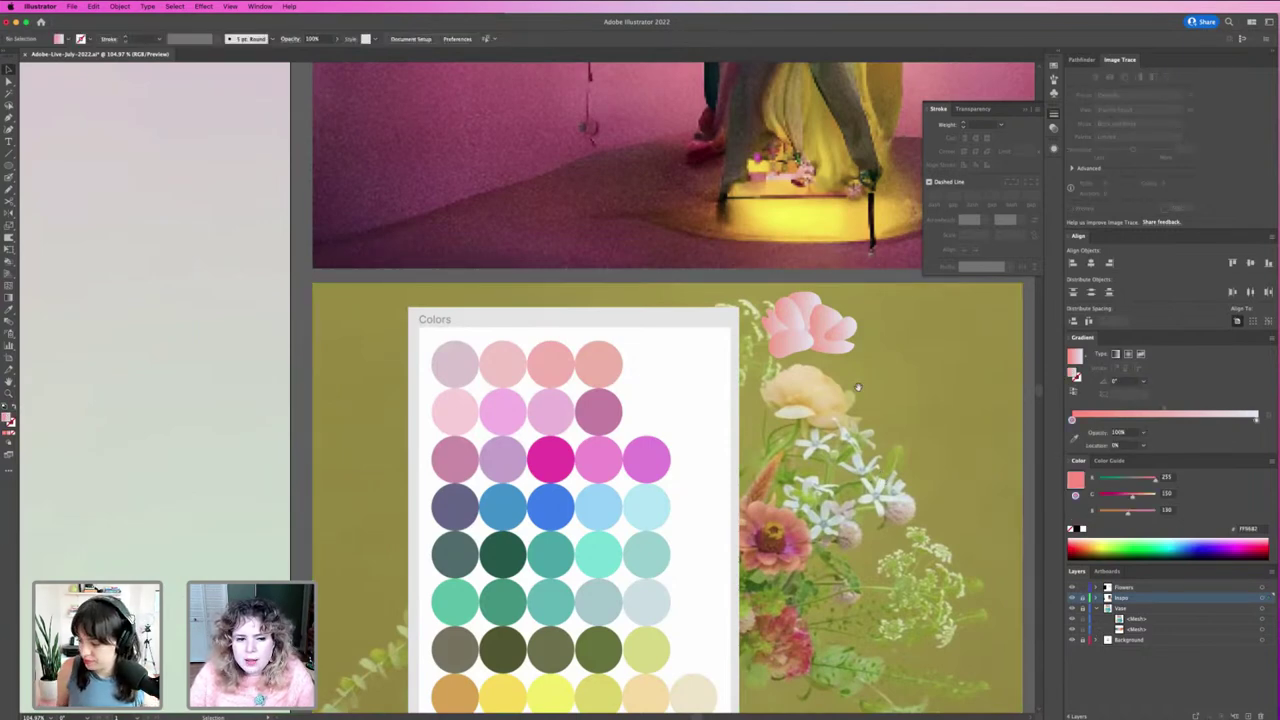
{"action": "left_click_drag", "start_coordinate": [858, 387], "coordinate": [784, 232]}
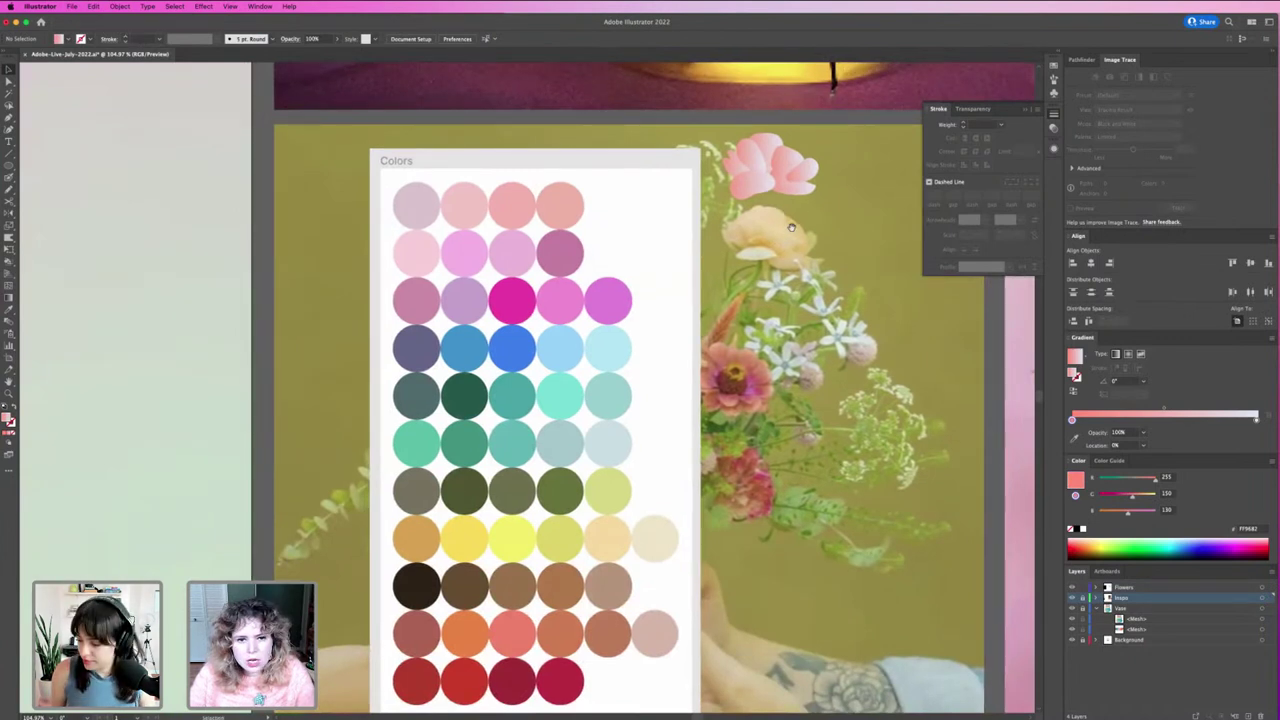
{"action": "left_click", "coordinate": [768, 232]}
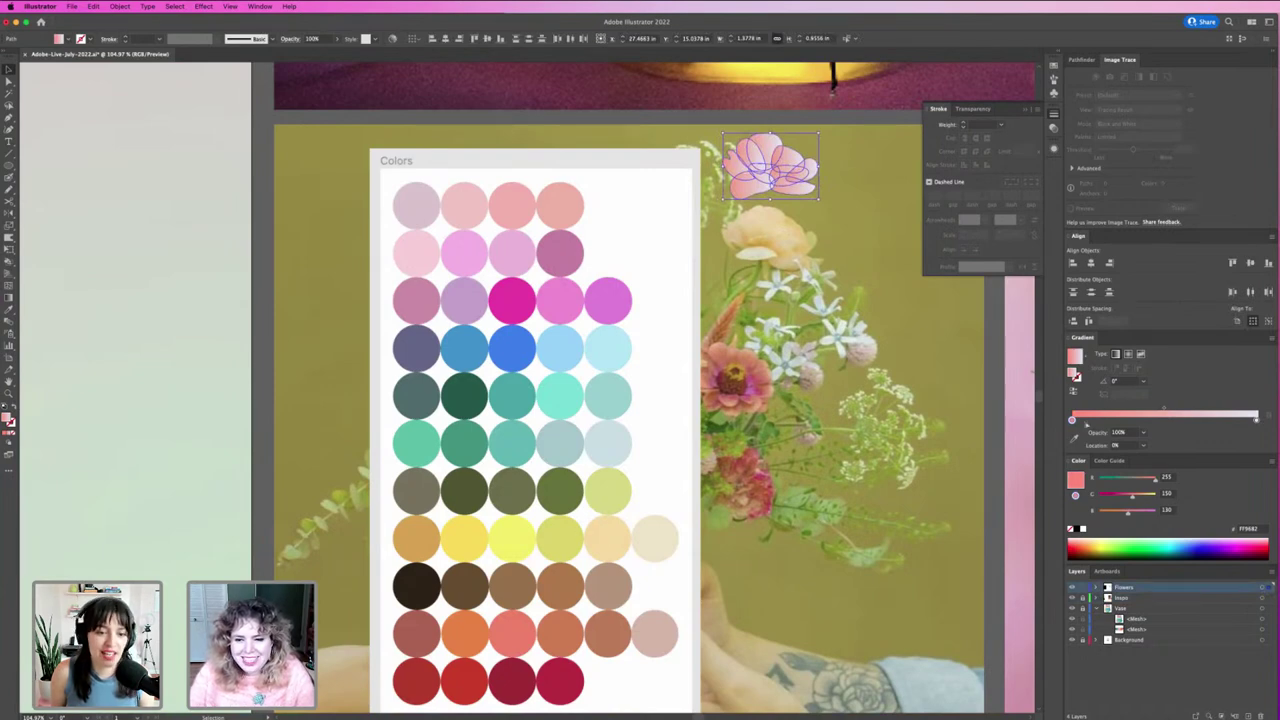
Step: Sample the pale peach and light pink swatches into the gradient stops, lightening the pink
{"action": "left_click", "coordinate": [1074, 437]}
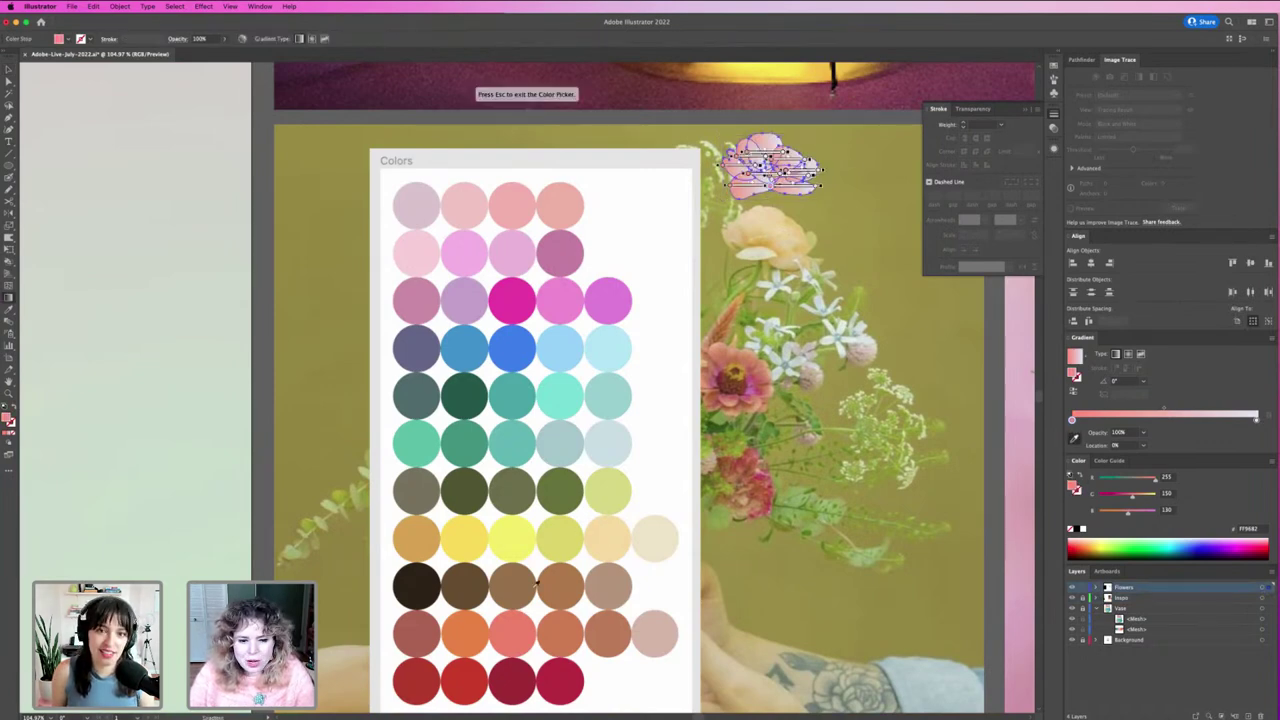
{"action": "left_click", "coordinate": [594, 541]}
{"action": "left_click", "coordinate": [1255, 420]}
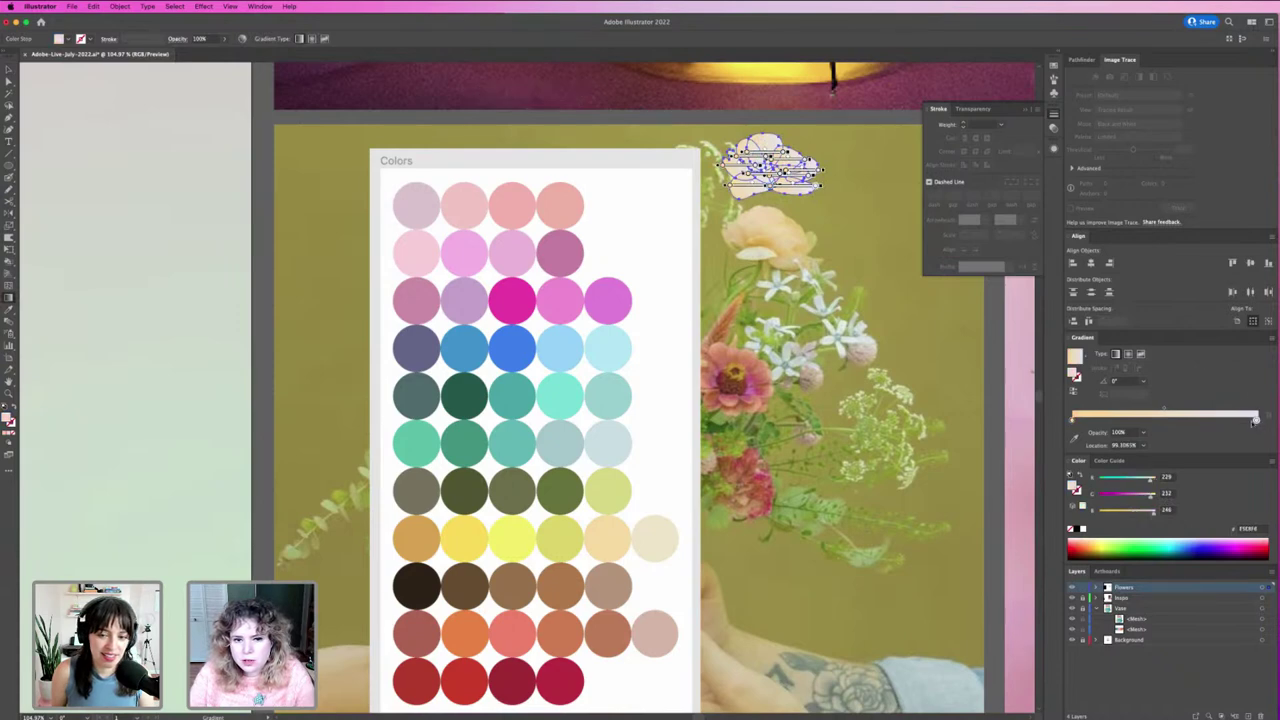
{"action": "left_click", "coordinate": [1075, 437]}
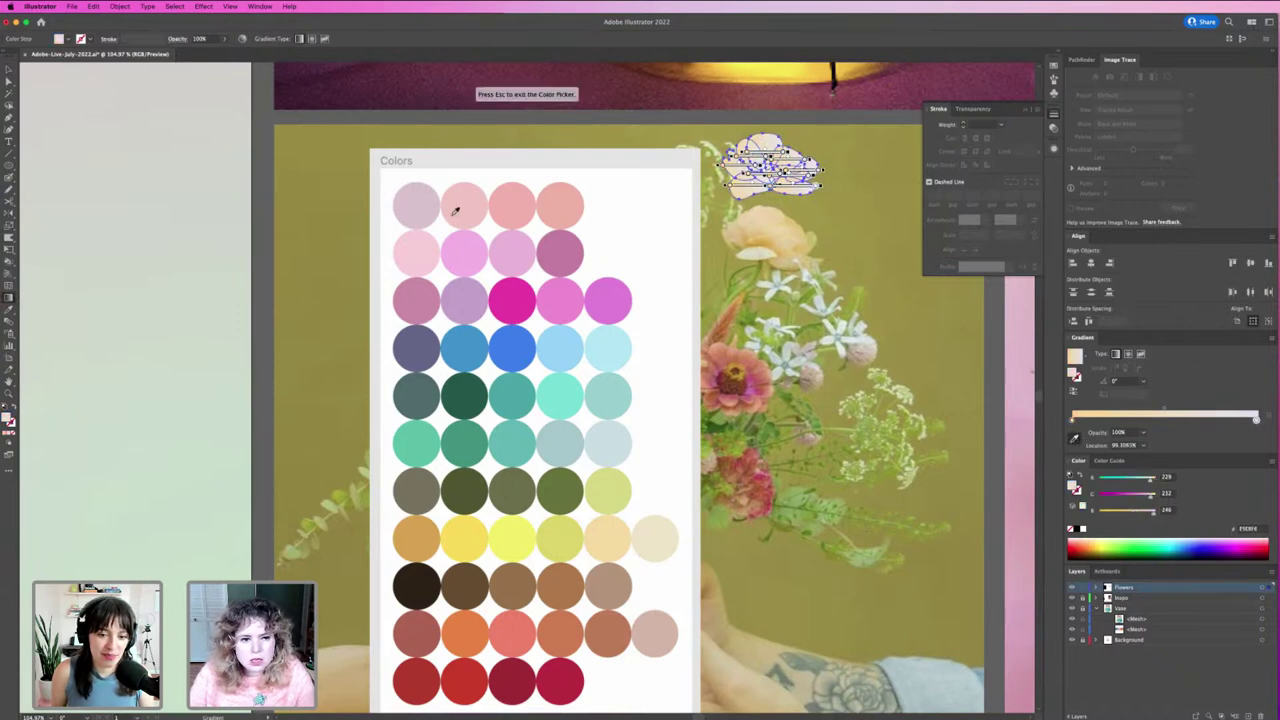
{"action": "left_click", "coordinate": [425, 238]}
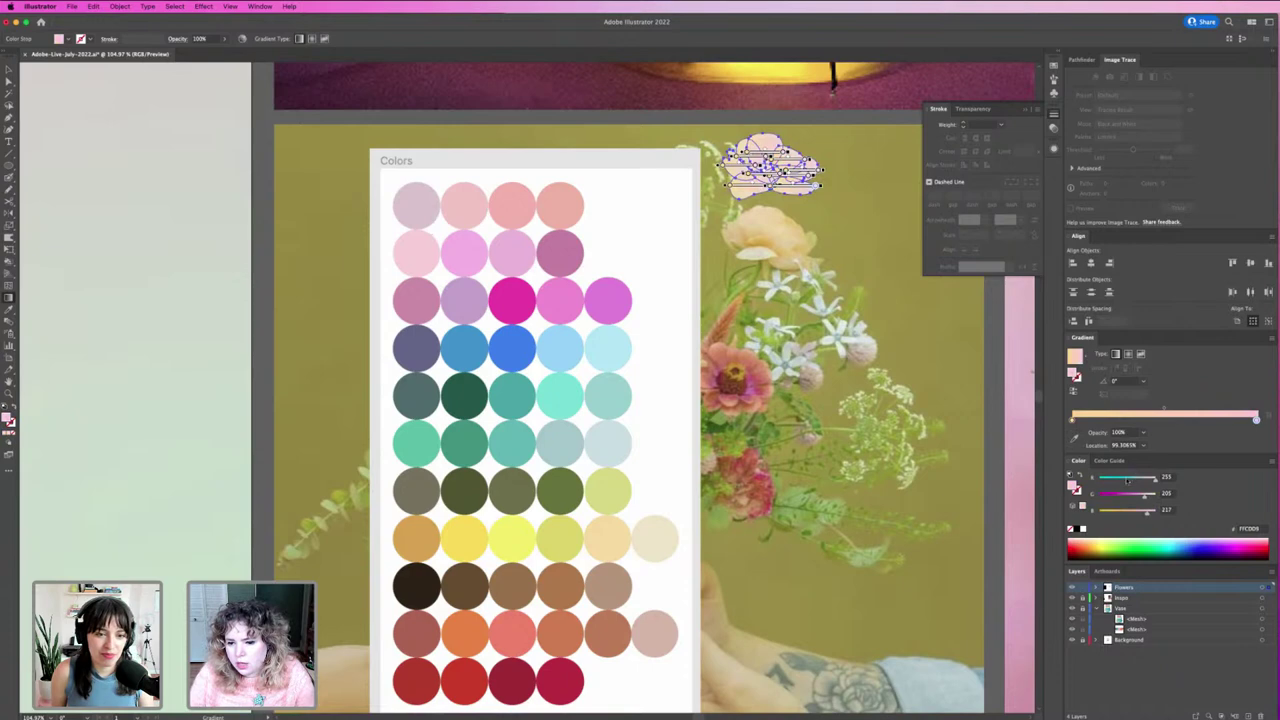
{"action": "left_click", "coordinate": [1153, 501]}
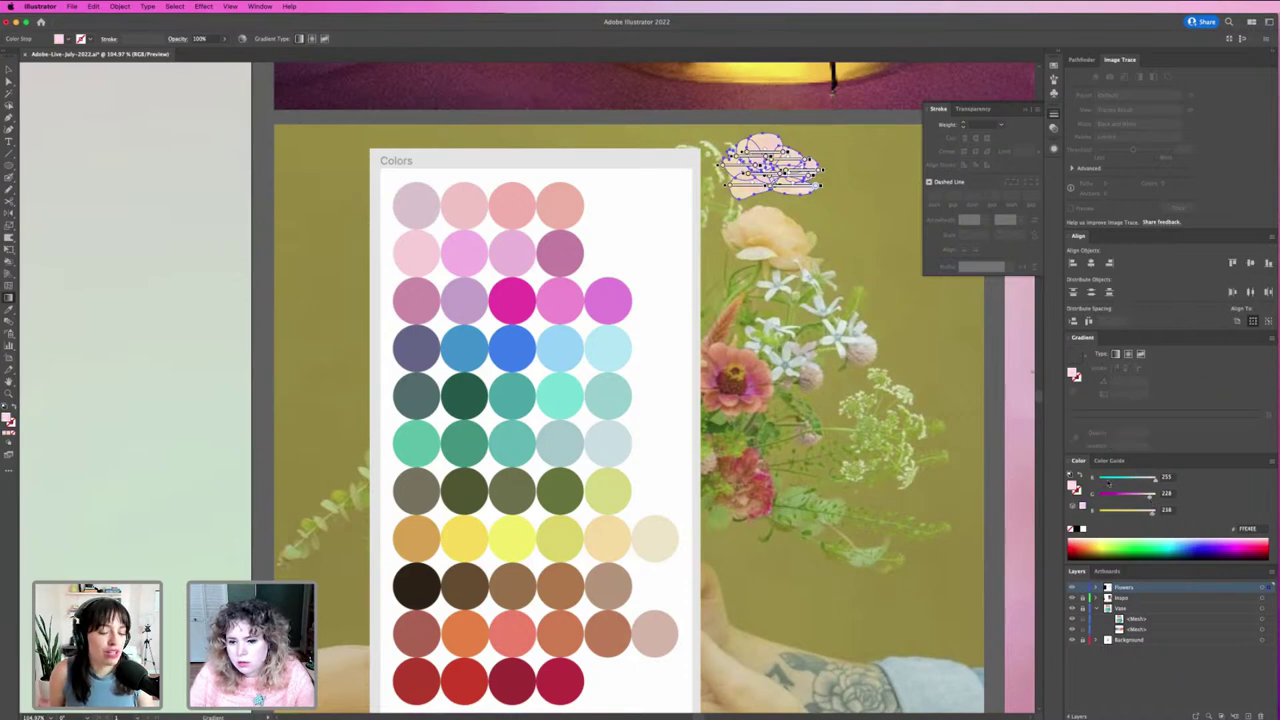
Step: Apply the peach-to-pink gradient to the top flower and lighten it slightly
{"action": "scroll", "coordinate": [895, 320], "scroll_direction": "up", "scroll_amount": 2}
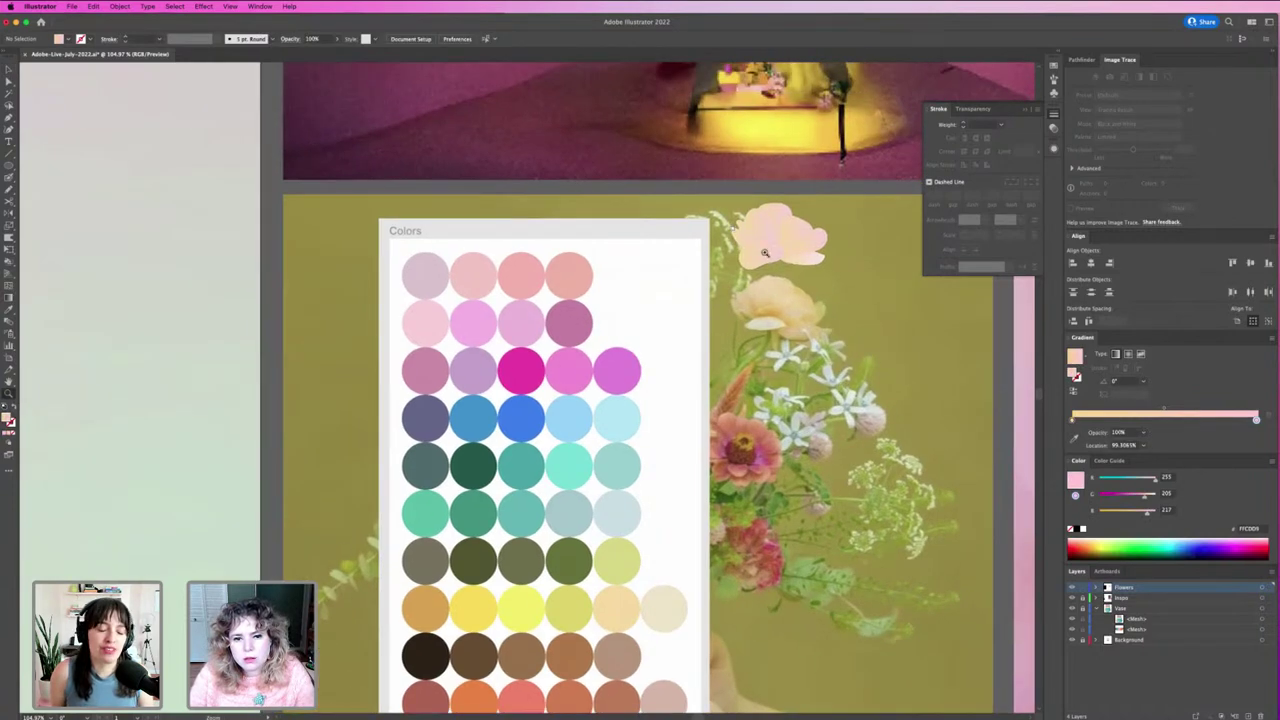
{"action": "left_click", "coordinate": [827, 311]}
{"action": "left_click", "coordinate": [745, 222]}
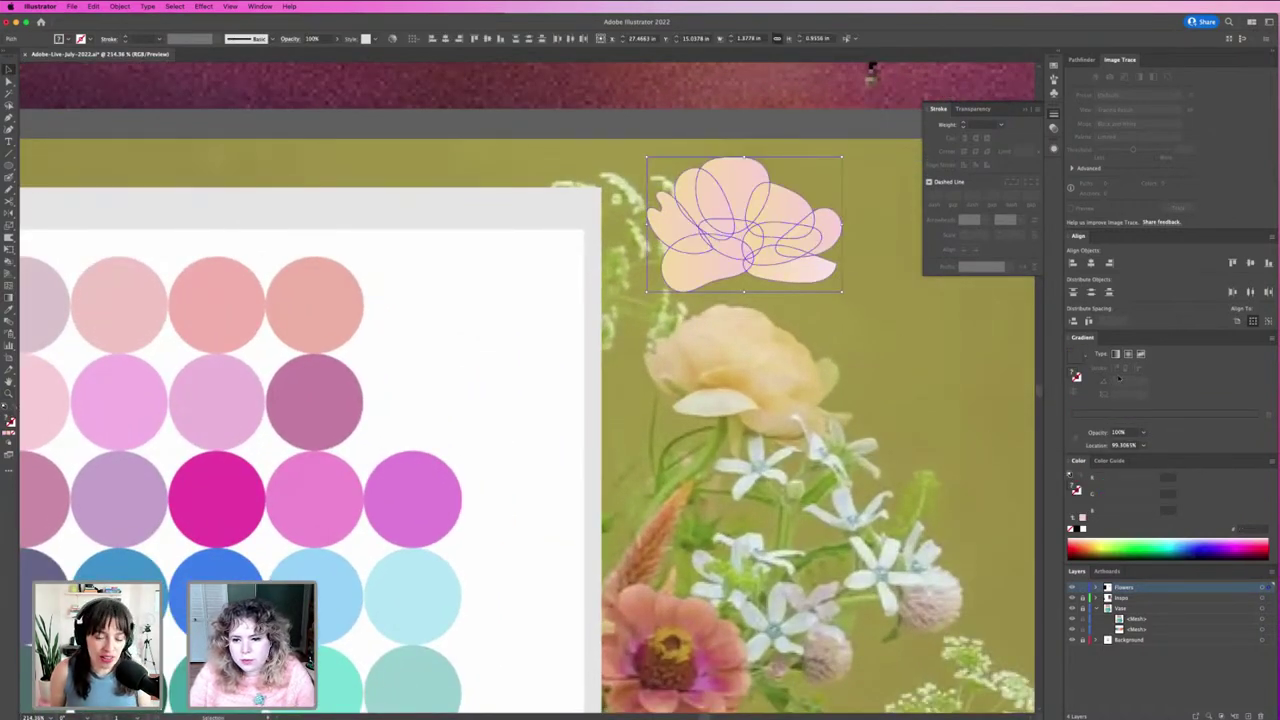
{"action": "left_click", "coordinate": [1115, 355]}
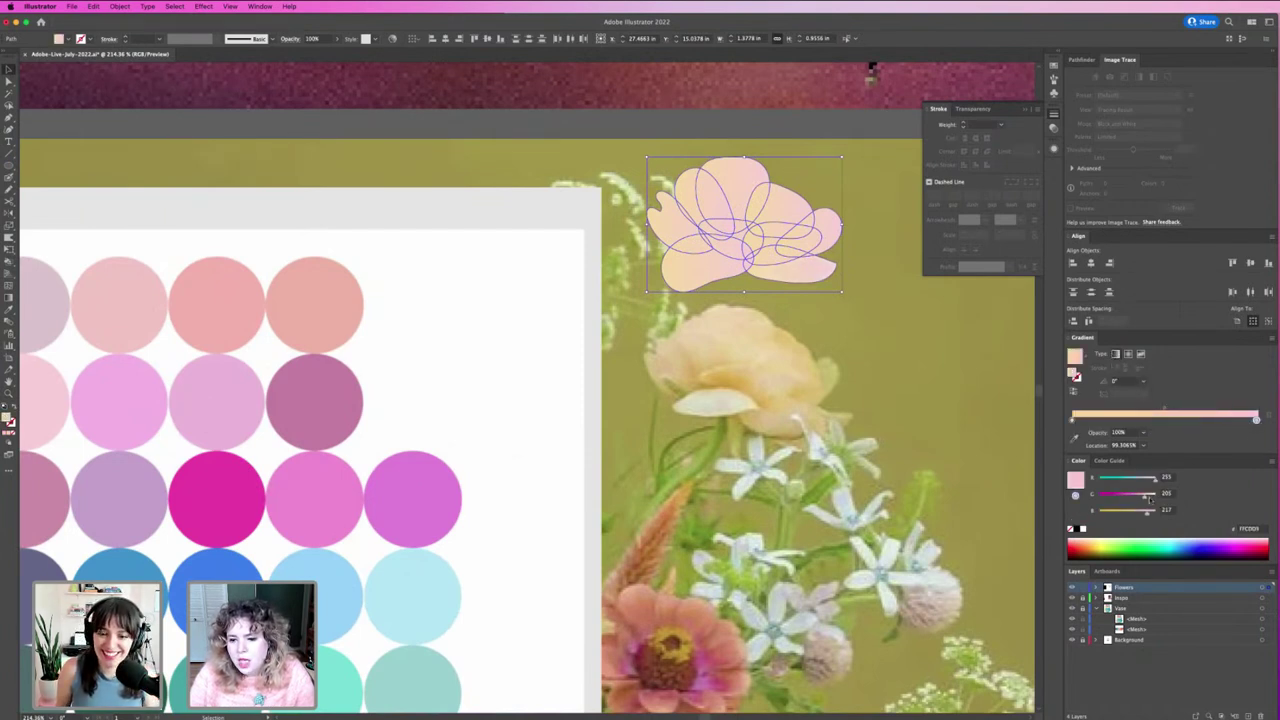
{"action": "mouse_move", "coordinate": [1149, 497]}
{"action": "left_mouse_down"}
{"action": "mouse_move", "coordinate": [1153, 515]}
{"action": "mouse_move", "coordinate": [1153, 497]}
{"action": "left_mouse_up"}
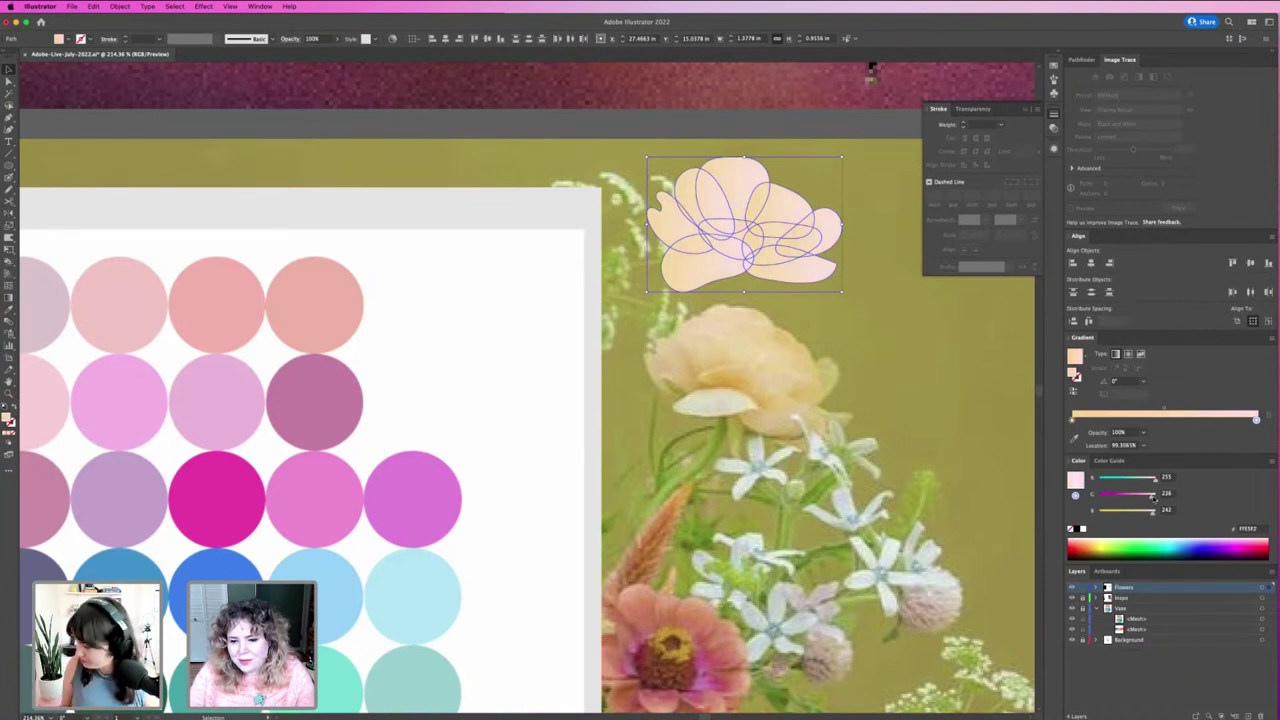
{"action": "left_click", "coordinate": [883, 345]}
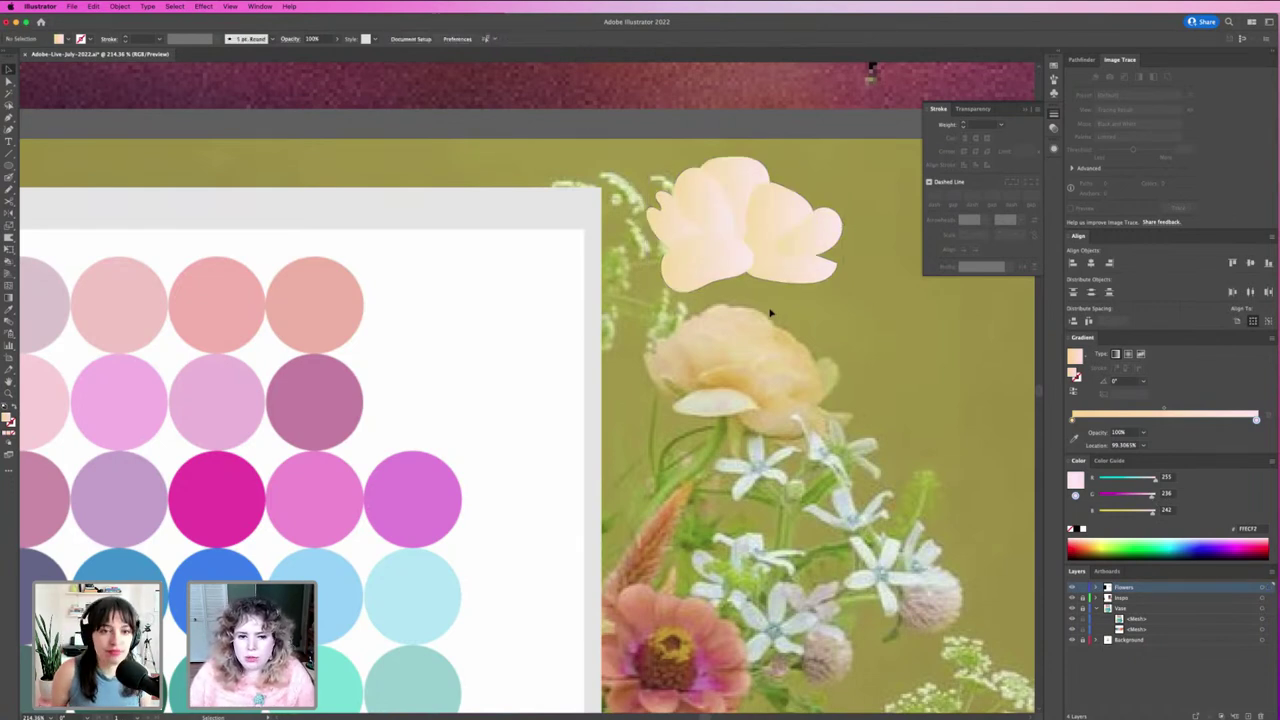
Step: Nudge and reshape several petals within the flower
{"action": "left_click", "coordinate": [715, 253]}
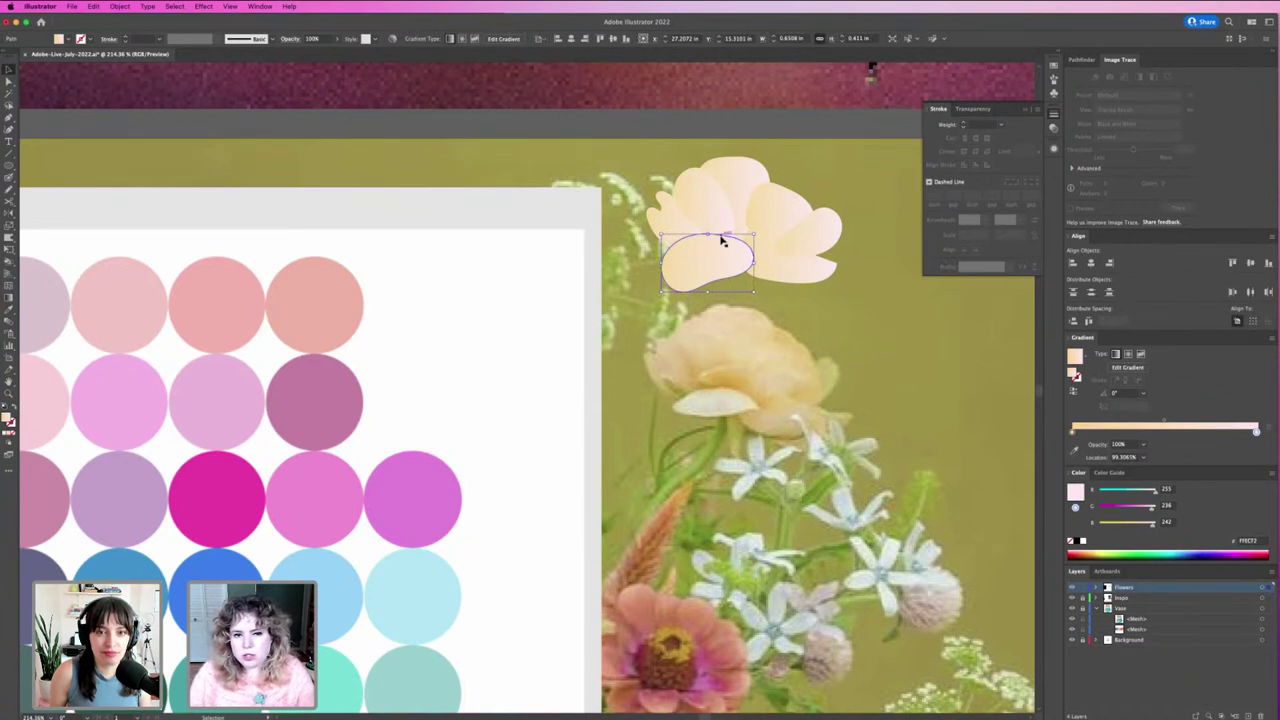
{"action": "left_click_drag", "start_coordinate": [713, 252], "coordinate": [733, 226]}
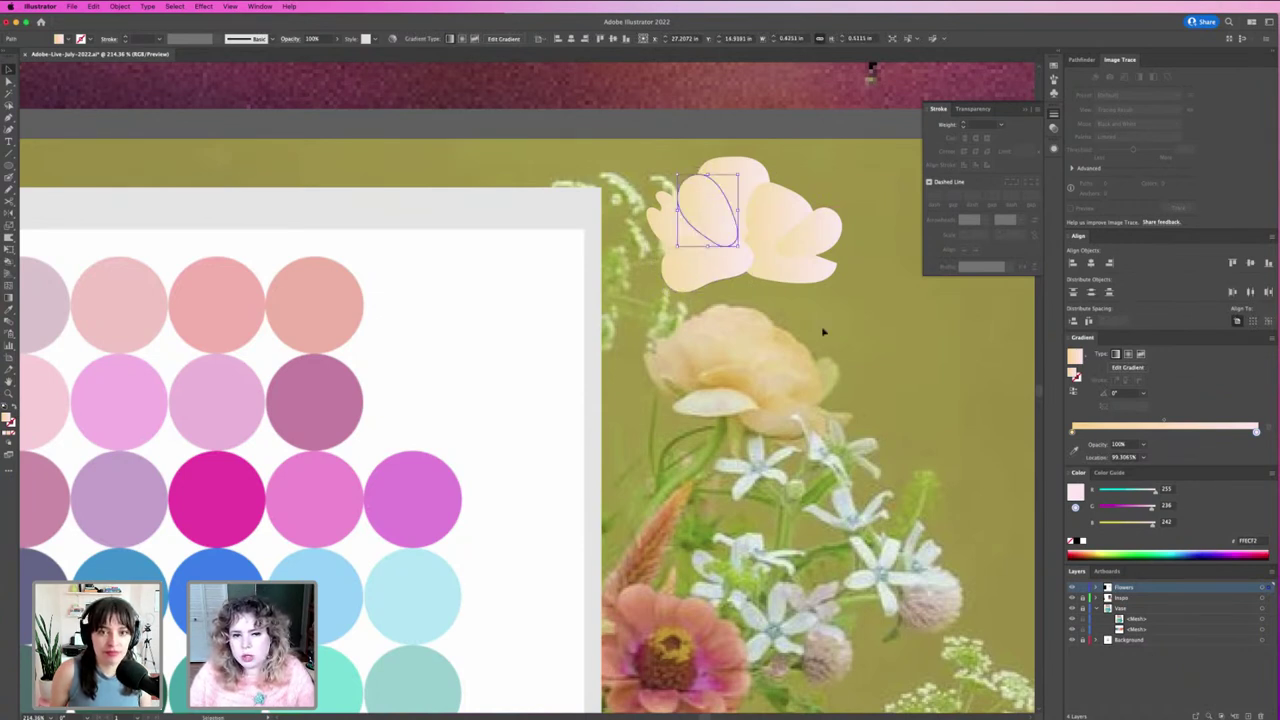
{"action": "left_click", "coordinate": [823, 331]}
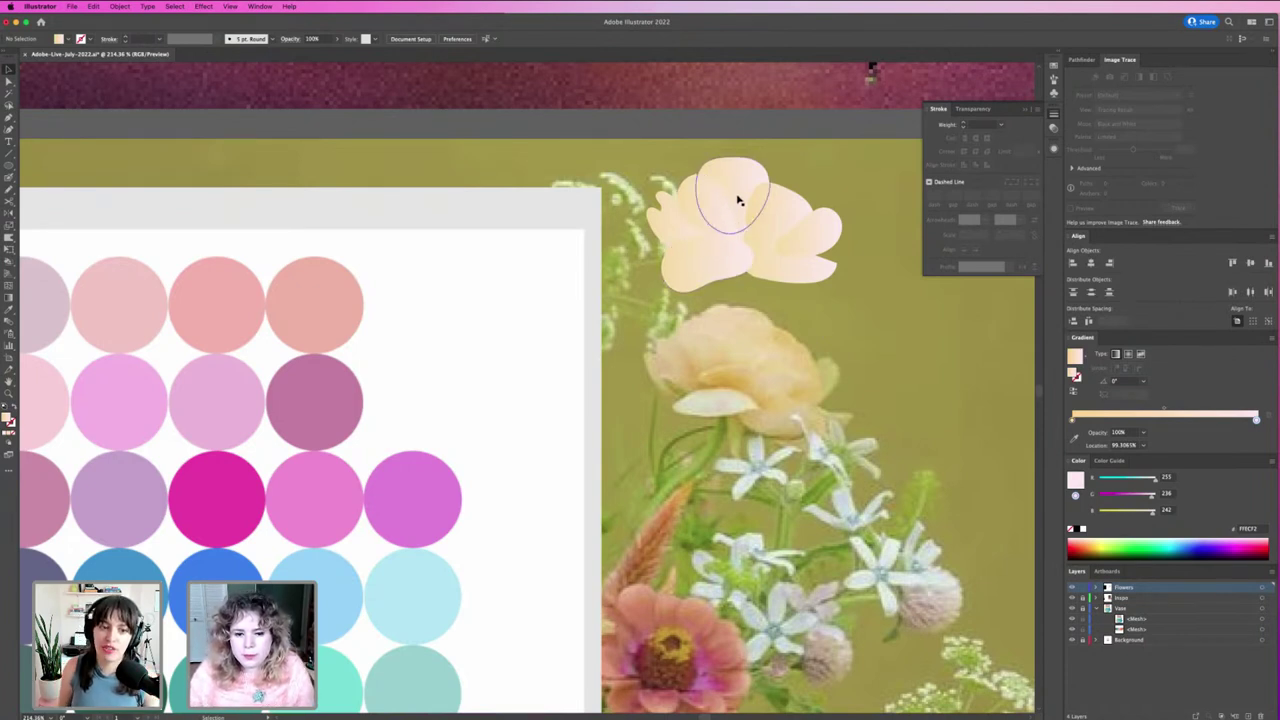
{"action": "mouse_move", "coordinate": [766, 250]}
{"action": "left_mouse_down"}
{"action": "mouse_move", "coordinate": [755, 252]}
{"action": "mouse_move", "coordinate": [766, 232]}
{"action": "left_mouse_up"}
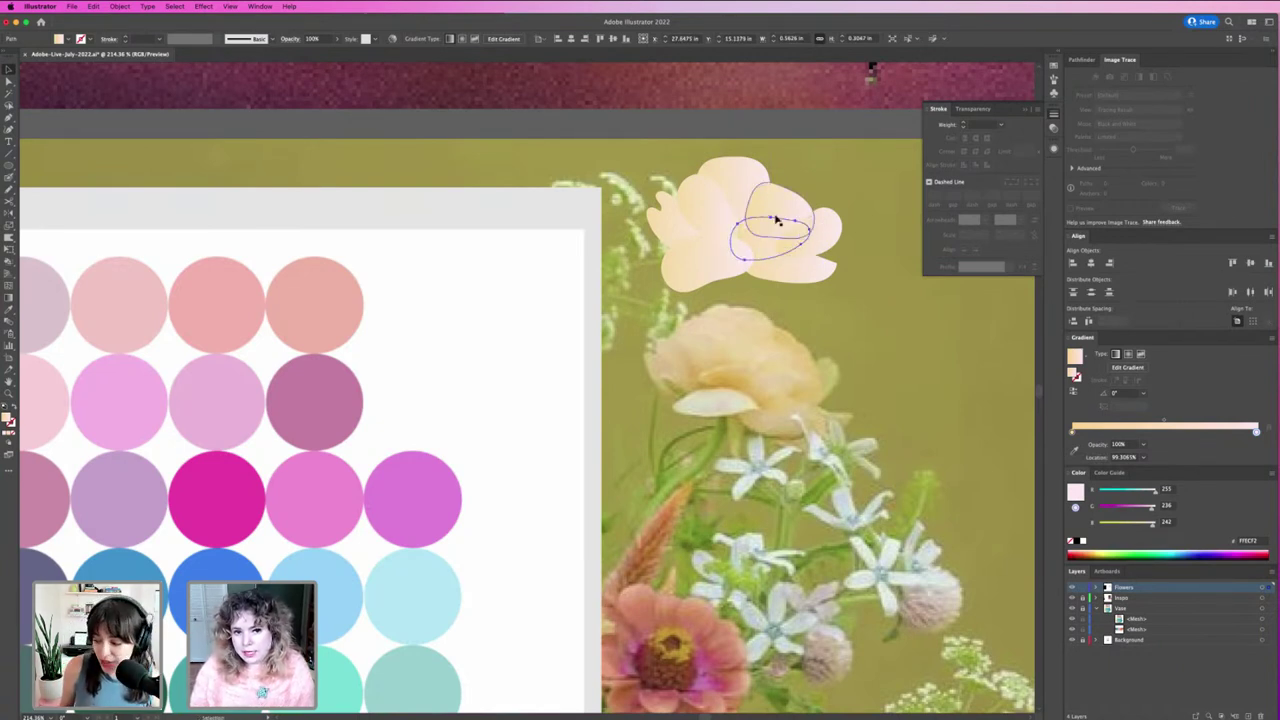
{"action": "left_click_drag", "start_coordinate": [778, 220], "coordinate": [779, 197]}
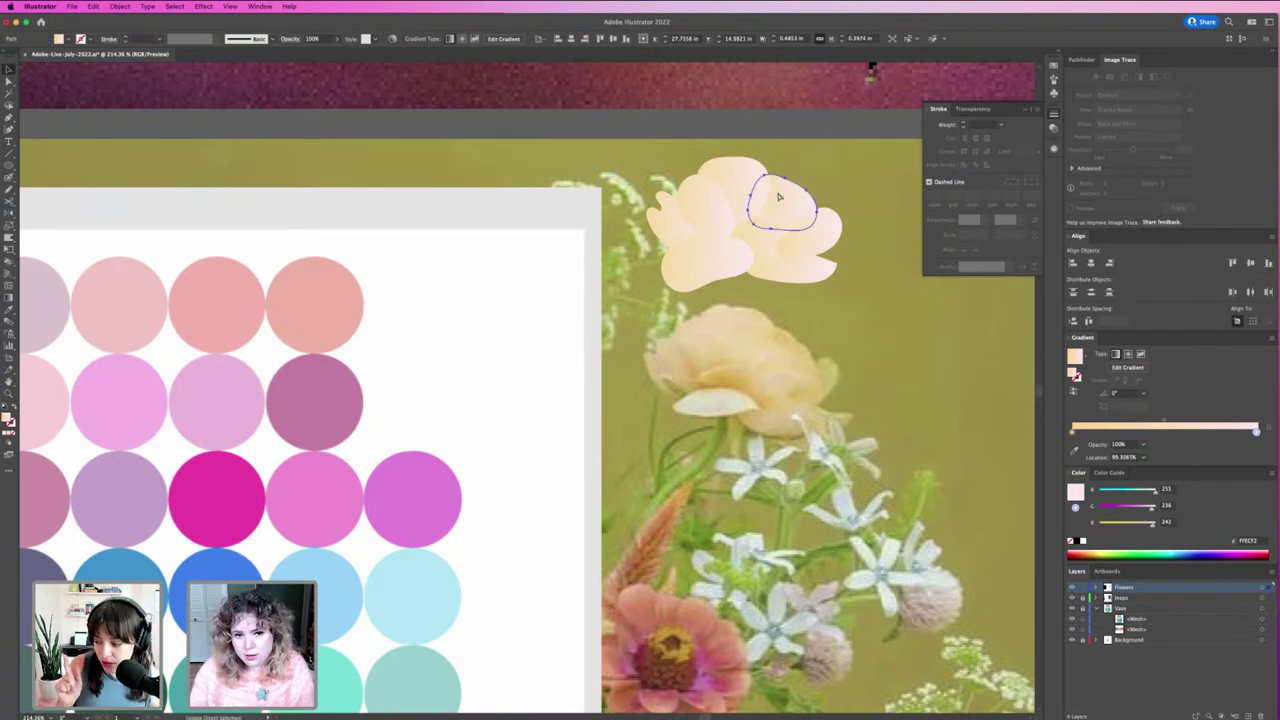
{"action": "left_click", "coordinate": [874, 312]}
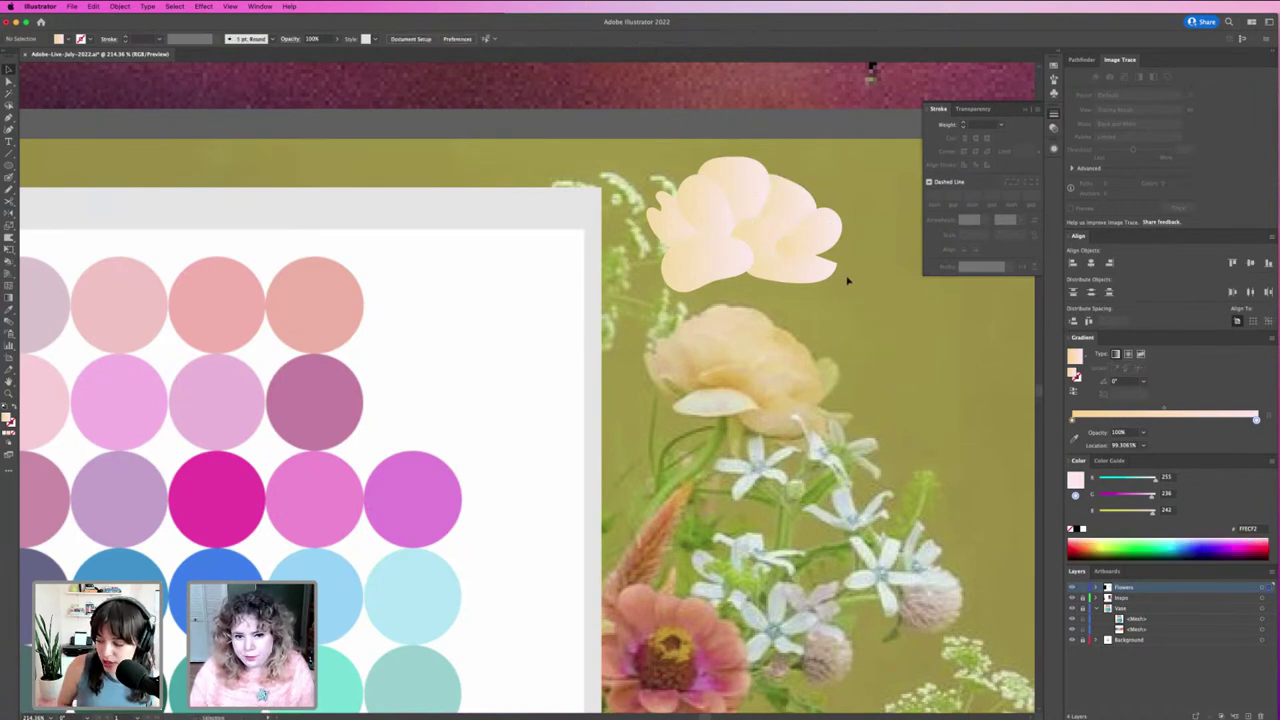
{"action": "left_click_drag", "start_coordinate": [817, 223], "coordinate": [820, 223]}
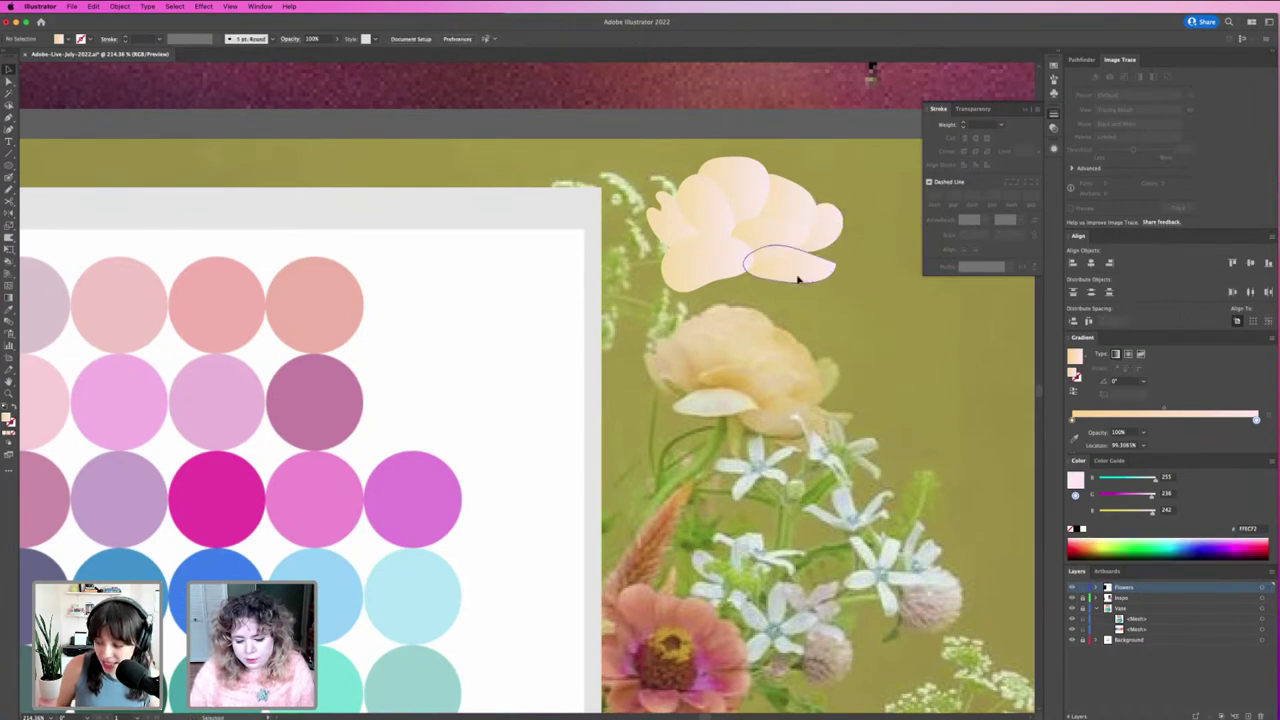
{"action": "left_click", "coordinate": [798, 279]}
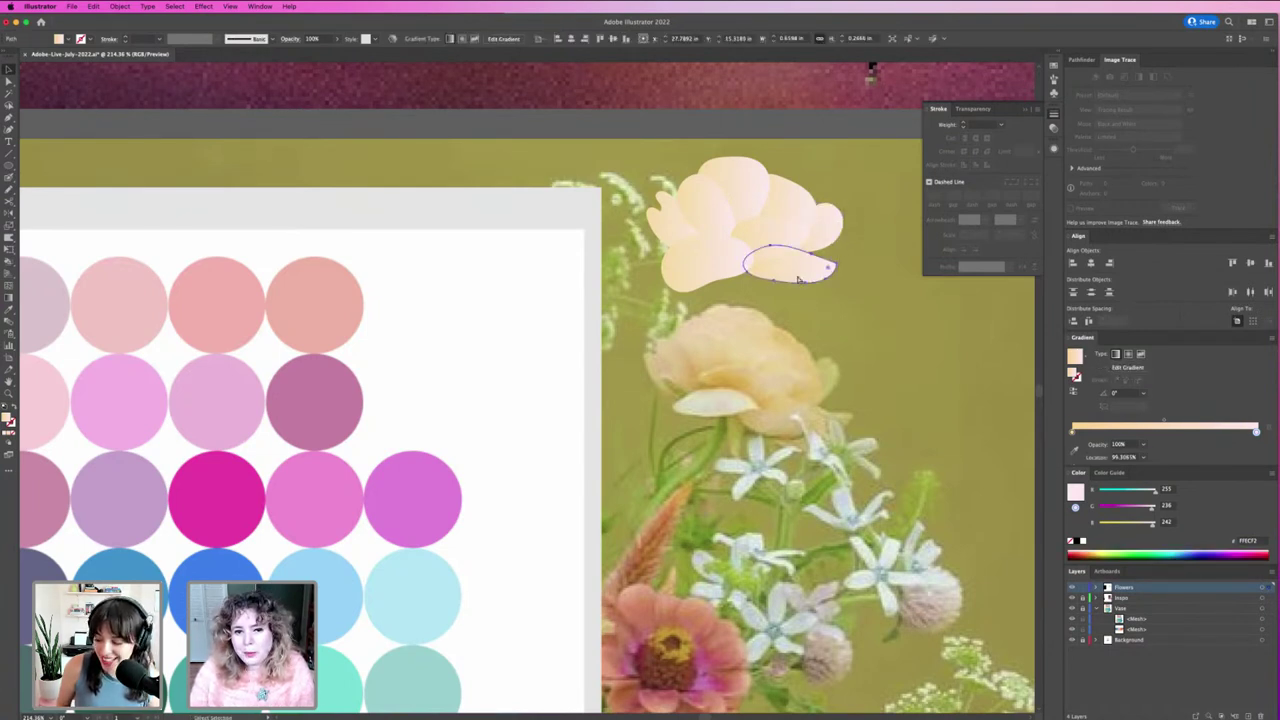
{"action": "left_click", "coordinate": [813, 307]}
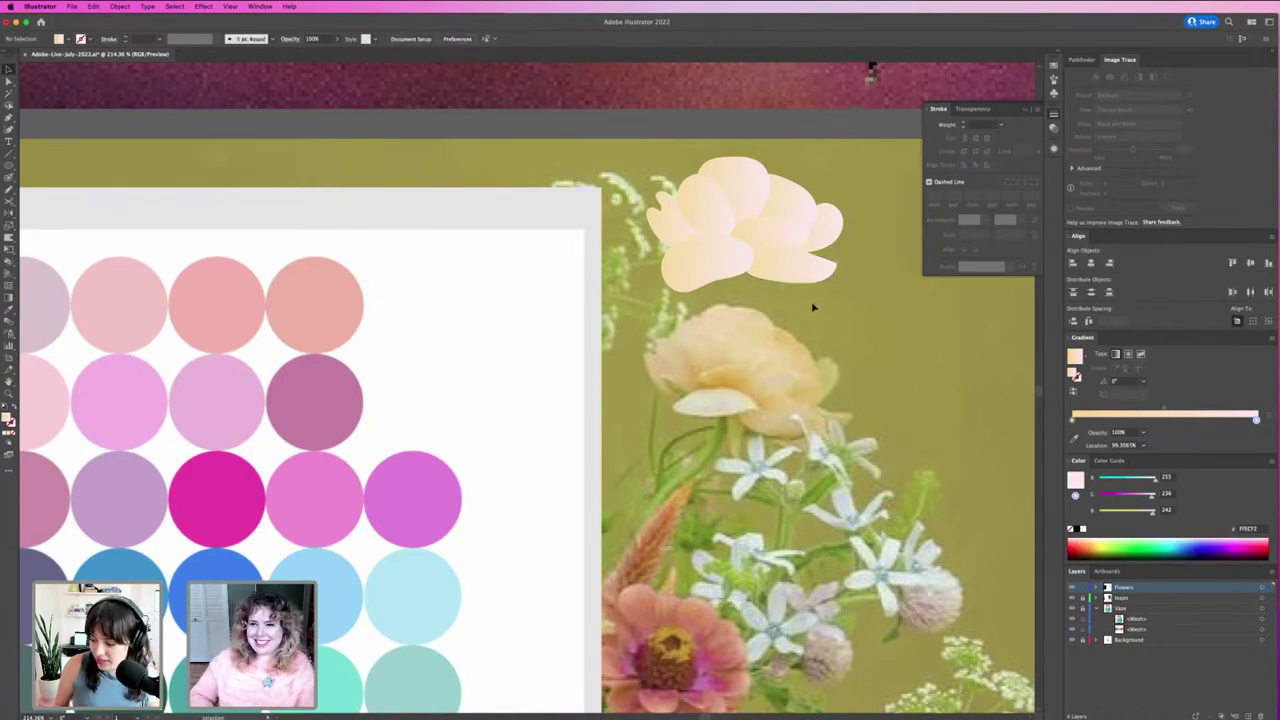
Step: Drag the top petal down onto the flower centre and check its anchor points
{"action": "left_click", "coordinate": [684, 230]}
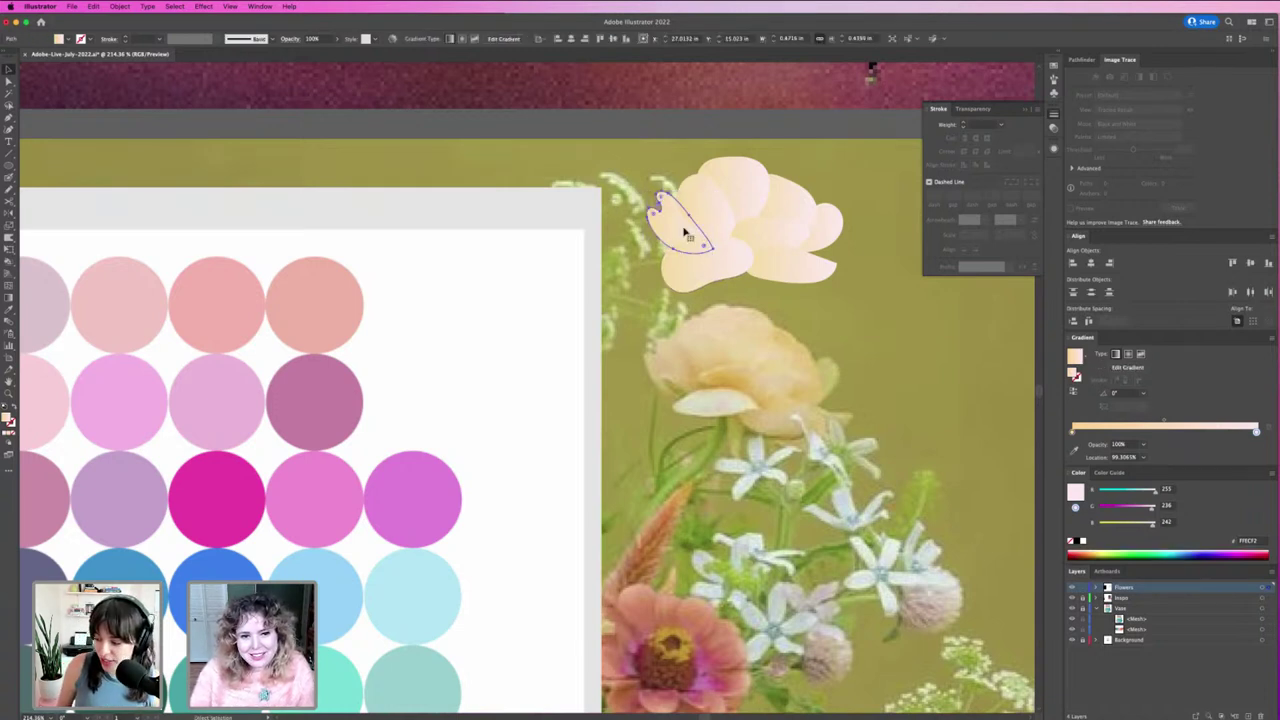
{"action": "left_click", "coordinate": [712, 175]}
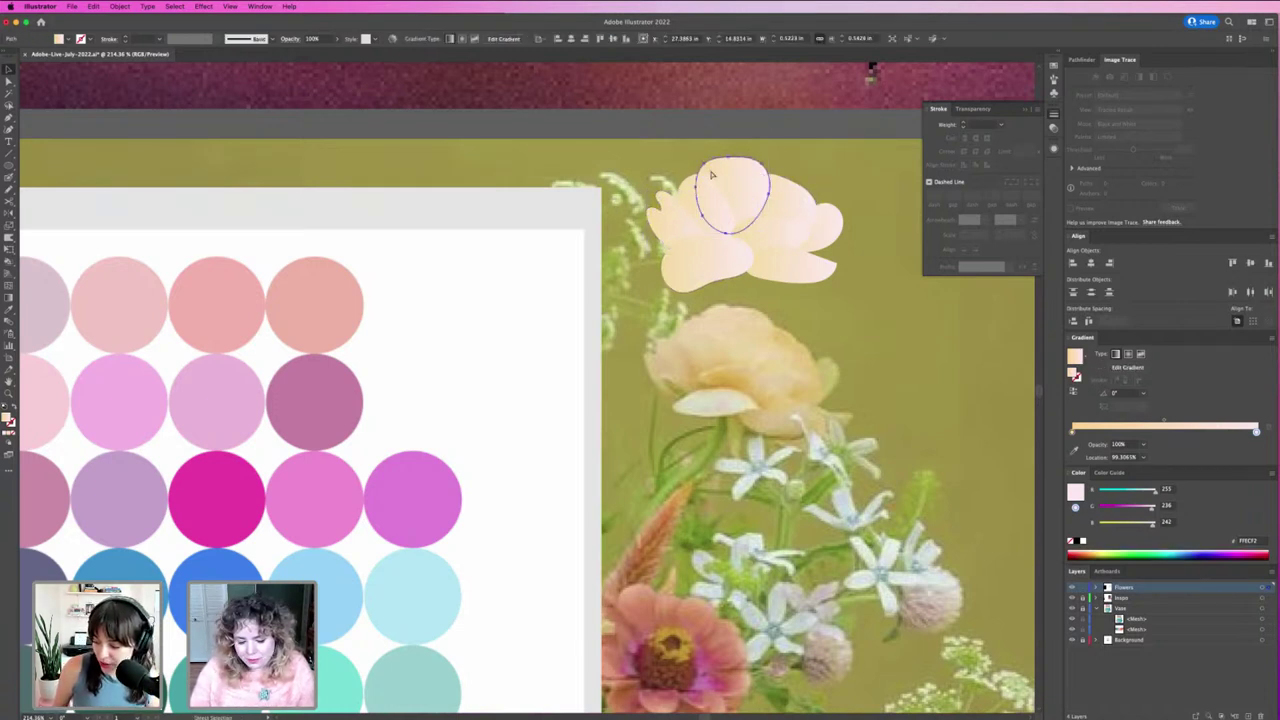
{"action": "left_click_drag", "start_coordinate": [712, 175], "coordinate": [767, 198]}
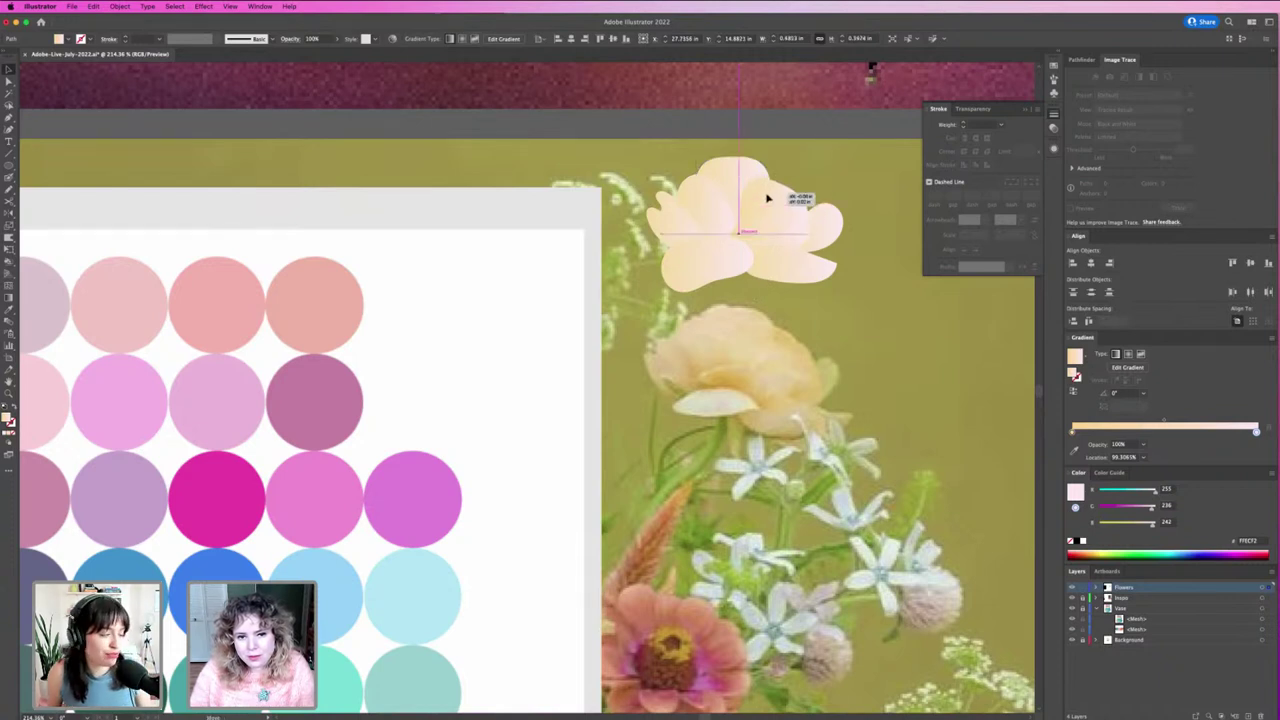
{"action": "left_click_drag", "start_coordinate": [767, 198], "coordinate": [737, 225]}
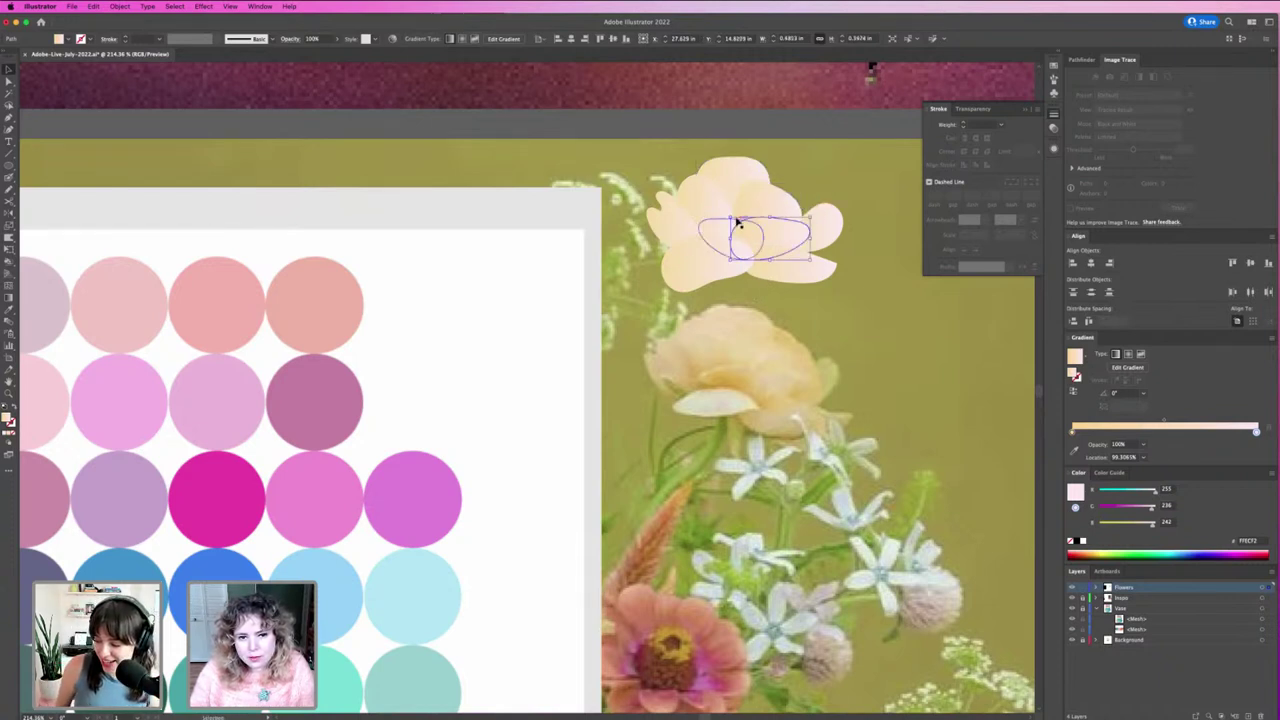
{"action": "left_click", "coordinate": [742, 225]}
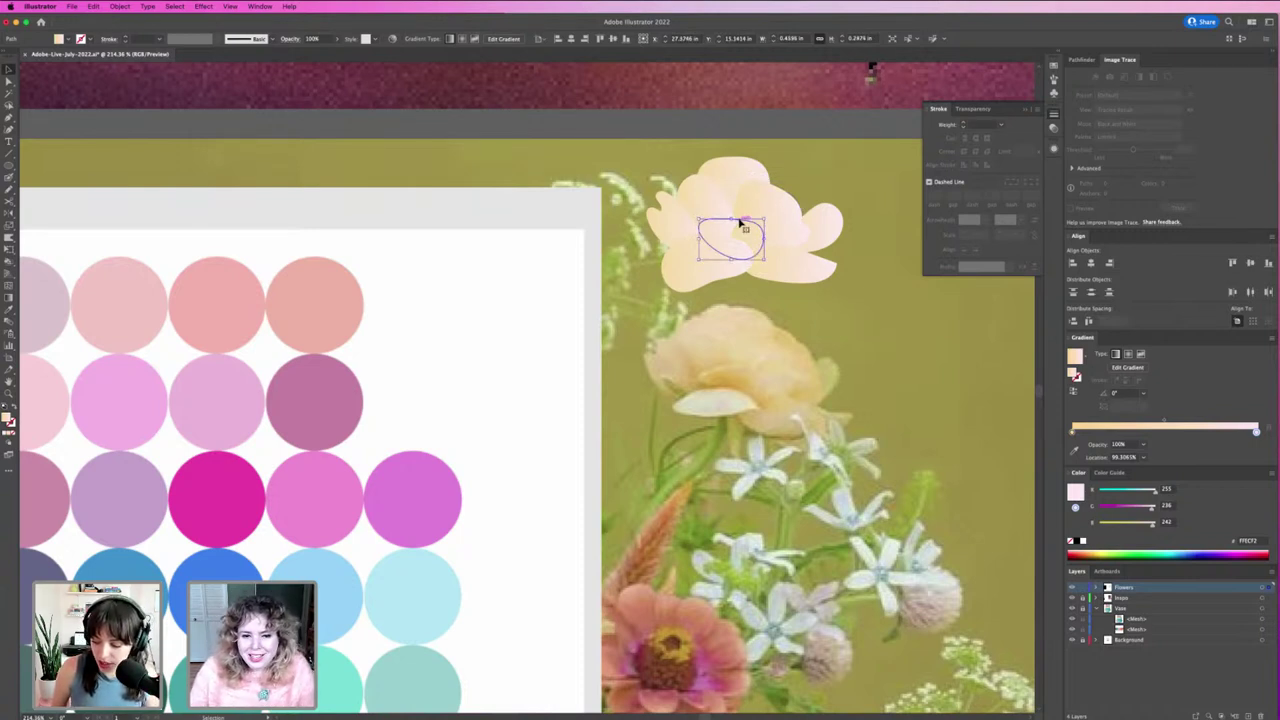
{"action": "key", "text": "a"}
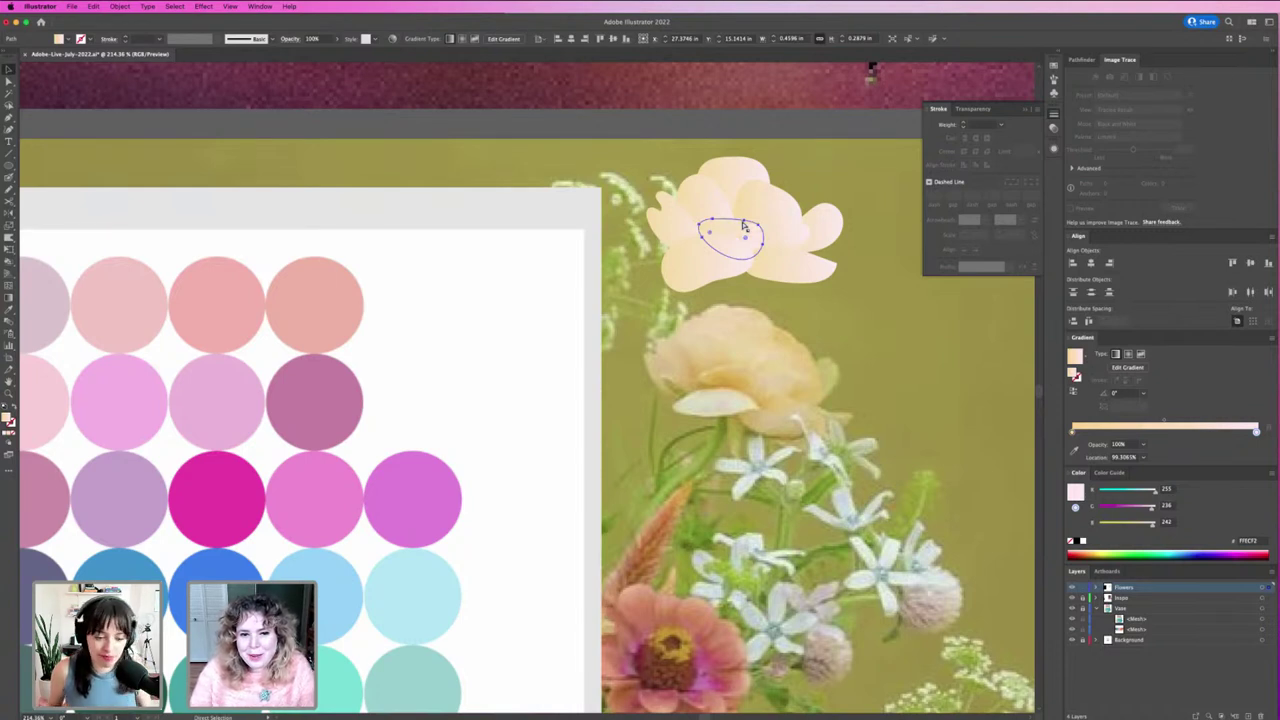
{"action": "key", "text": "v"}
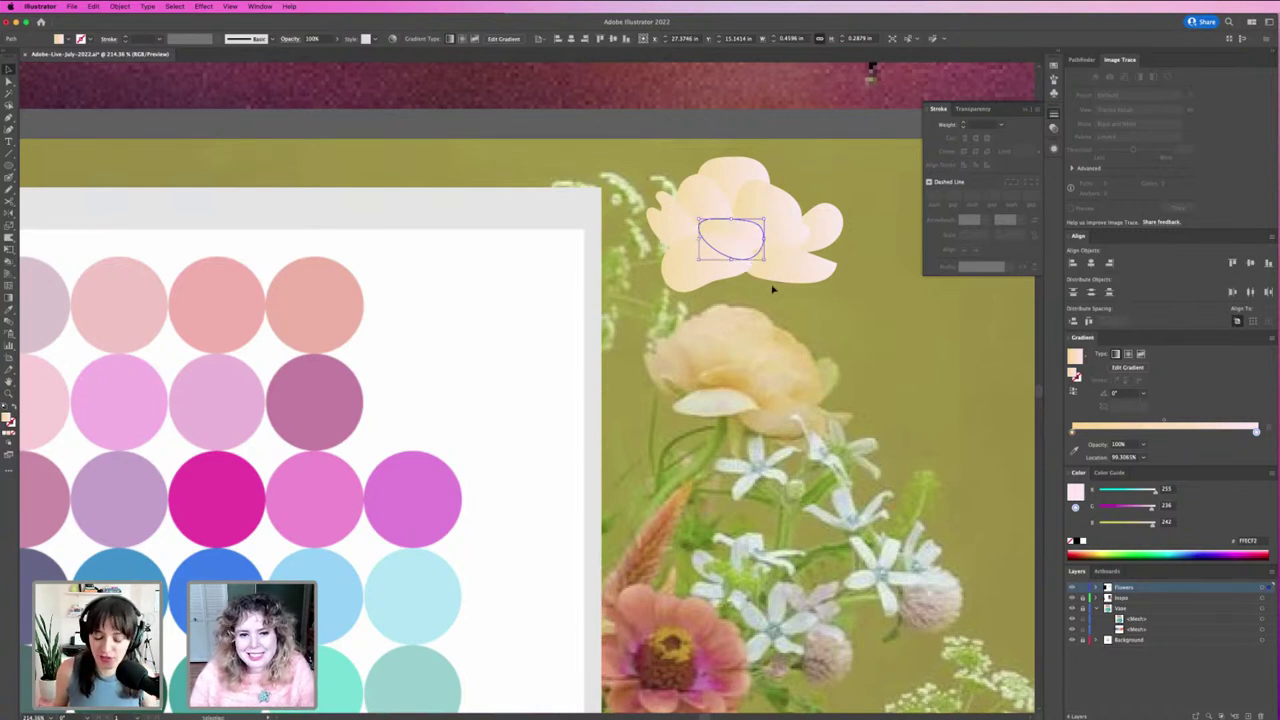
Step: Shift the small oval petal slightly right and re-zoom on the flower
{"action": "left_click_drag", "start_coordinate": [766, 243], "coordinate": [802, 244]}
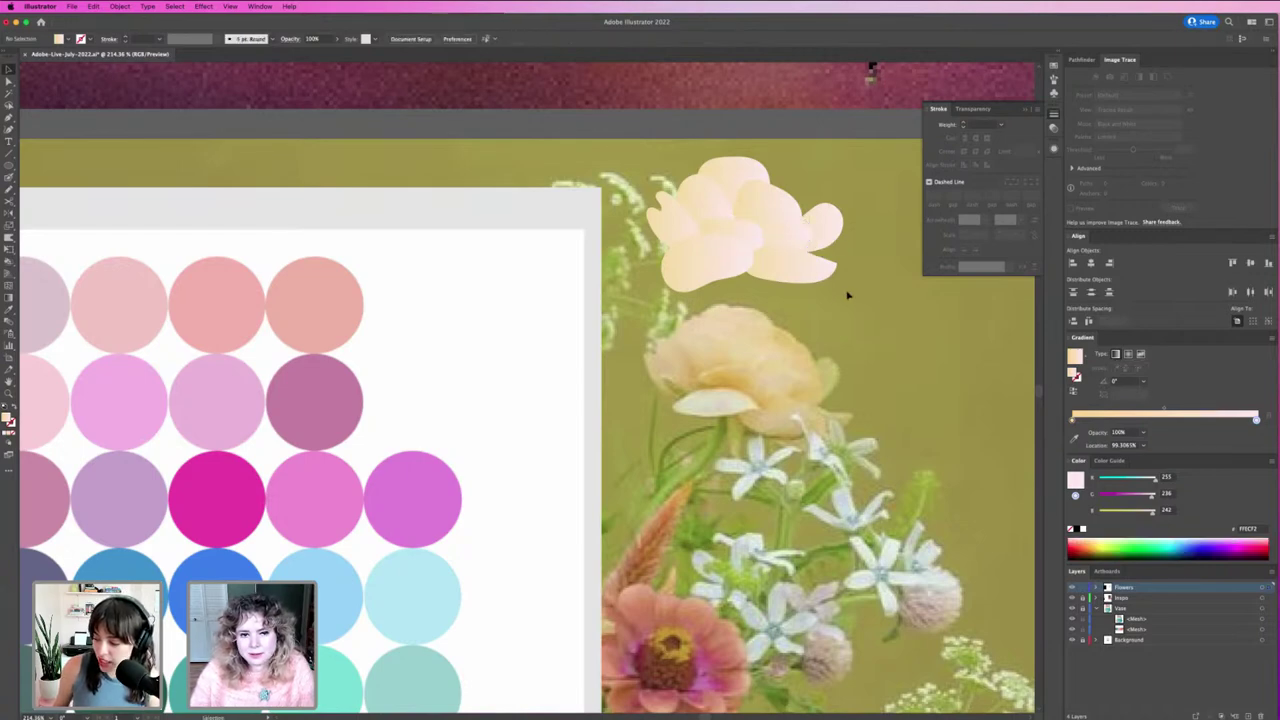
{"action": "key", "text": "ctrl+0"}
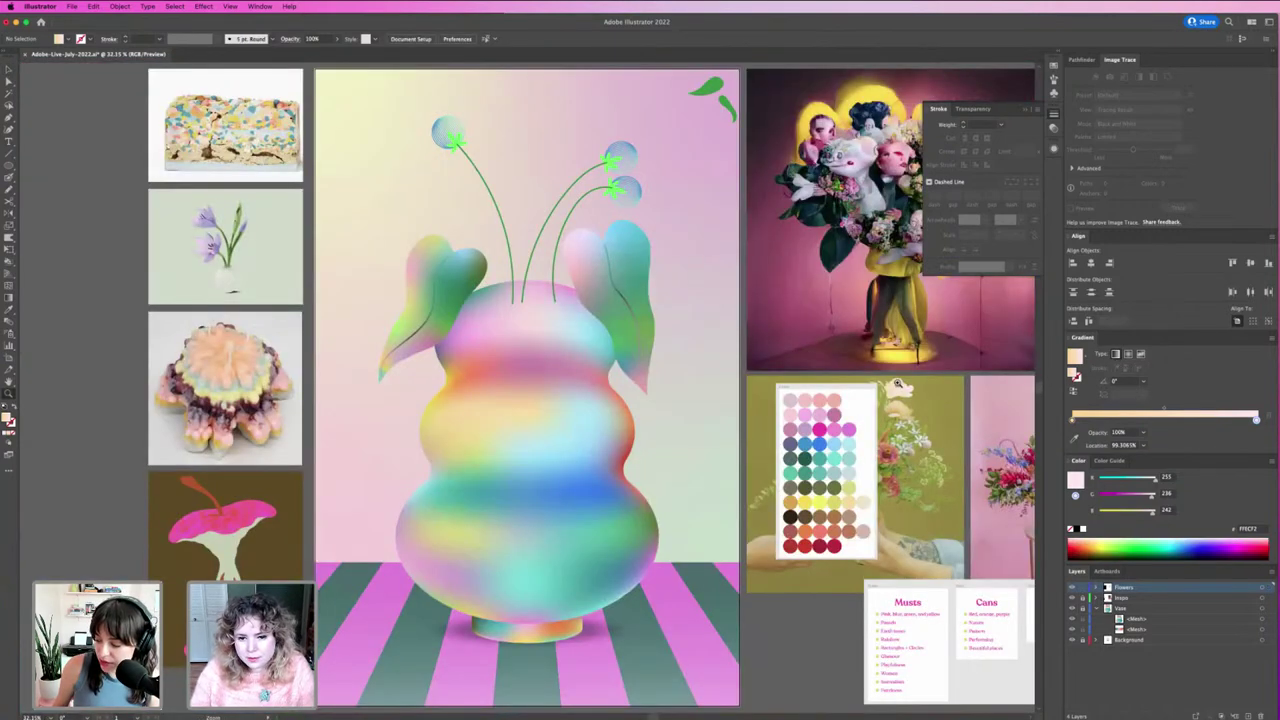
{"action": "mouse_move", "coordinate": [914, 386]}
{"action": "left_mouse_down"}
{"action": "mouse_move", "coordinate": [935, 413]}
{"action": "mouse_move", "coordinate": [768, 413]}
{"action": "left_mouse_up"}
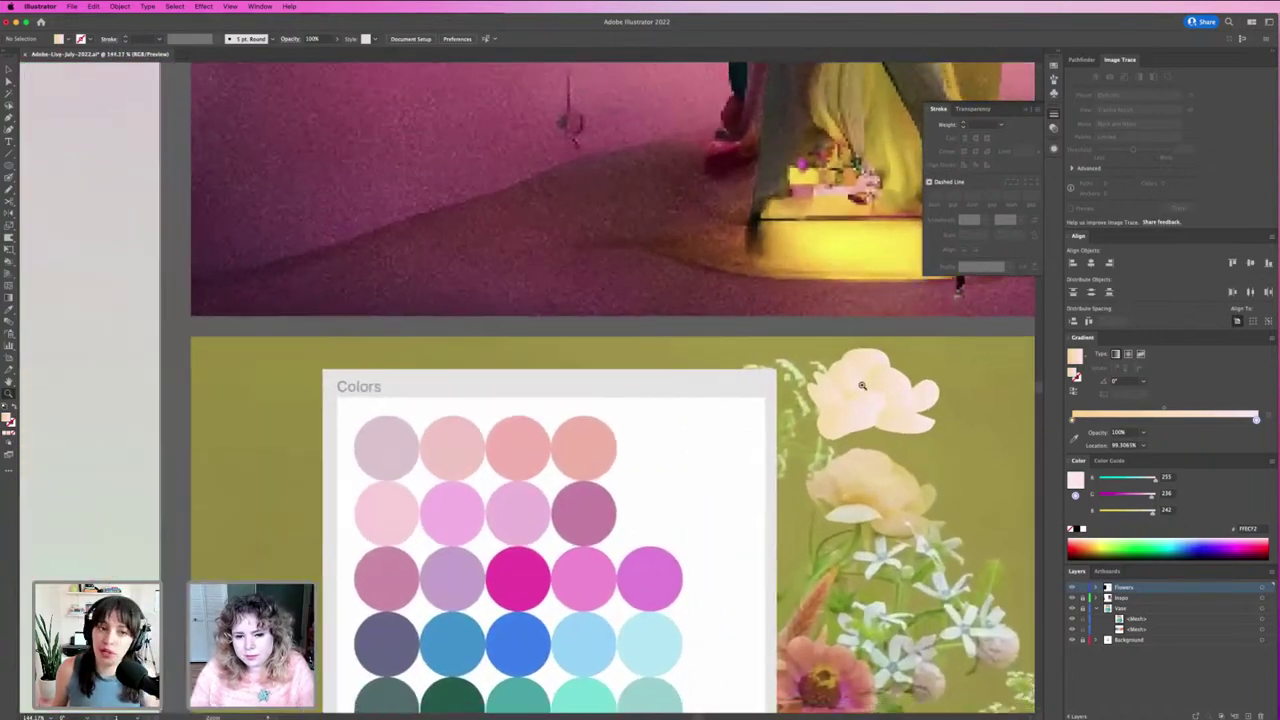
{"action": "scroll", "coordinate": [768, 413], "scroll_direction": "down", "scroll_amount": 3}
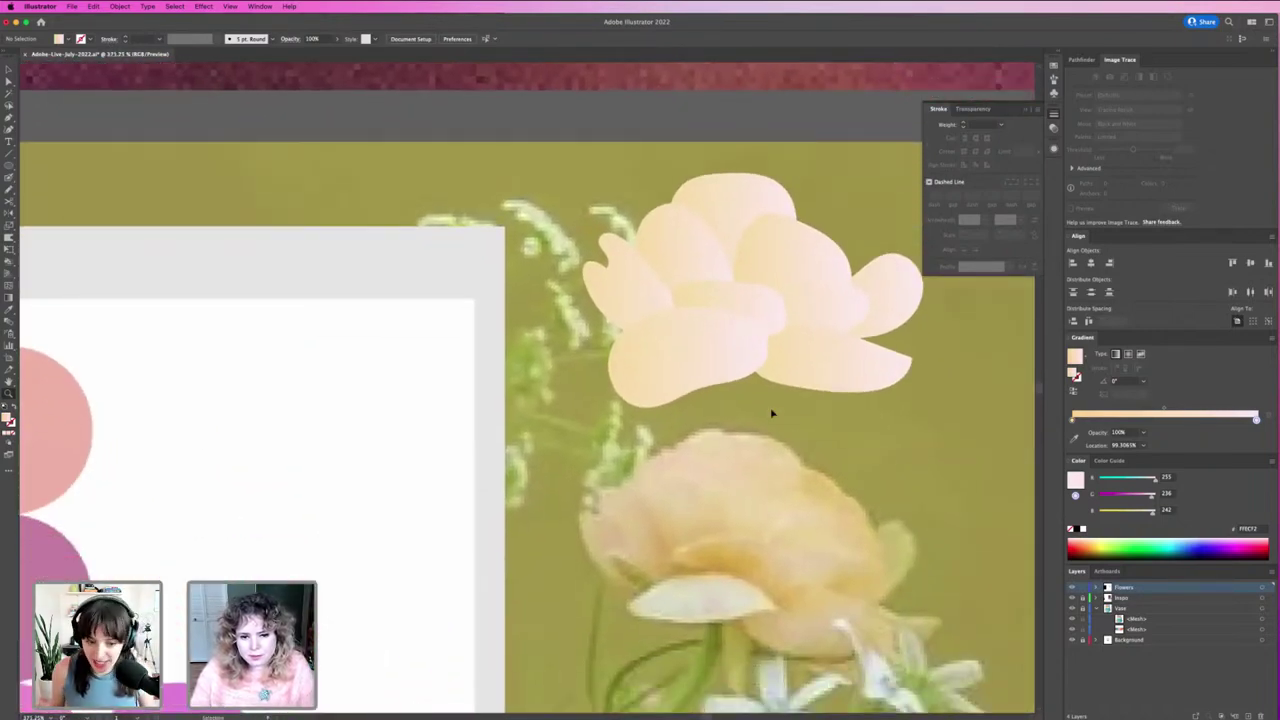
{"action": "scroll", "coordinate": [810, 441], "scroll_direction": "down", "scroll_amount": 5}
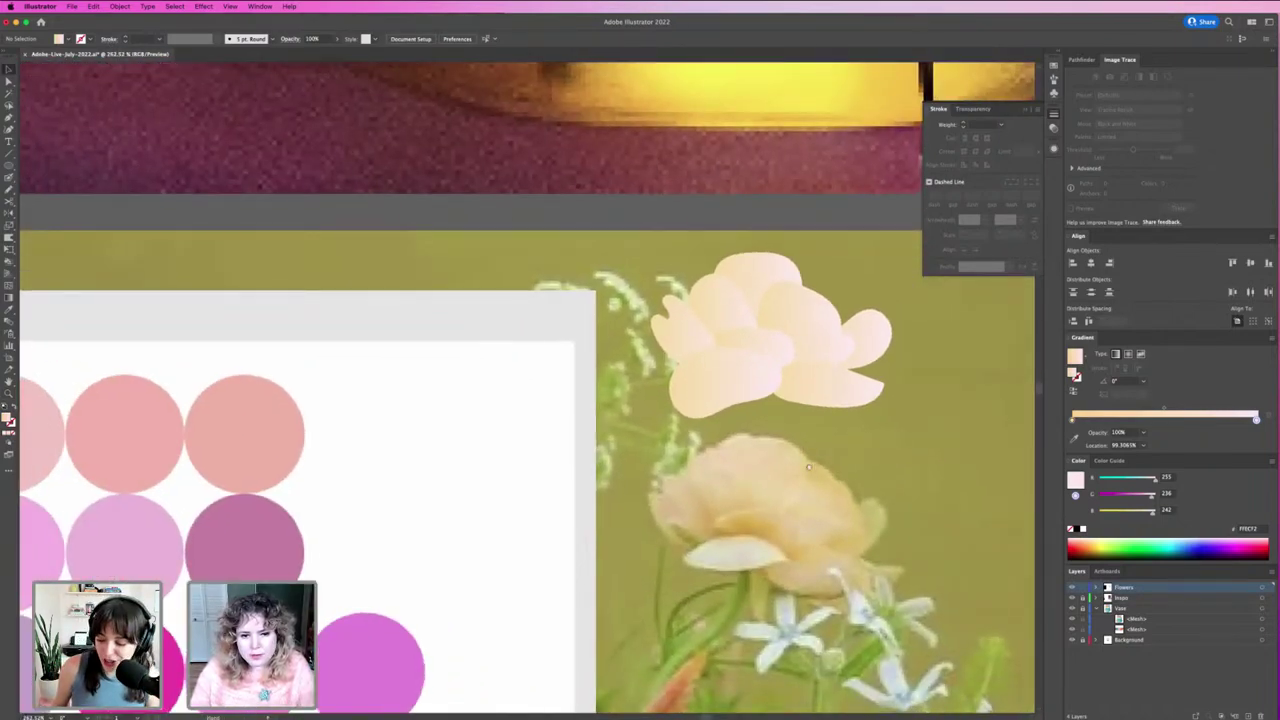
{"action": "scroll", "coordinate": [781, 365], "scroll_direction": "up", "scroll_amount": 2}
Step: Deepen the centre petal's left gradient stop toward peach, then select the right petal
{"action": "left_click", "coordinate": [729, 300]}
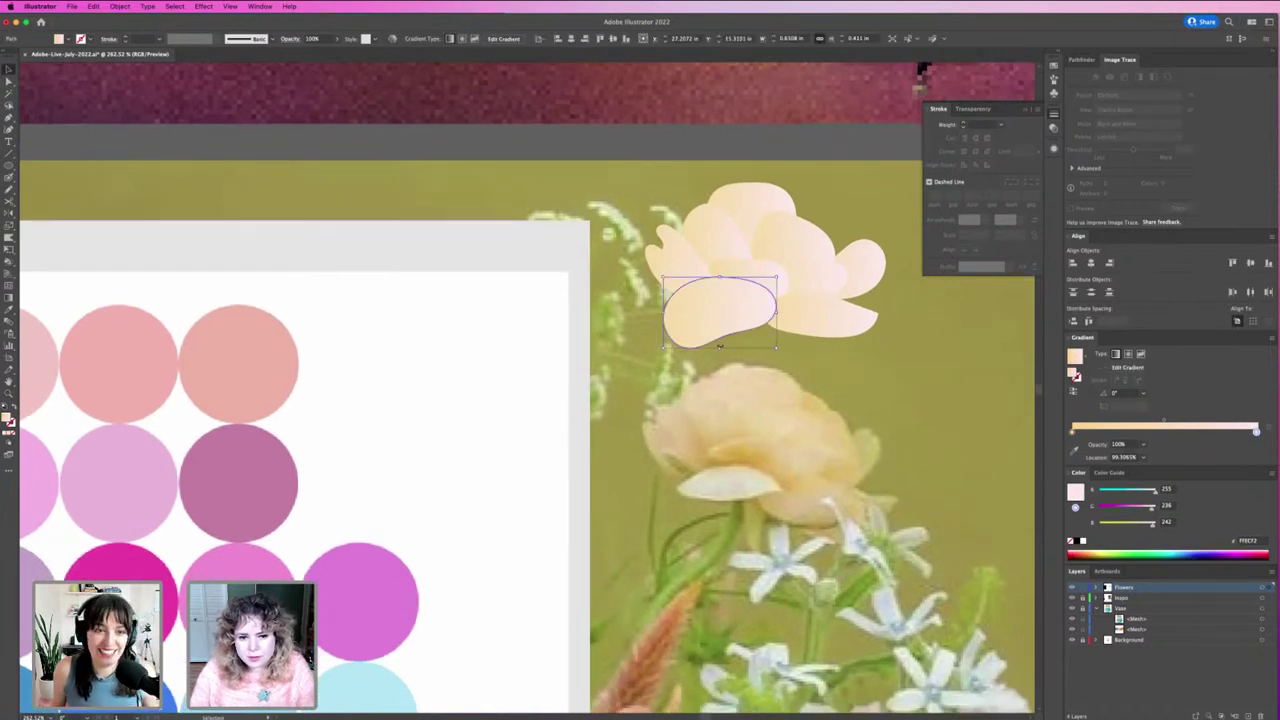
{"action": "left_click", "coordinate": [760, 276]}
{"action": "left_click", "coordinate": [1073, 432]}
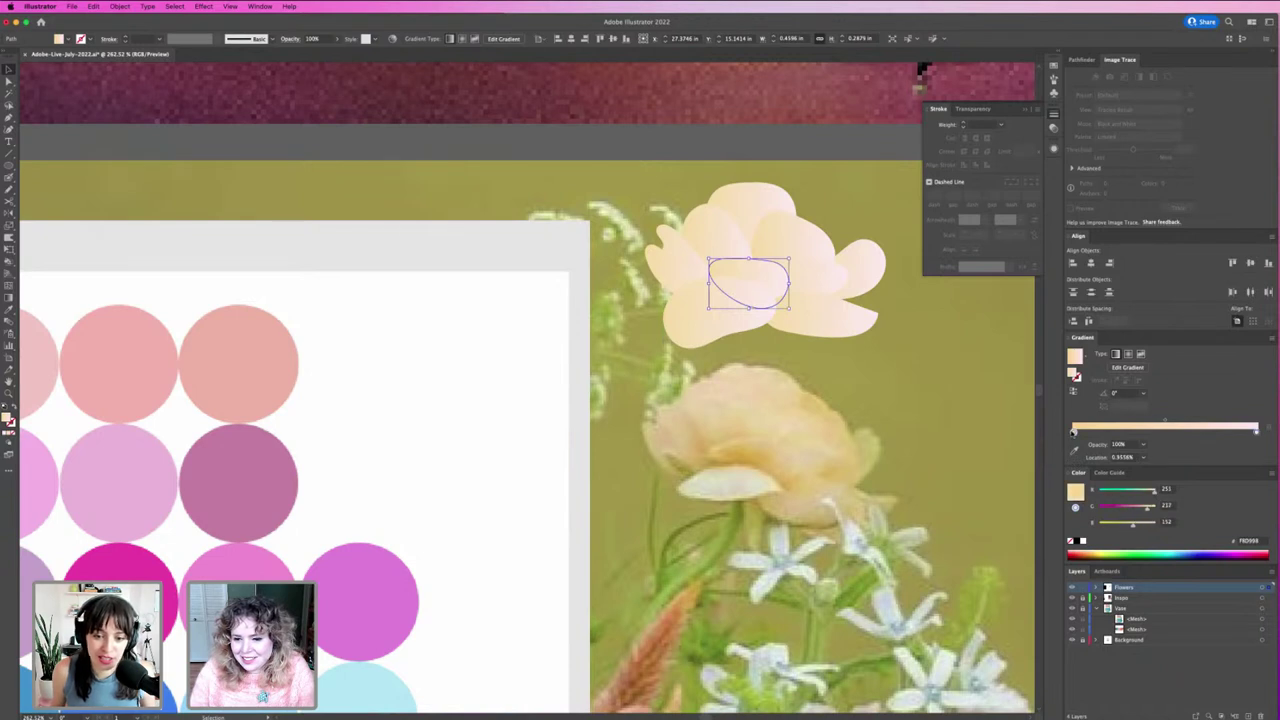
{"action": "left_click_drag", "start_coordinate": [1146, 509], "coordinate": [1142, 508]}
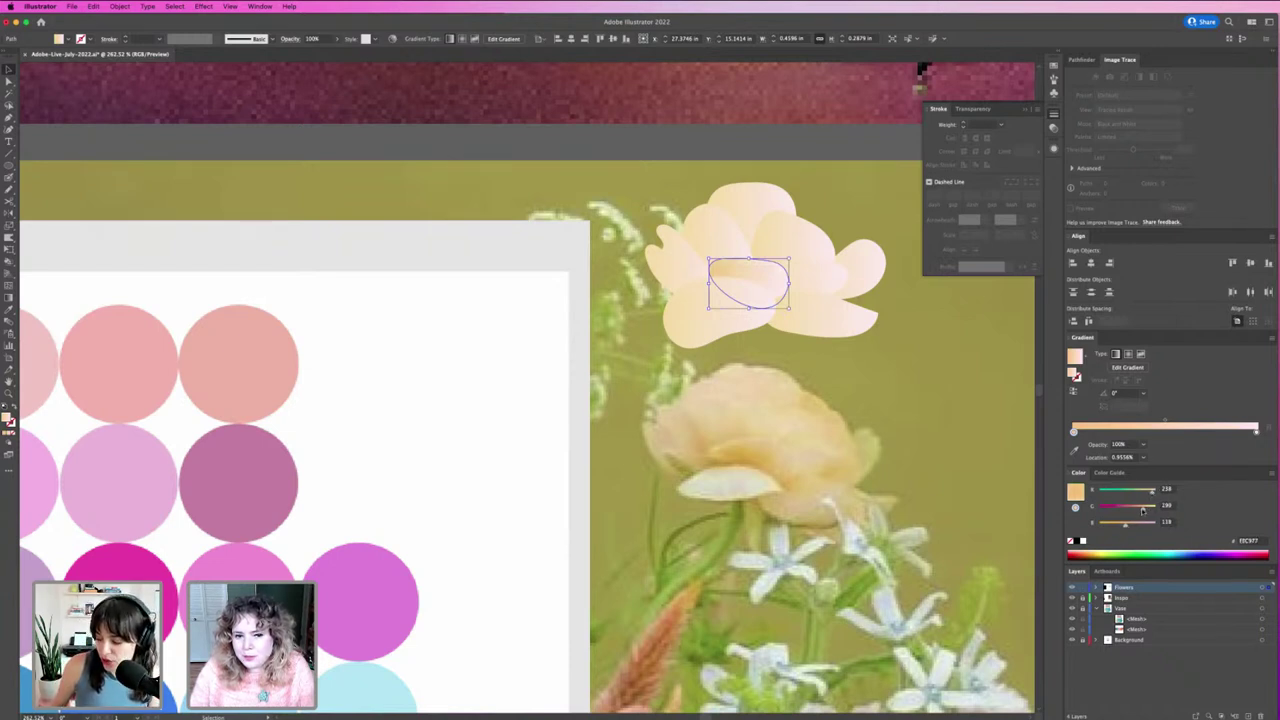
{"action": "left_click_drag", "start_coordinate": [1143, 510], "coordinate": [1133, 508]}
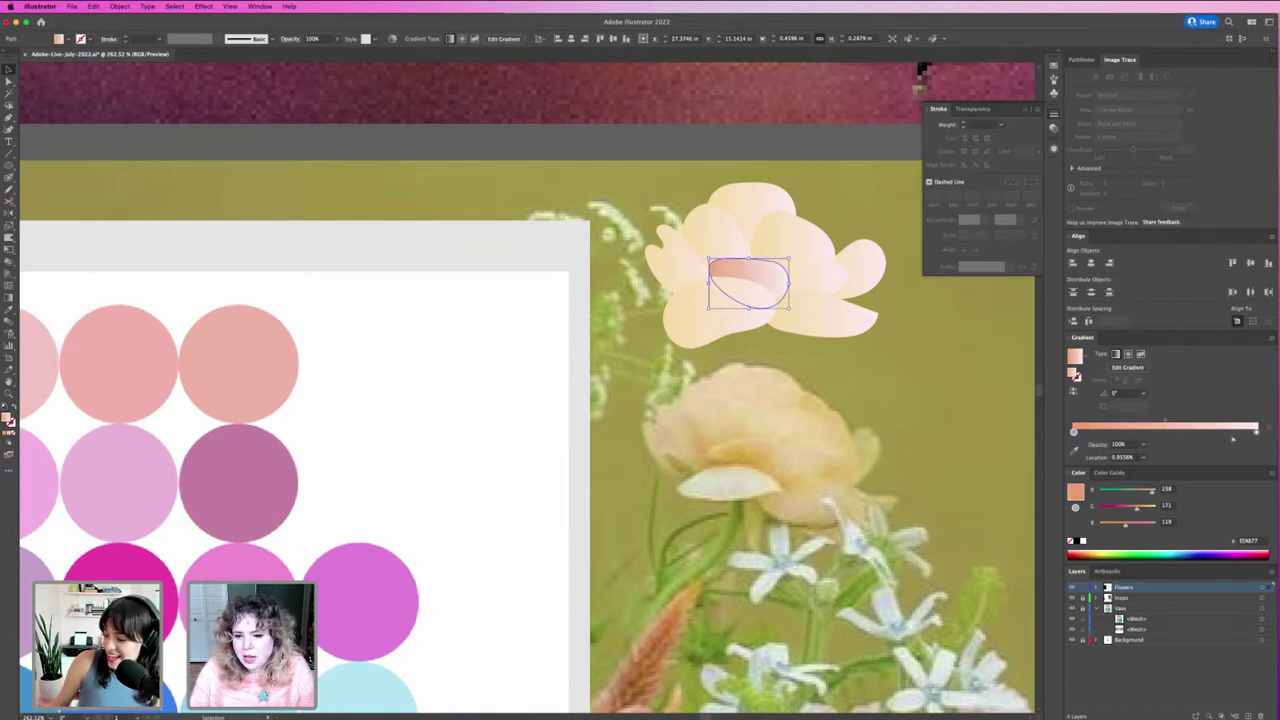
{"action": "left_click", "coordinate": [1255, 432]}
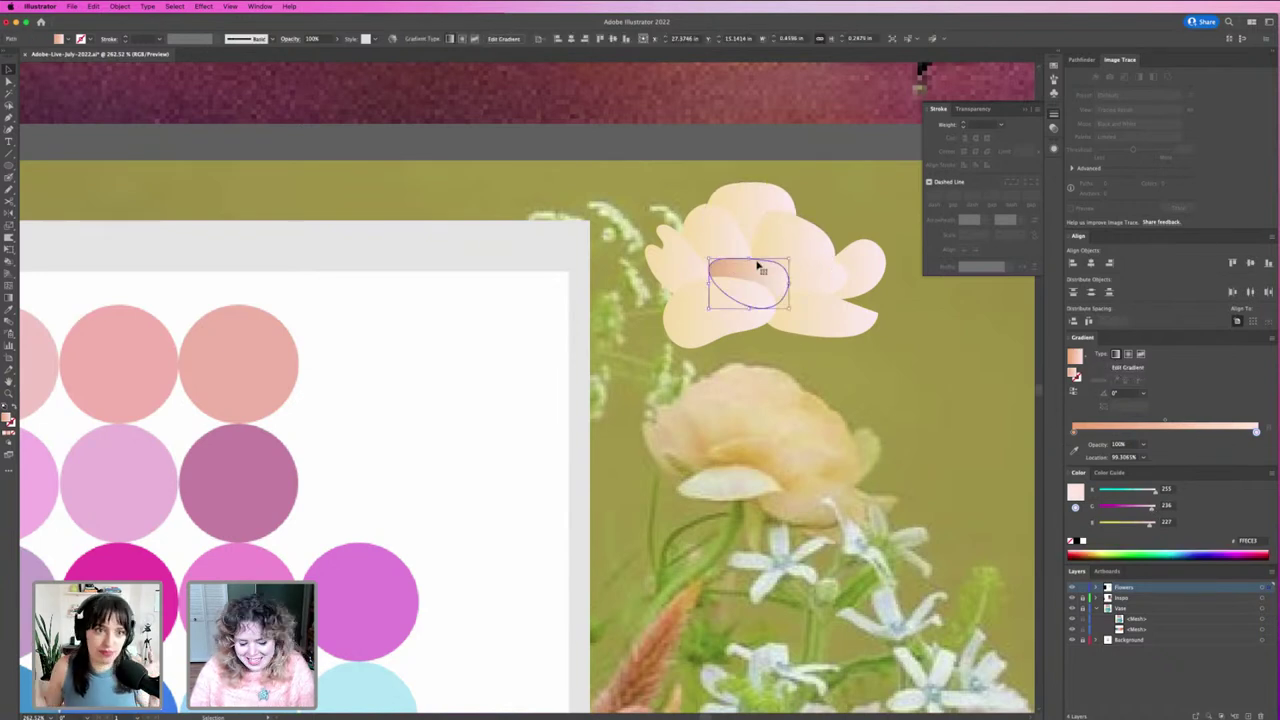
{"action": "left_click", "coordinate": [757, 228]}
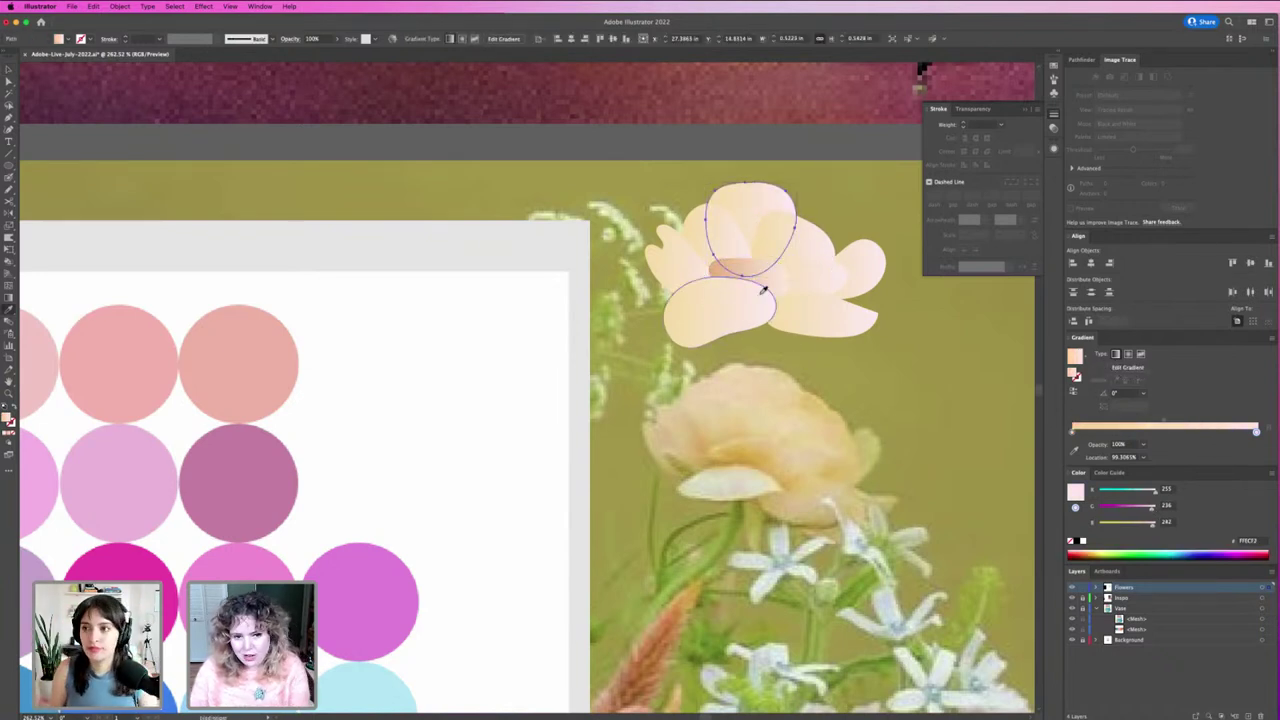
{"action": "left_click", "coordinate": [796, 360]}
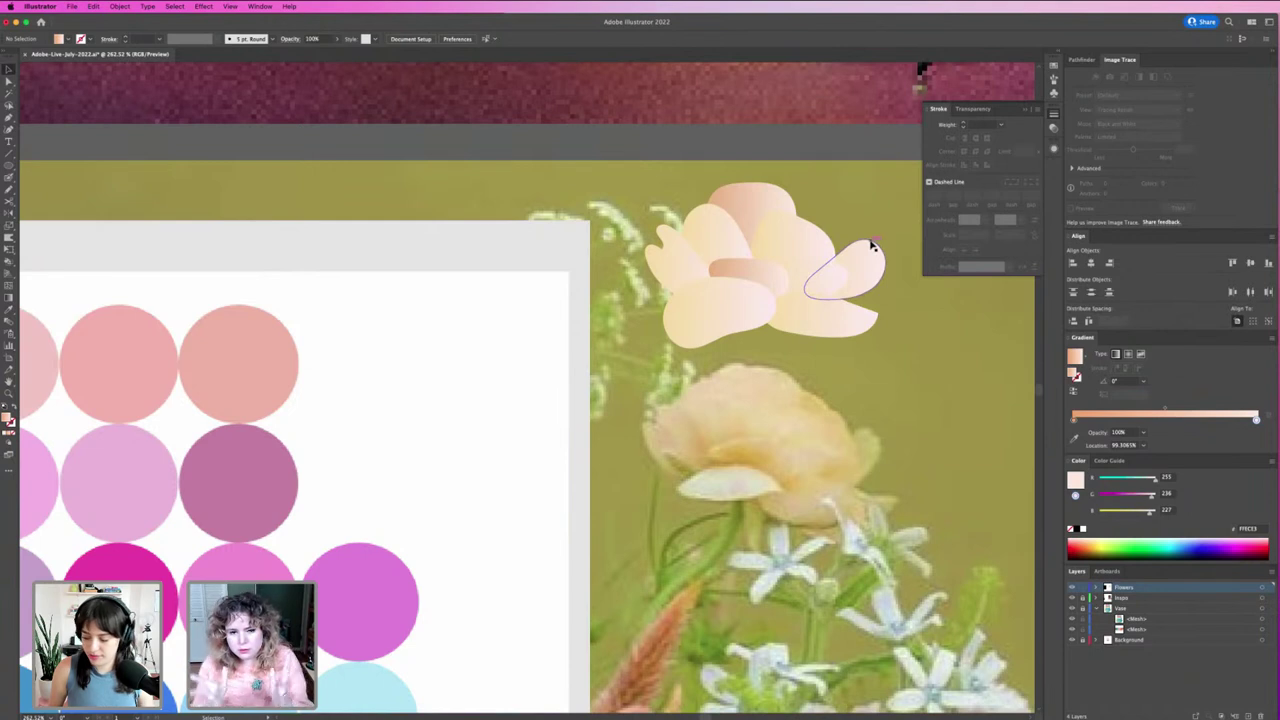
{"action": "left_click", "coordinate": [872, 245]}
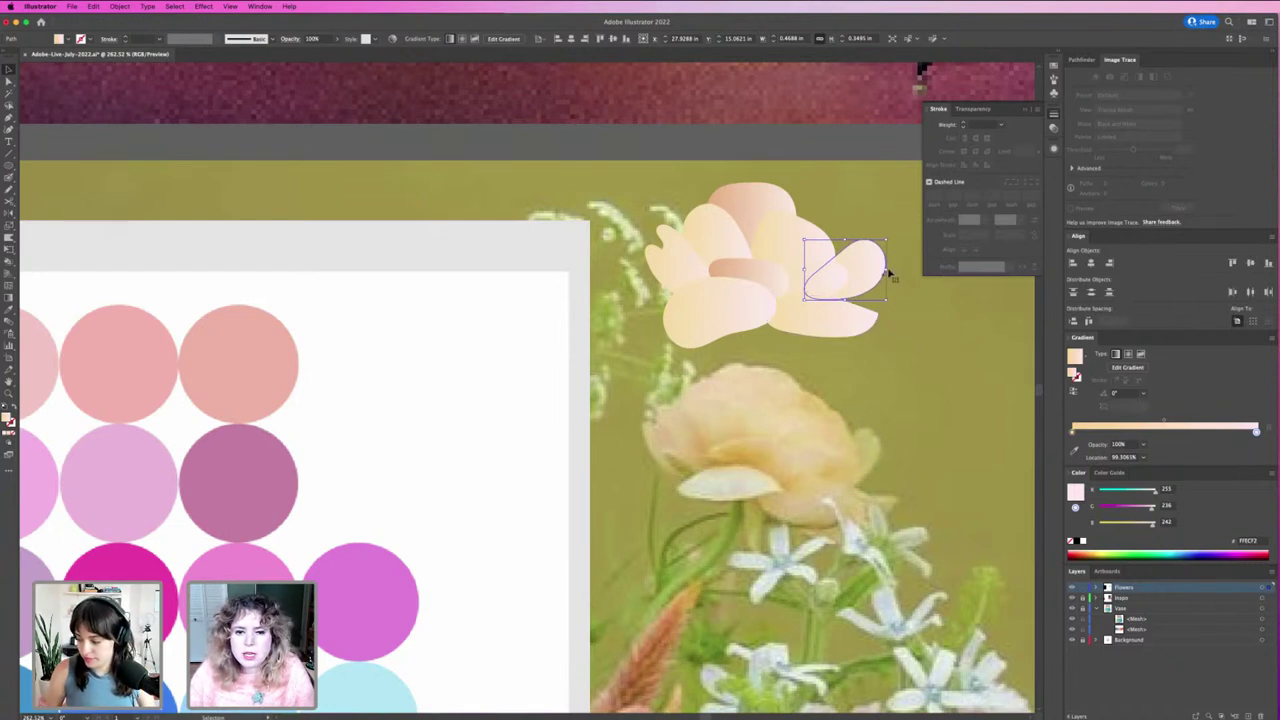
Step: Try 40% opacity on the right petal, then restore it to 100%
{"action": "left_click", "coordinate": [308, 38]}
{"action": "type", "text": "40"}
{"action": "key", "text": "Return"}
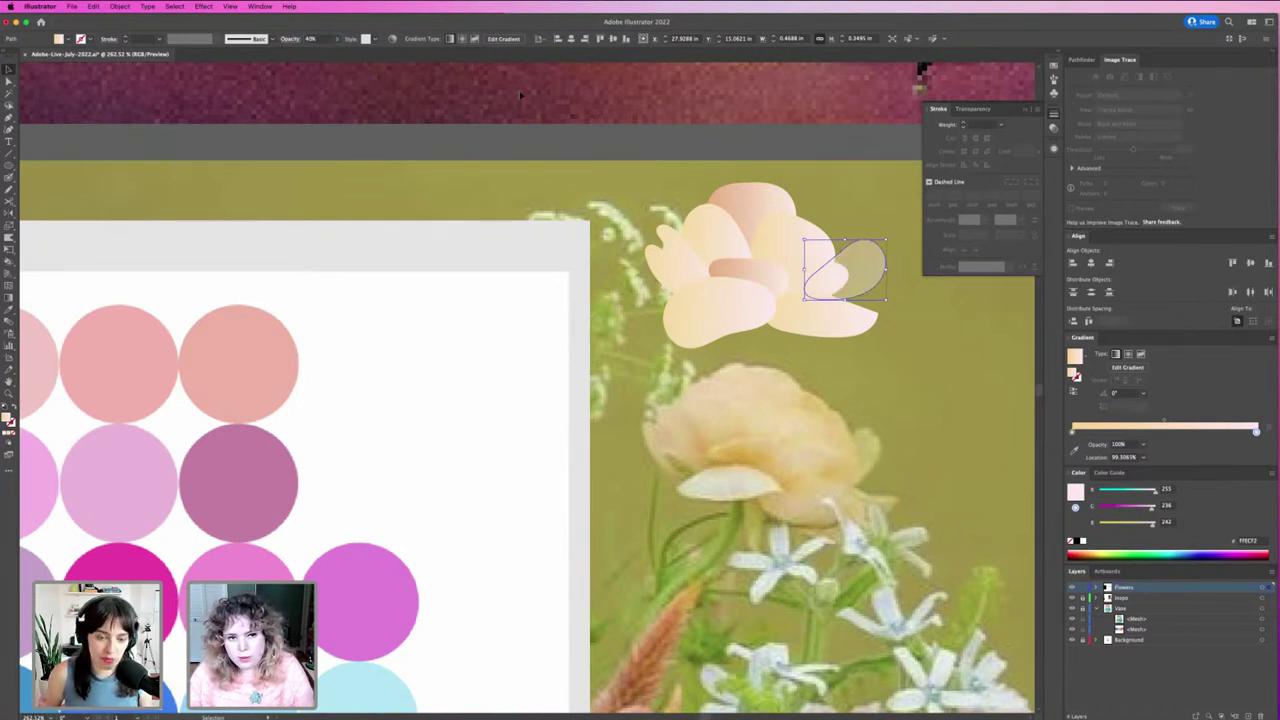
{"action": "left_click", "coordinate": [312, 38]}
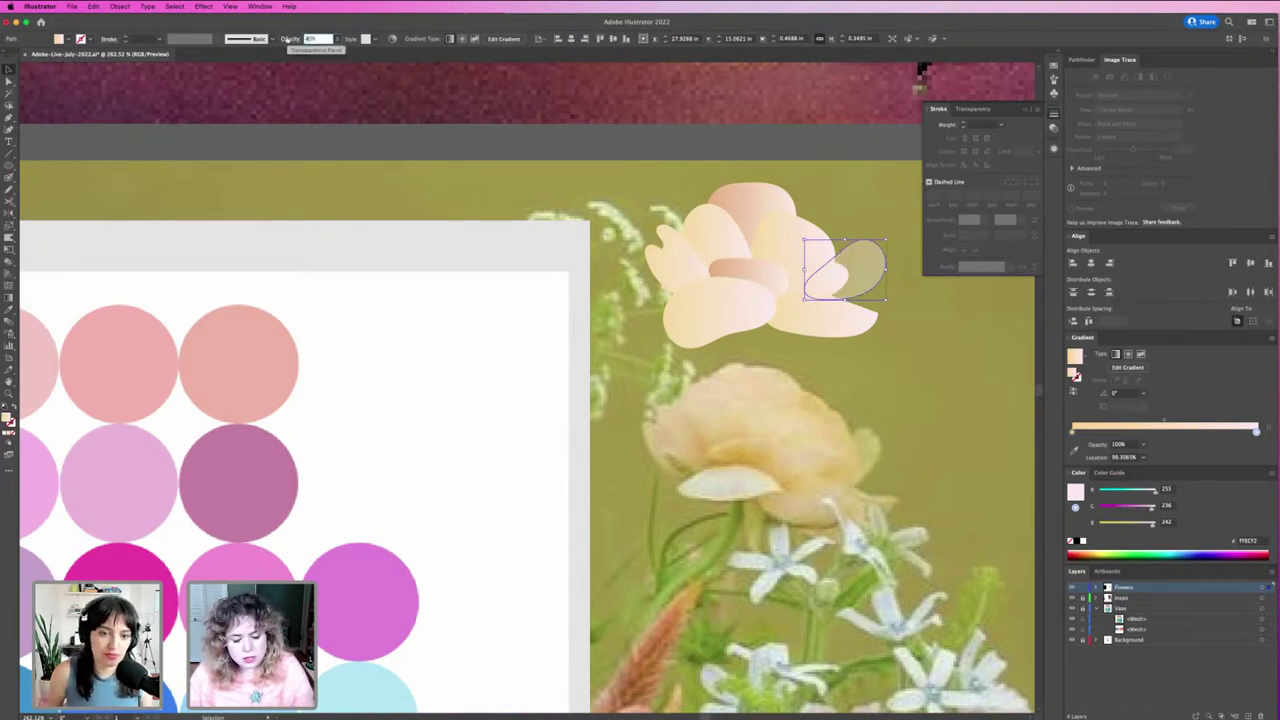
{"action": "type", "text": "100"}
{"action": "key", "text": "Return"}
Step: Set the lower right petal to 80% opacity and nudge it into place
{"action": "left_click", "coordinate": [848, 362]}
{"action": "left_click", "coordinate": [850, 318]}
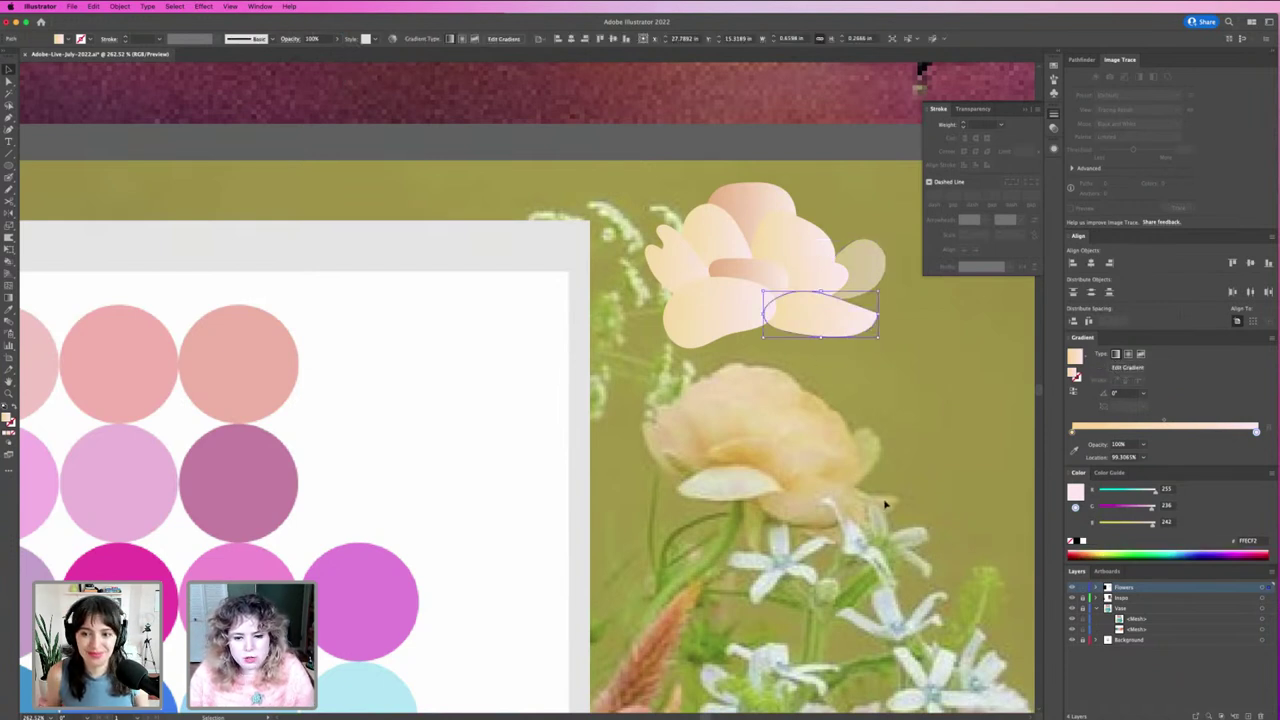
{"action": "left_click", "coordinate": [305, 38]}
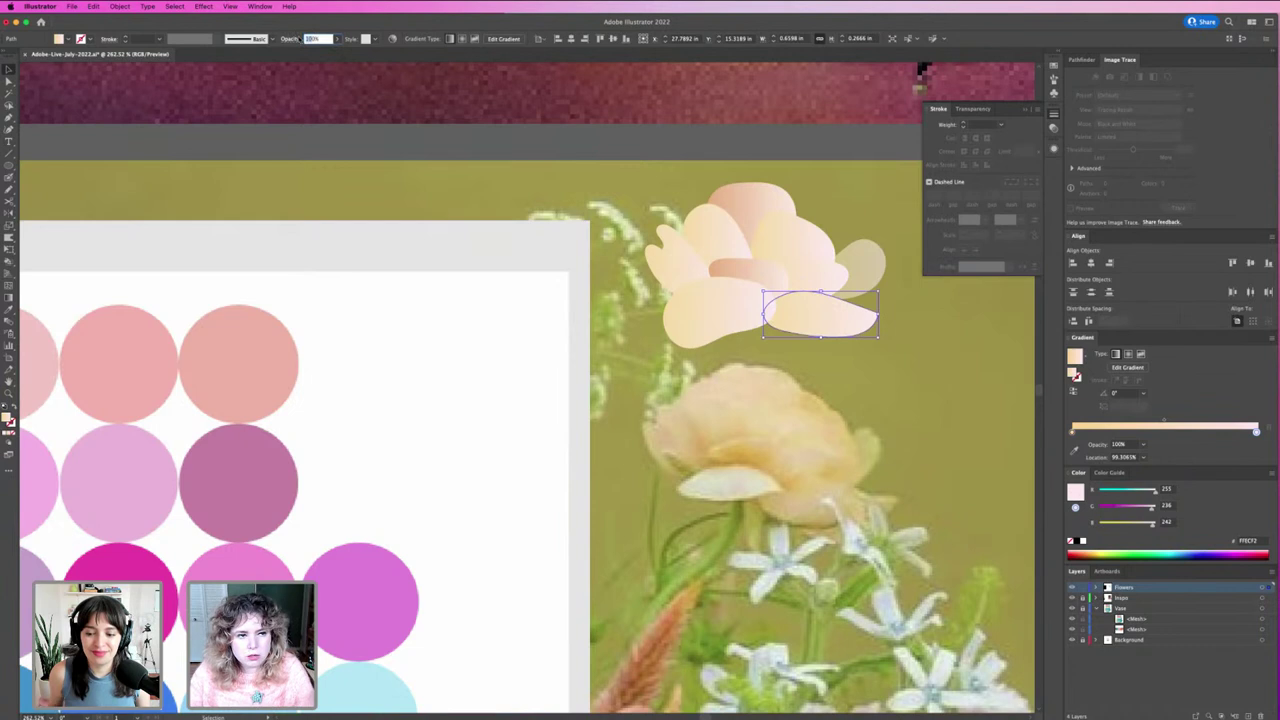
{"action": "type", "text": "80"}
{"action": "key", "text": "Return"}
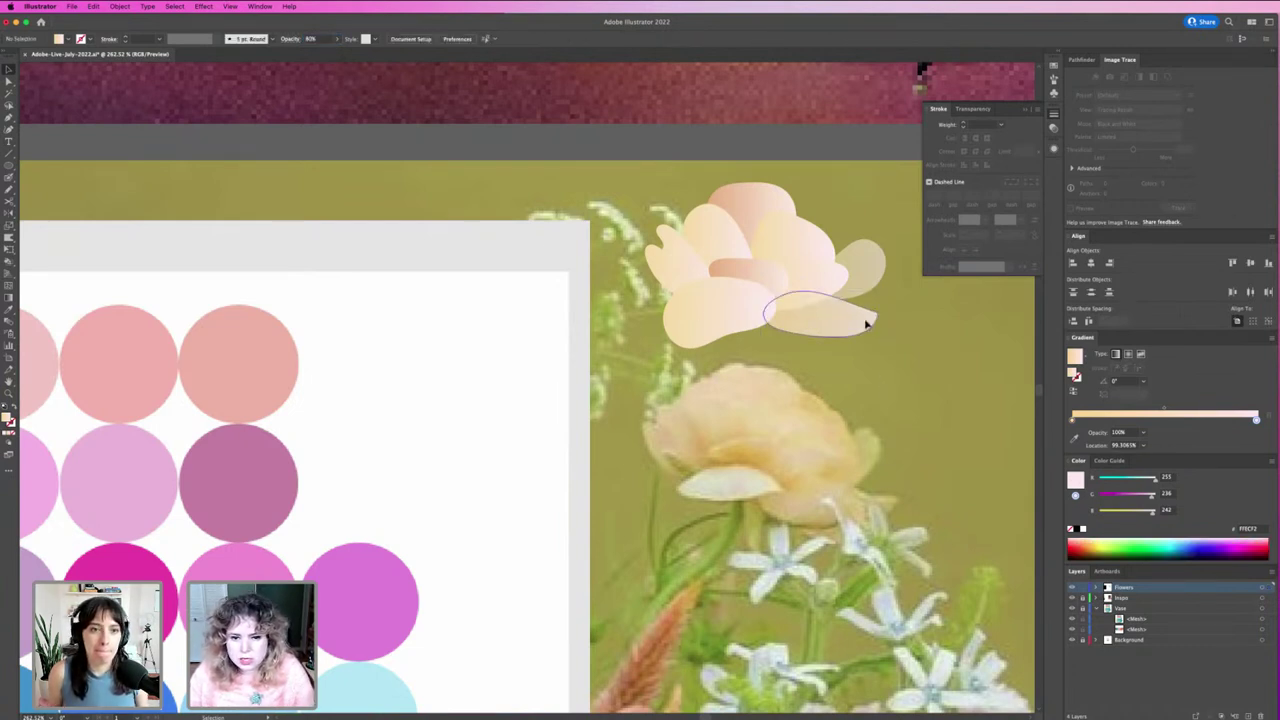
{"action": "left_click_drag", "start_coordinate": [857, 320], "coordinate": [849, 317]}
Step: Move the lower-middle petal up and left and set it to 50% opacity
{"action": "left_click", "coordinate": [750, 322]}
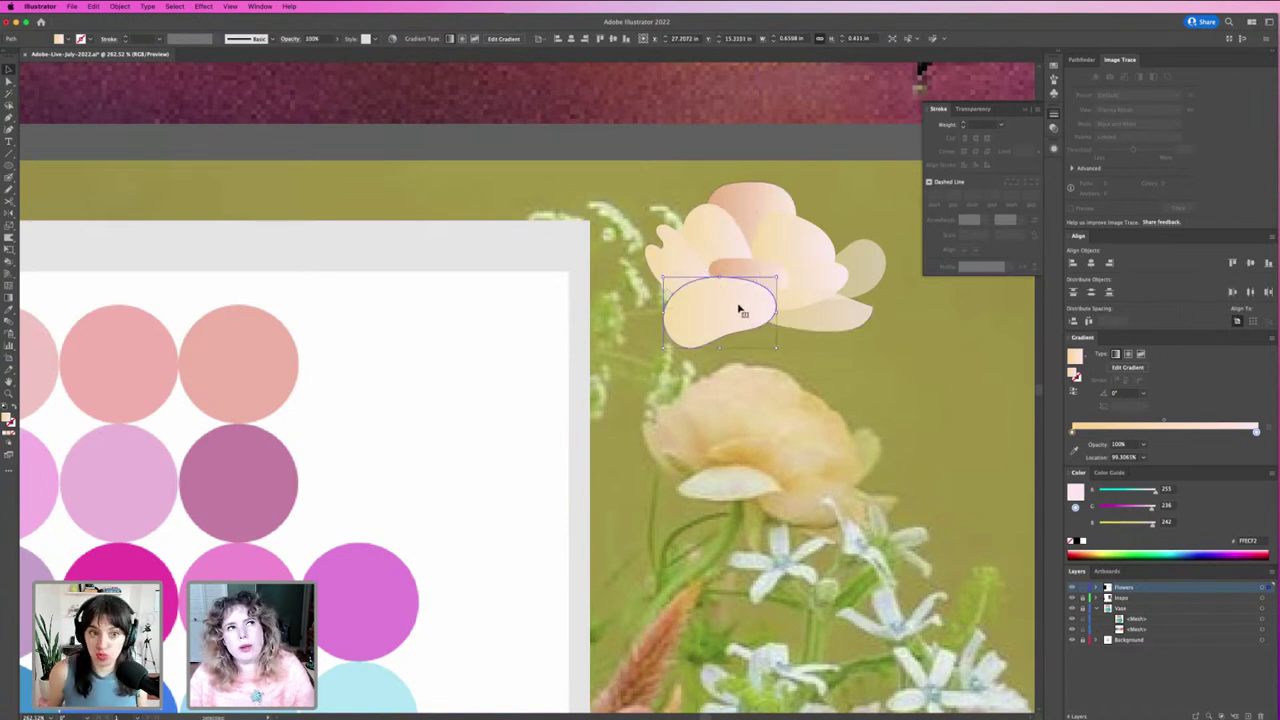
{"action": "left_click_drag", "start_coordinate": [713, 343], "coordinate": [686, 271]}
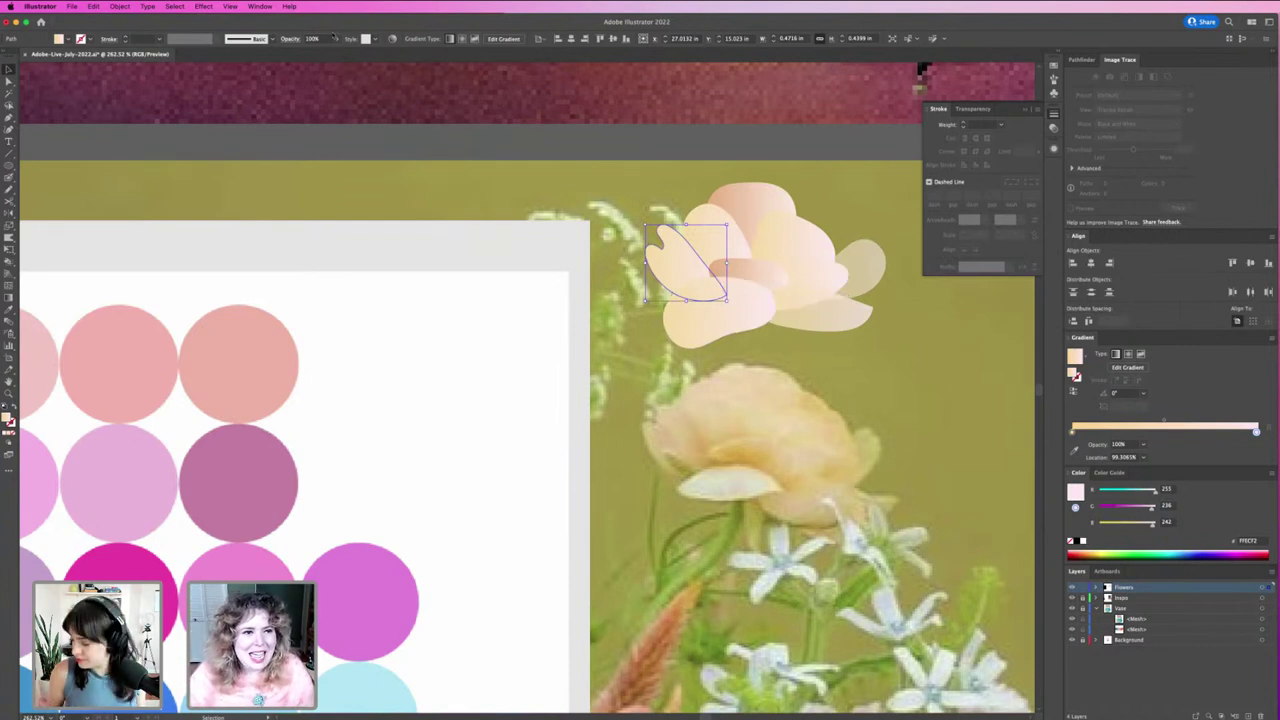
{"action": "left_click", "coordinate": [315, 38]}
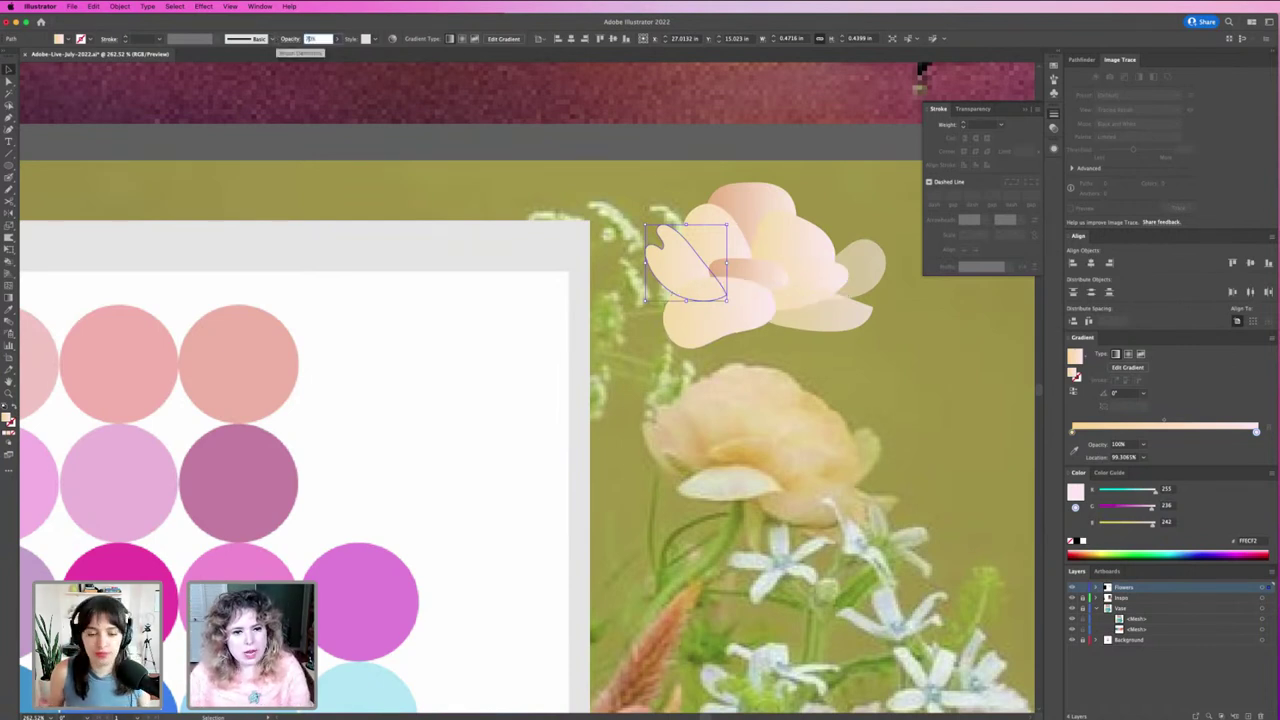
{"action": "type", "text": "250"}
{"action": "key", "text": "Return"}
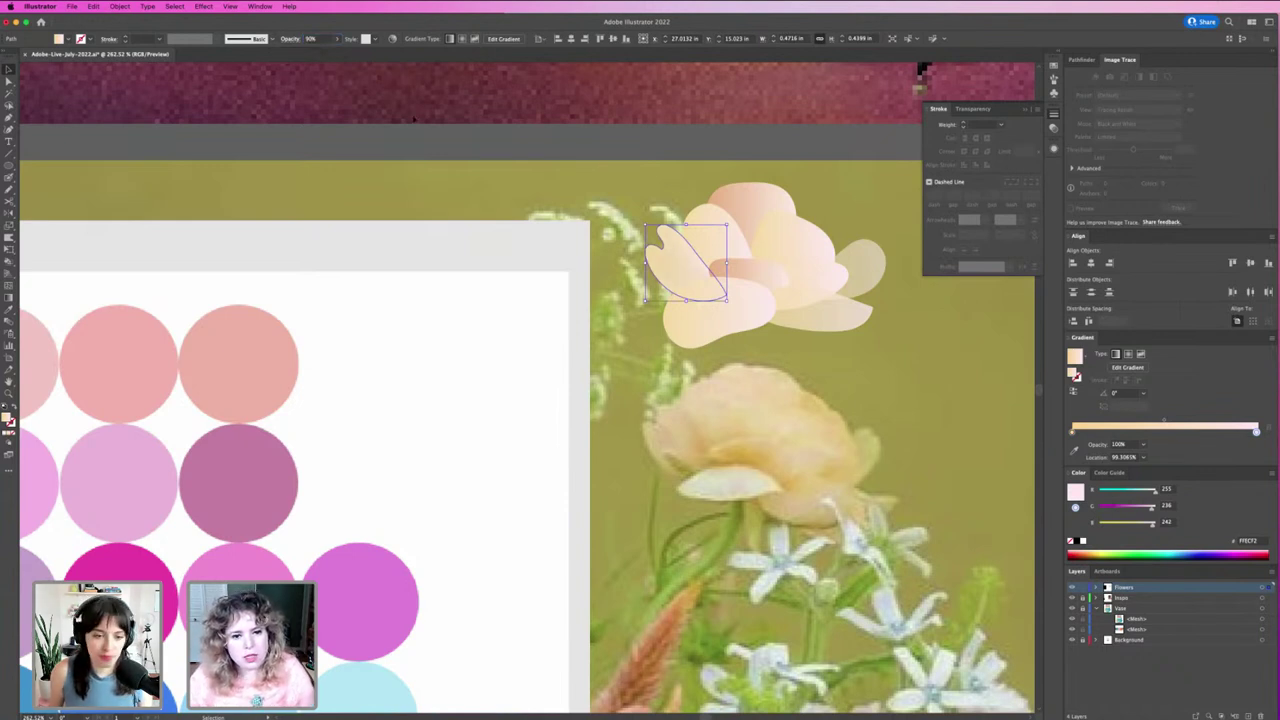
{"action": "left_click", "coordinate": [866, 395]}
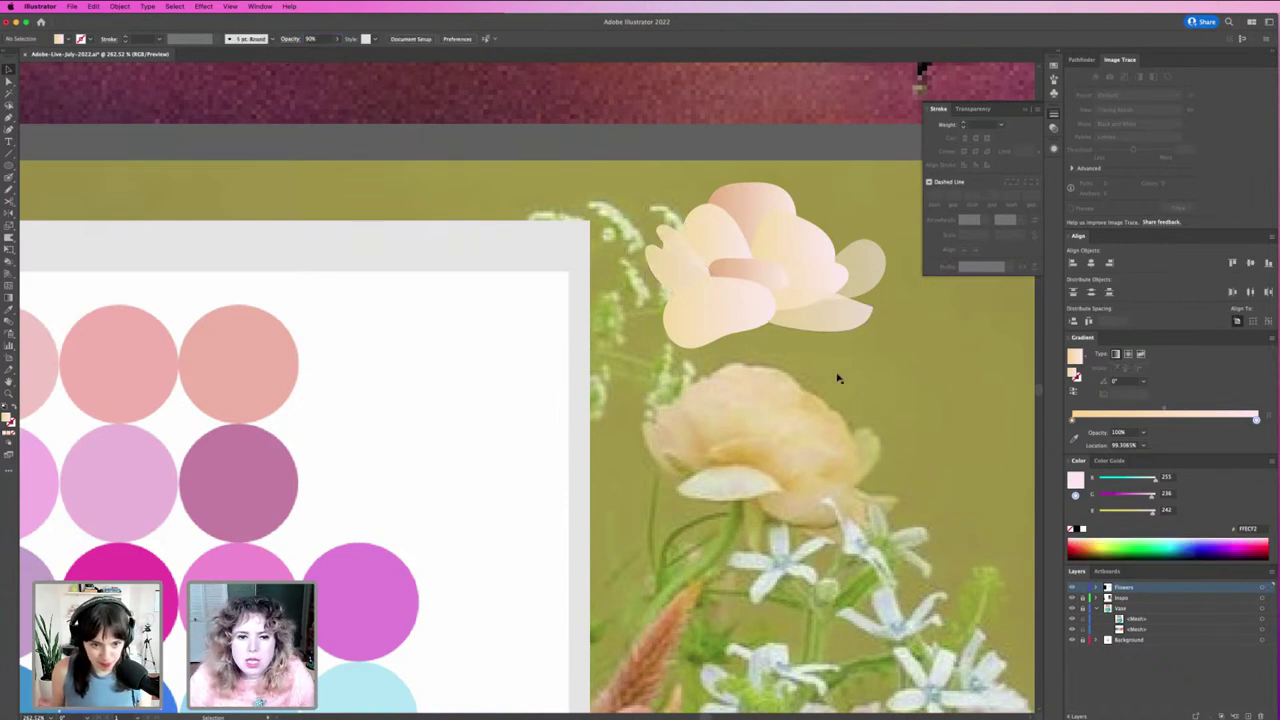
{"action": "left_click", "coordinate": [680, 263]}
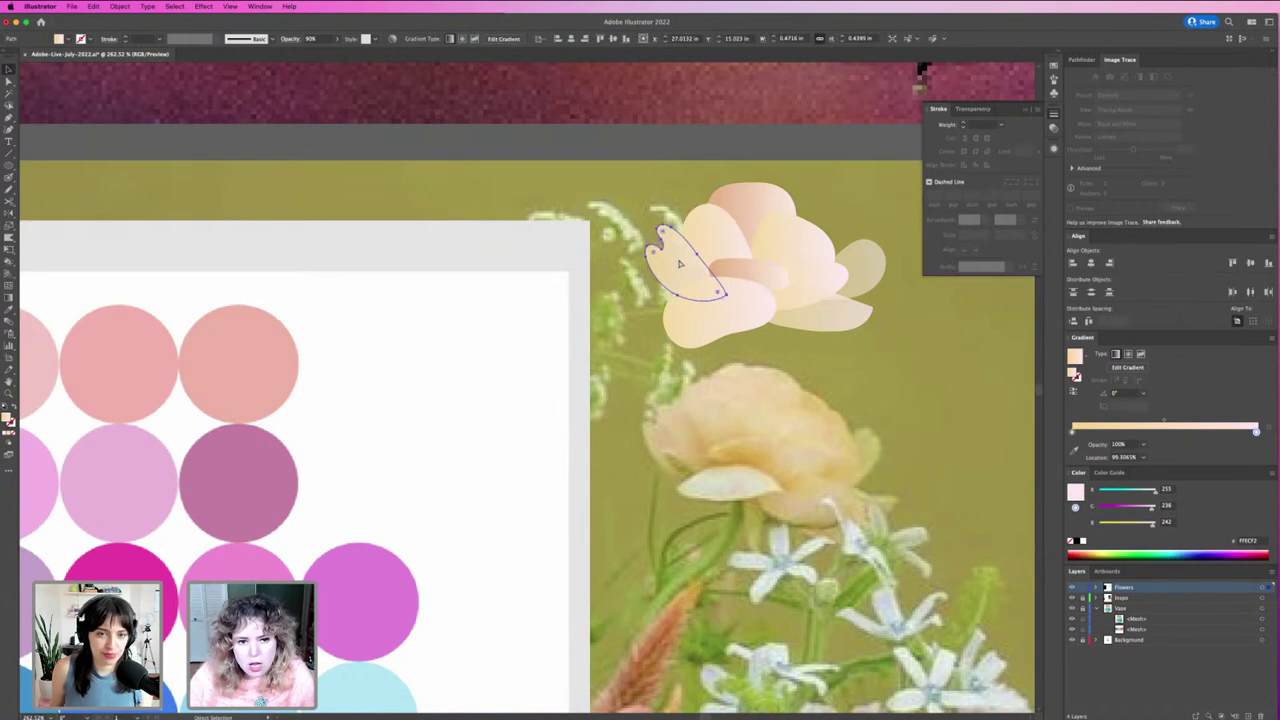
Step: Draw a tilted ellipse petal on the flower at 80% opacity
{"action": "mouse_move", "coordinate": [748, 277]}
{"action": "left_mouse_down"}
{"action": "mouse_move", "coordinate": [735, 277]}
{"action": "mouse_move", "coordinate": [808, 270]}
{"action": "mouse_move", "coordinate": [828, 186]}
{"action": "mouse_move", "coordinate": [866, 209]}
{"action": "left_mouse_up"}
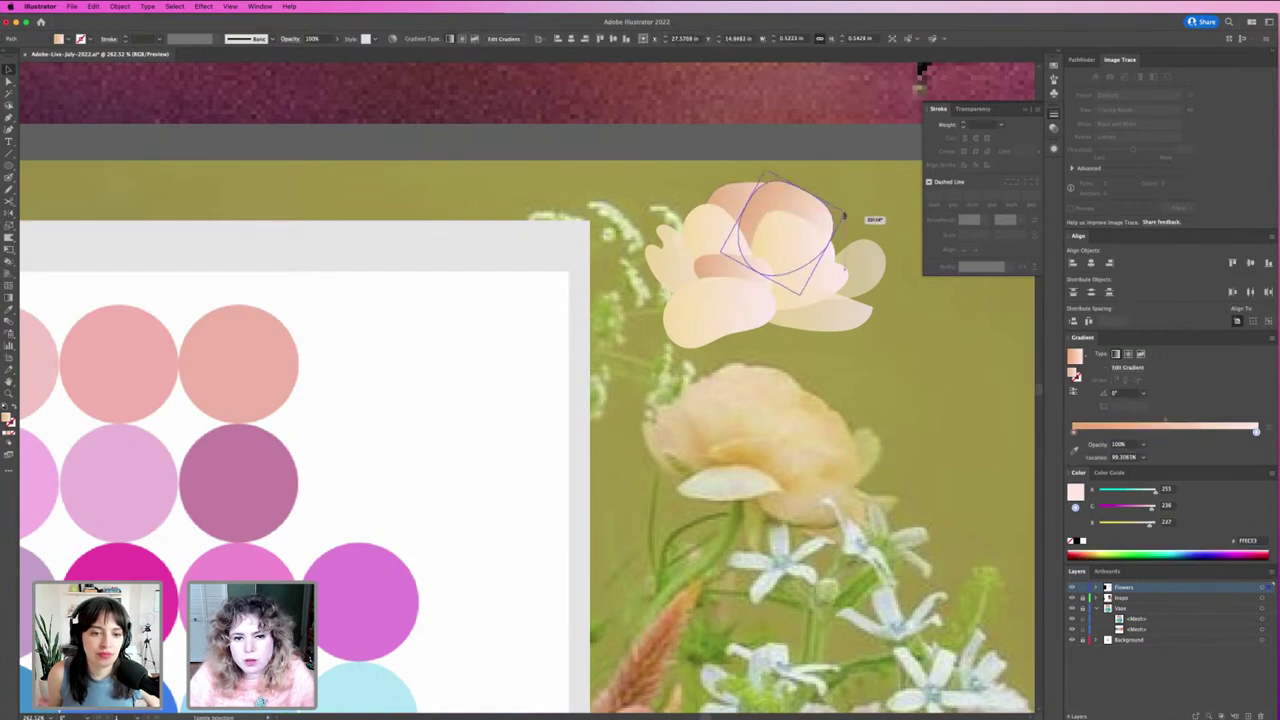
{"action": "left_click_drag", "start_coordinate": [766, 200], "coordinate": [783, 201]}
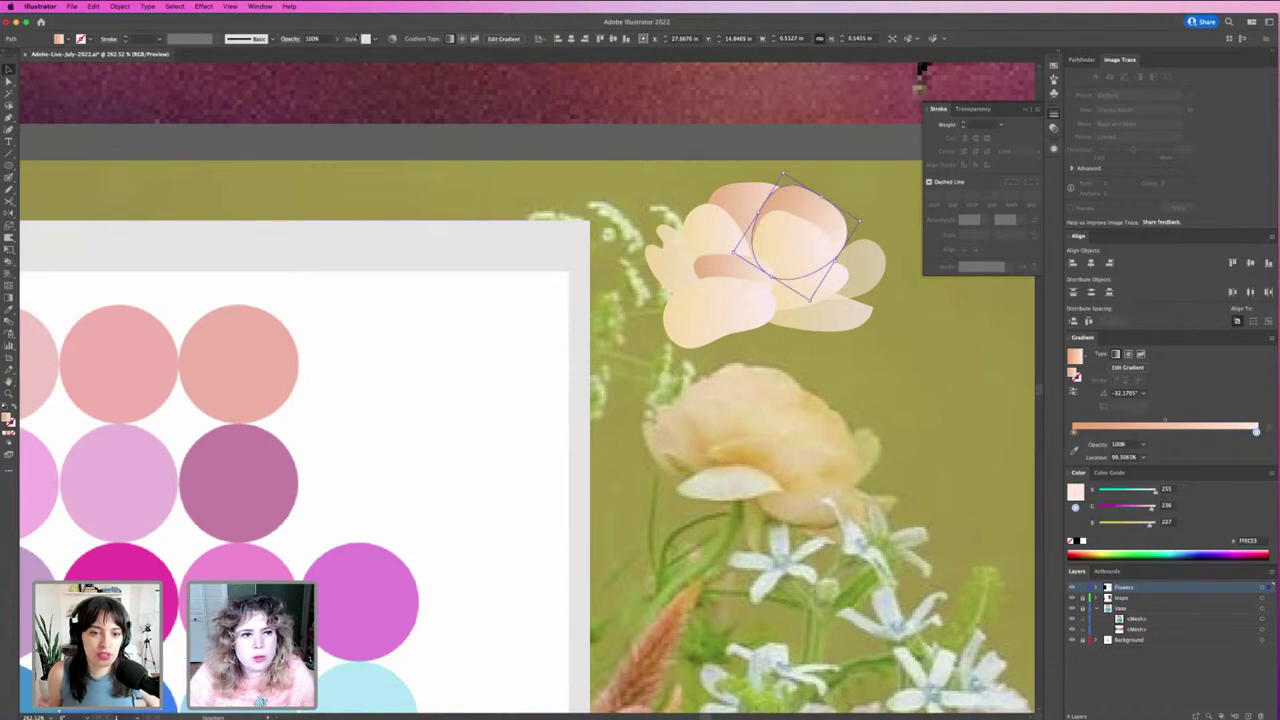
{"action": "type", "text": "30"}
{"action": "key", "text": "Return"}
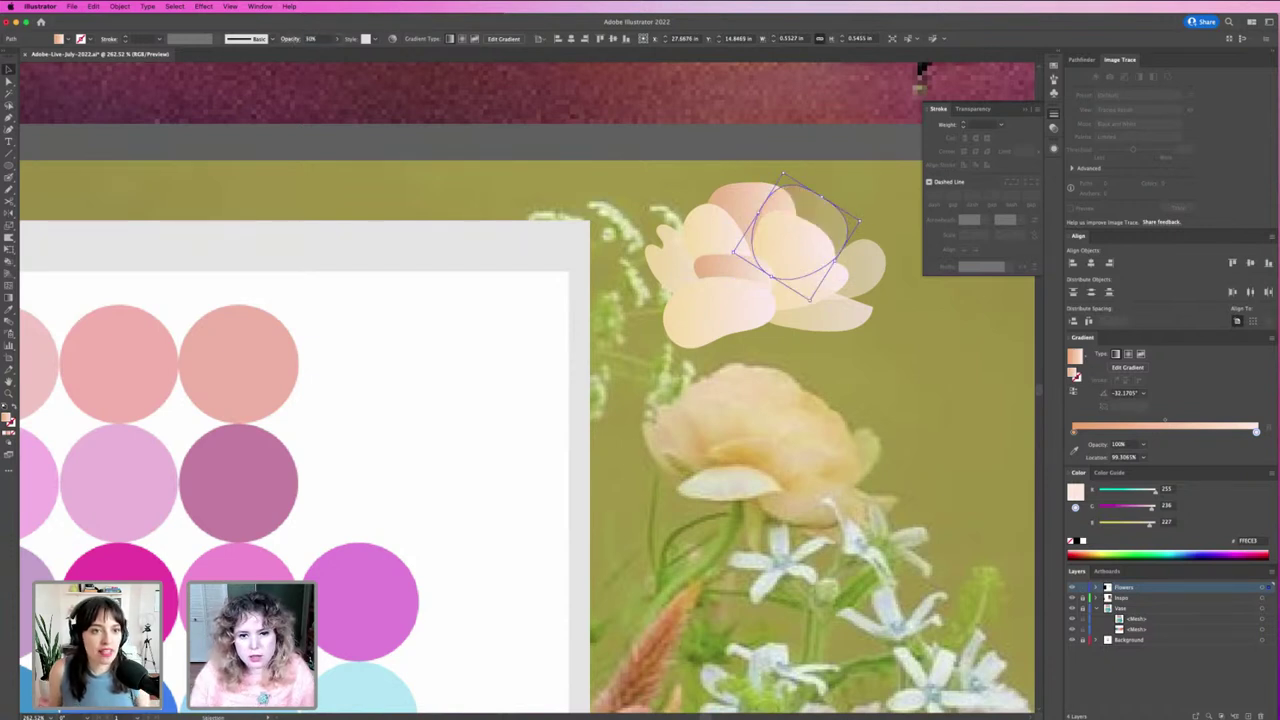
{"action": "left_click", "coordinate": [310, 38]}
{"action": "type", "text": "80"}
{"action": "key", "text": "Return"}
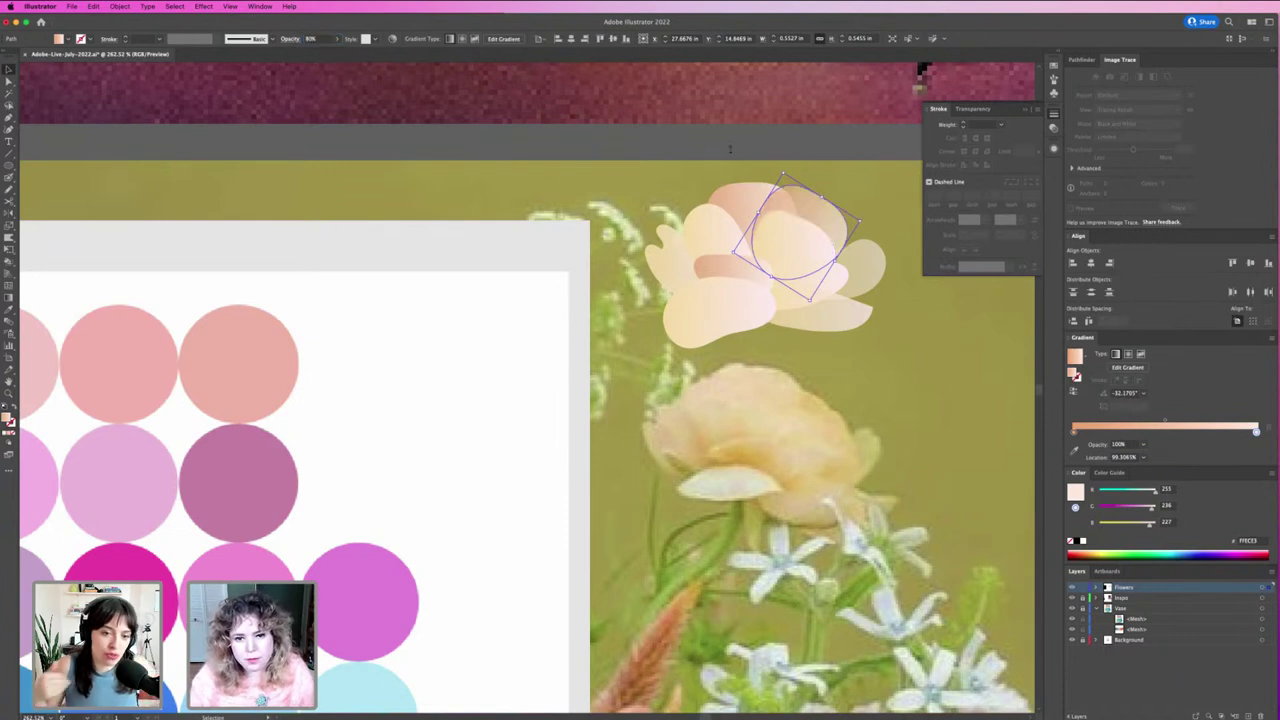
Step: Make both gradient stops of the new petal pinker and shift it slightly down-left
{"action": "left_click", "coordinate": [1075, 431]}
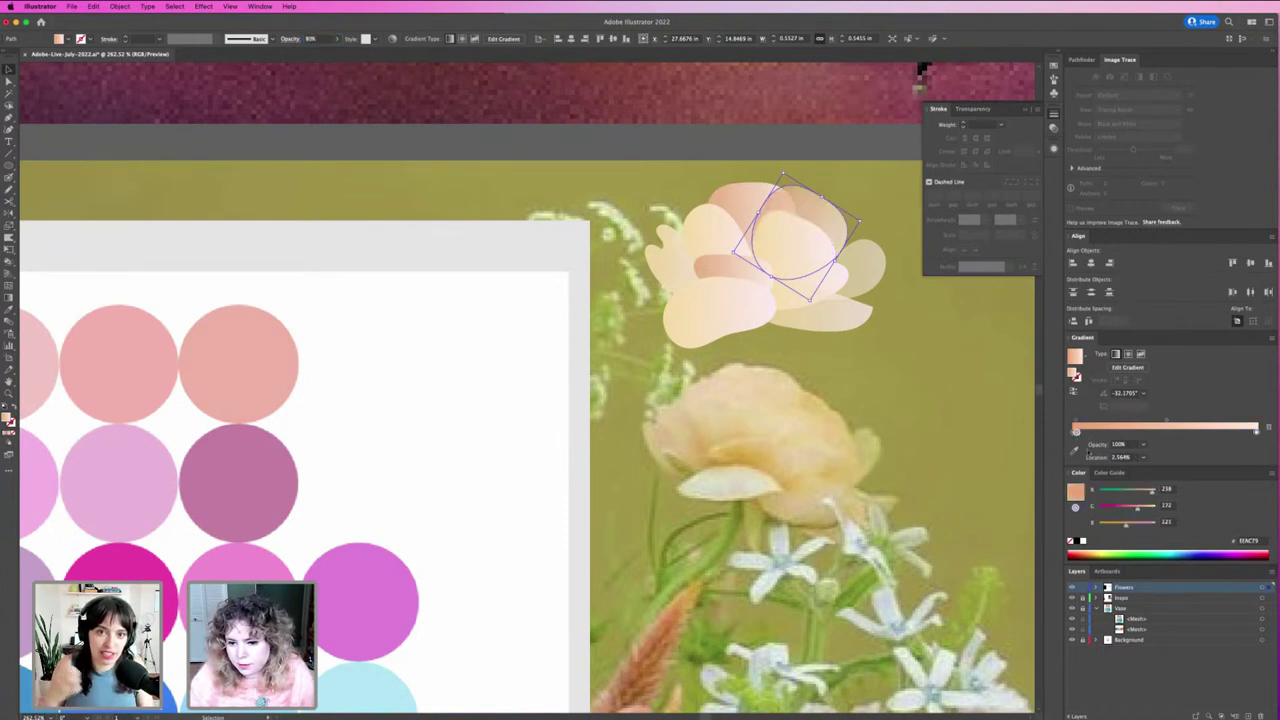
{"action": "left_click_drag", "start_coordinate": [1076, 431], "coordinate": [1073, 431]}
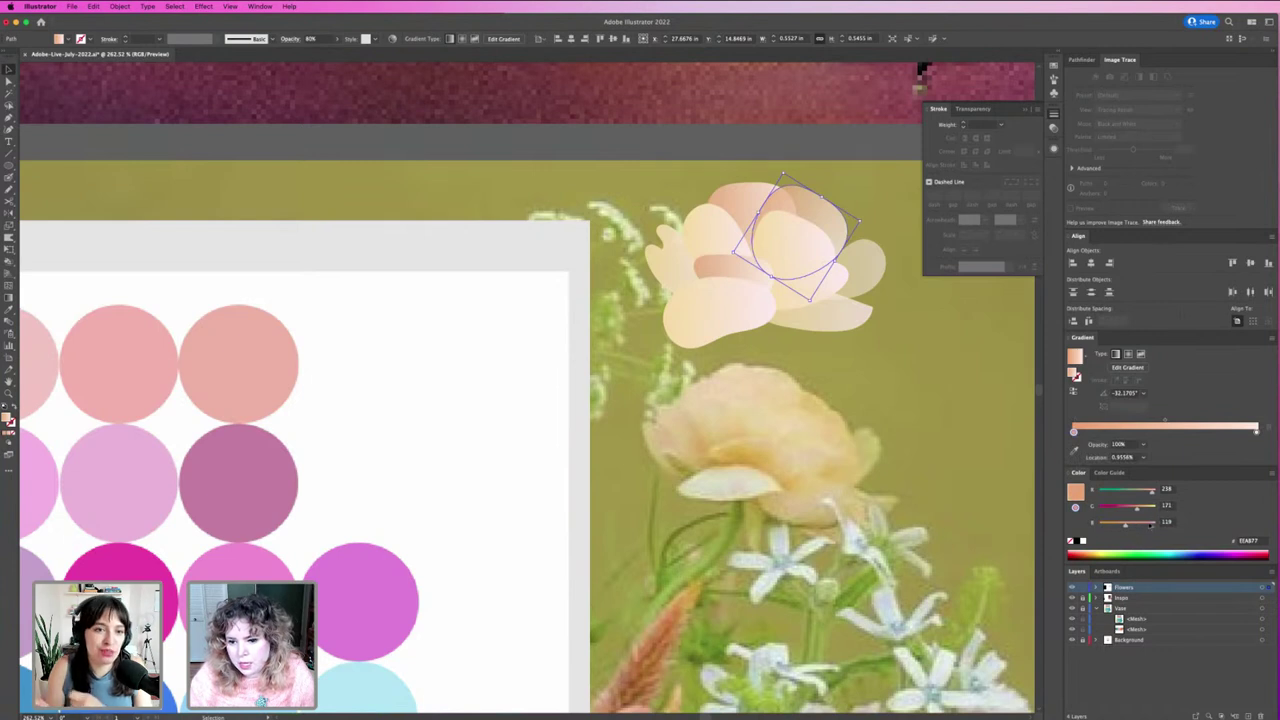
{"action": "left_click", "coordinate": [1127, 509]}
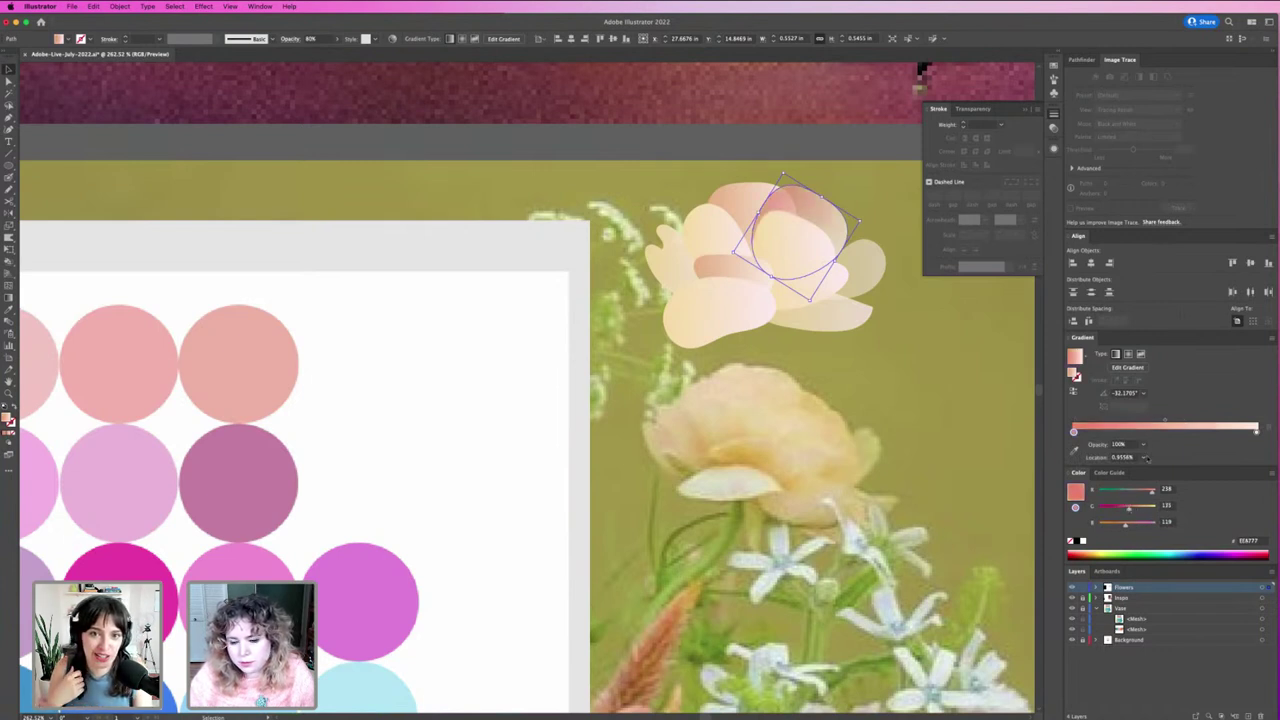
{"action": "left_click", "coordinate": [1256, 431]}
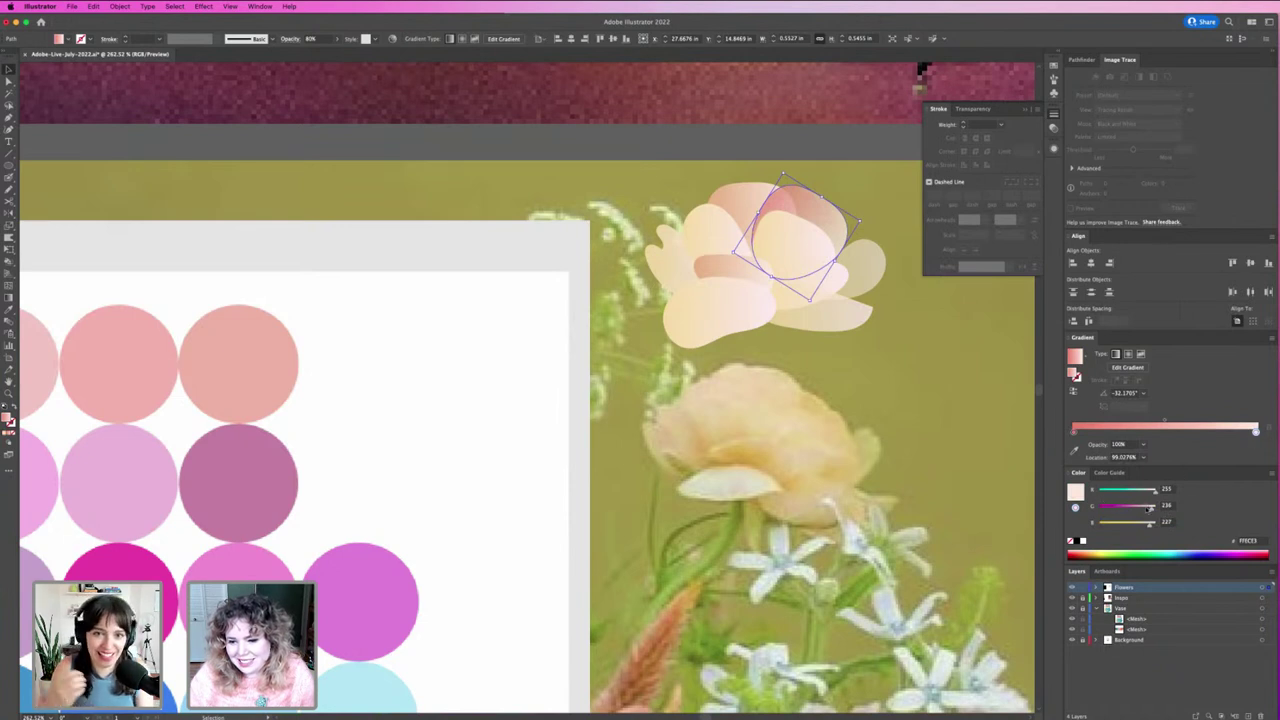
{"action": "left_click_drag", "start_coordinate": [1151, 506], "coordinate": [1146, 506]}
{"action": "left_click_drag", "start_coordinate": [808, 224], "coordinate": [802, 228]}
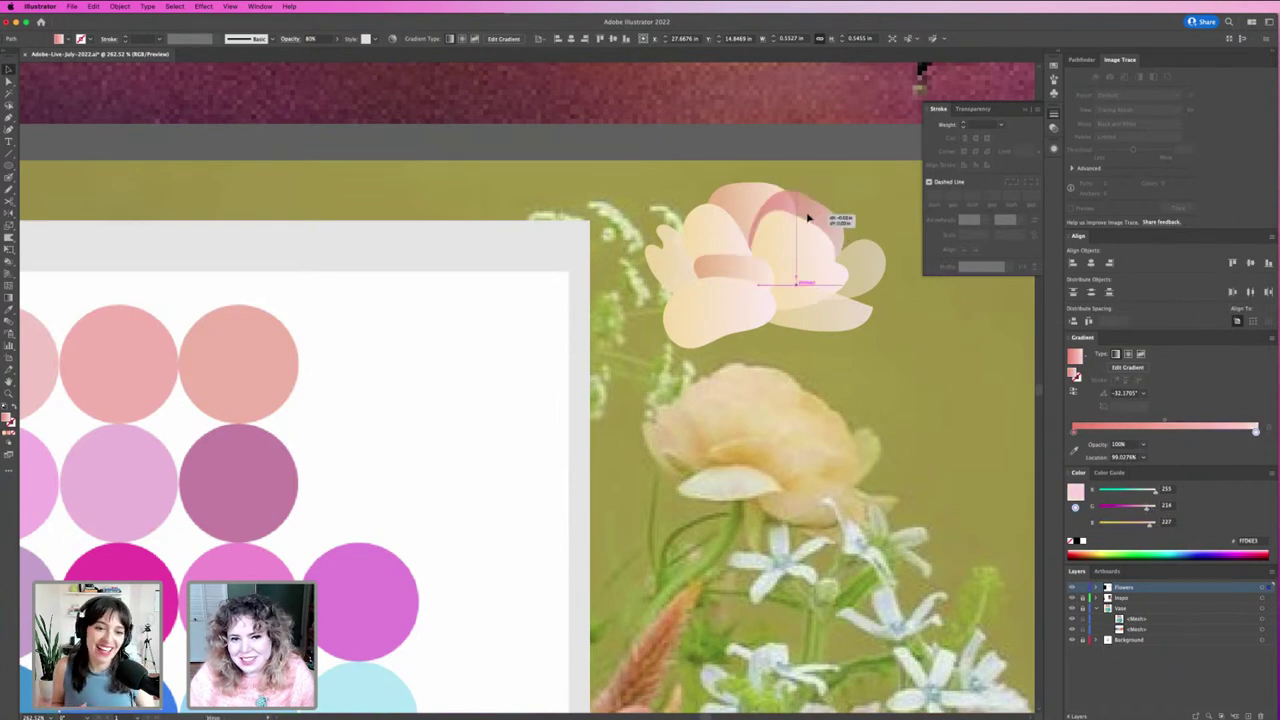
{"action": "left_click", "coordinate": [920, 394]}
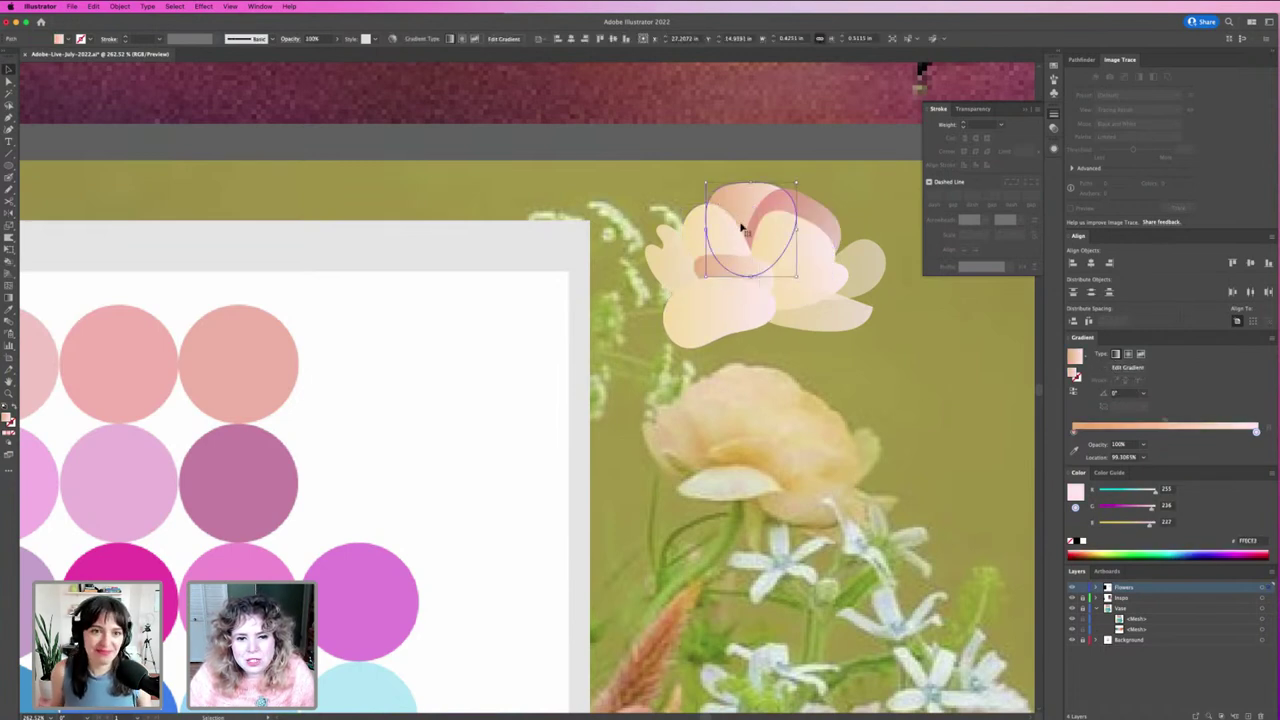
Step: Inspect the gradients on the central and lower-left petals
{"action": "left_click", "coordinate": [781, 320]}
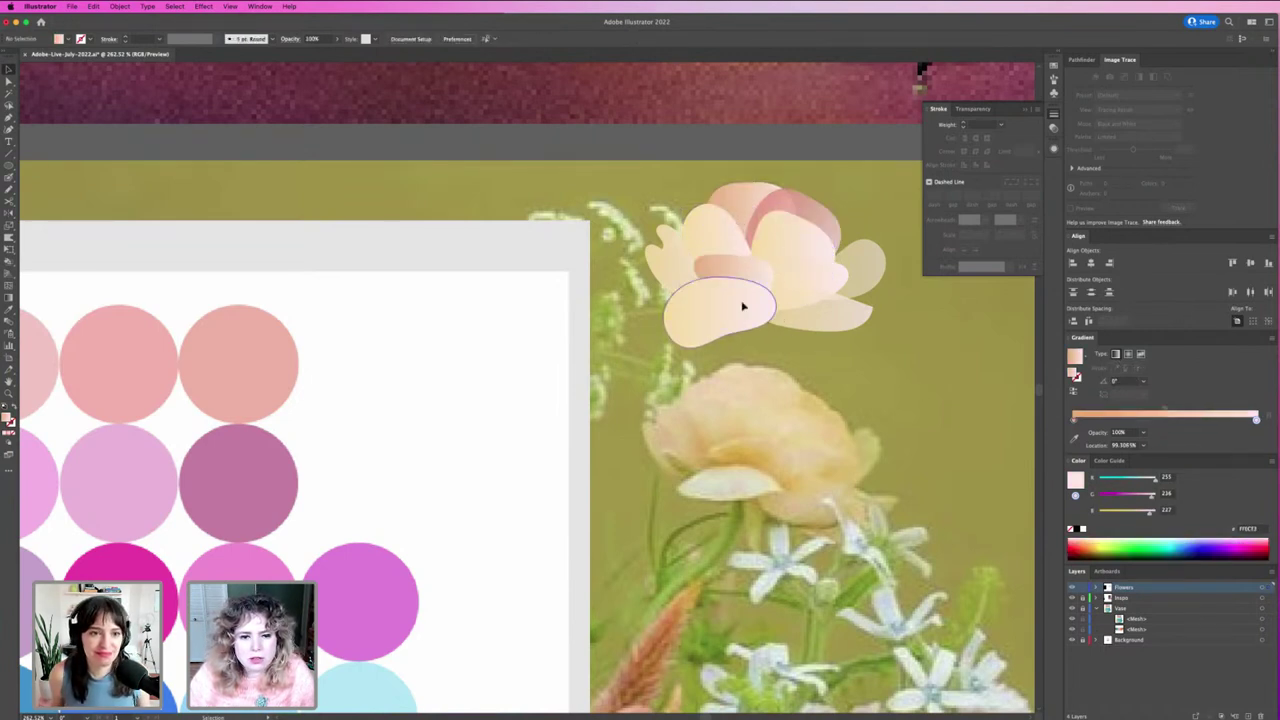
{"action": "left_click", "coordinate": [720, 340]}
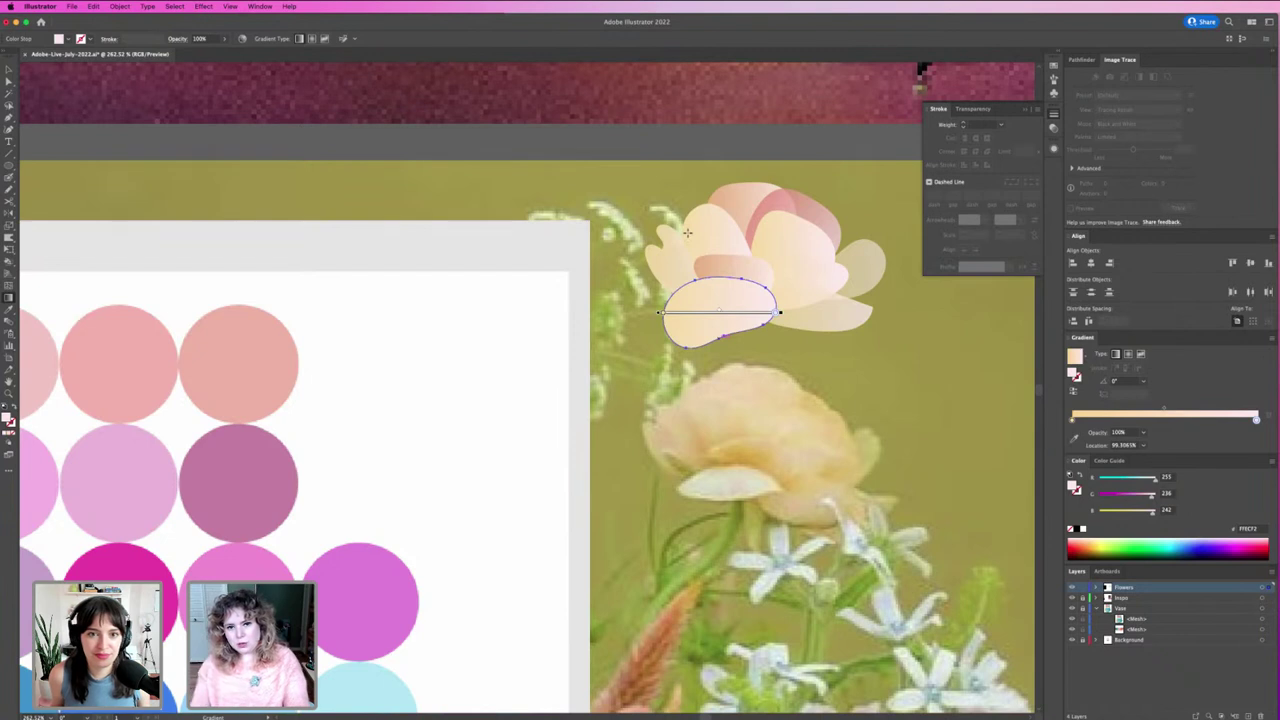
{"action": "key", "text": "v"}
{"action": "left_click", "coordinate": [671, 171]}
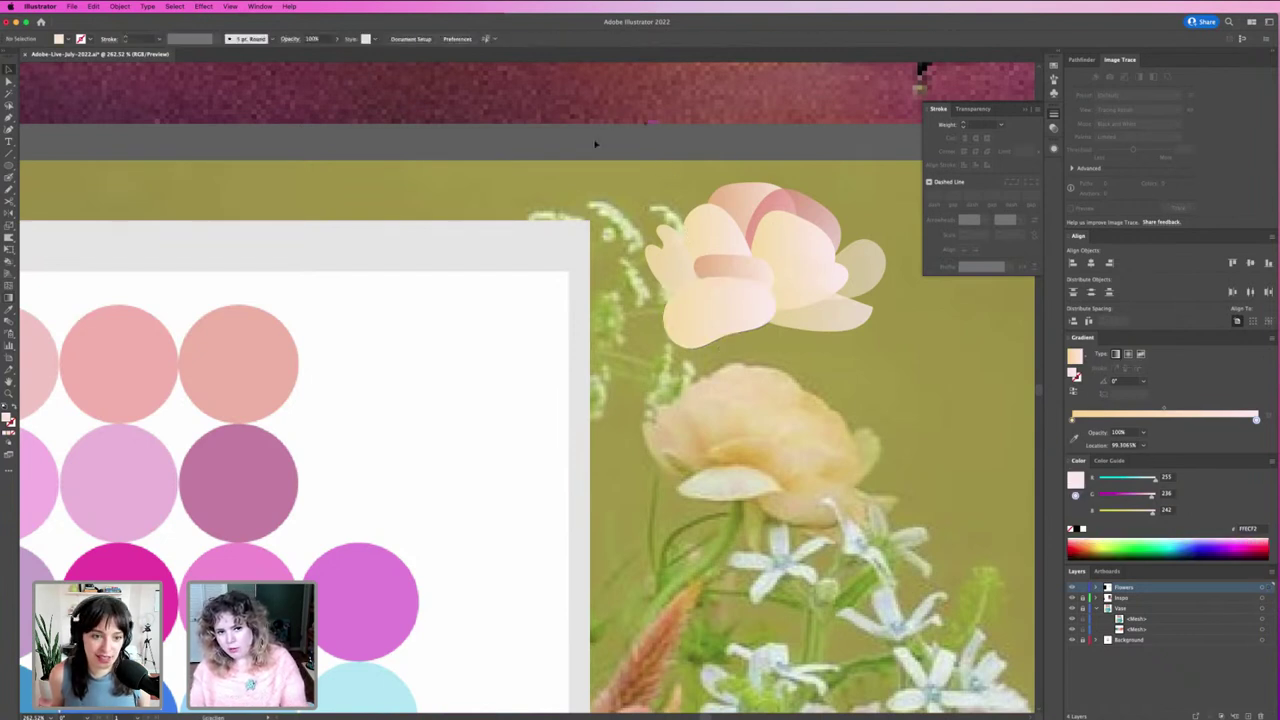
Step: Draw a yellow circle above the flower and move it up and left
{"action": "key", "text": "l"}
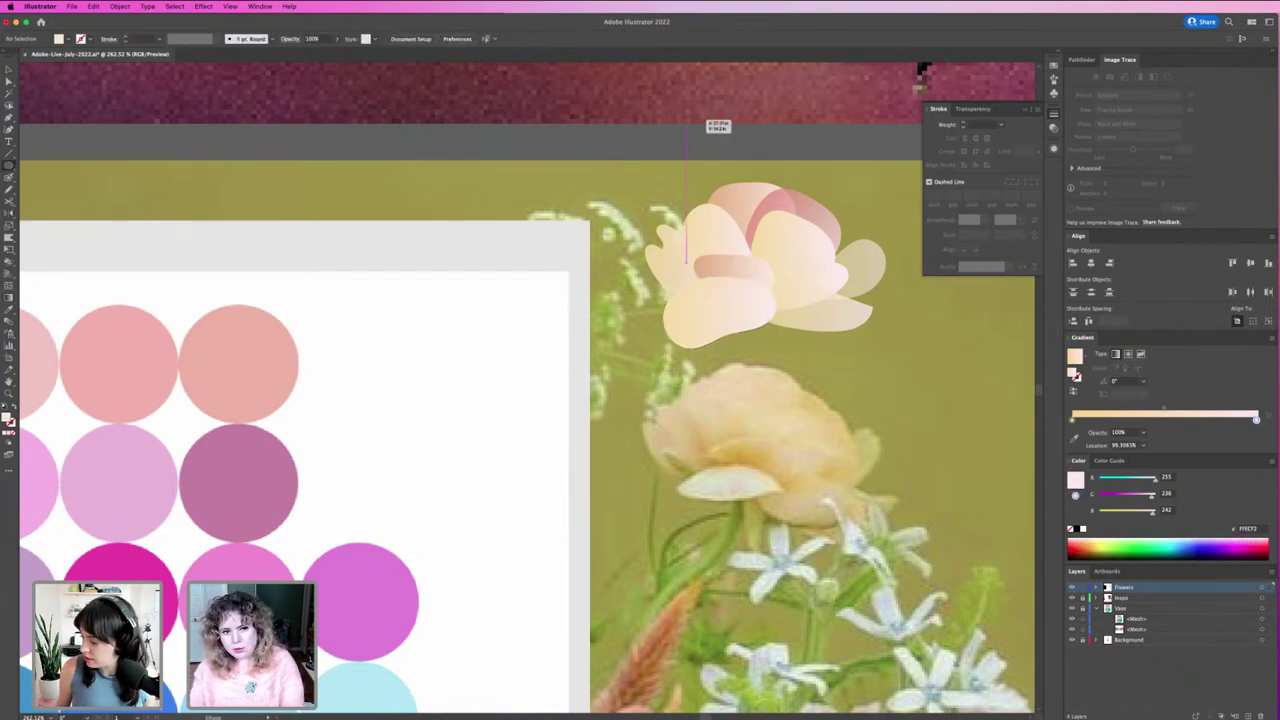
{"action": "left_click_drag", "start_coordinate": [643, 157], "coordinate": [604, 166]}
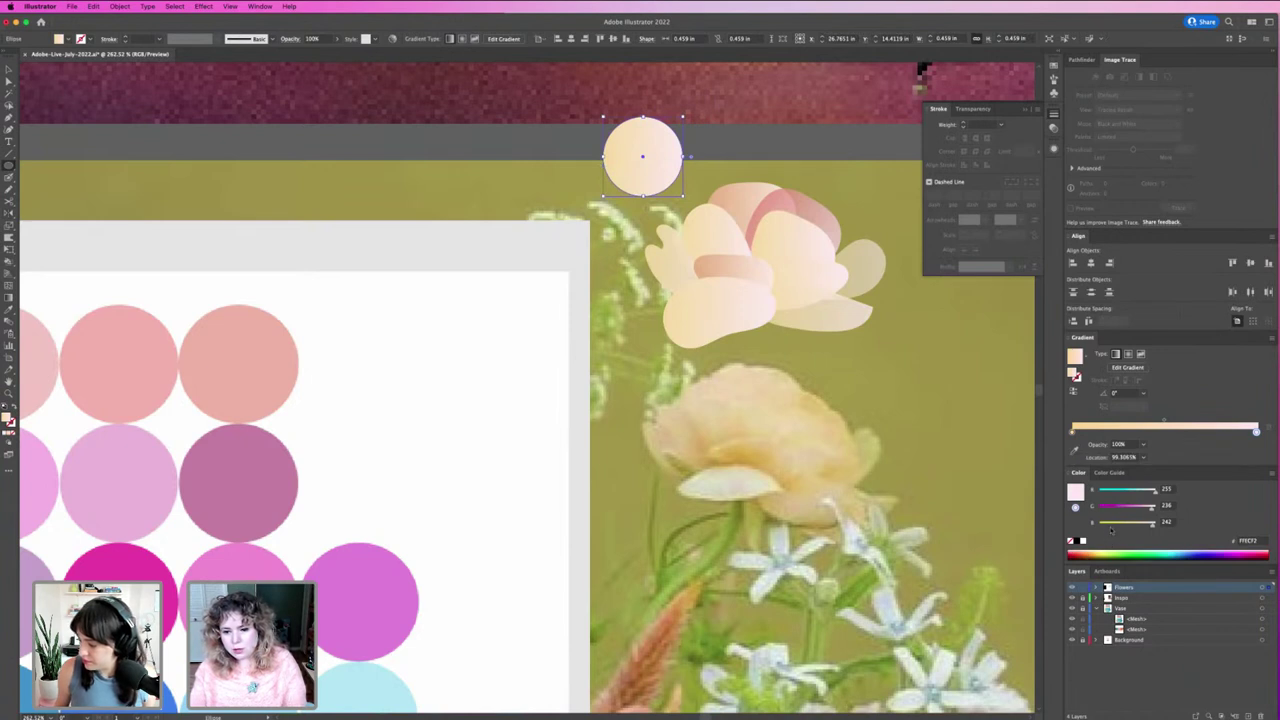
{"action": "left_click", "coordinate": [1111, 522]}
{"action": "left_click", "coordinate": [520, 150]}
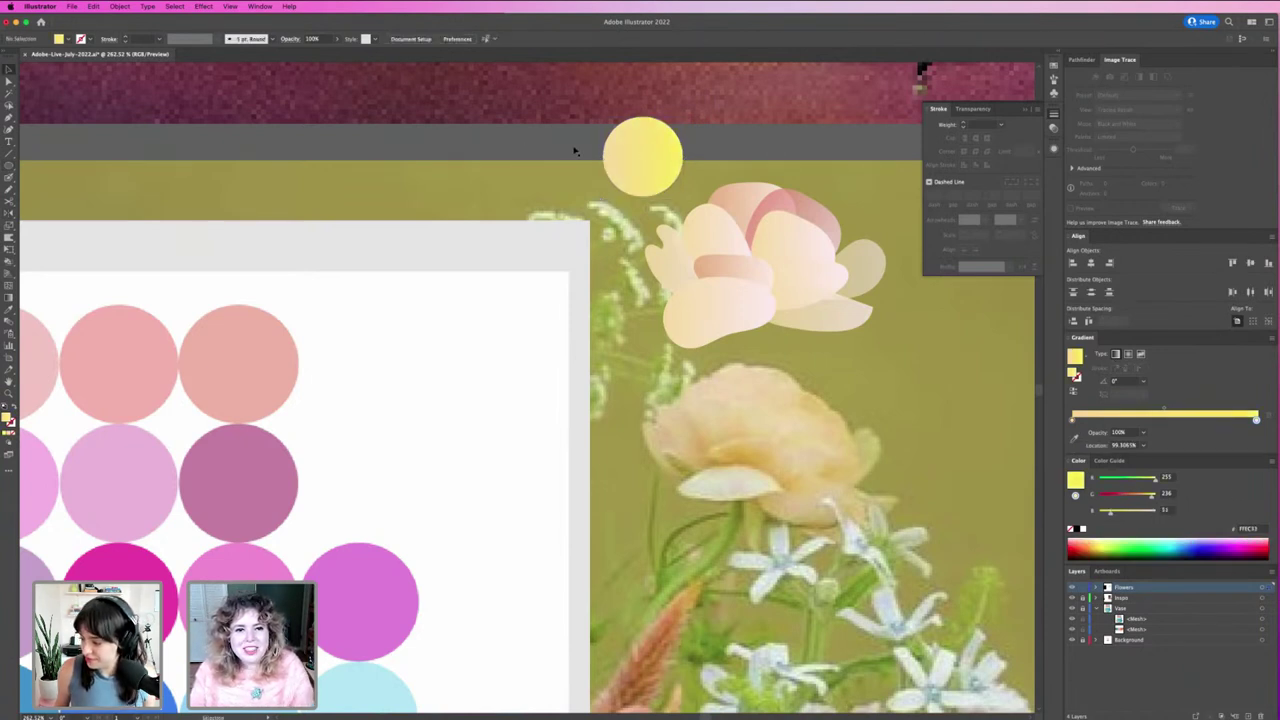
{"action": "left_click_drag", "start_coordinate": [634, 162], "coordinate": [571, 131]}
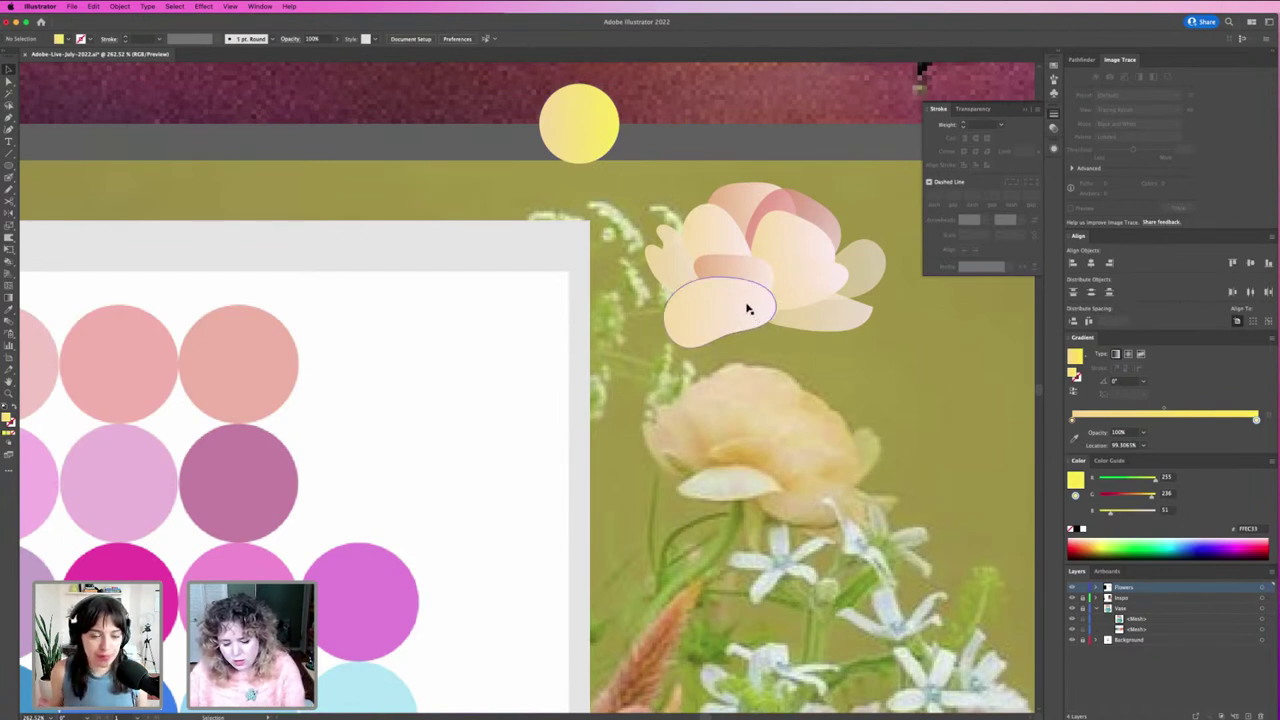
Step: Sketch two Pencil leaf shapes over the petals, filled light green and dark green
{"action": "key", "text": "n"}
{"action": "mouse_move", "coordinate": [780, 199]}
{"action": "left_mouse_down"}
{"action": "mouse_move", "coordinate": [798, 211]}
{"action": "mouse_move", "coordinate": [790, 255]}
{"action": "left_mouse_up"}
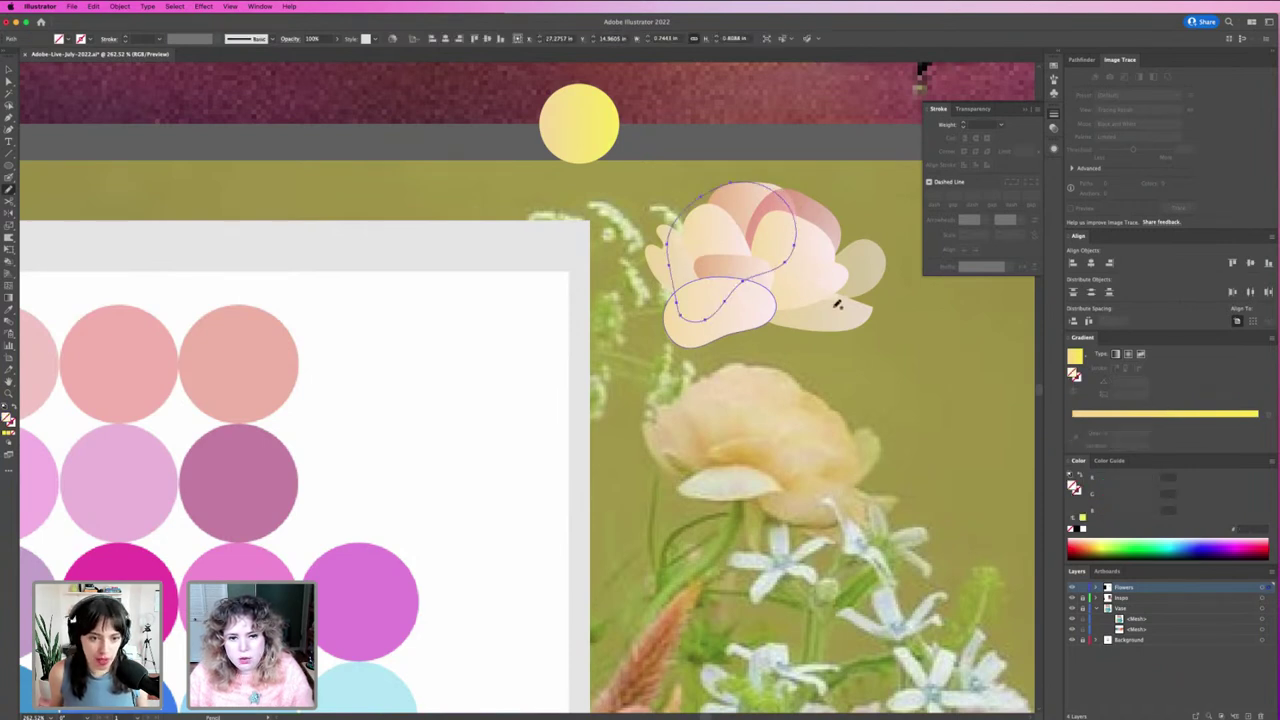
{"action": "left_click", "coordinate": [1113, 545]}
{"action": "mouse_move", "coordinate": [868, 244]}
{"action": "left_mouse_down"}
{"action": "mouse_move", "coordinate": [797, 270]}
{"action": "mouse_move", "coordinate": [897, 300]}
{"action": "left_mouse_up"}
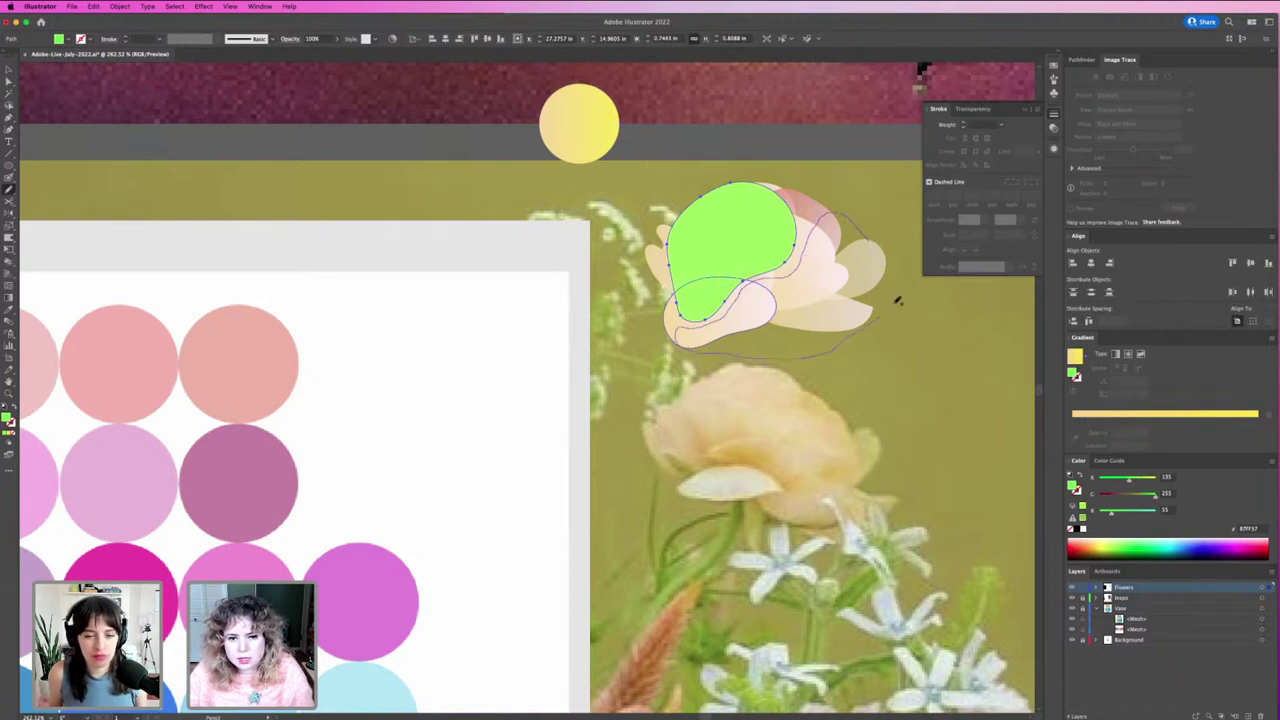
{"action": "left_click_drag", "start_coordinate": [882, 228], "coordinate": [878, 226]}
{"action": "left_click", "coordinate": [1130, 545]}
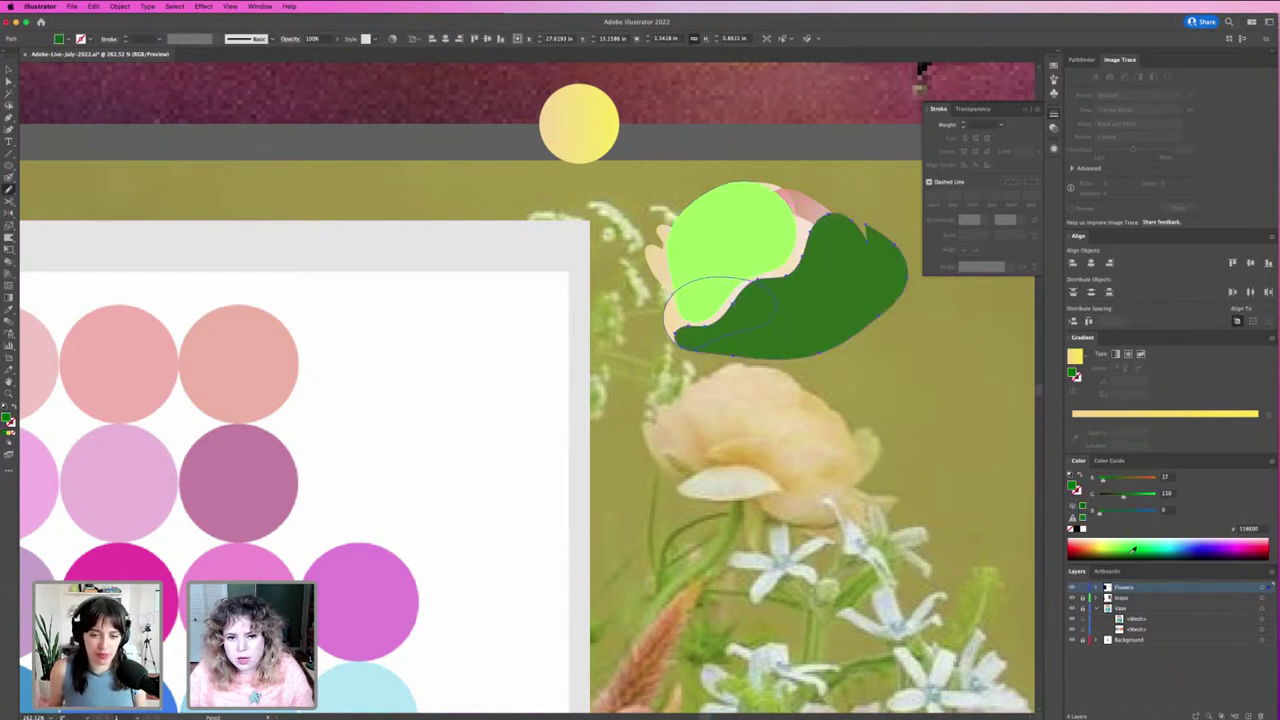
{"action": "key", "text": "v"}
{"action": "left_click", "coordinate": [932, 447]}
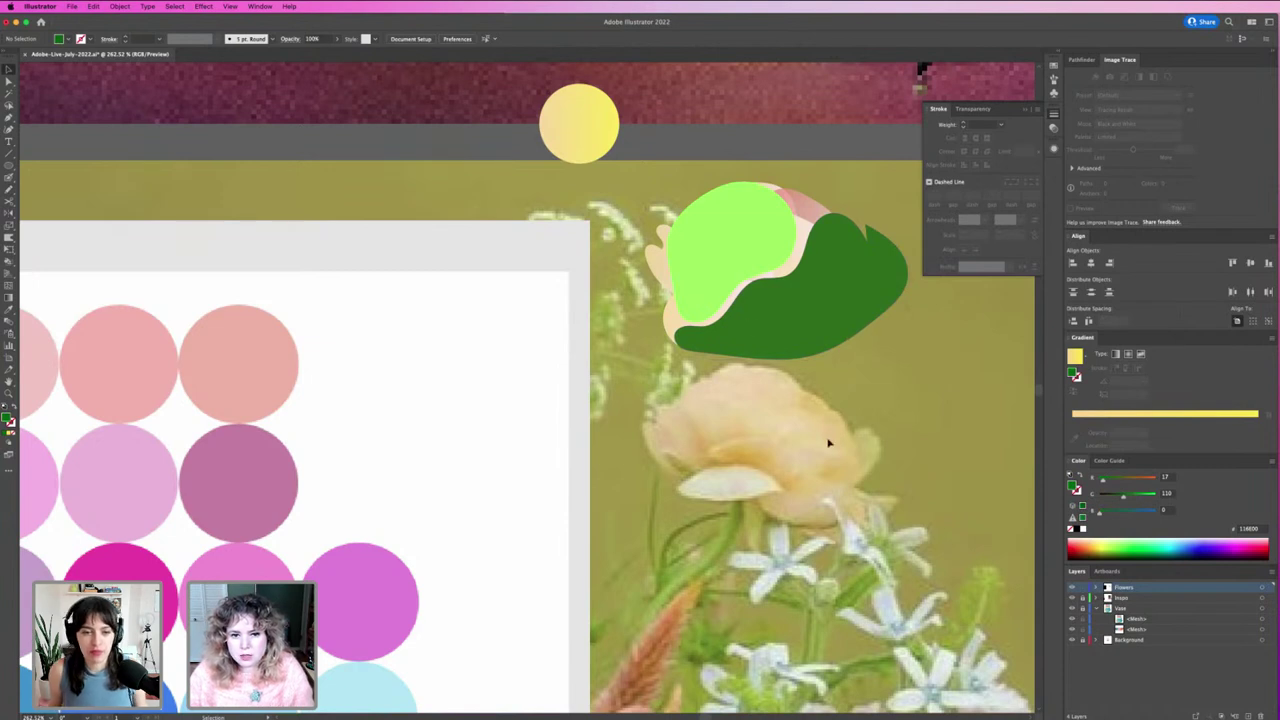
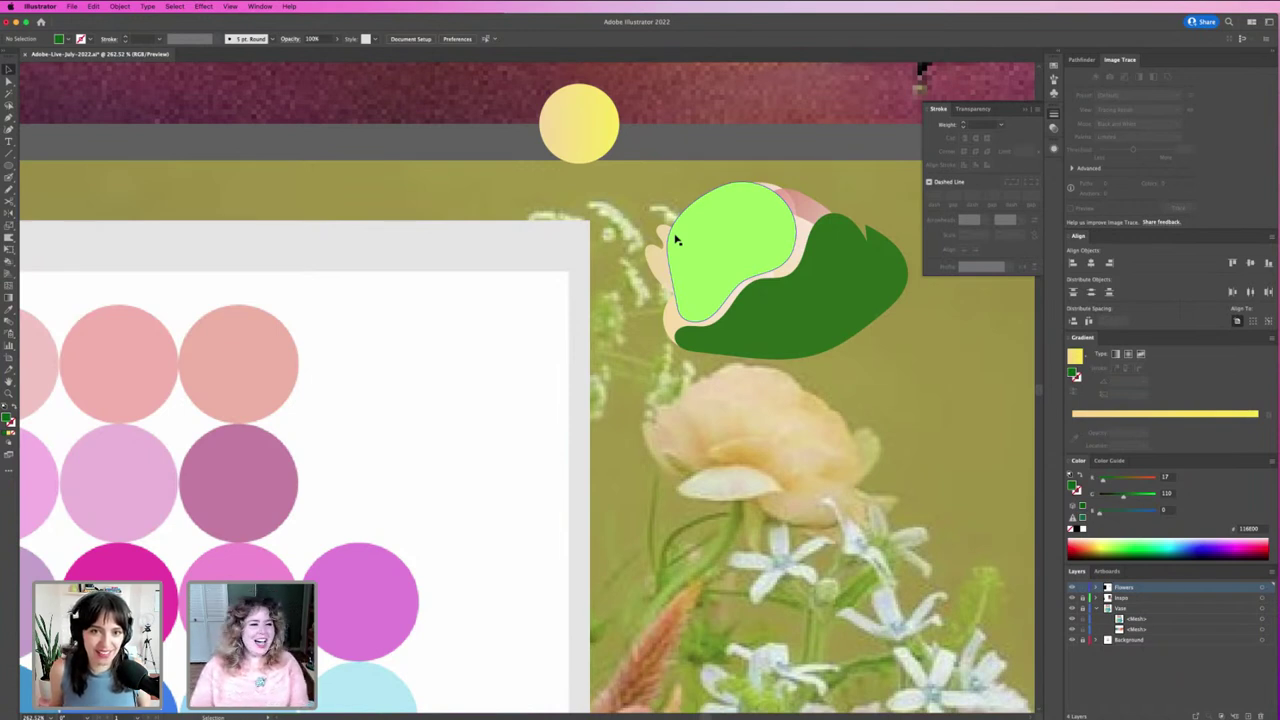
Step: Alt-drag a copy of the yellow circle onto the peach rose and test a white gradient stop
{"action": "left_click", "coordinate": [712, 298]}
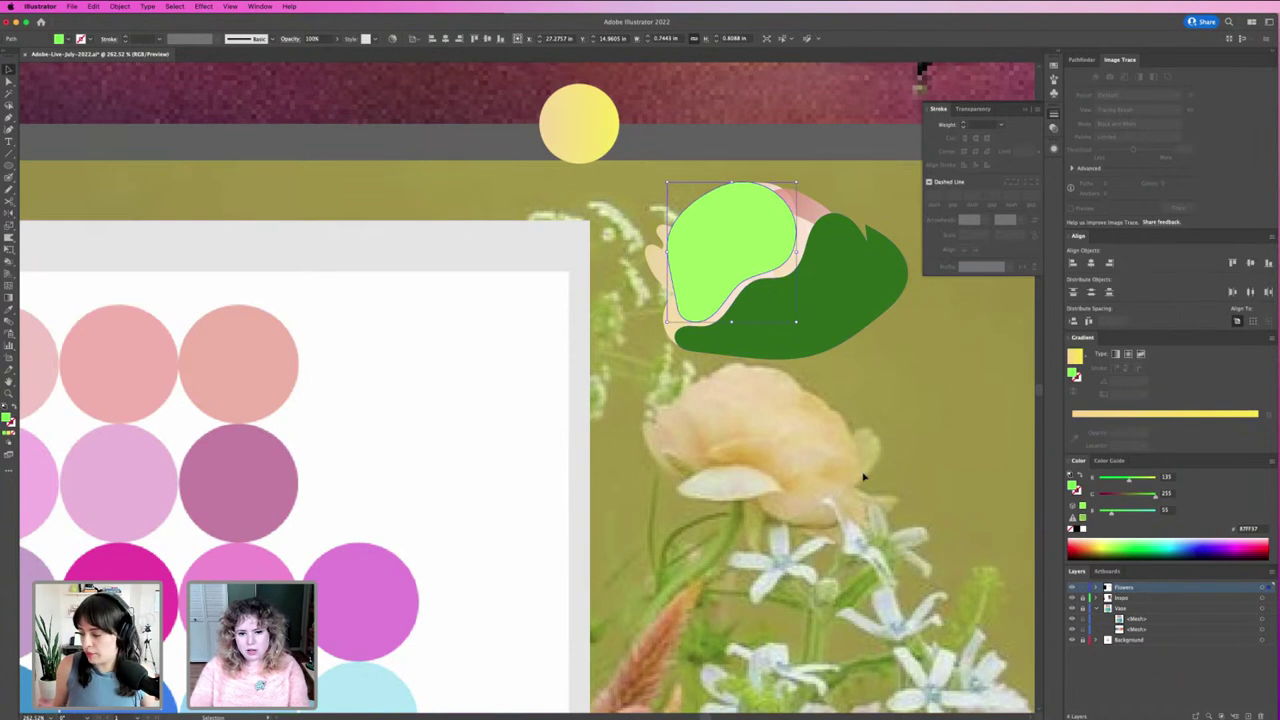
{"action": "mouse_move", "coordinate": [574, 126]}
{"action": "left_mouse_down"}
{"action": "mouse_move", "coordinate": [802, 498]}
{"action": "mouse_move", "coordinate": [857, 452]}
{"action": "left_mouse_up"}
{"action": "key", "text": "ctrl+shift+a"}
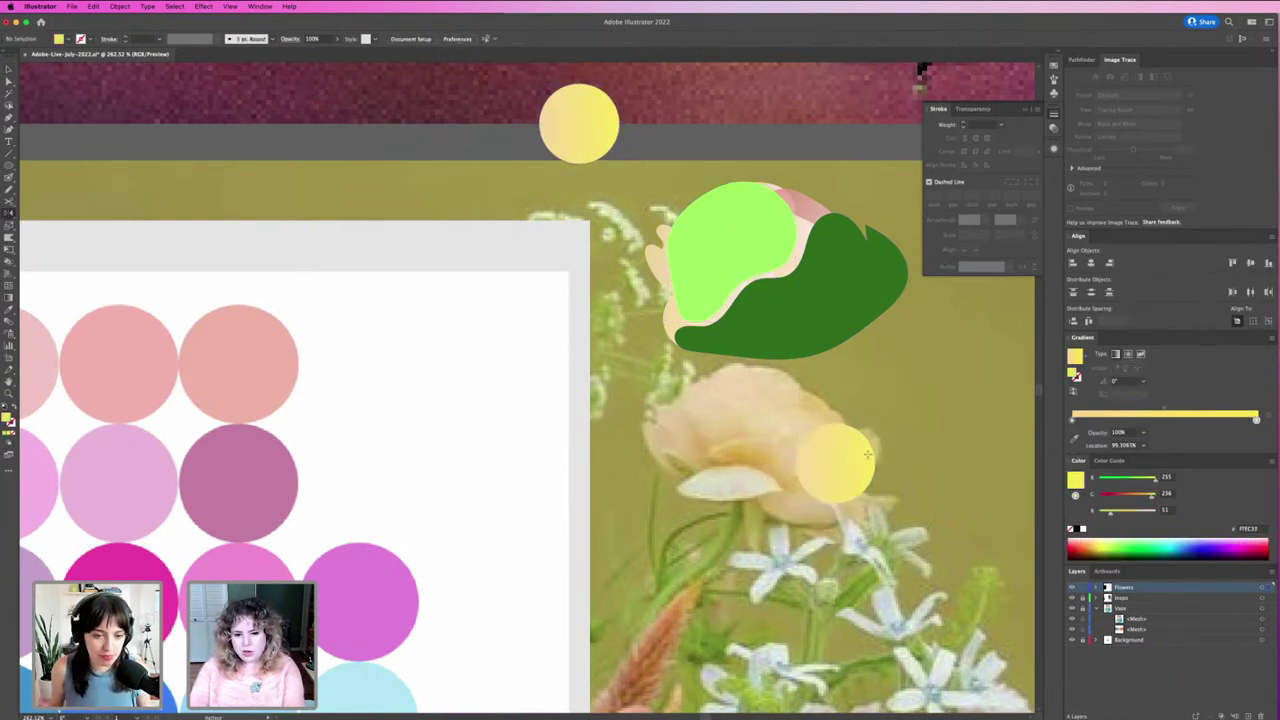
{"action": "left_click", "coordinate": [820, 451]}
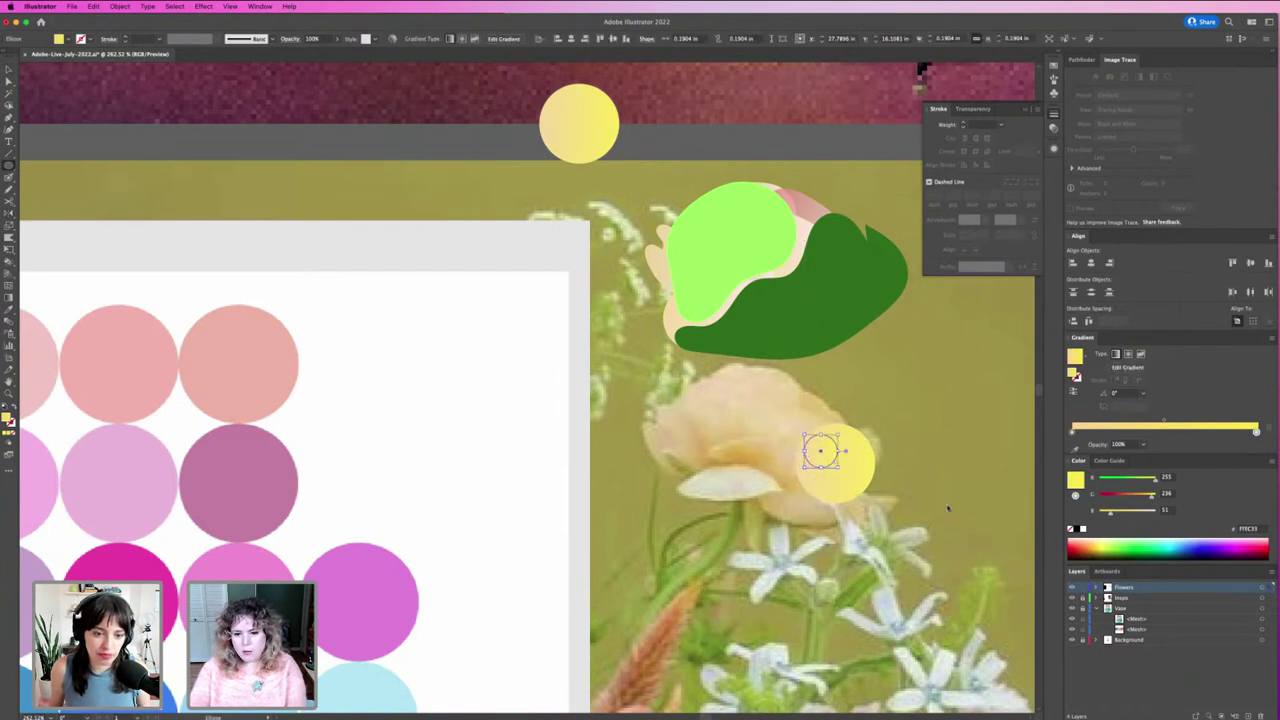
{"action": "left_click", "coordinate": [1082, 541]}
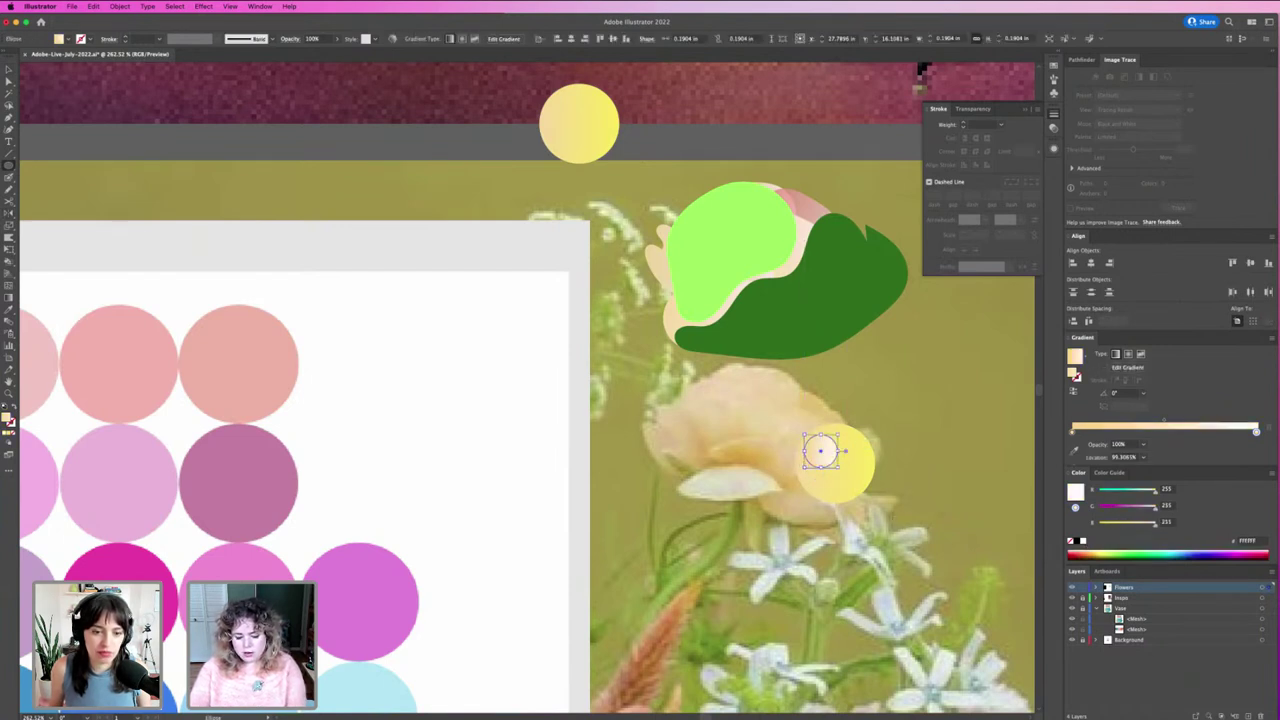
{"action": "key", "text": "ctrl+shift+a"}
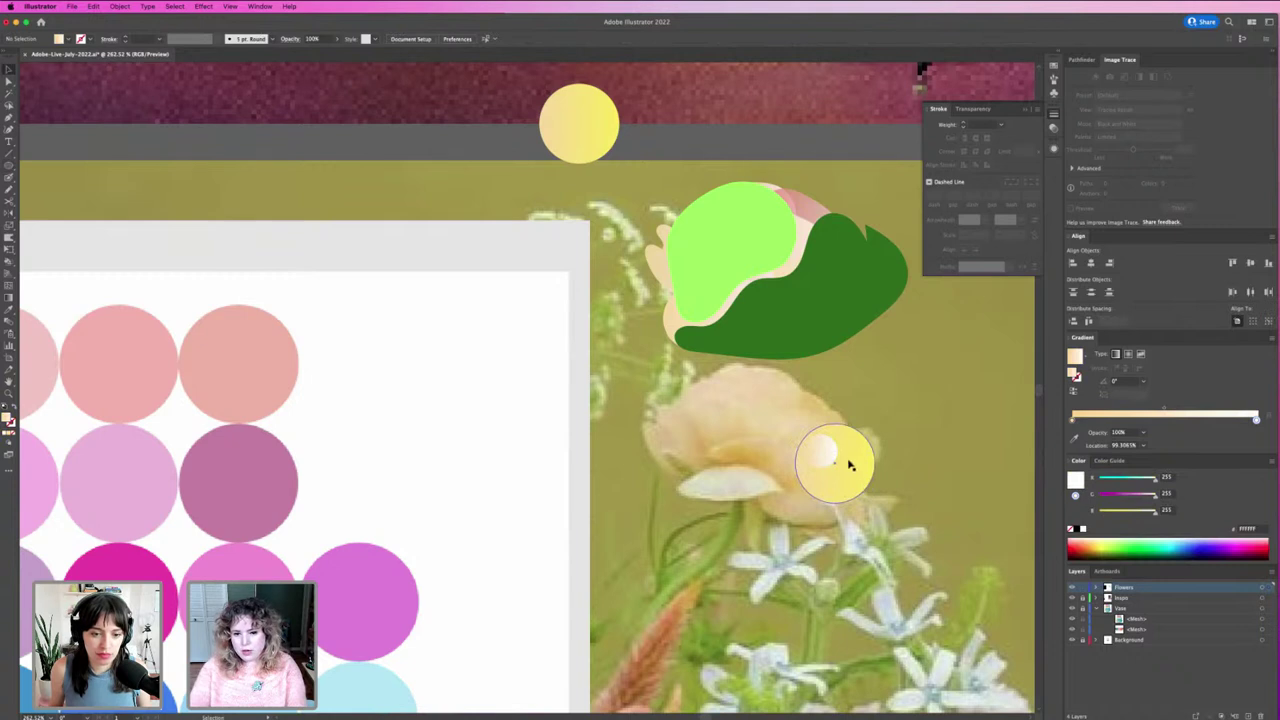
Step: Delete the yellow circle copy and move the green leaf group down off the flower
{"action": "left_click", "coordinate": [822, 458]}
{"action": "key", "text": "Delete"}
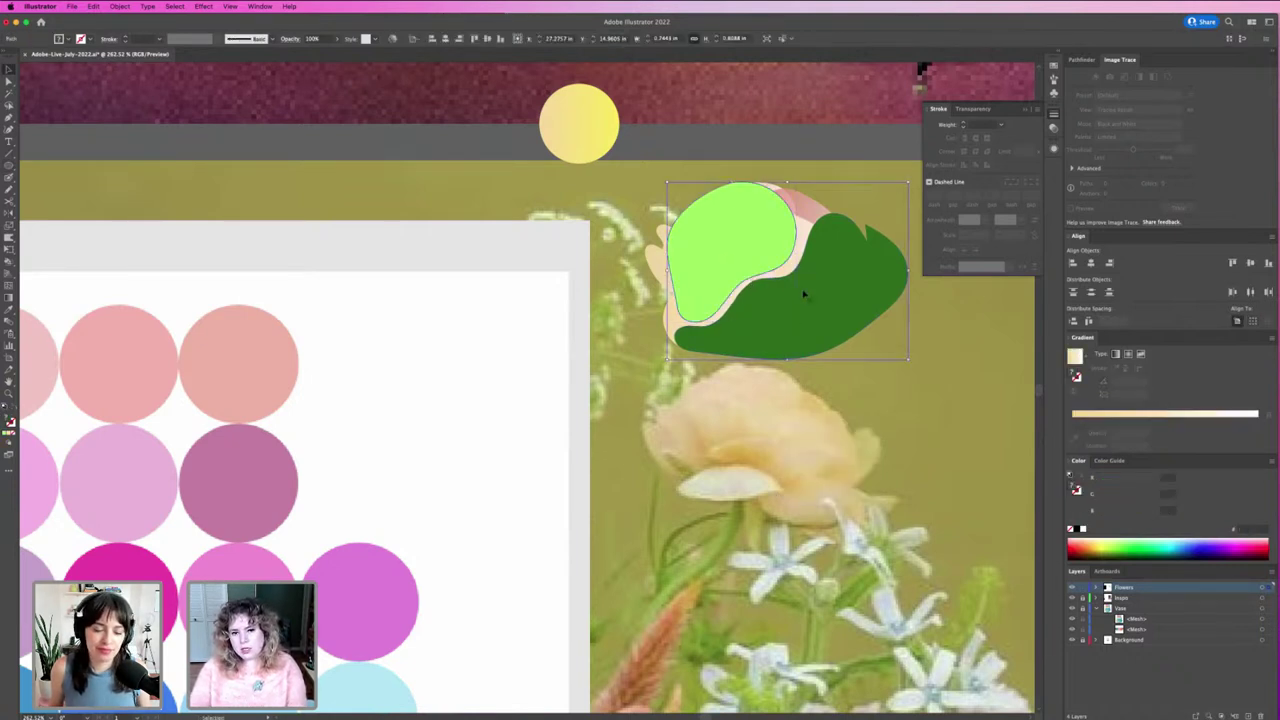
{"action": "left_click_drag", "start_coordinate": [806, 291], "coordinate": [806, 524]}
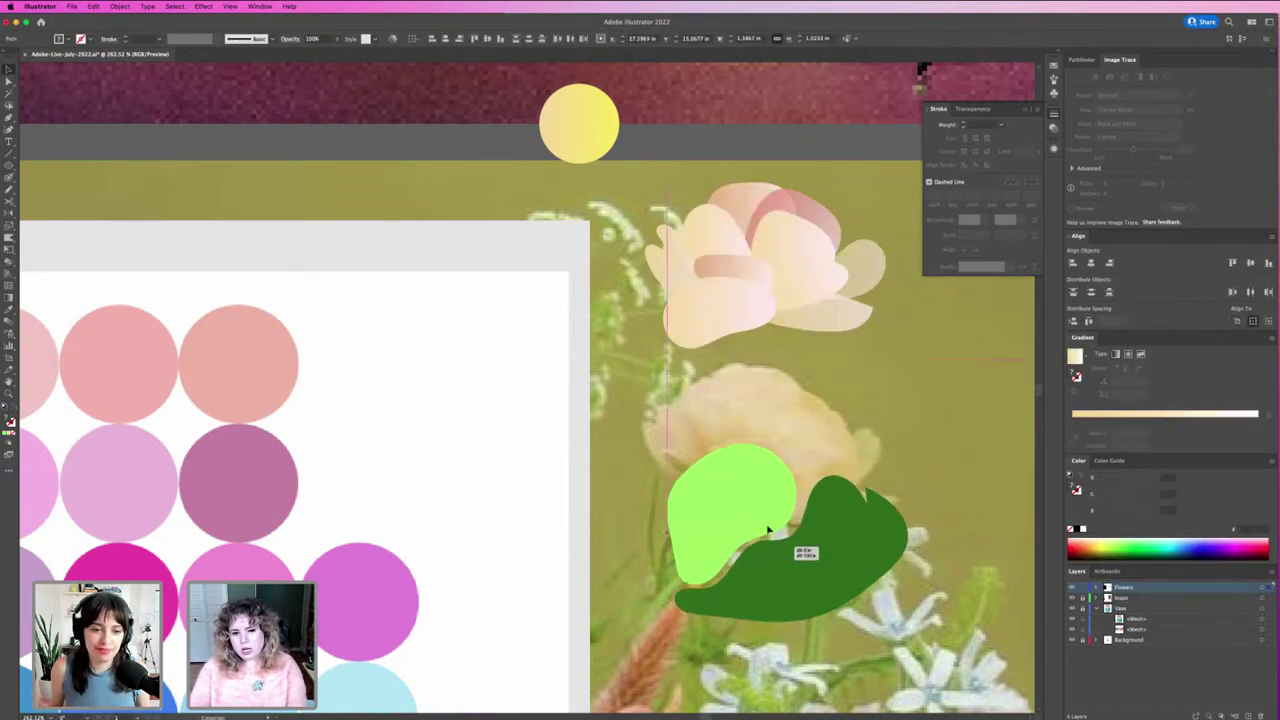
Step: Lower each G value so the lower-right petal runs from deeper peach to soft lavender-pink
{"action": "left_click", "coordinate": [781, 396]}
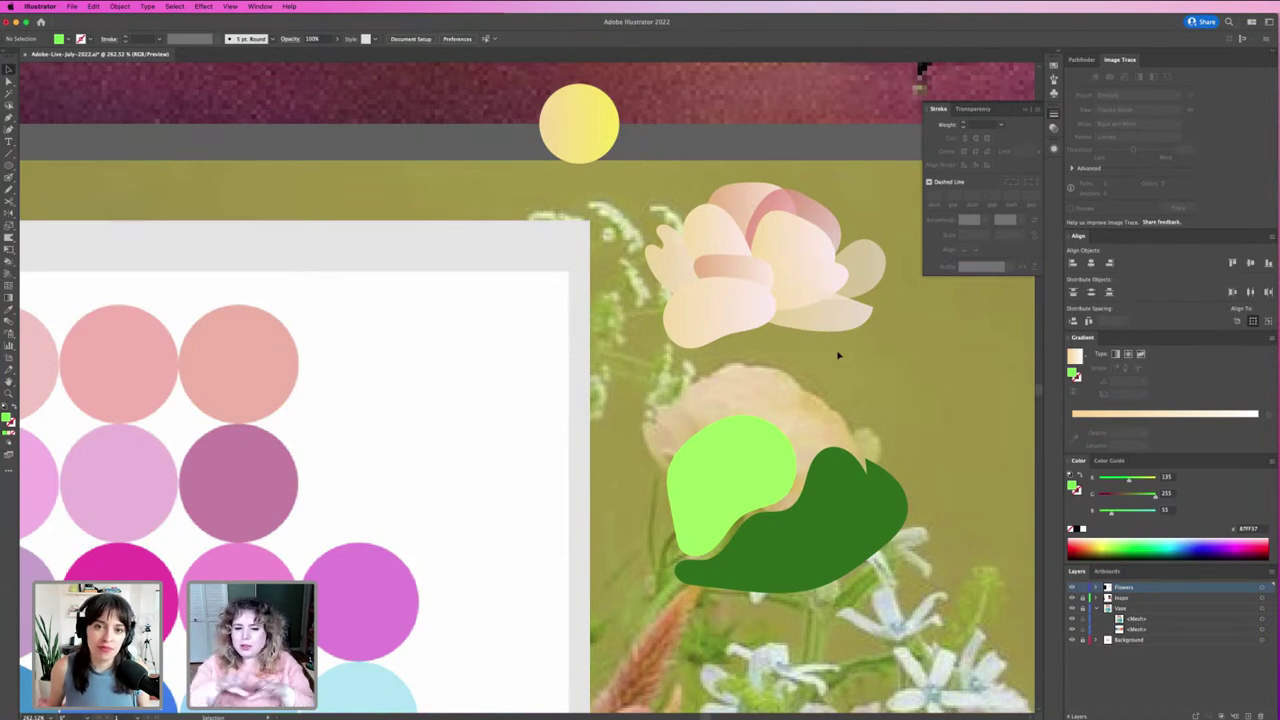
{"action": "left_click", "coordinate": [873, 318]}
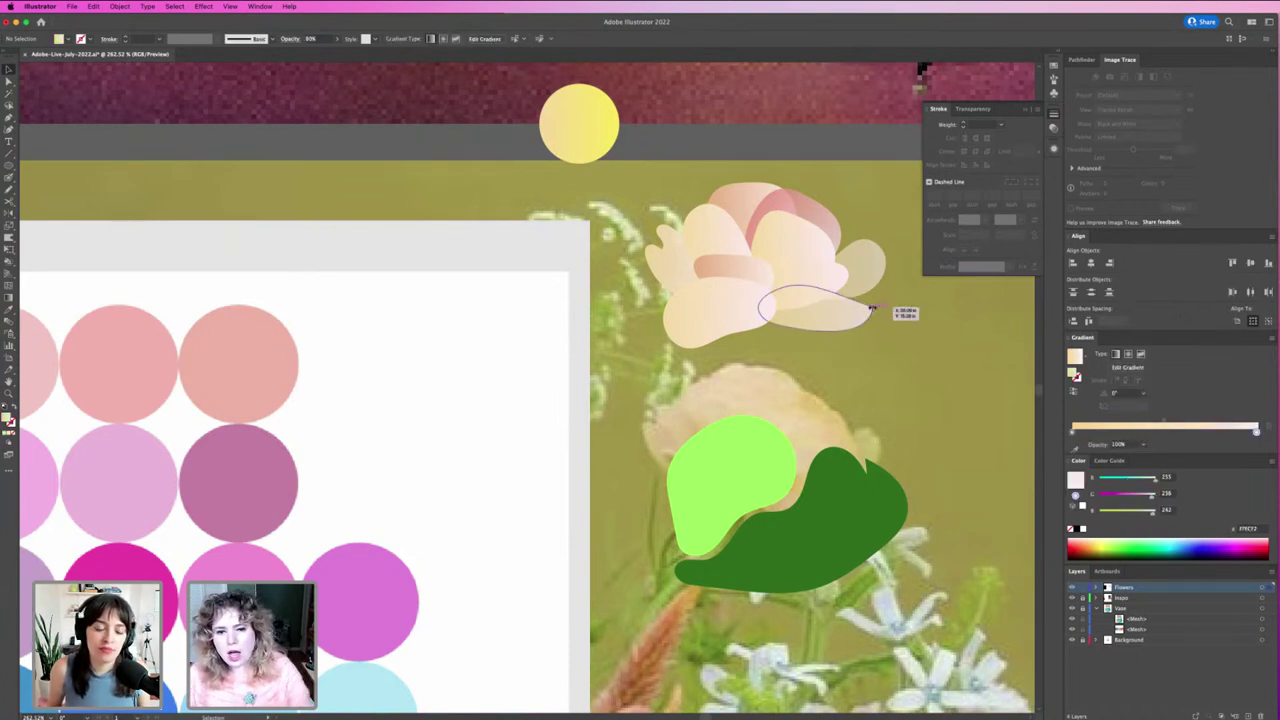
{"action": "left_click", "coordinate": [1073, 432]}
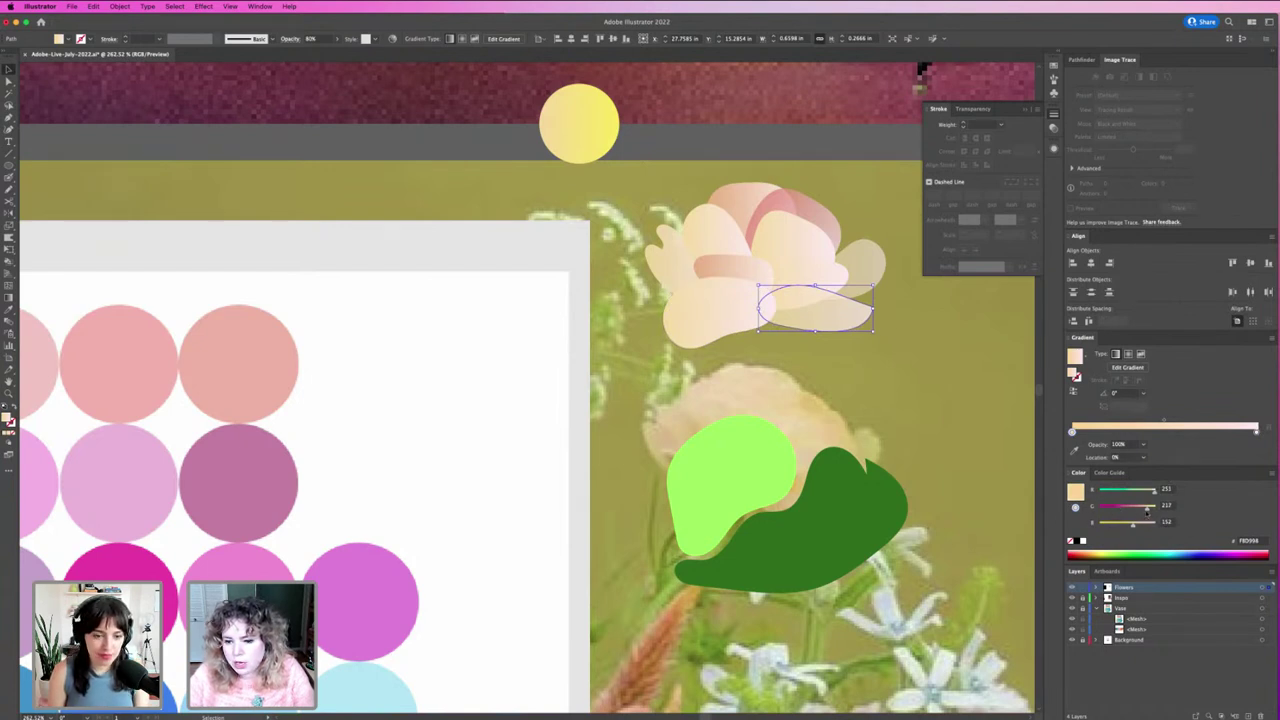
{"action": "left_click_drag", "start_coordinate": [1147, 509], "coordinate": [1149, 494]}
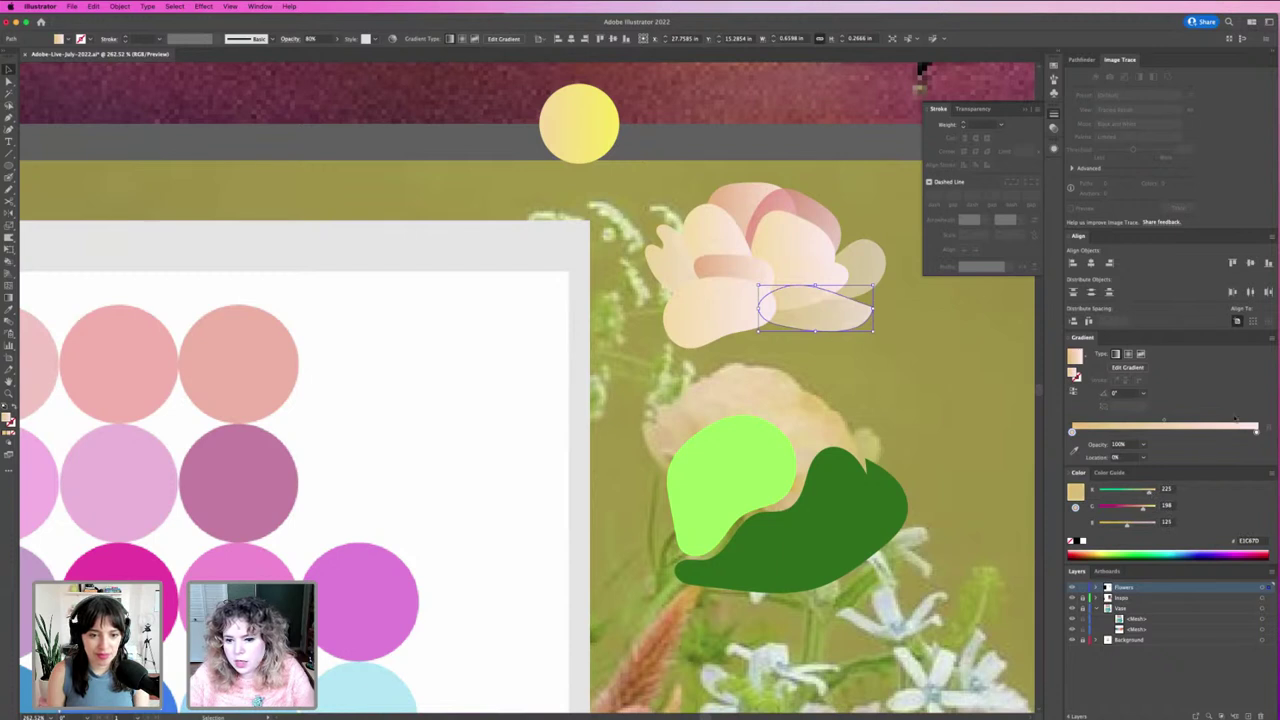
{"action": "left_click", "coordinate": [1257, 432]}
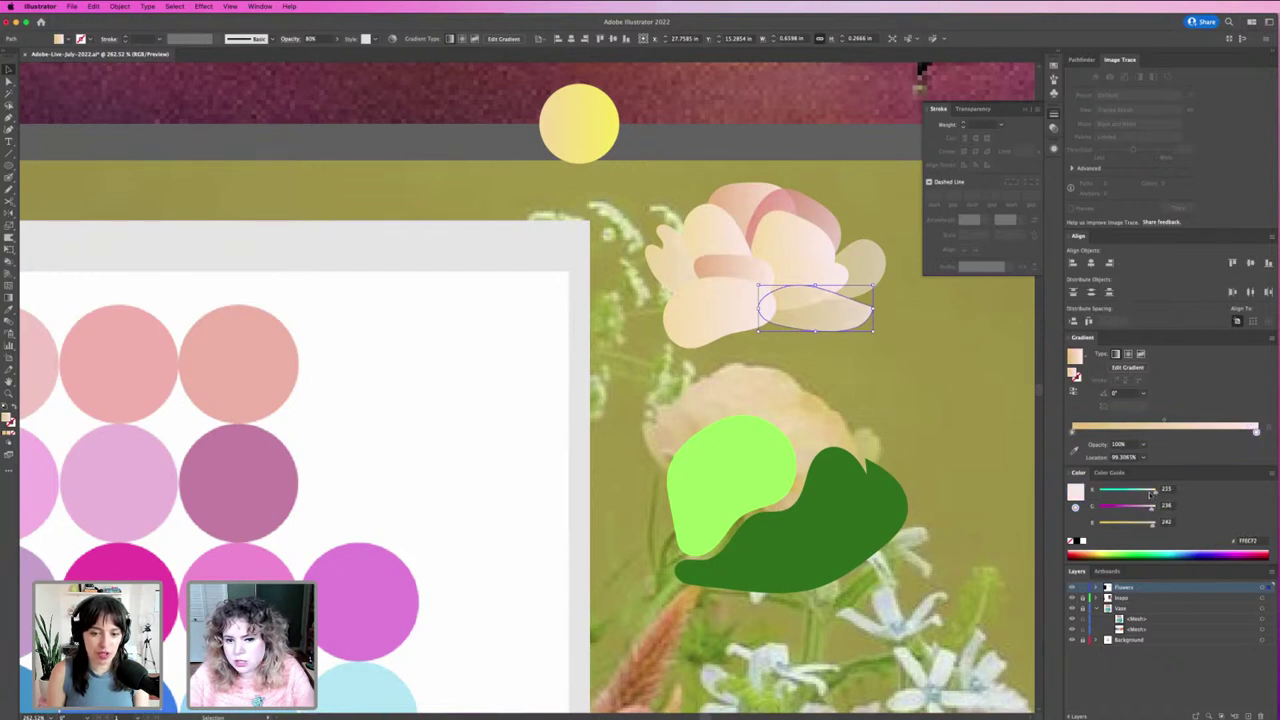
{"action": "left_click_drag", "start_coordinate": [1150, 507], "coordinate": [1146, 510]}
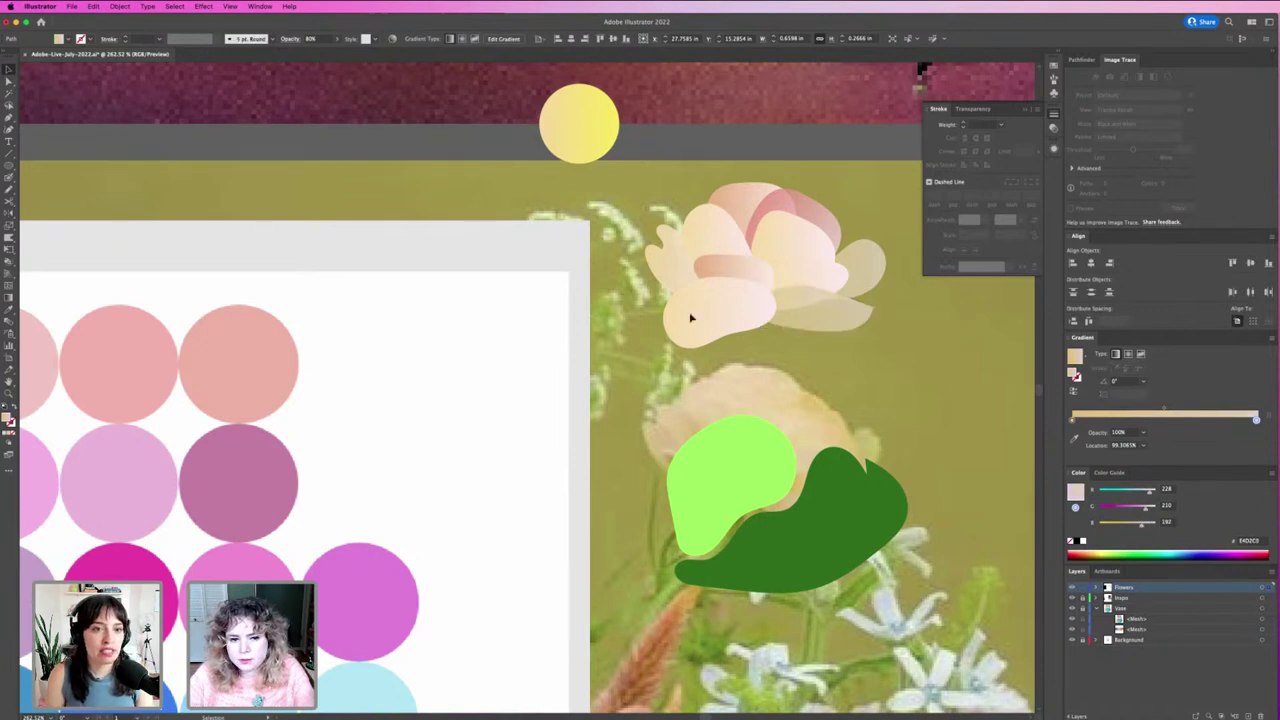
{"action": "left_click", "coordinate": [780, 279]}
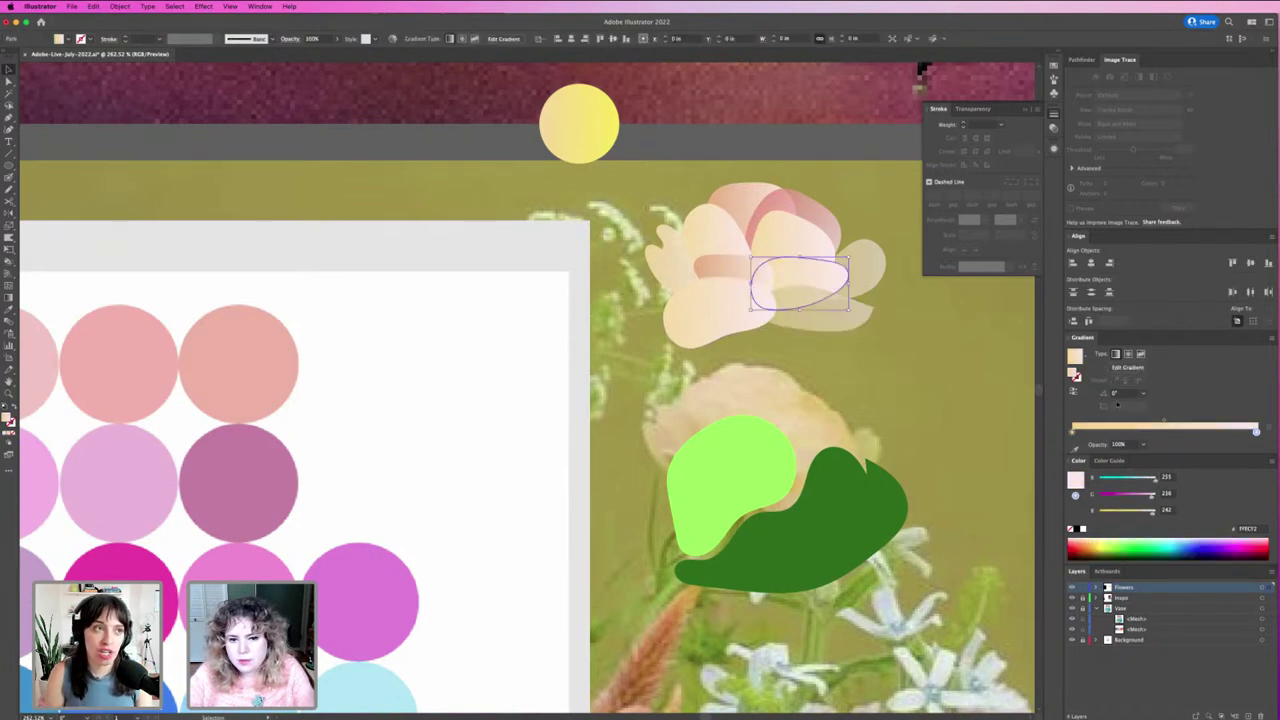
Step: Make the middle petal's gradient start pinker and end in a light lavender
{"action": "left_click", "coordinate": [1074, 432]}
{"action": "left_click_drag", "start_coordinate": [1146, 511], "coordinate": [1142, 511]}
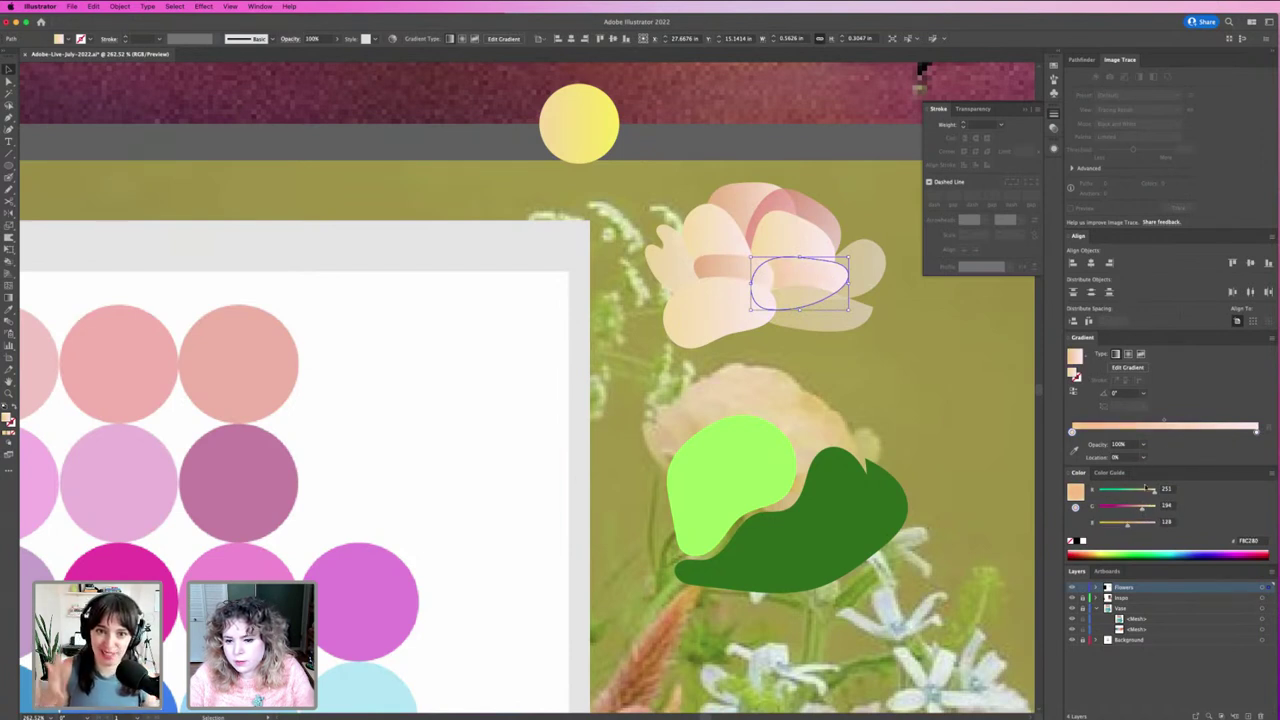
{"action": "left_click", "coordinate": [1255, 432]}
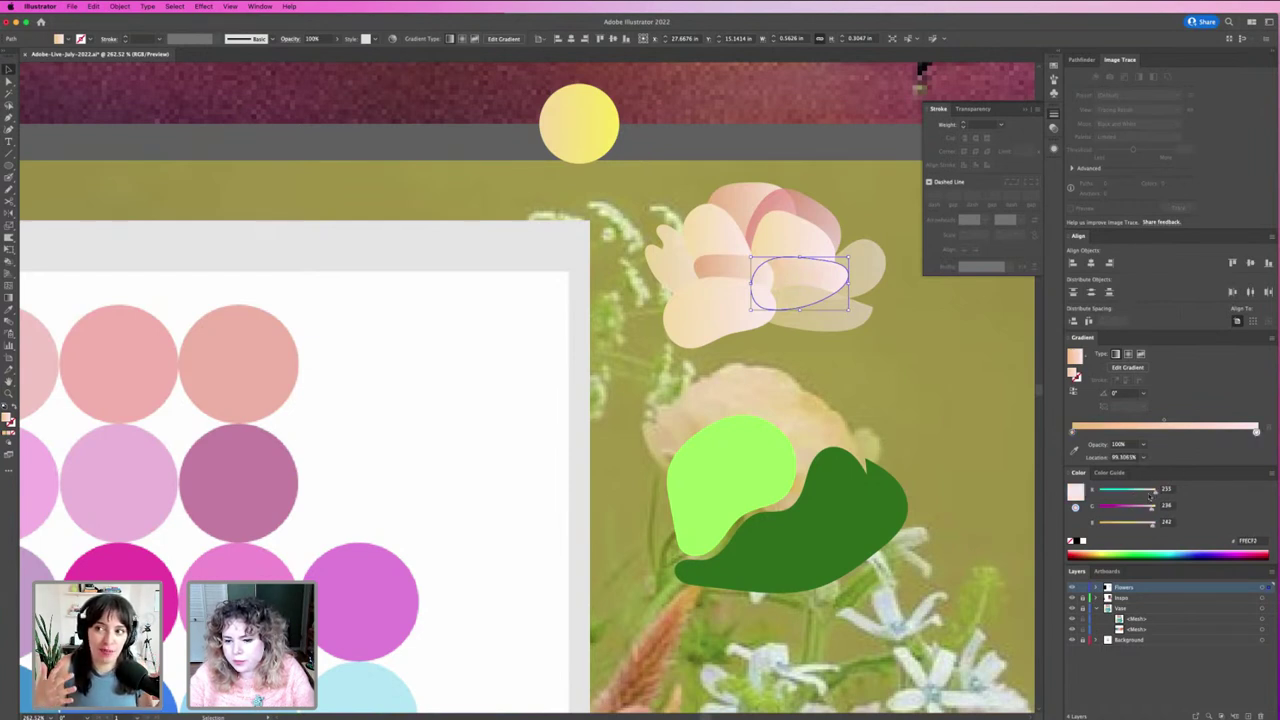
{"action": "left_click_drag", "start_coordinate": [1150, 507], "coordinate": [1146, 507]}
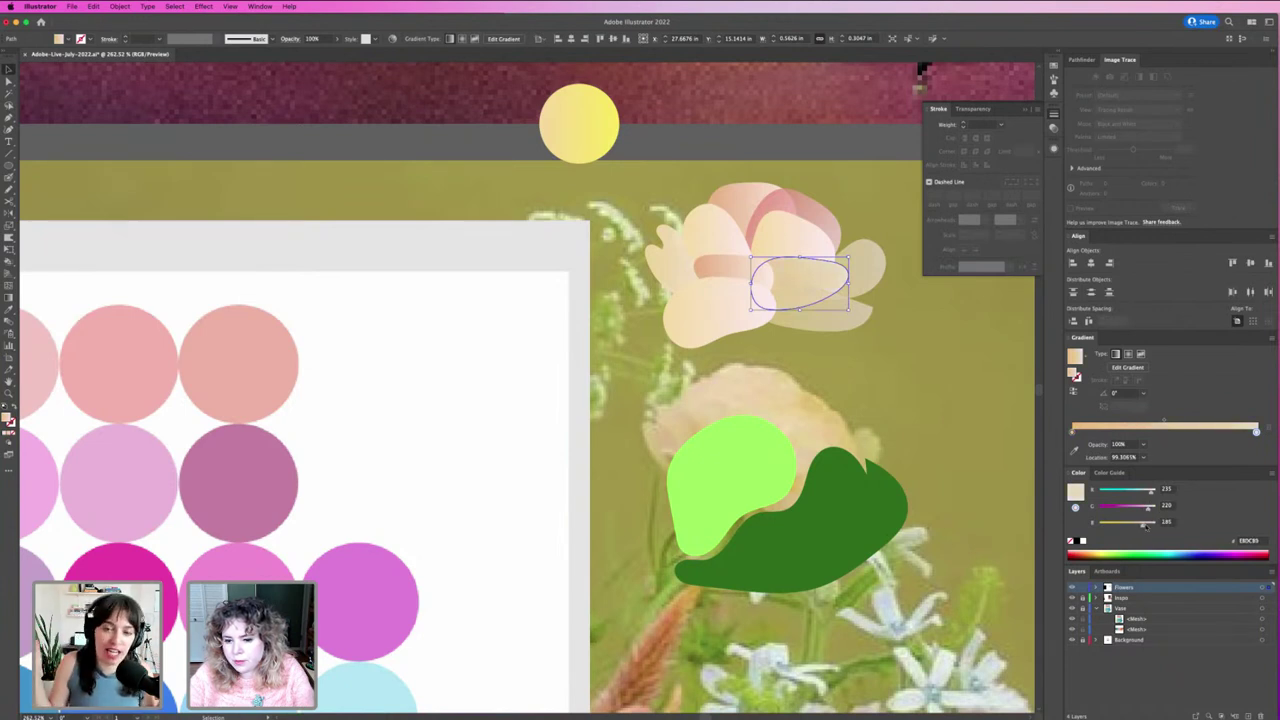
{"action": "left_click_drag", "start_coordinate": [1149, 507], "coordinate": [1152, 507]}
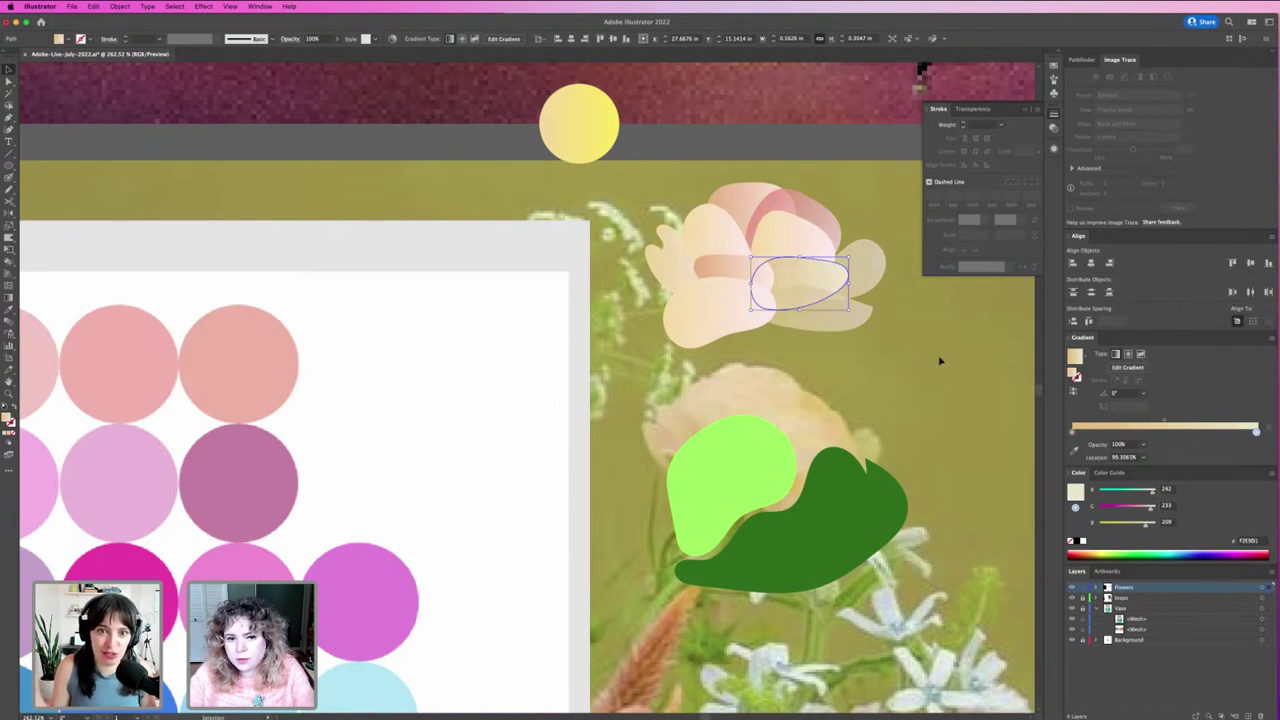
Step: Deepen the top petal's pale pink and make its starting stop pinker
{"action": "left_click", "coordinate": [822, 256]}
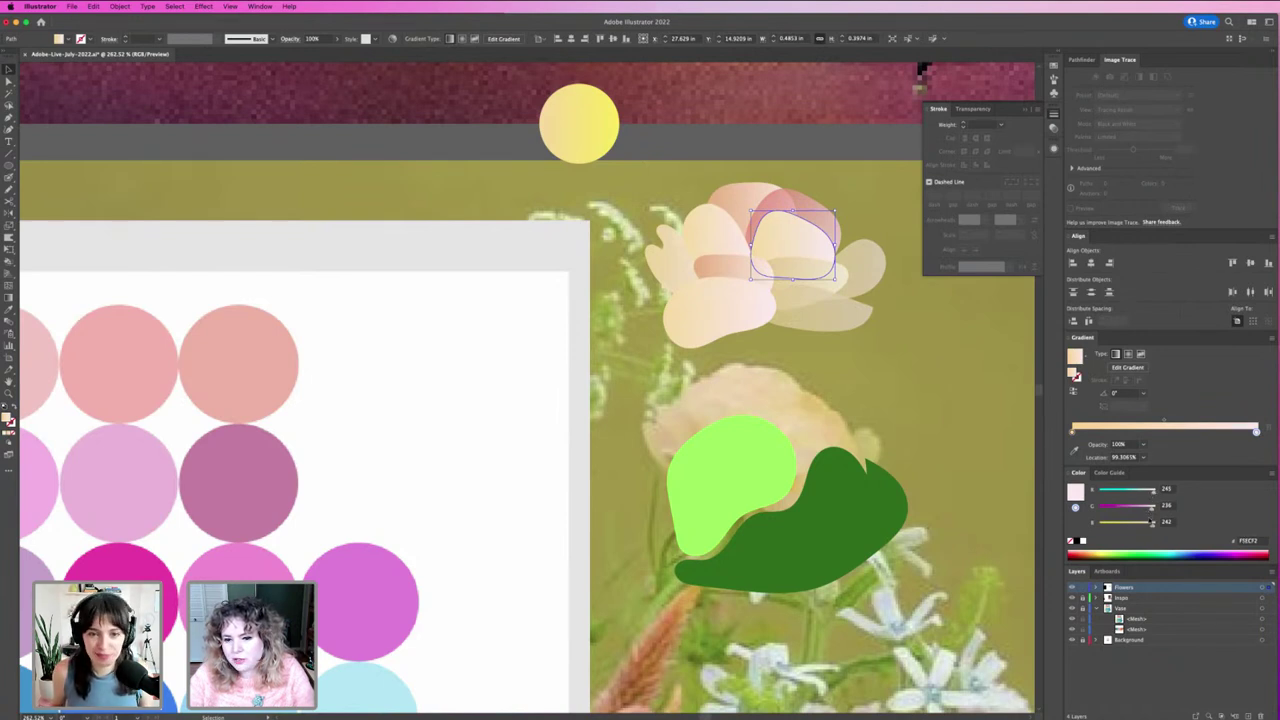
{"action": "left_click_drag", "start_coordinate": [1149, 507], "coordinate": [1147, 510]}
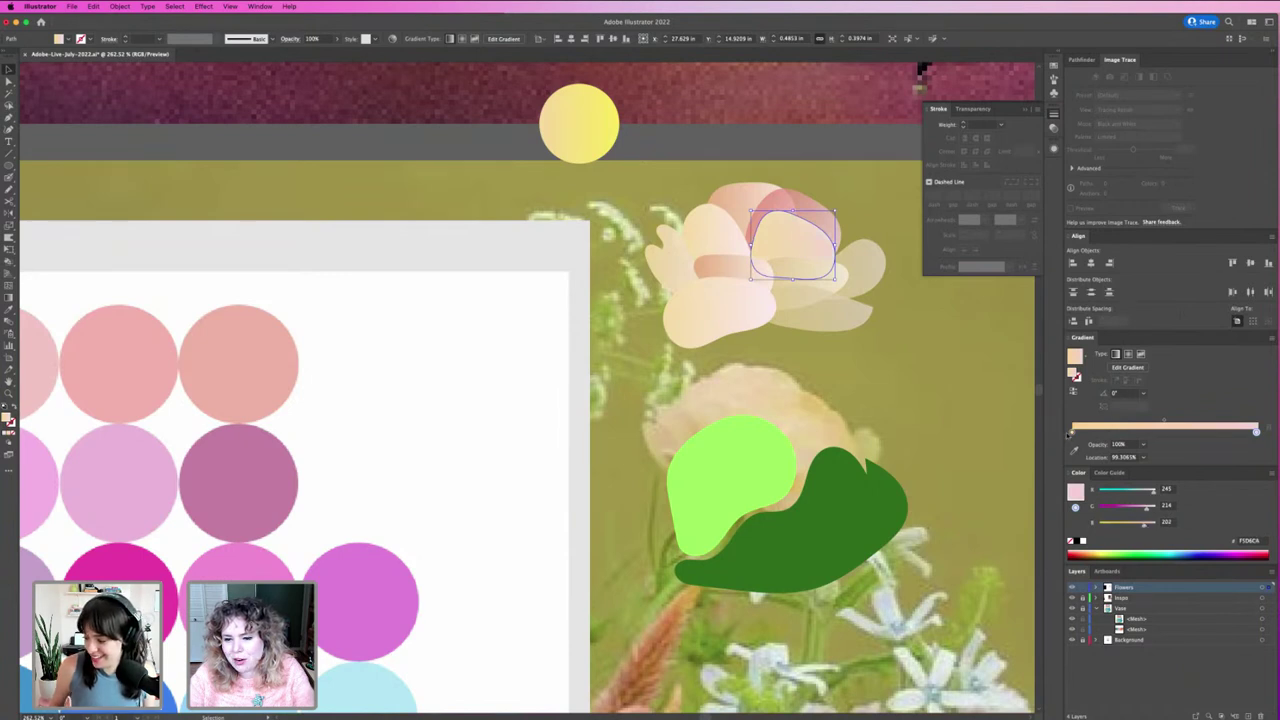
{"action": "left_click", "coordinate": [1072, 431]}
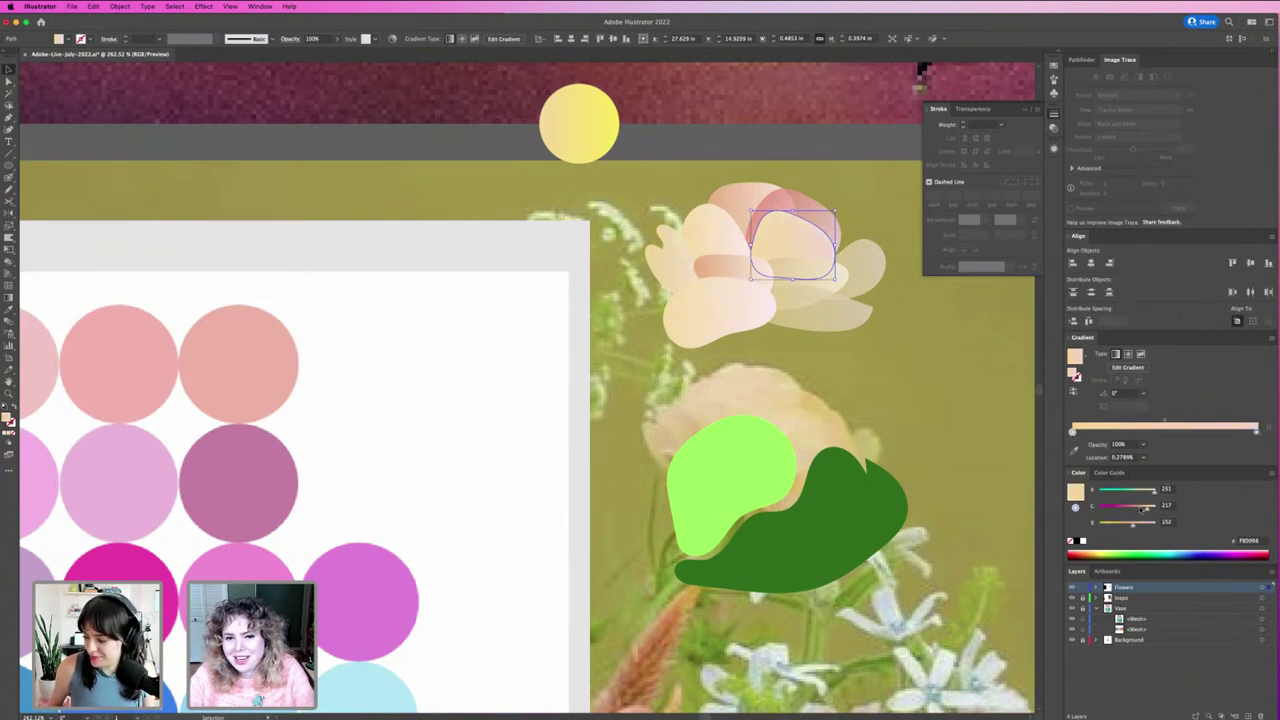
{"action": "left_click_drag", "start_coordinate": [1143, 508], "coordinate": [1139, 510]}
Step: Select the lower-left cream petal and bring up its gradient direction controls
{"action": "left_click", "coordinate": [903, 328]}
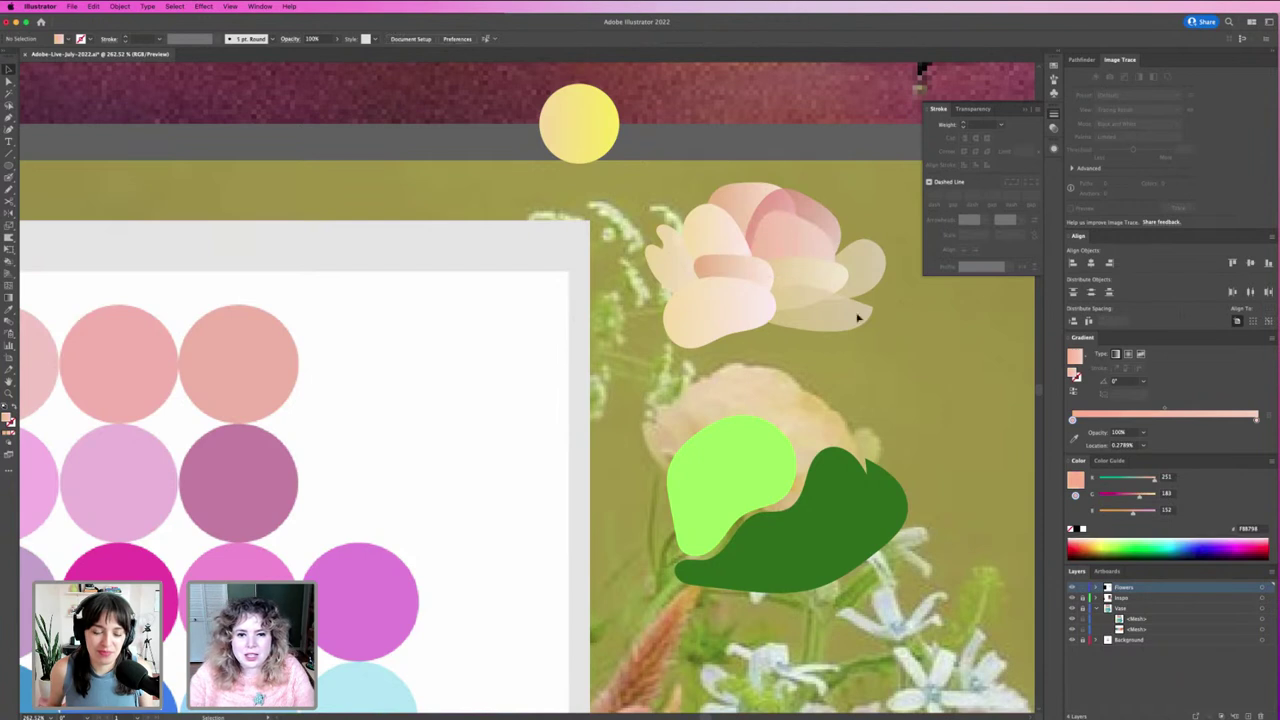
{"action": "left_click", "coordinate": [766, 324]}
{"action": "left_click", "coordinate": [806, 368]}
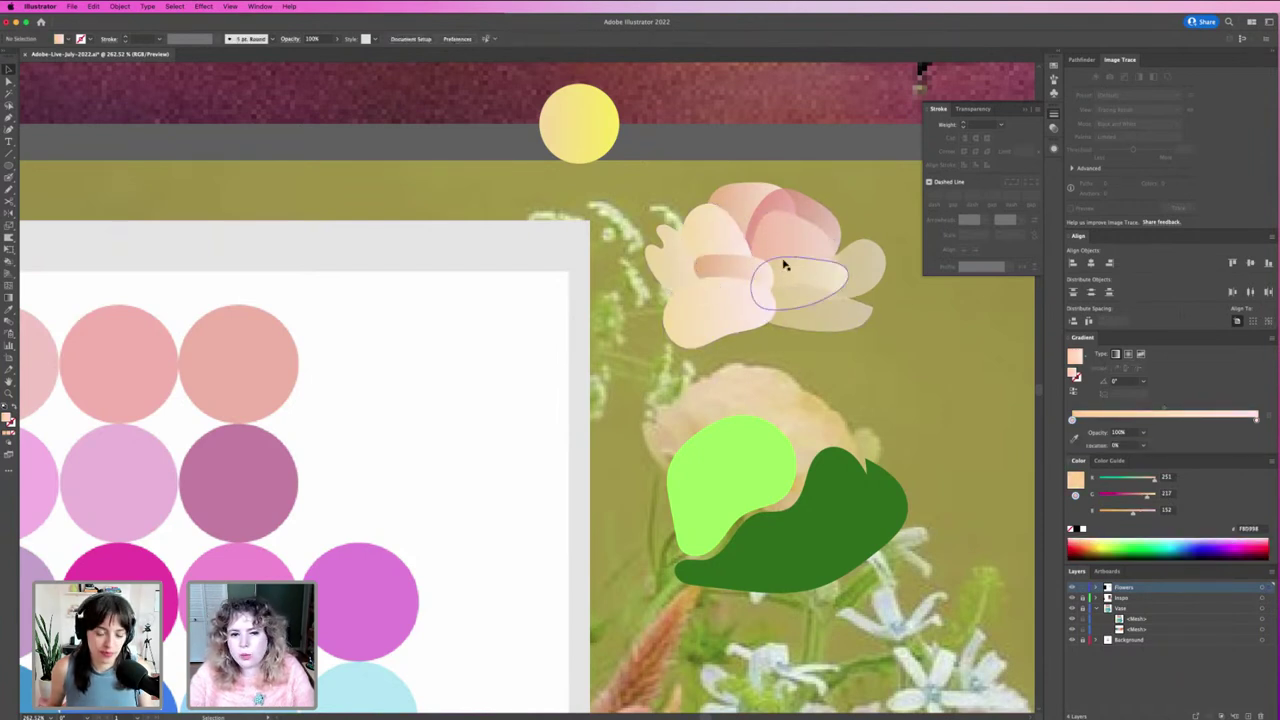
{"action": "left_click", "coordinate": [743, 314]}
{"action": "key", "text": "g"}
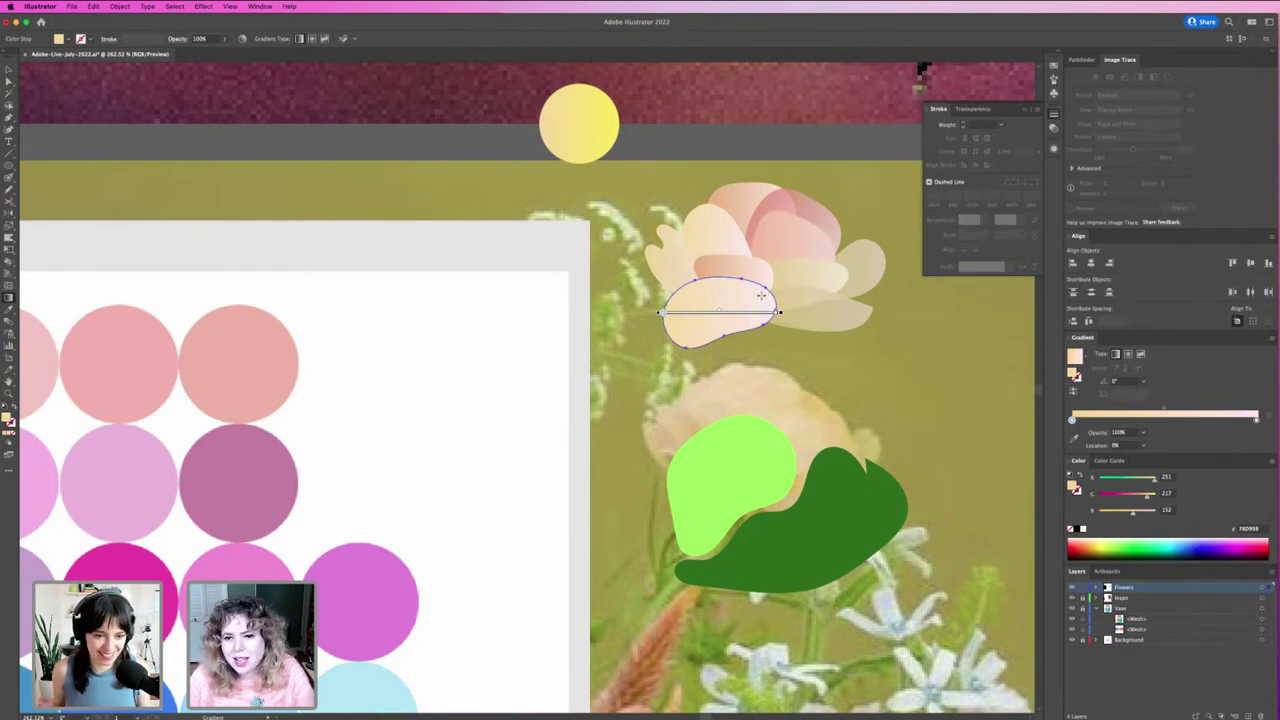
Step: Move the leaf group onto the white artboard and make the lower-left petal's gradient run top to bottom
{"action": "key", "text": "v"}
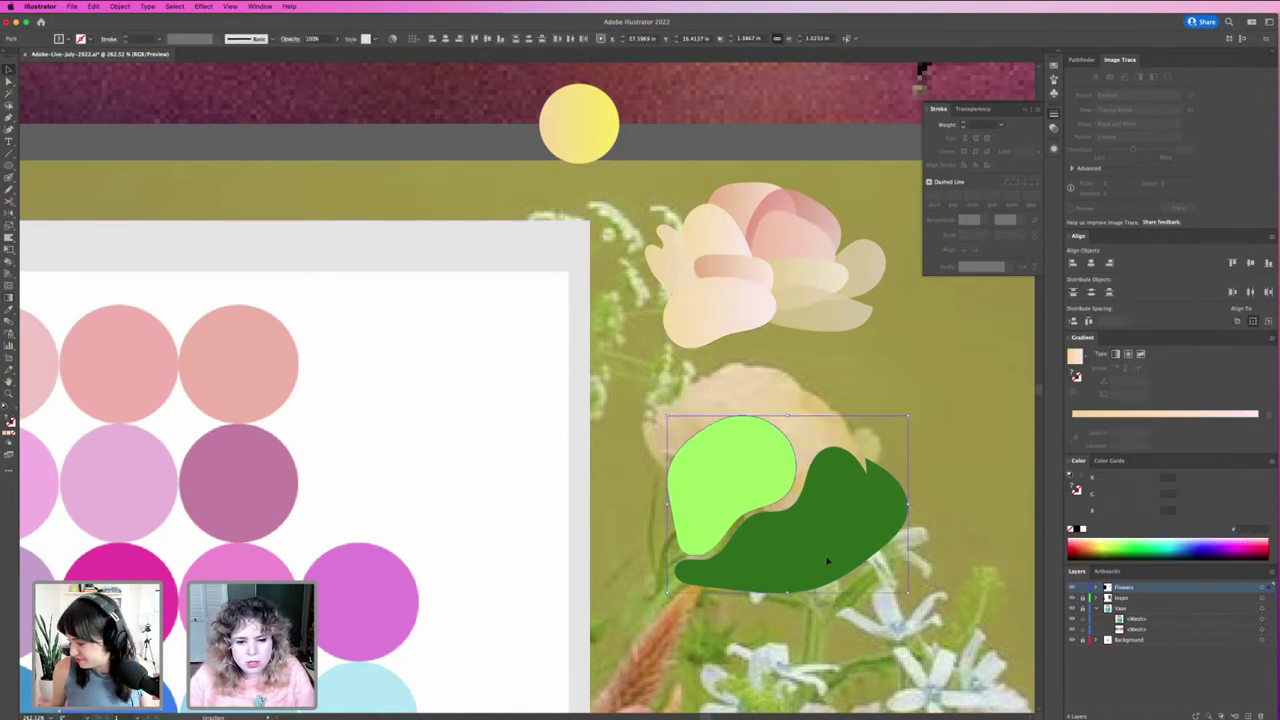
{"action": "mouse_move", "coordinate": [801, 511]}
{"action": "left_mouse_down"}
{"action": "mouse_move", "coordinate": [514, 358]}
{"action": "mouse_move", "coordinate": [503, 322]}
{"action": "left_mouse_up"}
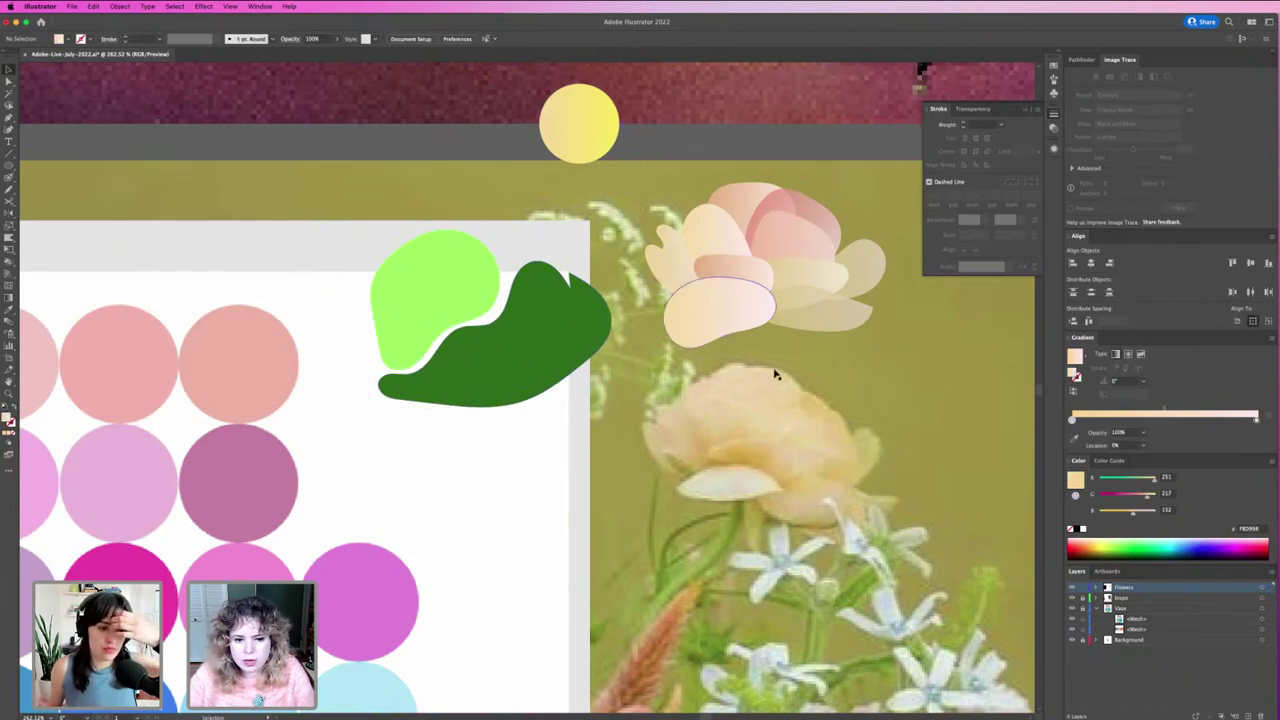
{"action": "left_click", "coordinate": [735, 290]}
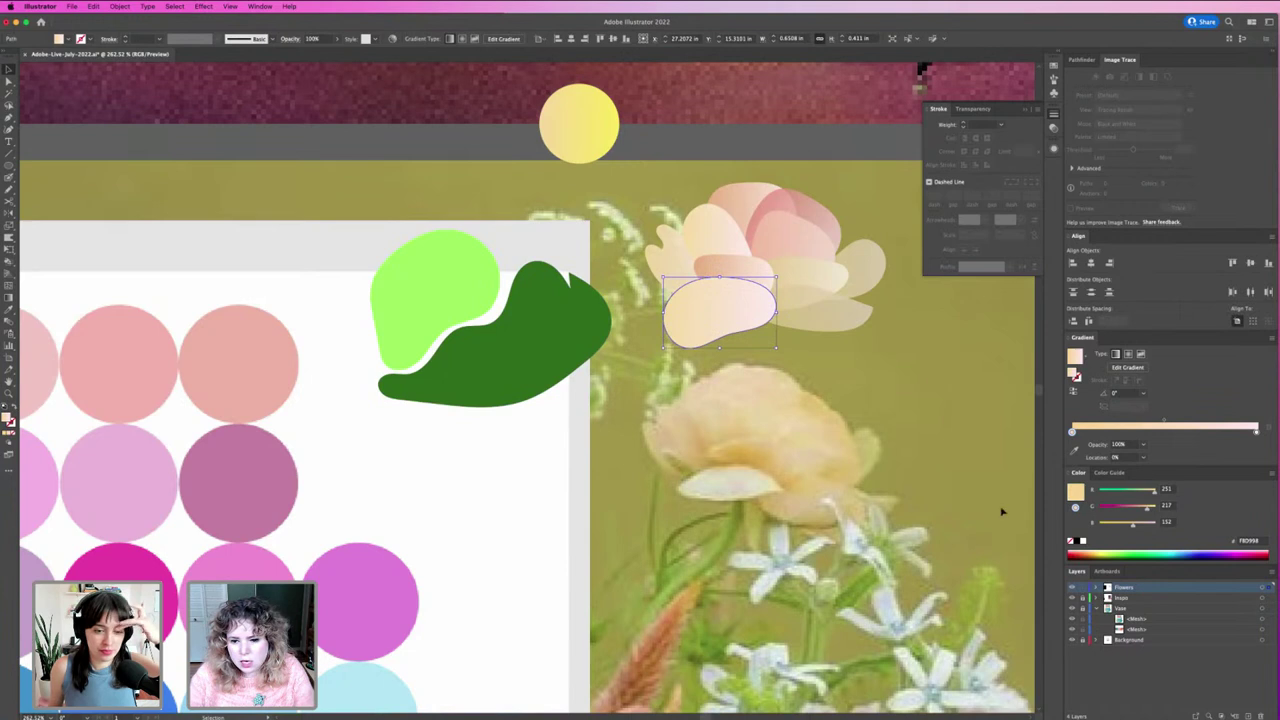
{"action": "key", "text": "g"}
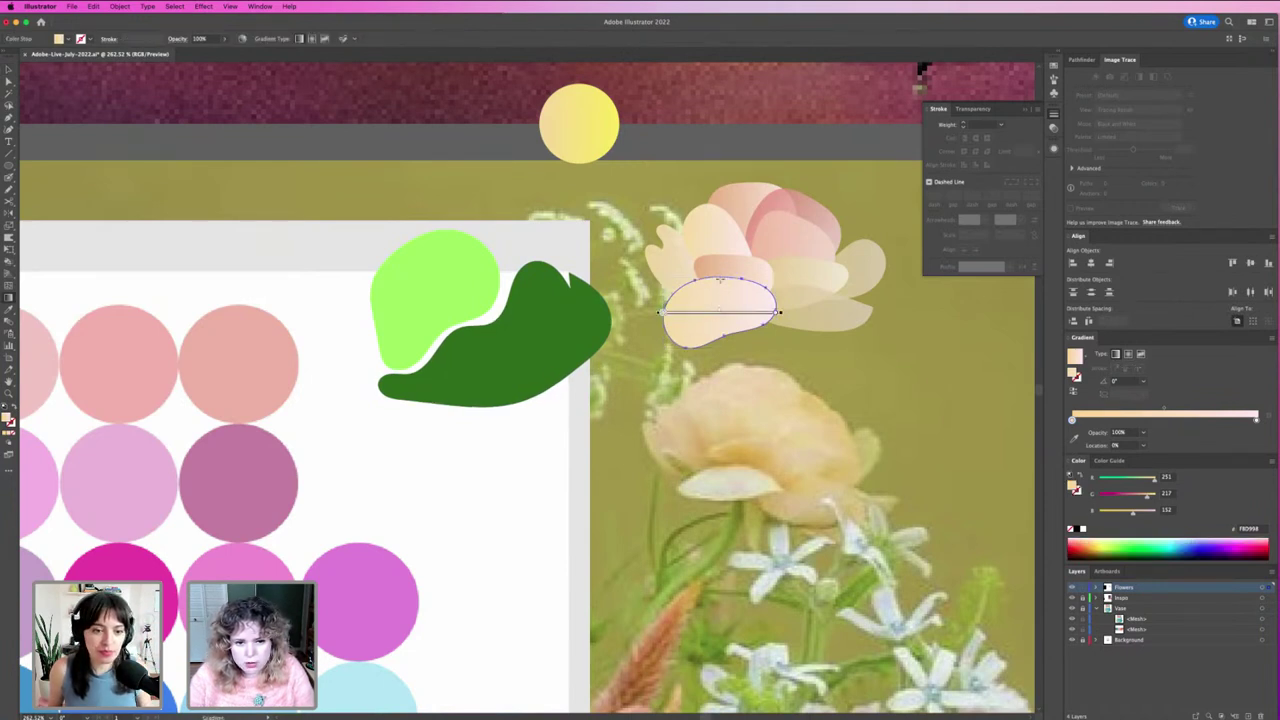
{"action": "left_click_drag", "start_coordinate": [719, 279], "coordinate": [718, 352]}
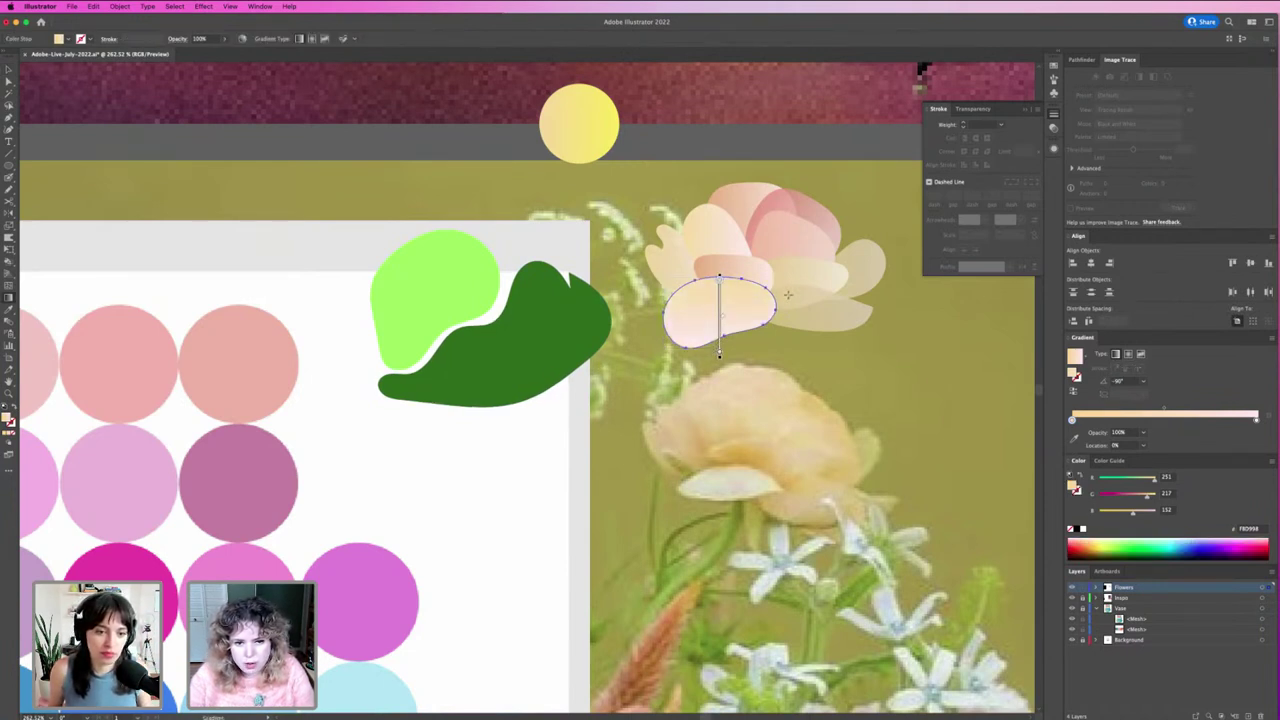
{"action": "key", "text": "v"}
{"action": "left_click", "coordinate": [800, 284]}
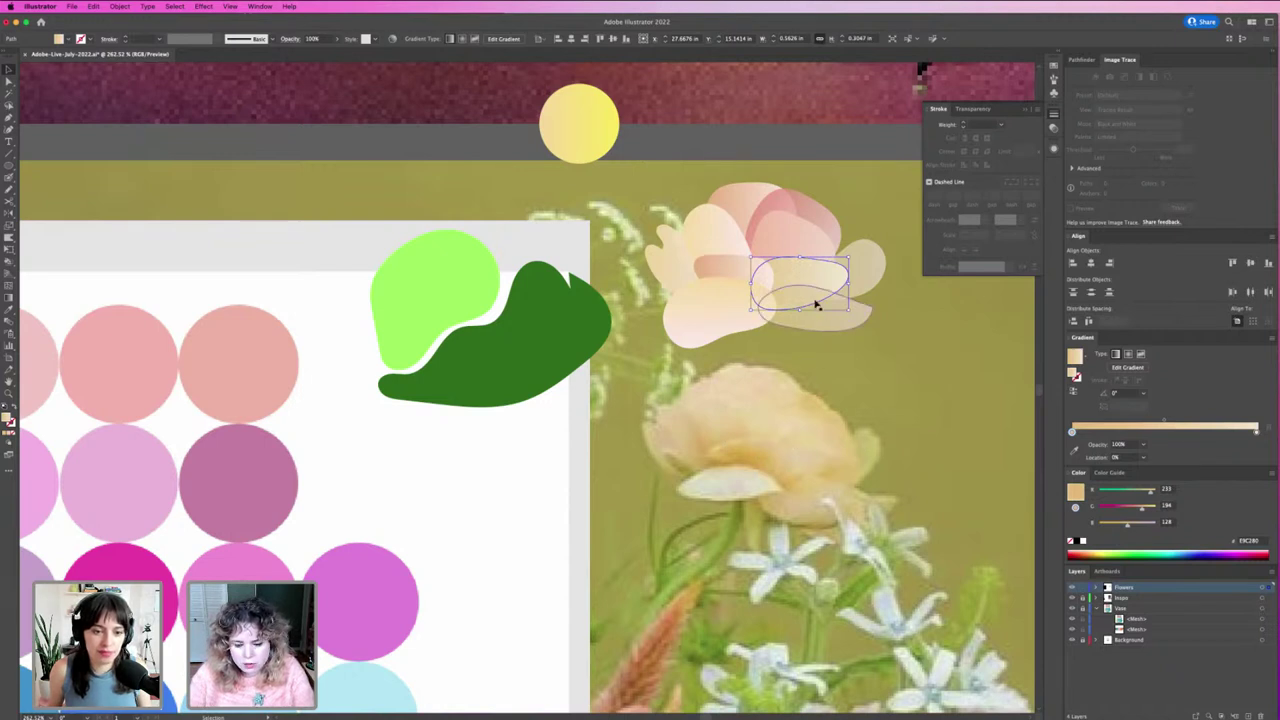
Step: Re-angle the right and lower petals' gradients to run diagonally
{"action": "key", "text": "g"}
{"action": "left_click_drag", "start_coordinate": [776, 313], "coordinate": [791, 268]}
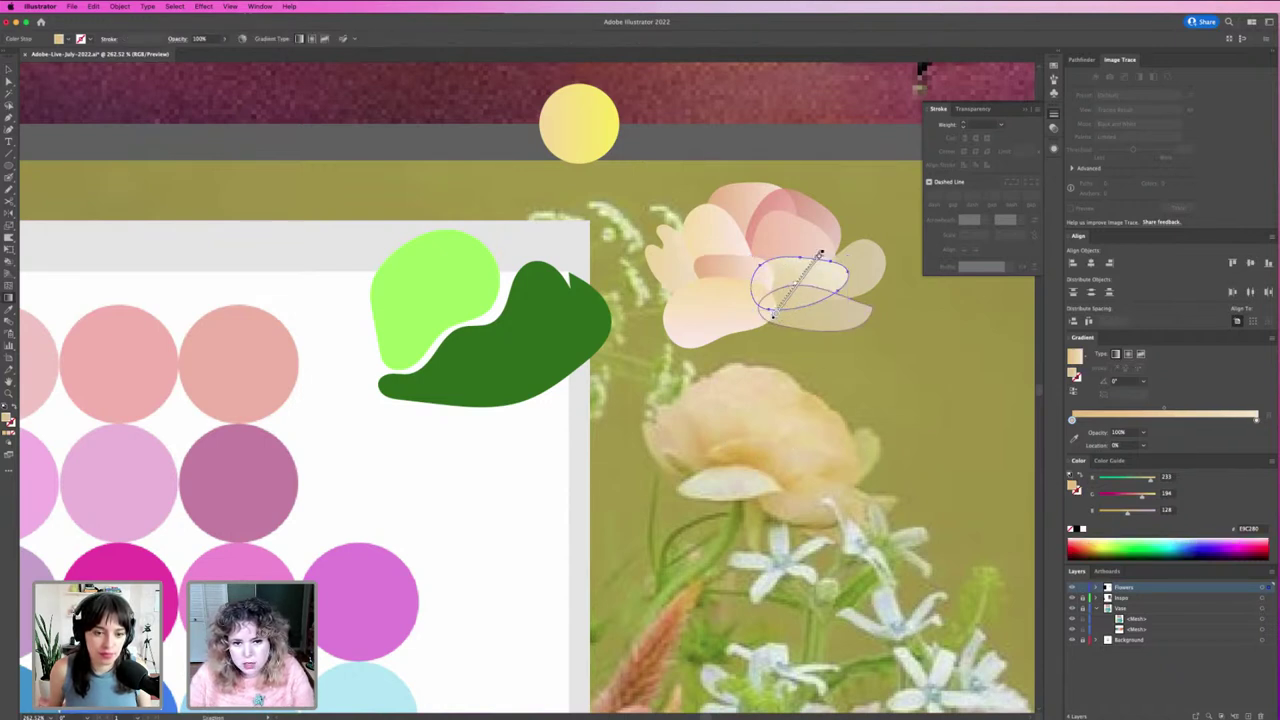
{"action": "left_click_drag", "start_coordinate": [754, 308], "coordinate": [877, 308]}
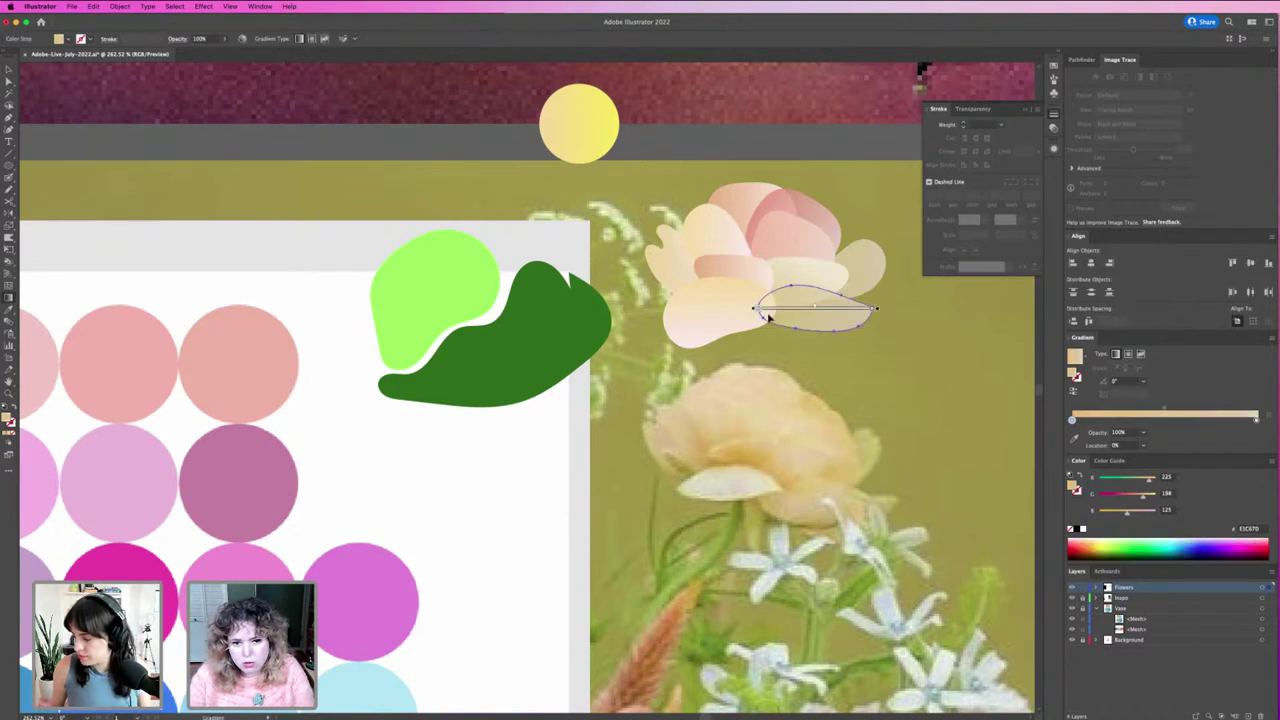
{"action": "left_click_drag", "start_coordinate": [781, 336], "coordinate": [840, 290]}
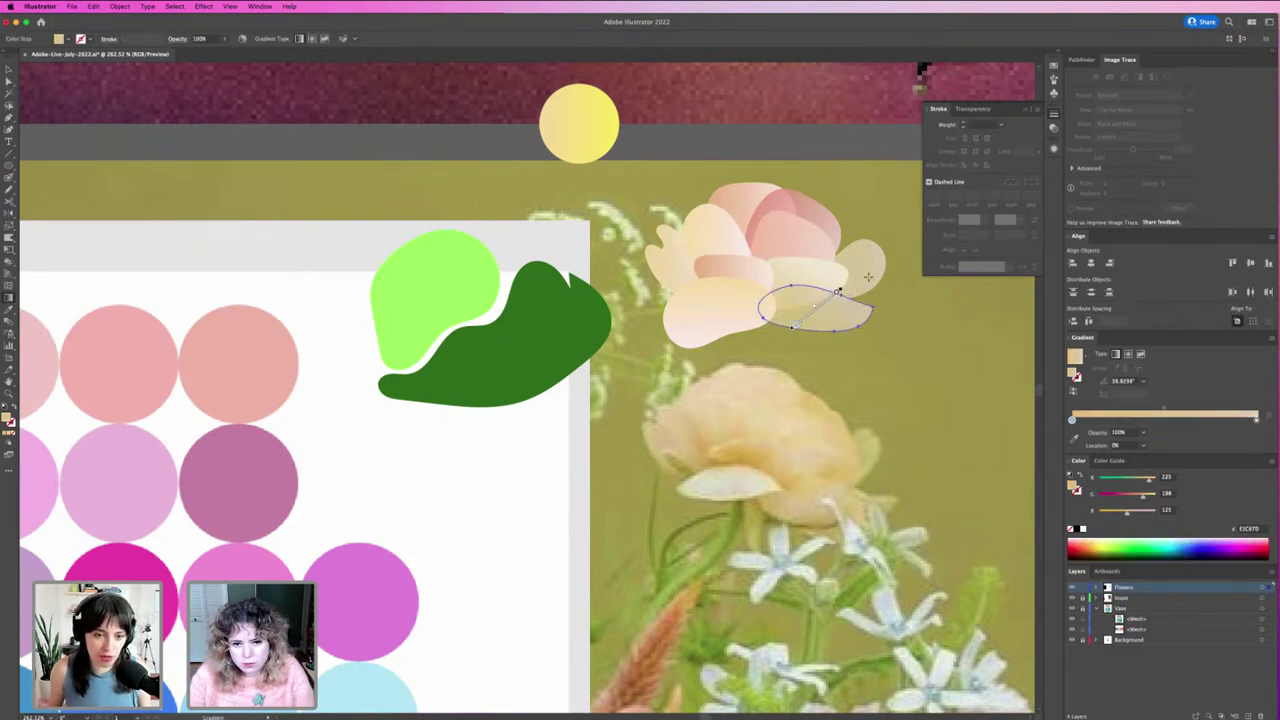
{"action": "left_click", "coordinate": [872, 268]}
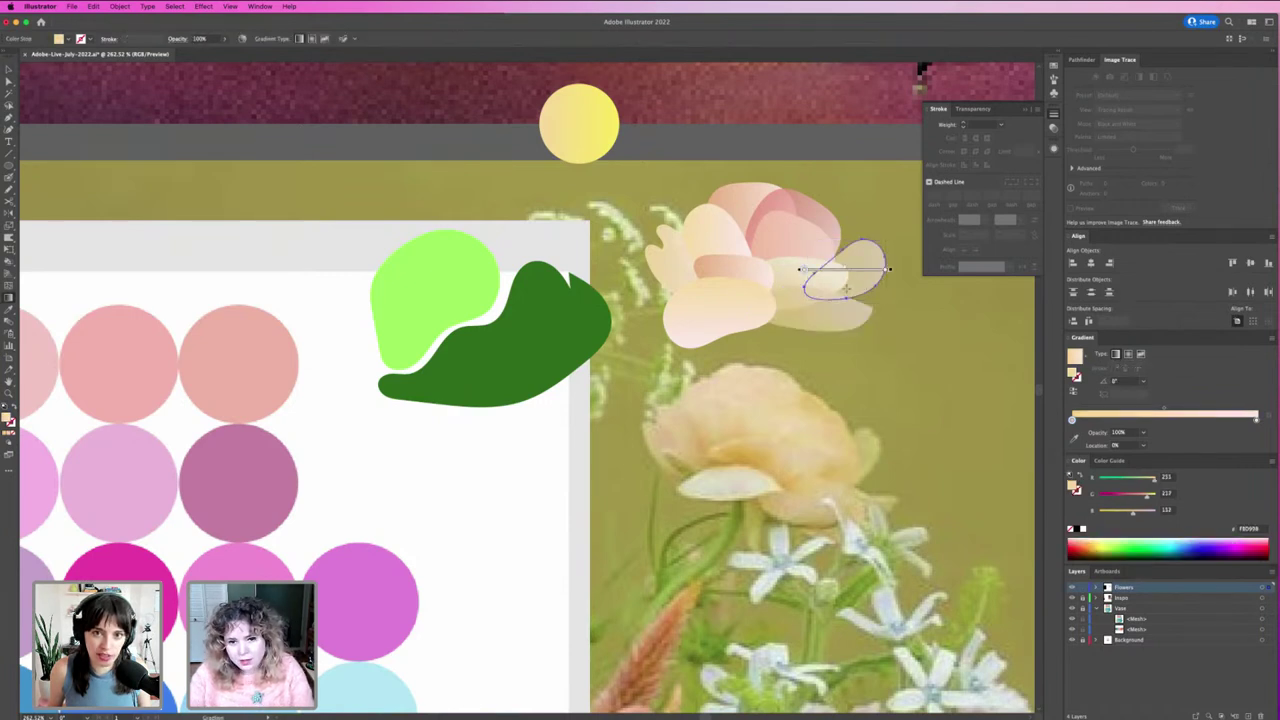
{"action": "left_click_drag", "start_coordinate": [844, 291], "coordinate": [871, 243]}
Step: Run the top-centre petal's gradient from bottom to top-right, with the first stop at 0%
{"action": "left_click", "coordinate": [780, 235]}
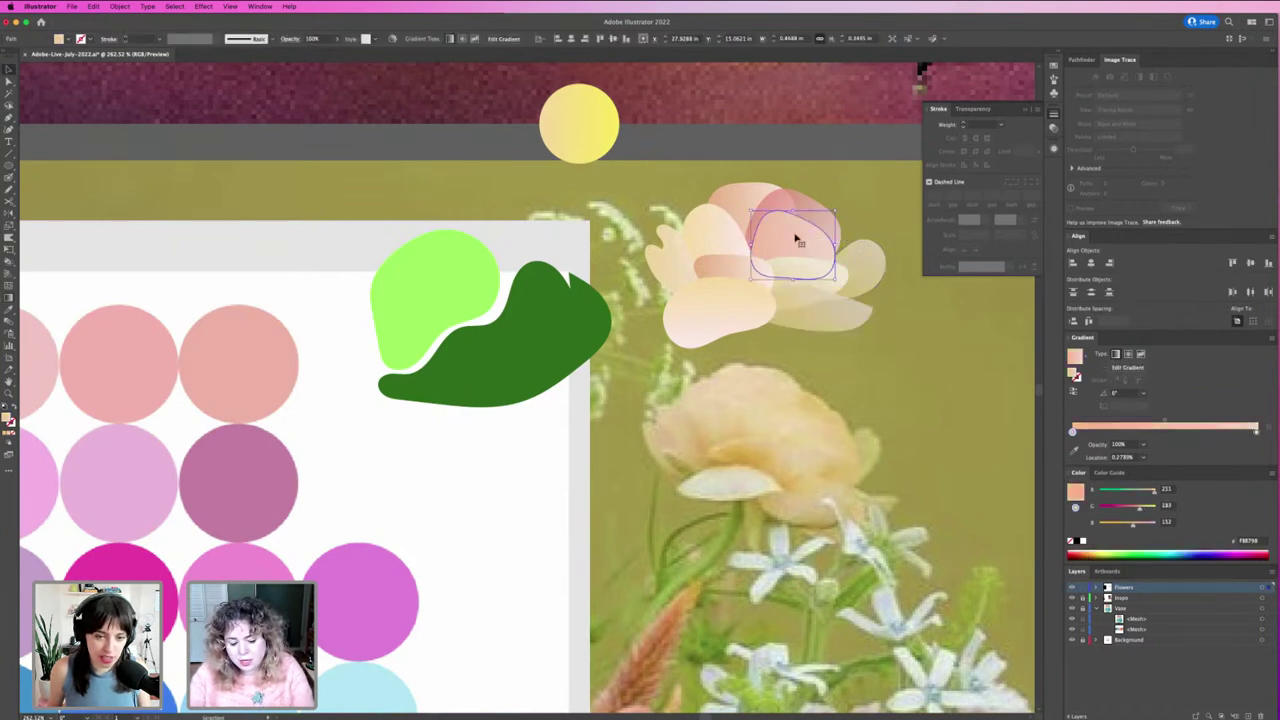
{"action": "mouse_move", "coordinate": [748, 244]}
{"action": "left_mouse_down"}
{"action": "mouse_move", "coordinate": [838, 244]}
{"action": "mouse_move", "coordinate": [797, 212]}
{"action": "left_mouse_up"}
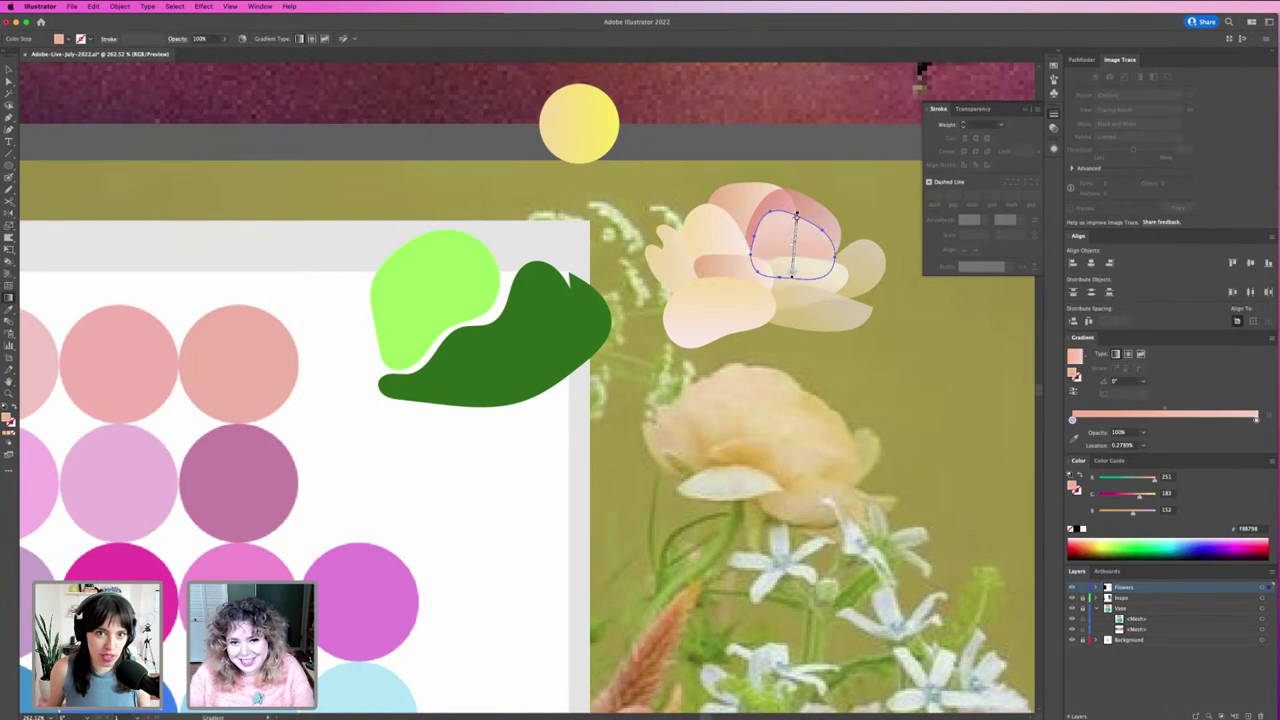
{"action": "key", "text": "v"}
{"action": "key", "text": "g"}
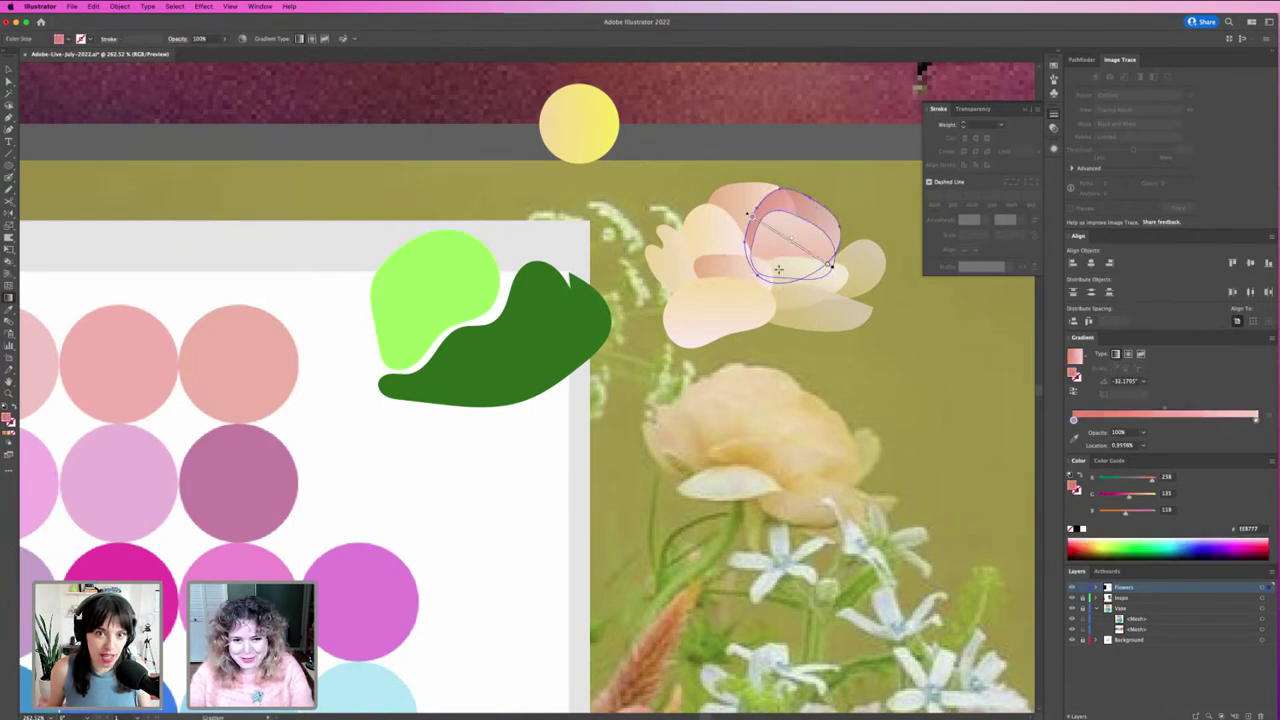
{"action": "left_click_drag", "start_coordinate": [776, 280], "coordinate": [812, 193]}
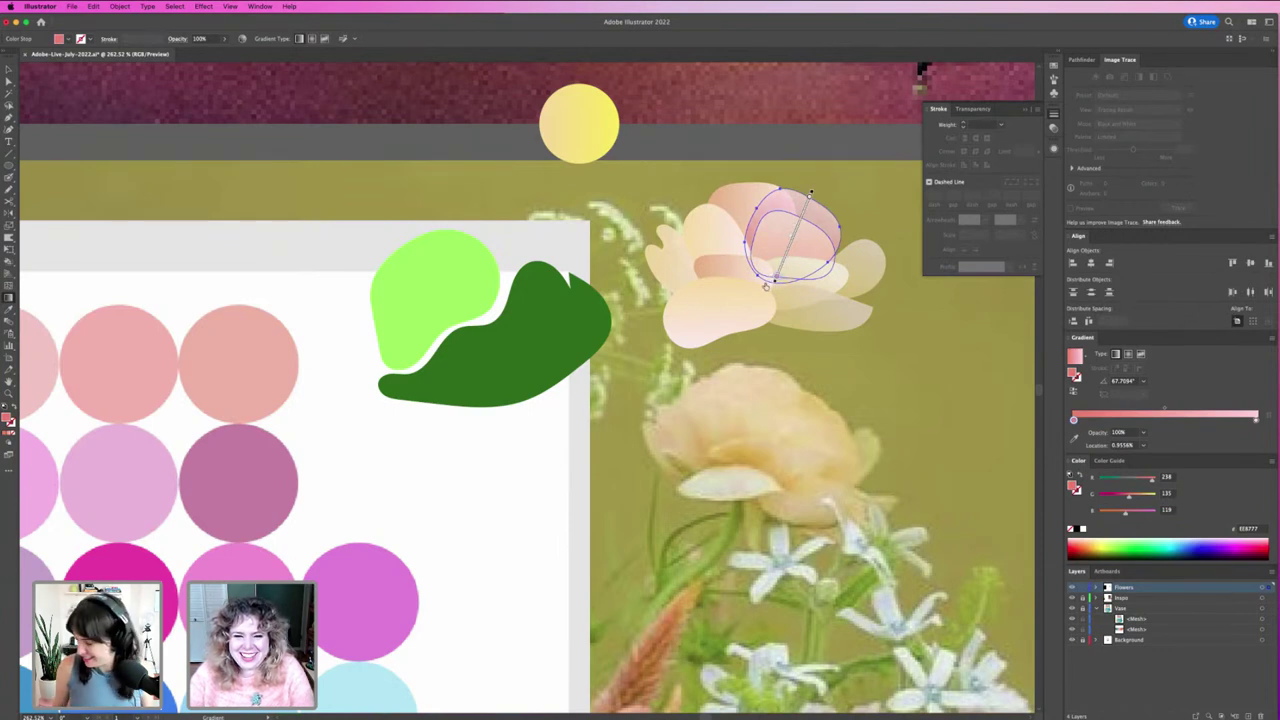
{"action": "left_click_drag", "start_coordinate": [775, 278], "coordinate": [774, 282]}
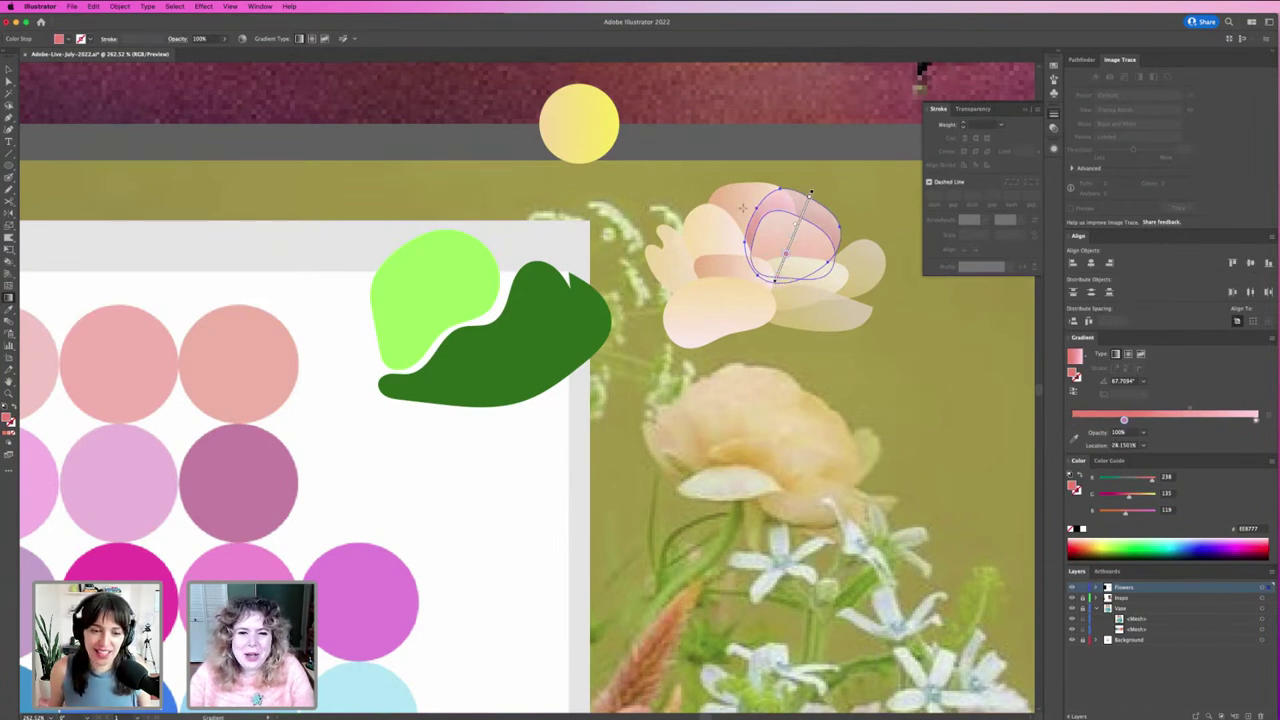
Step: Redraw a neighbouring petal's gradient vertically, with the side panels hidden
{"action": "left_click", "coordinate": [745, 207]}
{"action": "key", "text": "g"}
{"action": "key", "text": "shift+Tab"}
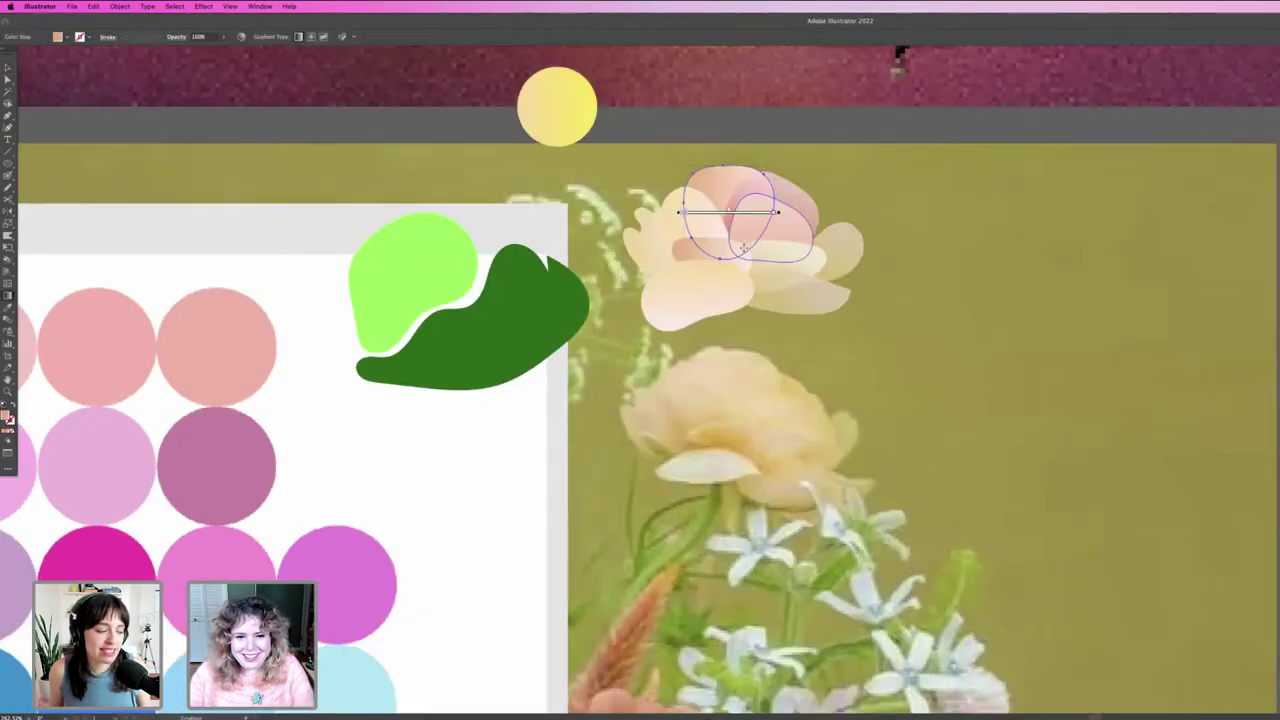
{"action": "left_click_drag", "start_coordinate": [738, 255], "coordinate": [738, 158]}
{"action": "left_click", "coordinate": [686, 214]}
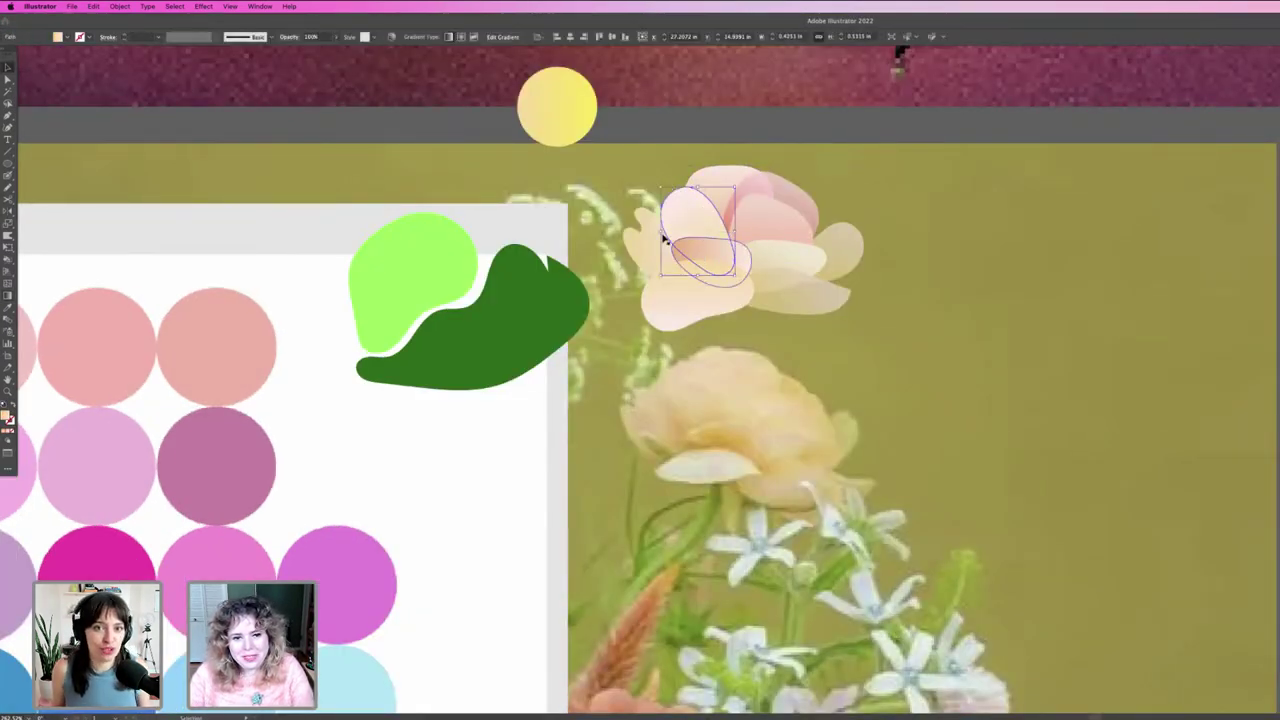
{"action": "left_click", "coordinate": [674, 263]}
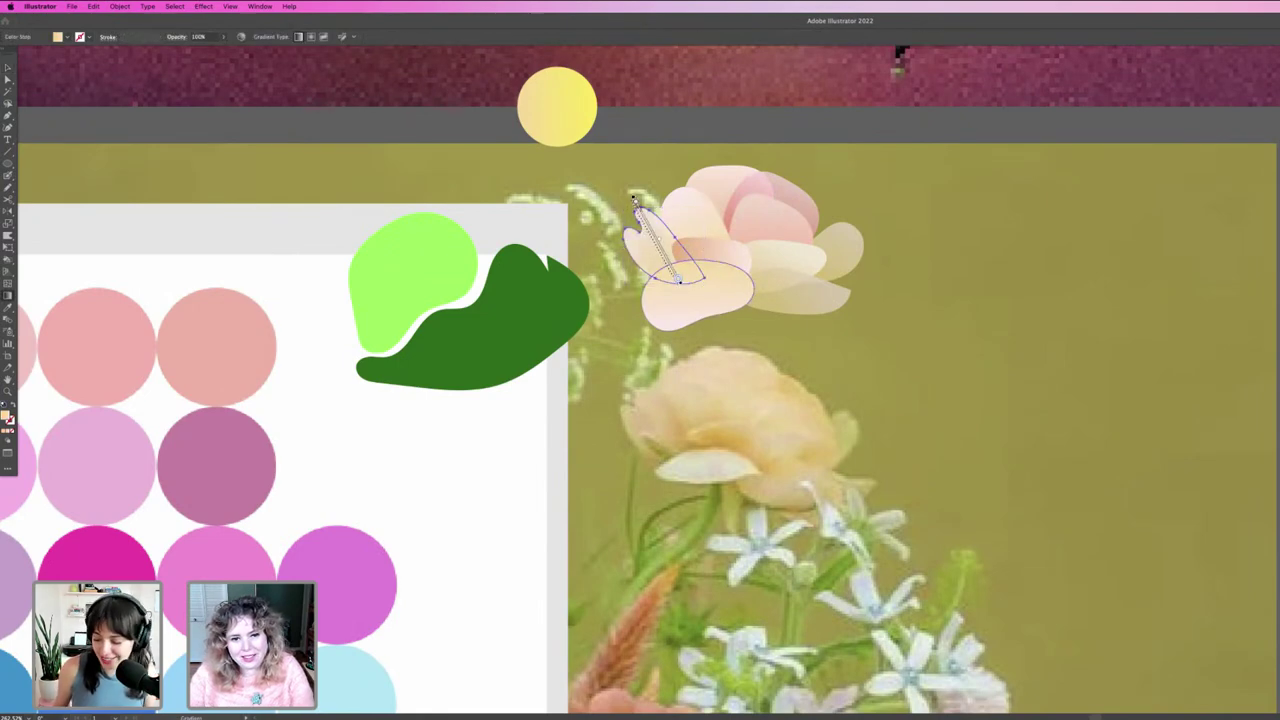
{"action": "key", "text": "a"}
{"action": "left_click", "coordinate": [777, 323]}
Step: Shift a pink petal left and adjust its opacity in the control bar
{"action": "scroll", "coordinate": [801, 321], "scroll_direction": "down", "scroll_amount": 3}
{"action": "scroll", "coordinate": [815, 340], "scroll_direction": "down", "scroll_amount": 5}
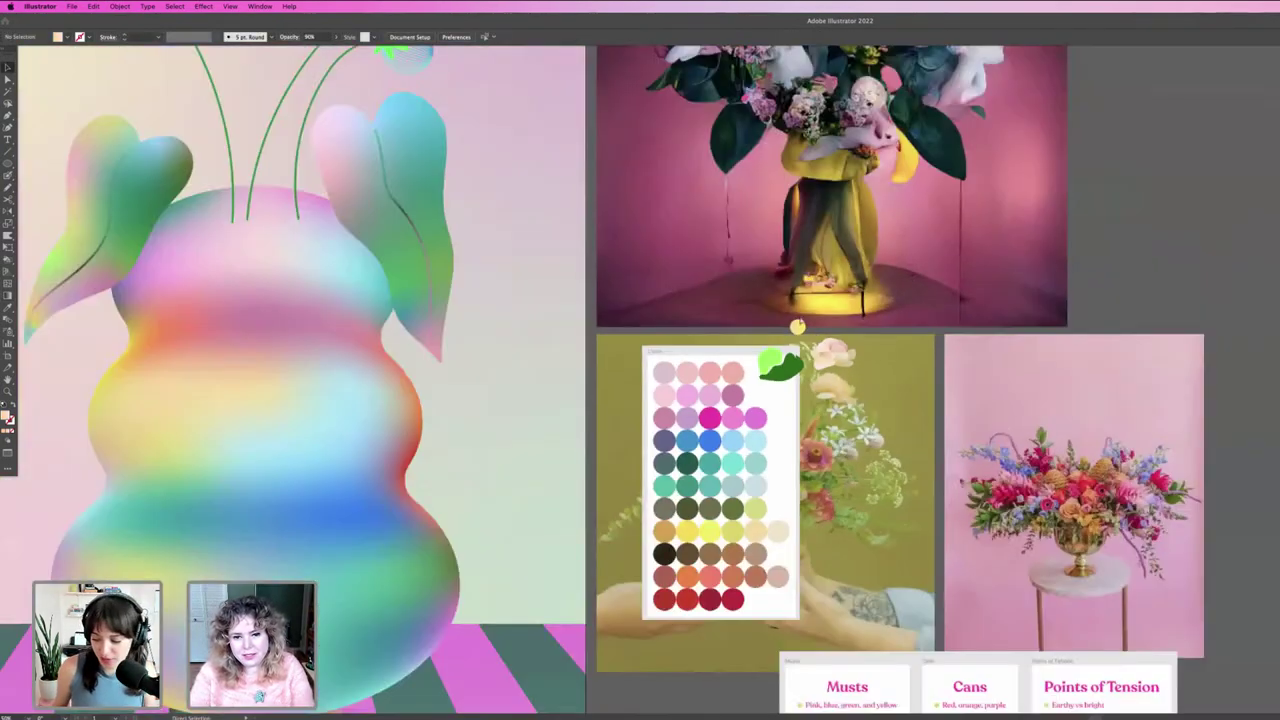
{"action": "scroll", "coordinate": [825, 355], "scroll_direction": "down", "scroll_amount": 2}
{"action": "scroll", "coordinate": [829, 364], "scroll_direction": "up", "scroll_amount": 2}
{"action": "scroll", "coordinate": [829, 364], "scroll_direction": "up", "scroll_amount": 3}
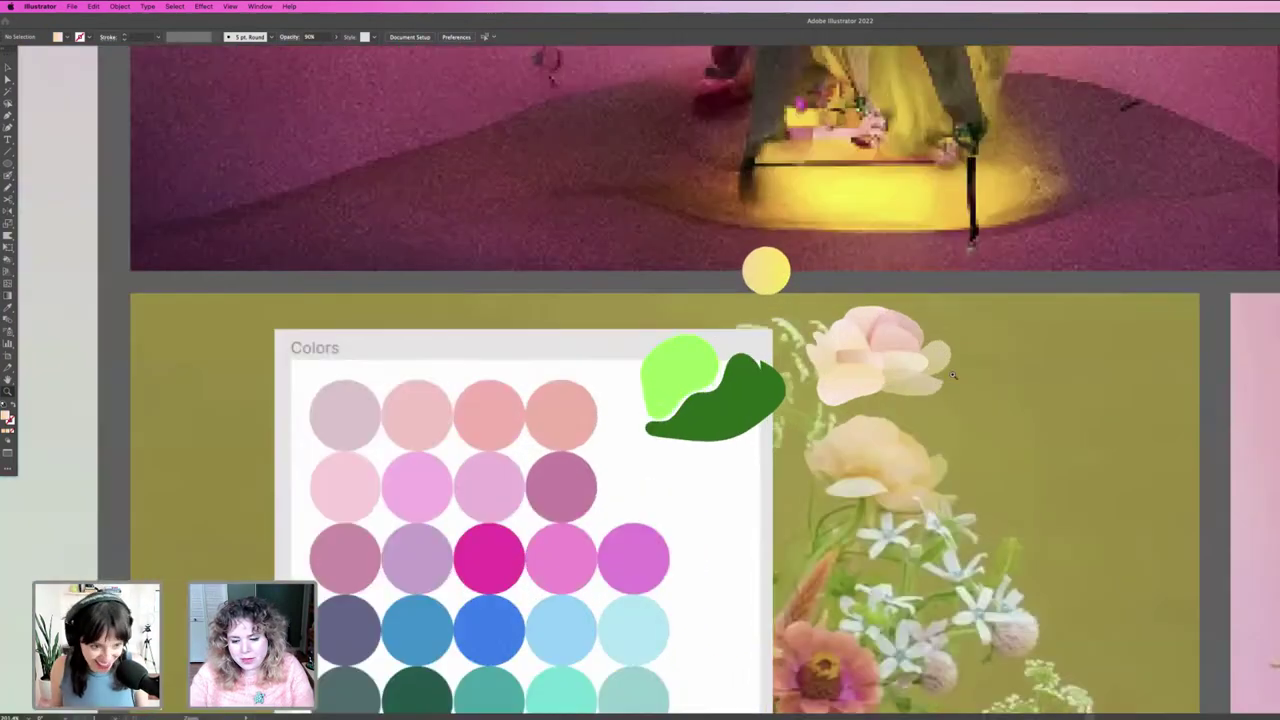
{"action": "scroll", "coordinate": [829, 364], "scroll_direction": "up", "scroll_amount": 2}
{"action": "left_click_drag", "start_coordinate": [930, 335], "coordinate": [855, 330]}
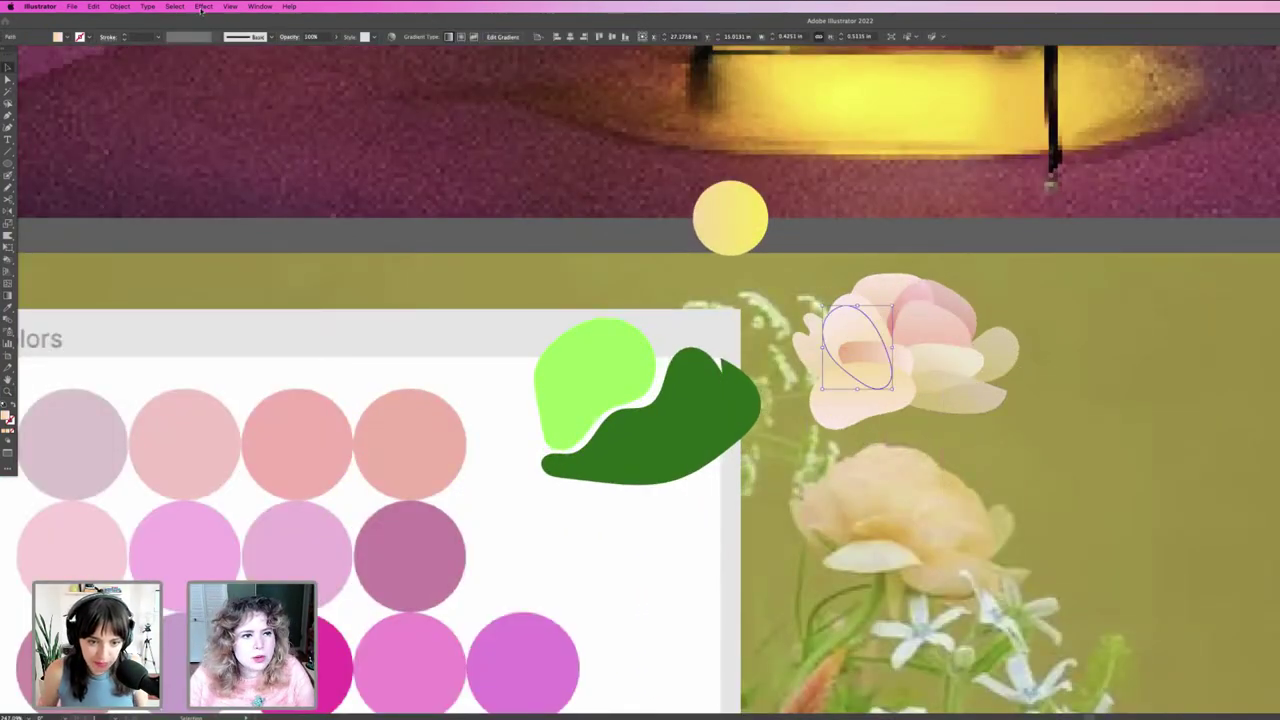
{"action": "left_click", "coordinate": [316, 37]}
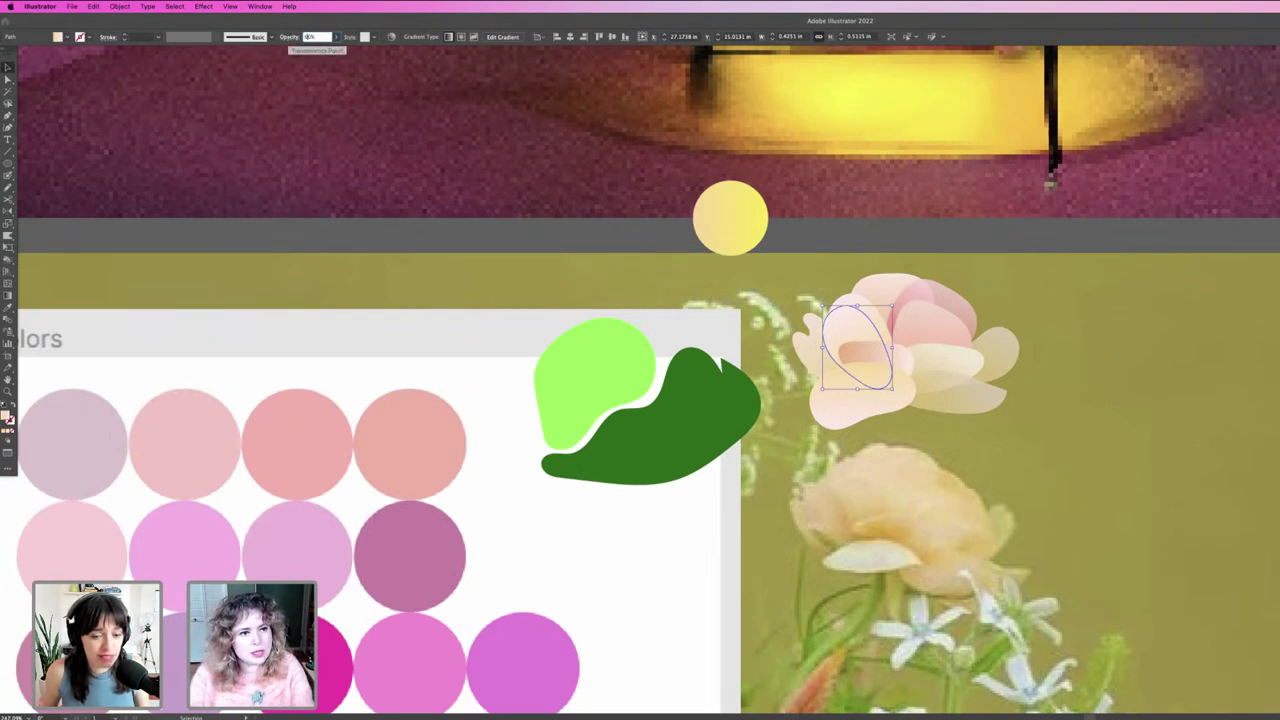
{"action": "left_click", "coordinate": [951, 471]}
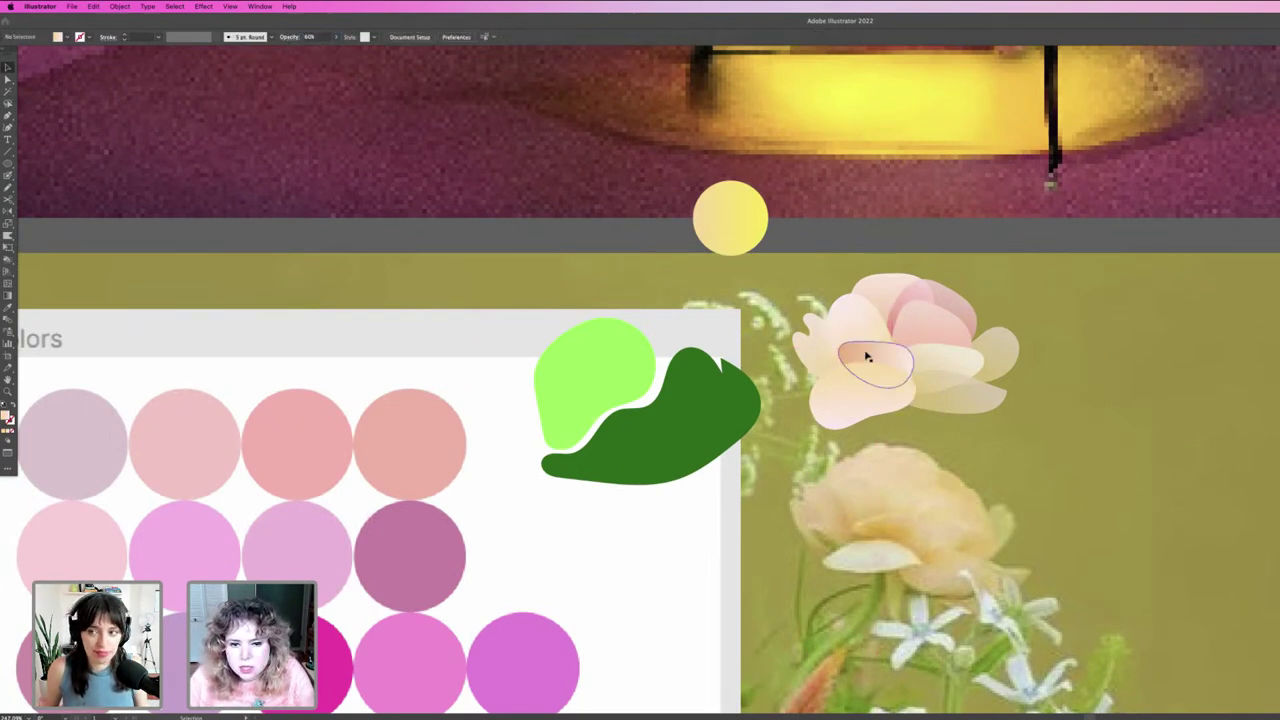
Step: Move one petal up and right, and tuck another into the flower's centre
{"action": "mouse_move", "coordinate": [868, 357]}
{"action": "left_mouse_down"}
{"action": "mouse_move", "coordinate": [900, 310]}
{"action": "mouse_move", "coordinate": [884, 300]}
{"action": "mouse_move", "coordinate": [858, 333]}
{"action": "mouse_move", "coordinate": [906, 378]}
{"action": "mouse_move", "coordinate": [806, 322]}
{"action": "mouse_move", "coordinate": [828, 326]}
{"action": "left_mouse_up"}
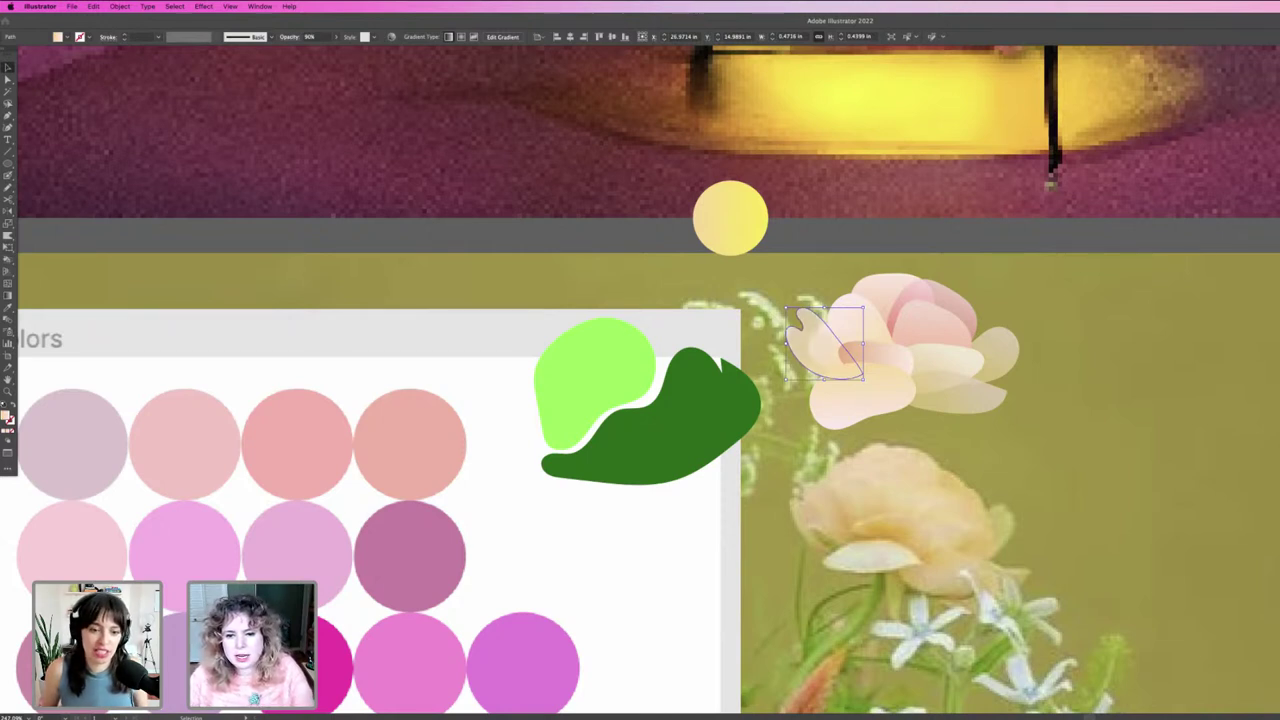
{"action": "left_click", "coordinate": [877, 443]}
{"action": "left_click_drag", "start_coordinate": [936, 410], "coordinate": [865, 340]}
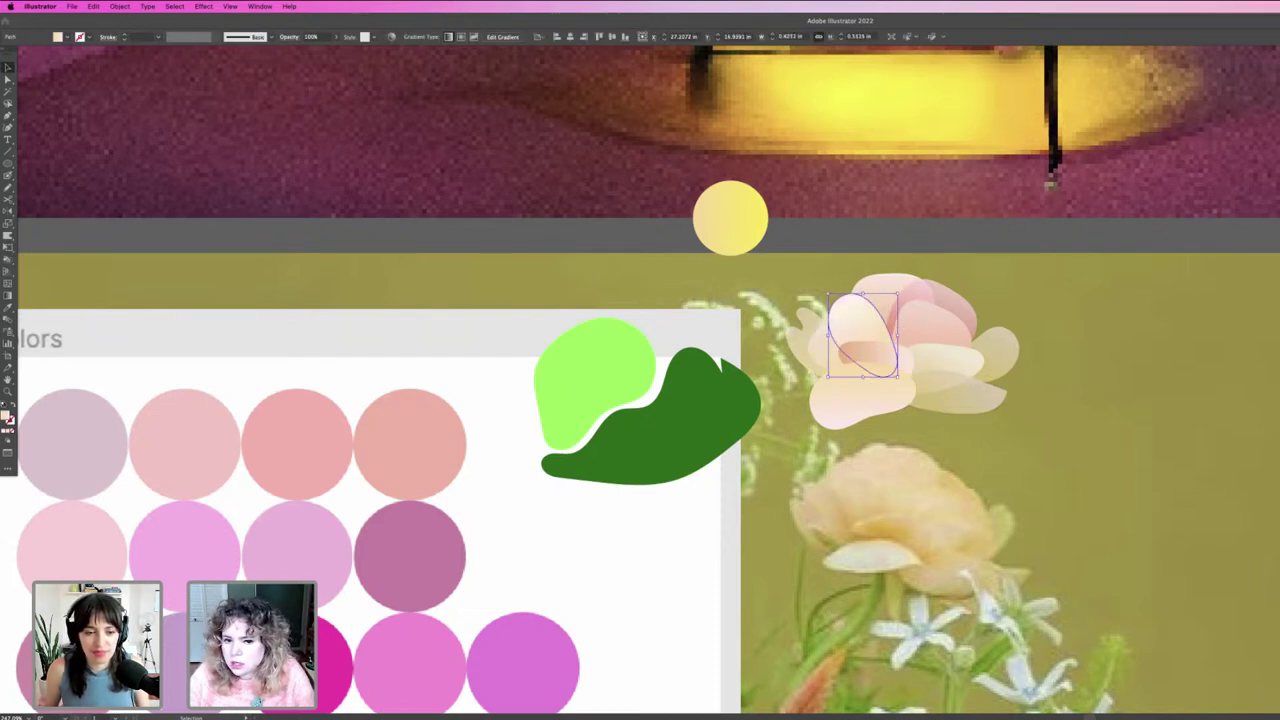
{"action": "left_click", "coordinate": [1078, 314]}
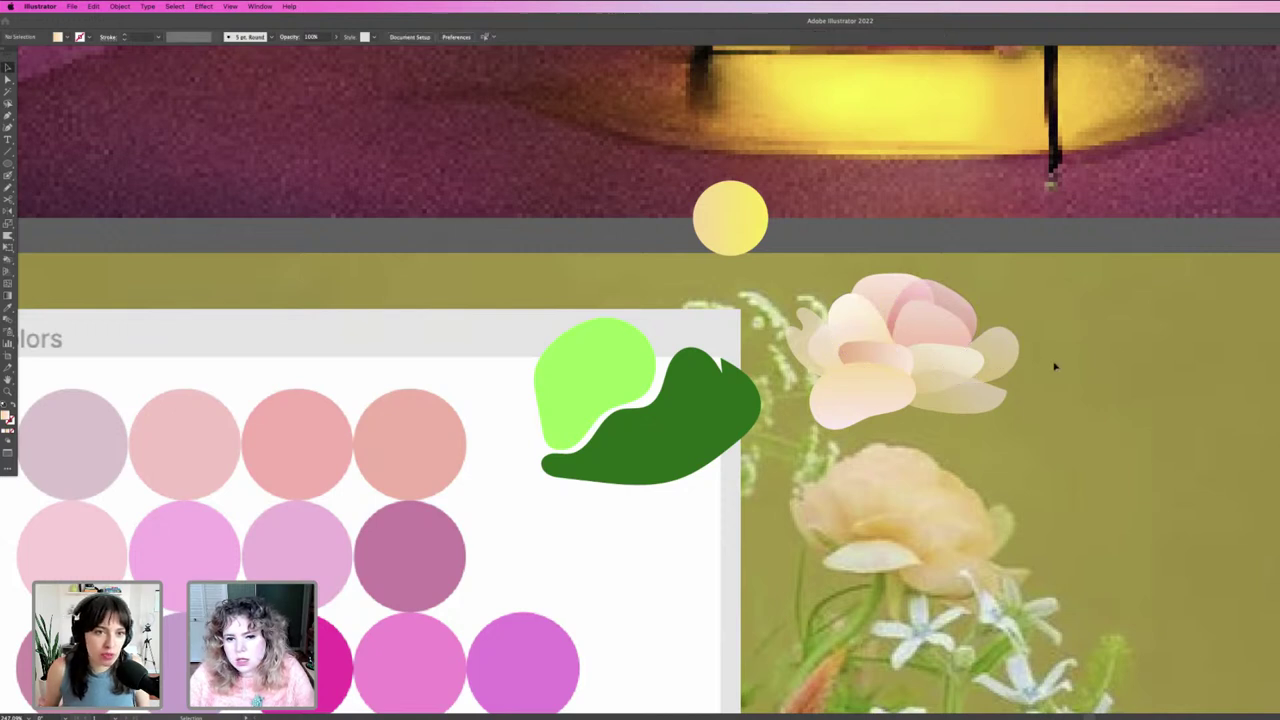
{"action": "left_click_drag", "start_coordinate": [828, 412], "coordinate": [994, 428]}
{"action": "left_click", "coordinate": [997, 433]}
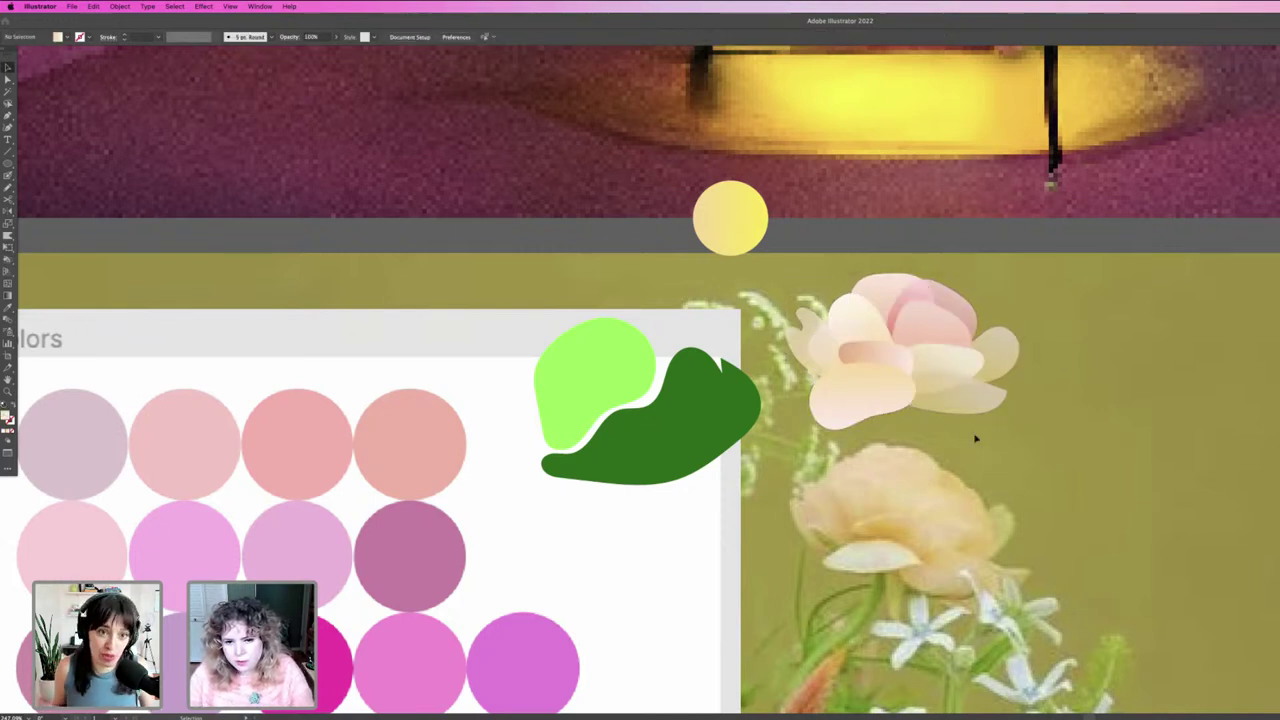
Step: Shift a pink petal right over the flower's side
{"action": "left_click", "coordinate": [962, 318]}
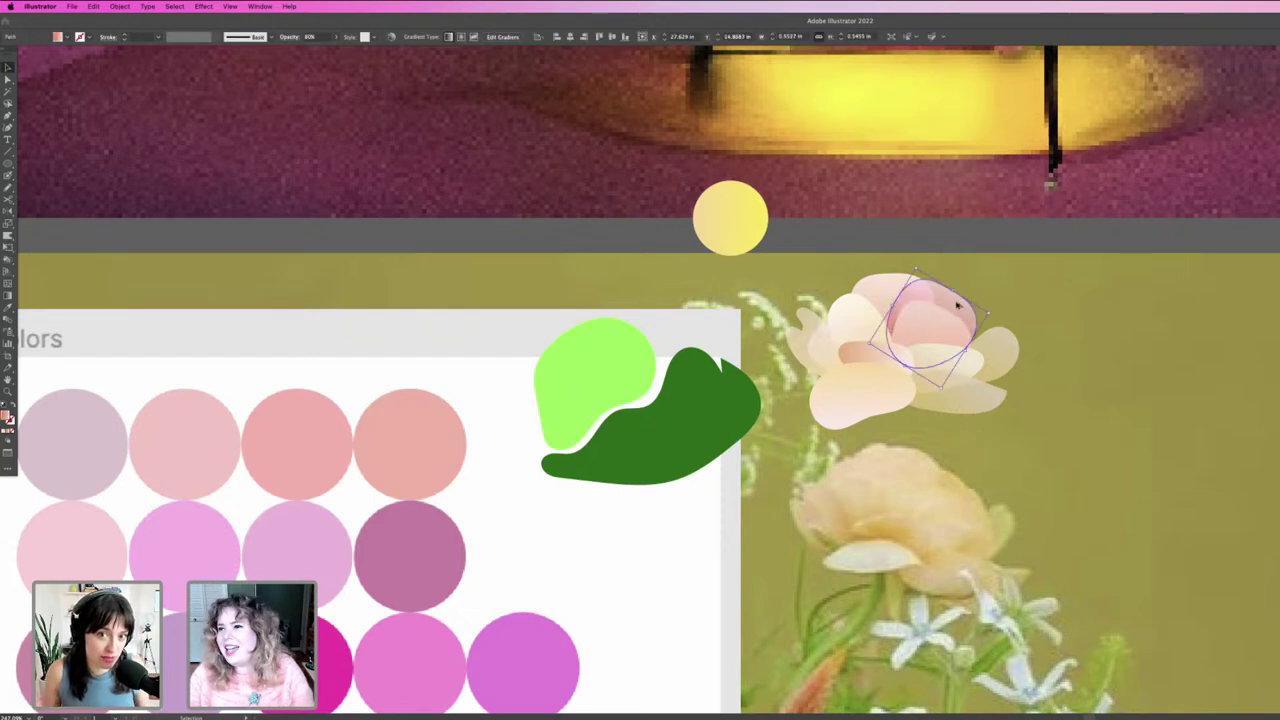
{"action": "left_click_drag", "start_coordinate": [958, 305], "coordinate": [995, 317]}
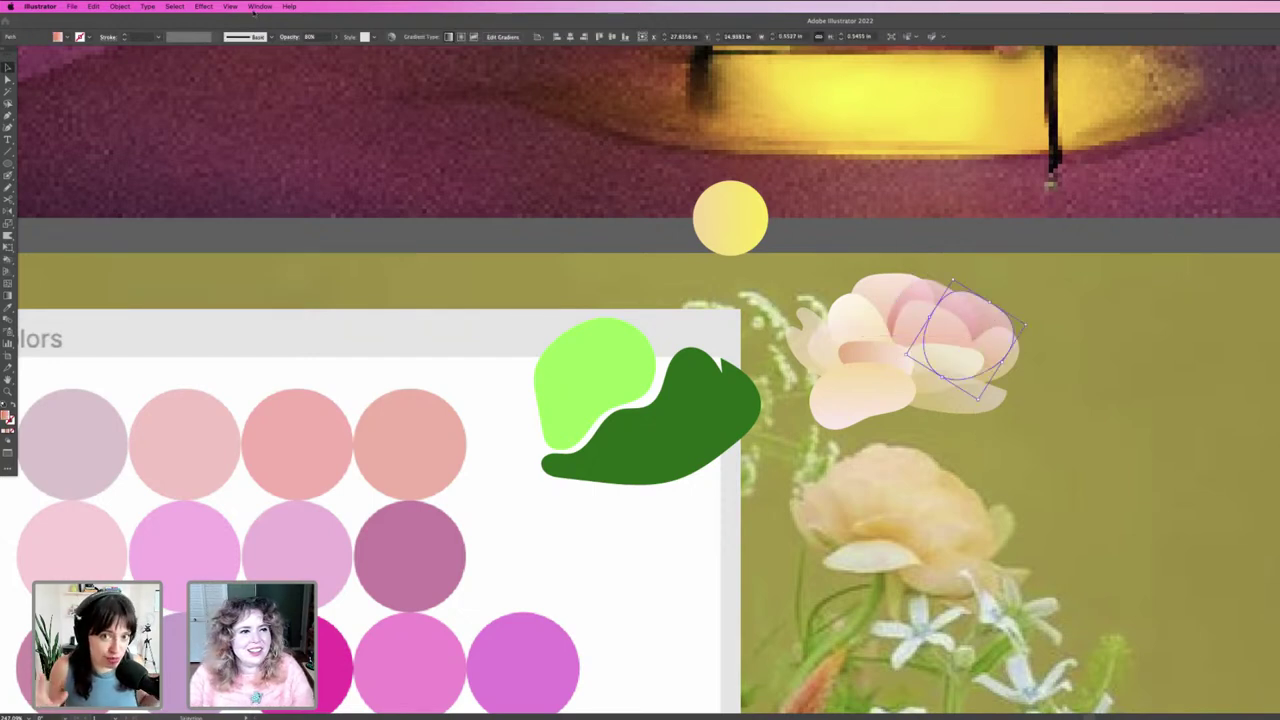
{"action": "left_click", "coordinate": [203, 6]}
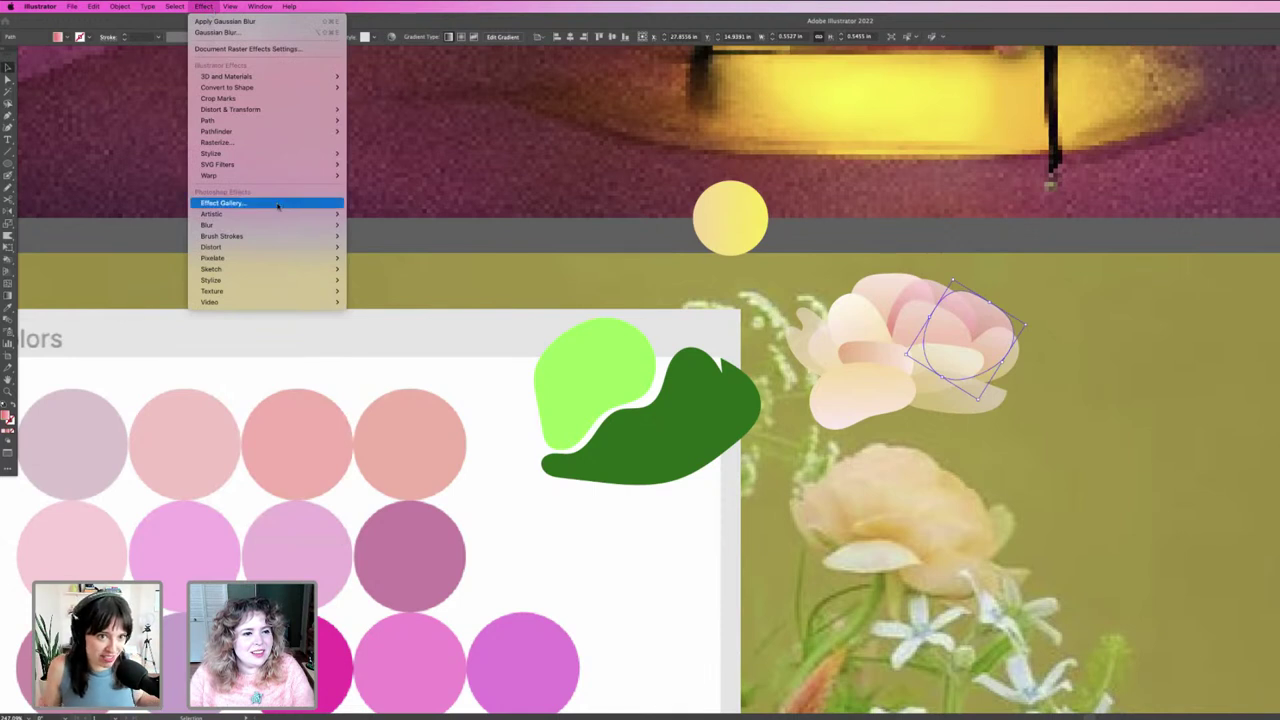
{"action": "mouse_move", "coordinate": [207, 225]}
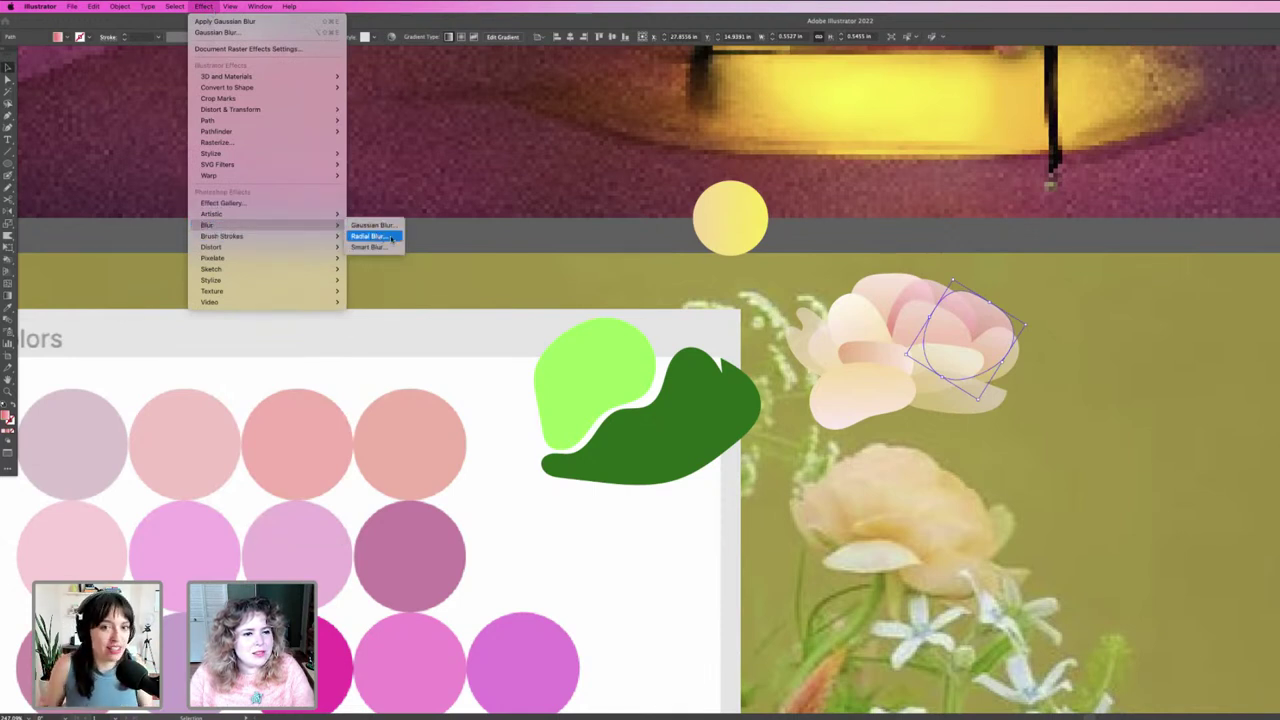
Step: Apply a Gaussian Blur to the pink petal, adjusting its radius
{"action": "left_click", "coordinate": [380, 225]}
{"action": "left_click_drag", "start_coordinate": [830, 361], "coordinate": [819, 364]}
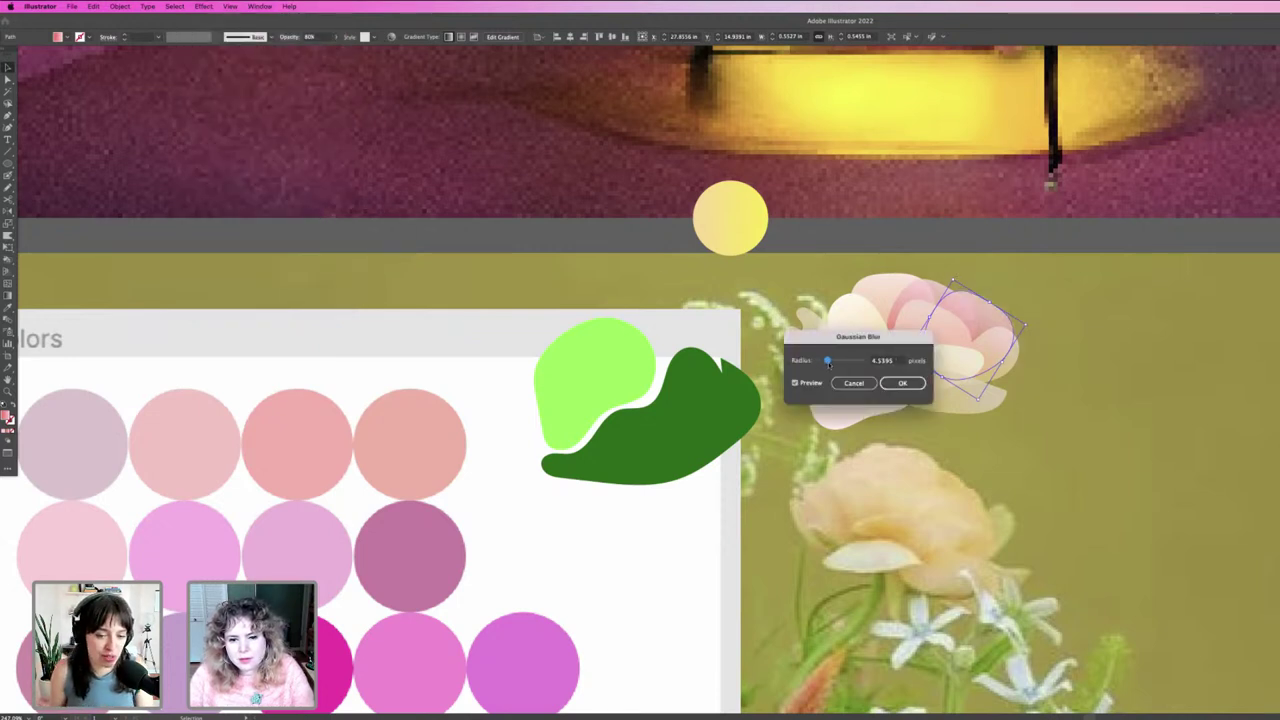
{"action": "left_click", "coordinate": [903, 383]}
{"action": "left_click", "coordinate": [1012, 330]}
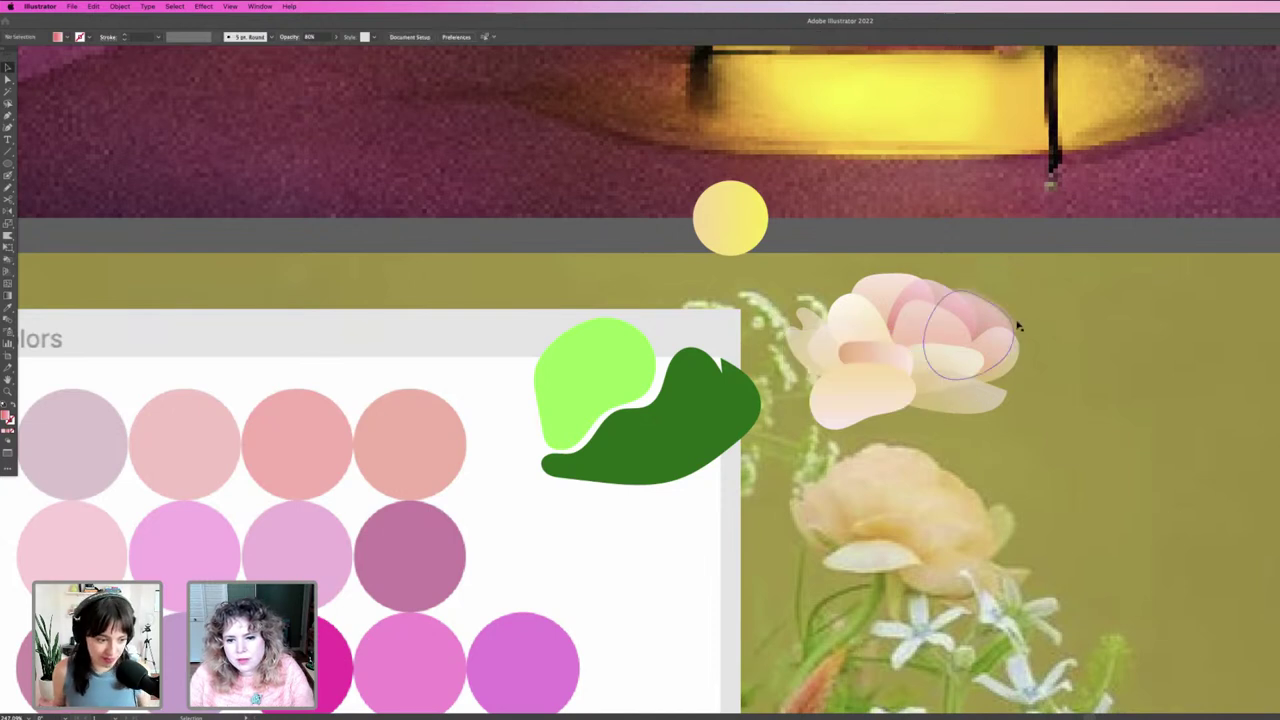
Step: Move the blurred pink shapes to the flower's upper-right and upper-left edges
{"action": "left_click", "coordinate": [1000, 312]}
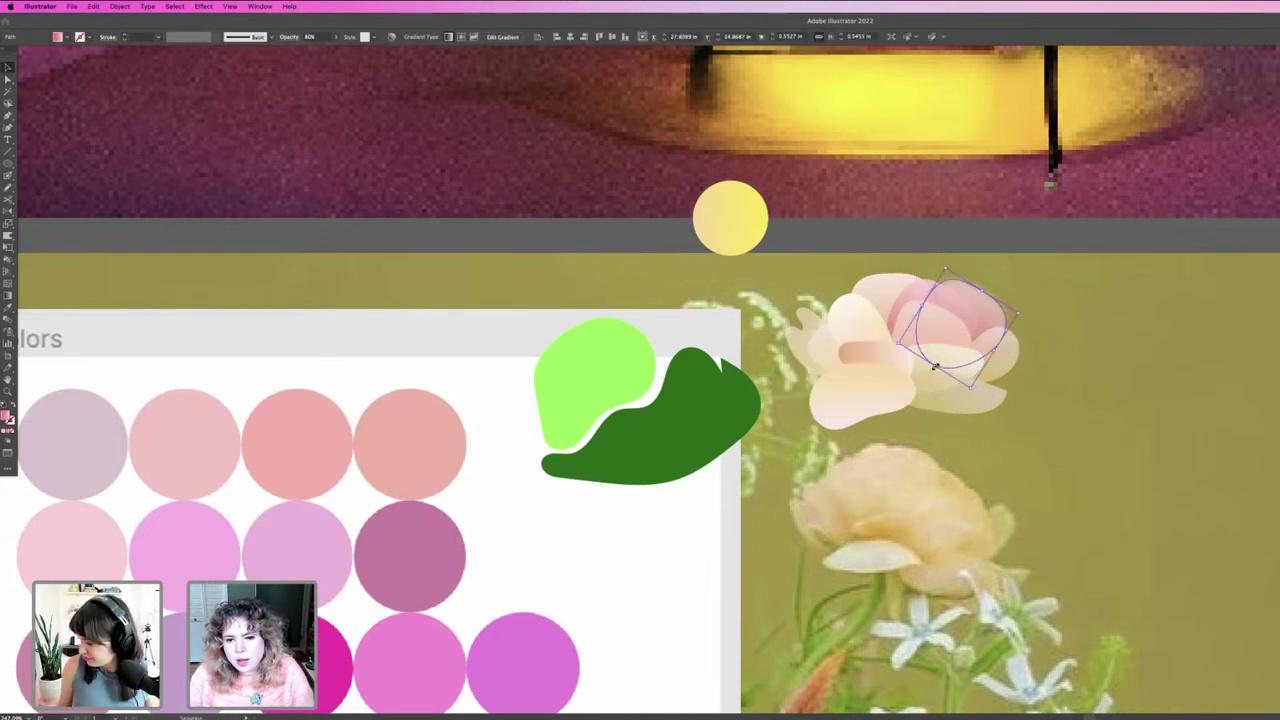
{"action": "left_click_drag", "start_coordinate": [912, 380], "coordinate": [986, 306]}
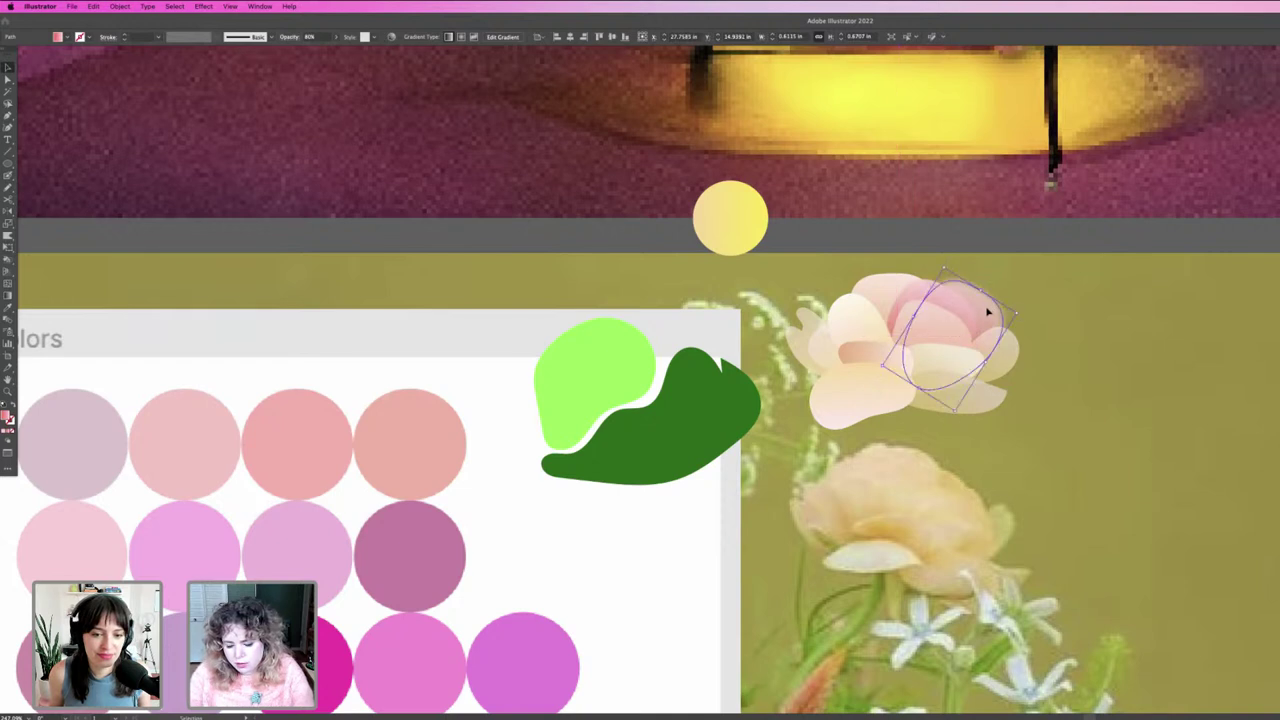
{"action": "left_click", "coordinate": [1057, 323]}
{"action": "left_click", "coordinate": [906, 295]}
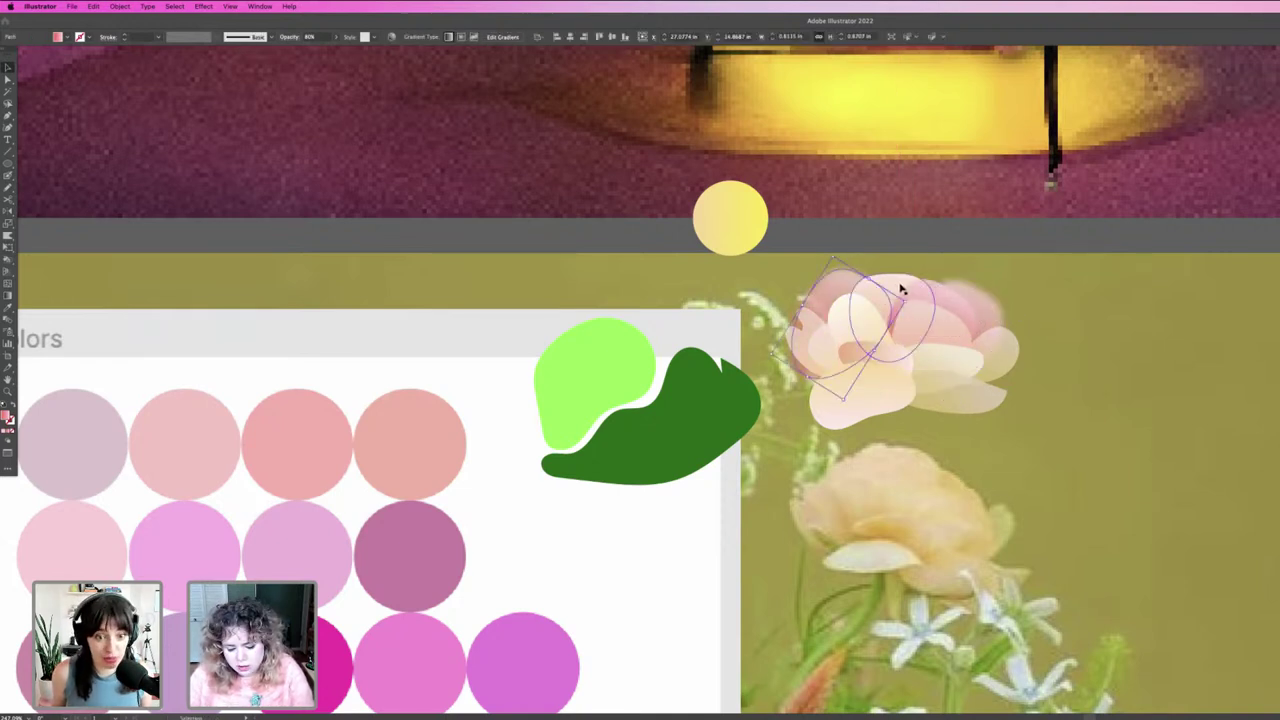
{"action": "left_click_drag", "start_coordinate": [906, 295], "coordinate": [834, 284]}
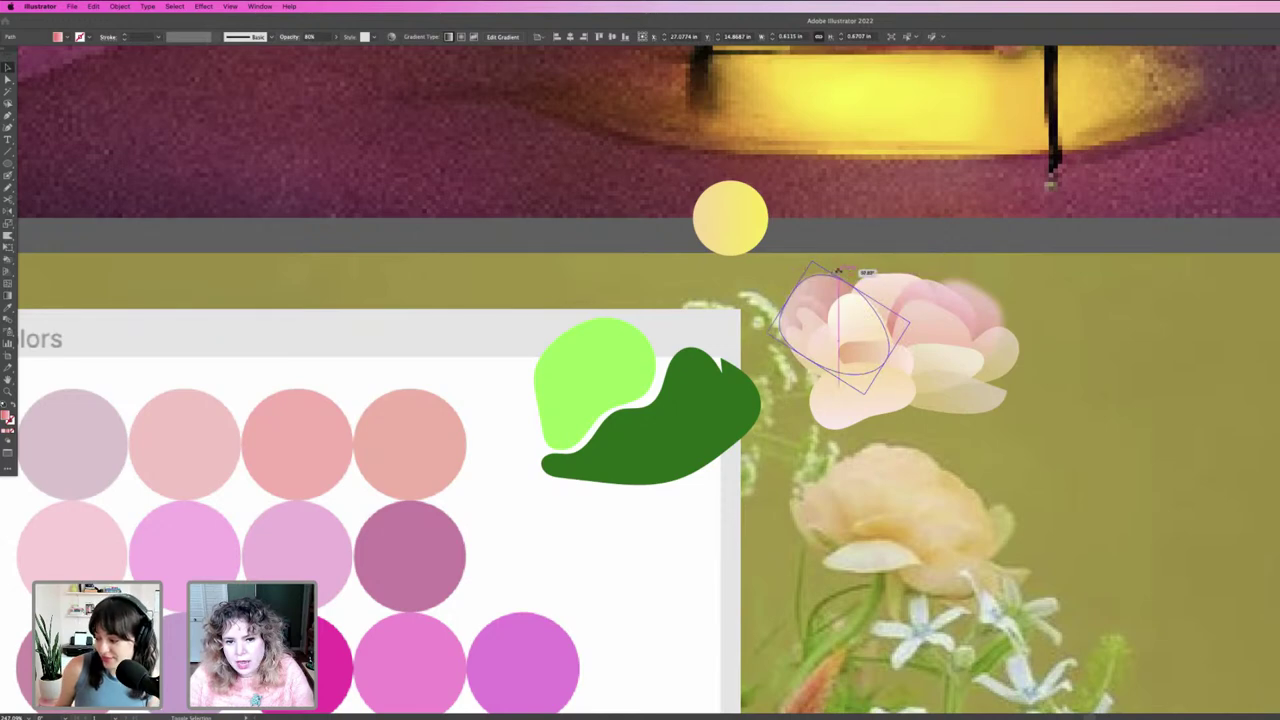
{"action": "left_click", "coordinate": [1228, 330]}
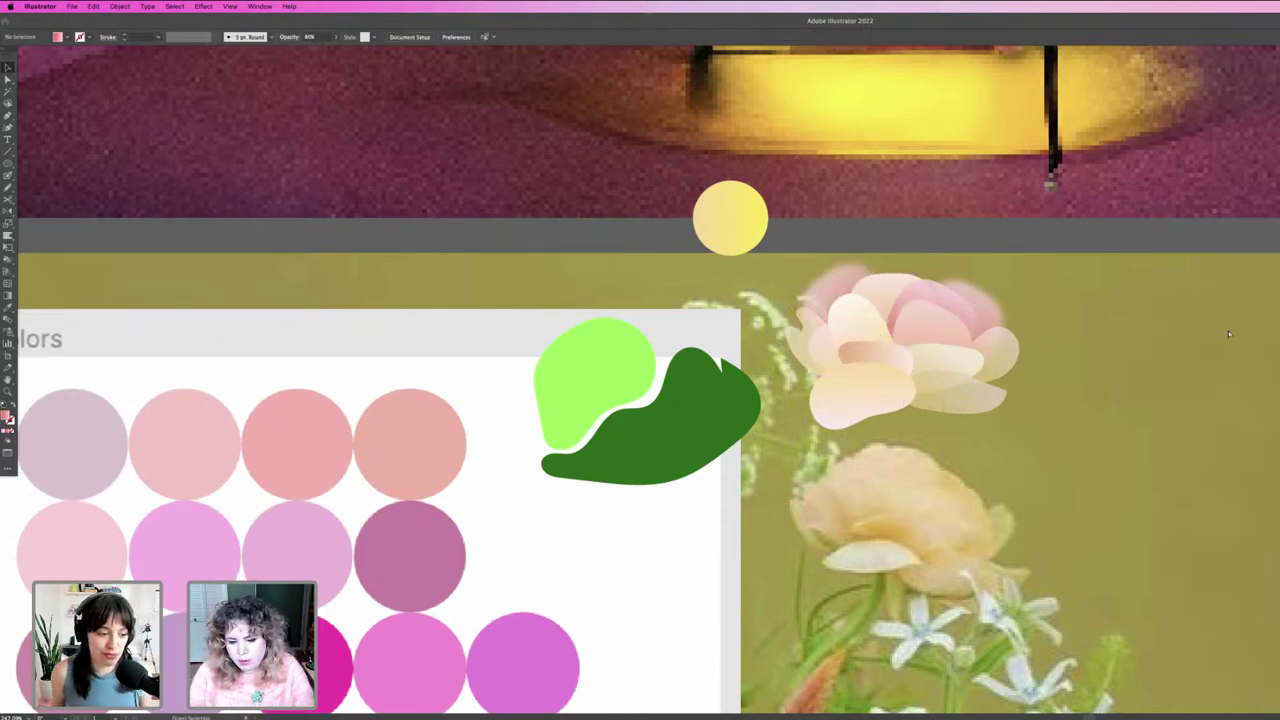
{"action": "key", "text": "super+minus"}
{"action": "key", "text": "super+minus"}
{"action": "key", "text": "super+minus"}
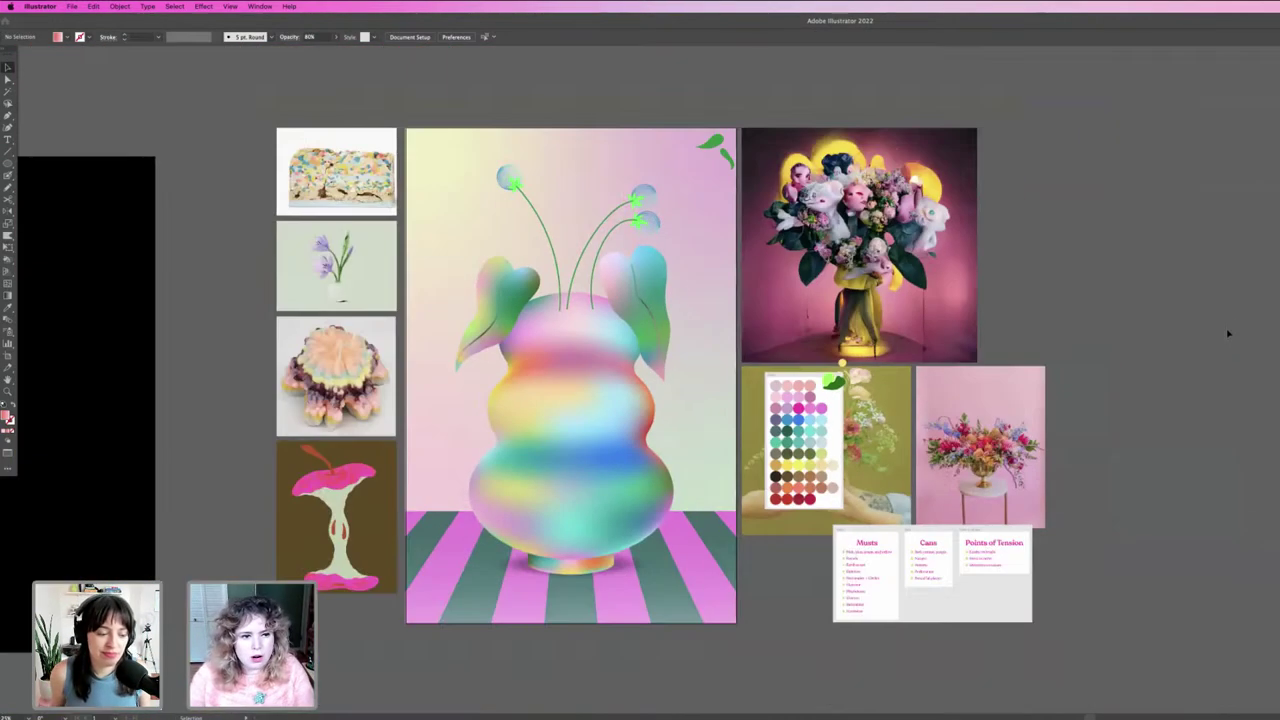
Step: Navigate past the crocus artwork to the rose reference artboard and pick a rose petal
{"action": "scroll", "coordinate": [333, 237], "scroll_direction": "up", "scroll_amount": 5}
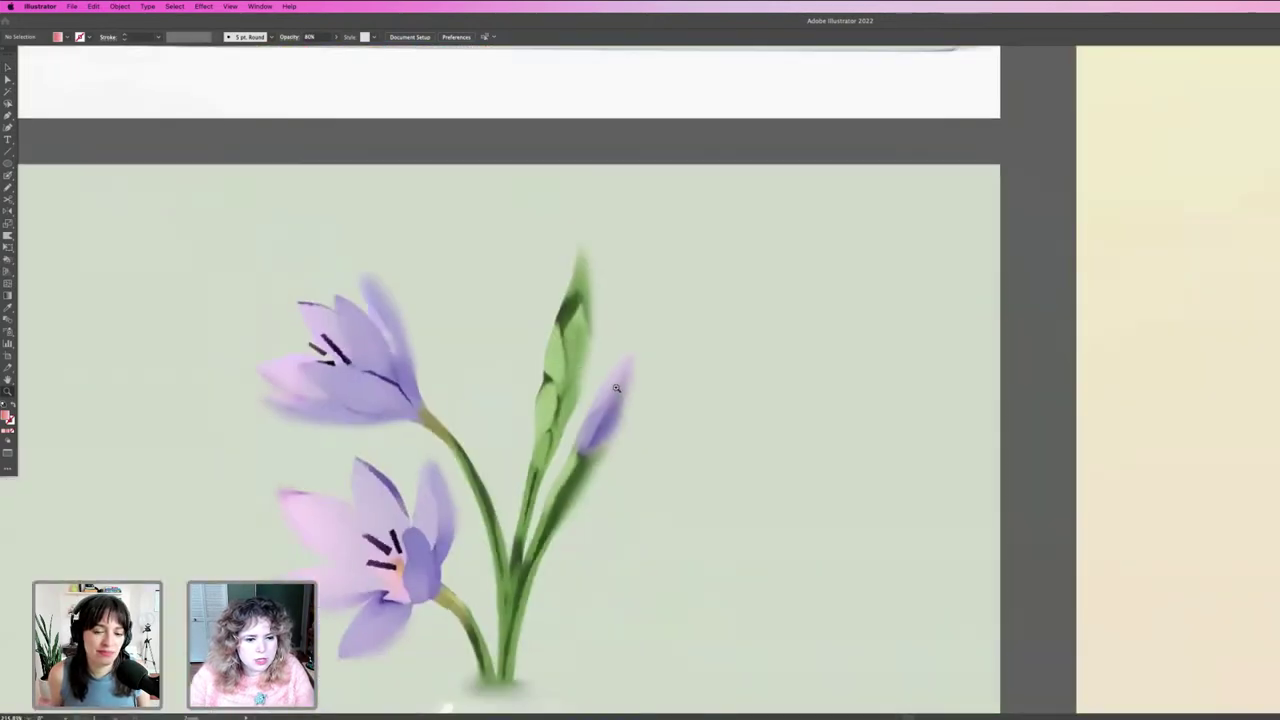
{"action": "left_click_drag", "start_coordinate": [597, 428], "coordinate": [649, 387]}
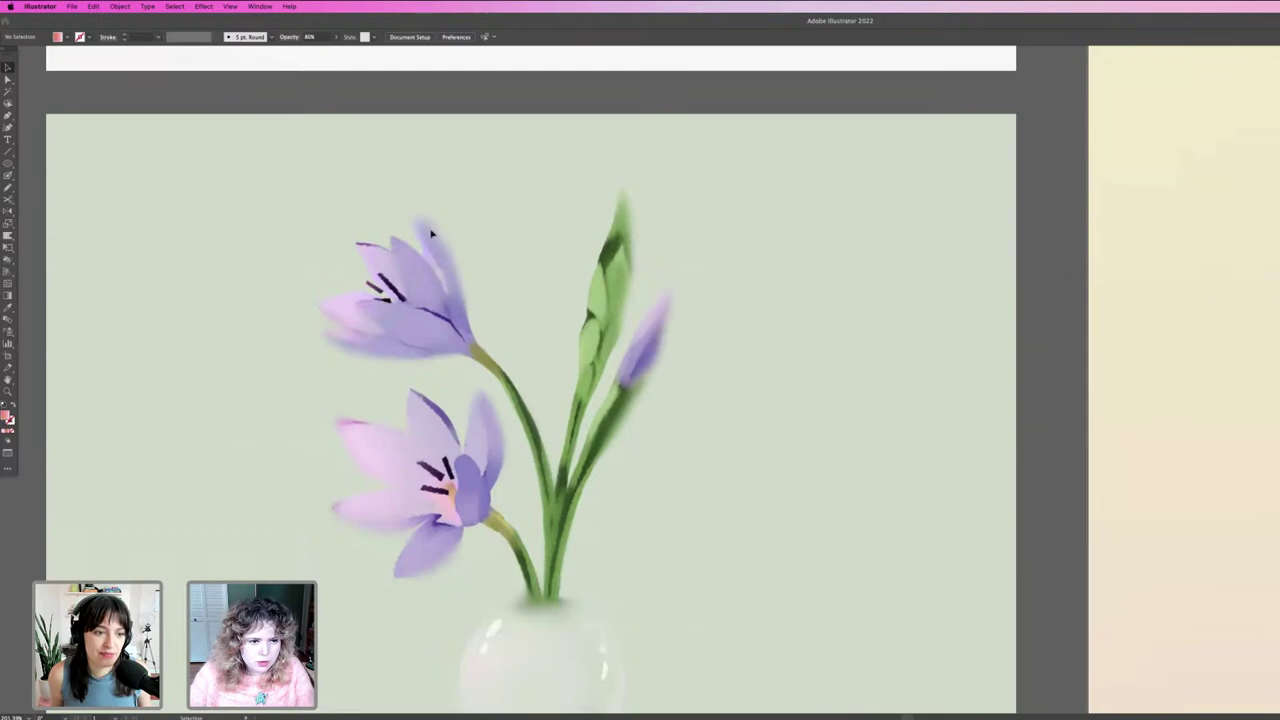
{"action": "scroll", "coordinate": [816, 401], "scroll_direction": "down", "scroll_amount": 5}
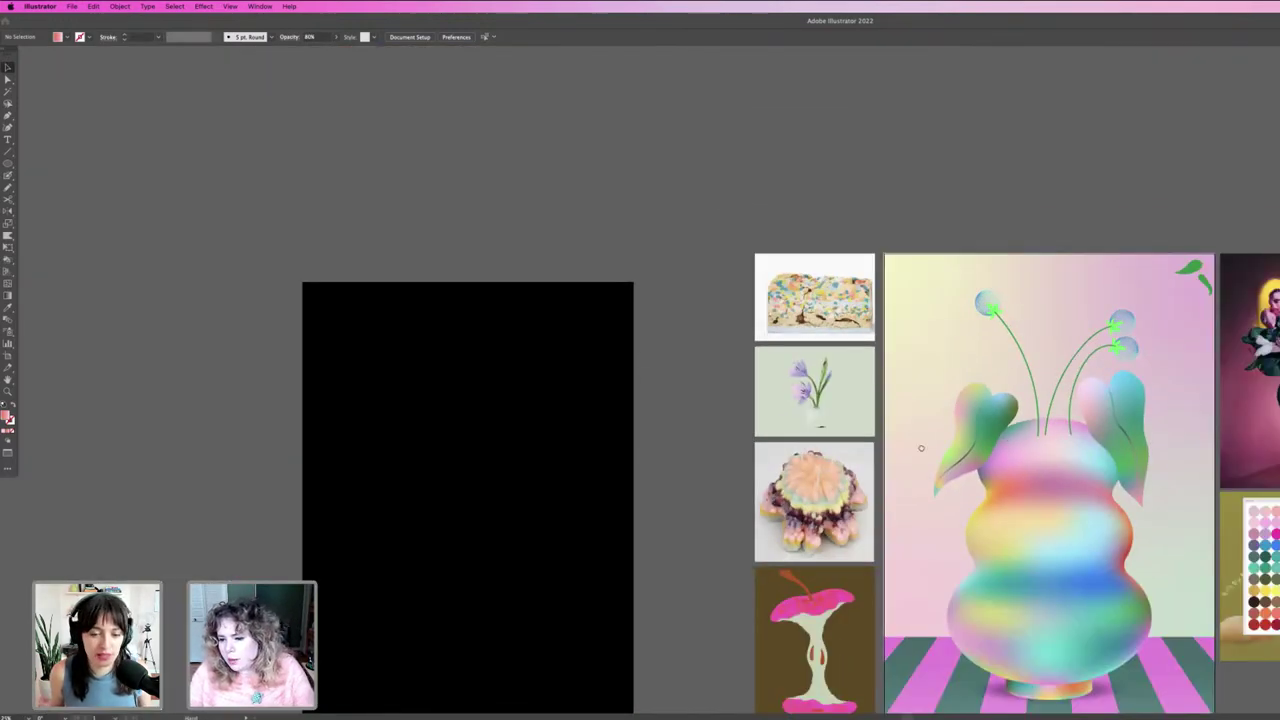
{"action": "left_click_drag", "start_coordinate": [921, 448], "coordinate": [536, 381]}
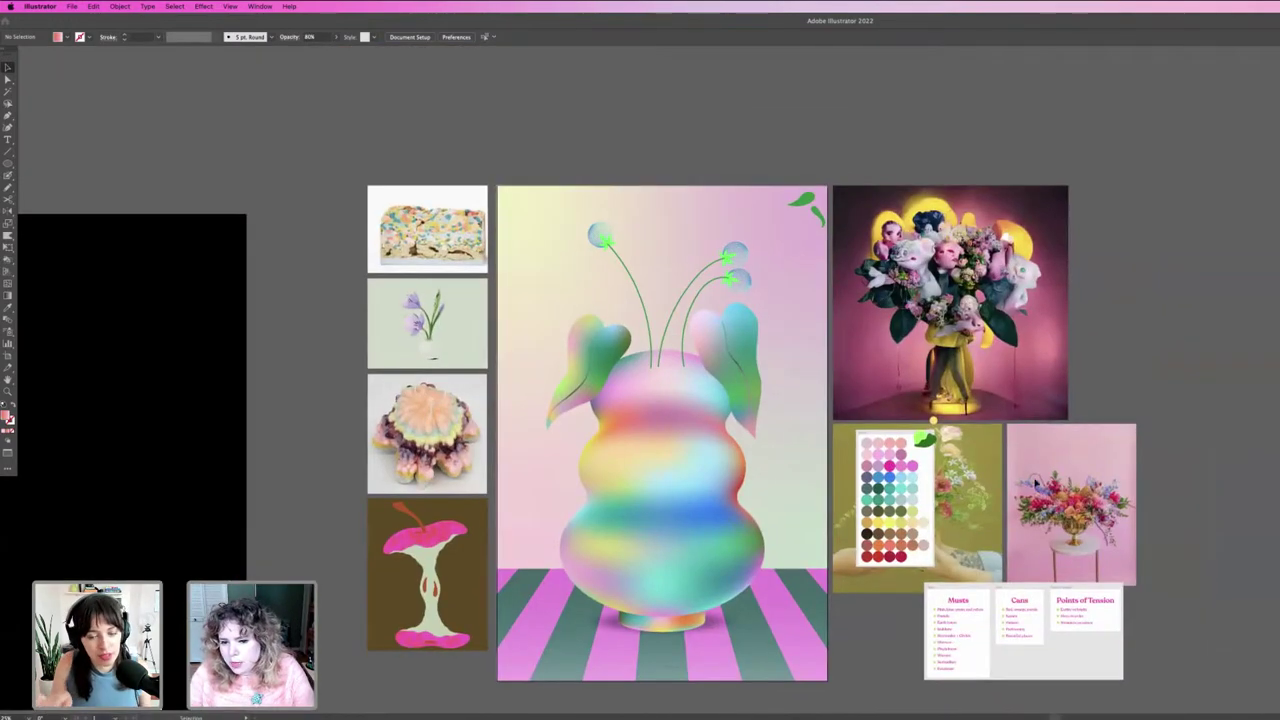
{"action": "scroll", "coordinate": [905, 418], "scroll_direction": "up", "scroll_amount": 5}
{"action": "scroll", "coordinate": [905, 418], "scroll_direction": "up", "scroll_amount": 5}
{"action": "scroll", "coordinate": [936, 424], "scroll_direction": "up", "scroll_amount": 5}
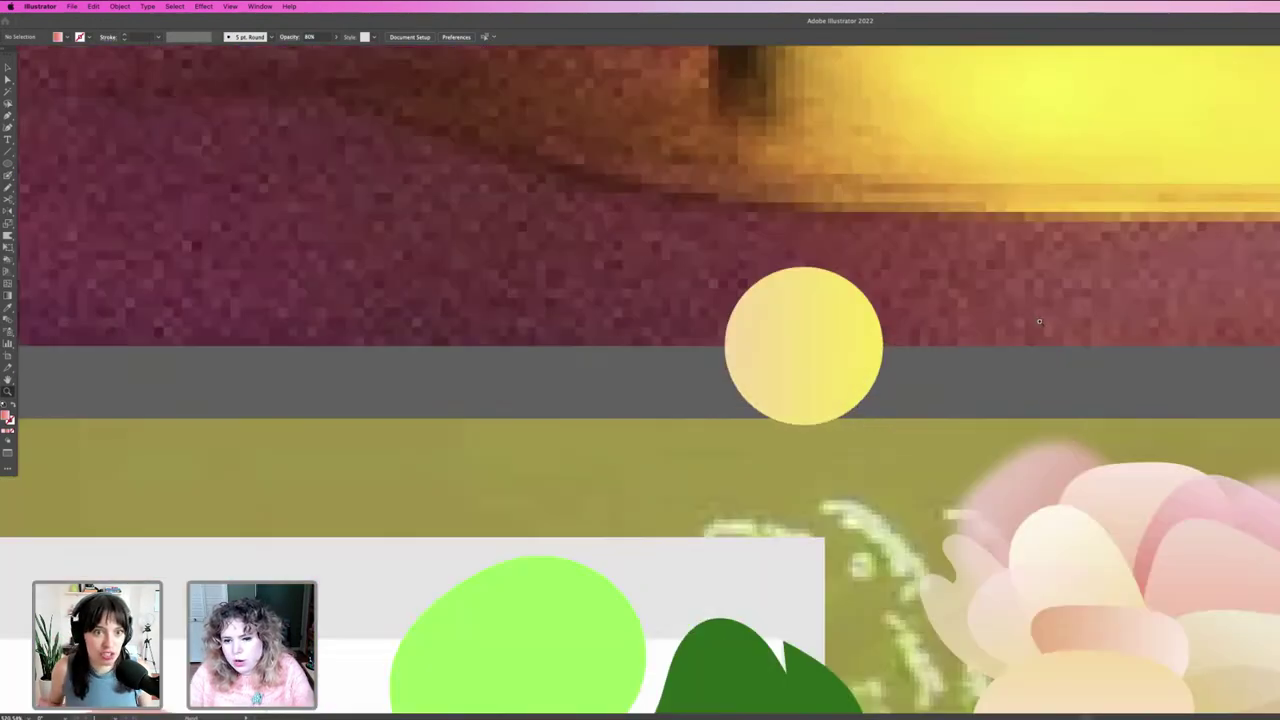
{"action": "scroll", "coordinate": [943, 323], "scroll_direction": "down", "scroll_amount": 3}
{"action": "left_click", "coordinate": [943, 323]}
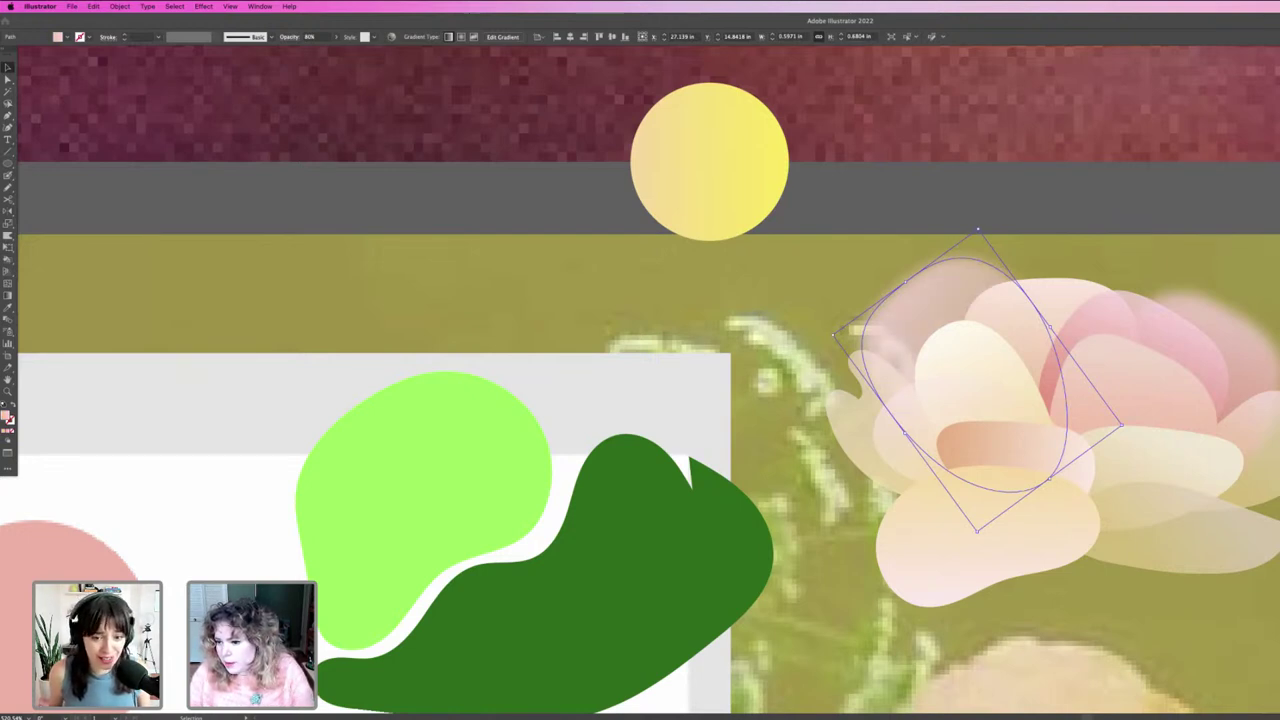
{"action": "key", "text": "ctrl+shift+a"}
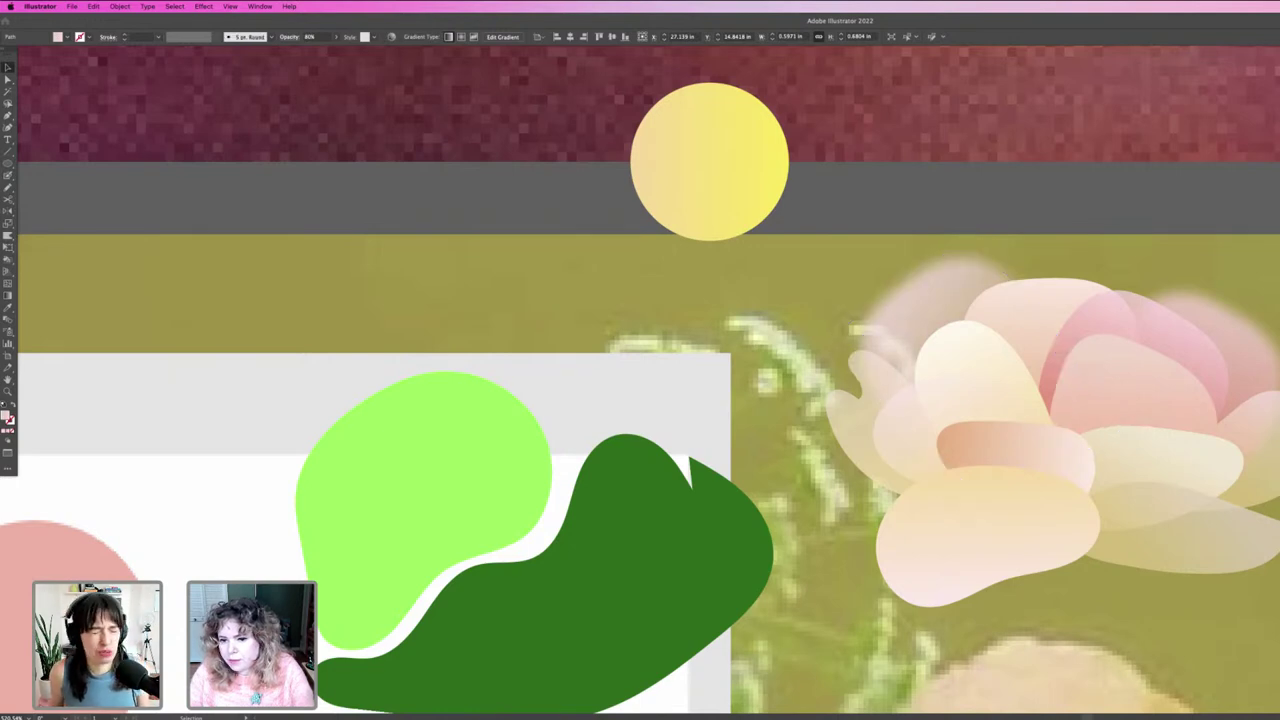
Step: Move a pale petal onto the rose's top and rotate it diagonally
{"action": "left_click_drag", "start_coordinate": [990, 265], "coordinate": [1129, 326]}
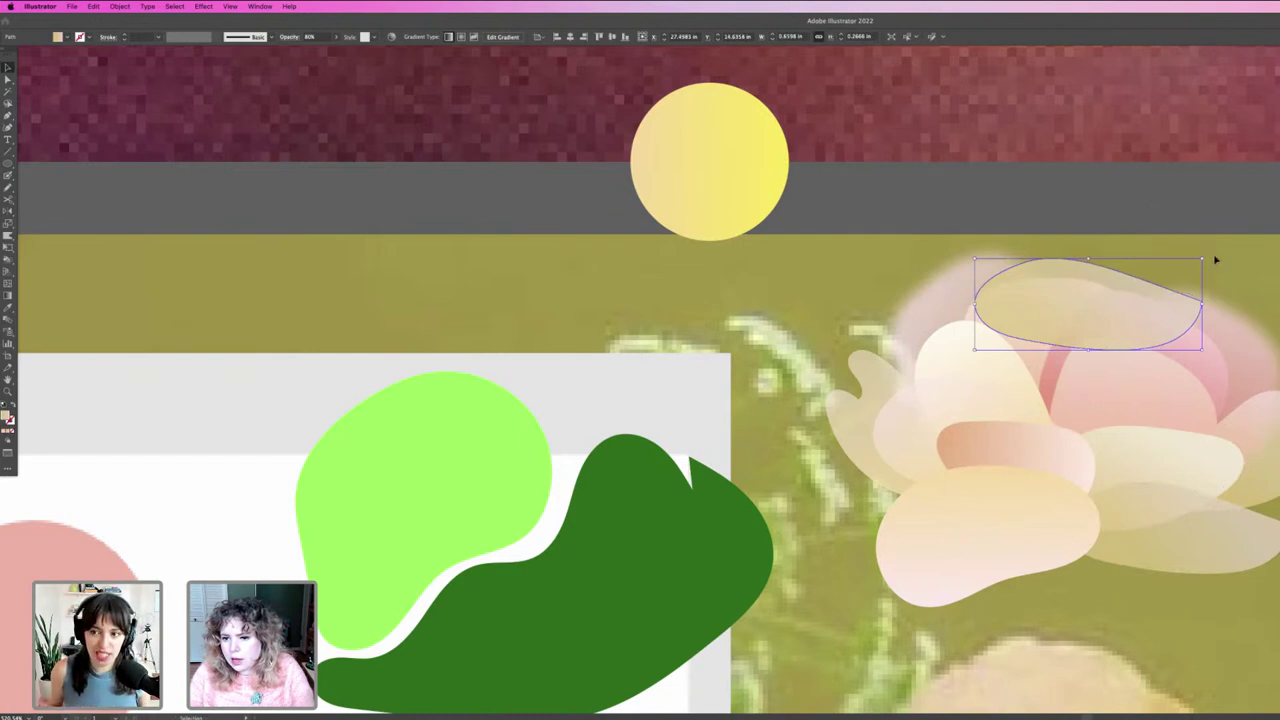
{"action": "left_click_drag", "start_coordinate": [1203, 256], "coordinate": [1149, 229]}
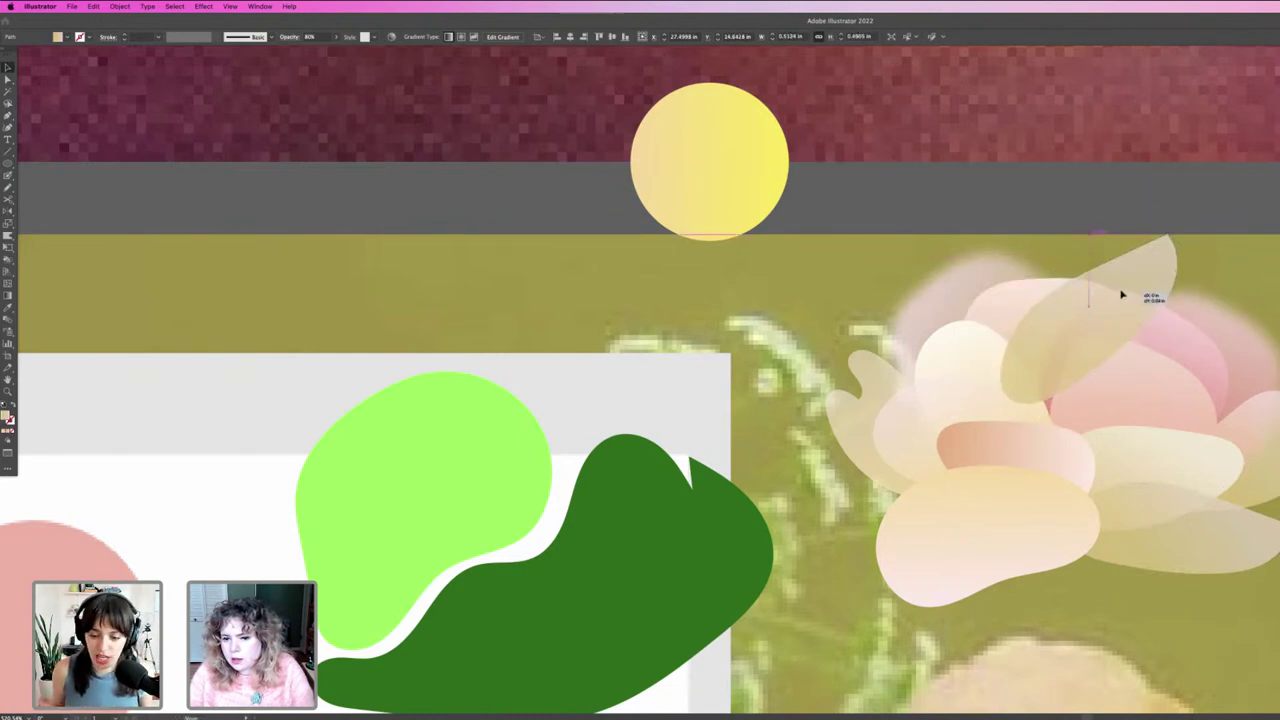
{"action": "mouse_move", "coordinate": [1107, 284]}
{"action": "left_mouse_down"}
{"action": "mouse_move", "coordinate": [1022, 306]}
{"action": "mouse_move", "coordinate": [1234, 337]}
{"action": "left_mouse_up"}
{"action": "left_click", "coordinate": [1229, 297]}
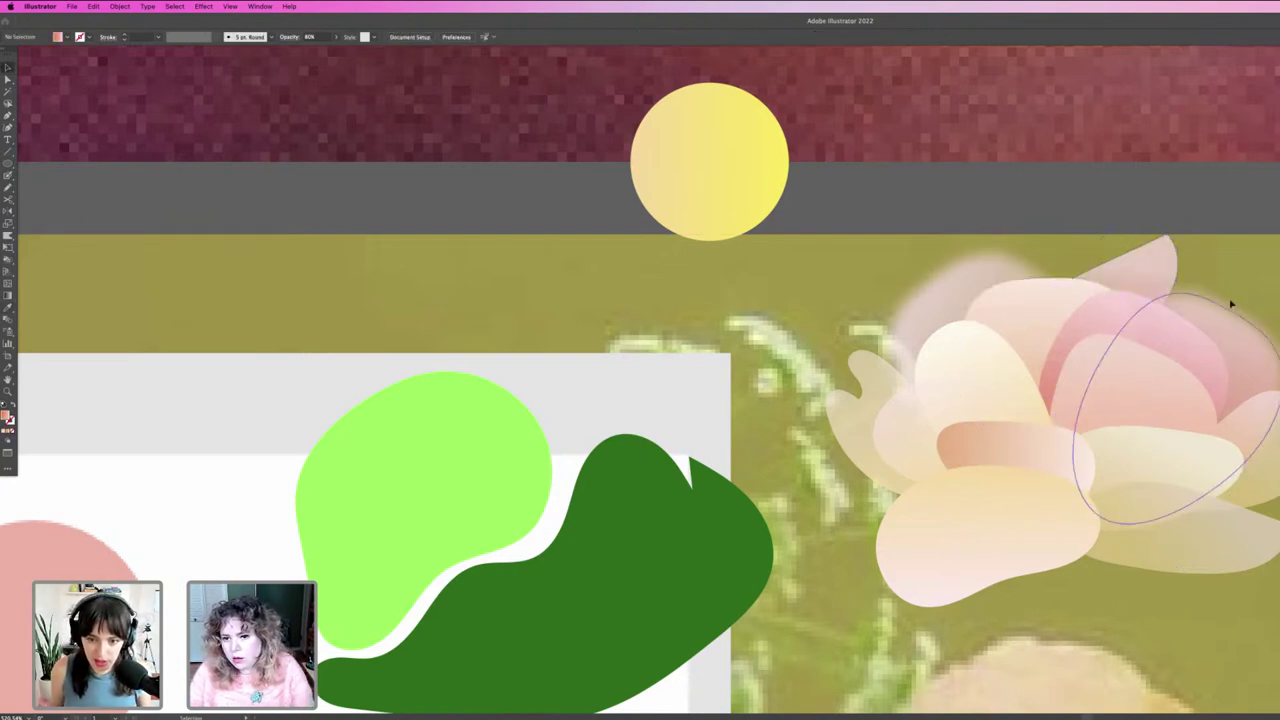
{"action": "left_click", "coordinate": [1157, 272]}
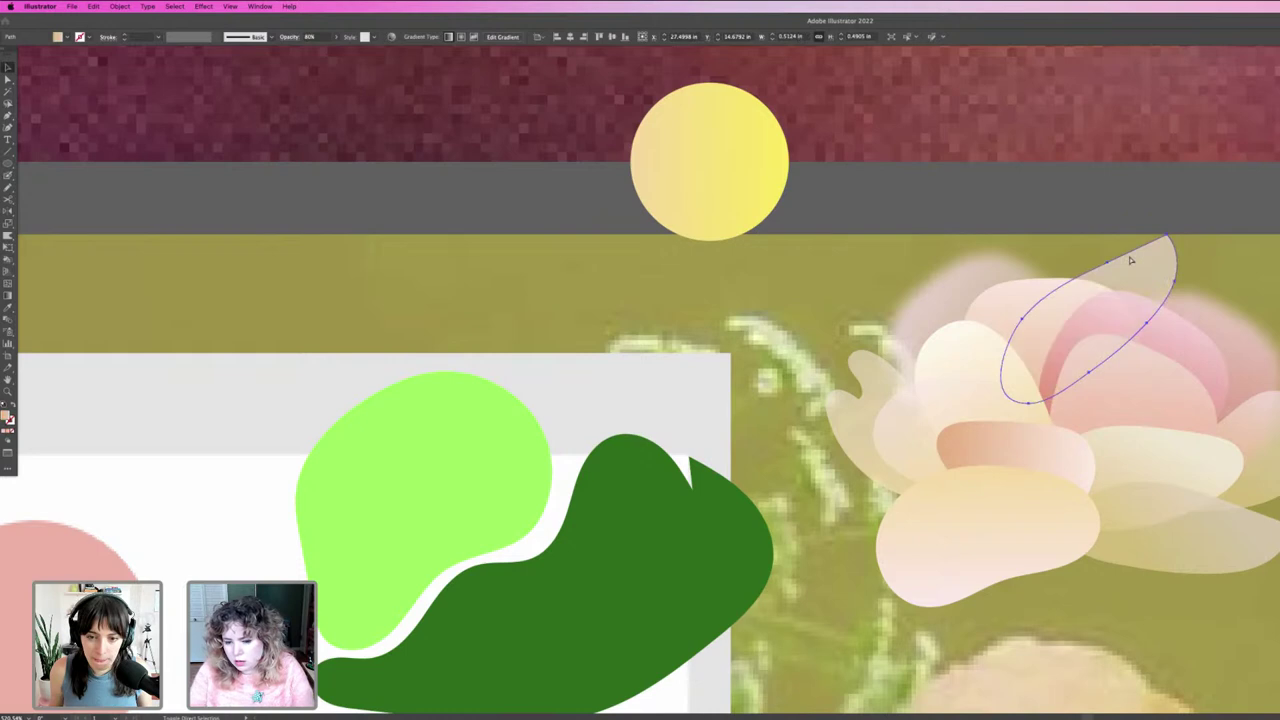
Step: Apply a Gaussian blur to the new top petal
{"action": "left_click", "coordinate": [236, 8]}
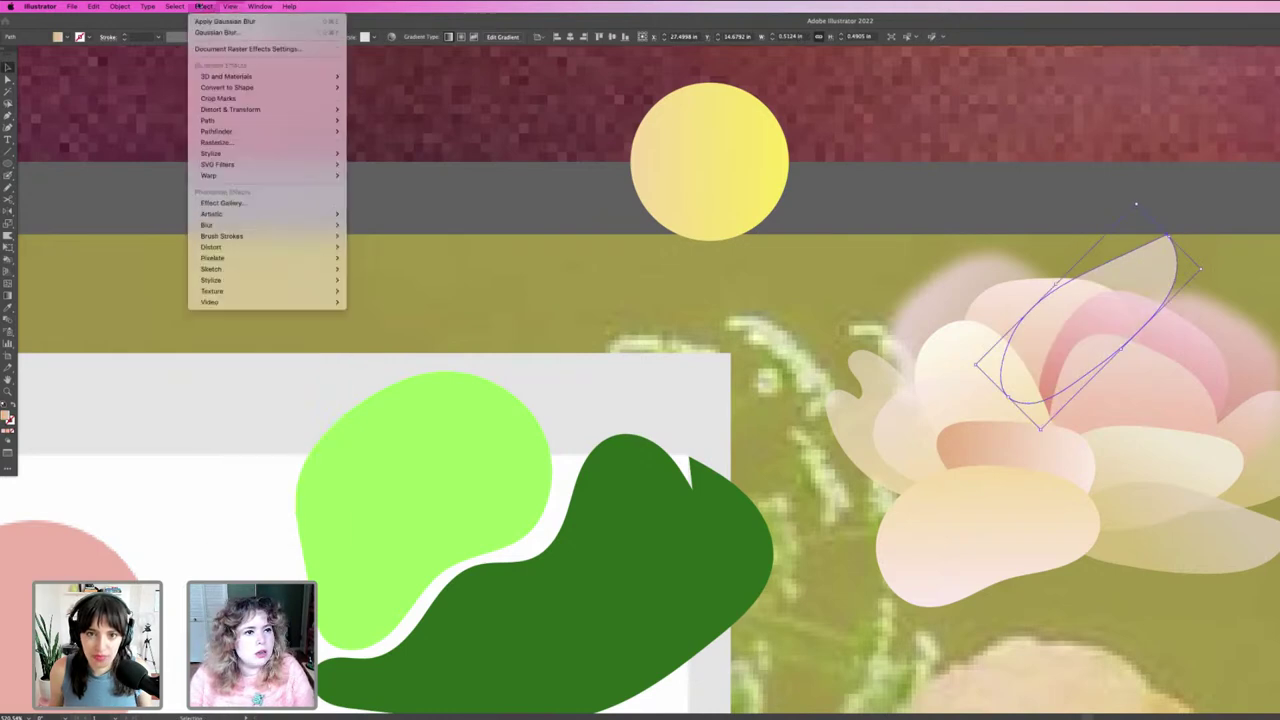
{"action": "left_click", "coordinate": [215, 21]}
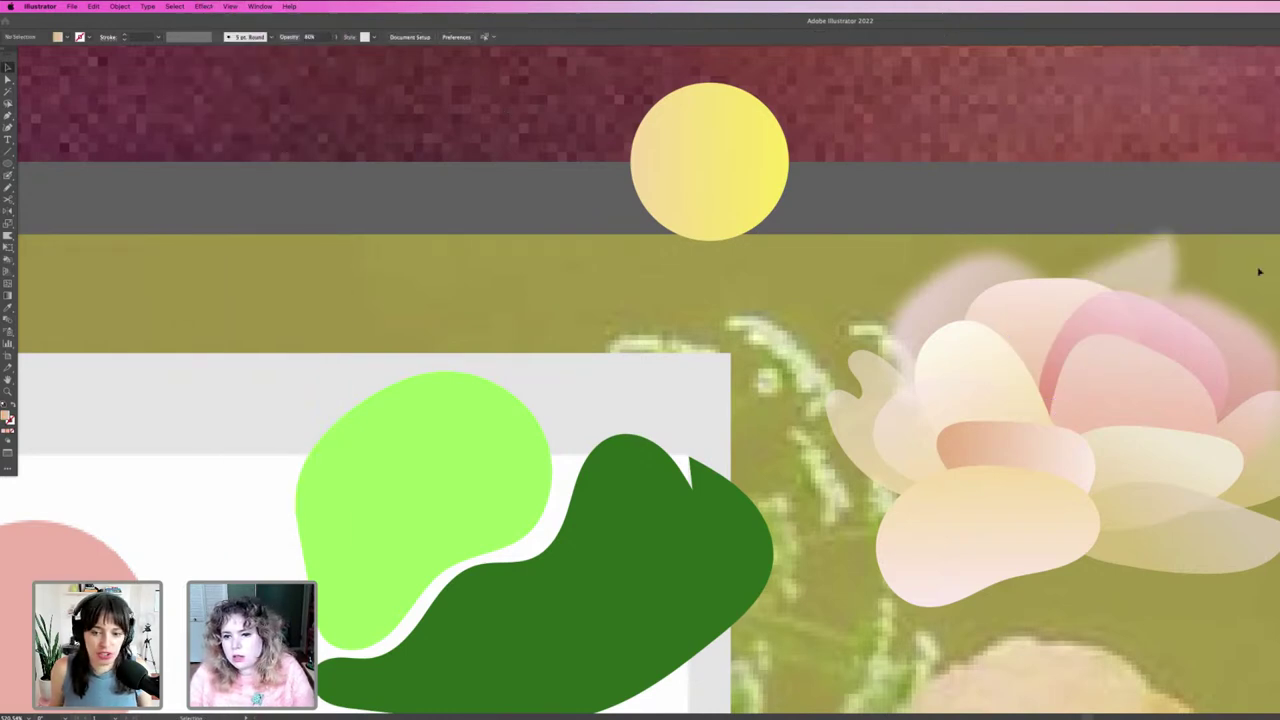
{"action": "left_click", "coordinate": [203, 6]}
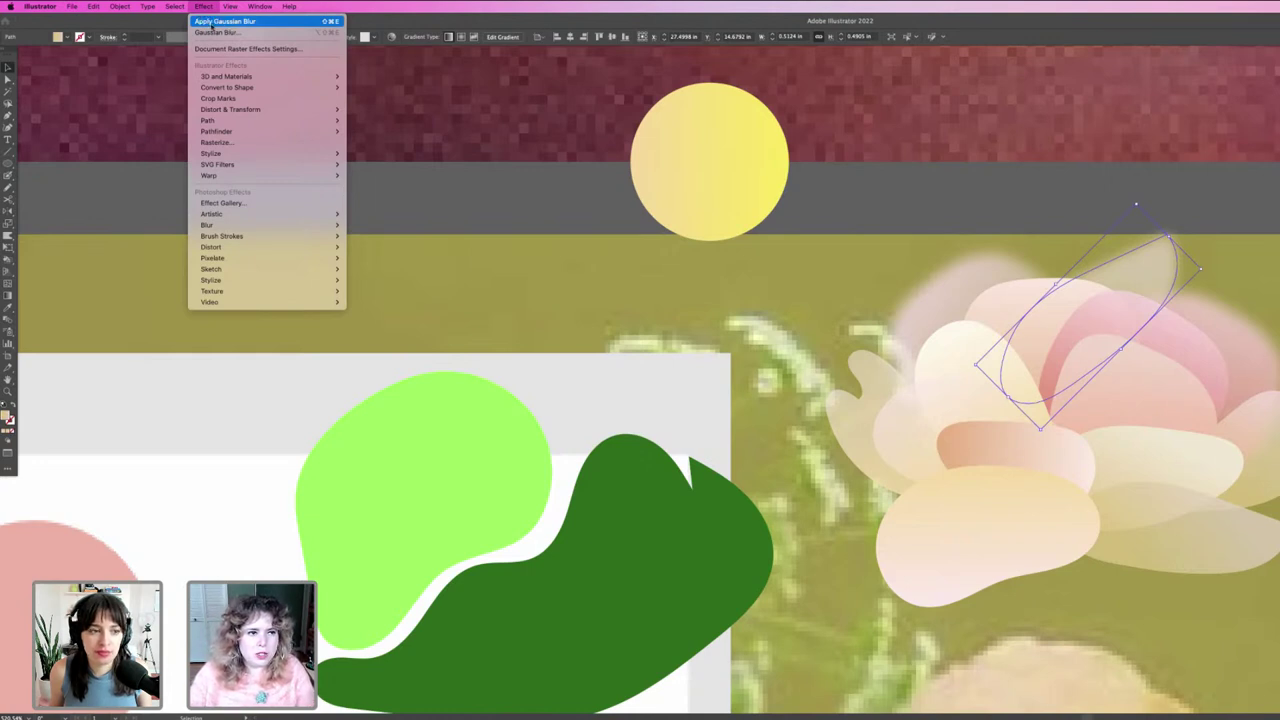
{"action": "left_click", "coordinate": [1274, 201]}
{"action": "left_click", "coordinate": [1152, 263]}
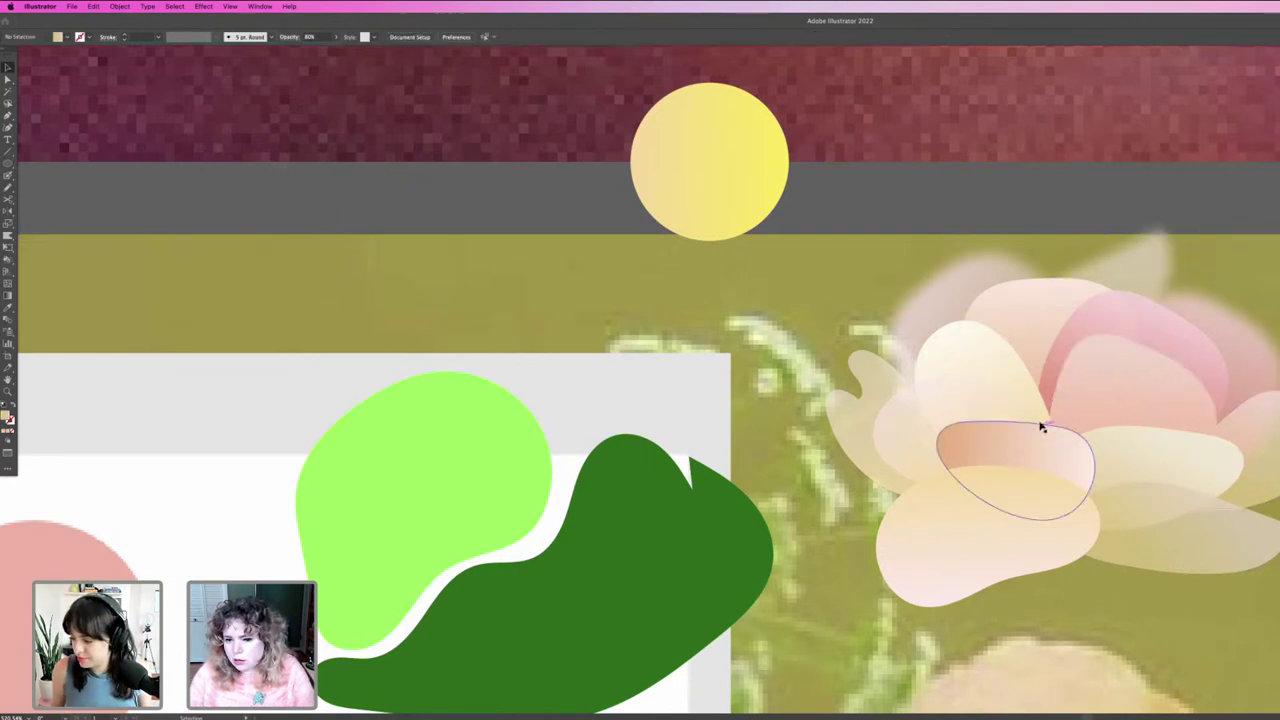
Step: Inspect the lower and left-side petals, then select the whole rose group
{"action": "left_click", "coordinate": [957, 429]}
{"action": "key", "text": "g"}
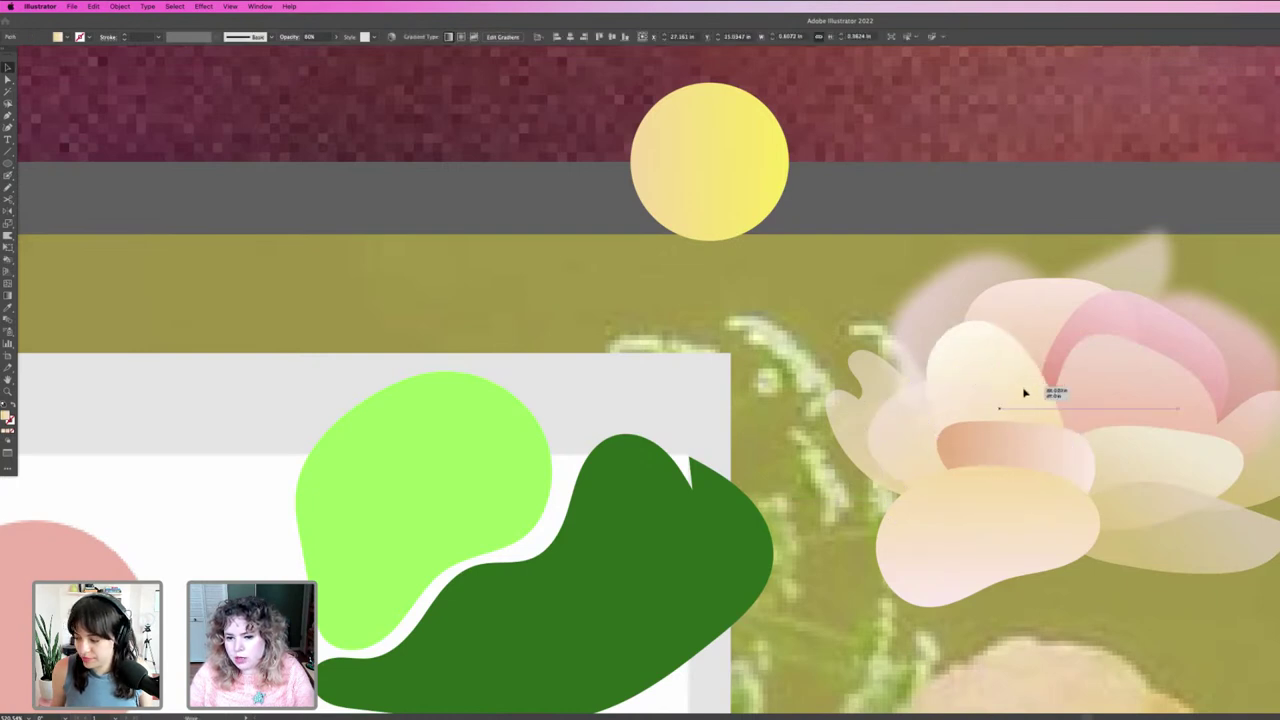
{"action": "key", "text": "v"}
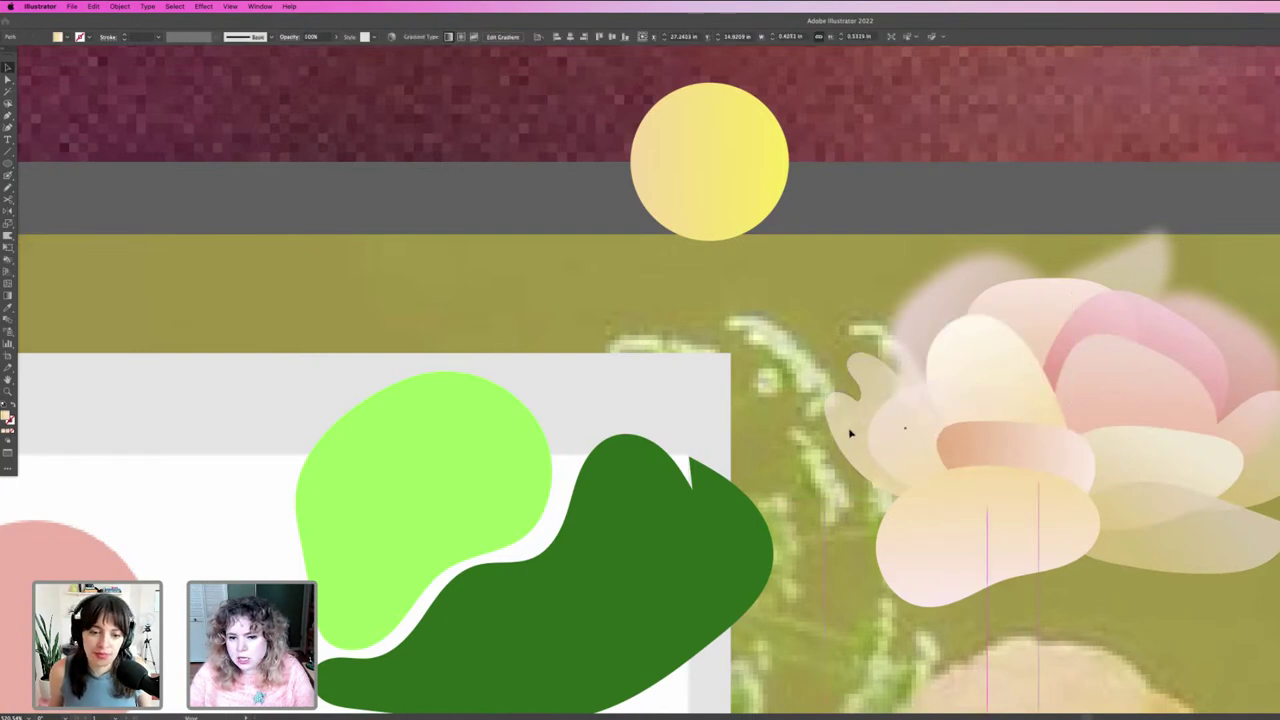
{"action": "left_click", "coordinate": [829, 481]}
{"action": "left_click", "coordinate": [861, 557]}
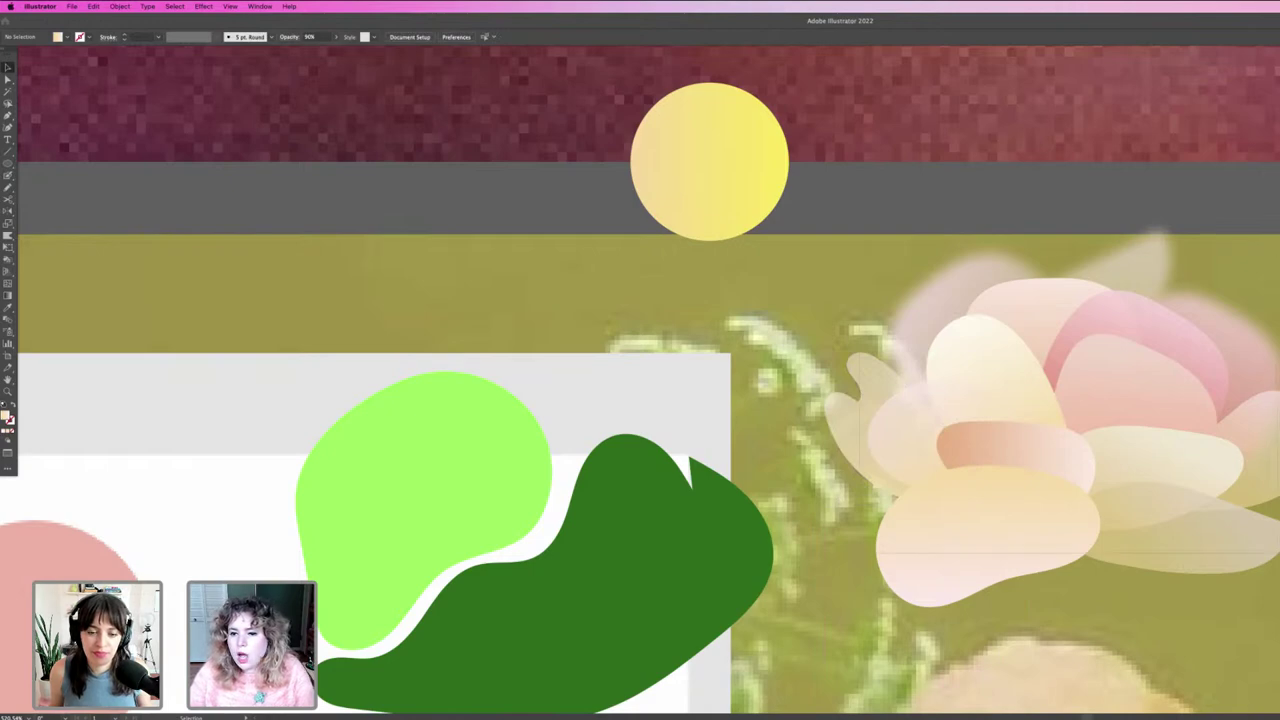
{"action": "left_click", "coordinate": [920, 537]}
Step: Place the rose above the vase and resize it between the stems
{"action": "left_click", "coordinate": [861, 557]}
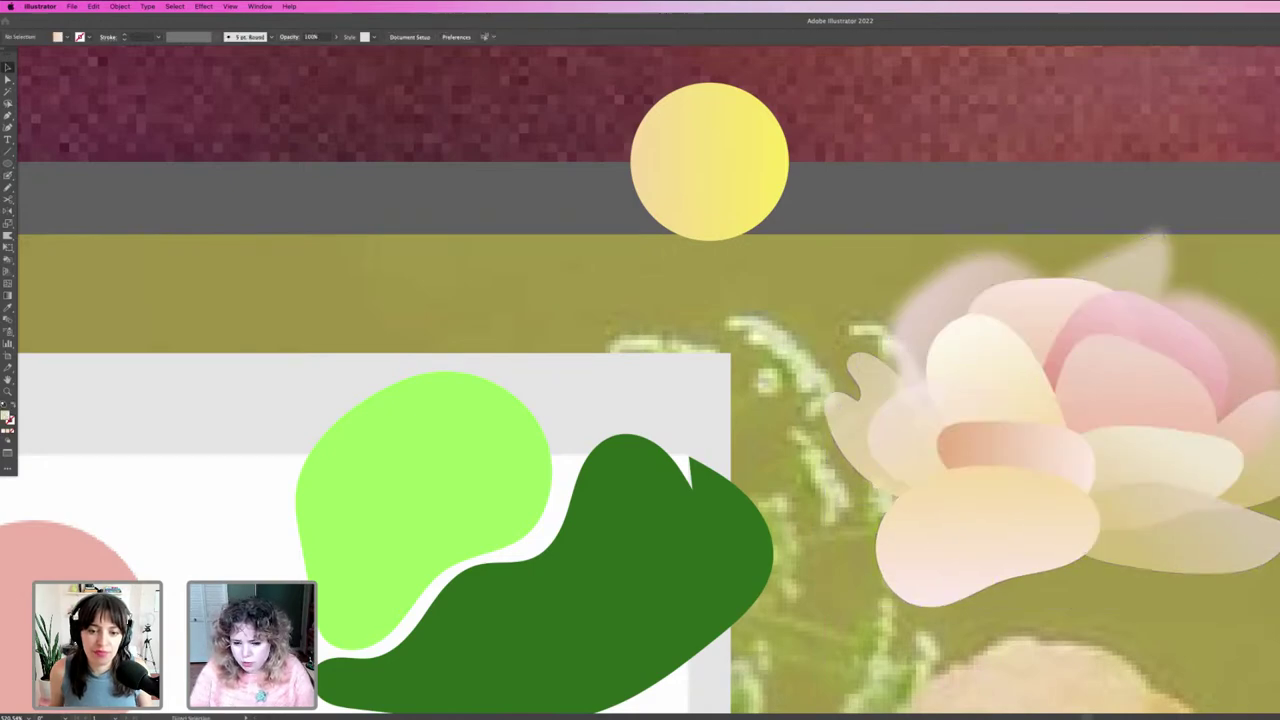
{"action": "scroll", "coordinate": [855, 378], "scroll_direction": "down", "scroll_amount": 2}
{"action": "scroll", "coordinate": [855, 378], "scroll_direction": "down", "scroll_amount": 5}
{"action": "scroll", "coordinate": [770, 400], "scroll_direction": "down", "scroll_amount": 2}
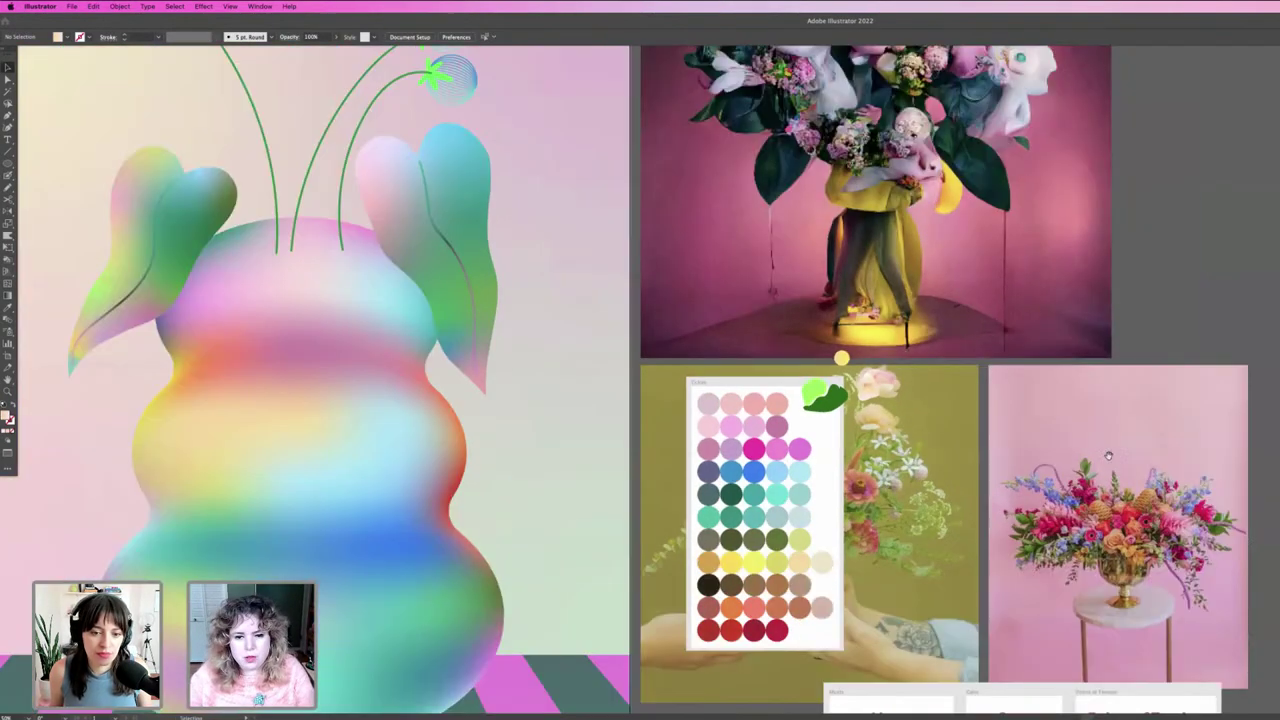
{"action": "scroll", "coordinate": [770, 400], "scroll_direction": "left", "scroll_amount": 5}
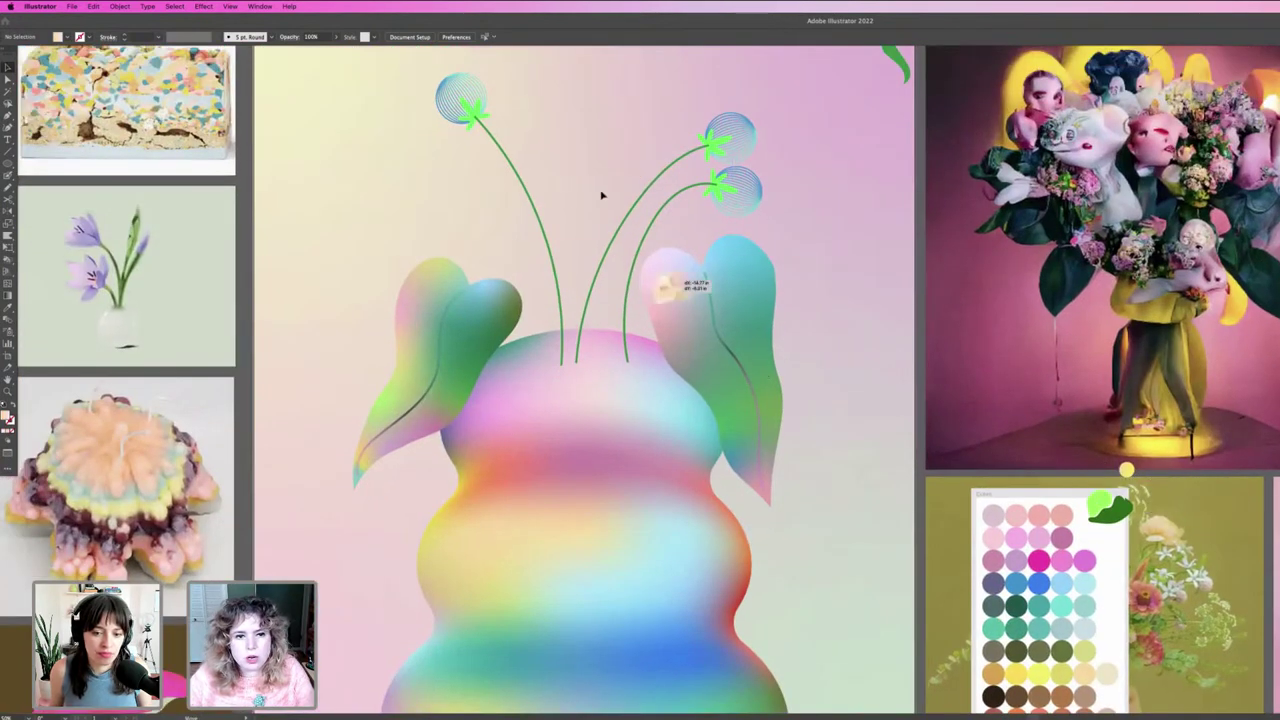
{"action": "scroll", "coordinate": [600, 220], "scroll_direction": "up", "scroll_amount": 3}
{"action": "scroll", "coordinate": [600, 220], "scroll_direction": "left", "scroll_amount": 2}
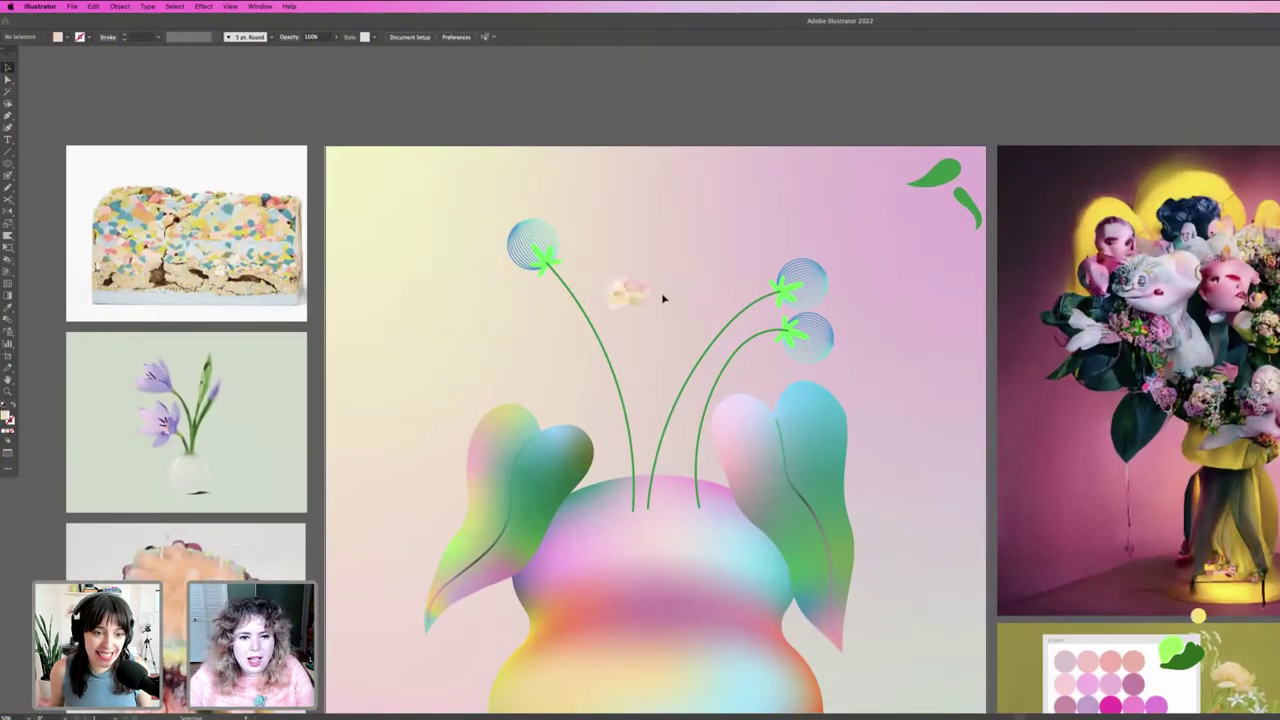
{"action": "left_click_drag", "start_coordinate": [600, 270], "coordinate": [652, 310]}
{"action": "left_click_drag", "start_coordinate": [628, 268], "coordinate": [640, 214]}
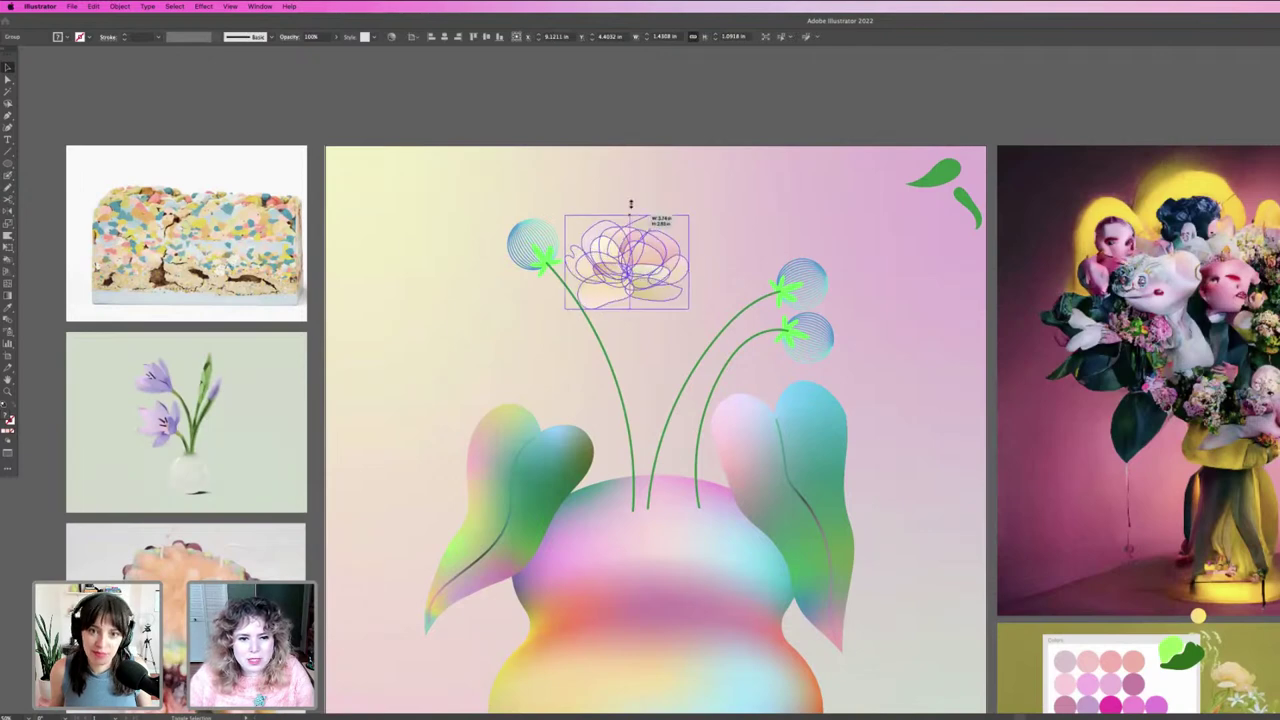
{"action": "left_click", "coordinate": [714, 260]}
Step: Select and deselect the rose above the vase to check its placement
{"action": "scroll", "coordinate": [714, 260], "scroll_direction": "down", "scroll_amount": 2}
{"action": "scroll", "coordinate": [714, 260], "scroll_direction": "left", "scroll_amount": 2}
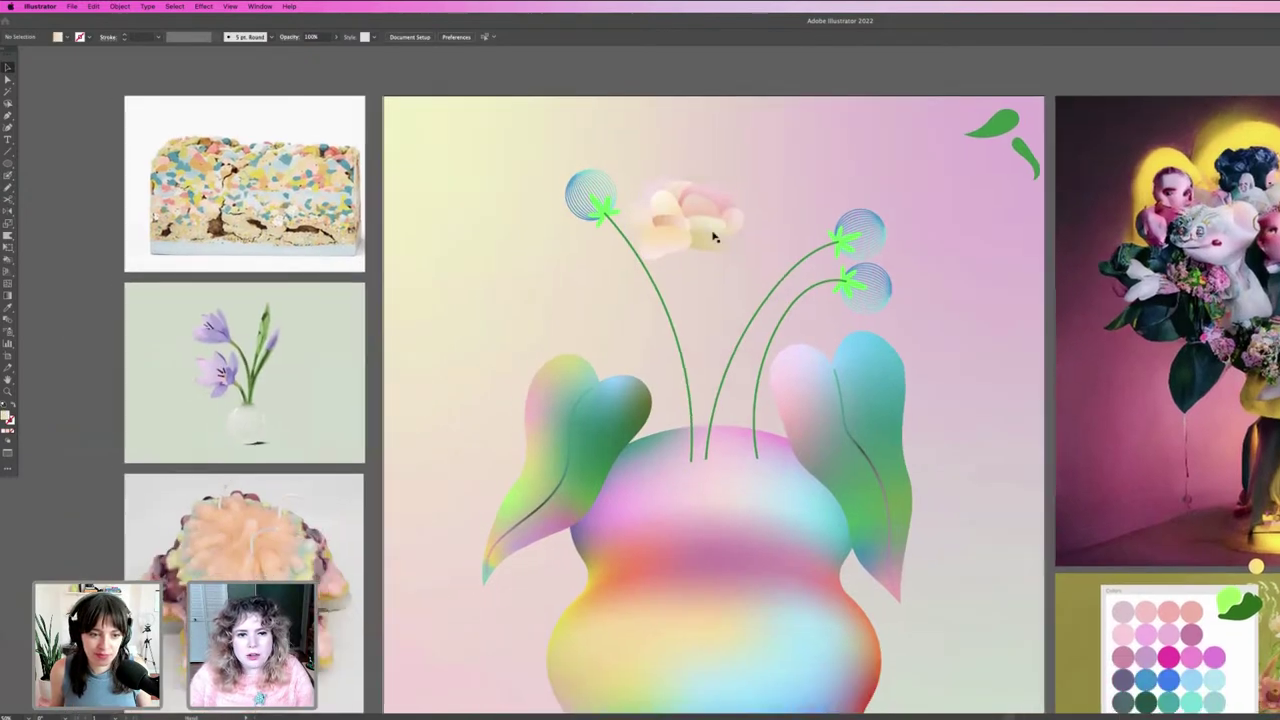
{"action": "left_click", "coordinate": [735, 200]}
{"action": "left_click", "coordinate": [836, 170]}
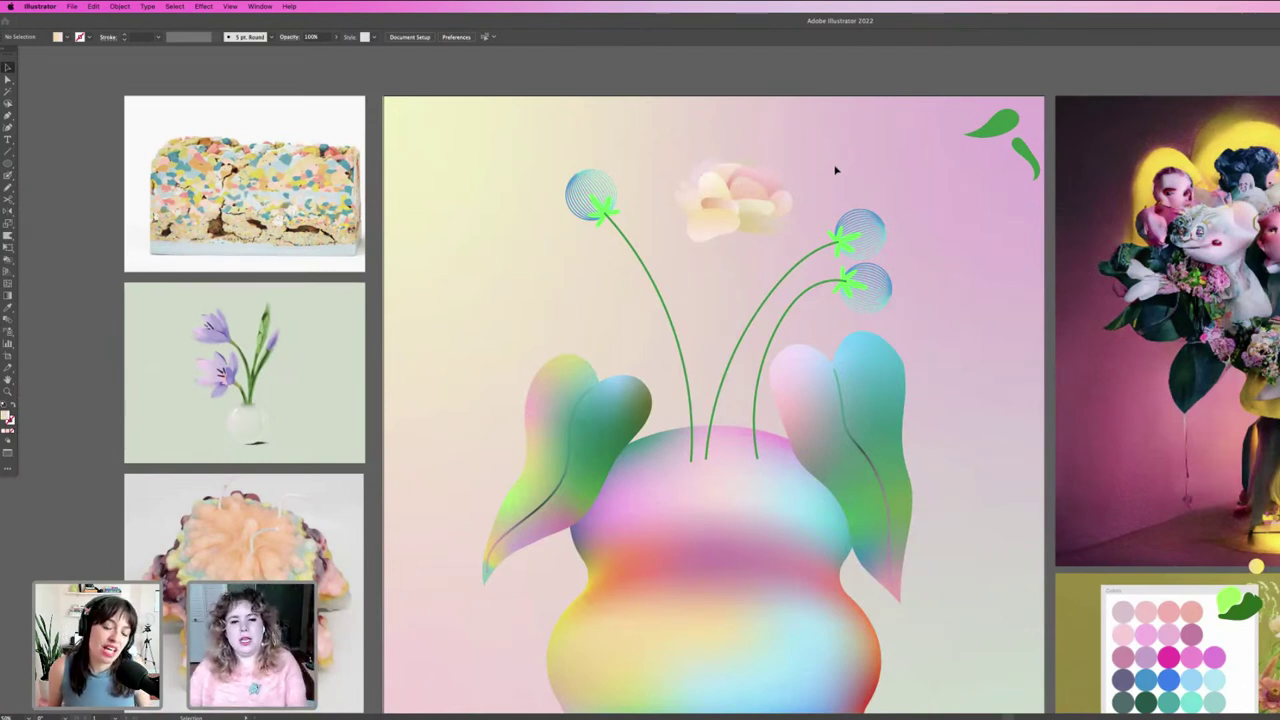
{"action": "left_click", "coordinate": [766, 172]}
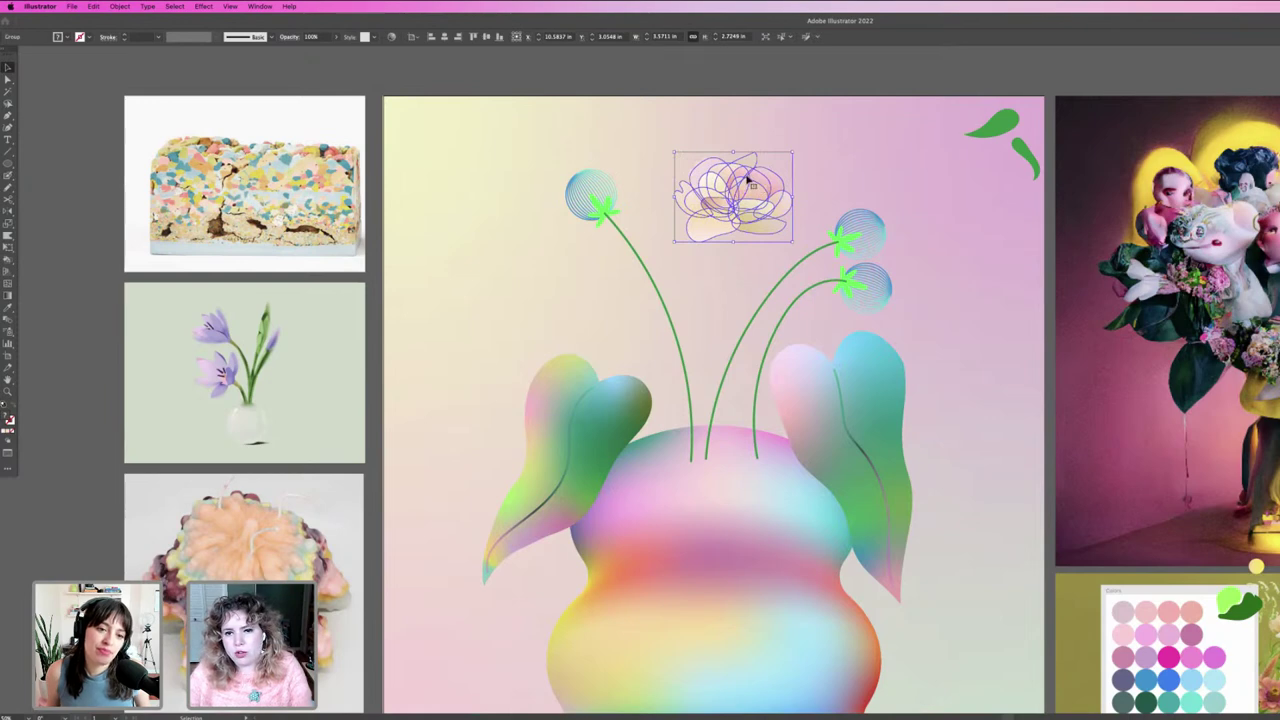
{"action": "left_click", "coordinate": [838, 166]}
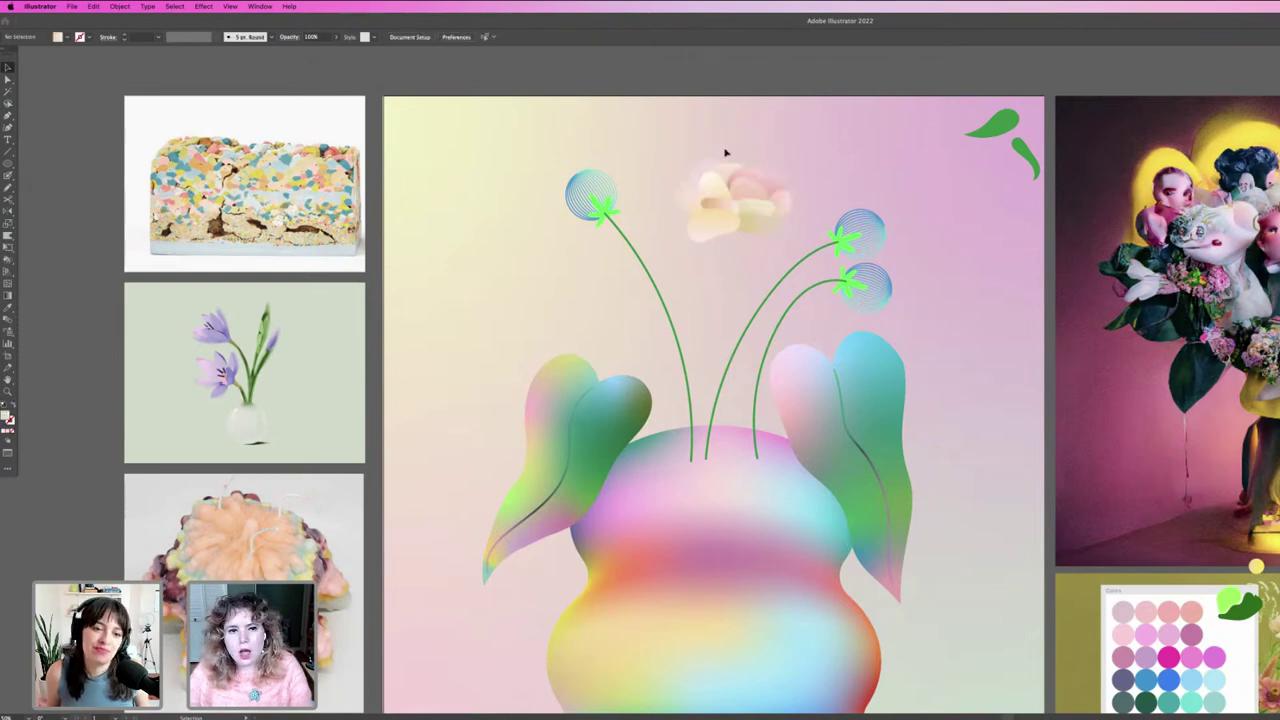
{"action": "scroll", "coordinate": [857, 381], "scroll_direction": "down", "scroll_amount": 3}
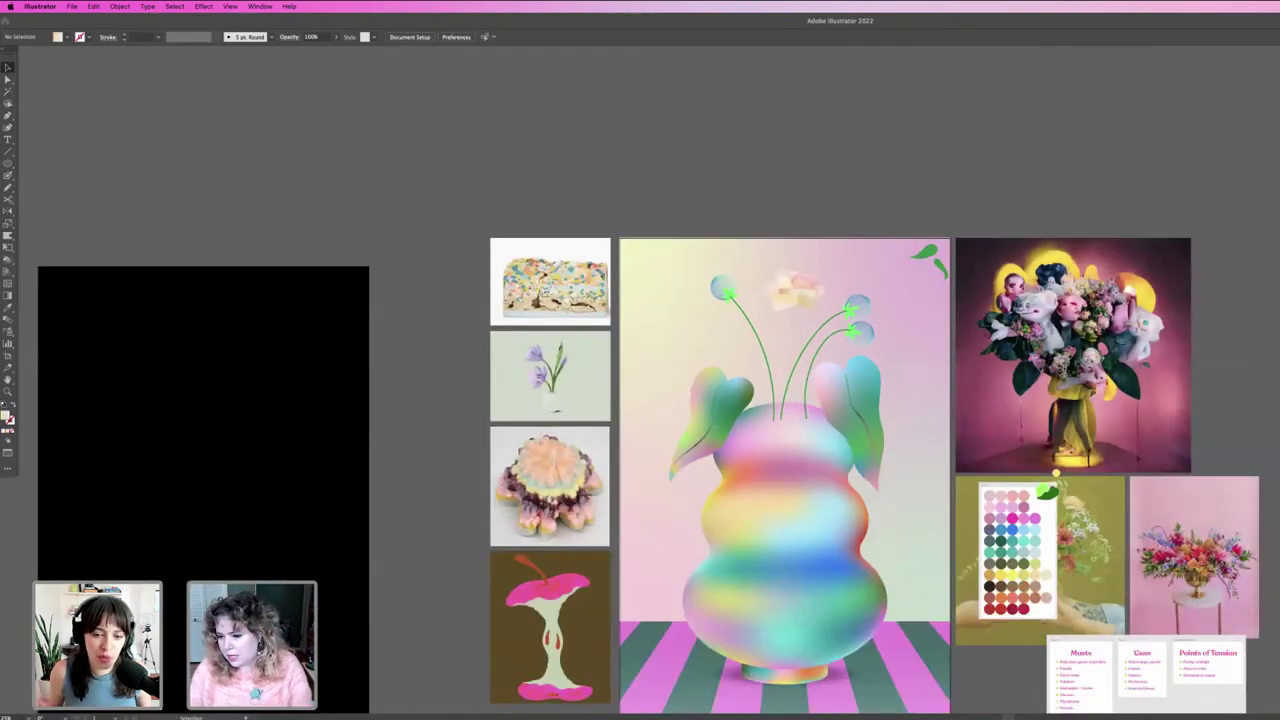
{"action": "left_click_drag", "start_coordinate": [330, 420], "coordinate": [888, 353]}
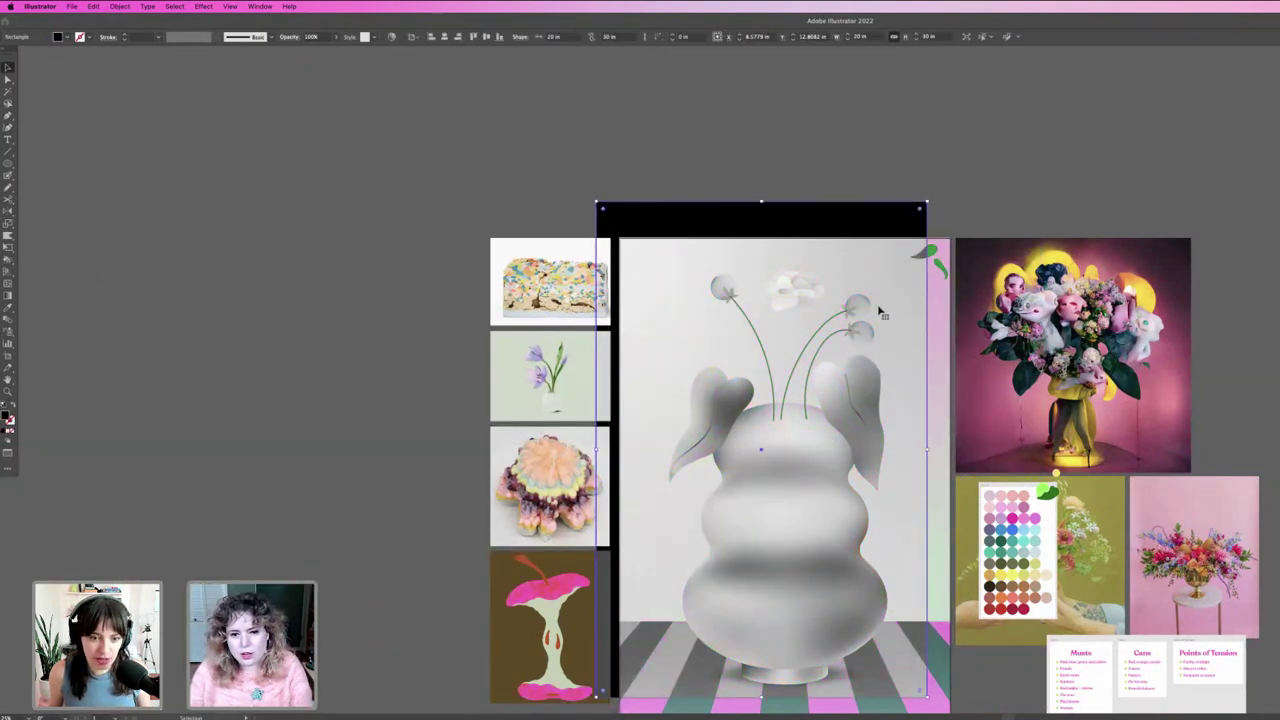
{"action": "key", "text": "z"}
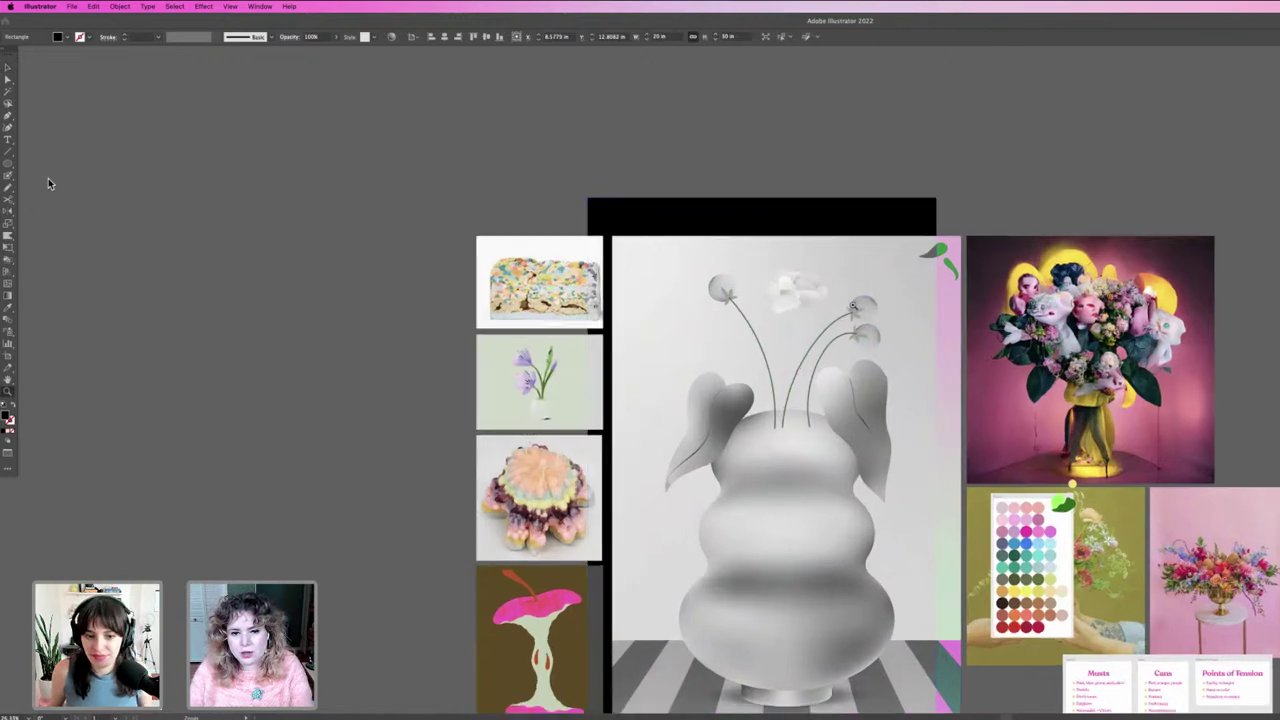
{"action": "left_click_drag", "start_coordinate": [783, 320], "coordinate": [905, 344]}
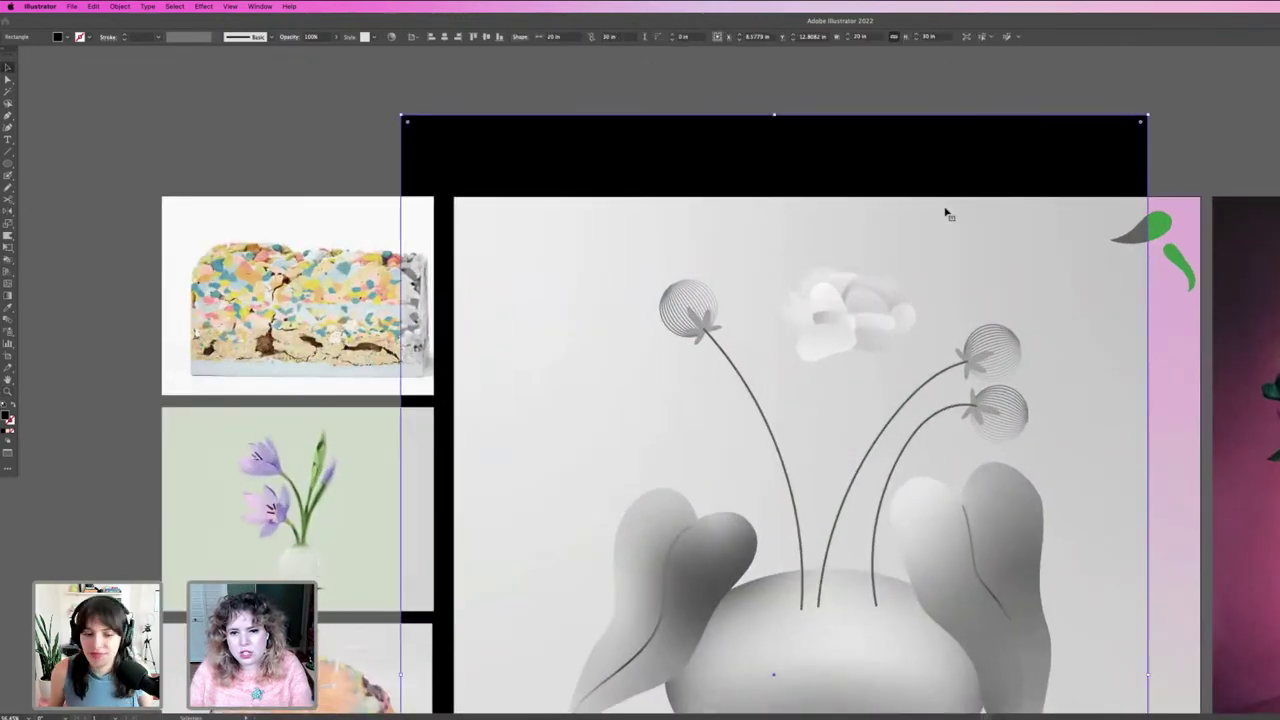
{"action": "mouse_move", "coordinate": [946, 211]}
{"action": "left_mouse_down"}
{"action": "mouse_move", "coordinate": [24, 240]}
{"action": "mouse_move", "coordinate": [101, 280]}
{"action": "left_mouse_up"}
{"action": "left_click", "coordinate": [846, 346]}
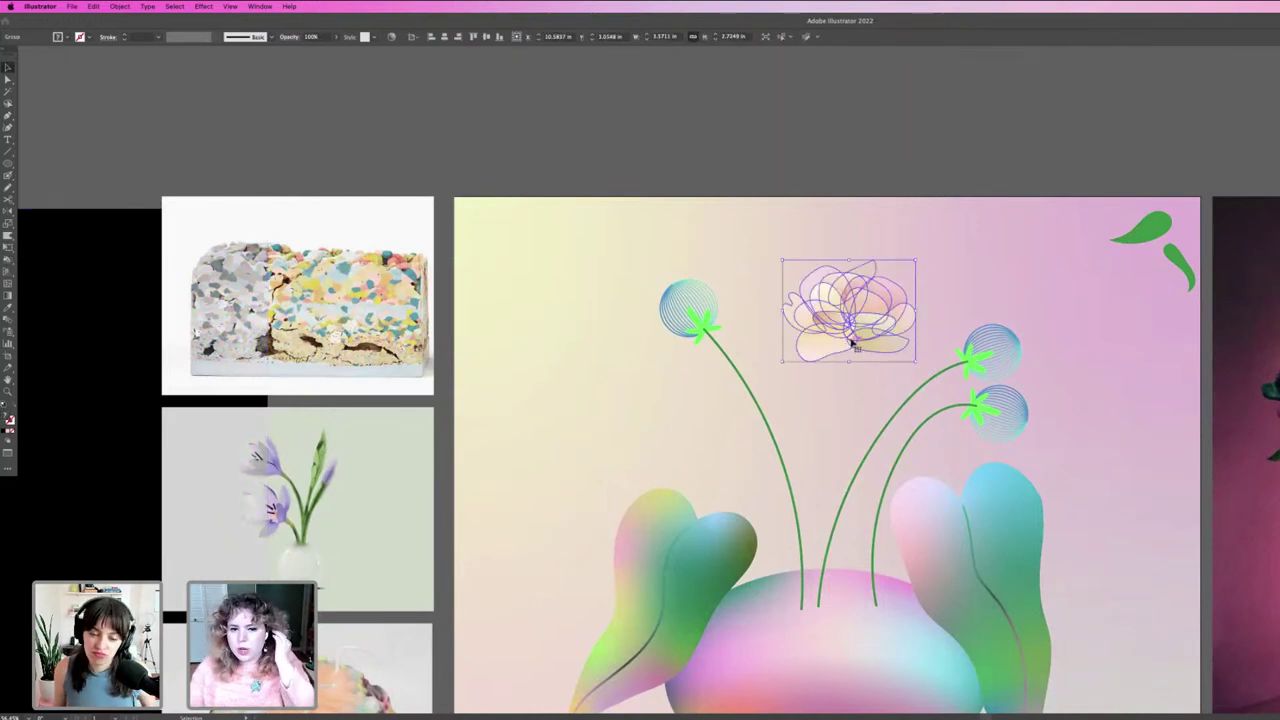
{"action": "left_click", "coordinate": [890, 186]}
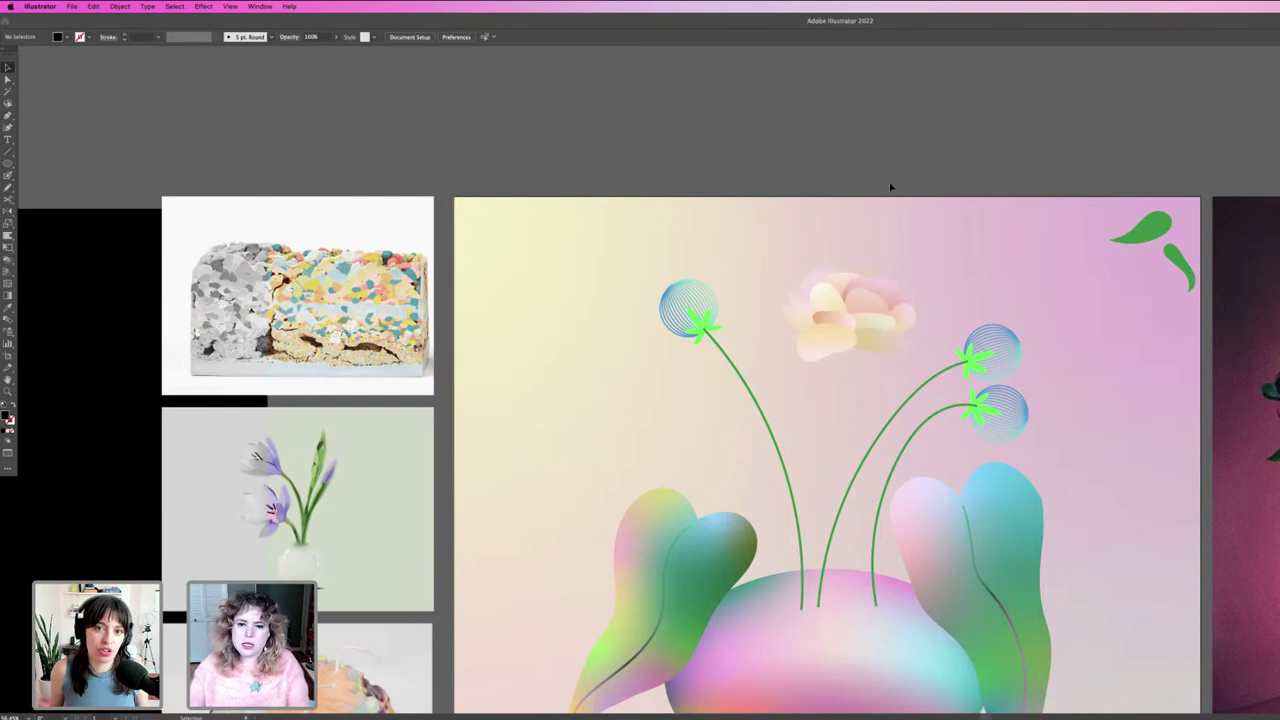
{"action": "scroll", "coordinate": [860, 260], "scroll_direction": "down", "scroll_amount": 2}
{"action": "scroll", "coordinate": [840, 220], "scroll_direction": "down", "scroll_amount": 1}
Step: Open and close the flower group's Transparency settings without changes
{"action": "left_click", "coordinate": [830, 195]}
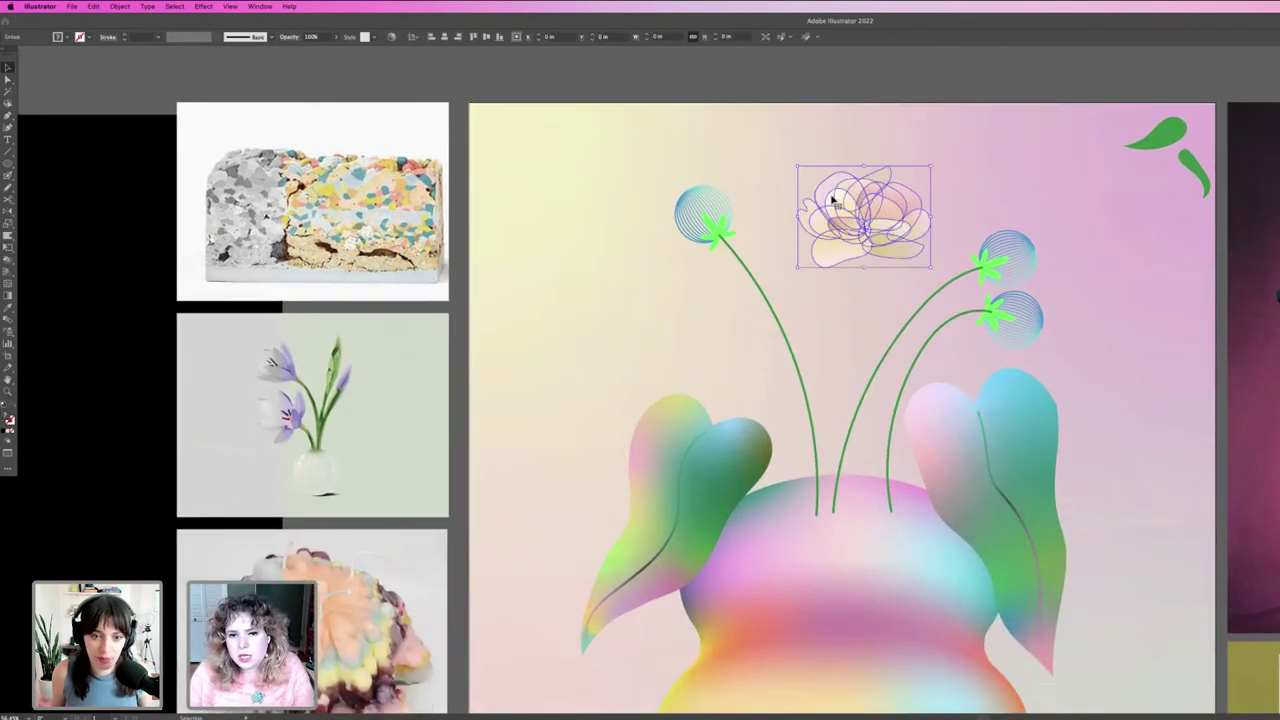
{"action": "left_click", "coordinate": [291, 37]}
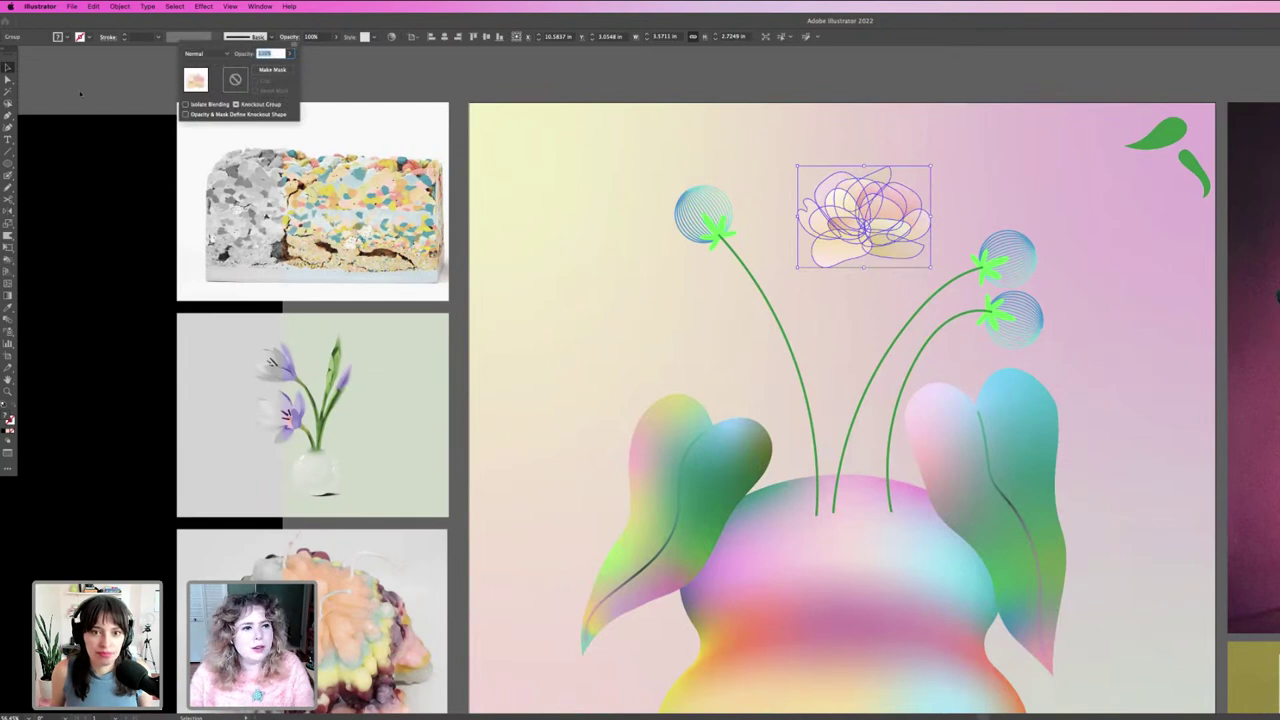
{"action": "left_click", "coordinate": [924, 81]}
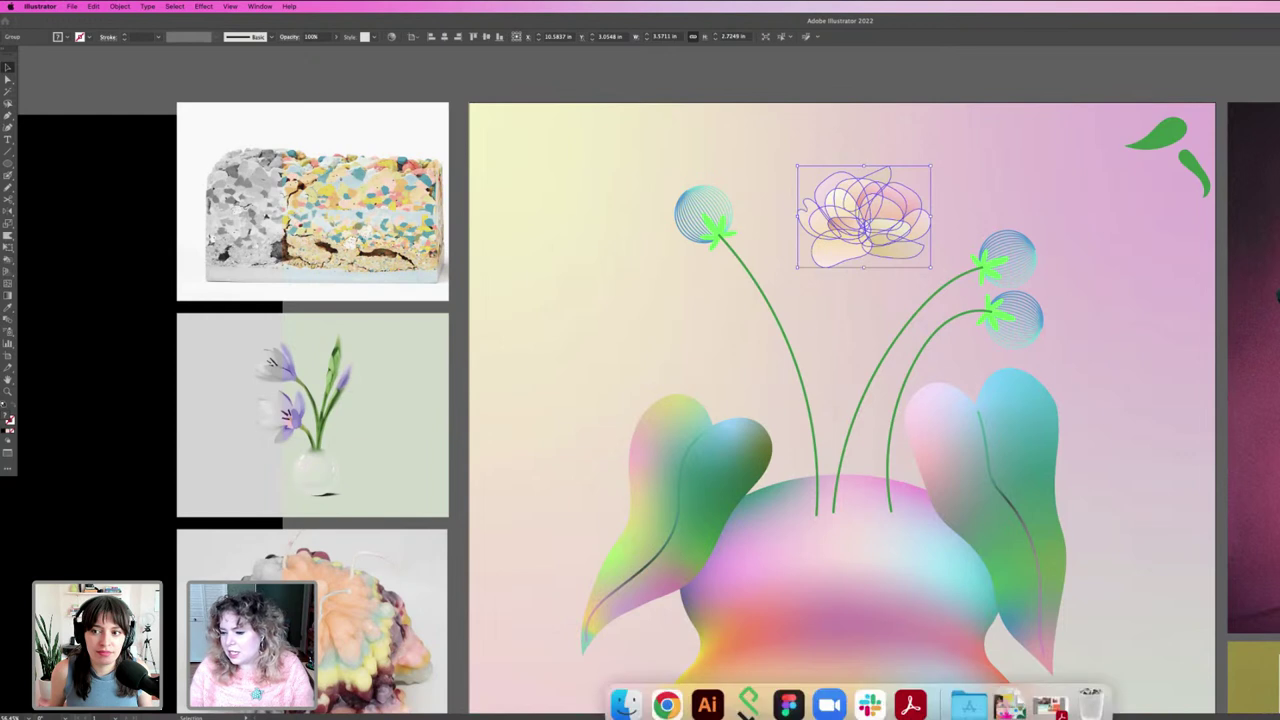
{"action": "mouse_move", "coordinate": [768, 716]}
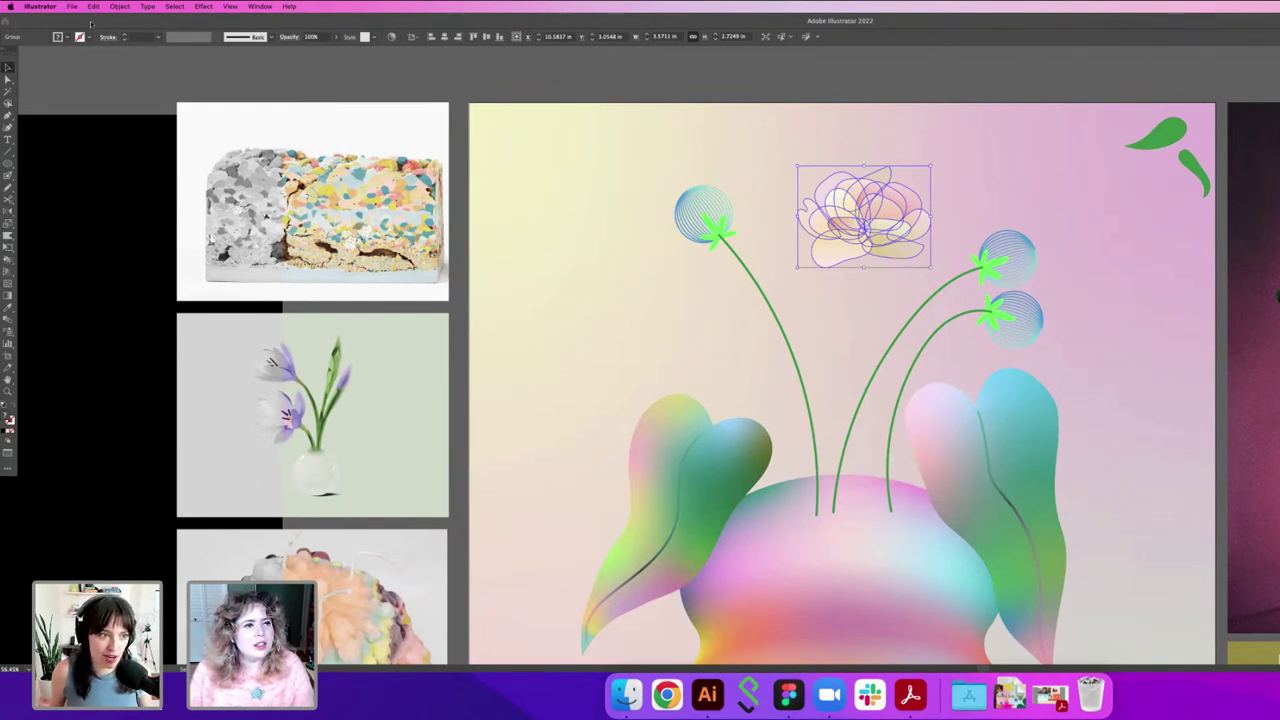
Step: Browse the File menu, then open the Window > Arrange options
{"action": "left_click", "coordinate": [78, 7]}
{"action": "left_click", "coordinate": [323, 19]}
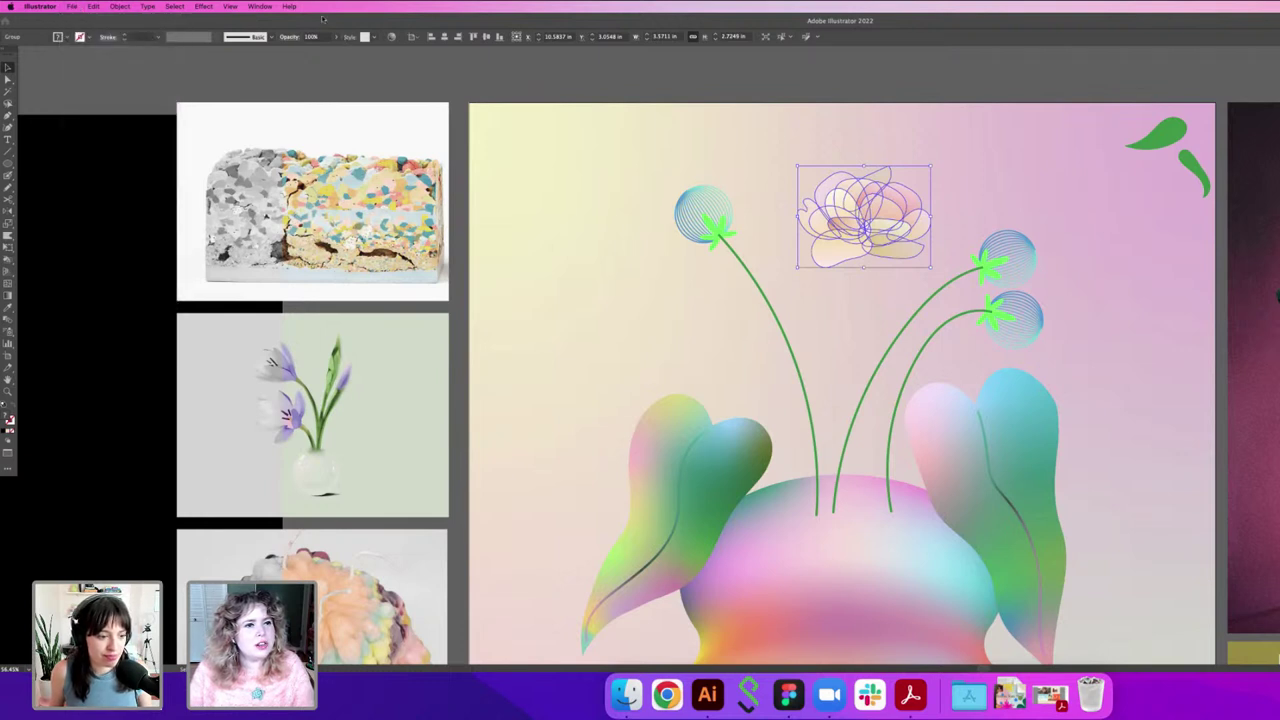
{"action": "left_click", "coordinate": [229, 7]}
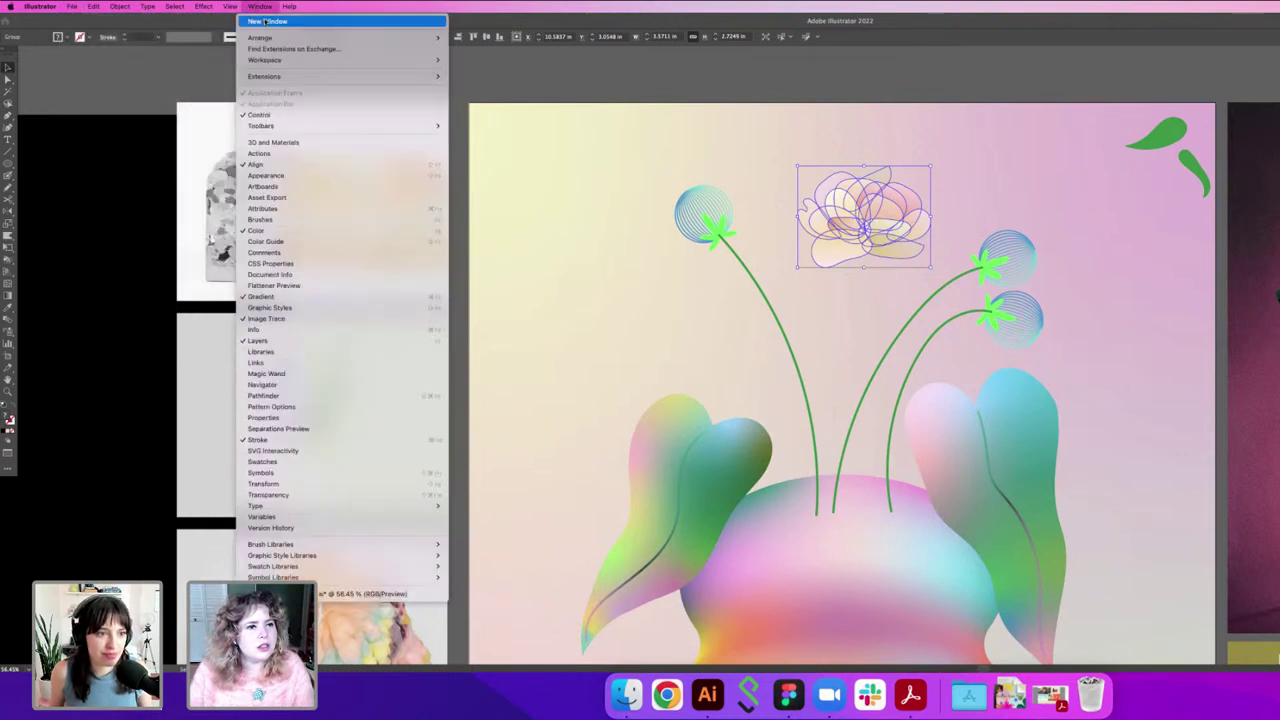
{"action": "mouse_move", "coordinate": [262, 37]}
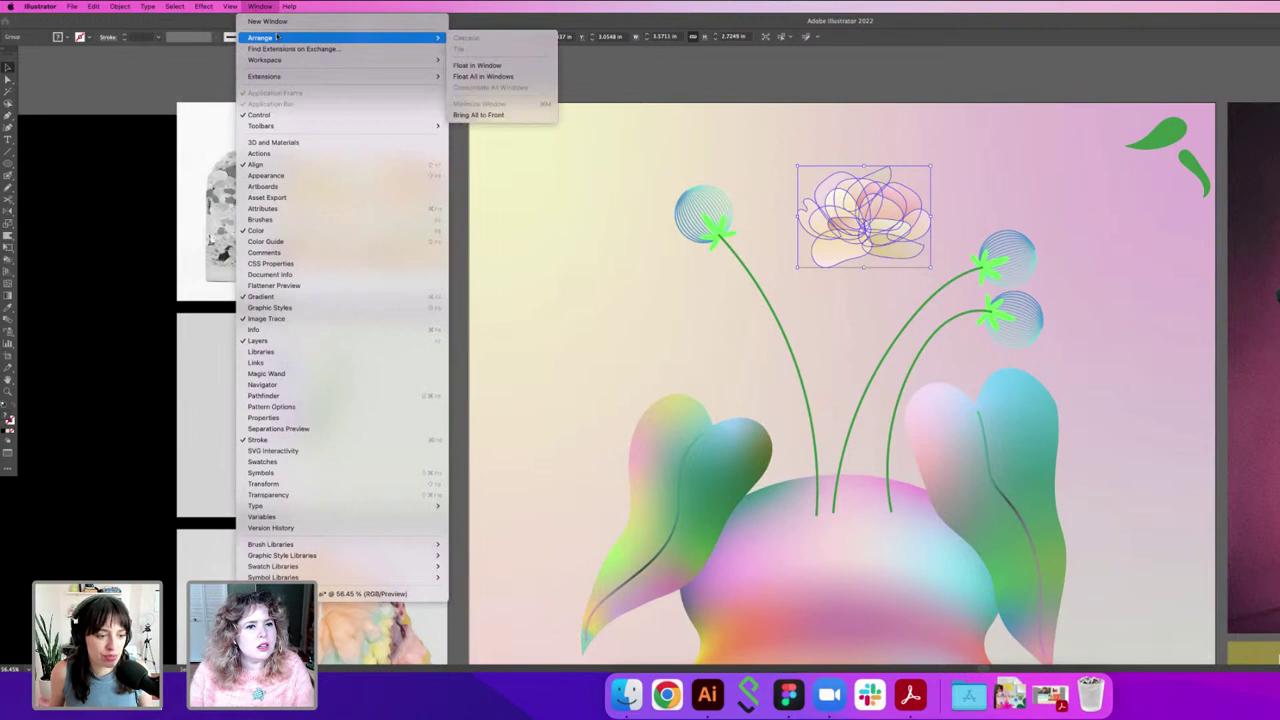
Step: Dismiss the Window menu without choosing a panel
{"action": "left_click", "coordinate": [259, 7]}
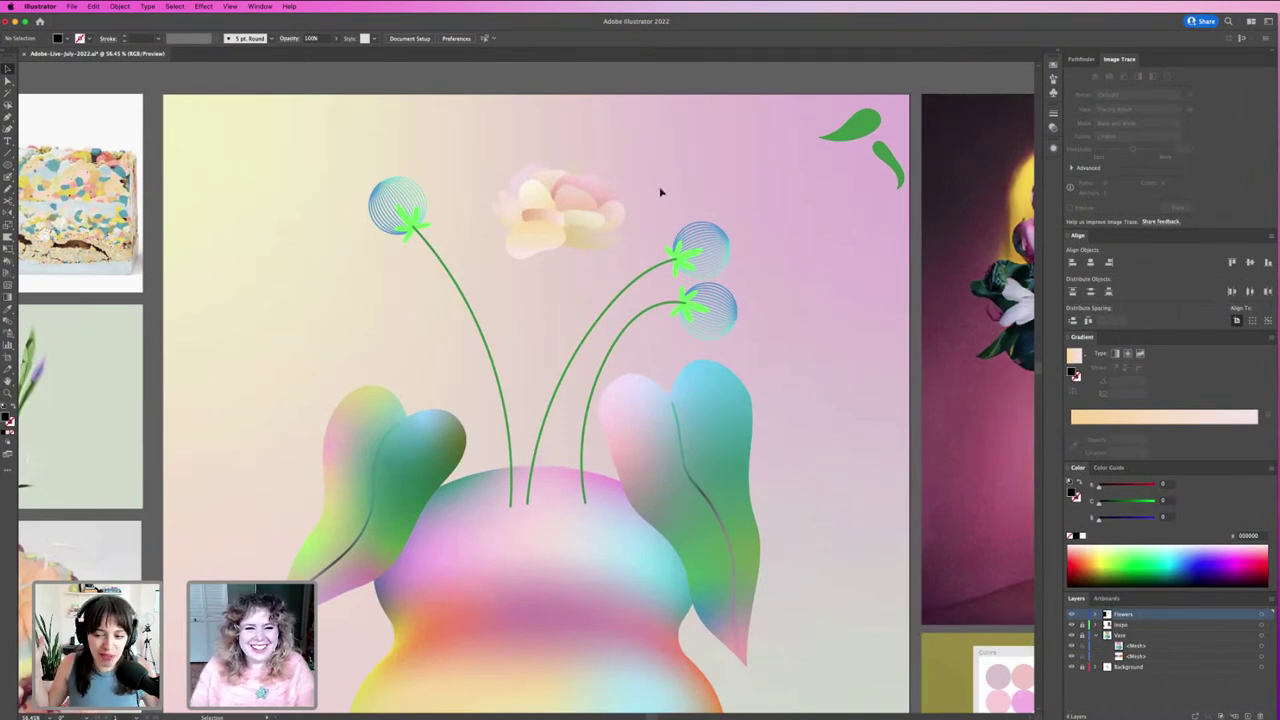
Step: Select and deselect the blurry flower, then scroll it into view
{"action": "left_click", "coordinate": [537, 262]}
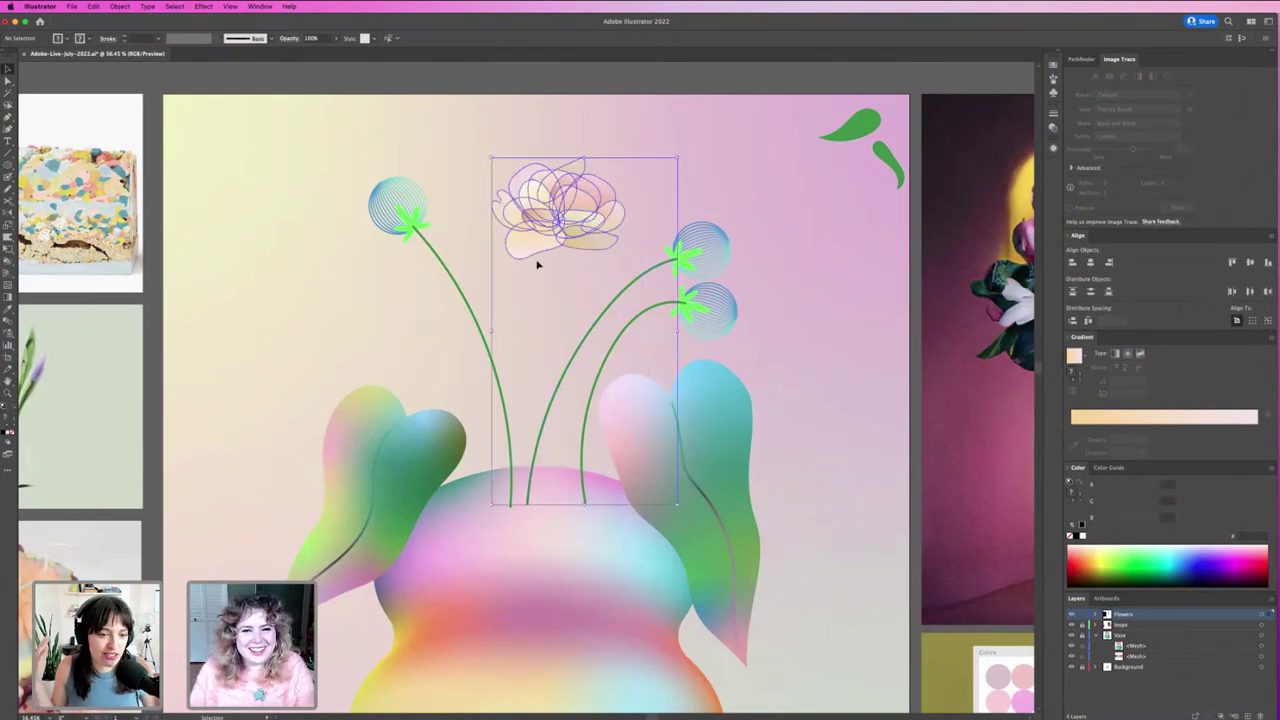
{"action": "left_click", "coordinate": [620, 205]}
{"action": "scroll", "coordinate": [588, 238], "scroll_direction": "up", "scroll_amount": 2}
{"action": "scroll", "coordinate": [588, 238], "scroll_direction": "left", "scroll_amount": 3}
{"action": "scroll", "coordinate": [588, 238], "scroll_direction": "up", "scroll_amount": 2}
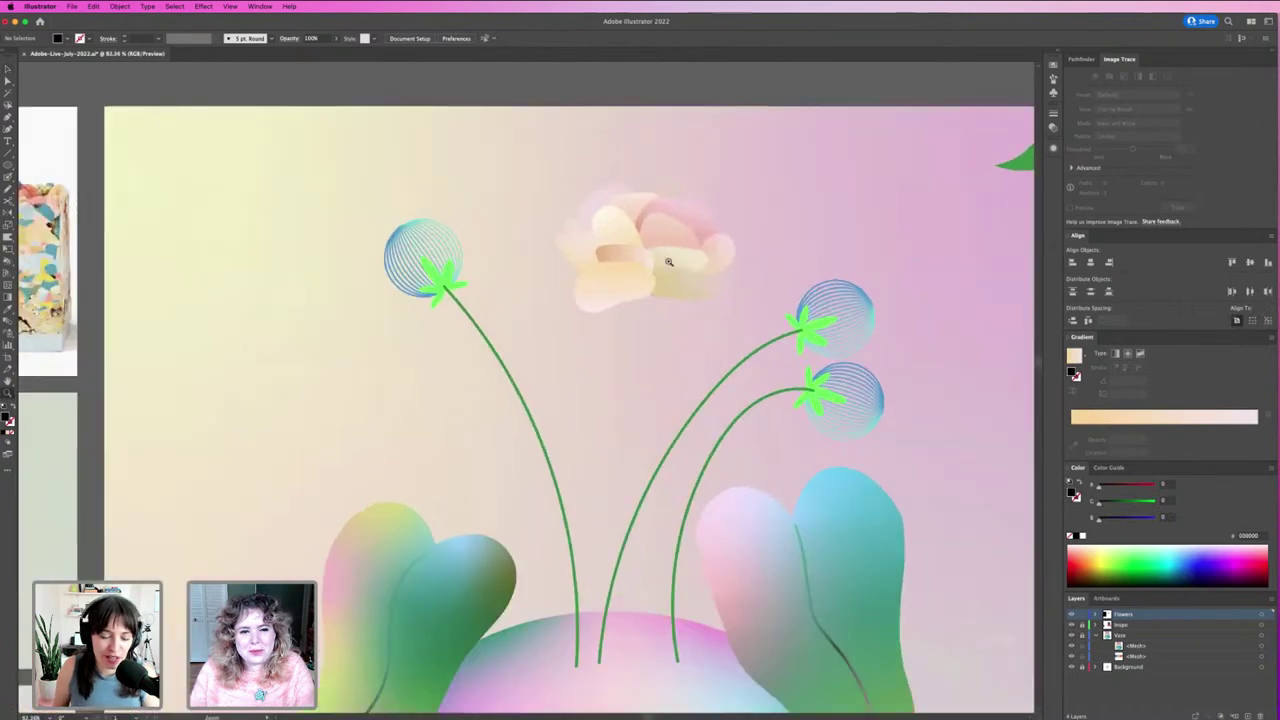
{"action": "scroll", "coordinate": [620, 260], "scroll_direction": "up", "scroll_amount": 2}
Step: Isolate the flower group and re-angle one petal's gradient to about 63°
{"action": "double_click", "coordinate": [658, 287]}
{"action": "left_click", "coordinate": [658, 287]}
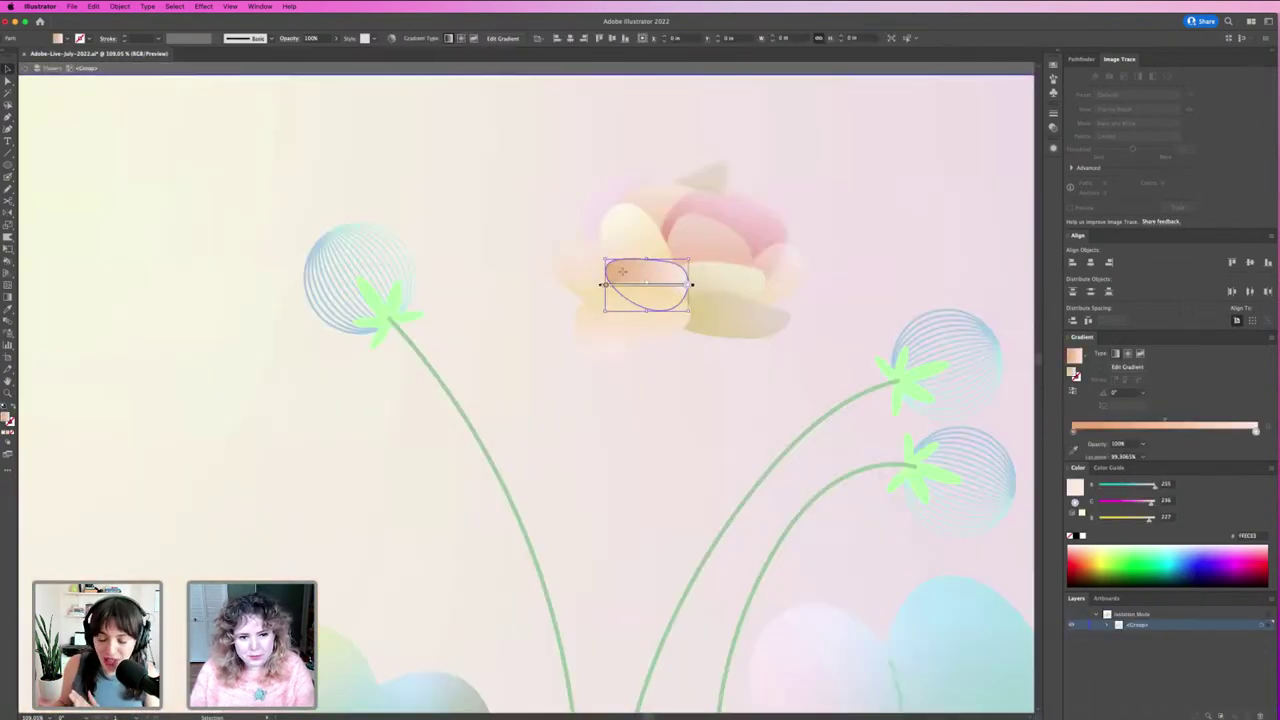
{"action": "key", "text": "g"}
{"action": "mouse_move", "coordinate": [613, 262]}
{"action": "left_mouse_down"}
{"action": "mouse_move", "coordinate": [686, 300]}
{"action": "mouse_move", "coordinate": [628, 252]}
{"action": "left_mouse_up"}
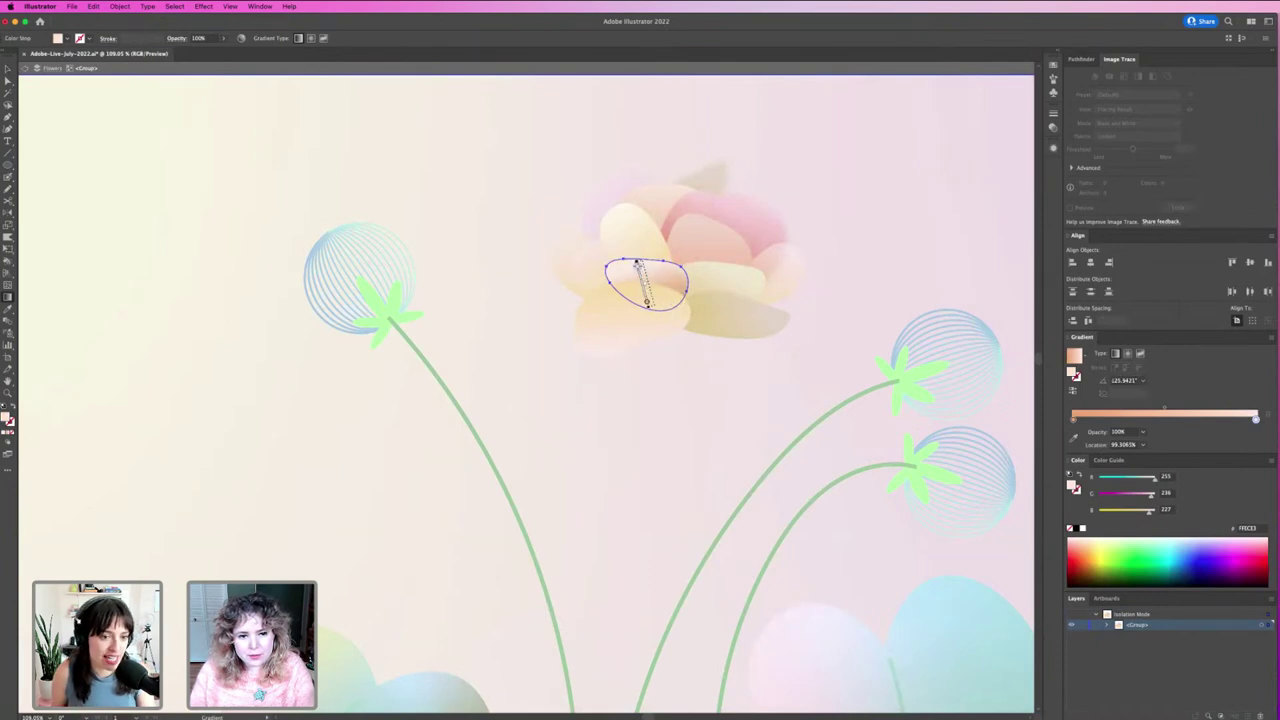
{"action": "key", "text": "v"}
{"action": "left_click_drag", "start_coordinate": [751, 271], "coordinate": [831, 276]}
{"action": "key", "text": "ctrl+shift+a"}
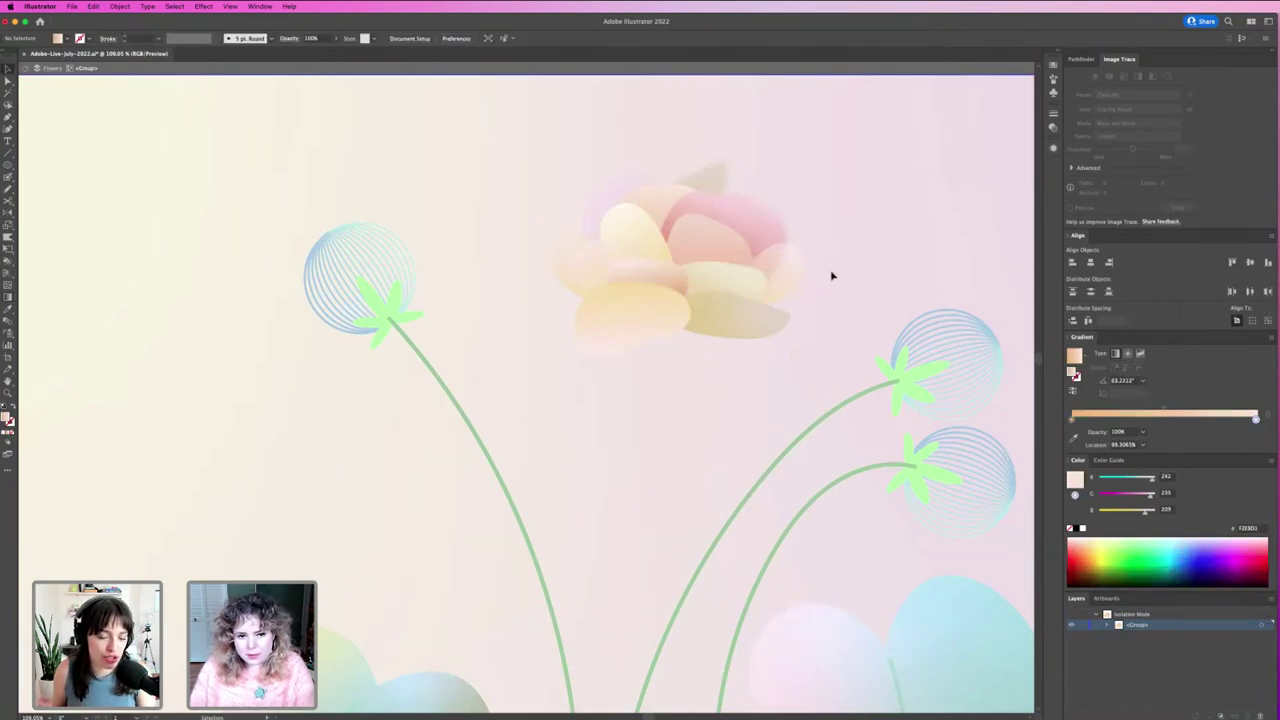
Step: Leave isolation mode and zoom in closely on the pink flower group
{"action": "key", "text": "ctrl+minus"}
{"action": "key", "text": "ctrl+minus"}
{"action": "key", "text": "ctrl+minus"}
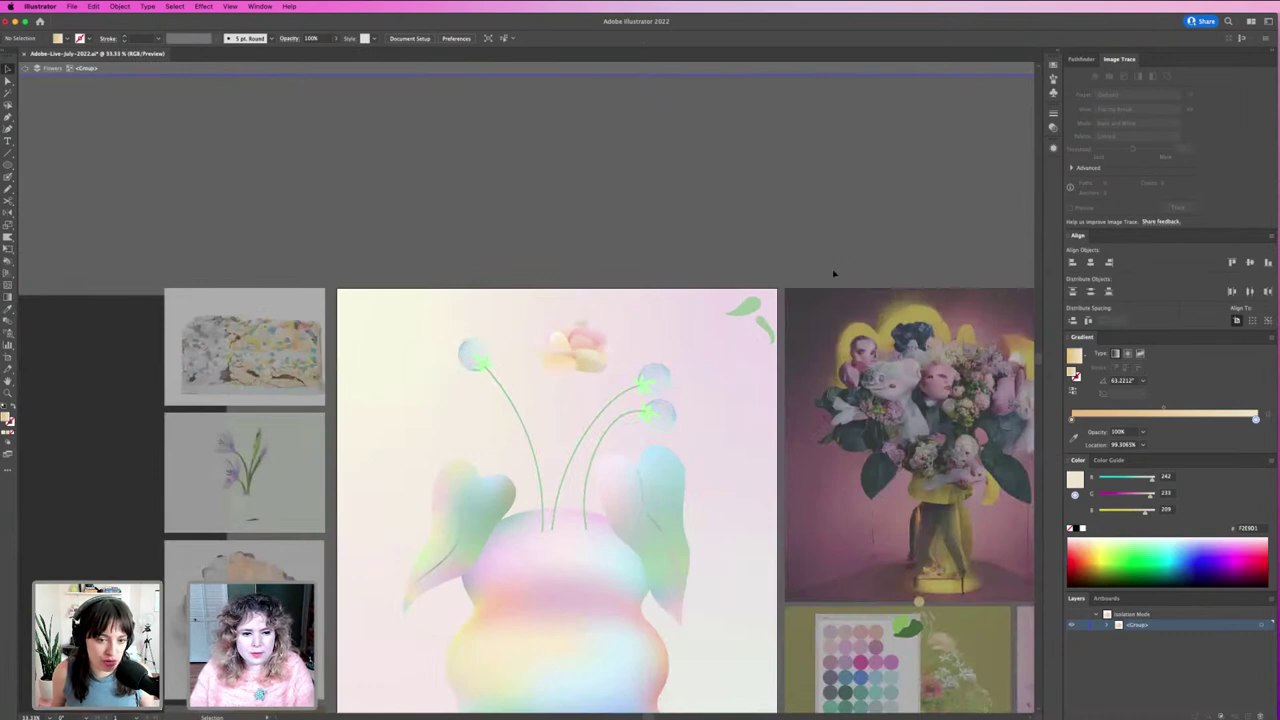
{"action": "double_click", "coordinate": [566, 263]}
{"action": "scroll", "coordinate": [566, 263], "scroll_direction": "down", "scroll_amount": 3}
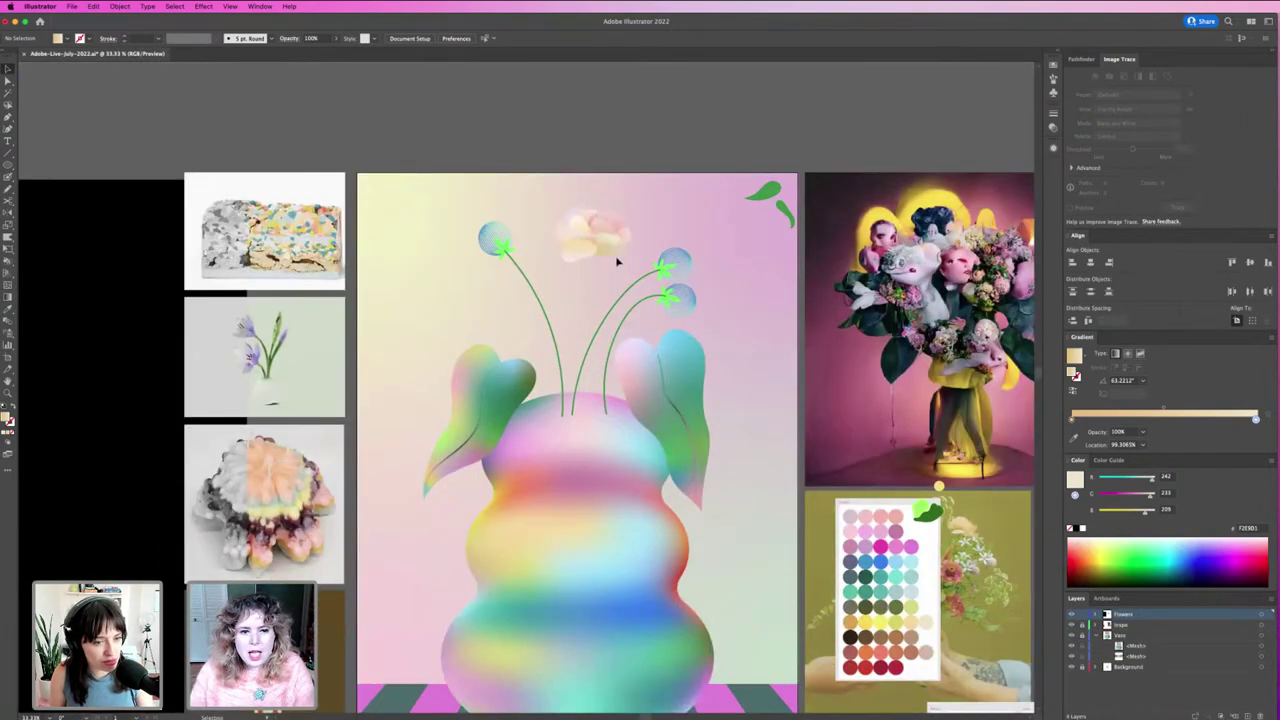
{"action": "left_click", "coordinate": [600, 240]}
{"action": "key", "text": "z"}
{"action": "mouse_move", "coordinate": [575, 223]}
{"action": "left_mouse_down"}
{"action": "mouse_move", "coordinate": [708, 293]}
{"action": "mouse_move", "coordinate": [783, 303]}
{"action": "left_mouse_up"}
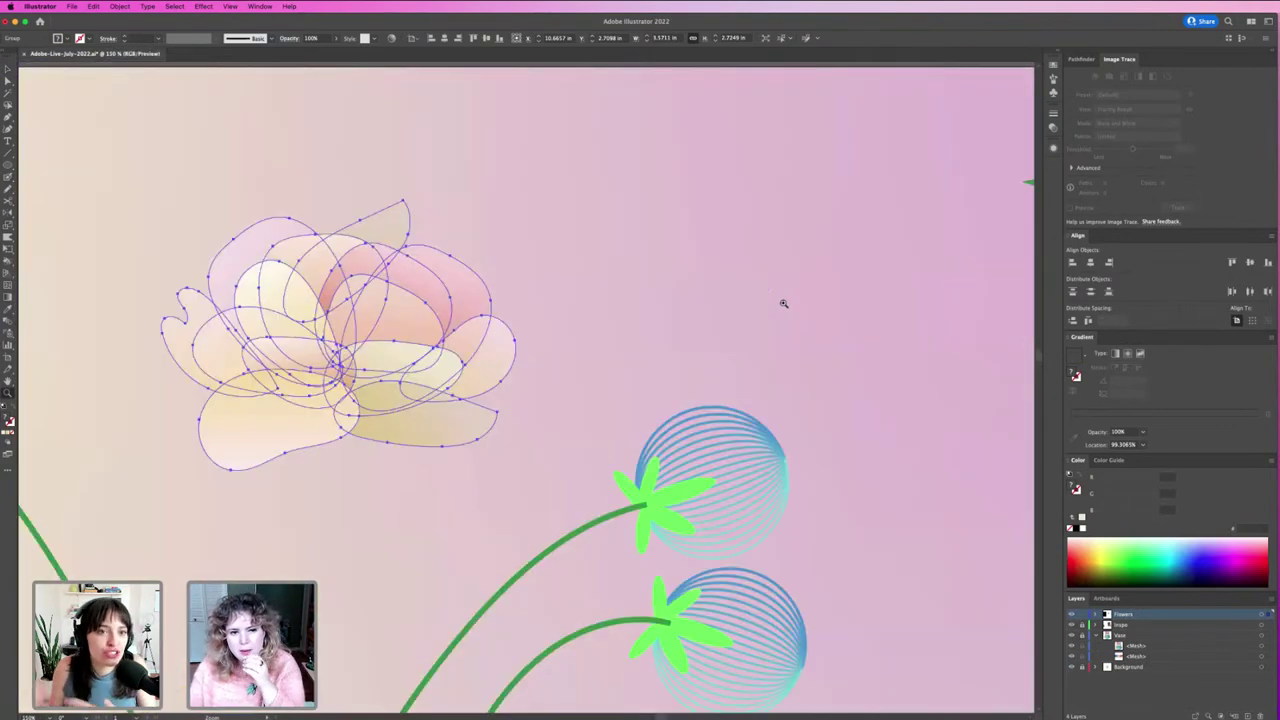
{"action": "key", "text": "v"}
{"action": "left_click", "coordinate": [743, 314]}
Step: Inspect the flower group, then zoom out to view all artboards
{"action": "scroll", "coordinate": [751, 297], "scroll_direction": "left", "scroll_amount": 3}
{"action": "scroll", "coordinate": [751, 297], "scroll_direction": "down", "scroll_amount": 2}
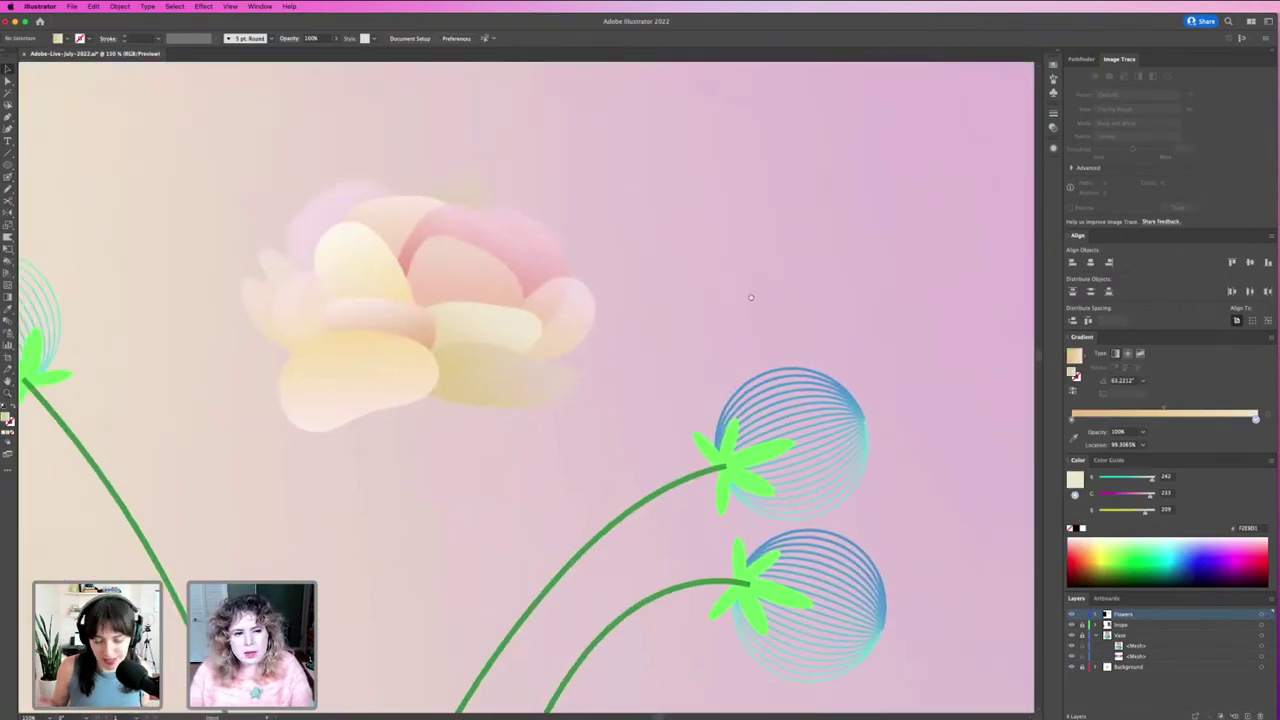
{"action": "scroll", "coordinate": [751, 297], "scroll_direction": "left", "scroll_amount": 3}
{"action": "scroll", "coordinate": [751, 297], "scroll_direction": "down", "scroll_amount": 2}
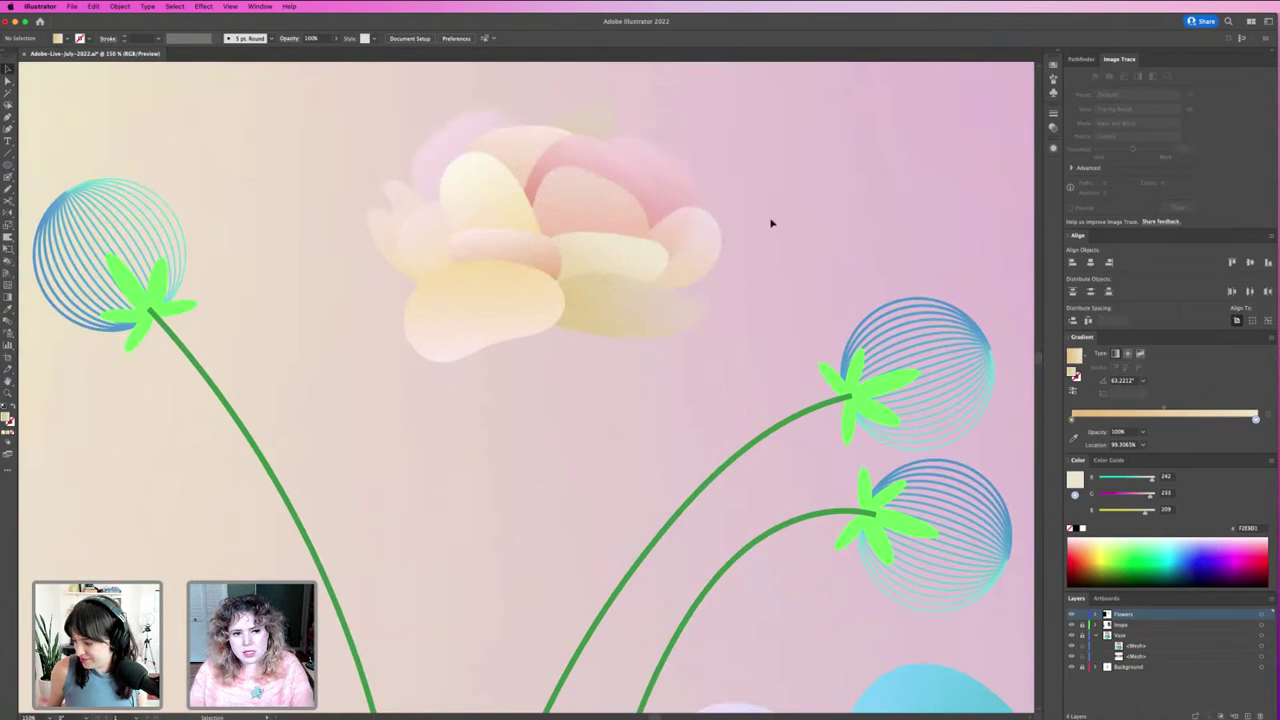
{"action": "left_click", "coordinate": [708, 234]}
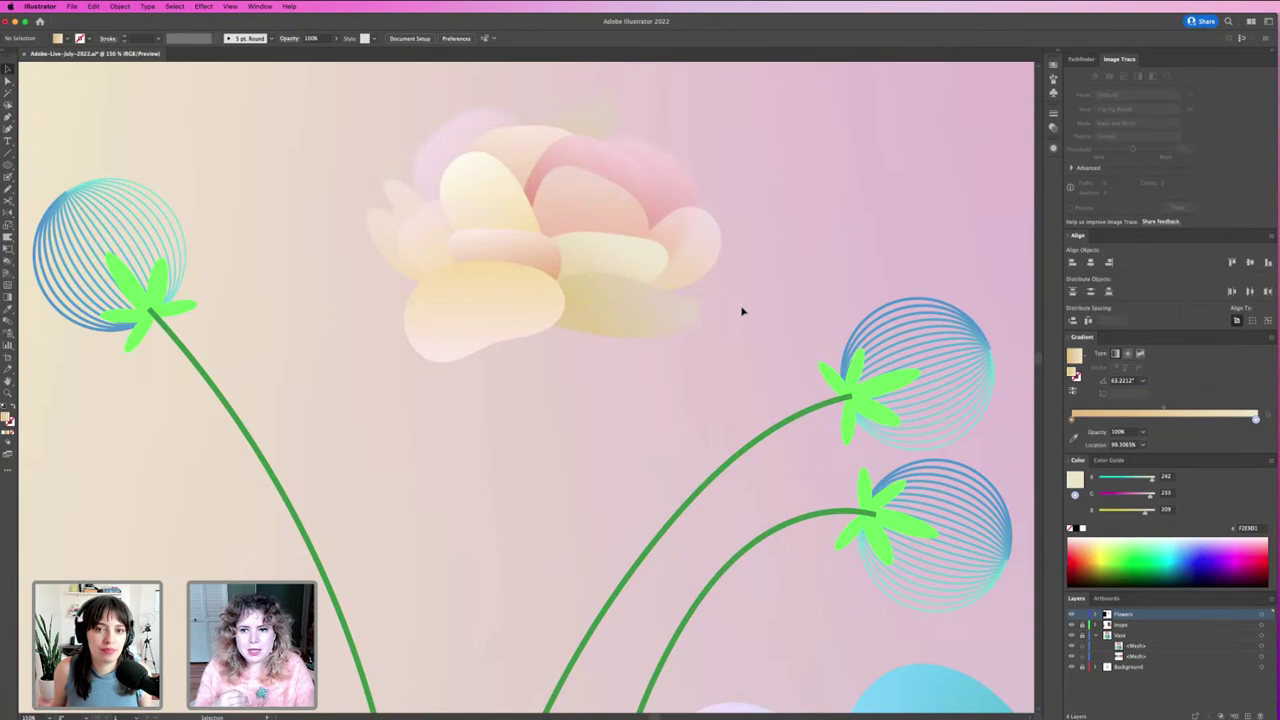
{"action": "key", "text": "super+minus"}
{"action": "key", "text": "super+minus"}
{"action": "key", "text": "super+minus"}
{"action": "key", "text": "super+minus"}
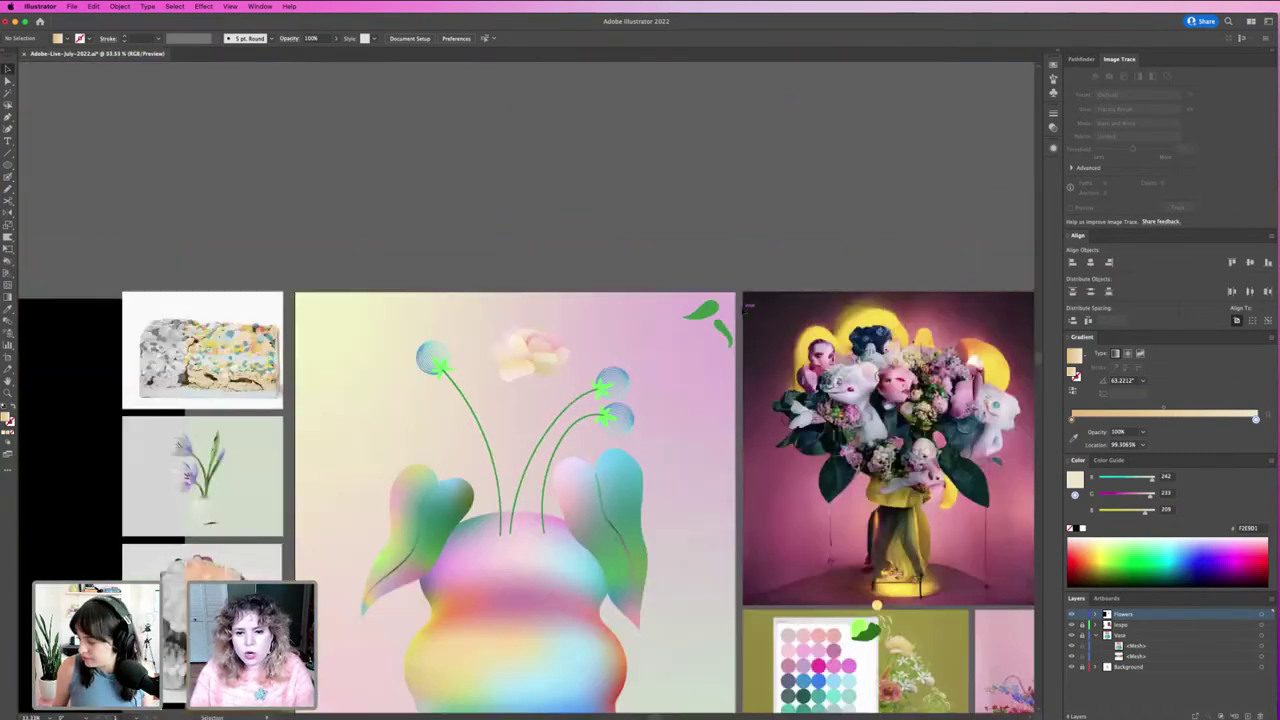
{"action": "scroll", "coordinate": [680, 183], "scroll_direction": "down", "scroll_amount": 5}
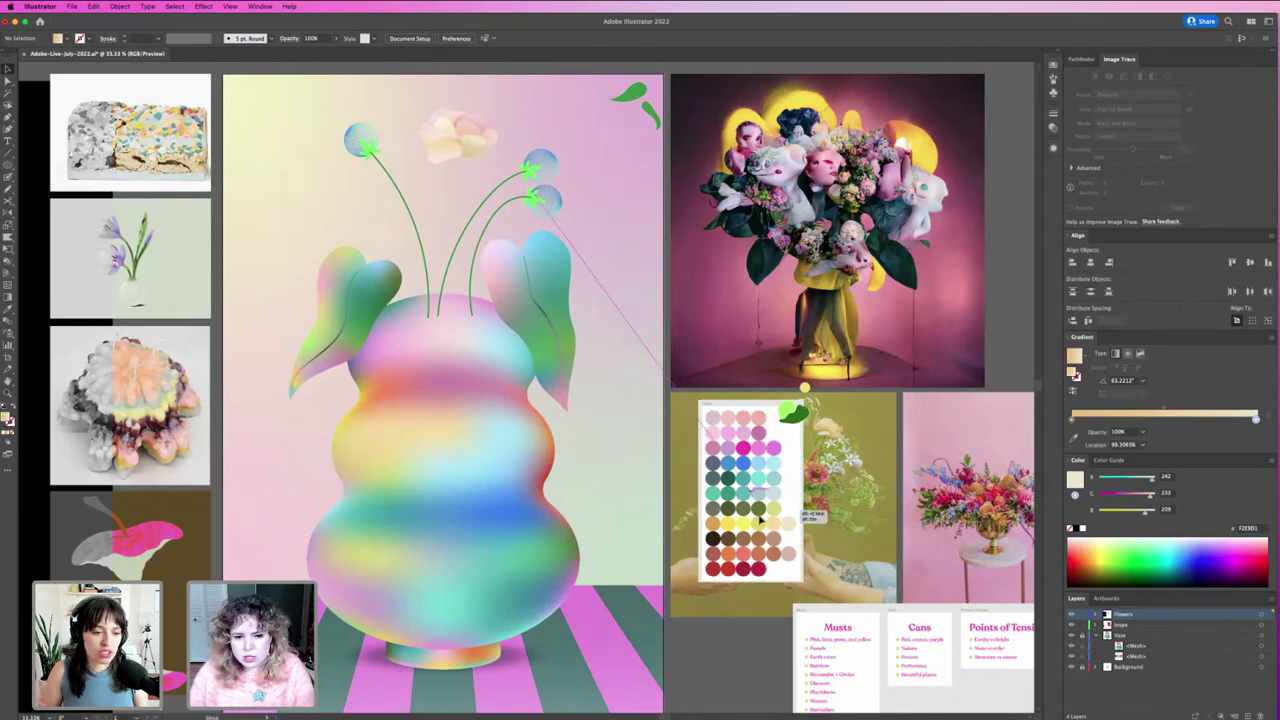
Step: Navigate across the bouquet reference photo to bring its flowers into view
{"action": "left_click", "coordinate": [845, 438]}
{"action": "scroll", "coordinate": [845, 438], "scroll_direction": "up", "scroll_amount": 3}
{"action": "scroll", "coordinate": [781, 460], "scroll_direction": "up", "scroll_amount": 2}
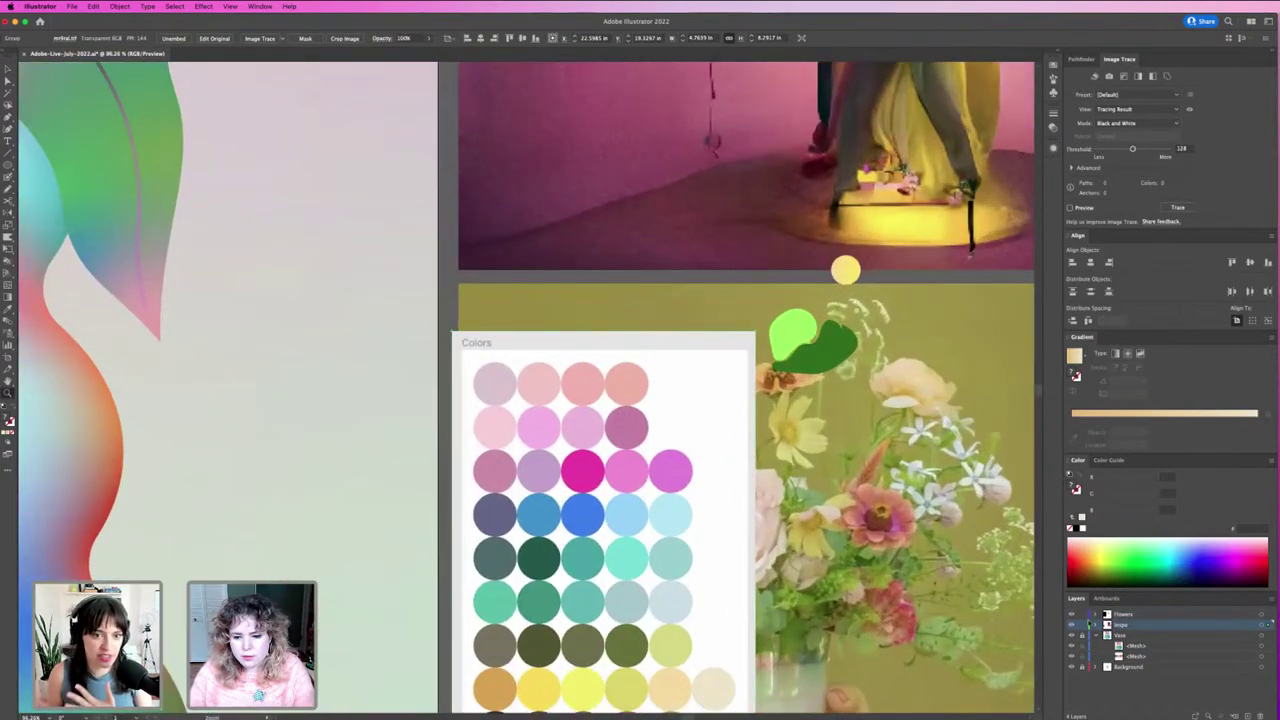
{"action": "key", "text": "ctrl+shift+a"}
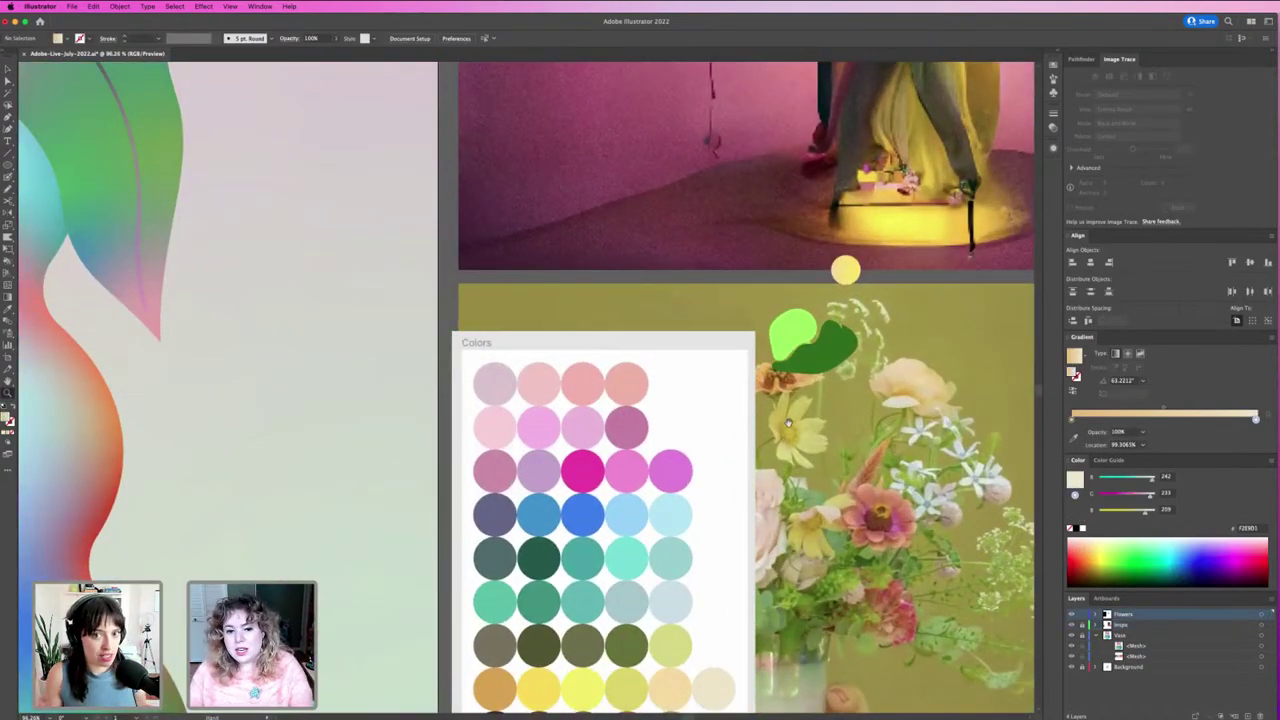
{"action": "scroll", "coordinate": [765, 385], "scroll_direction": "down", "scroll_amount": 3}
{"action": "scroll", "coordinate": [775, 395], "scroll_direction": "right", "scroll_amount": 3}
{"action": "scroll", "coordinate": [780, 400], "scroll_direction": "up", "scroll_amount": 3}
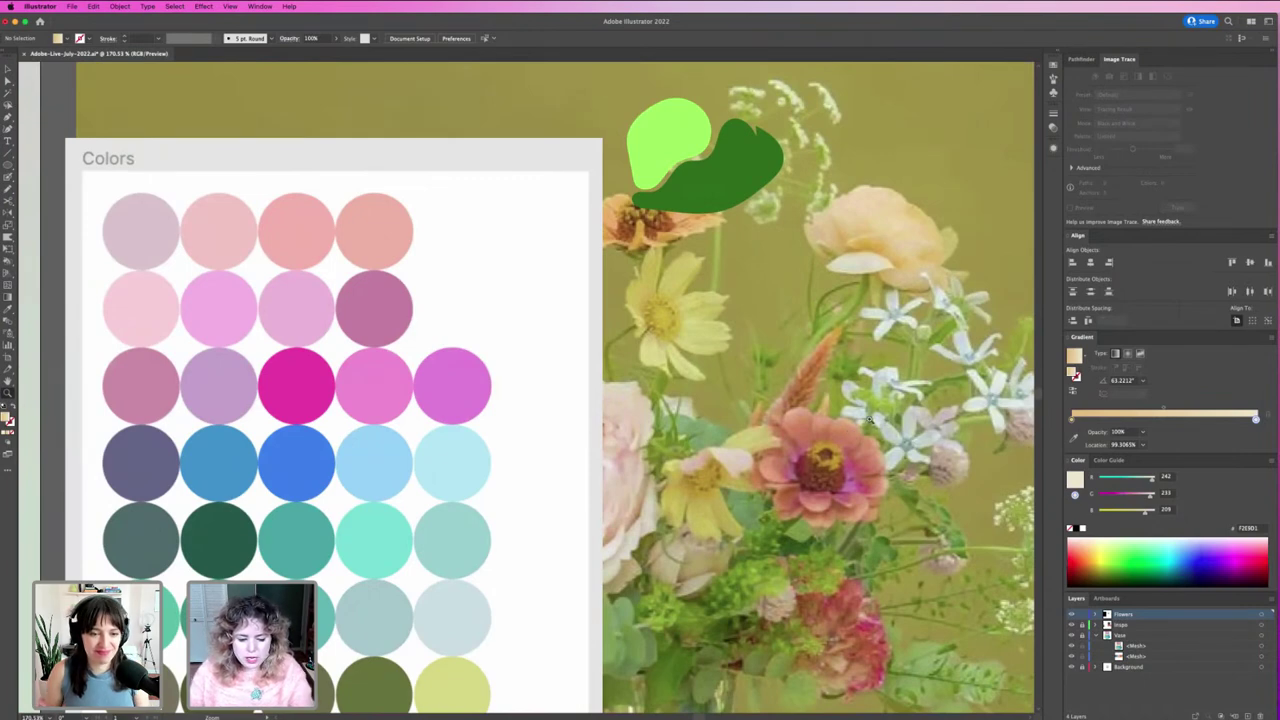
{"action": "scroll", "coordinate": [920, 430], "scroll_direction": "down", "scroll_amount": 1}
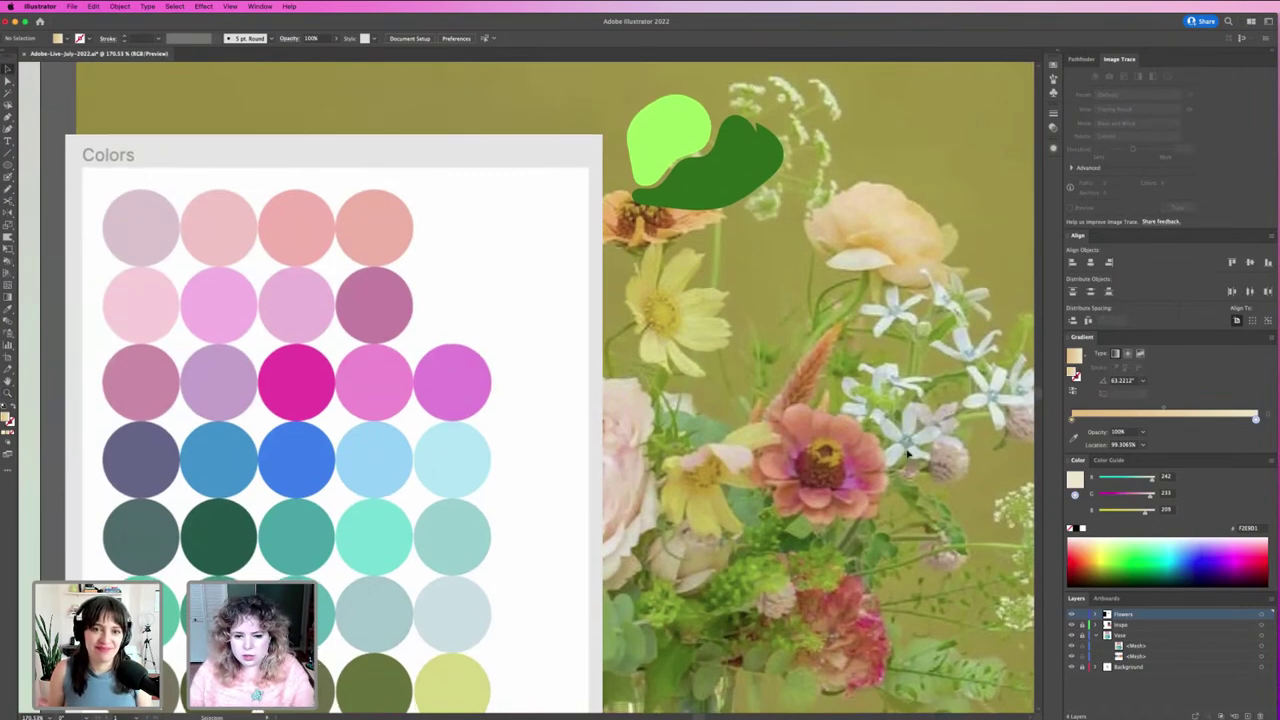
{"action": "mouse_move", "coordinate": [907, 458]}
{"action": "left_mouse_down"}
{"action": "mouse_move", "coordinate": [853, 417]}
{"action": "mouse_move", "coordinate": [691, 374]}
{"action": "mouse_move", "coordinate": [740, 375]}
{"action": "left_mouse_up"}
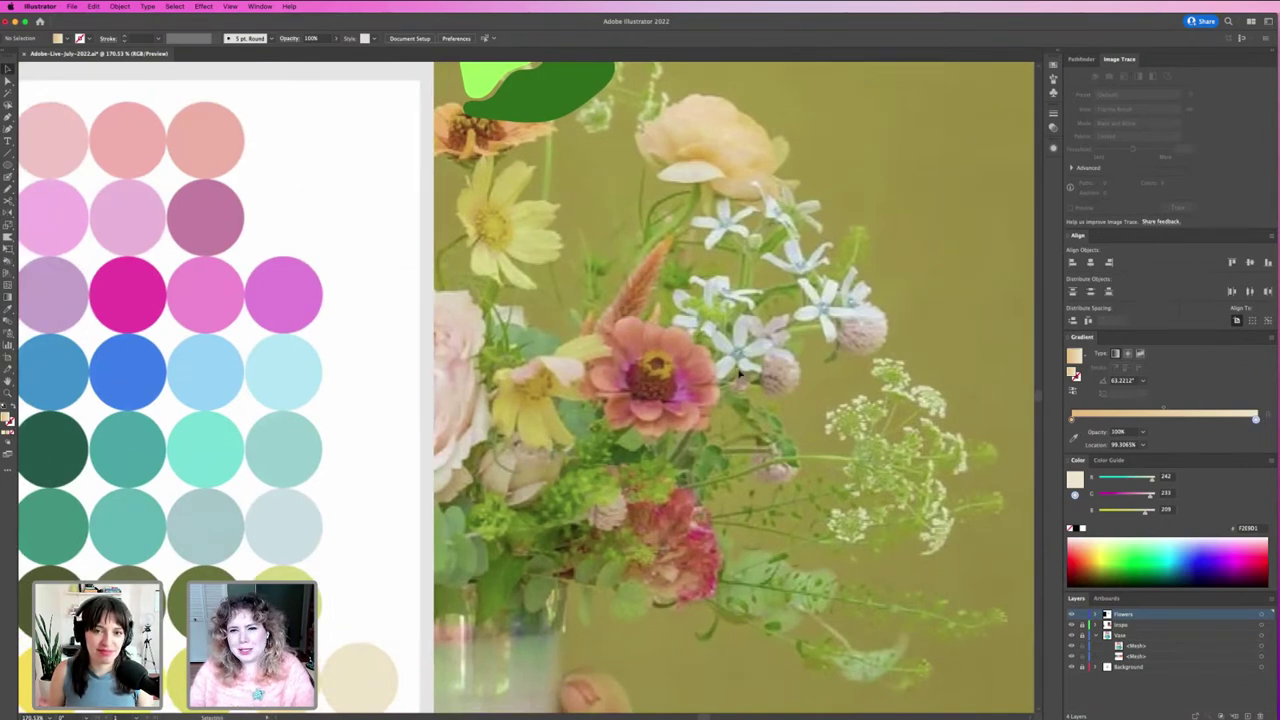
Step: Zoom into the bouquet and draw a Pencil loop around the pink pompom flower
{"action": "key", "text": "z"}
{"action": "left_click_drag", "start_coordinate": [737, 370], "coordinate": [805, 408]}
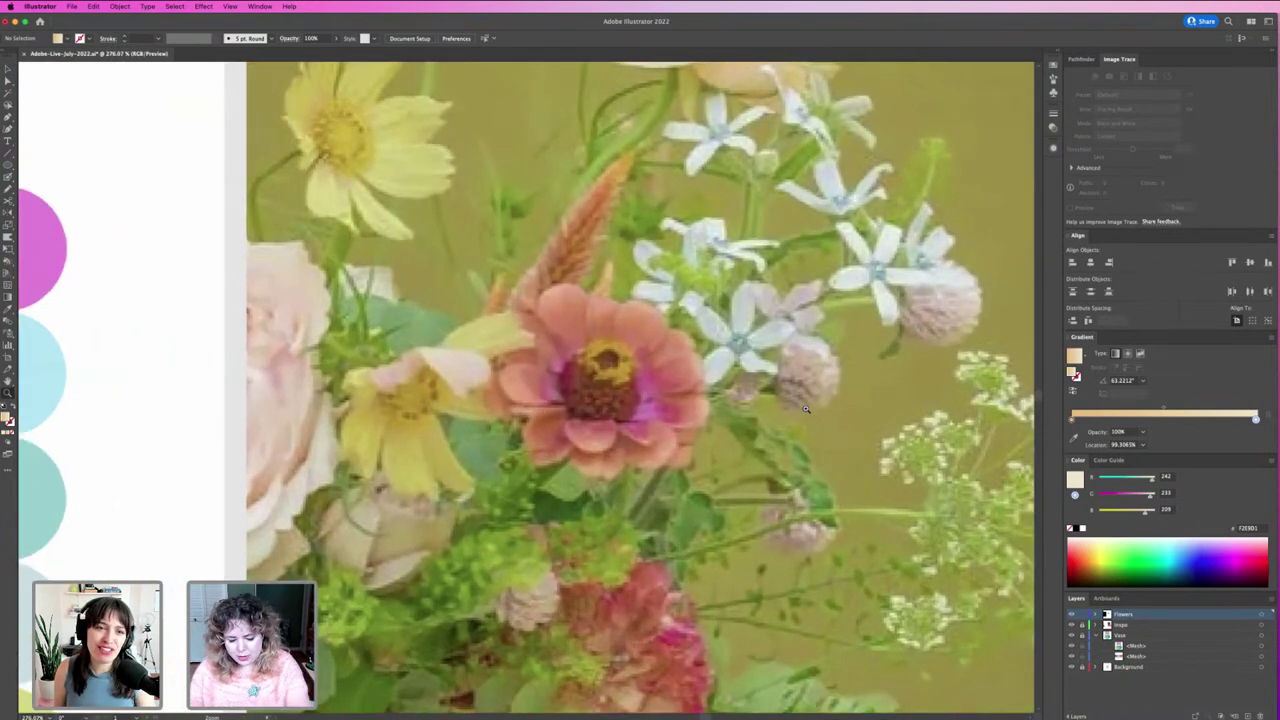
{"action": "key", "text": "n"}
{"action": "mouse_move", "coordinate": [808, 410]}
{"action": "left_mouse_down"}
{"action": "mouse_move", "coordinate": [853, 337]}
{"action": "mouse_move", "coordinate": [810, 412]}
{"action": "left_mouse_up"}
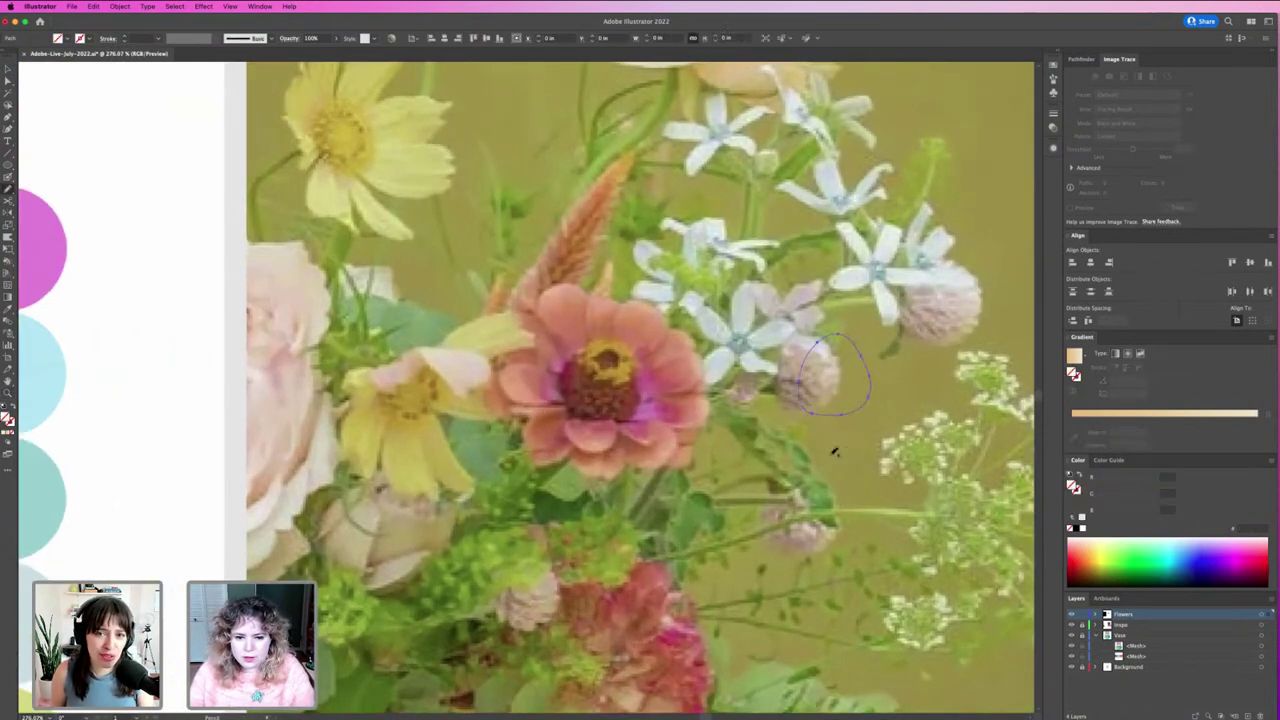
Step: Fill the traced loop with brown sampled from the photo, leaving it unmirrored
{"action": "key", "text": "i"}
{"action": "left_click", "coordinate": [690, 418]}
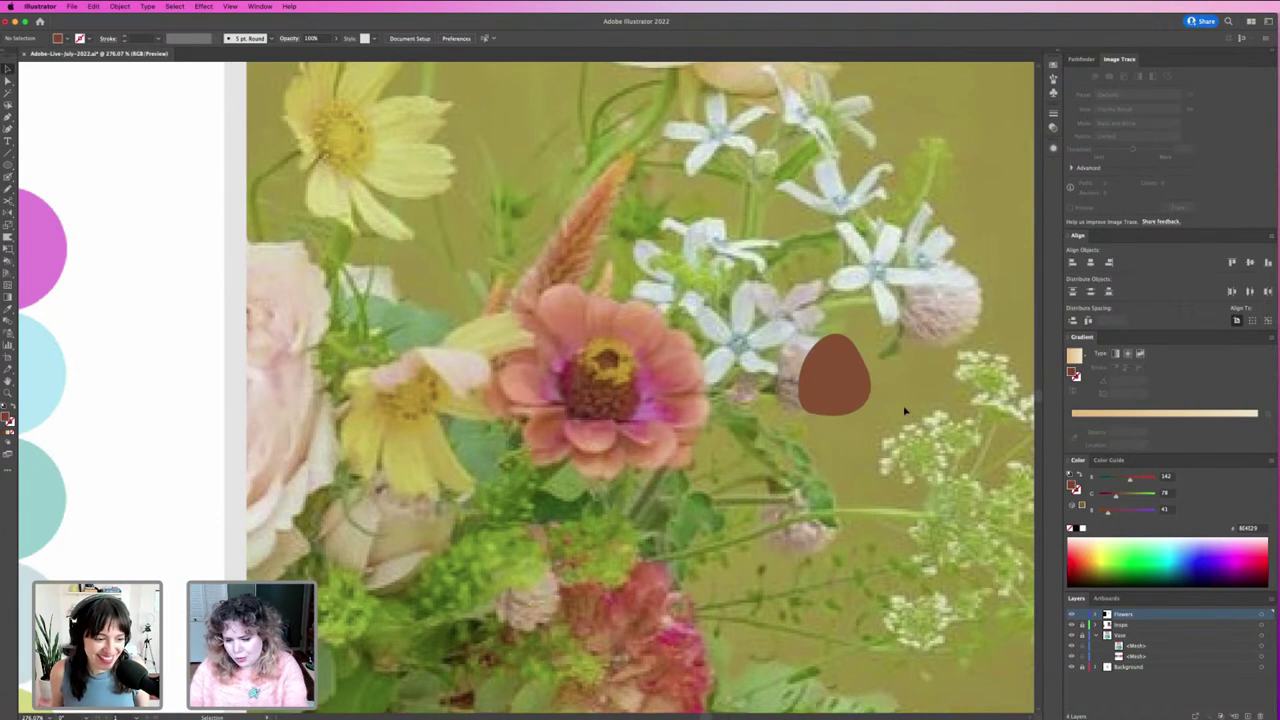
{"action": "key", "text": "v"}
{"action": "left_click", "coordinate": [829, 351], "text": "alt"}
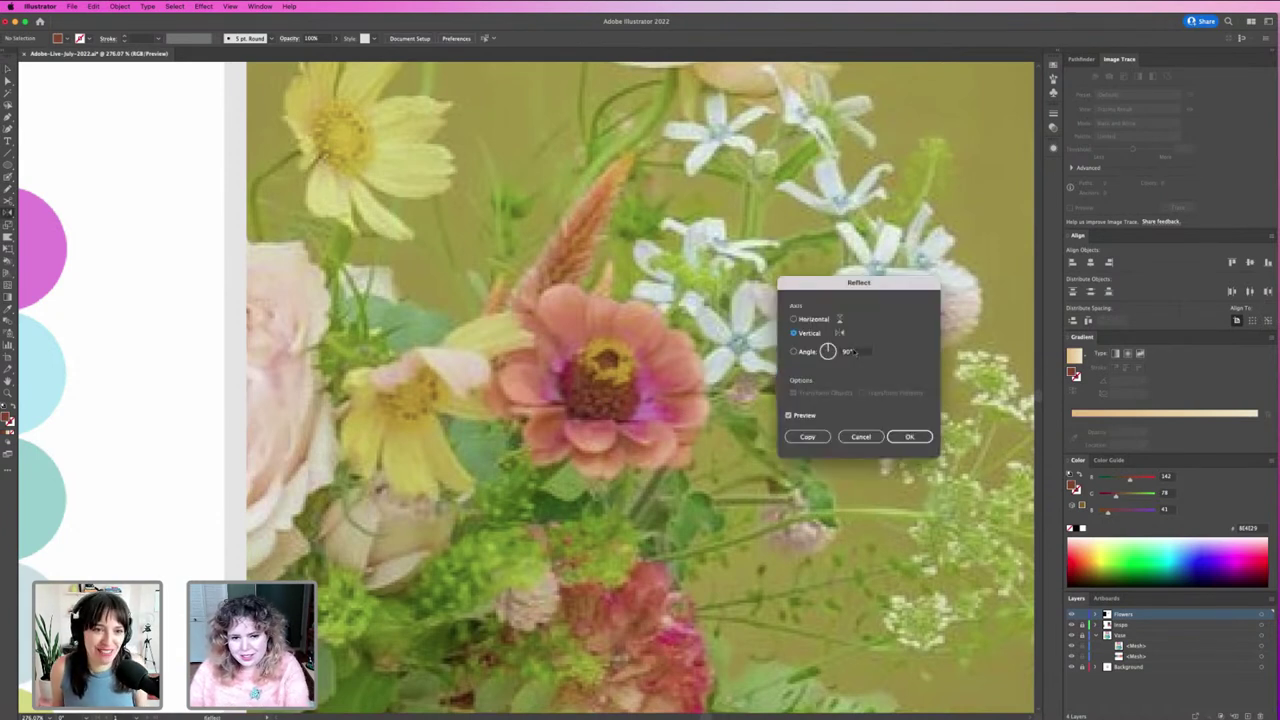
{"action": "left_click", "coordinate": [857, 437]}
Step: Draw a yellow ellipse atop the brown blob and shift its outline to golden yellow
{"action": "key", "text": "l"}
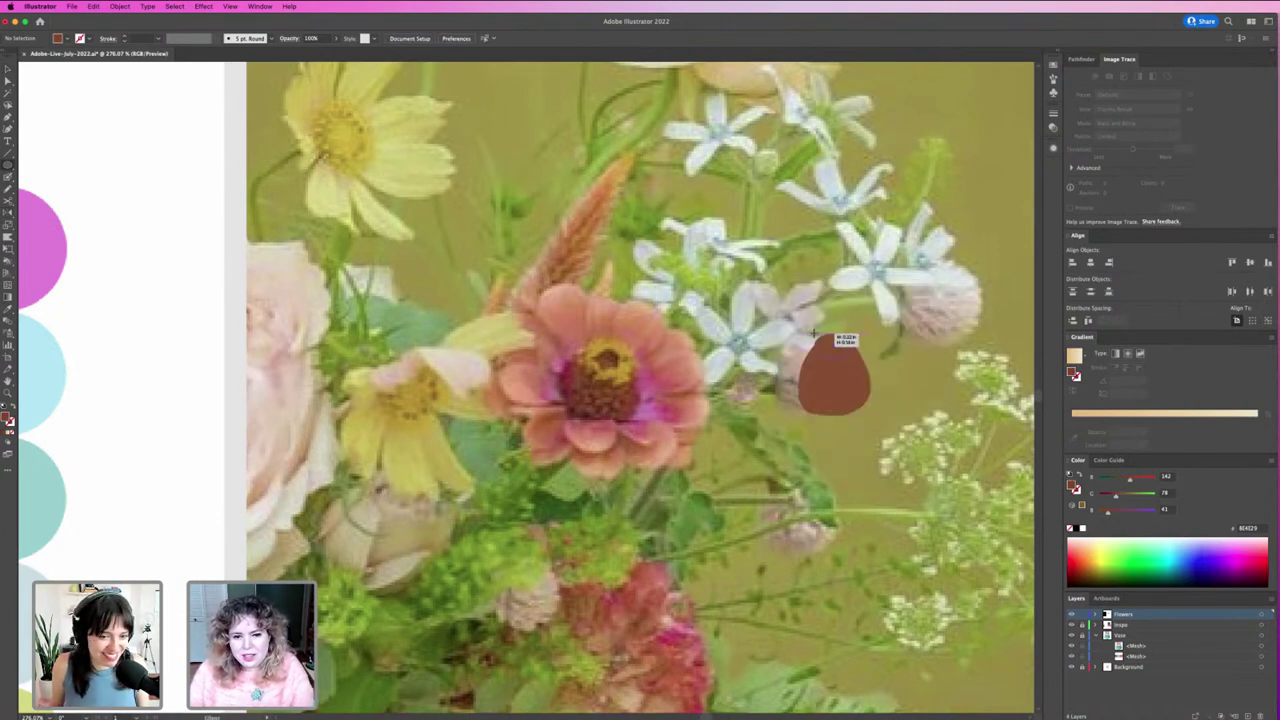
{"action": "mouse_move", "coordinate": [805, 324]}
{"action": "left_mouse_down"}
{"action": "mouse_move", "coordinate": [865, 368]}
{"action": "mouse_move", "coordinate": [808, 326]}
{"action": "left_mouse_up"}
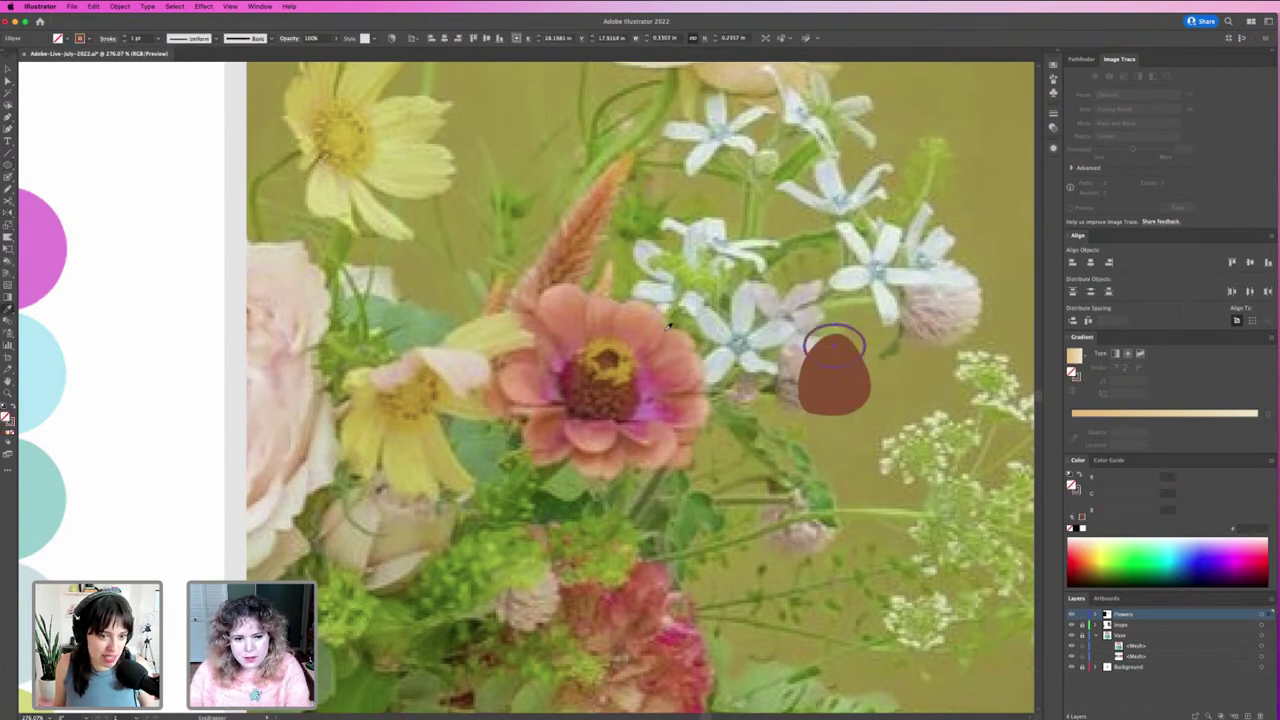
{"action": "left_click", "coordinate": [630, 366]}
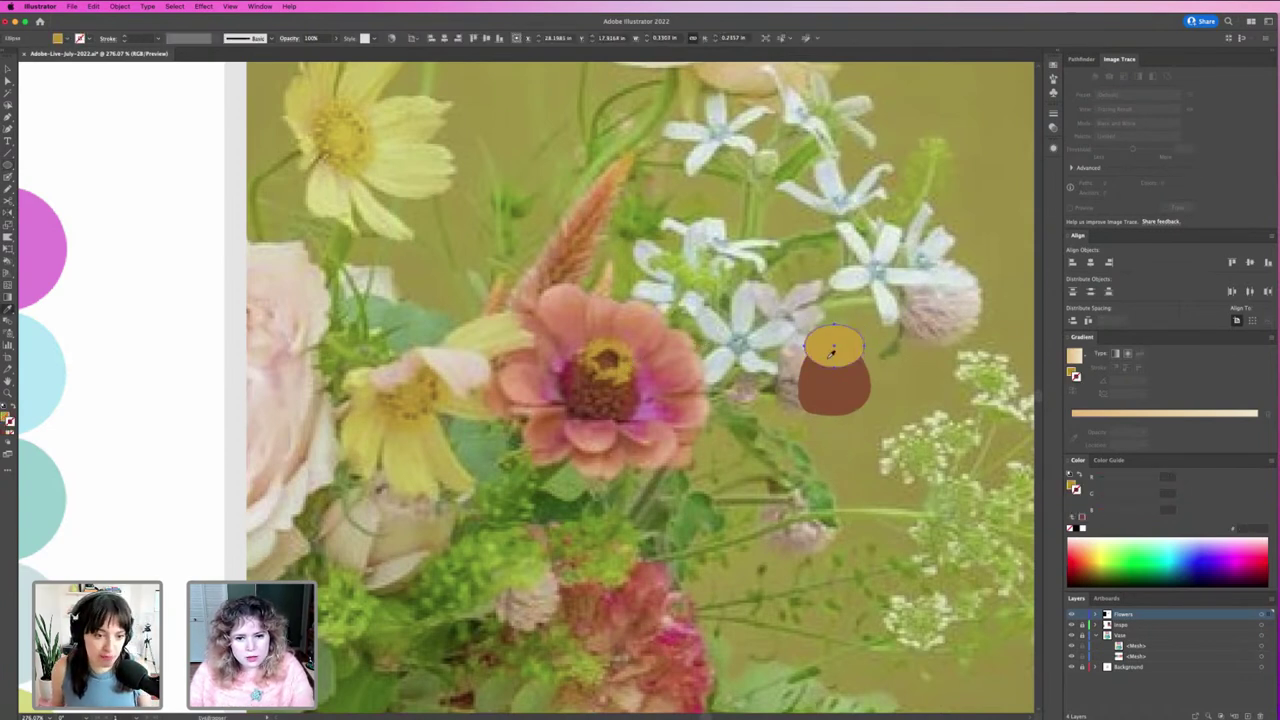
{"action": "key", "text": "v"}
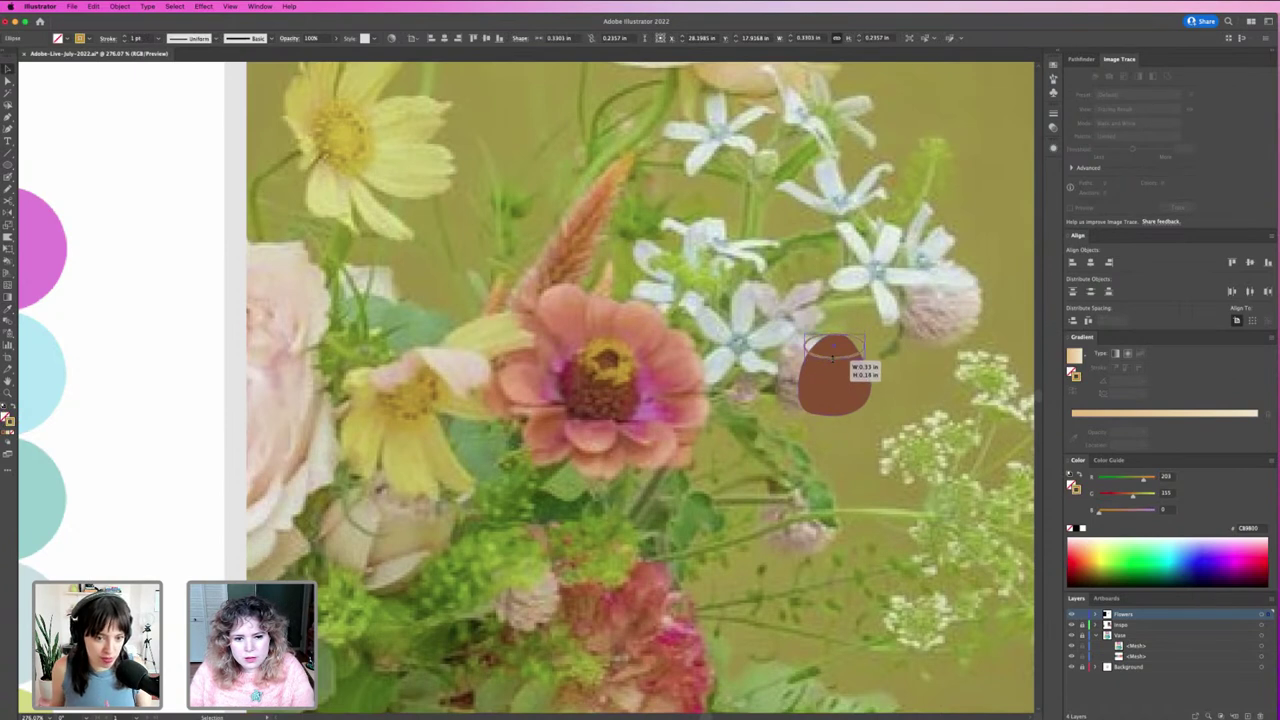
{"action": "left_click_drag", "start_coordinate": [806, 347], "coordinate": [824, 352]}
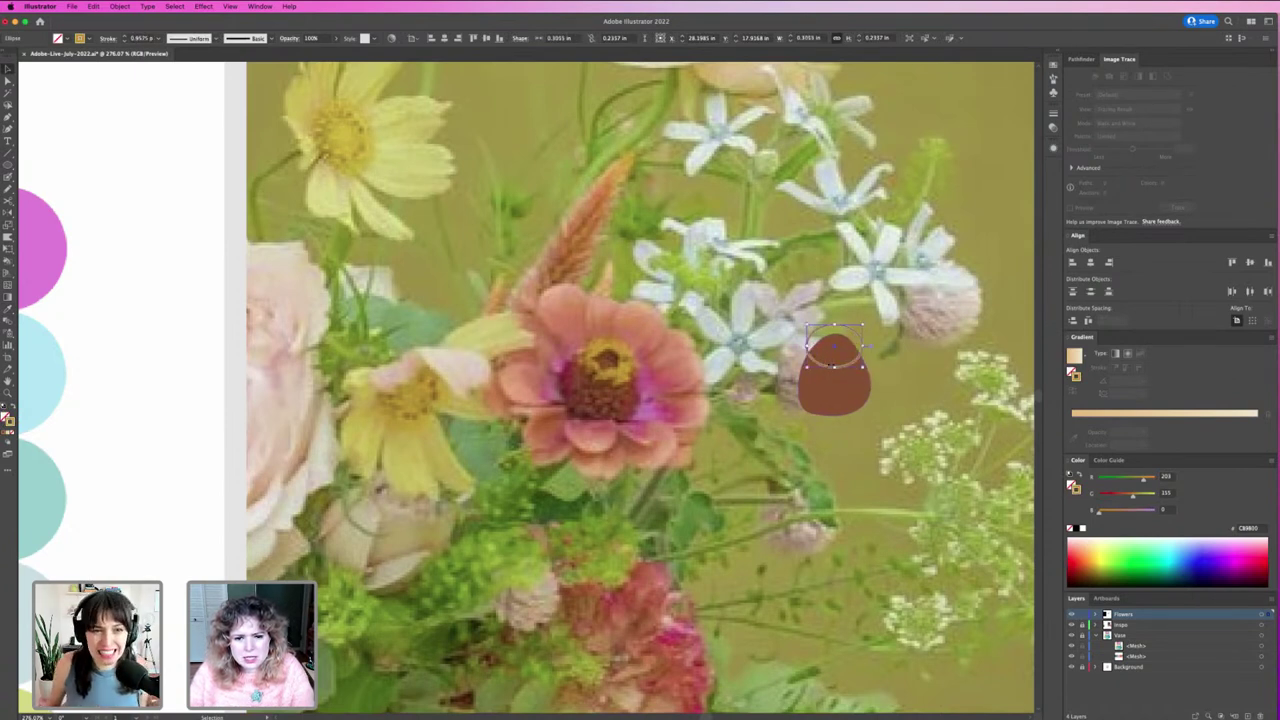
{"action": "left_click_drag", "start_coordinate": [862, 366], "coordinate": [863, 364]}
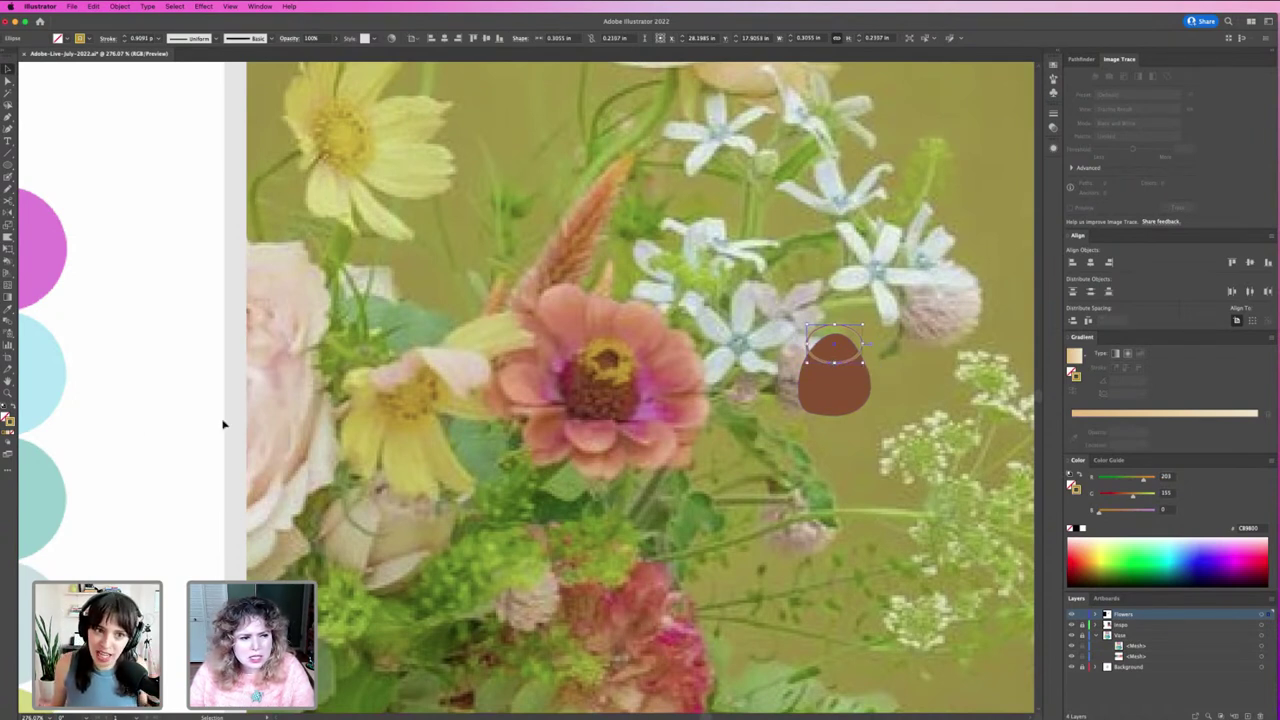
{"action": "mouse_move", "coordinate": [1142, 497]}
{"action": "left_mouse_down"}
{"action": "mouse_move", "coordinate": [1149, 480]}
{"action": "mouse_move", "coordinate": [1112, 512]}
{"action": "left_mouse_up"}
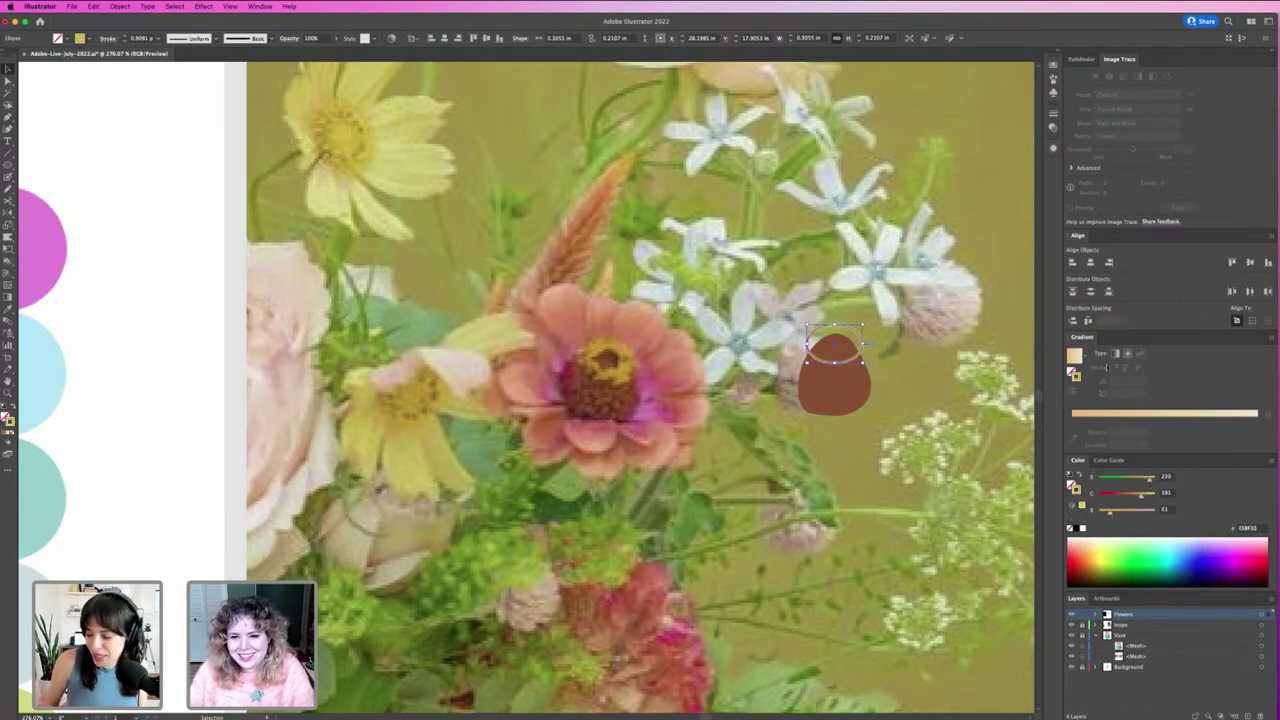
Step: Set the ellipse outline's stroke weight to 2 pt
{"action": "left_click", "coordinate": [1053, 113]}
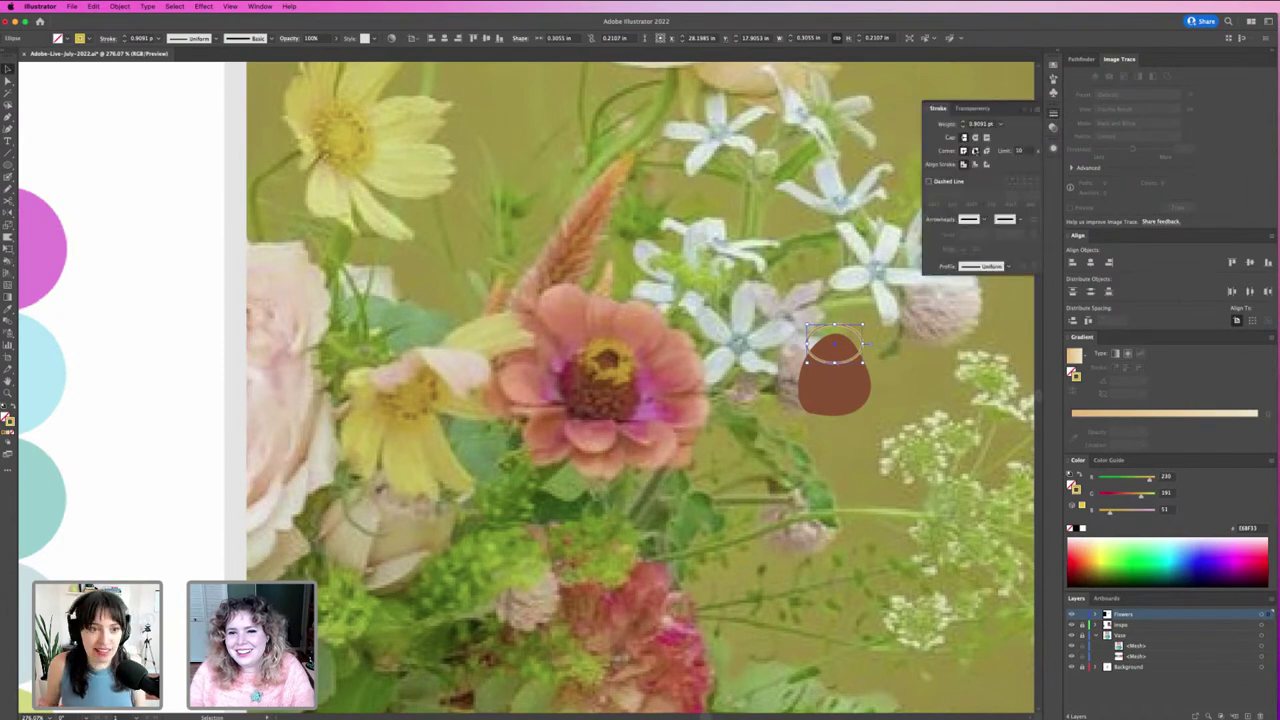
{"action": "left_click", "coordinate": [975, 124]}
{"action": "double_click", "coordinate": [975, 124]}
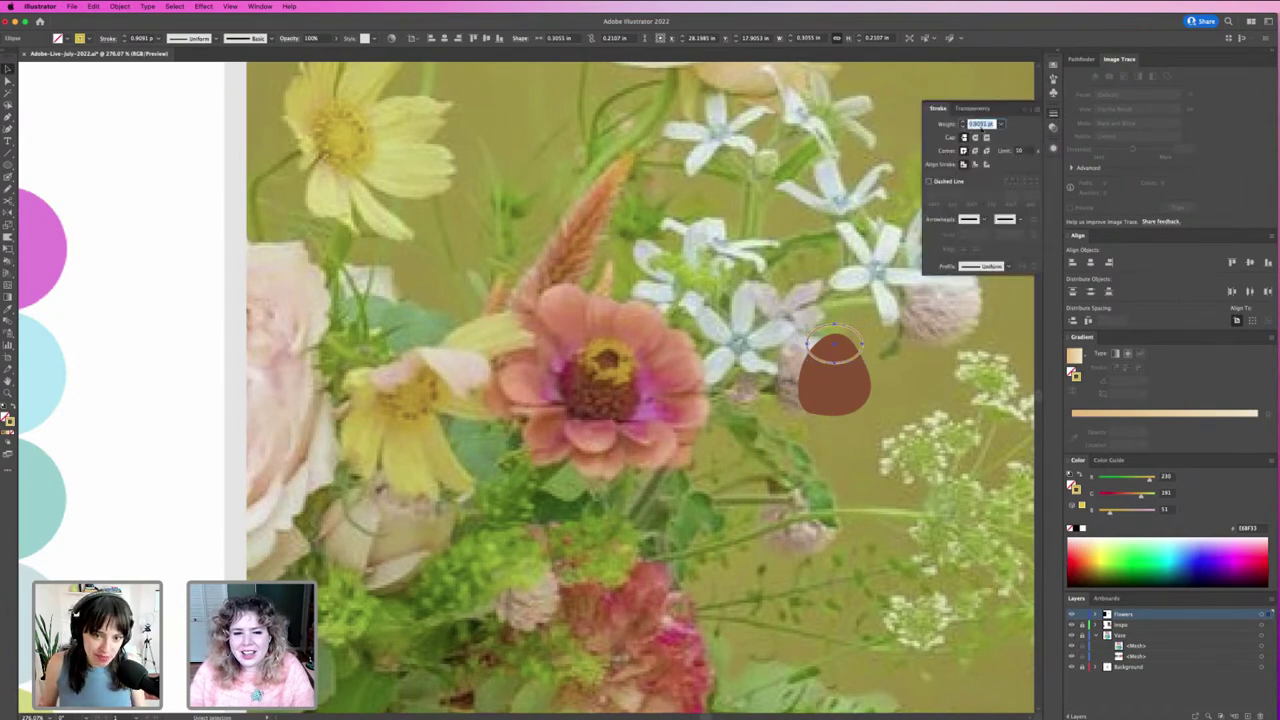
{"action": "type", "text": "2"}
{"action": "key", "text": "Return"}
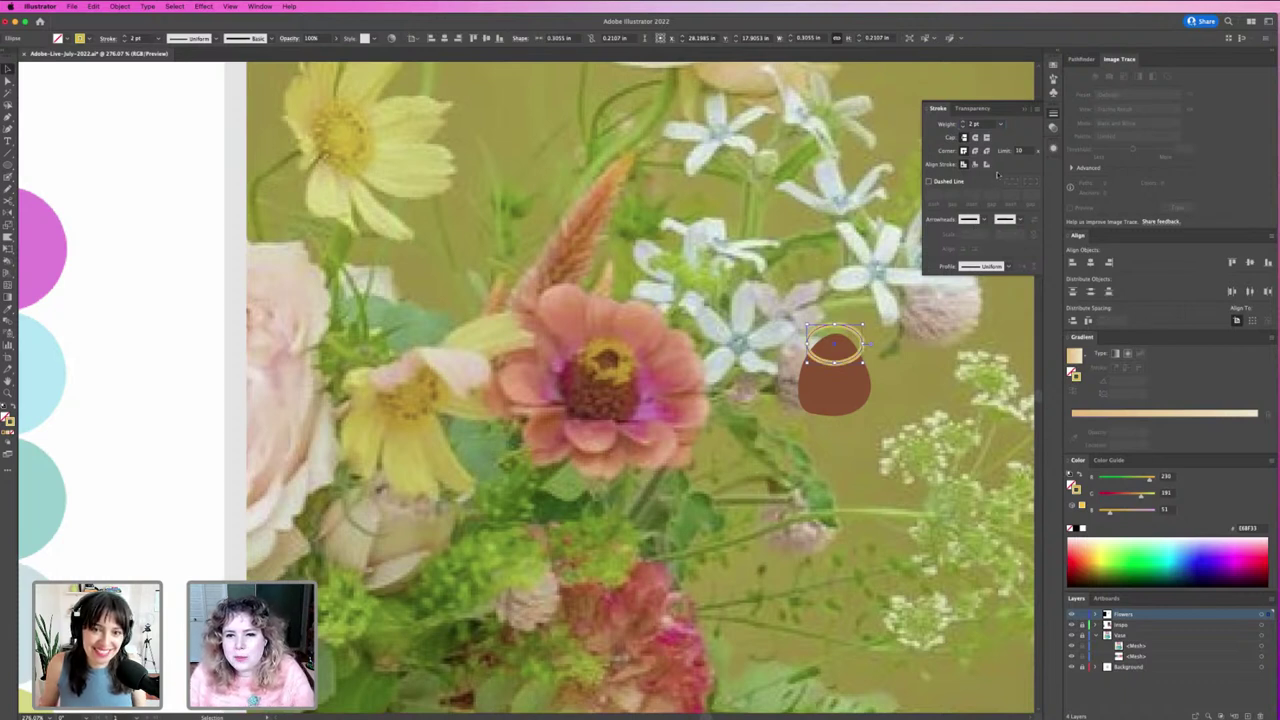
Step: Make the outline a dashed line with 2 pt dash and 2 pt gap
{"action": "left_click", "coordinate": [929, 181]}
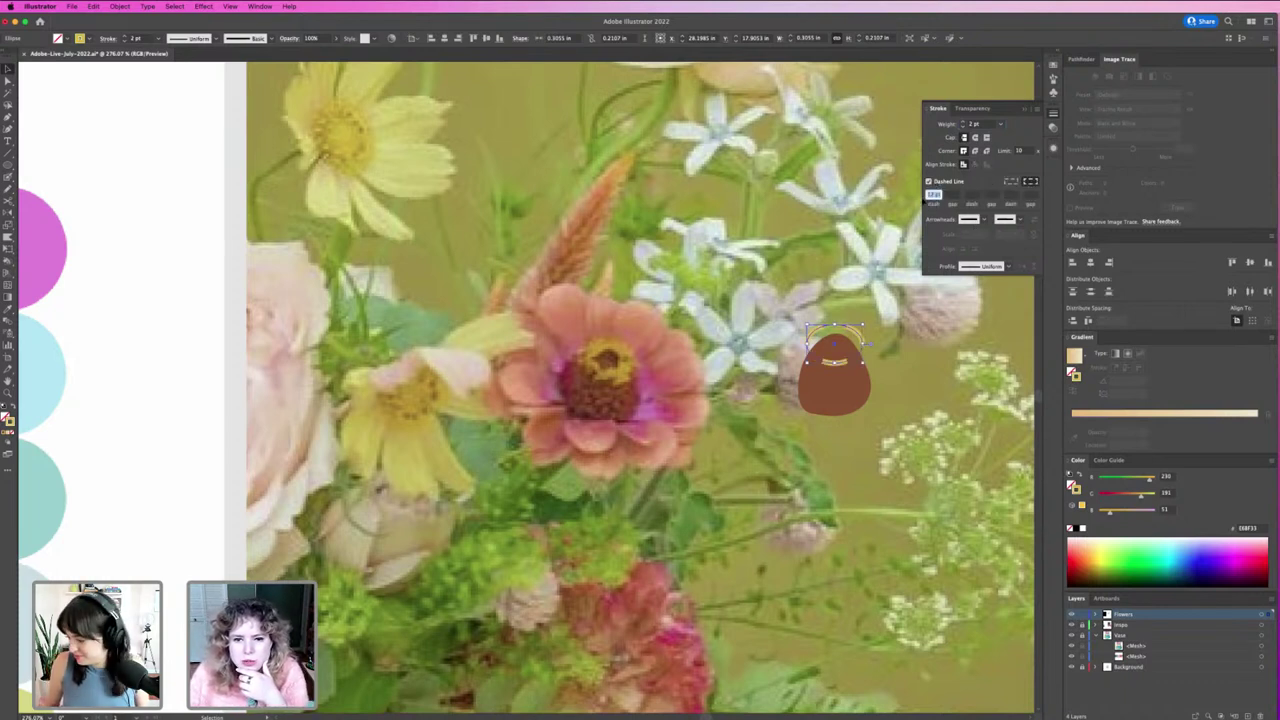
{"action": "type", "text": "2"}
{"action": "key", "text": "Tab"}
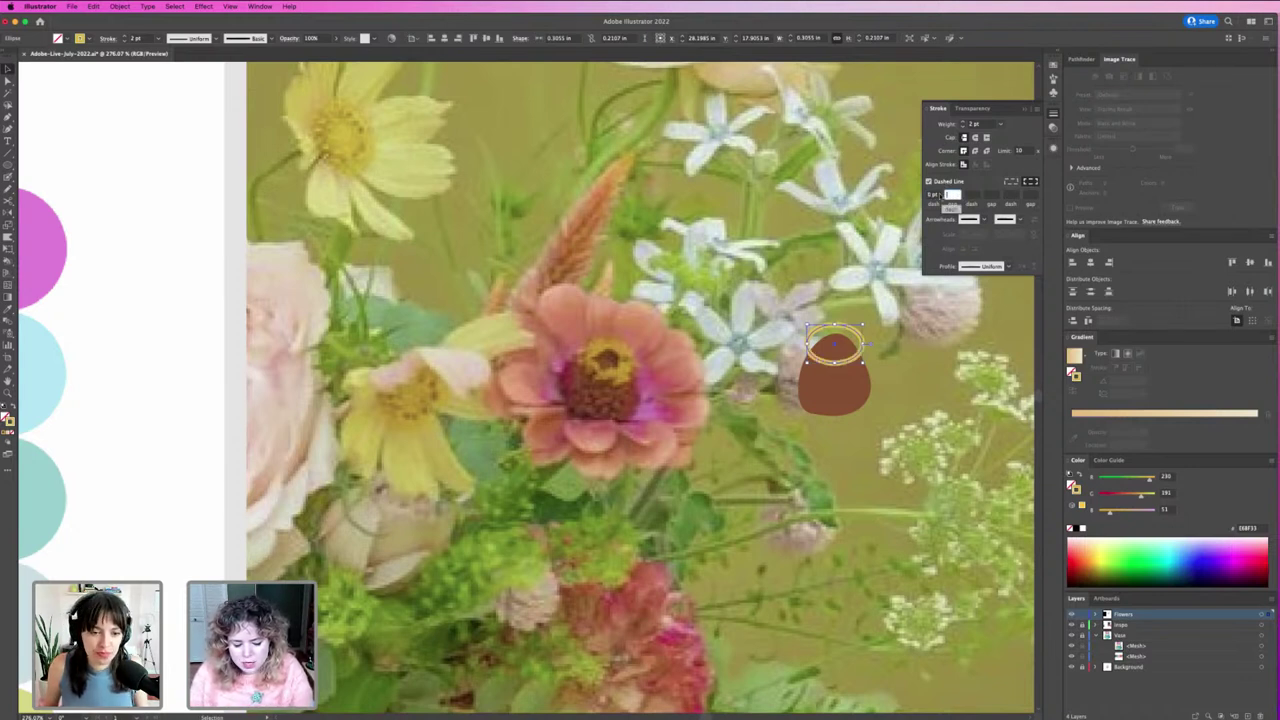
{"action": "type", "text": "2"}
{"action": "key", "text": "Tab"}
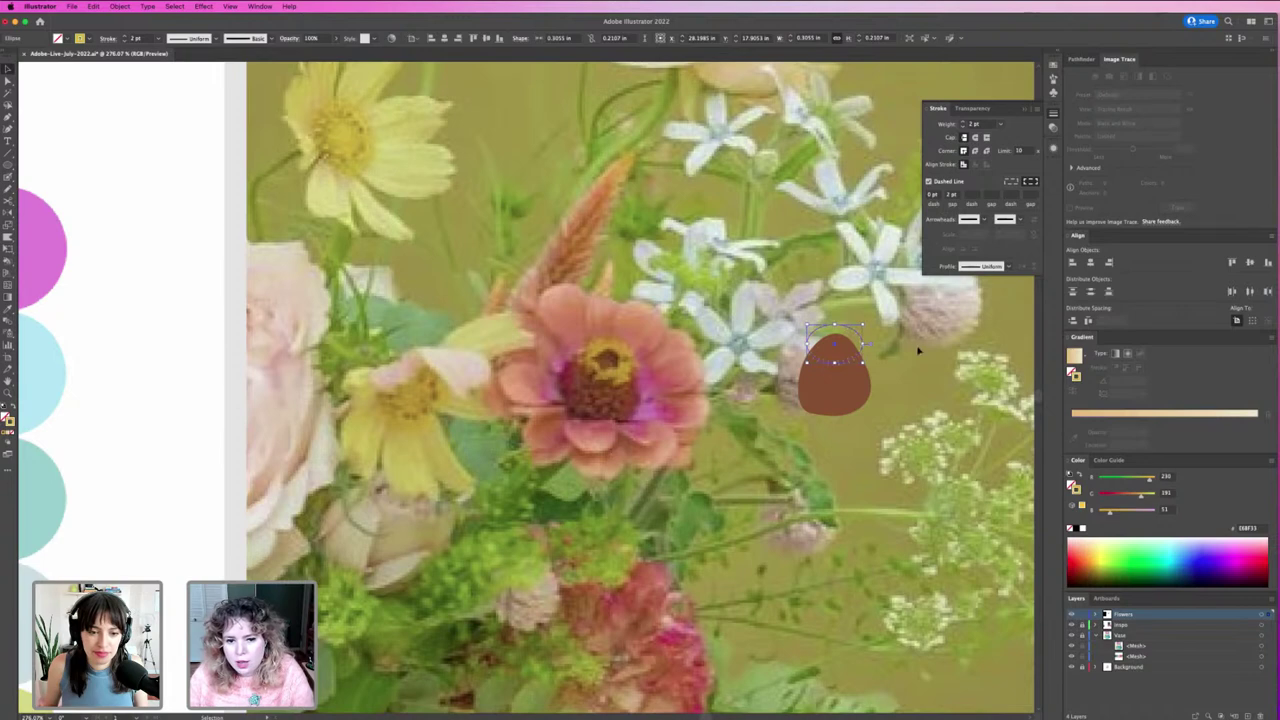
{"action": "left_click_drag", "start_coordinate": [810, 327], "coordinate": [886, 392]}
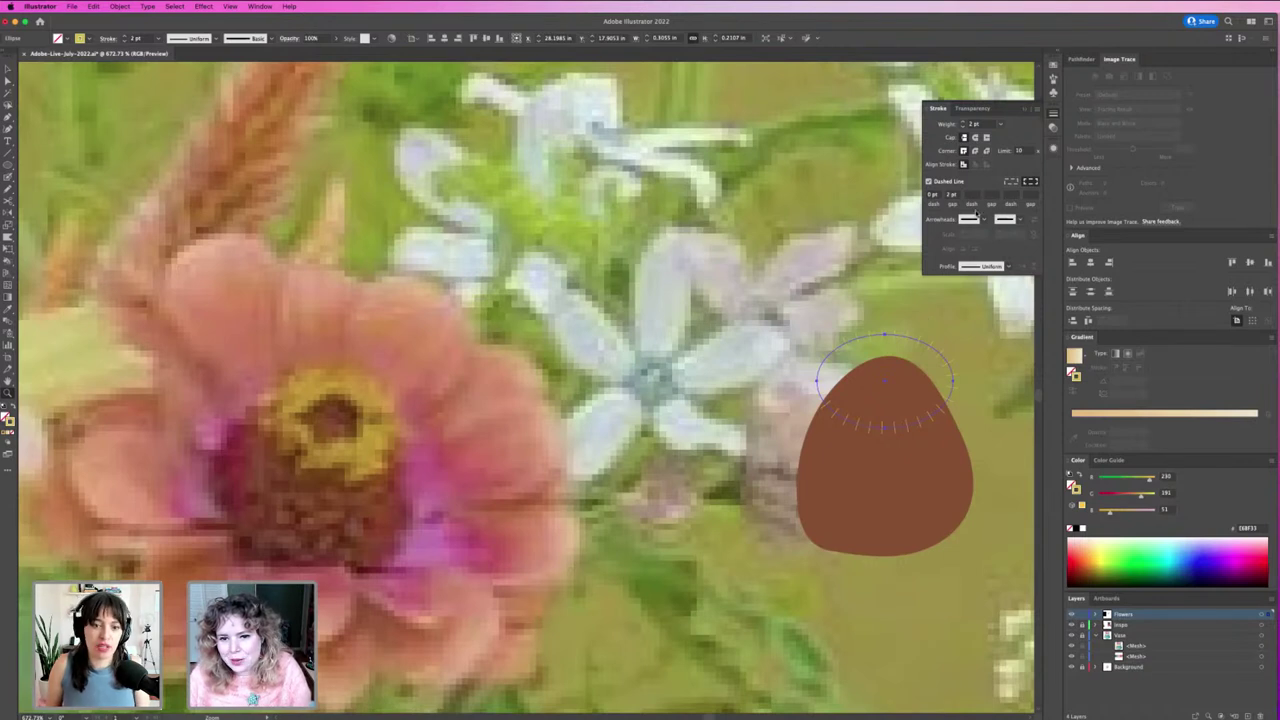
Step: Apply round caps so the dashes become dots, and zoom in on the ring
{"action": "left_click", "coordinate": [976, 218]}
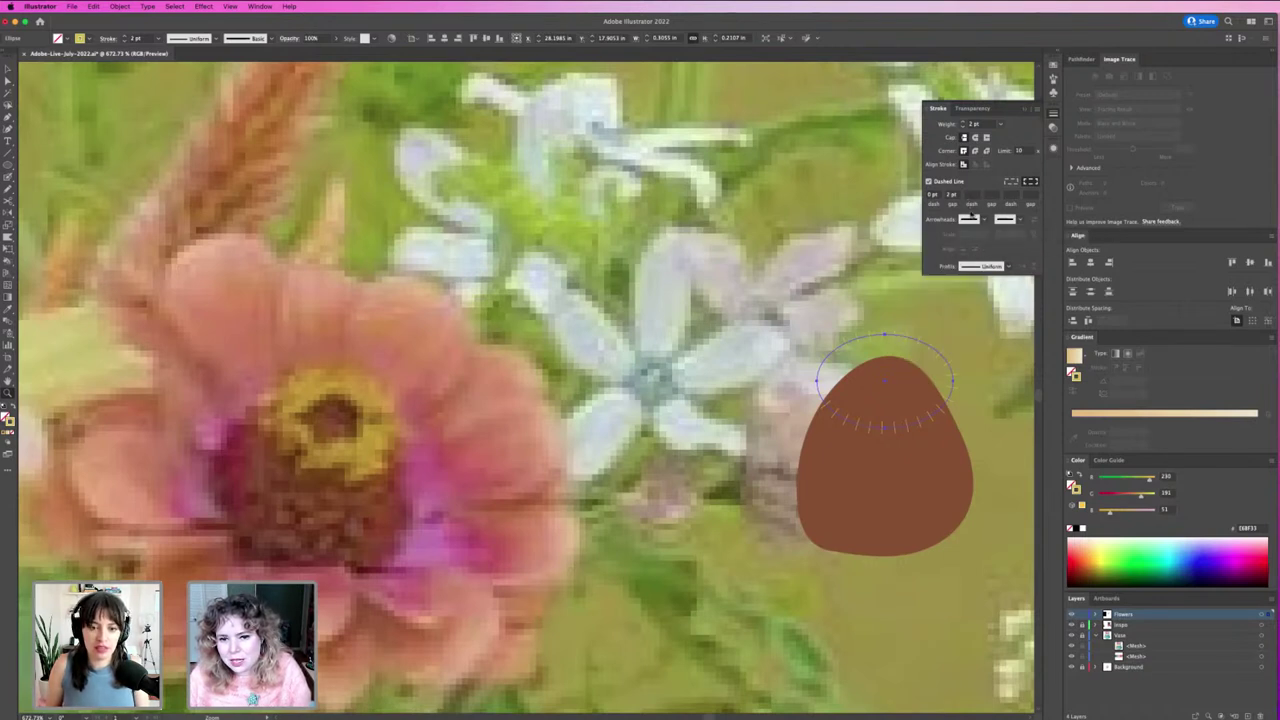
{"action": "left_click", "coordinate": [972, 217]}
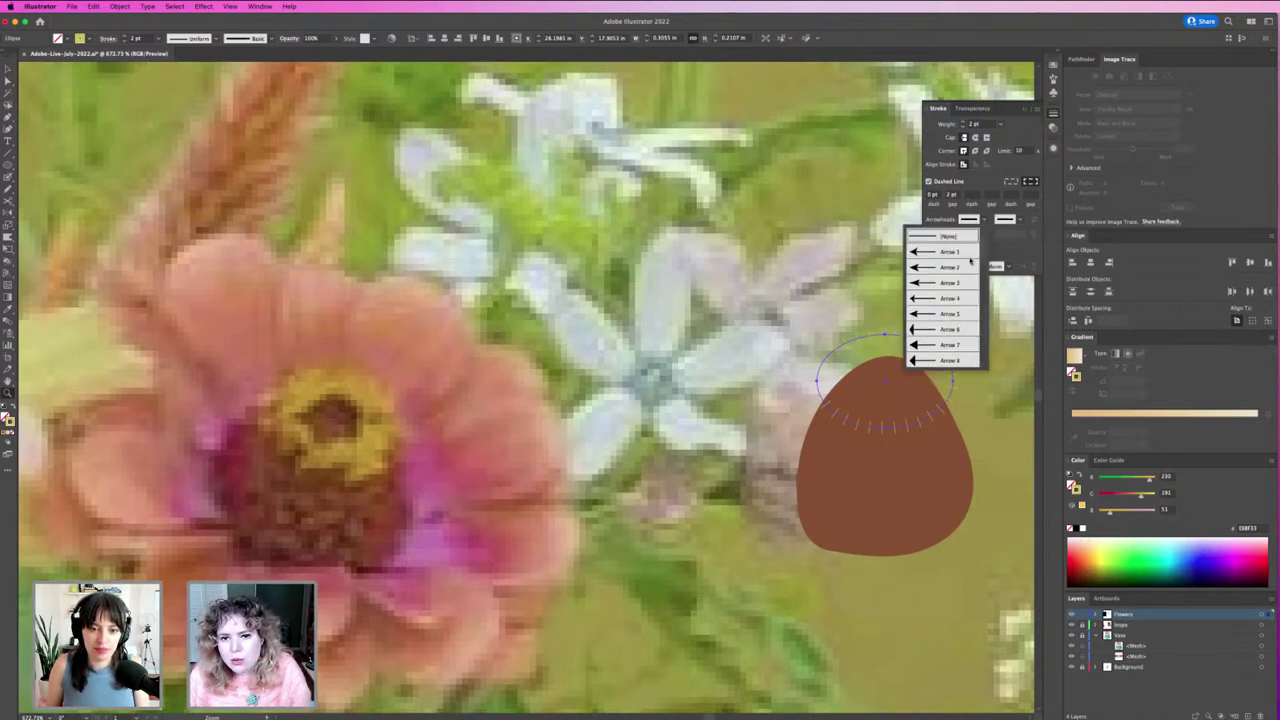
{"action": "left_click", "coordinate": [975, 138]}
{"action": "left_click", "coordinate": [975, 138]}
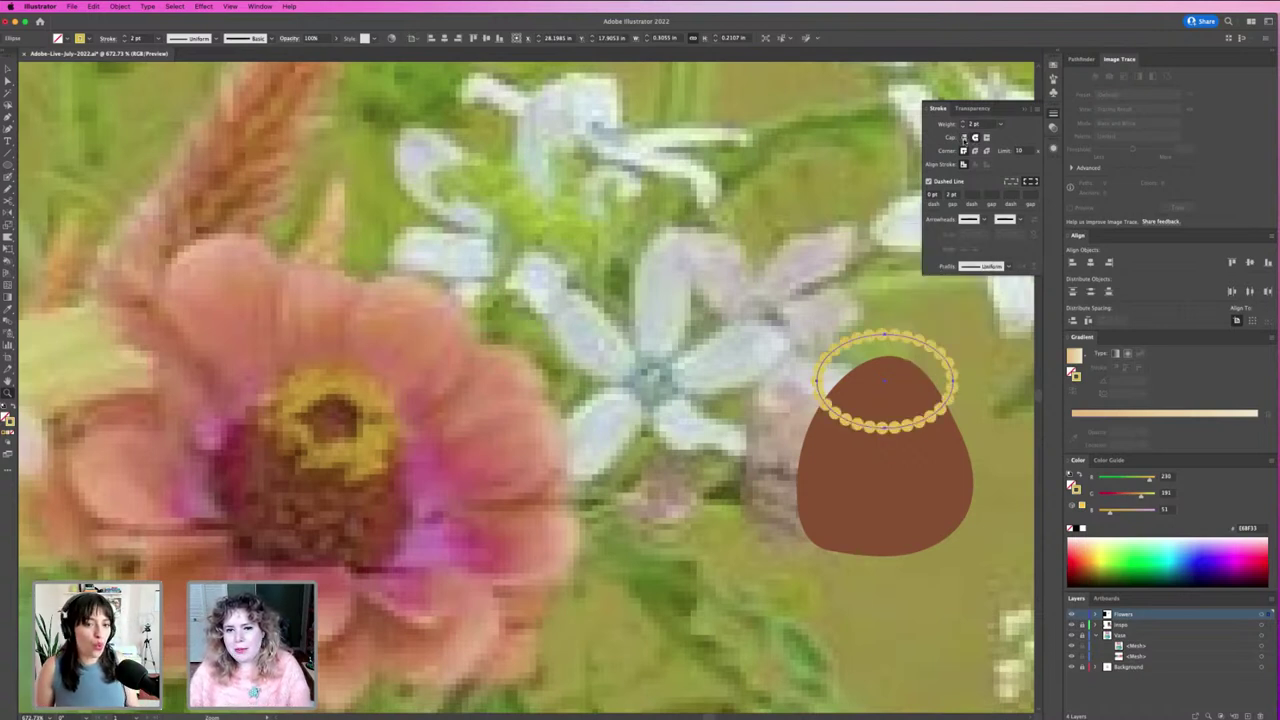
{"action": "left_click", "coordinate": [965, 138]}
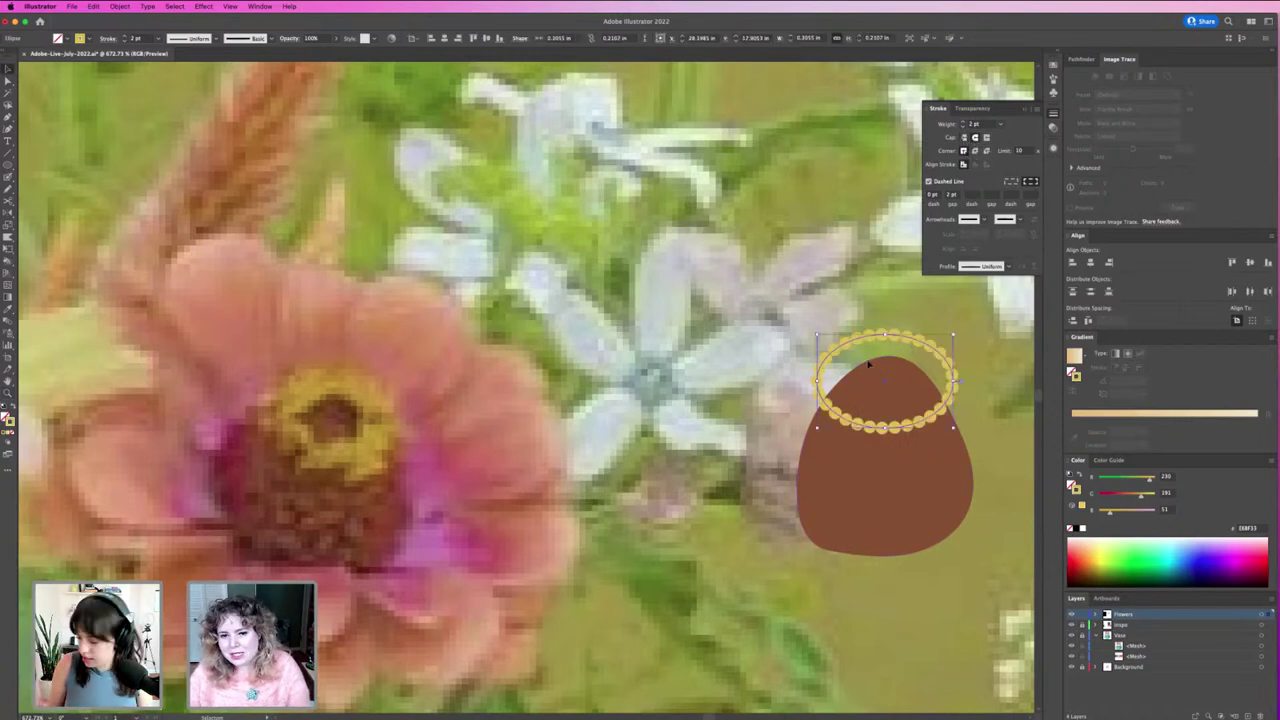
{"action": "scroll", "coordinate": [815, 338], "scroll_direction": "up", "scroll_amount": 5}
{"action": "left_click_drag", "start_coordinate": [894, 420], "coordinate": [677, 334]}
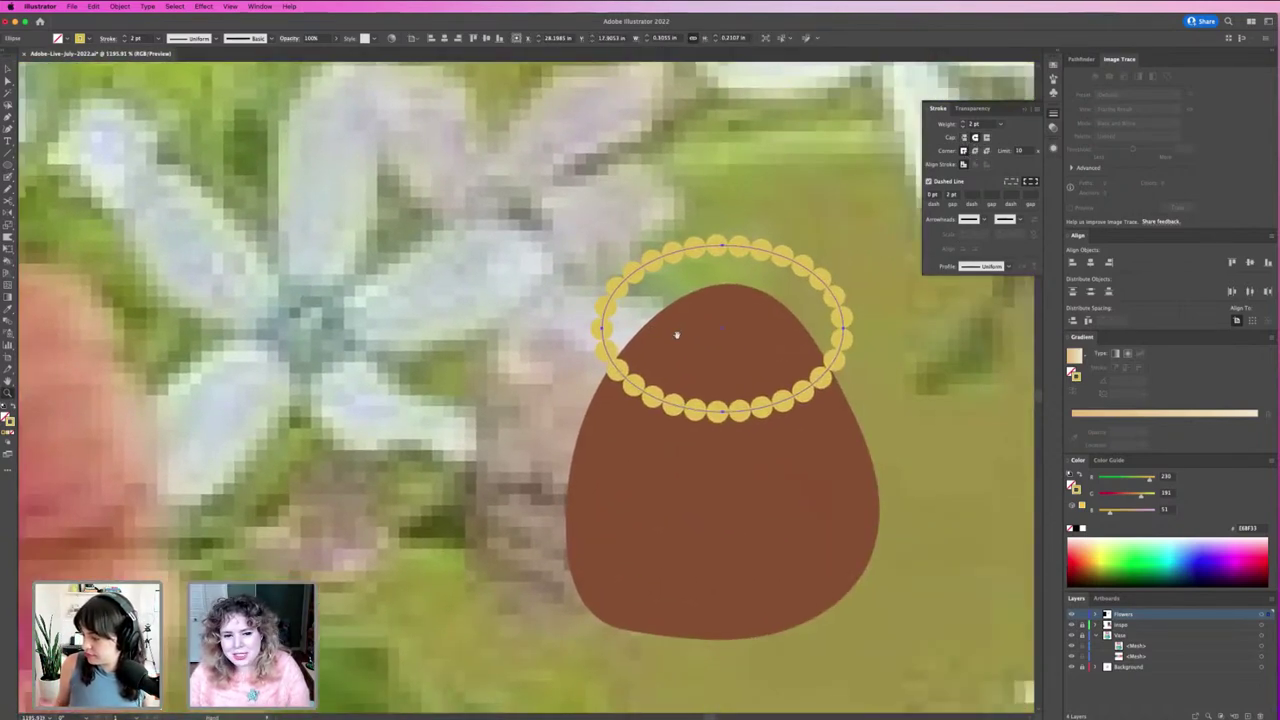
{"action": "key", "text": "v"}
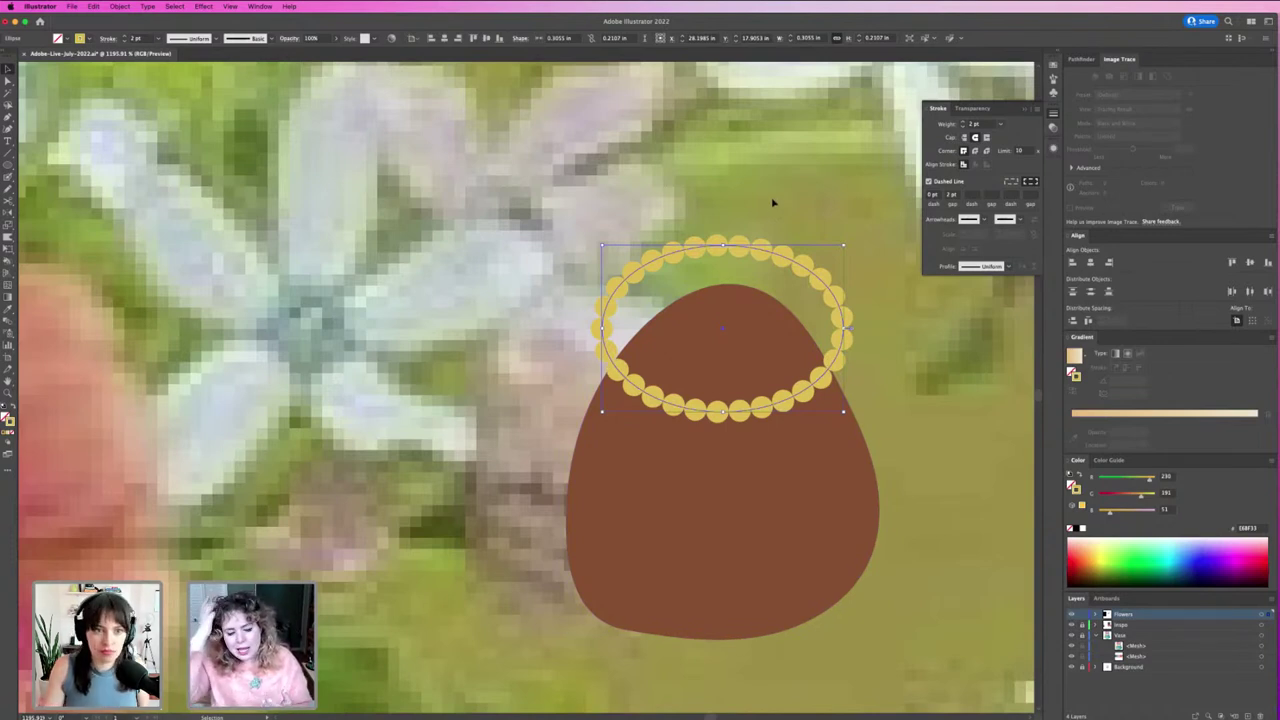
{"action": "key", "text": "backslash"}
Step: Dismiss the cutting warning and undo the stray freehand squiggle
{"action": "mouse_move", "coordinate": [328, 158]}
{"action": "left_mouse_down"}
{"action": "mouse_move", "coordinate": [480, 95]}
{"action": "mouse_move", "coordinate": [605, 118]}
{"action": "left_mouse_up"}
{"action": "key", "text": "c"}
{"action": "left_click", "coordinate": [605, 118]}
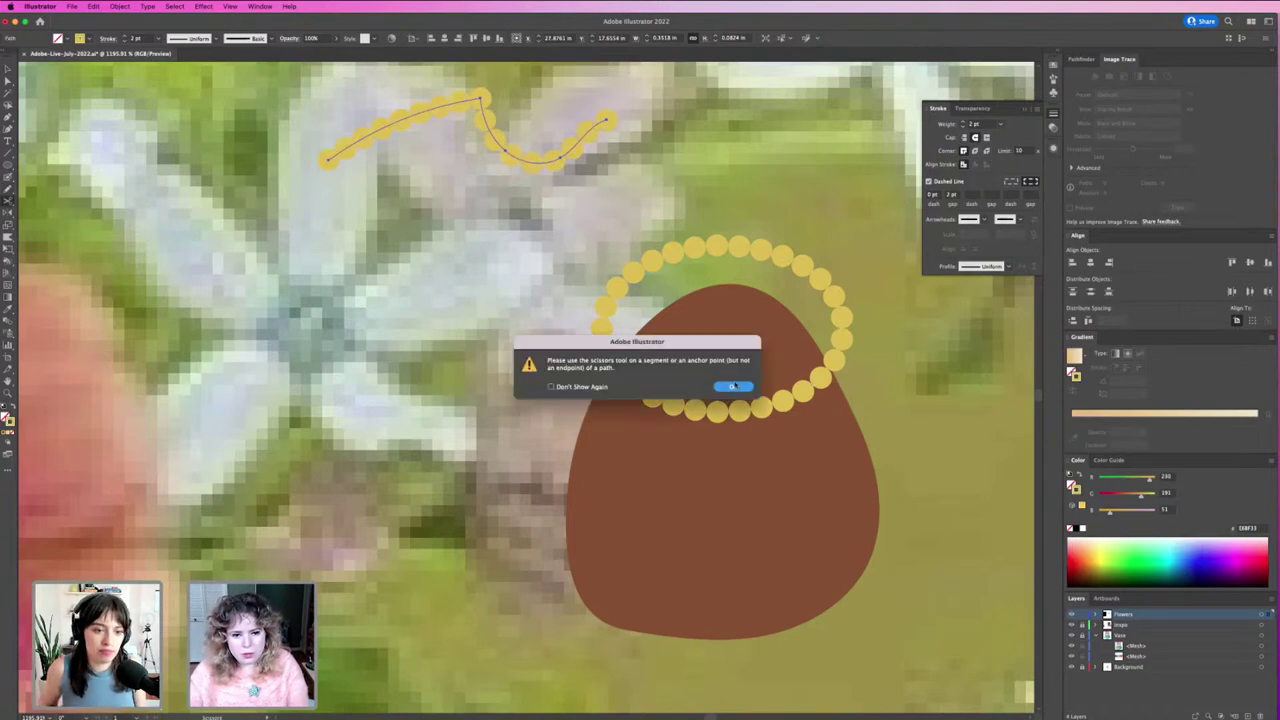
{"action": "left_click", "coordinate": [734, 386]}
{"action": "left_click", "coordinate": [594, 208]}
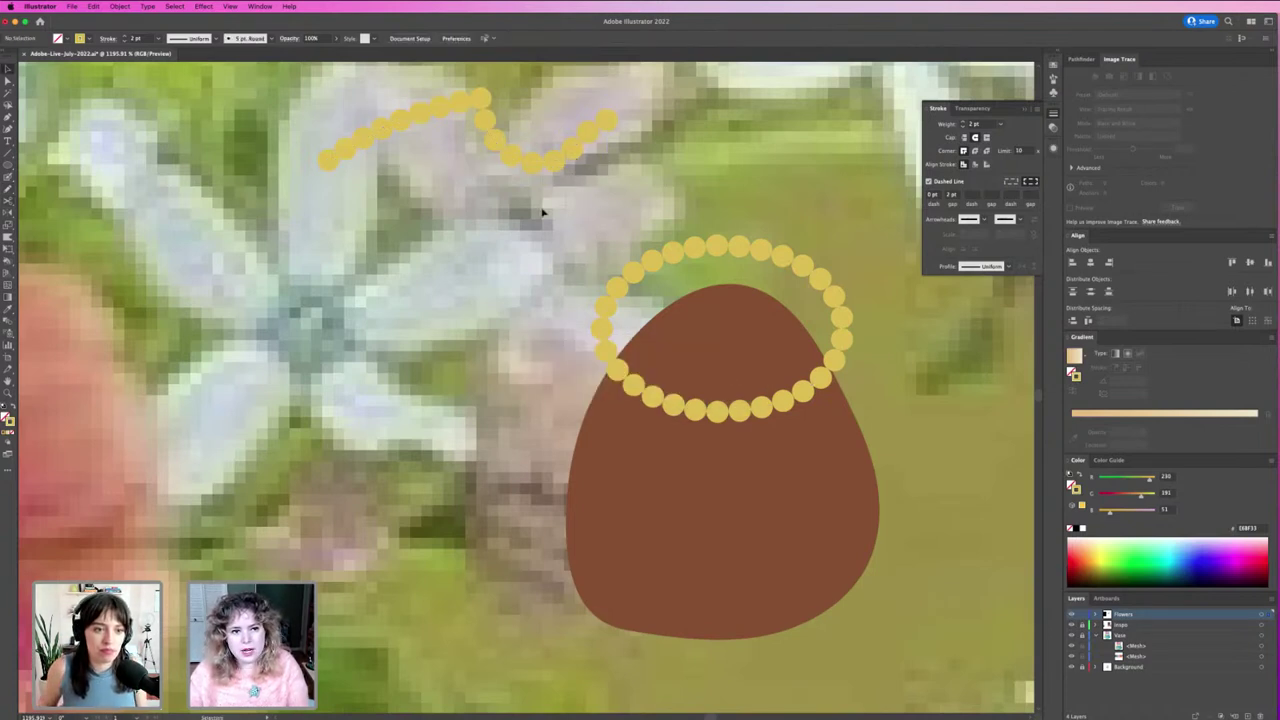
{"action": "key", "text": "ctrl+z"}
{"action": "key", "text": "ctrl+z"}
{"action": "key", "text": "ctrl+z"}
{"action": "key", "text": "ctrl+z"}
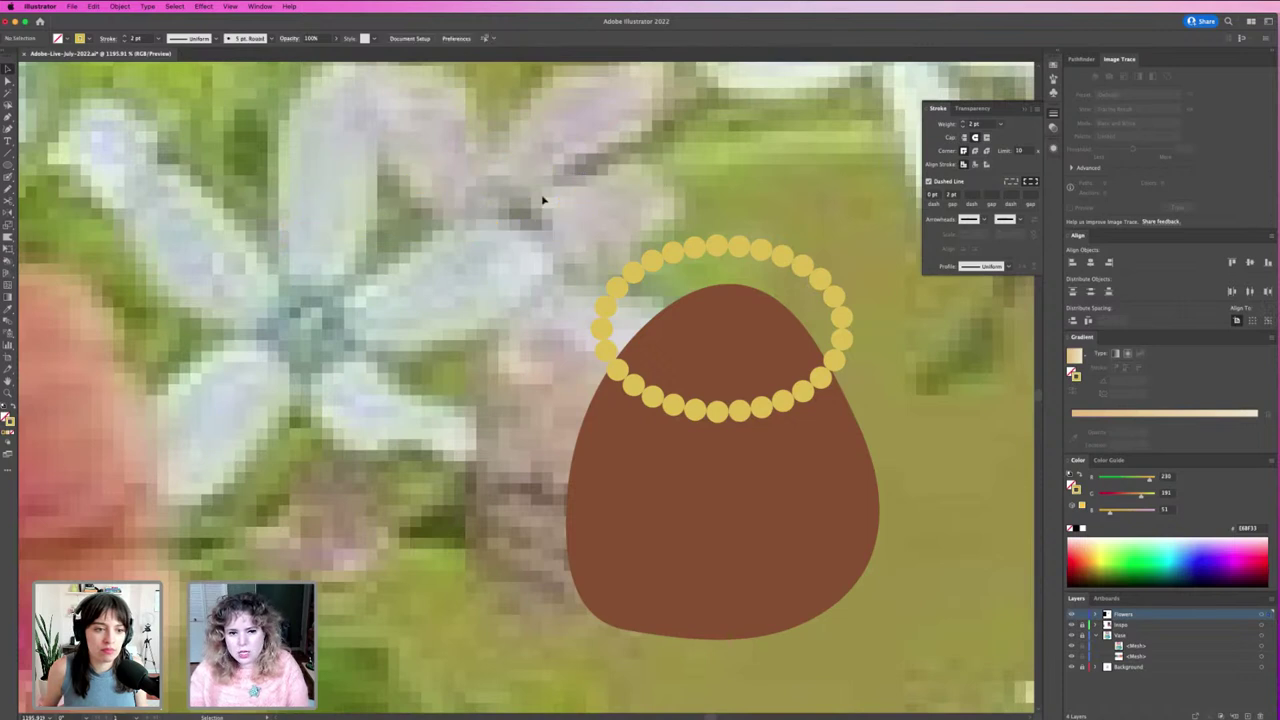
Step: Reselect the dotted ring and raise its stroke weight to 3 pt
{"action": "left_click", "coordinate": [766, 251]}
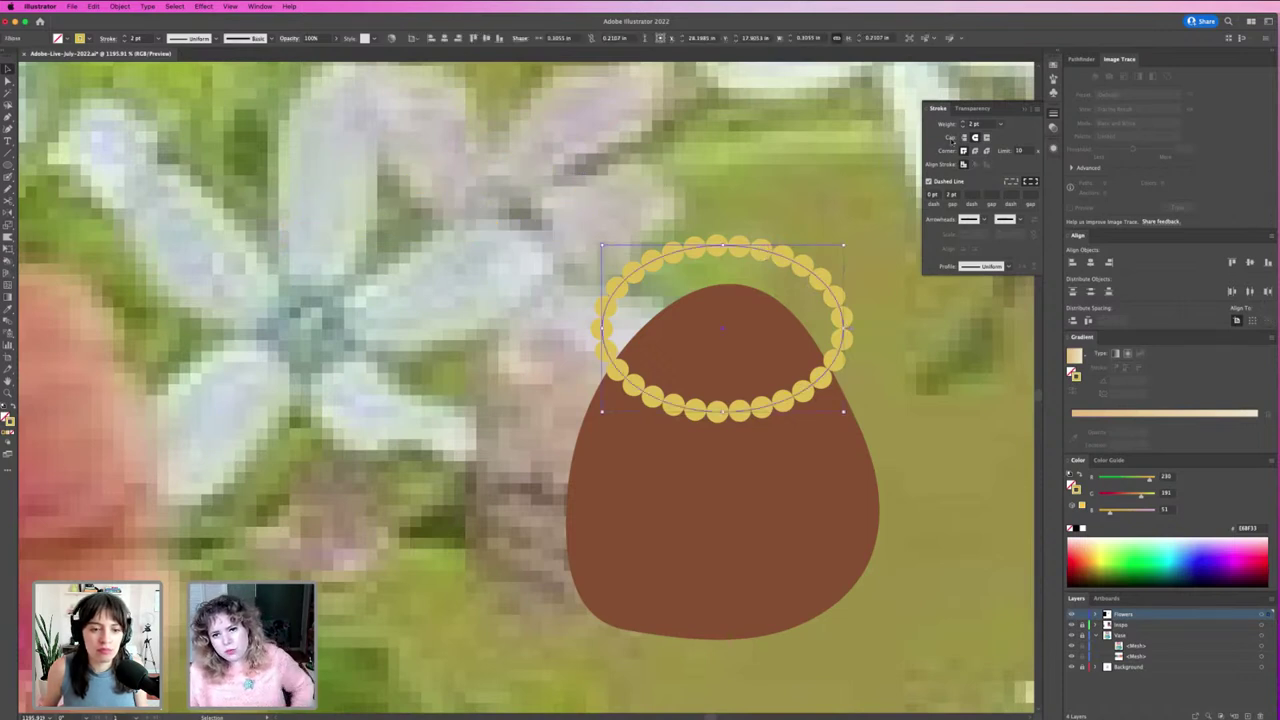
{"action": "left_click", "coordinate": [972, 125]}
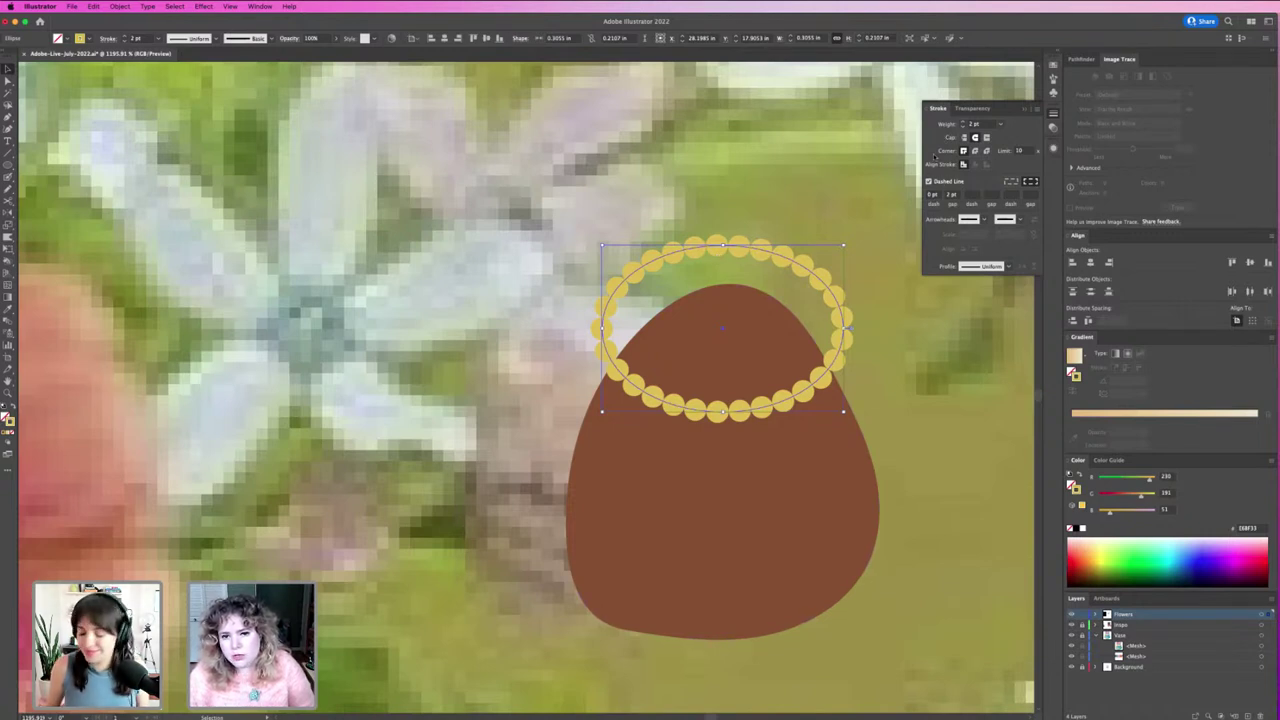
{"action": "left_click", "coordinate": [963, 137]}
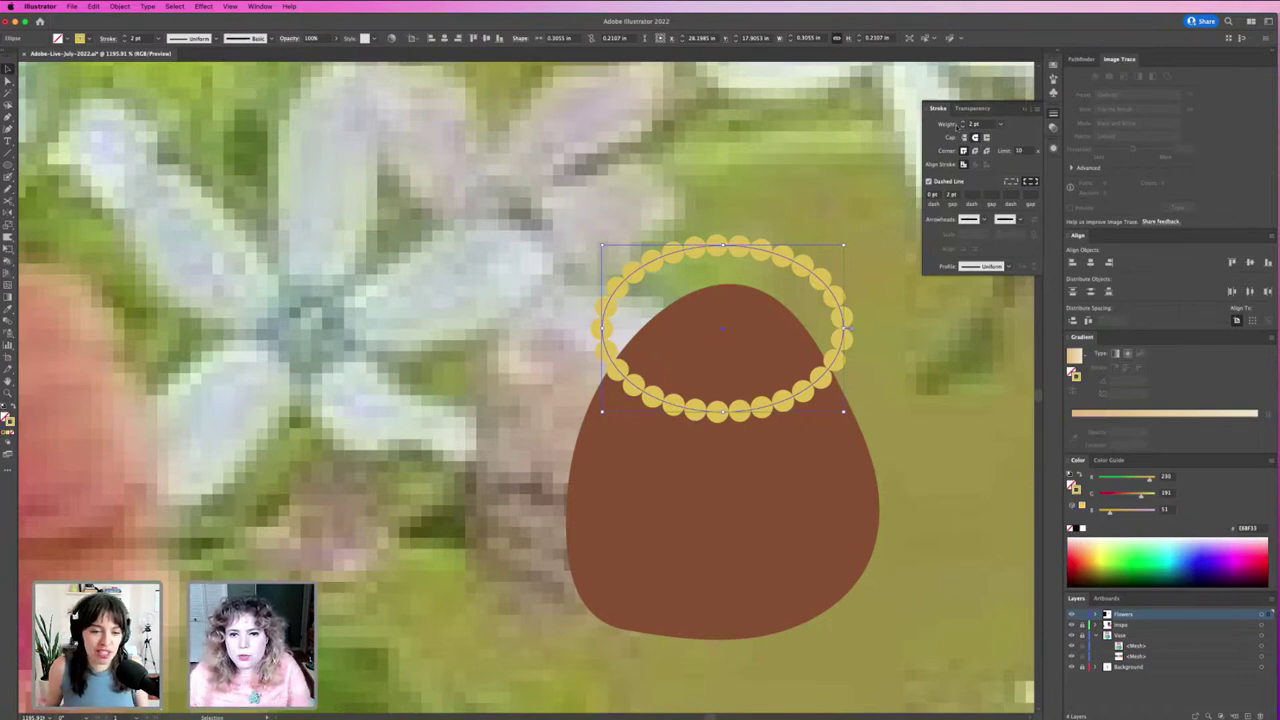
{"action": "left_click", "coordinate": [962, 120]}
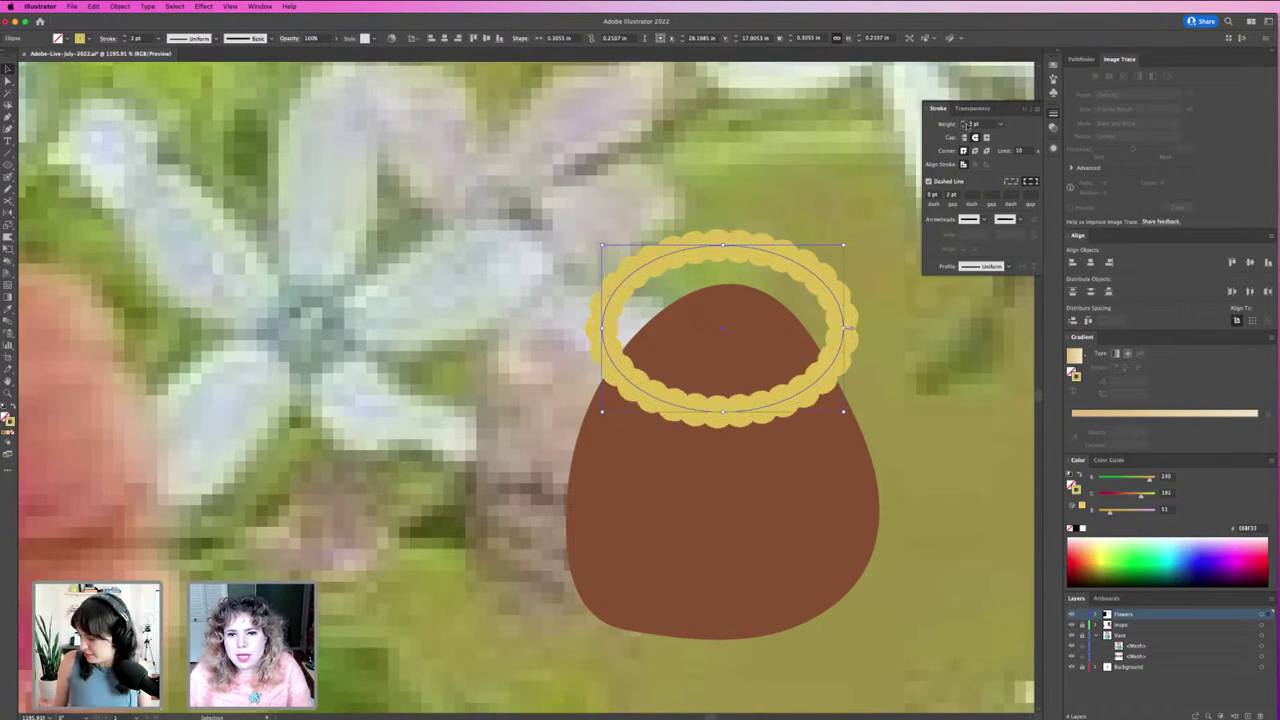
Step: Set the ring's stroke to 2.5 pt and try 8 pt, then 2 pt dot gaps
{"action": "left_click", "coordinate": [973, 124]}
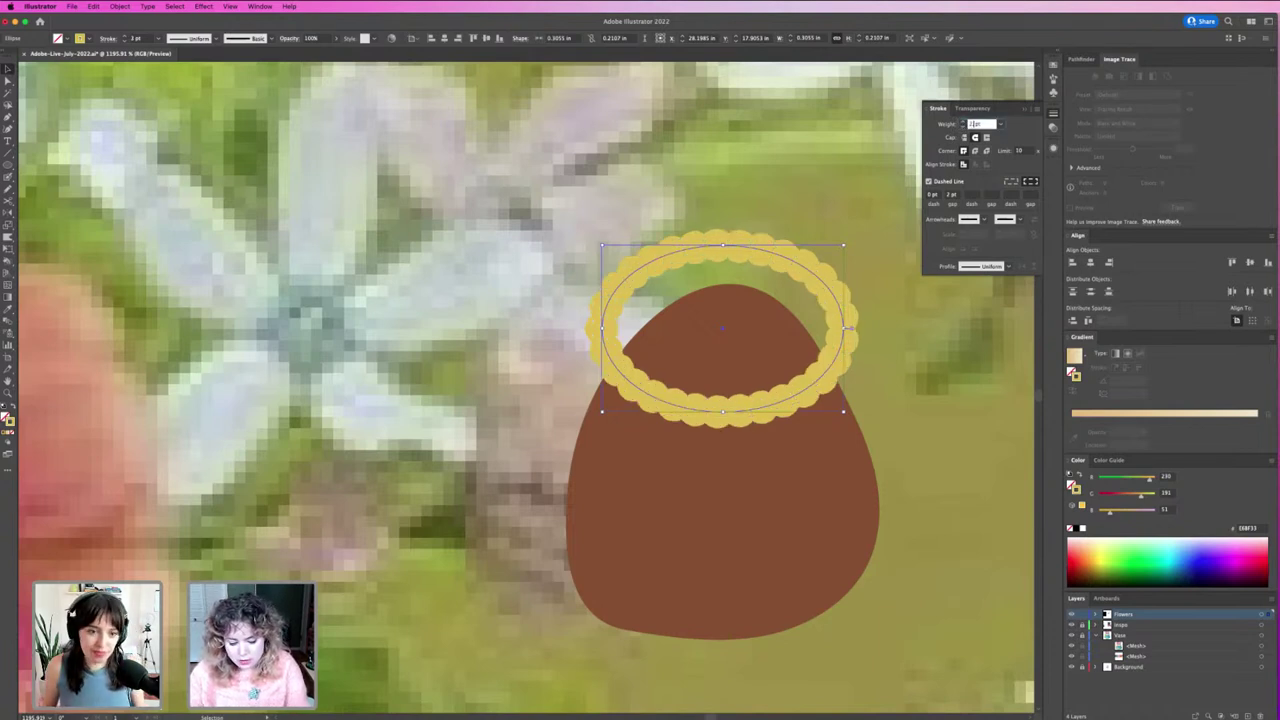
{"action": "type", "text": "2.5"}
{"action": "key", "text": "Return"}
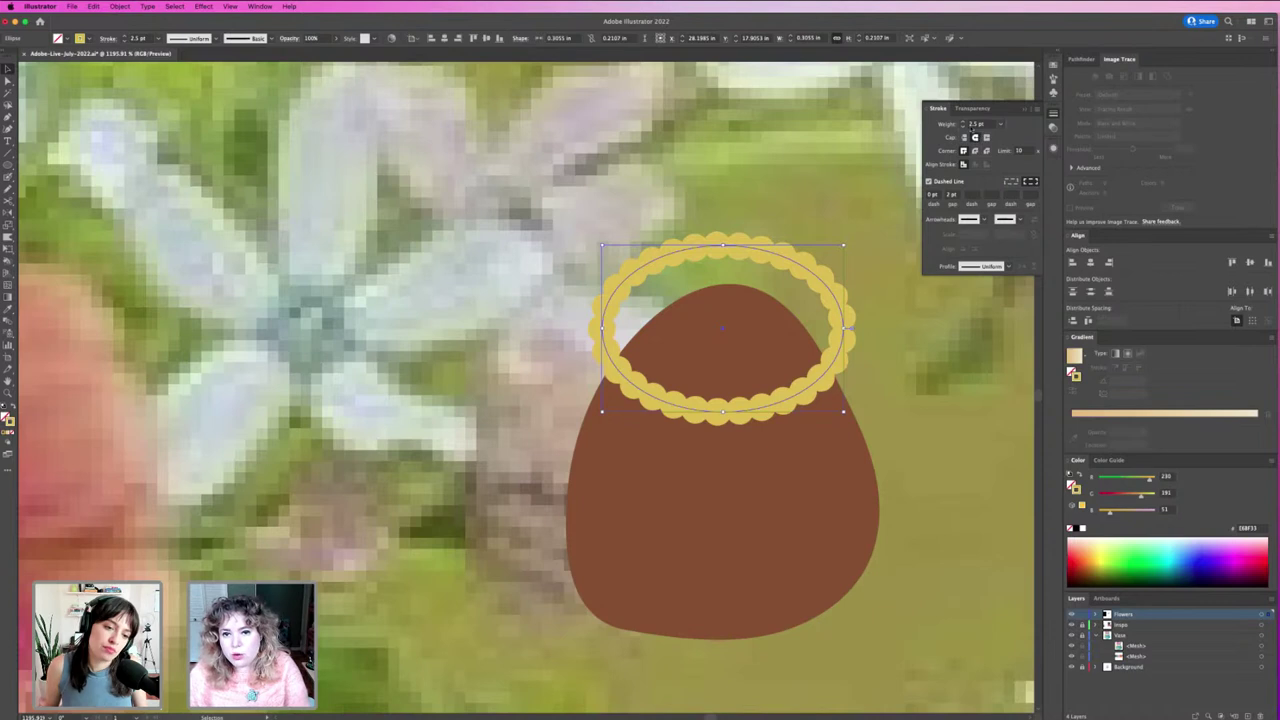
{"action": "left_click", "coordinate": [952, 194]}
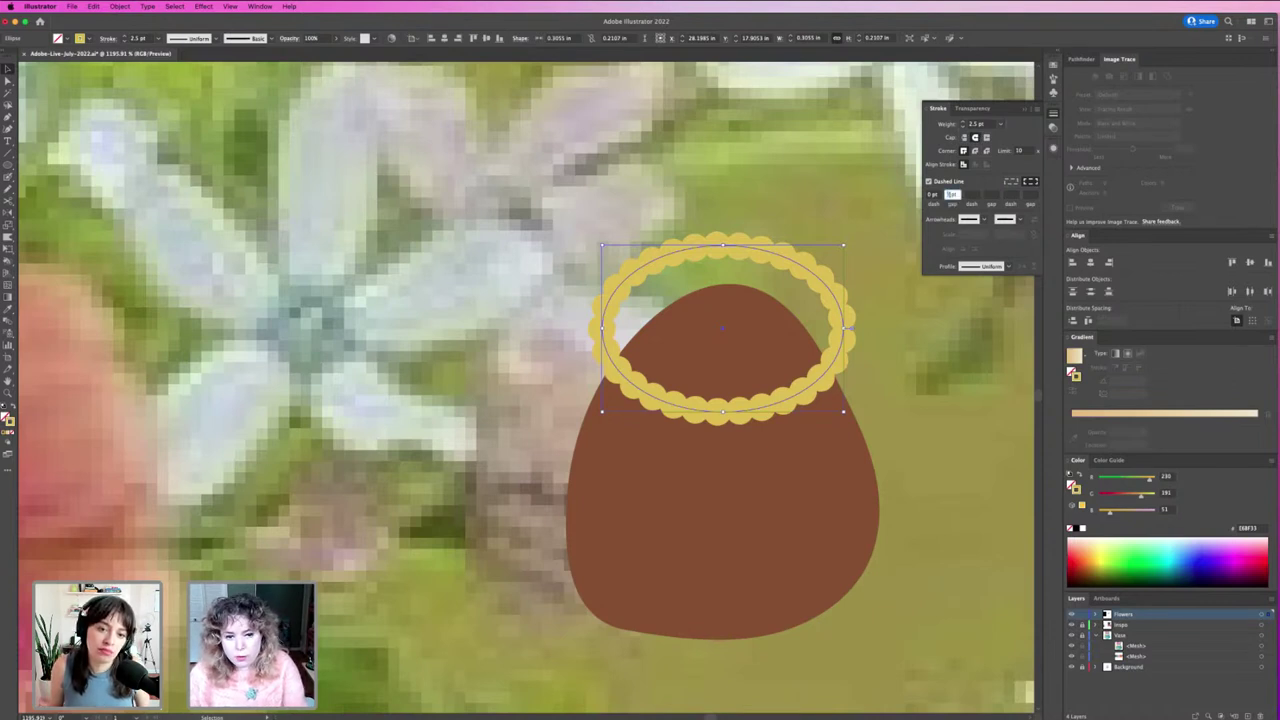
{"action": "type", "text": "8"}
{"action": "key", "text": "Return"}
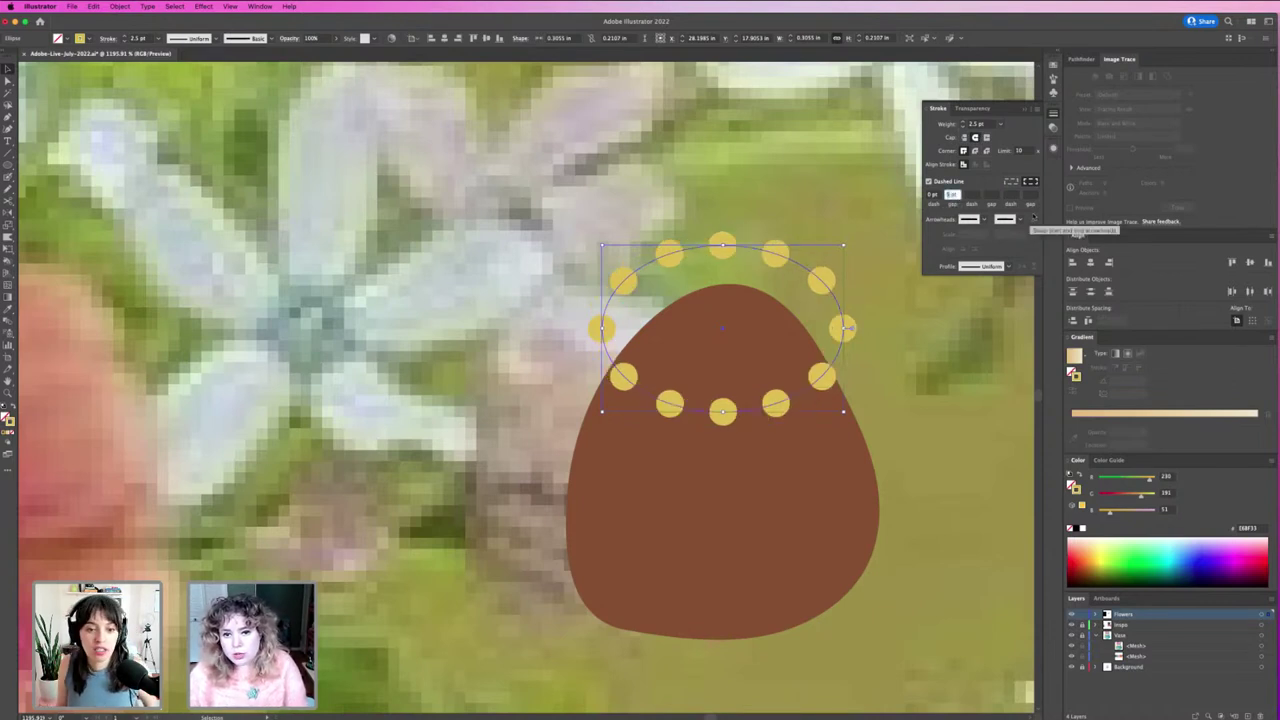
{"action": "type", "text": "2"}
{"action": "key", "text": "Return"}
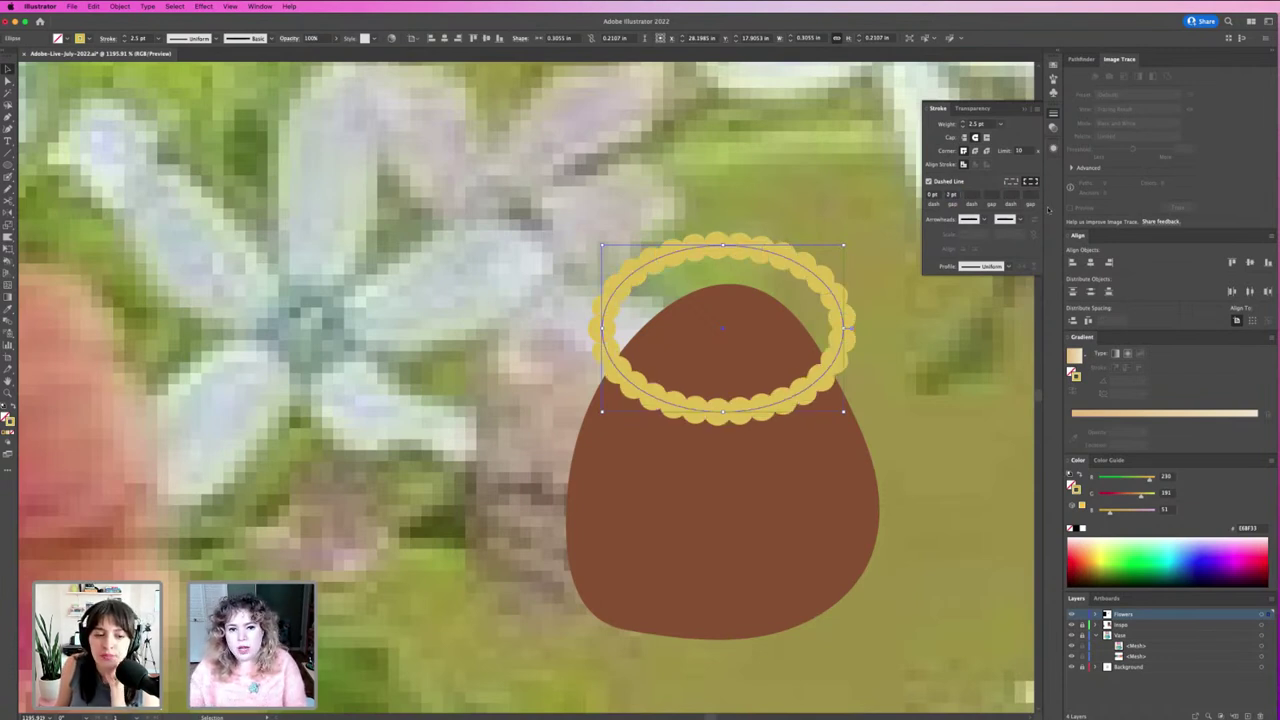
{"action": "left_click", "coordinate": [795, 415]}
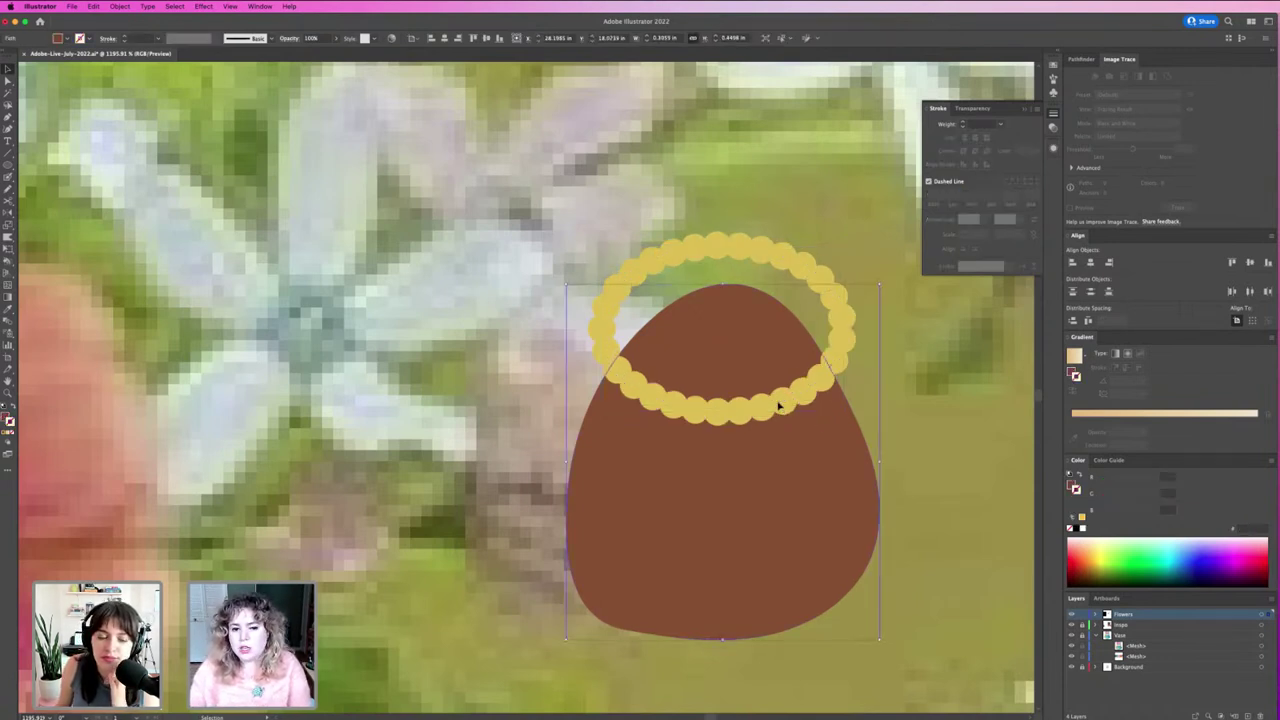
{"action": "left_click", "coordinate": [787, 402]}
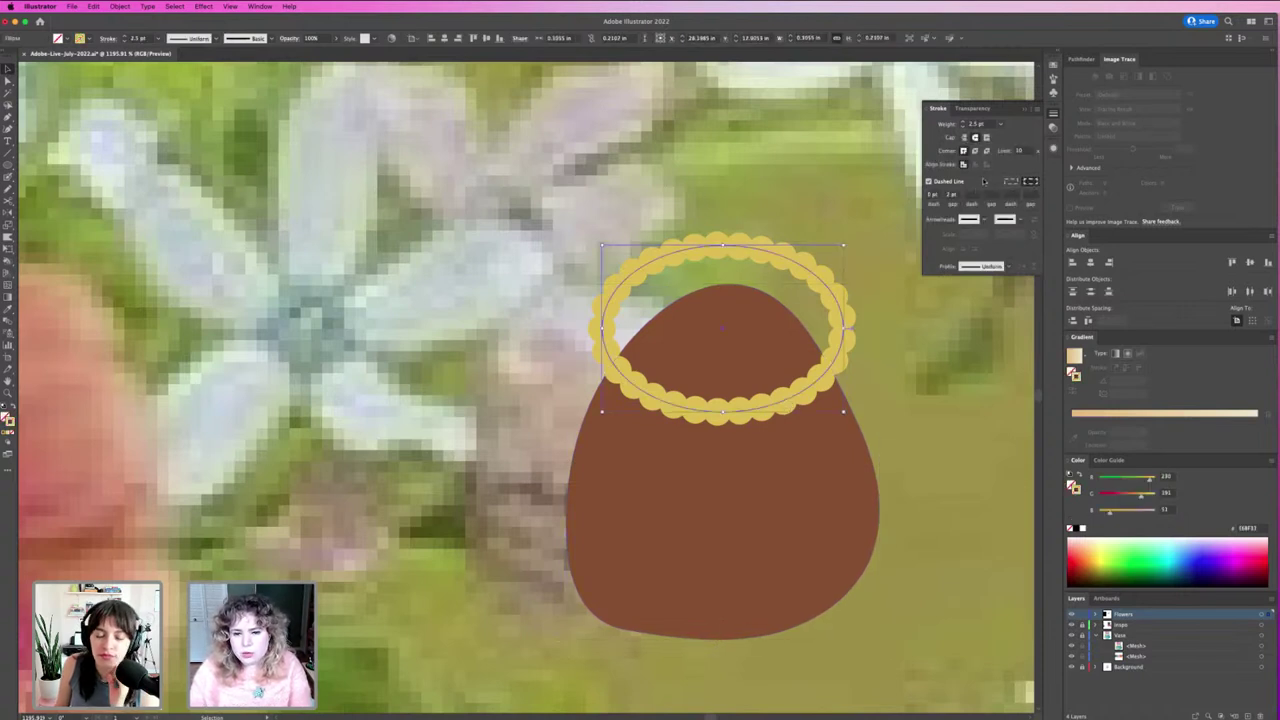
Step: Set the dash gaps to 3 pt and 5 pt so the ring shows paired dots
{"action": "left_click", "coordinate": [971, 194]}
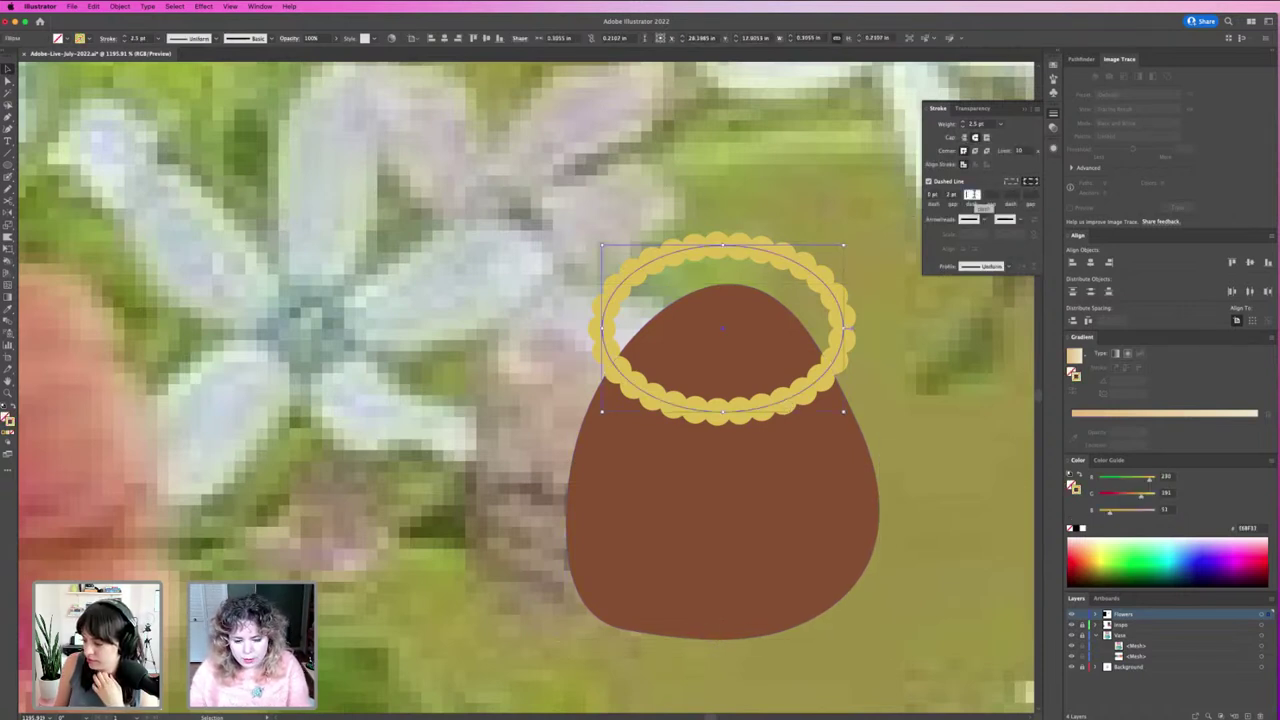
{"action": "type", "text": "3"}
{"action": "key", "text": "Tab"}
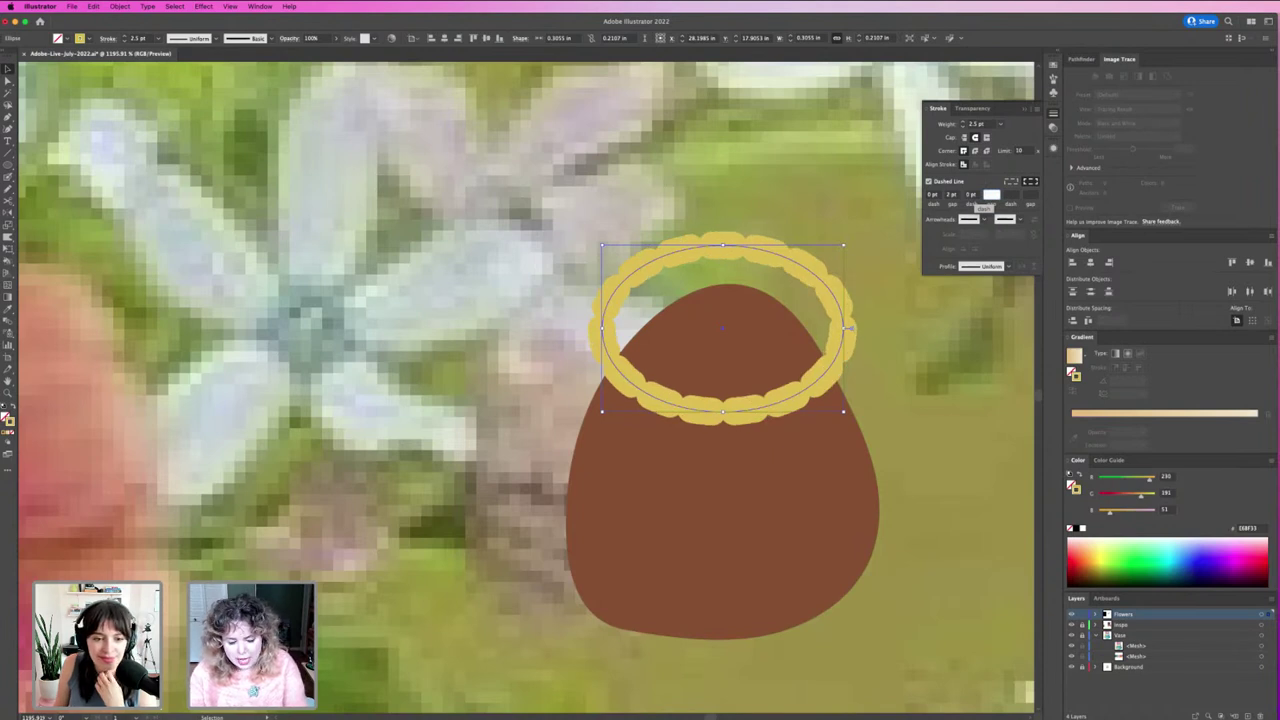
{"action": "type", "text": "5"}
{"action": "key", "text": "Tab"}
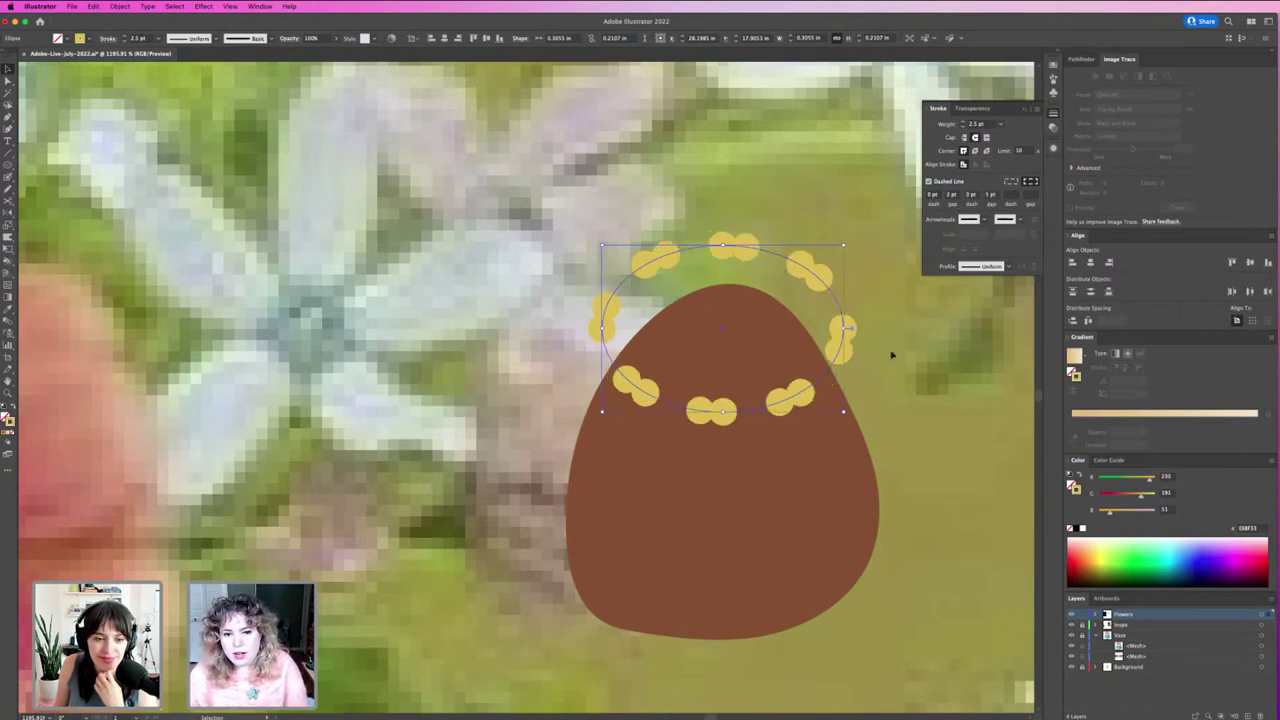
{"action": "left_click", "coordinate": [875, 362]}
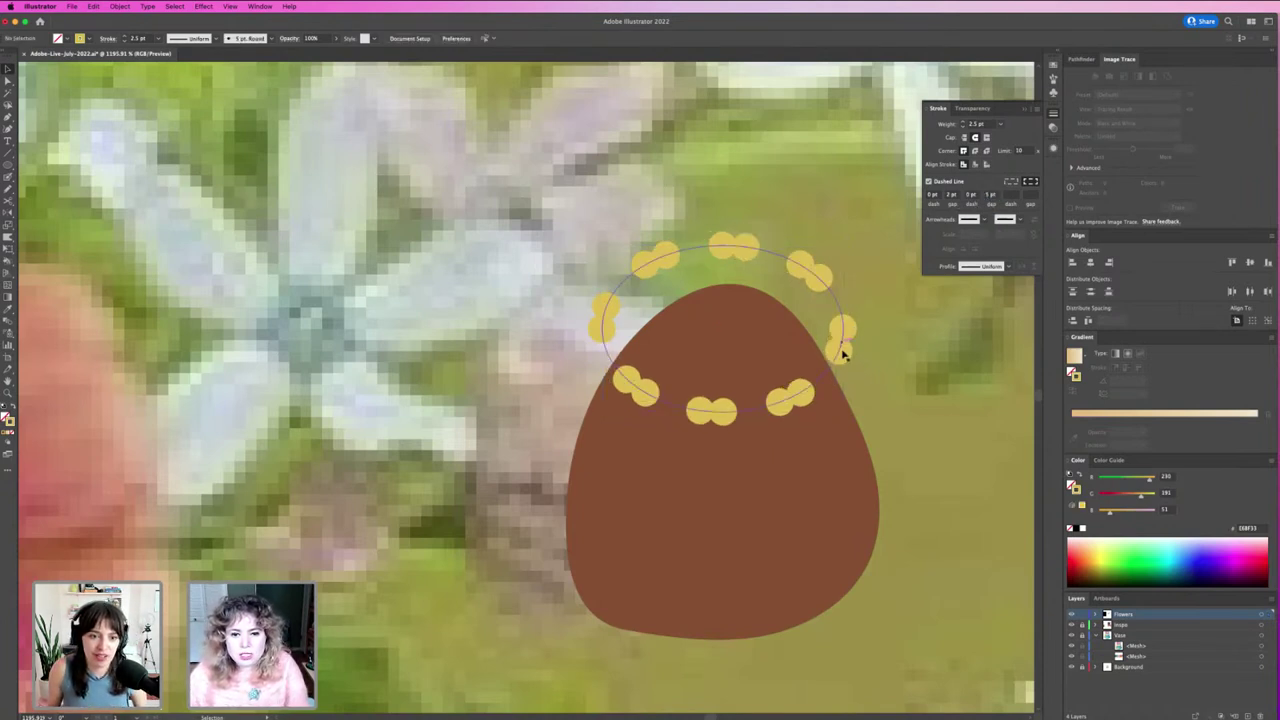
{"action": "left_click", "coordinate": [843, 343]}
{"action": "left_click", "coordinate": [876, 381]}
Step: Enlarge the ring's yellow dots with a 3 pt stroke weight
{"action": "scroll", "coordinate": [700, 400], "scroll_direction": "down", "scroll_amount": 5}
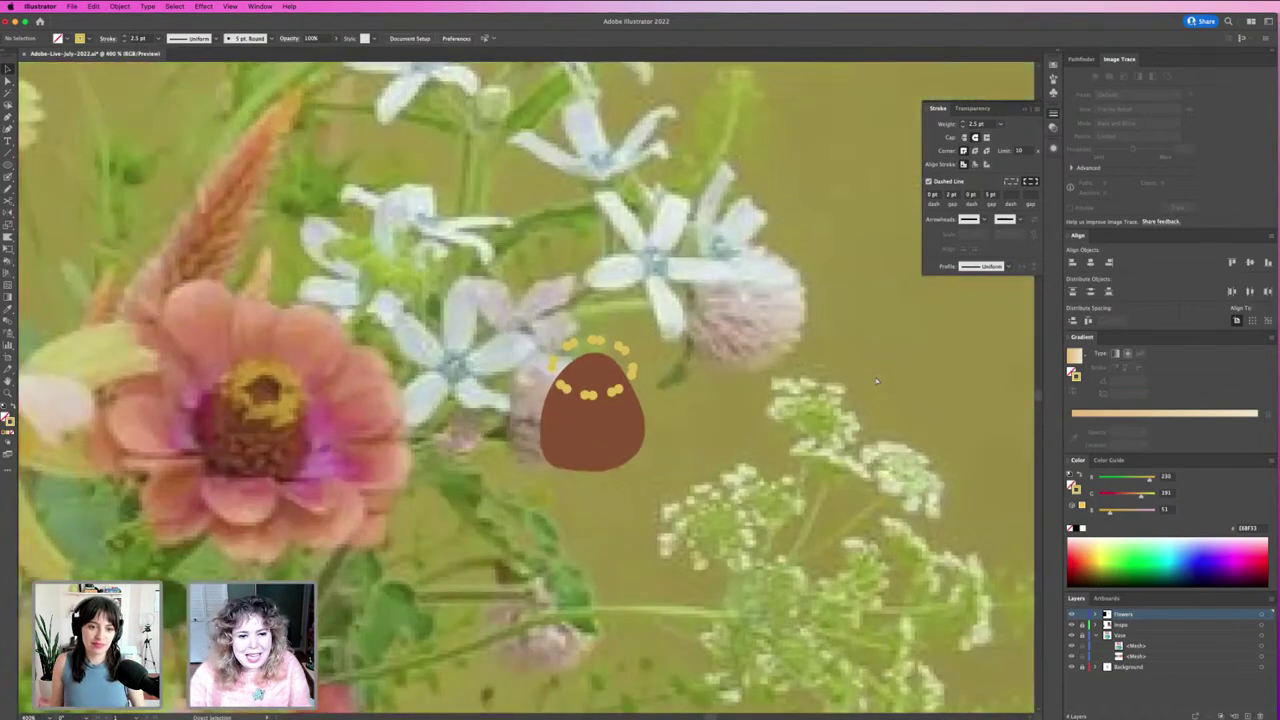
{"action": "scroll", "coordinate": [565, 294], "scroll_direction": "up", "scroll_amount": 2}
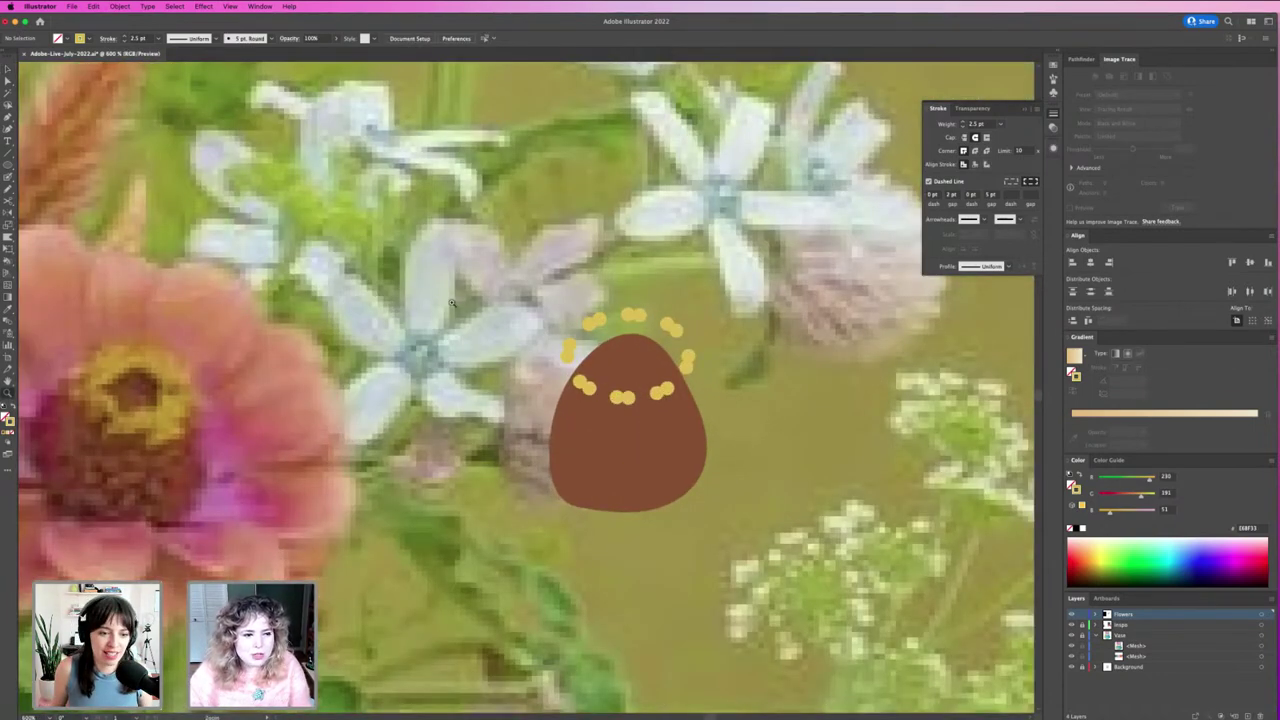
{"action": "scroll", "coordinate": [557, 366], "scroll_direction": "up", "scroll_amount": 5}
{"action": "scroll", "coordinate": [580, 340], "scroll_direction": "down", "scroll_amount": 3}
{"action": "scroll", "coordinate": [604, 312], "scroll_direction": "right", "scroll_amount": 2}
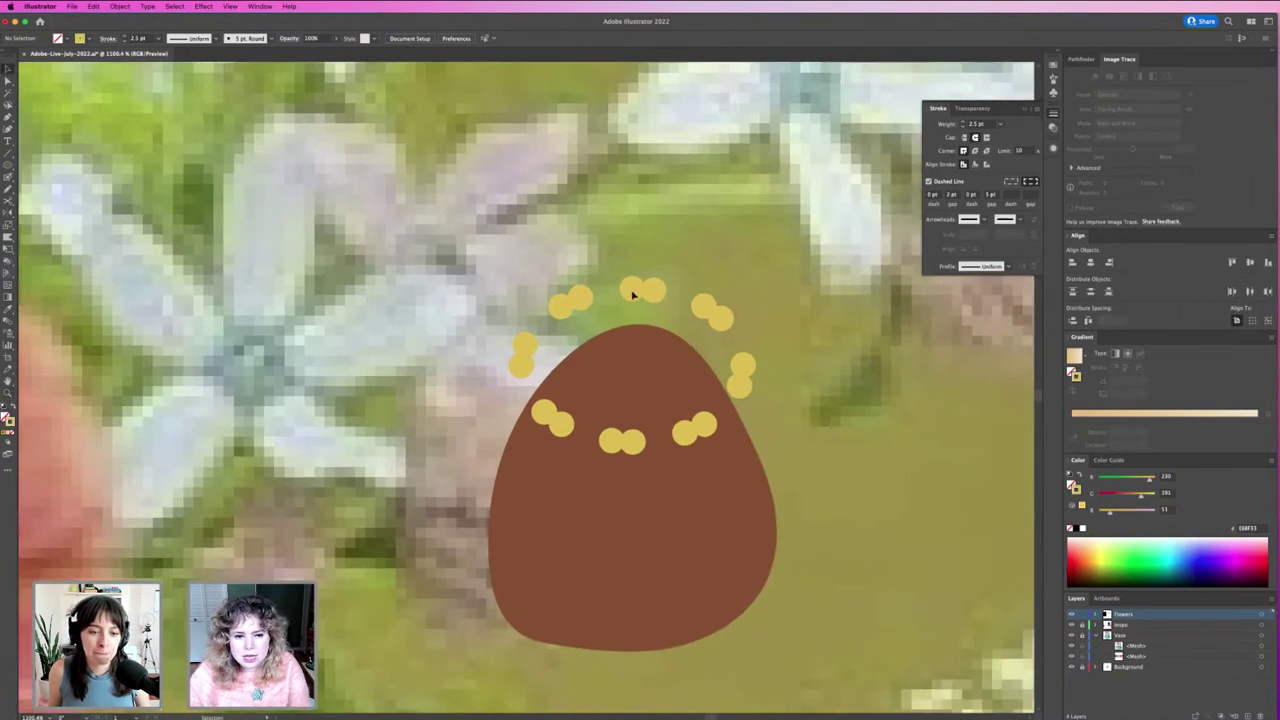
{"action": "left_click", "coordinate": [633, 294]}
{"action": "left_click", "coordinate": [961, 122]}
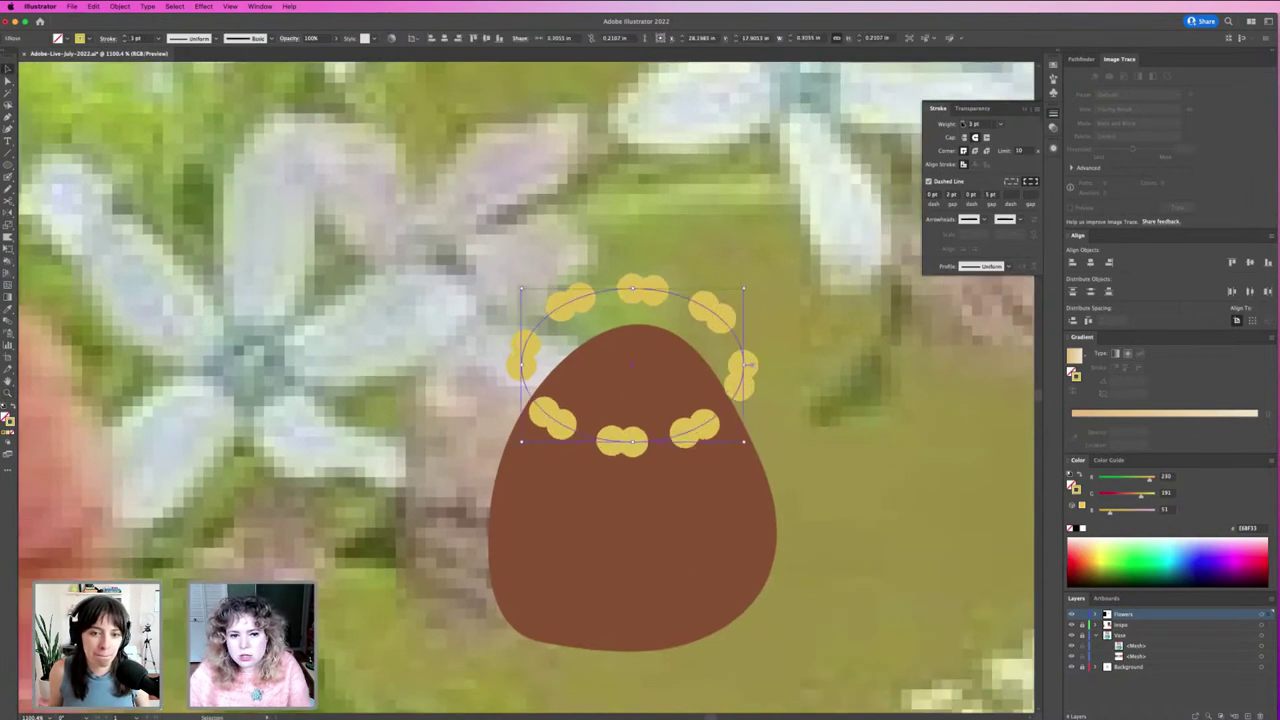
{"action": "left_click", "coordinate": [785, 233]}
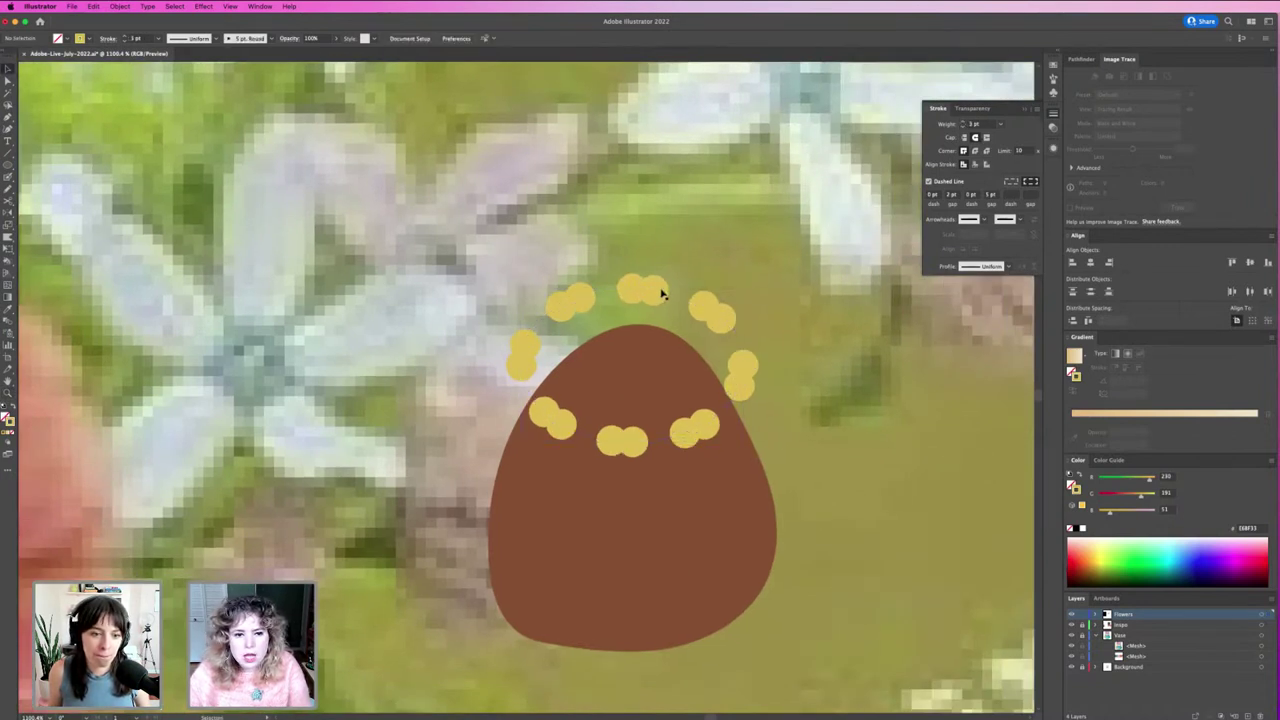
Step: Scale and nudge the dotted ring down-left, undoing the extra inner ellipse
{"action": "left_click", "coordinate": [658, 292]}
{"action": "left_click_drag", "start_coordinate": [634, 289], "coordinate": [695, 308]}
{"action": "key", "text": "ctrl+shift+a"}
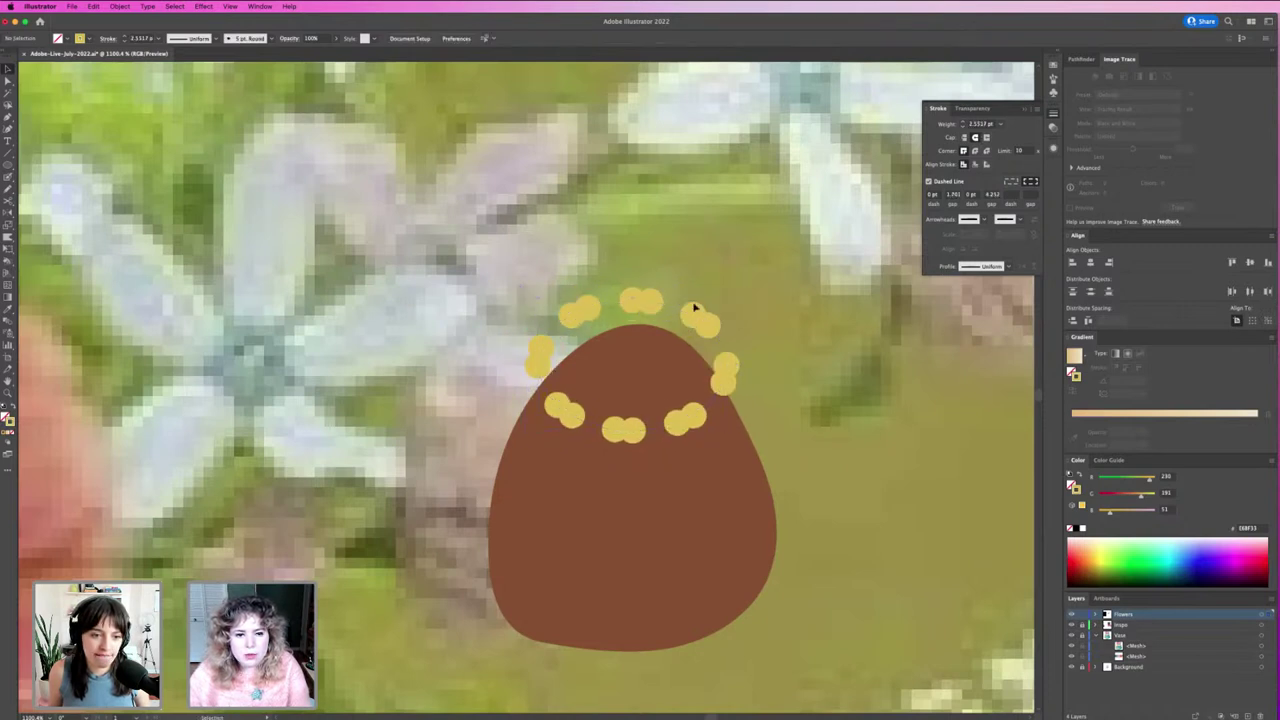
{"action": "left_click", "coordinate": [699, 316]}
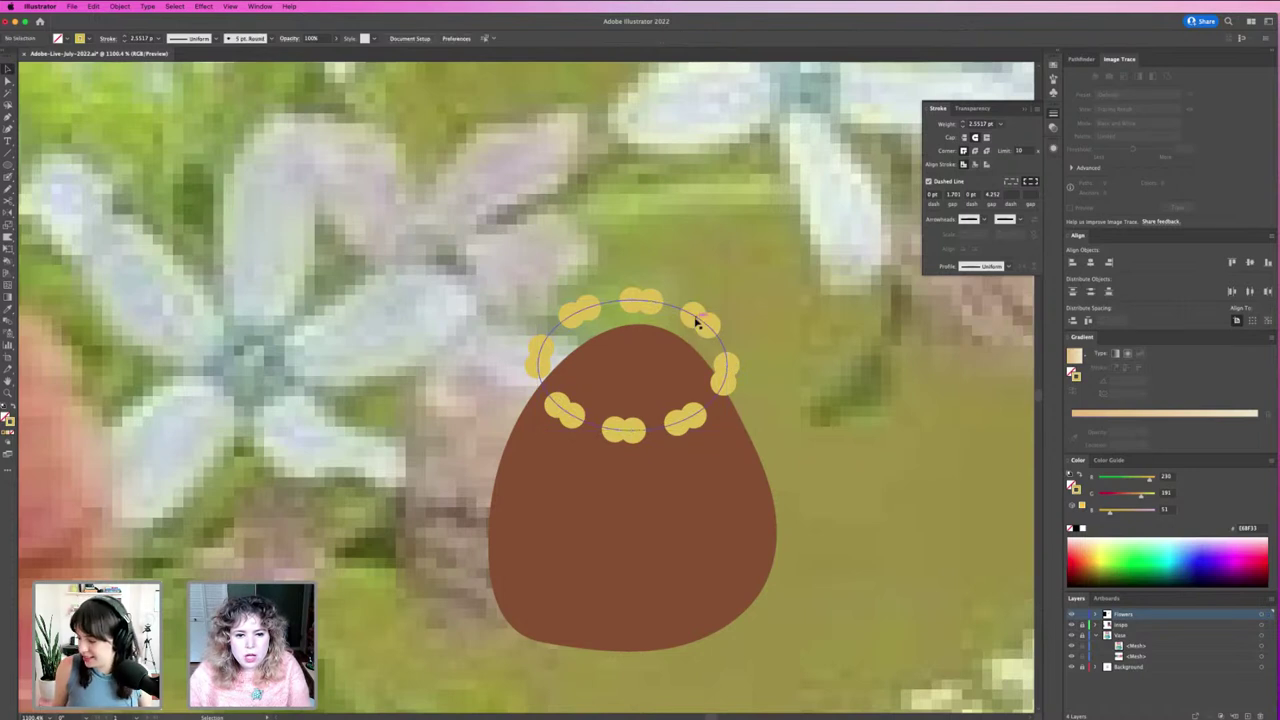
{"action": "mouse_move", "coordinate": [699, 318]}
{"action": "left_mouse_down"}
{"action": "mouse_move", "coordinate": [640, 343]}
{"action": "mouse_move", "coordinate": [645, 333]}
{"action": "left_mouse_up"}
{"action": "key", "text": "l"}
{"action": "key", "text": "v"}
{"action": "key", "text": "ctrl+z"}
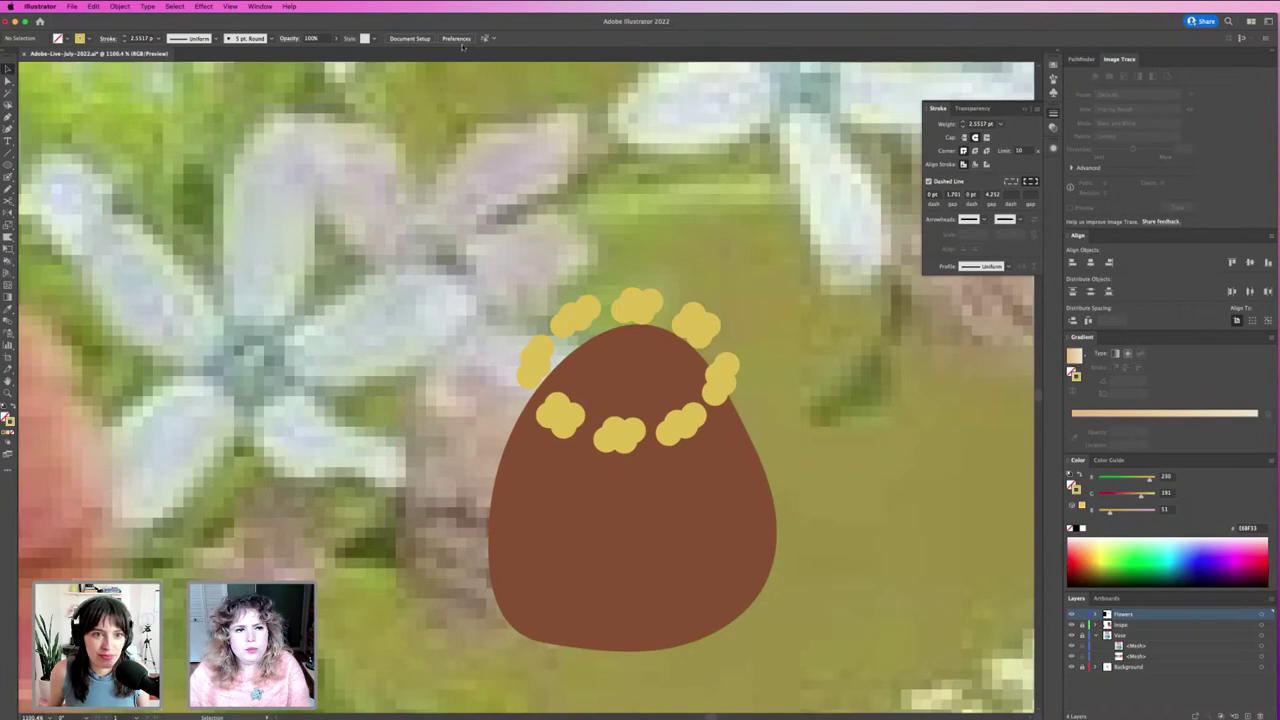
{"action": "left_click", "coordinate": [260, 7]}
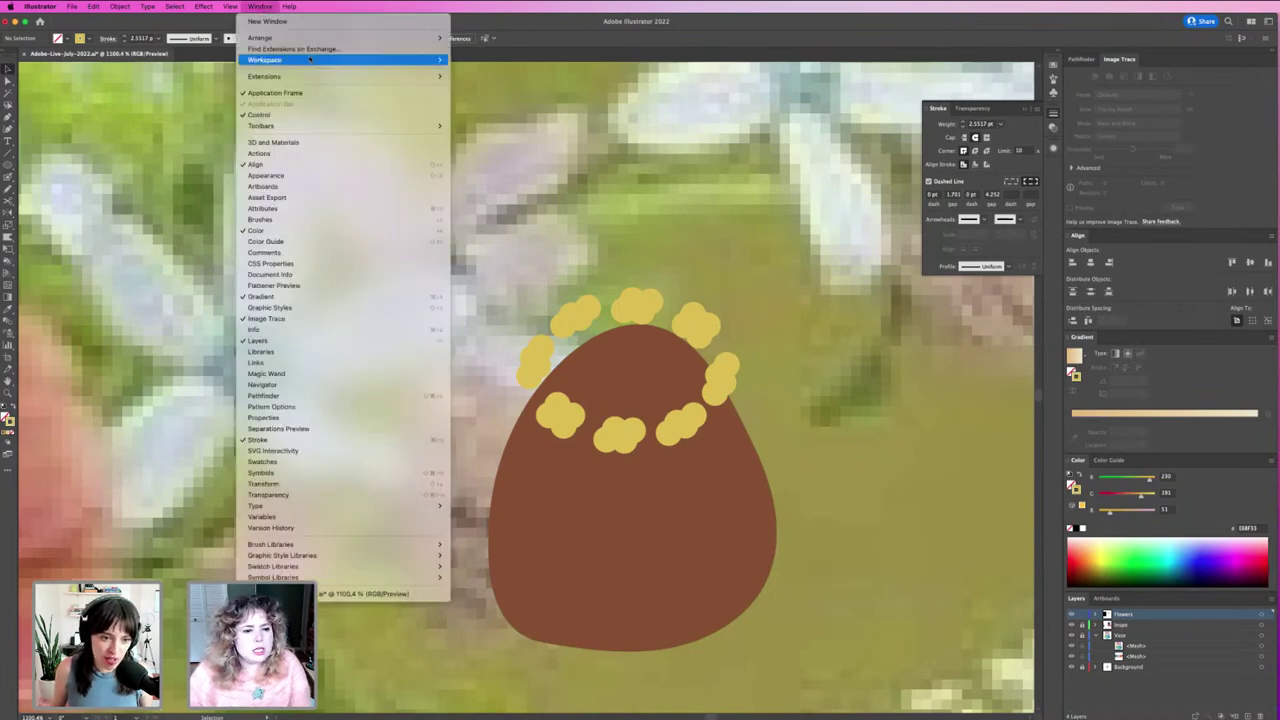
Step: Open the Transform panel and Alt-scale a smaller copy of the dotted ring
{"action": "left_click", "coordinate": [367, 488]}
{"action": "left_click_drag", "start_coordinate": [938, 222], "coordinate": [815, 140]}
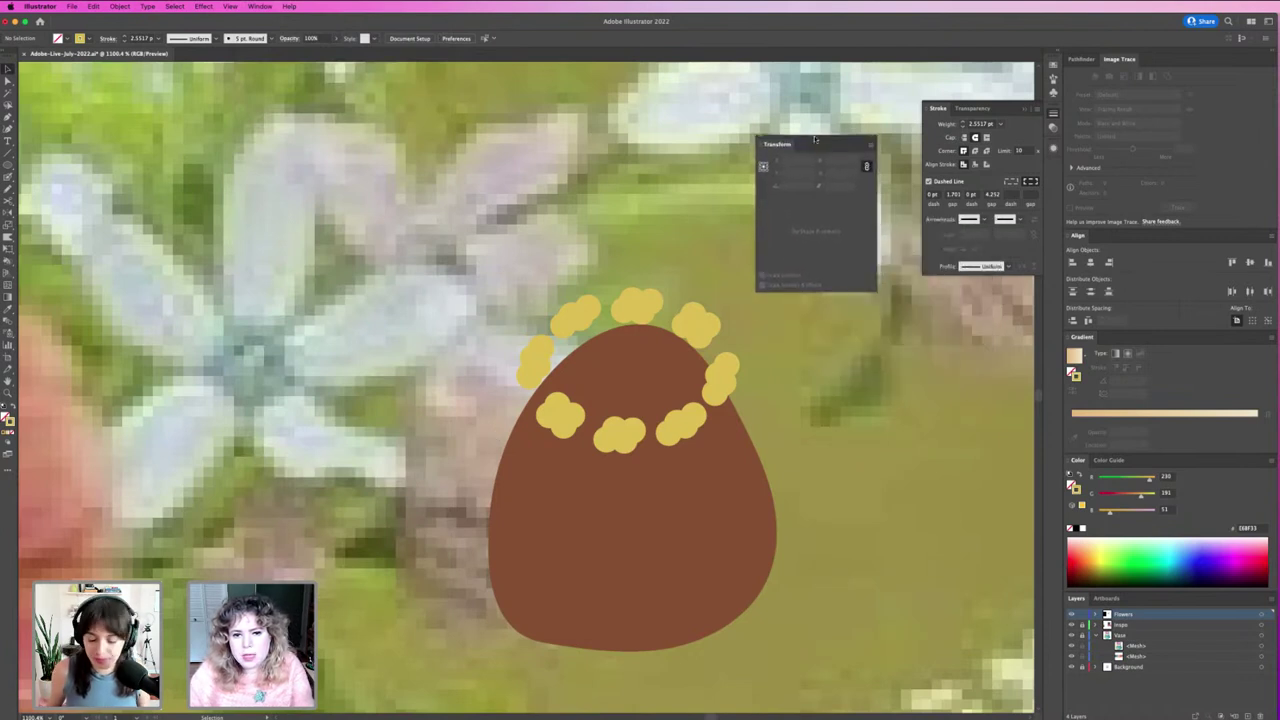
{"action": "left_click", "coordinate": [689, 328]}
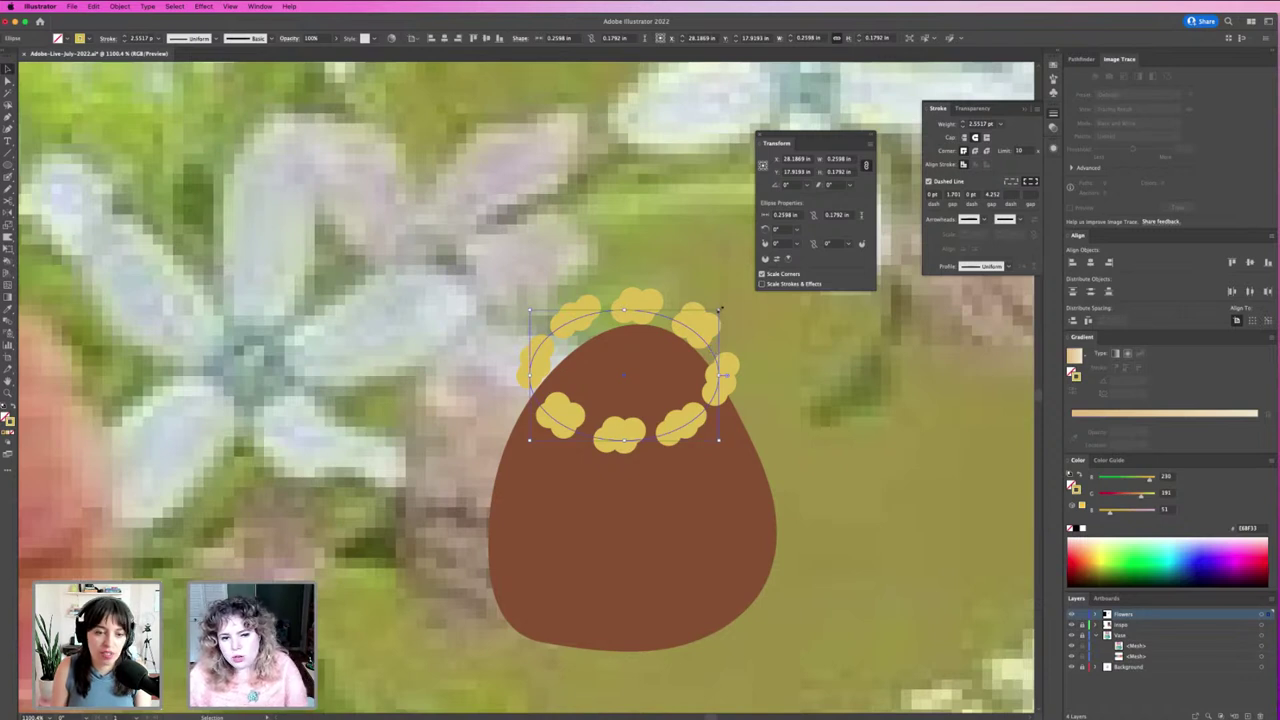
{"action": "left_click_drag", "start_coordinate": [718, 311], "coordinate": [650, 357]}
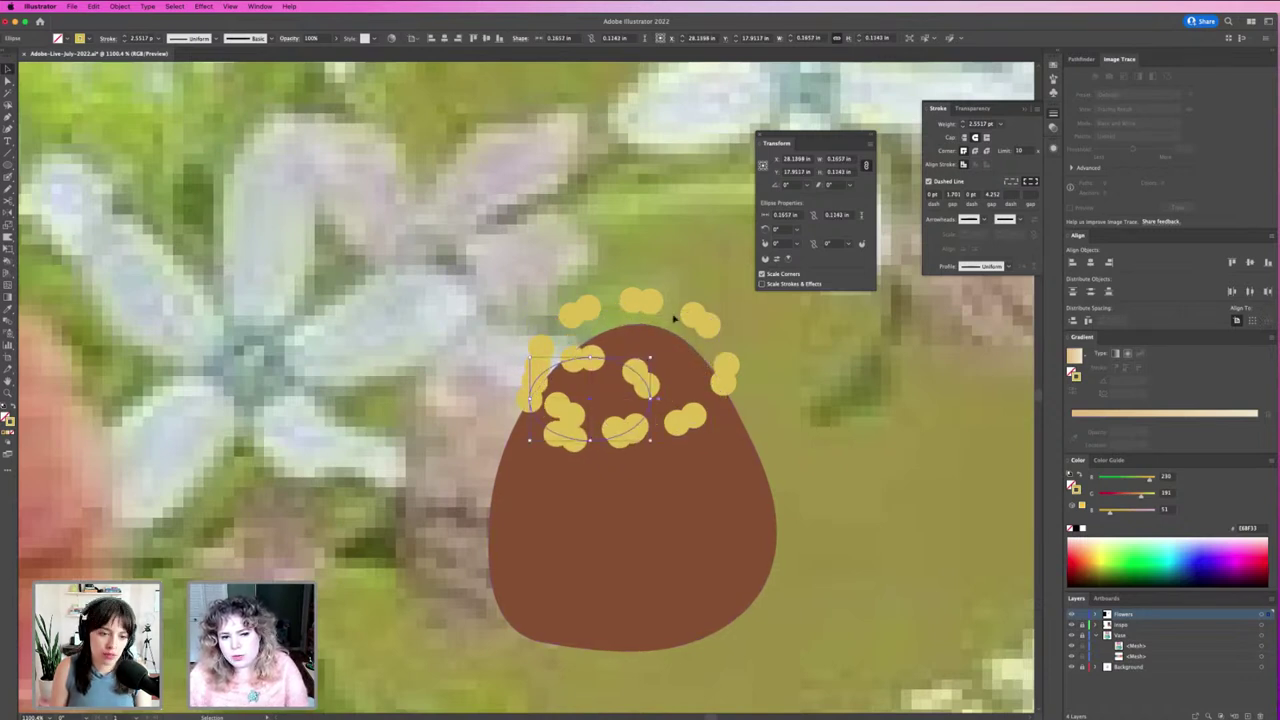
Step: Move the small dotted ring onto the egg's top in isolation mode
{"action": "left_click", "coordinate": [617, 388]}
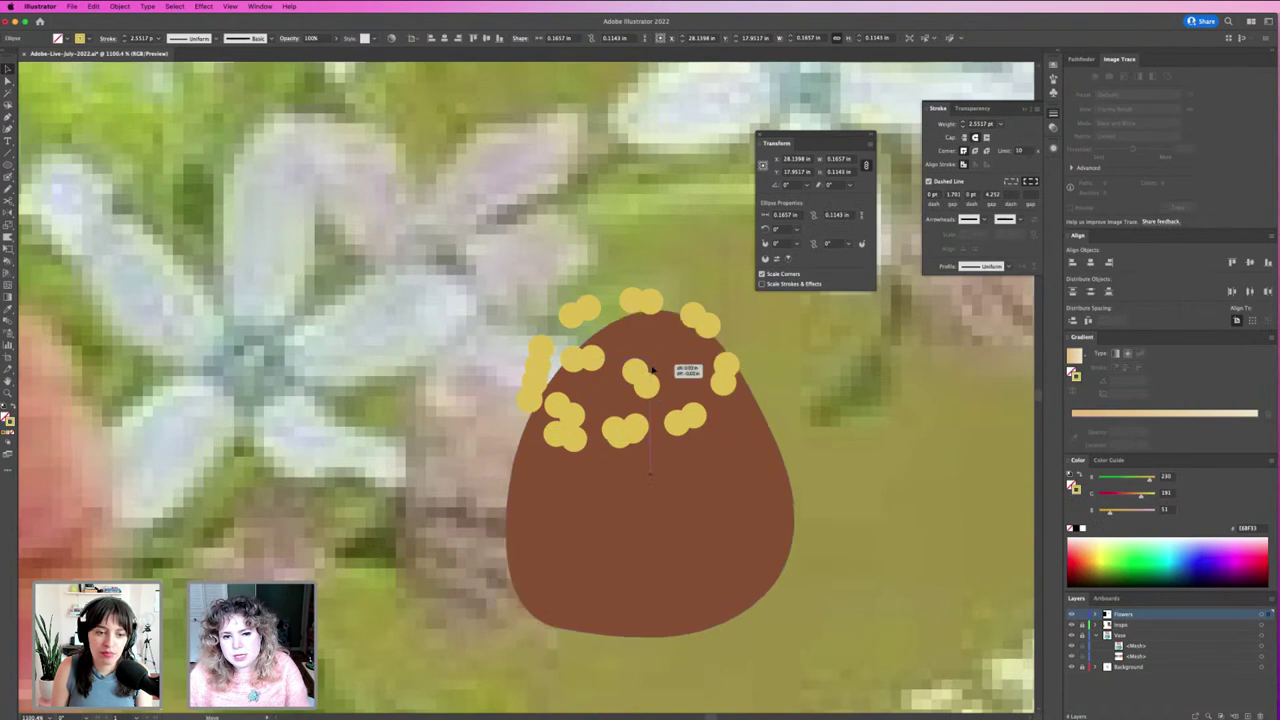
{"action": "double_click", "coordinate": [645, 369]}
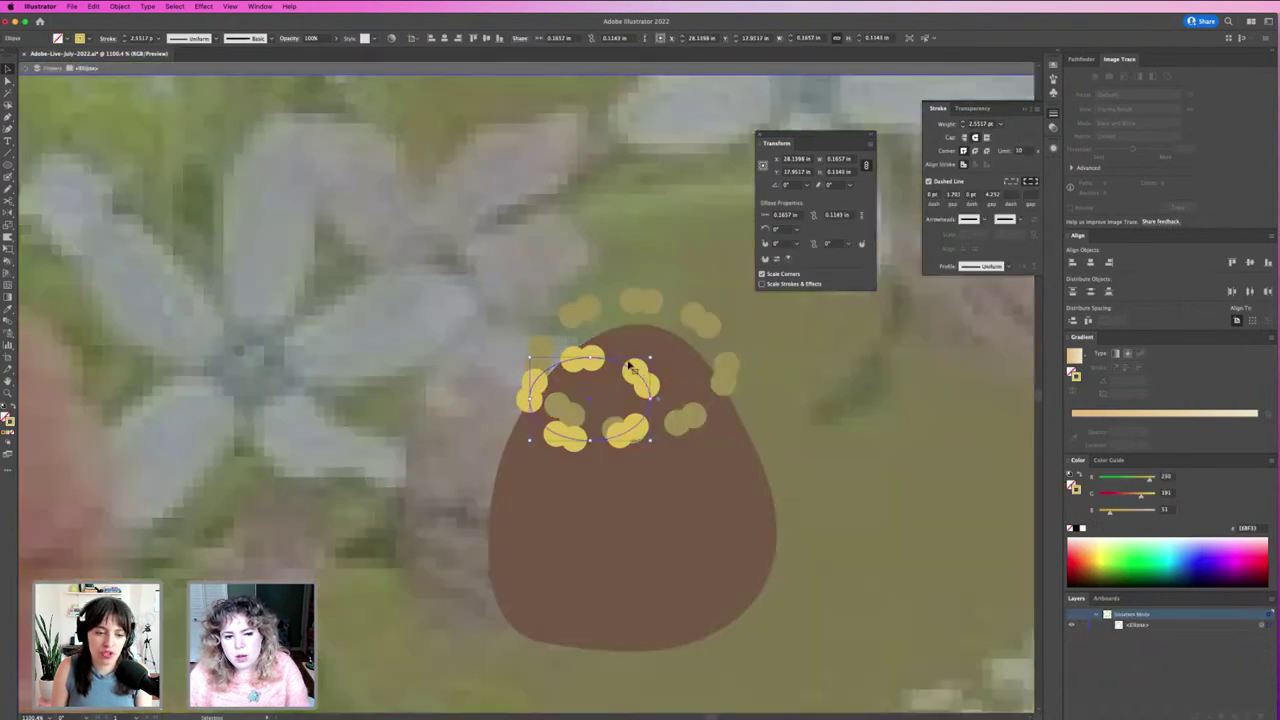
{"action": "mouse_move", "coordinate": [650, 357]}
{"action": "left_mouse_down"}
{"action": "mouse_move", "coordinate": [672, 336]}
{"action": "mouse_move", "coordinate": [632, 336]}
{"action": "left_mouse_up"}
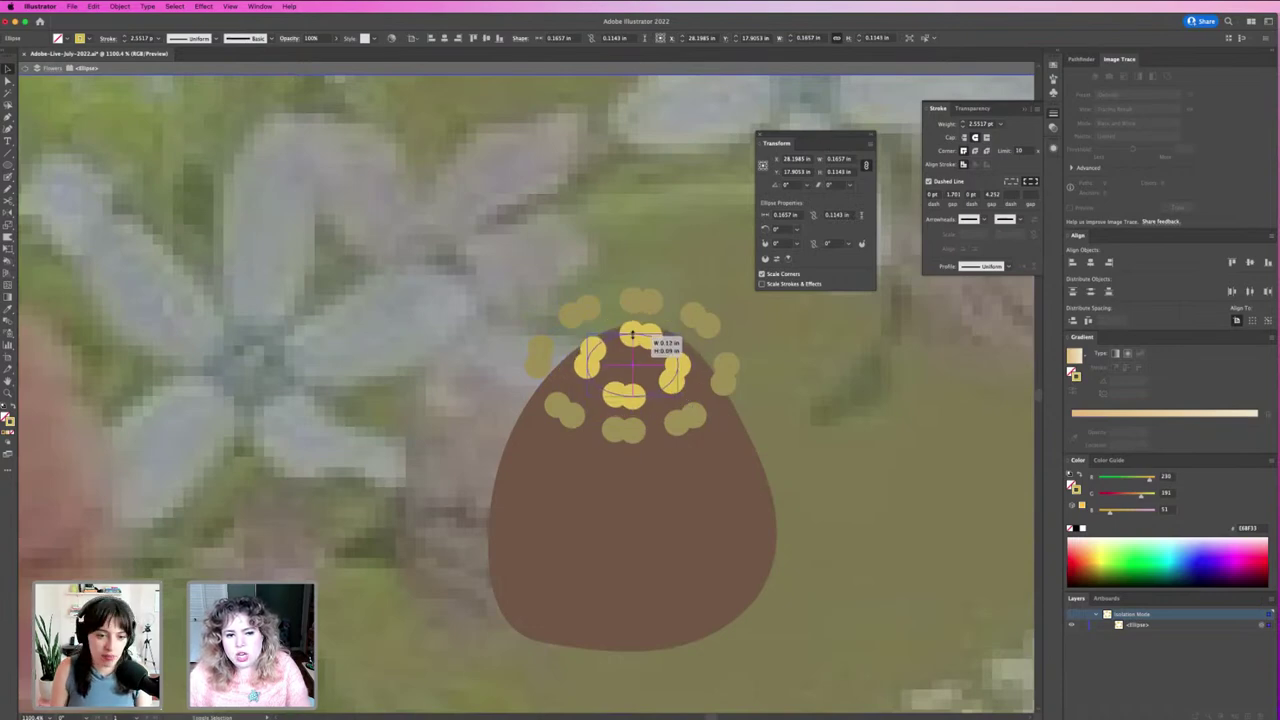
{"action": "key", "text": "Escape"}
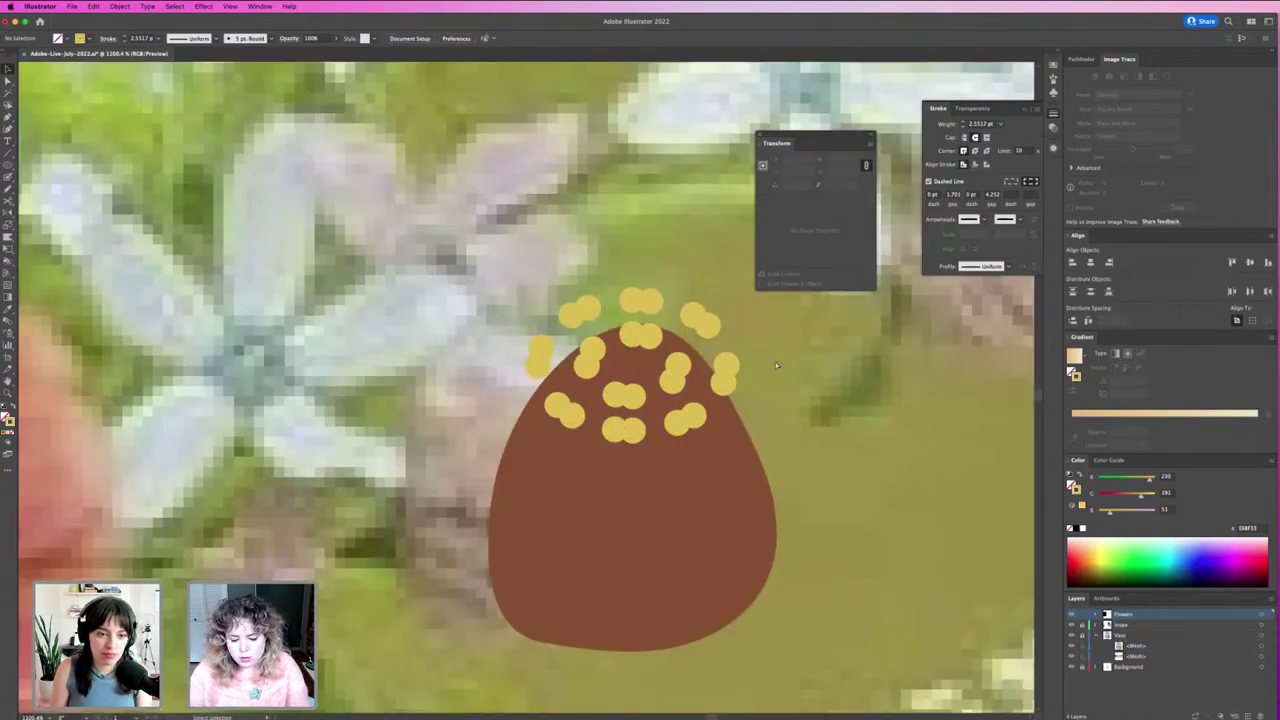
{"action": "key", "text": "super+minus"}
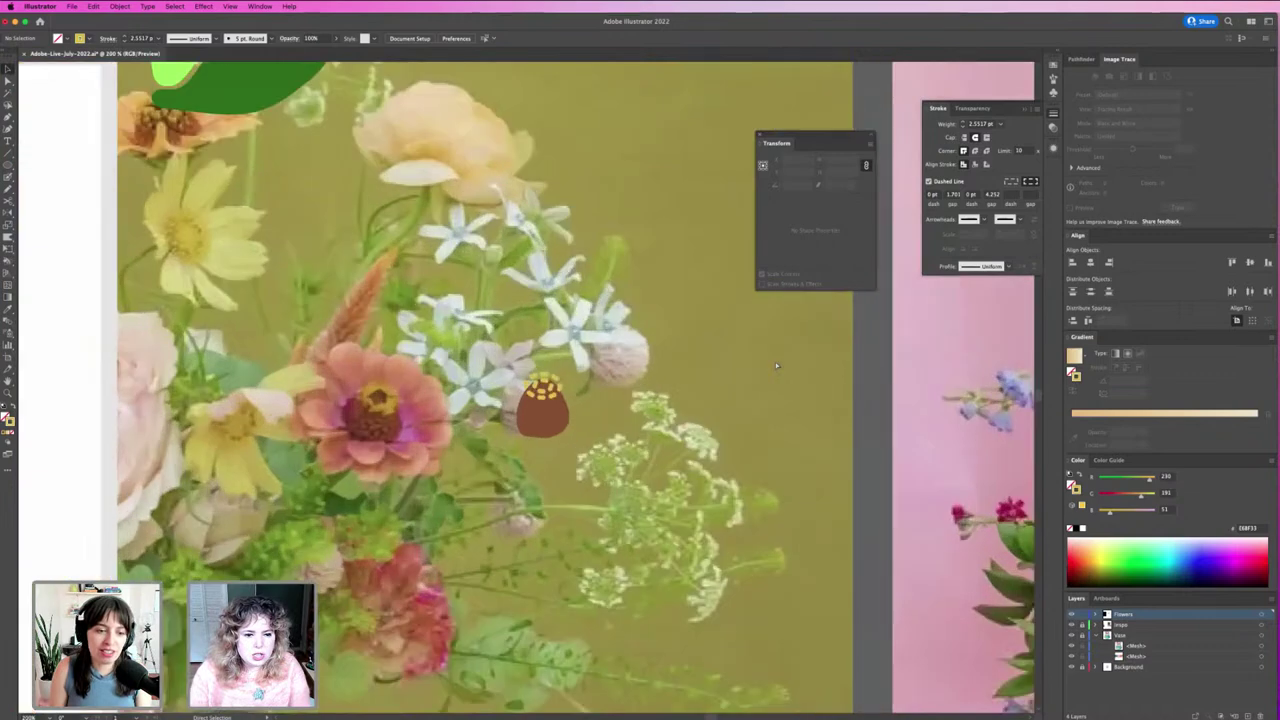
{"action": "key", "text": "super+equal"}
{"action": "key", "text": "super+equal"}
{"action": "key", "text": "super+equal"}
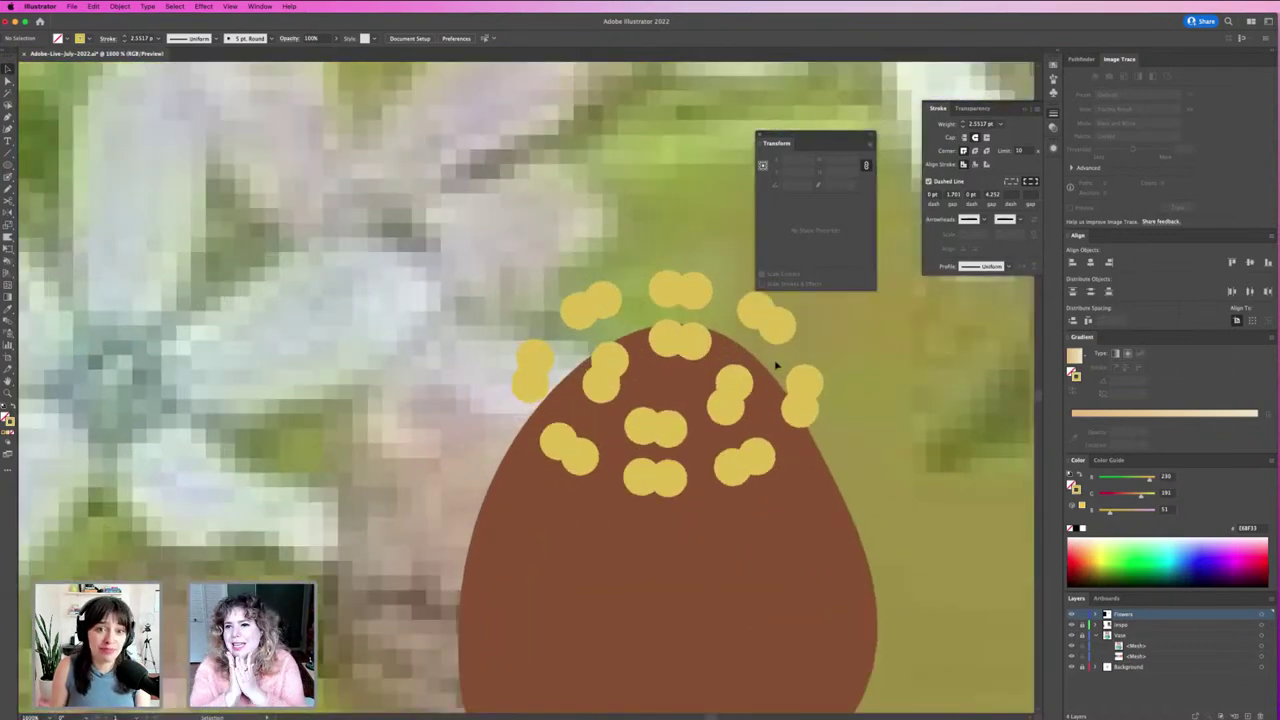
Step: Stretch the small dotted ring wider, then zoom out to see the egg among flowers
{"action": "left_click", "coordinate": [728, 398]}
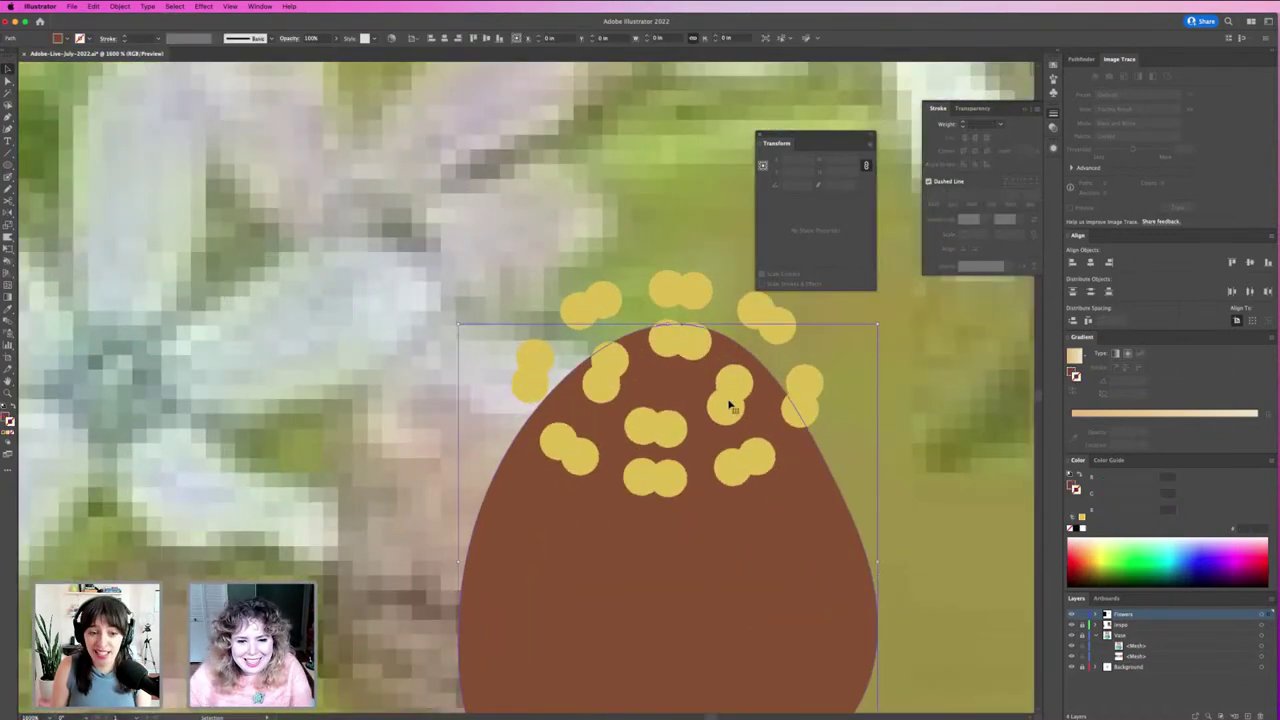
{"action": "left_click", "coordinate": [730, 397]}
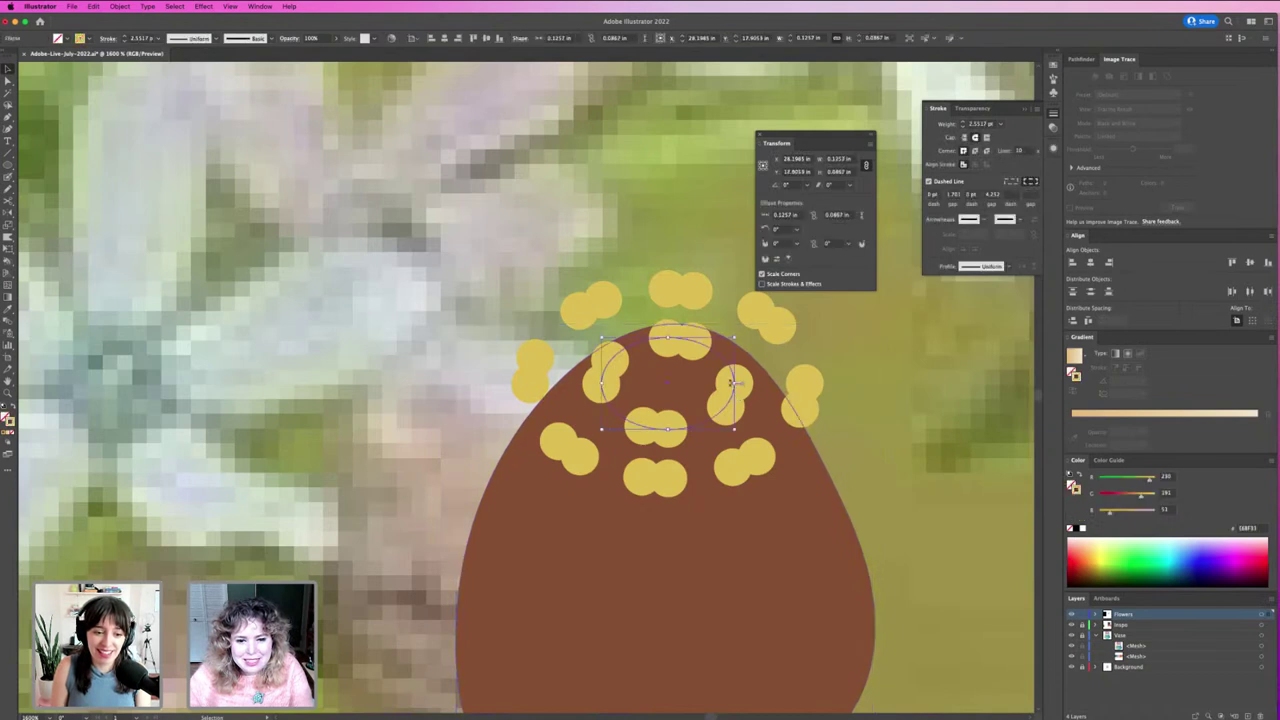
{"action": "left_click_drag", "start_coordinate": [737, 380], "coordinate": [790, 381]}
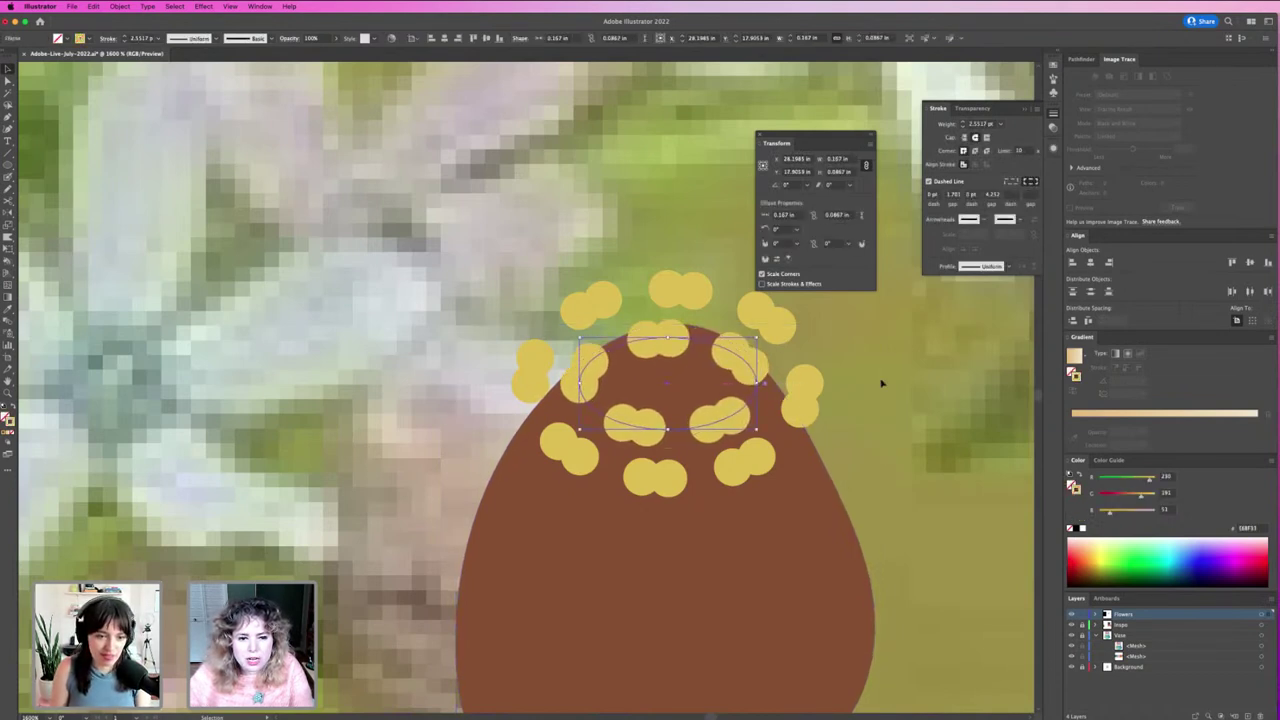
{"action": "left_click", "coordinate": [829, 372]}
{"action": "key", "text": "super+minus"}
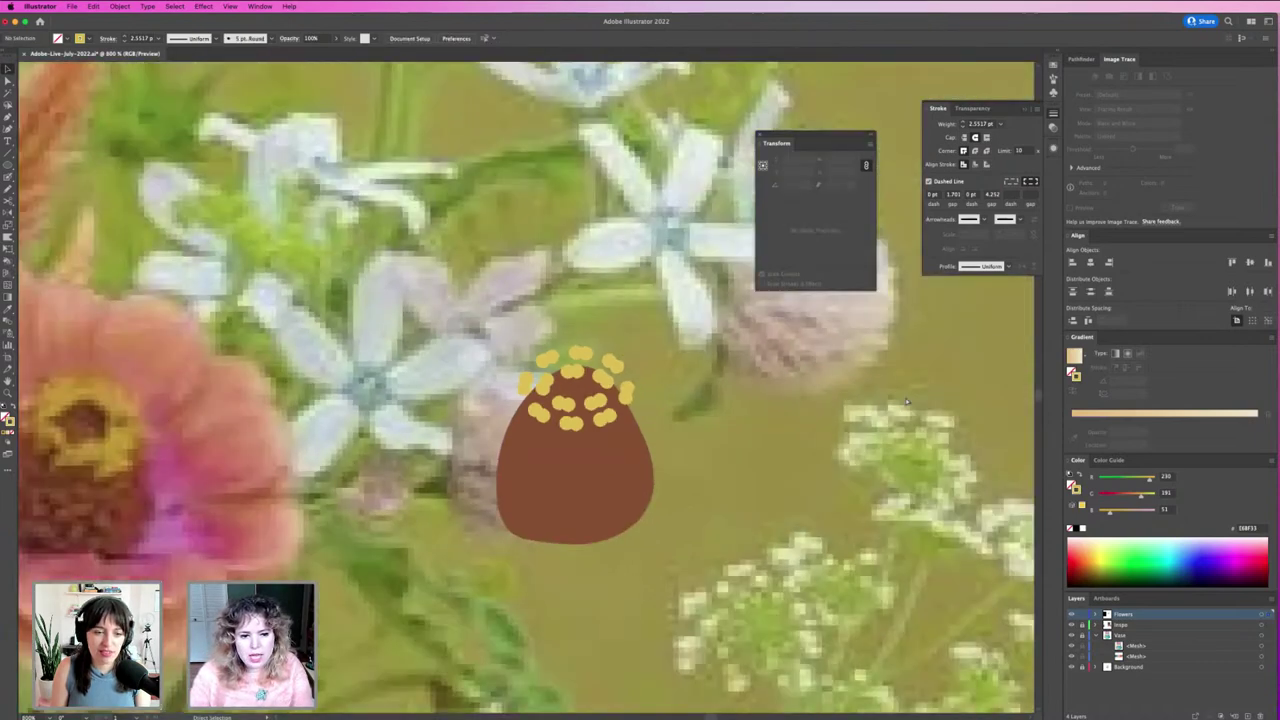
{"action": "key", "text": "super+minus"}
{"action": "key", "text": "super+minus"}
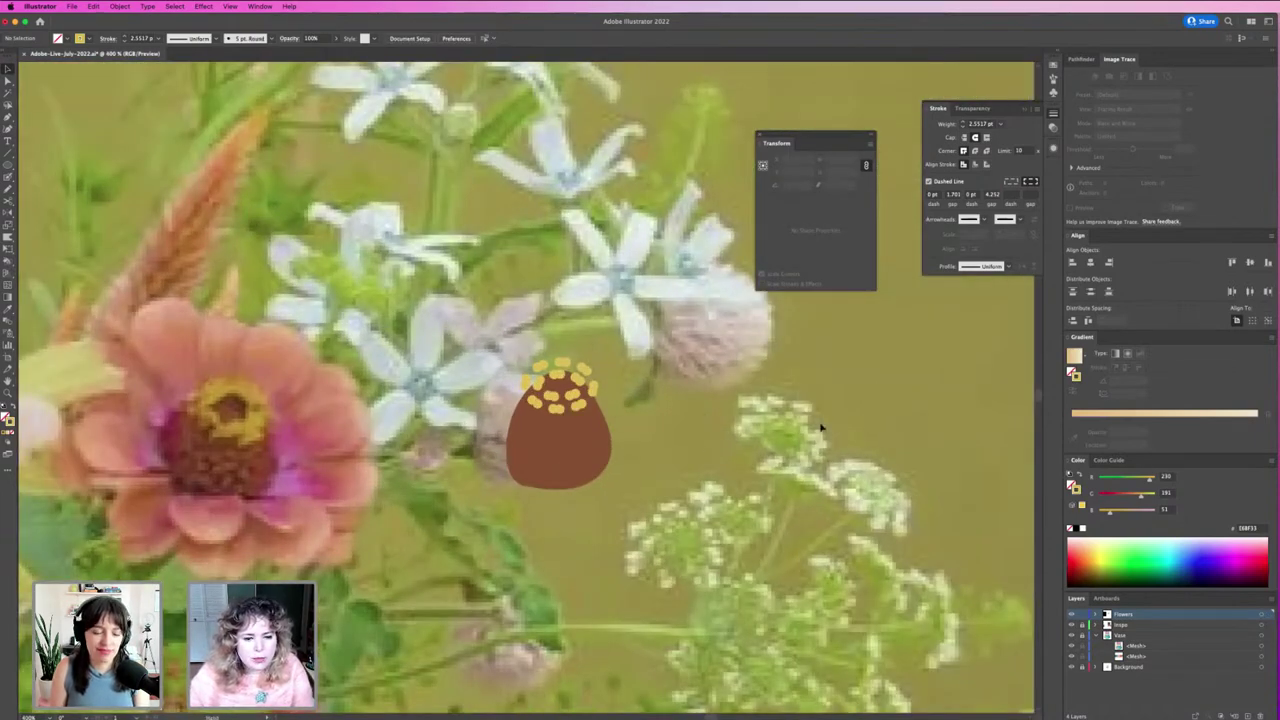
{"action": "scroll", "coordinate": [820, 429], "scroll_direction": "left", "scroll_amount": 5}
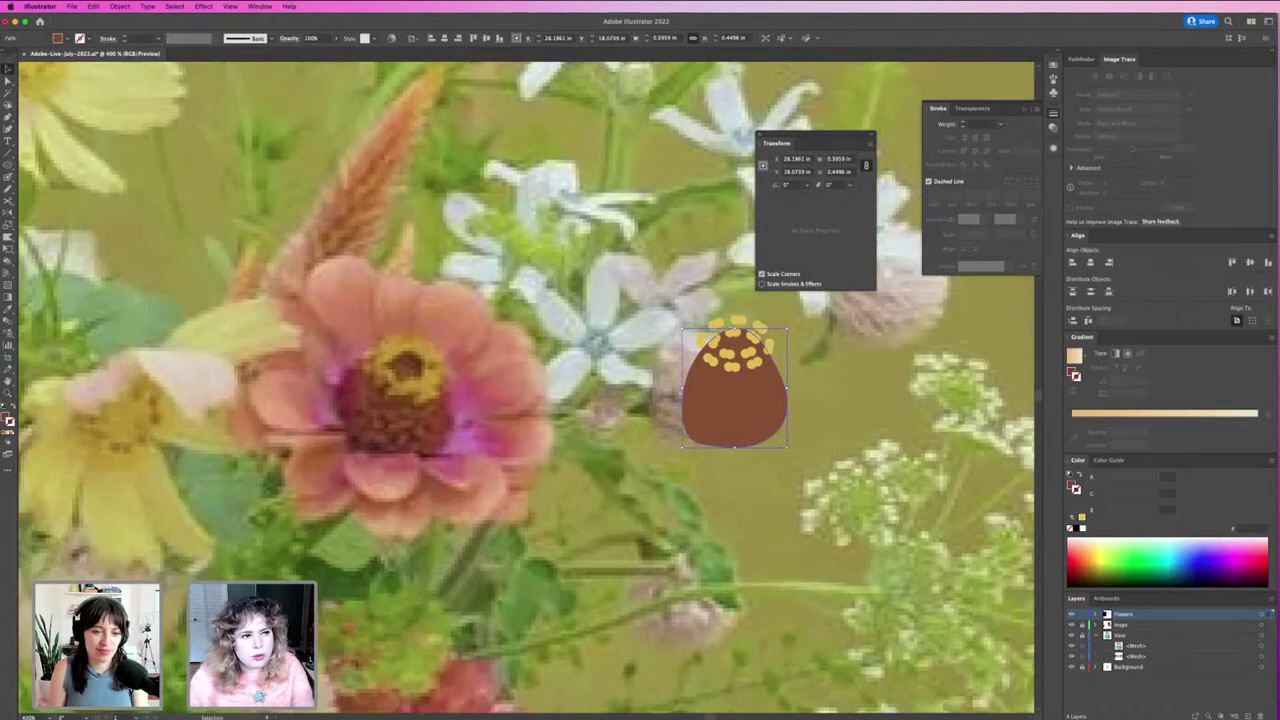
Step: Apply a 2×2 gradient mesh (2 rows, 2 columns) to the egg-shaped flower centre
{"action": "left_click", "coordinate": [119, 6]}
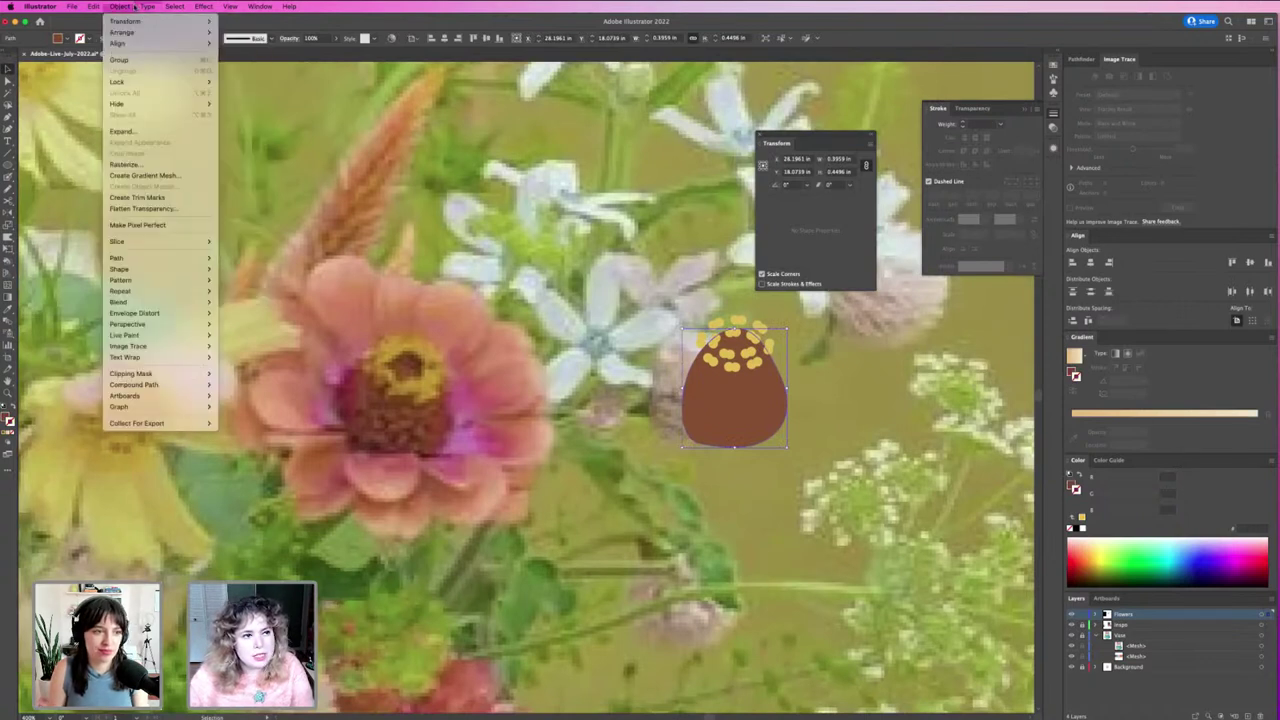
{"action": "left_click", "coordinate": [195, 175]}
{"action": "type", "text": "1"}
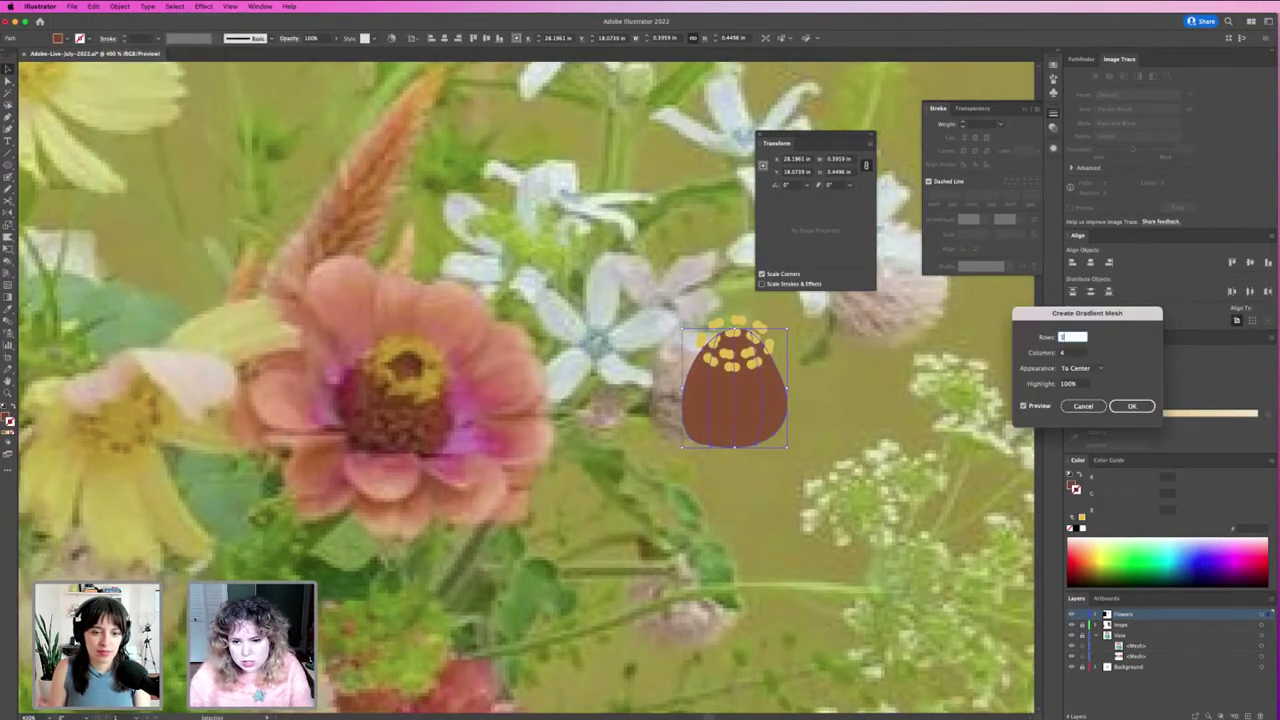
{"action": "key", "text": "Tab"}
{"action": "type", "text": "1"}
{"action": "key", "text": "Tab"}
{"action": "left_click", "coordinate": [1075, 340]}
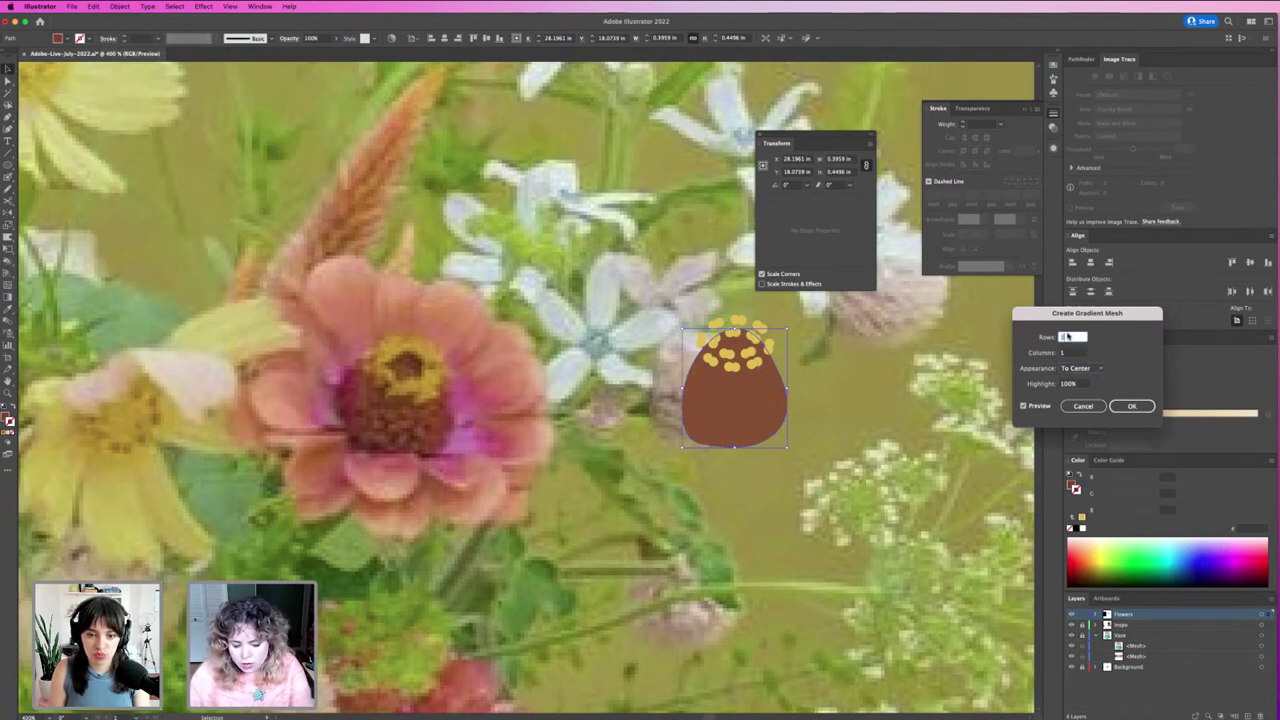
{"action": "type", "text": "2"}
{"action": "key", "text": "Tab"}
{"action": "type", "text": "2"}
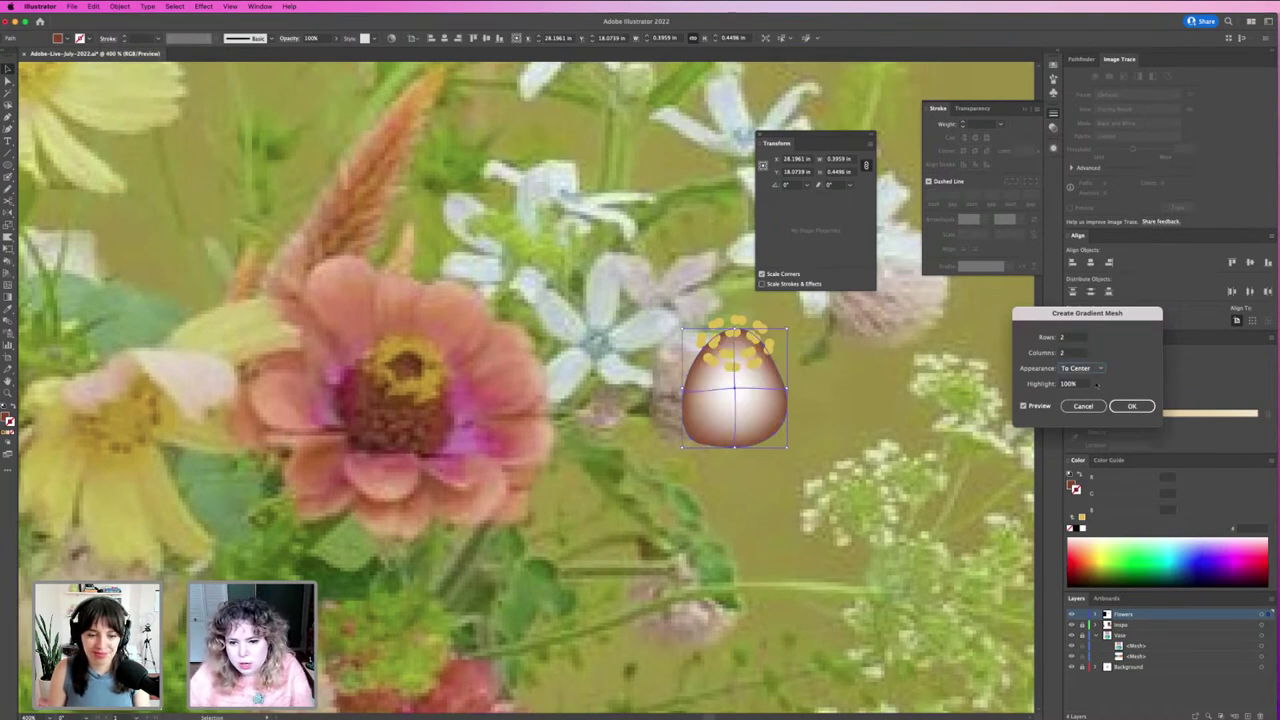
{"action": "left_click", "coordinate": [1132, 406]}
Step: Recolour the egg's mesh point warm orange, then deselect and zoom out to the artboard
{"action": "key", "text": "a"}
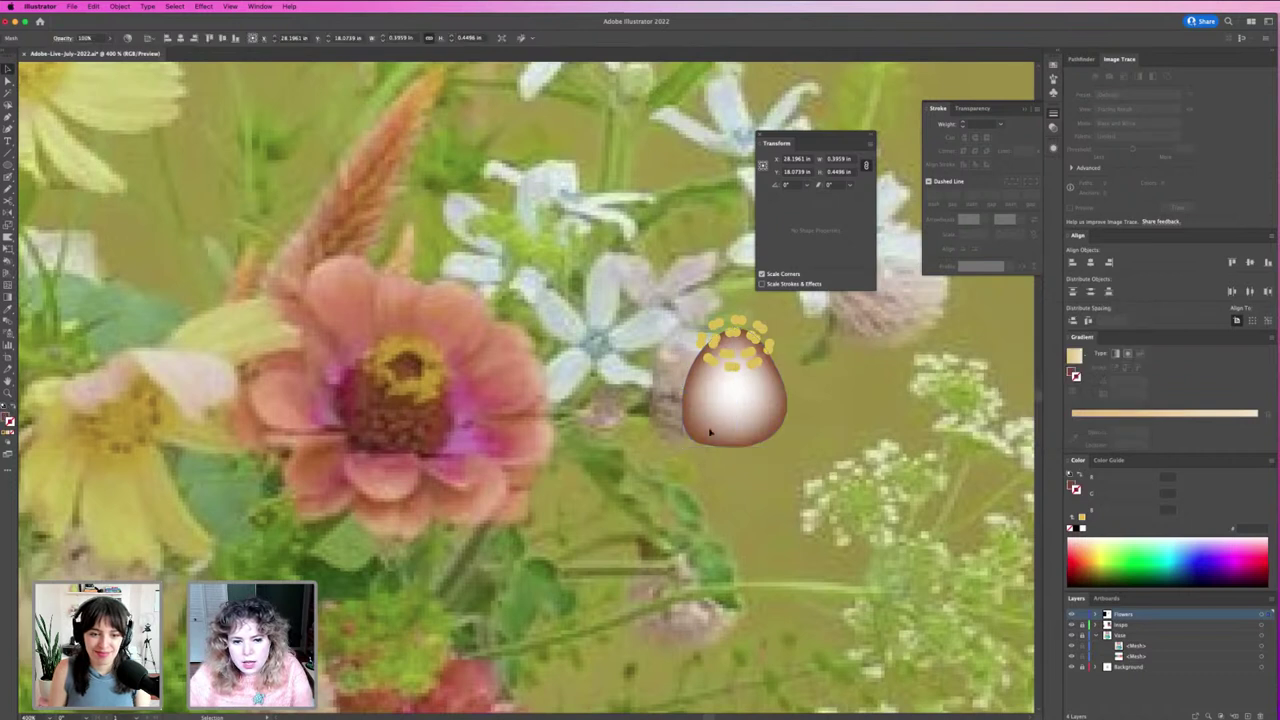
{"action": "left_click", "coordinate": [735, 390]}
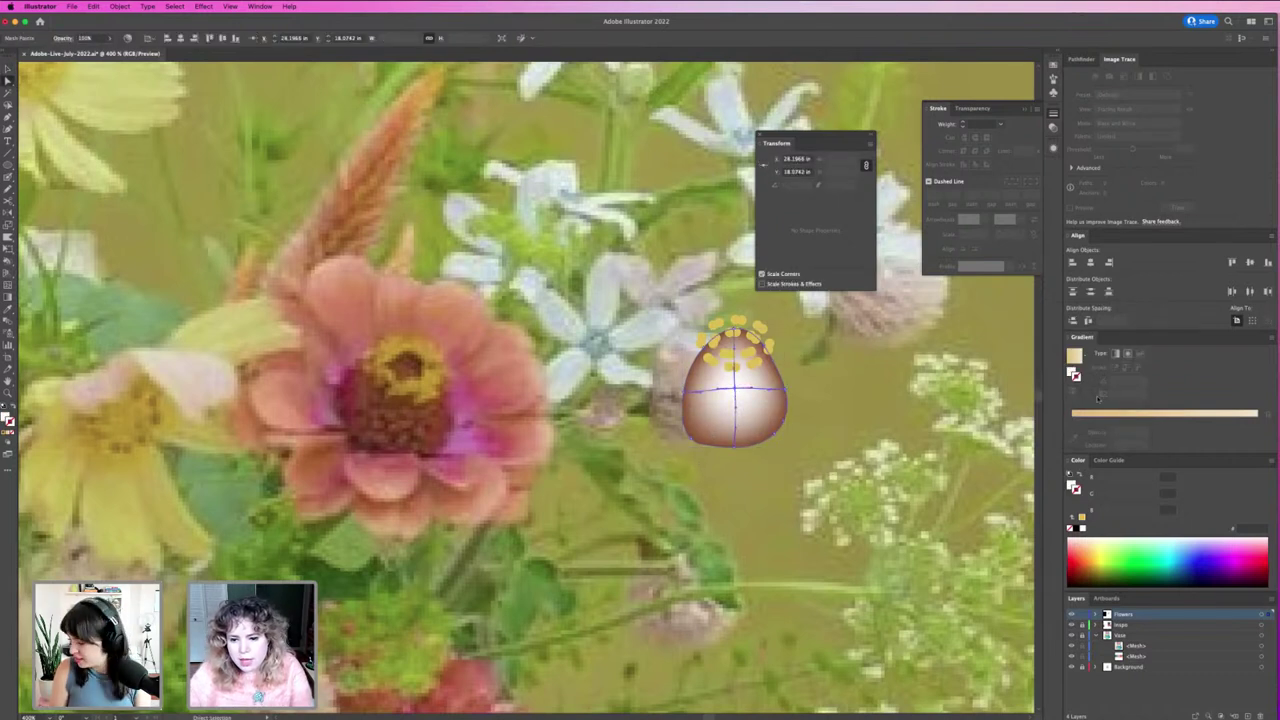
{"action": "left_click", "coordinate": [1074, 488]}
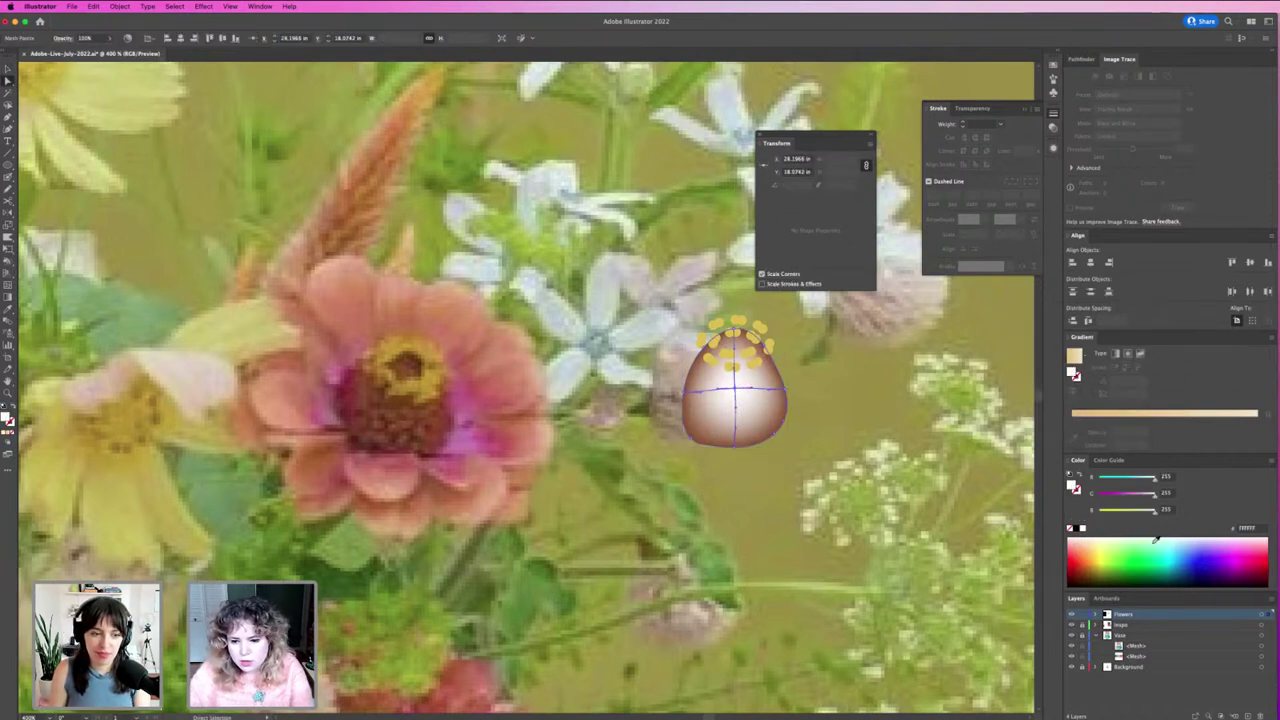
{"action": "left_click", "coordinate": [1076, 566]}
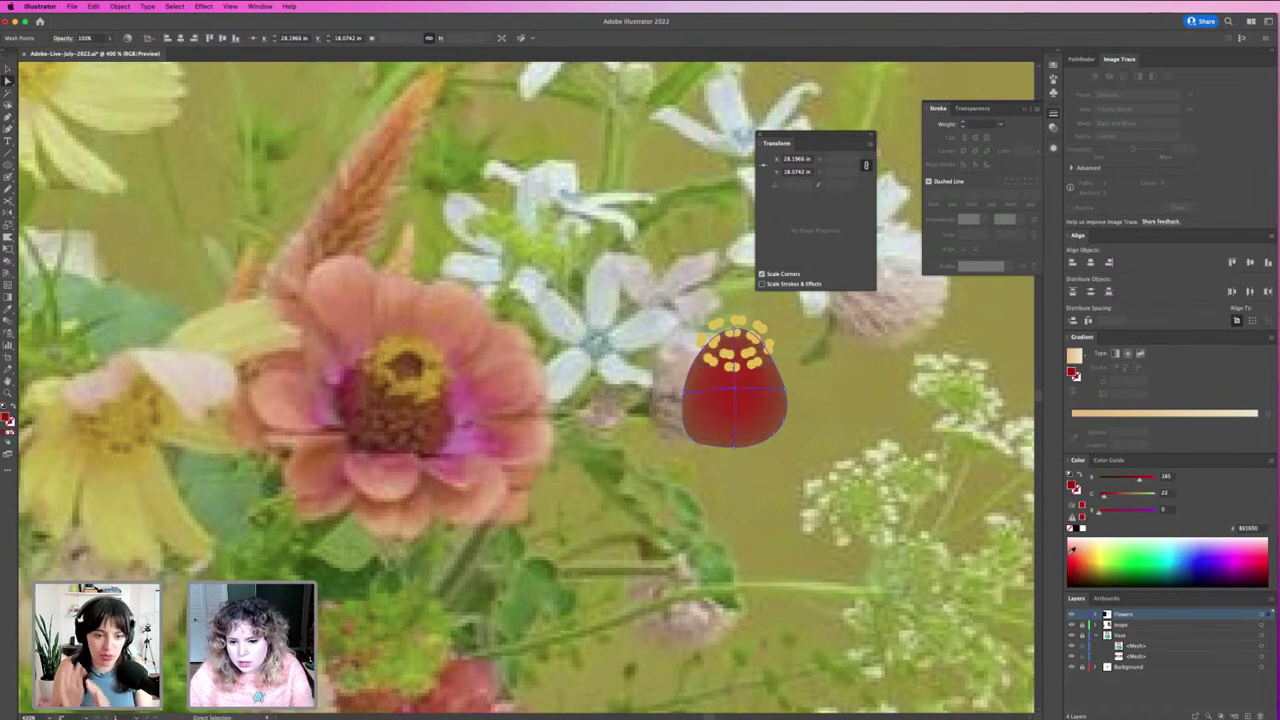
{"action": "left_click_drag", "start_coordinate": [1076, 566], "coordinate": [1079, 548]}
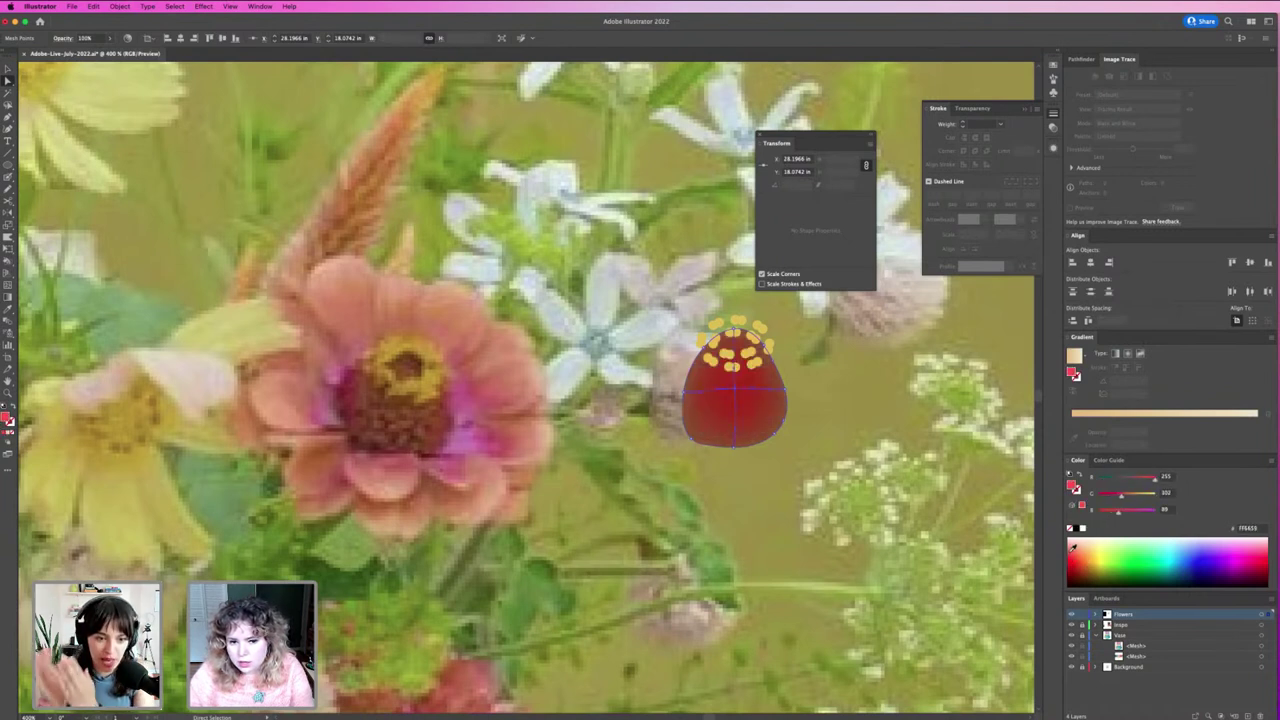
{"action": "left_click", "coordinate": [998, 513]}
{"action": "key", "text": "ctrl+minus"}
{"action": "key", "text": "ctrl+minus"}
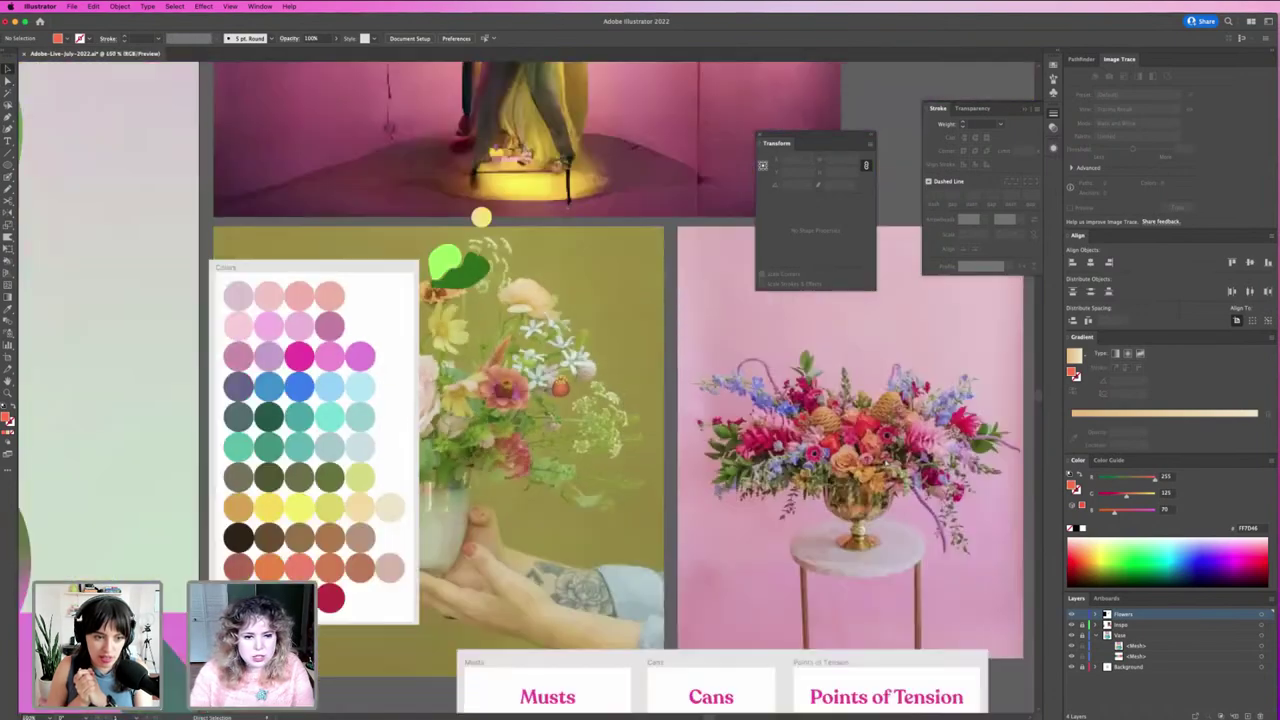
{"action": "key", "text": "ctrl+plus"}
{"action": "key", "text": "ctrl+plus"}
{"action": "key", "text": "ctrl+minus"}
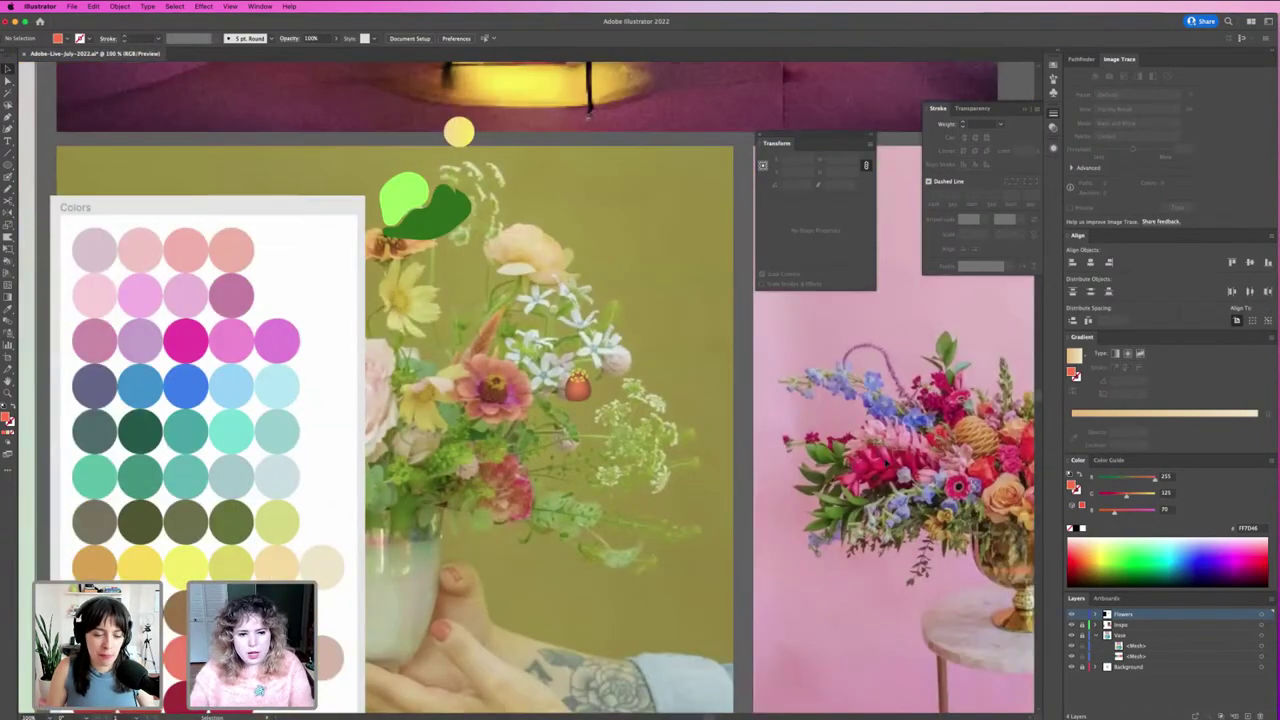
{"action": "scroll", "coordinate": [602, 398], "scroll_direction": "up", "scroll_amount": 2}
{"action": "scroll", "coordinate": [640, 415], "scroll_direction": "up", "scroll_amount": 3}
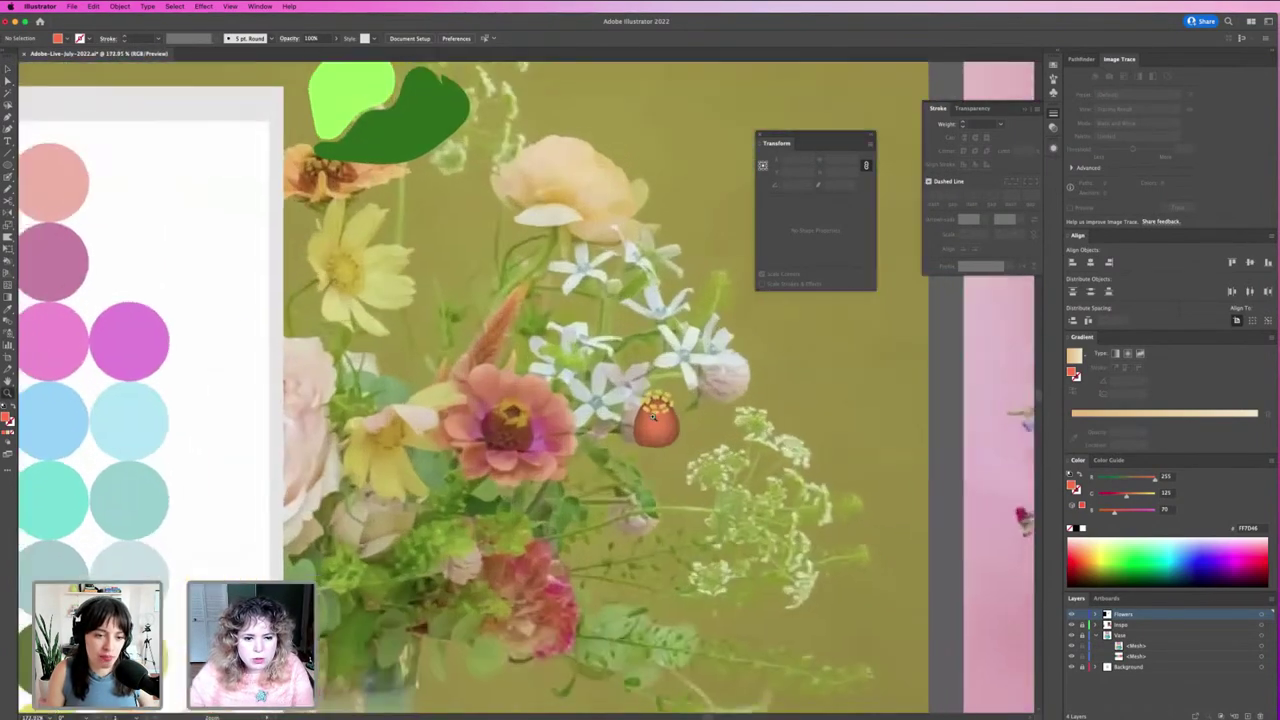
{"action": "scroll", "coordinate": [700, 440], "scroll_direction": "up", "scroll_amount": 3}
{"action": "scroll", "coordinate": [760, 465], "scroll_direction": "up", "scroll_amount": 3}
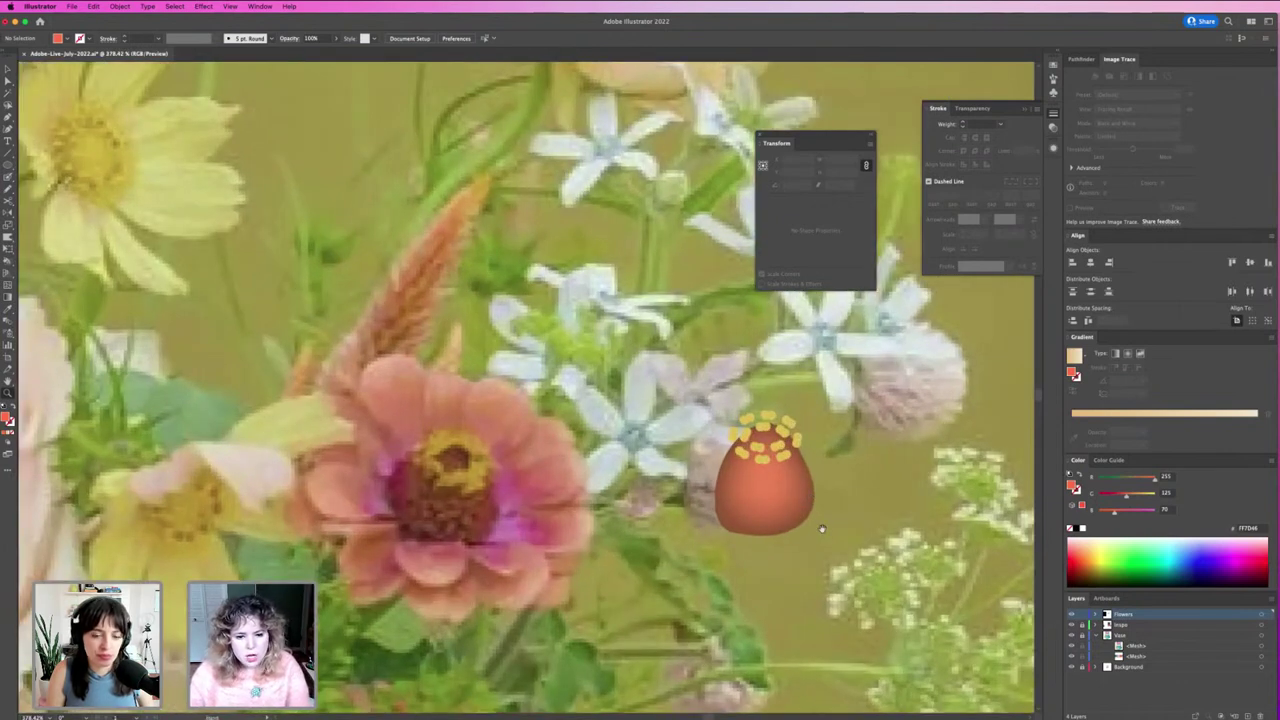
{"action": "scroll", "coordinate": [757, 449], "scroll_direction": "down", "scroll_amount": 3}
{"action": "scroll", "coordinate": [762, 460], "scroll_direction": "down", "scroll_amount": 2}
{"action": "key", "text": "ctrl+0"}
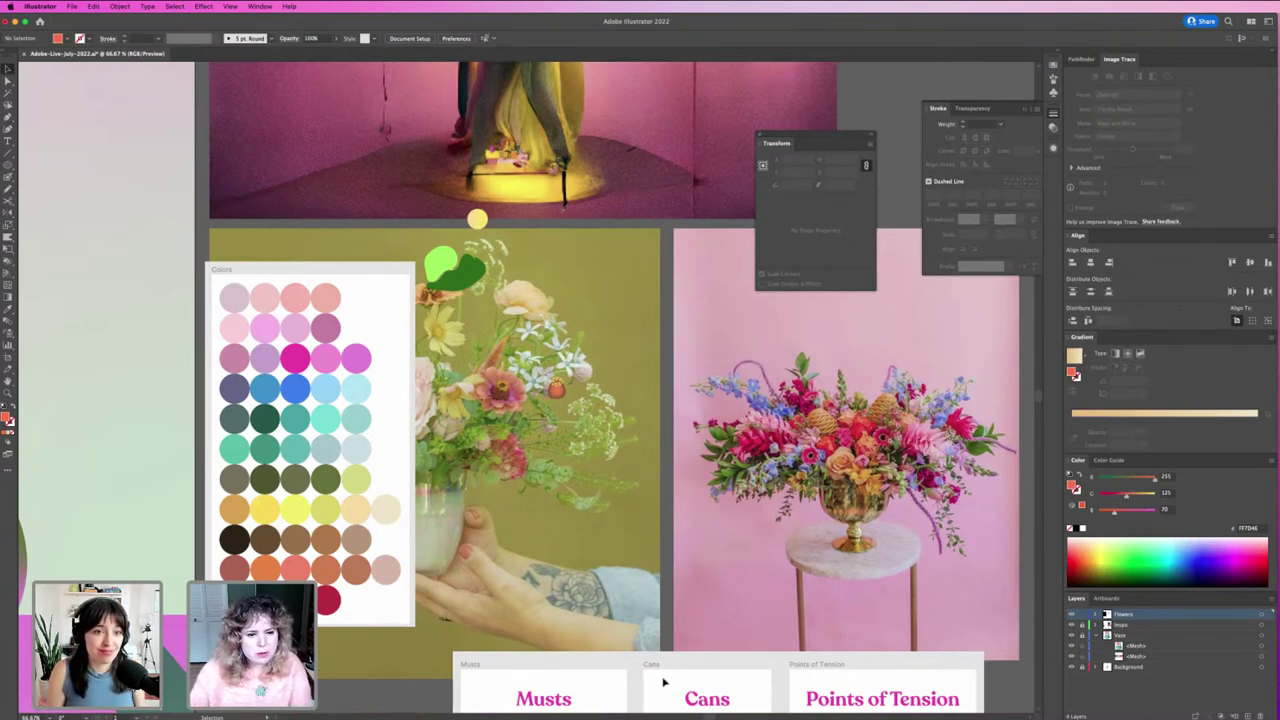
{"action": "key", "text": "z"}
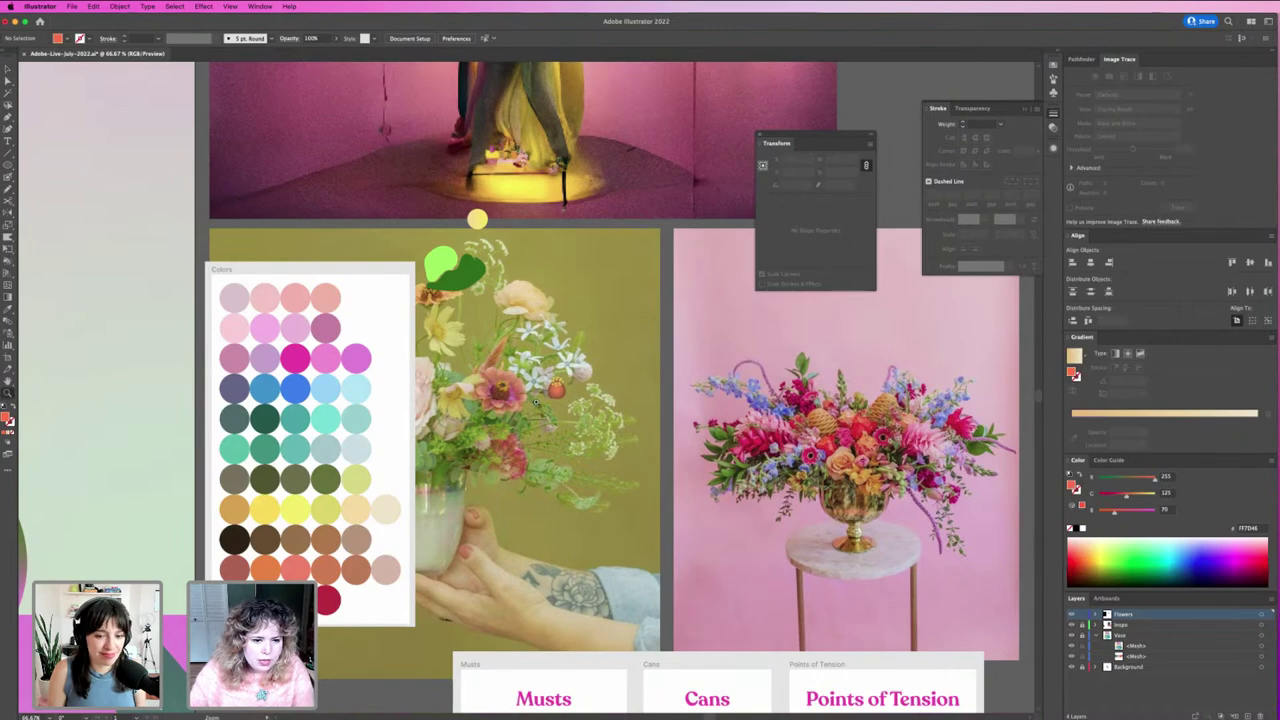
{"action": "left_click_drag", "start_coordinate": [511, 403], "coordinate": [489, 403]}
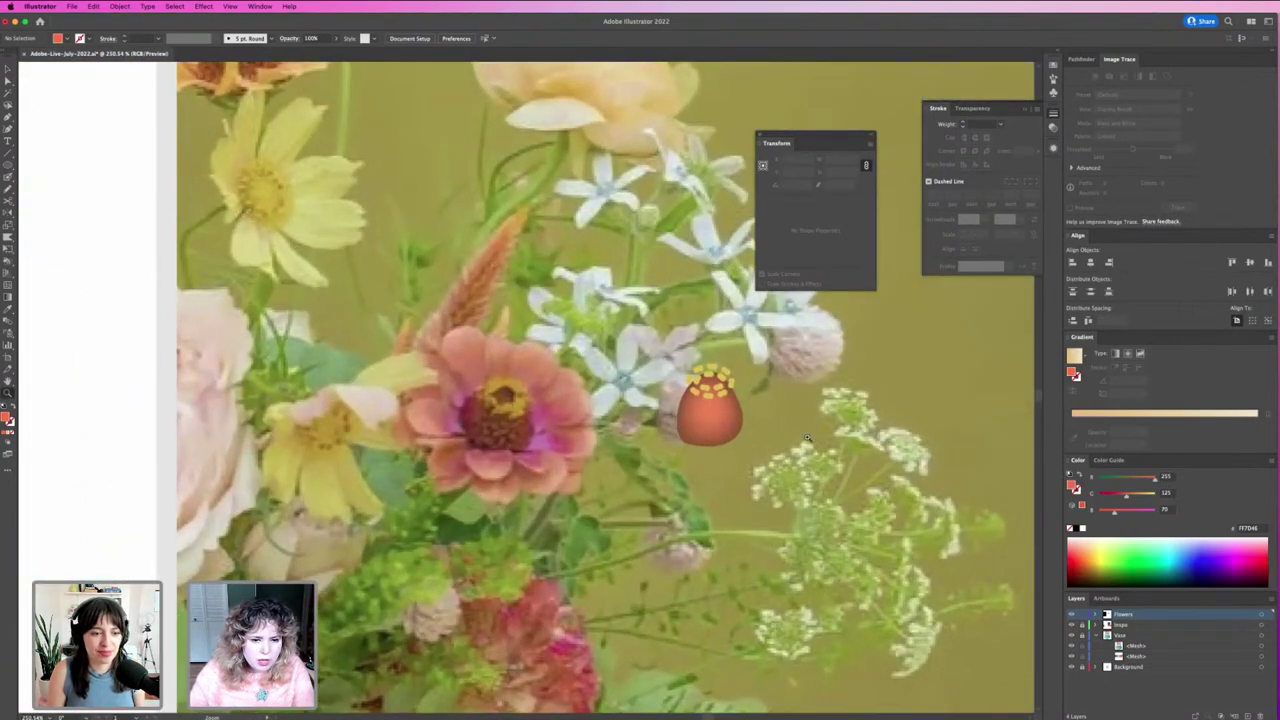
{"action": "key", "text": "v"}
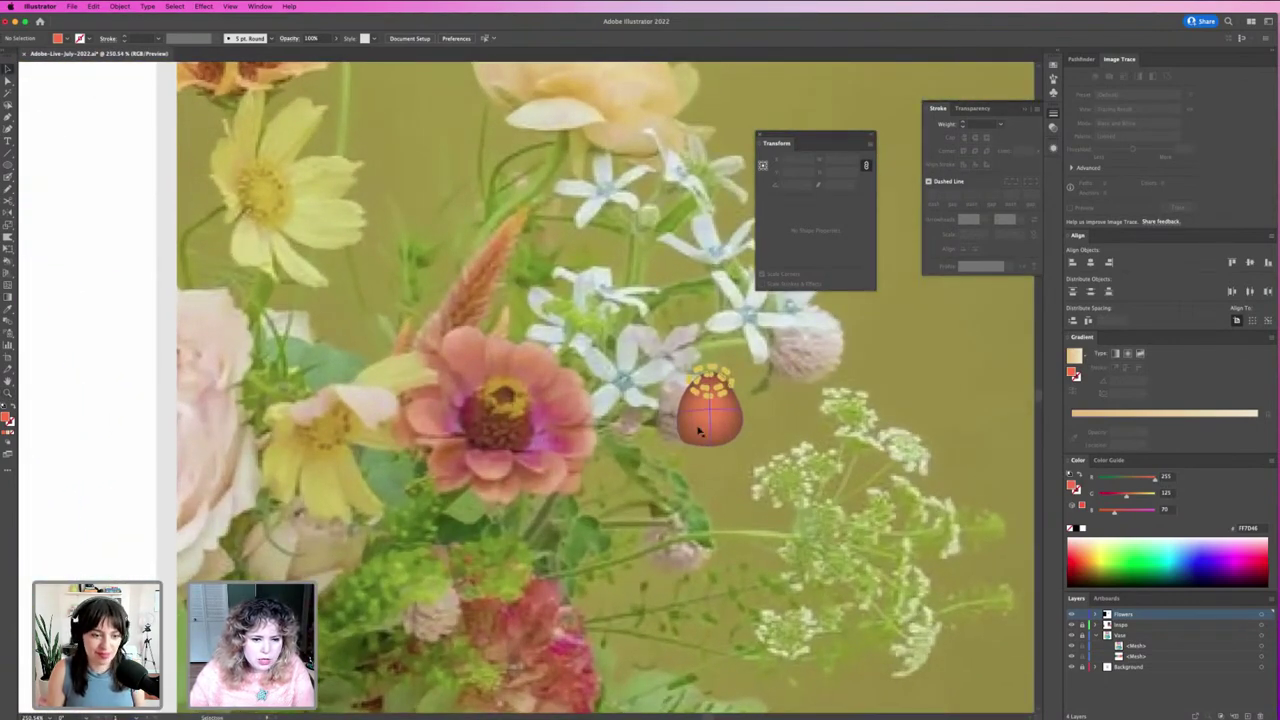
Step: Shorten the orange egg by pulling its bottom edge upward
{"action": "left_click", "coordinate": [698, 430]}
{"action": "left_click_drag", "start_coordinate": [710, 447], "coordinate": [710, 428]}
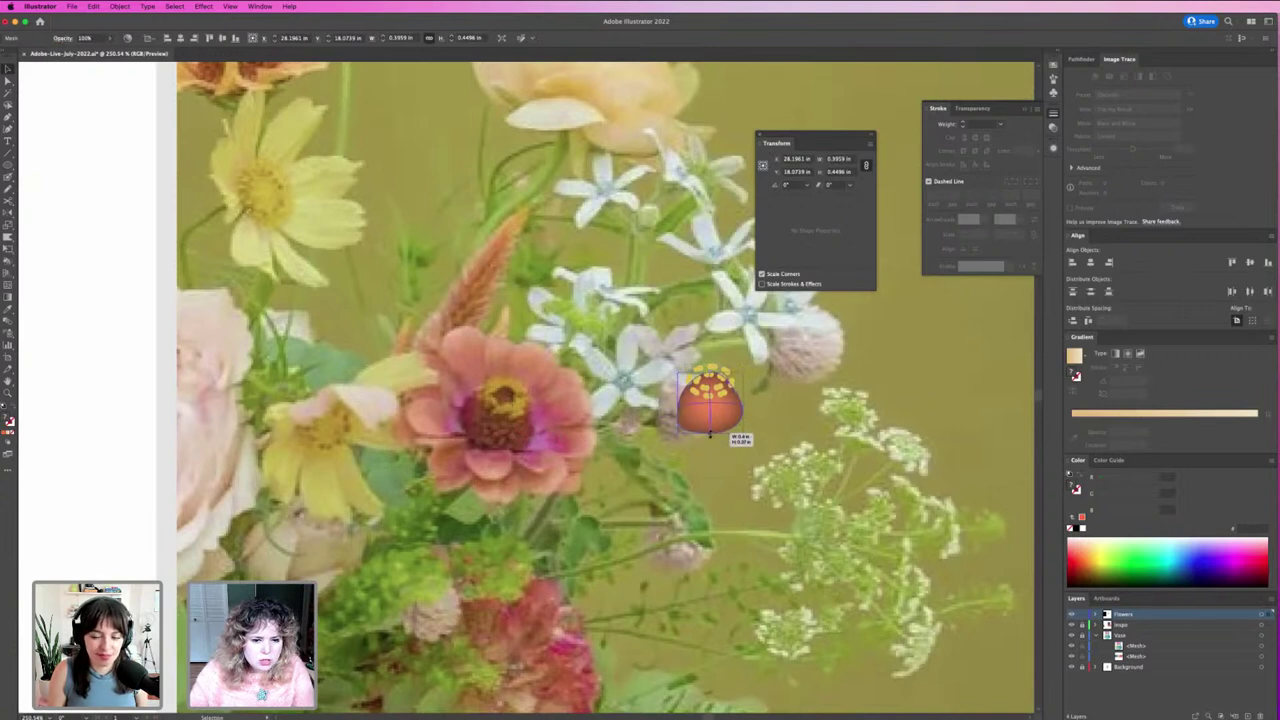
{"action": "left_click", "coordinate": [527, 450]}
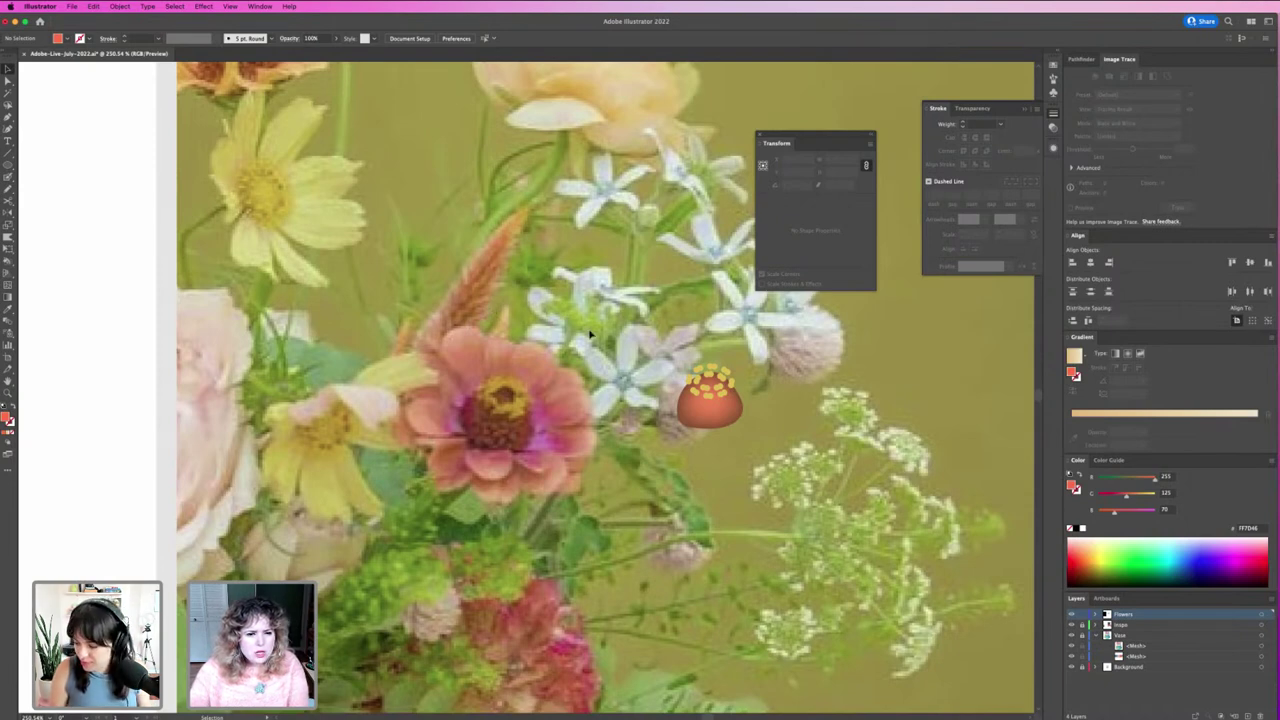
Step: Reposition the yellow dot cluster to crown the now-rounder orange dome
{"action": "mouse_move", "coordinate": [632, 340]}
{"action": "left_mouse_down"}
{"action": "mouse_move", "coordinate": [692, 388]}
{"action": "mouse_move", "coordinate": [765, 390]}
{"action": "left_mouse_up"}
{"action": "left_click", "coordinate": [765, 390]}
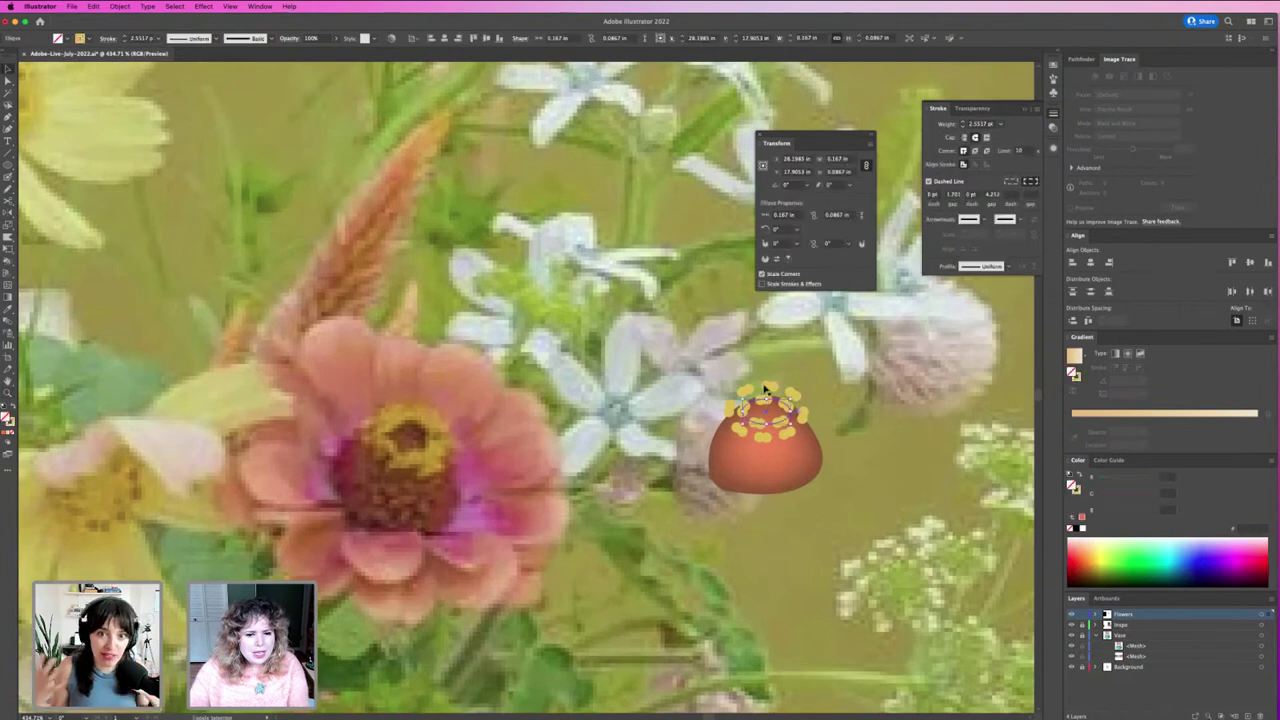
{"action": "left_click", "coordinate": [766, 390]}
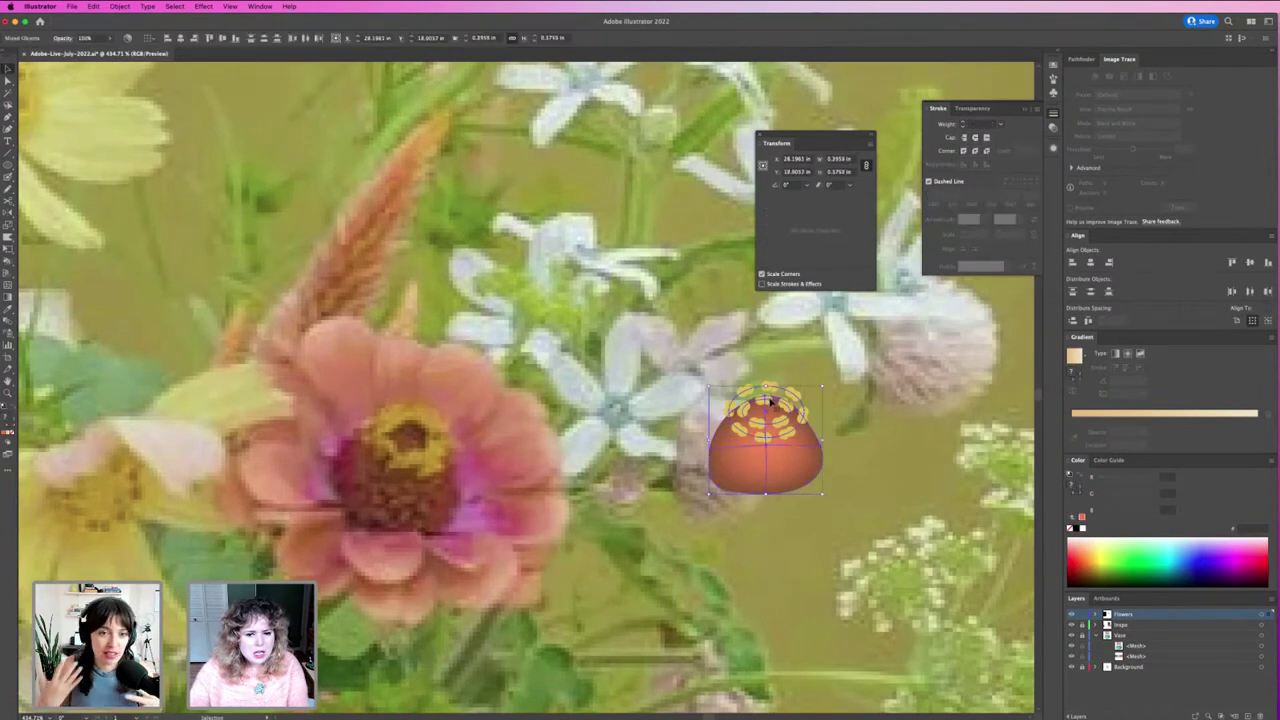
{"action": "left_click_drag", "start_coordinate": [783, 426], "coordinate": [767, 483]}
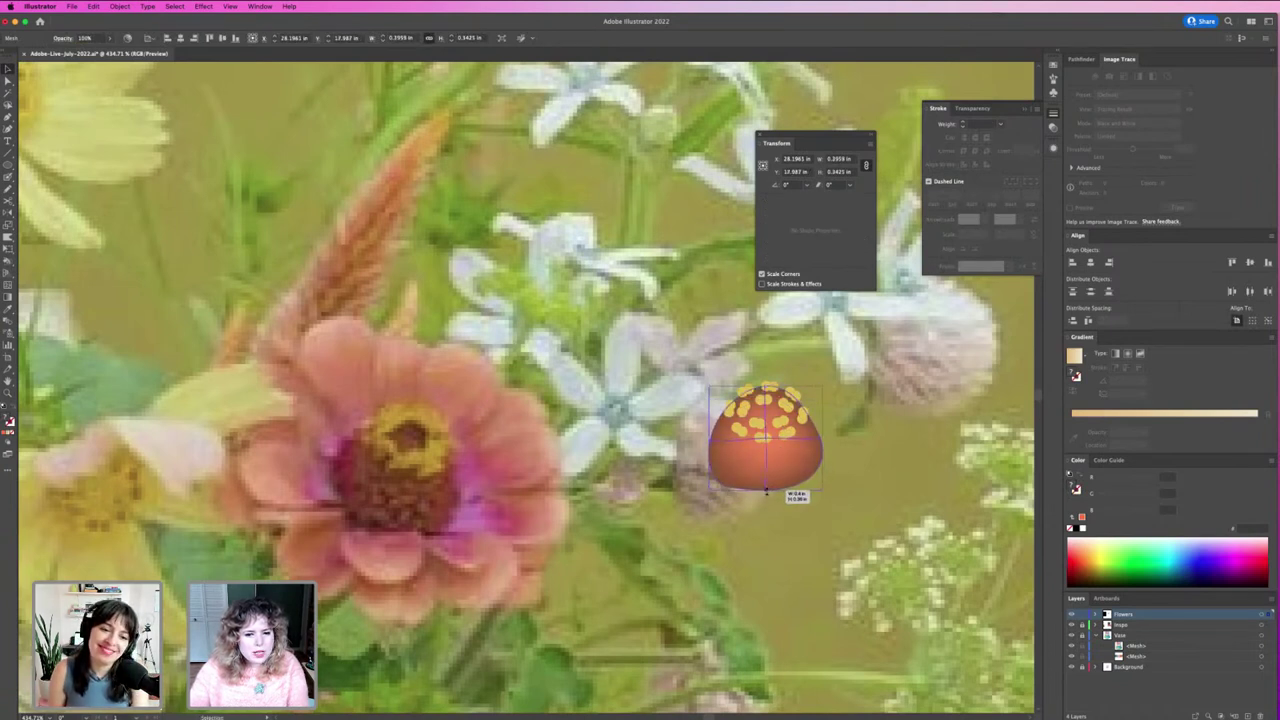
{"action": "left_click_drag", "start_coordinate": [767, 483], "coordinate": [767, 492]}
{"action": "left_click", "coordinate": [770, 517]}
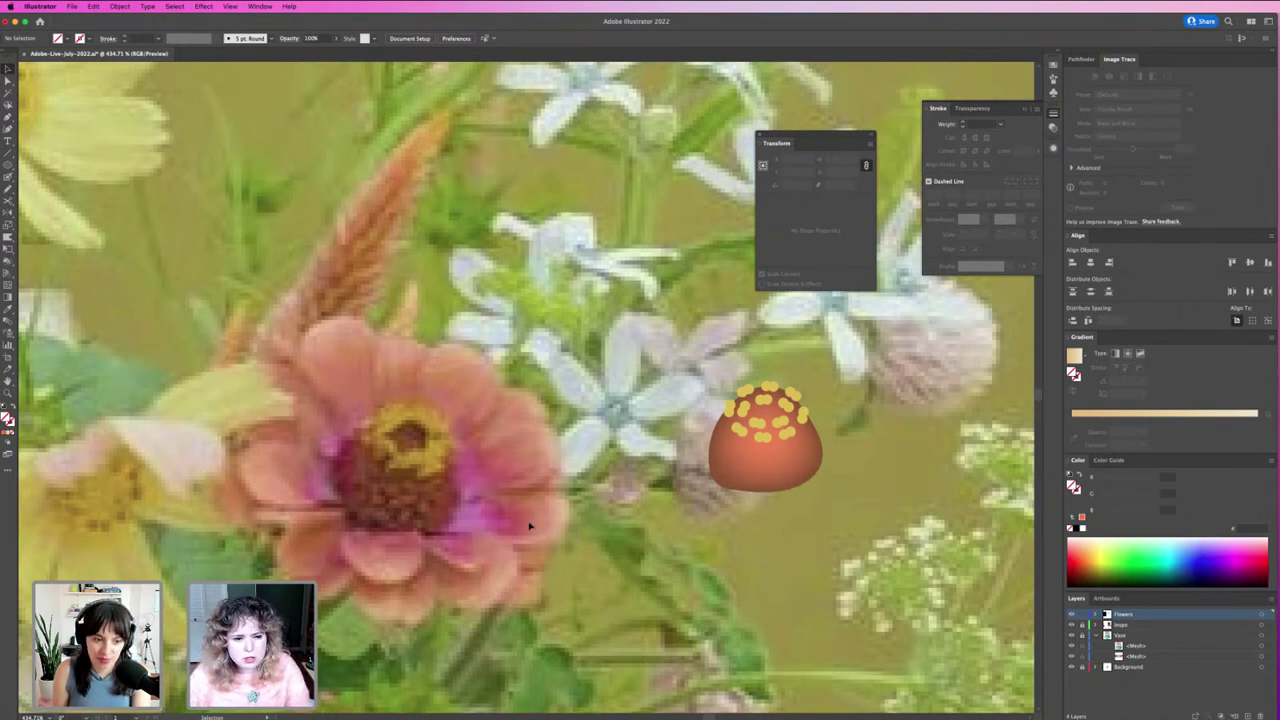
{"action": "key", "text": "n"}
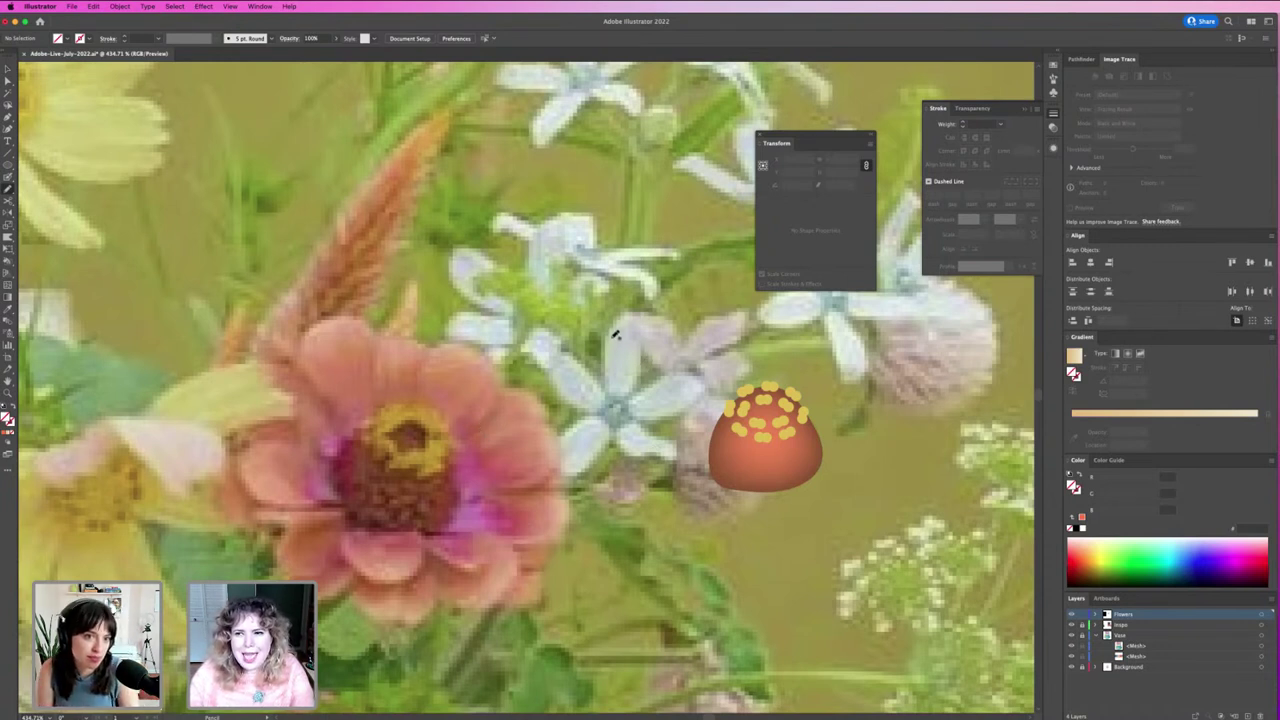
Step: Draw a heart-shaped petal, fill it with peach sampled from the zinnia, and place it over the centre
{"action": "left_click_drag", "start_coordinate": [622, 333], "coordinate": [600, 265]}
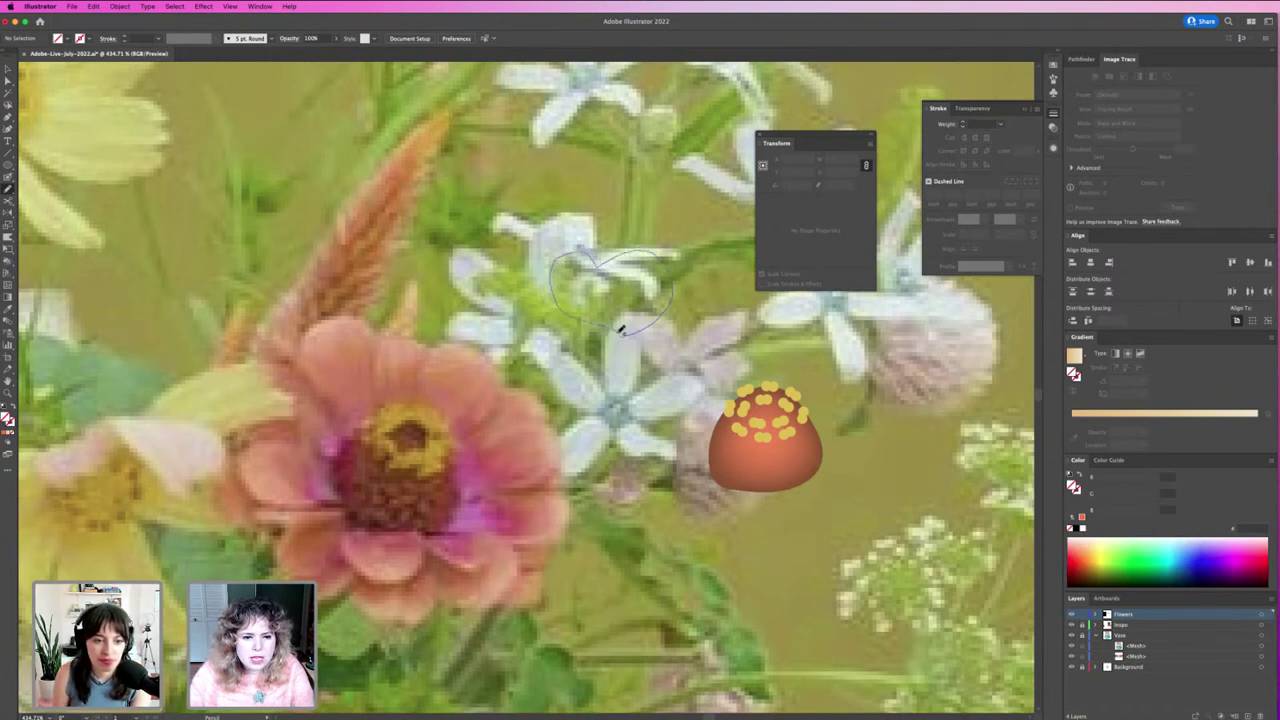
{"action": "left_click_drag", "start_coordinate": [620, 330], "coordinate": [621, 332]}
{"action": "key", "text": "i"}
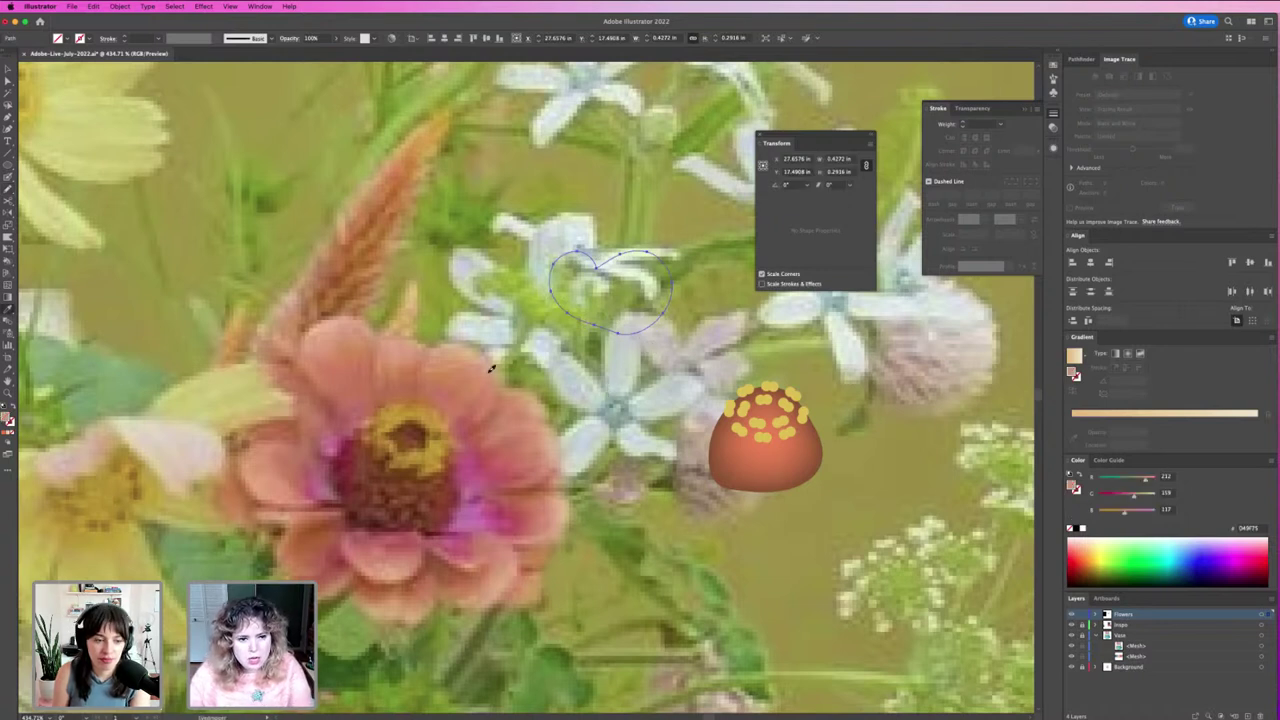
{"action": "left_click", "coordinate": [491, 368]}
{"action": "mouse_move", "coordinate": [651, 291]}
{"action": "left_mouse_down"}
{"action": "mouse_move", "coordinate": [829, 363]}
{"action": "mouse_move", "coordinate": [830, 381]}
{"action": "left_mouse_up"}
{"action": "left_click", "coordinate": [955, 625]}
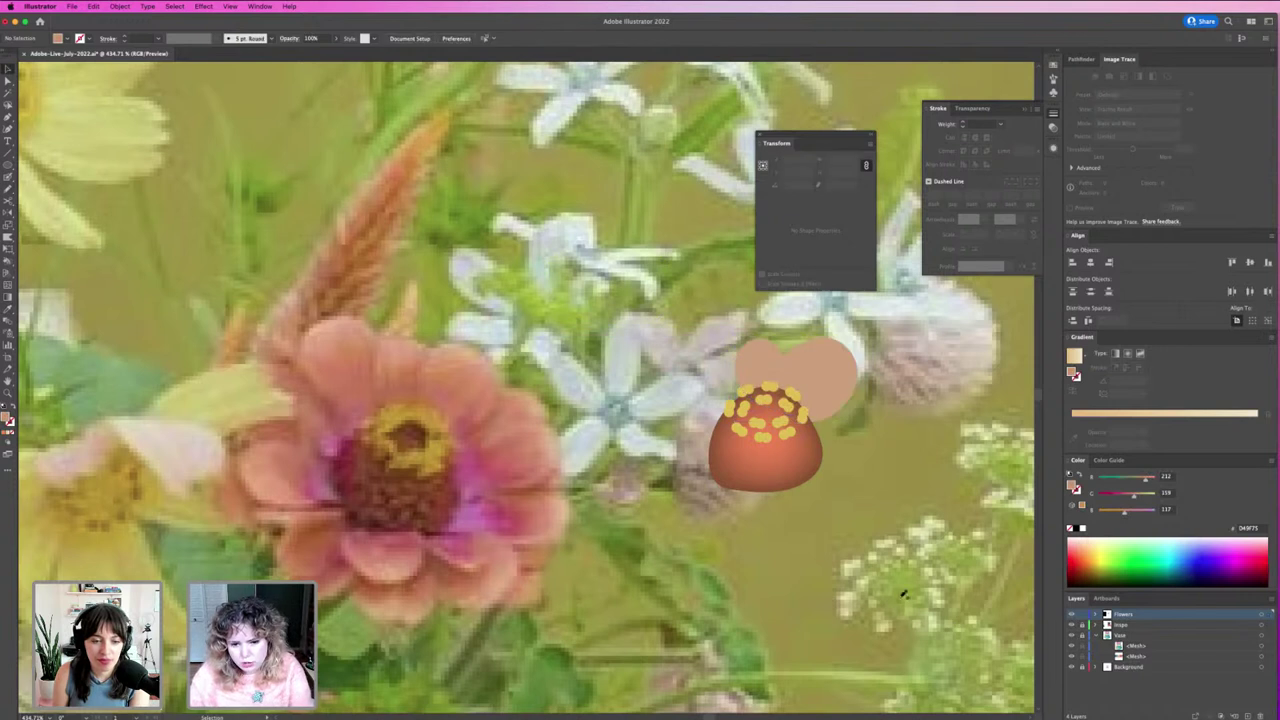
Step: Add two more peach petals, one right of the centre and one below-left
{"action": "key", "text": "n"}
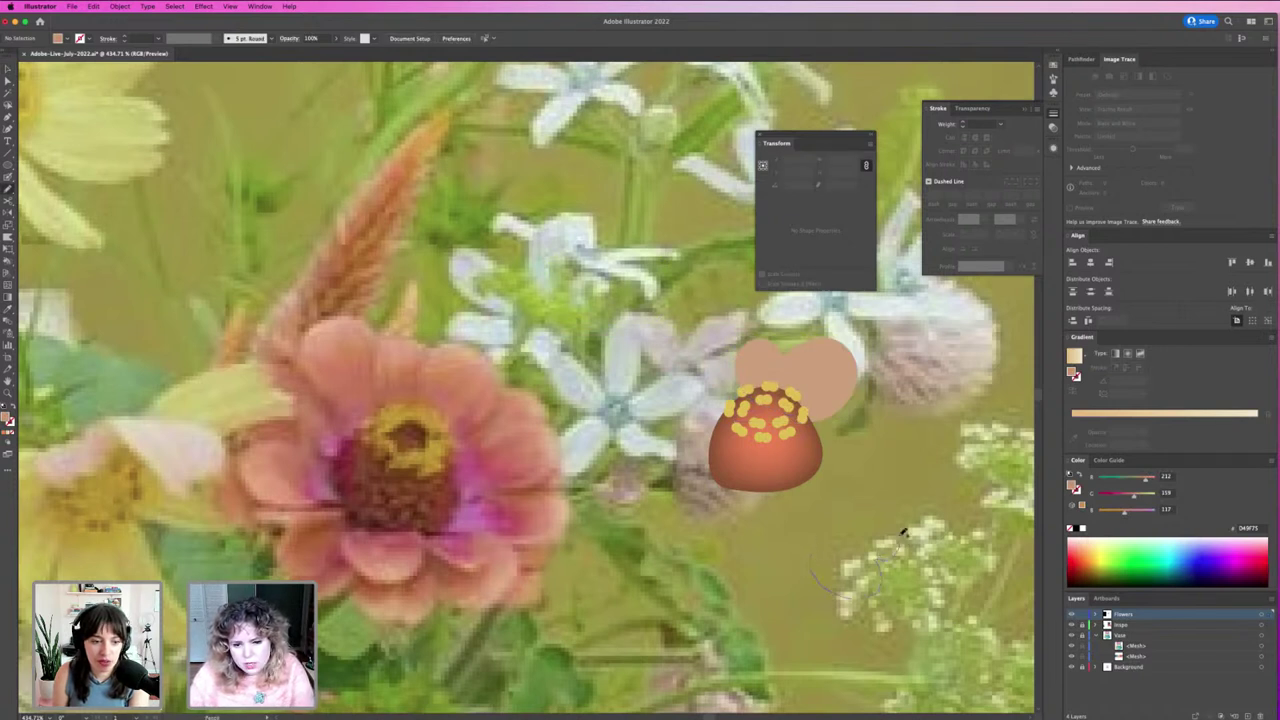
{"action": "mouse_move", "coordinate": [818, 543]}
{"action": "left_mouse_down"}
{"action": "mouse_move", "coordinate": [830, 476]}
{"action": "mouse_move", "coordinate": [840, 487]}
{"action": "left_mouse_up"}
{"action": "left_click", "coordinate": [815, 418]}
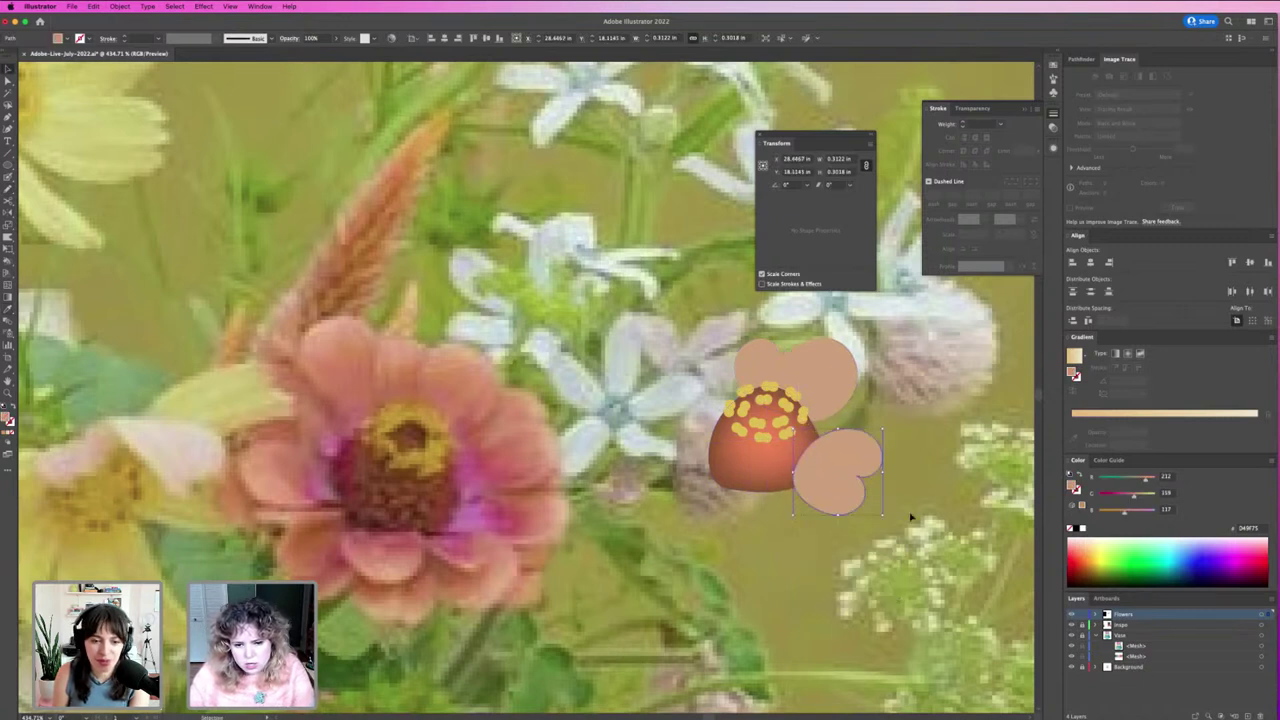
{"action": "left_click", "coordinate": [748, 528], "text": "ctrl"}
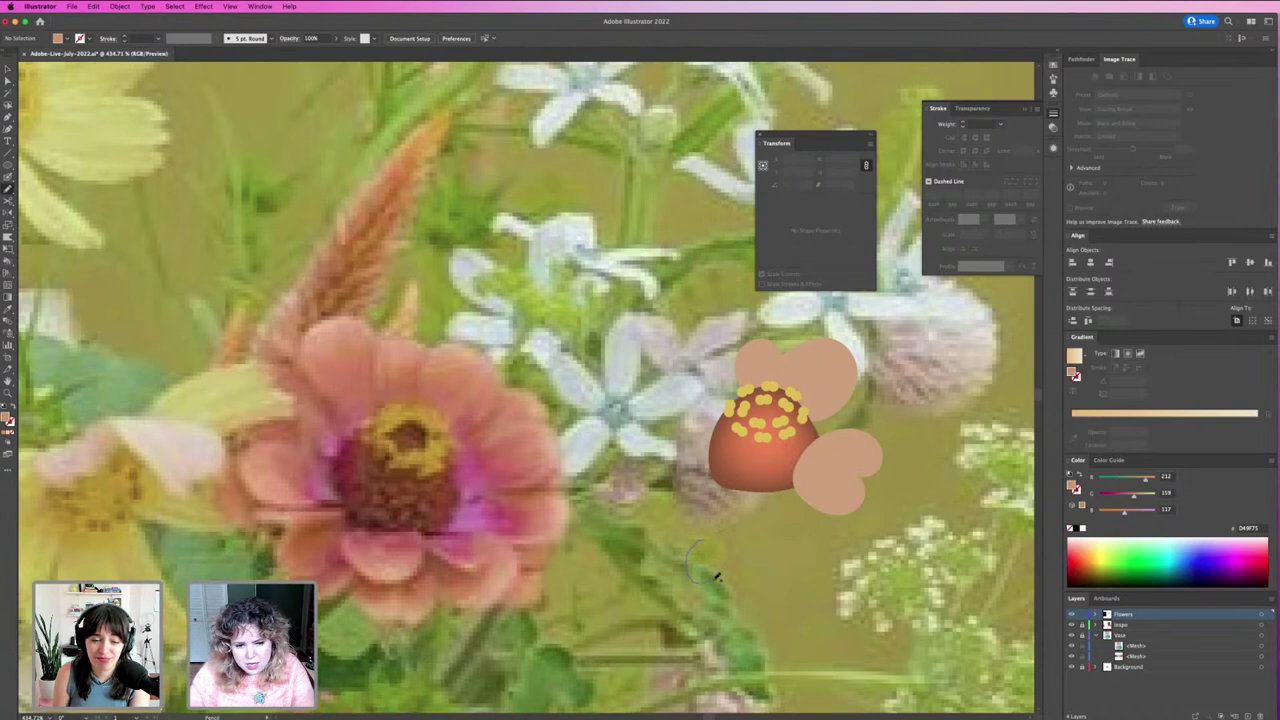
{"action": "left_click_drag", "start_coordinate": [716, 576], "coordinate": [757, 596]}
{"action": "left_click_drag", "start_coordinate": [743, 548], "coordinate": [711, 538]}
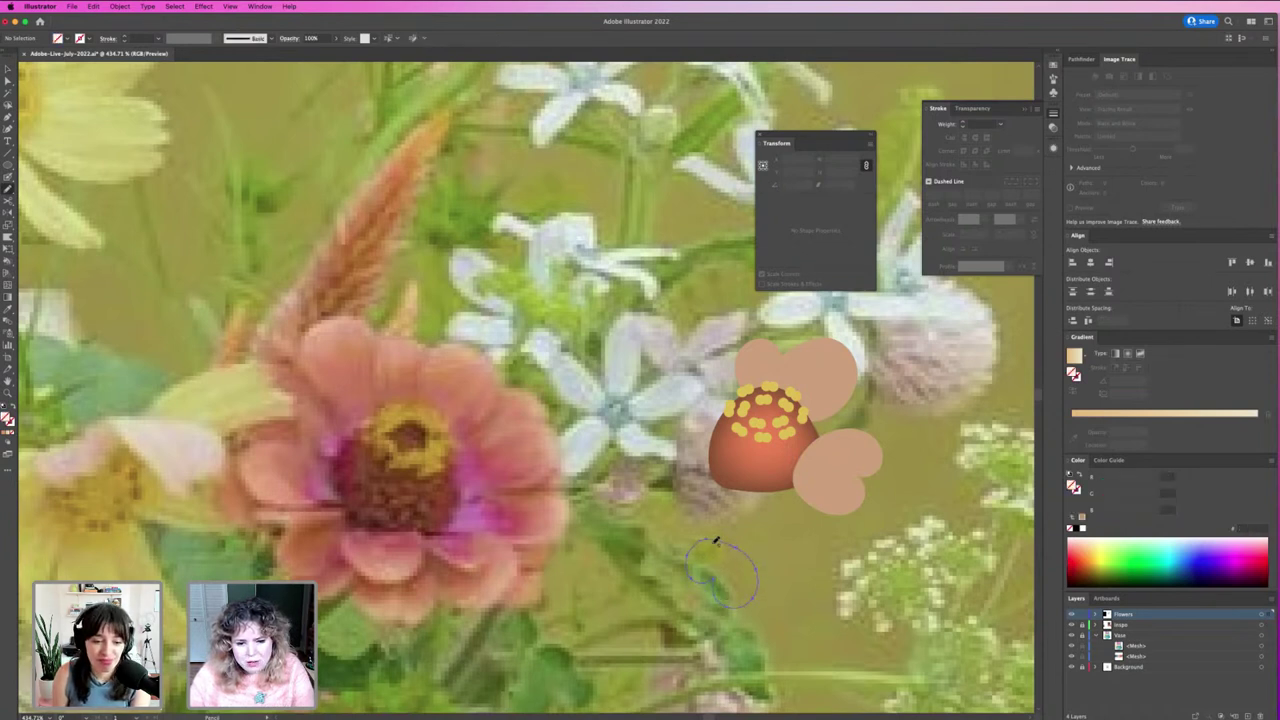
{"action": "left_click", "coordinate": [830, 459]}
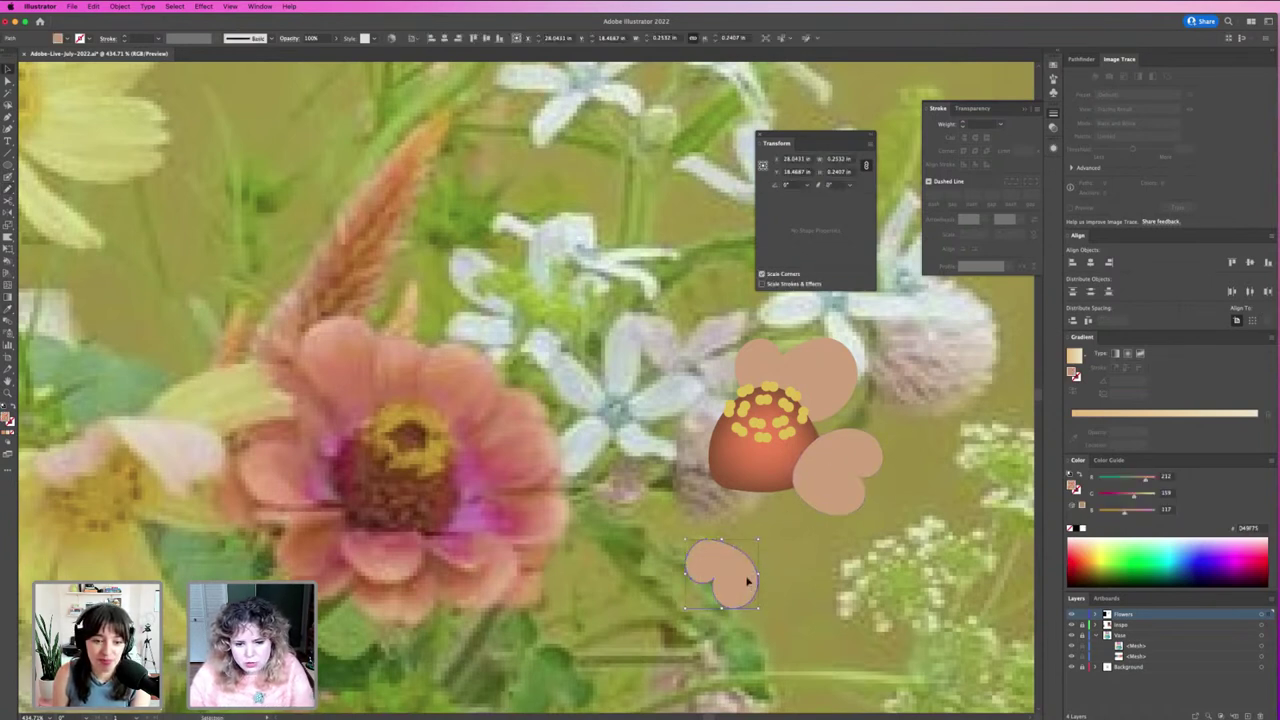
{"action": "mouse_move", "coordinate": [746, 580]}
{"action": "left_mouse_down"}
{"action": "mouse_move", "coordinate": [706, 465]}
{"action": "mouse_move", "coordinate": [752, 521]}
{"action": "left_mouse_up"}
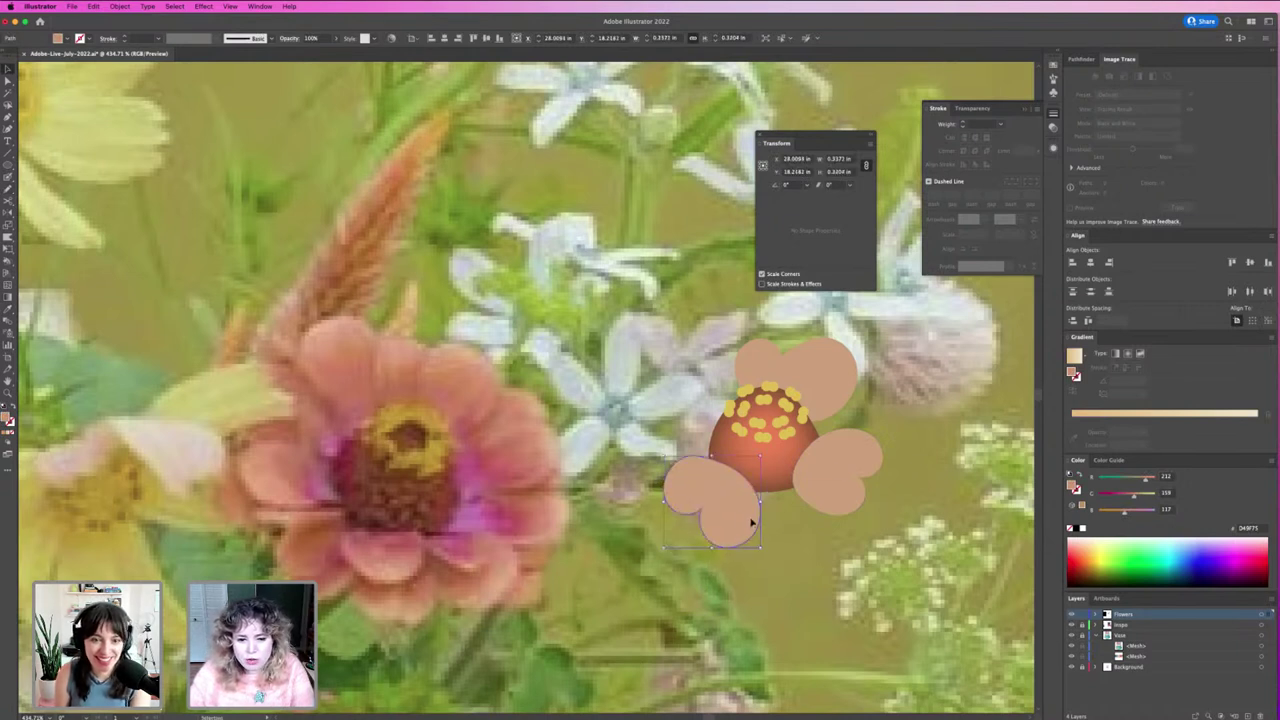
{"action": "left_click", "coordinate": [786, 527]}
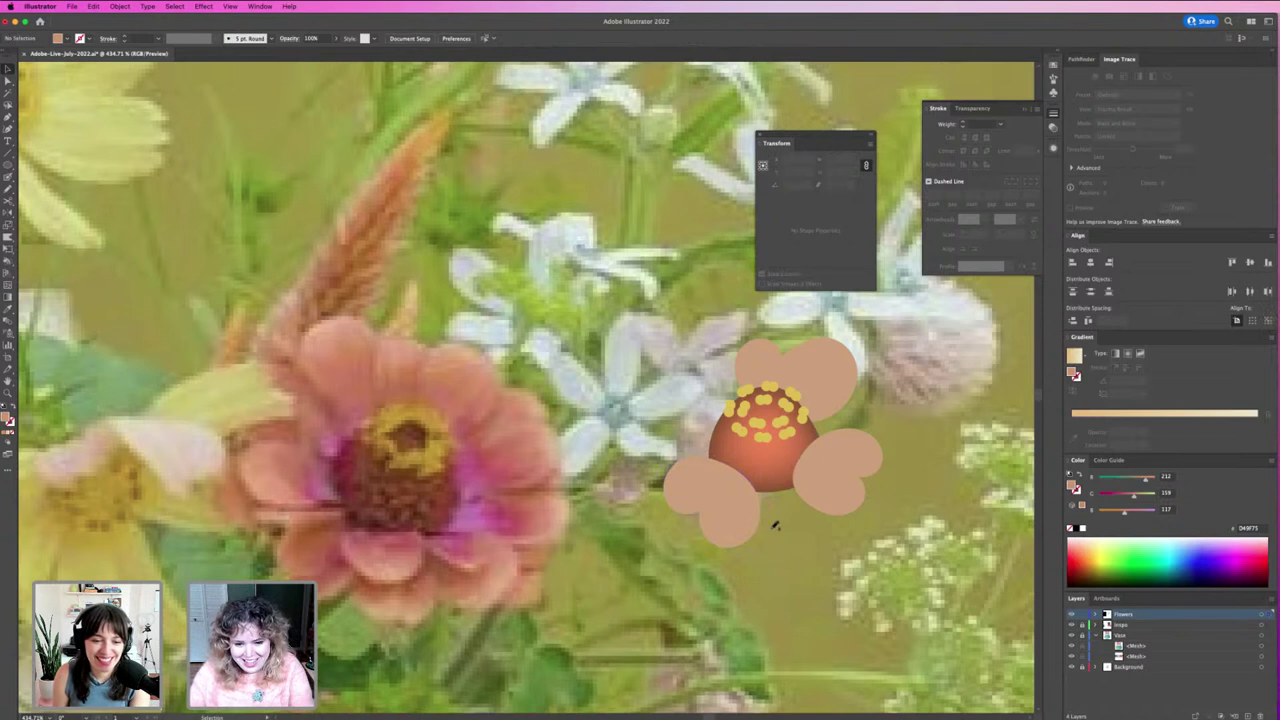
Step: Draw further petals below, on the right, and at the upper left of the flower
{"action": "key", "text": "n"}
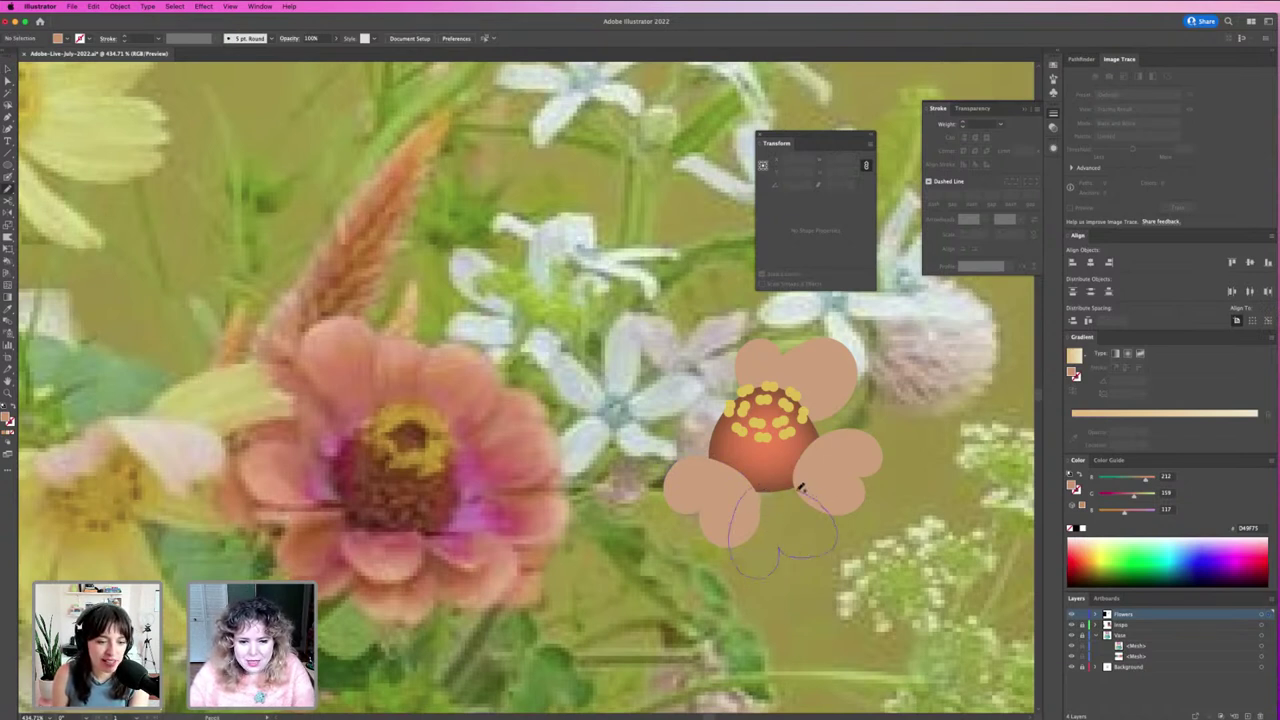
{"action": "left_click_drag", "start_coordinate": [762, 481], "coordinate": [777, 517]}
{"action": "key", "text": "ctrl+z"}
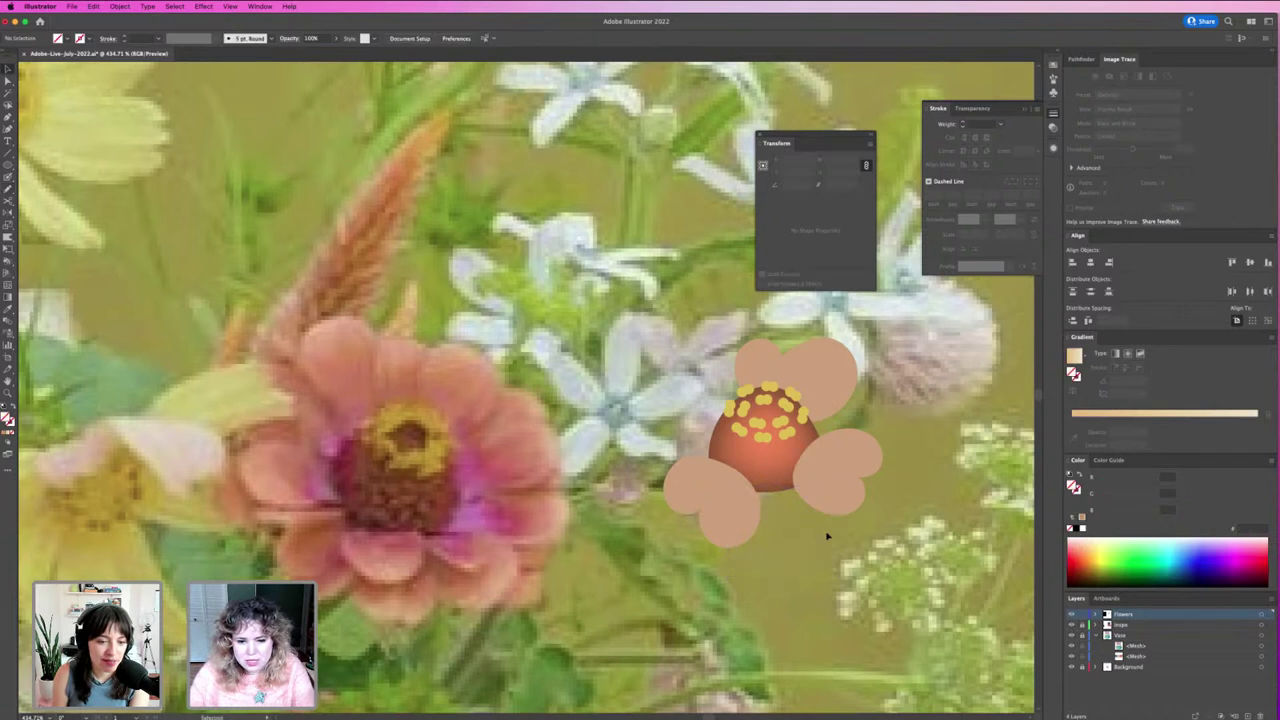
{"action": "left_click", "coordinate": [808, 560]}
{"action": "key", "text": "n"}
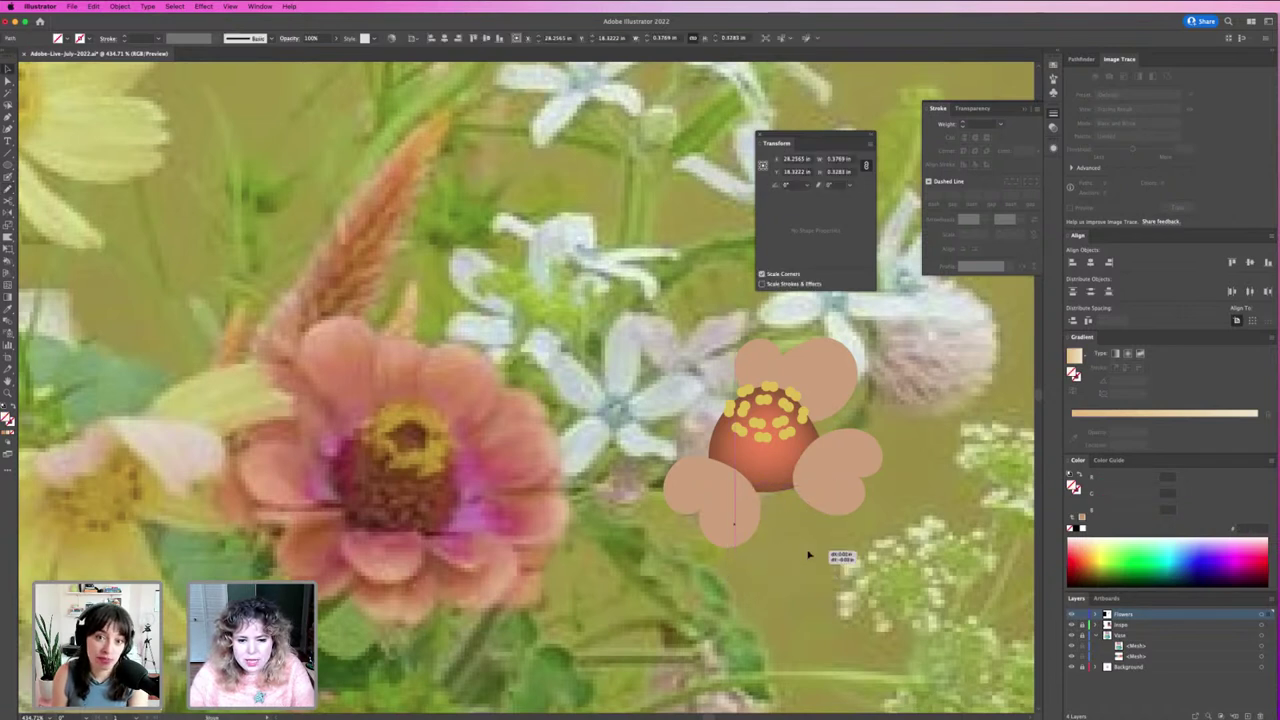
{"action": "left_click_drag", "start_coordinate": [809, 557], "coordinate": [826, 523]}
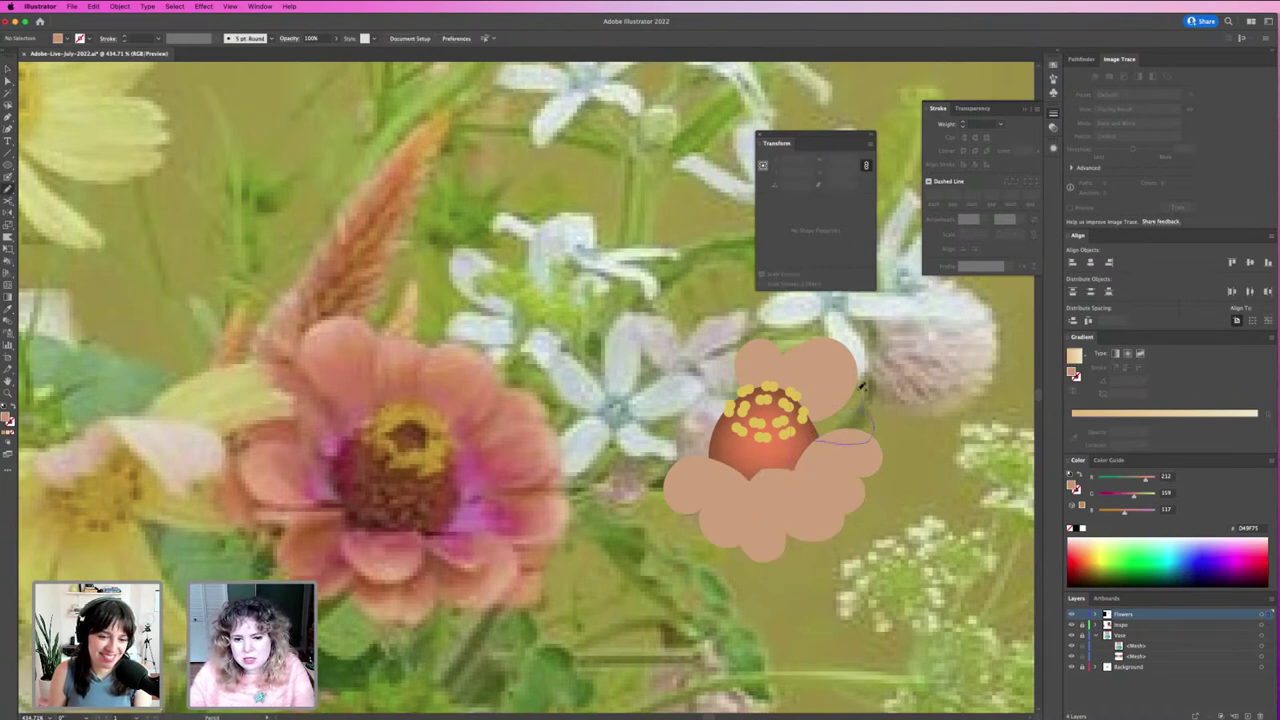
{"action": "left_click_drag", "start_coordinate": [812, 428], "coordinate": [814, 432]}
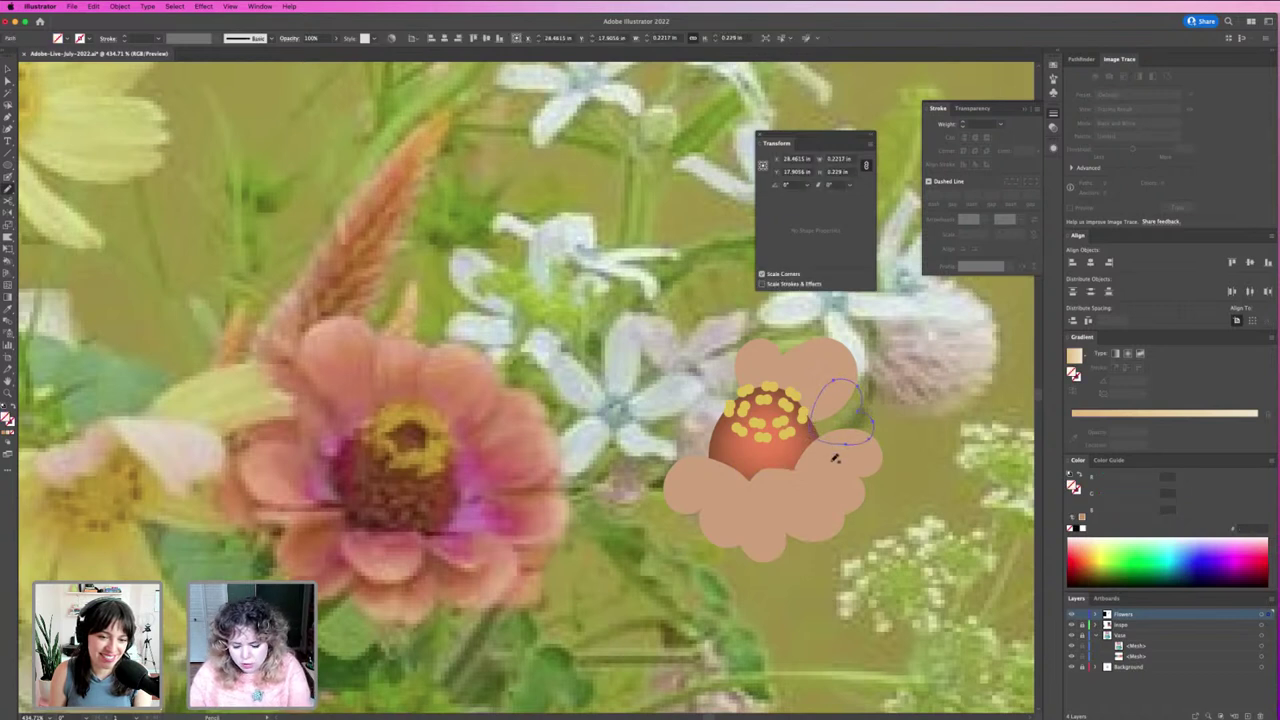
{"action": "key", "text": "v"}
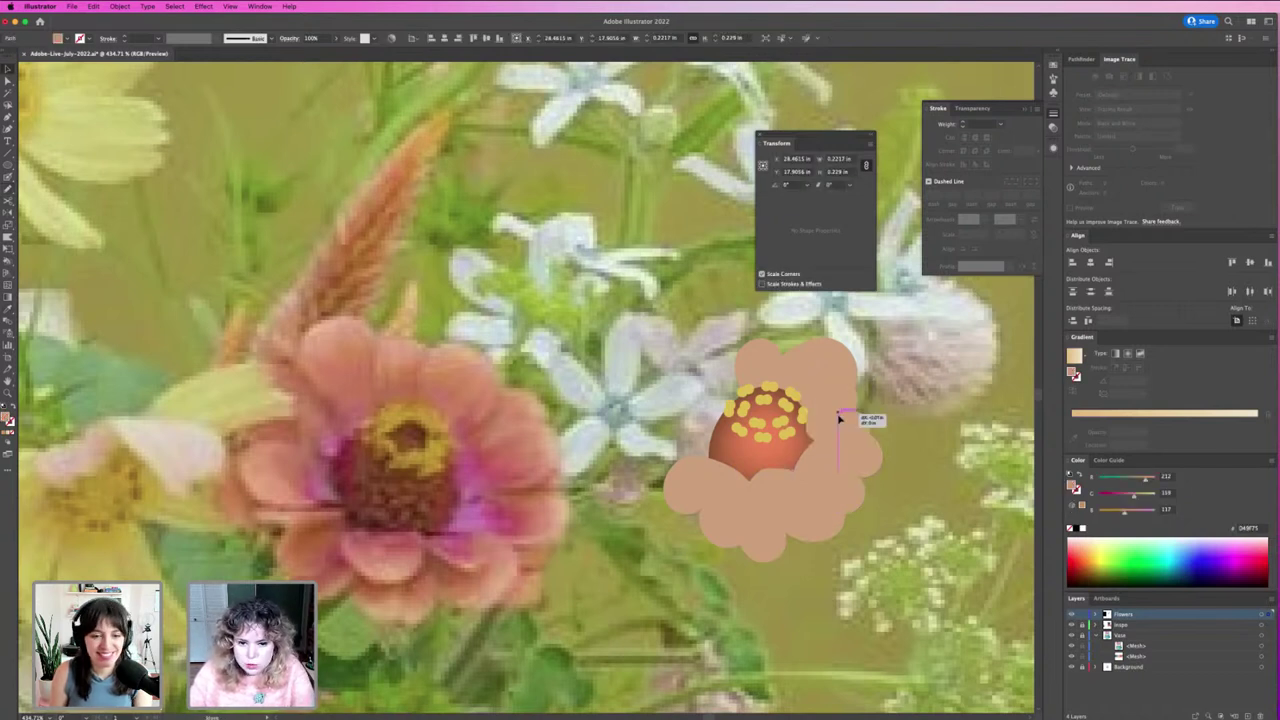
{"action": "left_click", "coordinate": [835, 515], "text": "shift"}
{"action": "key", "text": "n"}
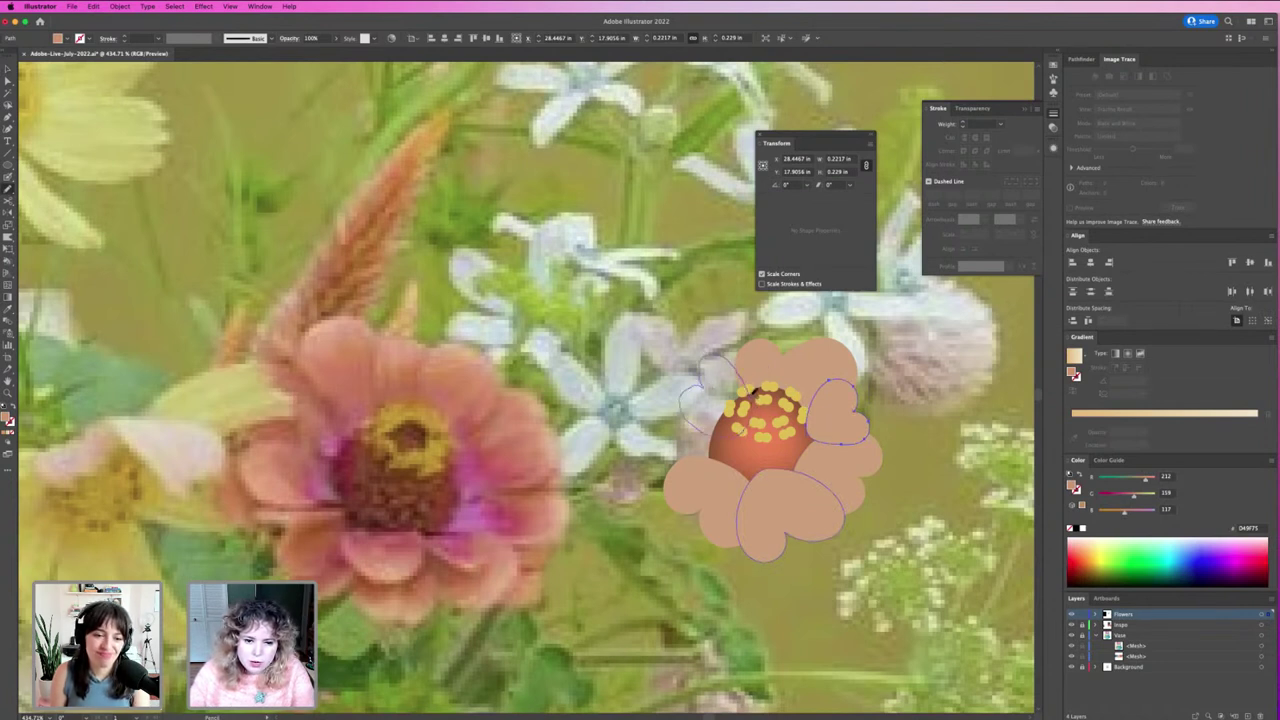
{"action": "left_click_drag", "start_coordinate": [748, 390], "coordinate": [731, 433]}
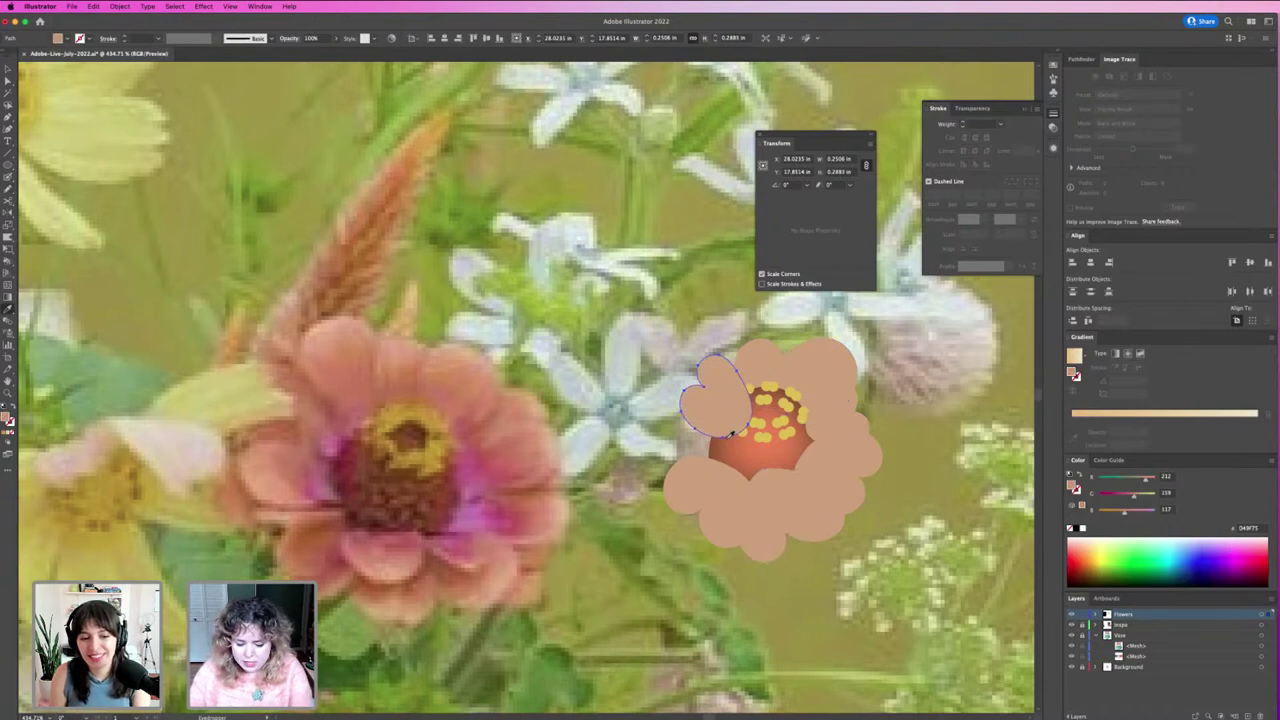
{"action": "key", "text": "n"}
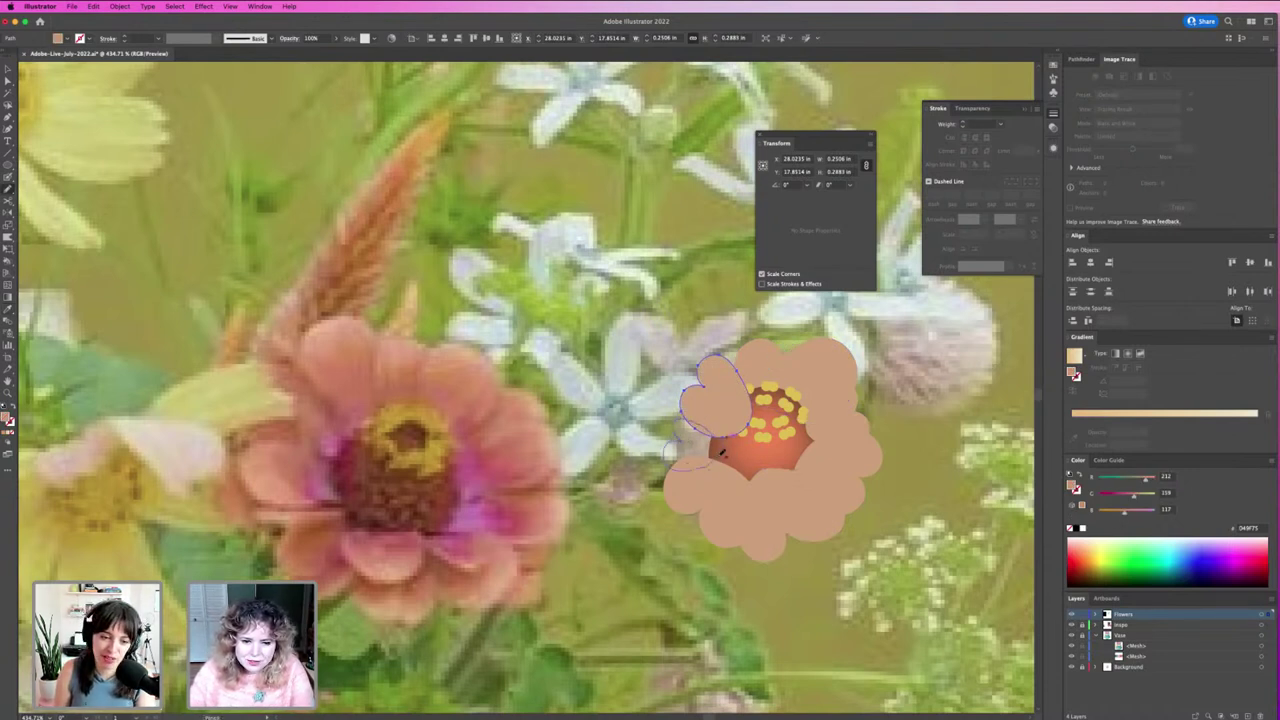
Step: Clip the yellow seeds inside the orange dome with a clipping mask (Ctrl+7)
{"action": "key", "text": "v"}
{"action": "left_click", "coordinate": [716, 575]}
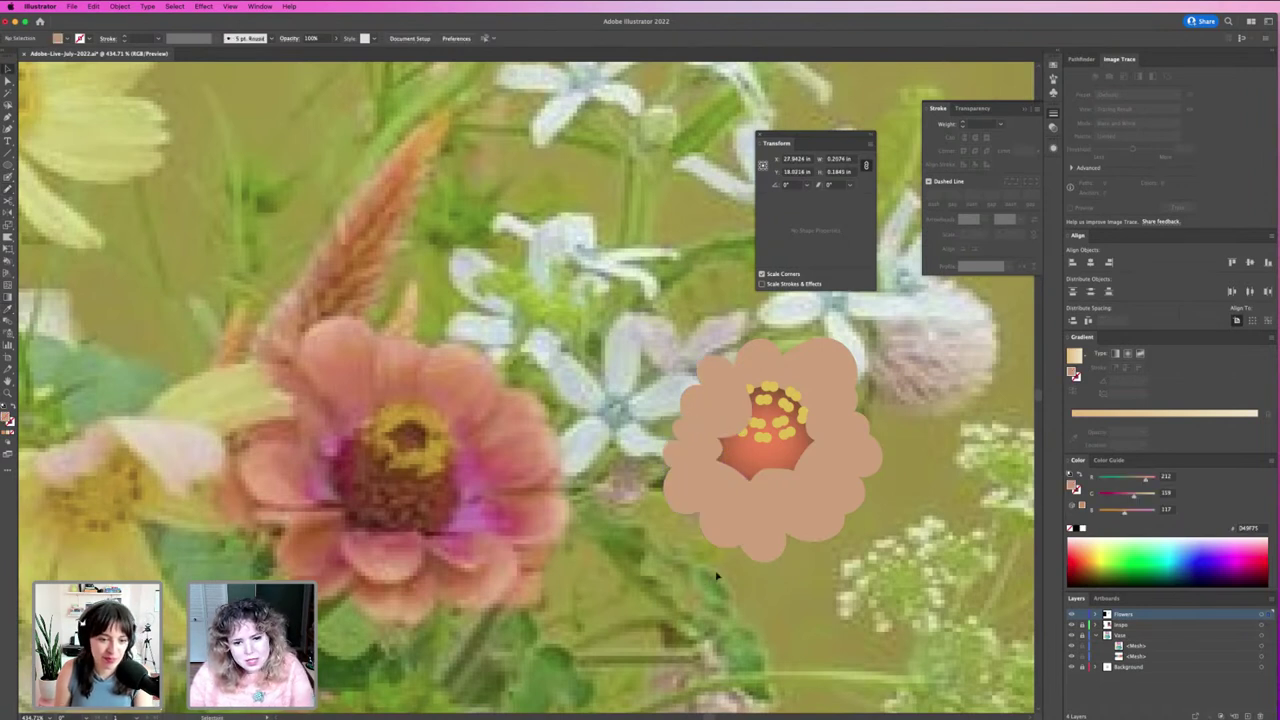
{"action": "left_click", "coordinate": [765, 415]}
{"action": "left_click", "coordinate": [766, 428], "text": "shift"}
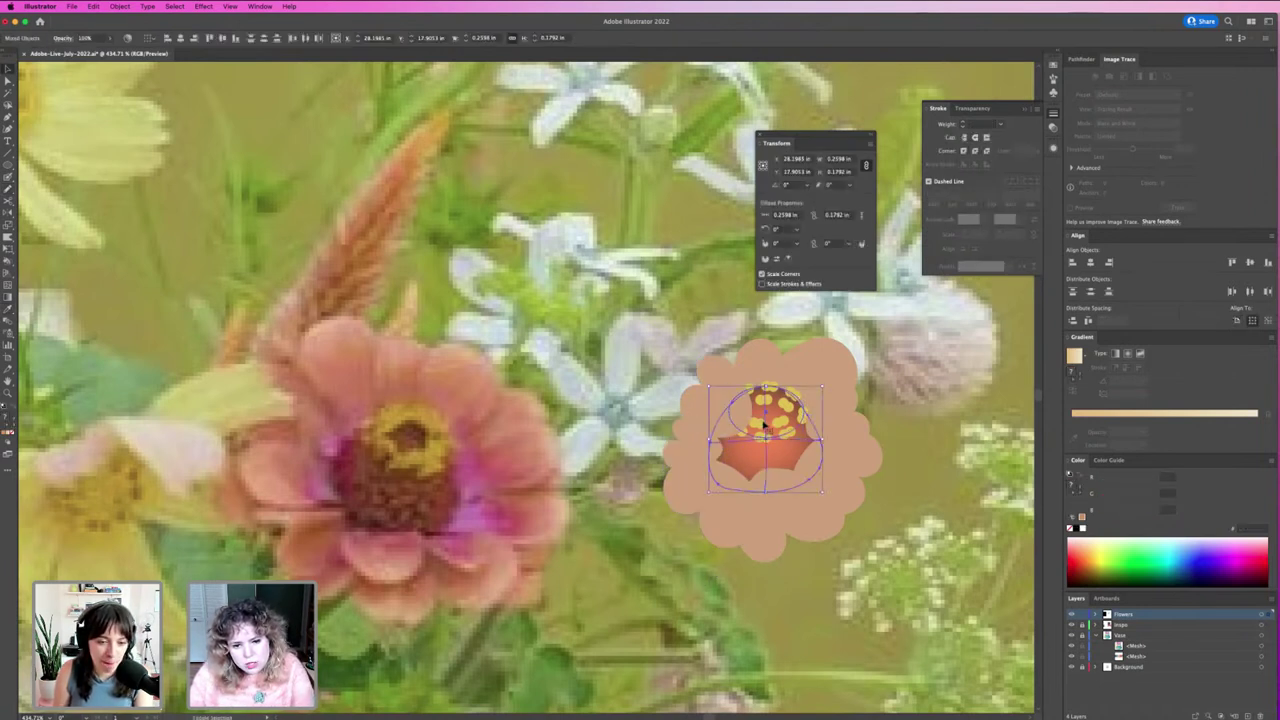
{"action": "left_click", "coordinate": [745, 405]}
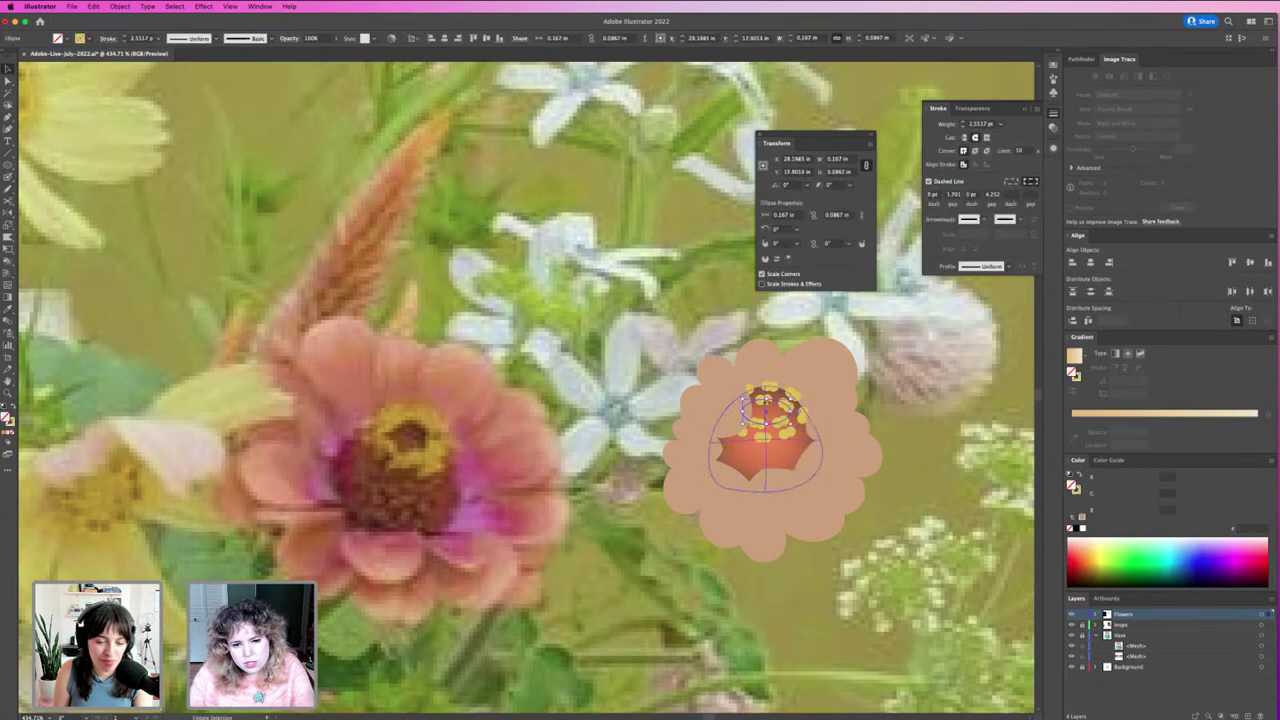
{"action": "left_click", "coordinate": [770, 440]}
{"action": "left_click", "coordinate": [765, 455], "text": "shift"}
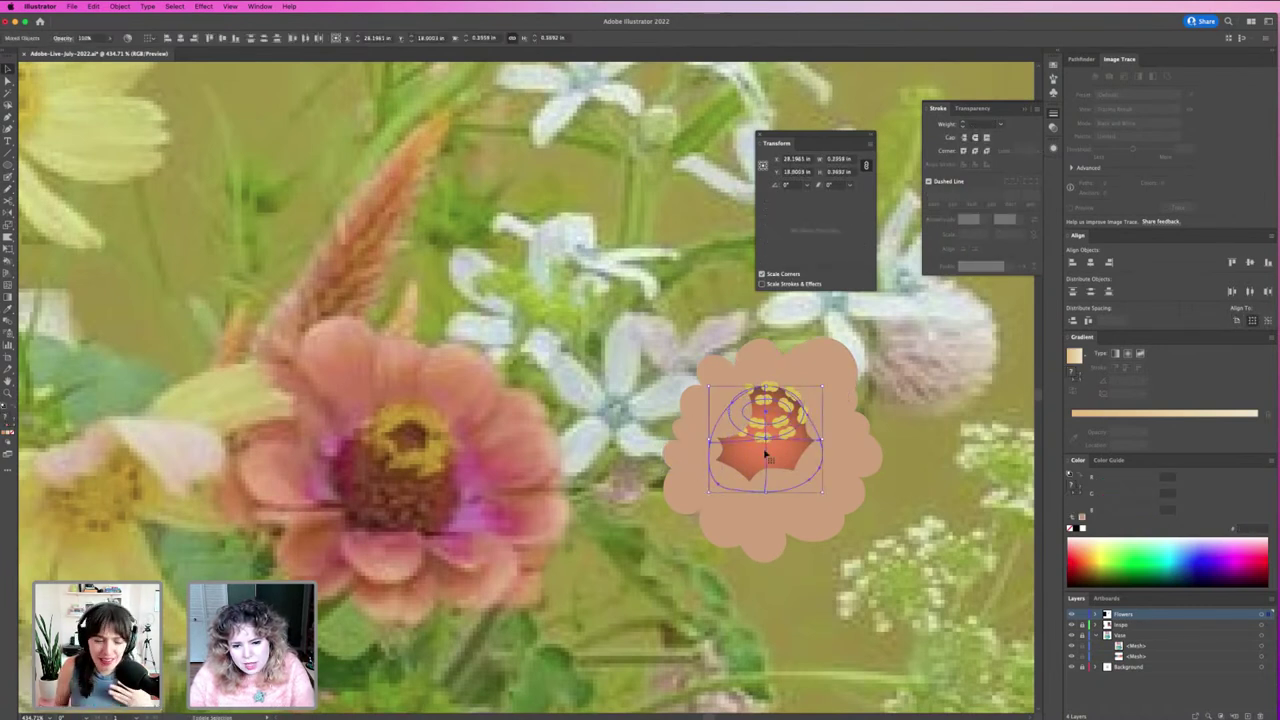
{"action": "key", "text": "ctrl+7"}
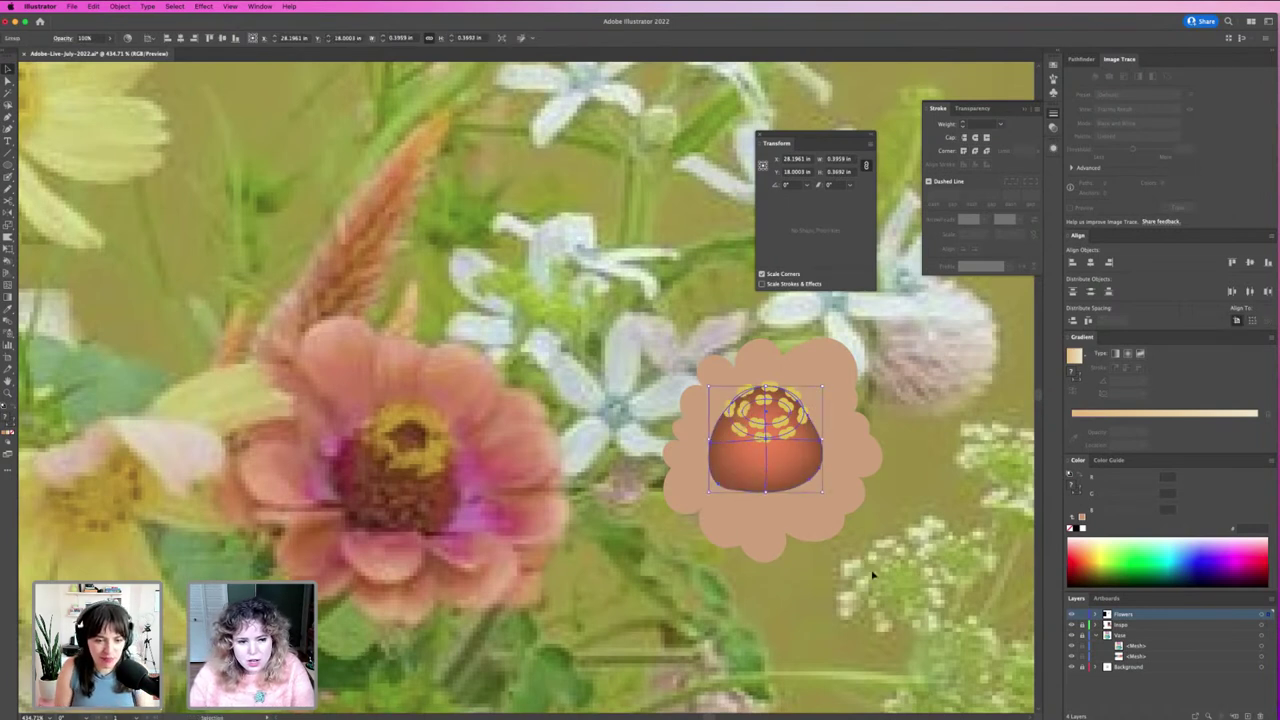
Step: Move the left petal slightly to sit better against the centre
{"action": "key", "text": "a"}
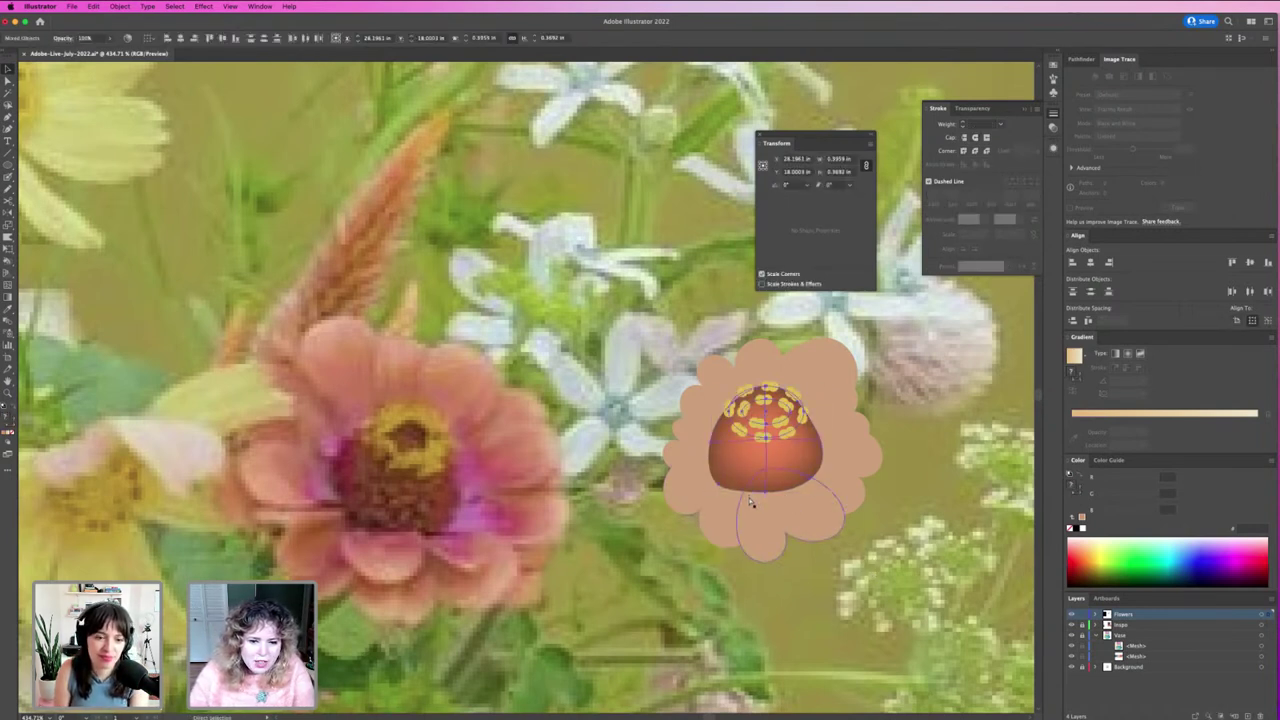
{"action": "left_click", "coordinate": [750, 543]}
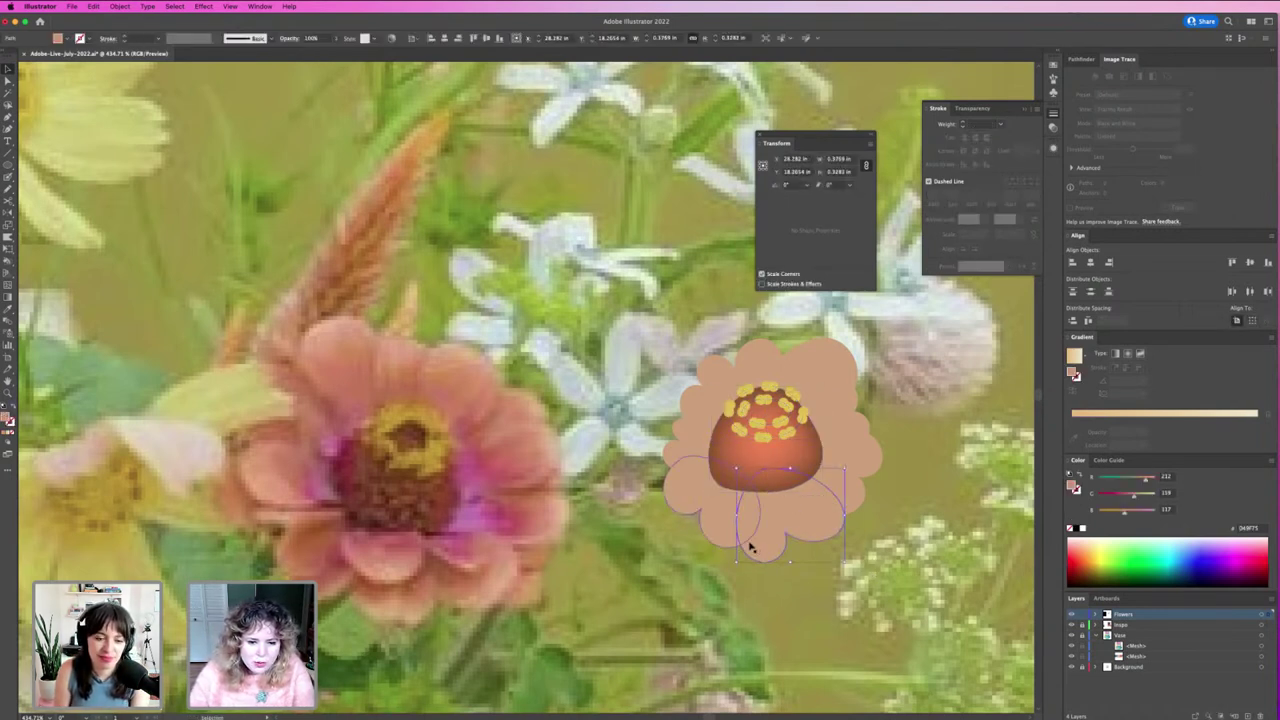
{"action": "left_click", "coordinate": [840, 490]}
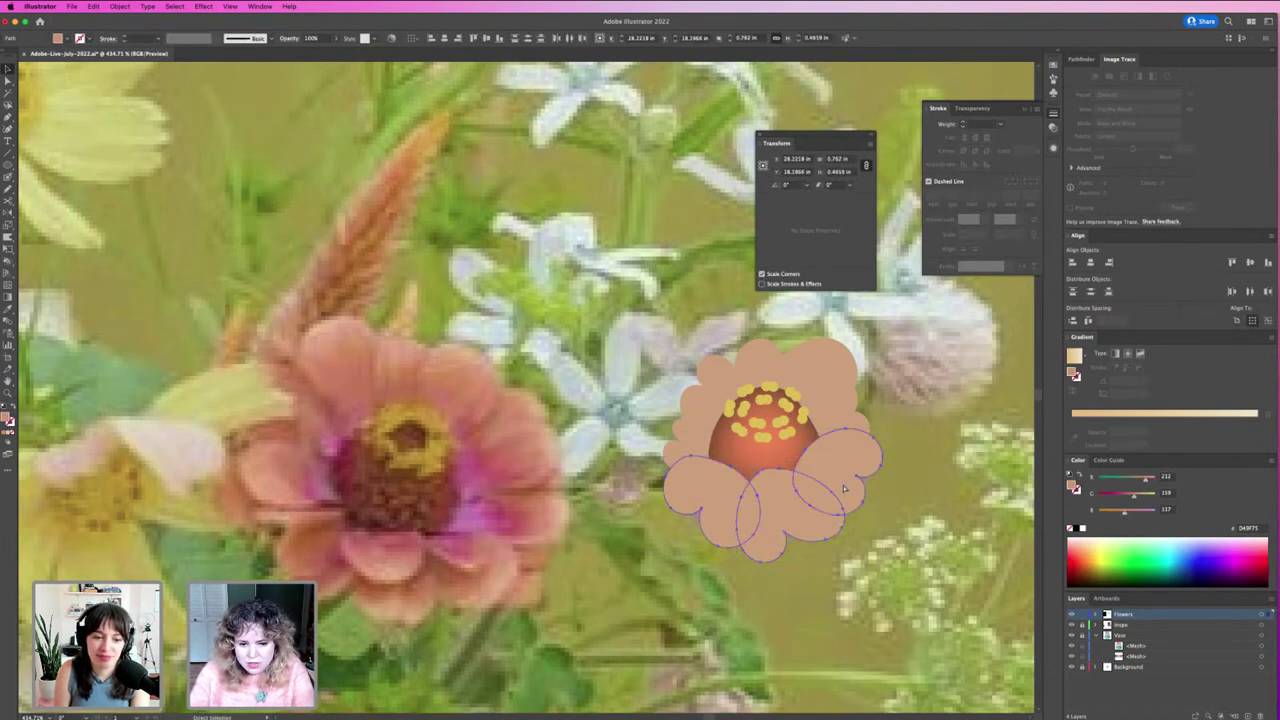
{"action": "key", "text": "v"}
{"action": "left_click", "coordinate": [851, 532]}
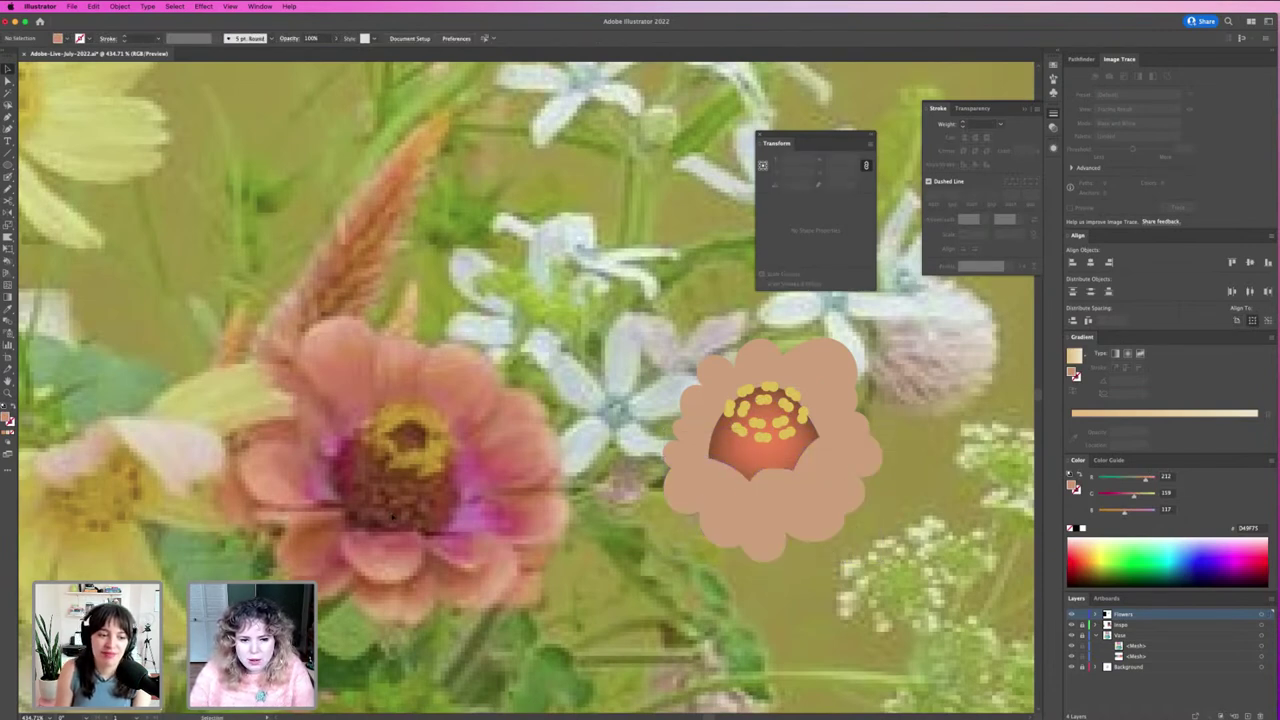
{"action": "left_click", "coordinate": [697, 411]}
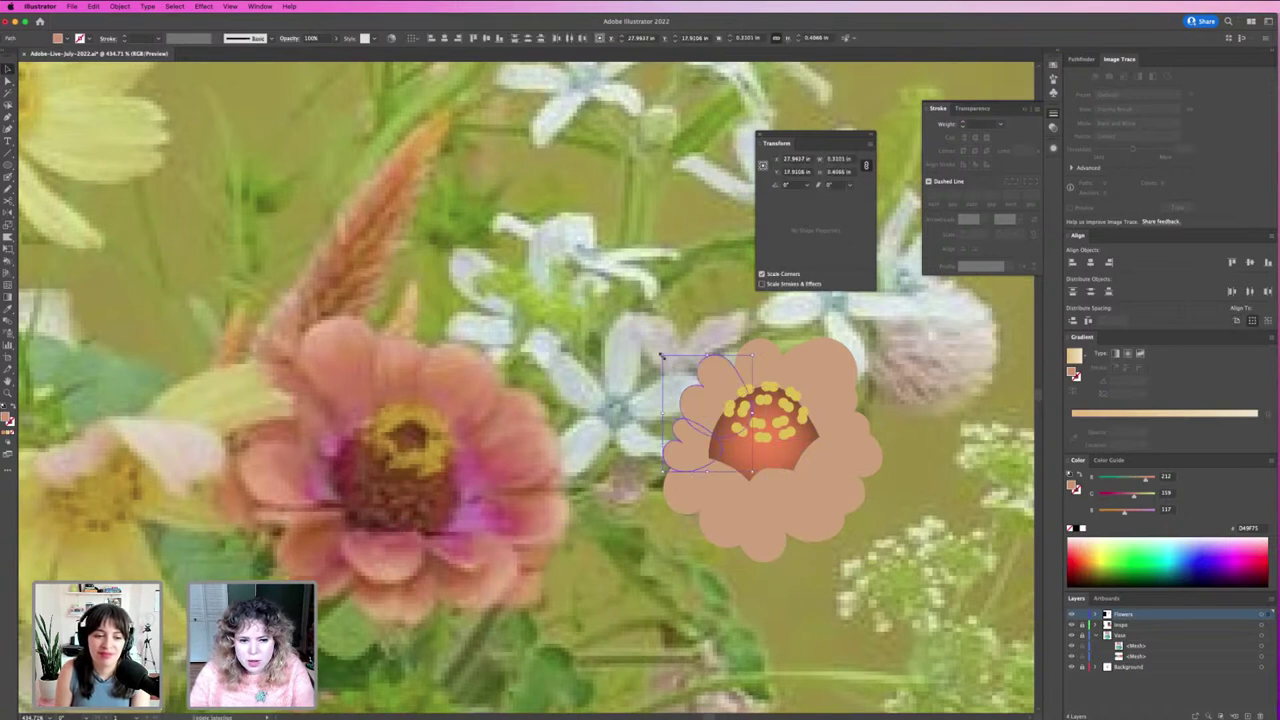
{"action": "left_click_drag", "start_coordinate": [718, 380], "coordinate": [714, 387]}
{"action": "left_click", "coordinate": [634, 430]}
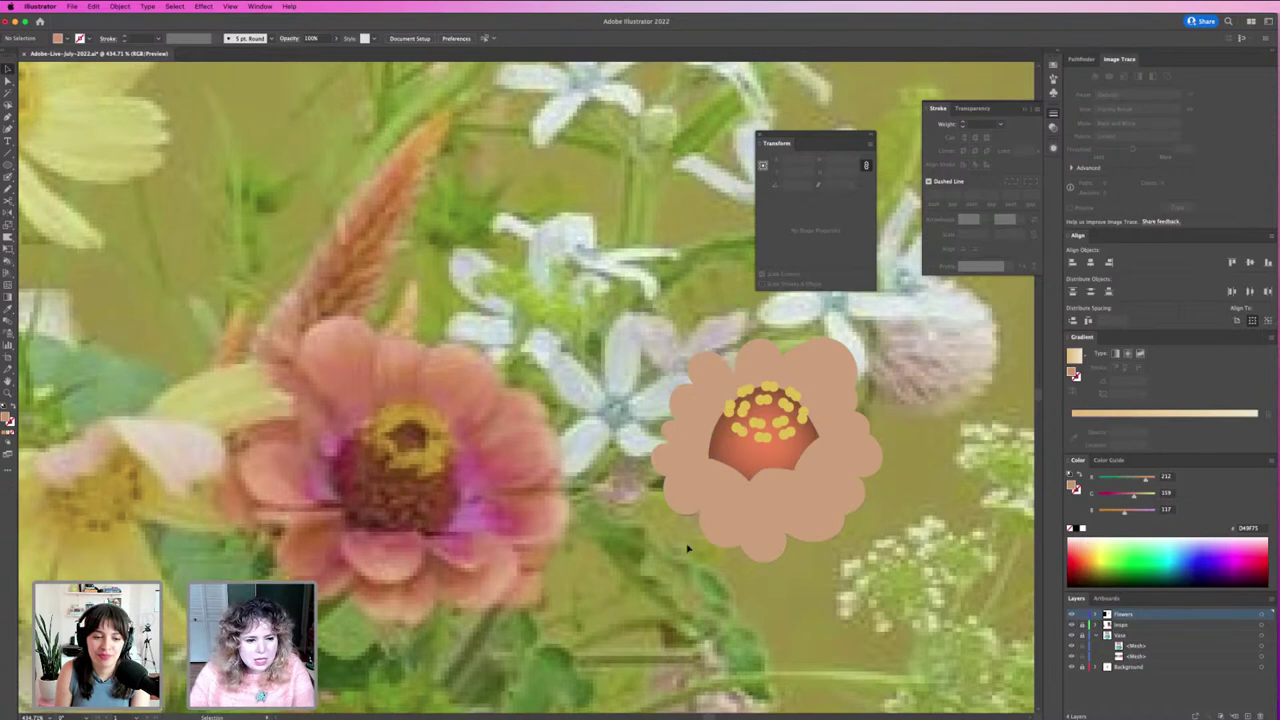
{"action": "scroll", "coordinate": [693, 541], "scroll_direction": "down", "scroll_amount": 3}
{"action": "scroll", "coordinate": [693, 541], "scroll_direction": "up", "scroll_amount": 2}
Step: Select all six petals and give them a gradient fill
{"action": "left_click", "coordinate": [740, 492]}
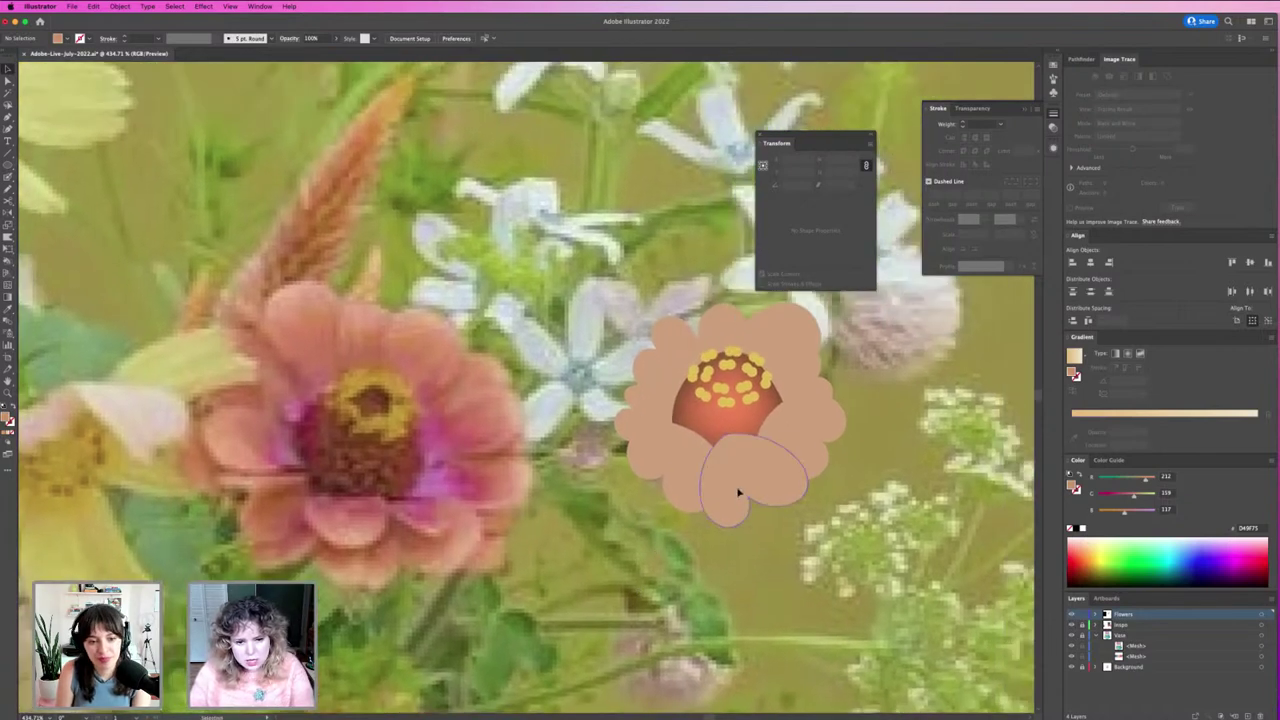
{"action": "left_click", "coordinate": [672, 466], "text": "shift"}
{"action": "left_click", "coordinate": [655, 350], "text": "shift"}
{"action": "left_click", "coordinate": [795, 355], "text": "shift"}
{"action": "left_click", "coordinate": [748, 332], "text": "shift"}
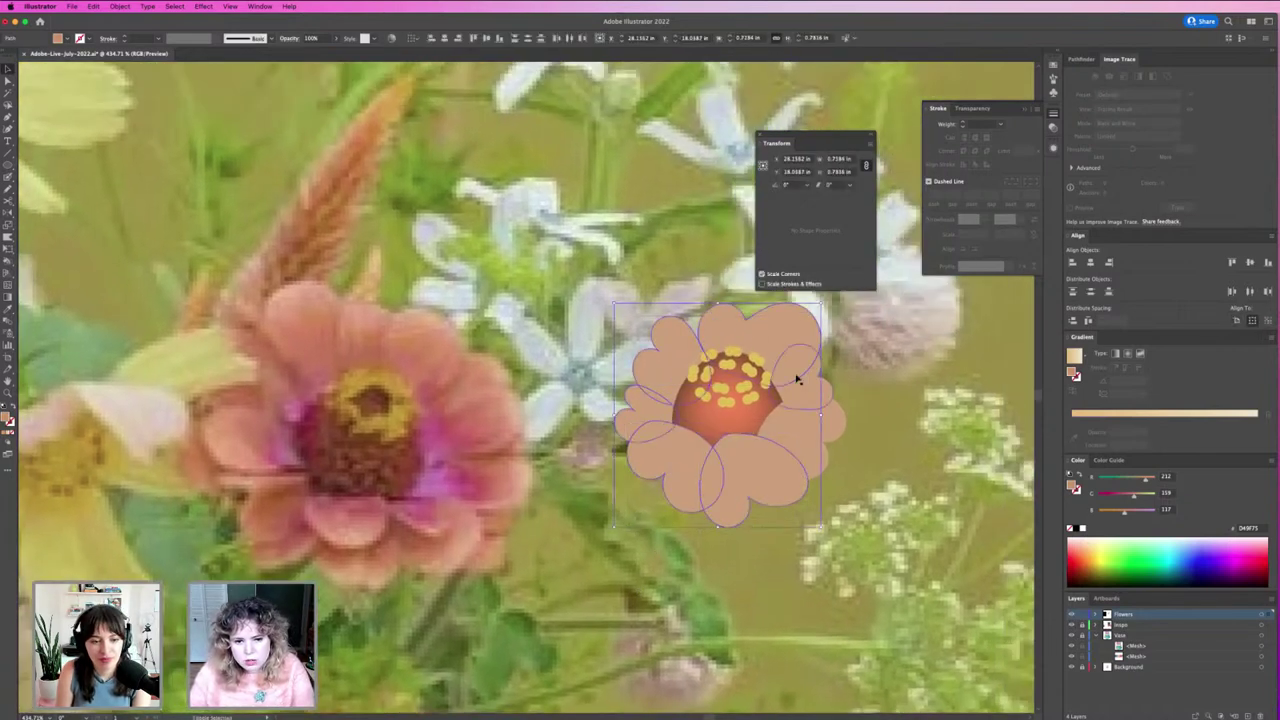
{"action": "left_click", "coordinate": [808, 430], "text": "shift"}
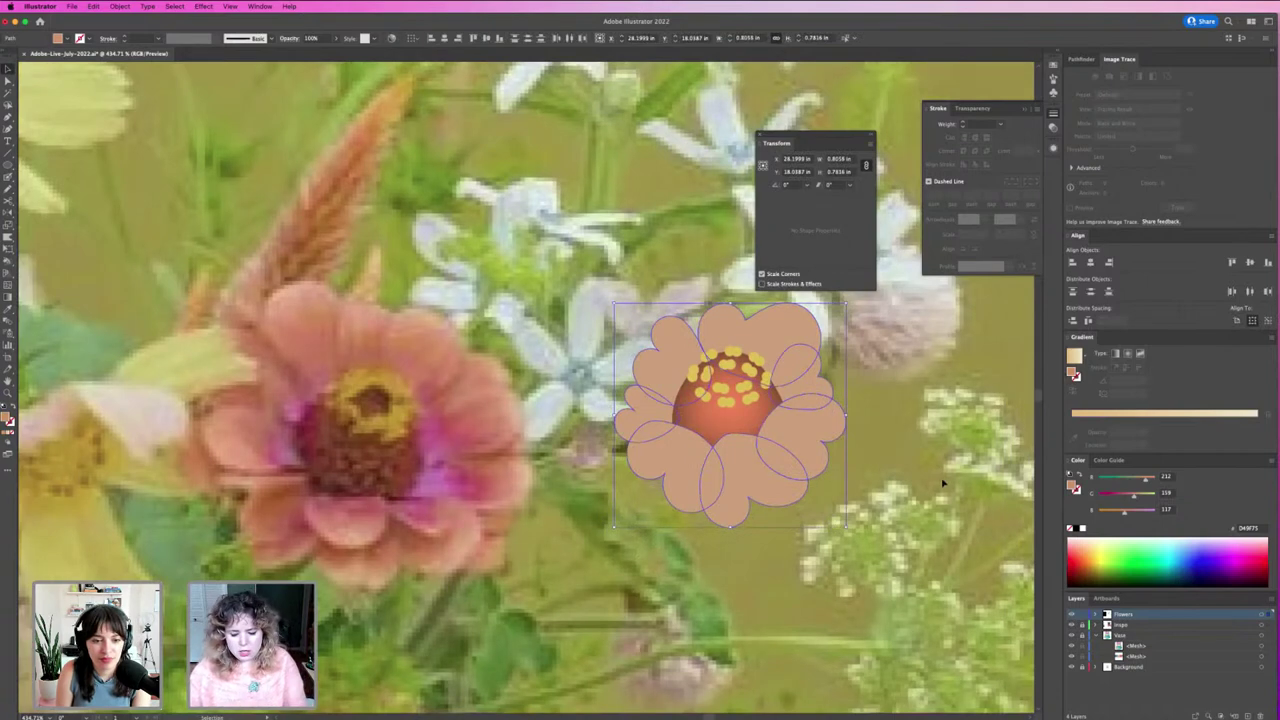
{"action": "key", "text": "ctrl+minus"}
{"action": "key", "text": "ctrl+0"}
{"action": "key", "text": "ctrl+1"}
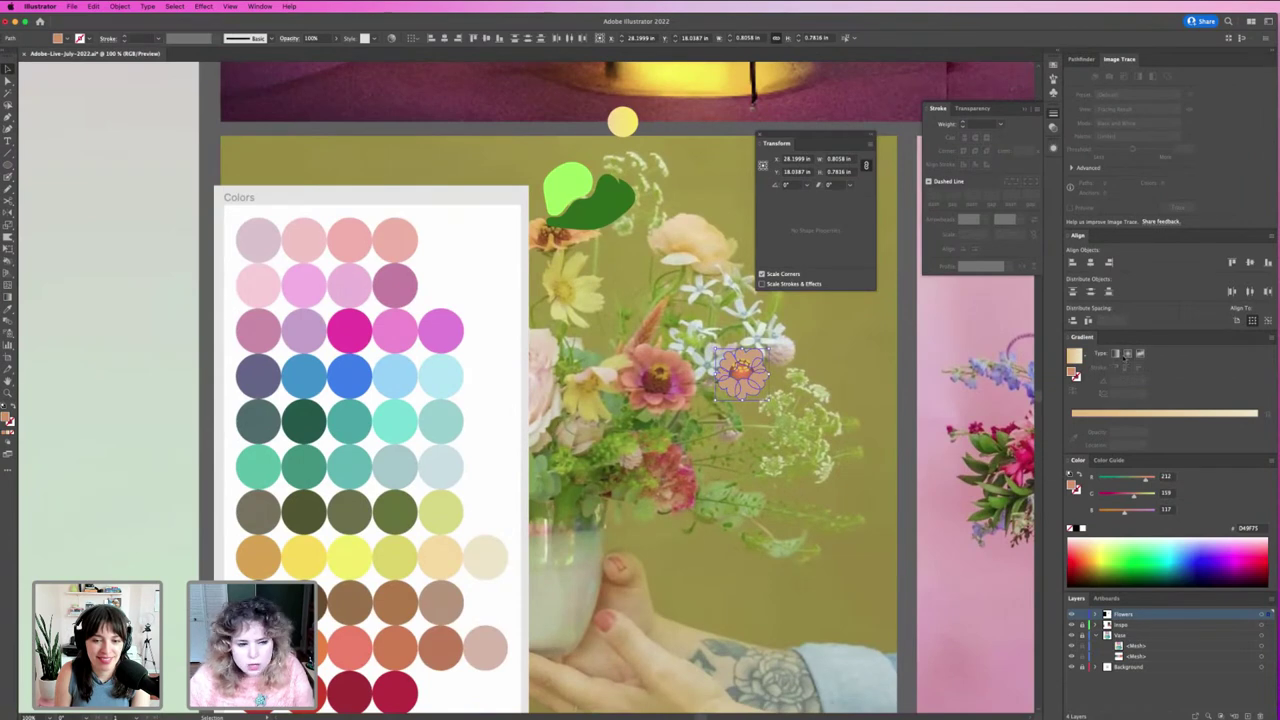
{"action": "left_click", "coordinate": [1128, 354]}
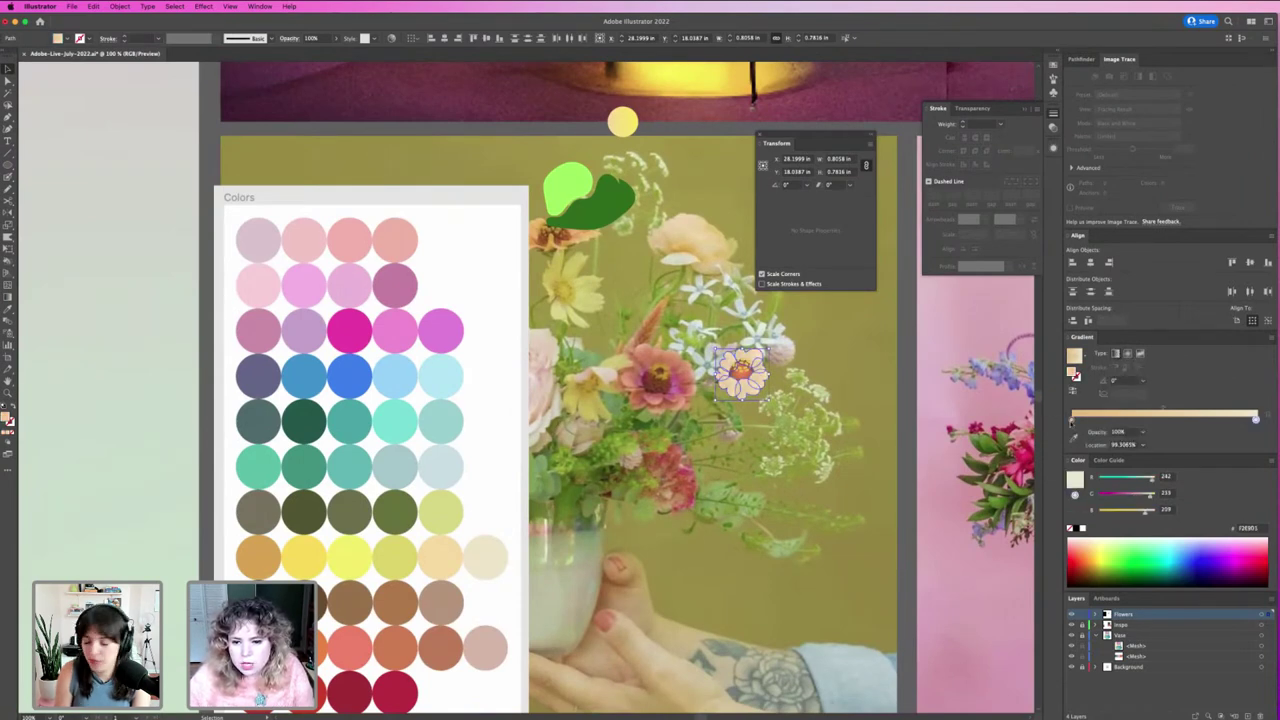
Step: Set the gradient stops to magenta and light pink sampled from the palette swatches
{"action": "left_click", "coordinate": [1073, 437]}
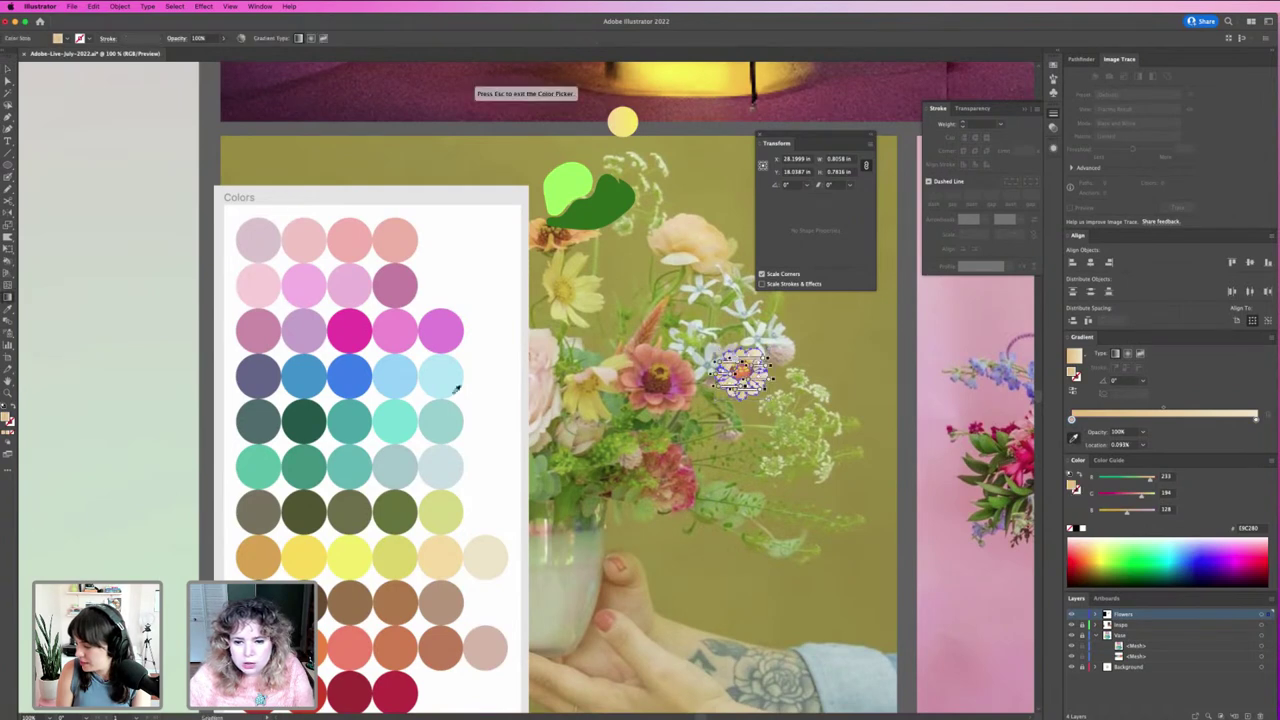
{"action": "left_click", "coordinate": [347, 326]}
{"action": "left_click", "coordinate": [1256, 420]}
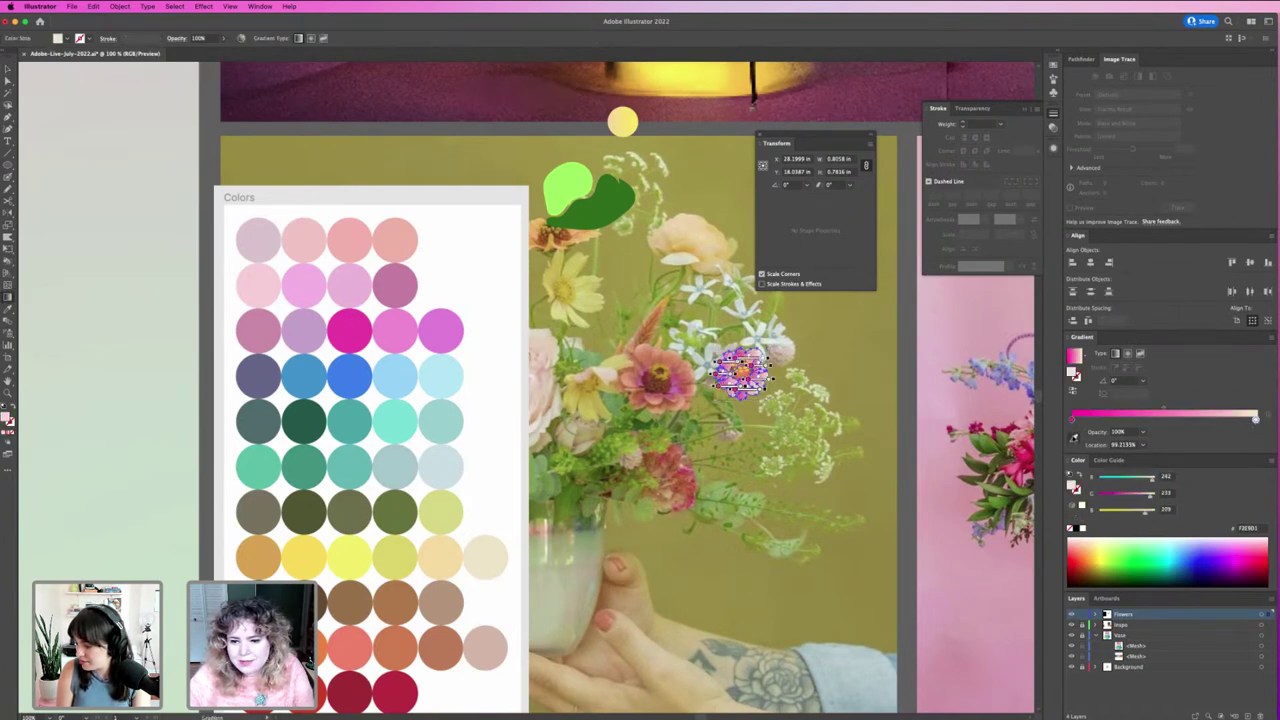
{"action": "left_click", "coordinate": [1073, 437]}
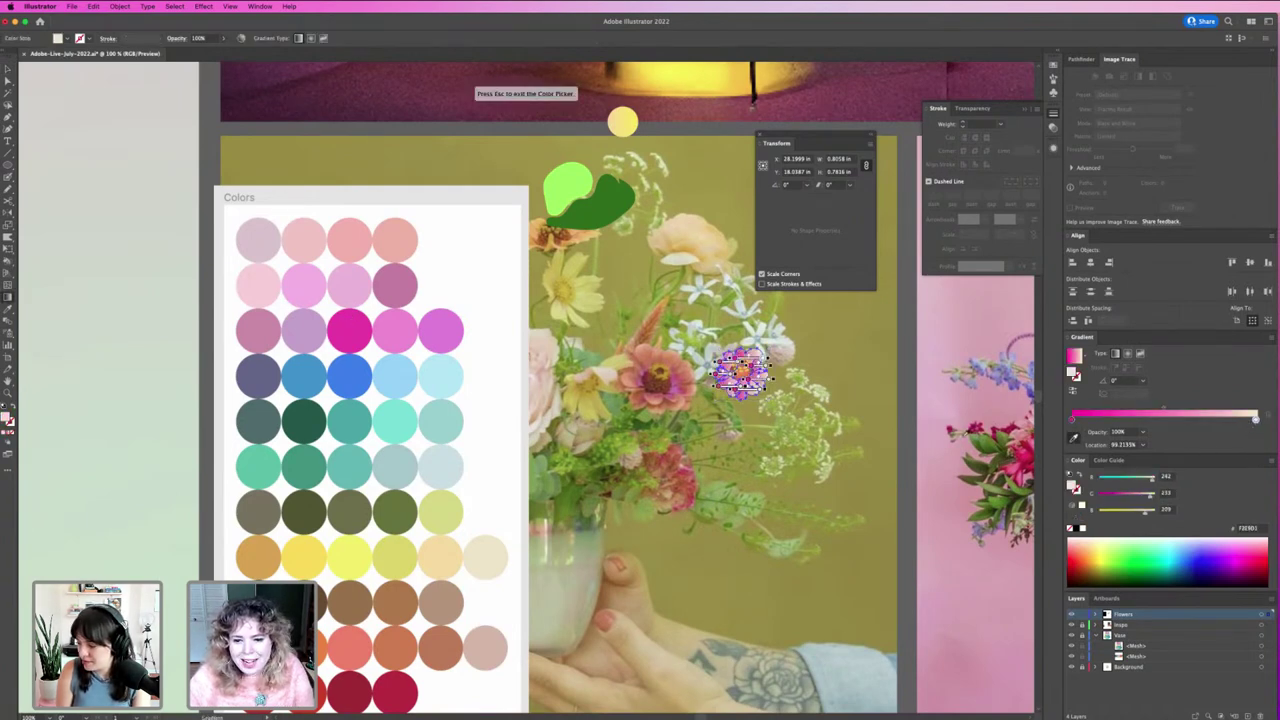
{"action": "left_click", "coordinate": [387, 241]}
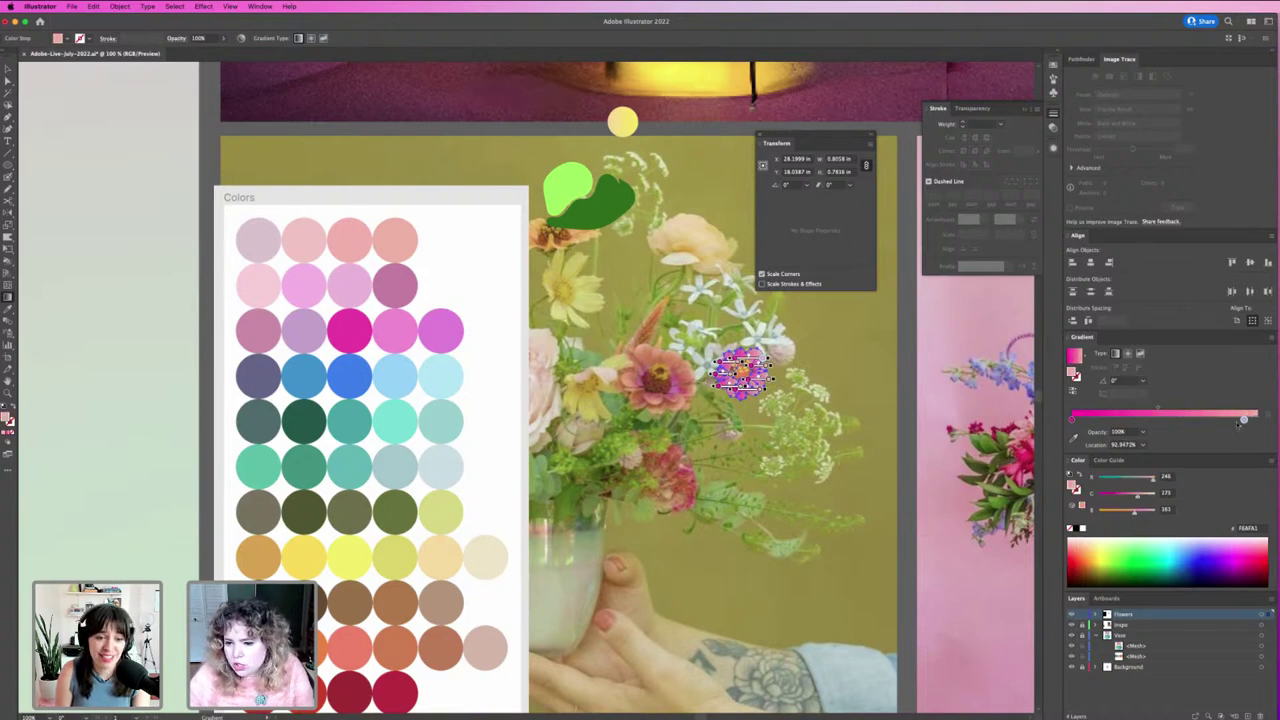
{"action": "left_click_drag", "start_coordinate": [1242, 420], "coordinate": [1257, 420]}
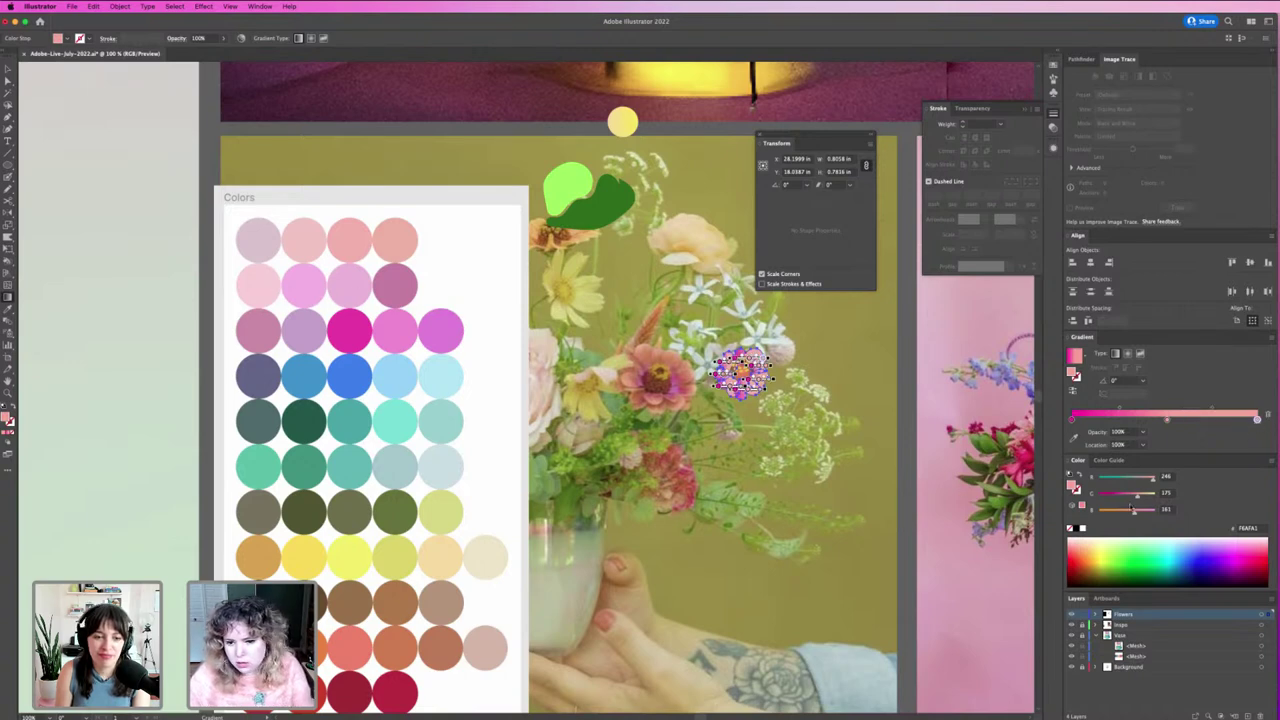
{"action": "left_click", "coordinate": [1073, 437]}
{"action": "left_click", "coordinate": [250, 282]}
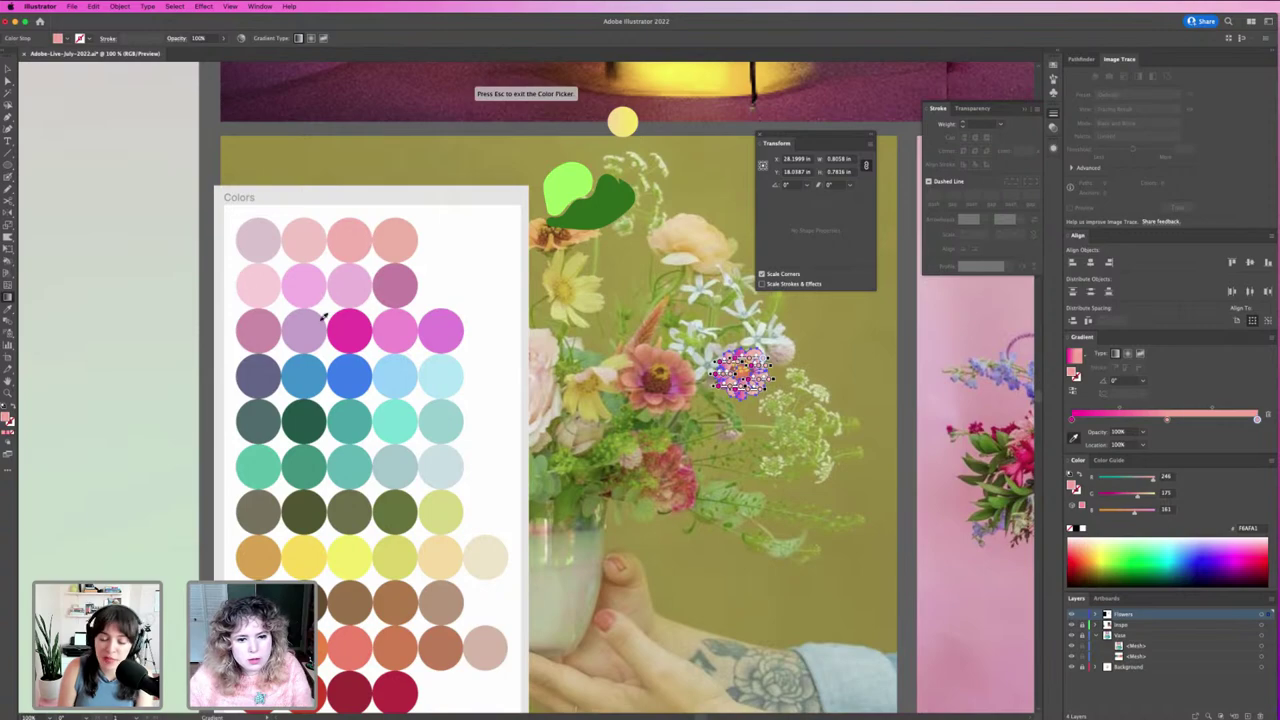
{"action": "scroll", "coordinate": [714, 356], "scroll_direction": "up", "scroll_amount": 3}
Step: Re-angle the bottom-middle and left petals' gradients to run across each petal
{"action": "scroll", "coordinate": [858, 440], "scroll_direction": "up", "scroll_amount": 5}
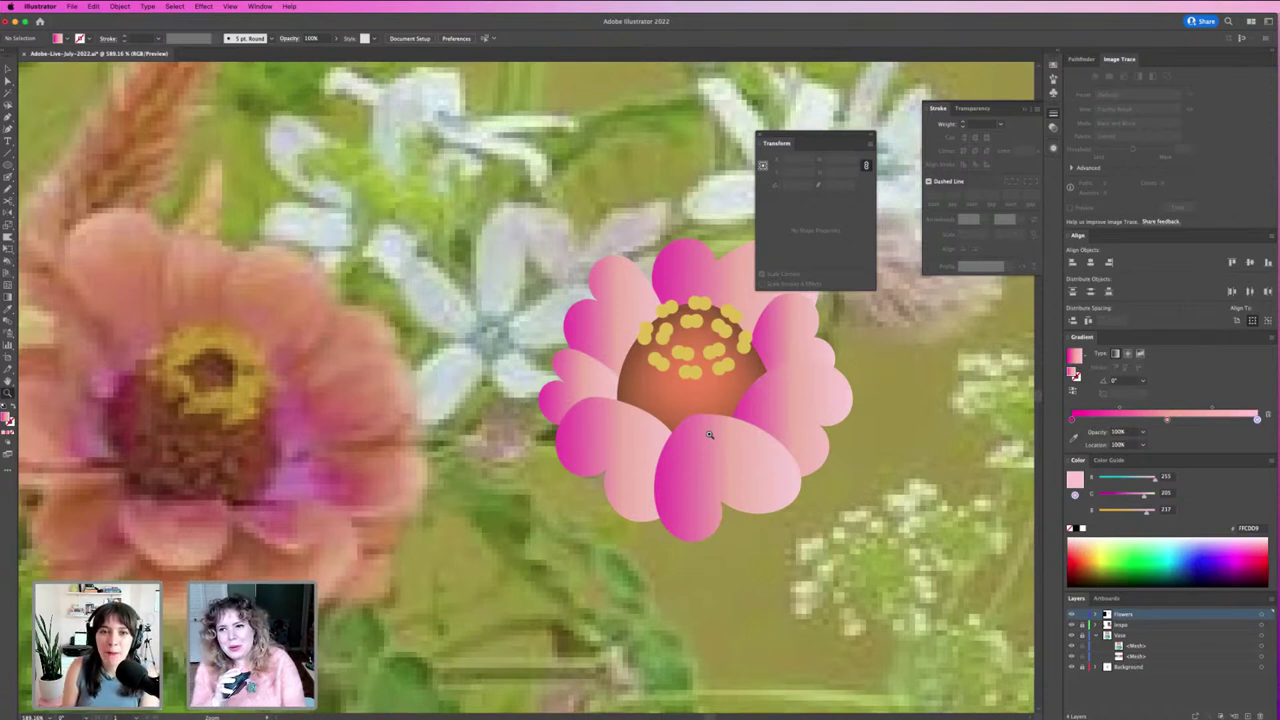
{"action": "left_click", "coordinate": [714, 465]}
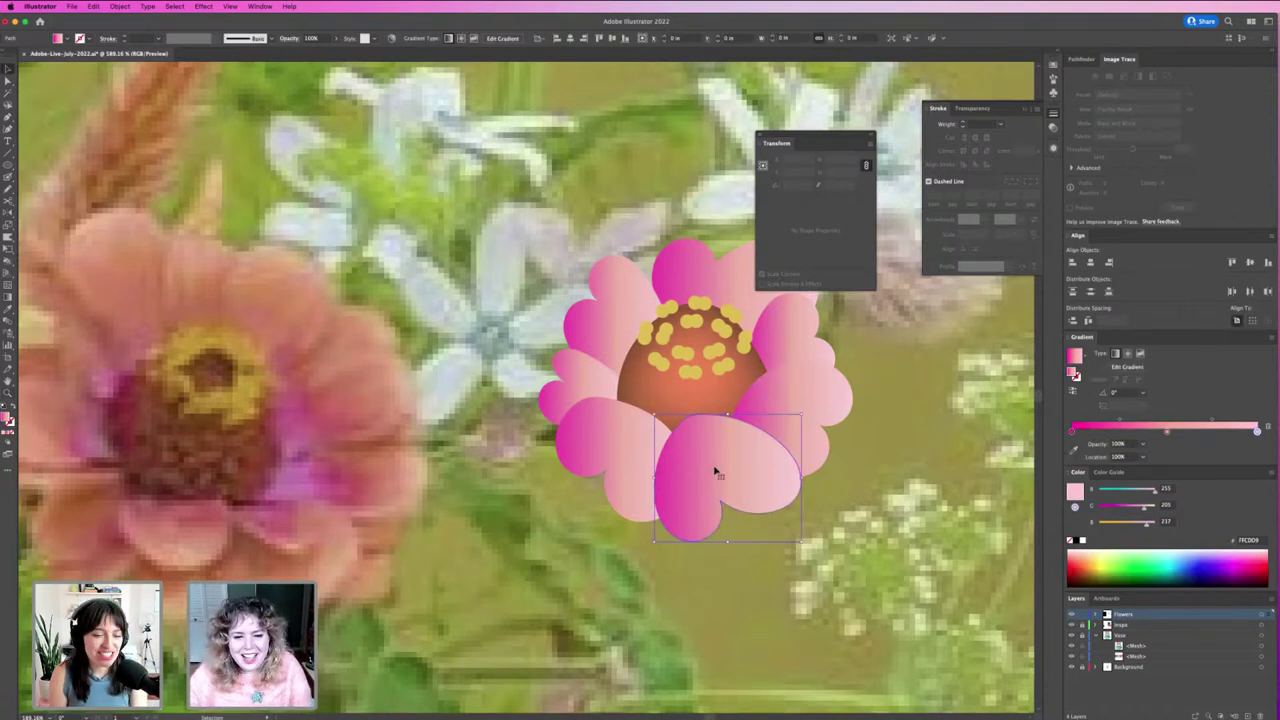
{"action": "left_click_drag", "start_coordinate": [709, 418], "coordinate": [737, 520]}
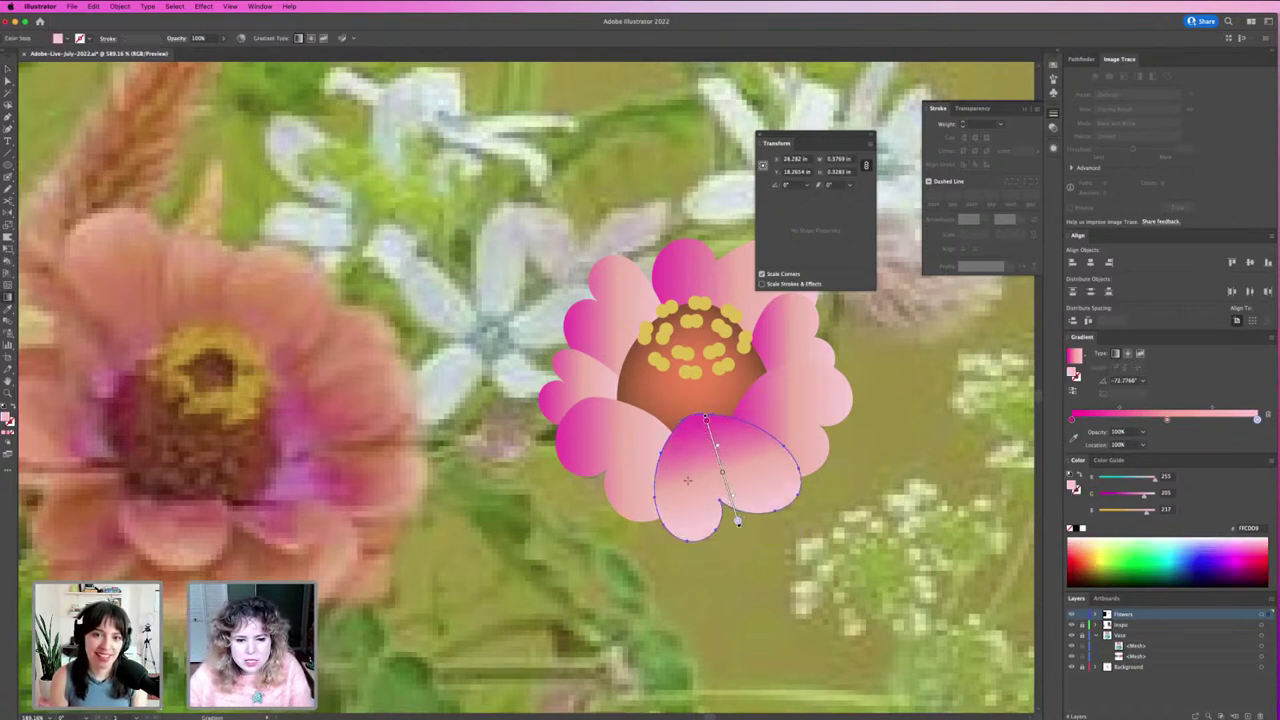
{"action": "left_click", "coordinate": [631, 440]}
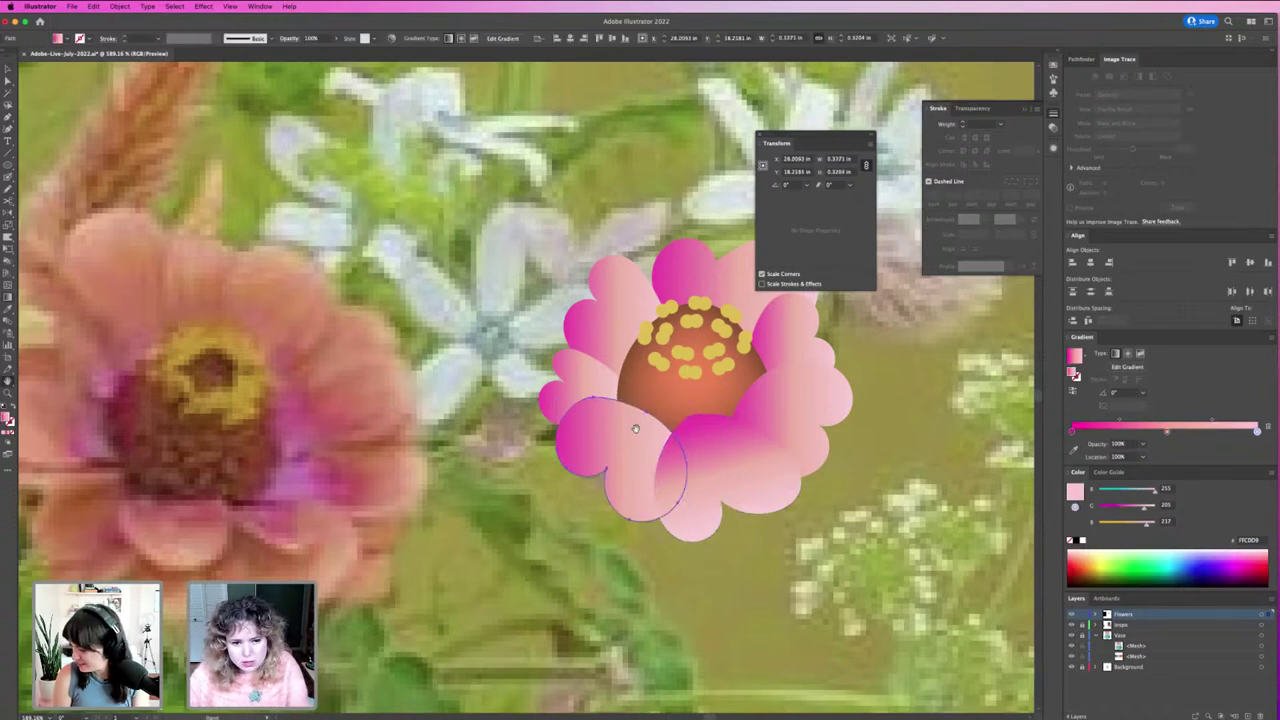
{"action": "key", "text": "shift+Tab"}
{"action": "key", "text": "g"}
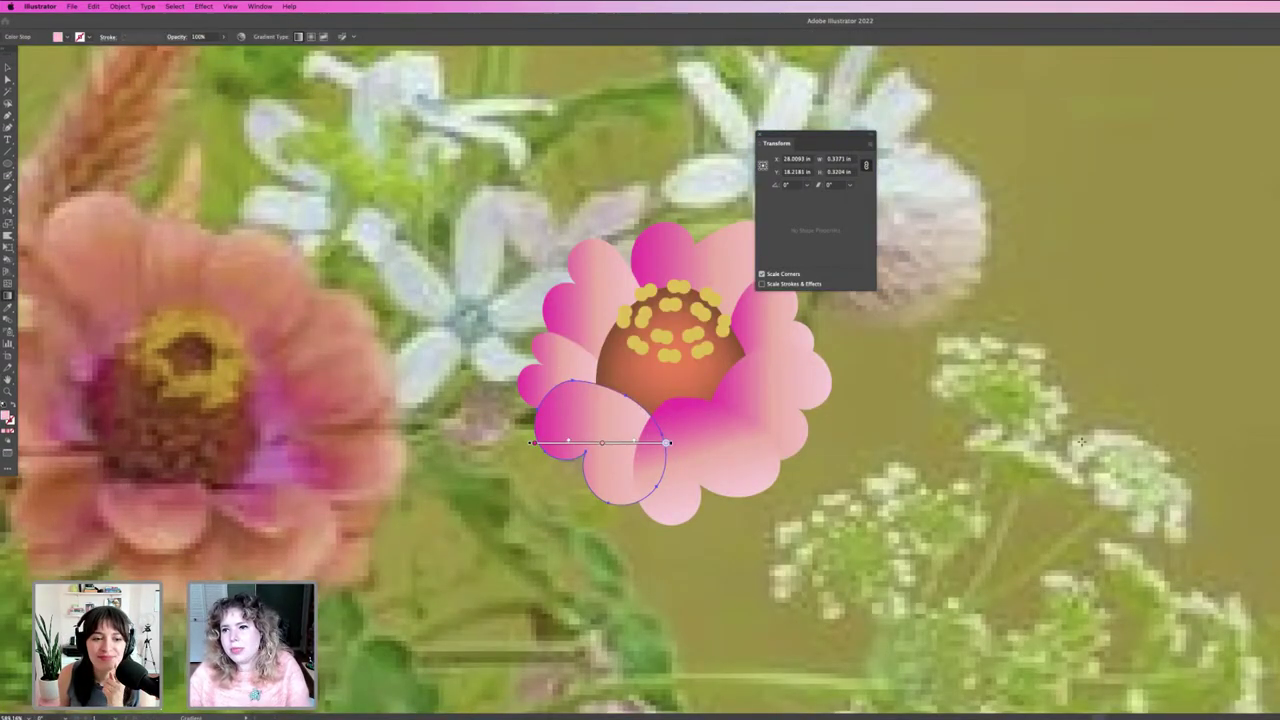
{"action": "key", "text": "f"}
{"action": "key", "text": "f"}
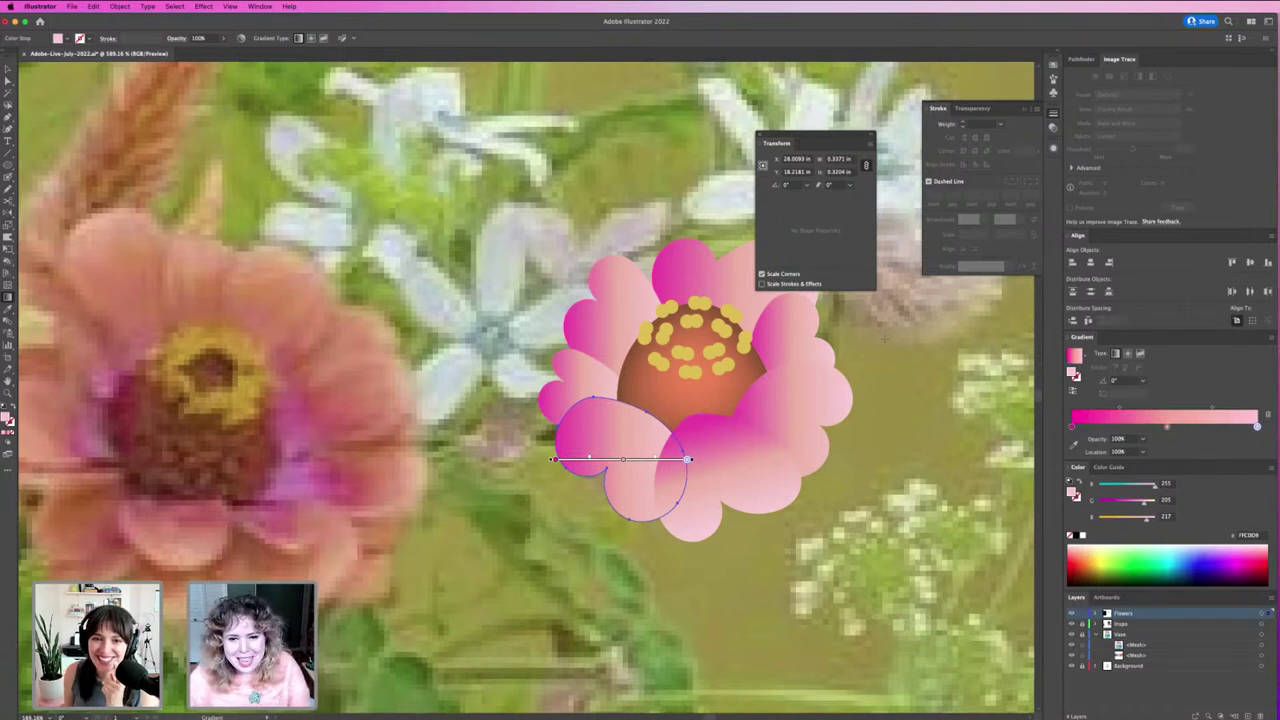
{"action": "key", "text": "v"}
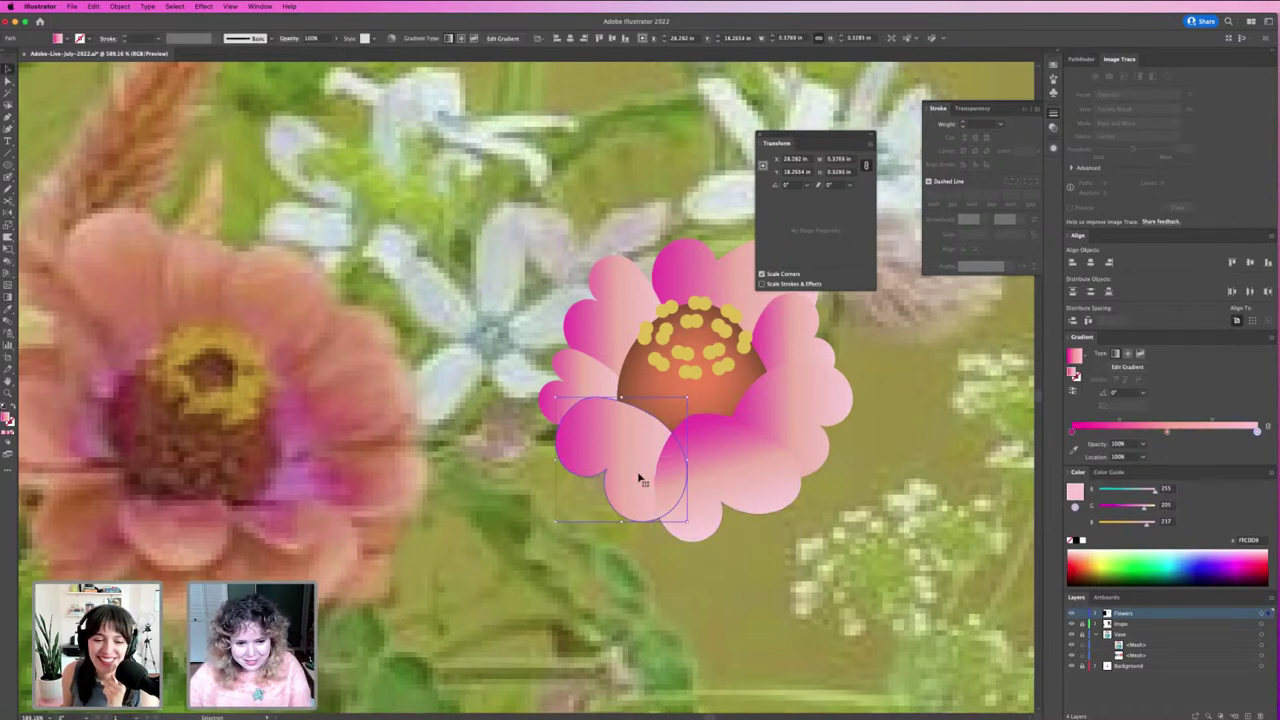
{"action": "key", "text": "g"}
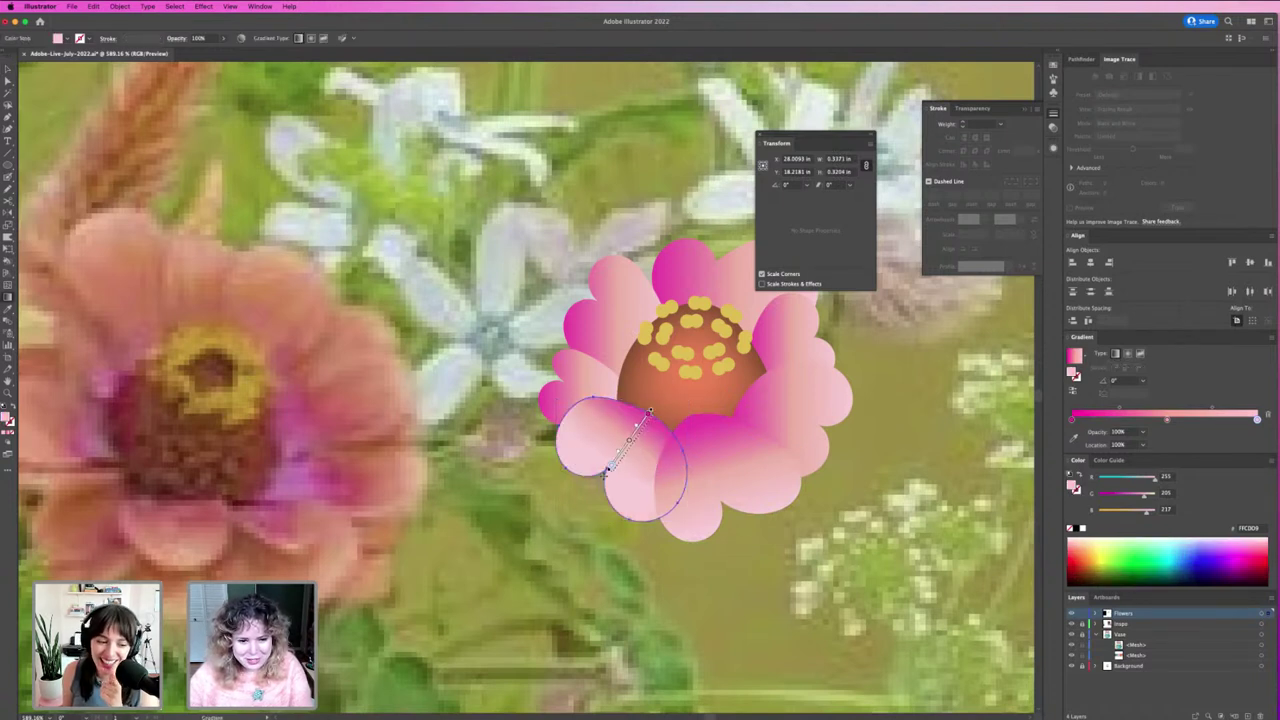
{"action": "left_click_drag", "start_coordinate": [650, 410], "coordinate": [593, 492]}
Step: Redraw the top and left petals' gradients to run from base toward tip
{"action": "key", "text": "v"}
{"action": "left_click", "coordinate": [810, 397]}
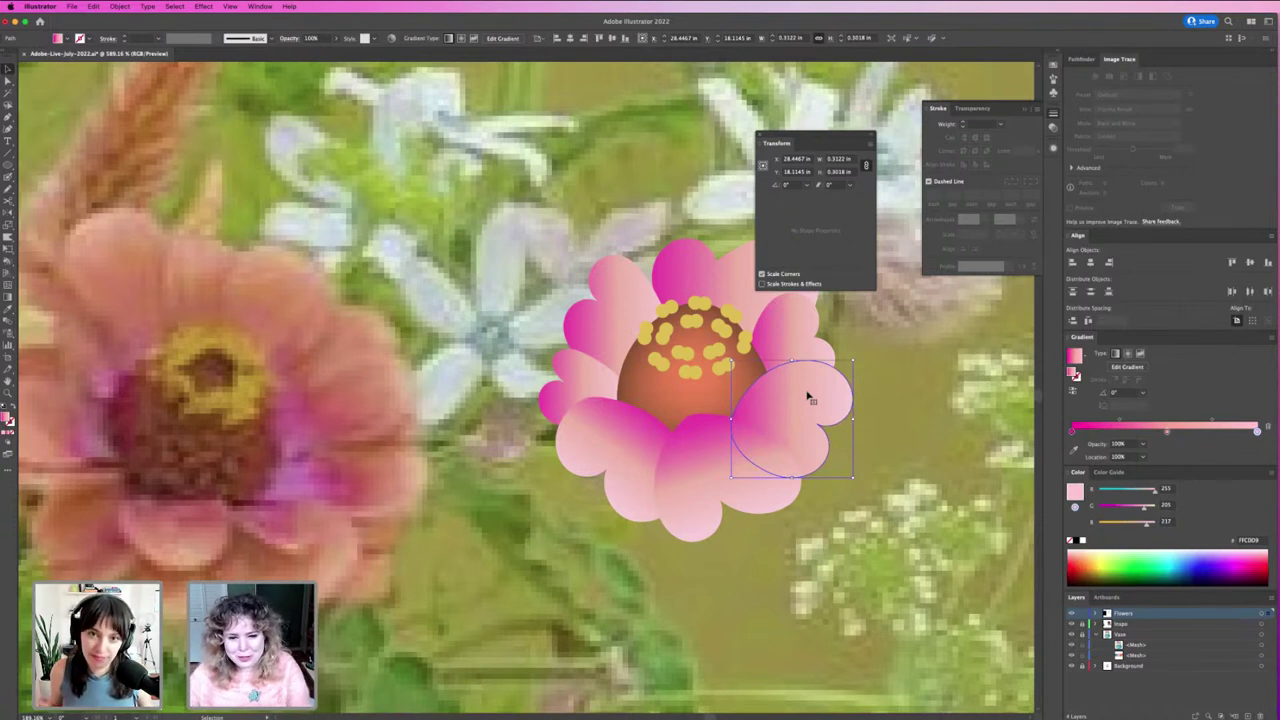
{"action": "key", "text": "g"}
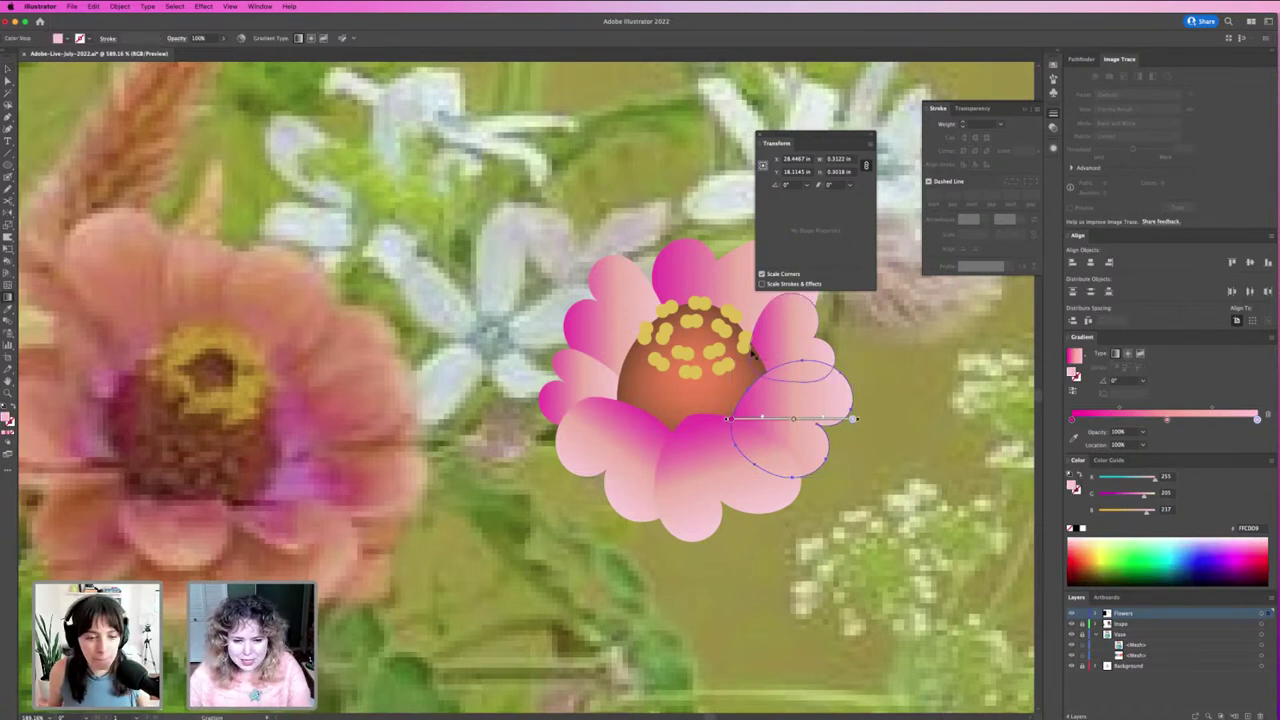
{"action": "left_click", "coordinate": [705, 265]}
{"action": "scroll", "coordinate": [700, 400], "scroll_direction": "up", "scroll_amount": 1}
{"action": "left_click_drag", "start_coordinate": [700, 358], "coordinate": [729, 260]}
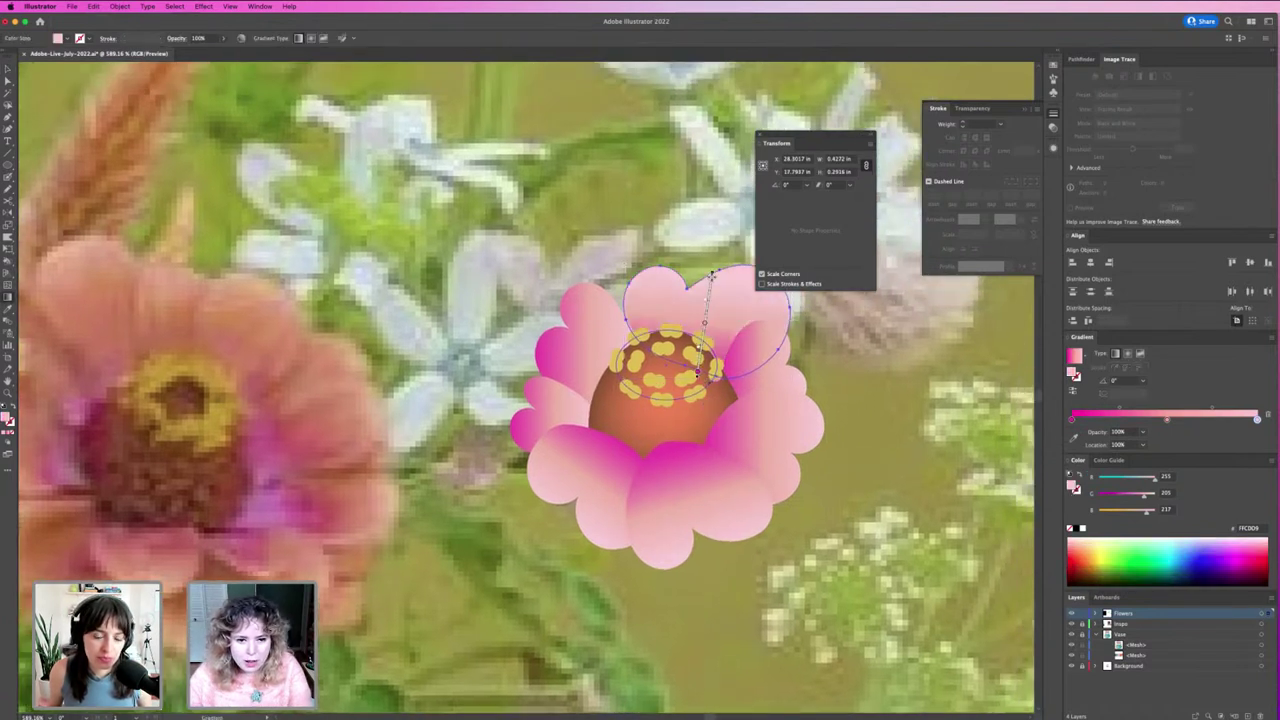
{"action": "left_click", "coordinate": [594, 338]}
{"action": "left_click_drag", "start_coordinate": [632, 395], "coordinate": [545, 304]}
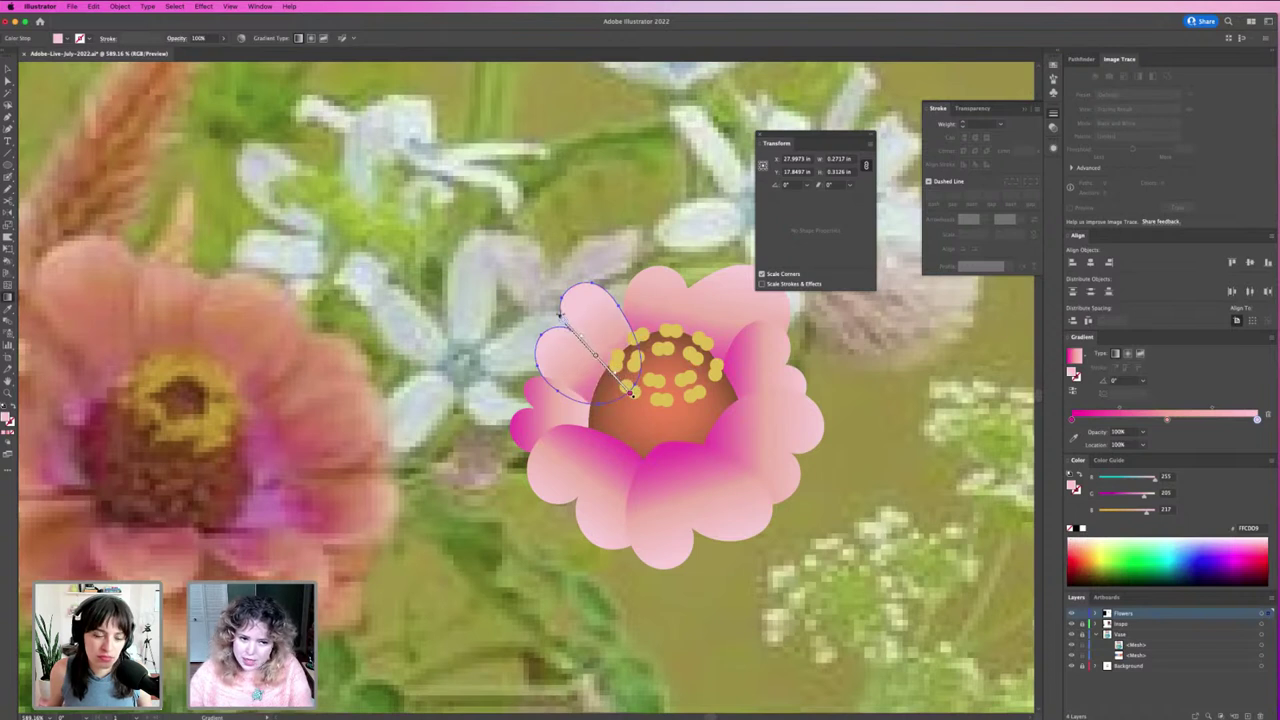
{"action": "key", "text": "v"}
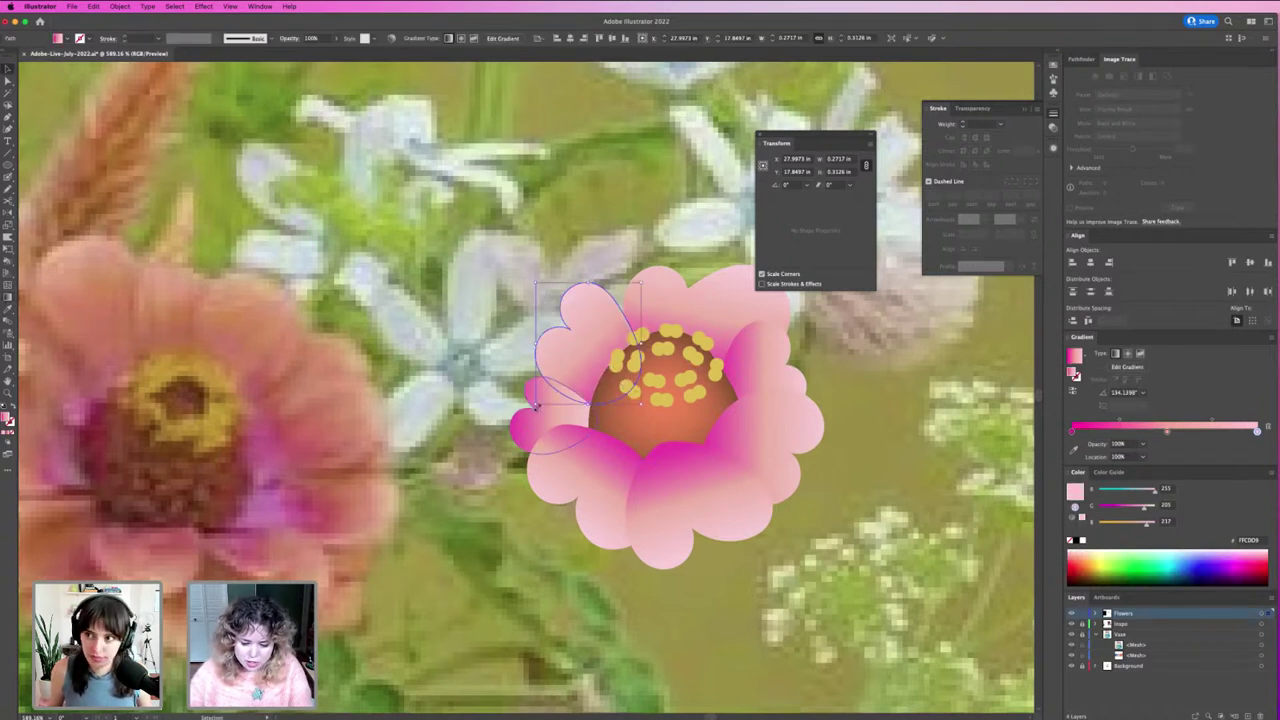
{"action": "left_click", "coordinate": [537, 414]}
{"action": "key", "text": "g"}
{"action": "left_click_drag", "start_coordinate": [507, 414], "coordinate": [502, 418]}
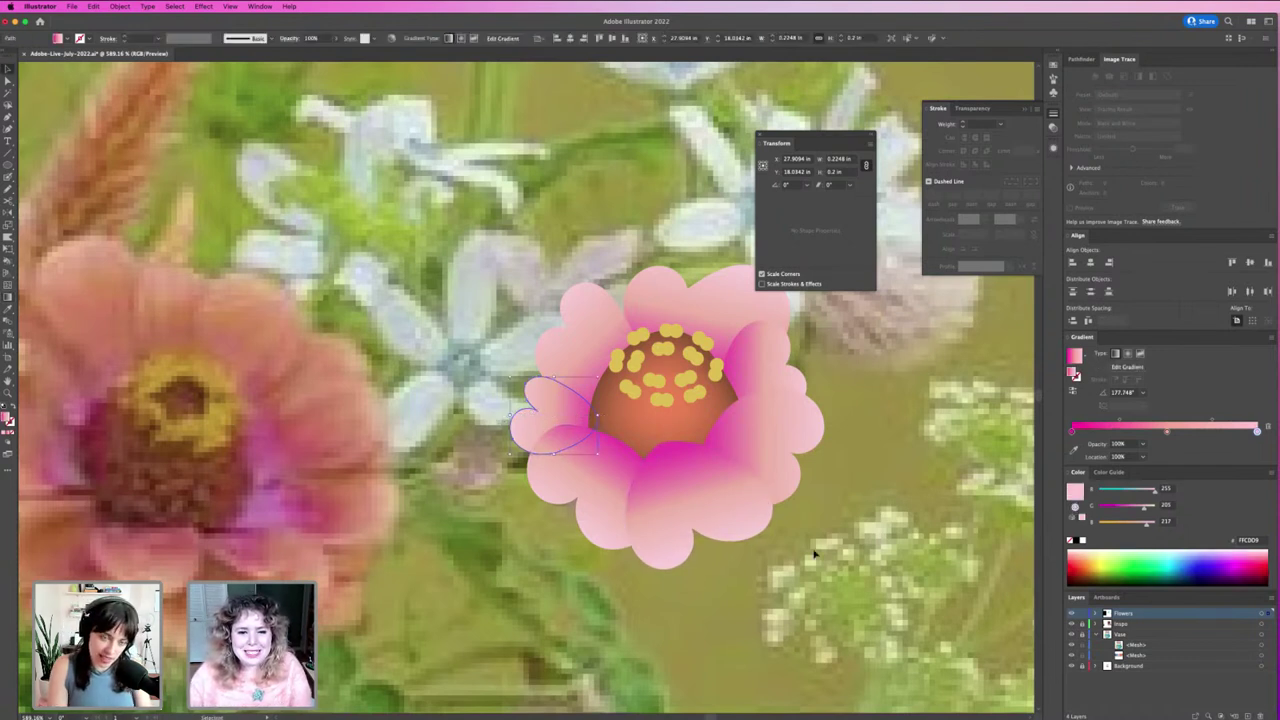
Step: Run the upper-left petal's gradient from its base to its tip
{"action": "left_click", "coordinate": [595, 350]}
{"action": "key", "text": "g"}
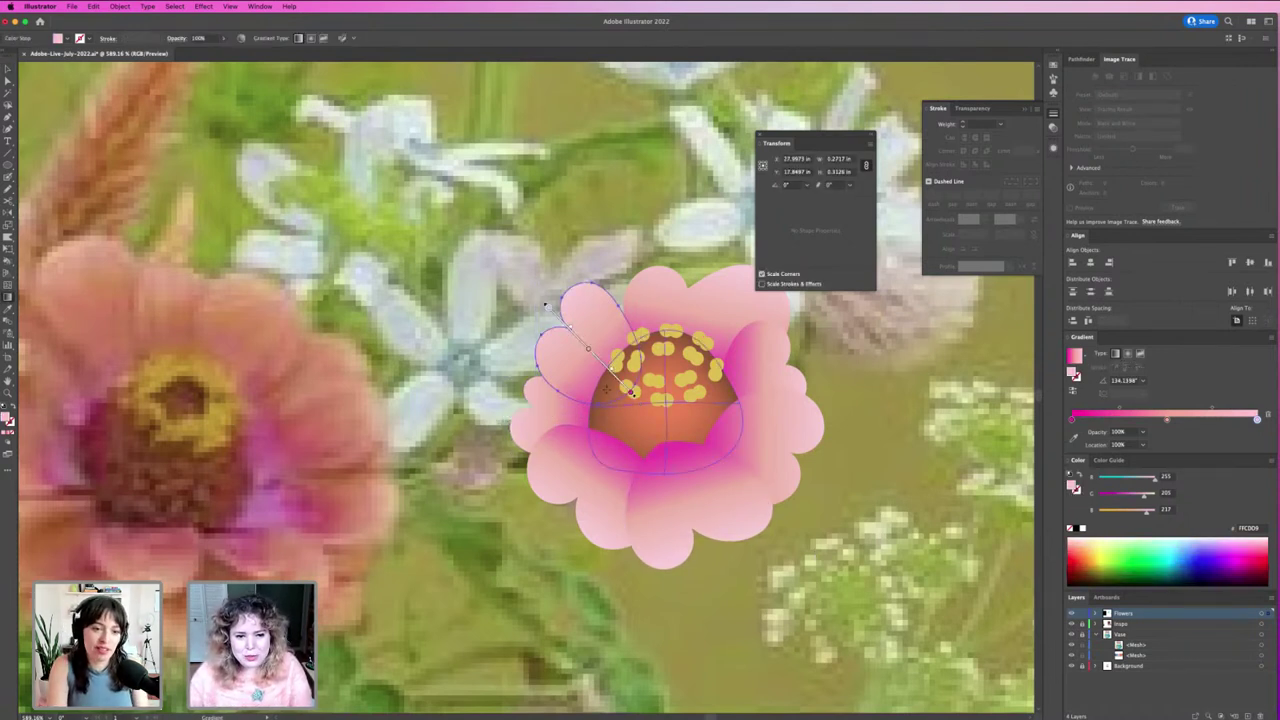
{"action": "left_click_drag", "start_coordinate": [597, 396], "coordinate": [571, 289]}
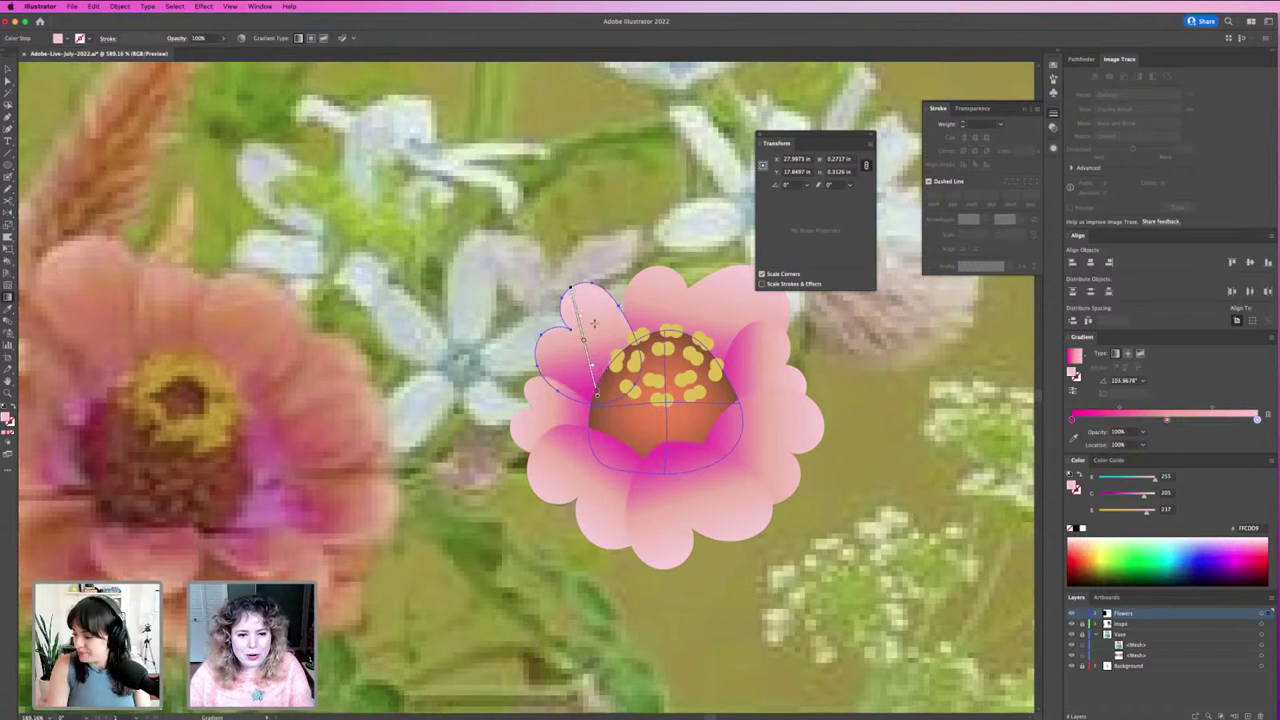
{"action": "key", "text": "v"}
{"action": "left_click", "coordinate": [920, 451]}
{"action": "scroll", "coordinate": [703, 328], "scroll_direction": "up", "scroll_amount": 2}
{"action": "scroll", "coordinate": [703, 328], "scroll_direction": "right", "scroll_amount": 2}
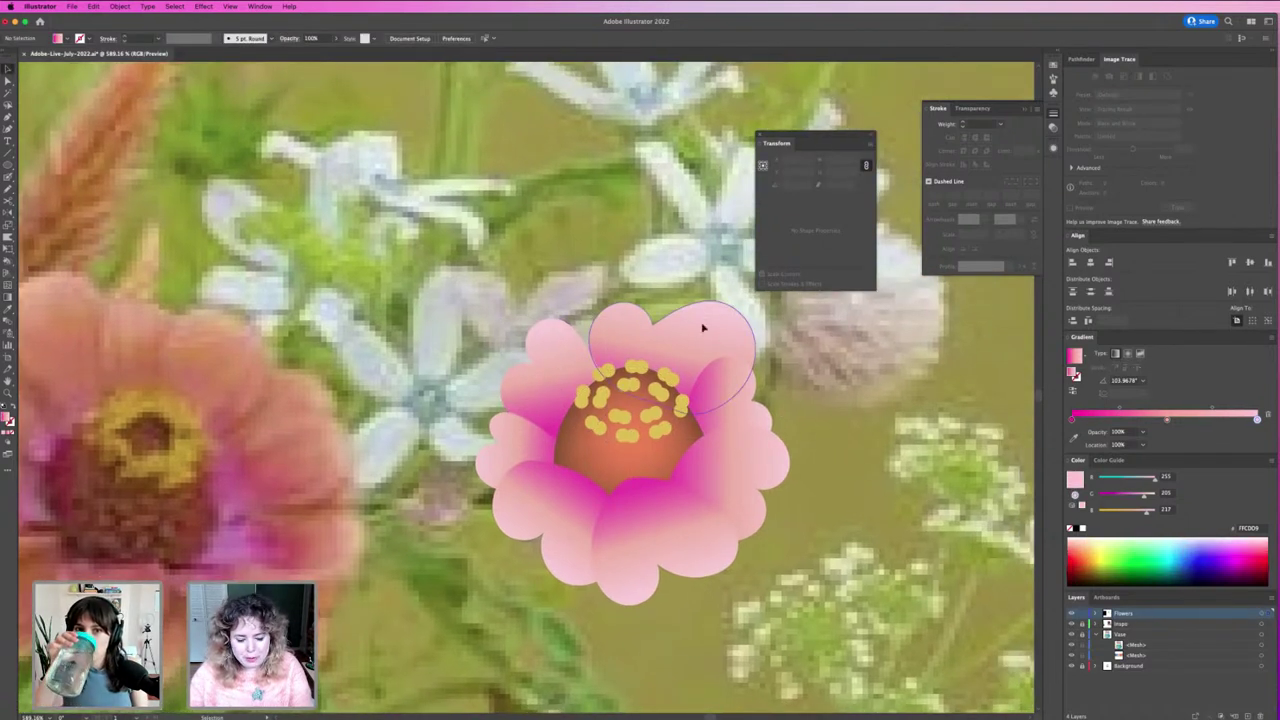
Step: Angle the upper-right and lower-right petals' gradients diagonally outward from the centre
{"action": "left_click", "coordinate": [703, 328]}
{"action": "key", "text": "g"}
{"action": "left_click_drag", "start_coordinate": [677, 390], "coordinate": [703, 300]}
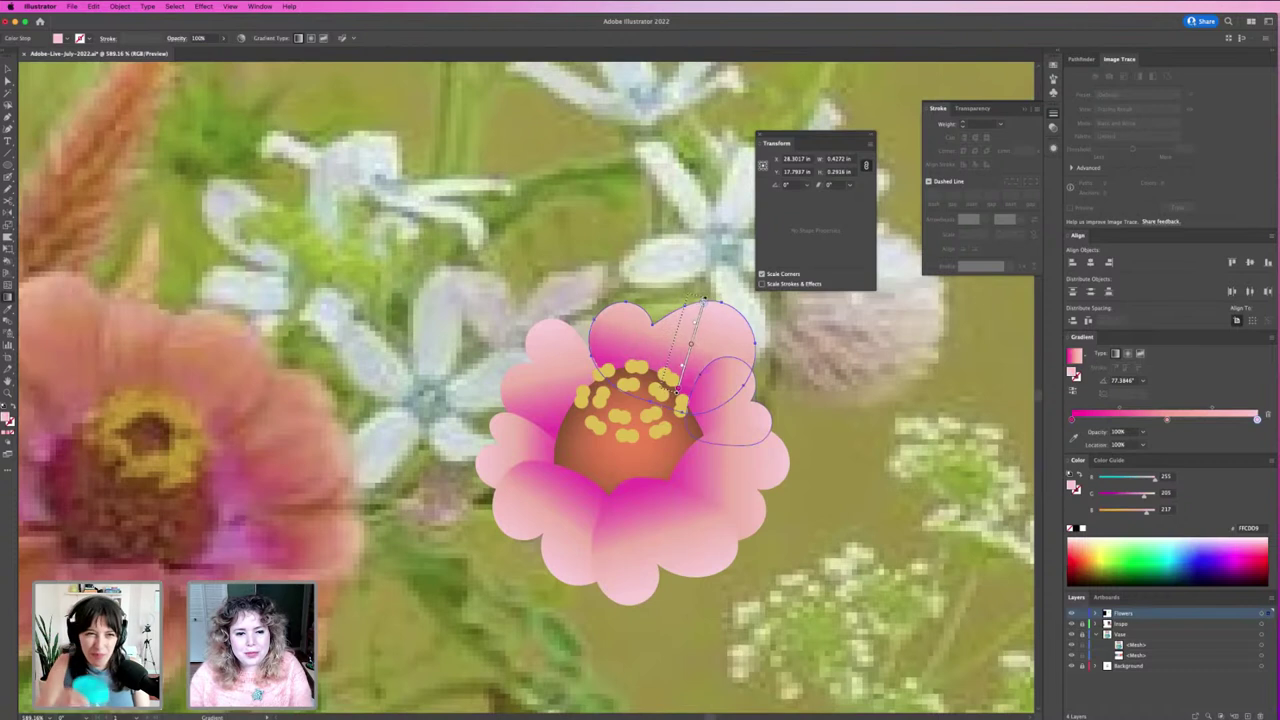
{"action": "left_click_drag", "start_coordinate": [681, 401], "coordinate": [772, 401]}
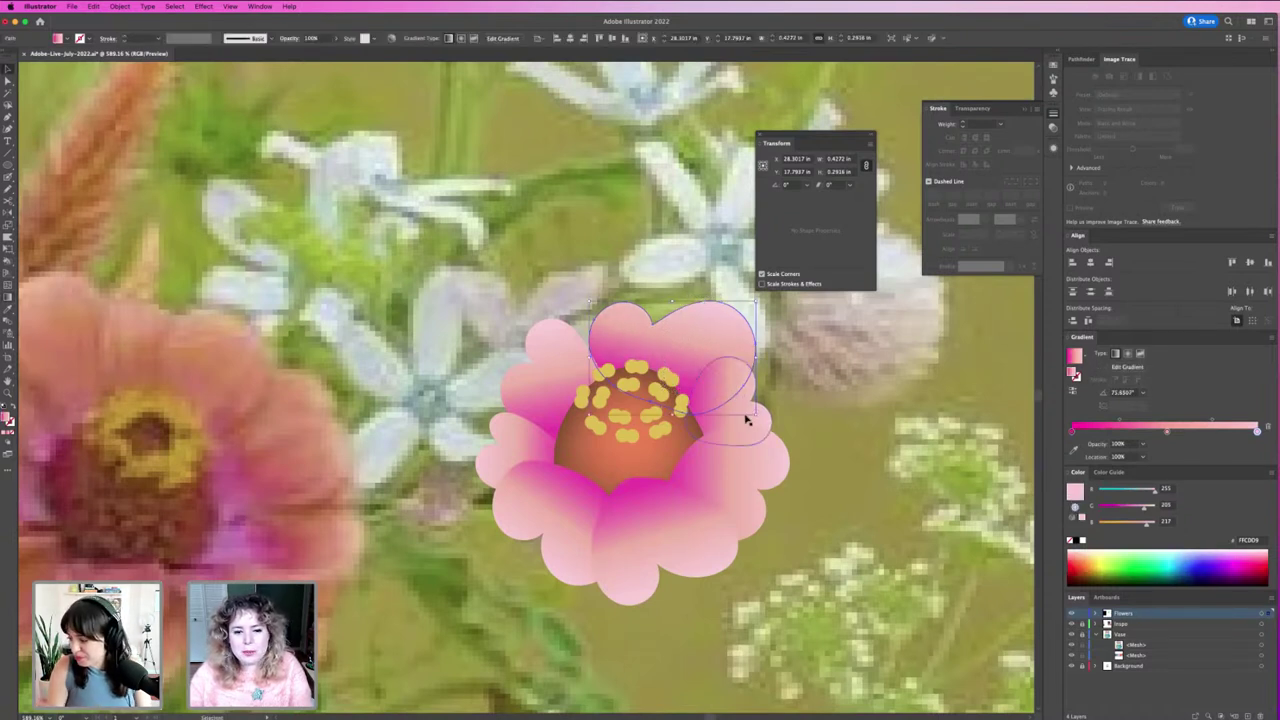
{"action": "left_click_drag", "start_coordinate": [688, 432], "coordinate": [758, 380]}
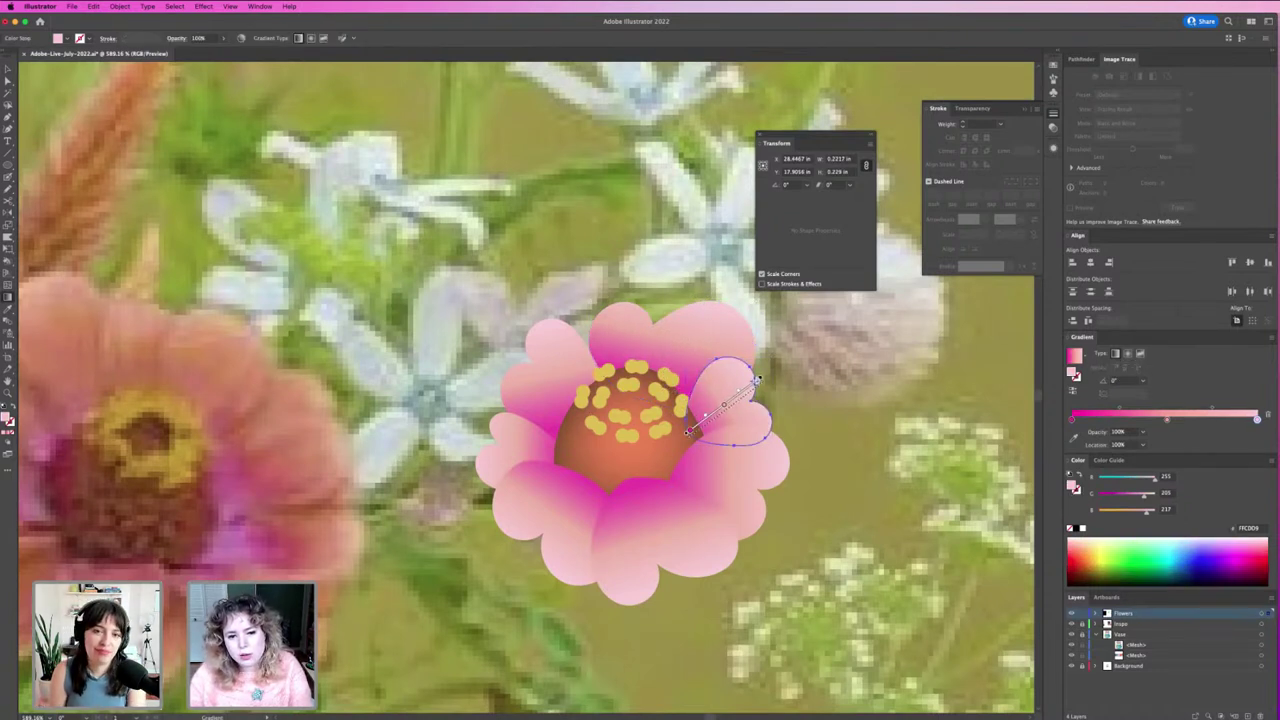
{"action": "left_click", "coordinate": [740, 480]}
{"action": "left_click_drag", "start_coordinate": [676, 448], "coordinate": [762, 490]}
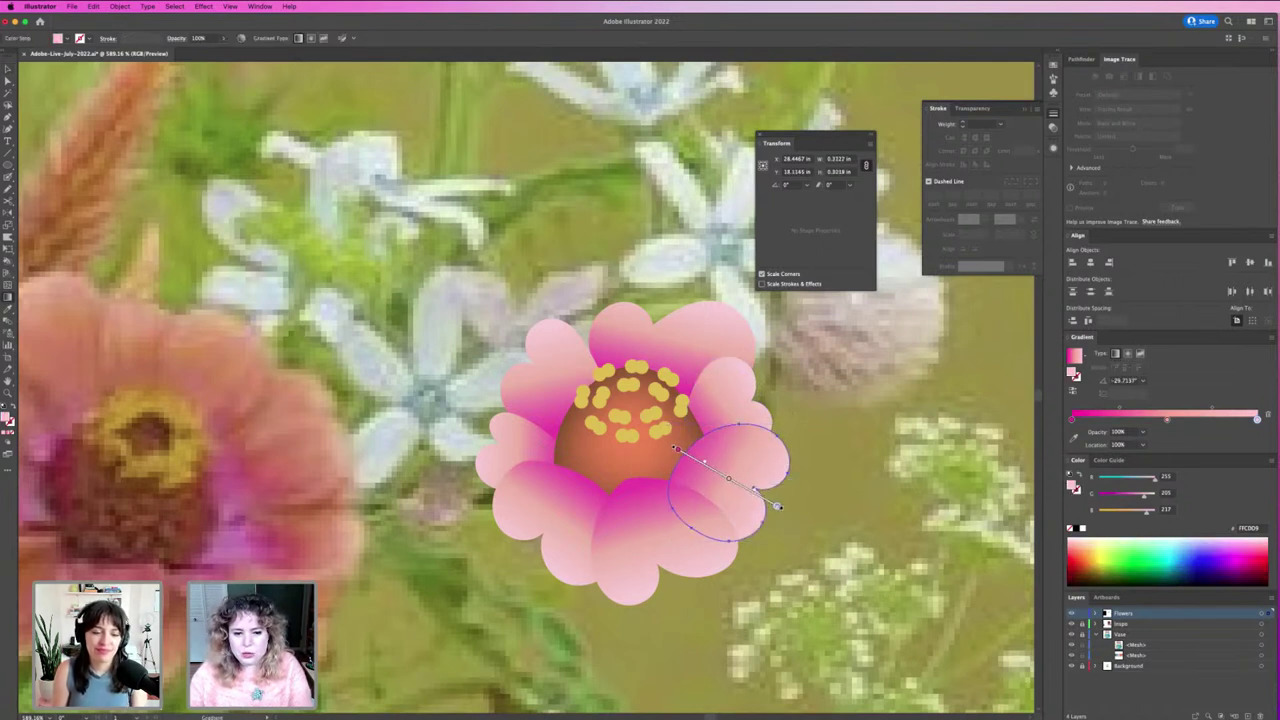
{"action": "left_click", "coordinate": [782, 303]}
Step: Zoom in on the bouquet and warp the bottom petal larger, stretching it down-right
{"action": "scroll", "coordinate": [832, 461], "scroll_direction": "down", "scroll_amount": 4}
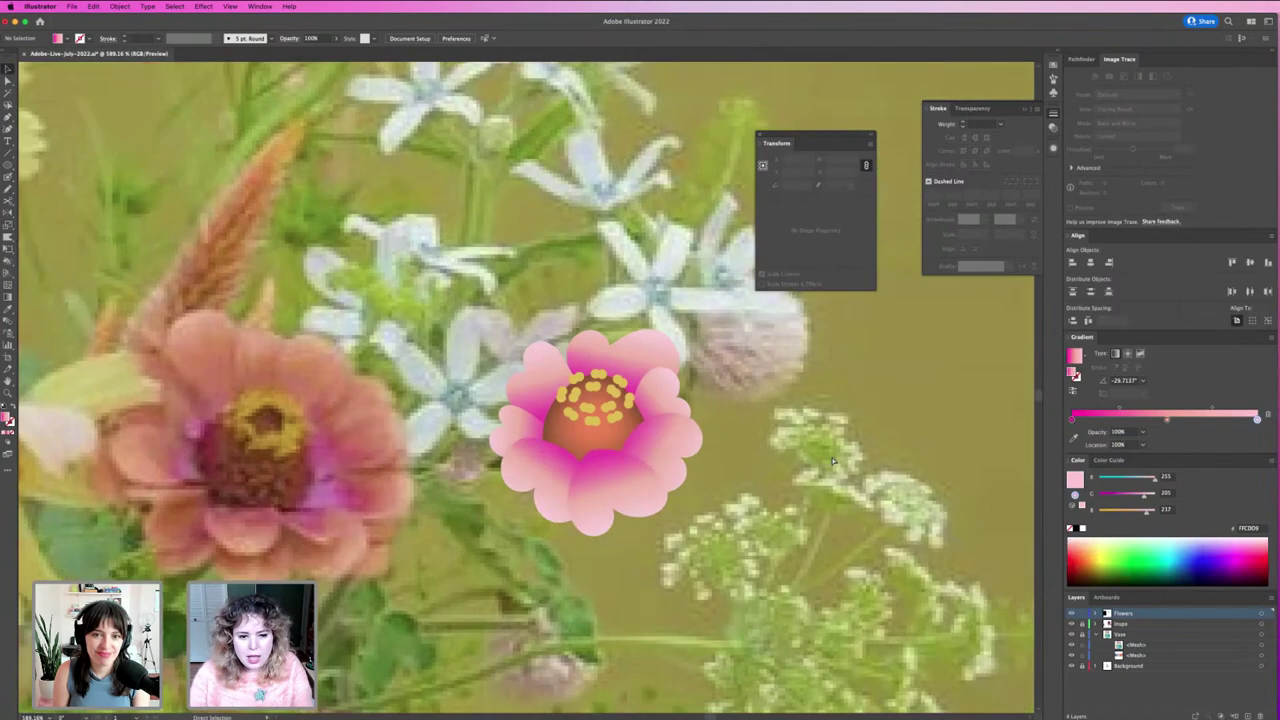
{"action": "scroll", "coordinate": [780, 430], "scroll_direction": "down", "scroll_amount": 4}
{"action": "scroll", "coordinate": [700, 395], "scroll_direction": "down", "scroll_amount": 2}
{"action": "key", "text": "z"}
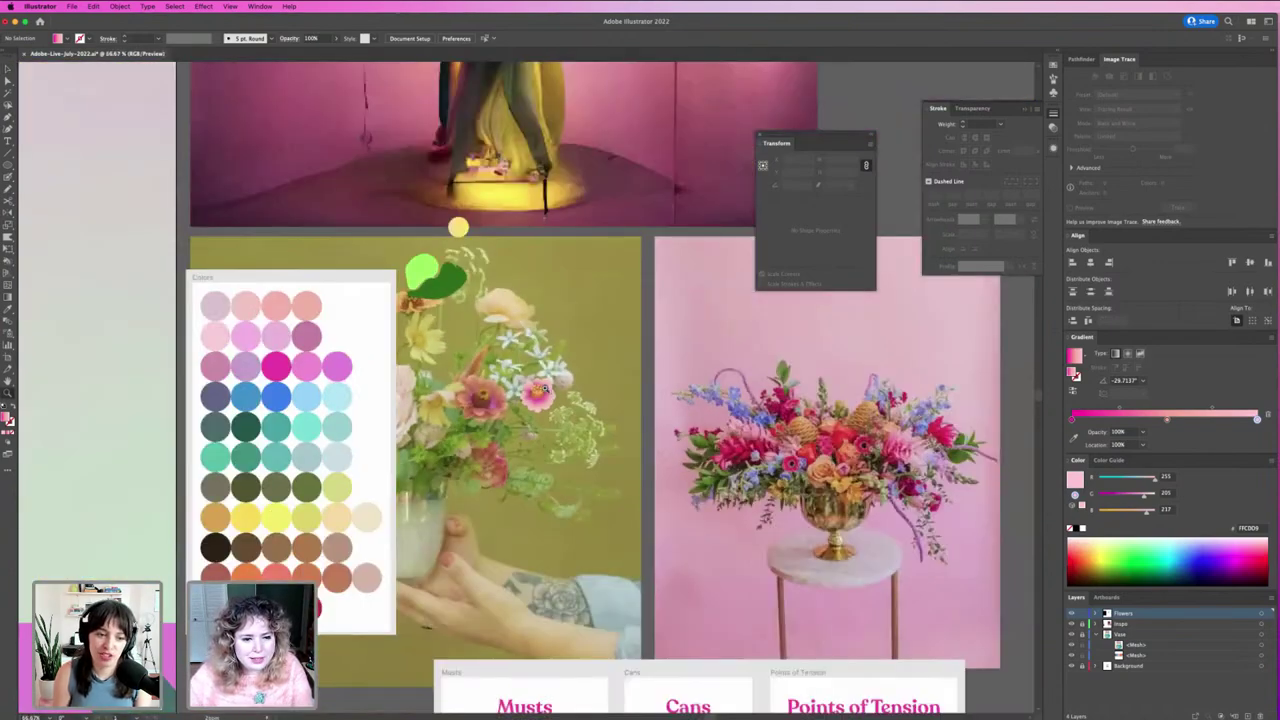
{"action": "left_click_drag", "start_coordinate": [545, 392], "coordinate": [722, 477]}
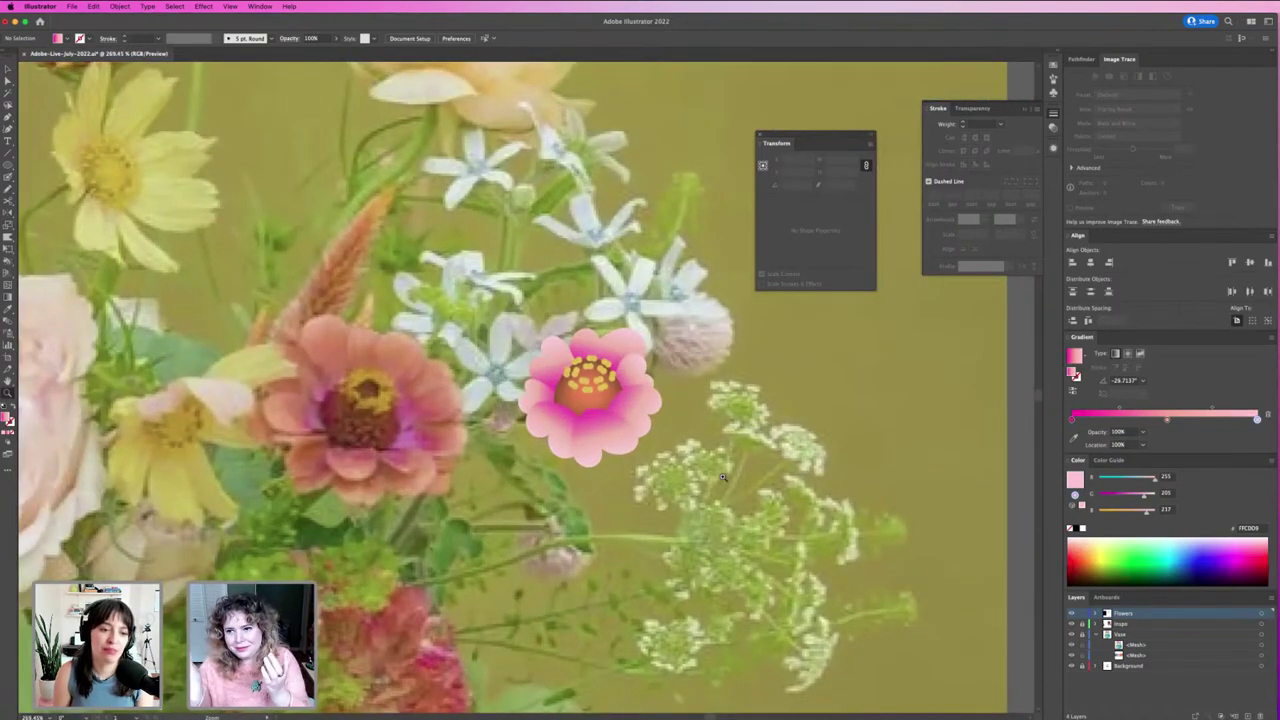
{"action": "scroll", "coordinate": [598, 414], "scroll_direction": "left", "scroll_amount": 3}
{"action": "scroll", "coordinate": [598, 413], "scroll_direction": "up", "scroll_amount": 5}
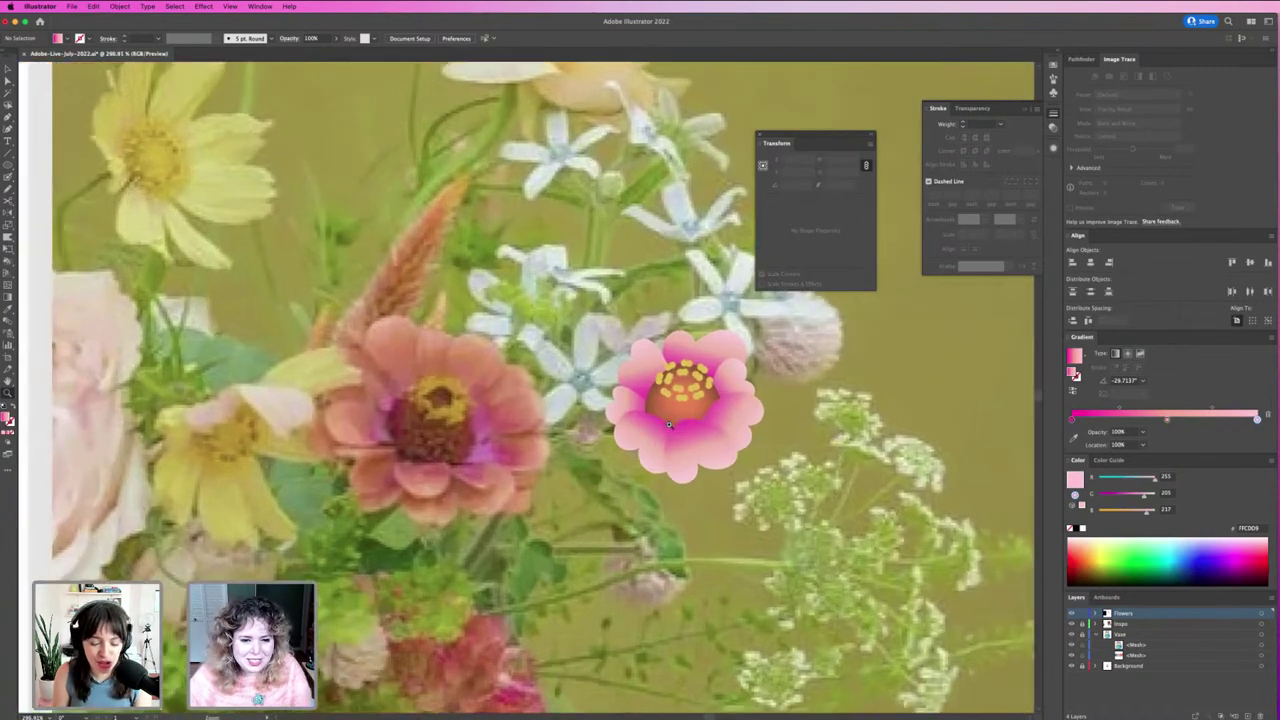
{"action": "left_click", "coordinate": [785, 475]}
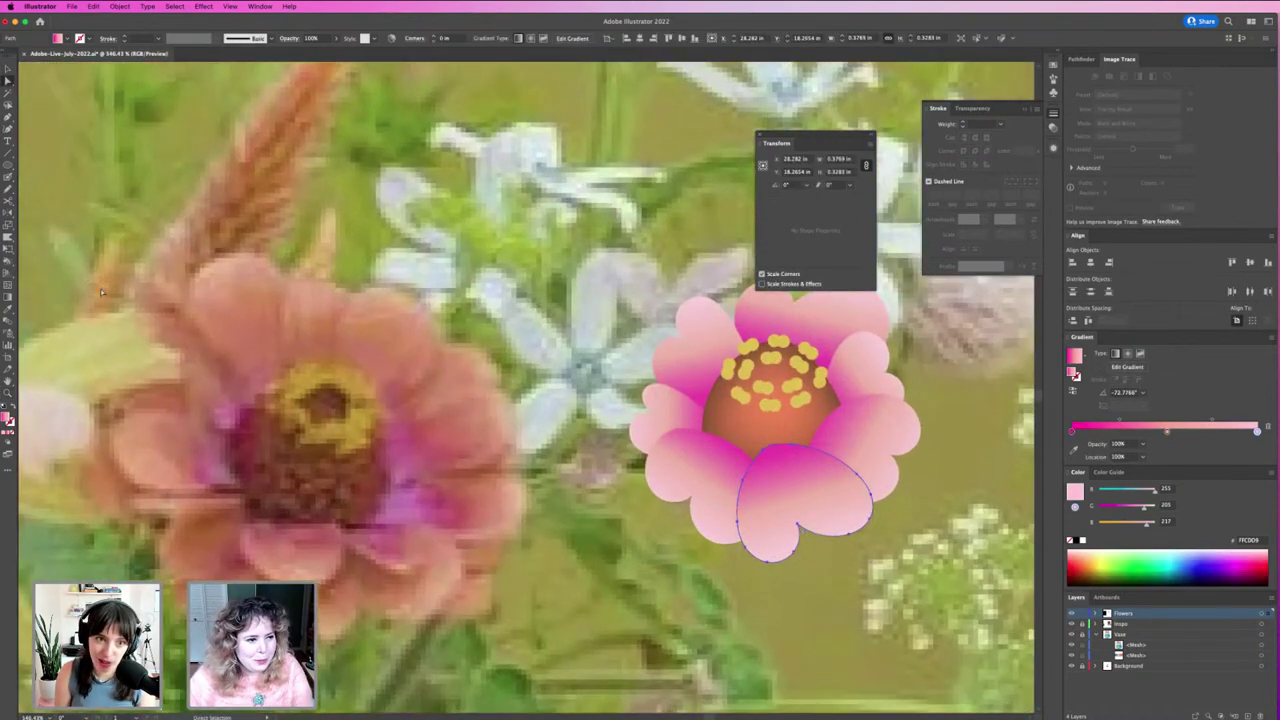
{"action": "key", "text": "shift+r"}
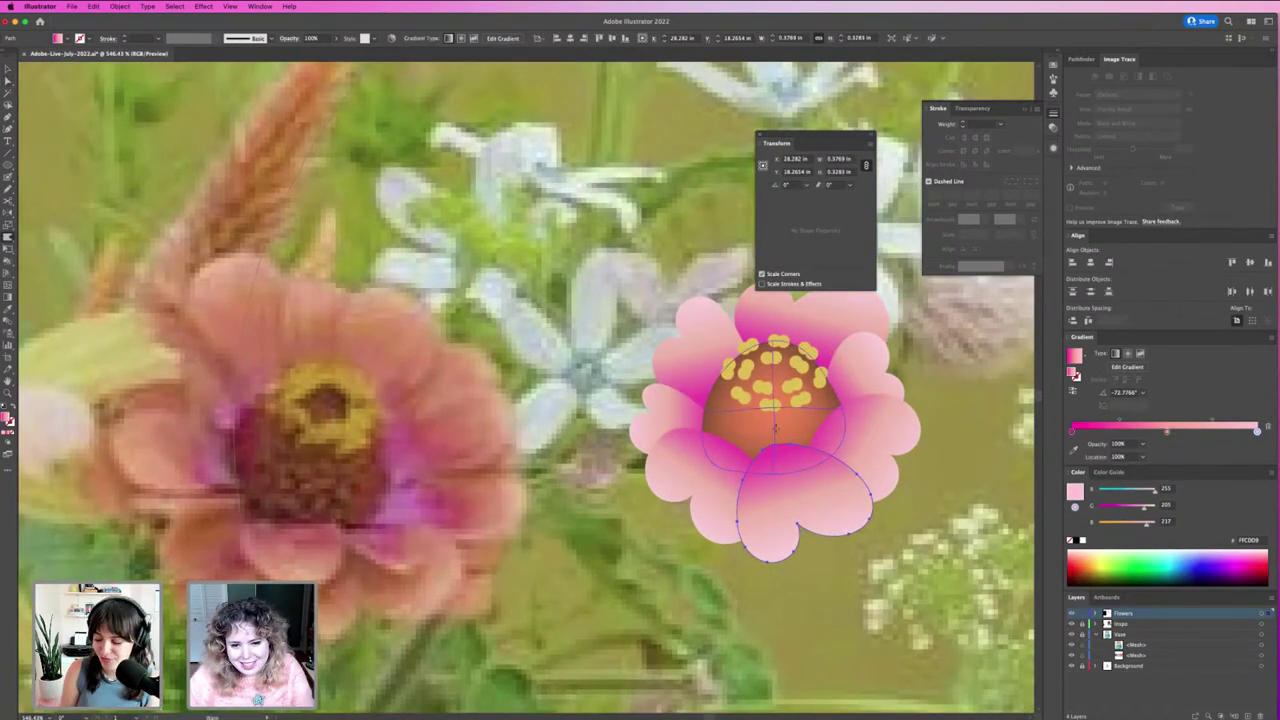
{"action": "left_click_drag", "start_coordinate": [800, 515], "coordinate": [815, 540]}
Step: Rotate the bottom petal slightly, then zoom out to view the flower in context
{"action": "key", "text": "a"}
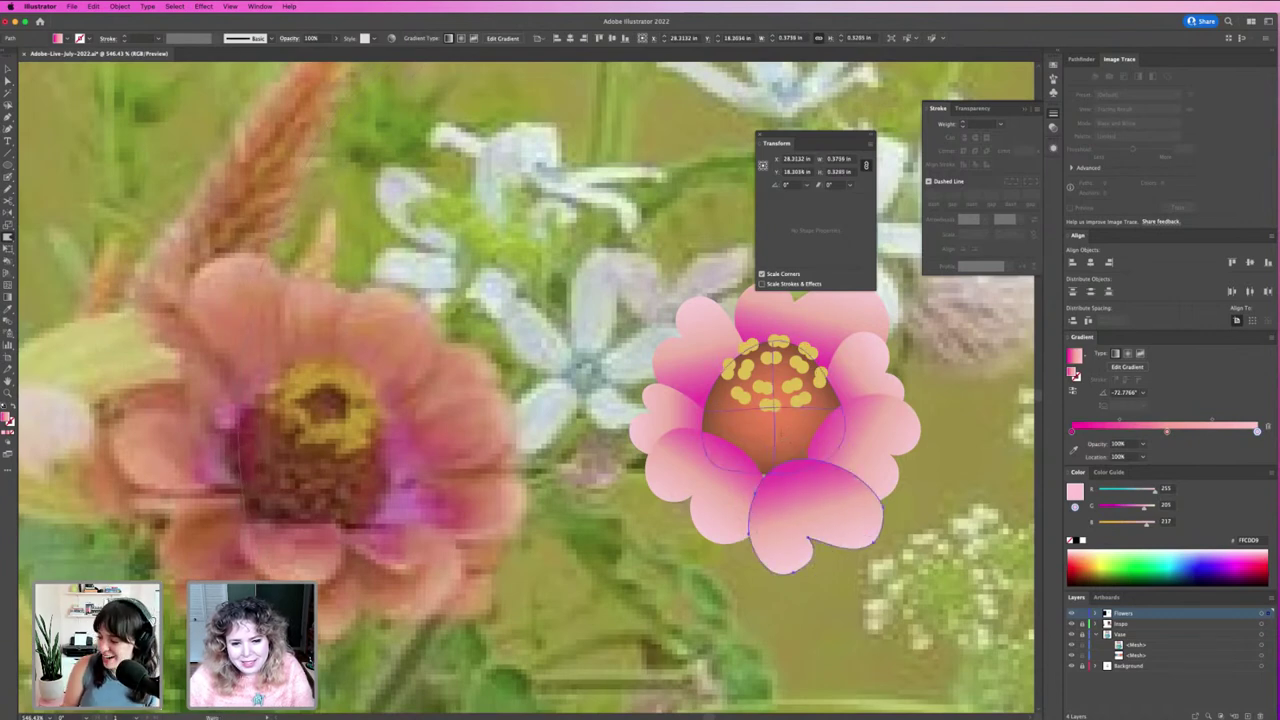
{"action": "scroll", "coordinate": [700, 380], "scroll_direction": "down", "scroll_amount": 5}
{"action": "scroll", "coordinate": [521, 271], "scroll_direction": "down", "scroll_amount": 2}
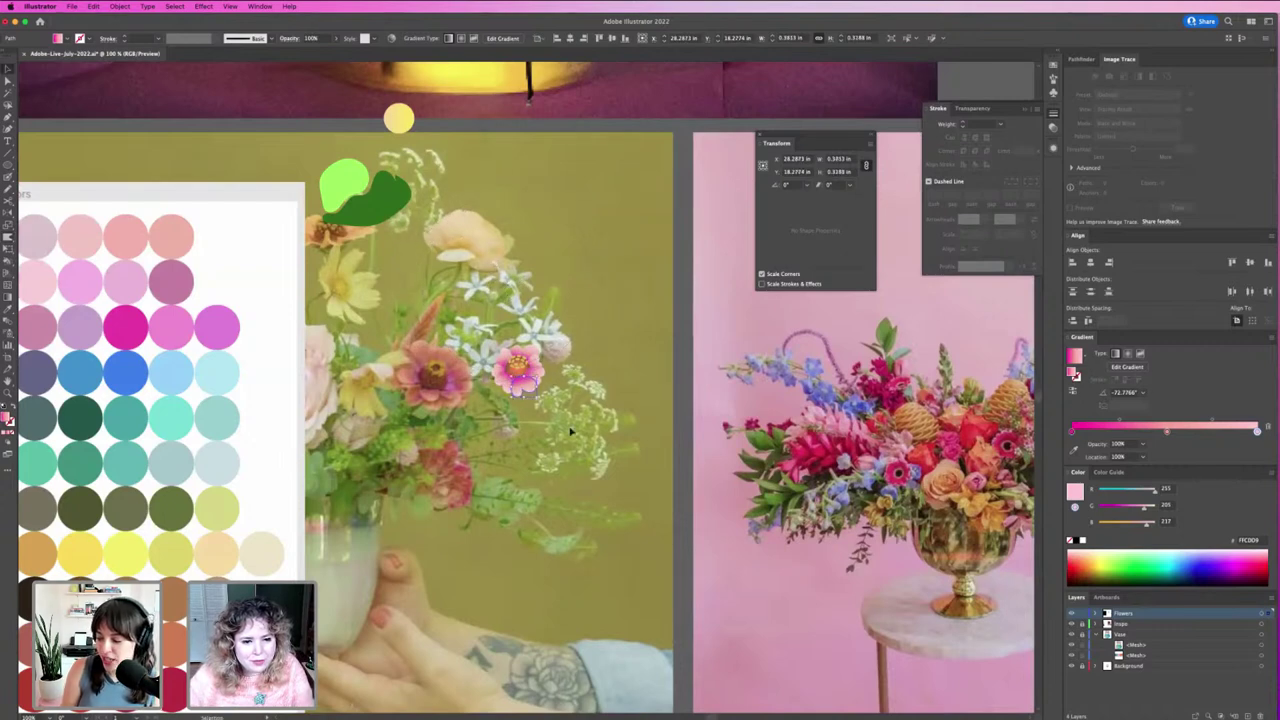
{"action": "left_click", "coordinate": [537, 340]}
{"action": "scroll", "coordinate": [540, 344], "scroll_direction": "up", "scroll_amount": 1}
{"action": "scroll", "coordinate": [537, 369], "scroll_direction": "up", "scroll_amount": 3}
{"action": "scroll", "coordinate": [537, 369], "scroll_direction": "up", "scroll_amount": 2}
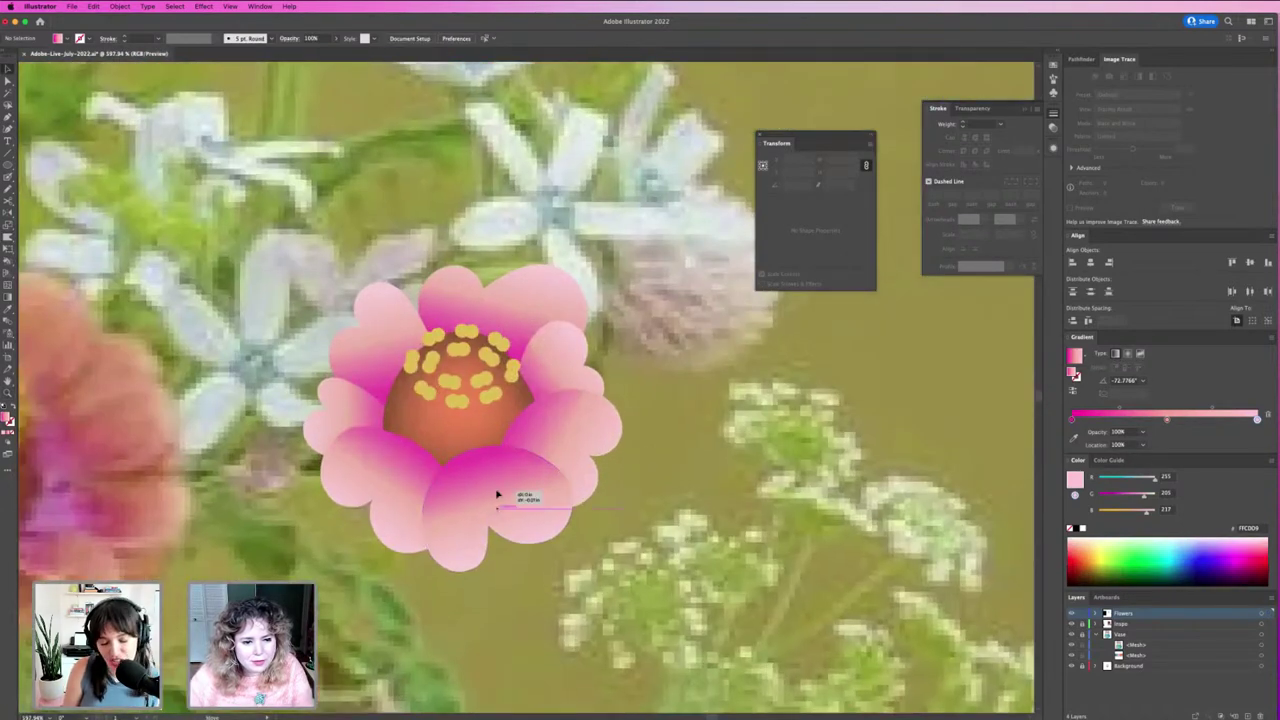
{"action": "left_click", "coordinate": [502, 494]}
{"action": "left_click_drag", "start_coordinate": [572, 441], "coordinate": [600, 451]}
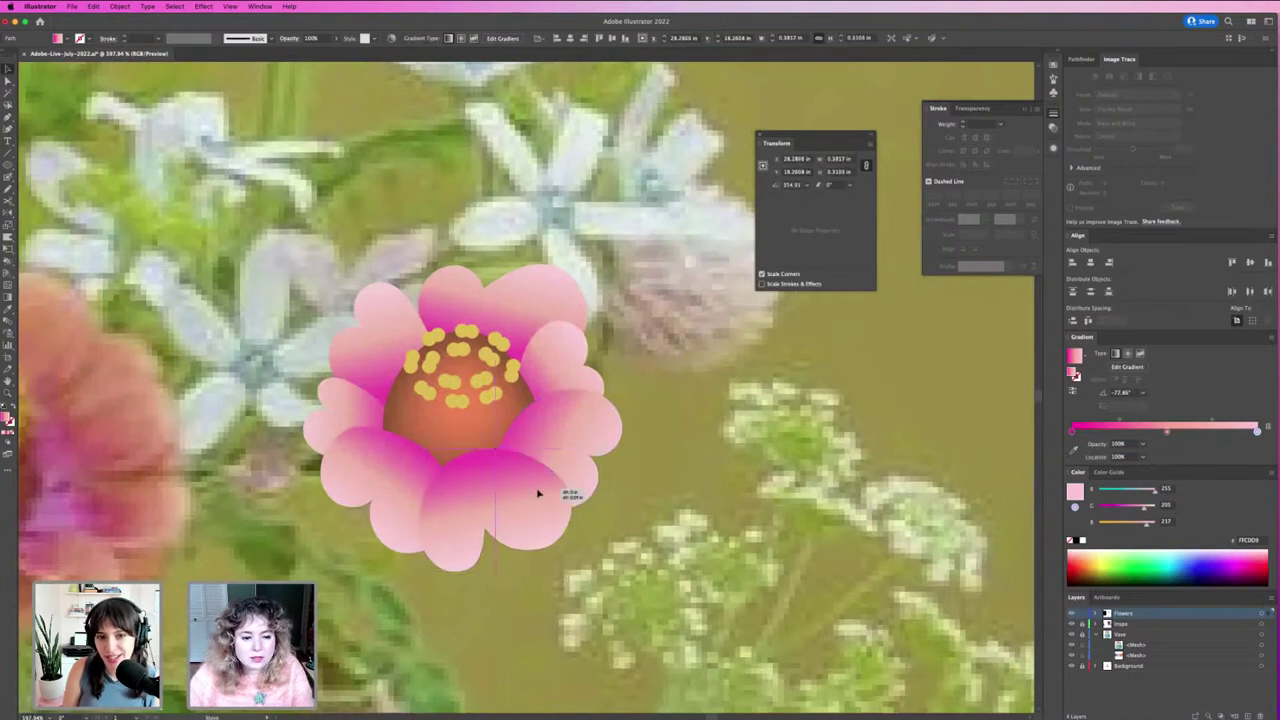
{"action": "left_click", "coordinate": [646, 492]}
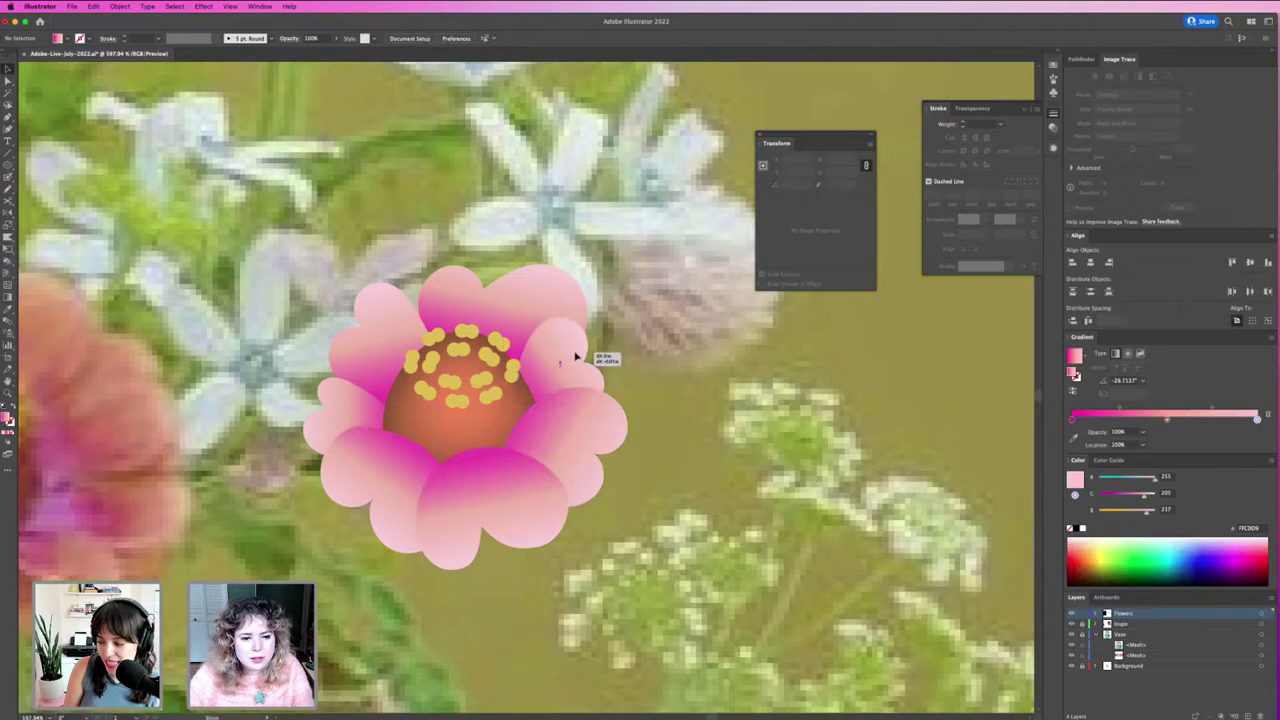
{"action": "key", "text": "ctrl+minus"}
{"action": "key", "text": "ctrl+minus"}
{"action": "key", "text": "ctrl+plus"}
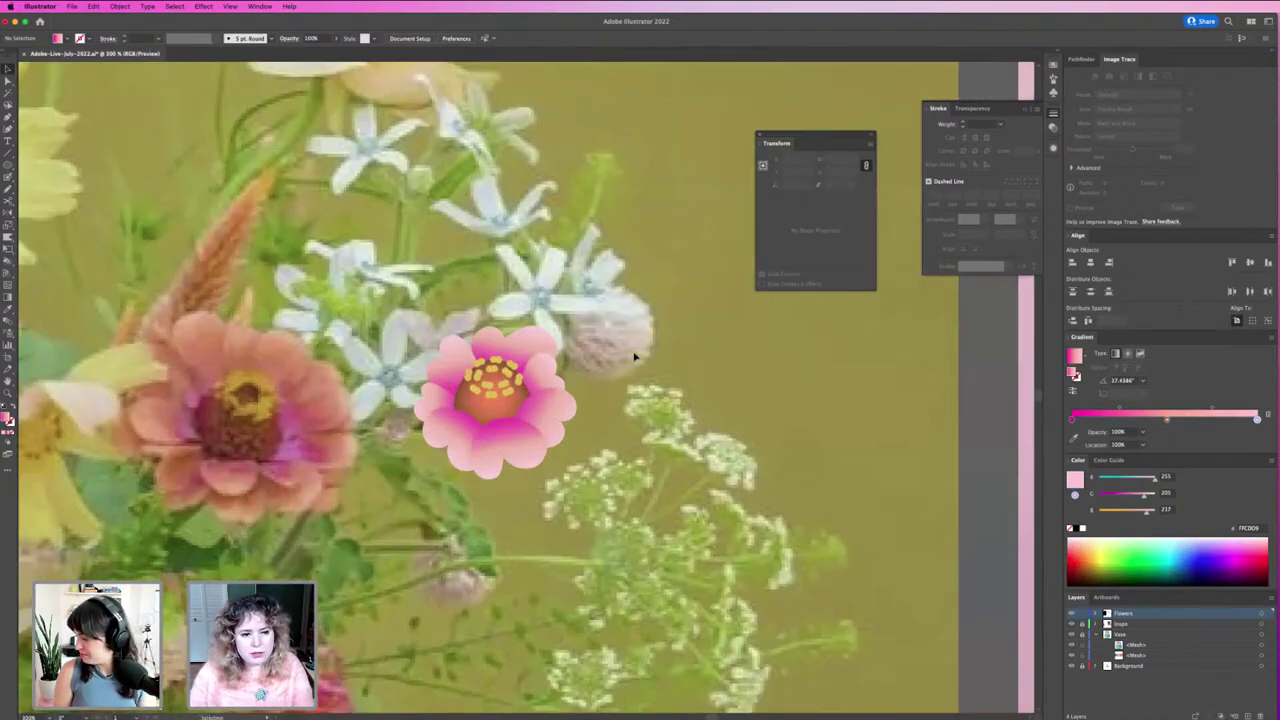
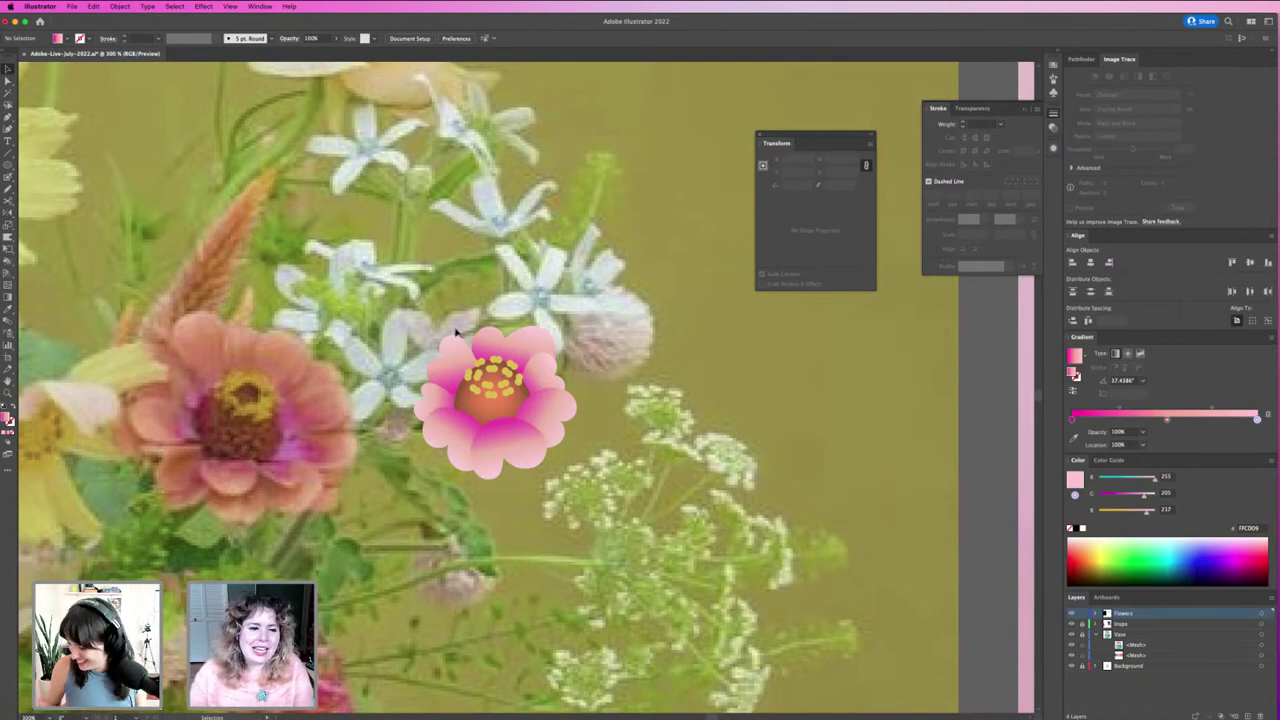
Step: Zoom in and pull an edge point of the top pink petal lower
{"action": "key", "text": "z"}
{"action": "left_click_drag", "start_coordinate": [434, 338], "coordinate": [551, 377]}
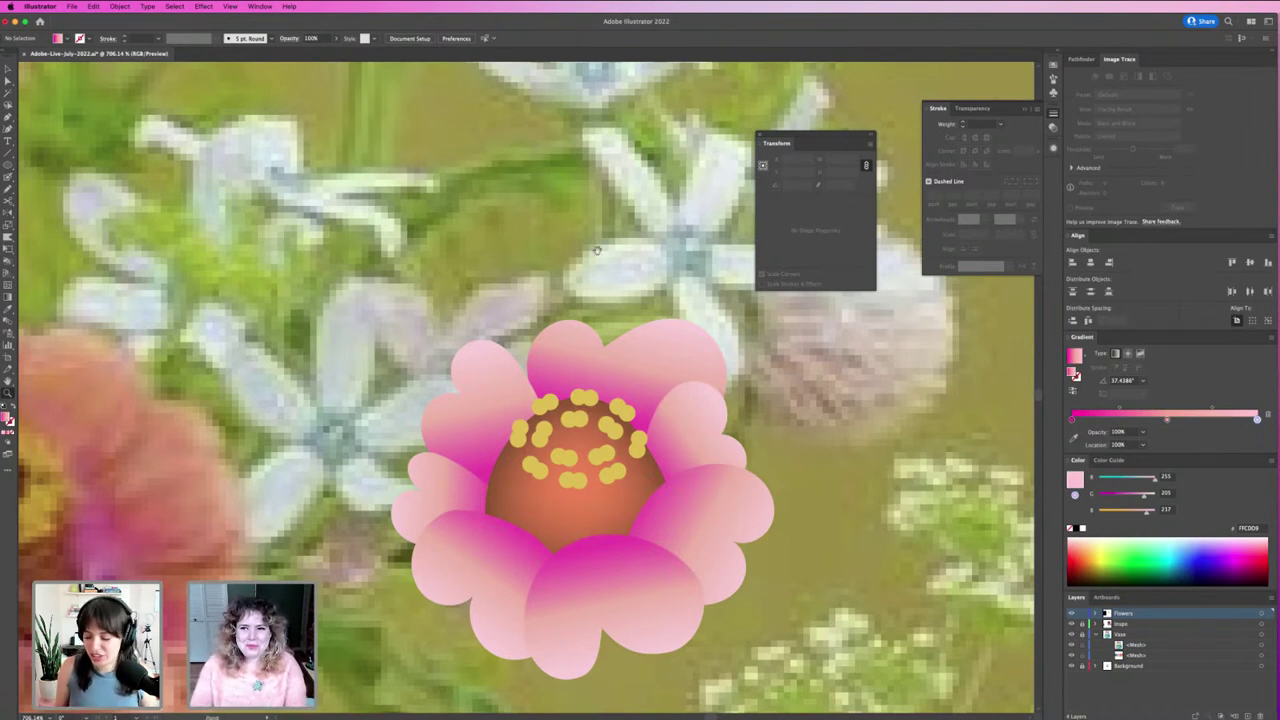
{"action": "mouse_move", "coordinate": [564, 336]}
{"action": "left_mouse_down"}
{"action": "mouse_move", "coordinate": [560, 369]}
{"action": "mouse_move", "coordinate": [588, 366]}
{"action": "left_mouse_up"}
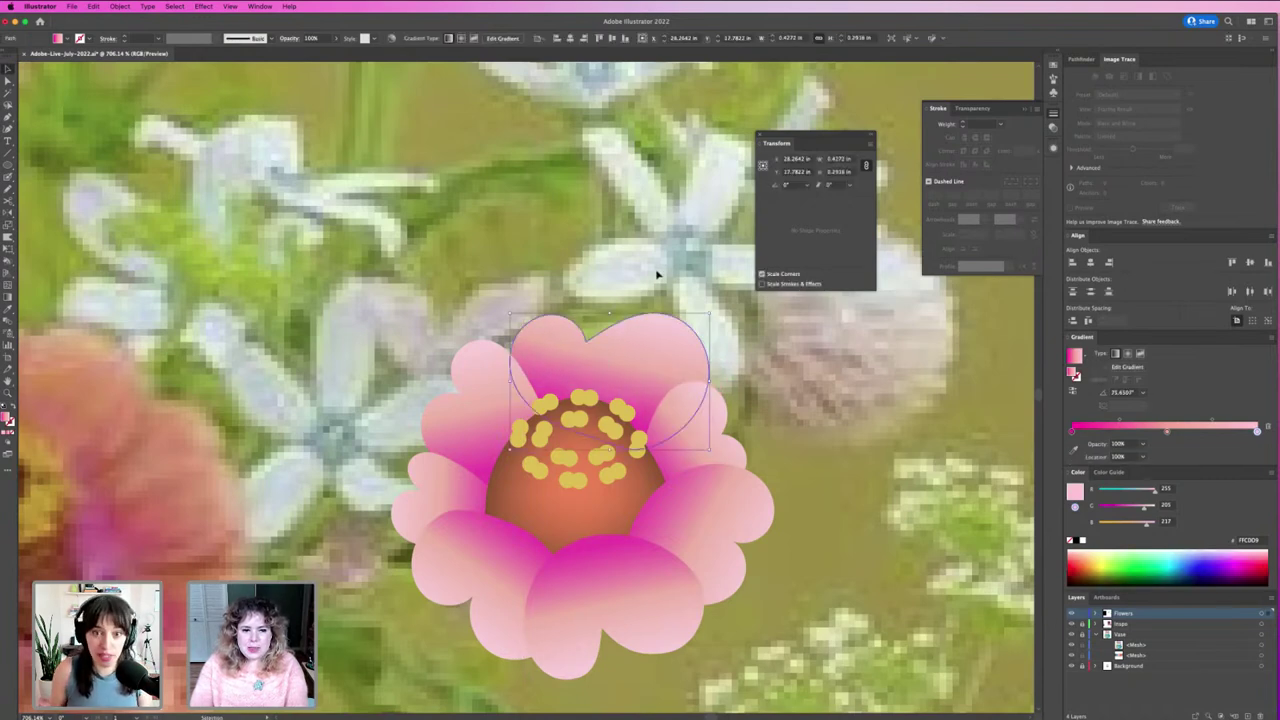
{"action": "key", "text": "ctrl+shift+a"}
{"action": "key", "text": "ctrl+minus"}
{"action": "key", "text": "ctrl+minus"}
{"action": "key", "text": "ctrl+minus"}
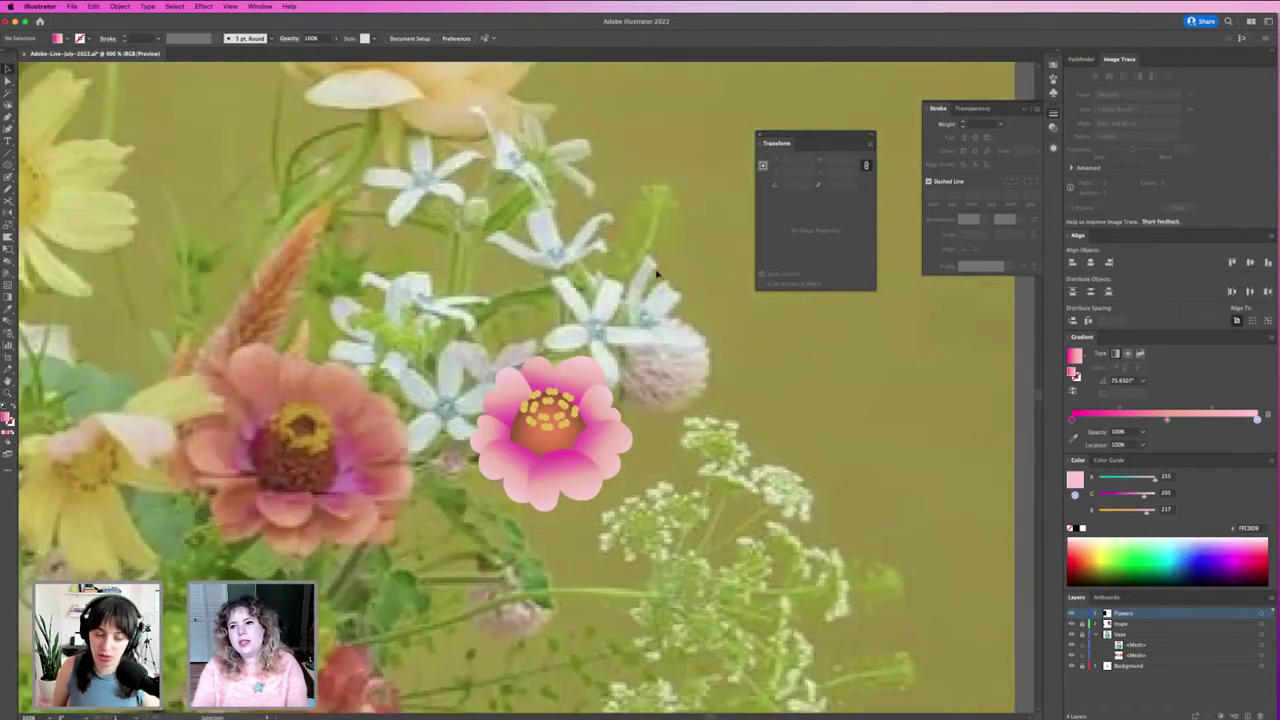
{"action": "scroll", "coordinate": [645, 283], "scroll_direction": "up", "scroll_amount": 2}
{"action": "scroll", "coordinate": [650, 320], "scroll_direction": "up", "scroll_amount": 3}
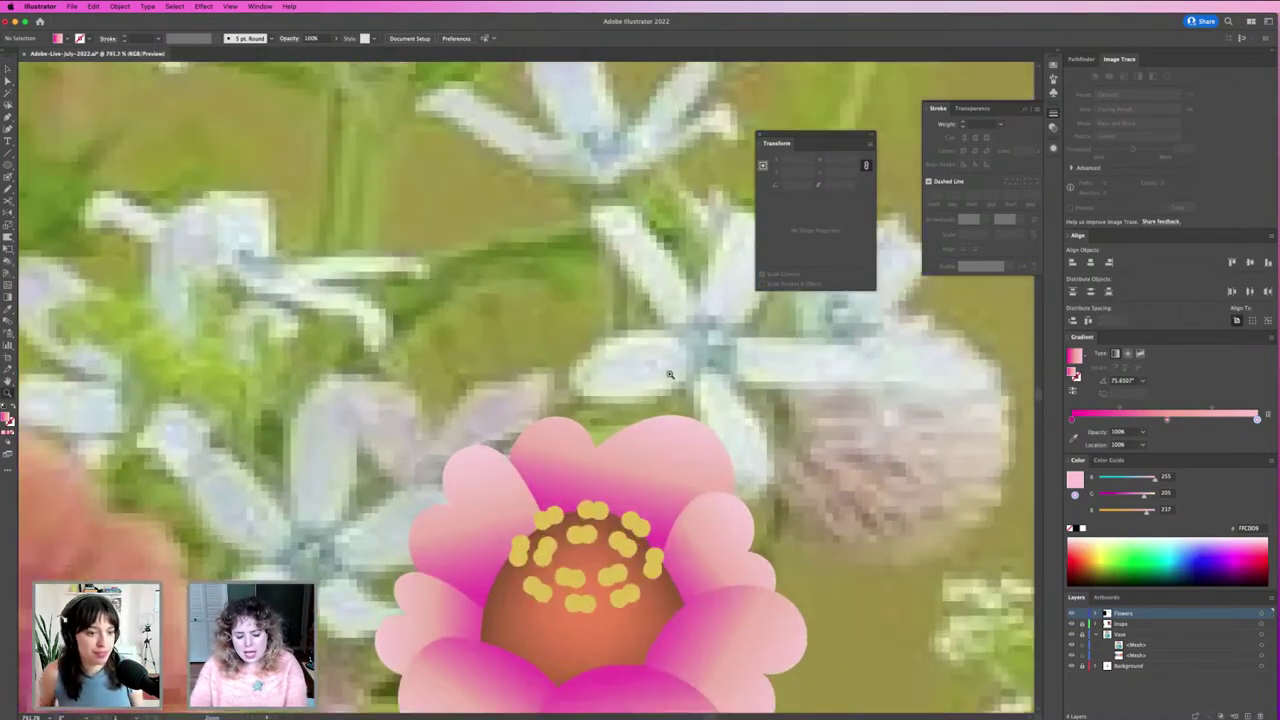
{"action": "scroll", "coordinate": [656, 352], "scroll_direction": "down", "scroll_amount": 3}
{"action": "scroll", "coordinate": [640, 340], "scroll_direction": "down", "scroll_amount": 2}
Step: Select all five petals and move their gradient midpoint to about 16.51%
{"action": "left_click", "coordinate": [612, 288]}
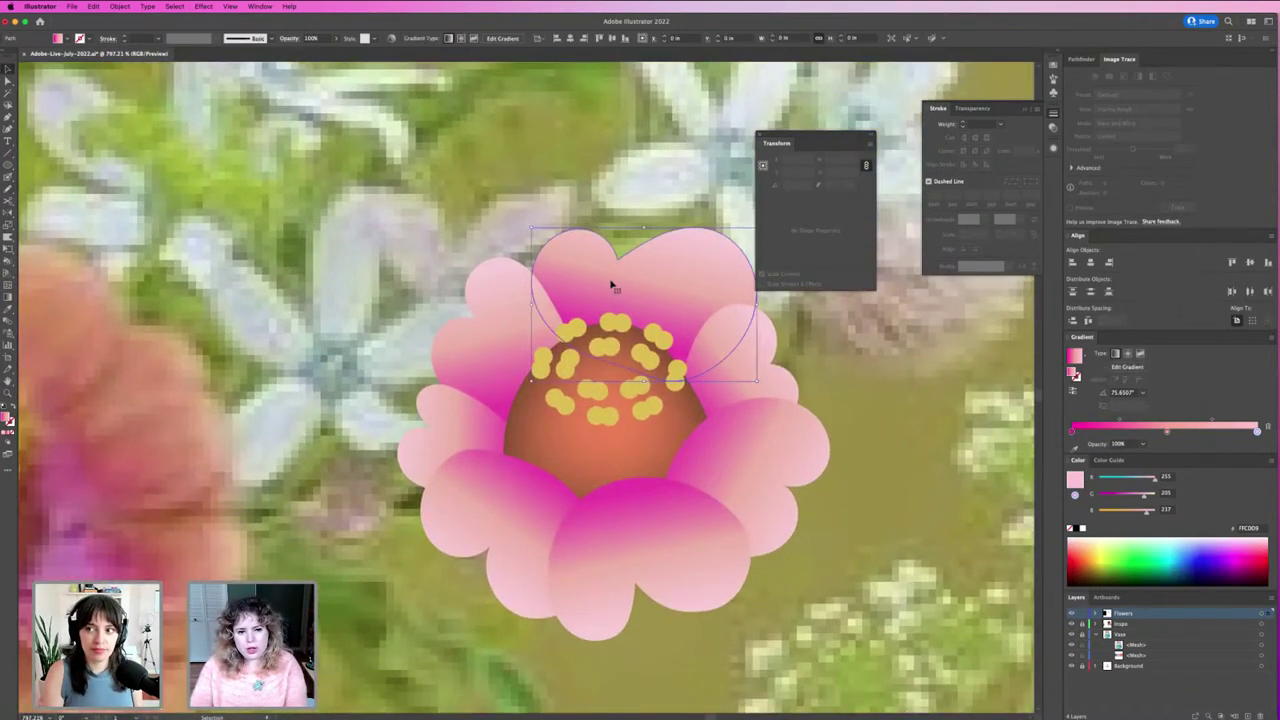
{"action": "left_click", "coordinate": [491, 500], "text": "shift"}
{"action": "left_click", "coordinate": [665, 585], "text": "shift"}
{"action": "left_click", "coordinate": [771, 500], "text": "shift"}
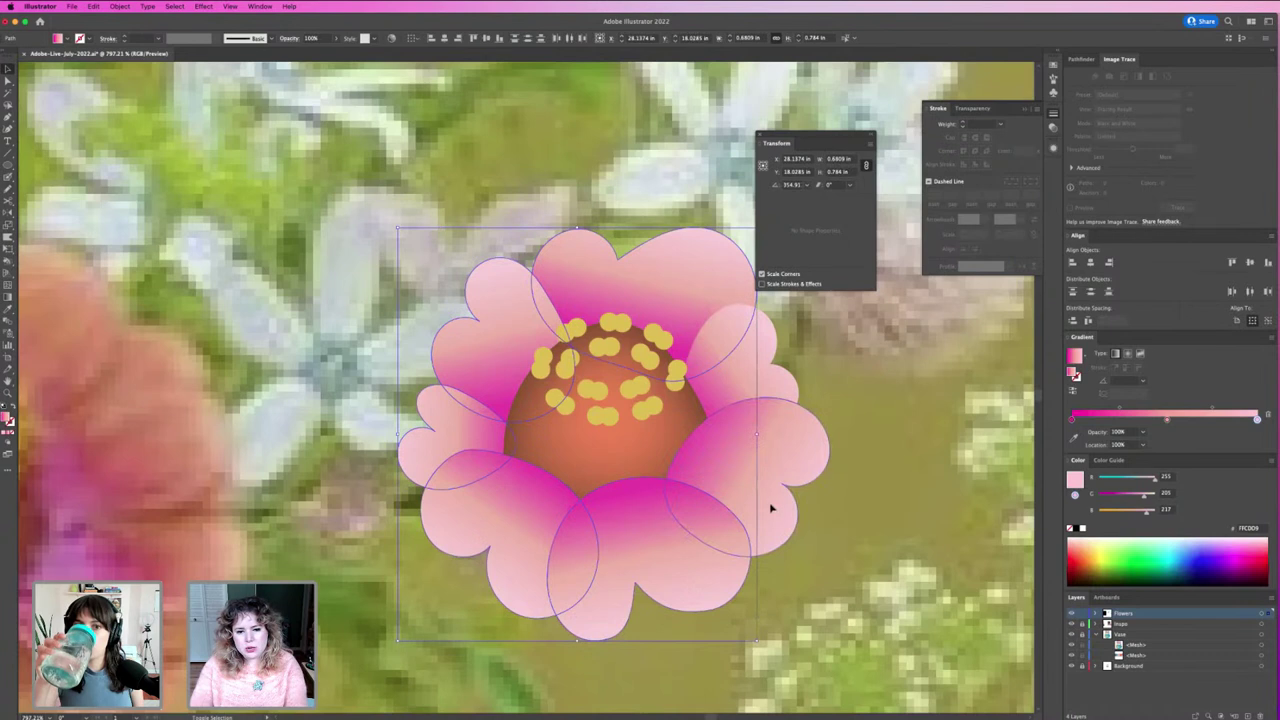
{"action": "left_click", "coordinate": [760, 350], "text": "shift"}
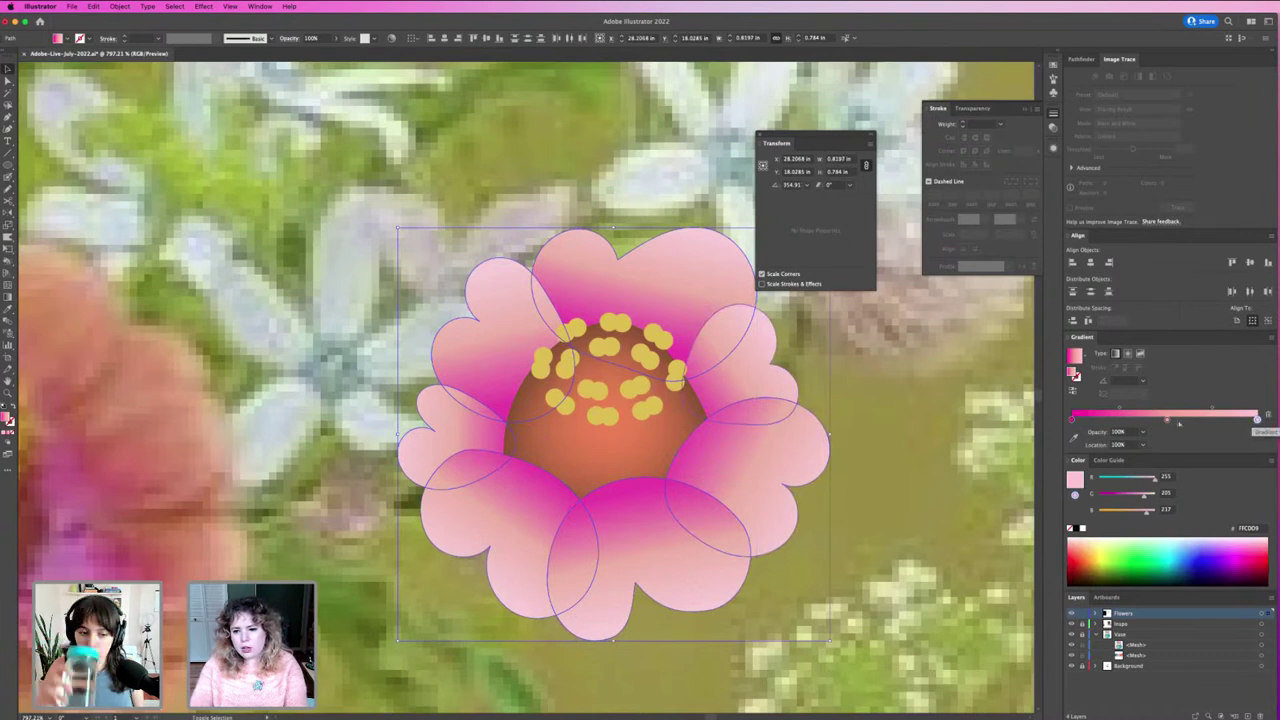
{"action": "left_click_drag", "start_coordinate": [1212, 409], "coordinate": [1241, 410]}
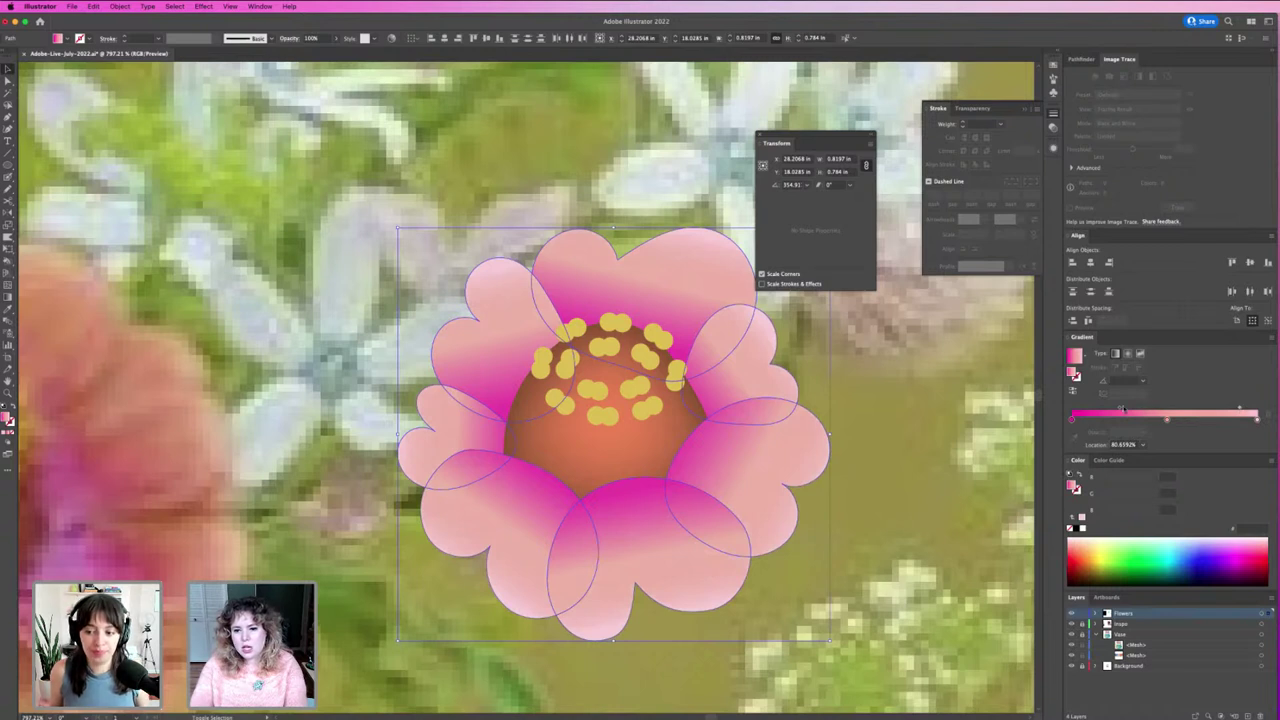
{"action": "left_click_drag", "start_coordinate": [1120, 409], "coordinate": [1095, 410]}
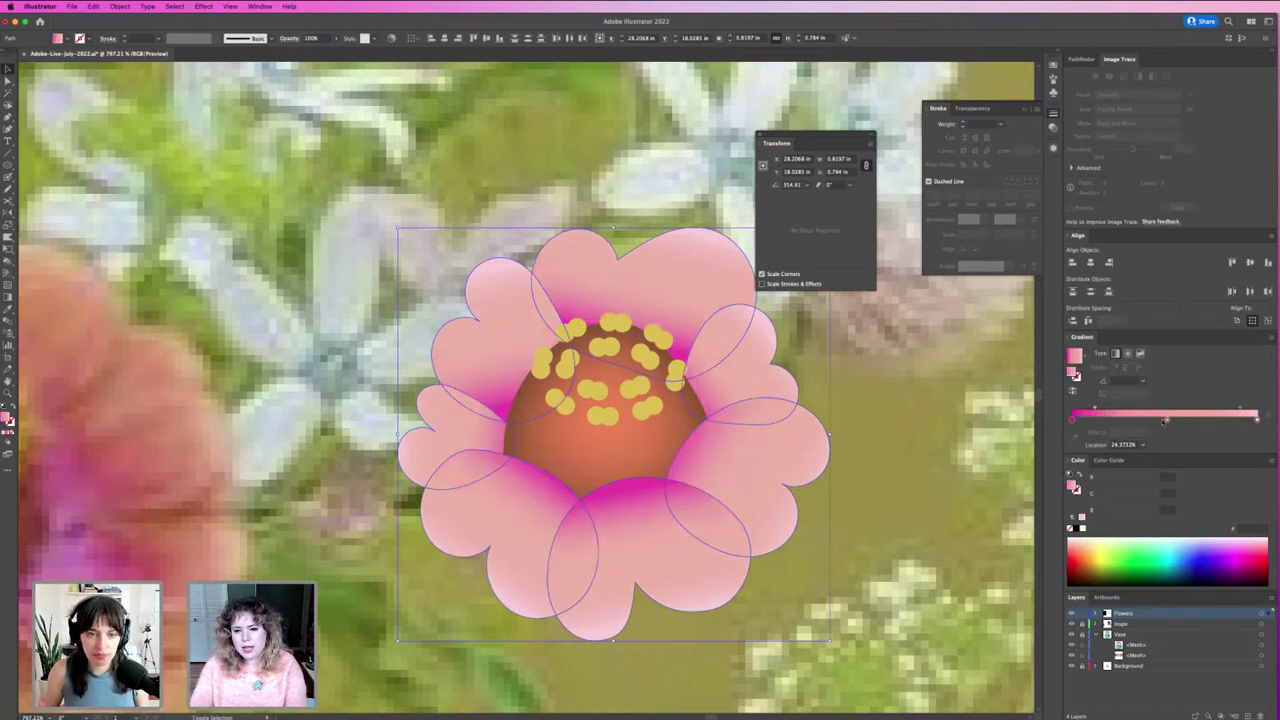
{"action": "left_click", "coordinate": [906, 431]}
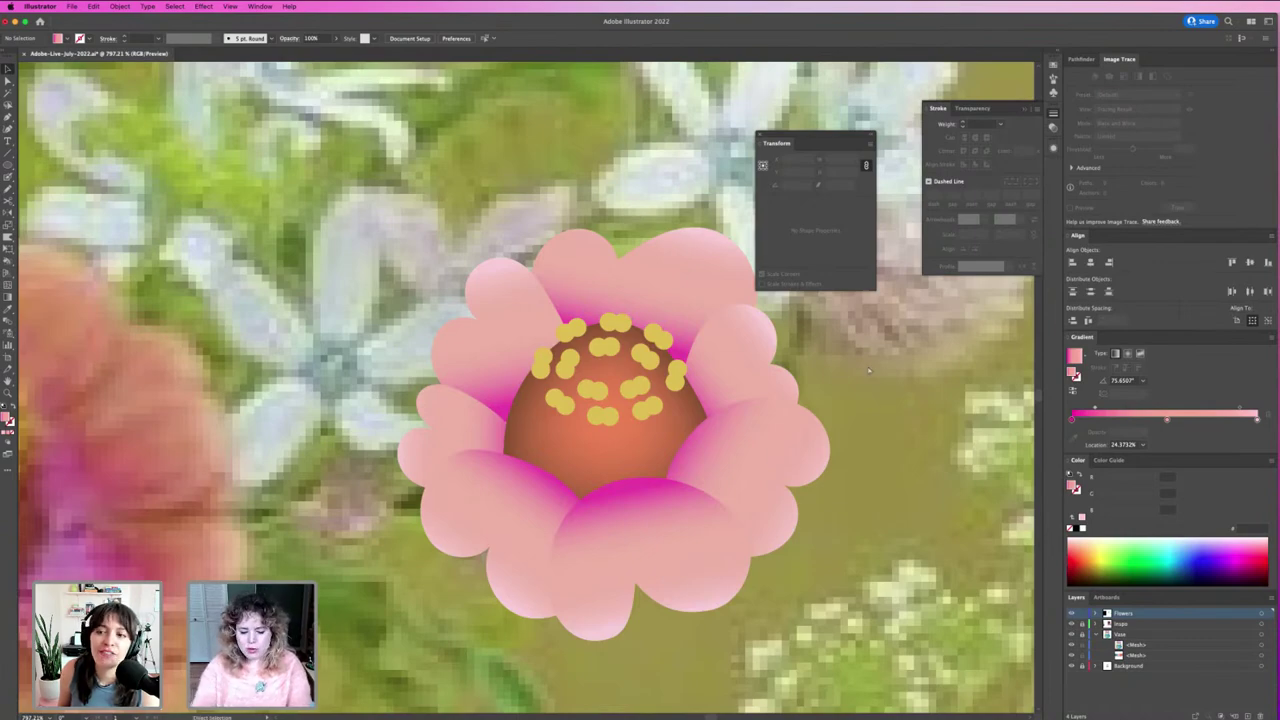
{"action": "key", "text": "ctrl+1"}
Step: Zoom in and select the pink flower's petals to edit their gradient
{"action": "key", "text": "ctrl+equal"}
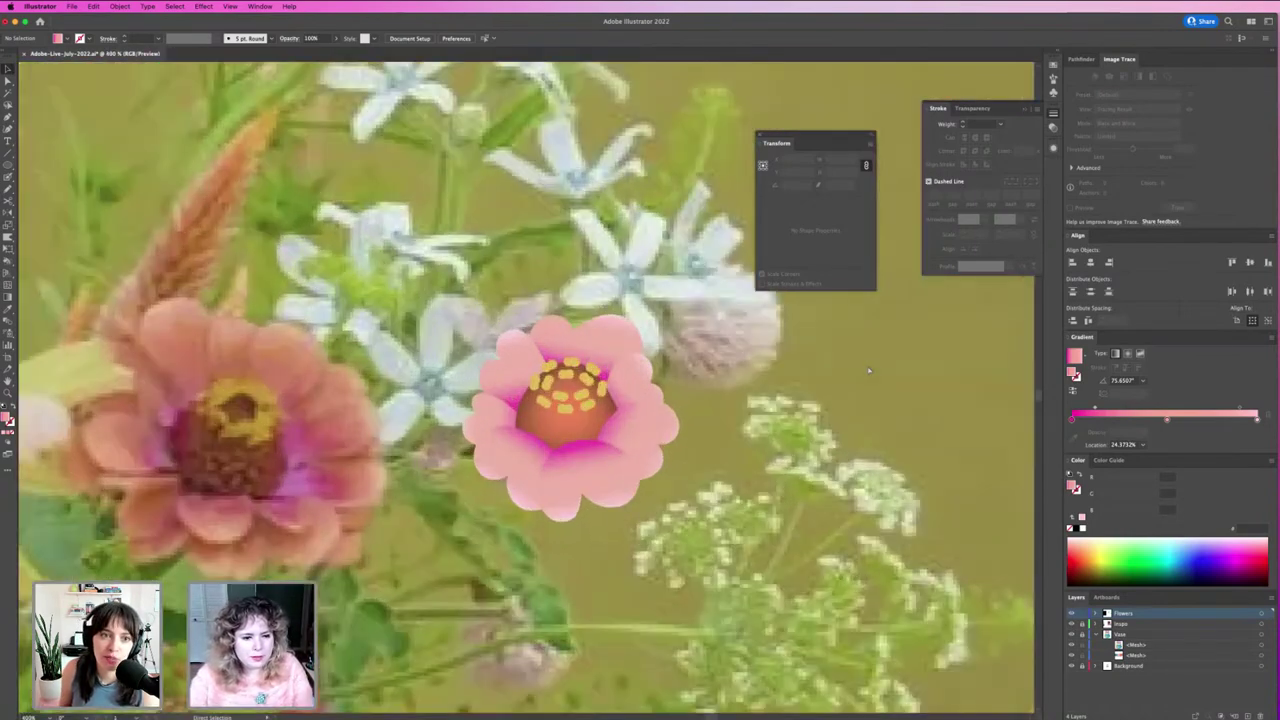
{"action": "key", "text": "ctrl+equal"}
{"action": "scroll", "coordinate": [672, 511], "scroll_direction": "right", "scroll_amount": 3}
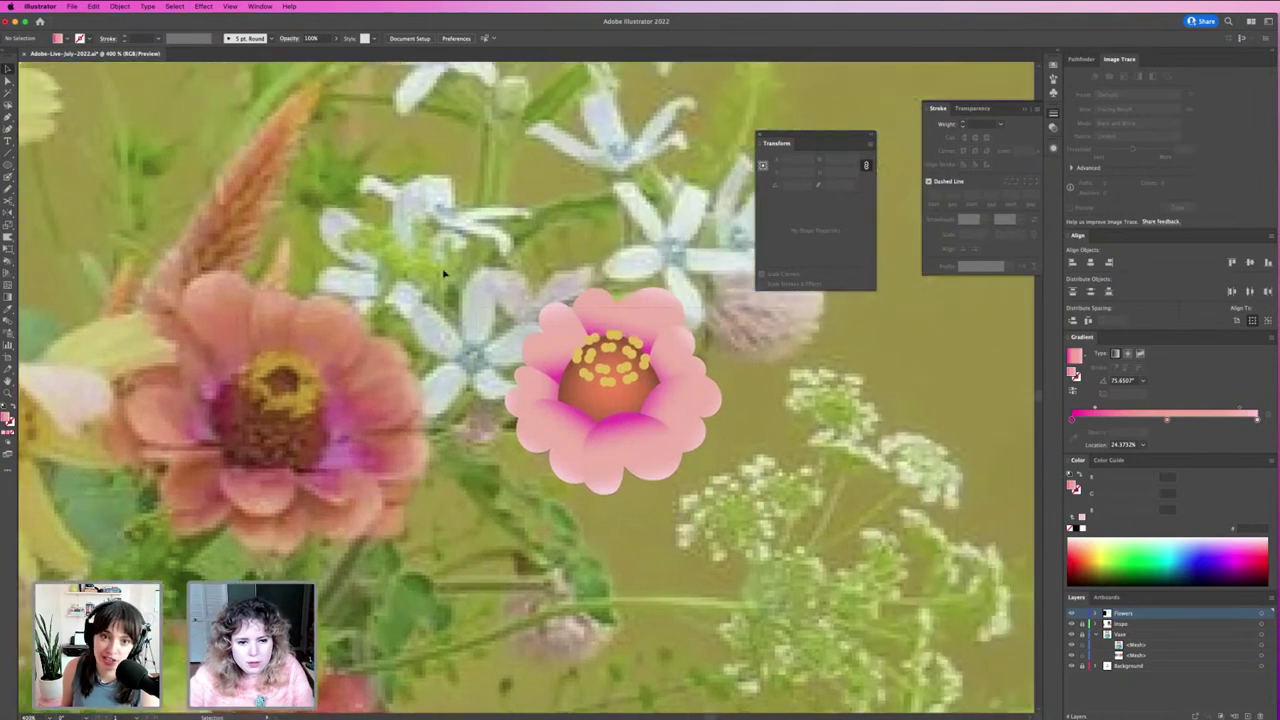
{"action": "left_click", "coordinate": [716, 378]}
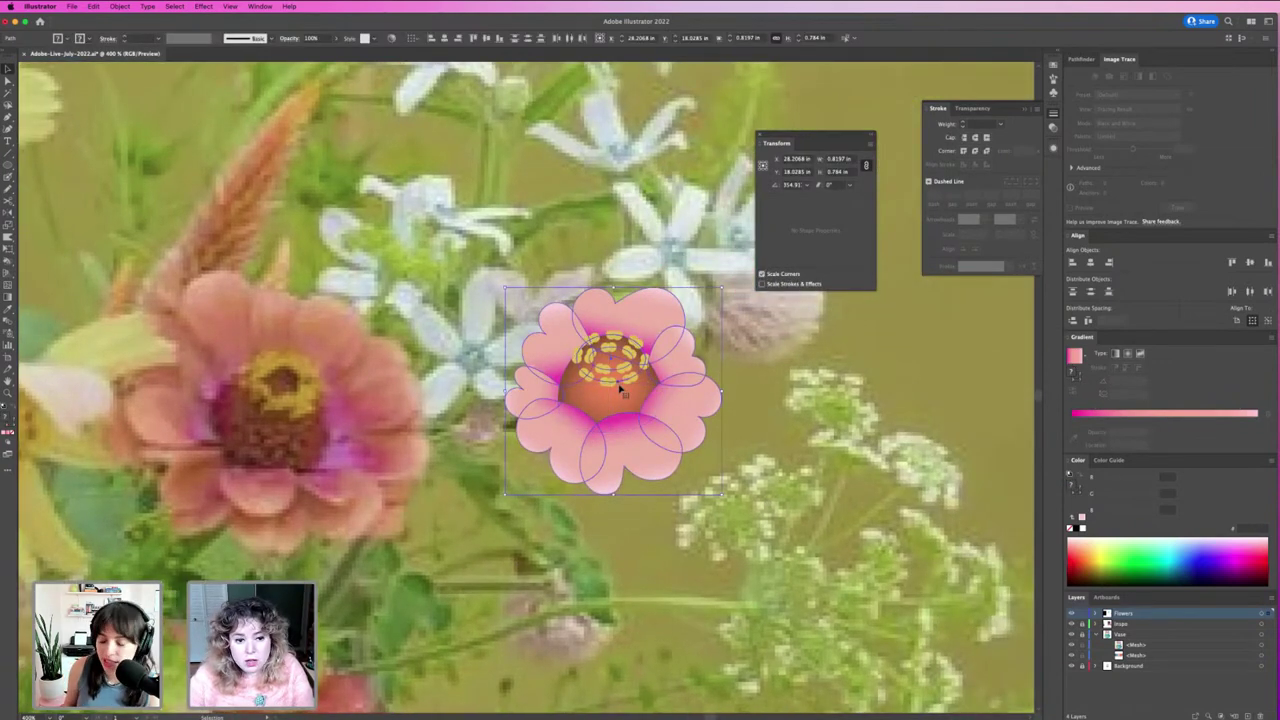
{"action": "left_click", "coordinate": [708, 443]}
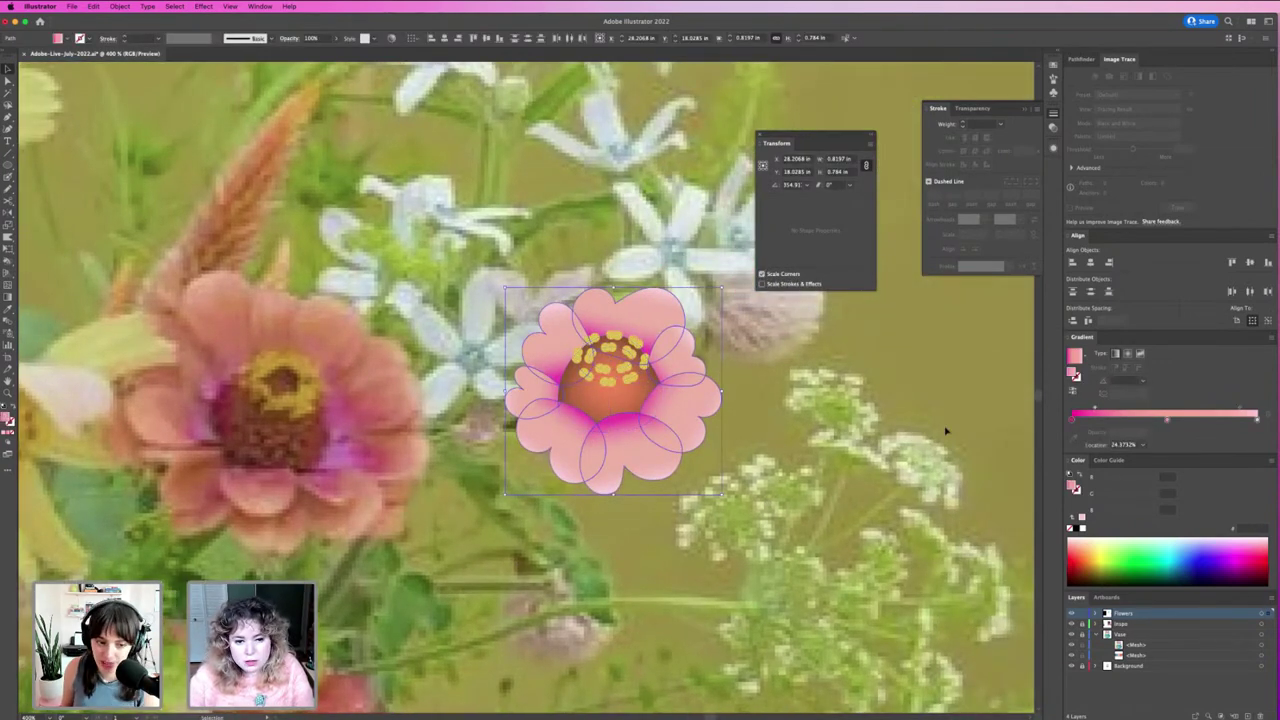
Step: Add a coral-pink stop to the petal gradient at about 22.78%, then deselect
{"action": "left_click", "coordinate": [1166, 420]}
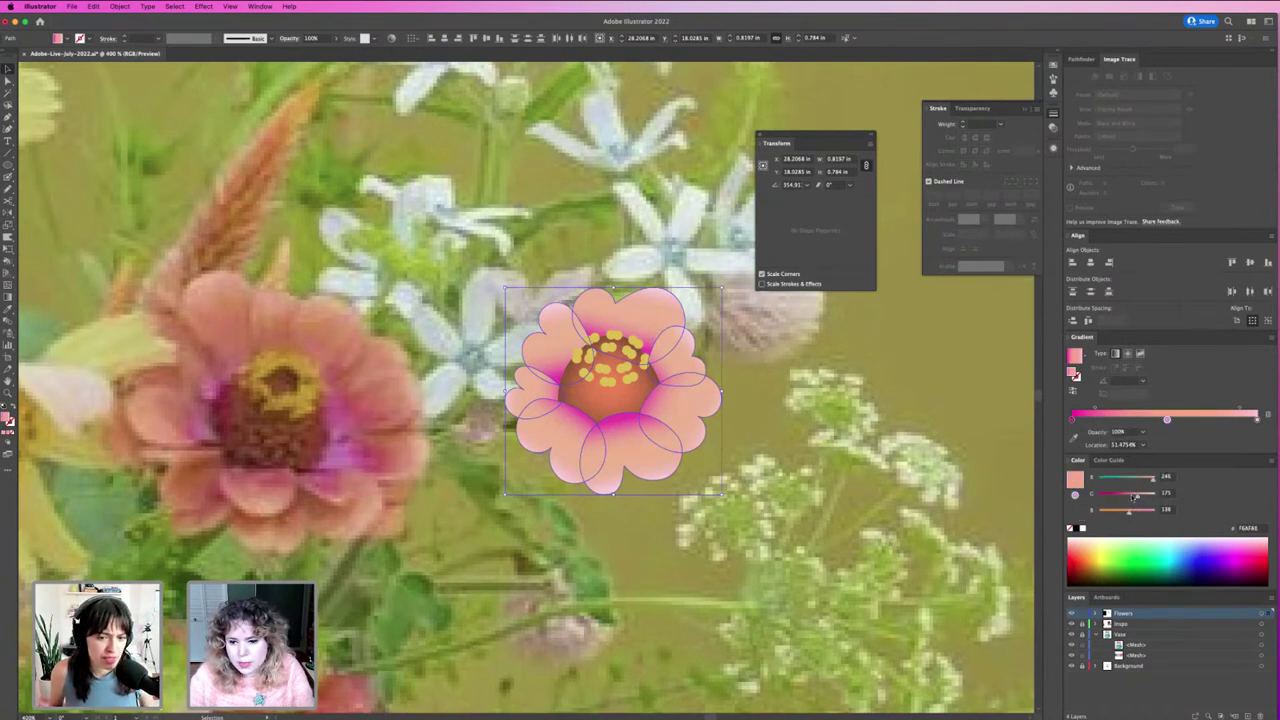
{"action": "left_click_drag", "start_coordinate": [1134, 497], "coordinate": [1132, 497]}
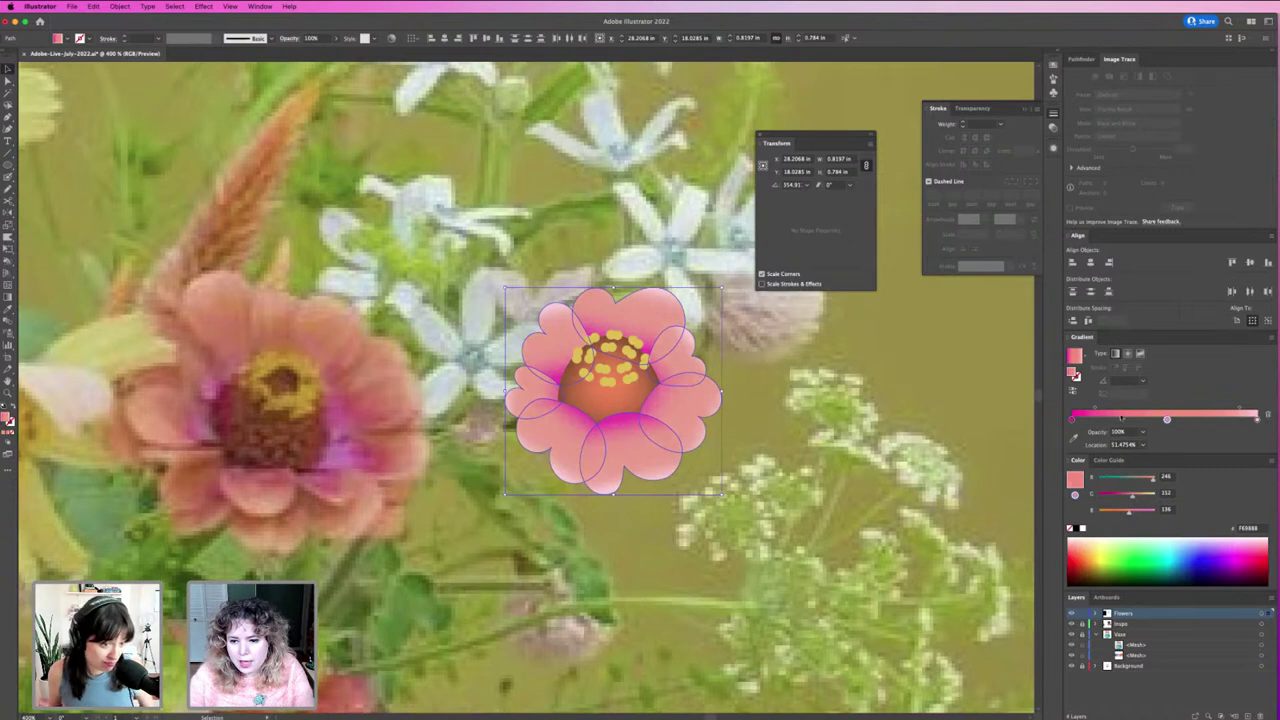
{"action": "mouse_move", "coordinate": [1166, 420]}
{"action": "left_mouse_down"}
{"action": "mouse_move", "coordinate": [1112, 418]}
{"action": "mouse_move", "coordinate": [1172, 420]}
{"action": "left_mouse_up"}
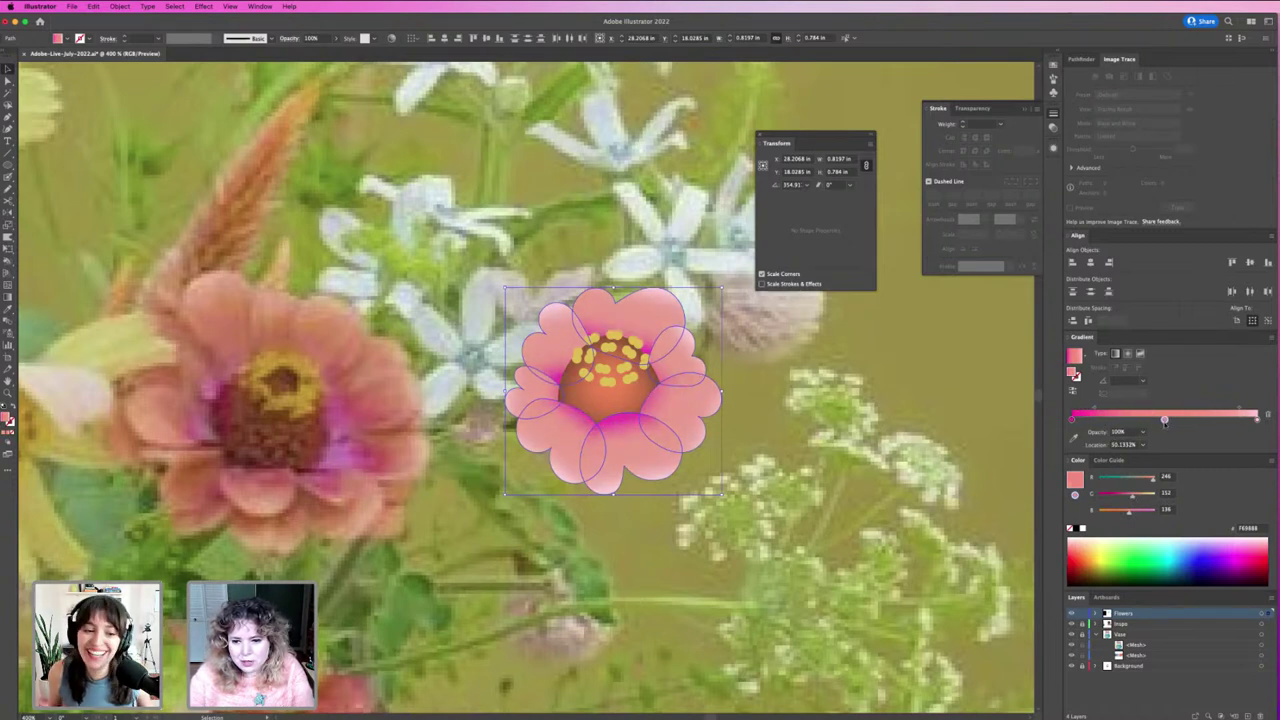
{"action": "left_click", "coordinate": [1100, 409]}
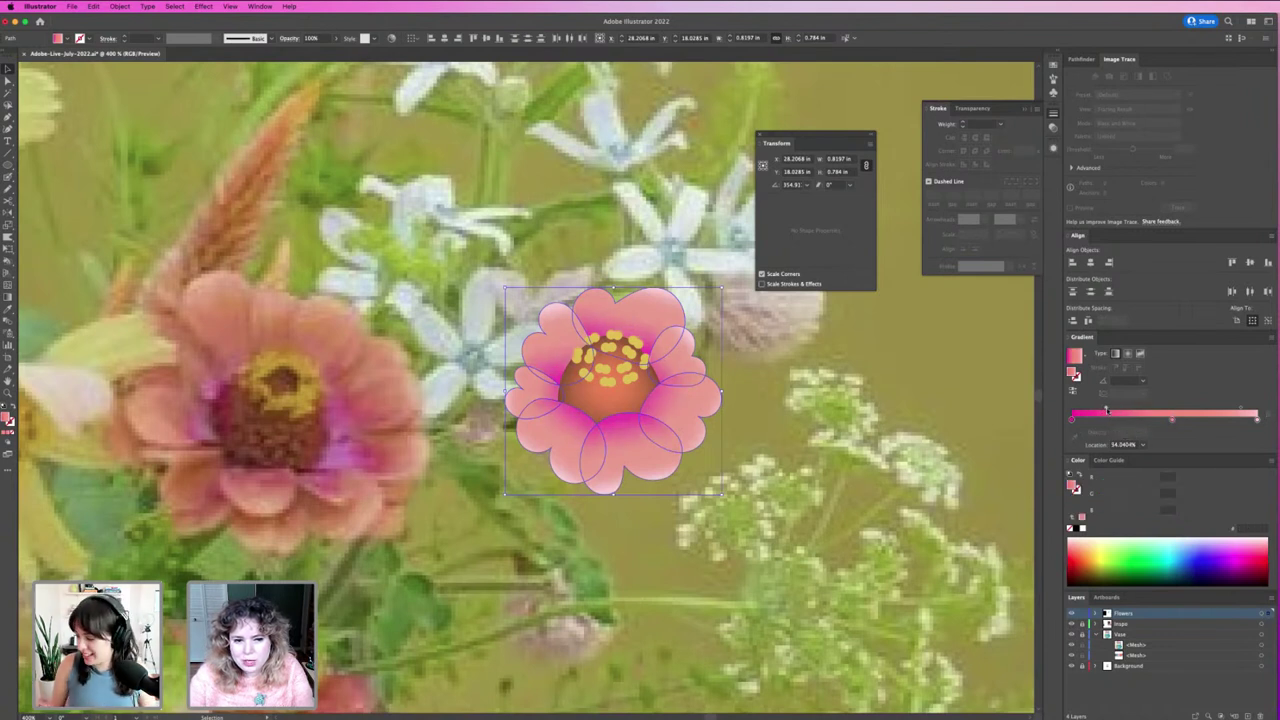
{"action": "left_click", "coordinate": [722, 497]}
{"action": "scroll", "coordinate": [722, 495], "scroll_direction": "left", "scroll_amount": 5}
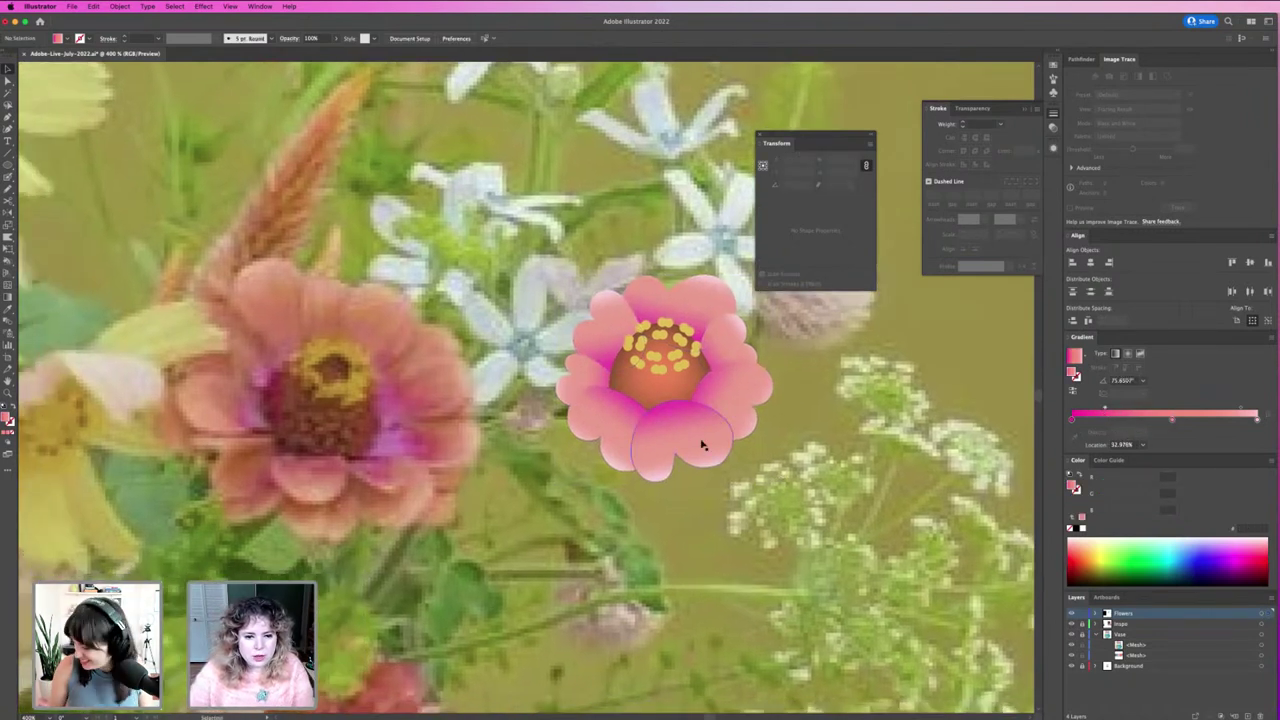
{"action": "scroll", "coordinate": [722, 495], "scroll_direction": "up", "scroll_amount": 3}
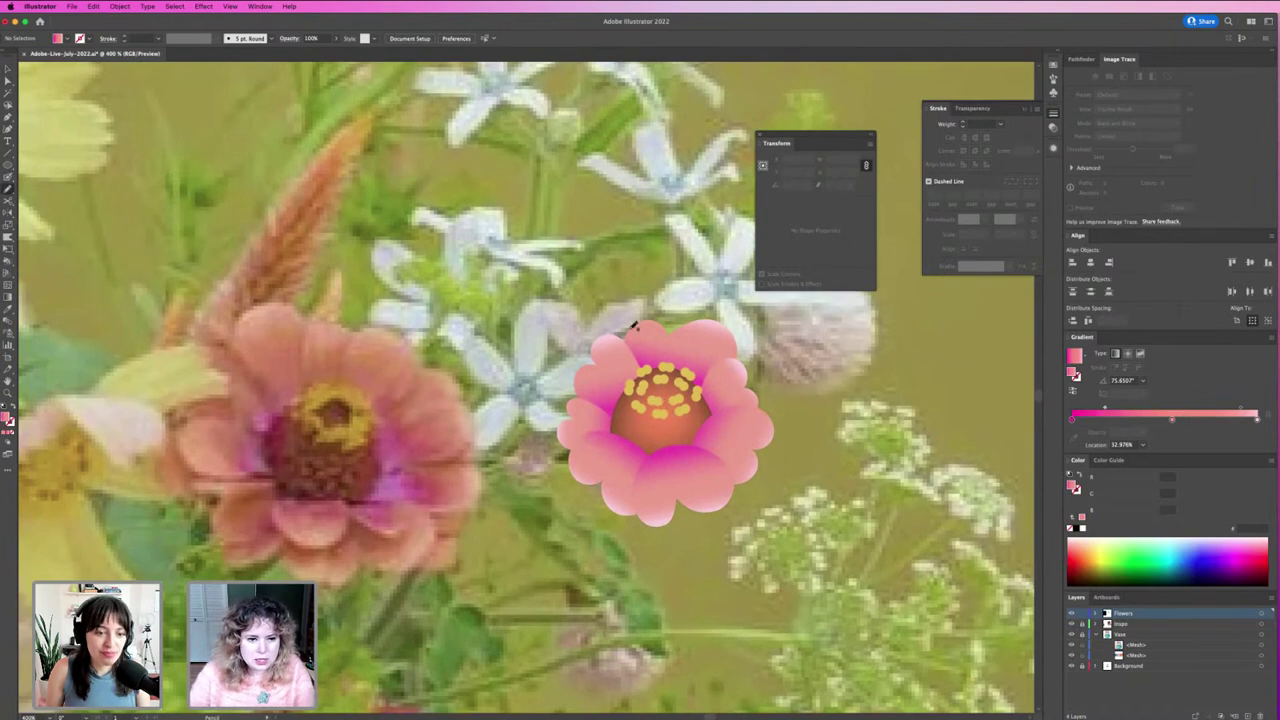
Step: Draw Pencil petal loops at the flower's upper left and below, filled with the pink gradient
{"action": "mouse_move", "coordinate": [648, 326]}
{"action": "left_mouse_down"}
{"action": "mouse_move", "coordinate": [617, 284]}
{"action": "mouse_move", "coordinate": [623, 355]}
{"action": "left_mouse_up"}
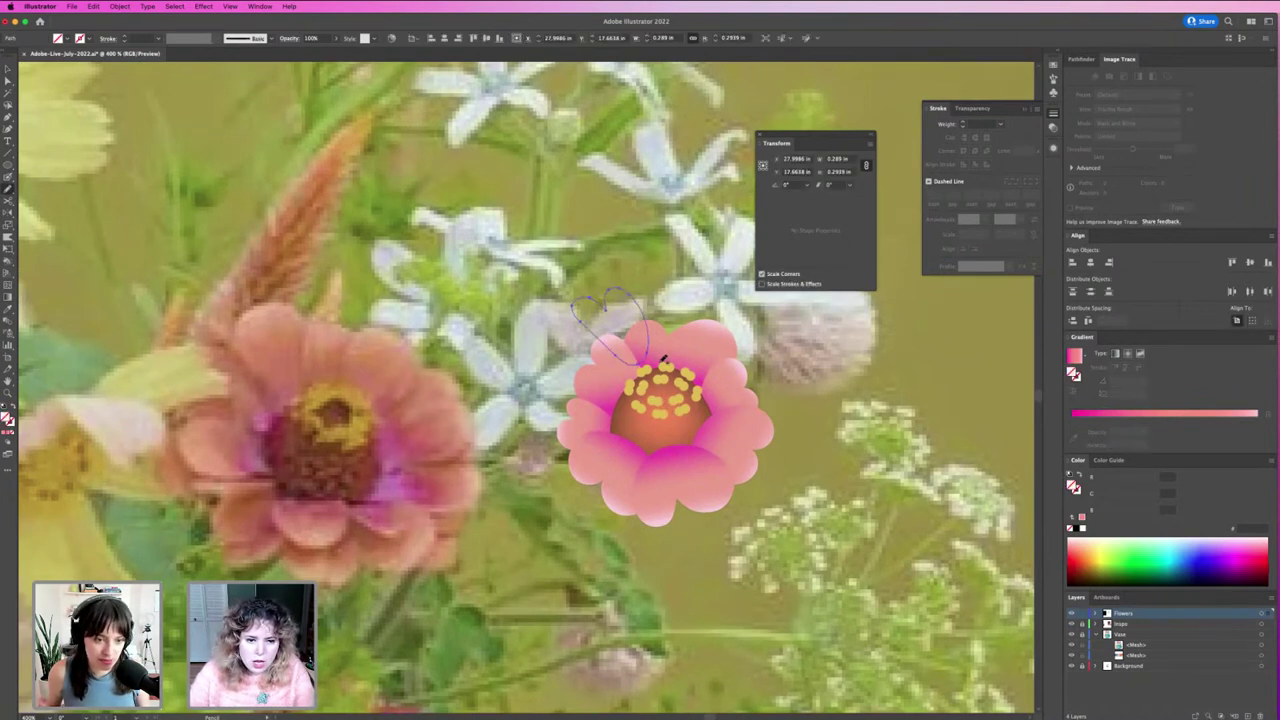
{"action": "mouse_move", "coordinate": [650, 336]}
{"action": "left_mouse_down"}
{"action": "mouse_move", "coordinate": [685, 345]}
{"action": "mouse_move", "coordinate": [745, 415]}
{"action": "left_mouse_up"}
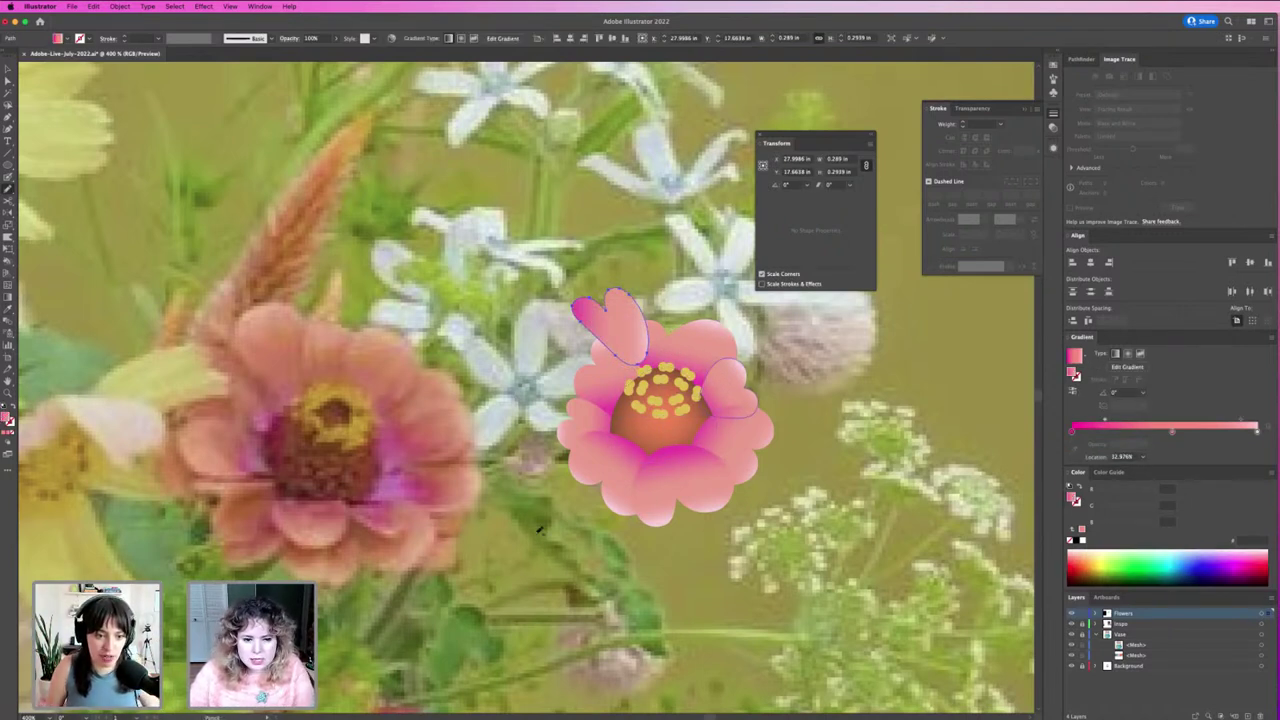
{"action": "left_click_drag", "start_coordinate": [587, 463], "coordinate": [574, 538]}
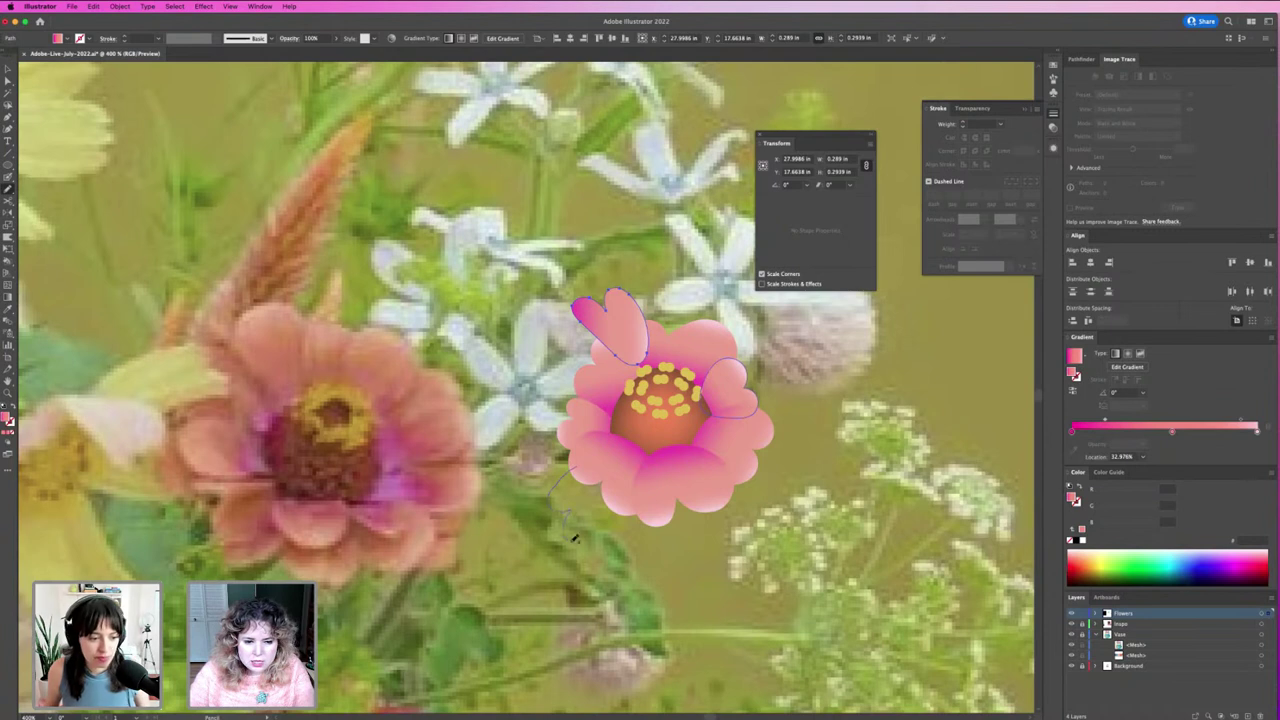
{"action": "left_click_drag", "start_coordinate": [587, 468], "coordinate": [607, 492]}
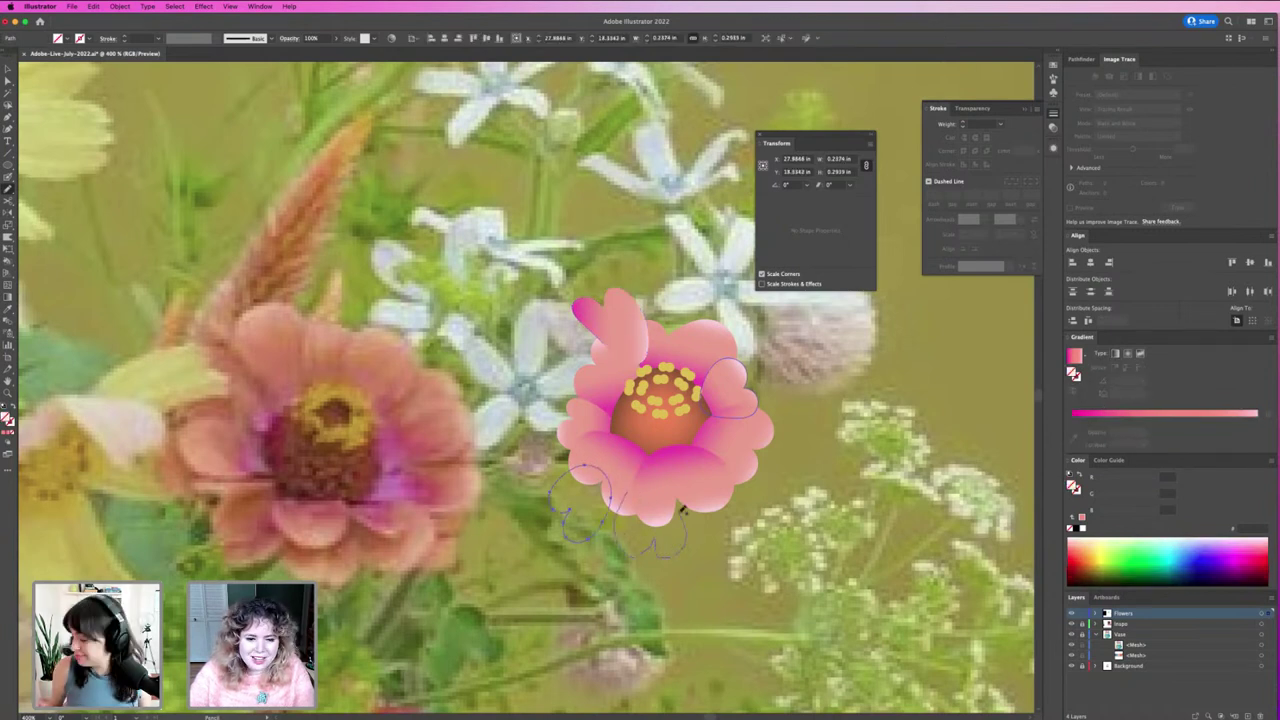
{"action": "left_click_drag", "start_coordinate": [623, 491], "coordinate": [681, 494]}
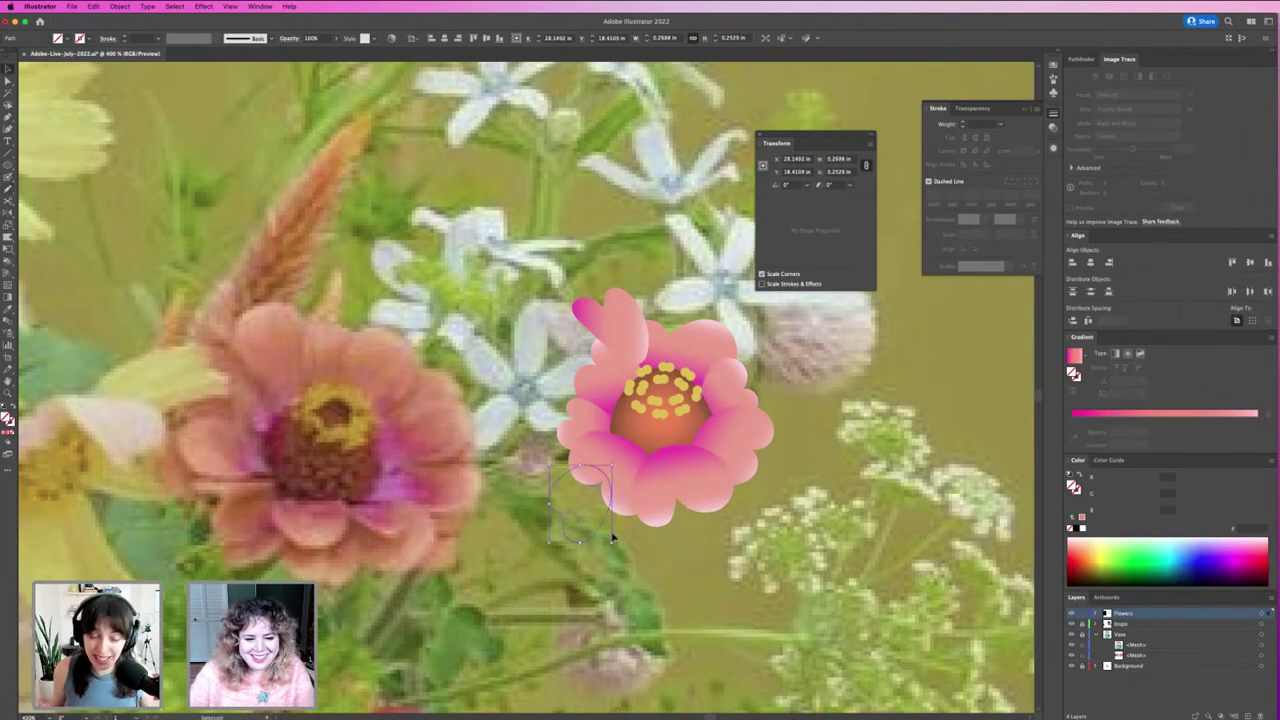
{"action": "key", "text": "ctrl+z"}
{"action": "key", "text": "ctrl+shift+z"}
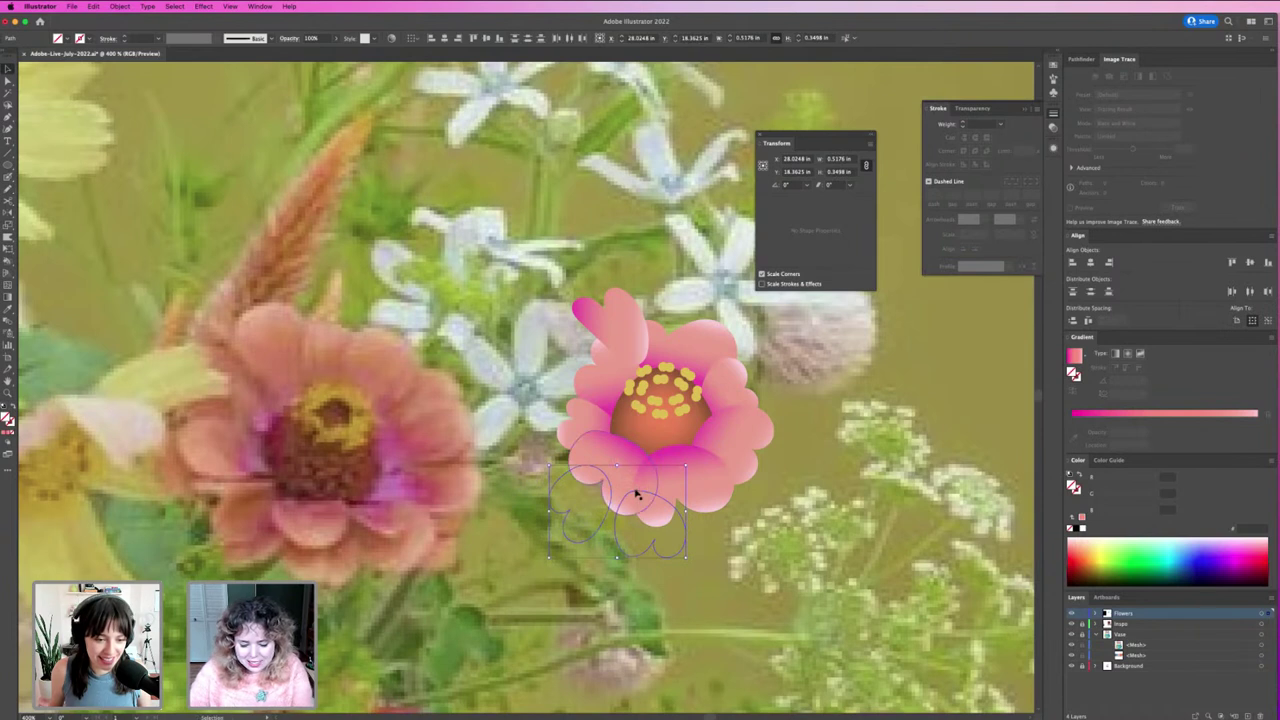
{"action": "left_click", "coordinate": [615, 345]}
{"action": "key", "text": "ctrl+shift+a"}
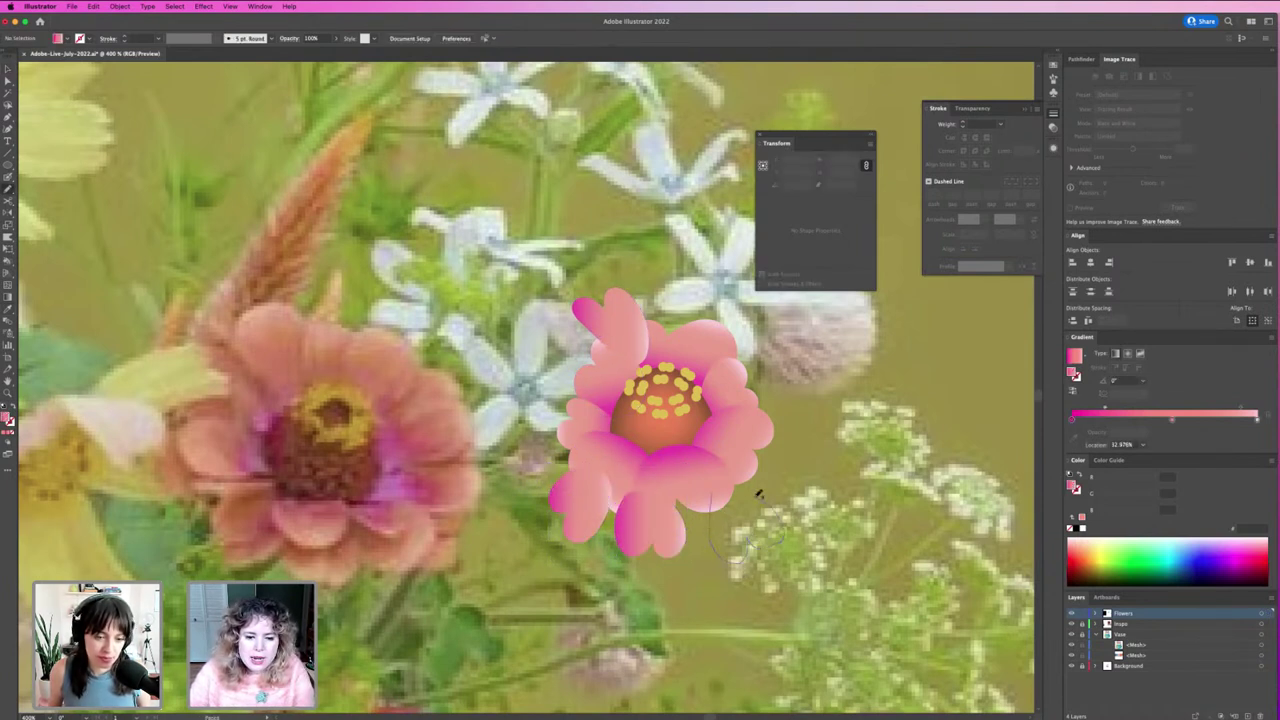
Step: Add a gradient petal below the flower and a heart petal on its right
{"action": "left_click_drag", "start_coordinate": [716, 487], "coordinate": [717, 489]}
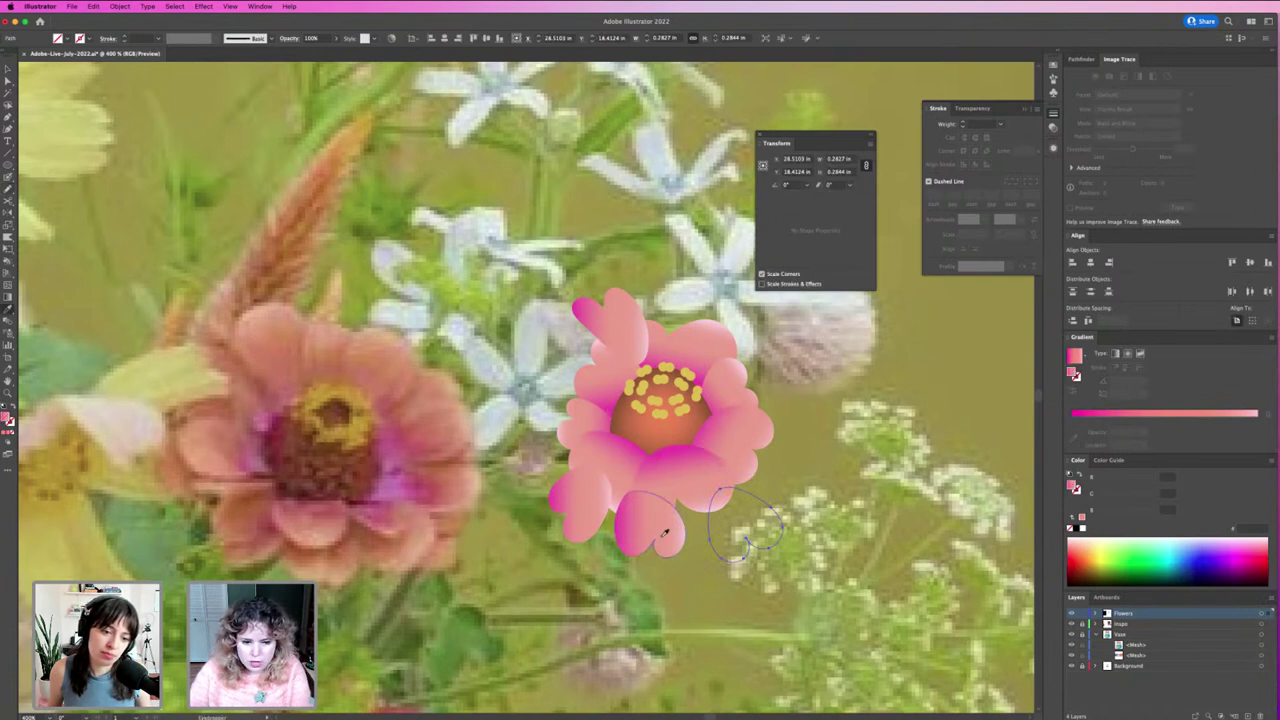
{"action": "key", "text": "."}
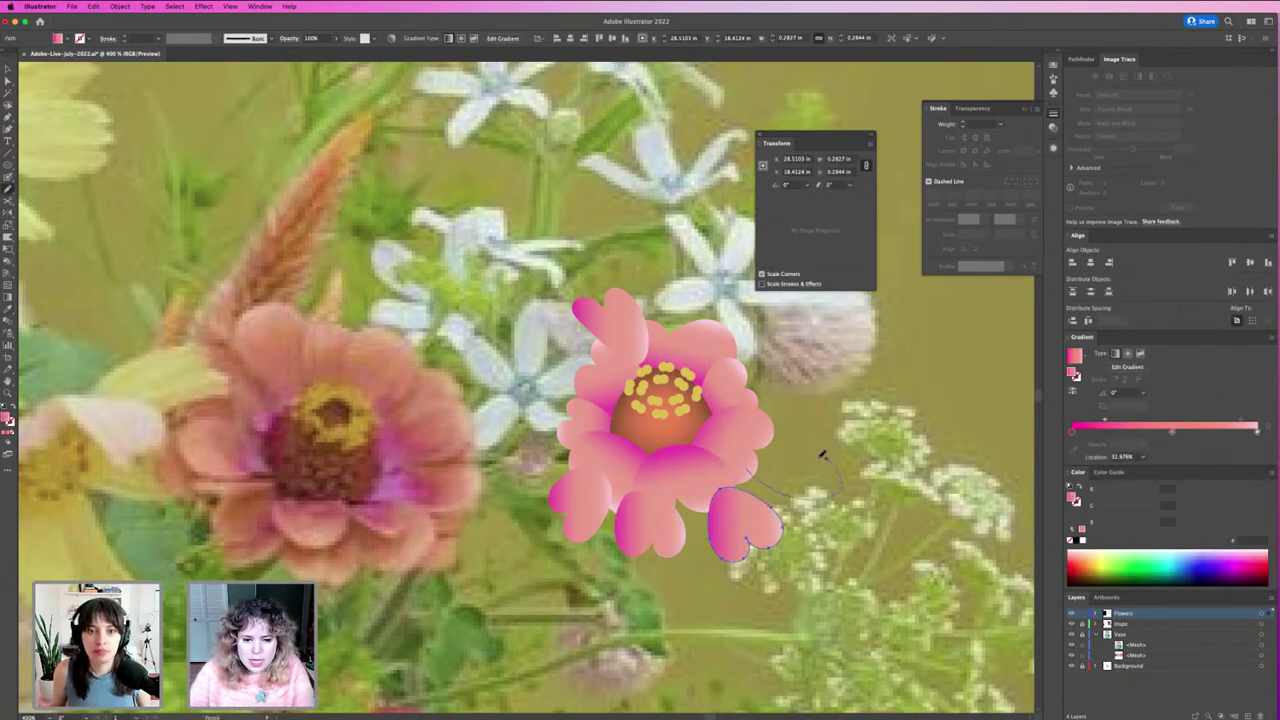
{"action": "mouse_move", "coordinate": [840, 430]}
{"action": "left_mouse_down"}
{"action": "mouse_move", "coordinate": [778, 438]}
{"action": "mouse_move", "coordinate": [753, 467]}
{"action": "left_mouse_up"}
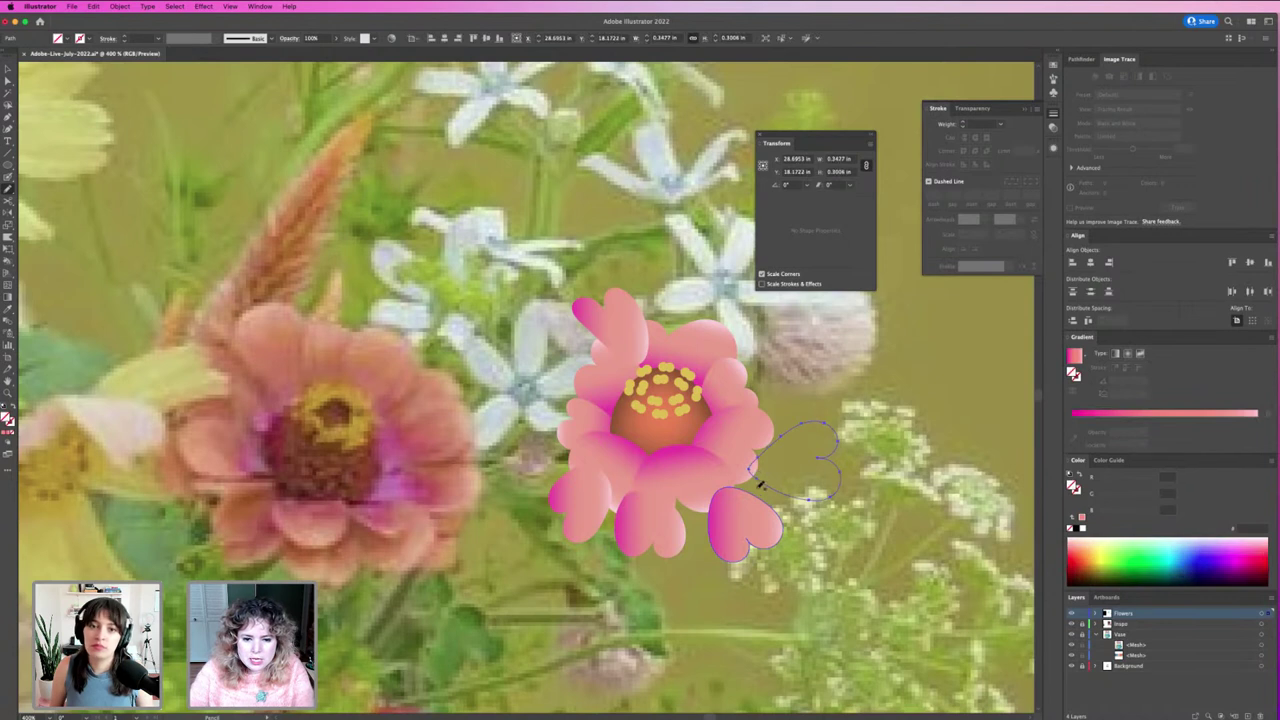
{"action": "key", "text": "."}
{"action": "left_click", "coordinate": [811, 518], "text": "ctrl"}
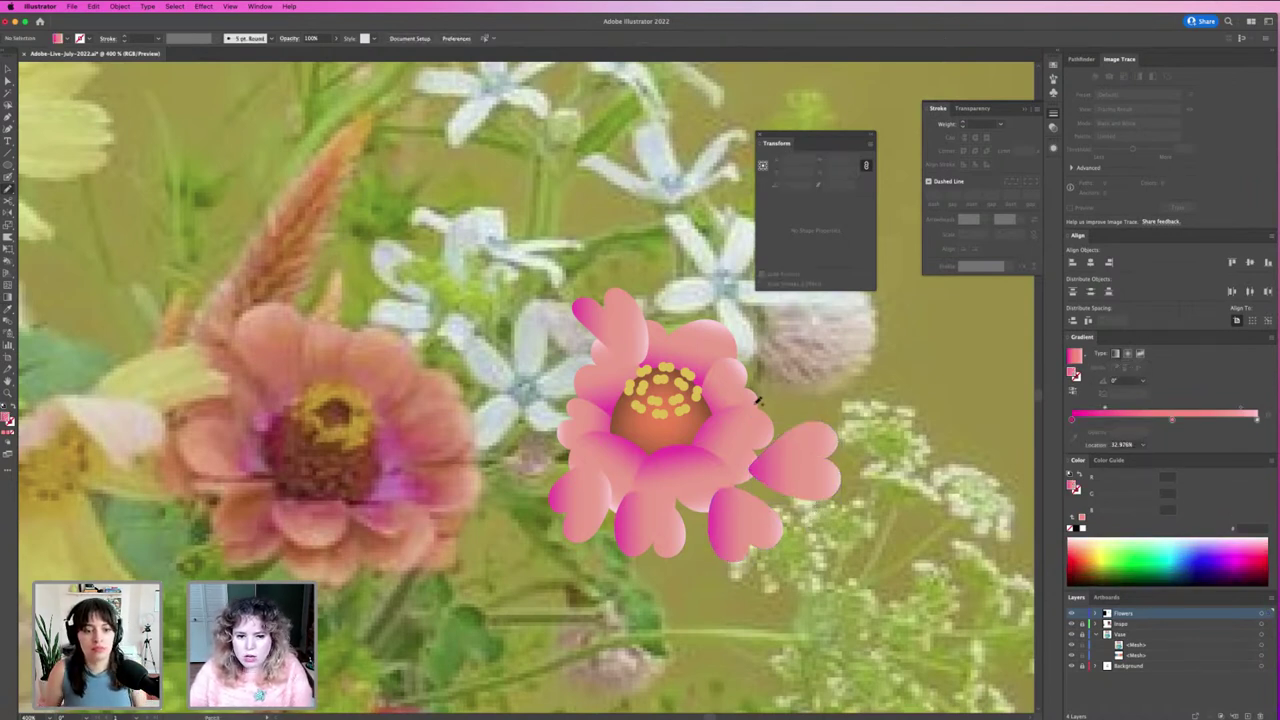
Step: Draw another right-side heart petal and a small heart below right; start a left petal outline
{"action": "left_click_drag", "start_coordinate": [762, 405], "coordinate": [806, 348]}
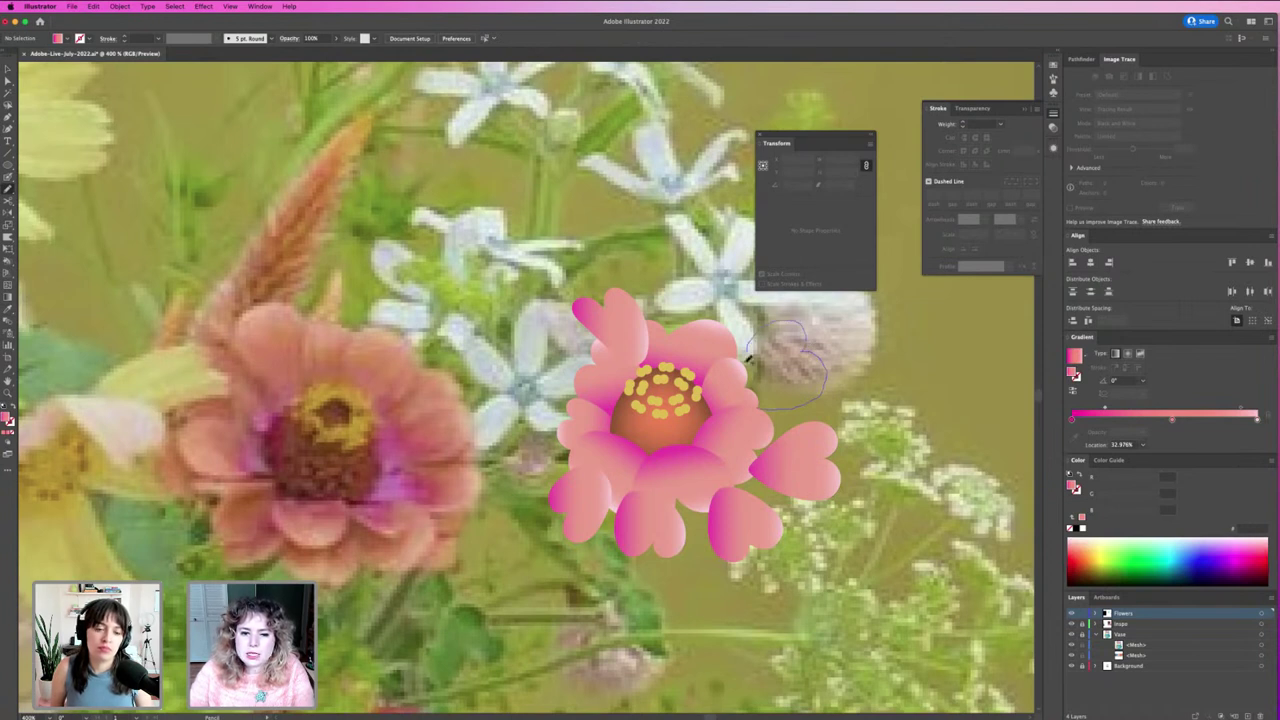
{"action": "left_click_drag", "start_coordinate": [752, 396], "coordinate": [755, 400]}
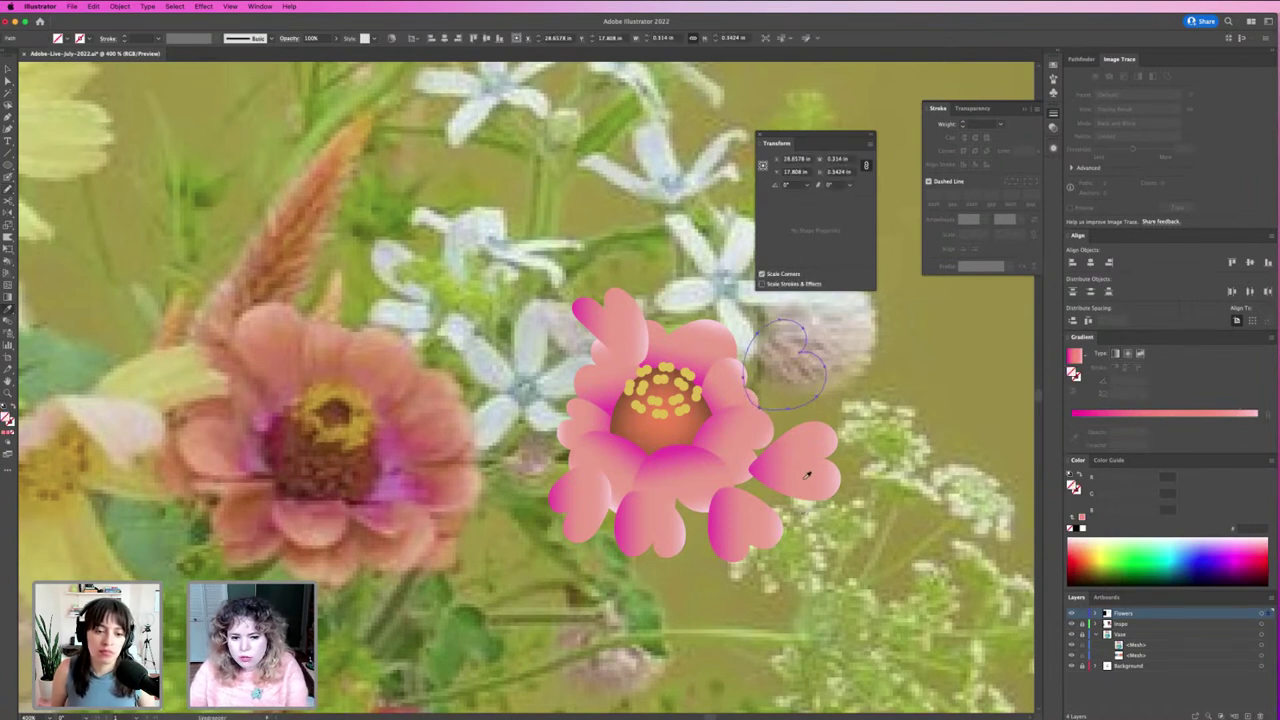
{"action": "key", "text": "."}
{"action": "left_click", "coordinate": [816, 515], "text": "ctrl"}
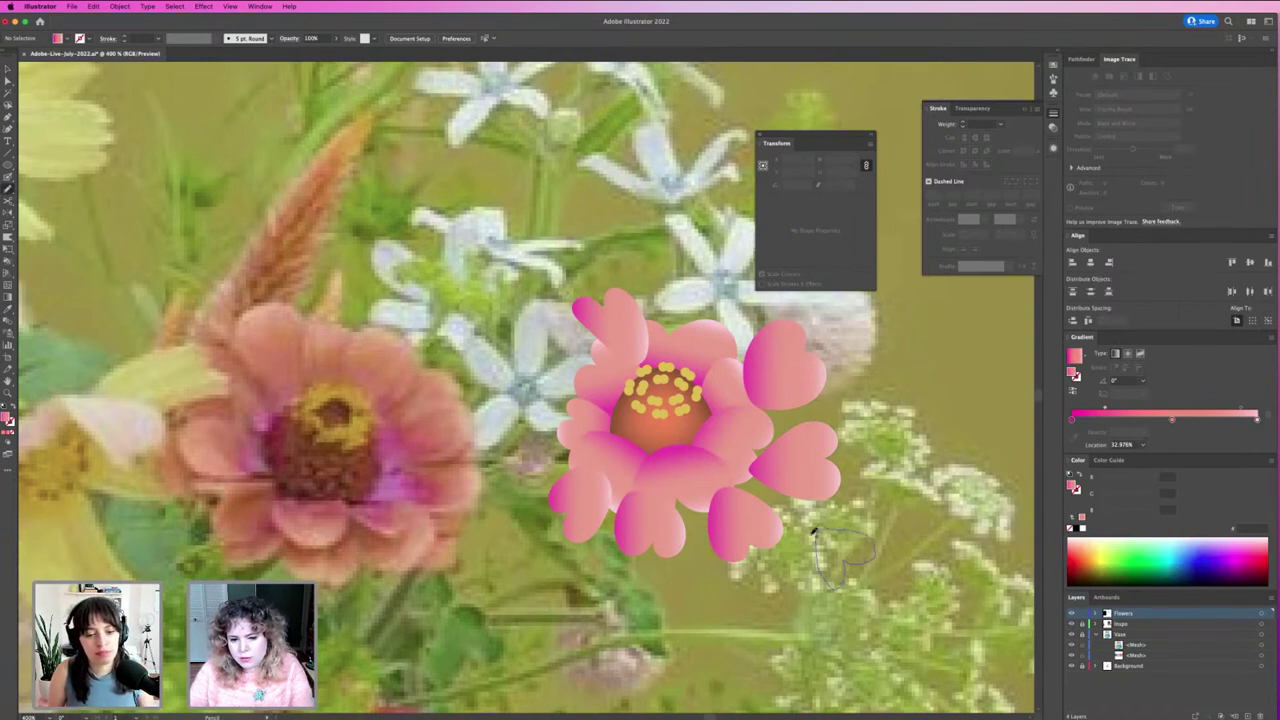
{"action": "left_click_drag", "start_coordinate": [813, 533], "coordinate": [827, 534]}
{"action": "key", "text": "."}
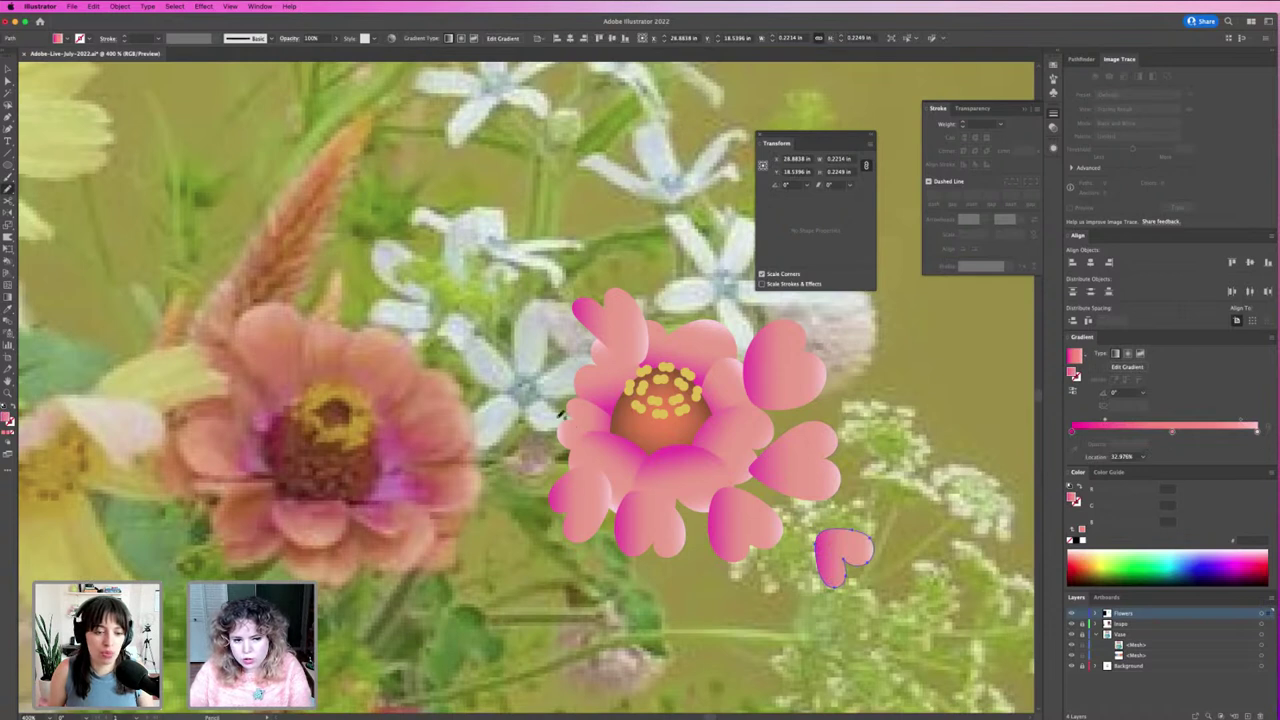
{"action": "left_click_drag", "start_coordinate": [562, 412], "coordinate": [531, 440]}
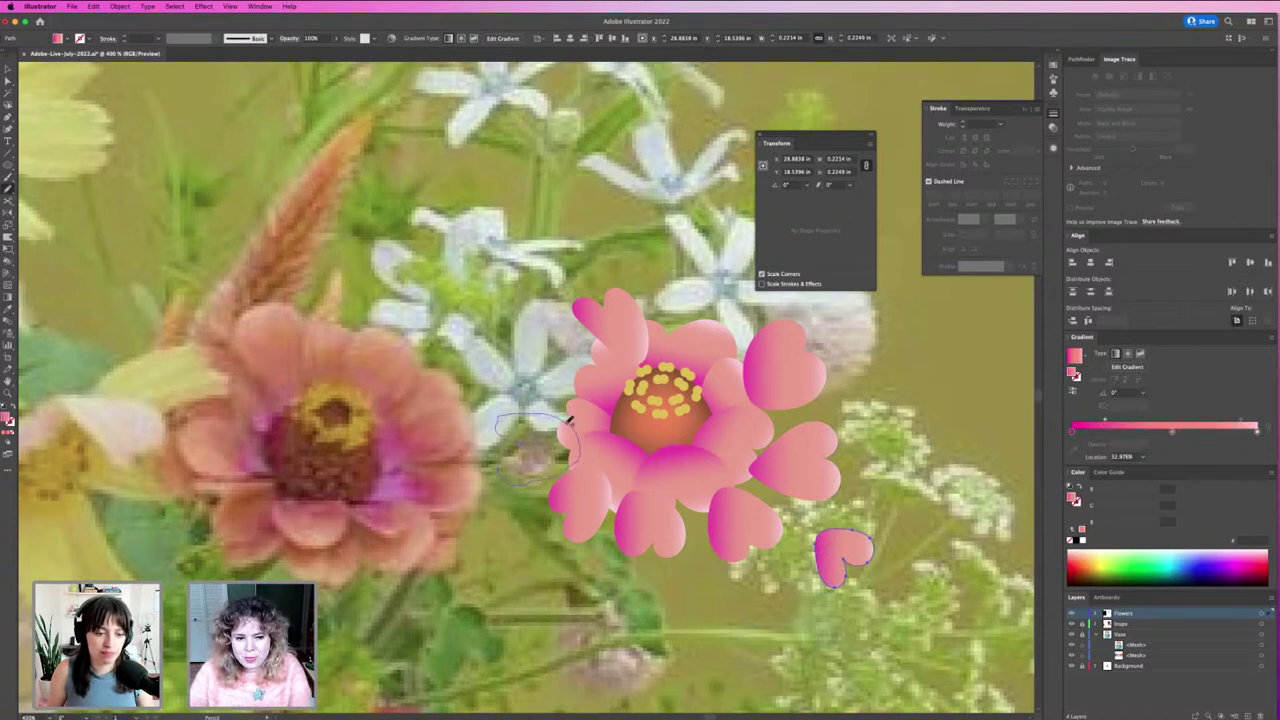
Step: Finish the left gradient petal and nudge the left petals up into place
{"action": "key", "text": "."}
{"action": "key", "text": "ctrl+shift+a"}
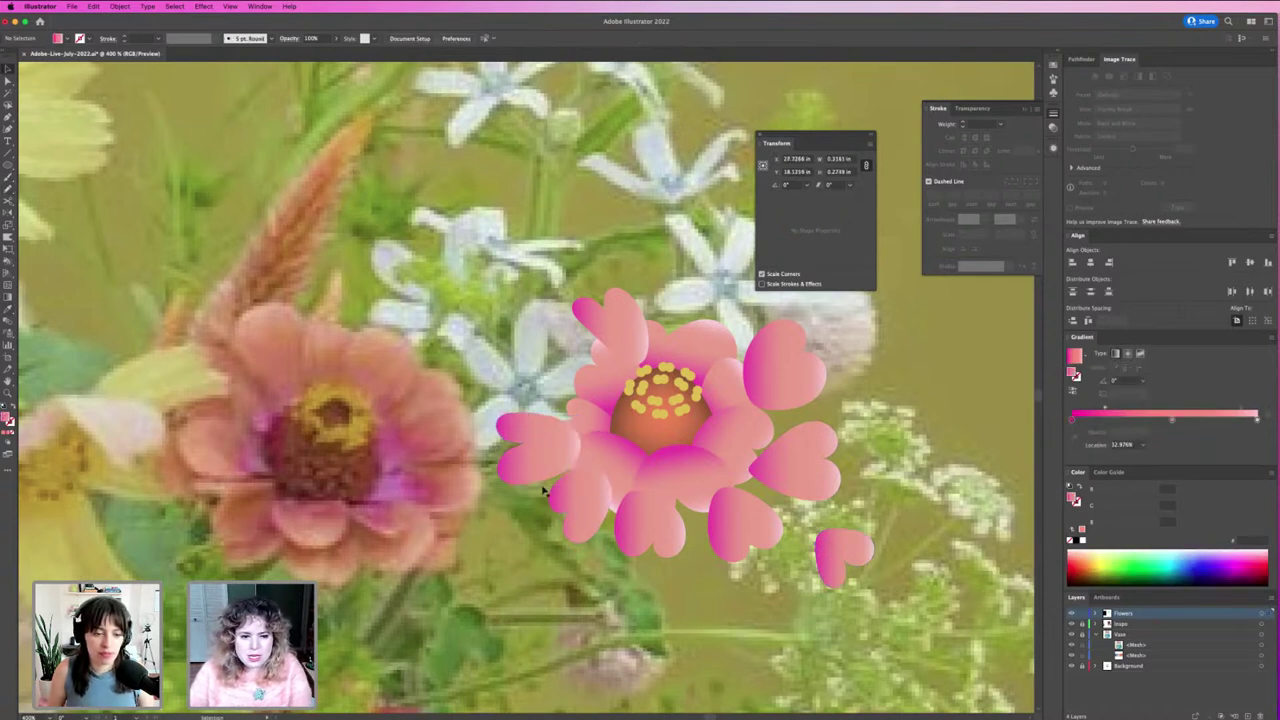
{"action": "left_click_drag", "start_coordinate": [543, 490], "coordinate": [549, 440]}
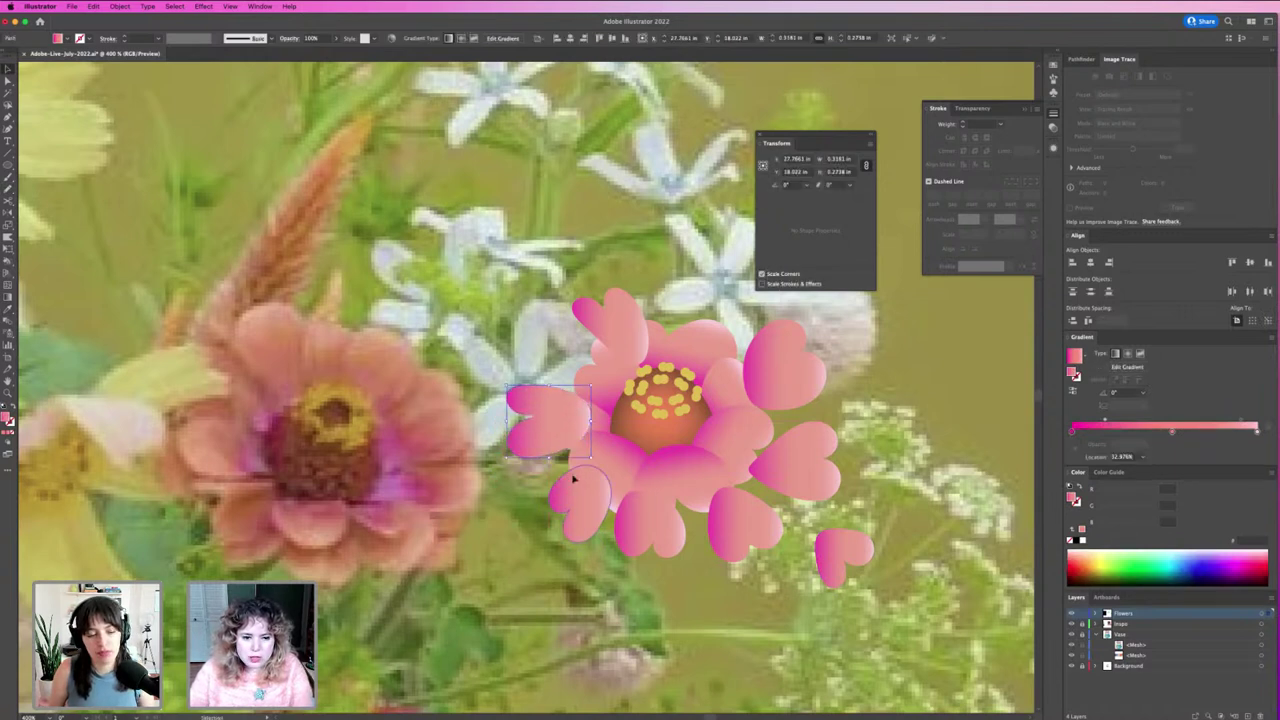
{"action": "left_click_drag", "start_coordinate": [567, 480], "coordinate": [573, 447]}
{"action": "left_click", "coordinate": [545, 415], "text": "shift"}
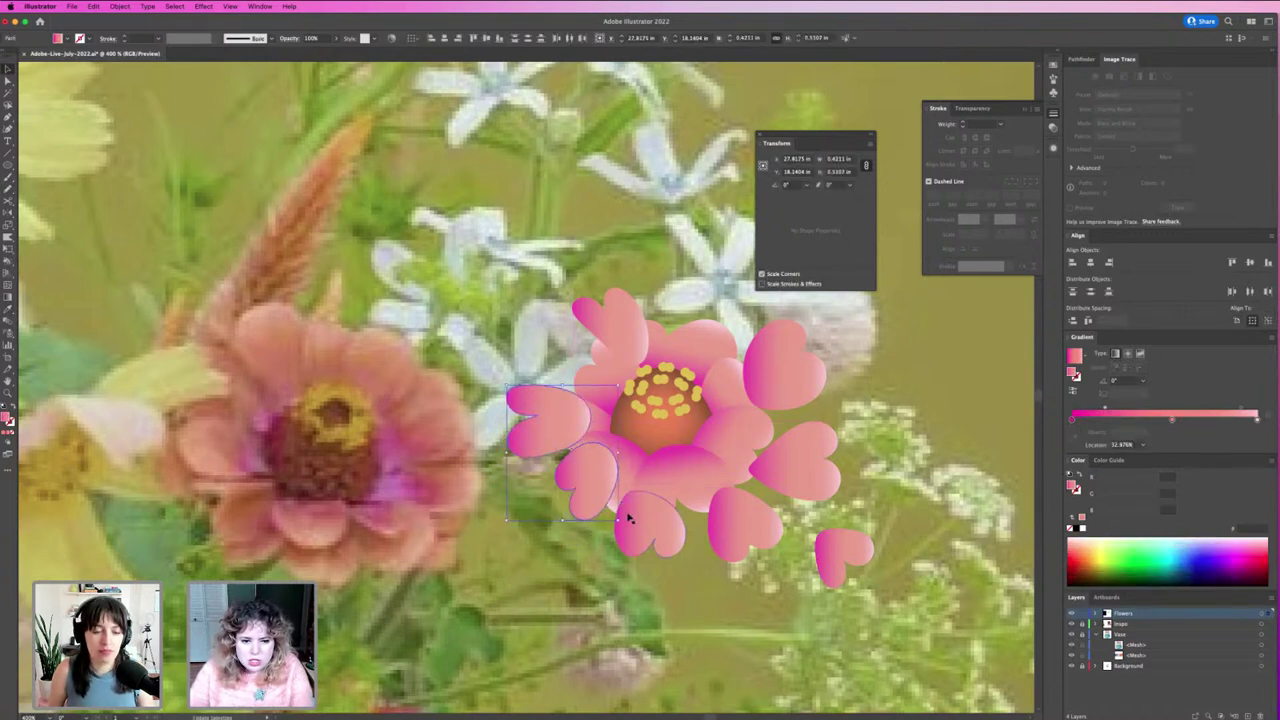
{"action": "left_click", "coordinate": [742, 524], "text": "shift"}
{"action": "left_click", "coordinate": [810, 500], "text": "shift"}
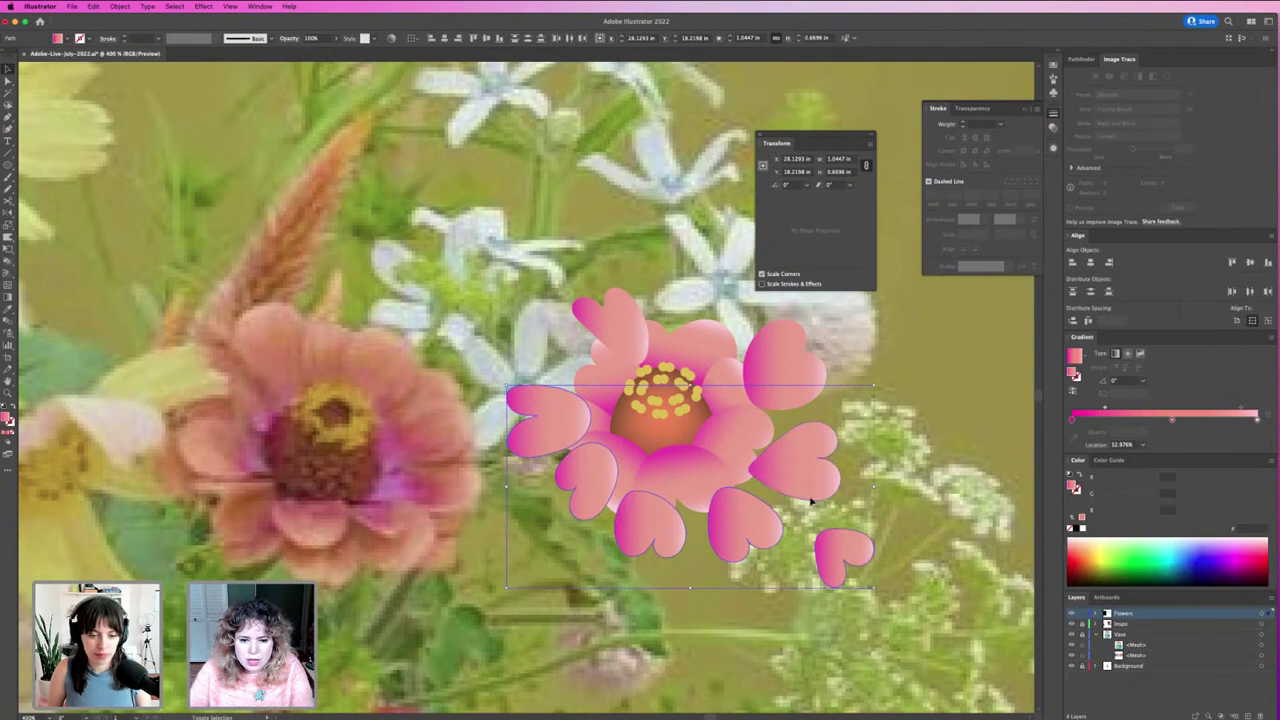
{"action": "left_click", "coordinate": [793, 403], "text": "shift"}
{"action": "left_click", "coordinate": [632, 335], "text": "shift"}
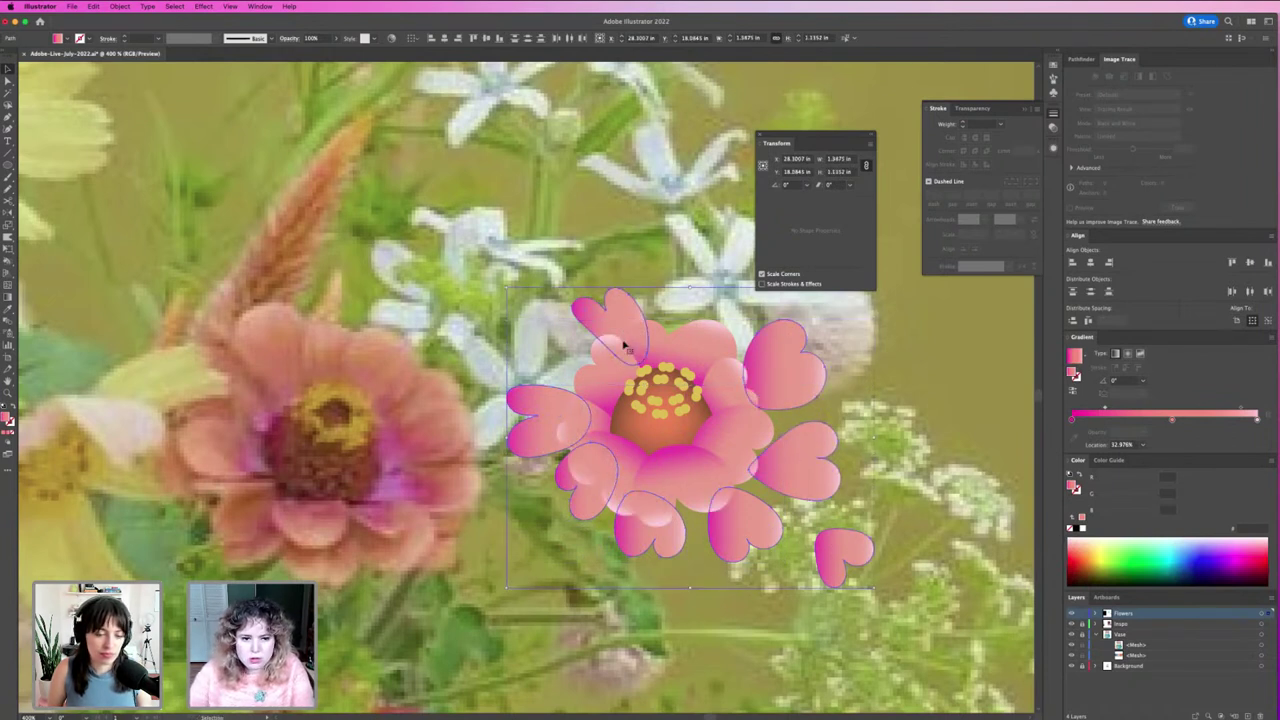
{"action": "key", "text": "ctrl+shift+a"}
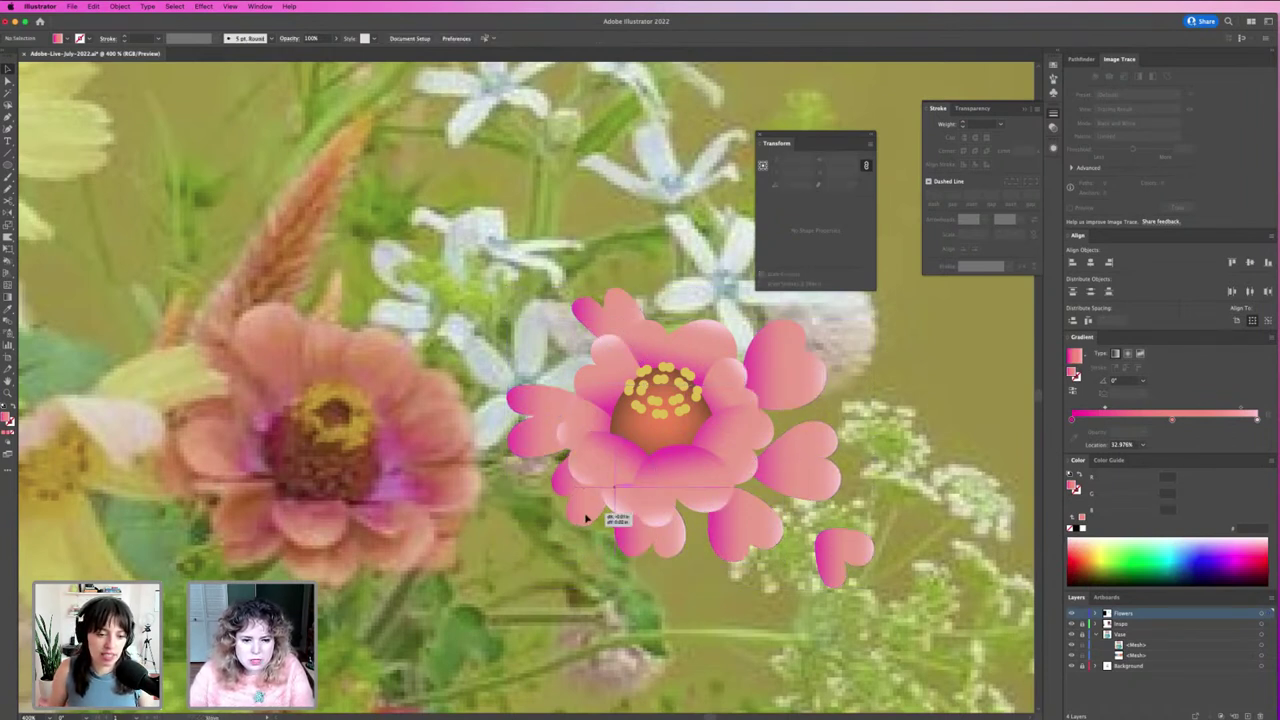
Step: Move a petal to the left side and re-aim the left, lower-centre and lower-right petal gradients
{"action": "left_click_drag", "start_coordinate": [587, 517], "coordinate": [556, 462]}
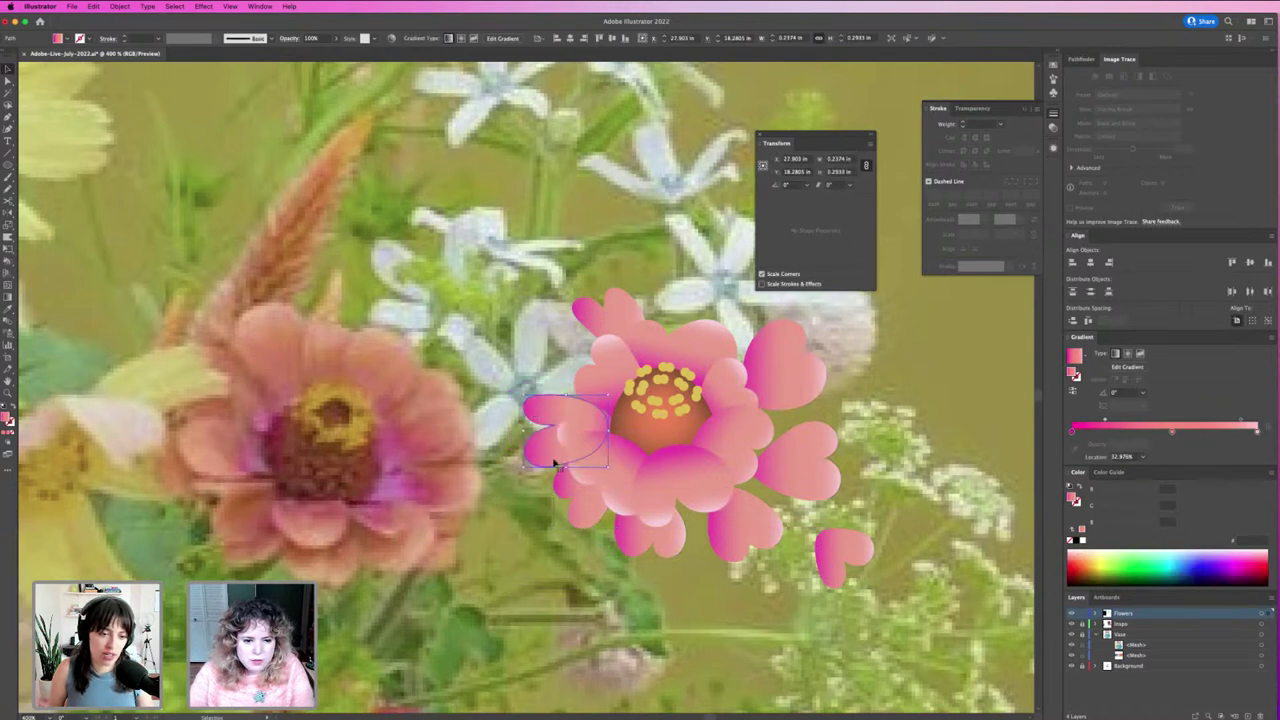
{"action": "key", "text": "g"}
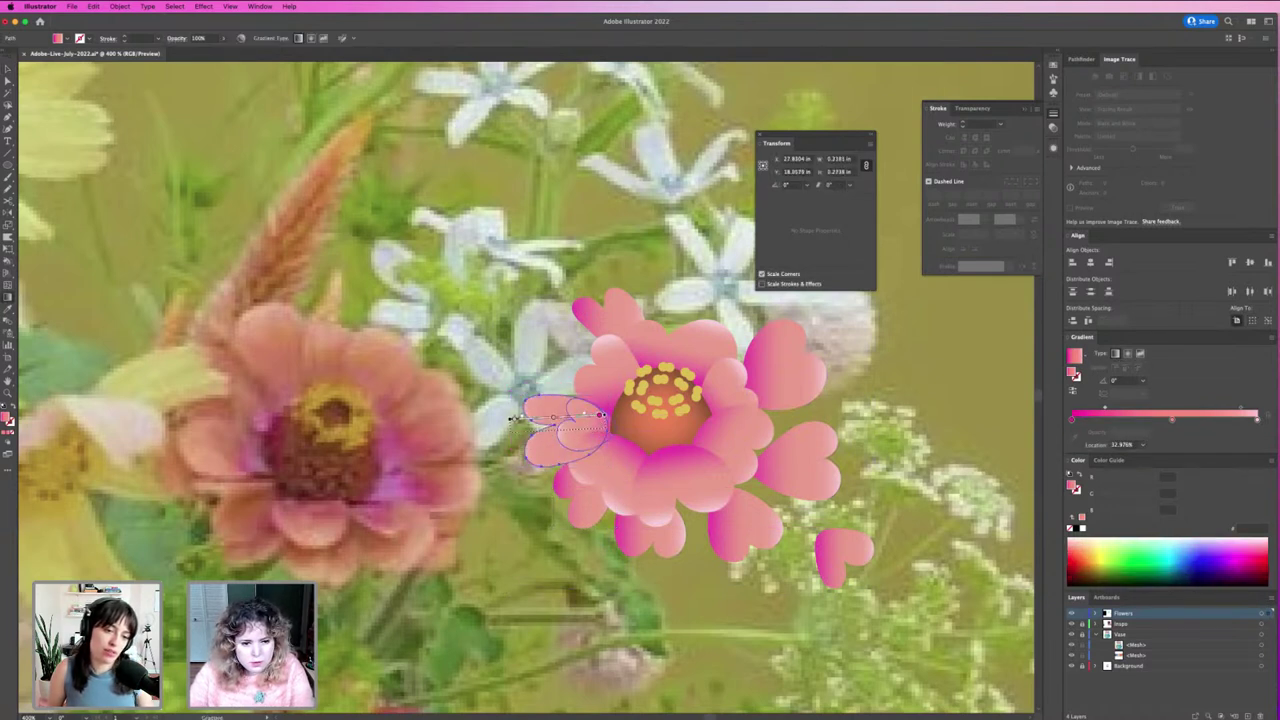
{"action": "mouse_move", "coordinate": [603, 427]}
{"action": "left_mouse_down"}
{"action": "mouse_move", "coordinate": [514, 432]}
{"action": "mouse_move", "coordinate": [517, 414]}
{"action": "left_mouse_up"}
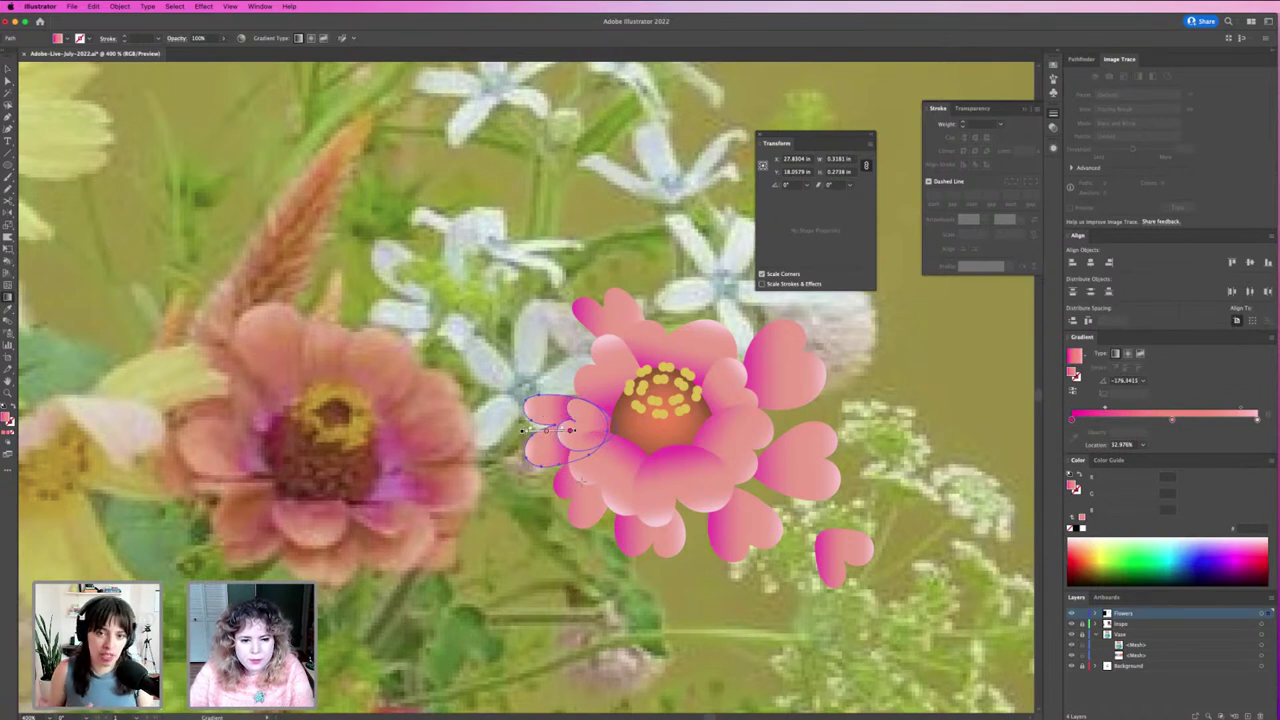
{"action": "left_click", "coordinate": [583, 503]}
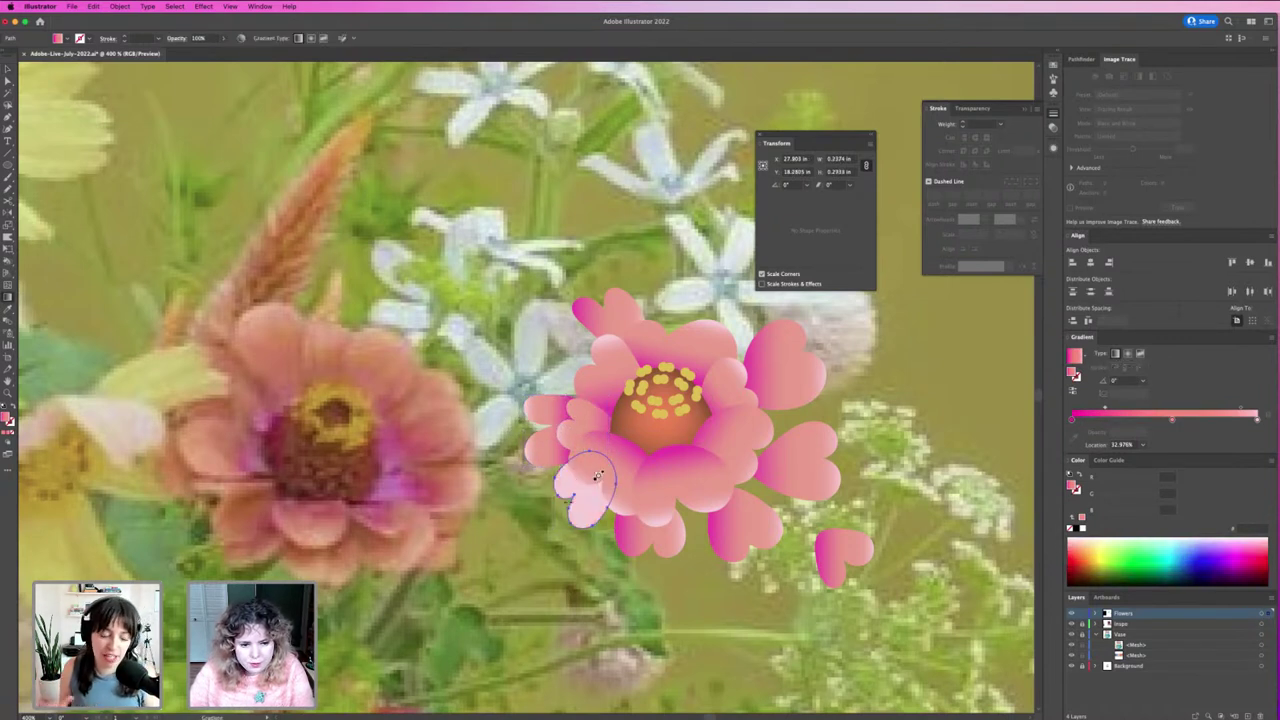
{"action": "left_click", "coordinate": [648, 520]}
{"action": "left_click_drag", "start_coordinate": [652, 502], "coordinate": [646, 563]}
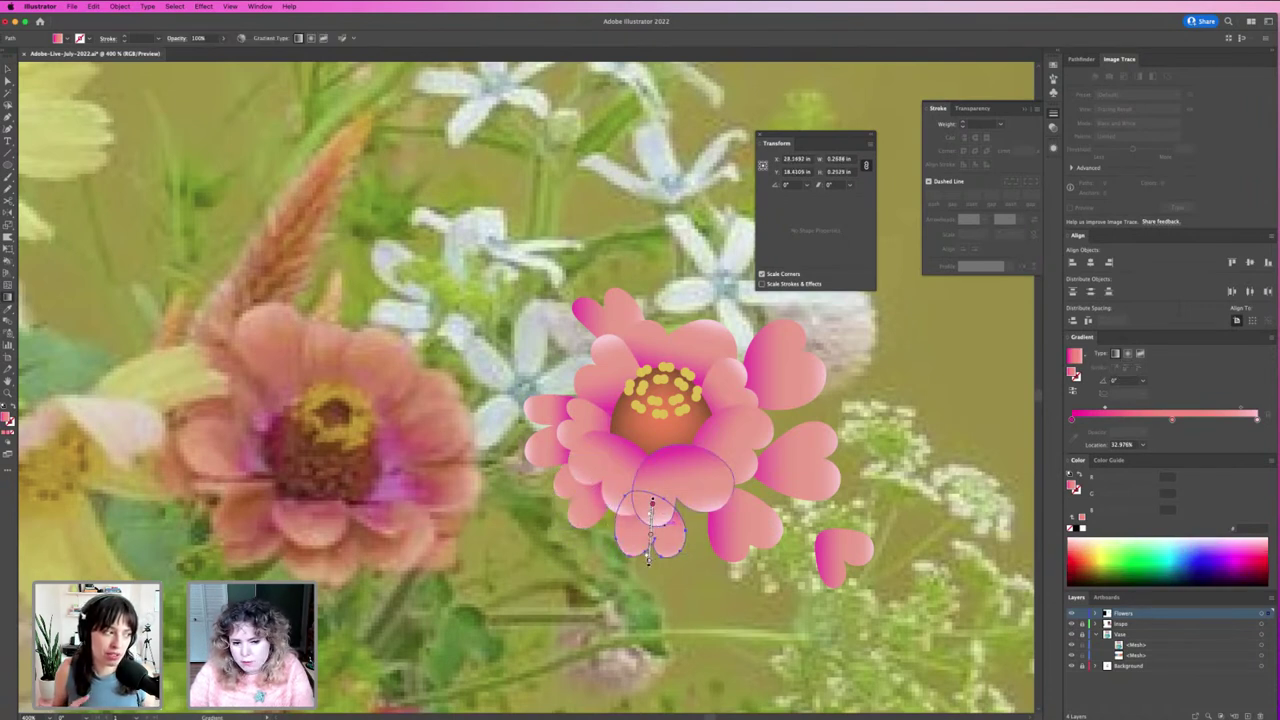
{"action": "left_click", "coordinate": [740, 540]}
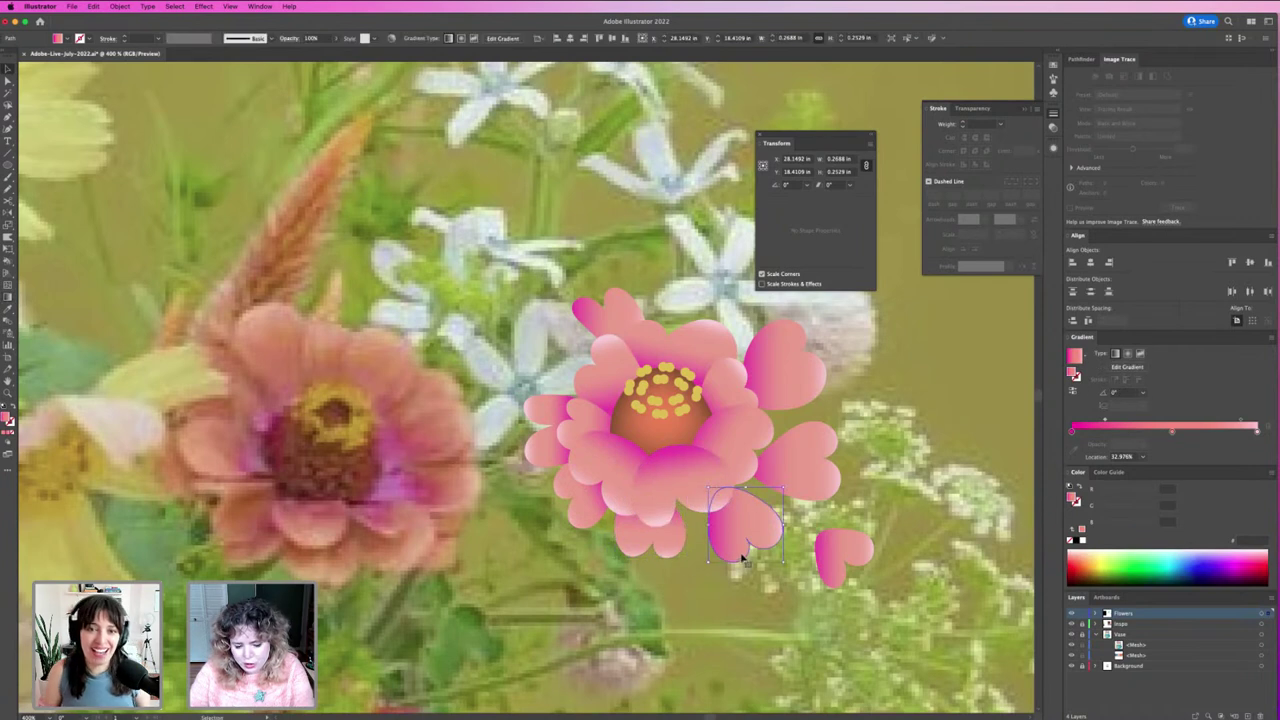
{"action": "mouse_move", "coordinate": [718, 486]}
{"action": "left_mouse_down"}
{"action": "mouse_move", "coordinate": [760, 560]}
{"action": "mouse_move", "coordinate": [755, 514]}
{"action": "mouse_move", "coordinate": [716, 487]}
{"action": "mouse_move", "coordinate": [748, 545]}
{"action": "mouse_move", "coordinate": [768, 470]}
{"action": "mouse_move", "coordinate": [786, 440]}
{"action": "mouse_move", "coordinate": [800, 447]}
{"action": "left_mouse_up"}
Step: Angle the upper-right petal's gradient diagonally up-right
{"action": "key", "text": "v"}
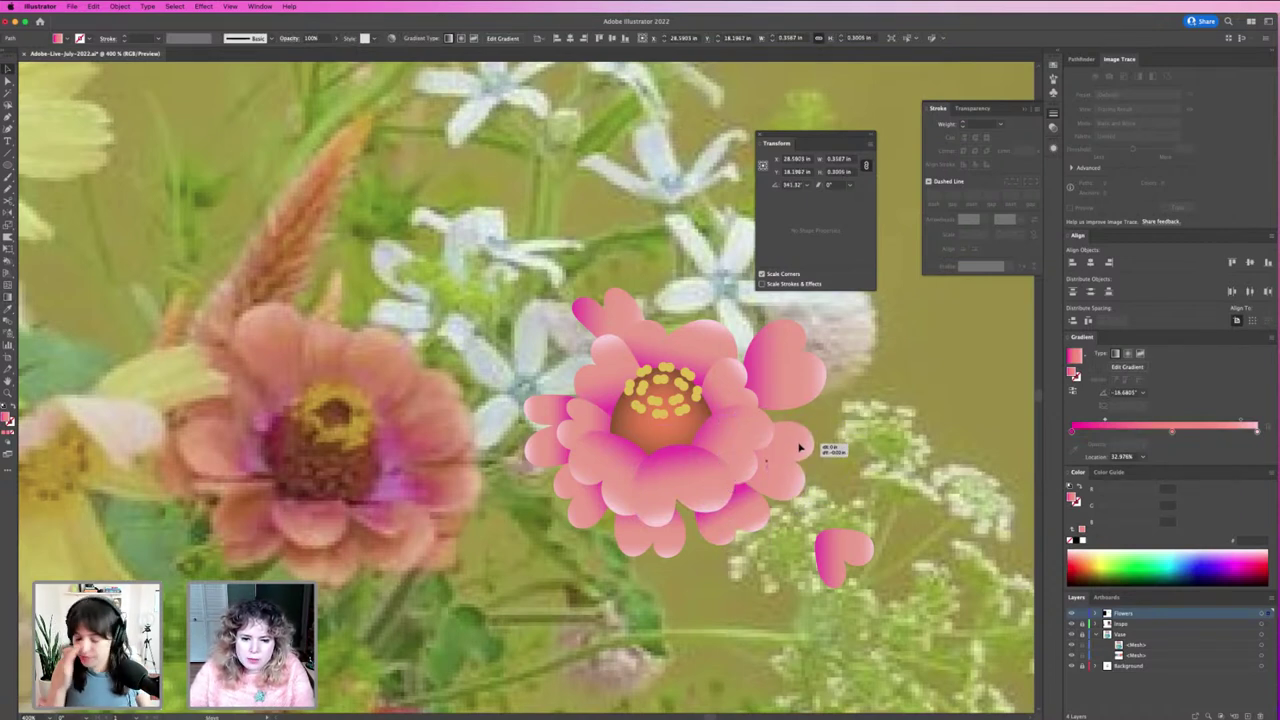
{"action": "key", "text": "g"}
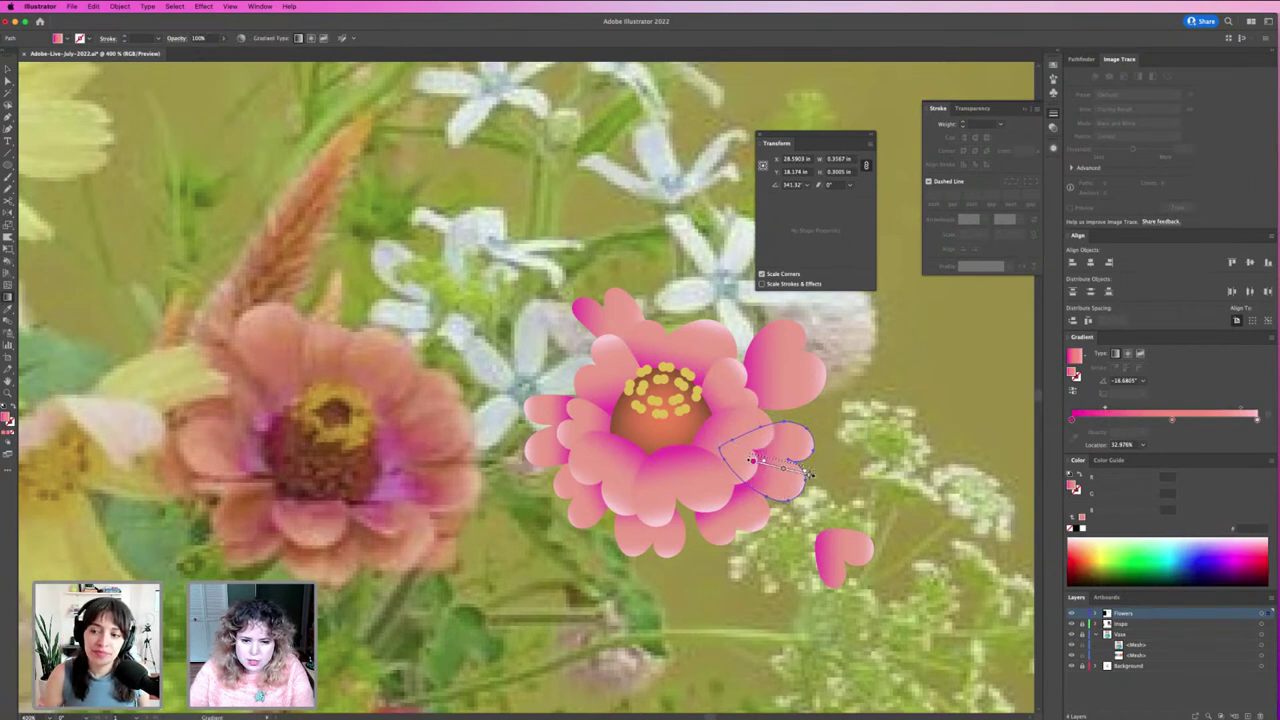
{"action": "left_click", "coordinate": [812, 473]}
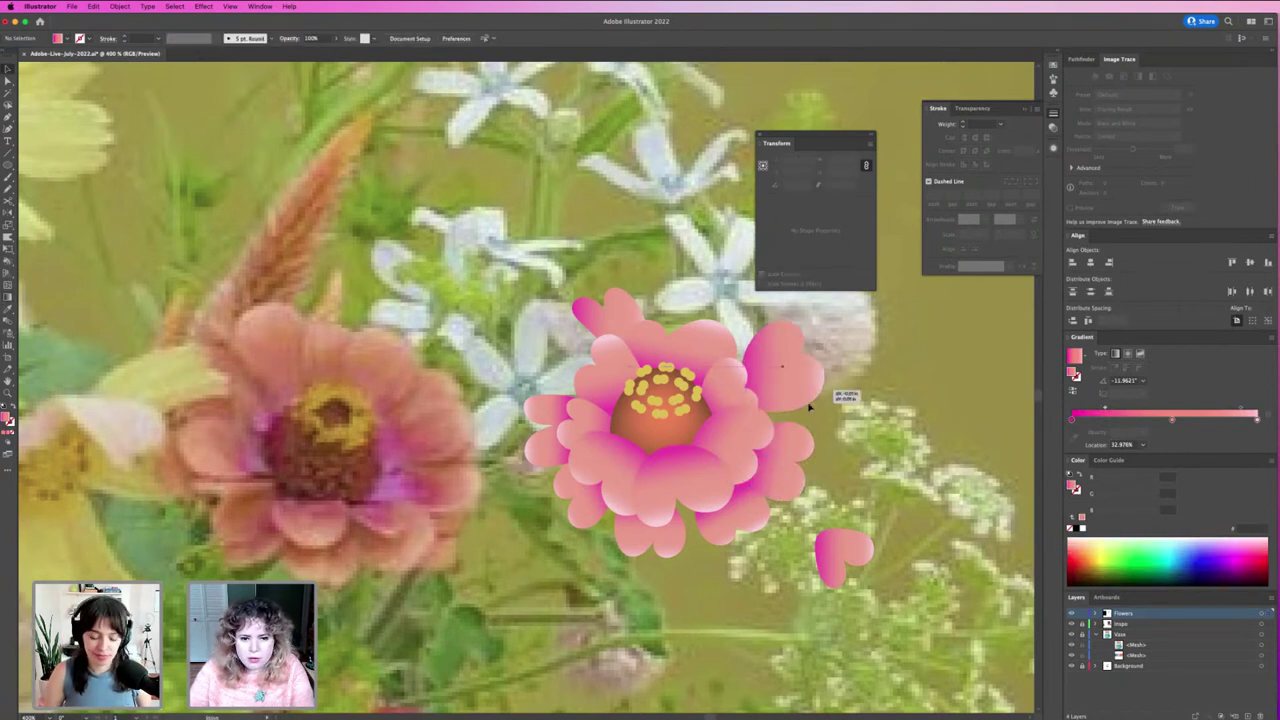
{"action": "left_click", "coordinate": [812, 408]}
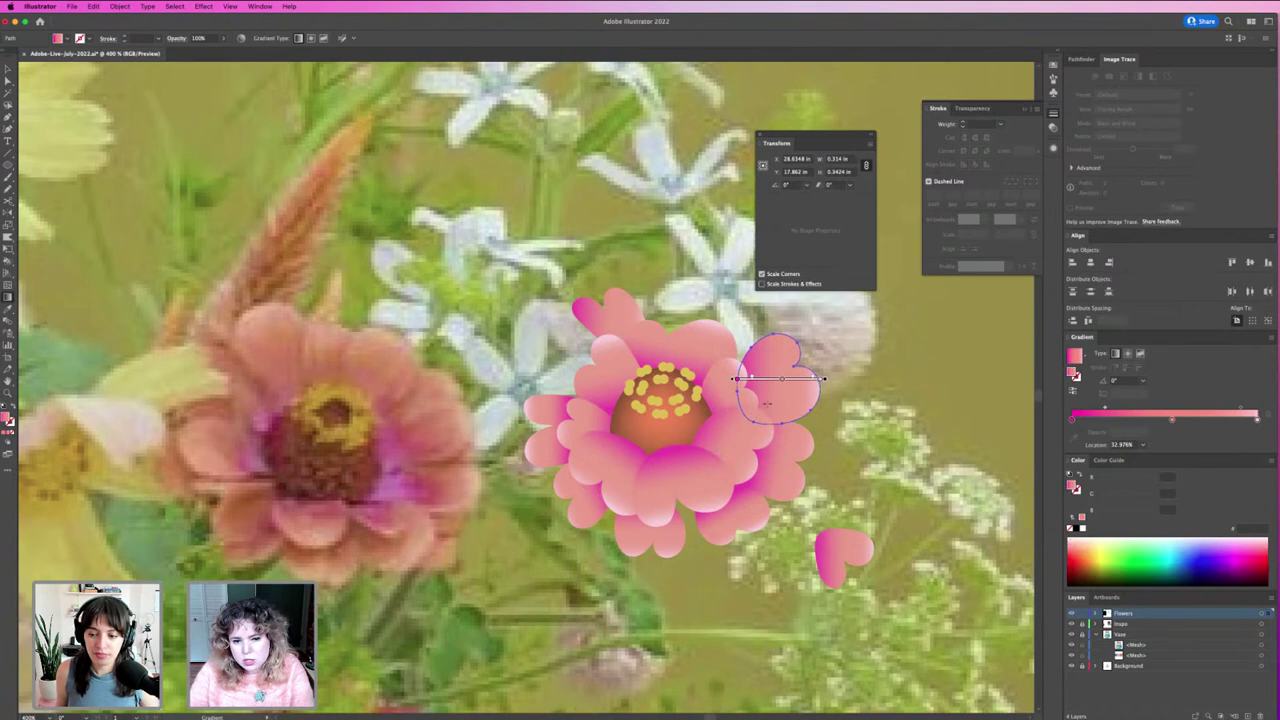
{"action": "left_click_drag", "start_coordinate": [755, 410], "coordinate": [812, 362]}
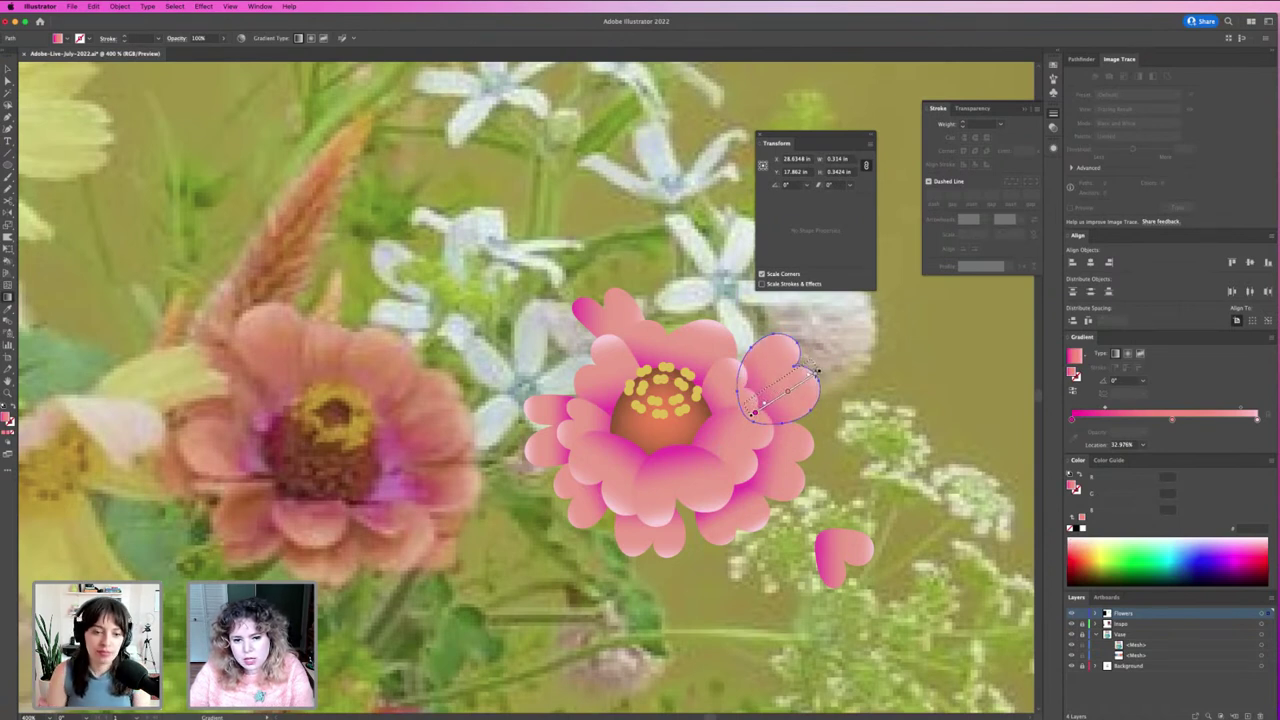
{"action": "left_click", "coordinate": [826, 445]}
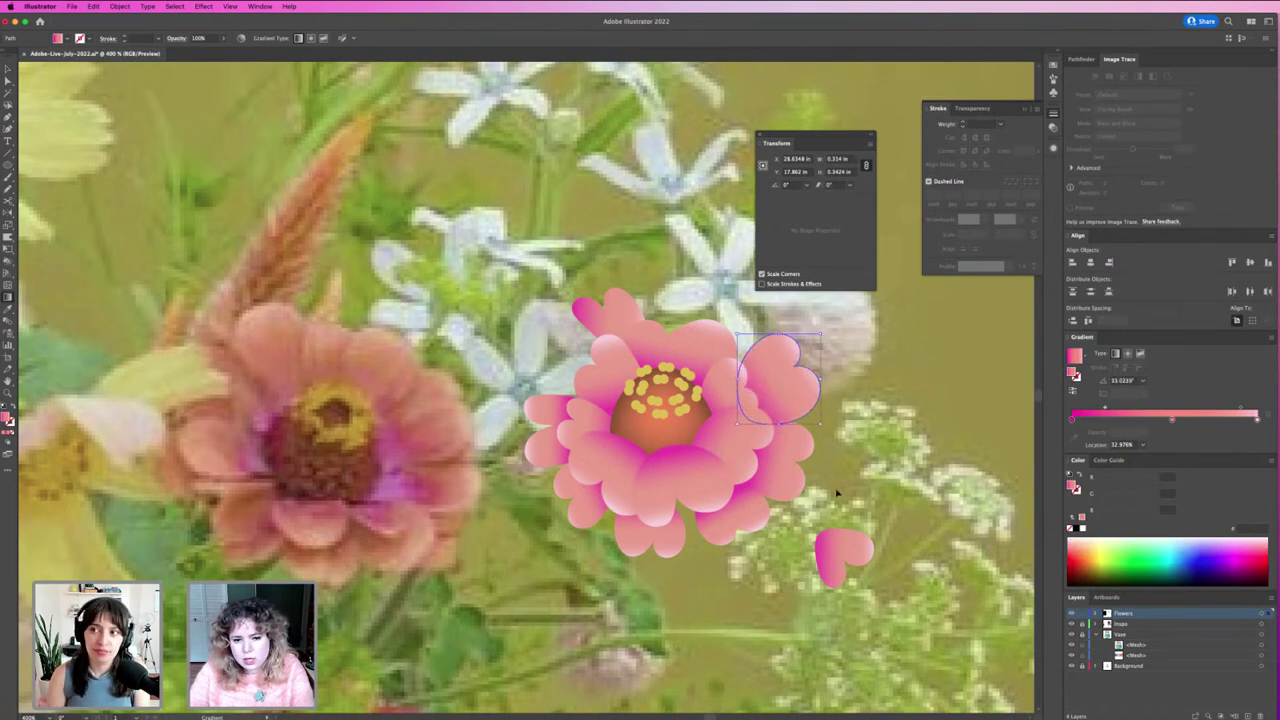
Step: Tilt and place the small heart petal under the flower with its gradient at about -102.8°
{"action": "left_click", "coordinate": [812, 392]}
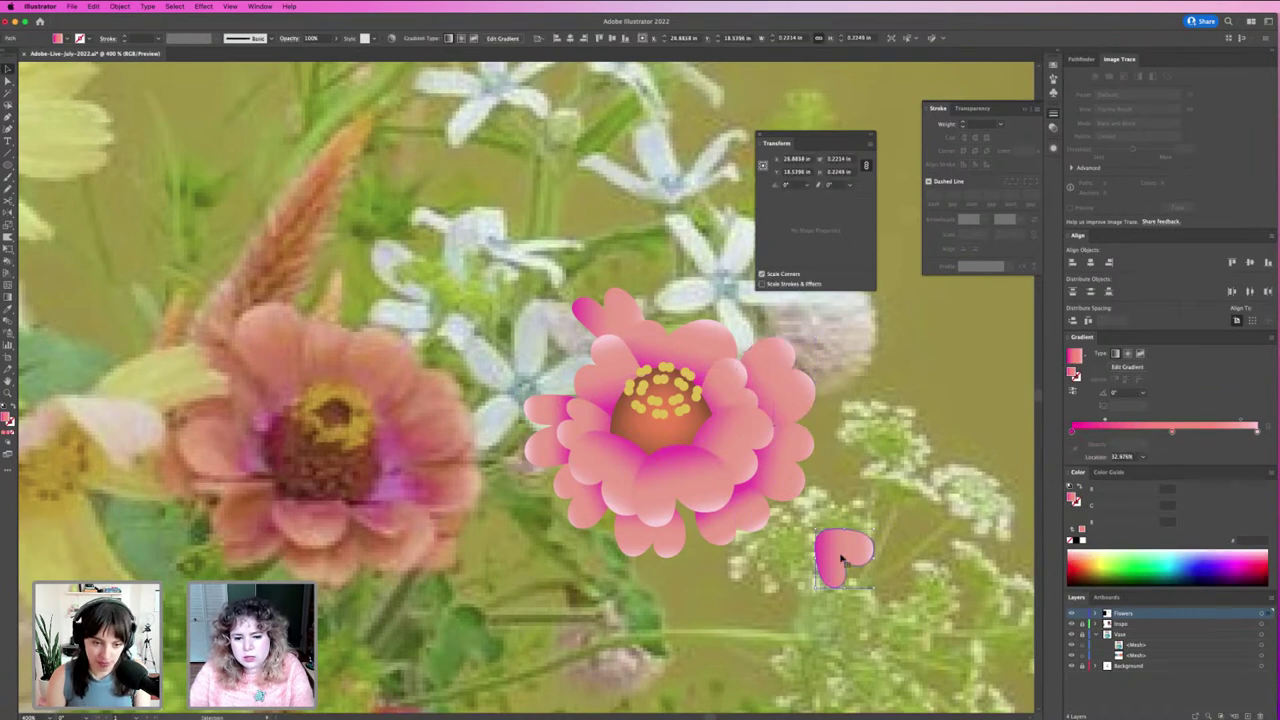
{"action": "mouse_move", "coordinate": [825, 540]}
{"action": "left_mouse_down"}
{"action": "mouse_move", "coordinate": [732, 512]}
{"action": "mouse_move", "coordinate": [709, 538]}
{"action": "left_mouse_up"}
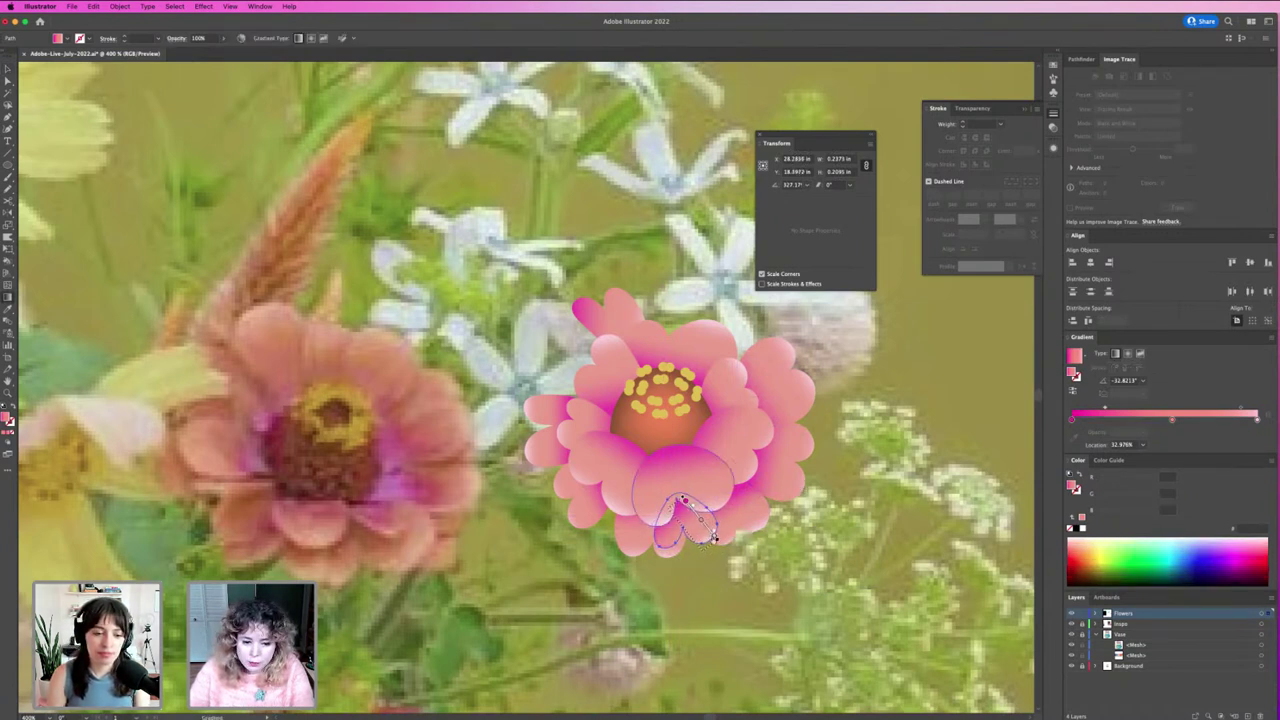
{"action": "key", "text": "ctrl+z"}
{"action": "key", "text": "ctrl+z"}
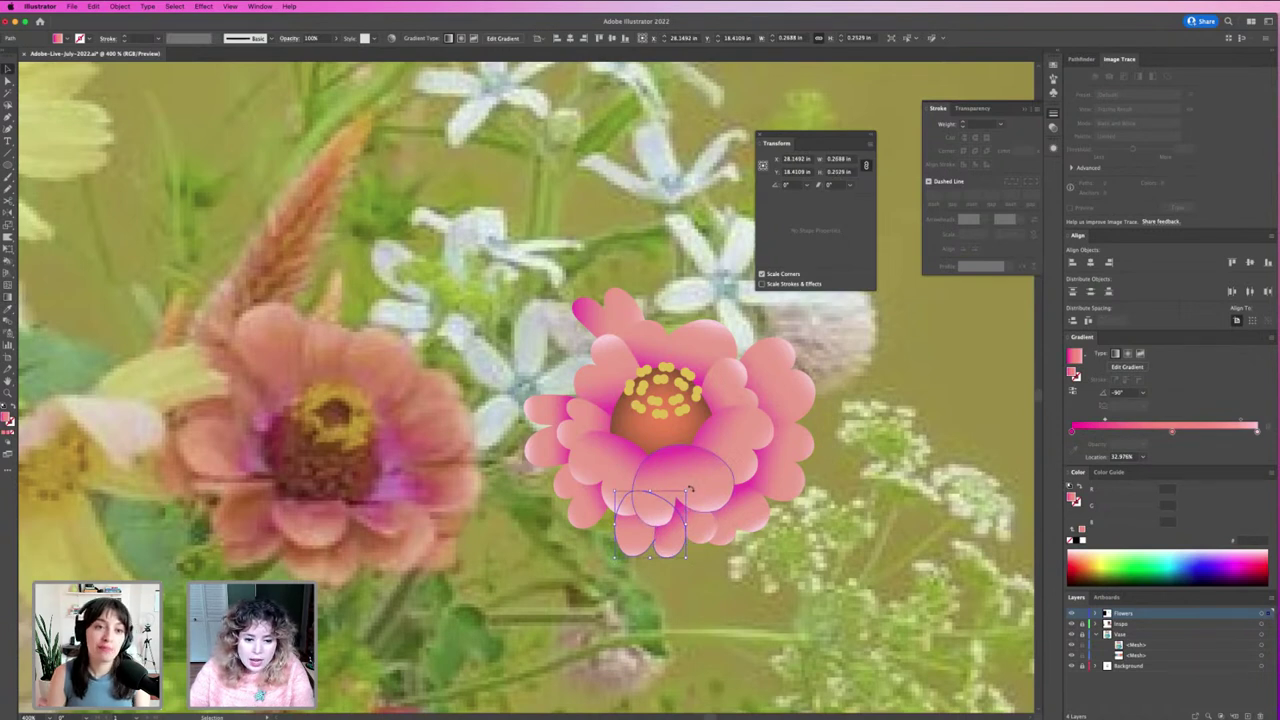
{"action": "left_click_drag", "start_coordinate": [690, 488], "coordinate": [694, 500]}
{"action": "mouse_move", "coordinate": [633, 530]}
{"action": "left_mouse_down"}
{"action": "mouse_move", "coordinate": [575, 510]}
{"action": "mouse_move", "coordinate": [606, 514]}
{"action": "mouse_move", "coordinate": [571, 520]}
{"action": "mouse_move", "coordinate": [616, 527]}
{"action": "mouse_move", "coordinate": [620, 515]}
{"action": "mouse_move", "coordinate": [602, 543]}
{"action": "mouse_move", "coordinate": [614, 546]}
{"action": "mouse_move", "coordinate": [588, 545]}
{"action": "left_mouse_up"}
{"action": "left_click", "coordinate": [584, 543]}
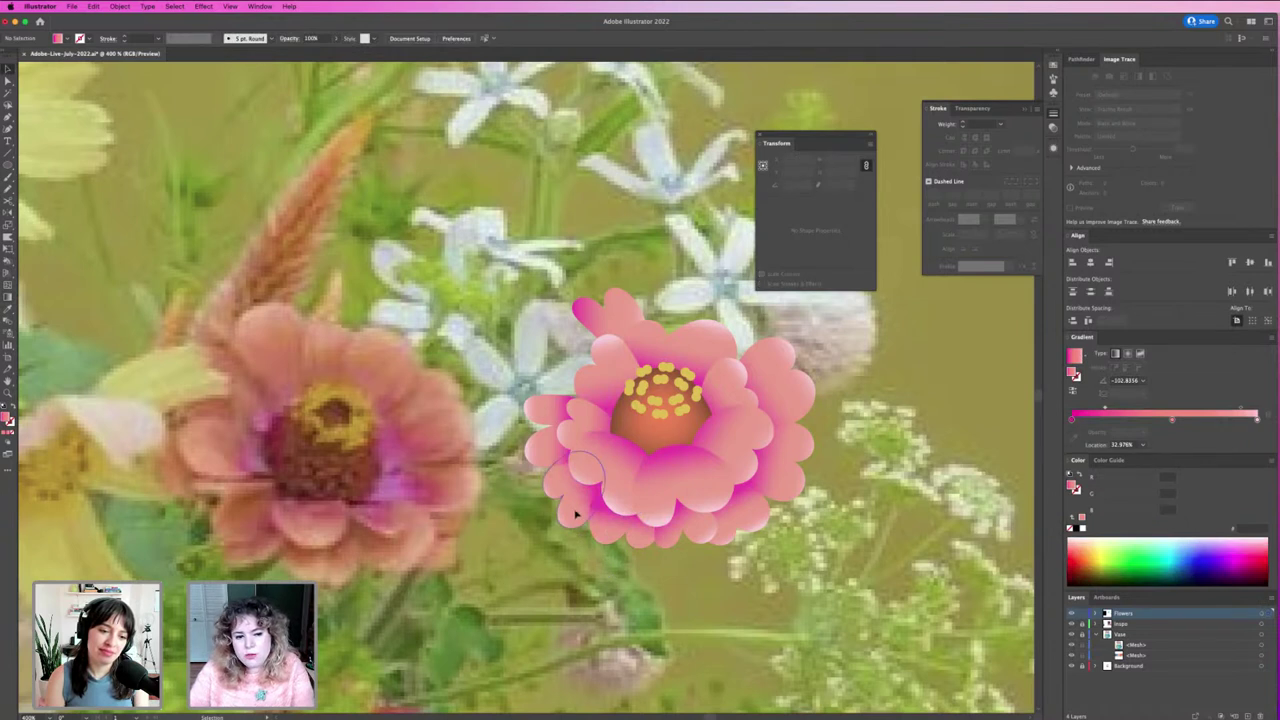
Step: Redraw the top petal's gradient bottom to top so pink gathers at the tip
{"action": "left_click", "coordinate": [575, 513]}
{"action": "scroll", "coordinate": [590, 450], "scroll_direction": "up", "scroll_amount": 2}
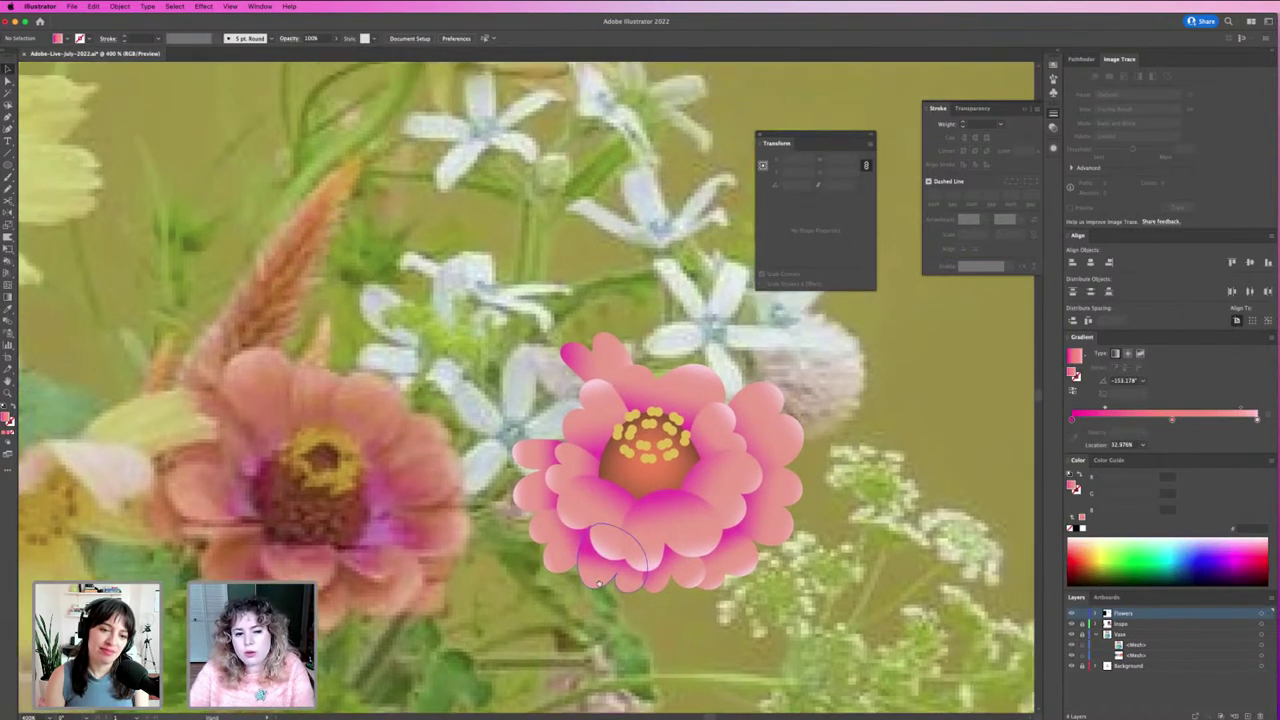
{"action": "left_click", "coordinate": [598, 370]}
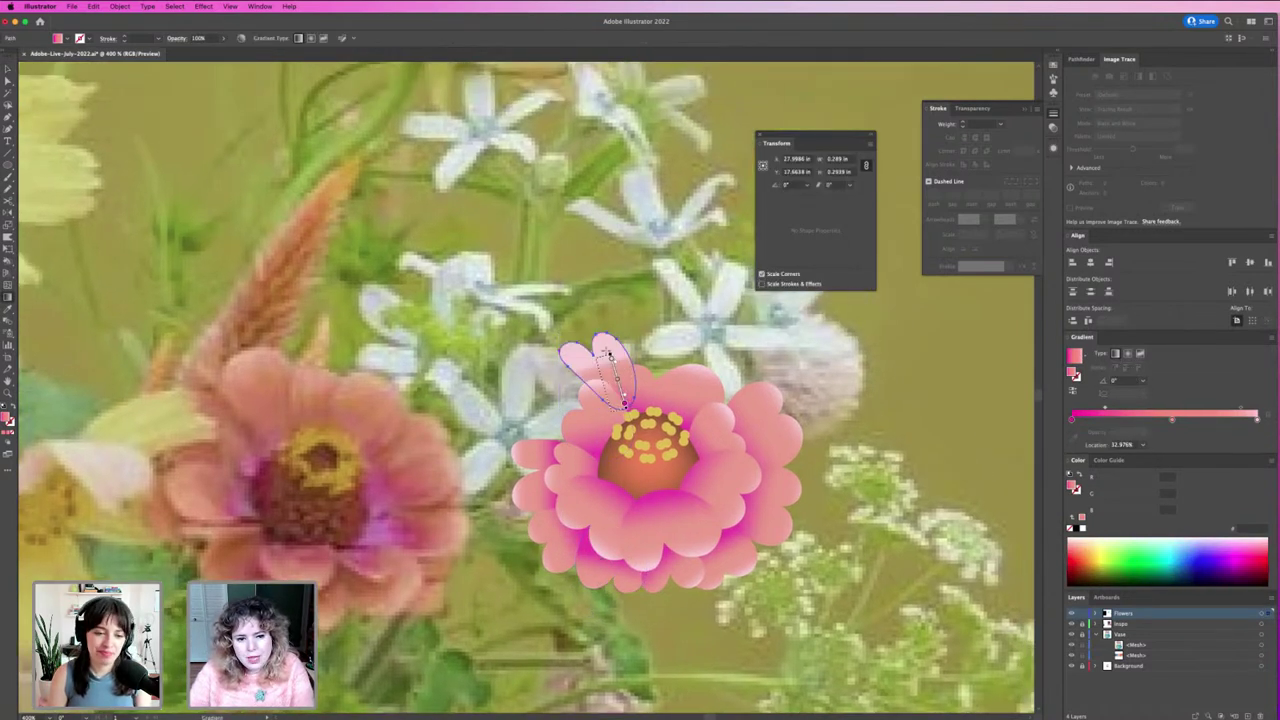
{"action": "left_click_drag", "start_coordinate": [624, 404], "coordinate": [596, 327]}
{"action": "left_click_drag", "start_coordinate": [601, 385], "coordinate": [602, 328]}
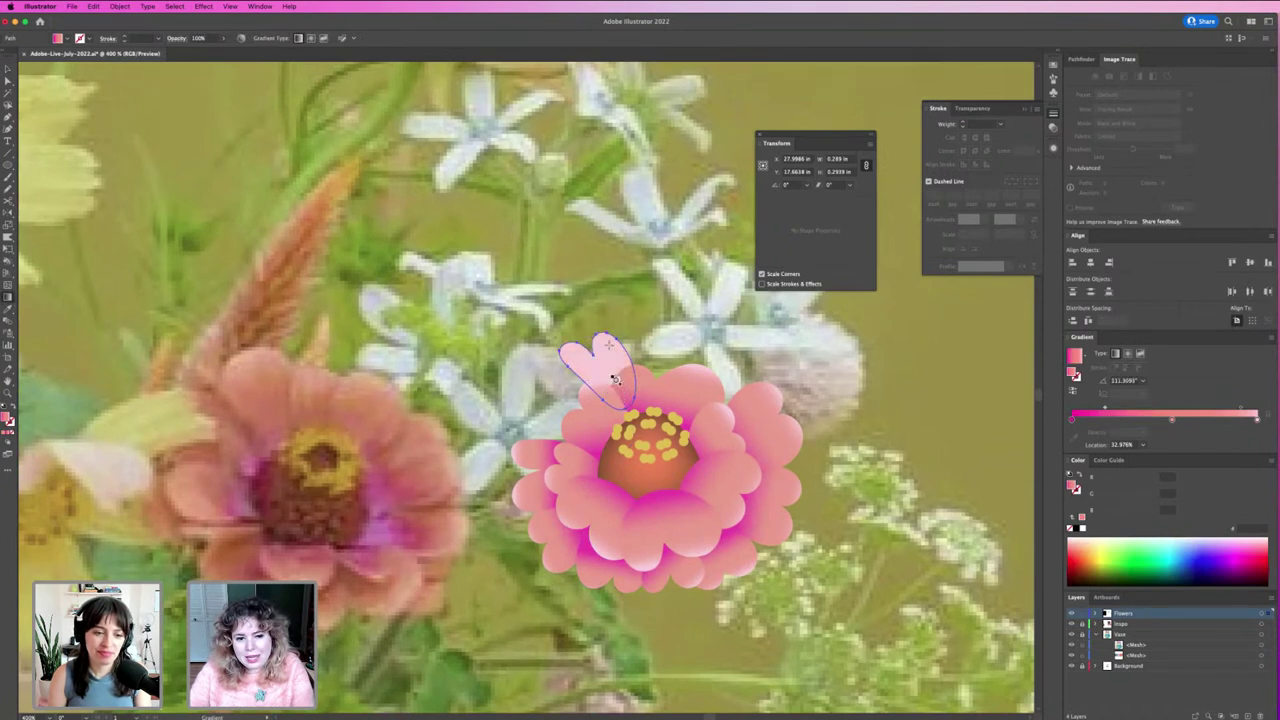
Step: Move the upper-right petal to the flower's upper edge and rotate it counter-clockwise
{"action": "key", "text": "v"}
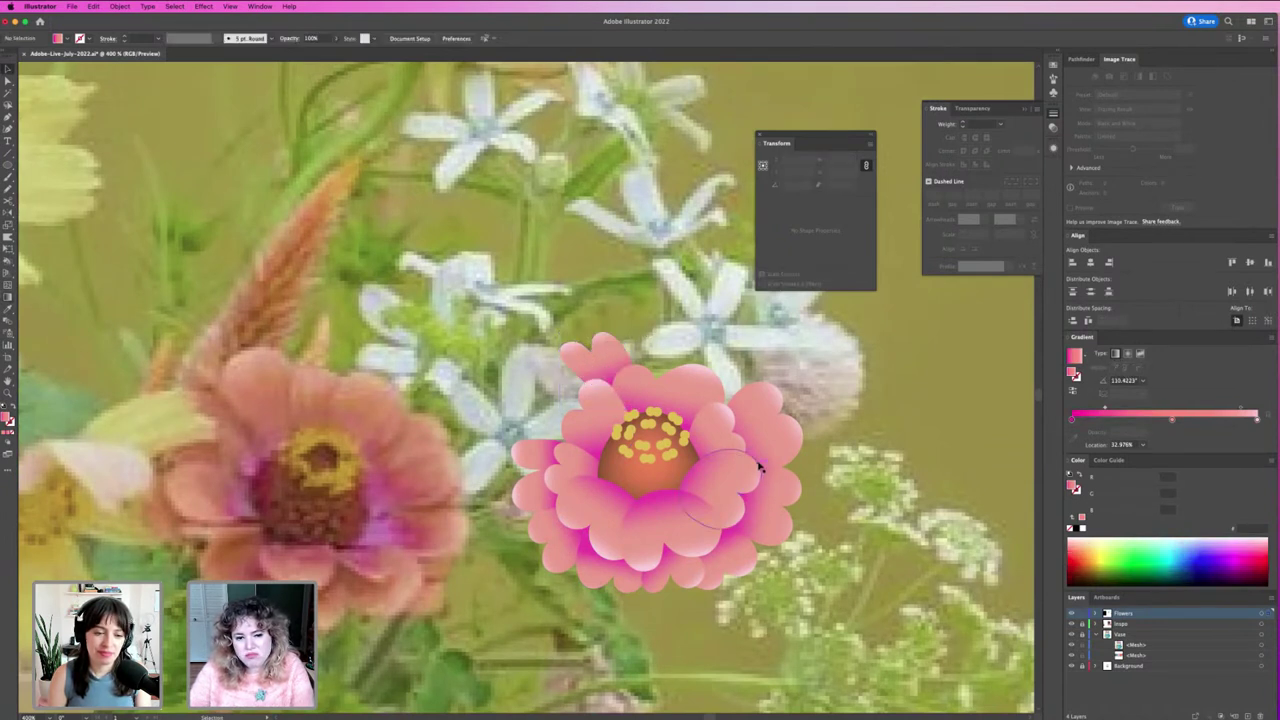
{"action": "left_click", "coordinate": [740, 368]}
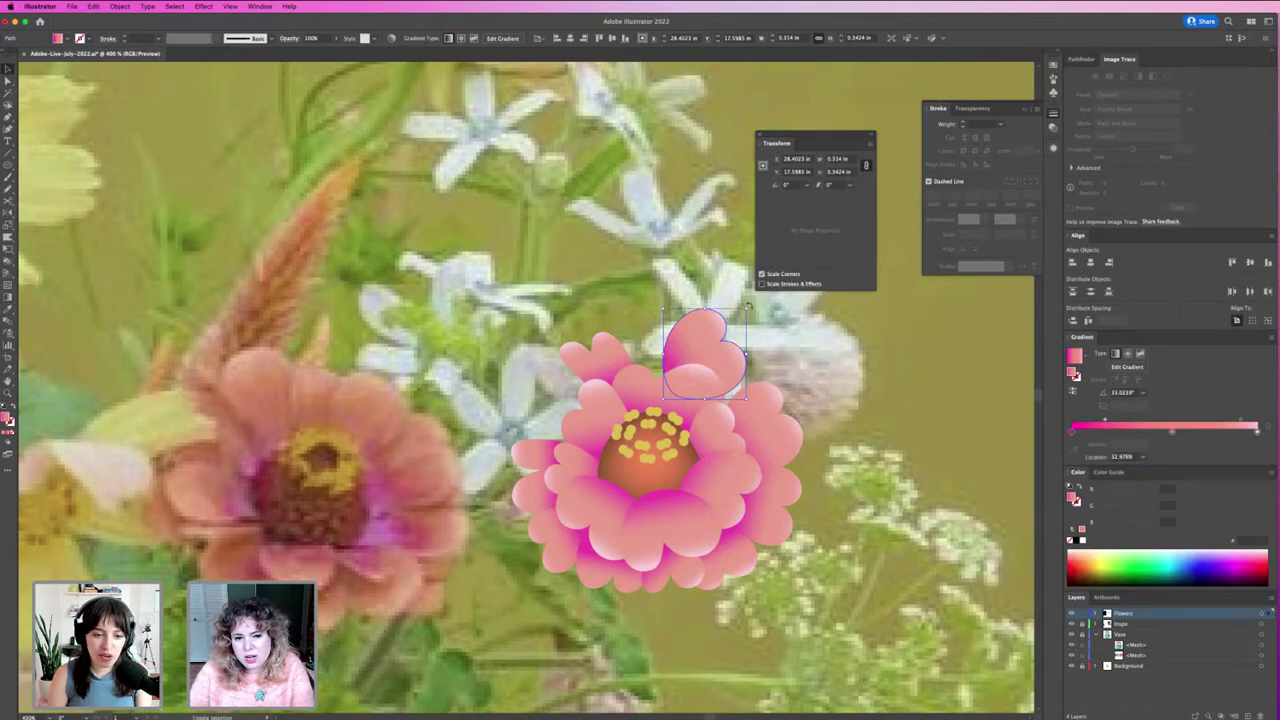
{"action": "left_click_drag", "start_coordinate": [725, 358], "coordinate": [670, 348]}
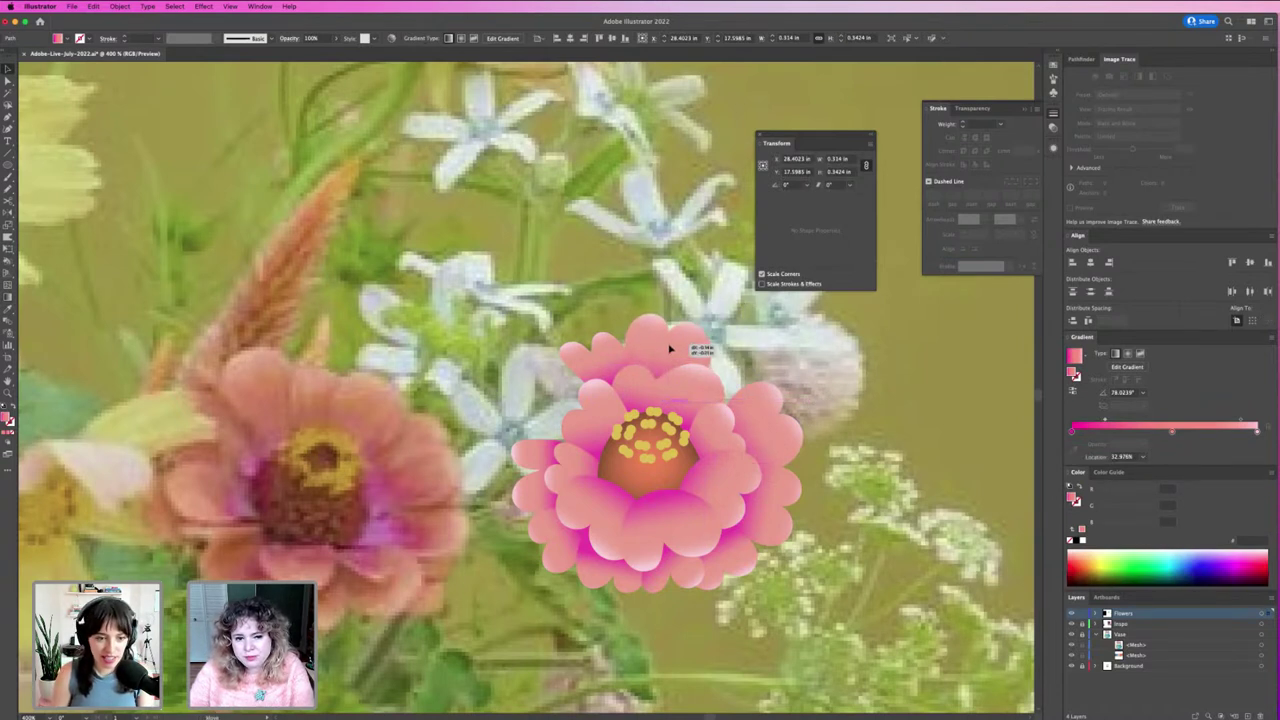
{"action": "mouse_move", "coordinate": [670, 348]}
{"action": "left_mouse_down"}
{"action": "mouse_move", "coordinate": [728, 350]}
{"action": "mouse_move", "coordinate": [760, 396]}
{"action": "left_mouse_up"}
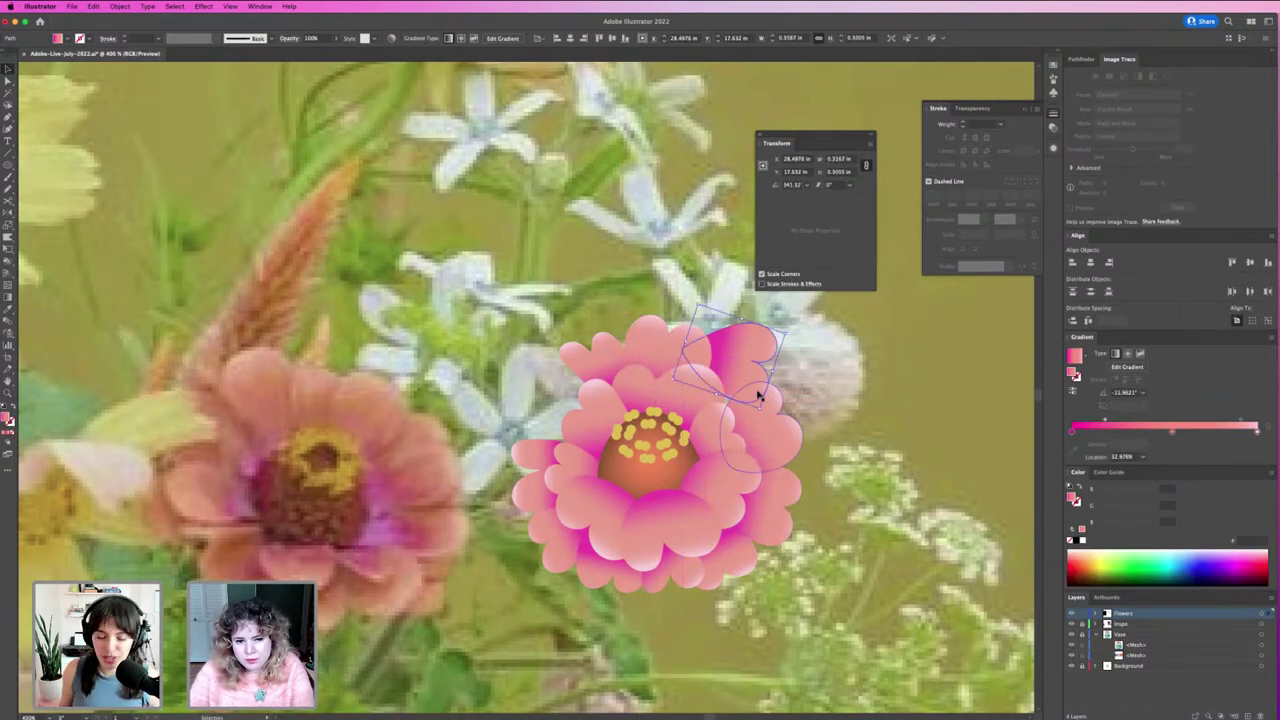
{"action": "key", "text": "g"}
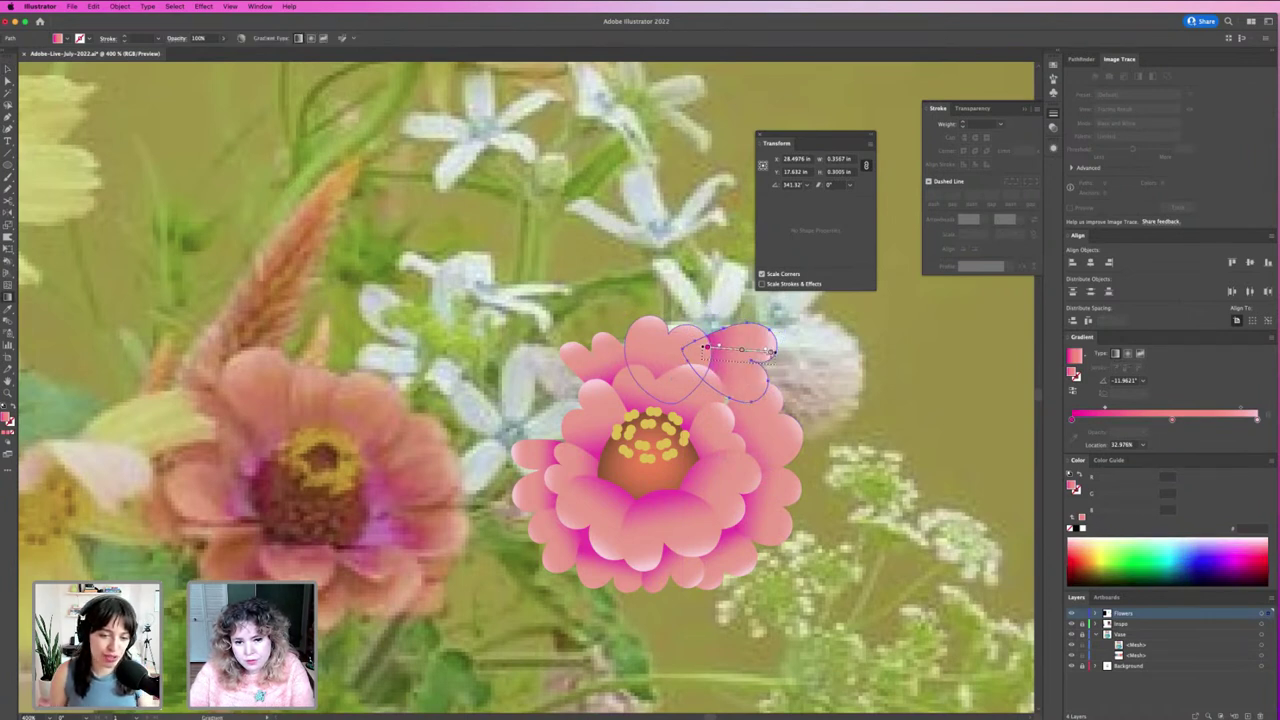
{"action": "key", "text": "v"}
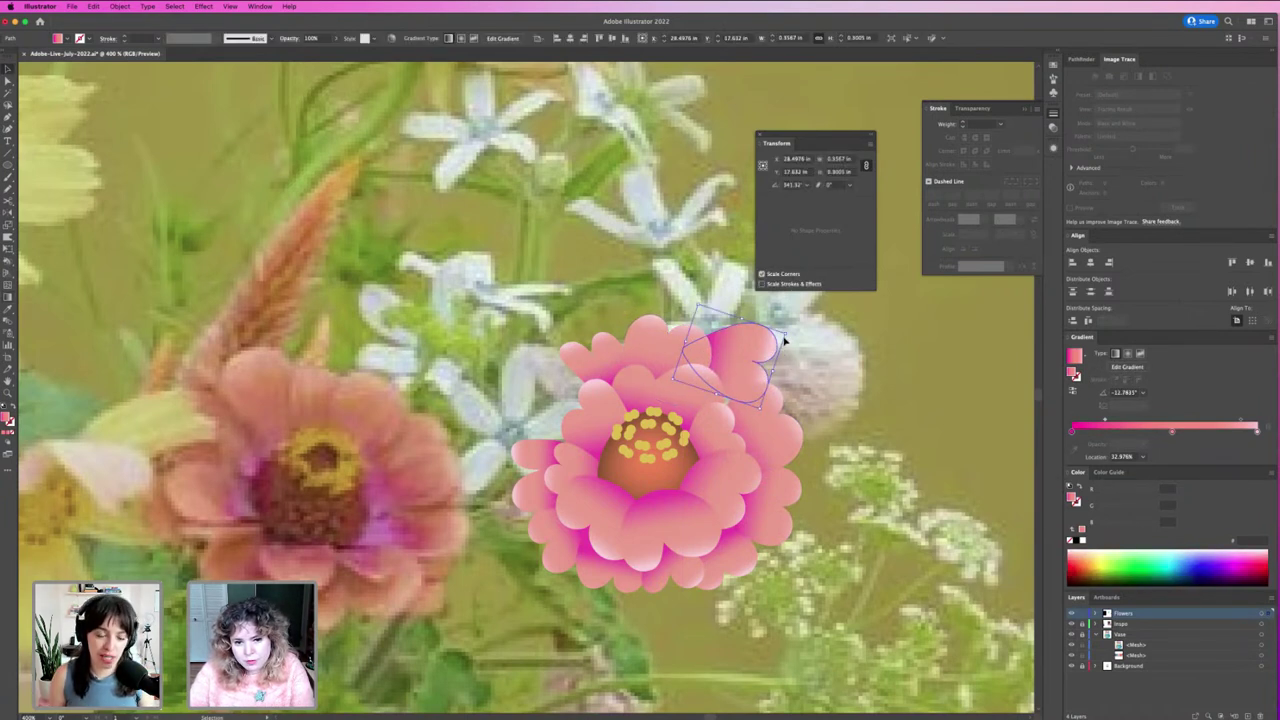
{"action": "mouse_move", "coordinate": [788, 332]}
{"action": "left_mouse_down"}
{"action": "mouse_move", "coordinate": [765, 311]}
{"action": "mouse_move", "coordinate": [727, 351]}
{"action": "left_mouse_up"}
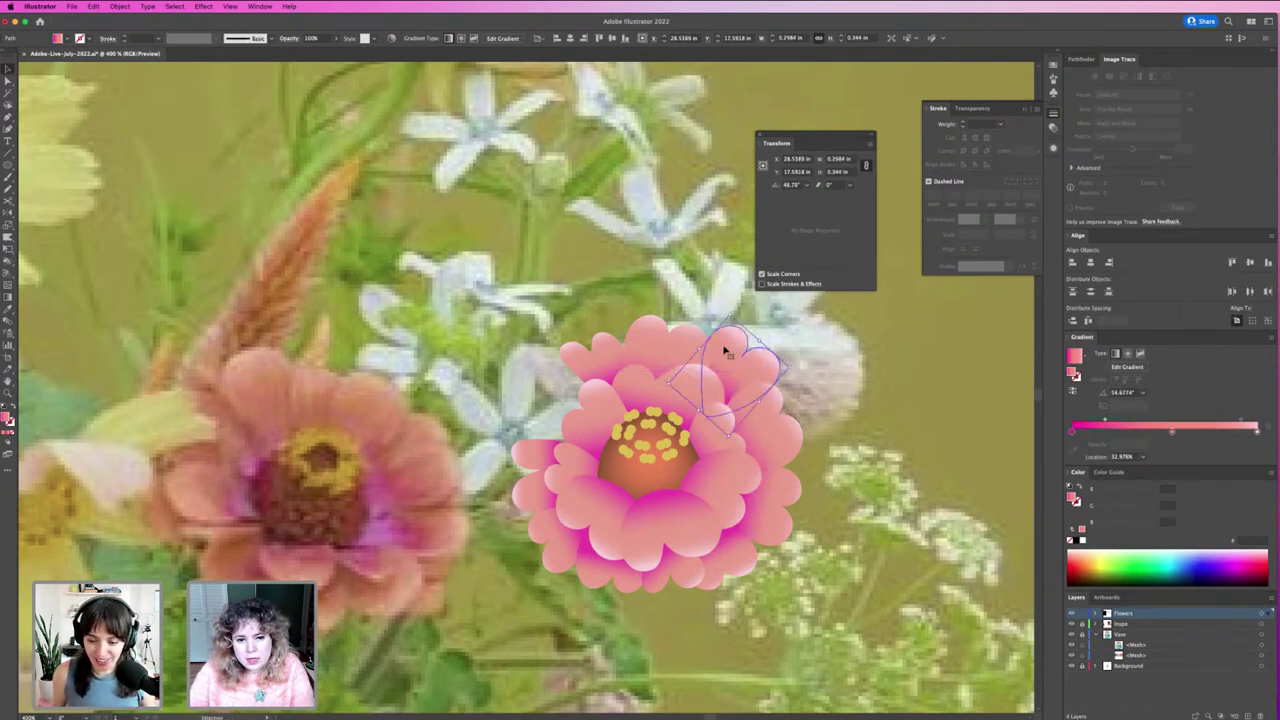
{"action": "left_click", "coordinate": [808, 375]}
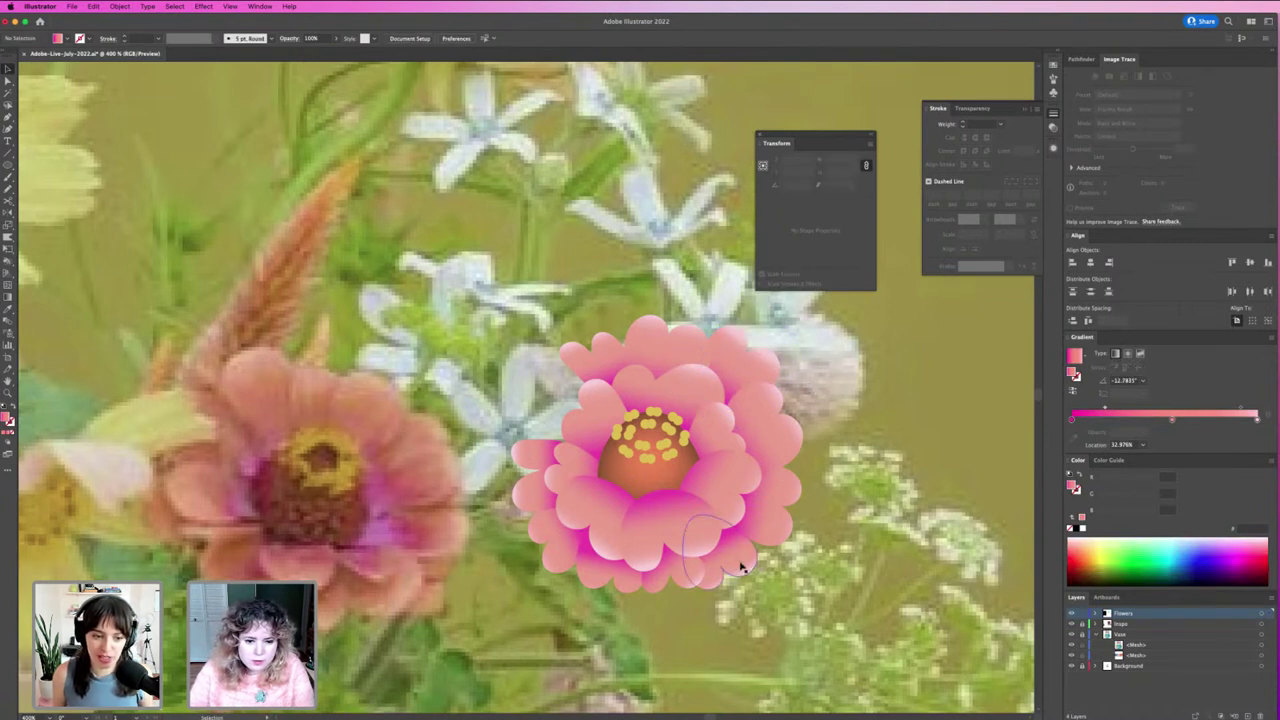
Step: Paste a copy of the gradient petal and rotate it upright on the flower's left edge
{"action": "key", "text": "ctrl+v"}
{"action": "left_click_drag", "start_coordinate": [543, 371], "coordinate": [563, 377]}
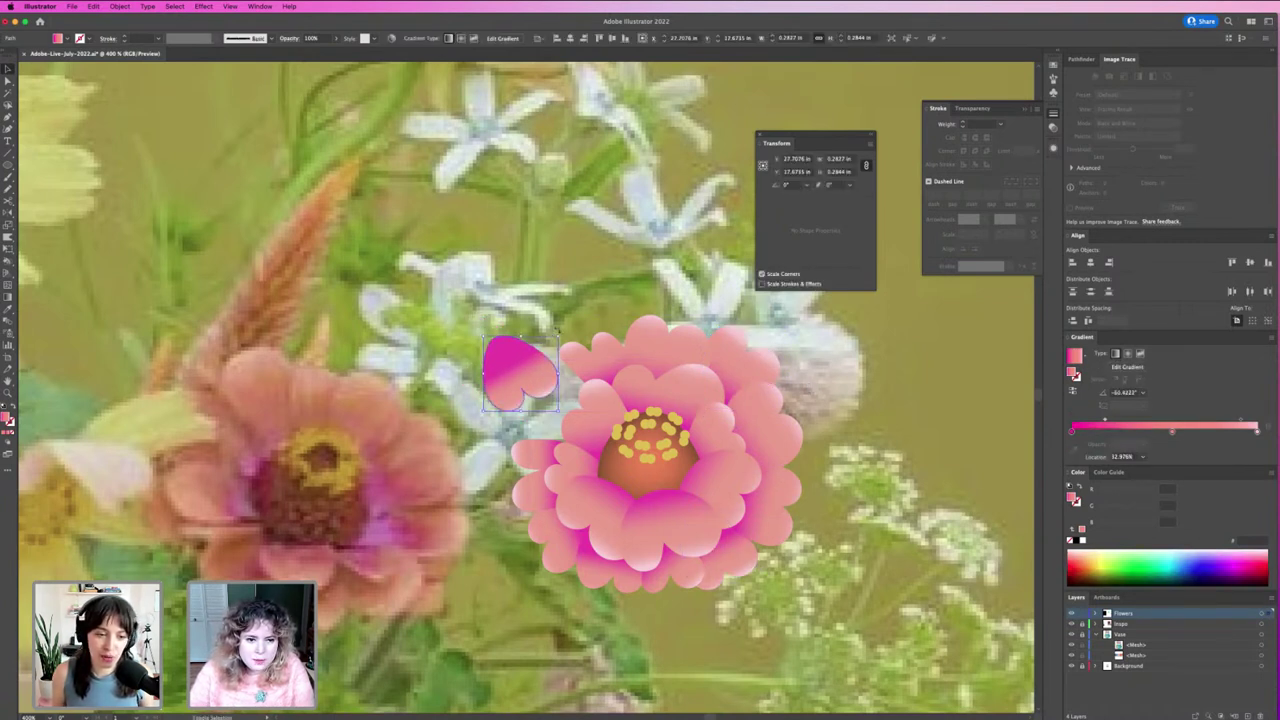
{"action": "mouse_move", "coordinate": [557, 329]}
{"action": "left_mouse_down"}
{"action": "mouse_move", "coordinate": [493, 411]}
{"action": "mouse_move", "coordinate": [606, 423]}
{"action": "mouse_move", "coordinate": [571, 420]}
{"action": "mouse_move", "coordinate": [574, 349]}
{"action": "mouse_move", "coordinate": [587, 365]}
{"action": "mouse_move", "coordinate": [564, 351]}
{"action": "mouse_move", "coordinate": [538, 453]}
{"action": "left_mouse_up"}
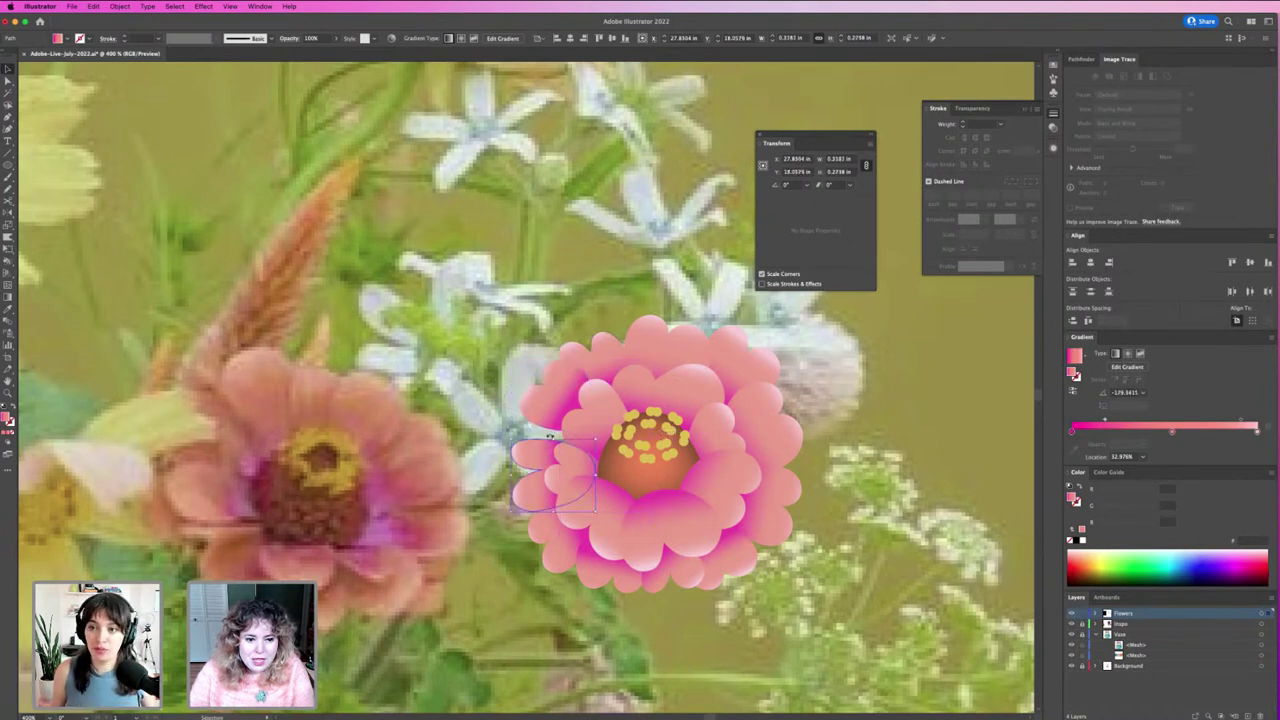
{"action": "left_click", "coordinate": [494, 432]}
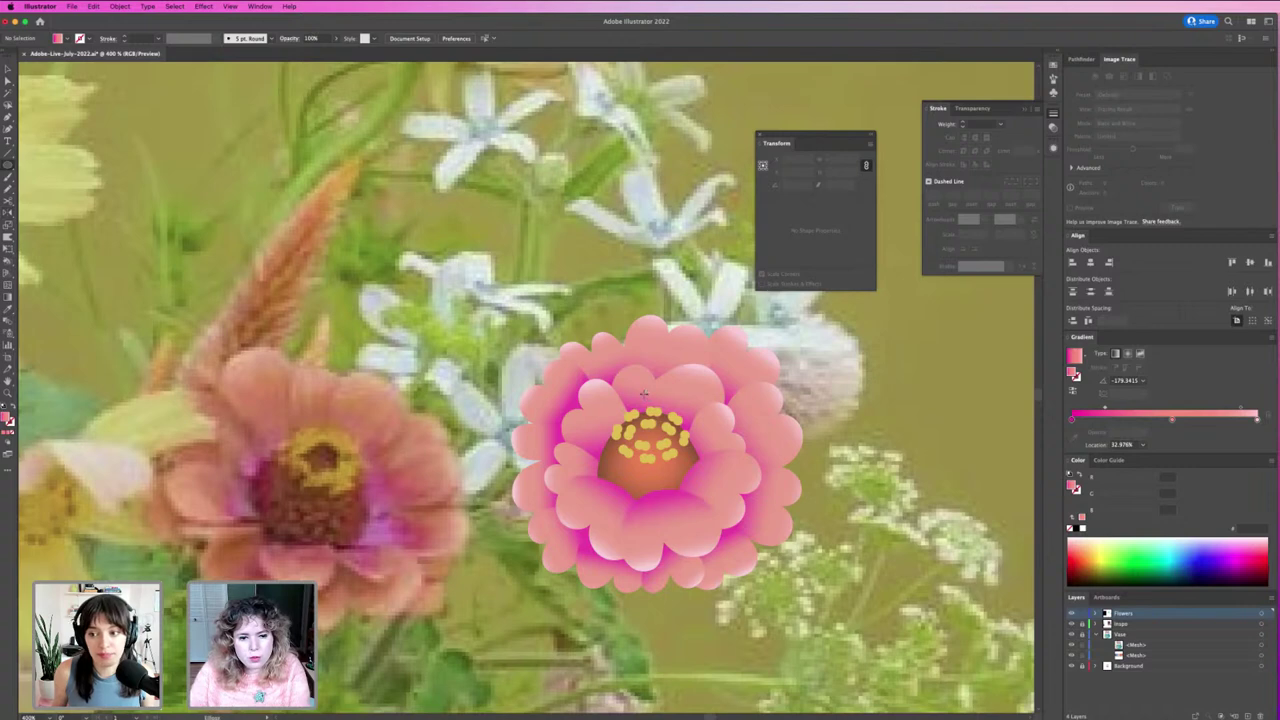
Step: Draw a small ellipse over the top petal and give it the orchid swatch colour
{"action": "left_click_drag", "start_coordinate": [645, 395], "coordinate": [668, 328]}
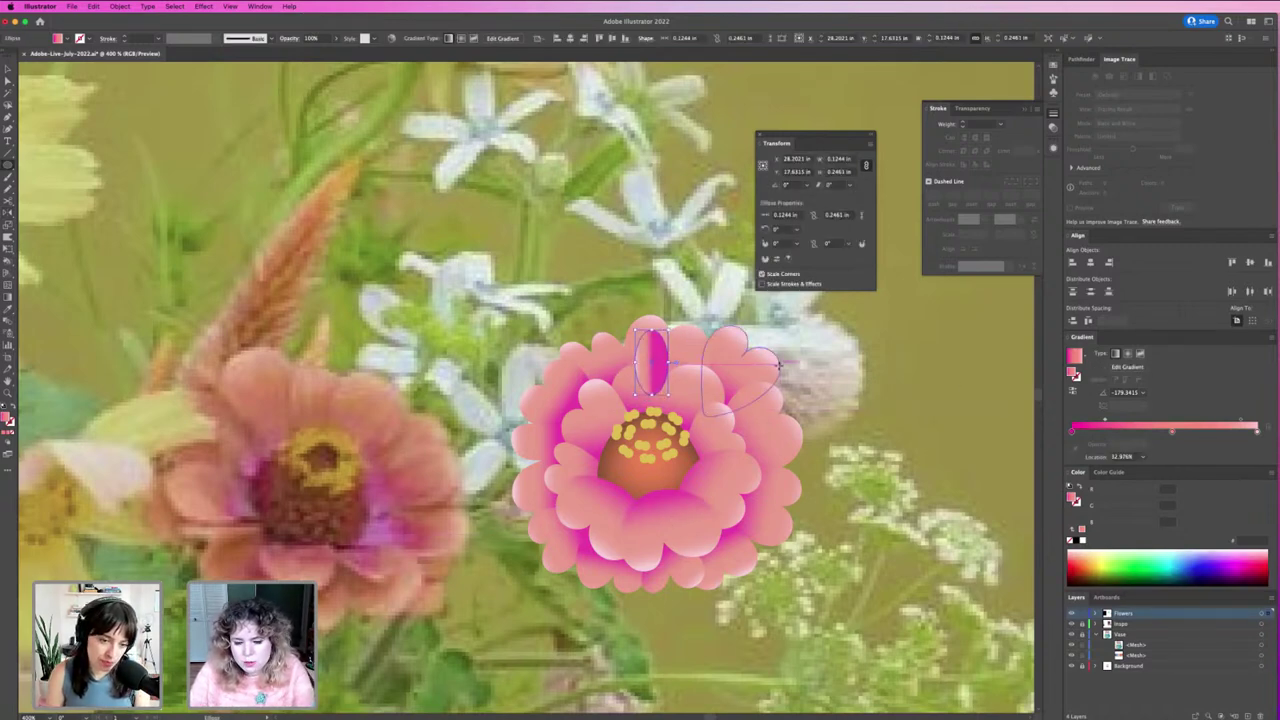
{"action": "key", "text": "super+1"}
{"action": "key", "text": "i"}
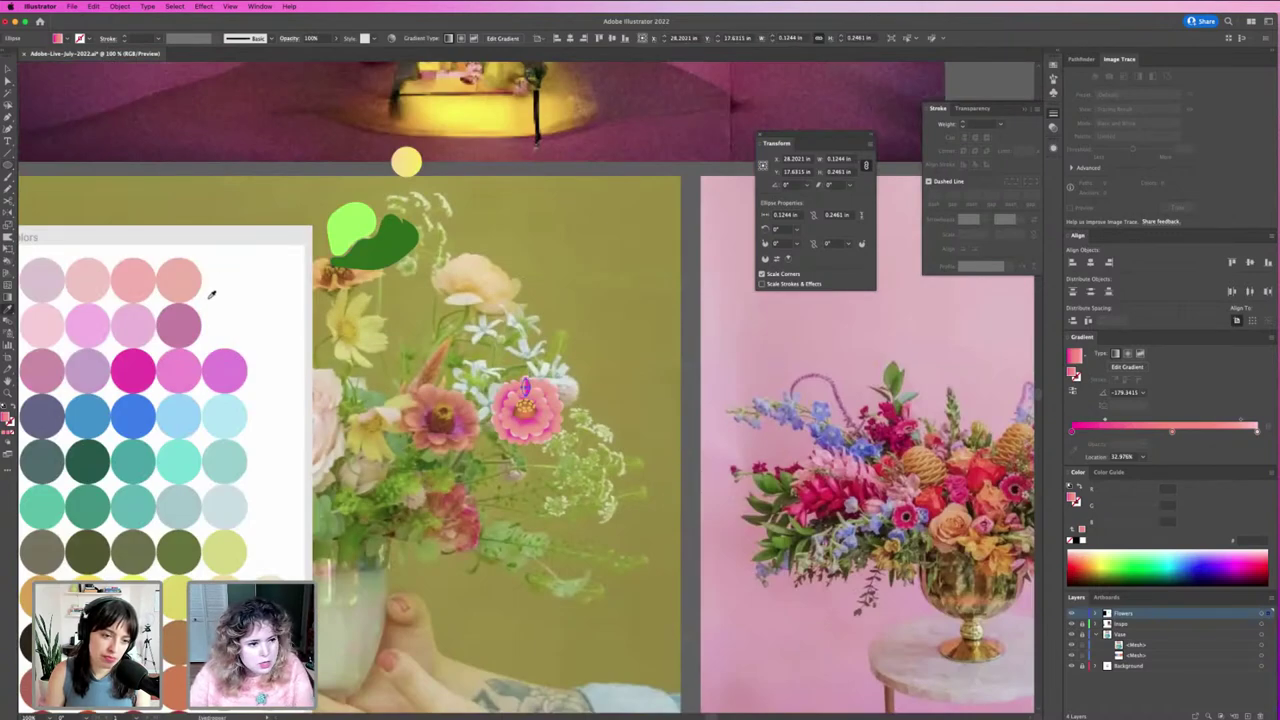
{"action": "left_click", "coordinate": [225, 373]}
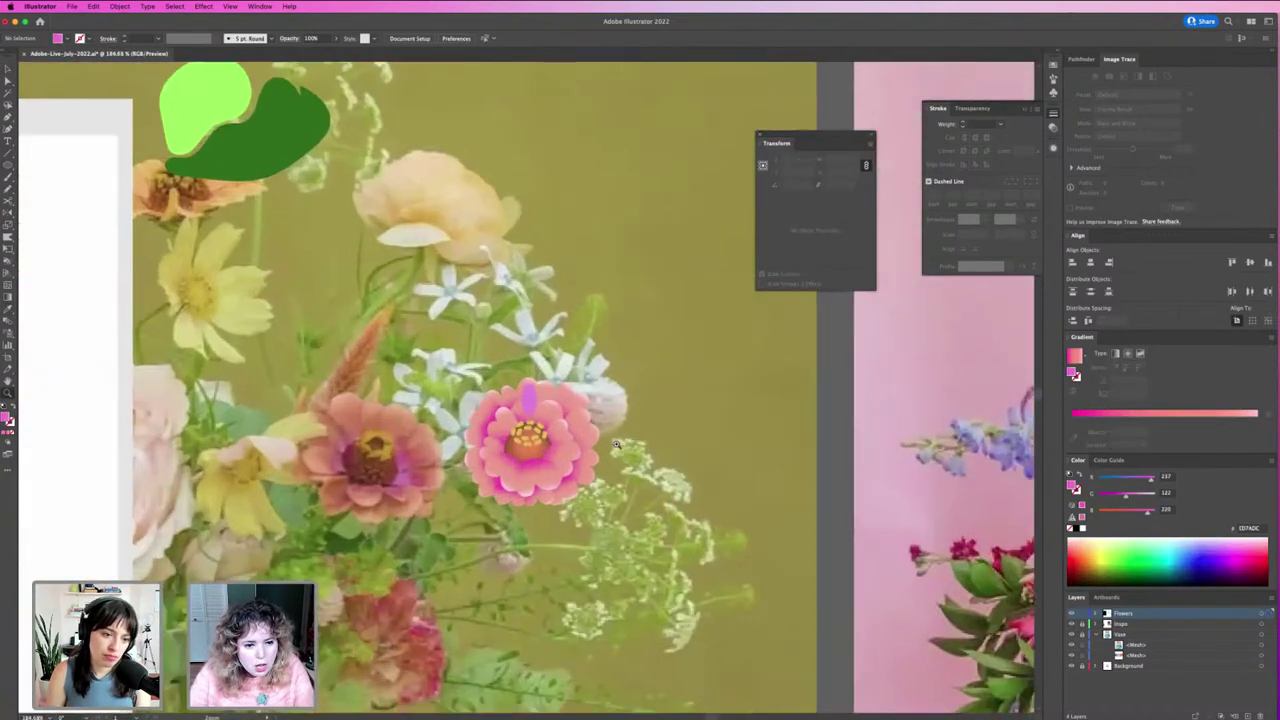
Step: Keep the orchid ellipse in front of the petals and fill it with a violet-to-pink gradient
{"action": "key", "text": "super+equal"}
{"action": "scroll", "coordinate": [713, 483], "scroll_direction": "up", "scroll_amount": 1}
{"action": "left_click", "coordinate": [650, 360]}
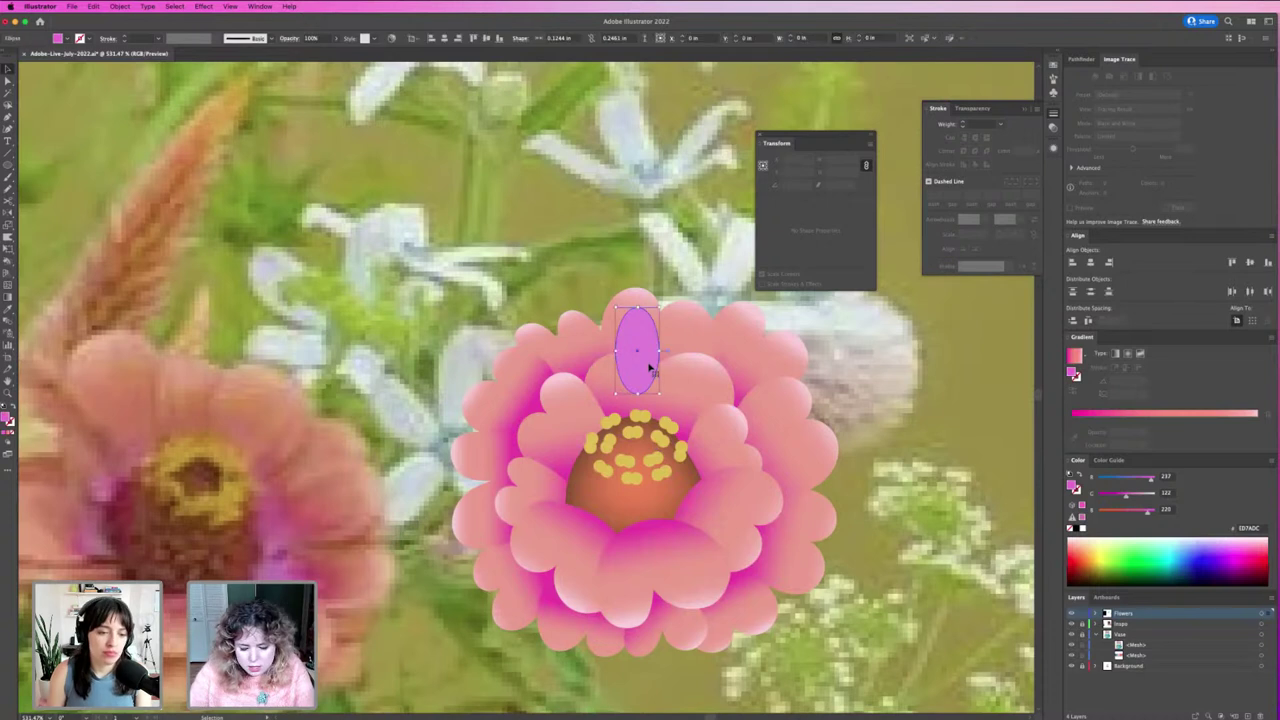
{"action": "key", "text": "super+shift+bracketleft"}
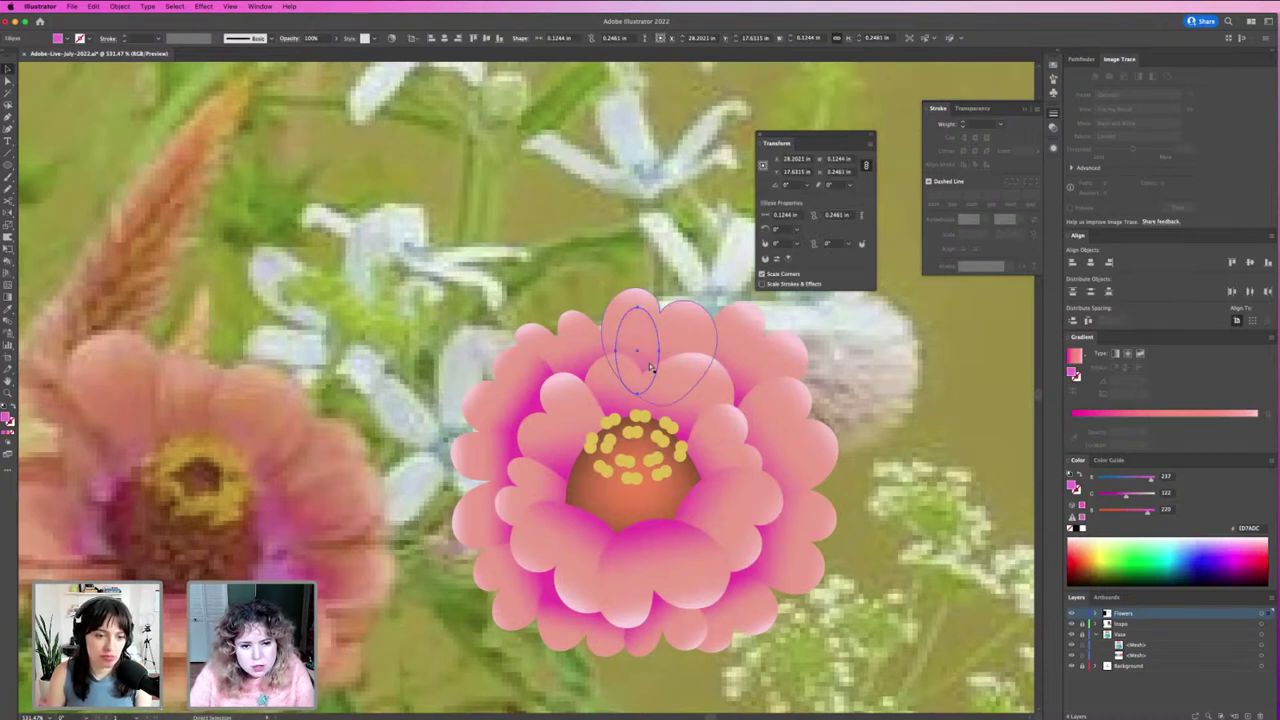
{"action": "key", "text": "super+bracketright"}
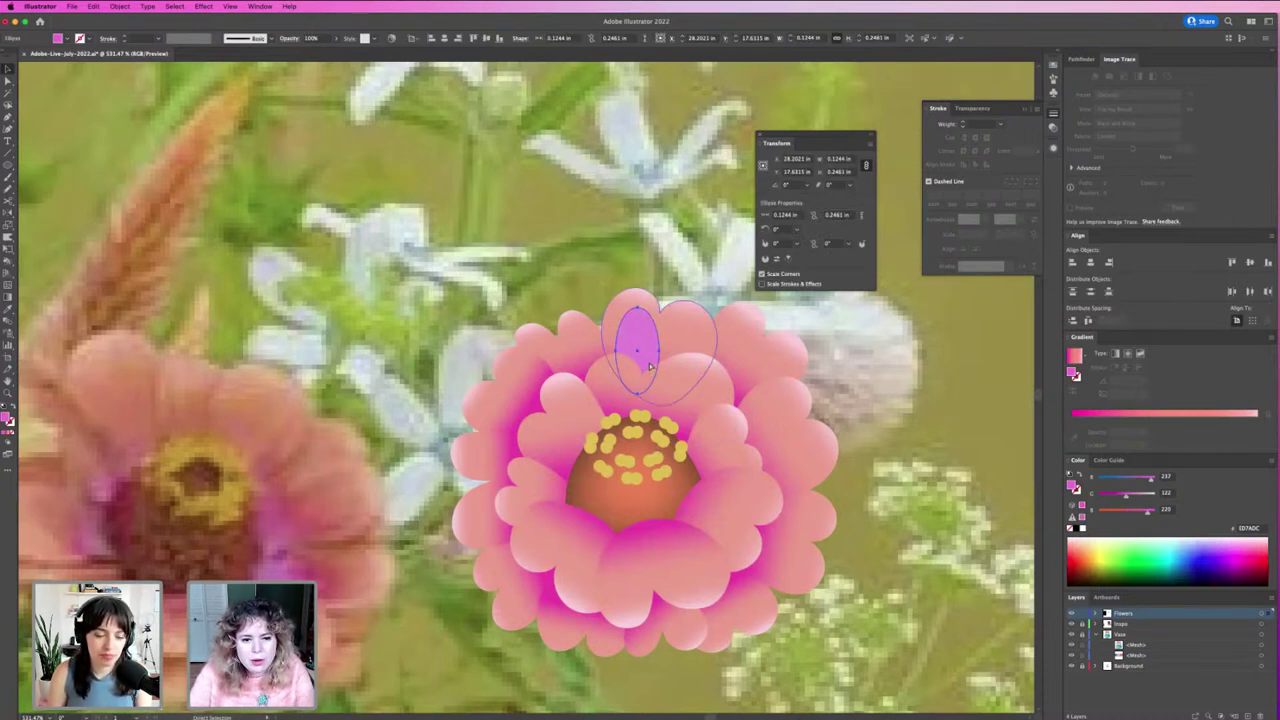
{"action": "left_click_drag", "start_coordinate": [650, 368], "coordinate": [640, 345]}
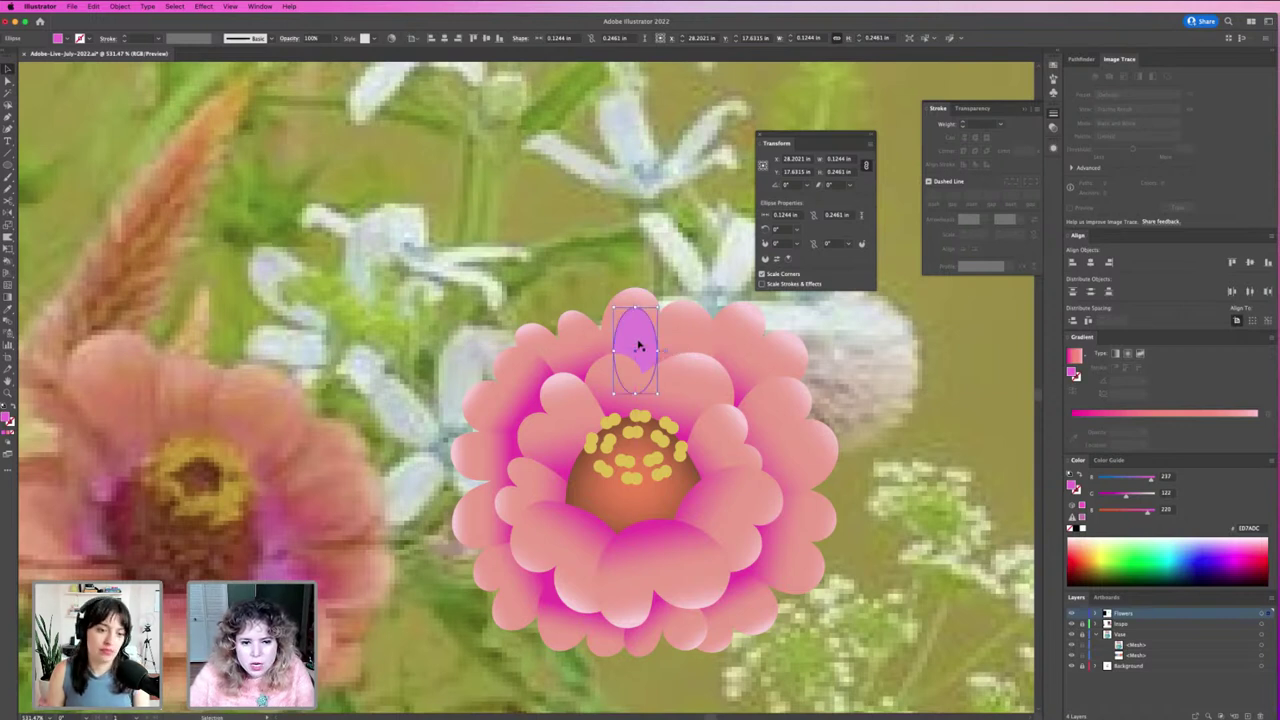
{"action": "left_click", "coordinate": [1103, 410]}
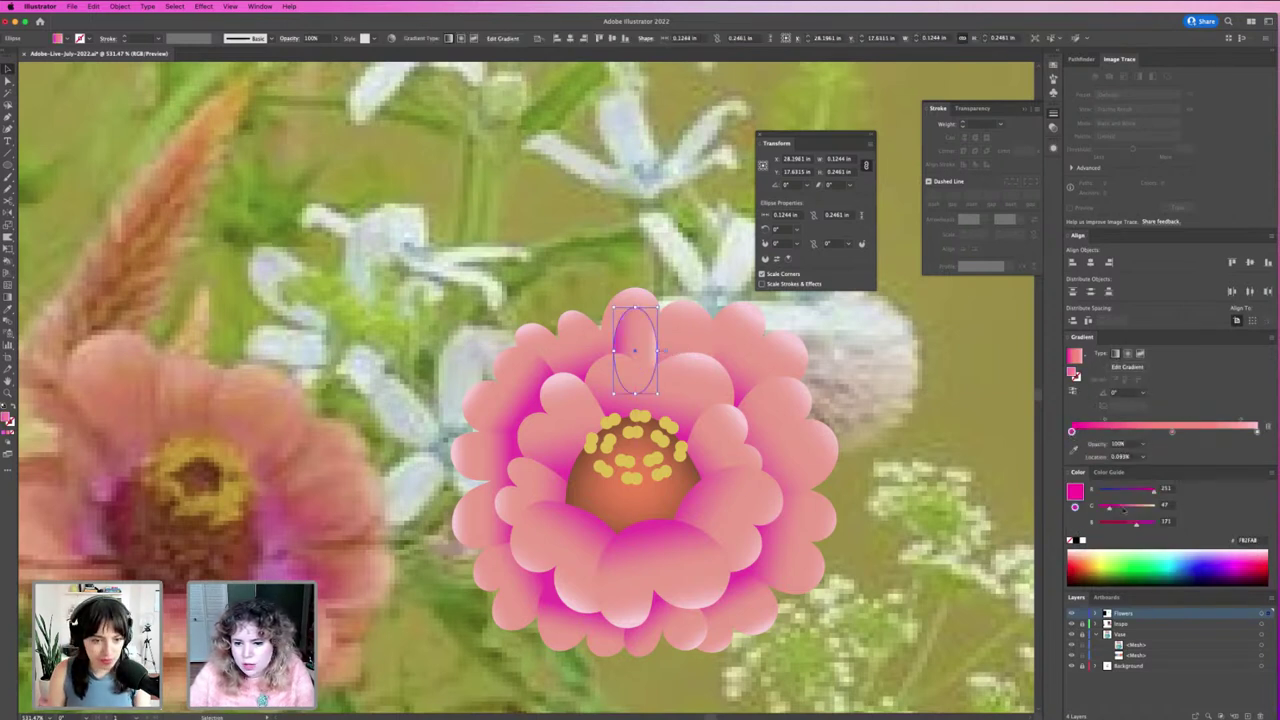
Step: Make the ellipse gradient's middle stop light lavender and its end stop 20% opacity, then reposition it
{"action": "left_click", "coordinate": [1173, 432]}
{"action": "left_click_drag", "start_coordinate": [1176, 432], "coordinate": [1172, 432]}
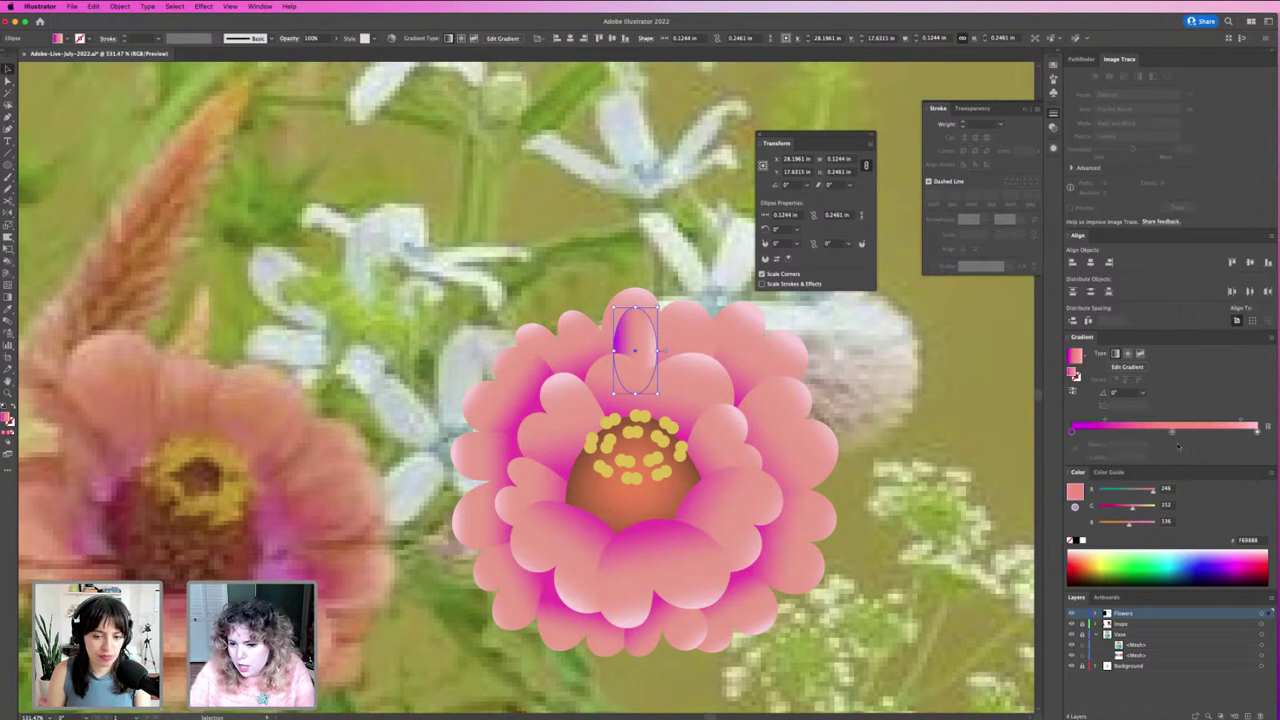
{"action": "left_click", "coordinate": [1226, 550]}
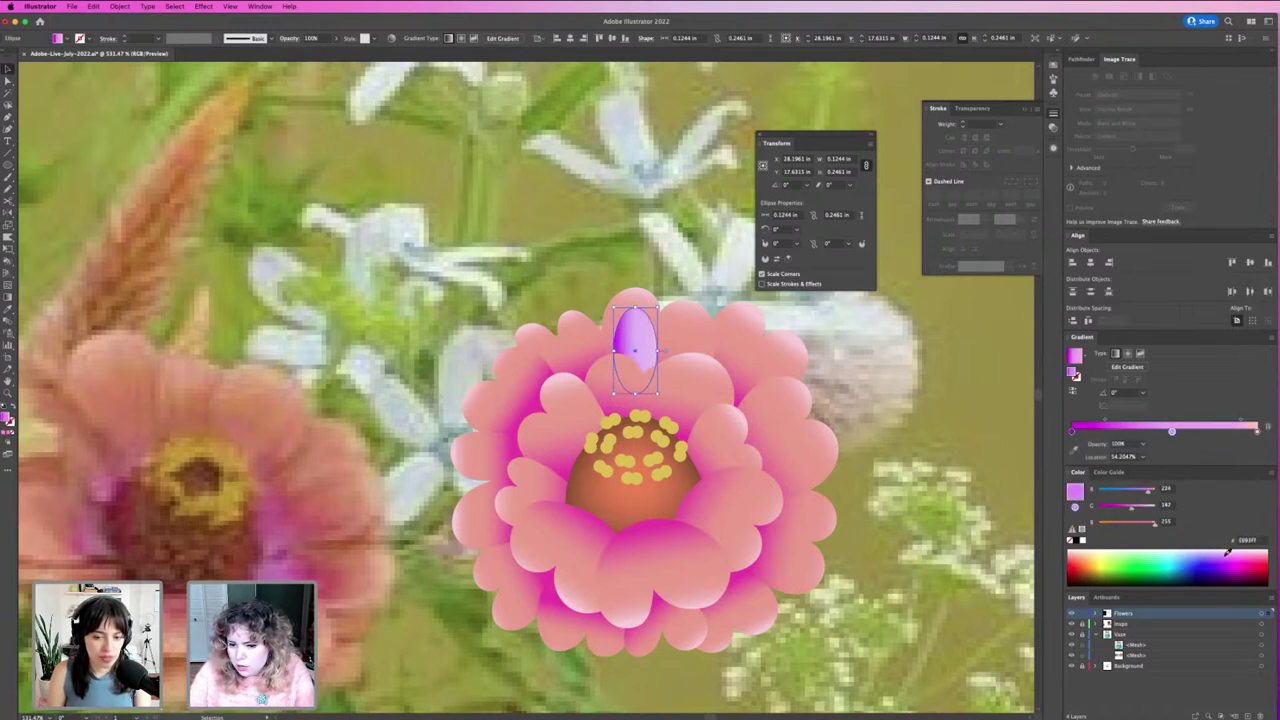
{"action": "left_click", "coordinate": [1256, 431]}
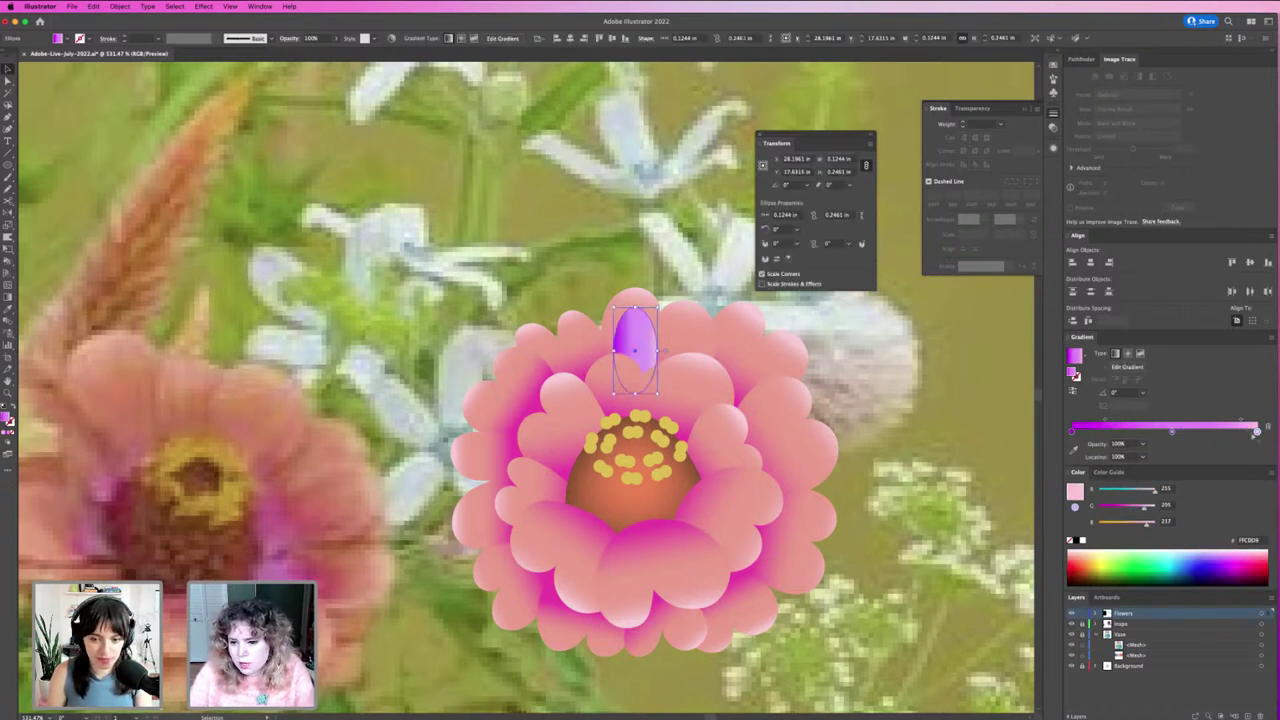
{"action": "left_click", "coordinate": [1244, 430]}
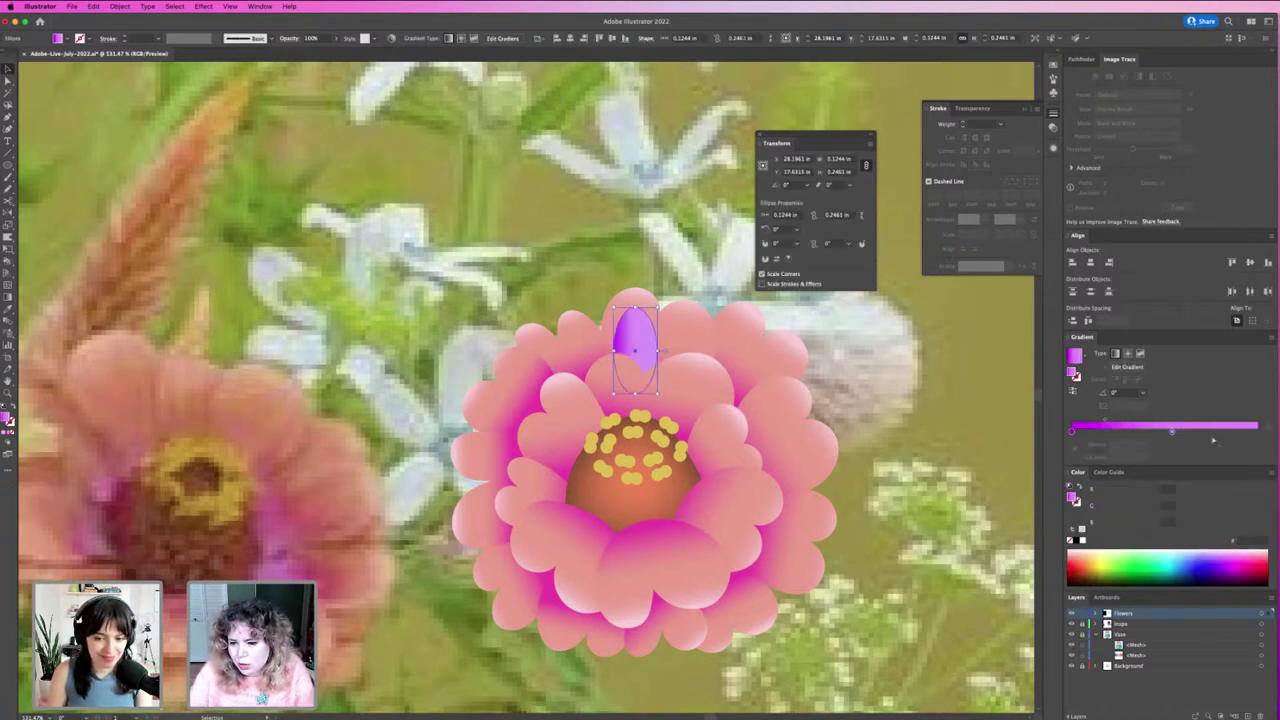
{"action": "left_click", "coordinate": [1256, 430]}
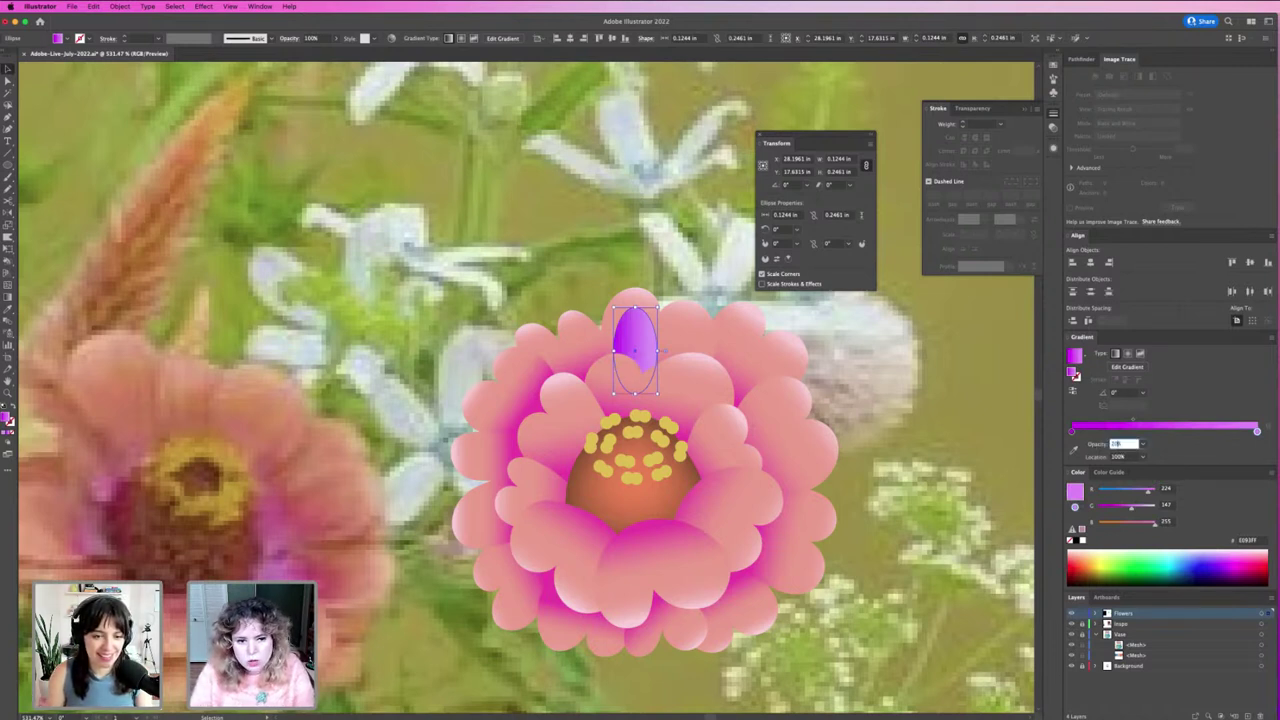
{"action": "type", "text": "20"}
{"action": "key", "text": "Return"}
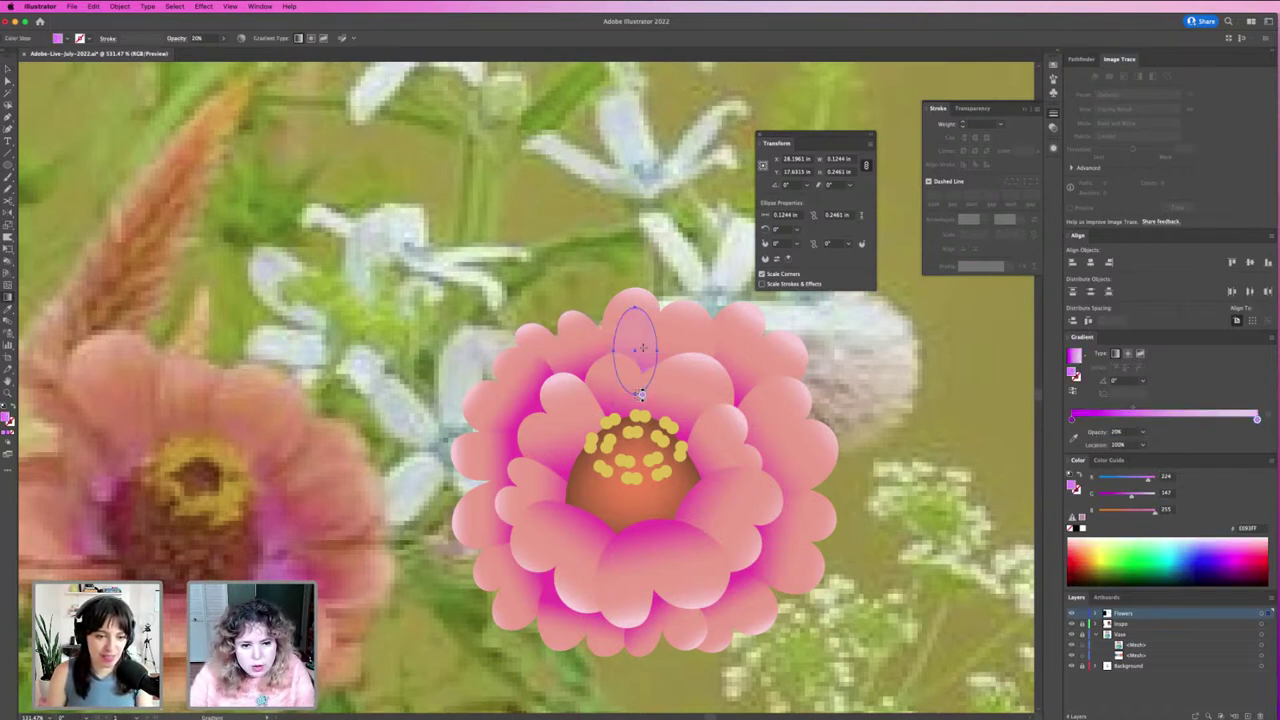
{"action": "left_click_drag", "start_coordinate": [634, 352], "coordinate": [646, 350]}
{"action": "left_click", "coordinate": [692, 280]}
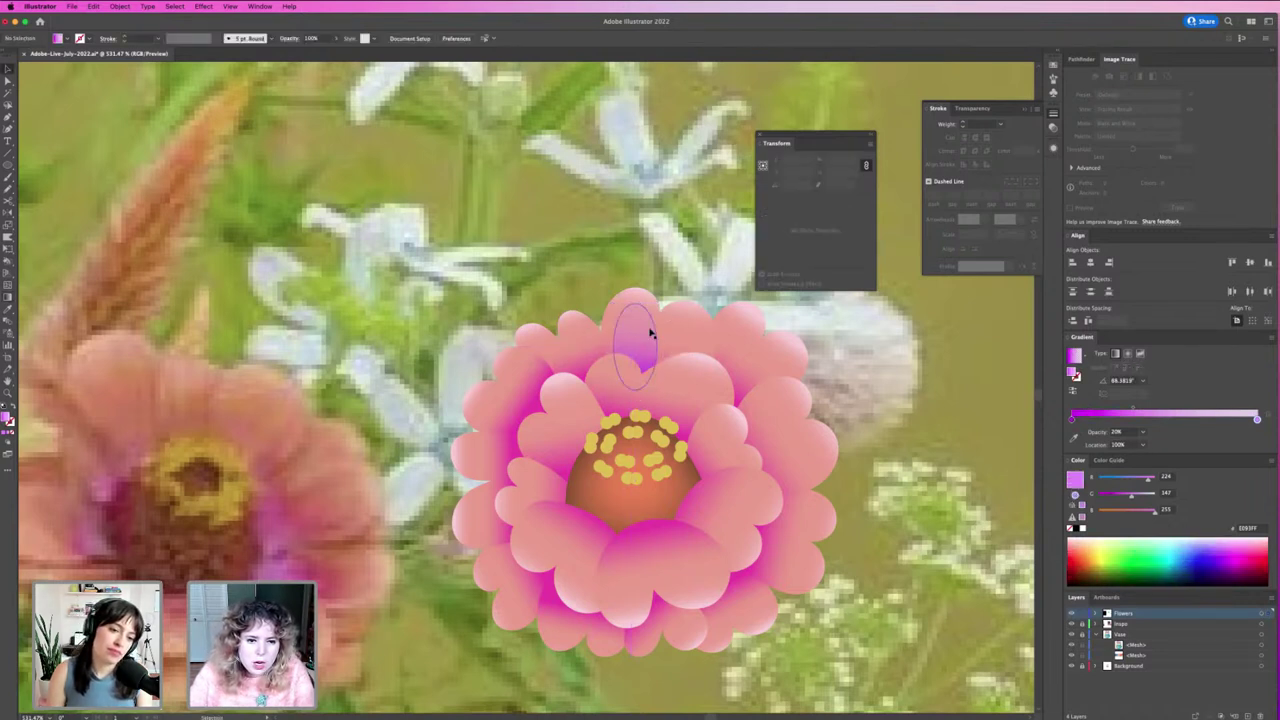
Step: Move the finished pink flower onto the vase artboard beside the stems
{"action": "key", "text": "ctrl+0"}
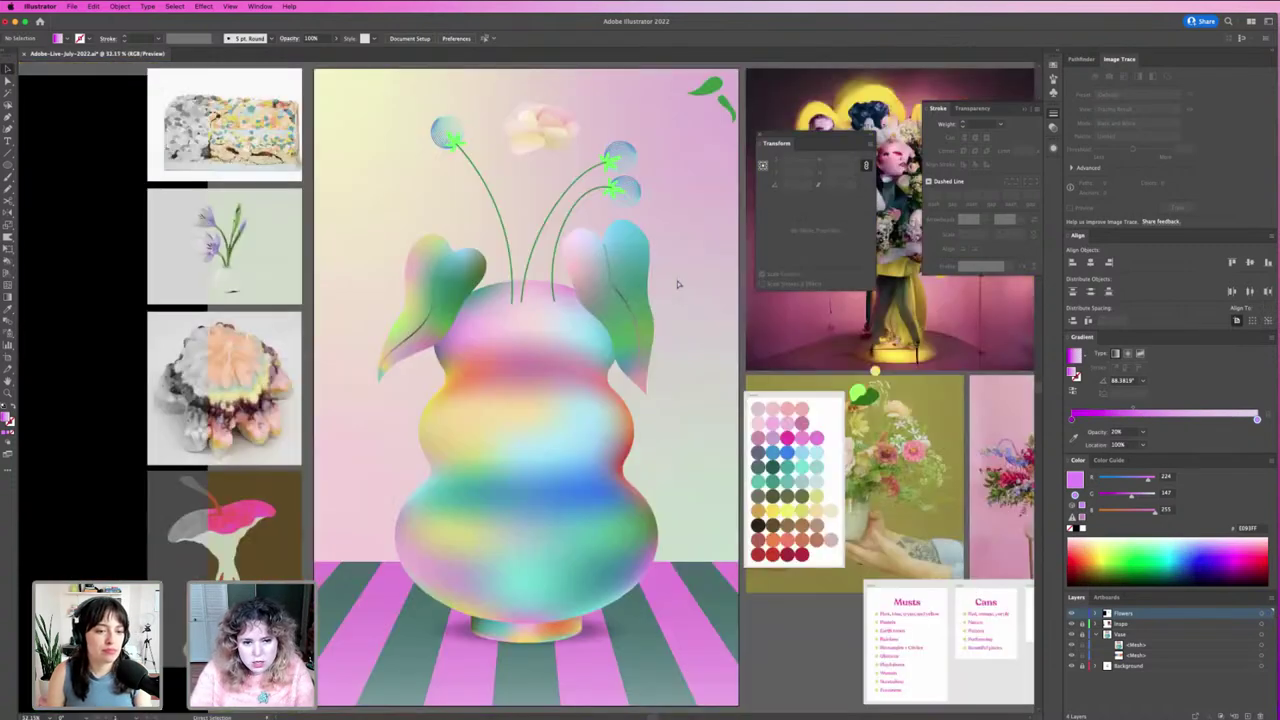
{"action": "scroll", "coordinate": [898, 436], "scroll_direction": "up", "scroll_amount": 3}
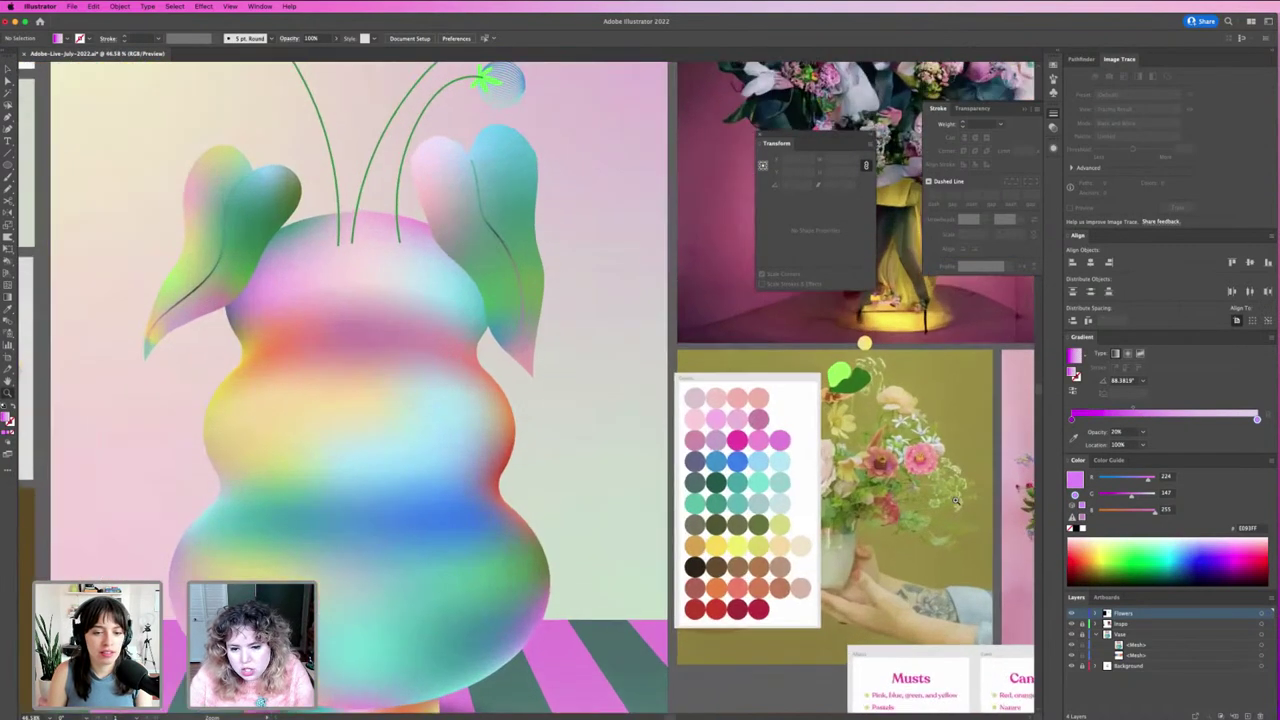
{"action": "scroll", "coordinate": [898, 436], "scroll_direction": "up", "scroll_amount": 2}
{"action": "left_click", "coordinate": [922, 462]}
{"action": "mouse_move", "coordinate": [441, 133]}
{"action": "left_mouse_down"}
{"action": "mouse_move", "coordinate": [783, 407]}
{"action": "mouse_move", "coordinate": [391, 277]}
{"action": "mouse_move", "coordinate": [490, 302]}
{"action": "left_mouse_up"}
Step: Copy the violet accent ellipse onto the right petal and rotate it to follow the petal
{"action": "scroll", "coordinate": [450, 260], "scroll_direction": "right", "scroll_amount": 4}
{"action": "scroll", "coordinate": [450, 260], "scroll_direction": "down", "scroll_amount": 3}
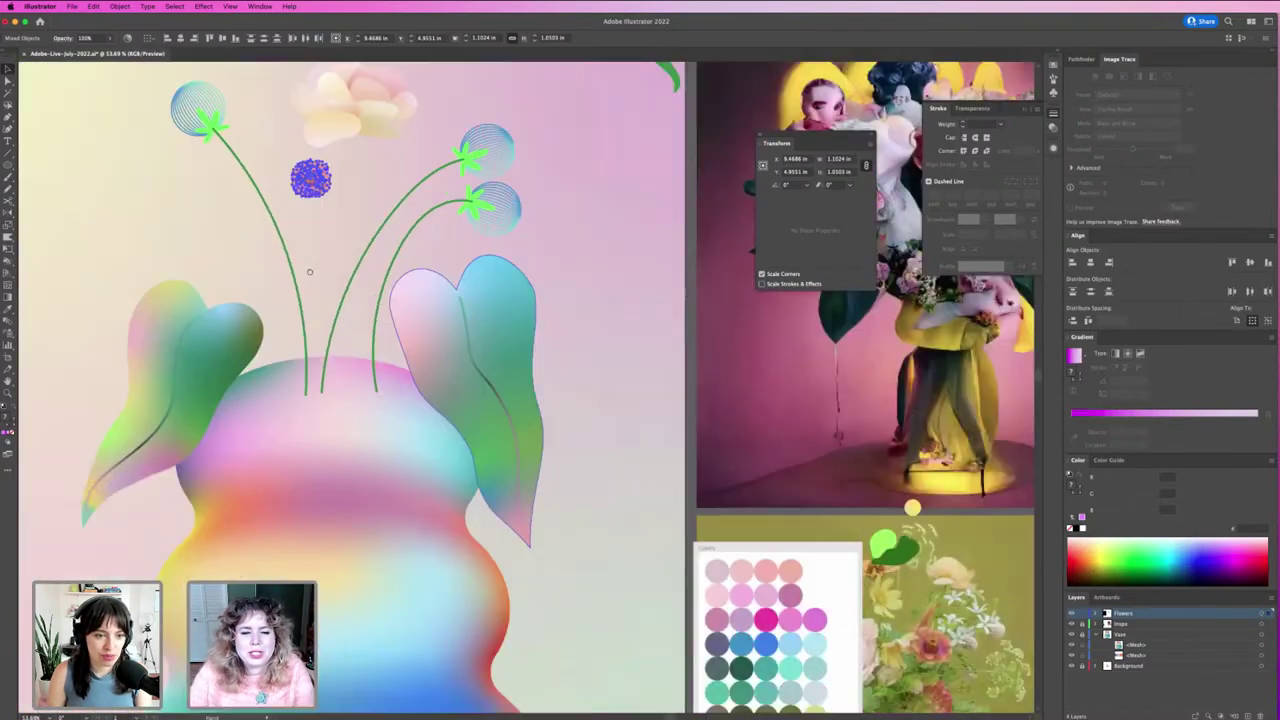
{"action": "scroll", "coordinate": [430, 240], "scroll_direction": "right", "scroll_amount": 4}
{"action": "scroll", "coordinate": [408, 214], "scroll_direction": "up", "scroll_amount": 1}
{"action": "scroll", "coordinate": [569, 363], "scroll_direction": "up", "scroll_amount": 5}
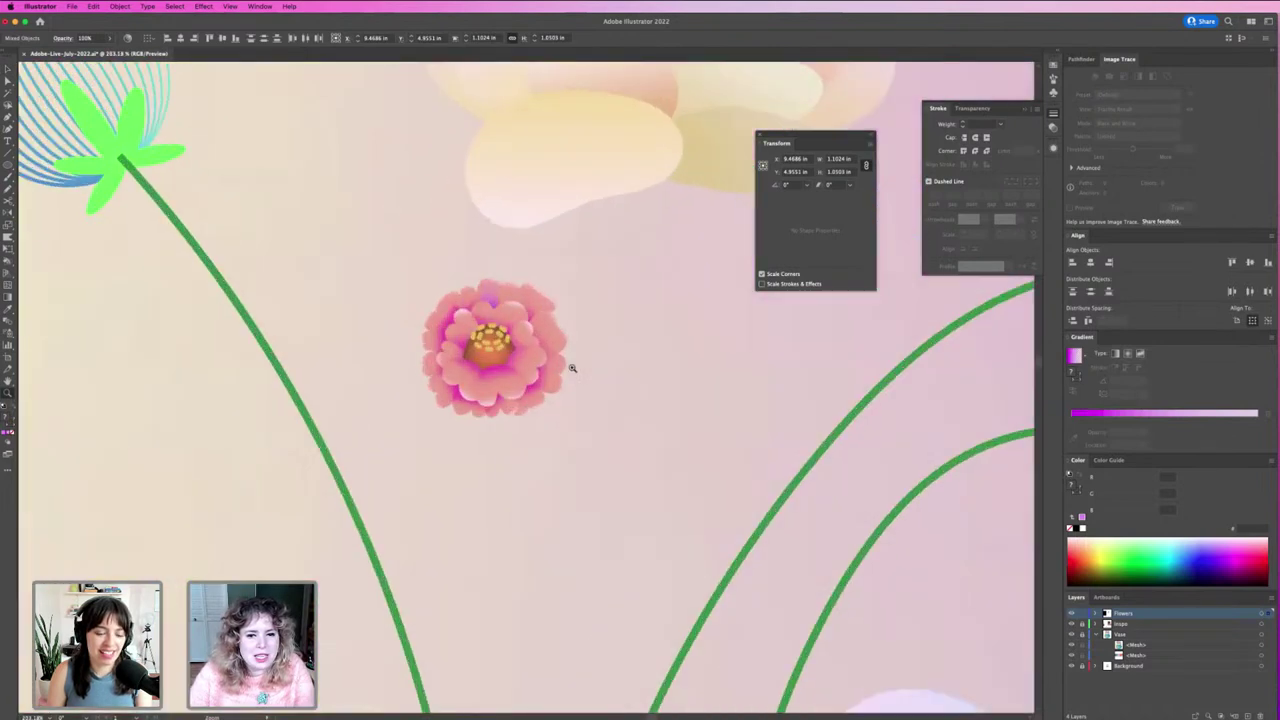
{"action": "scroll", "coordinate": [560, 370], "scroll_direction": "up", "scroll_amount": 3}
{"action": "scroll", "coordinate": [531, 374], "scroll_direction": "up", "scroll_amount": 3}
{"action": "scroll", "coordinate": [531, 374], "scroll_direction": "up", "scroll_amount": 3}
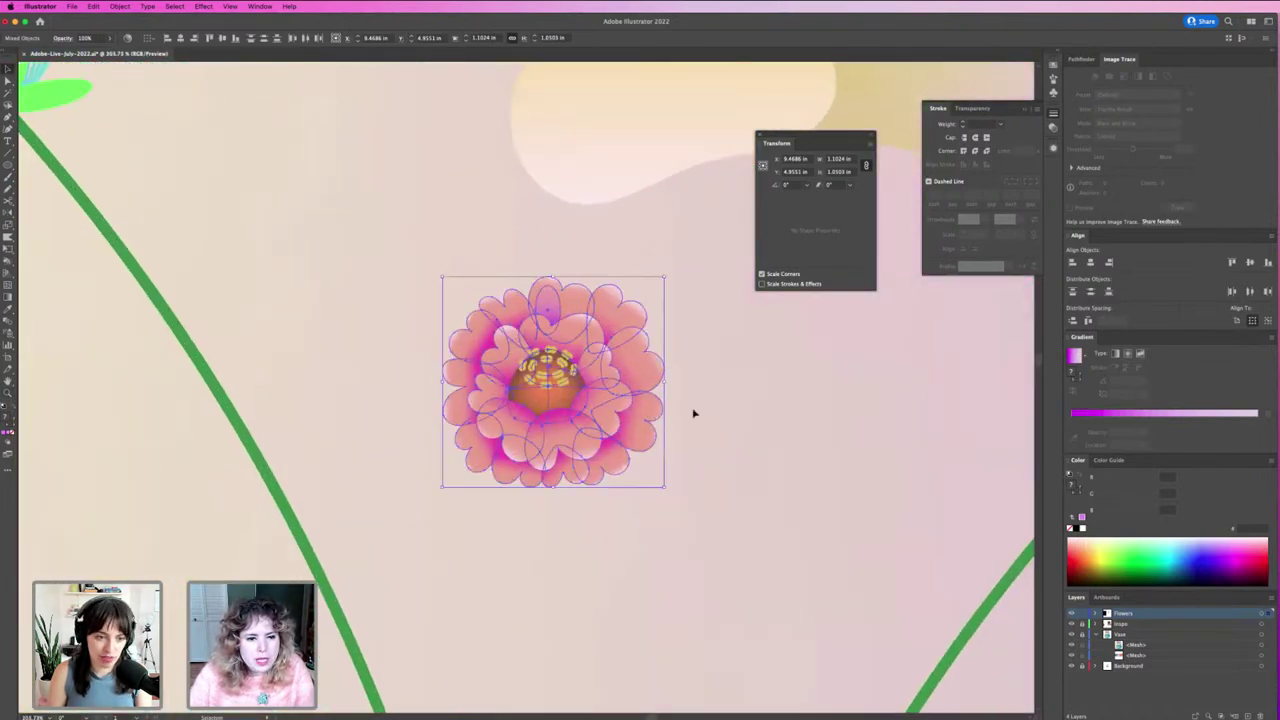
{"action": "left_click", "coordinate": [694, 411]}
{"action": "scroll", "coordinate": [480, 290], "scroll_direction": "up", "scroll_amount": 2}
{"action": "scroll", "coordinate": [517, 327], "scroll_direction": "up", "scroll_amount": 2}
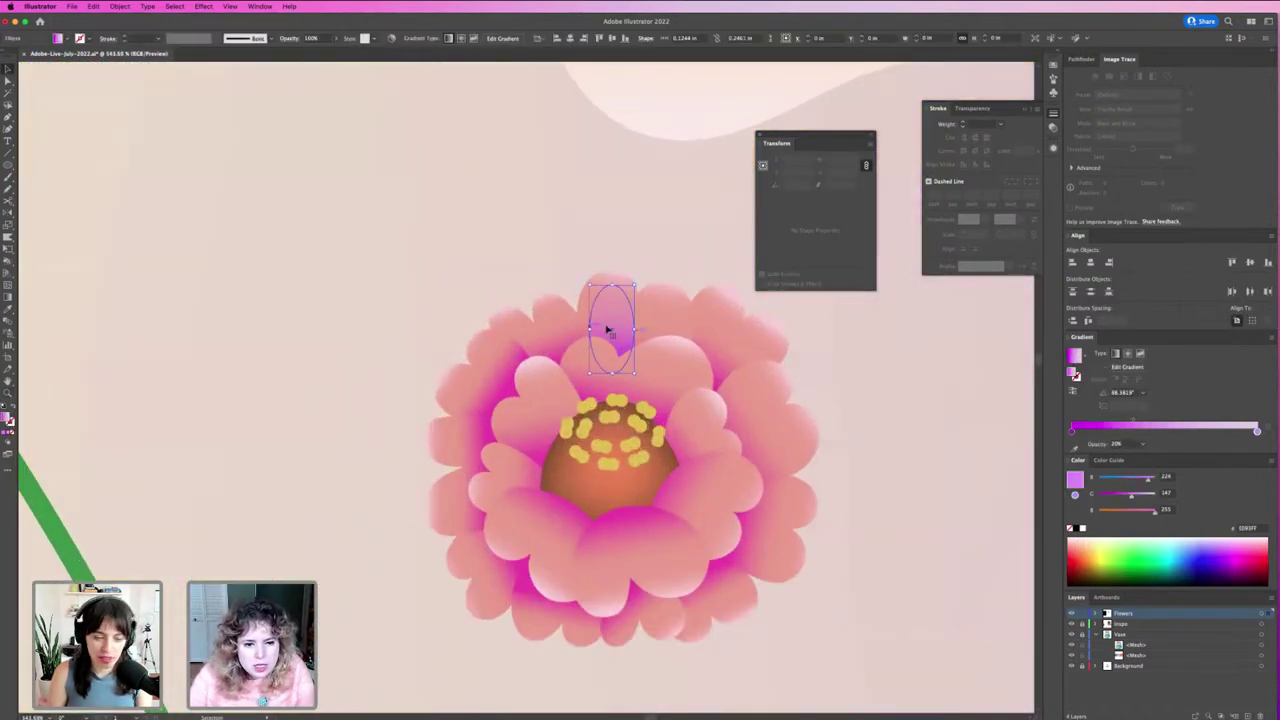
{"action": "mouse_move", "coordinate": [608, 334]}
{"action": "left_mouse_down"}
{"action": "mouse_move", "coordinate": [673, 323]}
{"action": "mouse_move", "coordinate": [757, 386]}
{"action": "left_mouse_up"}
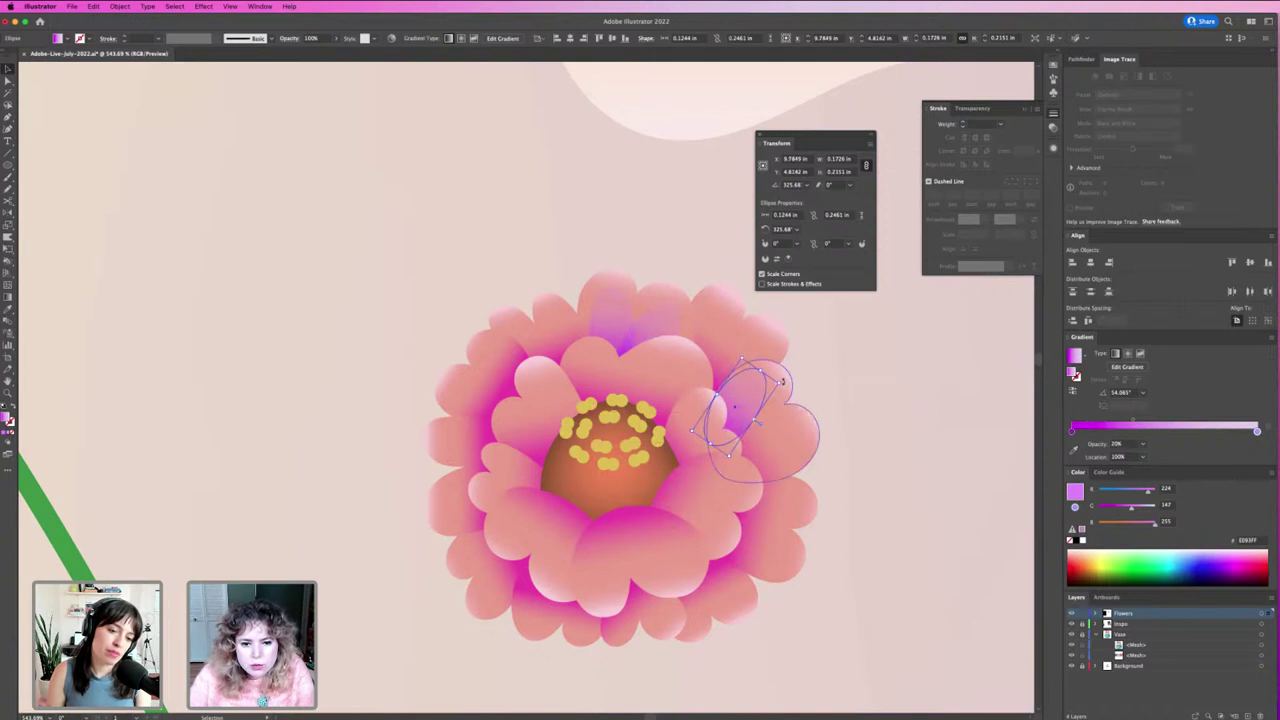
{"action": "mouse_move", "coordinate": [783, 381]}
{"action": "left_mouse_down"}
{"action": "mouse_move", "coordinate": [765, 398]}
{"action": "mouse_move", "coordinate": [806, 430]}
{"action": "mouse_move", "coordinate": [804, 476]}
{"action": "left_mouse_up"}
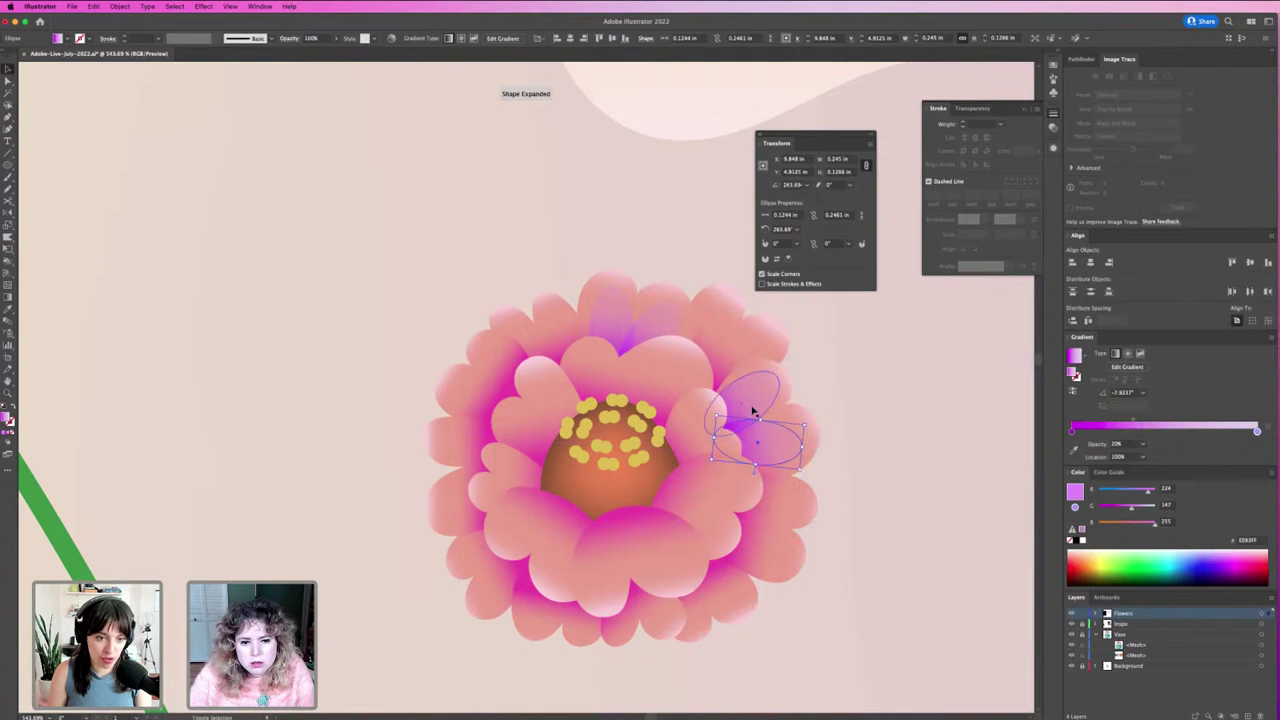
Step: Set the right and top petal accent ellipses to the Hard Light blend mode
{"action": "left_click", "coordinate": [758, 395], "text": "shift"}
{"action": "left_click", "coordinate": [633, 316], "text": "shift"}
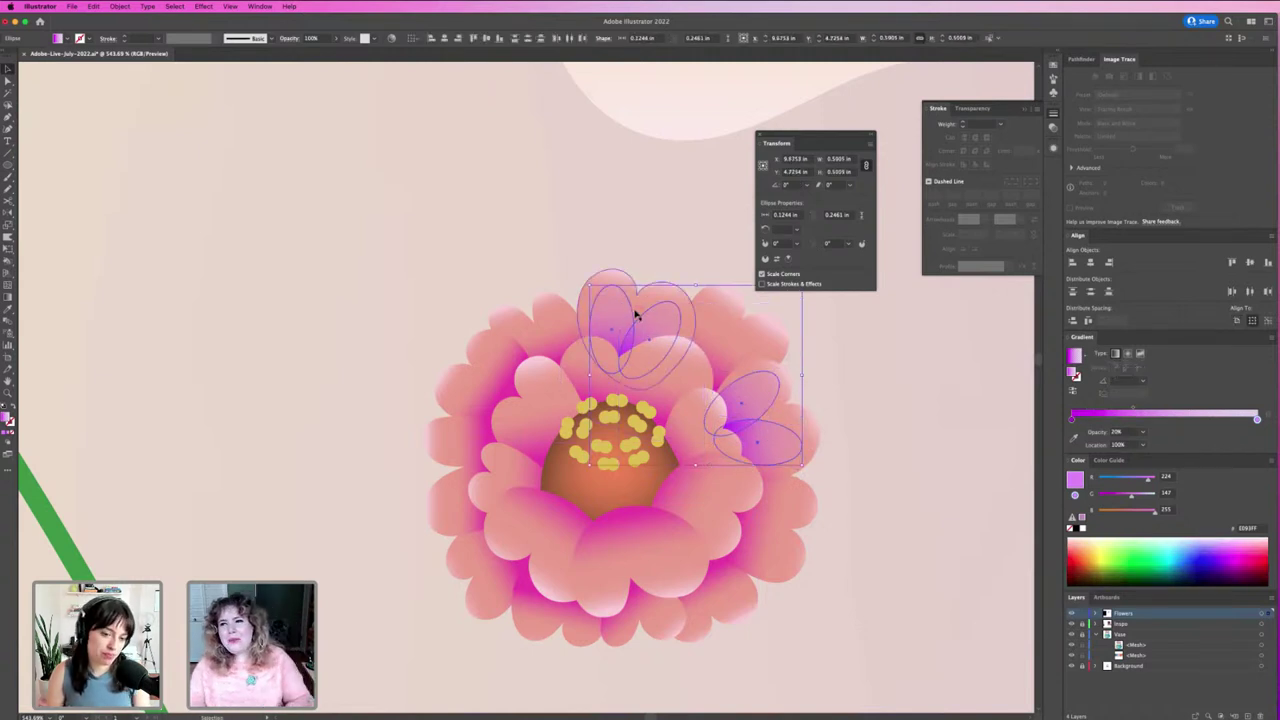
{"action": "left_click", "coordinate": [289, 38]}
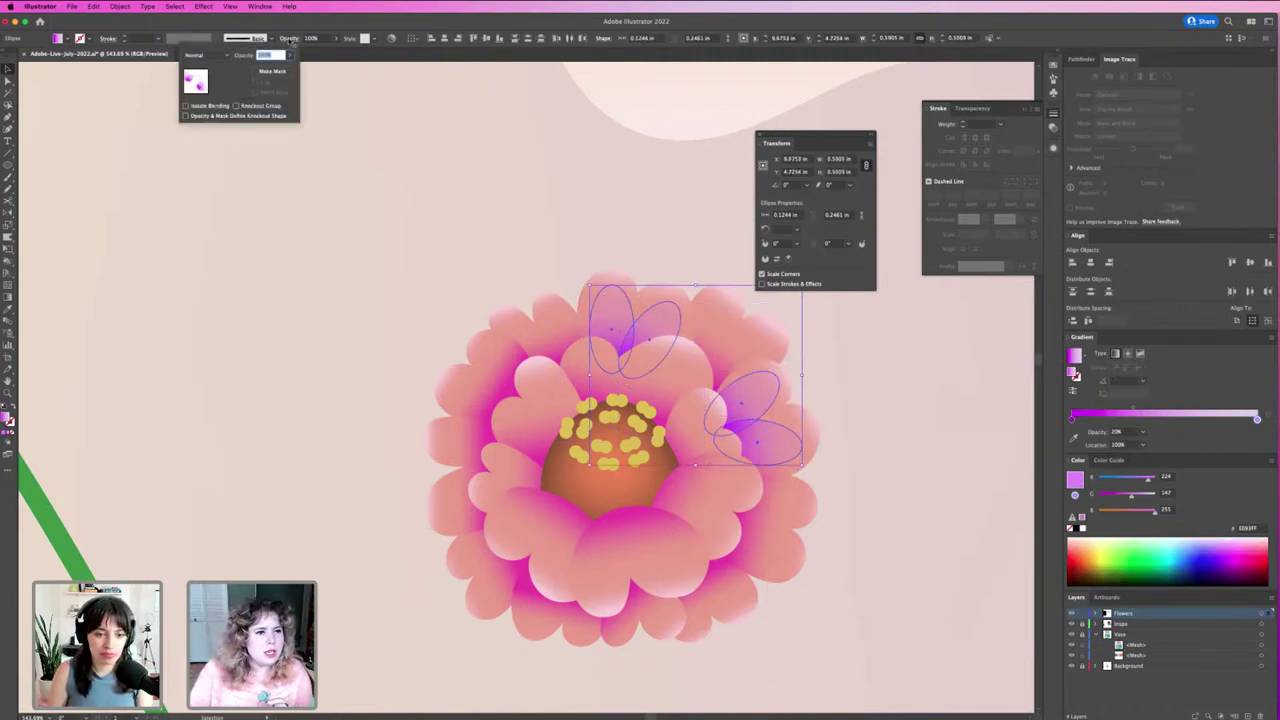
{"action": "left_click", "coordinate": [208, 55]}
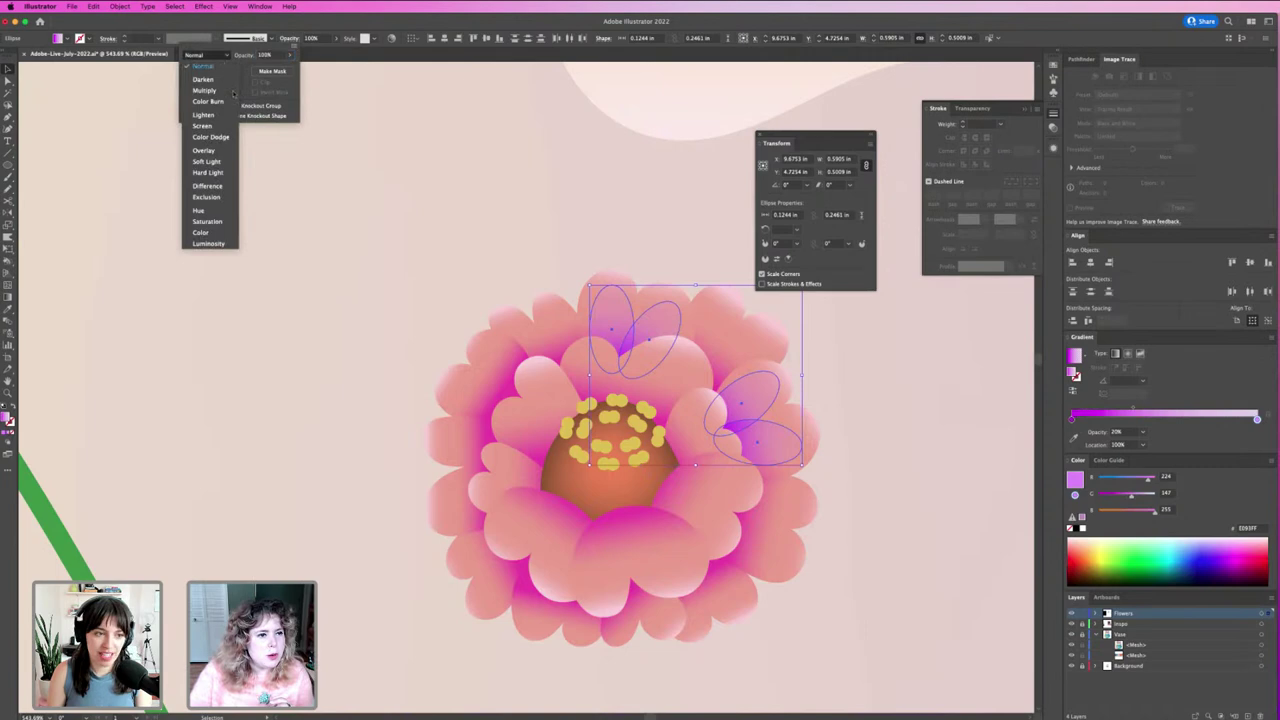
{"action": "left_click", "coordinate": [222, 172]}
{"action": "left_click", "coordinate": [347, 180]}
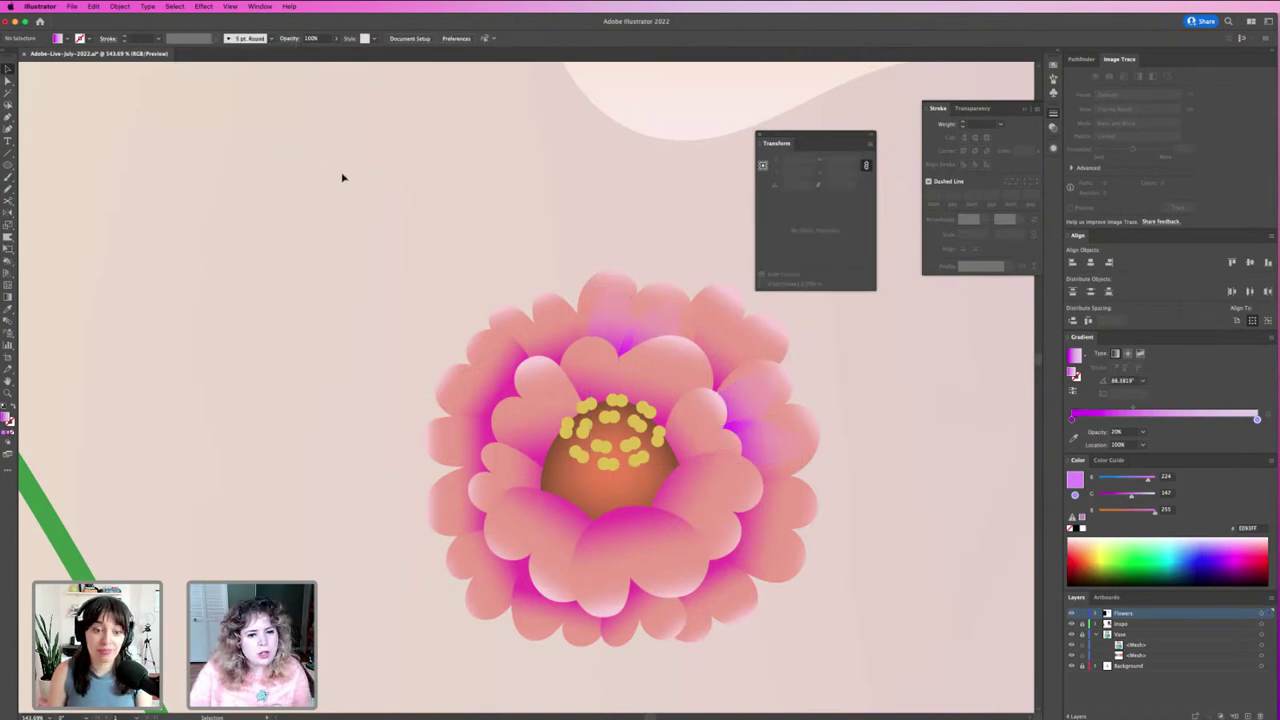
{"action": "key", "text": "ctrl+1"}
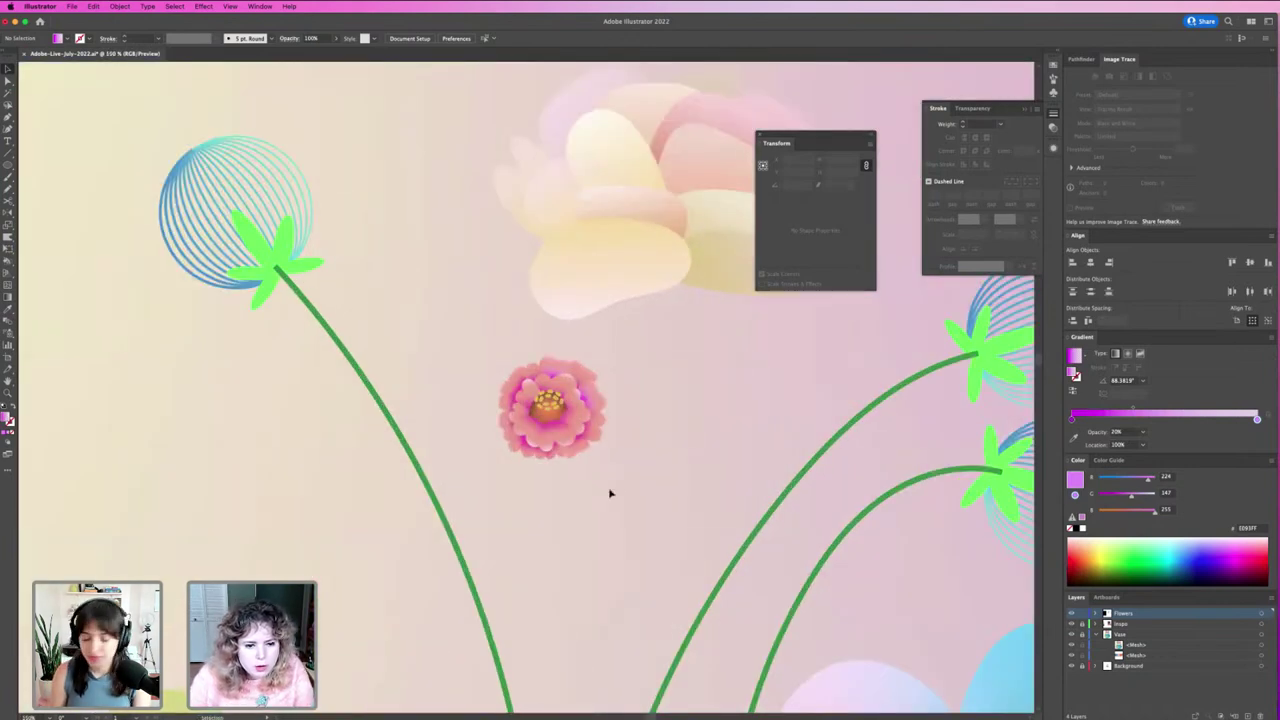
Step: Duplicate the pink flower to the left and enlarge the copy
{"action": "left_click", "coordinate": [503, 372]}
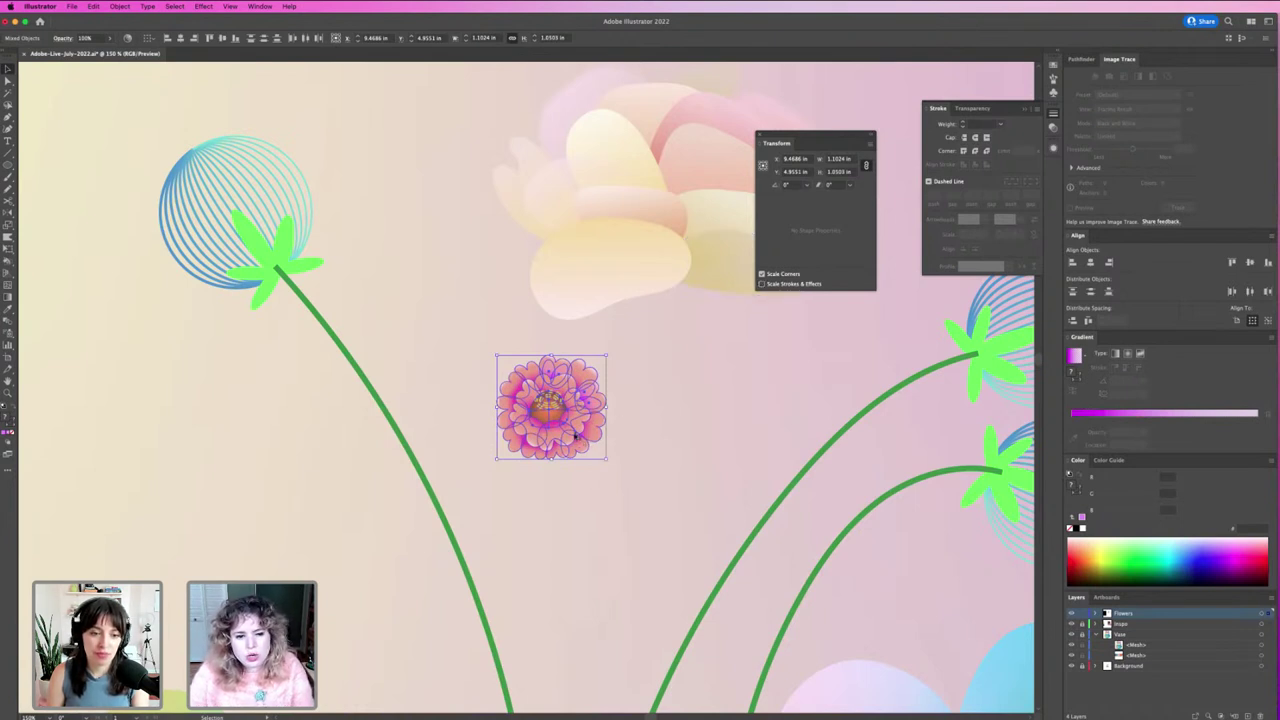
{"action": "left_click_drag", "start_coordinate": [576, 436], "coordinate": [176, 457]}
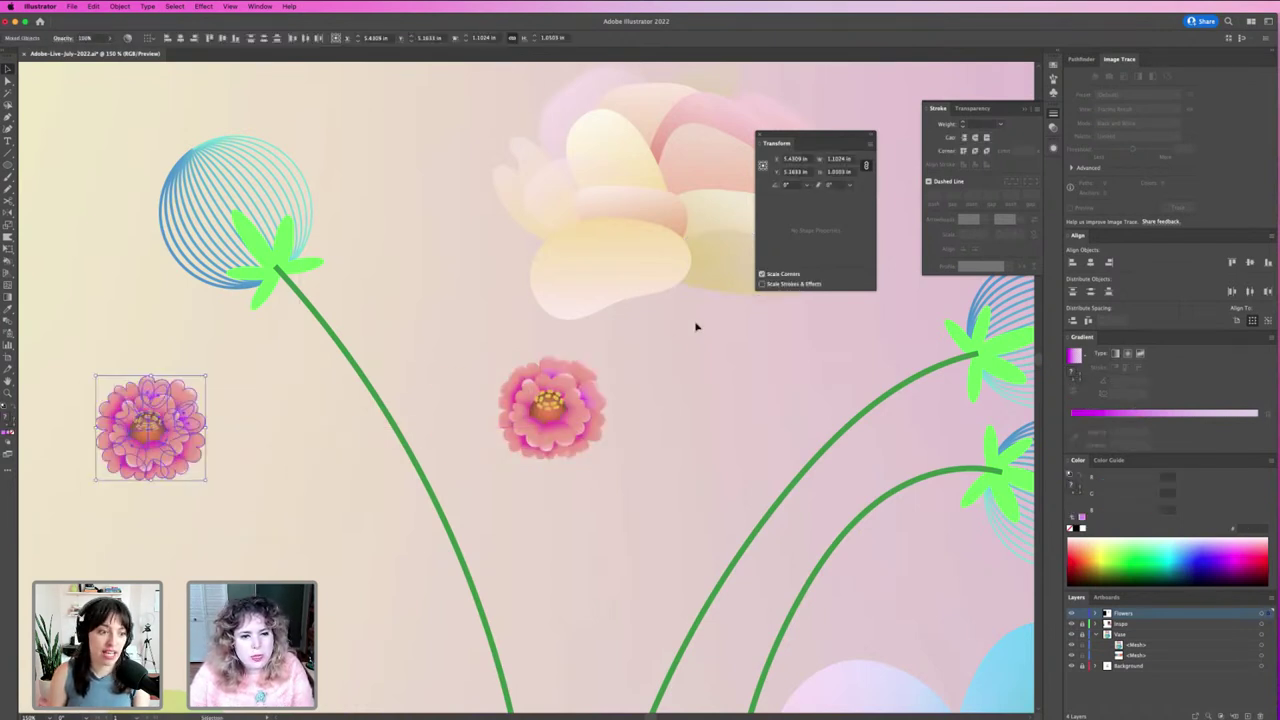
{"action": "scroll", "coordinate": [689, 371], "scroll_direction": "left", "scroll_amount": 2}
{"action": "scroll", "coordinate": [450, 440], "scroll_direction": "left", "scroll_amount": 8}
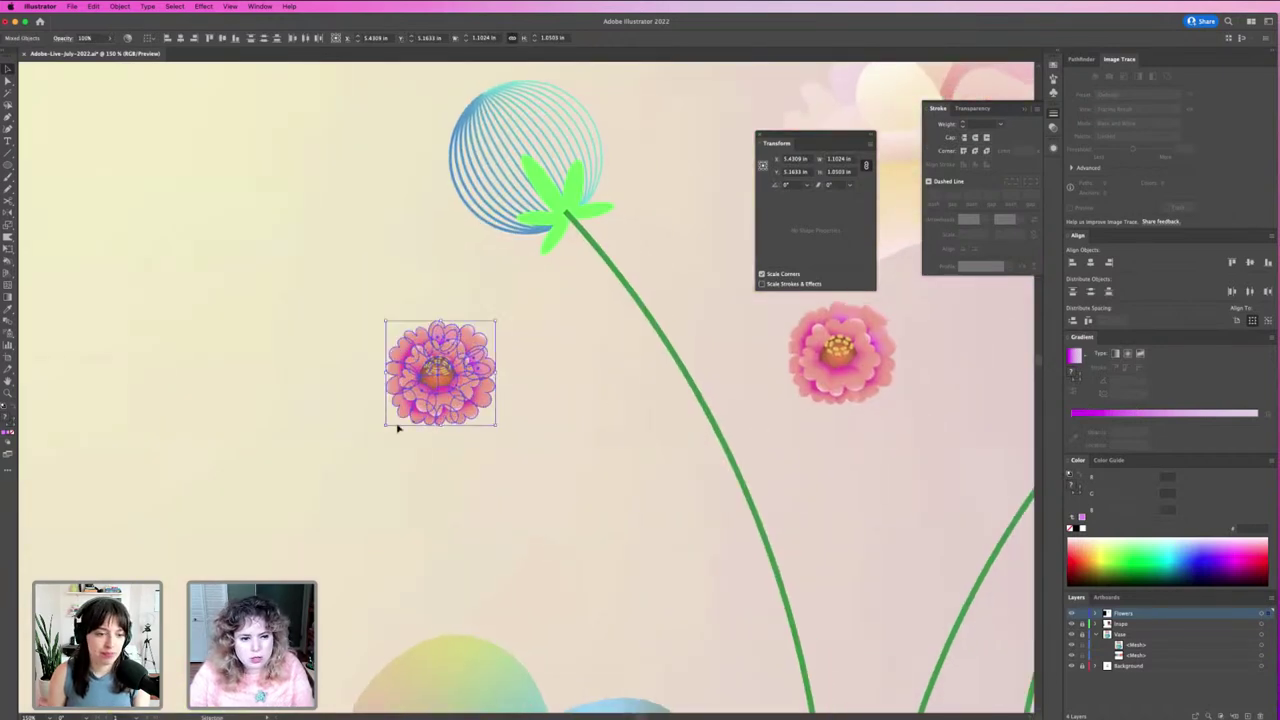
{"action": "left_click_drag", "start_coordinate": [385, 425], "coordinate": [171, 630]}
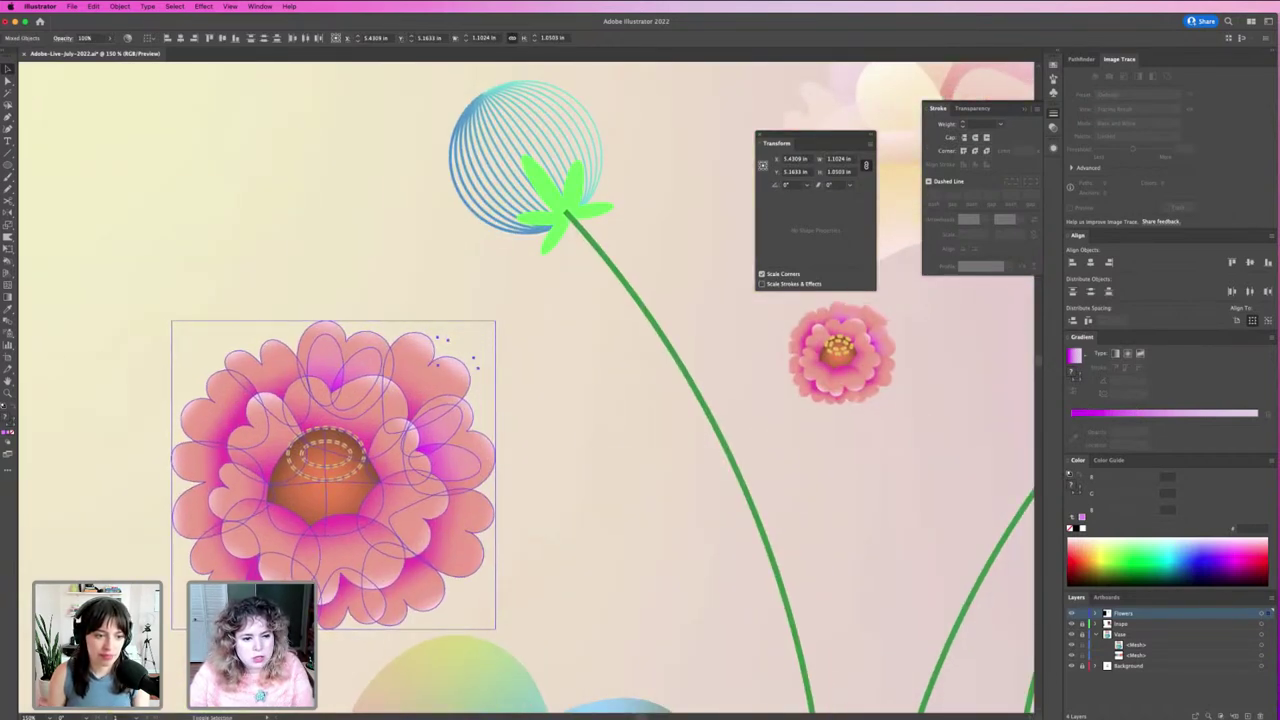
{"action": "left_click_drag", "start_coordinate": [334, 481], "coordinate": [327, 438]}
{"action": "key", "text": "super+shift+a"}
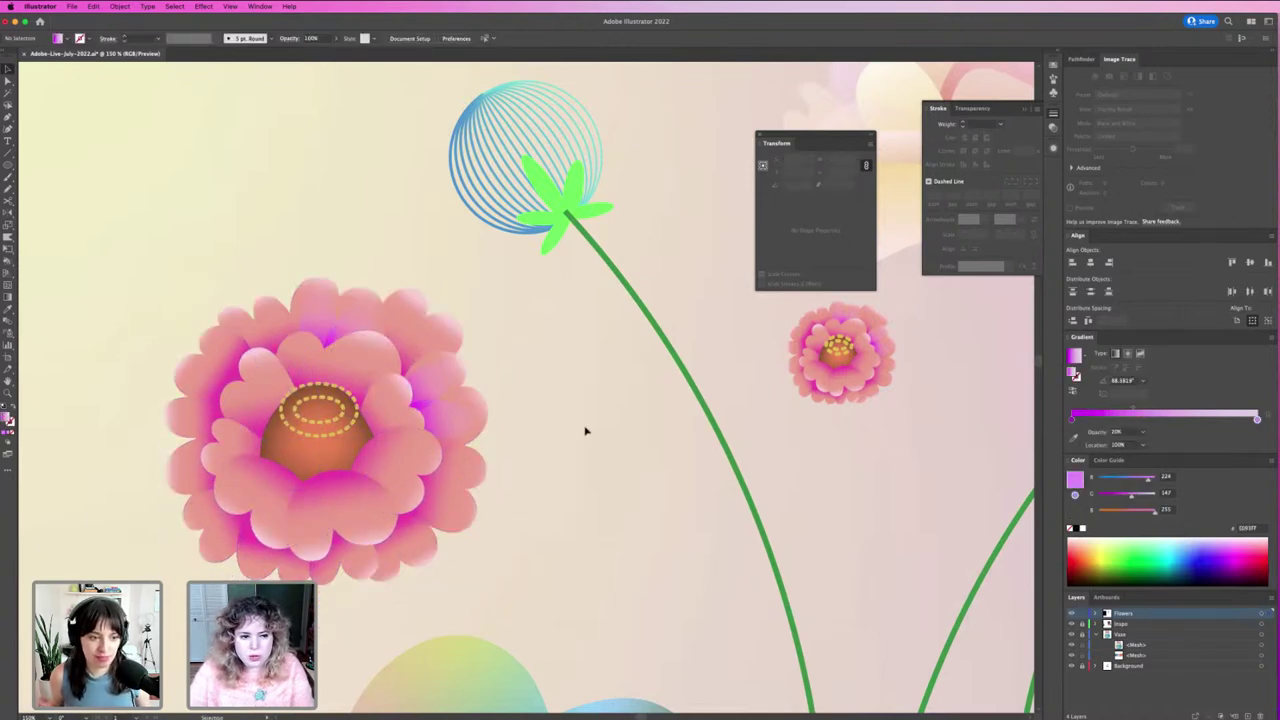
{"action": "key", "text": "super+minus"}
{"action": "key", "text": "super+minus"}
{"action": "key", "text": "super+minus"}
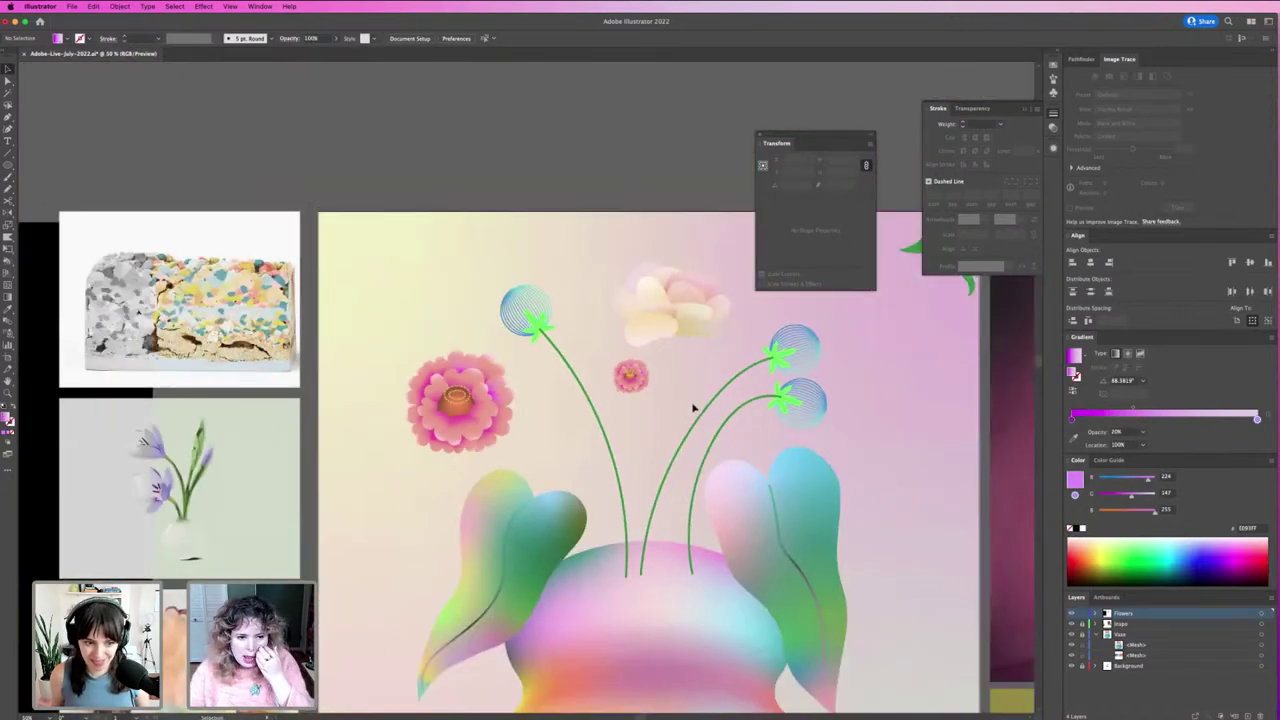
{"action": "key", "text": "super+equal"}
{"action": "key", "text": "super+equal"}
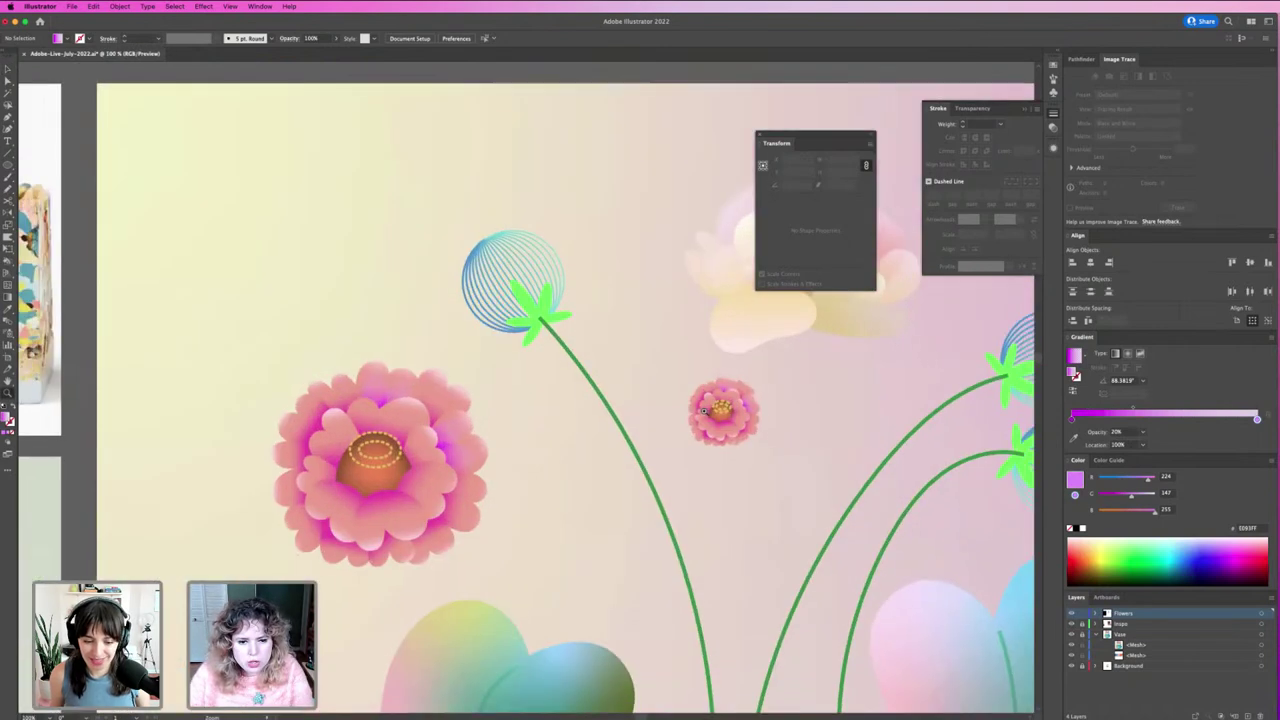
Step: Enlarge the small original flower with Scale Strokes & Effects on, moving it upper left
{"action": "left_click_drag", "start_coordinate": [677, 371], "coordinate": [766, 452]}
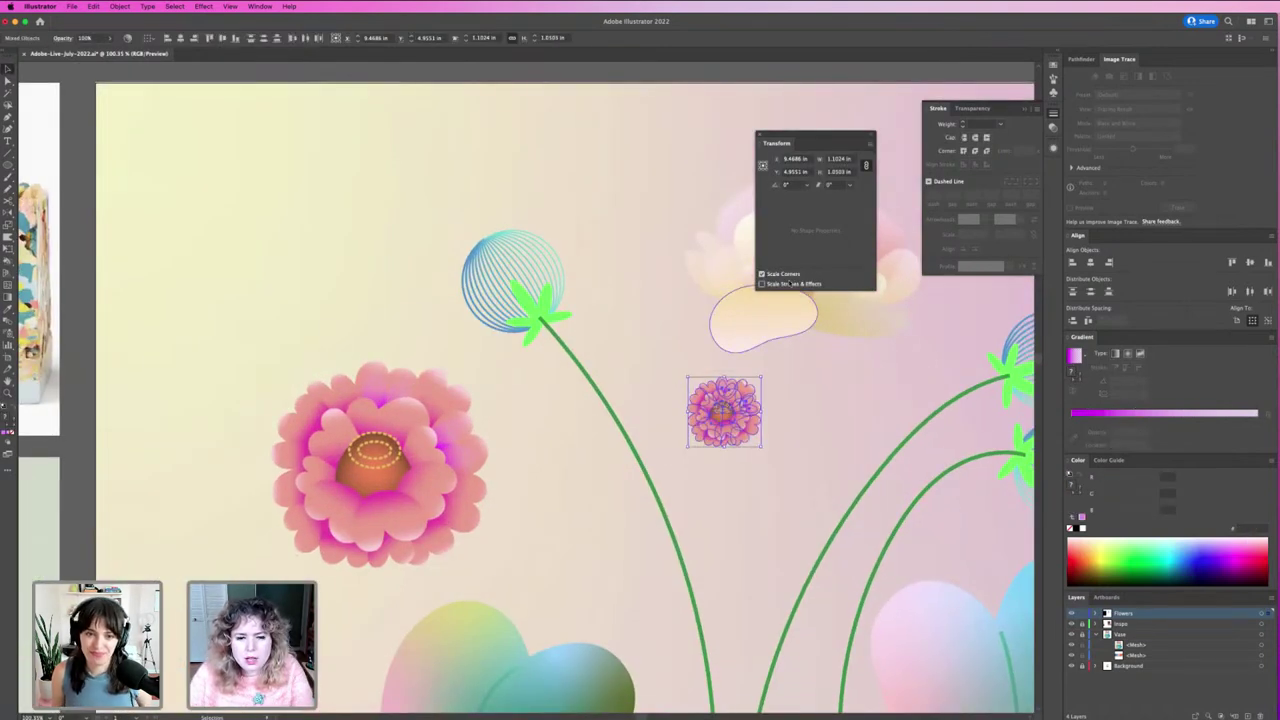
{"action": "left_click", "coordinate": [788, 284]}
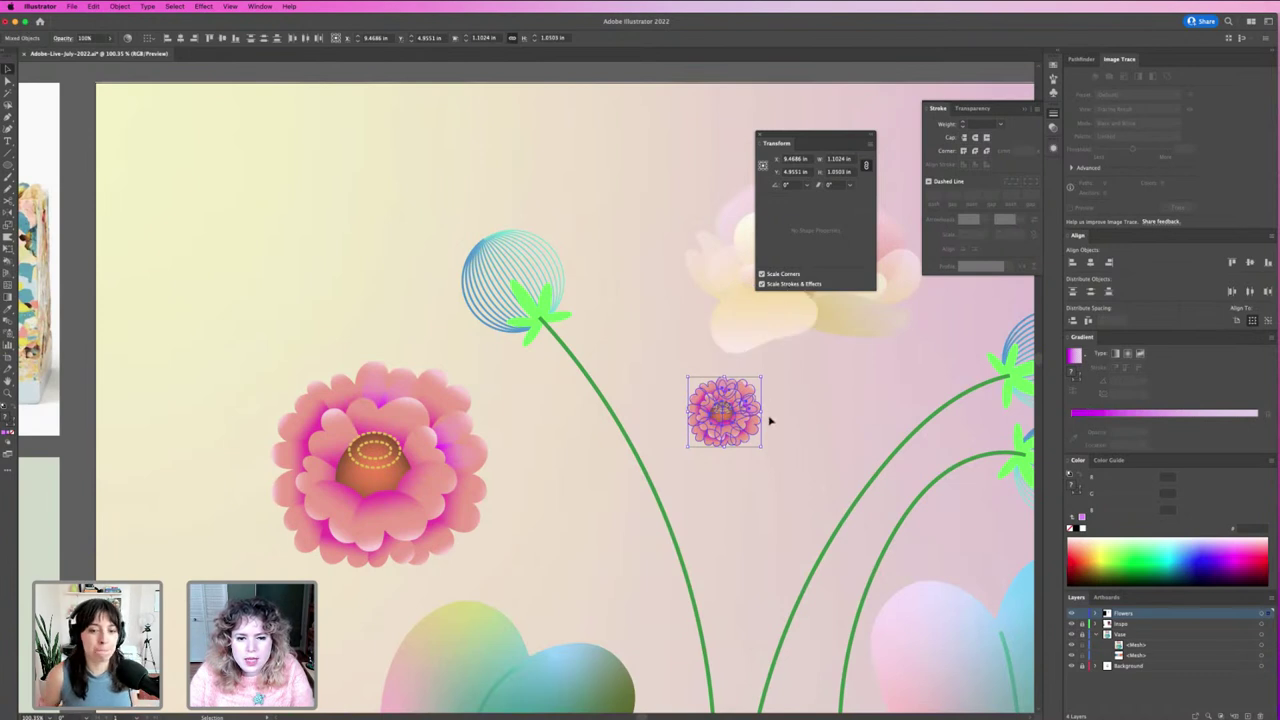
{"action": "left_click_drag", "start_coordinate": [760, 450], "coordinate": [880, 555]}
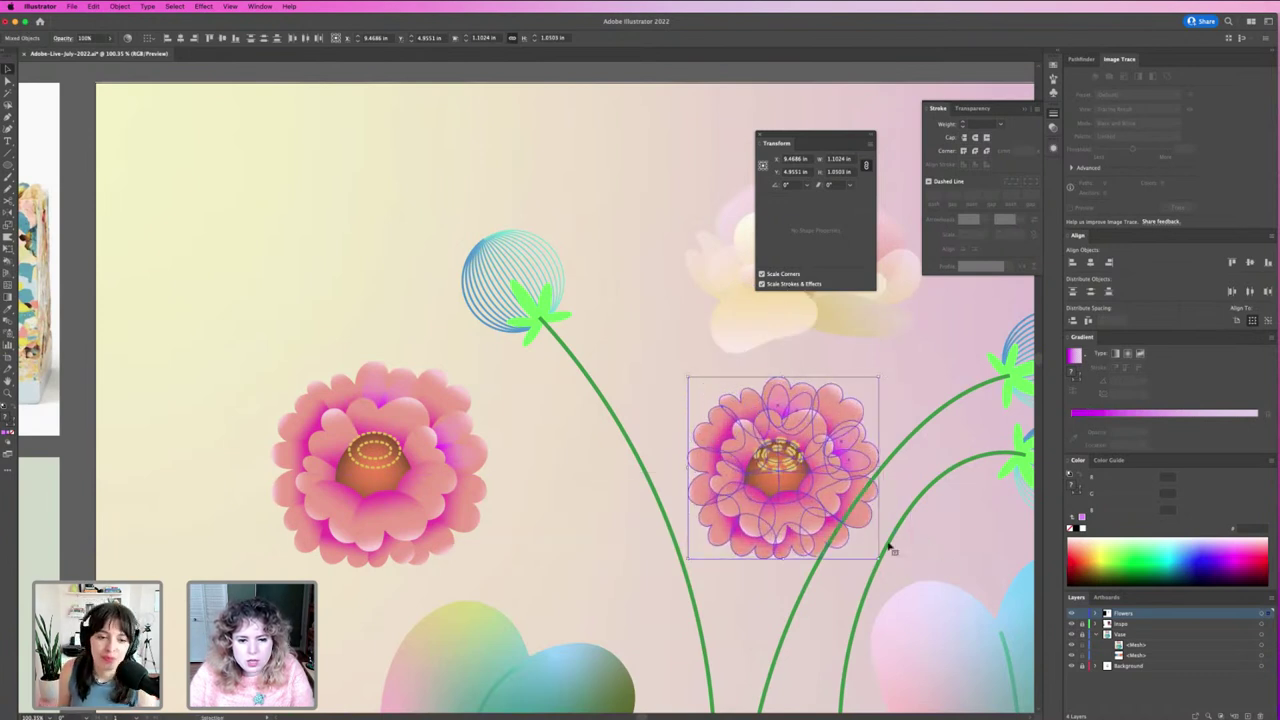
{"action": "left_click_drag", "start_coordinate": [776, 470], "coordinate": [272, 231]}
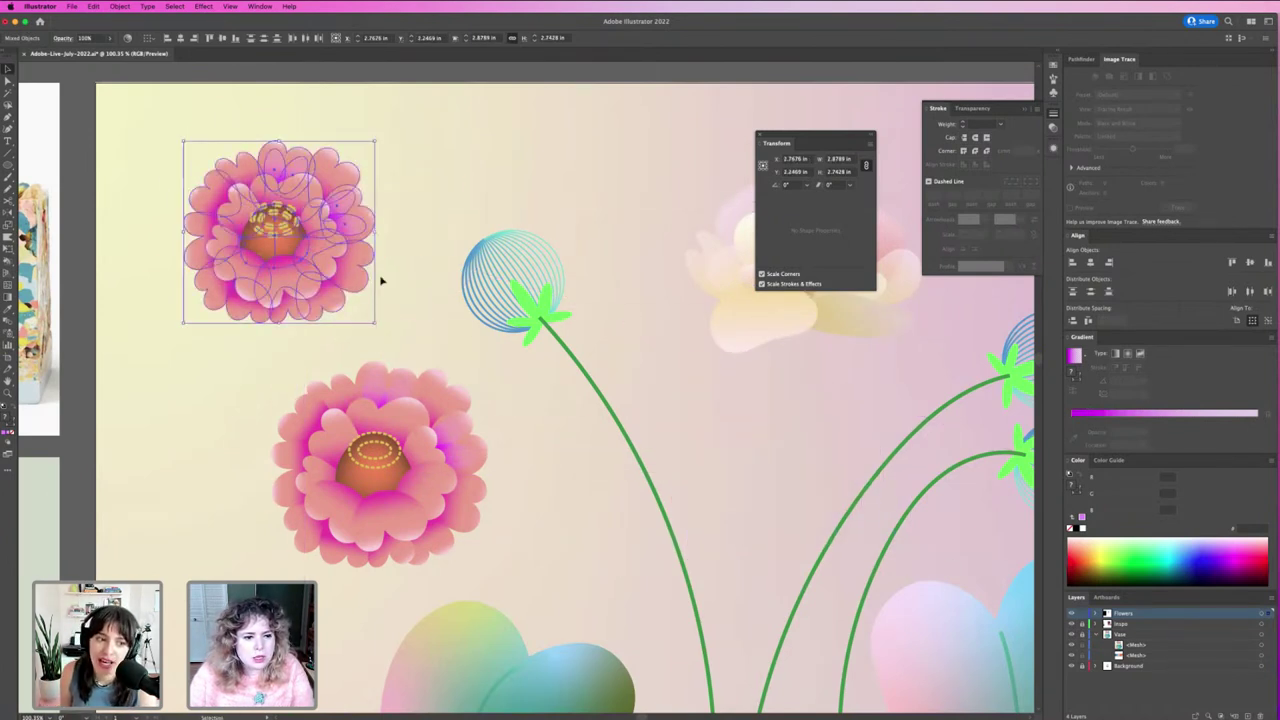
{"action": "left_click", "coordinate": [380, 277]}
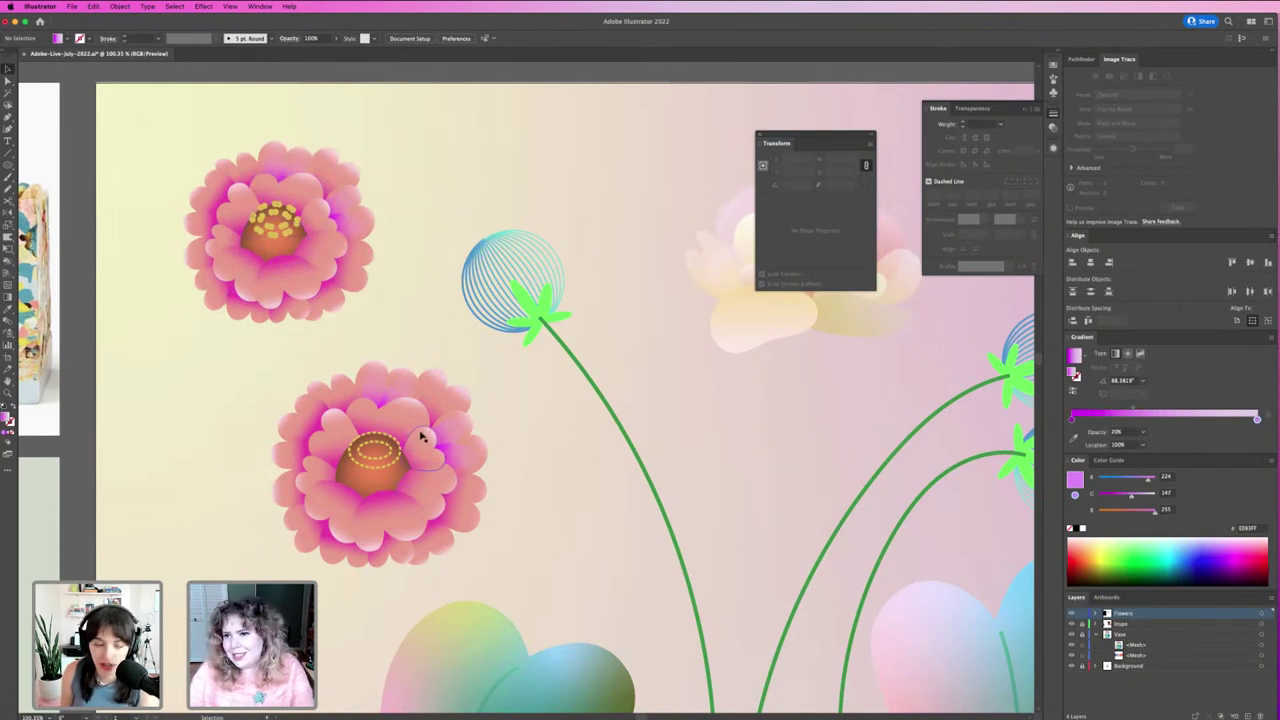
Step: Delete the lower flower copy and give the yellow seed rings a 4 pt stroke
{"action": "left_click_drag", "start_coordinate": [530, 585], "coordinate": [529, 584]}
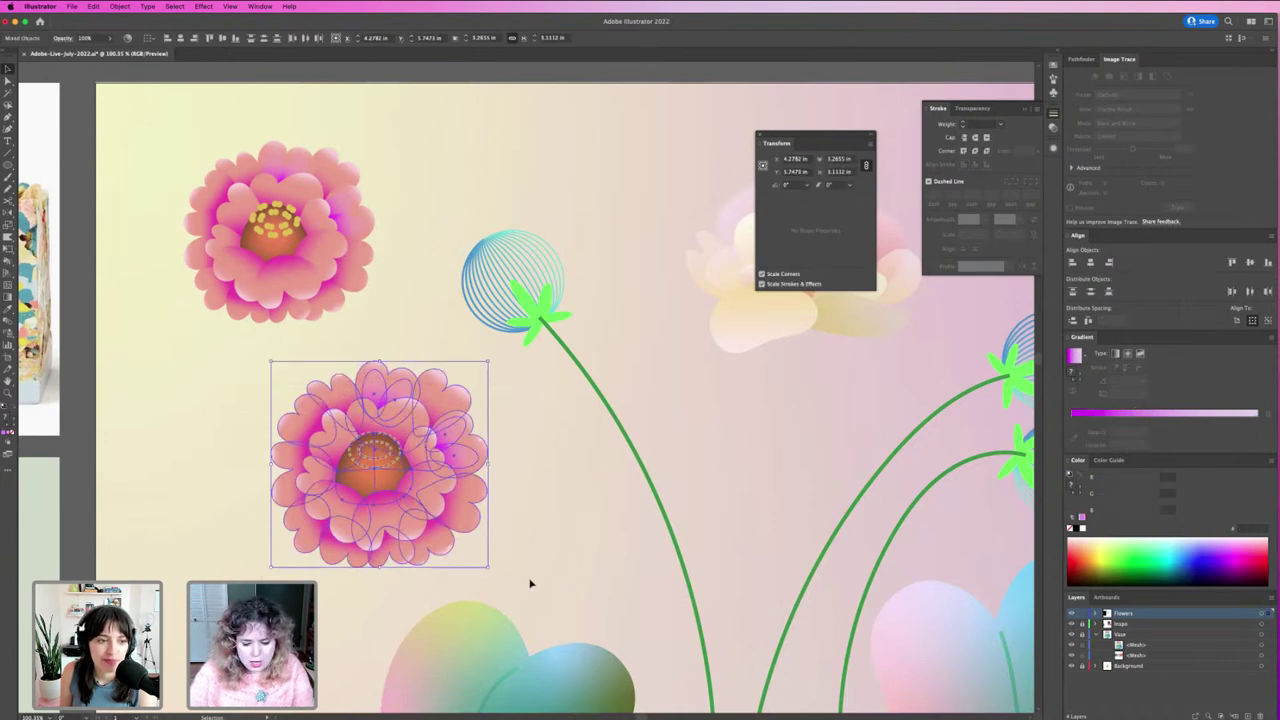
{"action": "key", "text": "Delete"}
{"action": "left_click", "coordinate": [284, 229]}
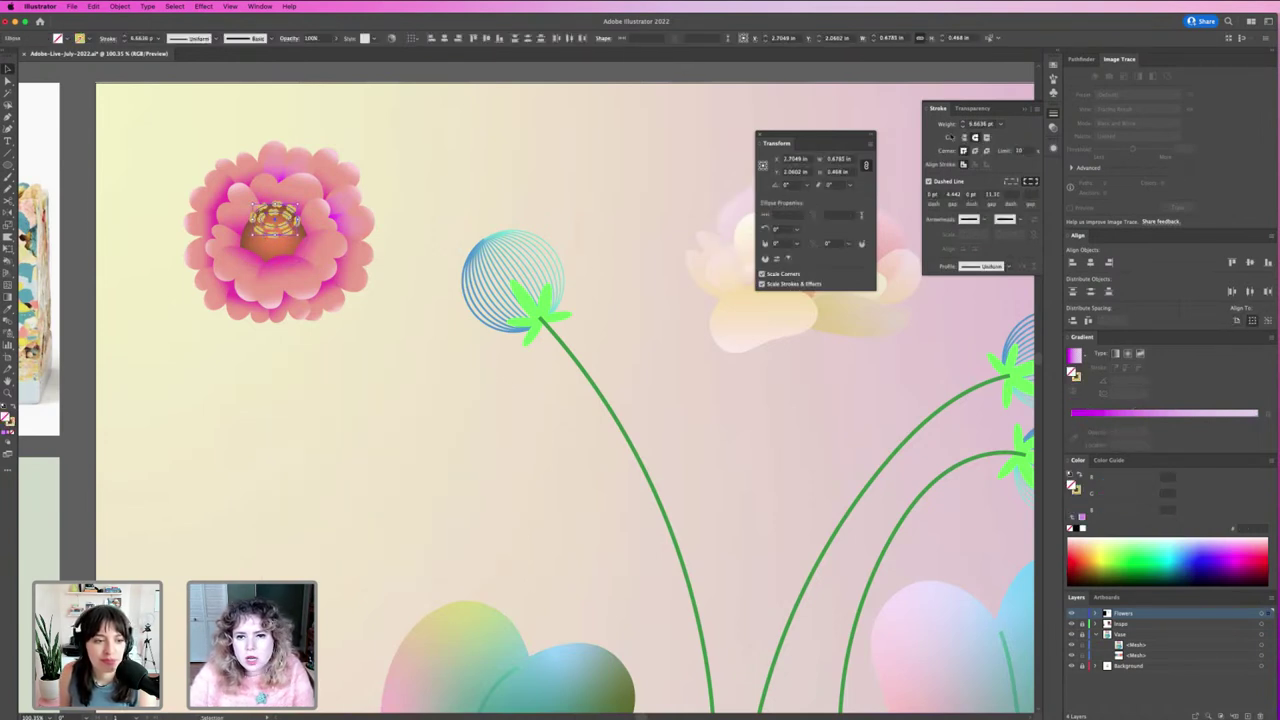
{"action": "left_click", "coordinate": [985, 124]}
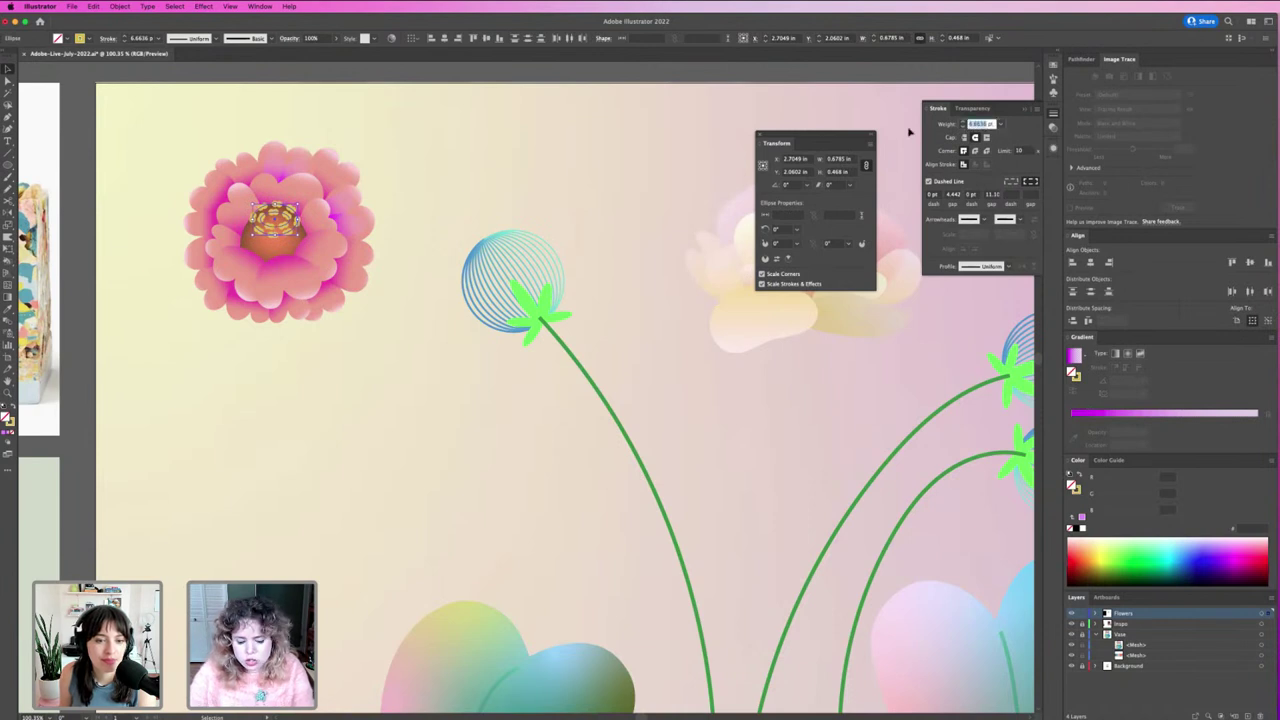
{"action": "type", "text": "4"}
{"action": "key", "text": "Return"}
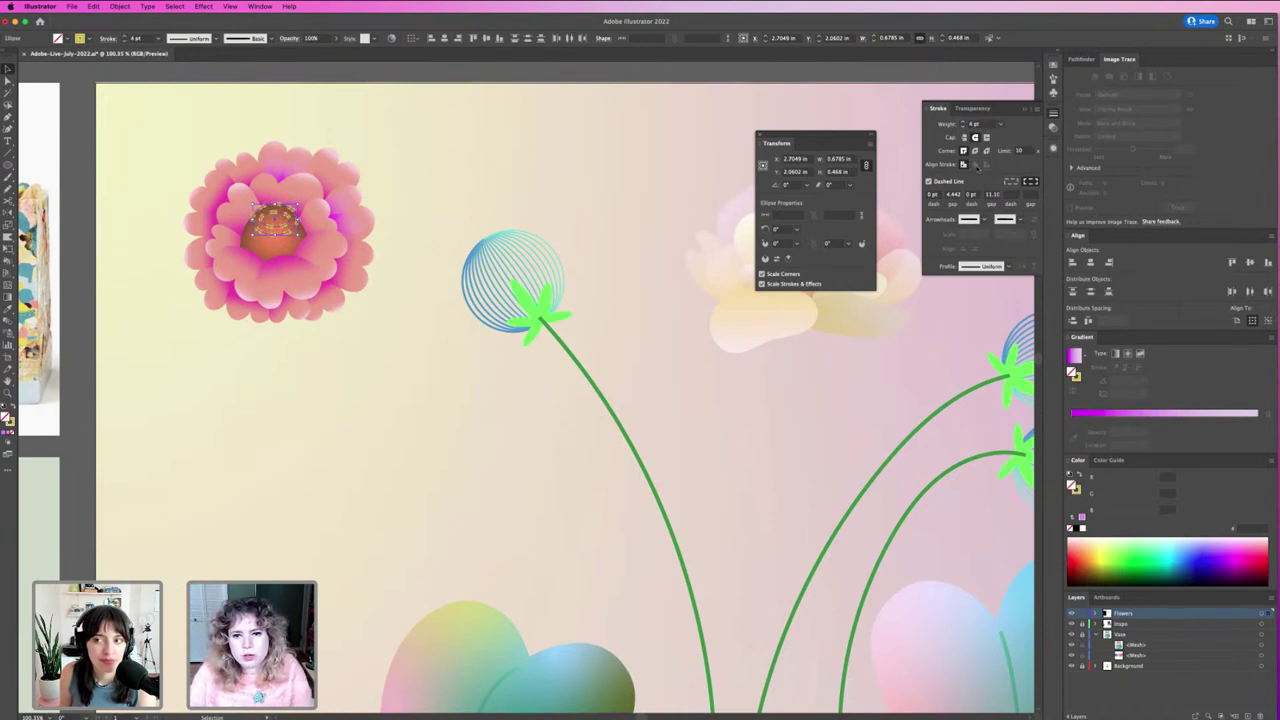
Step: Make the seed rings dashed with 5 pt dash and 5 pt gap values
{"action": "left_click", "coordinate": [955, 195]}
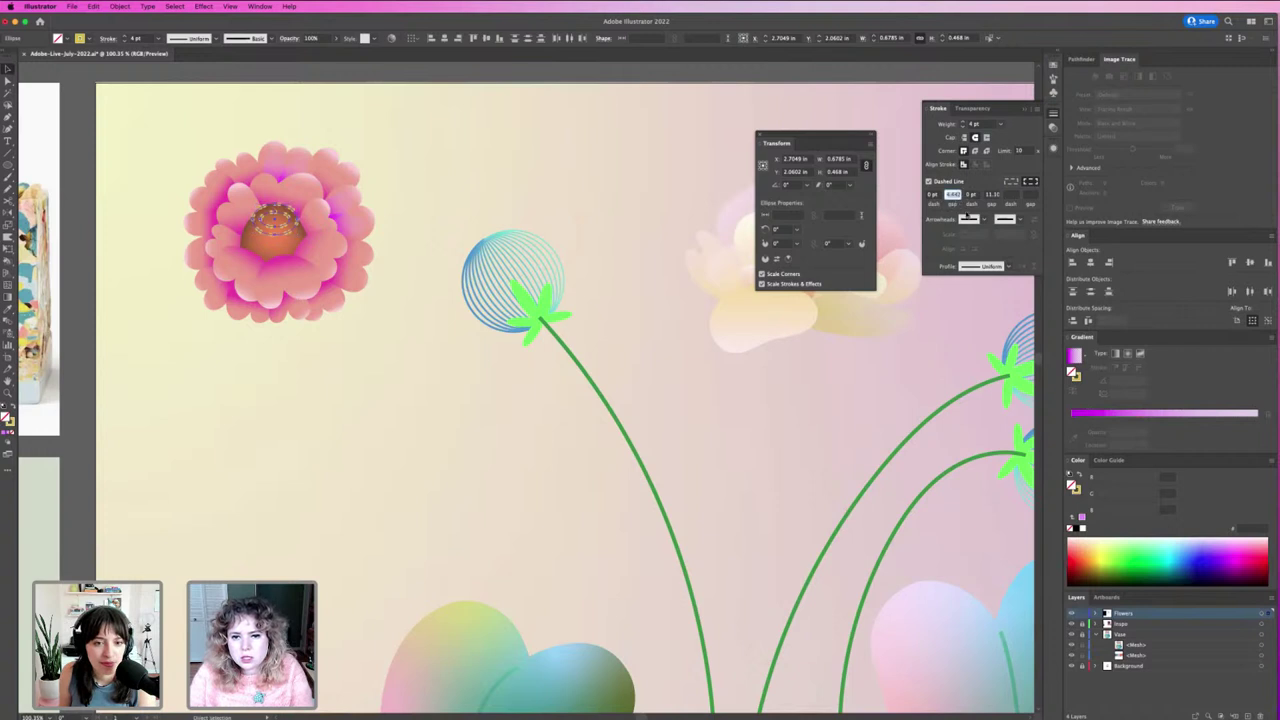
{"action": "type", "text": "5"}
{"action": "key", "text": "Tab"}
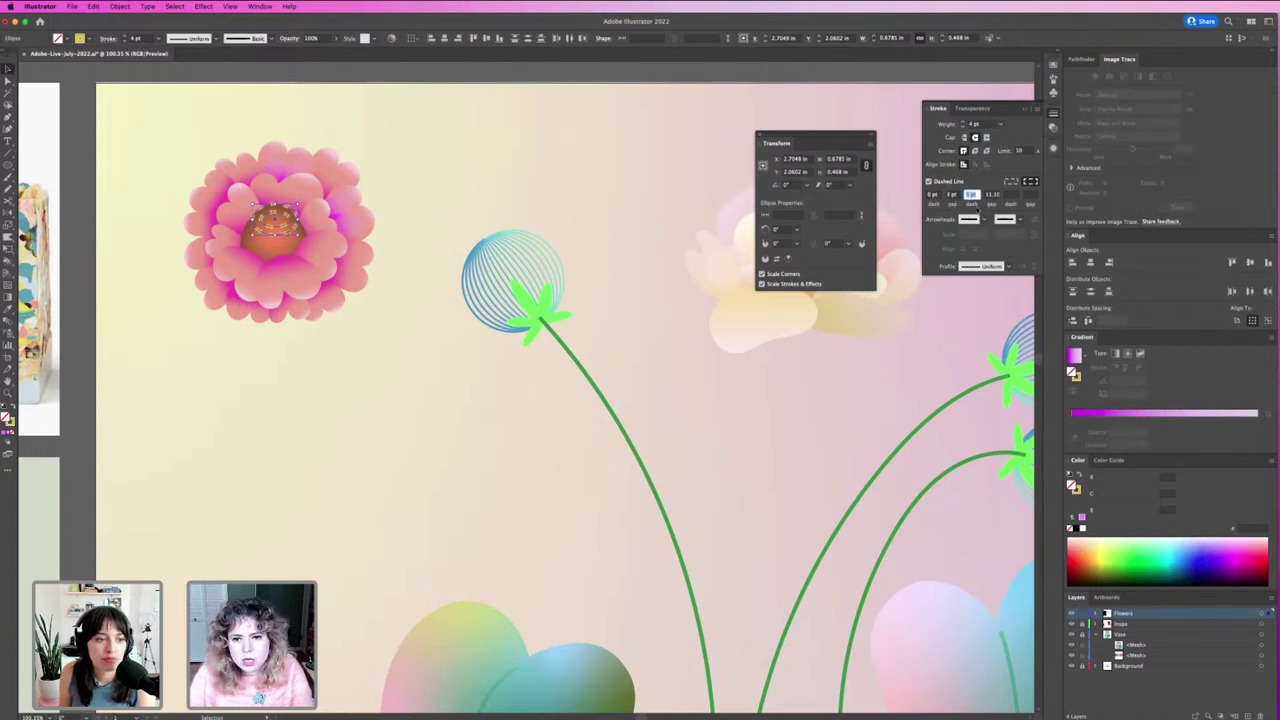
{"action": "key", "text": "Tab"}
{"action": "type", "text": "5"}
{"action": "key", "text": "Tab"}
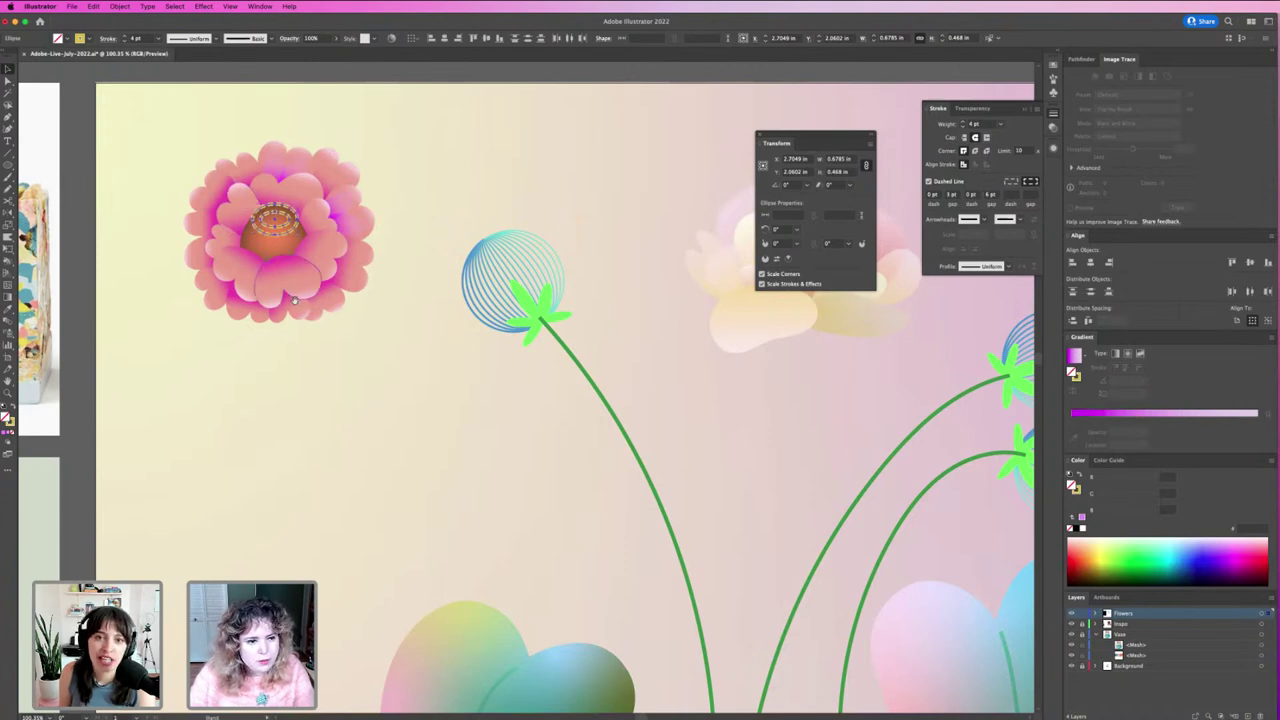
{"action": "scroll", "coordinate": [370, 284], "scroll_direction": "up", "scroll_amount": 2}
{"action": "scroll", "coordinate": [370, 284], "scroll_direction": "left", "scroll_amount": 5}
{"action": "scroll", "coordinate": [370, 284], "scroll_direction": "up", "scroll_amount": 3}
{"action": "scroll", "coordinate": [370, 284], "scroll_direction": "up", "scroll_amount": 3}
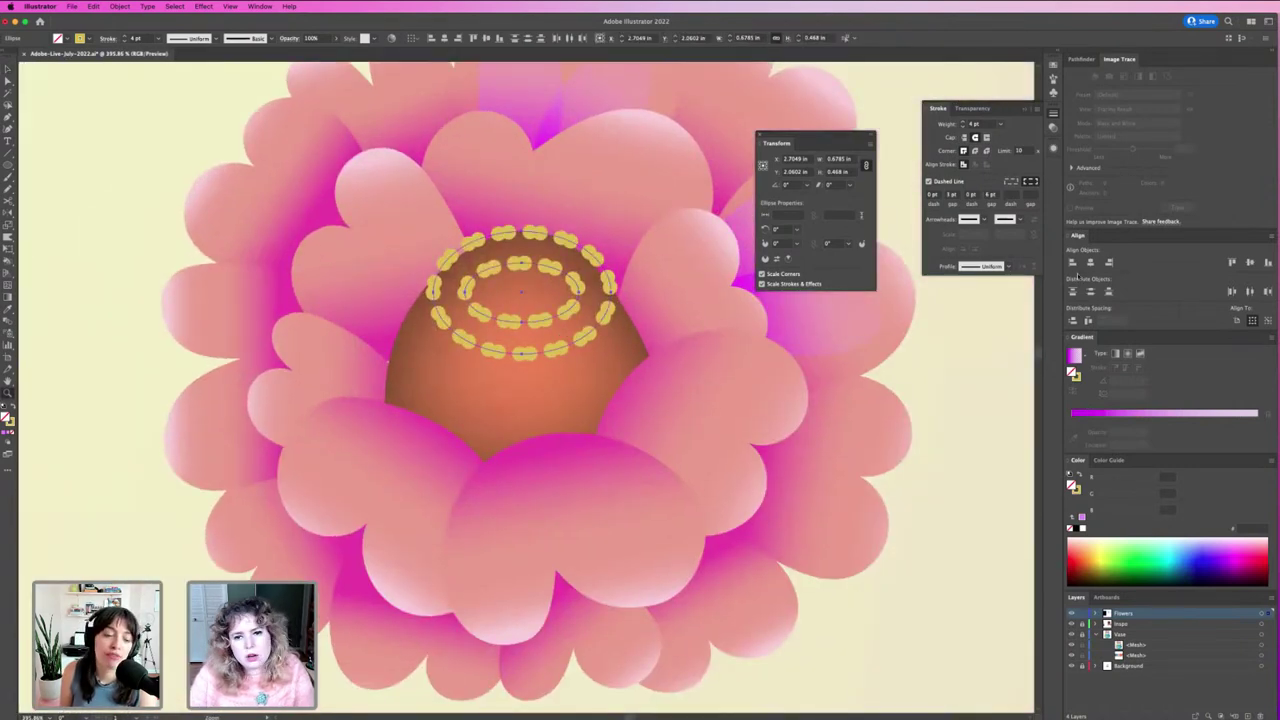
{"action": "left_click", "coordinate": [942, 394]}
{"action": "key", "text": "ctrl+minus"}
{"action": "key", "text": "ctrl+minus"}
{"action": "key", "text": "ctrl+minus"}
{"action": "key", "text": "ctrl+minus"}
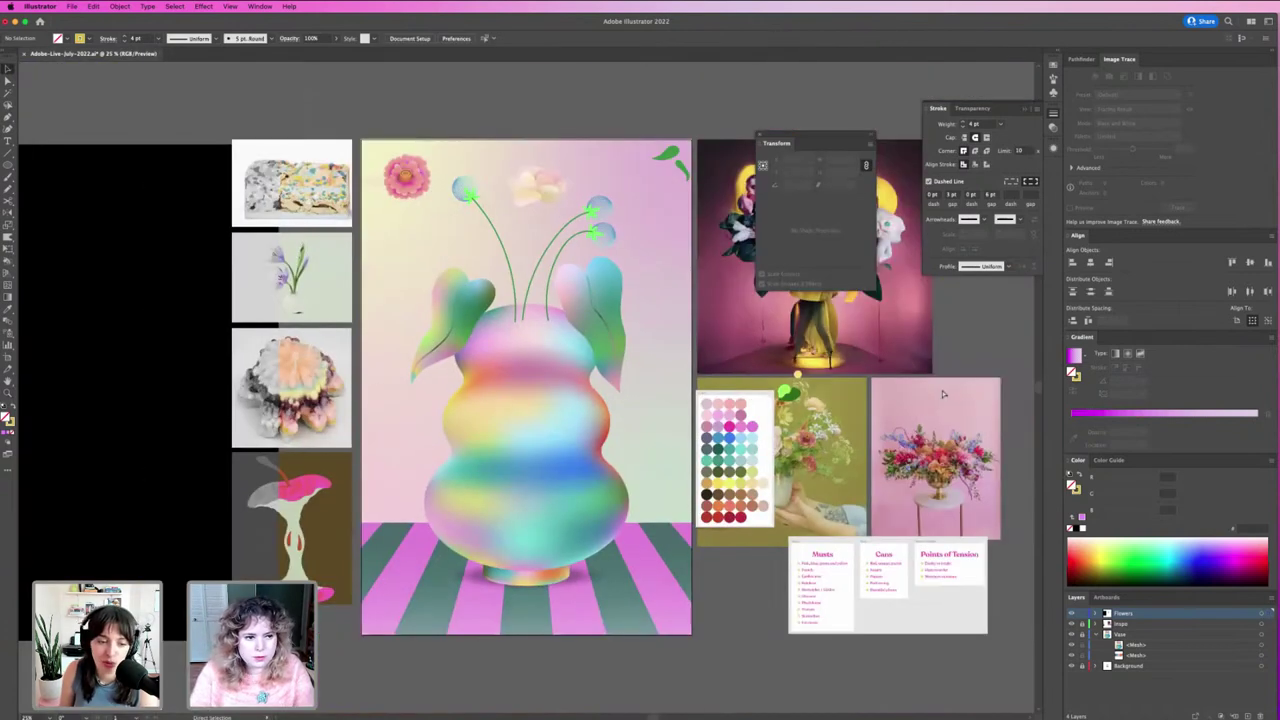
Step: Shift the accent ellipses' starting gradient colour to violet and spread it further across
{"action": "key", "text": "ctrl+equal"}
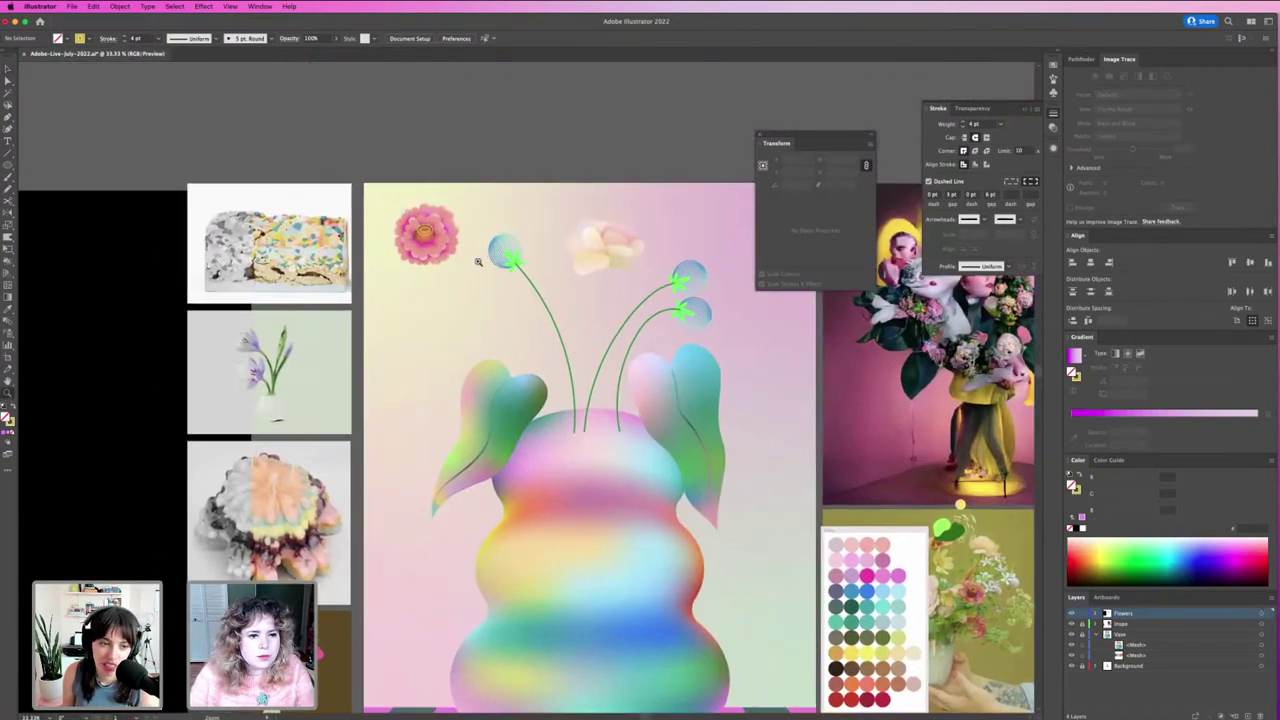
{"action": "left_click_drag", "start_coordinate": [379, 228], "coordinate": [681, 309]}
{"action": "key", "text": "ctrl+equal"}
{"action": "key", "text": "v"}
{"action": "left_click", "coordinate": [508, 394]}
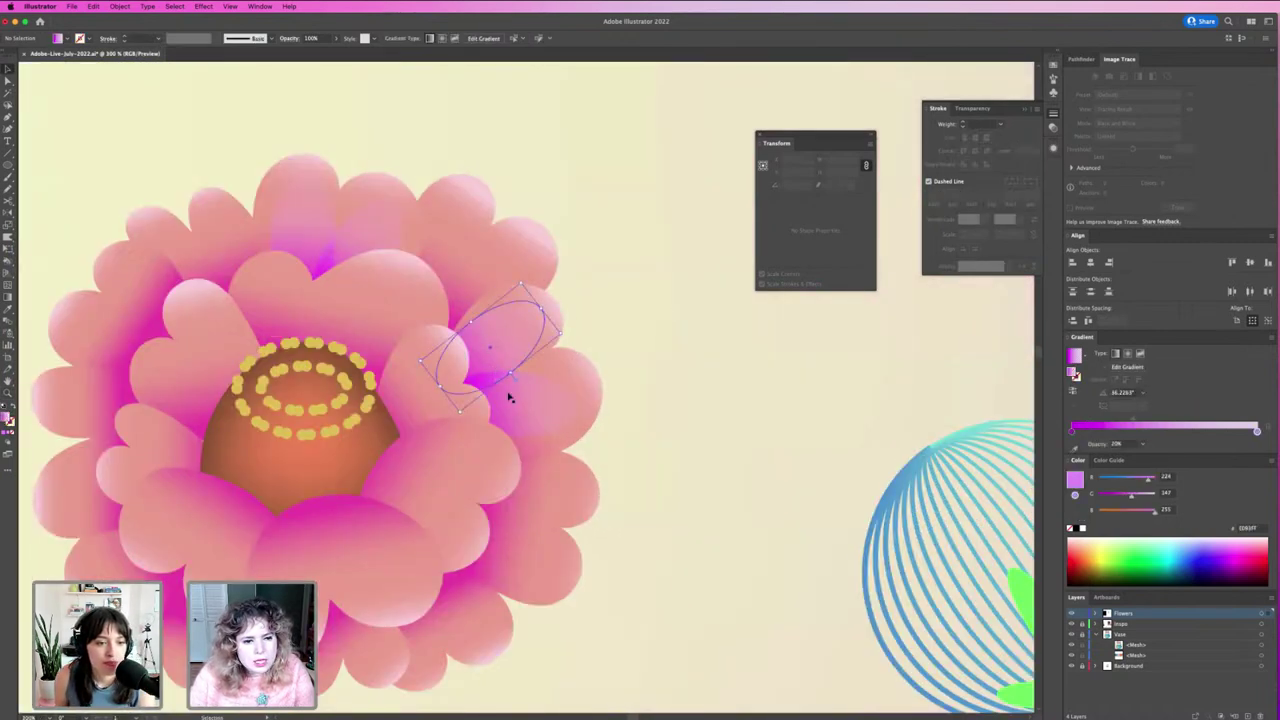
{"action": "left_click", "coordinate": [349, 231], "text": "shift"}
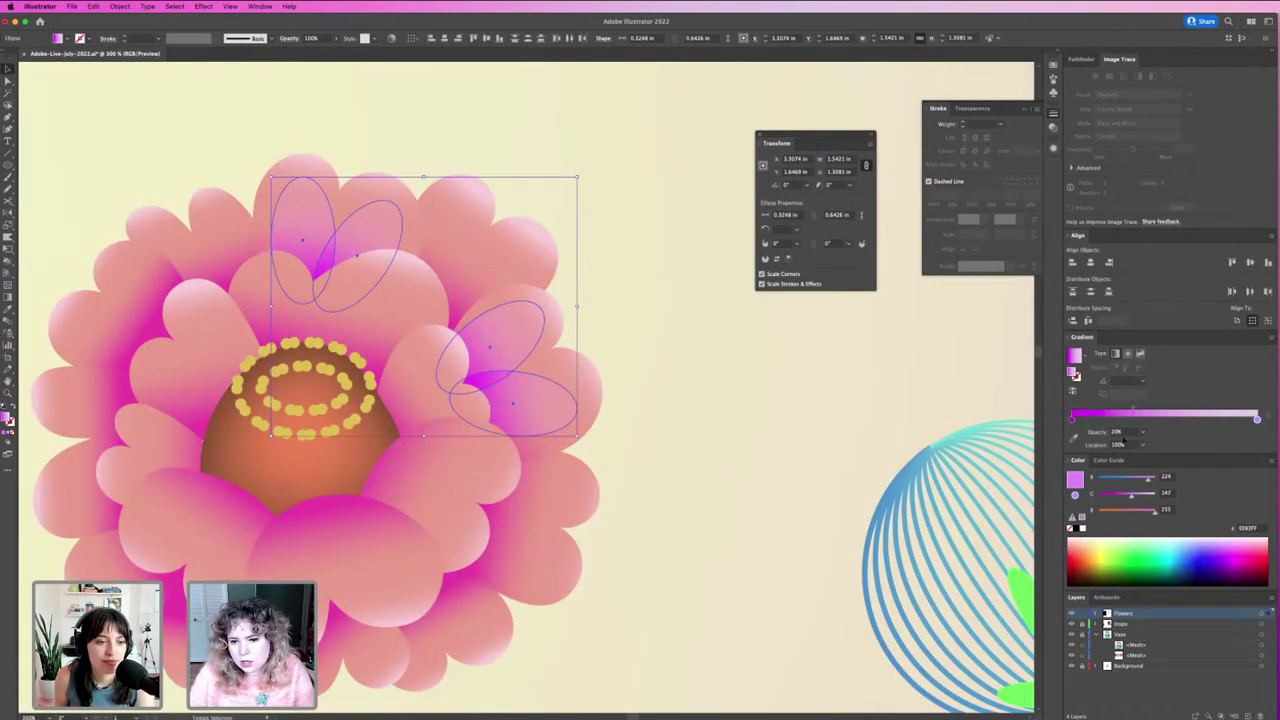
{"action": "left_click", "coordinate": [1073, 419]}
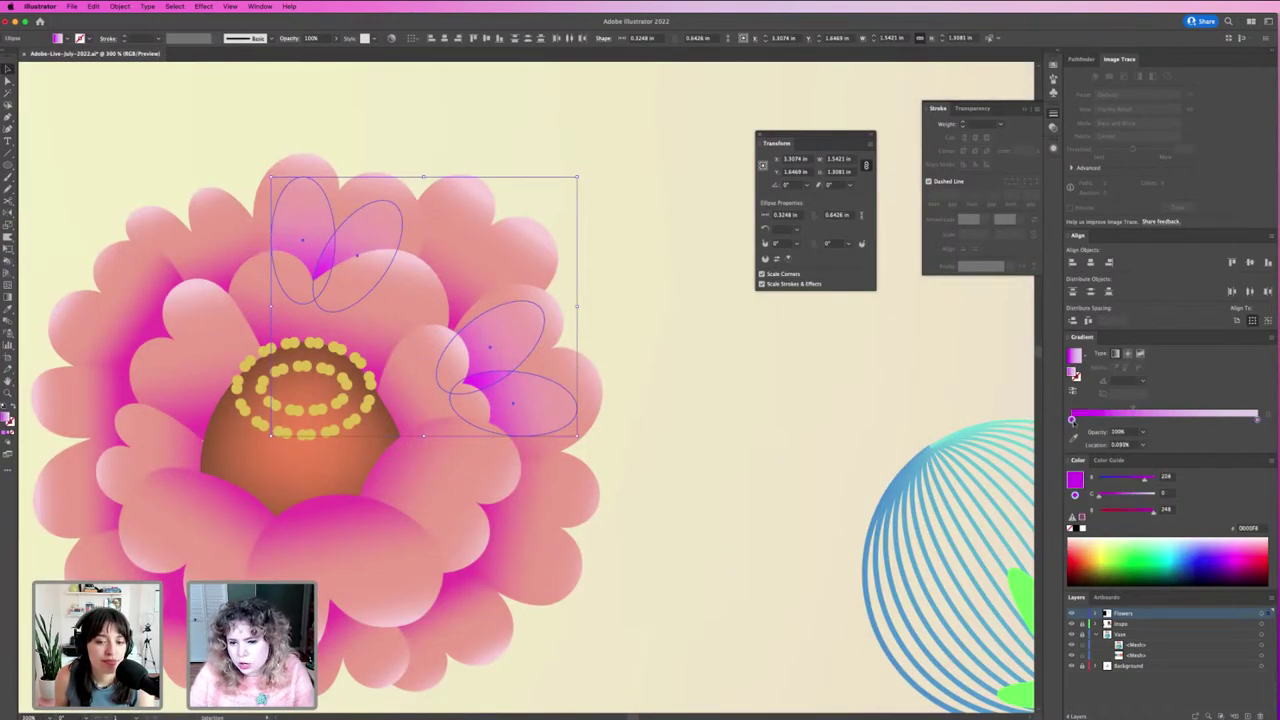
{"action": "left_click", "coordinate": [1136, 482]}
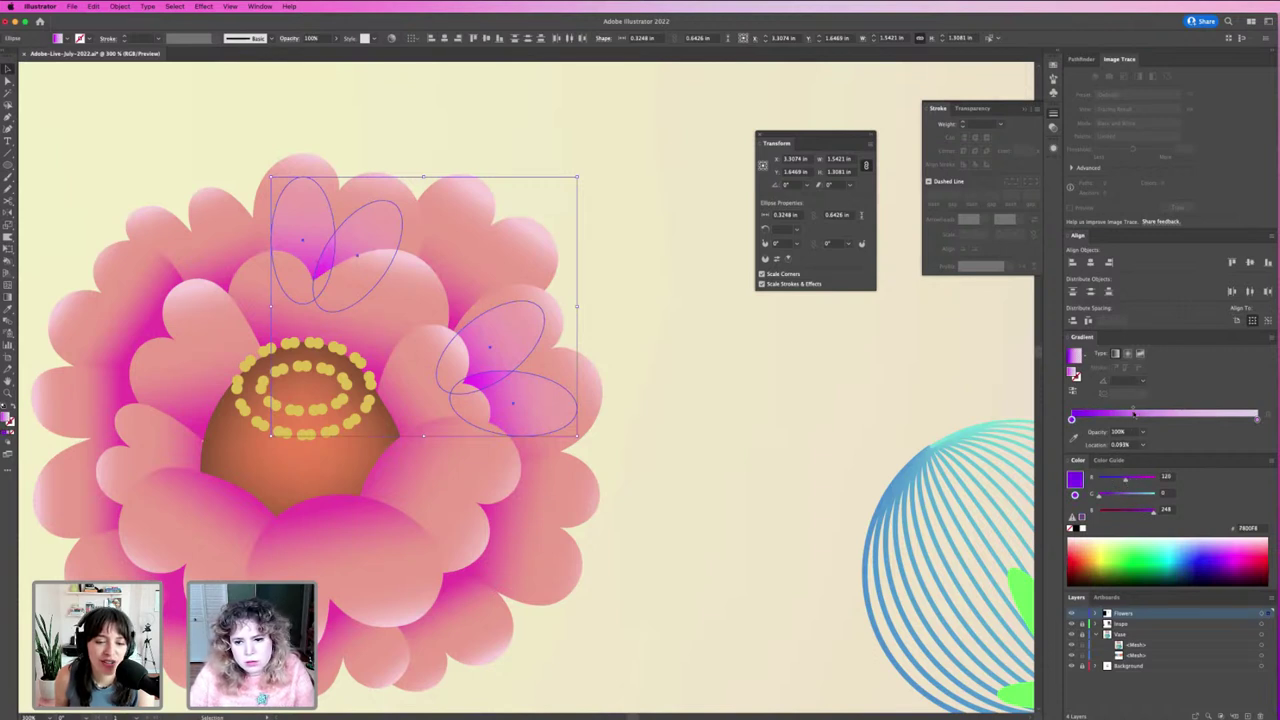
{"action": "mouse_move", "coordinate": [1133, 412]}
{"action": "left_mouse_down"}
{"action": "mouse_move", "coordinate": [1191, 408]}
{"action": "mouse_move", "coordinate": [1180, 410]}
{"action": "left_mouse_up"}
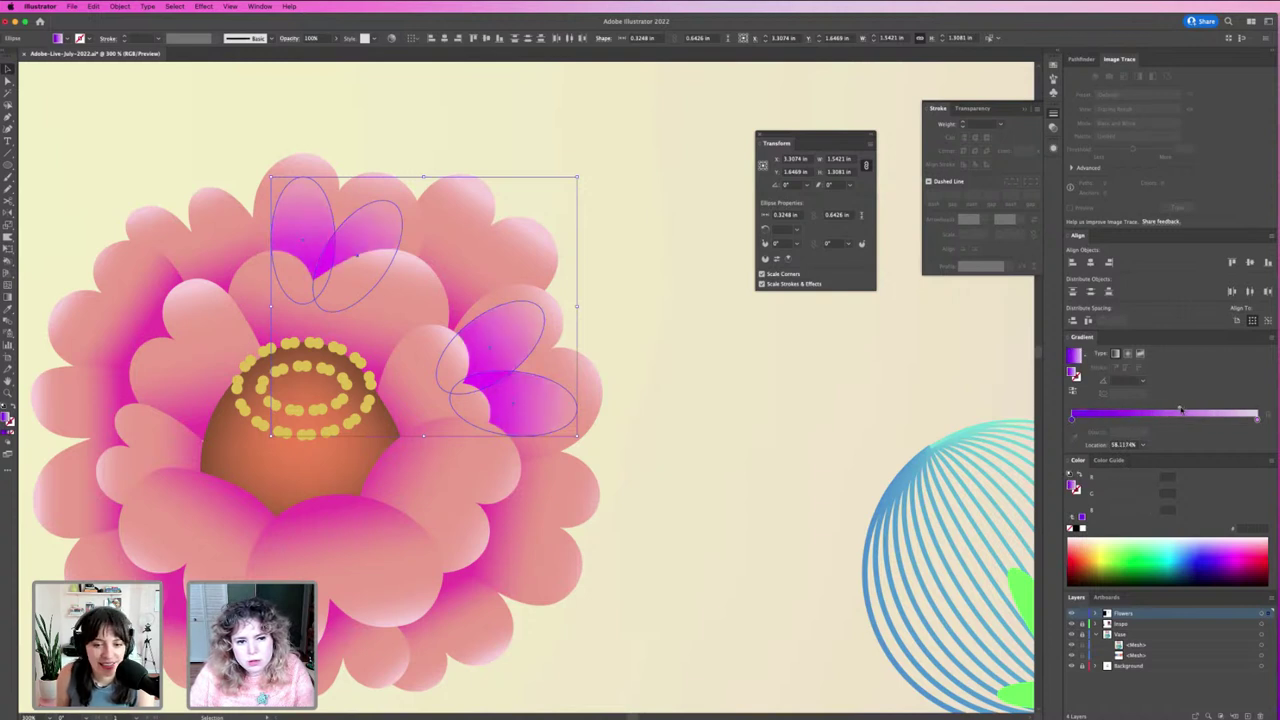
{"action": "left_click", "coordinate": [1072, 419]}
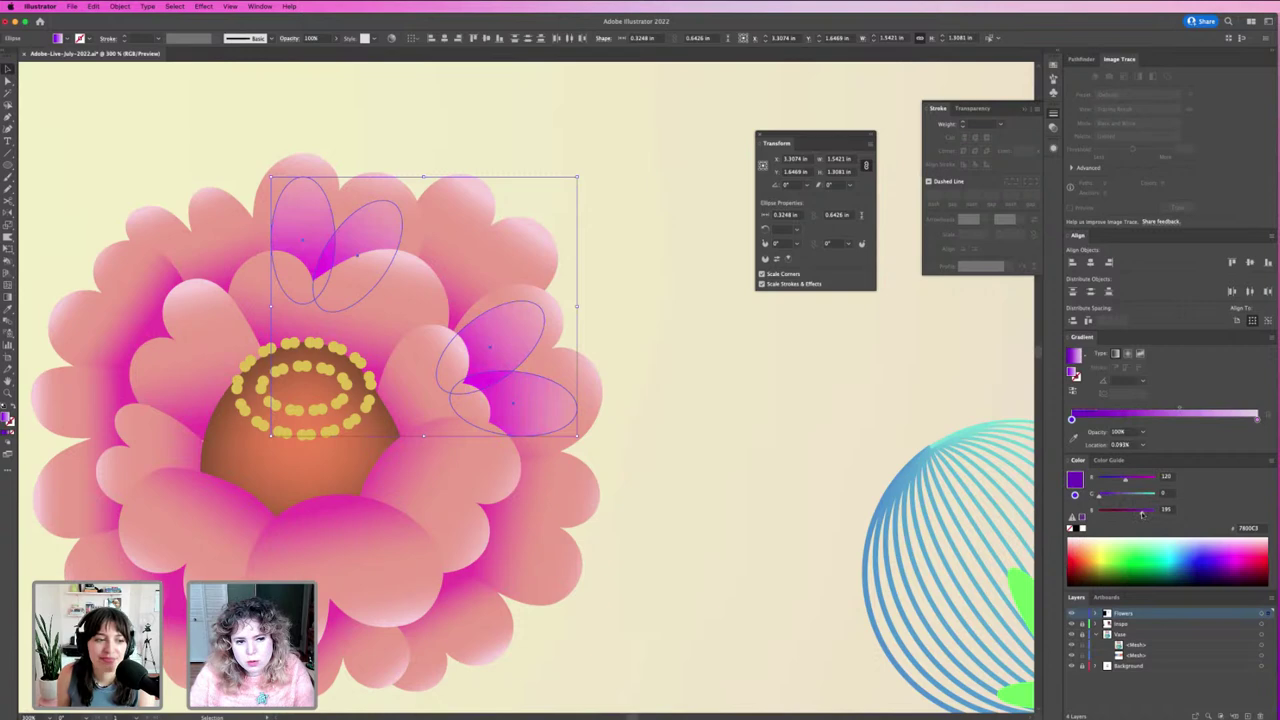
{"action": "left_click_drag", "start_coordinate": [1152, 511], "coordinate": [1150, 513]}
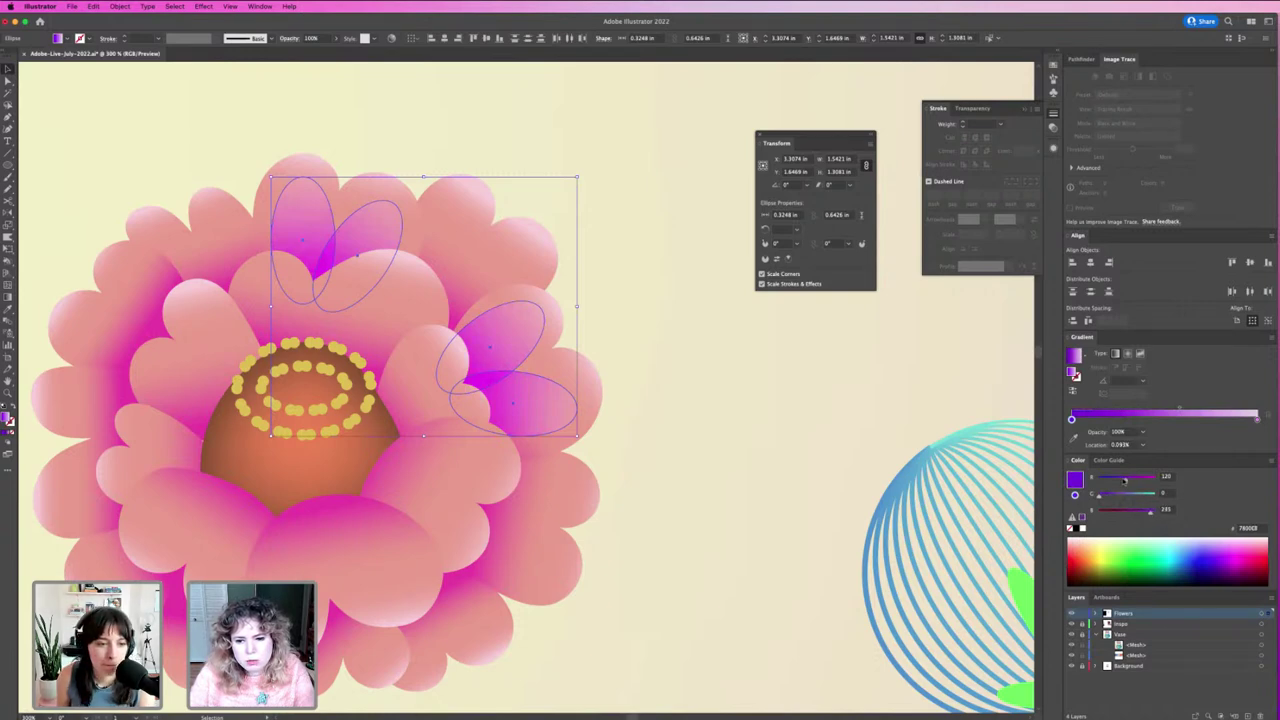
{"action": "left_click", "coordinate": [668, 409]}
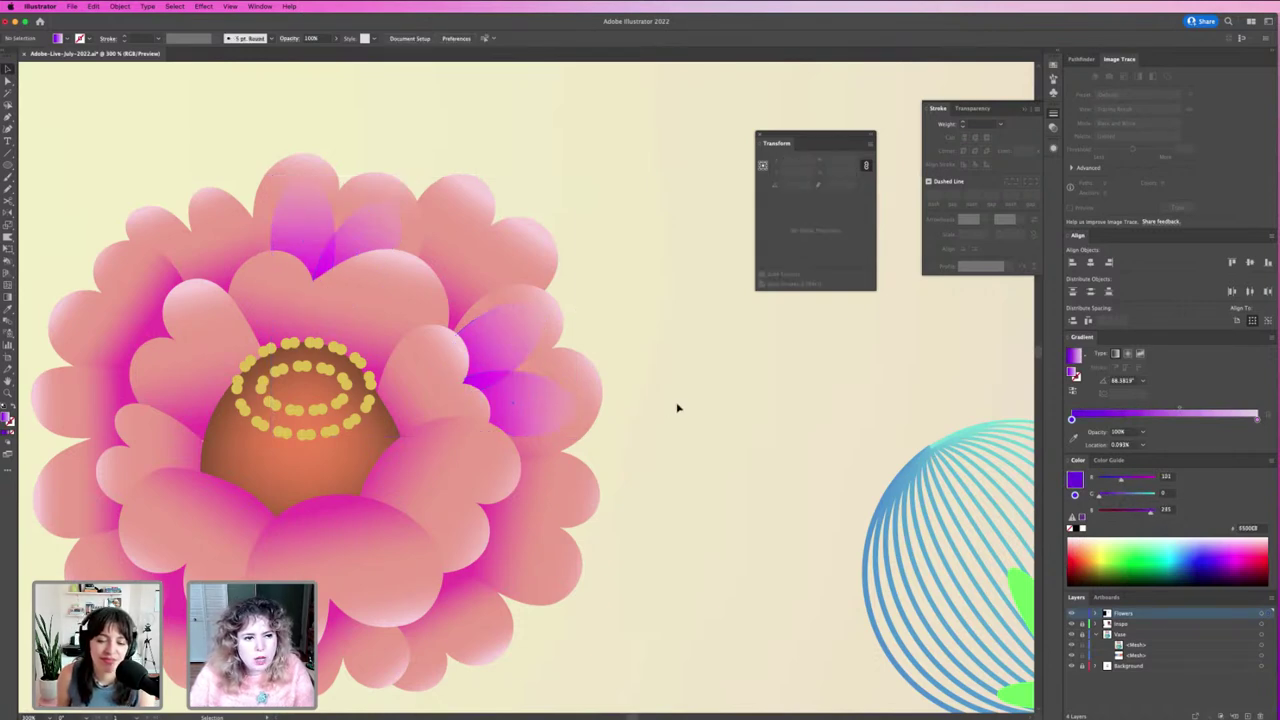
{"action": "key", "text": "ctrl+minus"}
{"action": "key", "text": "ctrl+minus"}
{"action": "key", "text": "ctrl+minus"}
{"action": "key", "text": "ctrl+minus"}
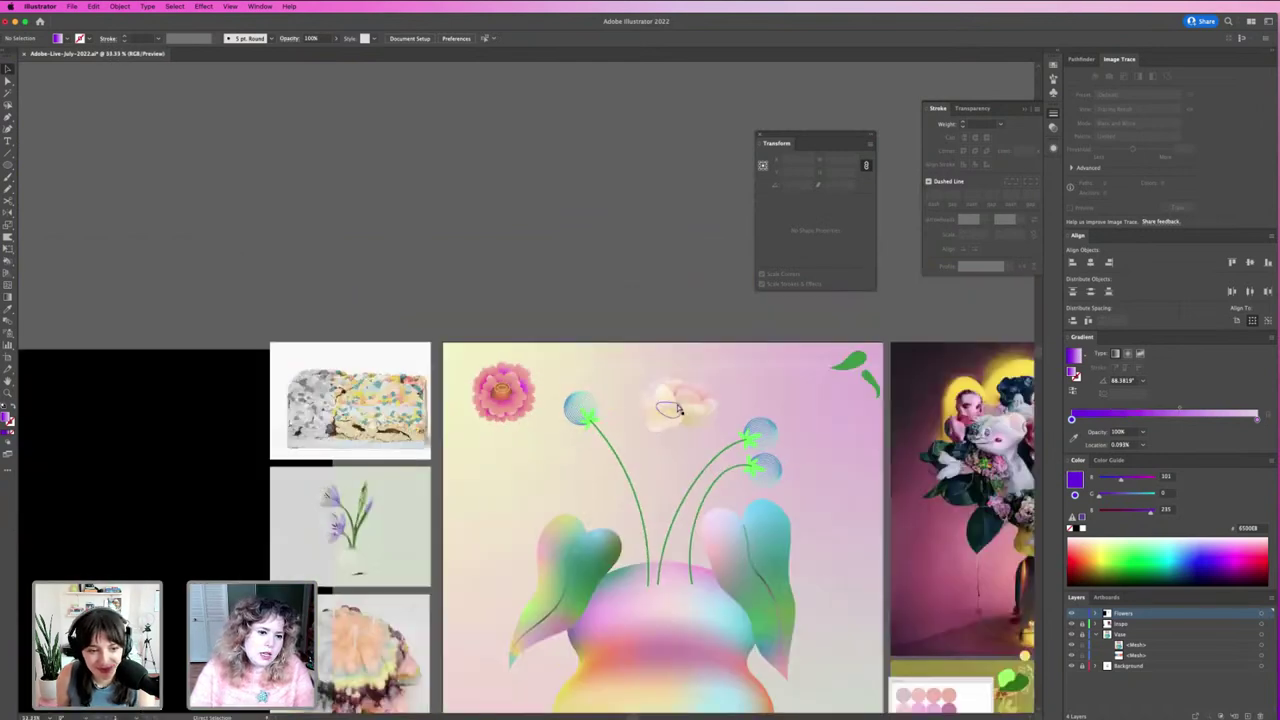
Step: Rotate, shrink and move a small violet accent onto the flower's left petals
{"action": "key", "text": "ctrl+plus"}
{"action": "key", "text": "ctrl+plus"}
{"action": "key", "text": "ctrl+plus"}
{"action": "key", "text": "ctrl+plus"}
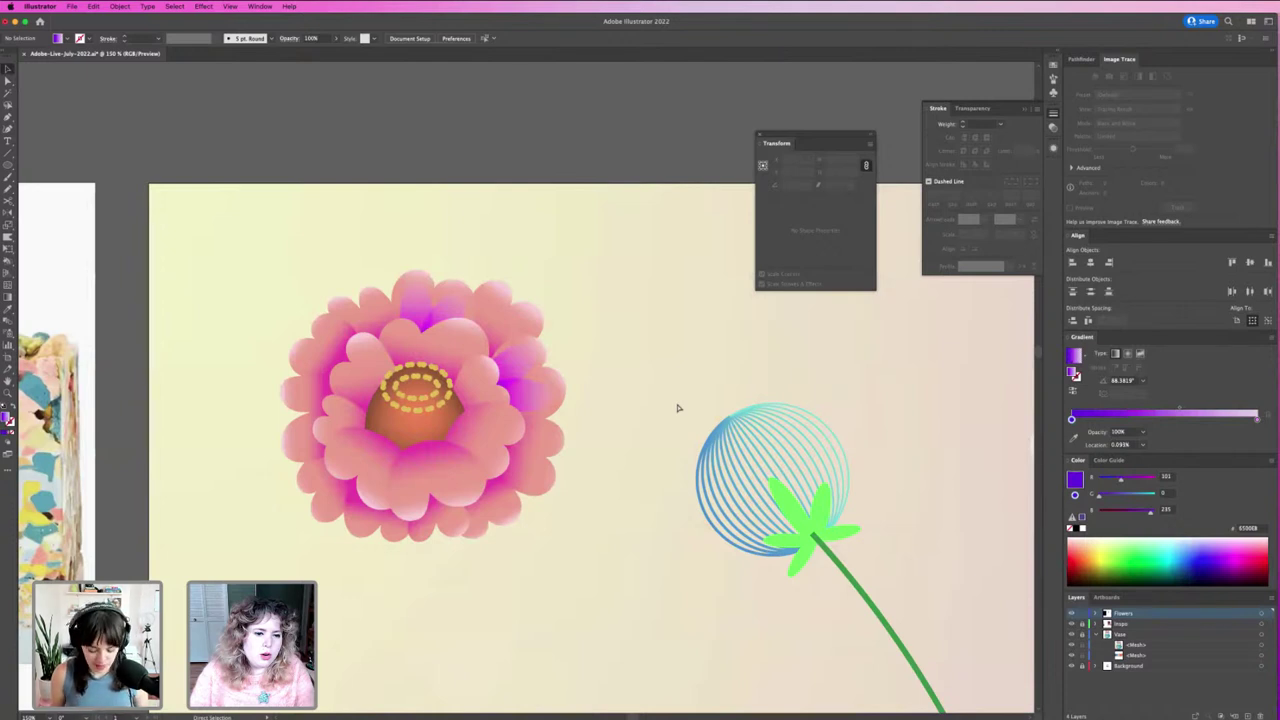
{"action": "scroll", "coordinate": [534, 514], "scroll_direction": "up", "scroll_amount": 2}
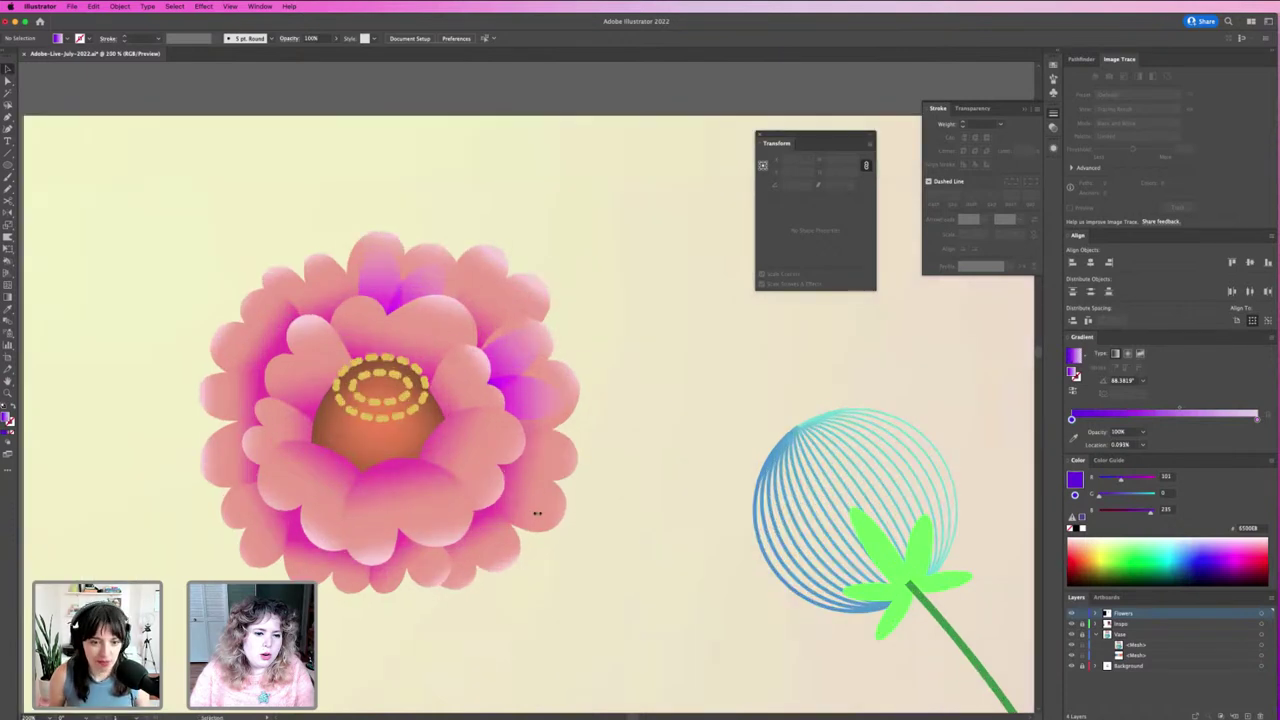
{"action": "scroll", "coordinate": [533, 506], "scroll_direction": "up", "scroll_amount": 2}
{"action": "left_click", "coordinate": [460, 530]}
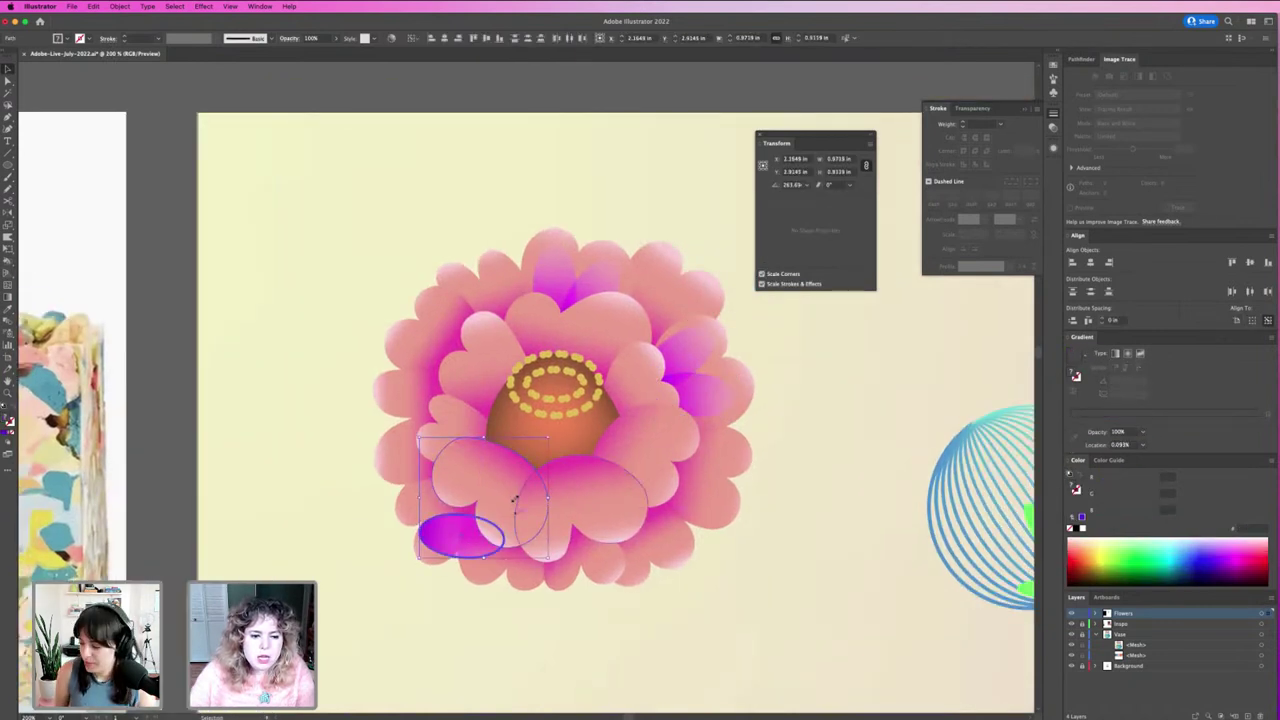
{"action": "mouse_move", "coordinate": [508, 512]}
{"action": "left_mouse_down"}
{"action": "mouse_move", "coordinate": [478, 563]}
{"action": "mouse_move", "coordinate": [491, 563]}
{"action": "mouse_move", "coordinate": [475, 557]}
{"action": "left_mouse_up"}
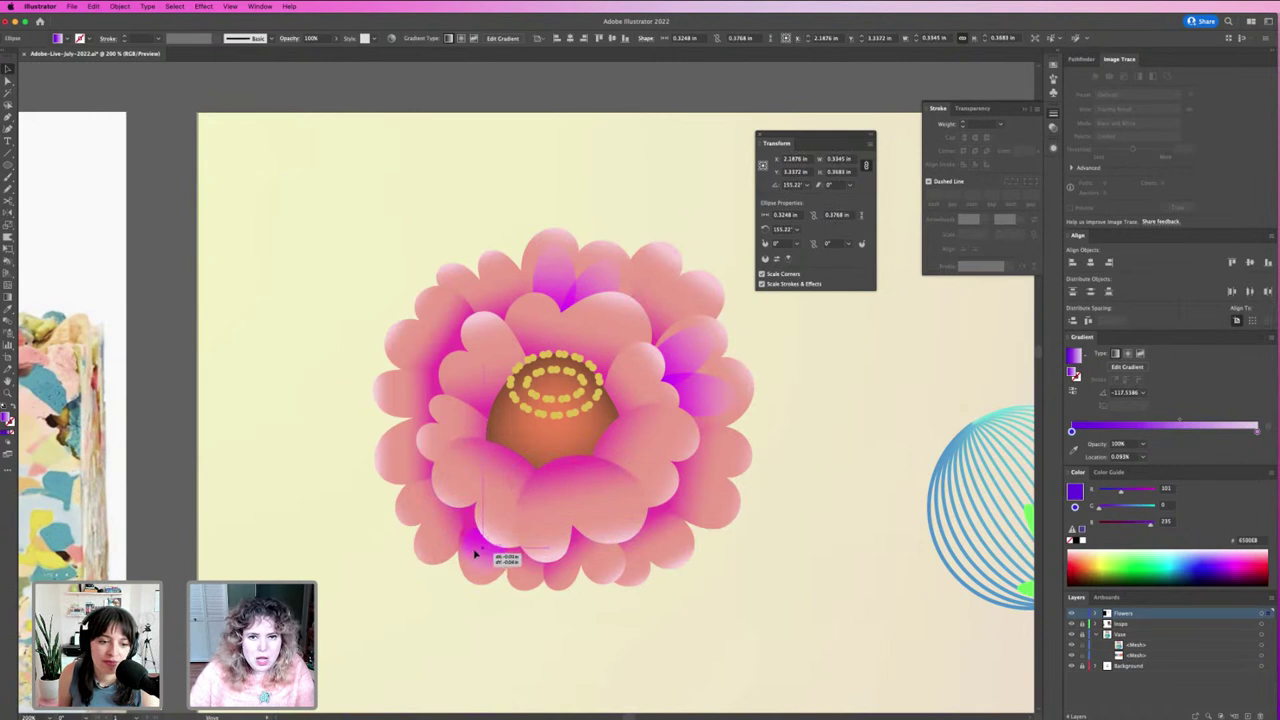
{"action": "mouse_move", "coordinate": [475, 557]}
{"action": "left_mouse_down"}
{"action": "mouse_move", "coordinate": [493, 523]}
{"action": "mouse_move", "coordinate": [425, 455]}
{"action": "mouse_move", "coordinate": [455, 458]}
{"action": "mouse_move", "coordinate": [413, 458]}
{"action": "mouse_move", "coordinate": [416, 403]}
{"action": "left_mouse_up"}
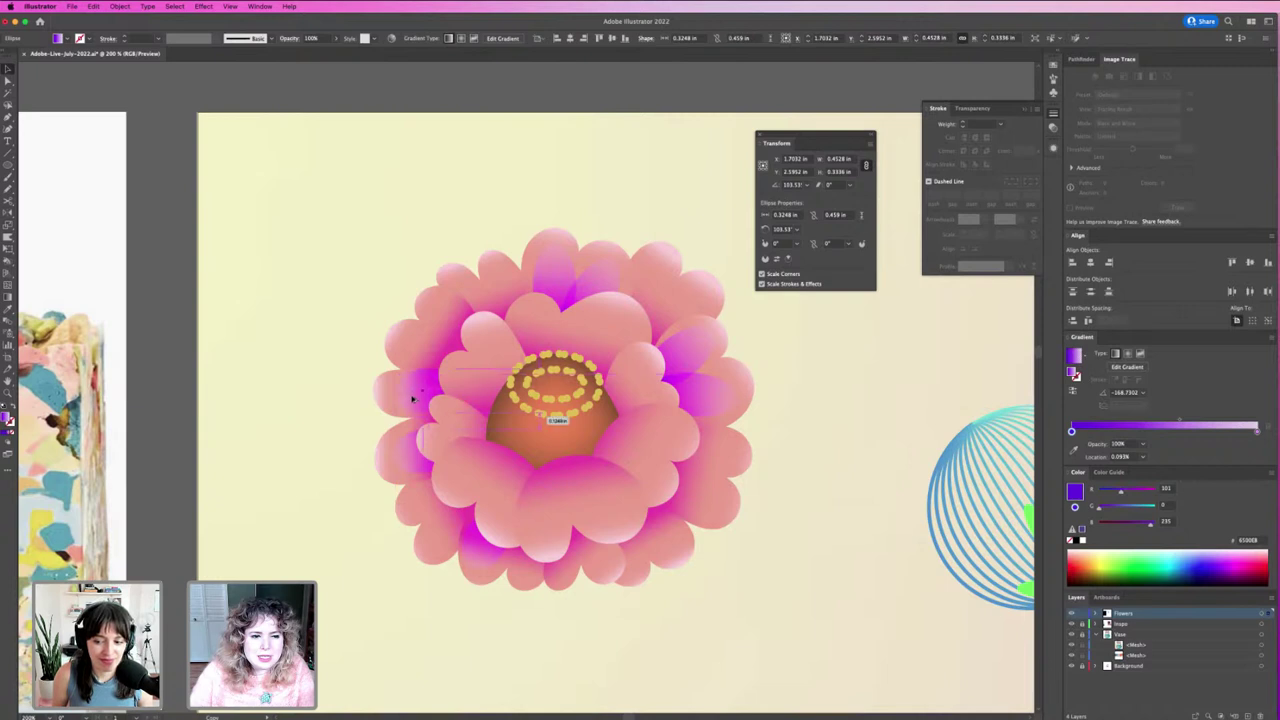
{"action": "left_click_drag", "start_coordinate": [416, 402], "coordinate": [435, 348]}
Step: Position and rotate another violet accent along the lower-right petals
{"action": "left_click_drag", "start_coordinate": [640, 506], "coordinate": [659, 541]}
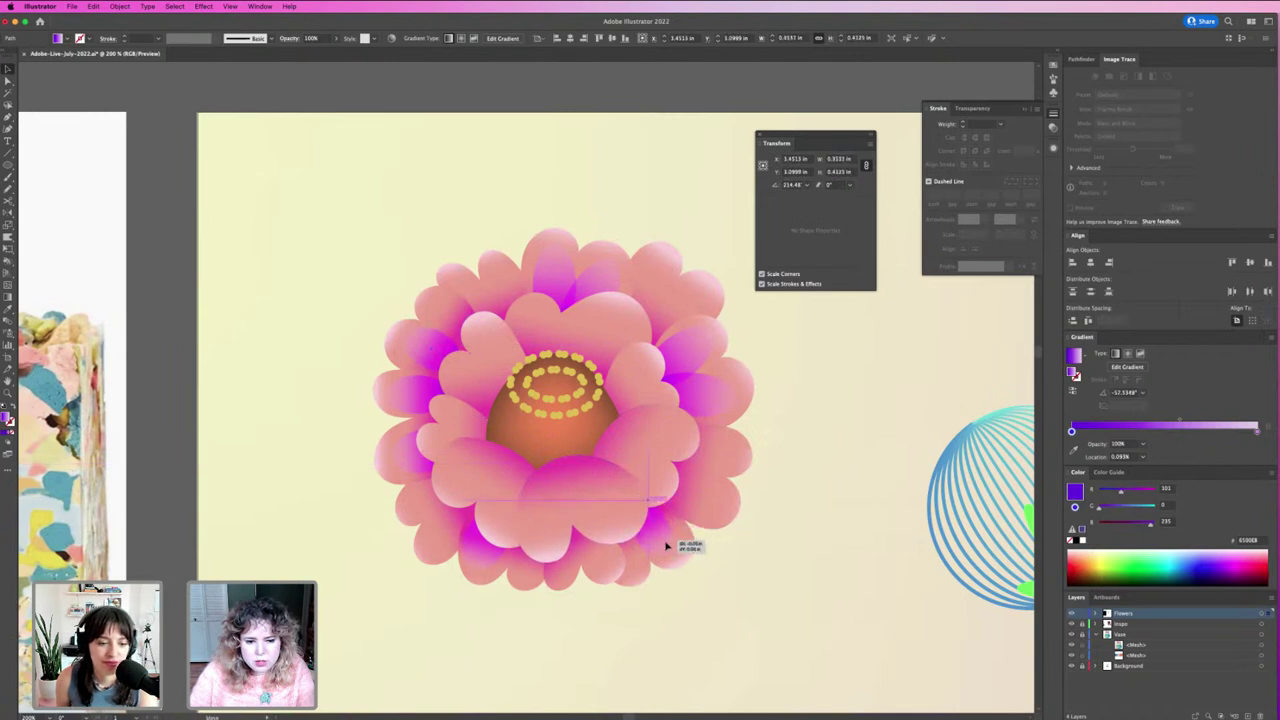
{"action": "left_click_drag", "start_coordinate": [659, 541], "coordinate": [637, 563]}
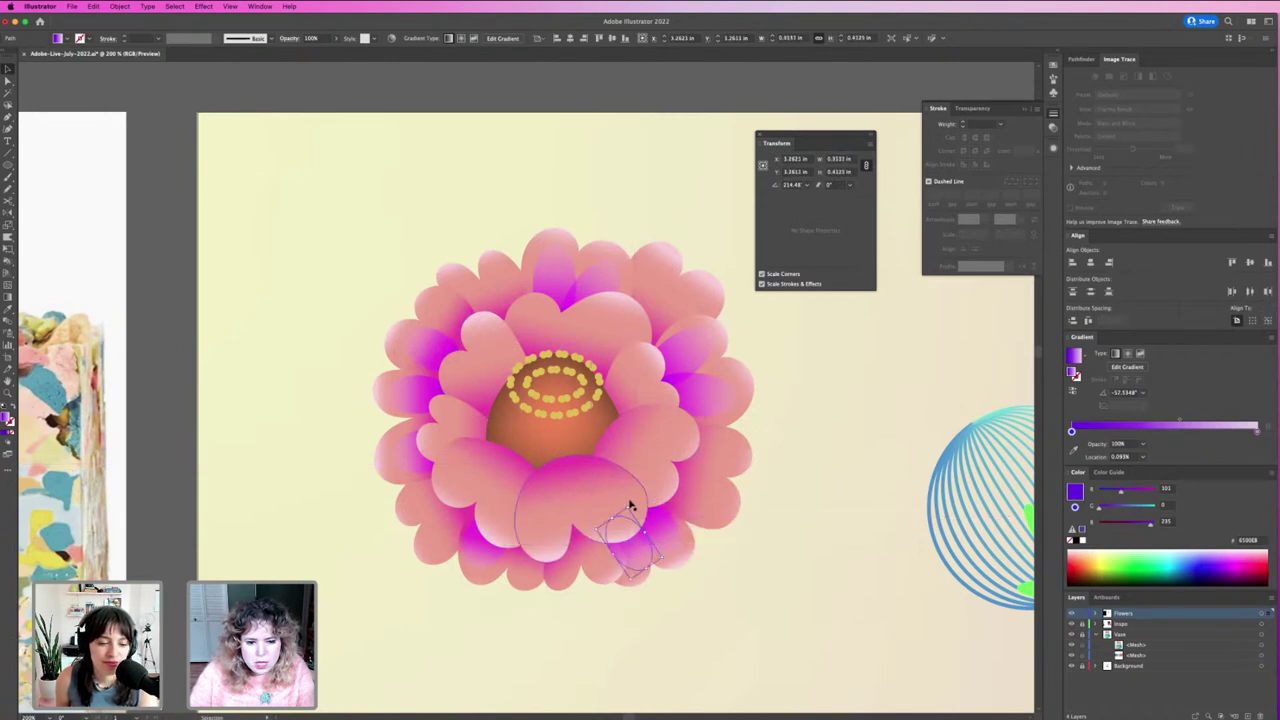
{"action": "left_click_drag", "start_coordinate": [629, 505], "coordinate": [624, 548]}
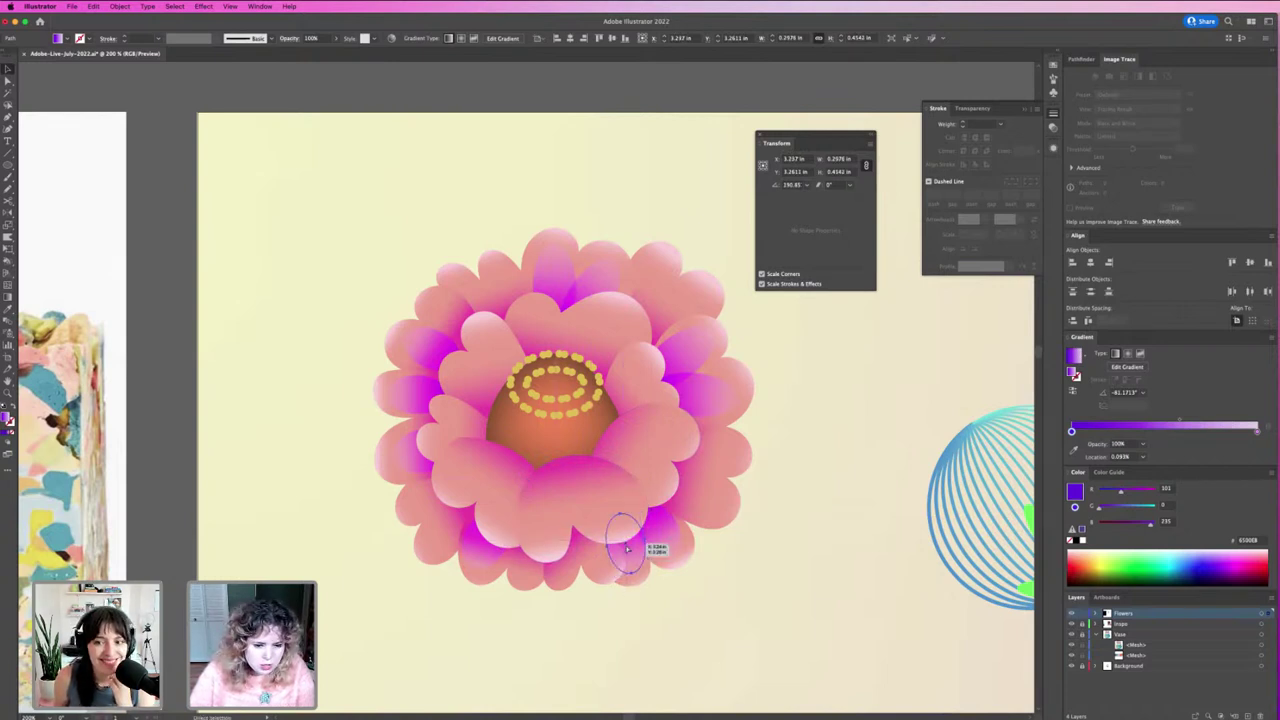
{"action": "left_click_drag", "start_coordinate": [627, 548], "coordinate": [627, 561]}
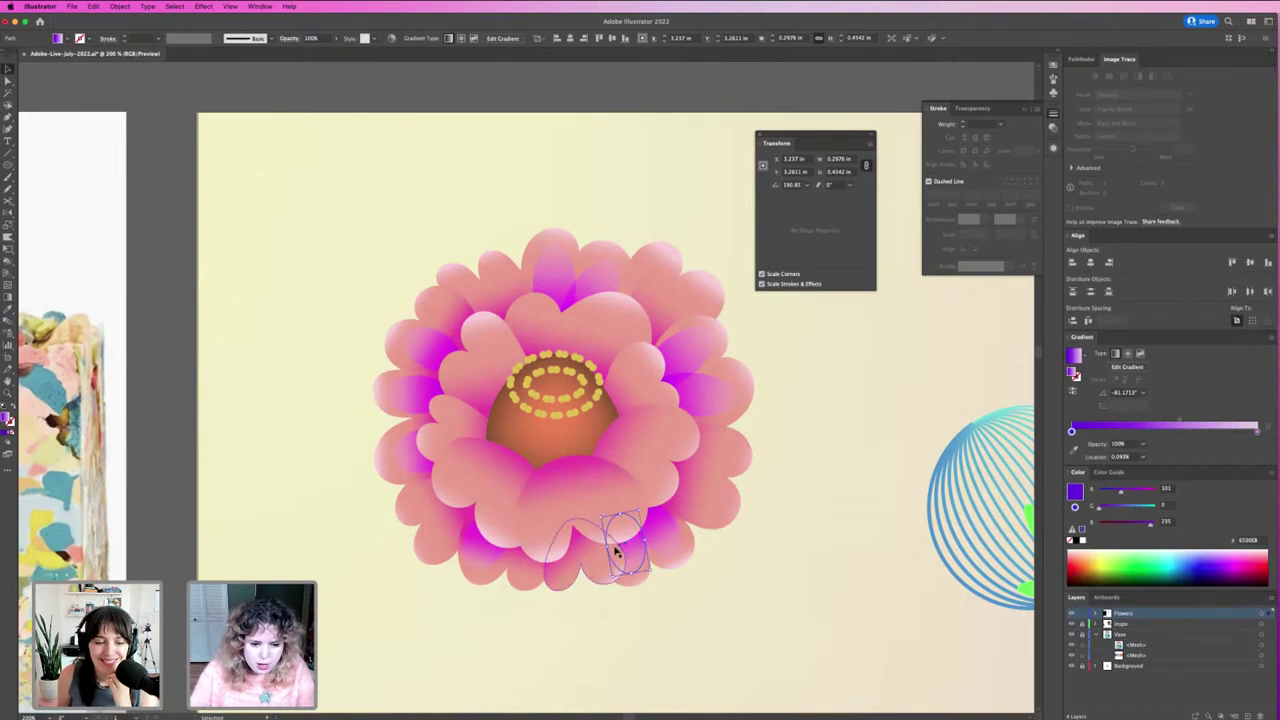
{"action": "left_click_drag", "start_coordinate": [686, 529], "coordinate": [692, 545]}
{"action": "left_click", "coordinate": [695, 543]}
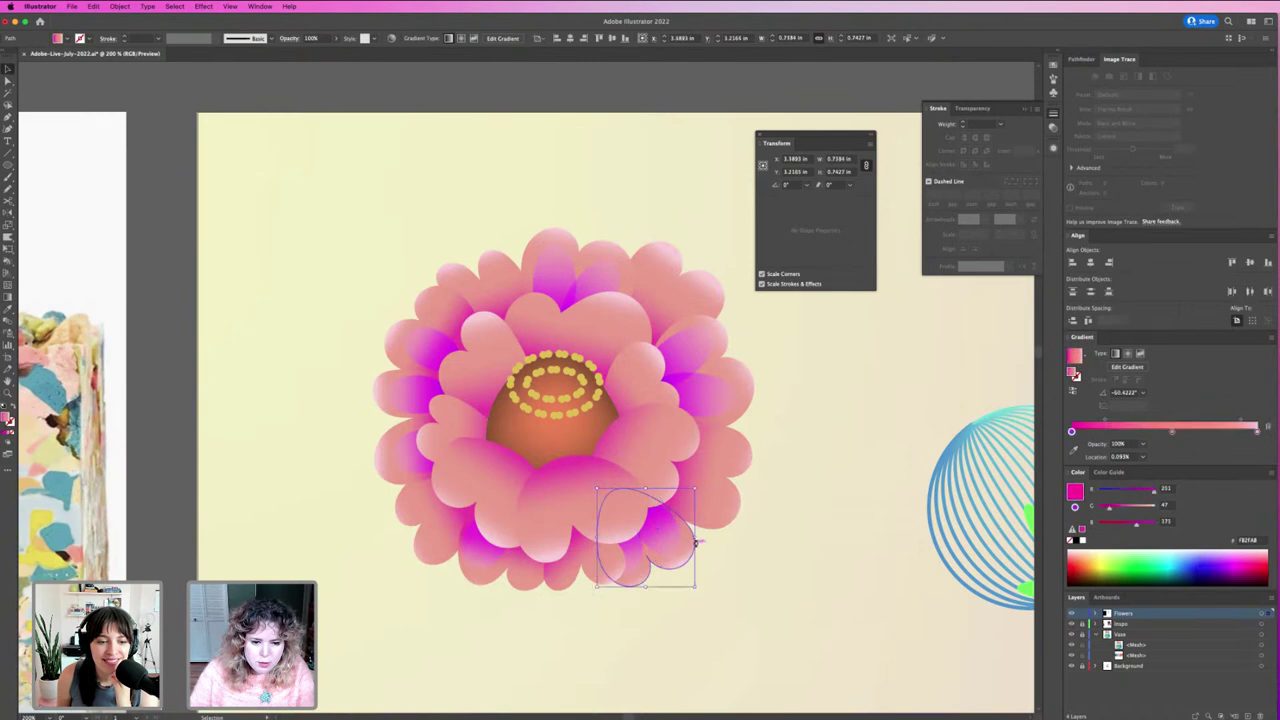
{"action": "left_click", "coordinate": [684, 543]}
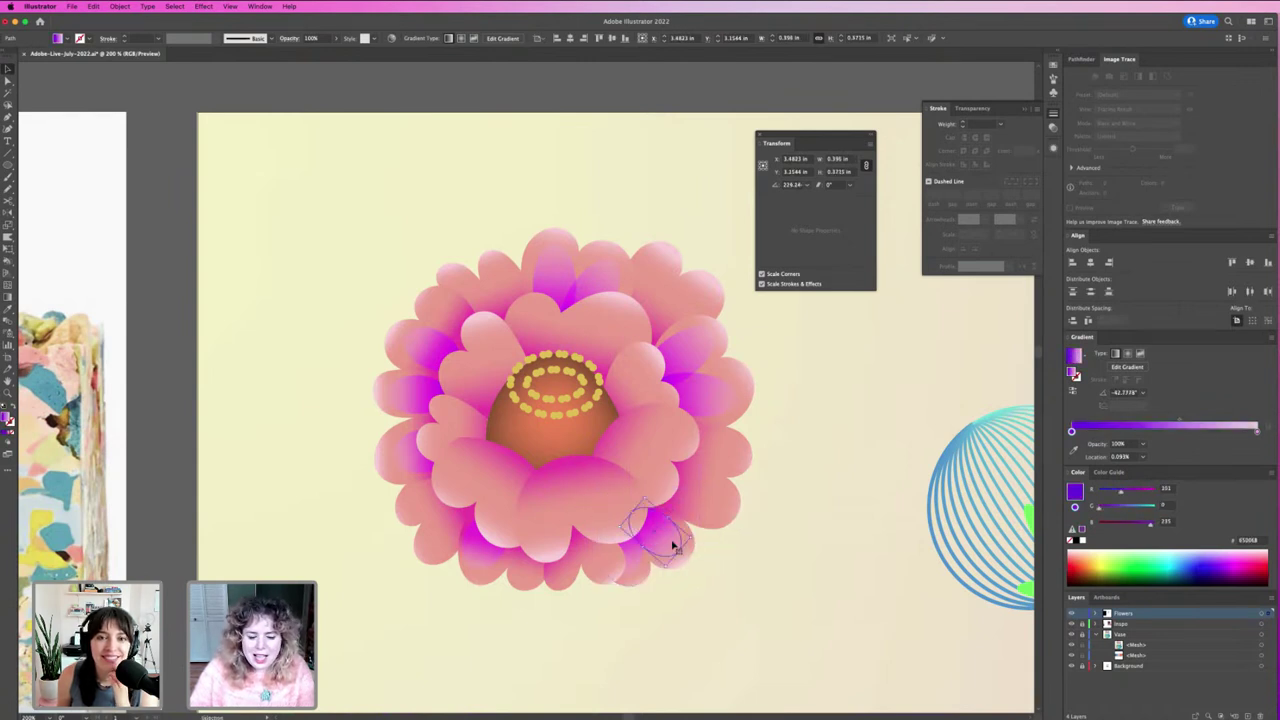
{"action": "left_click", "coordinate": [770, 532]}
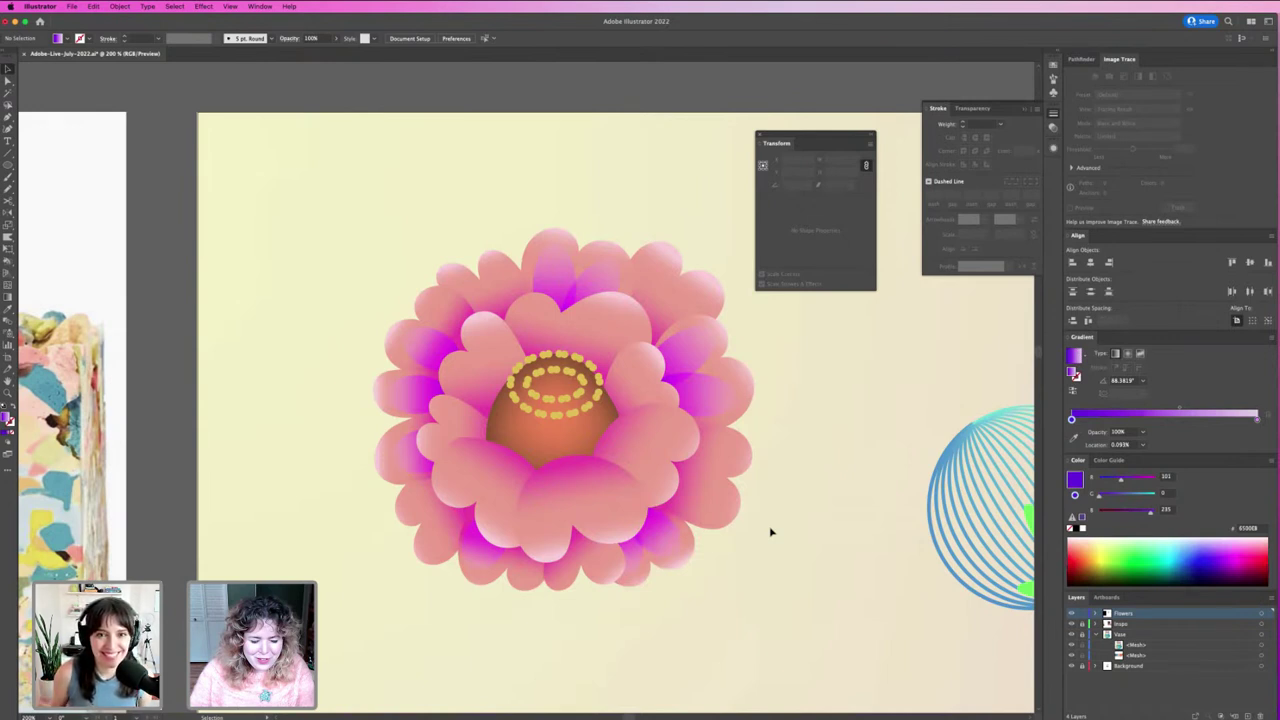
Step: Move, rotate and enlarge a violet petal accent onto the dashed centre's inner left side
{"action": "left_click", "coordinate": [630, 450]}
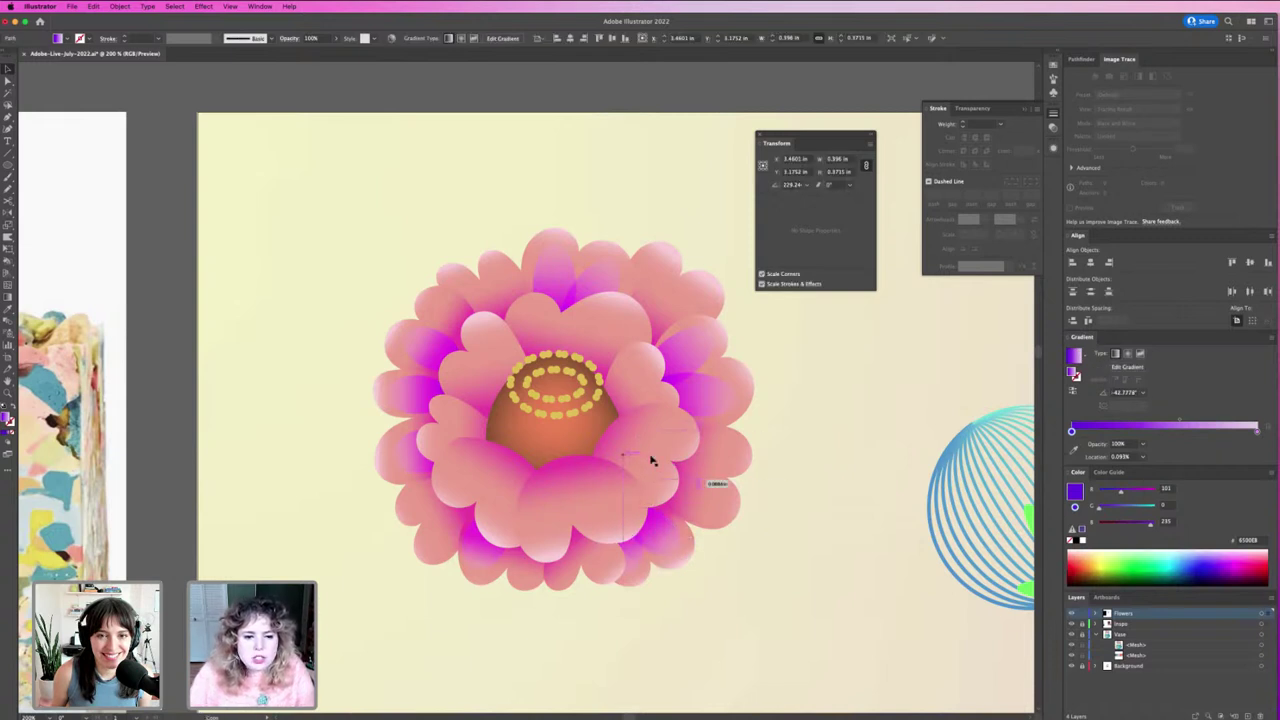
{"action": "mouse_move", "coordinate": [640, 425]}
{"action": "left_mouse_down"}
{"action": "mouse_move", "coordinate": [658, 430]}
{"action": "mouse_move", "coordinate": [676, 478]}
{"action": "mouse_move", "coordinate": [676, 432]}
{"action": "mouse_move", "coordinate": [634, 340]}
{"action": "mouse_move", "coordinate": [627, 357]}
{"action": "left_mouse_up"}
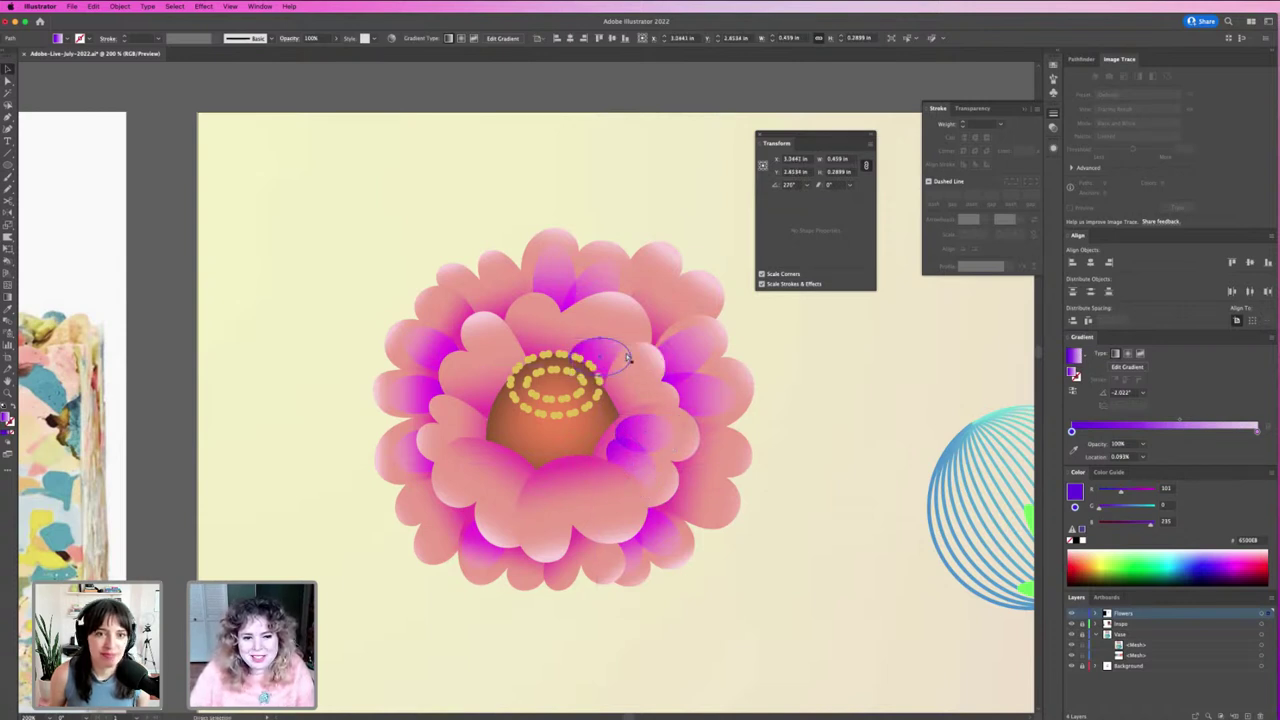
{"action": "mouse_move", "coordinate": [623, 350]}
{"action": "left_mouse_down"}
{"action": "mouse_move", "coordinate": [627, 321]}
{"action": "mouse_move", "coordinate": [600, 332]}
{"action": "left_mouse_up"}
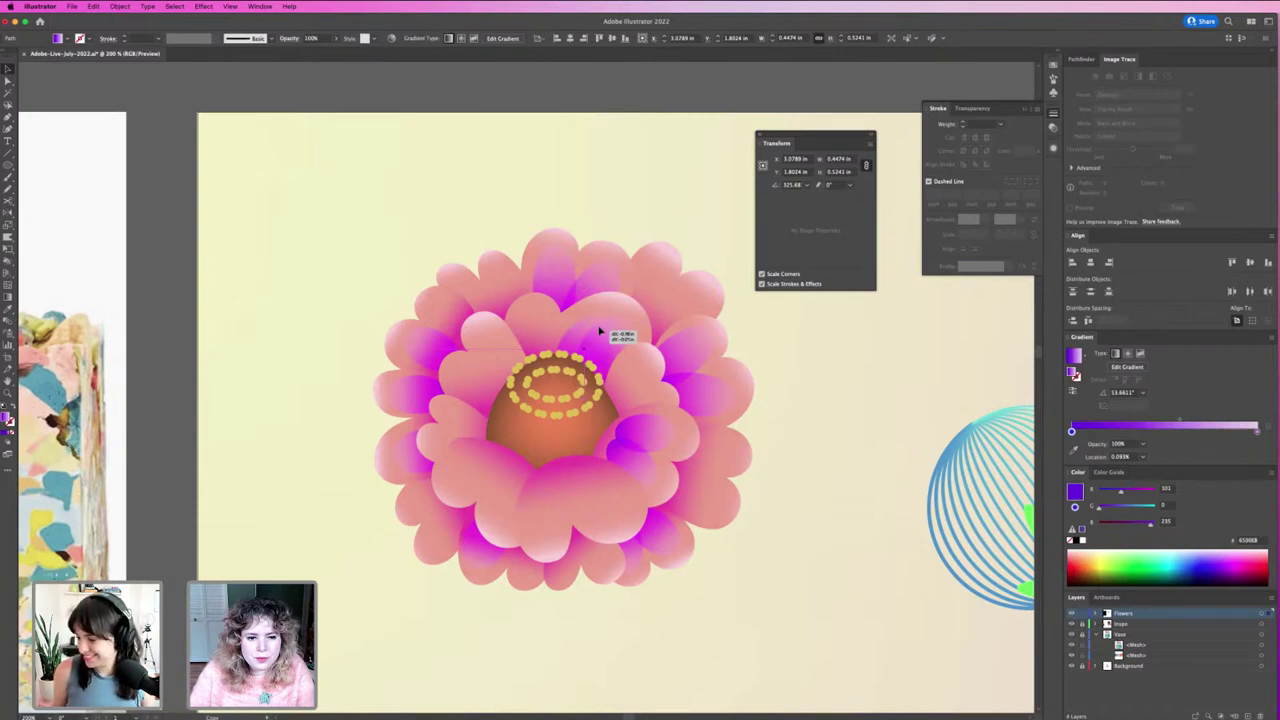
{"action": "left_click_drag", "start_coordinate": [600, 331], "coordinate": [501, 342]}
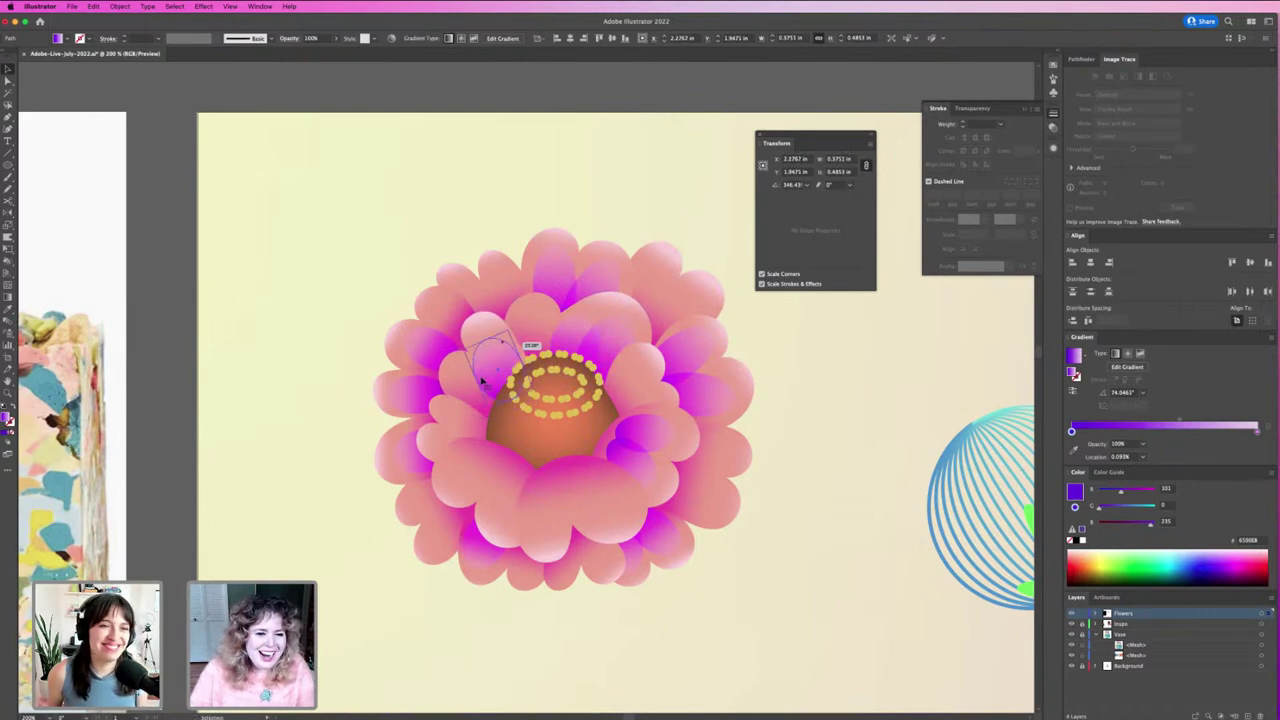
{"action": "left_click_drag", "start_coordinate": [481, 368], "coordinate": [479, 331]}
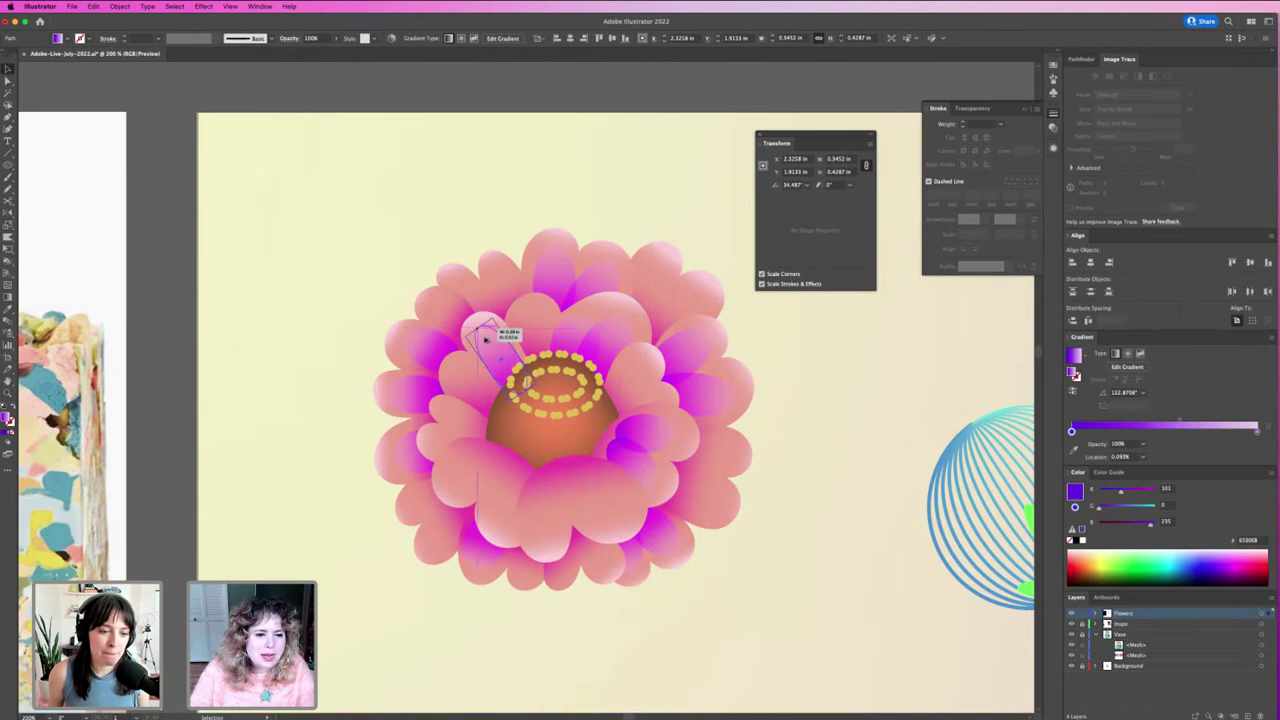
{"action": "mouse_move", "coordinate": [479, 331]}
{"action": "left_mouse_down"}
{"action": "mouse_move", "coordinate": [507, 412]}
{"action": "mouse_move", "coordinate": [524, 378]}
{"action": "mouse_move", "coordinate": [513, 400]}
{"action": "mouse_move", "coordinate": [491, 388]}
{"action": "left_mouse_up"}
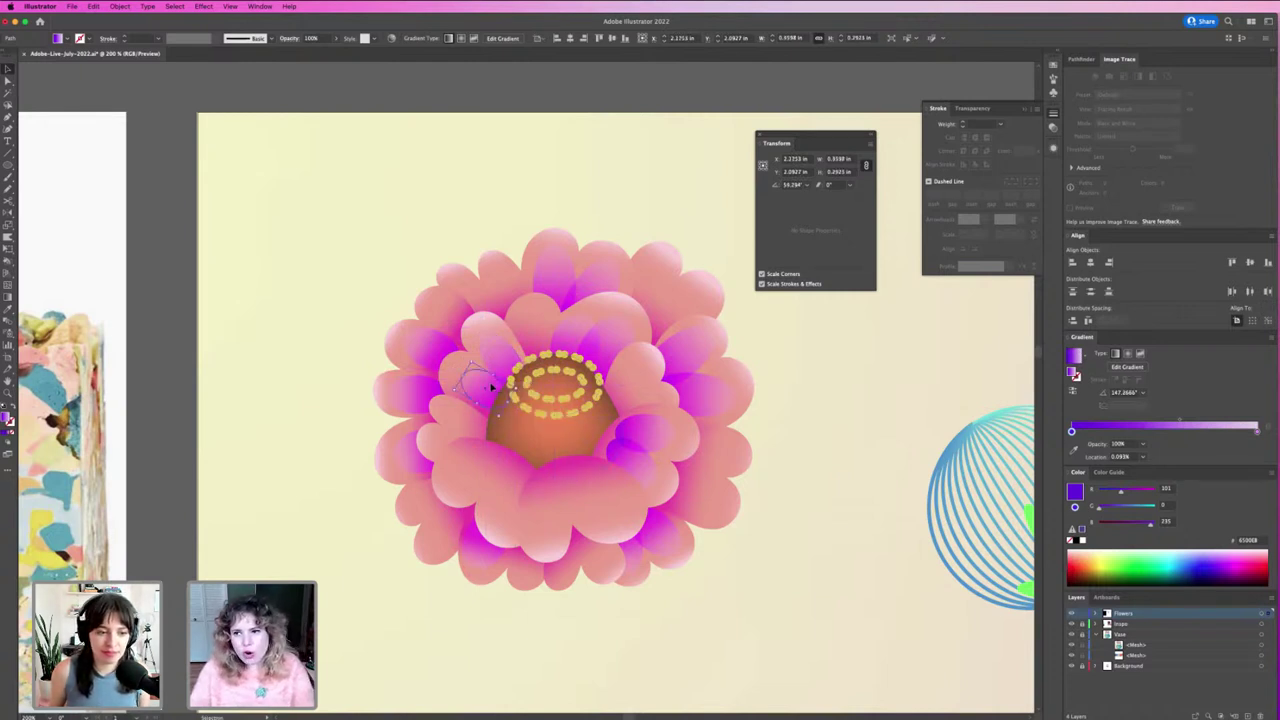
{"action": "left_click_drag", "start_coordinate": [491, 388], "coordinate": [493, 380]}
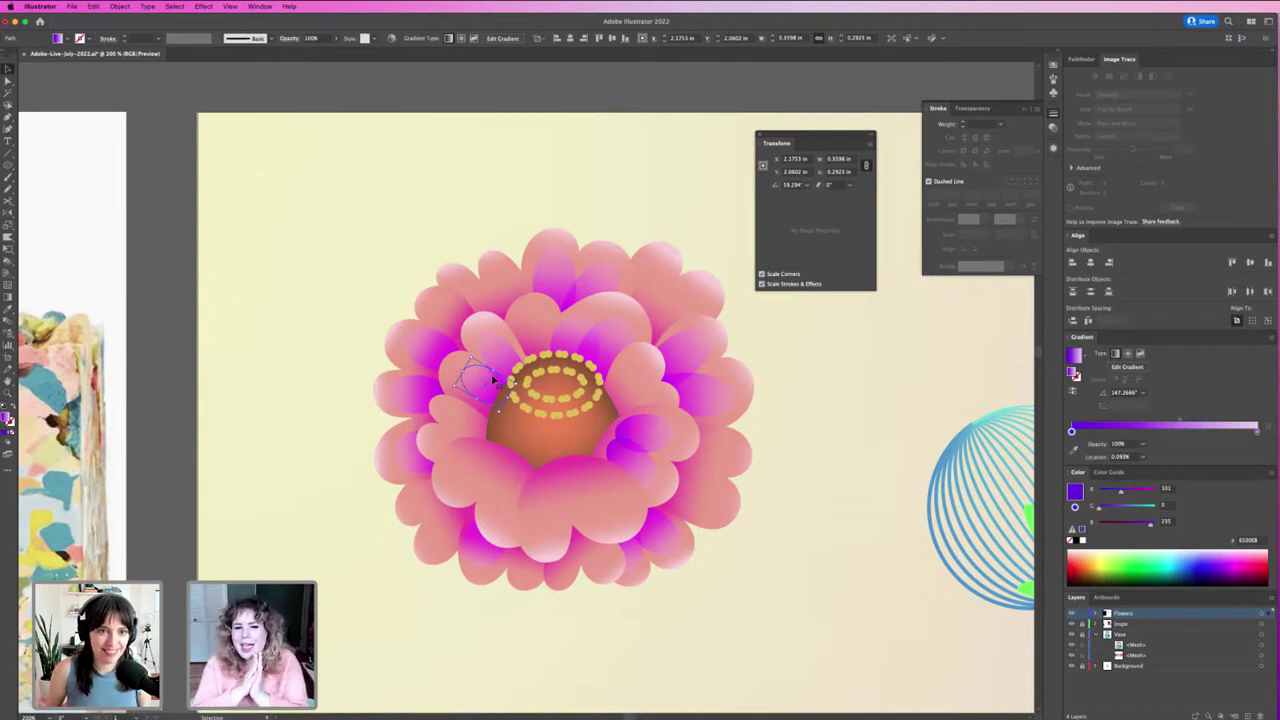
{"action": "mouse_move", "coordinate": [493, 380]}
{"action": "left_mouse_down"}
{"action": "mouse_move", "coordinate": [465, 428]}
{"action": "mouse_move", "coordinate": [490, 415]}
{"action": "mouse_move", "coordinate": [457, 427]}
{"action": "left_mouse_up"}
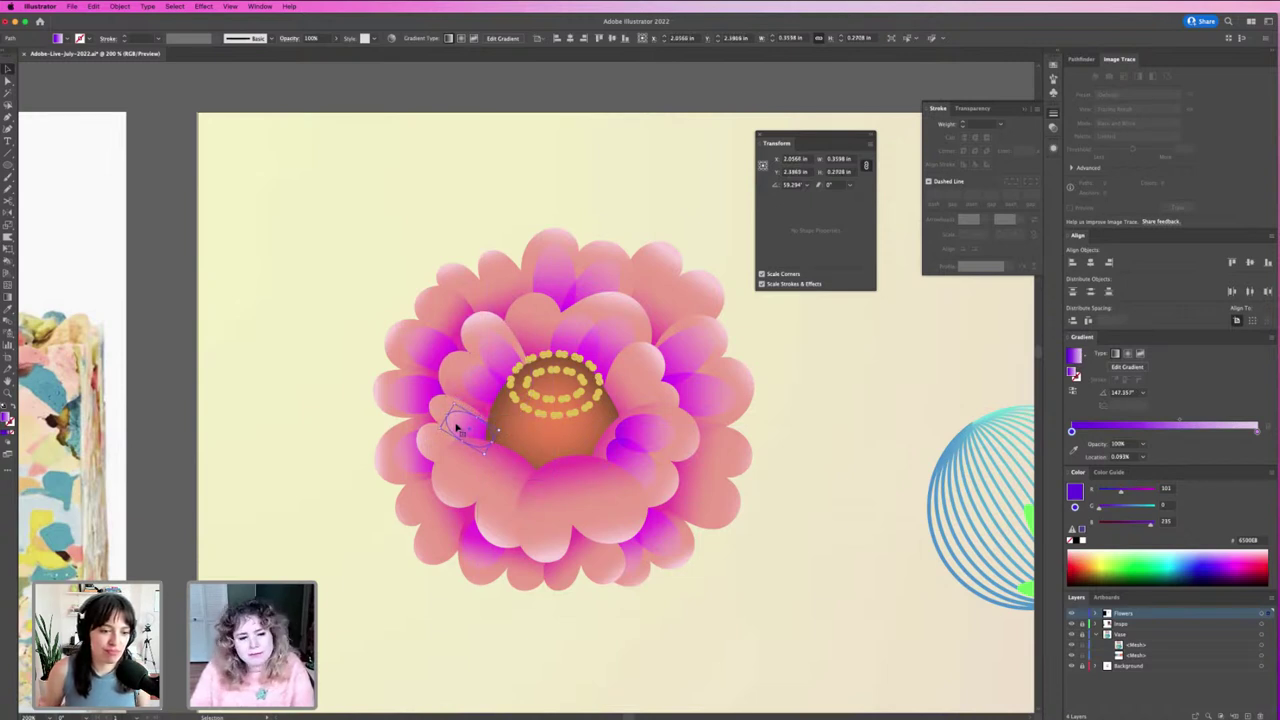
{"action": "left_click", "coordinate": [799, 494]}
Step: Move the pink flower from the artboard's top-left onto the middle stem, then zoom in
{"action": "key", "text": "super+0"}
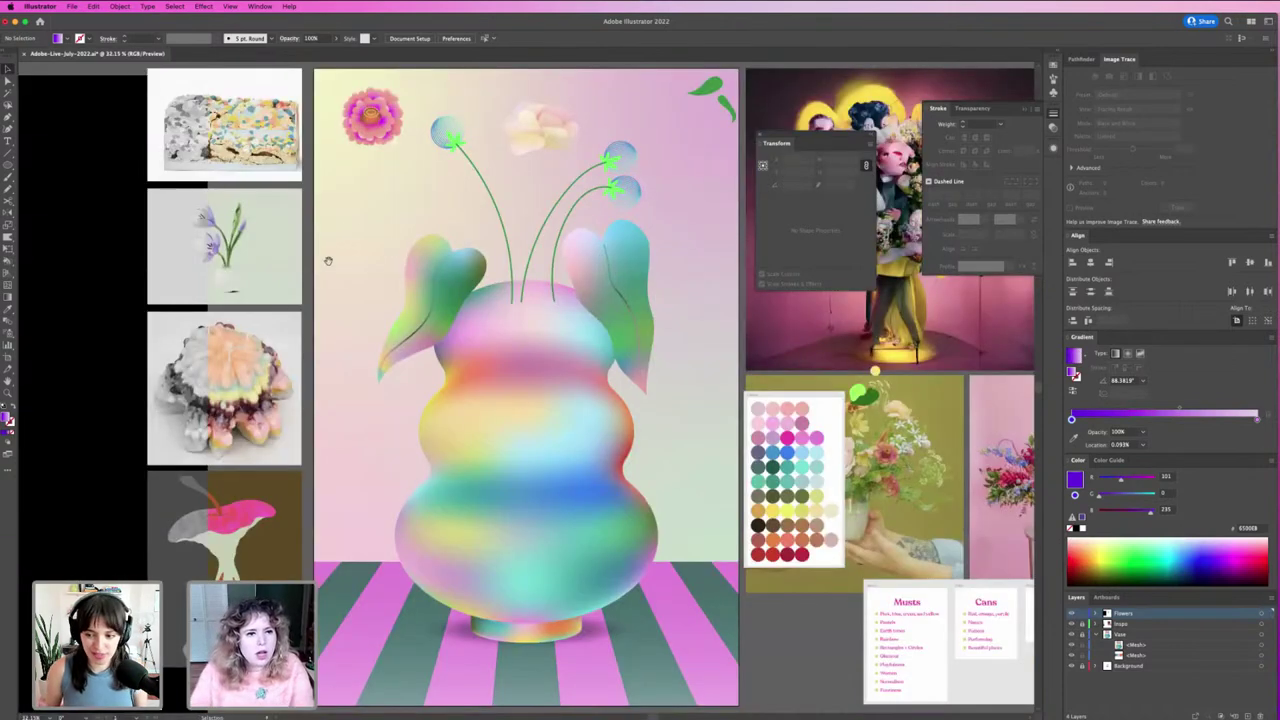
{"action": "scroll", "coordinate": [370, 230], "scroll_direction": "up", "scroll_amount": 1}
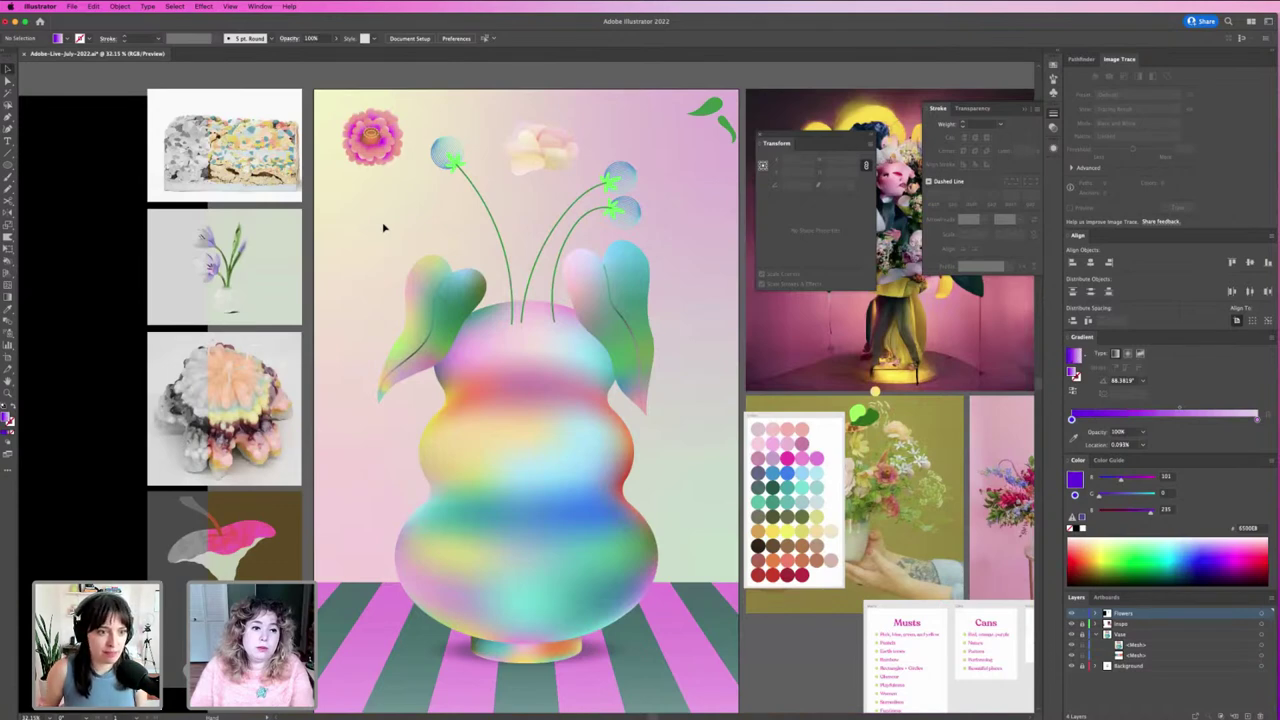
{"action": "scroll", "coordinate": [383, 228], "scroll_direction": "up", "scroll_amount": 2}
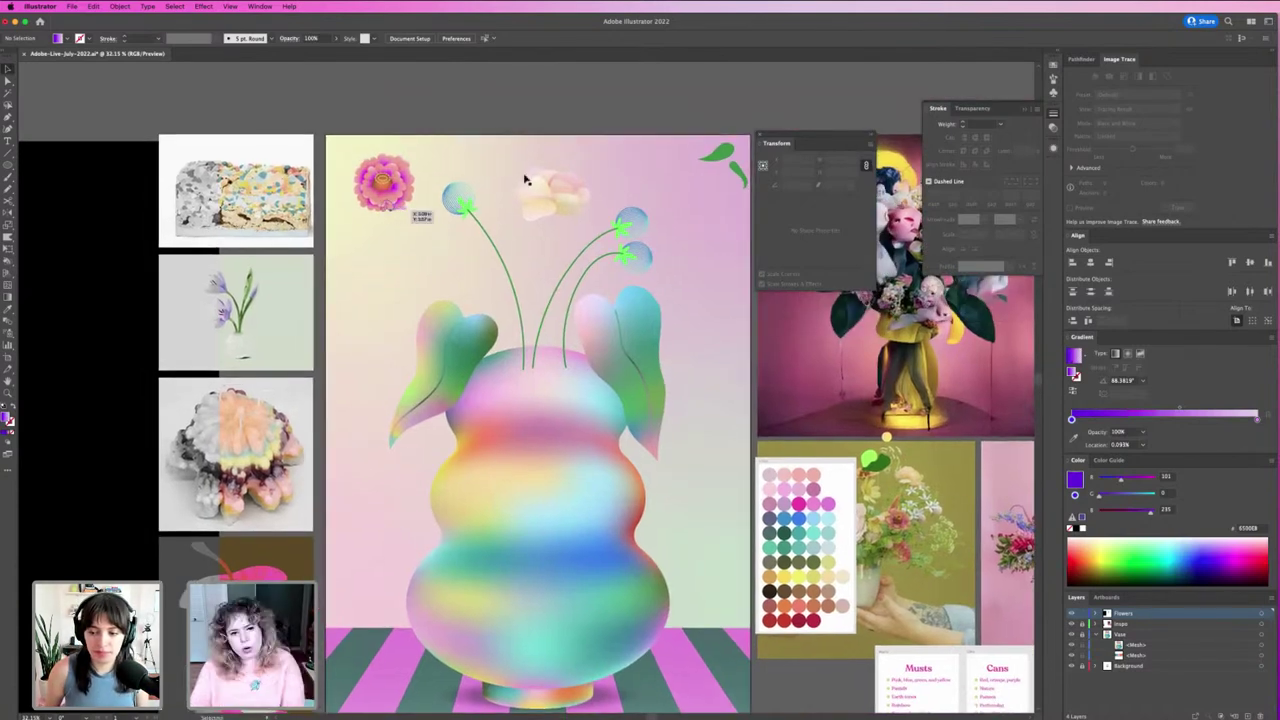
{"action": "scroll", "coordinate": [579, 297], "scroll_direction": "up", "scroll_amount": 3}
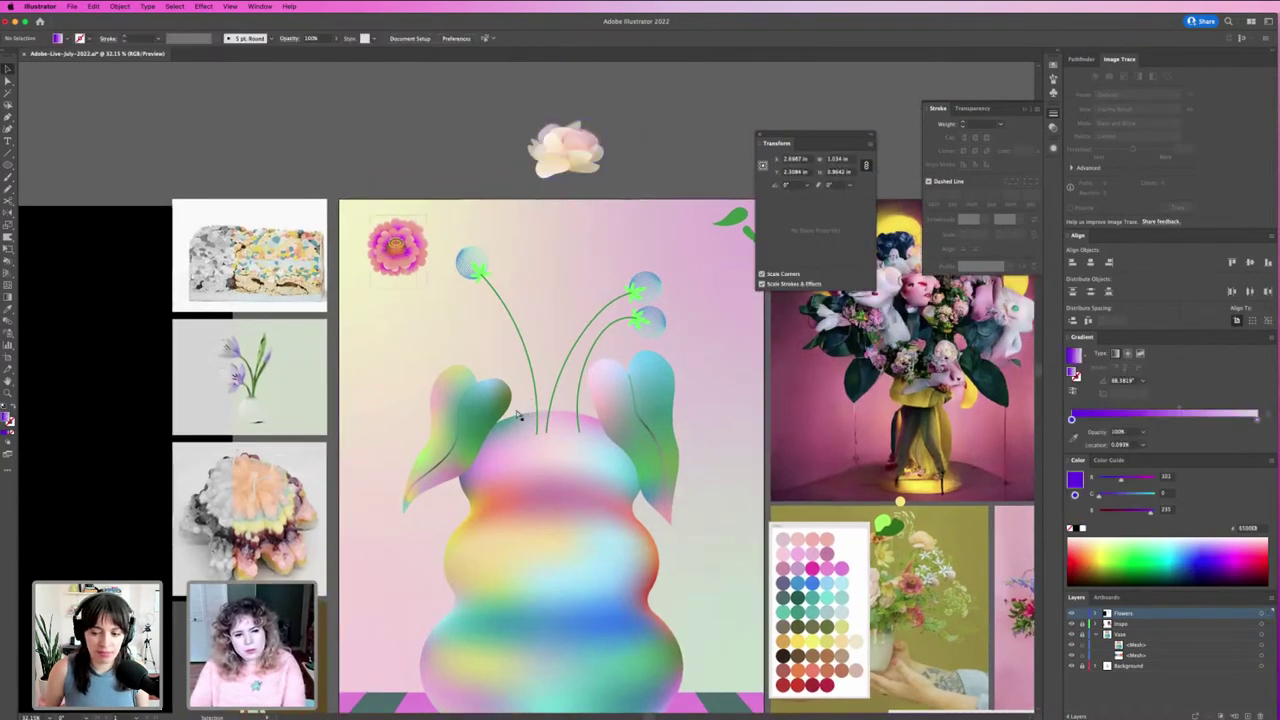
{"action": "left_click", "coordinate": [397, 245]}
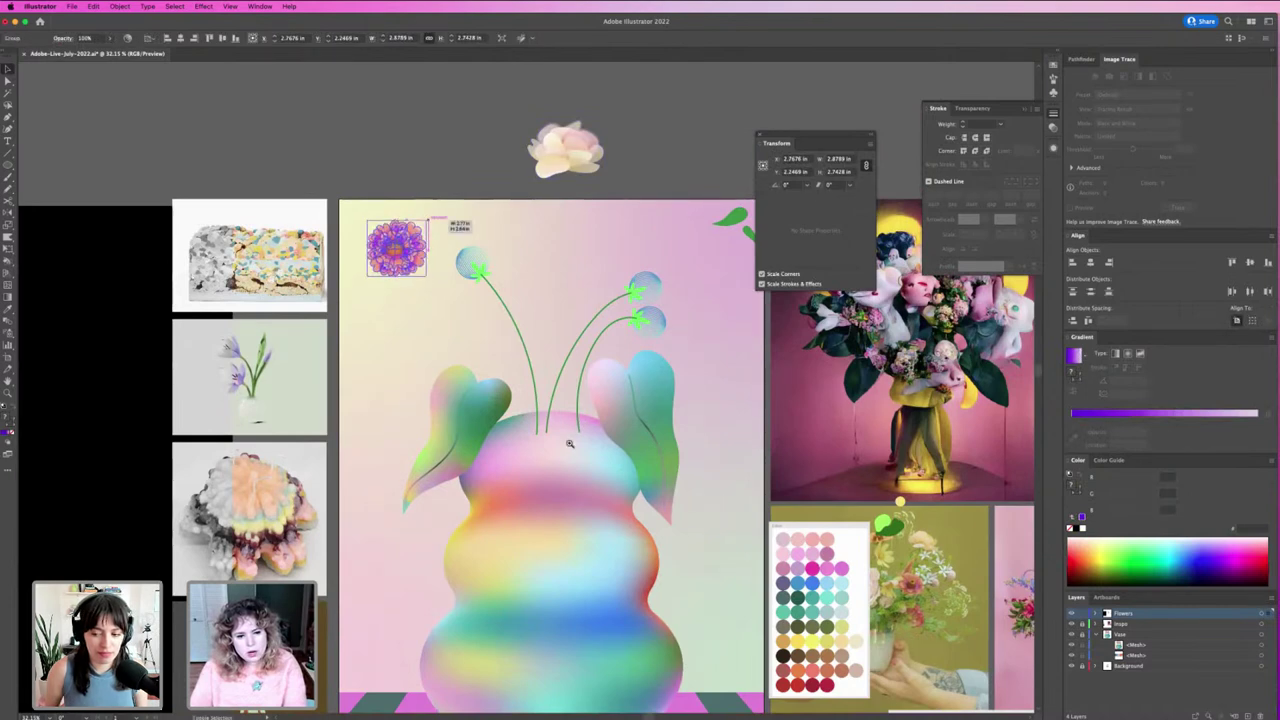
{"action": "mouse_move", "coordinate": [538, 400]}
{"action": "left_mouse_down"}
{"action": "mouse_move", "coordinate": [524, 397]}
{"action": "mouse_move", "coordinate": [521, 352]}
{"action": "left_mouse_up"}
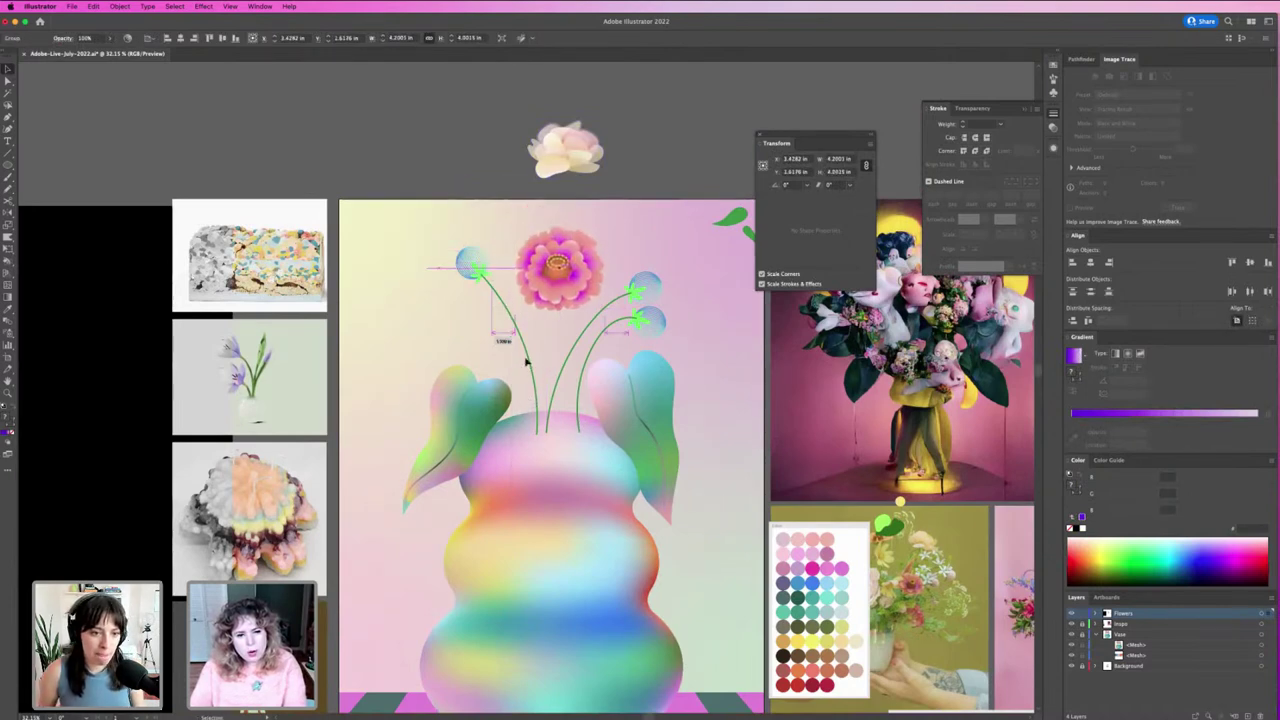
{"action": "left_click", "coordinate": [521, 352]}
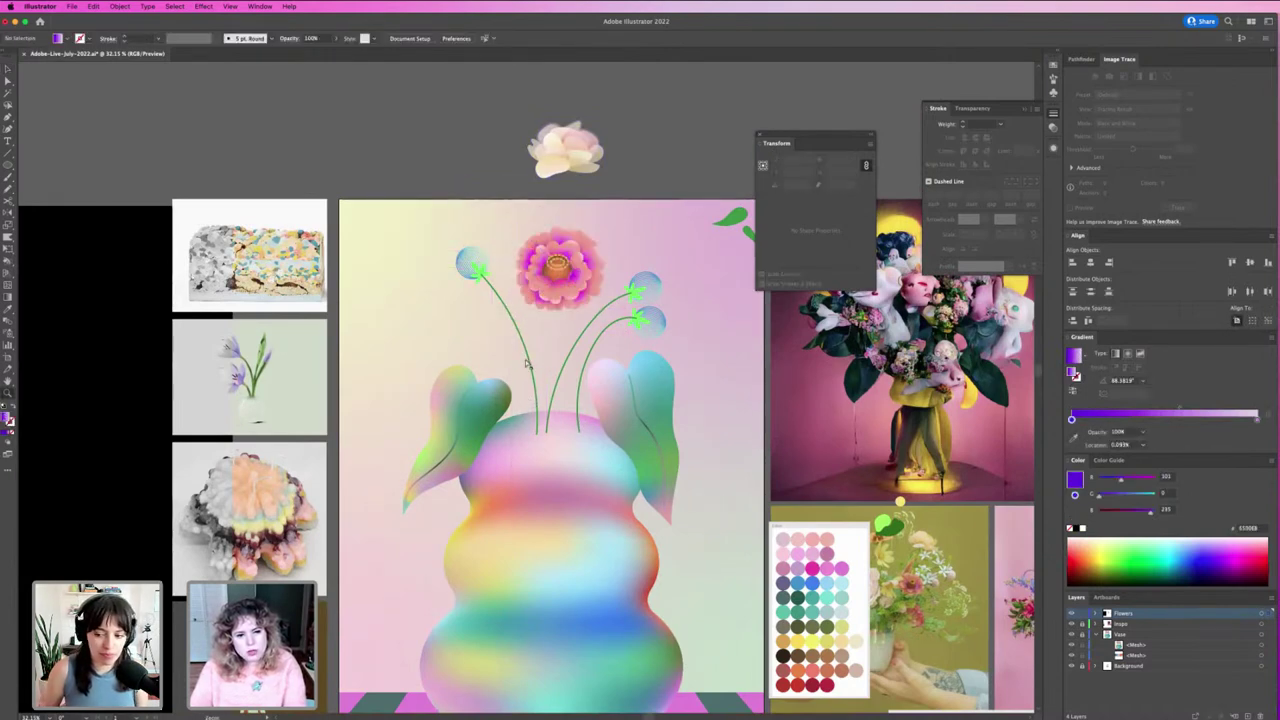
{"action": "scroll", "coordinate": [528, 362], "scroll_direction": "up", "scroll_amount": 2}
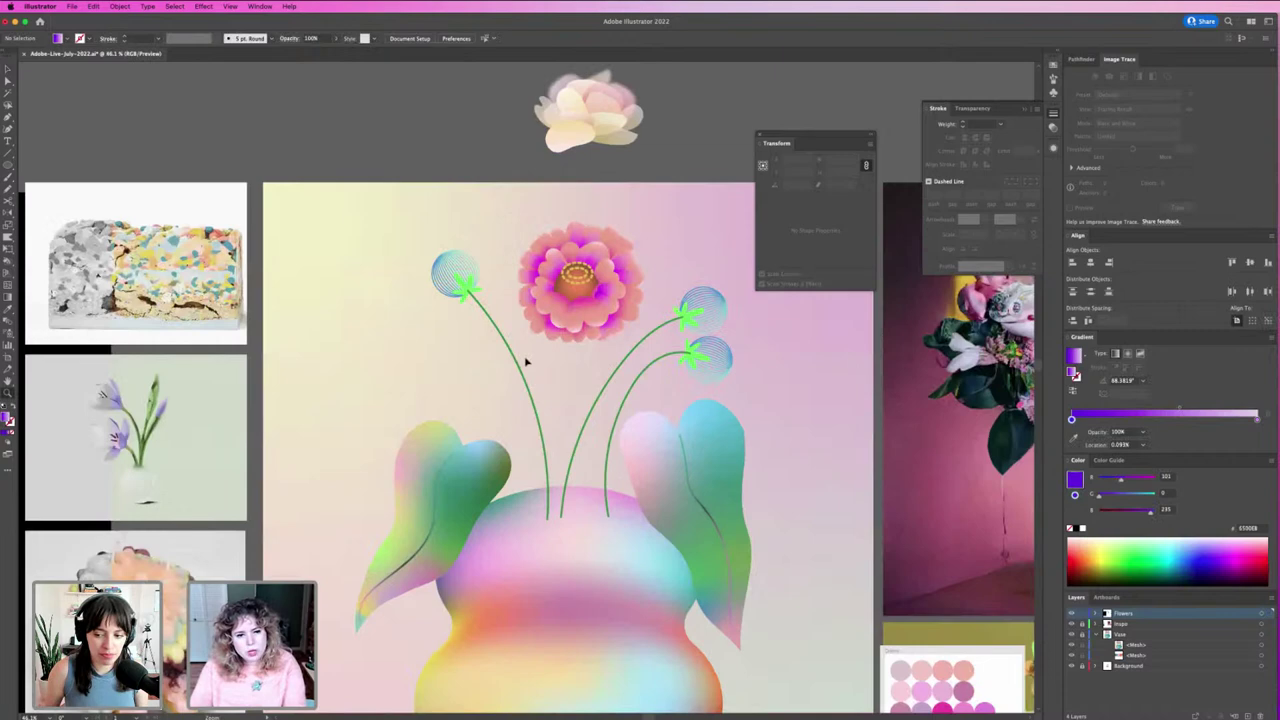
{"action": "scroll", "coordinate": [523, 423], "scroll_direction": "up", "scroll_amount": 2}
{"action": "left_click", "coordinate": [523, 423]}
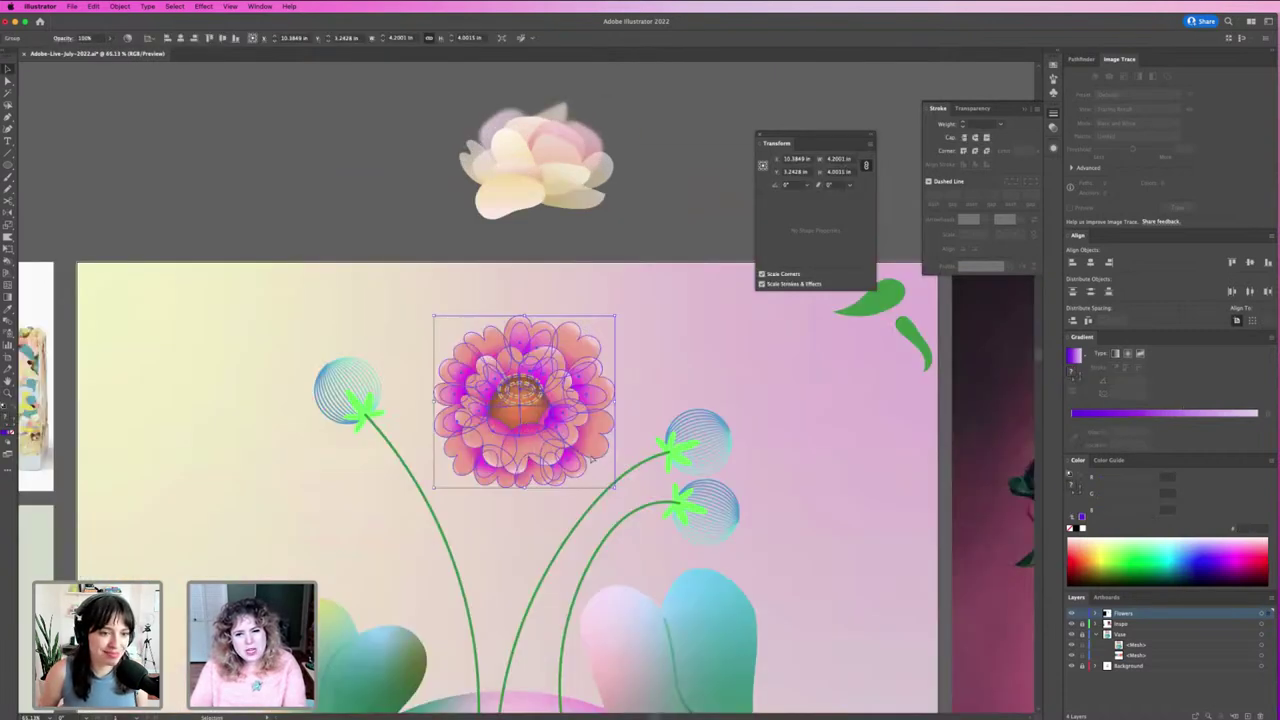
{"action": "scroll", "coordinate": [540, 457], "scroll_direction": "up", "scroll_amount": 3}
{"action": "left_click", "coordinate": [500, 415]}
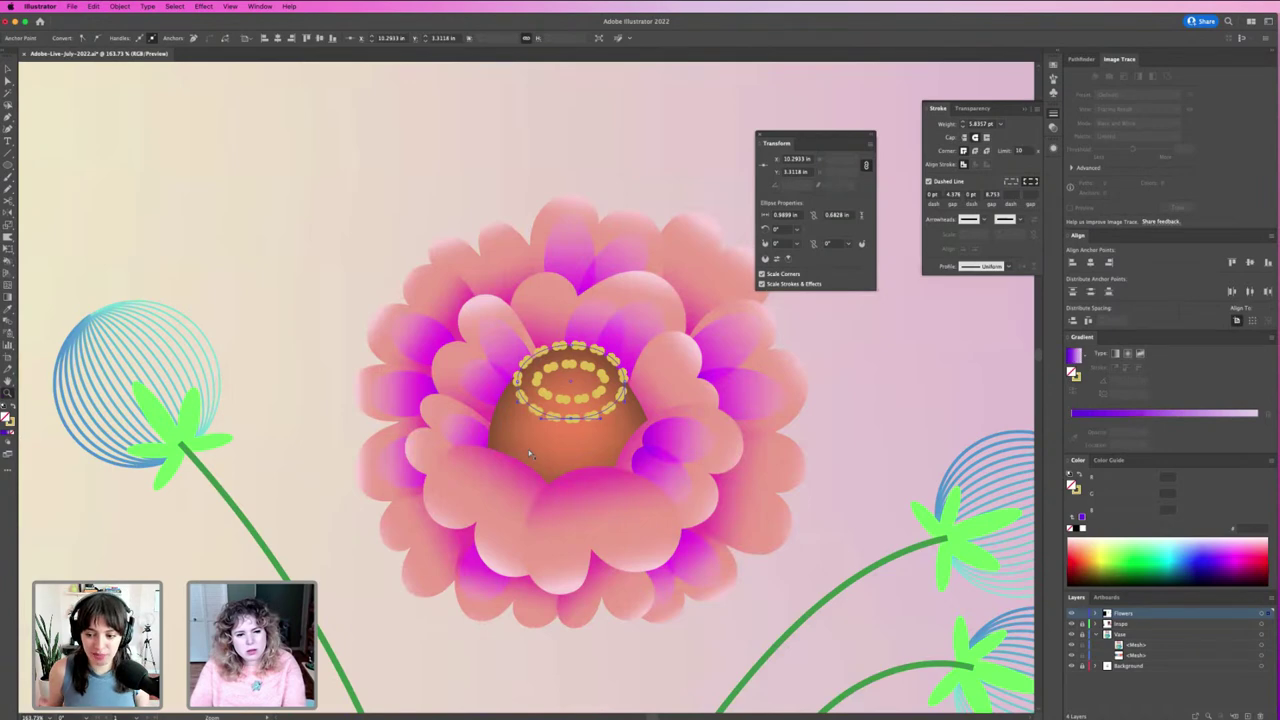
{"action": "scroll", "coordinate": [528, 449], "scroll_direction": "up", "scroll_amount": 2}
{"action": "left_click", "coordinate": [524, 452]}
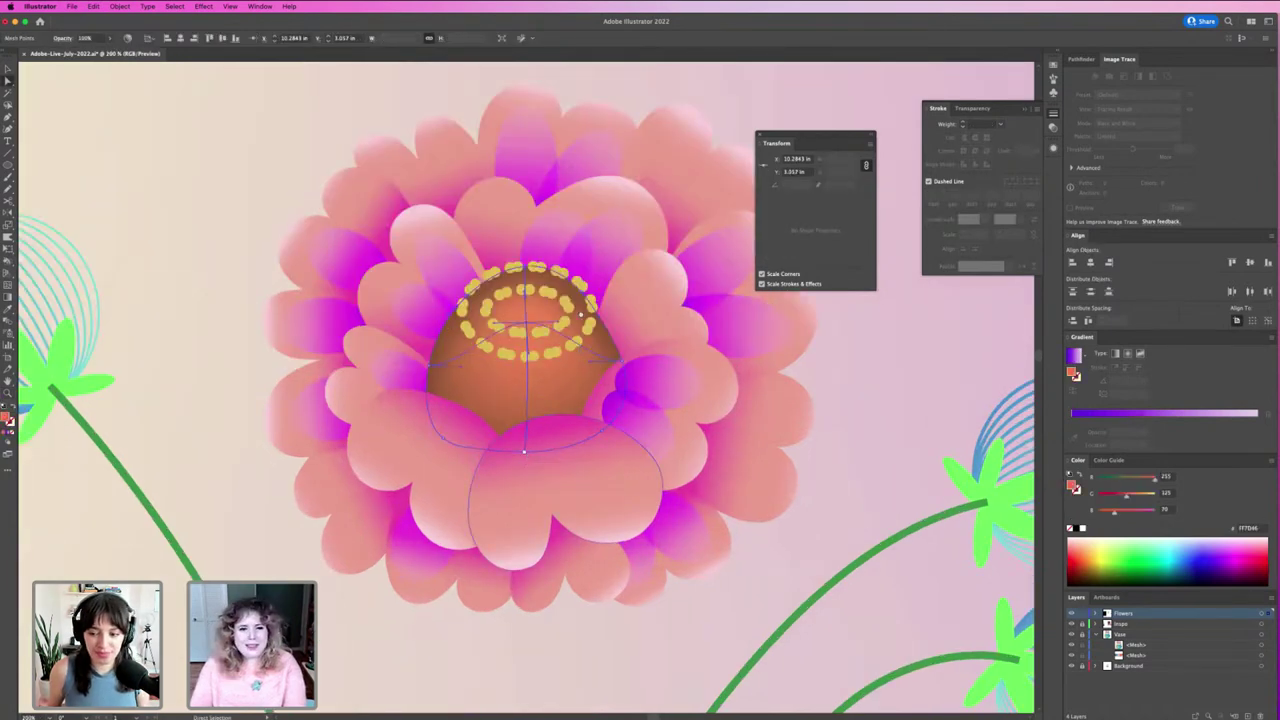
{"action": "left_click", "coordinate": [580, 315]}
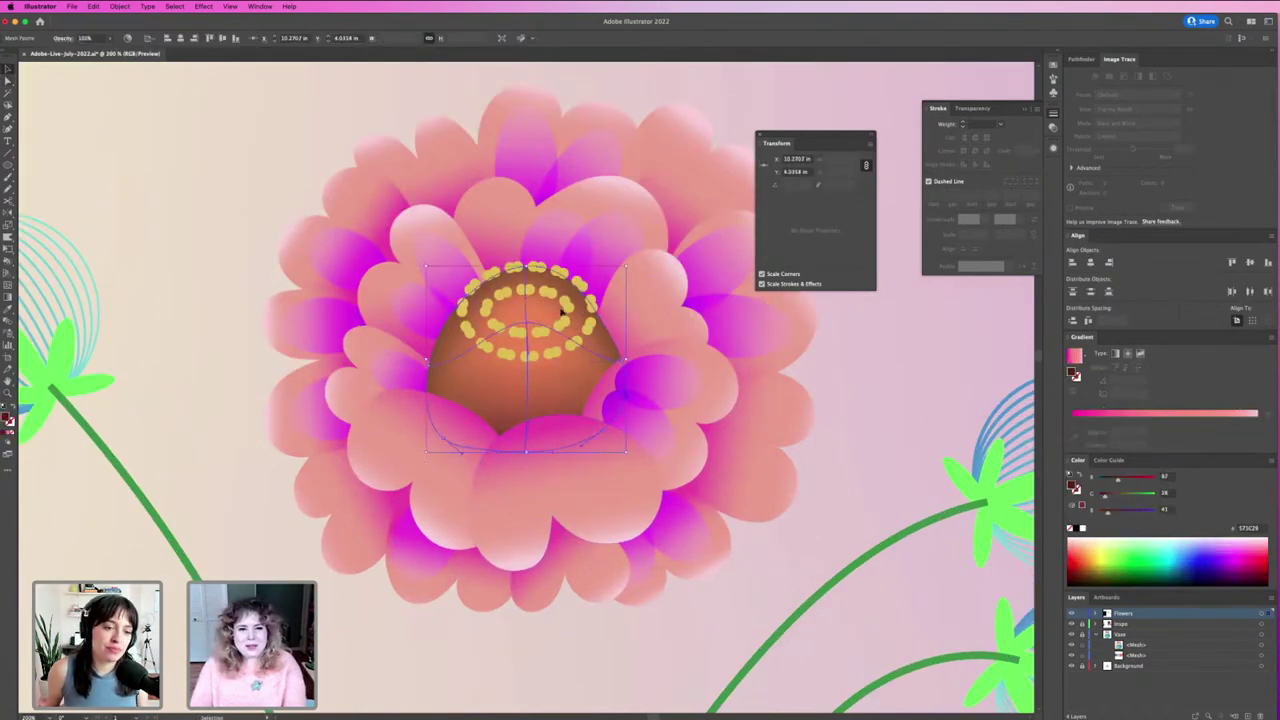
{"action": "key", "text": "shift+super+a"}
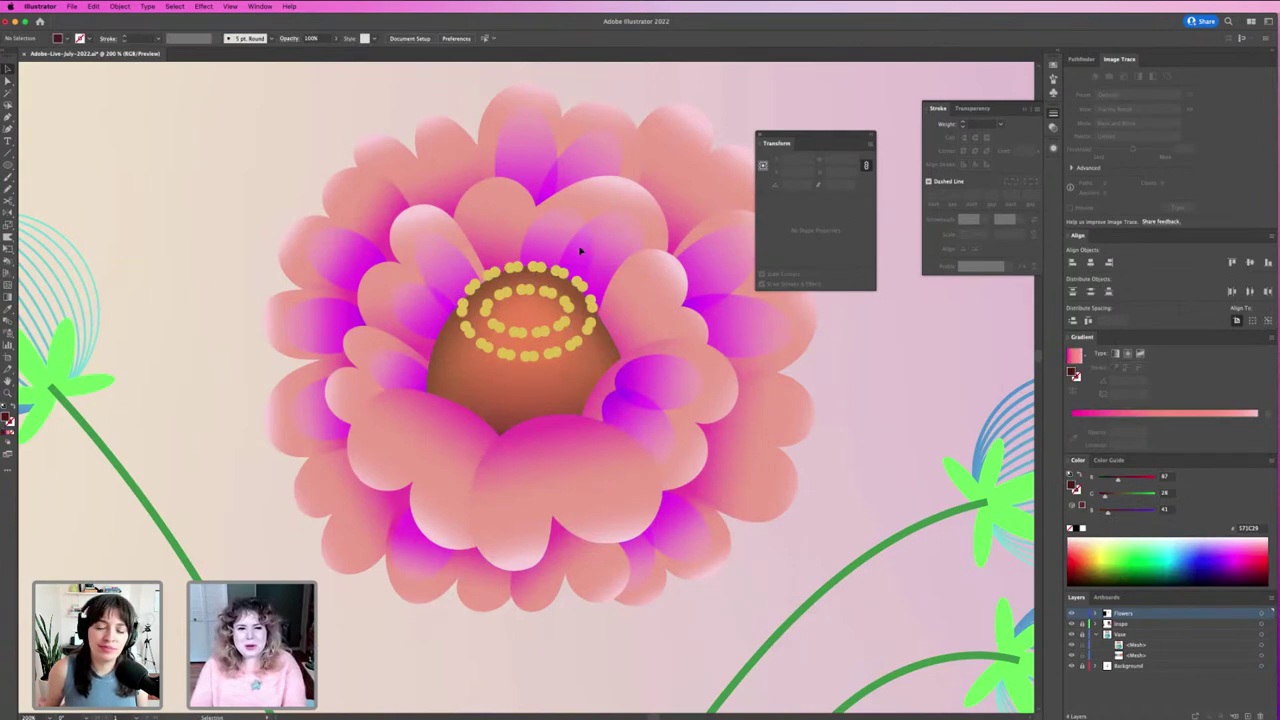
{"action": "key", "text": "super+minus"}
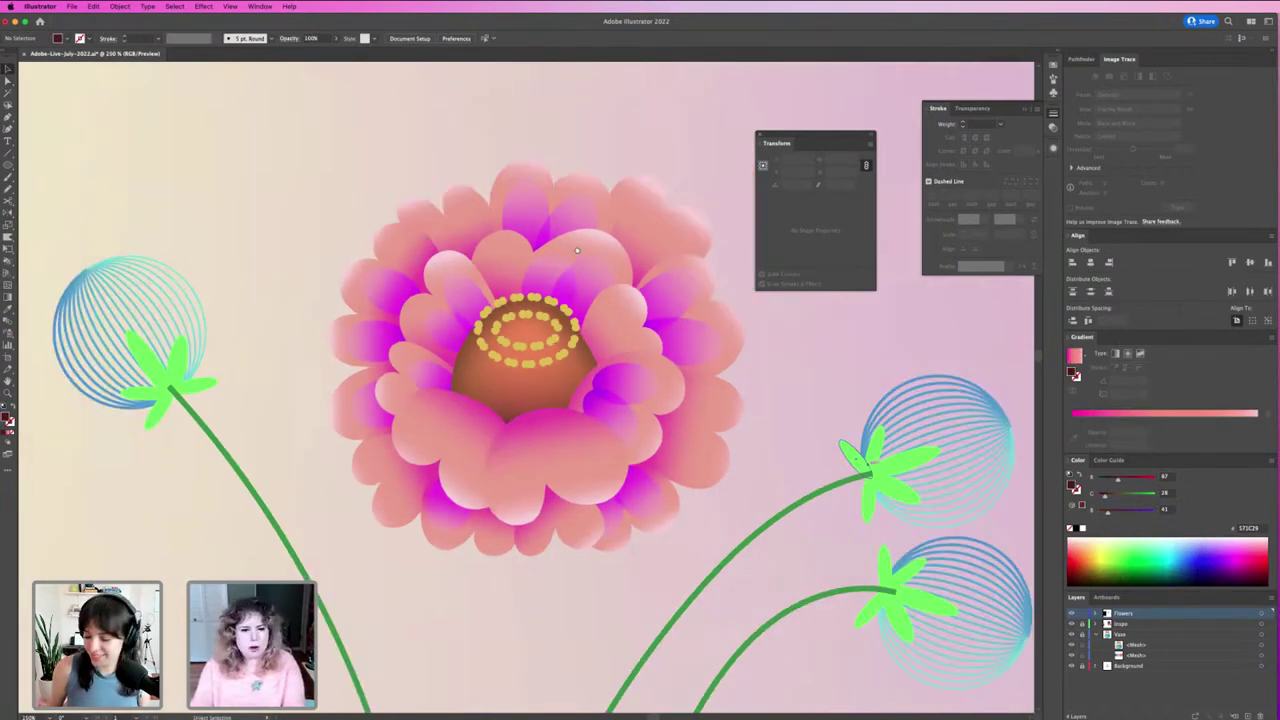
{"action": "left_click", "coordinate": [594, 274]}
{"action": "key", "text": "super+alt+0"}
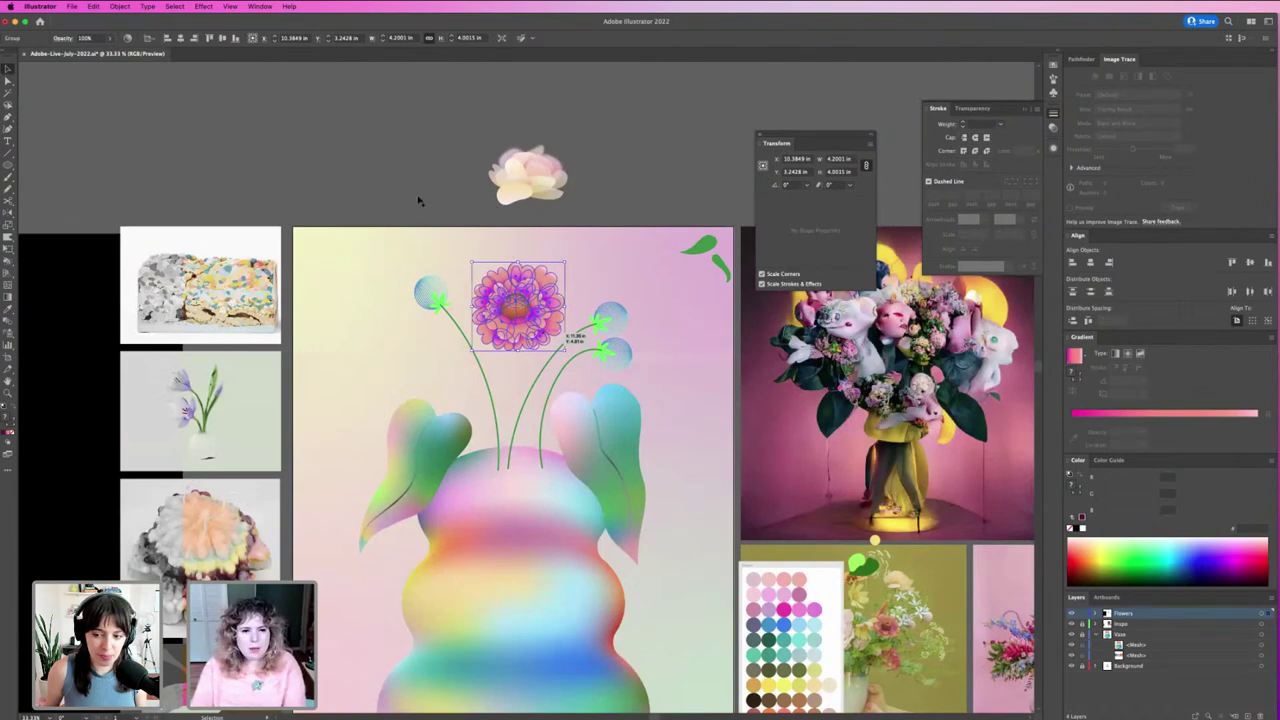
{"action": "scroll", "coordinate": [508, 228], "scroll_direction": "down", "scroll_amount": 2}
{"action": "key", "text": "shift+super+a"}
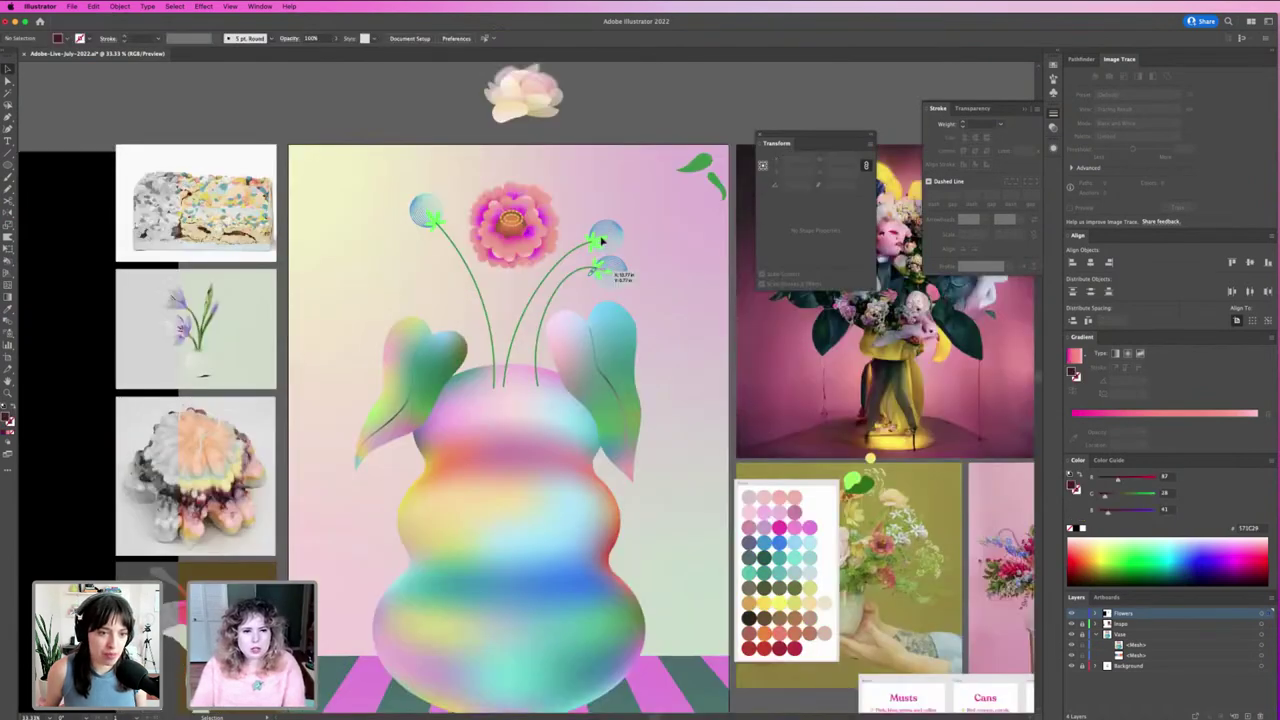
{"action": "left_click", "coordinate": [445, 243]}
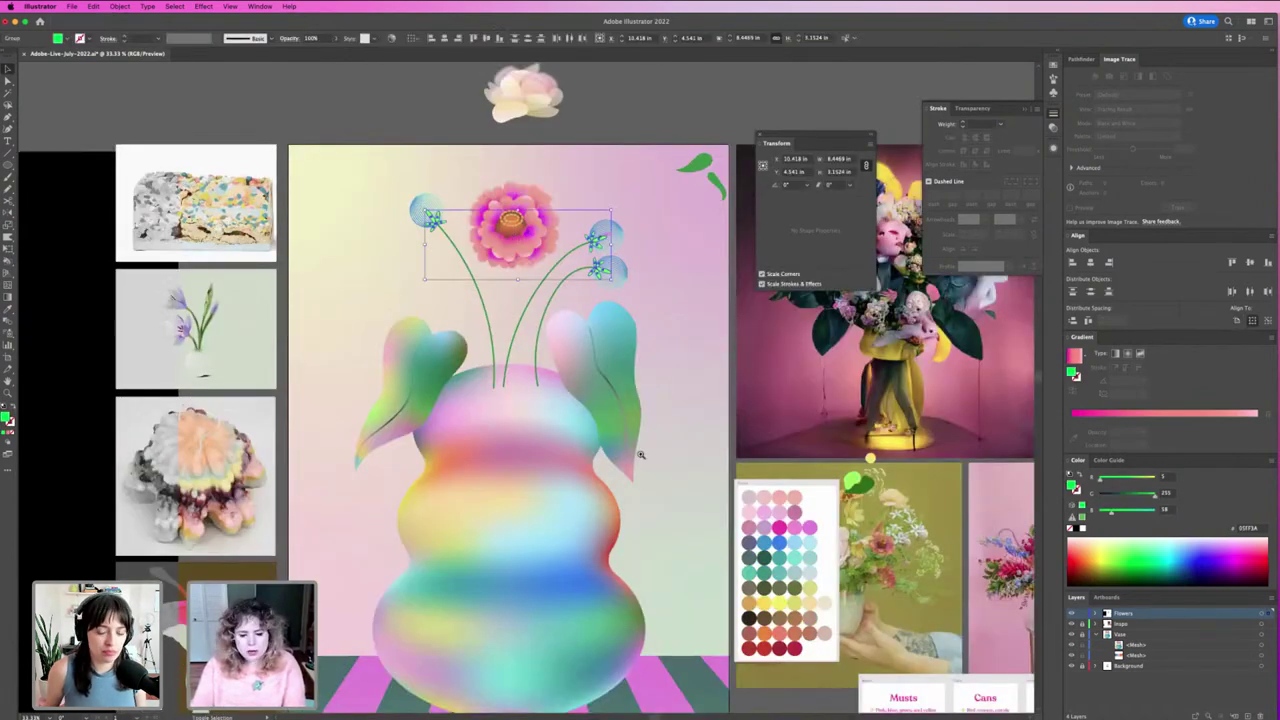
{"action": "key", "text": "super+plus"}
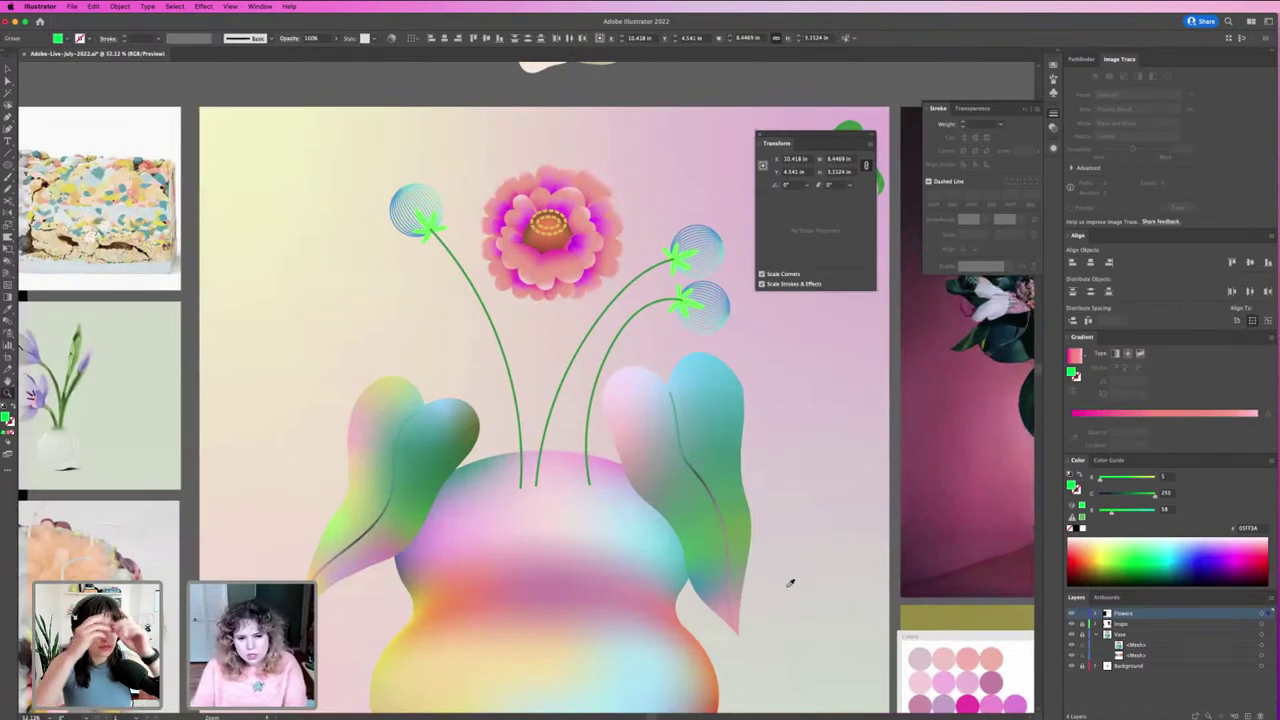
{"action": "key", "text": "super+minus"}
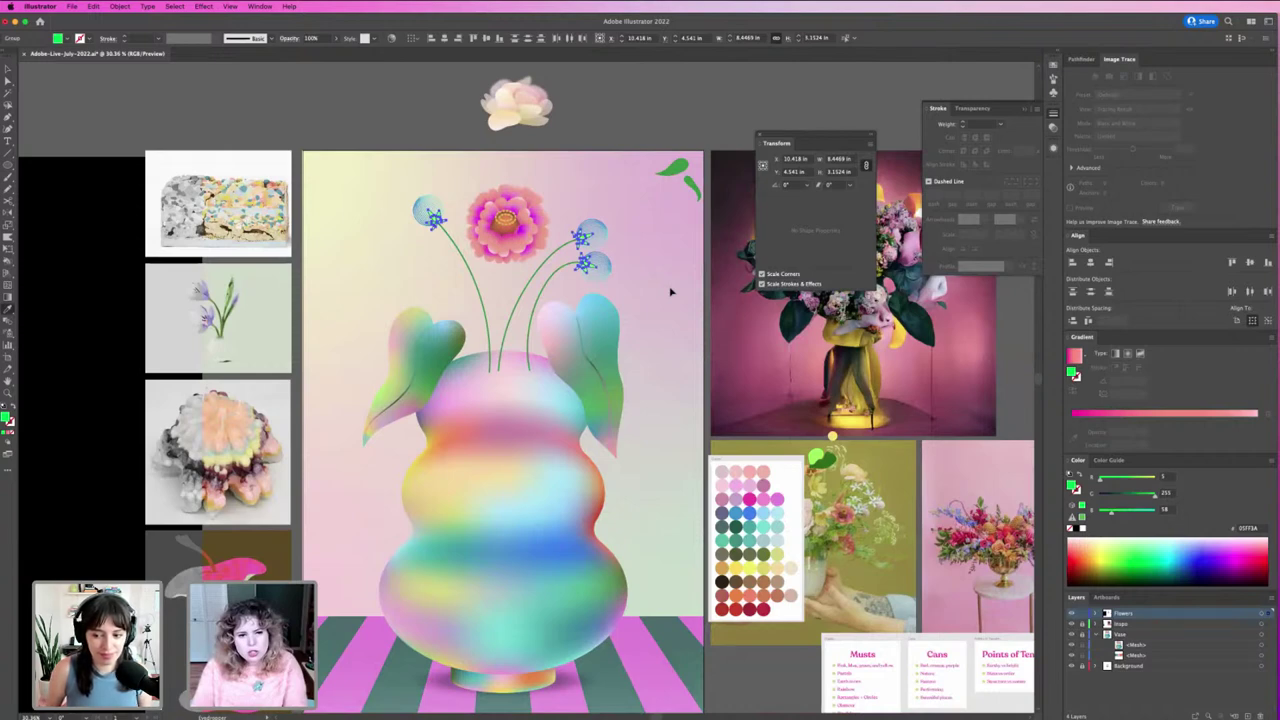
{"action": "left_click", "coordinate": [636, 295]}
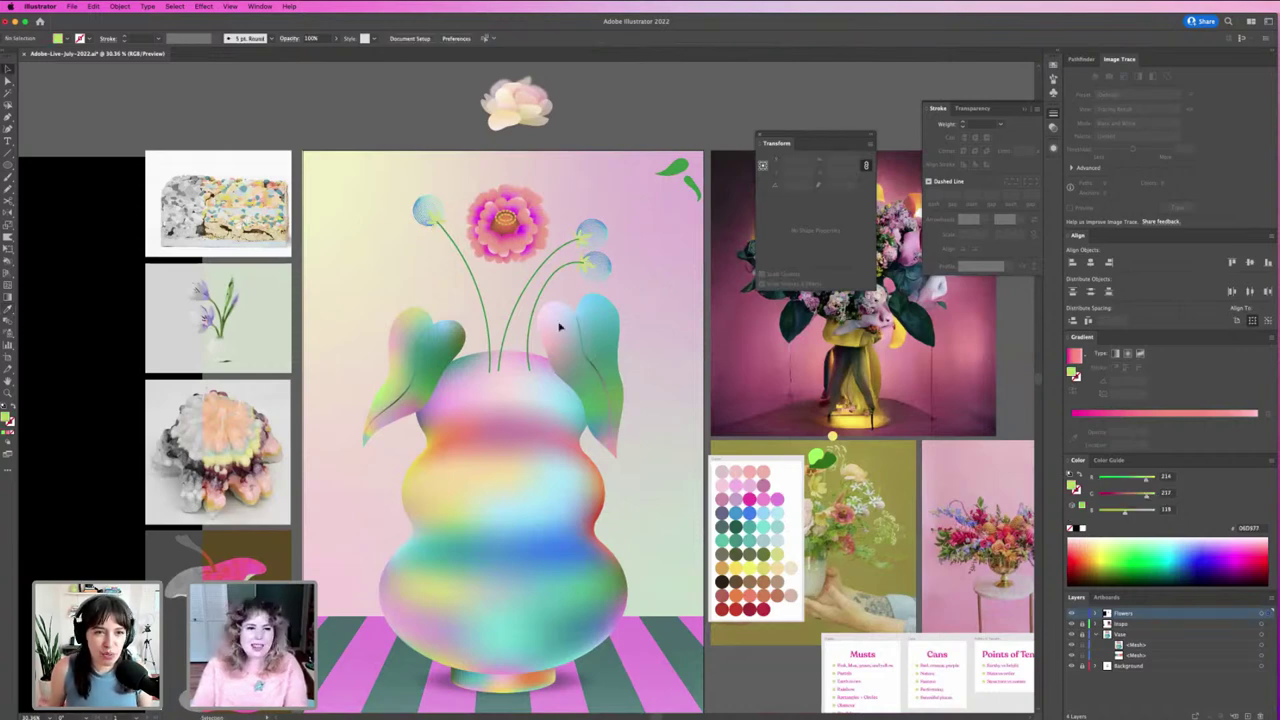
{"action": "left_click", "coordinate": [632, 358]}
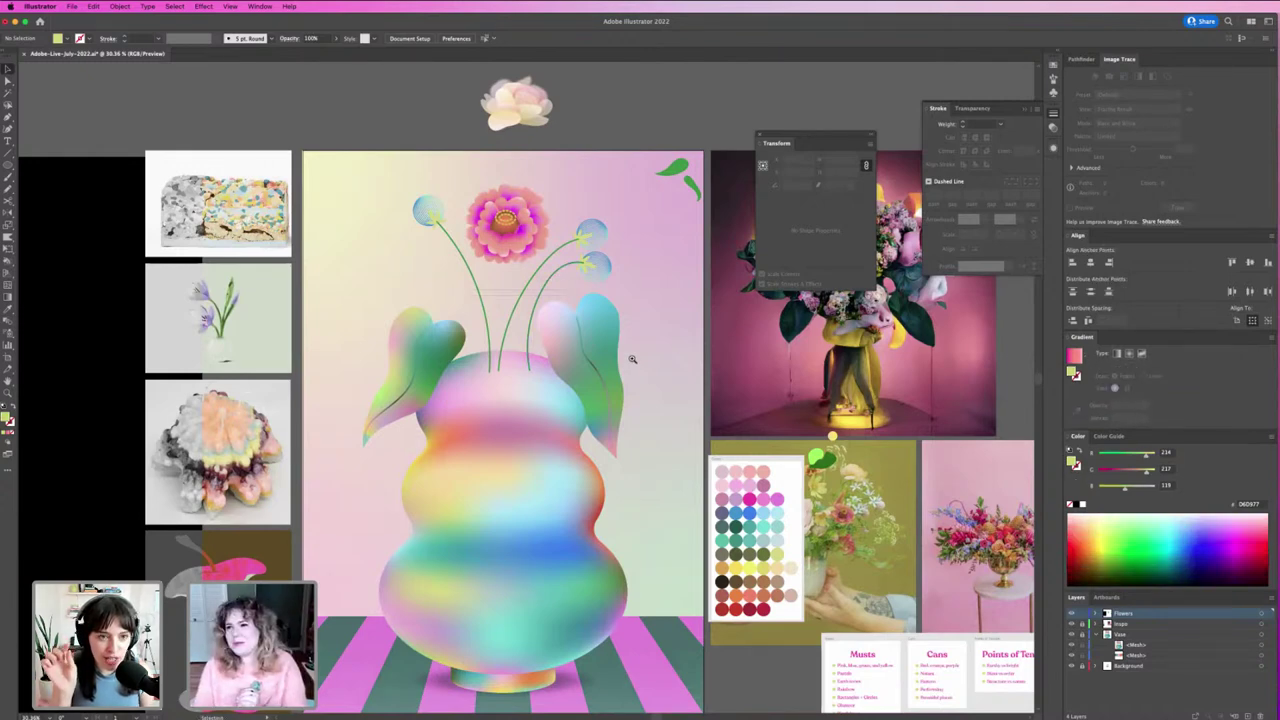
{"action": "left_click", "coordinate": [632, 358]}
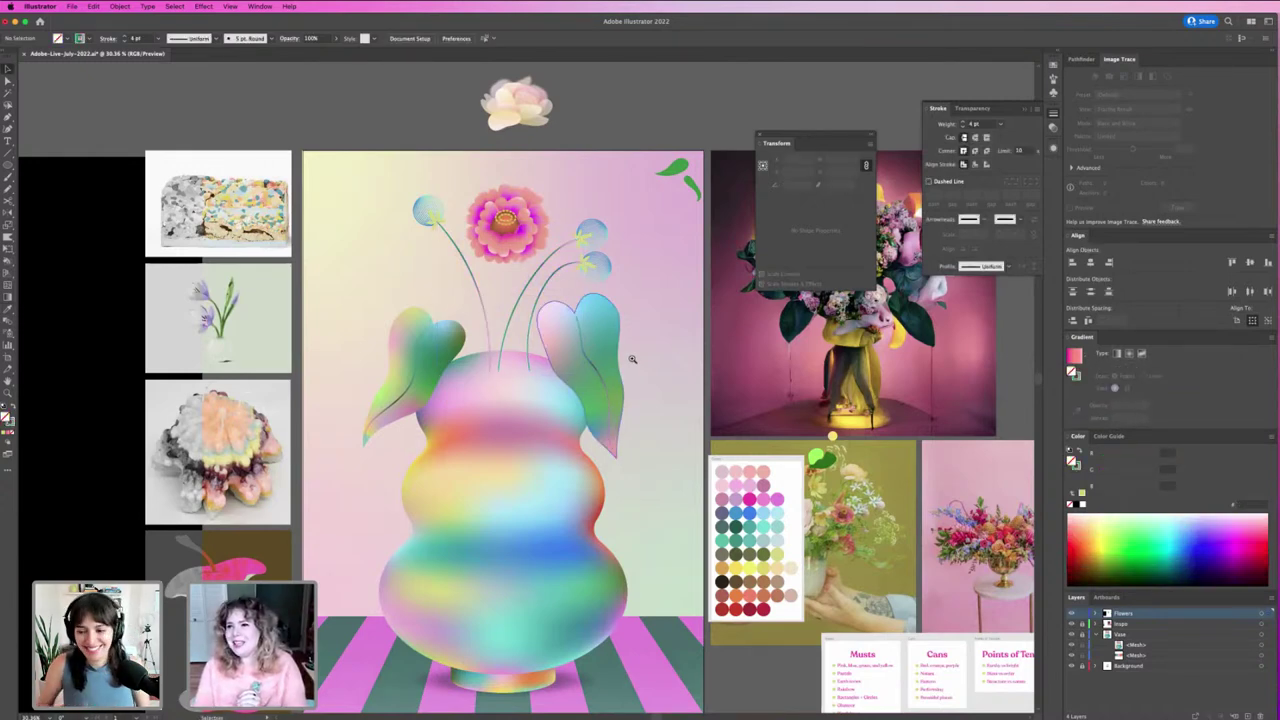
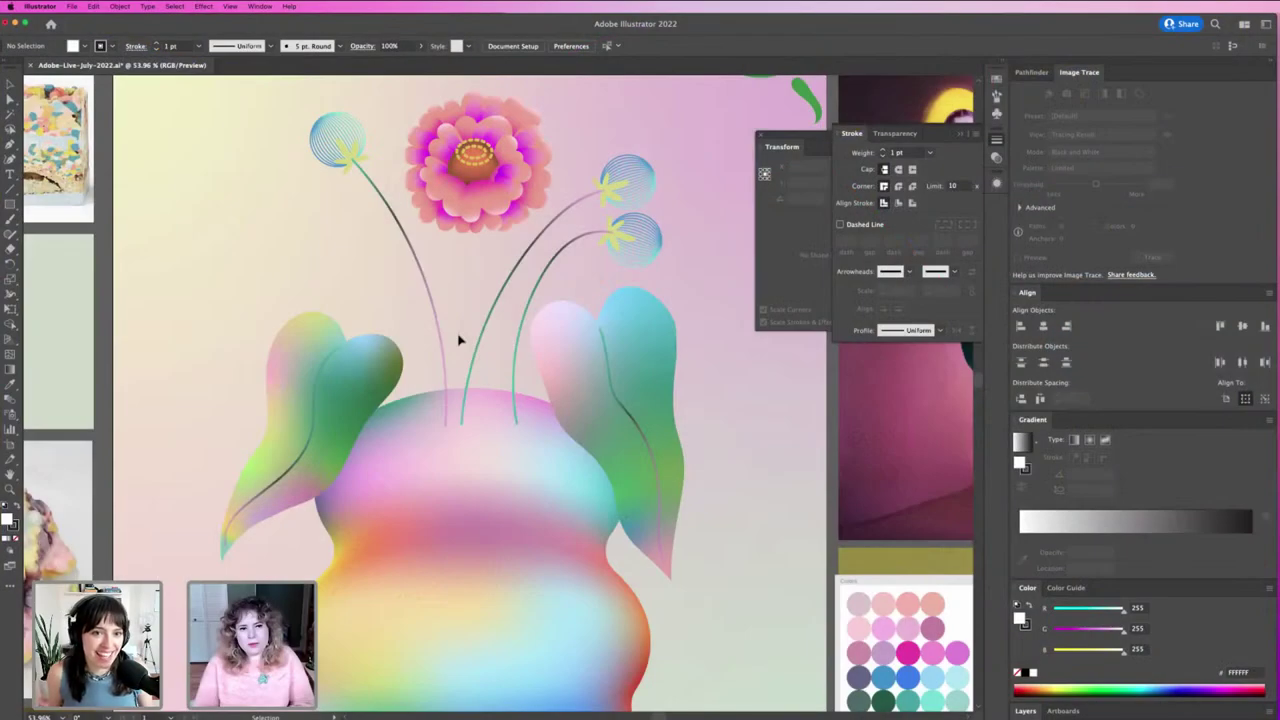
Step: Zoom out to about 31% and start a Myriad Pro Regular 12 pt point-text object above the vase artboard
{"action": "scroll", "coordinate": [459, 340], "scroll_direction": "down", "scroll_amount": 3}
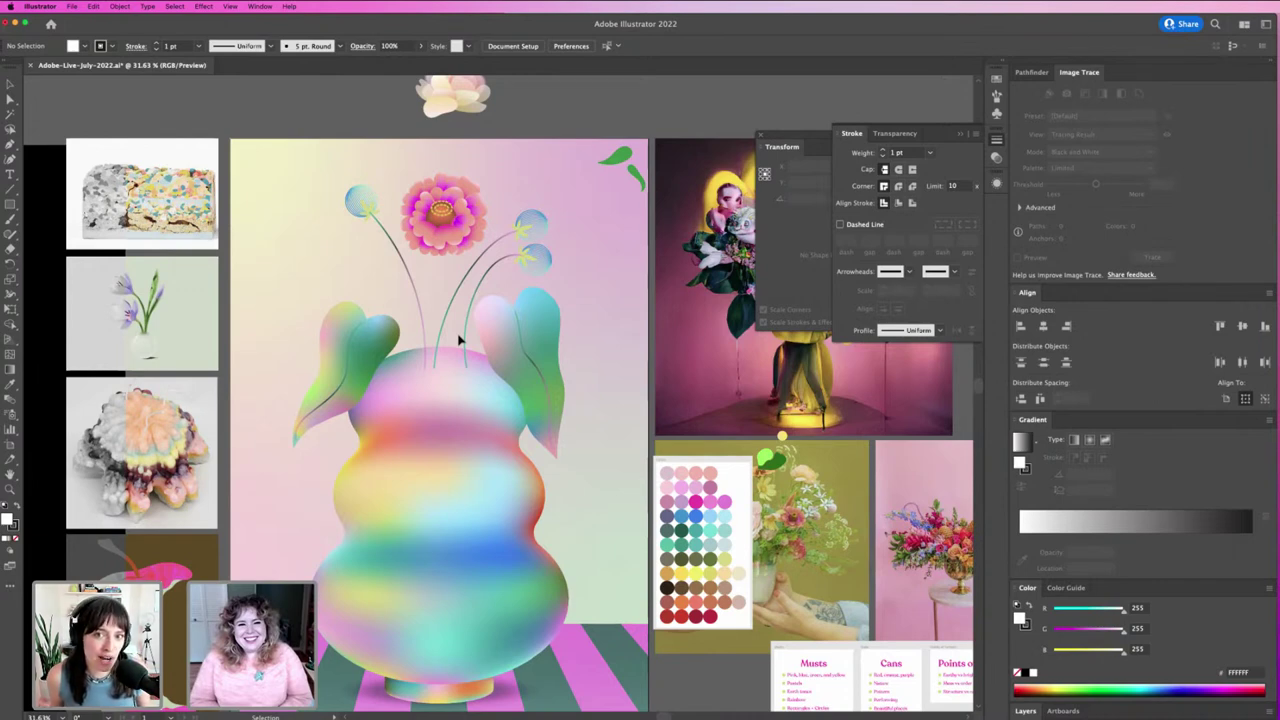
{"action": "key", "text": "t"}
{"action": "left_click", "coordinate": [270, 112]}
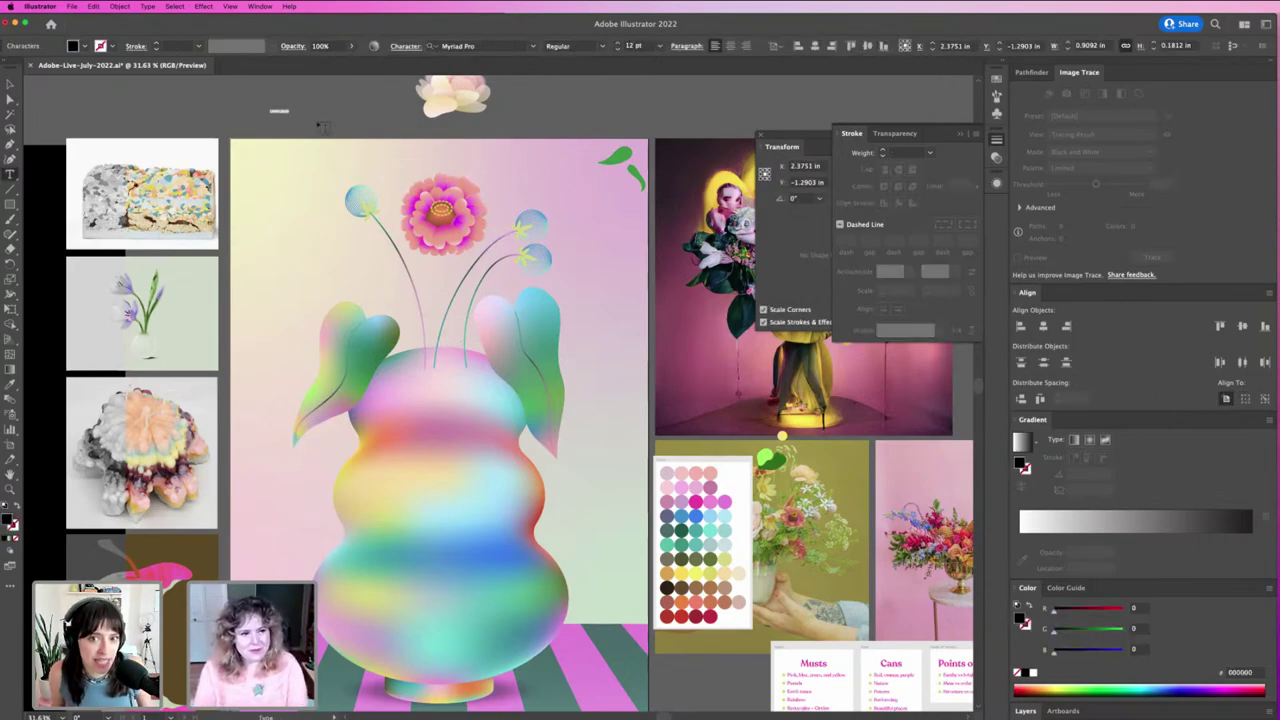